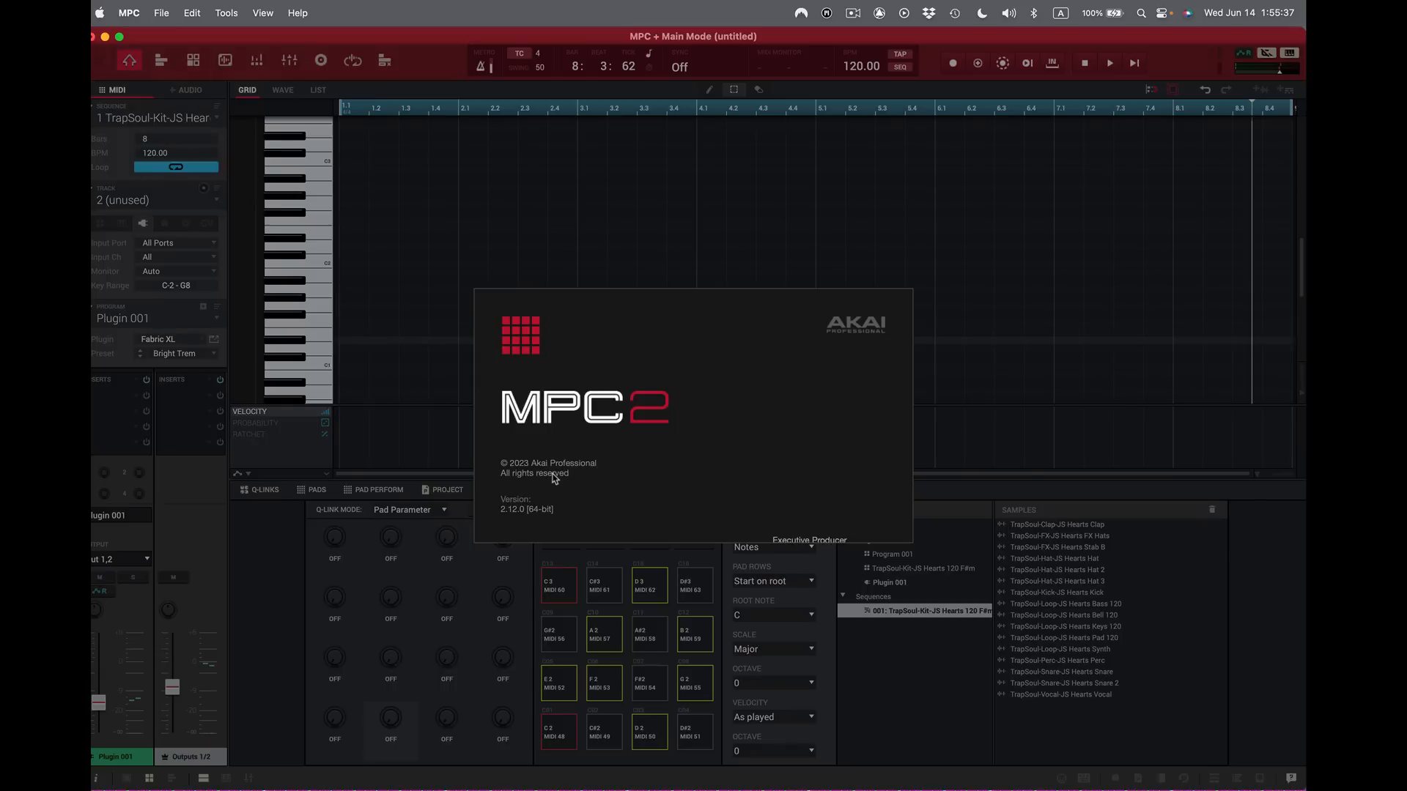
# Step: Dismiss the version window, switch the sequence to Track 01 and start playback
pyautogui.click(977, 387)
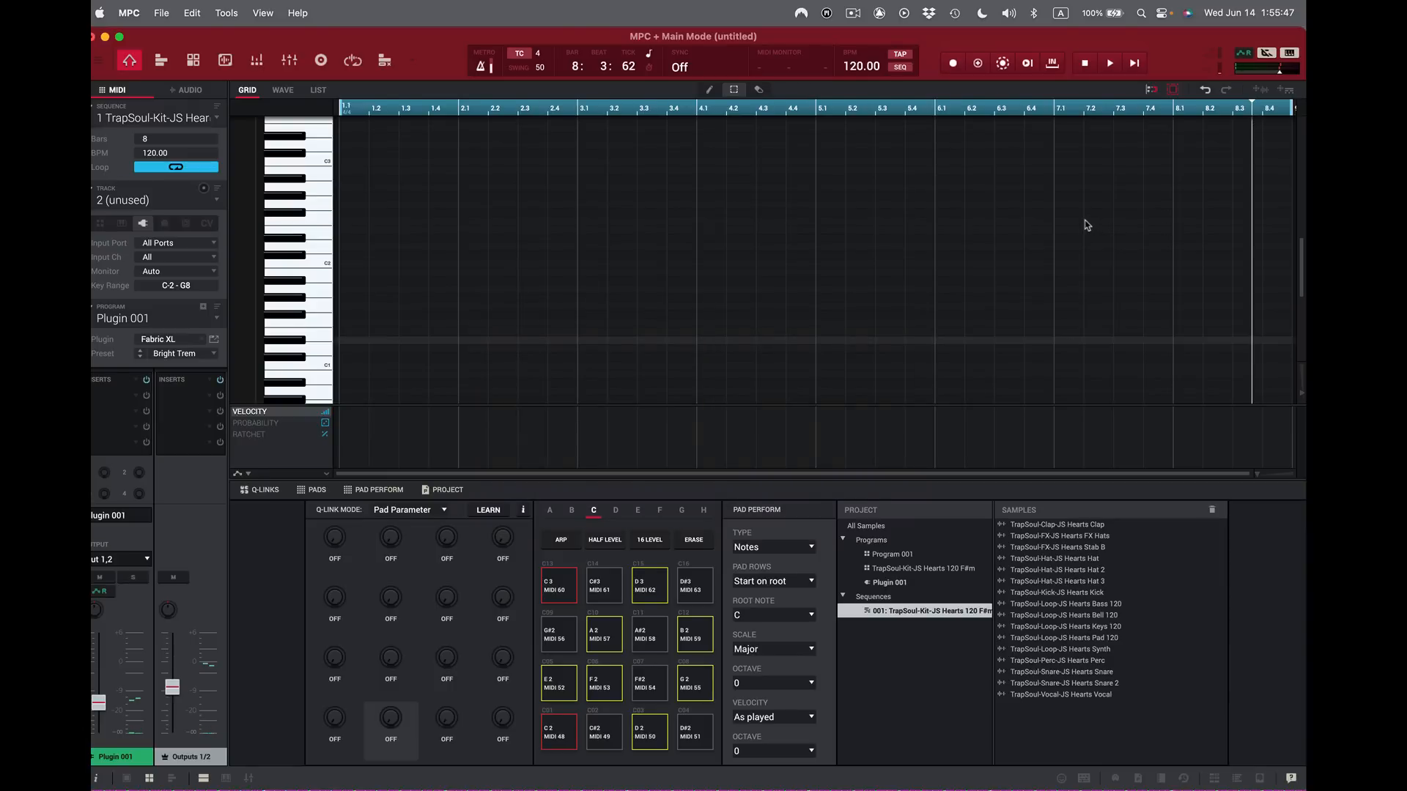
pyautogui.click(1290, 55)
pyautogui.click(216, 205)
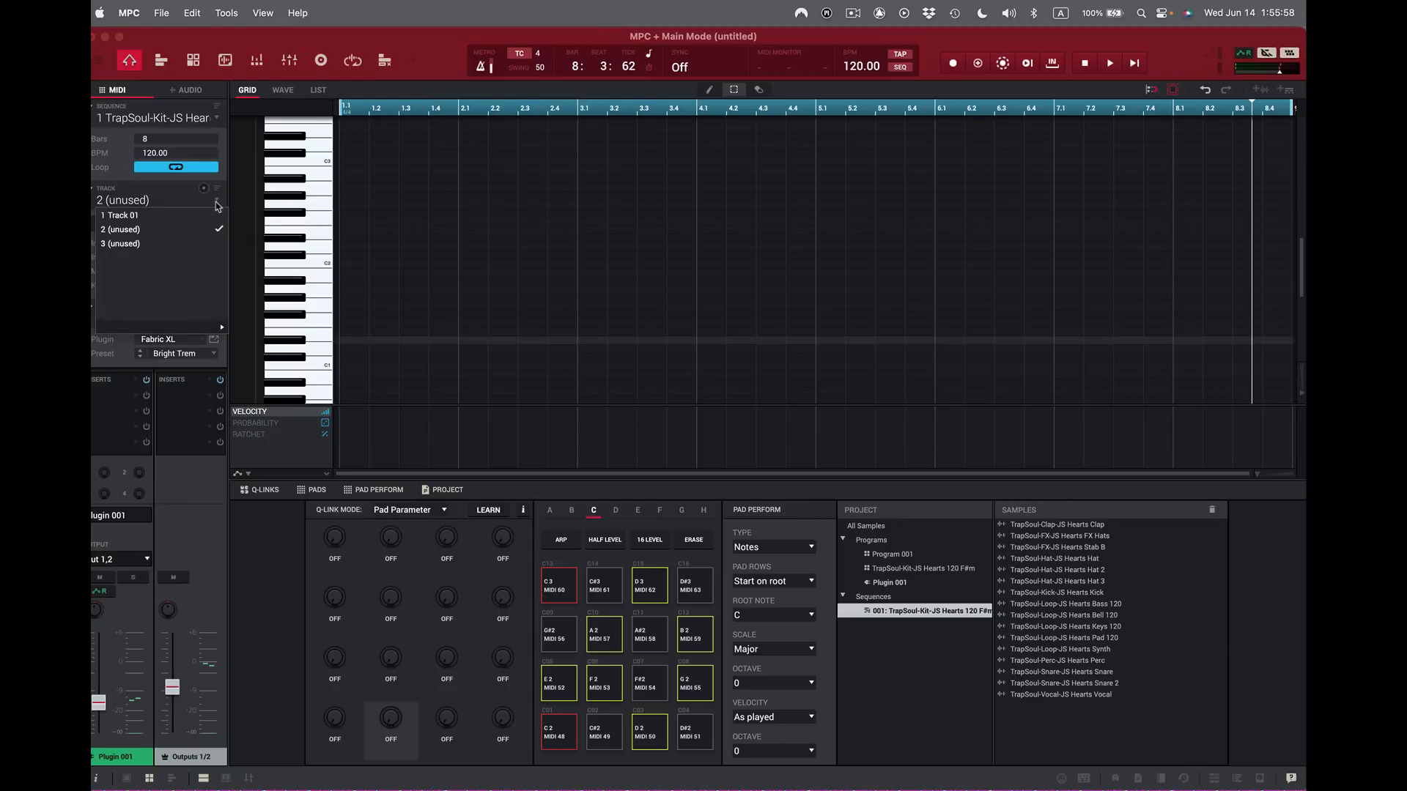
pyautogui.click(174, 217)
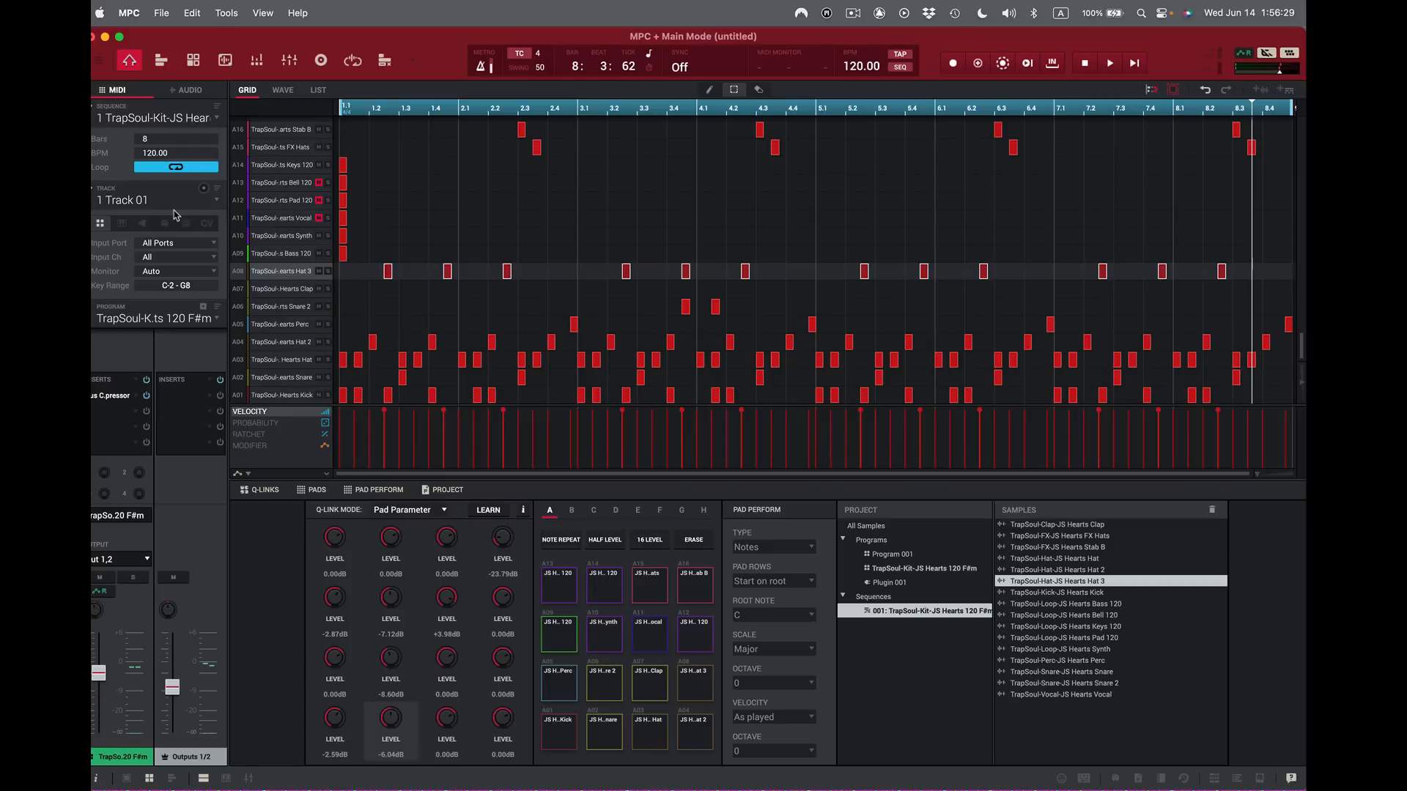
pyautogui.press('space')
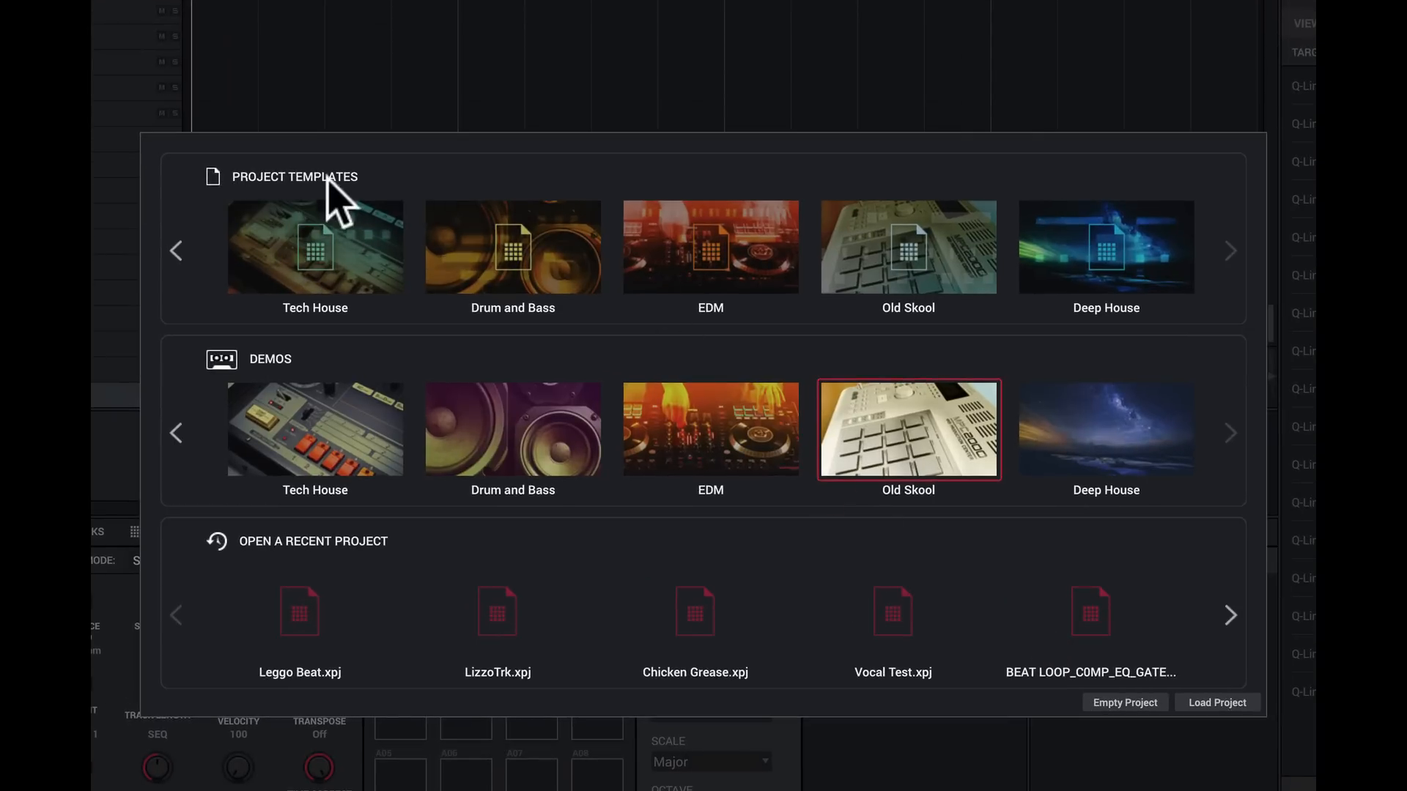
# Step: Browse the project templates and the demo projects back to the start of both lists
pyautogui.click(176, 250)
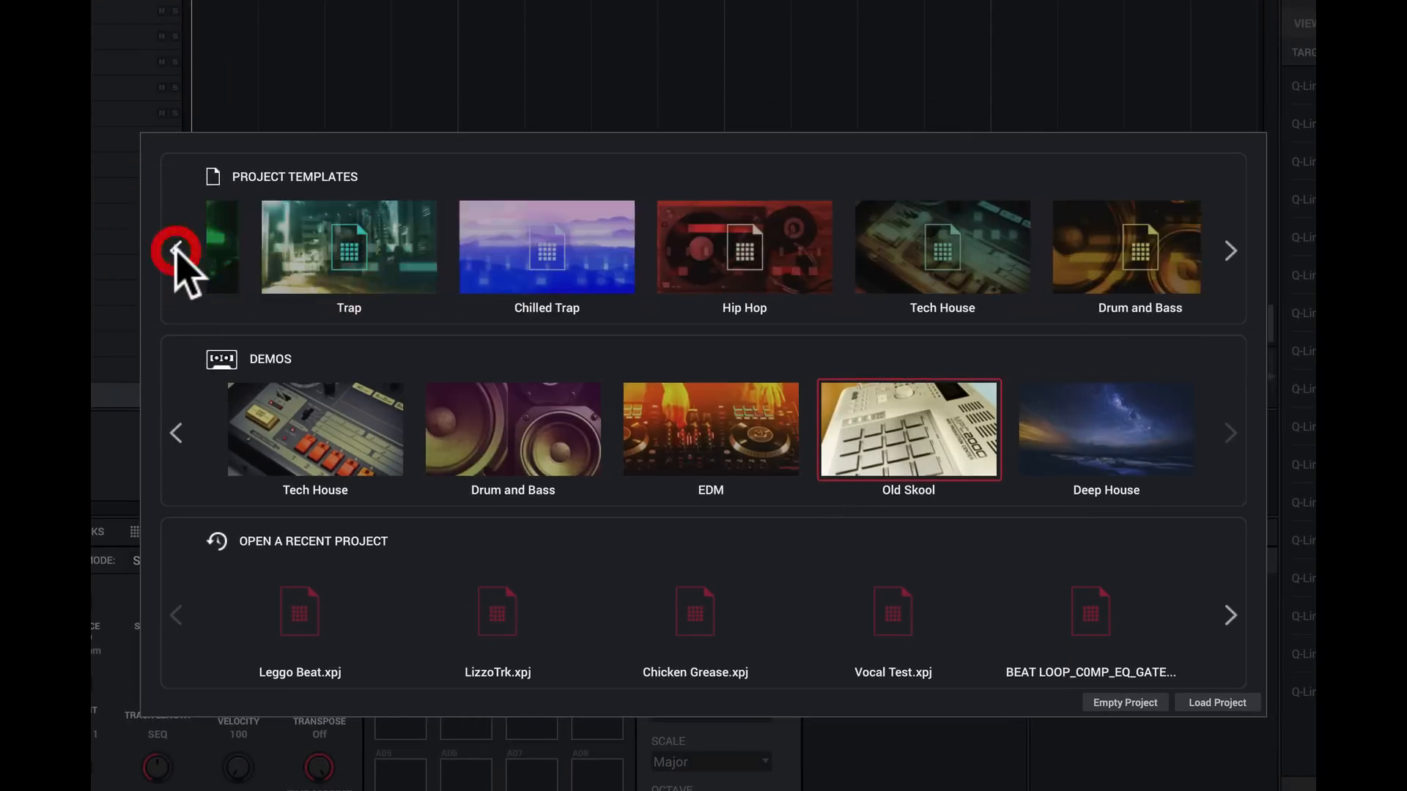
pyautogui.click(176, 251)
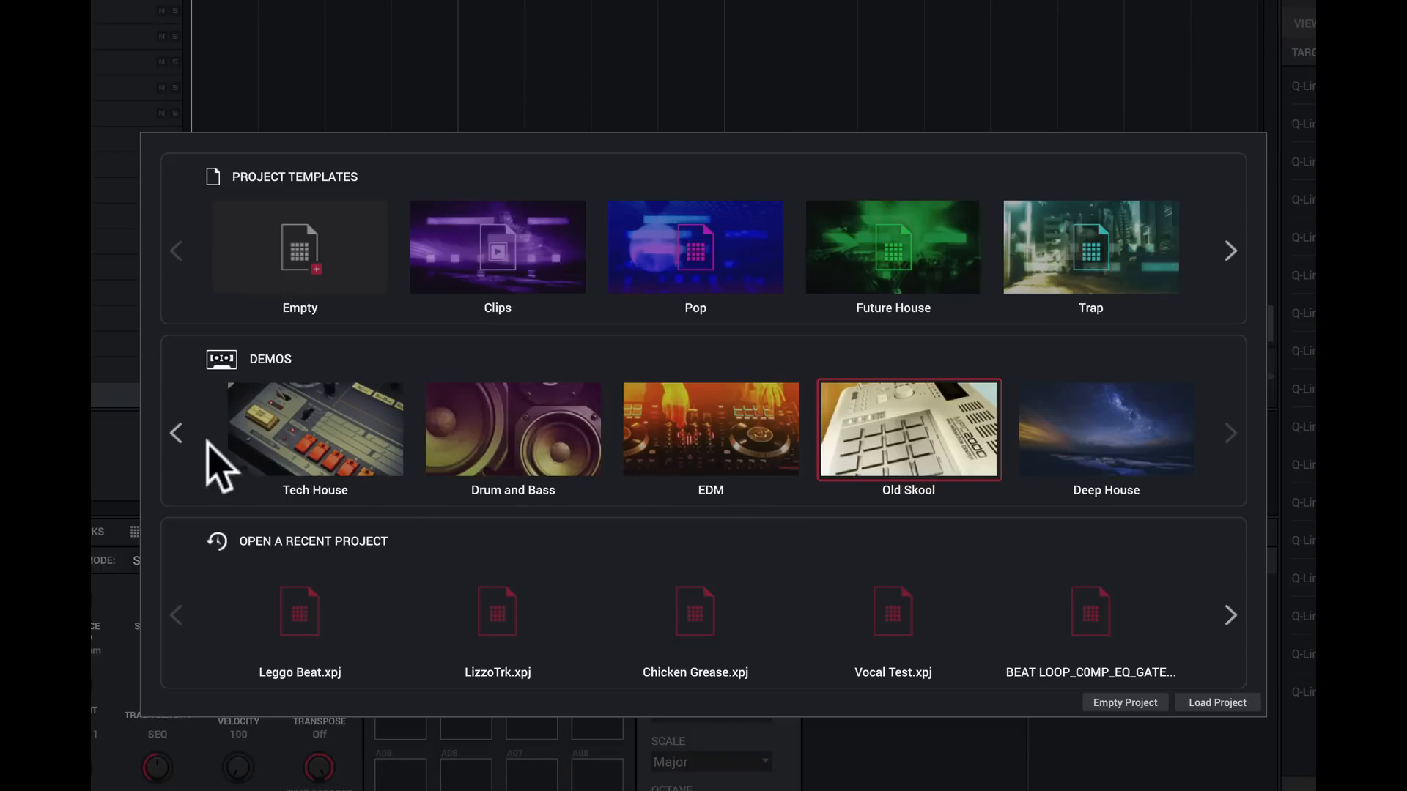
pyautogui.click(176, 433)
pyautogui.click(176, 433)
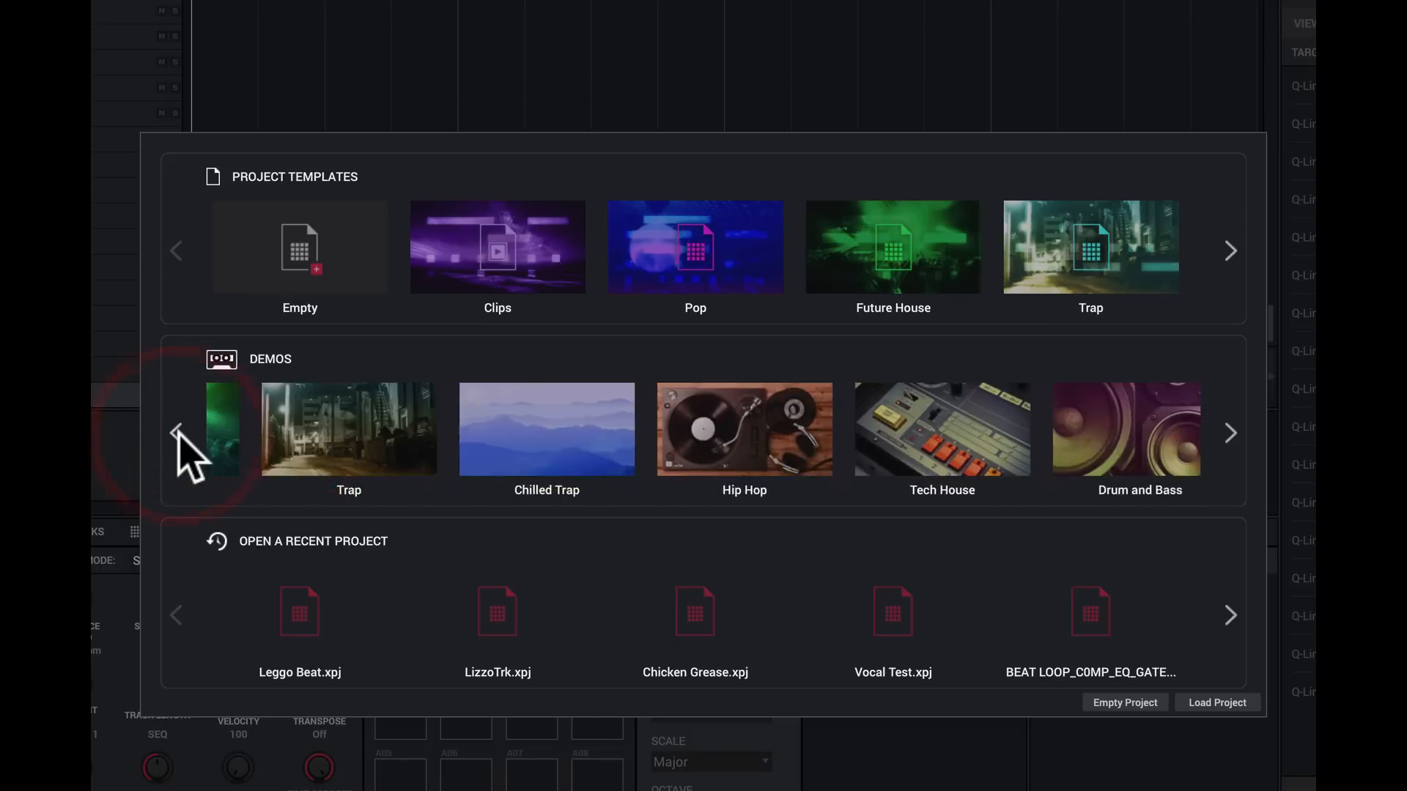
pyautogui.click(176, 432)
pyautogui.click(176, 433)
pyautogui.click(176, 433)
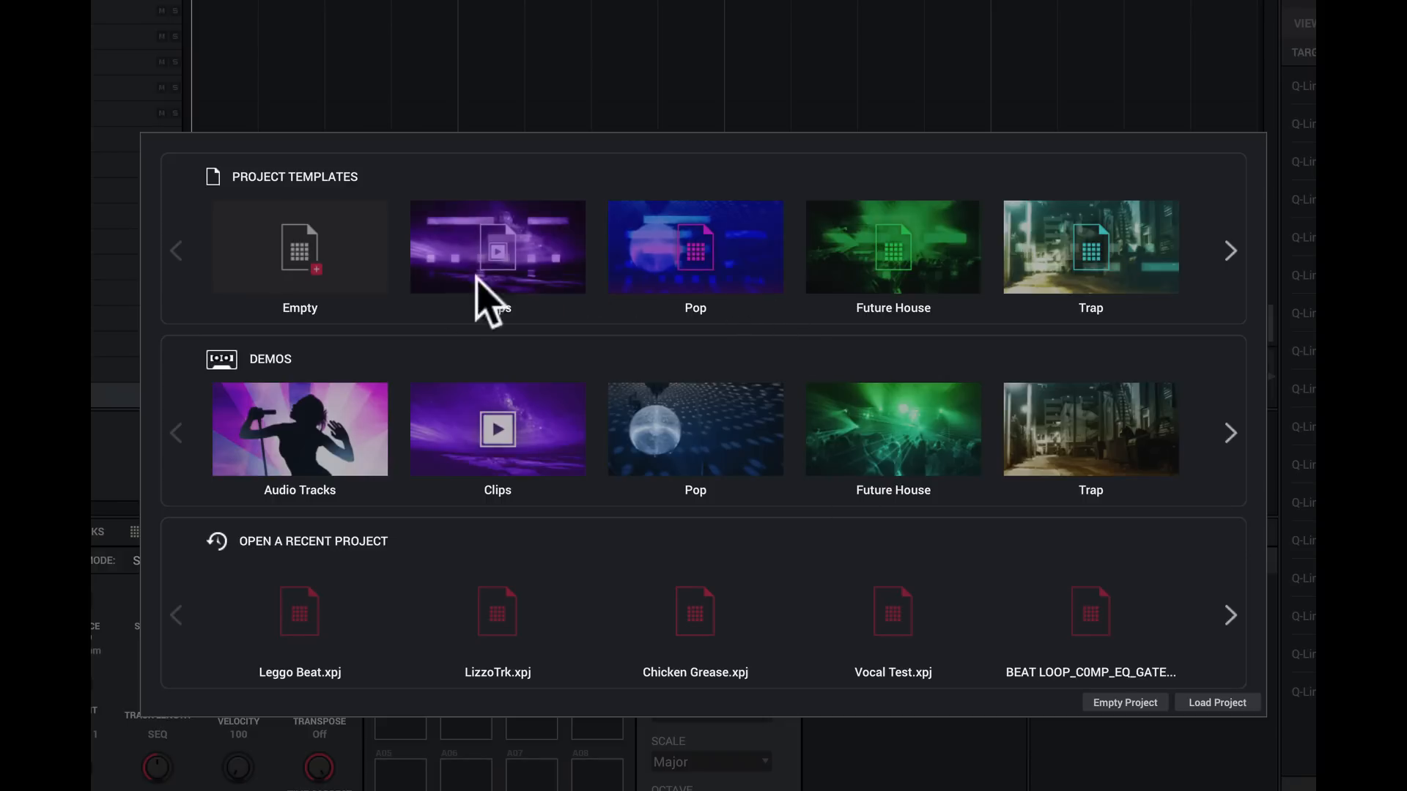
# Step: Load the Trap project template
pyautogui.click(1231, 251)
pyautogui.click(1231, 252)
pyautogui.click(1231, 251)
pyautogui.click(1230, 251)
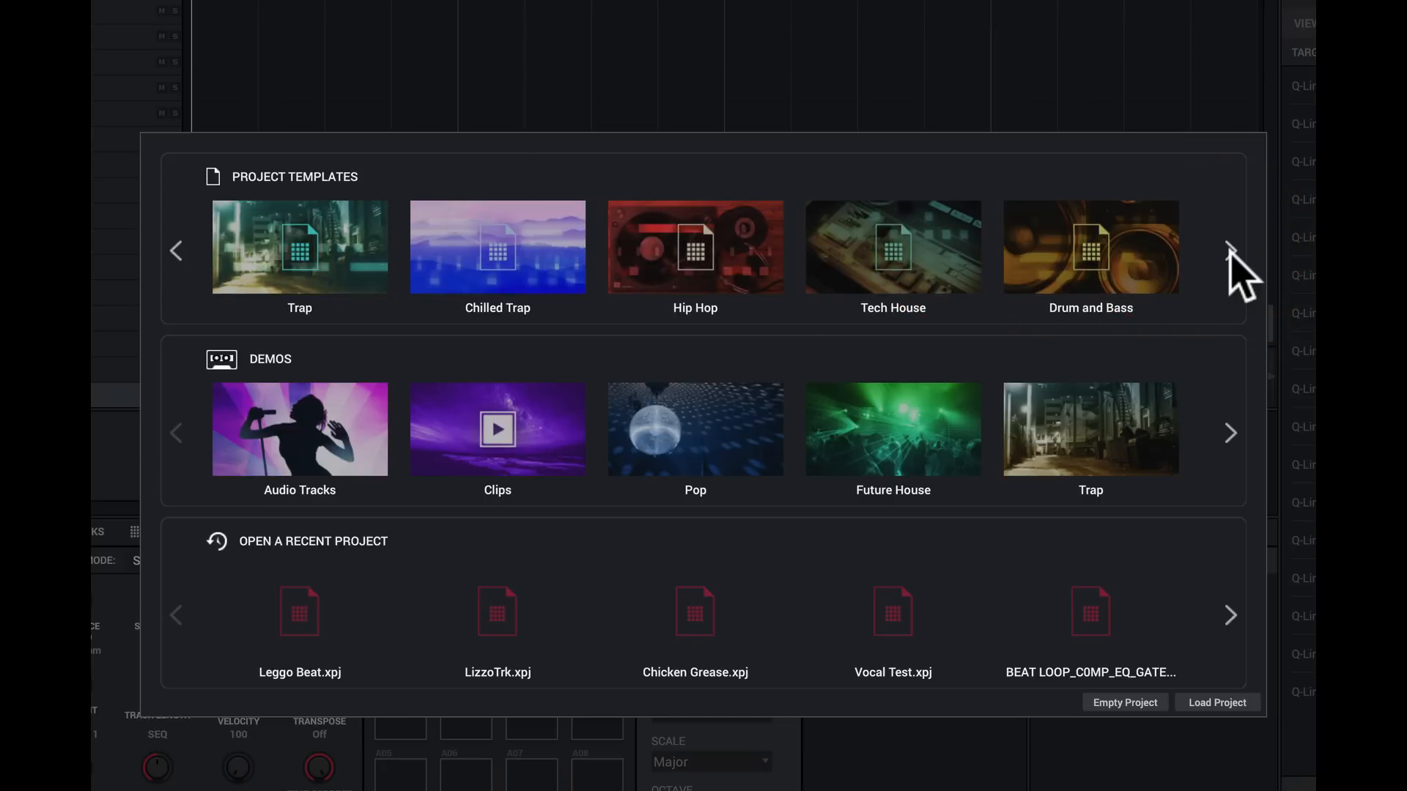
pyautogui.click(283, 252)
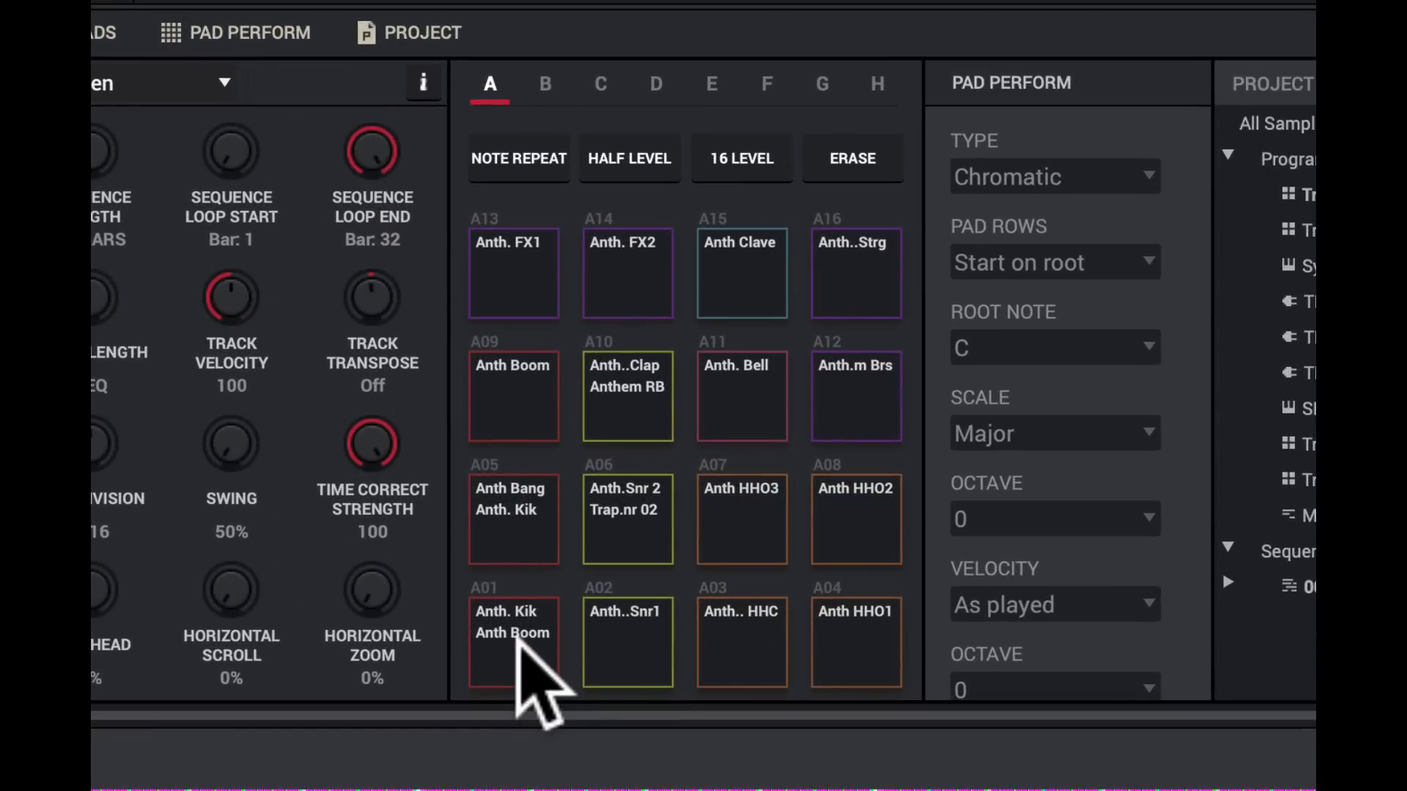
# Step: Audition all sixteen bank A pads of the Trap template's drum kit, replaying pads A16 and A01 at the end
pyautogui.click(518, 644)
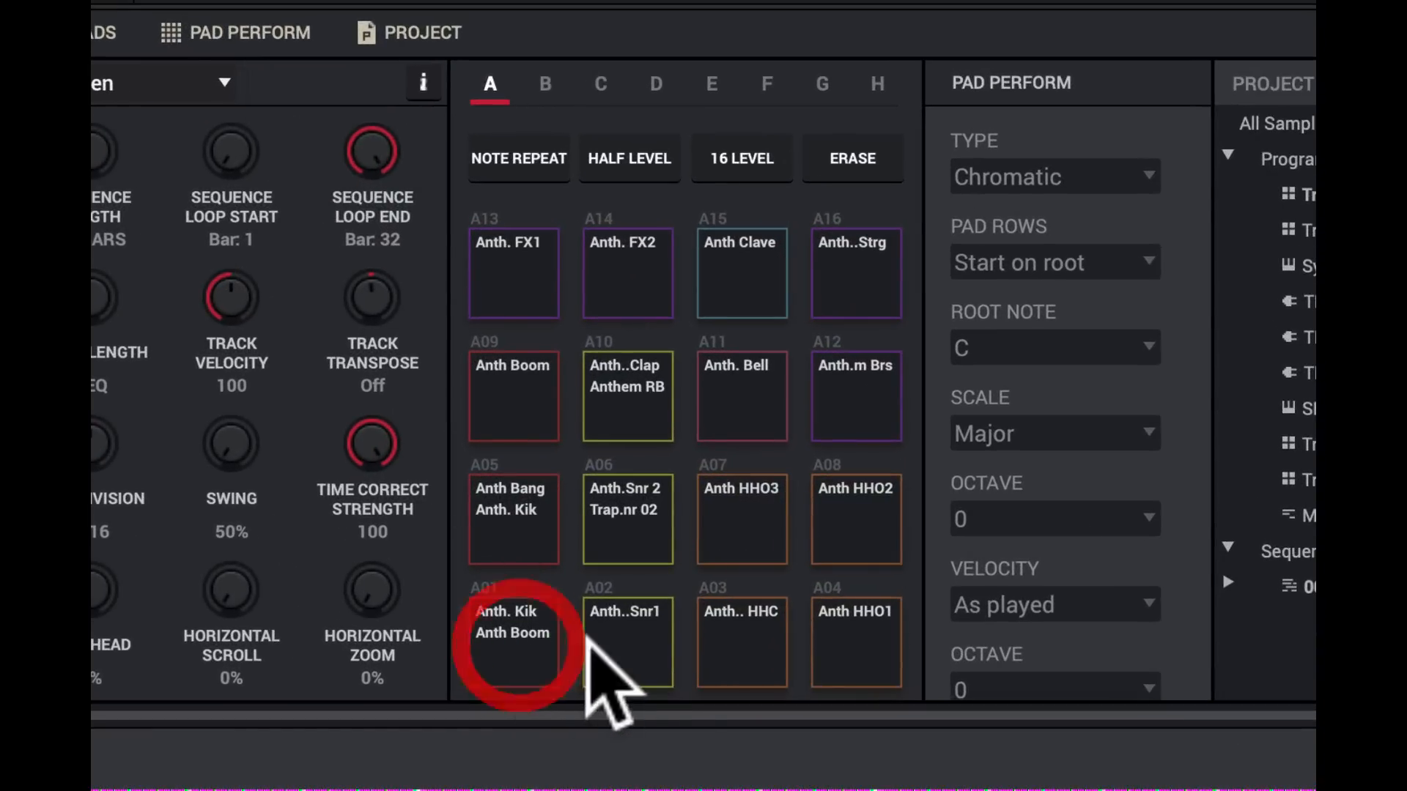
pyautogui.click(629, 643)
pyautogui.click(766, 637)
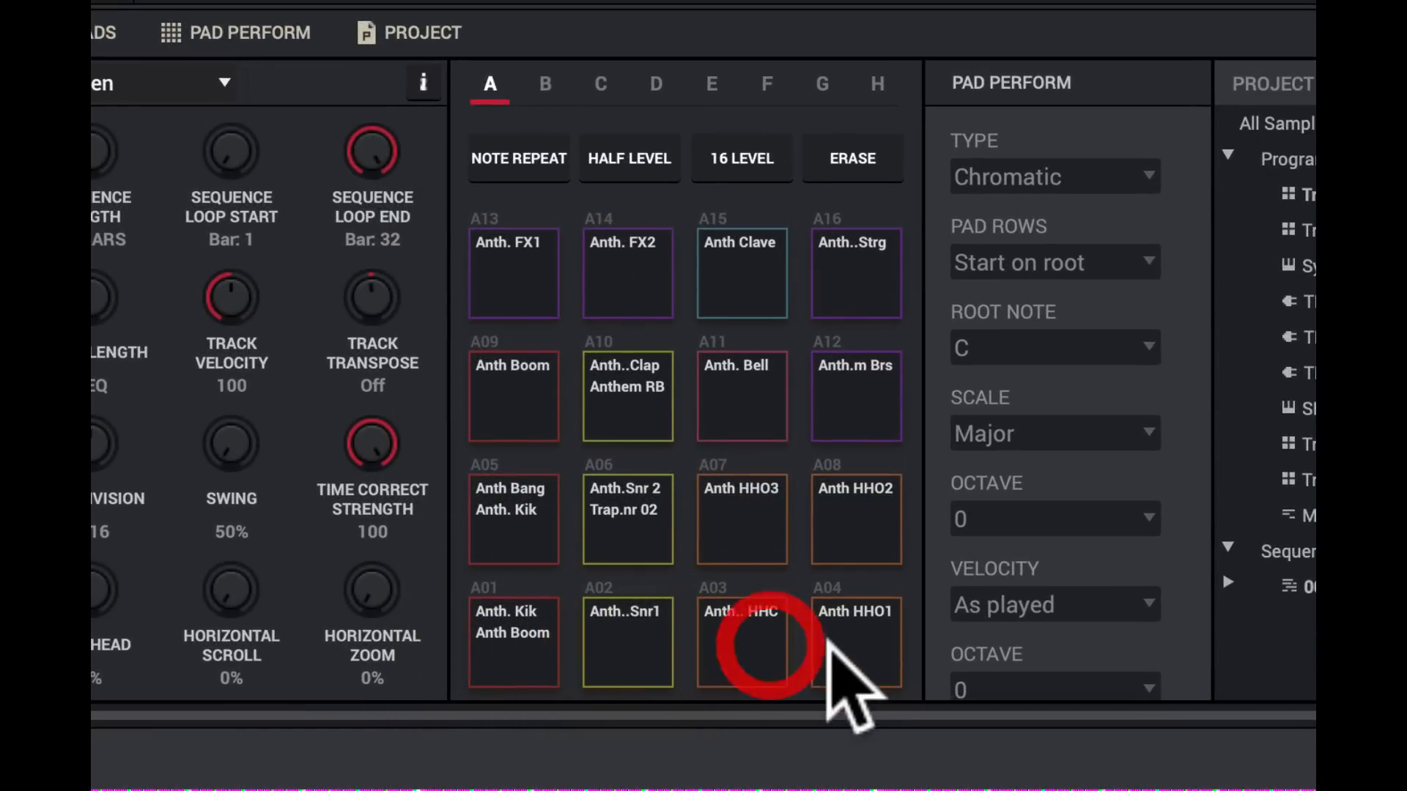
pyautogui.click(840, 648)
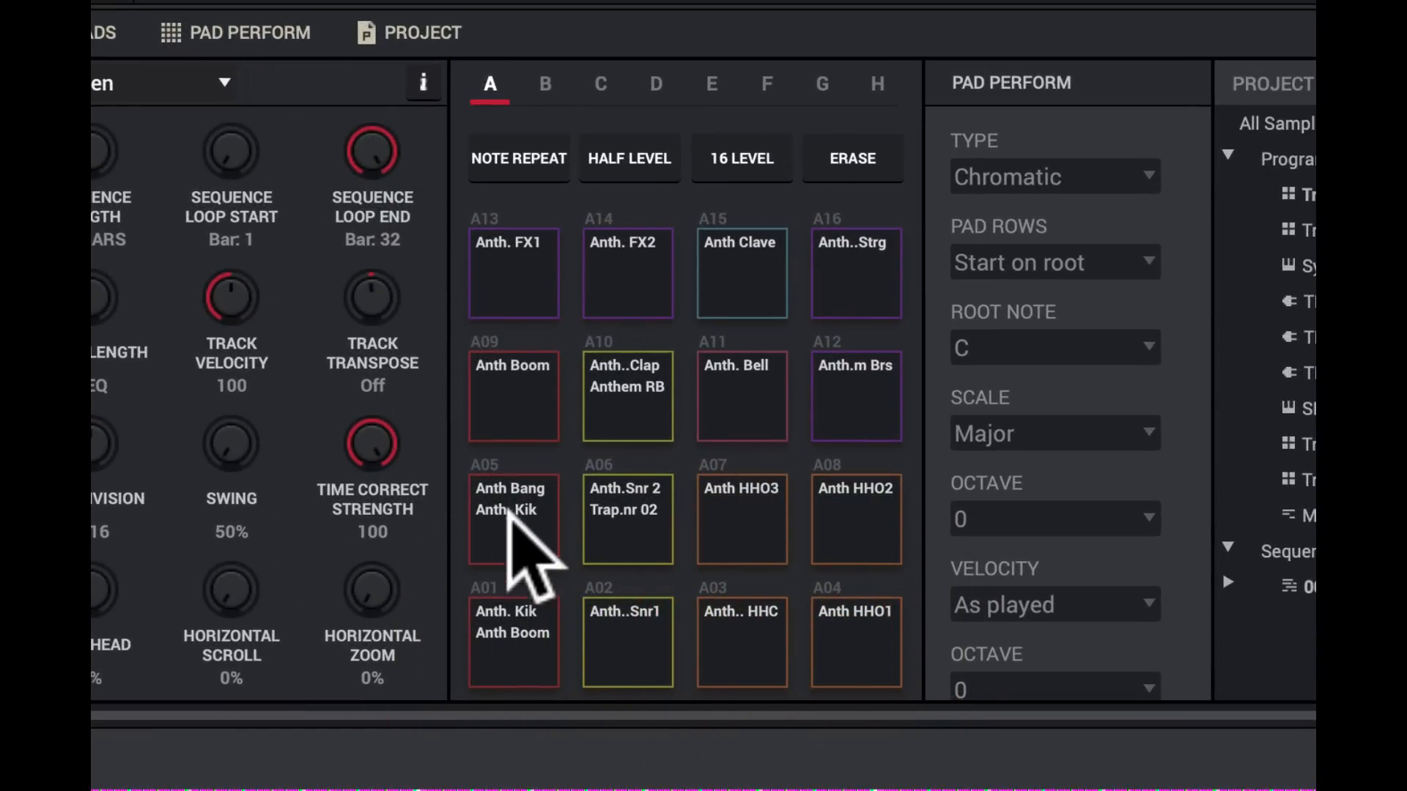
pyautogui.click(511, 506)
pyautogui.click(628, 505)
pyautogui.click(718, 506)
pyautogui.click(850, 517)
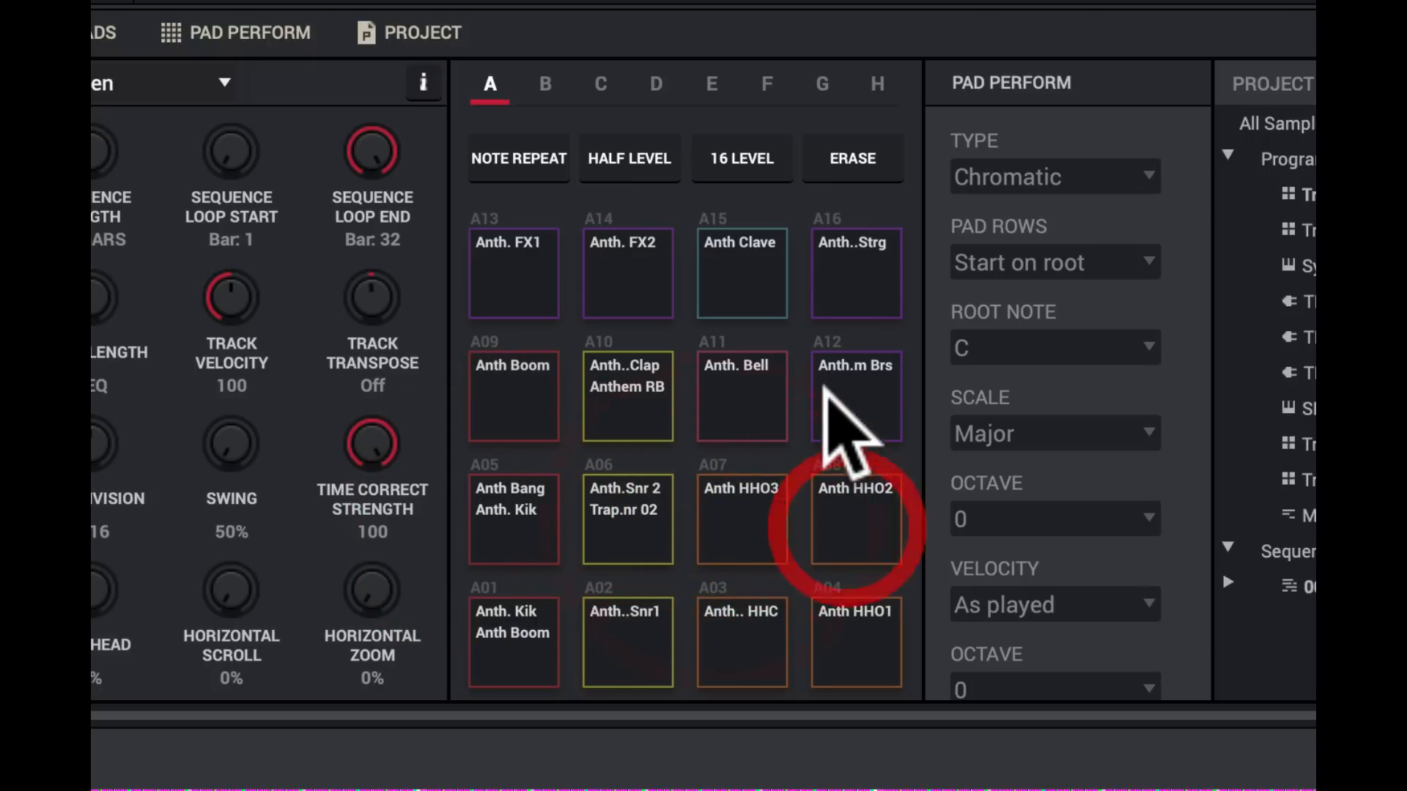
pyautogui.click(827, 389)
pyautogui.click(740, 396)
pyautogui.click(623, 396)
pyautogui.click(498, 395)
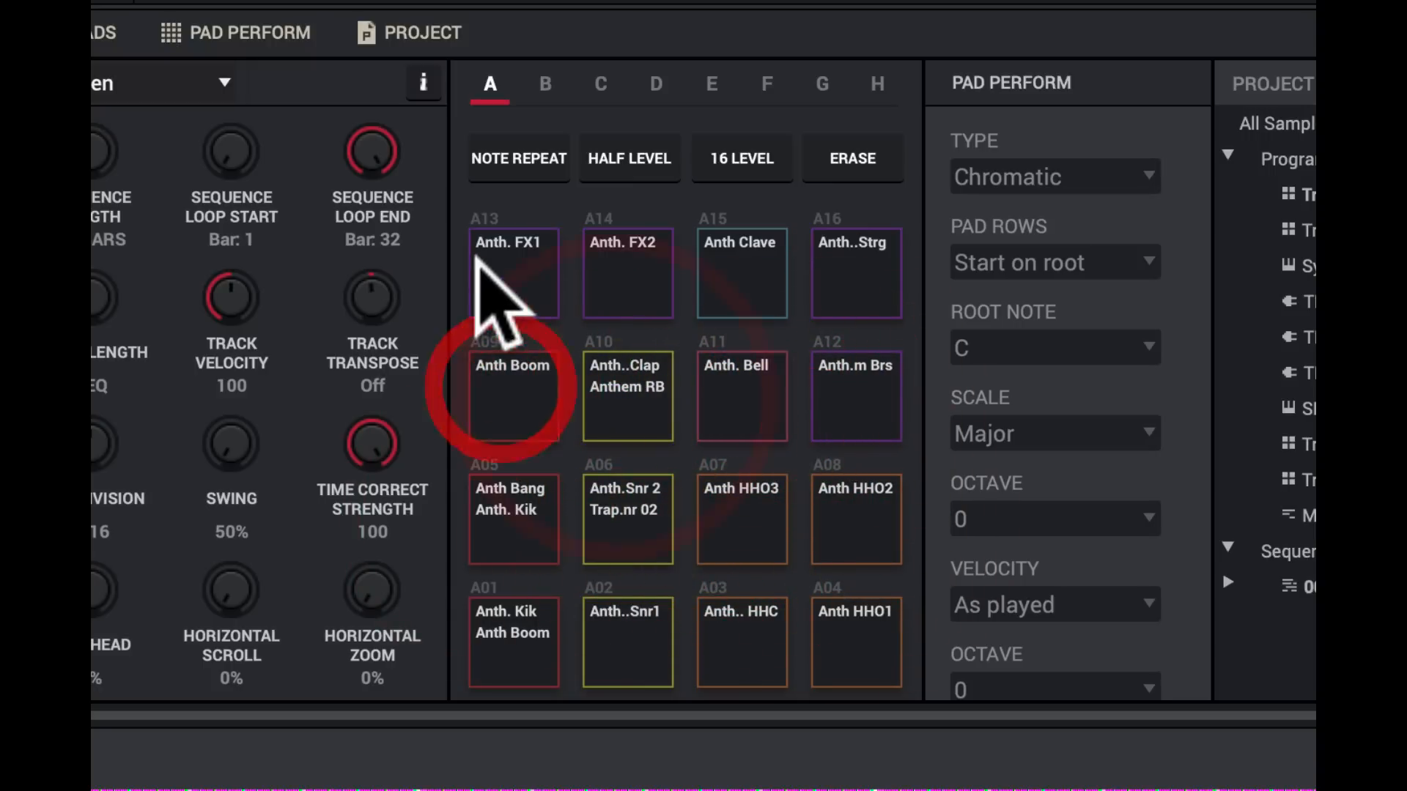
pyautogui.click(484, 257)
pyautogui.click(597, 256)
pyautogui.click(760, 277)
pyautogui.click(842, 282)
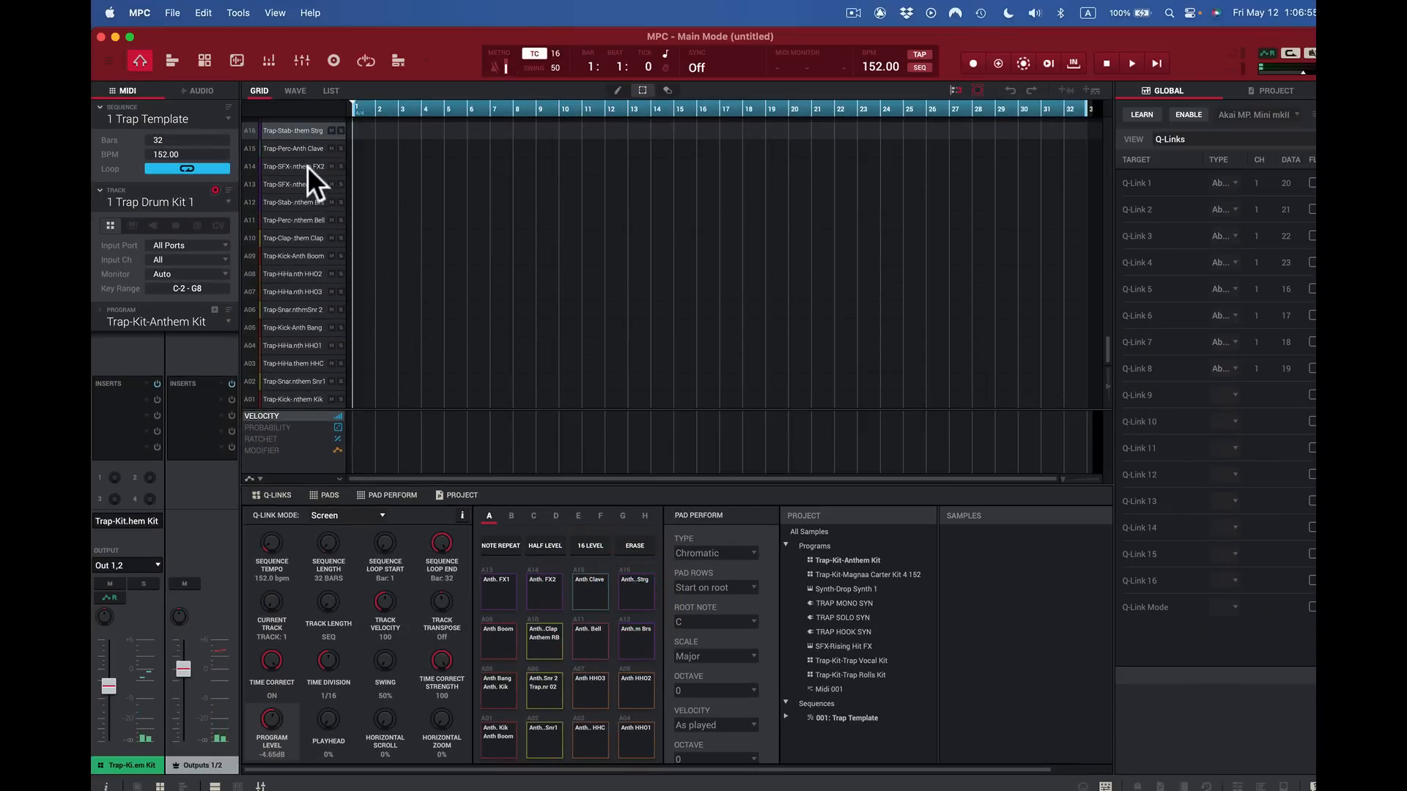
pyautogui.click(643, 594)
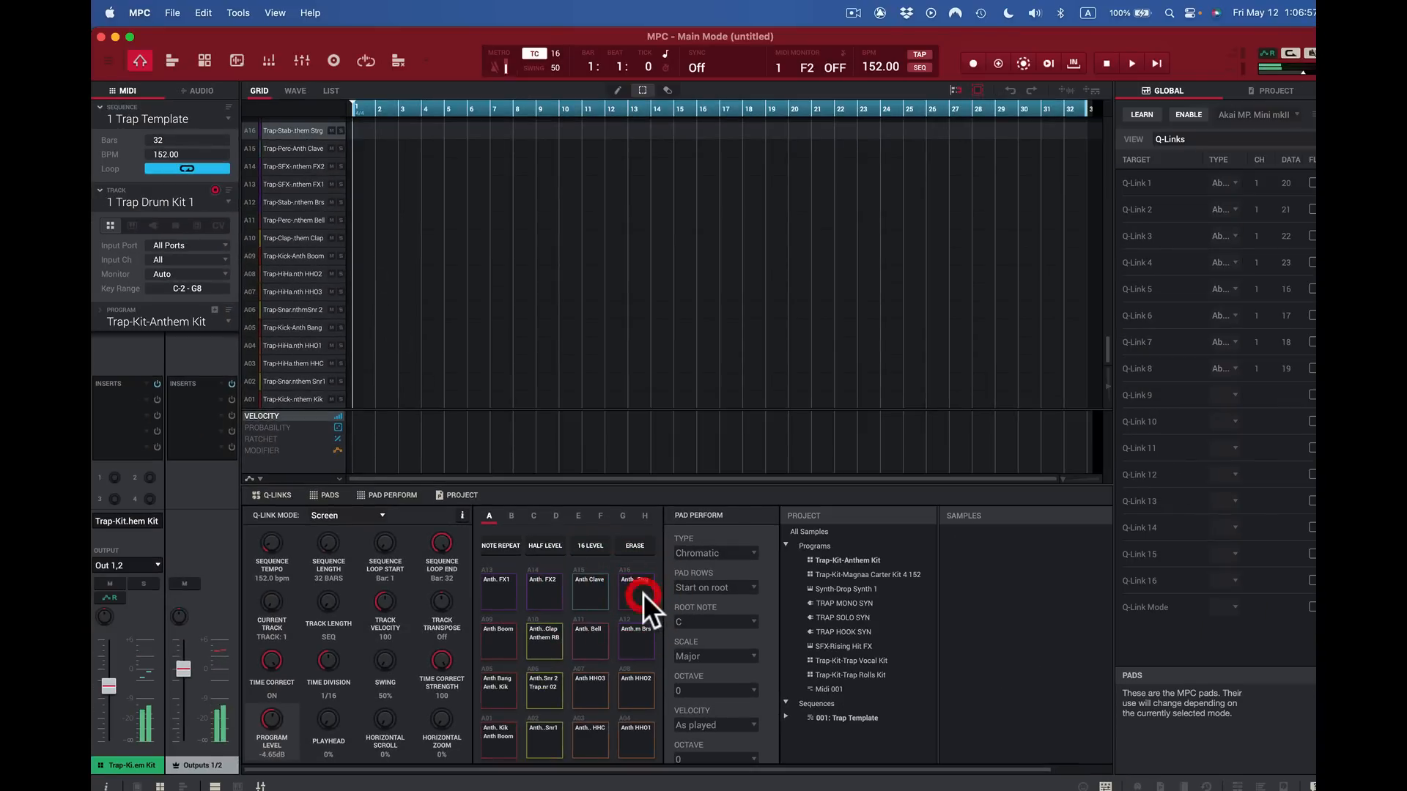
pyautogui.click(501, 742)
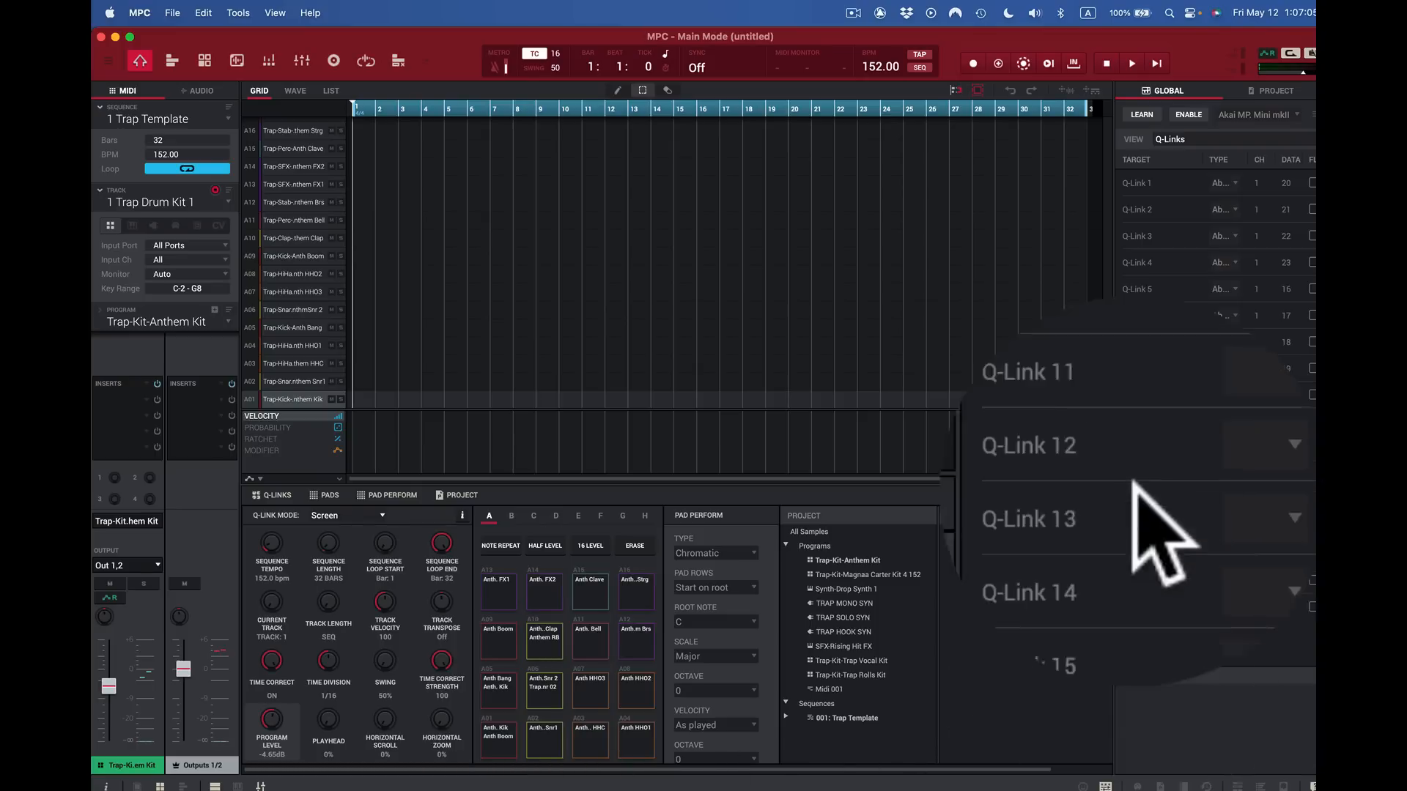
# Step: Hide the MIDI control panel and start a new project to bring up the project chooser
pyautogui.click(1105, 782)
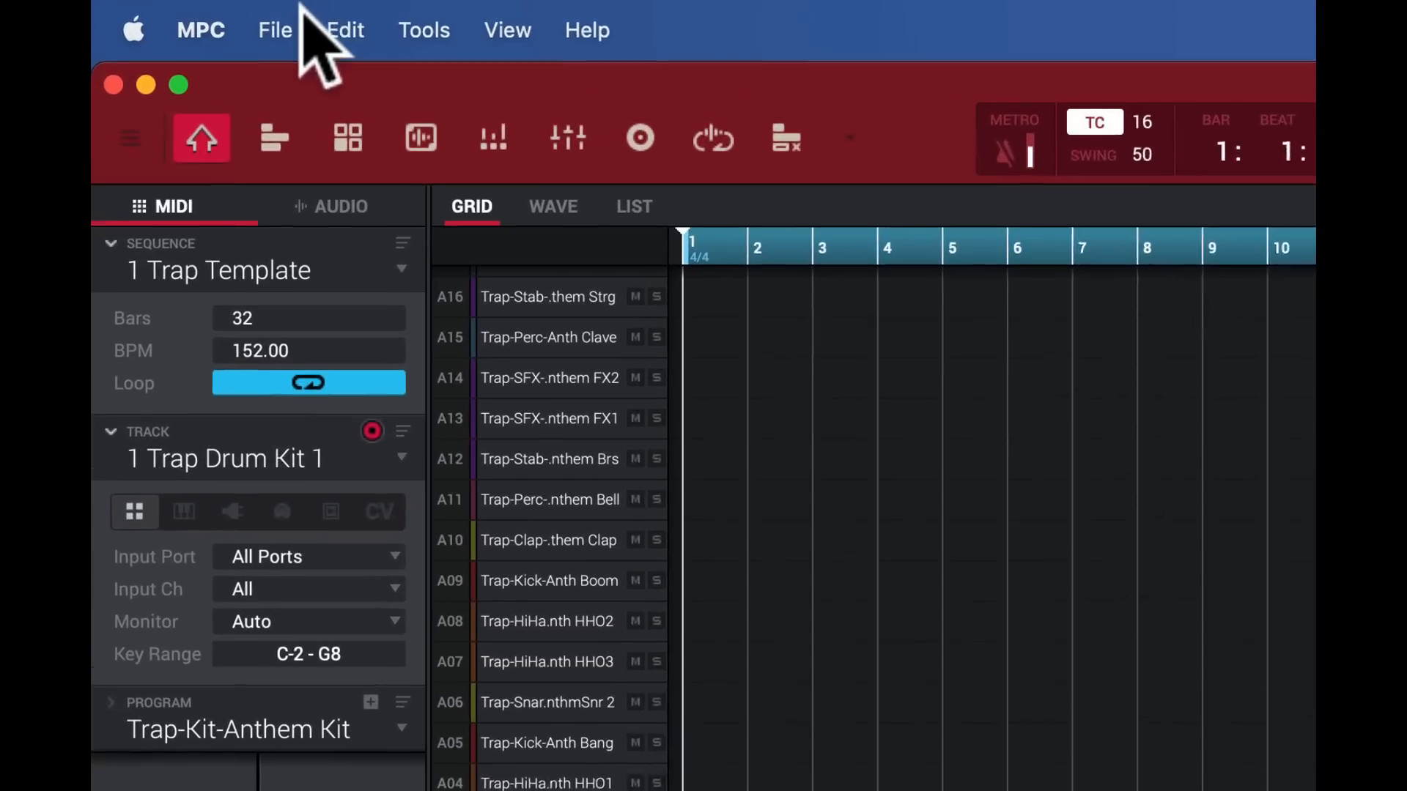
pyautogui.click(277, 22)
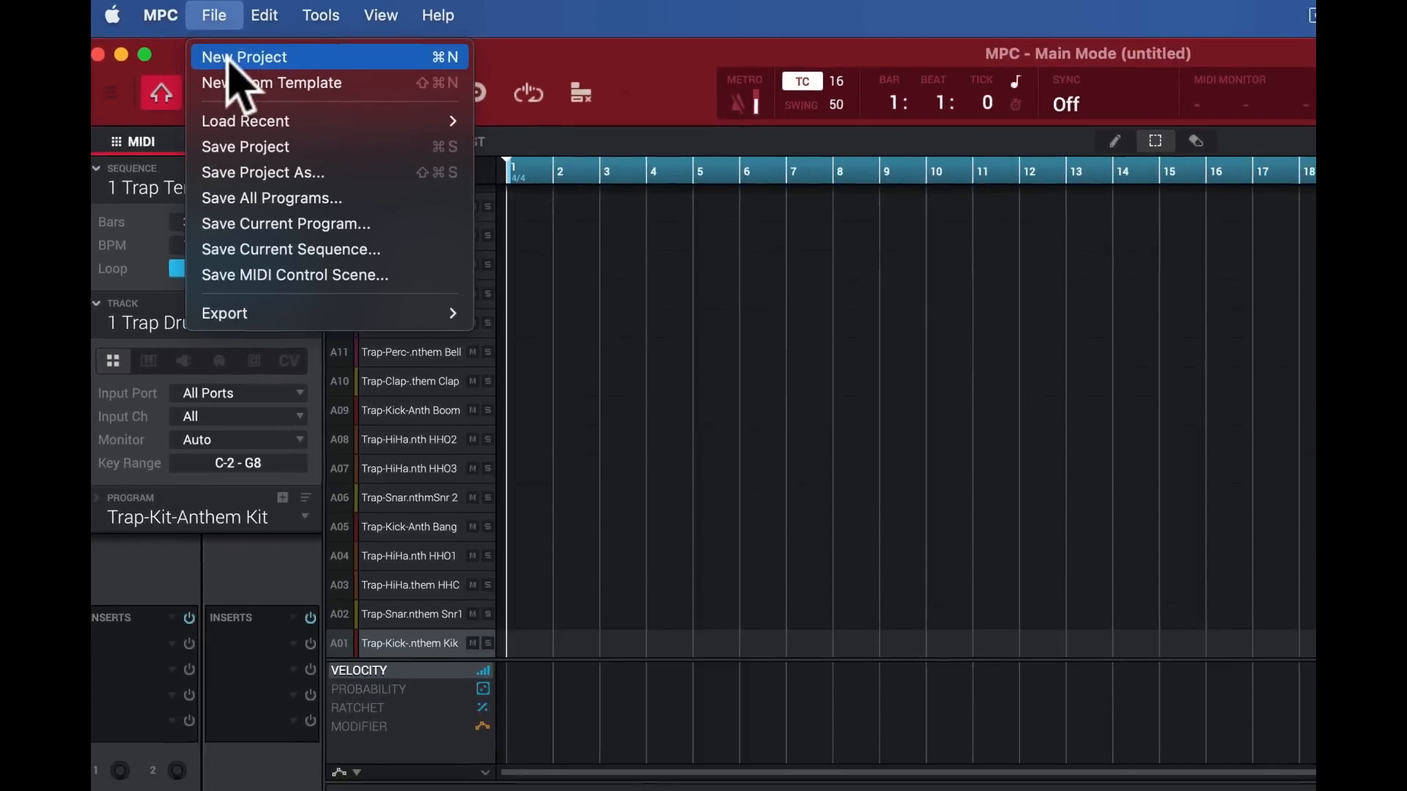
pyautogui.click(297, 91)
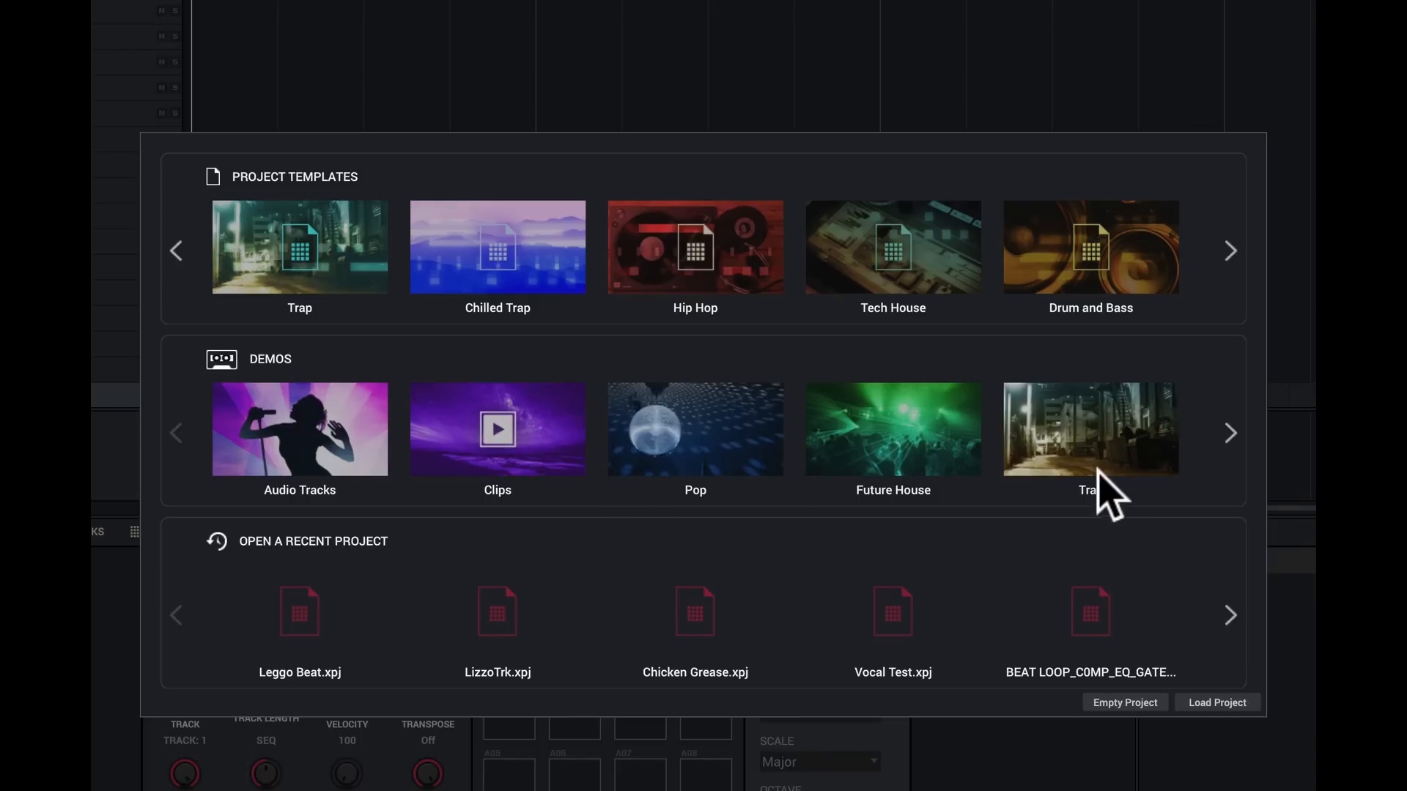
# Step: Load the Trap demo project and play its sequence for a few bars before stopping it
pyautogui.click(1233, 434)
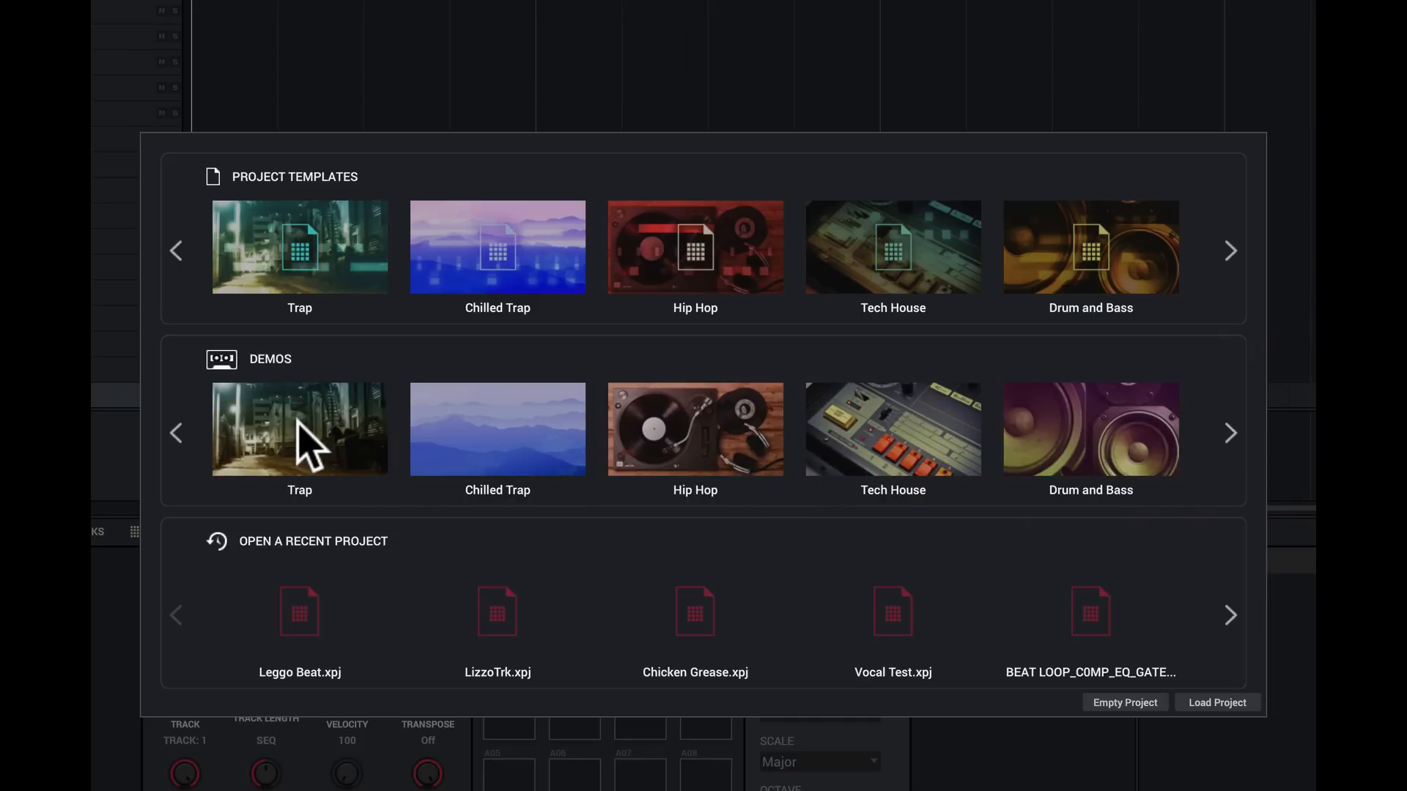
pyautogui.click(301, 431)
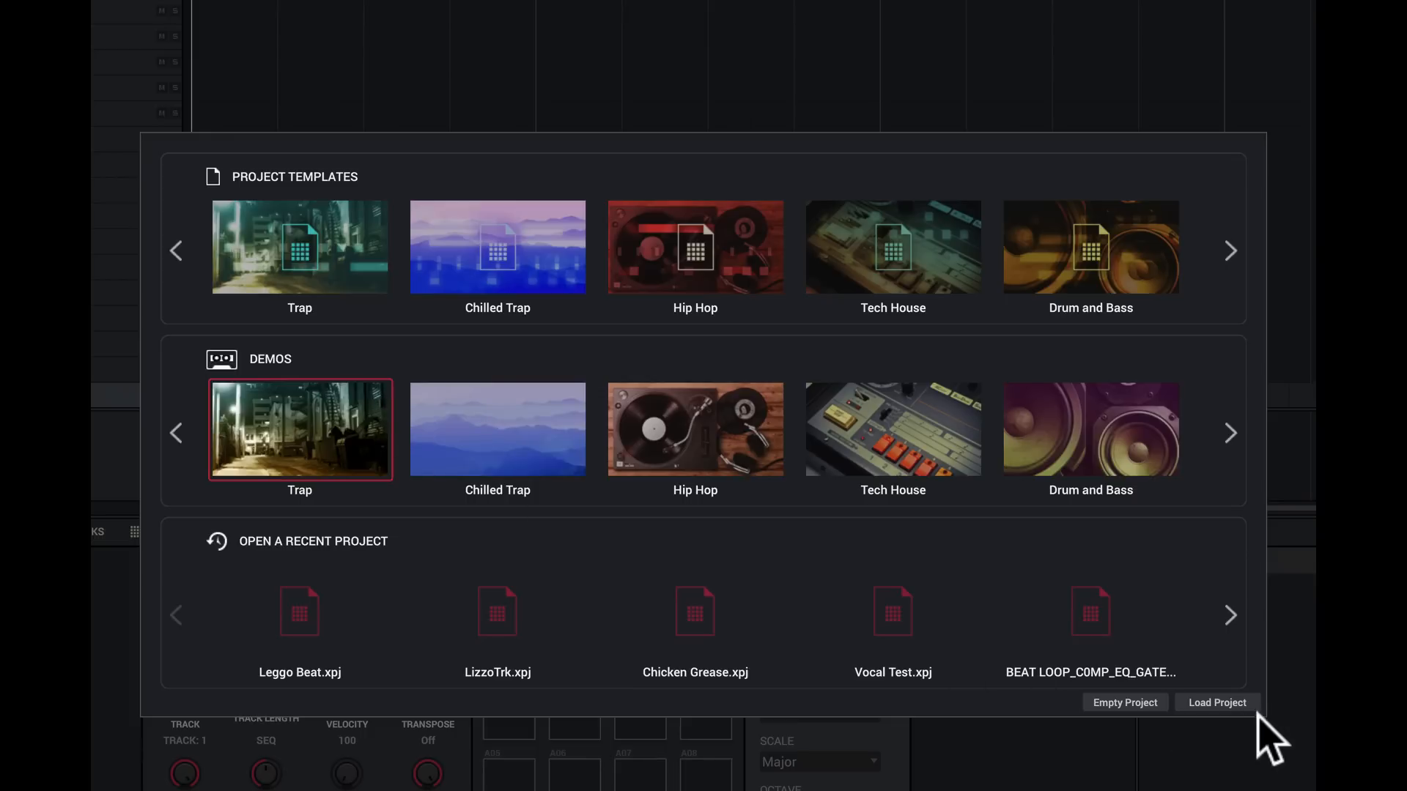
pyautogui.click(1218, 703)
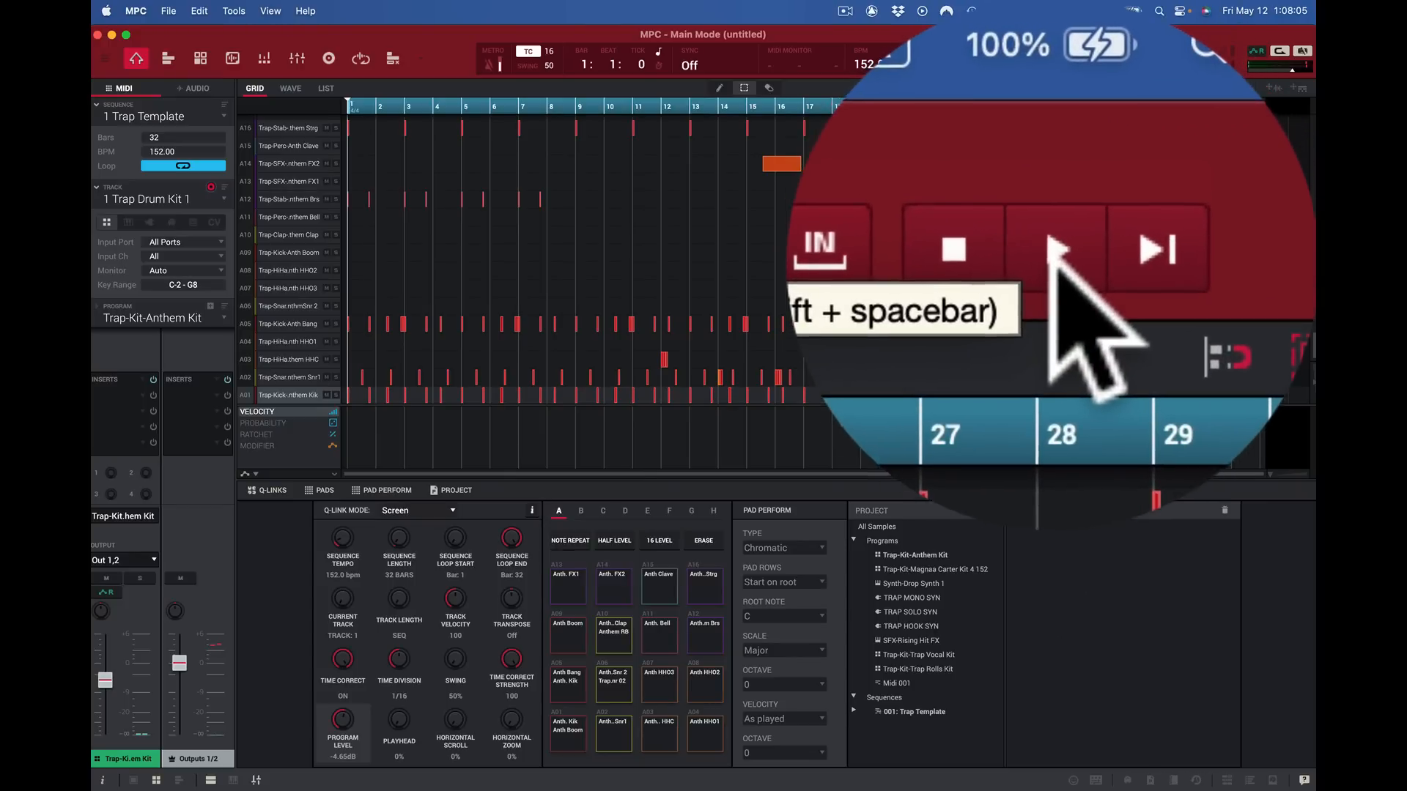
pyautogui.click(1123, 63)
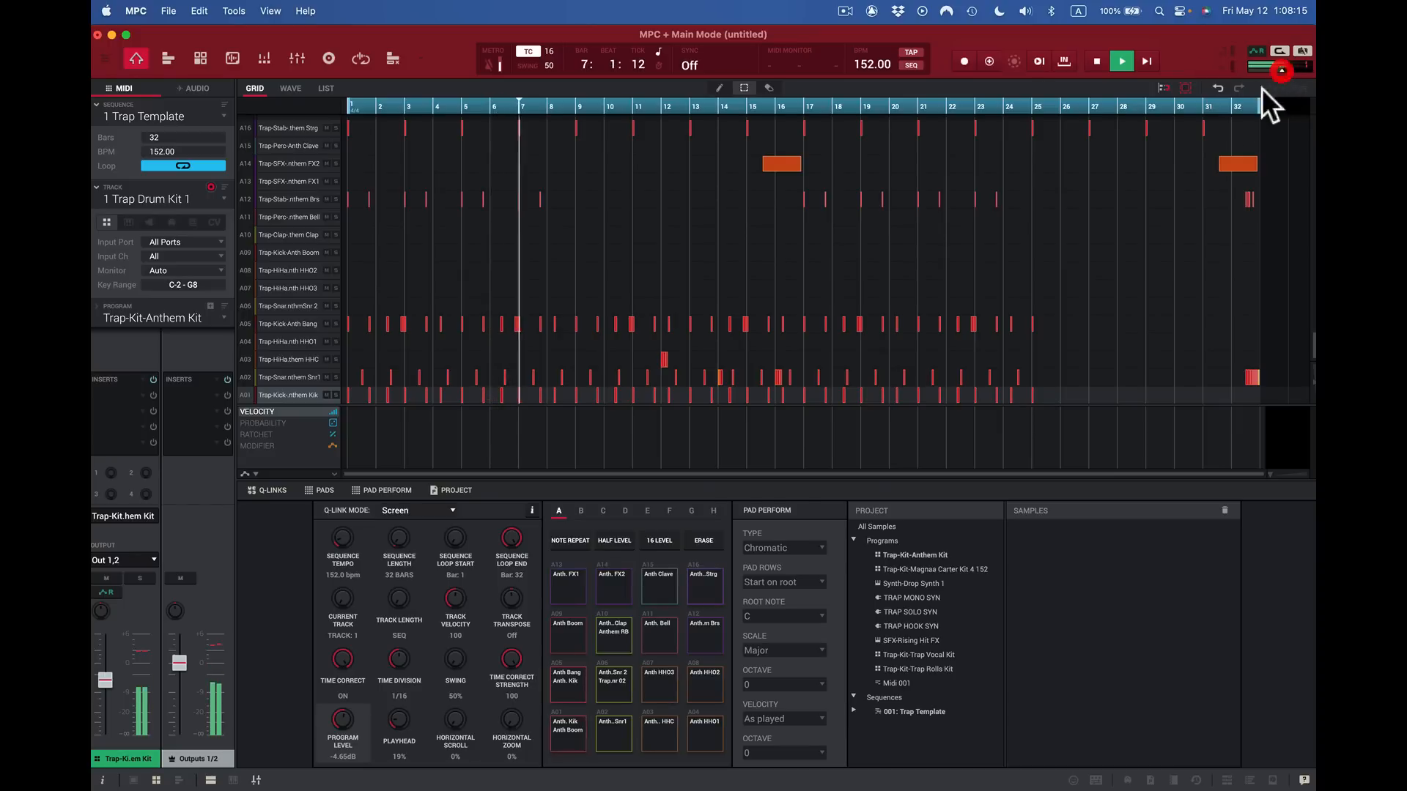
pyautogui.press('space')
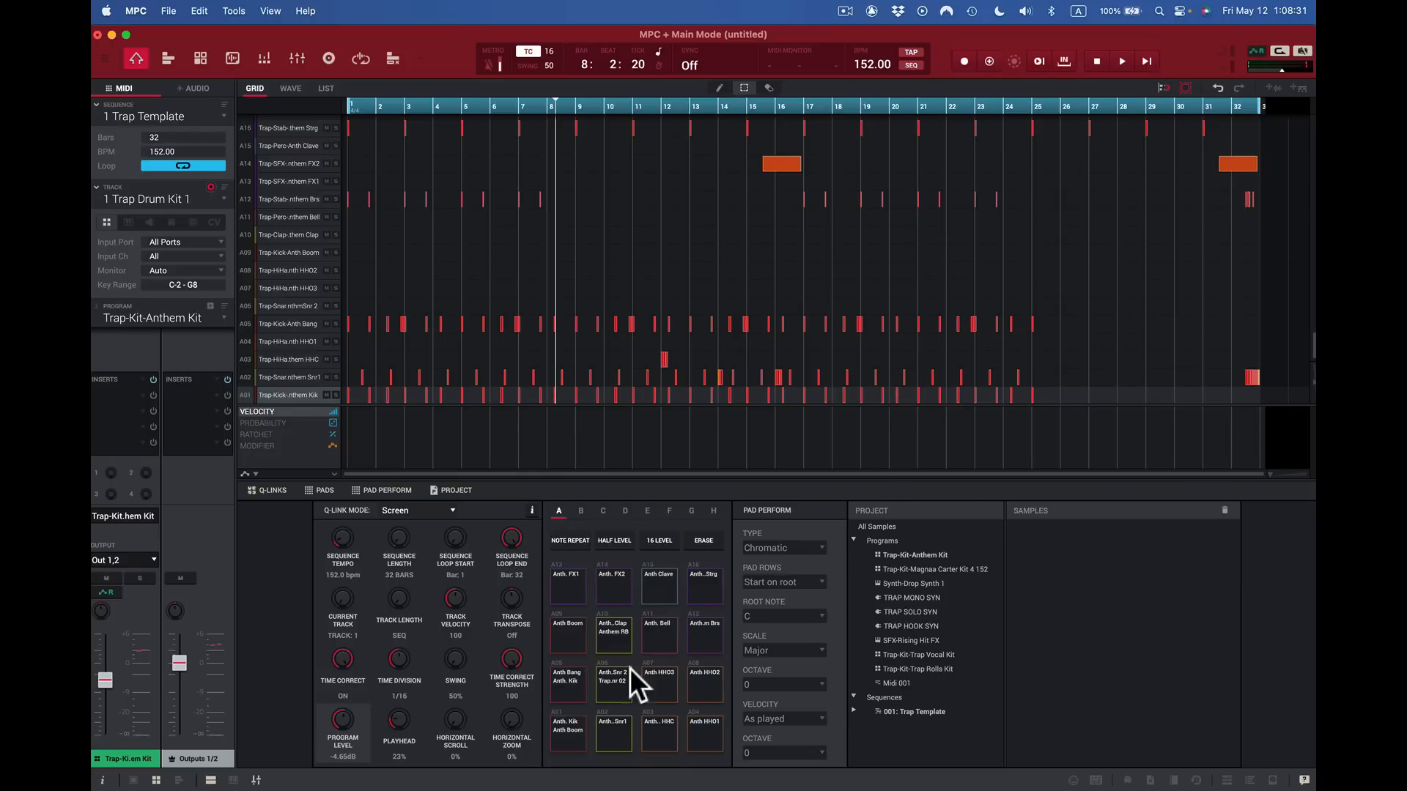
# Step: Audition pads A01 to A04 and A13 of the Trap demo's drum kit
pyautogui.click(562, 728)
pyautogui.click(619, 733)
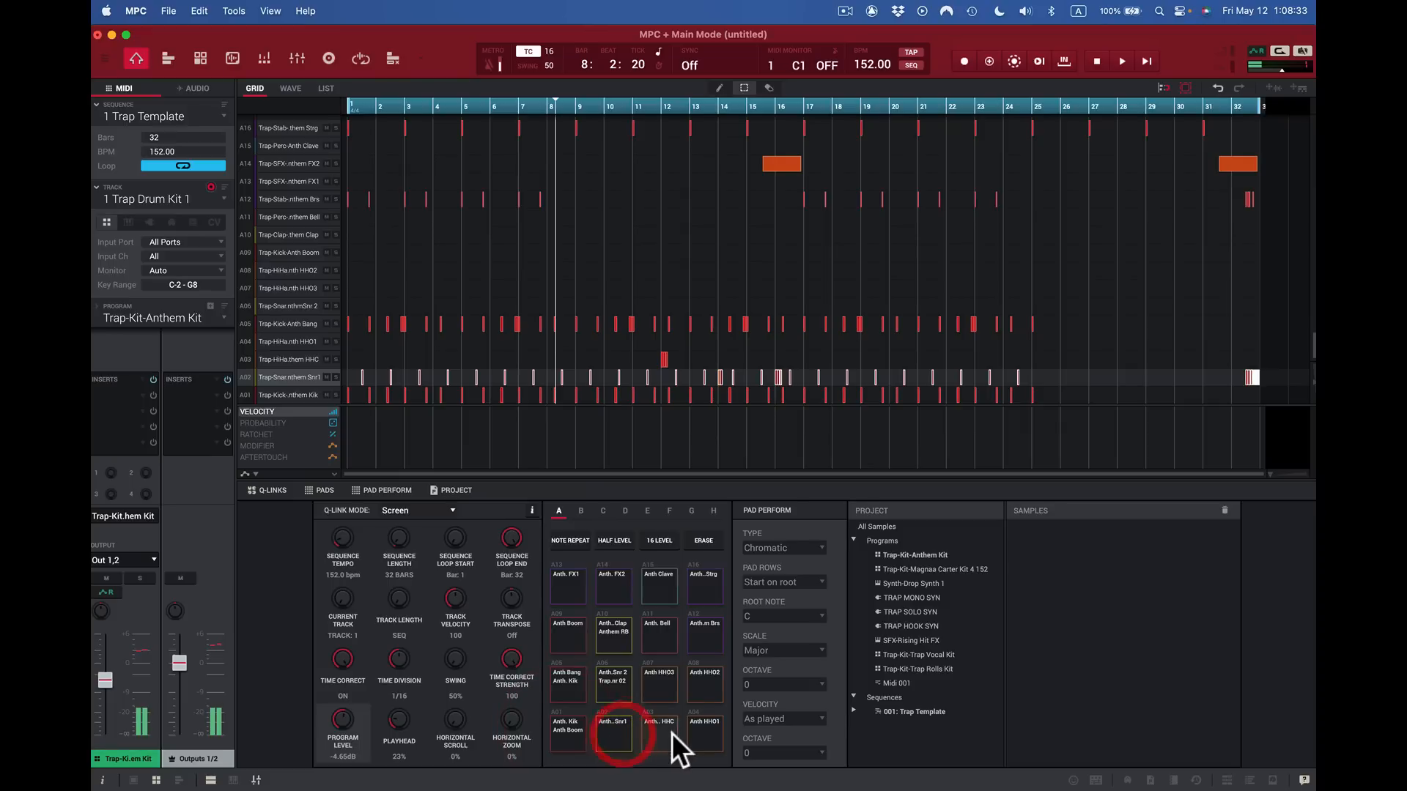
pyautogui.click(671, 733)
pyautogui.click(722, 736)
pyautogui.click(563, 583)
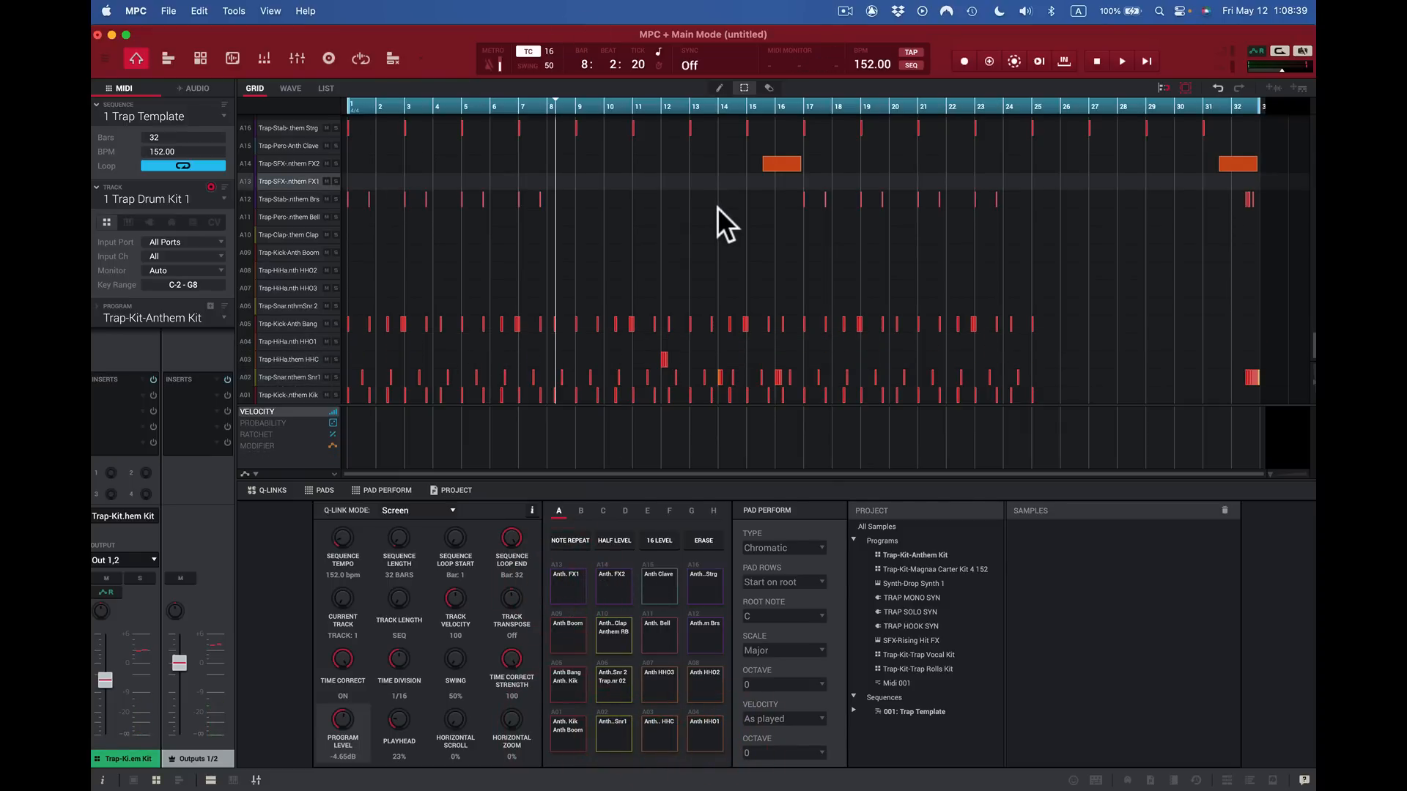
# Step: Start a new project without saving the changes and open the recent project LizzoTrk.xpj
pyautogui.click(169, 8)
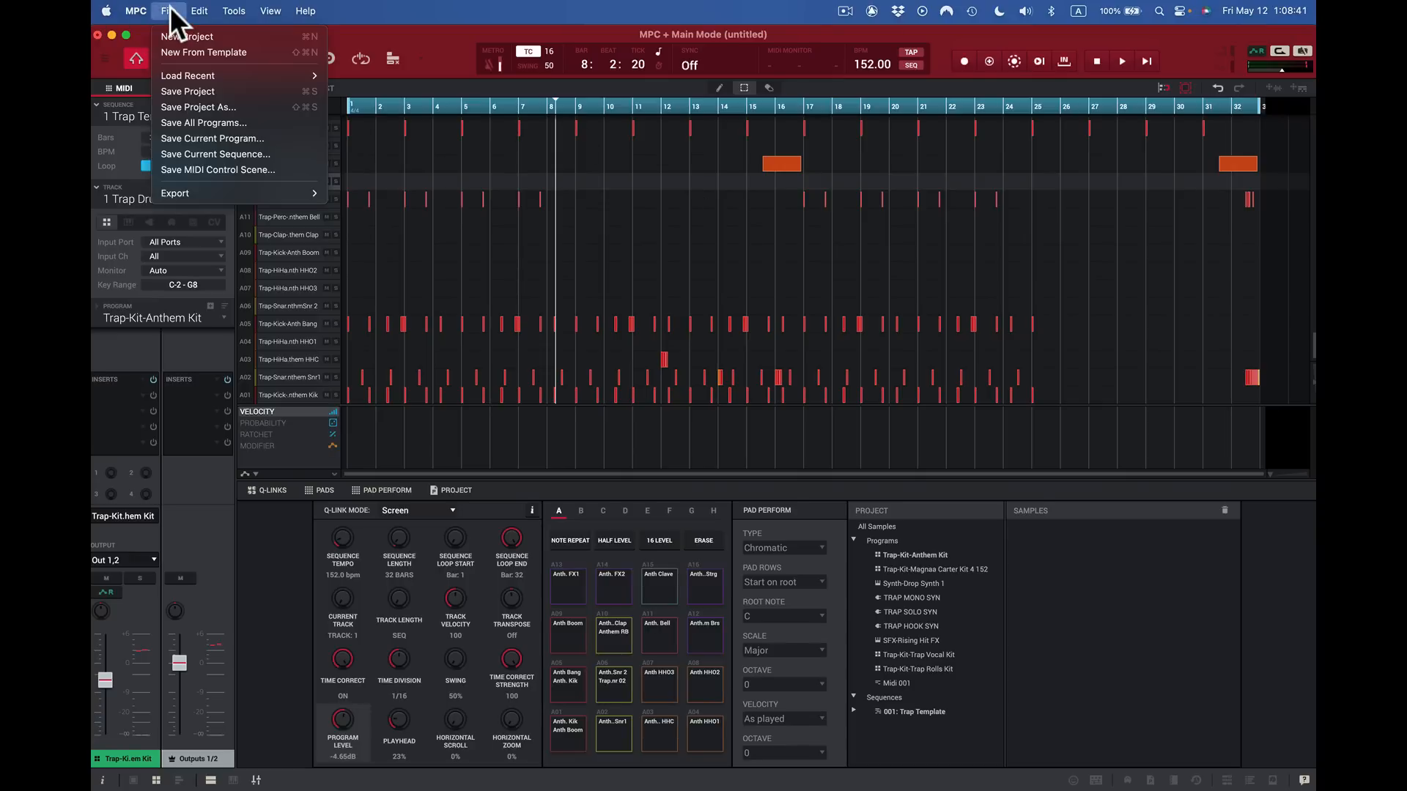
pyautogui.click(196, 36)
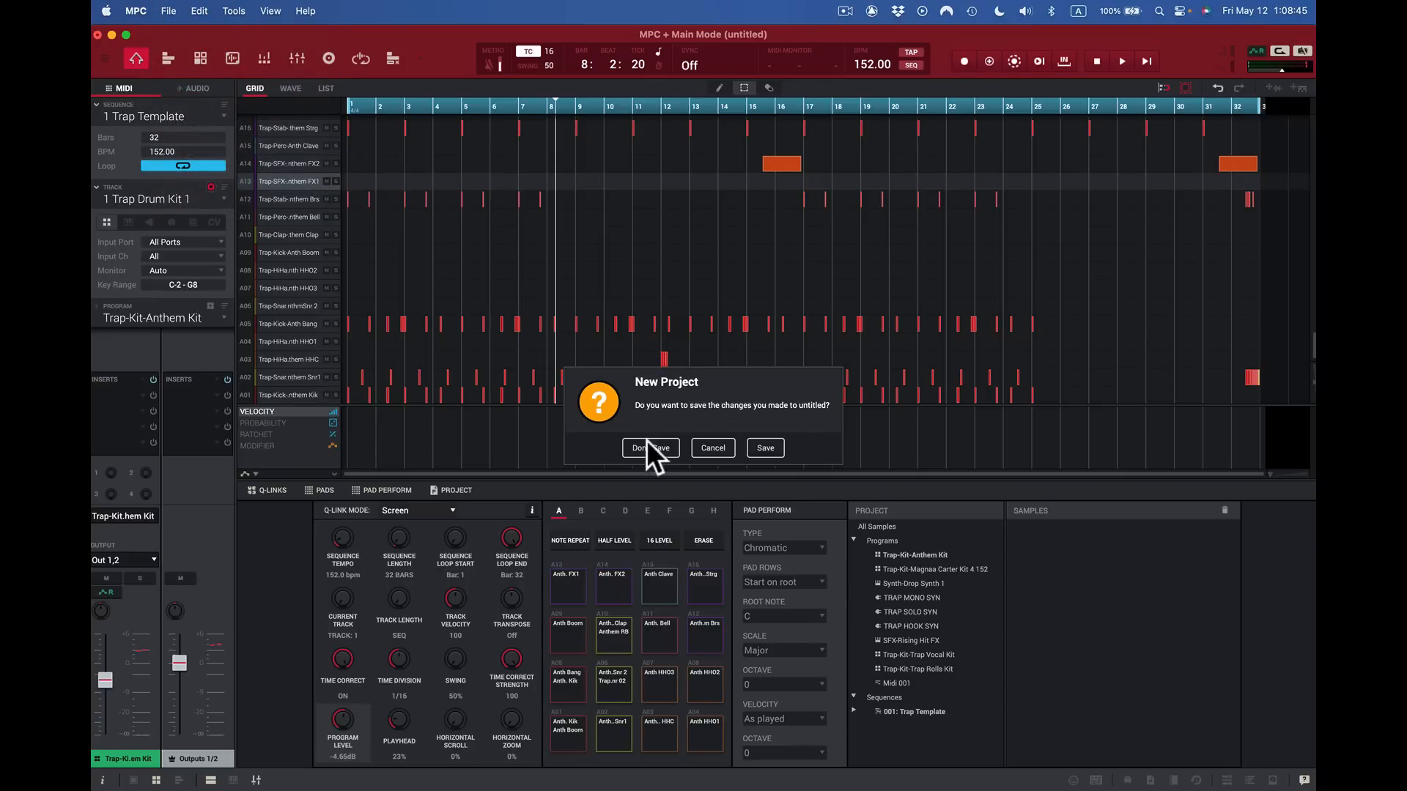
pyautogui.click(648, 447)
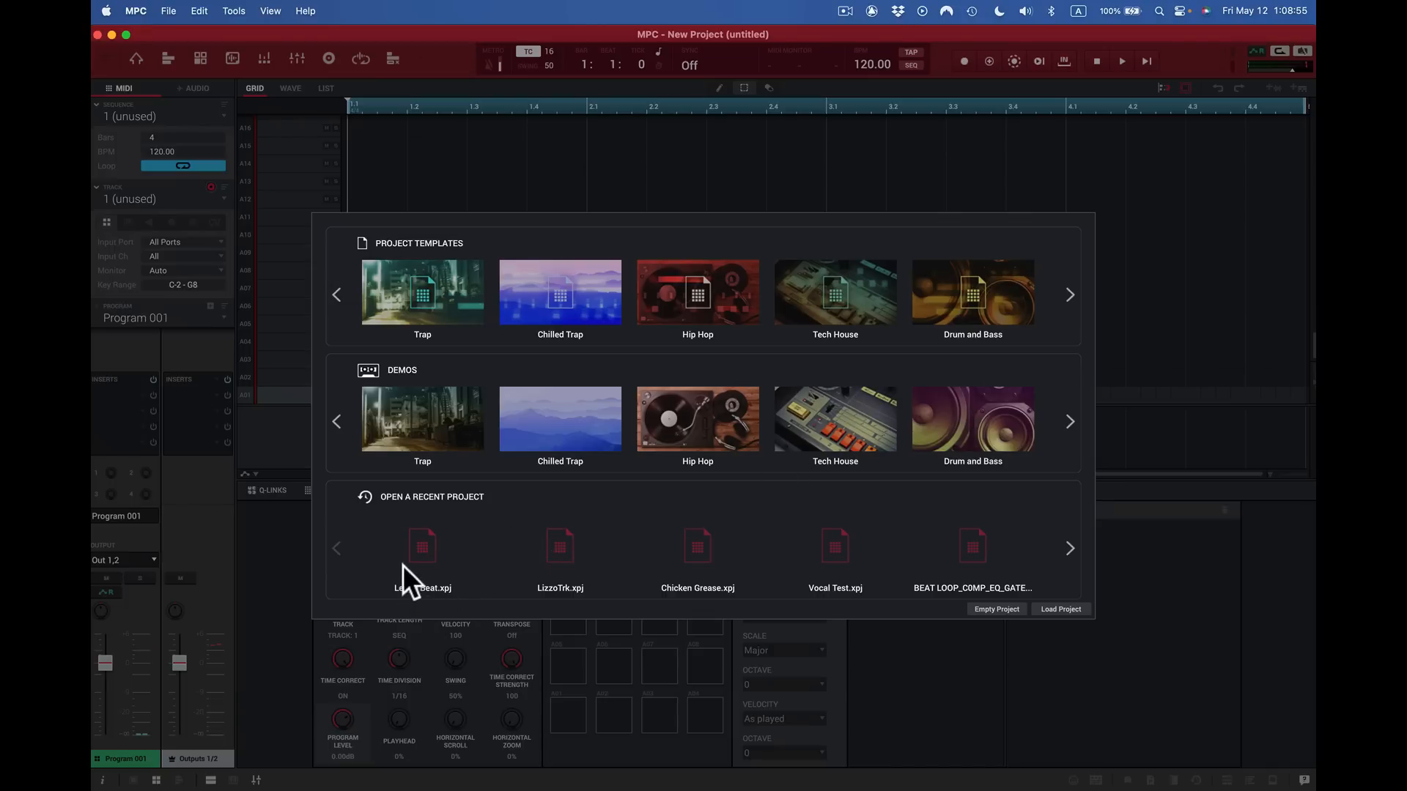
pyautogui.click(556, 560)
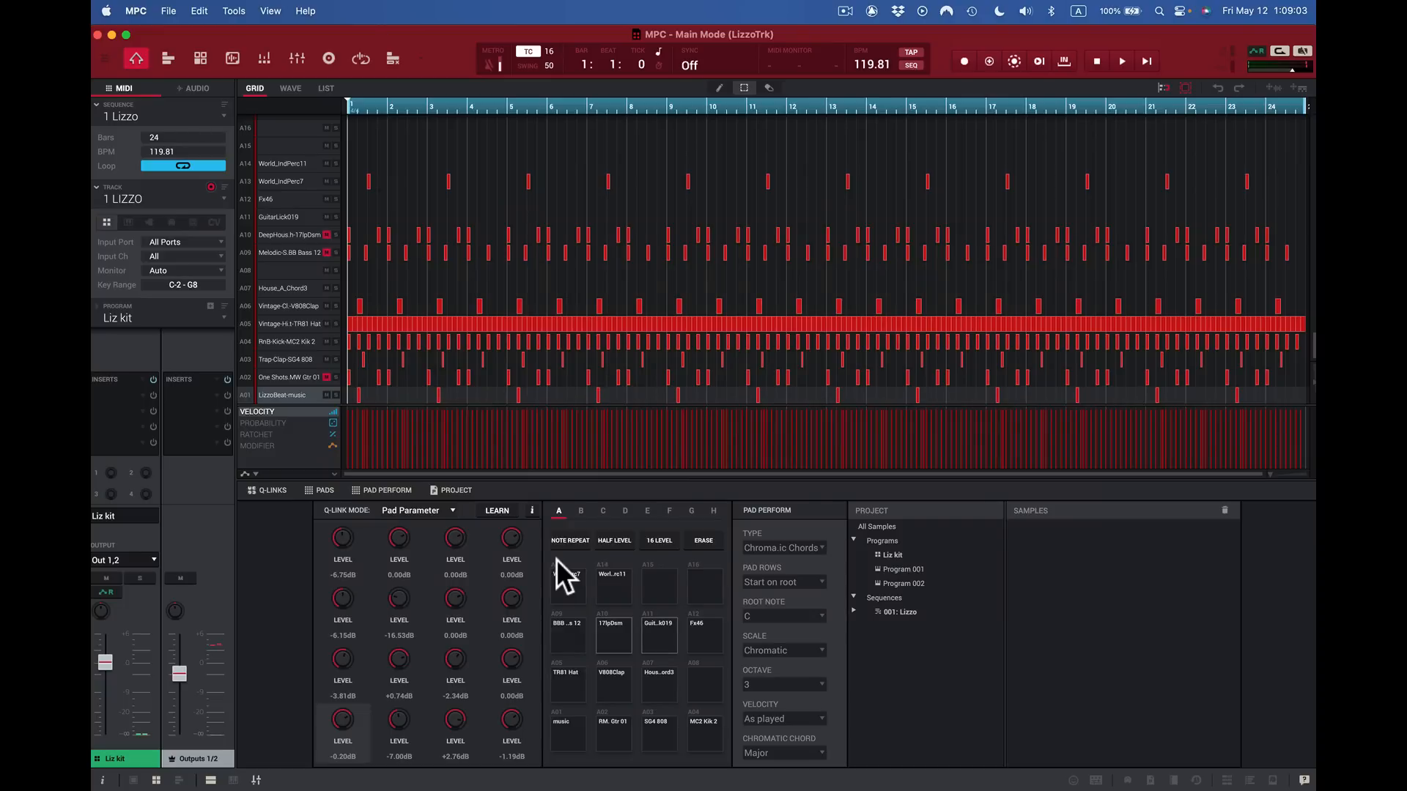
# Step: Play the opening bars of the LizzoTrk sequence and stop playback
pyautogui.press('space')
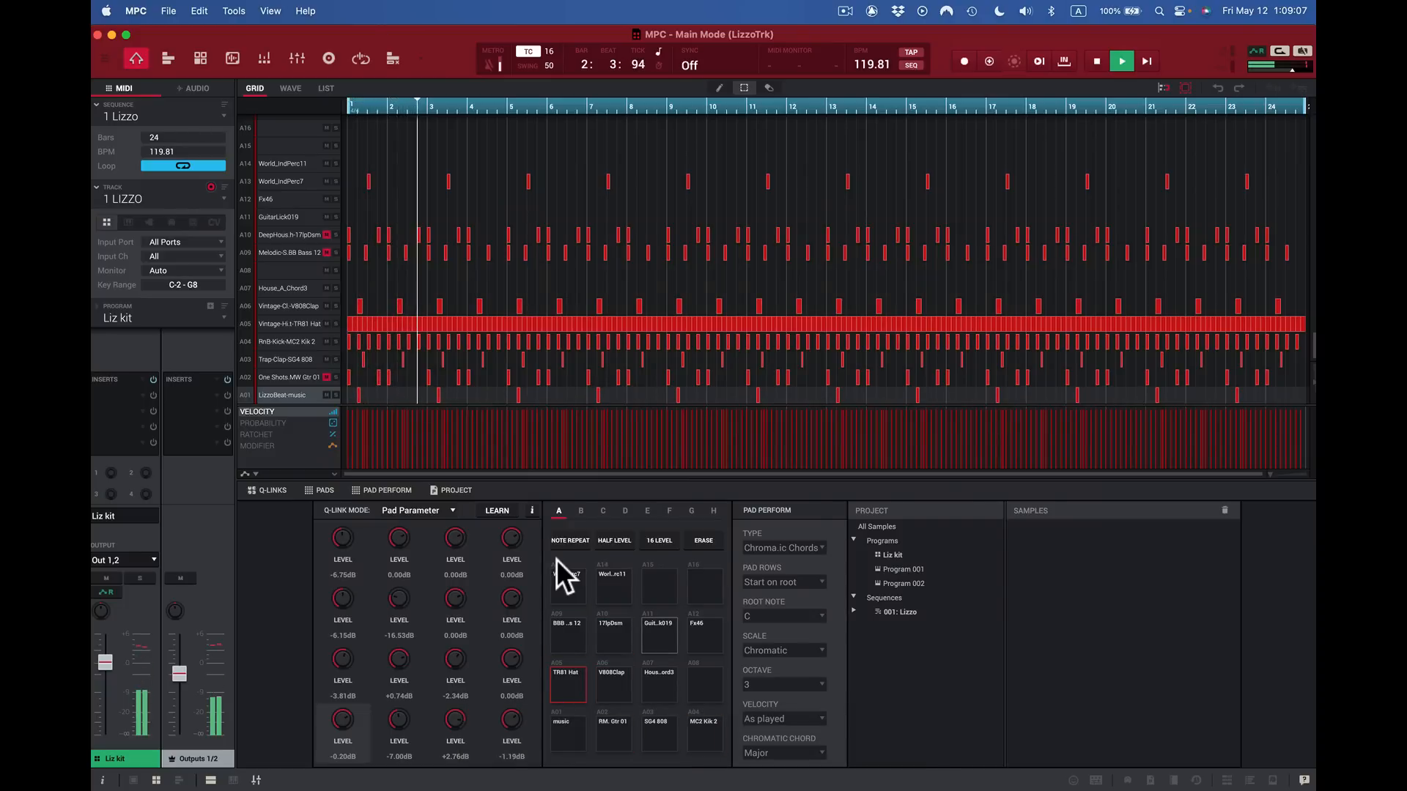
pyautogui.press('space')
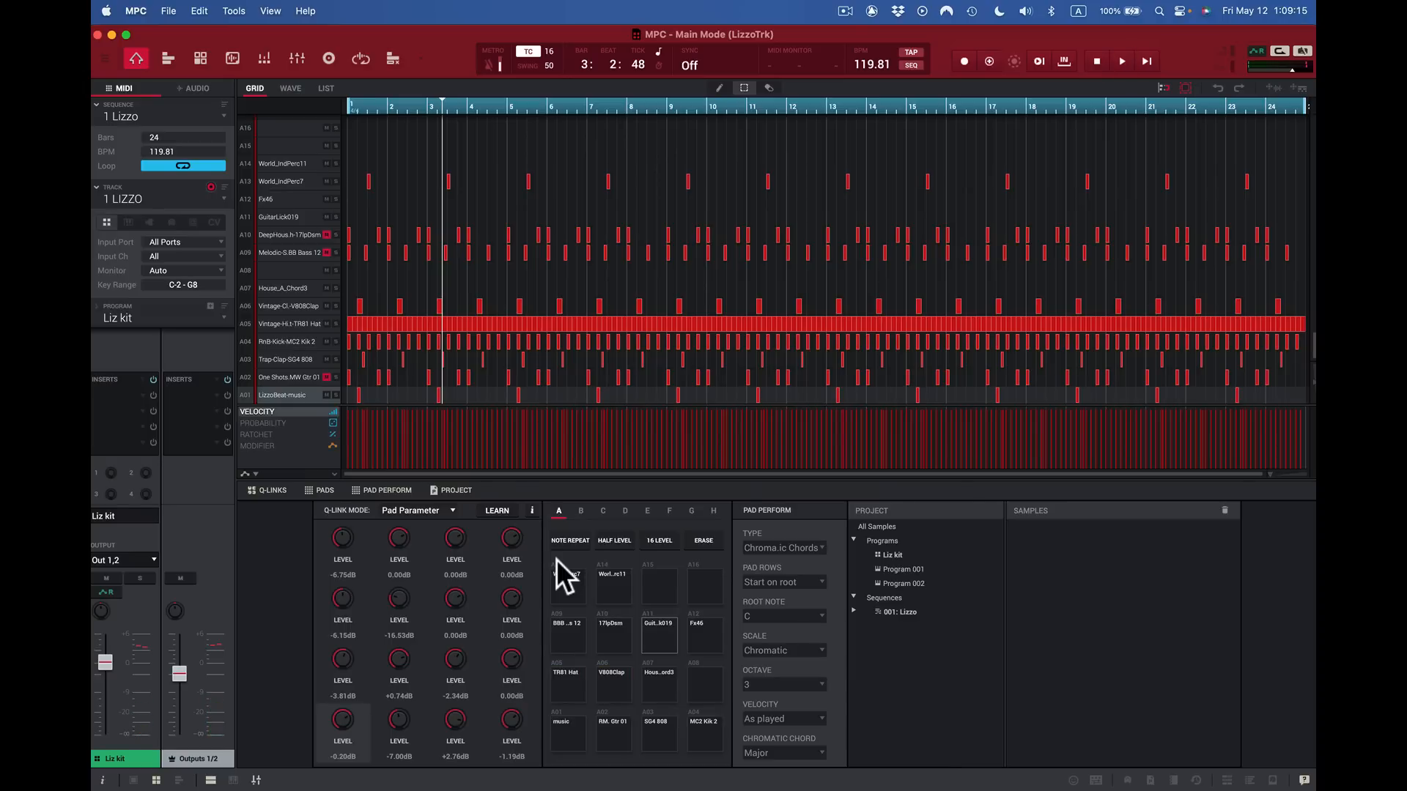
# Step: Start a new empty project in place of the open LizzoTrk project
pyautogui.click(164, 10)
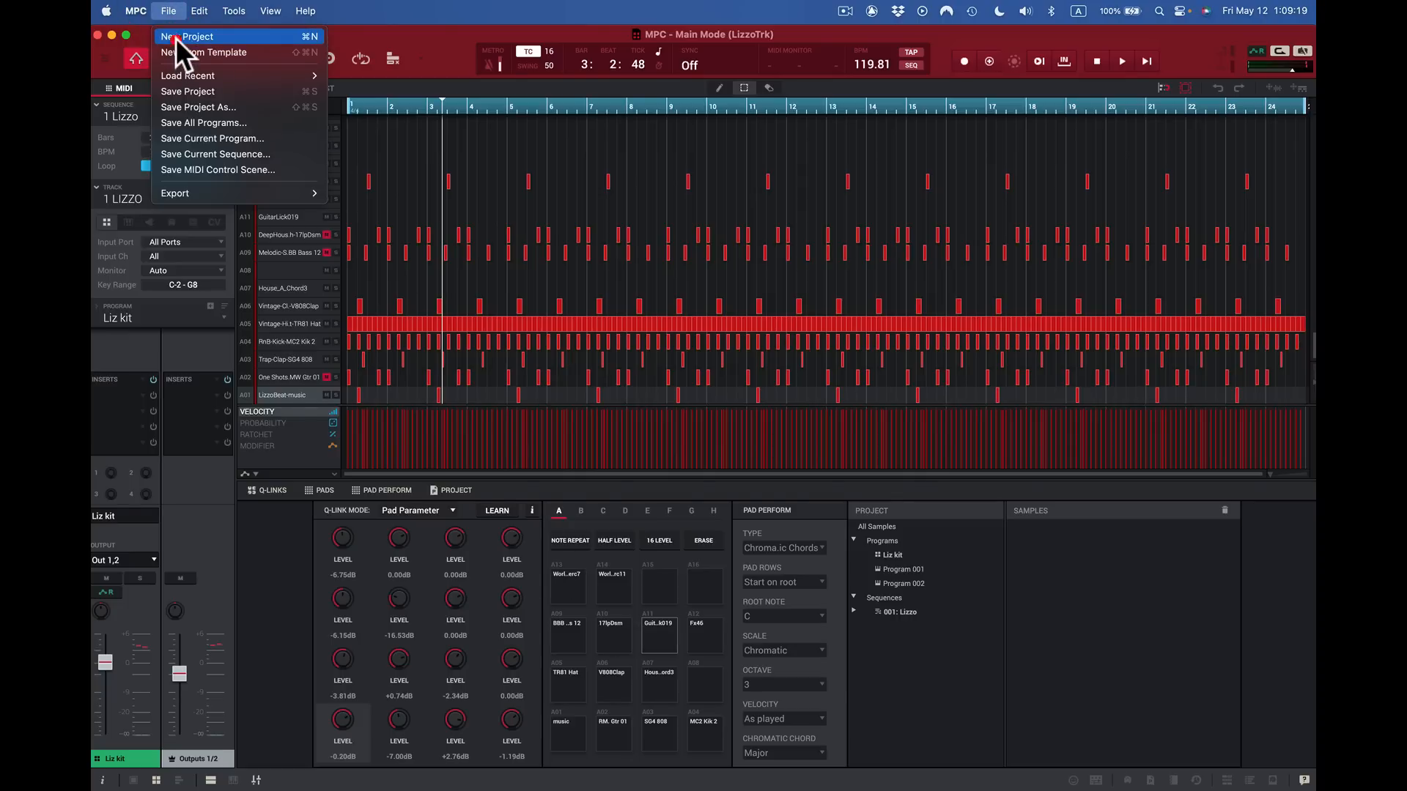
pyautogui.click(175, 37)
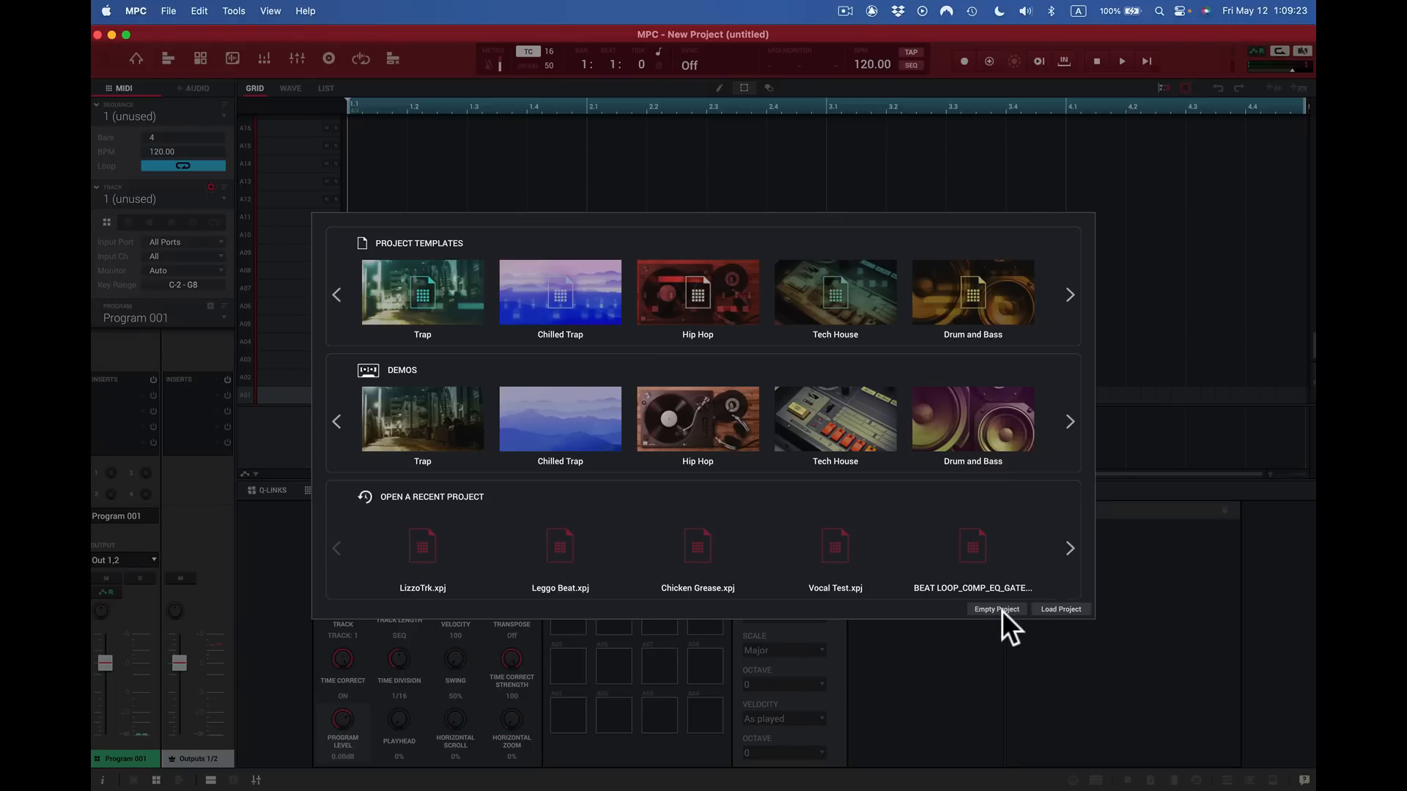
pyautogui.click(1001, 612)
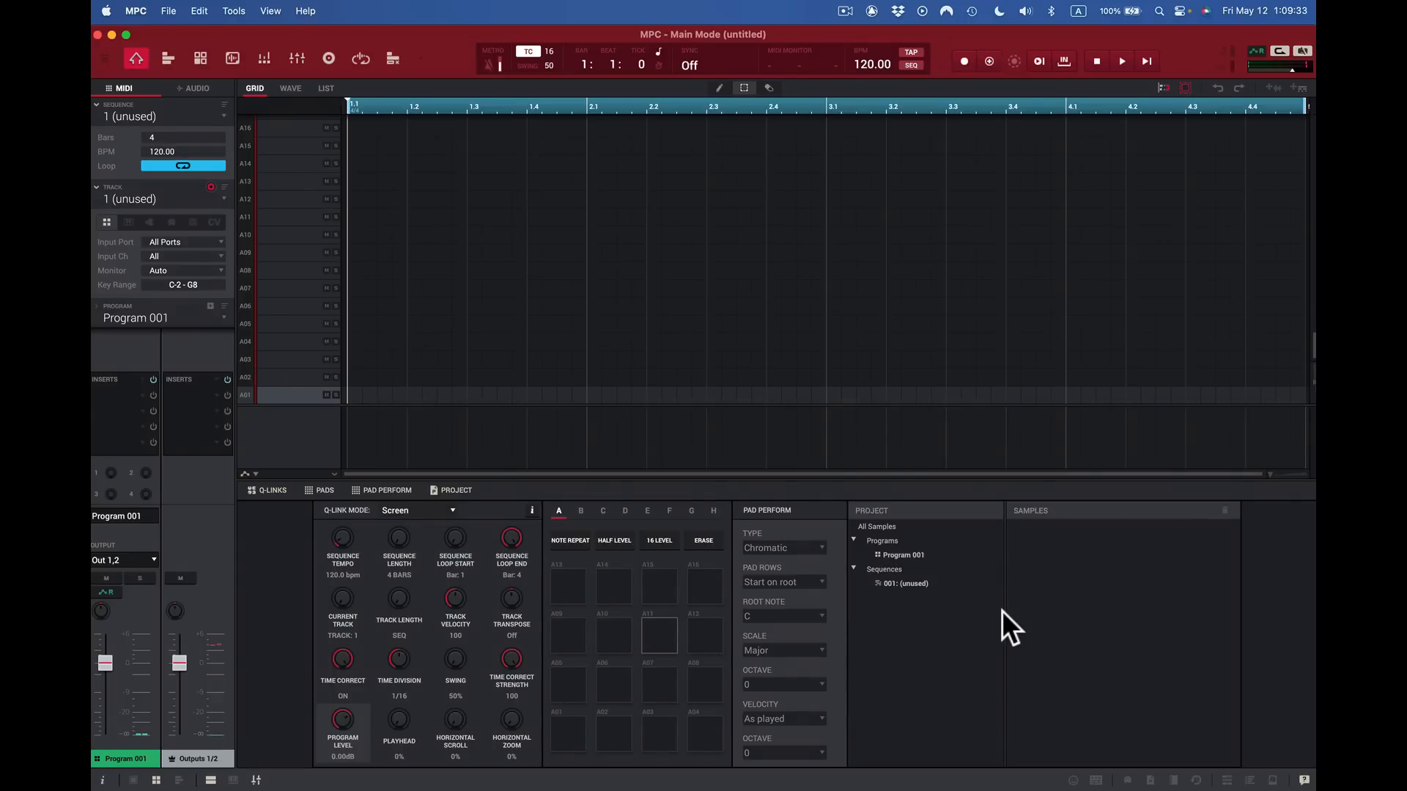
# Step: Check for MPC software updates and dismiss the update notice
pyautogui.click(135, 10)
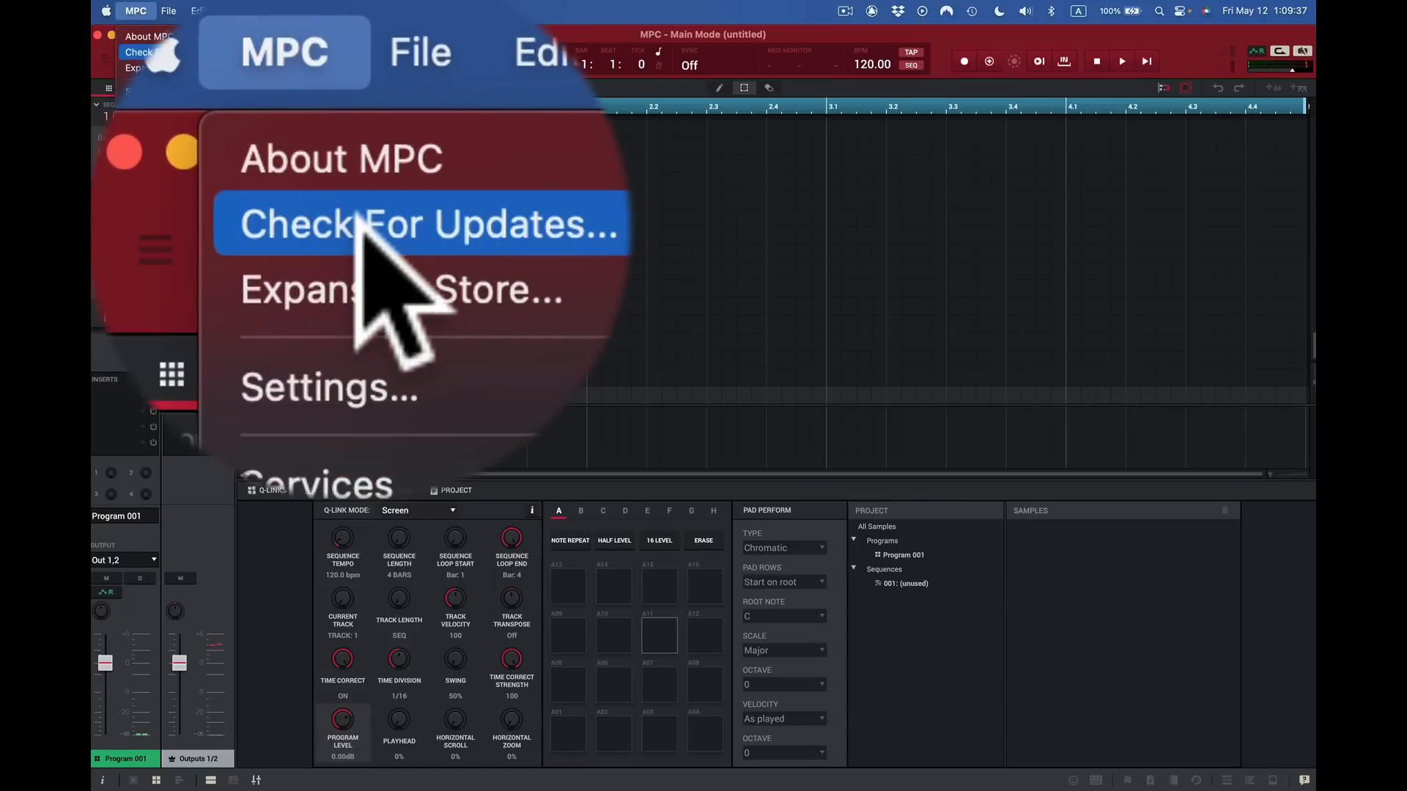
pyautogui.click(154, 51)
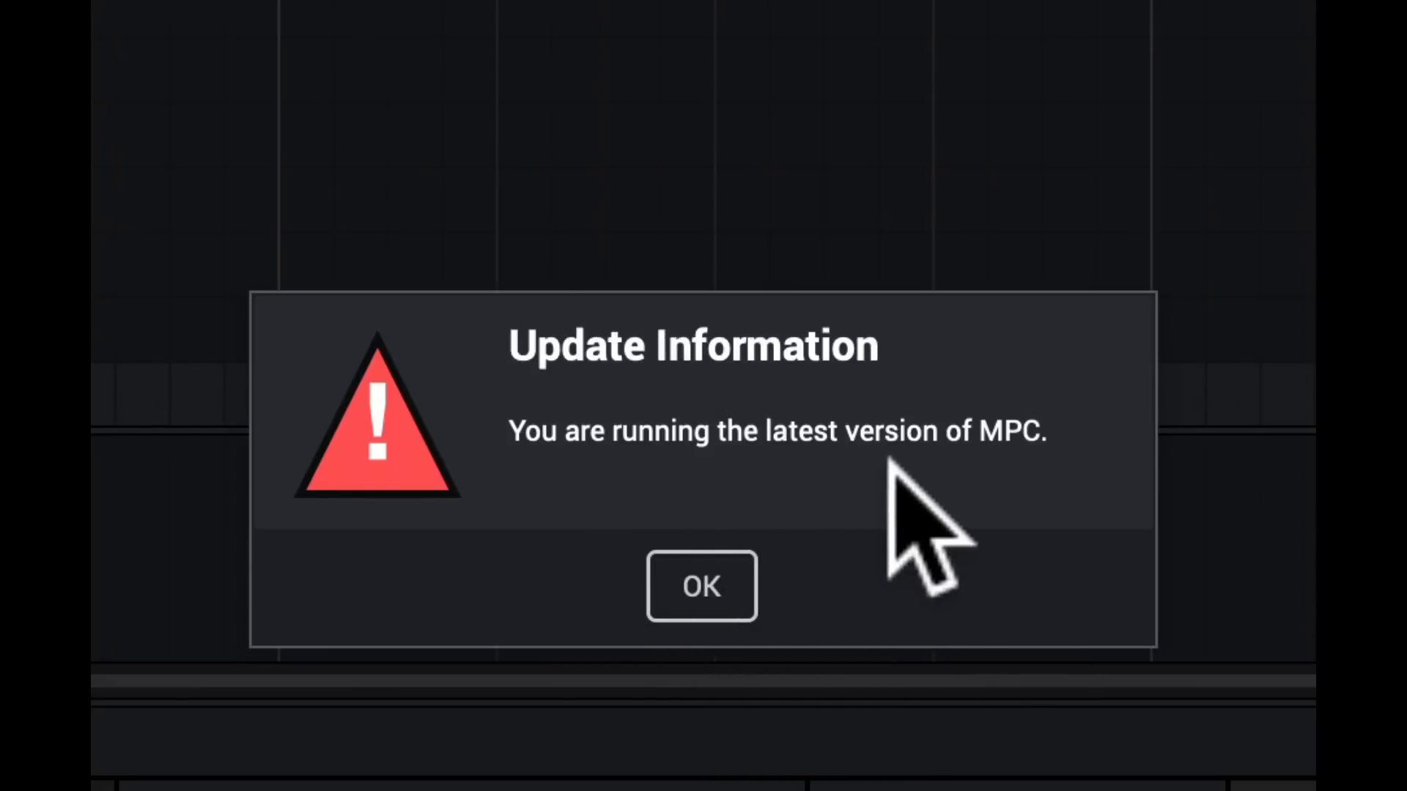
pyautogui.click(679, 587)
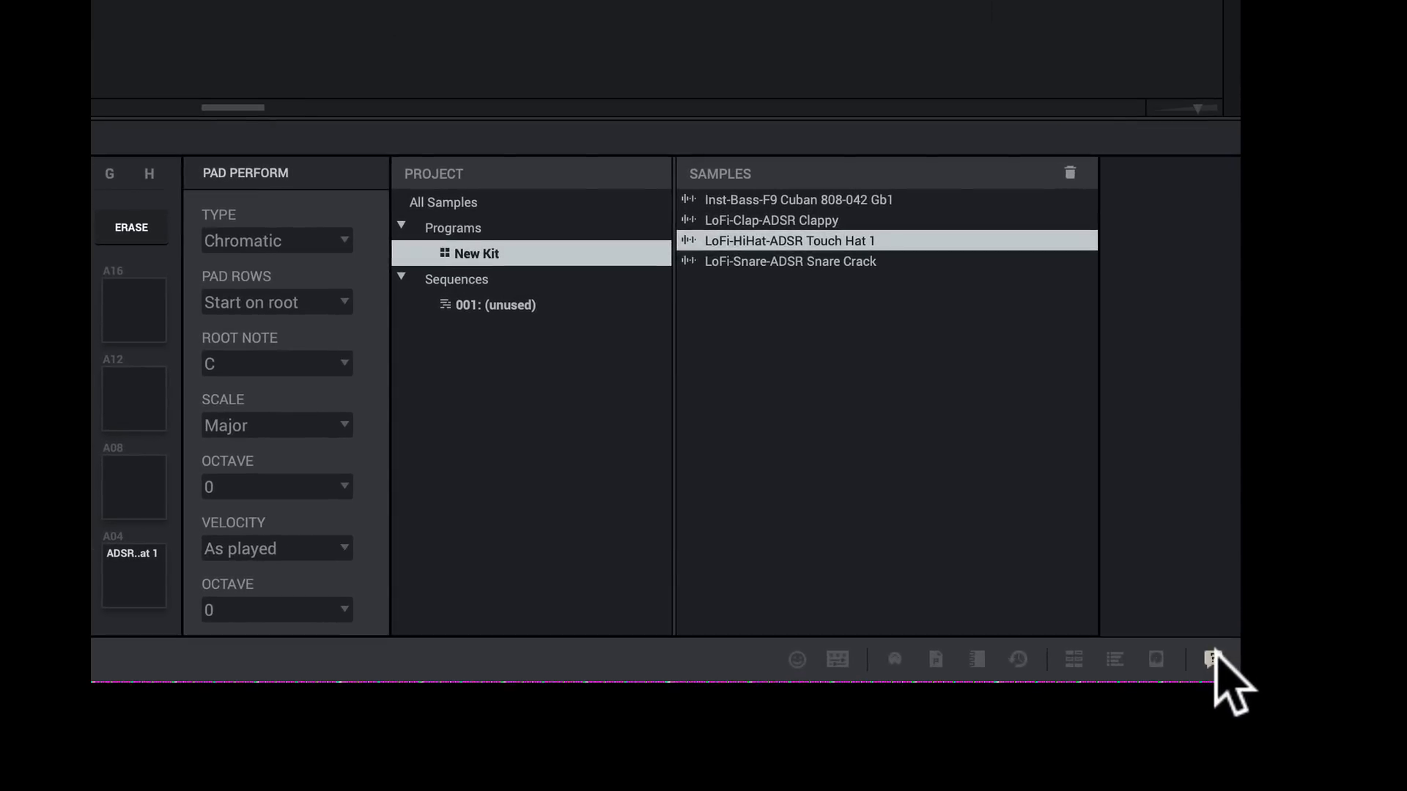
# Step: Toggle the help information pane and view the file, expansion and media browsers in turn, ending on the file browser
pyautogui.click(1214, 652)
pyautogui.press('h')
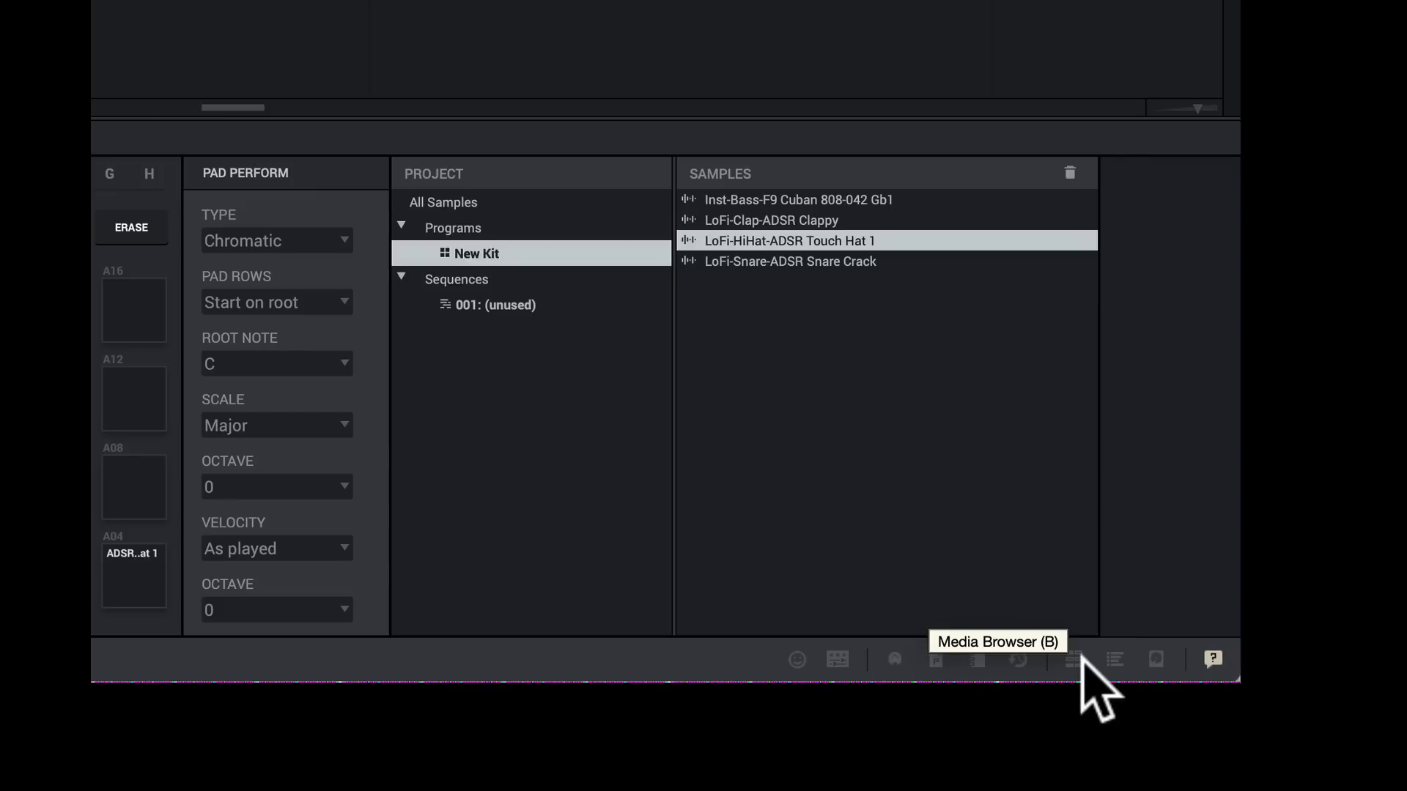
pyautogui.click(1156, 657)
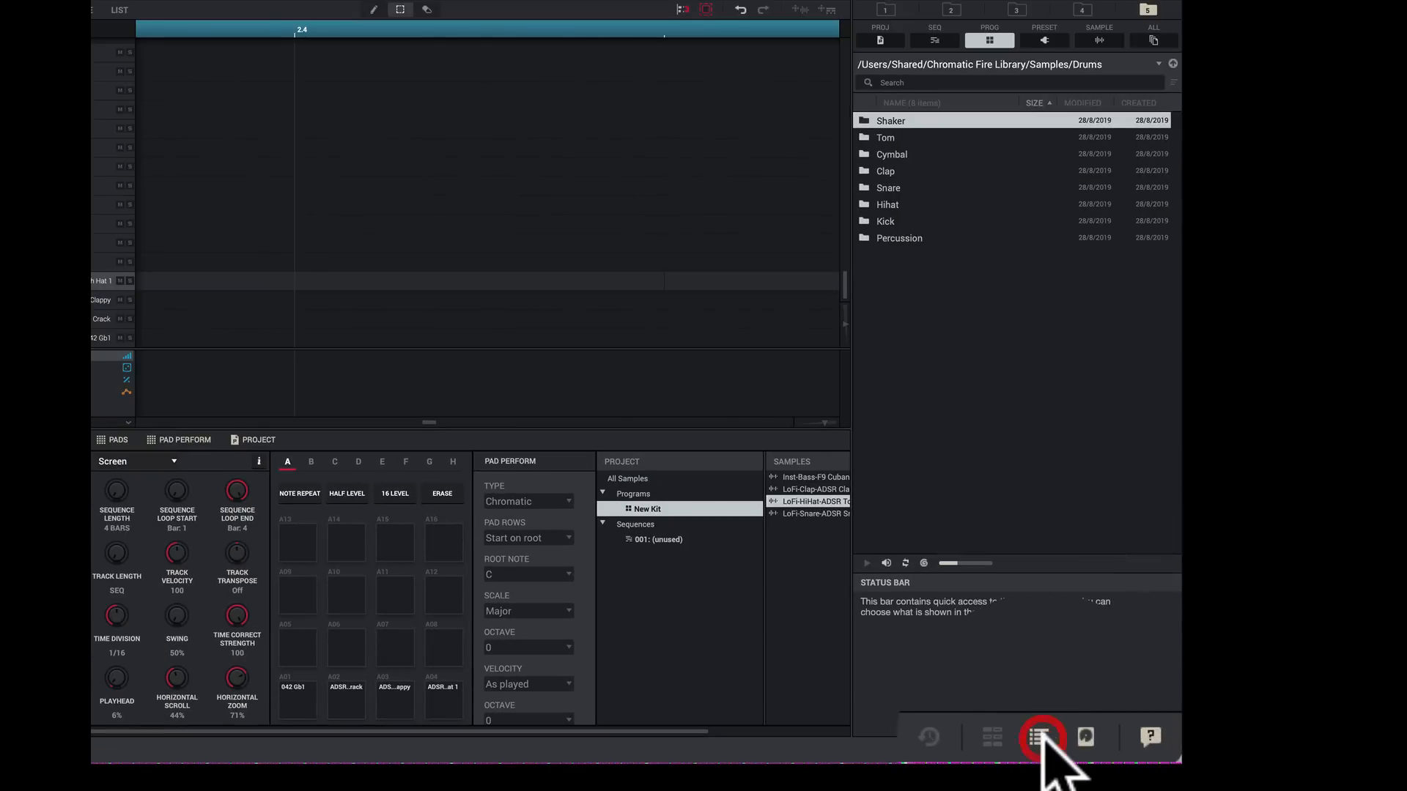
pyautogui.click(1039, 735)
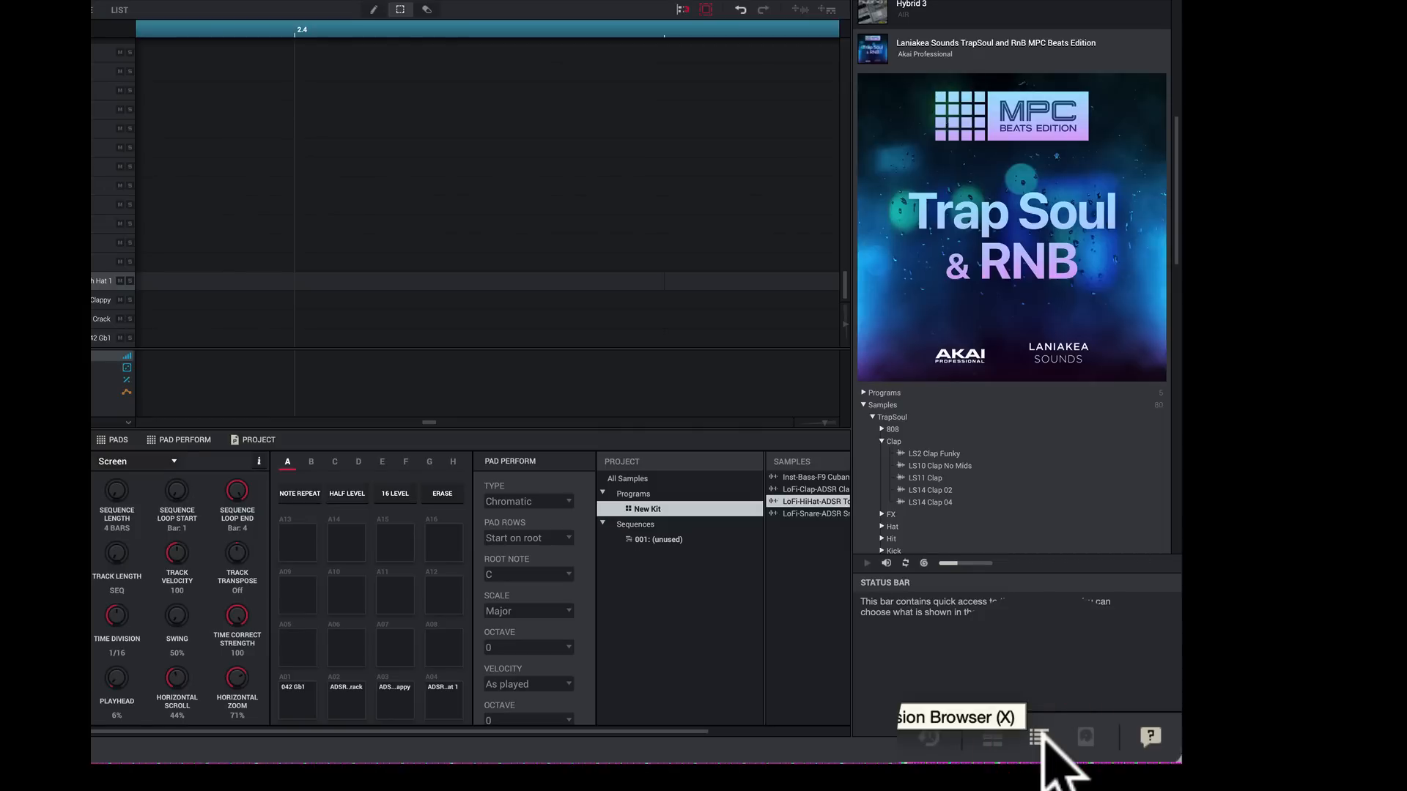
pyautogui.click(1034, 732)
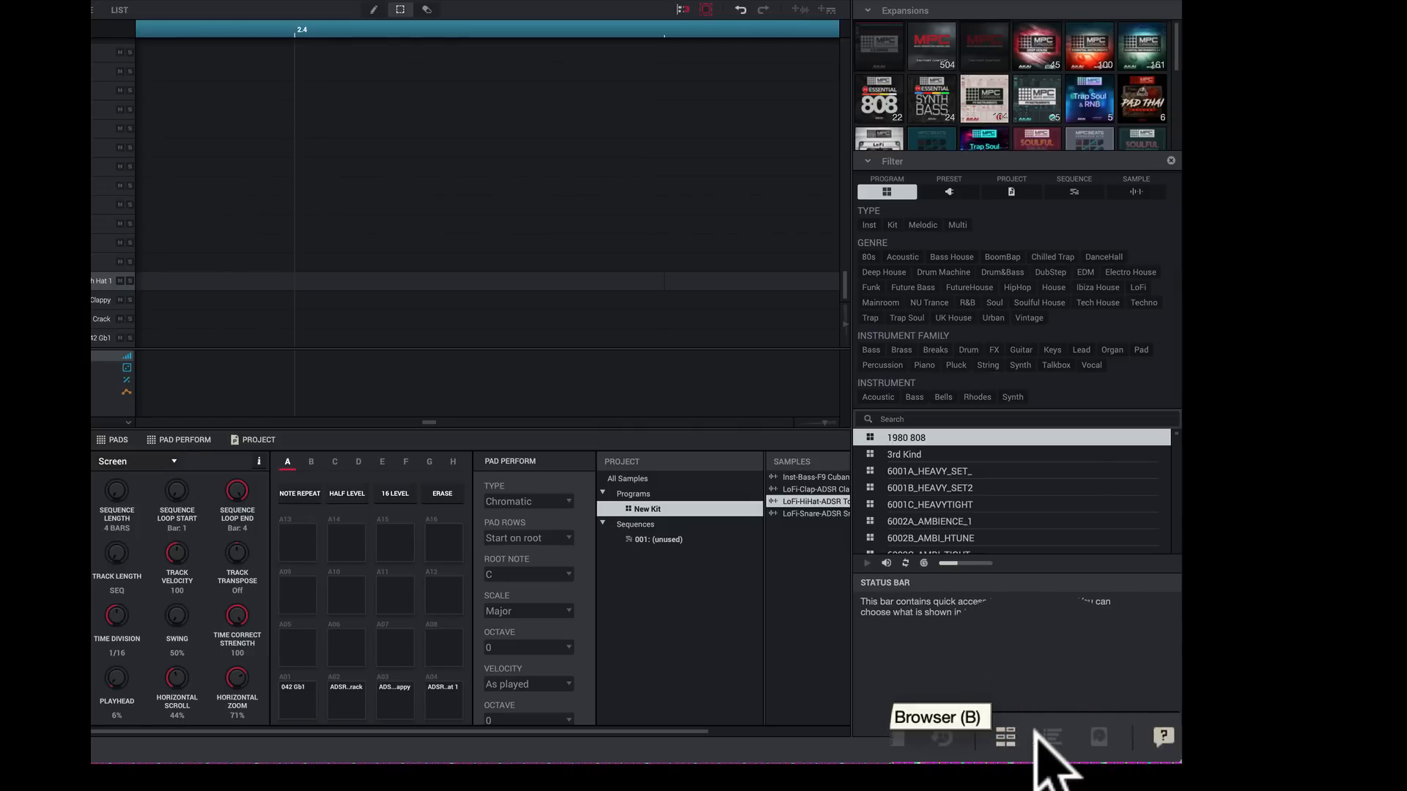
pyautogui.click(1081, 734)
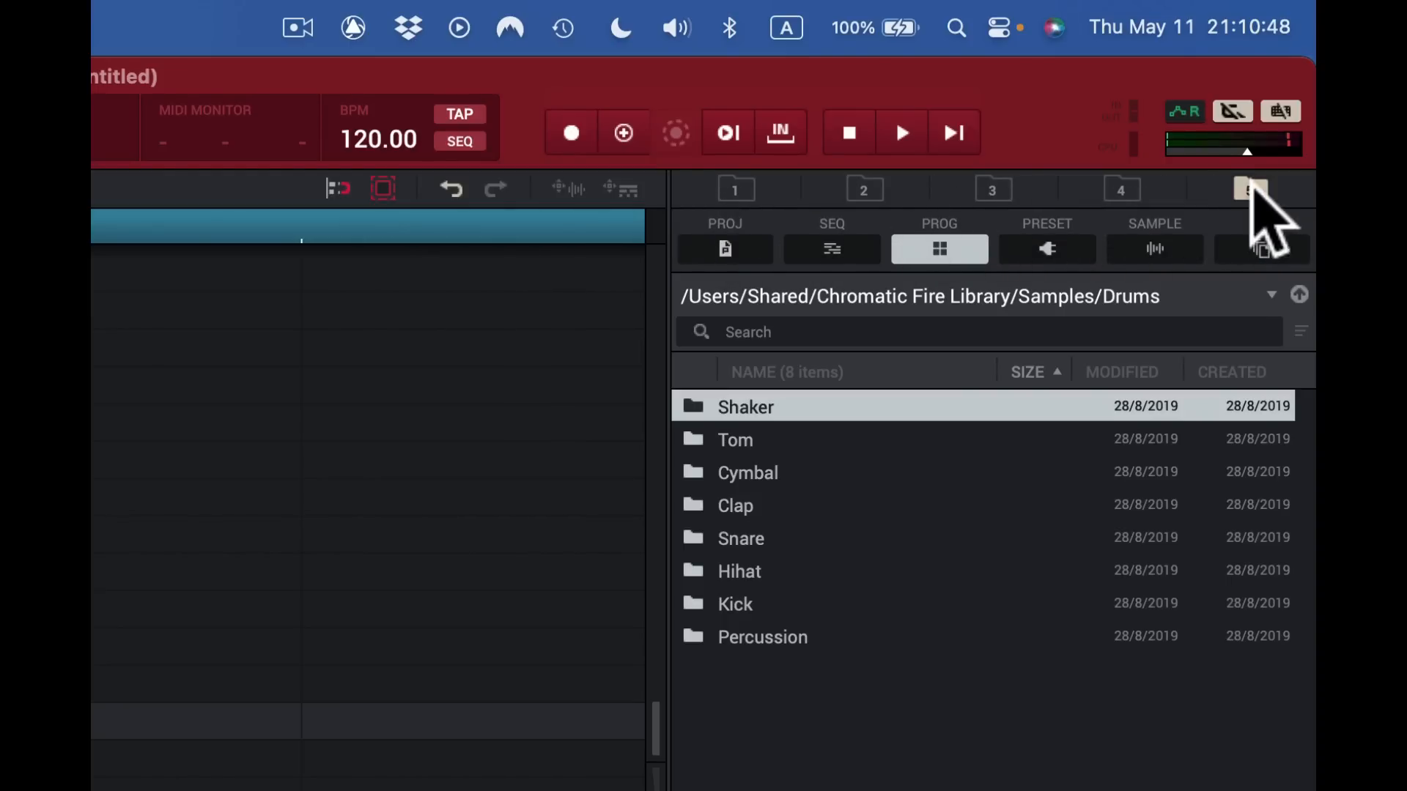
# Step: Open folder shortcut 1 in the file browser and hide the file size and modified date columns
pyautogui.click(736, 191)
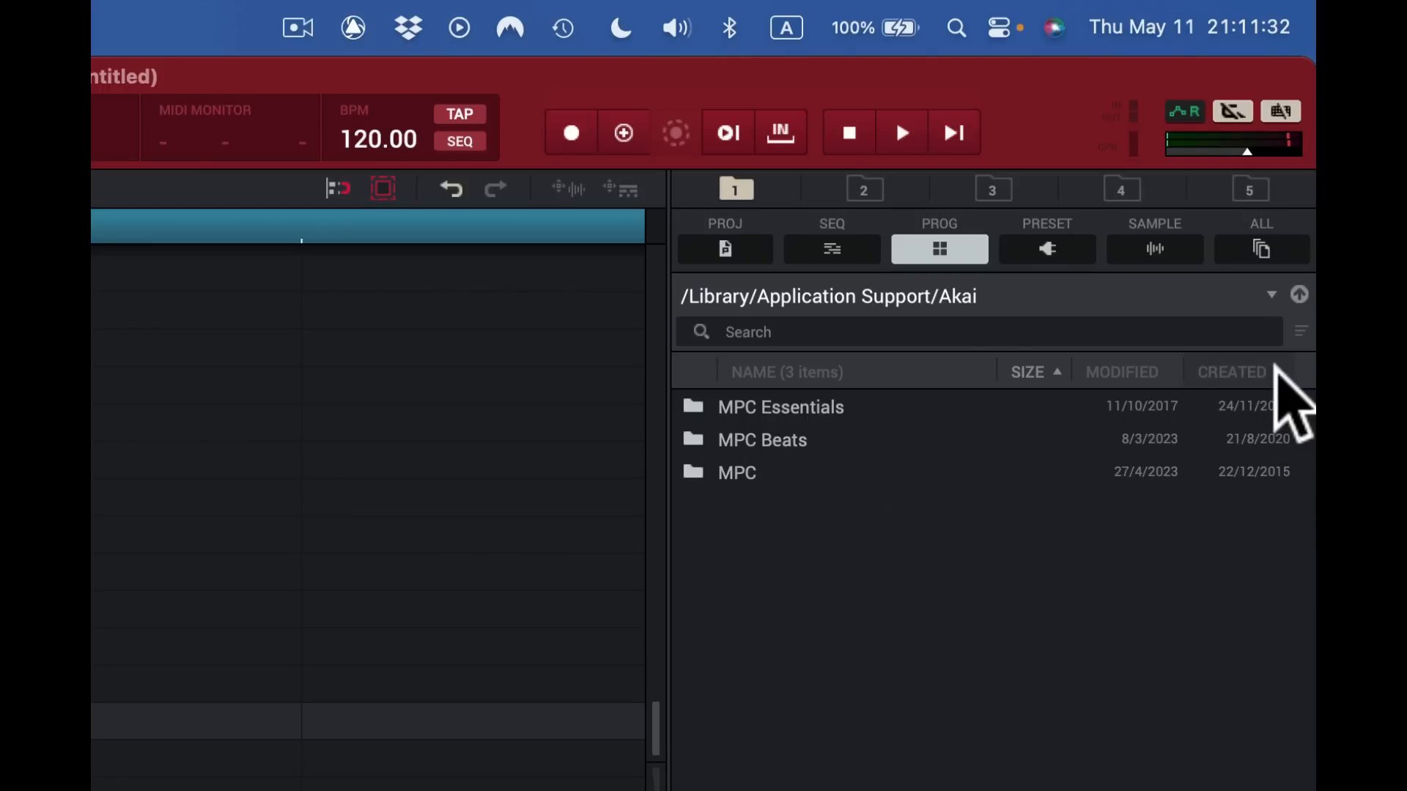
pyautogui.click(1165, 326)
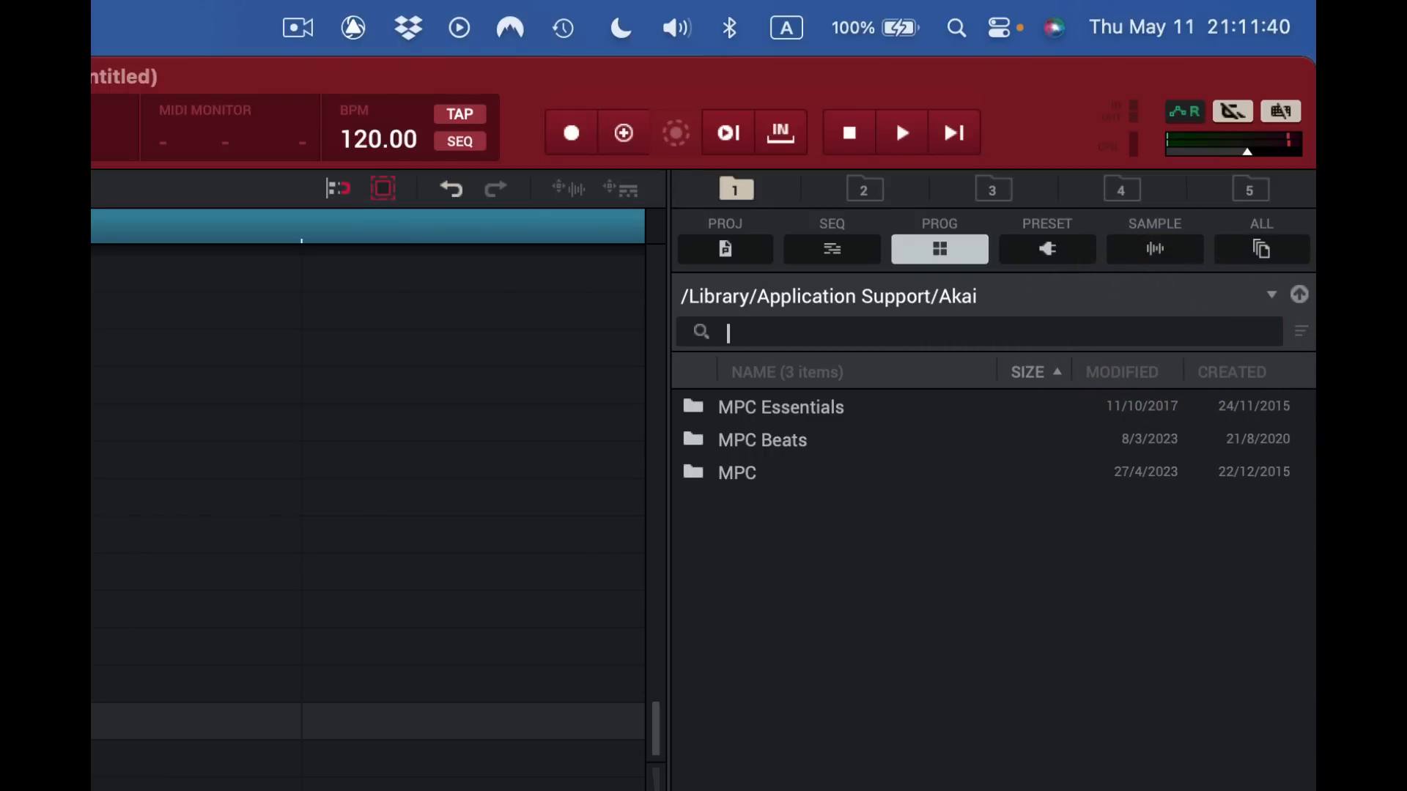
pyautogui.click(1299, 331)
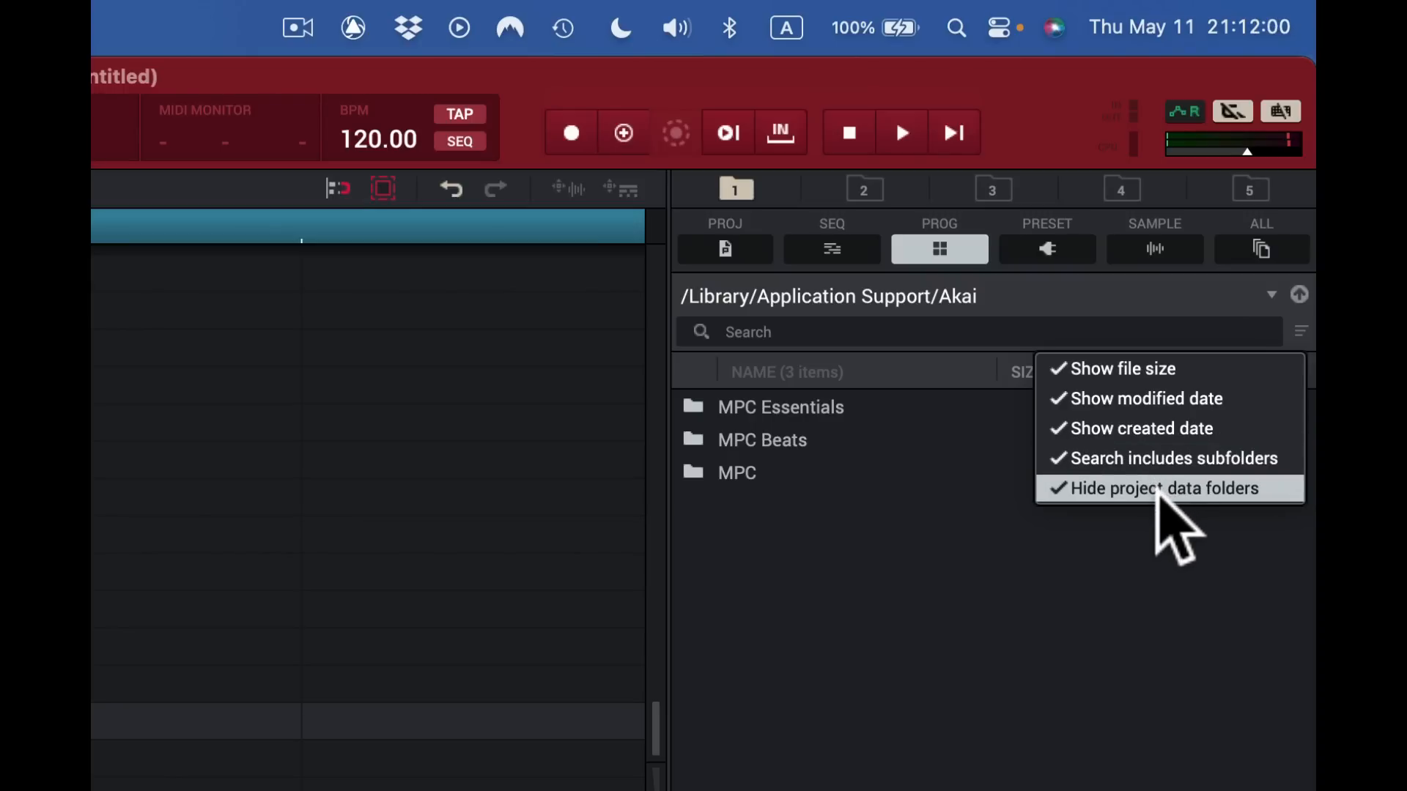
pyautogui.click(1055, 369)
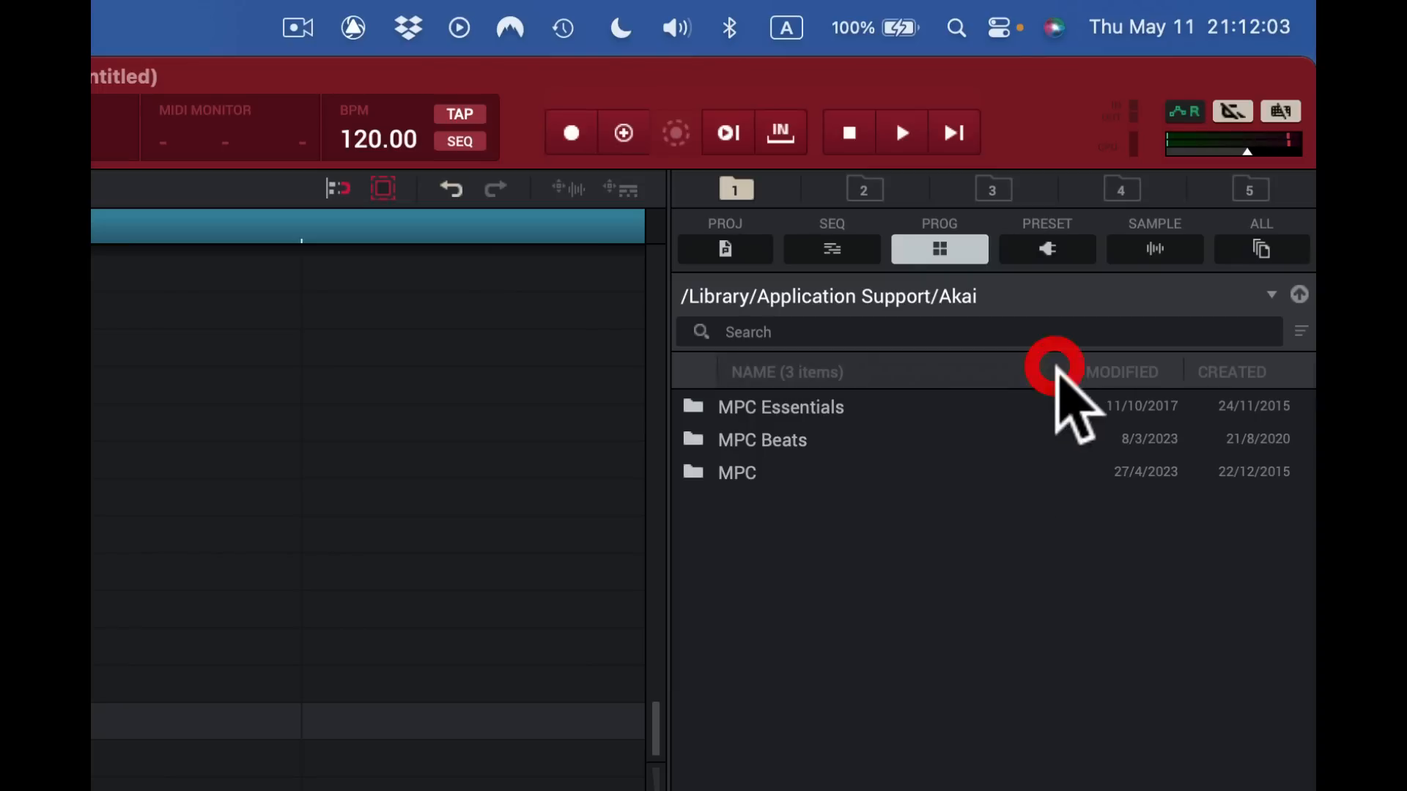
pyautogui.click(1302, 331)
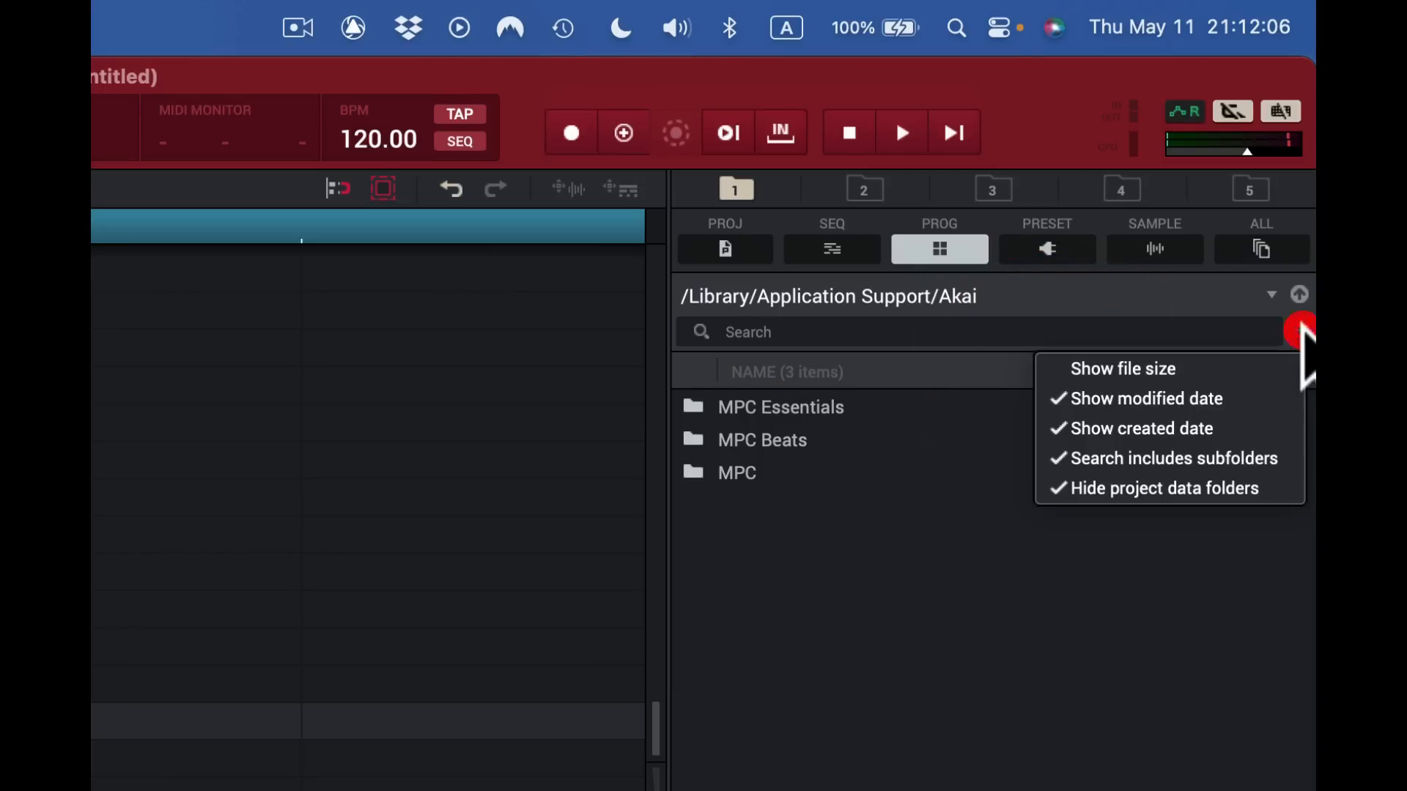
pyautogui.click(1117, 400)
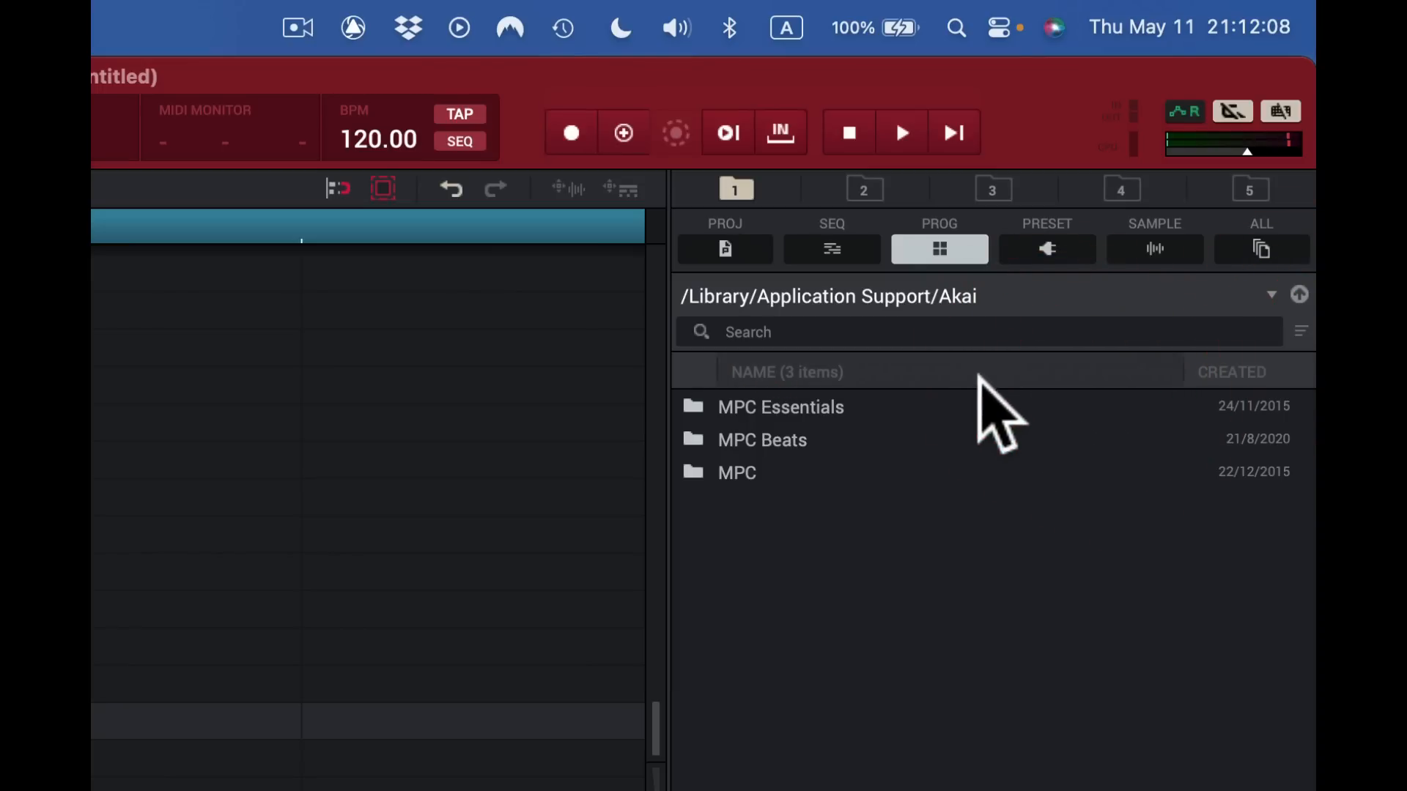
pyautogui.click(1301, 331)
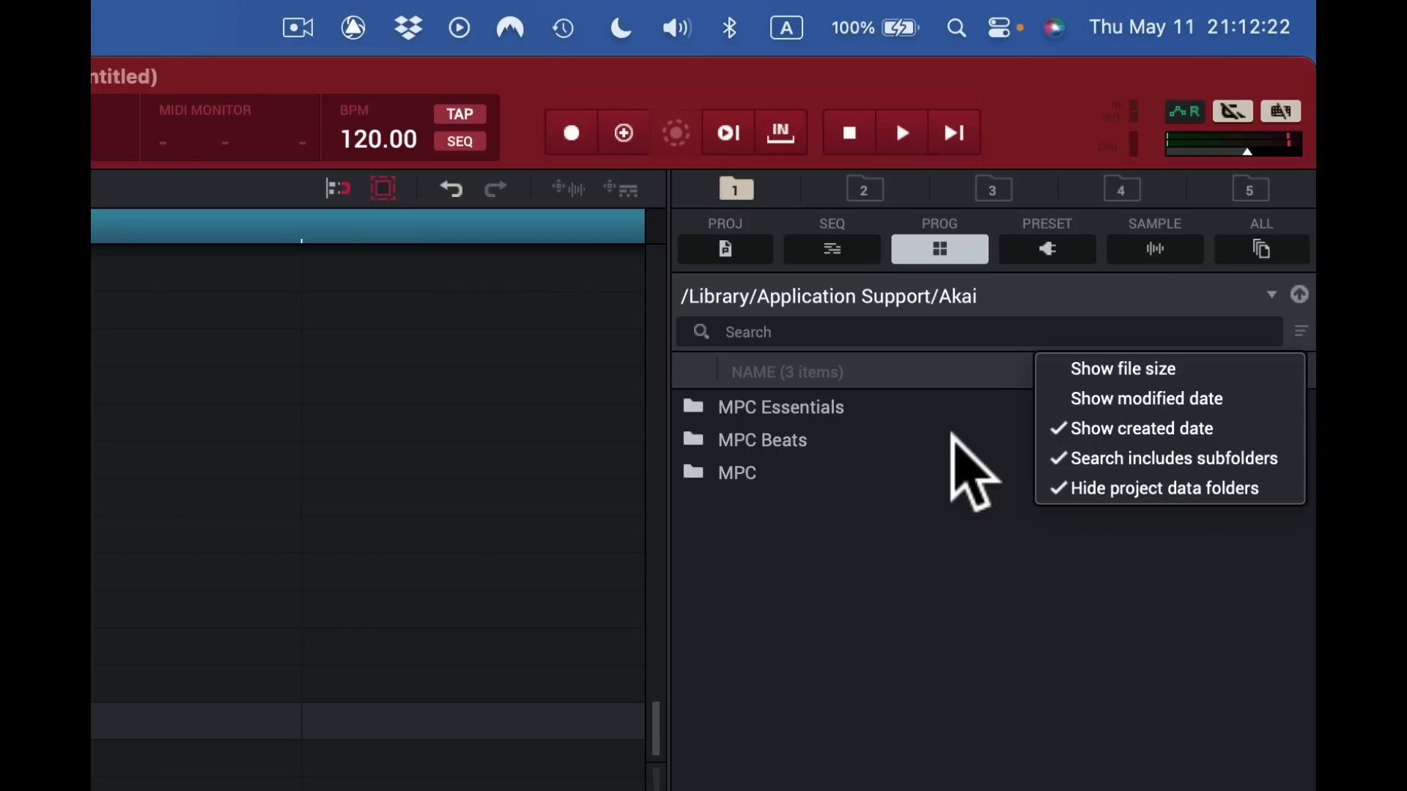
pyautogui.click(1010, 586)
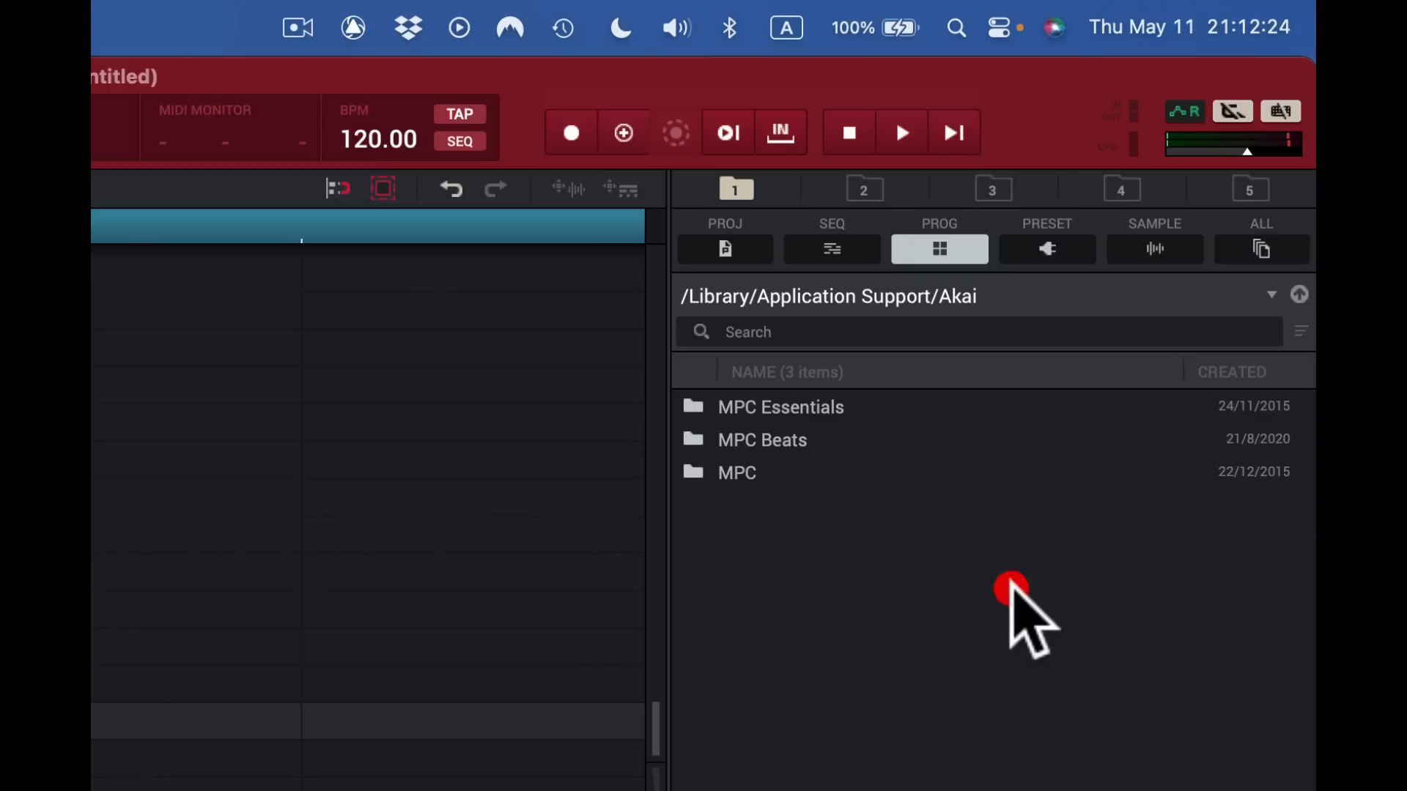
# Step: Look inside the Fx, Docs and Frameworks subfolders of MPC Essentials and return to the Akai folder
pyautogui.doubleClick(696, 414)
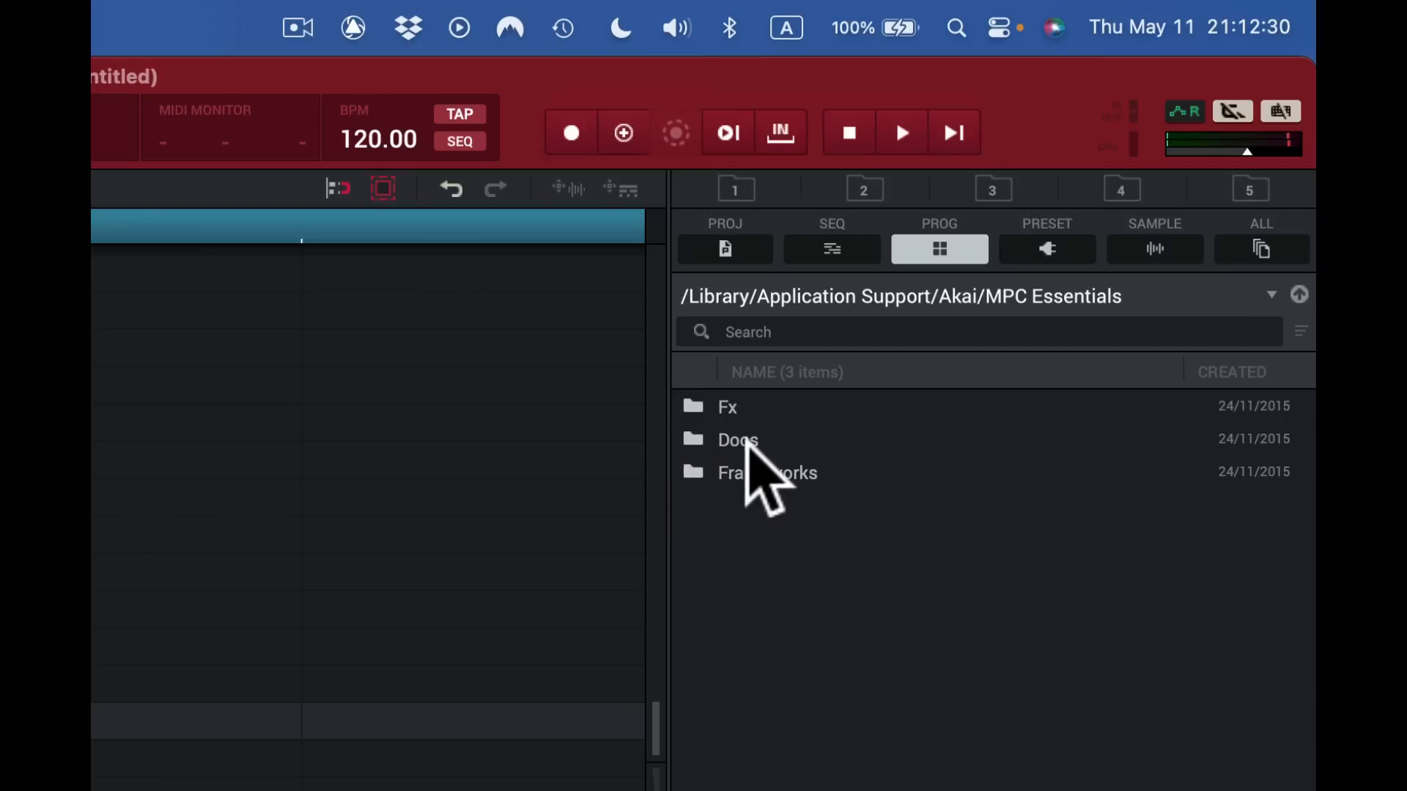
pyautogui.click(694, 409)
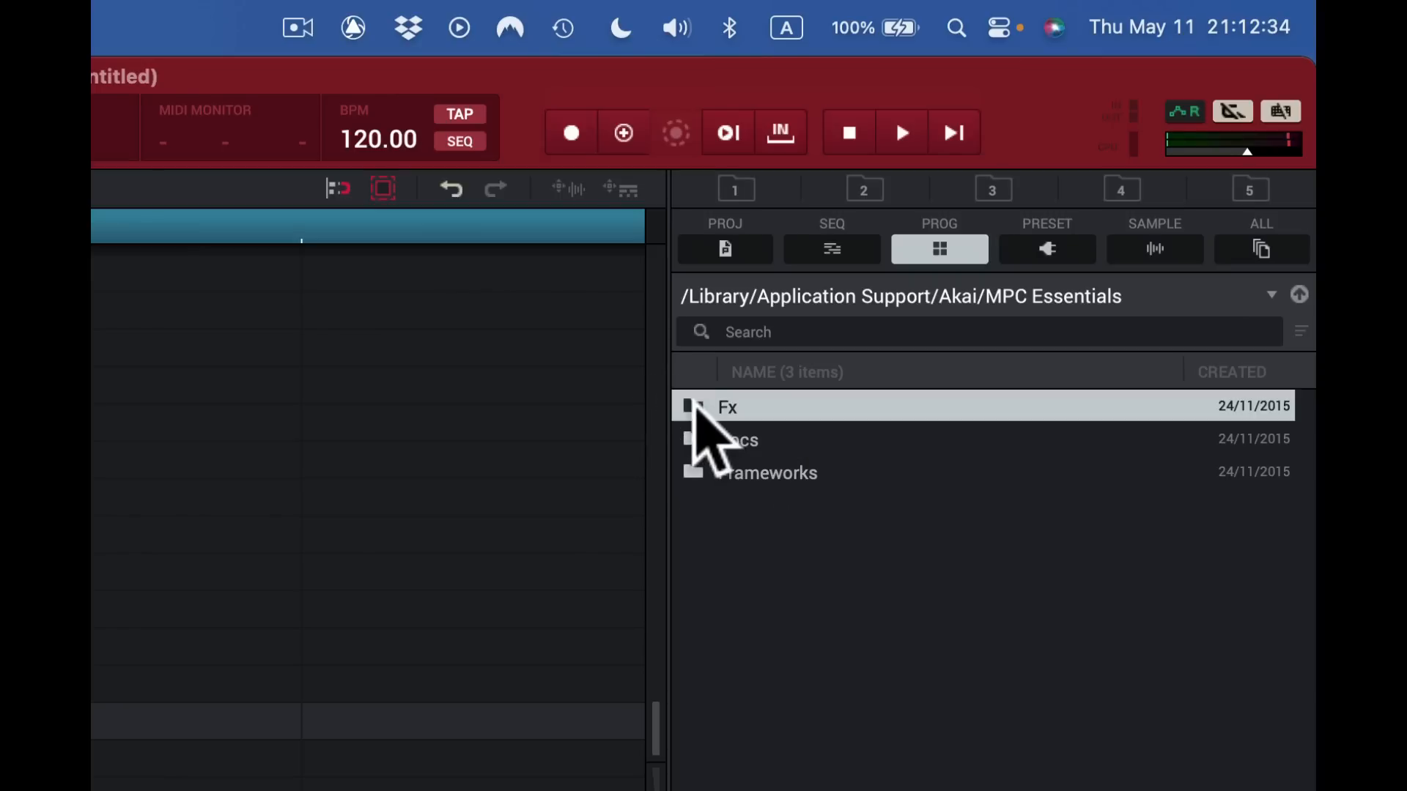
pyautogui.doubleClick(695, 409)
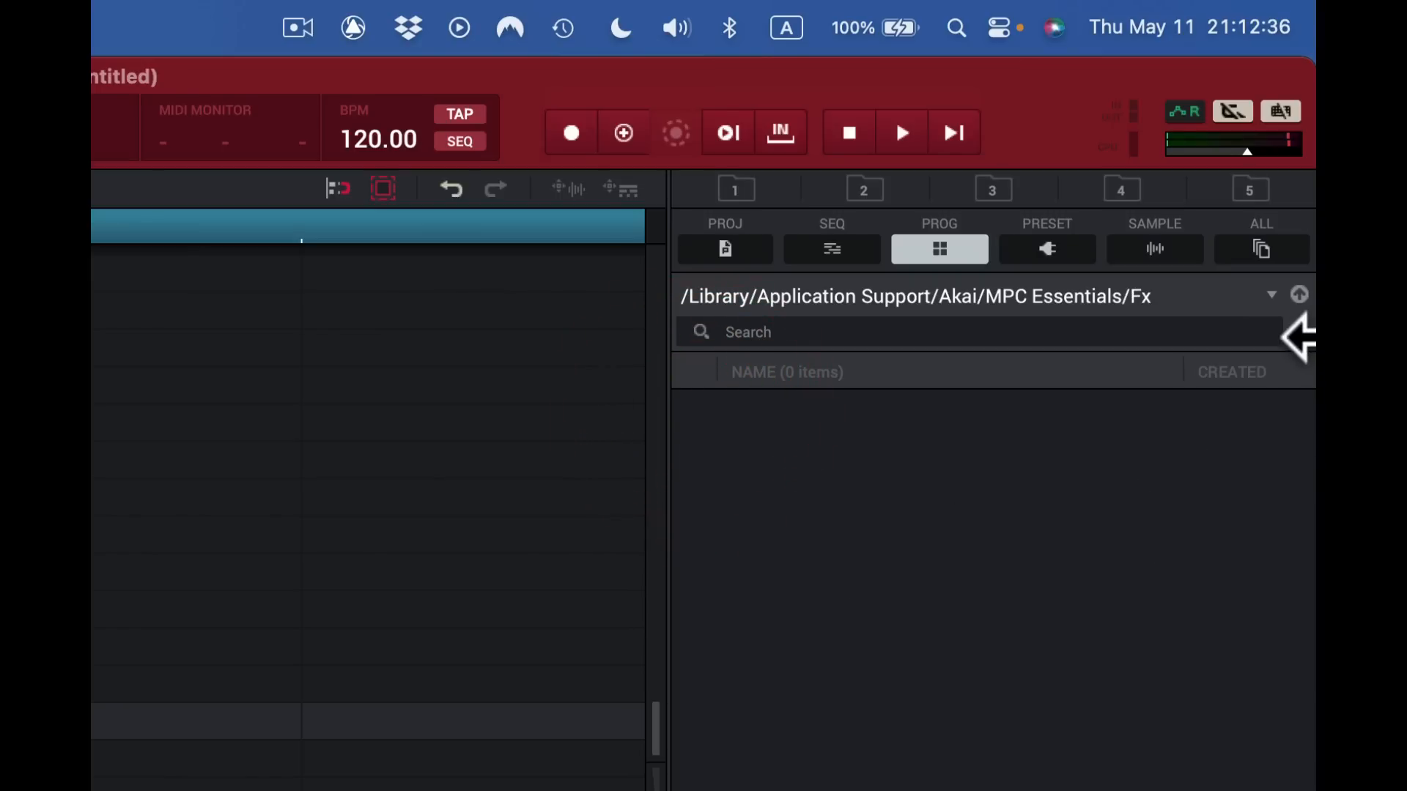
pyautogui.click(1298, 293)
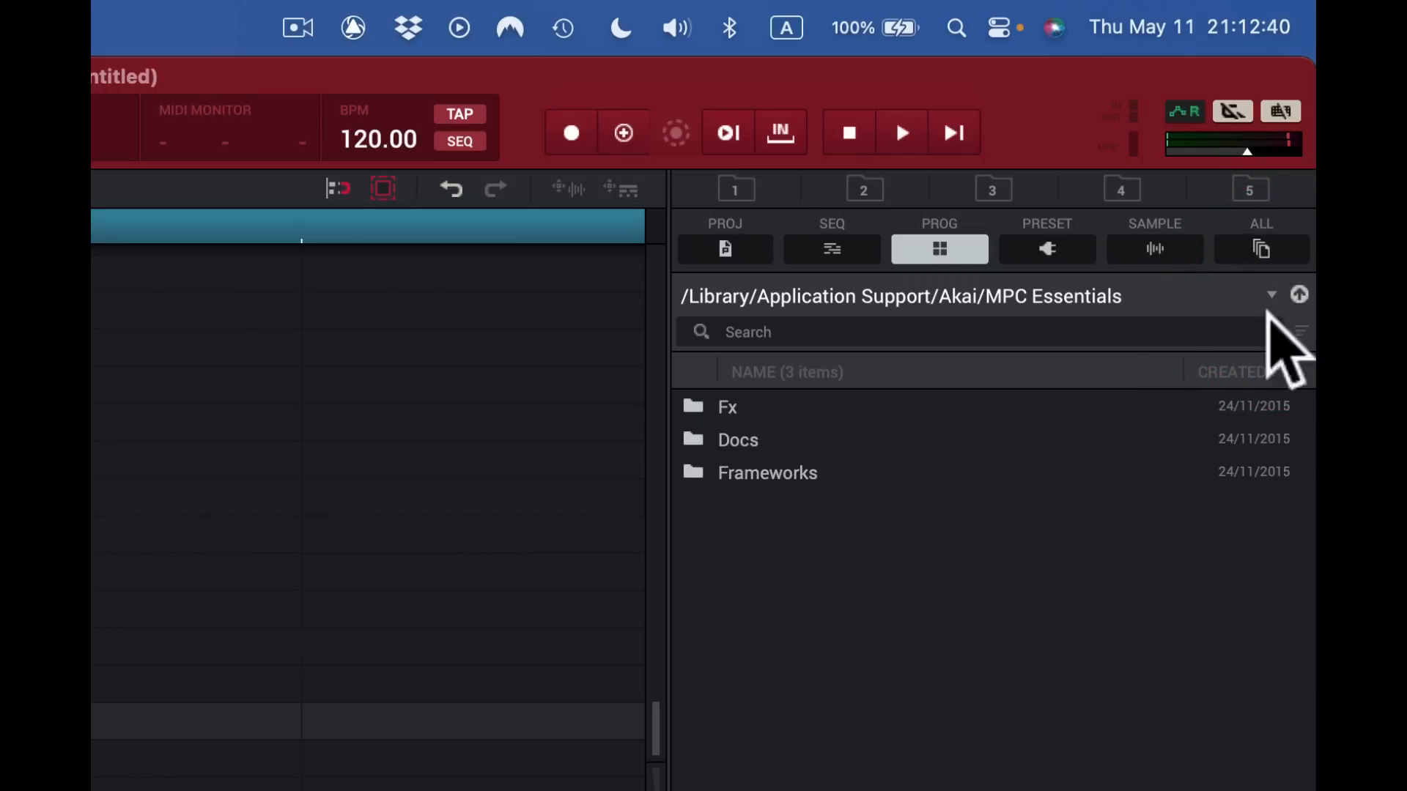
pyautogui.click(695, 440)
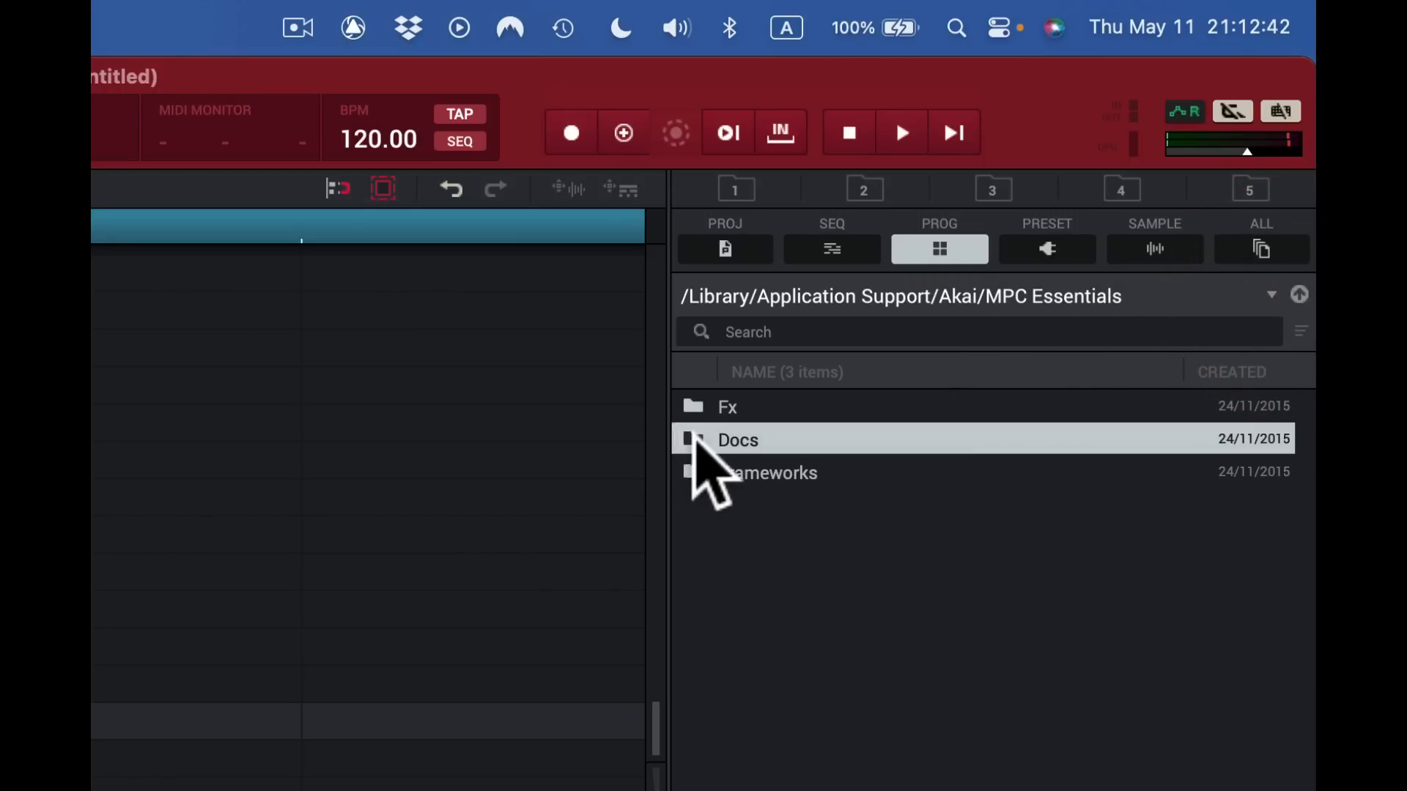
pyautogui.doubleClick(694, 442)
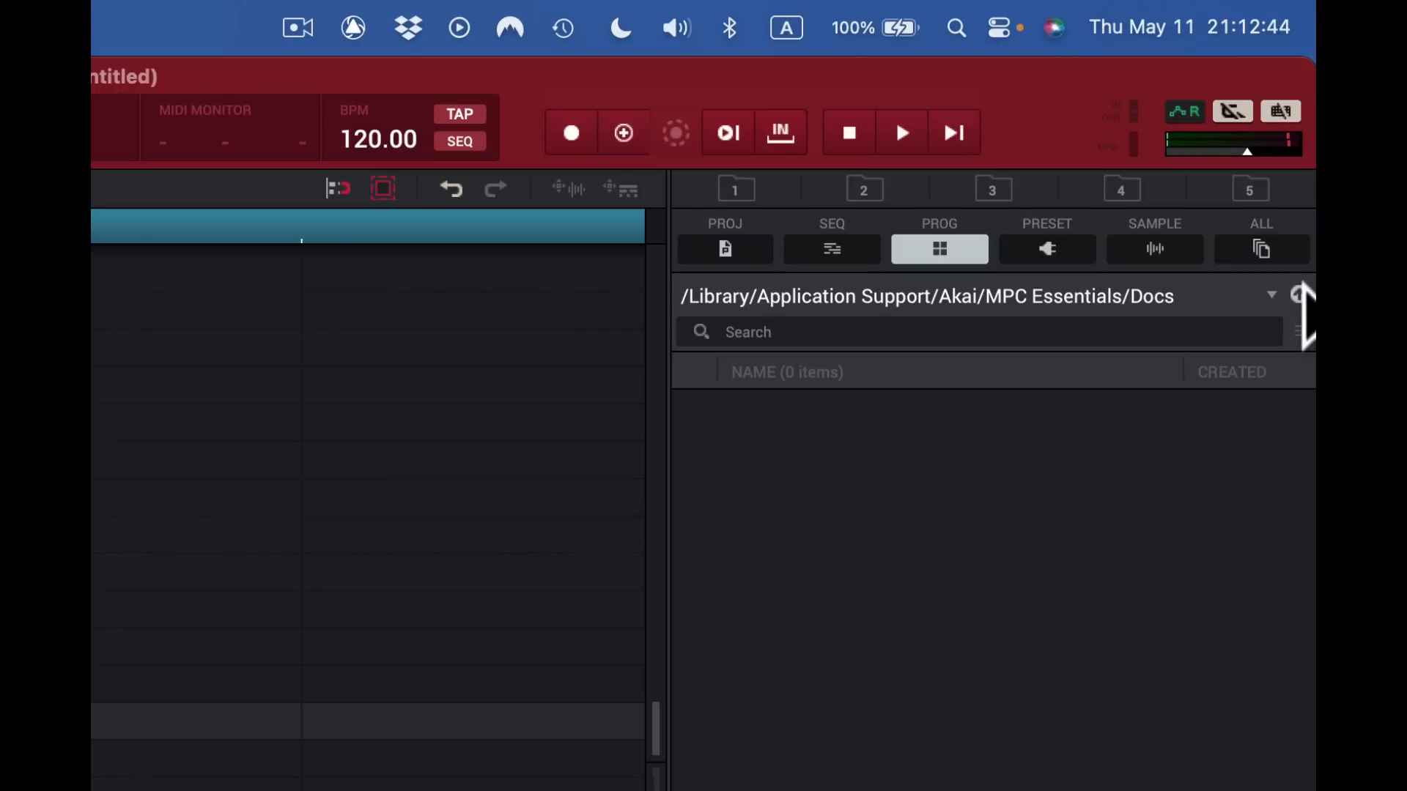
pyautogui.click(1298, 293)
pyautogui.click(732, 473)
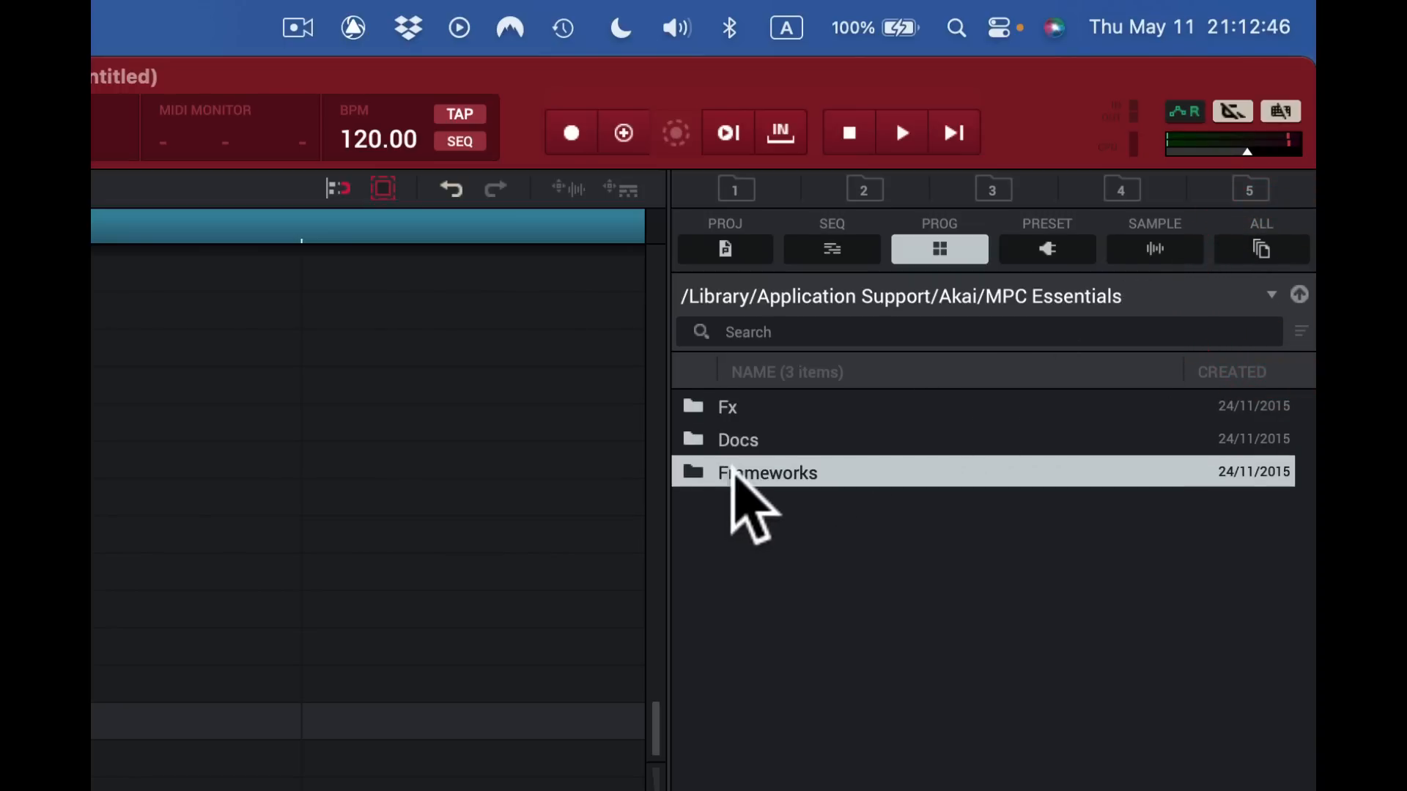
pyautogui.click(693, 488)
pyautogui.doubleClick(693, 487)
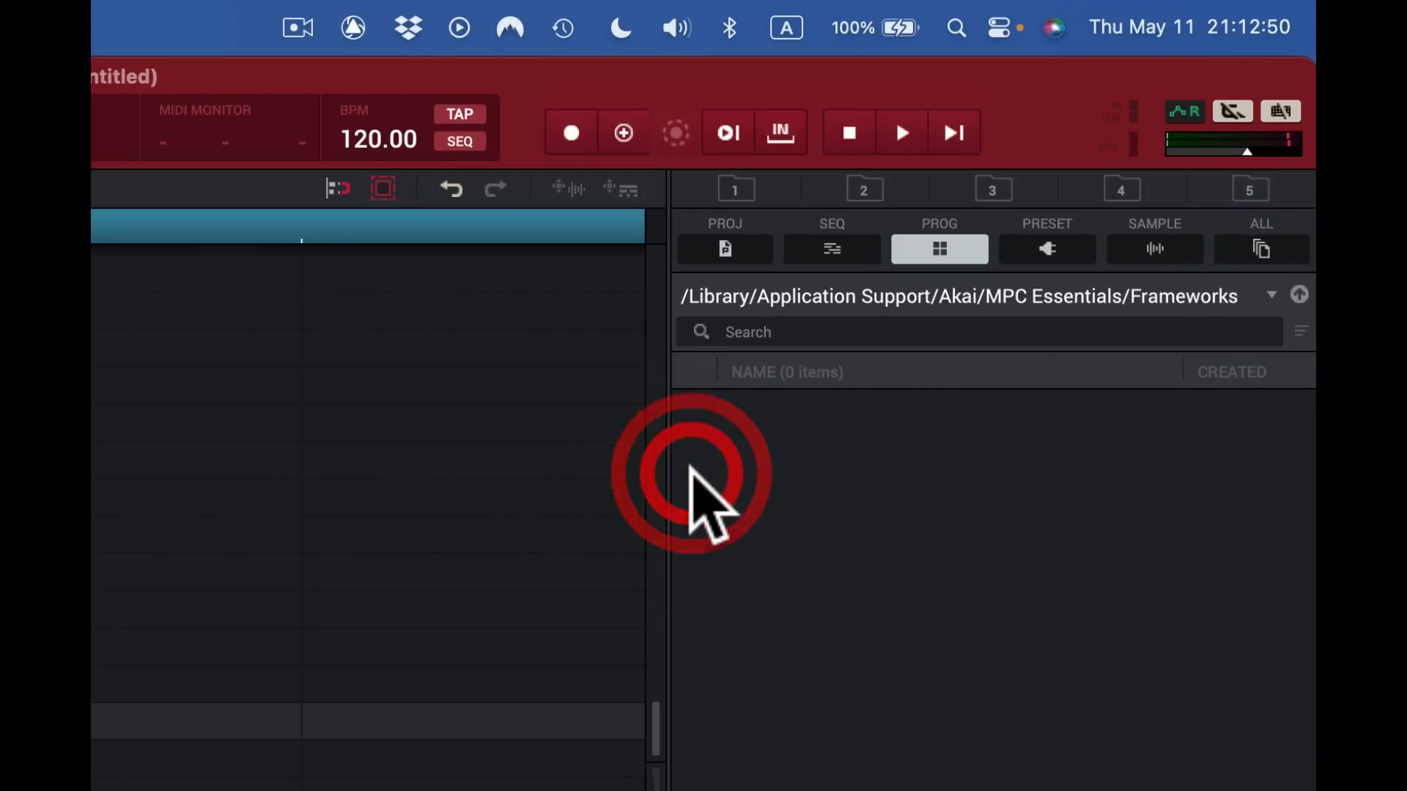
pyautogui.click(1298, 293)
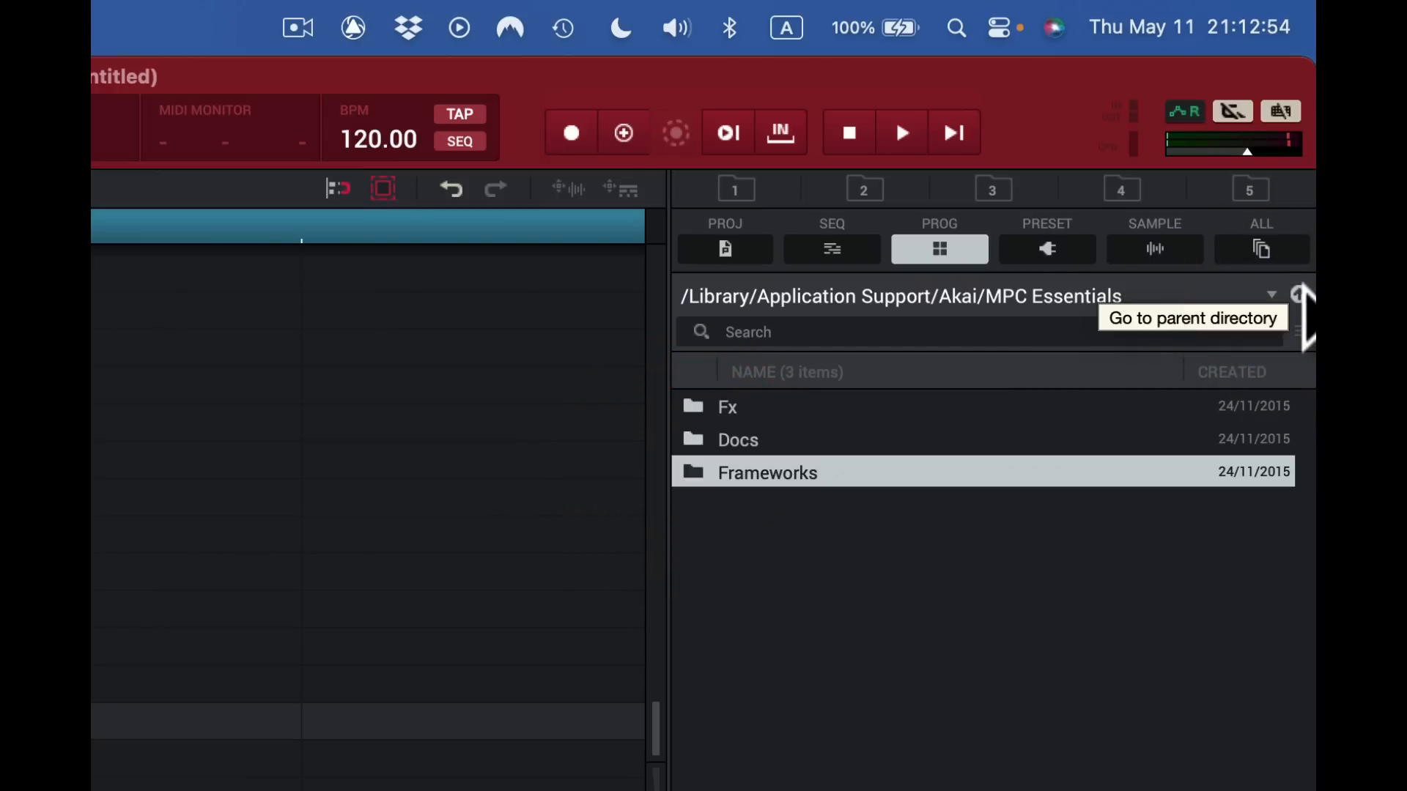
pyautogui.click(1298, 293)
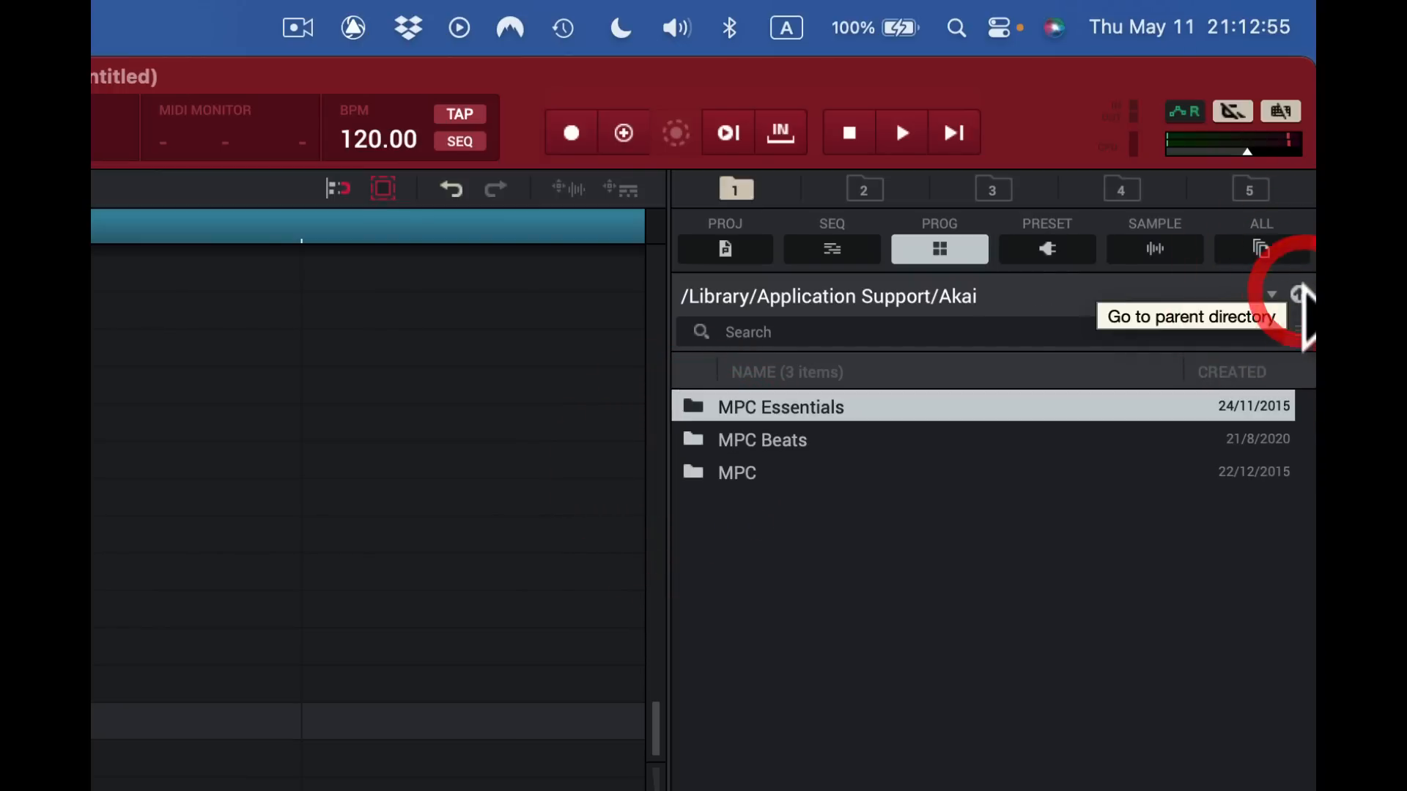
# Step: Browse MPC Beats down through Content to the Midi Control Scenes folder, and go back up one level
pyautogui.click(691, 440)
pyautogui.doubleClick(691, 439)
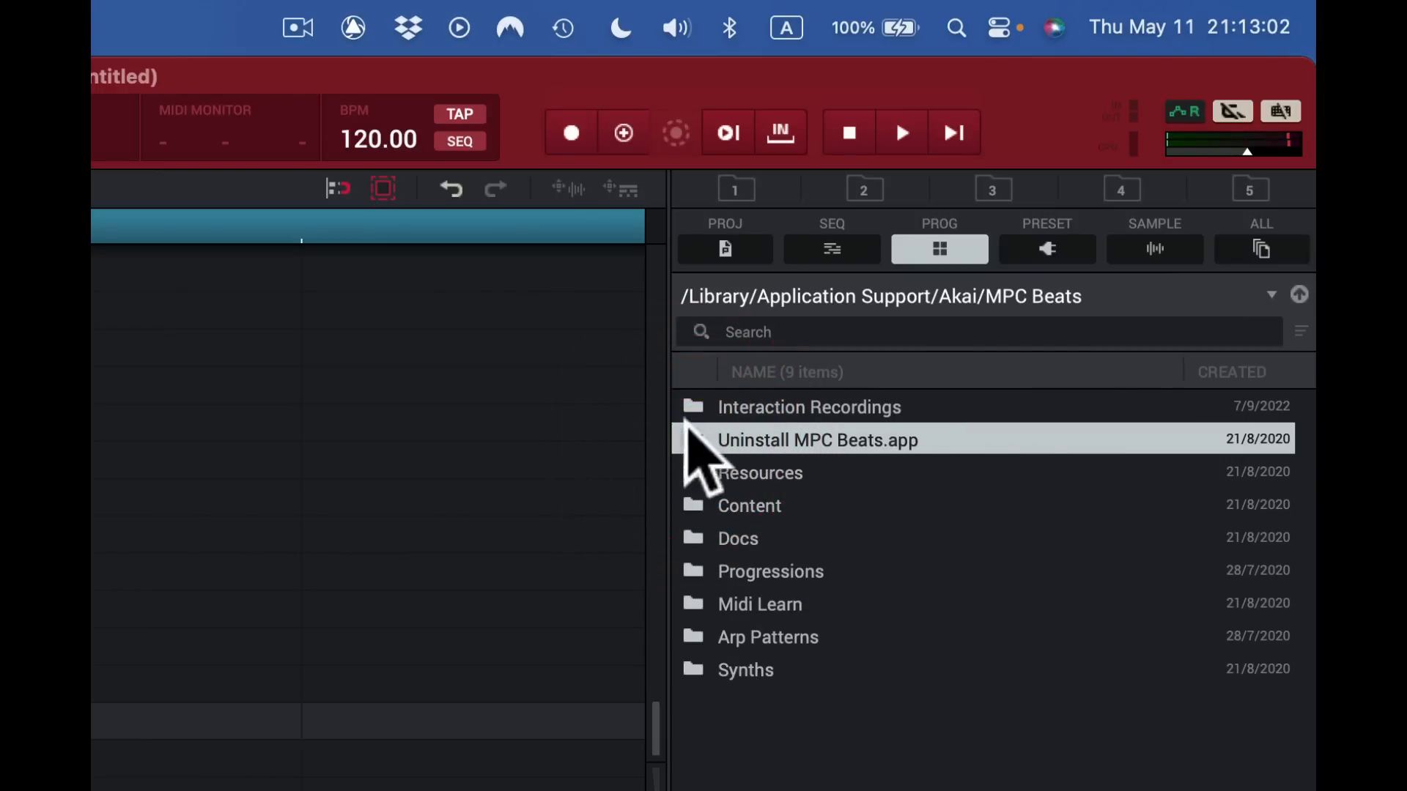
pyautogui.click(754, 513)
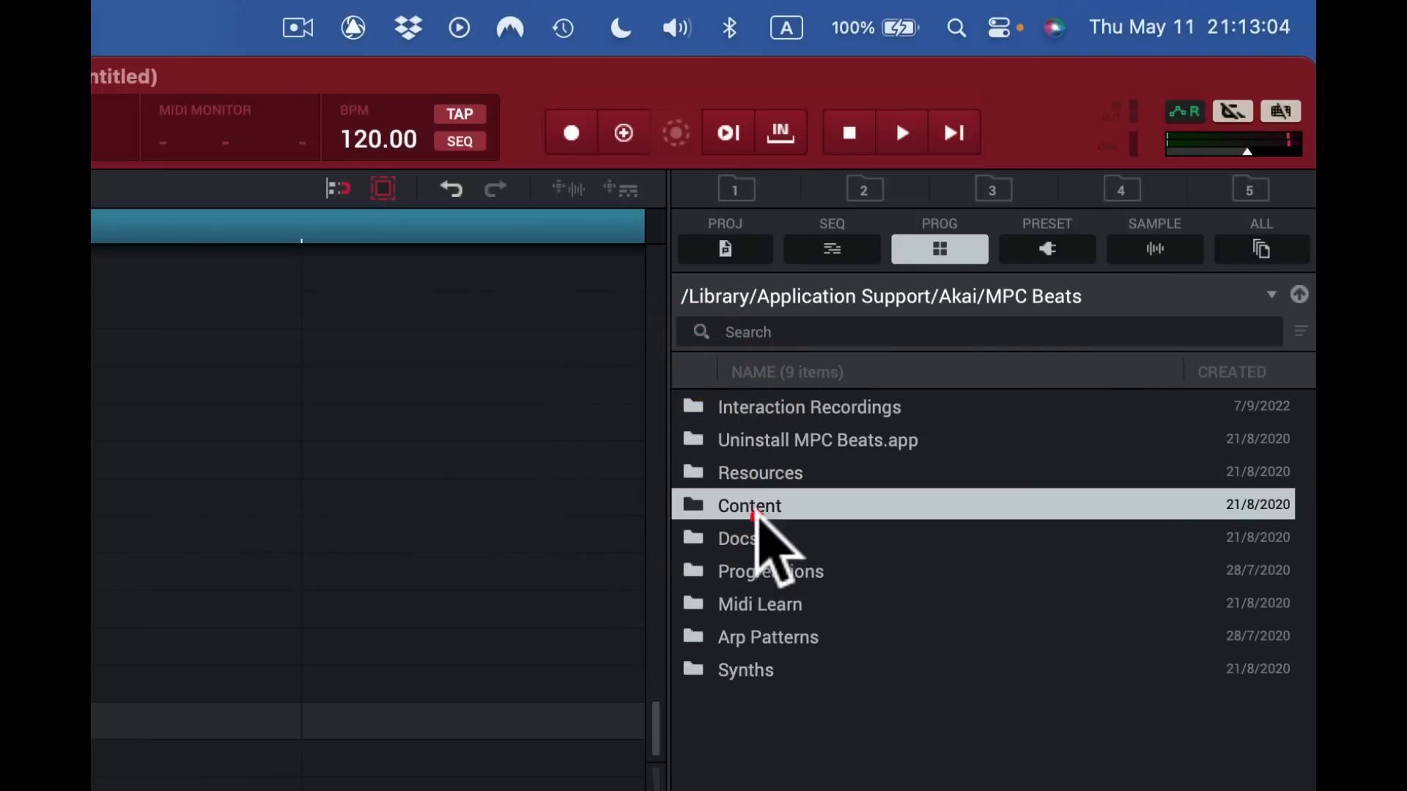
pyautogui.doubleClick(690, 503)
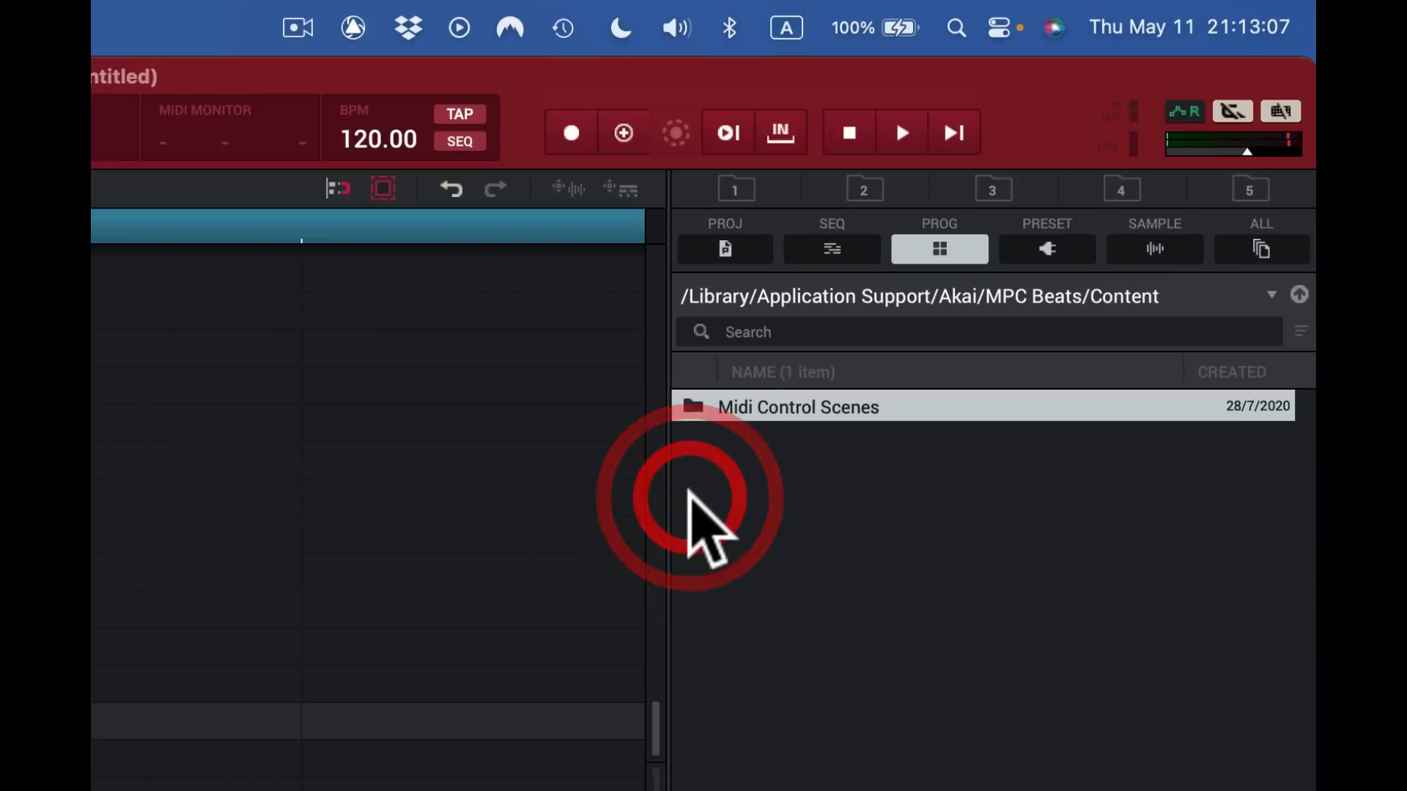
pyautogui.doubleClick(697, 405)
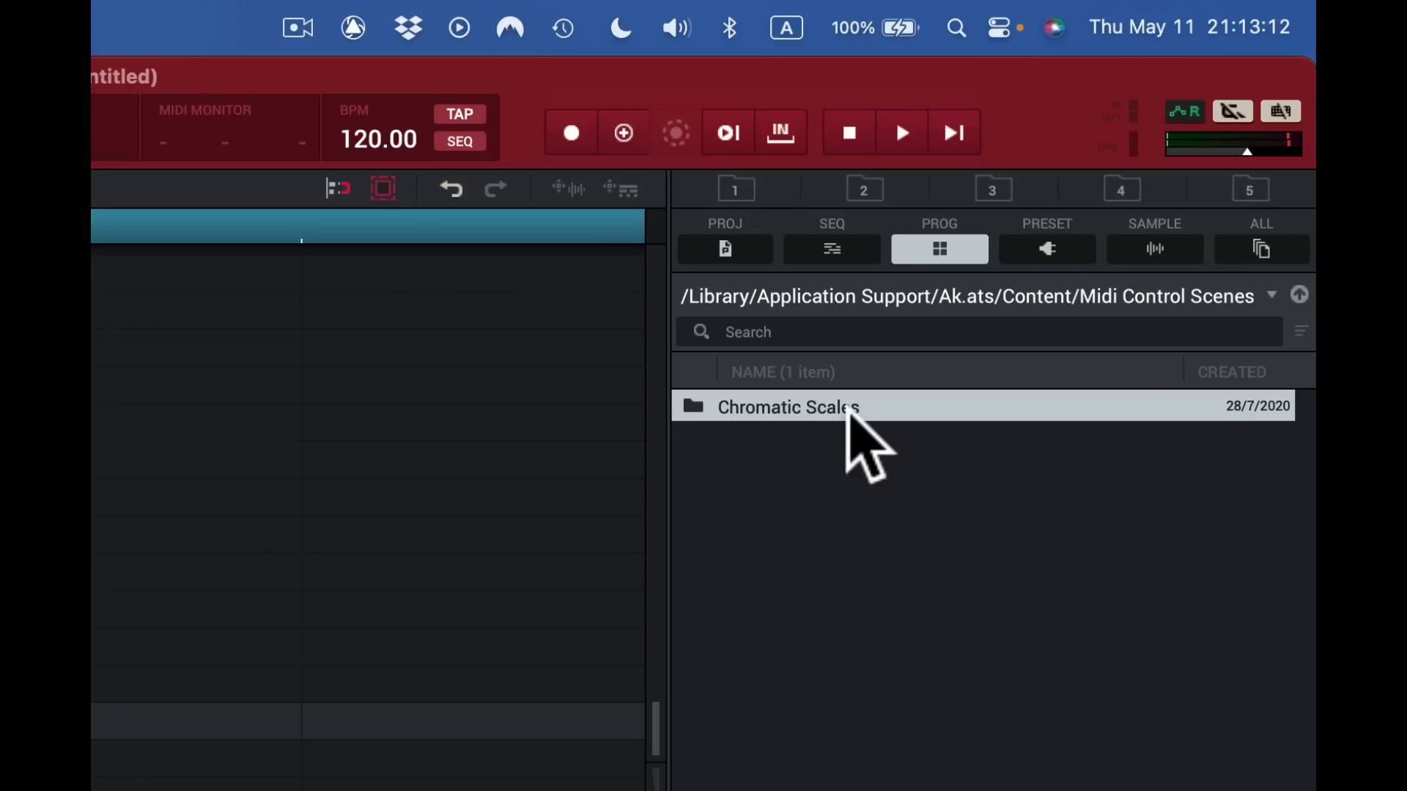
pyautogui.click(1299, 295)
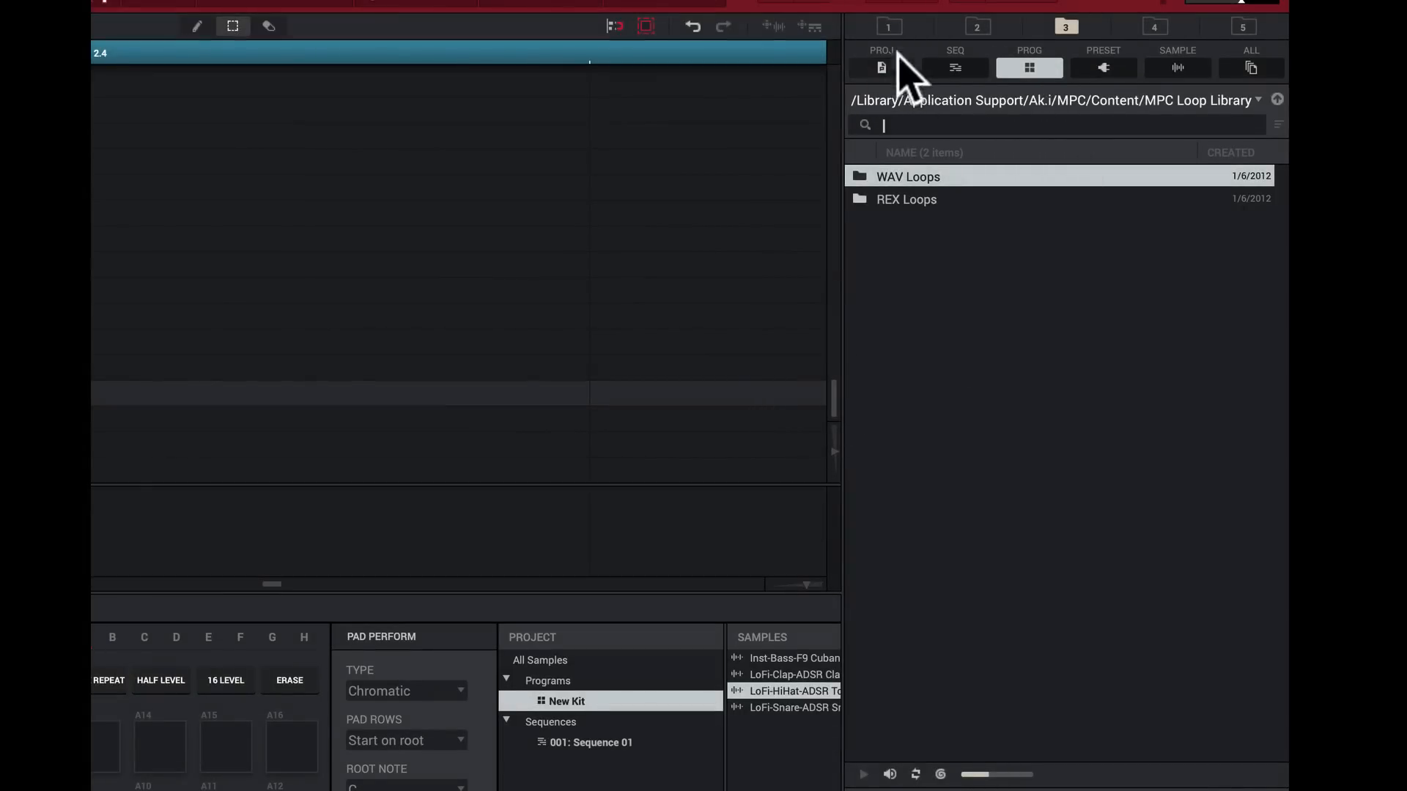
# Step: View folder shortcuts 2, 1, 4 and 5 in turn, ending on the Chromatic Fire Library drum samples
pyautogui.click(979, 28)
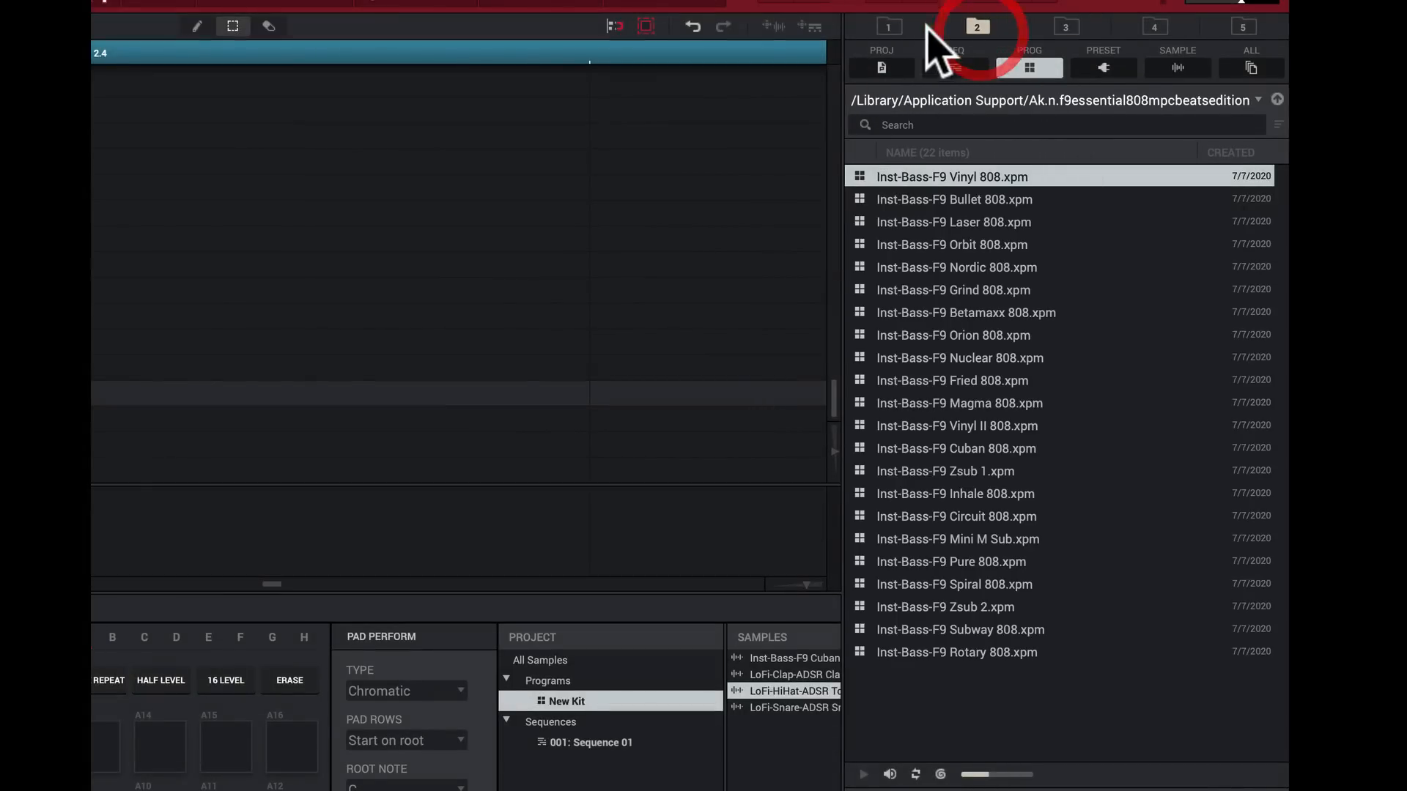
pyautogui.click(887, 28)
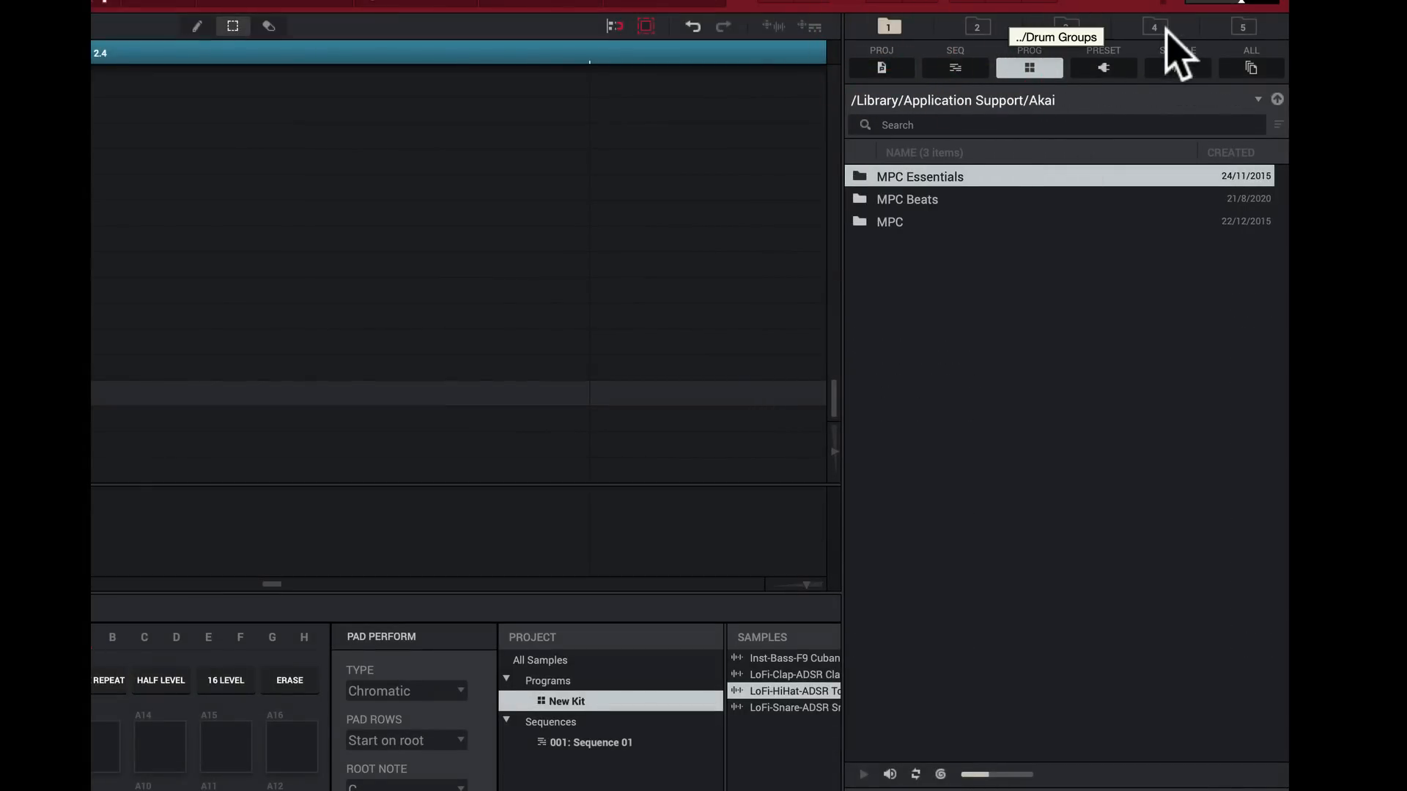
pyautogui.click(1156, 27)
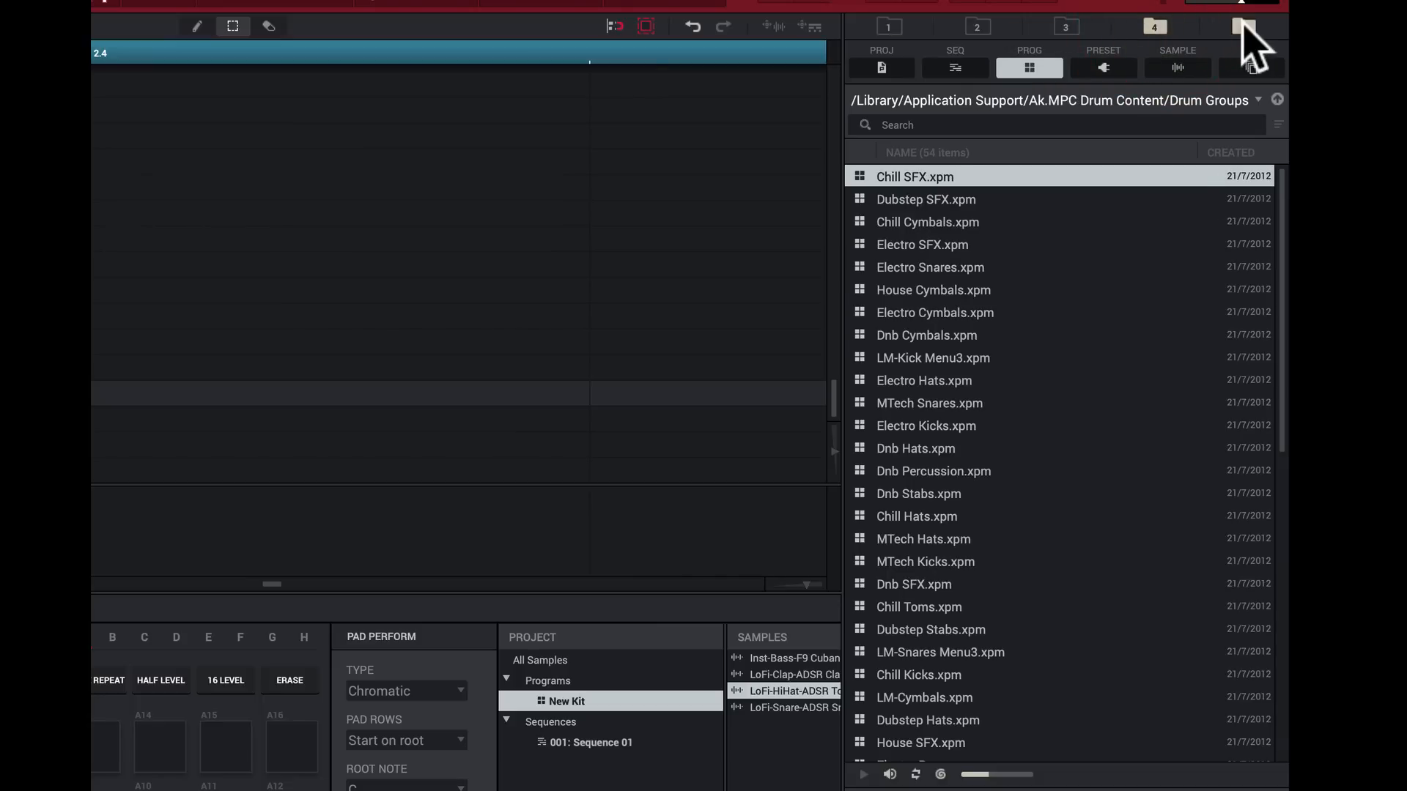
pyautogui.click(1243, 28)
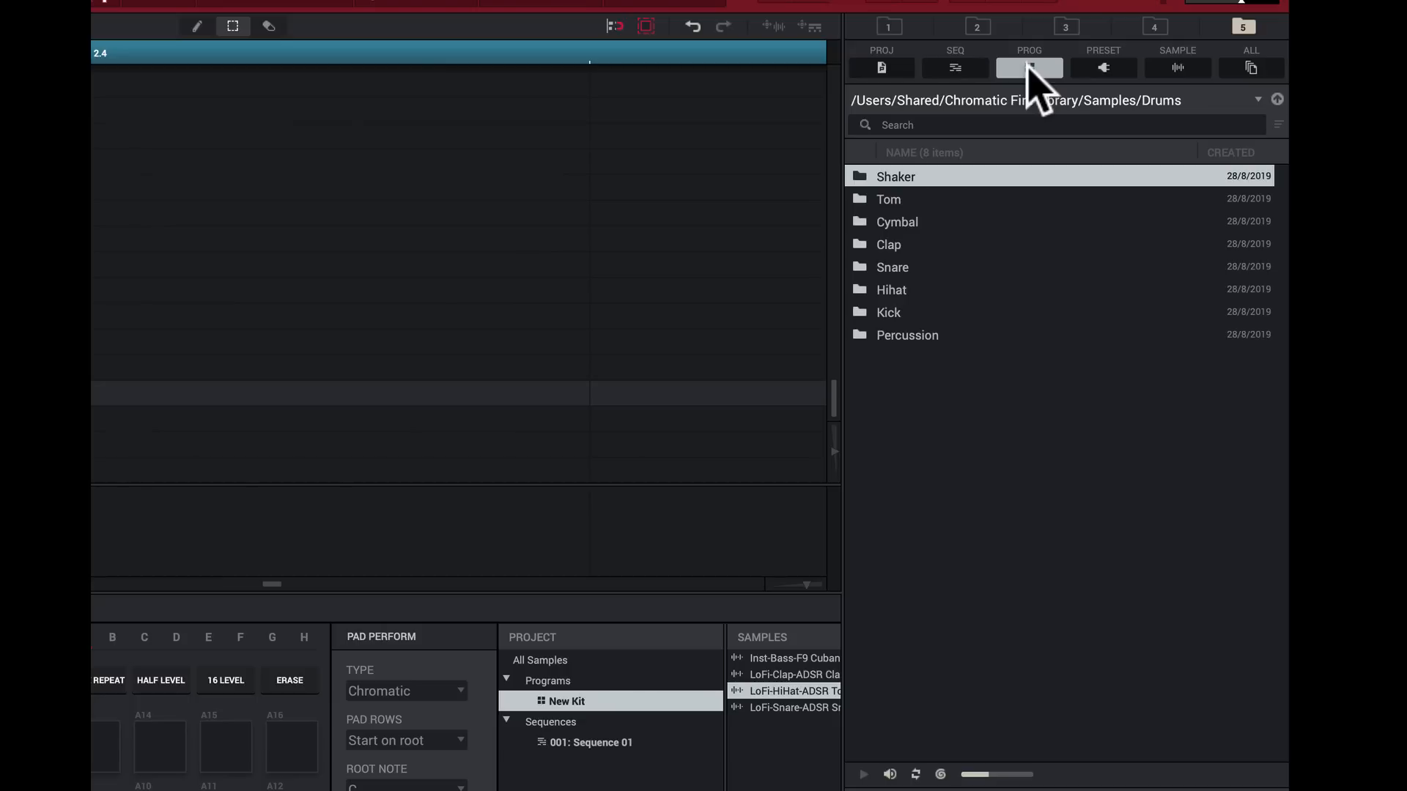
# Step: Filter the Drums folder by samples, presets, programs, sequences and projects in turn
pyautogui.click(1190, 68)
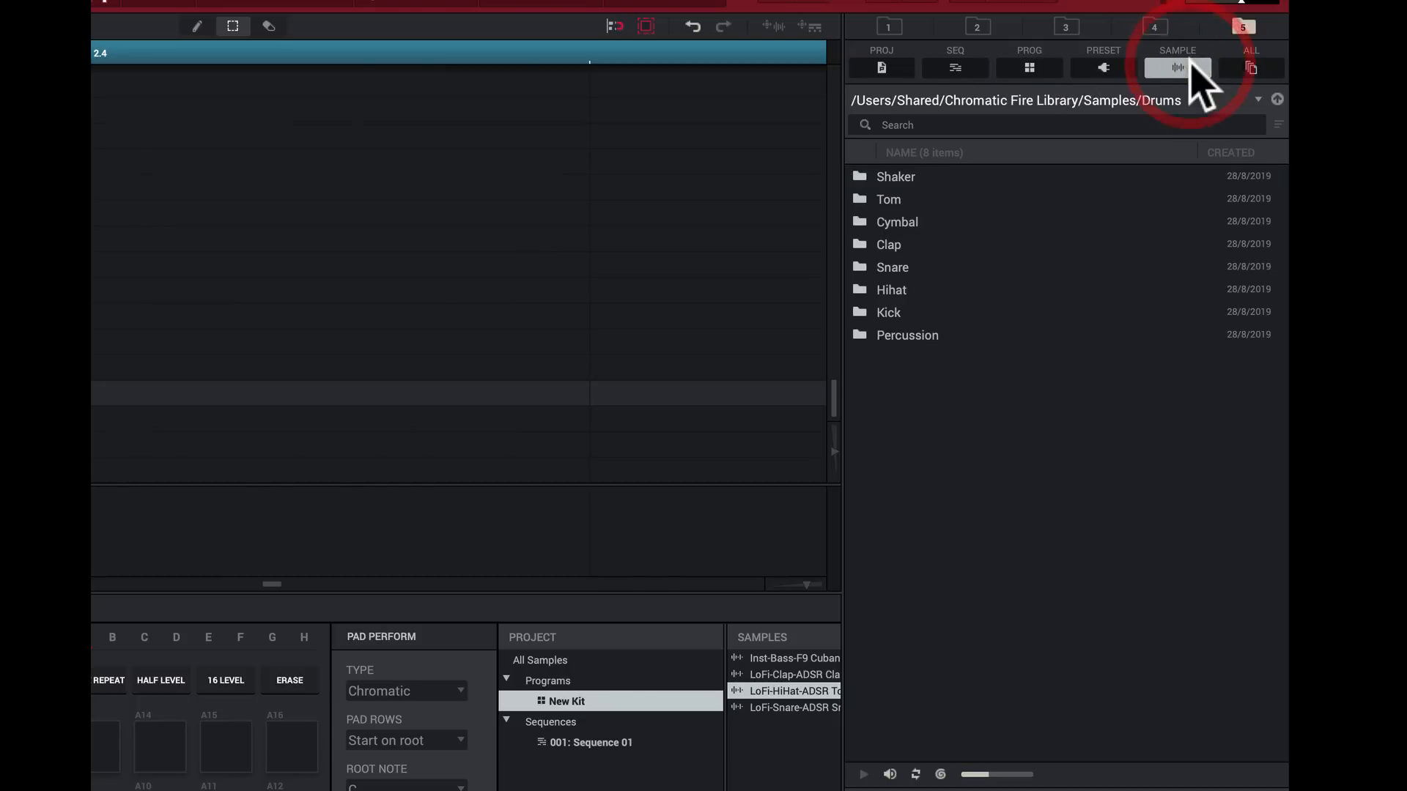
pyautogui.click(1103, 68)
pyautogui.click(1027, 68)
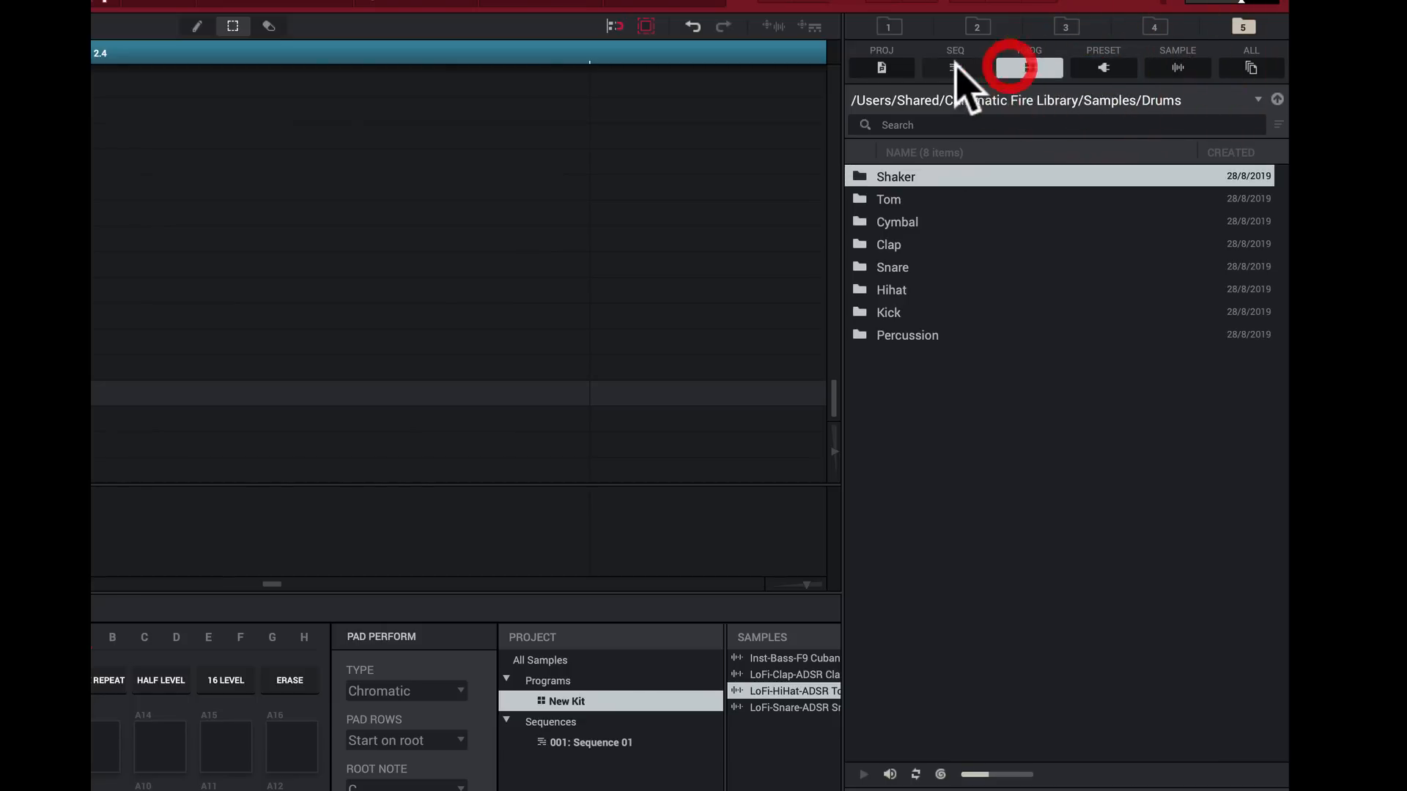
pyautogui.click(949, 66)
pyautogui.click(881, 67)
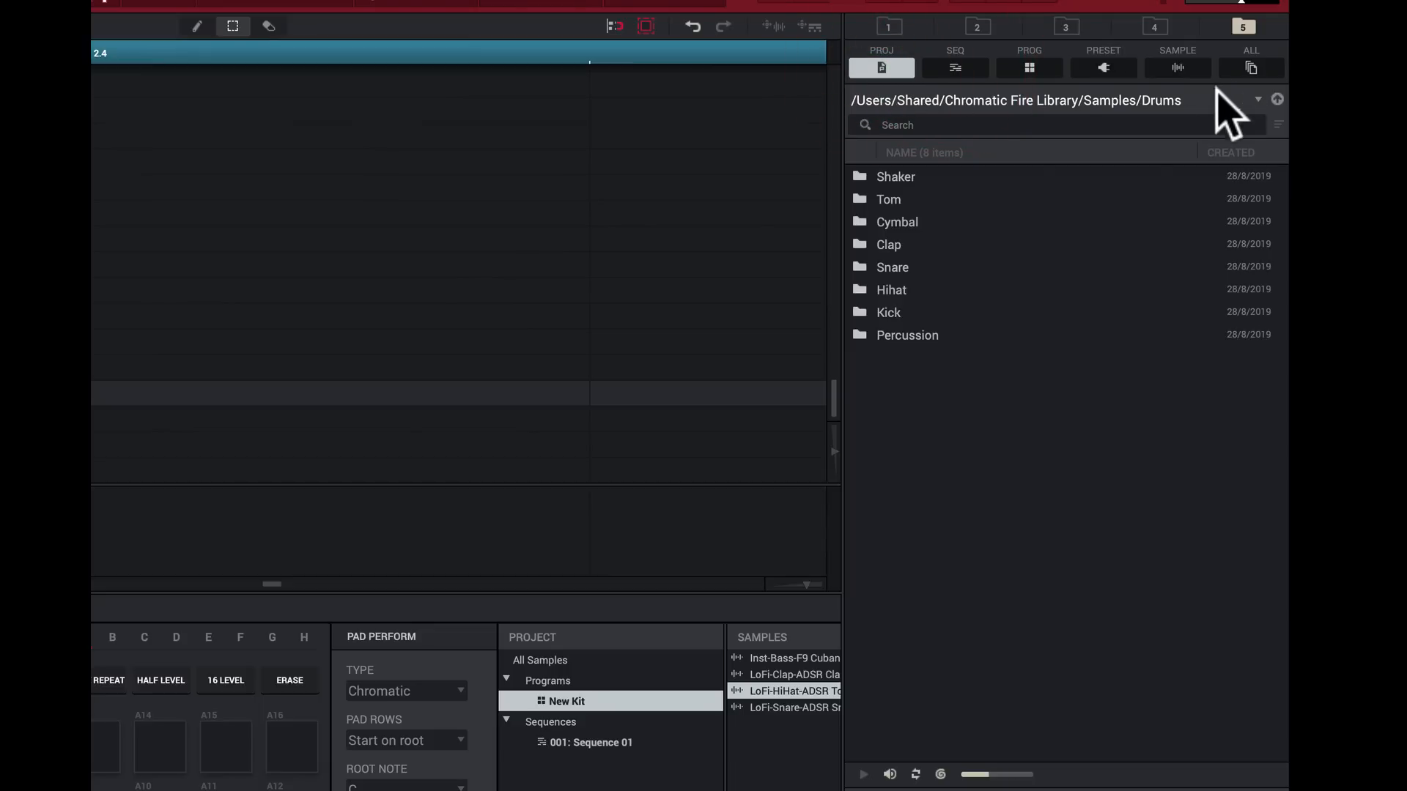
# Step: Open the Shaker folder and filter it by sequences, programs, presets and samples in turn, ending on all files
pyautogui.doubleClick(865, 177)
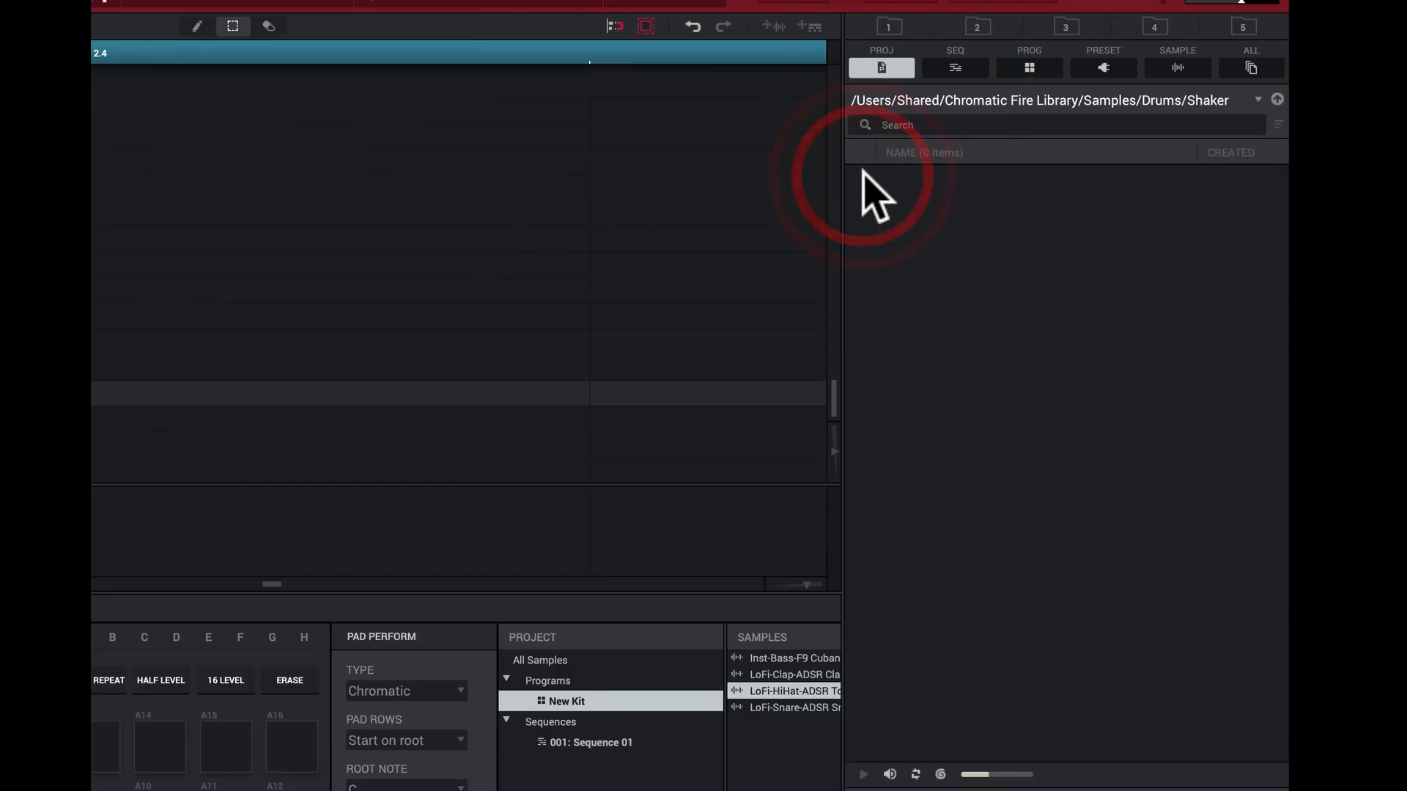
pyautogui.click(952, 67)
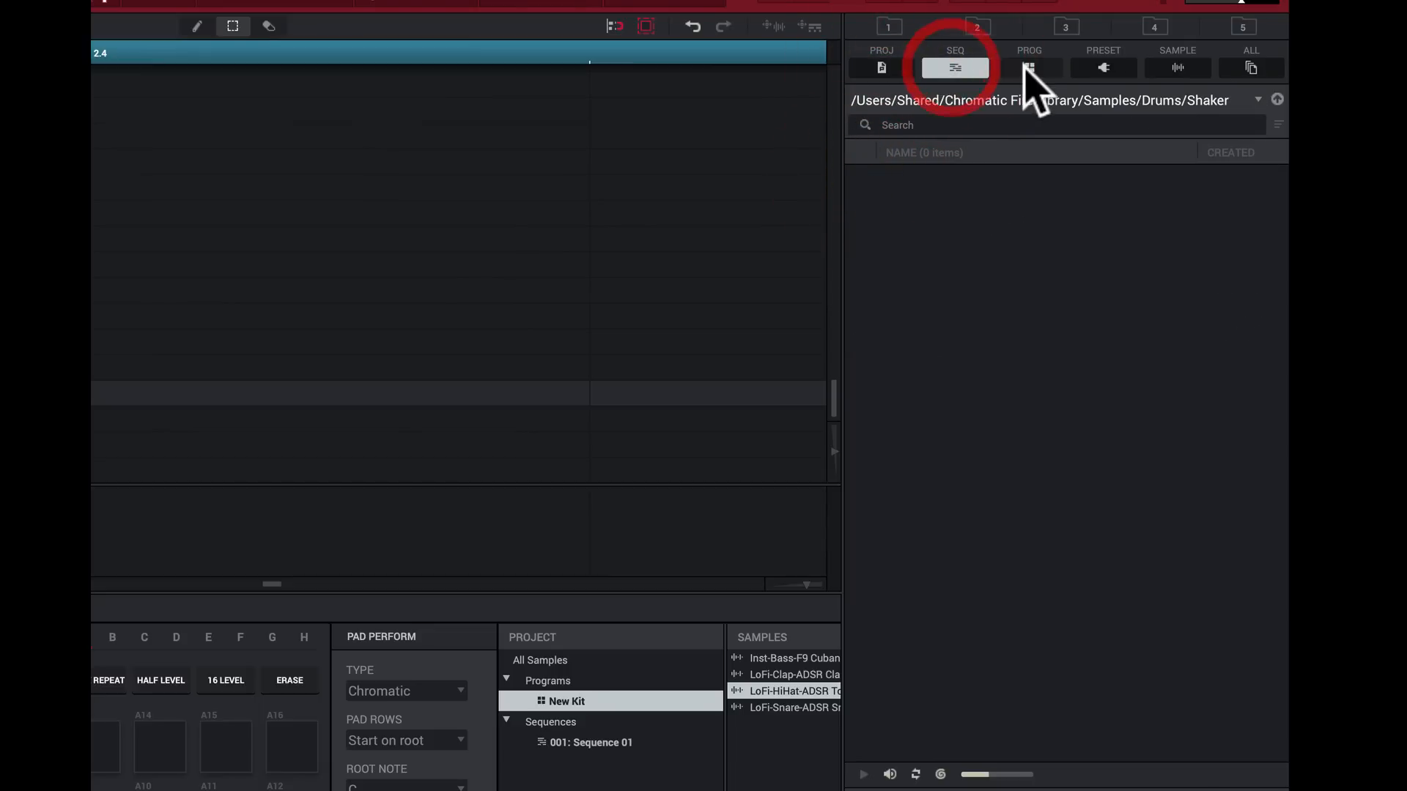
pyautogui.click(1028, 67)
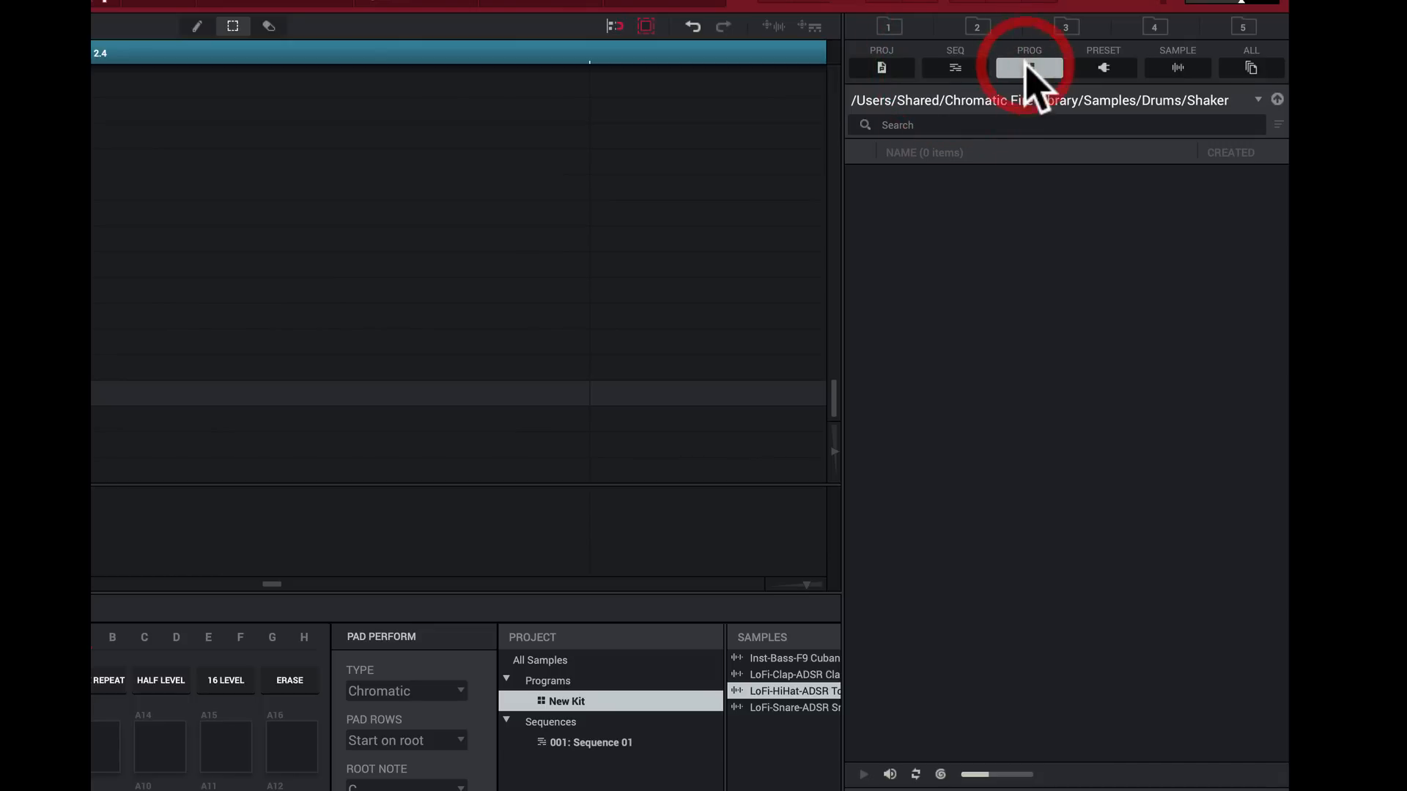
pyautogui.click(1100, 66)
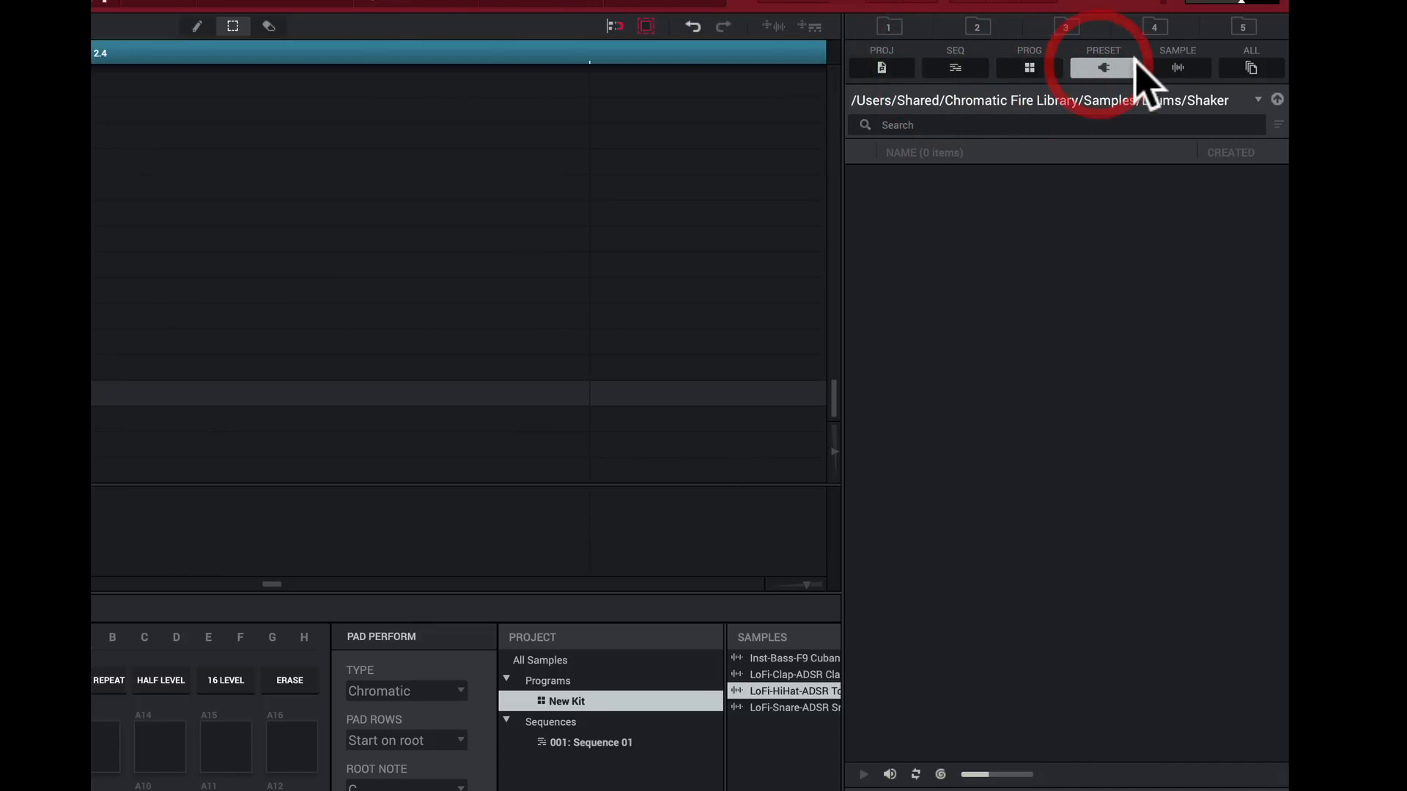
pyautogui.click(1178, 66)
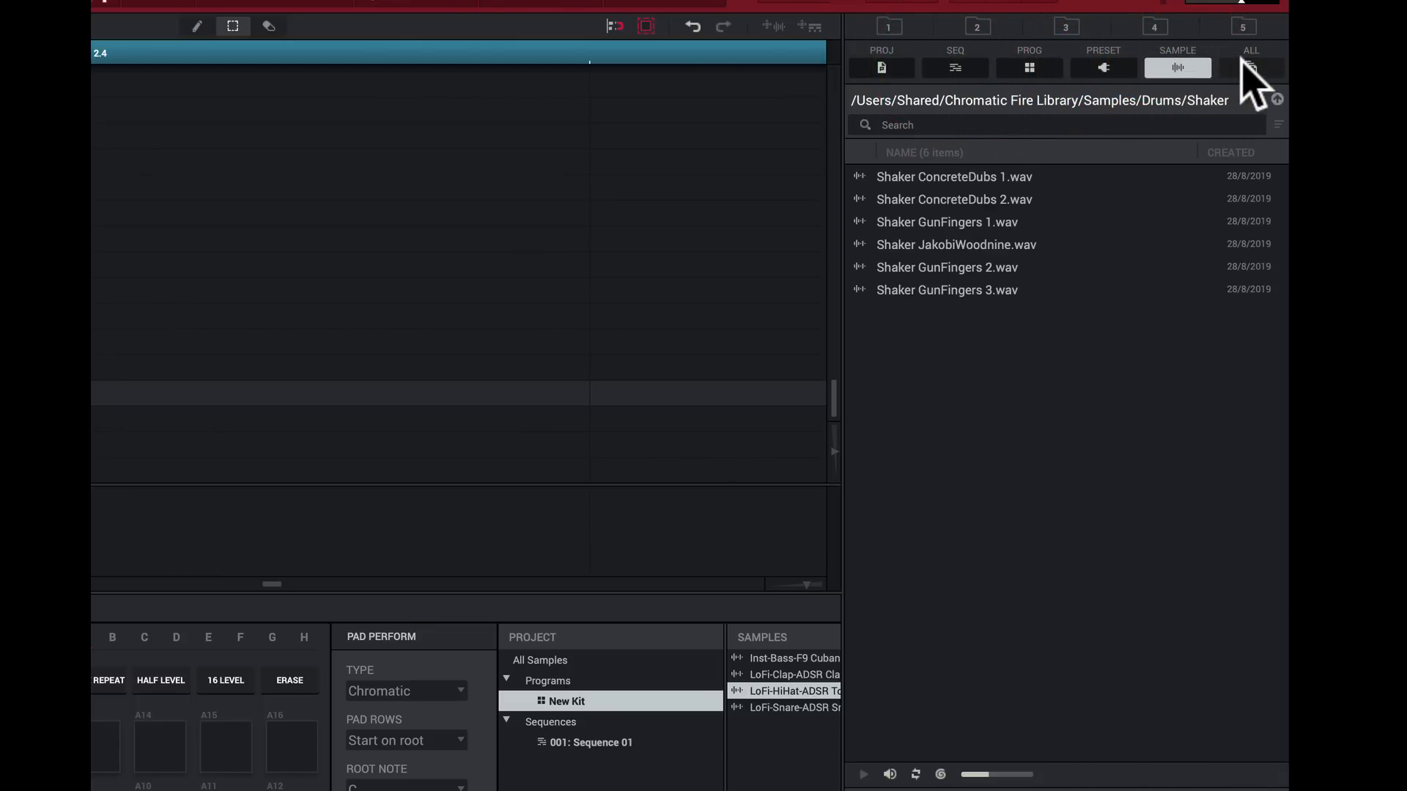
pyautogui.click(1250, 67)
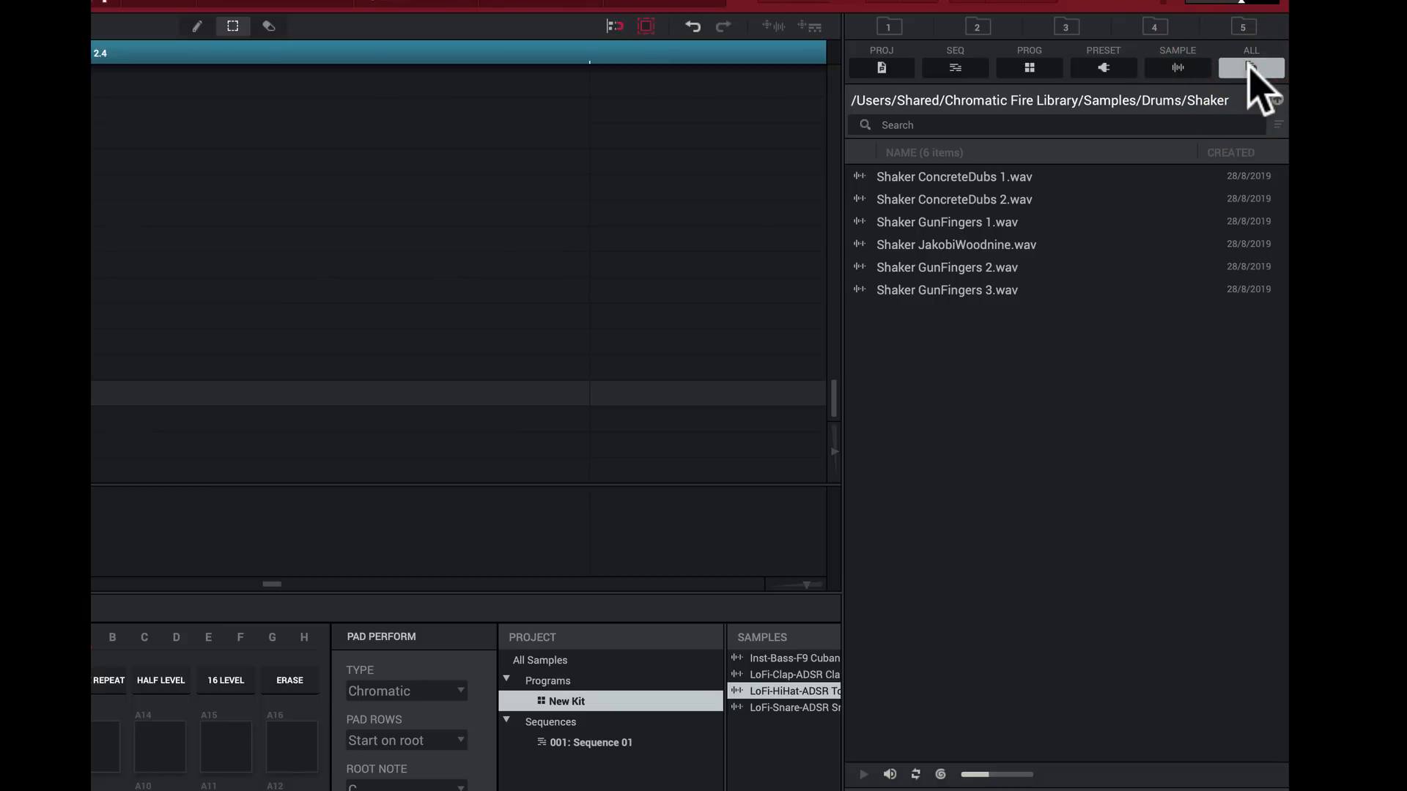
# Step: Audition Shaker ConcreteDubs 1 and Shaker GunFingers 3, plus DUBPLATE2, DD_PercFX44, DD_Hat38 and B_hc-2 from folder shortcut 4
pyautogui.click(862, 177)
pyautogui.click(858, 290)
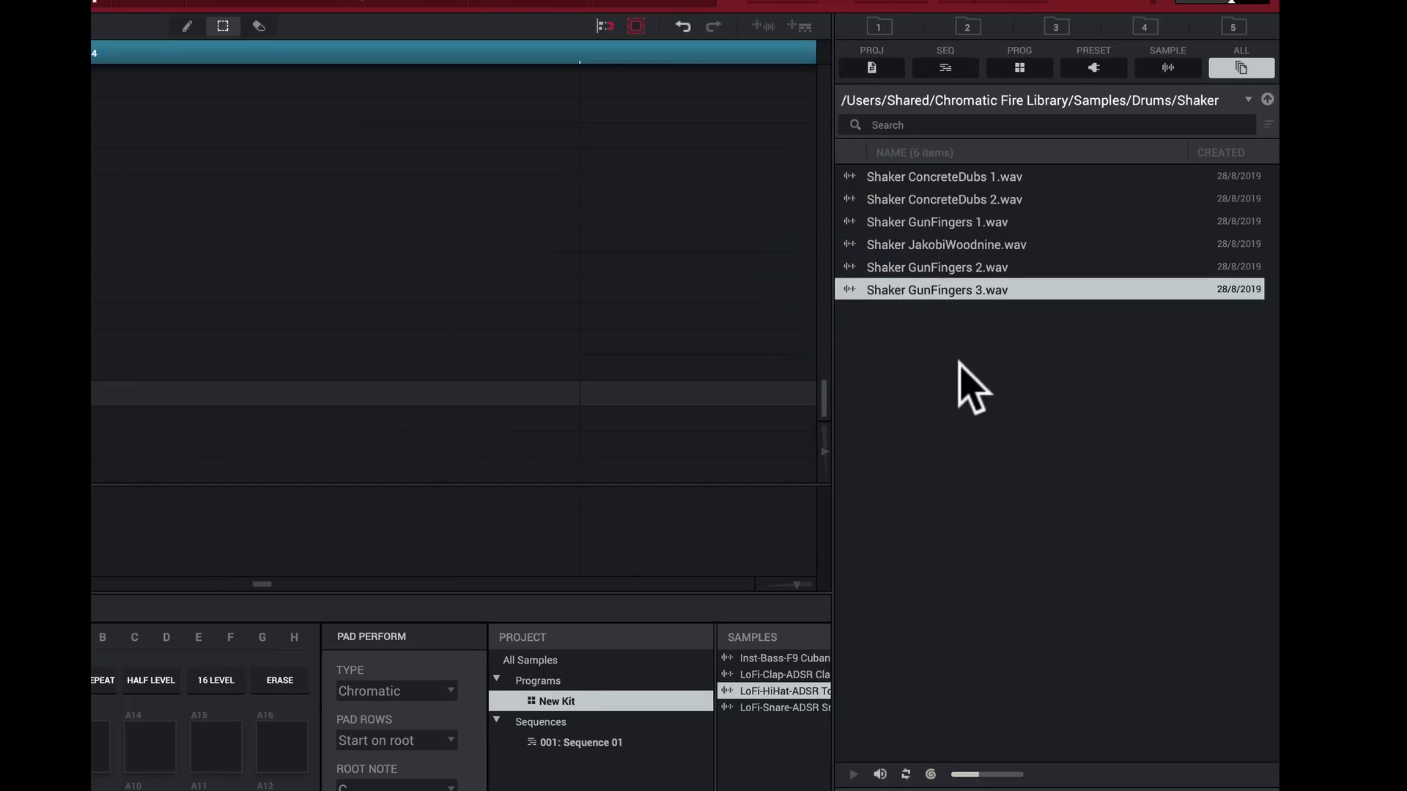
pyautogui.click(1145, 27)
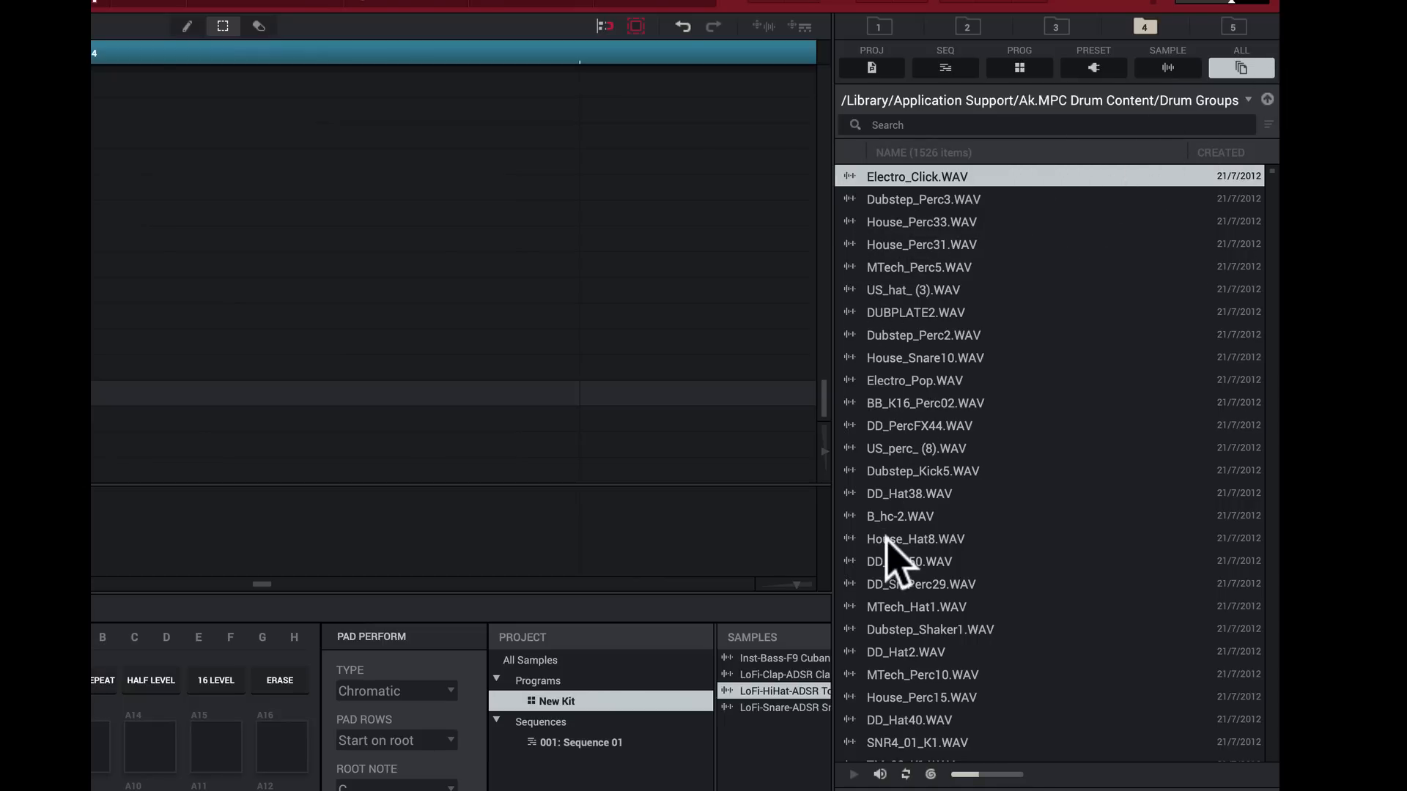
pyautogui.click(850, 313)
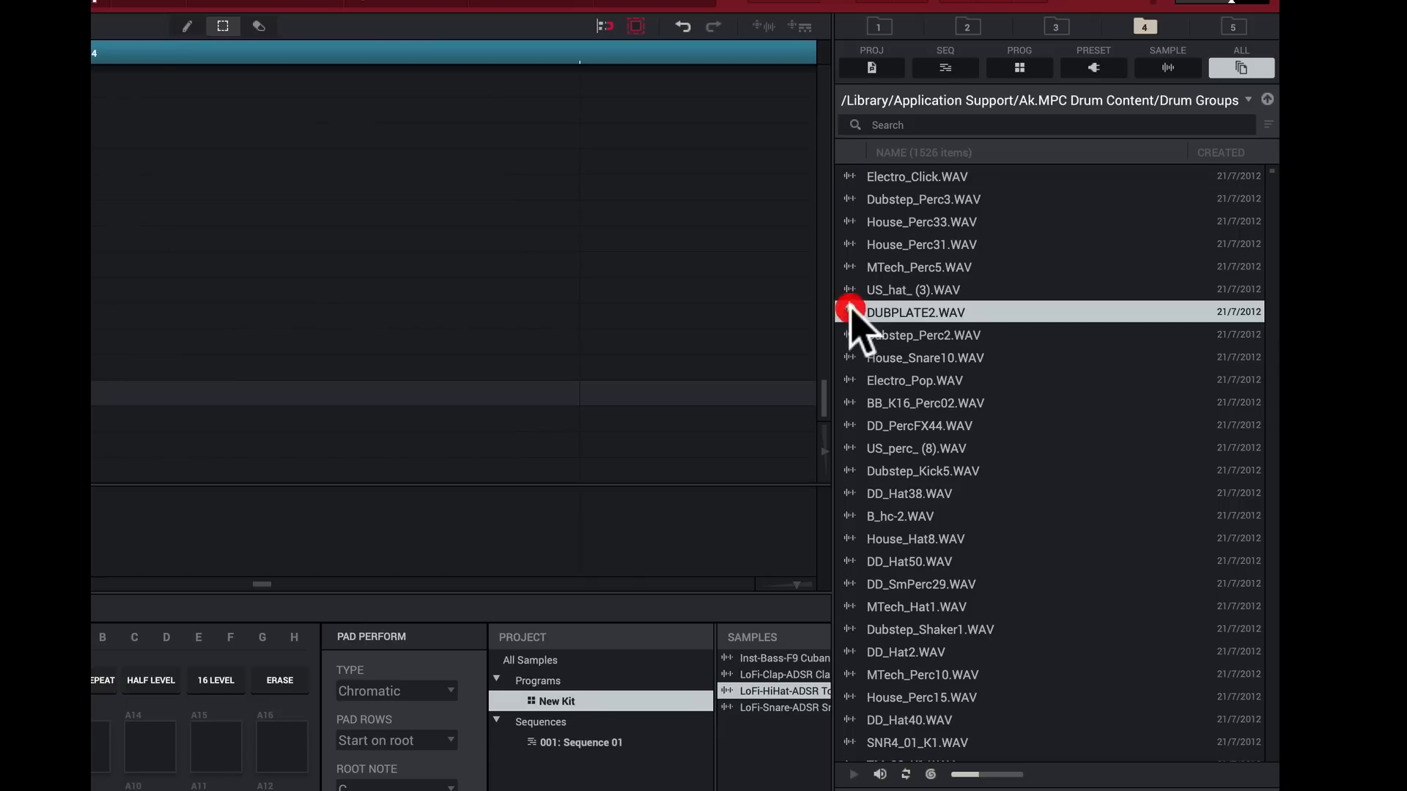
pyautogui.click(851, 428)
pyautogui.click(863, 493)
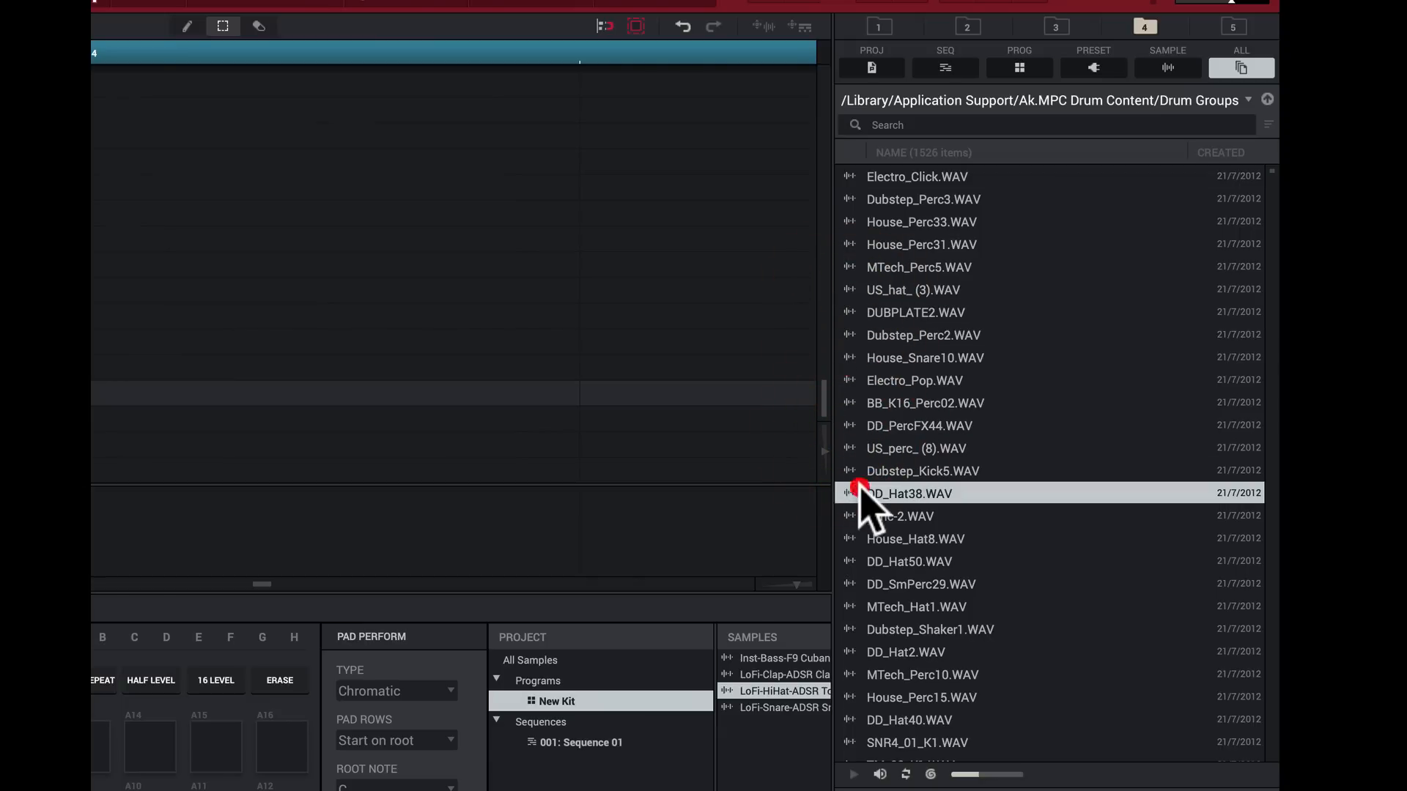
pyautogui.click(868, 517)
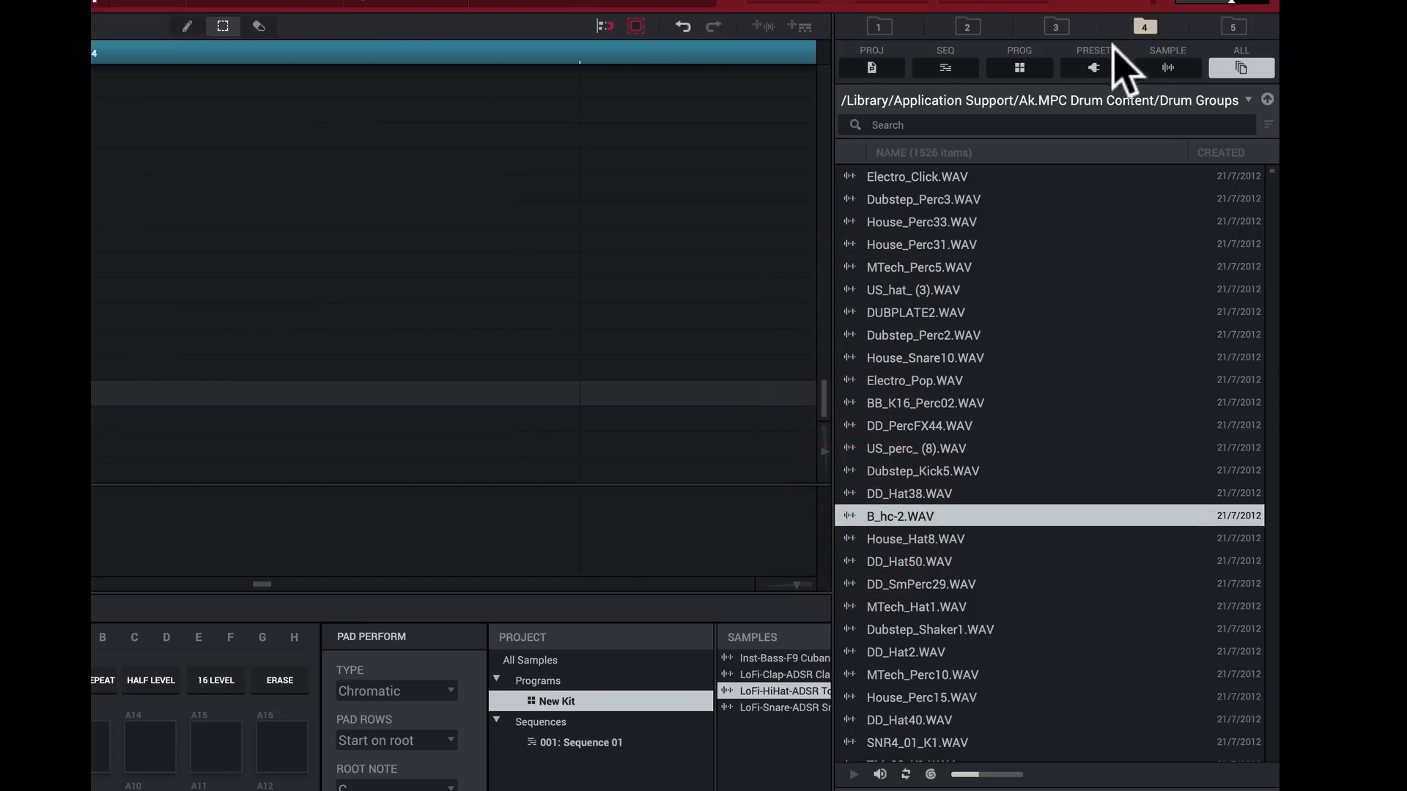
# Step: Browse from folder shortcut 3 to REX Loops, Electro Tech and audition the ELT_128_Eb_ChrdsStabs_0011.rx2 loop
pyautogui.click(1056, 27)
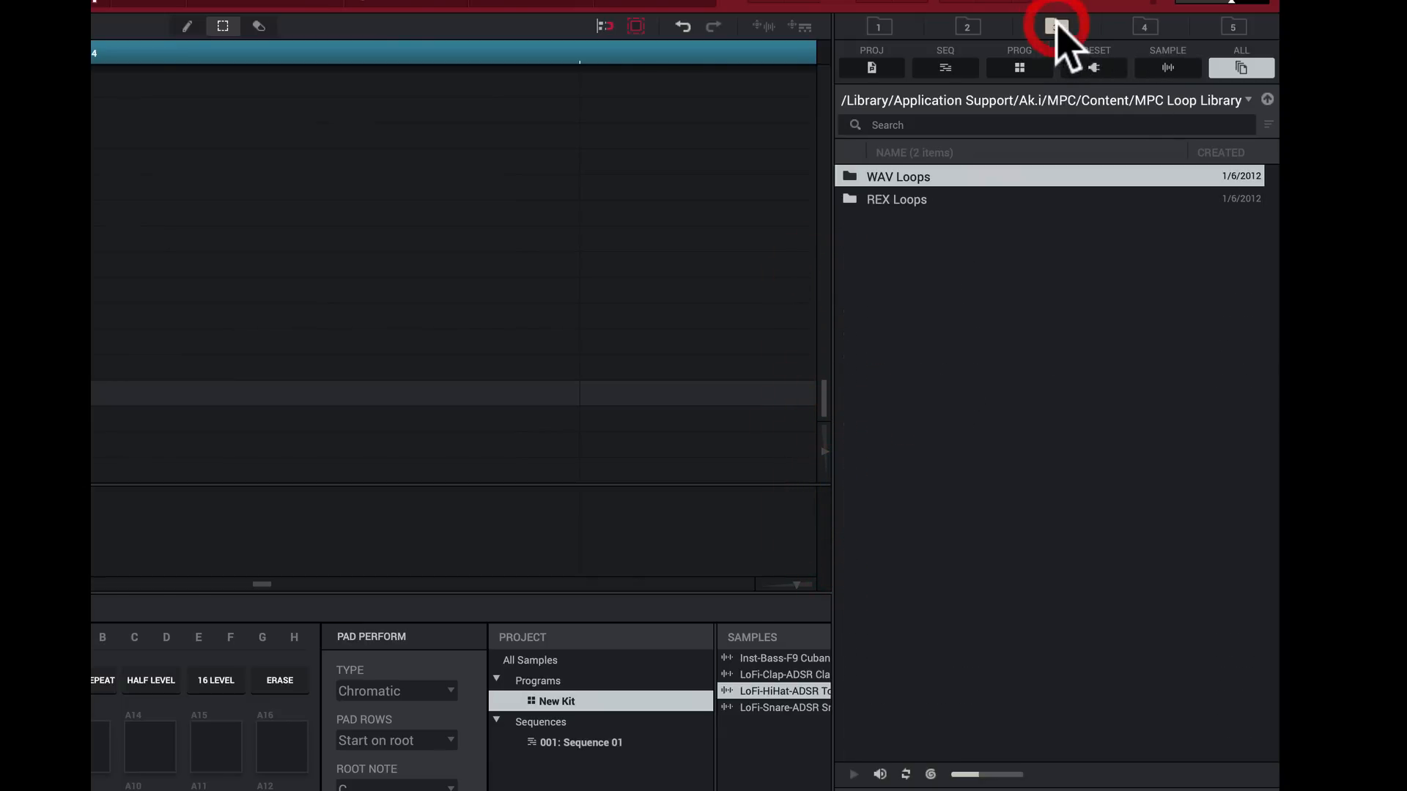
pyautogui.click(848, 199)
pyautogui.doubleClick(850, 199)
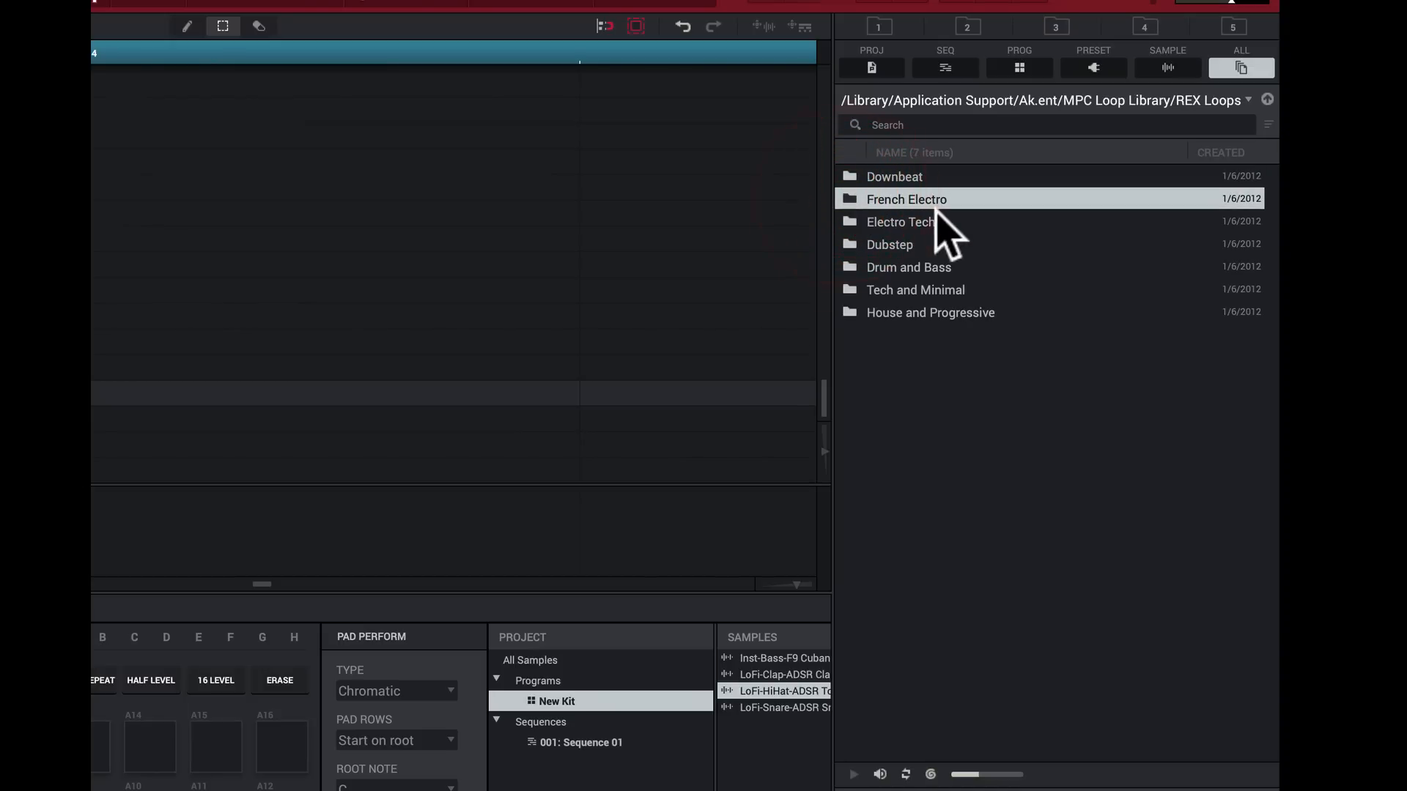
pyautogui.doubleClick(851, 224)
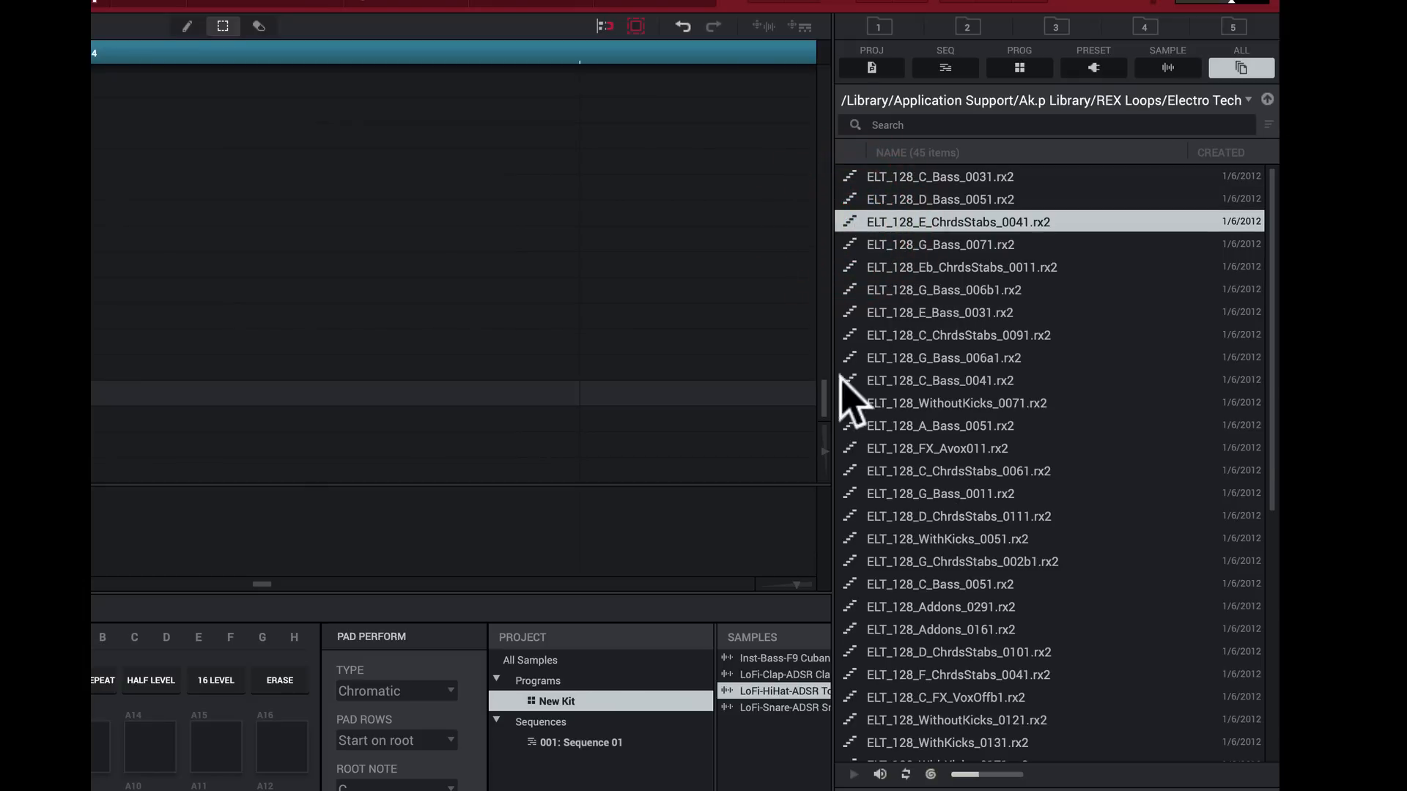
pyautogui.click(852, 268)
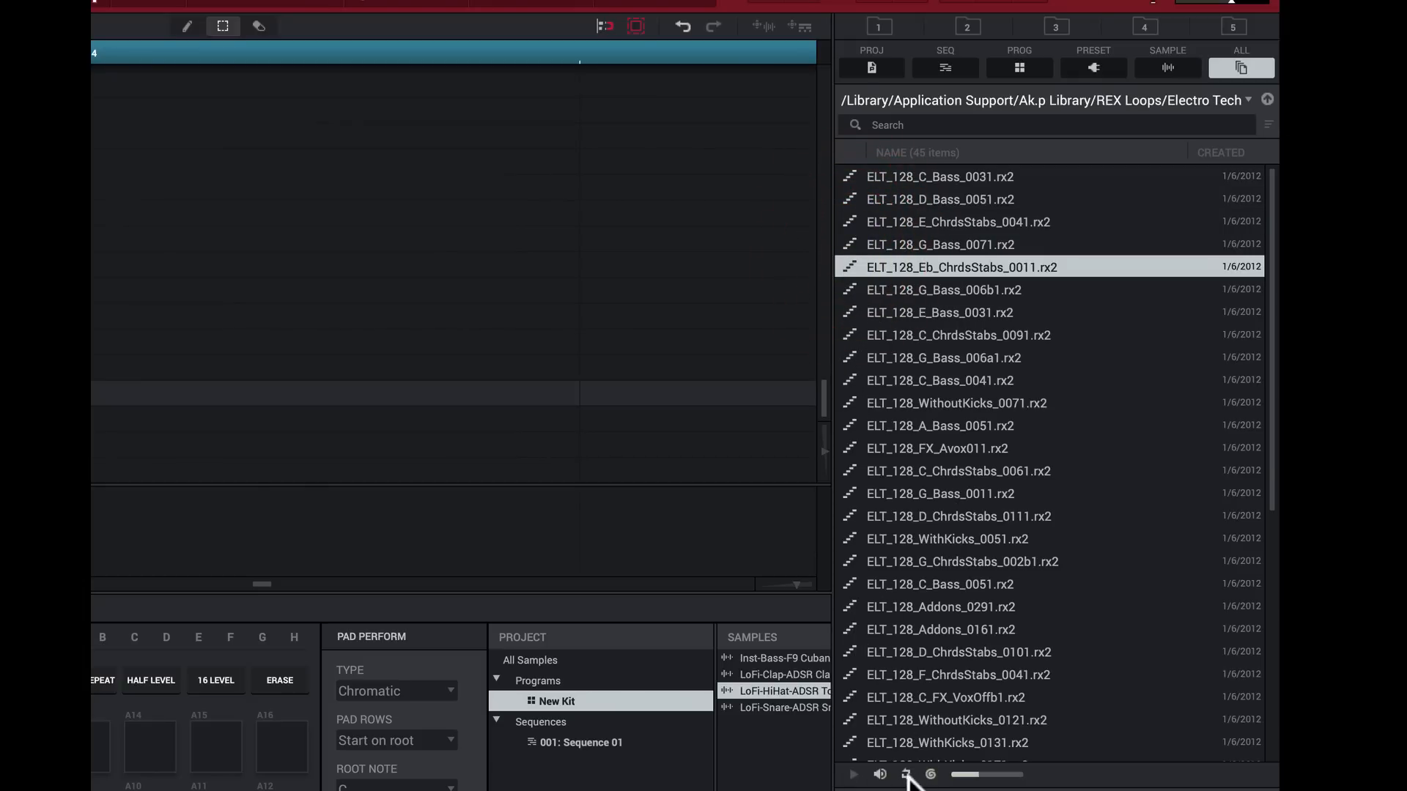
# Step: Audition the ELT_128_E_Bass_0031 and ELT_128_C_ChrdsStabs_0091 loops and lower the preview volume to about -4.85 dB
pyautogui.moveTo(980, 769)
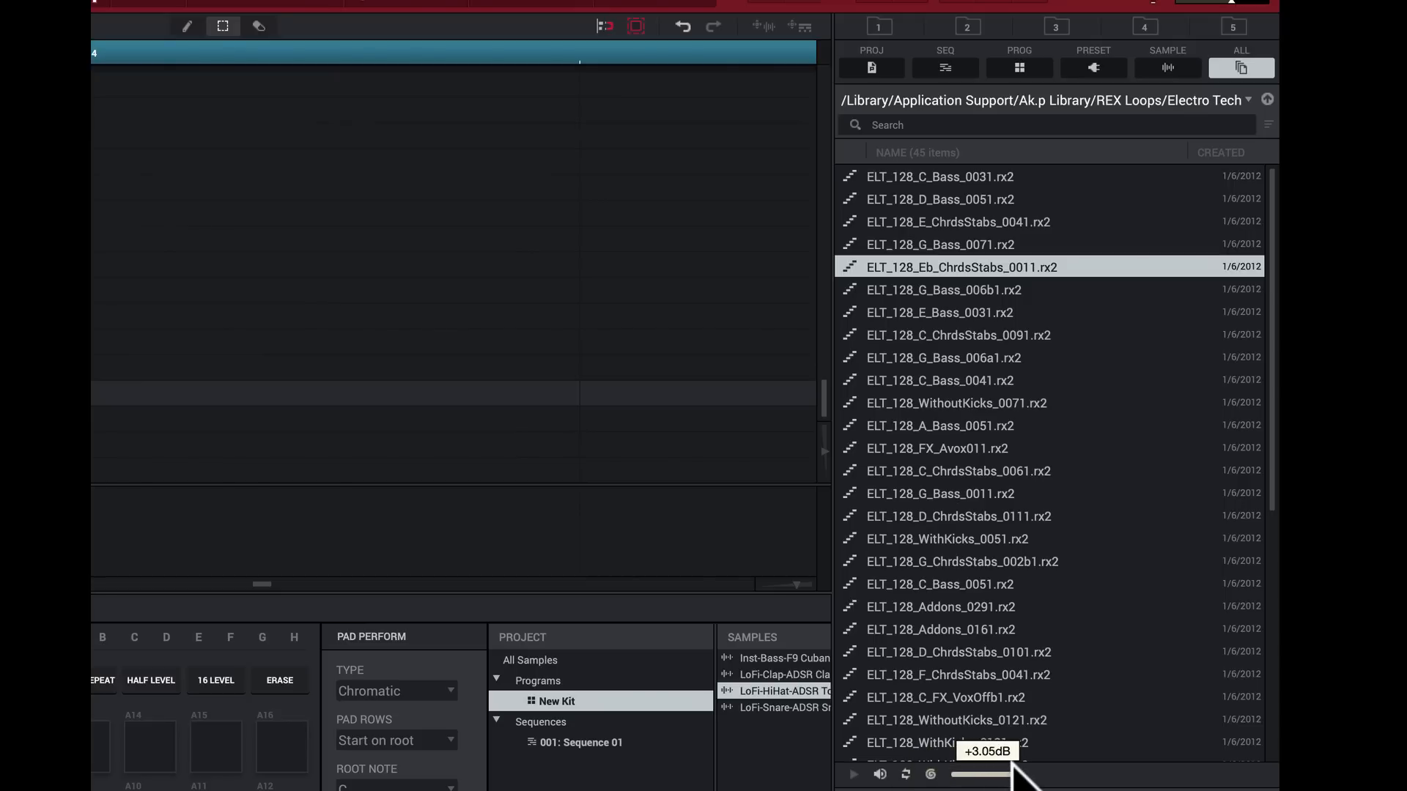
pyautogui.click(850, 312)
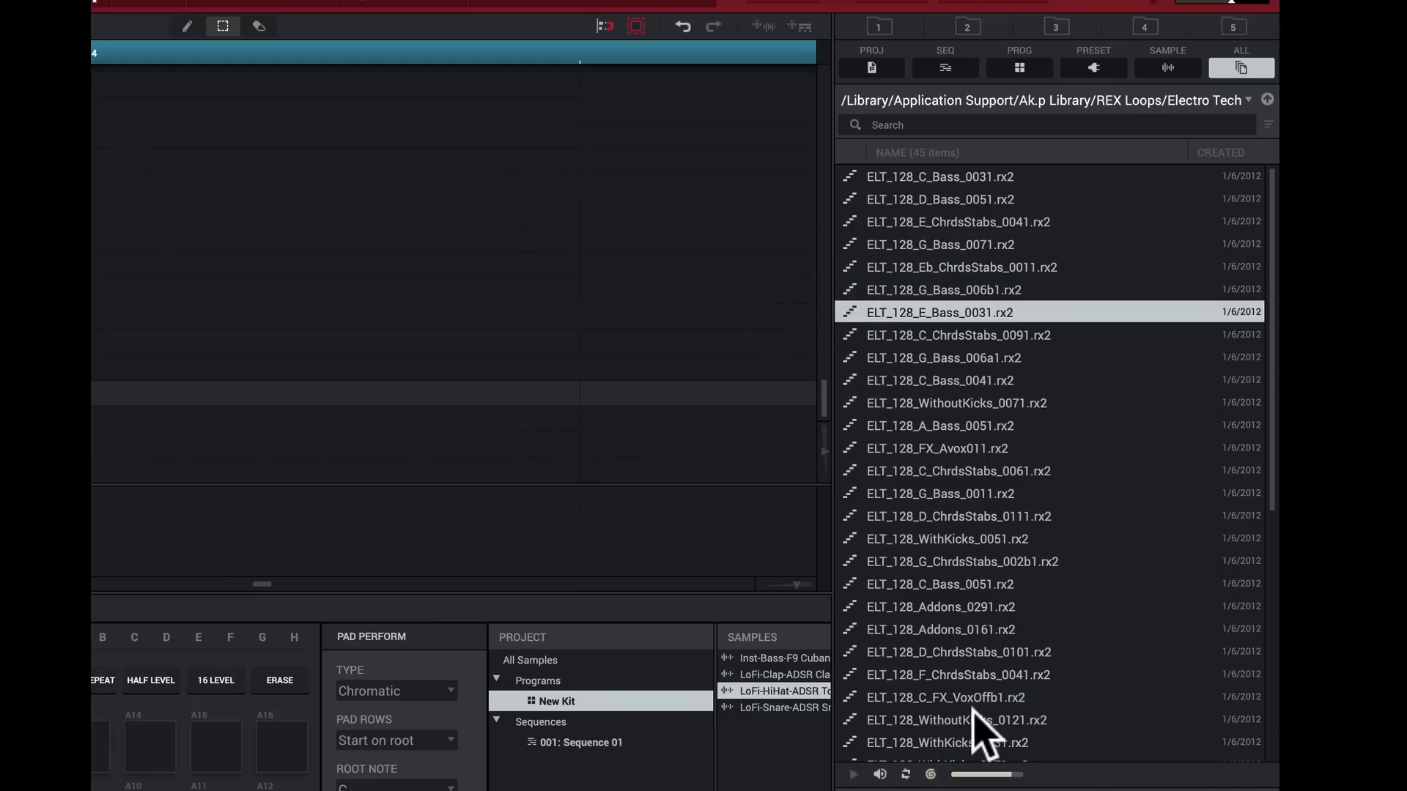
pyautogui.click(849, 335)
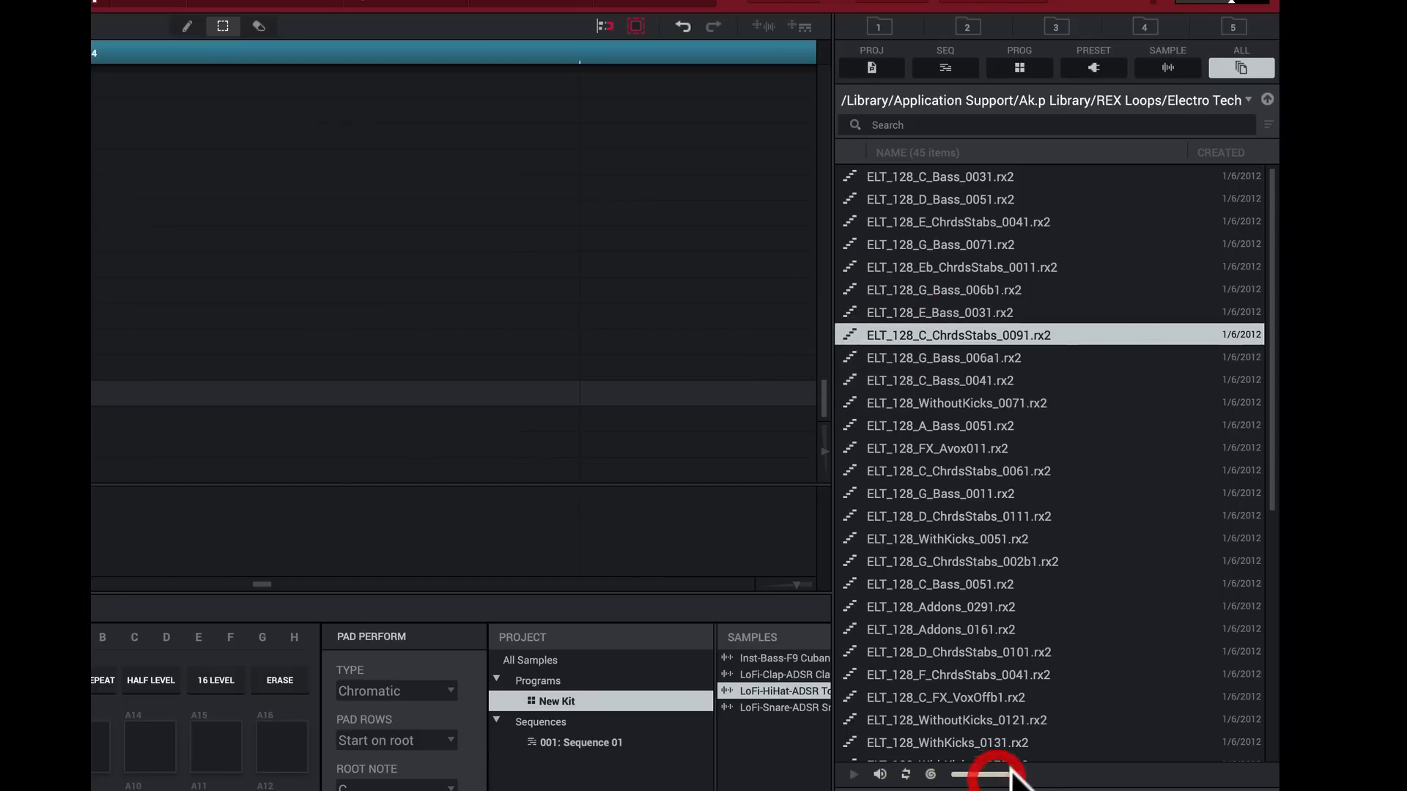
pyautogui.moveTo(1010, 771); pyautogui.dragTo(979, 775)
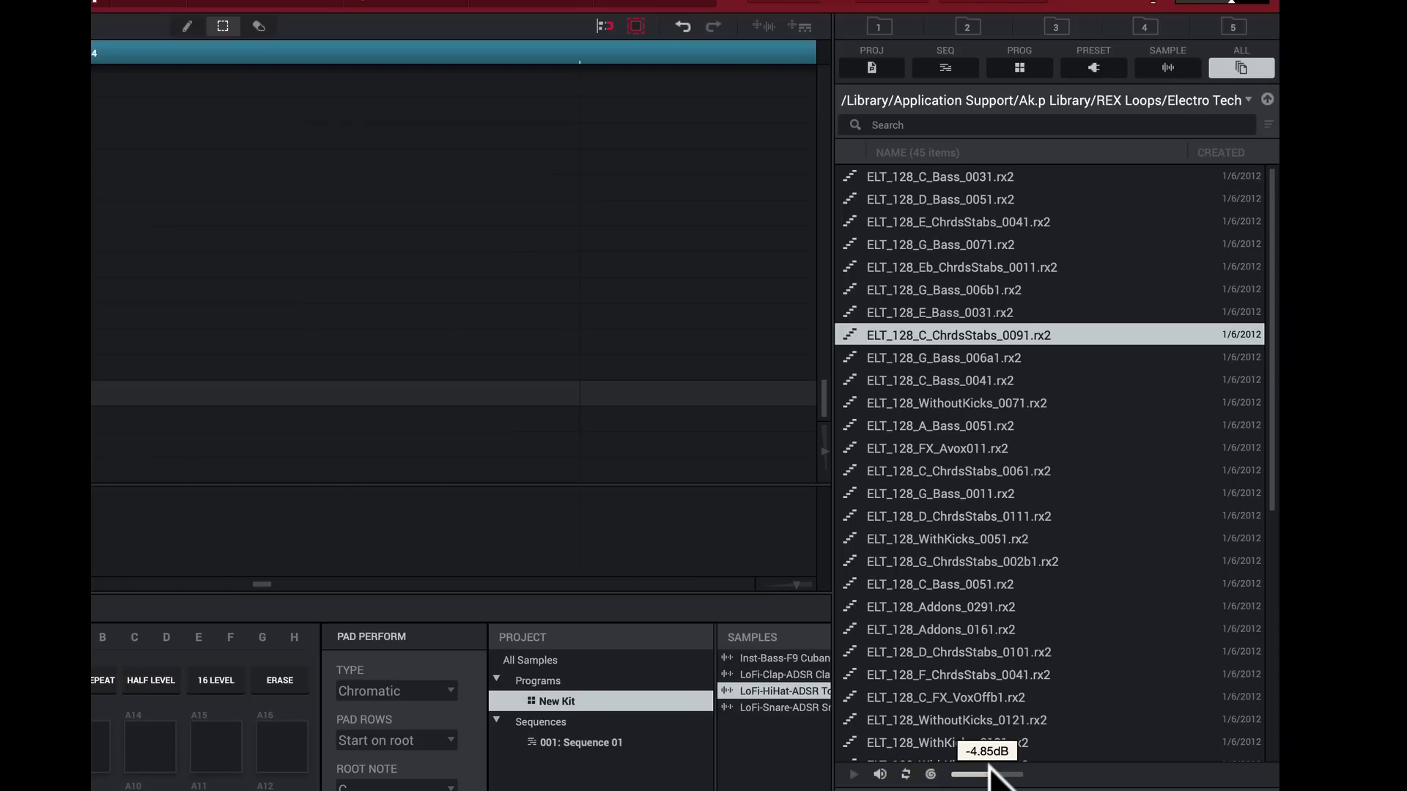
pyautogui.click(989, 773)
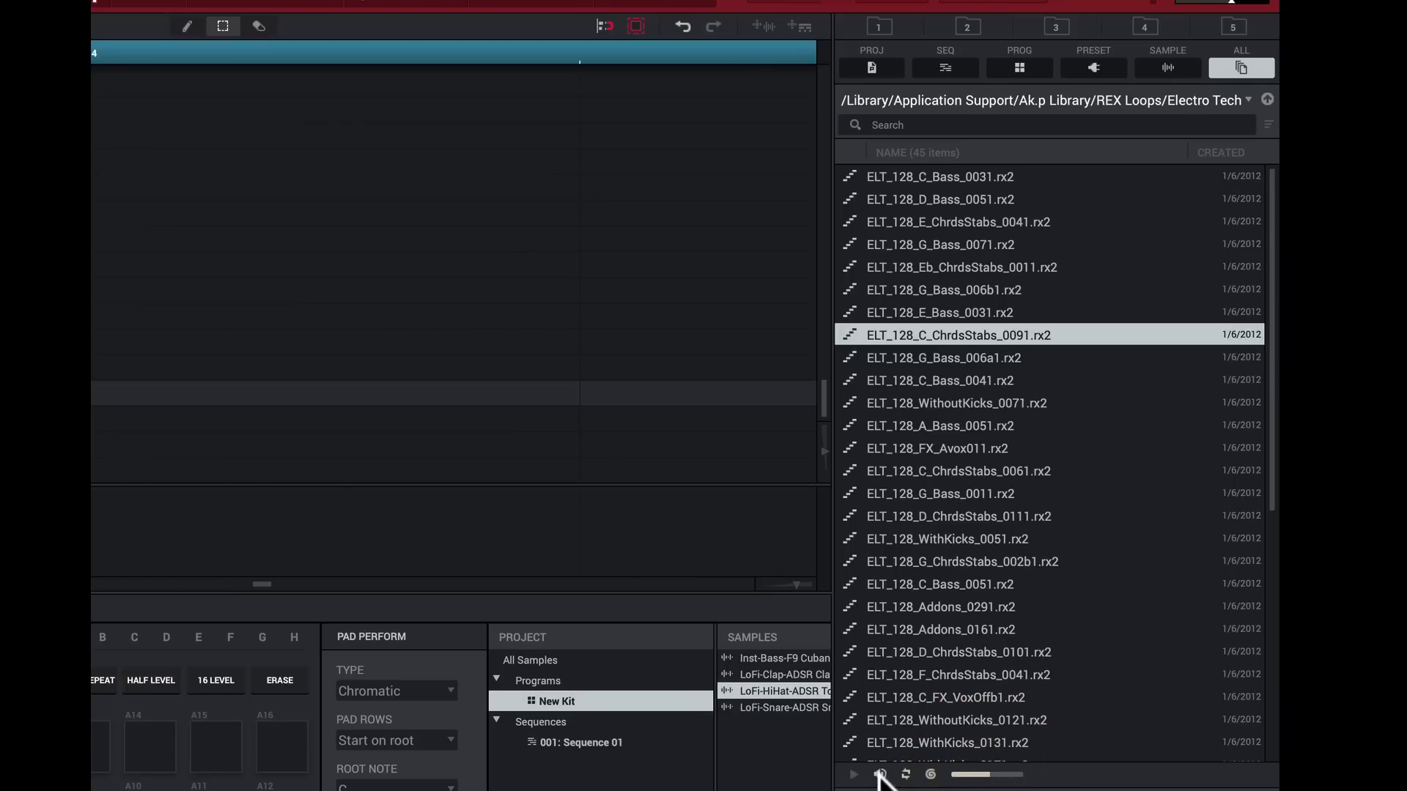
pyautogui.click(880, 773)
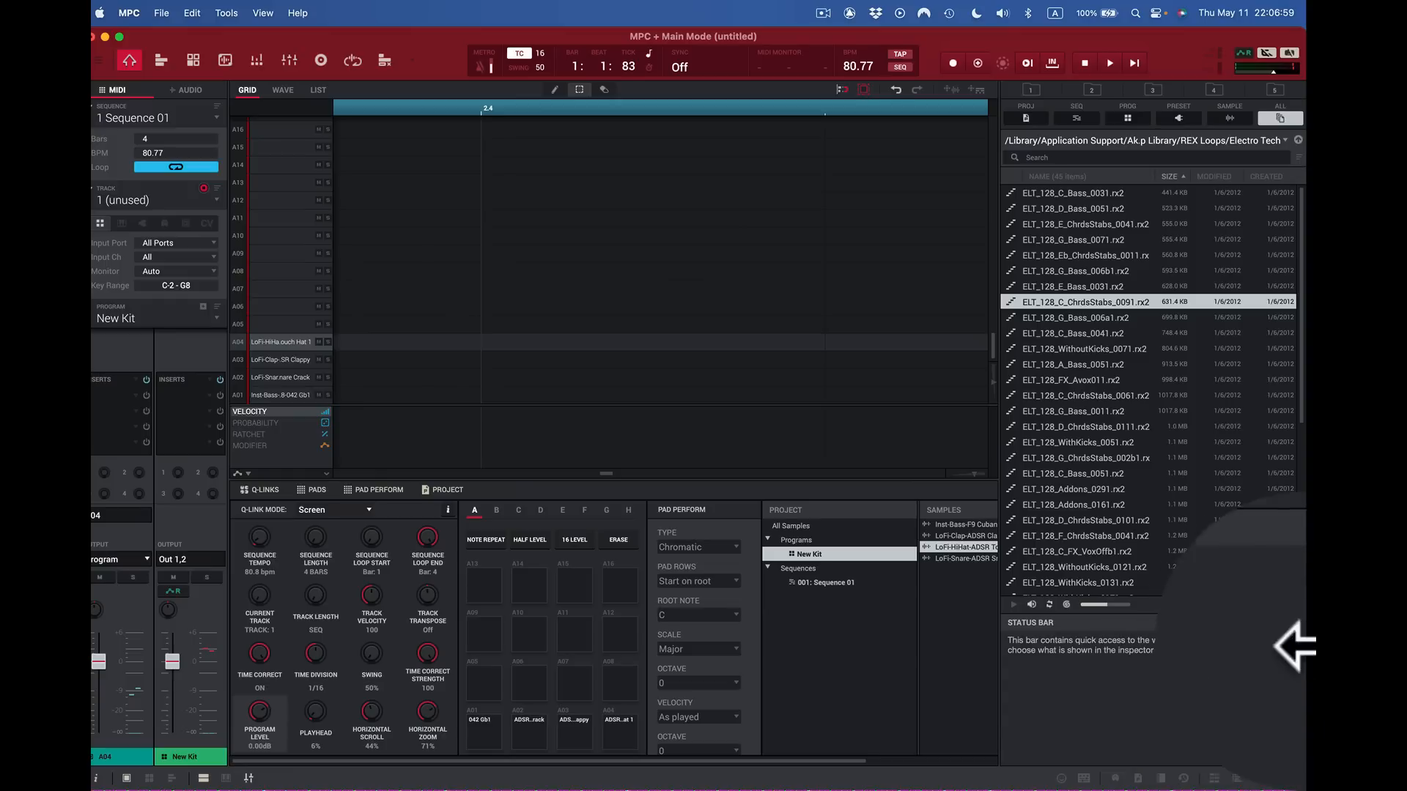
# Step: Switch from the file browser to the expansion browser, hide the browser pane and show the expansions again
pyautogui.press('x')
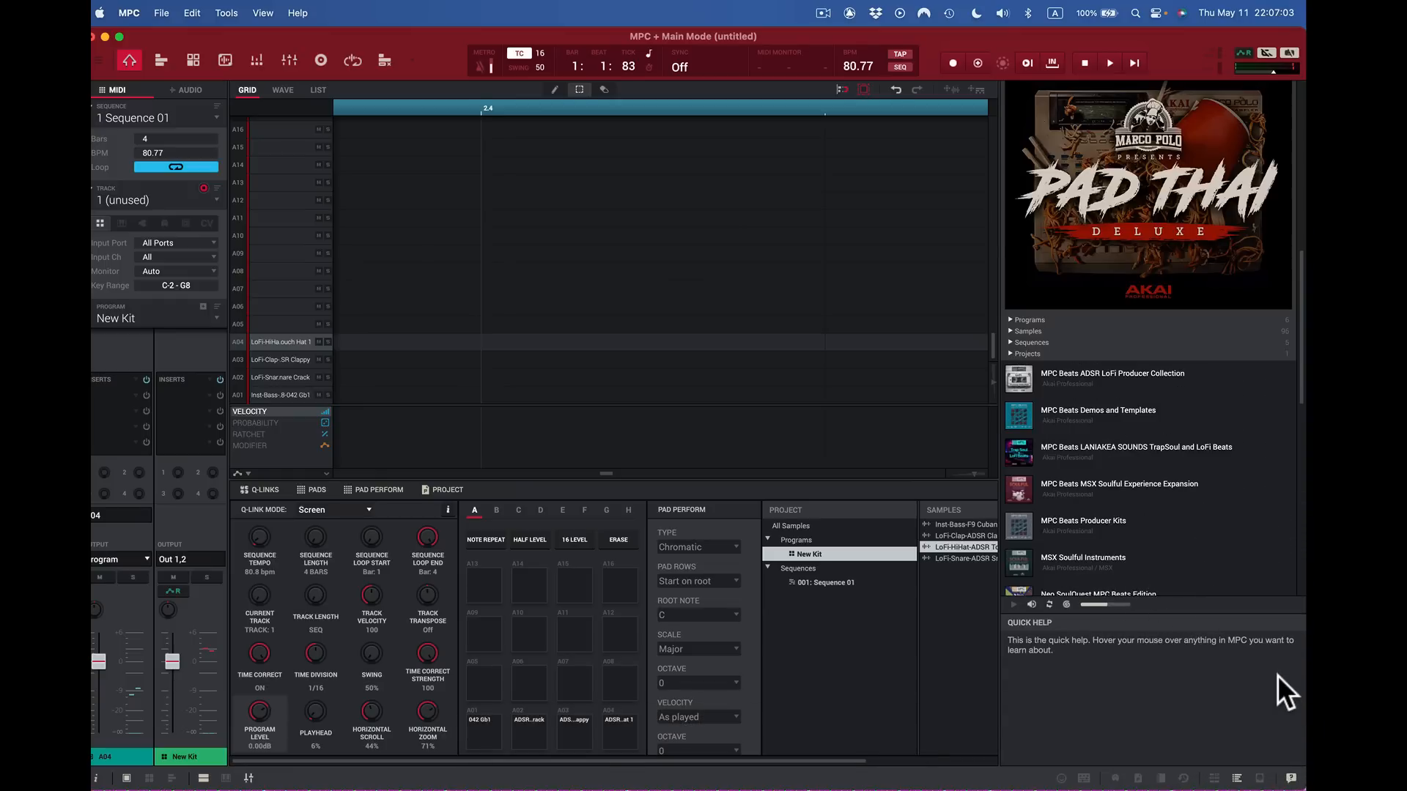
pyautogui.press('x')
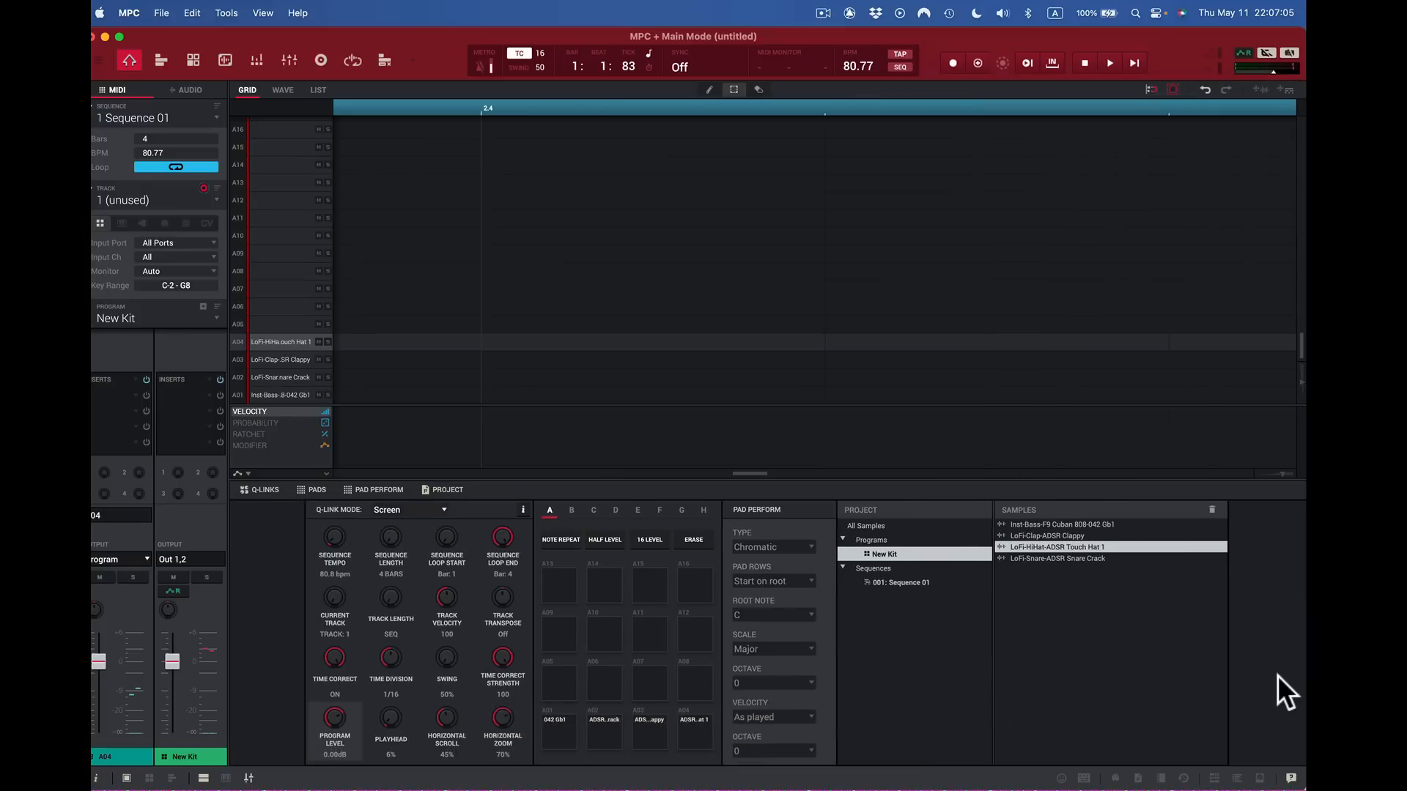
pyautogui.press('x')
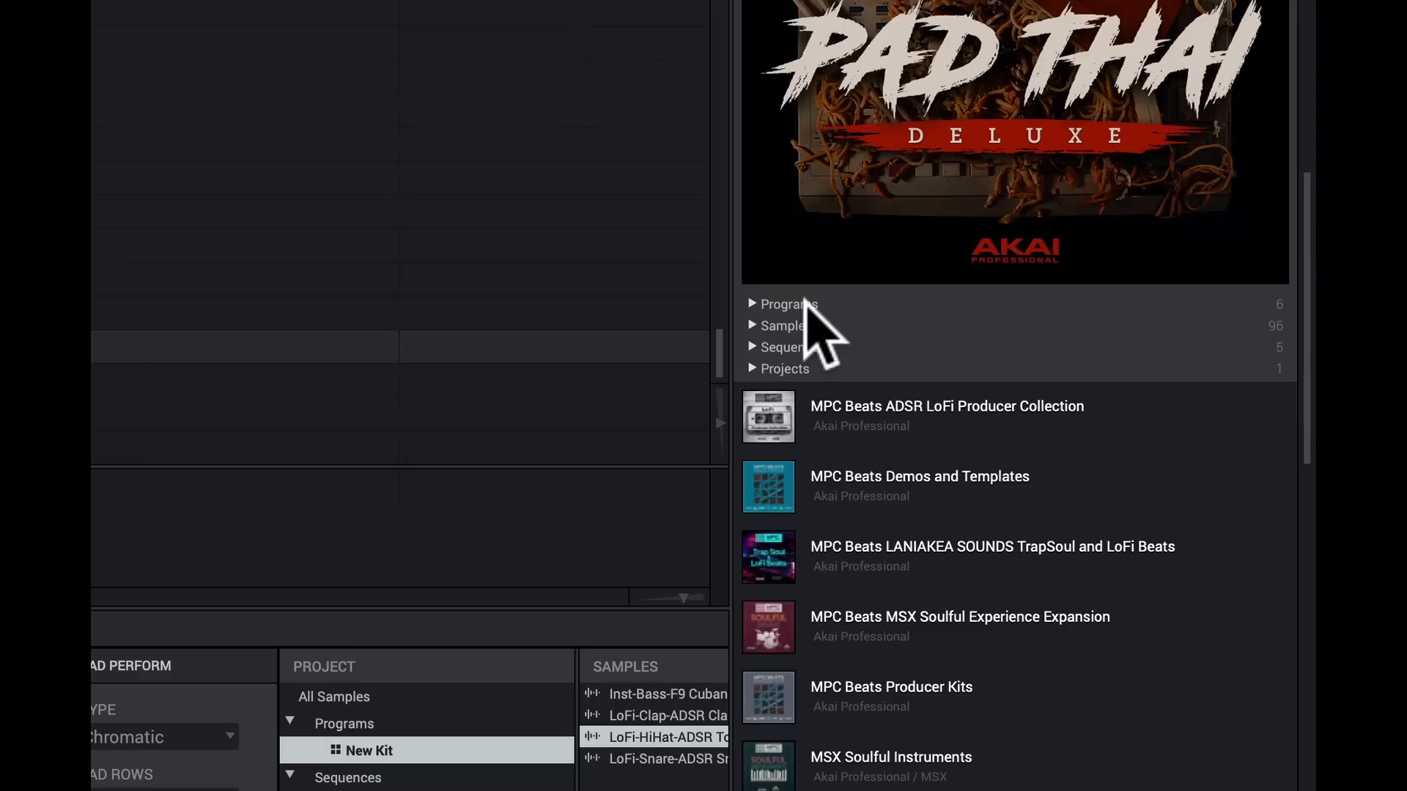
# Step: Expand the BoomBap programs of the Pad Thai Deluxe expansion and preview the kits MP FTGreene 89 Dbm and MP PsQs 82 Gm
pyautogui.click(752, 304)
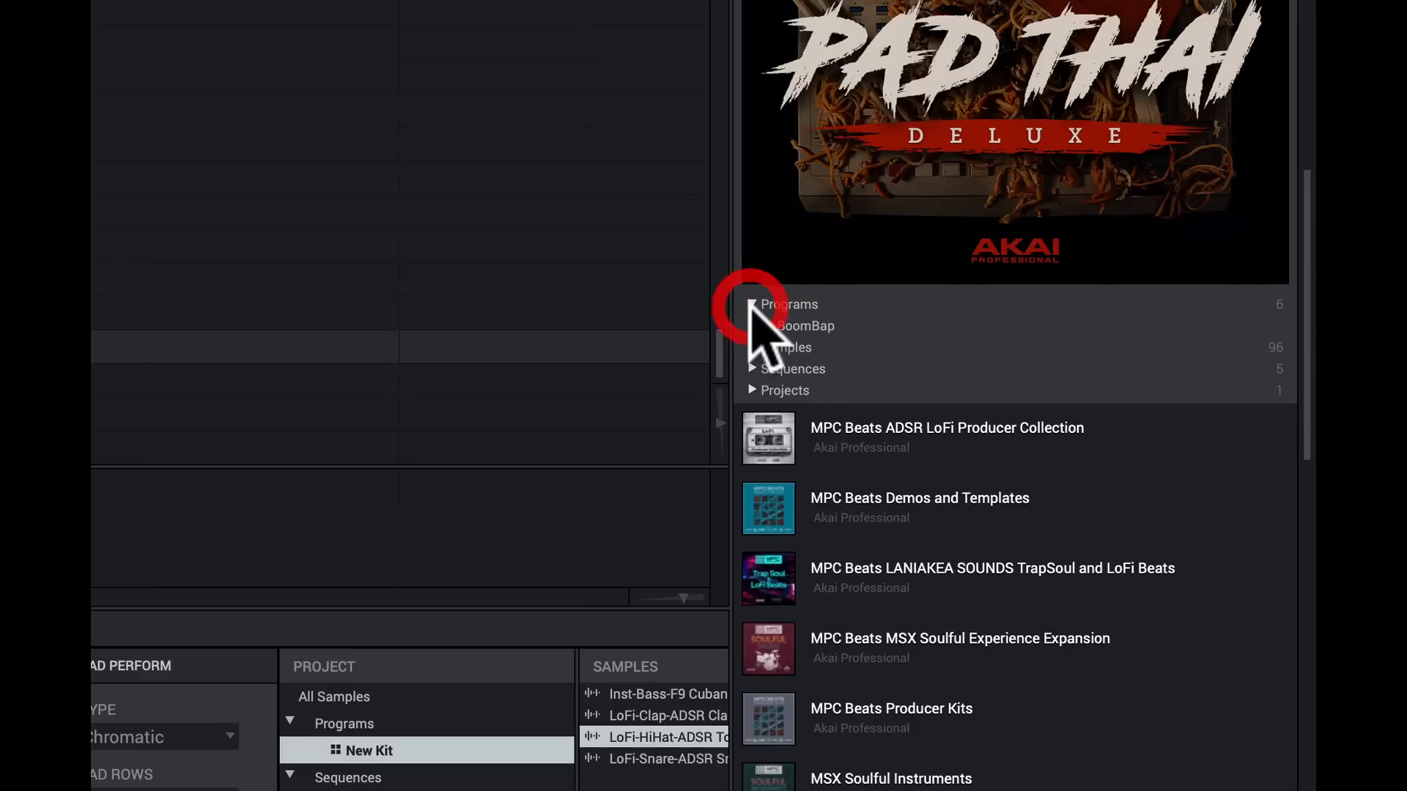
pyautogui.click(767, 325)
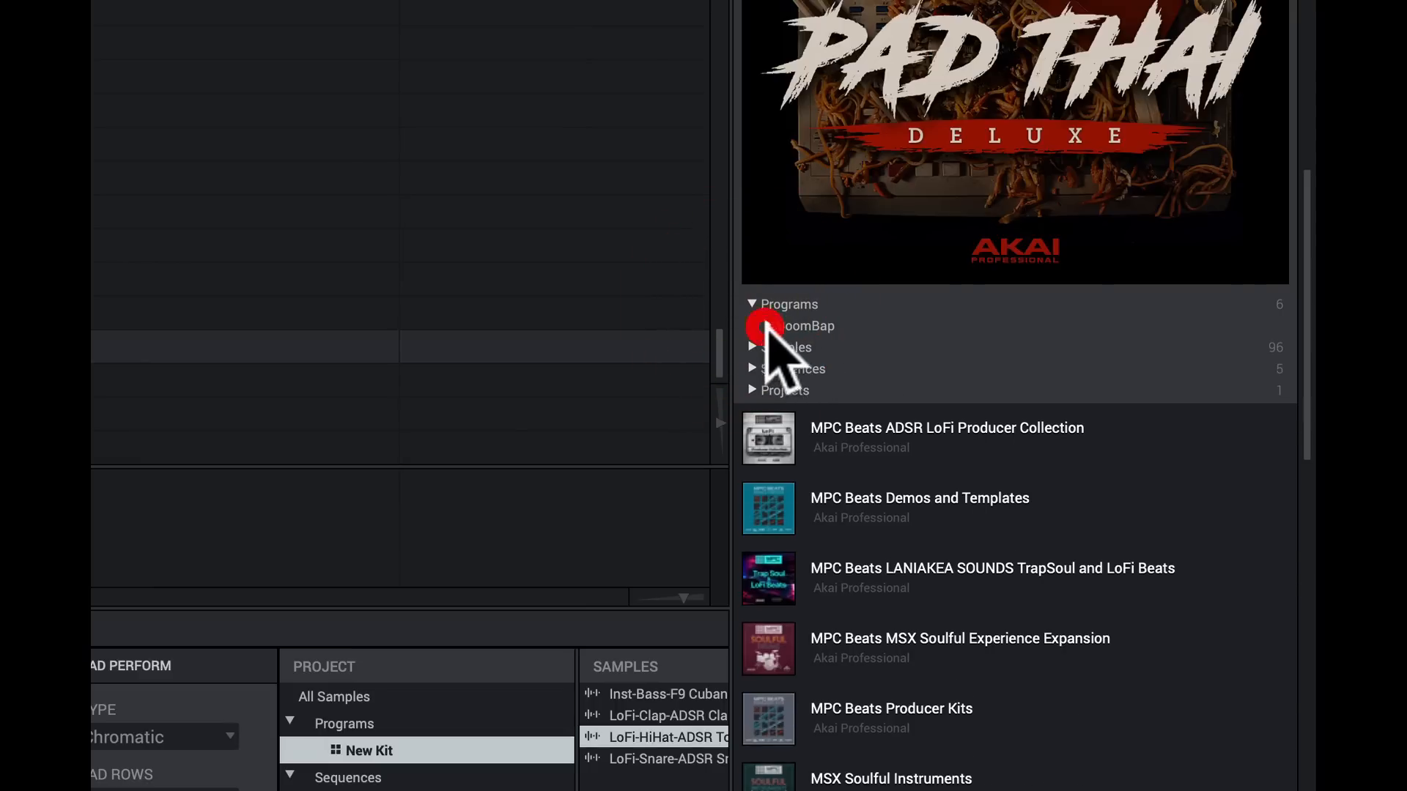
pyautogui.click(847, 389)
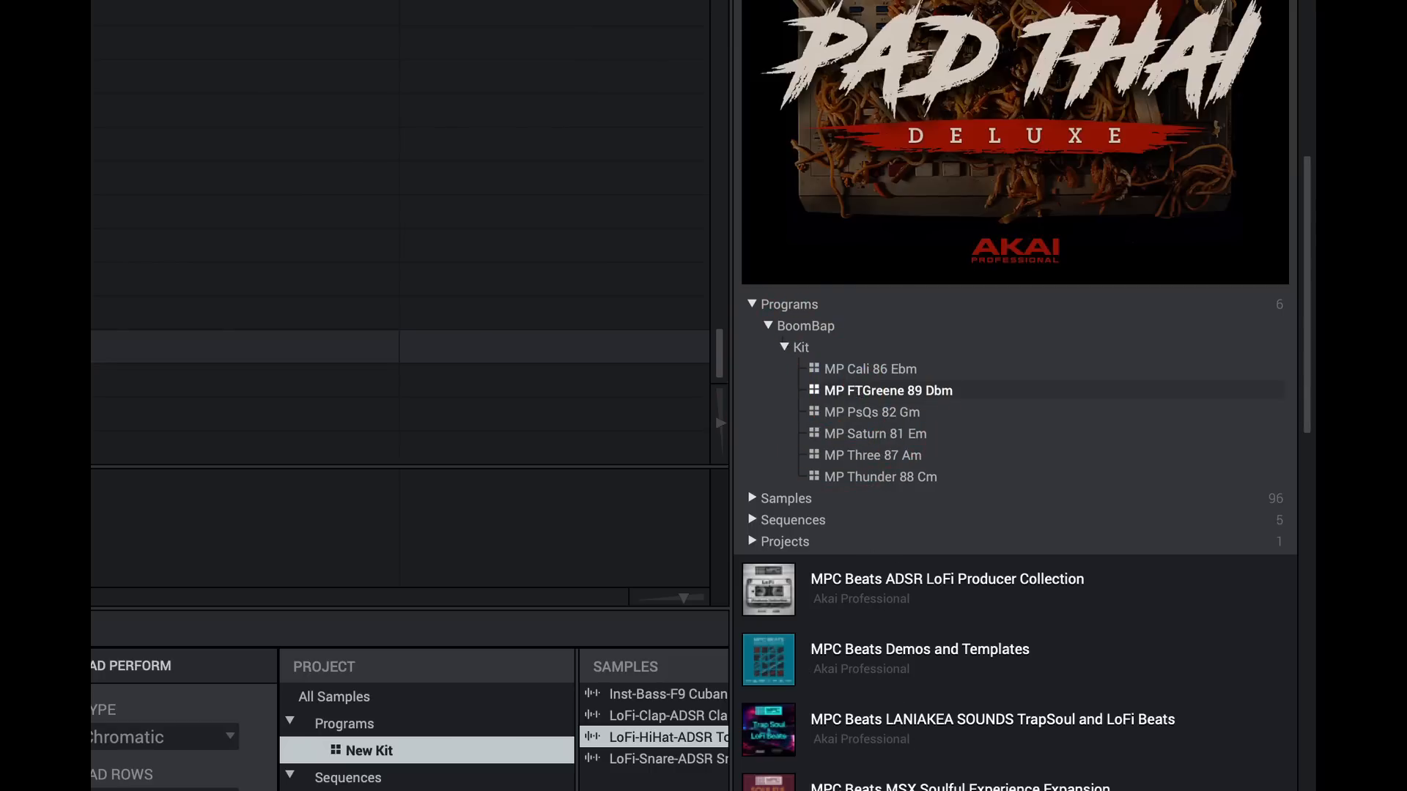
pyautogui.click(865, 412)
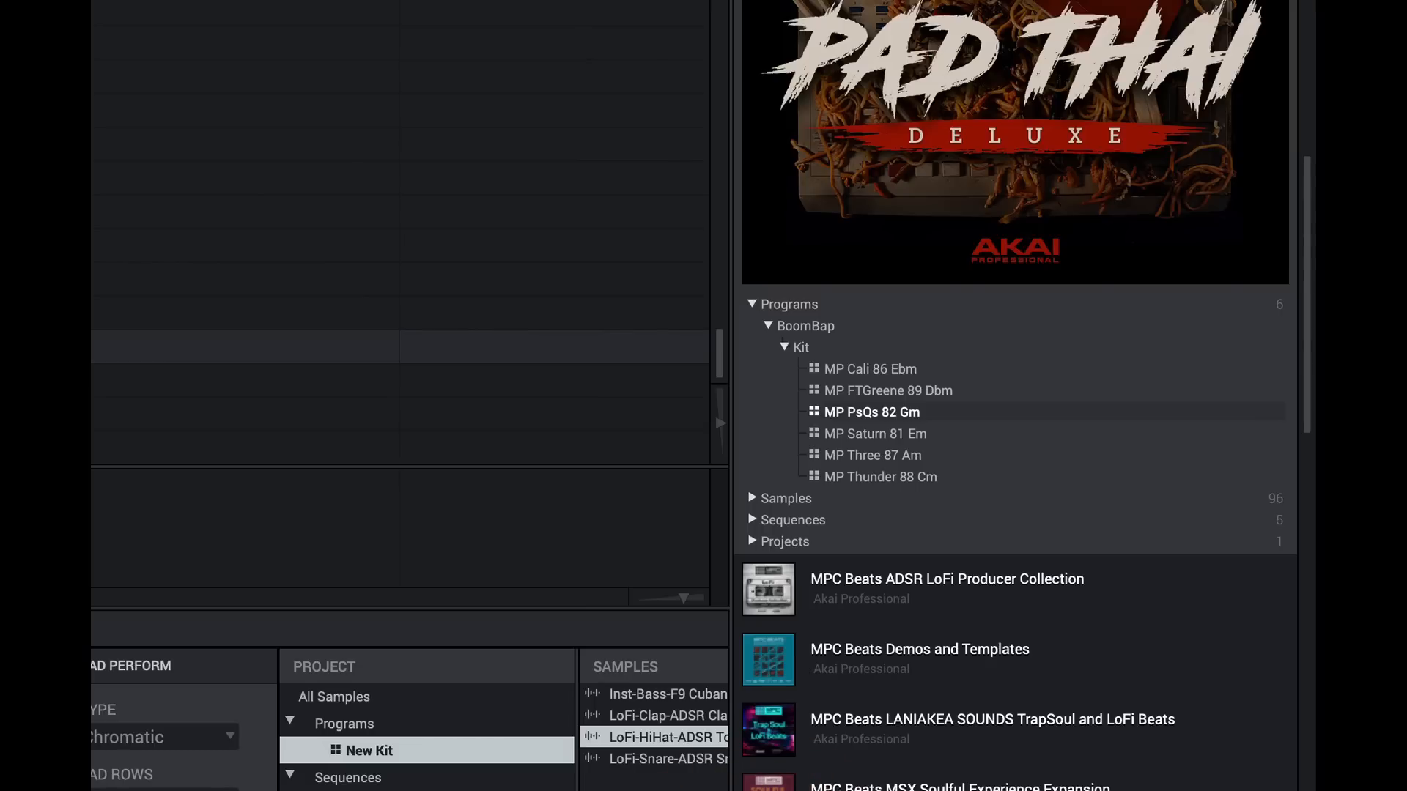
# Step: Expand the BoomBap kit sequences of the Pad Thai Deluxe expansion and load the MP Saturn 81 Em sequence into the project
pyautogui.scroll(-1, 960, 539)
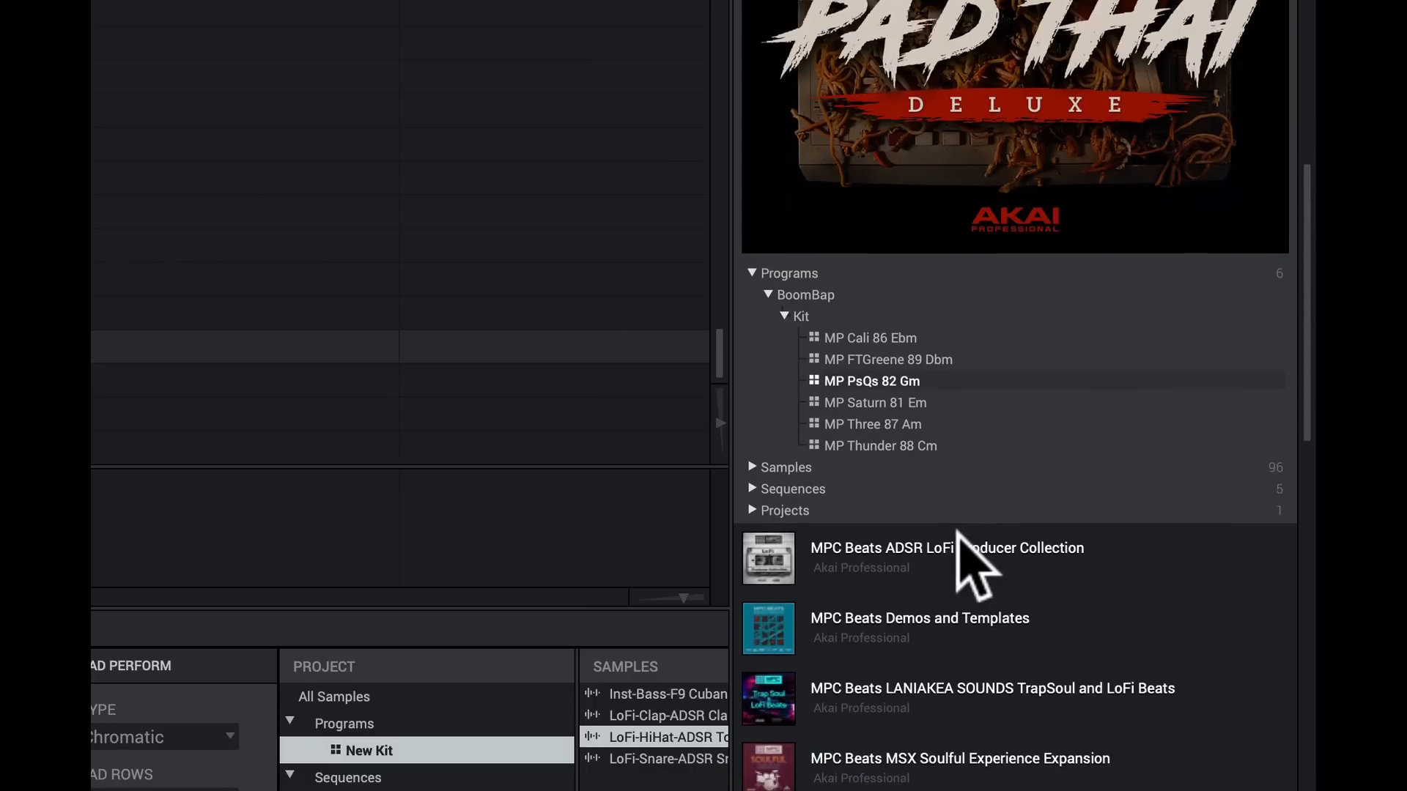
pyautogui.scroll(-1, 960, 542)
pyautogui.scroll(-1, 960, 542)
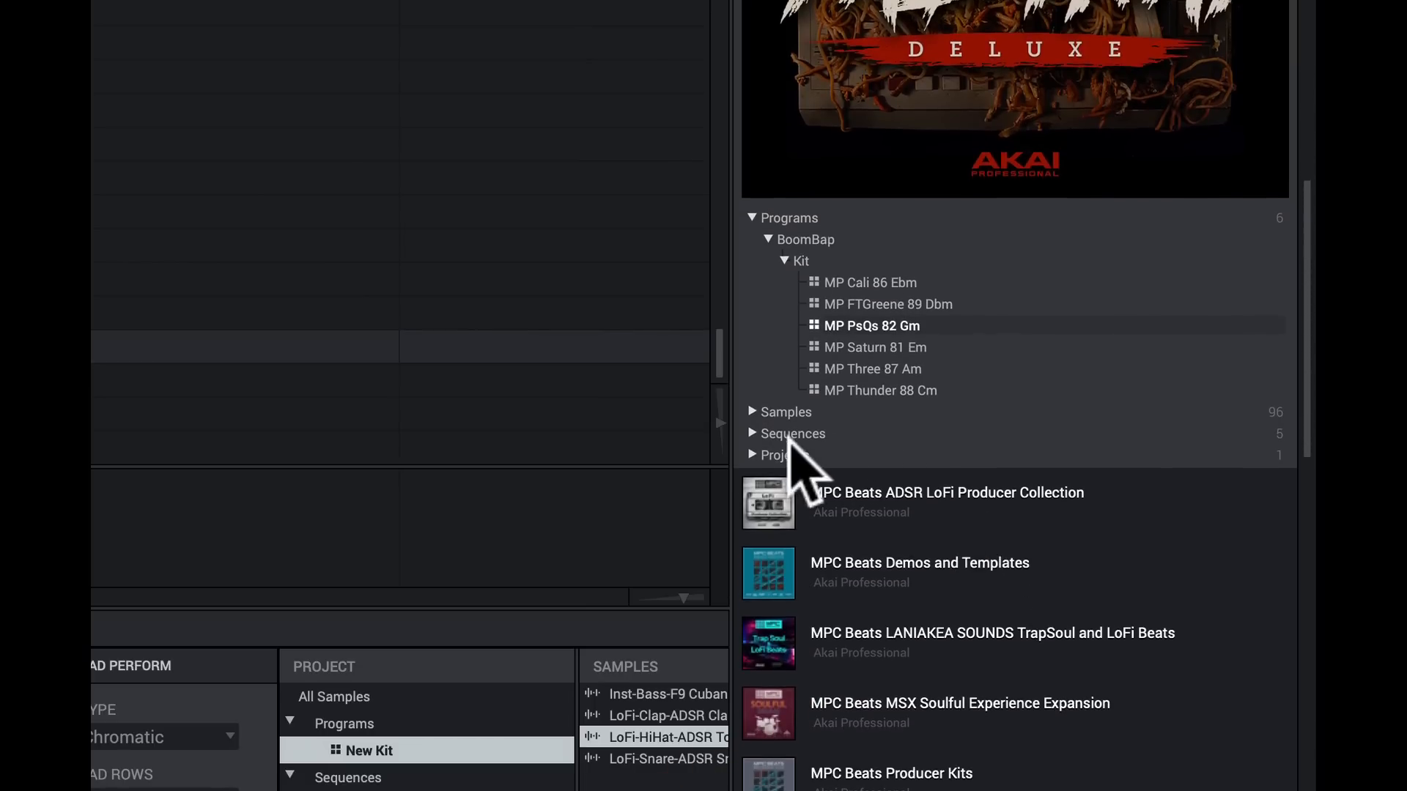
pyautogui.click(751, 433)
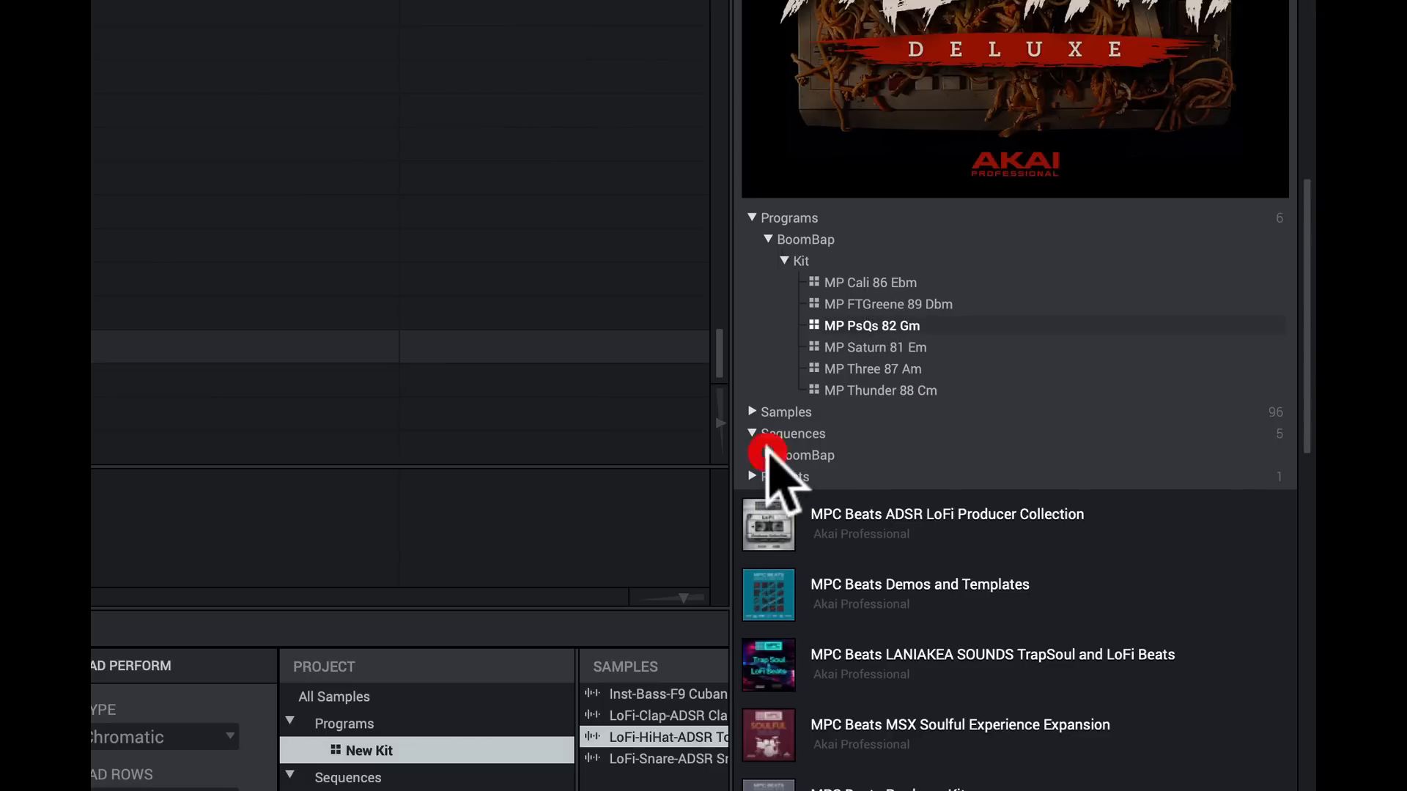
pyautogui.click(768, 454)
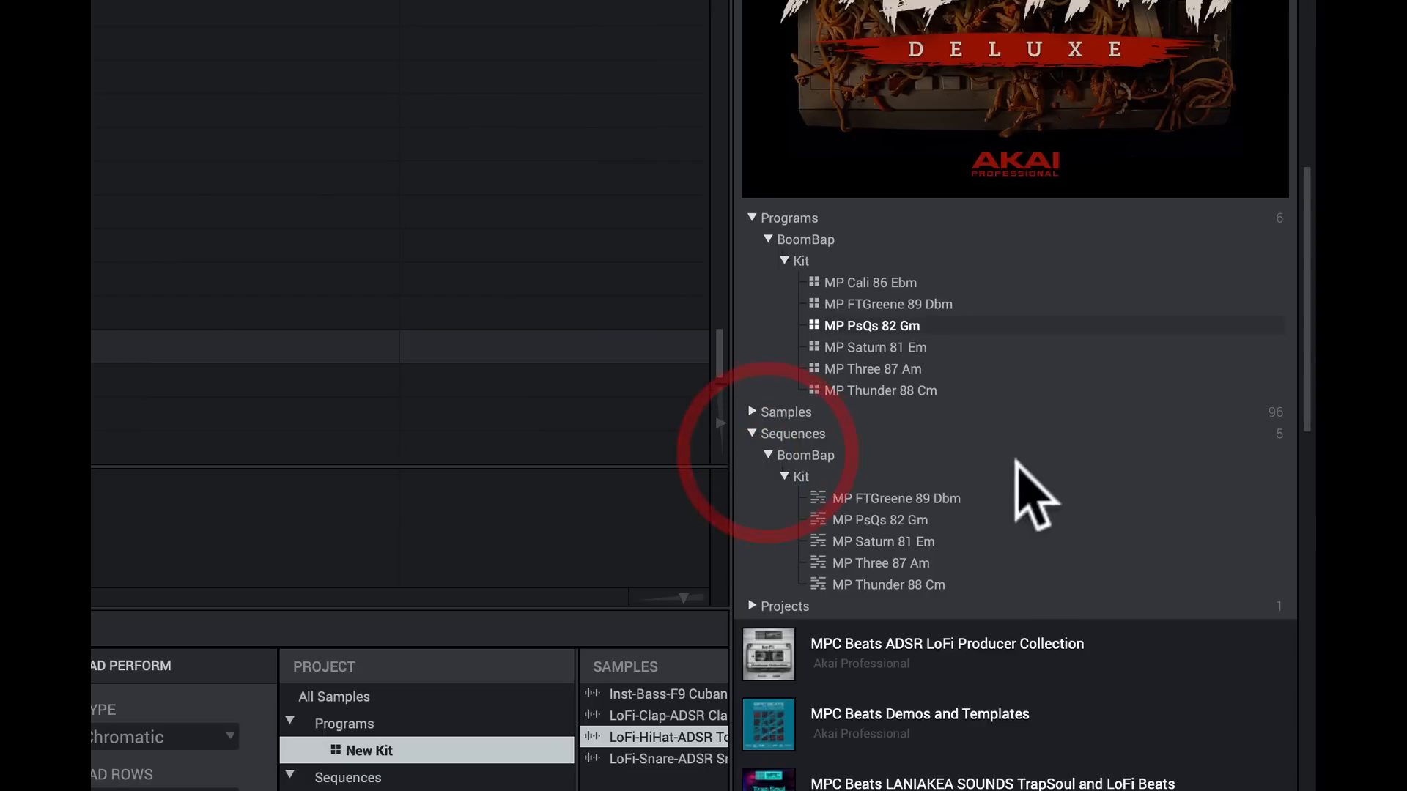
pyautogui.click(813, 535)
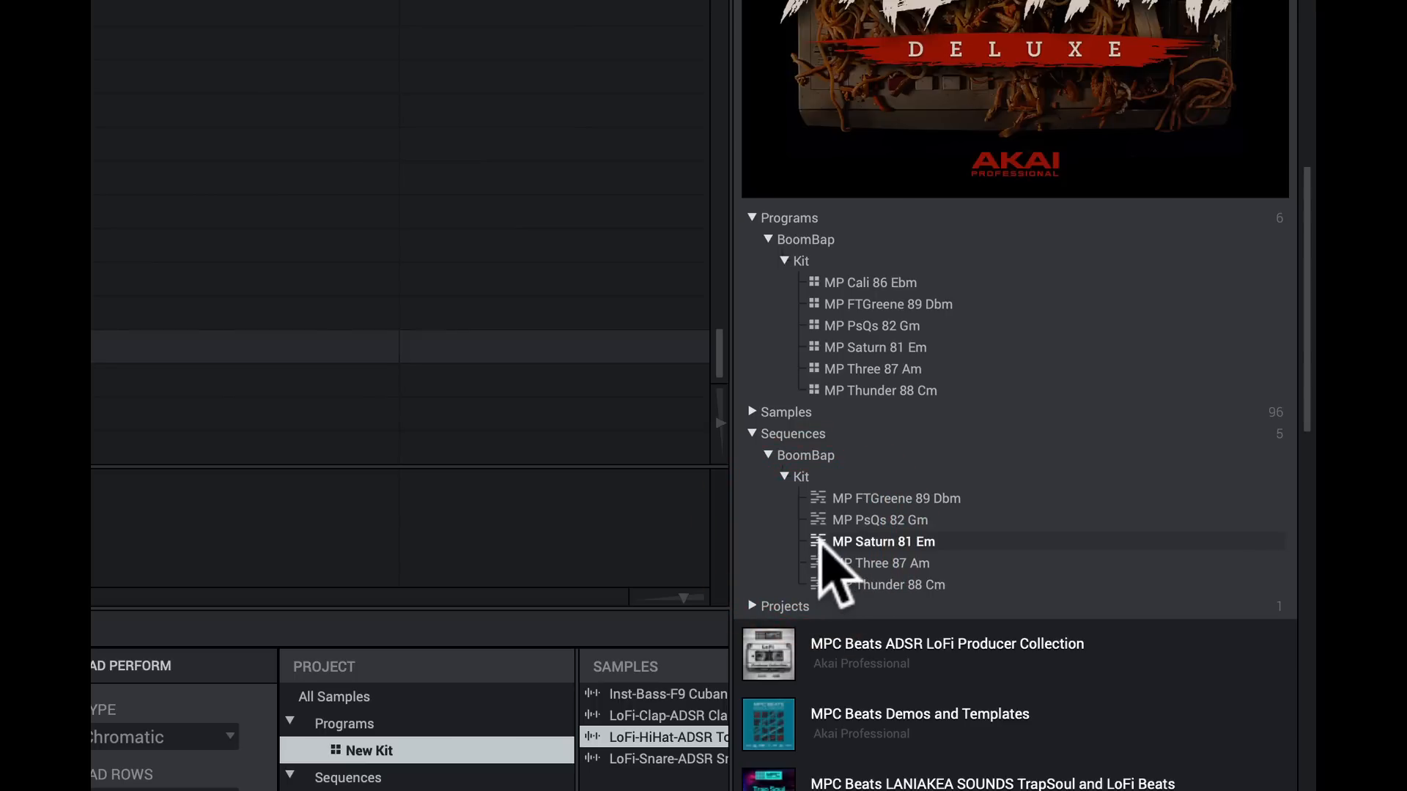
pyautogui.doubleClick(819, 542)
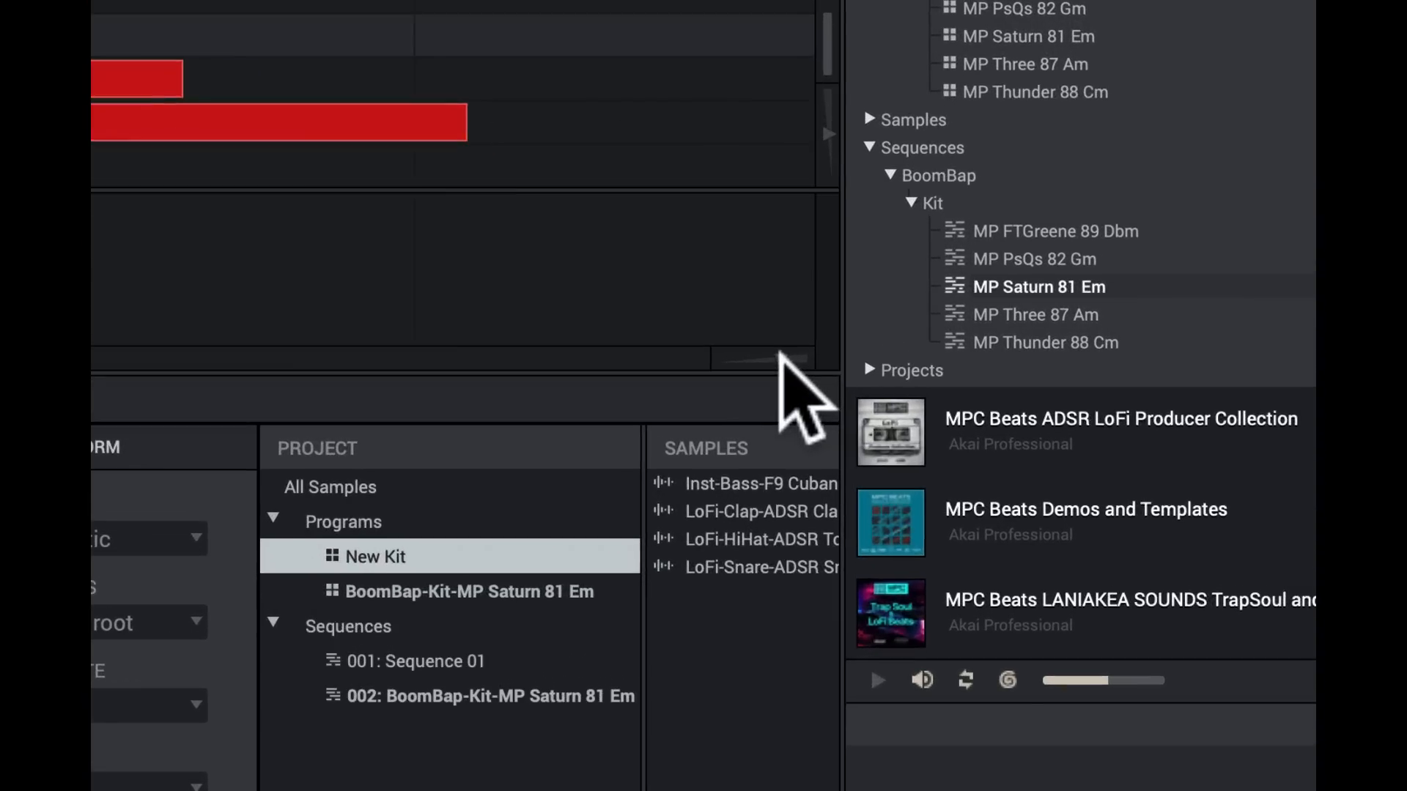
# Step: Fit all 16 bars of the loaded MP Saturn 81 Em sequence in the grid and play it back
pyautogui.moveTo(958, 516); pyautogui.dragTo(918, 516)
pyautogui.moveTo(687, 356); pyautogui.dragTo(753, 363)
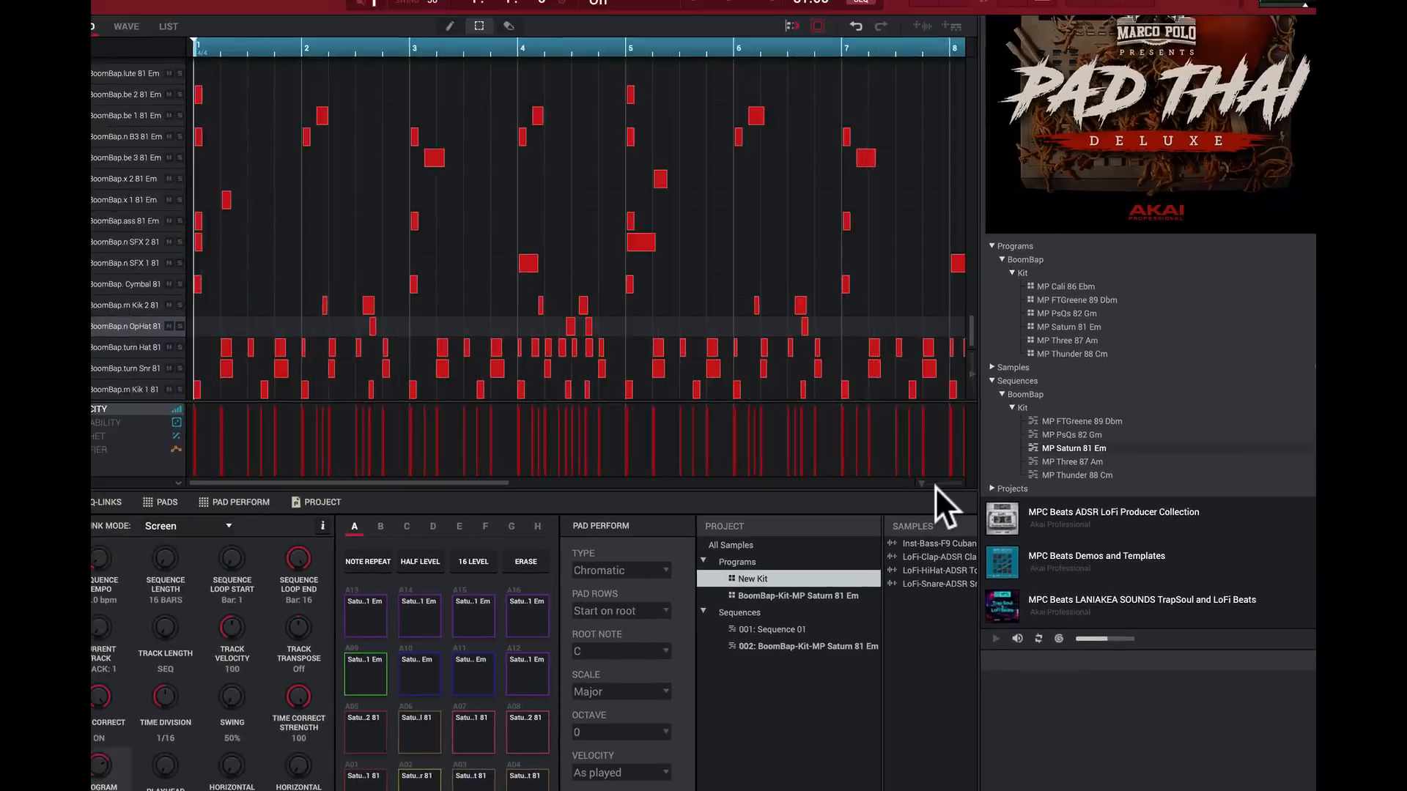
pyautogui.moveTo(935, 486); pyautogui.dragTo(899, 487)
pyautogui.click(951, 499)
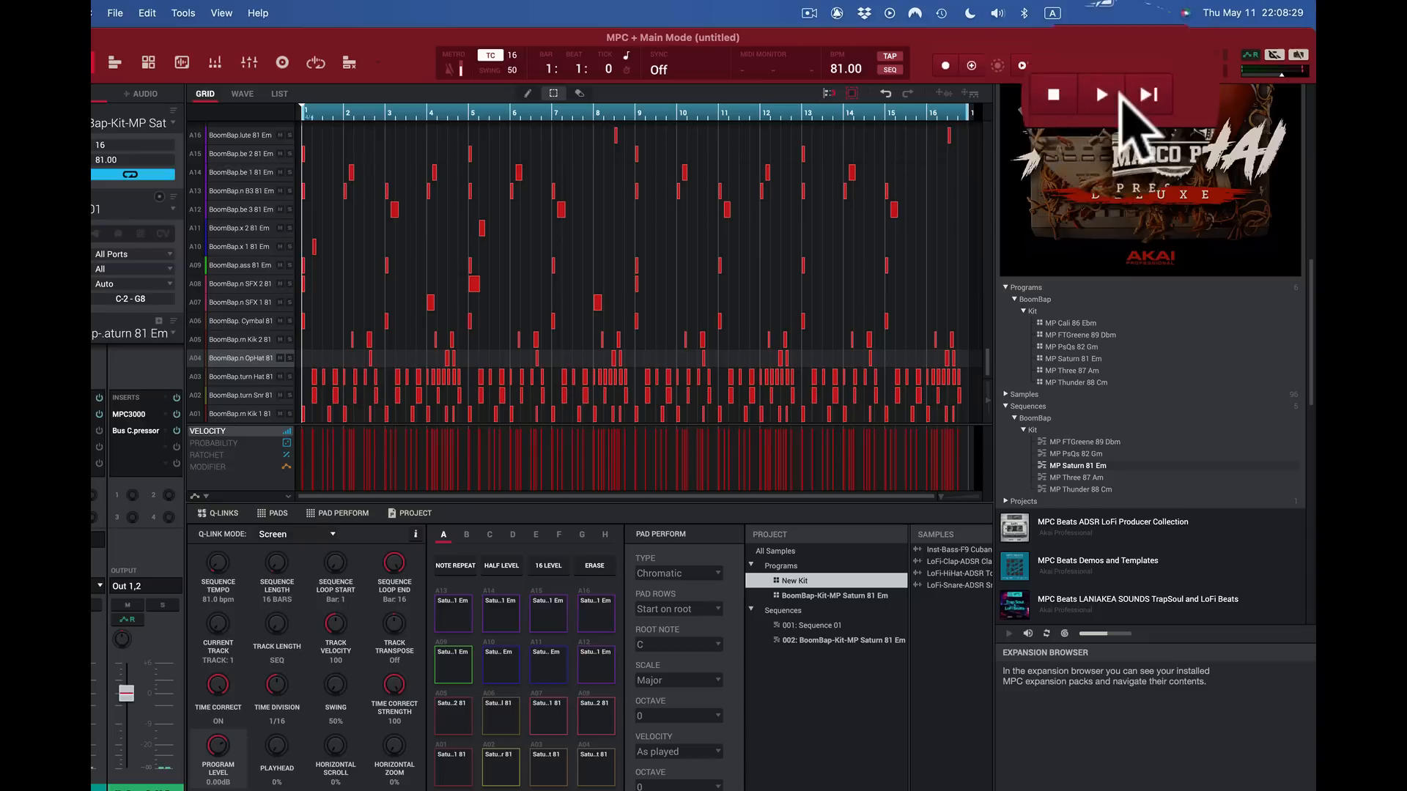
pyautogui.click(1110, 65)
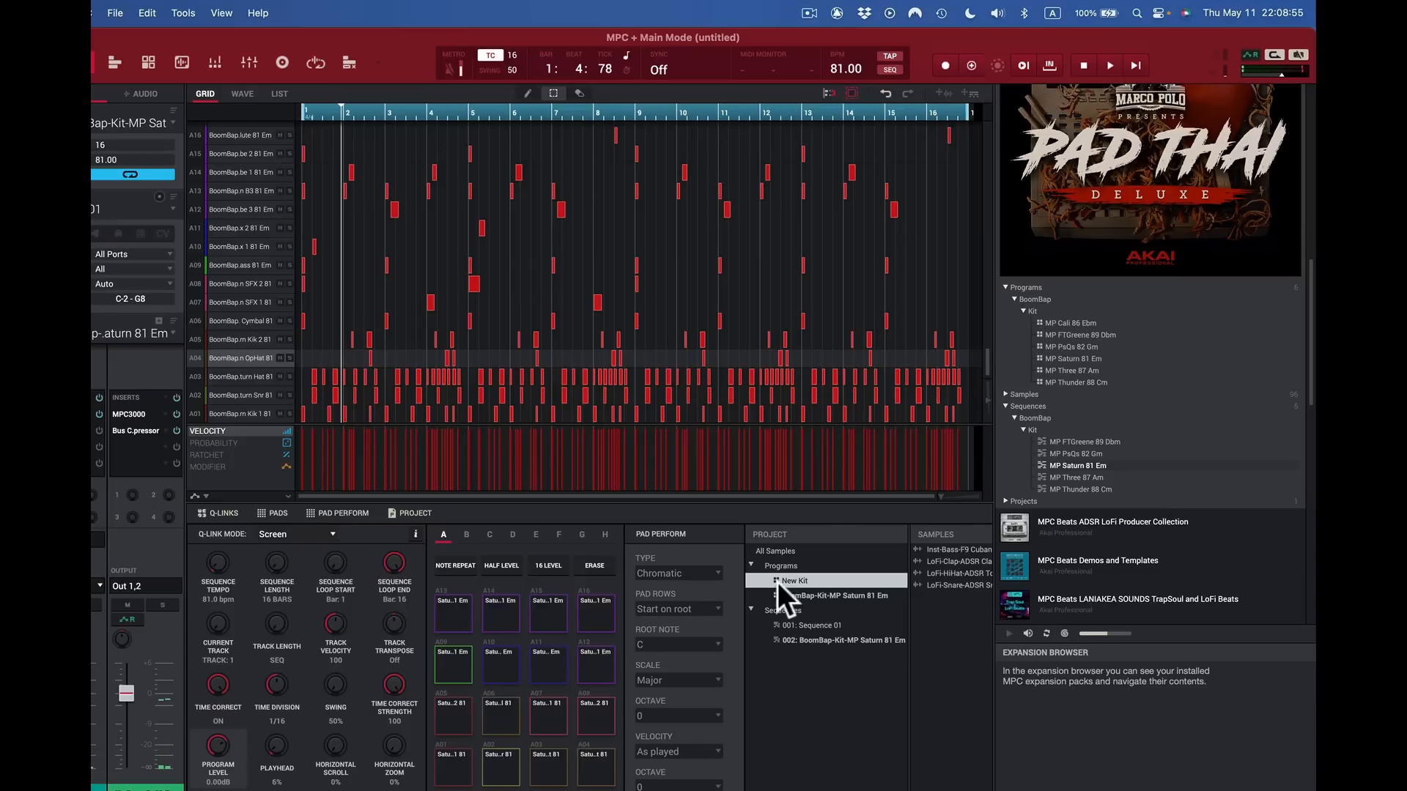
# Step: Switch to the media browser and view its content by preset, project, sequence and sample type
pyautogui.click(123, 606)
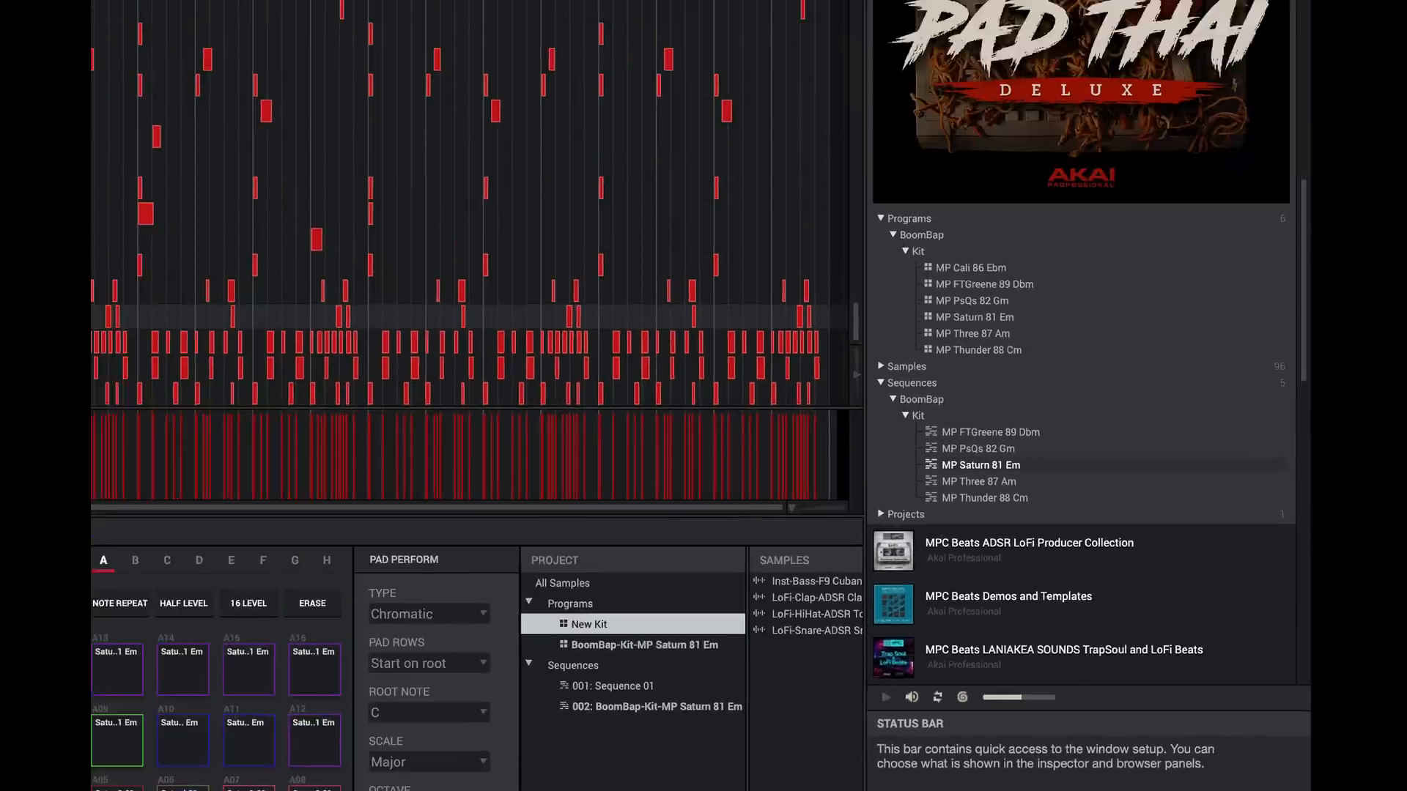
pyautogui.click(1013, 640)
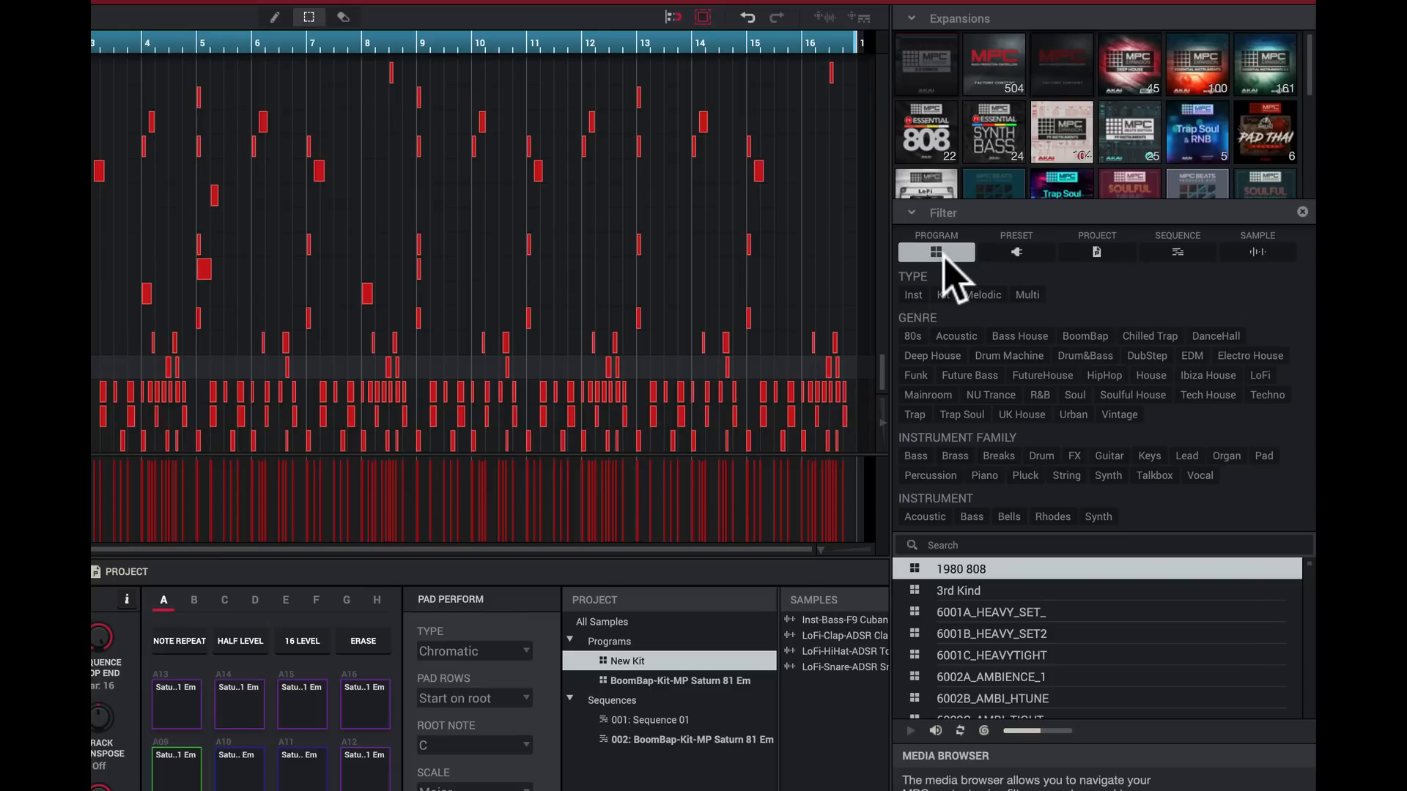
pyautogui.click(1019, 254)
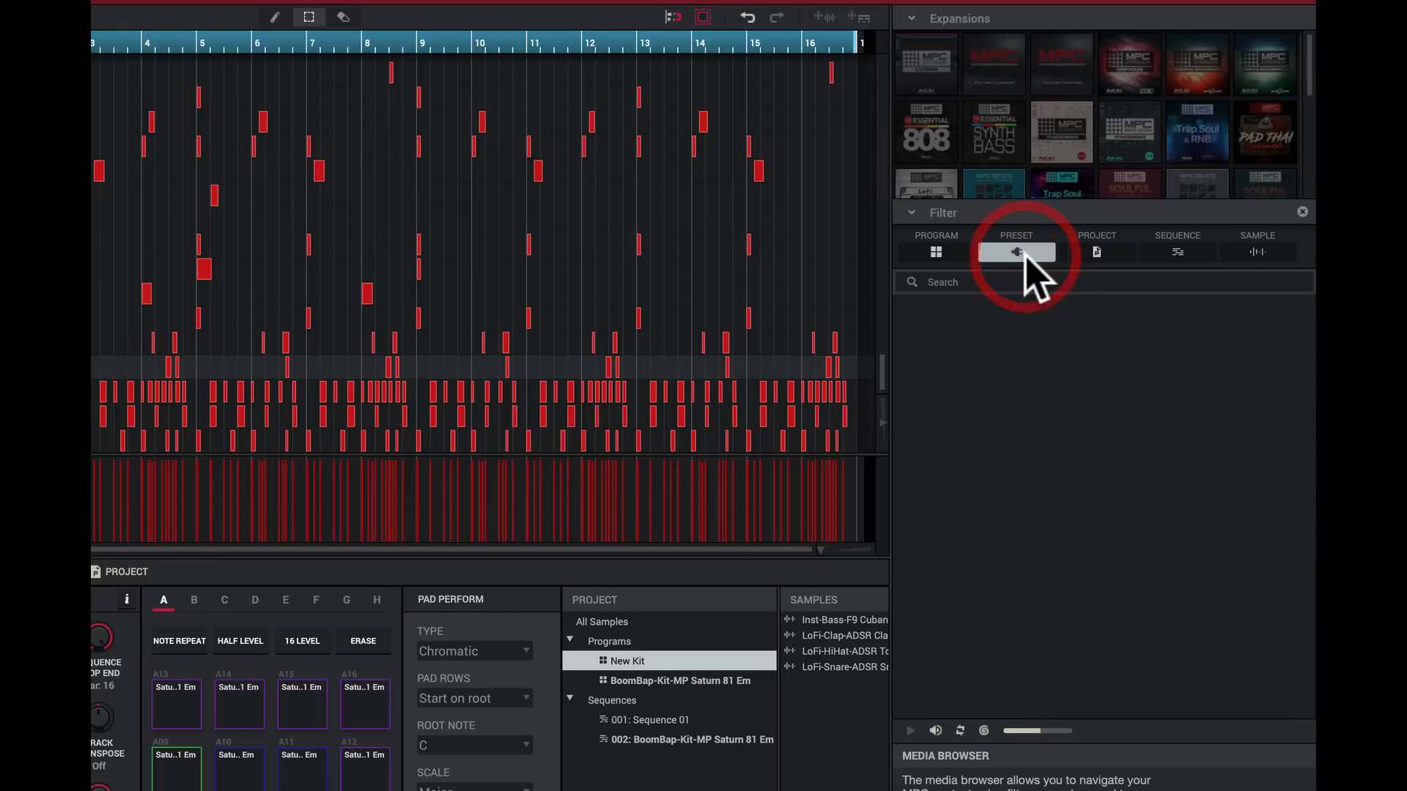
pyautogui.click(1104, 251)
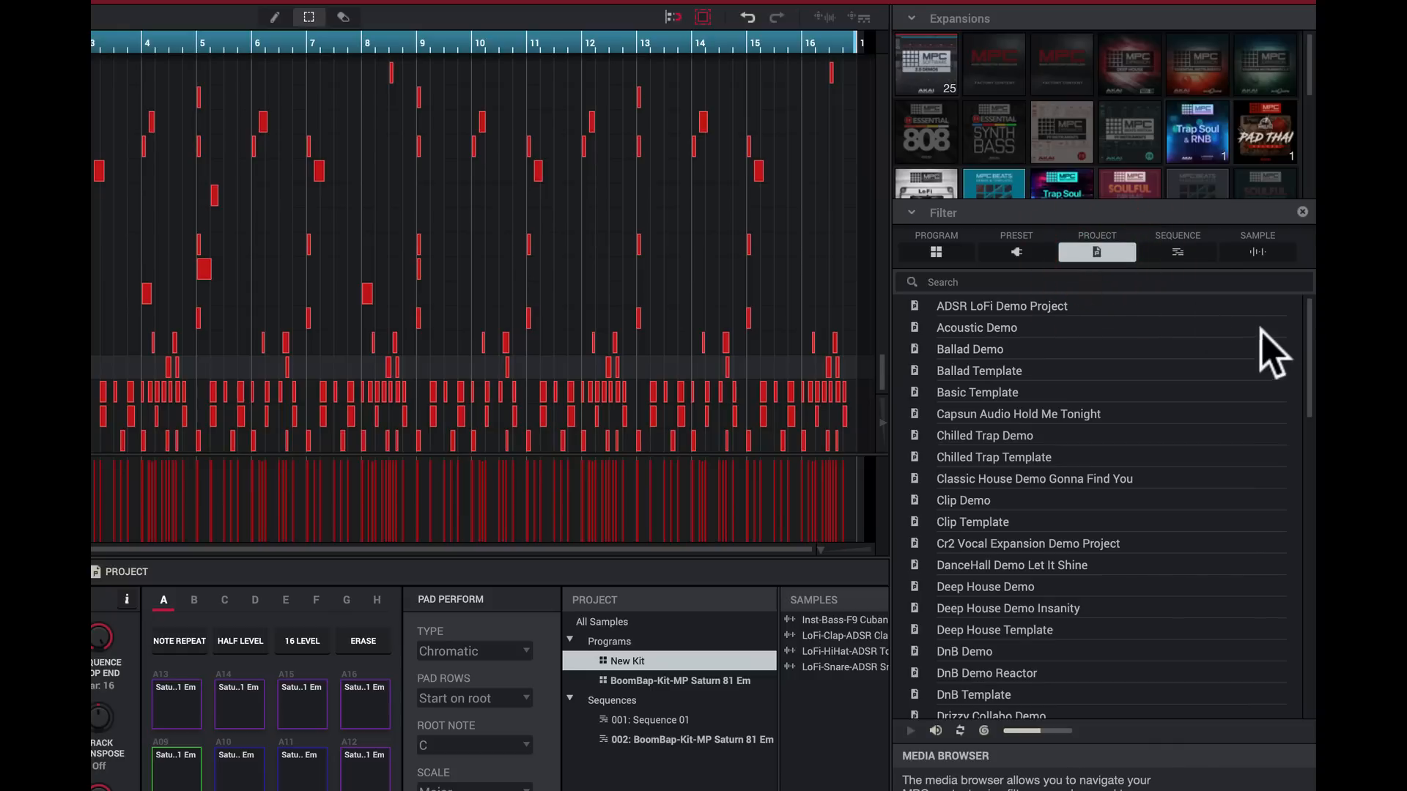
pyautogui.click(1178, 251)
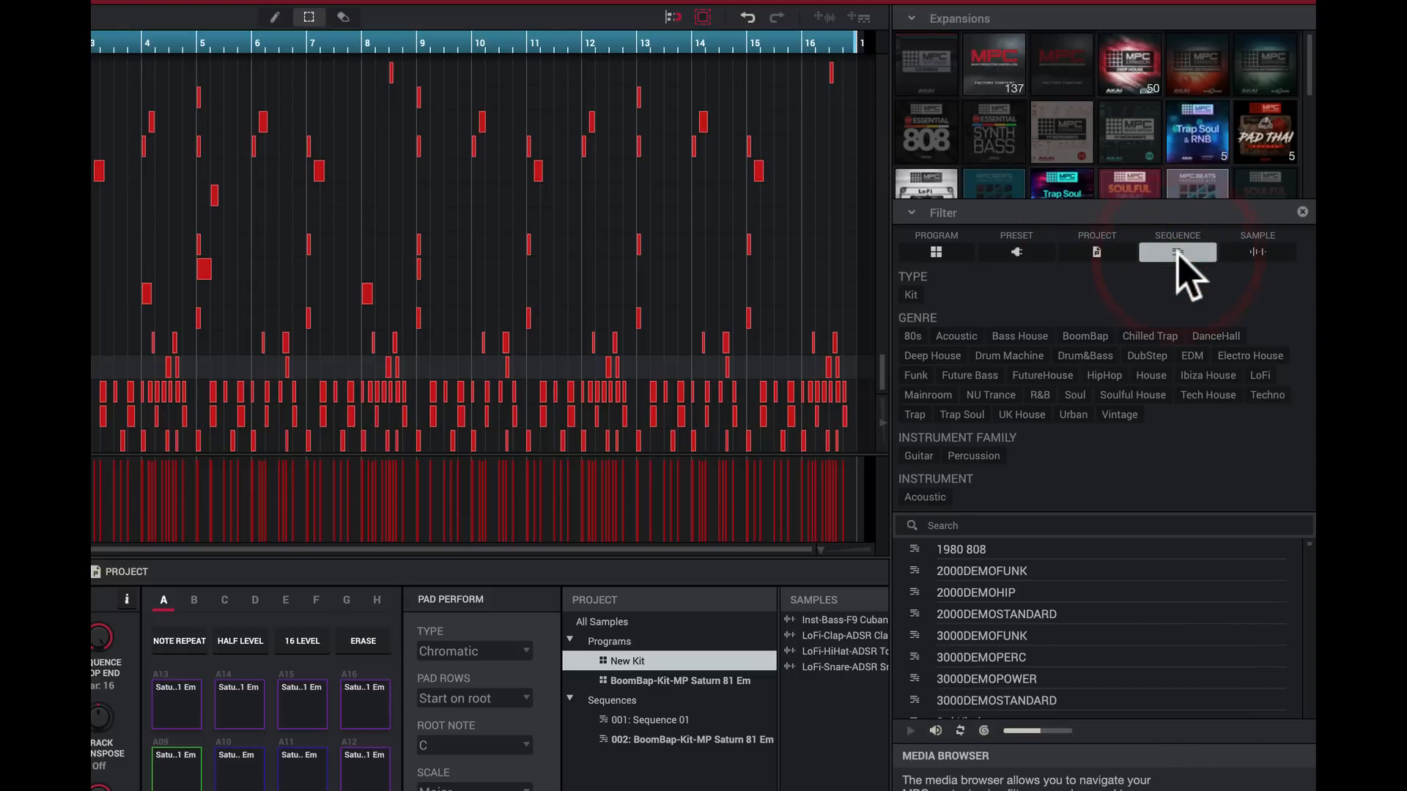
pyautogui.click(1258, 252)
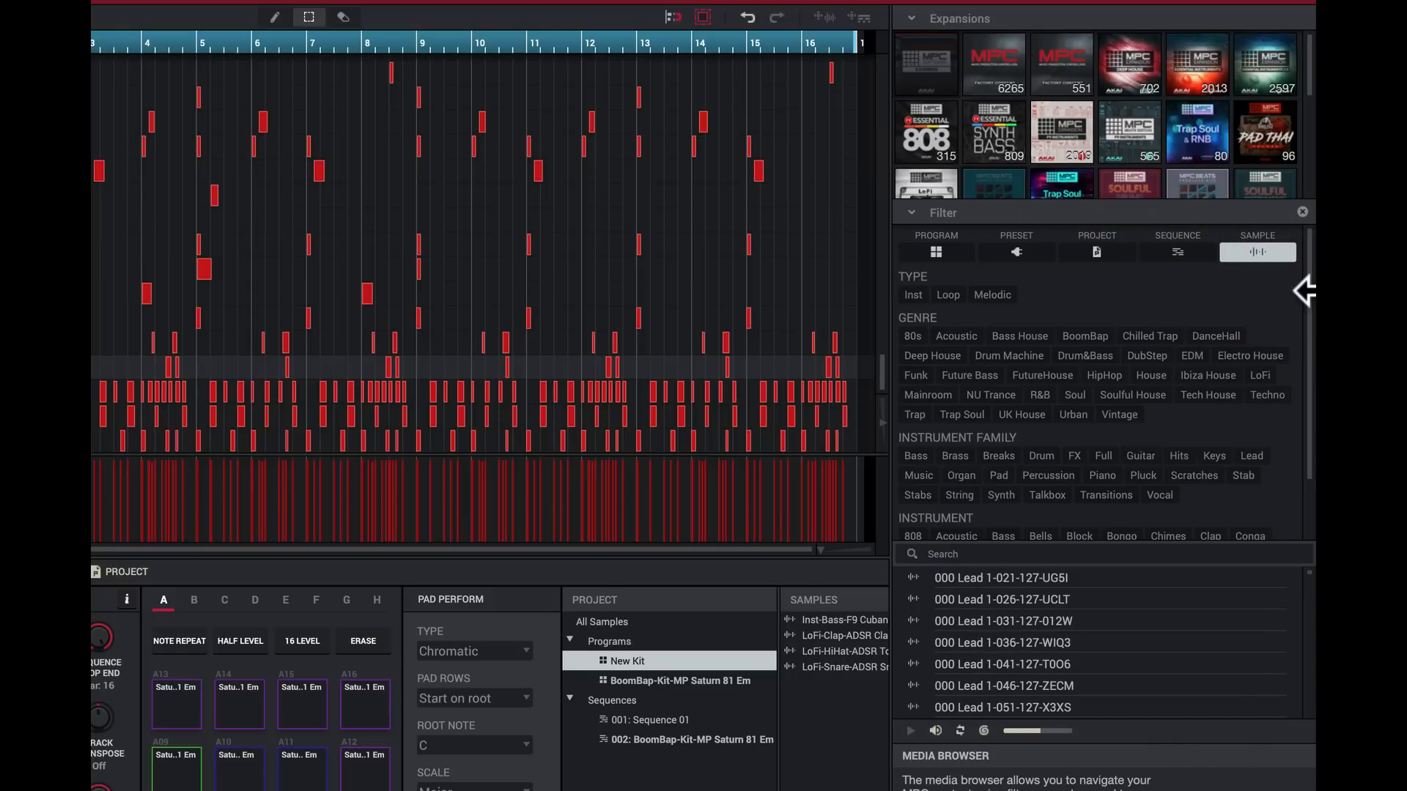
pyautogui.scroll(-2, 1293, 352)
pyautogui.scroll(2, 1293, 440)
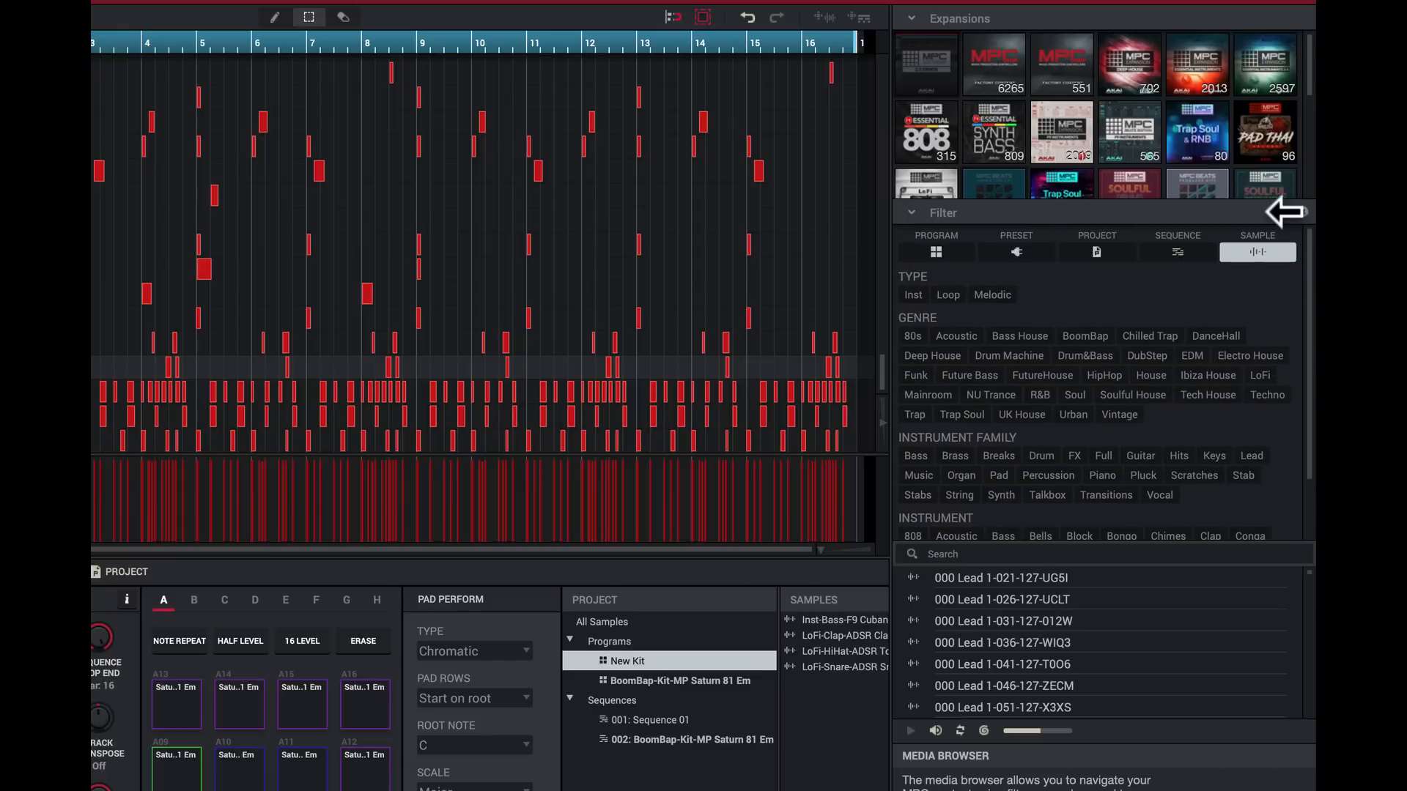
# Step: Filter the samples by the Drum instrument family and the Snare instrument
pyautogui.click(1286, 198)
pyautogui.click(1040, 454)
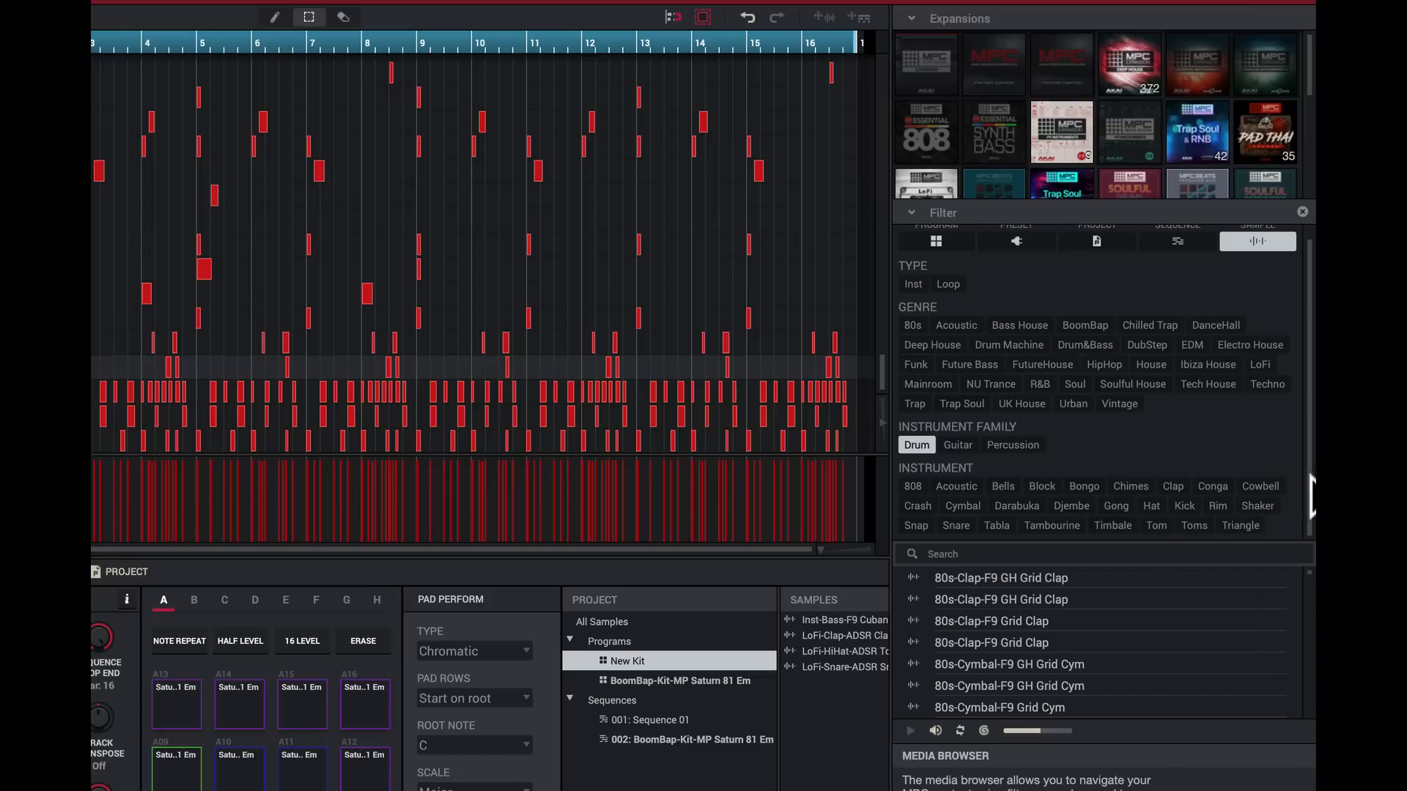
pyautogui.click(959, 526)
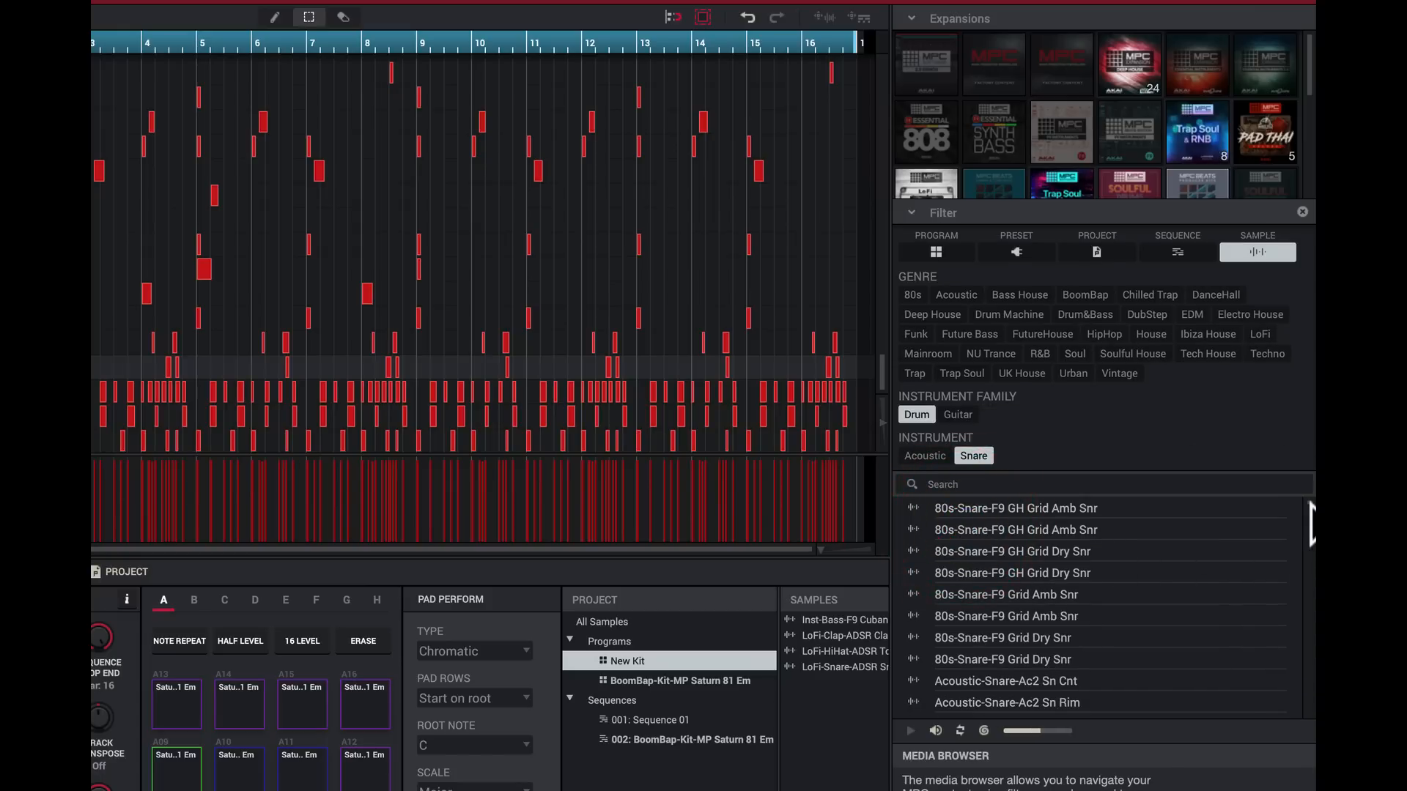
pyautogui.moveTo(1309, 502)
pyautogui.mouseDown()
pyautogui.moveTo(1303, 707)
pyautogui.moveTo(1311, 506)
pyautogui.mouseUp()
# Step: Audition 80s-Snare-F9 GH Grid Dry Snr, 80s-Snare-F9 Grid Amb Snr and the Acoustic-Snare-TL P Snr 3, 2 and 4 samples
pyautogui.click(915, 574)
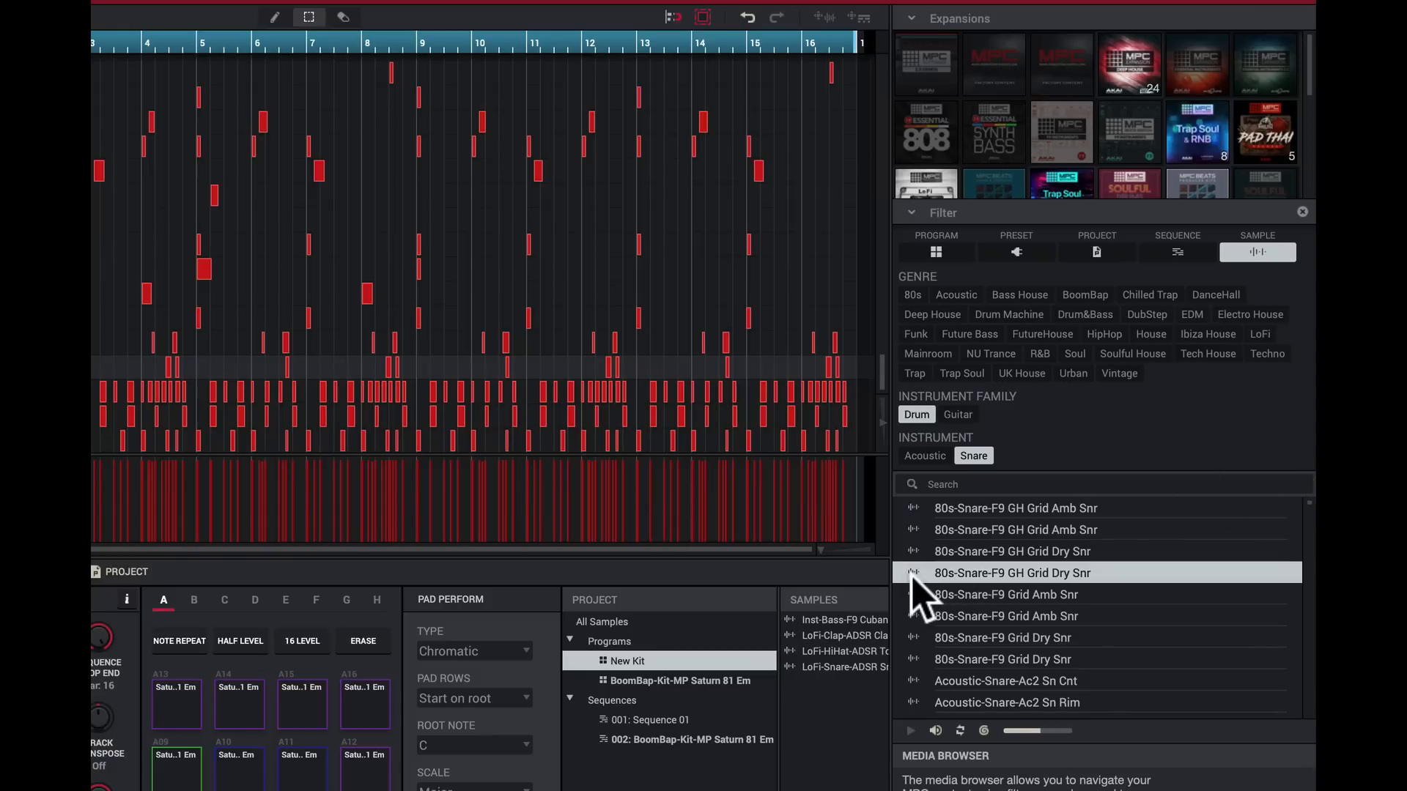
pyautogui.click(915, 619)
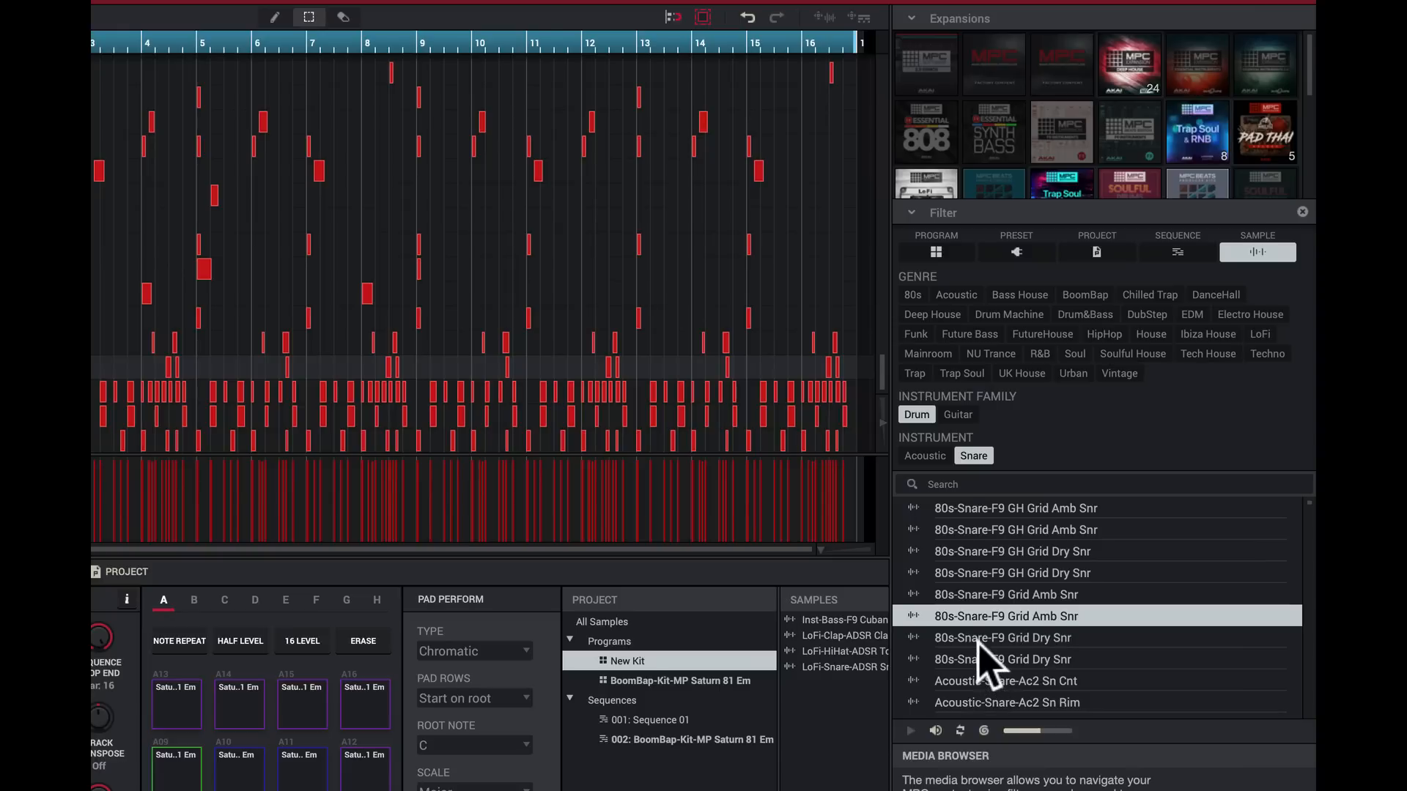
pyautogui.scroll(-3, 982, 659)
pyautogui.click(912, 612)
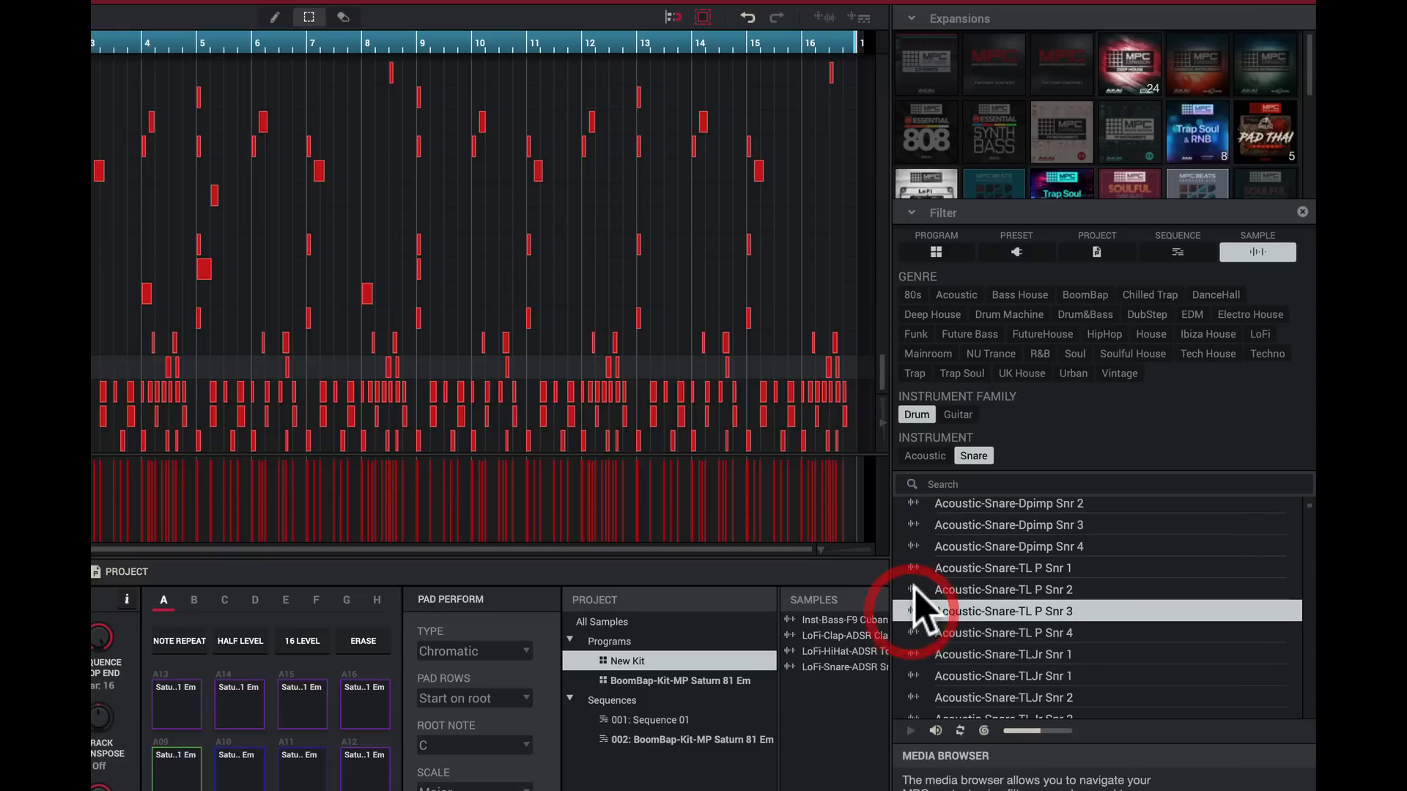
pyautogui.click(912, 590)
pyautogui.click(916, 633)
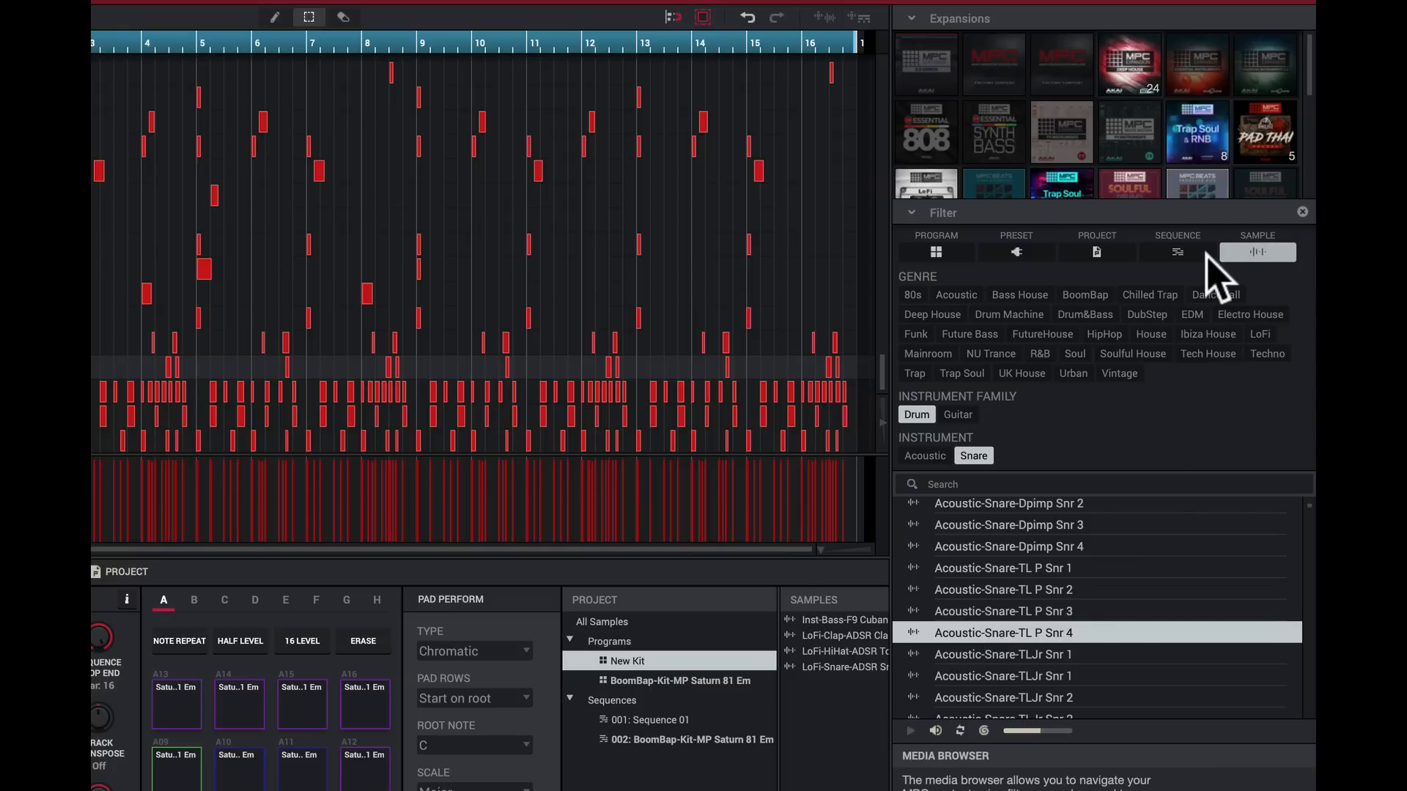
# Step: Go back through the sequence, project, preset and program content types, and search the media browser's samples for 808
pyautogui.click(1180, 253)
pyautogui.click(1091, 253)
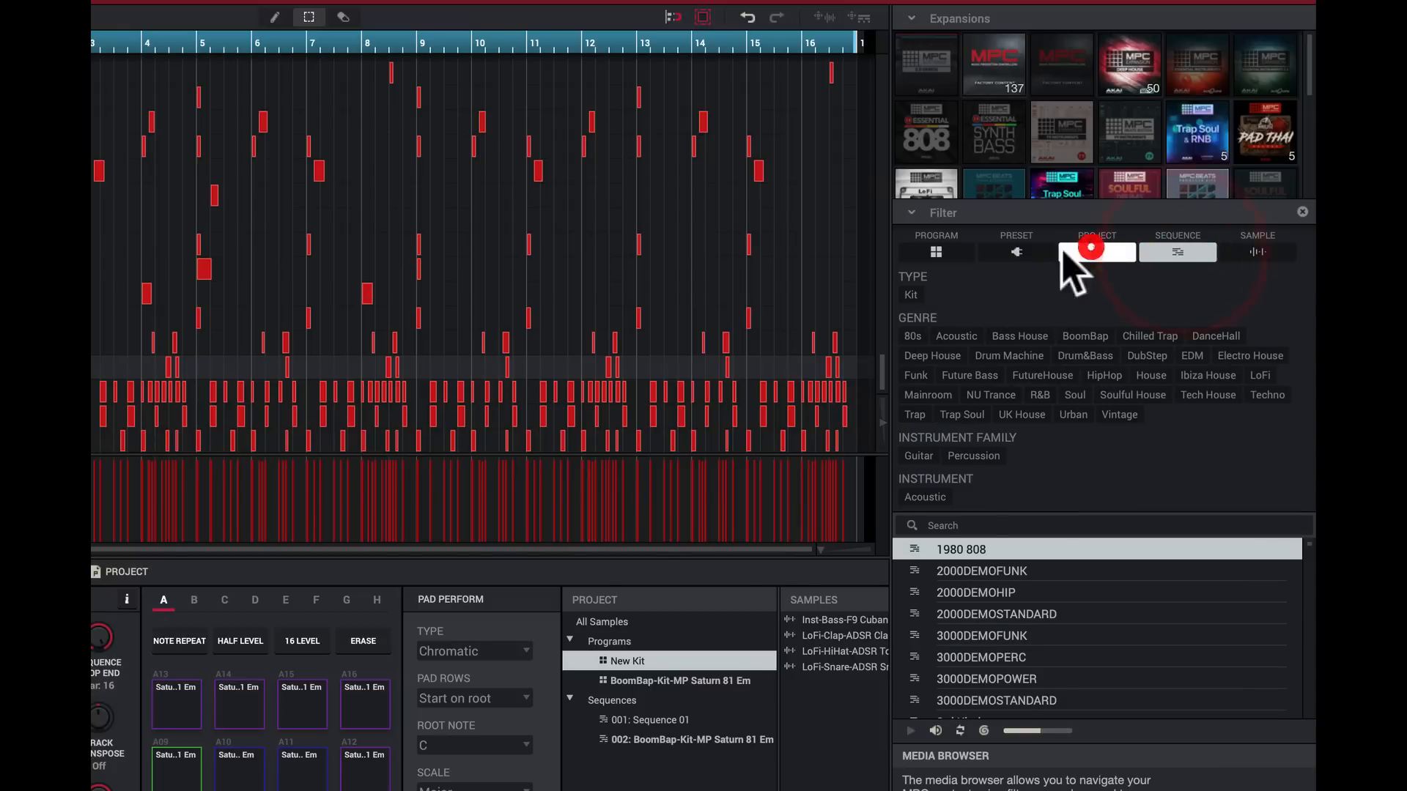
pyautogui.click(1017, 252)
pyautogui.click(924, 256)
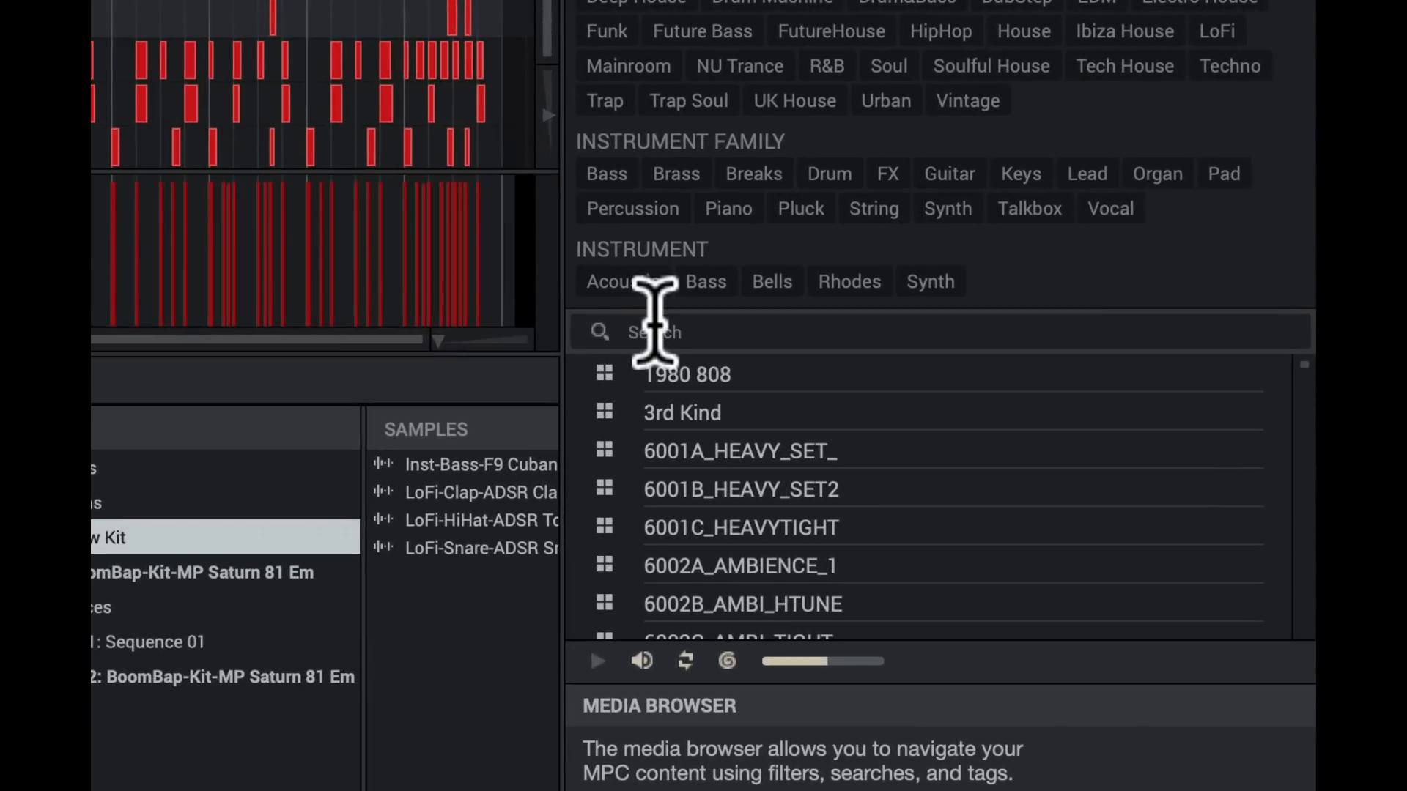
pyautogui.click(943, 542)
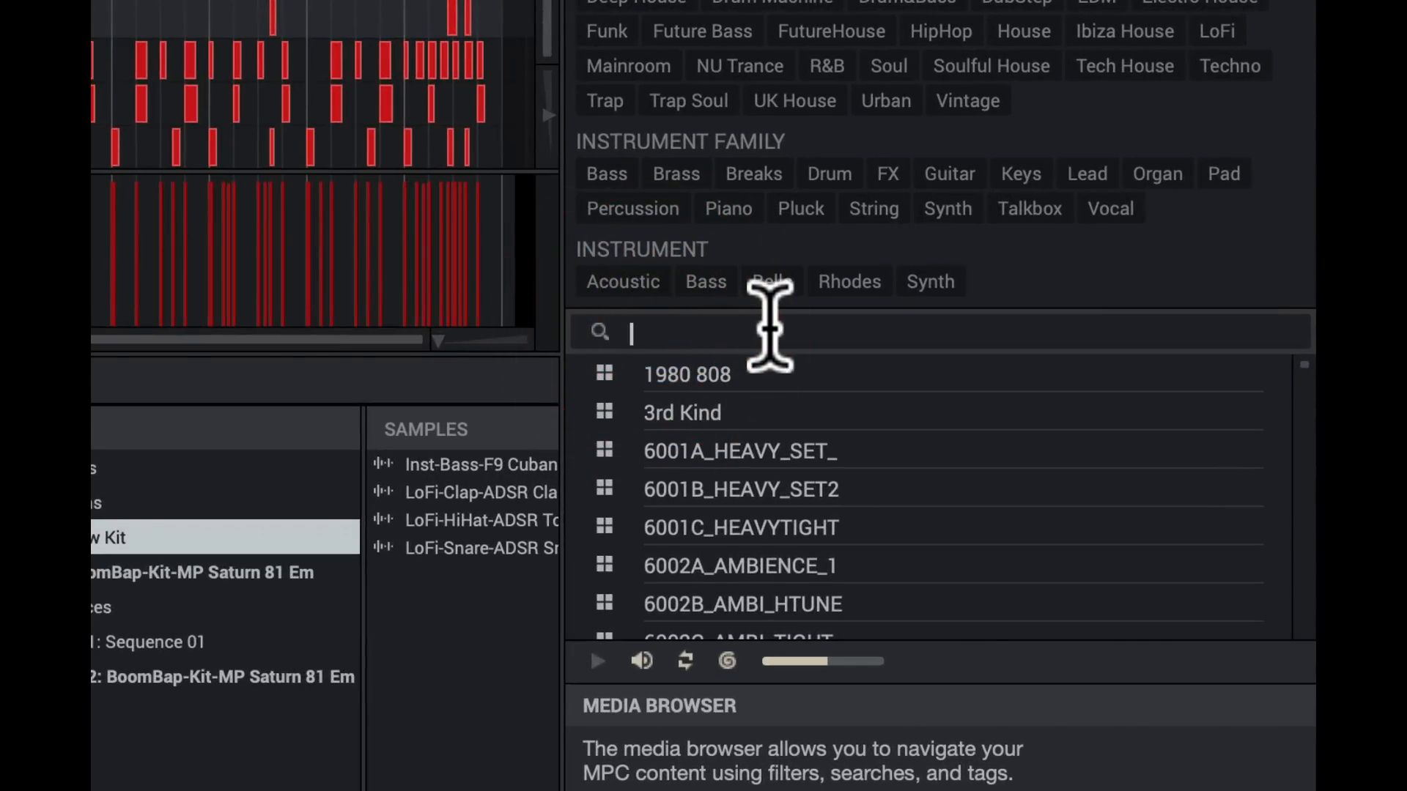
pyautogui.write('808')
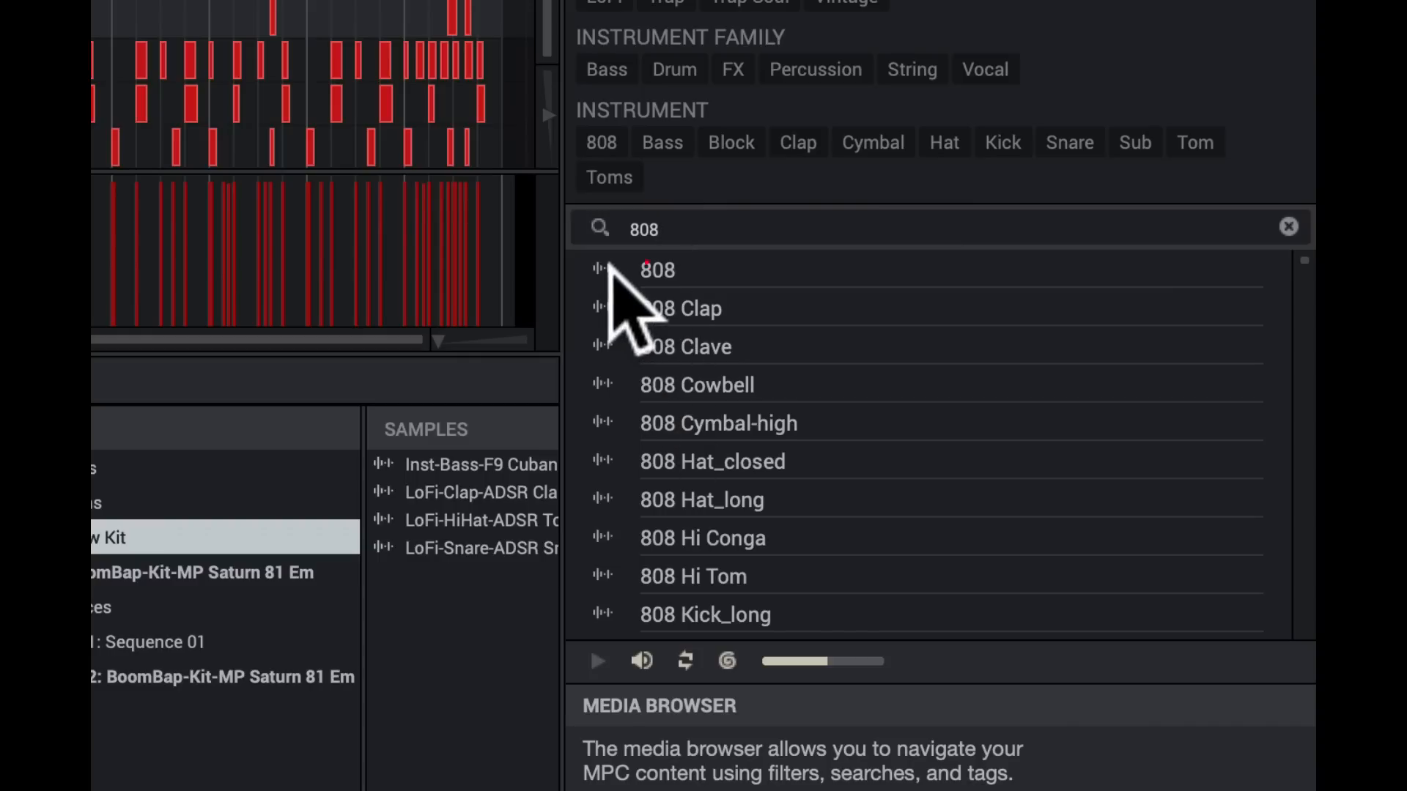
# Step: Audition the 808 and 808 Clap samples and continue one by one down the results to 808 Md Tom
pyautogui.click(612, 271)
pyautogui.click(606, 311)
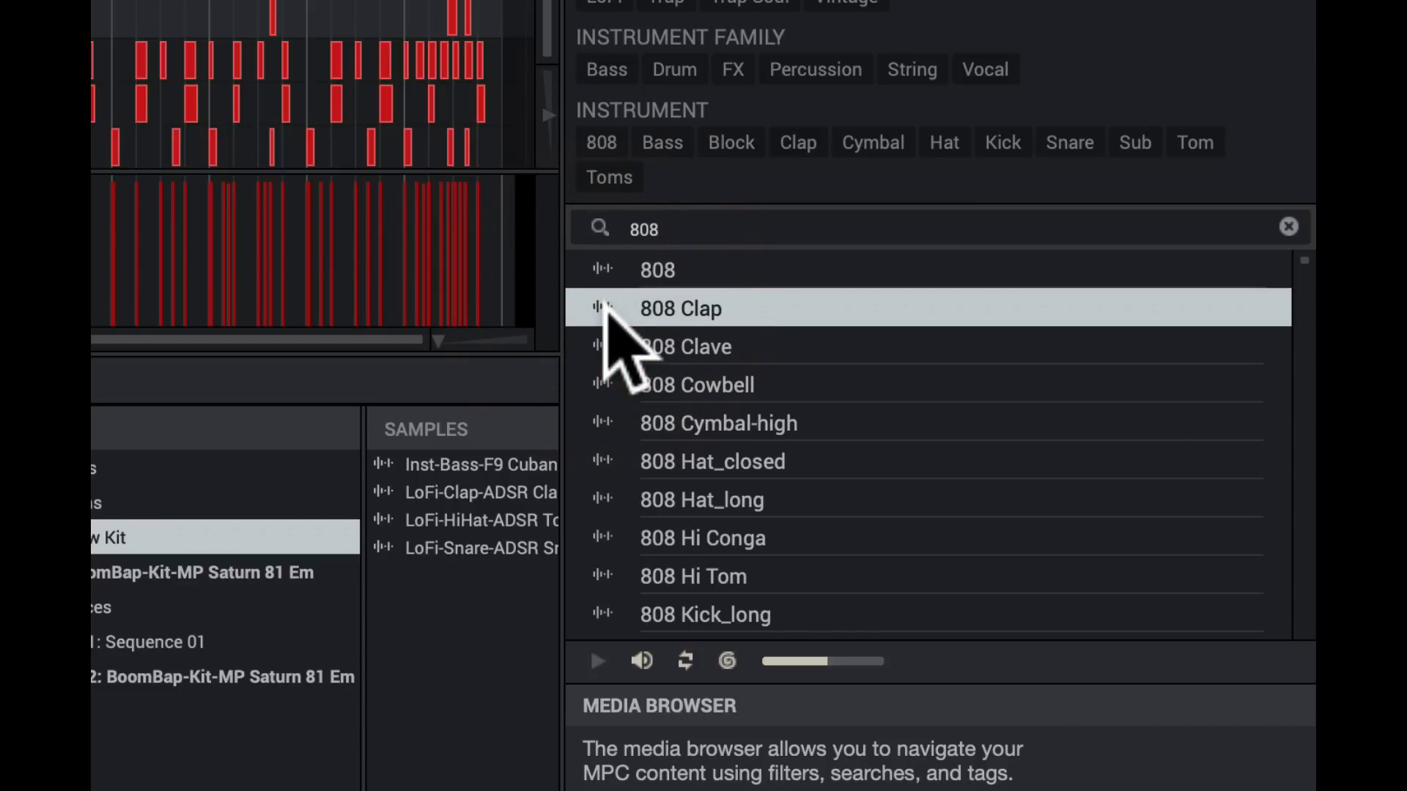
pyautogui.press('Down')
pyautogui.press('Down')
pyautogui.press('Down')
pyautogui.press('Down')
pyautogui.press('Down')
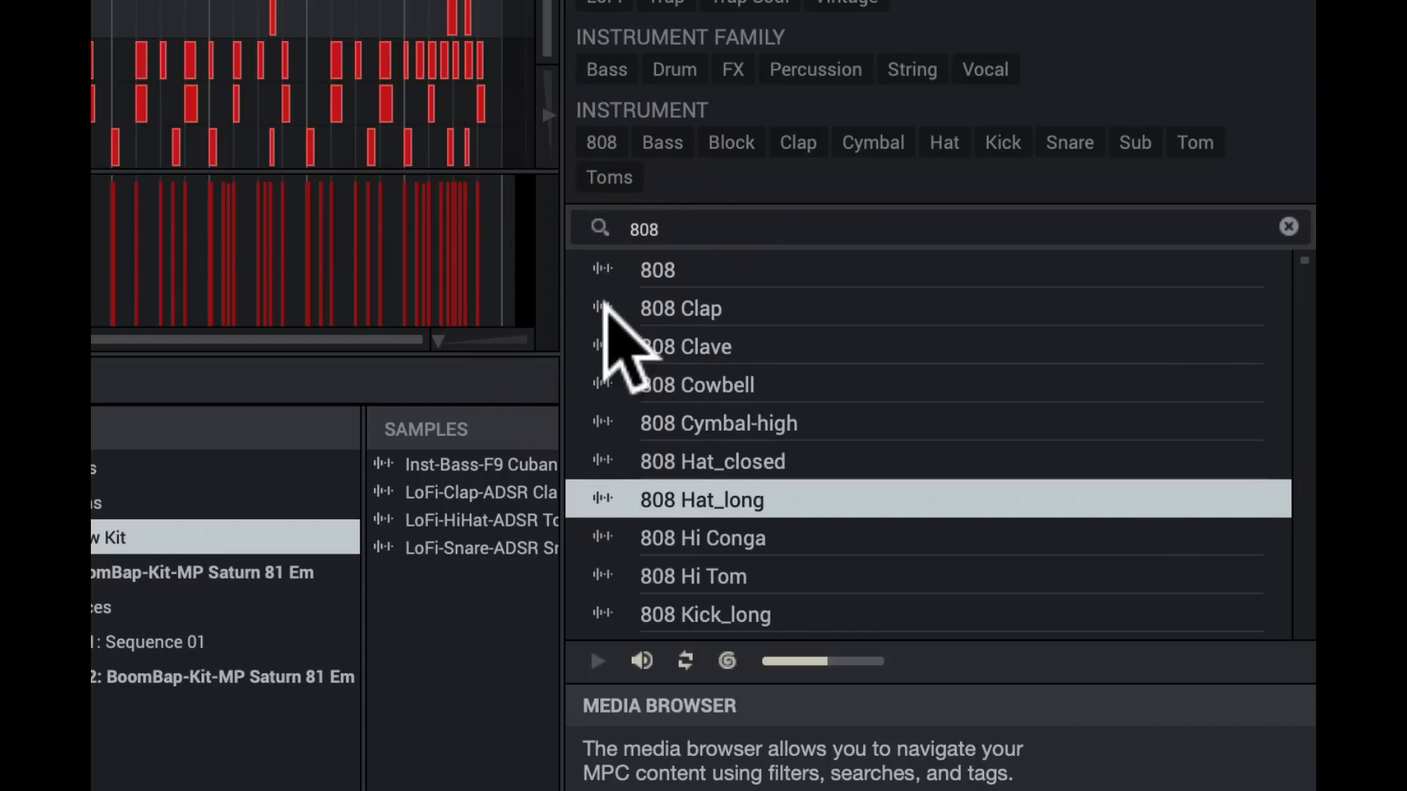
pyautogui.press('Down')
pyautogui.press('Down')
pyautogui.press('Down')
pyautogui.press('Down')
pyautogui.press('Down')
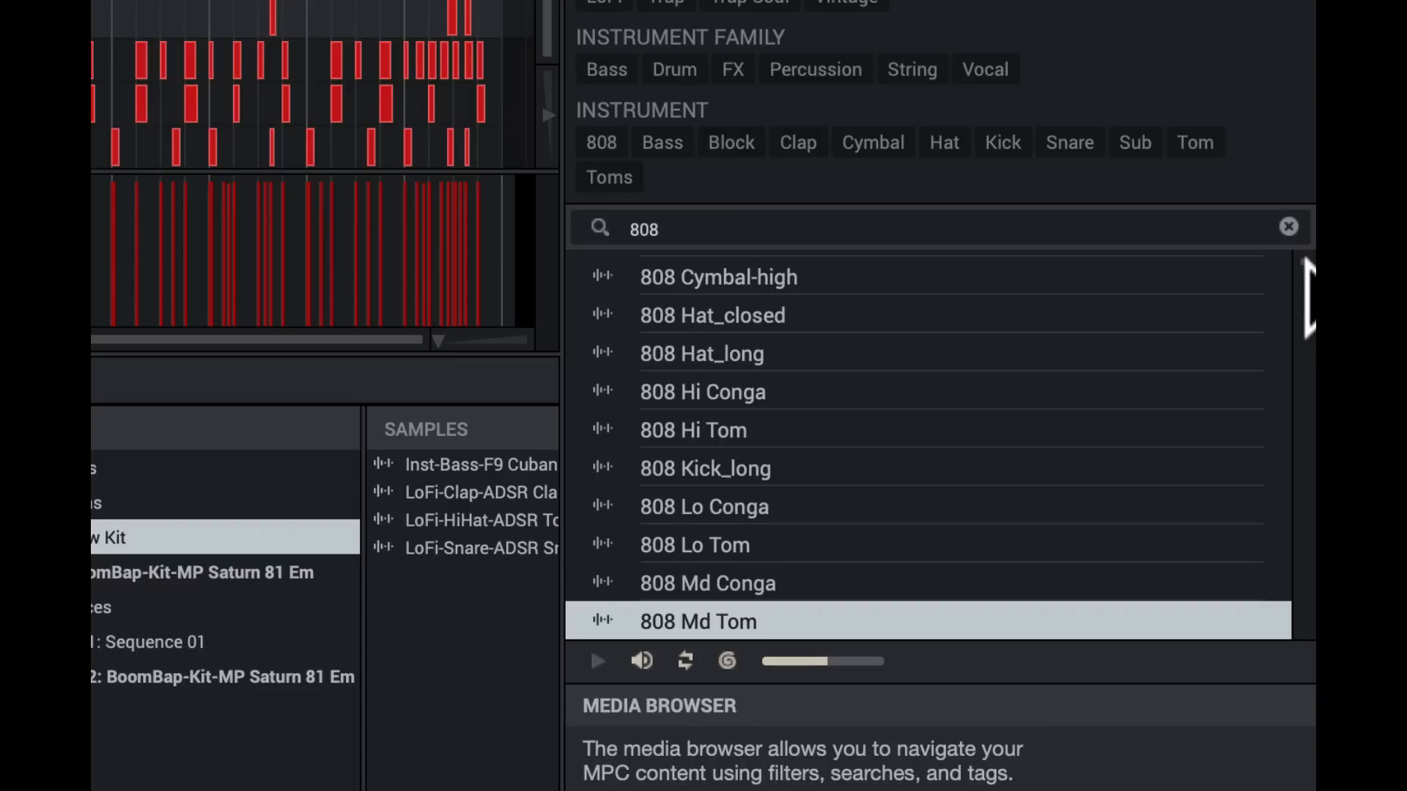
# Step: Audition the 808 results backward from SS - 808 Bass 3-103-127 to One Shots-Perc-Block-V808Block 2, and clear the content filter while keeping the search
pyautogui.moveTo(1306, 260); pyautogui.dragTo(1298, 559)
pyautogui.click(771, 458)
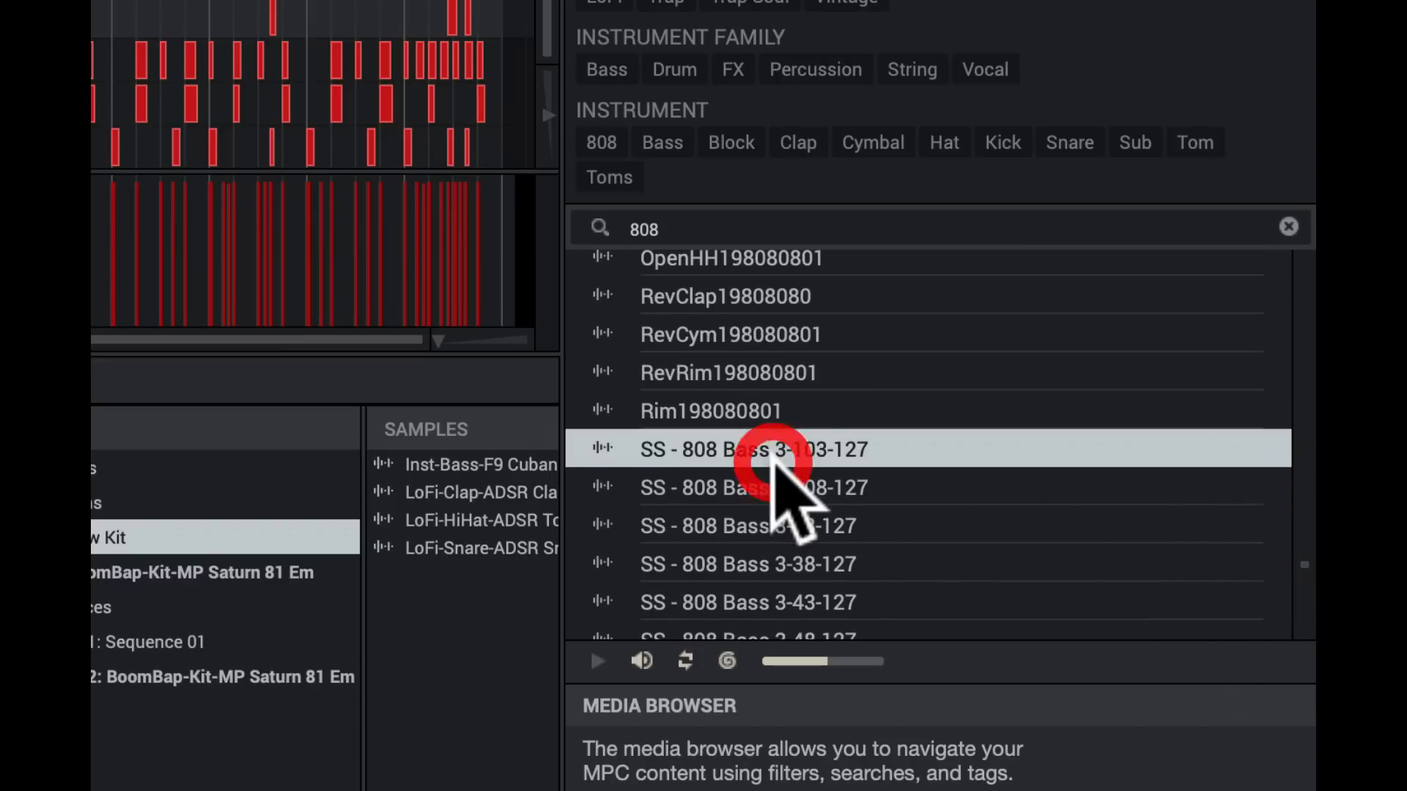
pyautogui.press('Up')
pyautogui.press('Up')
pyautogui.press('Up')
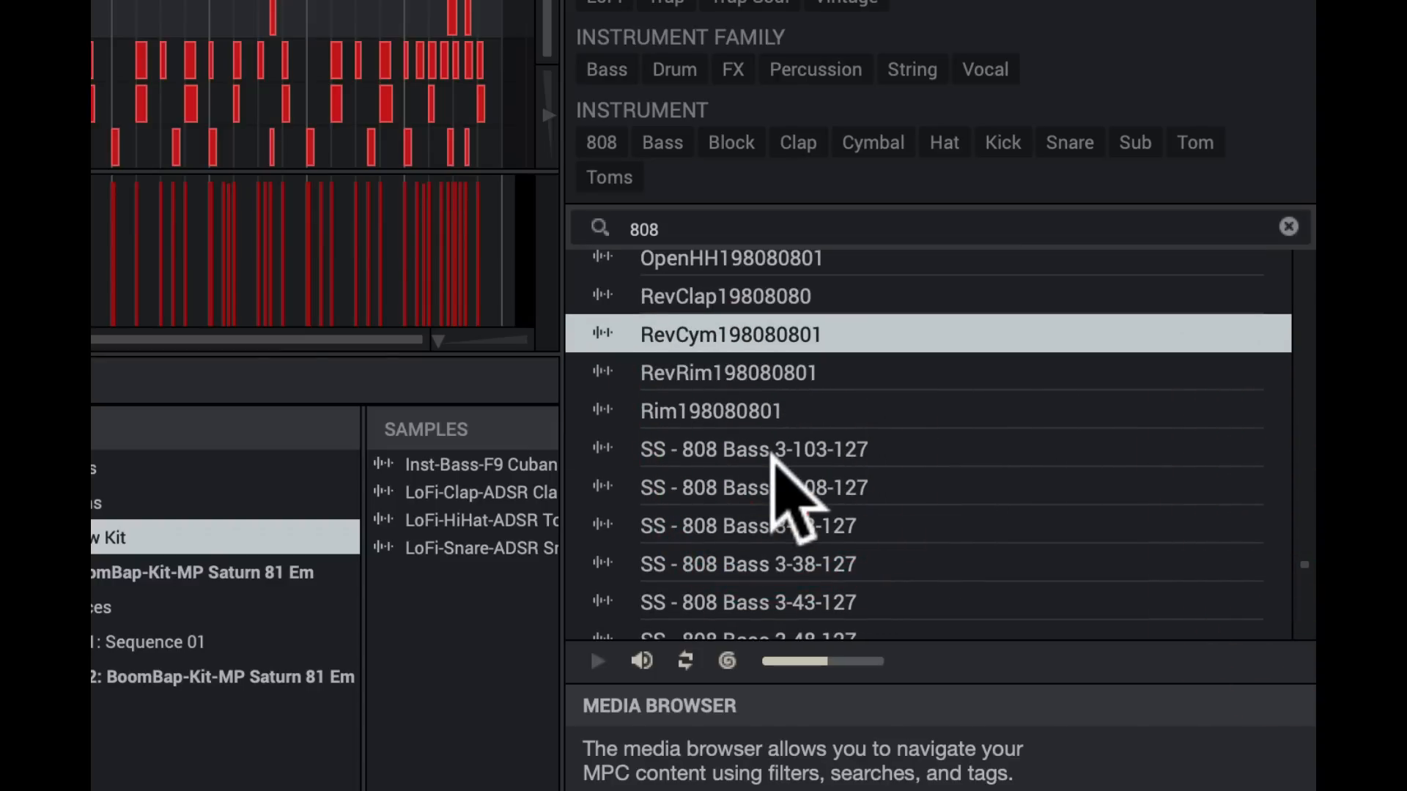
pyautogui.press('Up')
pyautogui.press('Up')
pyautogui.press('Up')
pyautogui.press('Up')
pyautogui.press('Up')
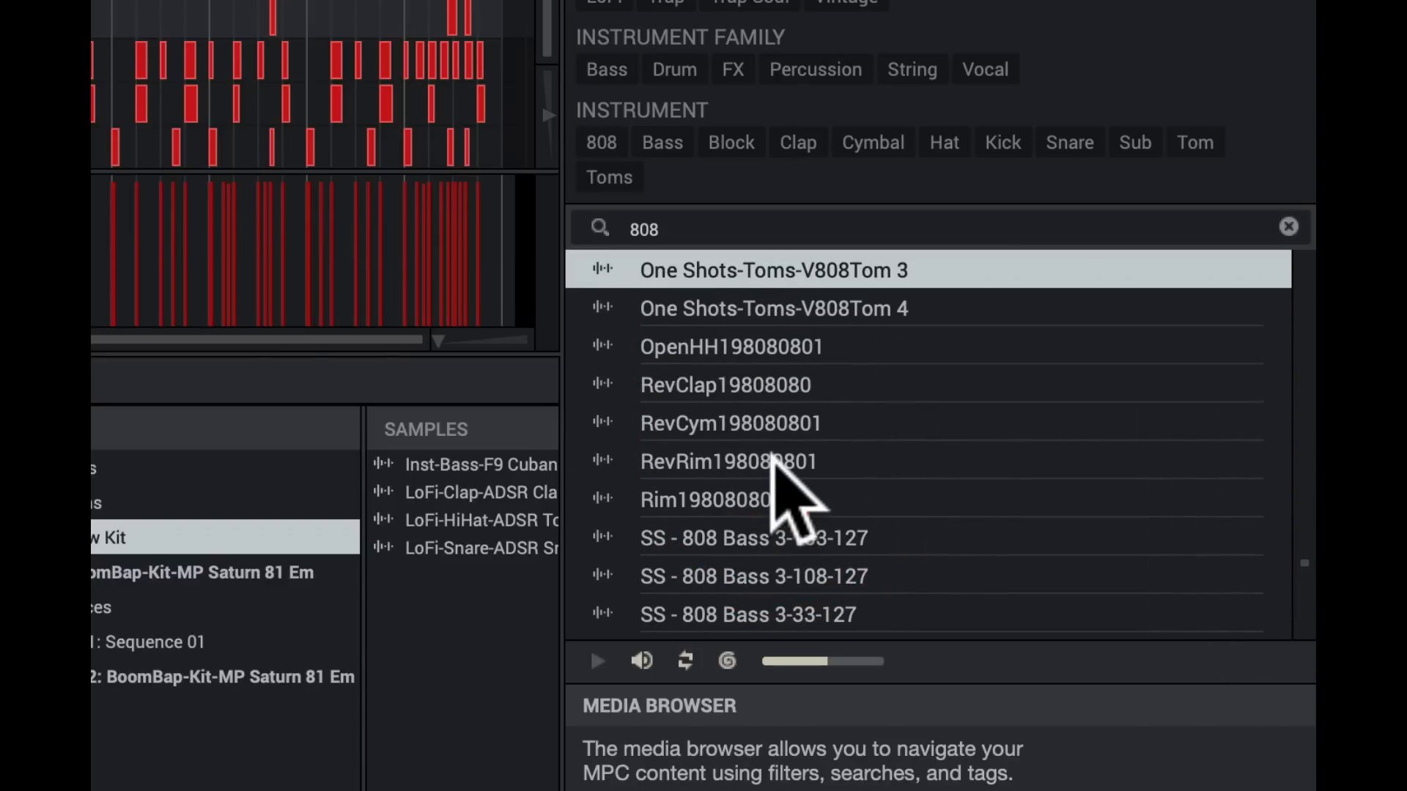
pyautogui.press('Up')
pyautogui.press('Up')
pyautogui.press('Up')
pyautogui.press('Up')
pyautogui.press('Up')
pyautogui.press('Up')
pyautogui.press('Up')
pyautogui.press('Up')
pyautogui.press('Up')
pyautogui.press('Up')
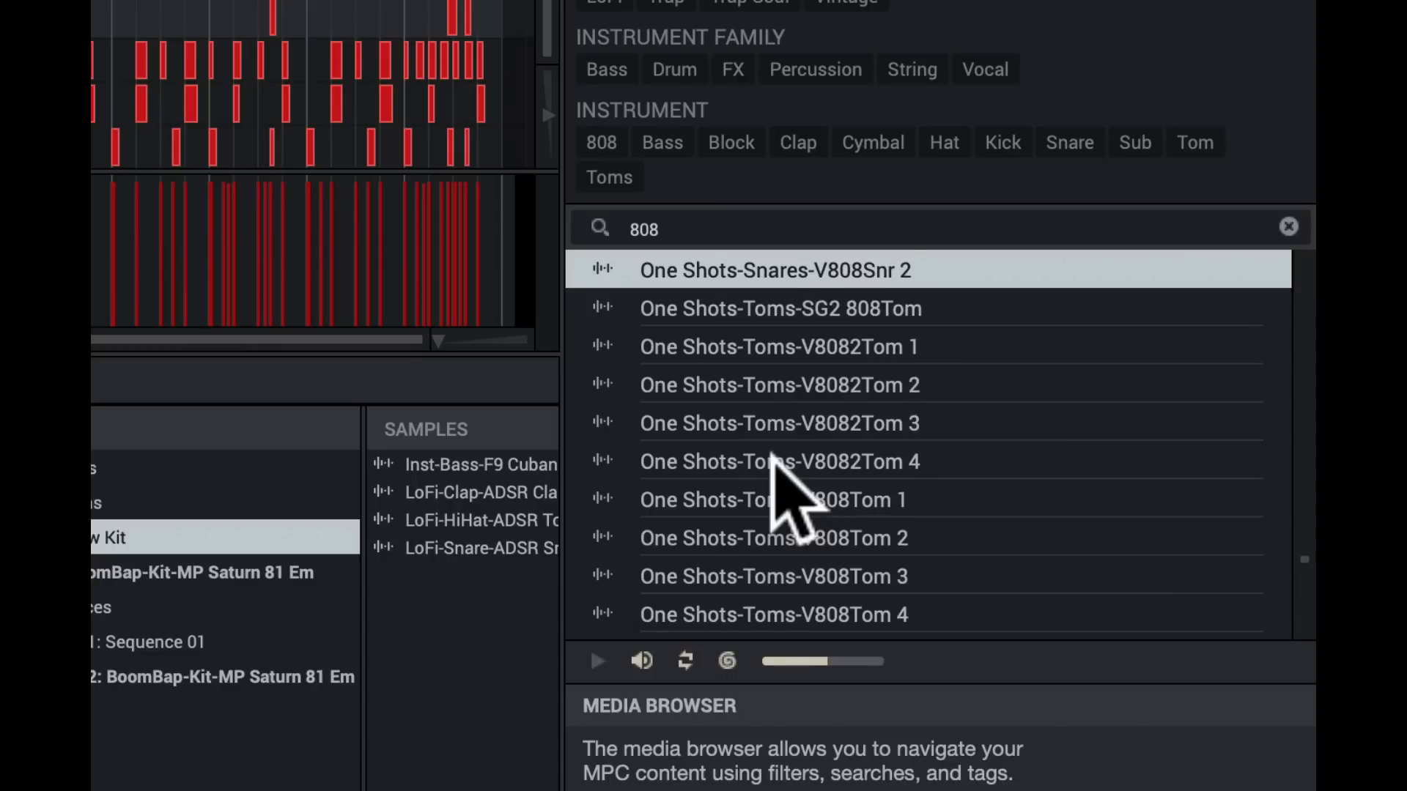
pyautogui.press('Up')
pyautogui.press('Up')
pyautogui.press('Up')
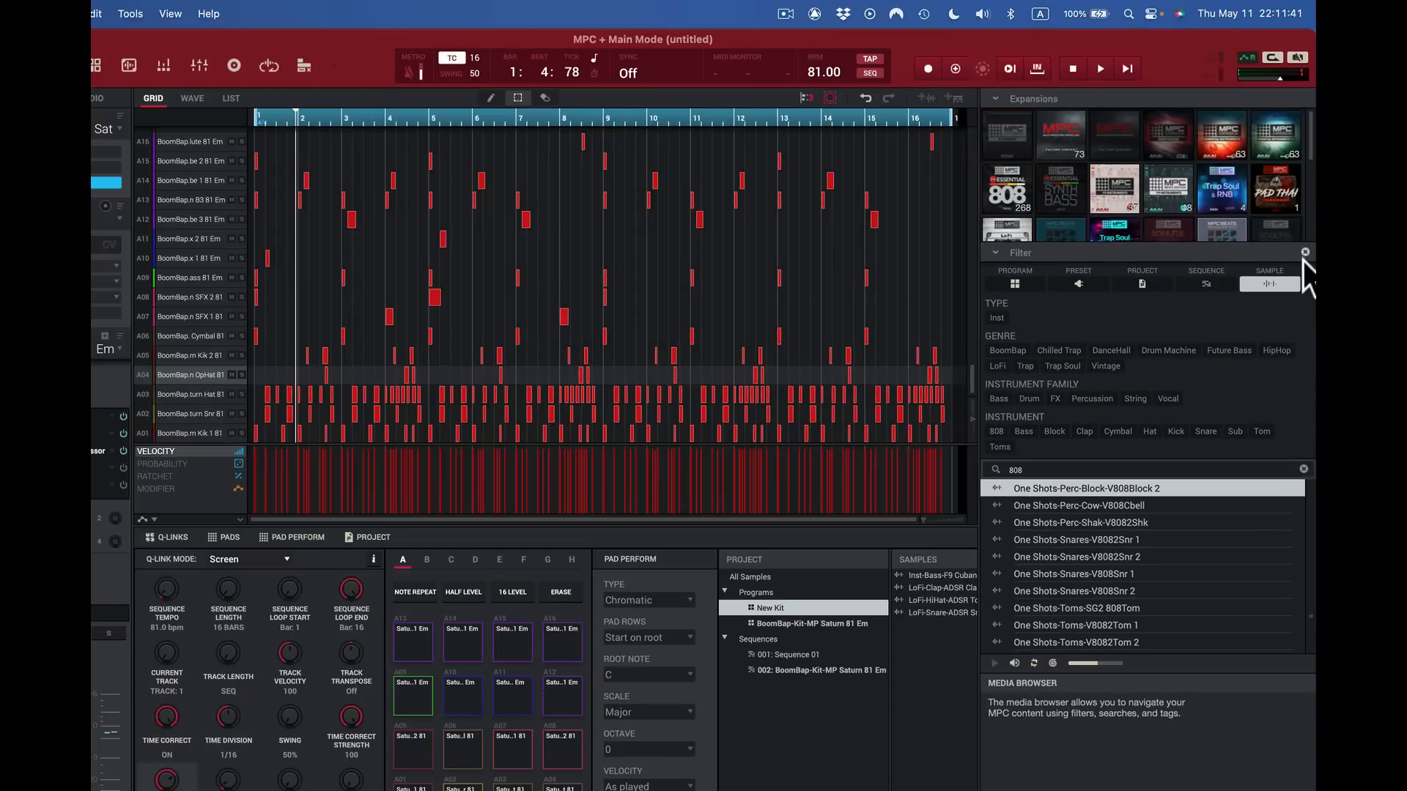
pyautogui.click(1304, 252)
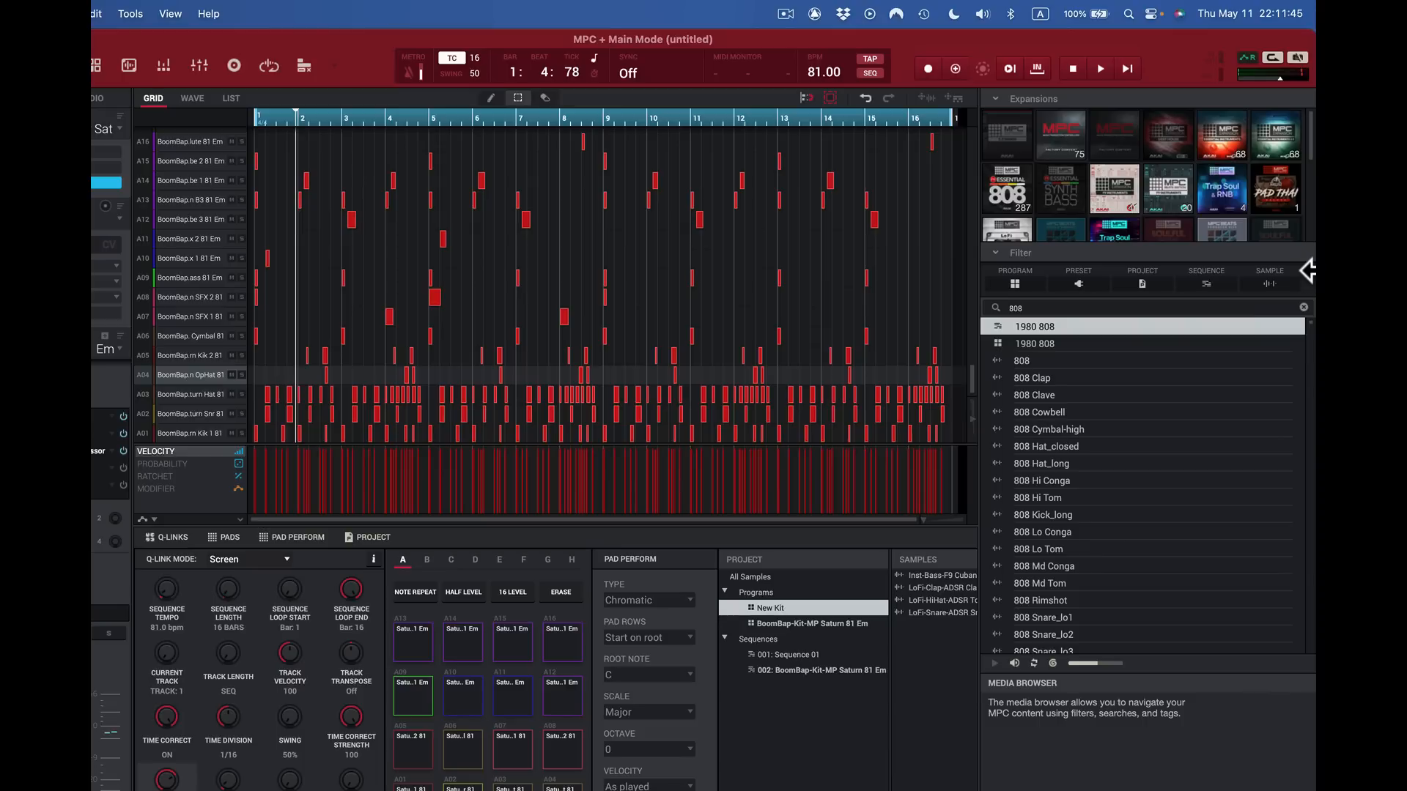
# Step: Narrow the 808 search results to programs and clear that content filter
pyautogui.click(1021, 283)
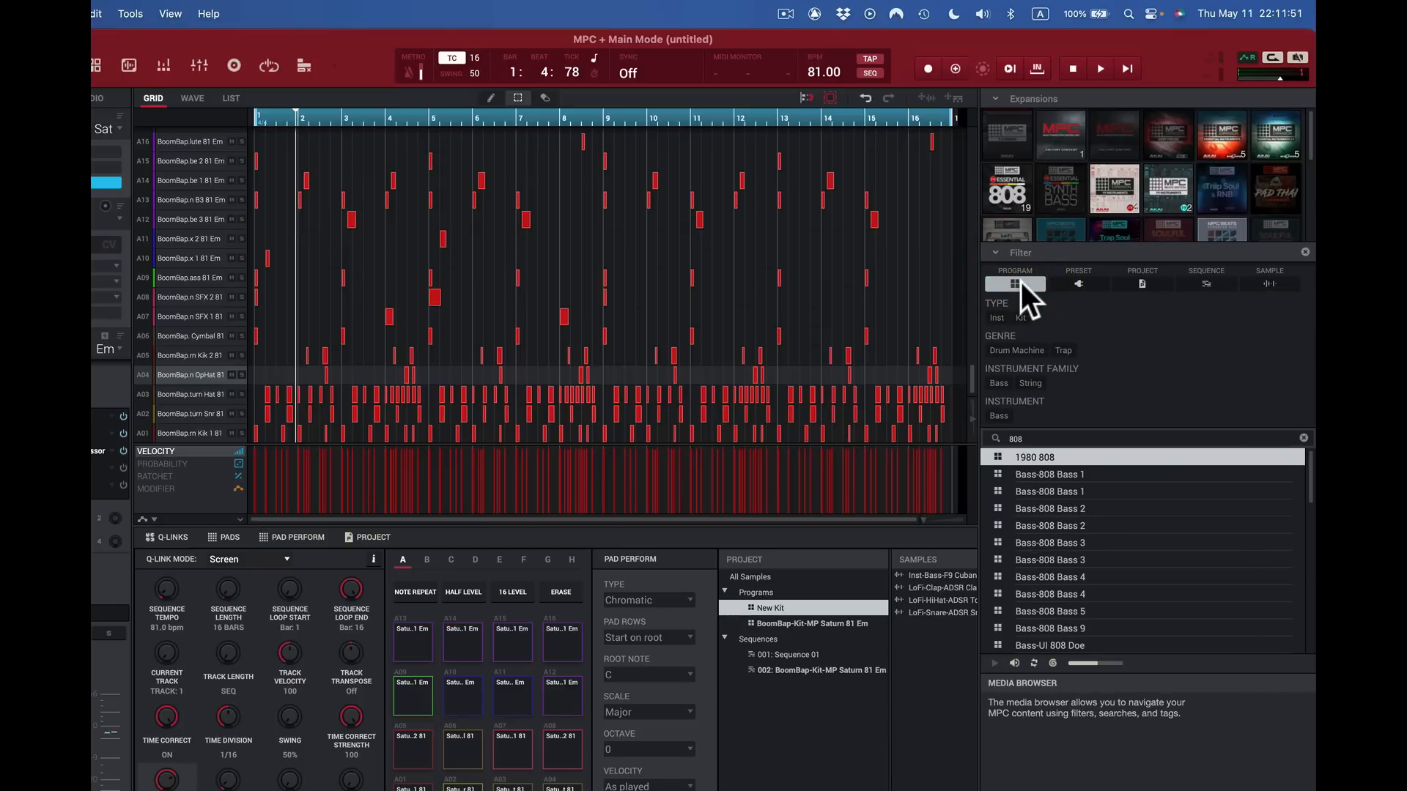
pyautogui.click(1305, 252)
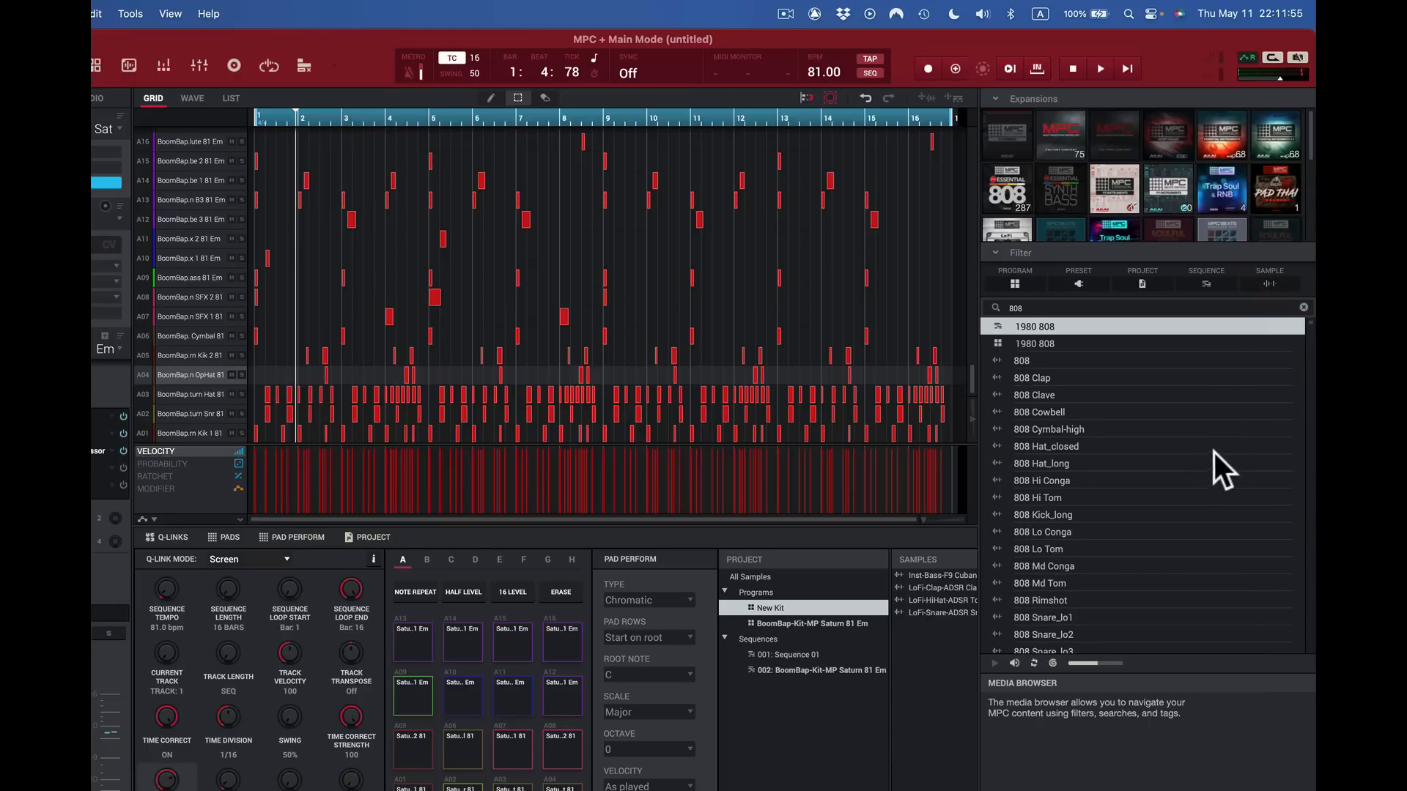
# Step: Clear the 808 search text and filter the media browser to projects
pyautogui.doubleClick(1052, 304)
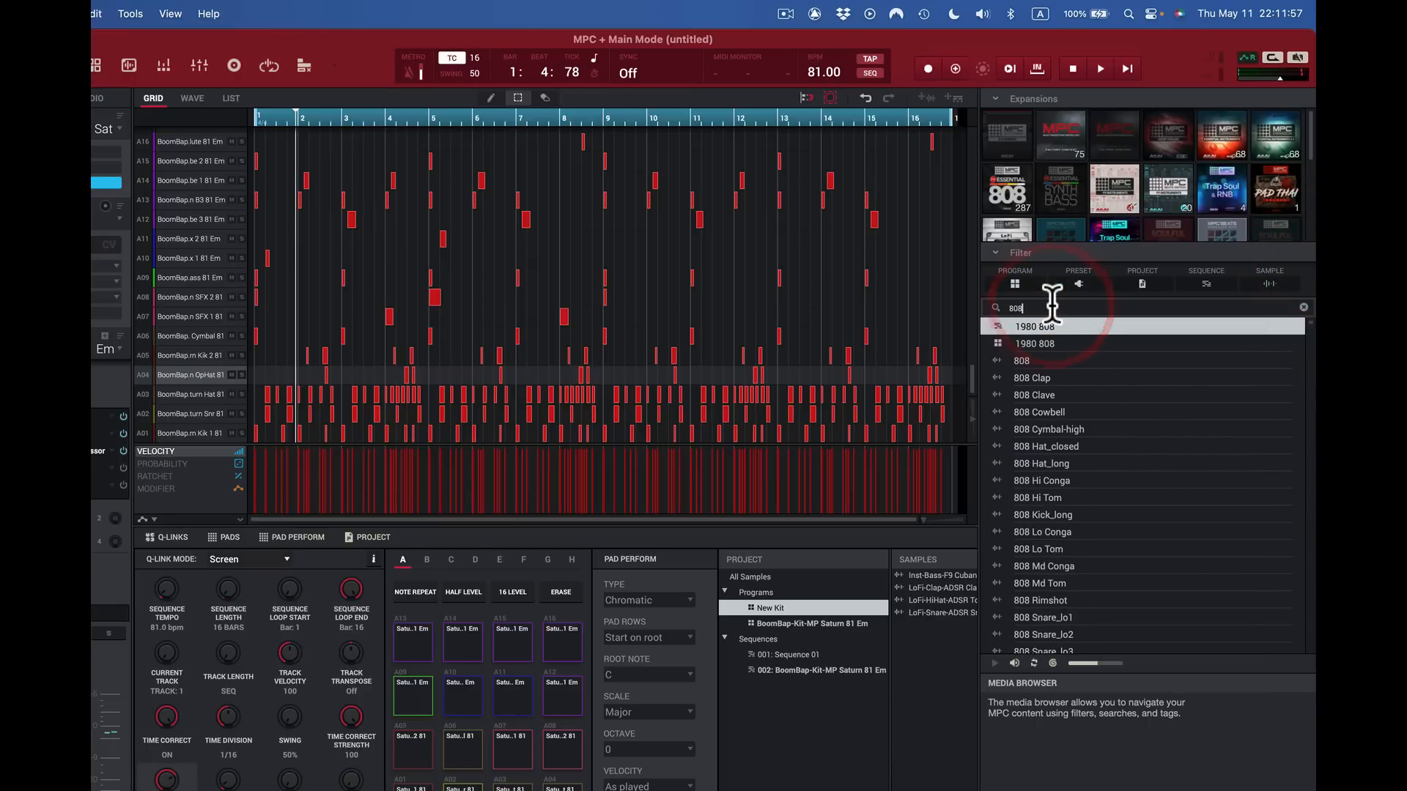
pyautogui.write('8')
pyautogui.press('BackSpace')
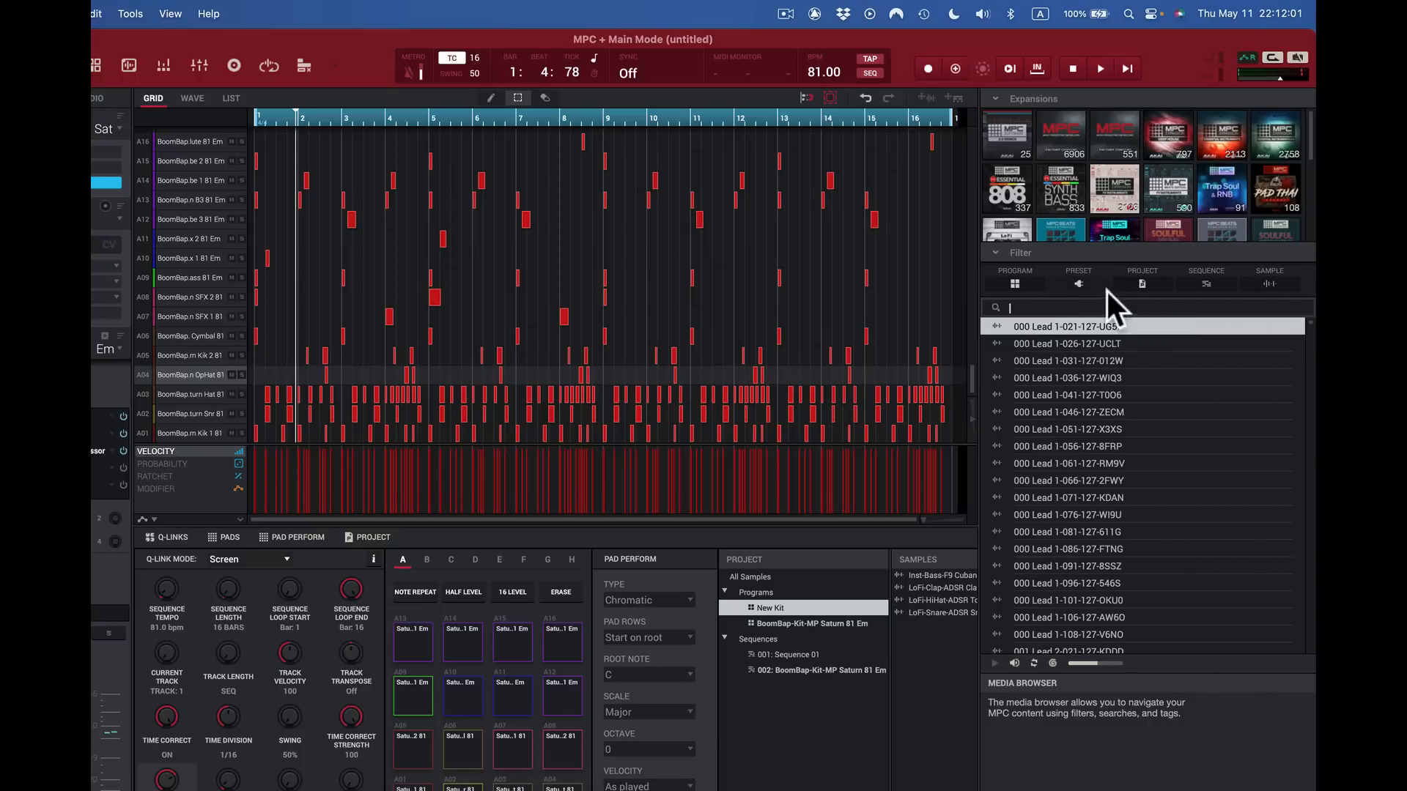
pyautogui.click(1142, 285)
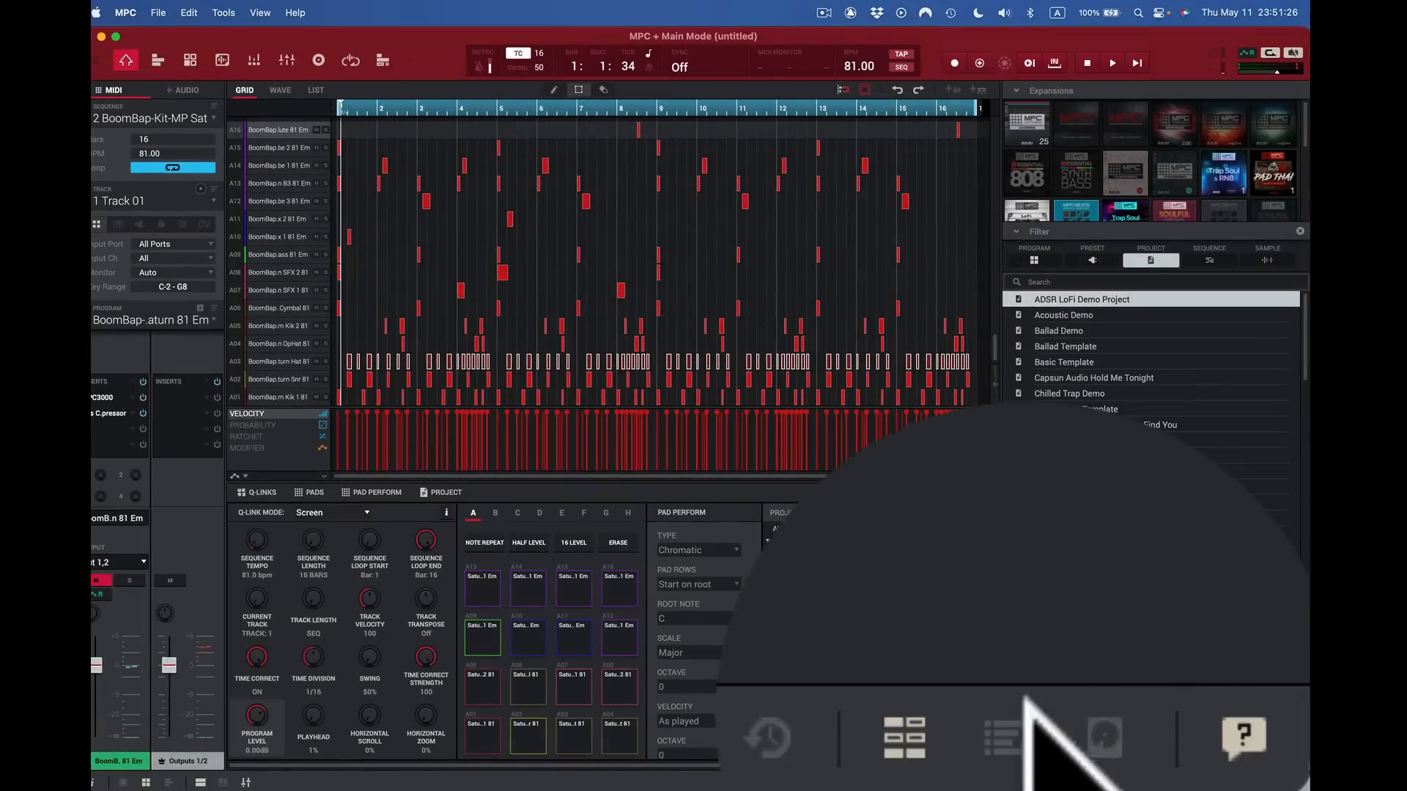
# Step: Show the undo history and undo step by step back past the Assign Program actions
pyautogui.click(997, 738)
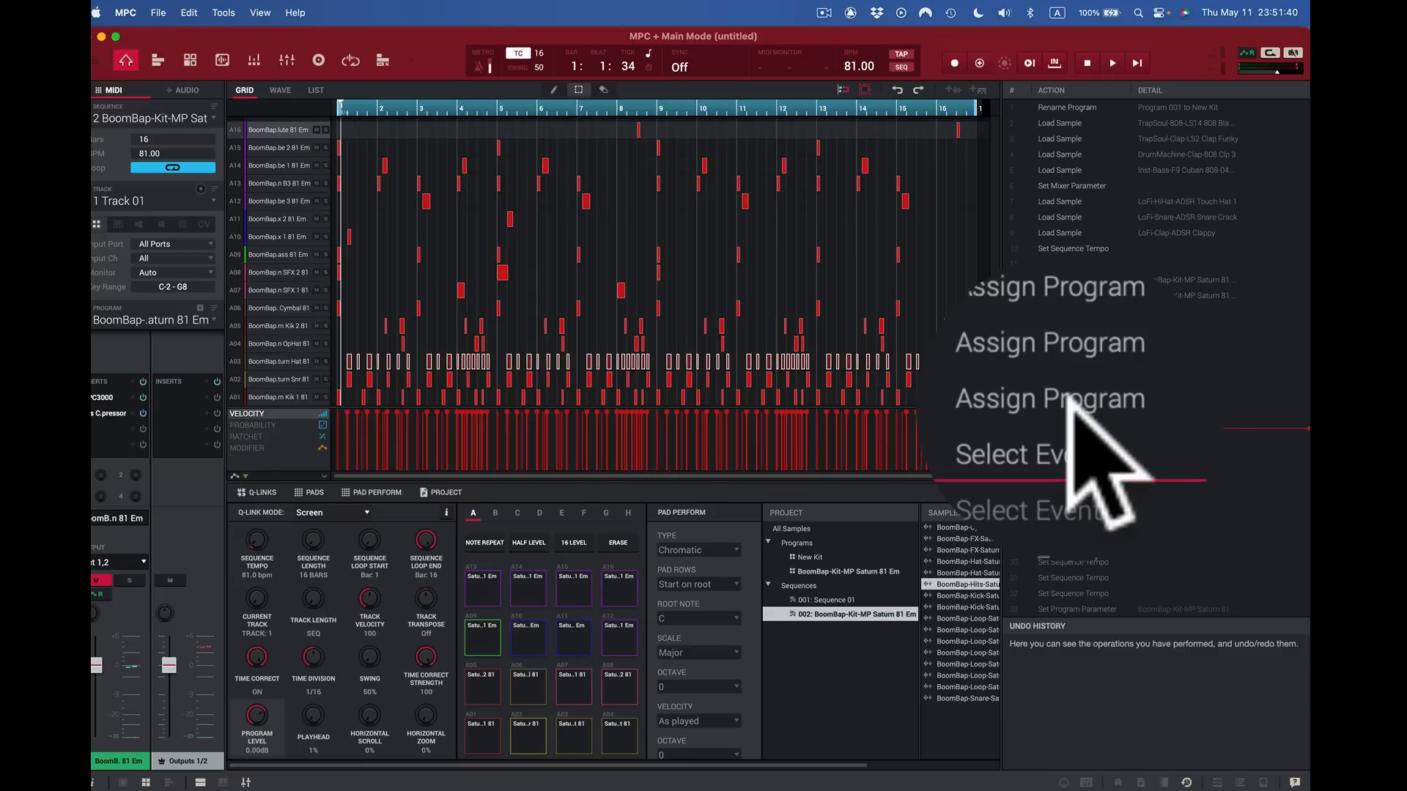
pyautogui.press('super+z')
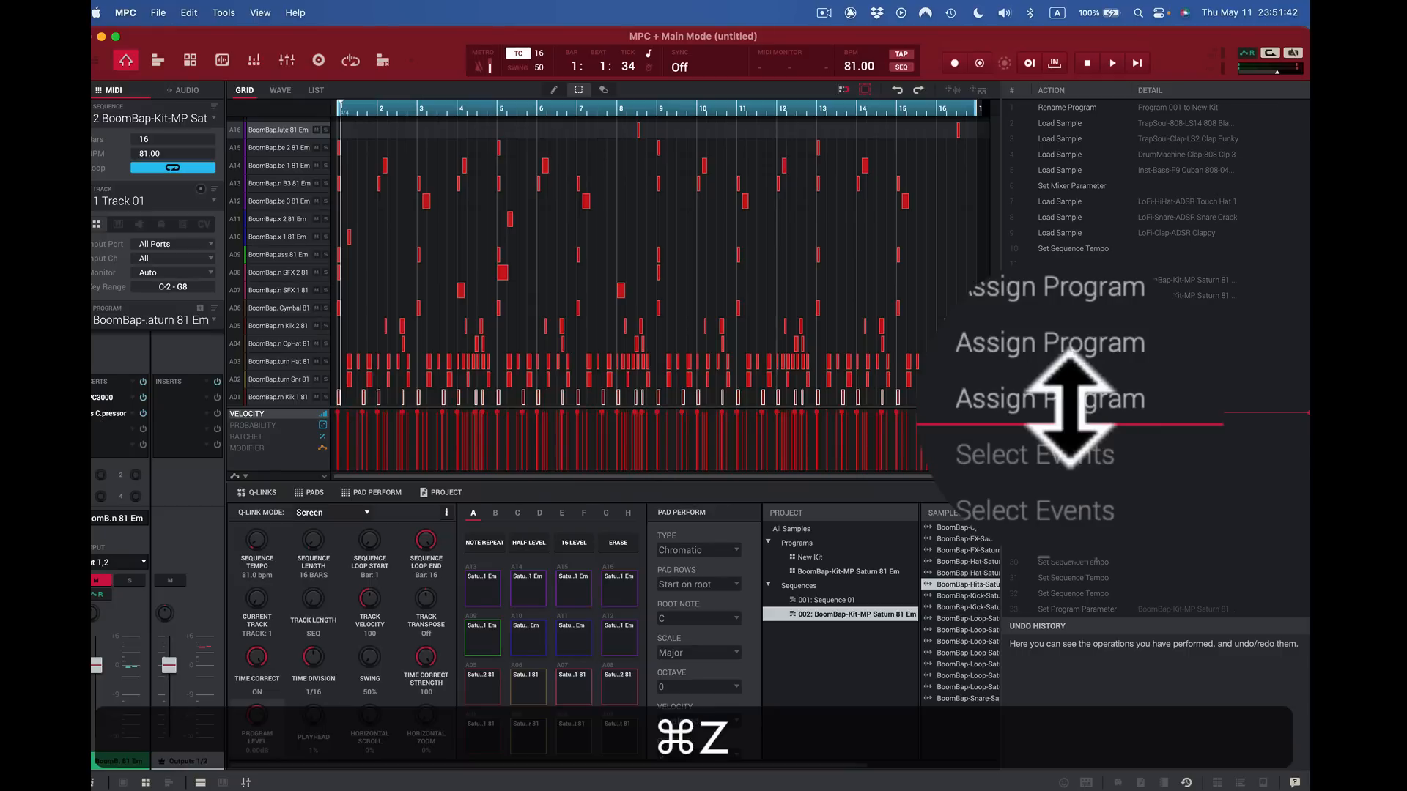
pyautogui.press('super+z')
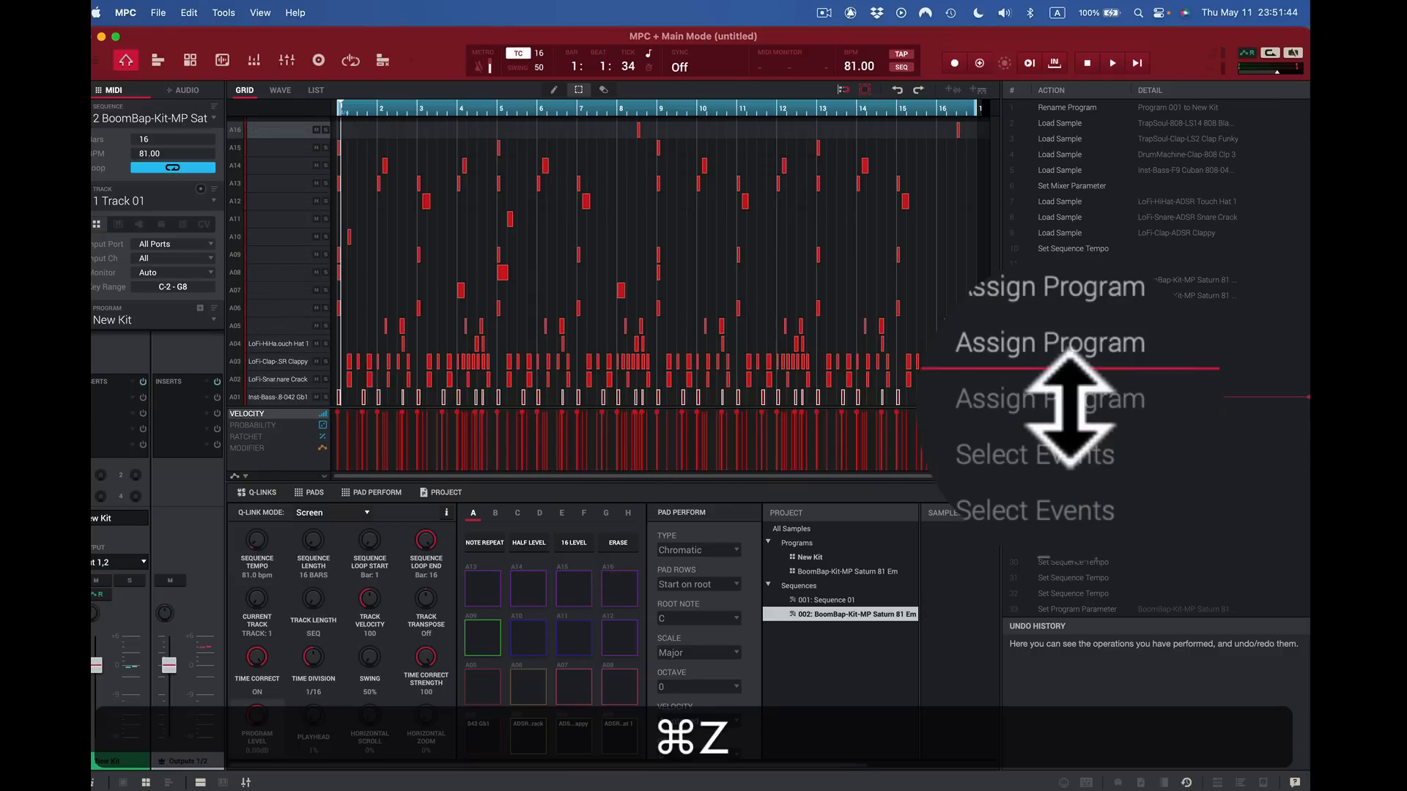
pyautogui.press('super+z')
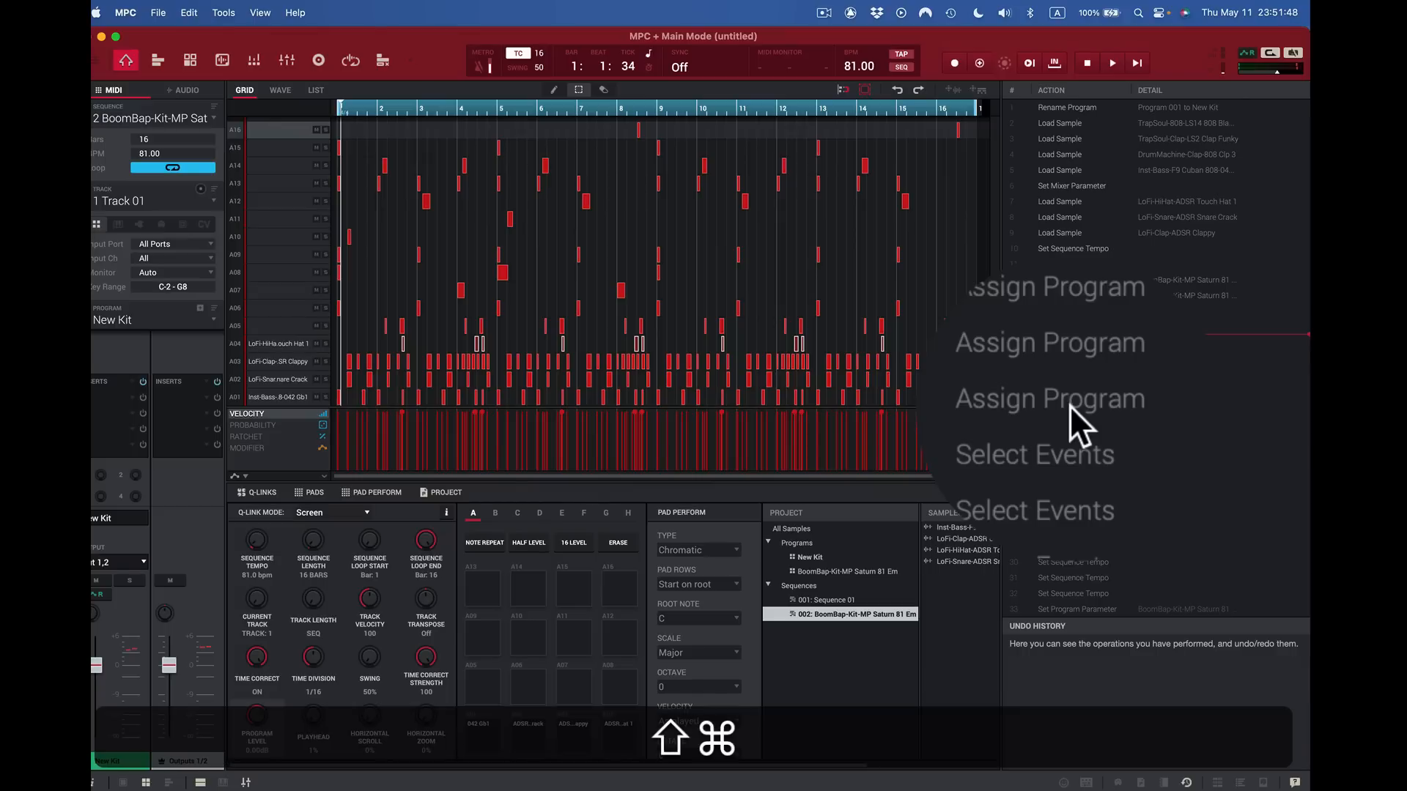
# Step: Redo the program assignments, event selections and sequence tempo changes in the history
pyautogui.press('super+shift+z')
pyautogui.press('super+shift+z')
pyautogui.press('super+shift+z')
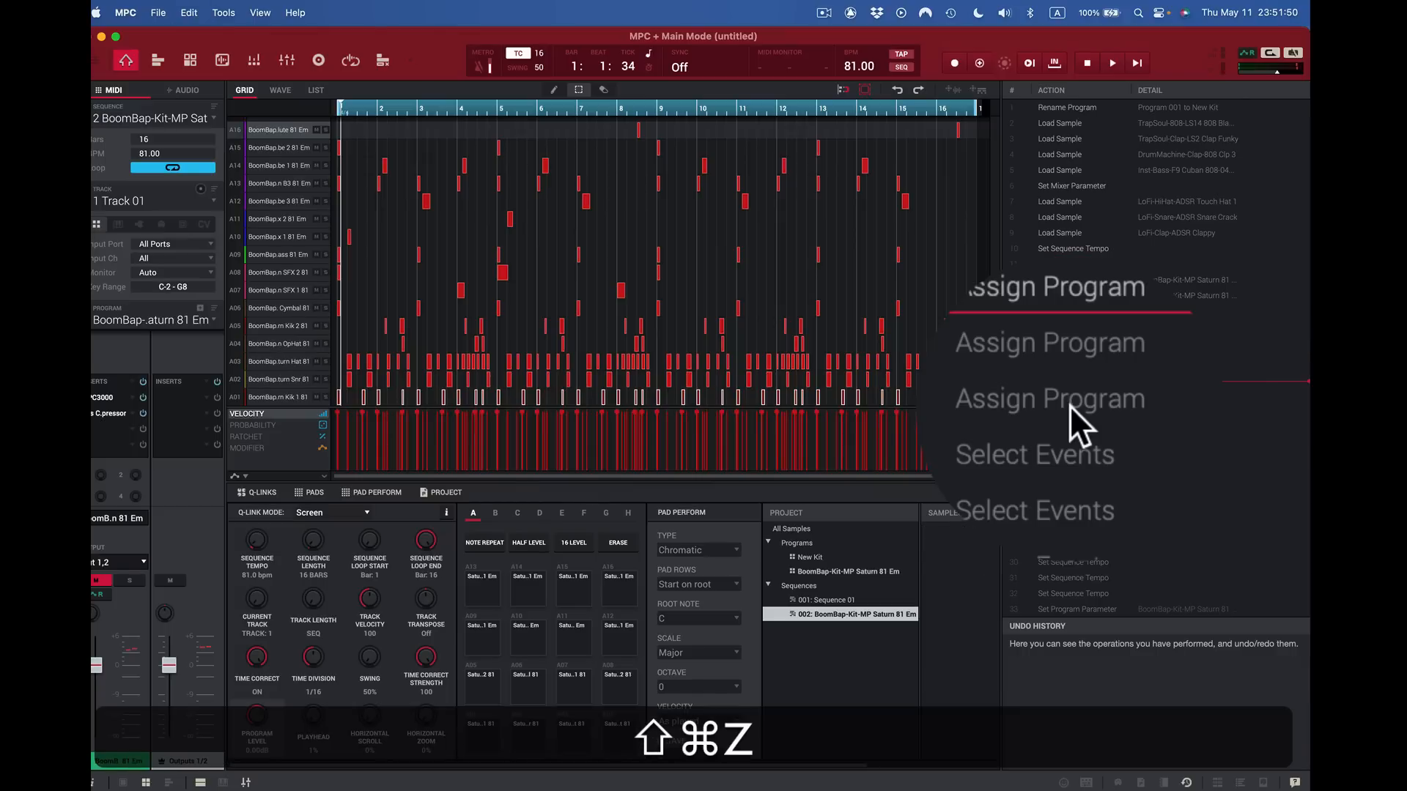
pyautogui.press('super+shift+z')
pyautogui.press('super+shift+z')
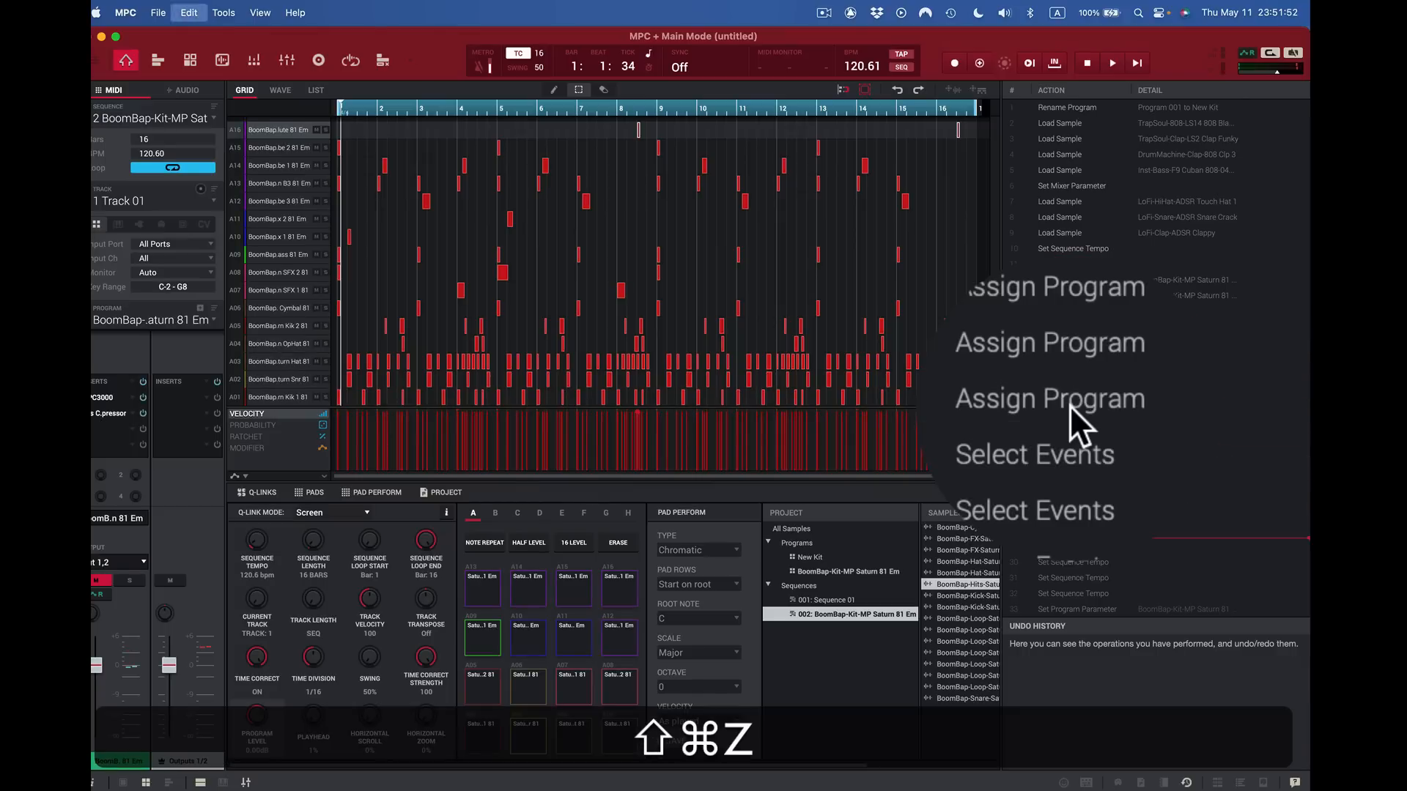
pyautogui.press('super+shift+z')
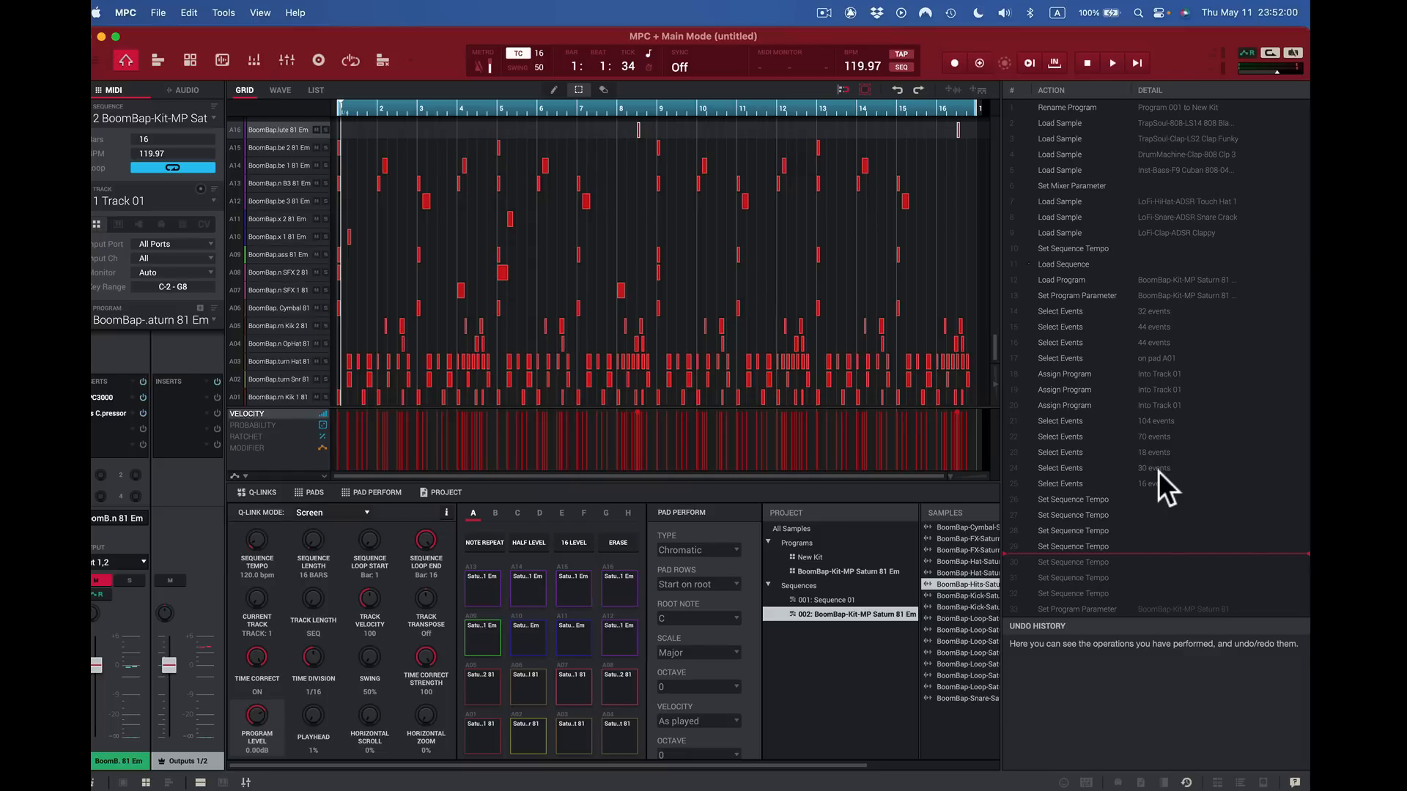
# Step: Hide the docked undo history, open it as a floating window, and look back through its earlier actions
pyautogui.click(1174, 764)
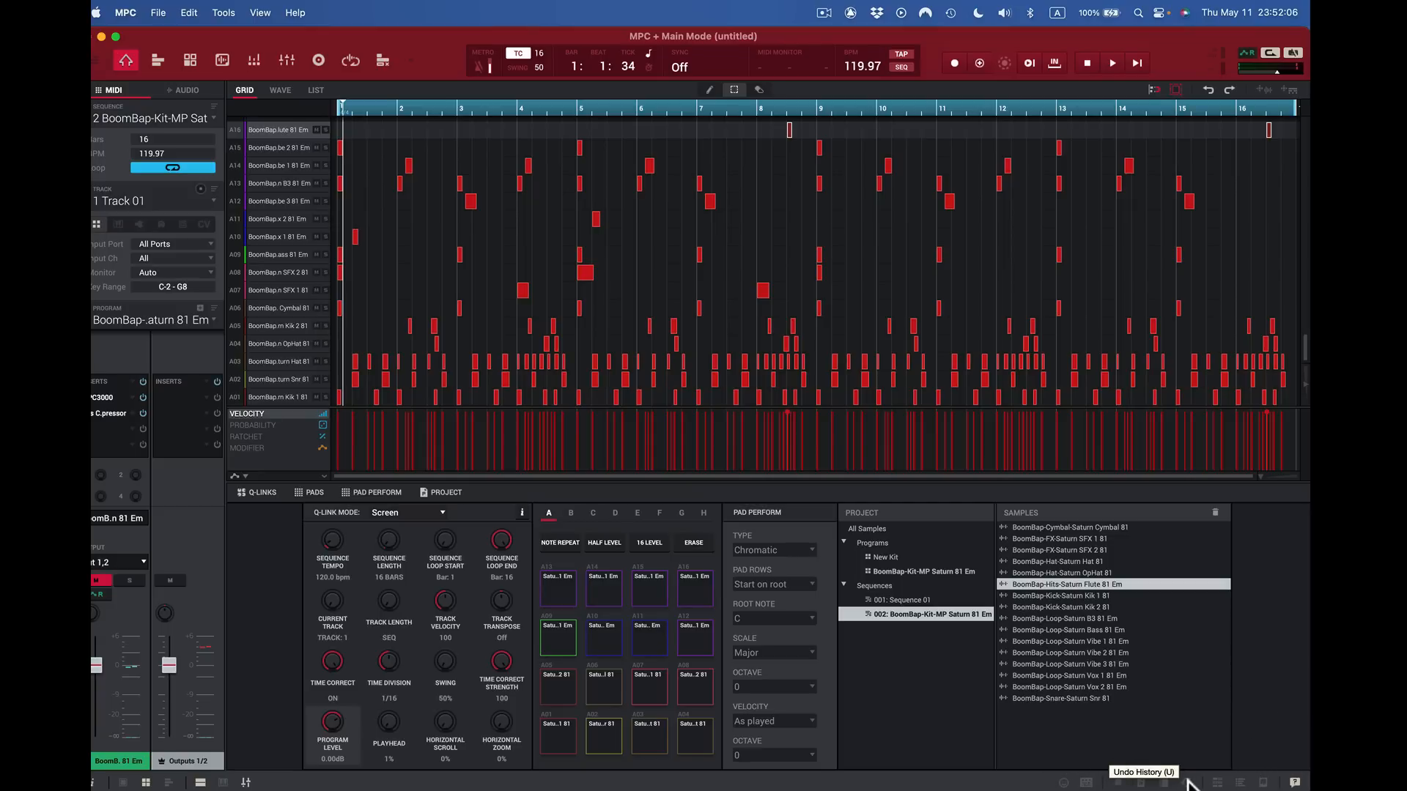
pyautogui.press('shift')
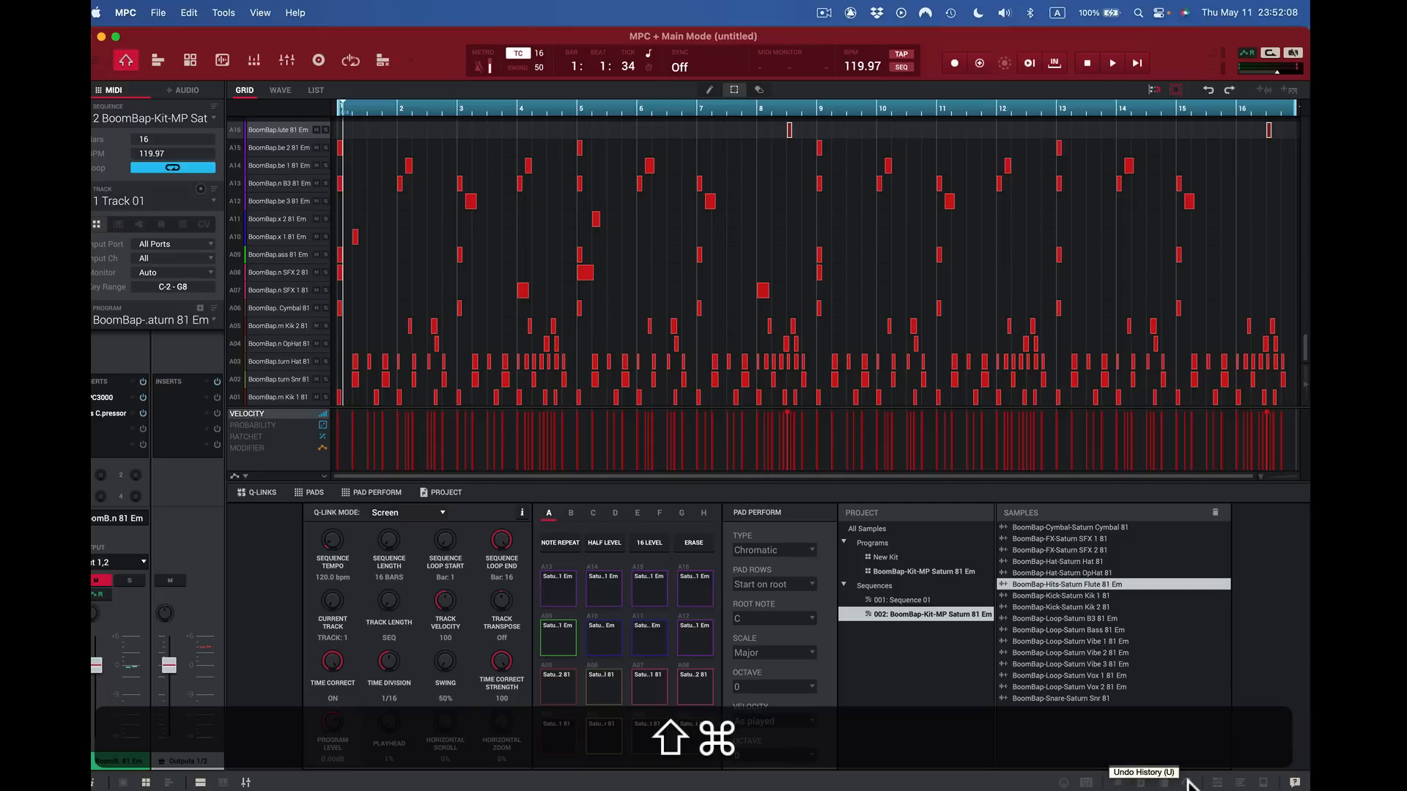
pyautogui.press('super+shift+h')
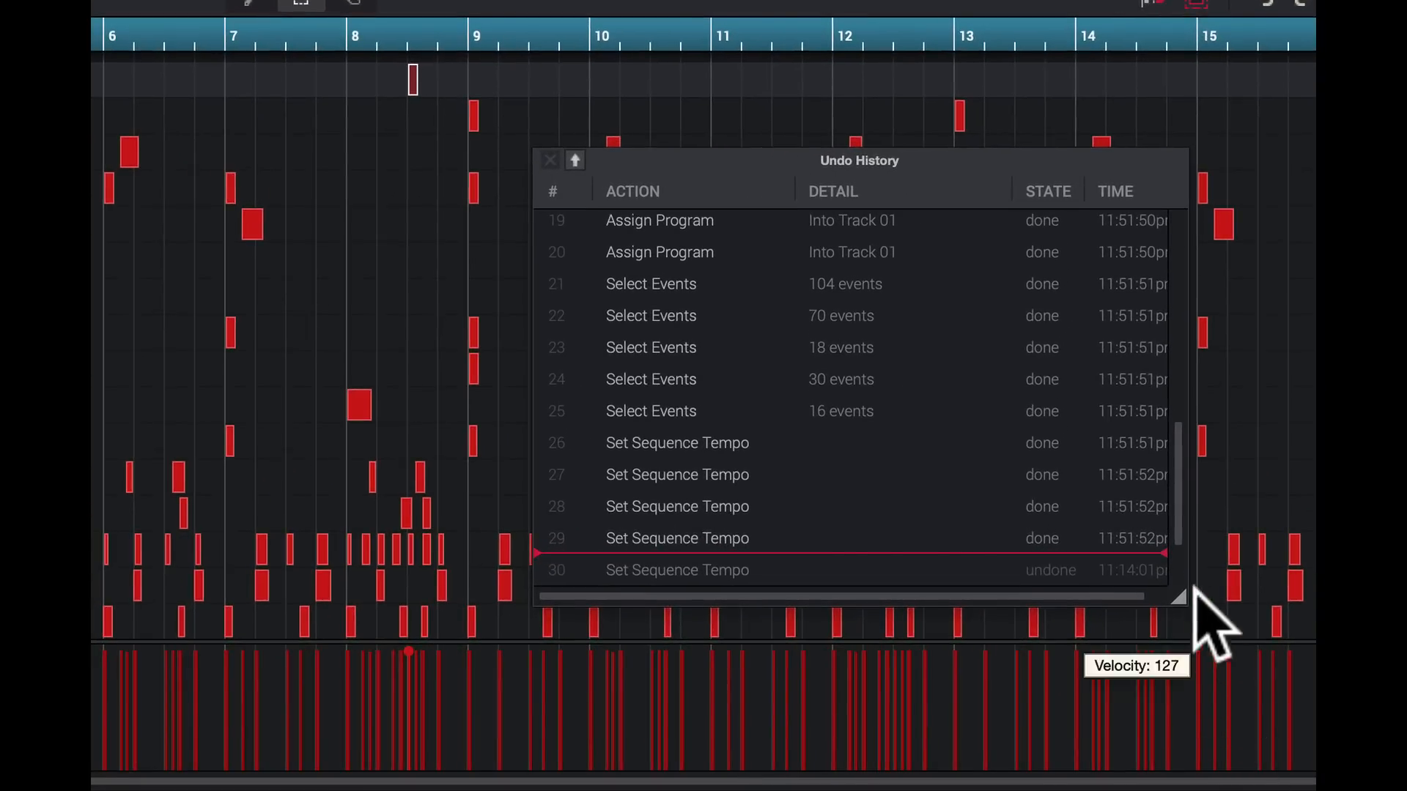
pyautogui.scroll(-3, 1173, 571)
pyautogui.moveTo(1171, 575); pyautogui.dragTo(1152, 362)
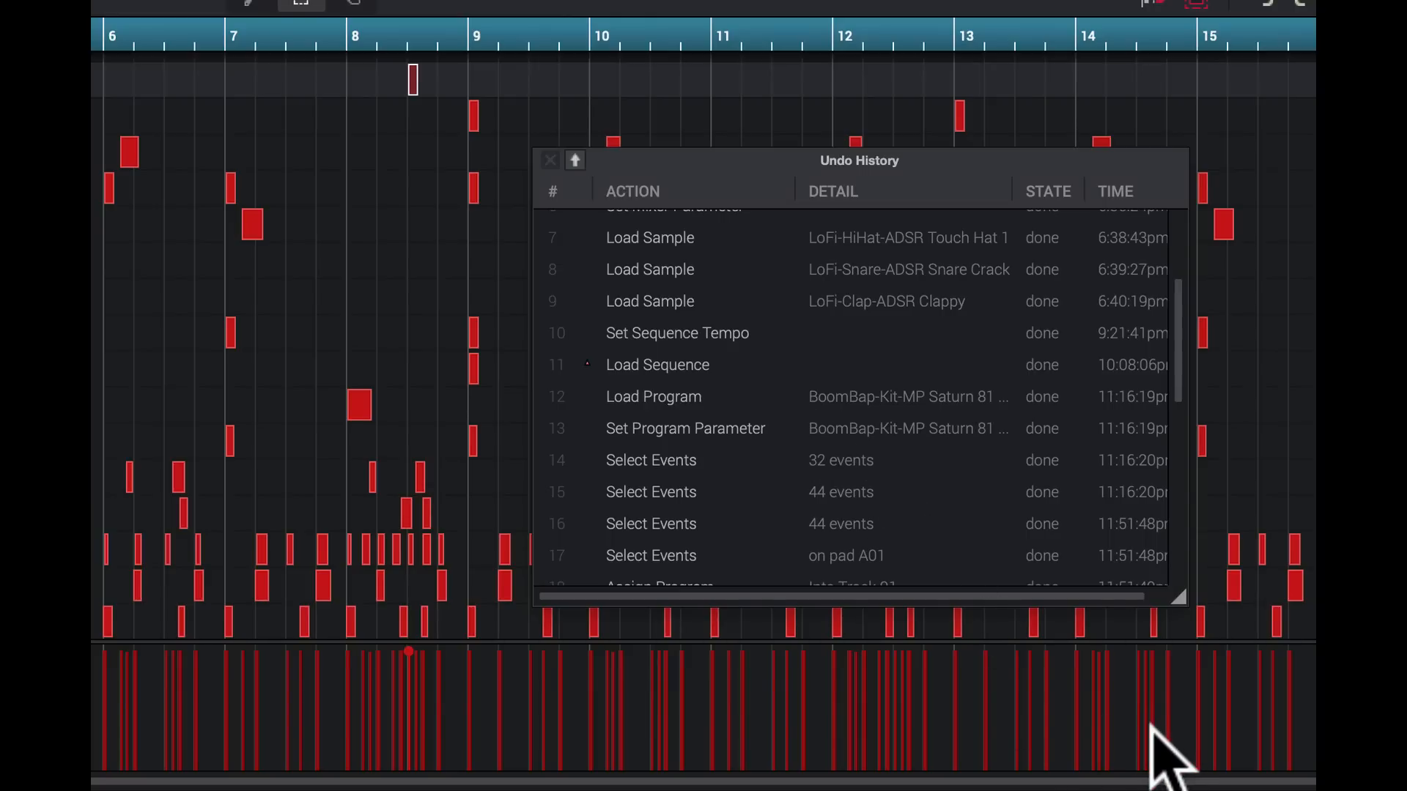
# Step: Undo the tempo changes, event selections and program assignments back through action 16, and close the floating undo history
pyautogui.hotkey('ctrl', 'z')
pyautogui.hotkey('ctrl', 'z')
pyautogui.hotkey('ctrl', 'z')
pyautogui.hotkey('ctrl', 'z')
pyautogui.hotkey('ctrl', 'z')
pyautogui.hotkey('ctrl', 'z')
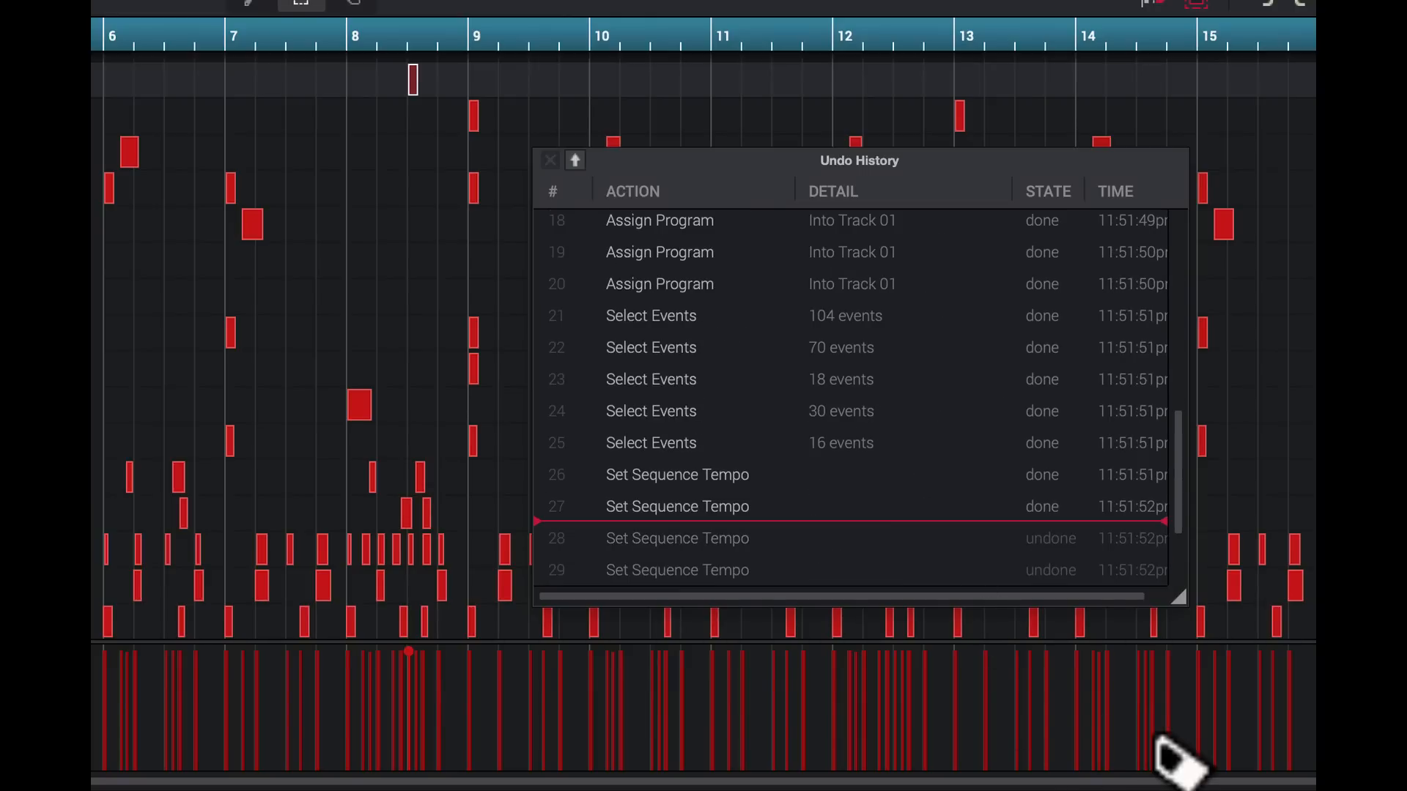
pyautogui.hotkey('ctrl', 'z')
pyautogui.hotkey('ctrl', 'z')
pyautogui.hotkey('ctrl', 'z')
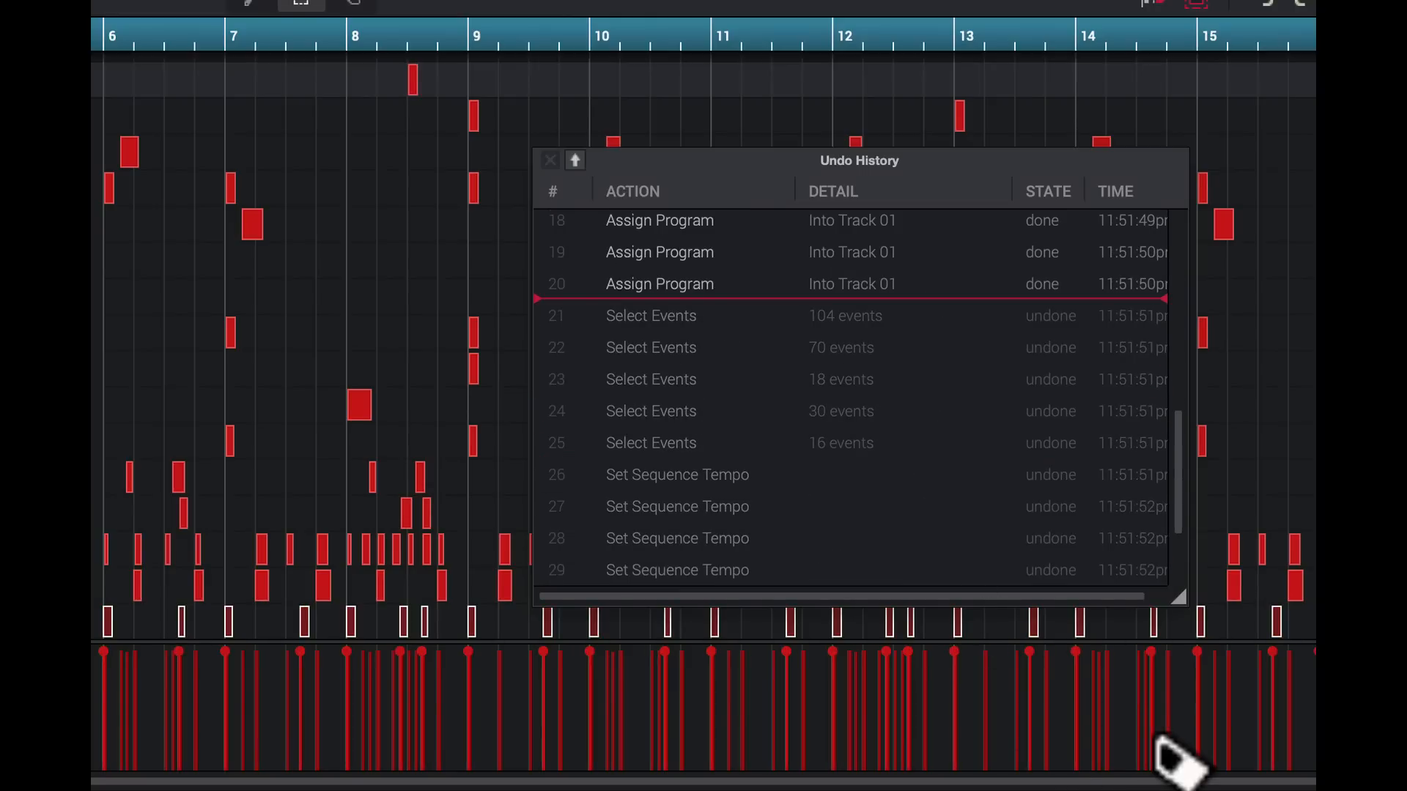
pyautogui.hotkey('ctrl', 'z')
pyautogui.hotkey('ctrl', 'z')
pyautogui.hotkey('ctrl', 'z')
pyautogui.hotkey('ctrl', 'z')
pyautogui.hotkey('ctrl', 'z')
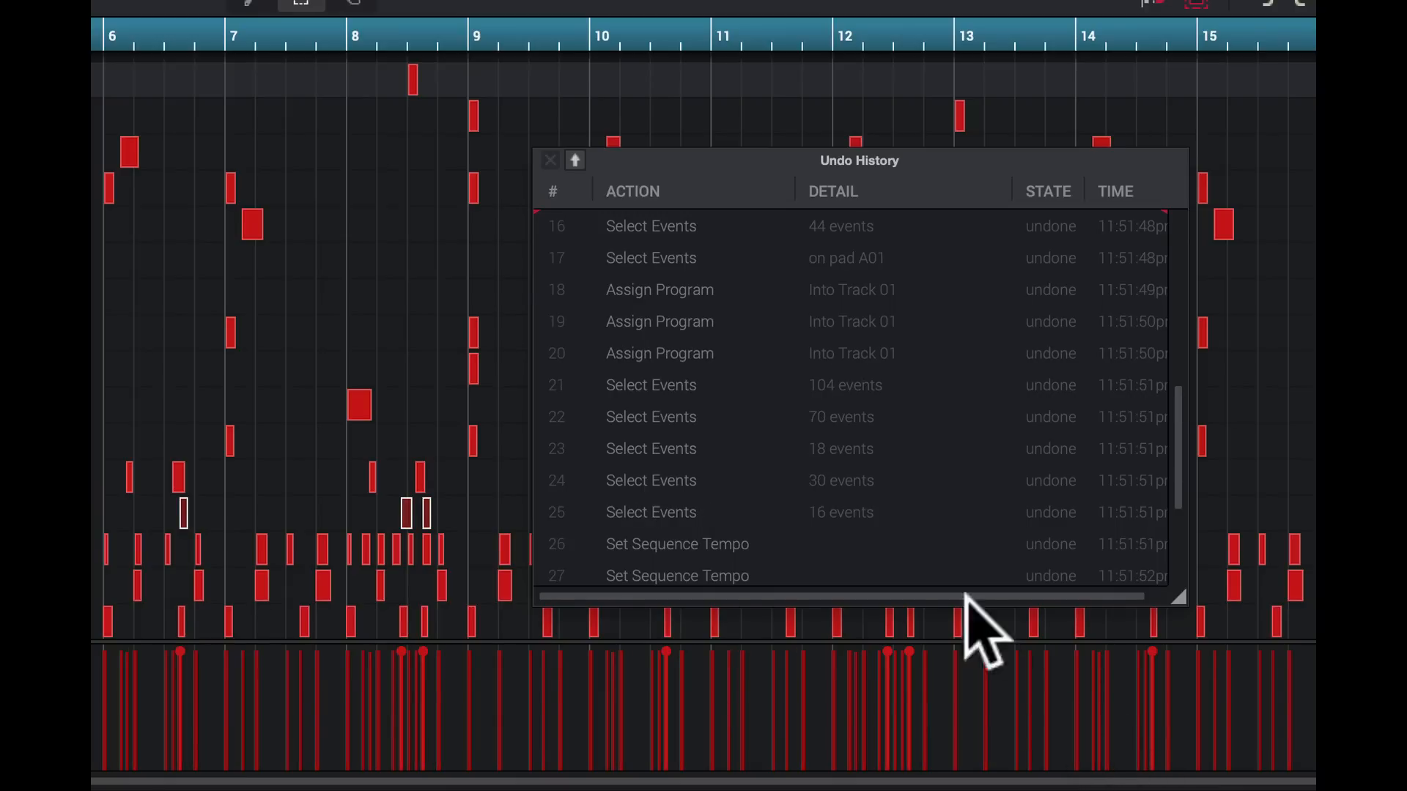
pyautogui.click(553, 153)
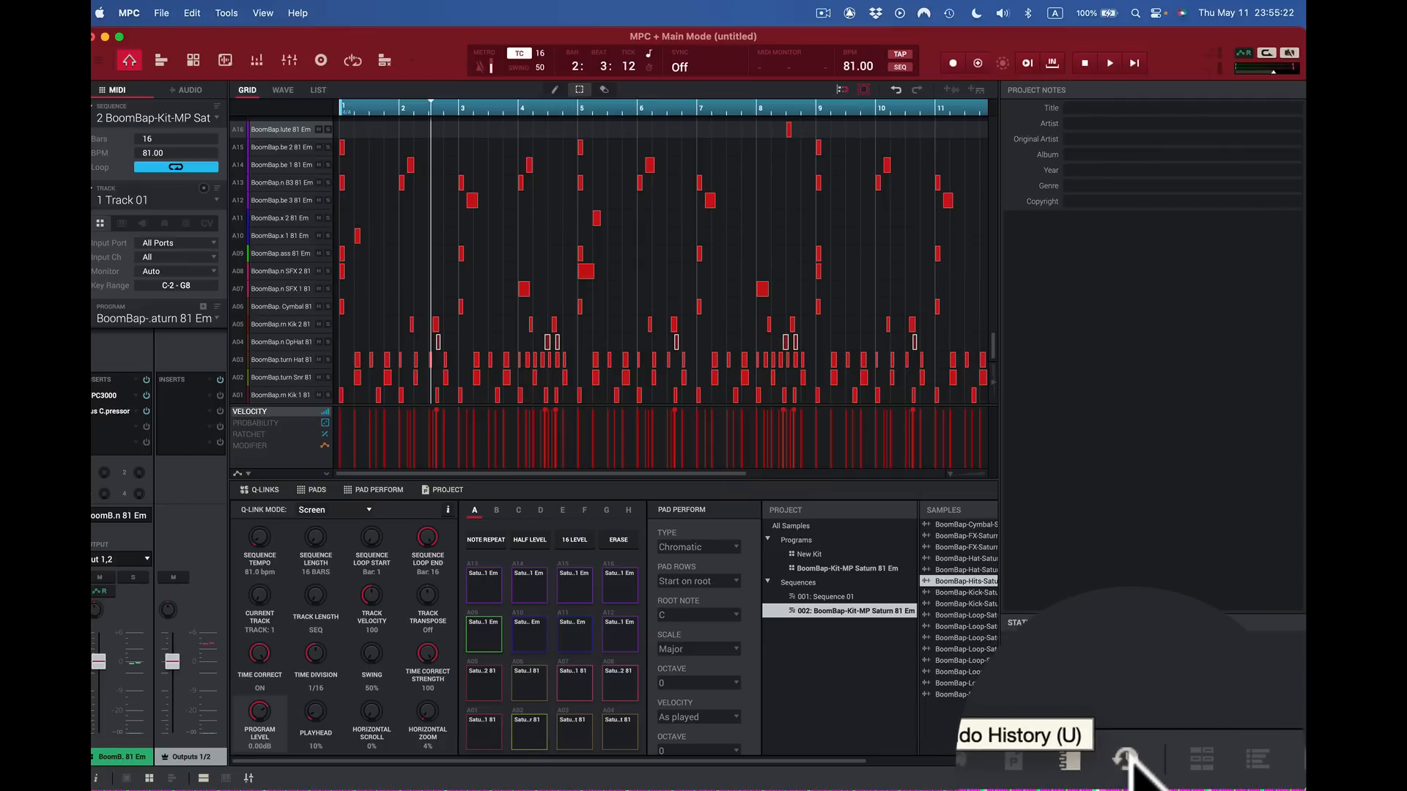
# Step: Show the docked undo history again and switch to the project notes
pyautogui.click(1128, 761)
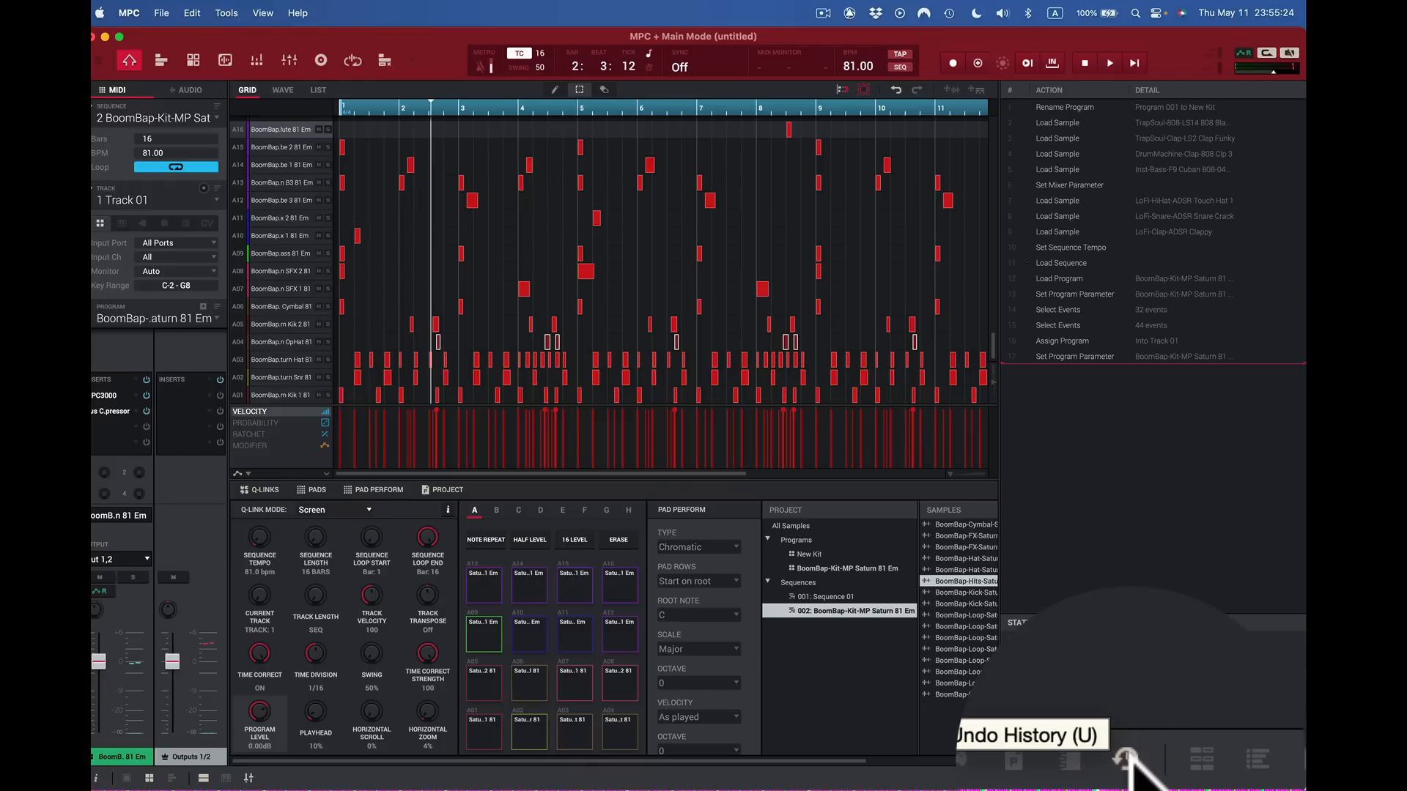
pyautogui.click(1132, 755)
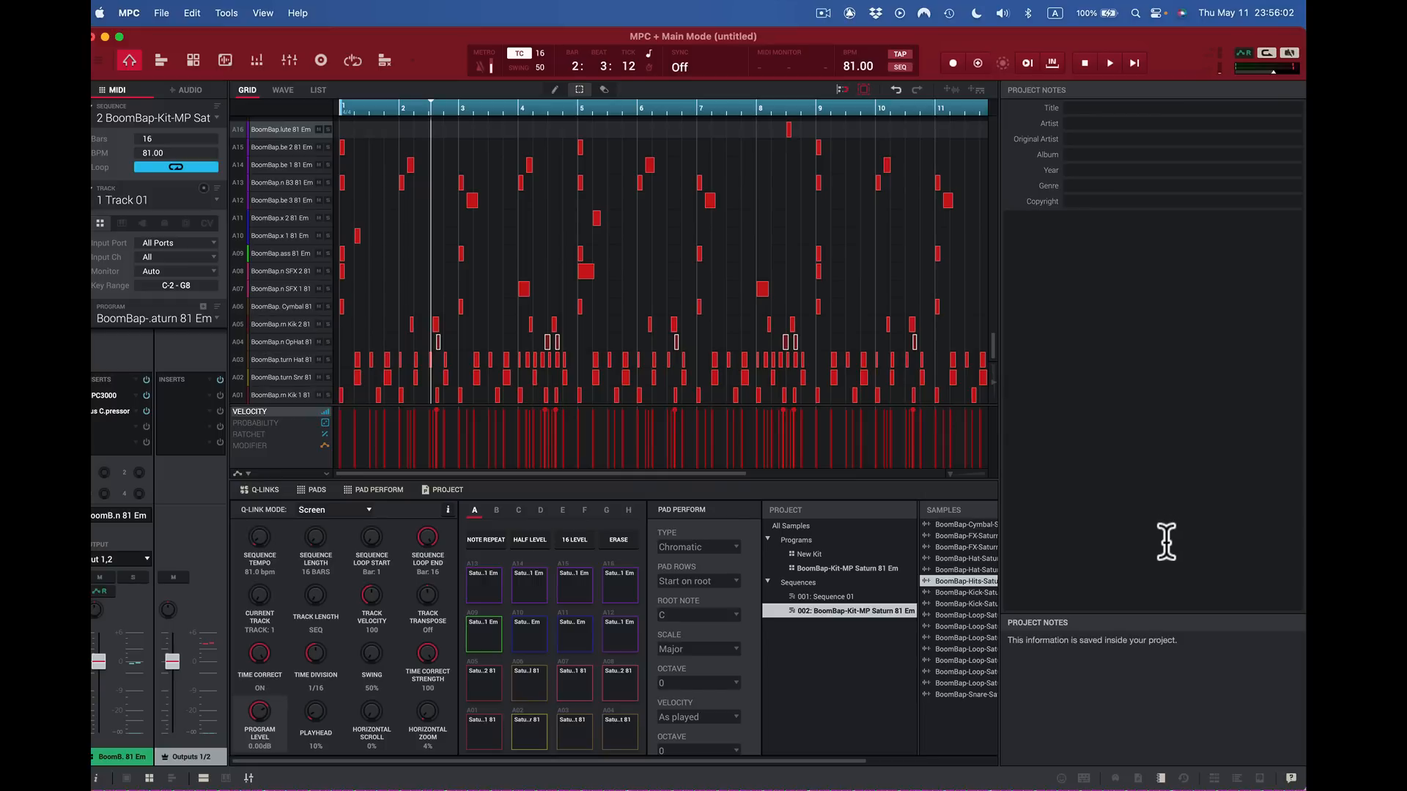
# Step: Show the project info in a widened browser area, and hide and restore the project section below the grid
pyautogui.click(1138, 778)
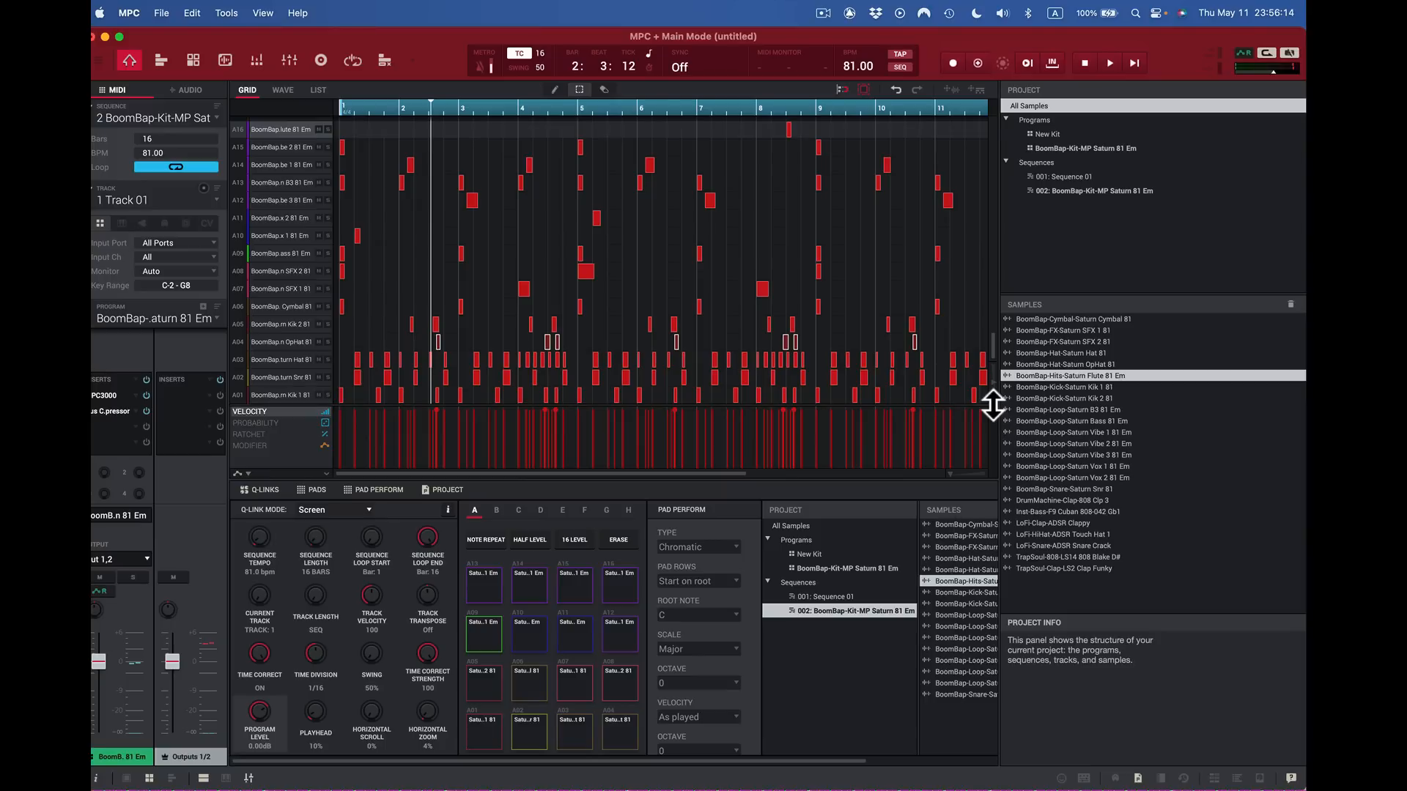
pyautogui.moveTo(998, 402); pyautogui.dragTo(1152, 408)
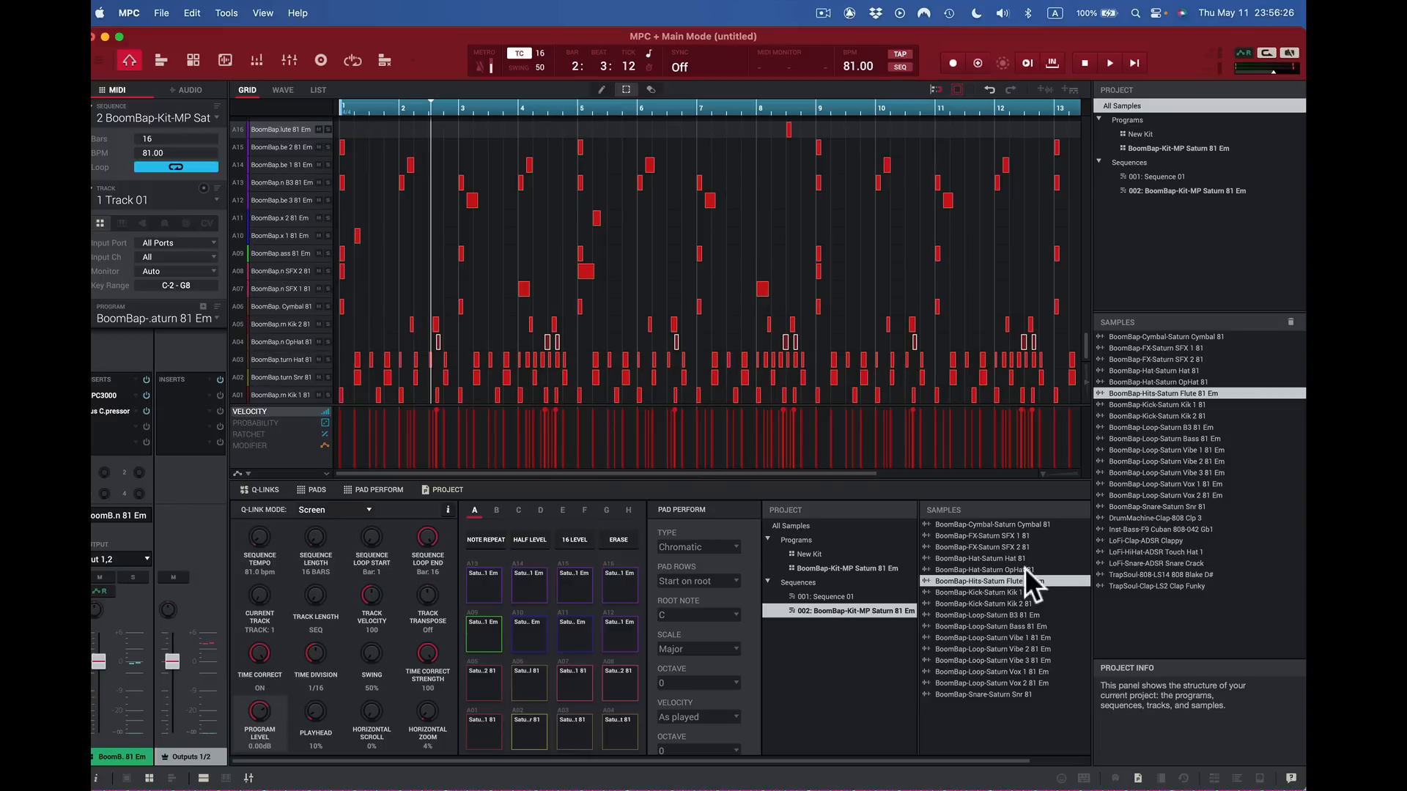
pyautogui.click(443, 488)
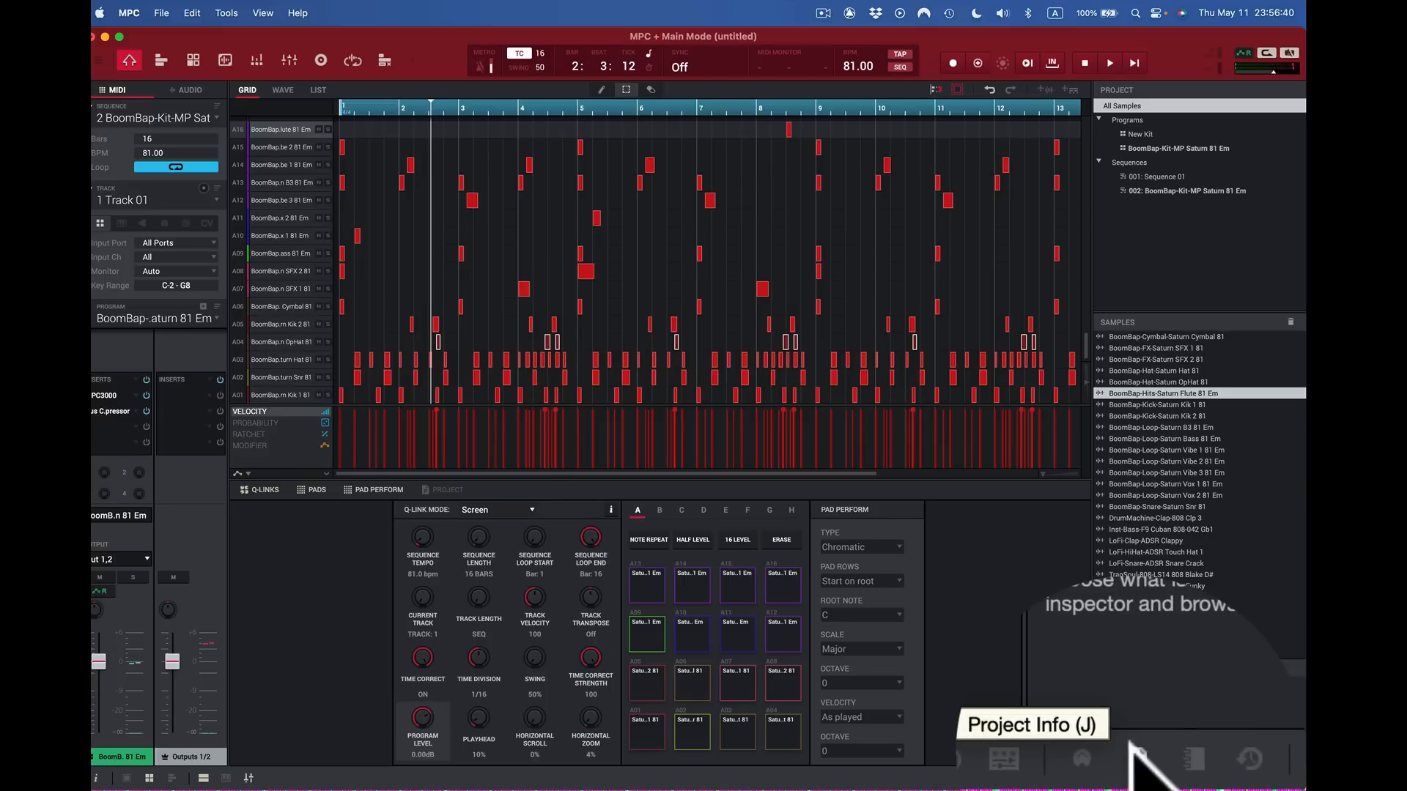
pyautogui.click(439, 490)
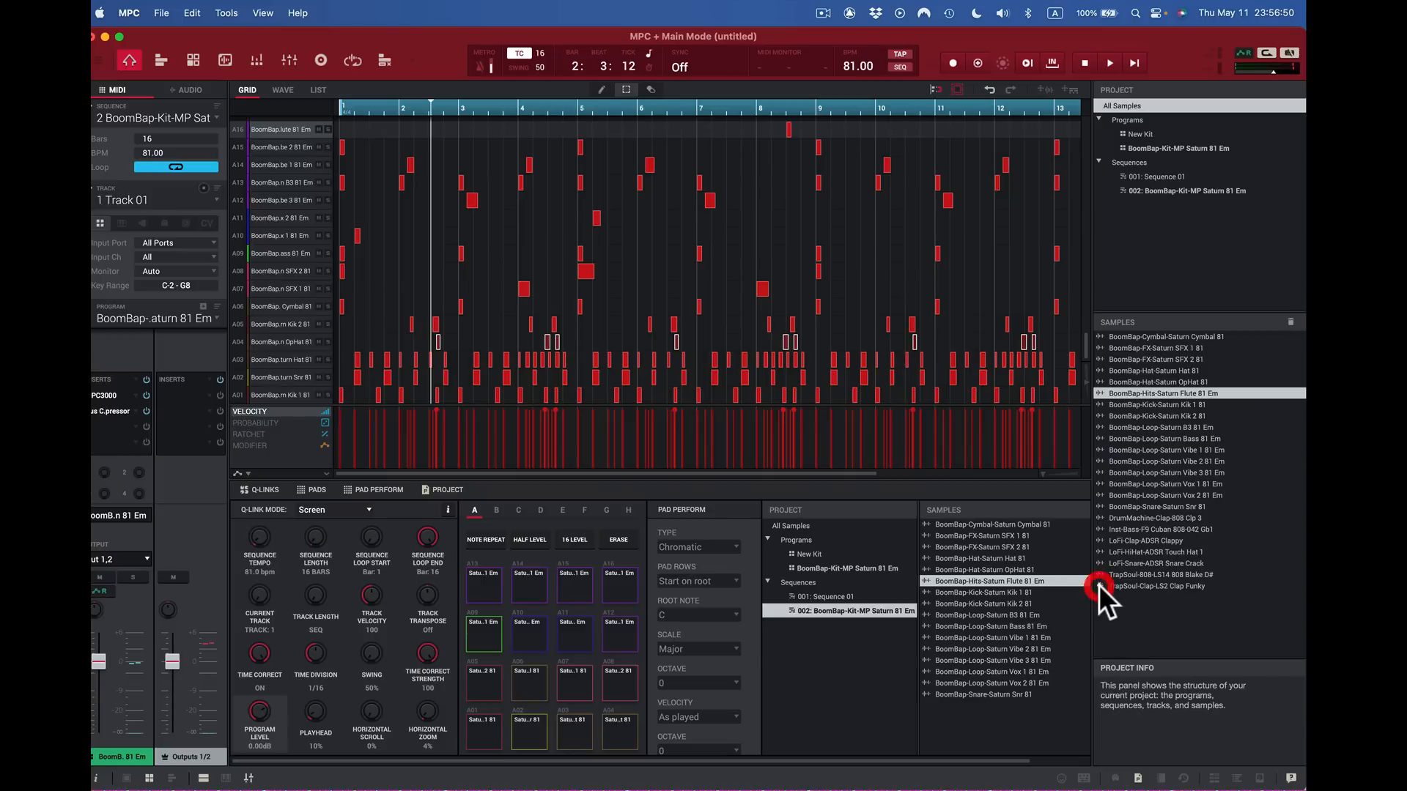
# Step: Select and audition the TrapSoul-Clap-LS2 Clap Funky sample in the project info
pyautogui.click(1134, 586)
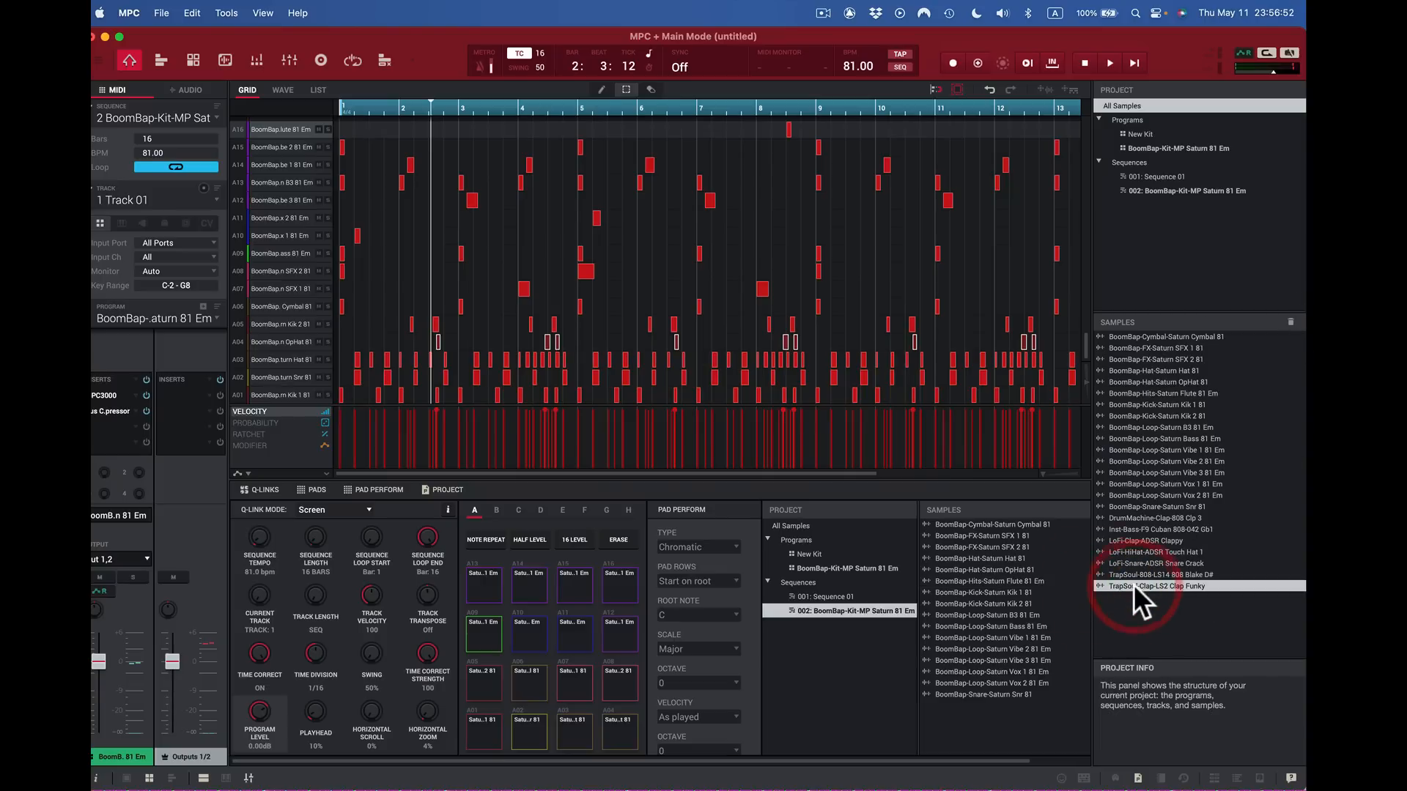
pyautogui.click(1101, 583)
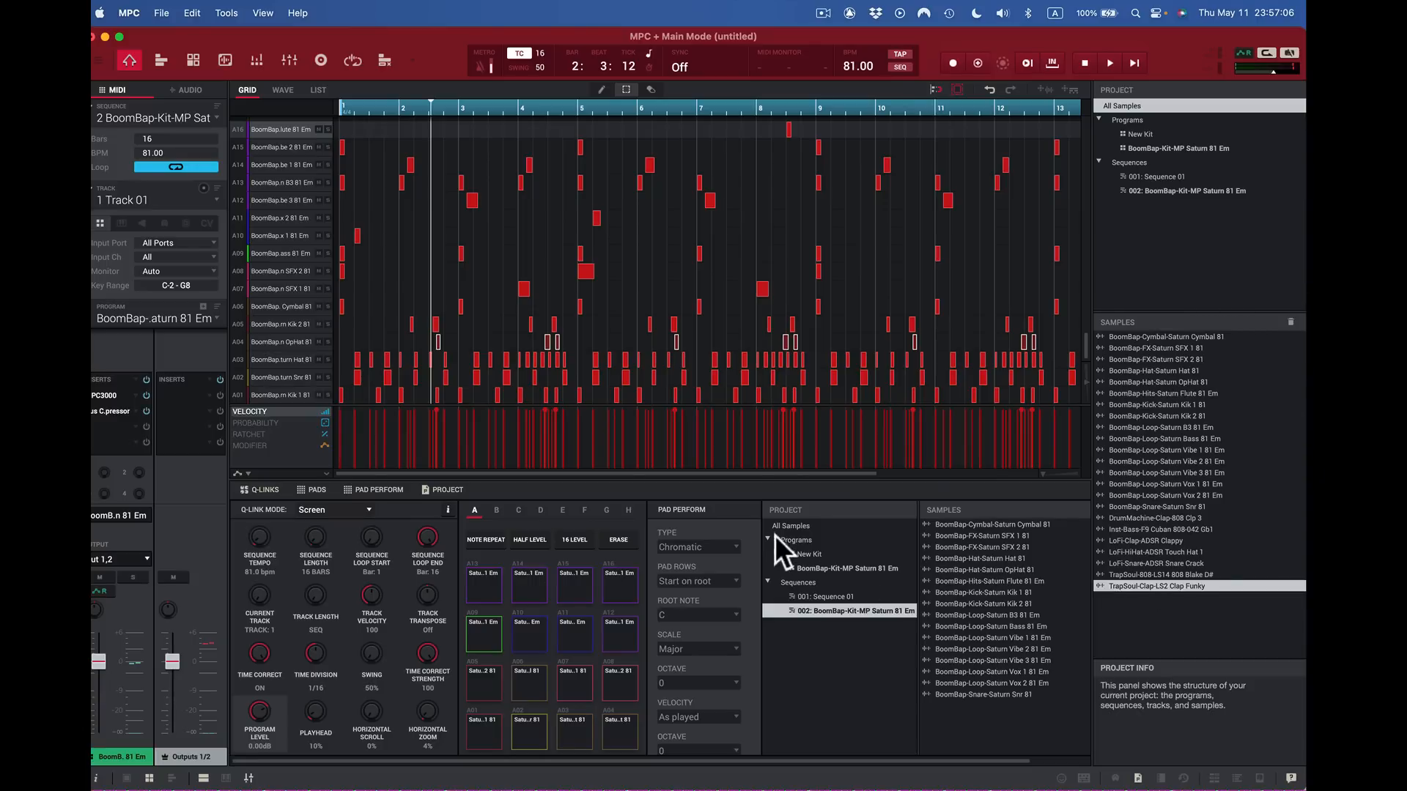
# Step: Show the MIDI monitor and switch it from input to output events
pyautogui.click(1102, 750)
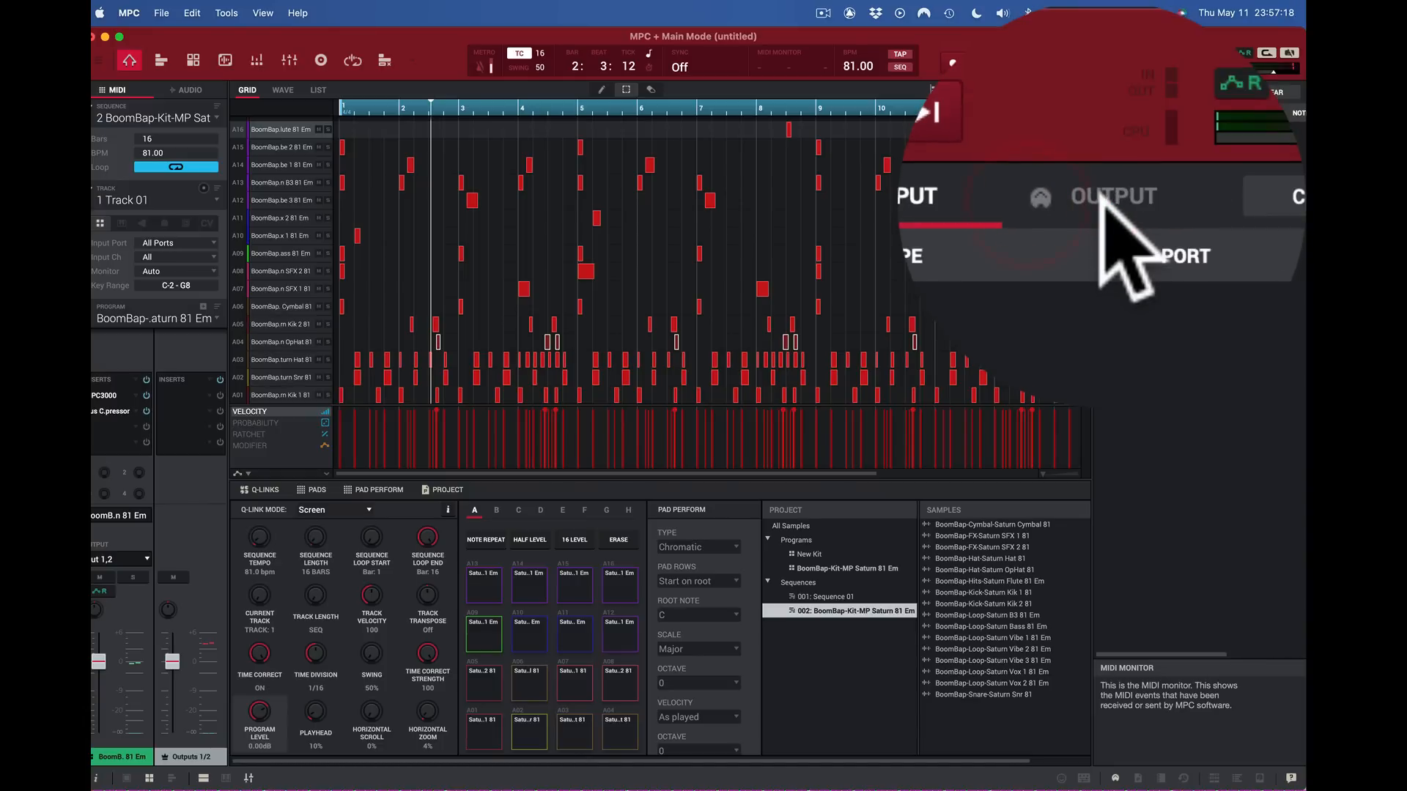
pyautogui.click(1194, 93)
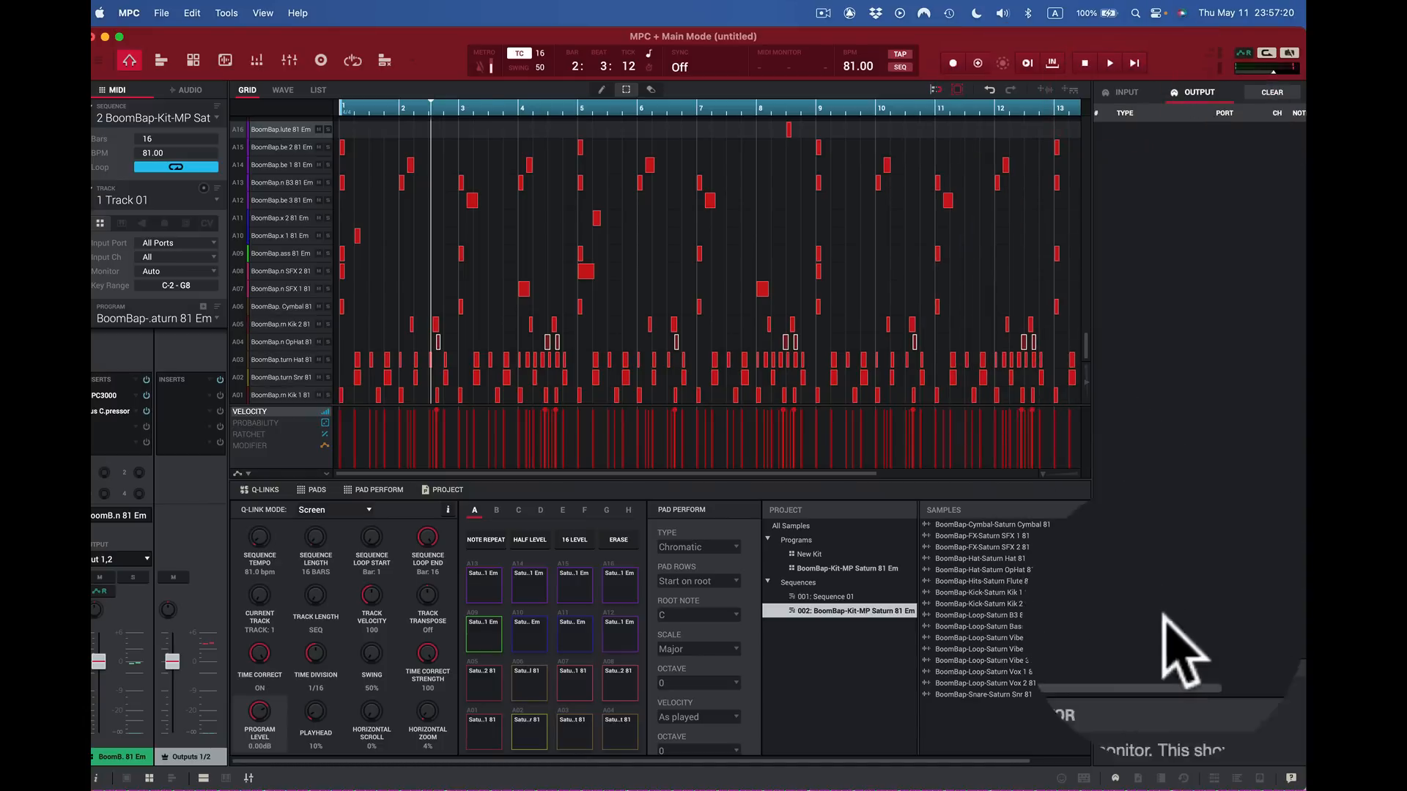
# Step: Open MIDI Learn, toggle its display off and on, and set the global map's view to Q-Links
pyautogui.click(1083, 778)
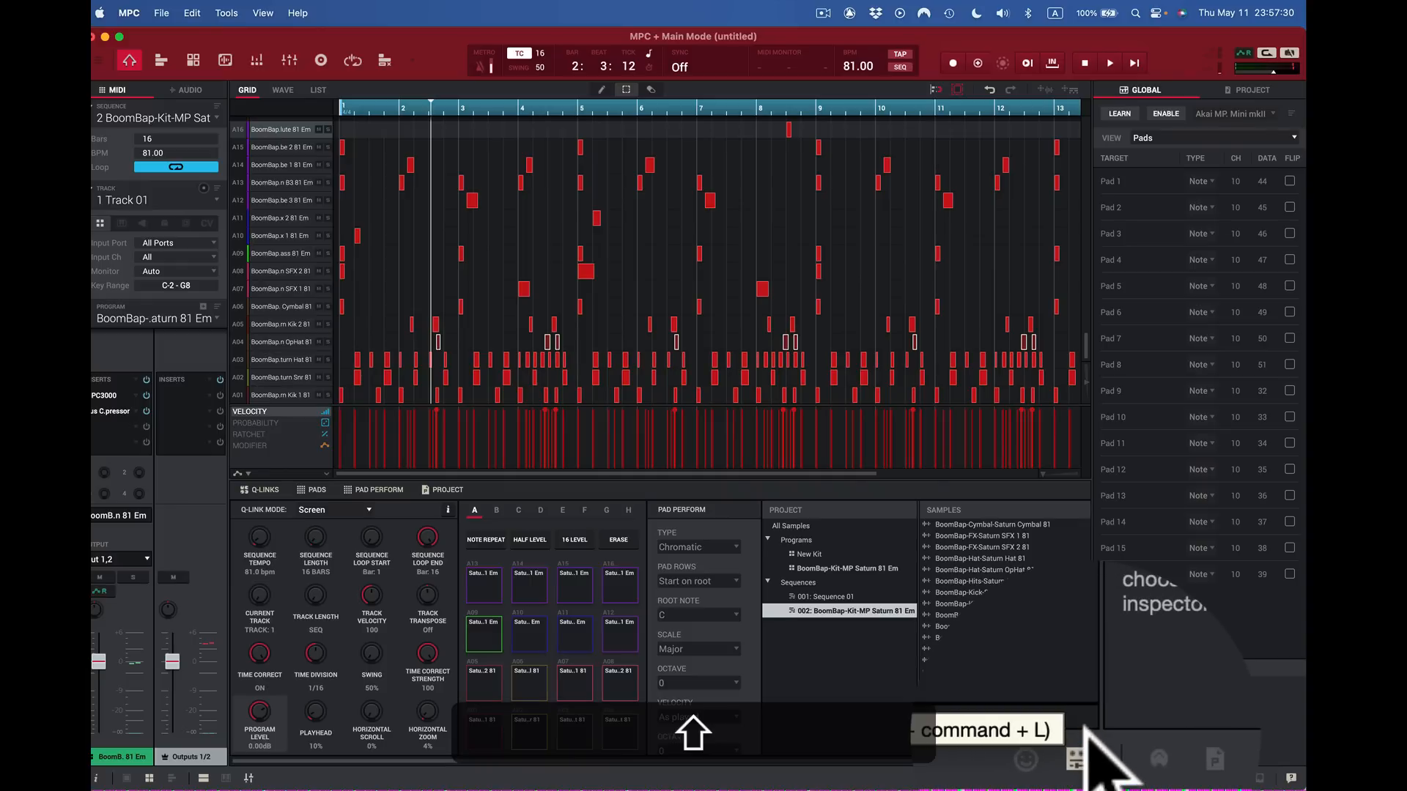
pyautogui.press('shift+super+l')
pyautogui.press('shift+super+l')
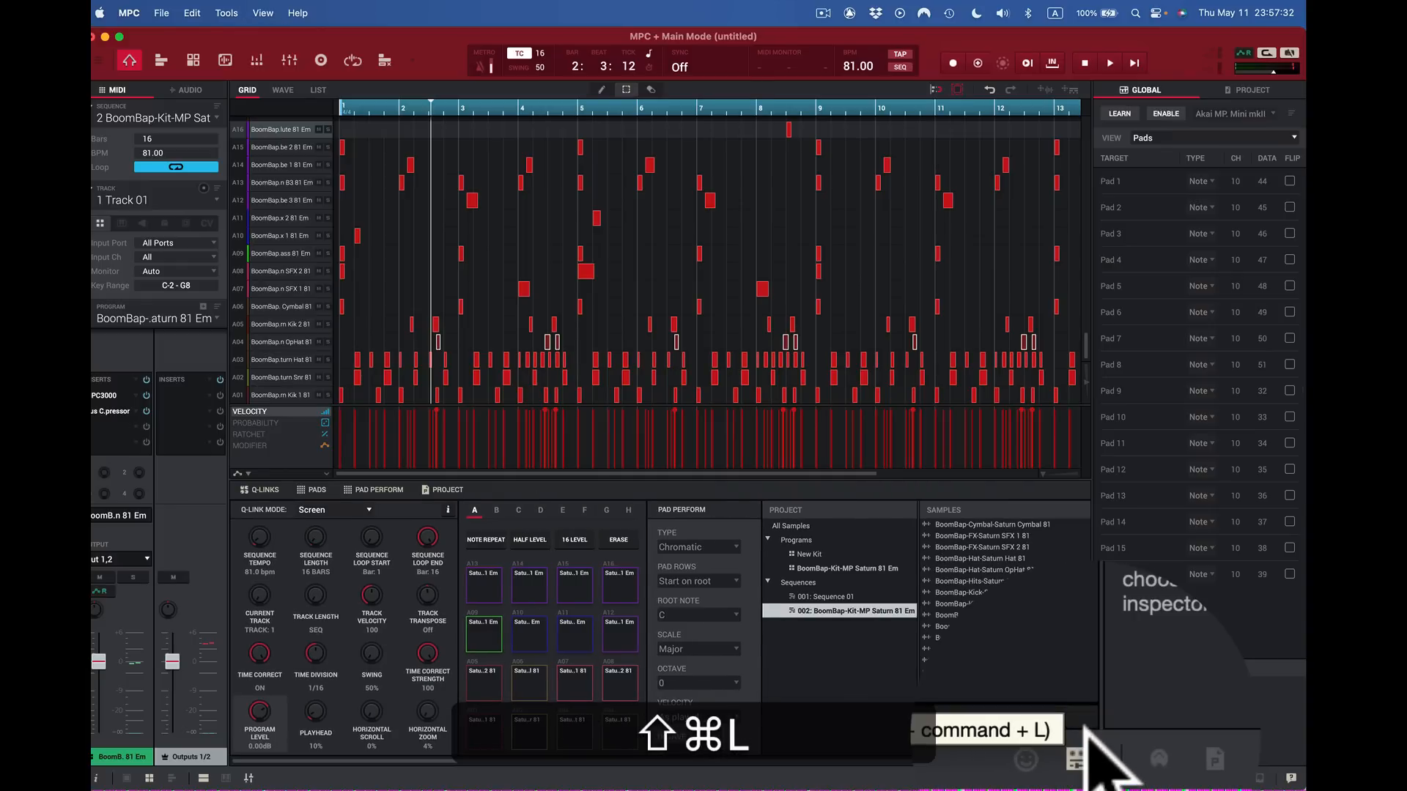
pyautogui.press('shift+super+l')
pyautogui.press('shift+super+l')
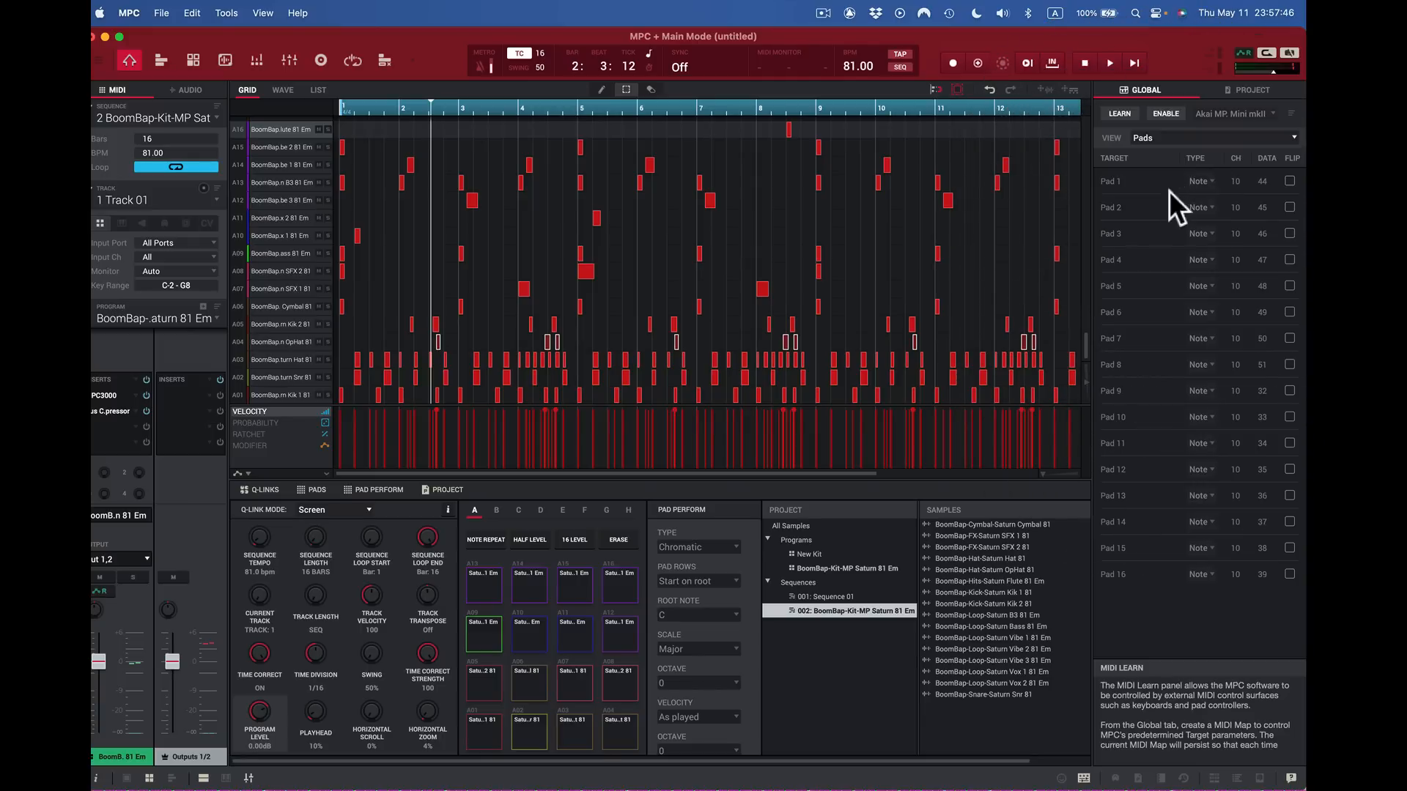
pyautogui.click(1294, 135)
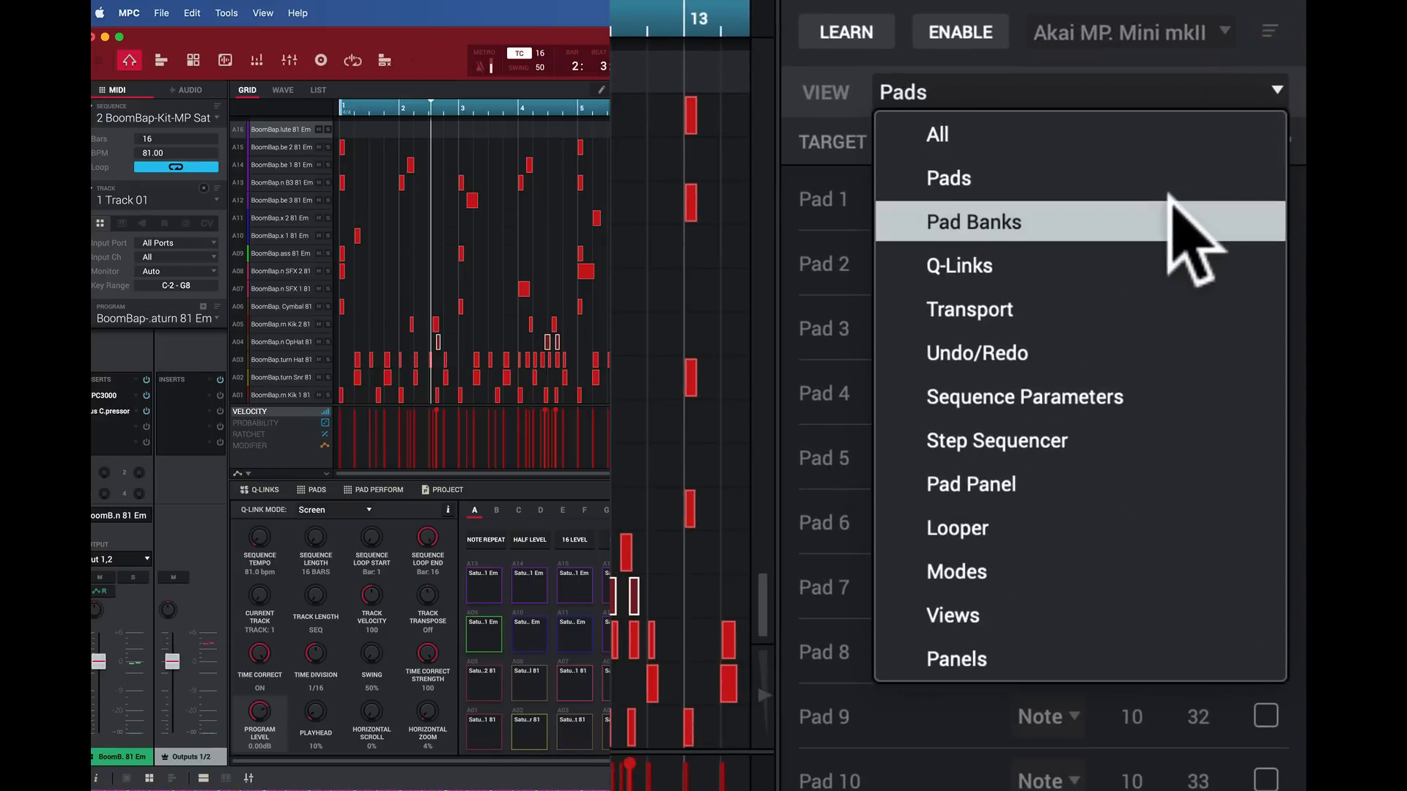
pyautogui.click(1216, 263)
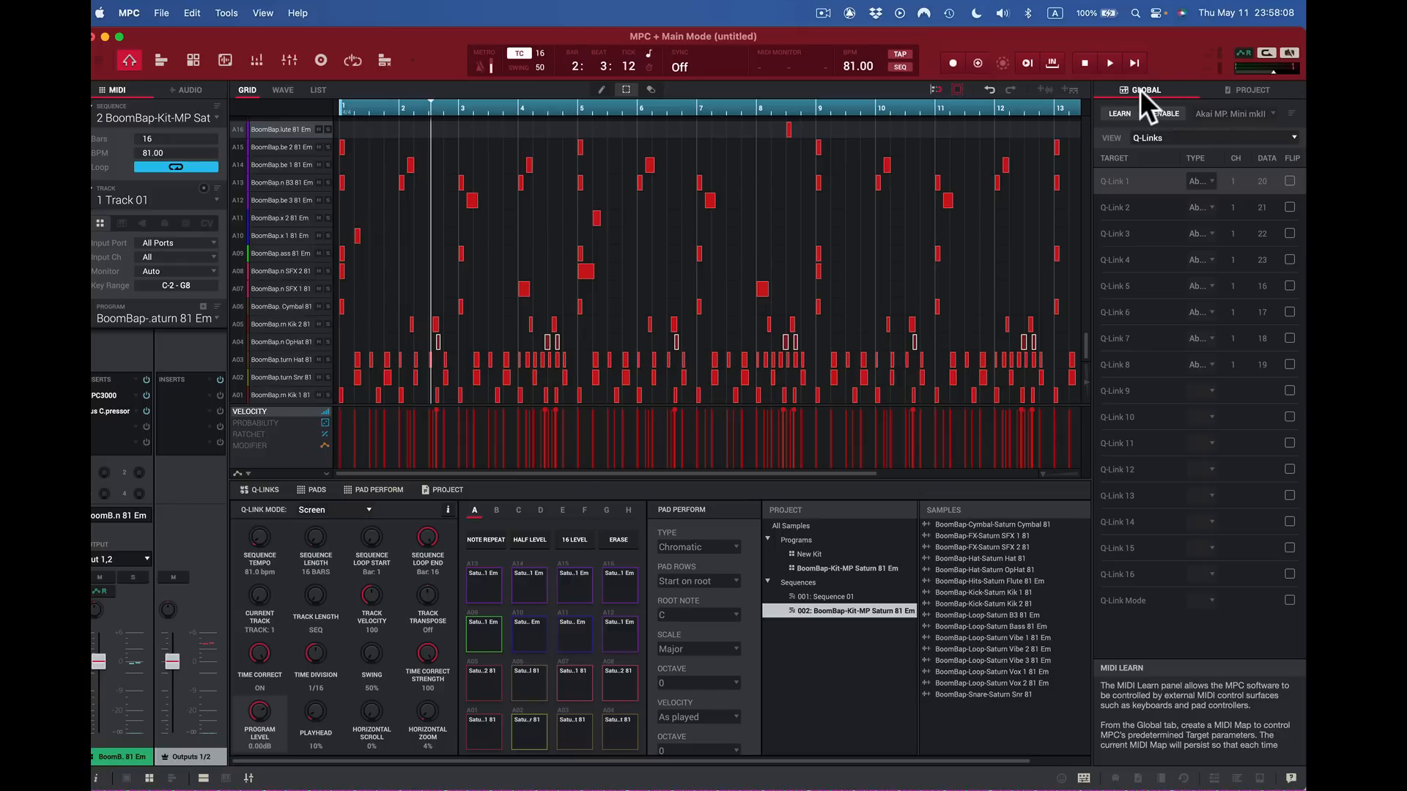
# Step: Show the project map in MIDI Learn
pyautogui.click(1243, 88)
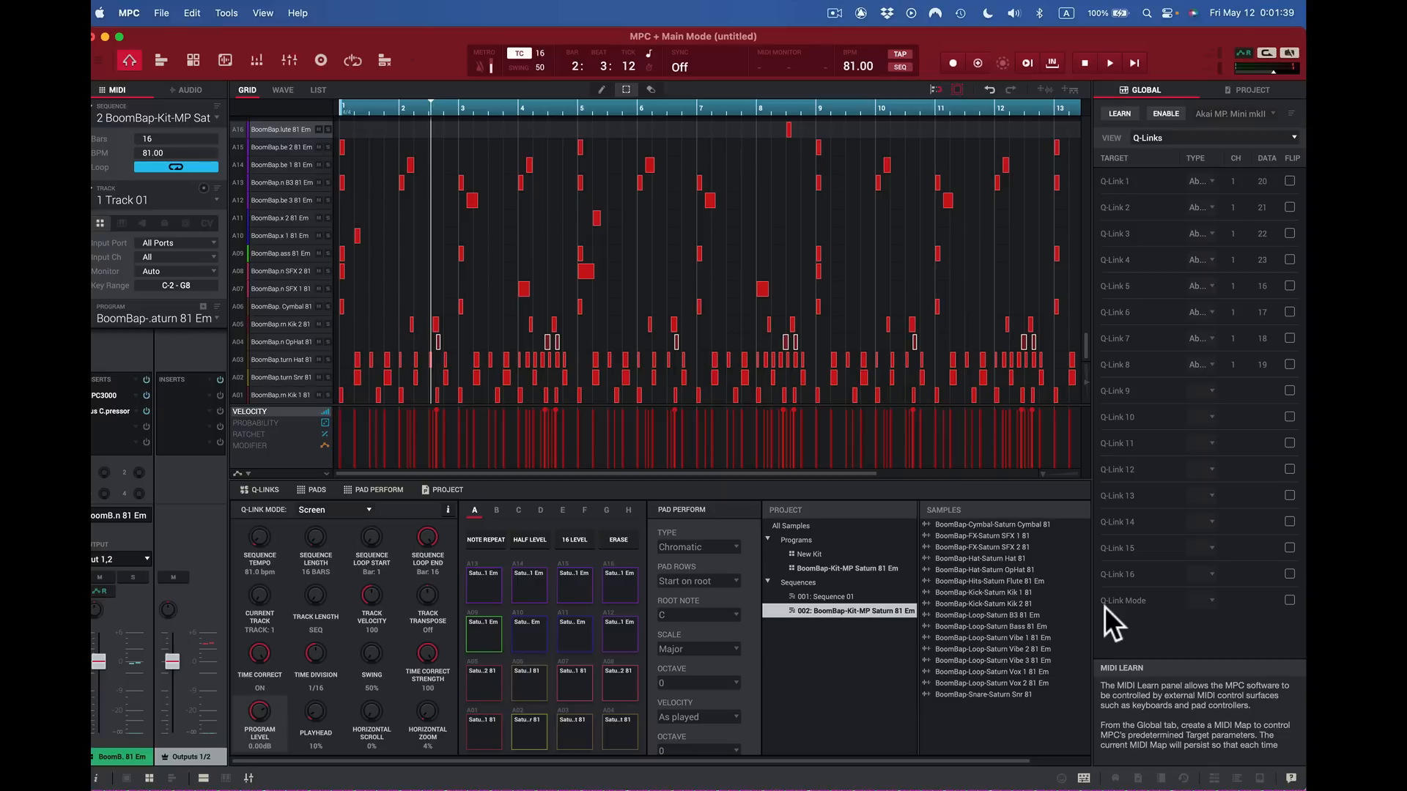
# Step: Open the feedback options and bring up the bug report form in the web browser
pyautogui.moveTo(1061, 776)
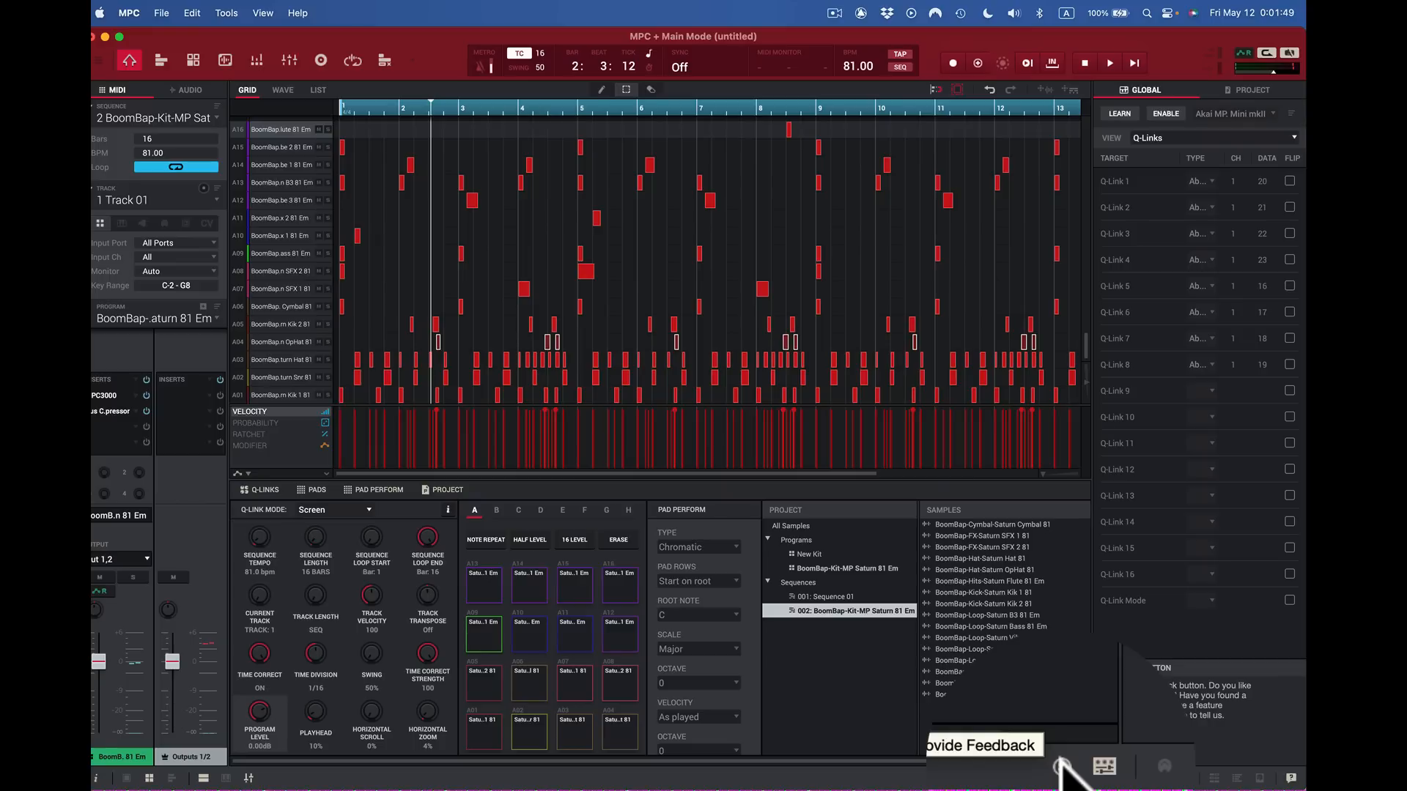
pyautogui.click(1061, 763)
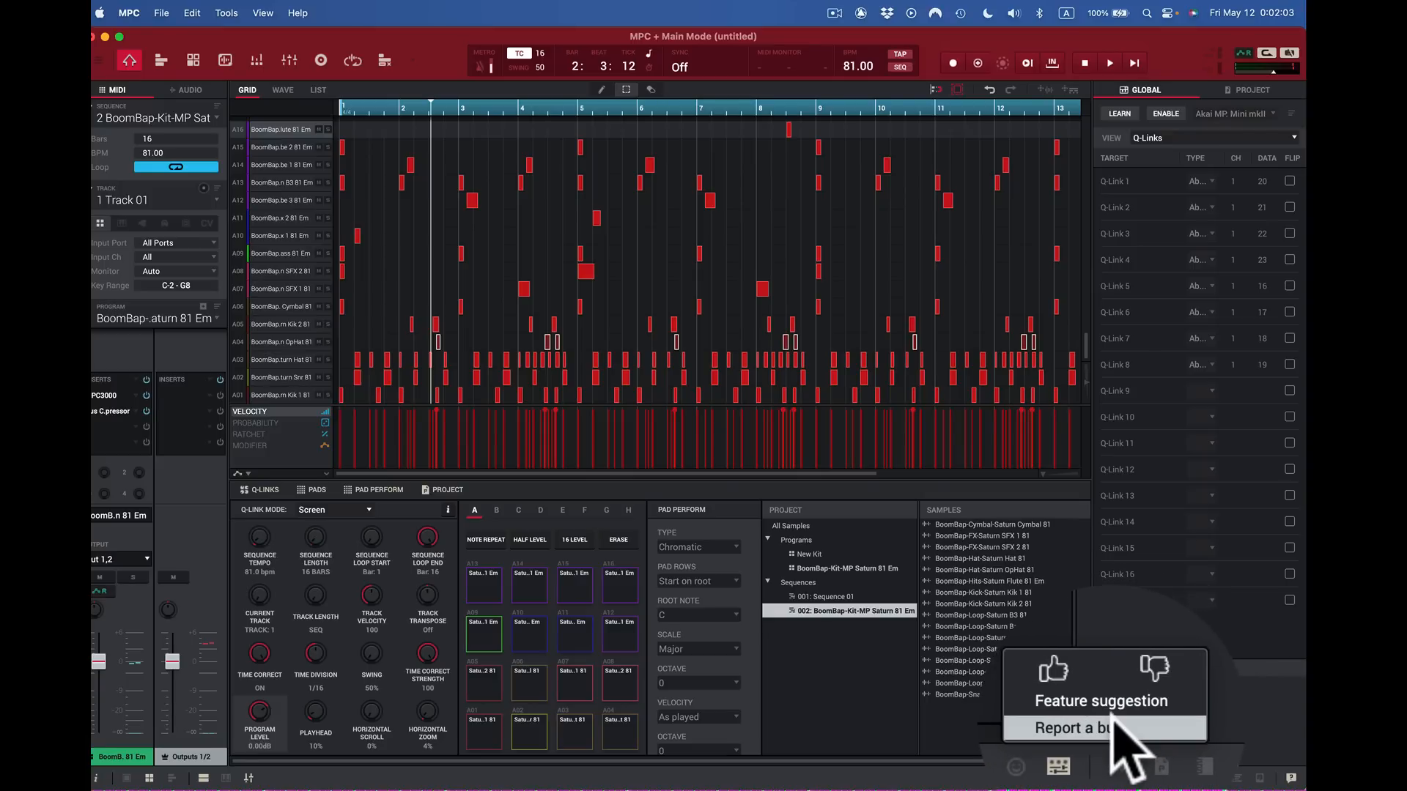
pyautogui.click(1114, 722)
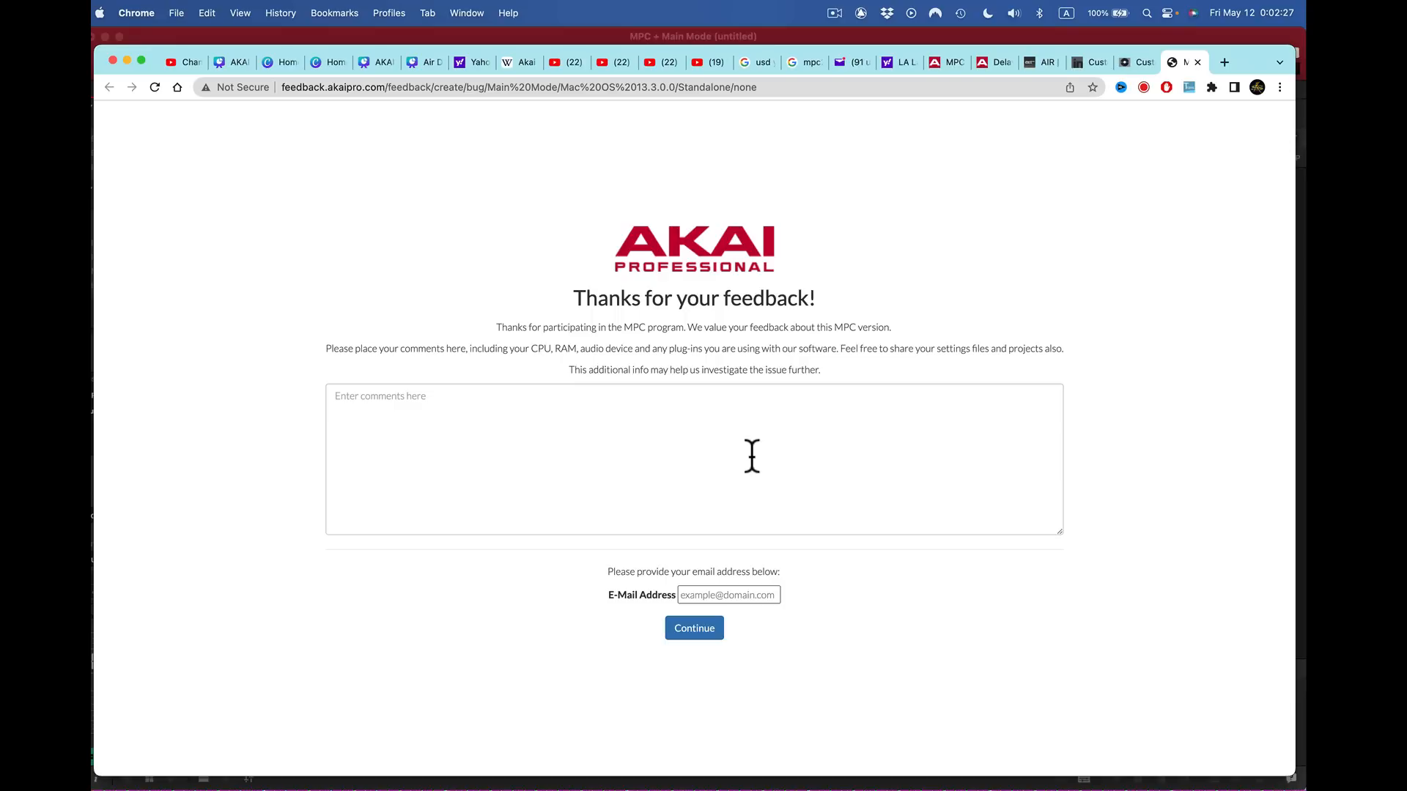
pyautogui.press('shift+super')
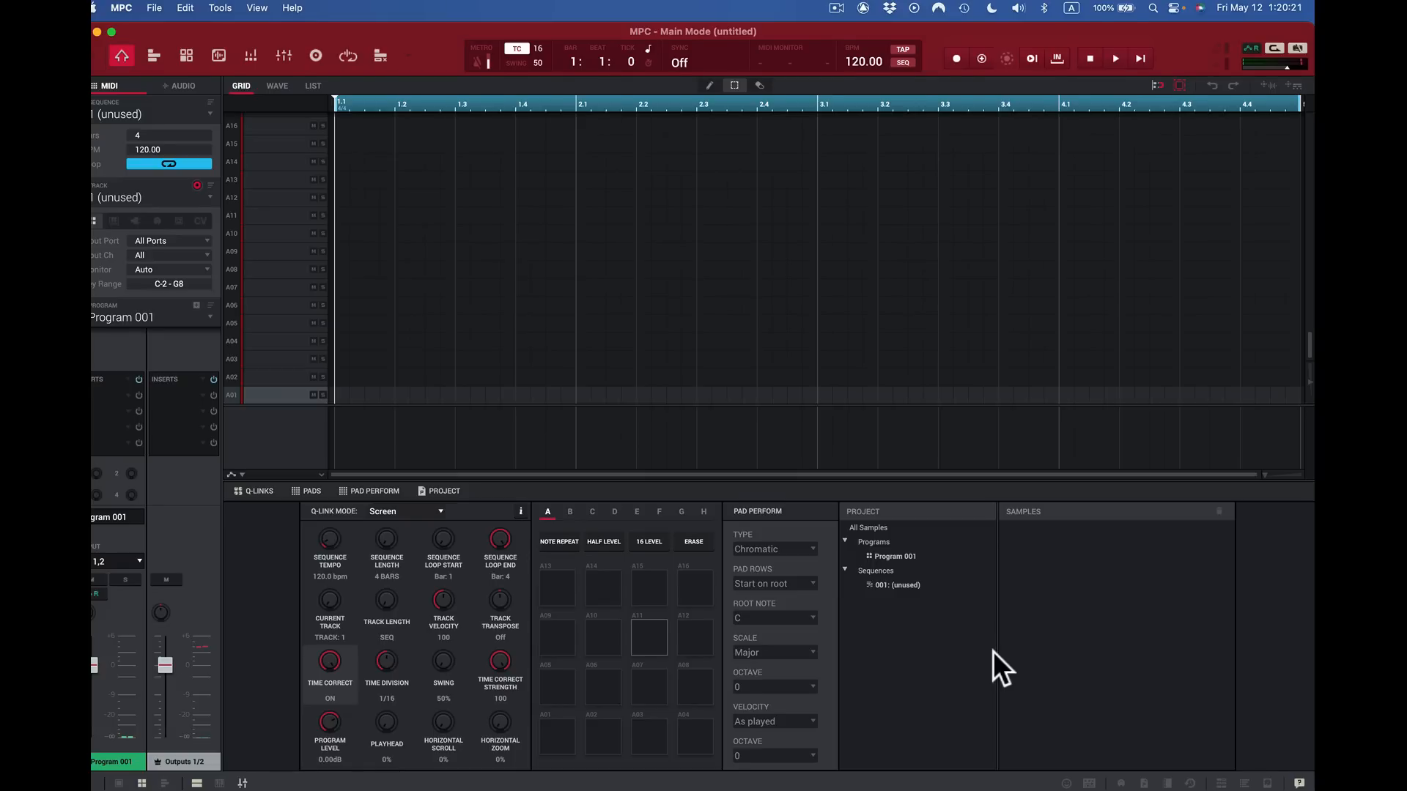
# Step: Show the media browser and filter its content by program, project, sequence and sample, ending on projects
pyautogui.hotkey('ctrl', 'b')
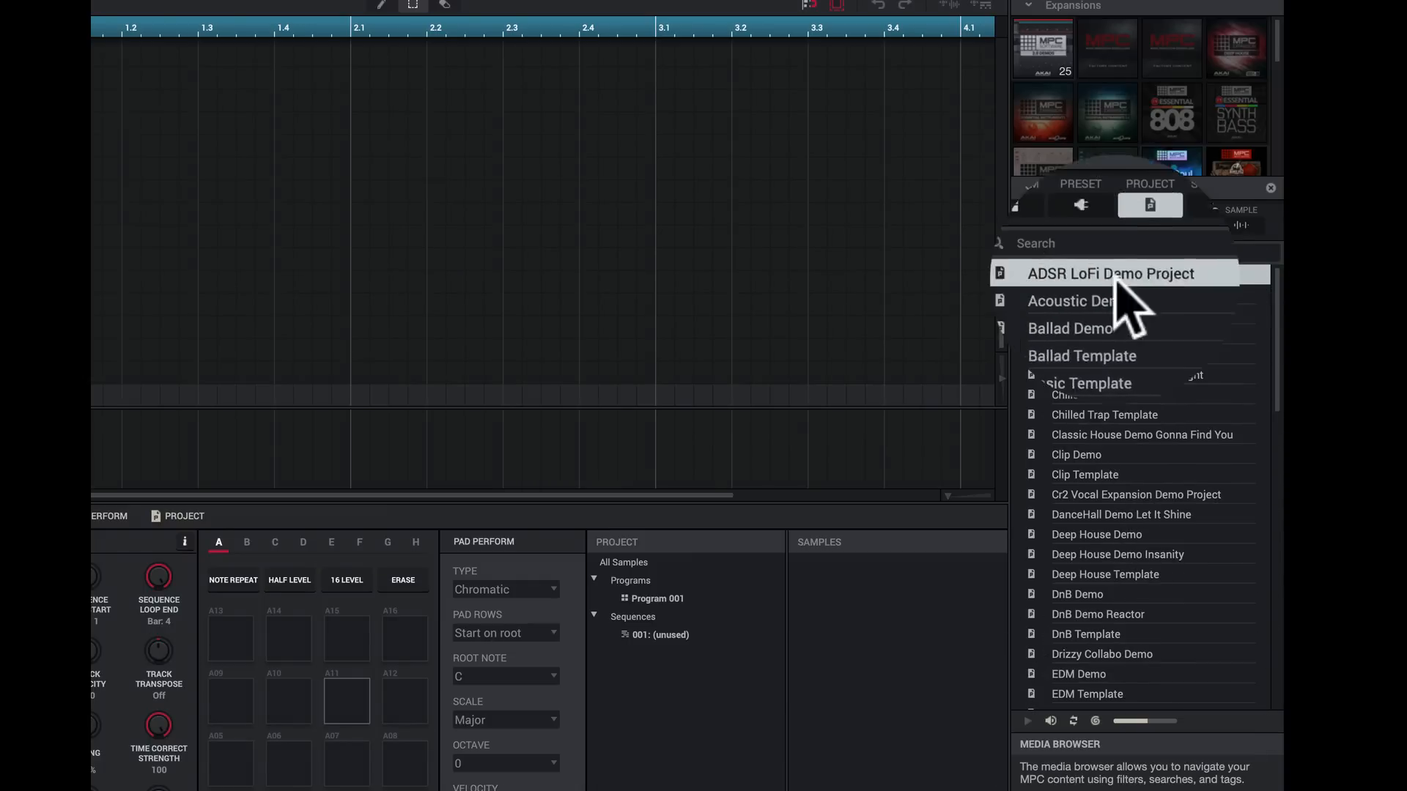
pyautogui.click(1041, 224)
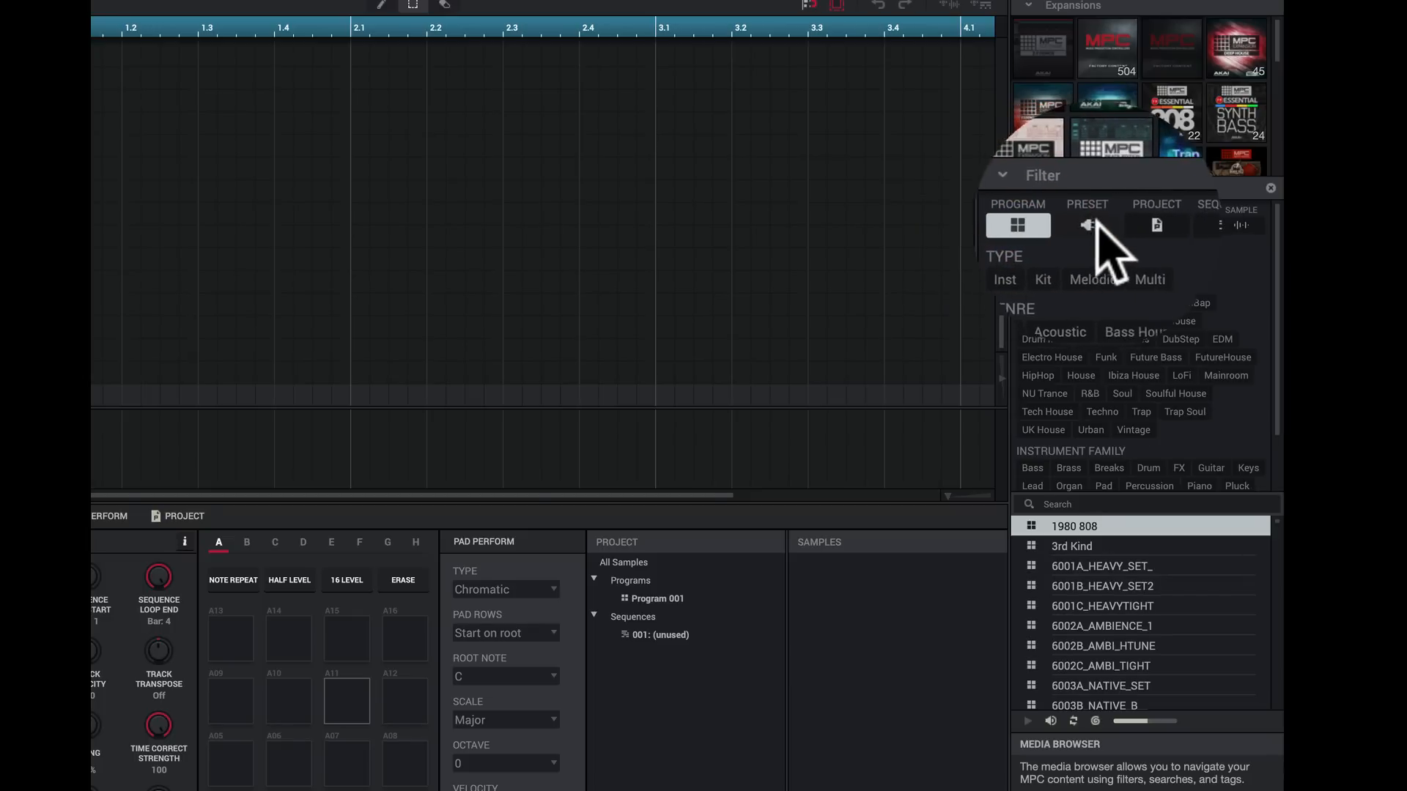
pyautogui.click(1145, 223)
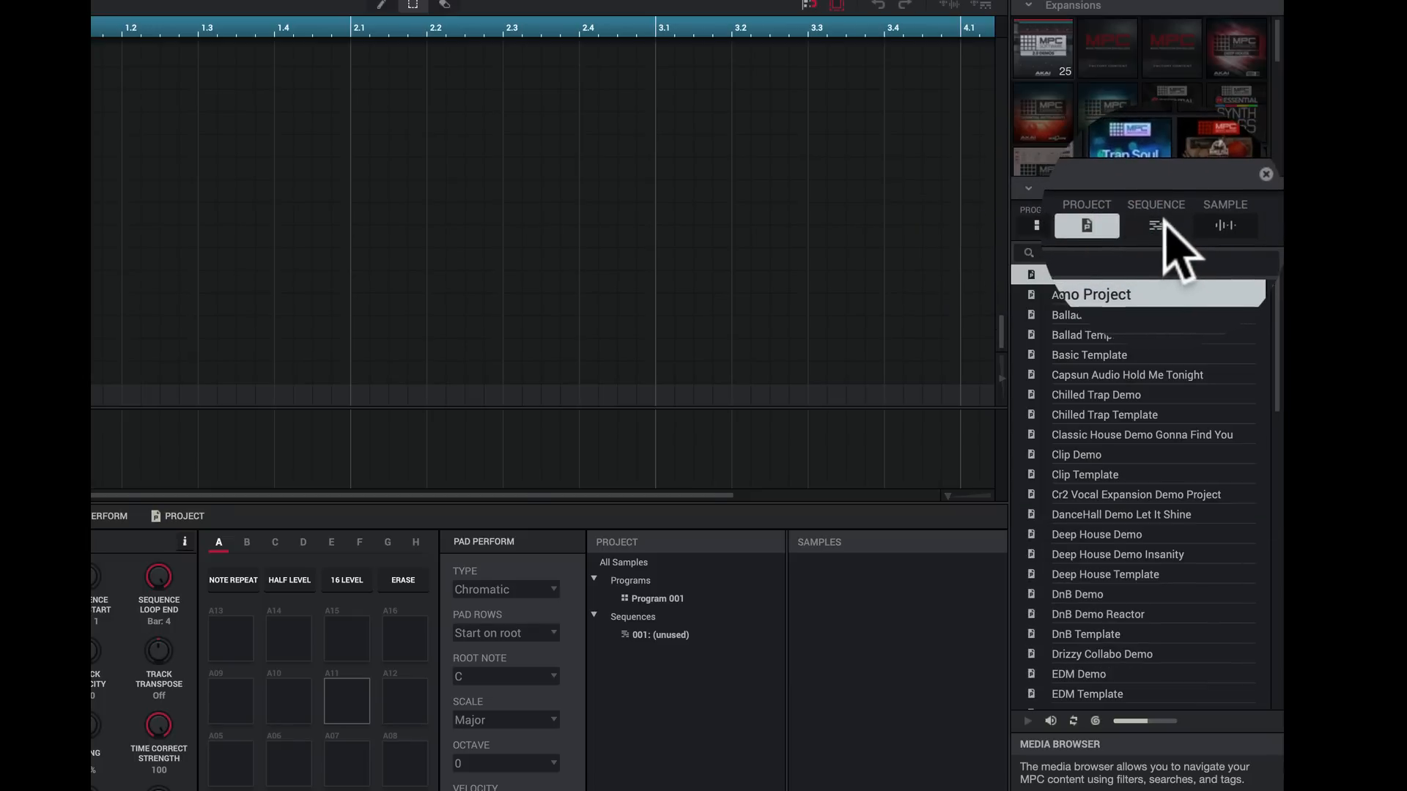
pyautogui.click(1164, 225)
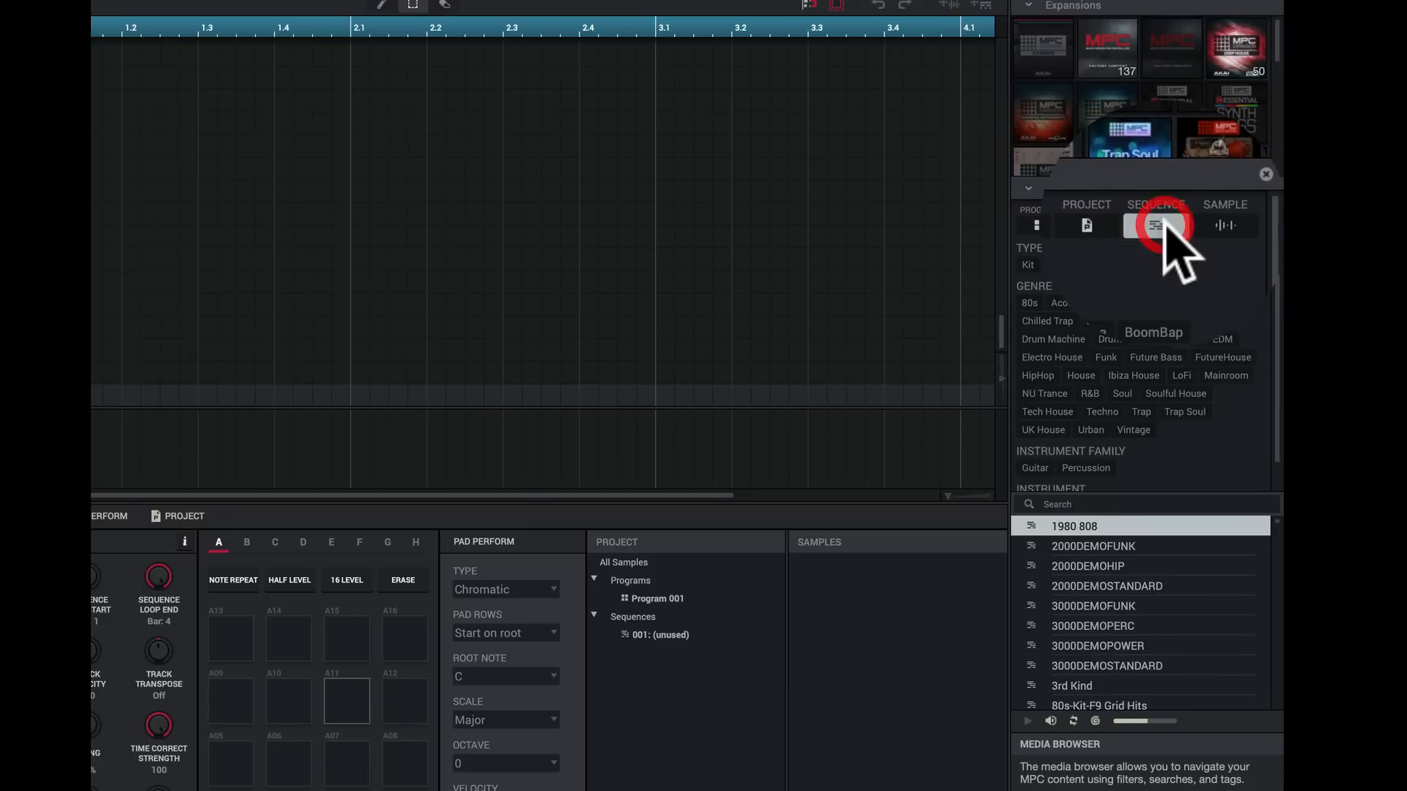
pyautogui.click(1233, 238)
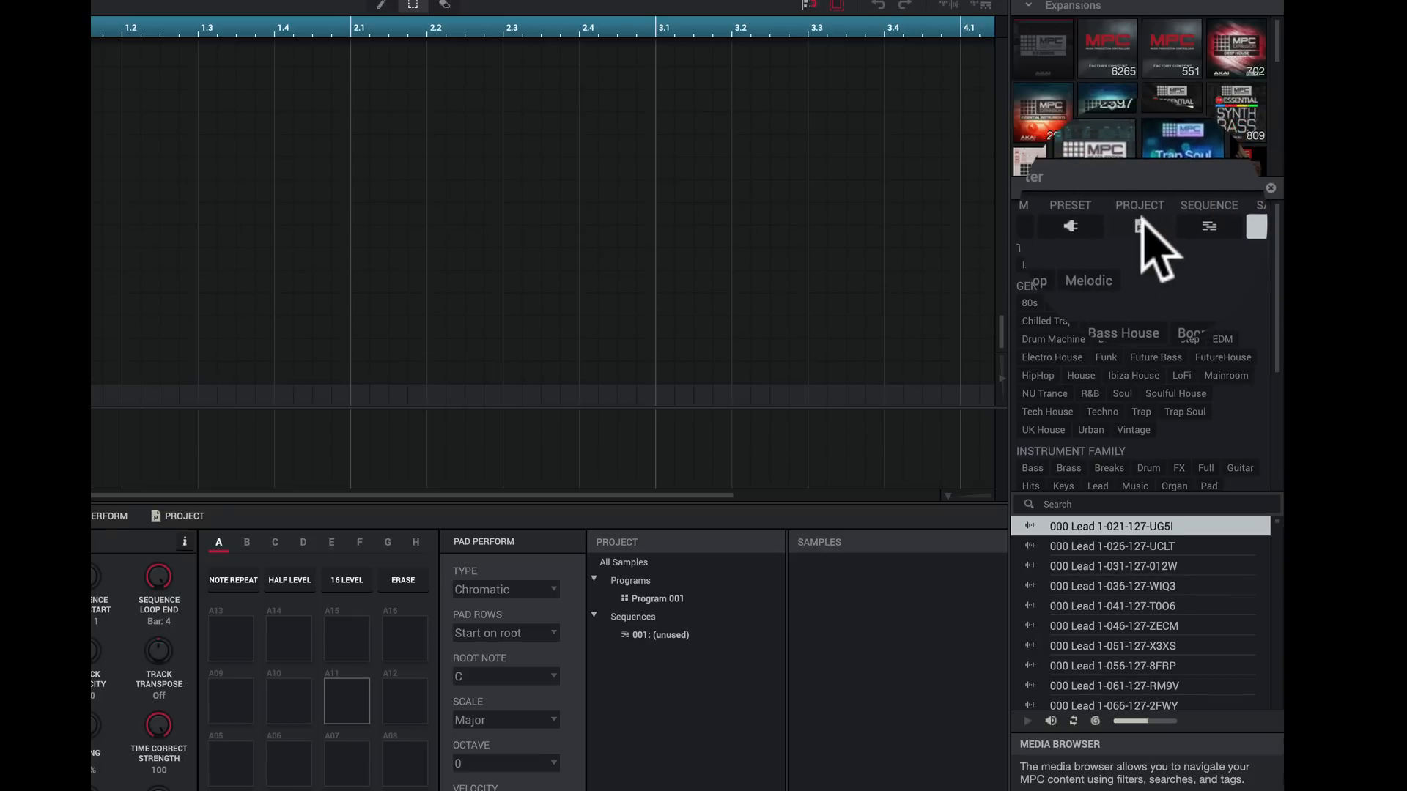
pyautogui.click(1141, 224)
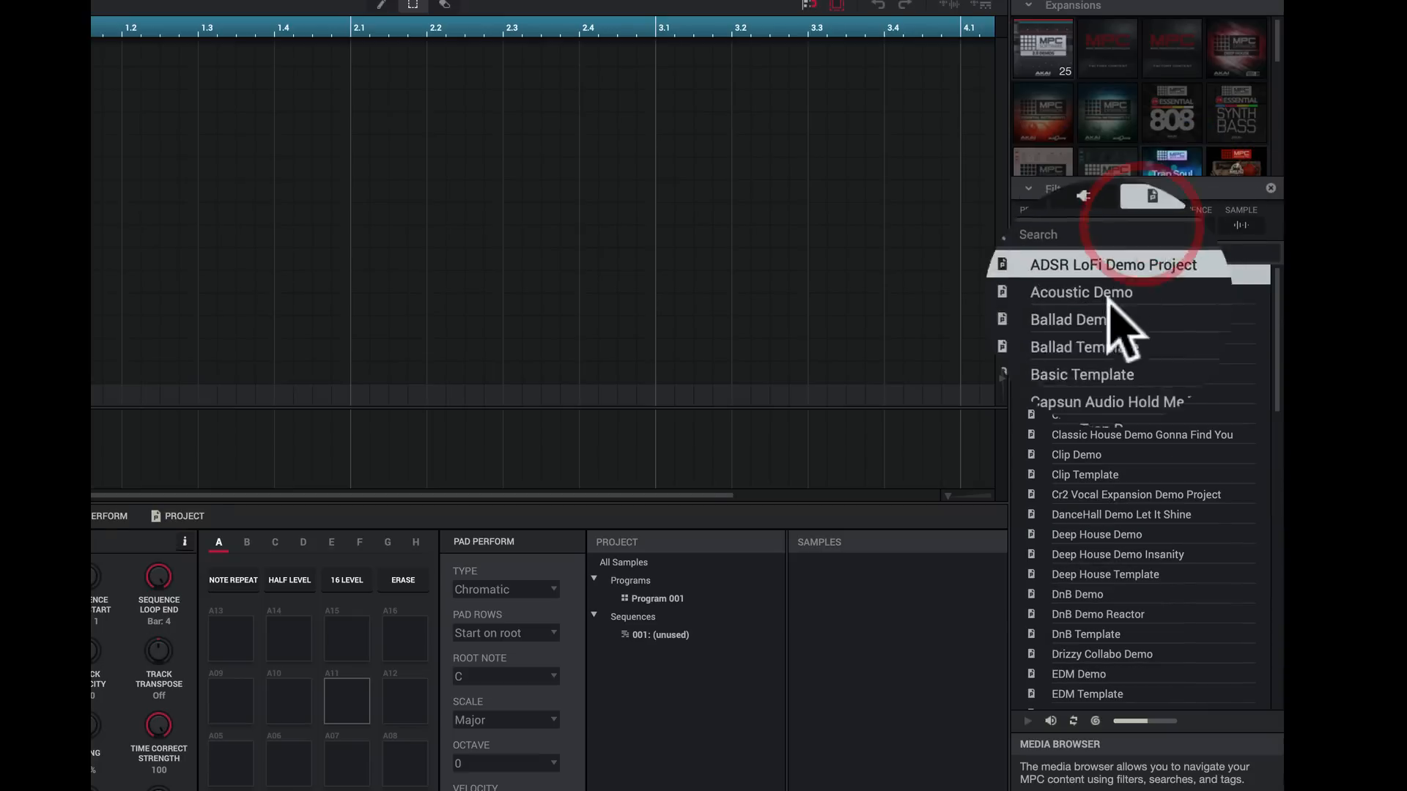
# Step: Select Clip Template and the Cr2 Vocal Expansion Demo Project, and switch browser auditioning off
pyautogui.click(1031, 474)
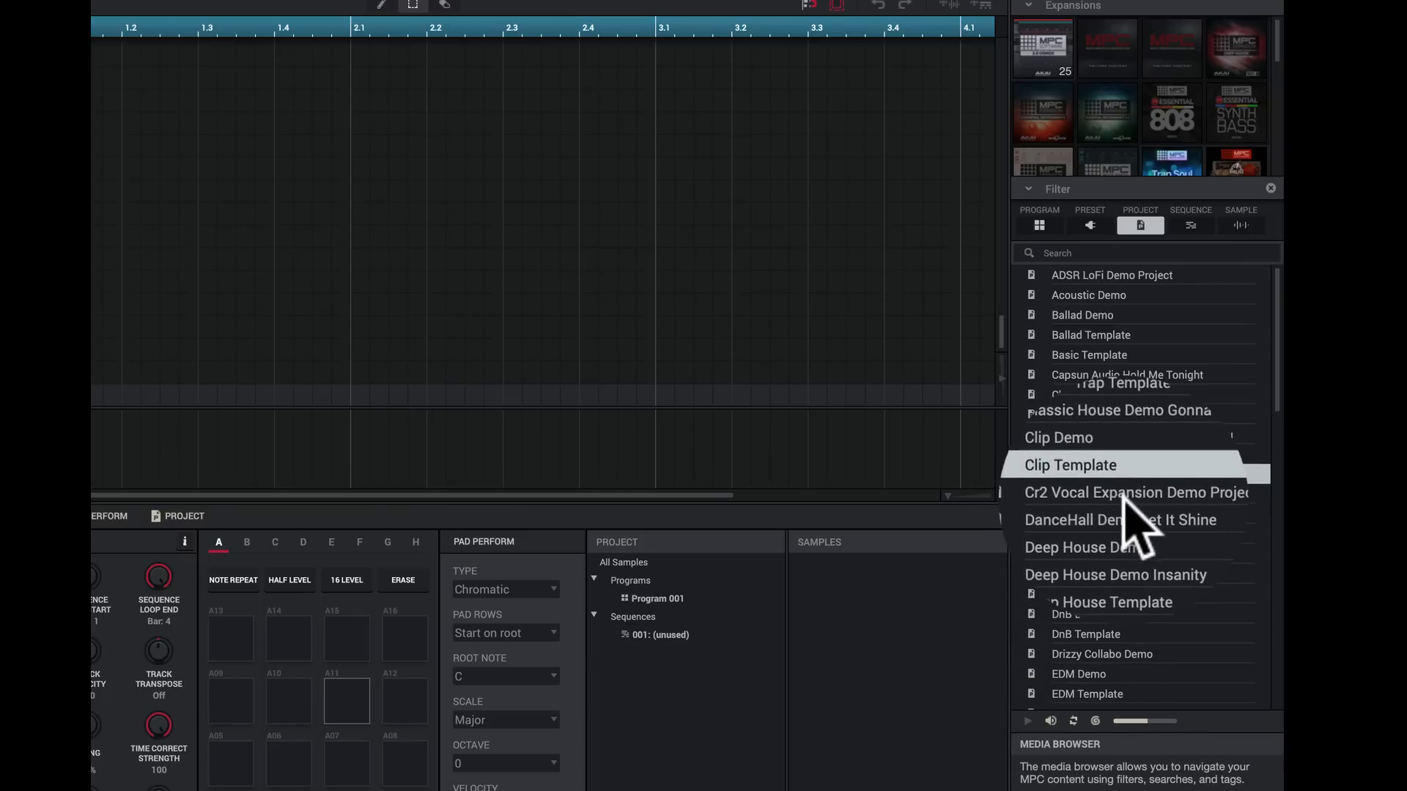
pyautogui.click(1082, 494)
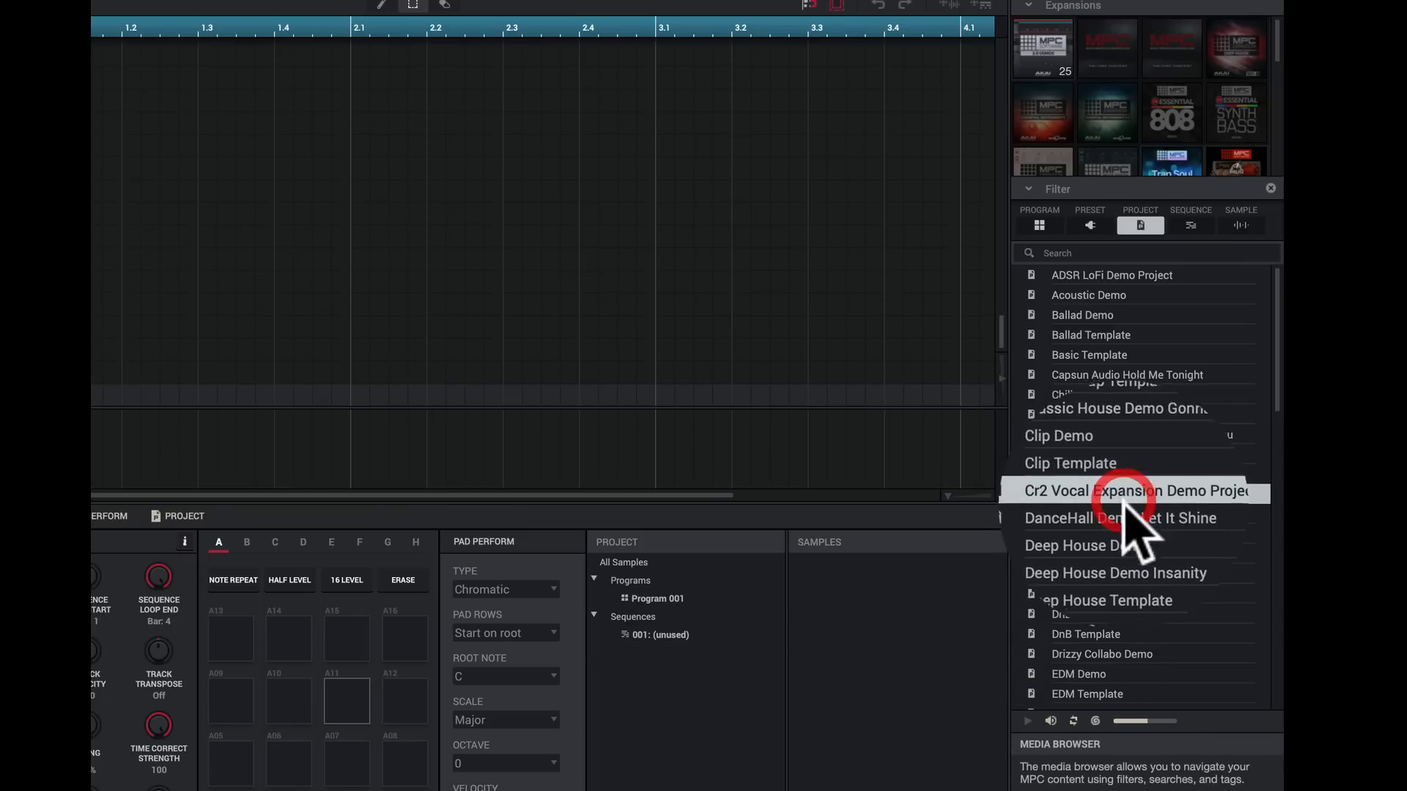
pyautogui.click(1055, 724)
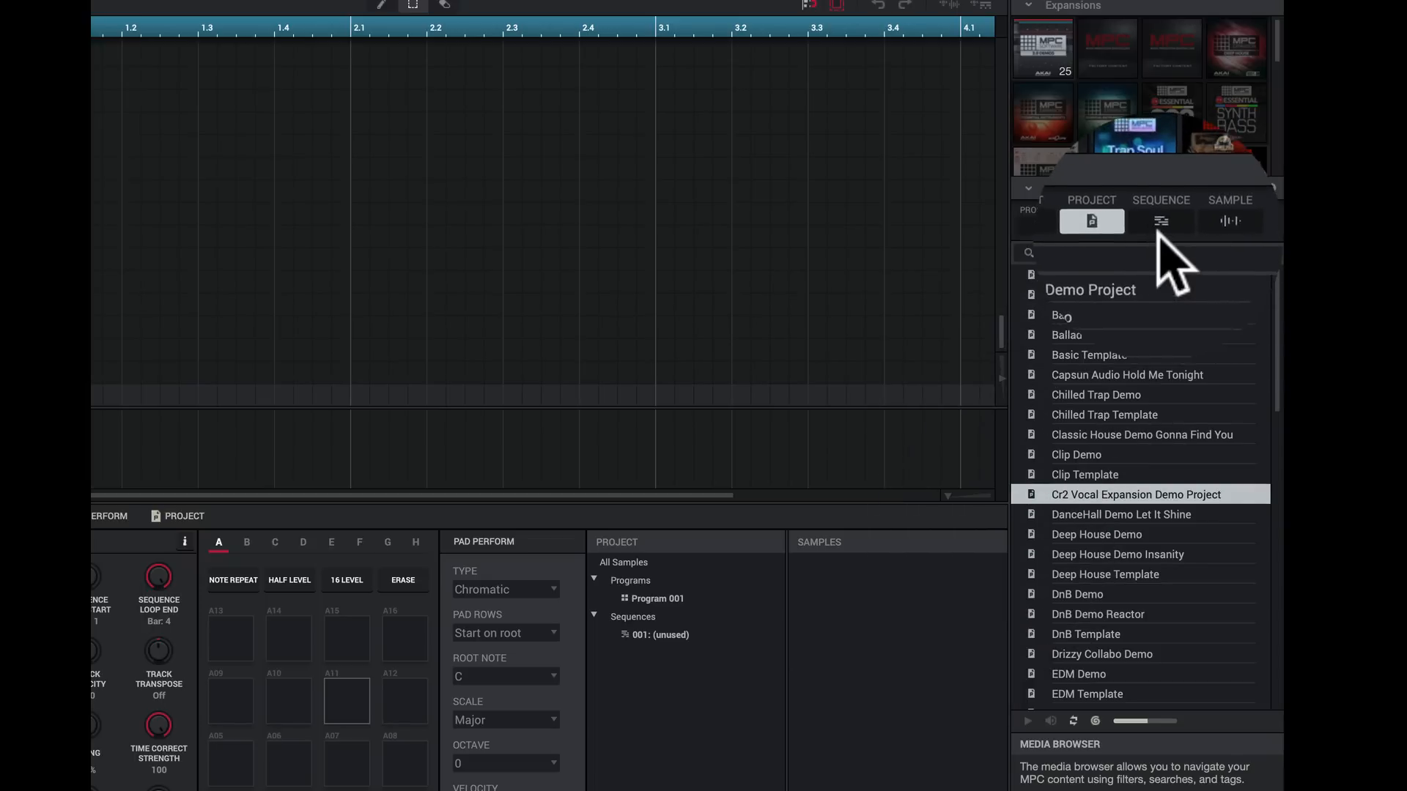
# Step: Filter the browser to sequences and then samples, and audition several 000 Lead samples with auditioning switched on
pyautogui.click(1161, 223)
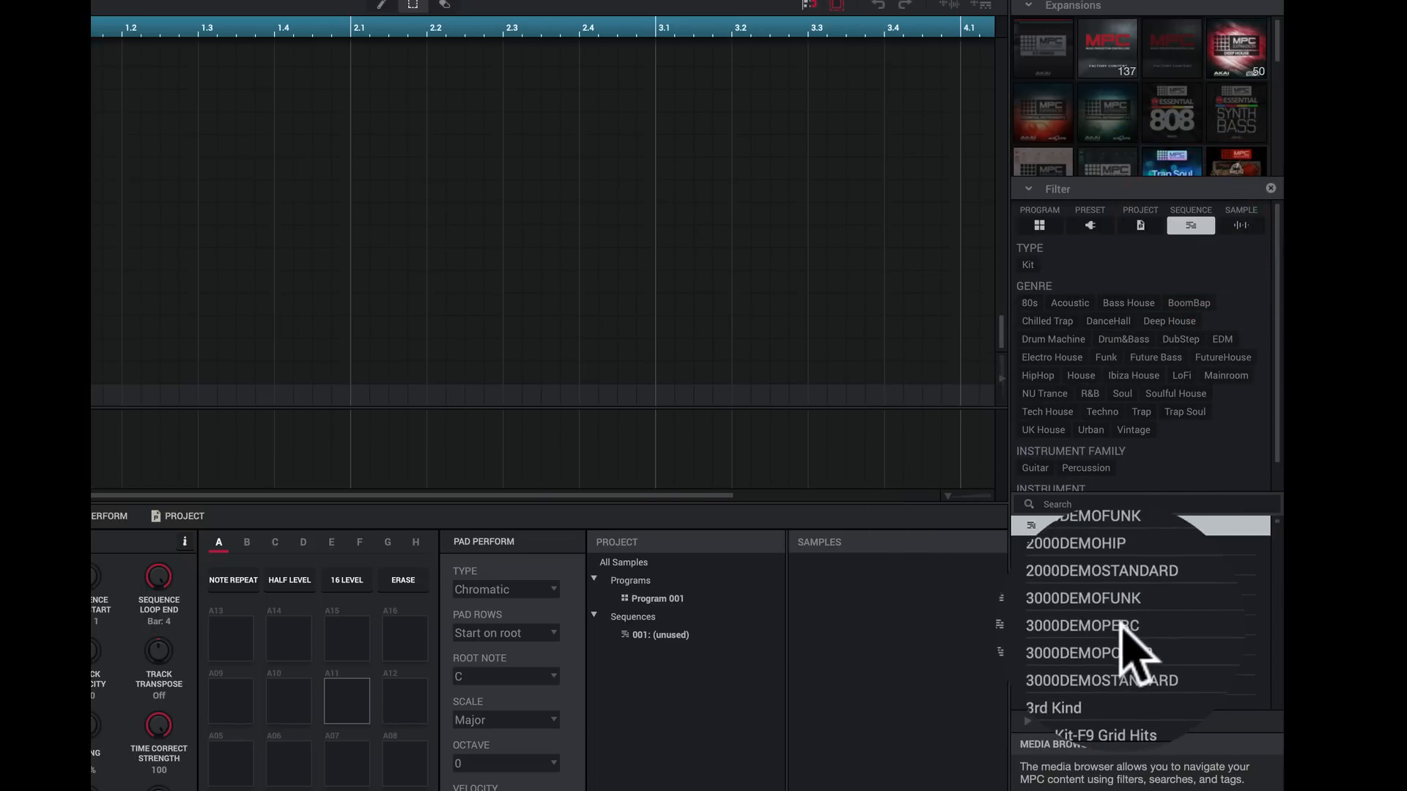
pyautogui.click(1231, 225)
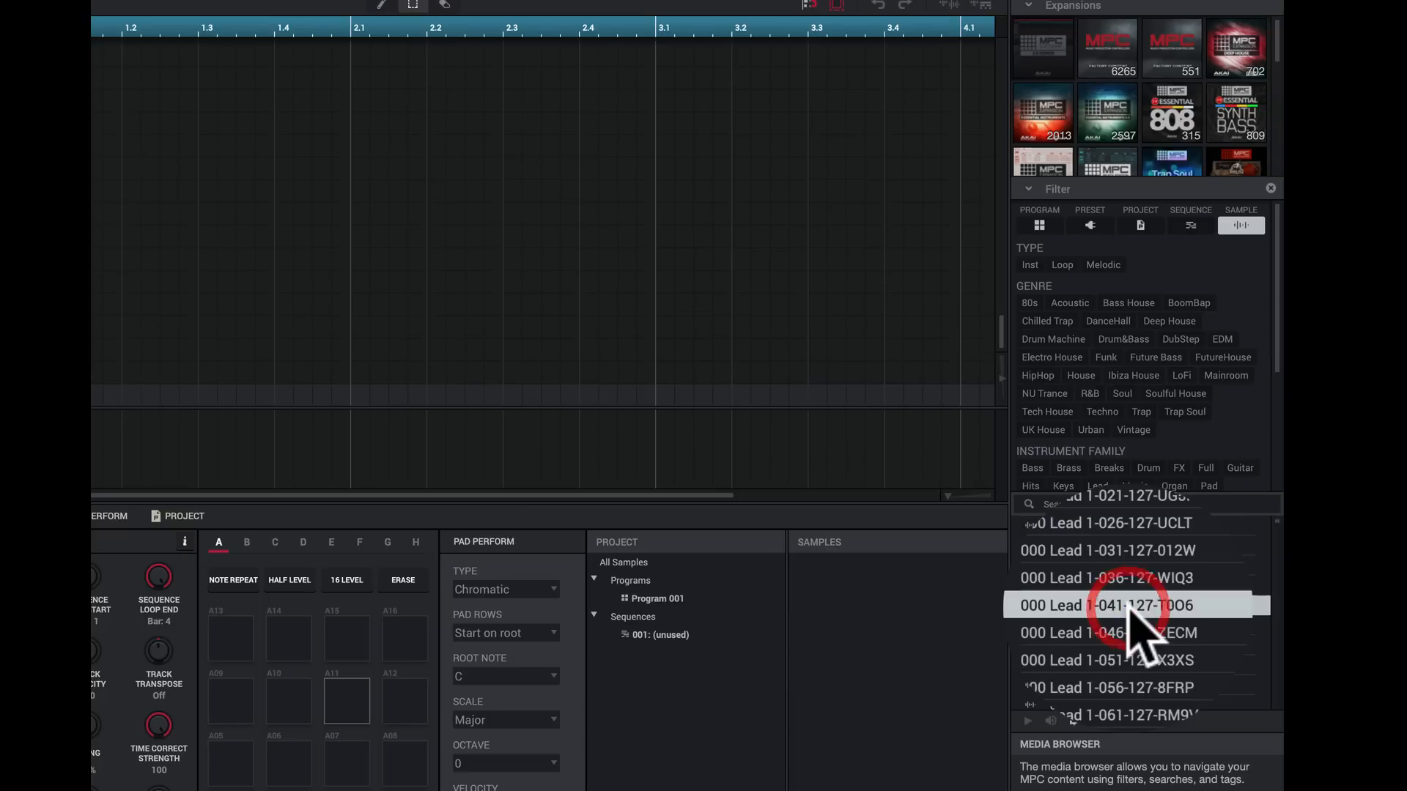
pyautogui.click(1049, 725)
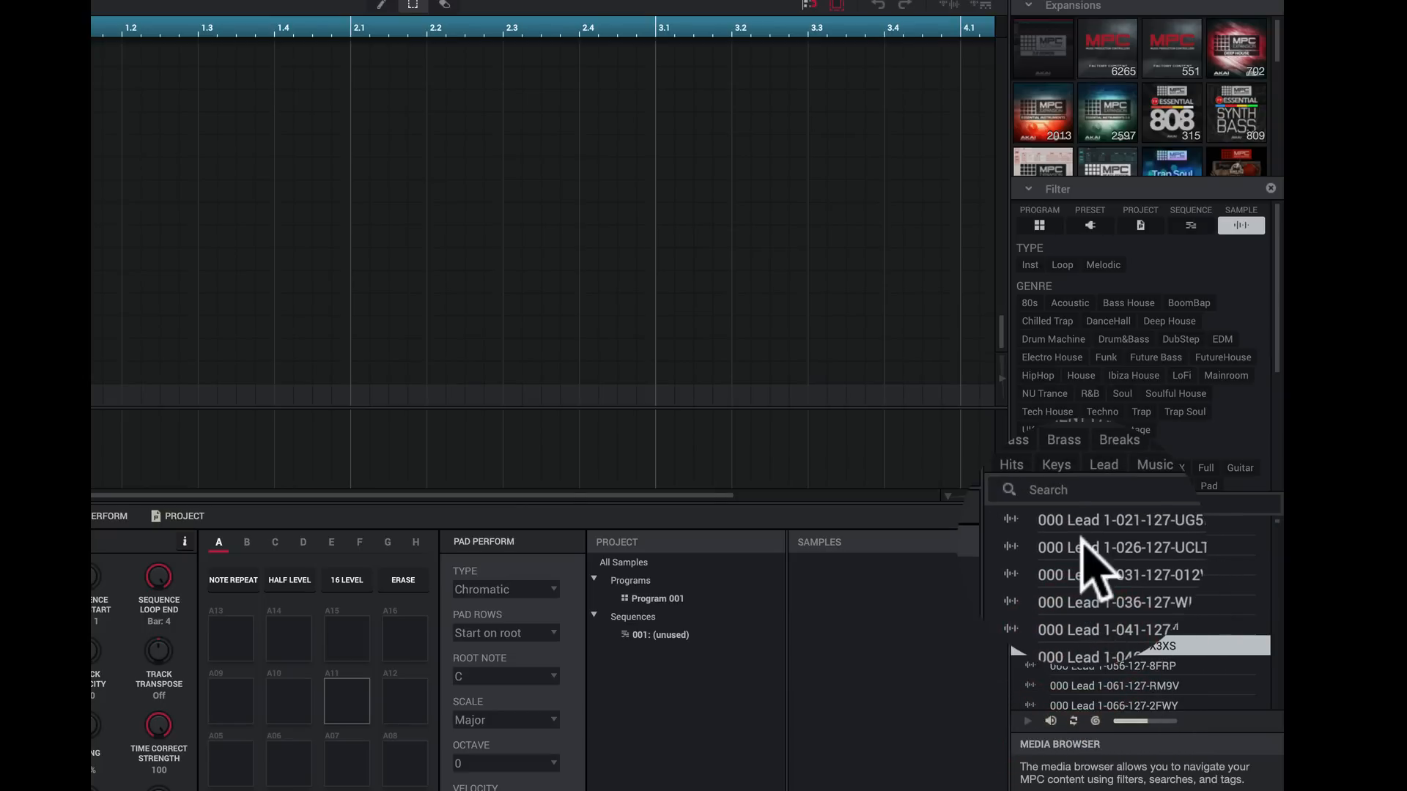
pyautogui.click(1083, 542)
pyautogui.click(1128, 672)
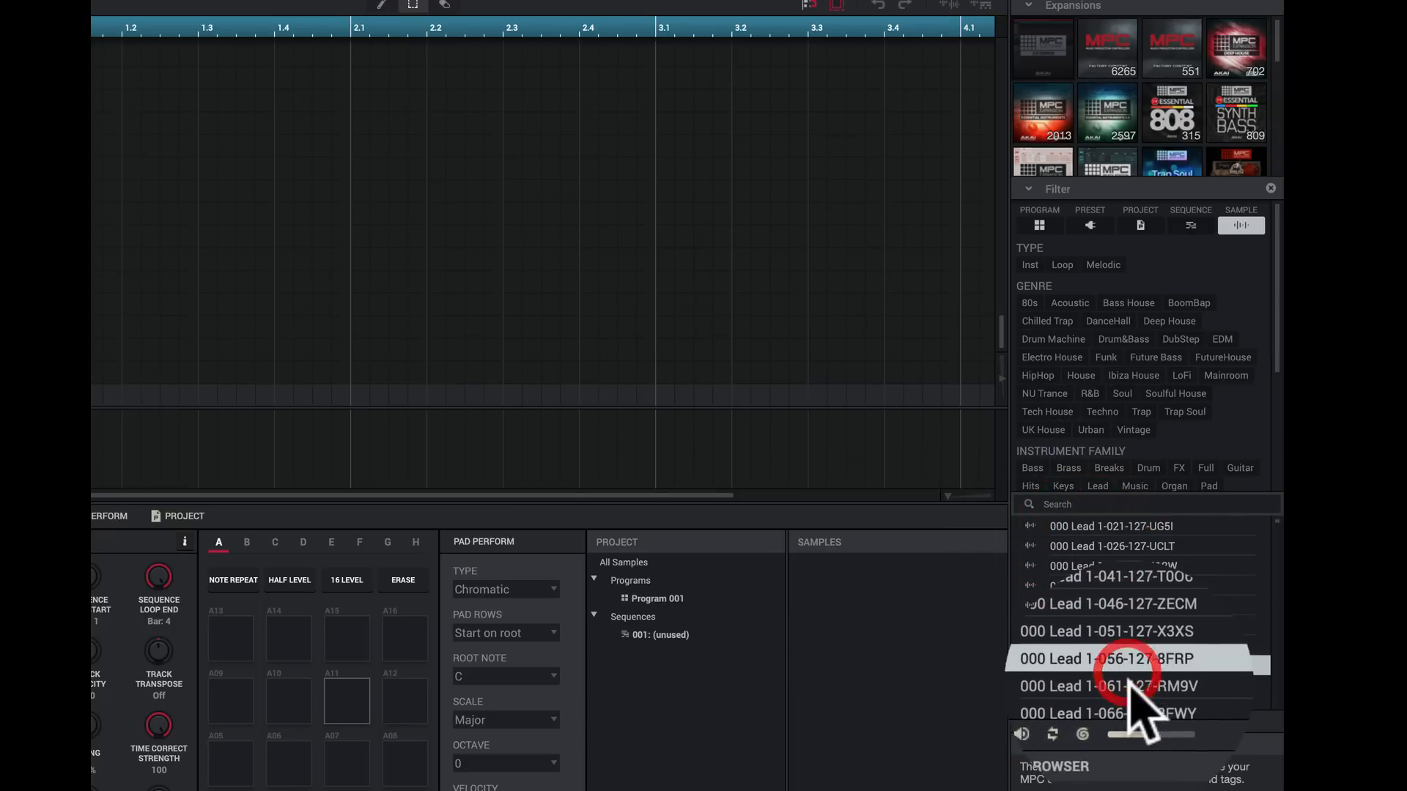
pyautogui.scroll(-3, 1121, 616)
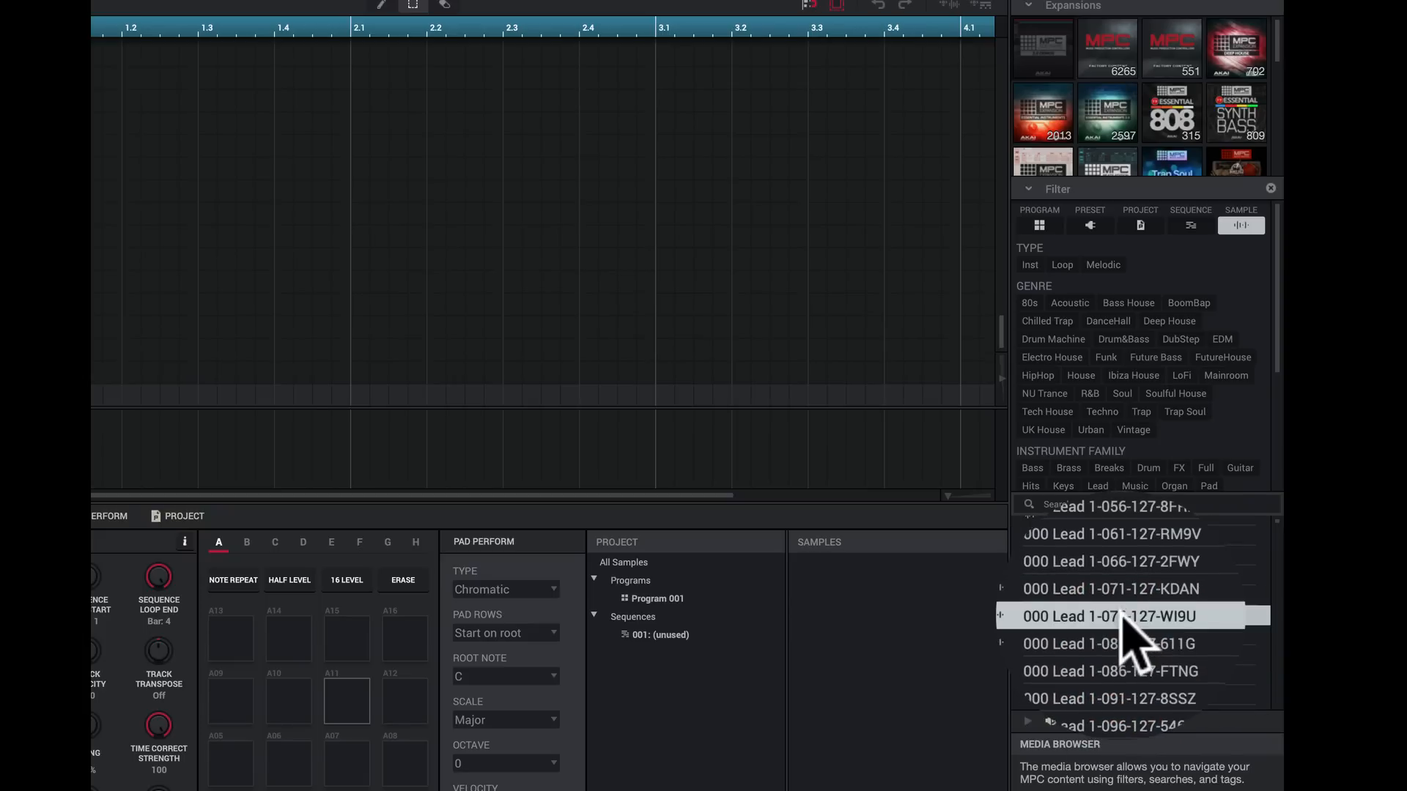
pyautogui.click(1131, 654)
pyautogui.click(1143, 698)
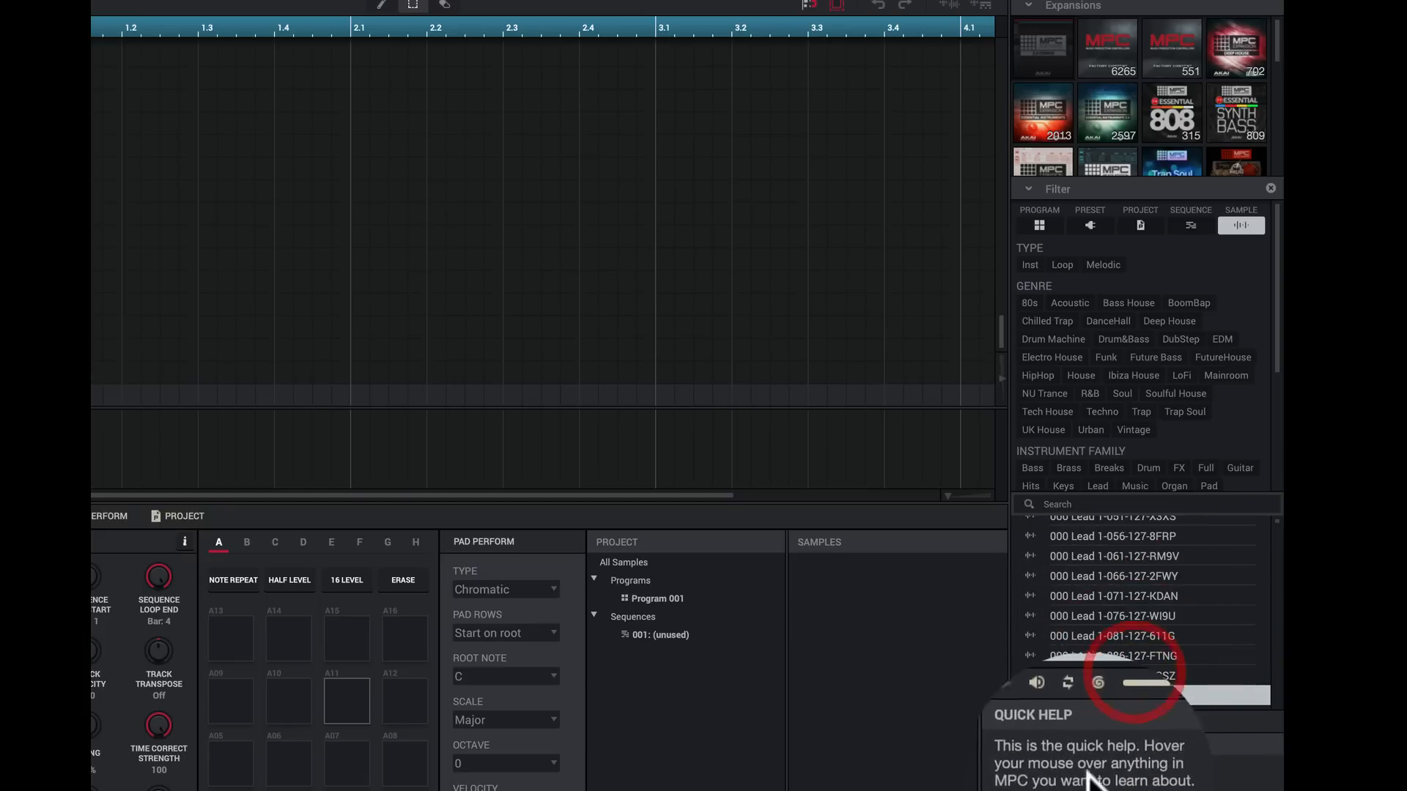
# Step: Switch auditioning off and filter the samples by the R&B genre and the Drum instrument family
pyautogui.click(1052, 724)
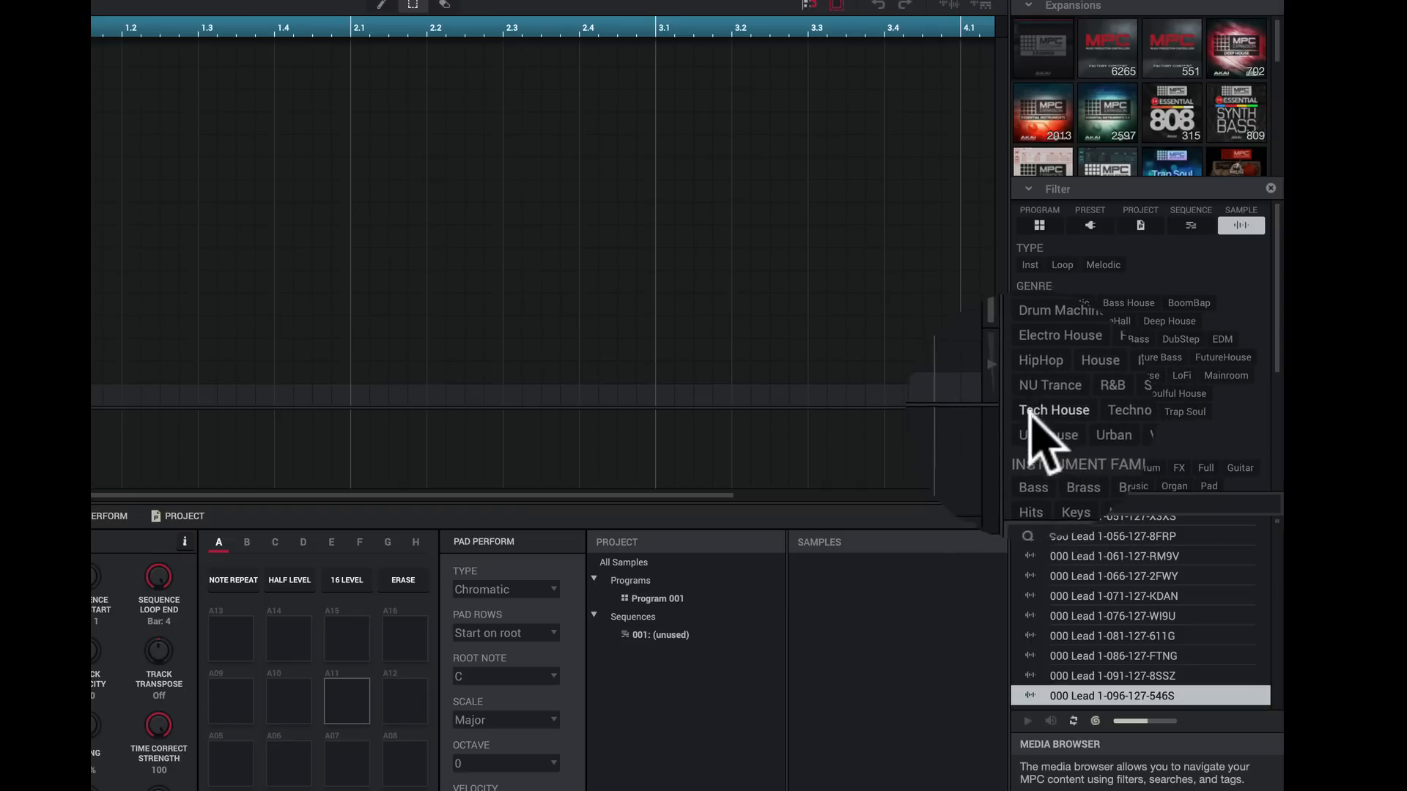
pyautogui.click(1091, 394)
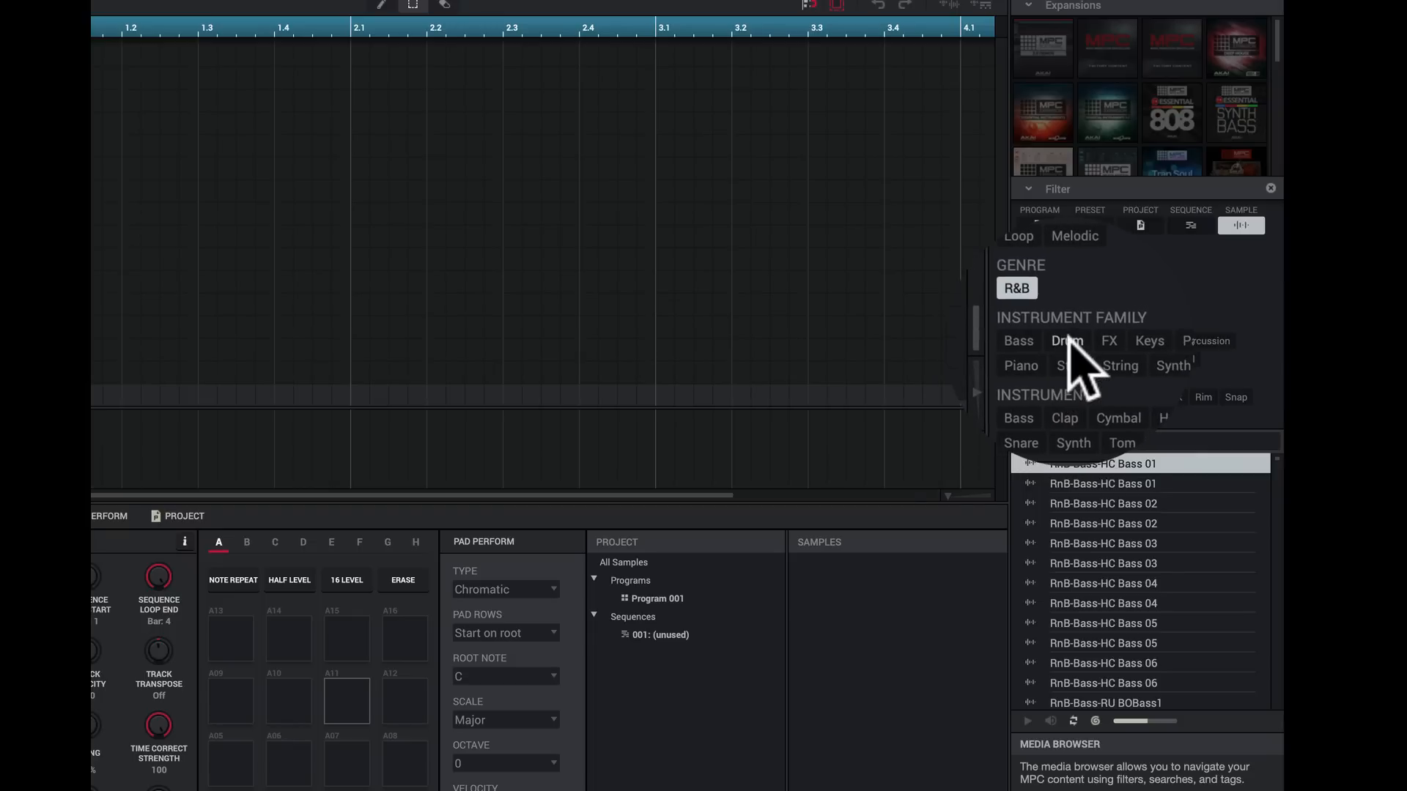
pyautogui.click(1067, 342)
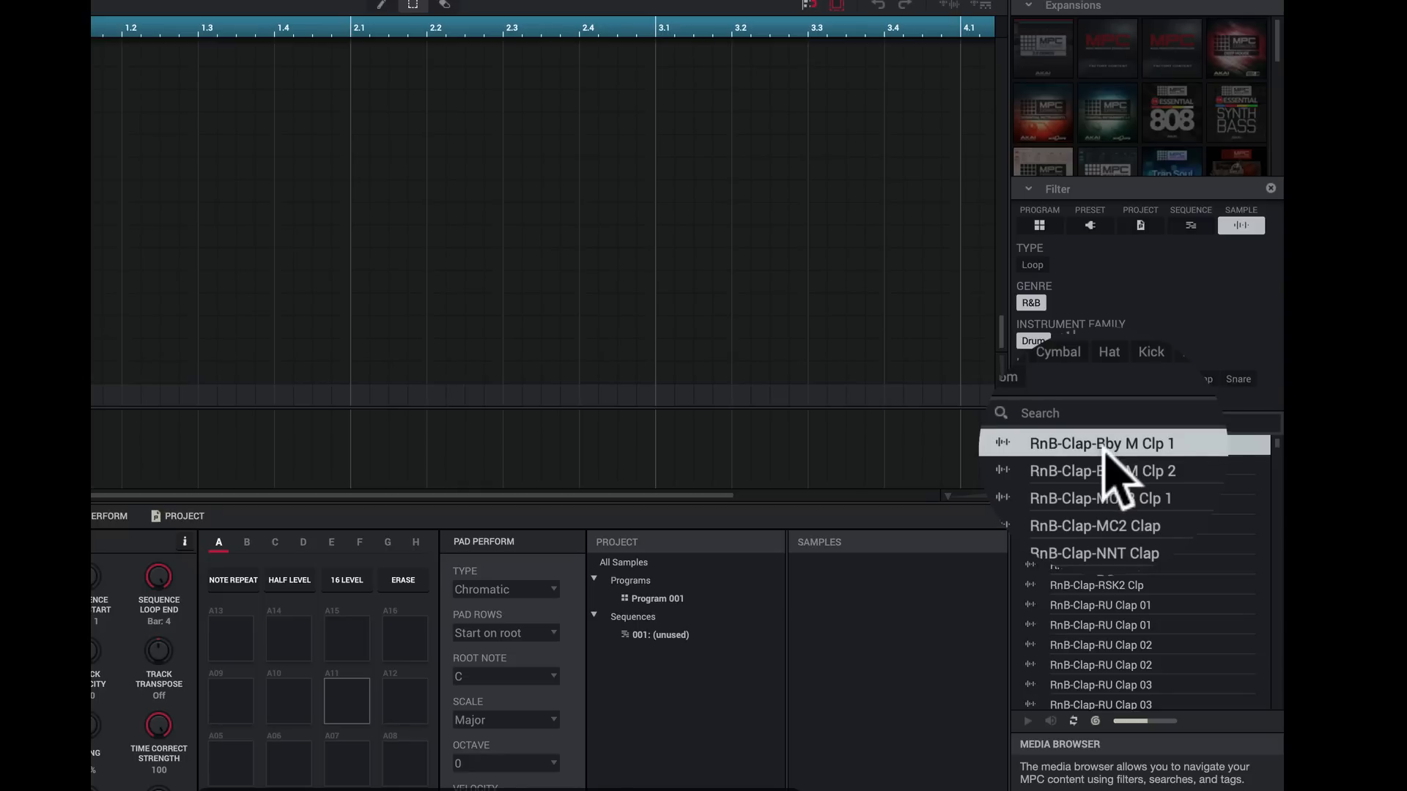
# Step: Switch auditioning back on and audition R&B clap samples, including RnB-Clap-RSK1 Clp and RnB-Clap-RU Clap 02
pyautogui.click(1033, 466)
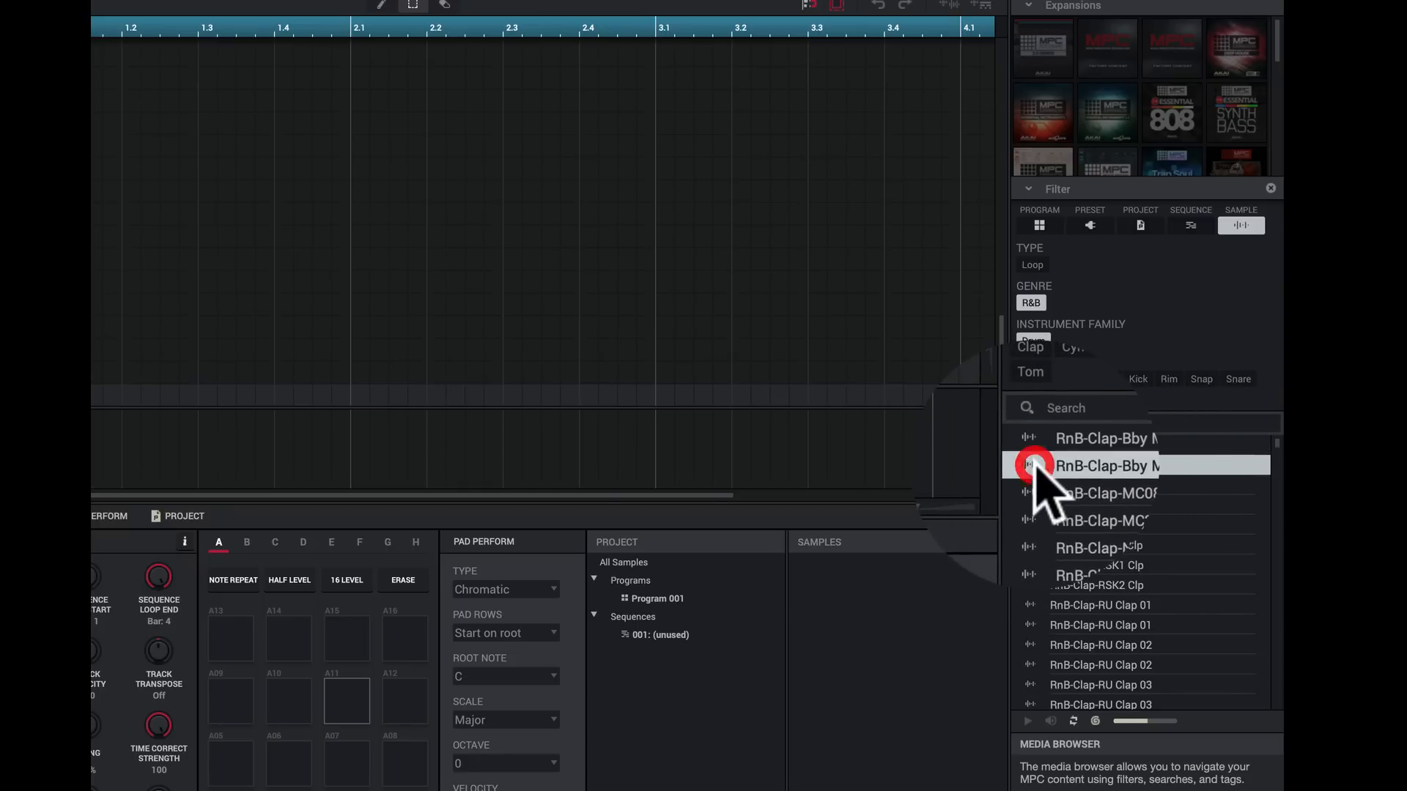
pyautogui.click(1046, 542)
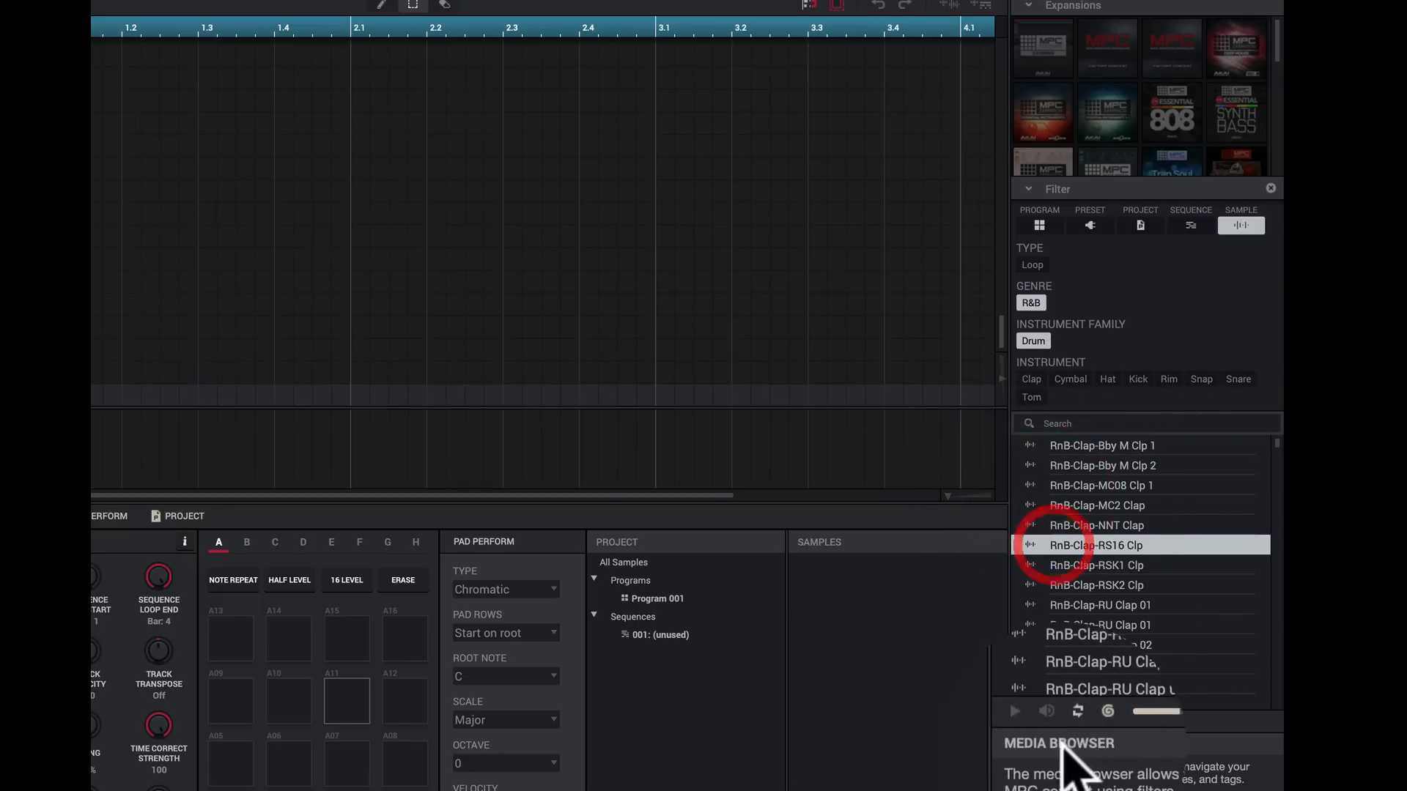
pyautogui.click(1050, 721)
pyautogui.click(1092, 570)
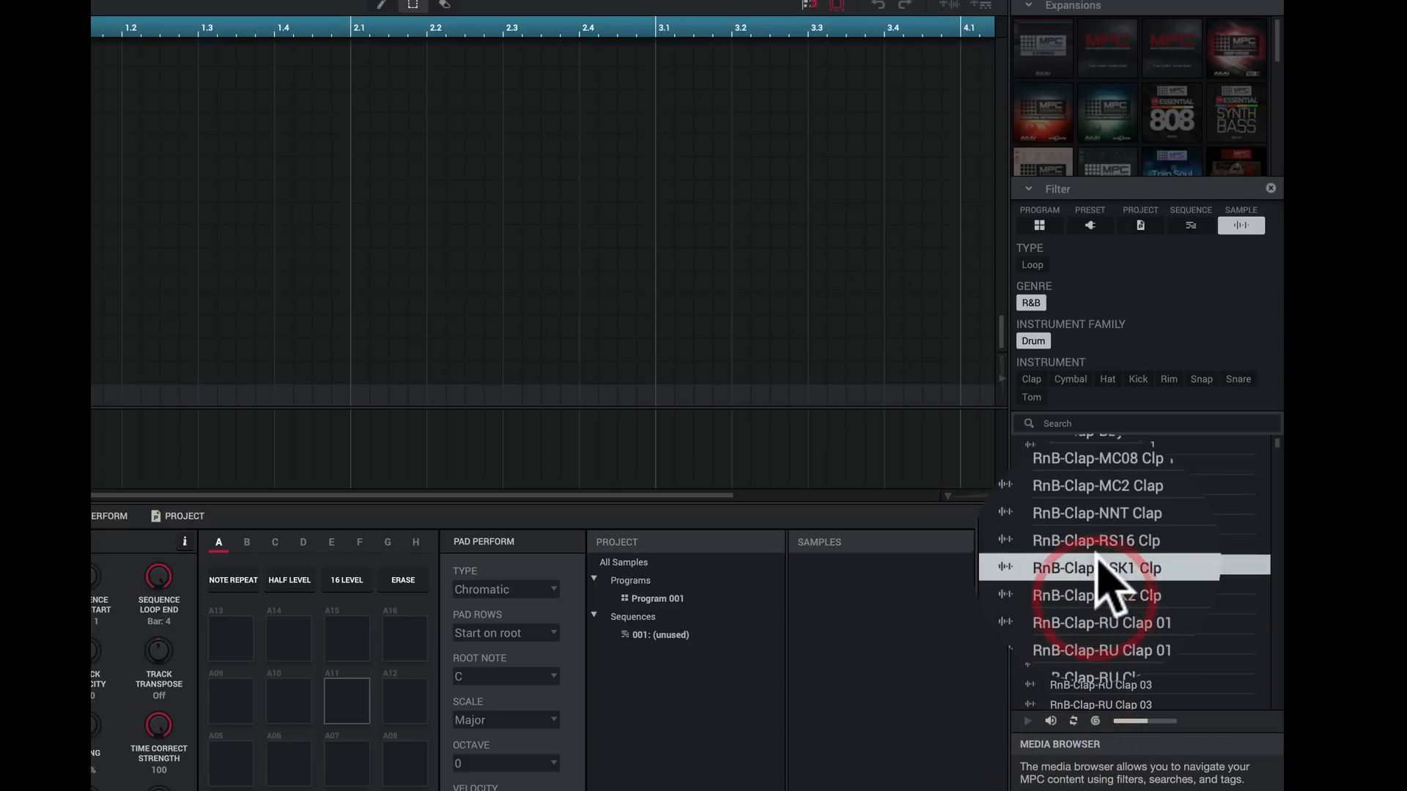
pyautogui.click(1093, 485)
pyautogui.click(1063, 584)
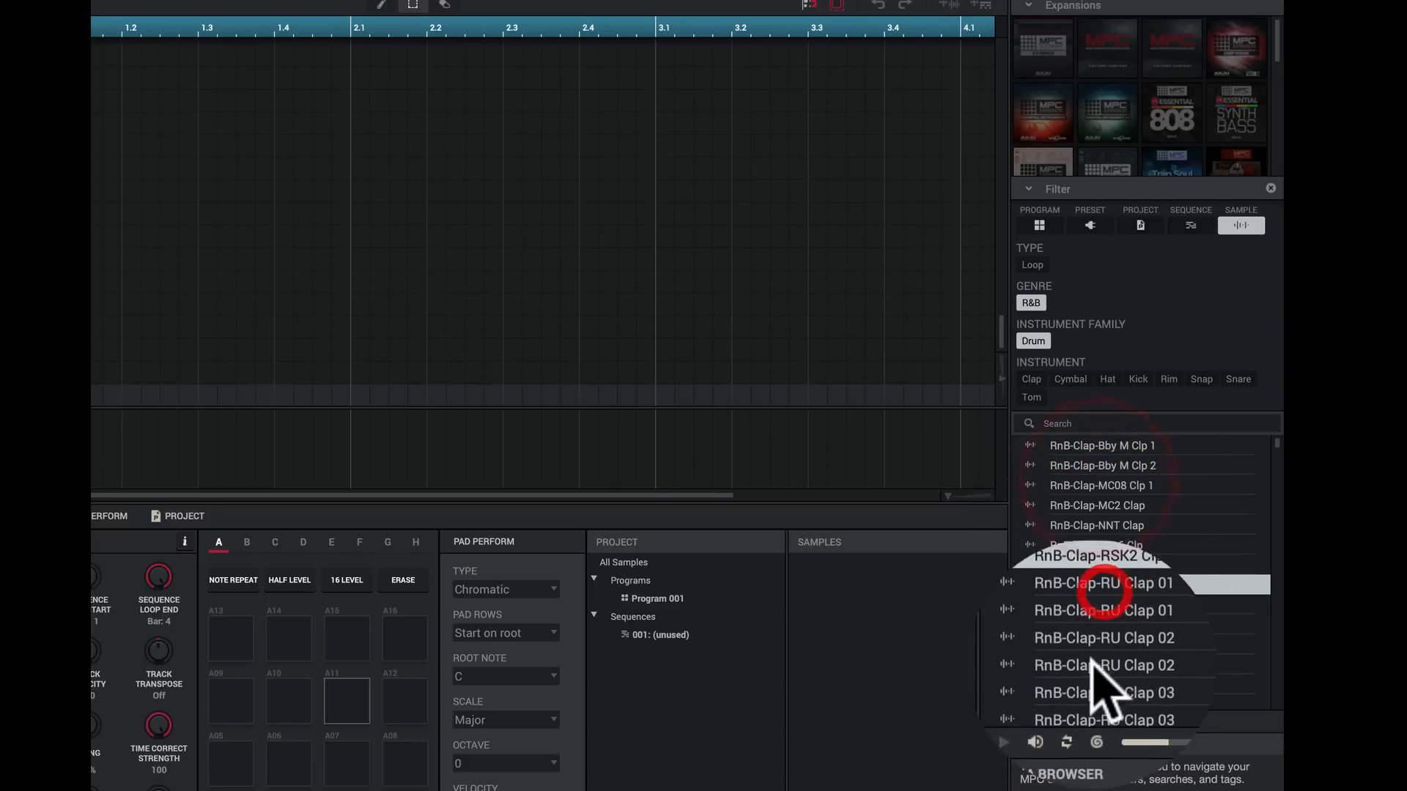
pyautogui.click(1085, 663)
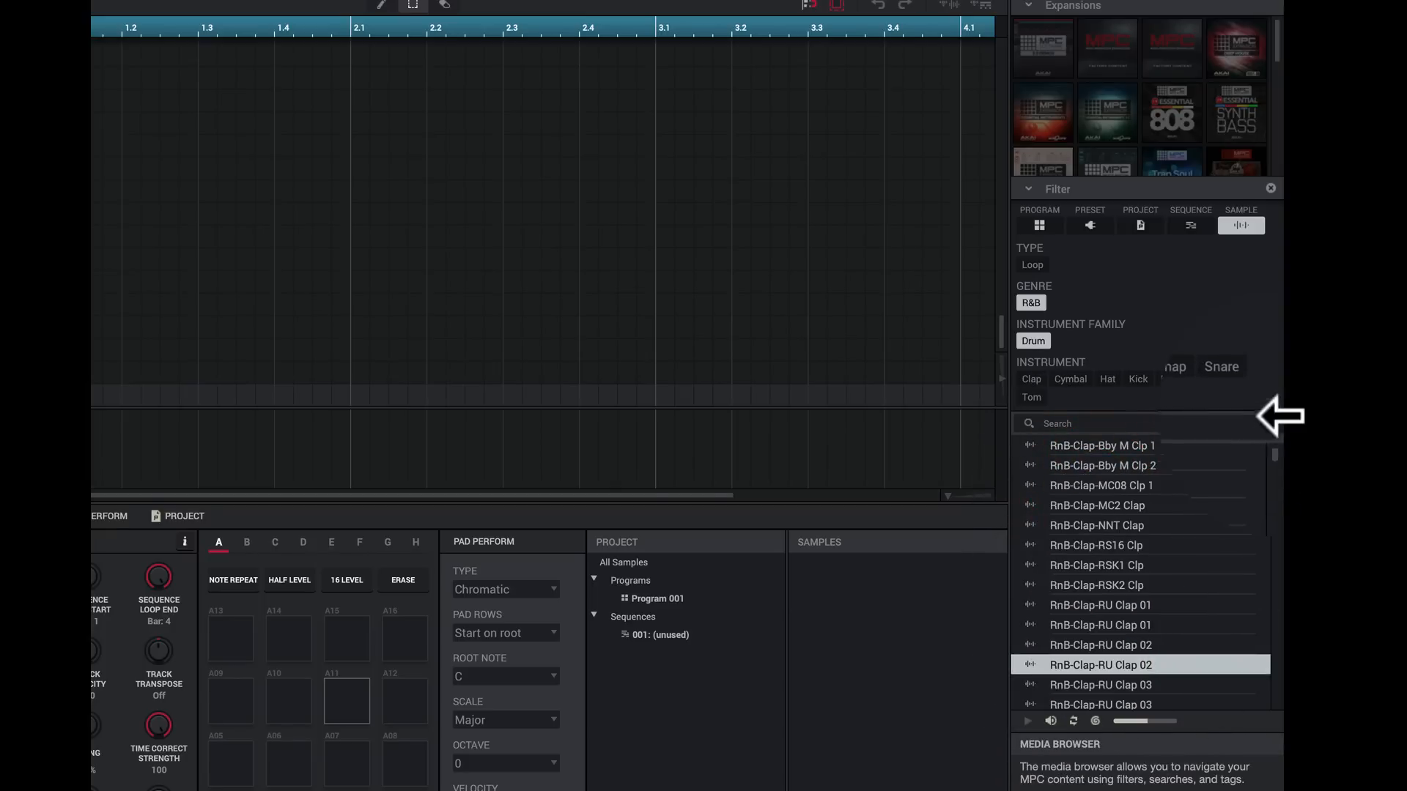
# Step: Audition several RnB-Snare samples further down the filtered list, ending on RnB-Snare-HC Snare 01
pyautogui.moveTo(1275, 441); pyautogui.dragTo(1276, 499)
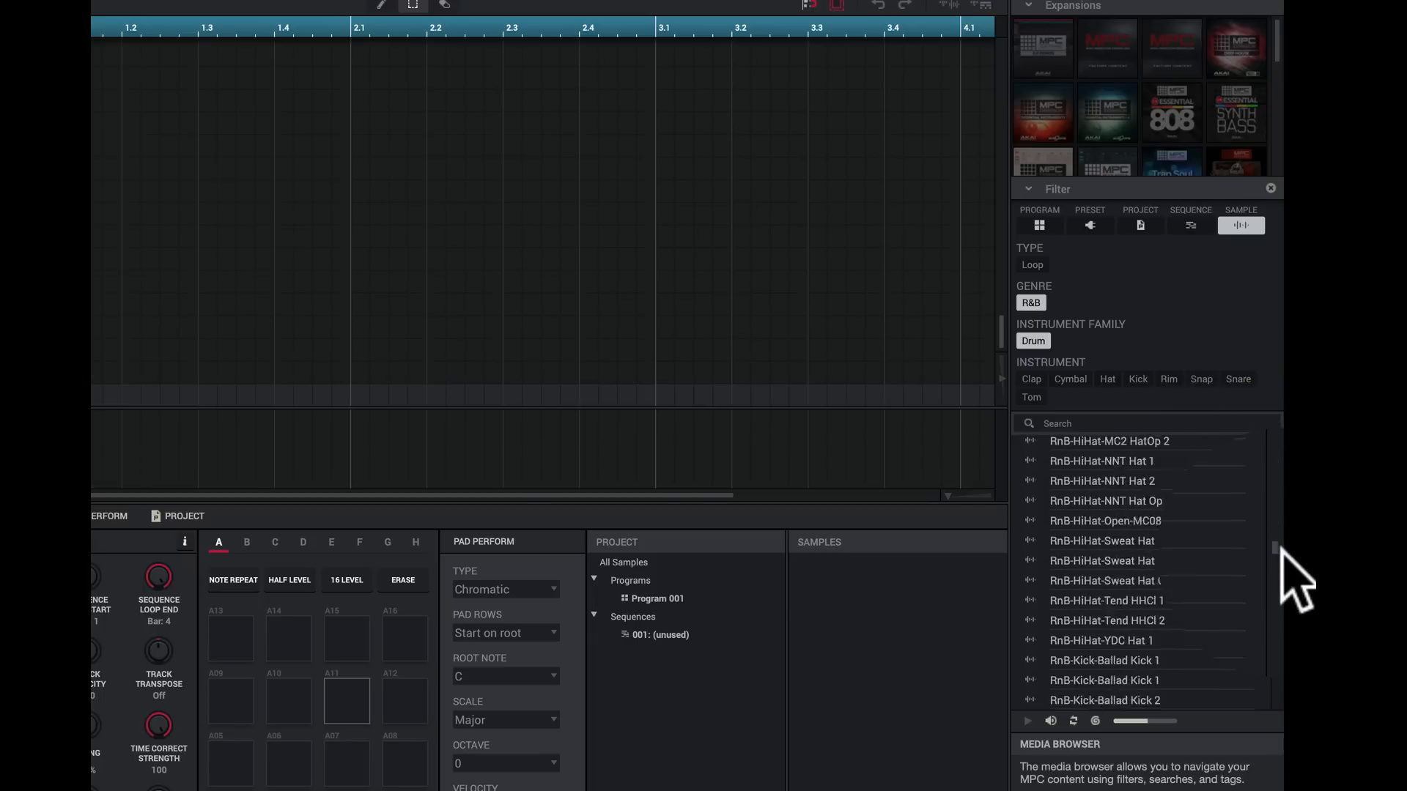
pyautogui.moveTo(1280, 548); pyautogui.dragTo(1273, 669)
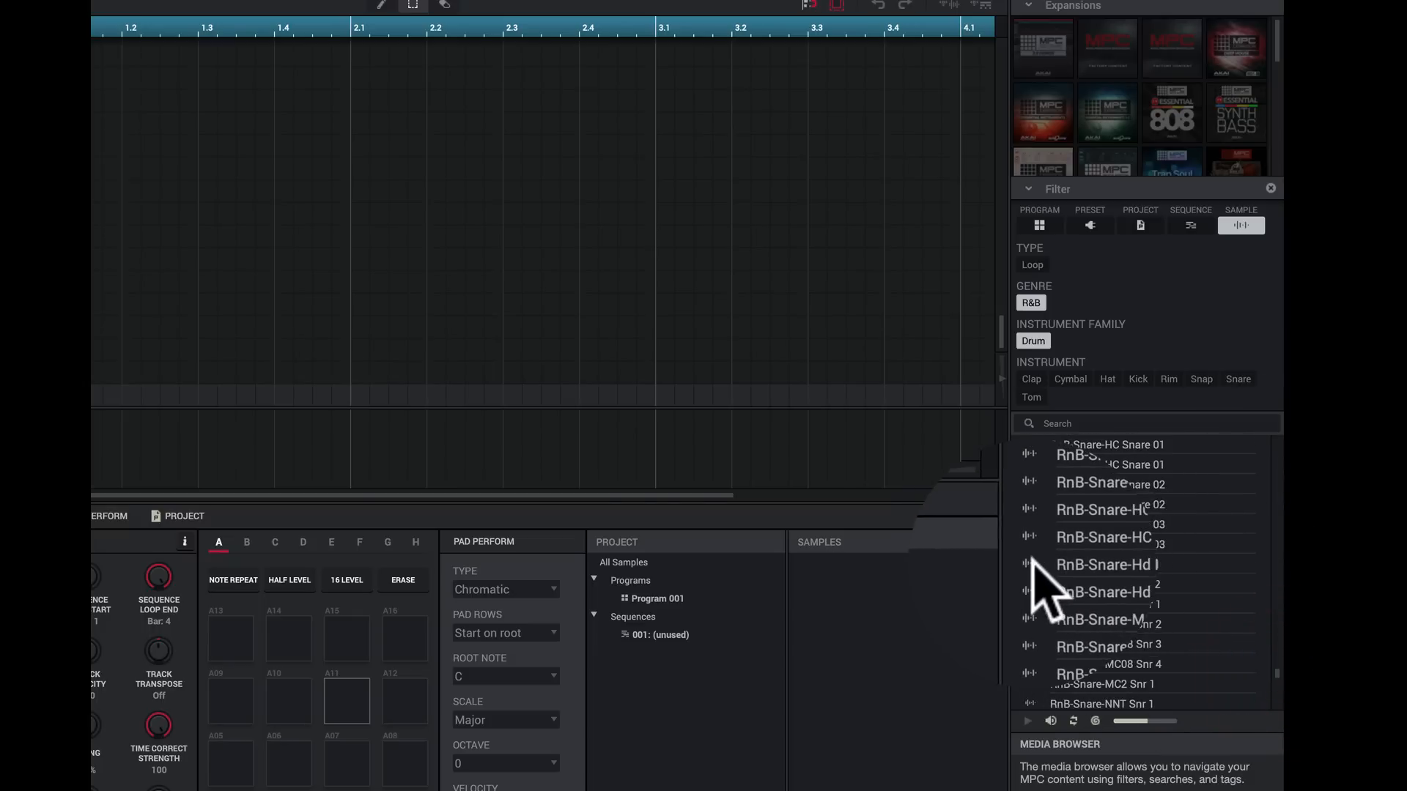
pyautogui.click(1037, 637)
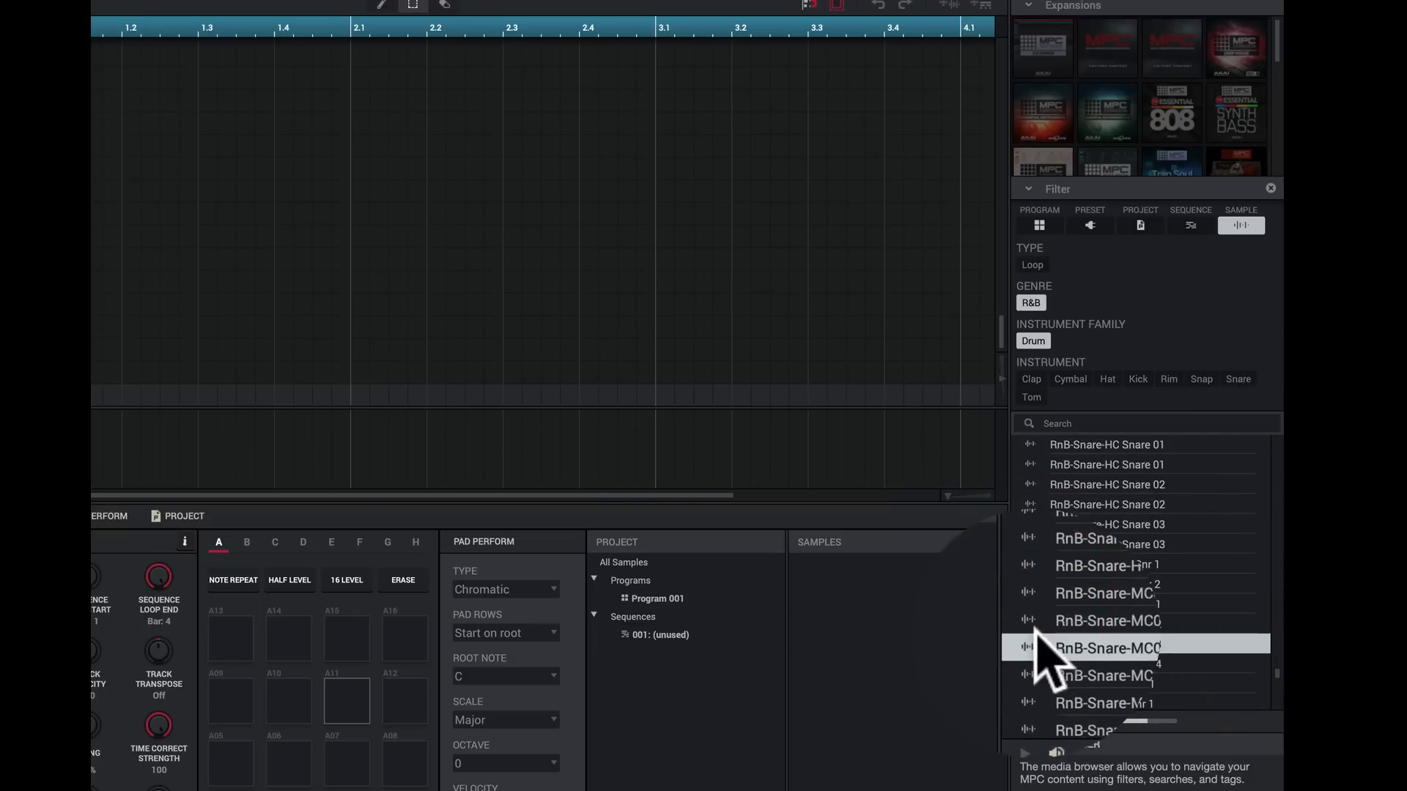
pyautogui.click(1035, 563)
pyautogui.click(1041, 505)
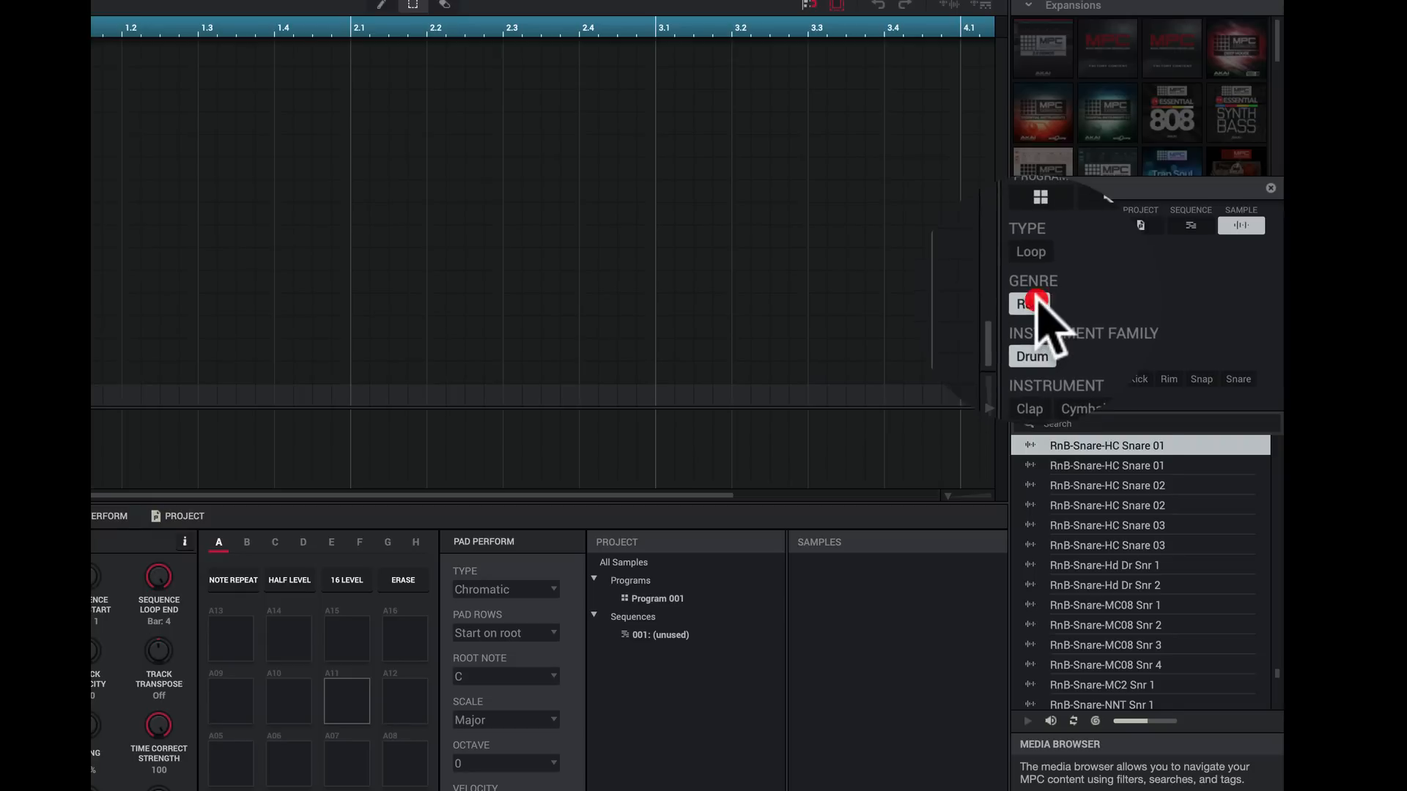
# Step: Clear the R&B and Drum filters, then search the samples for 808 with auditioning switched off
pyautogui.click(1035, 299)
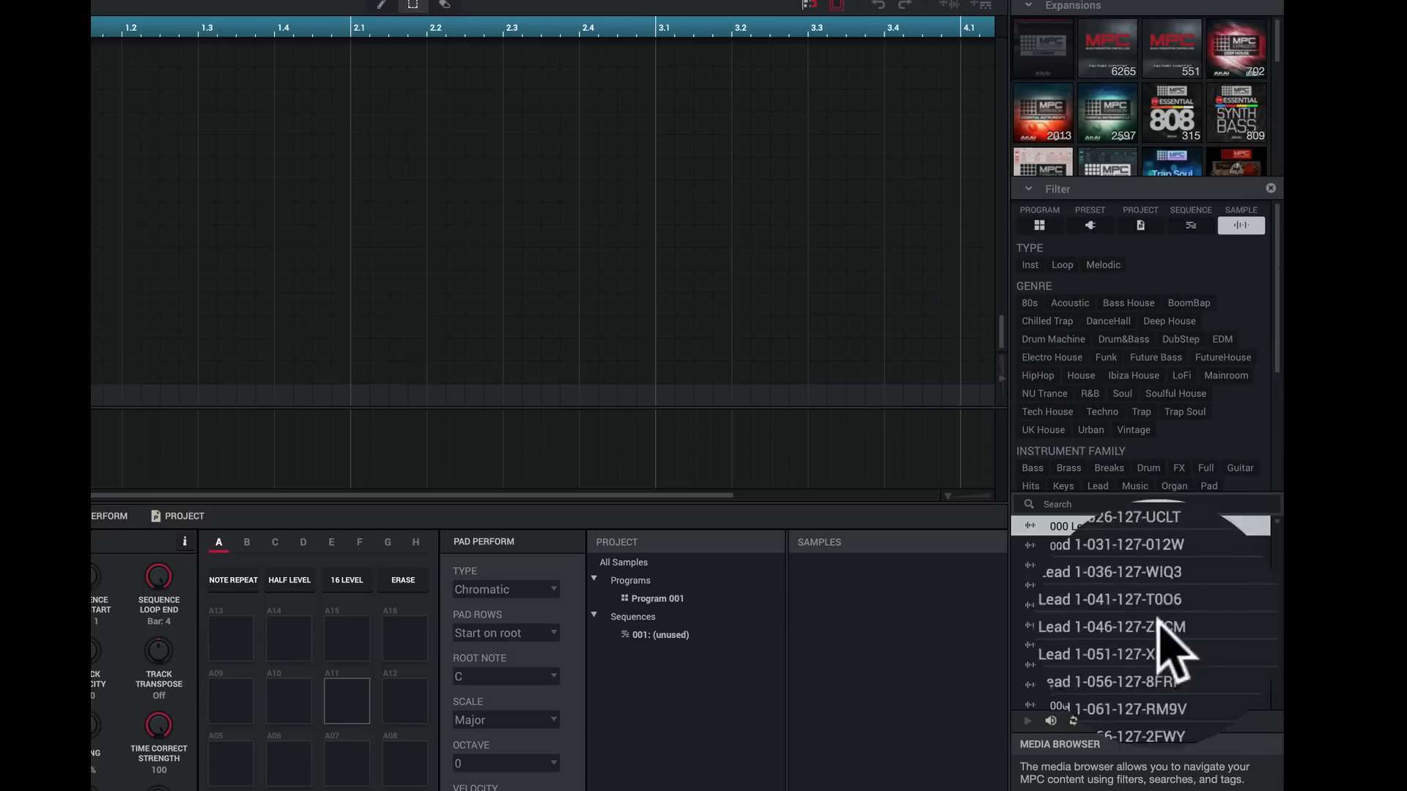
pyautogui.click(1050, 721)
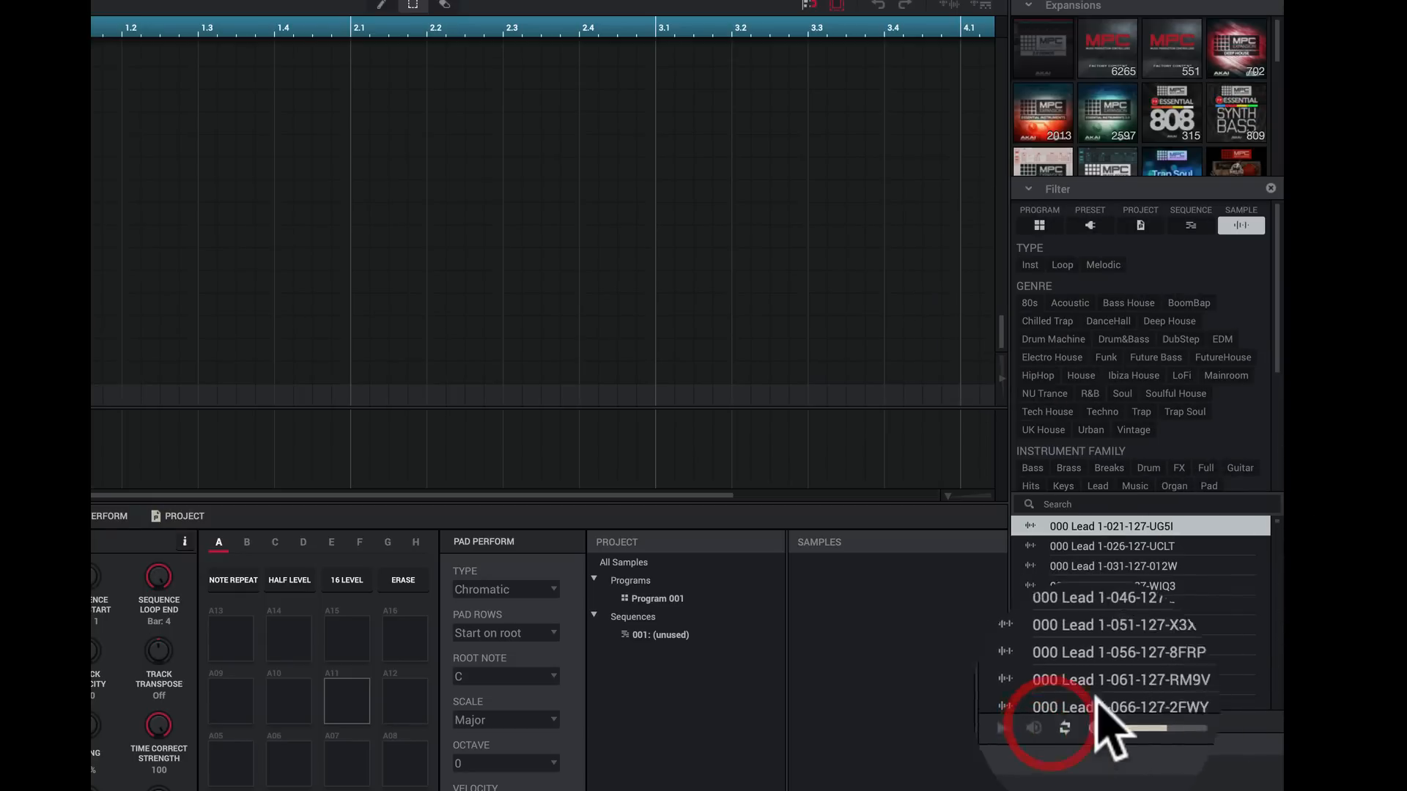
pyautogui.click(1097, 504)
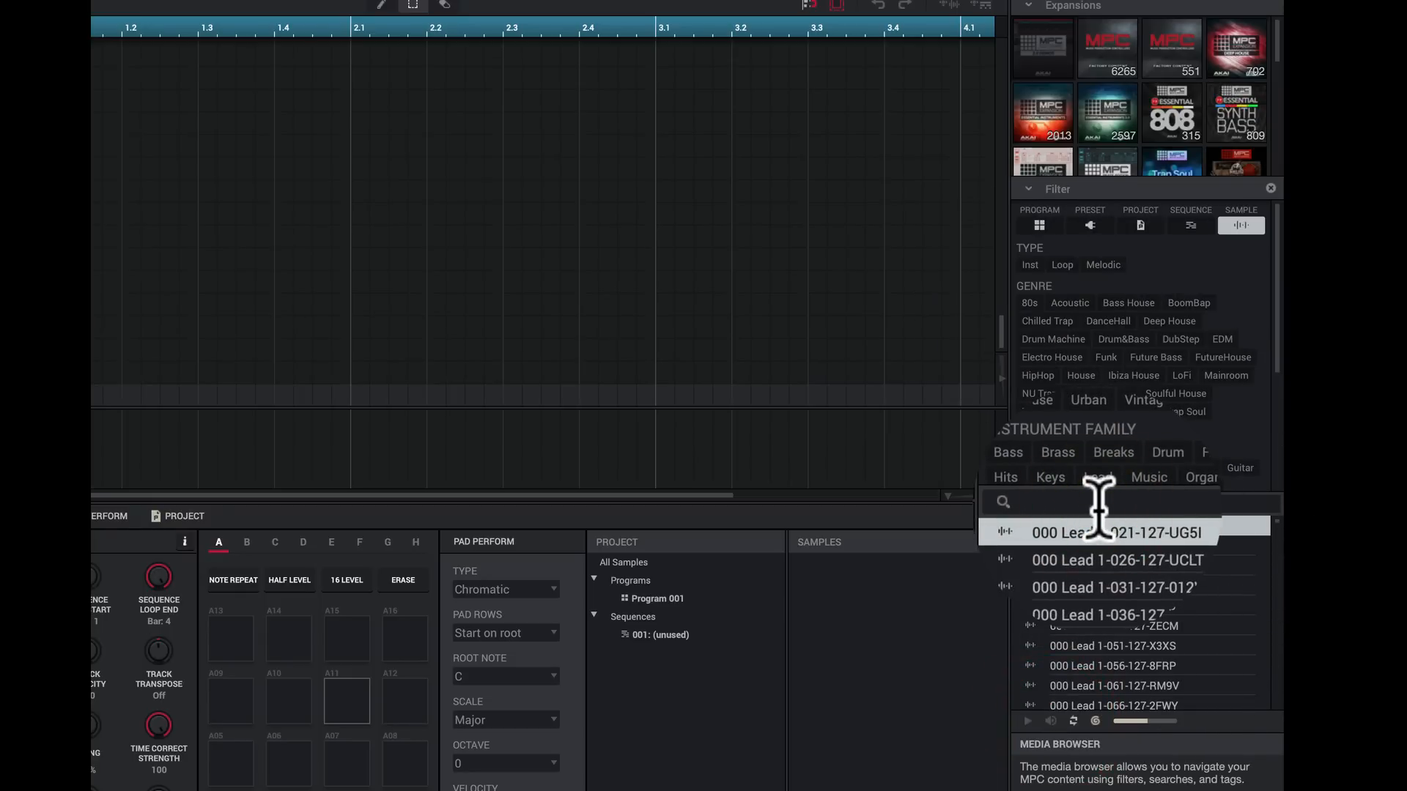
pyautogui.write('808')
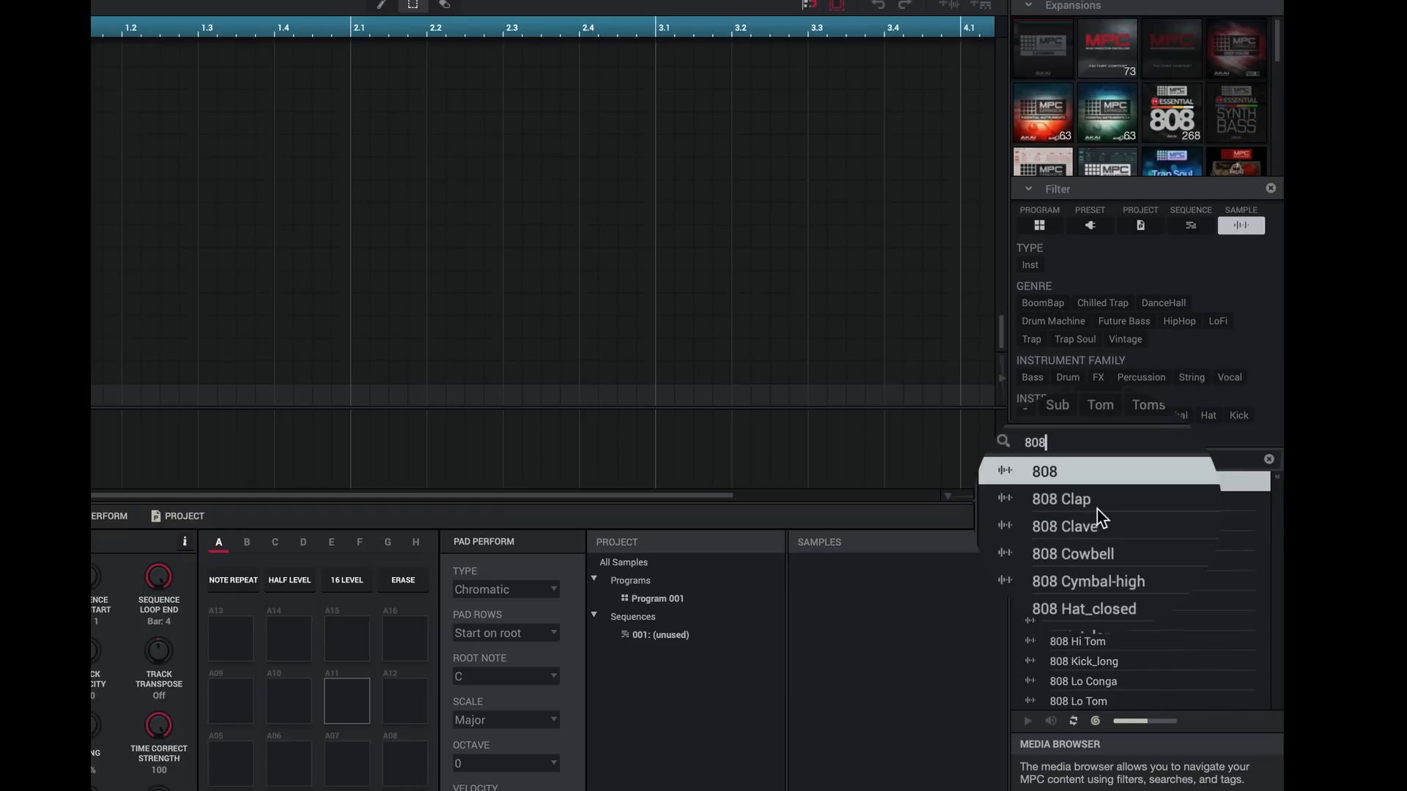
# Step: Switch auditioning back on and audition the 808 Clave, 808 Cowbell and 808 Clap samples
pyautogui.click(1038, 504)
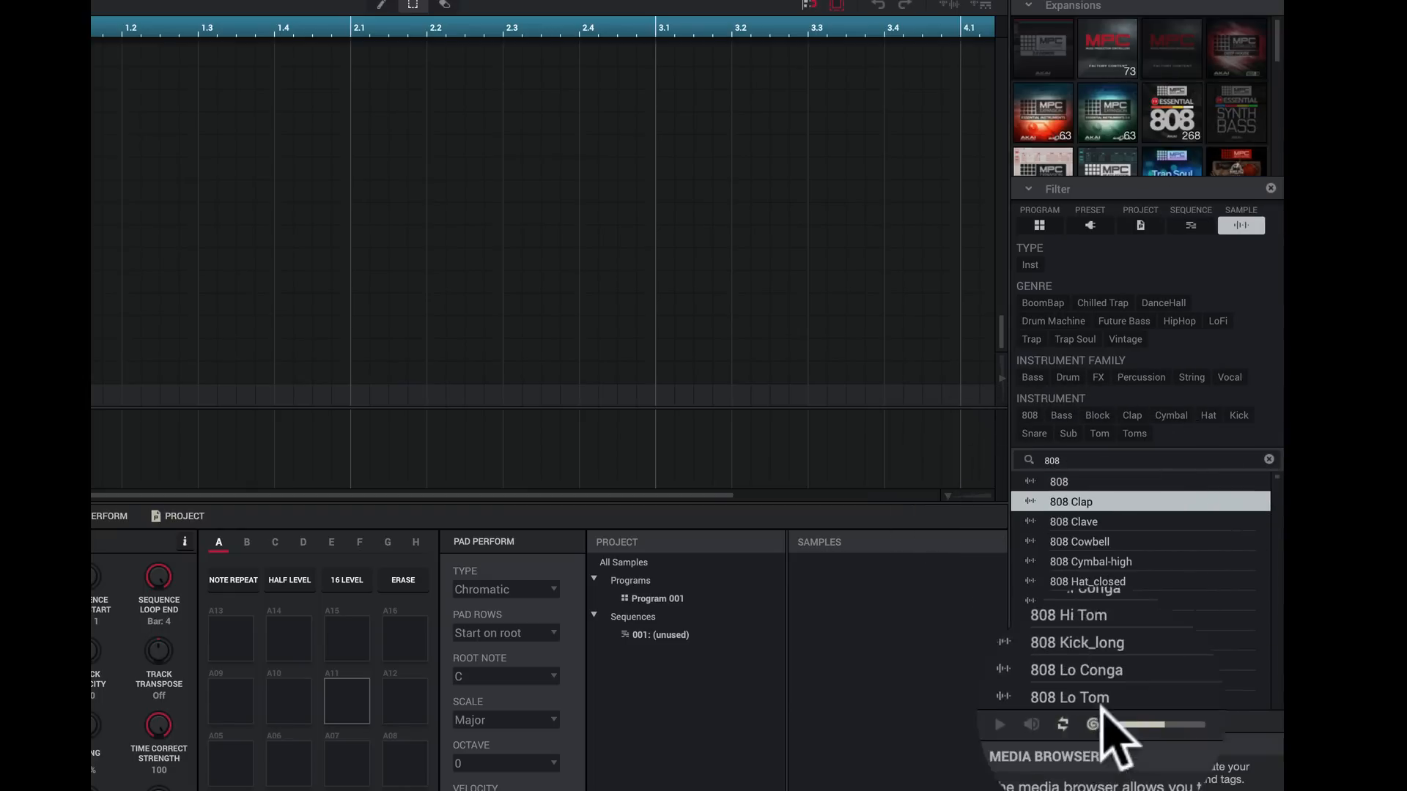
pyautogui.click(1050, 722)
pyautogui.click(1025, 522)
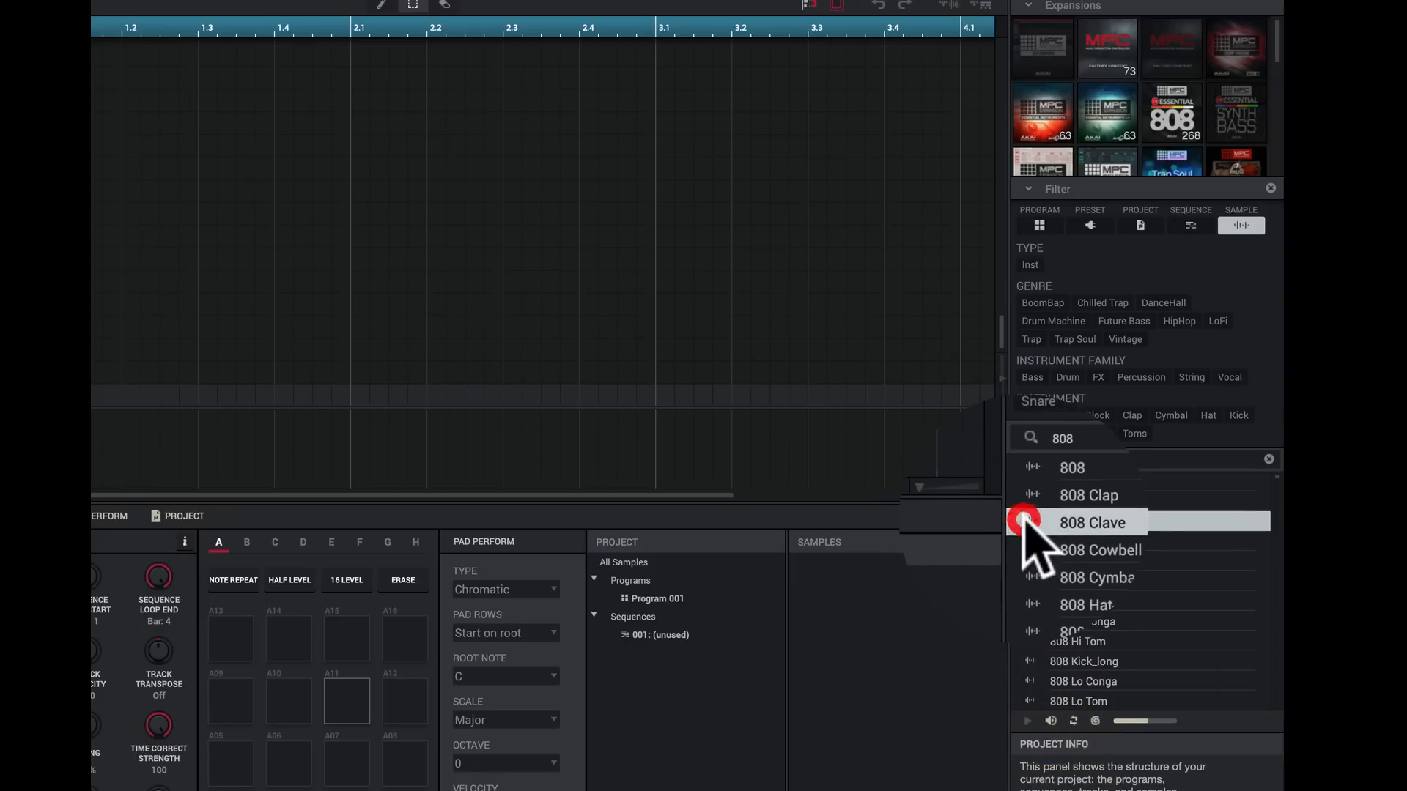
pyautogui.click(1026, 542)
pyautogui.click(1029, 502)
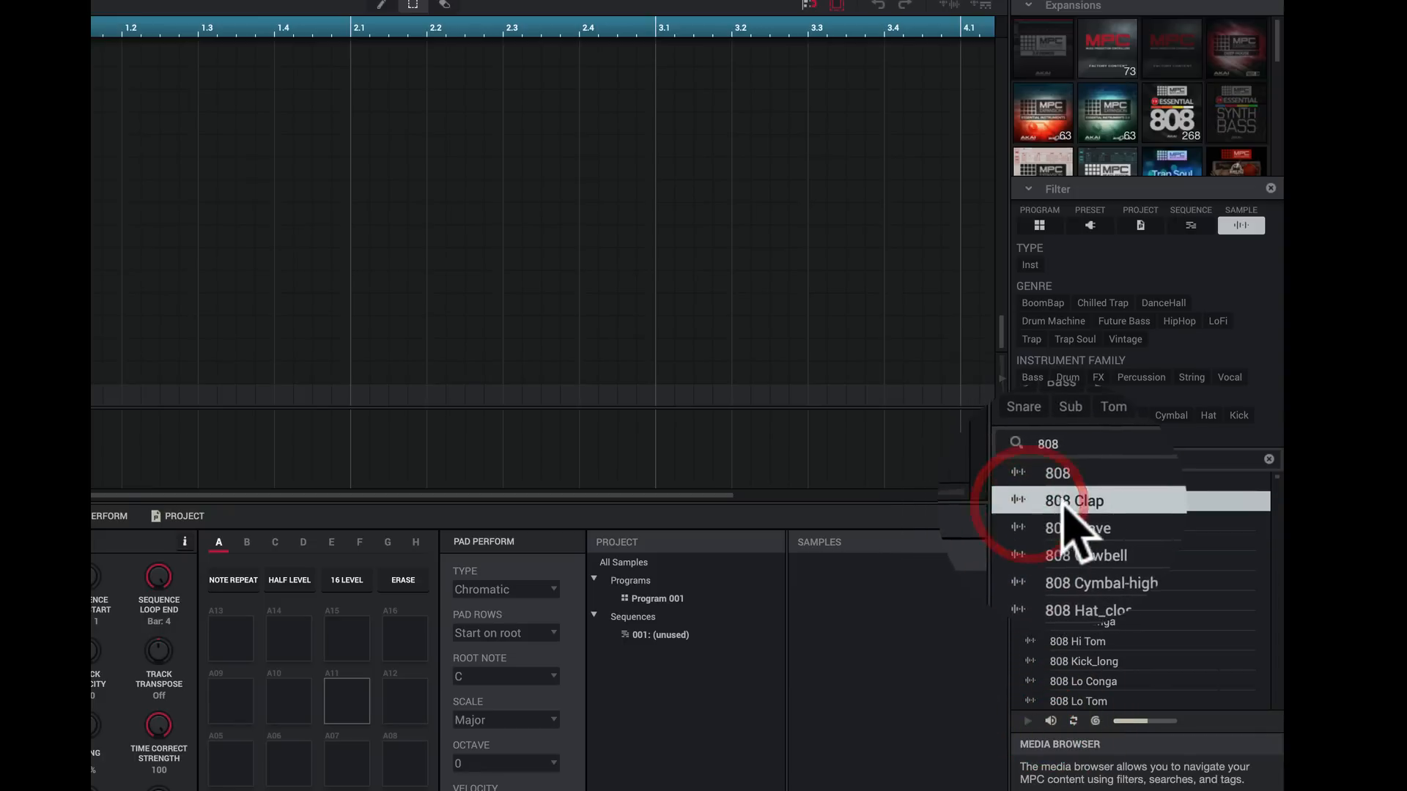
# Step: Assign the 808 Clap sample to pad A06 and play the pad to hear it
pyautogui.moveTo(820, 579); pyautogui.dragTo(285, 768)
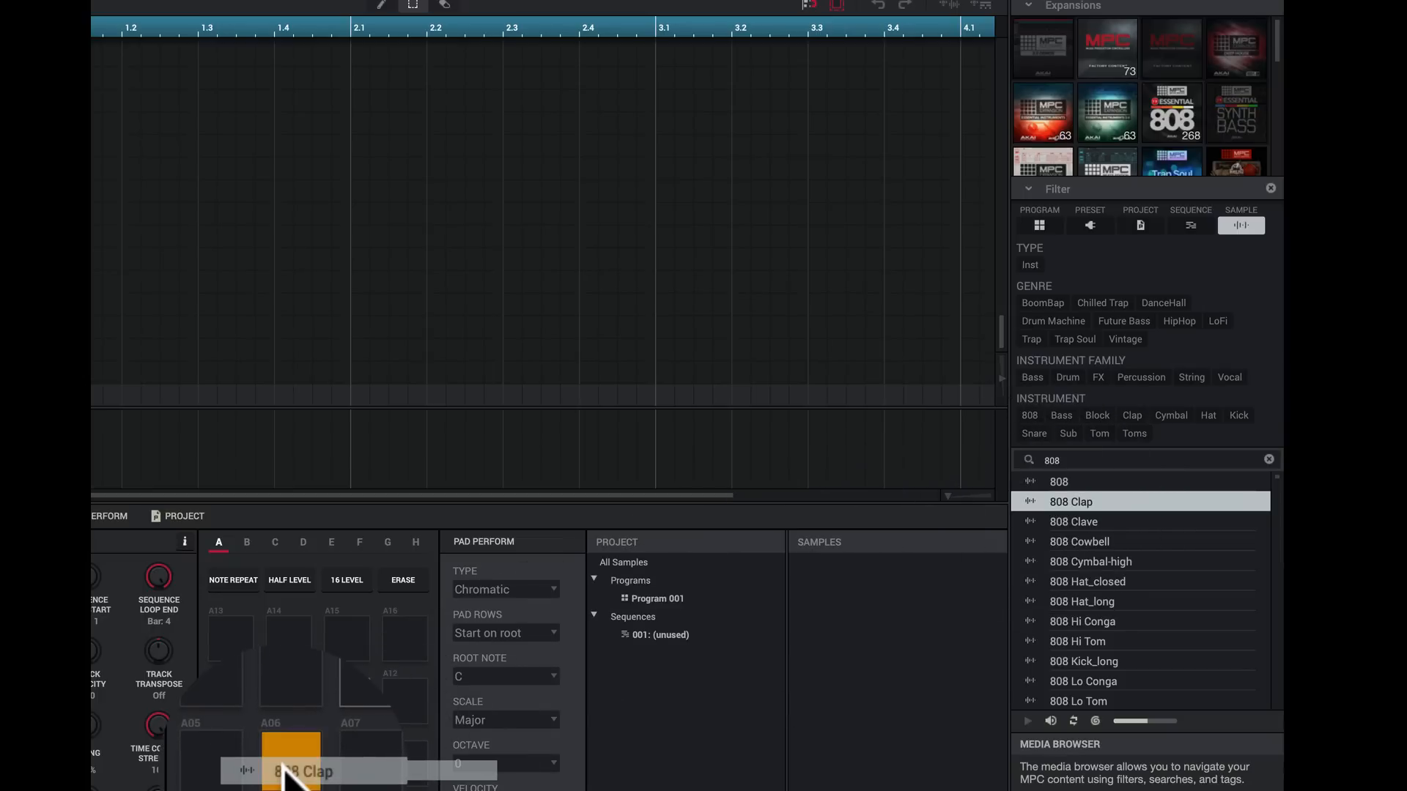
pyautogui.moveTo(284, 778); pyautogui.dragTo(284, 778)
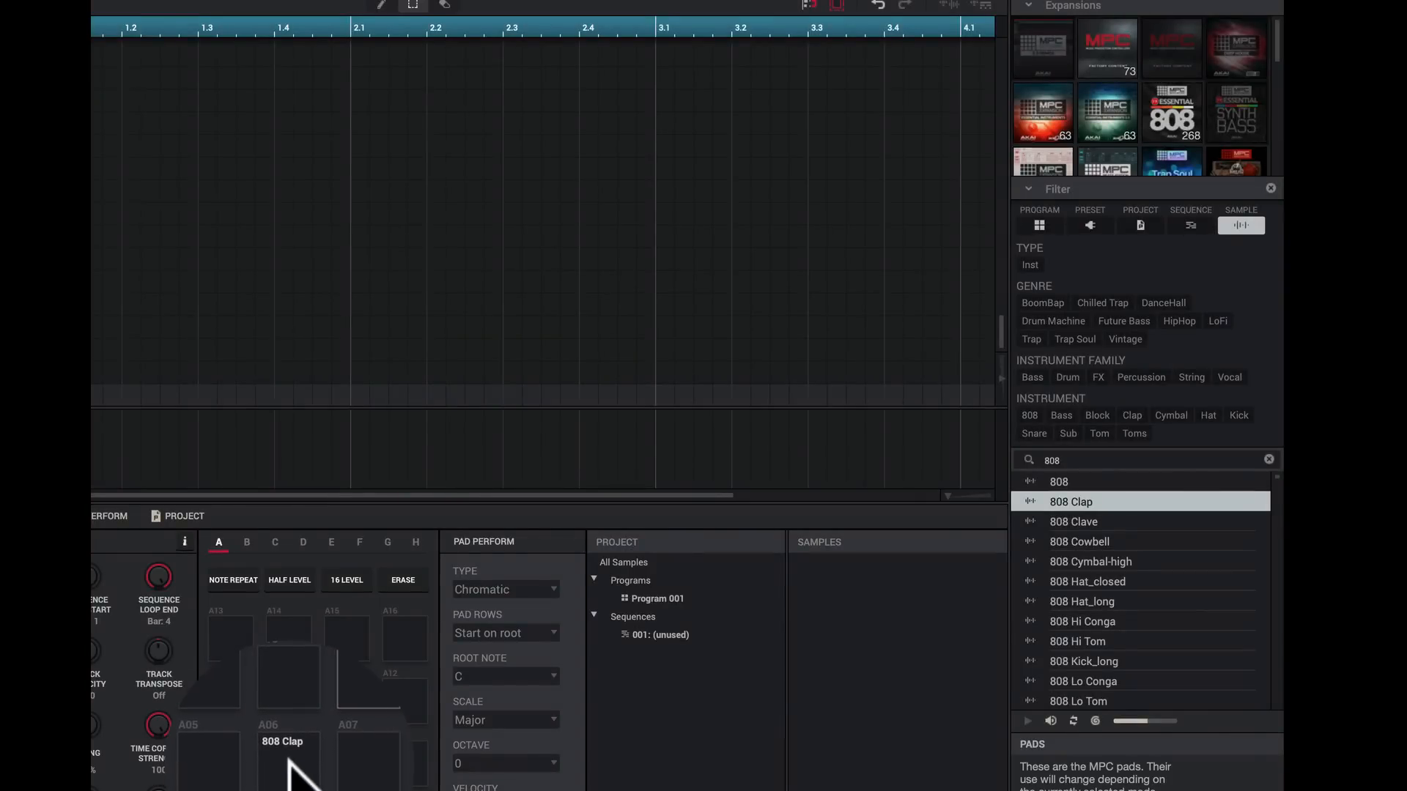
pyautogui.click(288, 763)
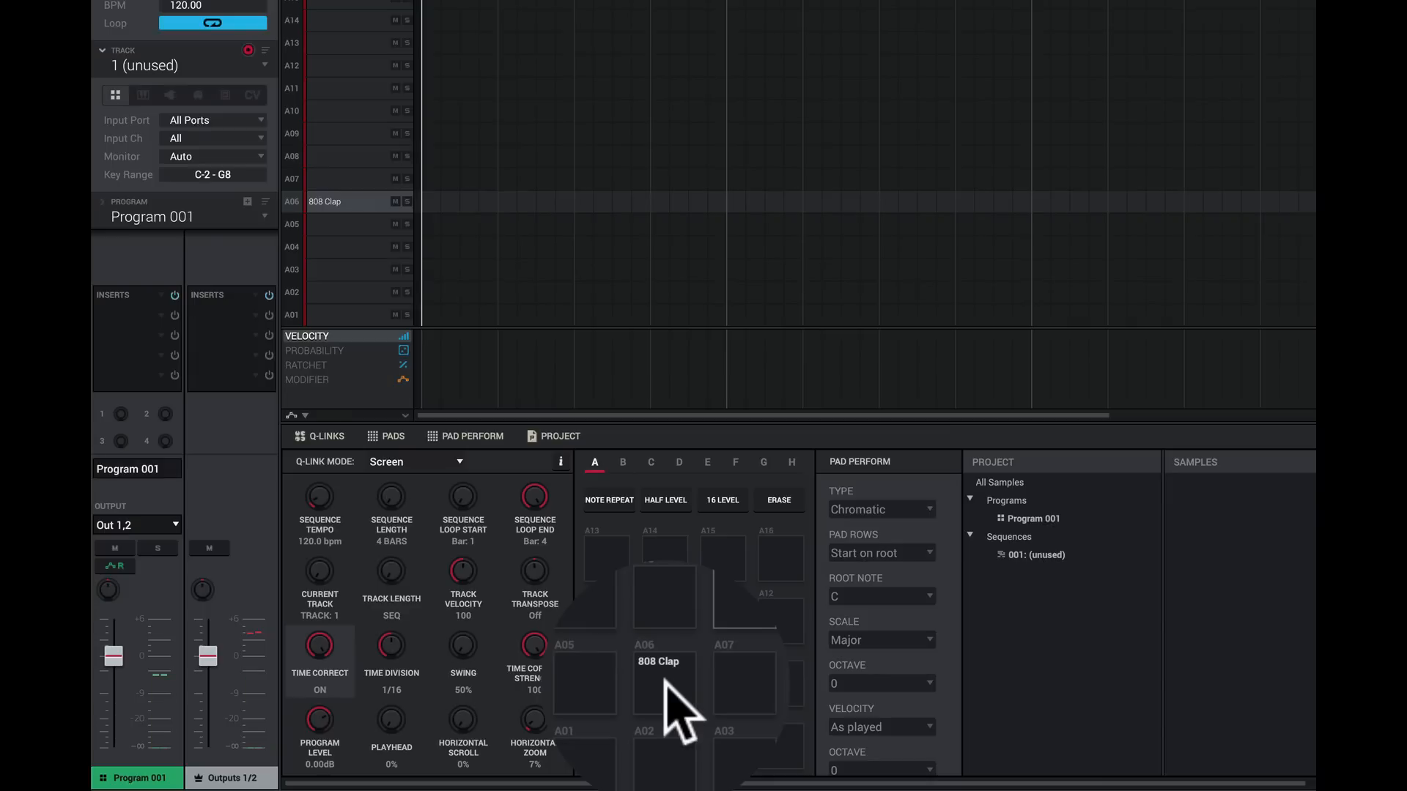
pyautogui.click(665, 682)
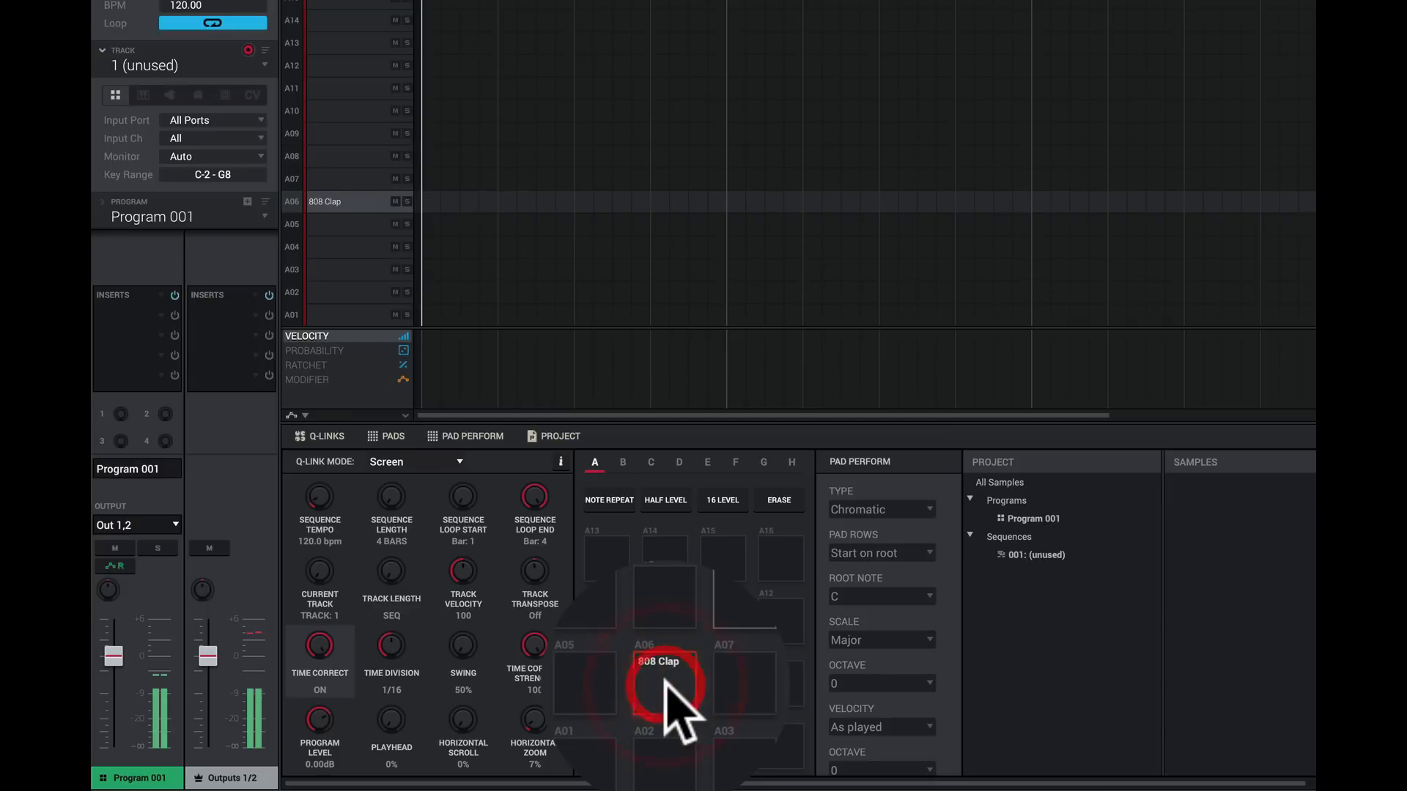
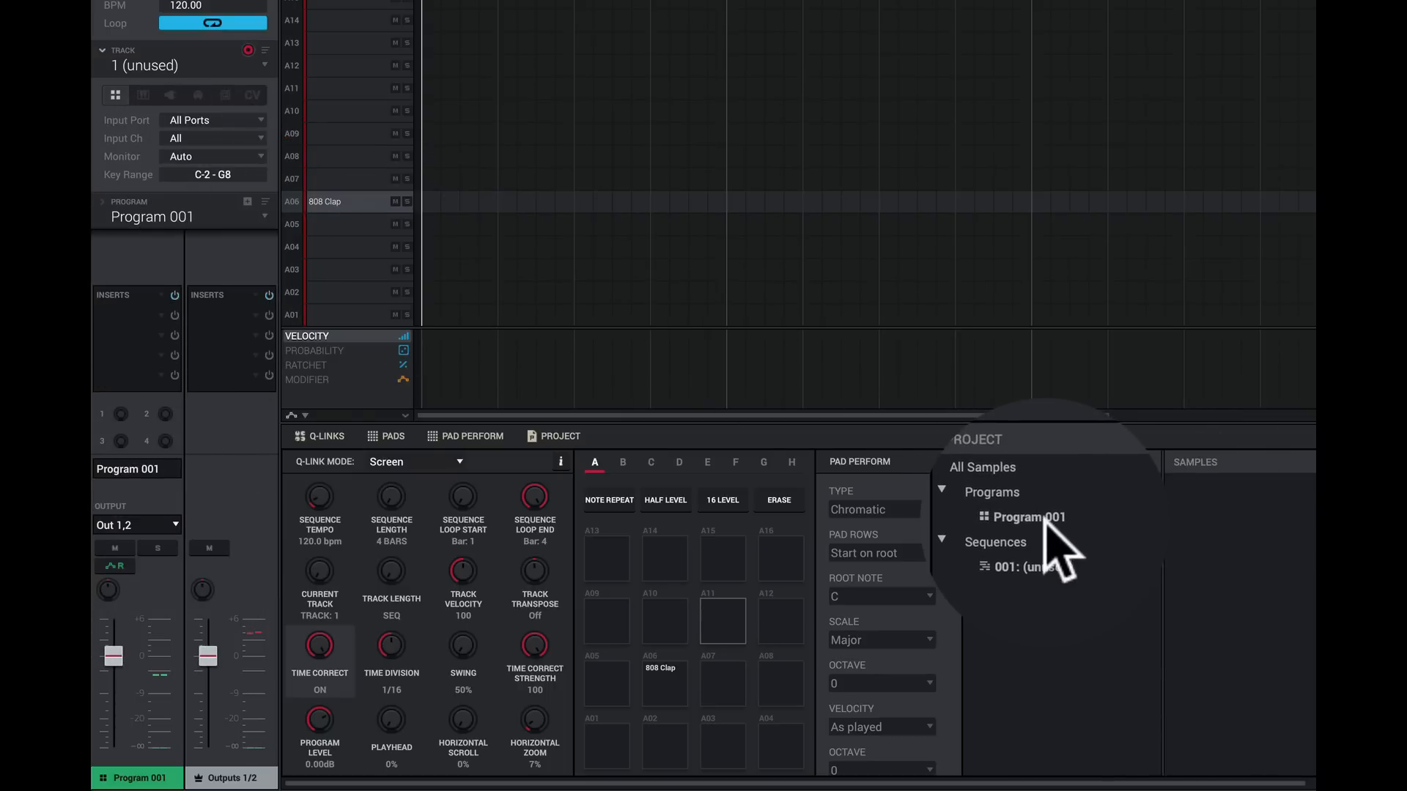
pyautogui.click(656, 683)
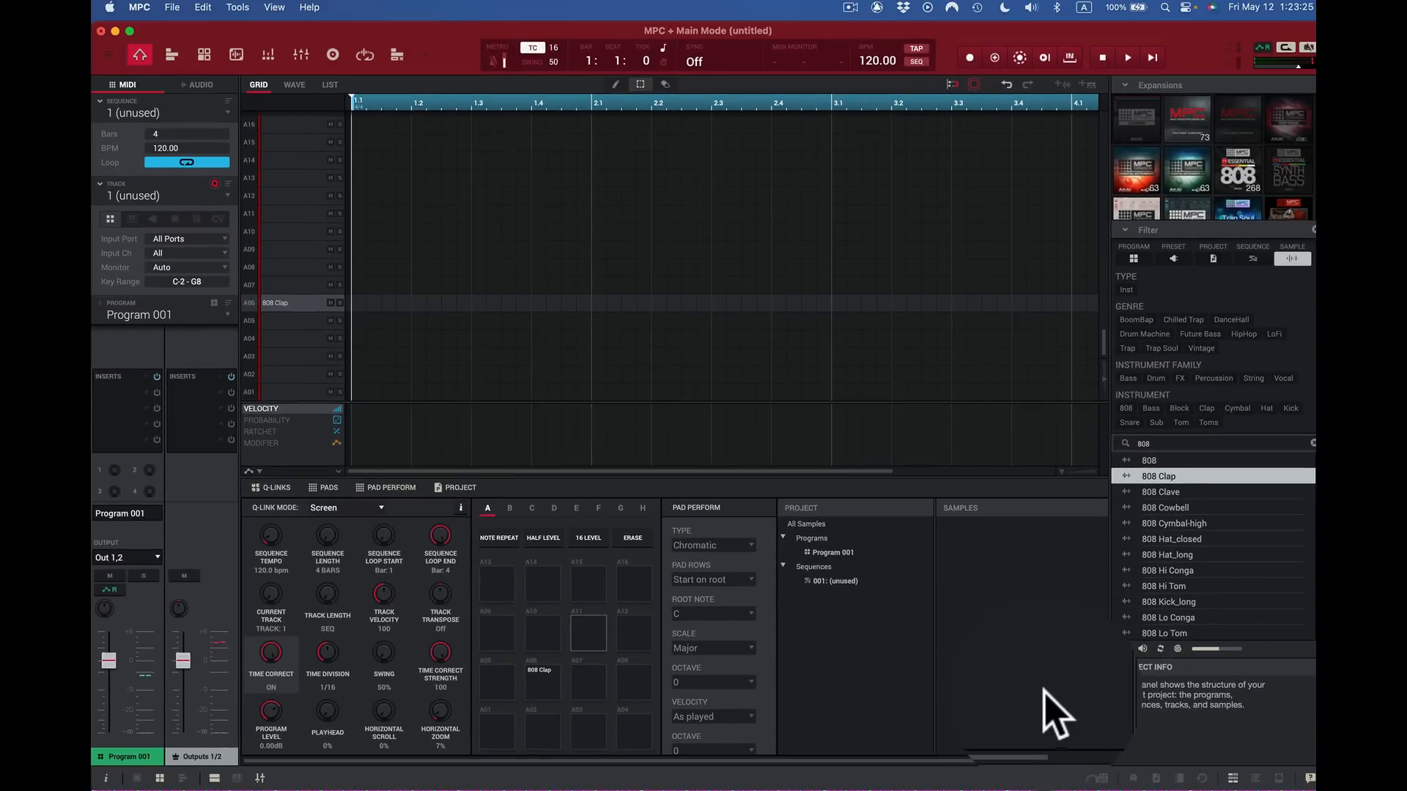
# Step: Show all of the project's samples, and play 808 Clap from the media browser and from pad A06
pyautogui.click(802, 524)
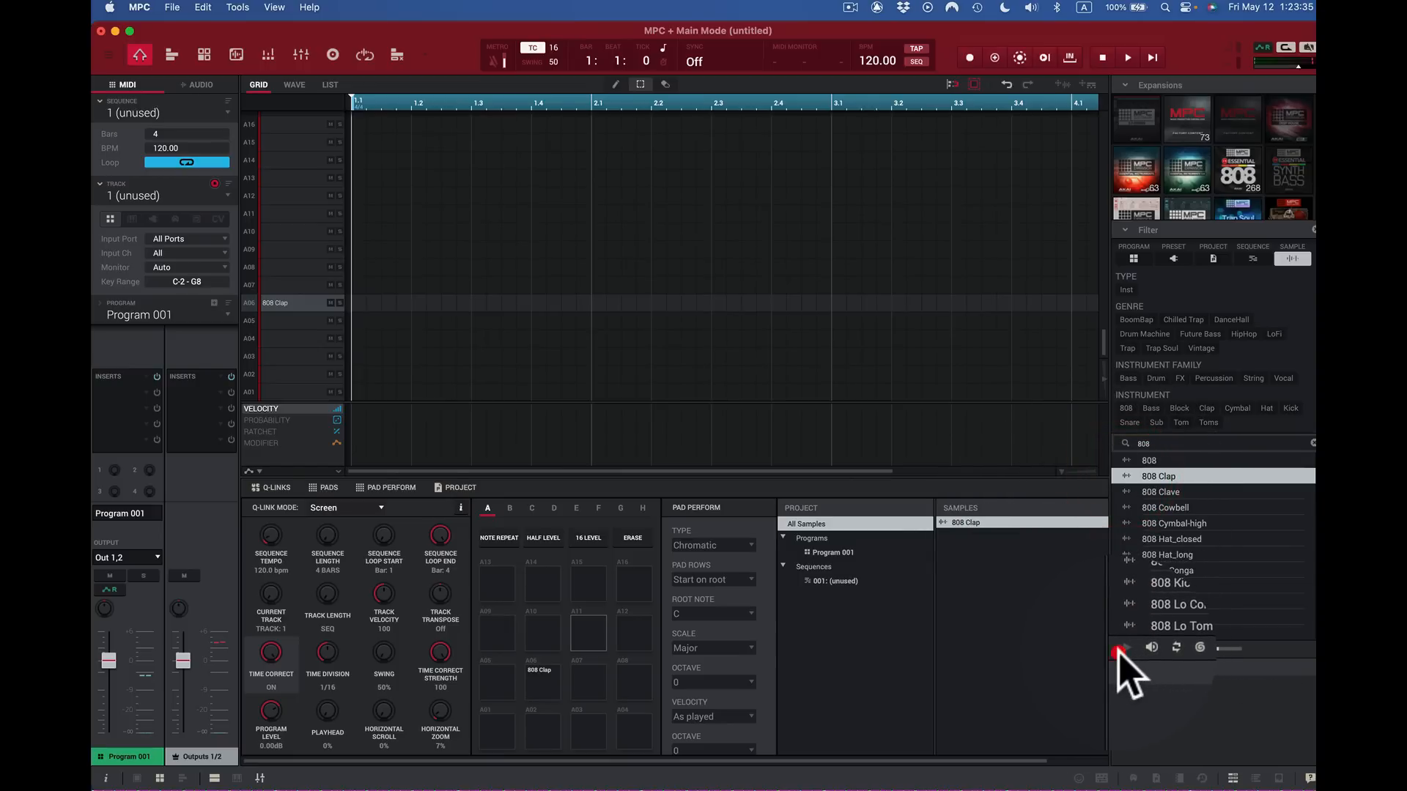
pyautogui.click(1119, 652)
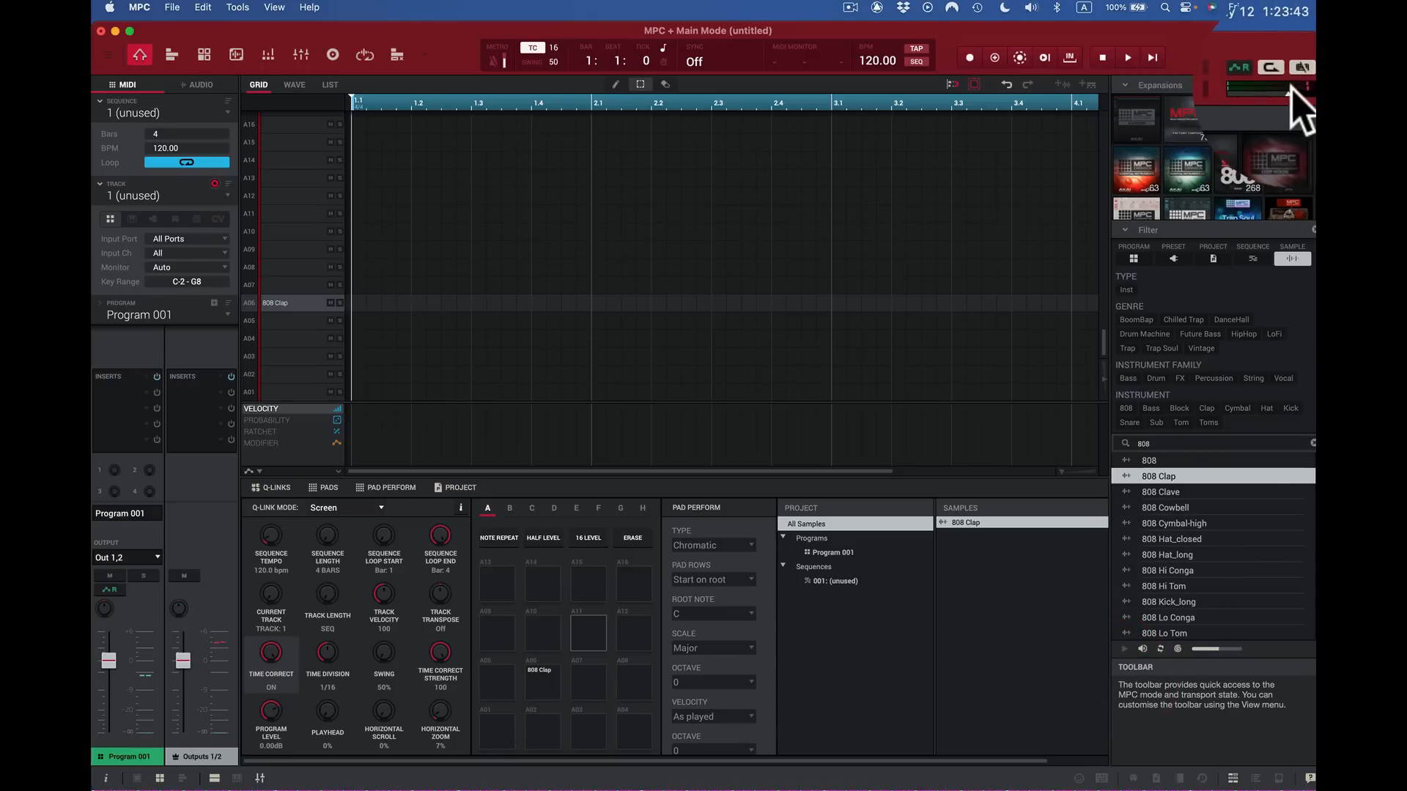
pyautogui.click(544, 685)
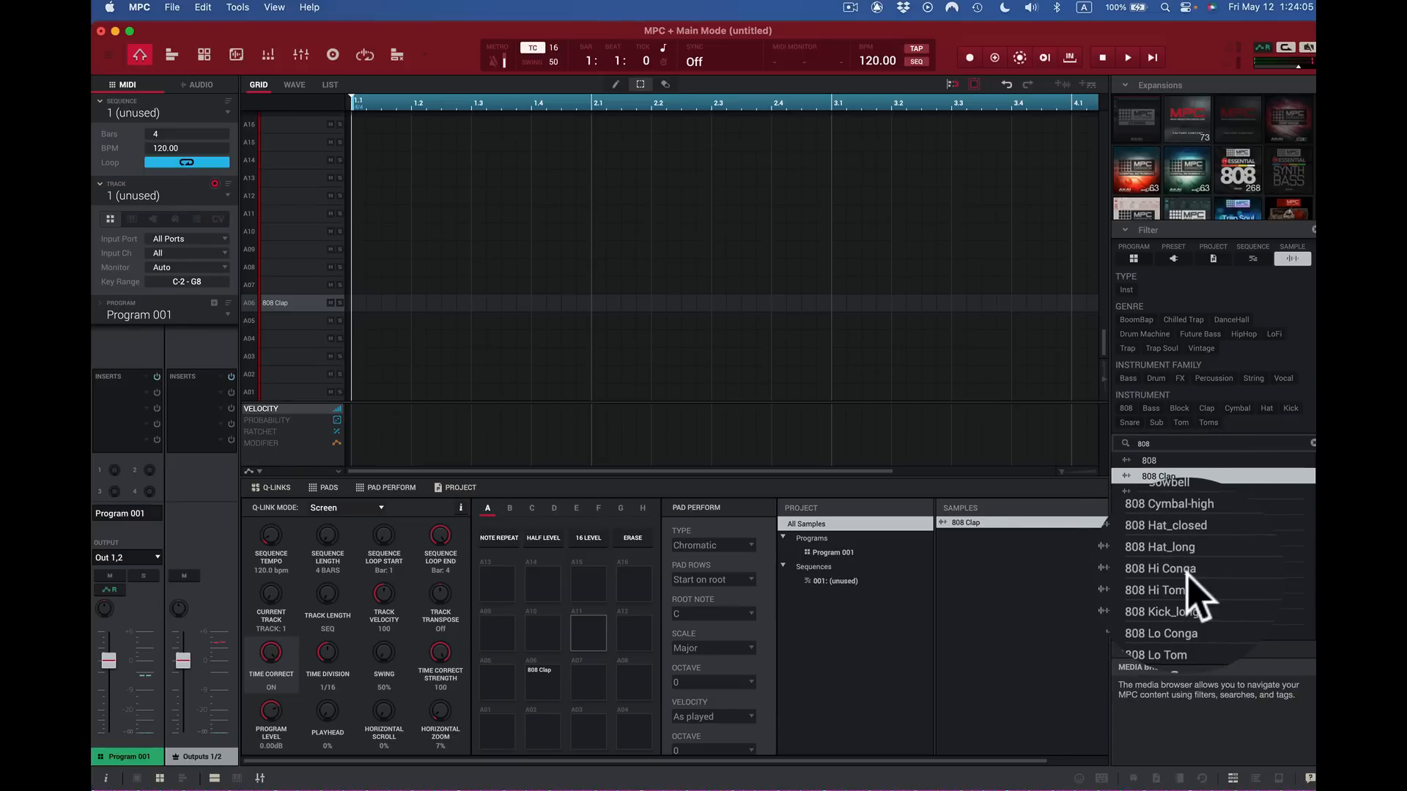
# Step: Audition the 808 tom and kick samples and add 808 Kick_long to the project's samples
pyautogui.click(1184, 579)
pyautogui.click(1170, 593)
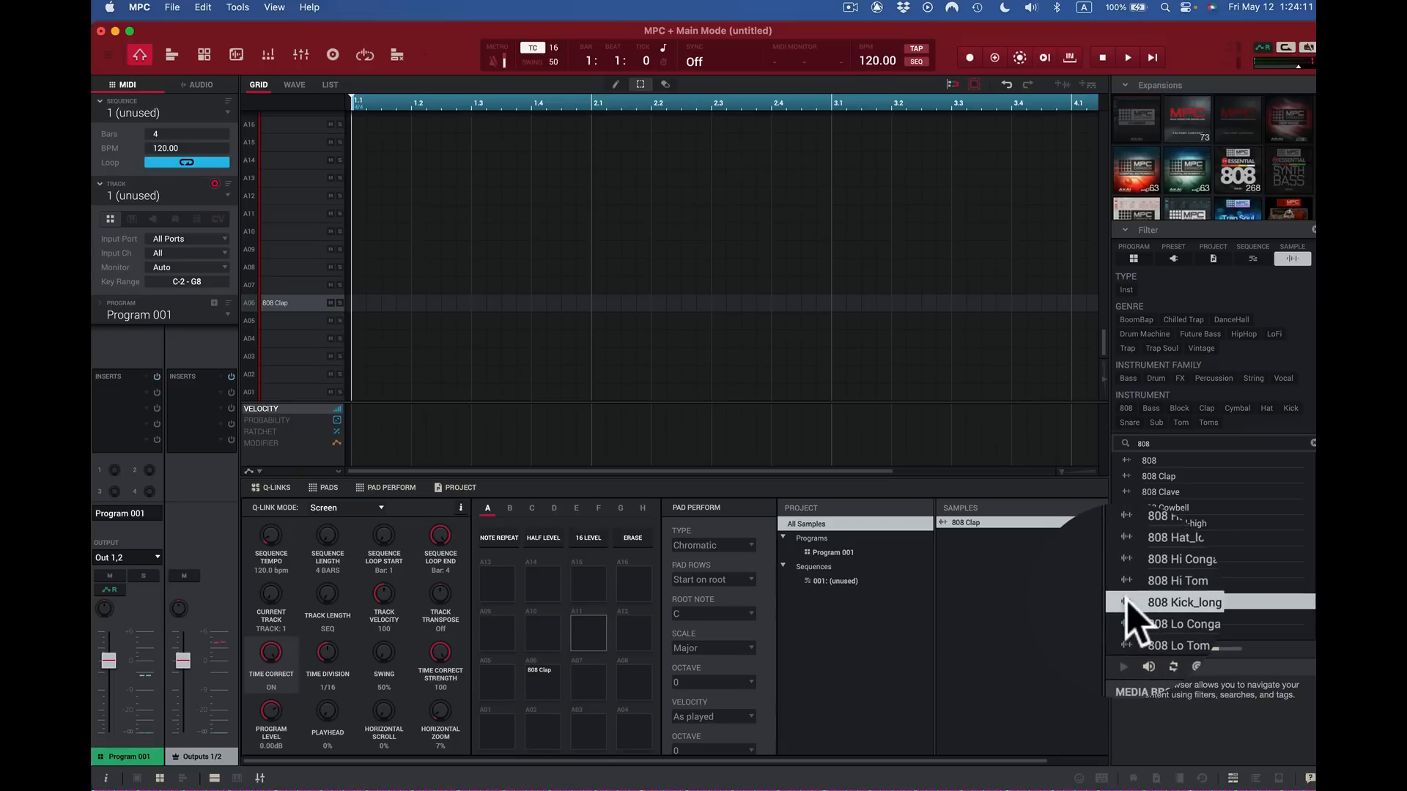
pyautogui.moveTo(1126, 601); pyautogui.dragTo(1041, 586)
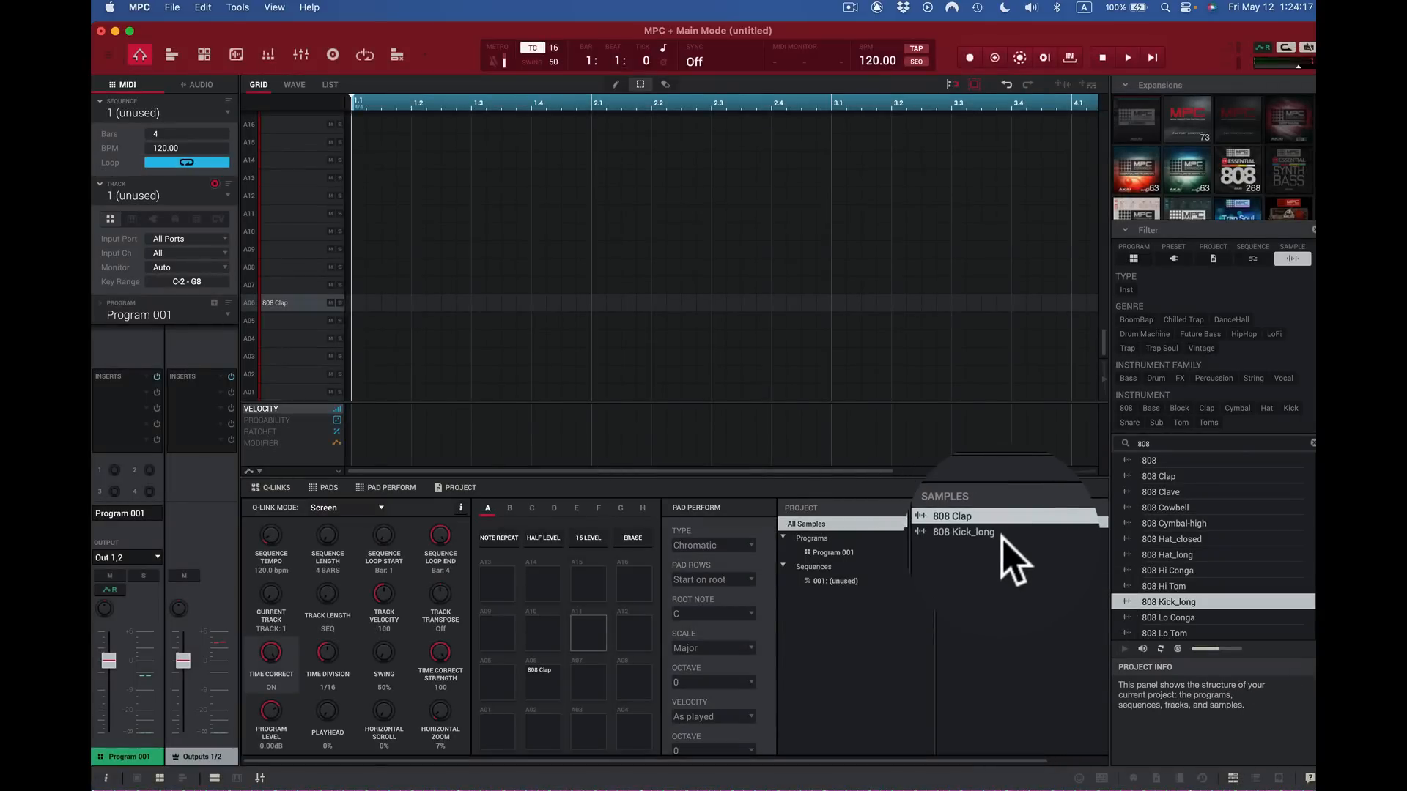
# Step: Audition the samples from 808 Kick_long to 808 Snare_lo3, and add 808 Snare_lo1 to the project's samples
pyautogui.click(1165, 615)
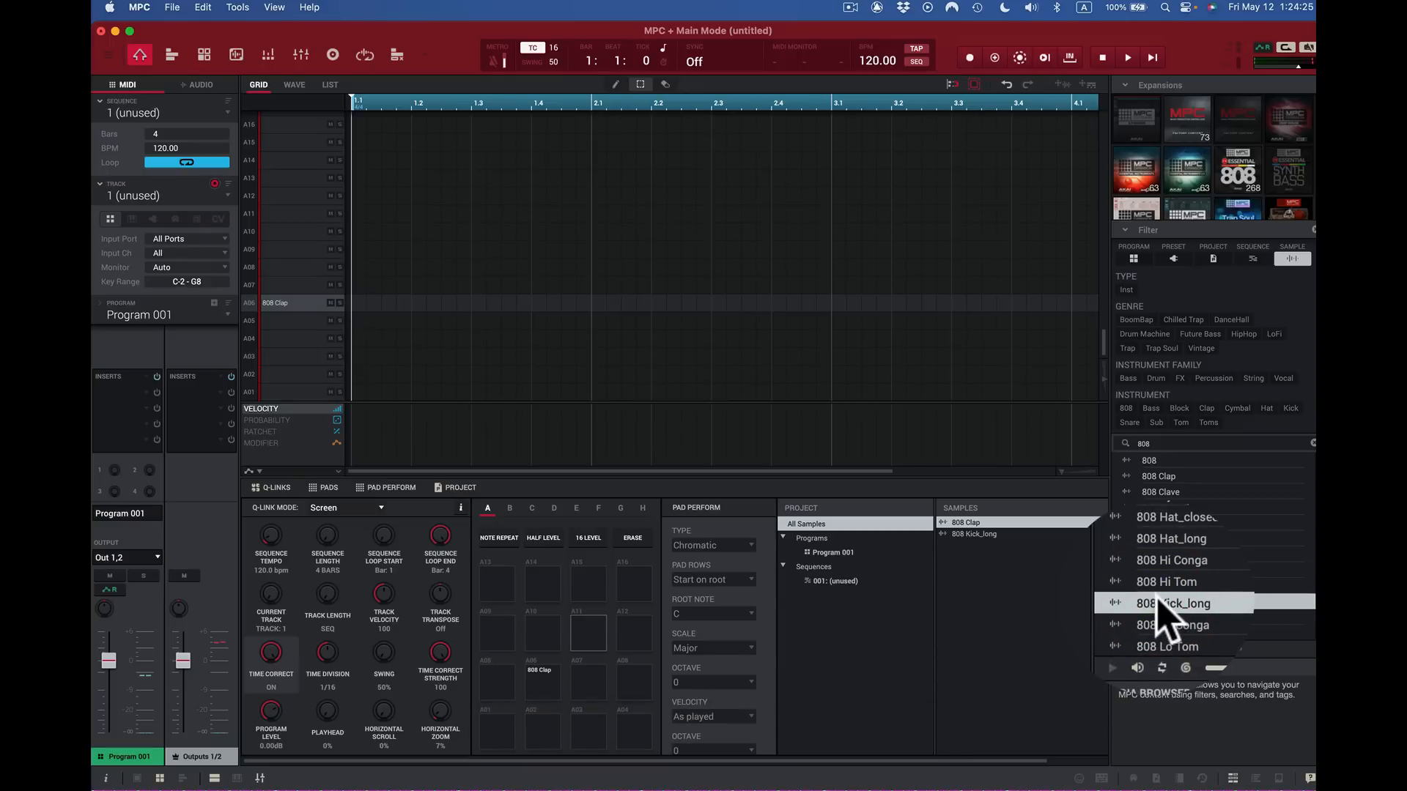
pyautogui.press('Down')
pyautogui.press('Down')
pyautogui.press('Down')
pyautogui.press('Down')
pyautogui.press('Down')
pyautogui.press('Down')
pyautogui.press('Down')
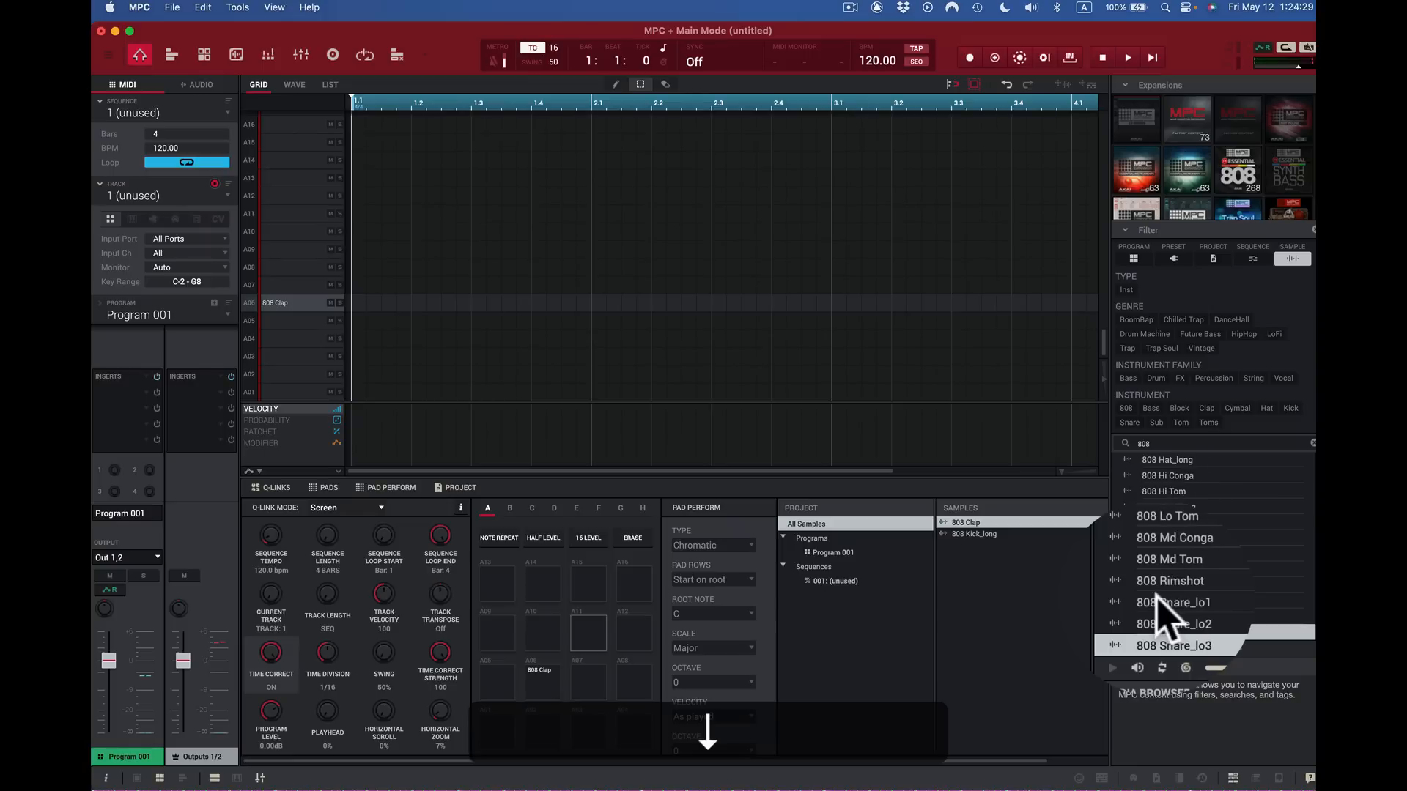
pyautogui.press('Up')
pyautogui.press('Up')
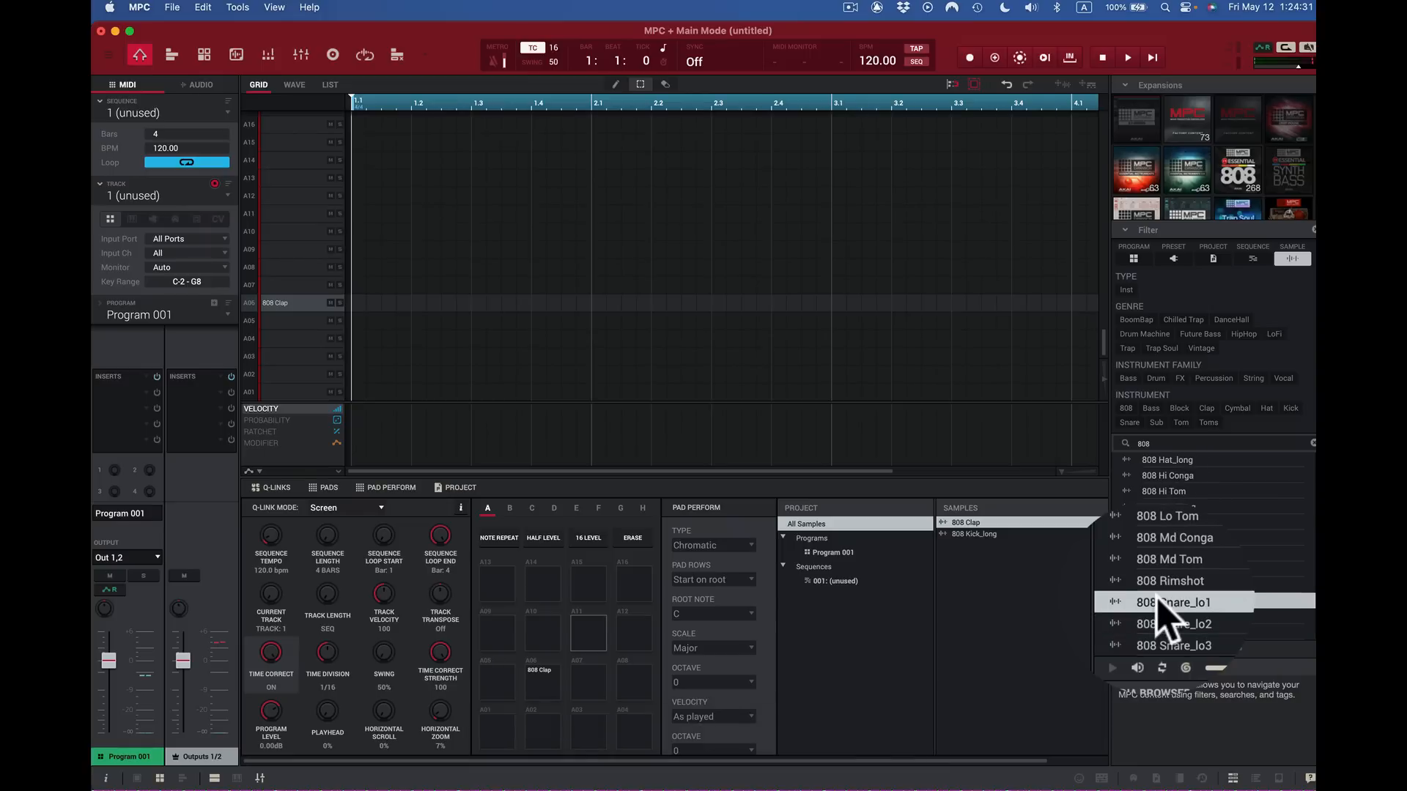
pyautogui.moveTo(1158, 602); pyautogui.dragTo(1011, 617)
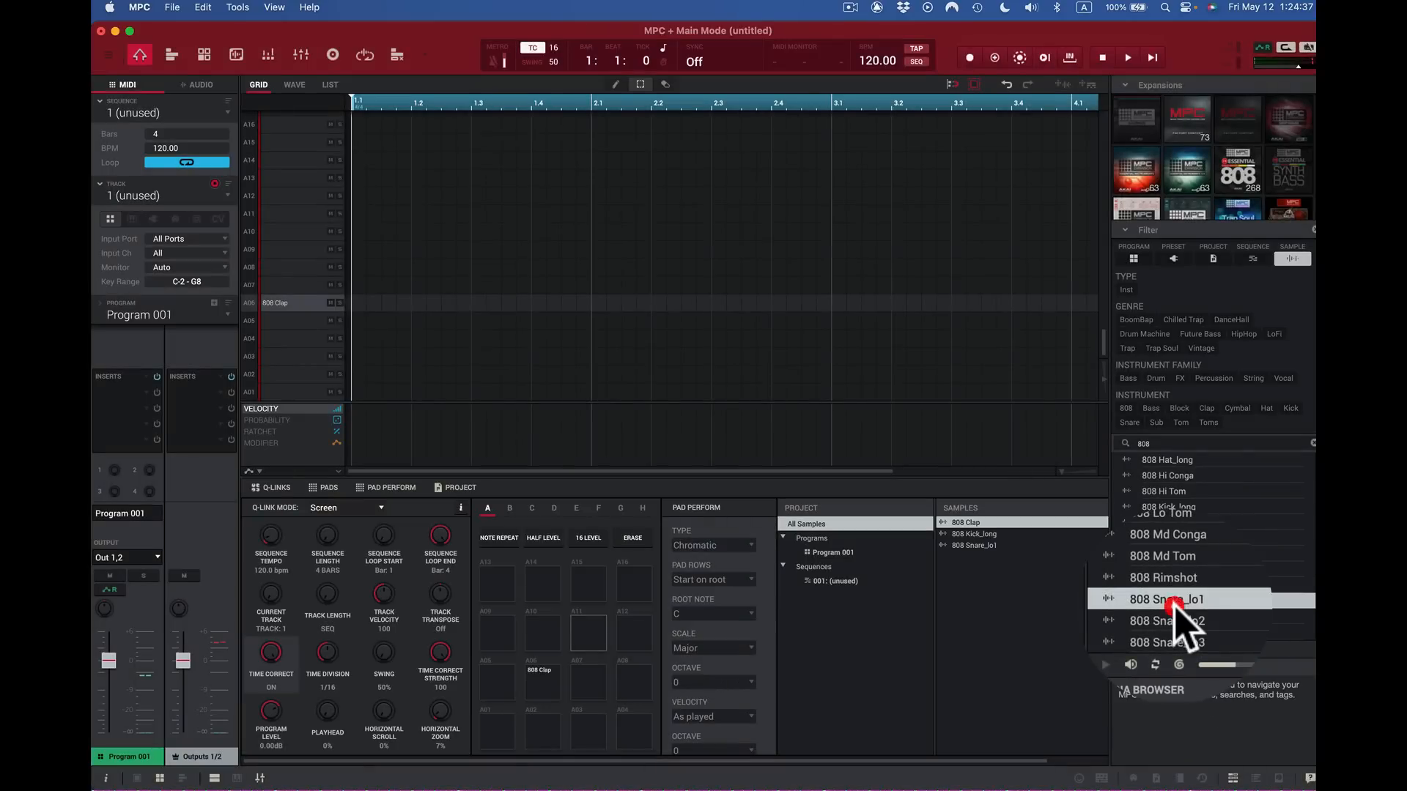
# Step: Audition the samples following 808 Snare_lo1, and add 808_HH__CL and 808_HH__OP to the project's samples
pyautogui.press('Down')
pyautogui.press('Down')
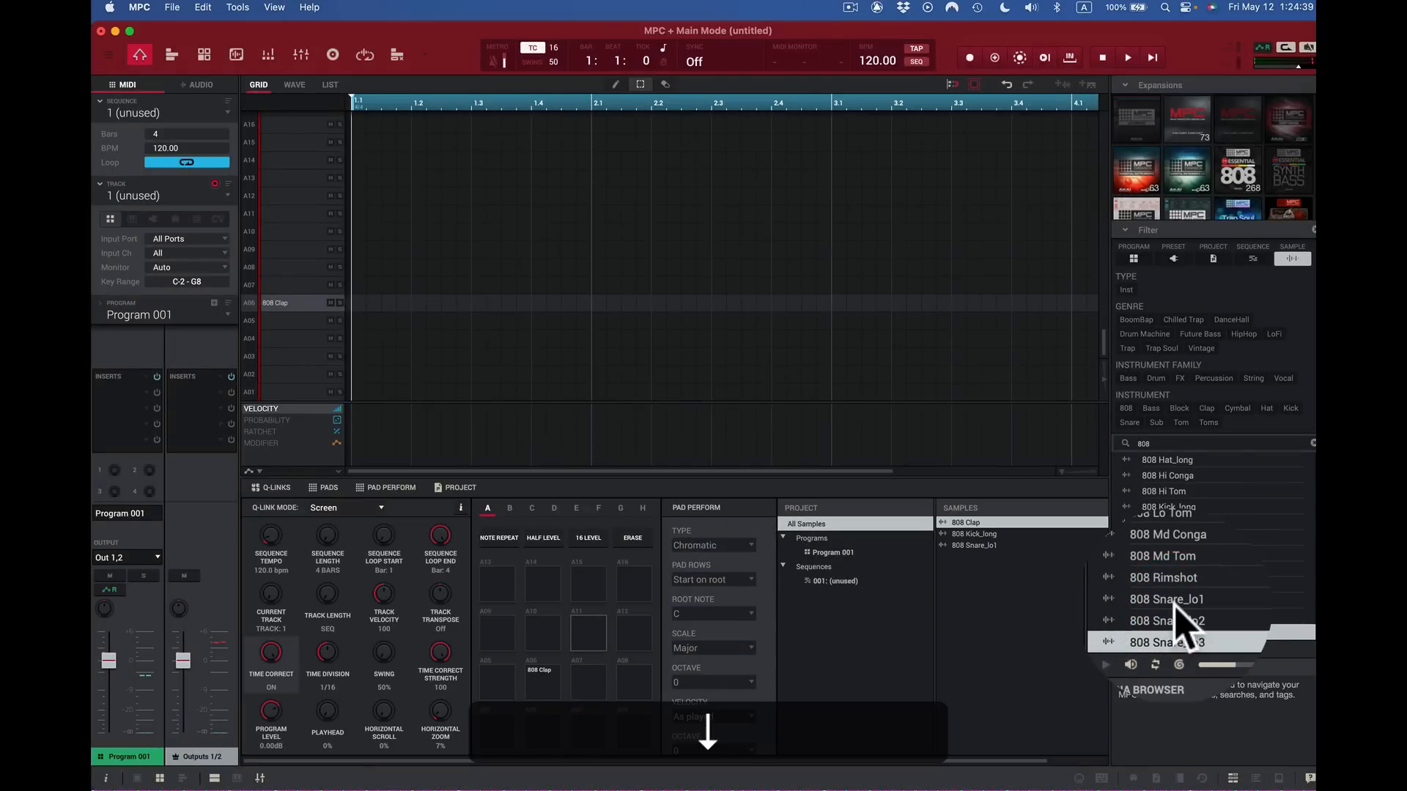
pyautogui.press('Up')
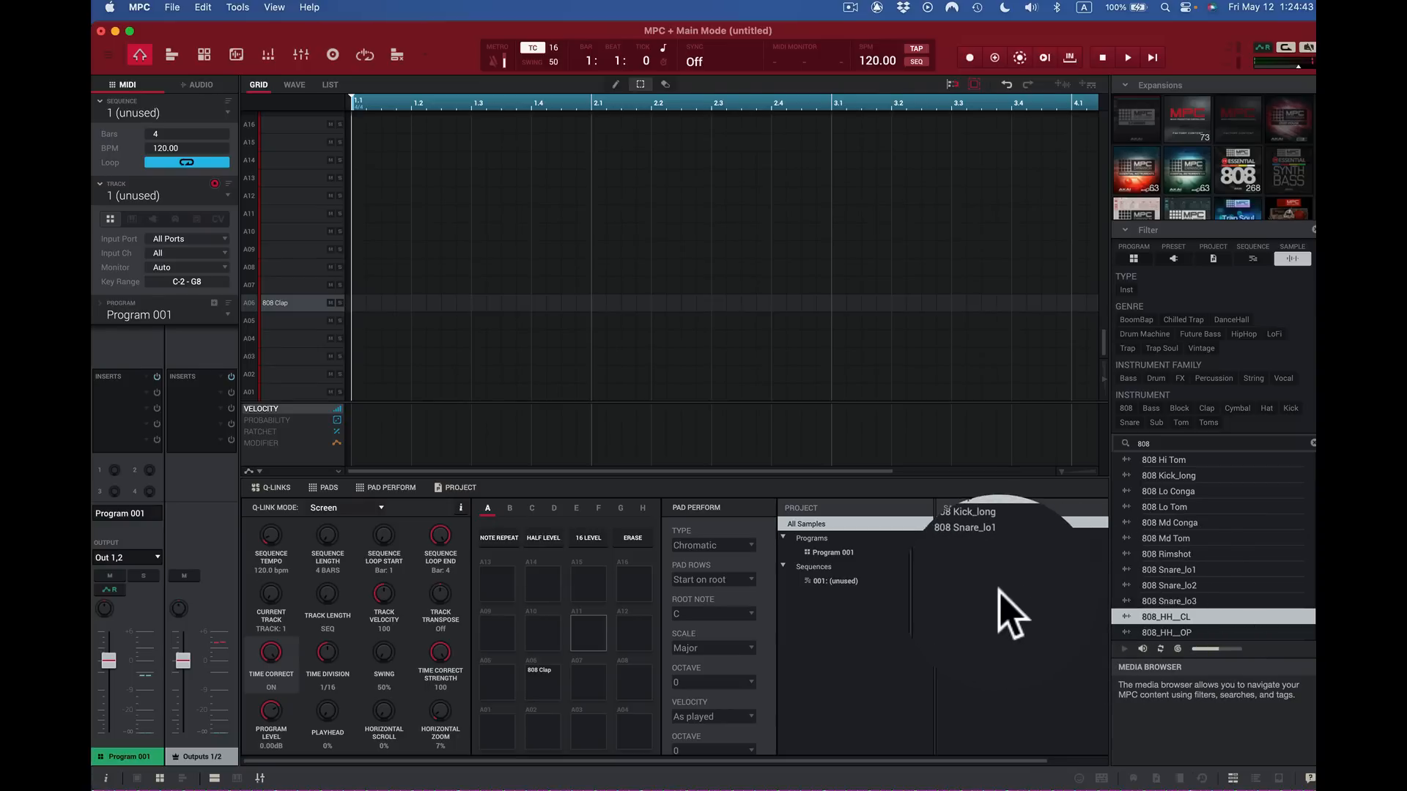
pyautogui.moveTo(1011, 616)
pyautogui.mouseDown()
pyautogui.moveTo(1004, 606)
pyautogui.moveTo(1011, 615)
pyautogui.mouseUp()
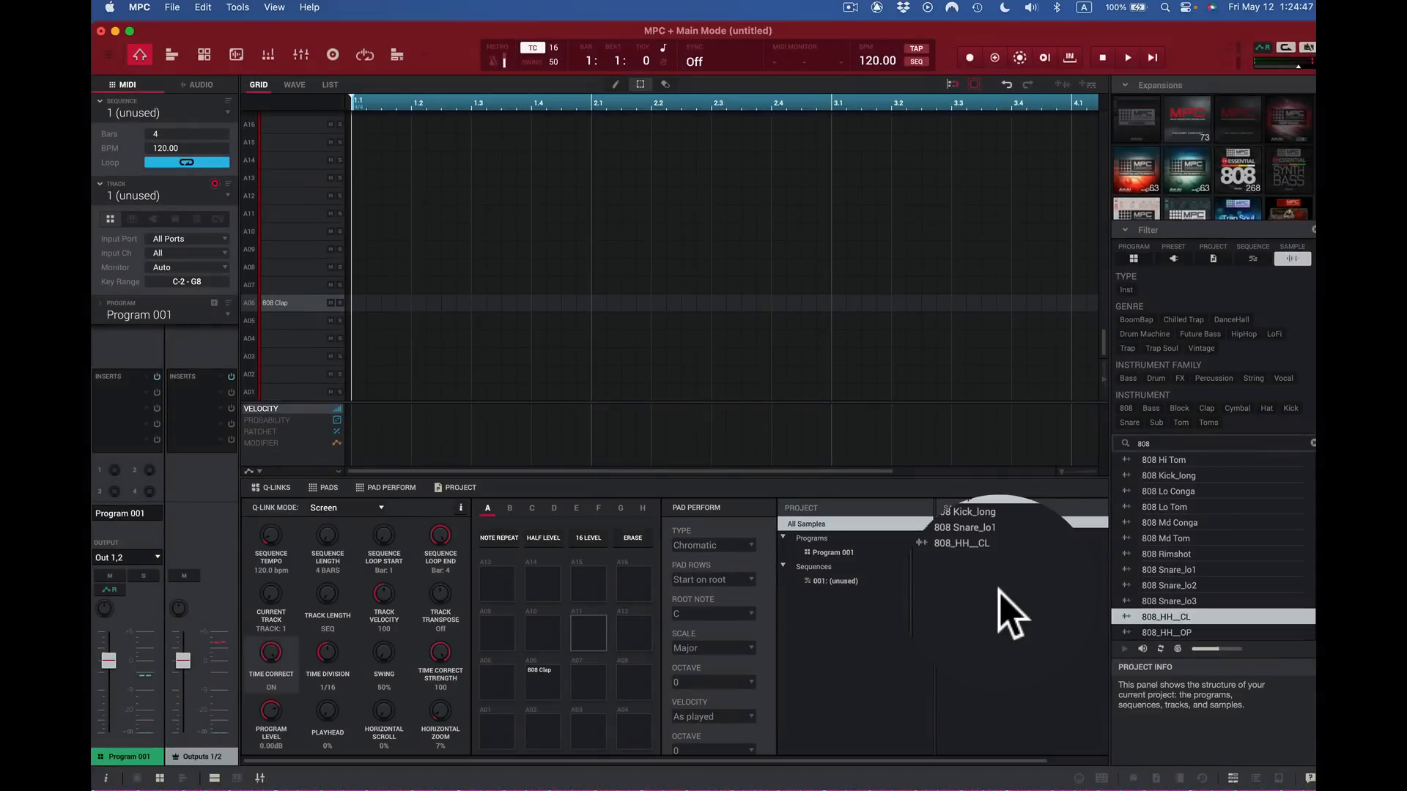
pyautogui.click(1177, 636)
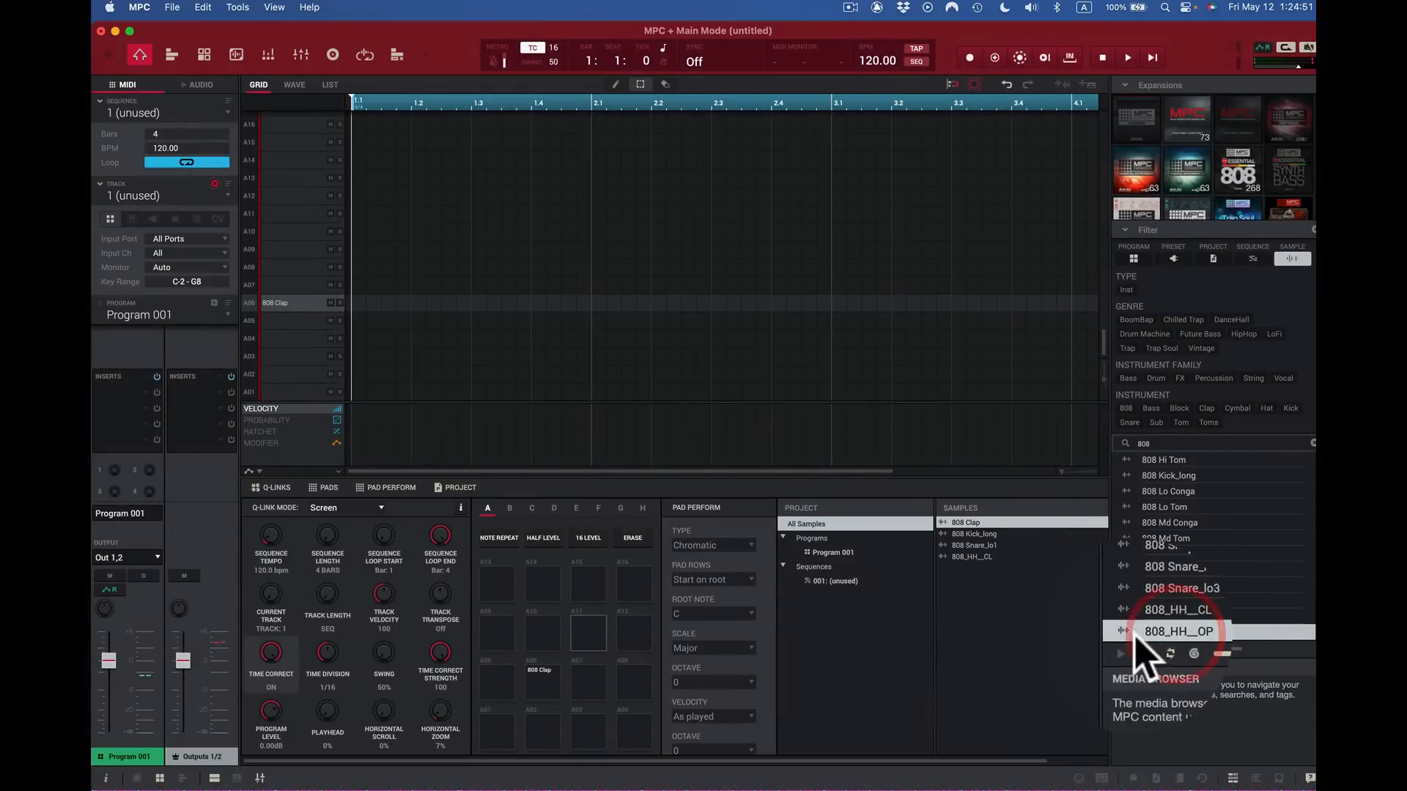
pyautogui.moveTo(1132, 634); pyautogui.dragTo(1013, 626)
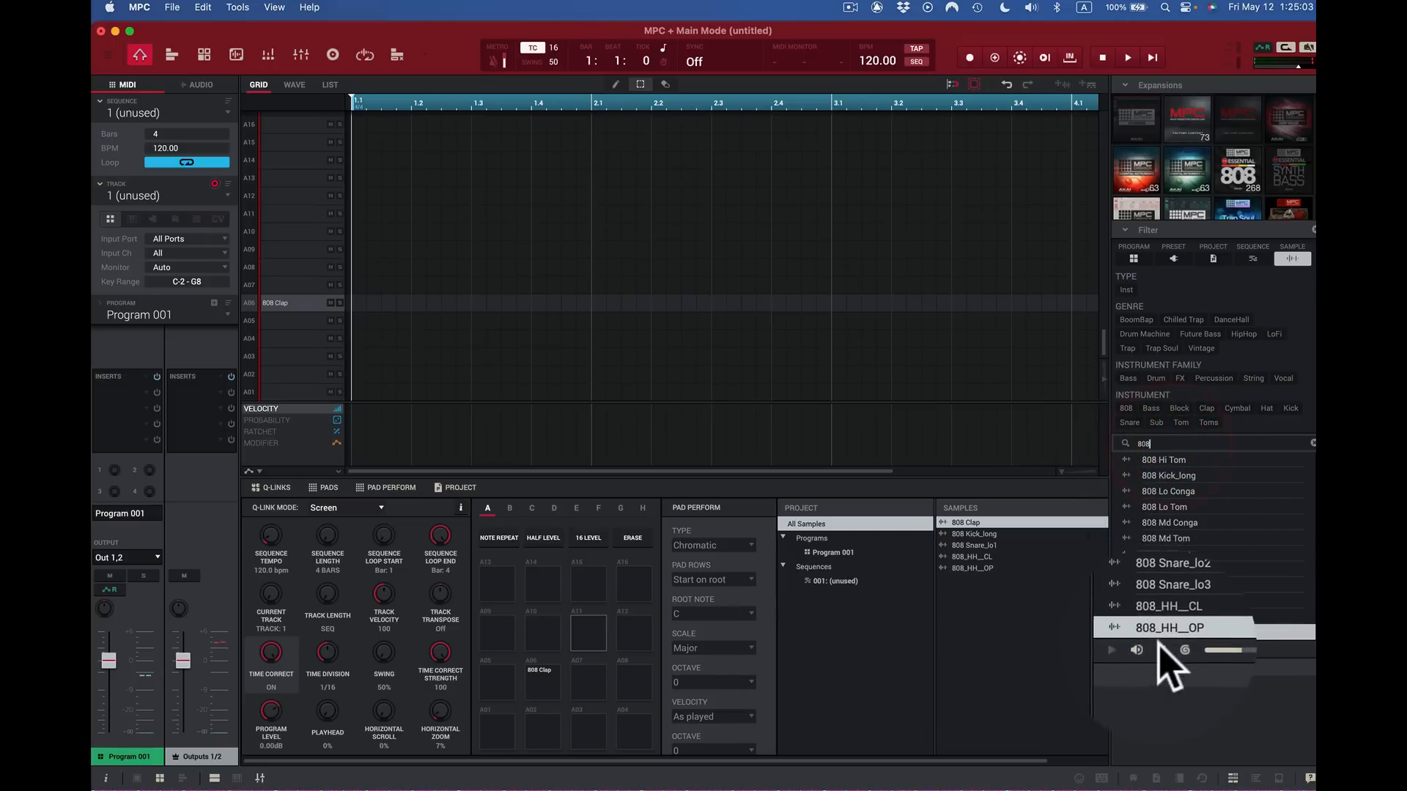
# Step: Audition further 808 samples below 808_HH__OP, from 808_KICK and 808_SNARE down to Bass-808 Bass 3-Db7
pyautogui.click(1164, 631)
pyautogui.press('Down')
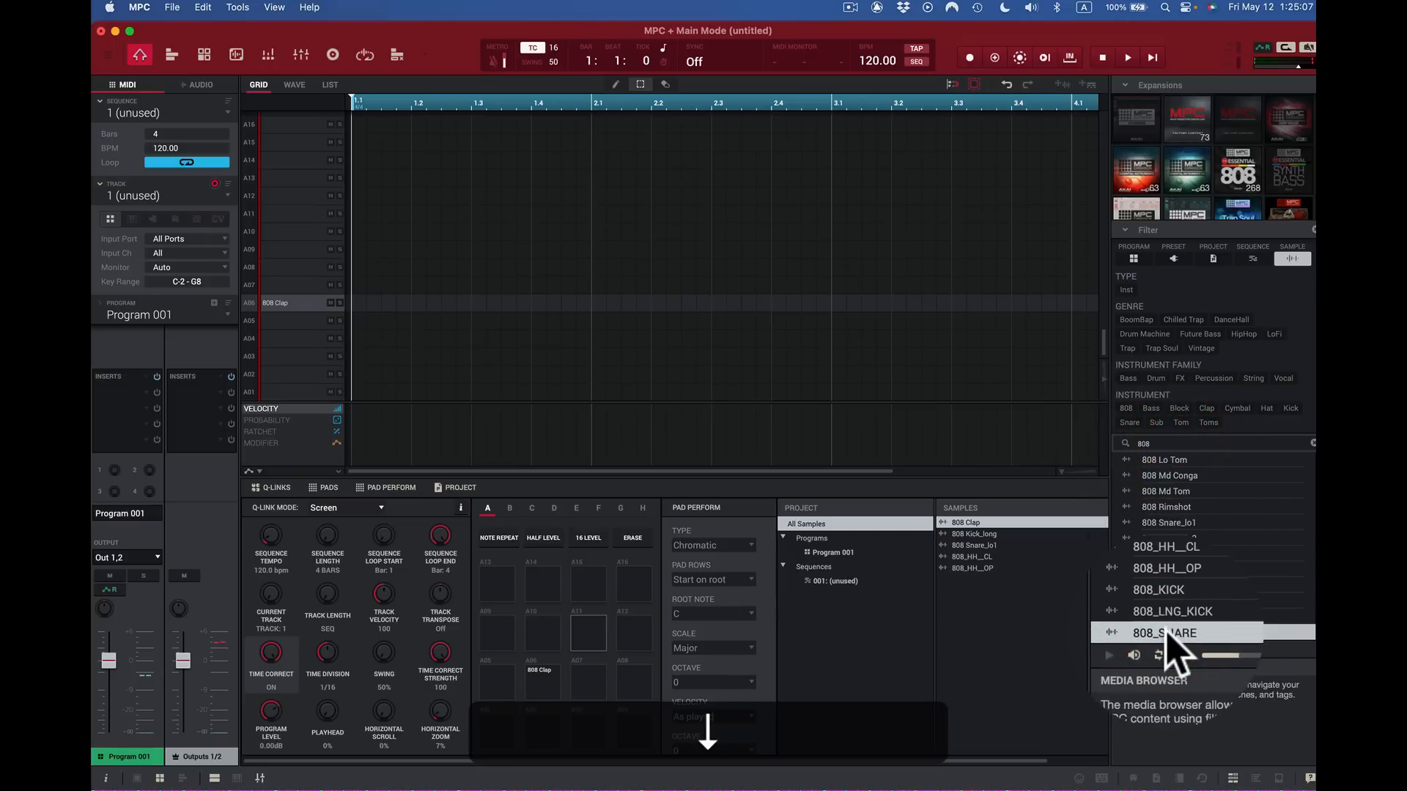
pyautogui.press('Down')
pyautogui.press('Down')
pyautogui.press('Down')
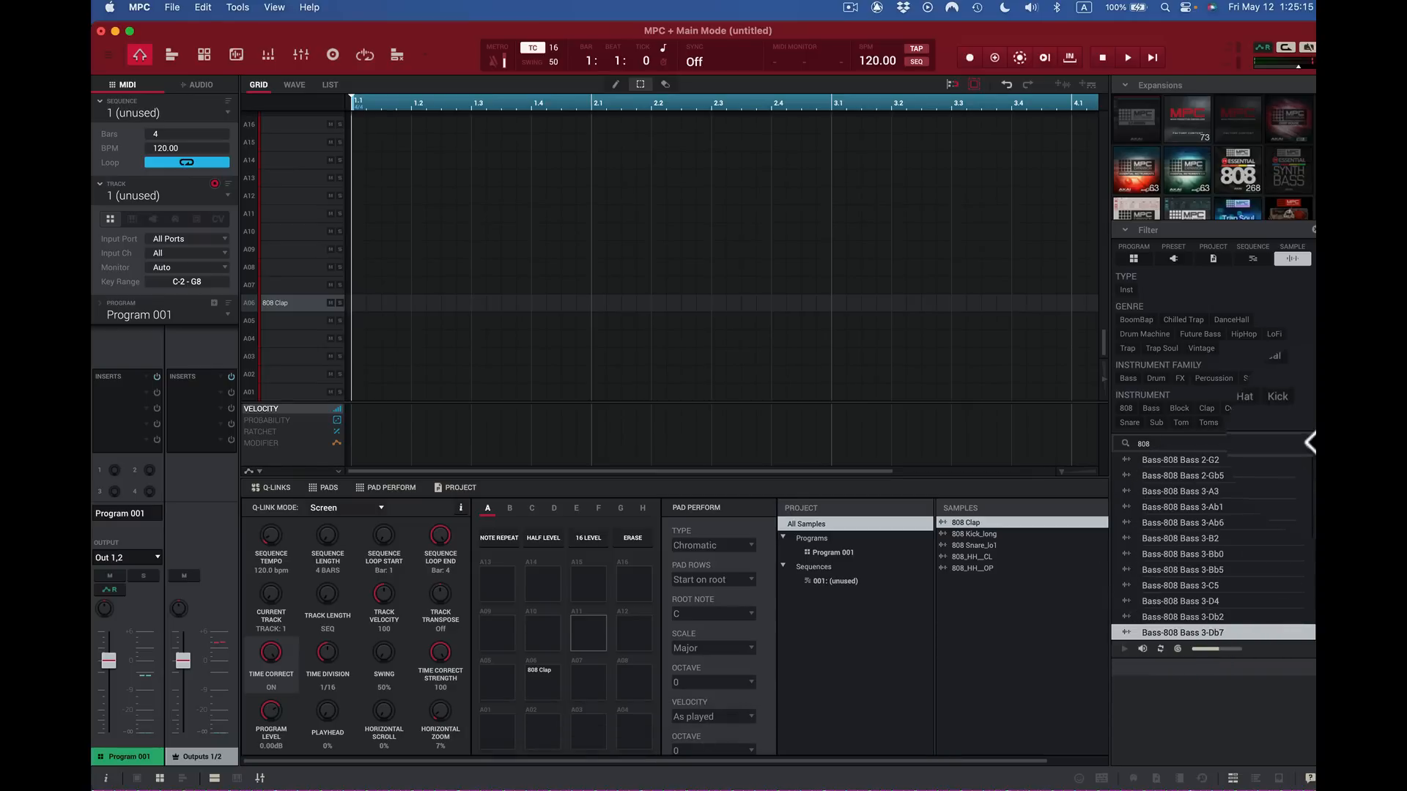
# Step: Audition DrumMachine and F9 bass samples further down the list, and add Inst-Bass-F9 Circuit 808-036 C1 to the project's samples
pyautogui.scroll(-20, 1213, 542)
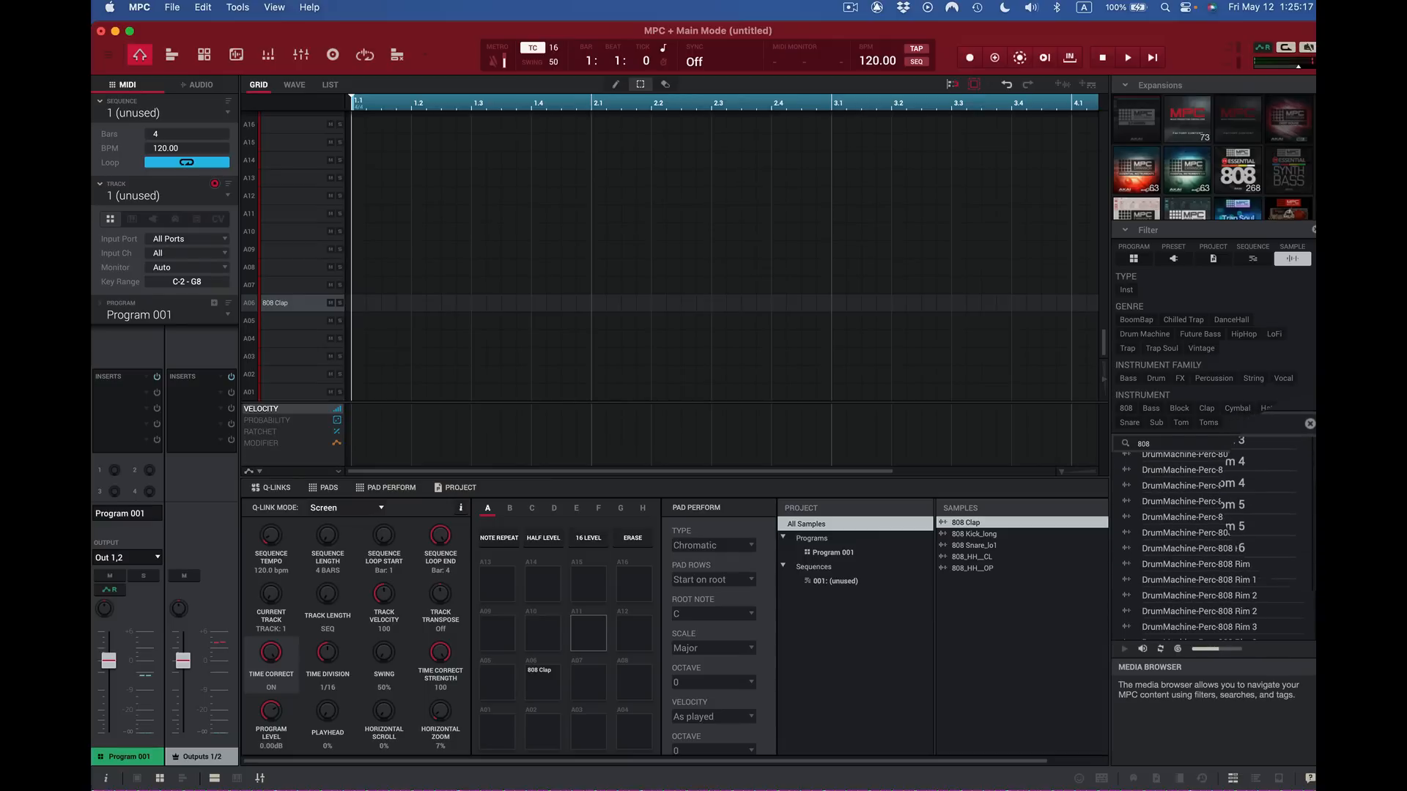
pyautogui.scroll(-3, 1213, 542)
pyautogui.scroll(-3, 1238, 491)
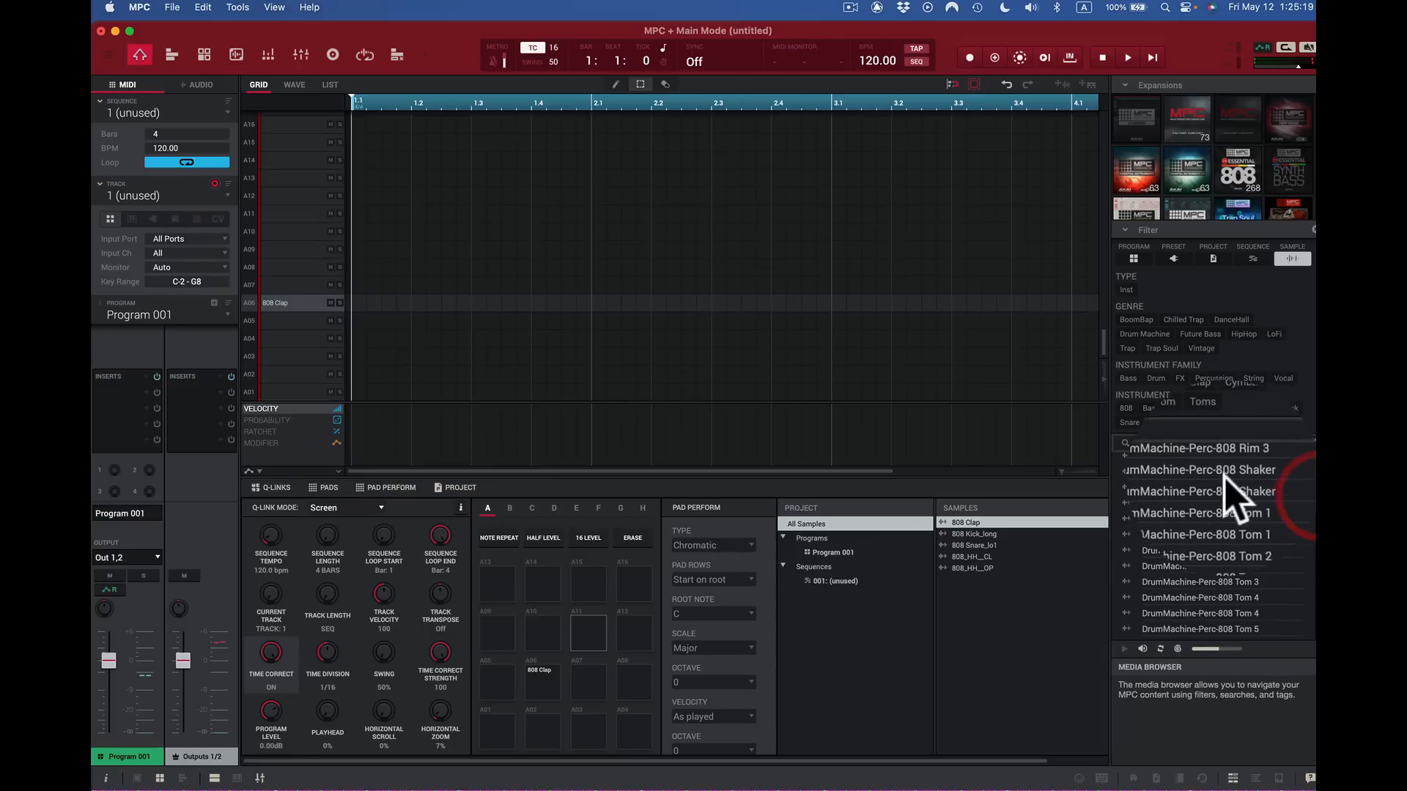
pyautogui.click(1207, 462)
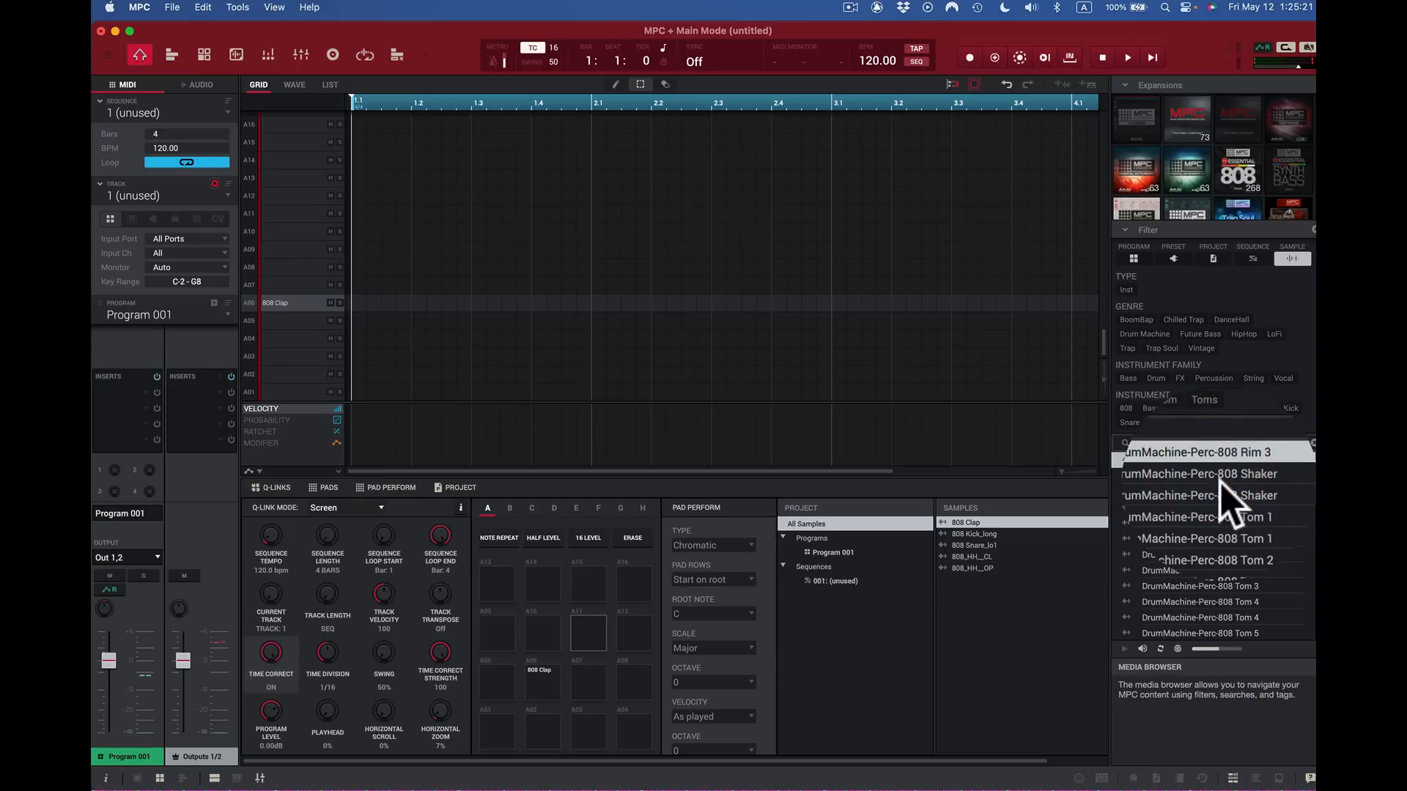
pyautogui.scroll(-10, 1246, 550)
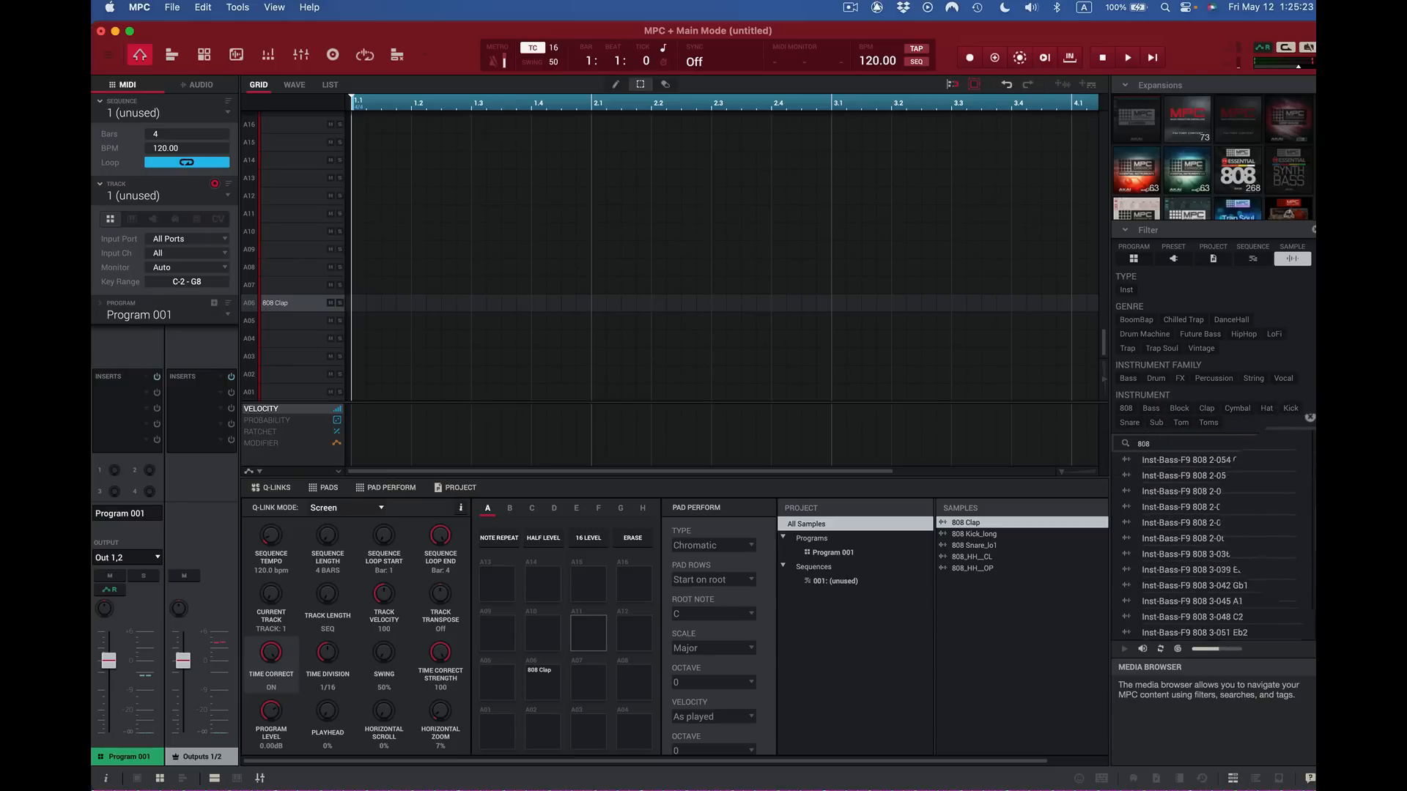
pyautogui.click(1201, 545)
pyautogui.click(1183, 580)
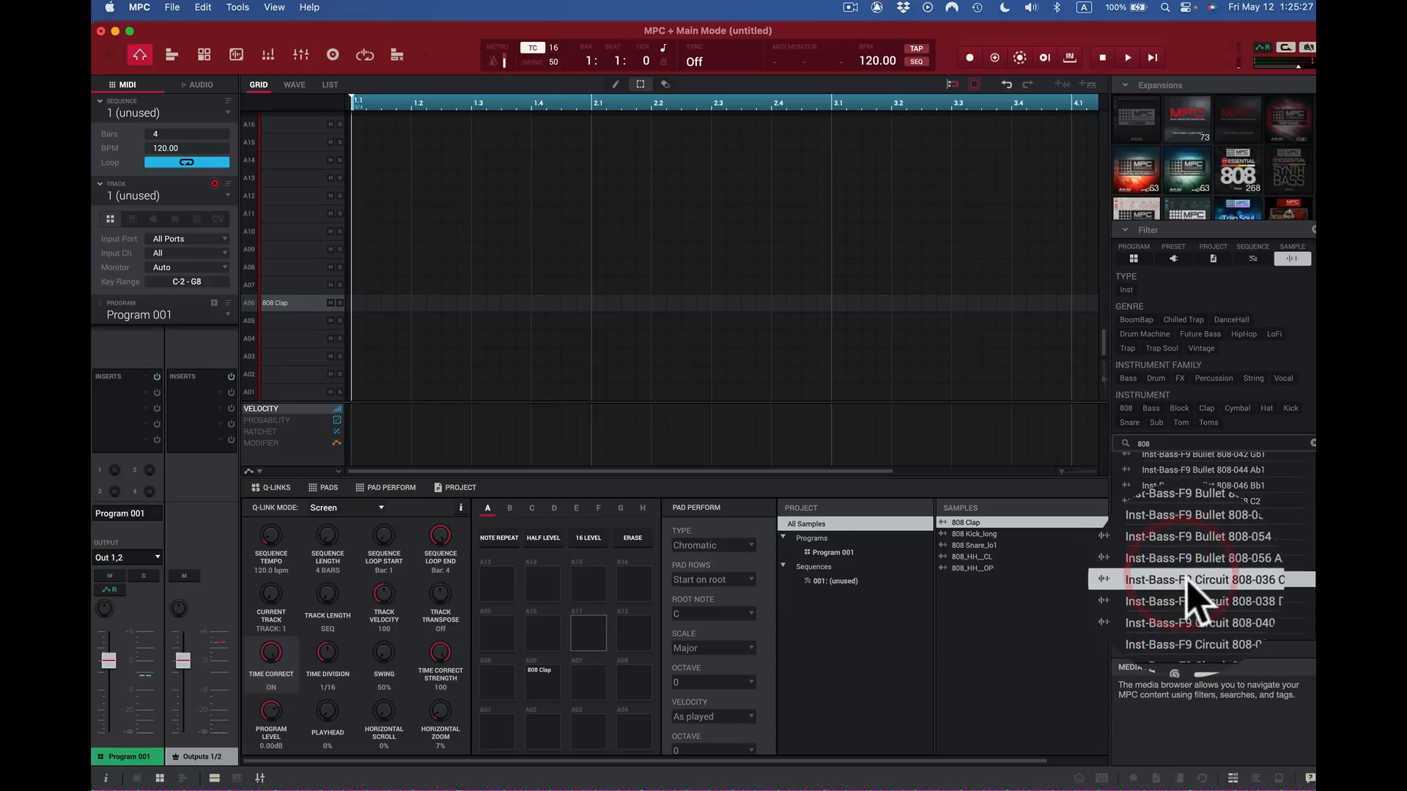
pyautogui.moveTo(1179, 584); pyautogui.dragTo(971, 600)
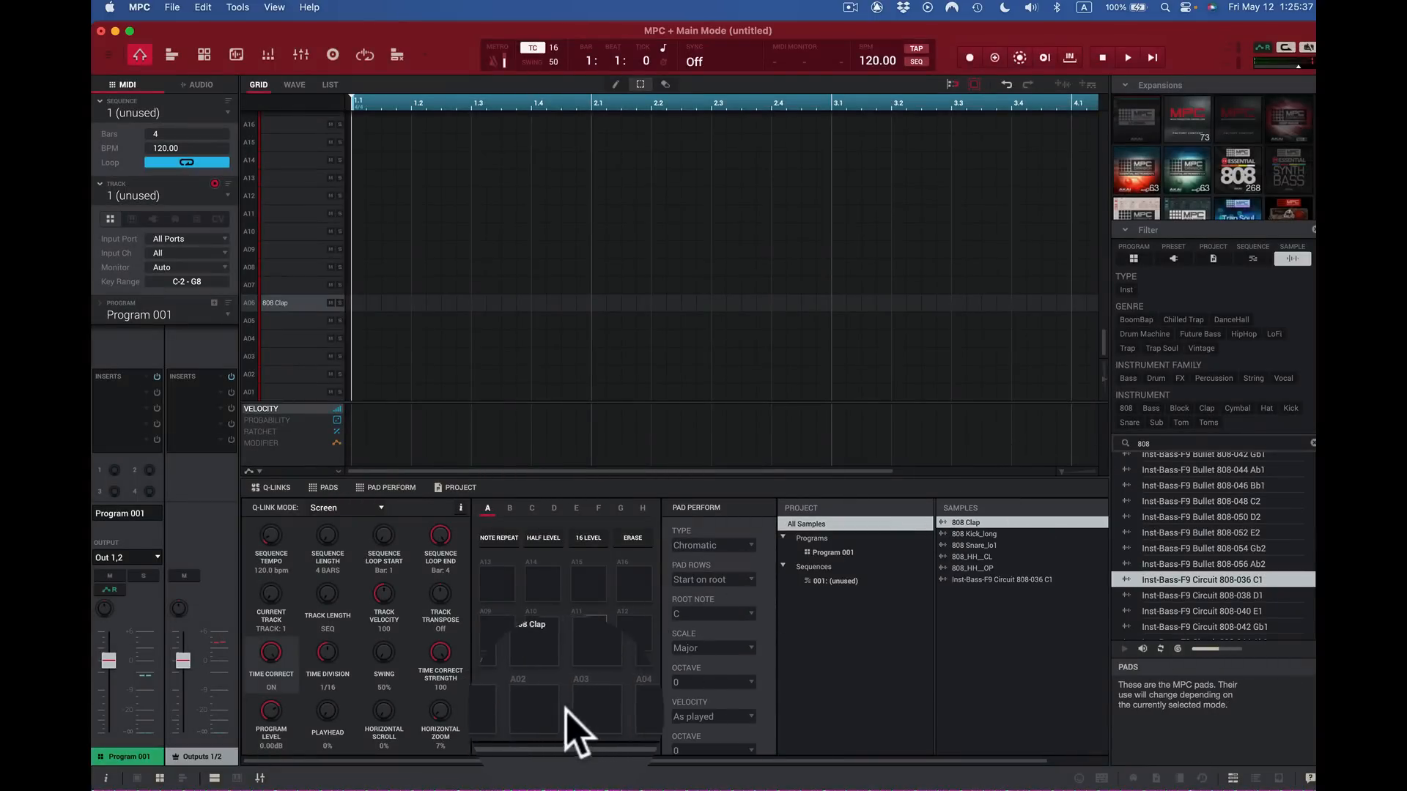
# Step: Rename Program 001 to "New nKit" in the project's program list
pyautogui.click(848, 553)
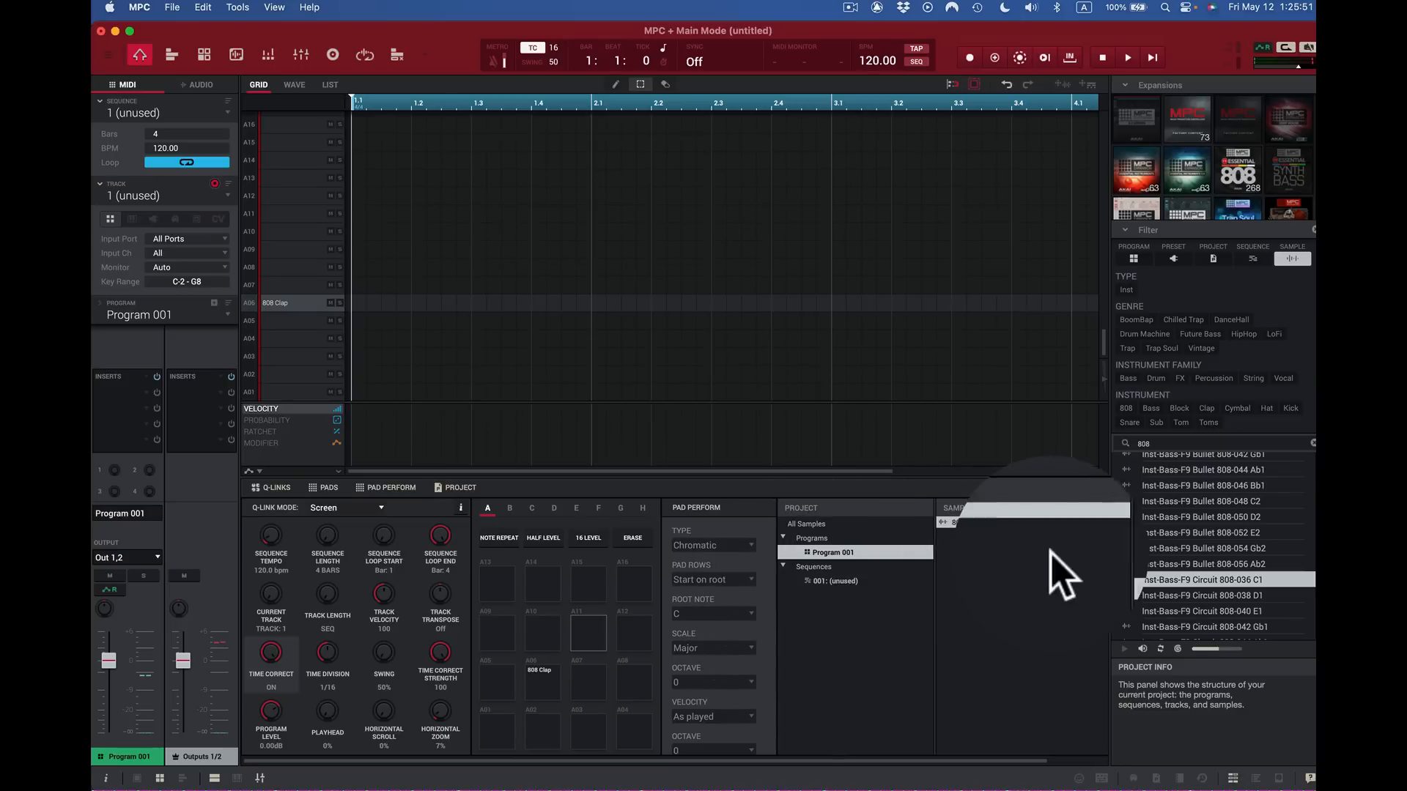
pyautogui.rightClick(835, 552)
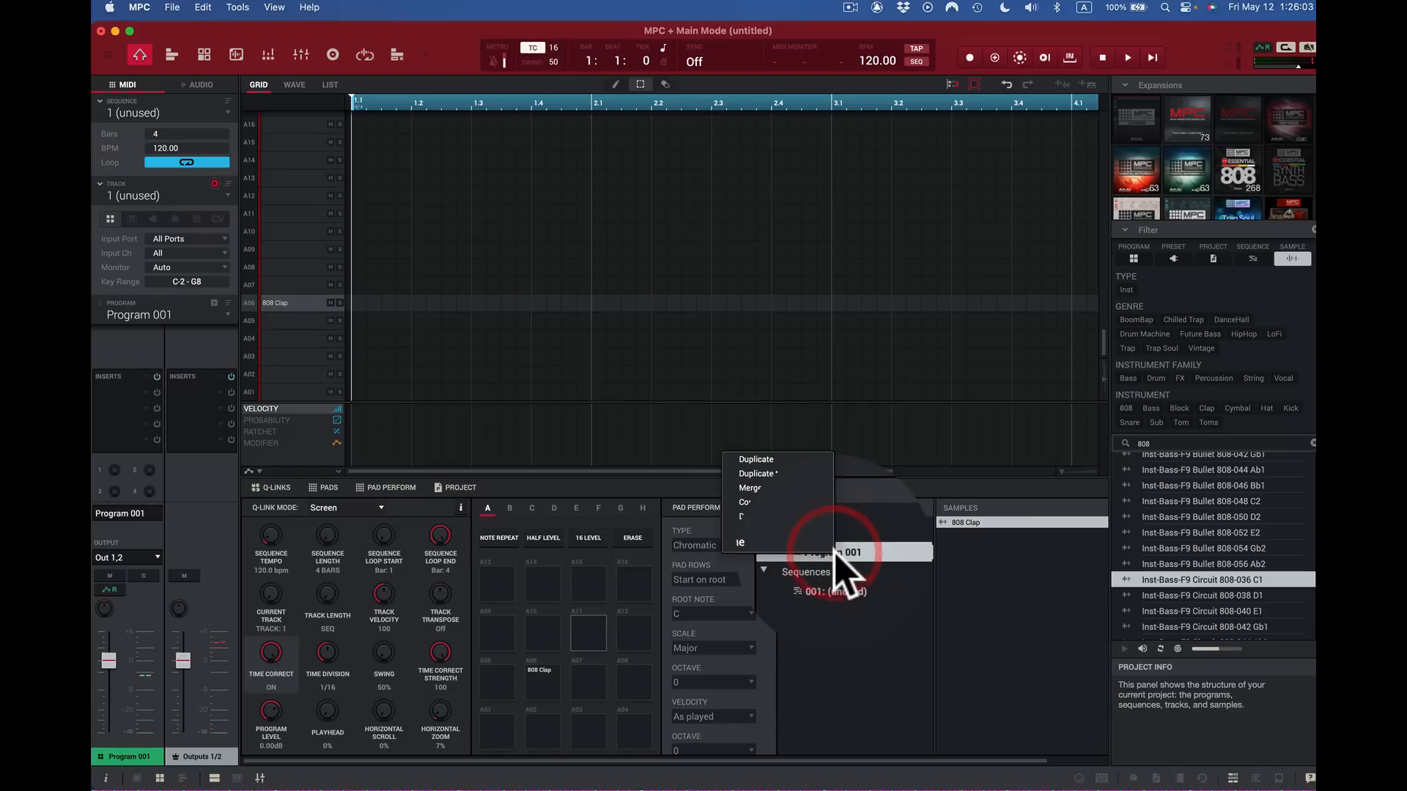
pyautogui.click(778, 546)
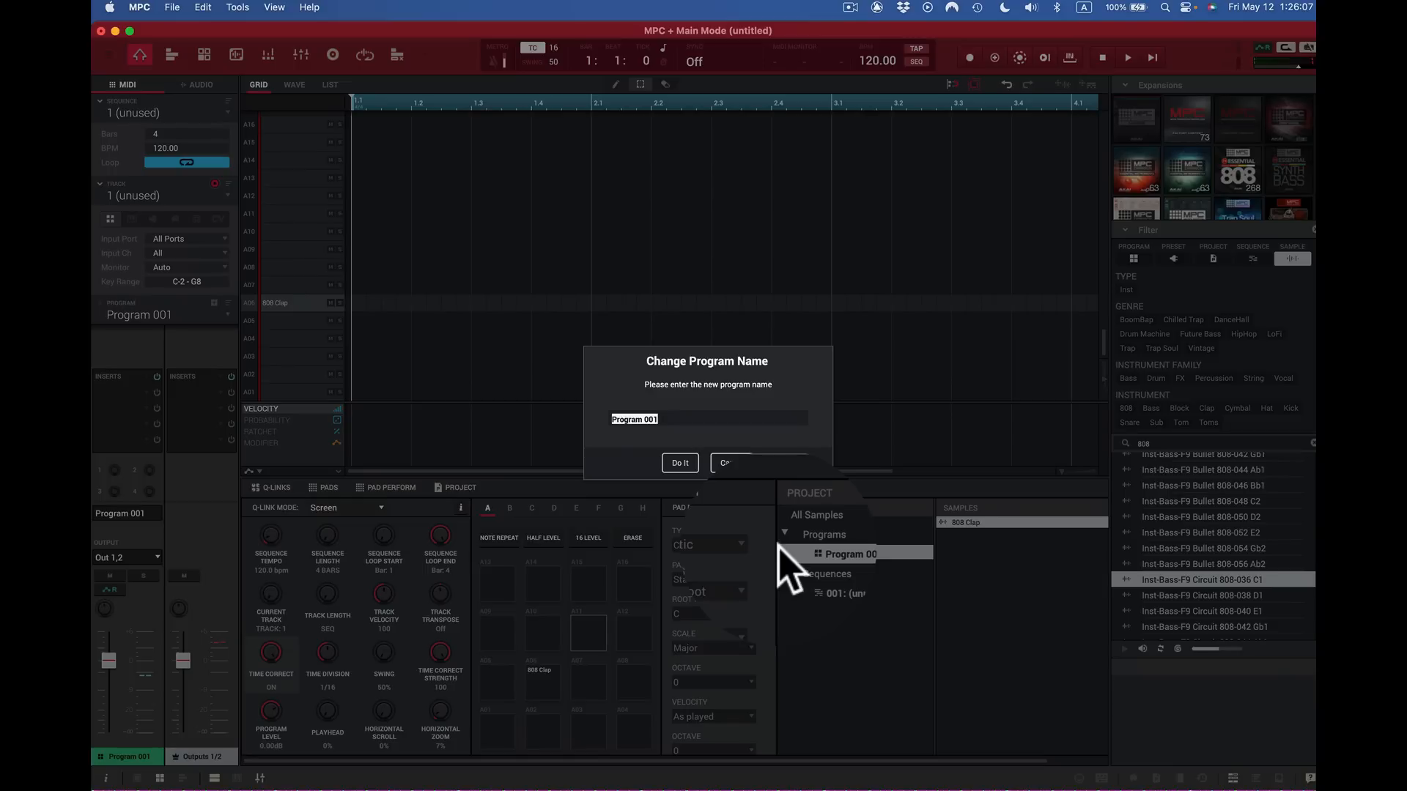
pyautogui.write('New nK')
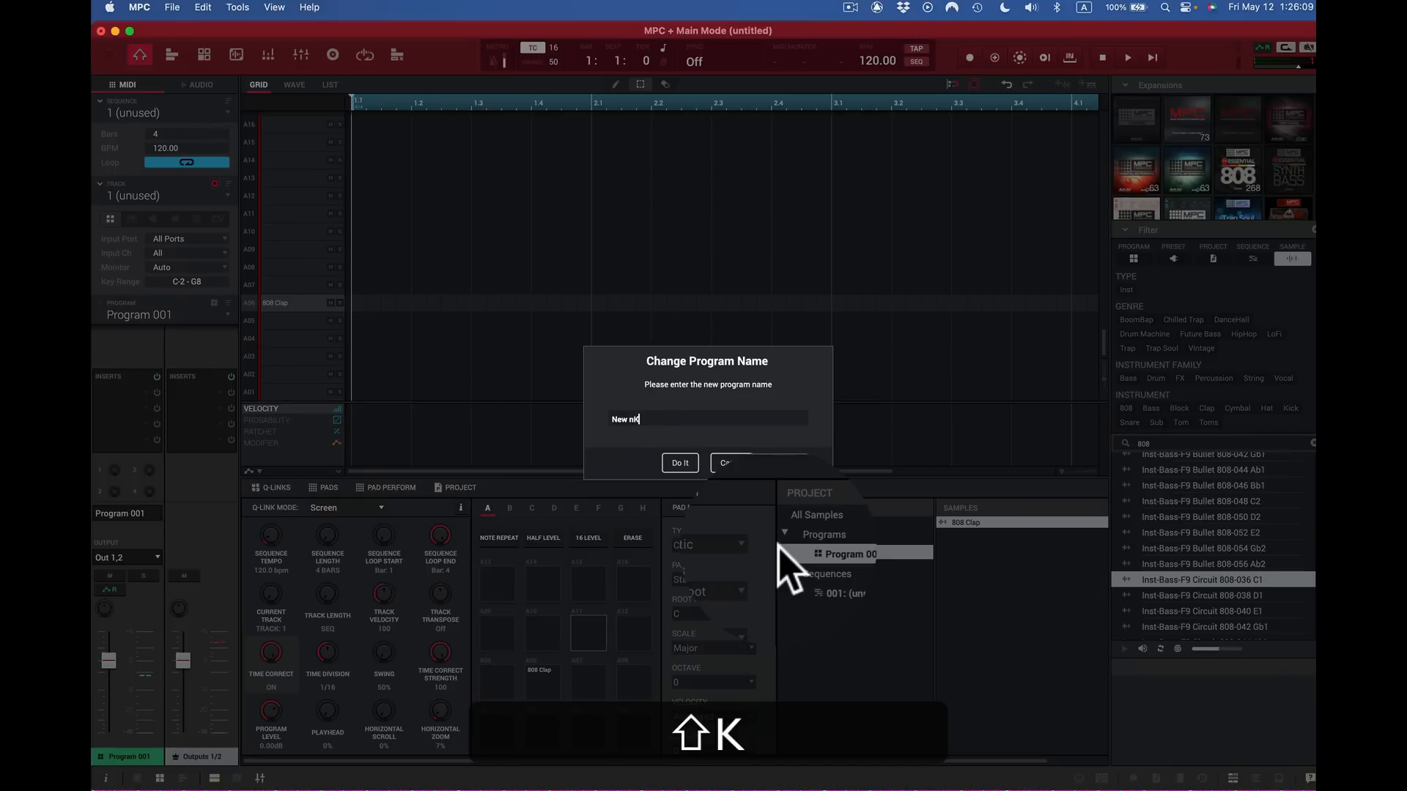
pyautogui.write('it')
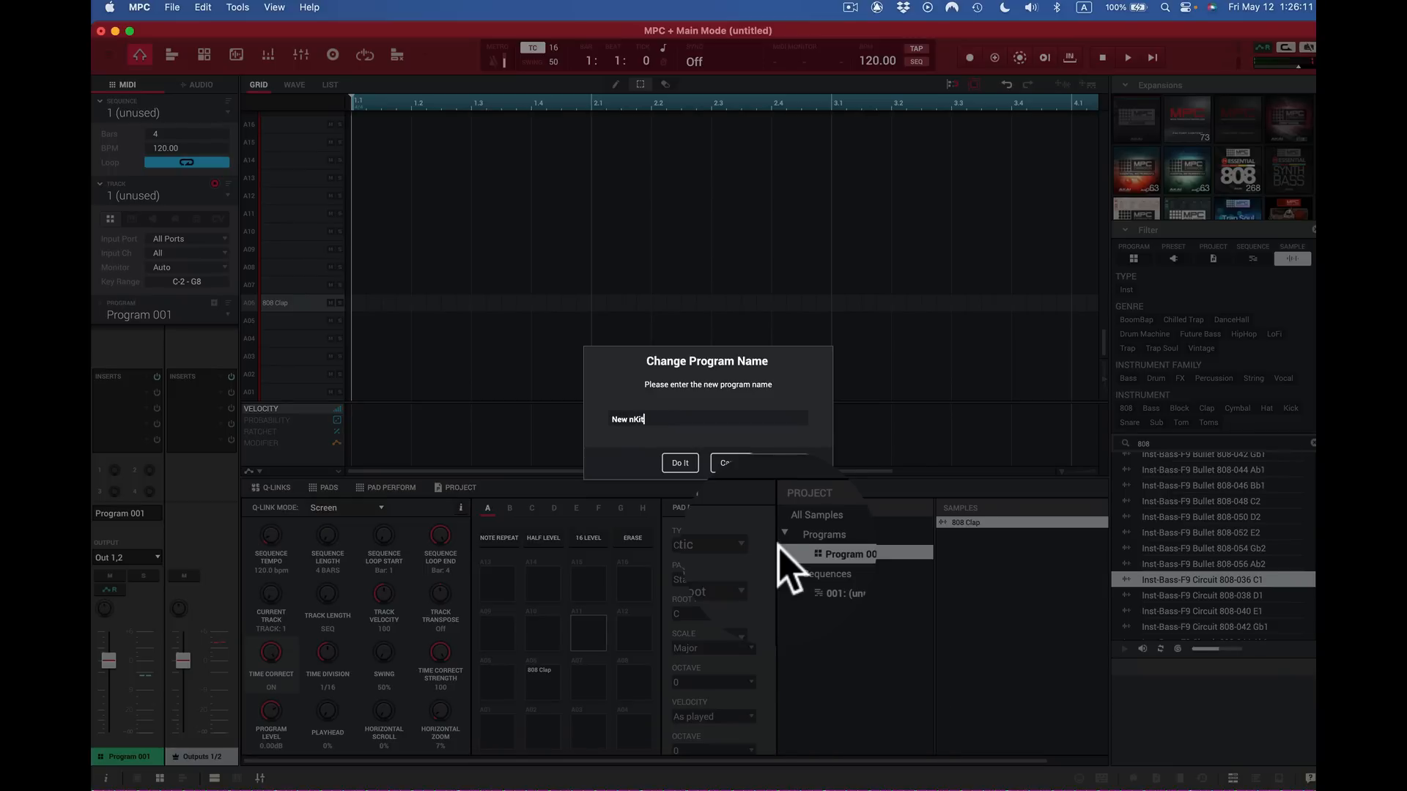
pyautogui.click(686, 463)
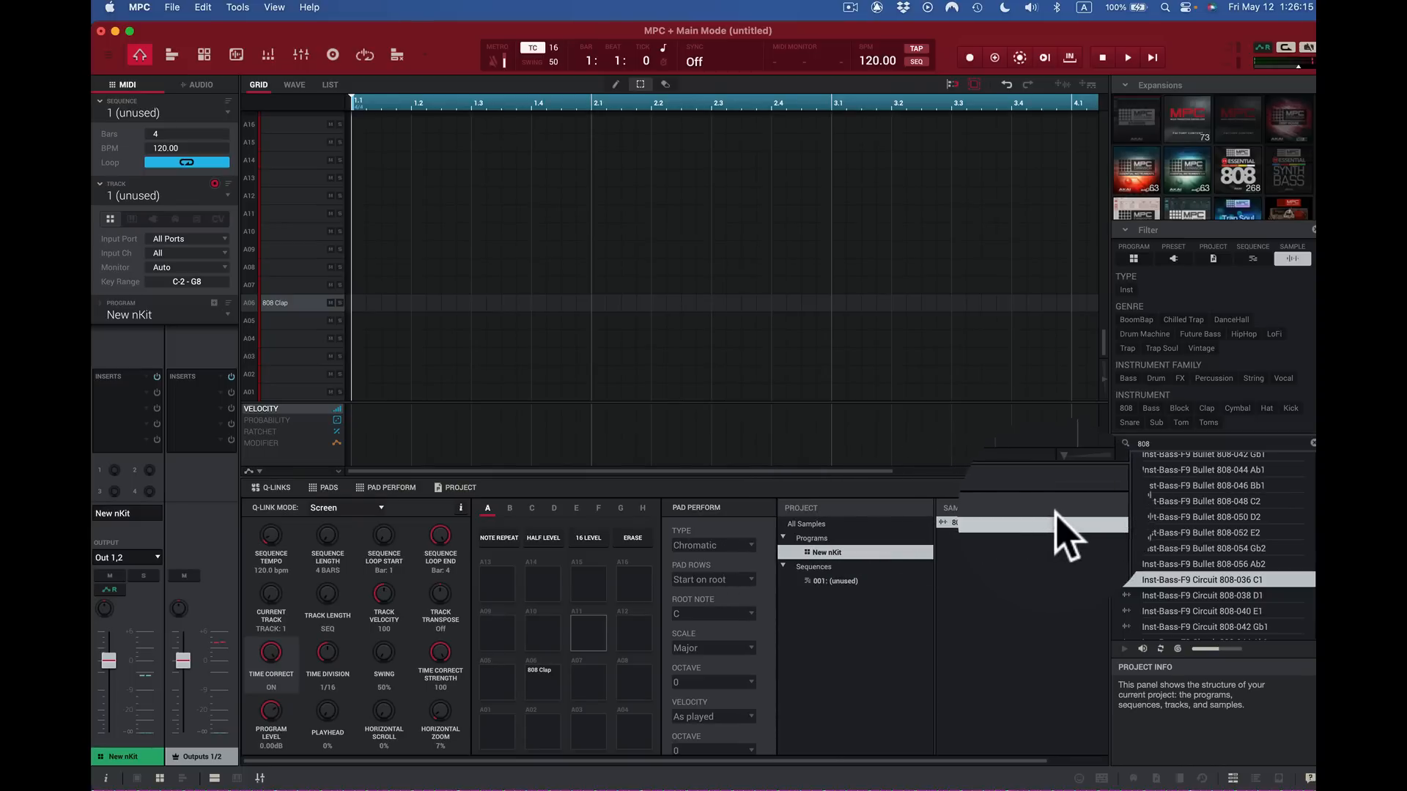
# Step: From all project samples, assign Inst-Bass-F9 Circuit 808-036 C1 to pad A05 and 808 Snare_lo1 to pad A01
pyautogui.click(834, 523)
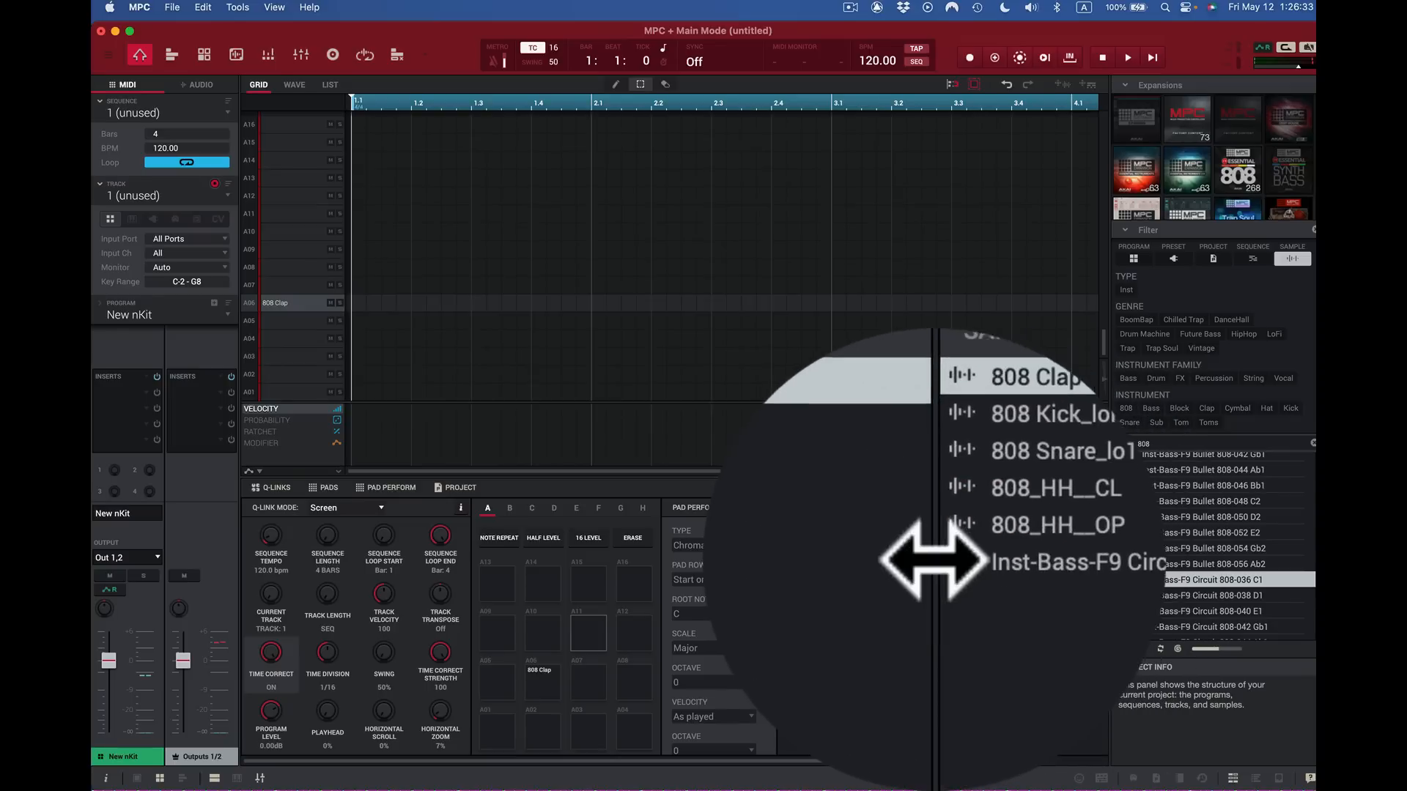
pyautogui.moveTo(940, 579); pyautogui.dragTo(504, 666)
pyautogui.moveTo(502, 548); pyautogui.dragTo(501, 559)
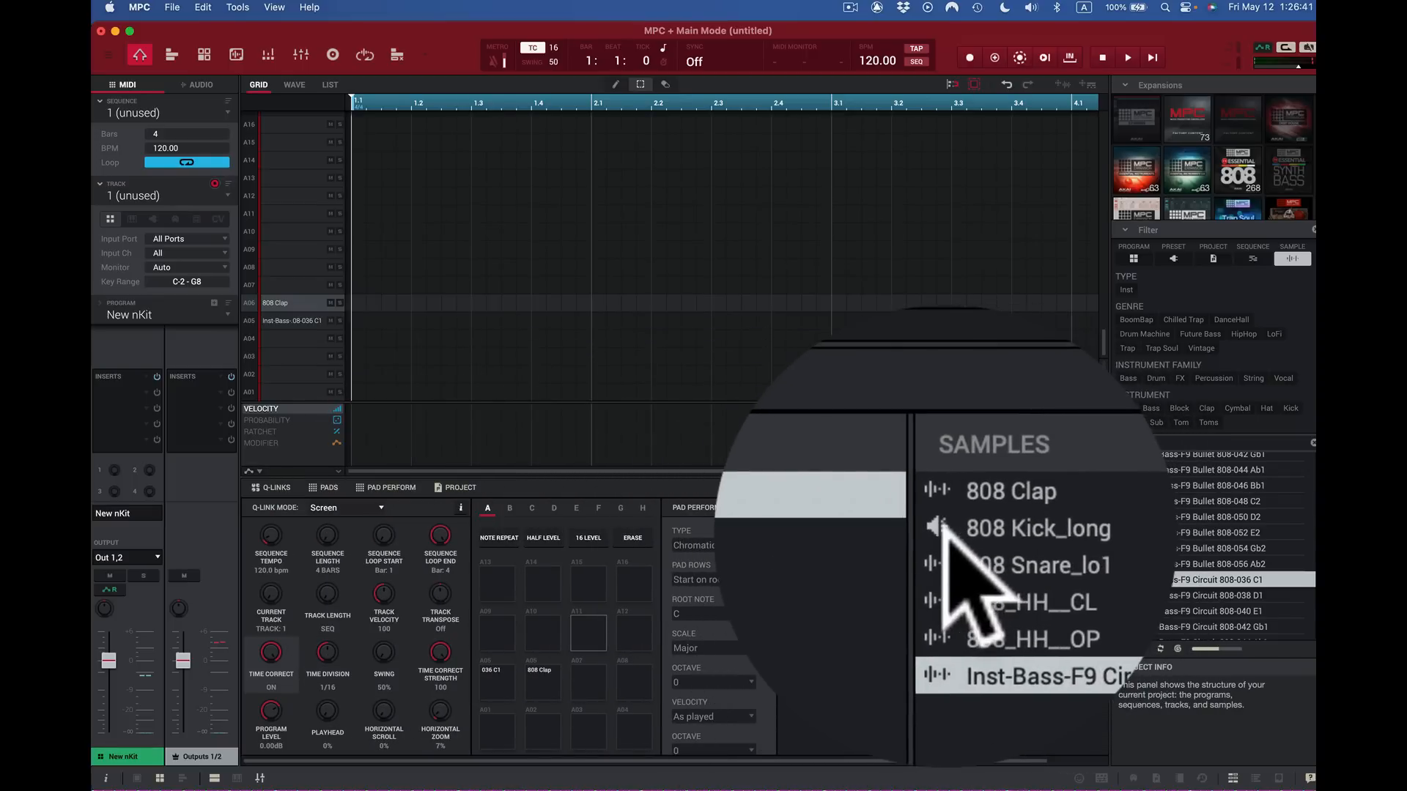
pyautogui.moveTo(983, 522); pyautogui.dragTo(499, 723)
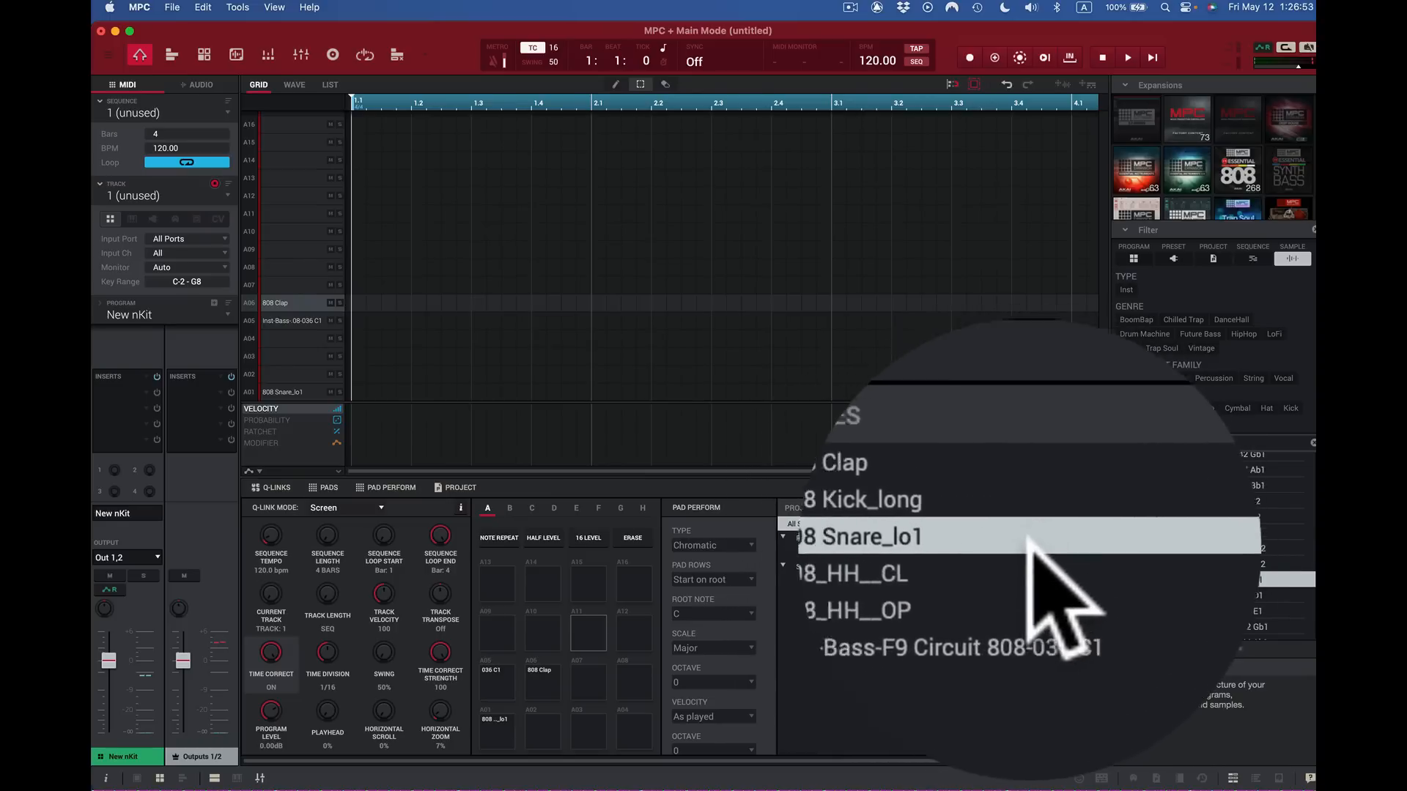
# Step: Assign 808_HH__CL to pad A03, 808_HH__OP to pad A04 and 808 Snare_lo1 to pad A02
pyautogui.click(945, 543)
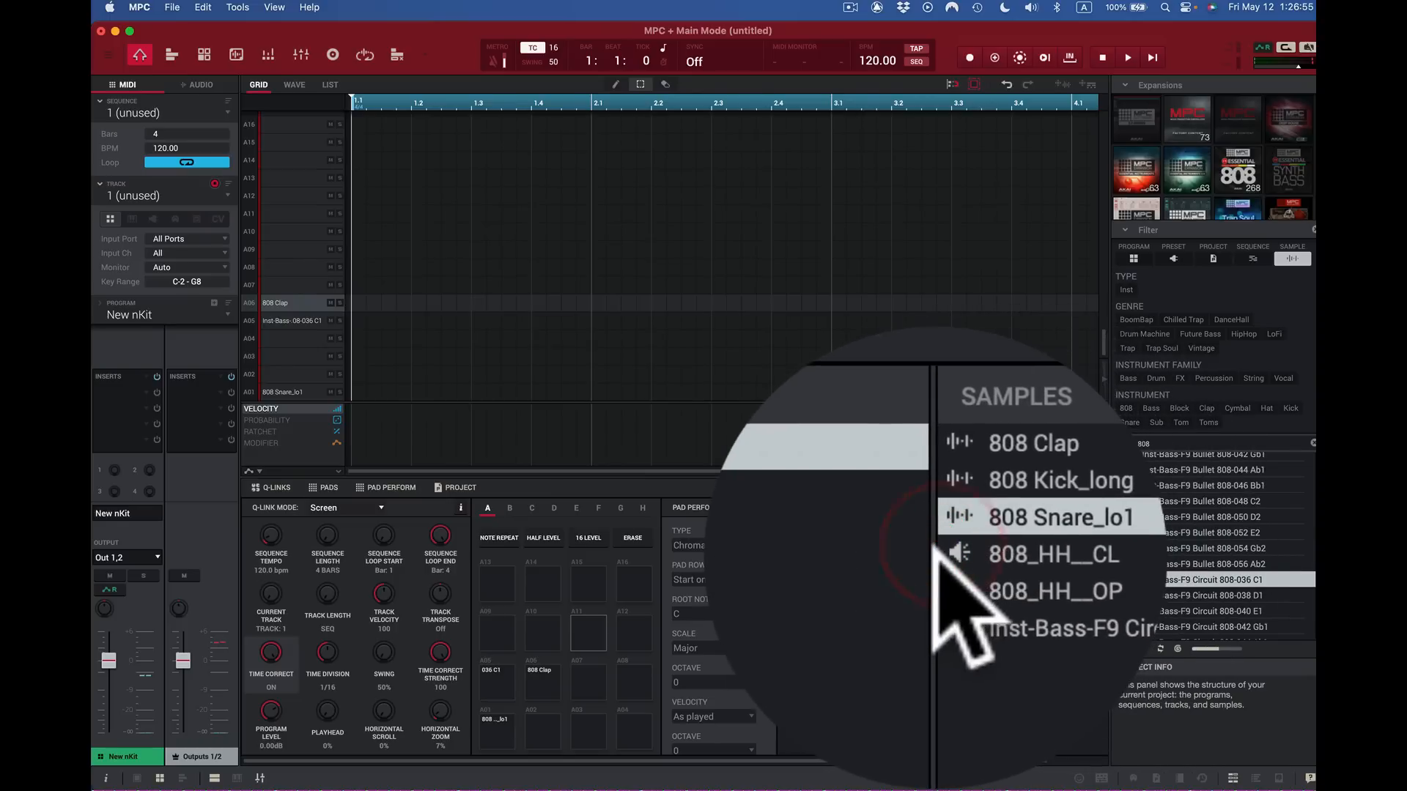
pyautogui.click(944, 551)
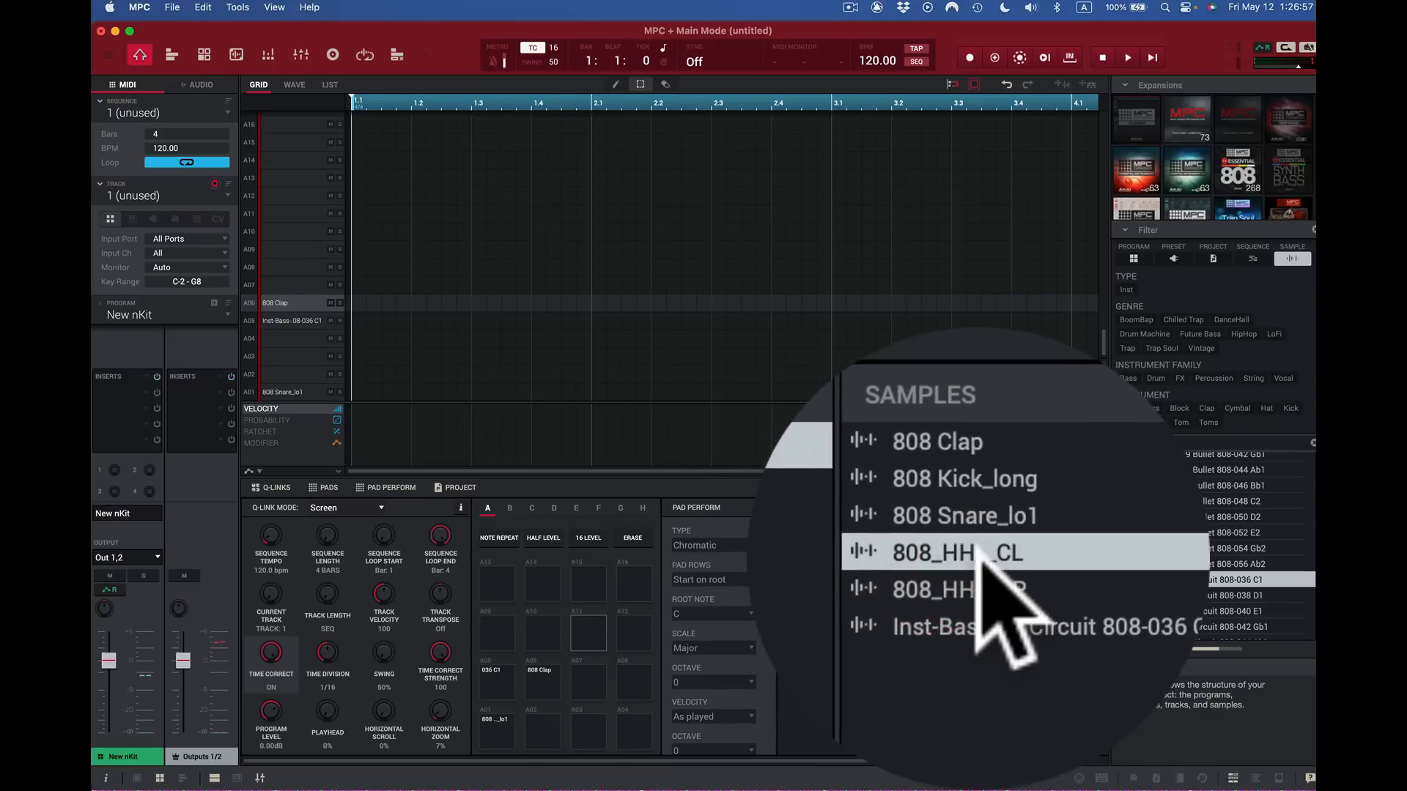
pyautogui.moveTo(979, 559); pyautogui.dragTo(605, 729)
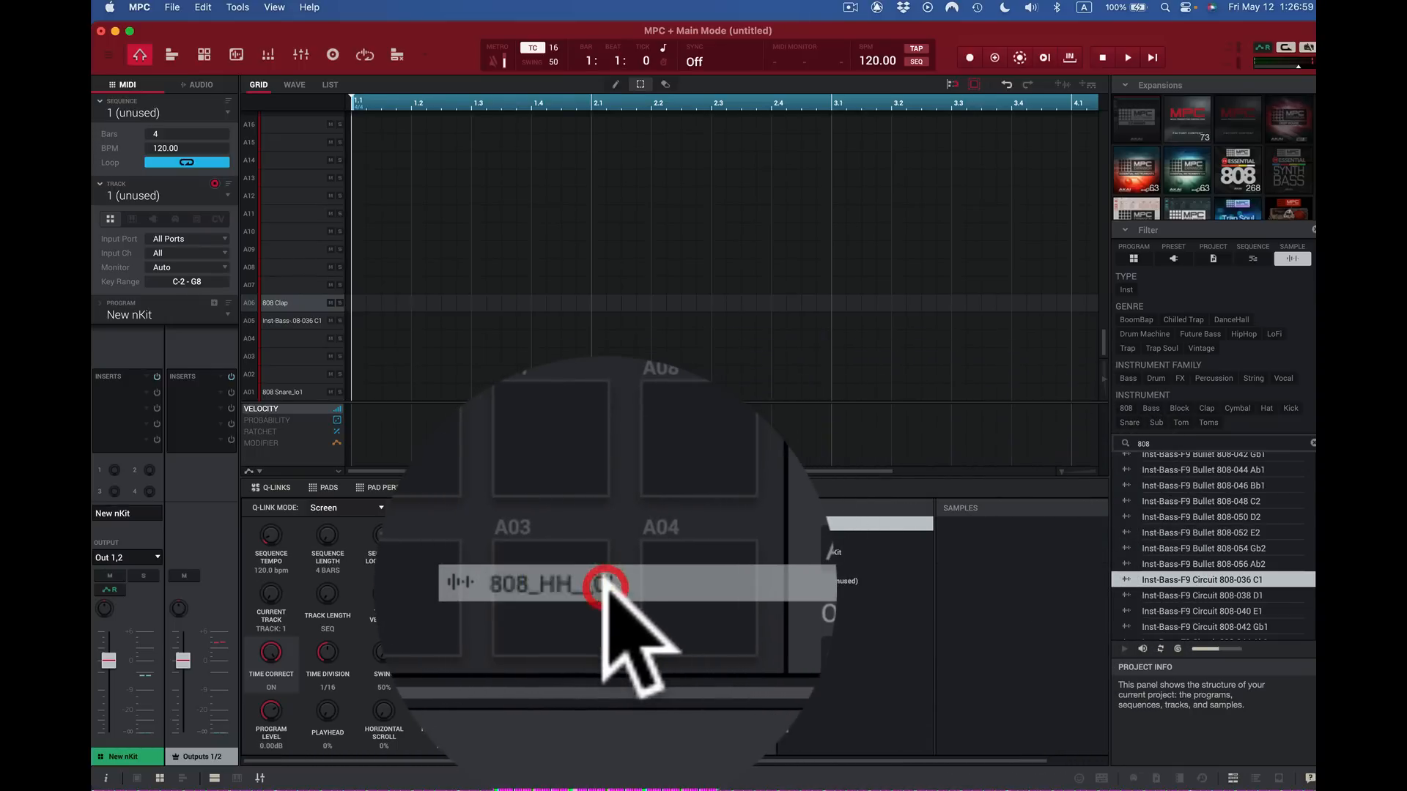
pyautogui.moveTo(976, 574); pyautogui.dragTo(633, 731)
pyautogui.click(975, 545)
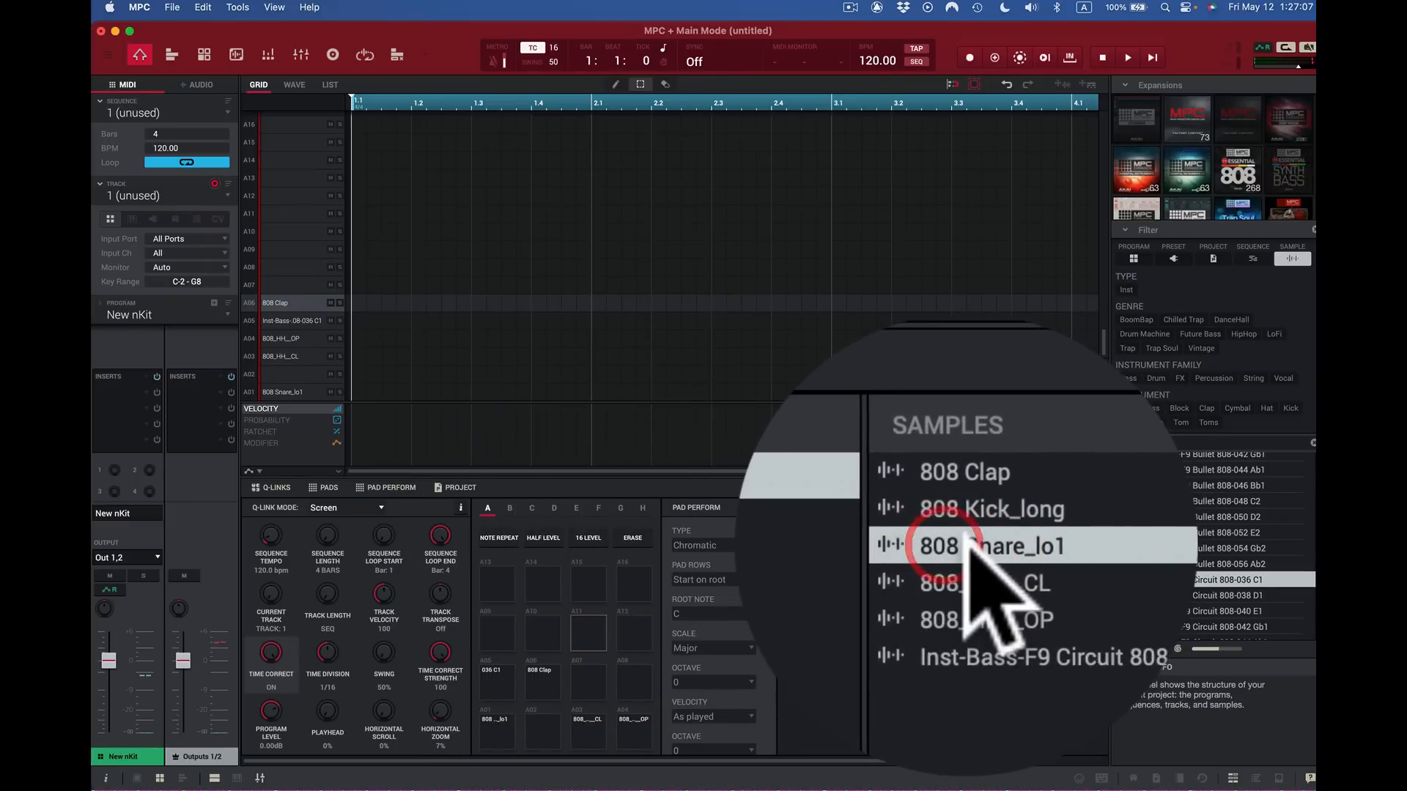
pyautogui.moveTo(763, 598); pyautogui.dragTo(551, 731)
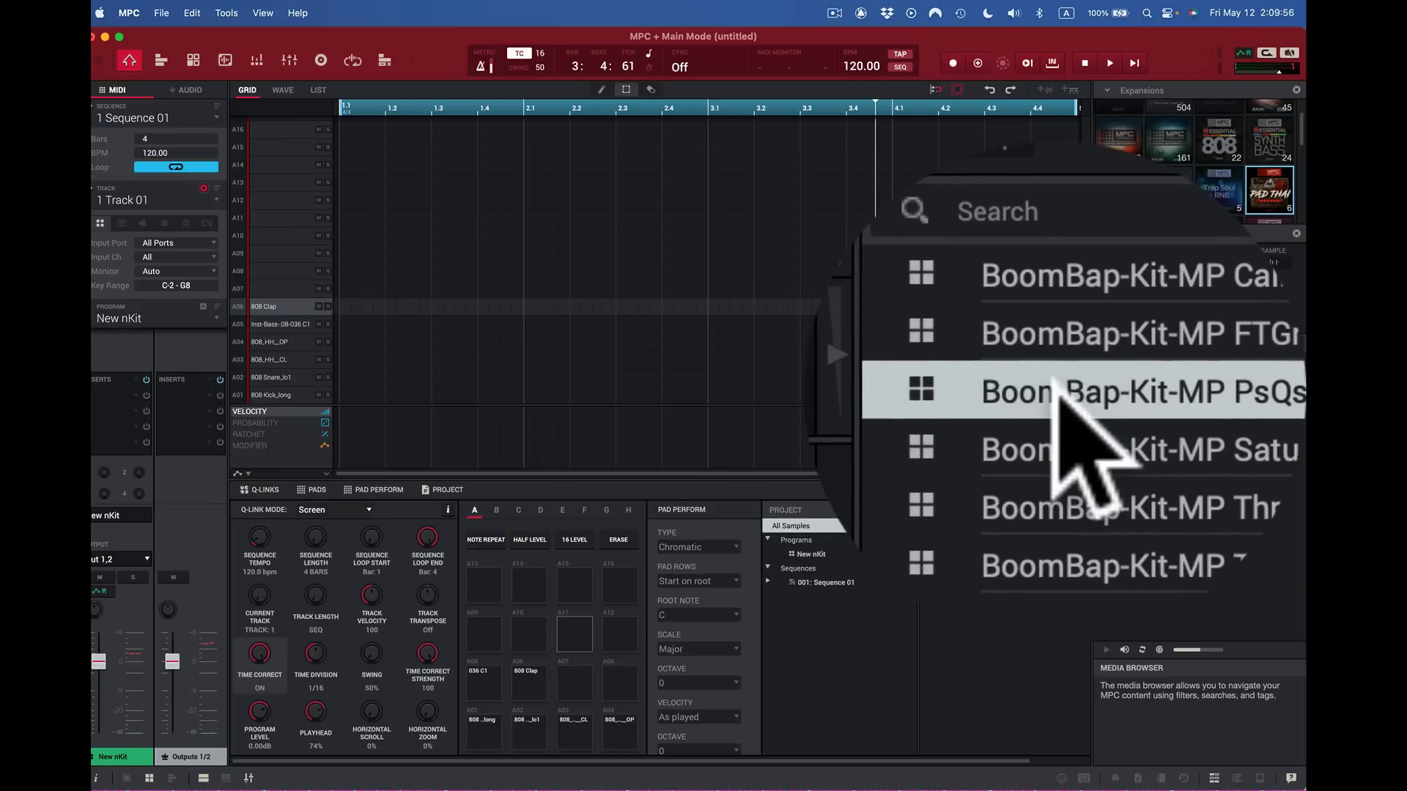
# Step: Load the BoomBap-Kit-MP PsQs 82 Gm kit into the project and audition its hat, kick and loop samples
pyautogui.doubleClick(1055, 384)
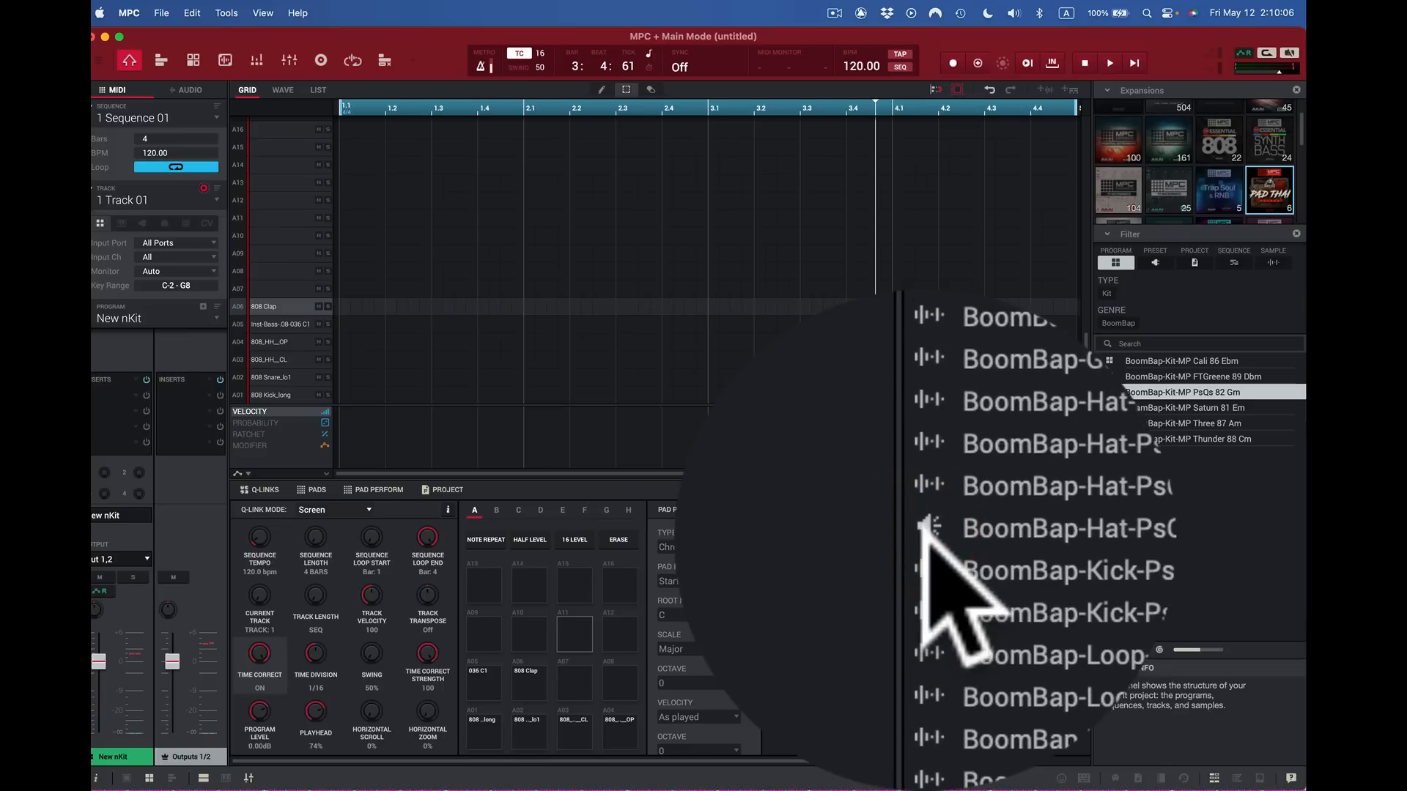
pyautogui.click(922, 525)
pyautogui.click(921, 529)
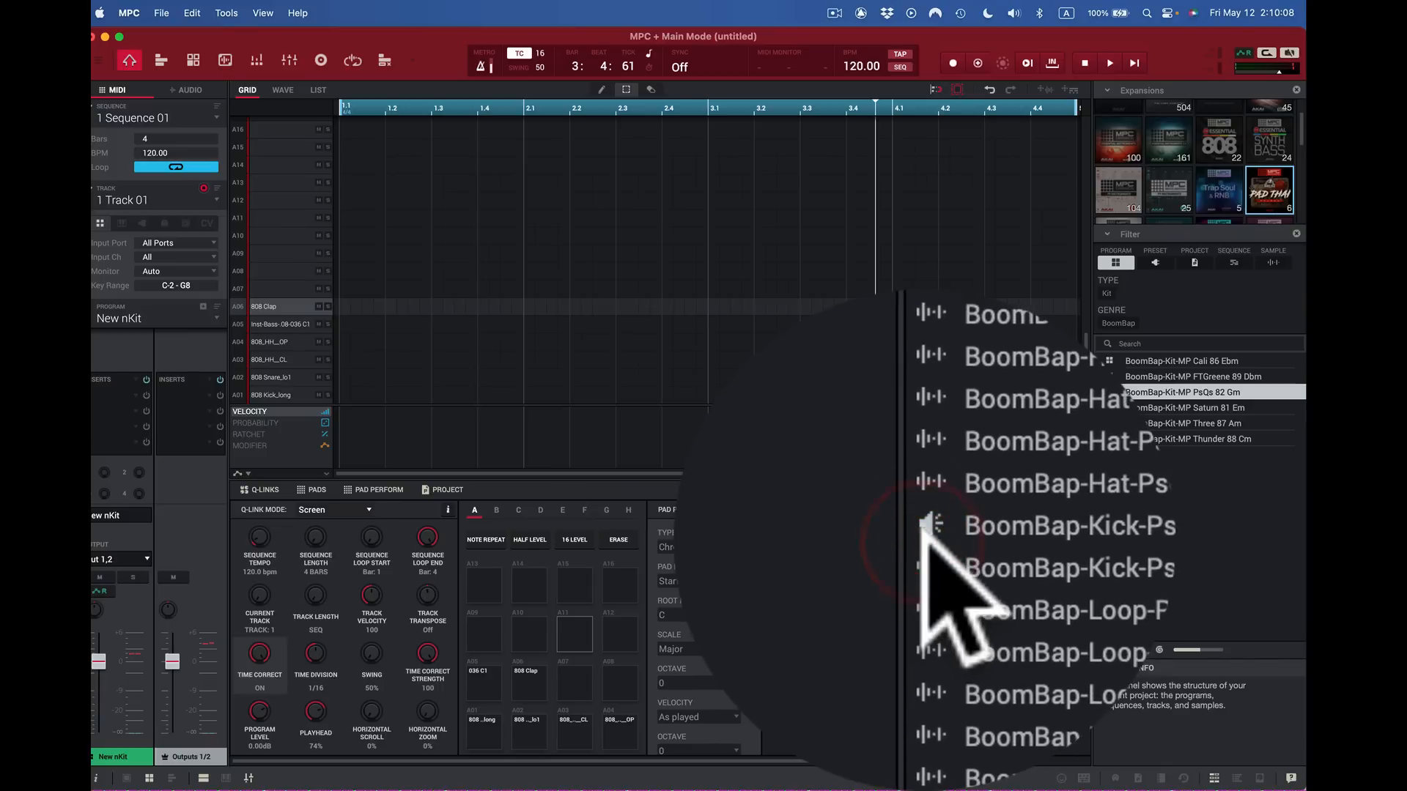
pyautogui.click(921, 517)
pyautogui.click(925, 525)
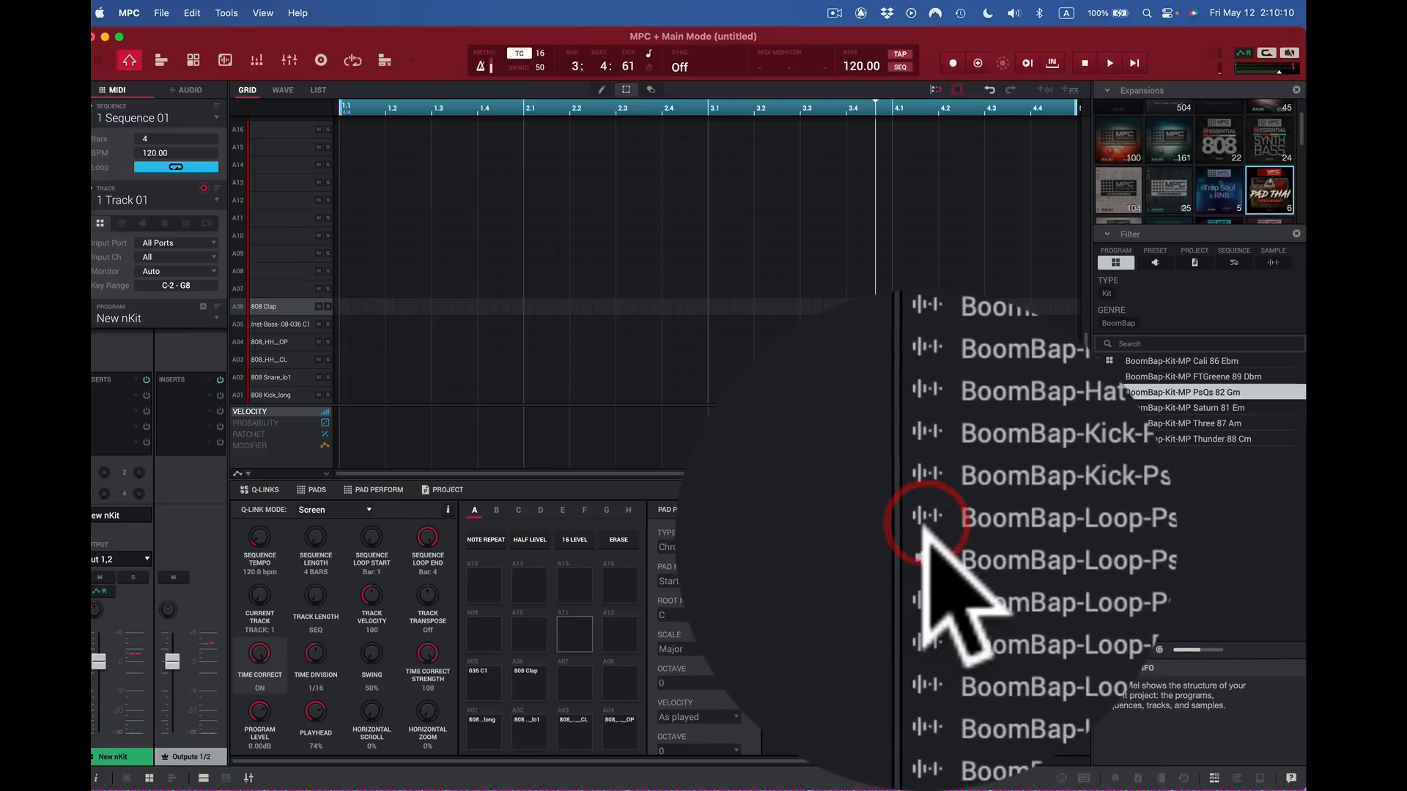
pyautogui.click(922, 534)
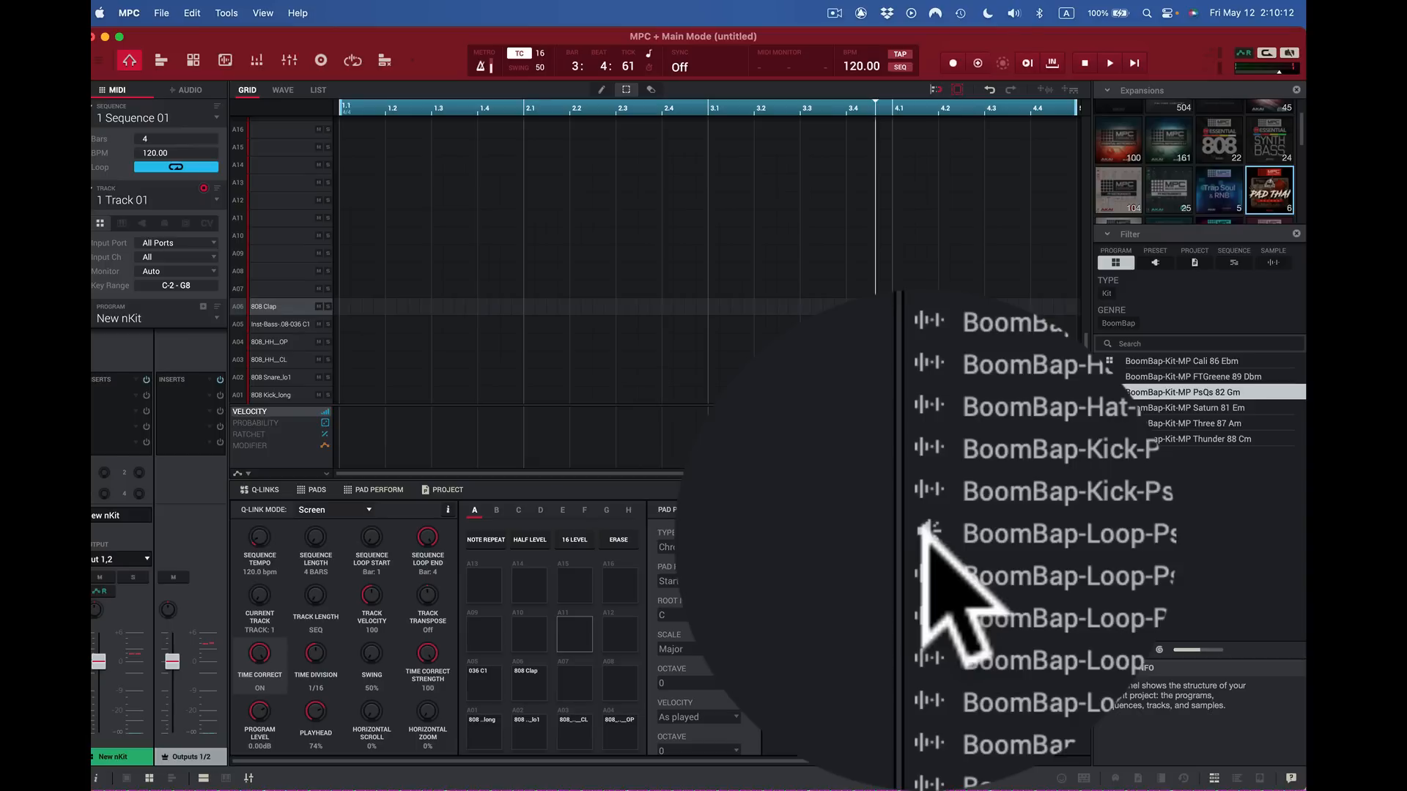
pyautogui.click(923, 529)
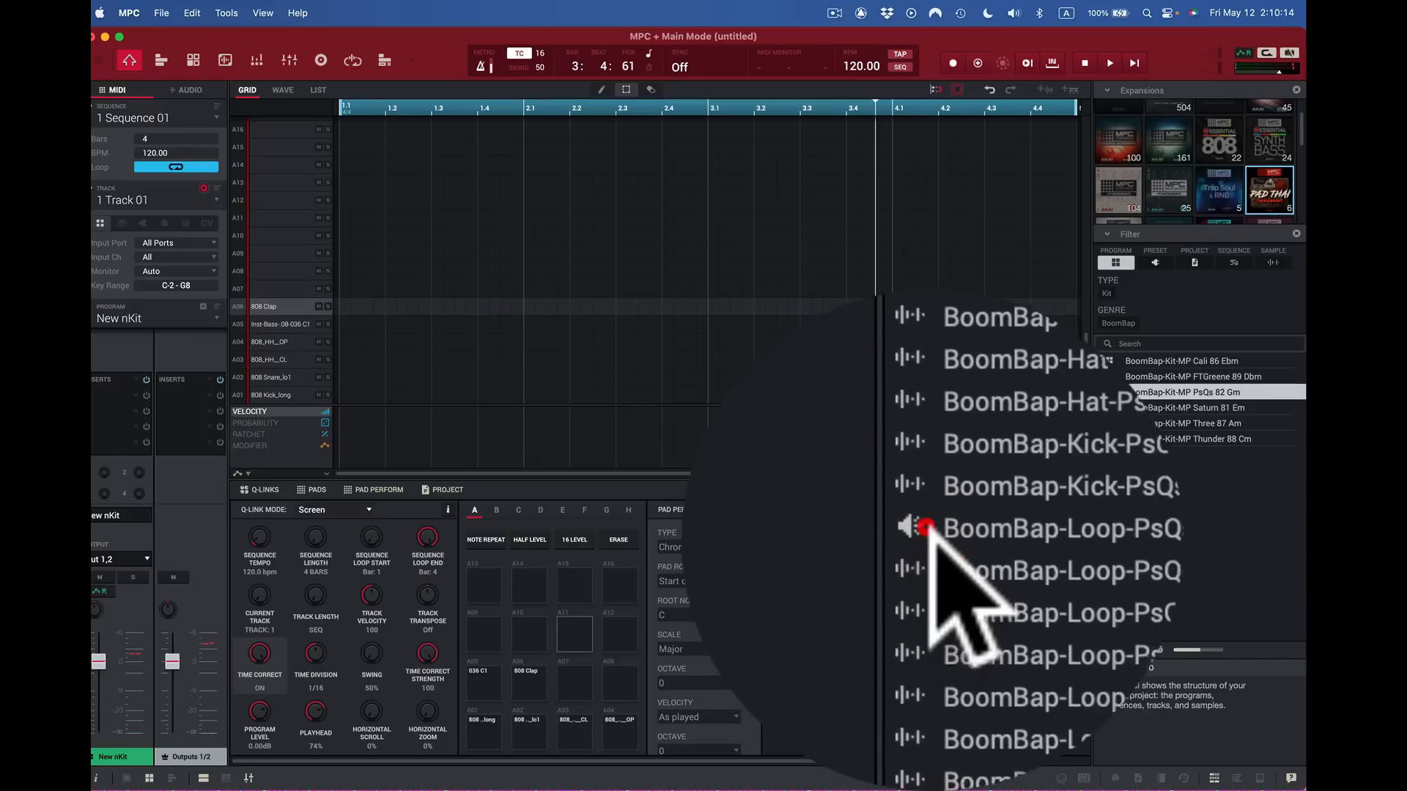
pyautogui.click(930, 531)
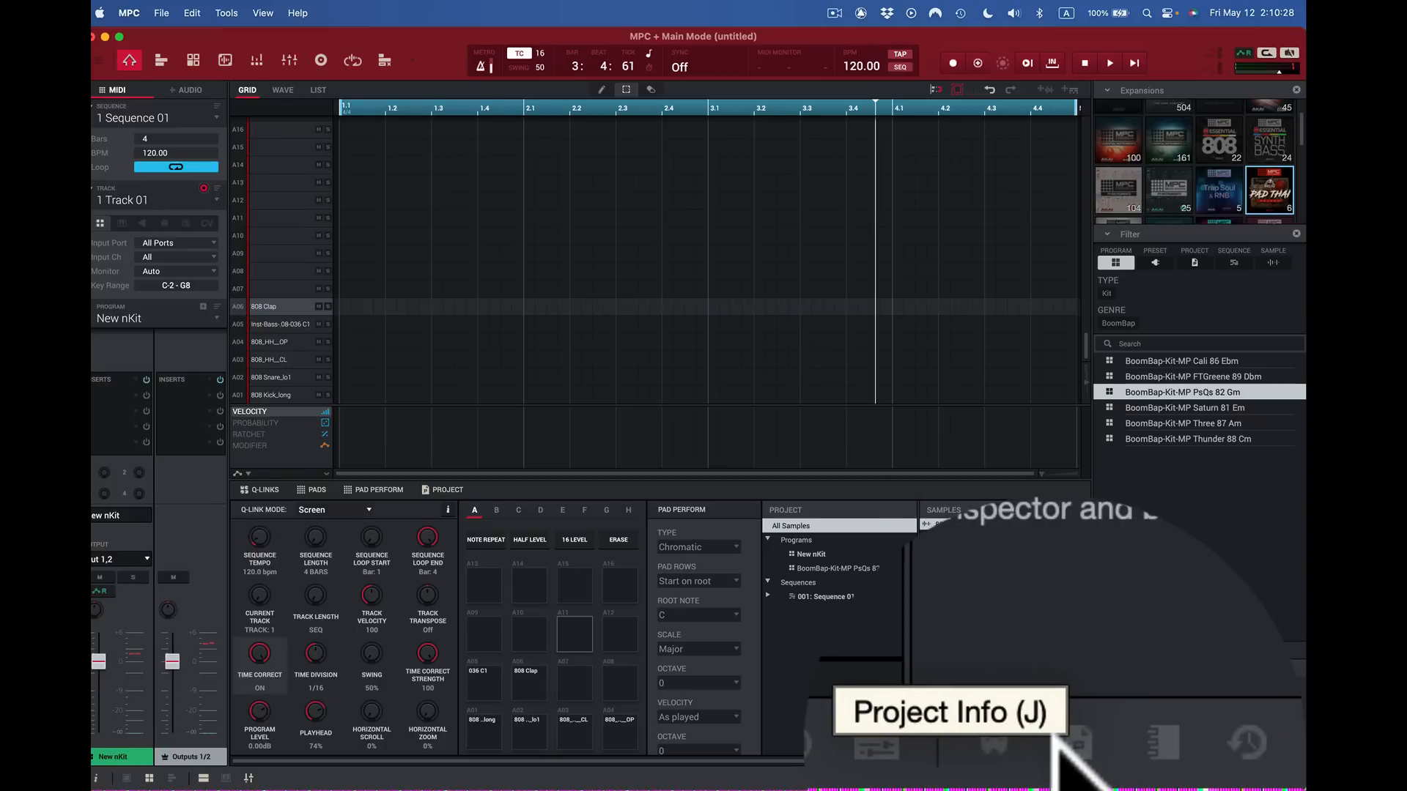
# Step: Show the Project Info in the sidebar and audition samples there, including TrapSoul-808-LS14 808 Blake D# and BoomBap-Loop-PsQs Xylo 82 Gm
pyautogui.click(1053, 741)
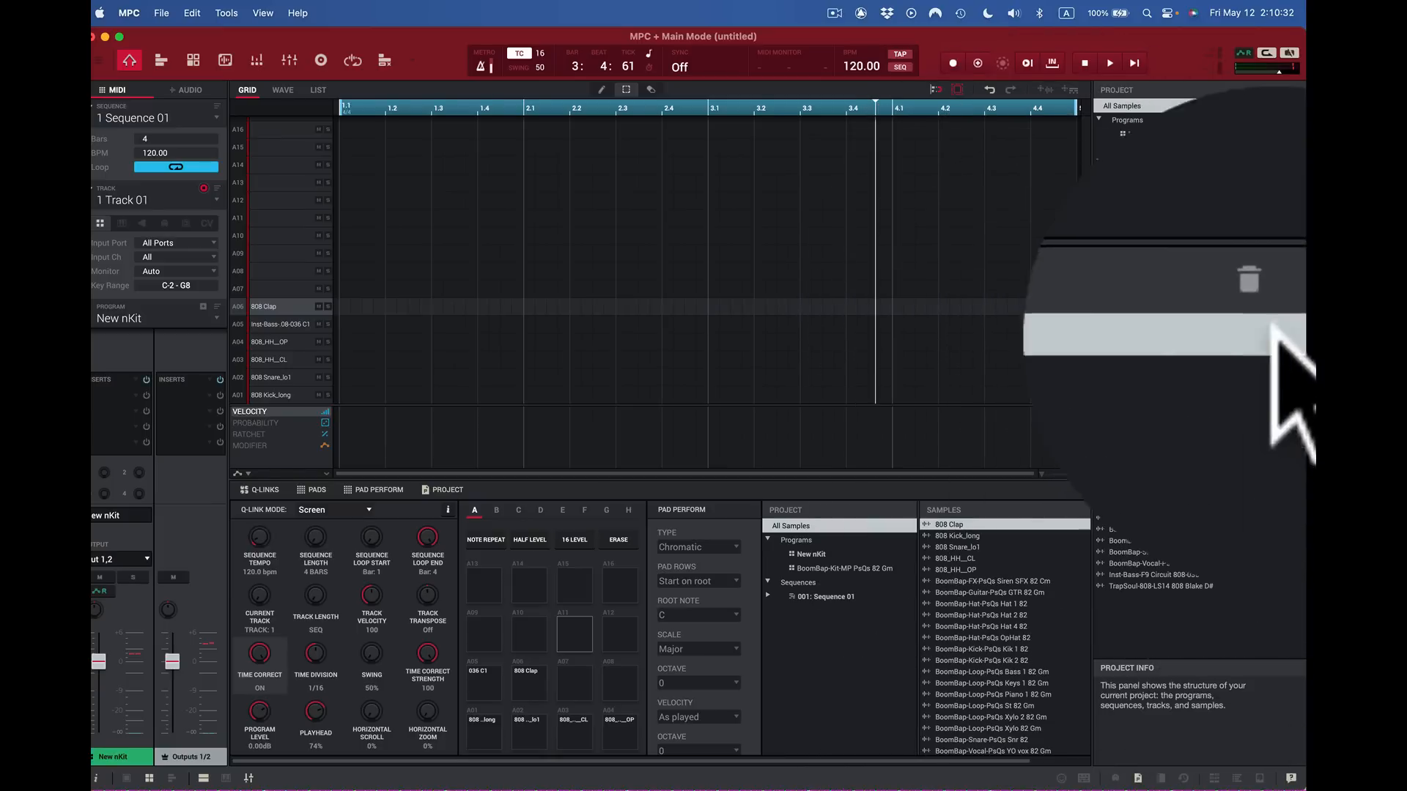
pyautogui.click(1100, 586)
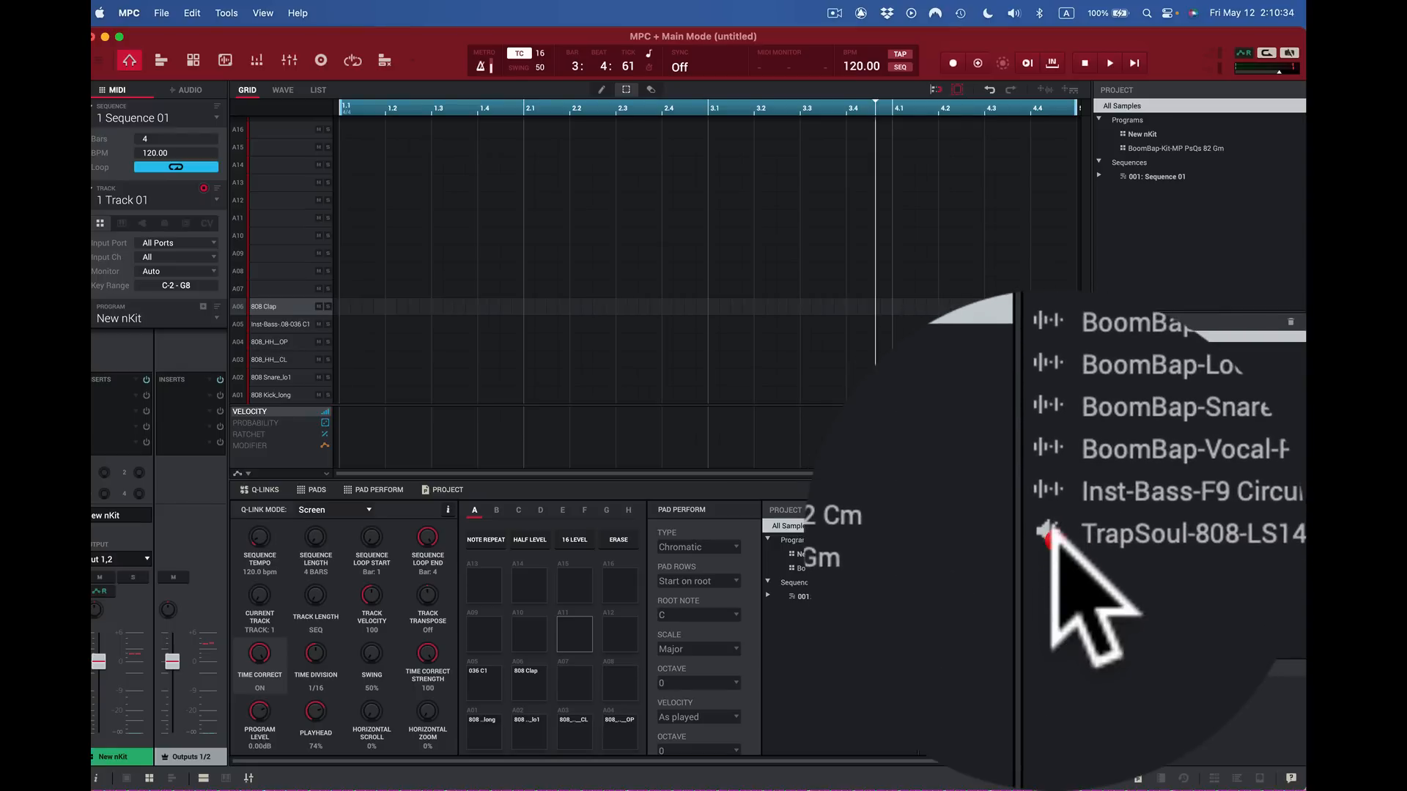
pyautogui.click(1053, 548)
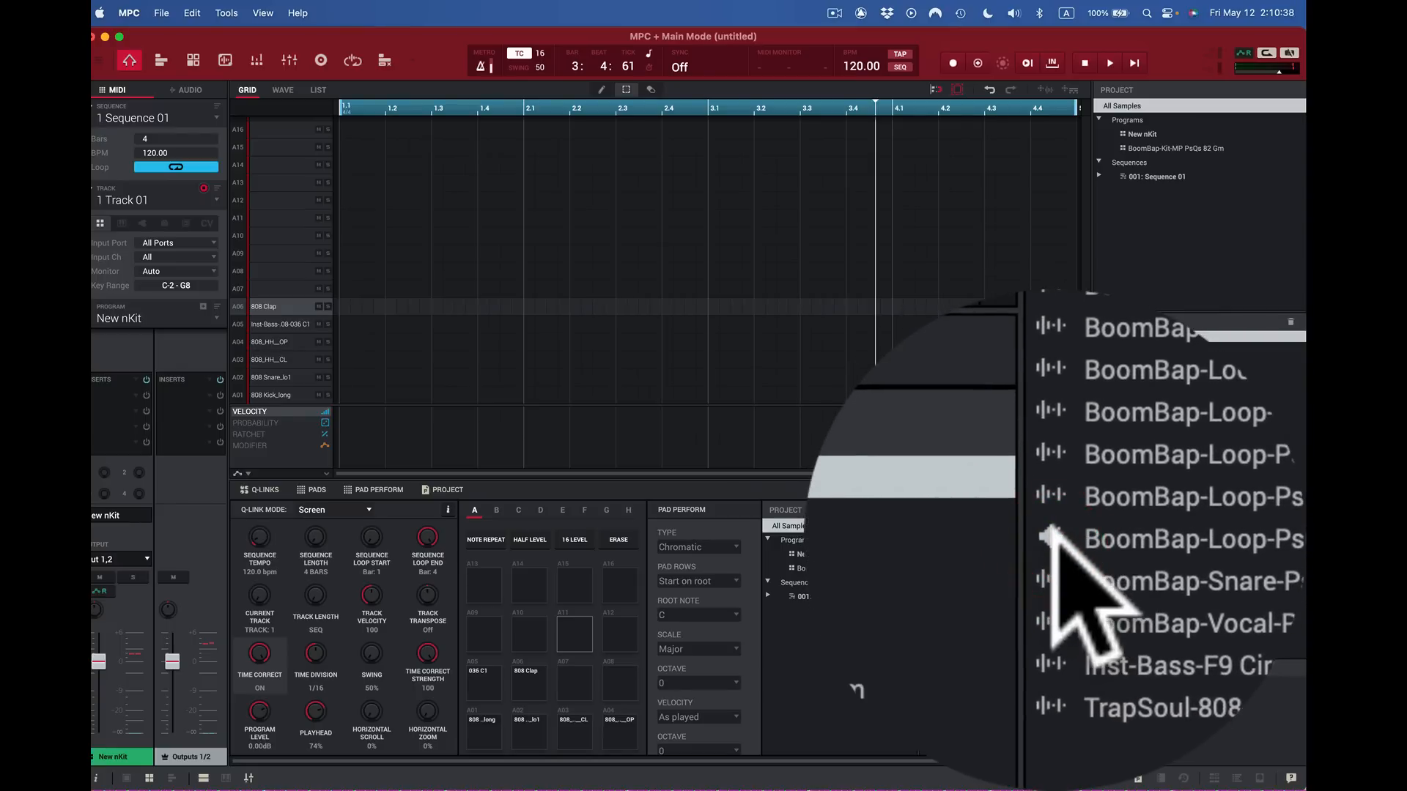
pyautogui.click(1053, 541)
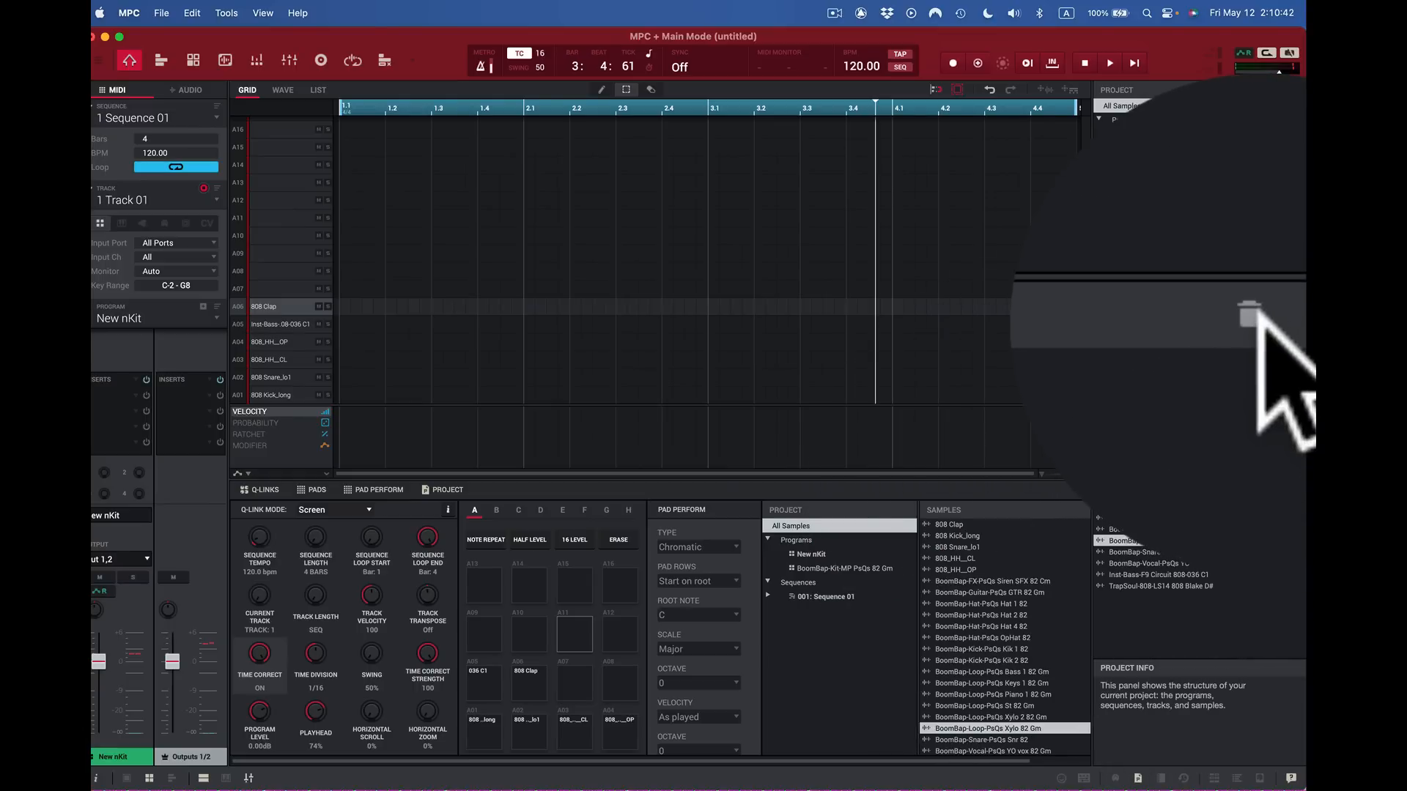
# Step: Examine the Purge Unused Samples and Delete ALL Samples options, and close the dialog without purging anything
pyautogui.click(1253, 315)
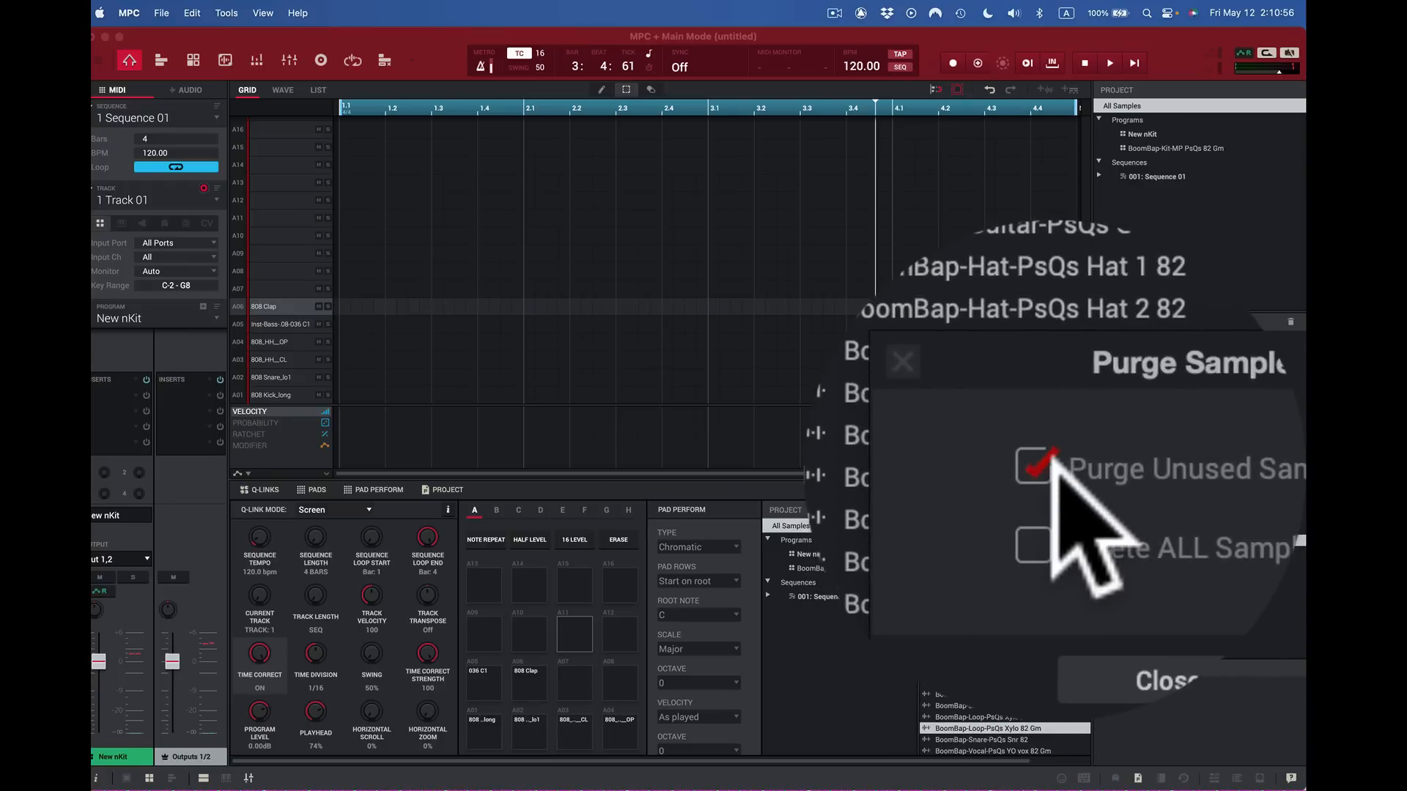
pyautogui.click(1033, 440)
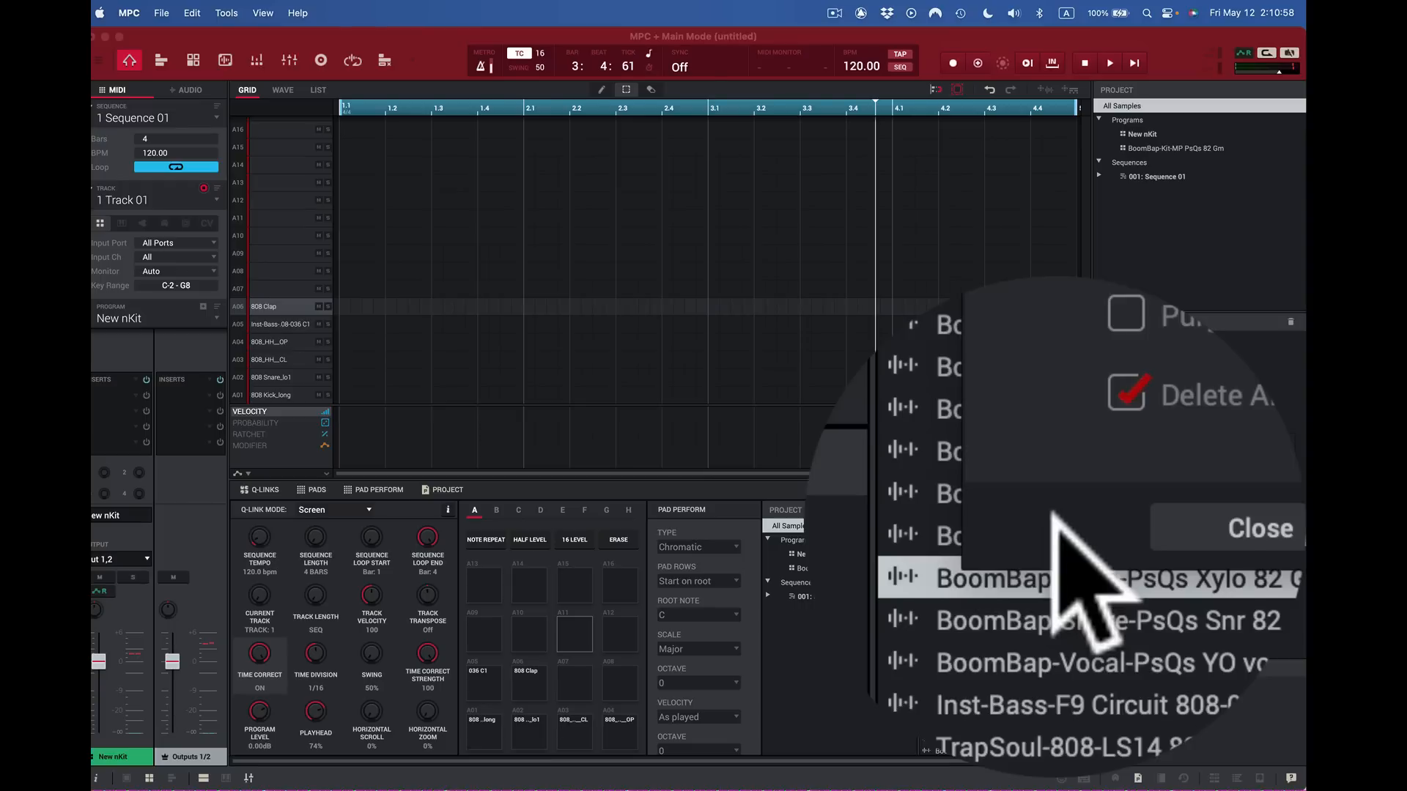
pyautogui.click(1052, 463)
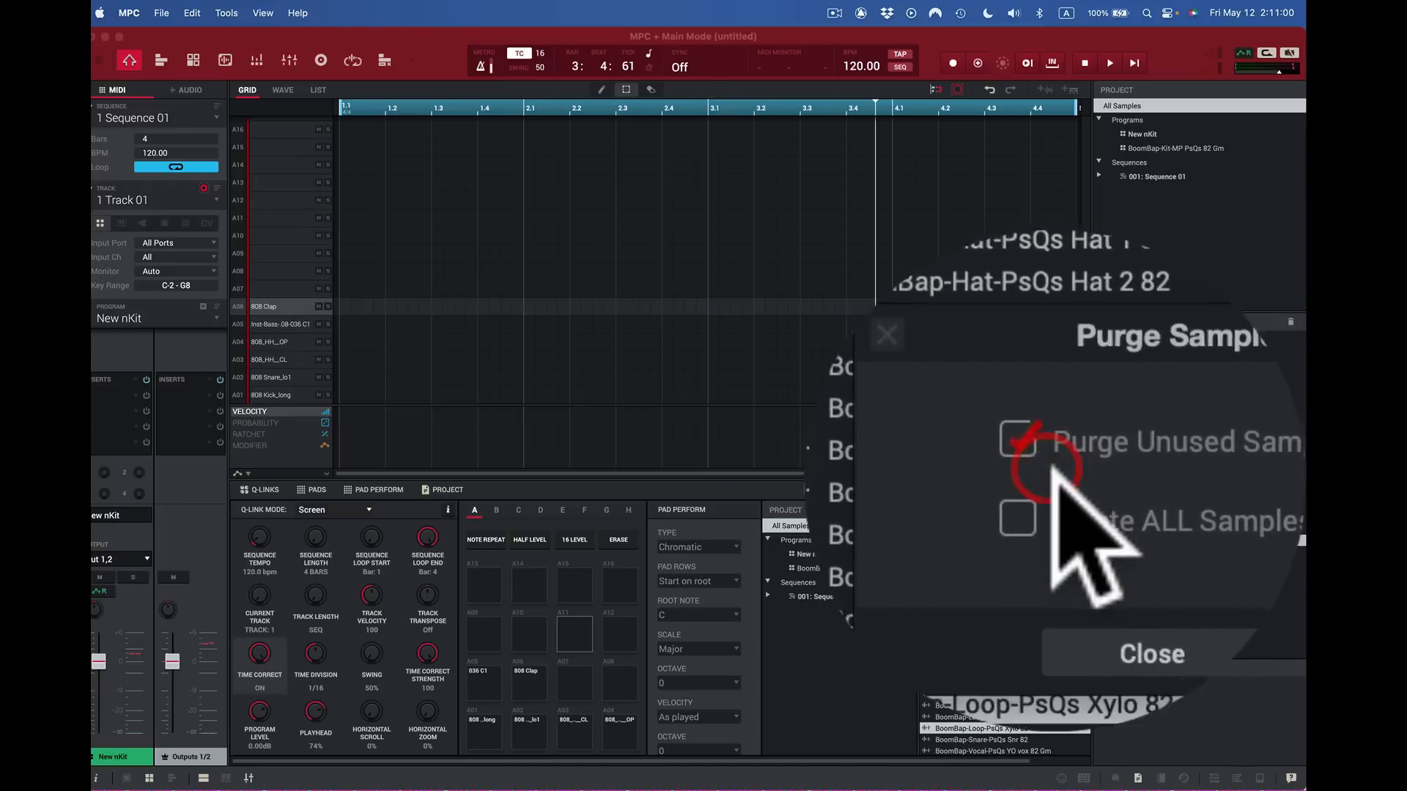
pyautogui.click(1071, 516)
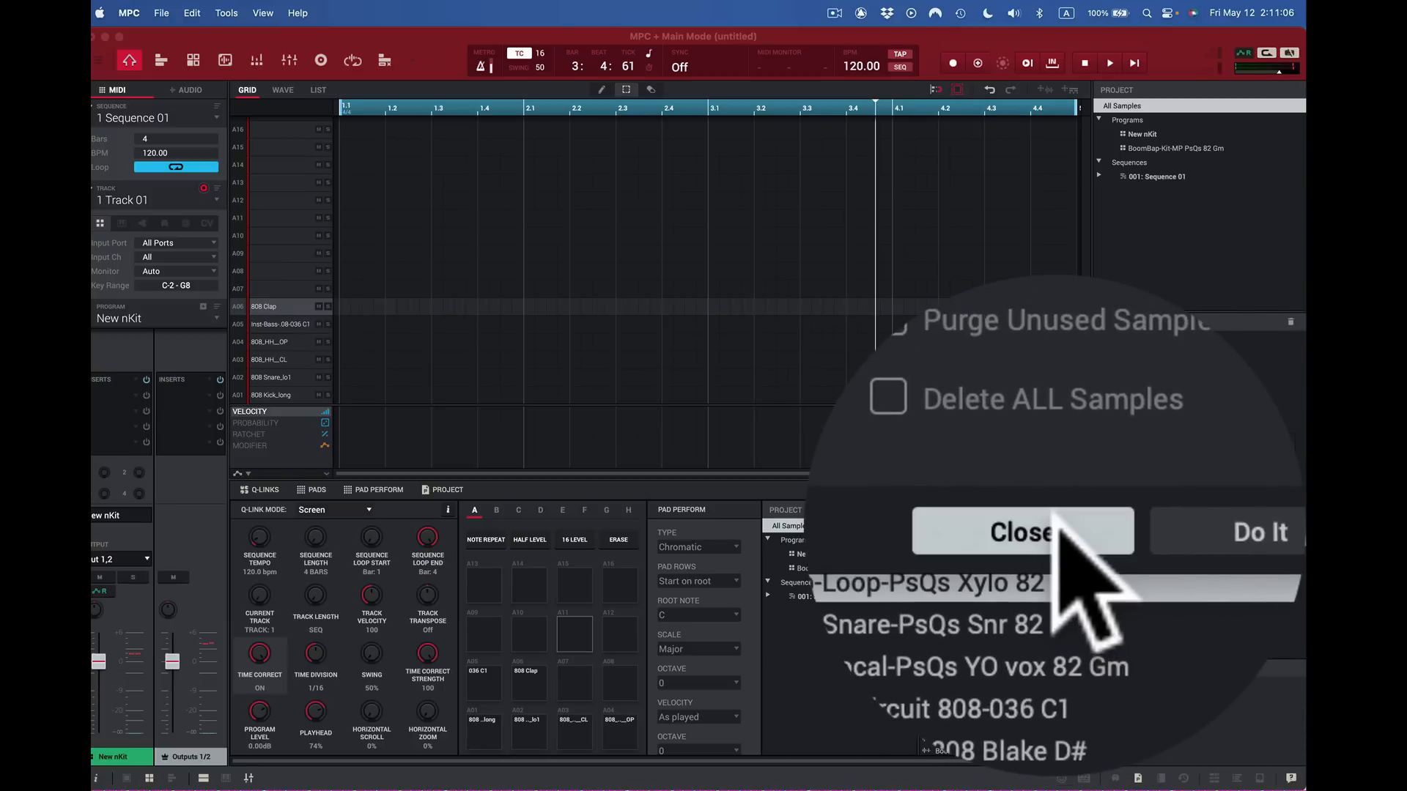
pyautogui.click(1055, 526)
# Step: Delete the BoomBap-Loop-PsQs Xylo 82 Gm sample from the project
pyautogui.click(1053, 533)
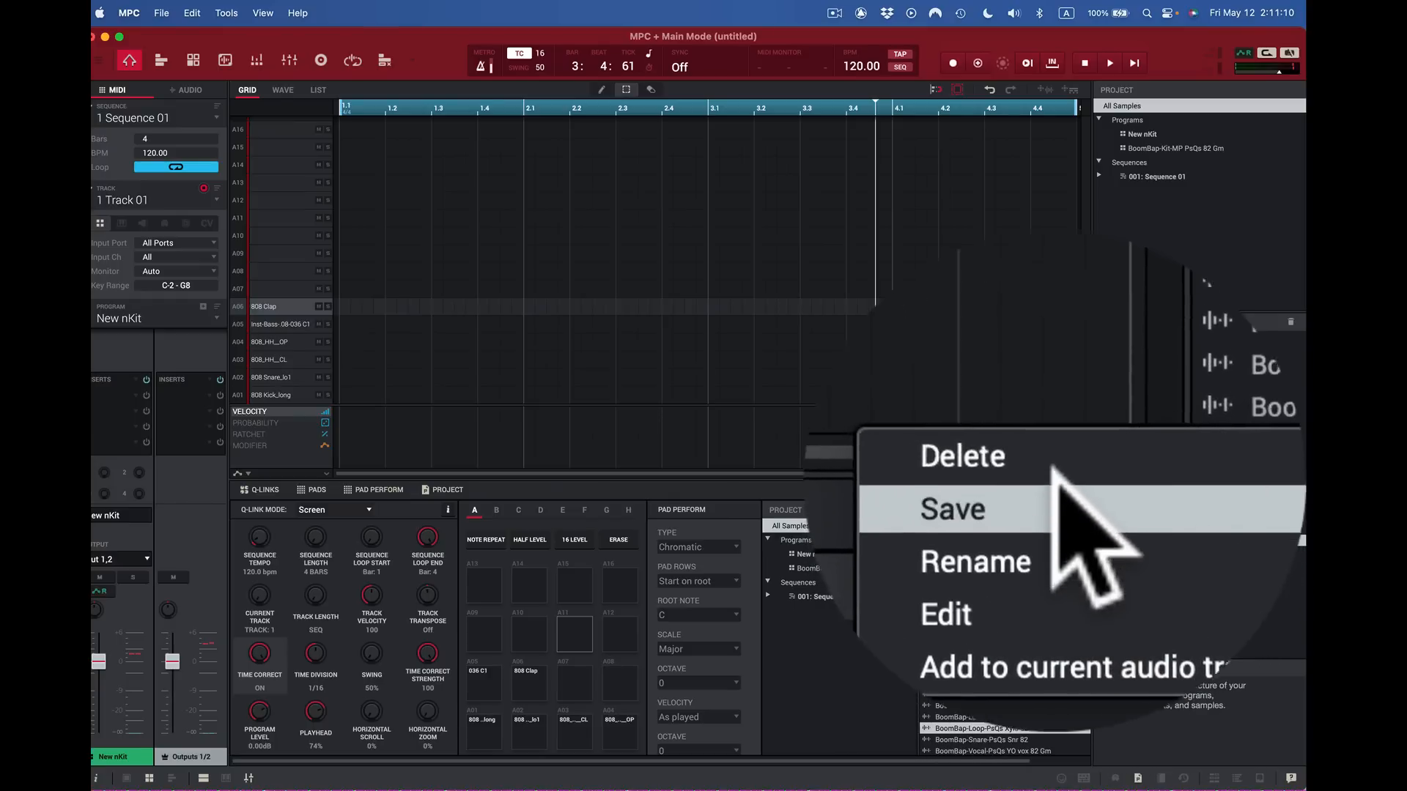
pyautogui.click(1052, 473)
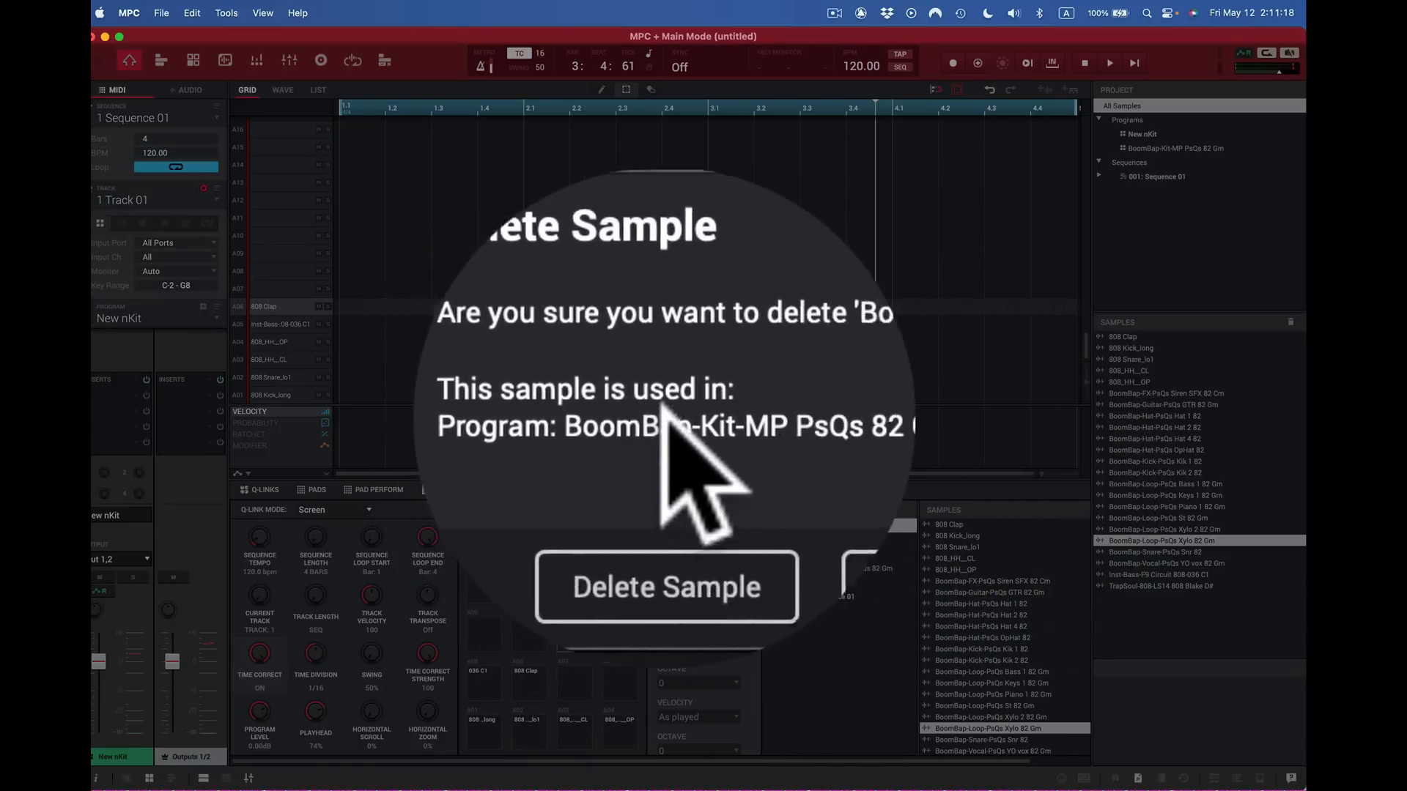
pyautogui.click(669, 455)
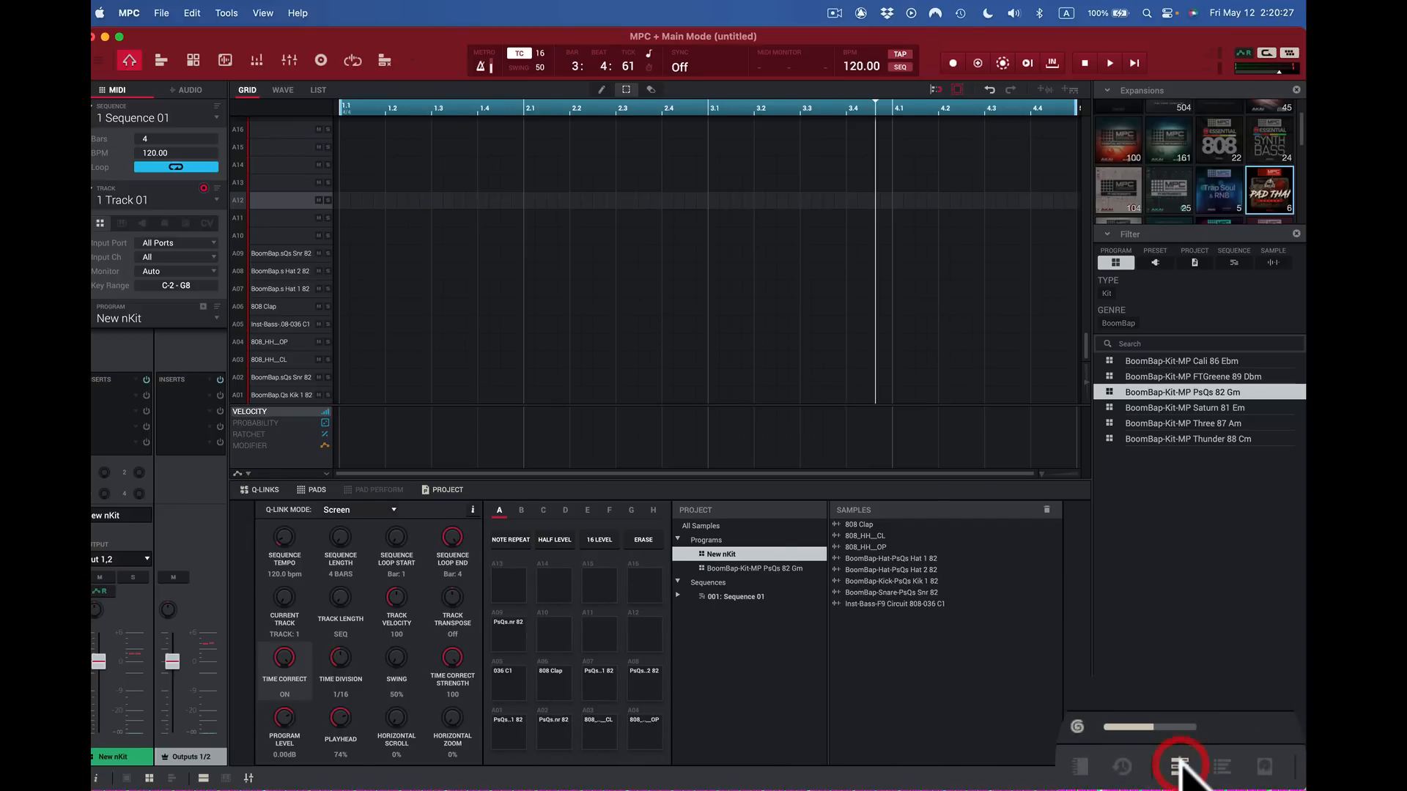
# Step: Hide the media browser, set the computer keyboard's Keys mode to Pads, and trigger the kick on pad A01
pyautogui.click(1179, 768)
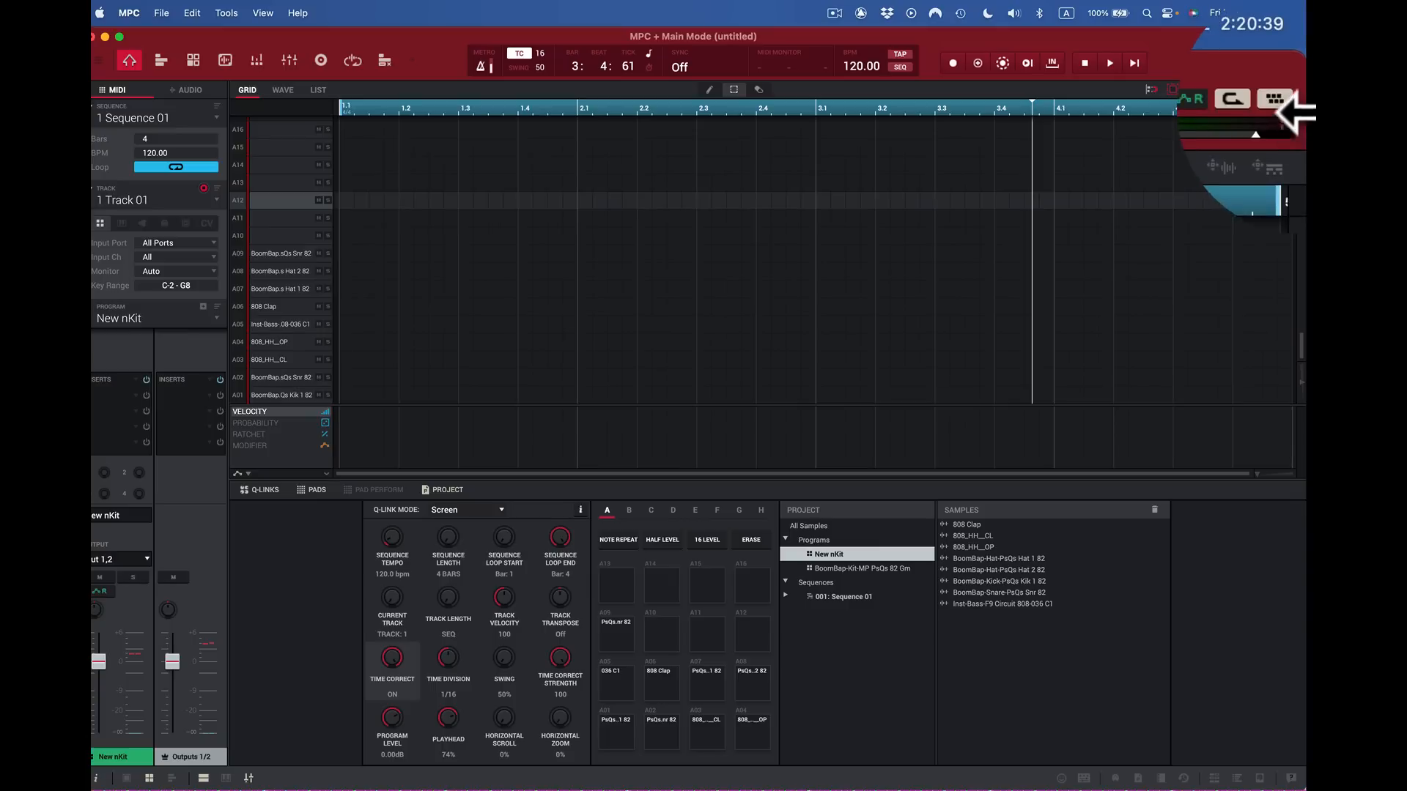
pyautogui.click(1274, 97)
pyautogui.click(1281, 96)
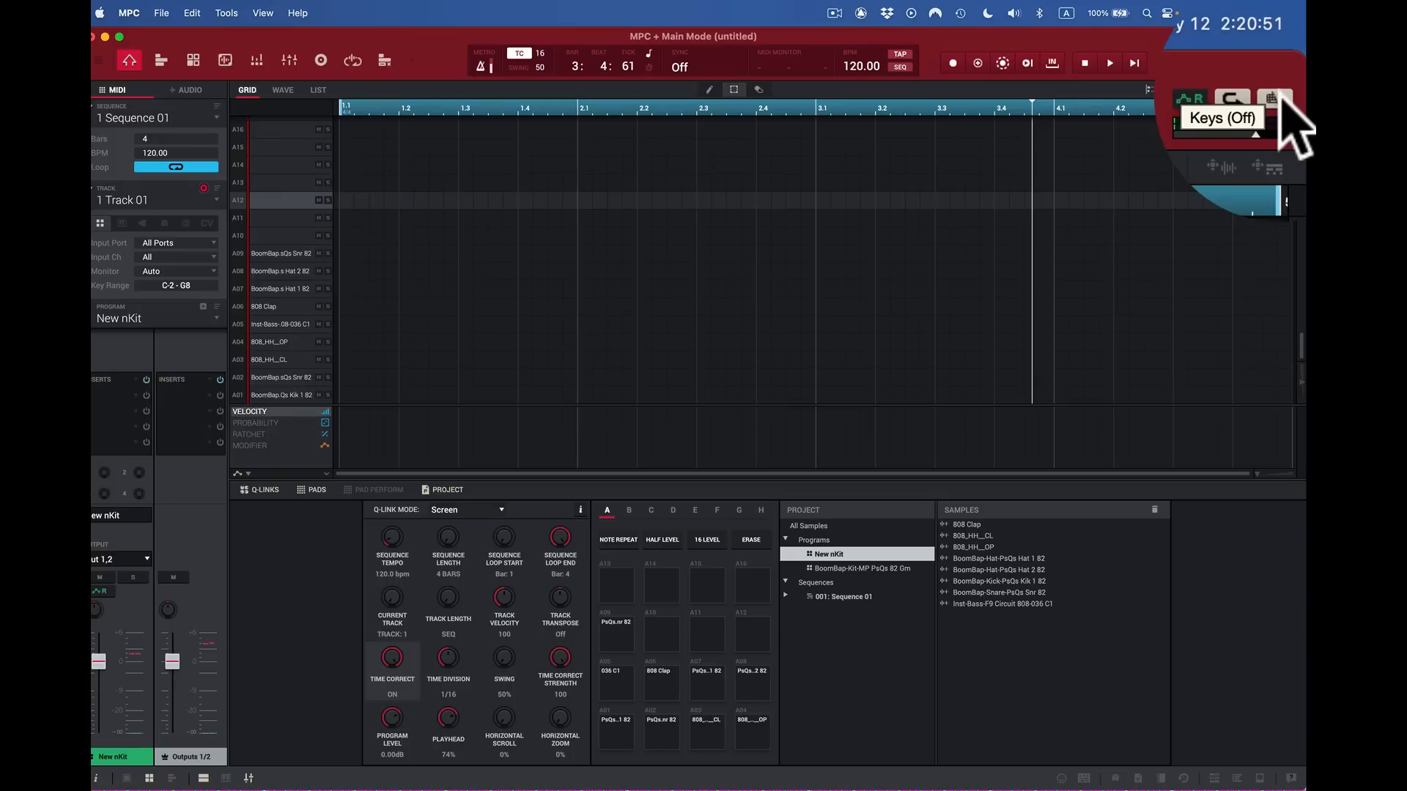
pyautogui.click(1279, 91)
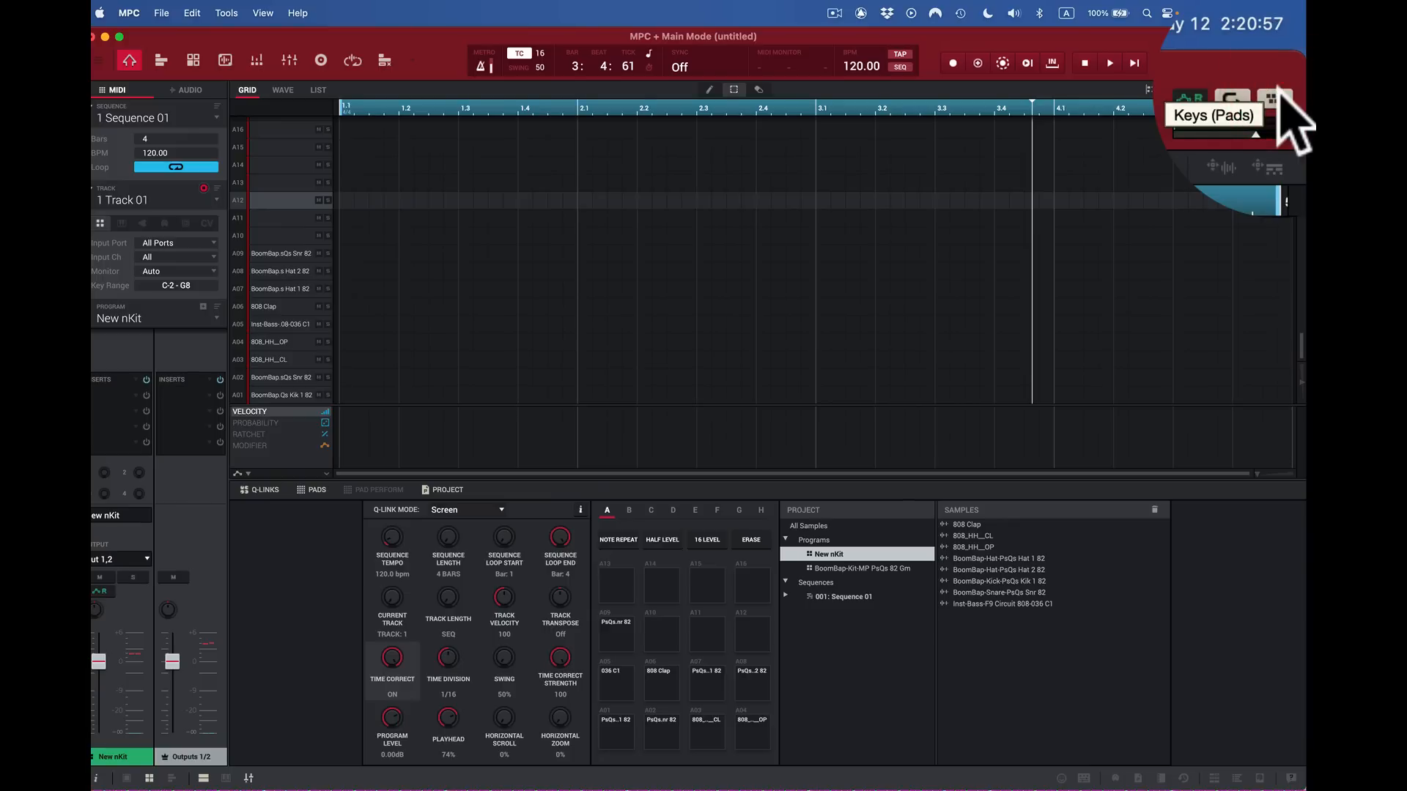
pyautogui.press('z')
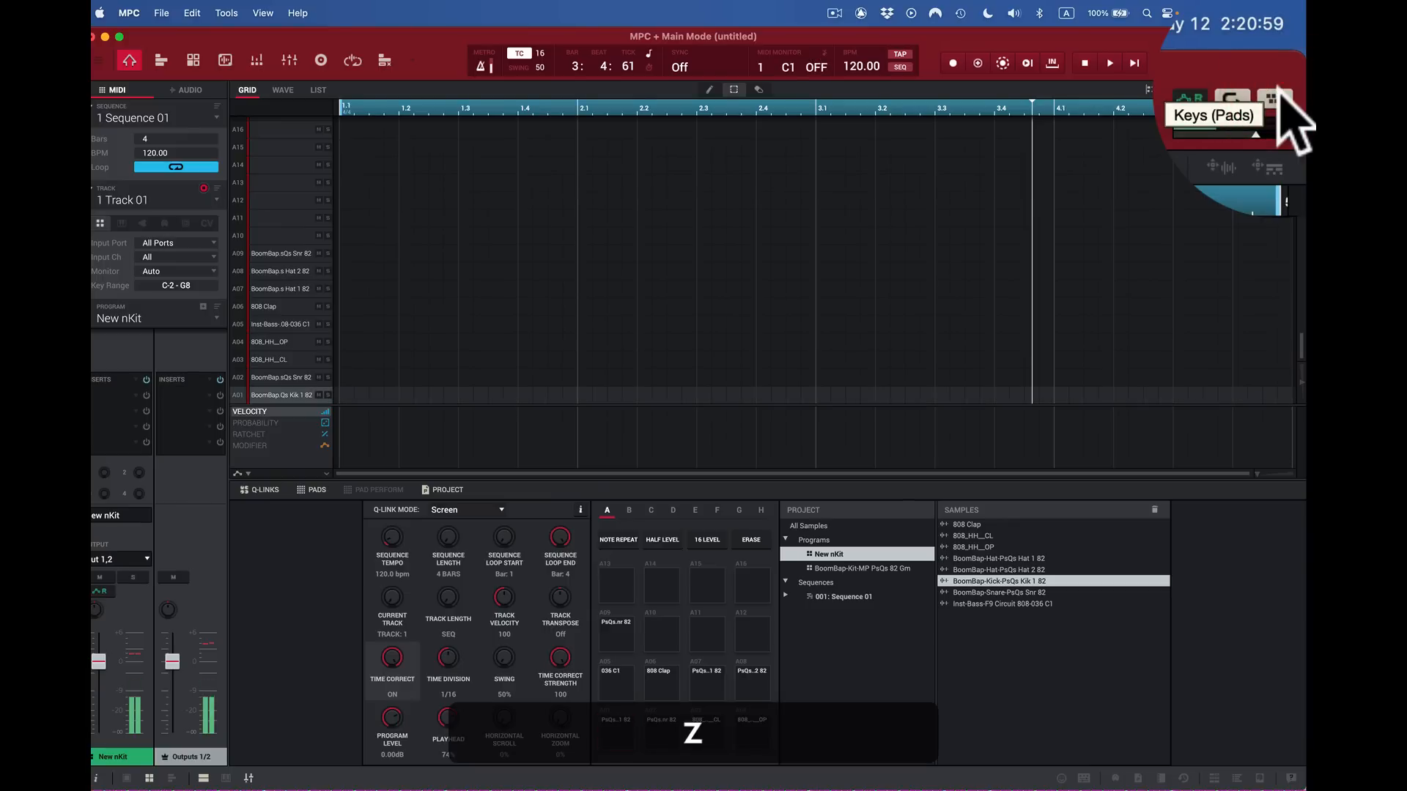
# Step: Play the kick, snare and 808 hi-hats on pads A01 to A04 from the computer keyboard
pyautogui.press('c')
pyautogui.press('v')
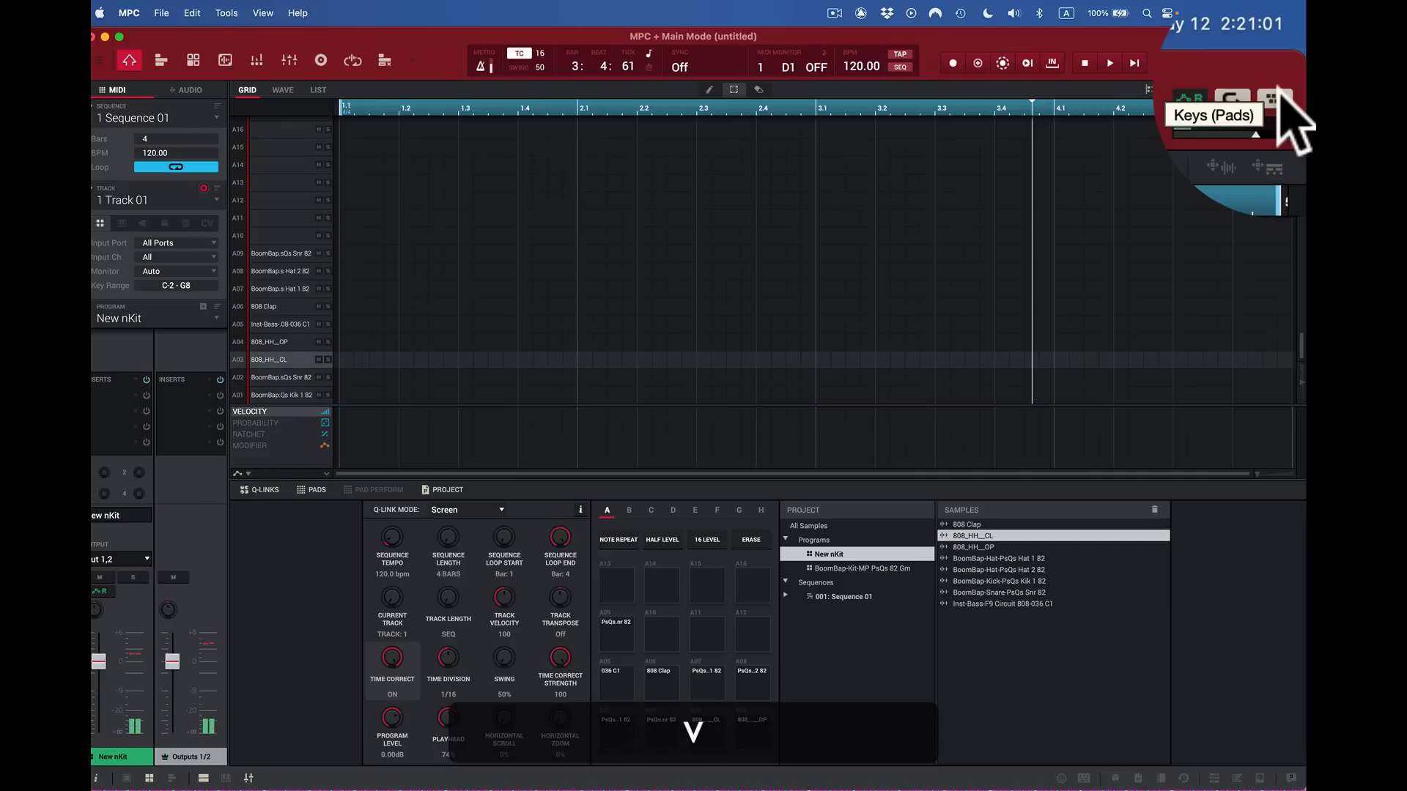
pyautogui.press('z')
pyautogui.press('x')
pyautogui.press('c')
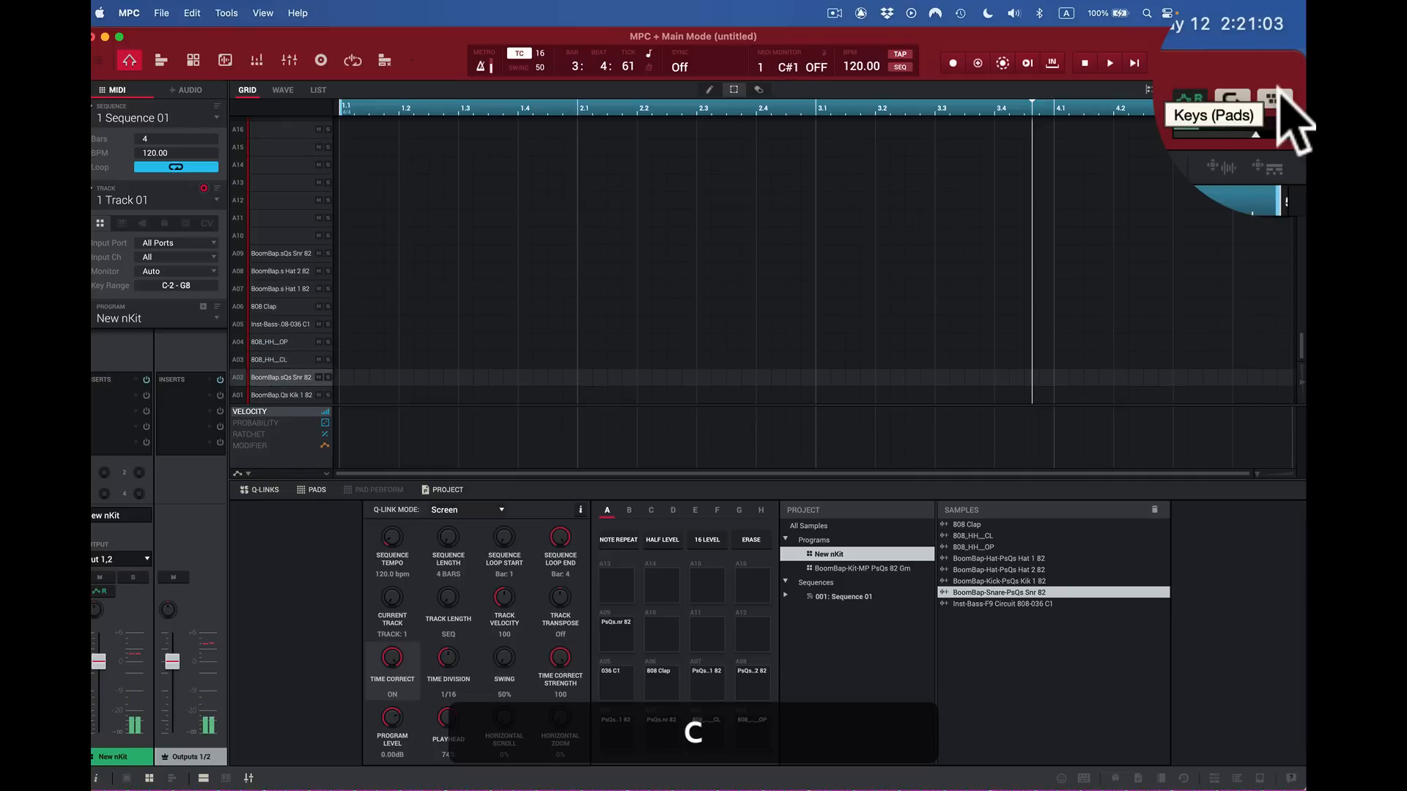
pyautogui.press('v')
# Step: Play the second row of pads, A05 to A08, and the snare on pad A09 from the computer keyboard
pyautogui.press('a')
pyautogui.press('s')
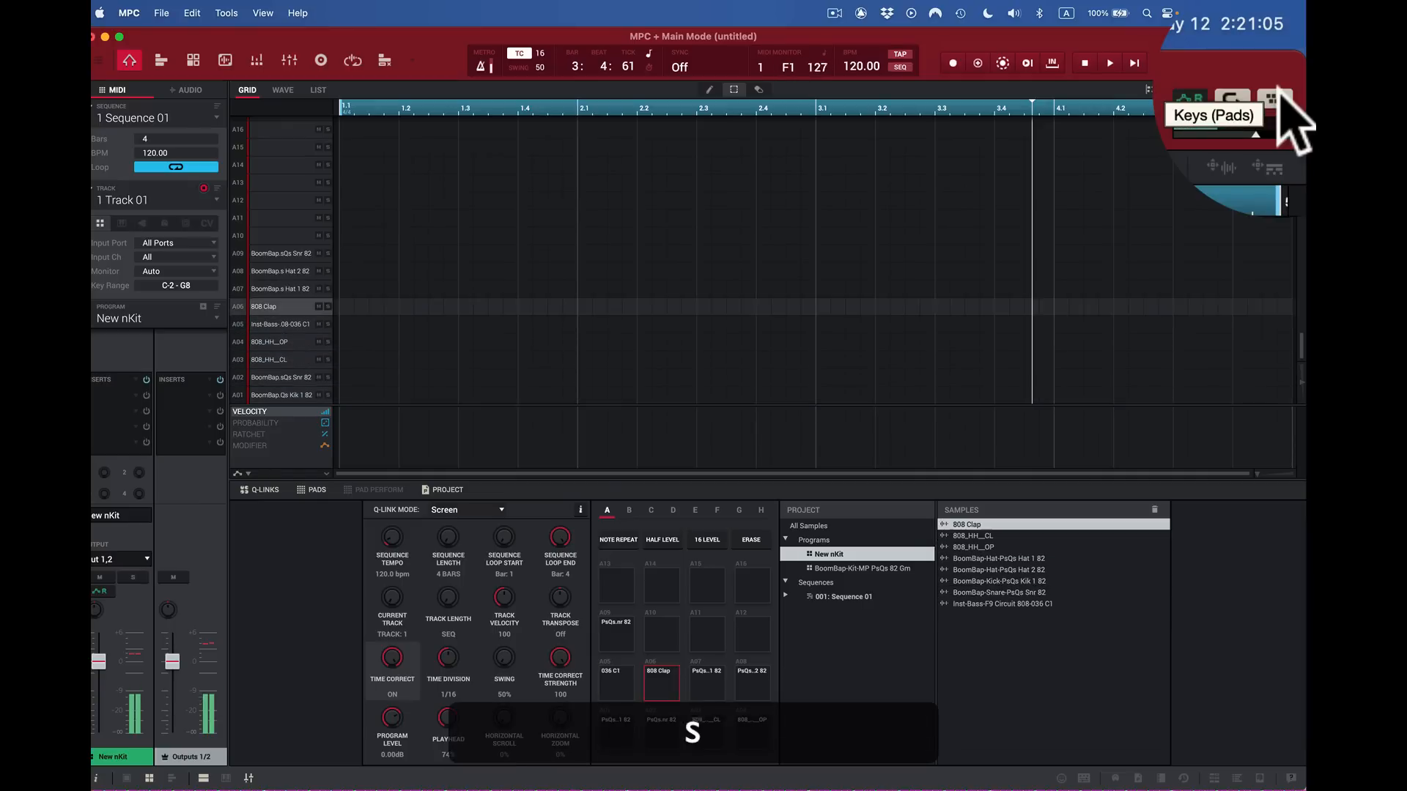
pyautogui.press('d')
pyautogui.press('f')
pyautogui.press('s')
pyautogui.press('d')
pyautogui.press('f')
pyautogui.press('q')
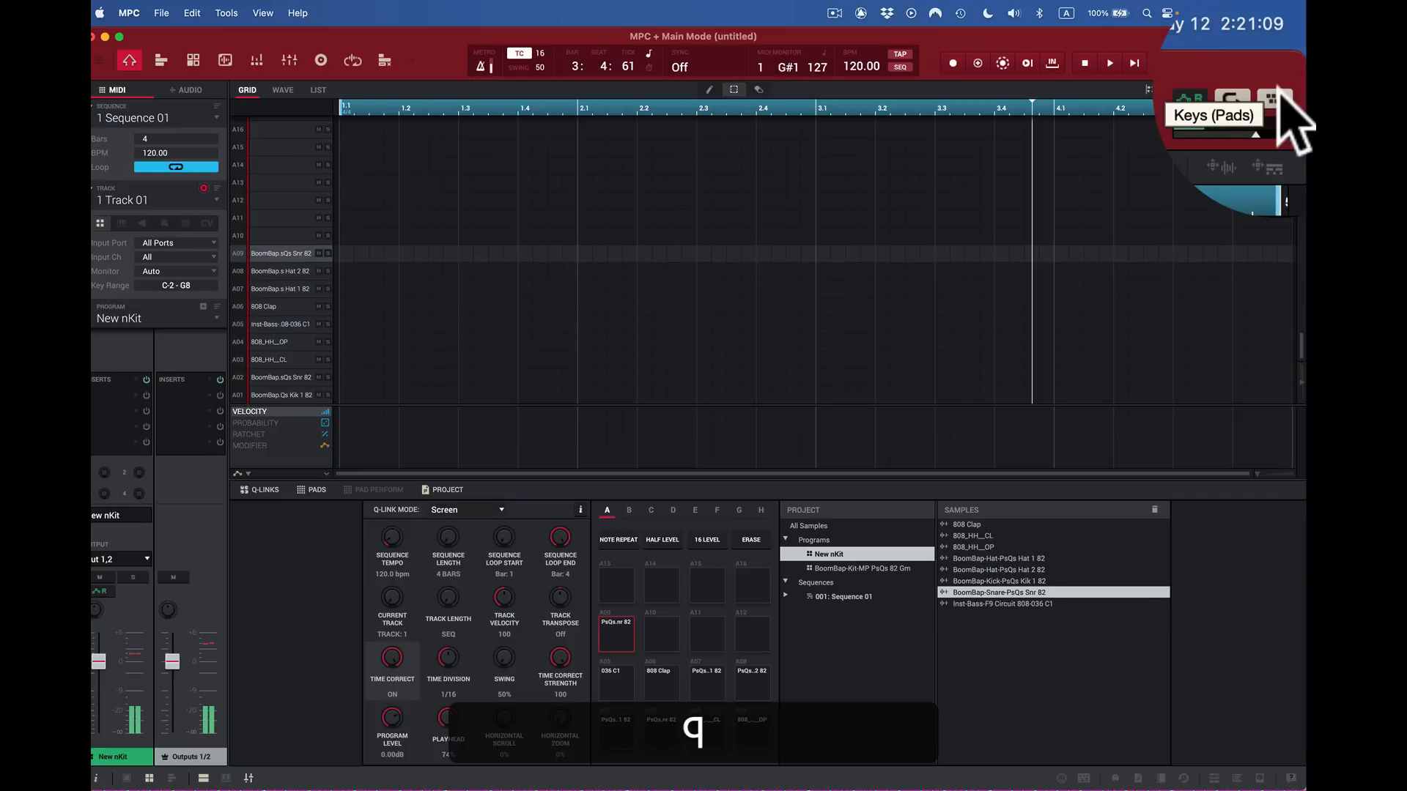
# Step: Replay pads A05, A06, A01 and A02, and try the empty pads A14 and A16 in the top row
pyautogui.press('a')
pyautogui.press('s')
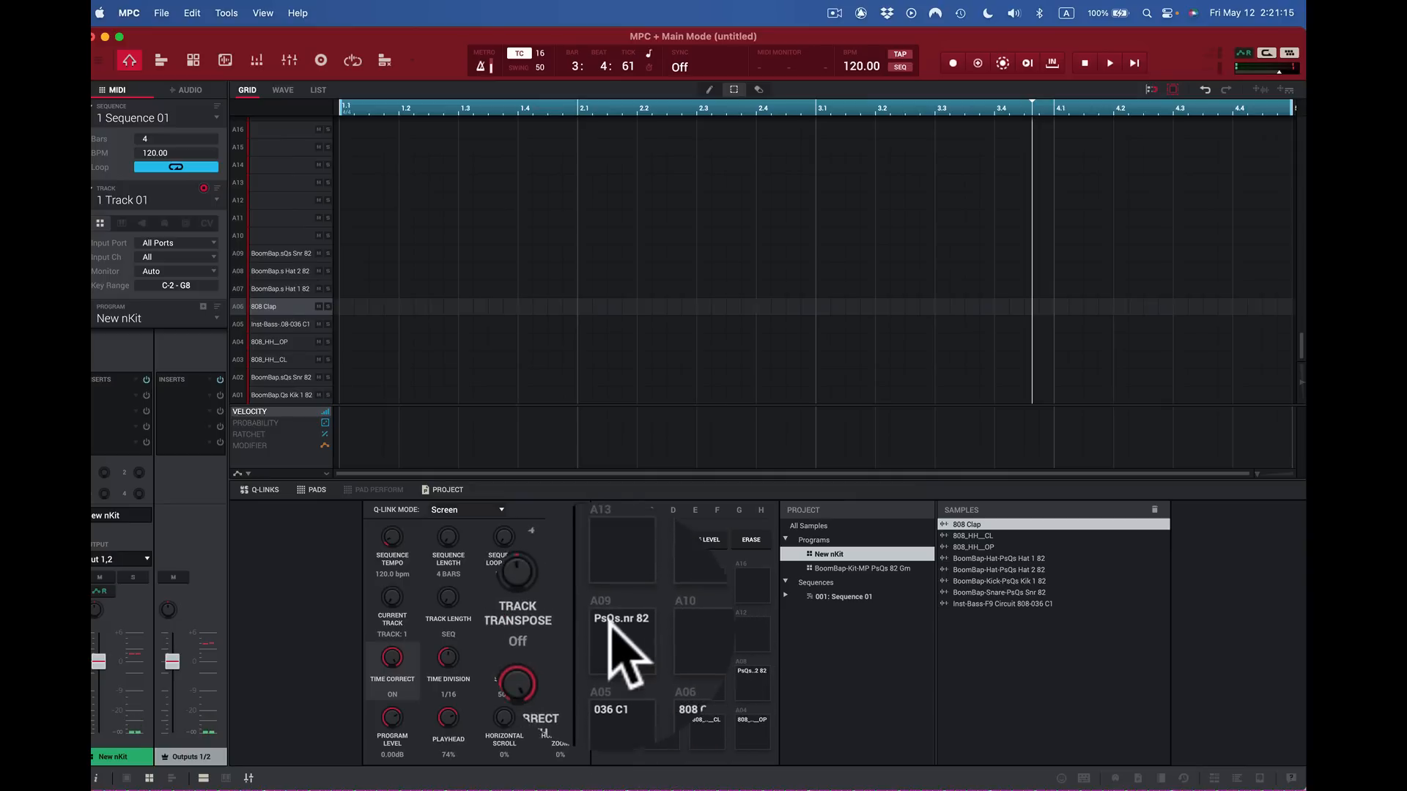
pyautogui.press('a')
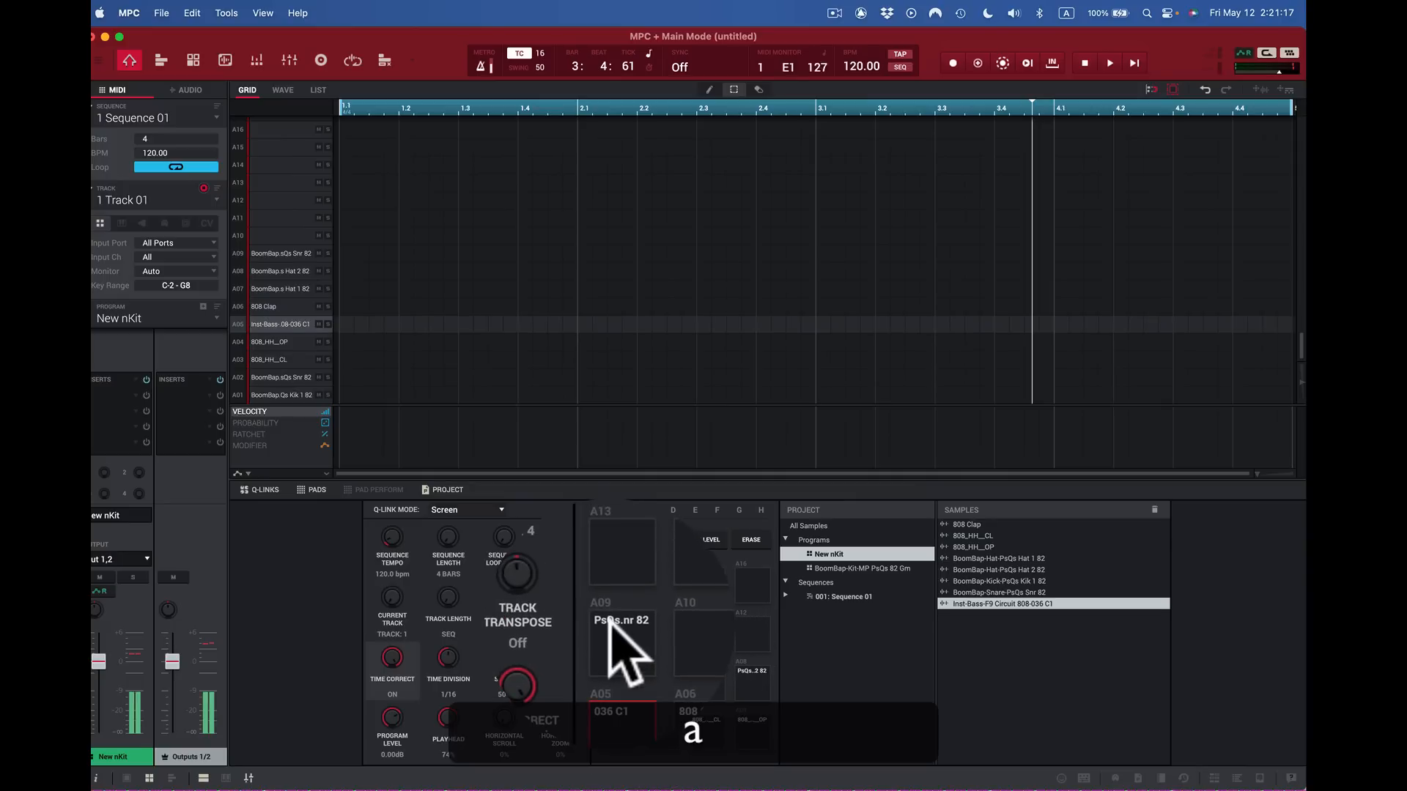
pyautogui.press('z')
pyautogui.press('x')
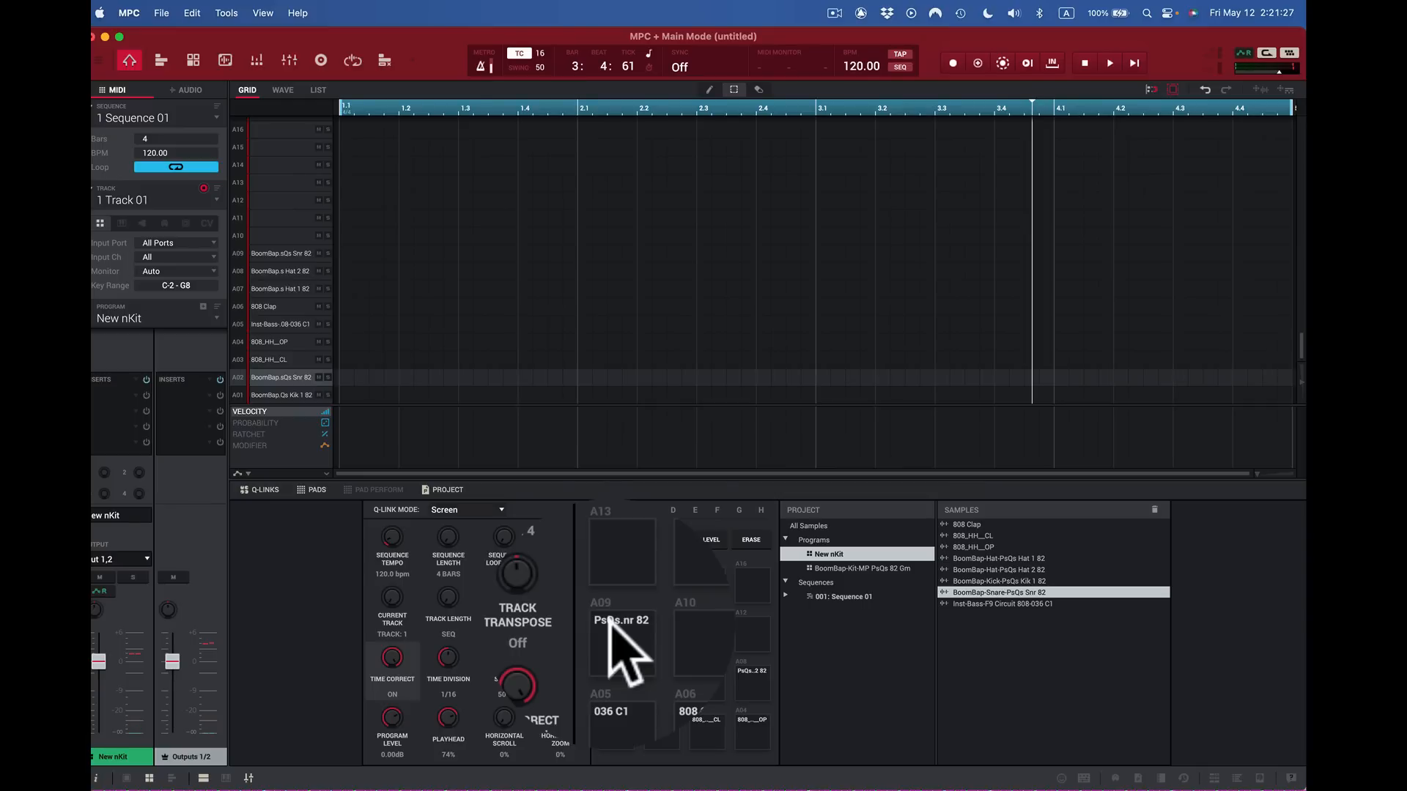
pyautogui.press('2')
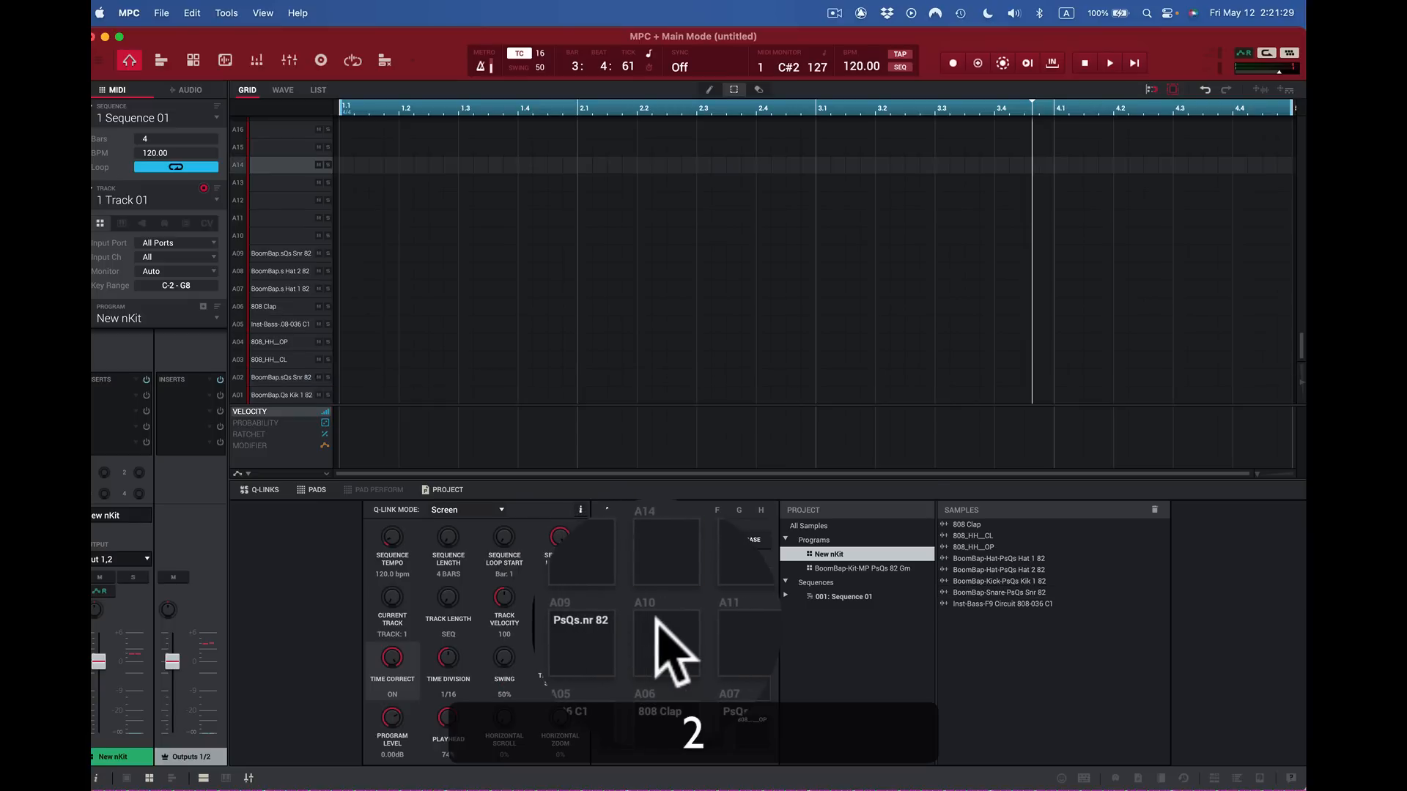
pyautogui.press('4')
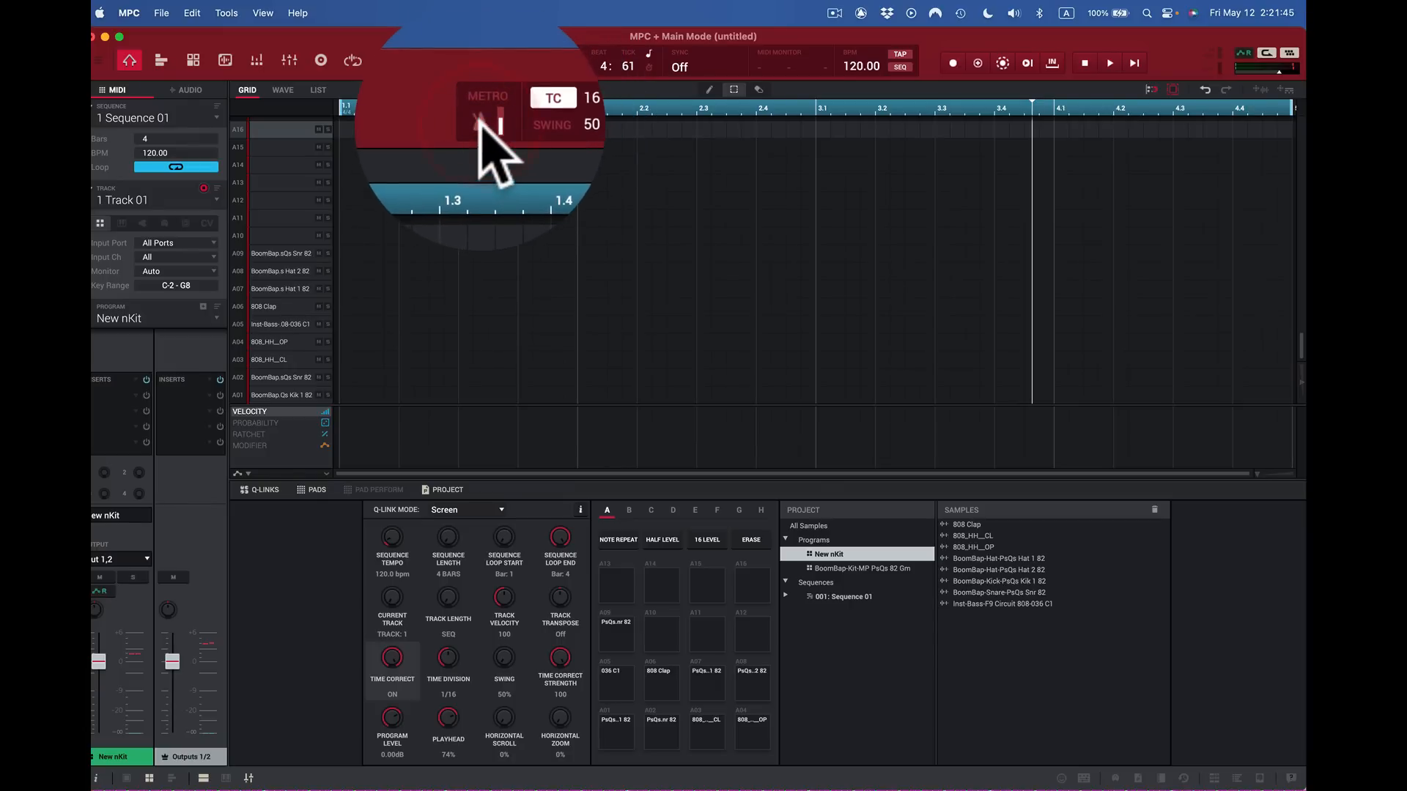
# Step: Toggle the metronome and play the sequence briefly to hear the click
pyautogui.click(481, 118)
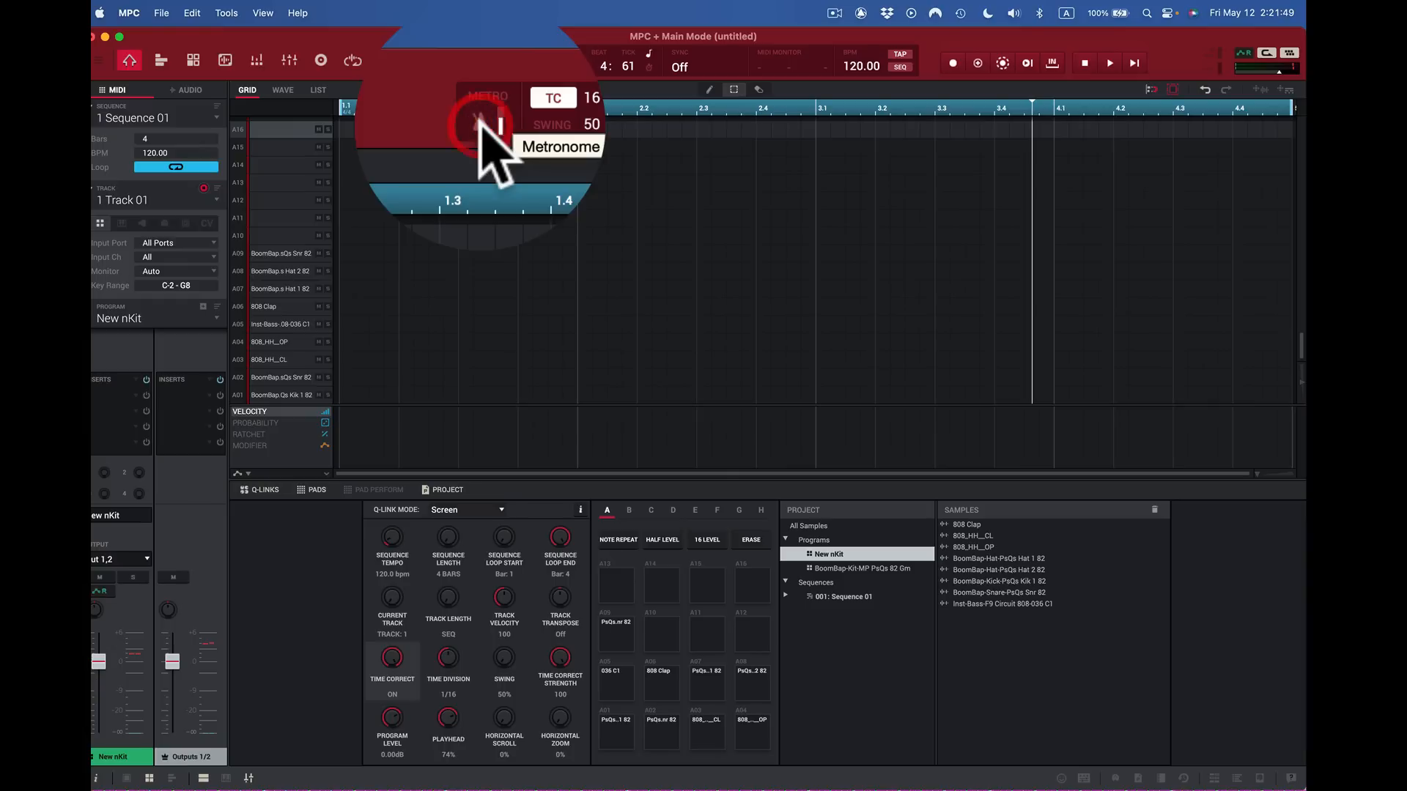
pyautogui.click(480, 119)
pyautogui.press('shift')
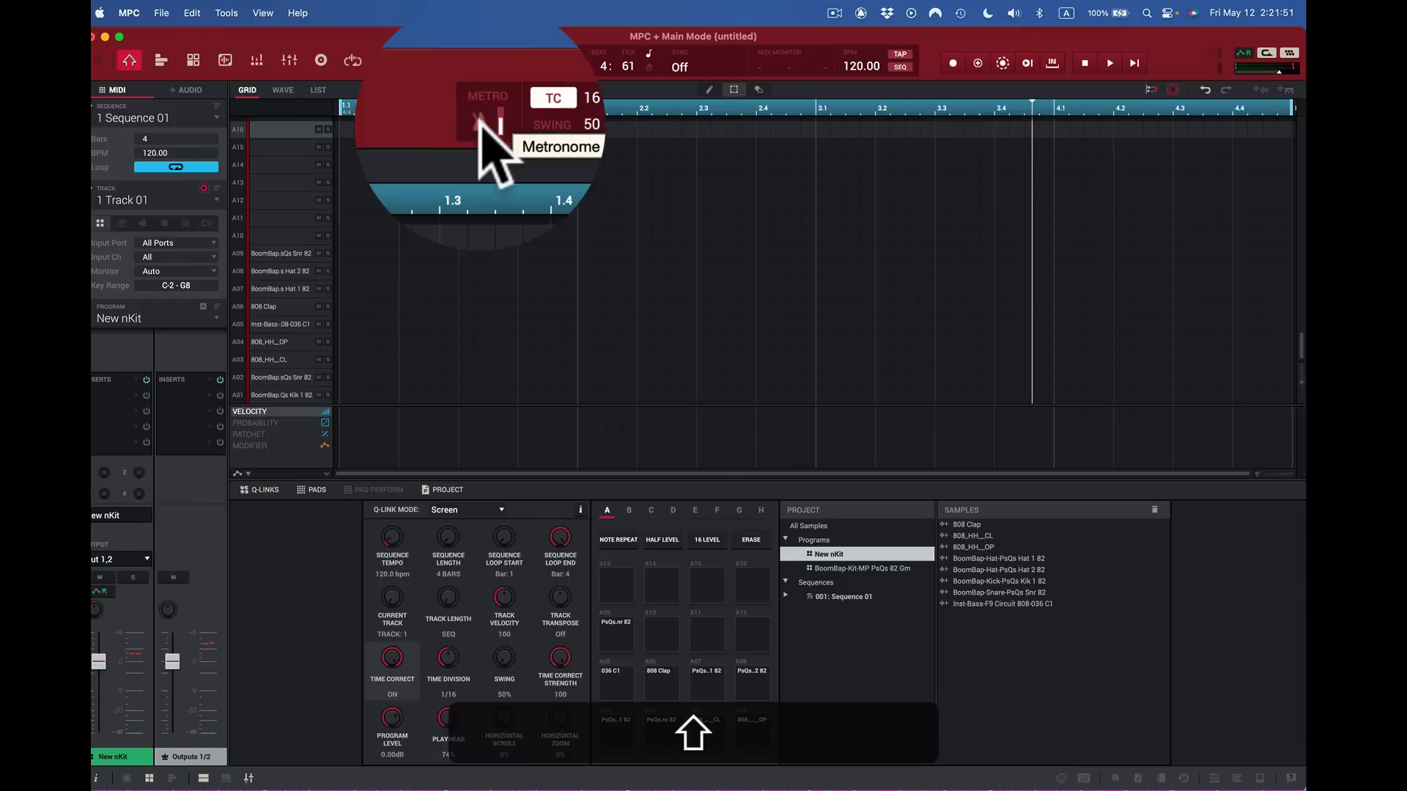
pyautogui.hotkey('shift', 'm')
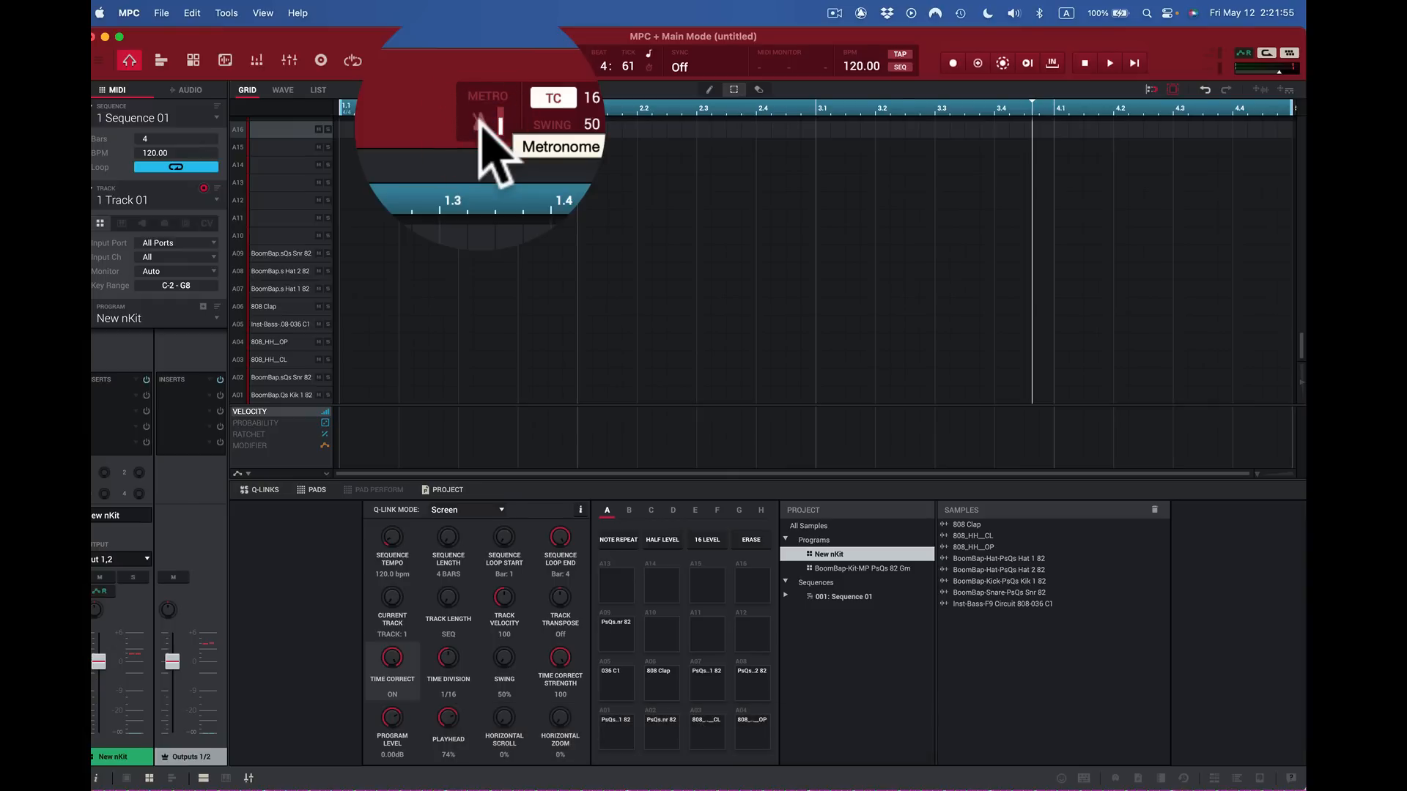
pyautogui.press('shift')
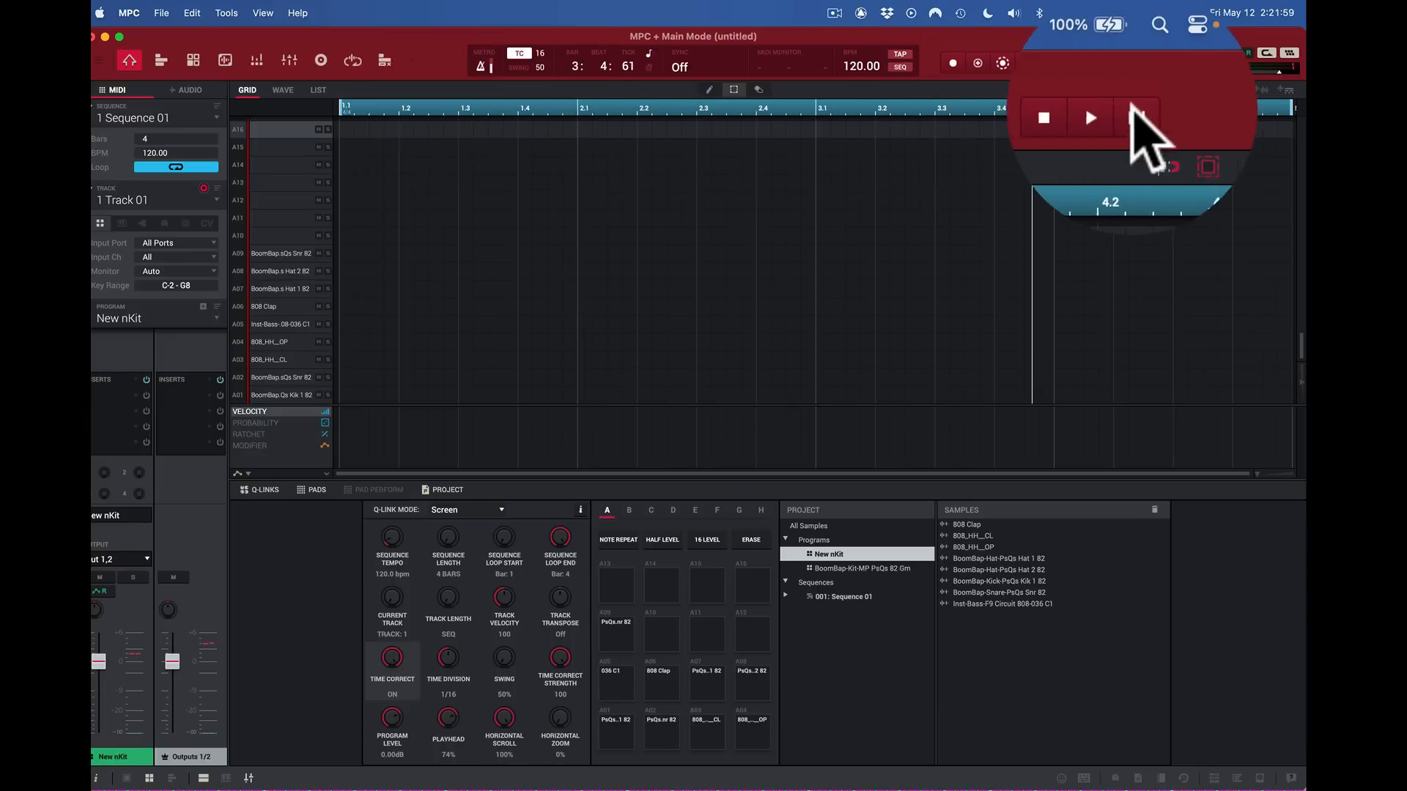
pyautogui.click(1107, 63)
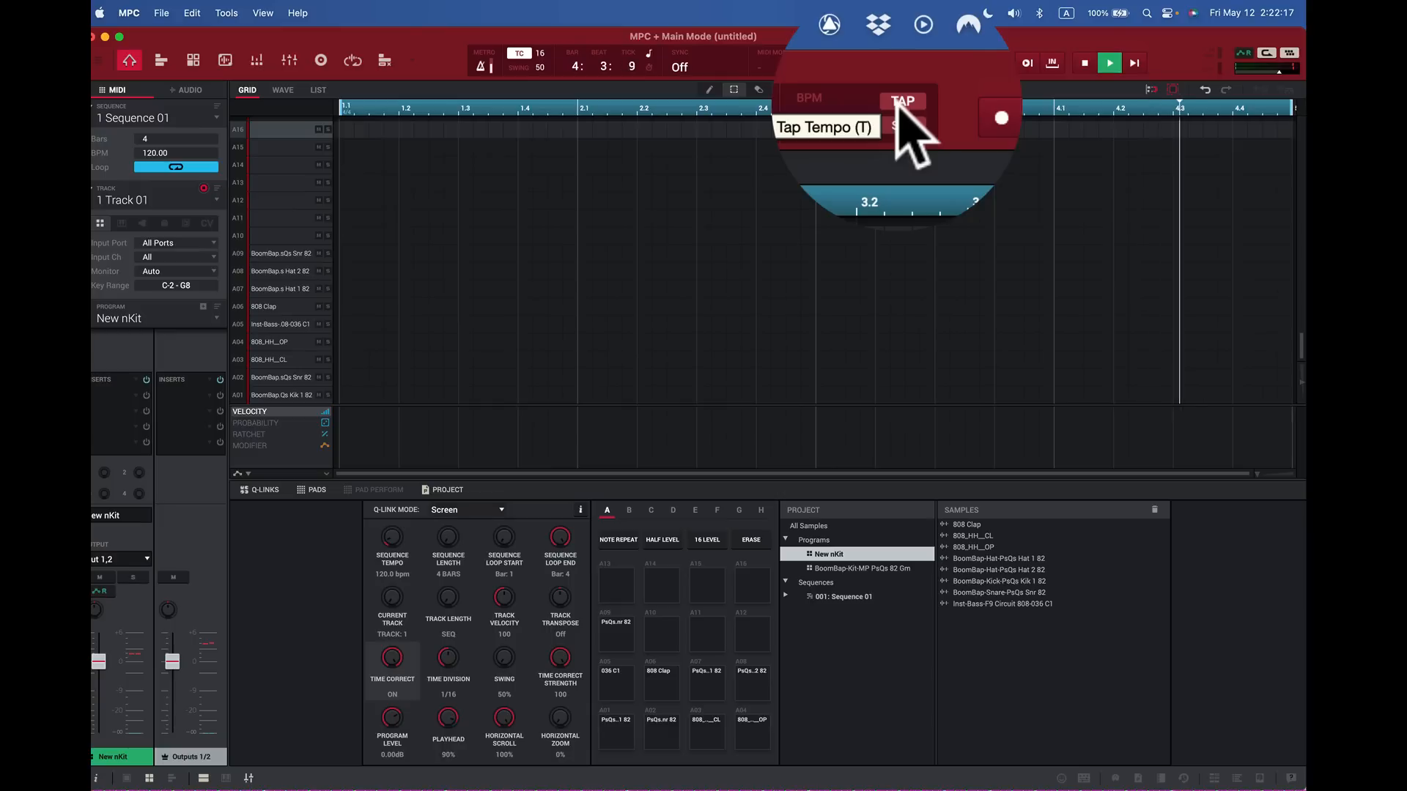
pyautogui.press('space')
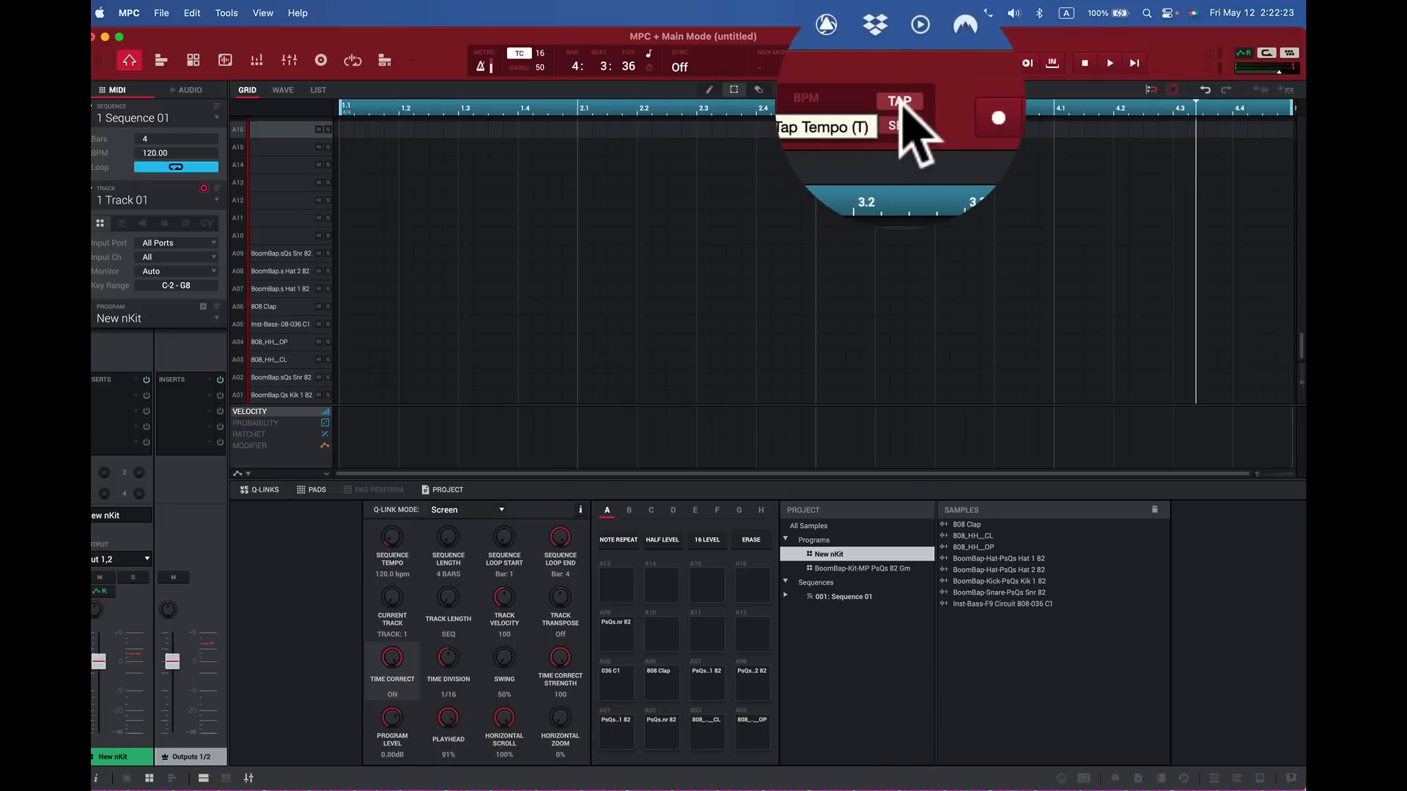
# Step: Tap in a tempo of 81.52 BPM and play the sequence briefly to check it
pyautogui.click(900, 102)
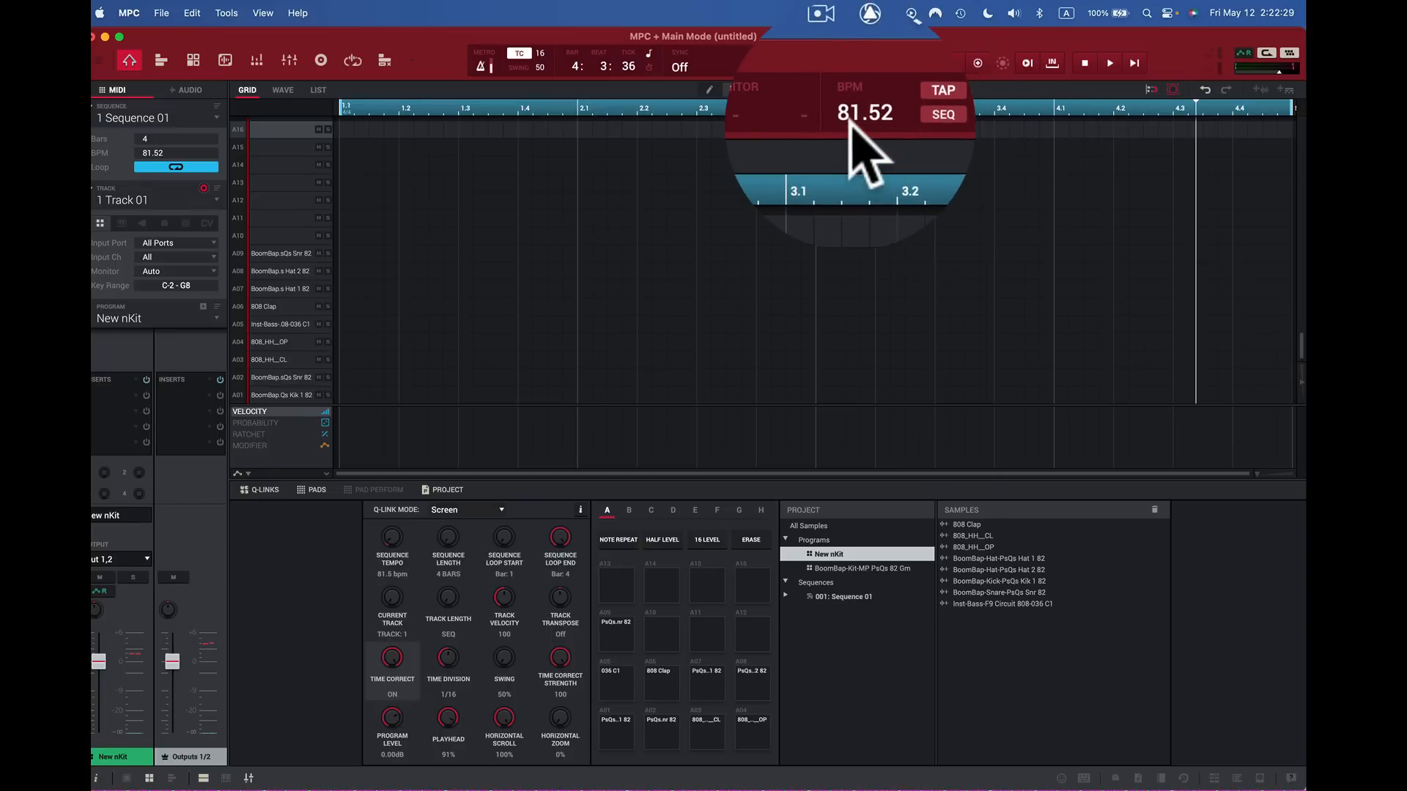
pyautogui.press('space')
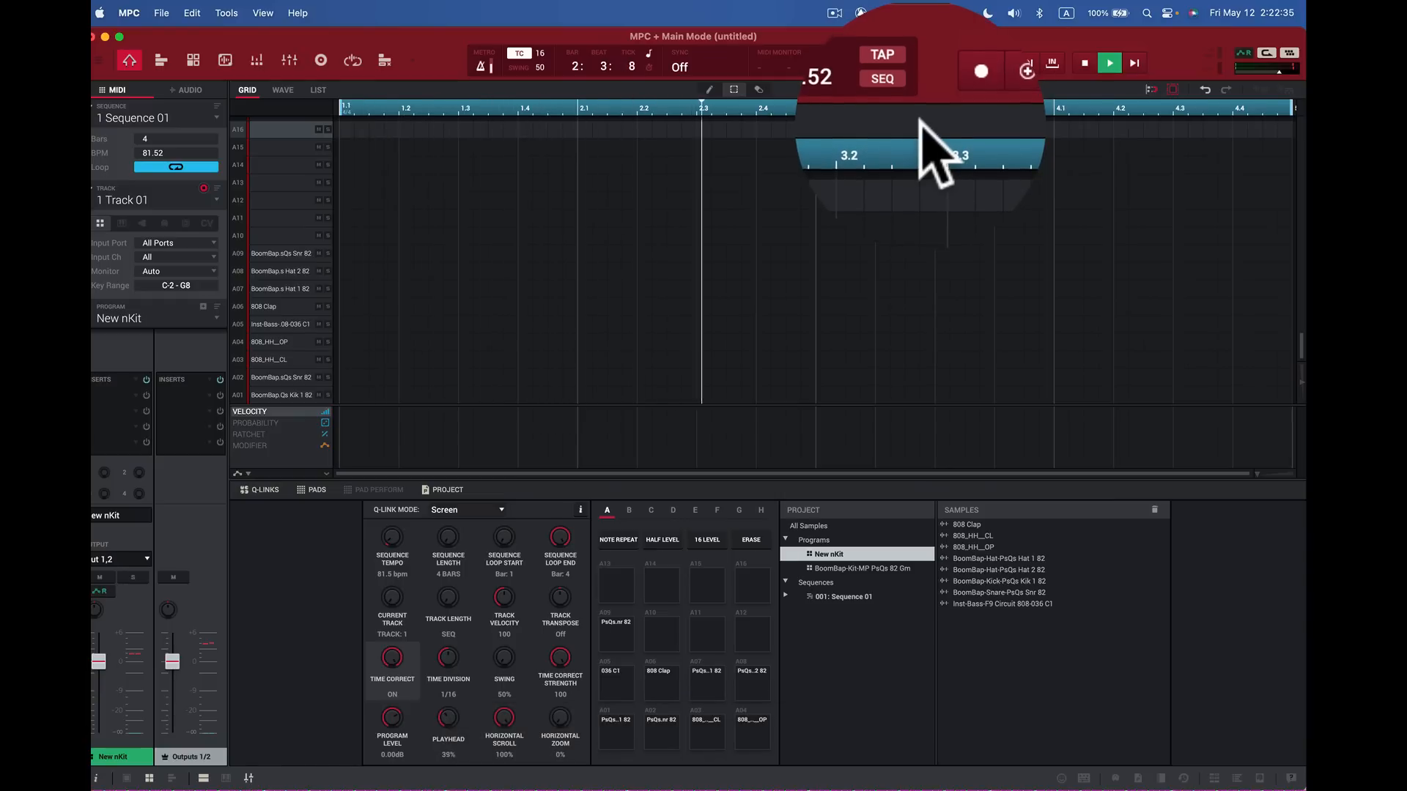
pyautogui.press('space')
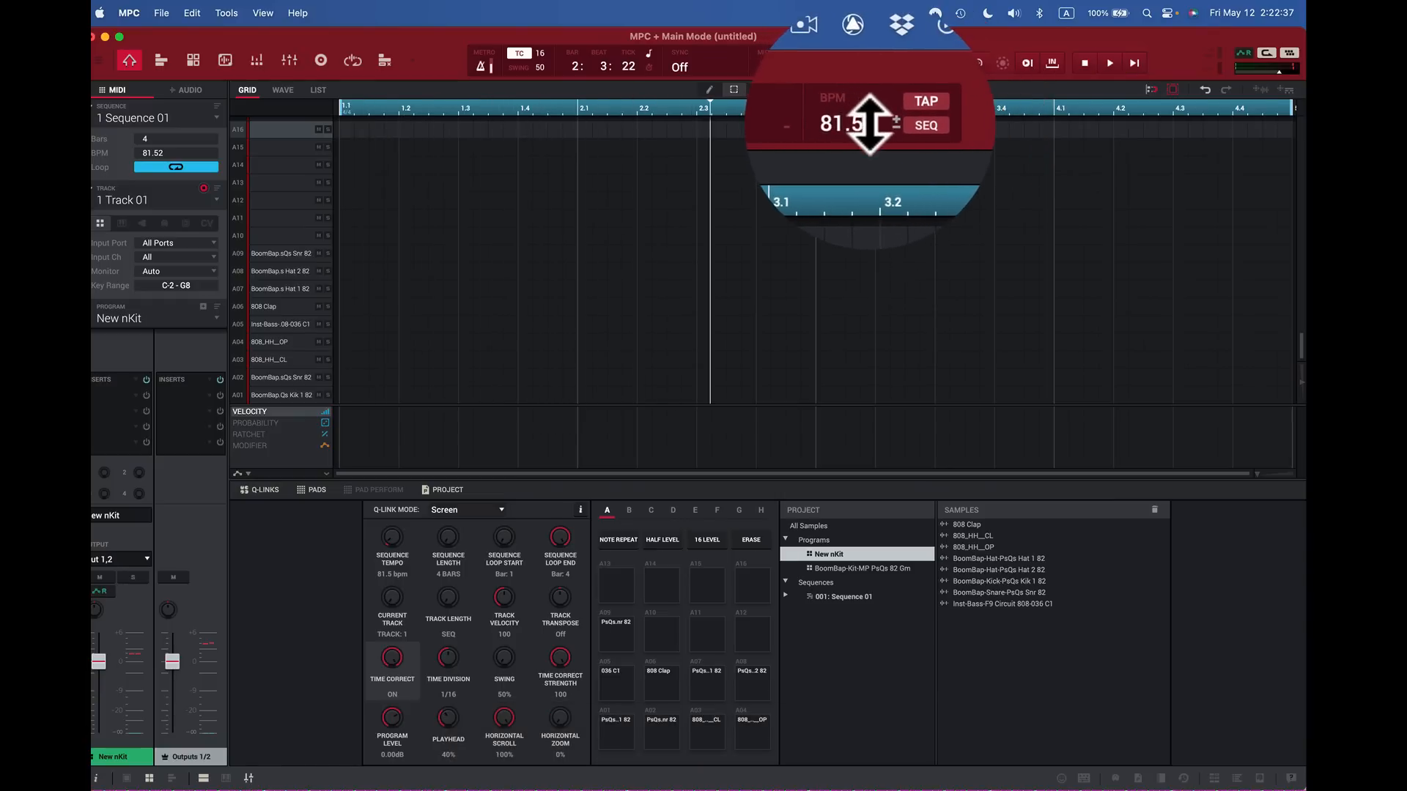
# Step: Set the sequence tempo to 85 BPM, try nudging its decimals, and return it to 85.00
pyautogui.doubleClick(867, 64)
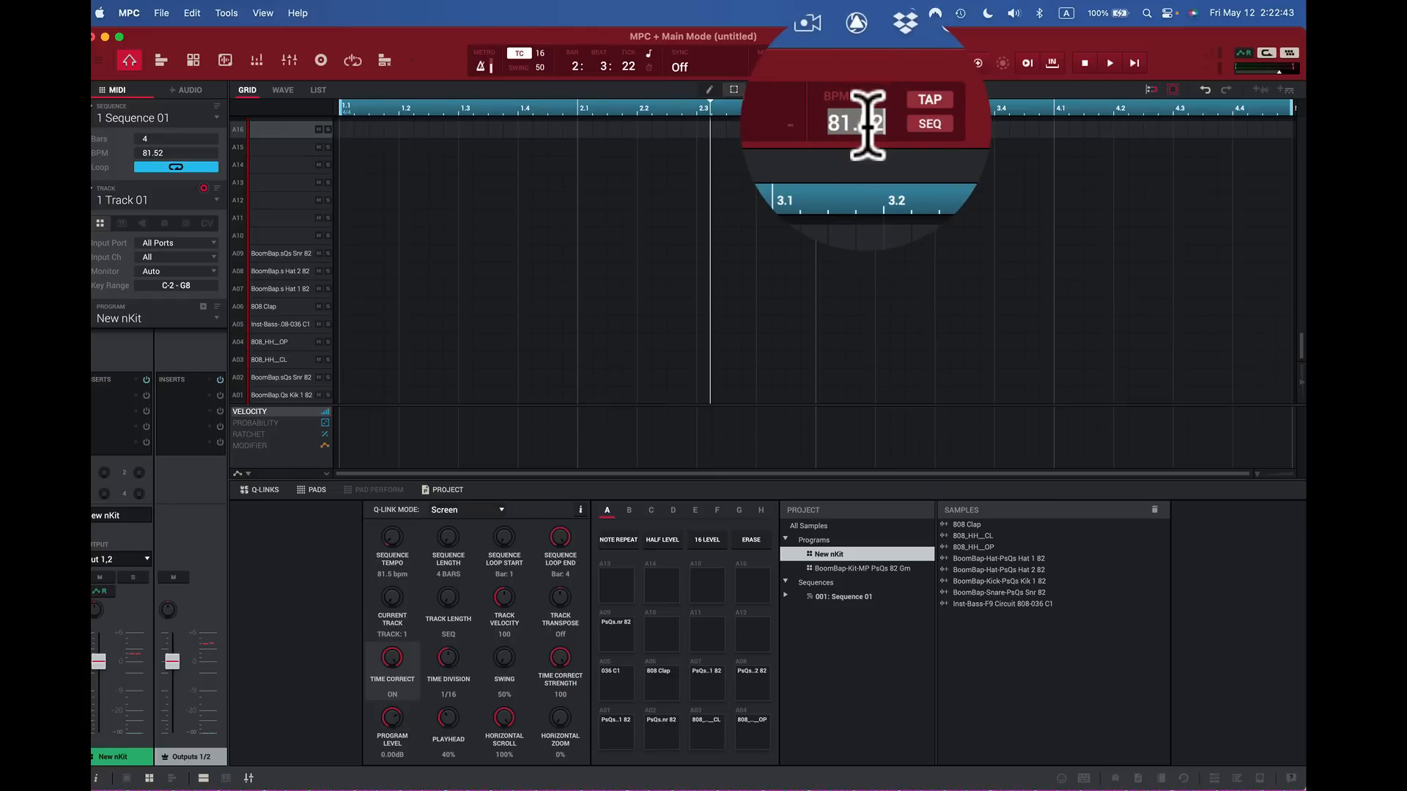
pyautogui.write('85')
pyautogui.press('Return')
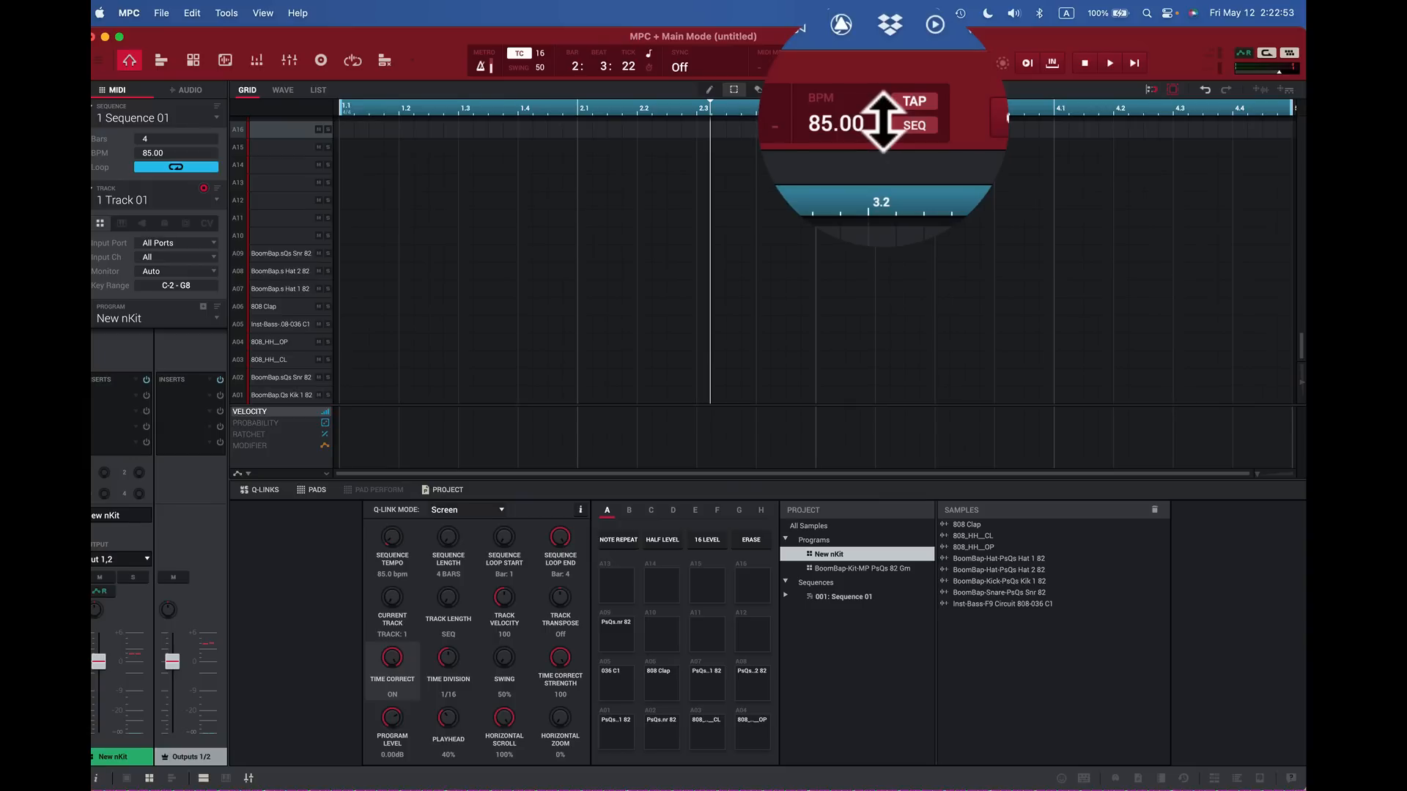
pyautogui.moveTo(883, 123); pyautogui.dragTo(883, 120)
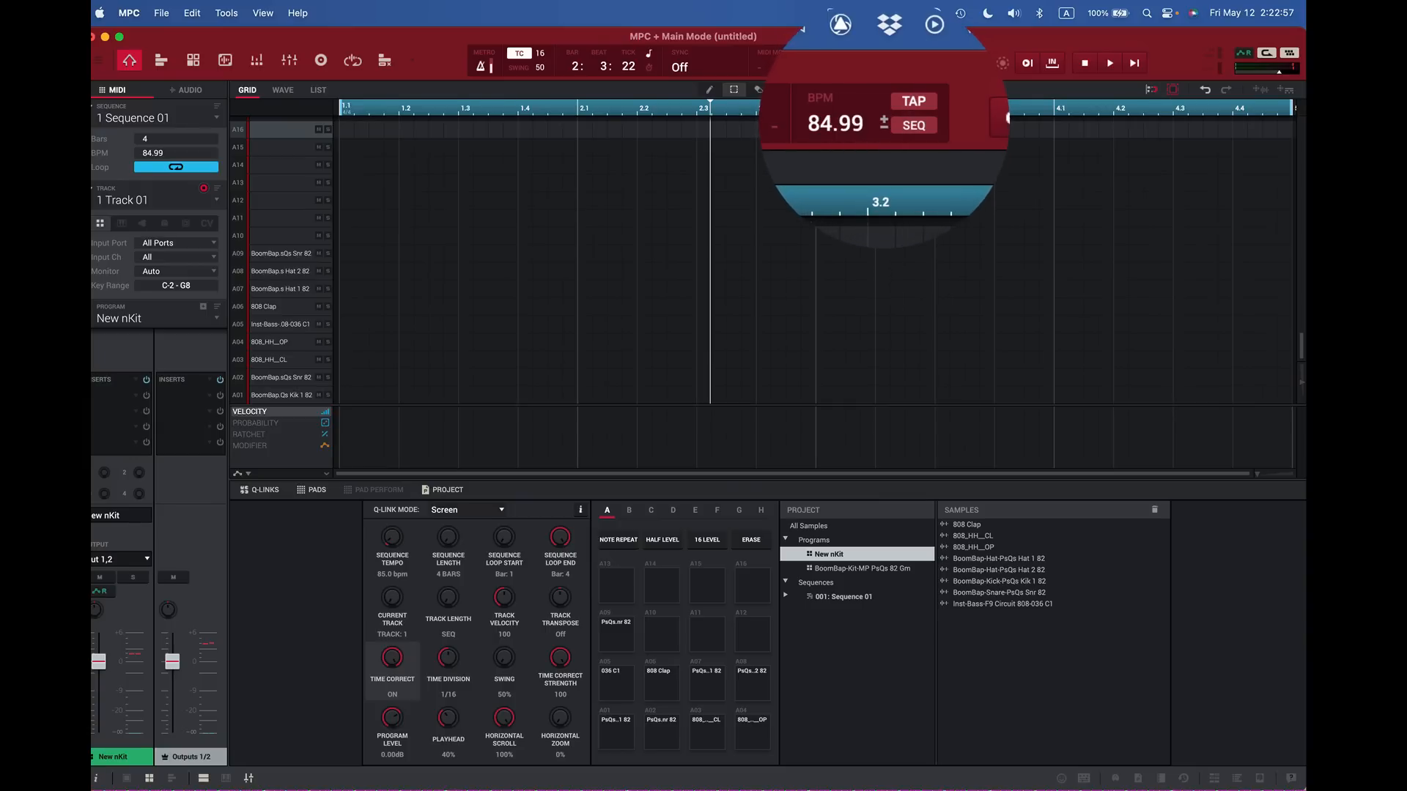
pyautogui.click(885, 123)
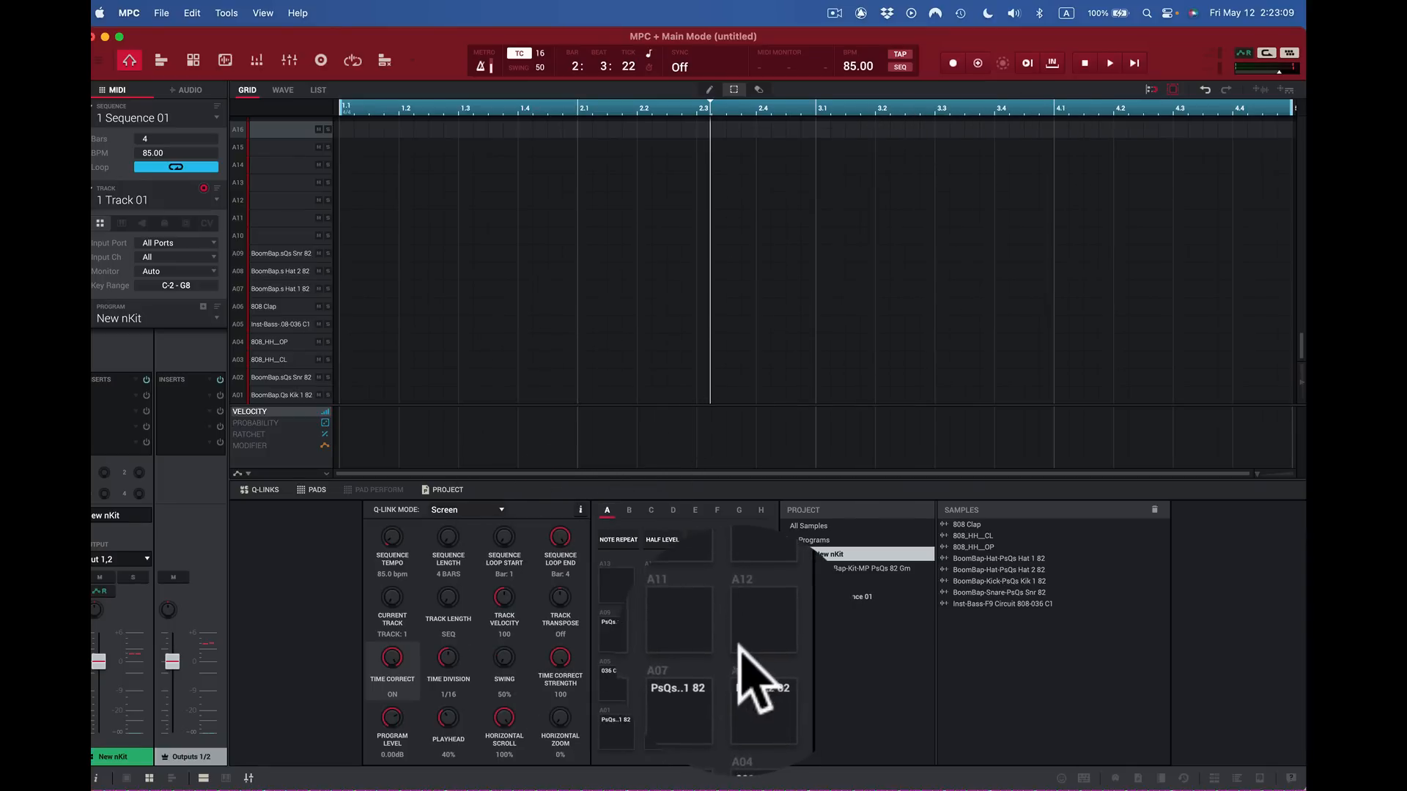
# Step: Play the sequence and trigger the kick on pad A01 in time with the metronome, finishing with playback stopped
pyautogui.press('space')
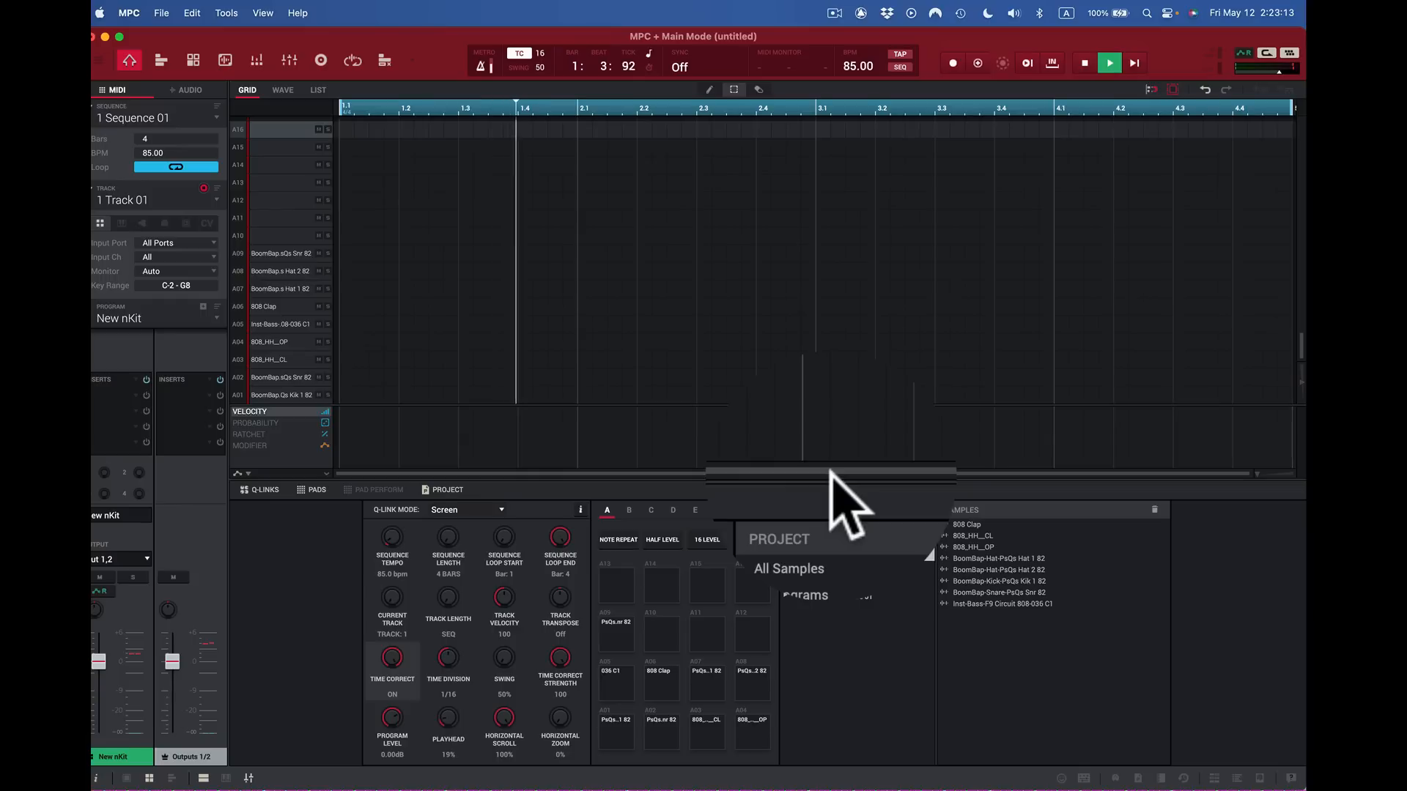
pyautogui.press('z')
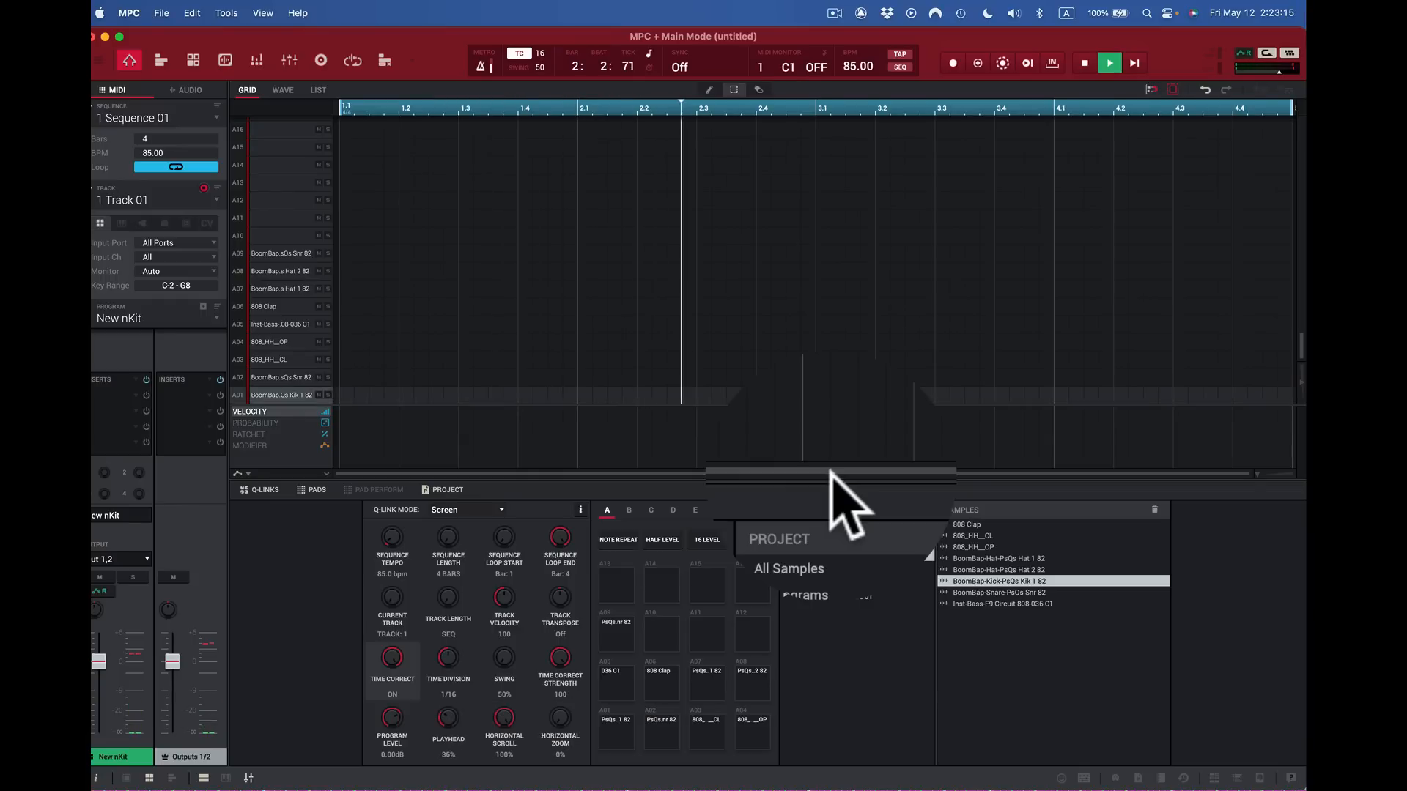
pyautogui.press('z')
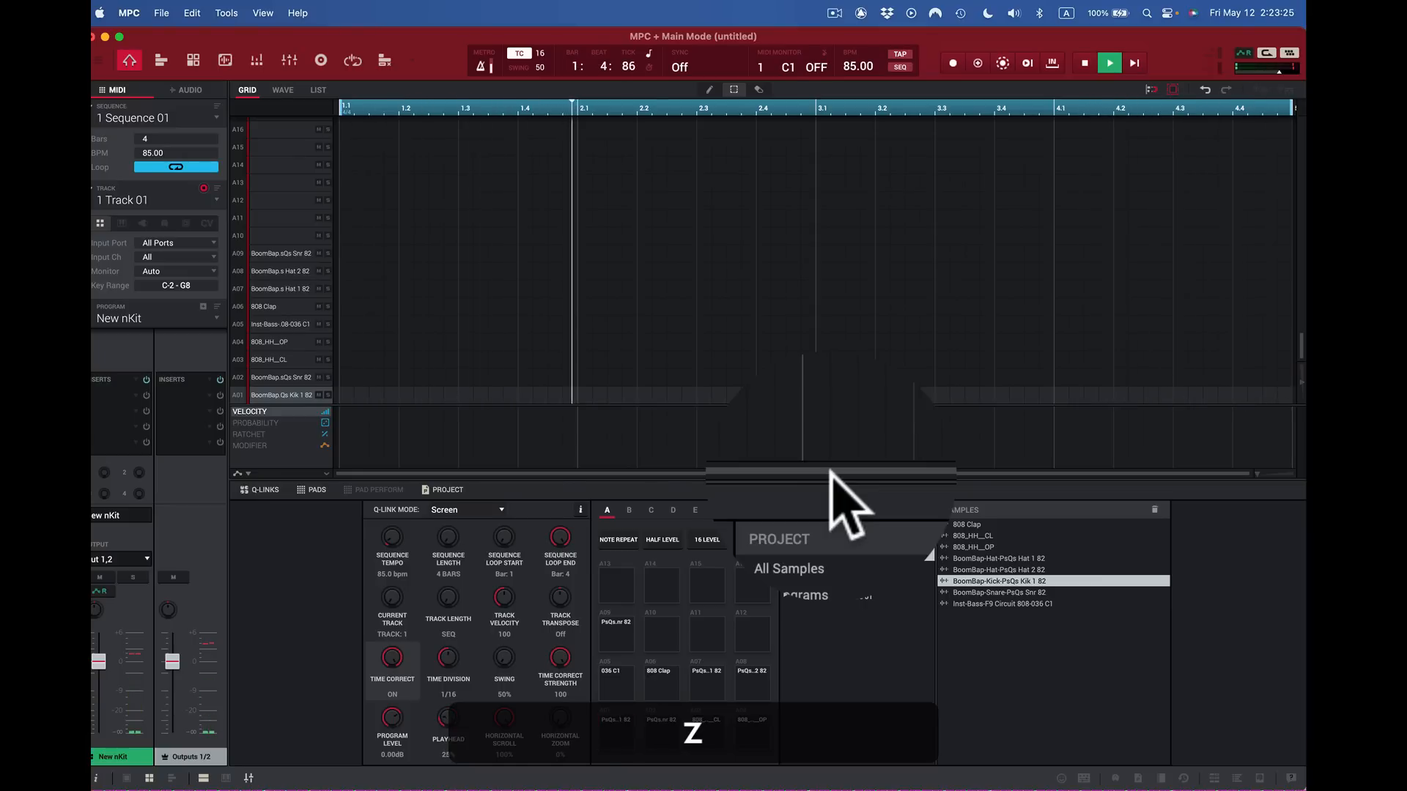
pyautogui.press('space')
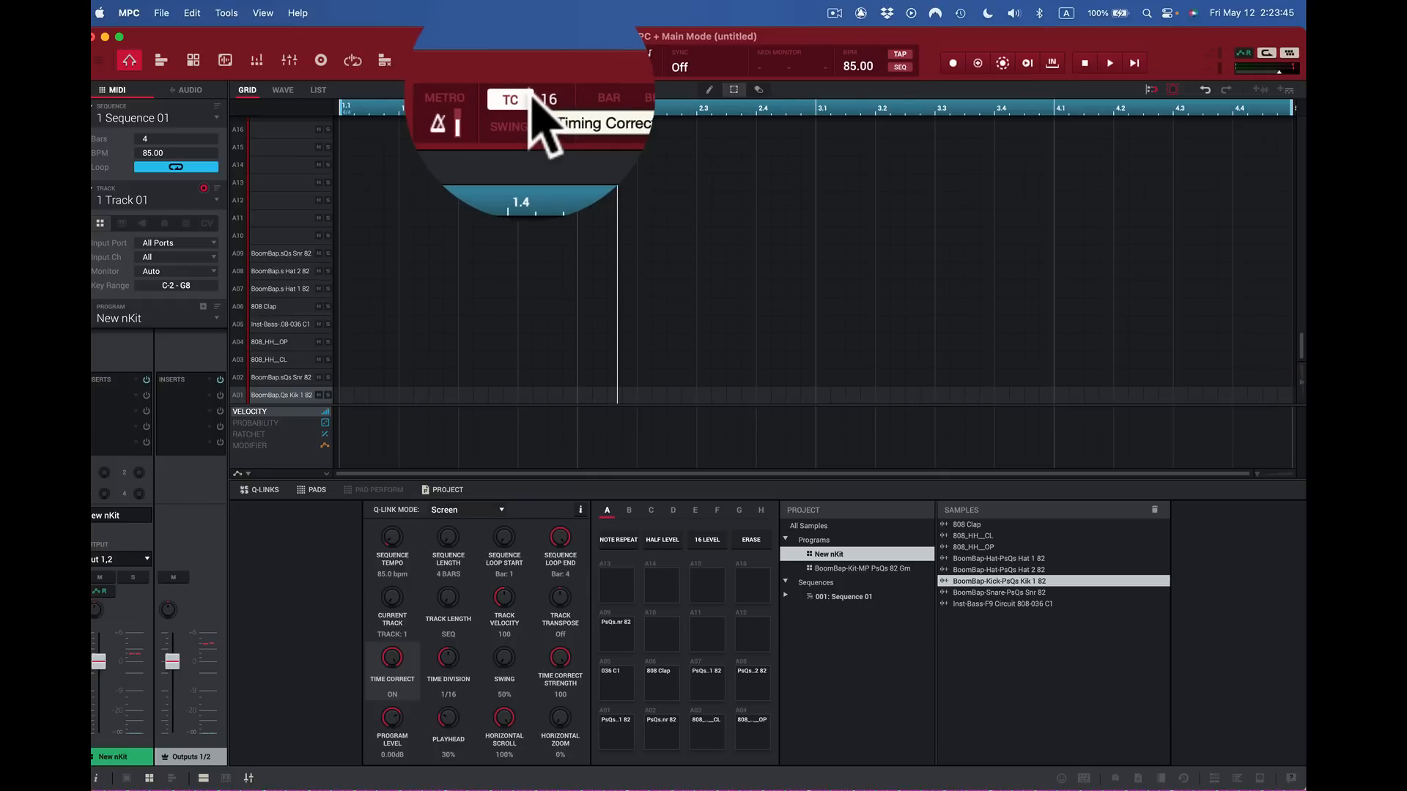
pyautogui.click(532, 97)
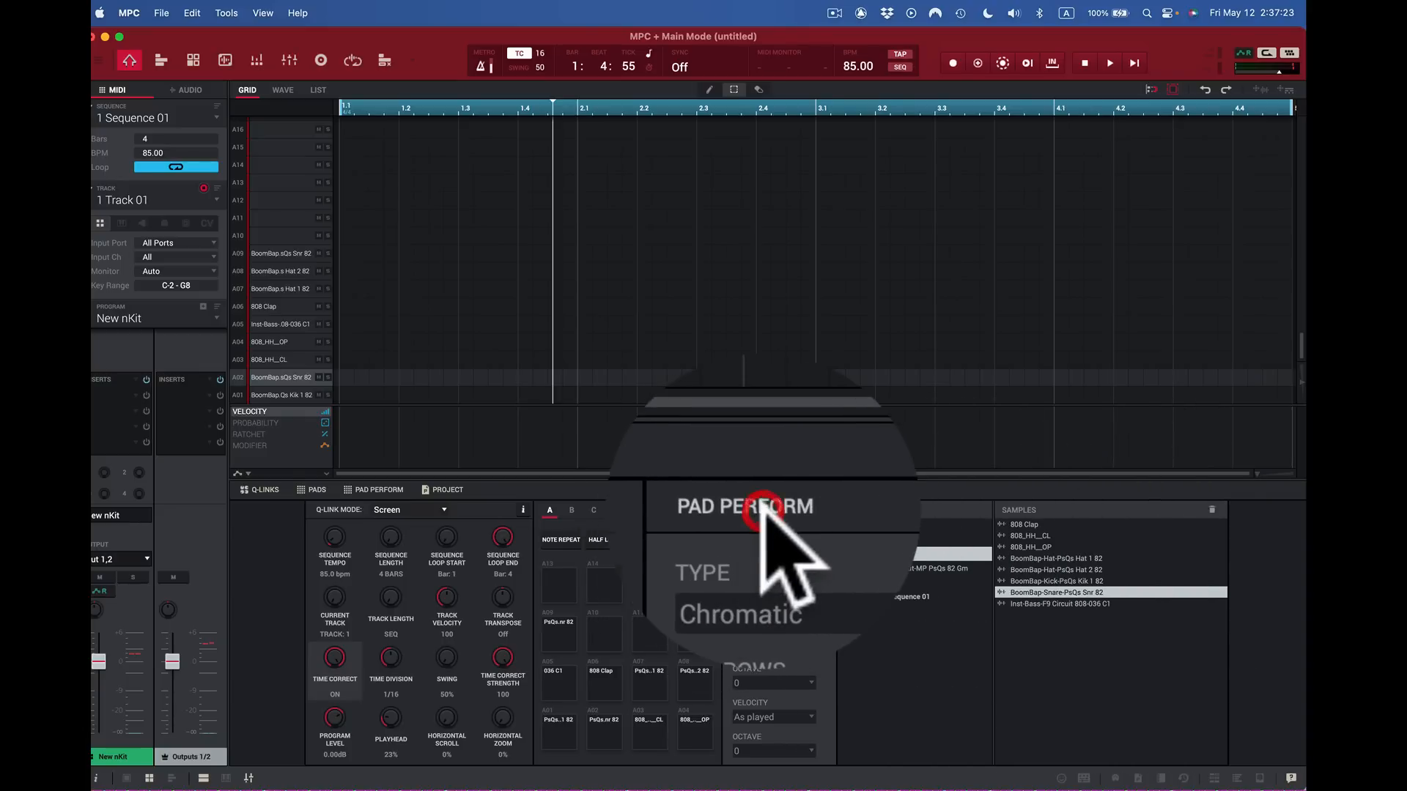
# Step: Hide the Pad Perform section and examine the metronome's Enable and Output options
pyautogui.click(359, 489)
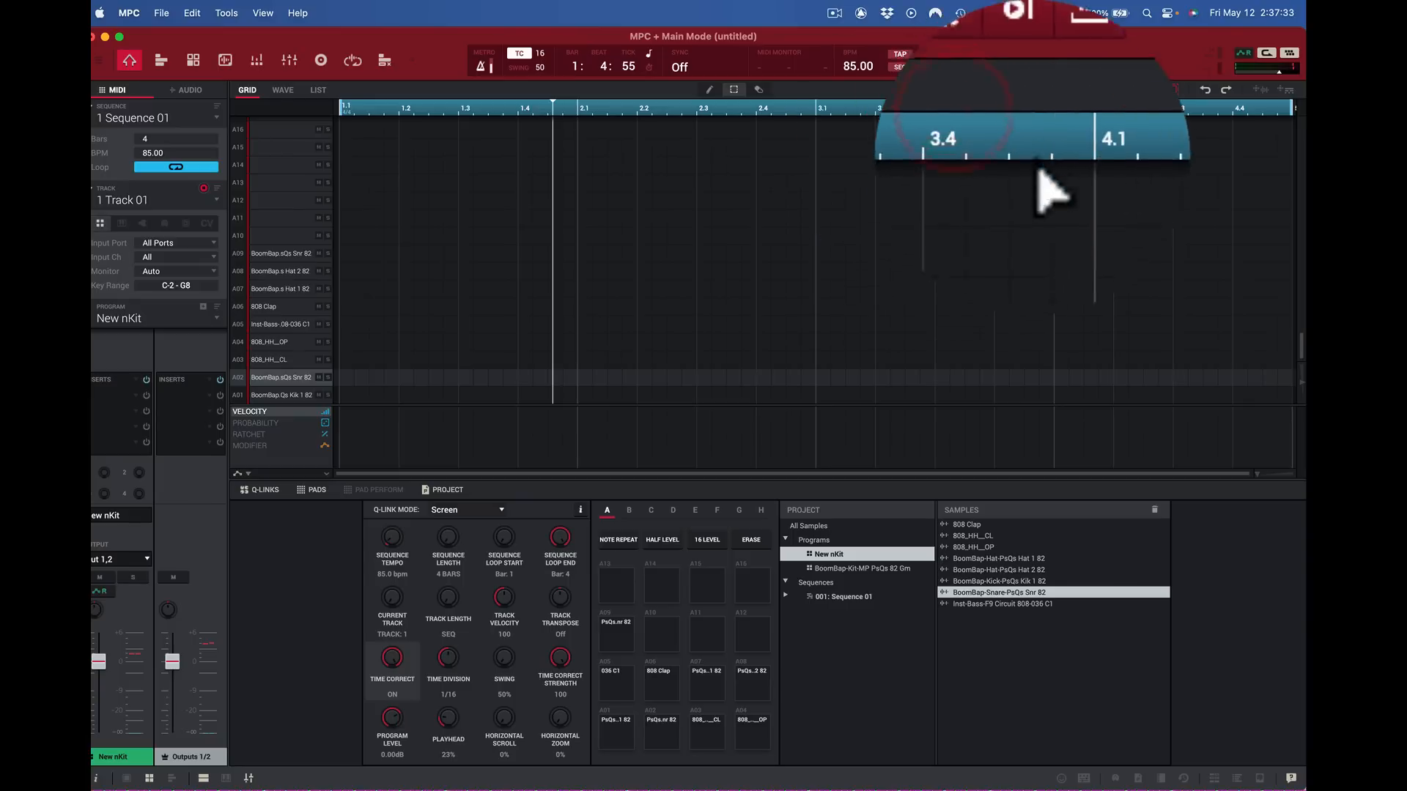
pyautogui.click(218, 12)
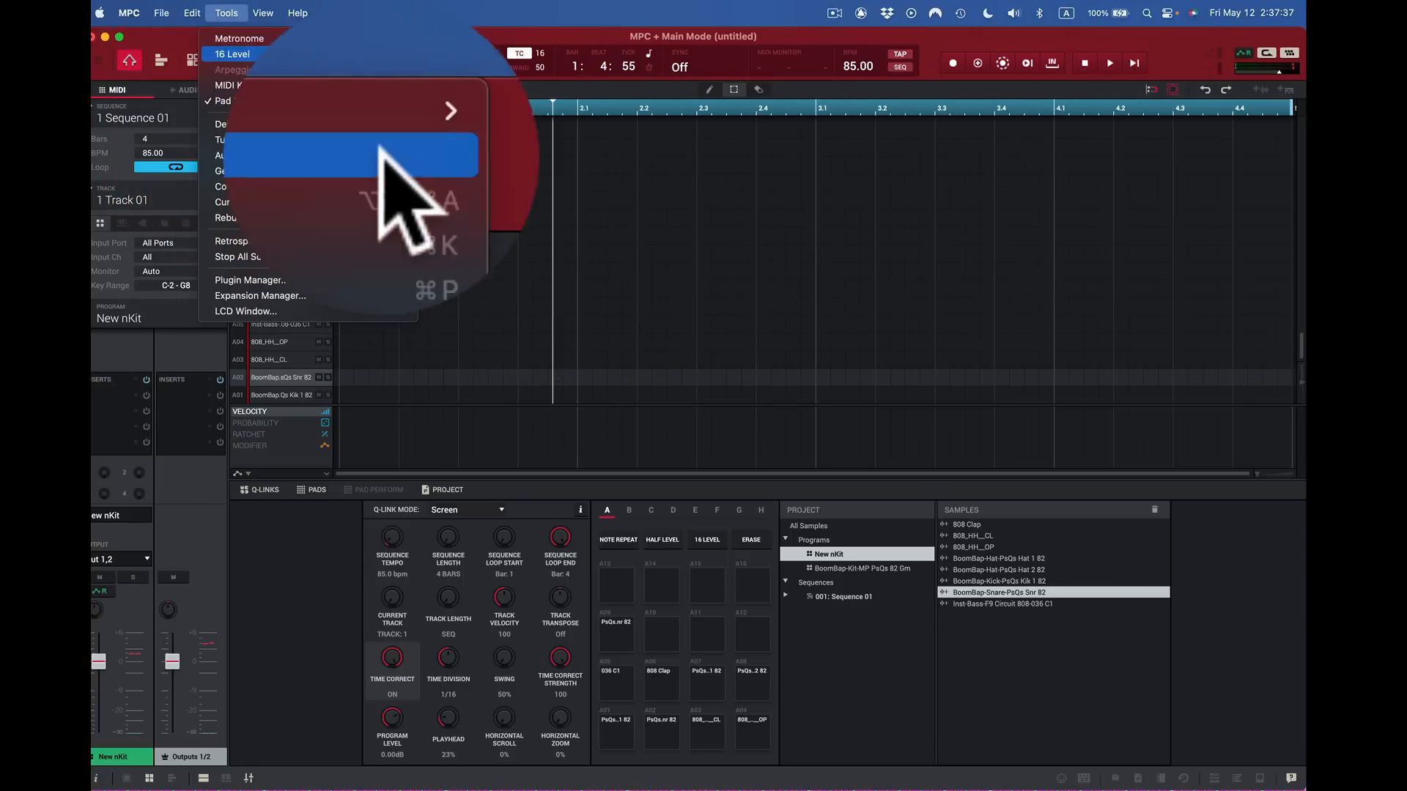
pyautogui.moveTo(241, 38)
pyautogui.moveTo(462, 106)
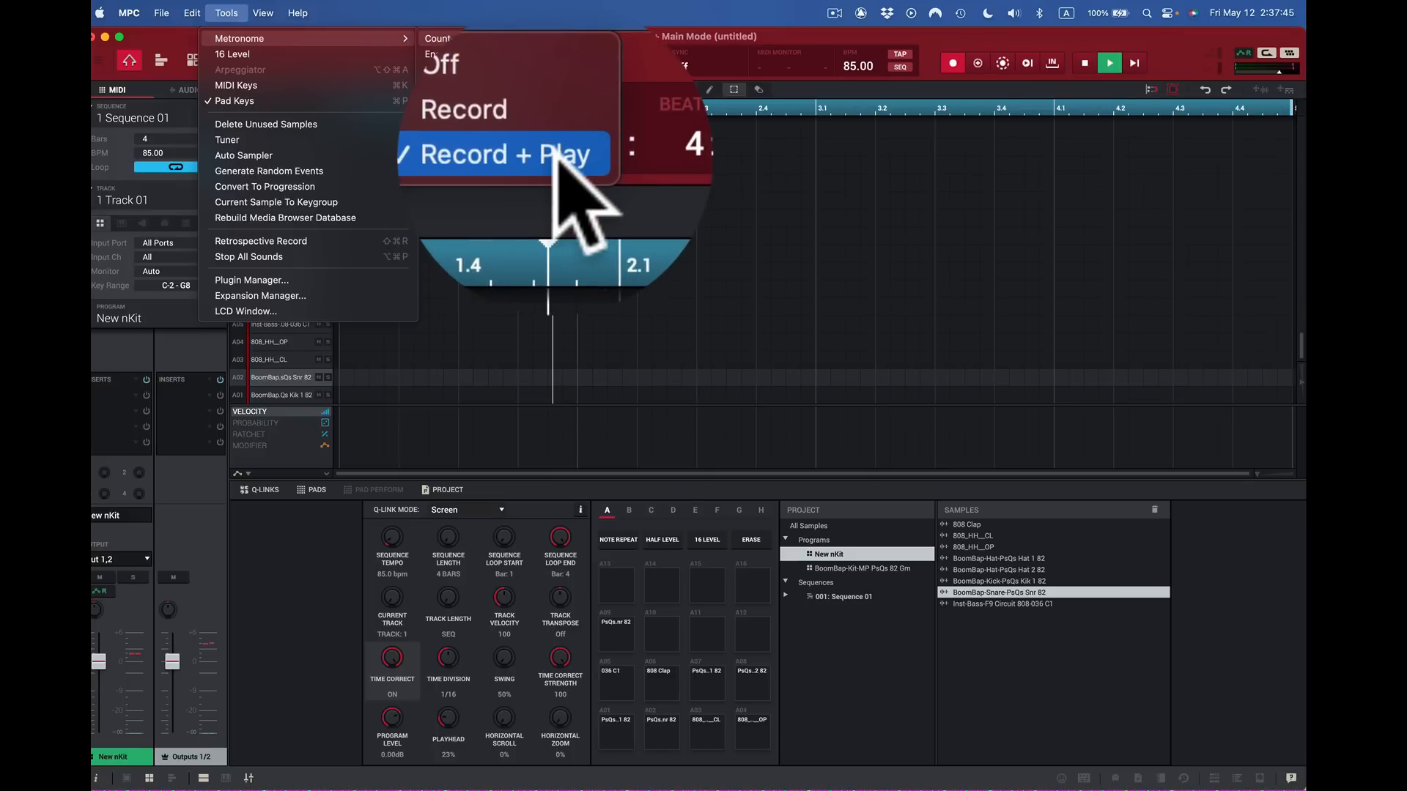
pyautogui.moveTo(447, 52)
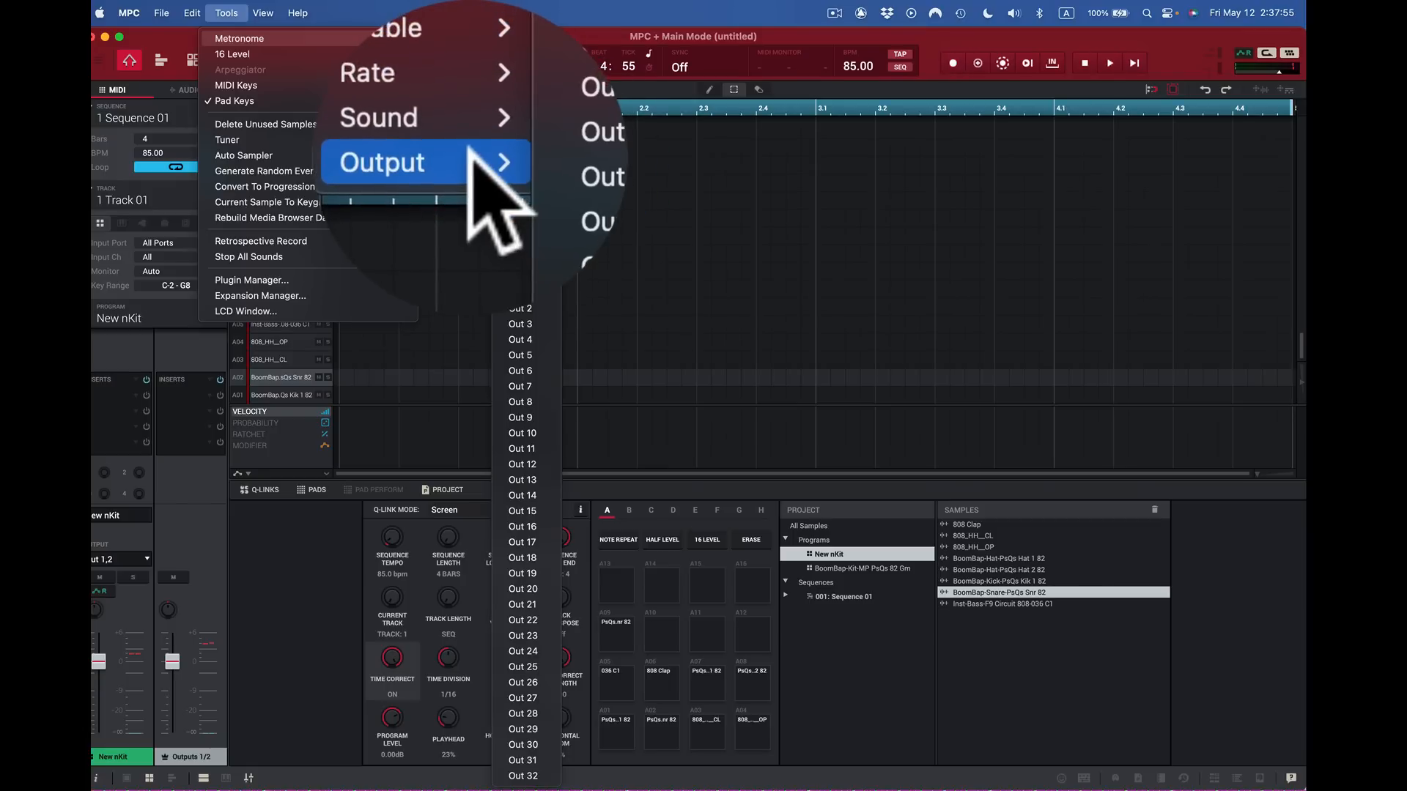
pyautogui.click(529, 100)
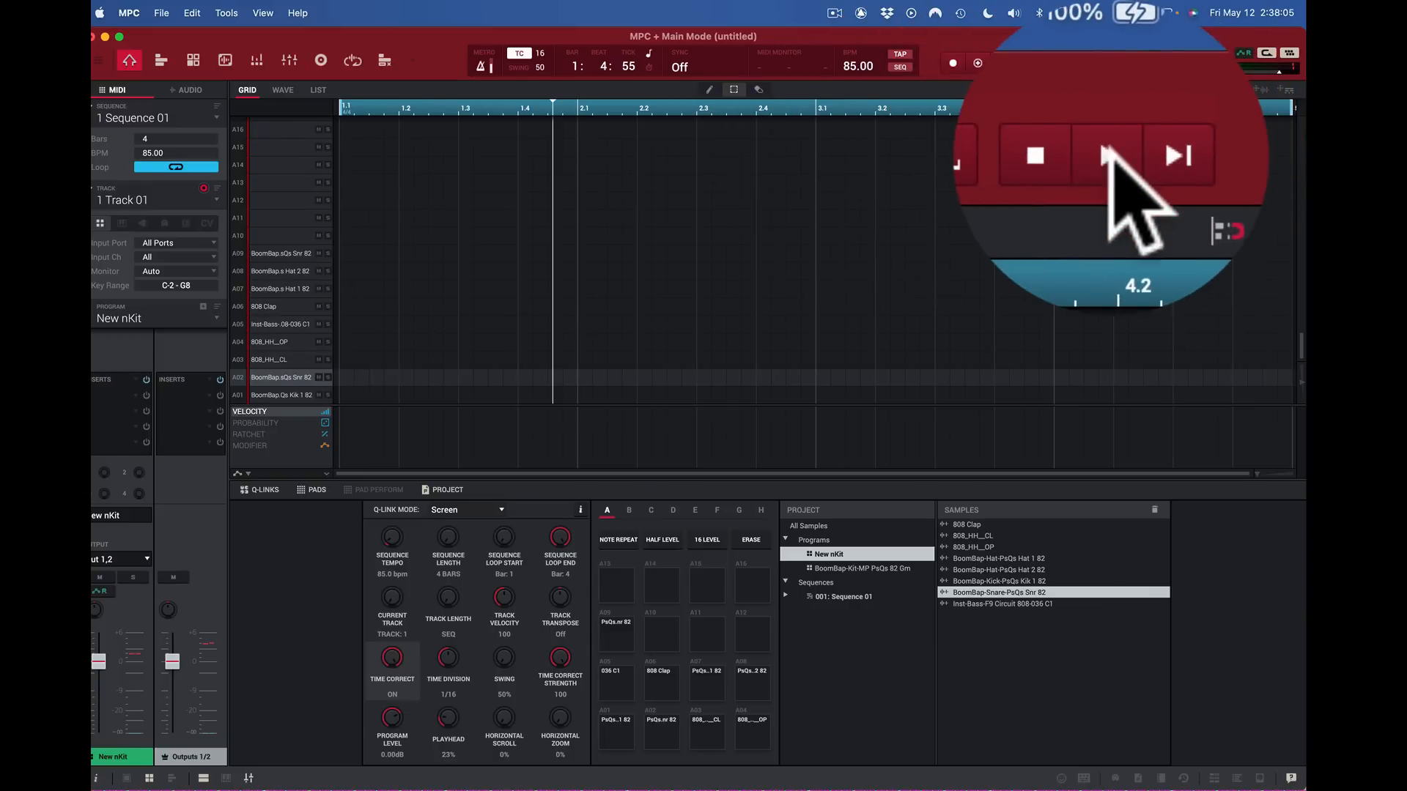
# Step: Record the kick on pad A01 across four bars, hitting beat 1 and halfway between beats 2 and 3 of each bar
pyautogui.click(1111, 150)
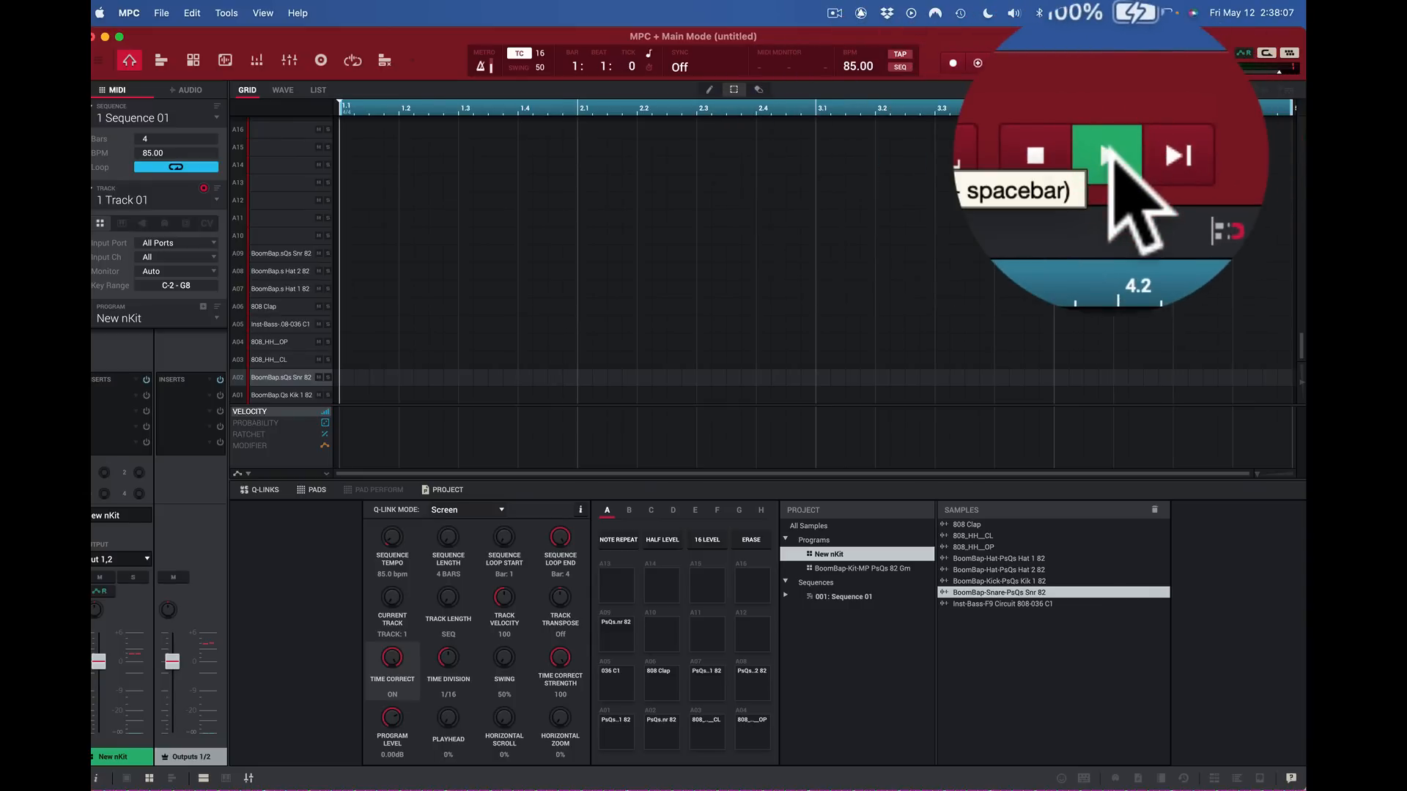
pyautogui.press('z')
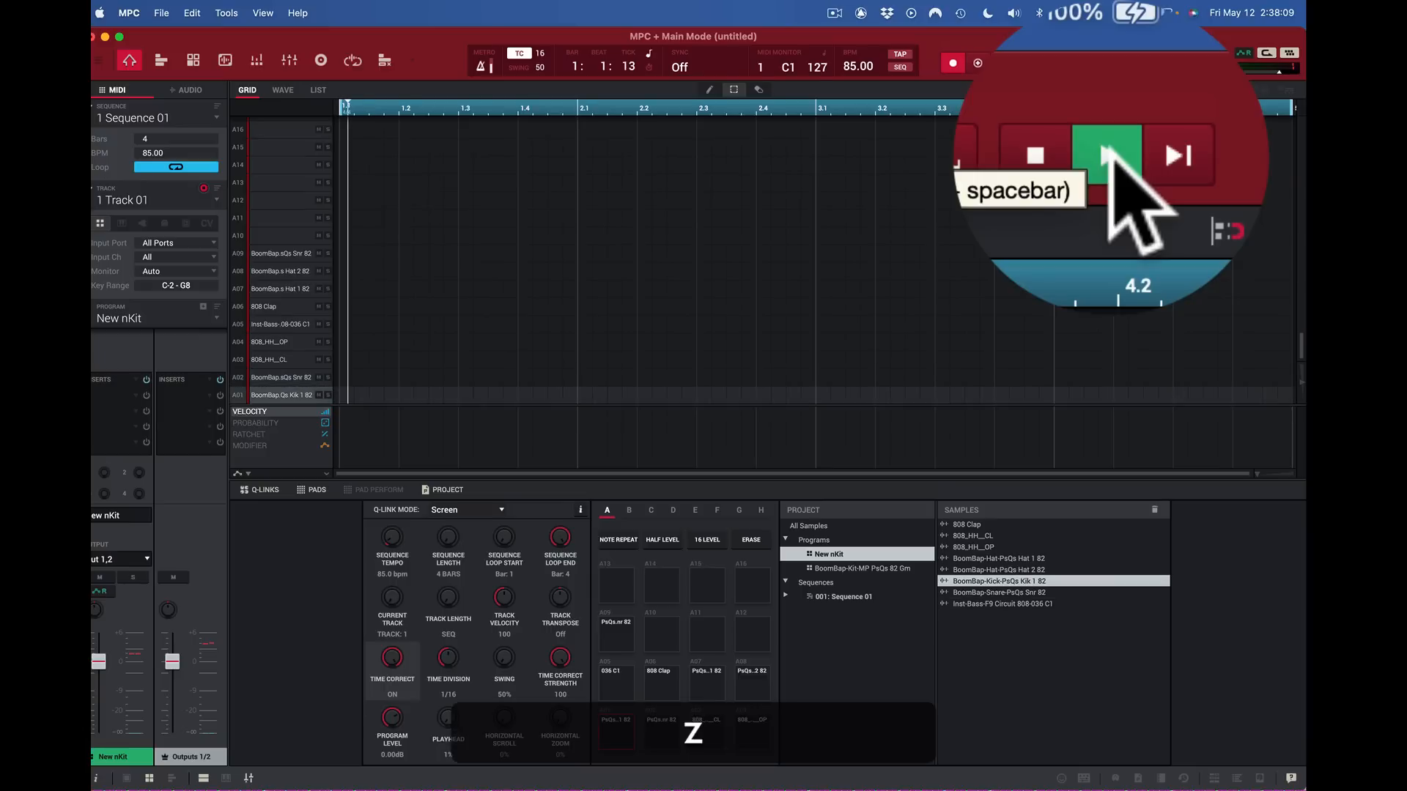
pyautogui.press('z')
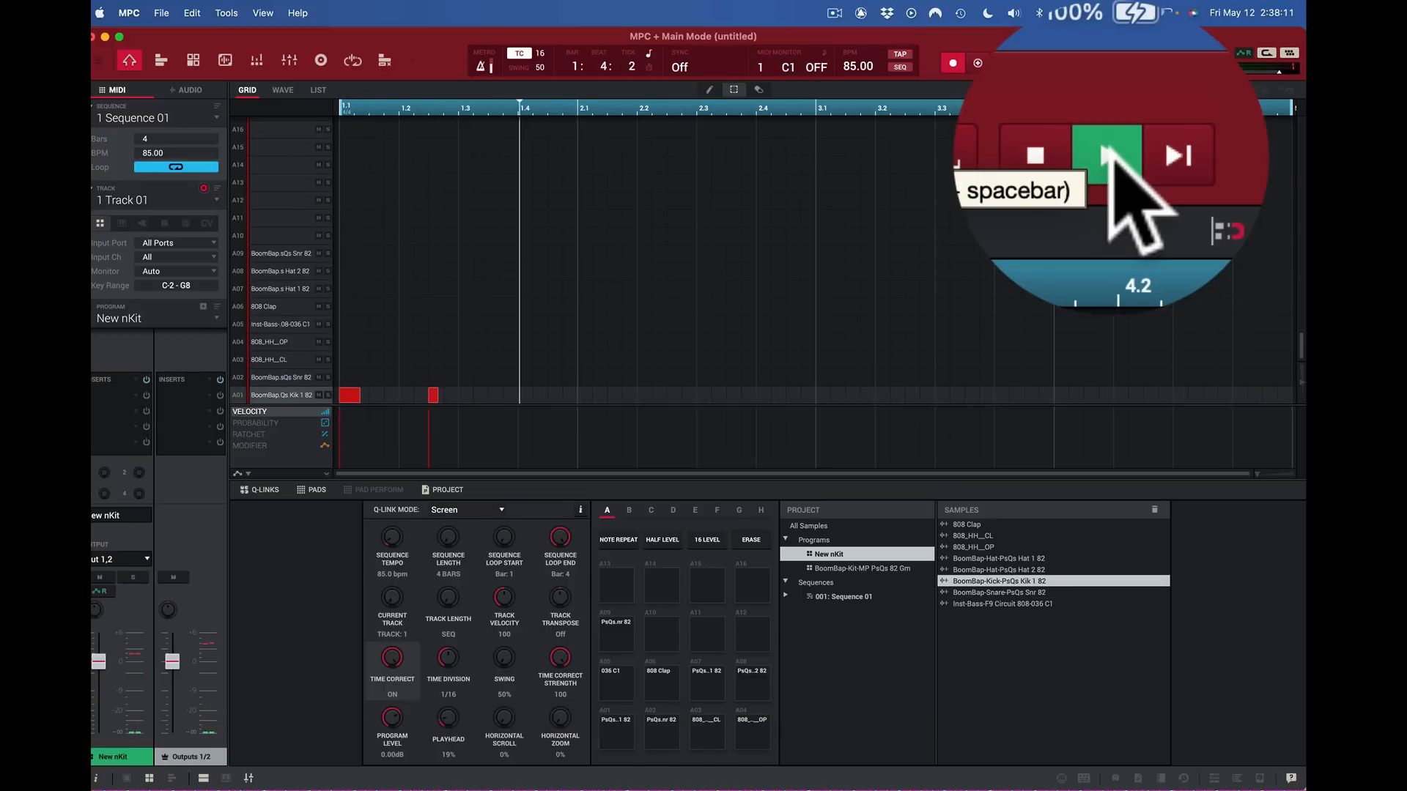
pyautogui.press('z')
pyautogui.press('z')
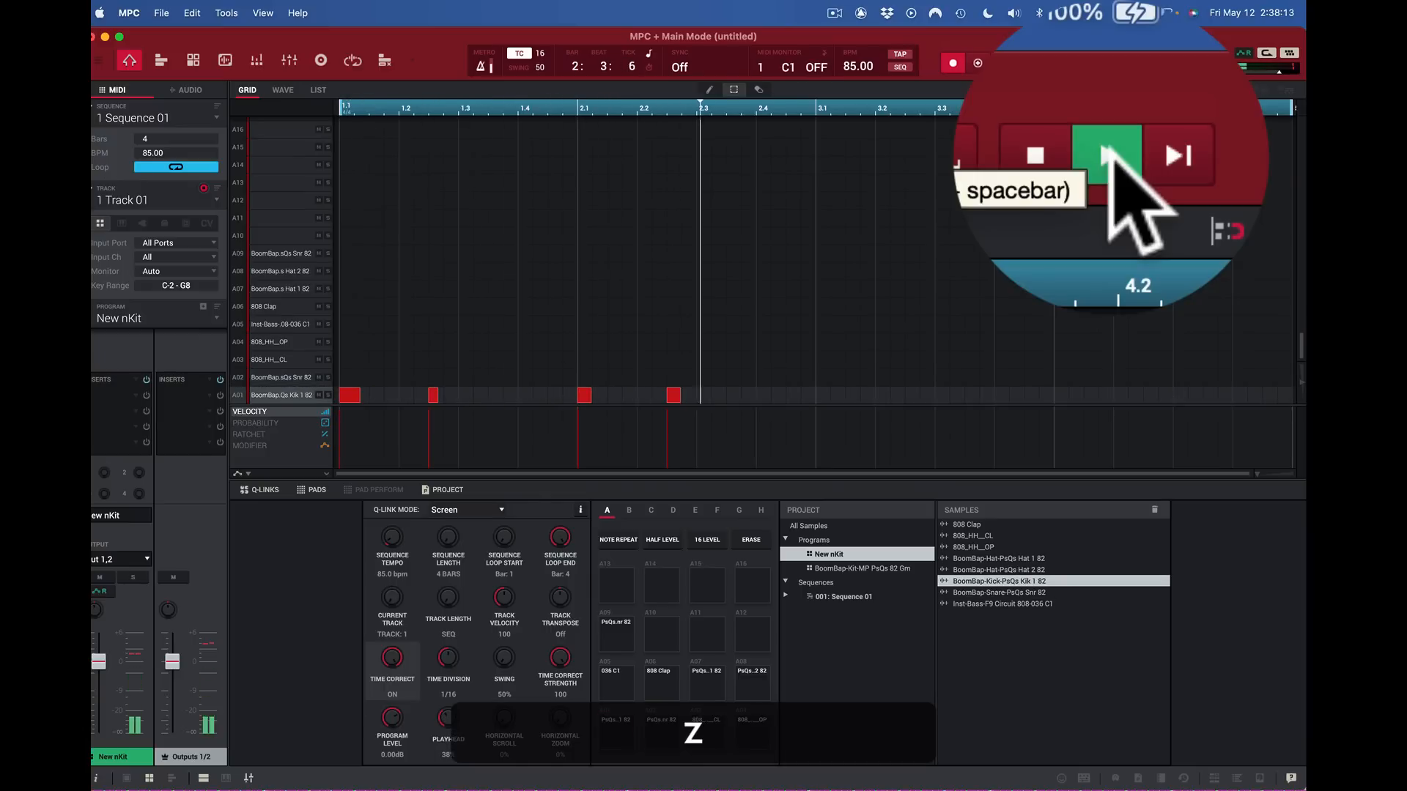
pyautogui.press('z')
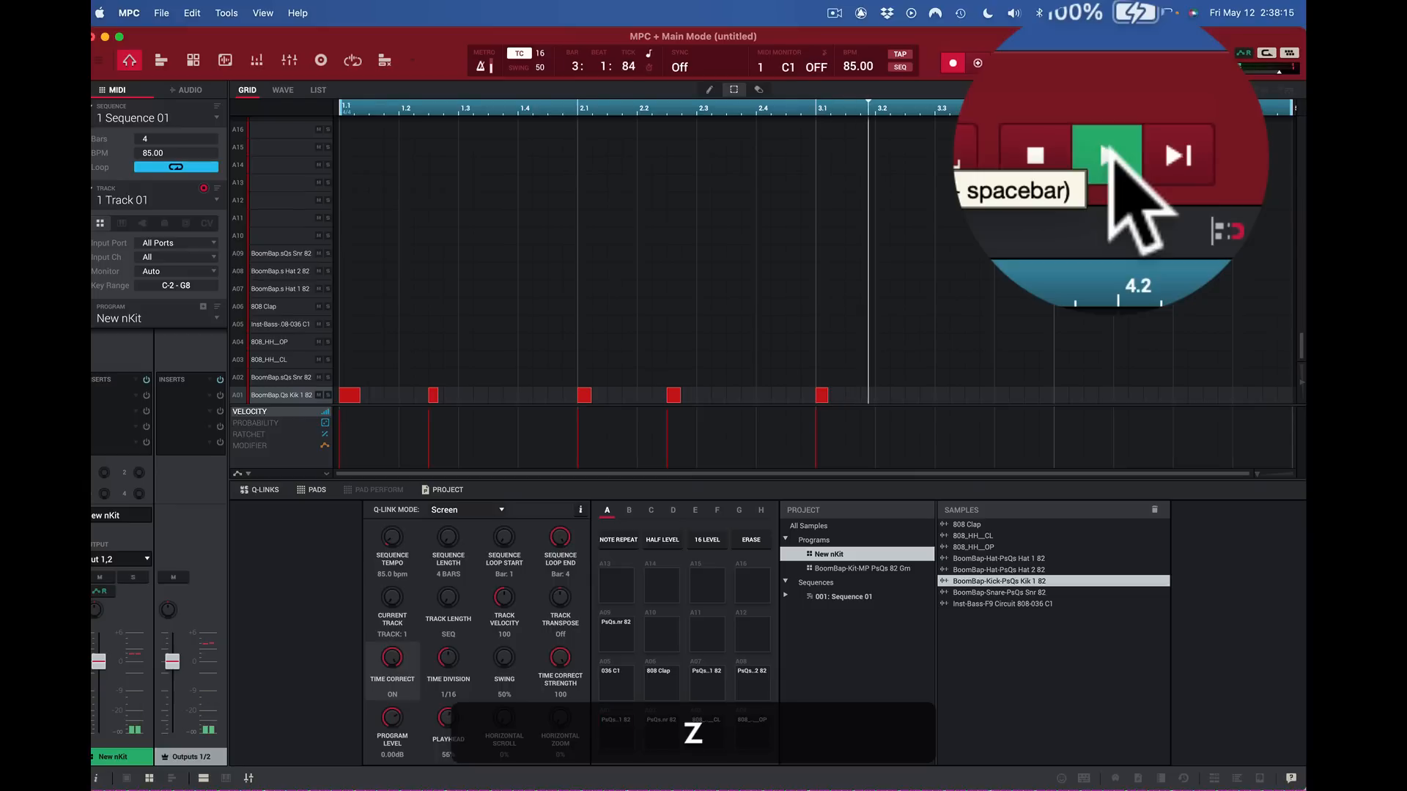
pyautogui.press('z')
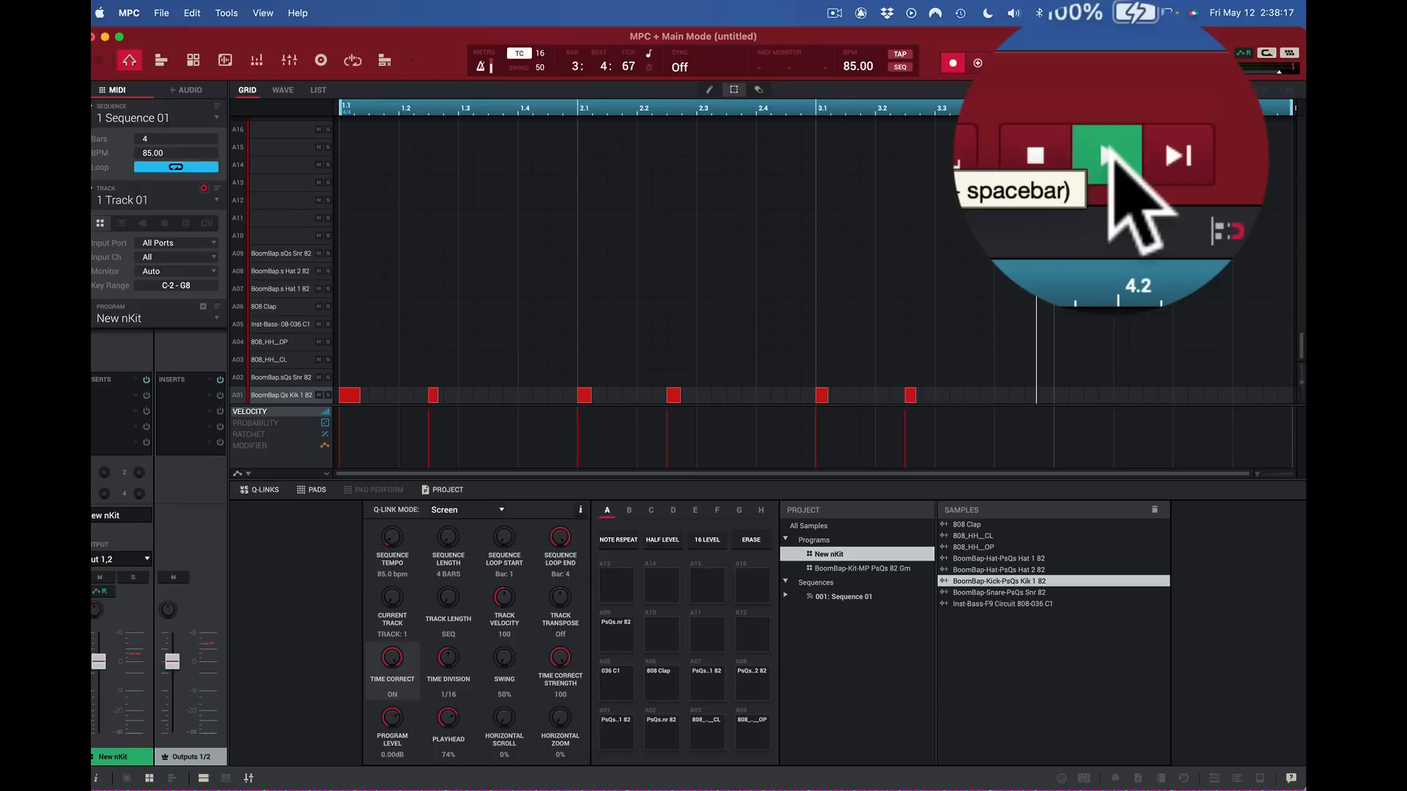
pyautogui.press('z')
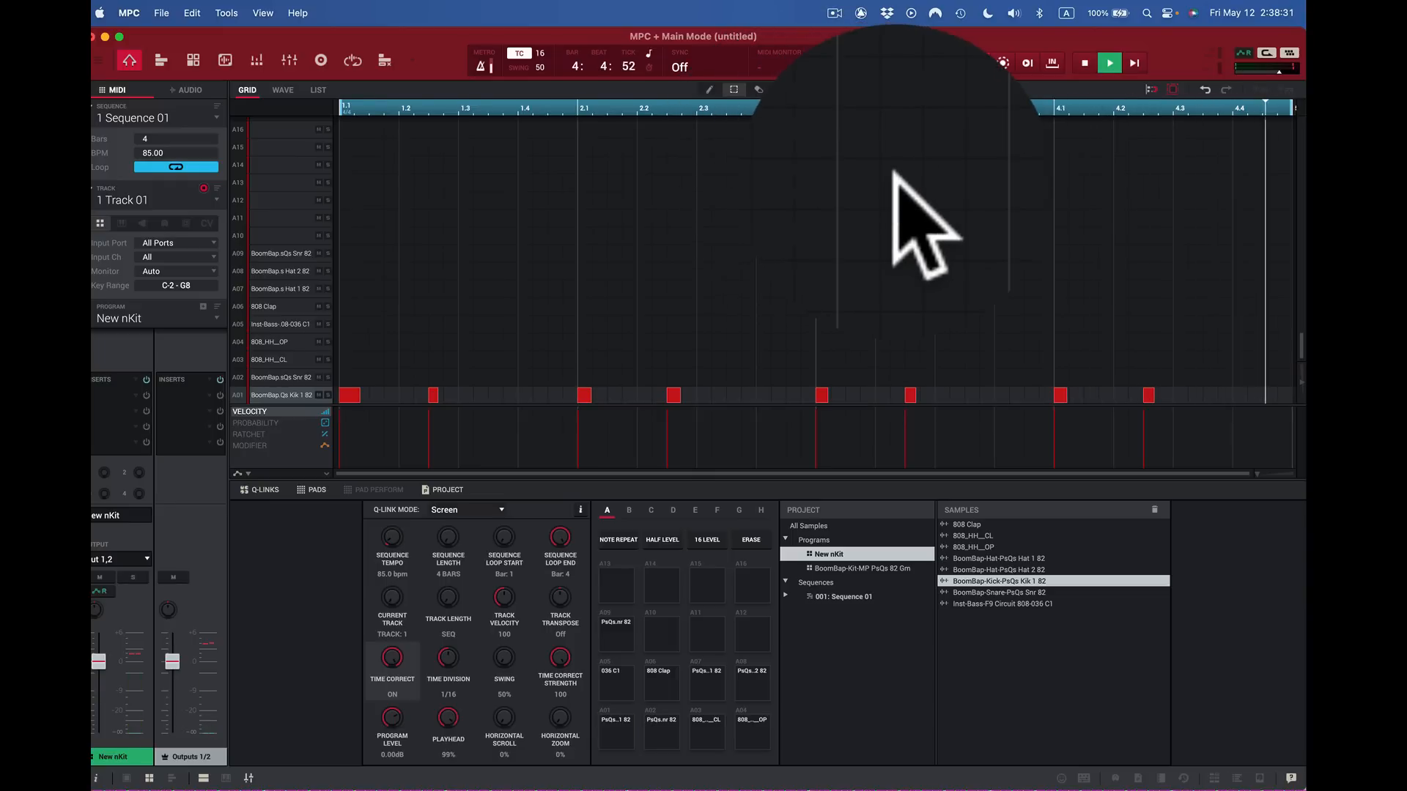
# Step: Overdub the snare on pad A02 around beats 2 and 4 of each bar, finishing with the sequence stopped
pyautogui.press('x')
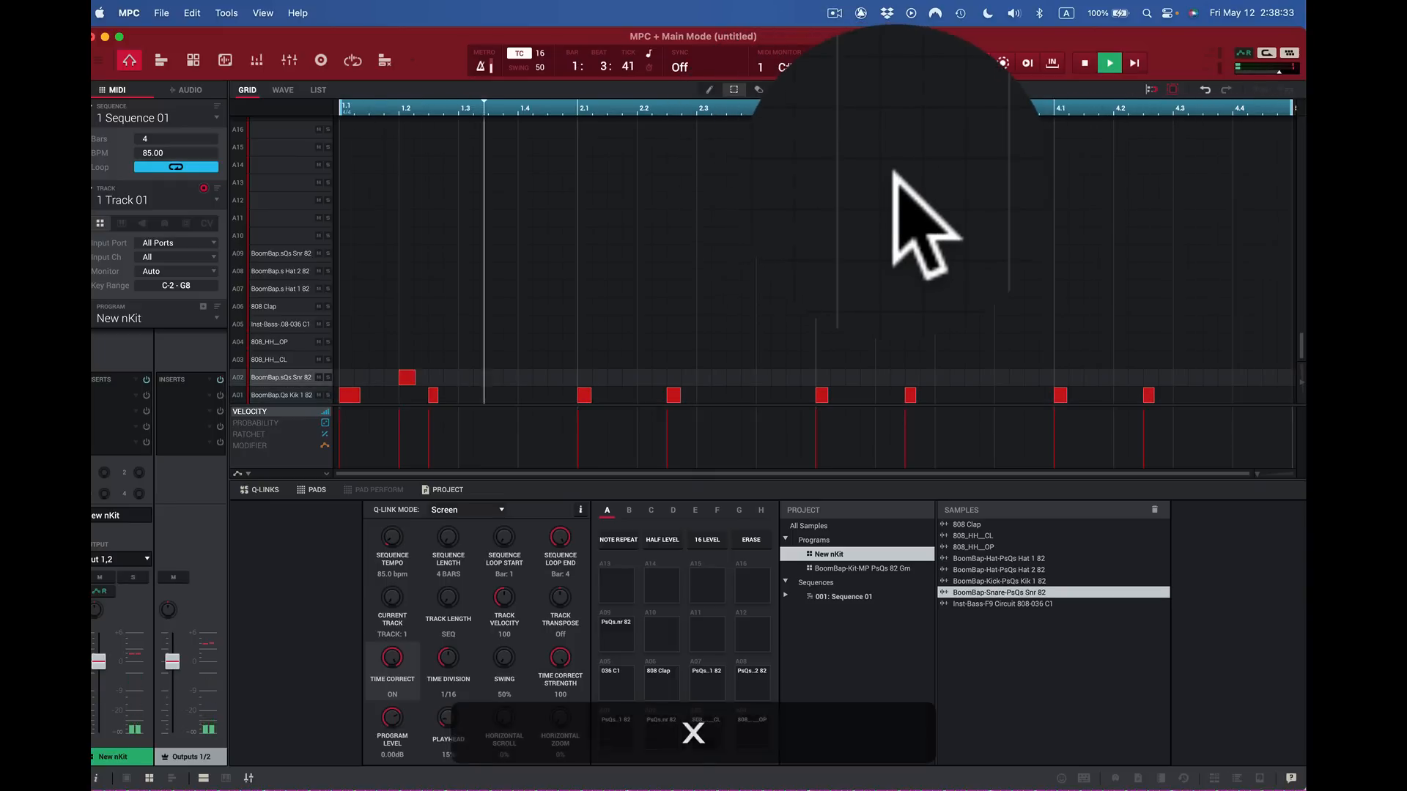
pyautogui.press('x')
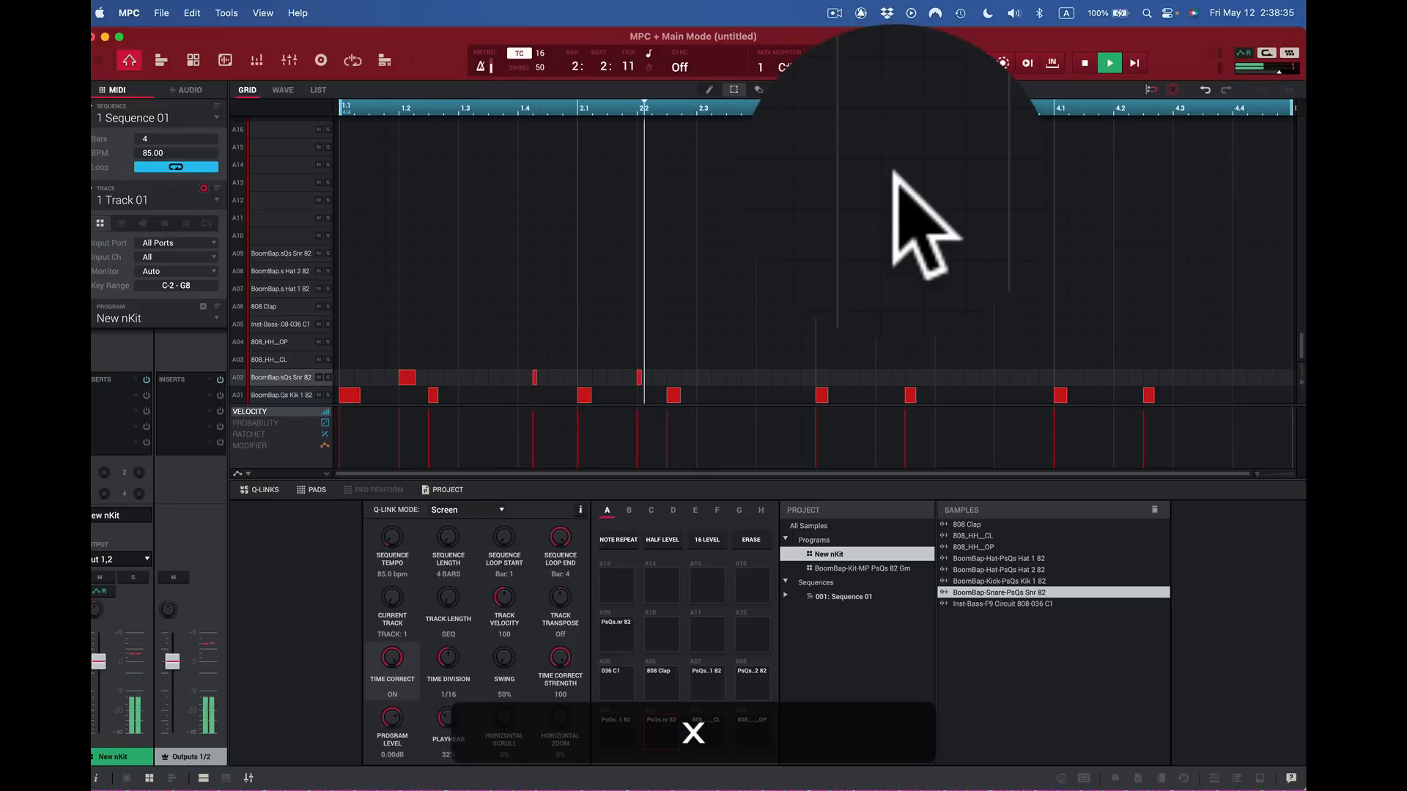
pyautogui.press('x')
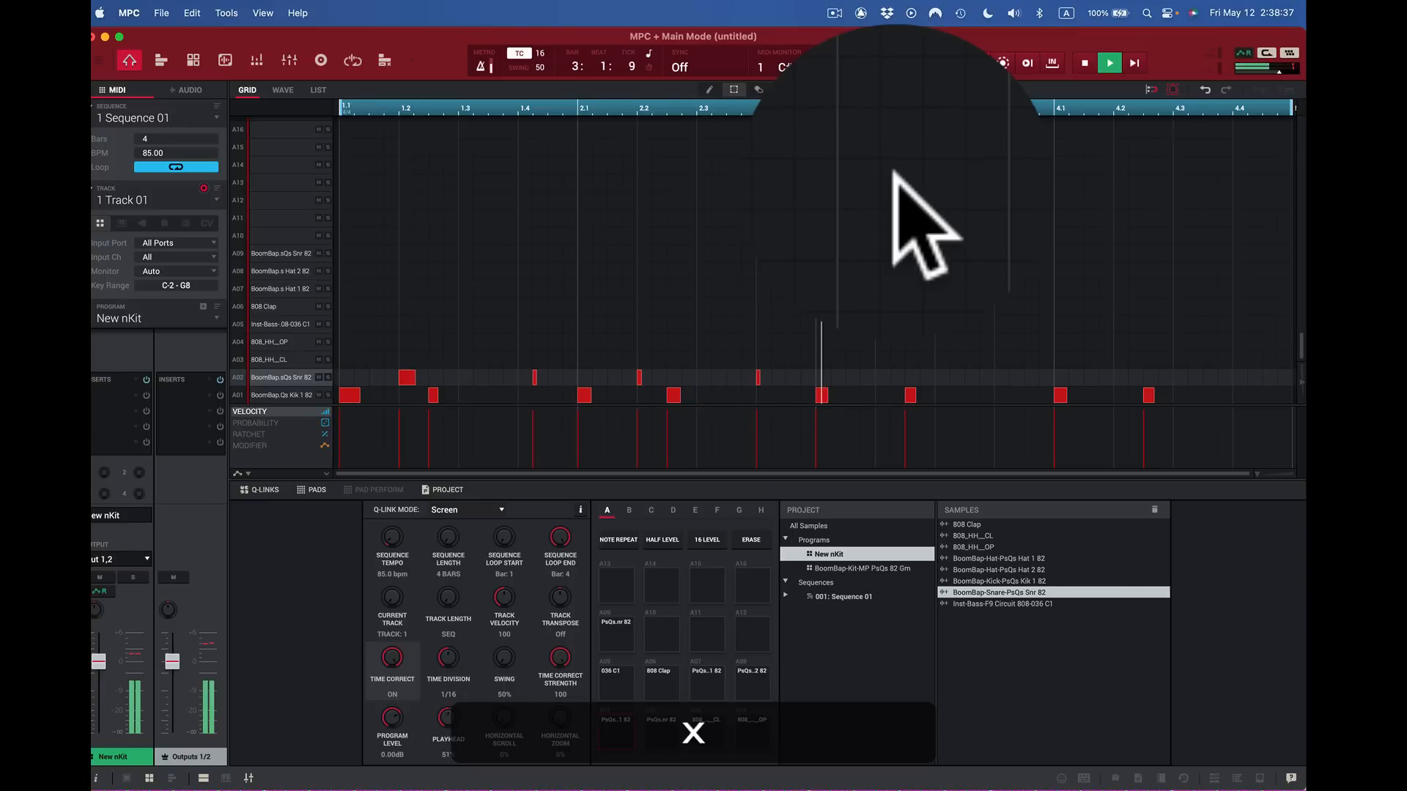
pyautogui.press('x')
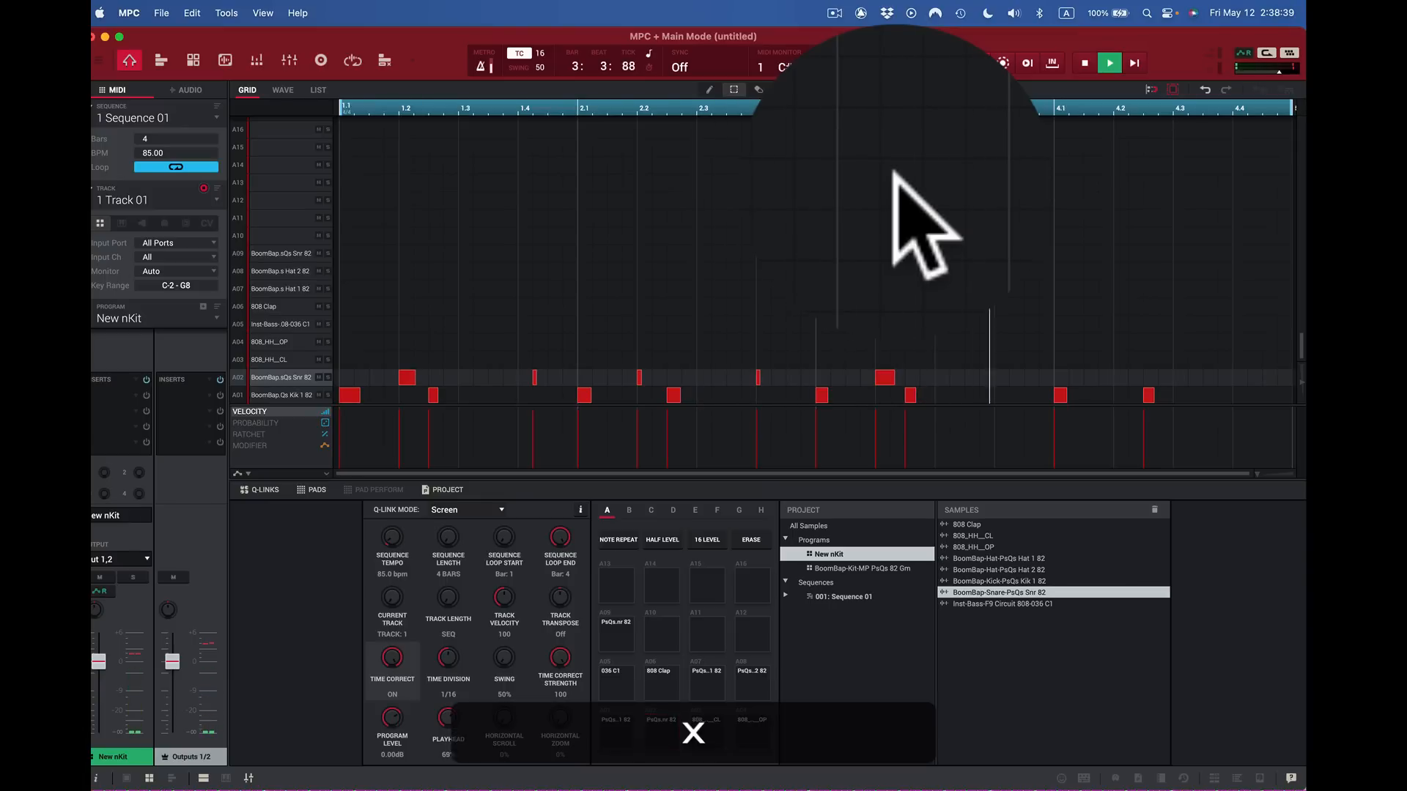
pyautogui.press('x')
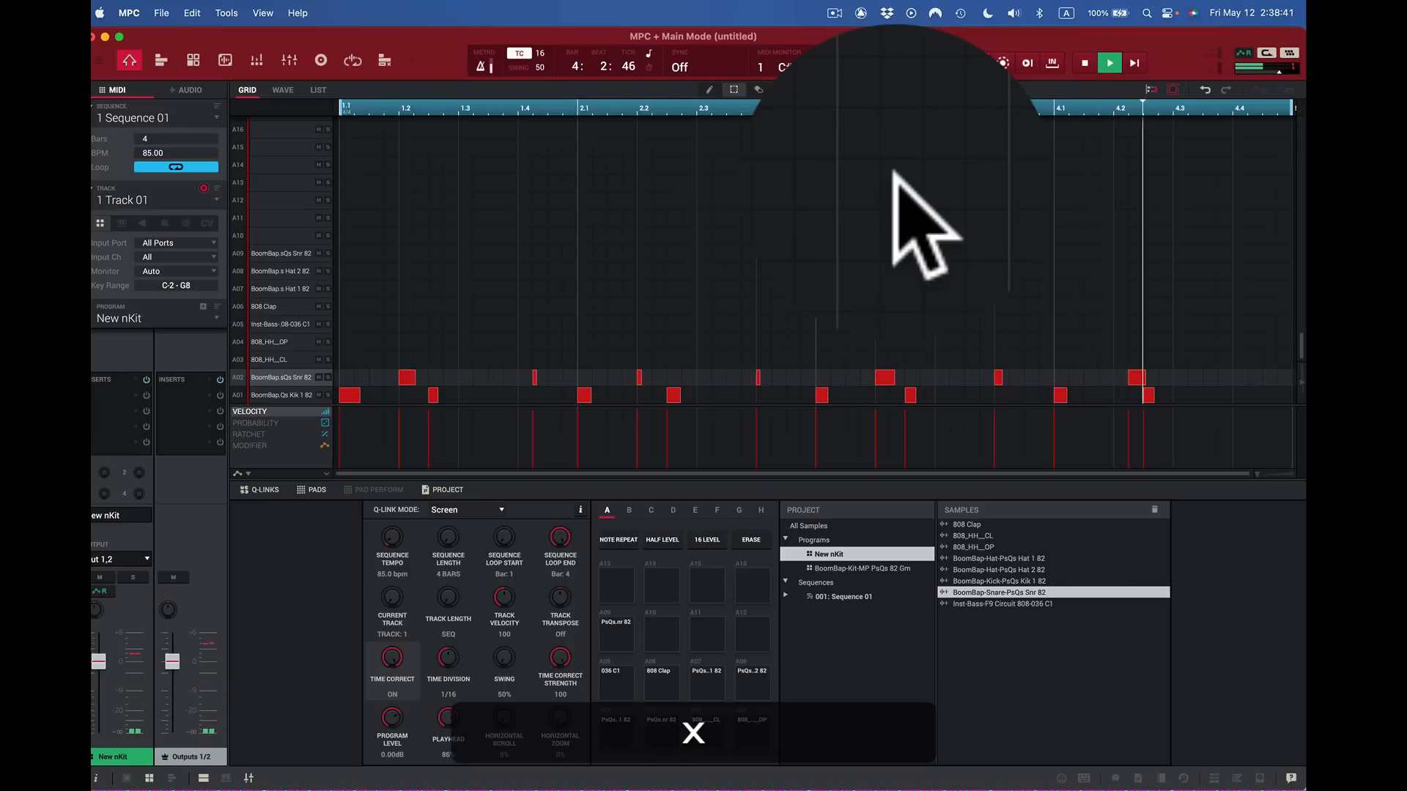
pyautogui.press('space')
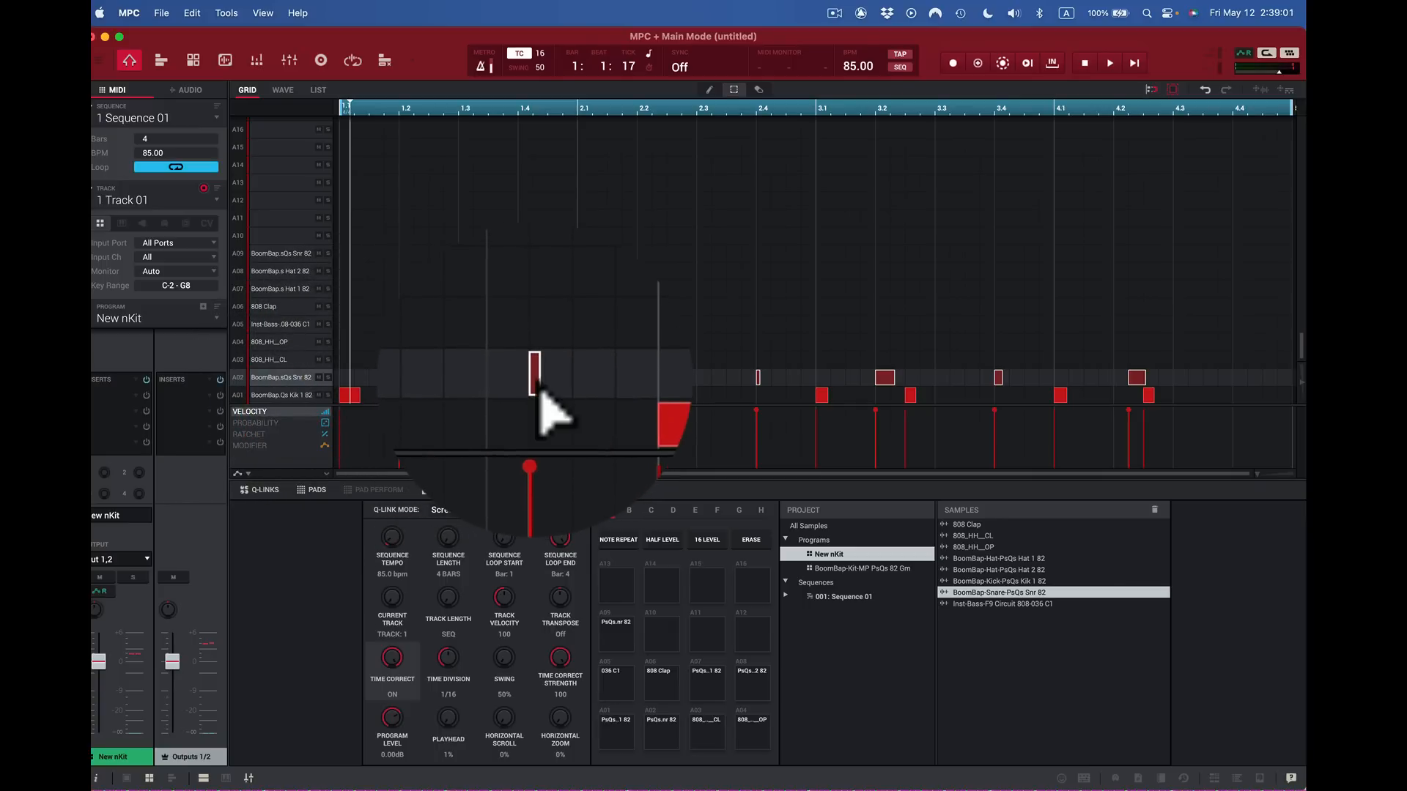
# Step: Move the late A02 snare note in bar 1 onto beat 4 and play the sequence back to check it
pyautogui.click(537, 388)
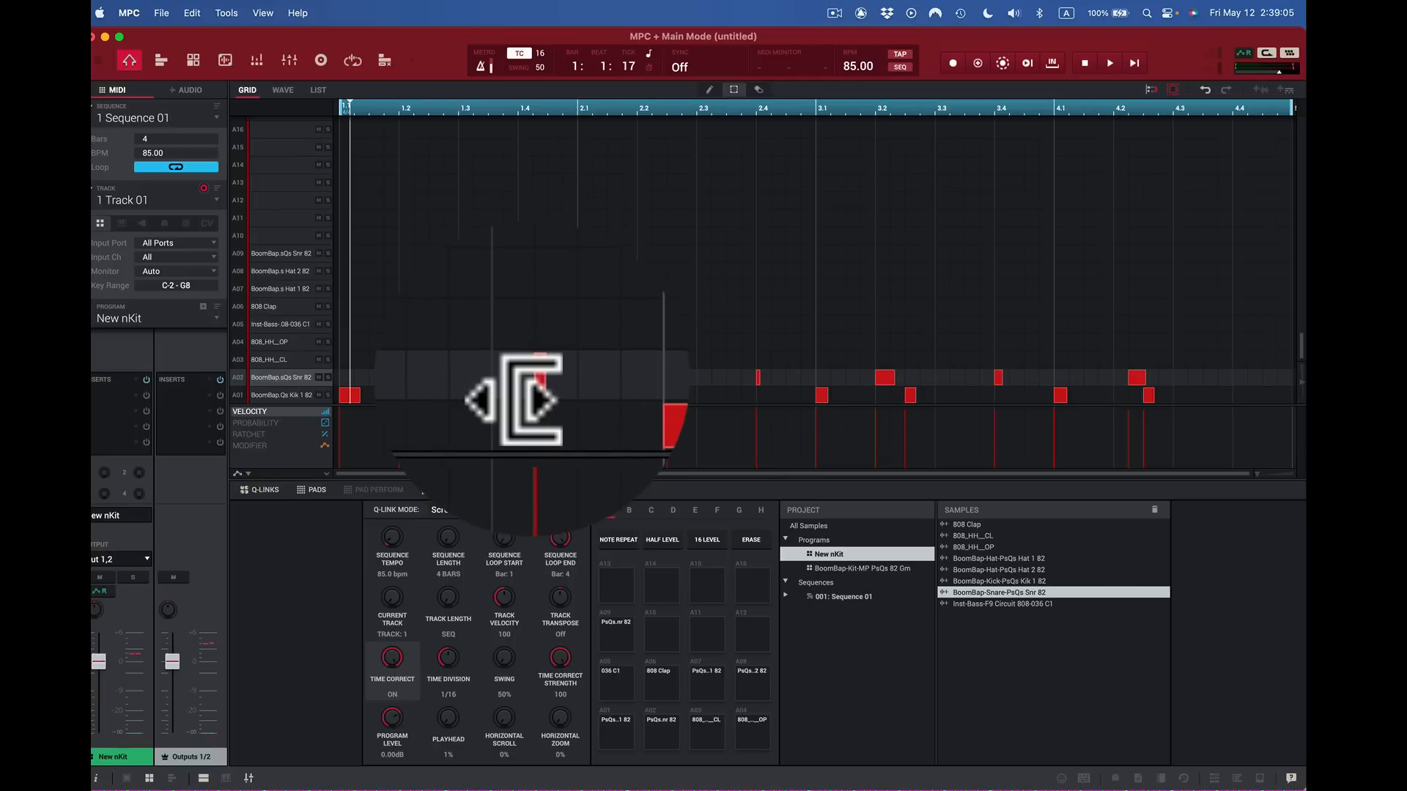
pyautogui.click(534, 395)
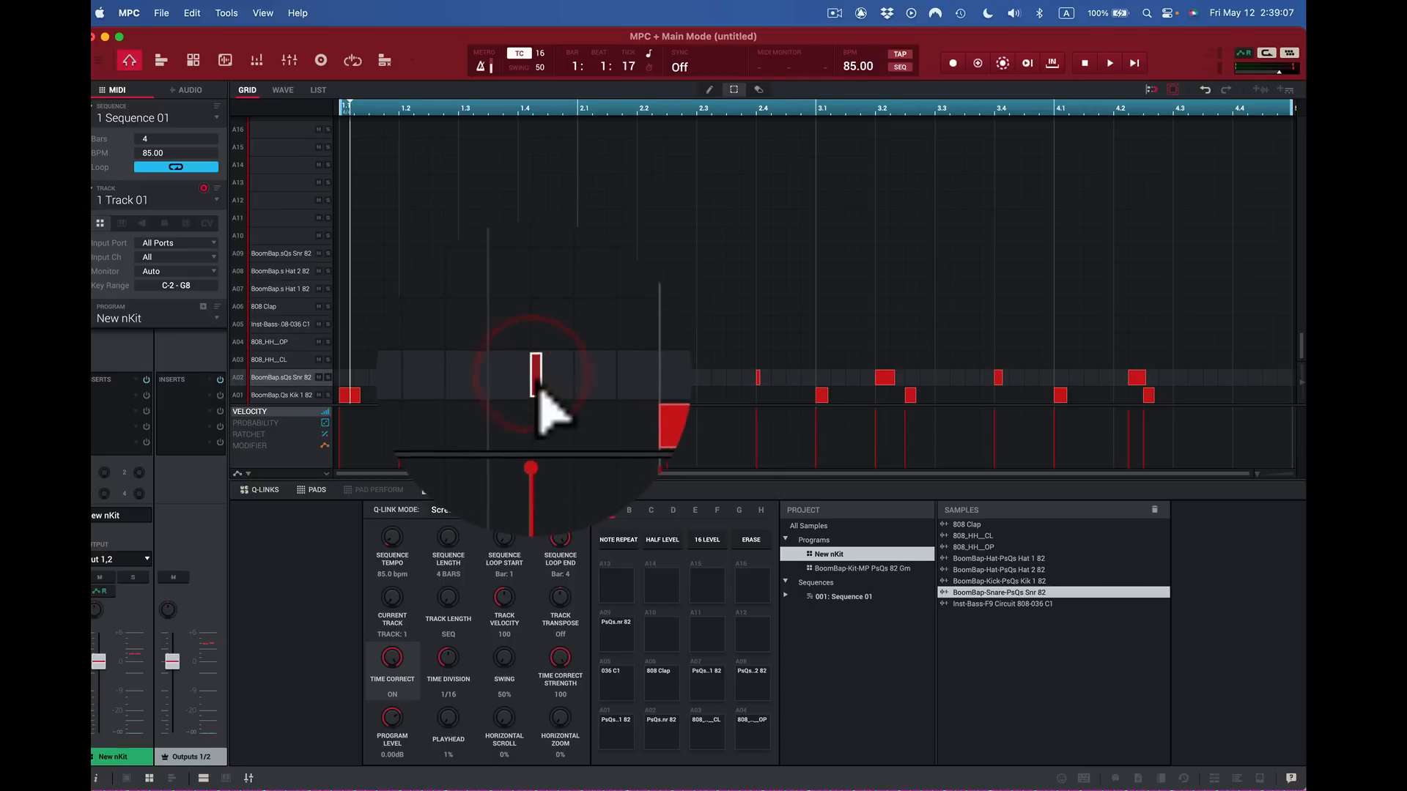
pyautogui.click(539, 389)
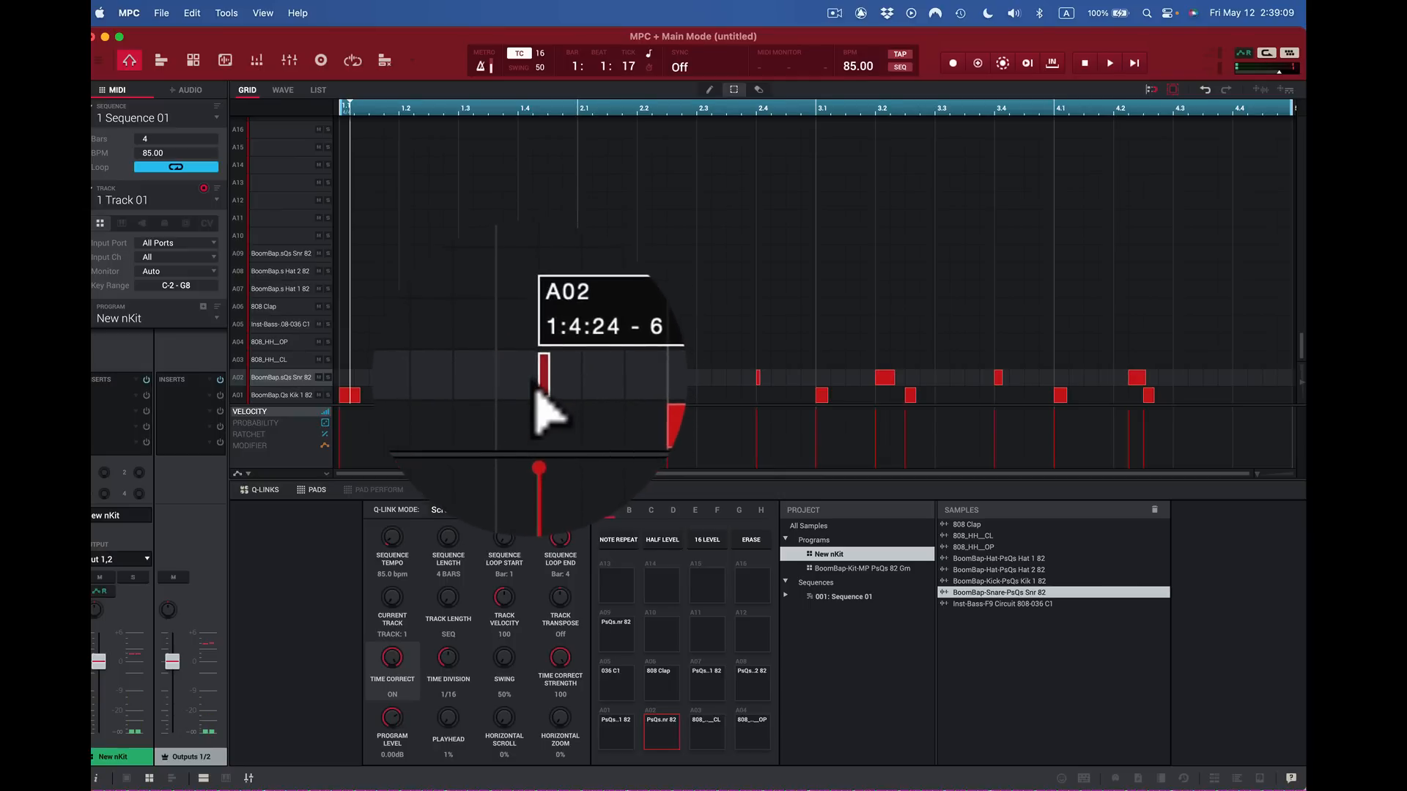
pyautogui.click(523, 375)
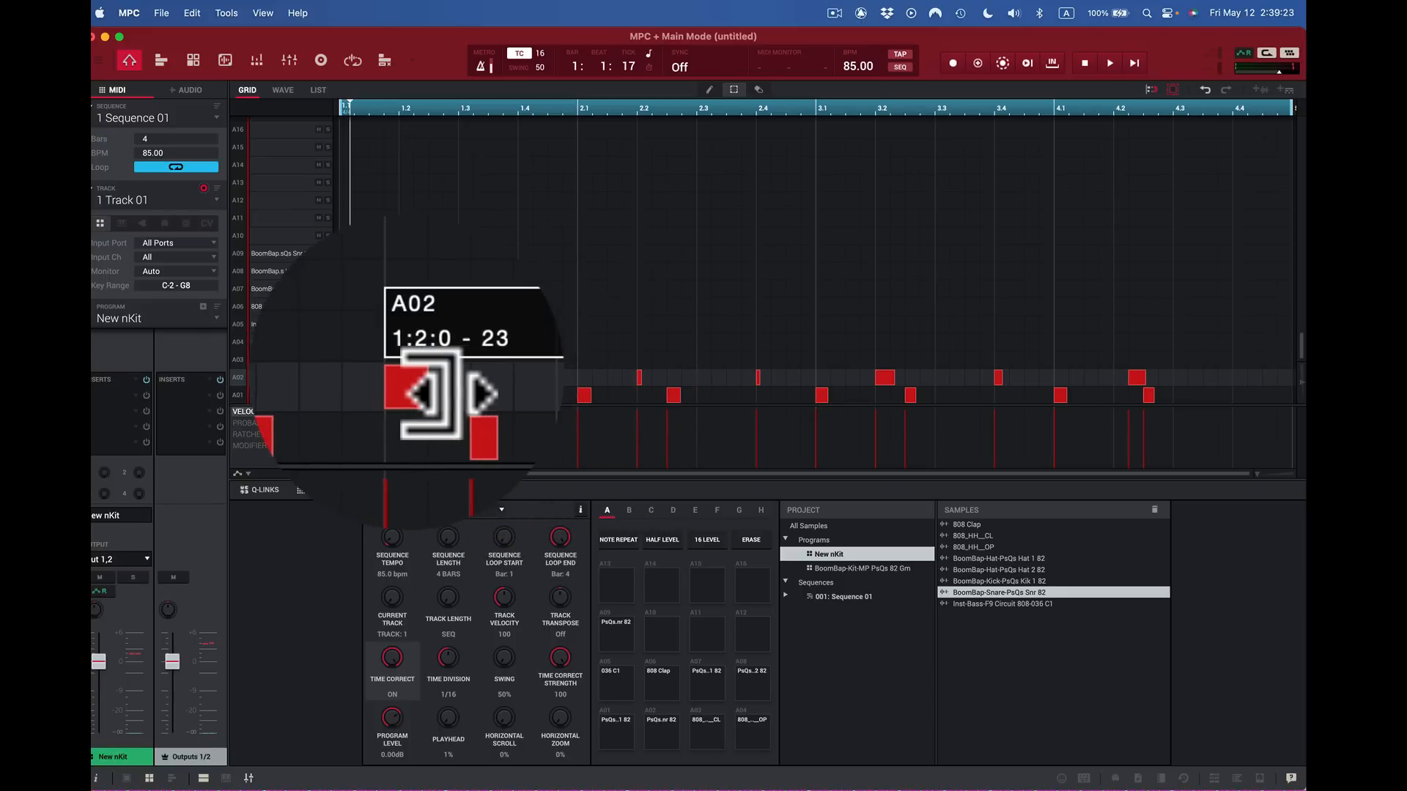
pyautogui.click(409, 381)
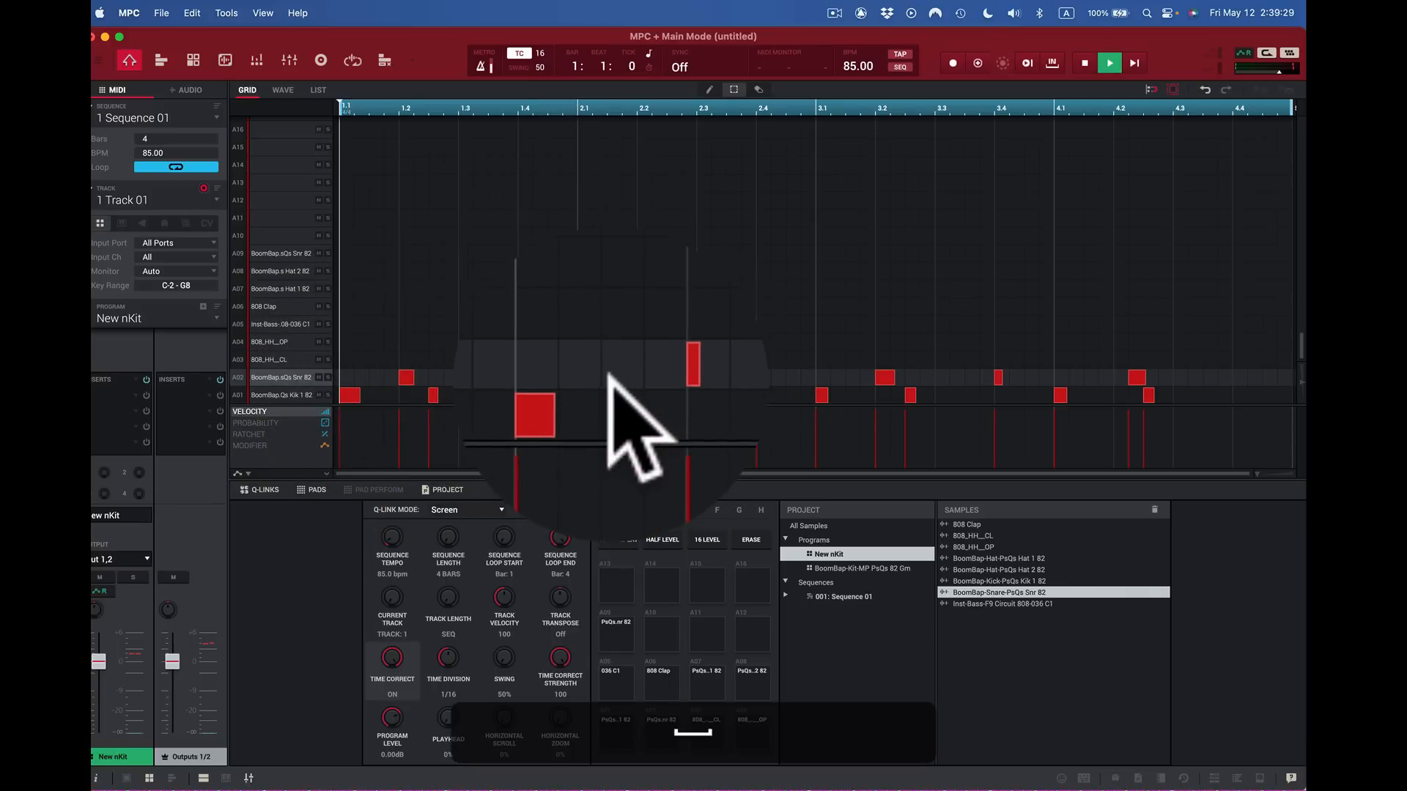
pyautogui.press('space')
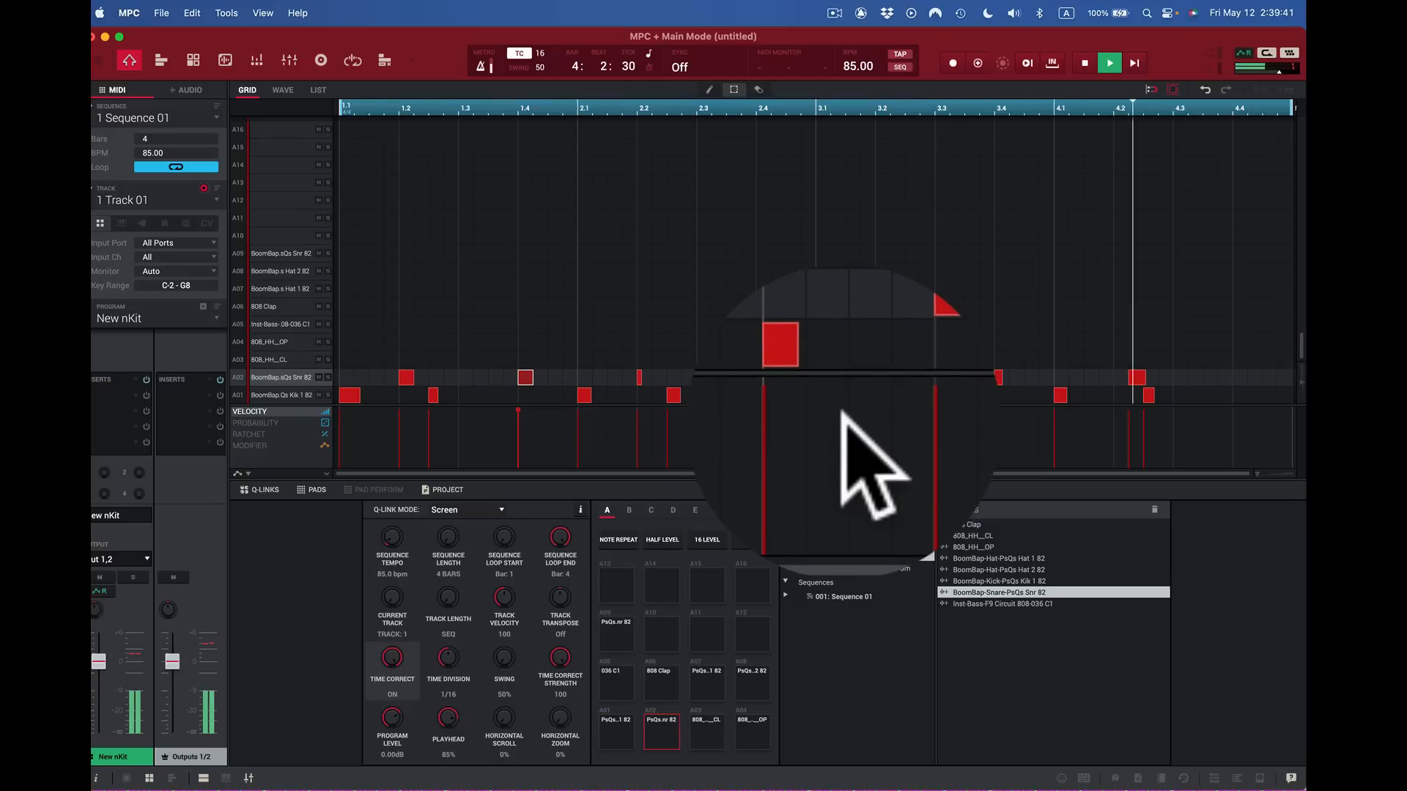
pyautogui.press('space')
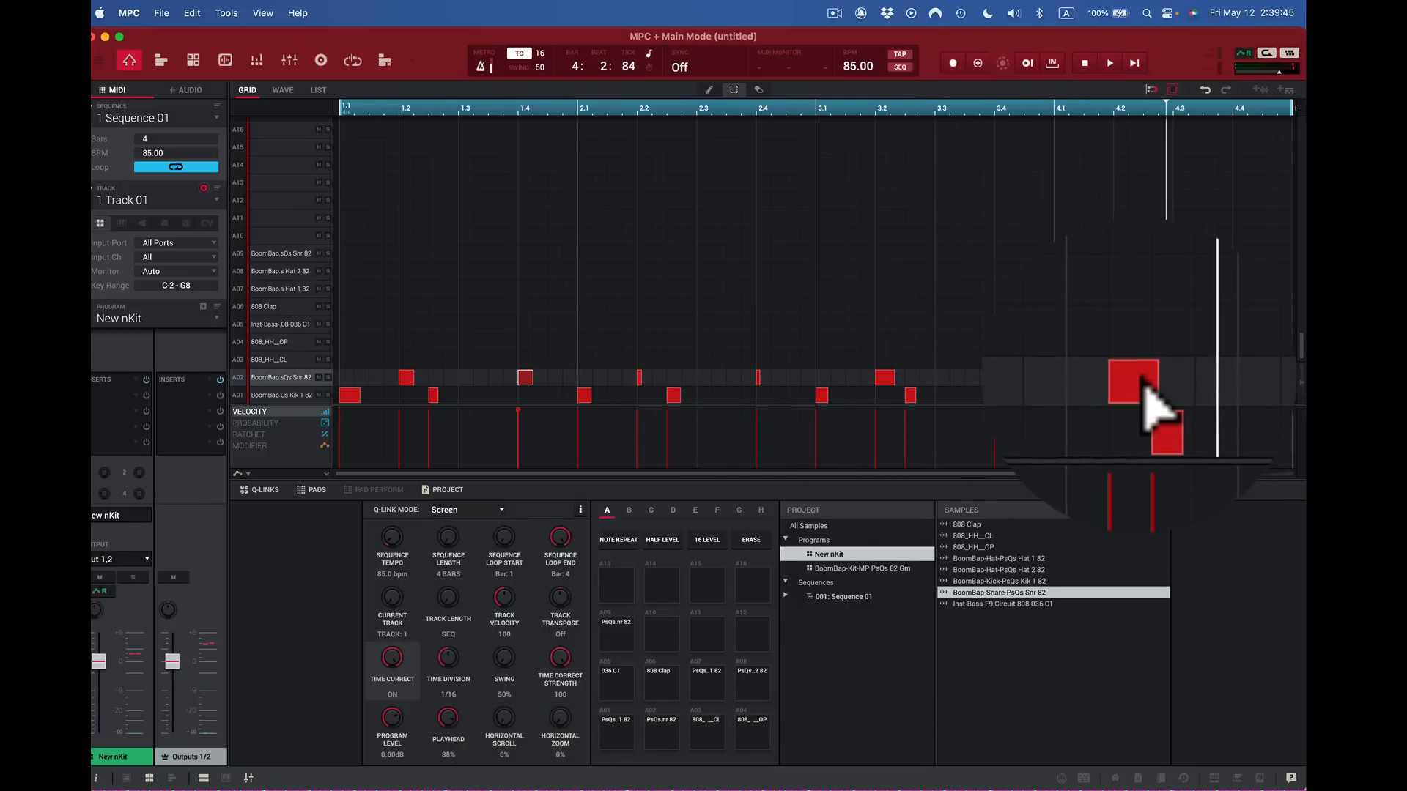
# Step: Correct the A02 snare in bar 4 so that notes fall exactly on beats 2 and 4
pyautogui.moveTo(1140, 385); pyautogui.dragTo(1128, 384)
pyautogui.doubleClick(1128, 386)
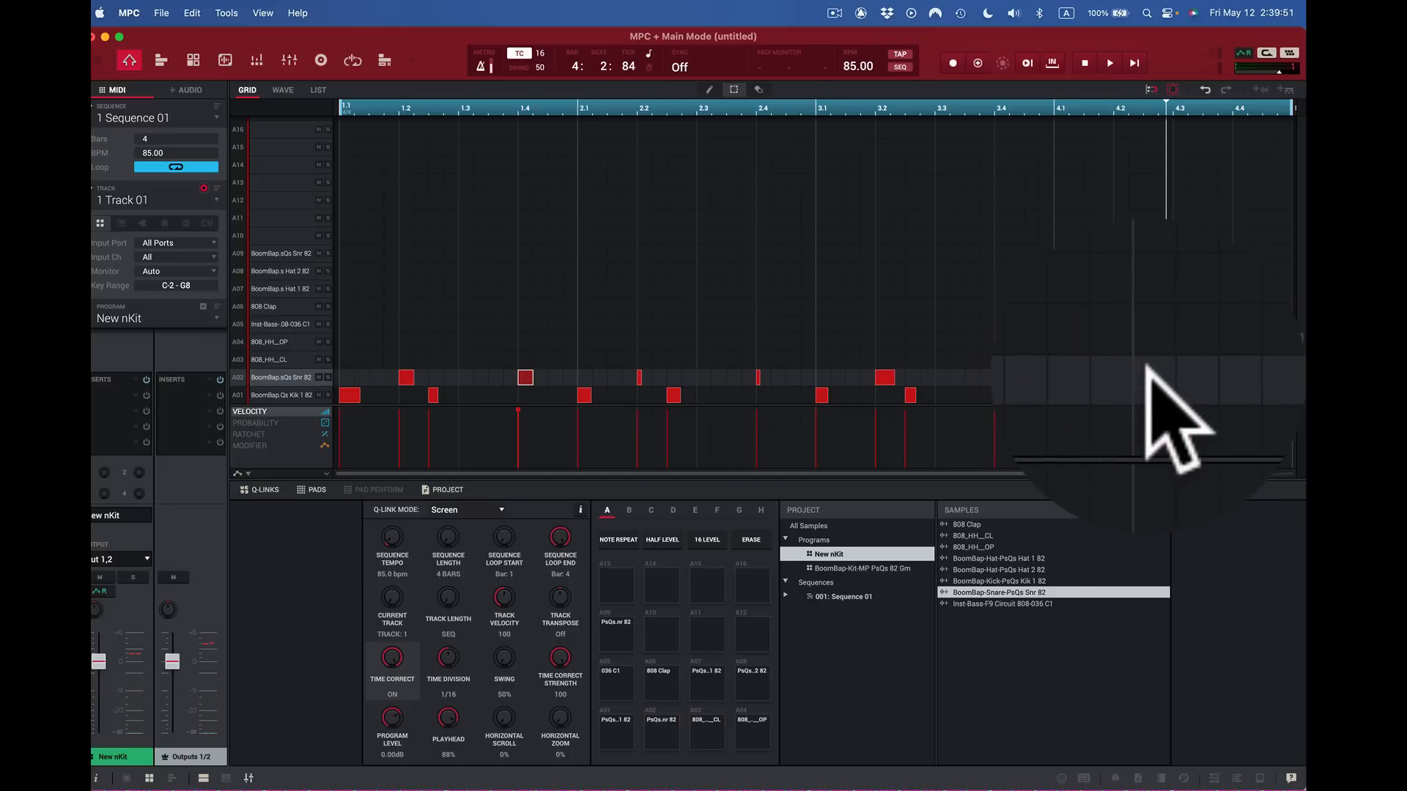
pyautogui.doubleClick(1143, 375)
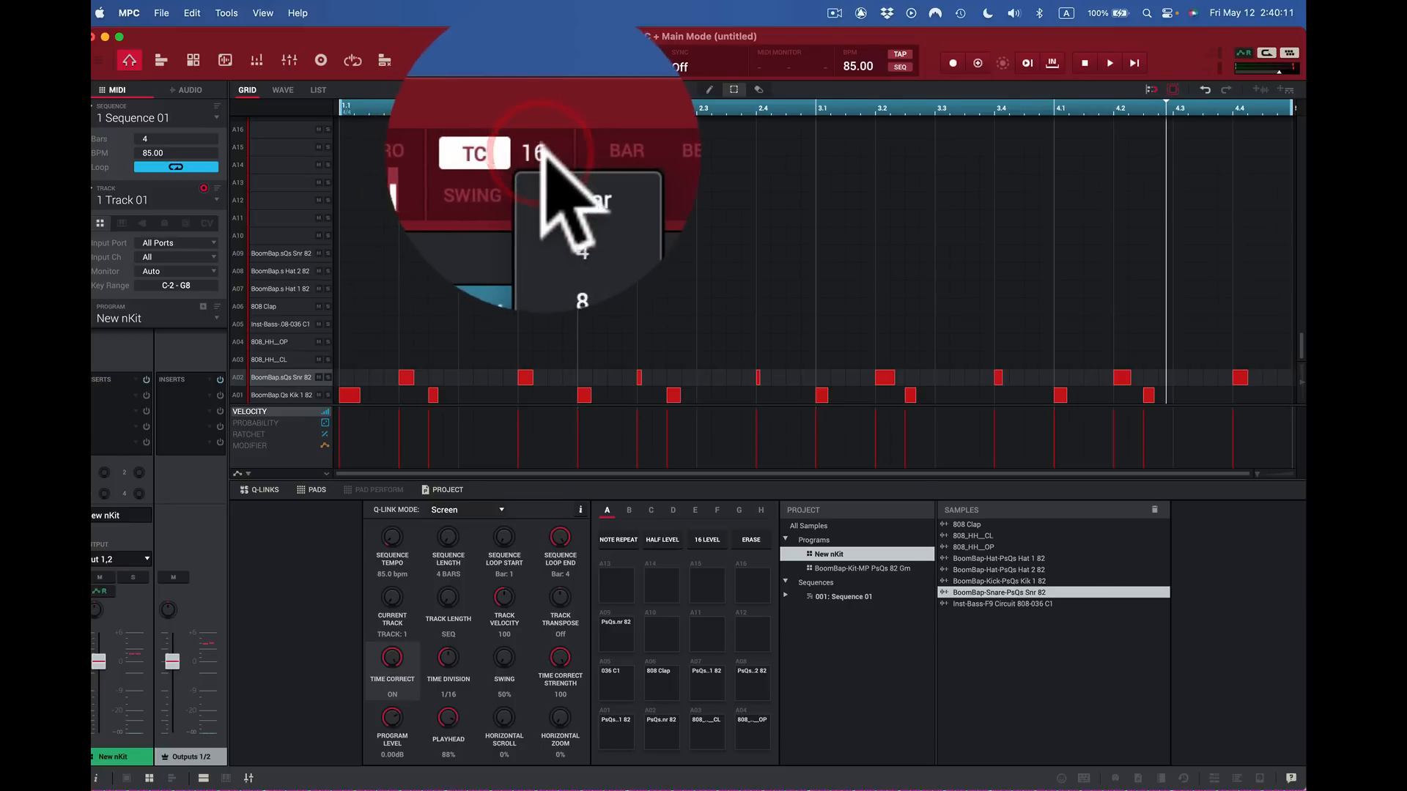
# Step: Set the time correct division to 8 for eighth-note timing
pyautogui.click(540, 141)
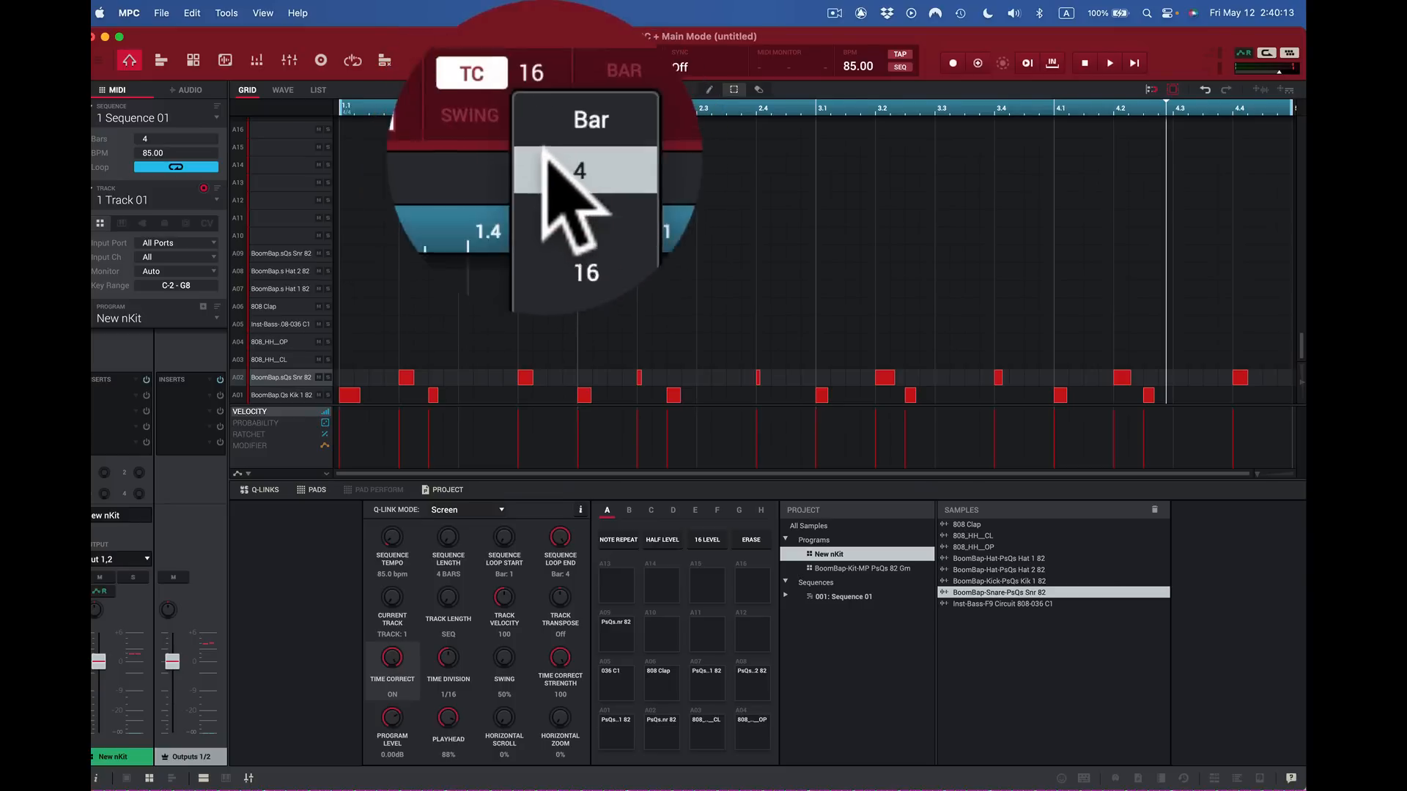
pyautogui.click(546, 53)
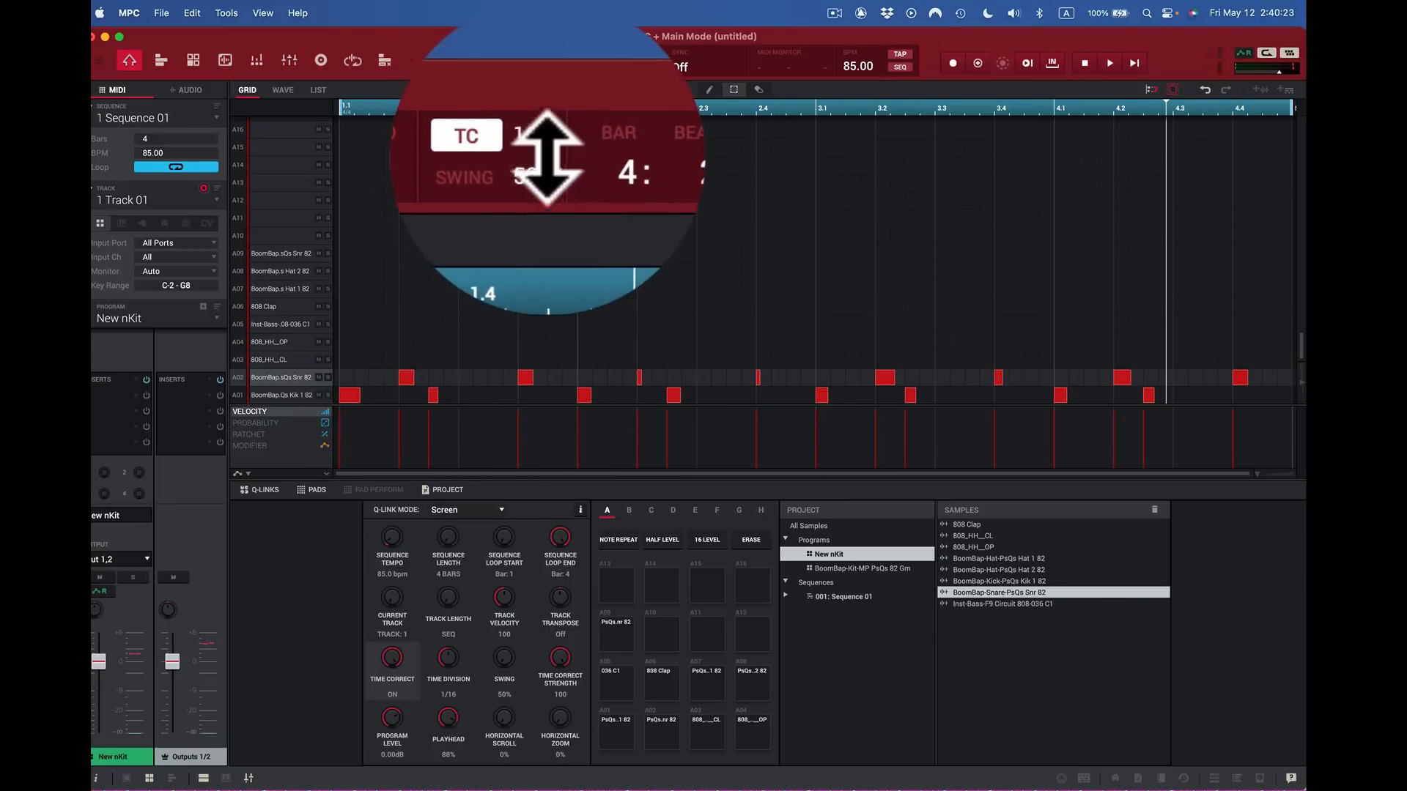
pyautogui.click(543, 53)
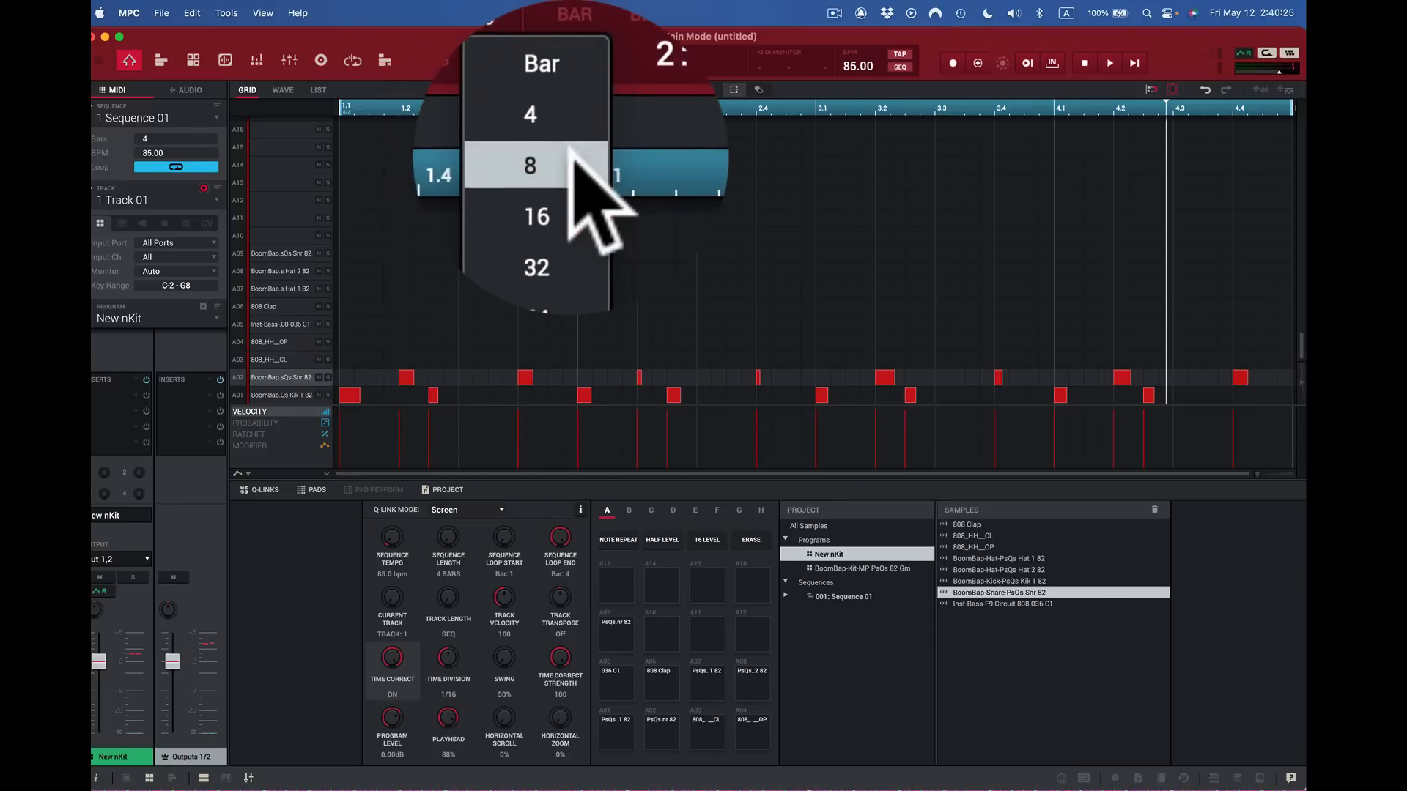
pyautogui.click(577, 106)
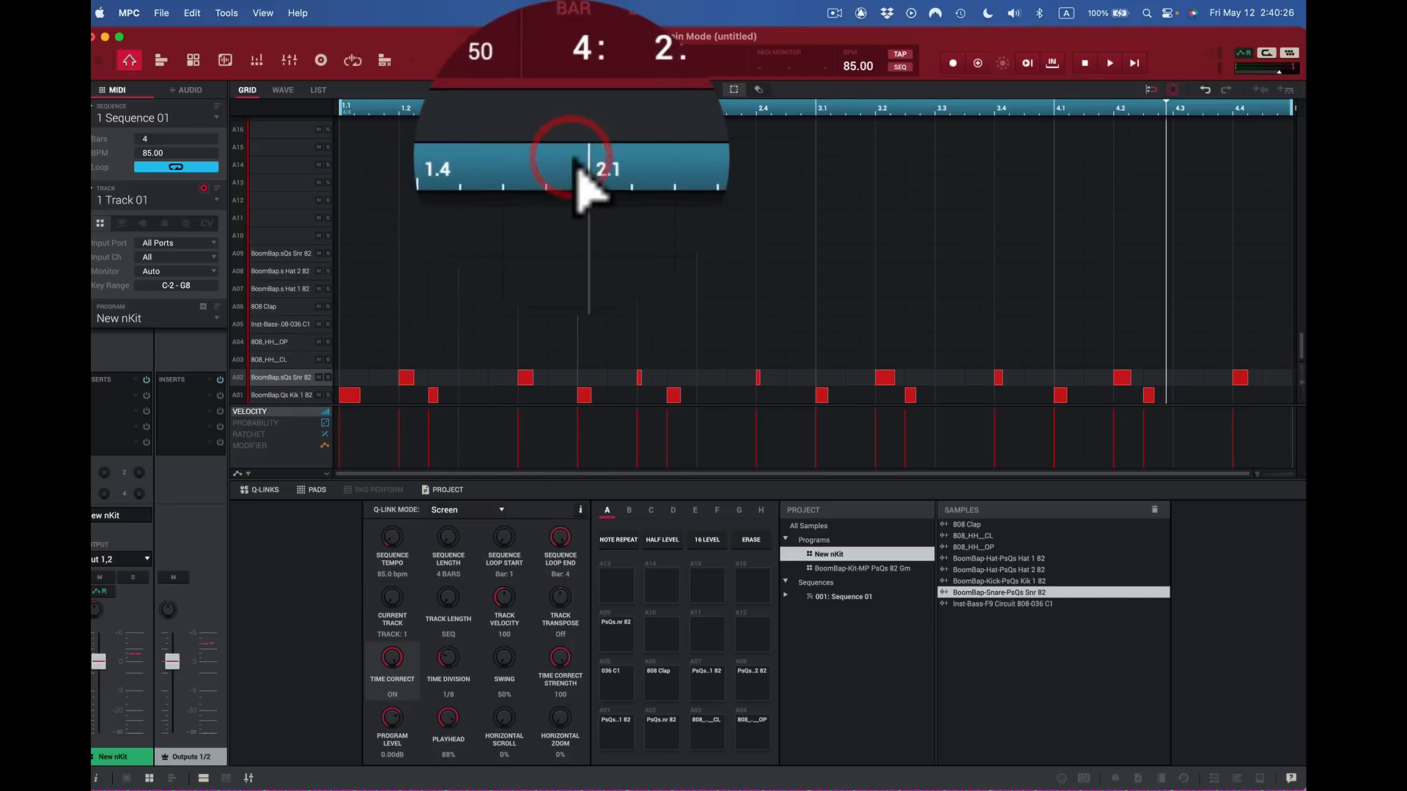
# Step: Turn on Note Repeat and audition the closed hi-hat on pad A03
pyautogui.click(618, 540)
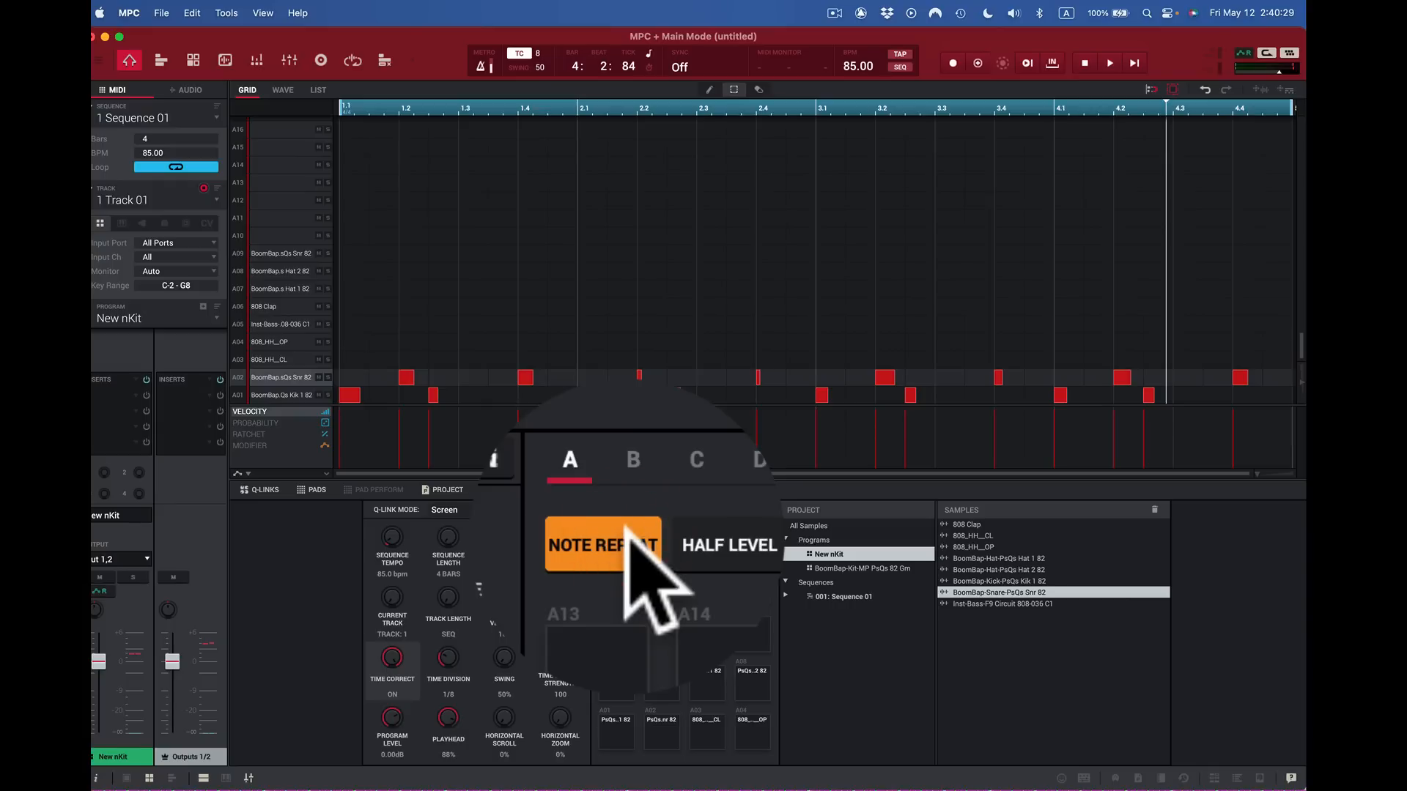
pyautogui.press('c')
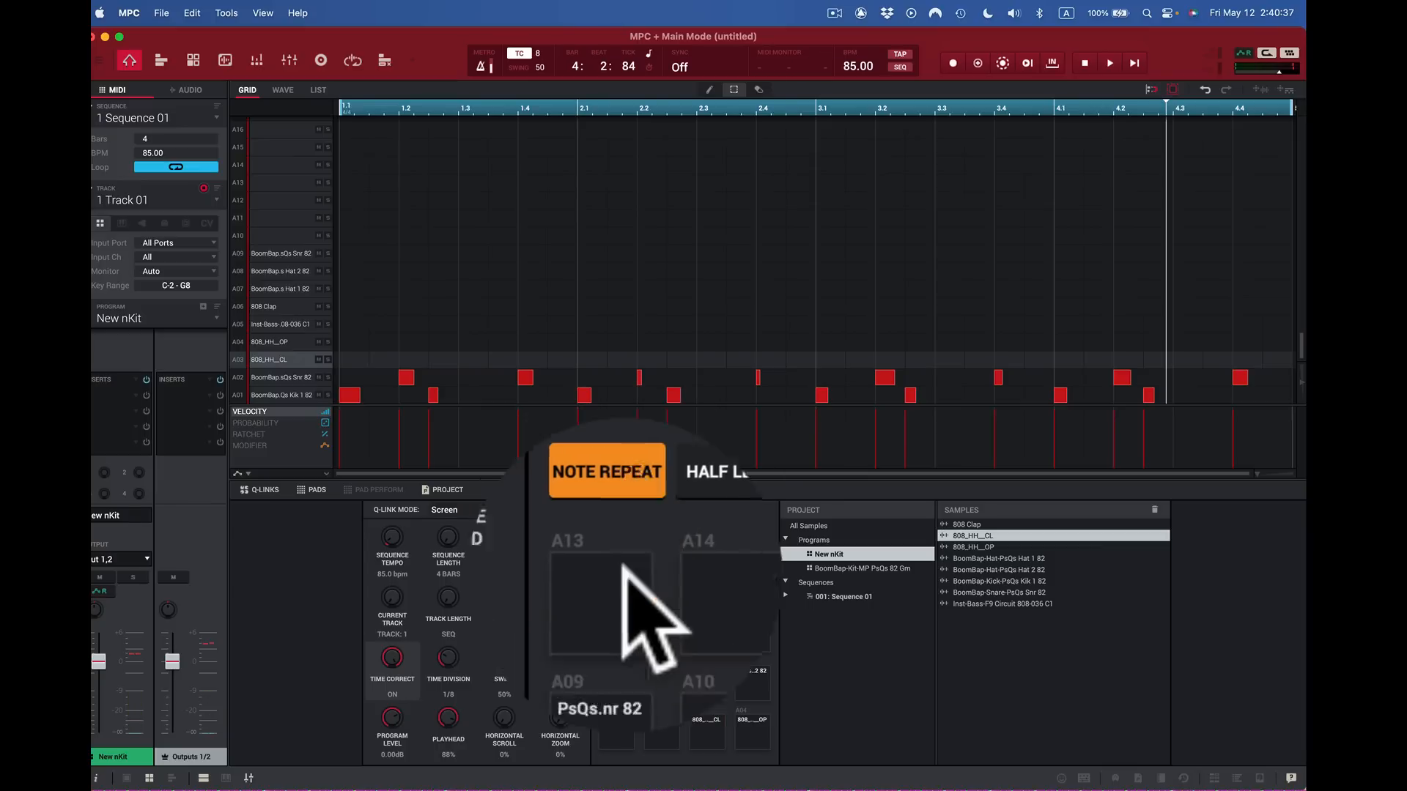
pyautogui.click(712, 729)
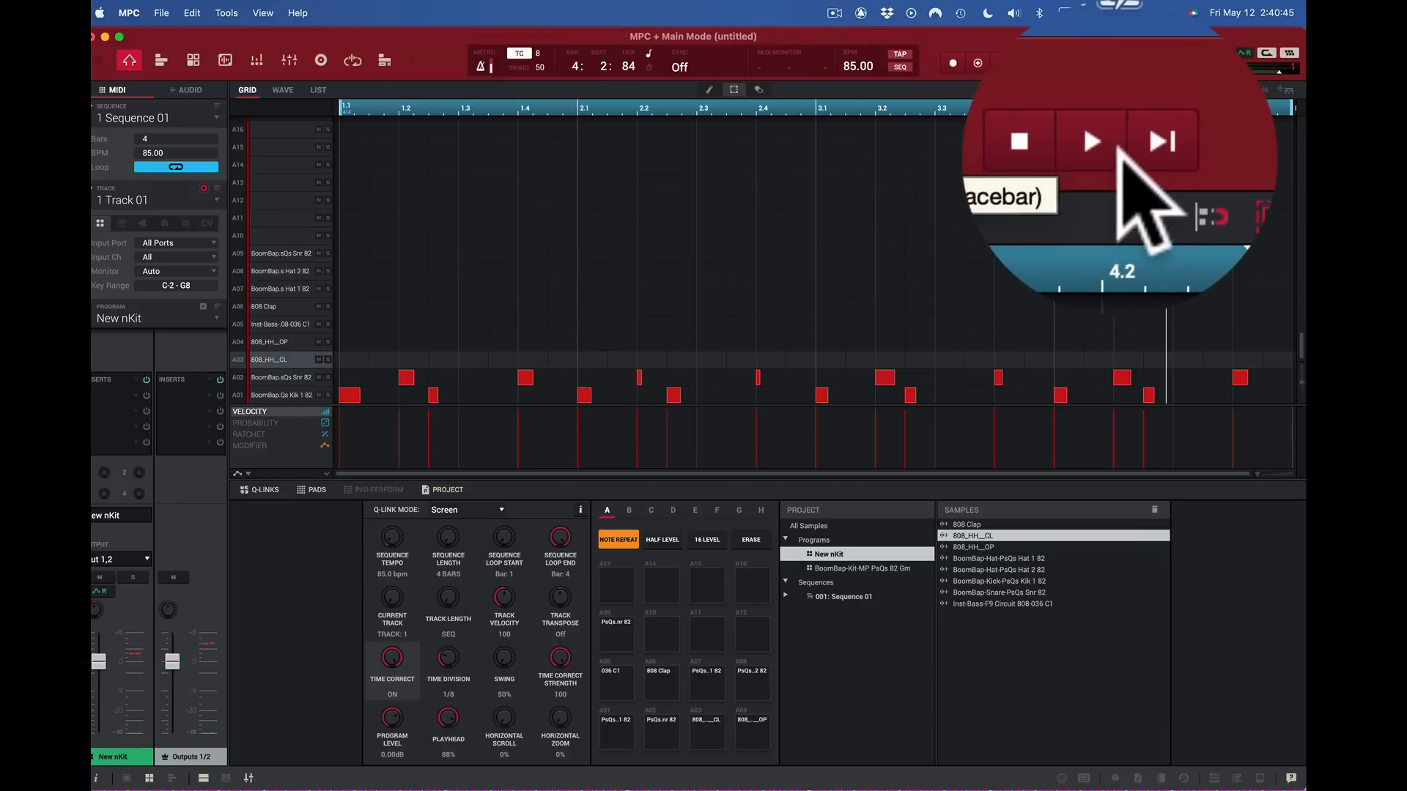
pyautogui.click(1110, 63)
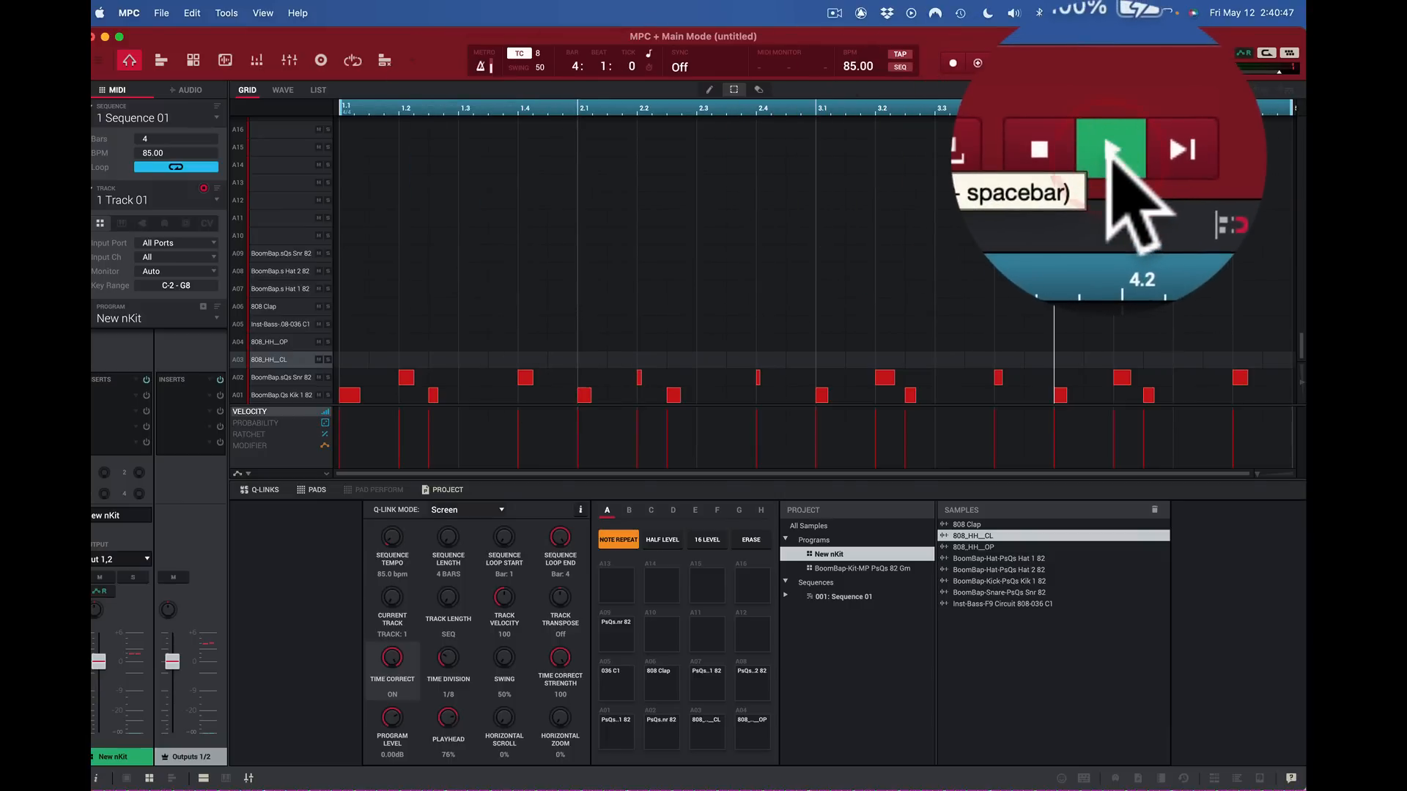
pyautogui.click(1085, 63)
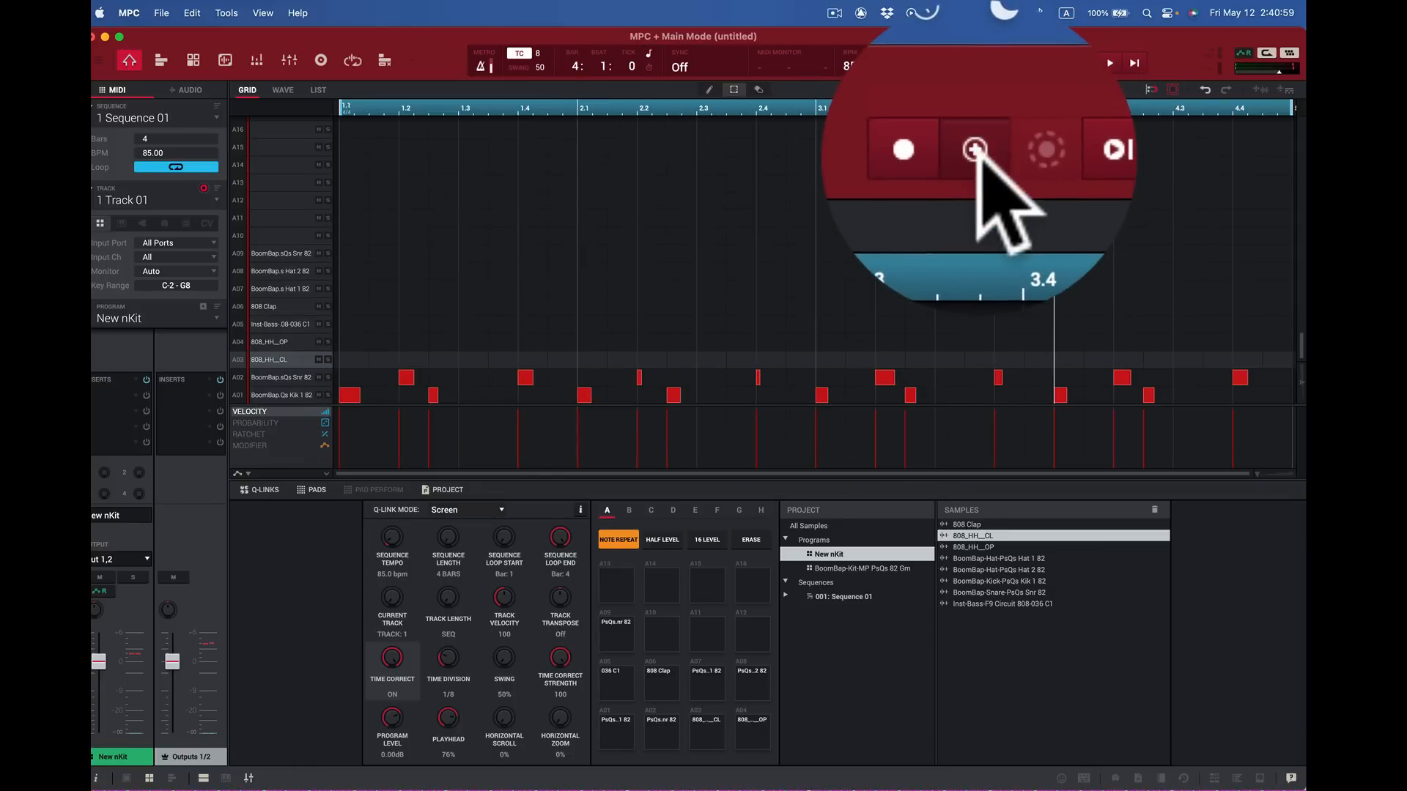
pyautogui.click(977, 63)
pyautogui.click(1110, 63)
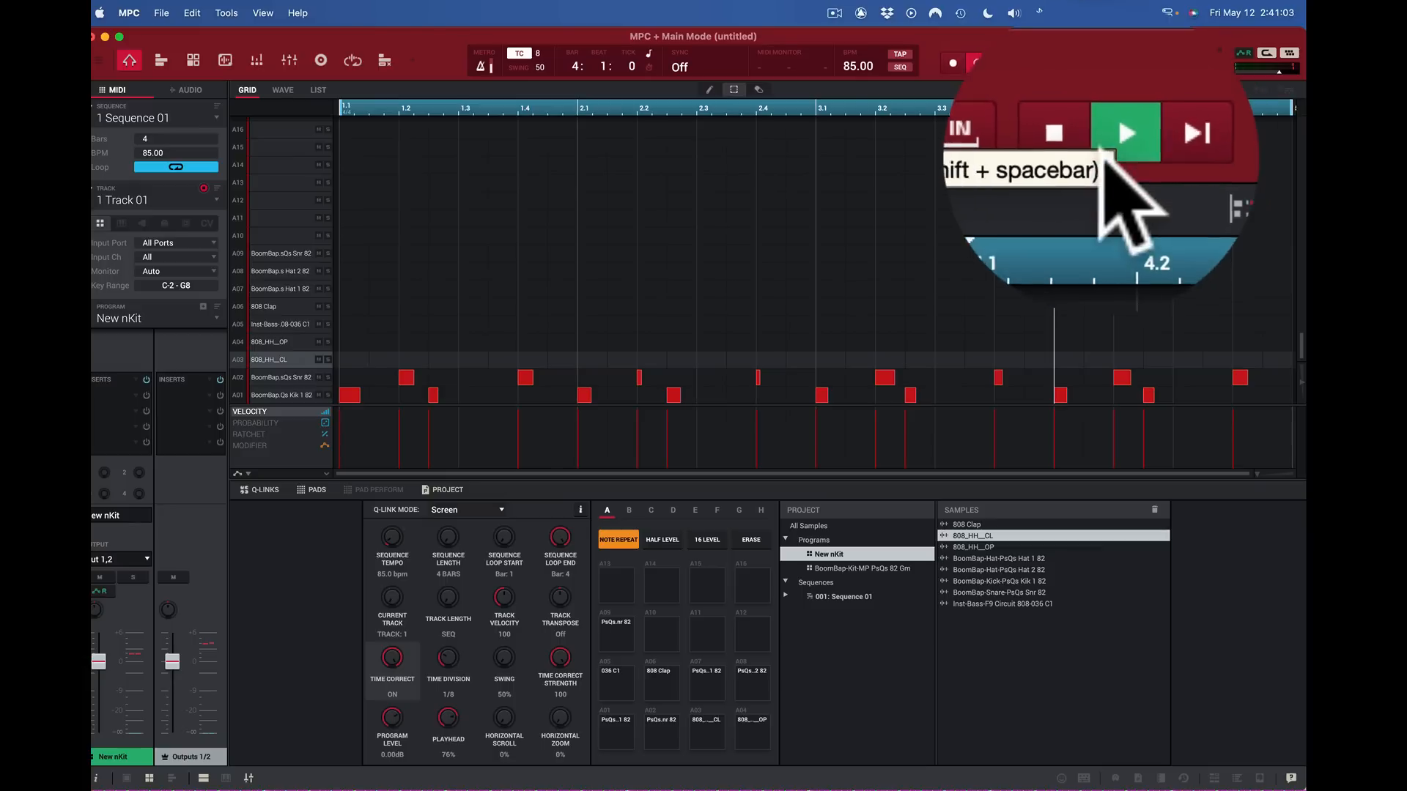
pyautogui.click(1083, 63)
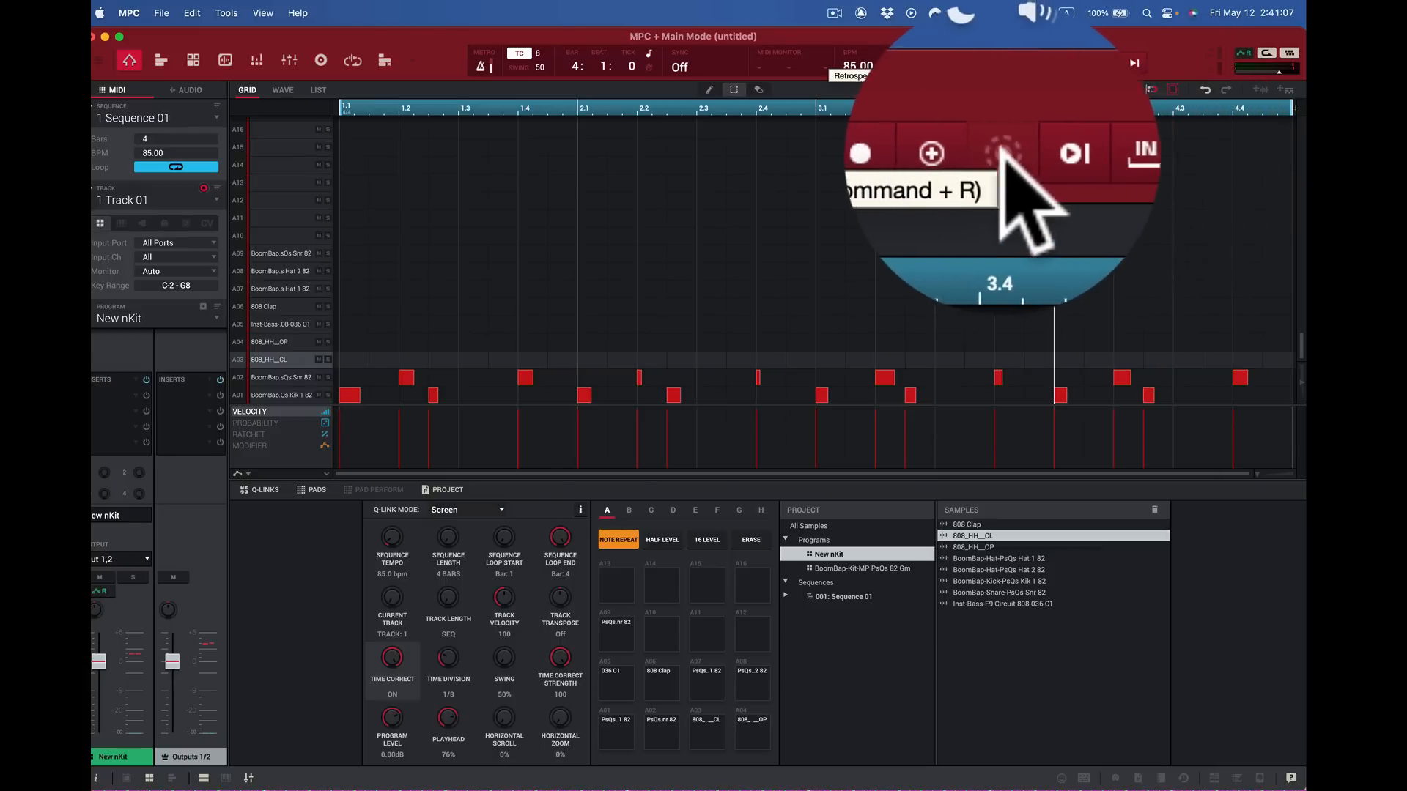
# Step: Overdub the closed hi-hat on pad A03 with Note Repeat, filling all four bars with eighth notes from the sequence start
pyautogui.click(977, 63)
pyautogui.click(1110, 63)
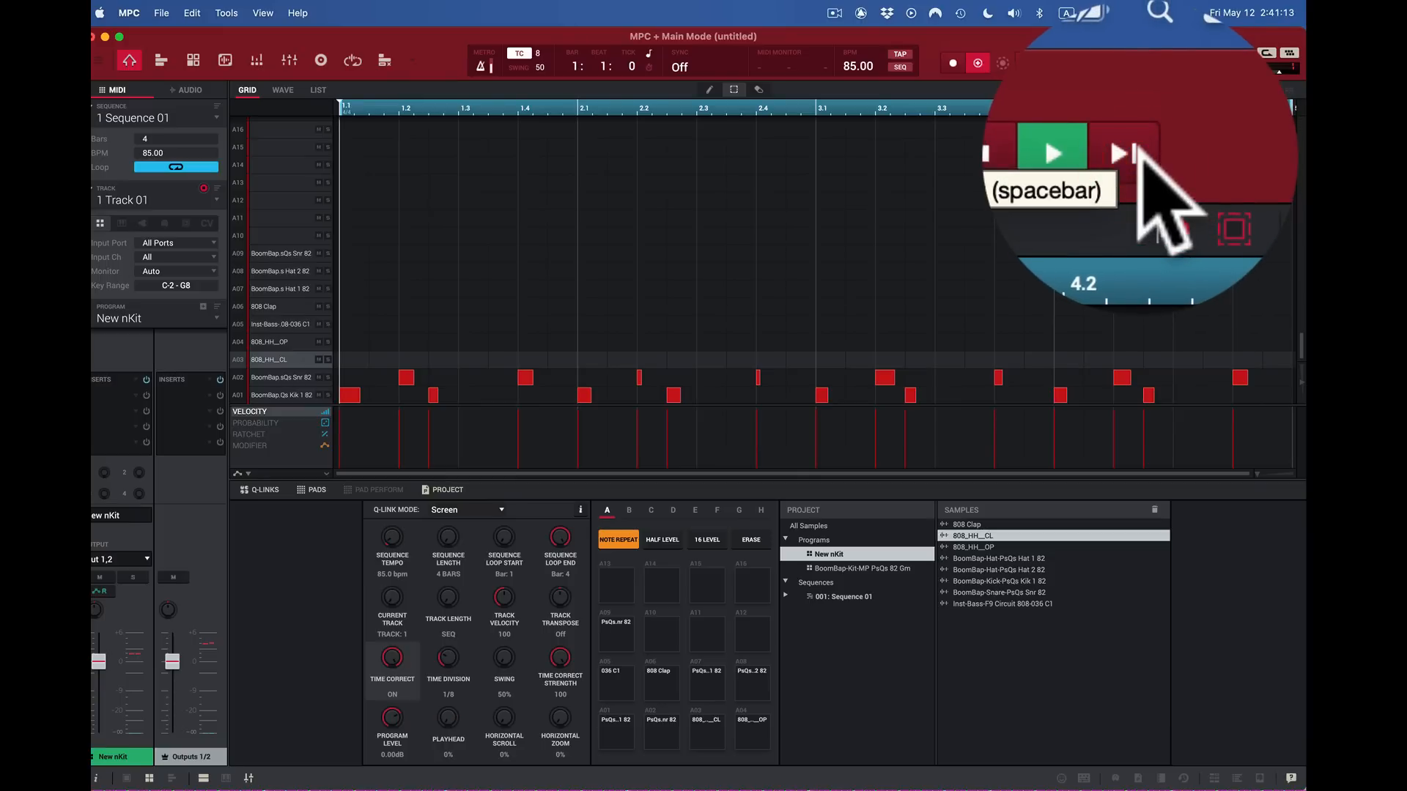
pyautogui.press('c')
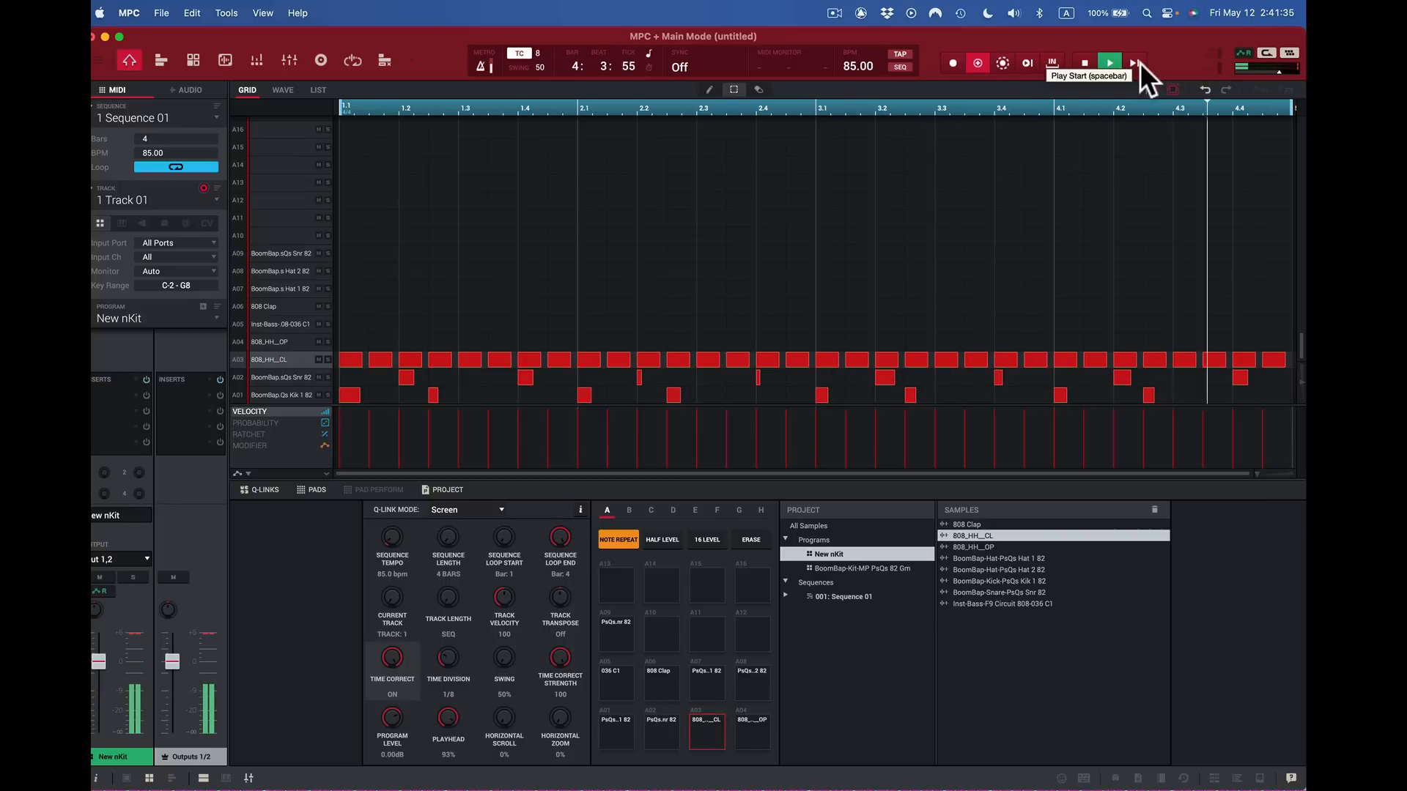
# Step: Overdub the 808 bass on pad A05 at the starts of bars 1 and 3, just before bar 3, and late in bar 4
pyautogui.press('space')
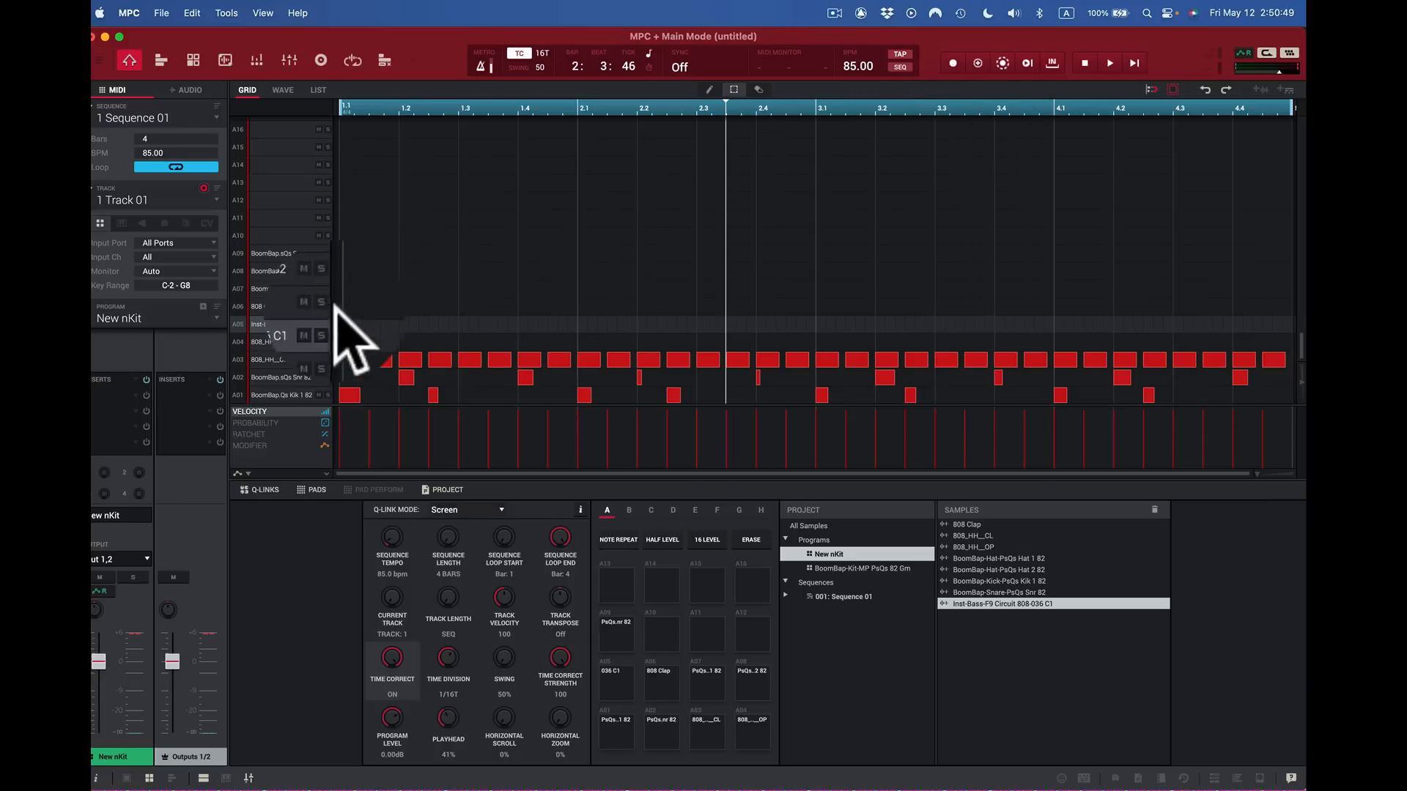
pyautogui.click(977, 63)
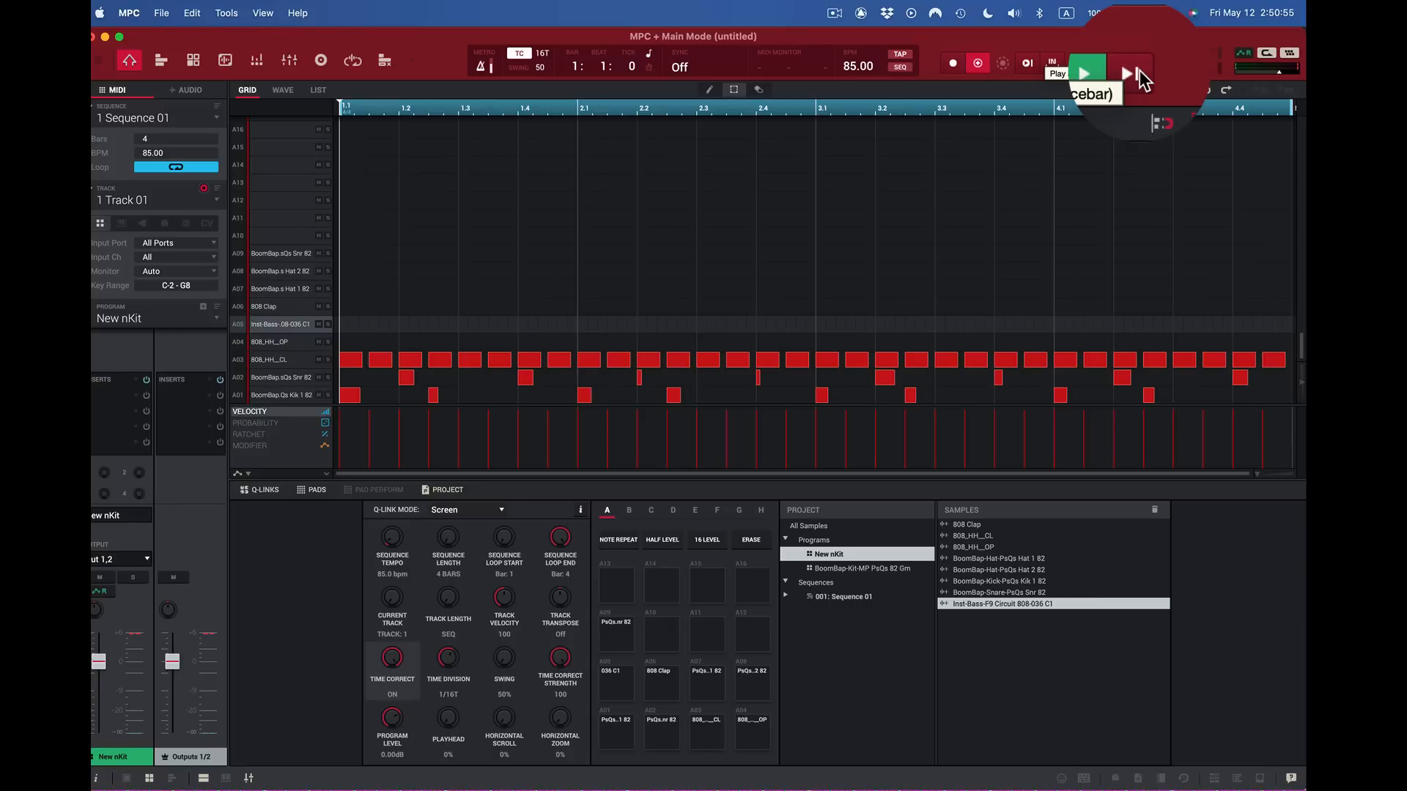
pyautogui.press('a')
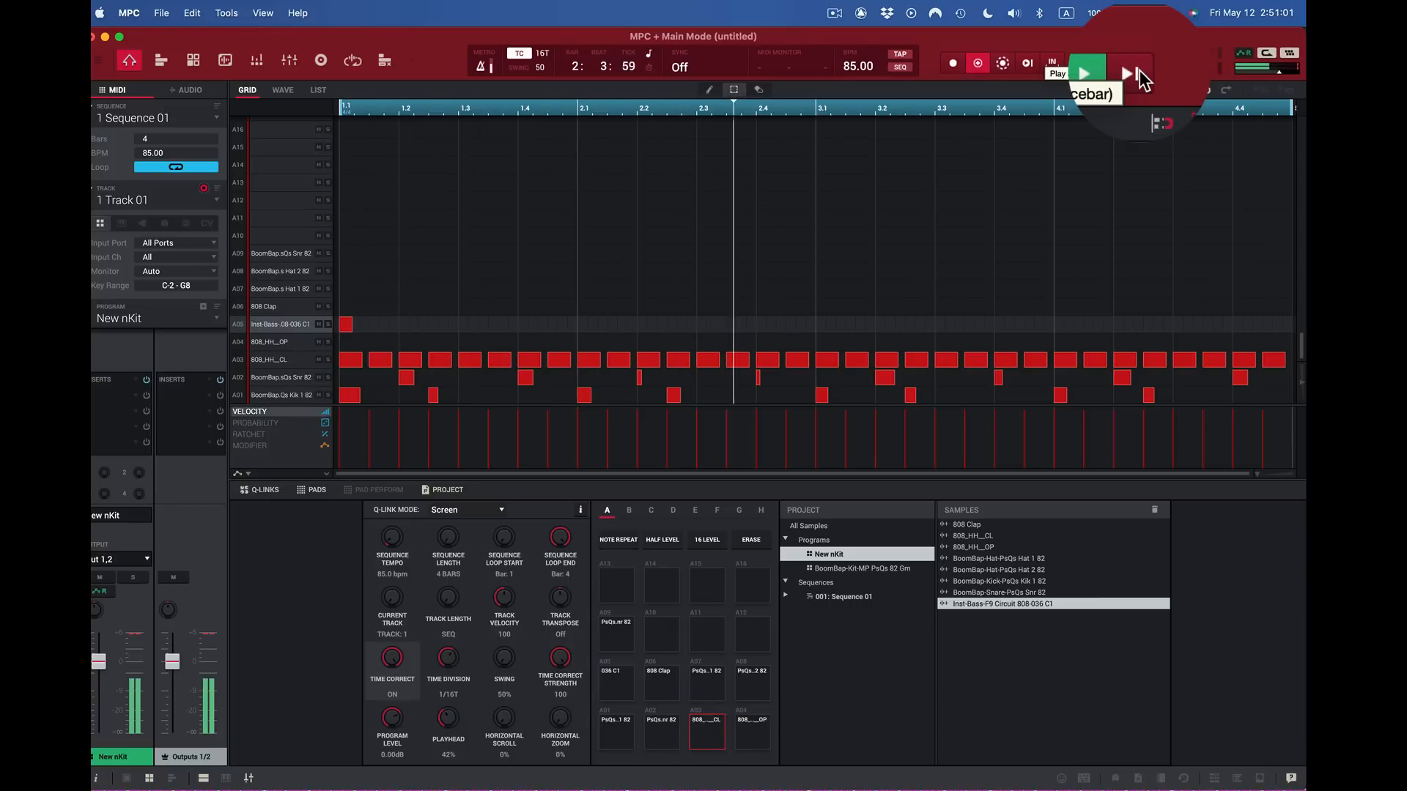
pyautogui.press('a')
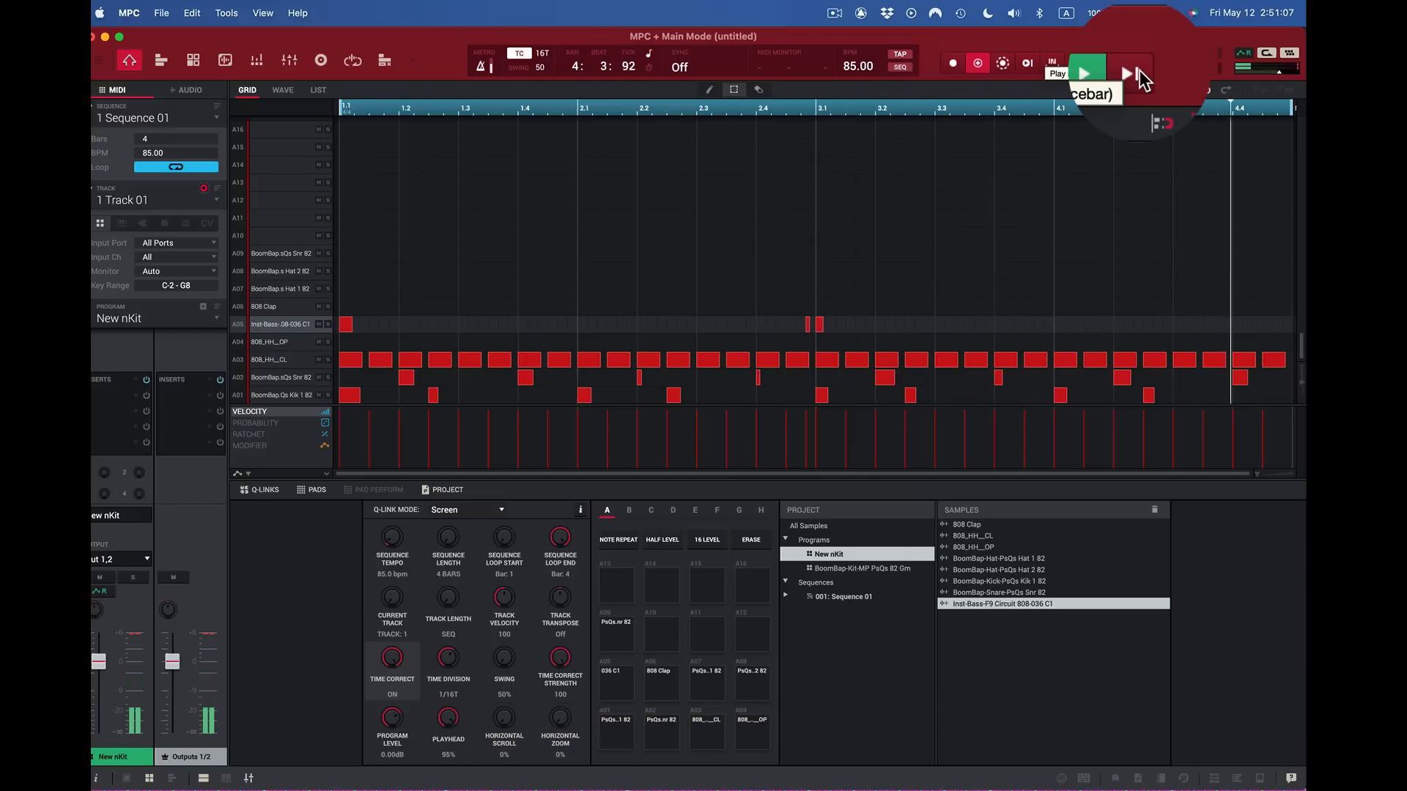
pyautogui.press('a')
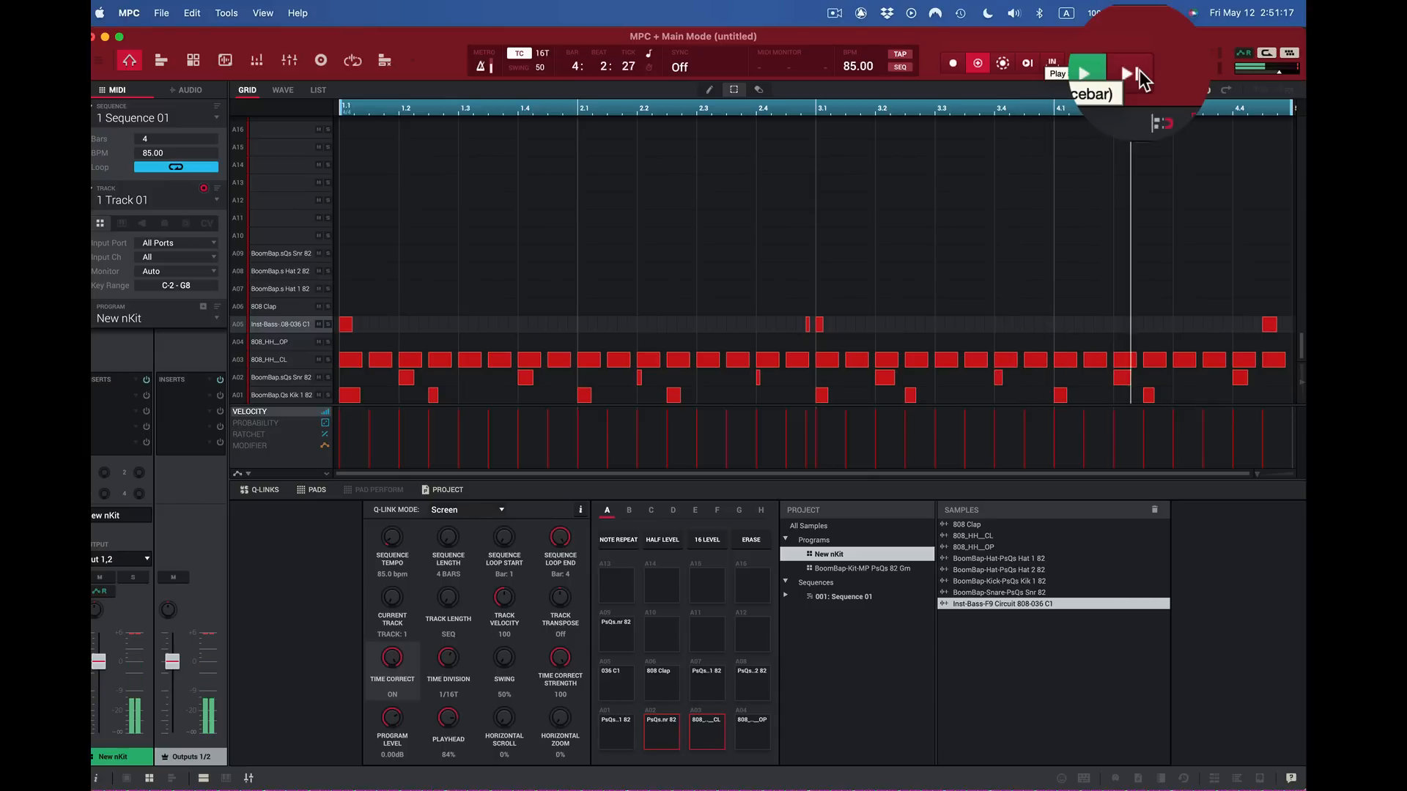
pyautogui.press('space')
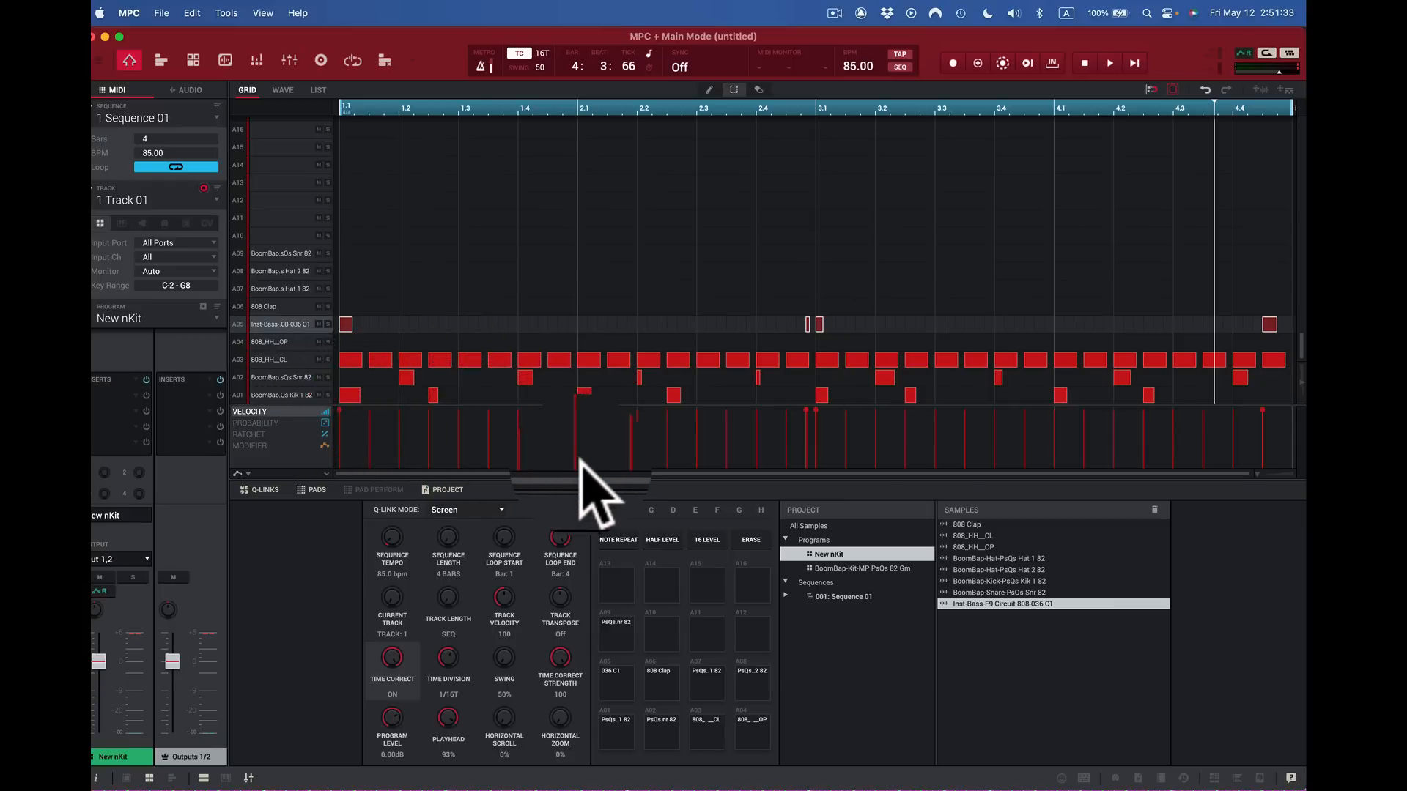
# Step: Overdub extra A01 kicks just before bar 2 and in the last beat of bar 3, starting from the sequence start
pyautogui.press('z')
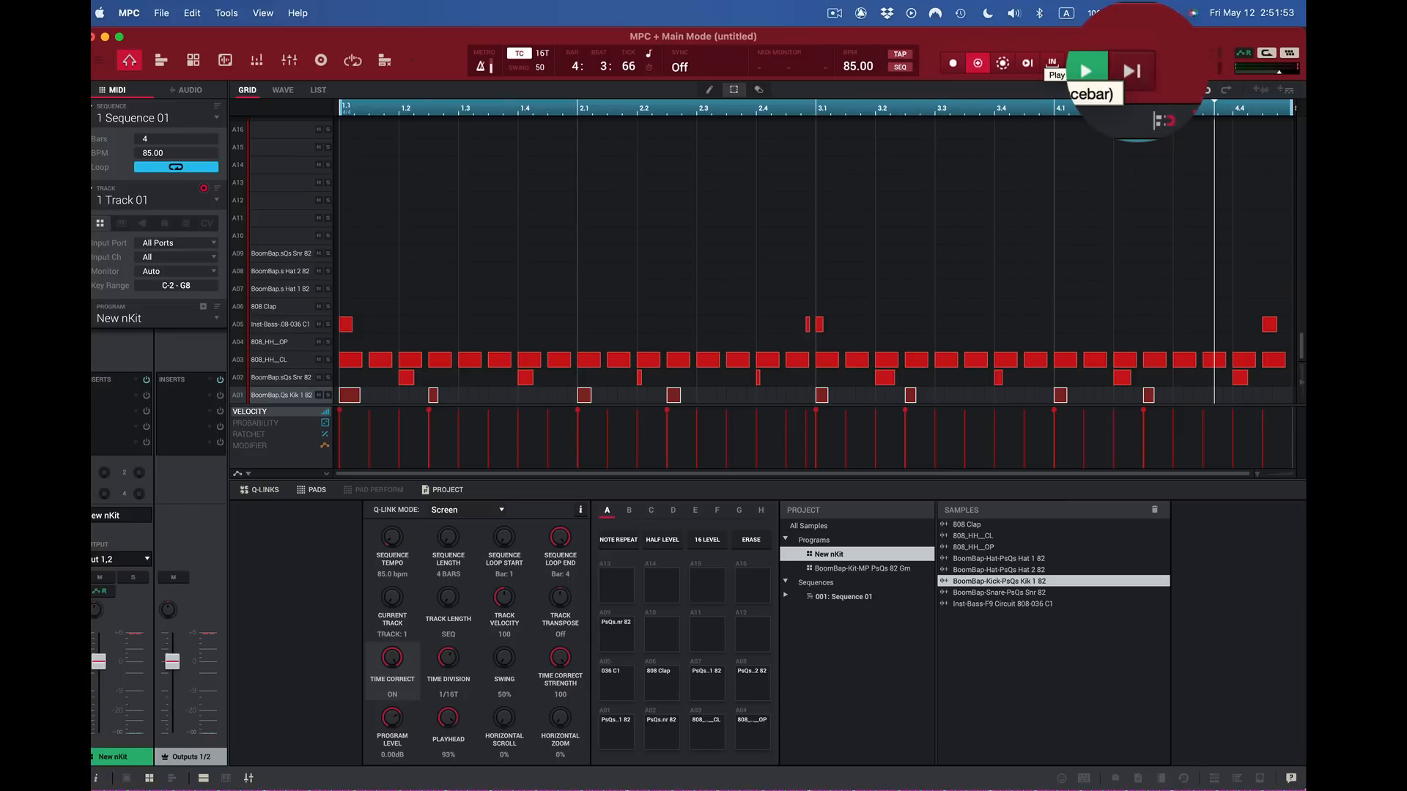
pyautogui.click(1137, 70)
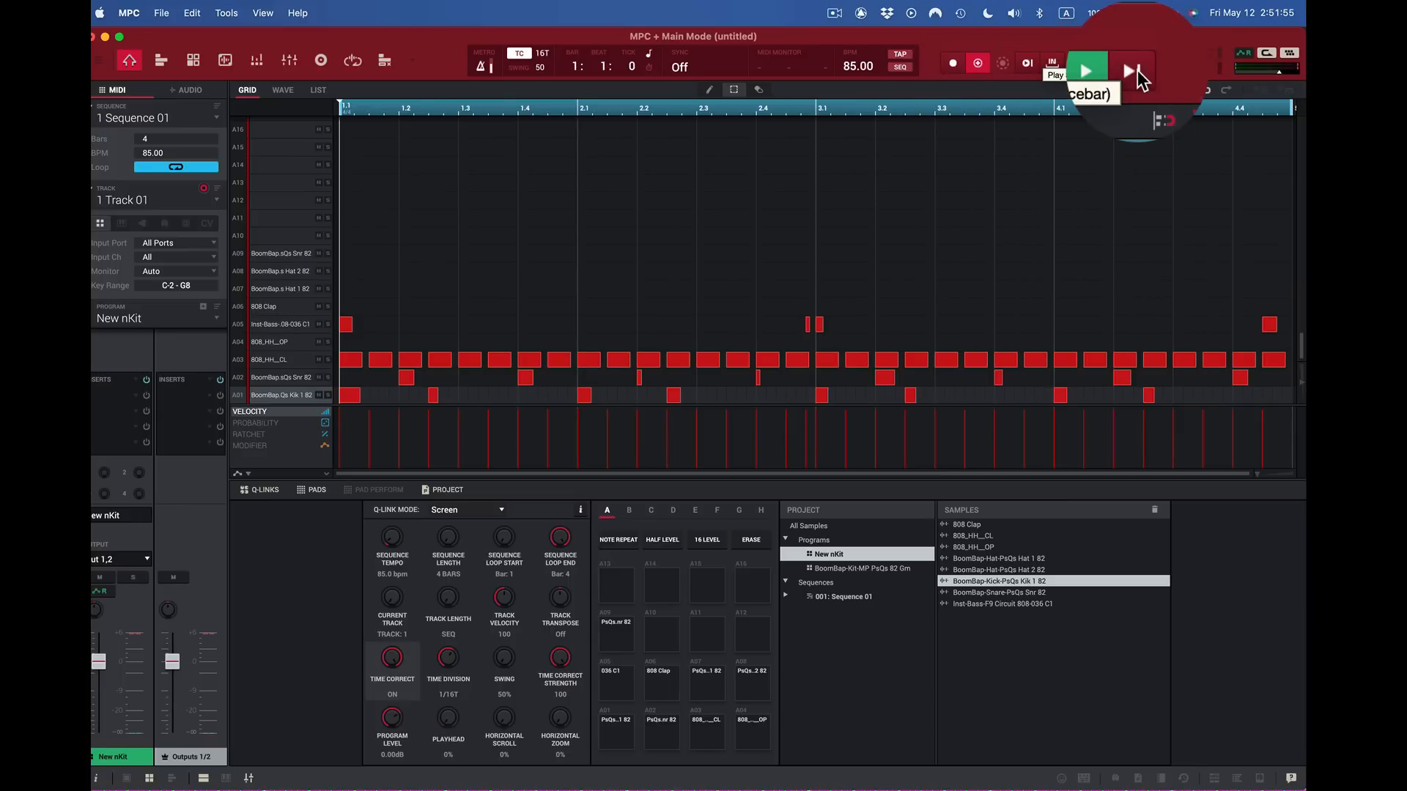
pyautogui.click(1137, 70)
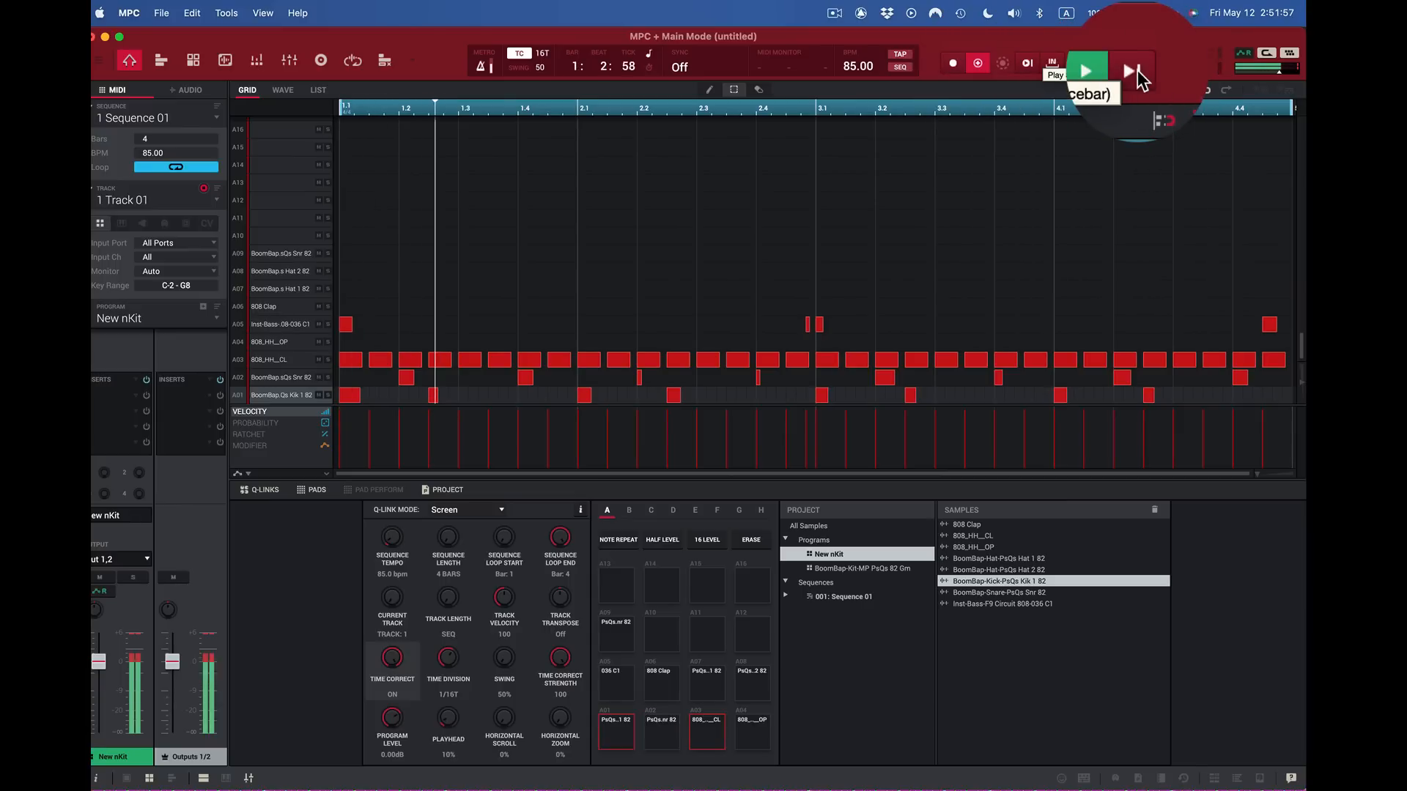
pyautogui.press('z')
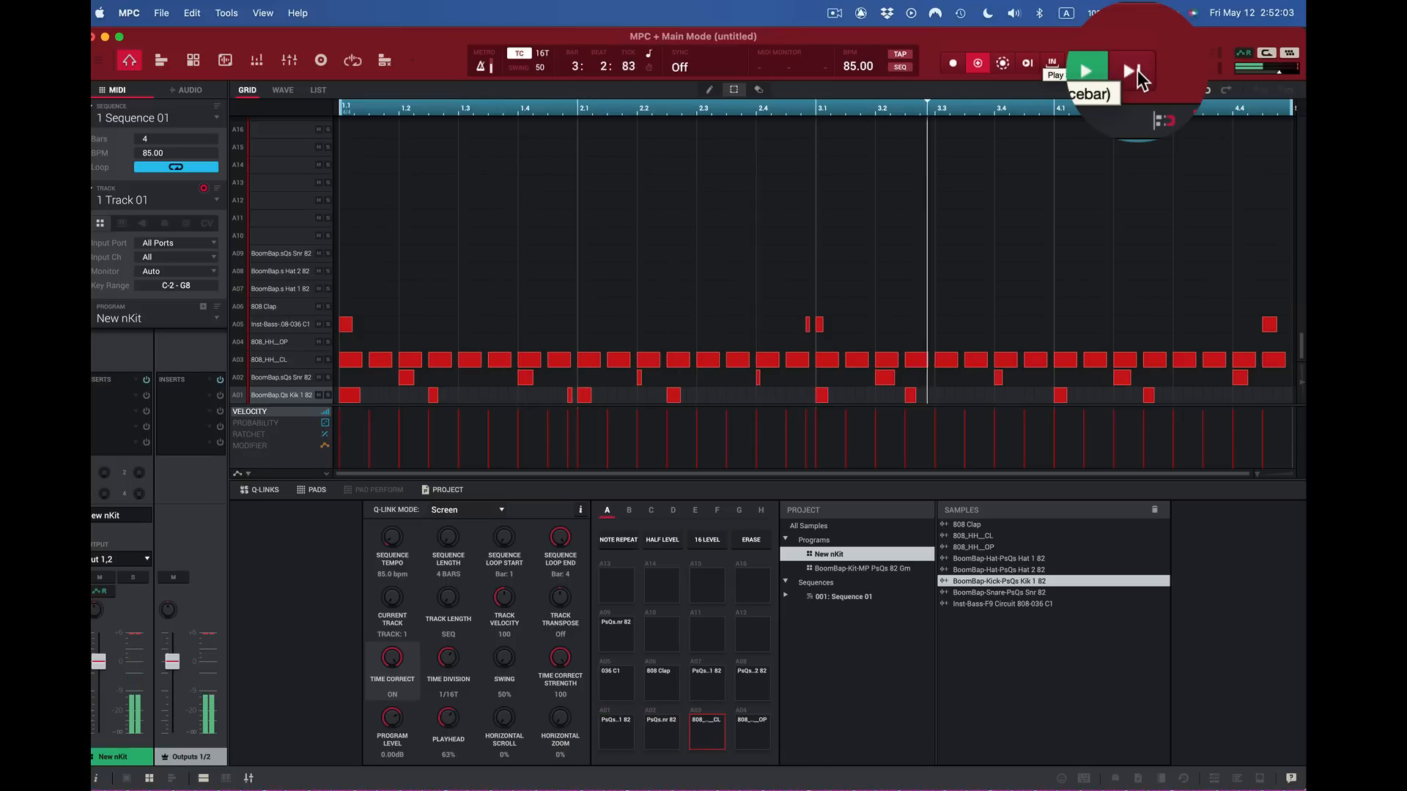
pyautogui.press('z')
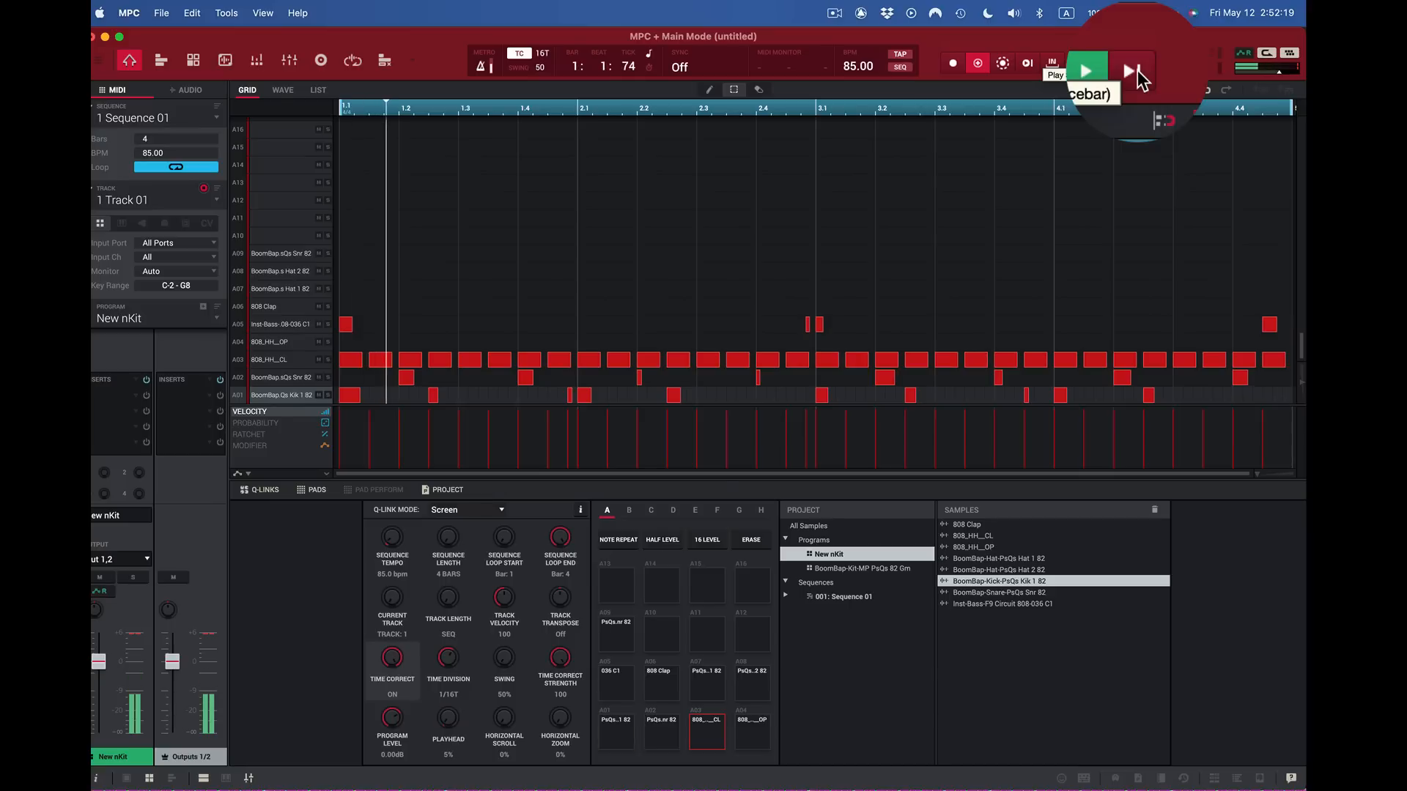
pyautogui.press('space')
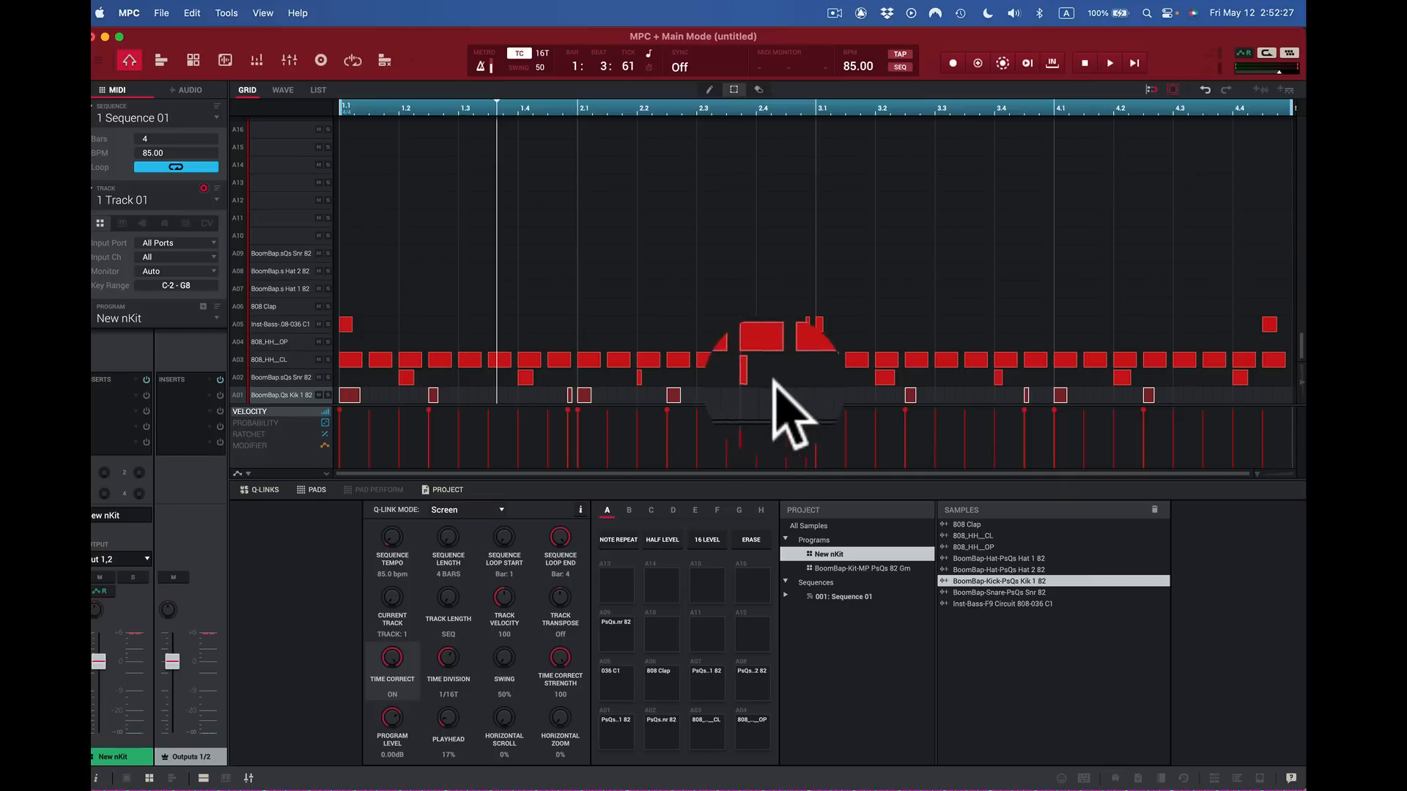
# Step: Rename the sequence as The Beat
pyautogui.doubleClick(152, 117)
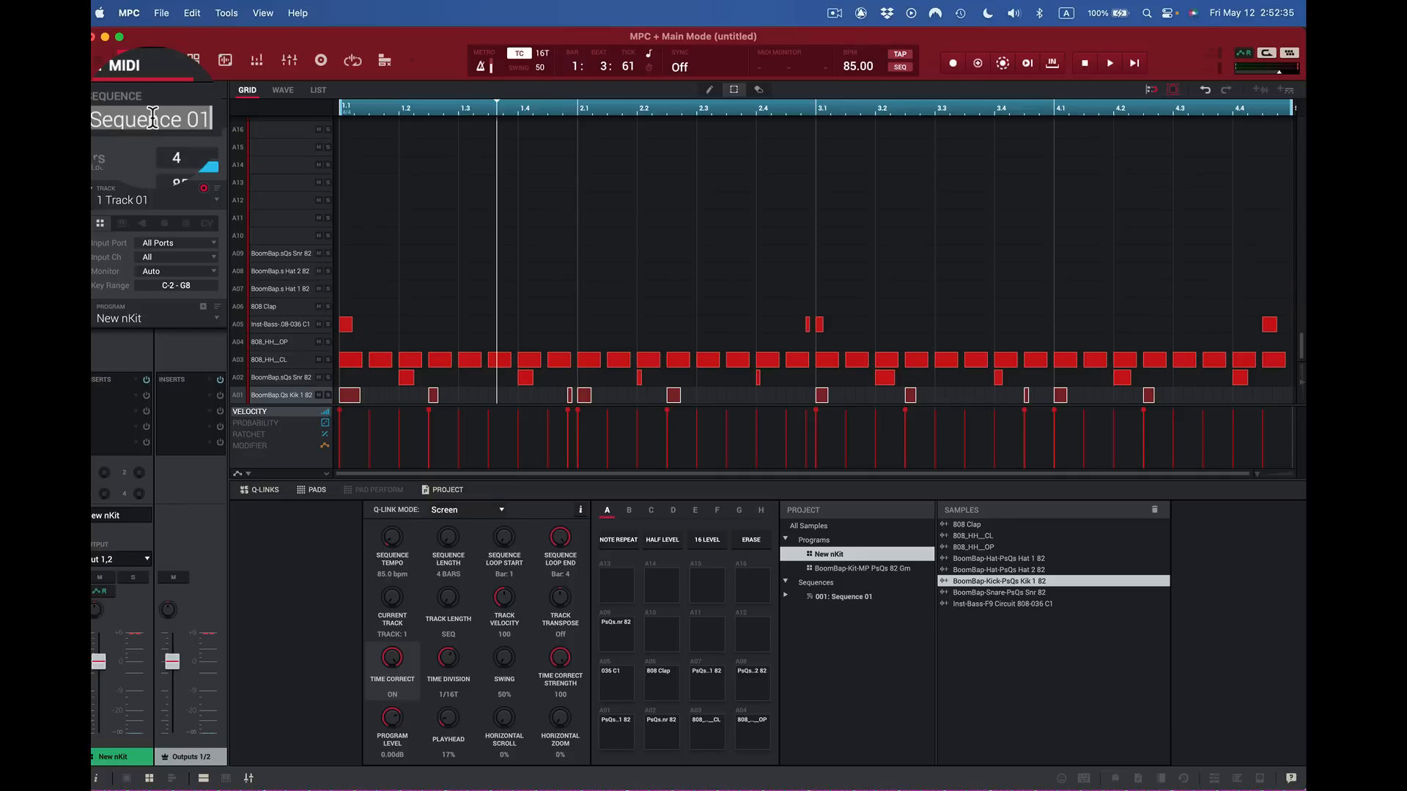
pyautogui.write('T')
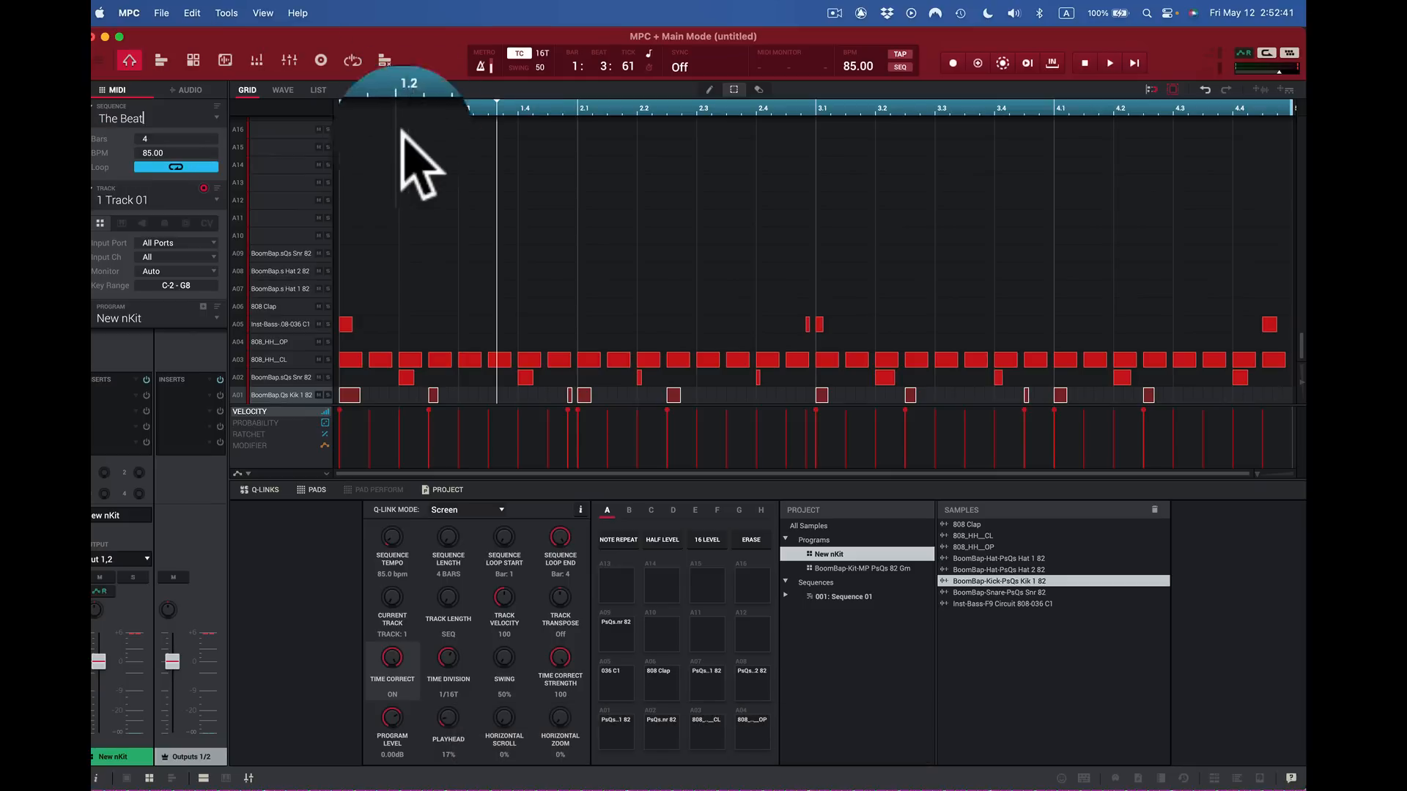
pyautogui.write('he Beat')
pyautogui.press('Return')
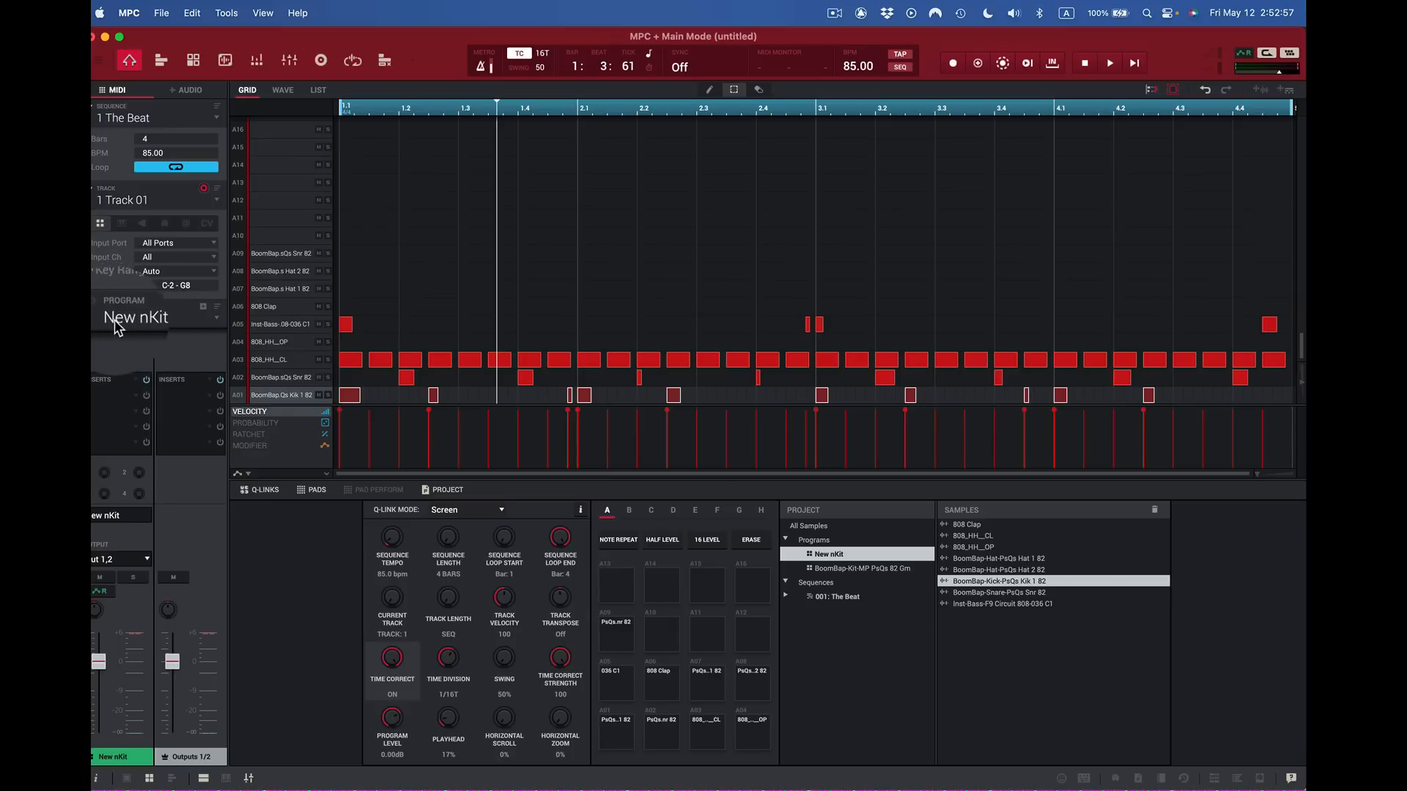
# Step: Play the sequence while raising the swing Q-Link to 73% and turning it back down
pyautogui.press('space')
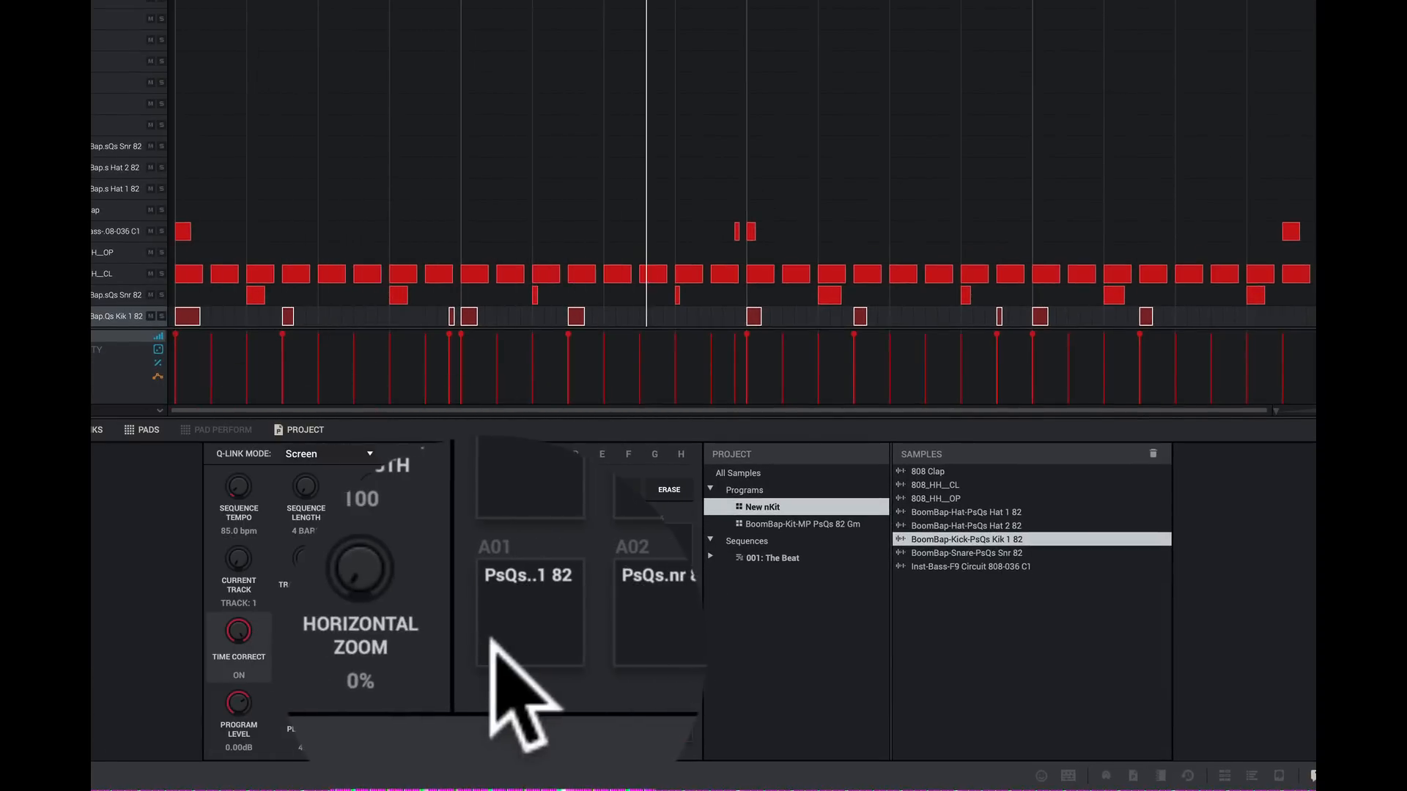
pyautogui.click(489, 631)
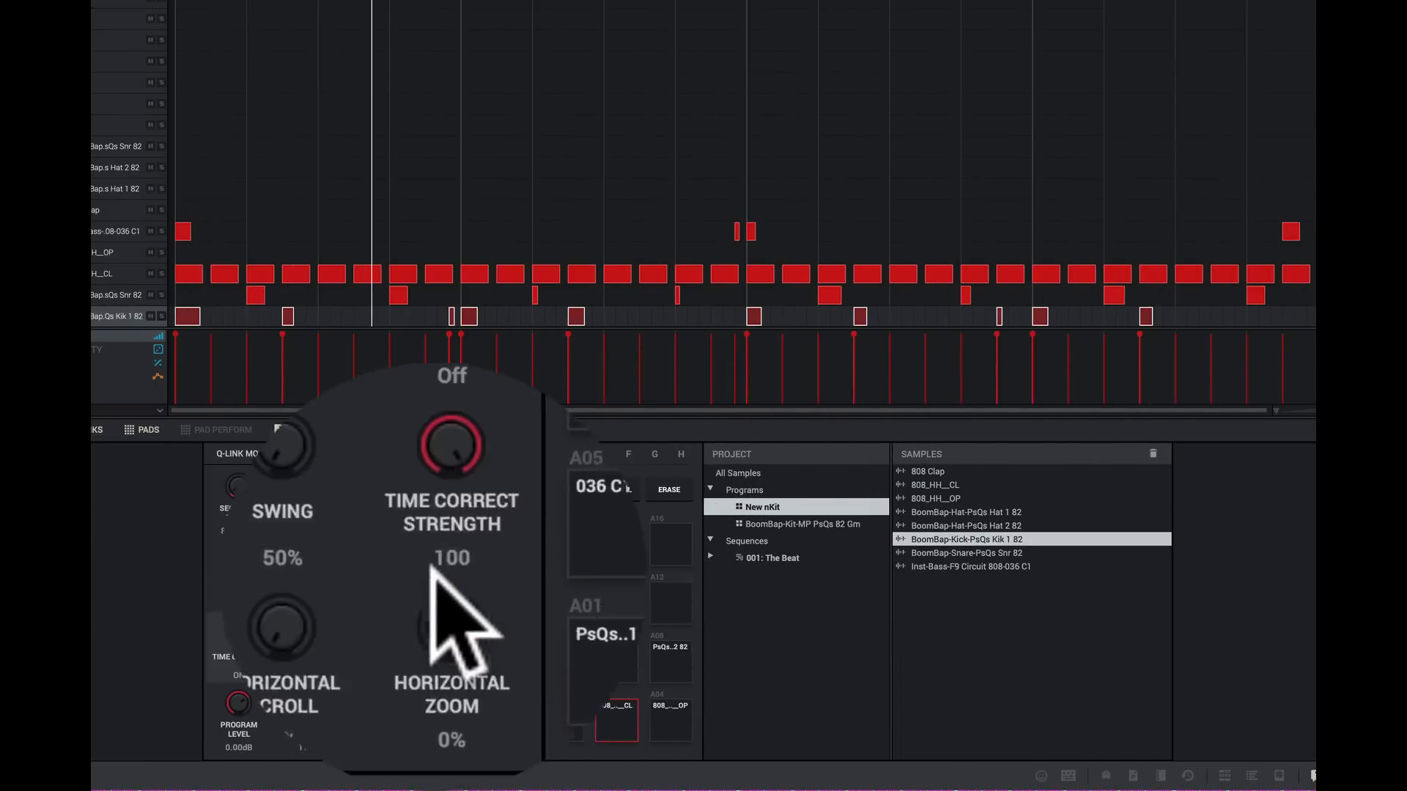
pyautogui.moveTo(370, 553); pyautogui.dragTo(370, 448)
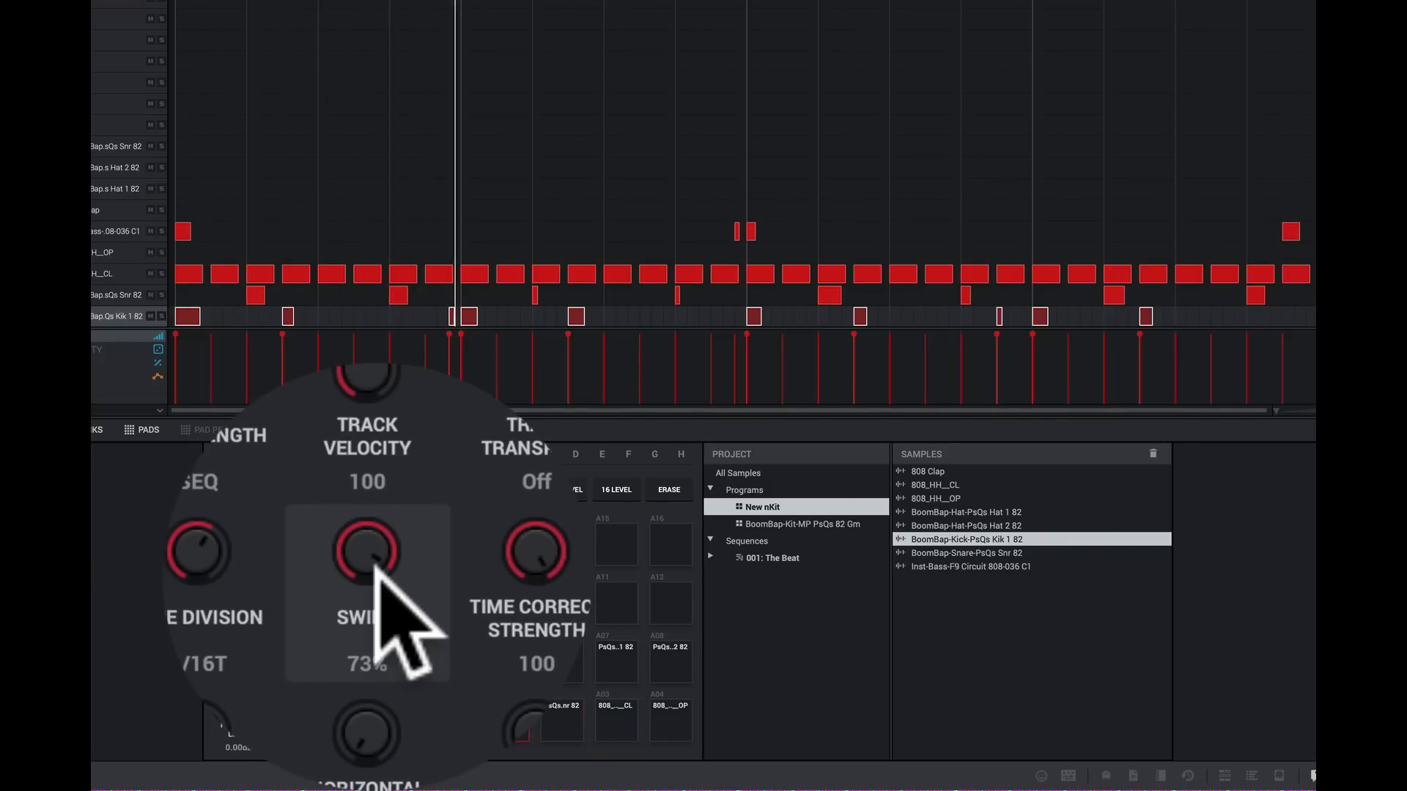
pyautogui.moveTo(370, 565); pyautogui.dragTo(370, 580)
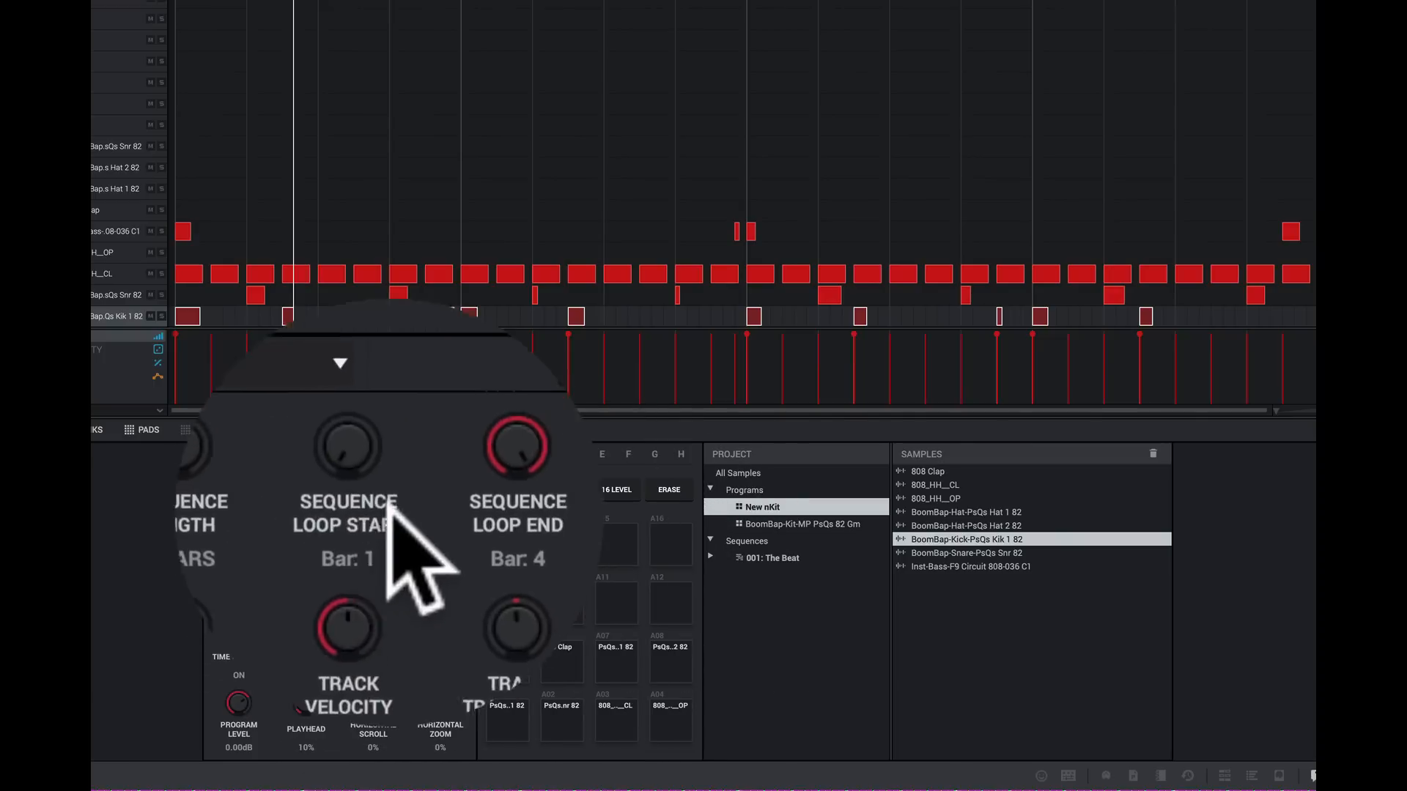
# Step: Switch the Q-Link mode to Program to control the whole New nKit program
pyautogui.click(370, 454)
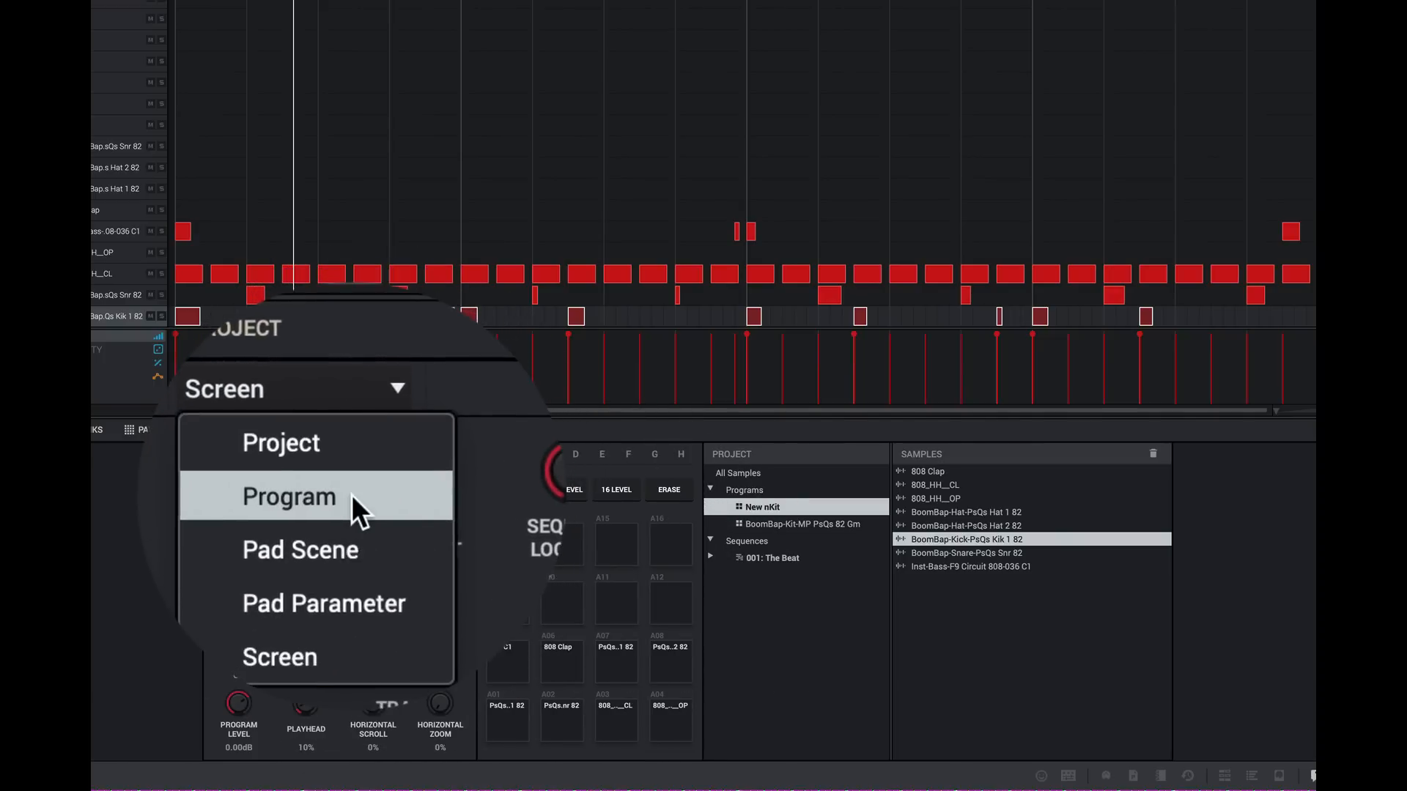
pyautogui.click(351, 494)
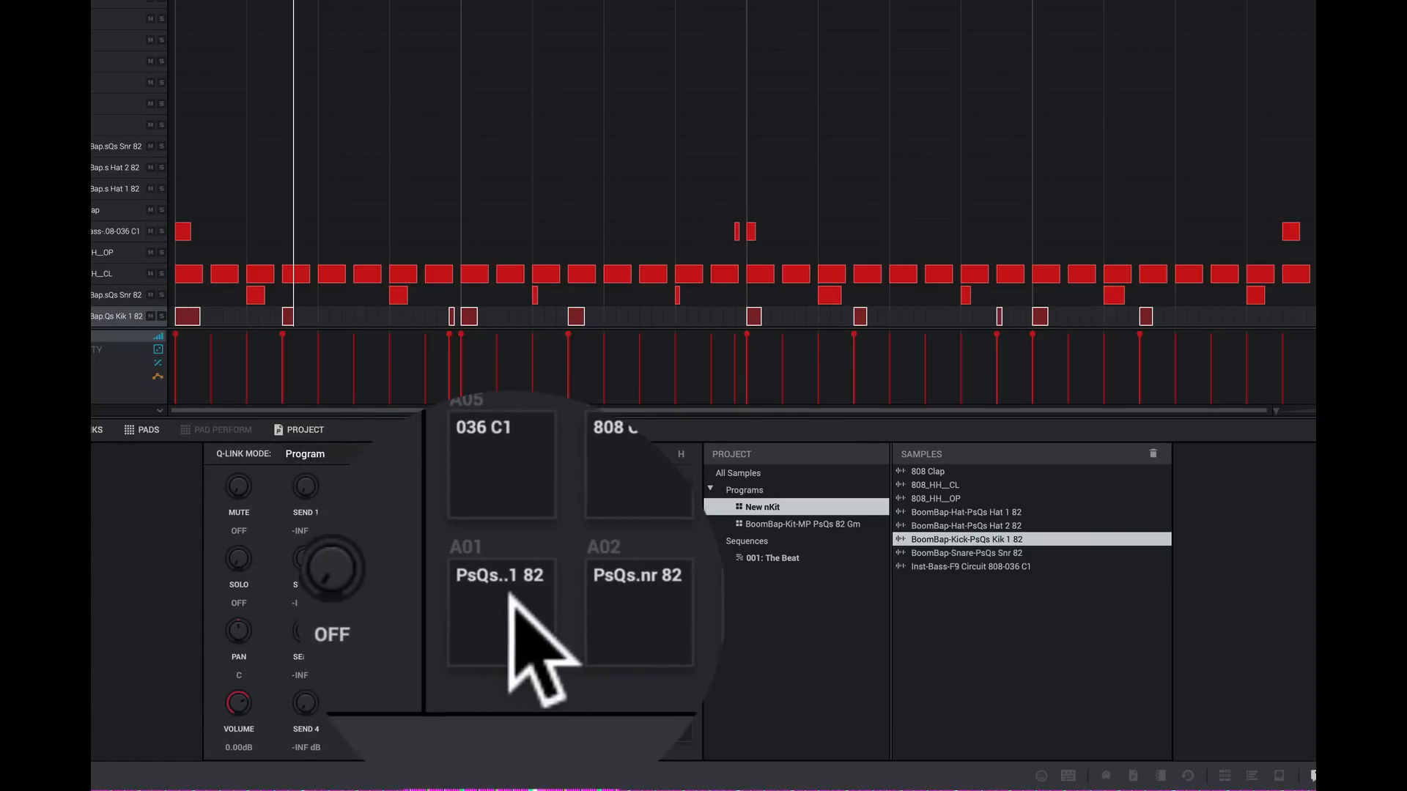
pyautogui.click(511, 714)
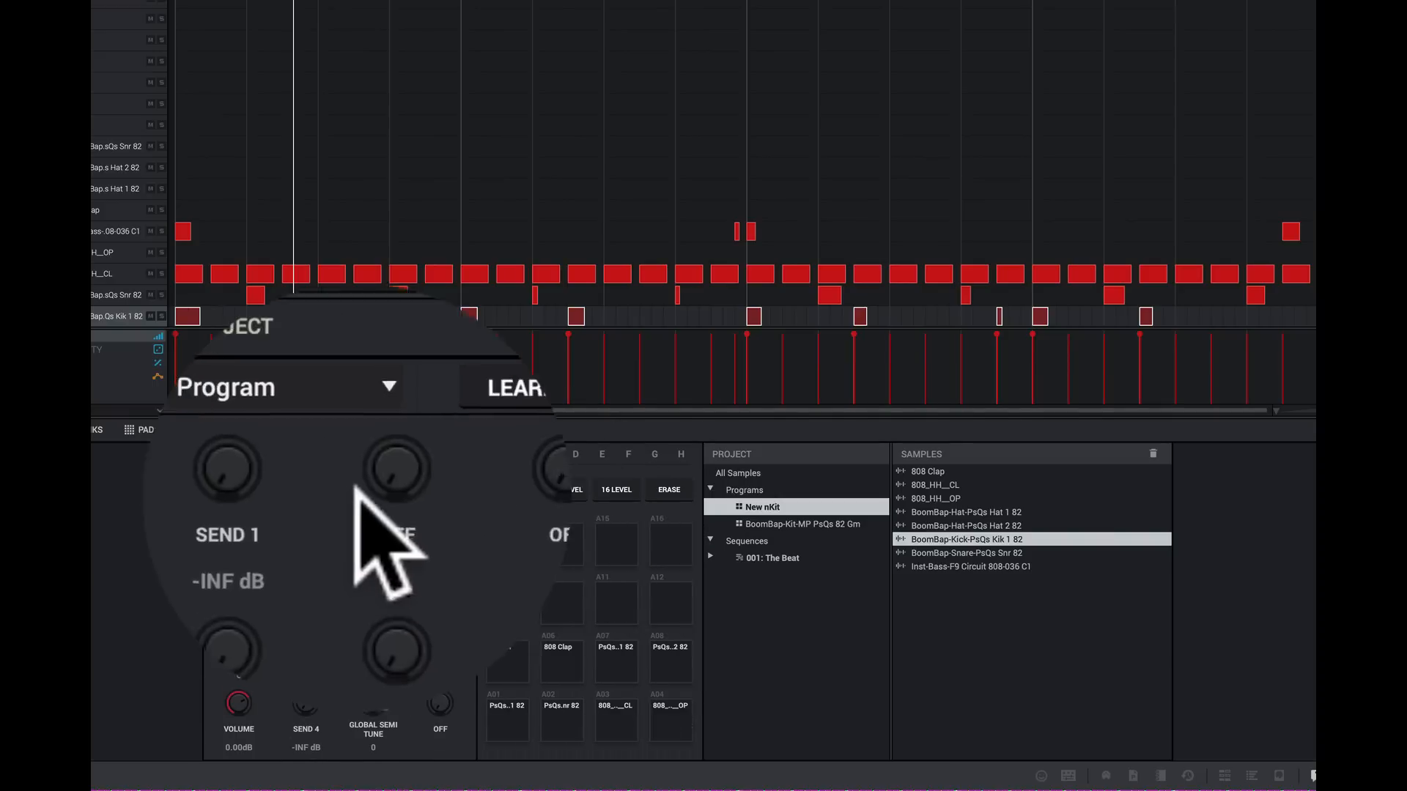
# Step: Set the Q-Link mode to Pad Scene and toggle pad mute on and off for the A01 kick
pyautogui.click(369, 454)
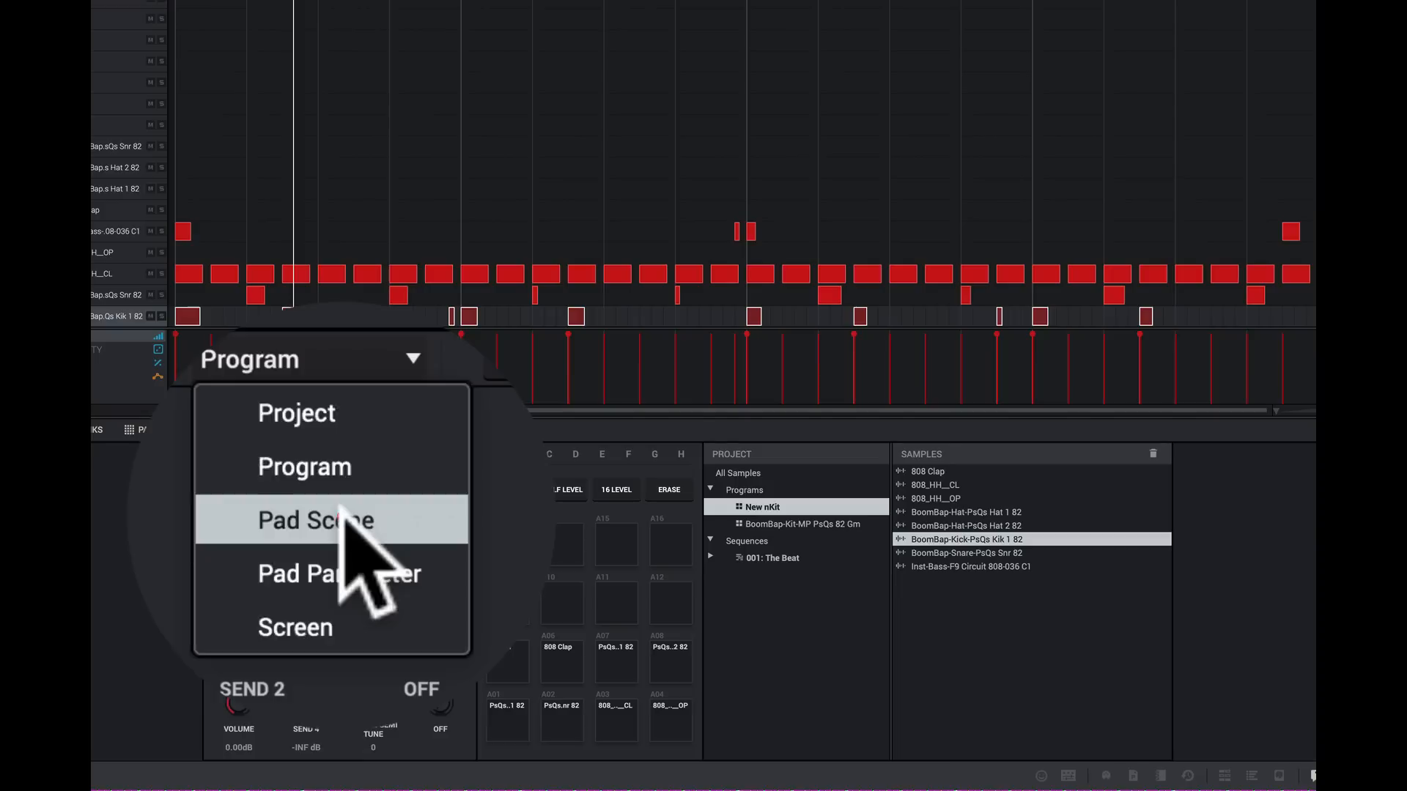
pyautogui.click(341, 513)
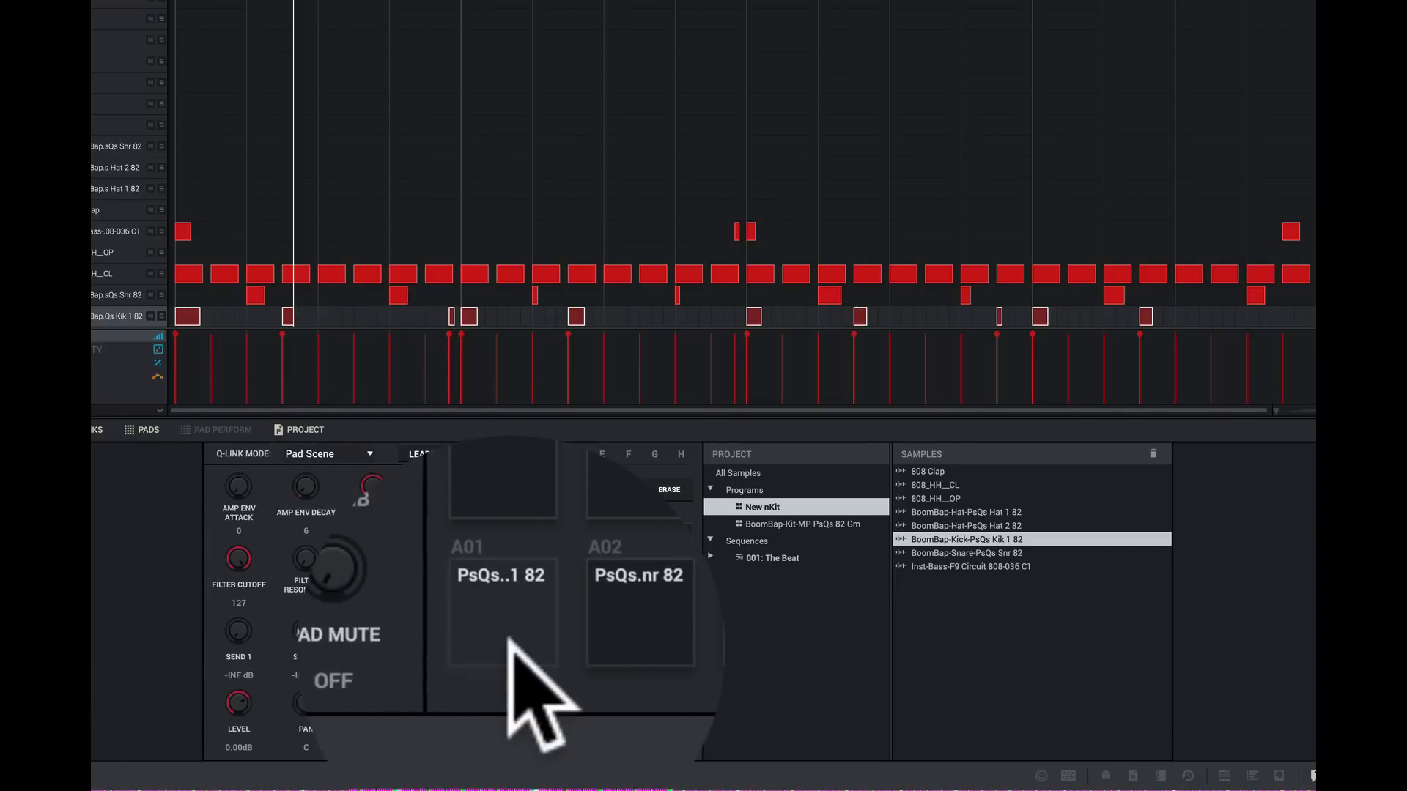
pyautogui.click(505, 645)
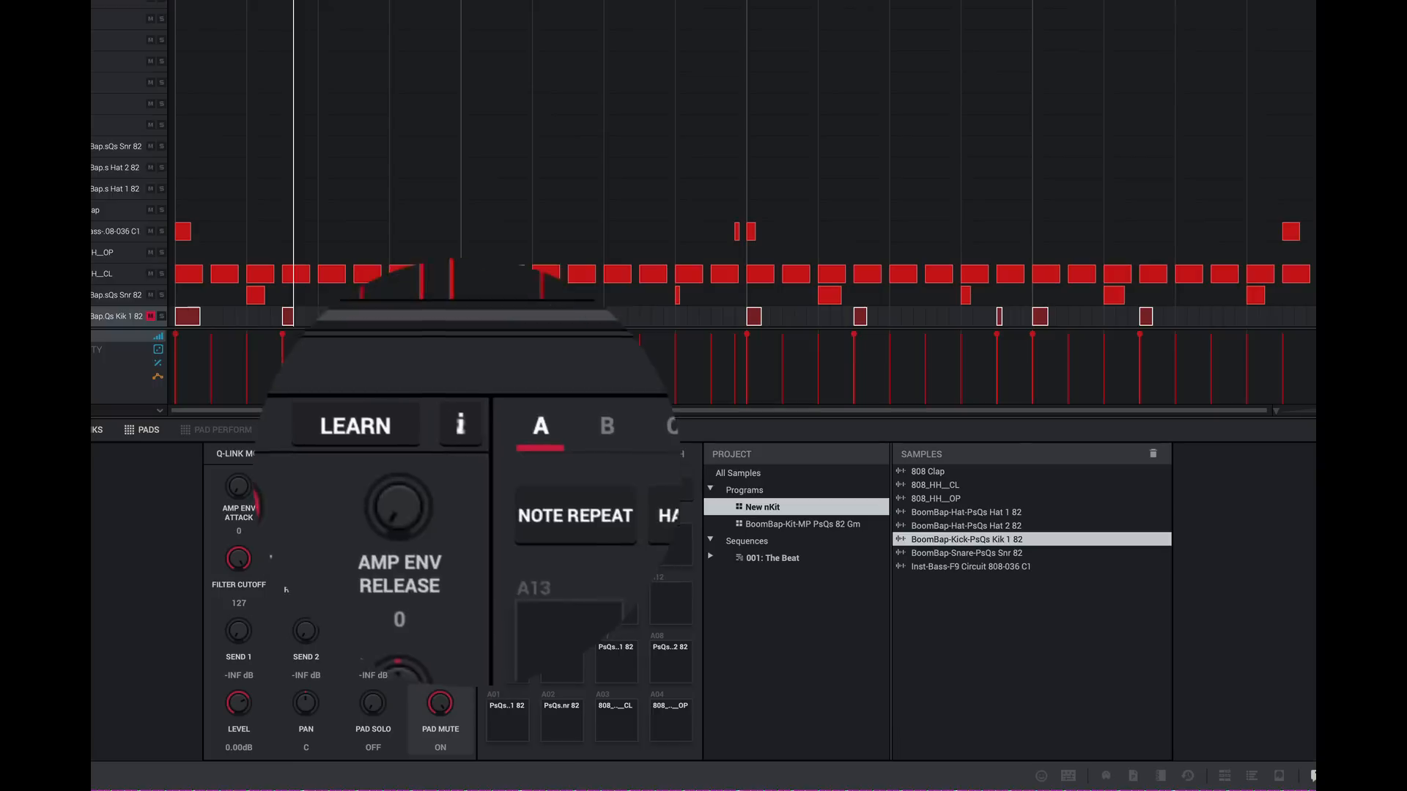
pyautogui.click(440, 705)
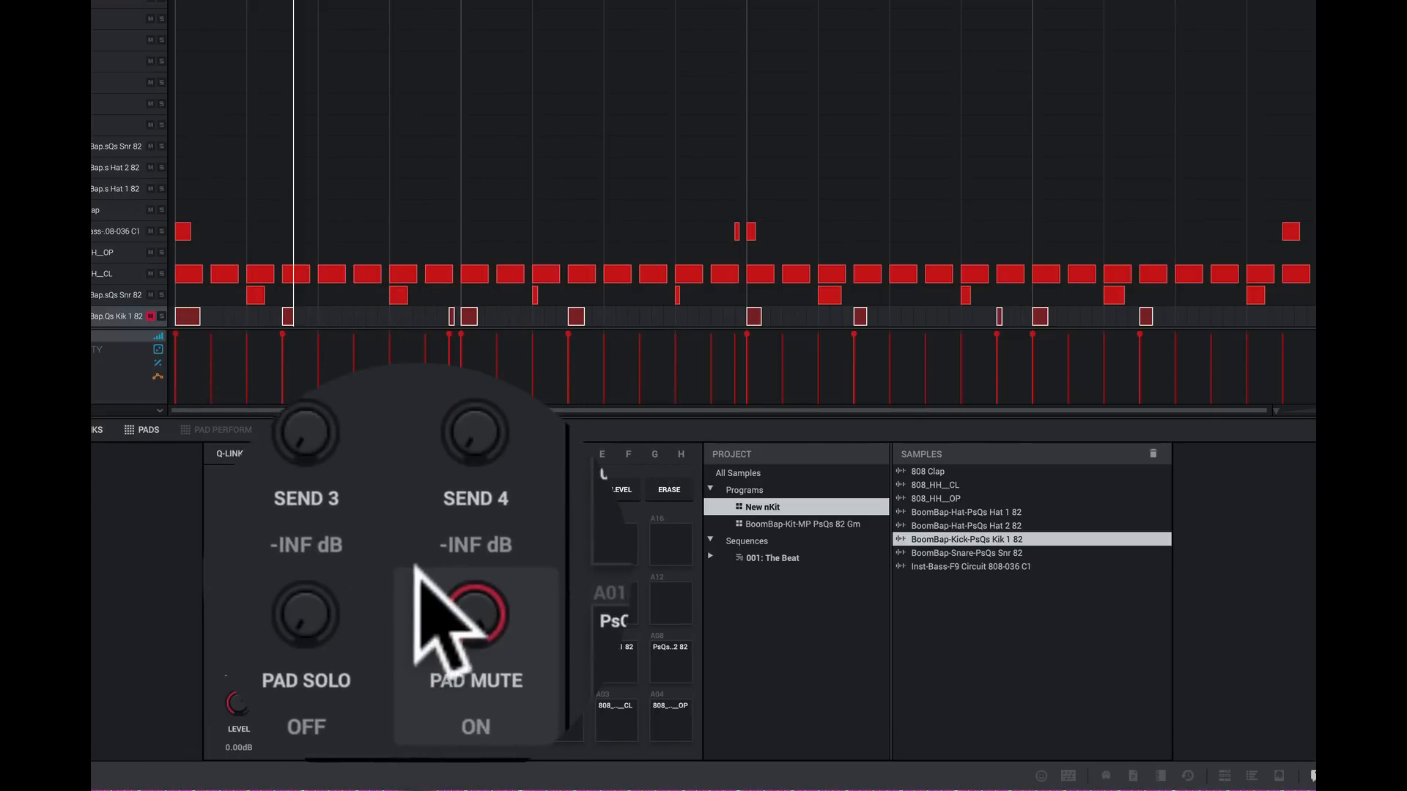
pyautogui.click(440, 702)
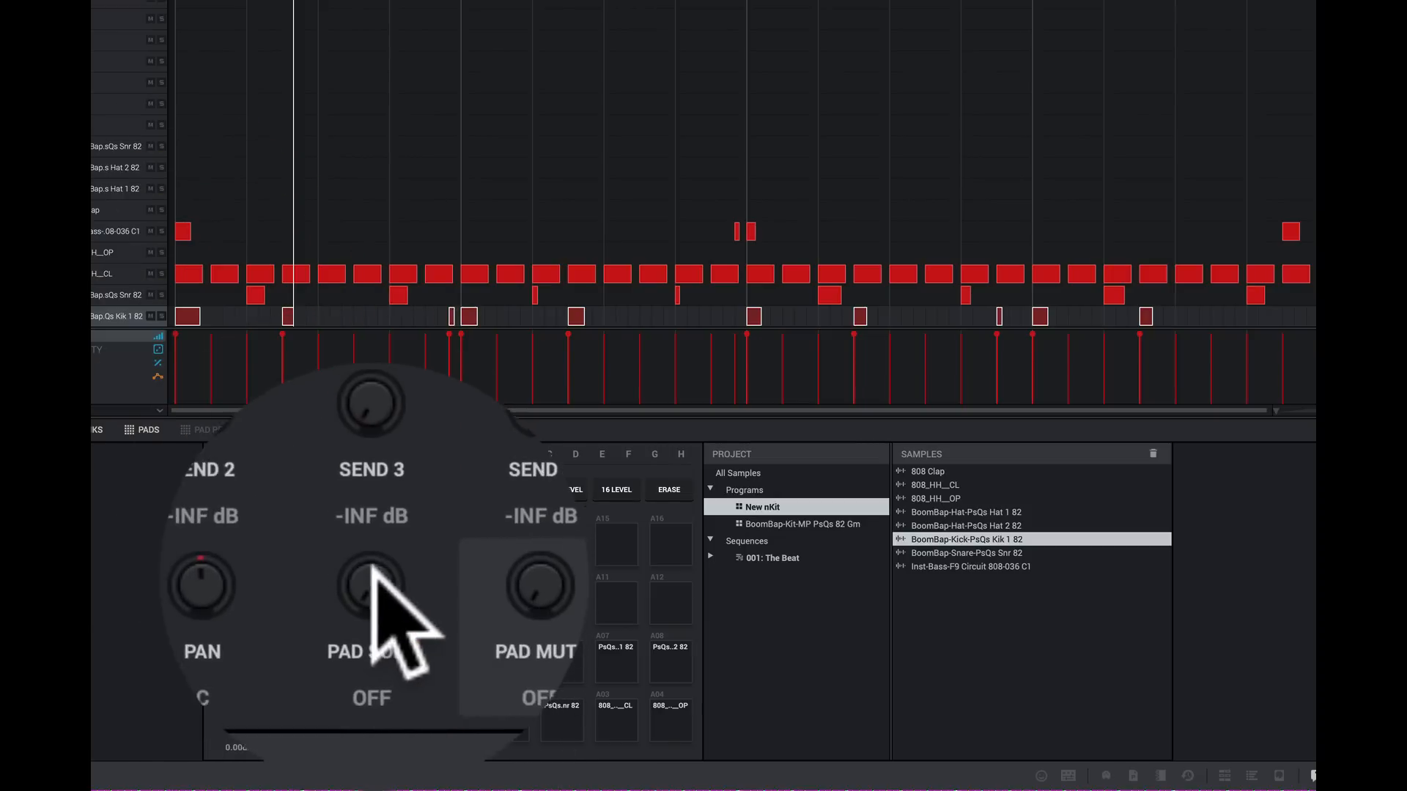
# Step: Solo and unsolo the kick pad, and switch the Q-Link mode to Pad Parameter
pyautogui.click(373, 703)
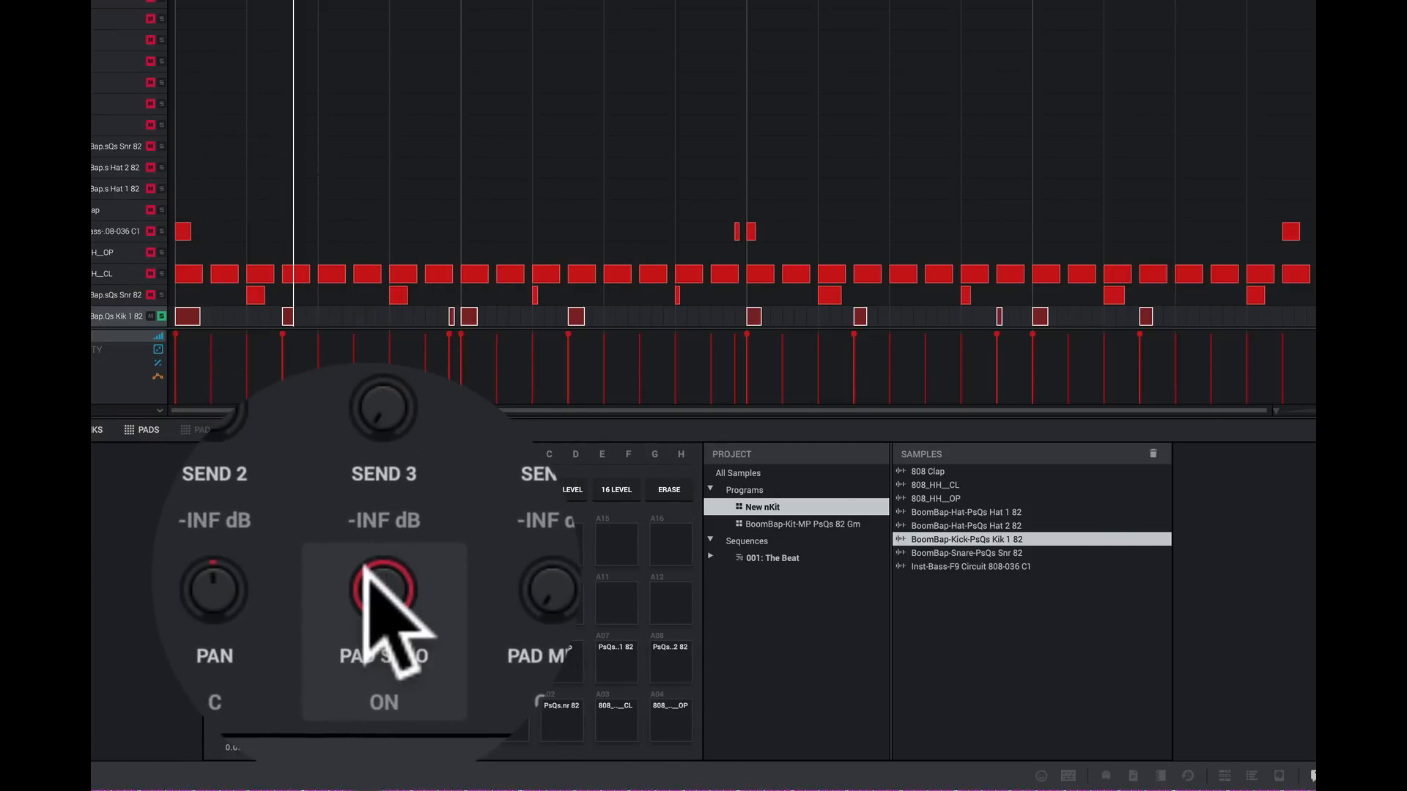
pyautogui.click(373, 704)
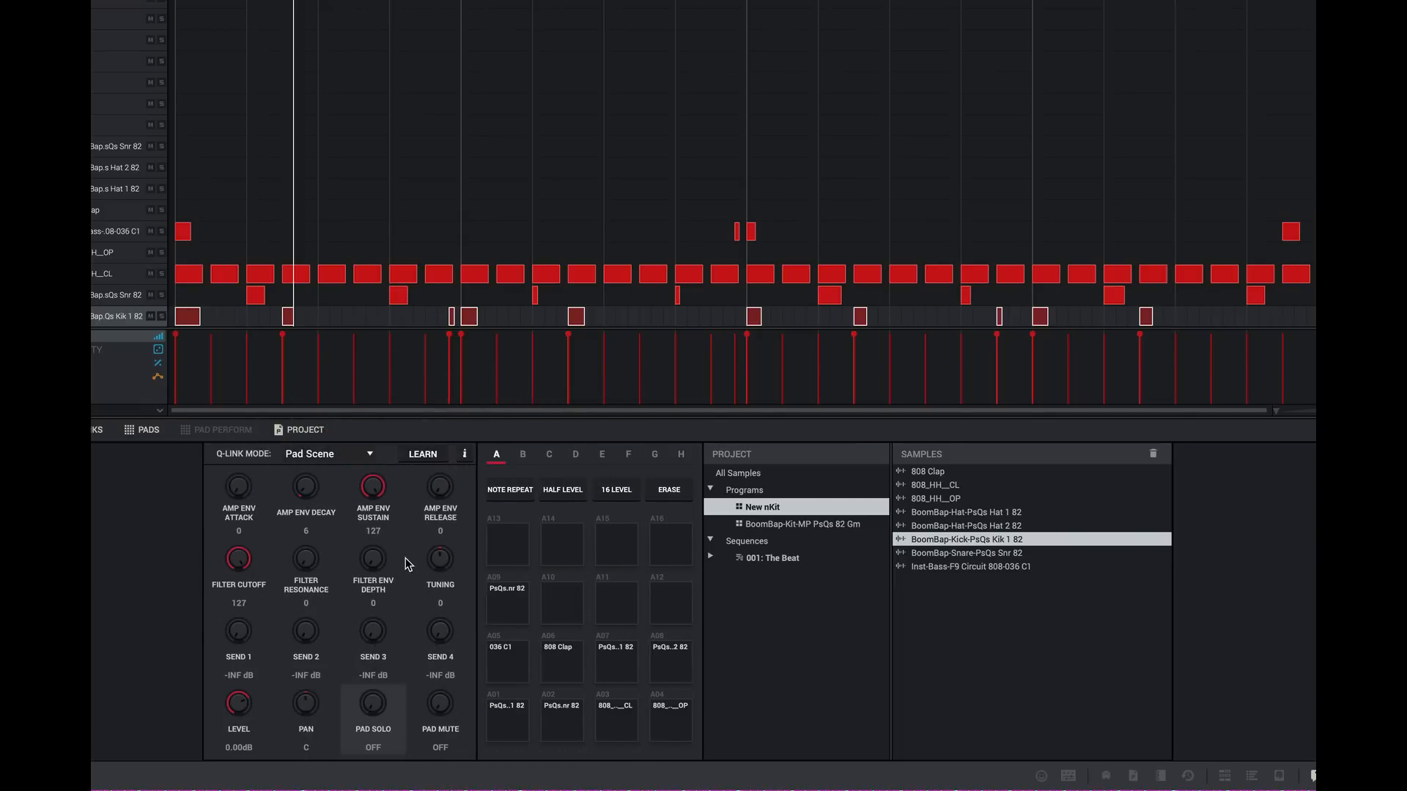
pyautogui.click(364, 454)
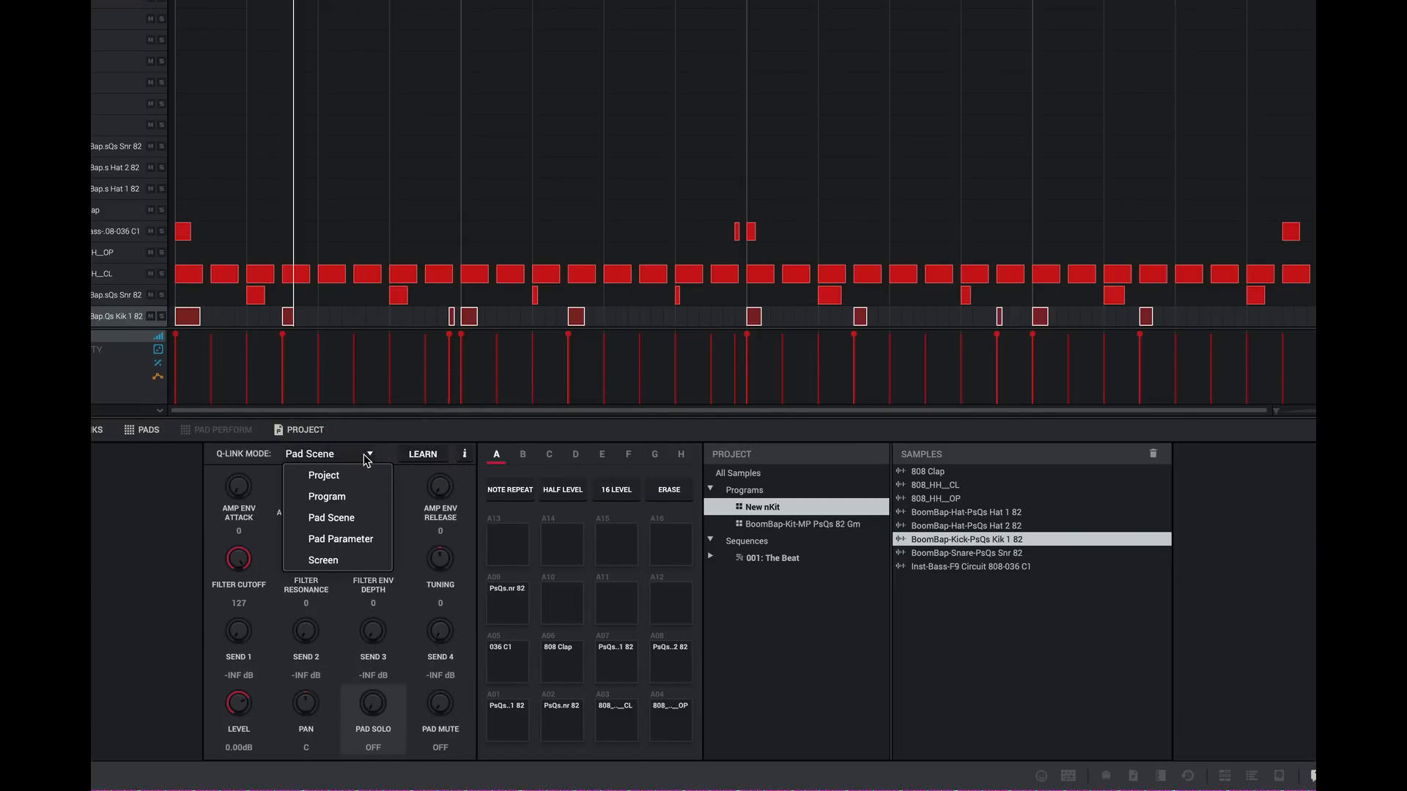
pyautogui.click(337, 540)
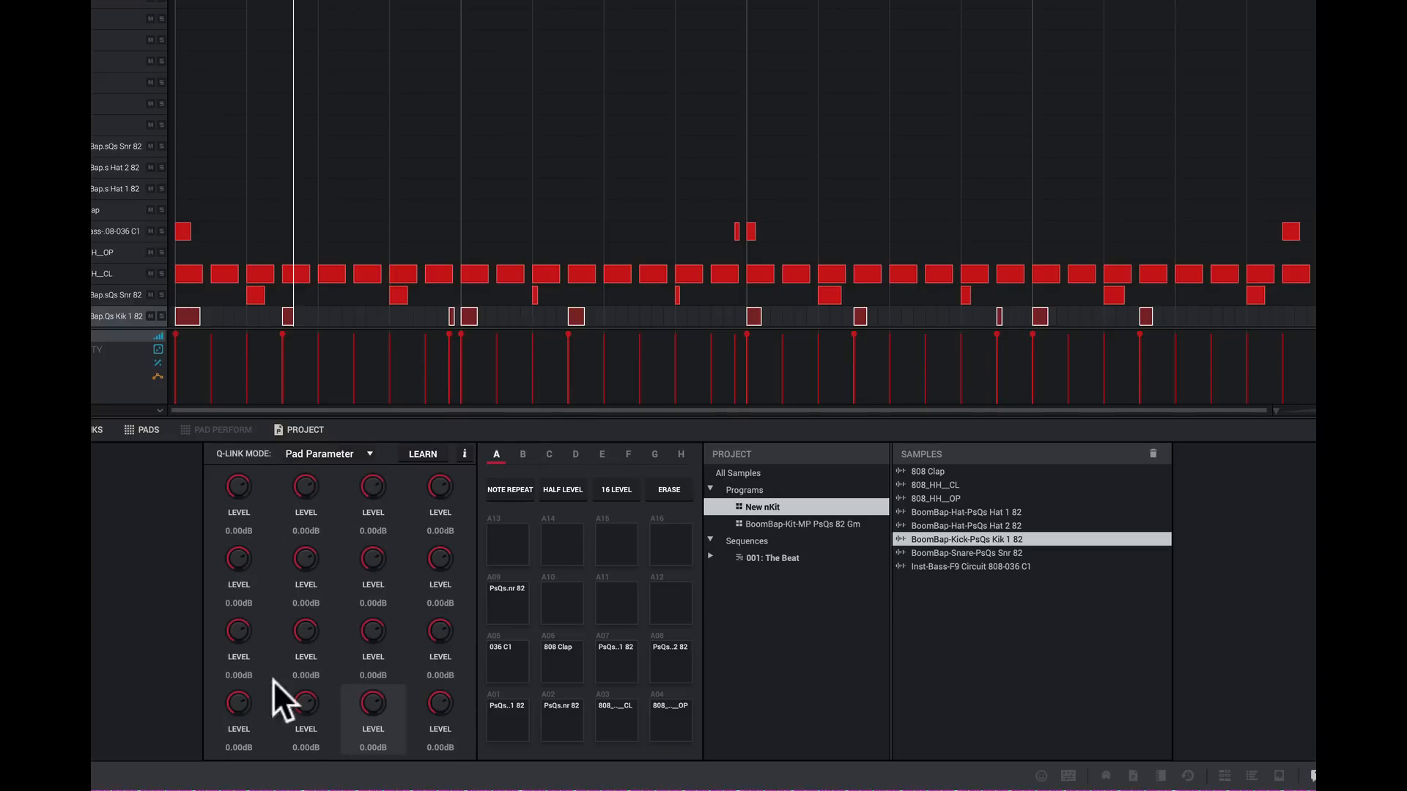
# Step: During playback, lower the level of the bass pad A05 to -4.07 dB and the closed hi-hat pad A03 to -2.30 dB
pyautogui.press('space')
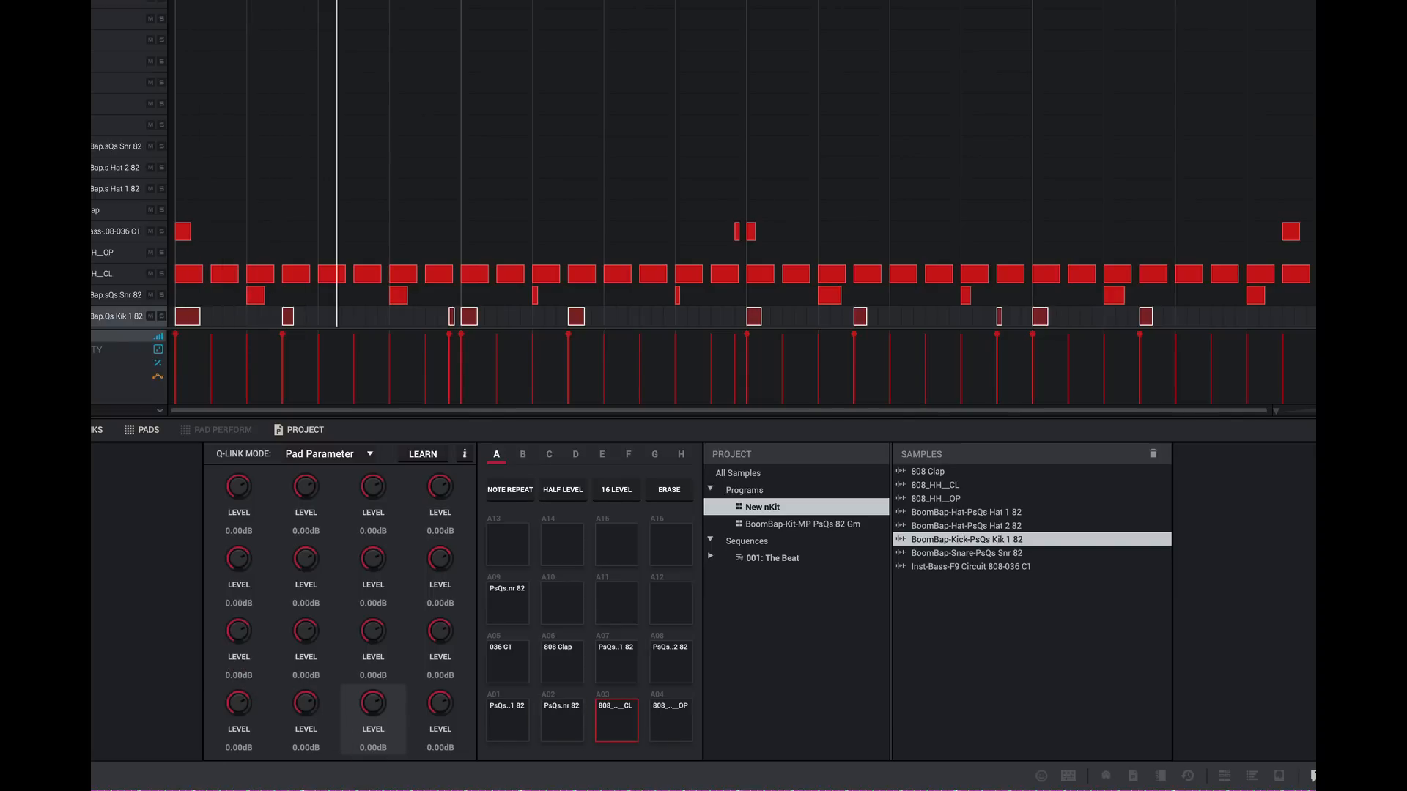
pyautogui.moveTo(230, 638)
pyautogui.mouseDown()
pyautogui.moveTo(230, 676)
pyautogui.moveTo(229, 642)
pyautogui.mouseUp()
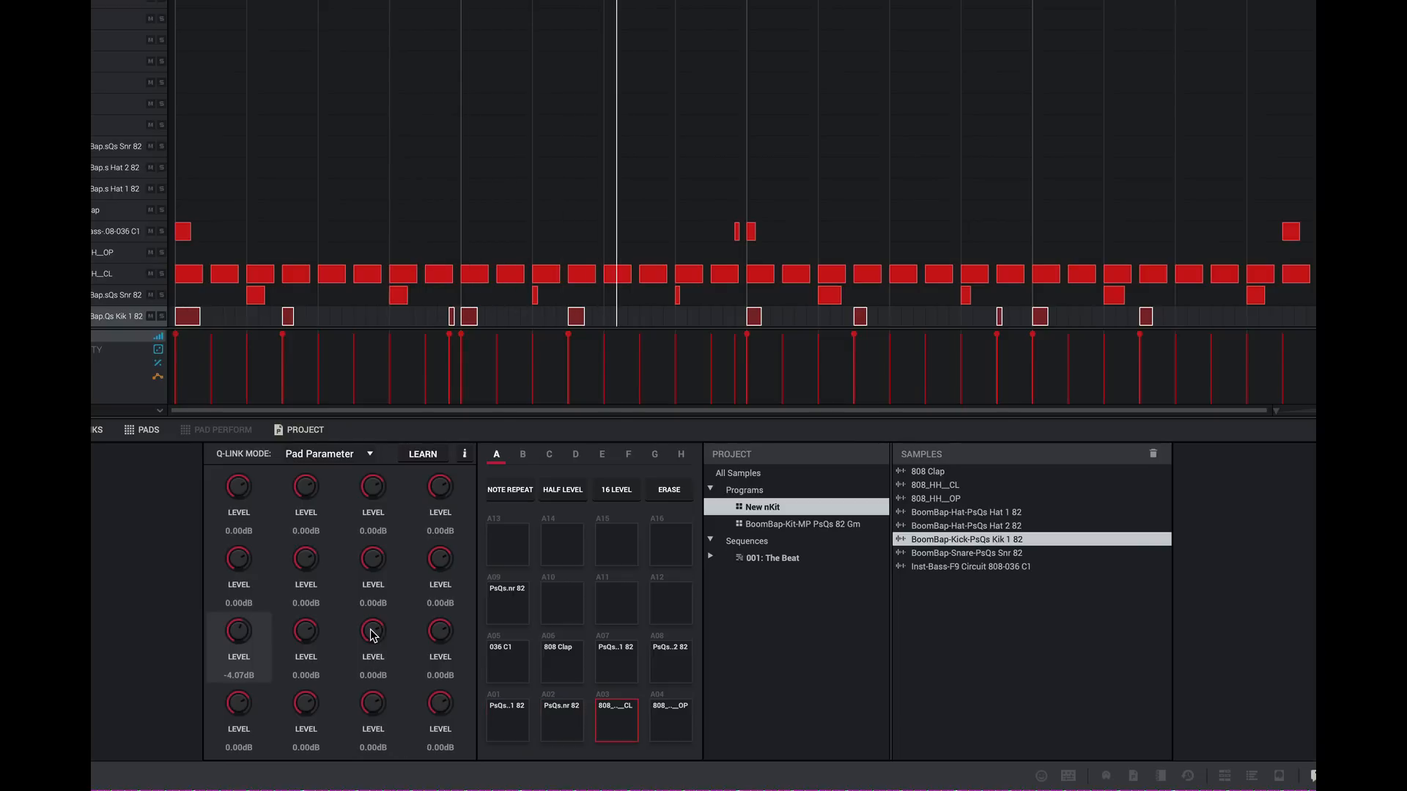
pyautogui.moveTo(363, 696); pyautogui.dragTo(423, 711)
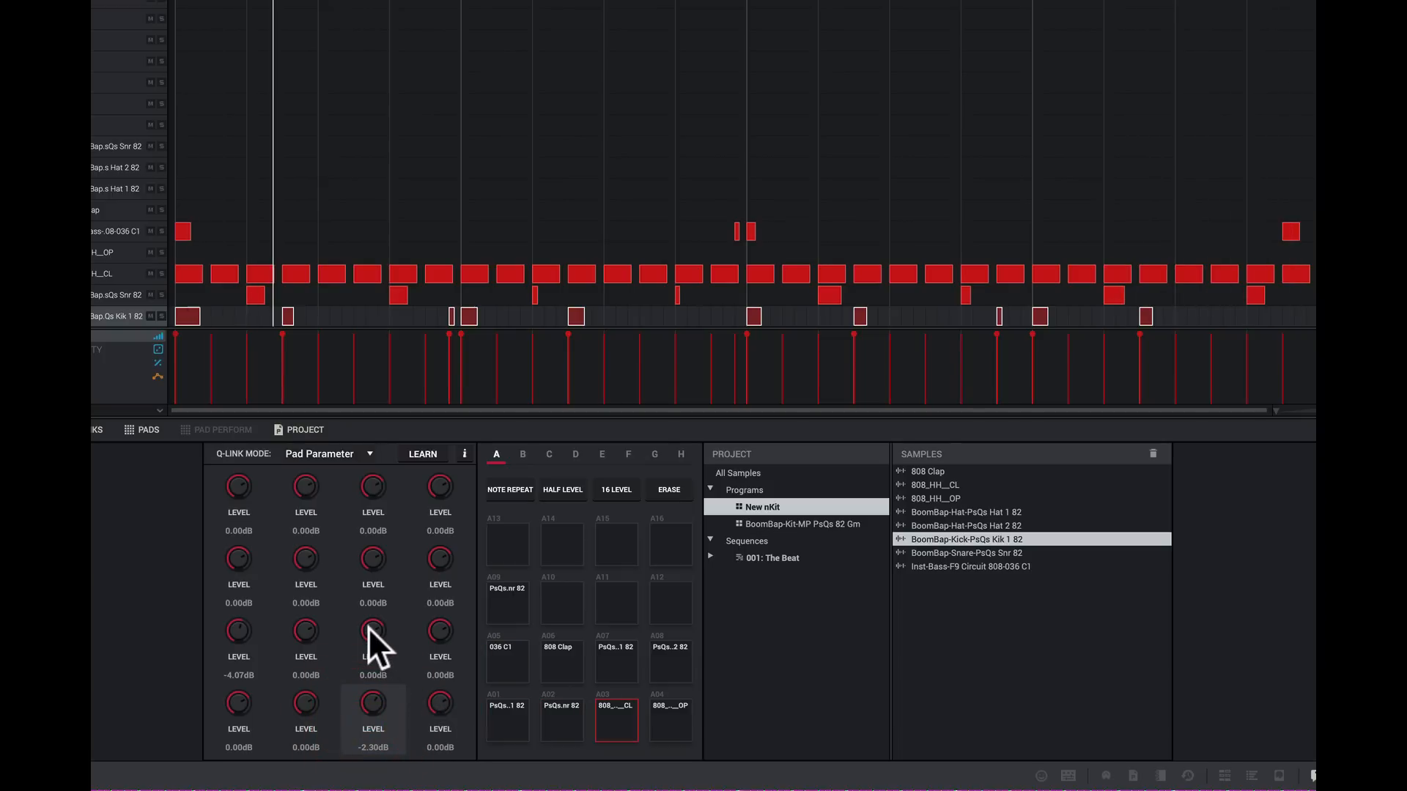
pyautogui.press('space')
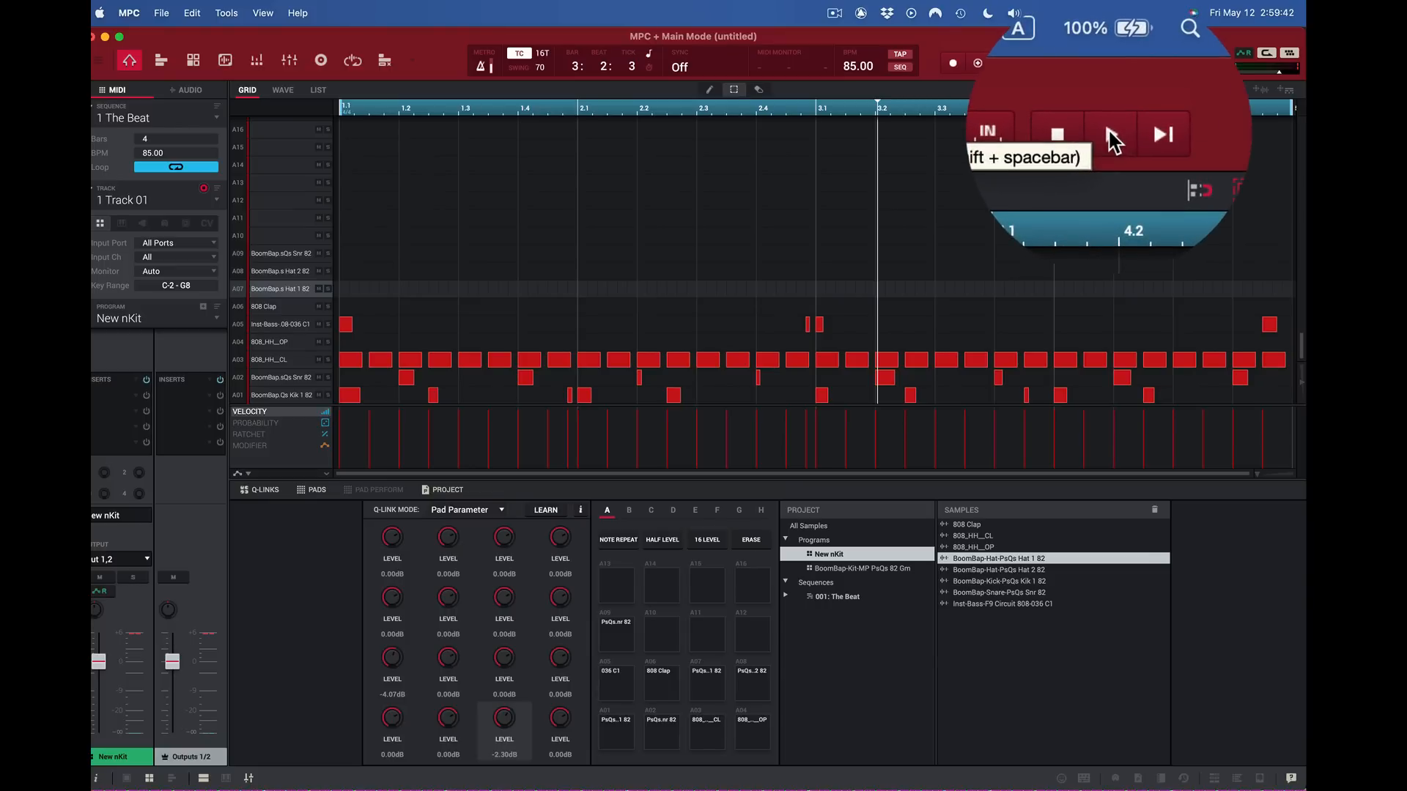
# Step: Play the sequence and rehearse a BoomBap Hat 1 pattern on pad A07 over the beat
pyautogui.click(1112, 139)
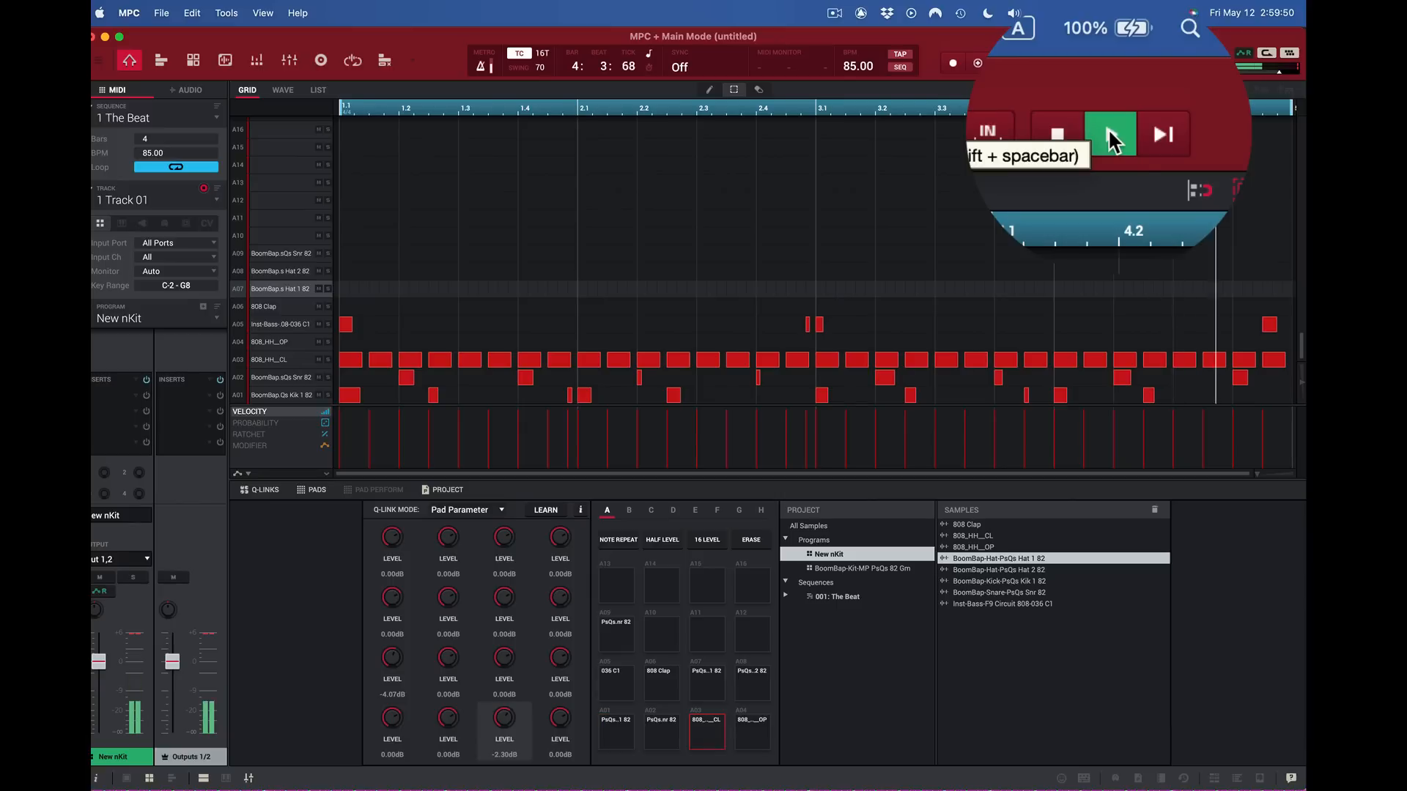
pyautogui.press('d')
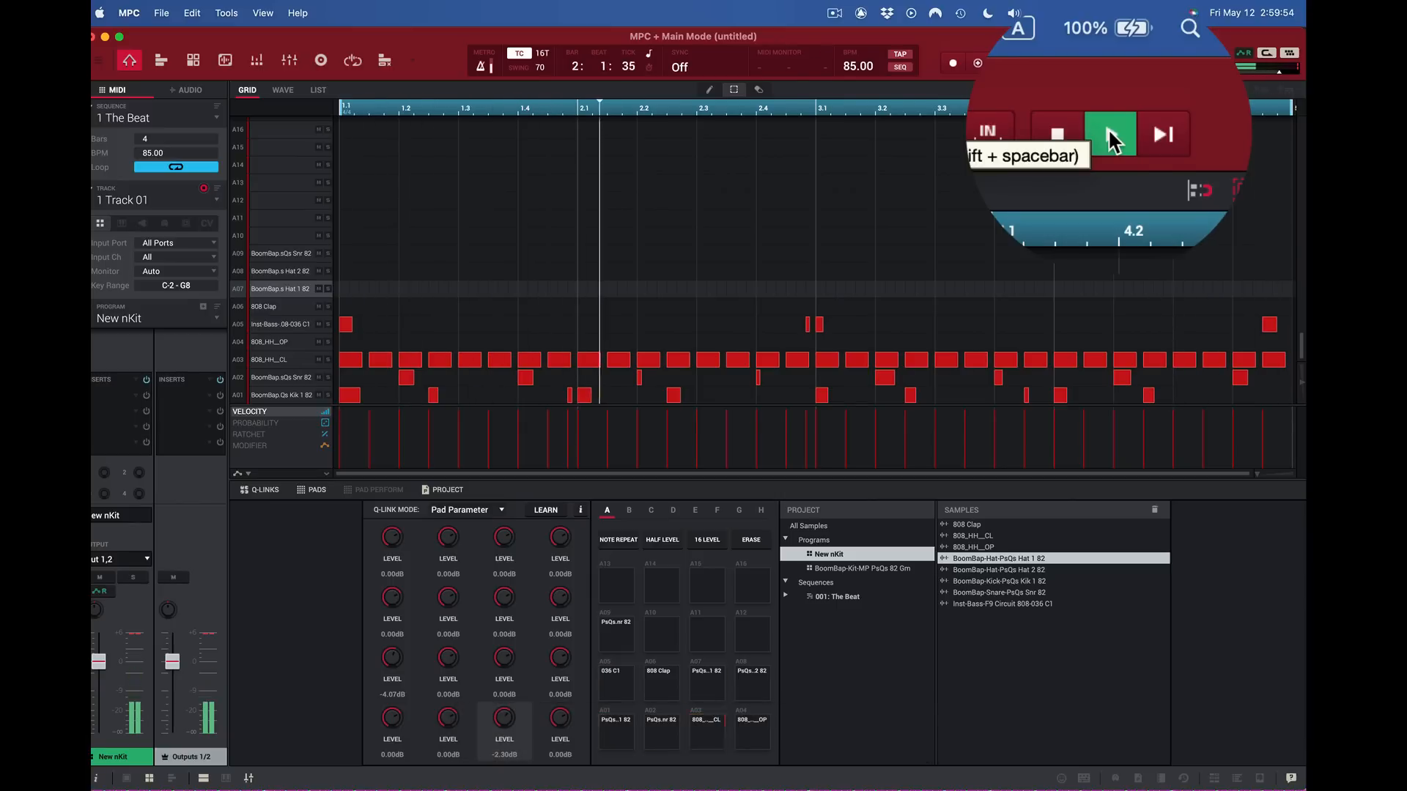
pyautogui.press('d')
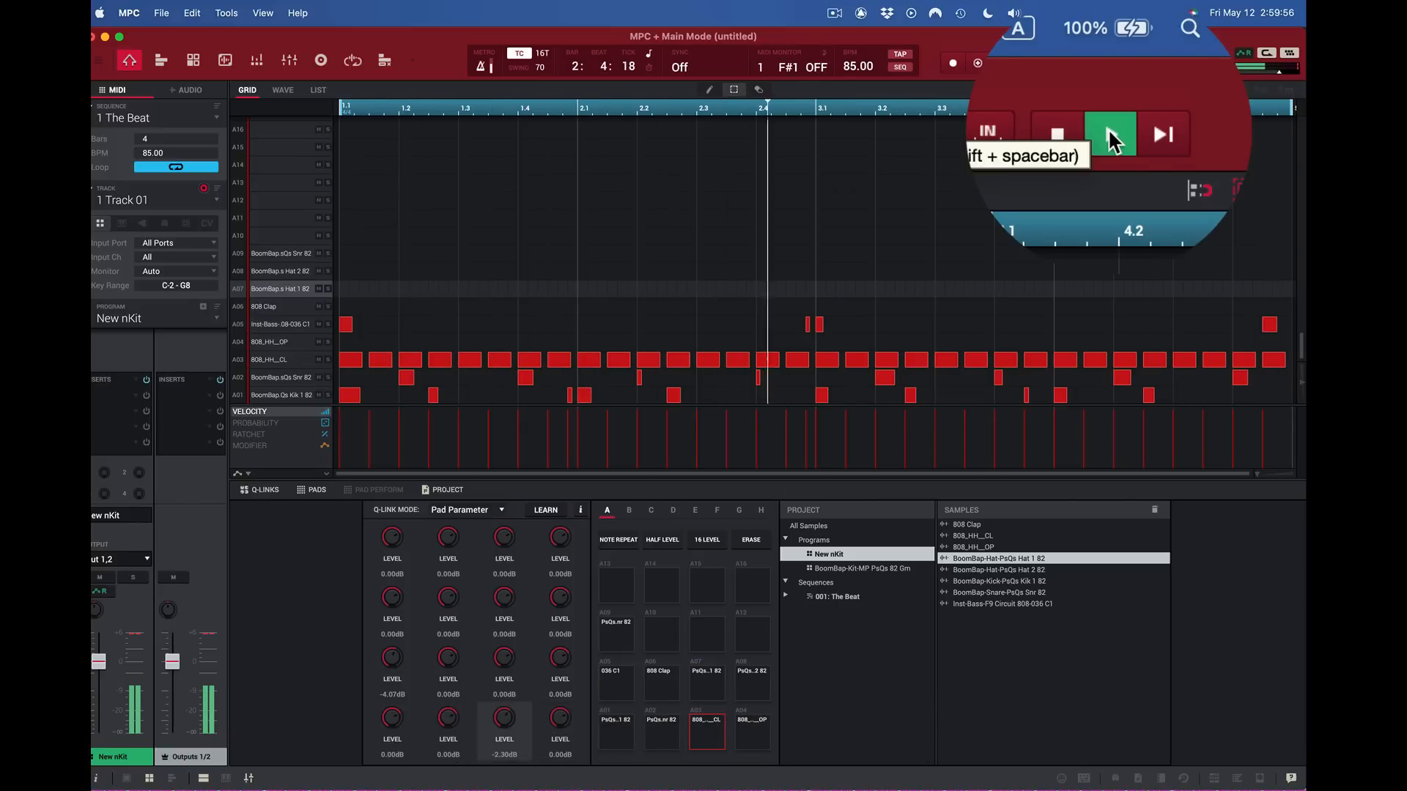
pyautogui.press('d')
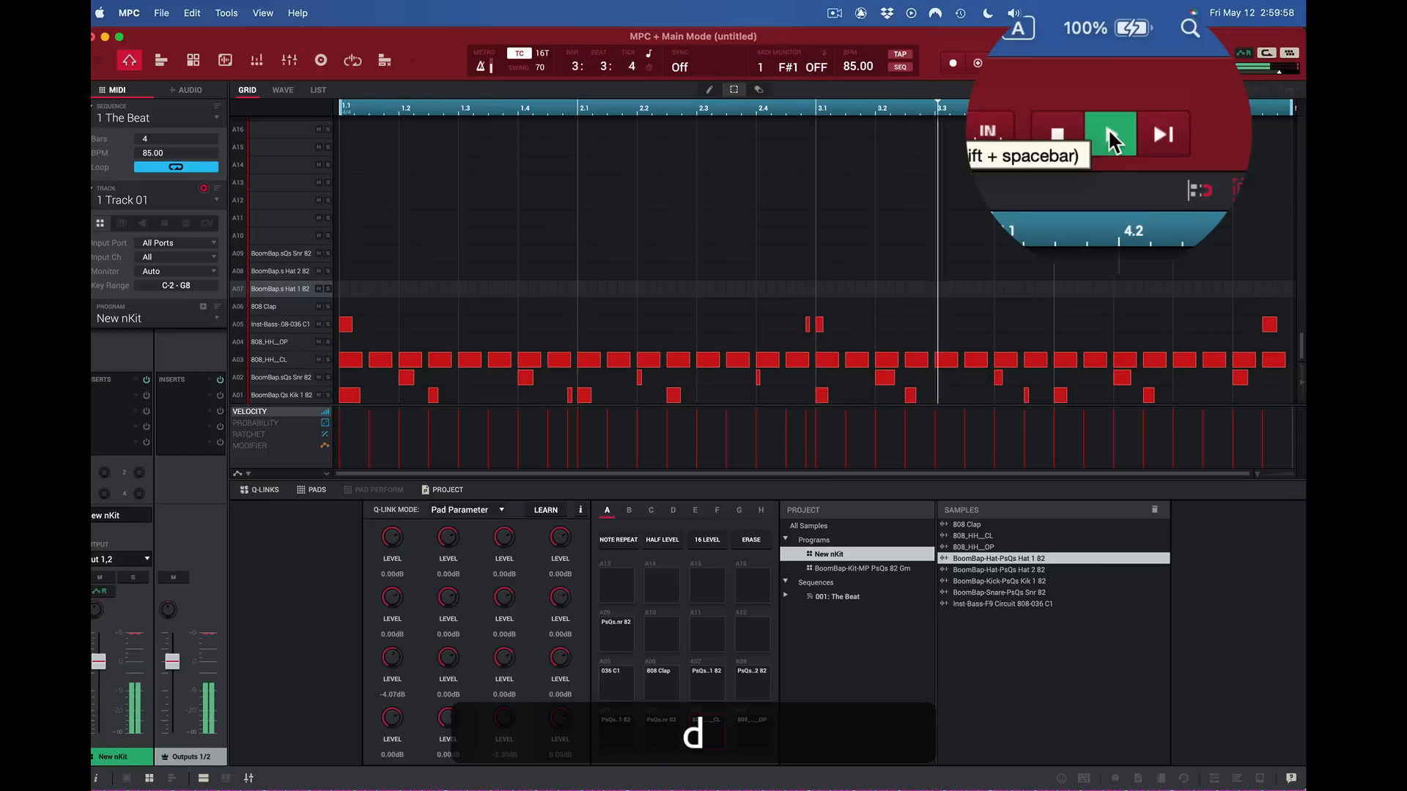
pyautogui.press('d')
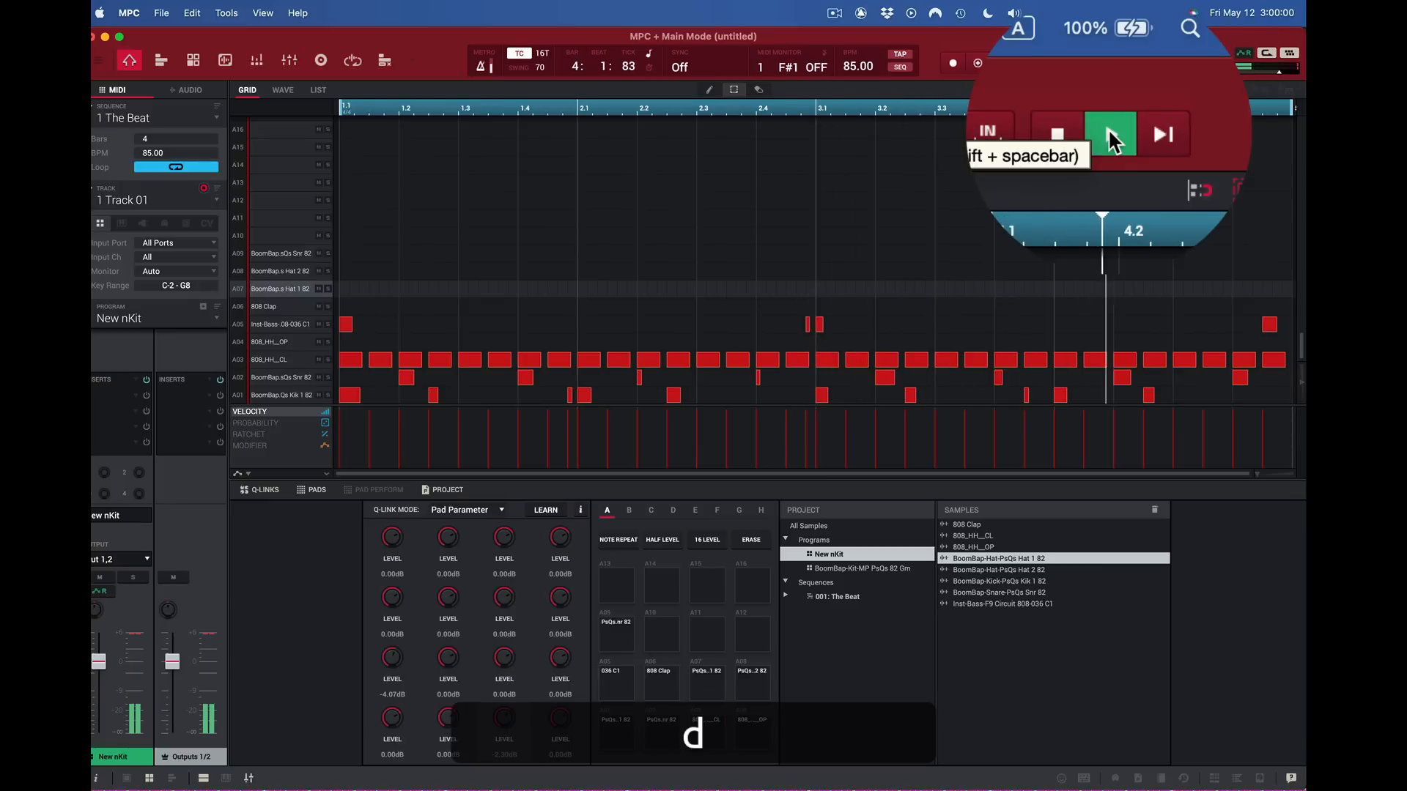
# Step: Overdub BoomBap Hat 1 hits on pad A07 across all four bars, two per bar
pyautogui.click(974, 131)
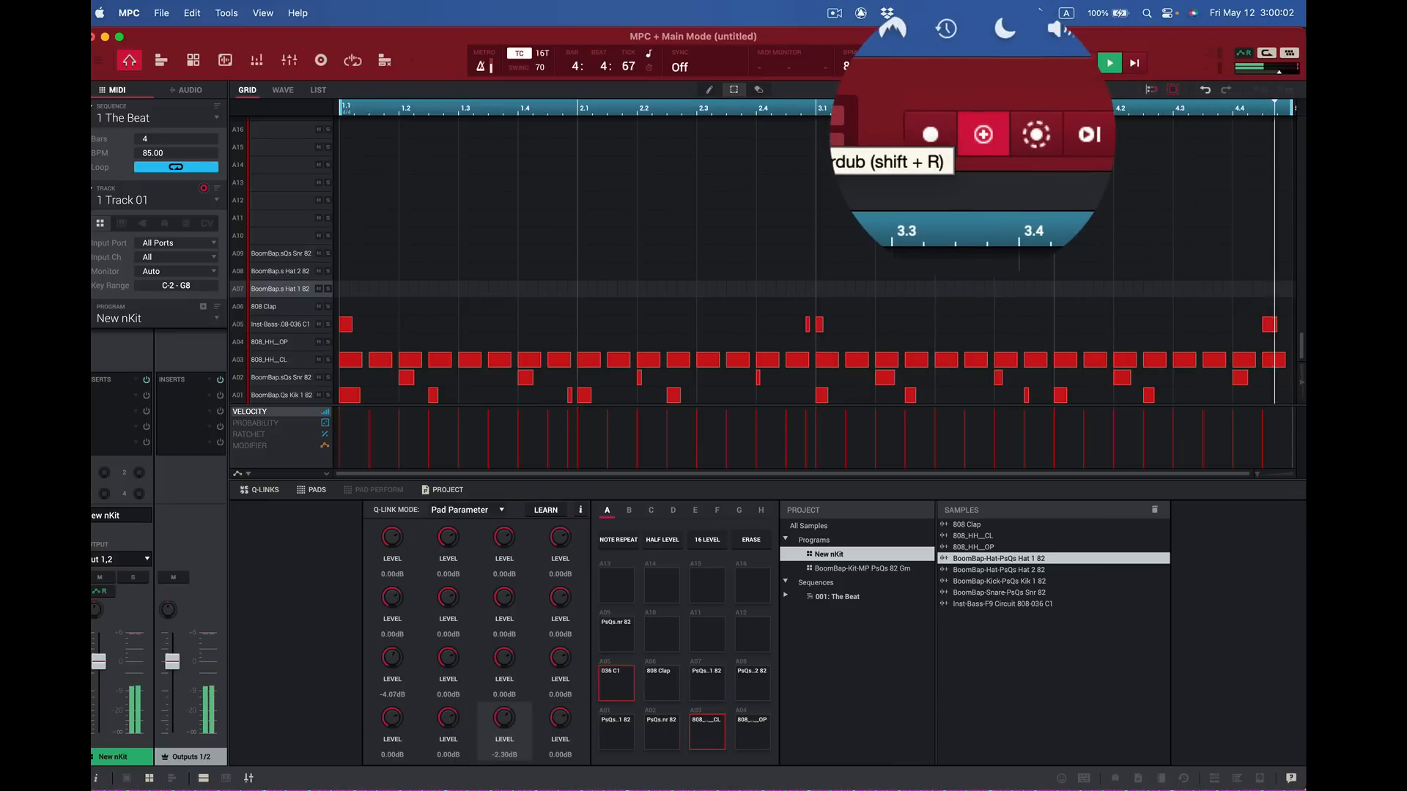
pyautogui.press('d')
pyautogui.press('d')
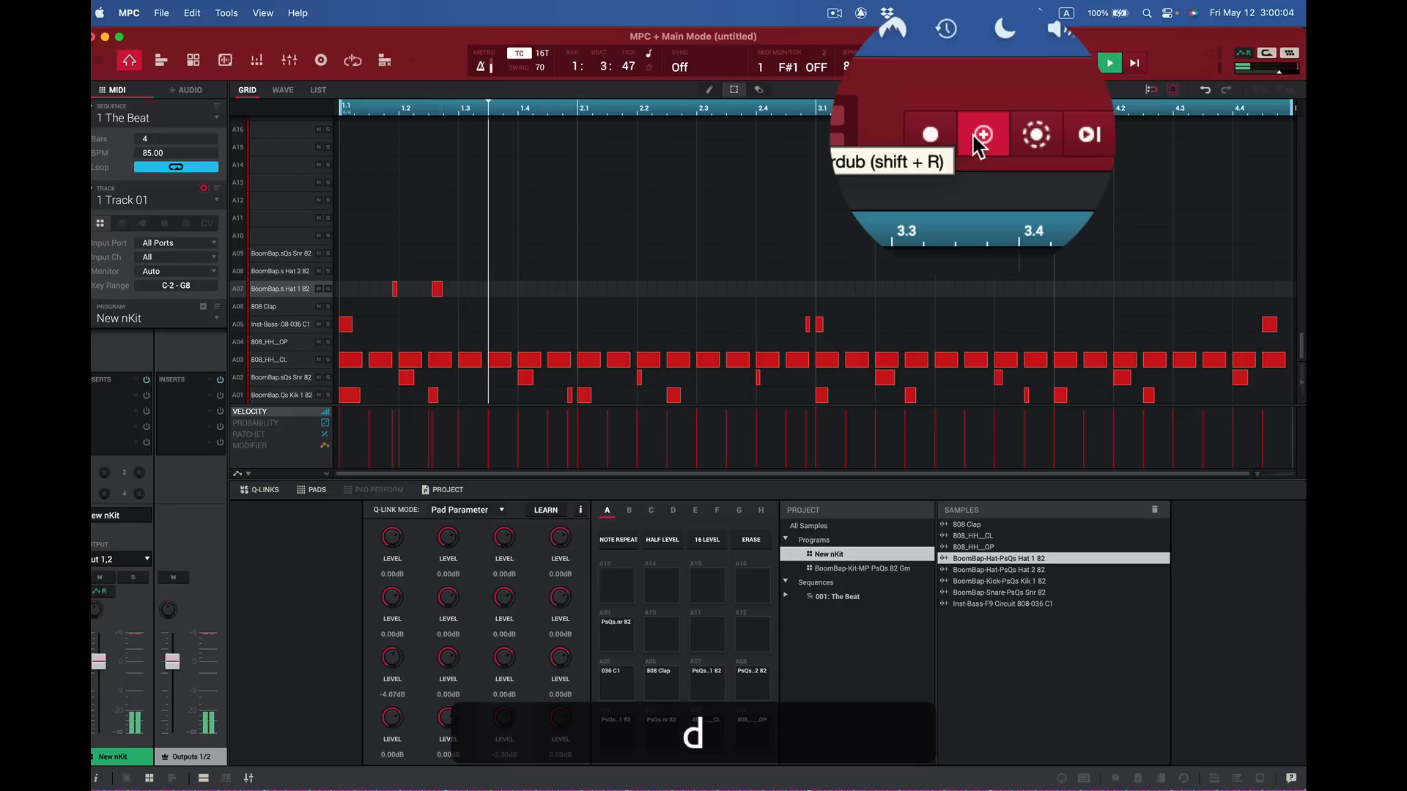
pyautogui.press('d')
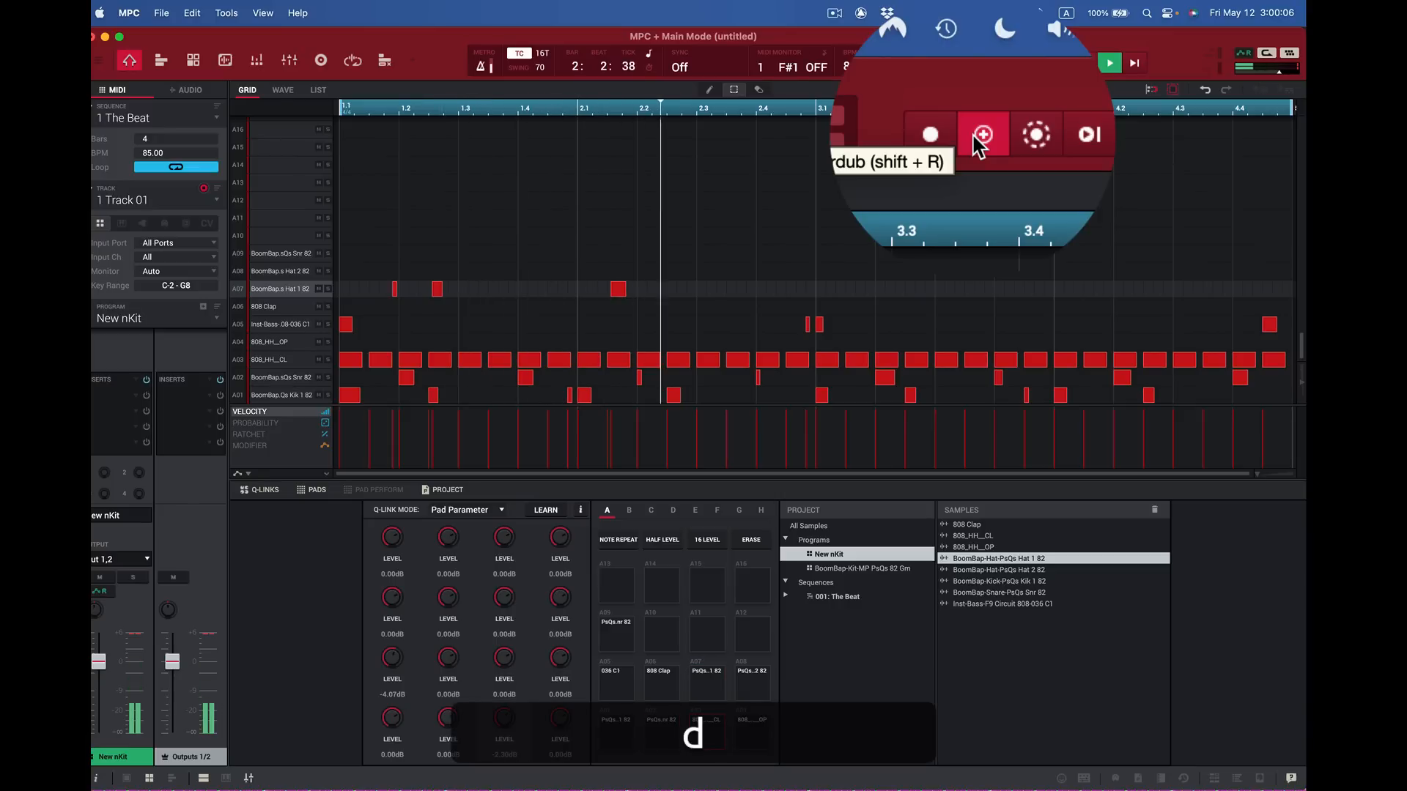
pyautogui.press('d')
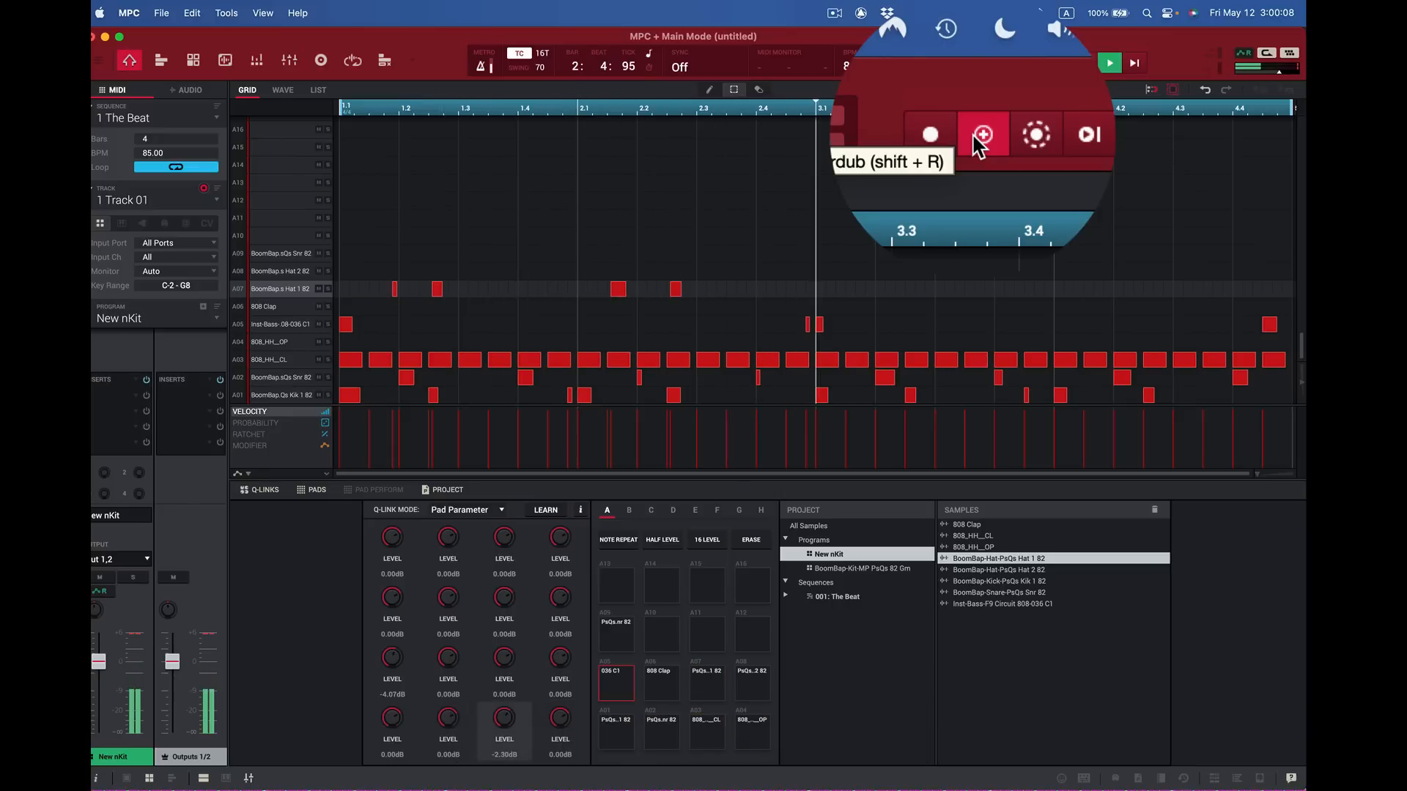
pyautogui.press('d')
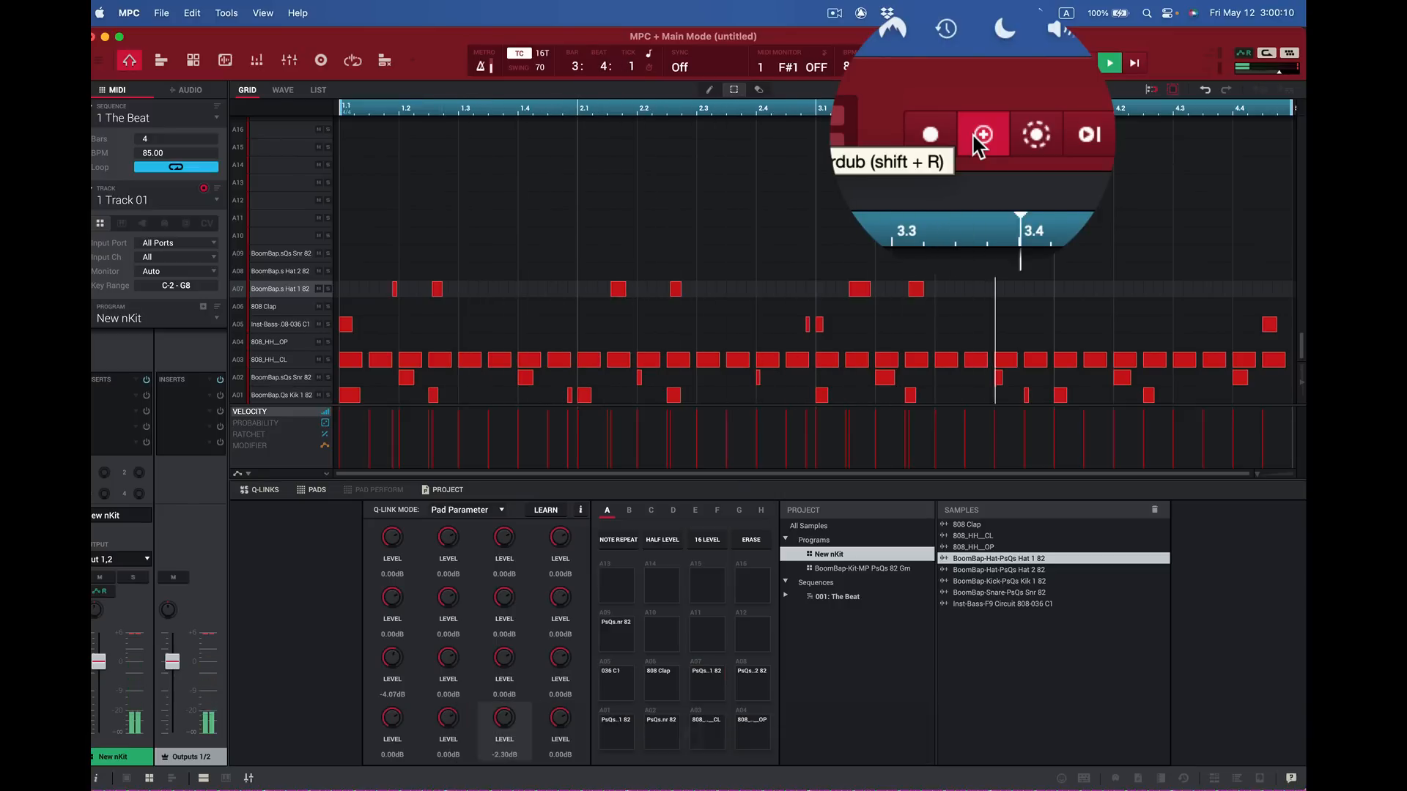
pyautogui.press('d')
pyautogui.press('d')
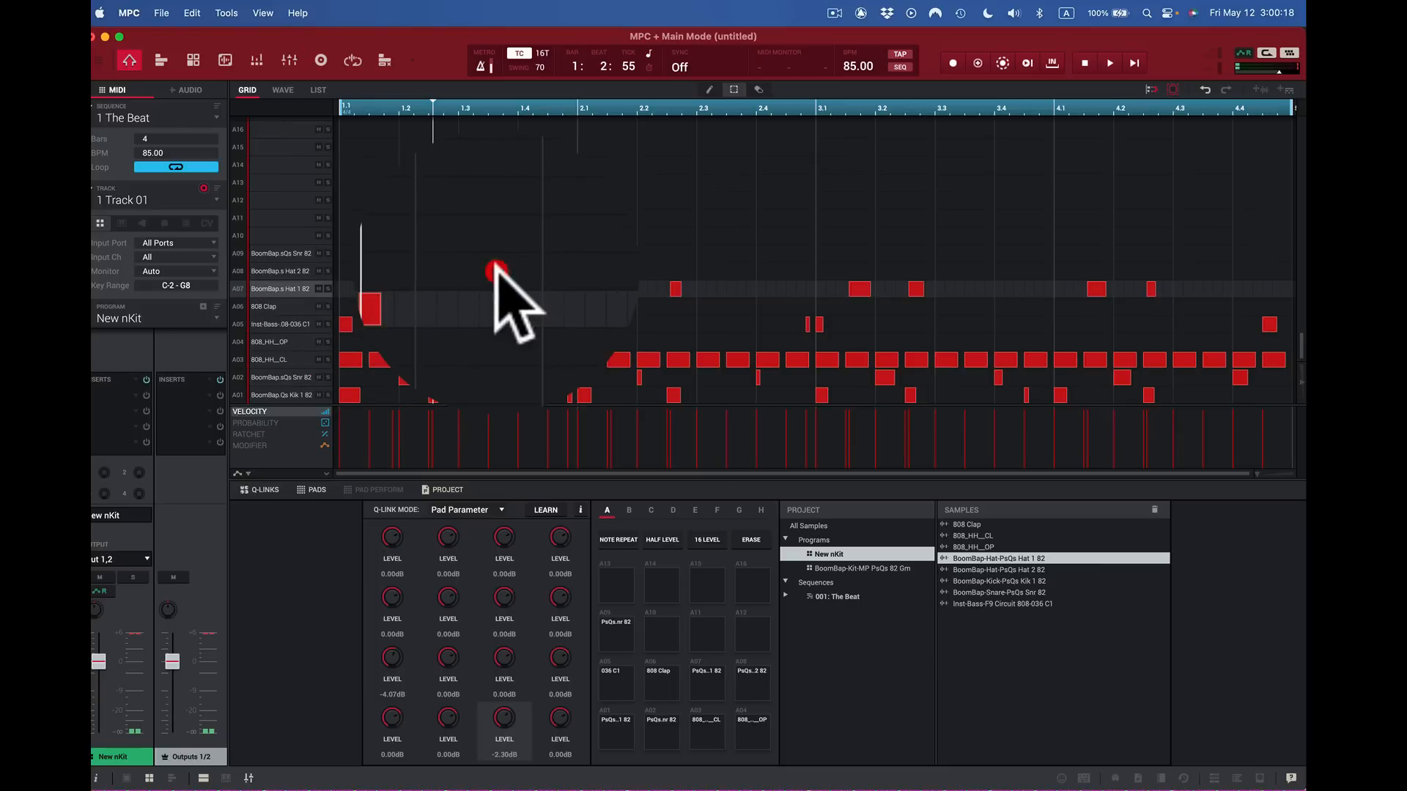
# Step: Delete the two mistimed Hat 1 notes in bar 1
pyautogui.click(494, 271)
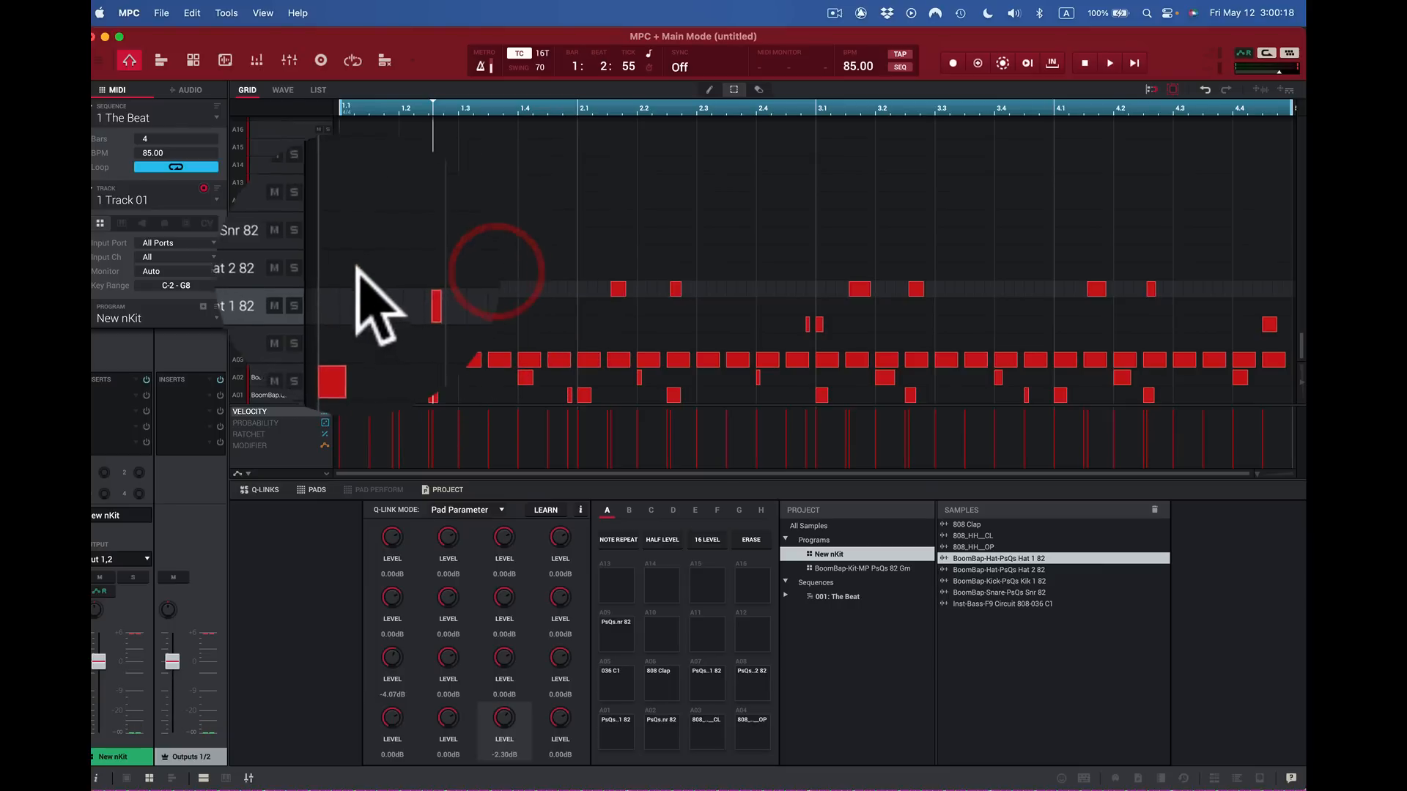
pyautogui.click(462, 297)
pyautogui.press('BackSpace')
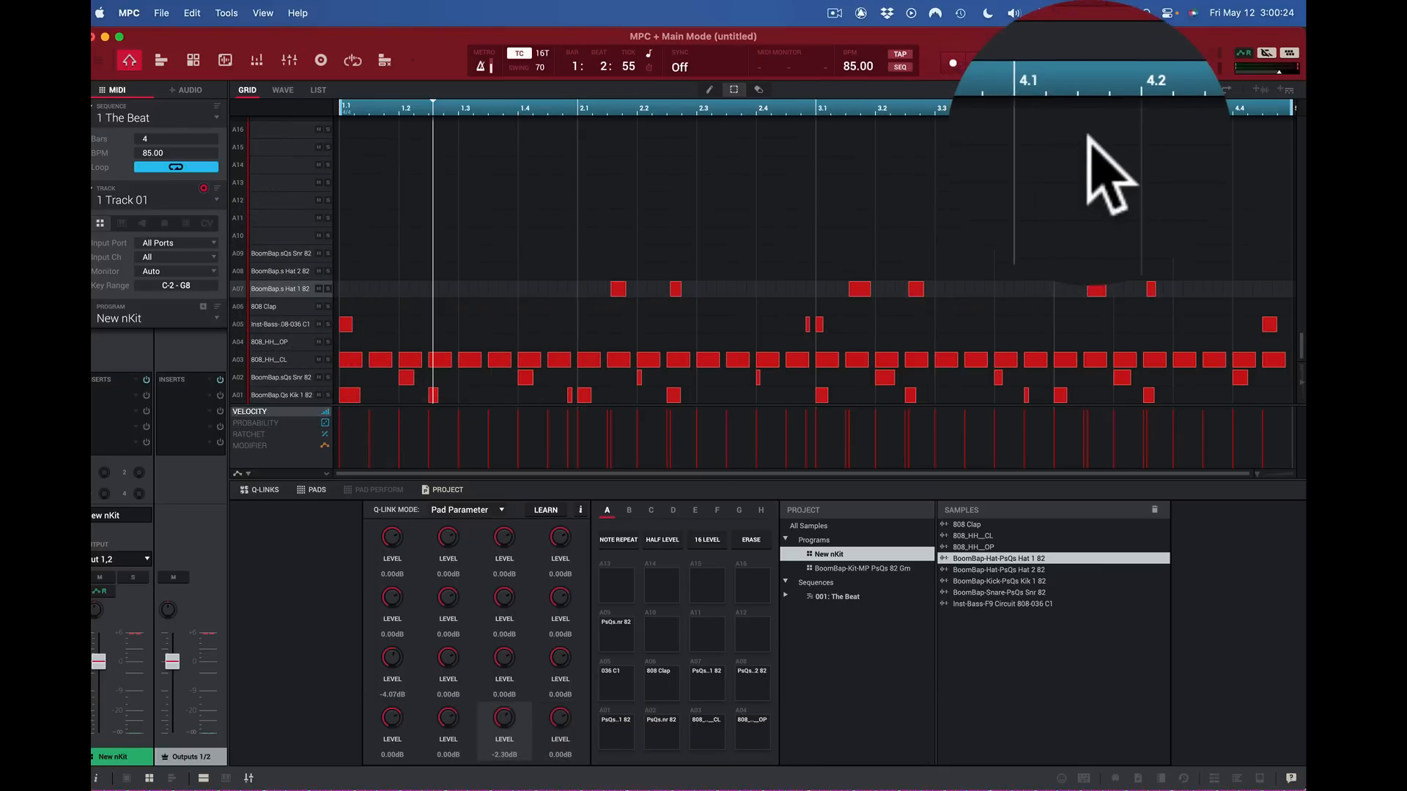
# Step: Overdub two new Hat 1 hits on pad A07 in bar 1 and stop recording
pyautogui.click(1111, 125)
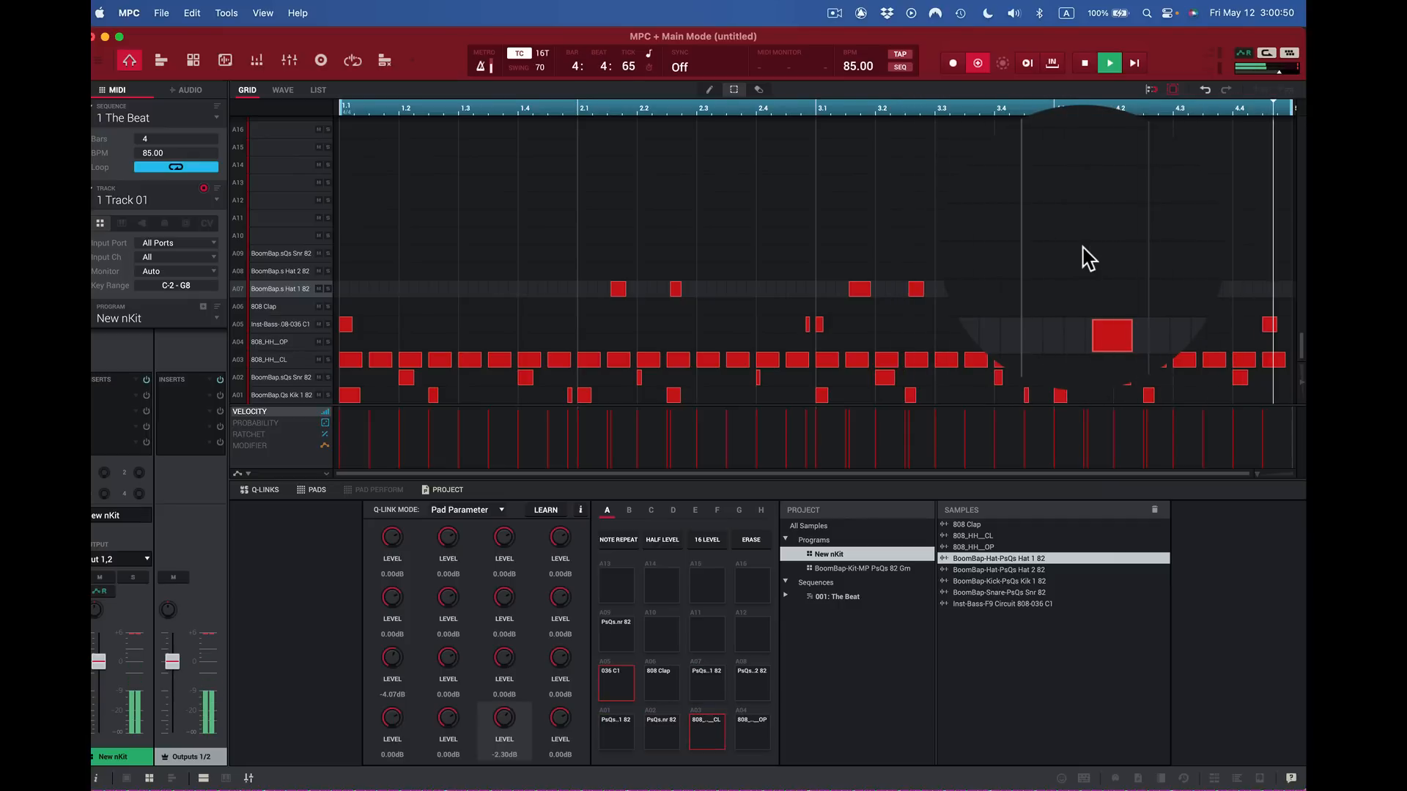
pyautogui.press('d')
pyautogui.press('d')
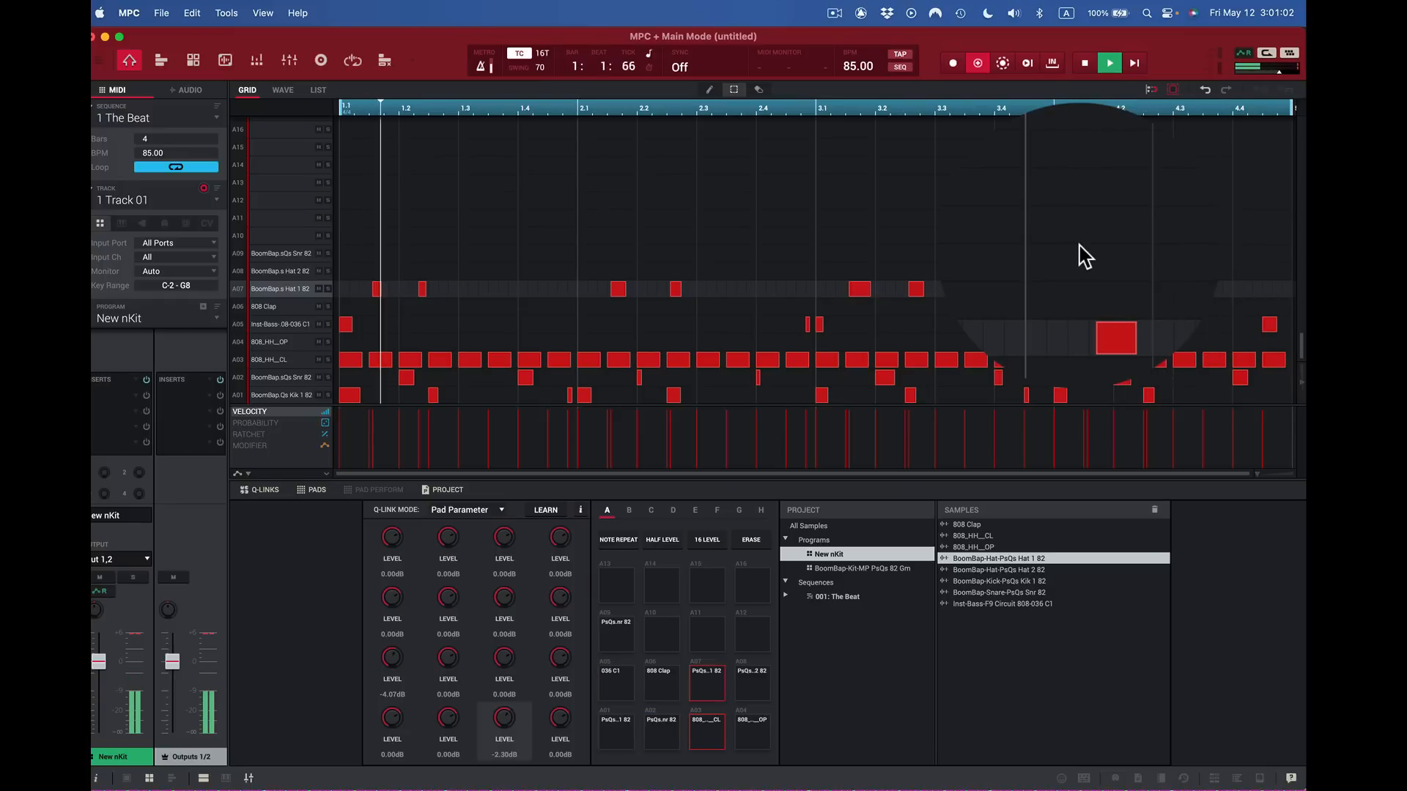
pyautogui.press('space')
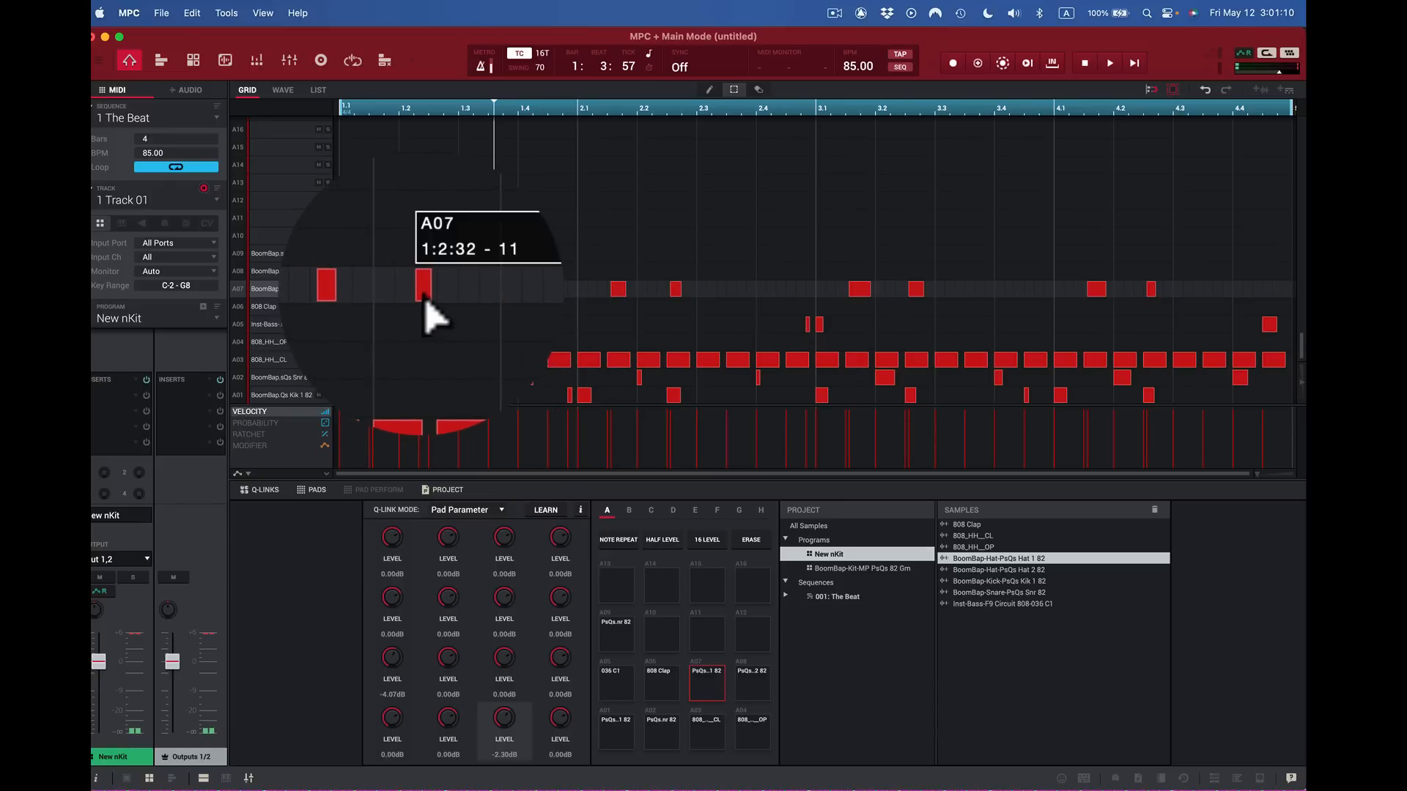
# Step: Move the second Hat 1 note in bar 1 slightly later to line up with the kick, and play the sequence to check it
pyautogui.click(425, 295)
pyautogui.moveTo(427, 297); pyautogui.dragTo(431, 300)
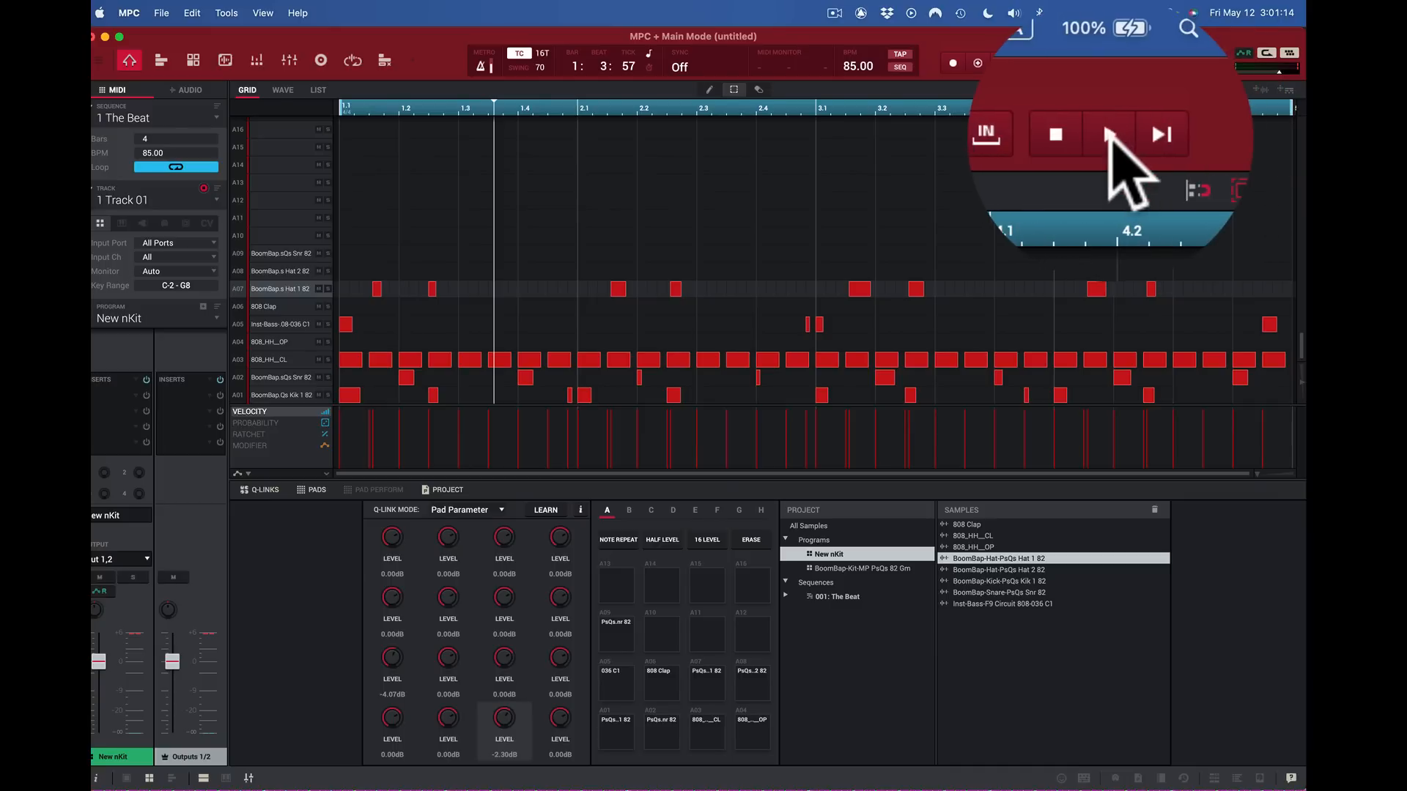
pyautogui.click(1109, 132)
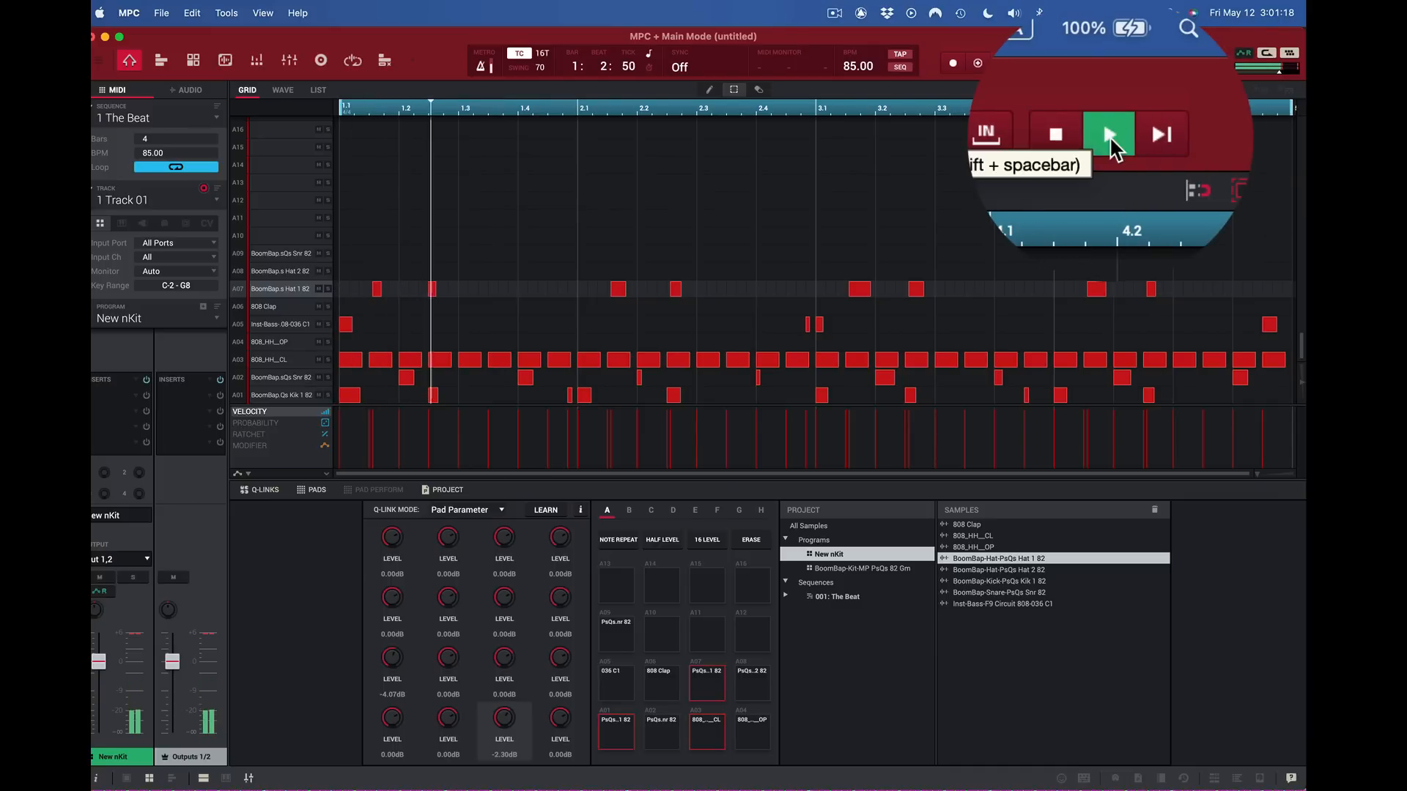
pyautogui.press('space')
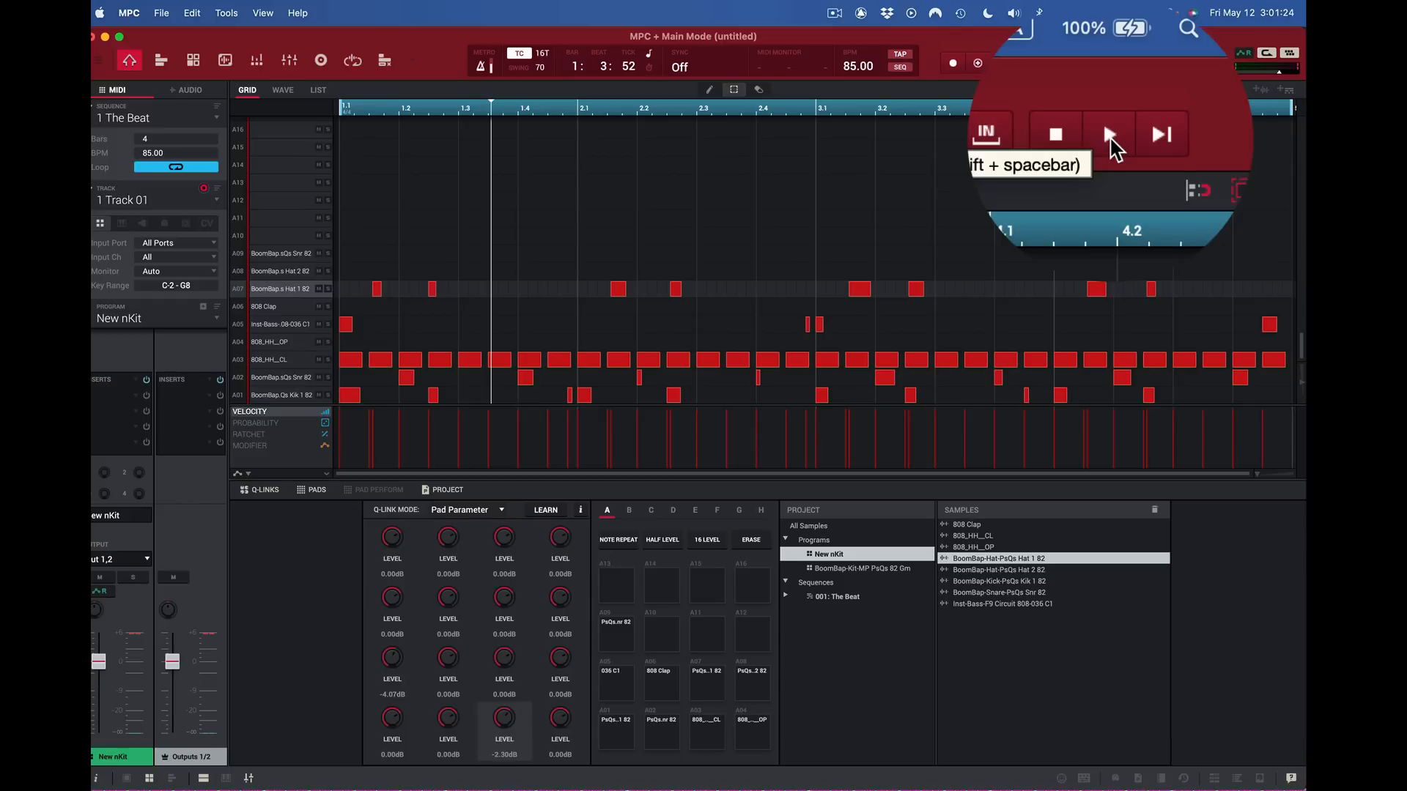
# Step: Save the project as WorkFlow.xpj in the Documents/MPC folder
pyautogui.press('shift+super')
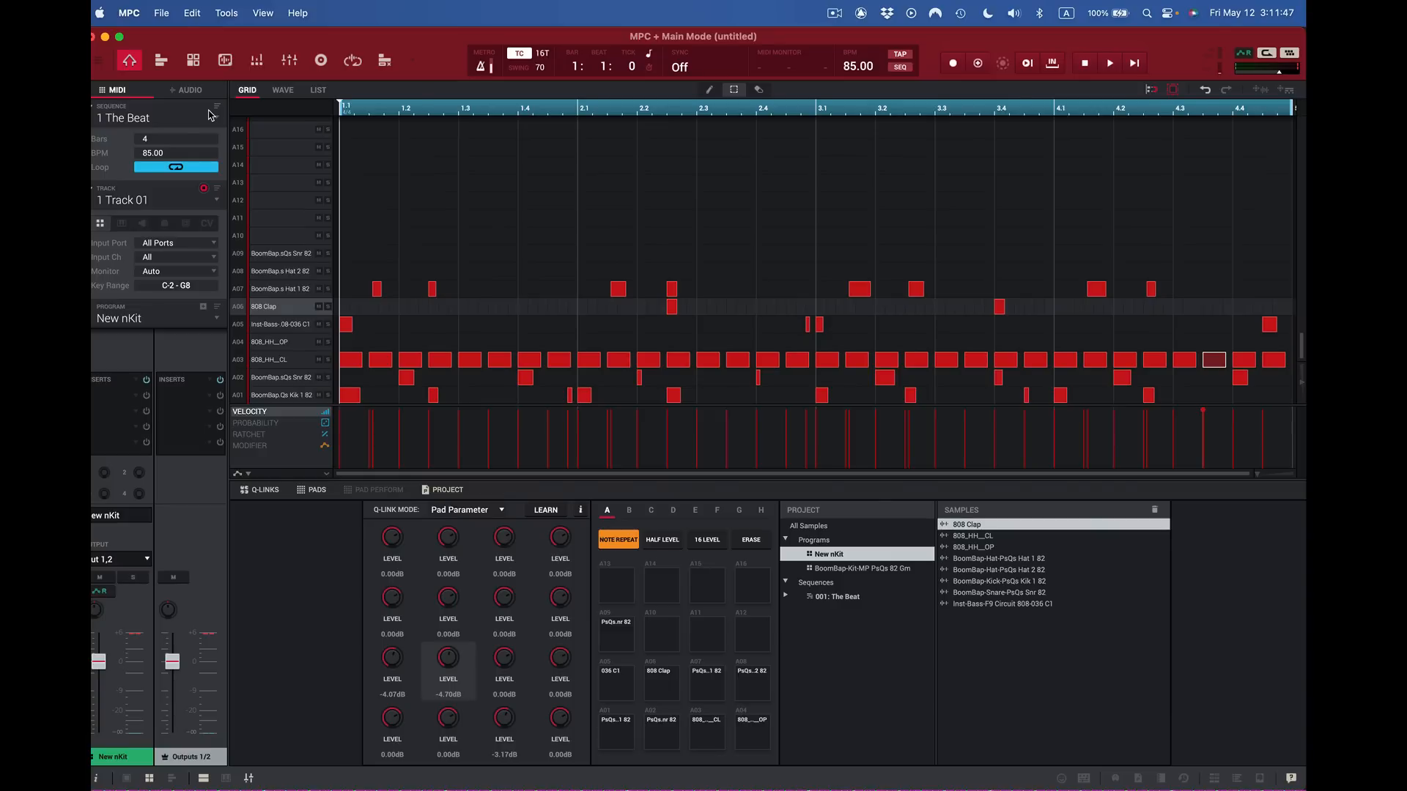
pyautogui.click(161, 12)
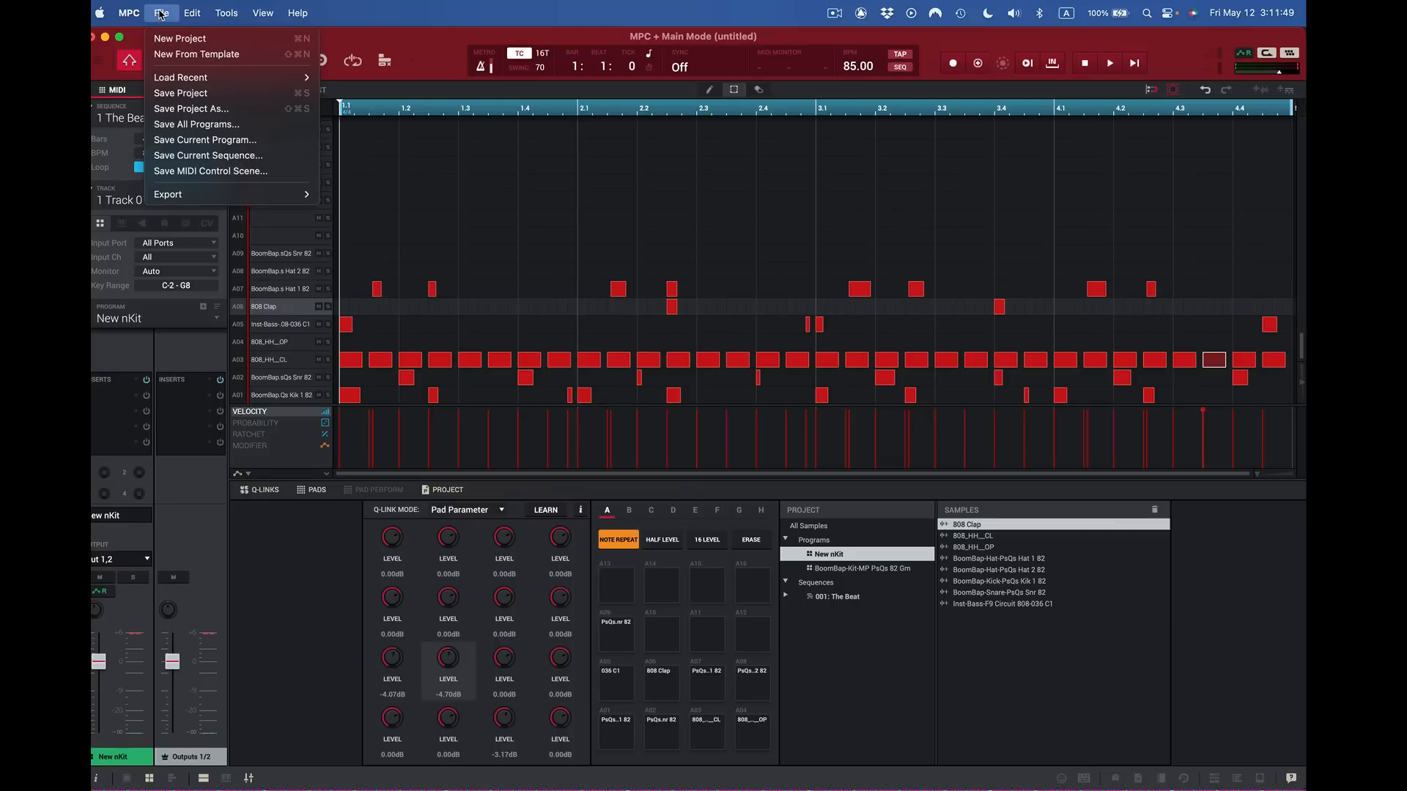
pyautogui.click(173, 95)
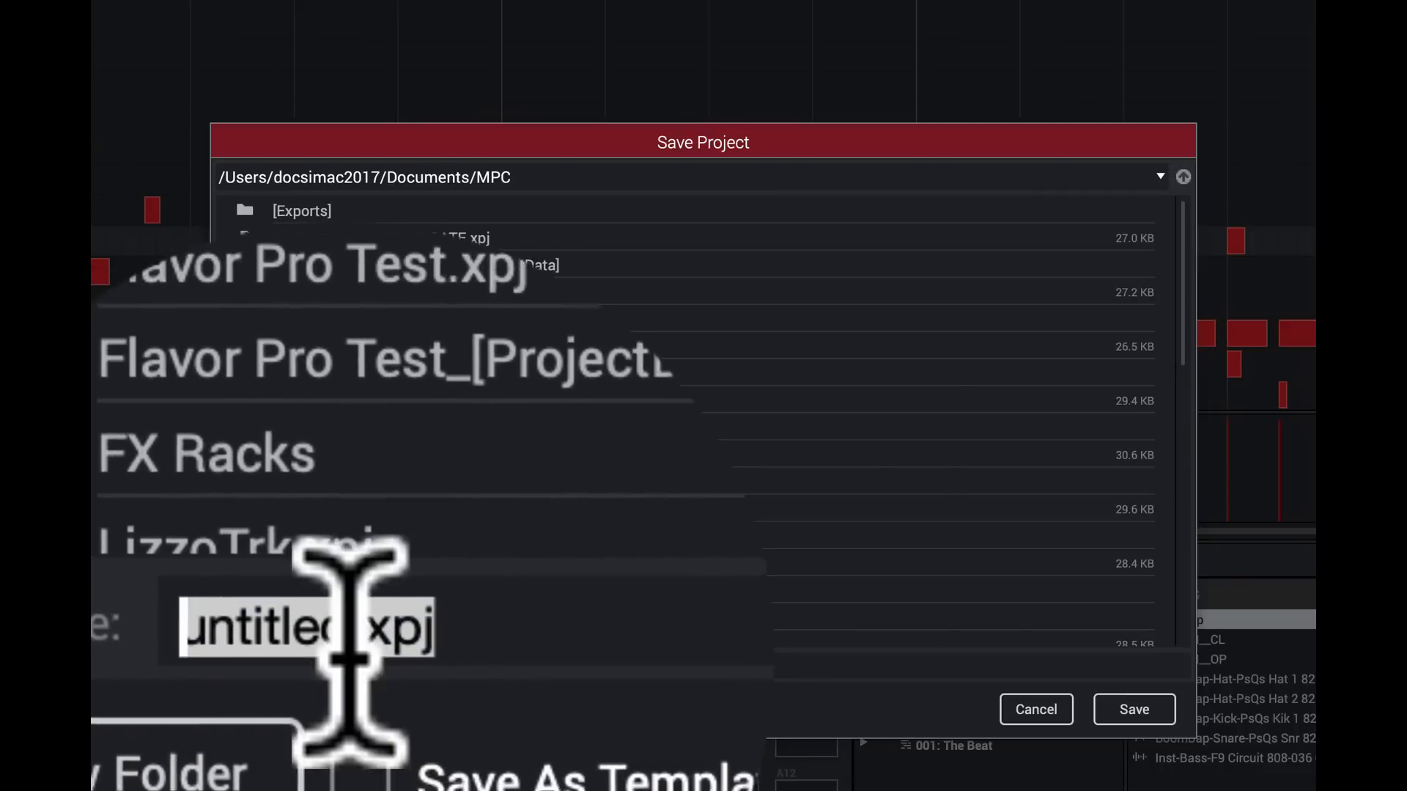
pyautogui.click(322, 664)
pyautogui.doubleClick(322, 667)
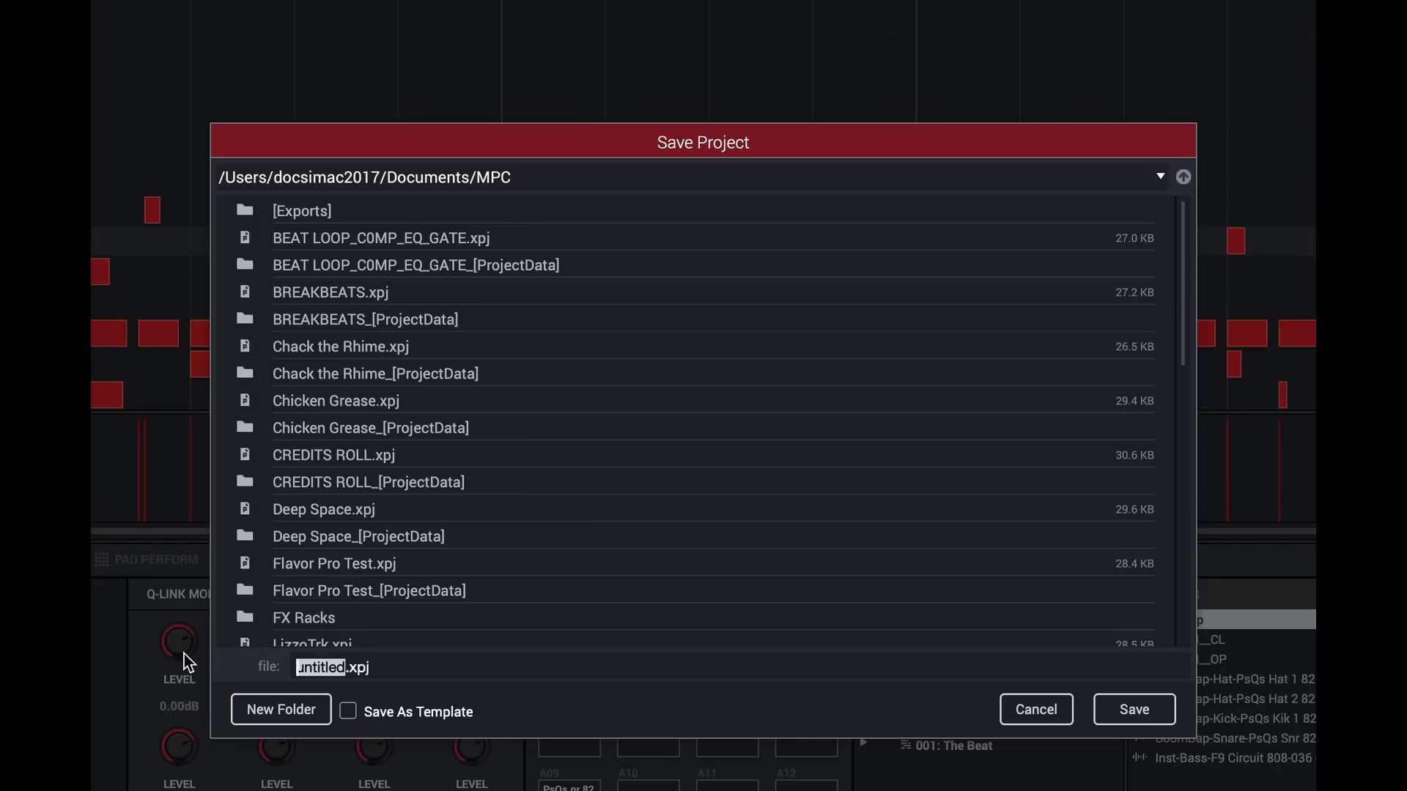
pyautogui.write('WorkFlow')
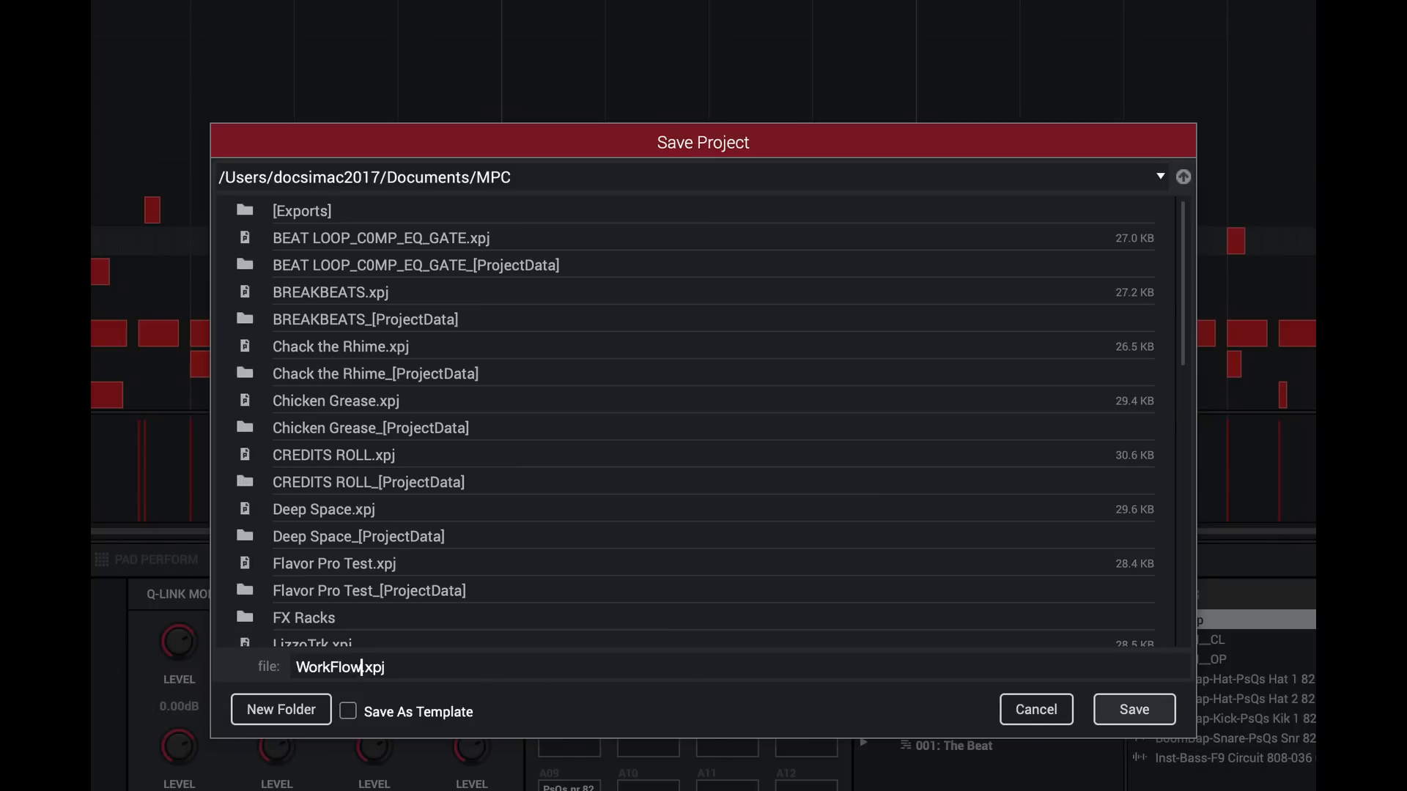
pyautogui.click(1133, 710)
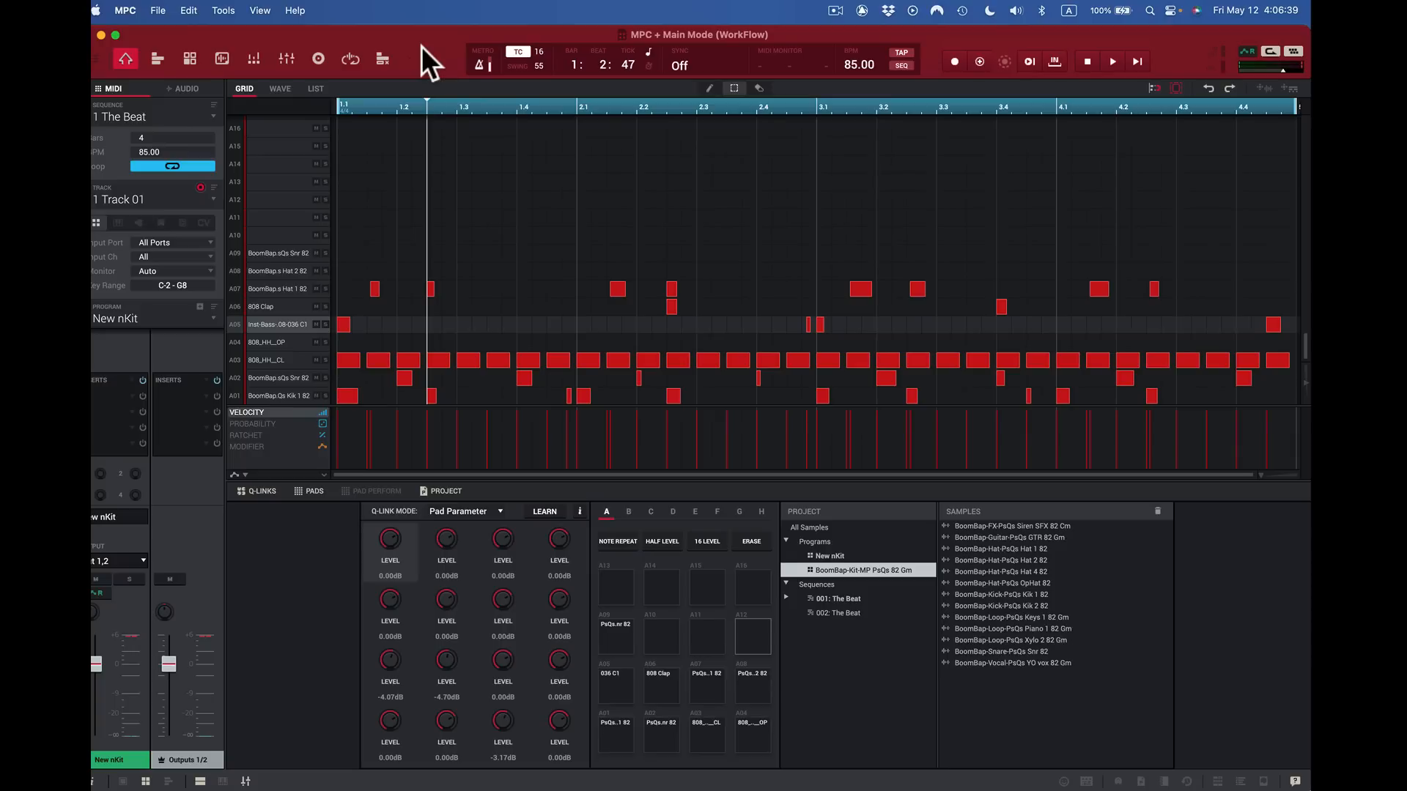
# Step: Clear all content from sequence 1, The Beat, and undo the clearing
pyautogui.click(189, 10)
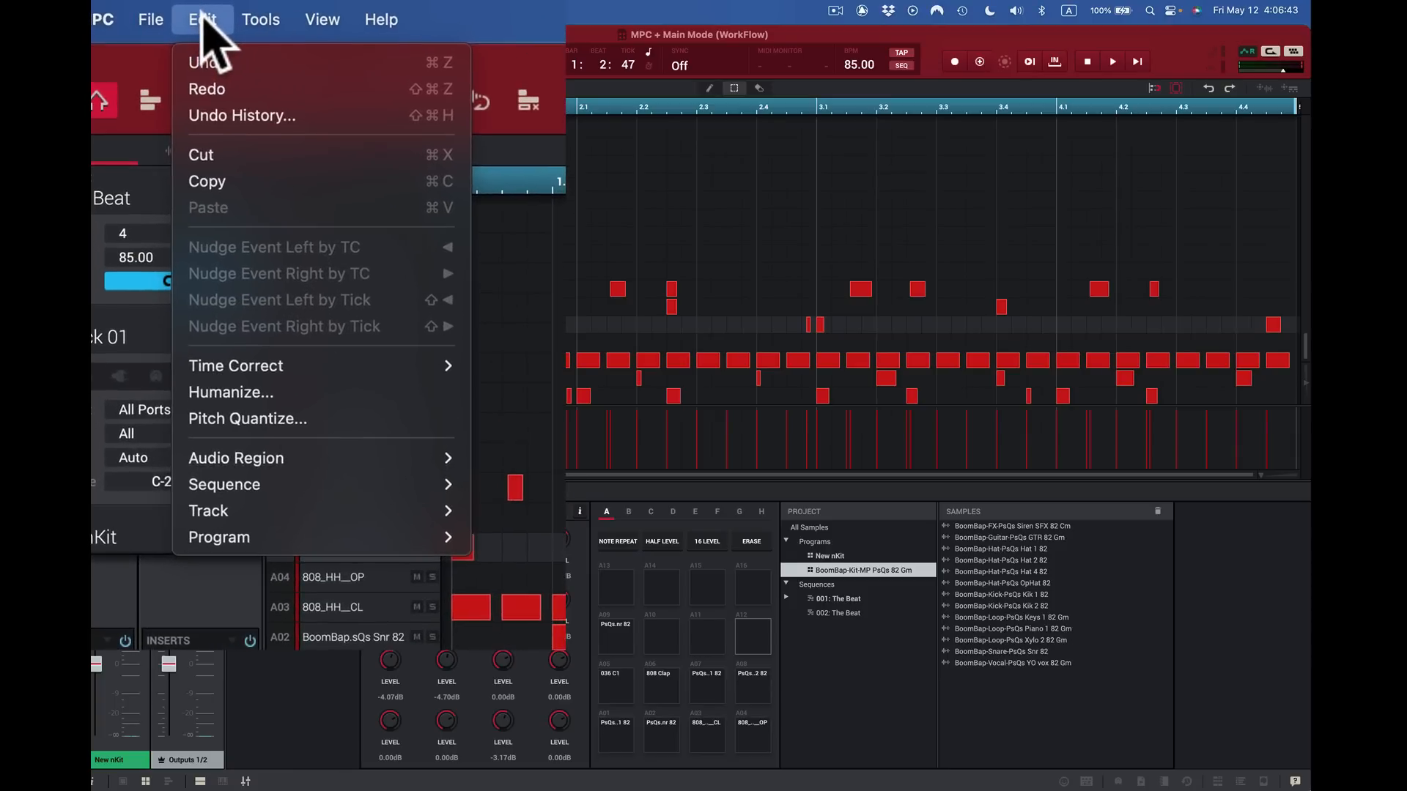
pyautogui.moveTo(256, 484)
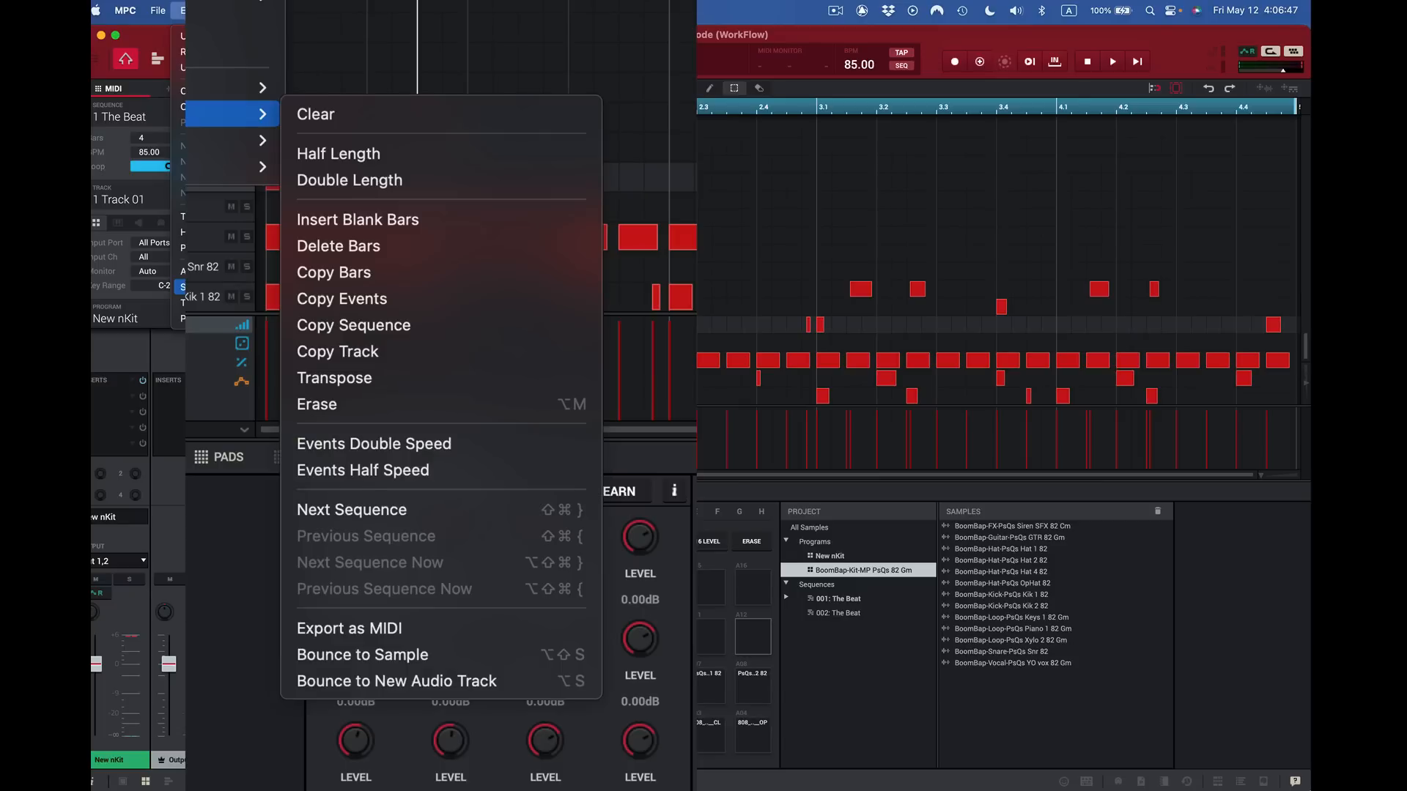
pyautogui.click(323, 113)
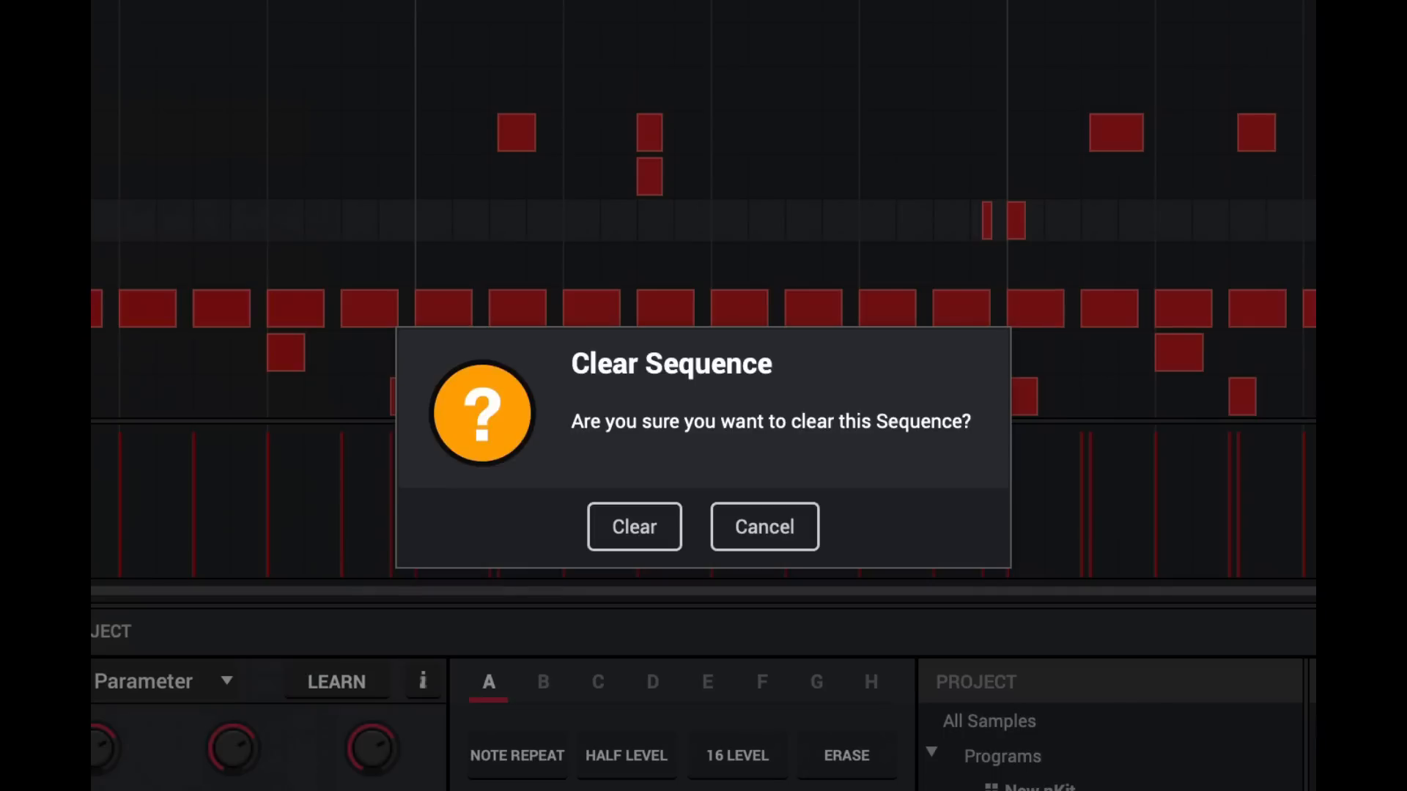
pyautogui.click(626, 527)
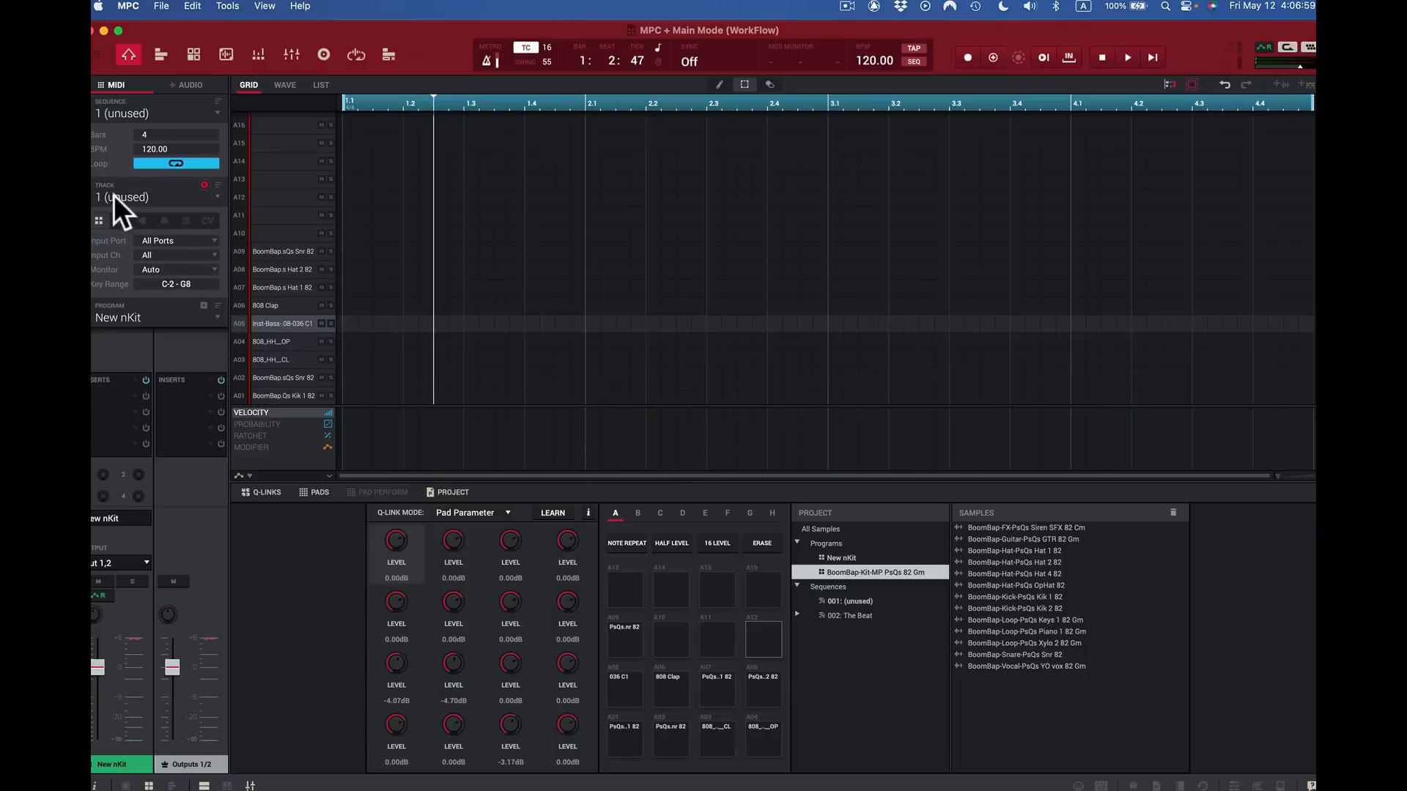
pyautogui.click(192, 6)
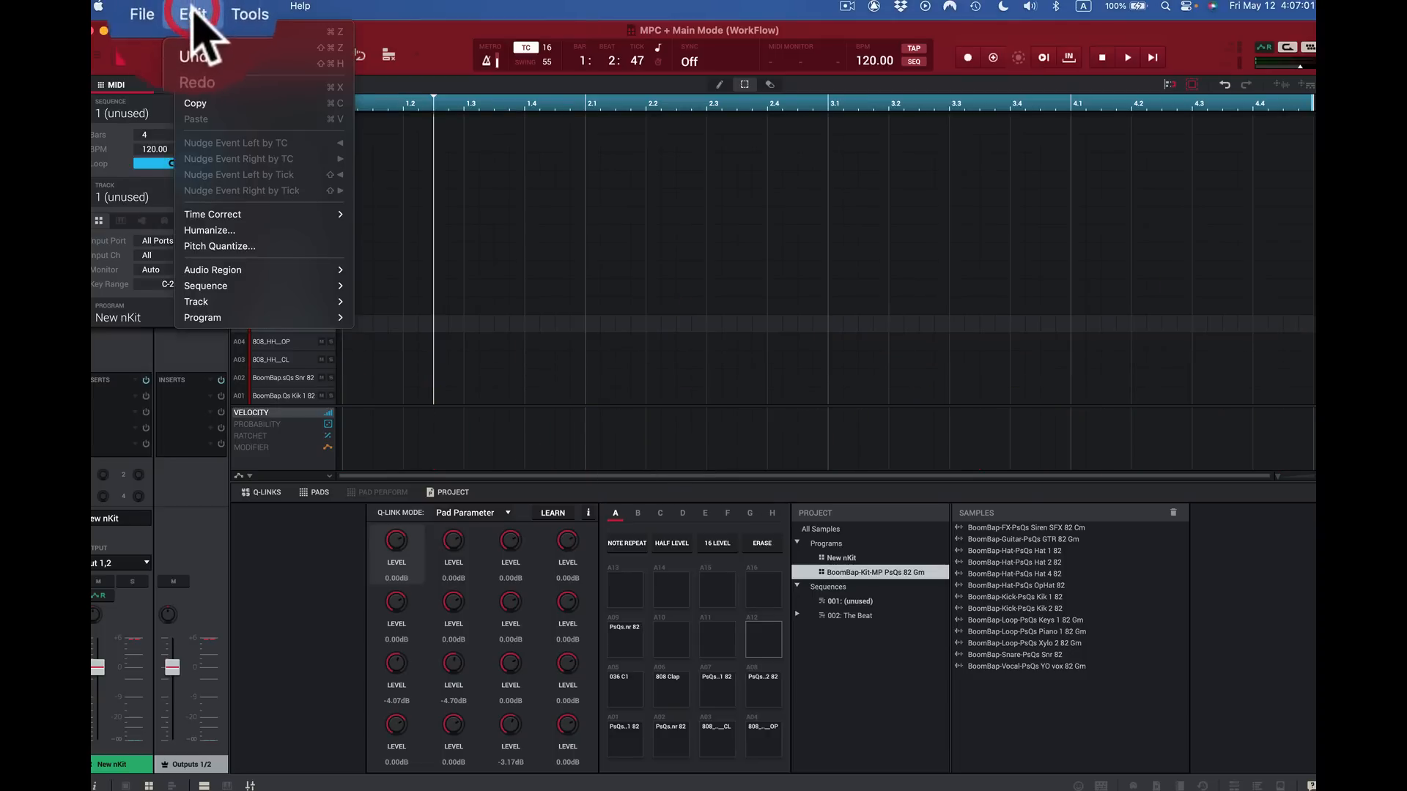
pyautogui.click(187, 26)
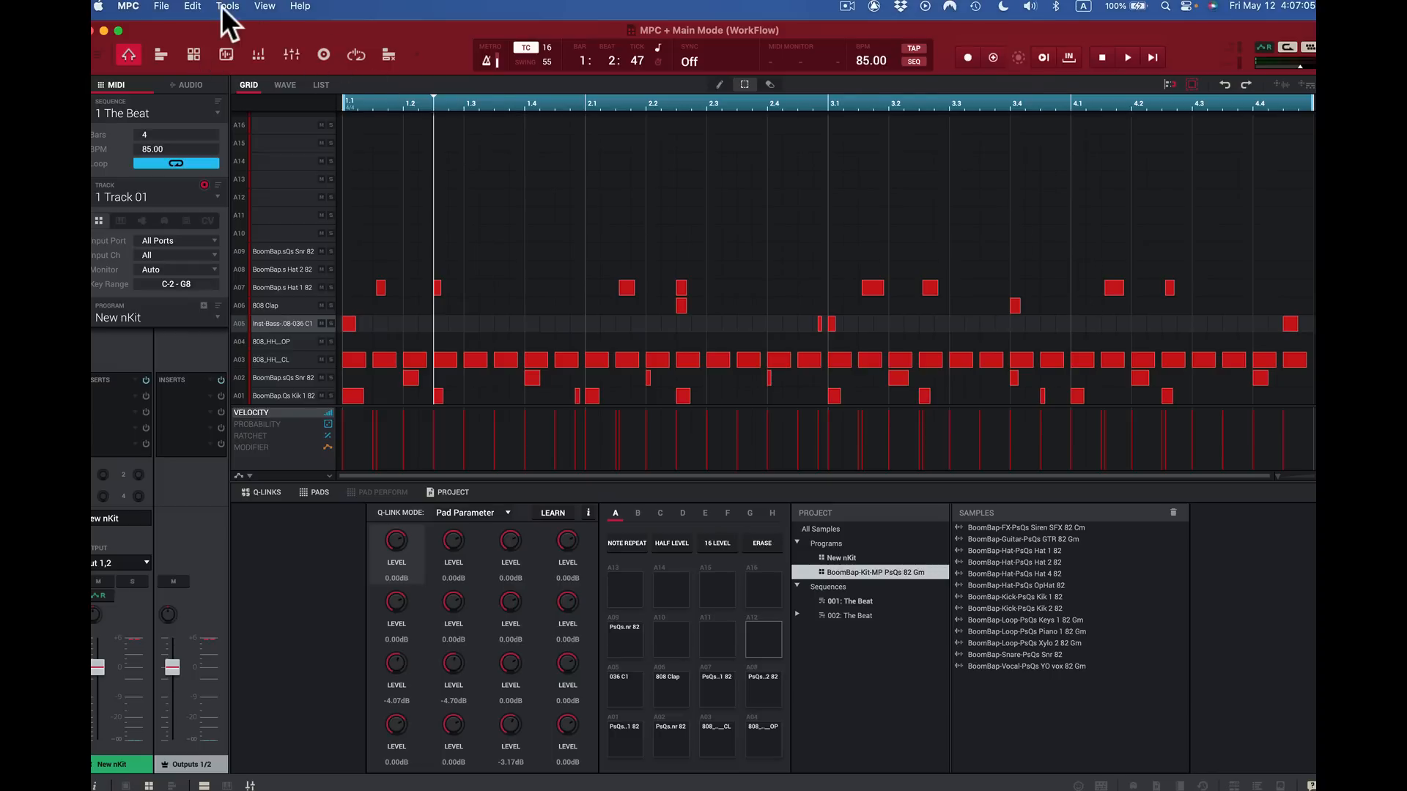
# Step: Halve the length of The Beat sequence and undo the length change
pyautogui.click(189, 6)
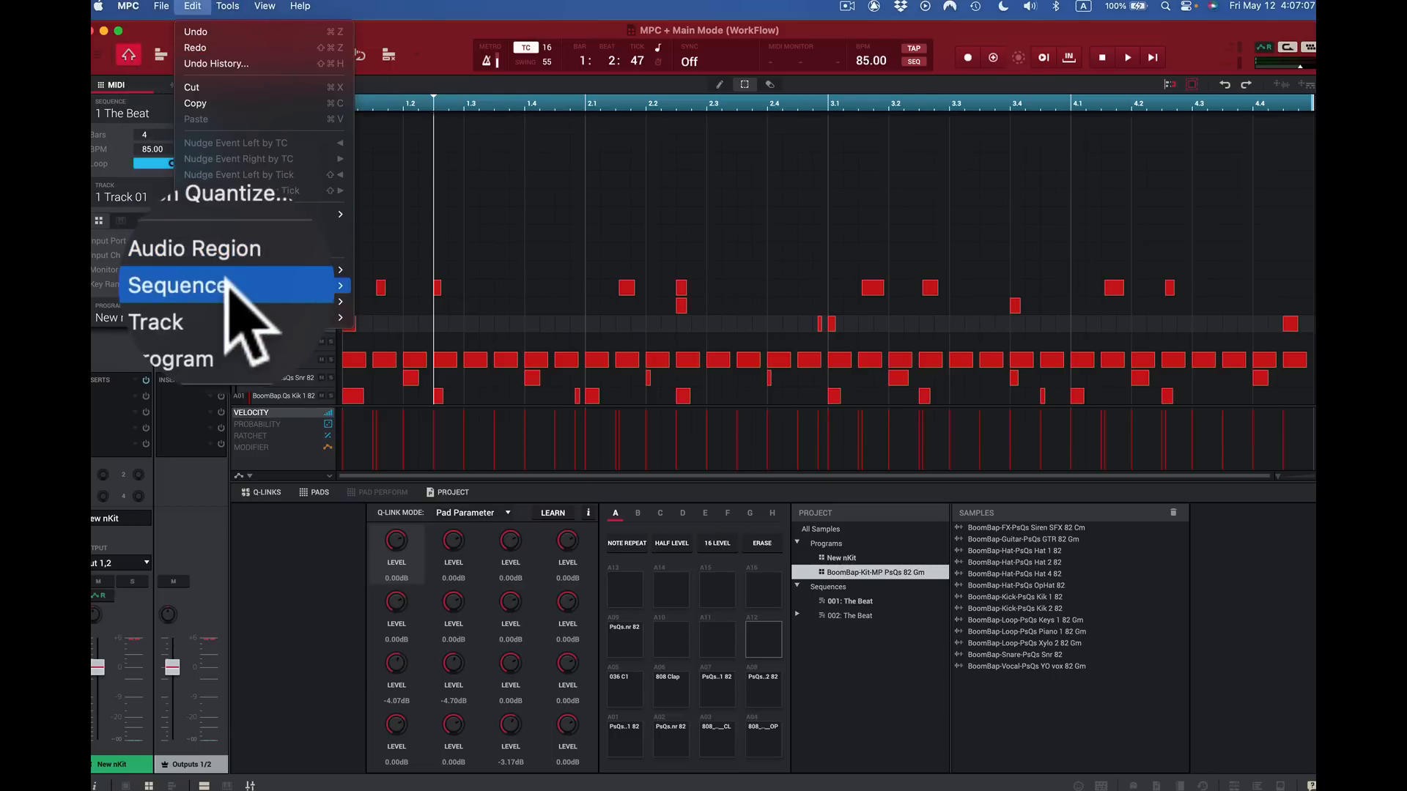
pyautogui.moveTo(227, 284)
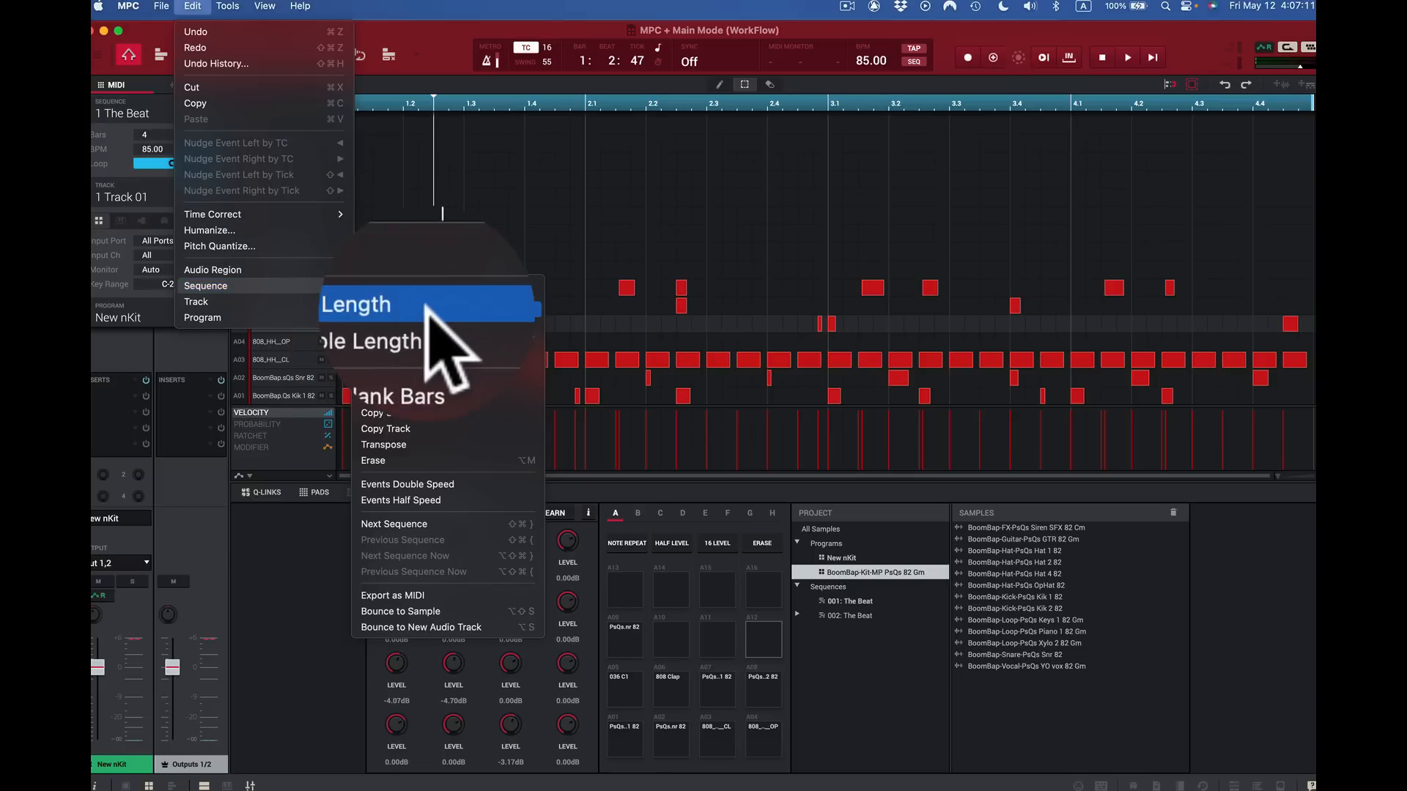
pyautogui.click(431, 309)
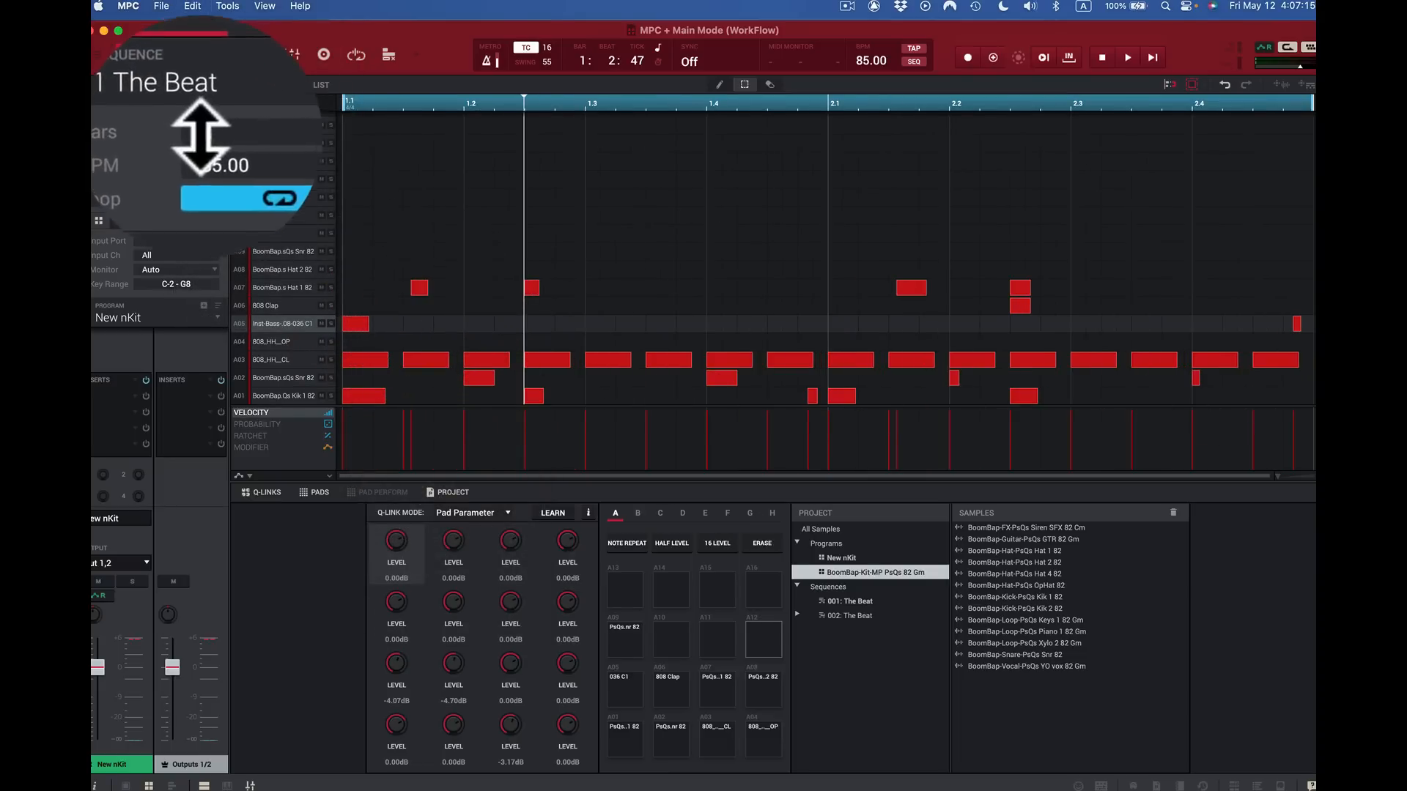
pyautogui.click(189, 6)
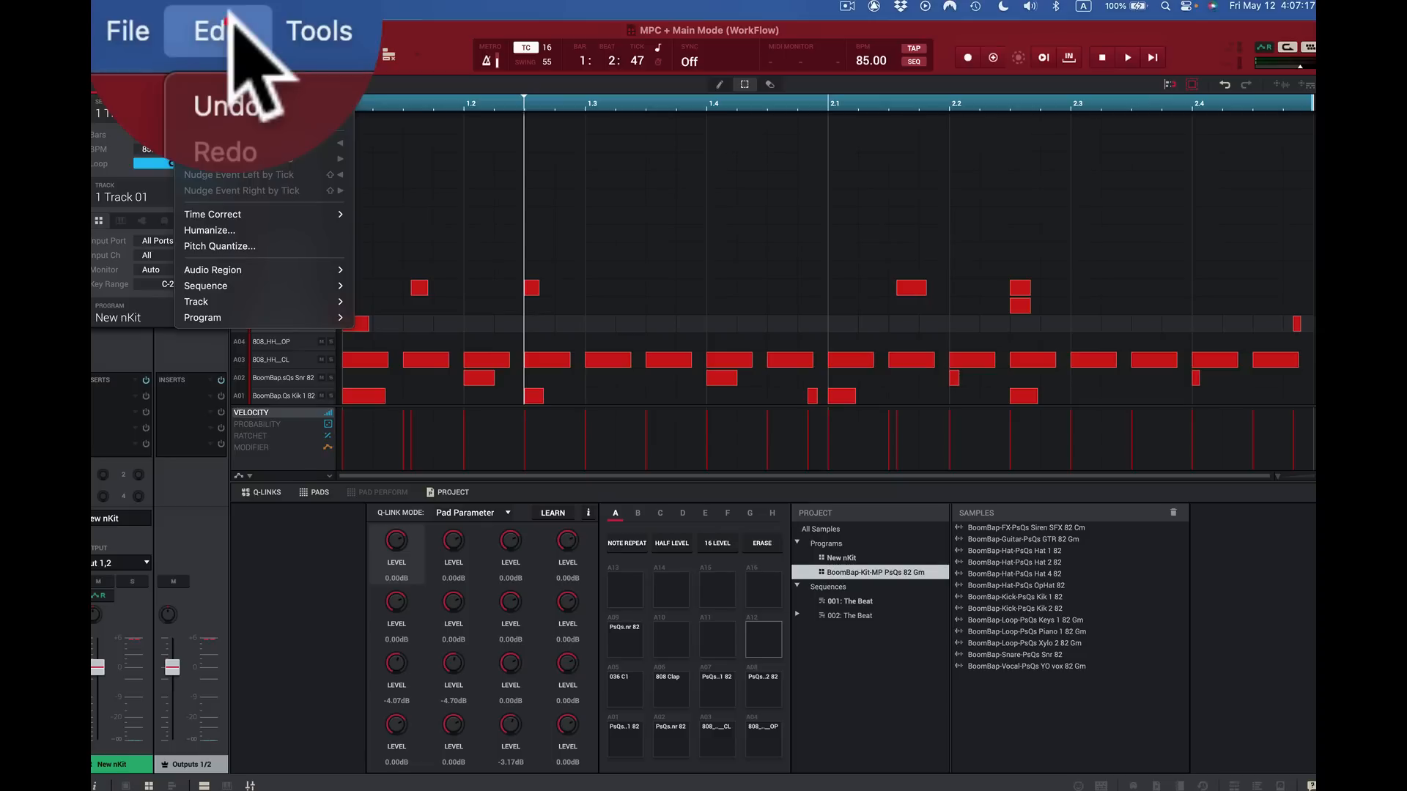
pyautogui.click(231, 95)
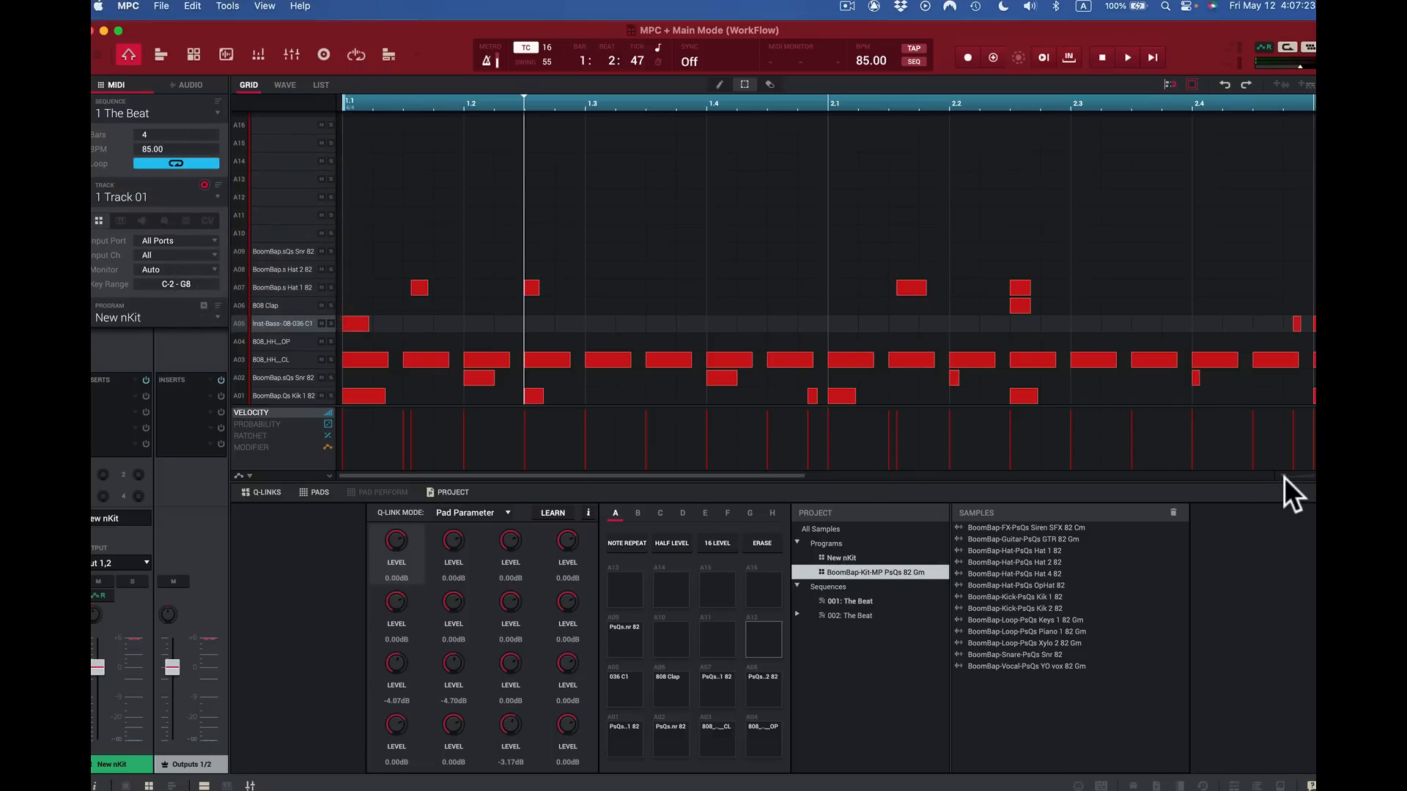
pyautogui.moveTo(1284, 477); pyautogui.dragTo(1166, 478)
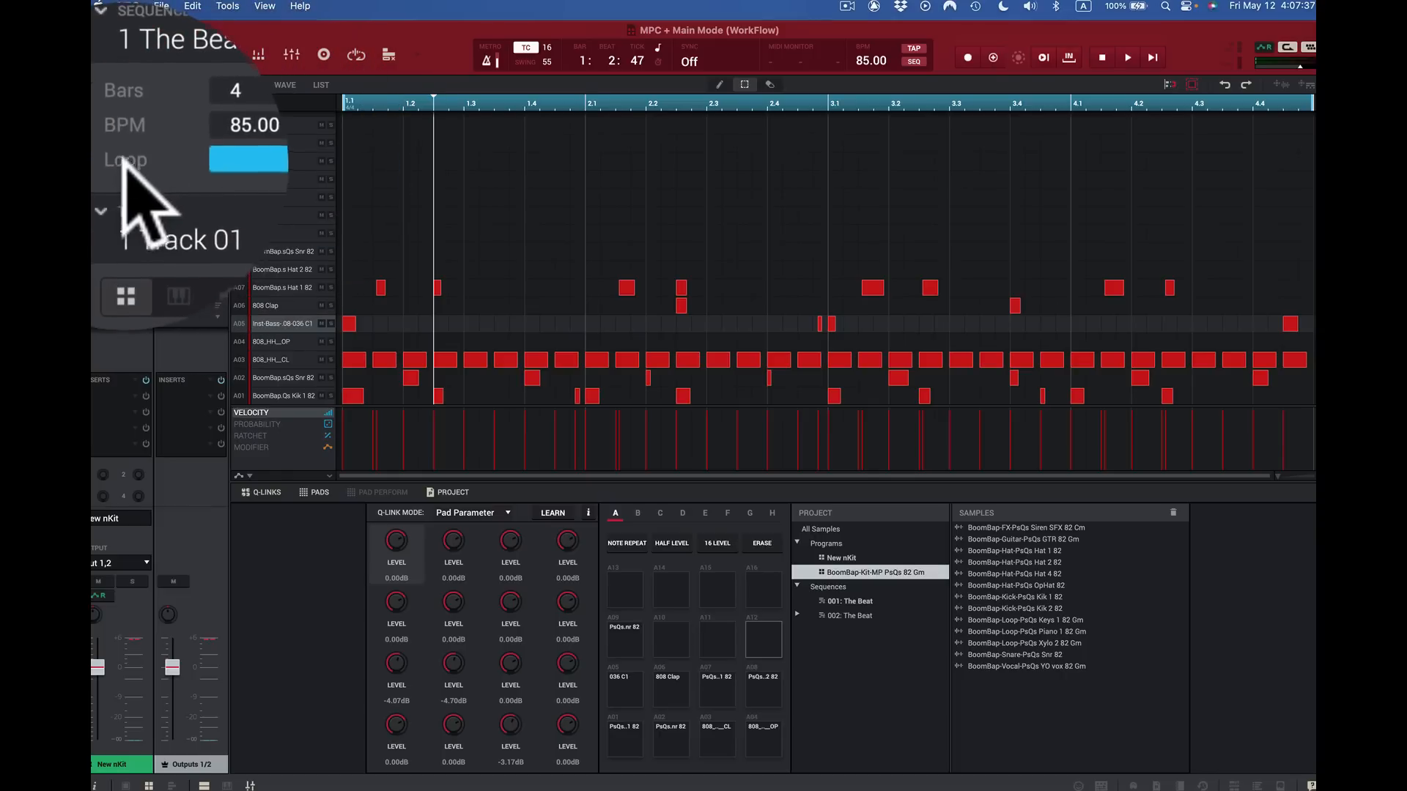
# Step: Turn looping off for The Beat sequence and turn it back on
pyautogui.click(244, 160)
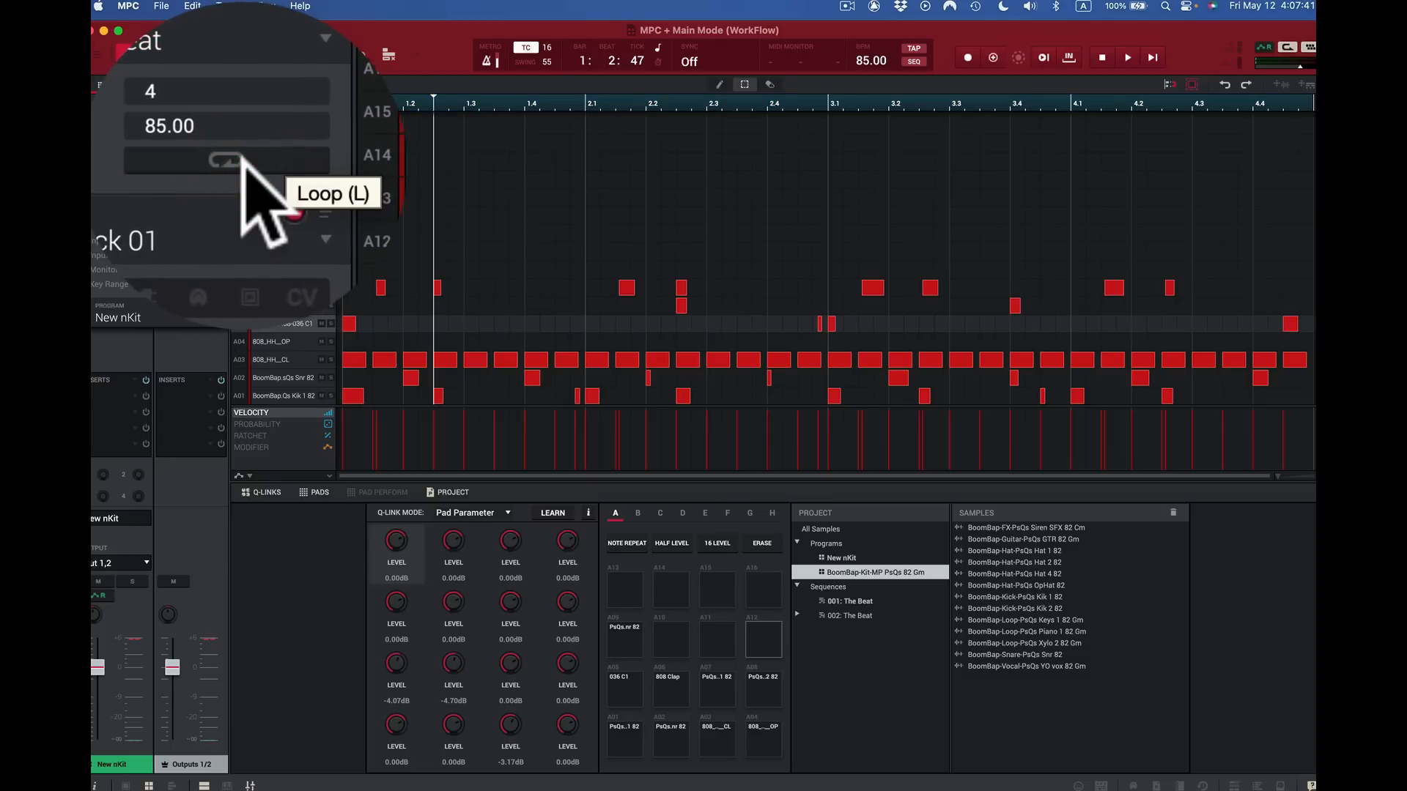
pyautogui.click(243, 161)
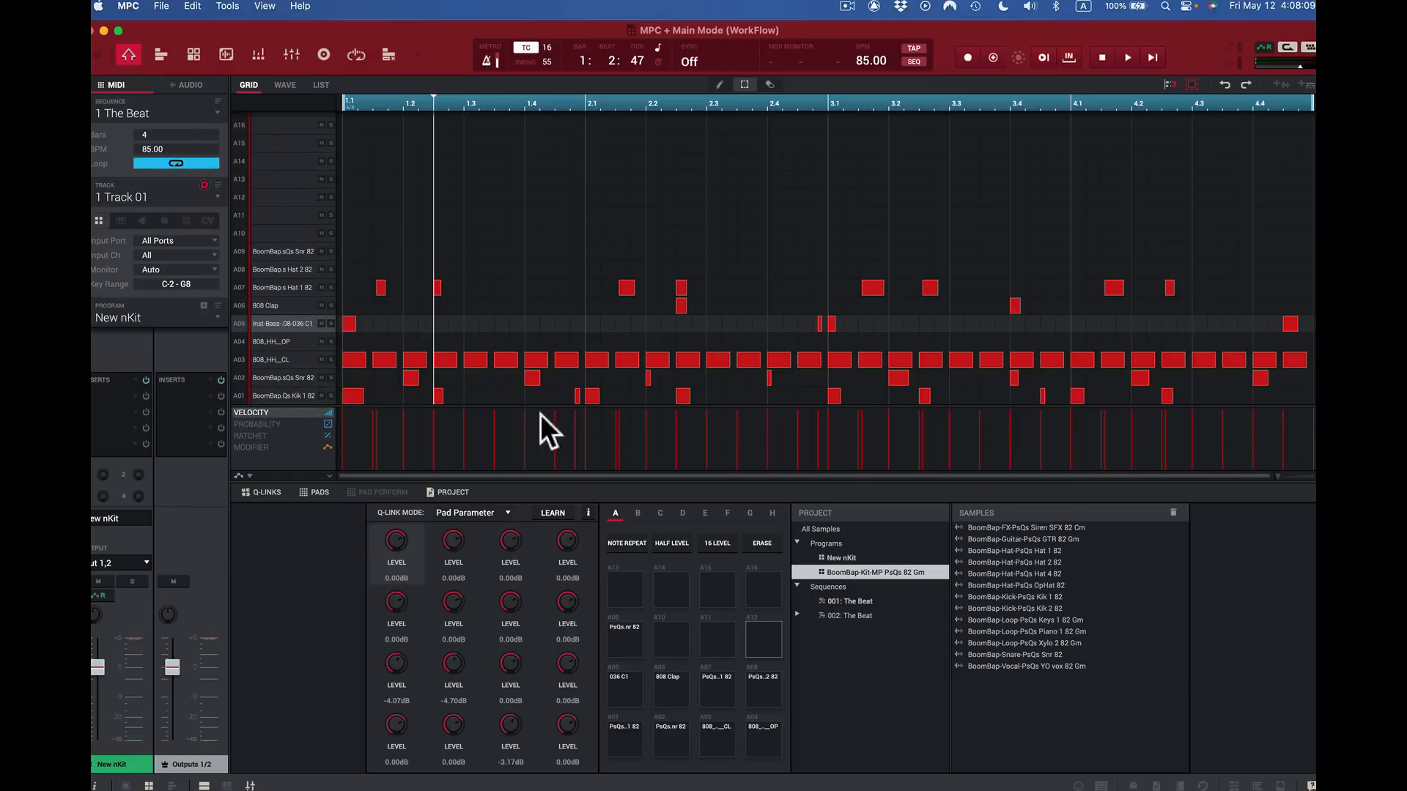
# Step: Double the length of The Beat sequence, view all its bars, and undo the doubling
pyautogui.click(192, 7)
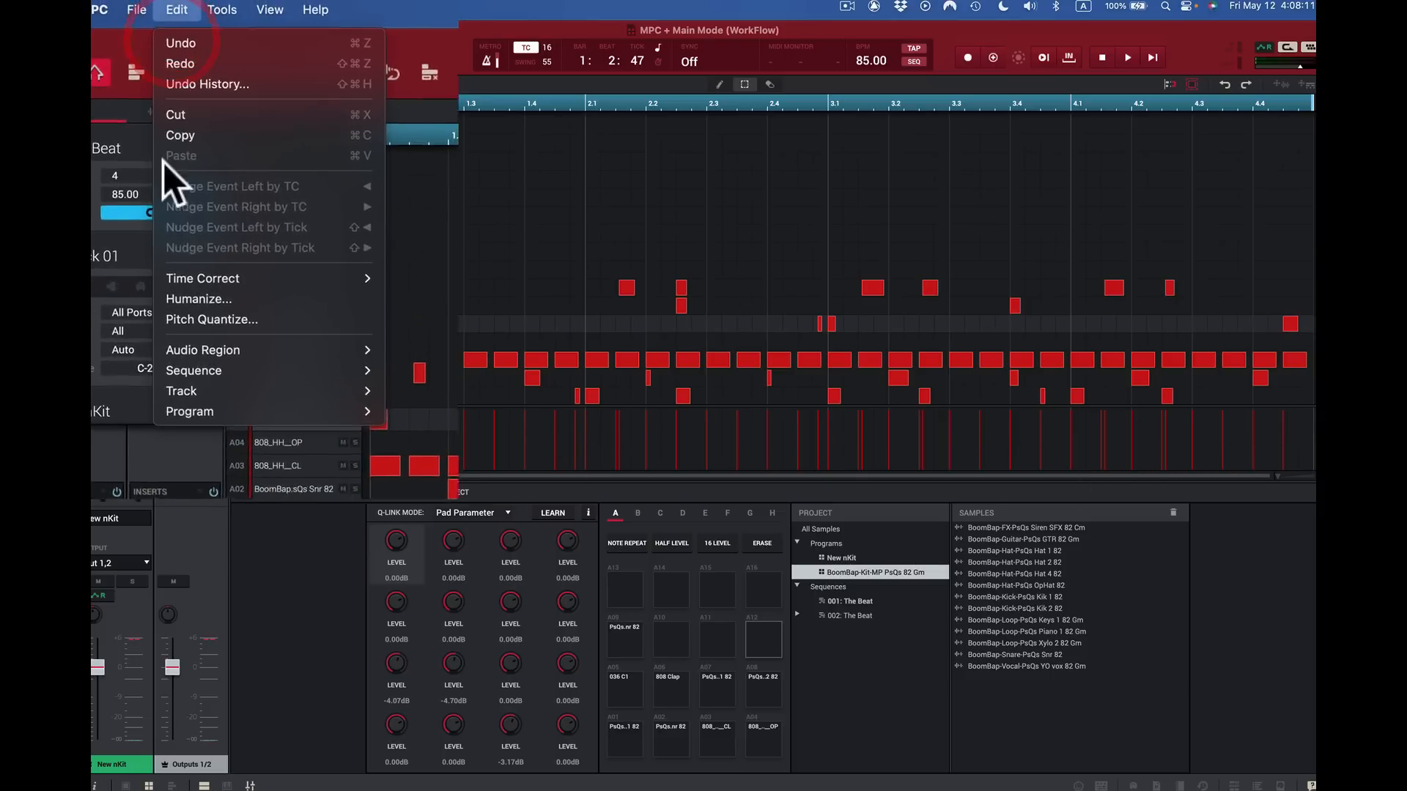
pyautogui.moveTo(219, 286)
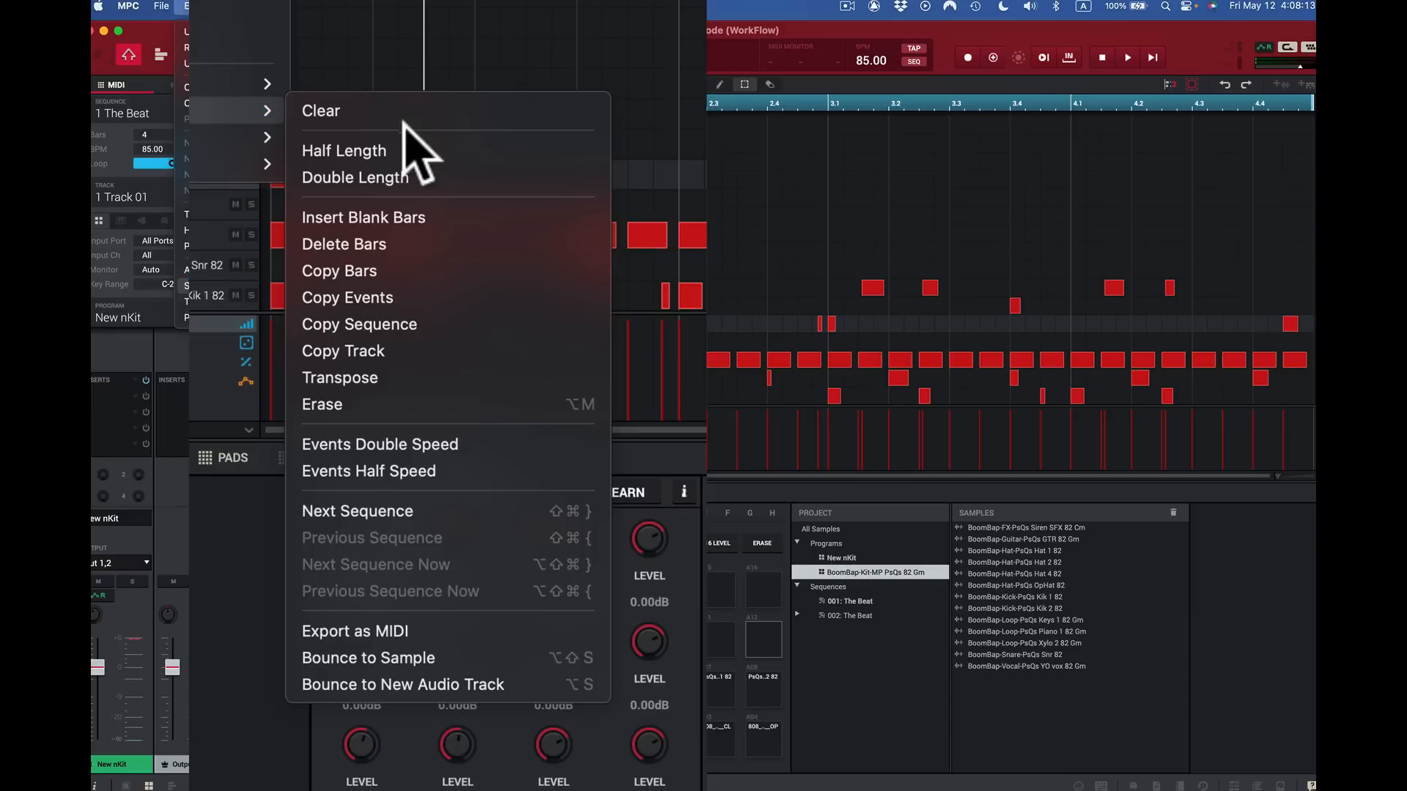
pyautogui.click(415, 322)
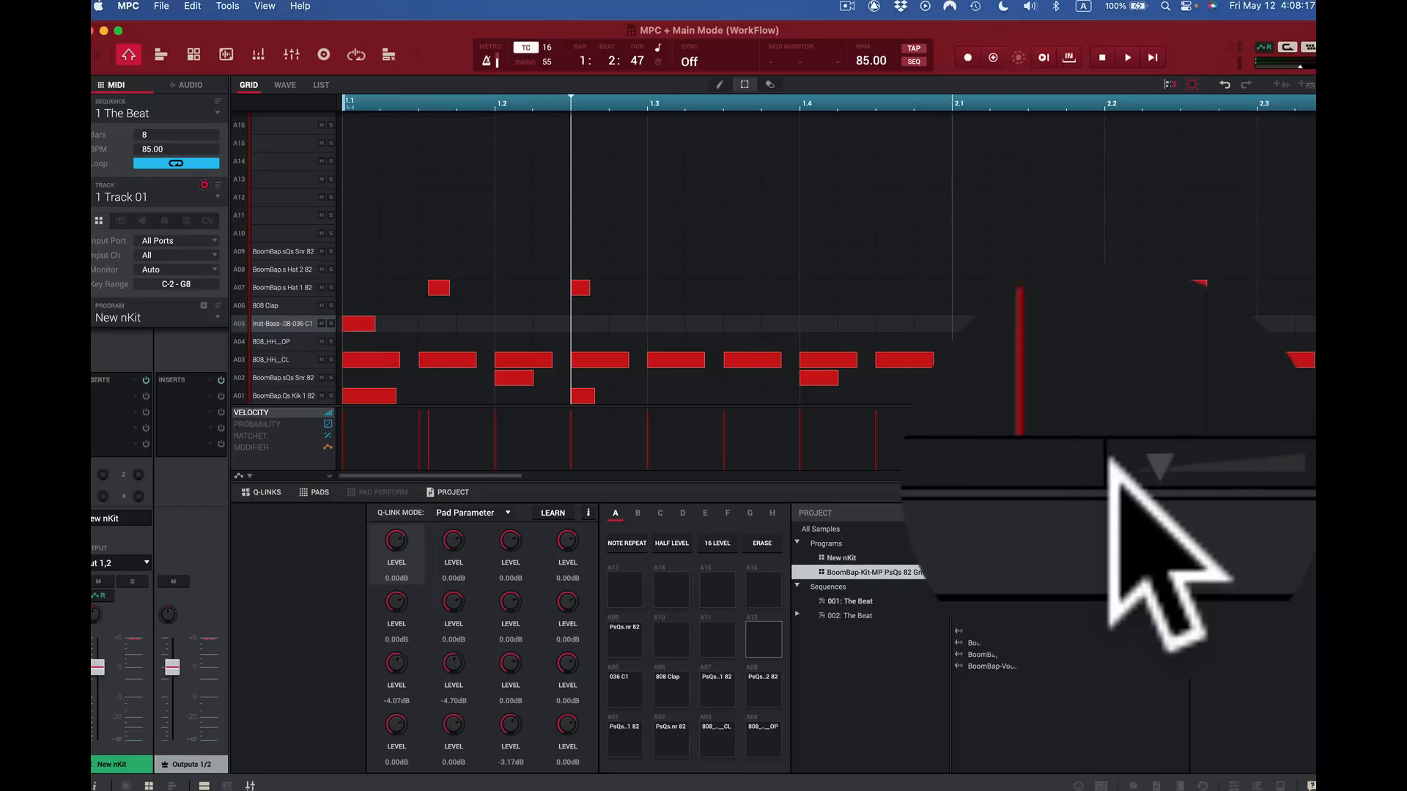
pyautogui.moveTo(805, 476); pyautogui.dragTo(1218, 480)
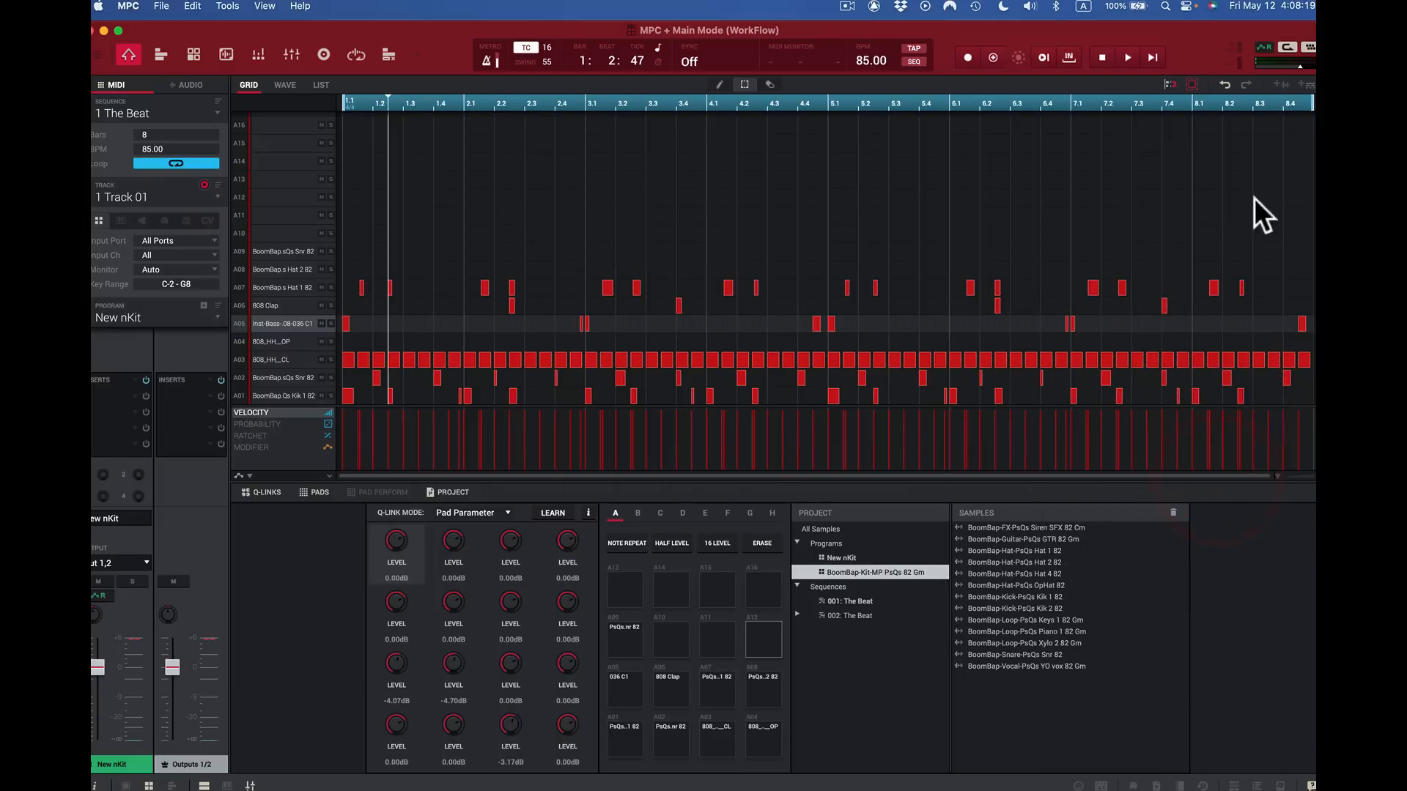
pyautogui.click(192, 6)
pyautogui.click(218, 103)
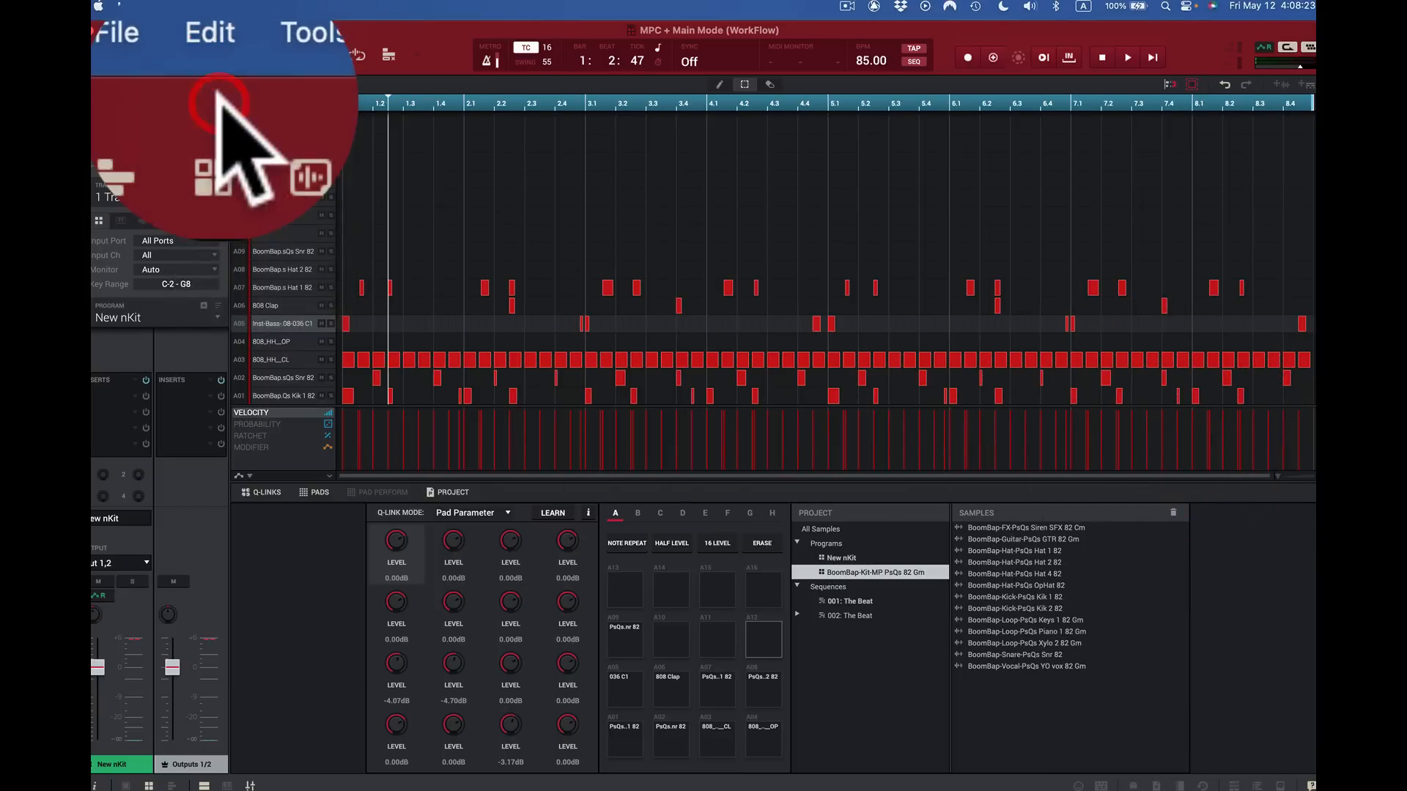
# Step: Insert one blank 4/4 bar before bar 2 of The Beat sequence and undo the insertion
pyautogui.click(205, 9)
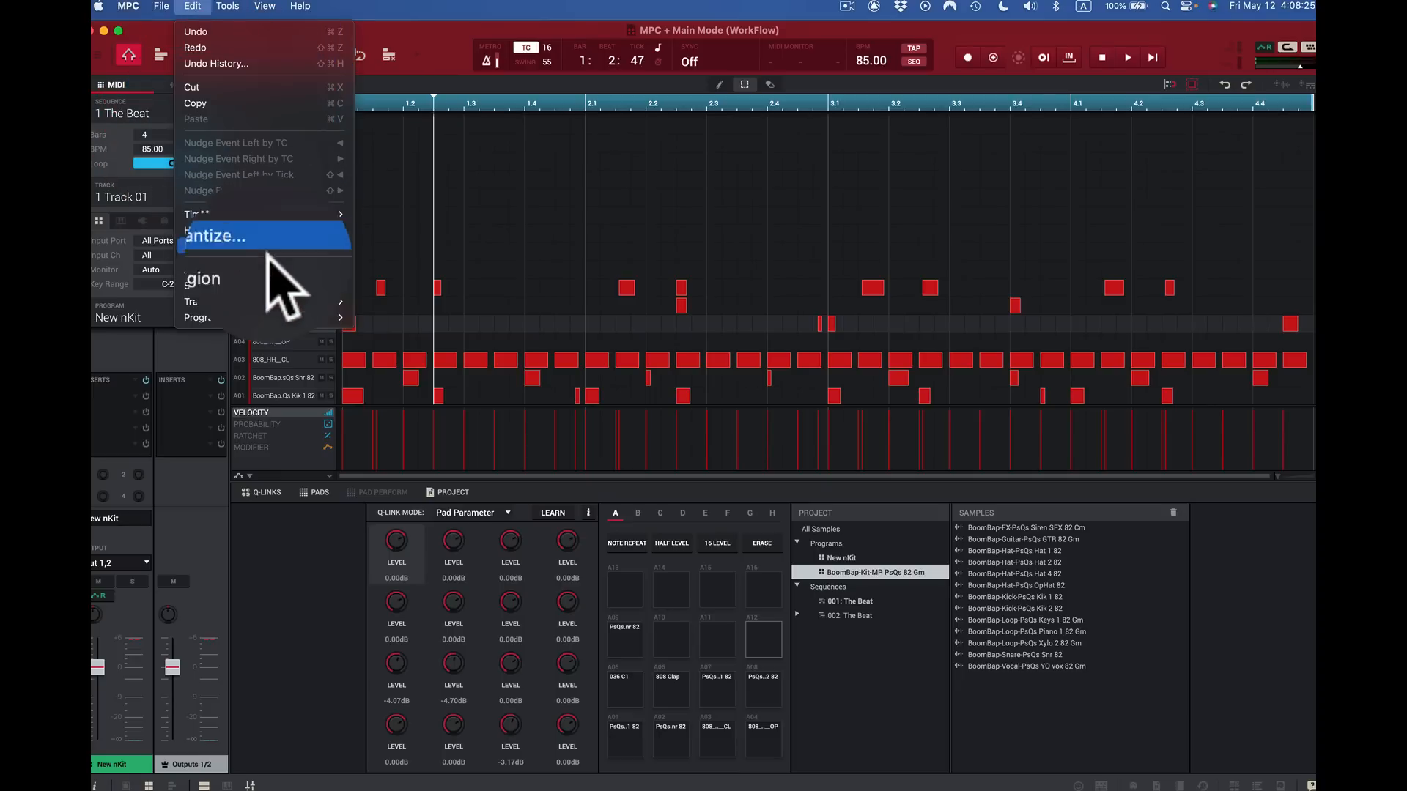
pyautogui.moveTo(276, 287)
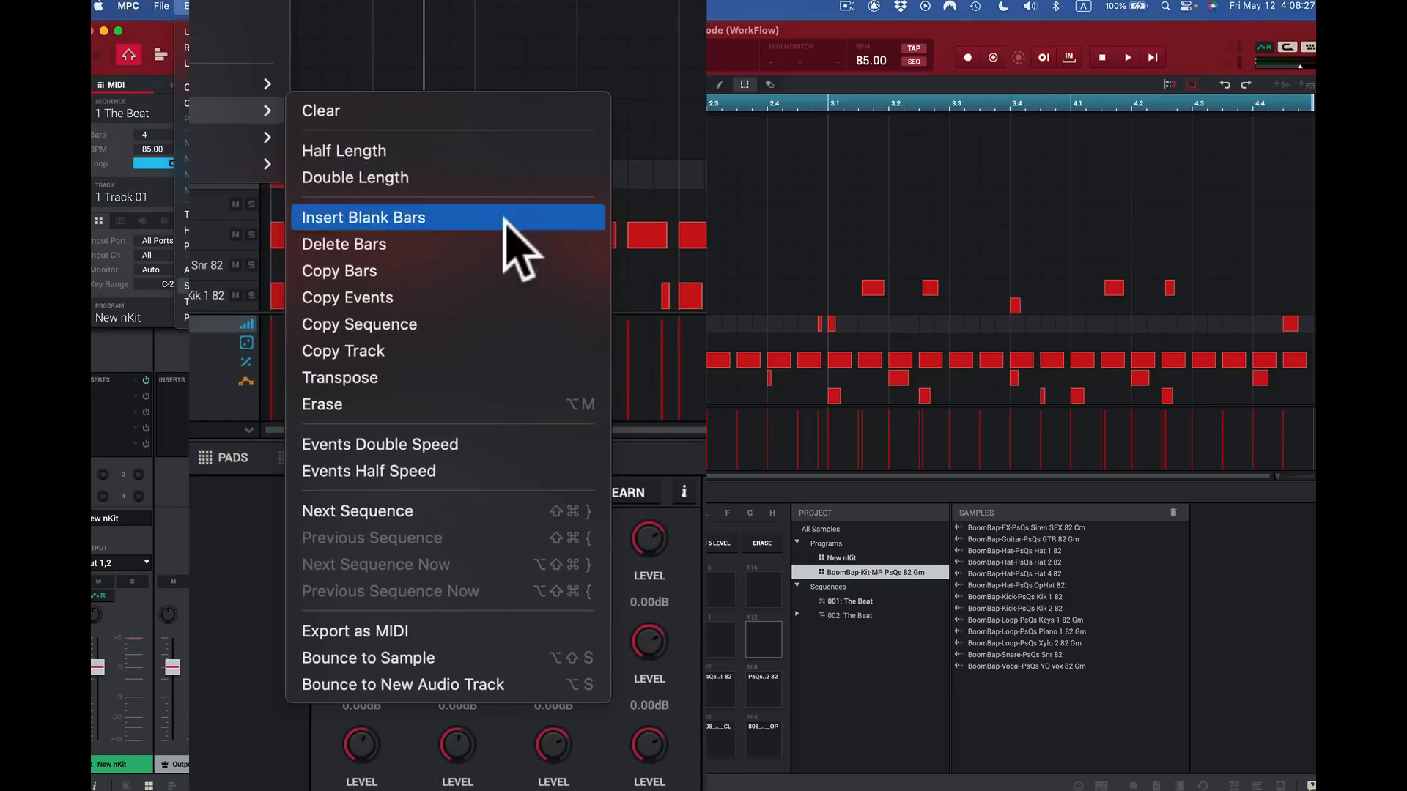
pyautogui.click(455, 332)
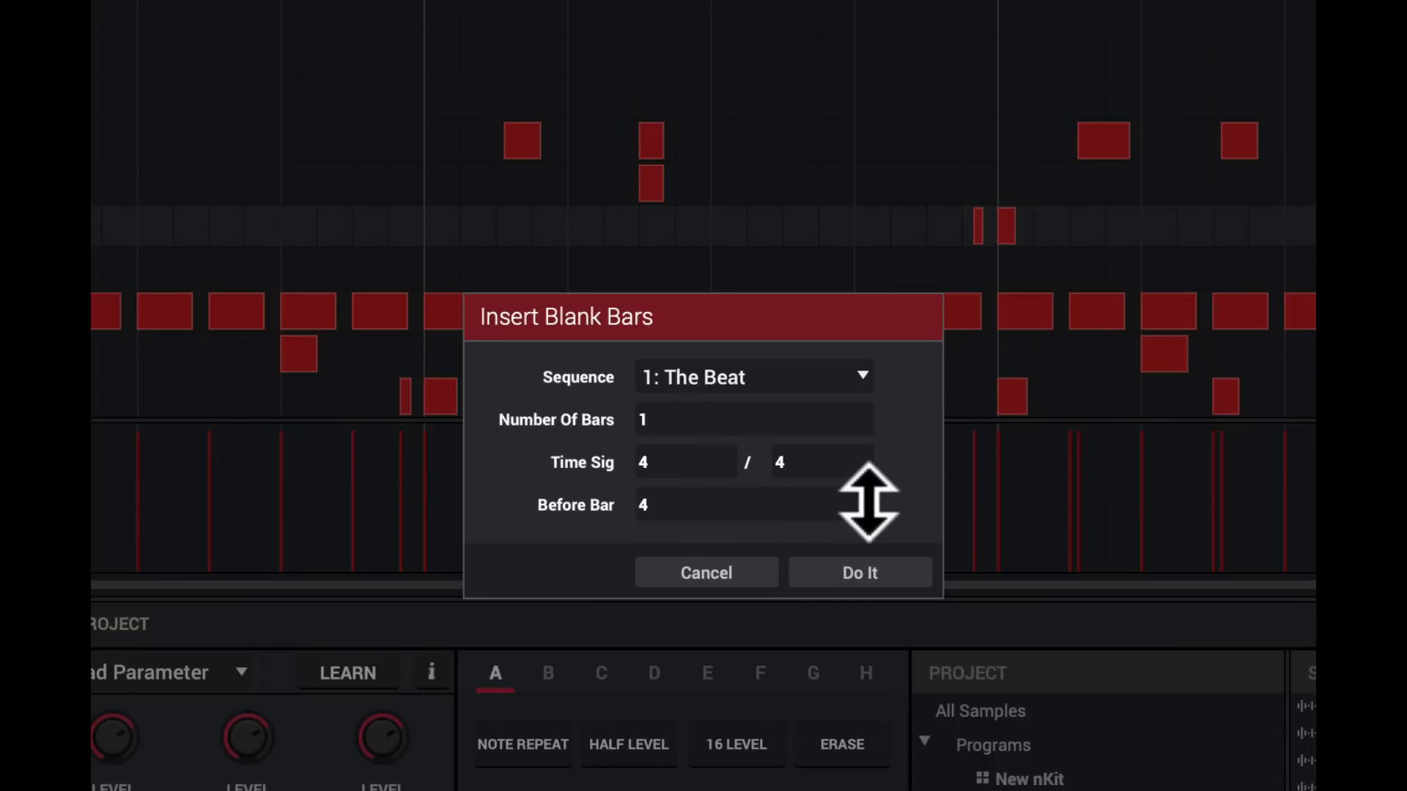
pyautogui.moveTo(867, 504); pyautogui.dragTo(872, 517)
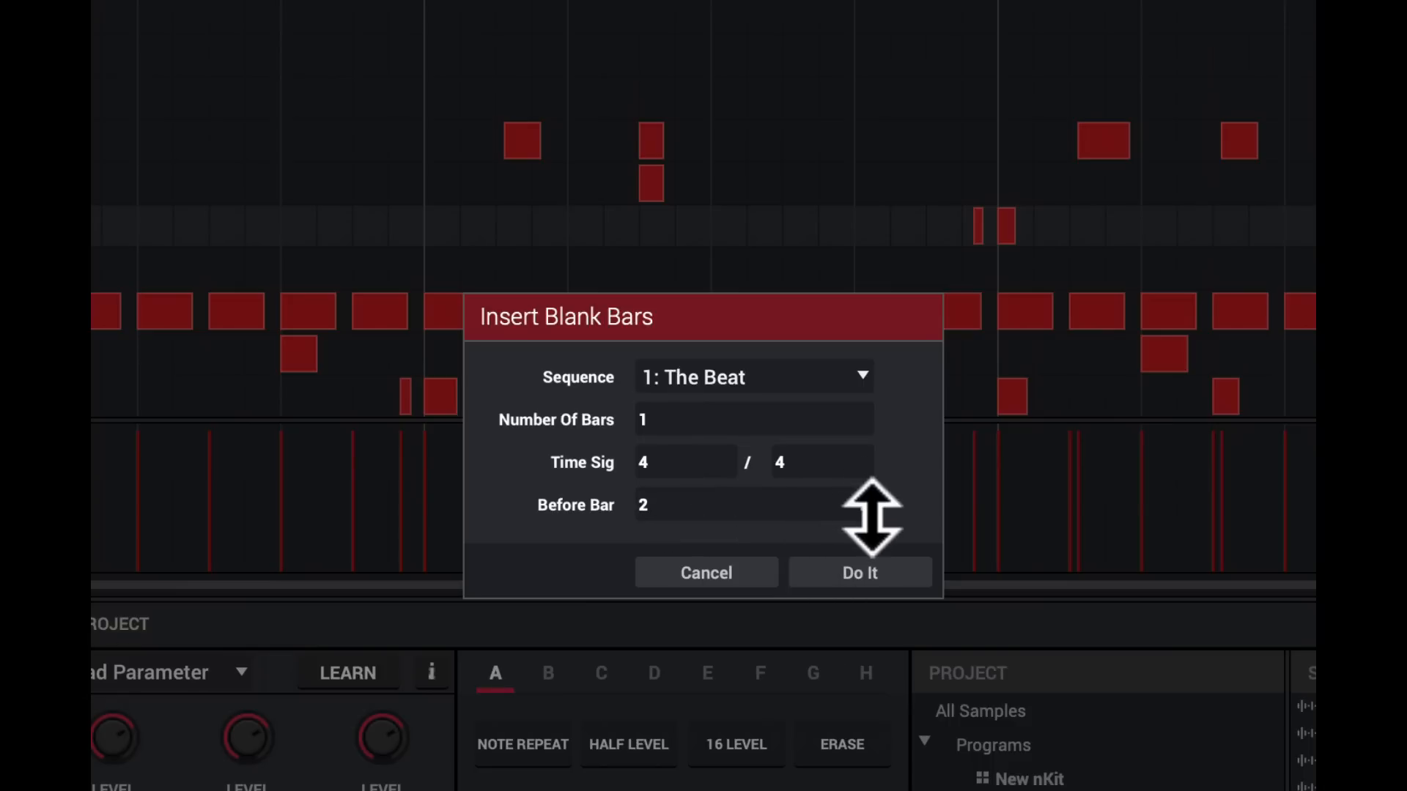
pyautogui.click(855, 573)
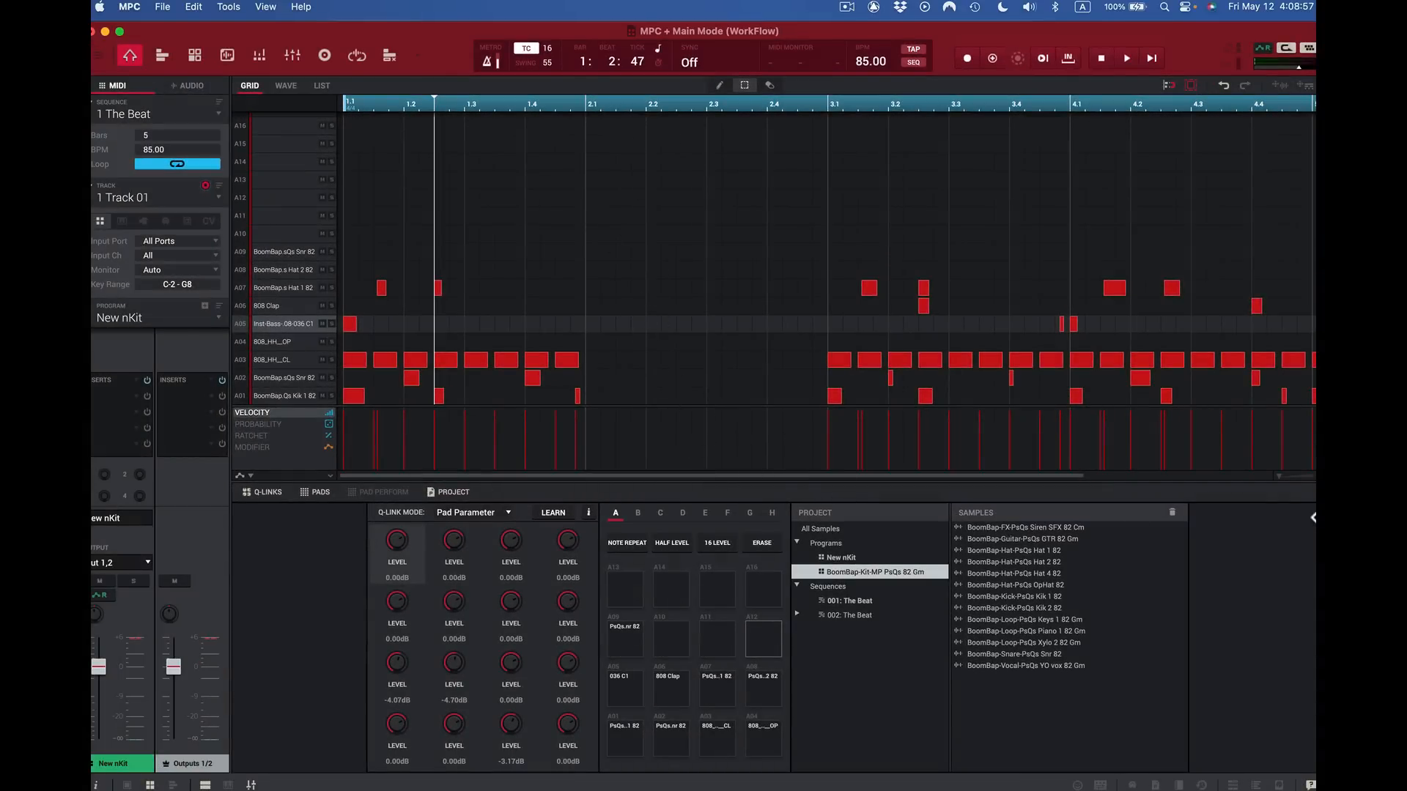
pyautogui.click(192, 4)
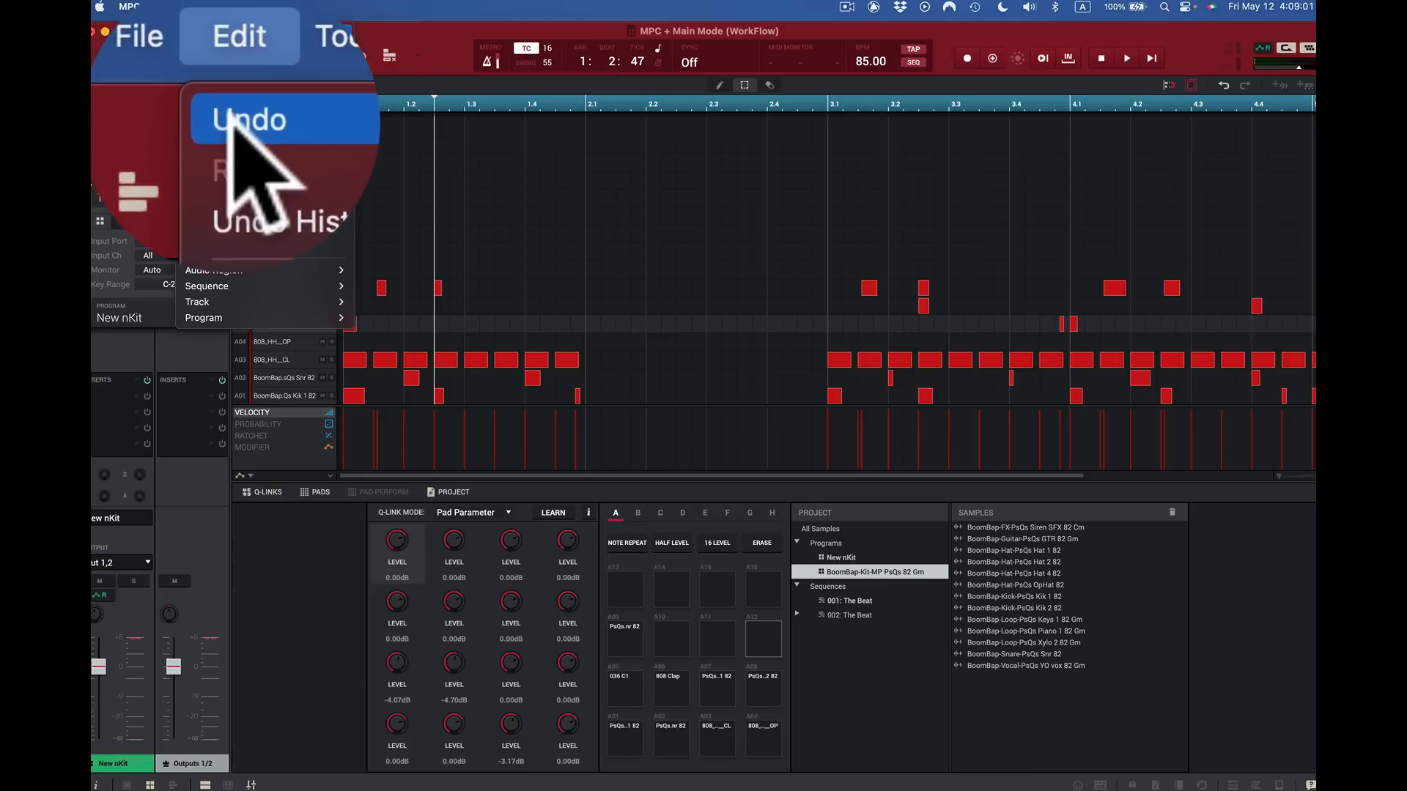
pyautogui.click(191, 33)
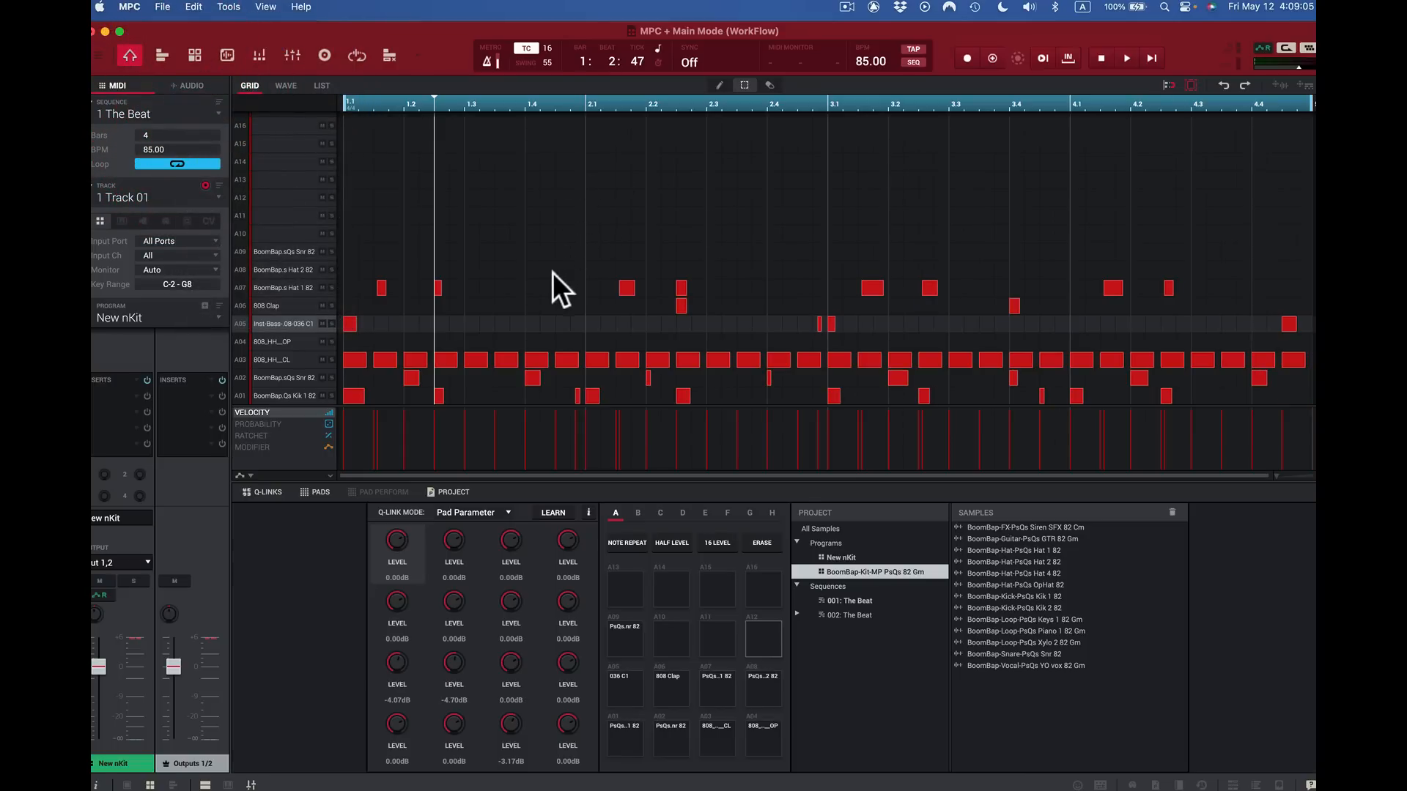
# Step: Delete bar 1 from The Beat sequence and undo the deletion
pyautogui.click(196, 6)
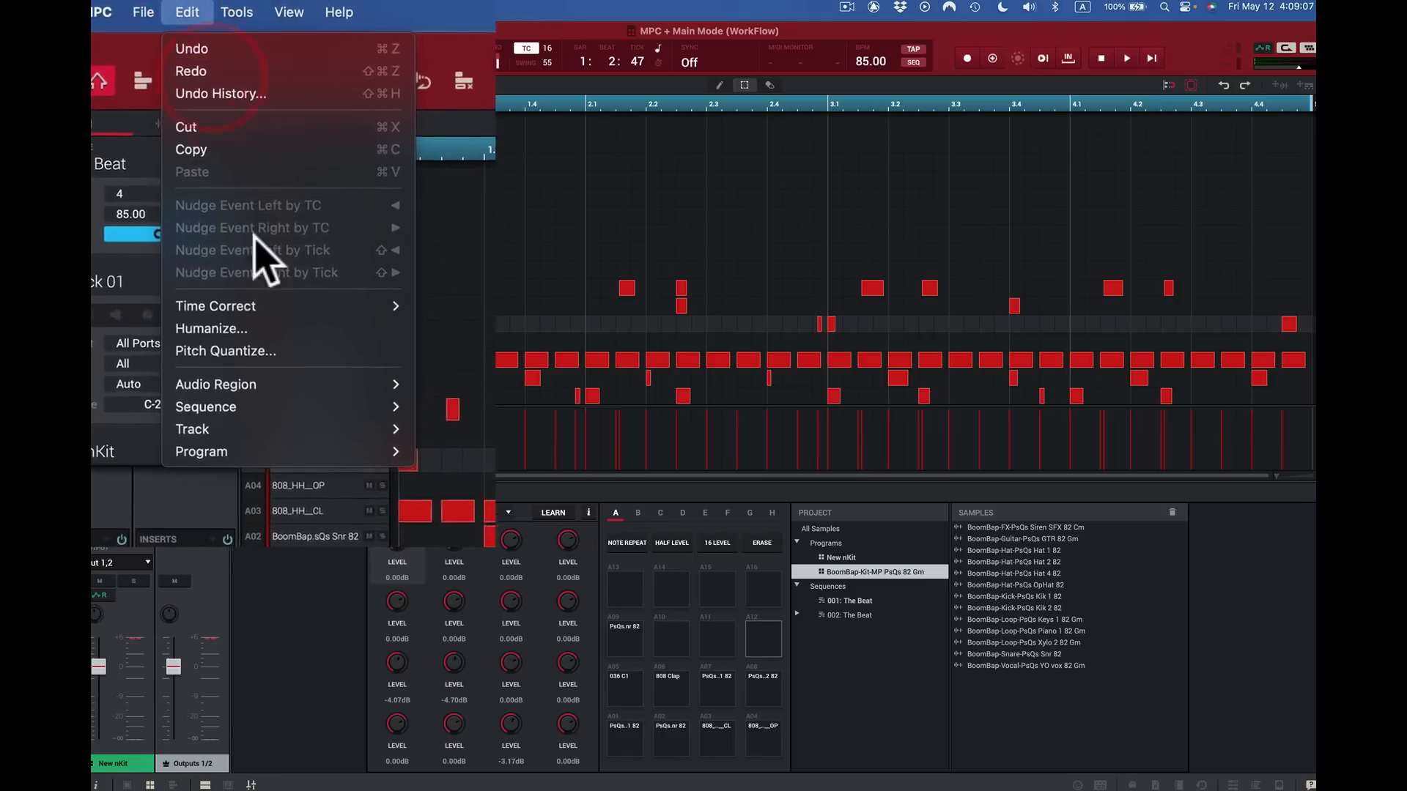
pyautogui.moveTo(234, 286)
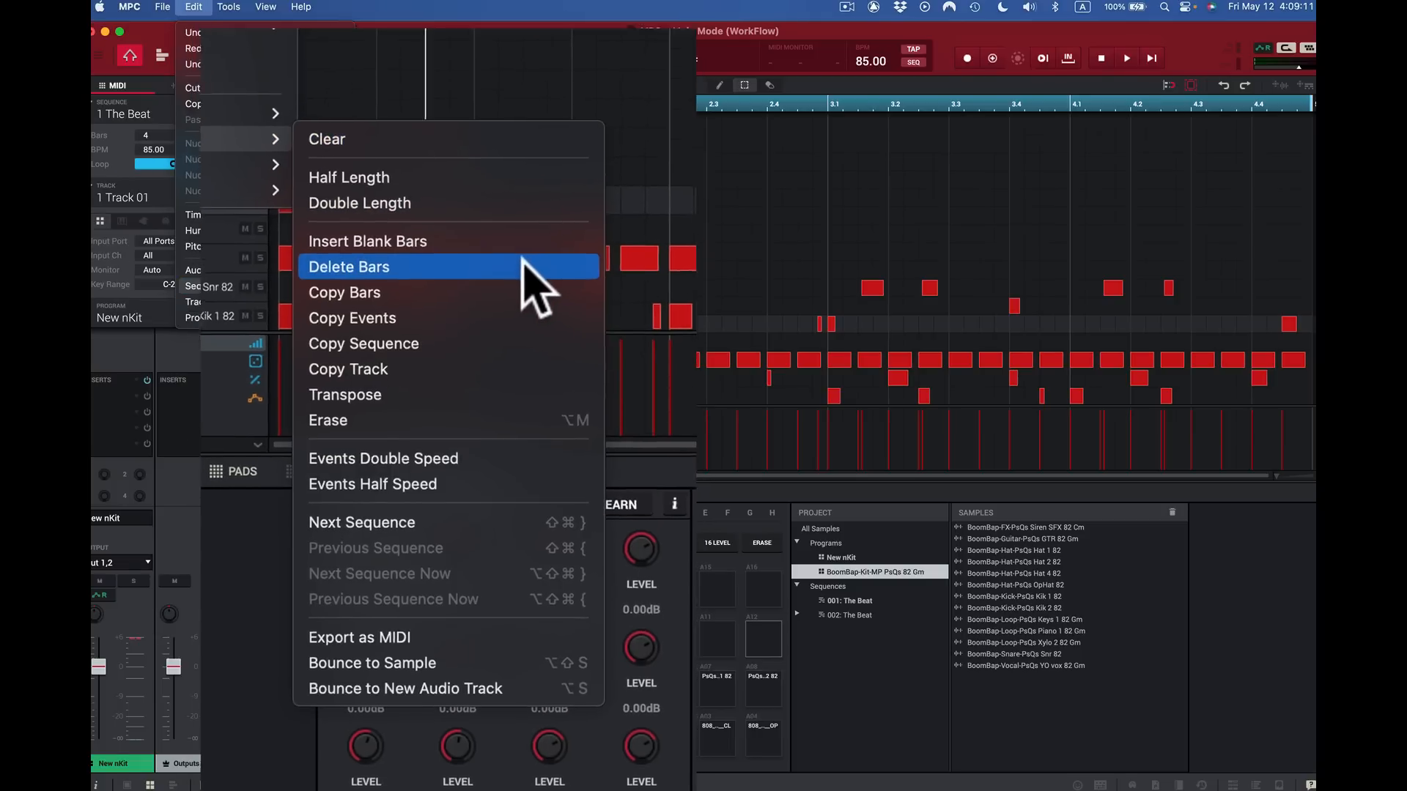
pyautogui.click(526, 244)
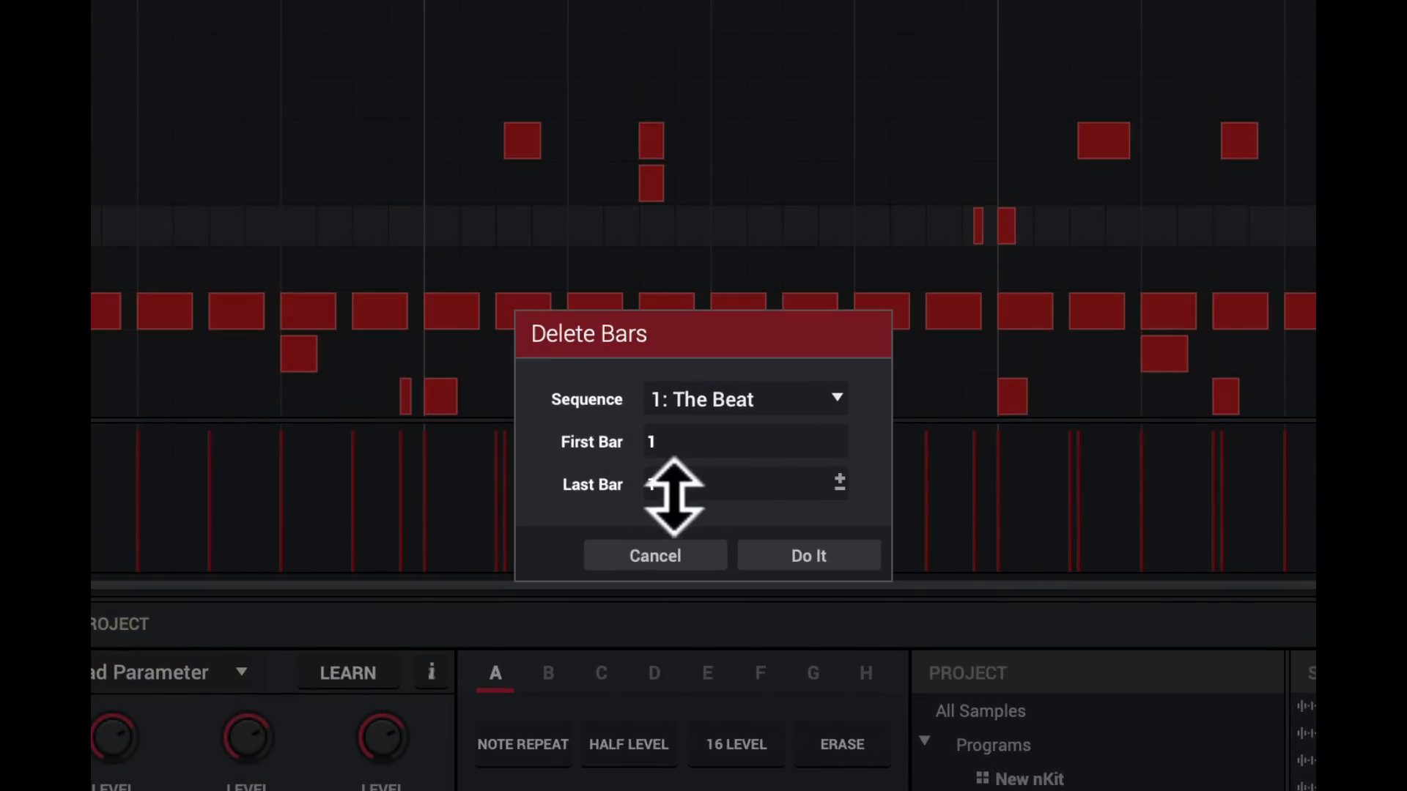
pyautogui.click(830, 556)
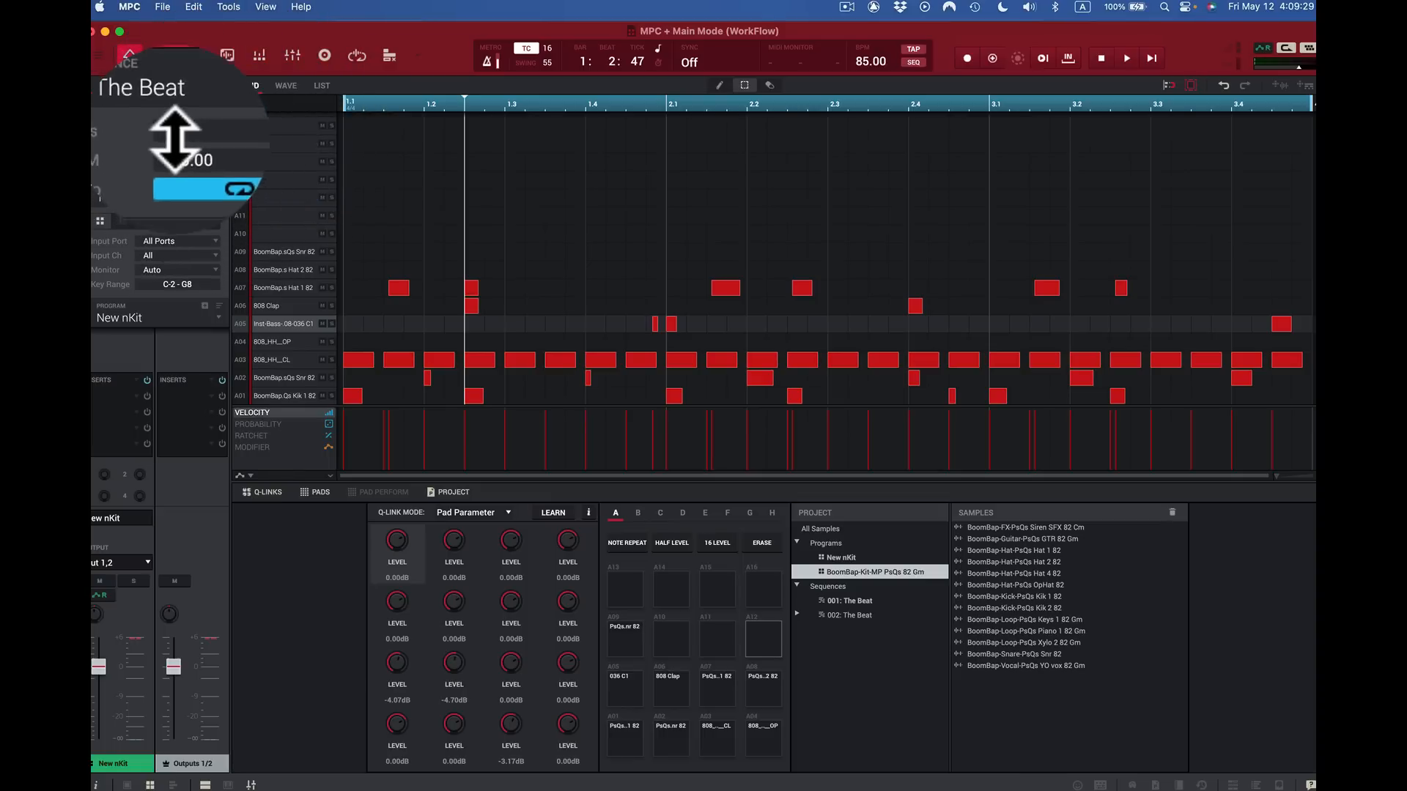
pyautogui.click(193, 7)
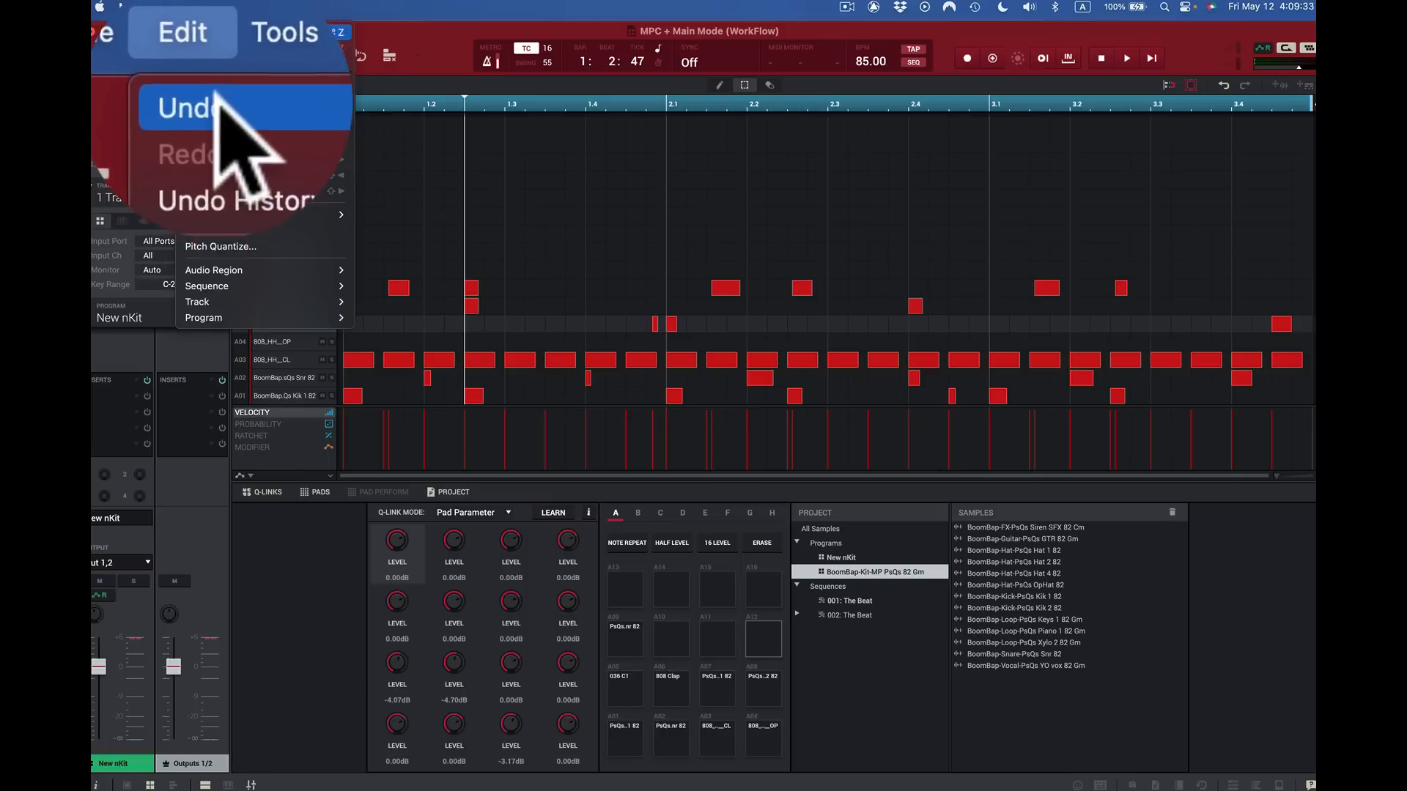
pyautogui.click(200, 32)
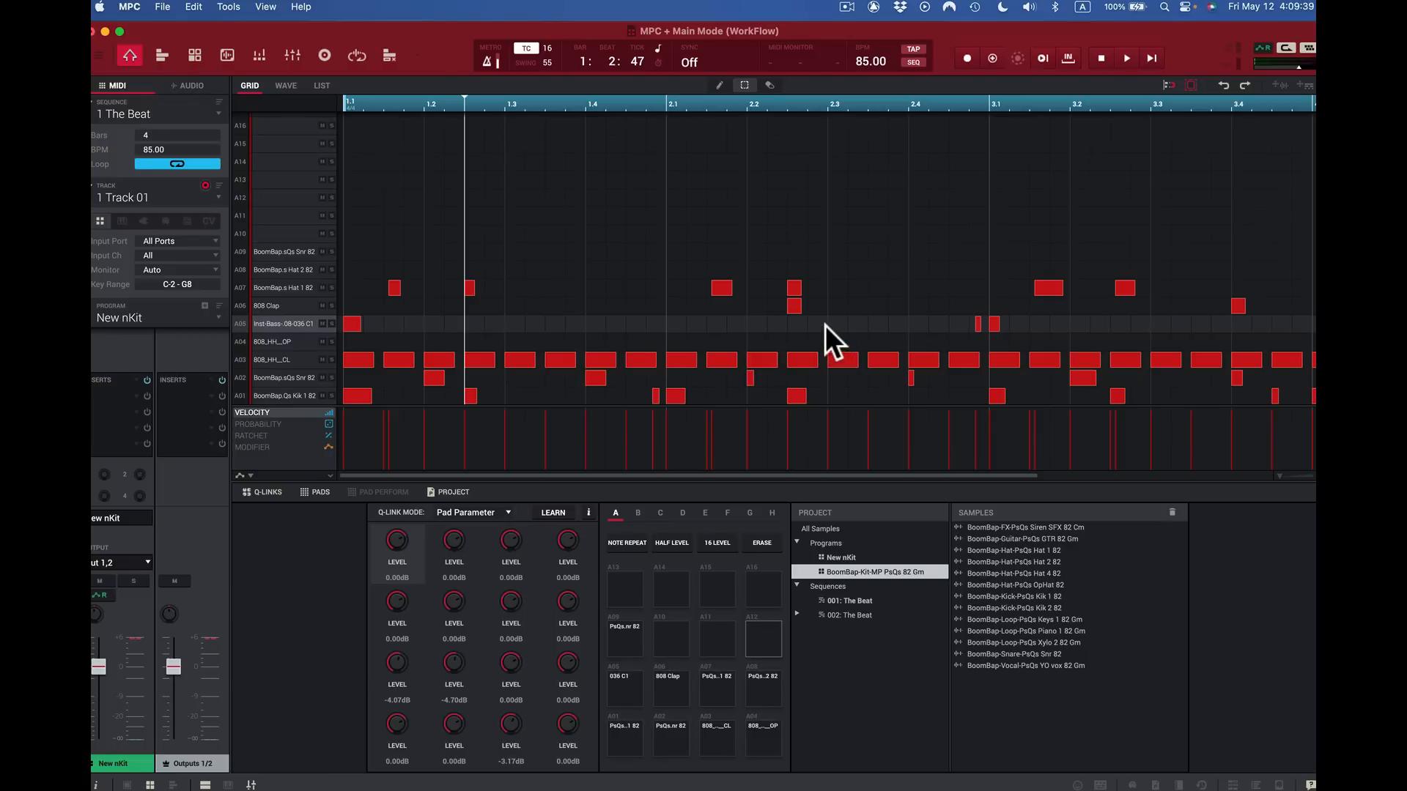
# Step: Copy bars 1 to 4 of The Beat after bar 4 with four copies in replace mode, view the result, and undo it
pyautogui.click(203, 7)
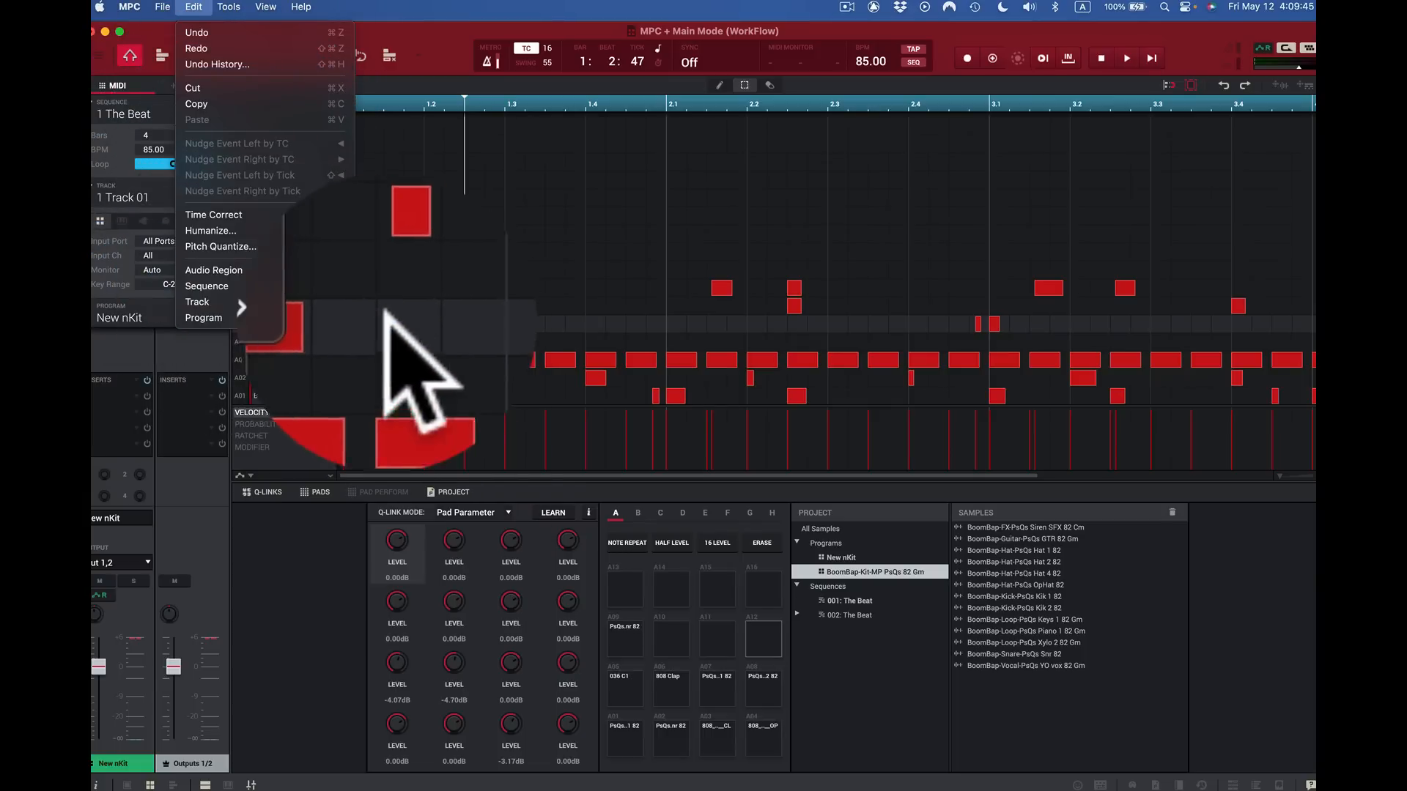
pyautogui.moveTo(323, 286)
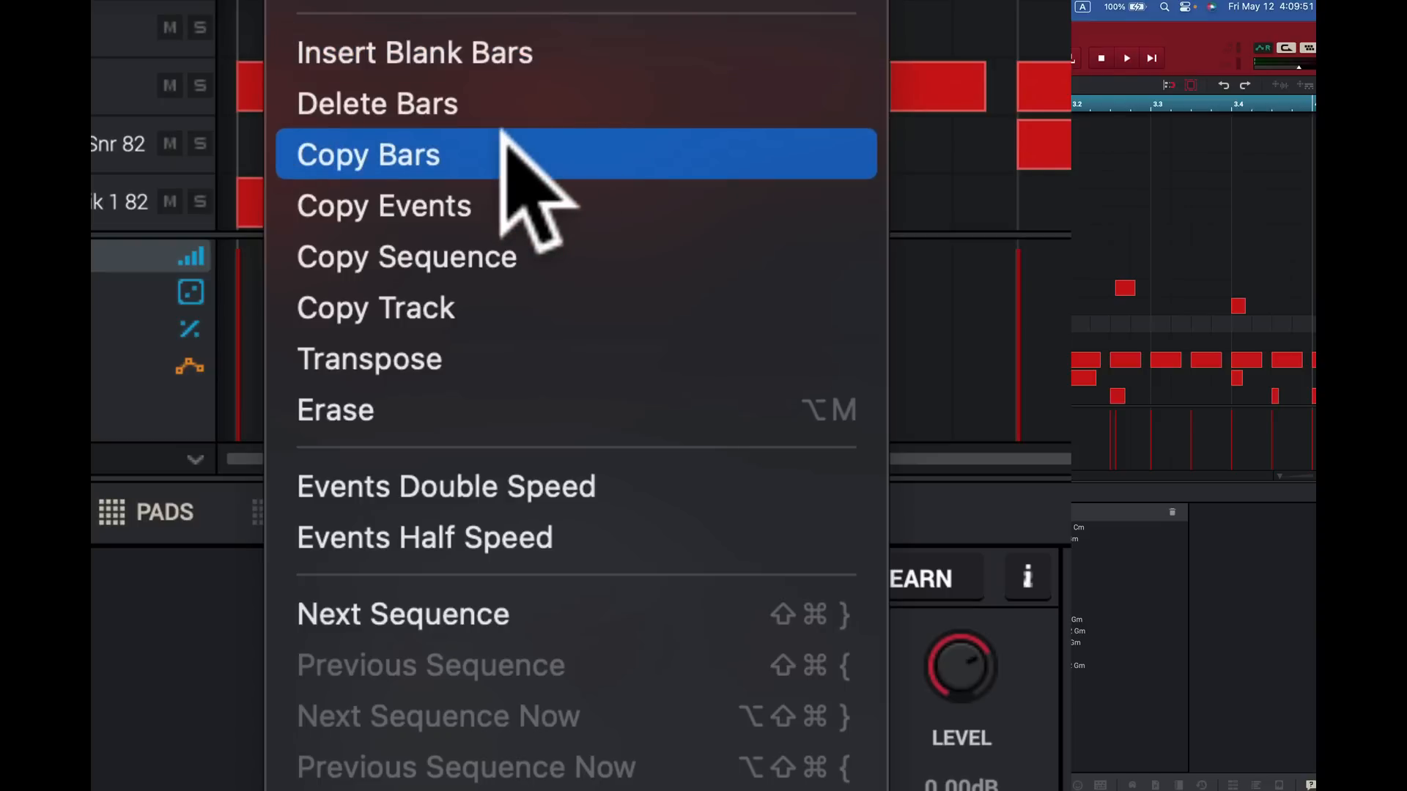
pyautogui.click(506, 143)
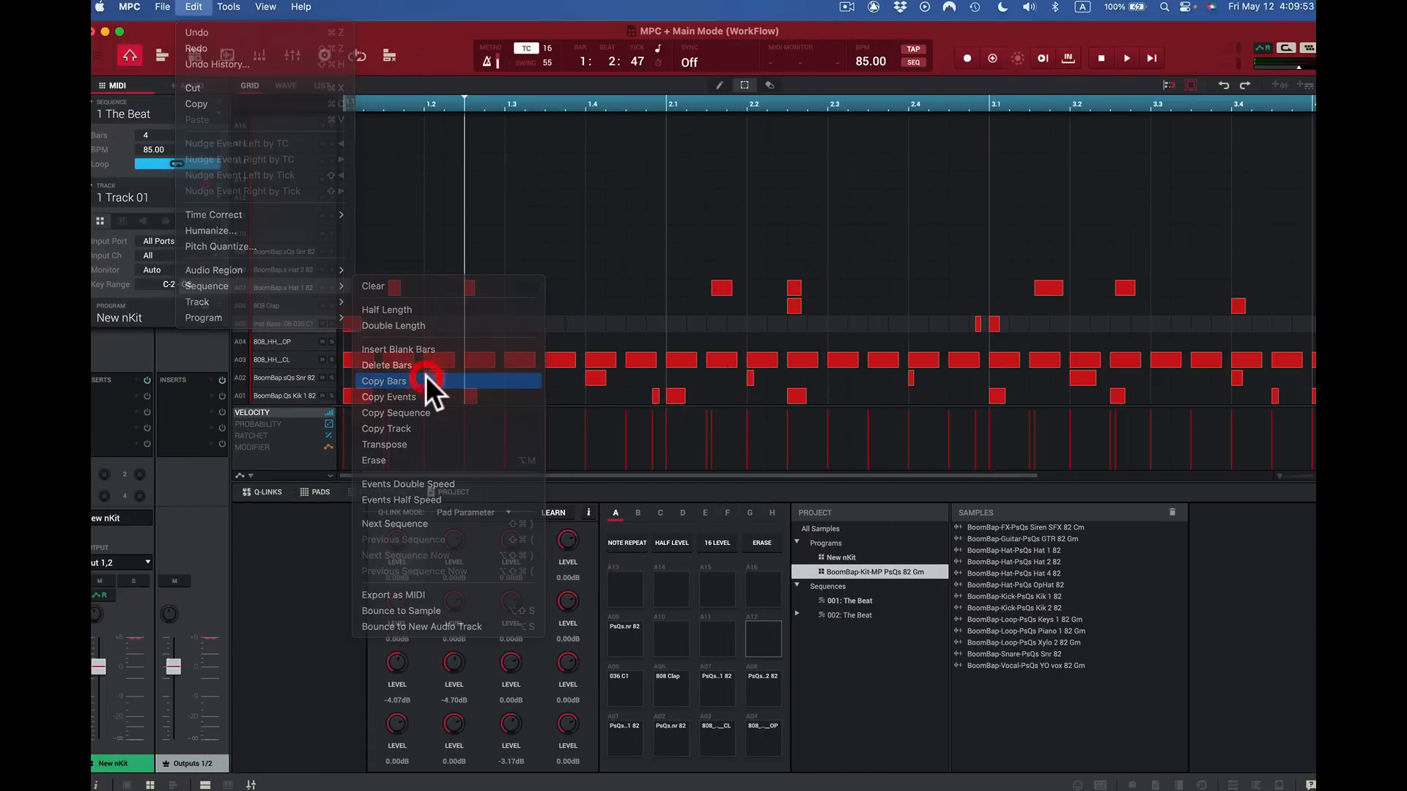
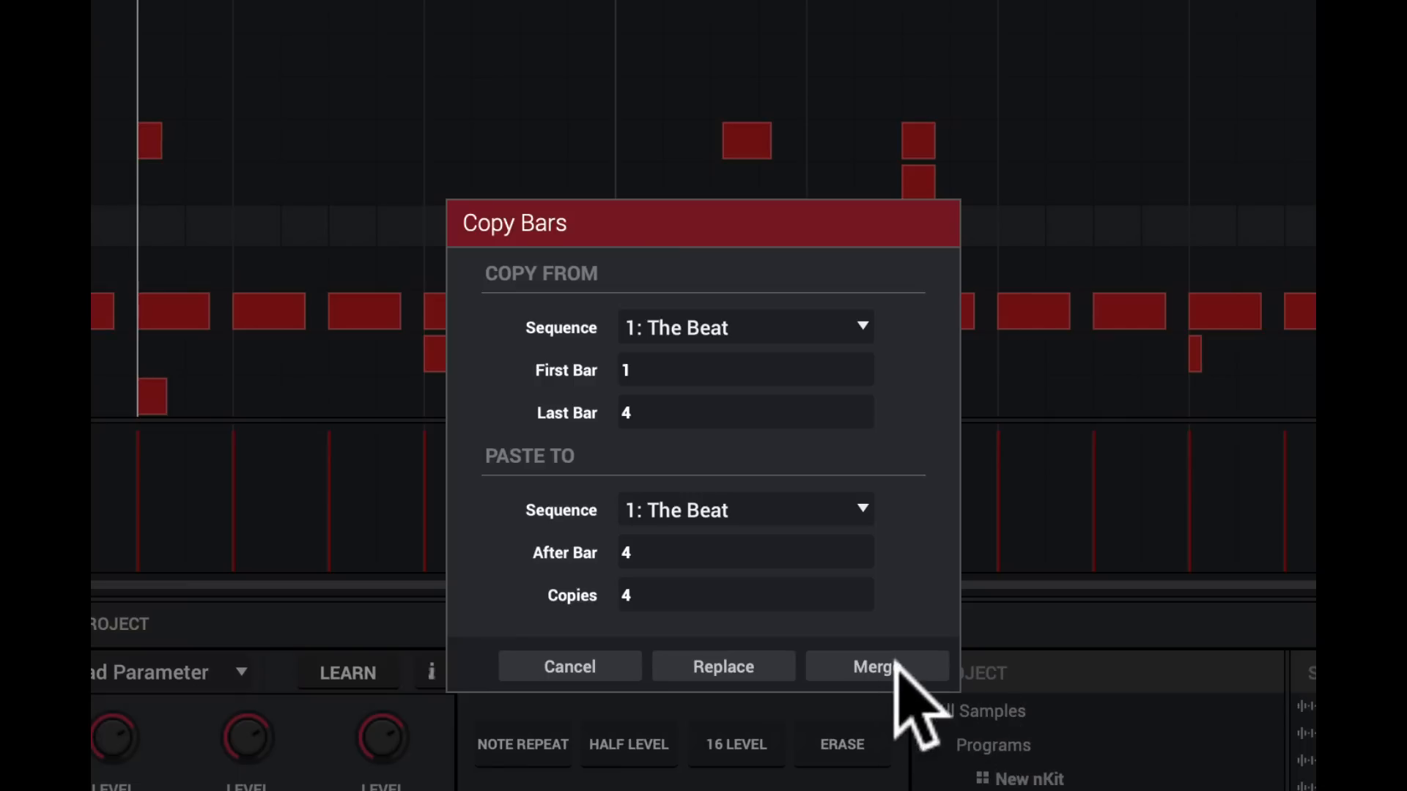
pyautogui.click(731, 663)
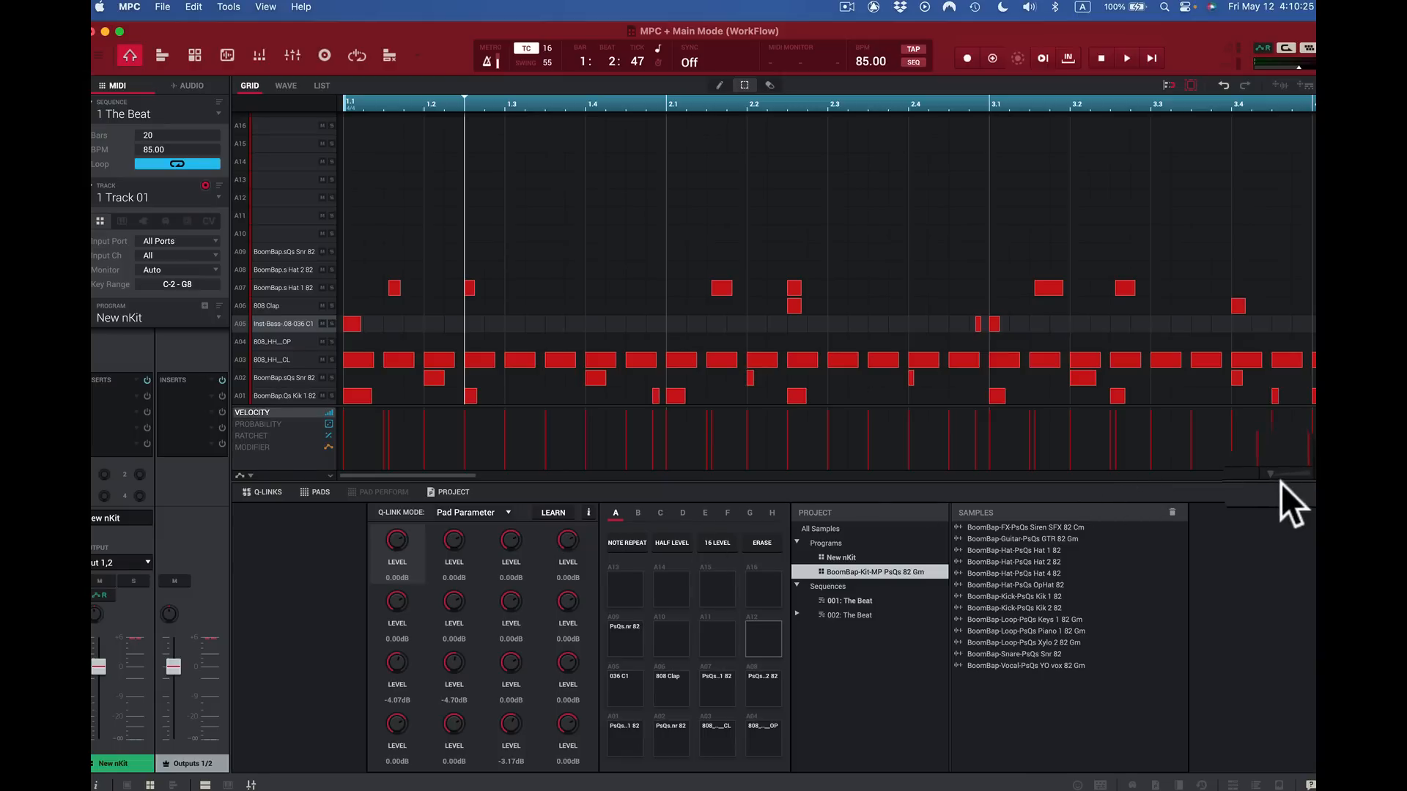
pyautogui.moveTo(1180, 466); pyautogui.dragTo(1139, 467)
pyautogui.click(929, 469)
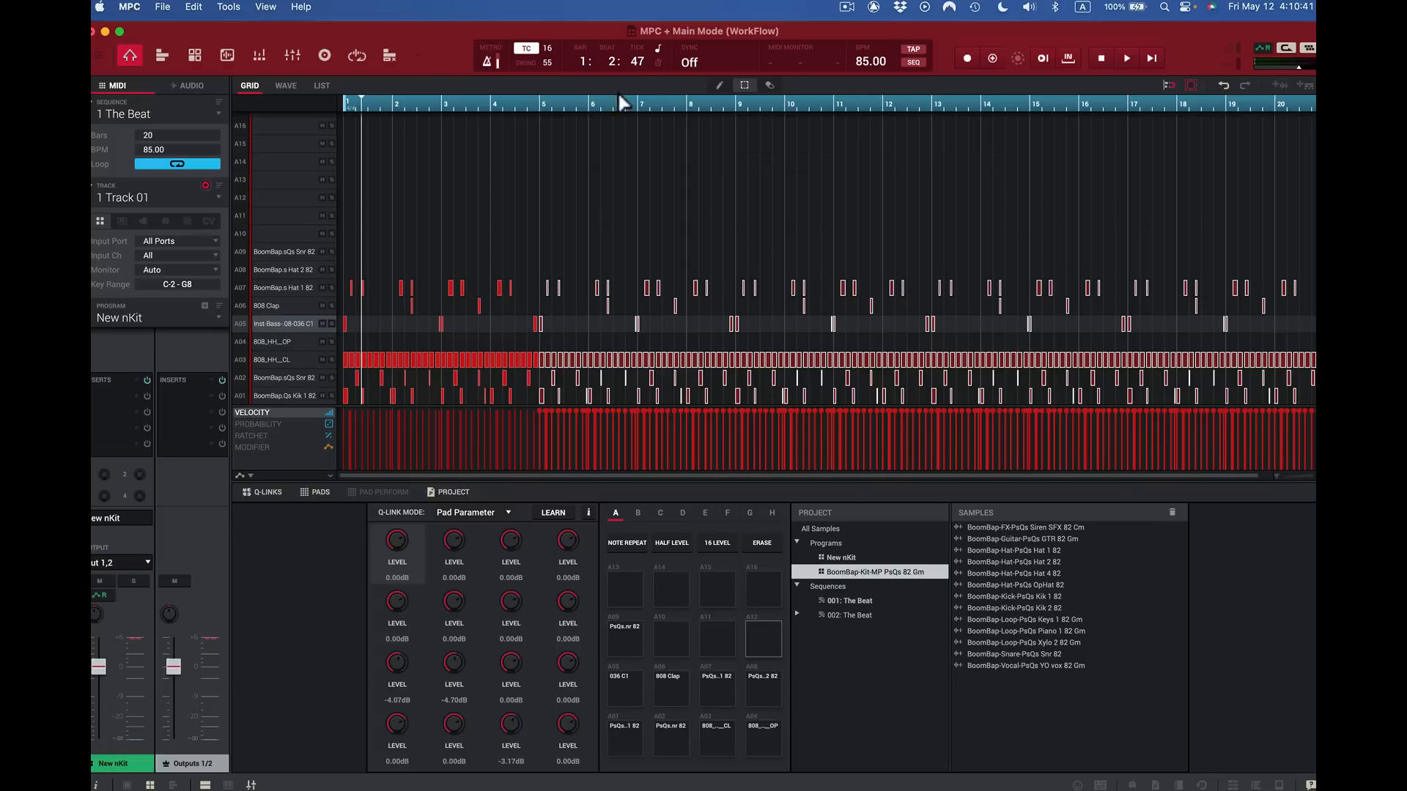
pyautogui.click(194, 4)
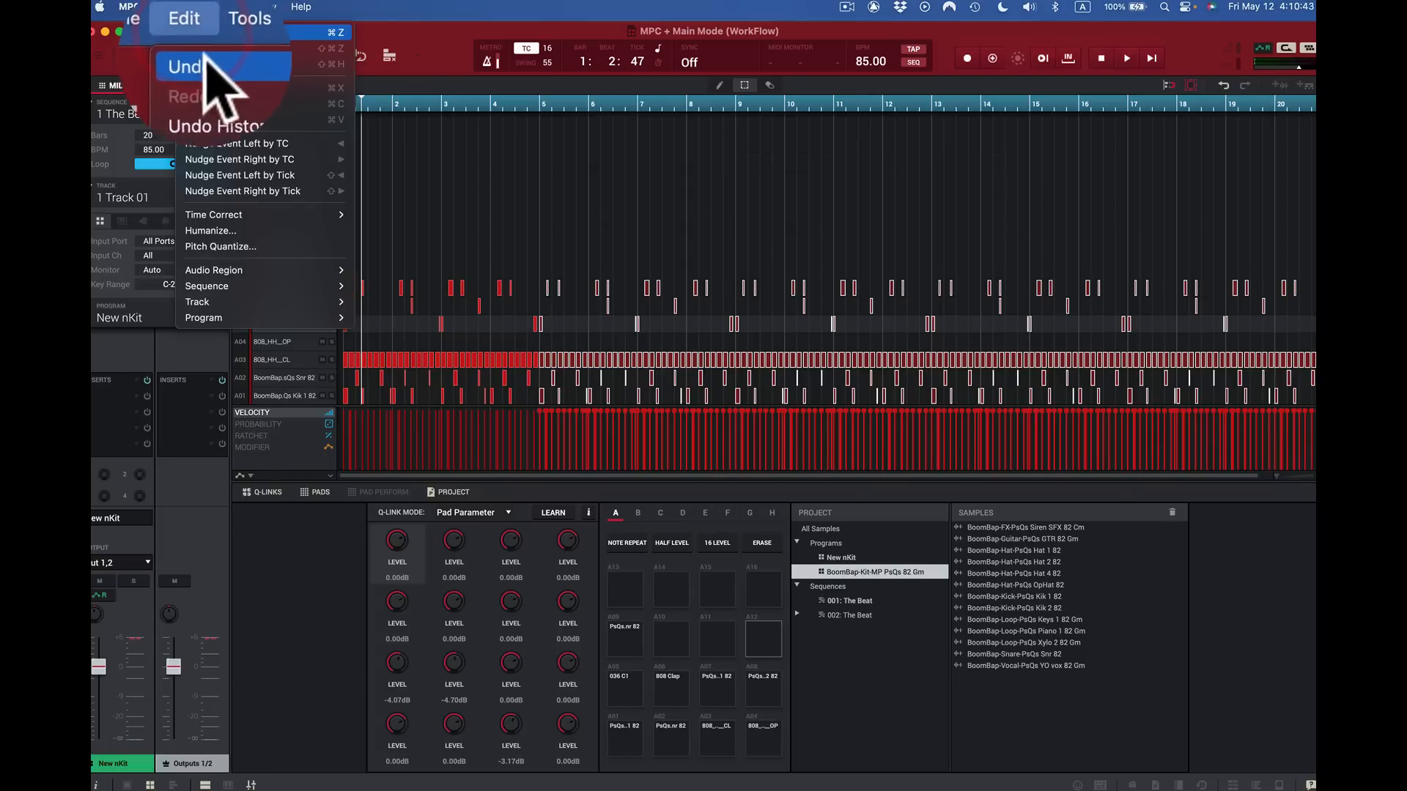
pyautogui.click(202, 28)
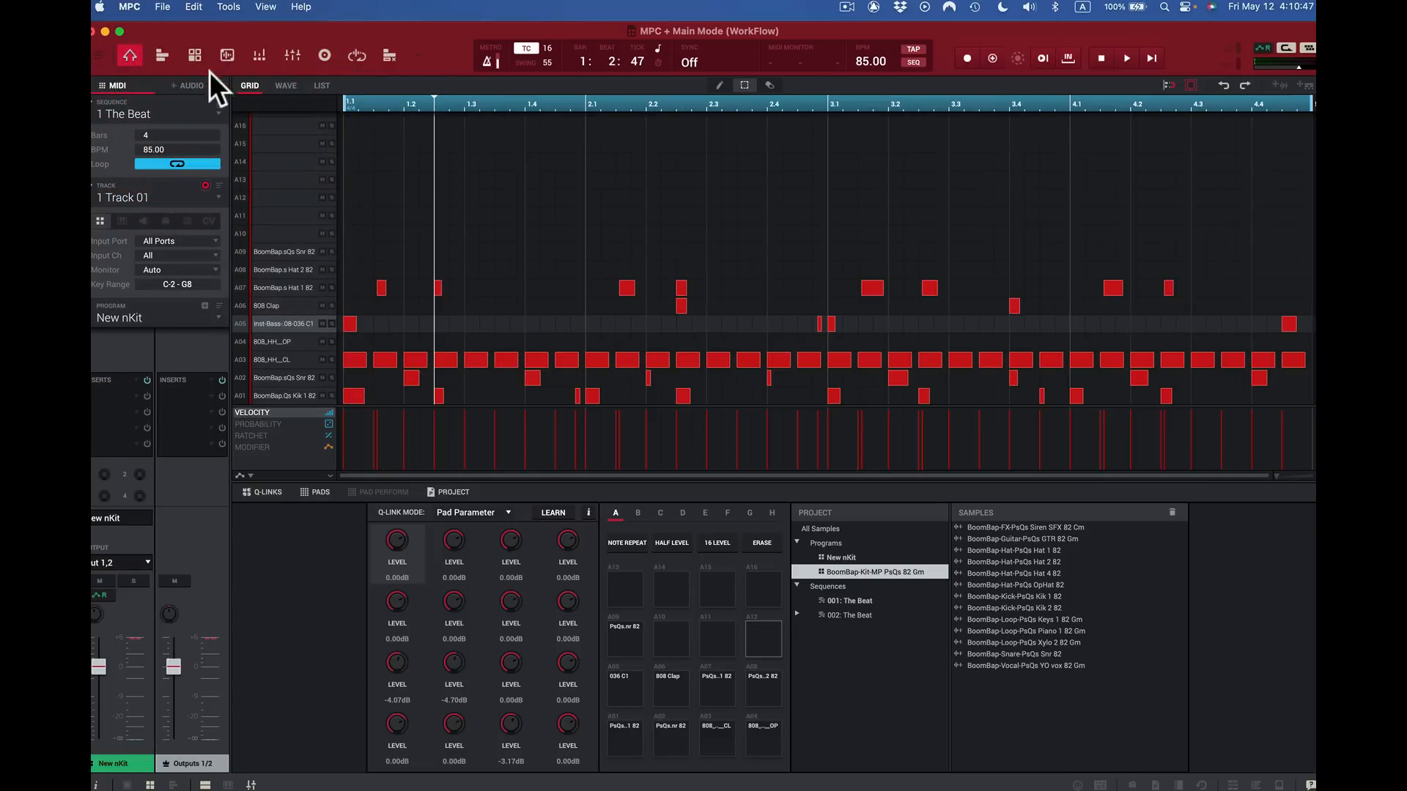
# Step: Set up Copy Events for The Beat's Track 01, trying the selected-only option before all events, with bar 5 as paste start, and cancel
pyautogui.click(194, 7)
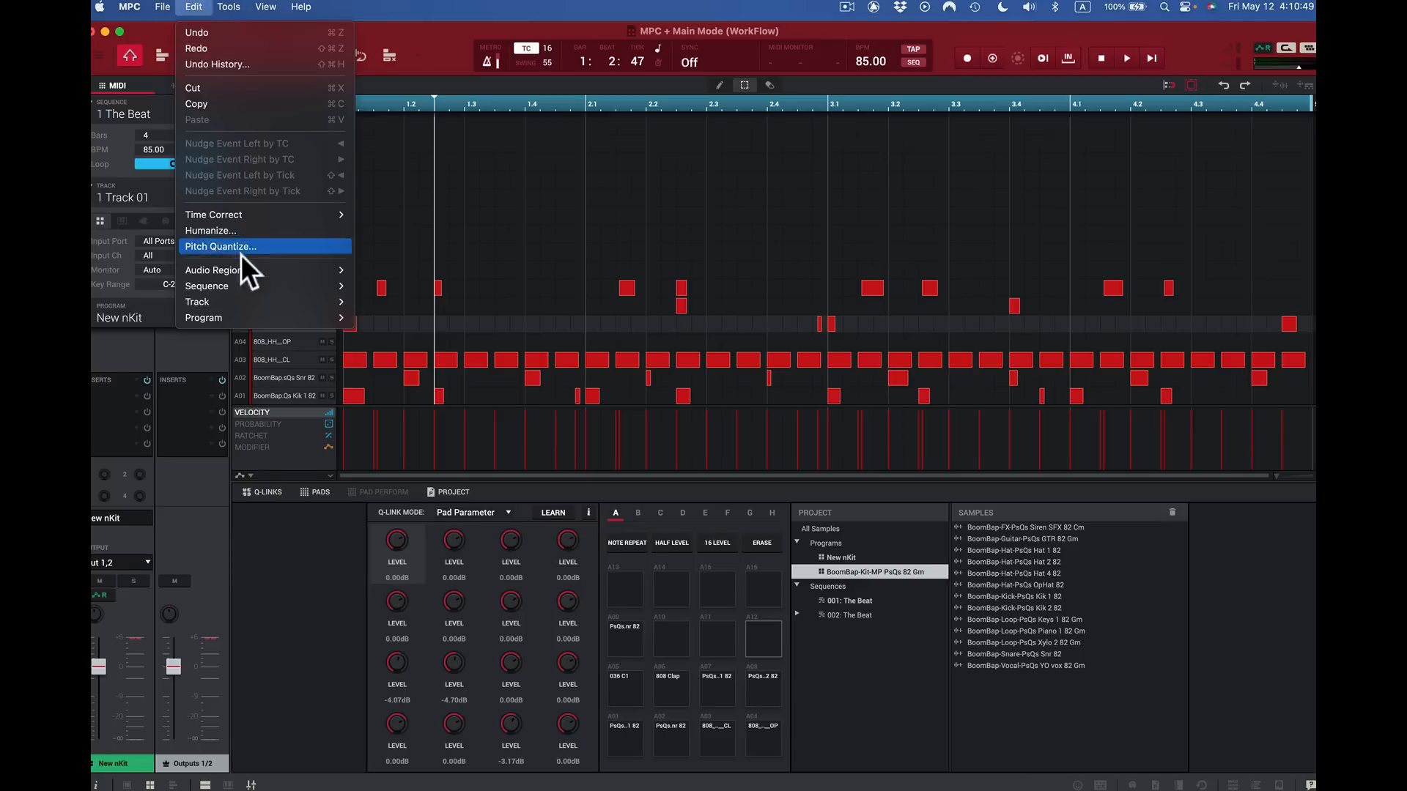
pyautogui.moveTo(244, 295)
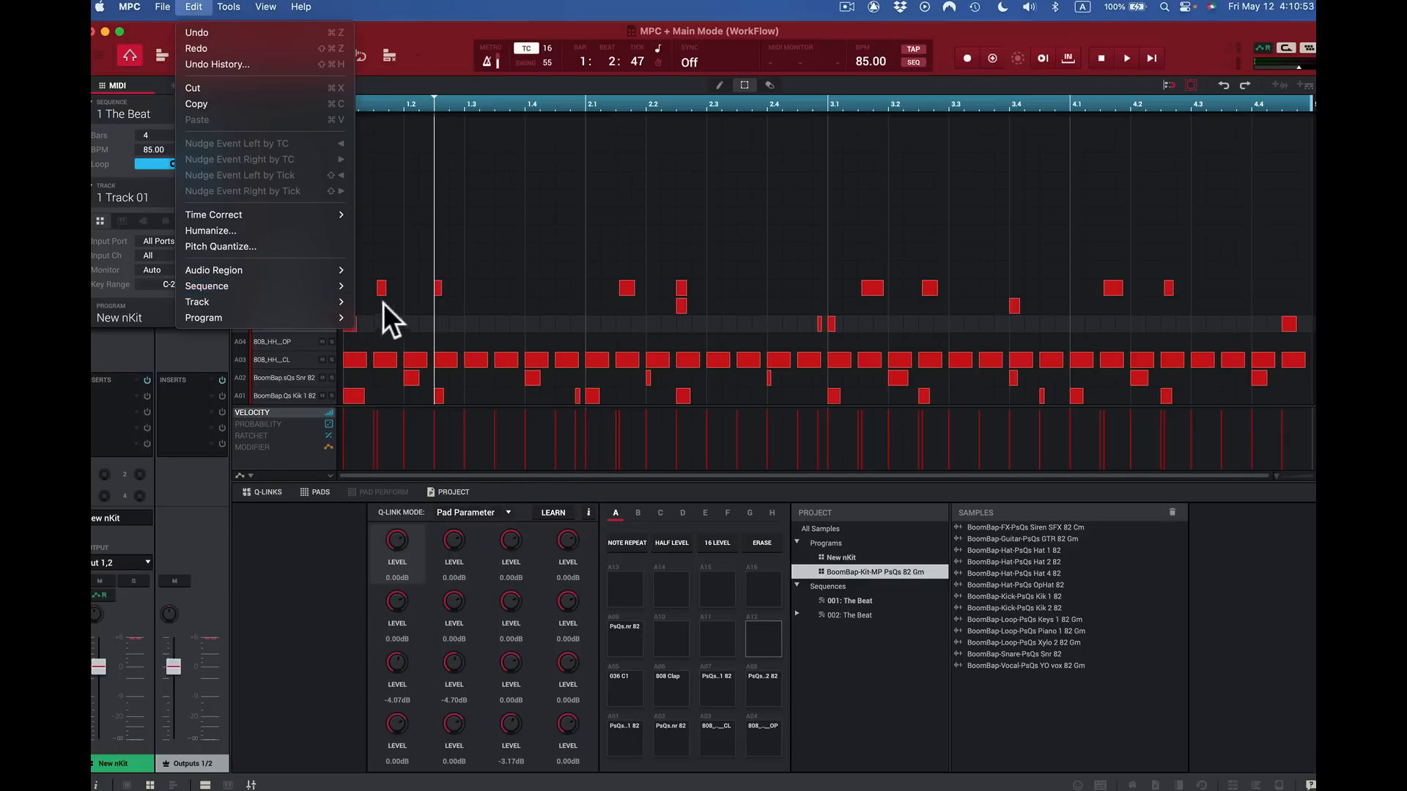
pyautogui.moveTo(322, 286)
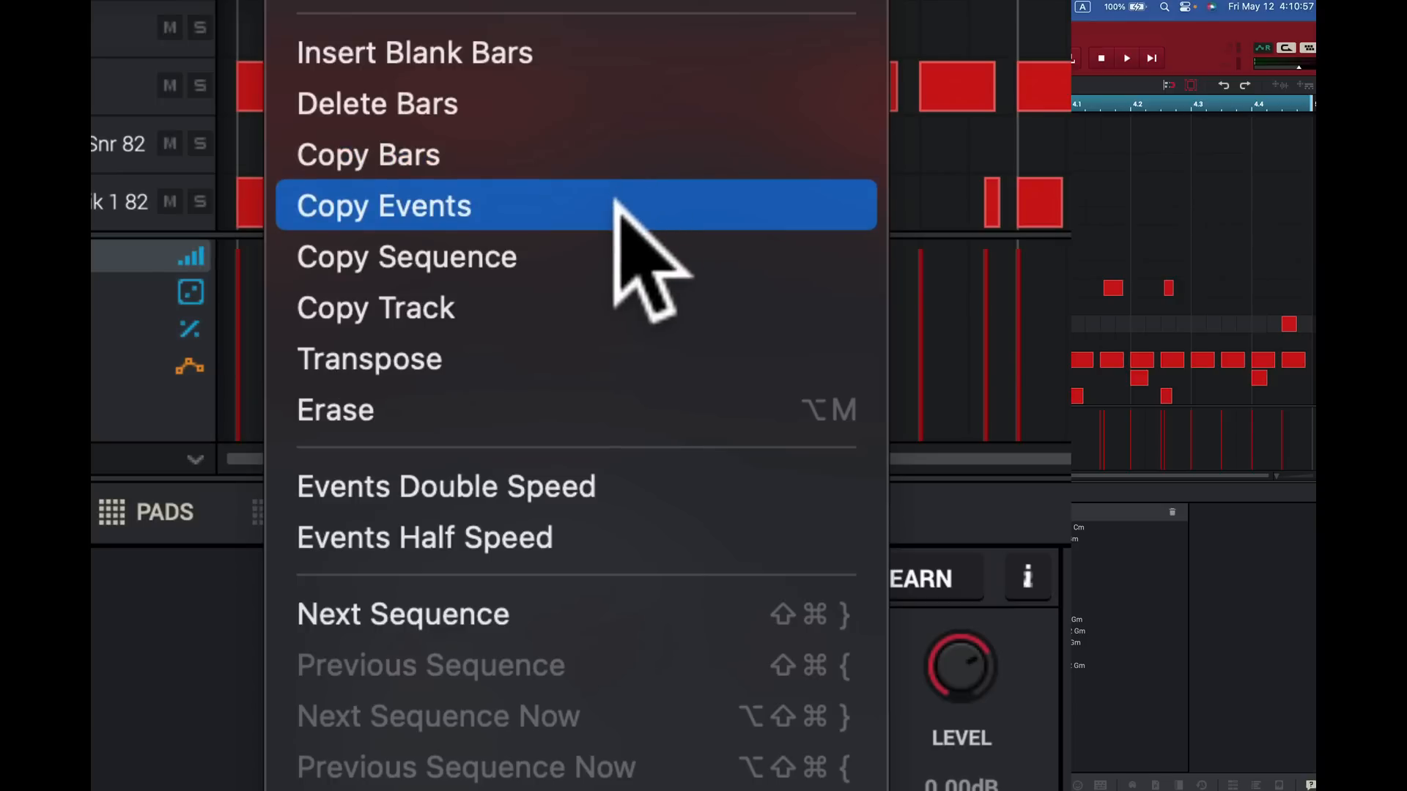
pyautogui.click(614, 205)
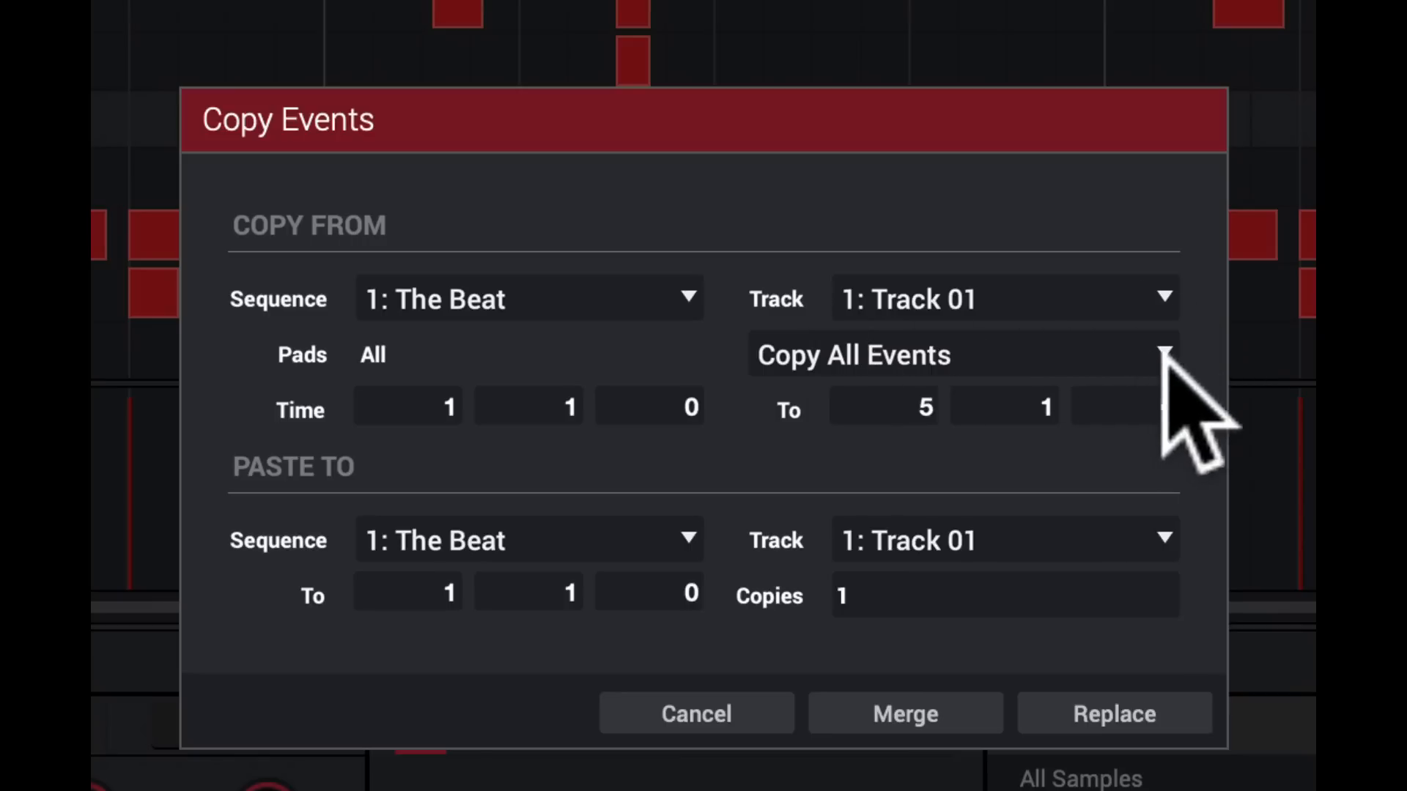
pyautogui.click(1164, 354)
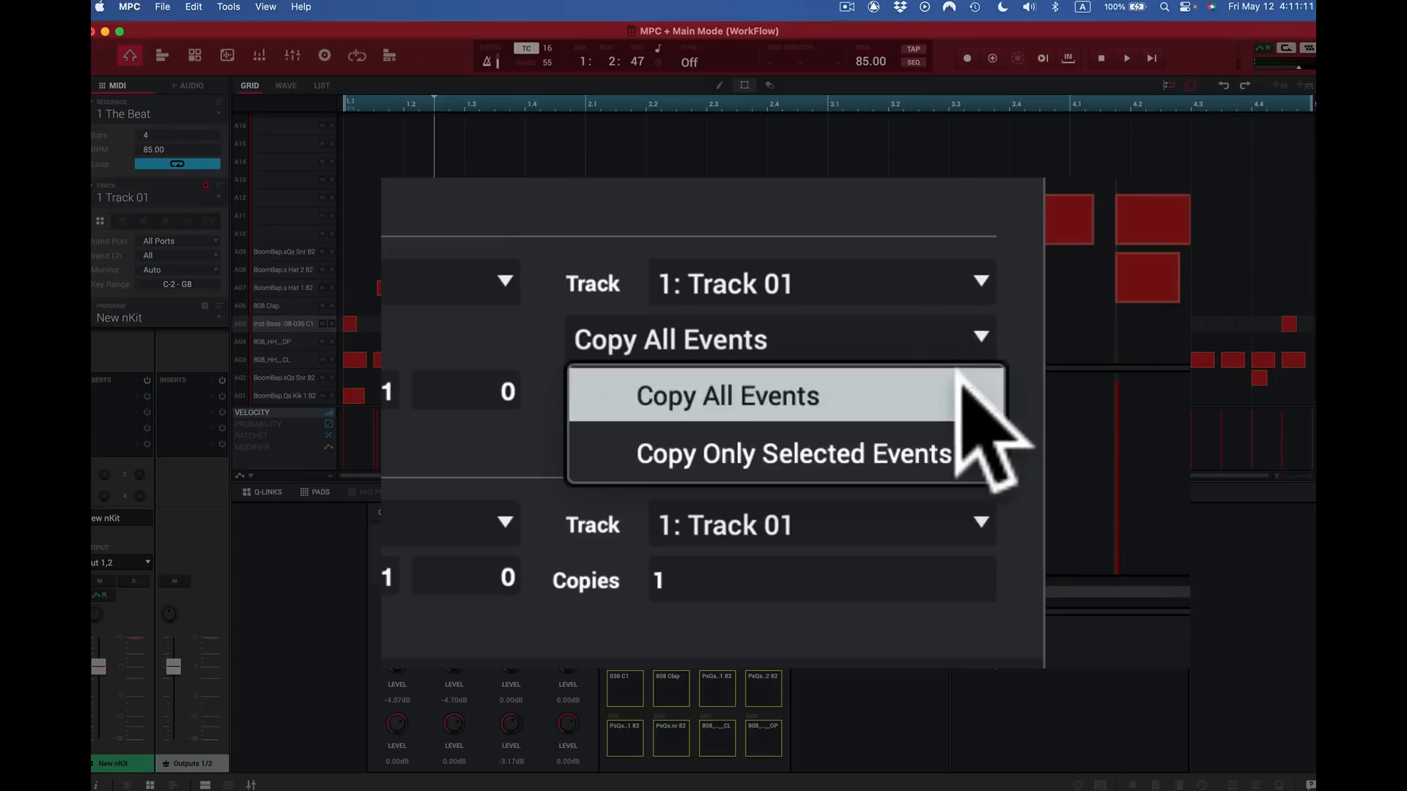
pyautogui.click(946, 437)
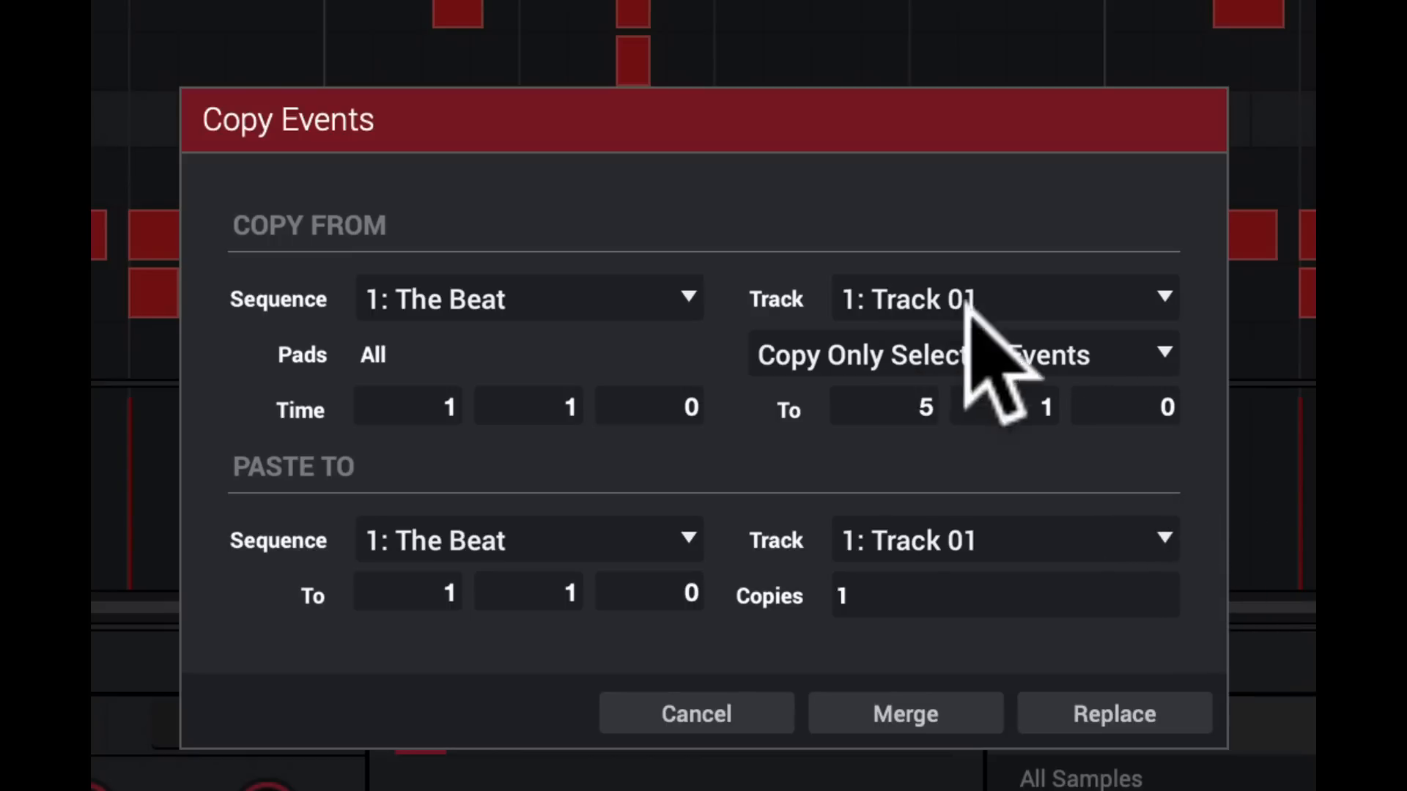
pyautogui.click(1174, 352)
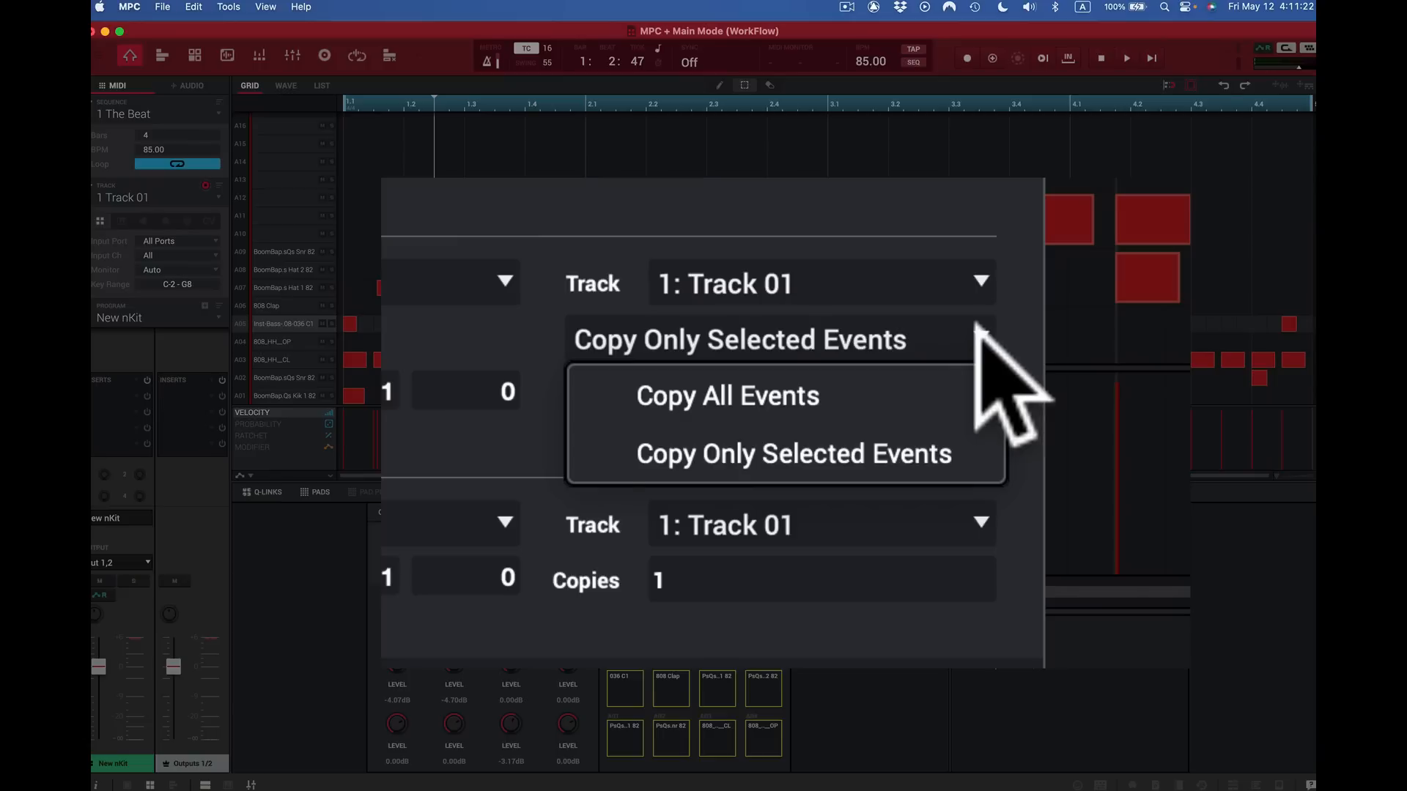
pyautogui.click(894, 379)
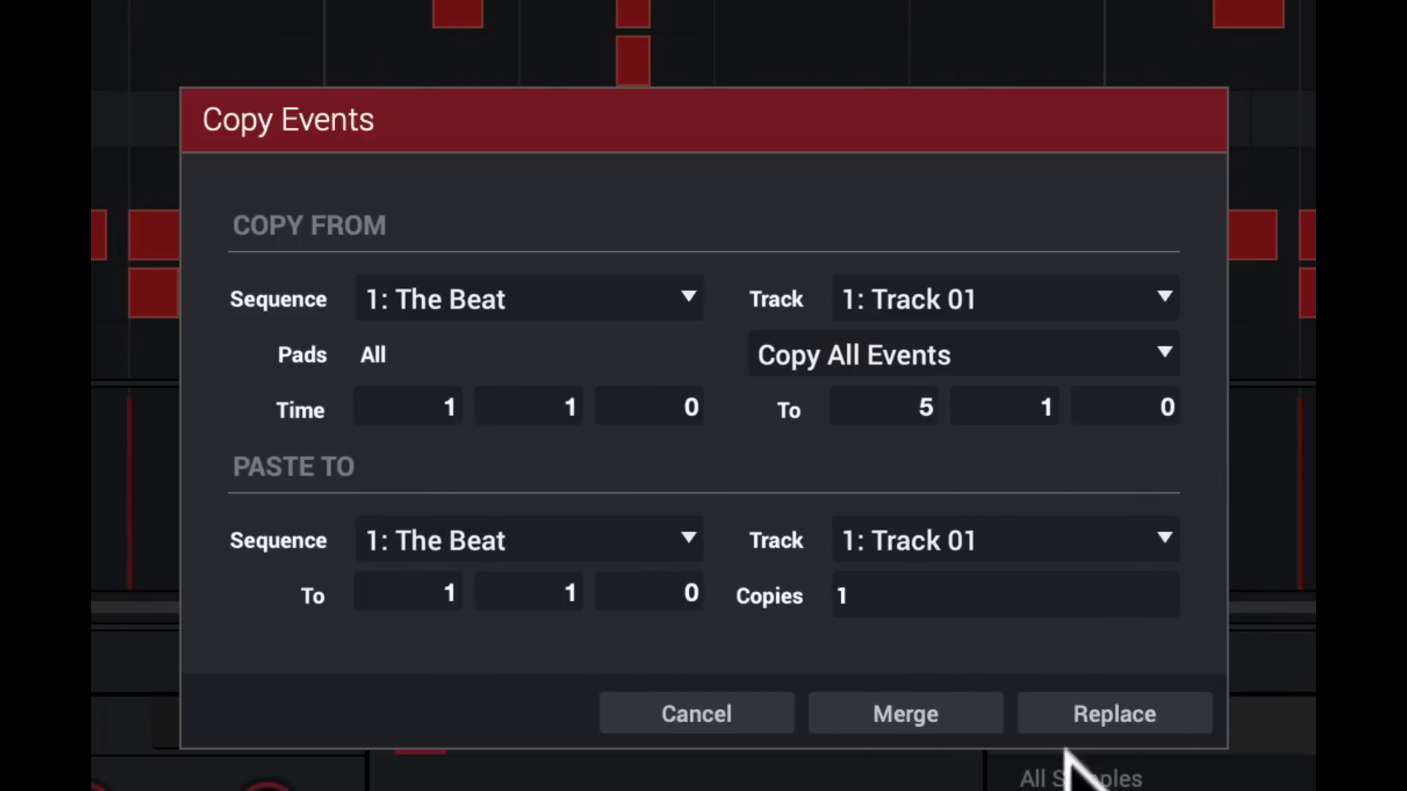
pyautogui.click(443, 591)
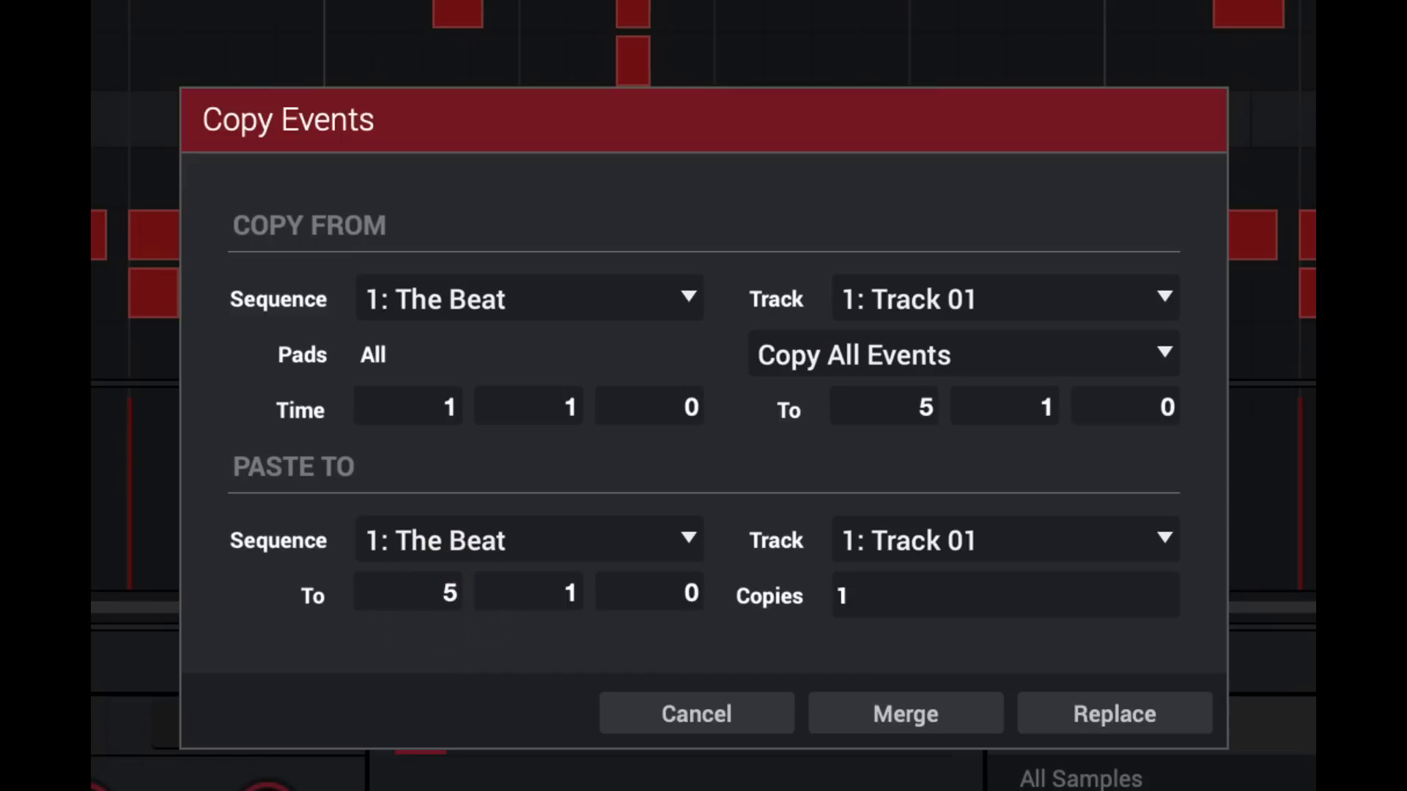
pyautogui.click(440, 586)
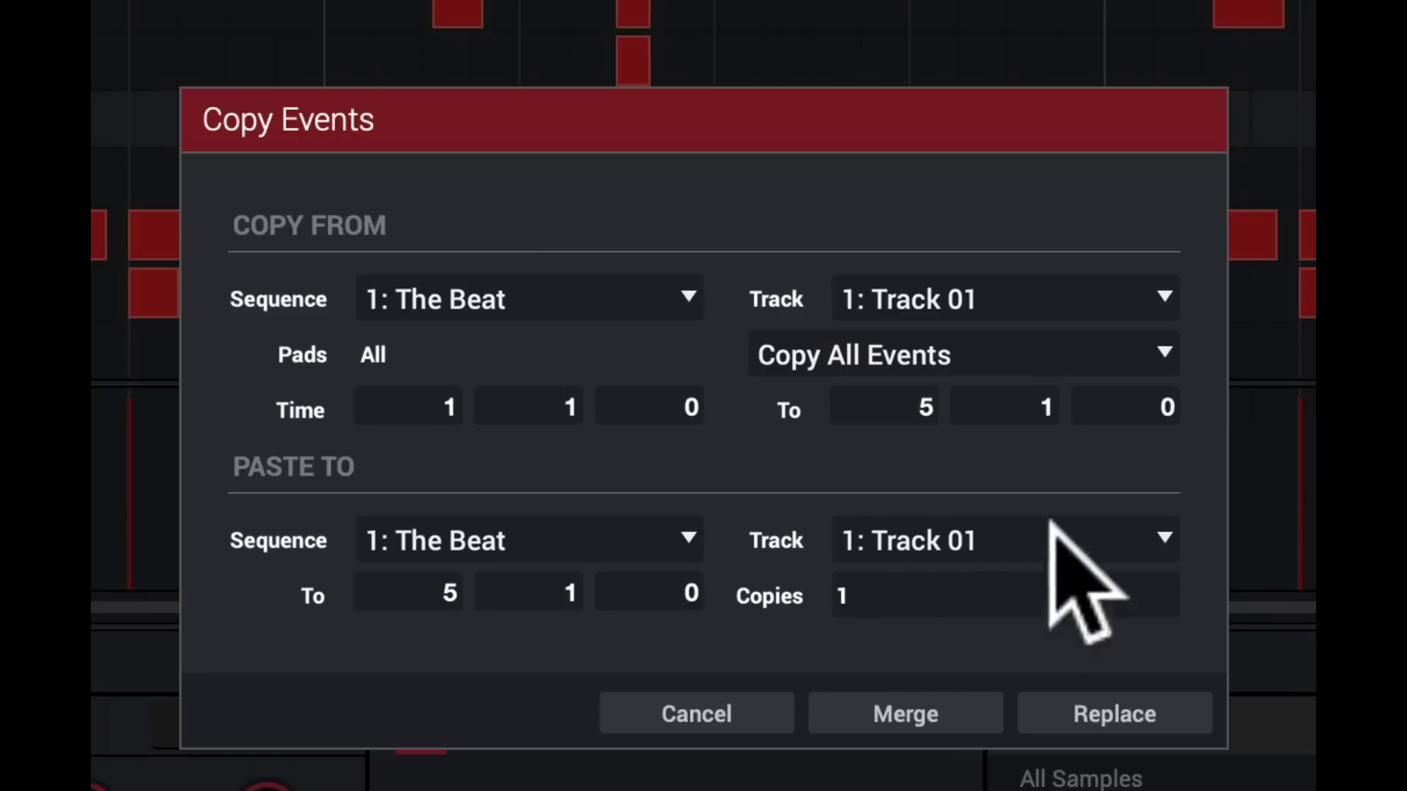
pyautogui.click(1169, 300)
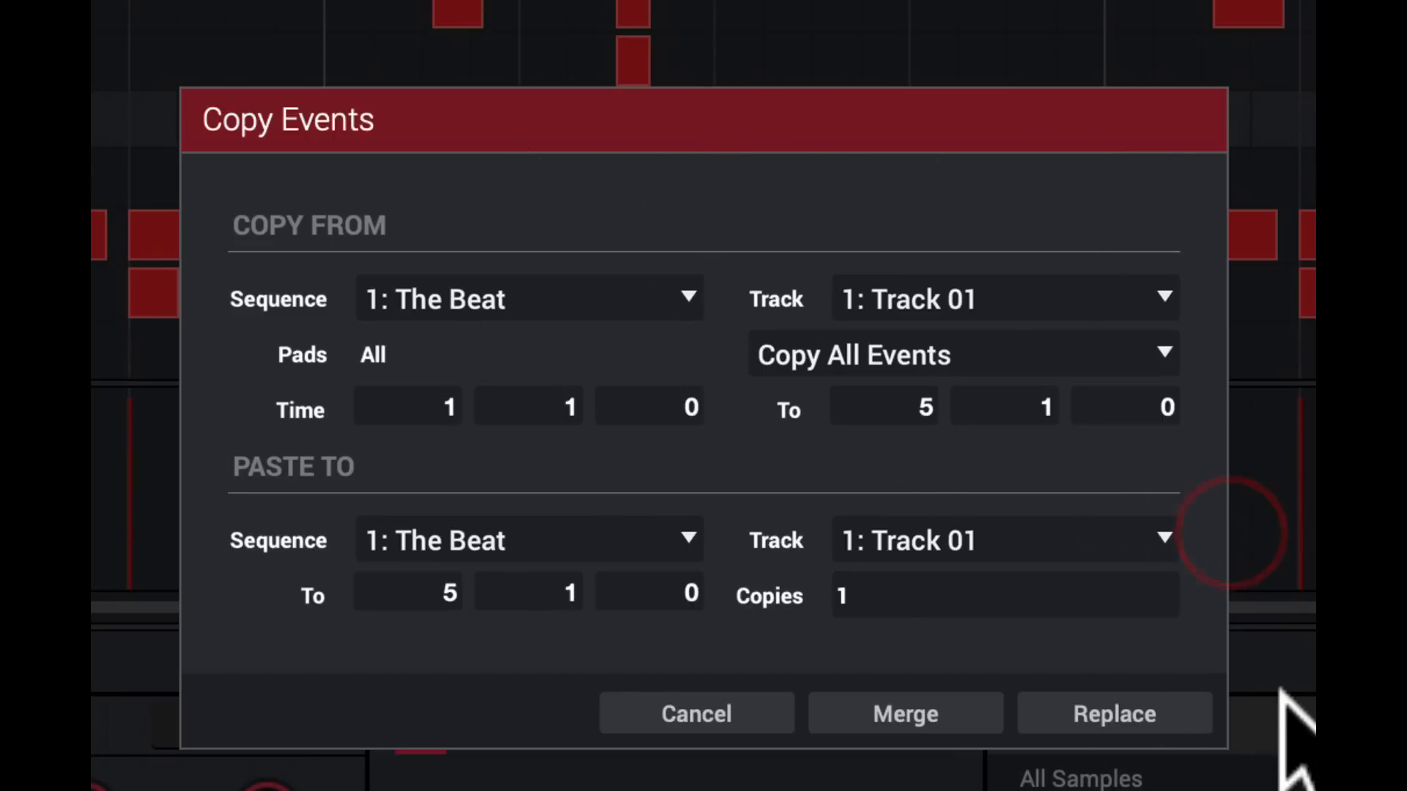
pyautogui.click(701, 716)
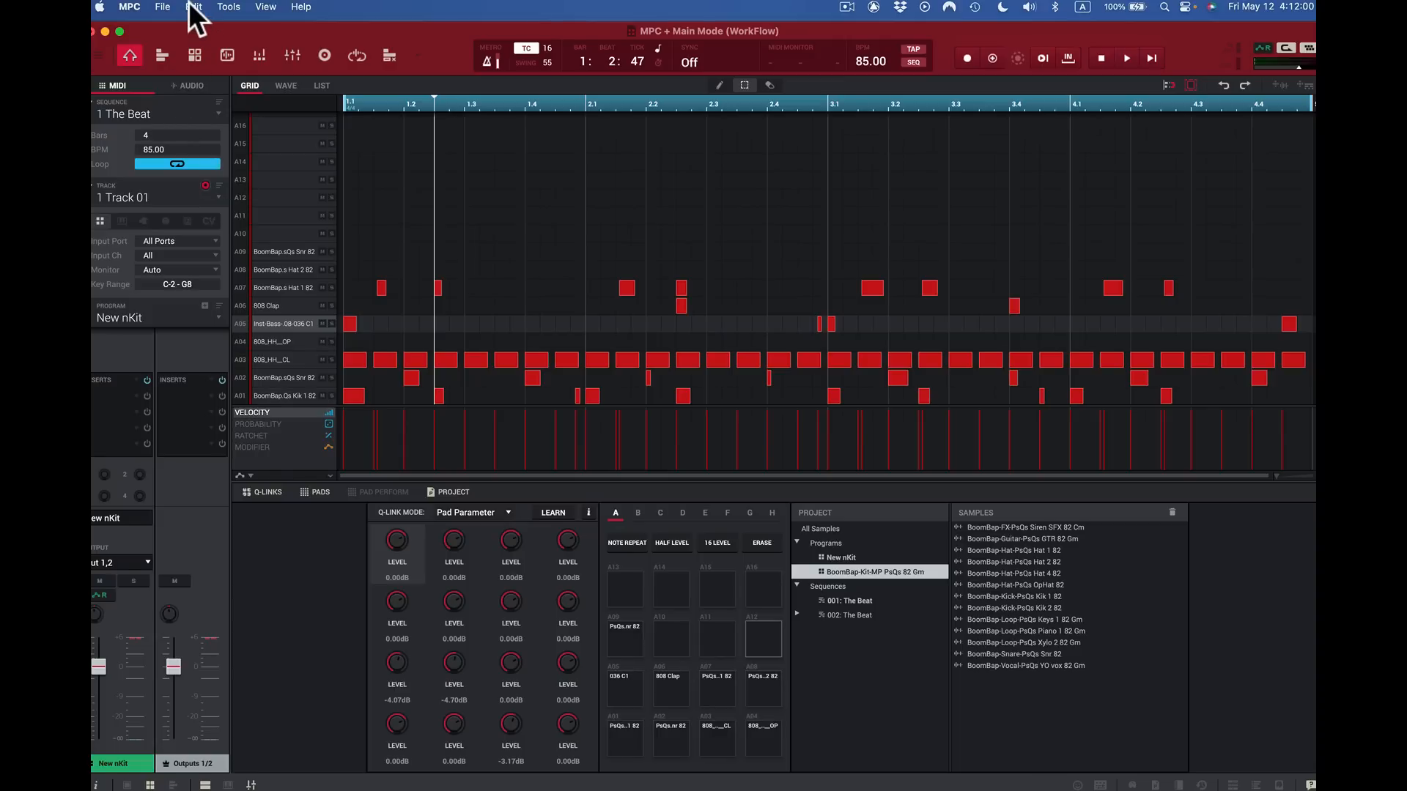
# Step: Copy the contents of sequence 1, The Beat, over sequence 2, keeping the sequence name The Beat
pyautogui.click(191, 6)
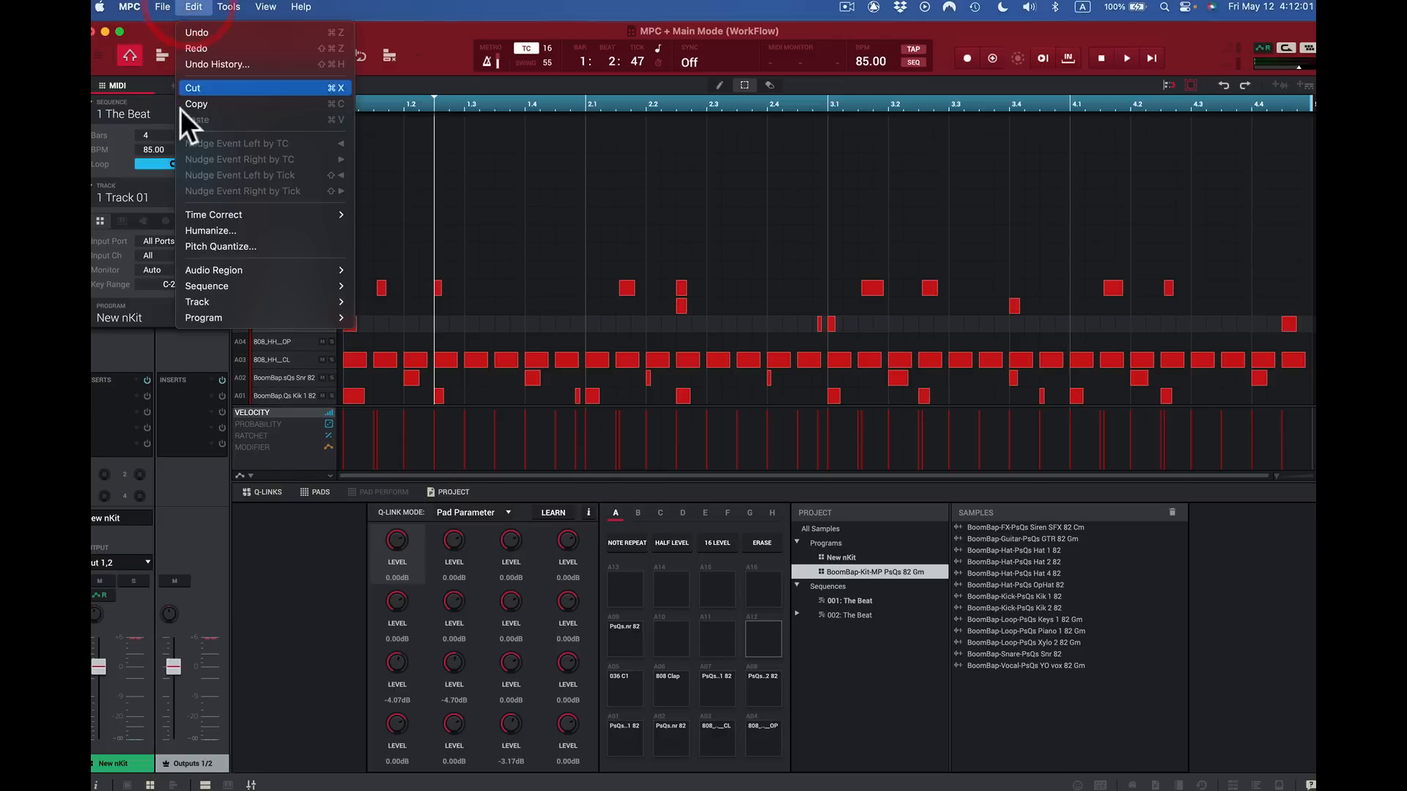
pyautogui.moveTo(197, 284)
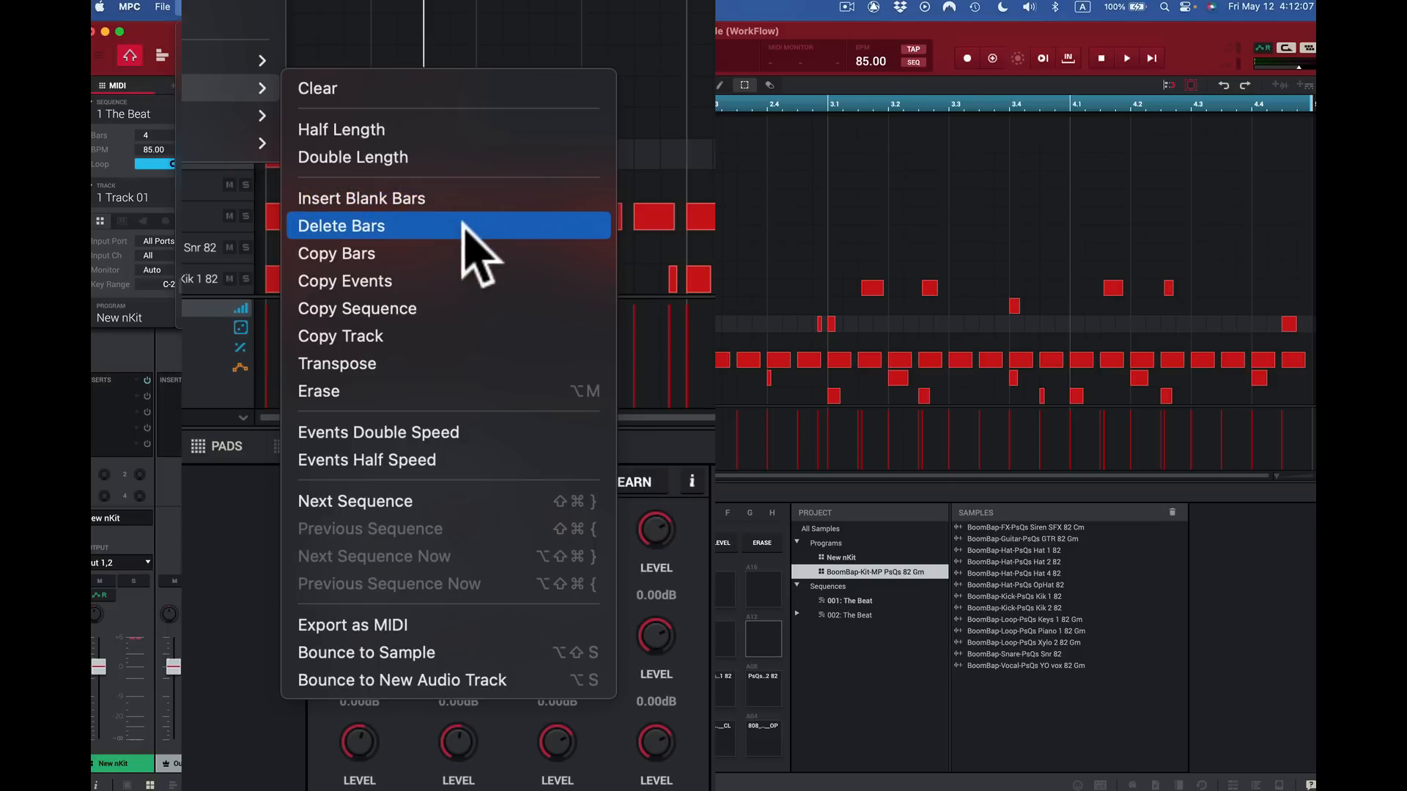
pyautogui.click(450, 300)
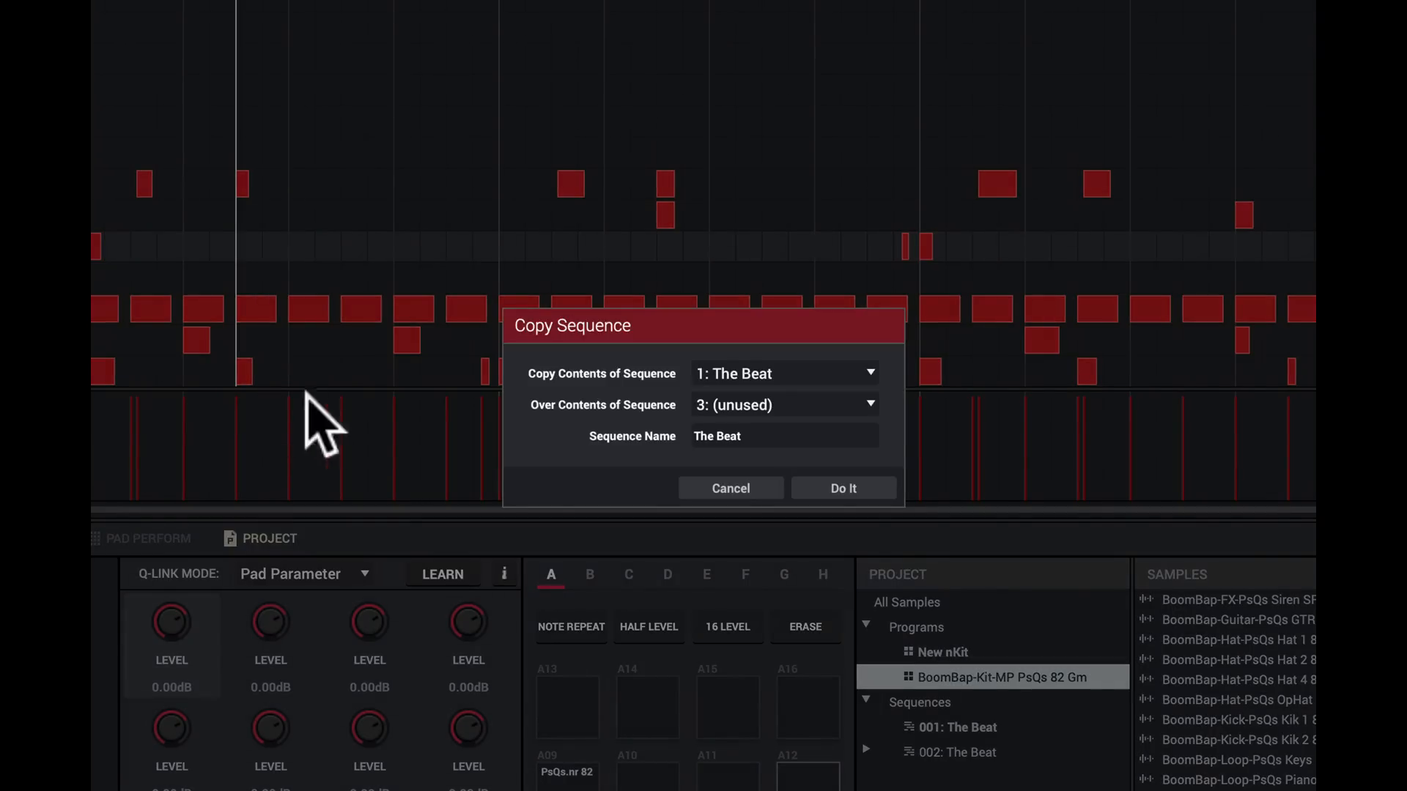
pyautogui.click(868, 402)
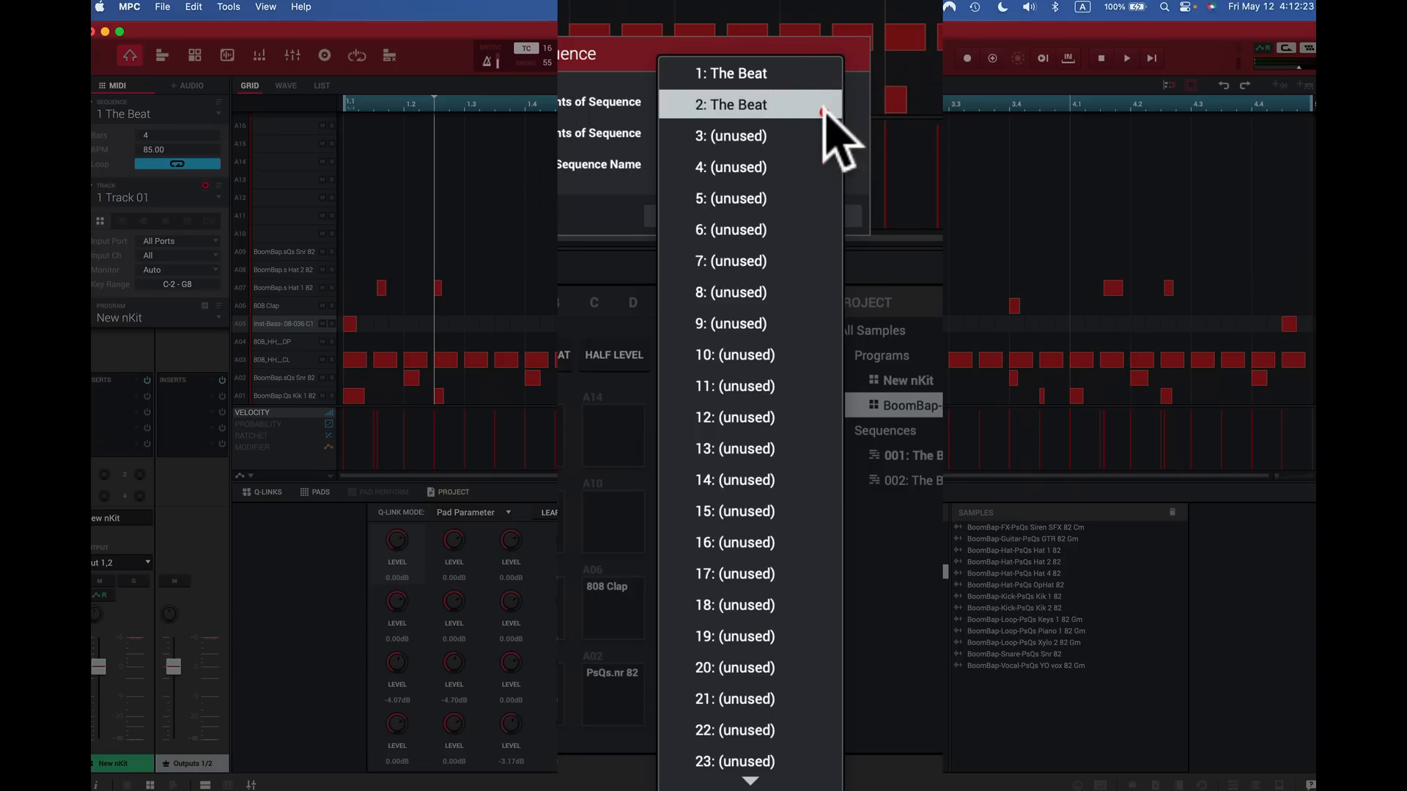
pyautogui.click(823, 110)
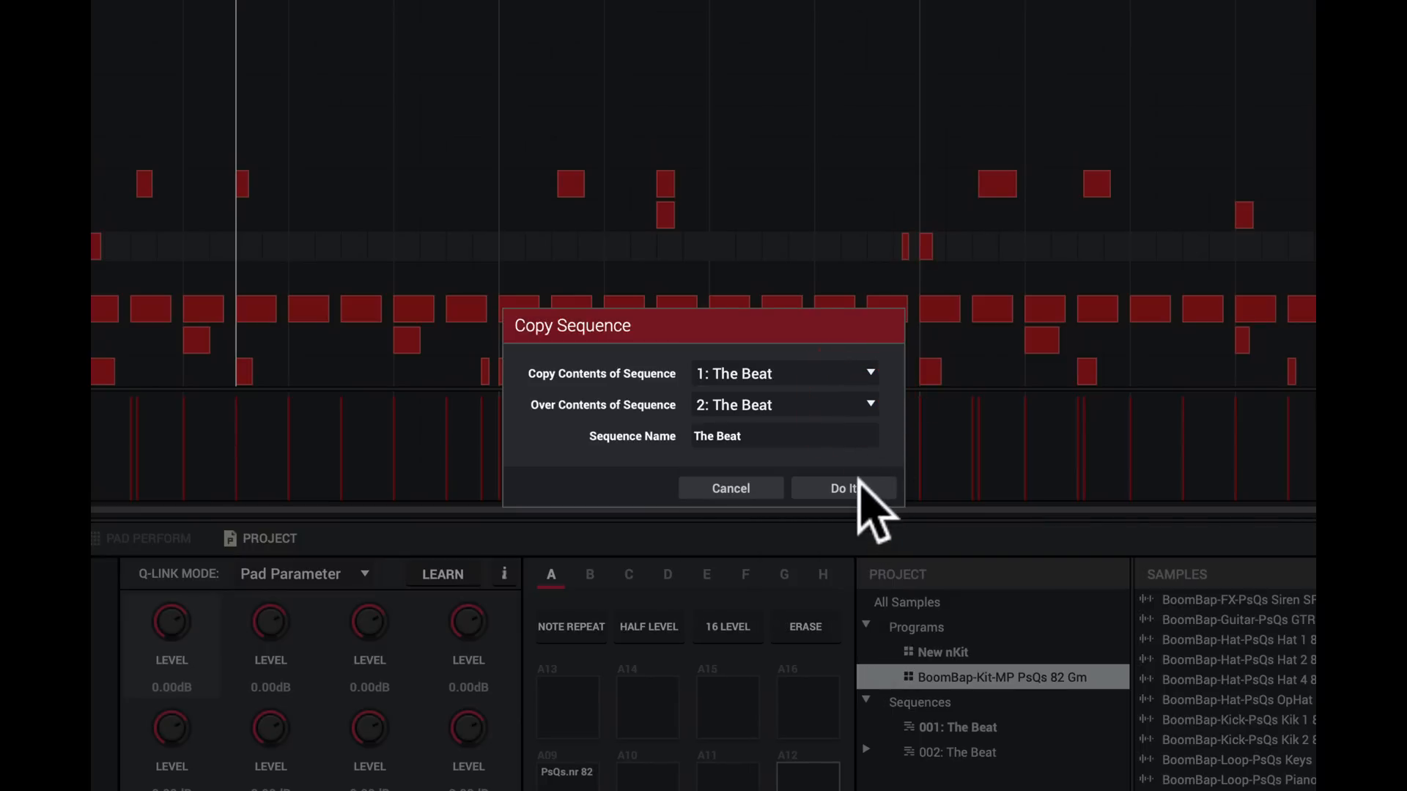
pyautogui.click(857, 486)
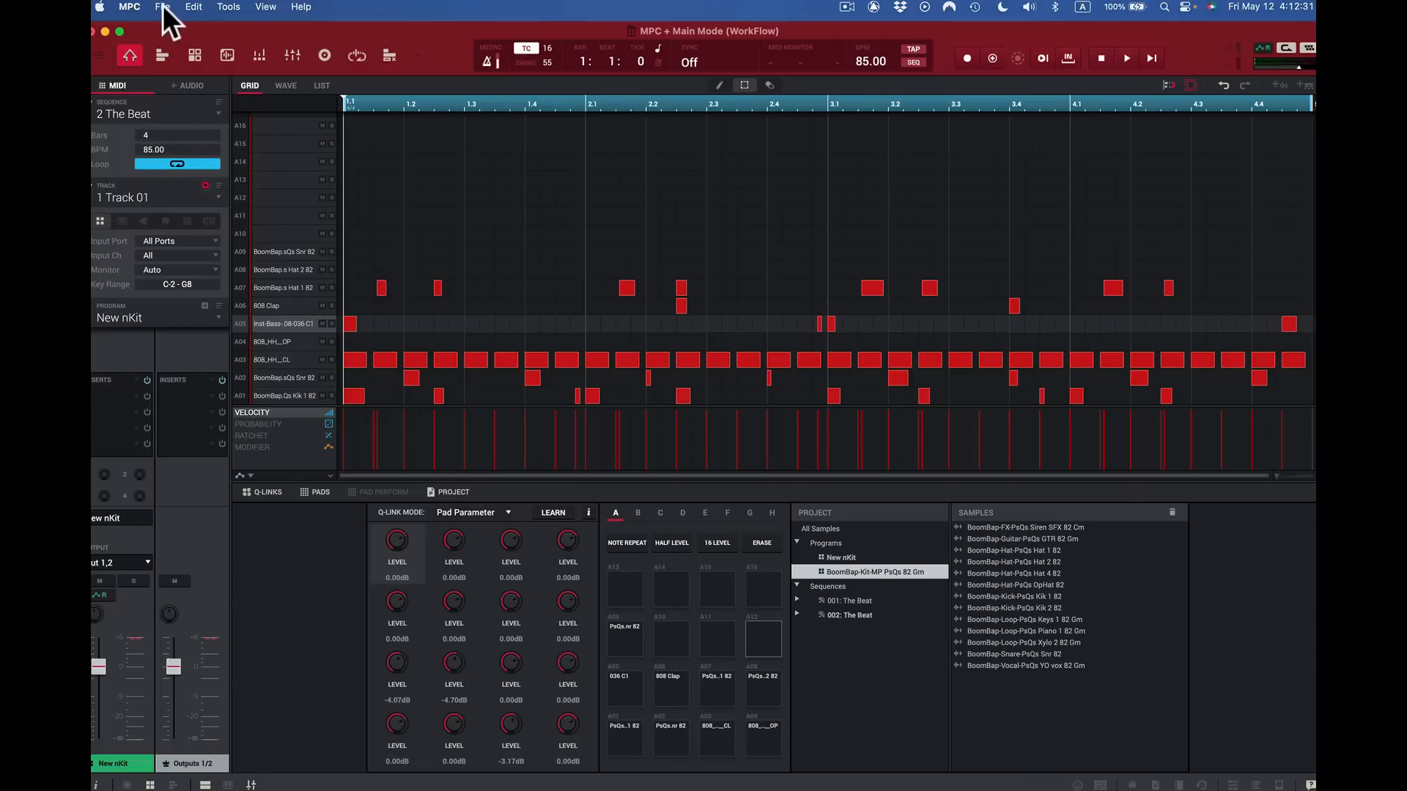
# Step: Double the length of sequence 2, The Beat, and switch back to sequence 1
pyautogui.click(192, 7)
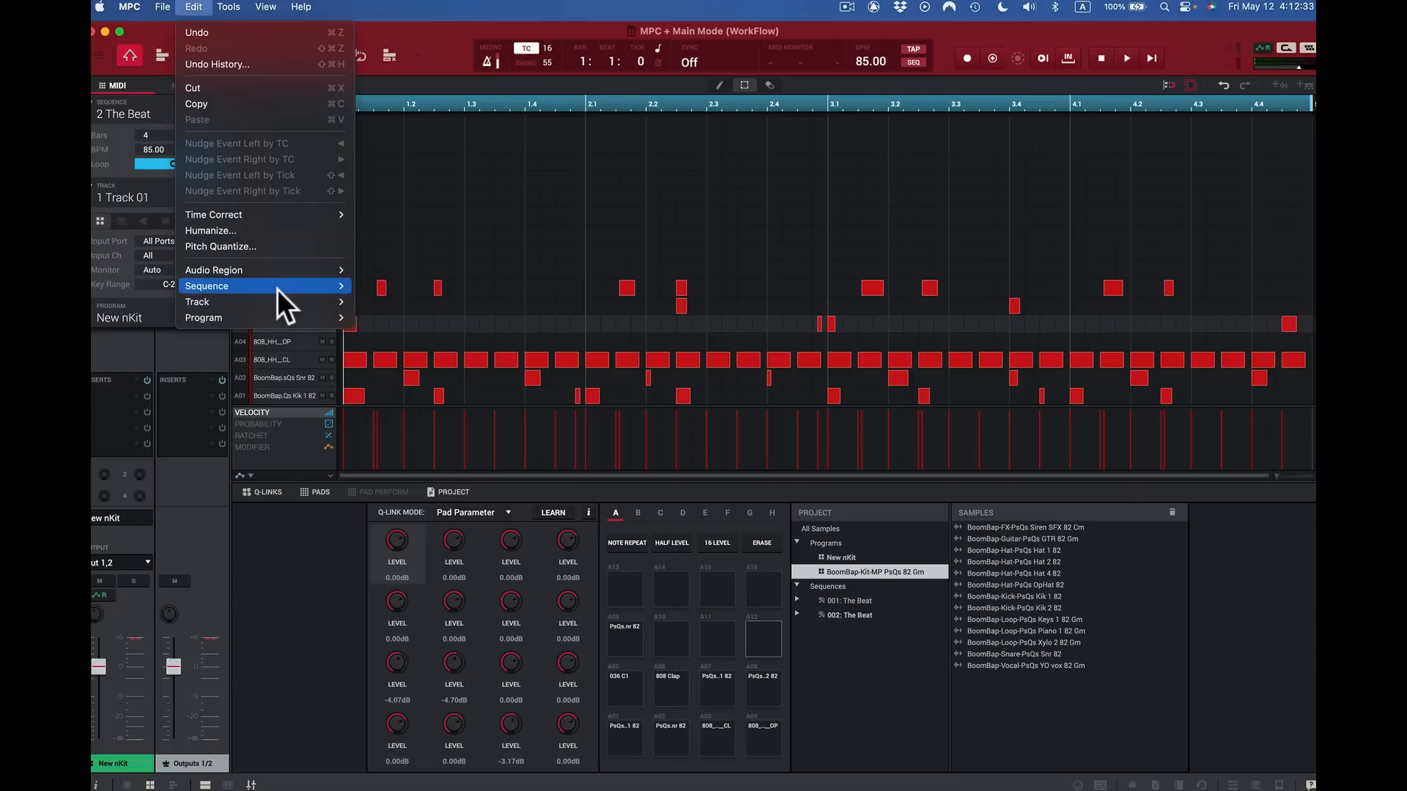
pyautogui.moveTo(283, 292)
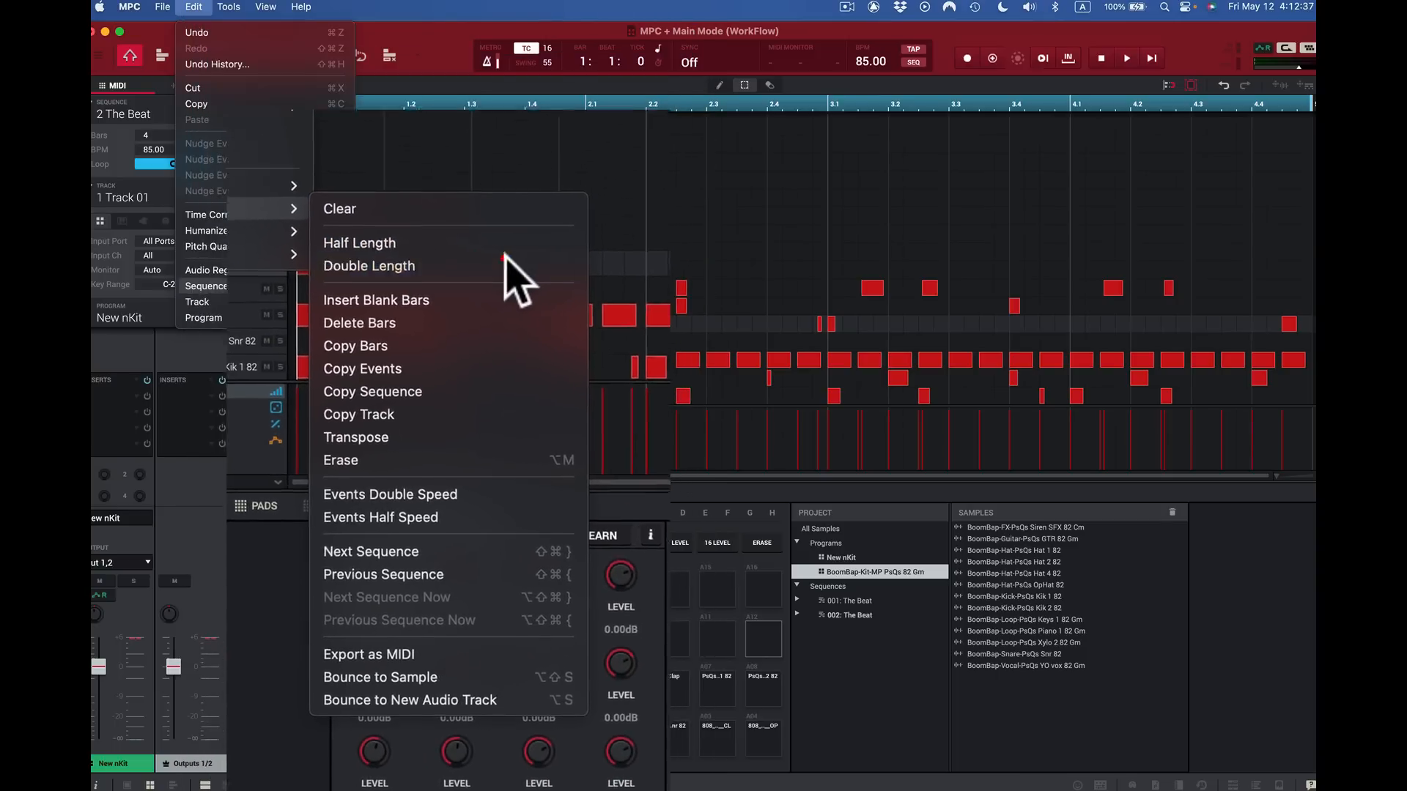
pyautogui.click(498, 264)
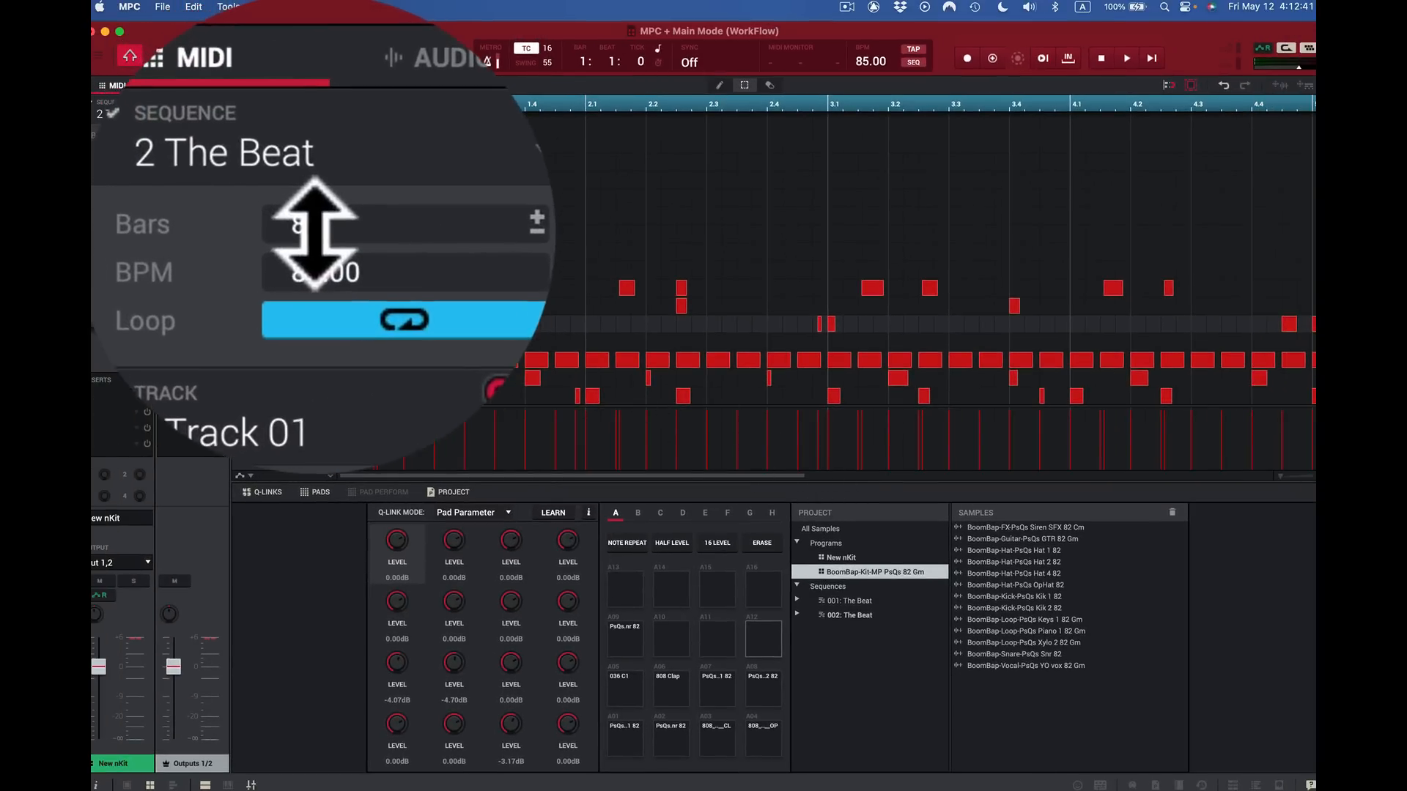
pyautogui.click(209, 114)
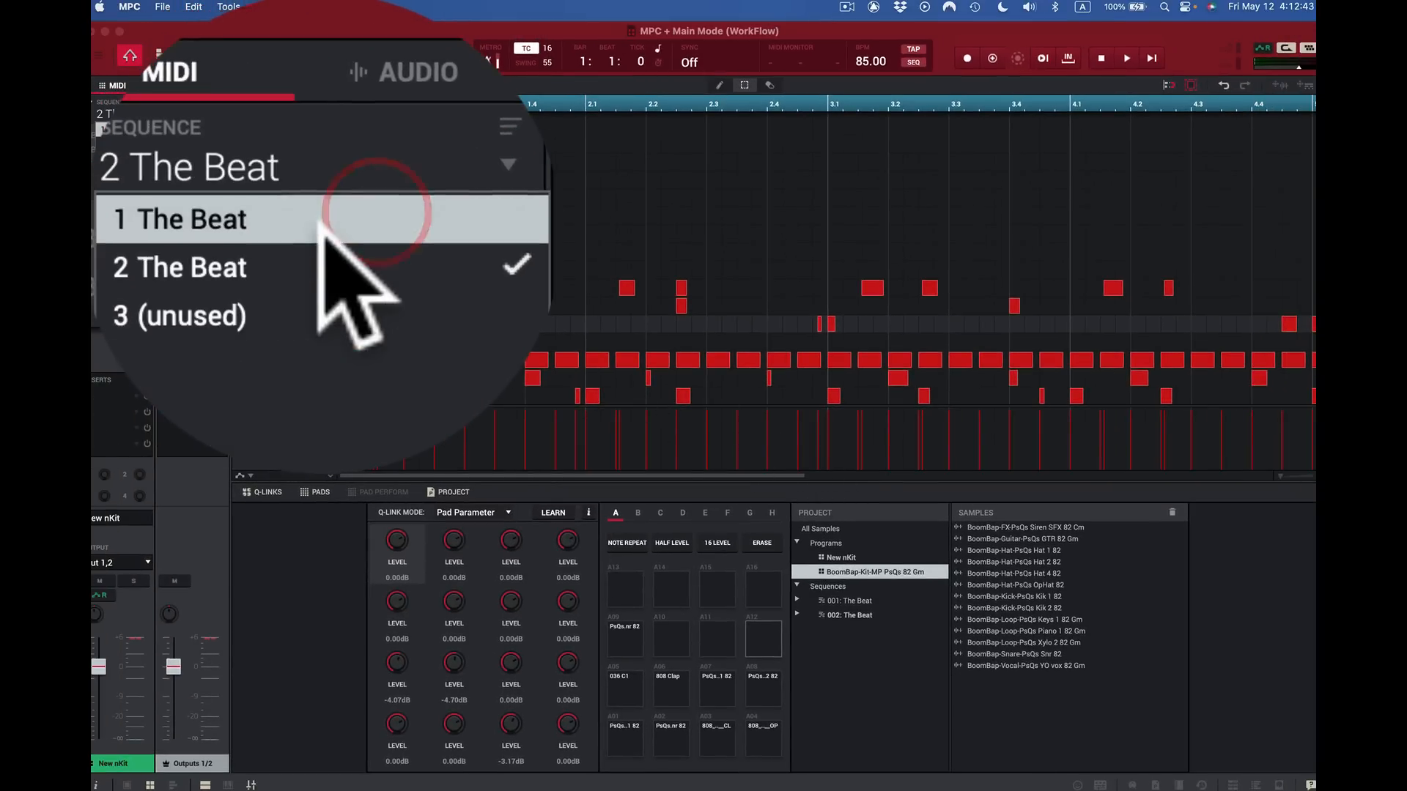
pyautogui.click(163, 131)
pyautogui.click(162, 130)
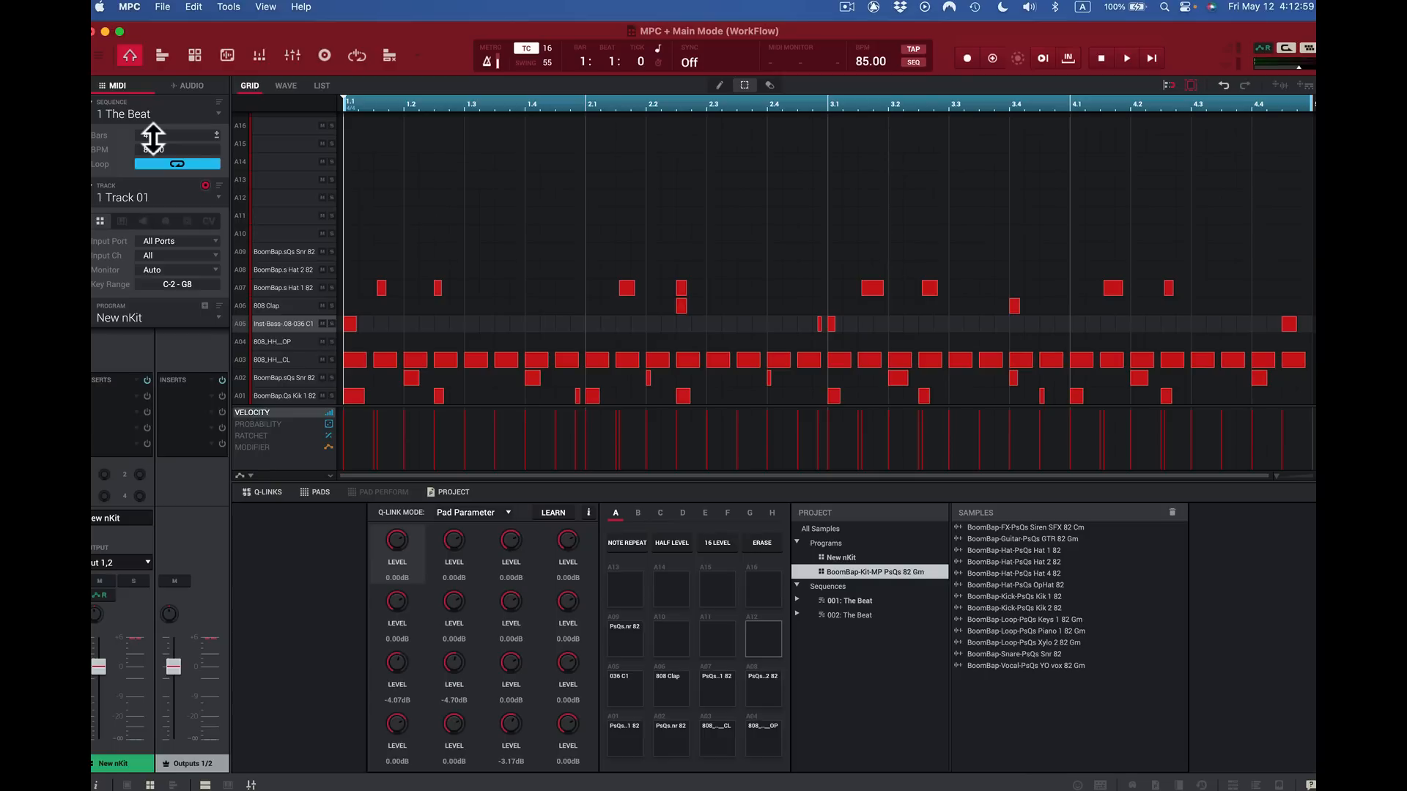
# Step: Apply Events Double Speed to sequence 1, The Beat, and play it back
pyautogui.click(193, 8)
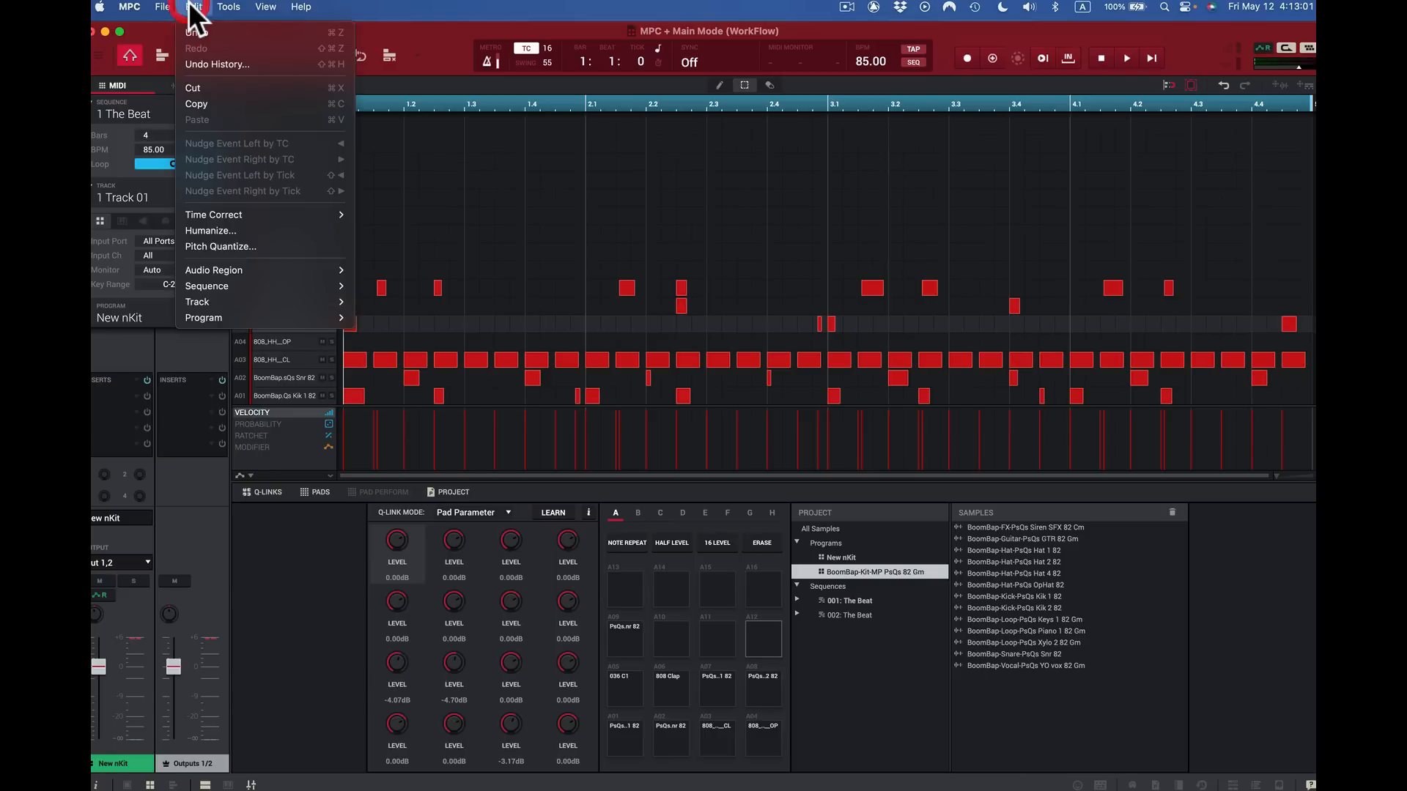
pyautogui.moveTo(214, 284)
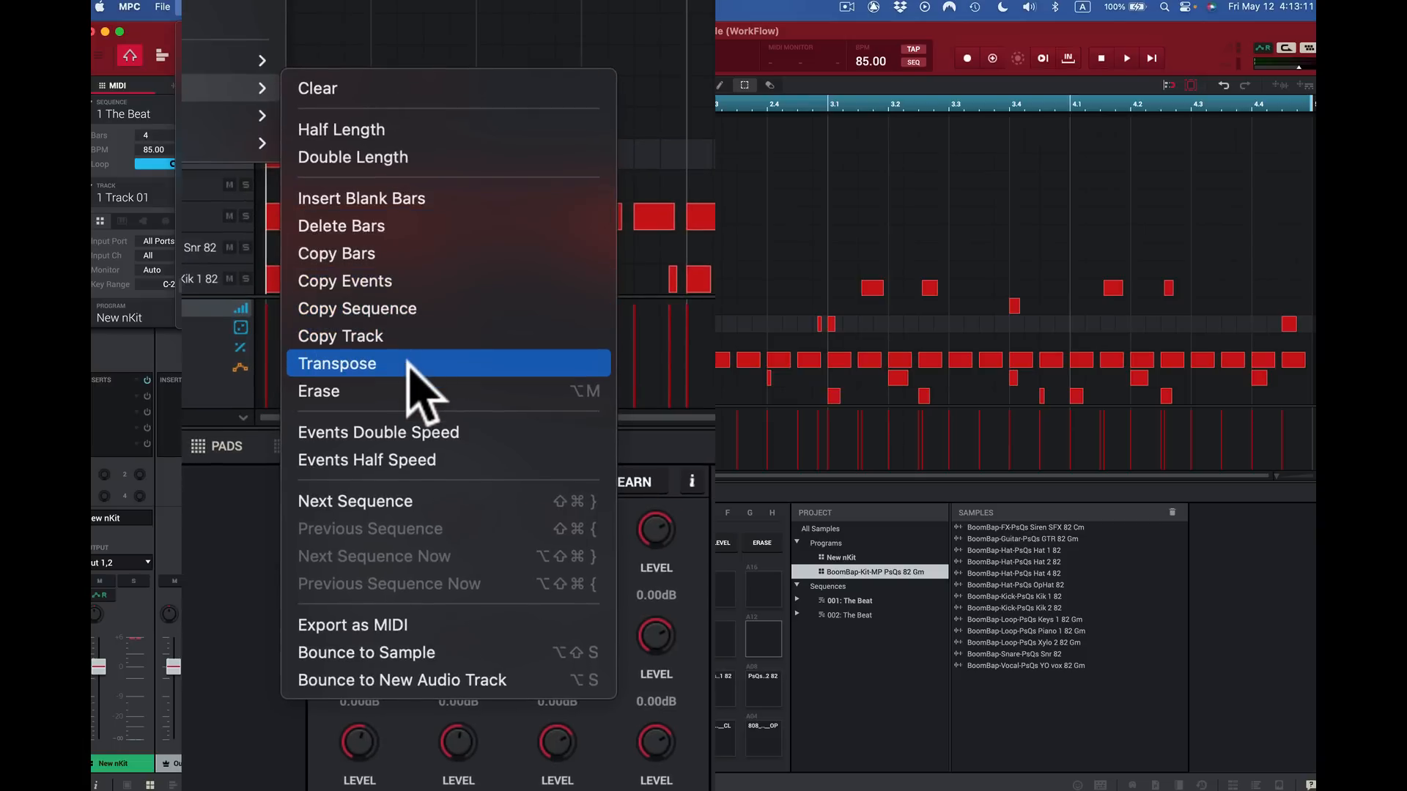
pyautogui.click(452, 432)
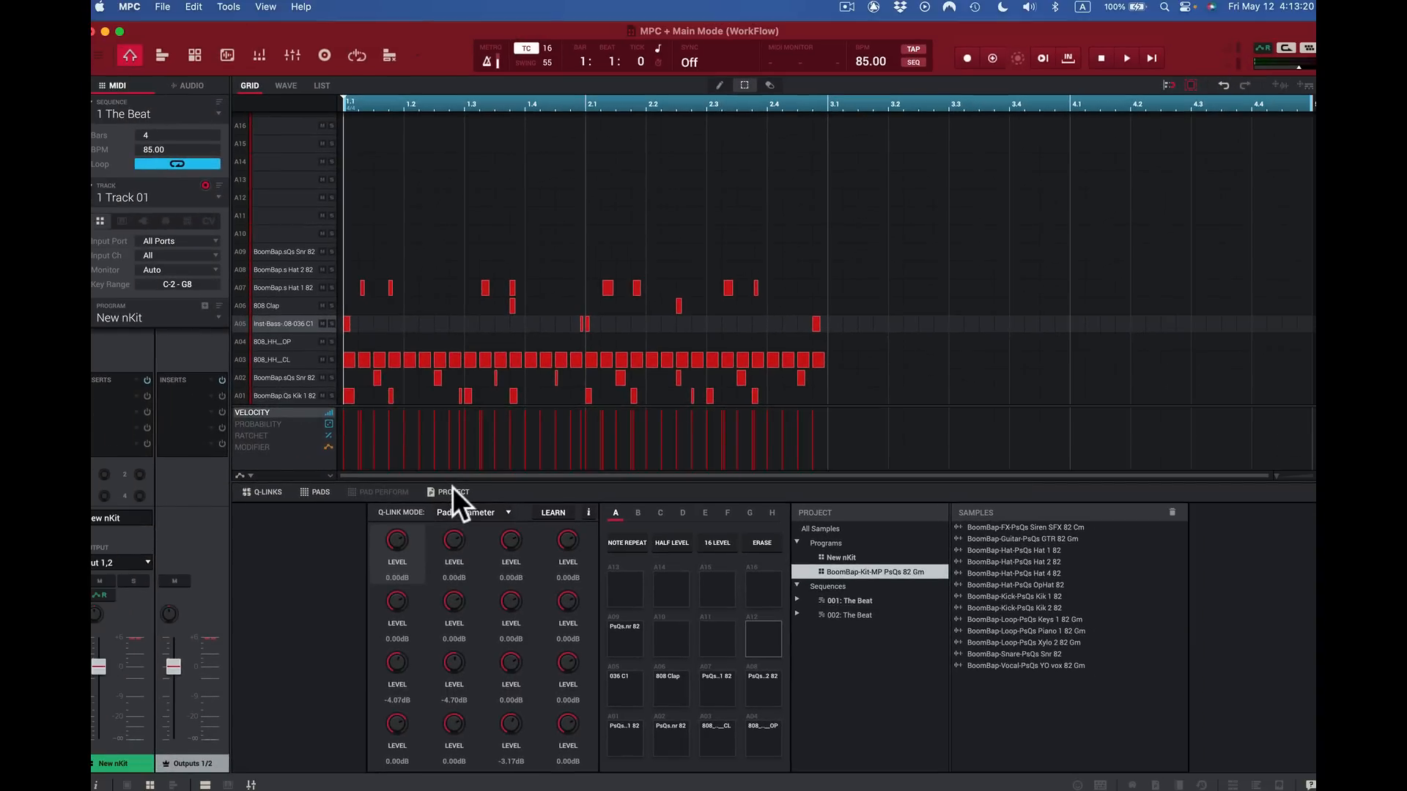
pyautogui.press('space')
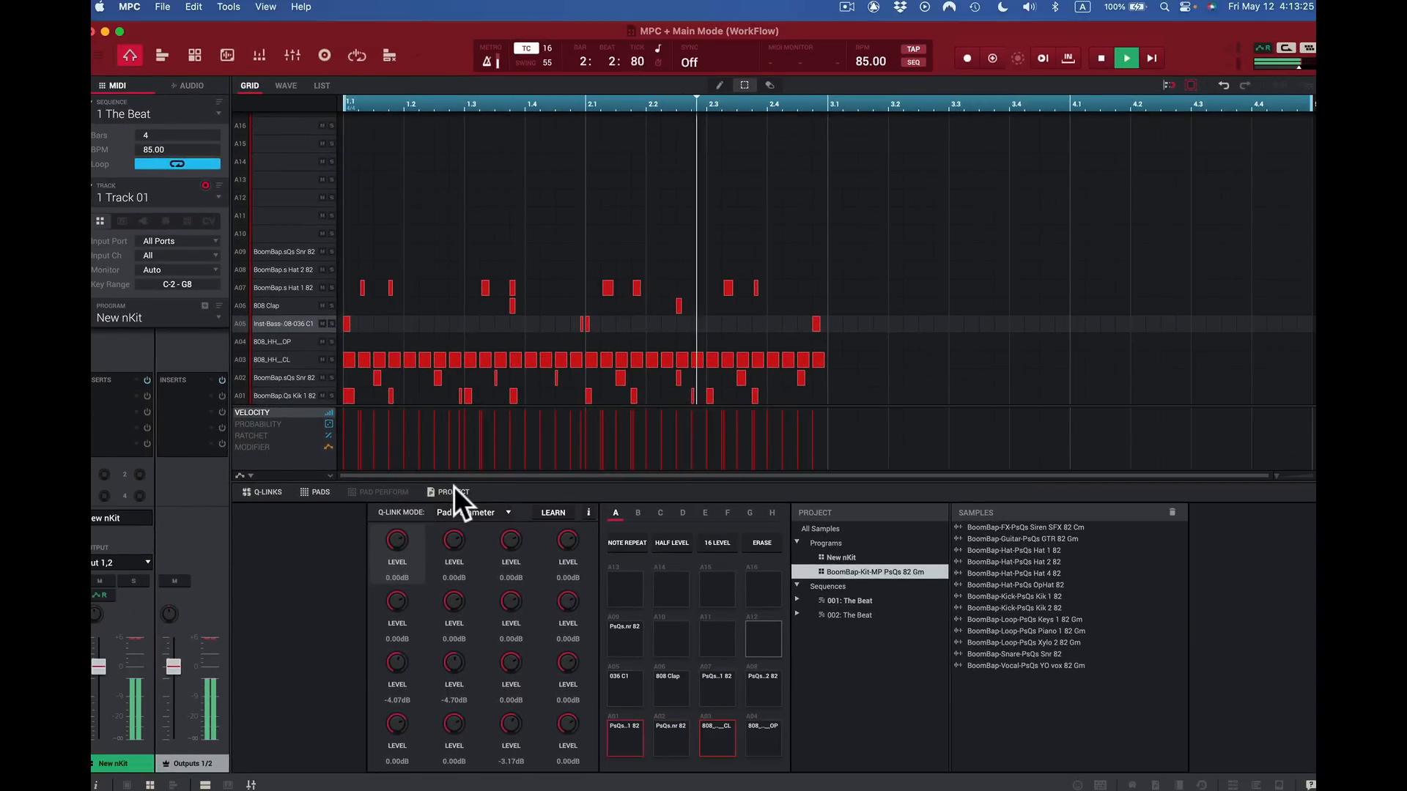
# Step: Stop playback and undo Events Double Speed on sequence 1, The Beat
pyautogui.press('space')
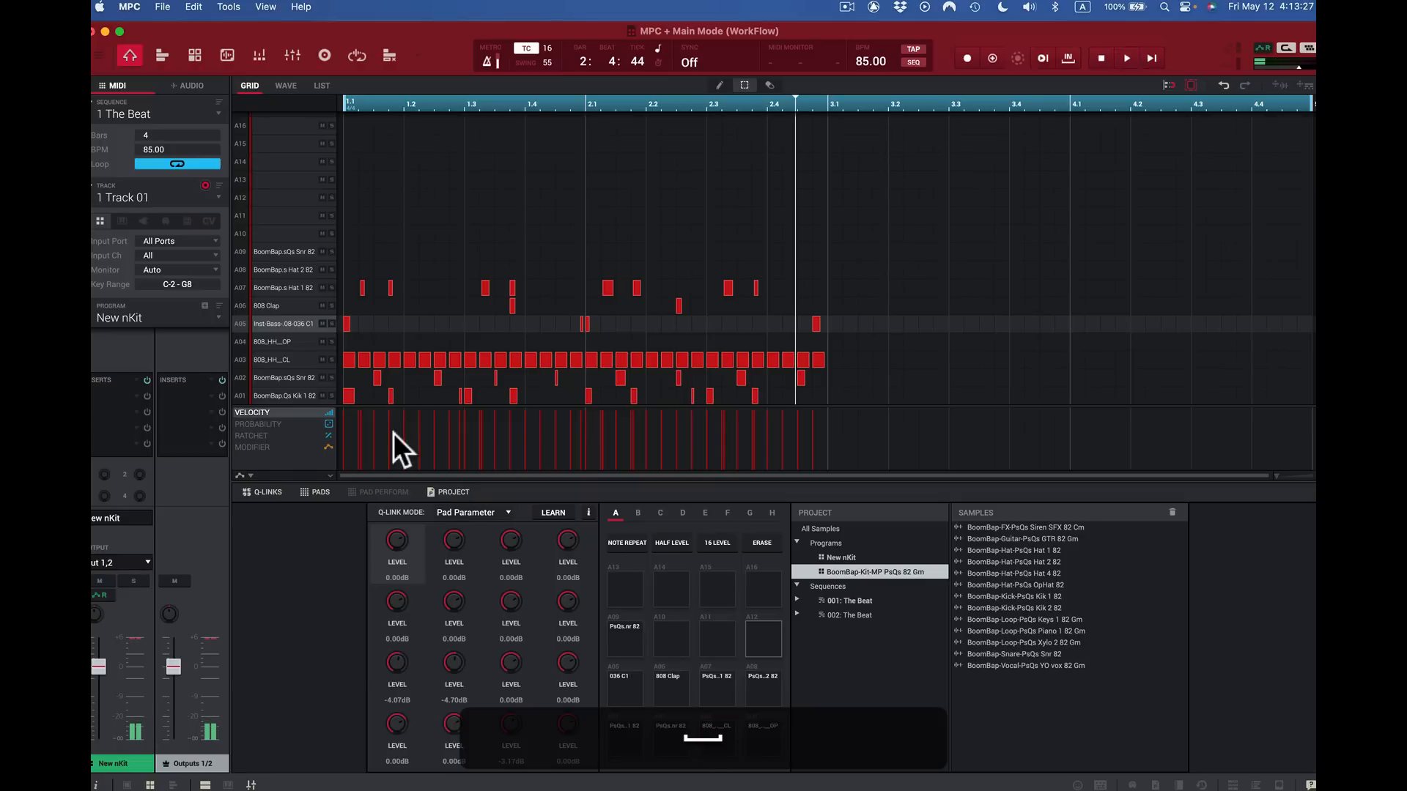
pyautogui.click(194, 9)
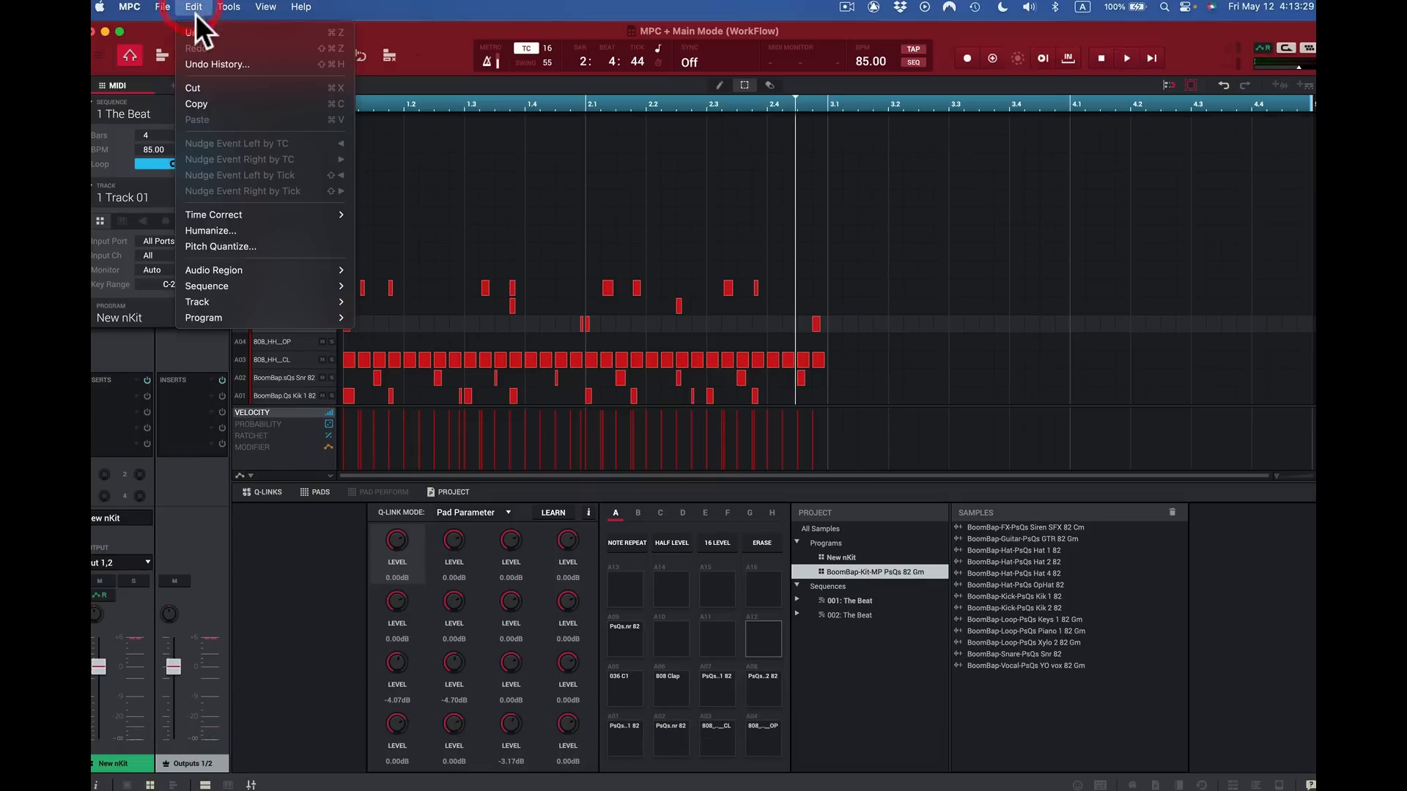
pyautogui.click(205, 30)
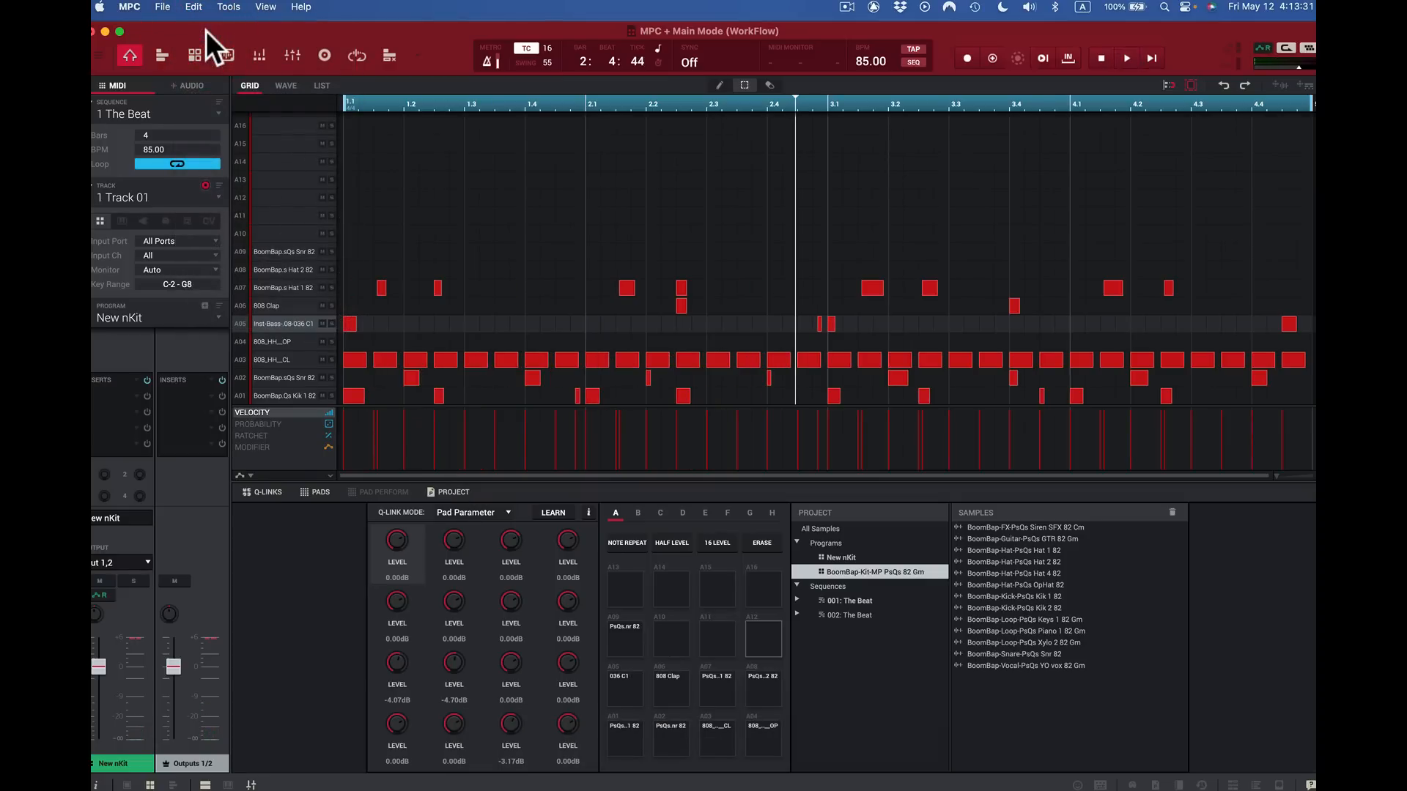
# Step: Apply Events Half Speed to sequence 1, The Beat, and play it back
pyautogui.click(194, 7)
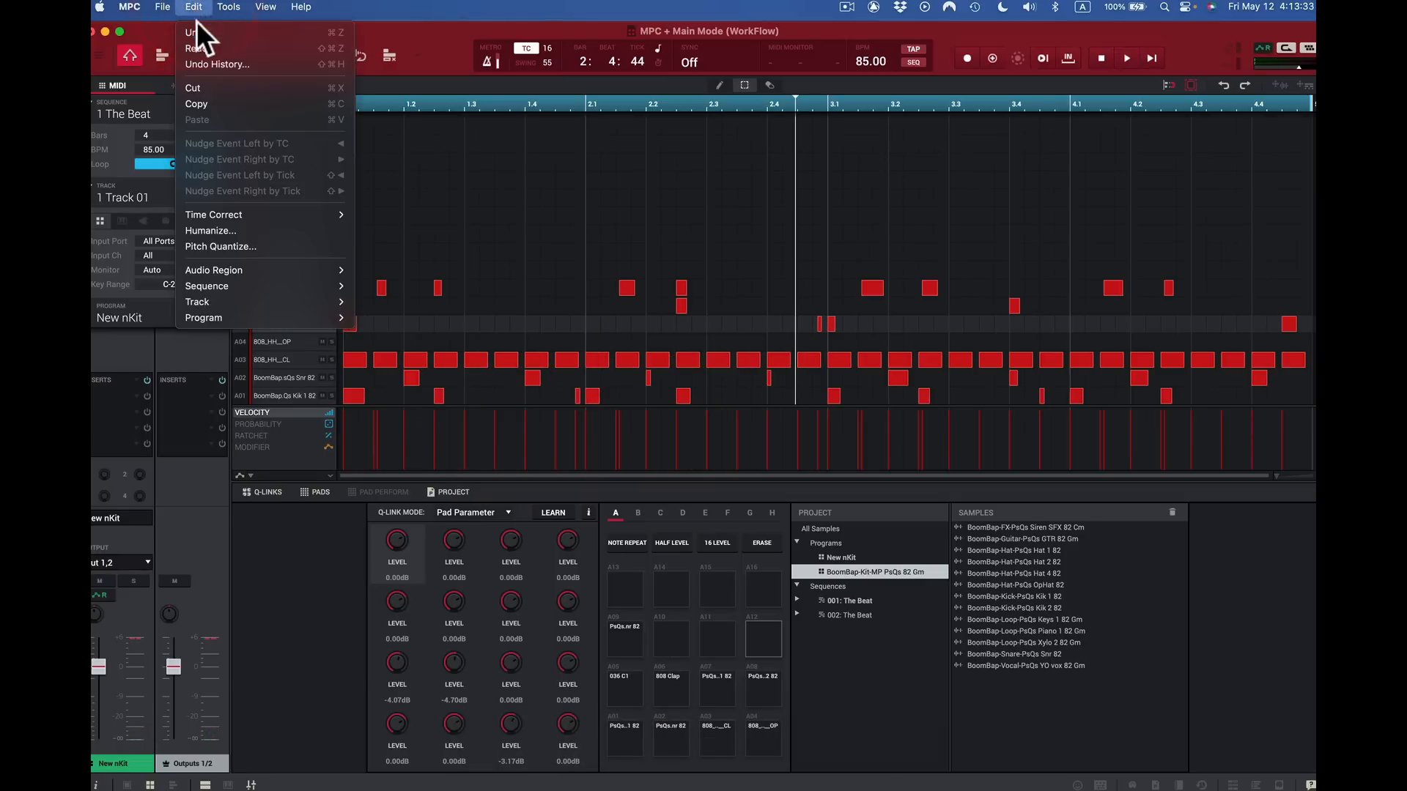
pyautogui.moveTo(216, 285)
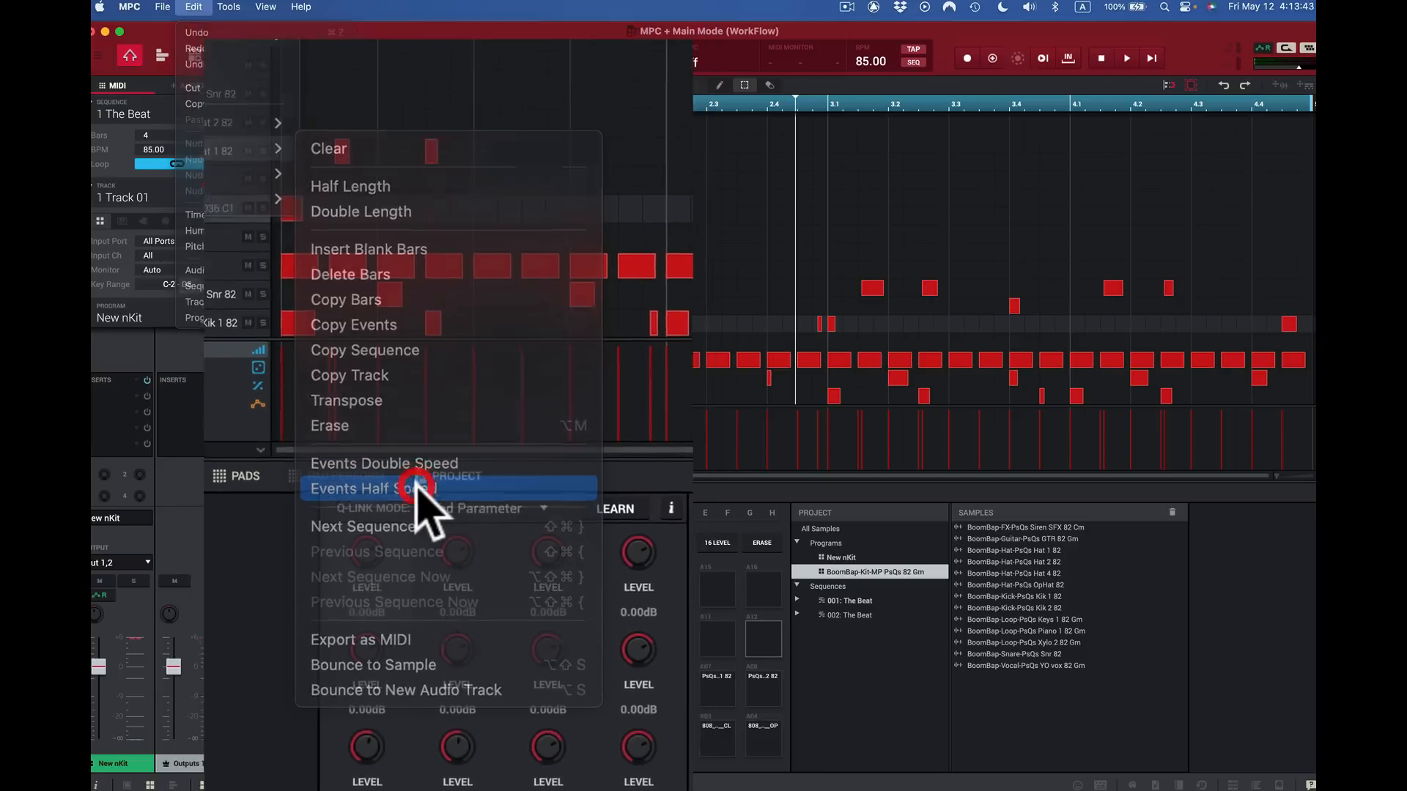
pyautogui.click(414, 459)
pyautogui.press('space')
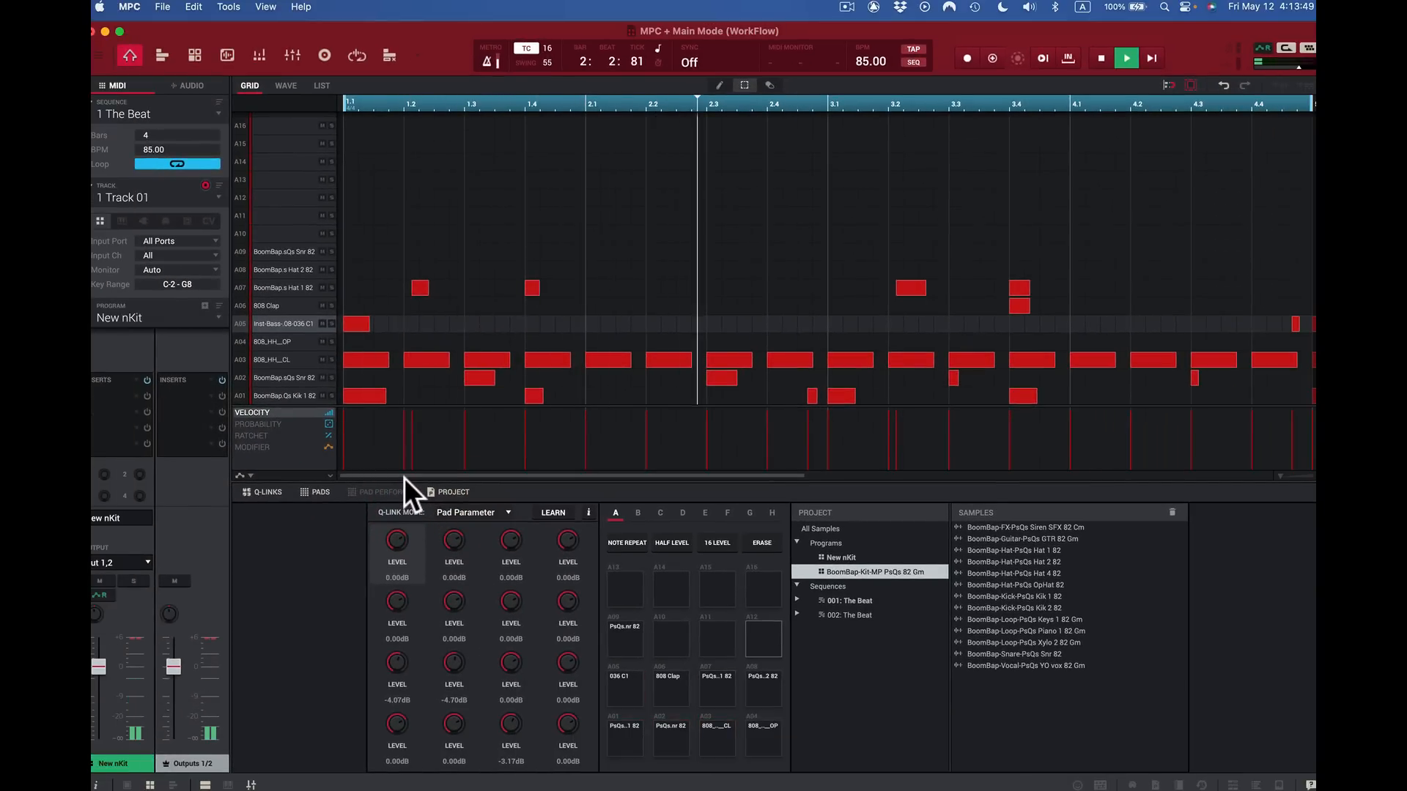
pyautogui.press('space')
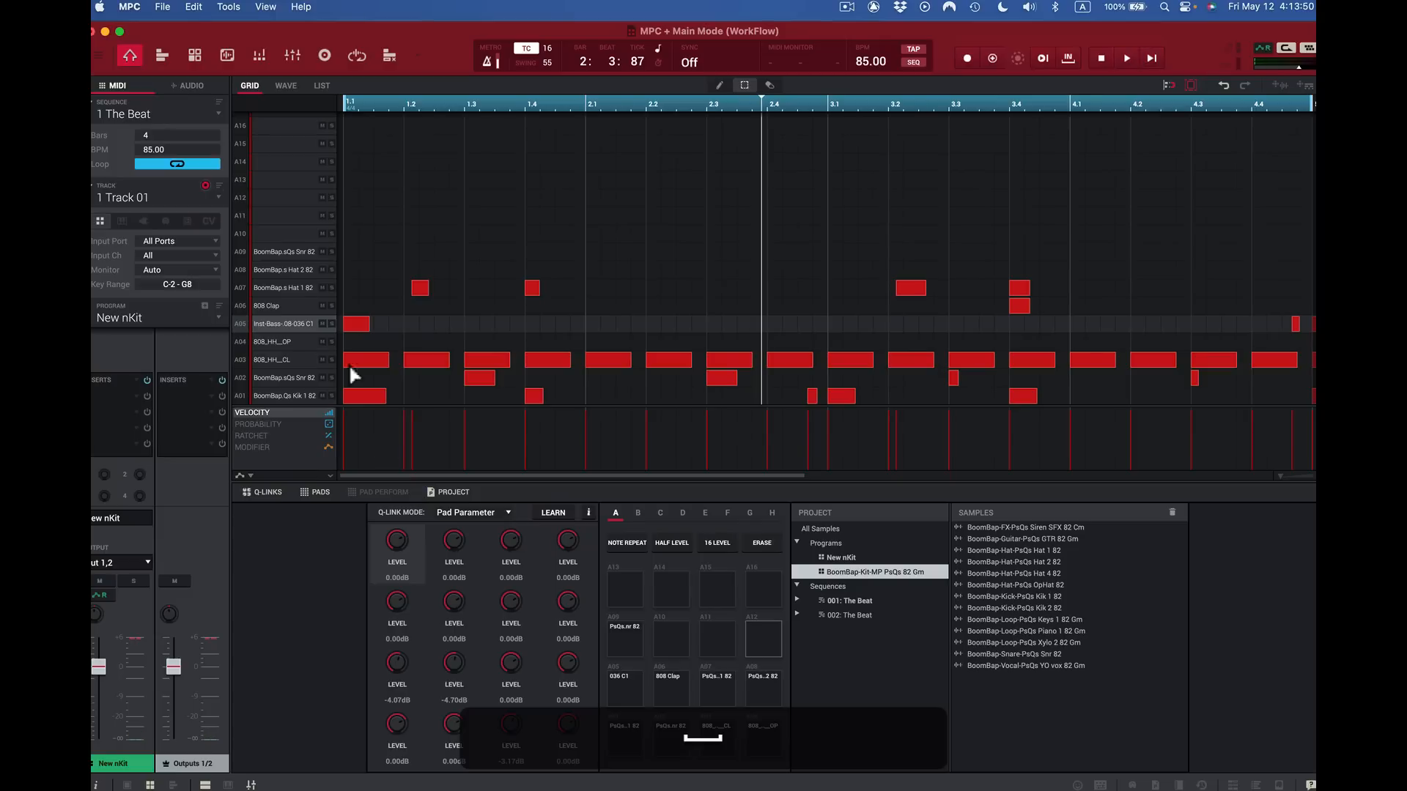
pyautogui.click(189, 7)
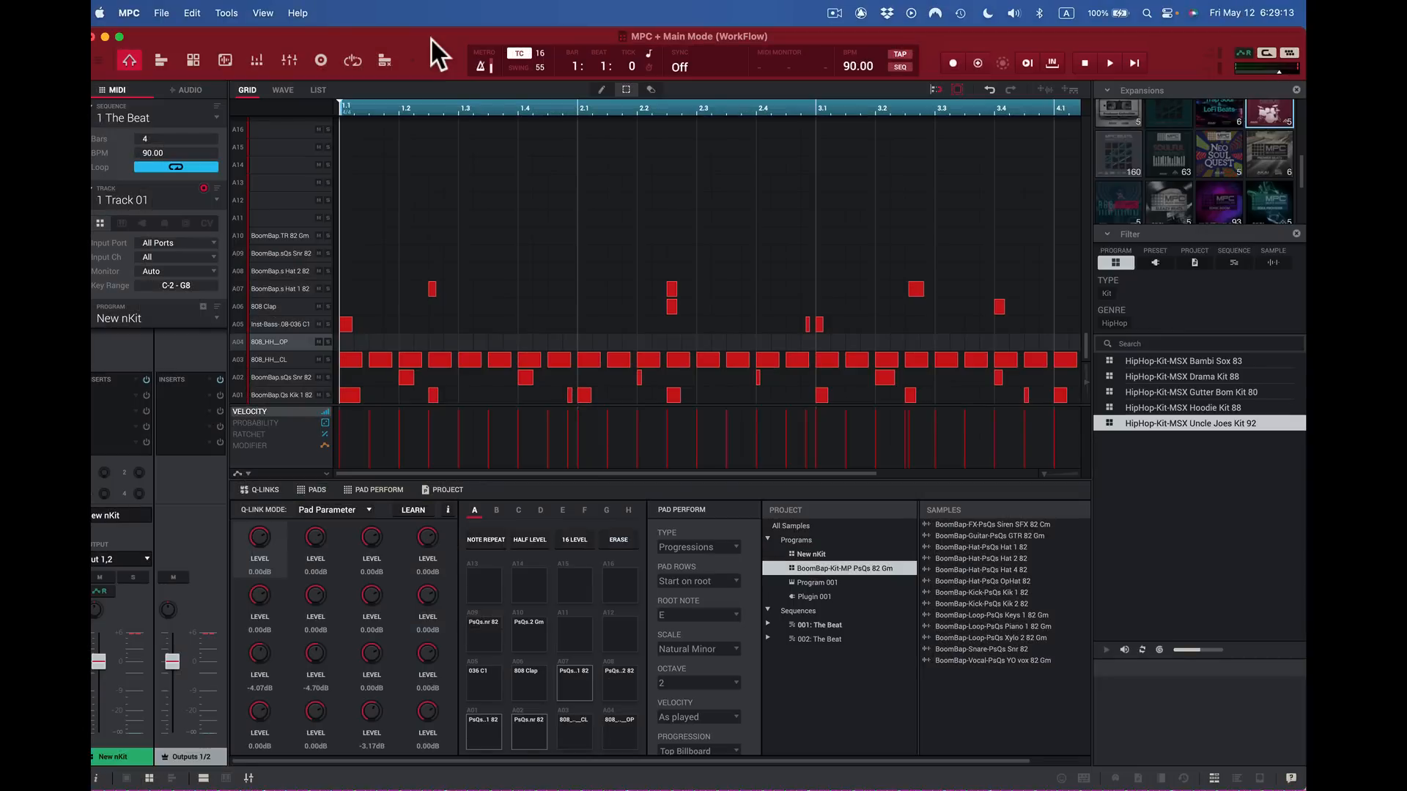
# Step: Select all events on Track 01 of The Beat and deselect them again
pyautogui.click(192, 14)
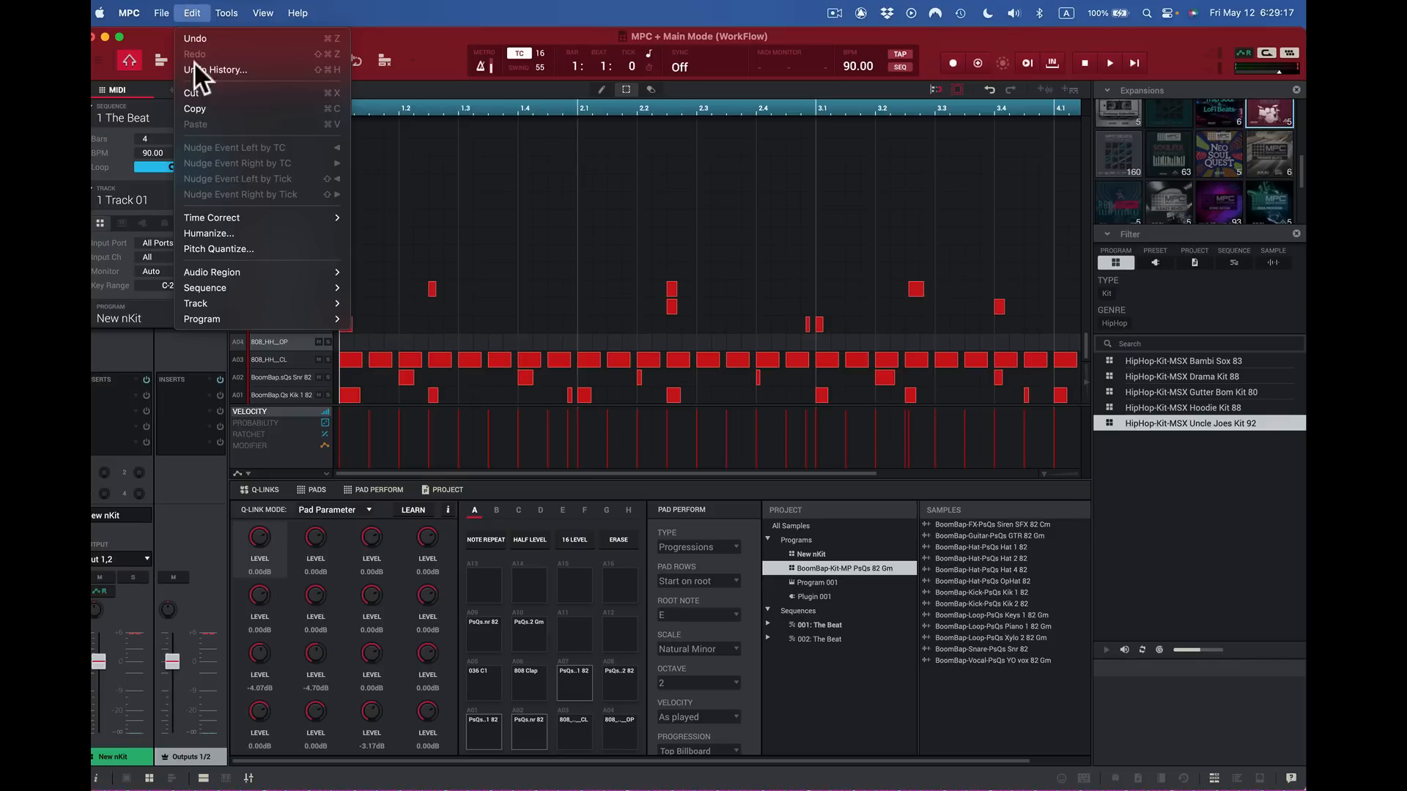
pyautogui.moveTo(233, 300)
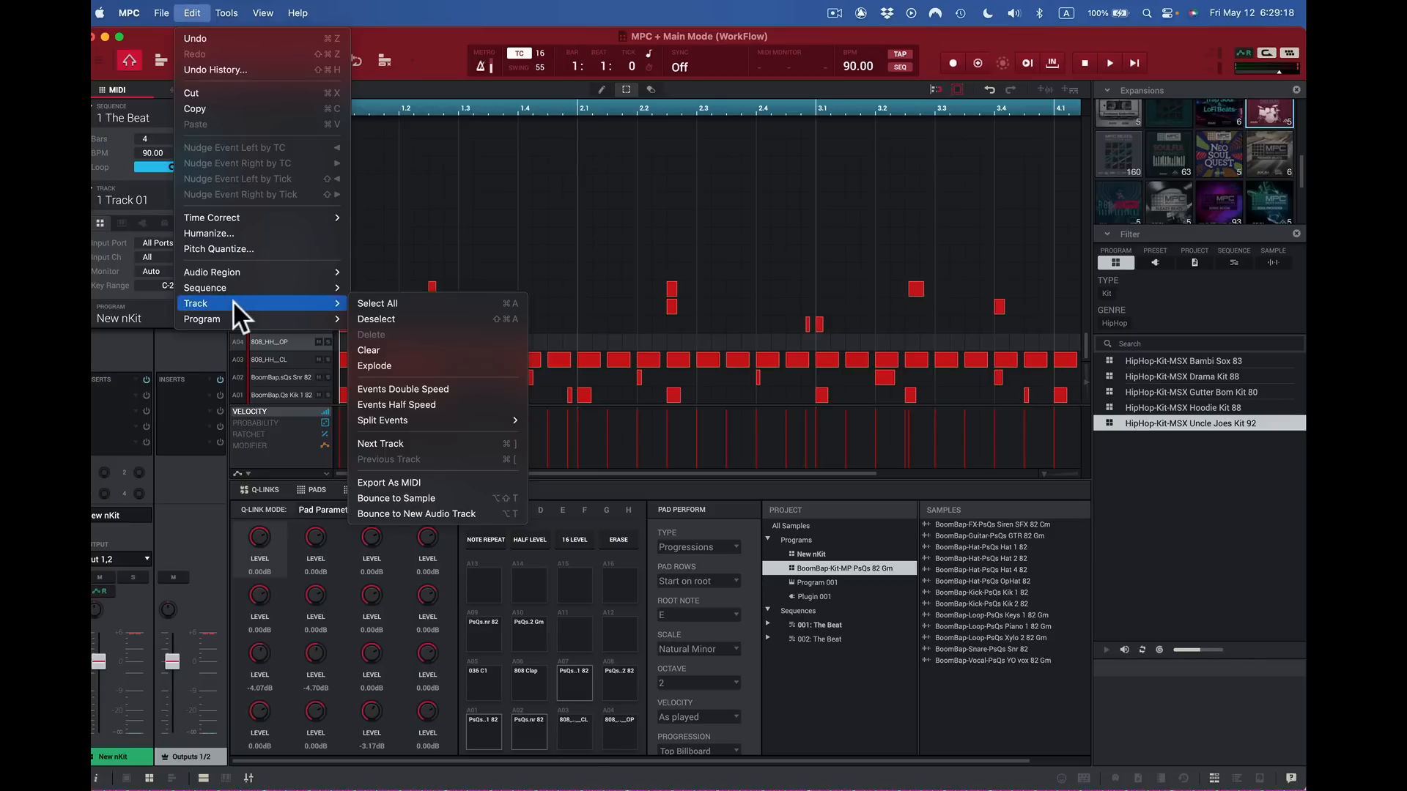
pyautogui.click(384, 302)
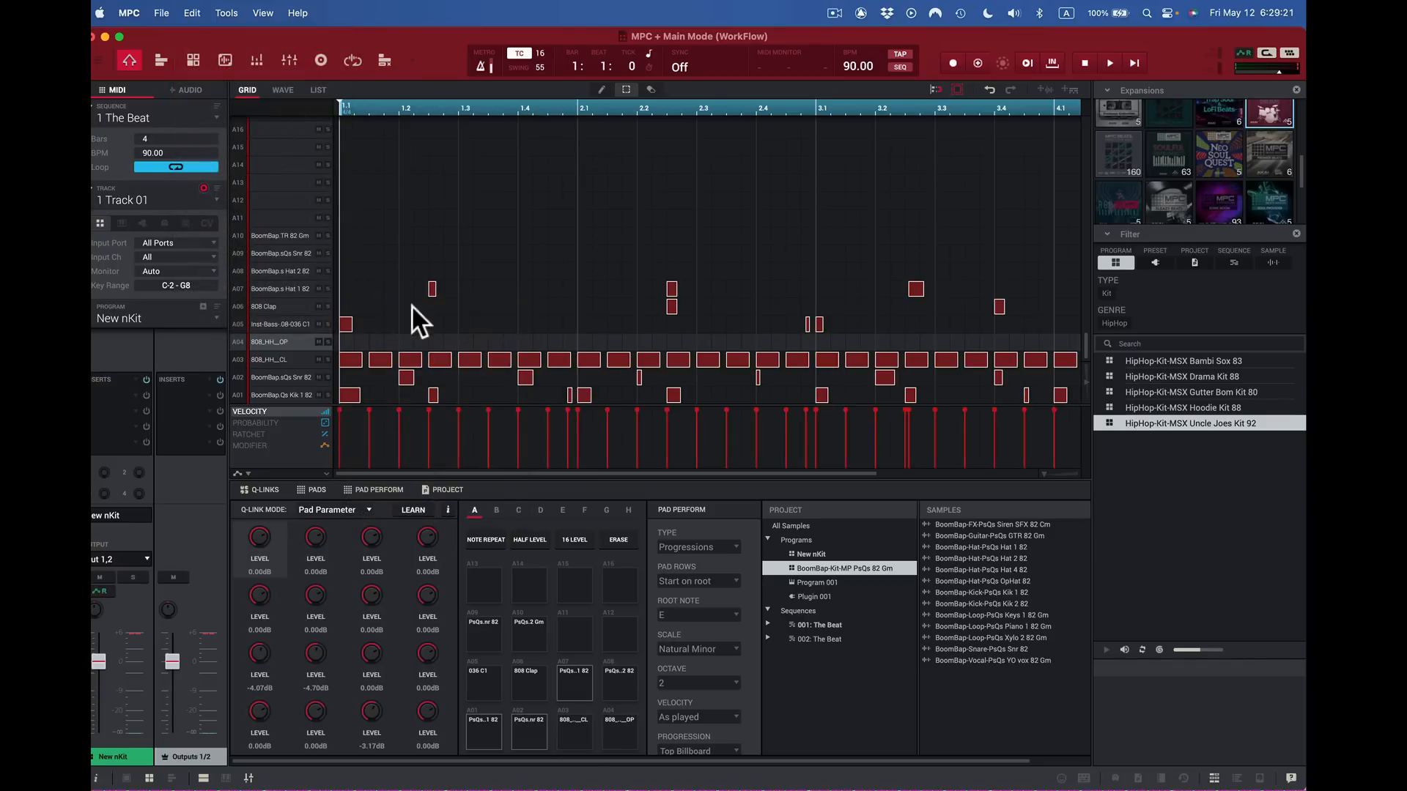
pyautogui.click(192, 12)
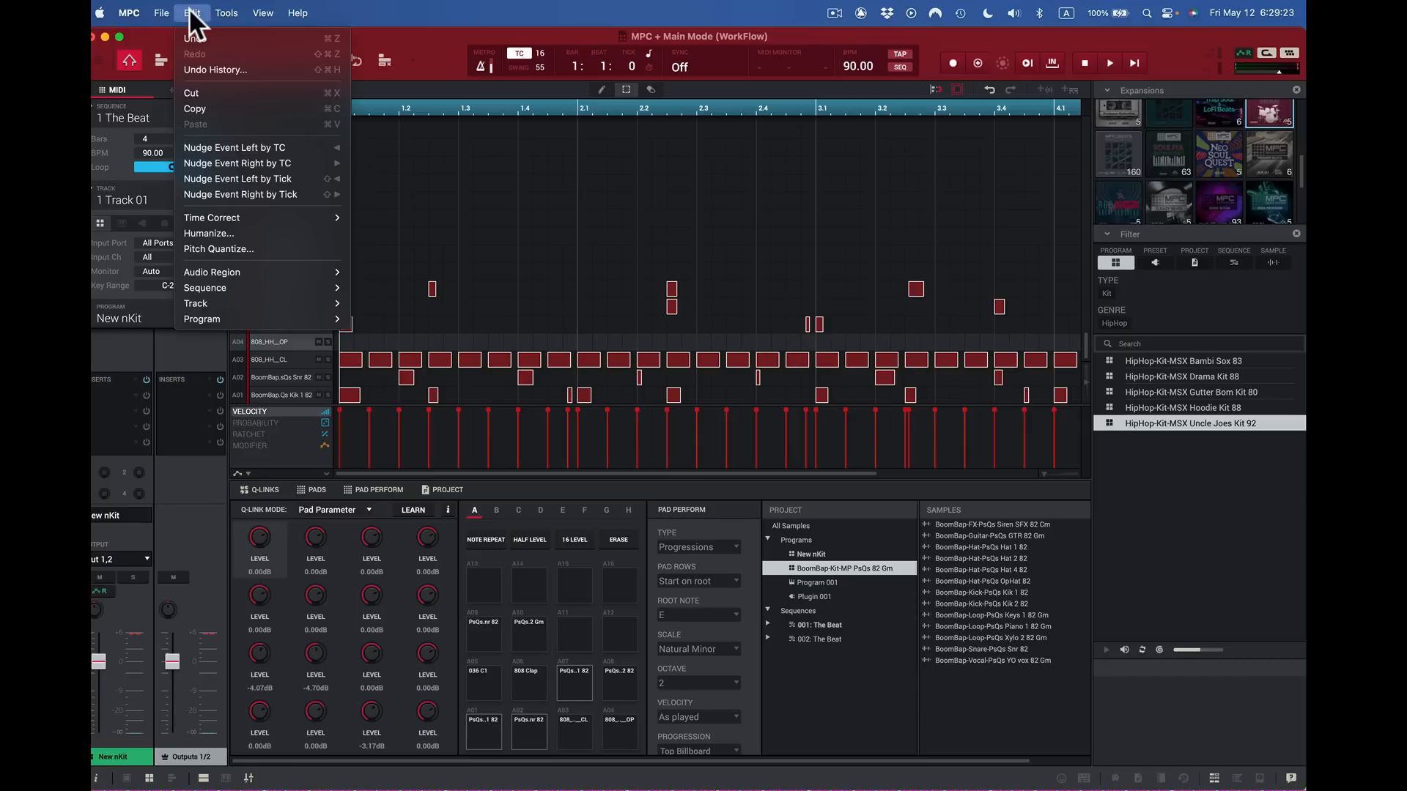
pyautogui.moveTo(205, 302)
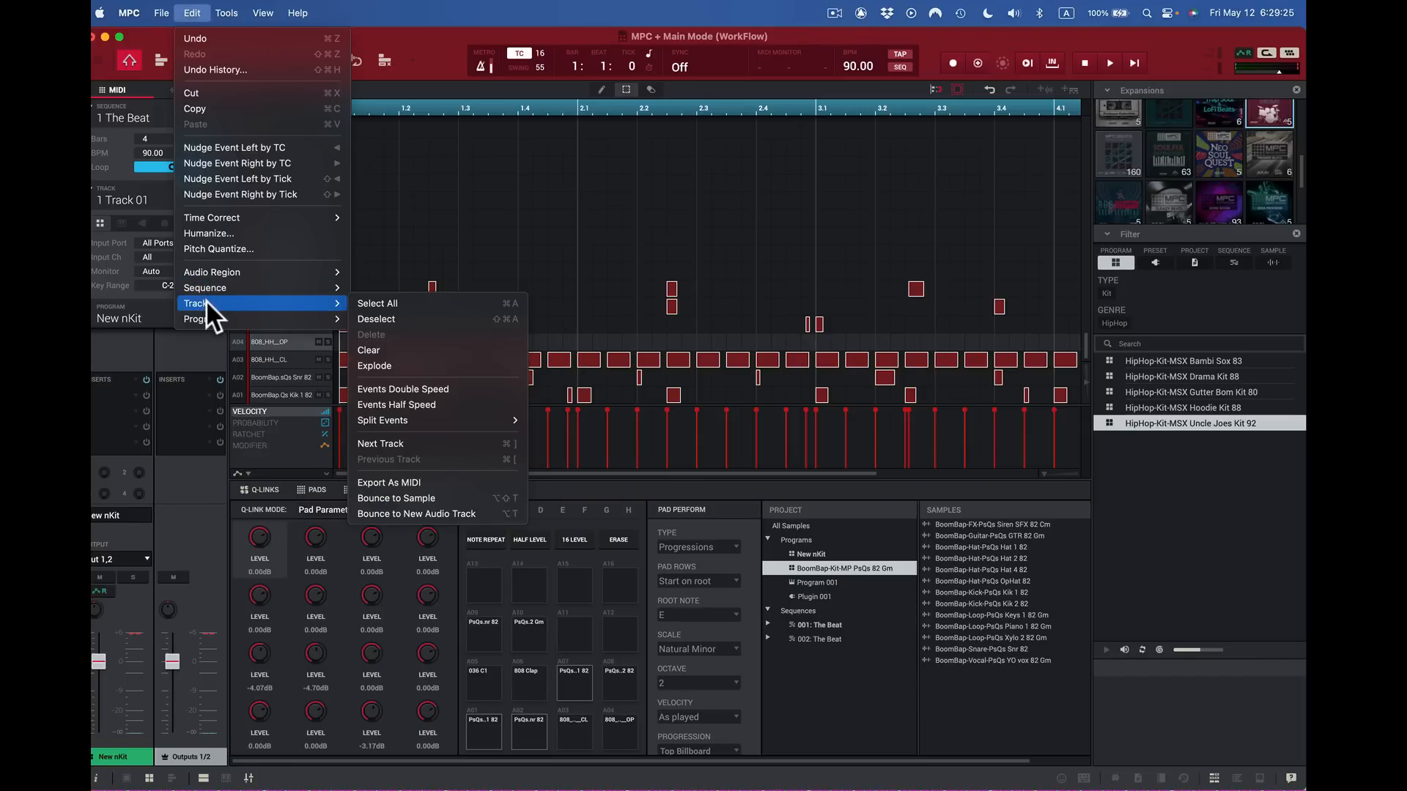
pyautogui.click(393, 318)
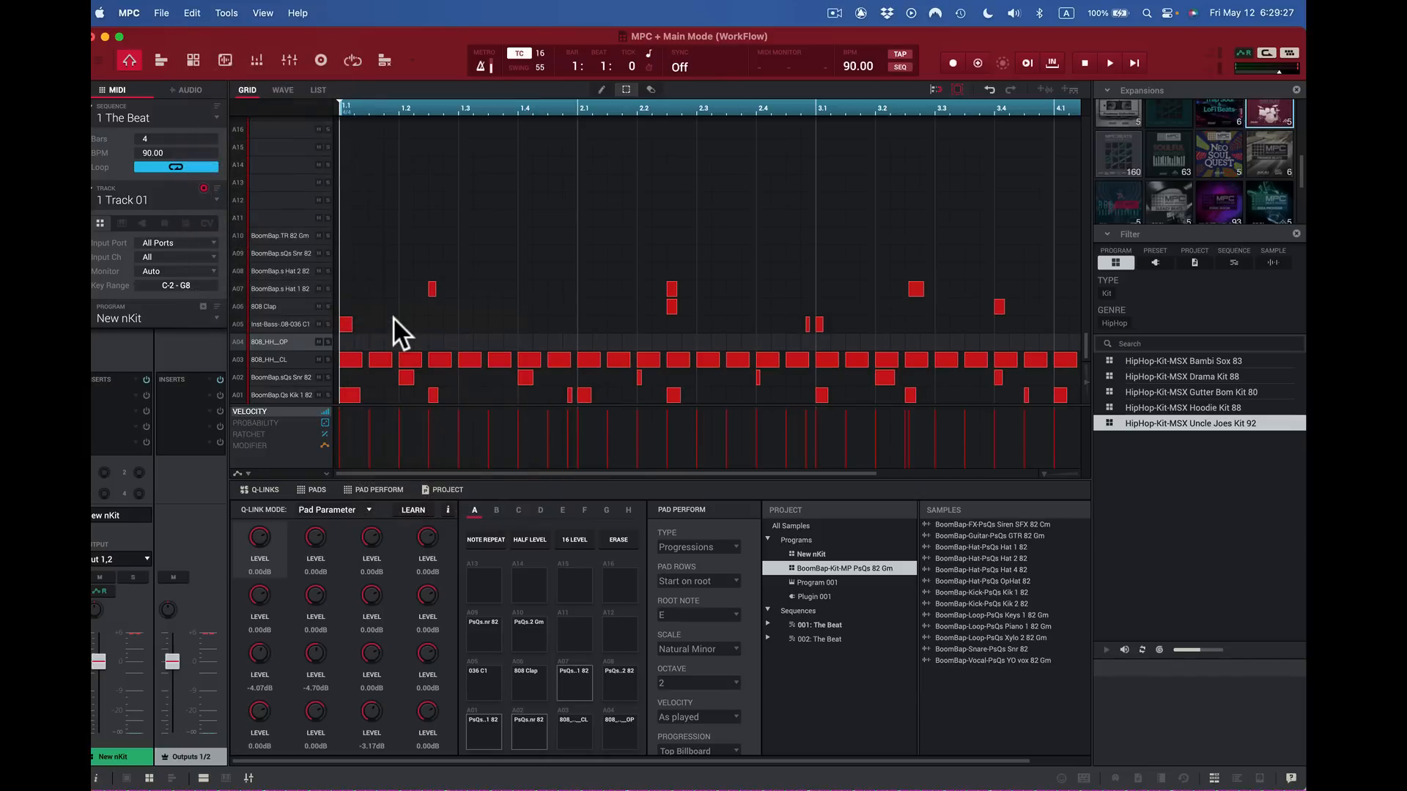
# Step: Start the Clear command for Track 01 of The Beat and cancel it
pyautogui.click(194, 13)
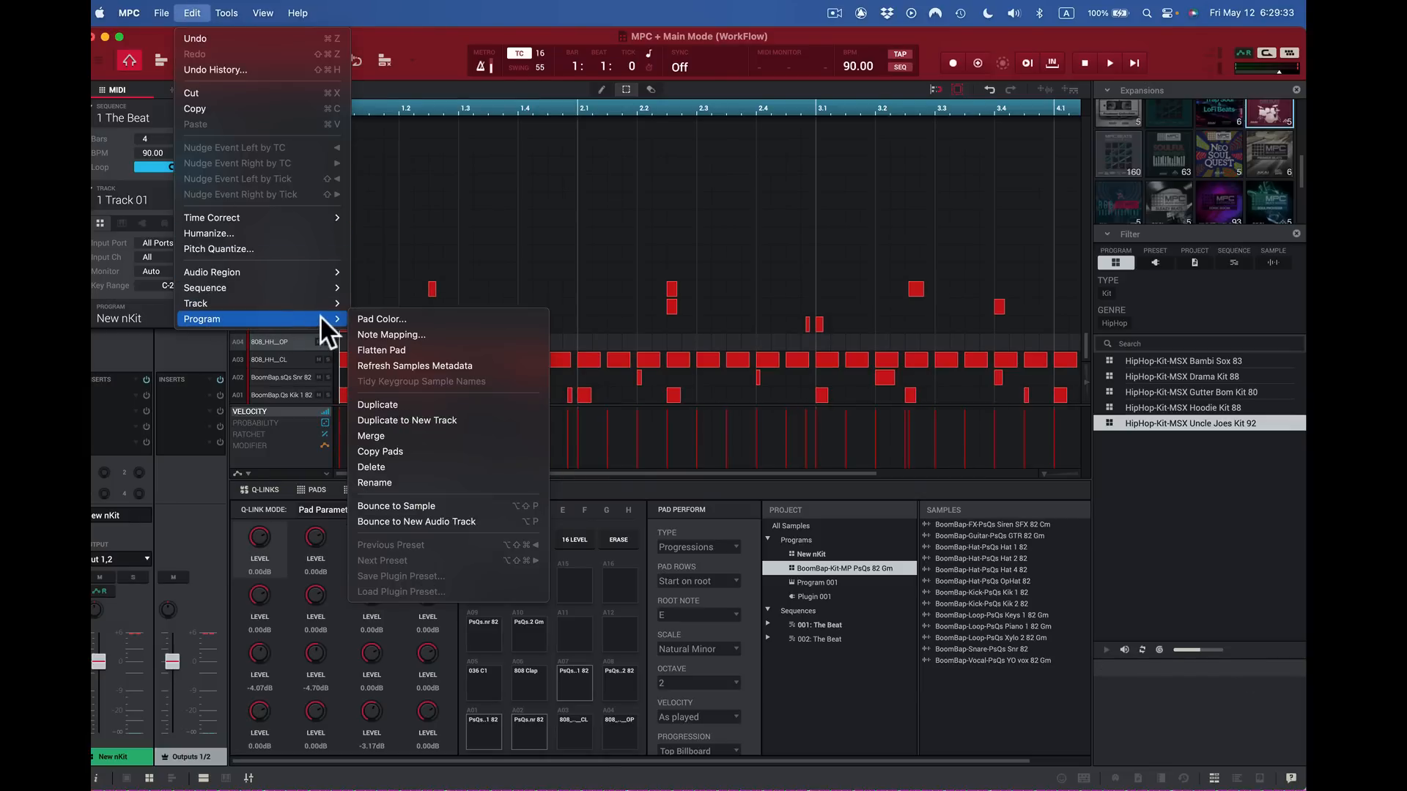
pyautogui.moveTo(327, 306)
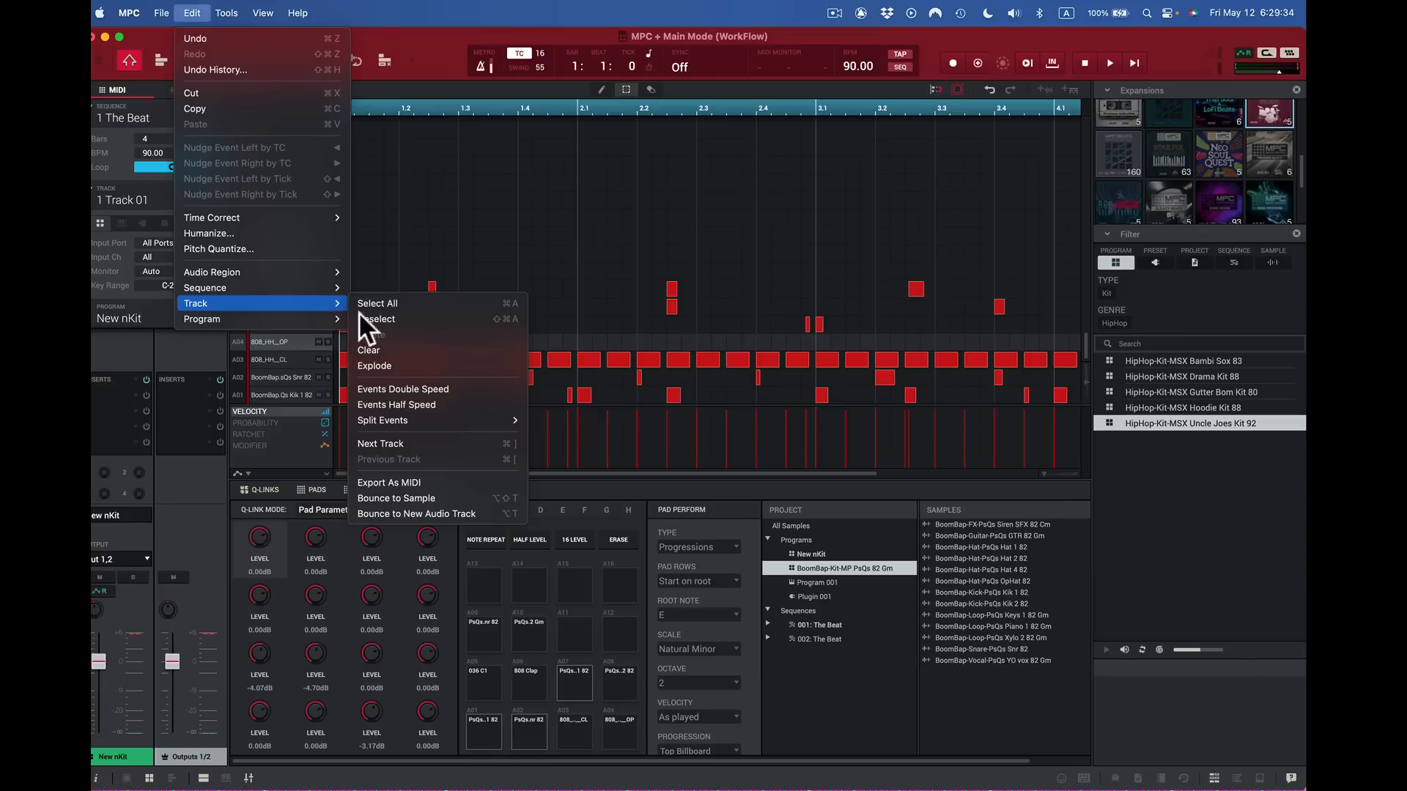
pyautogui.click(430, 353)
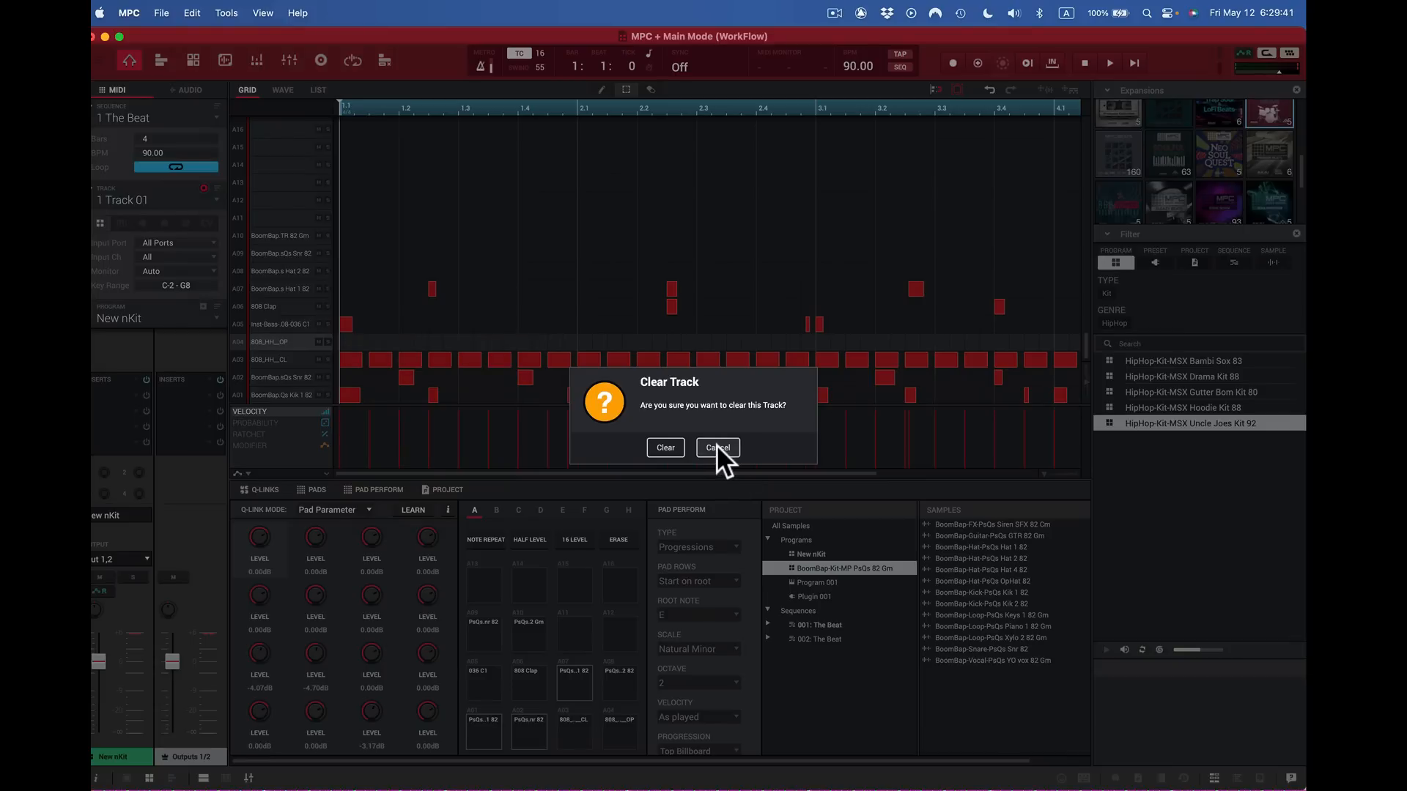
pyautogui.click(715, 445)
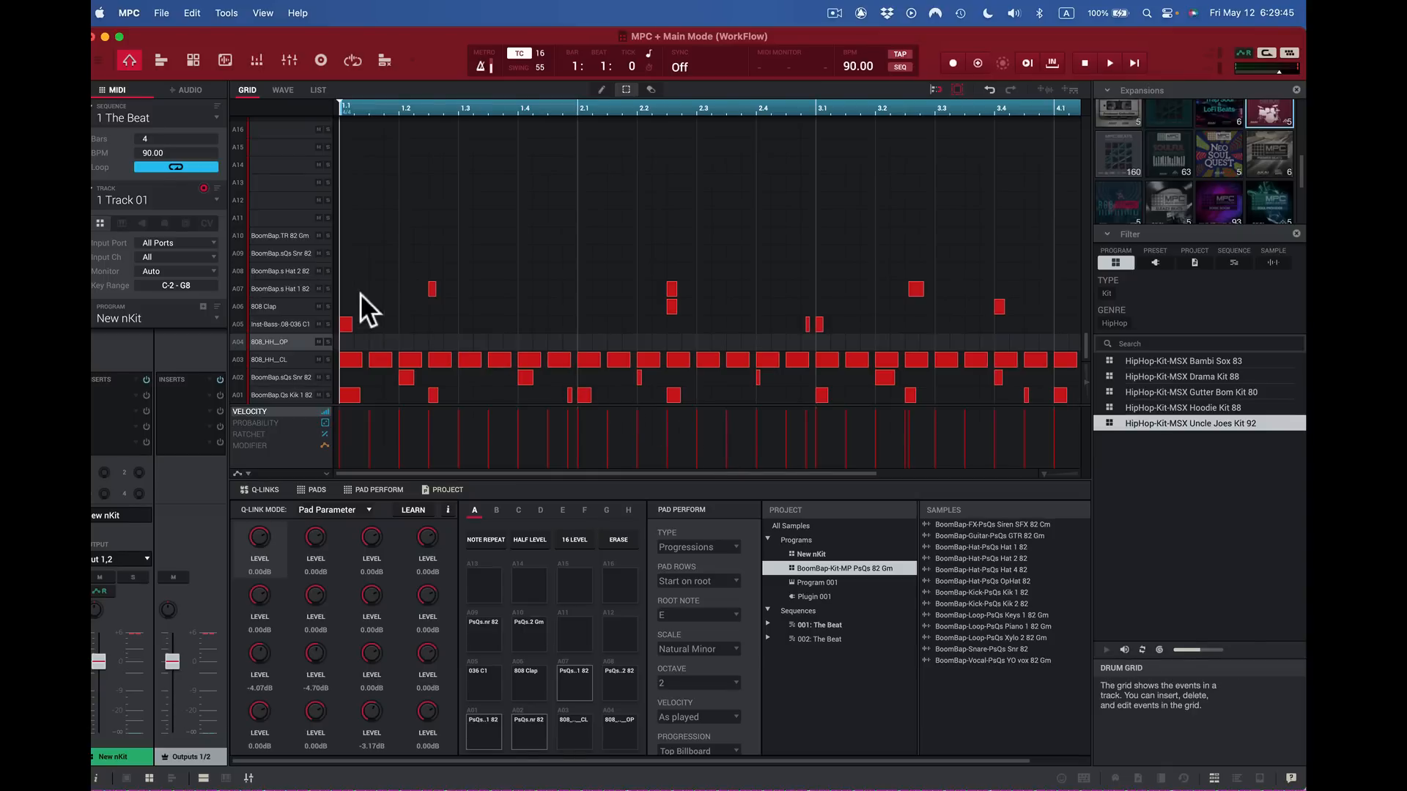
# Step: Explode Track 01 of The Beat into separate tracks per pad sound and check the track list
pyautogui.click(193, 13)
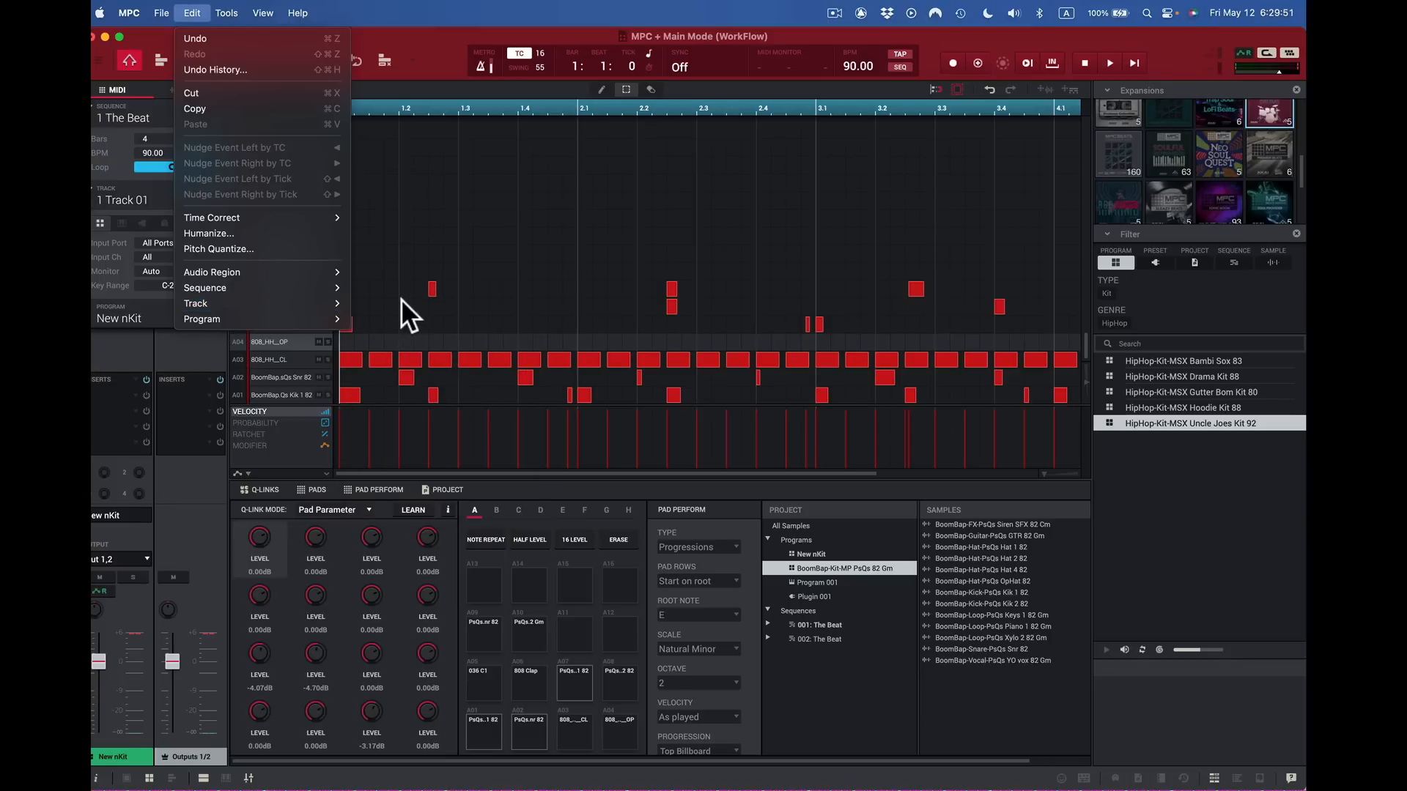
pyautogui.moveTo(345, 297)
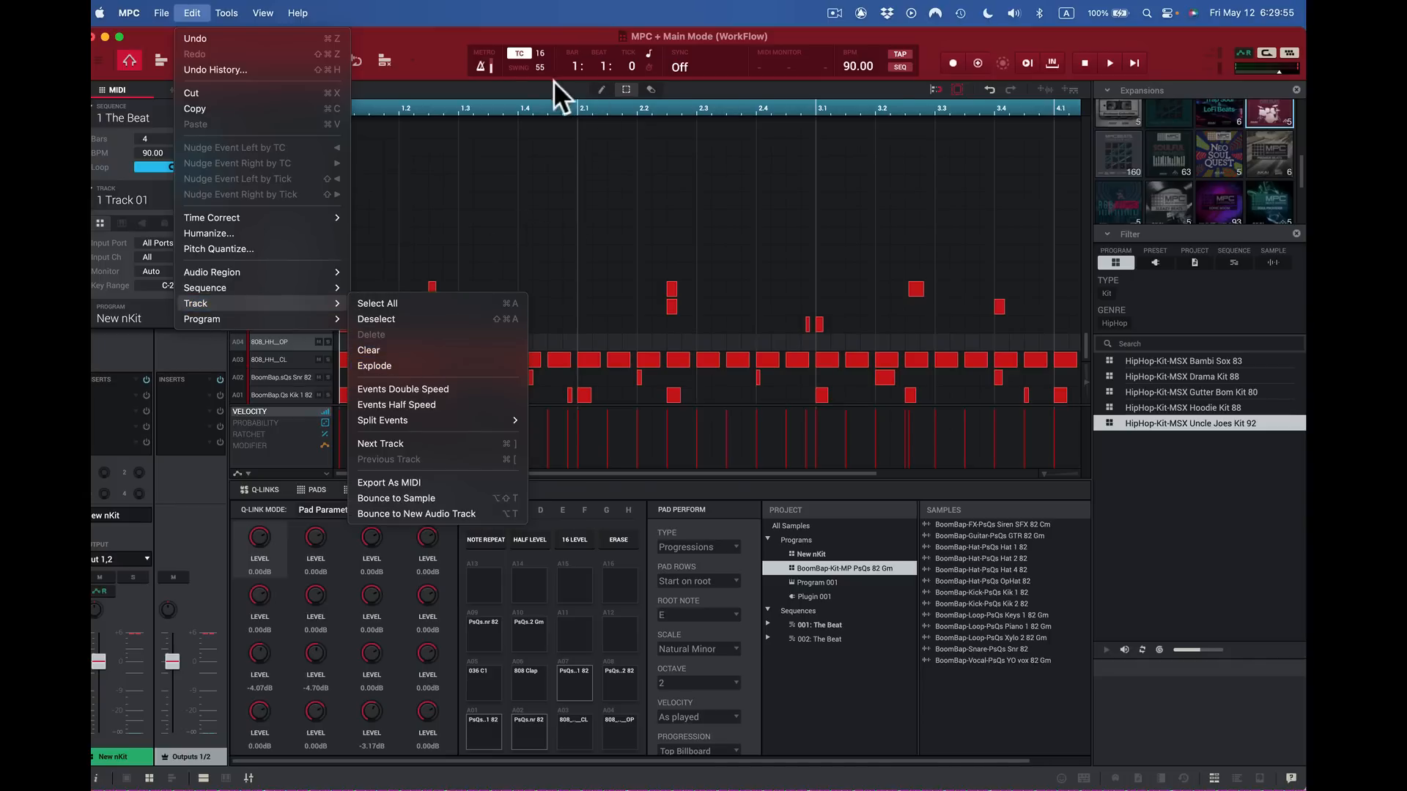
pyautogui.click(450, 57)
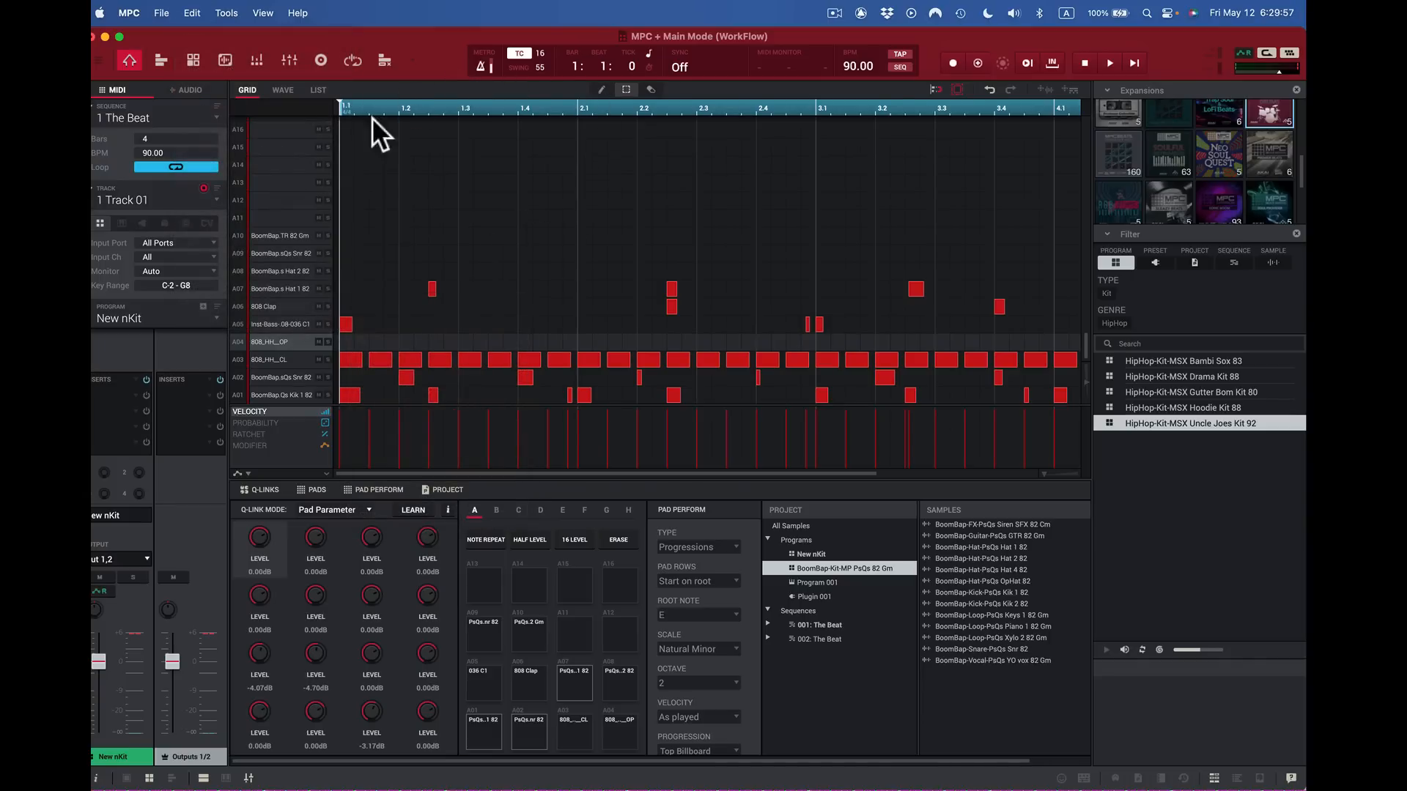
pyautogui.click(217, 198)
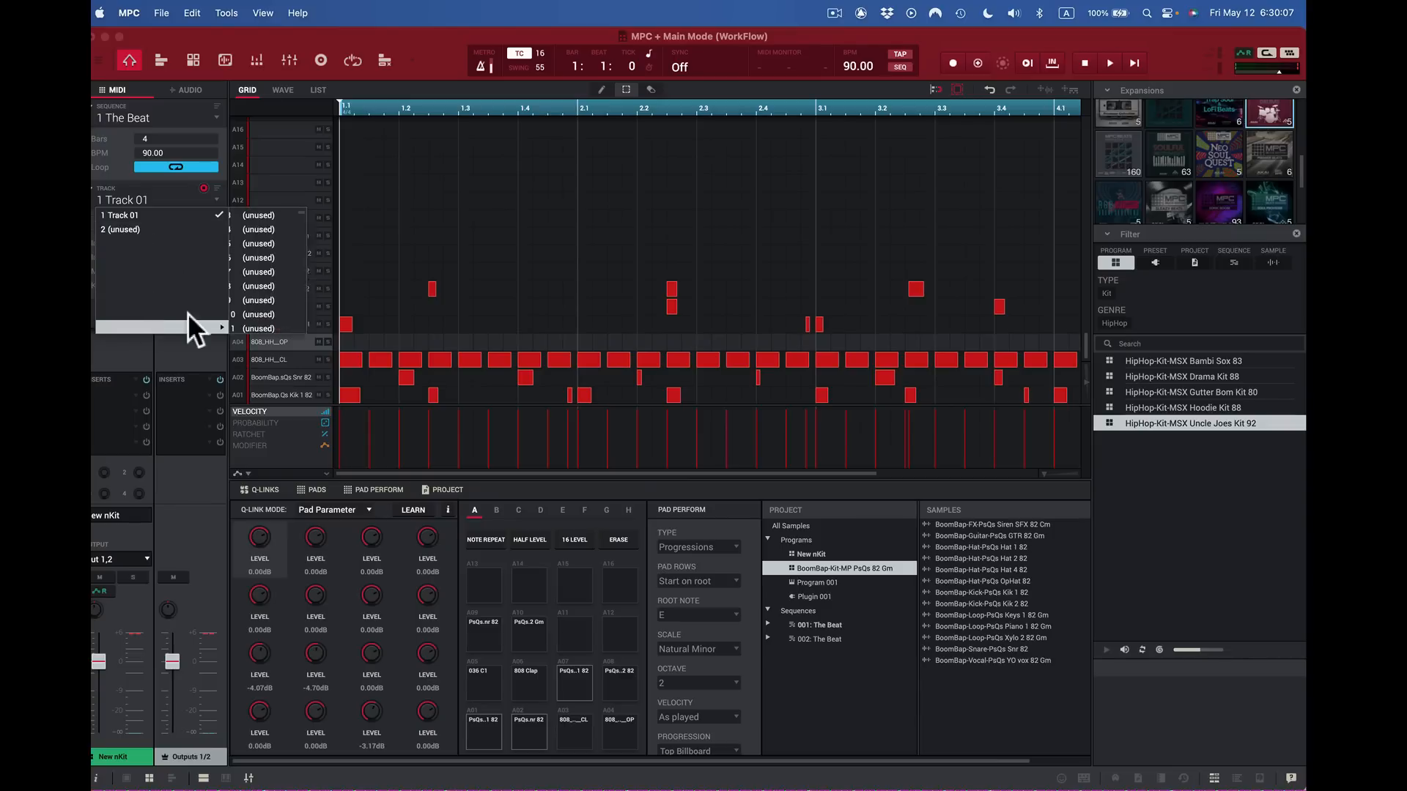
pyautogui.click(160, 12)
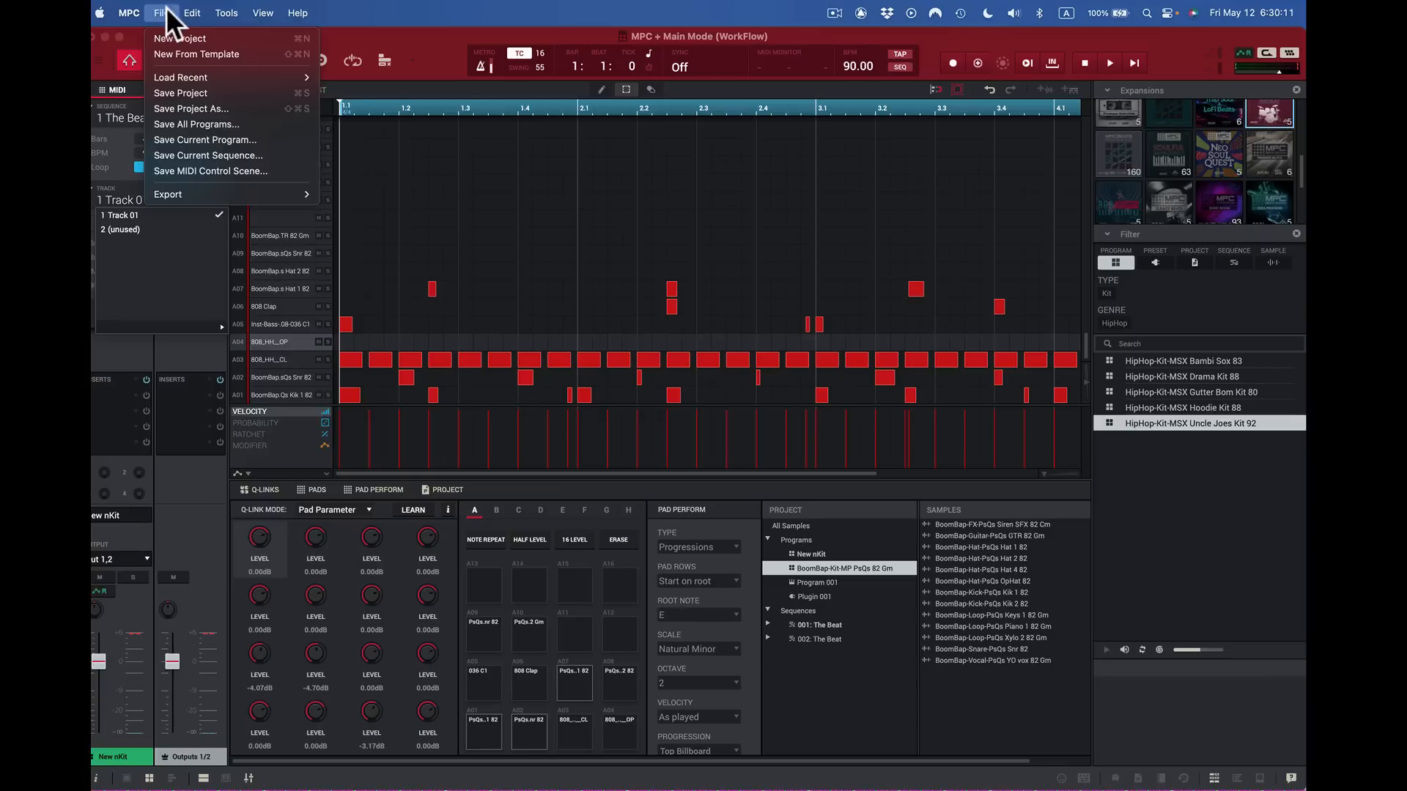
pyautogui.moveTo(177, 10)
pyautogui.moveTo(195, 300)
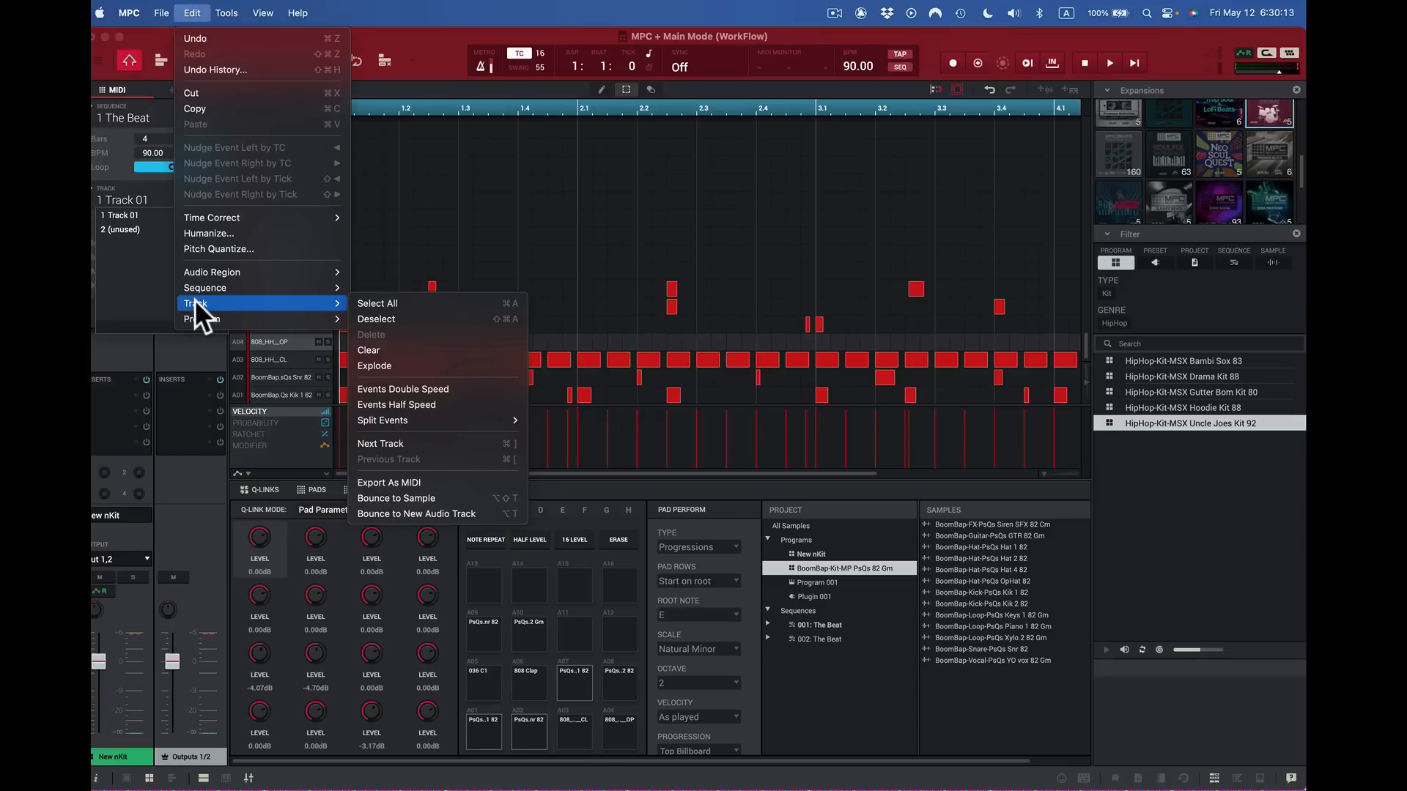
pyautogui.click(474, 370)
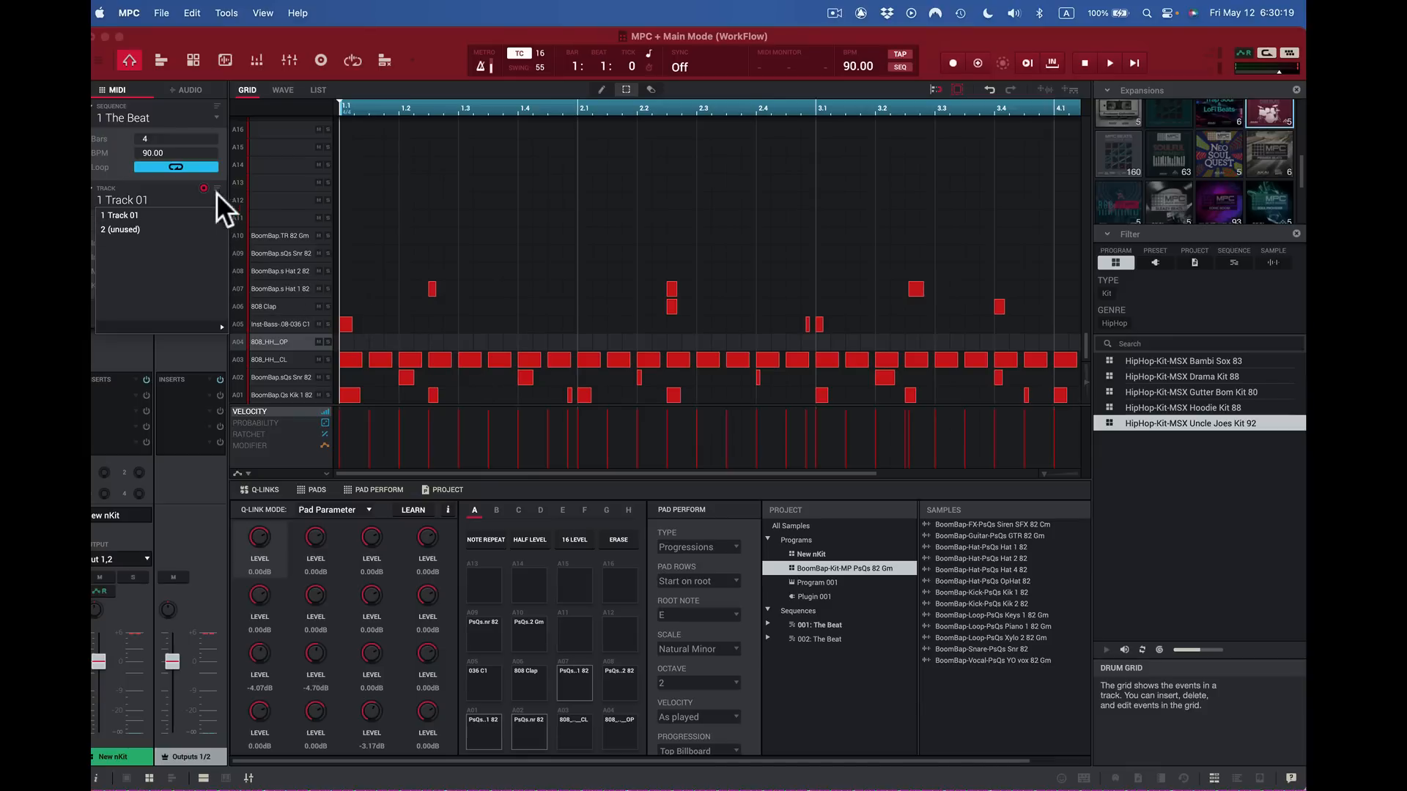
pyautogui.click(171, 187)
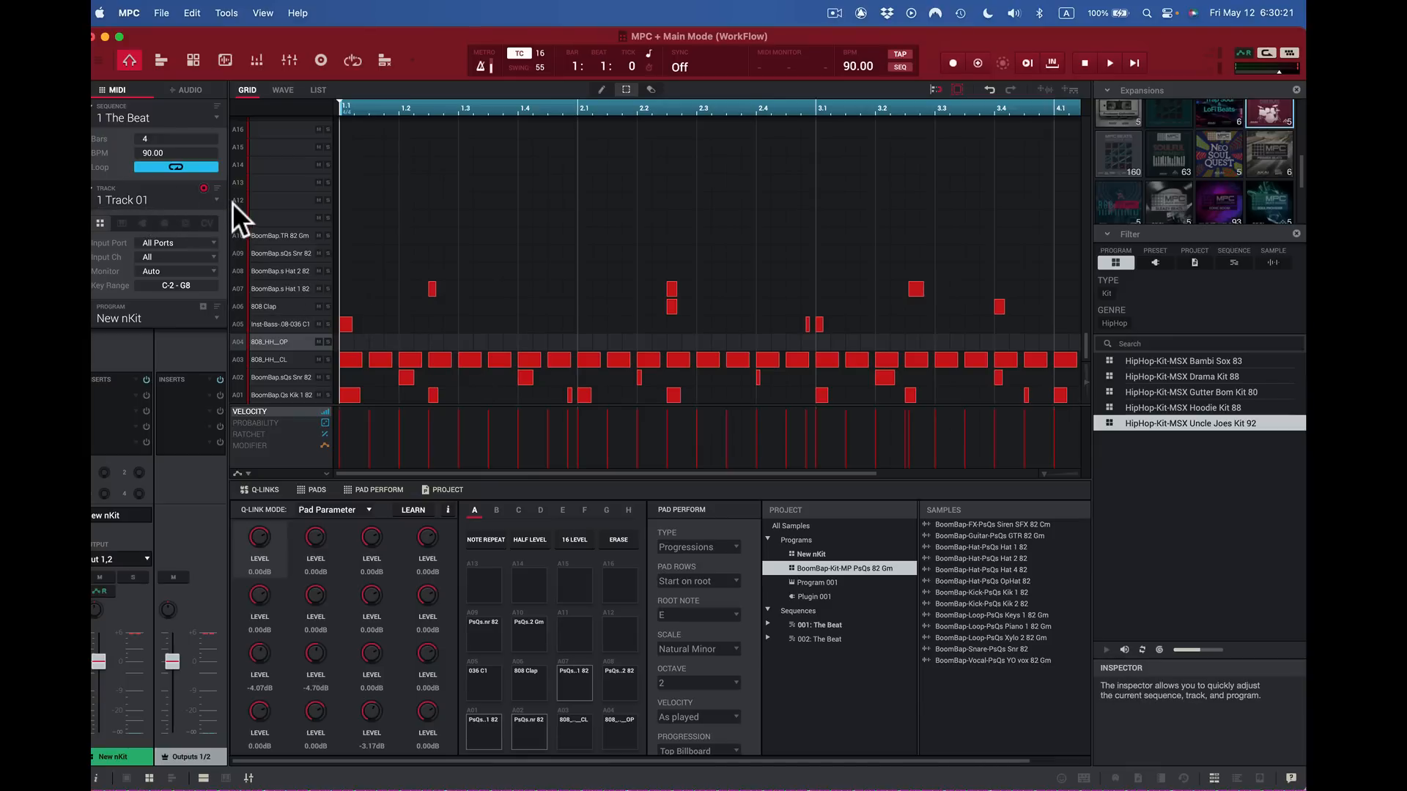
pyautogui.click(213, 195)
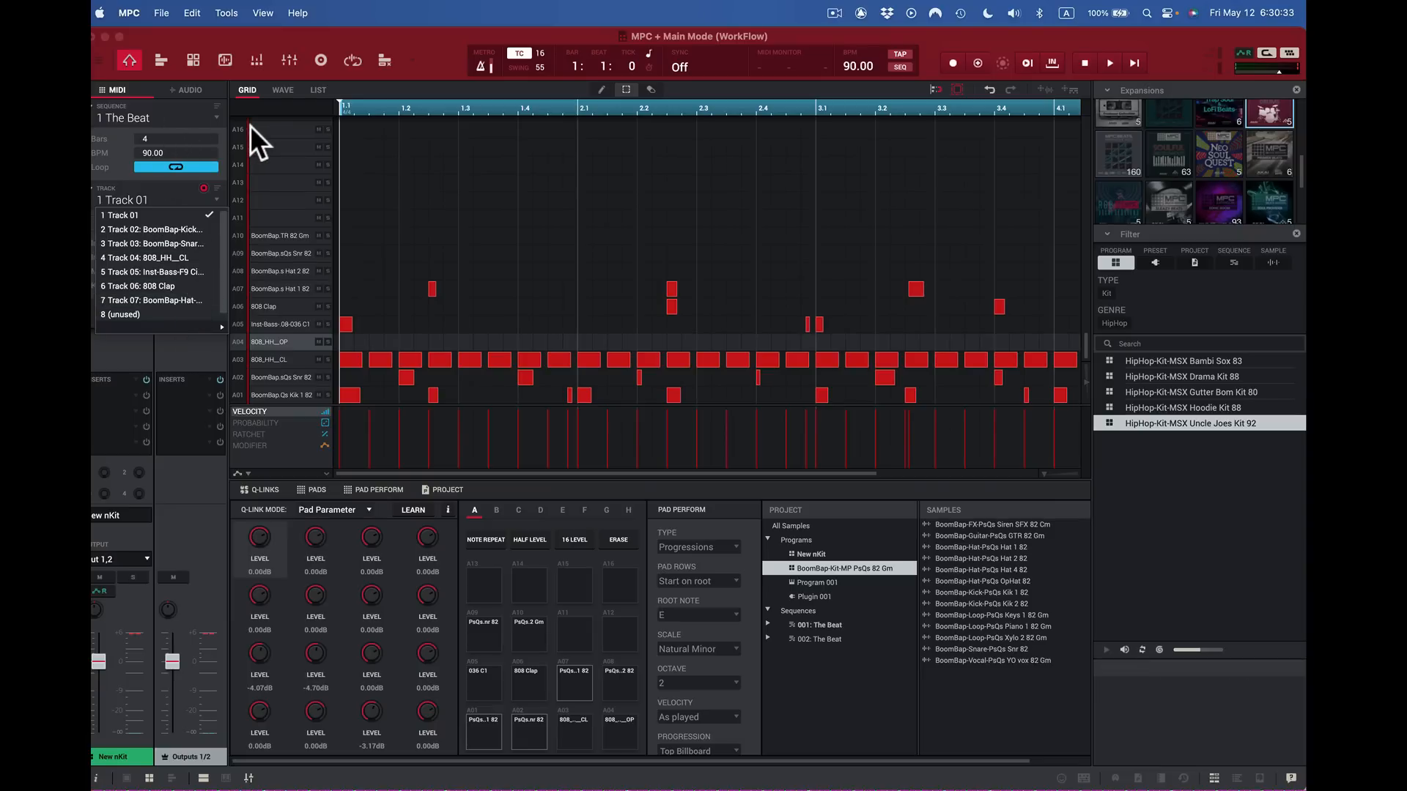
pyautogui.click(439, 51)
# Step: Show the exploded tracks of The Beat in Track View and play a short part of the sequence
pyautogui.press('space')
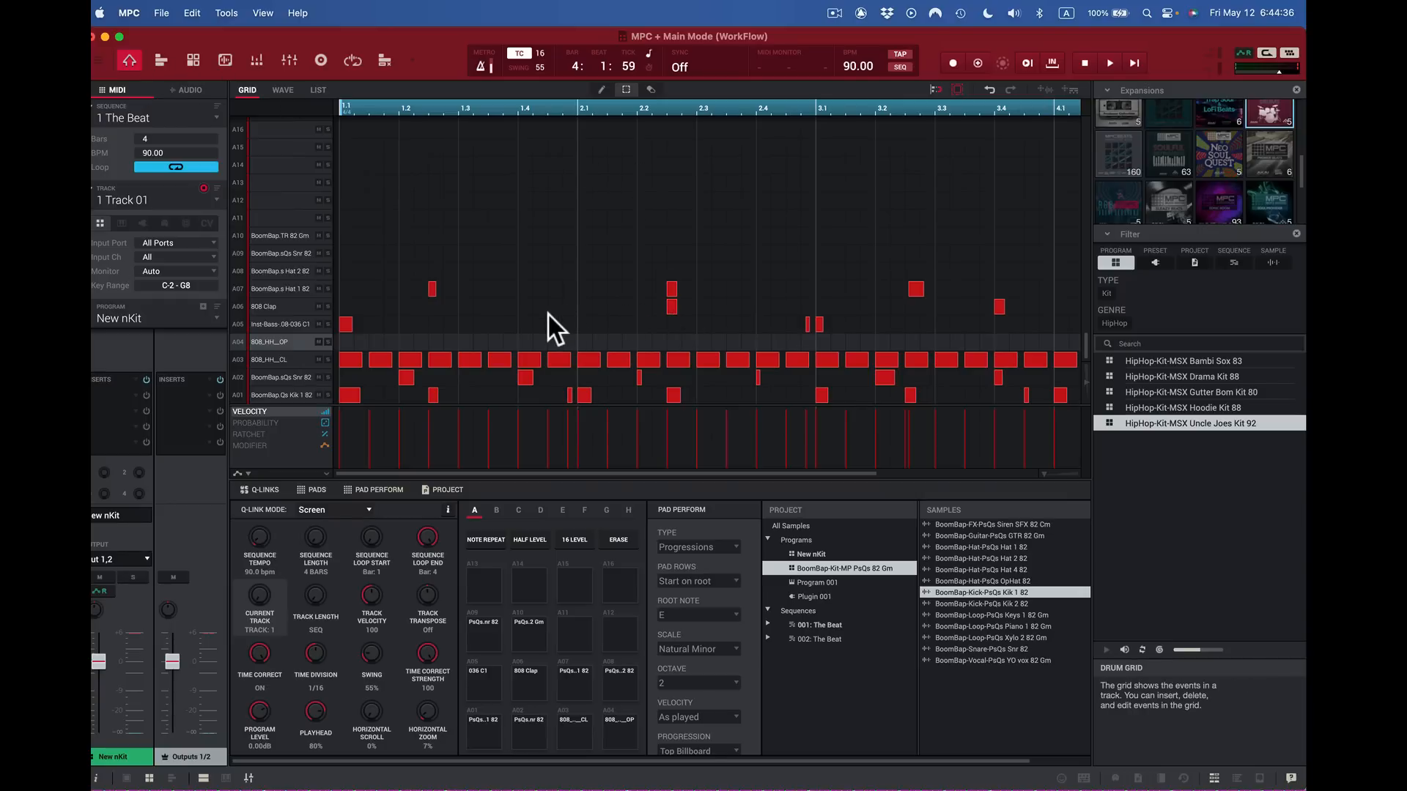
pyautogui.click(159, 57)
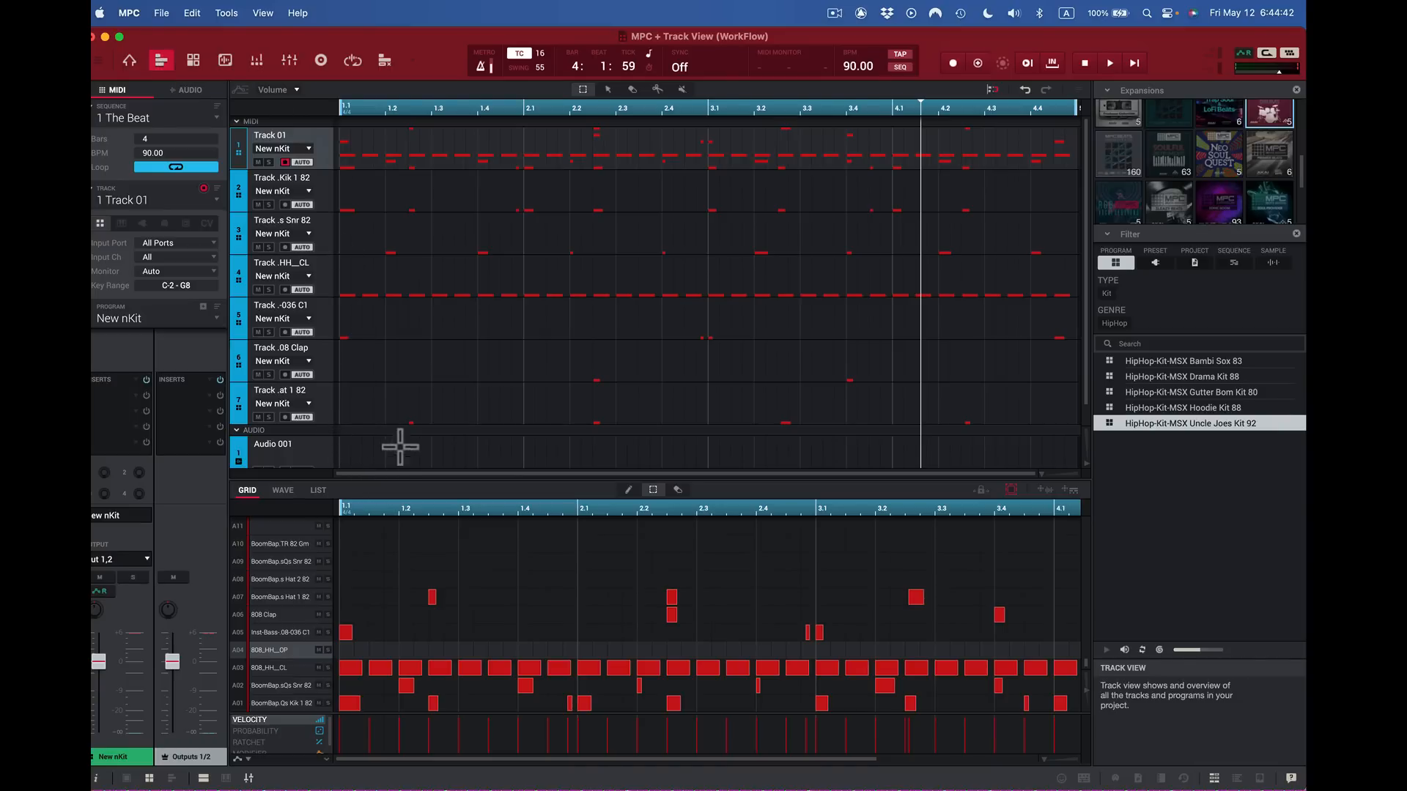
pyautogui.press('space')
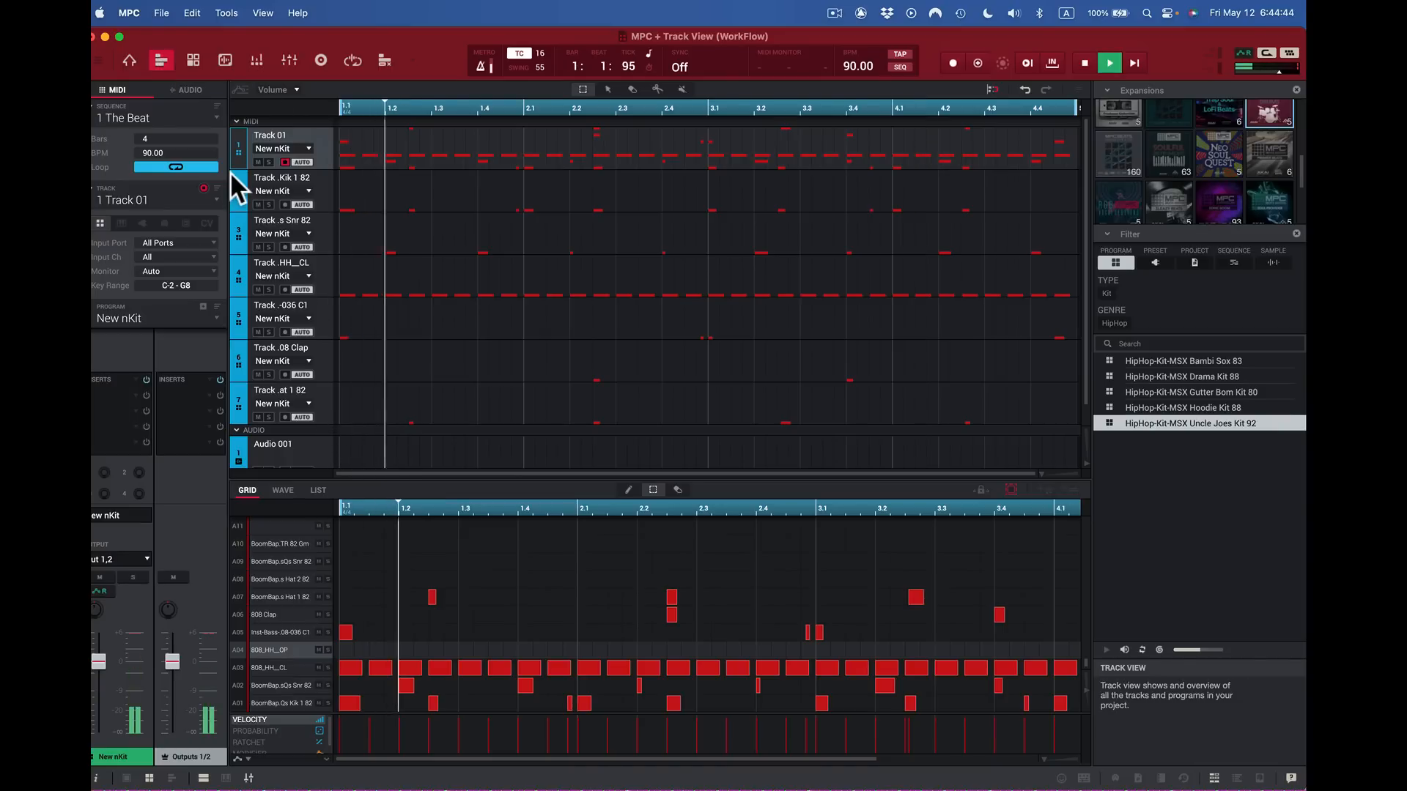
pyautogui.press('space')
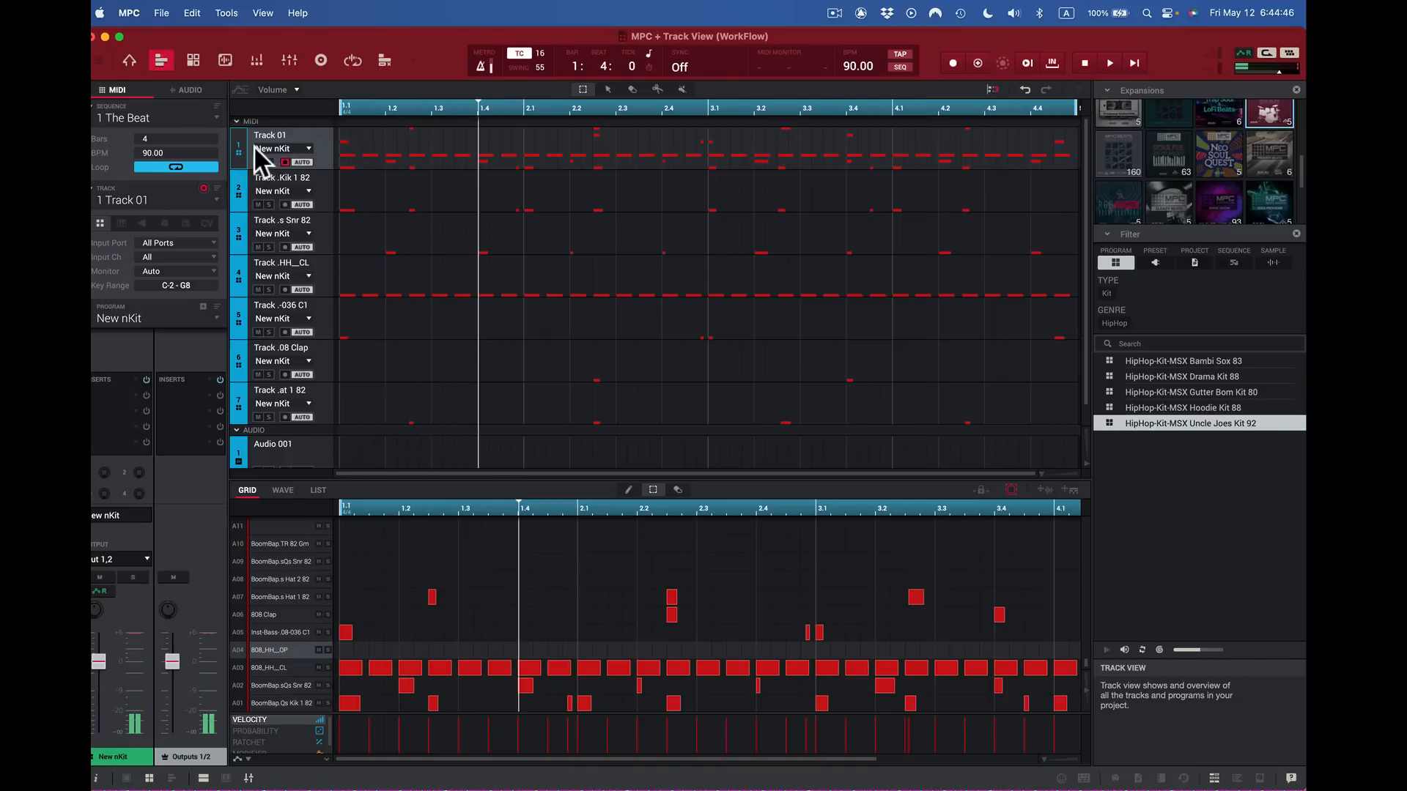
# Step: Mute the original Track 01 and play the exploded tracks from the start of the sequence
pyautogui.click(264, 161)
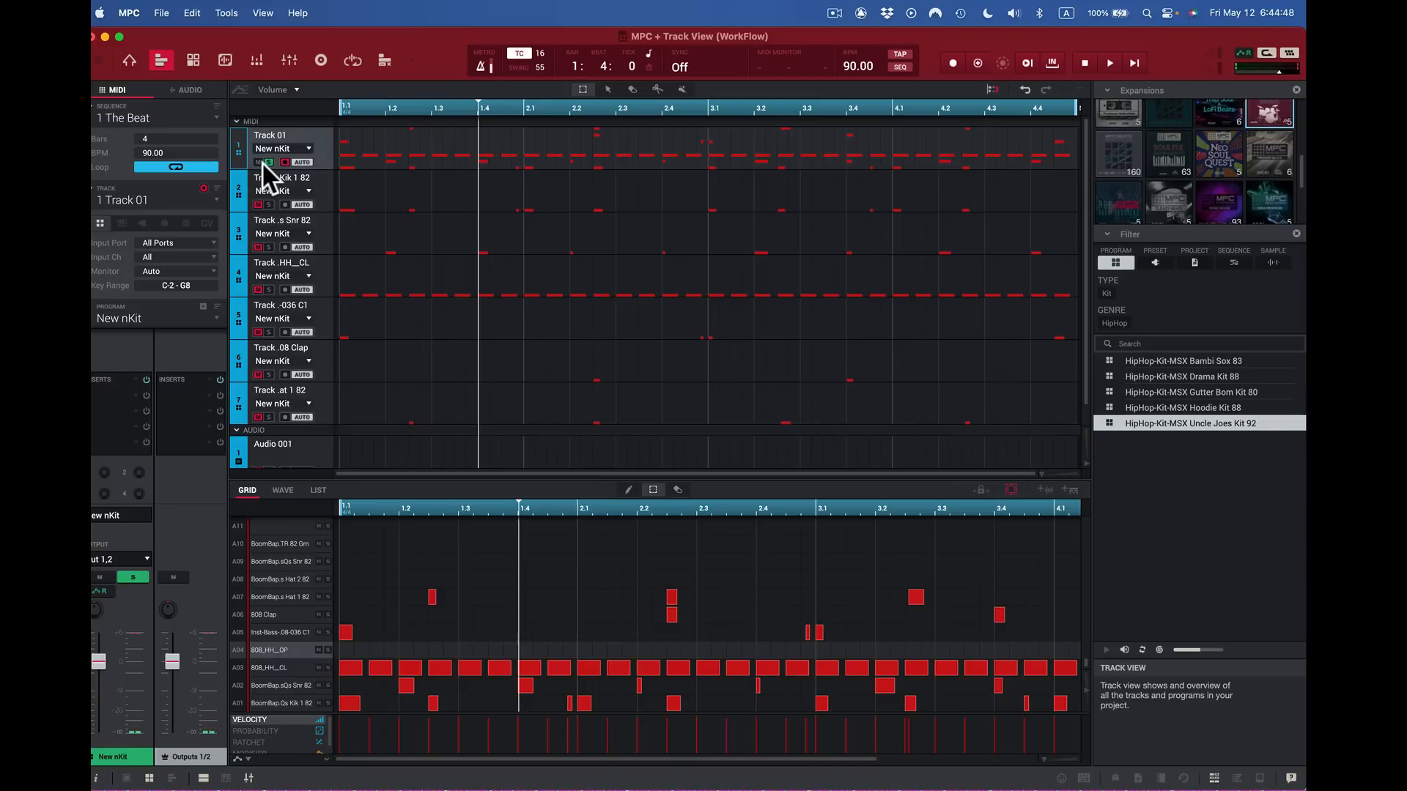
pyautogui.click(266, 161)
pyautogui.press('space')
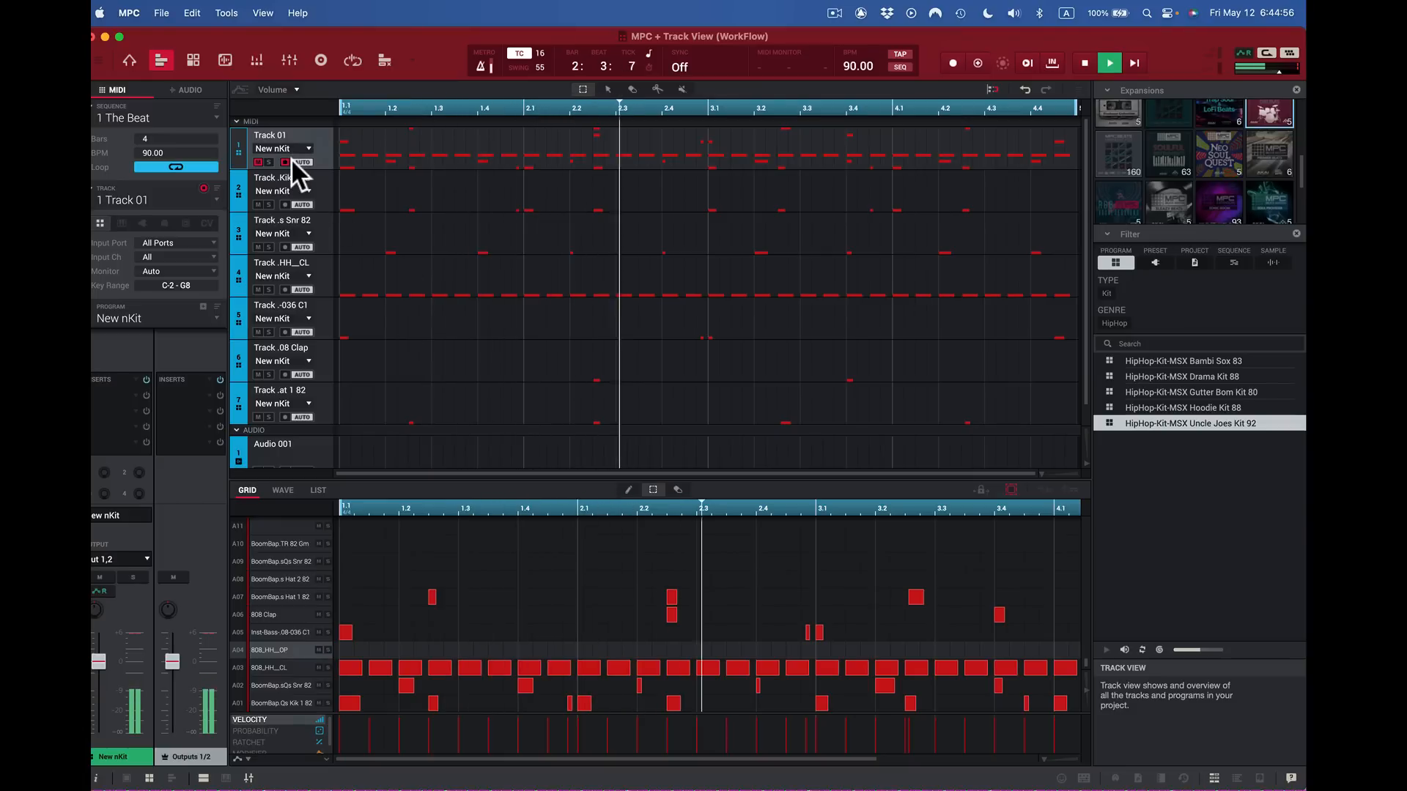
pyautogui.press('space')
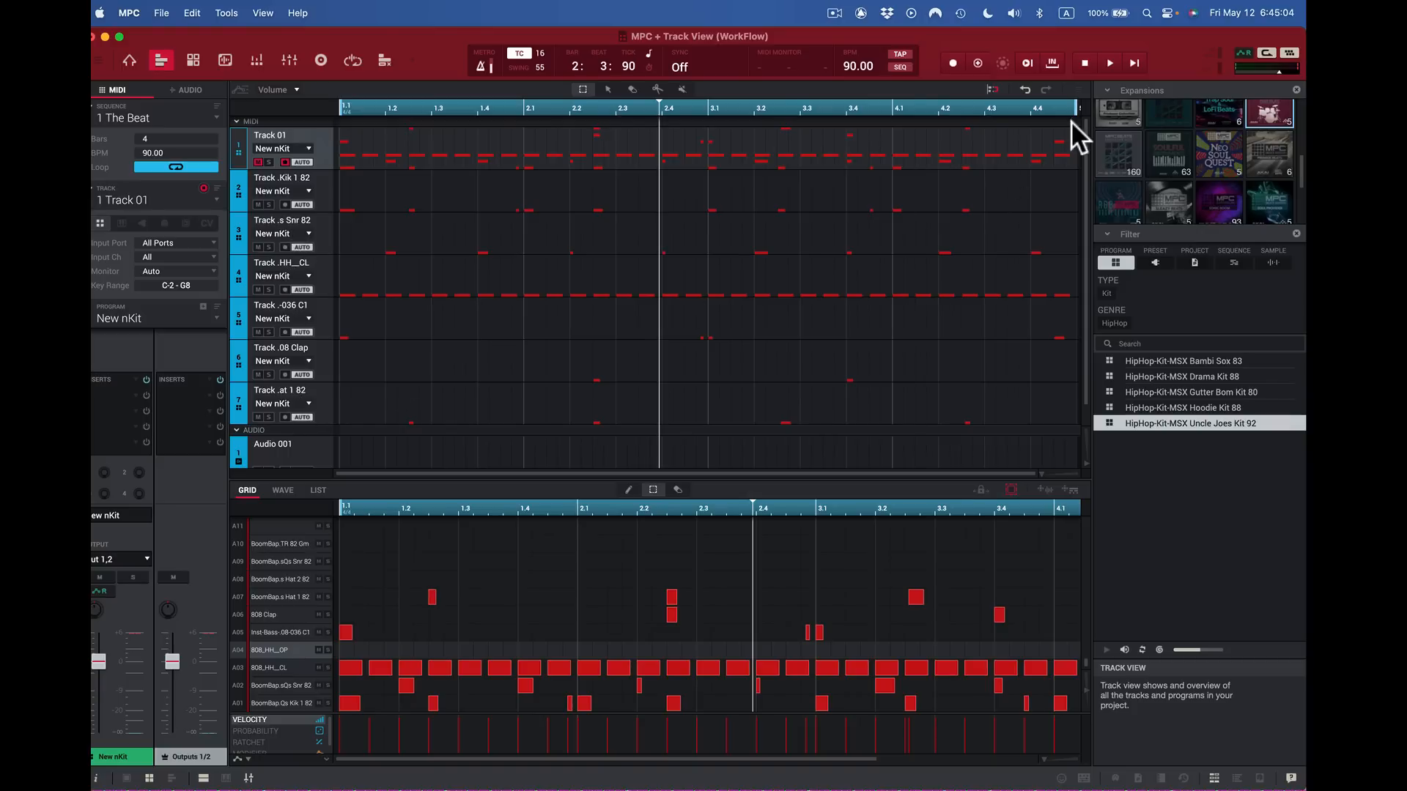
pyautogui.click(1134, 60)
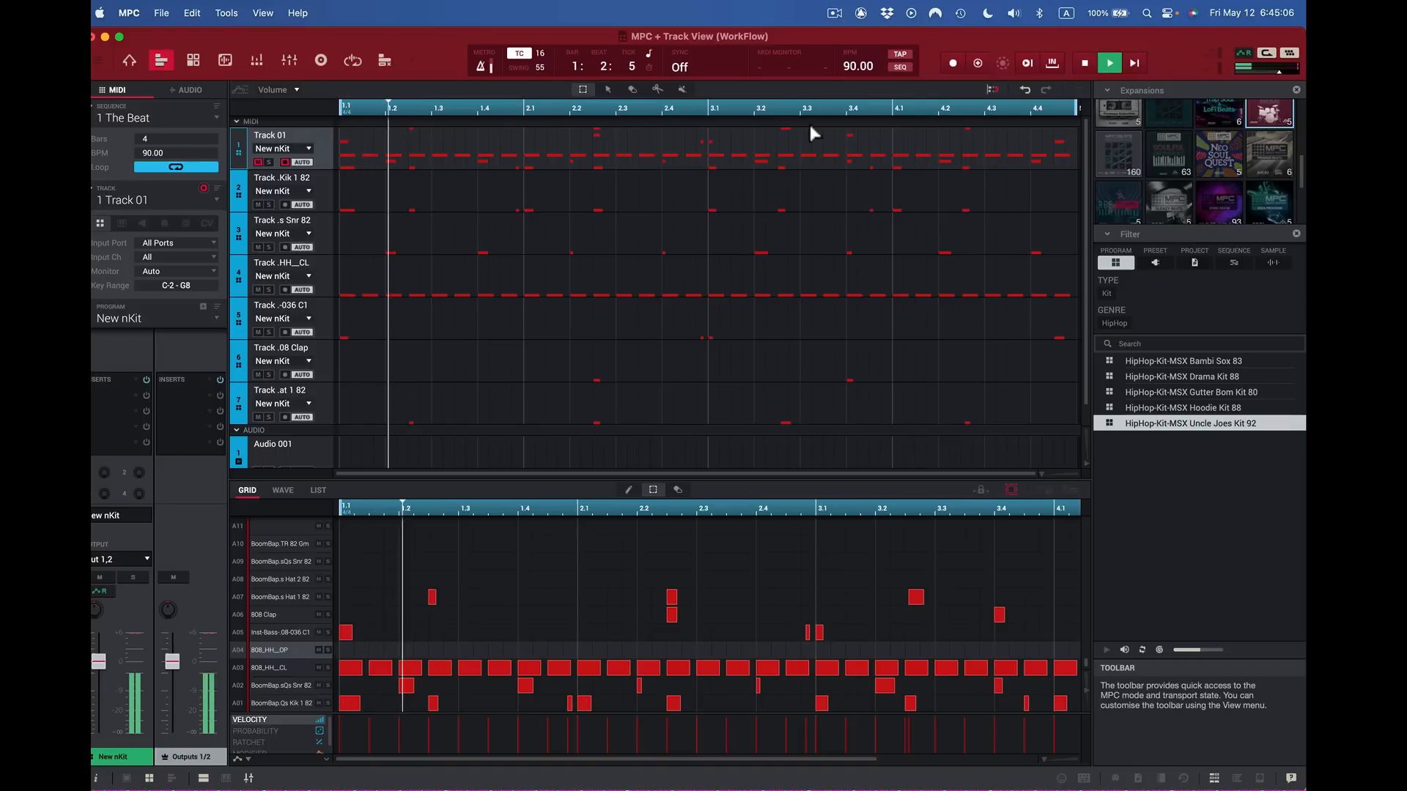
# Step: Mute and unmute the kick, closed hi-hat and clap tracks while The Beat plays, and stop playback
pyautogui.click(261, 201)
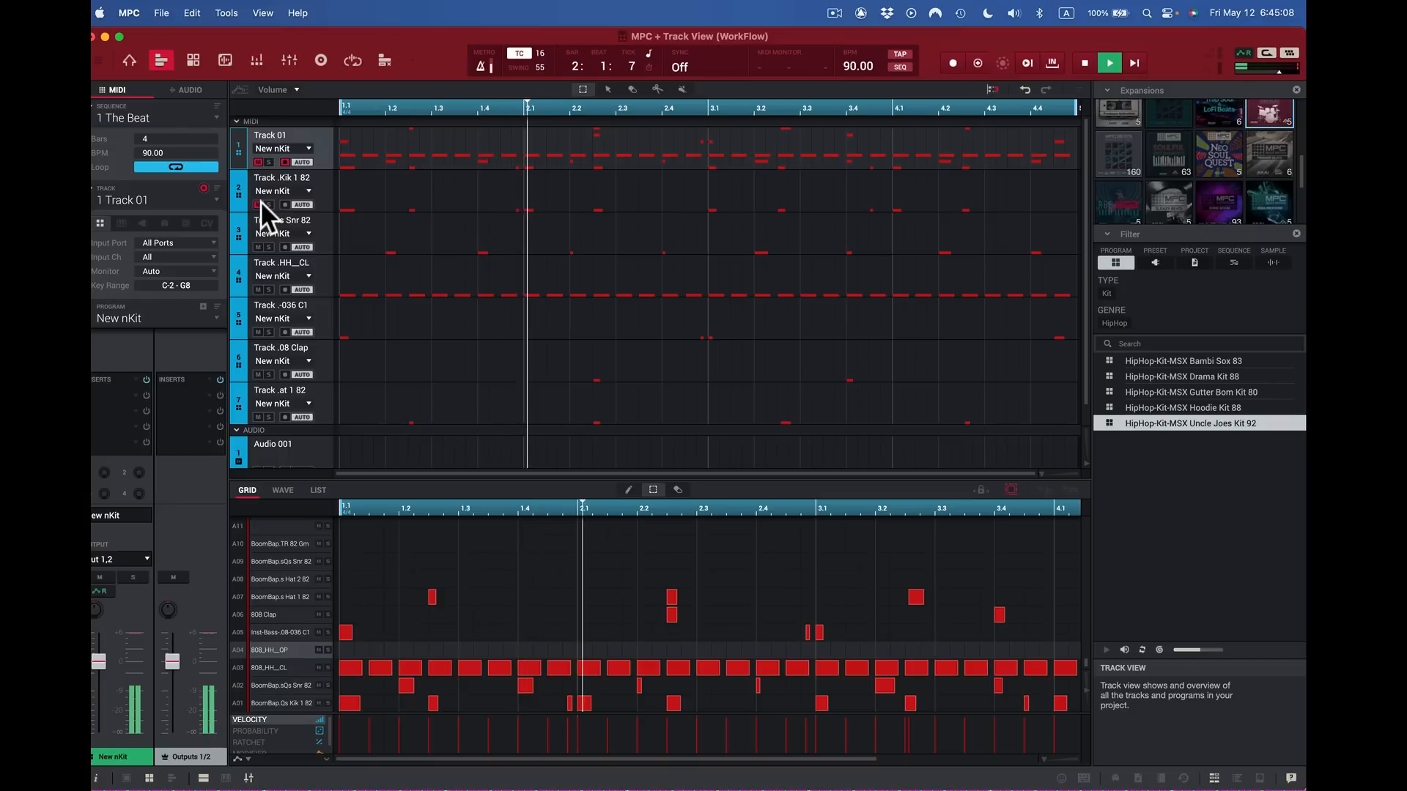
pyautogui.click(258, 289)
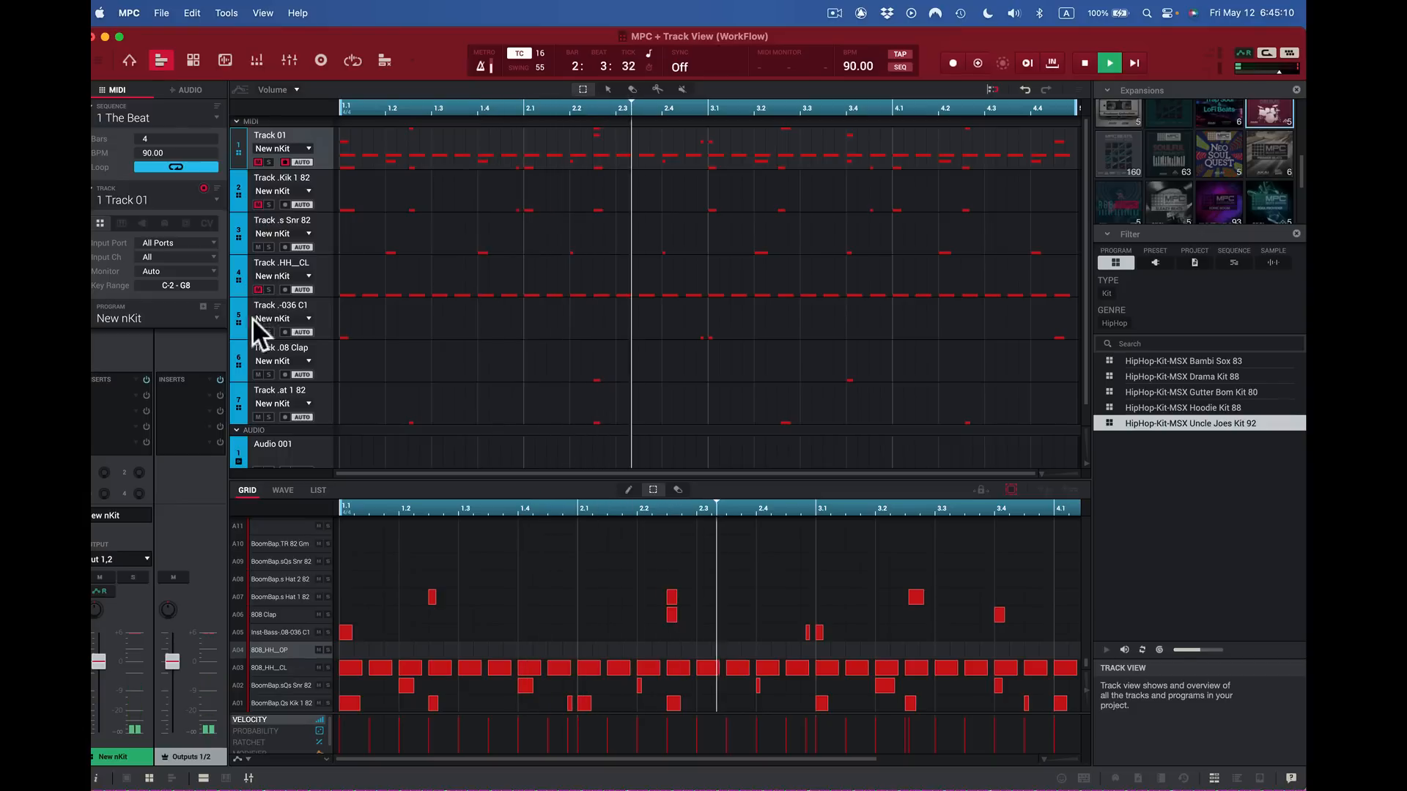
pyautogui.click(258, 374)
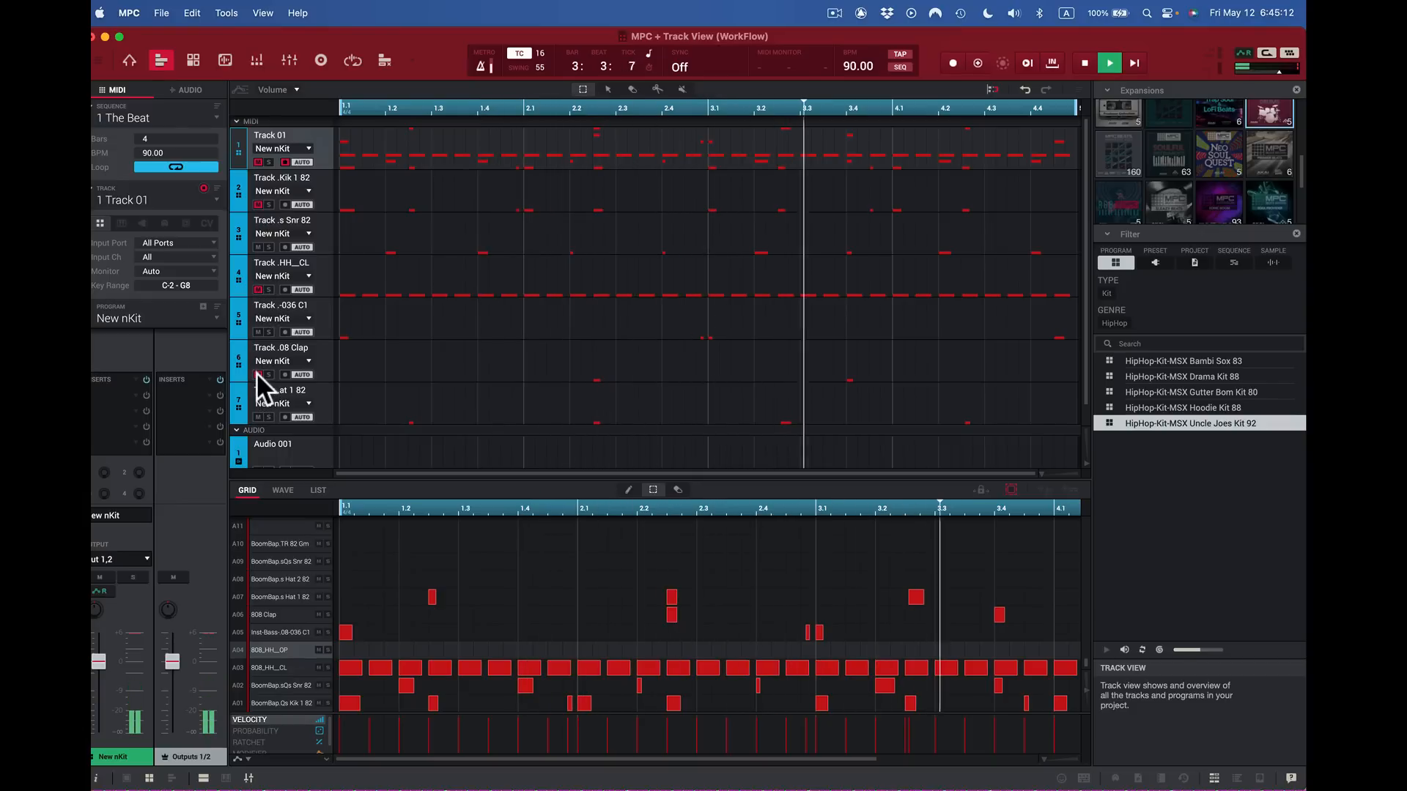
pyautogui.click(257, 374)
pyautogui.click(257, 289)
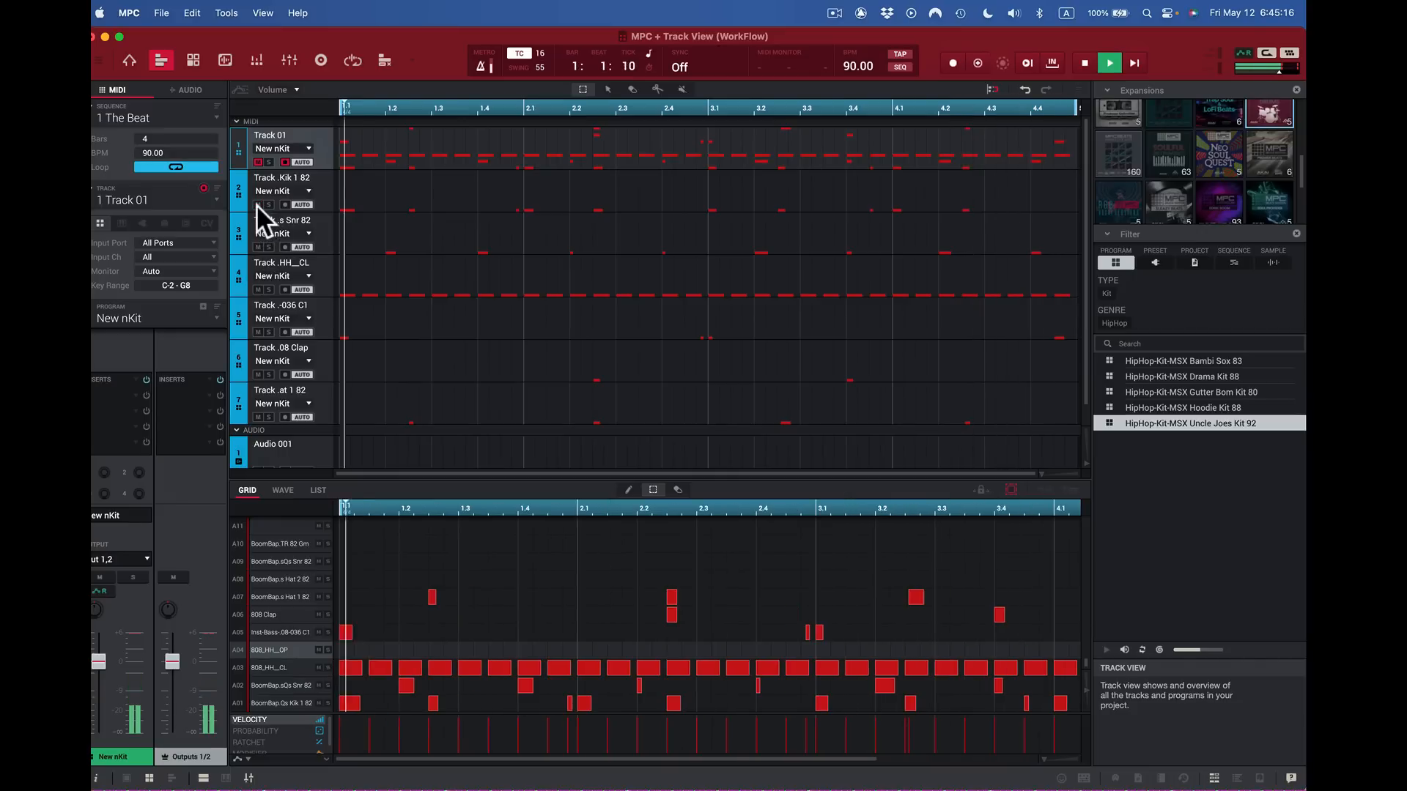
pyautogui.press('space')
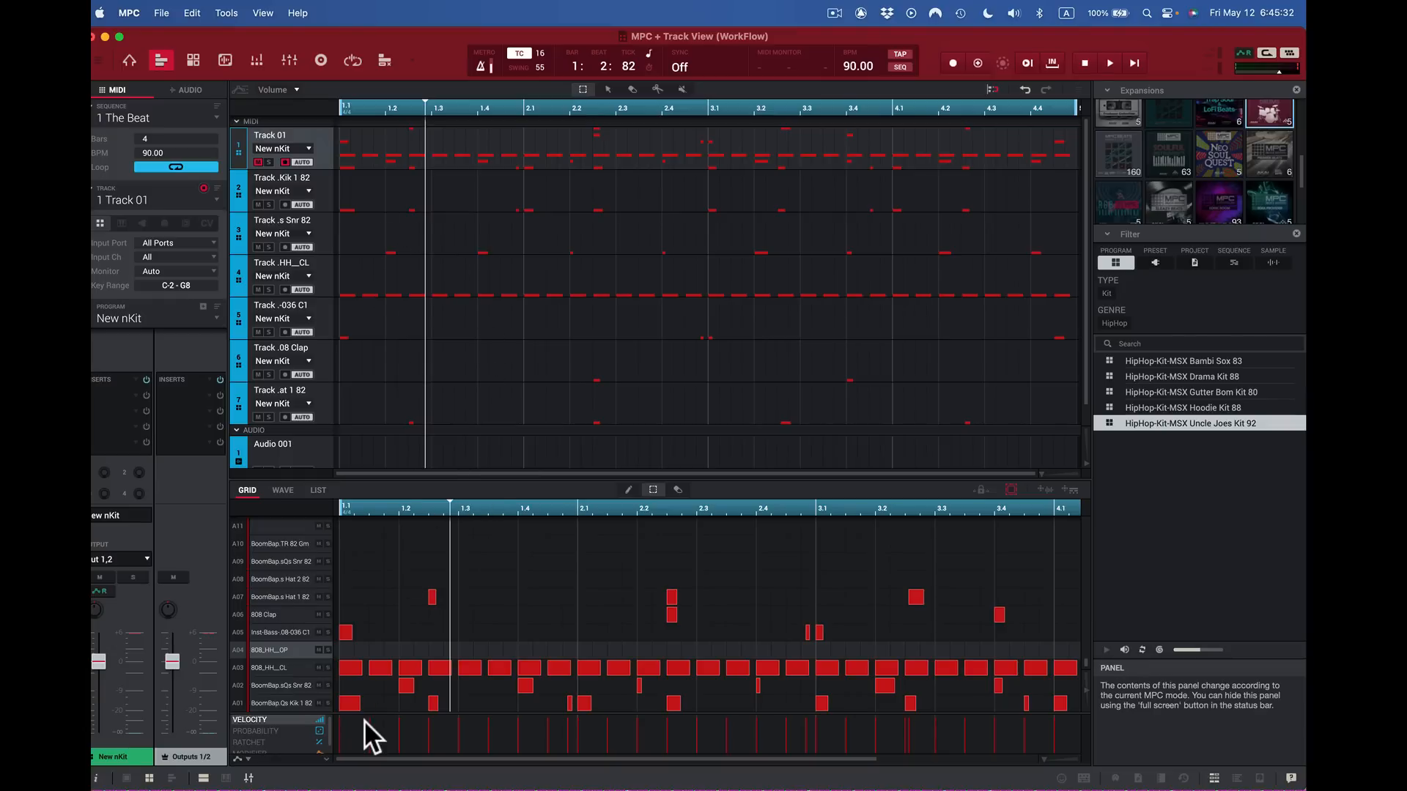
# Step: Display the MIDI tracks in the channel mixer and enlarge their section to full channel strips
pyautogui.click(247, 778)
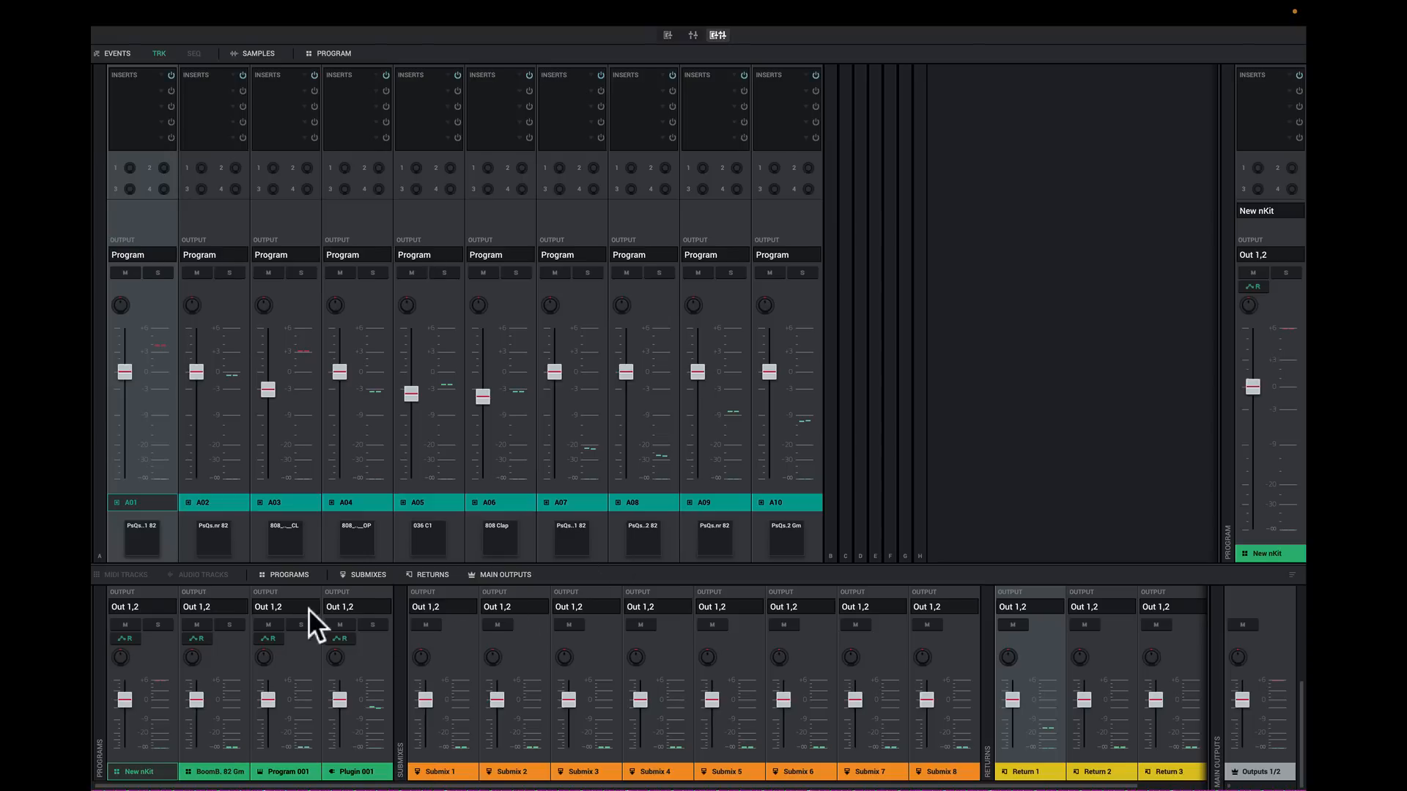
pyautogui.click(142, 575)
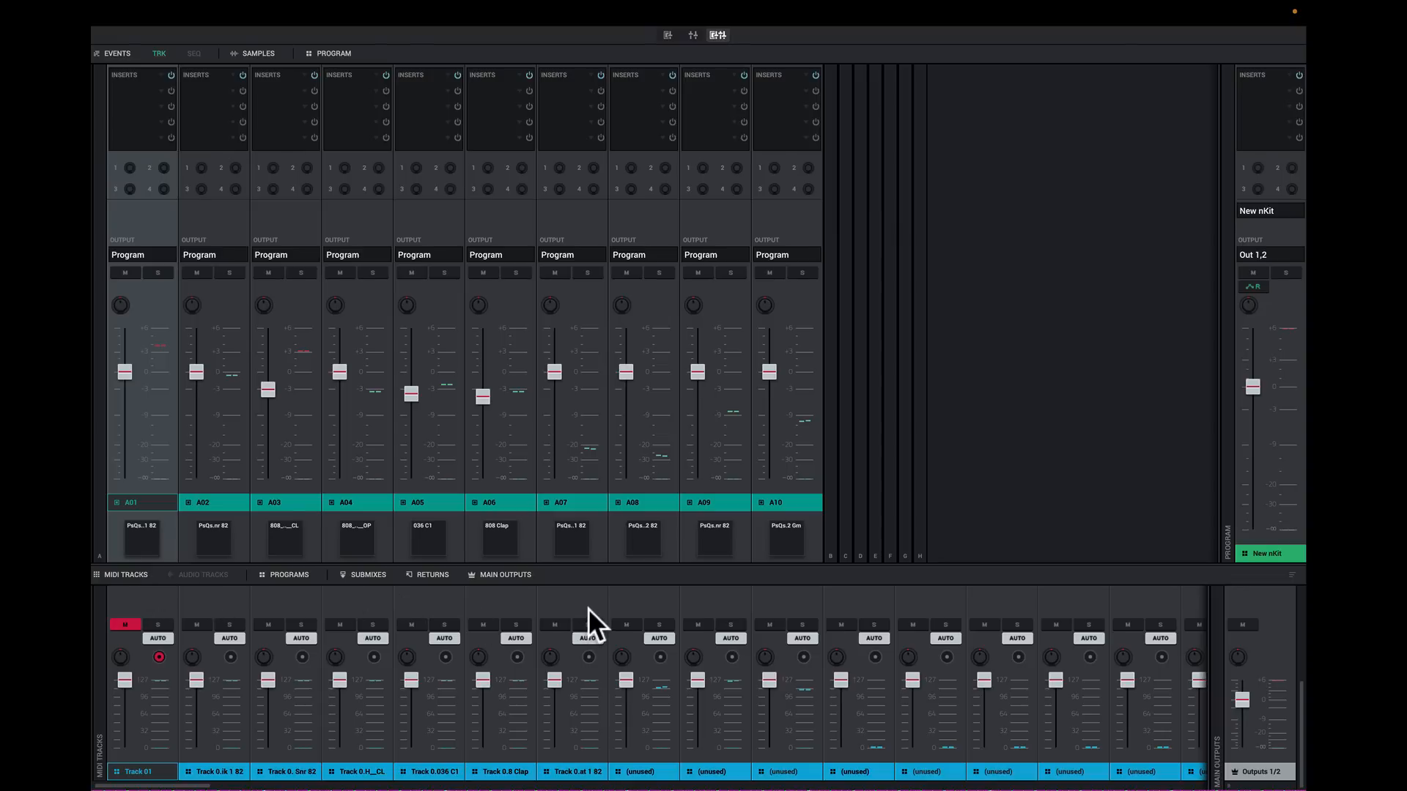
pyautogui.moveTo(628, 565); pyautogui.dragTo(679, 346)
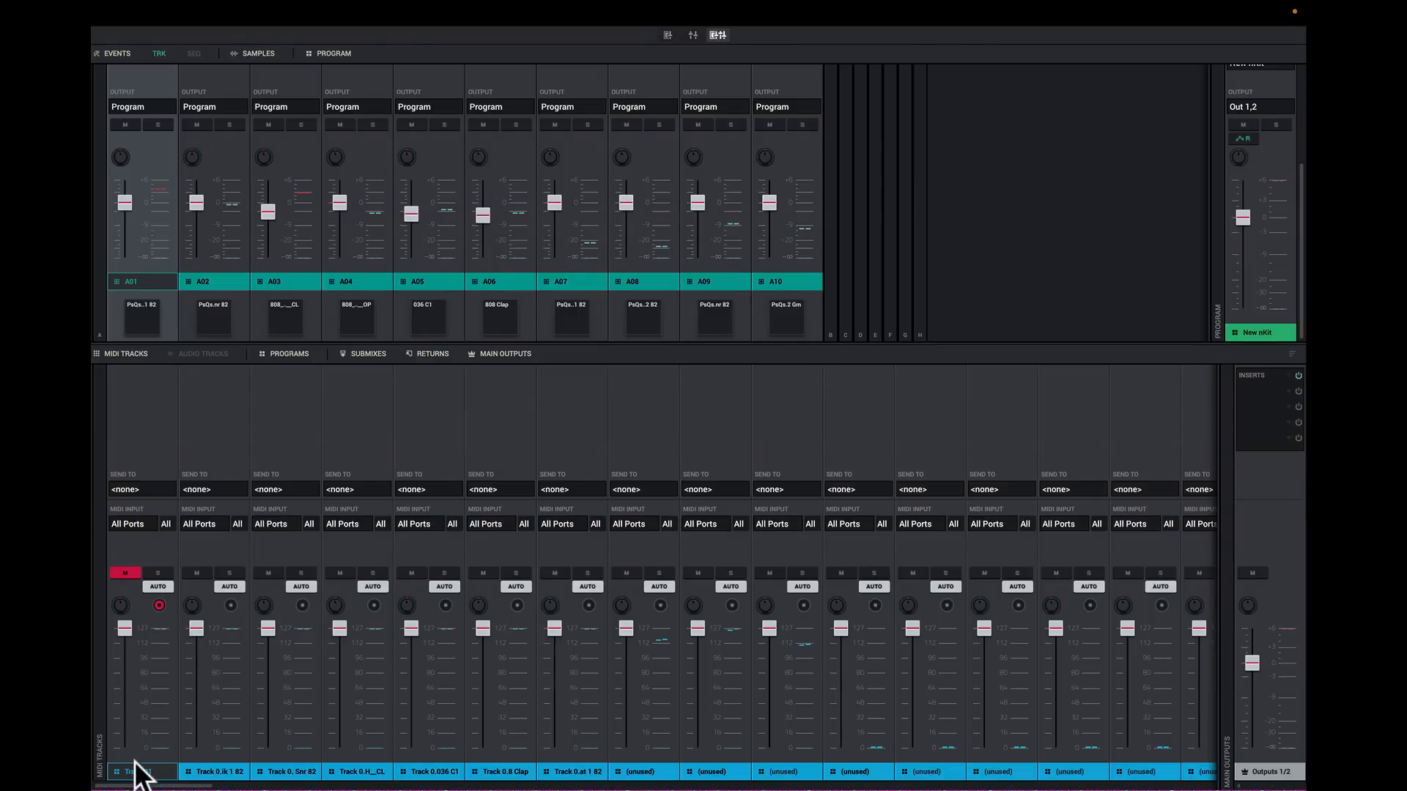
# Step: Inspect the names of the exploded kick, snare and closed hi-hat tracks in the mixer
pyautogui.doubleClick(224, 773)
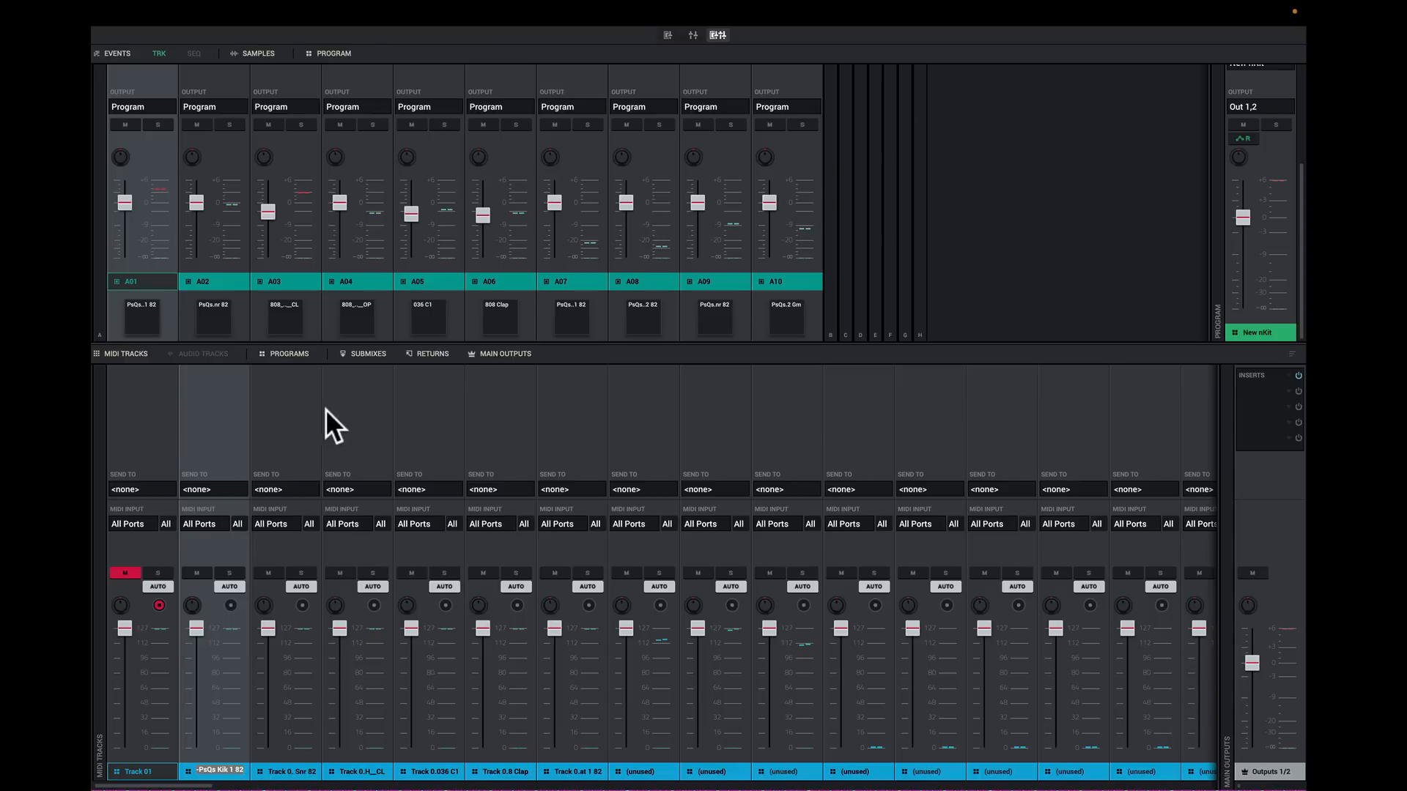
pyautogui.press('Escape')
pyautogui.click(293, 773)
pyautogui.doubleClick(361, 771)
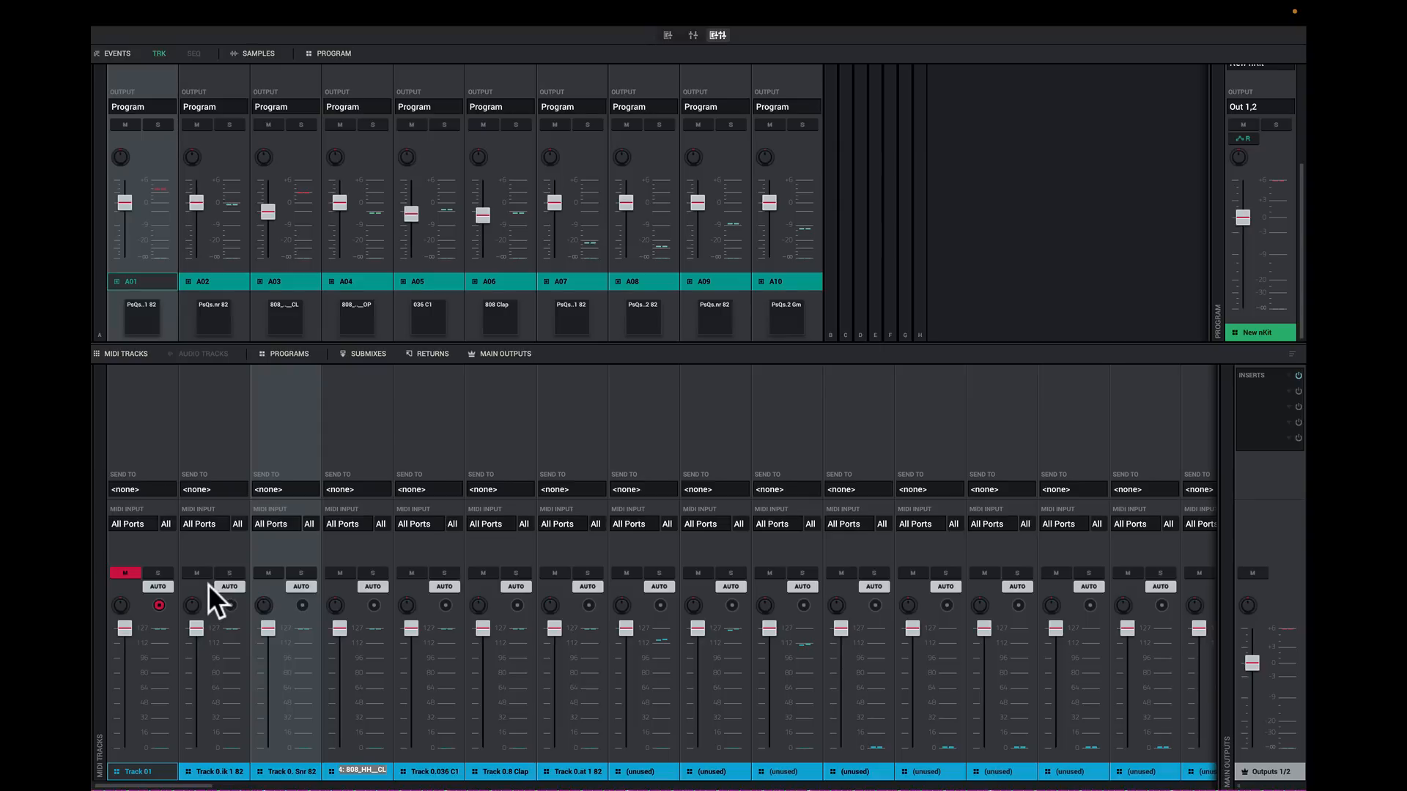
pyautogui.press('BackSpace')
pyautogui.press('Return')
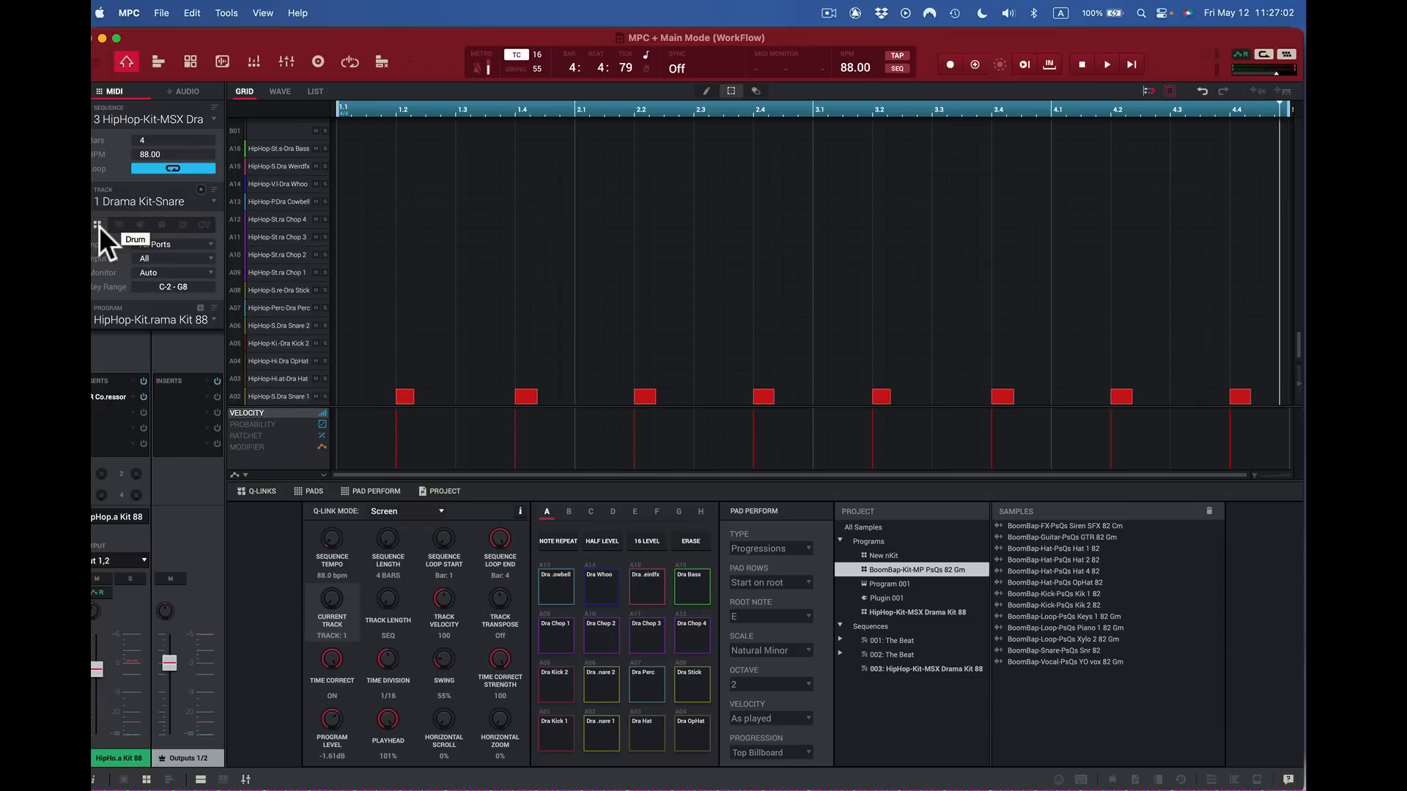
# Step: Play the start of the HipHop-Kit-MSX Drama sequence, audition its kick, snare and hat pads, and view its track list
pyautogui.press('space')
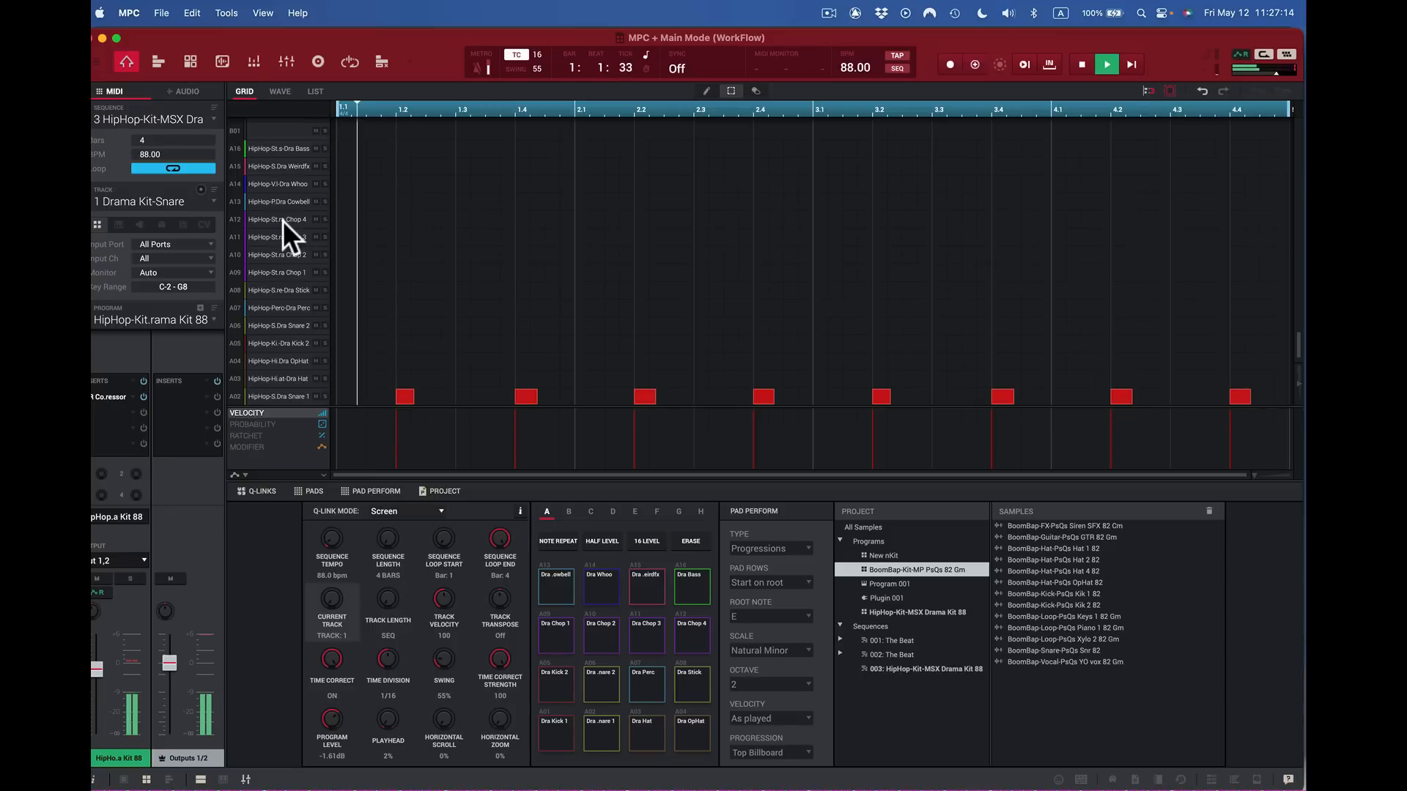
pyautogui.press('space')
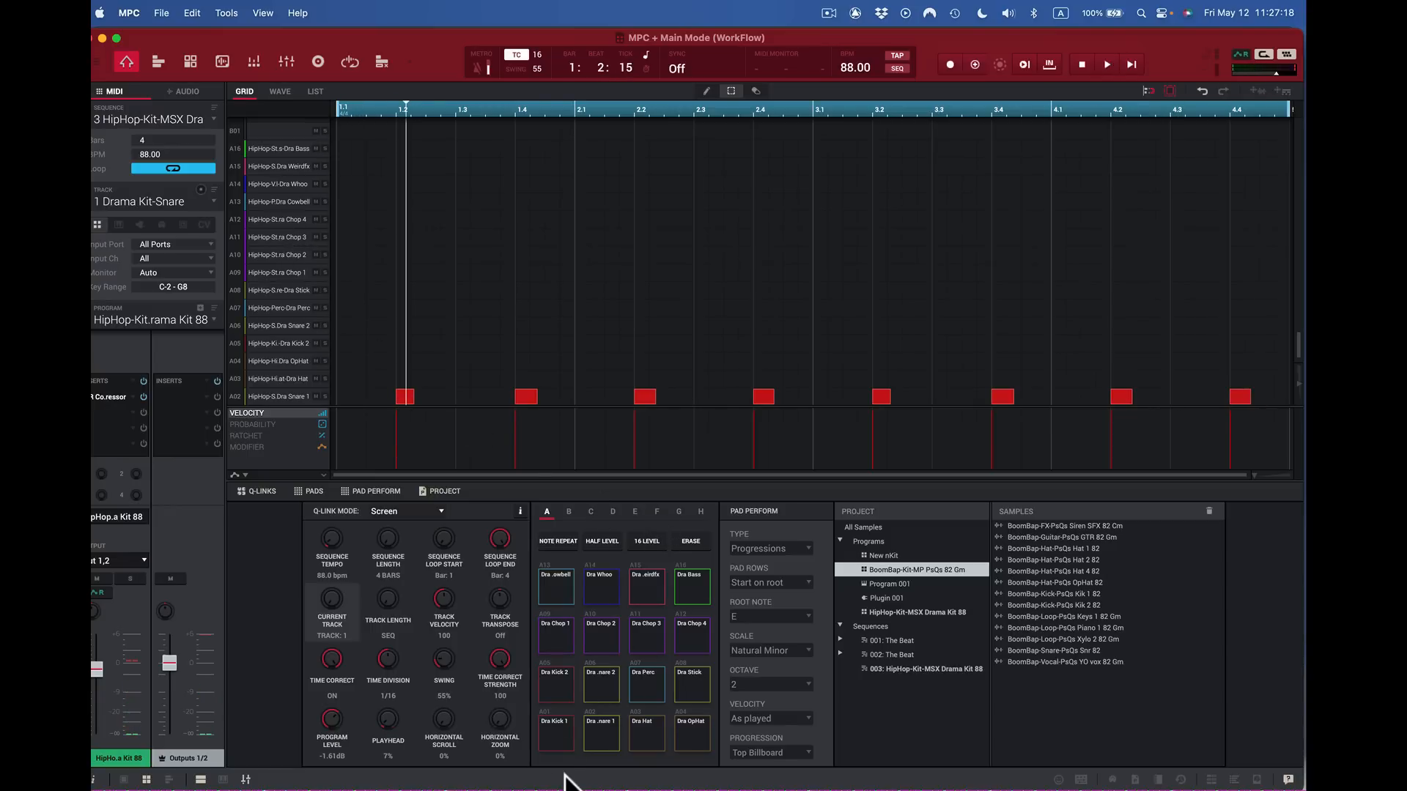
pyautogui.click(547, 739)
pyautogui.click(594, 738)
pyautogui.click(645, 737)
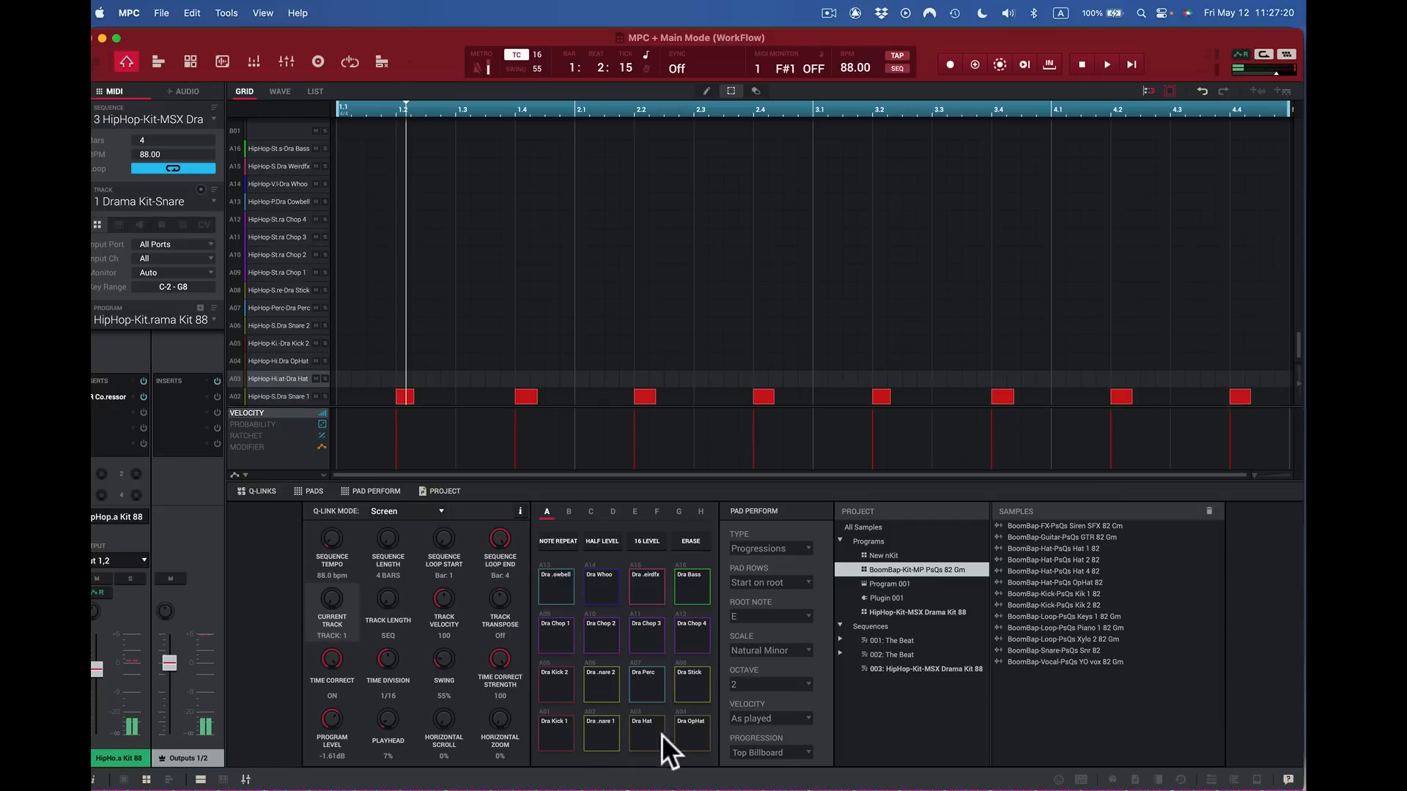
pyautogui.click(697, 737)
pyautogui.click(556, 735)
pyautogui.click(594, 734)
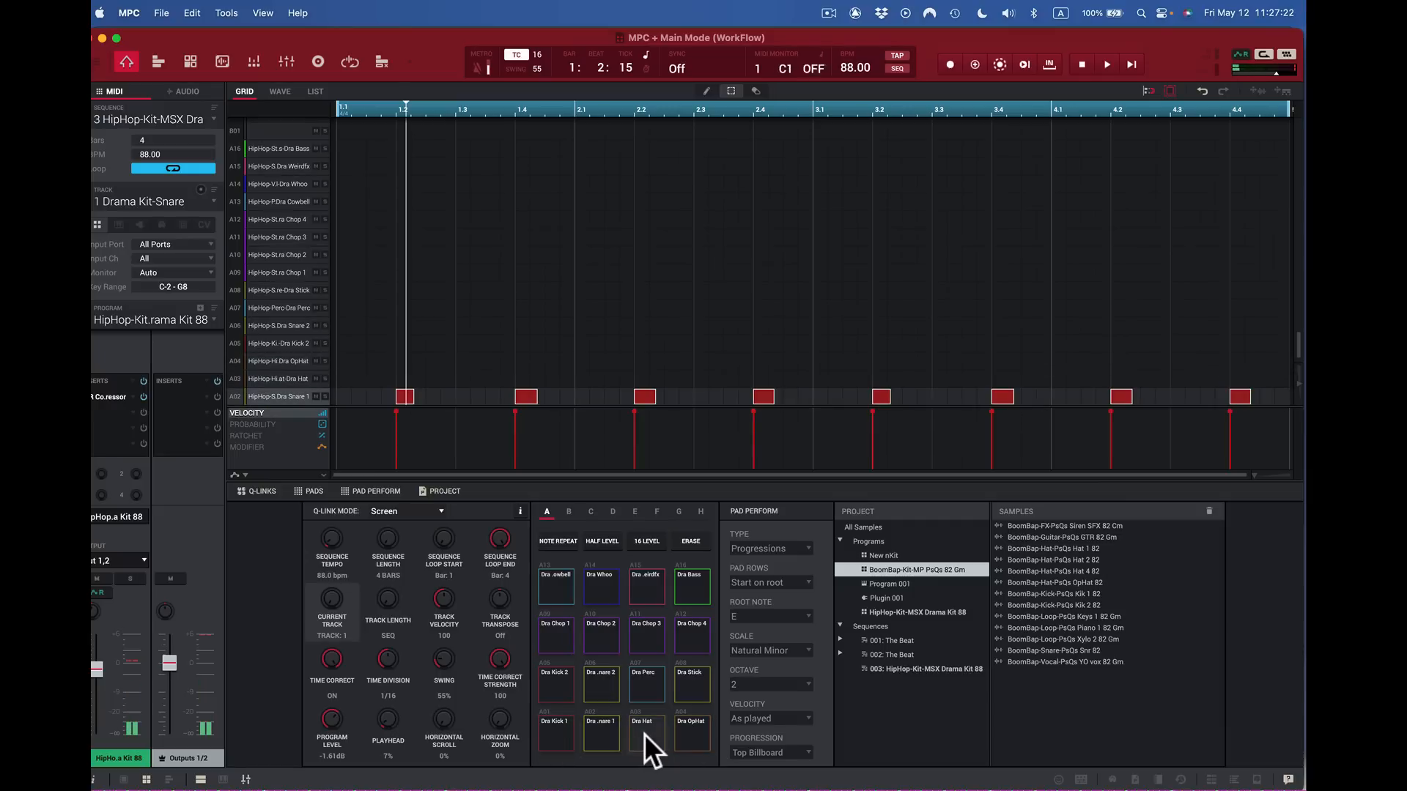
pyautogui.click(645, 736)
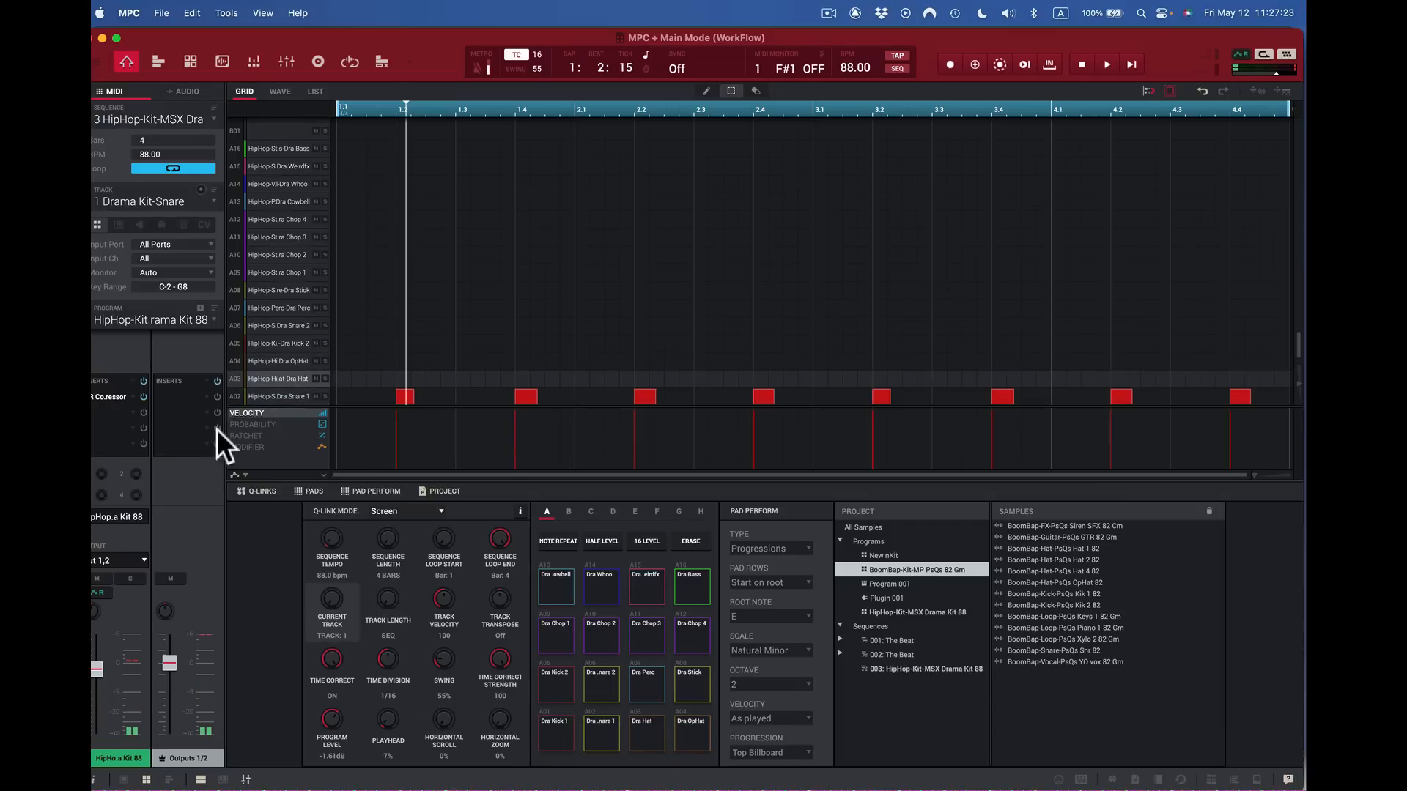
pyautogui.click(214, 200)
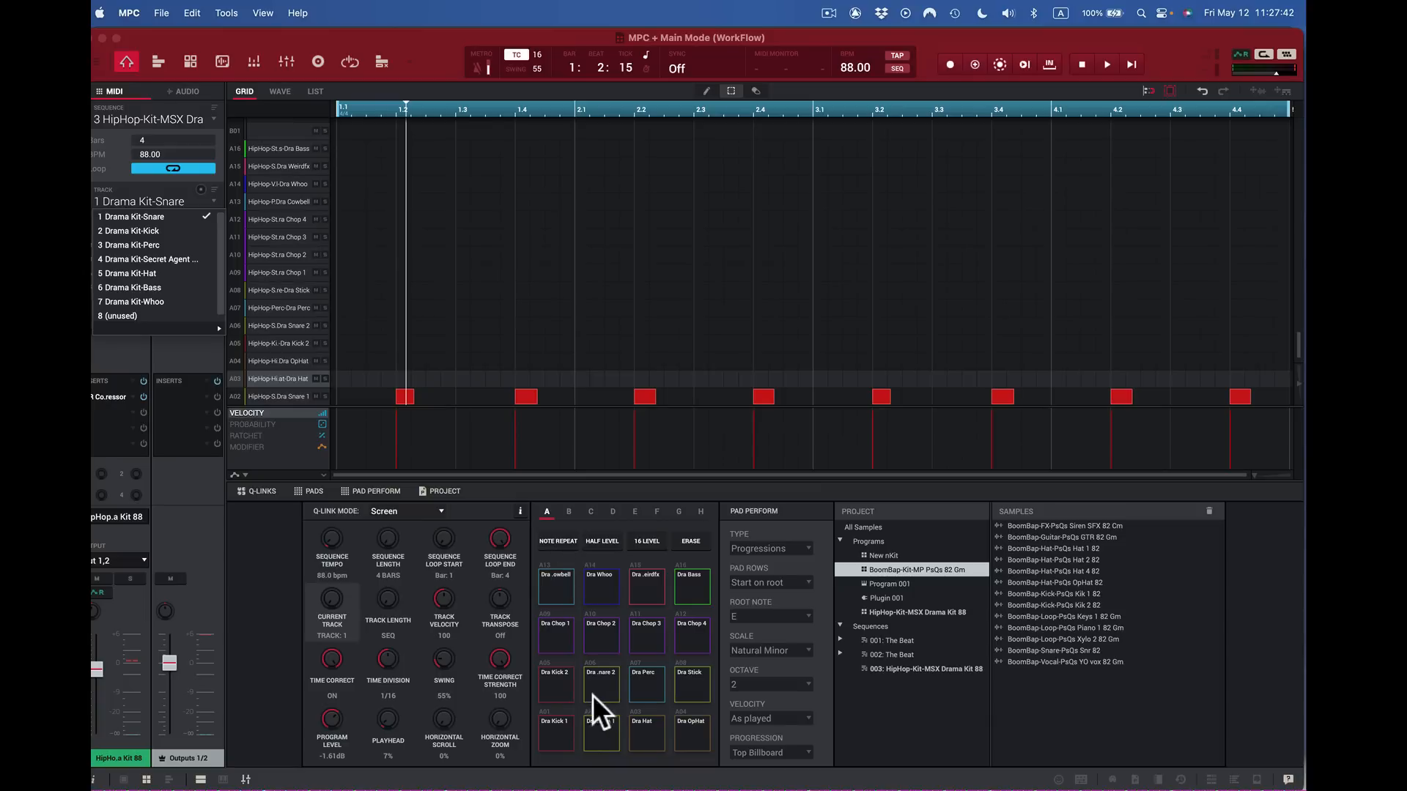
# Step: Show the Program Edit view of the Drama kit and hide the Q-Links section
pyautogui.click(188, 56)
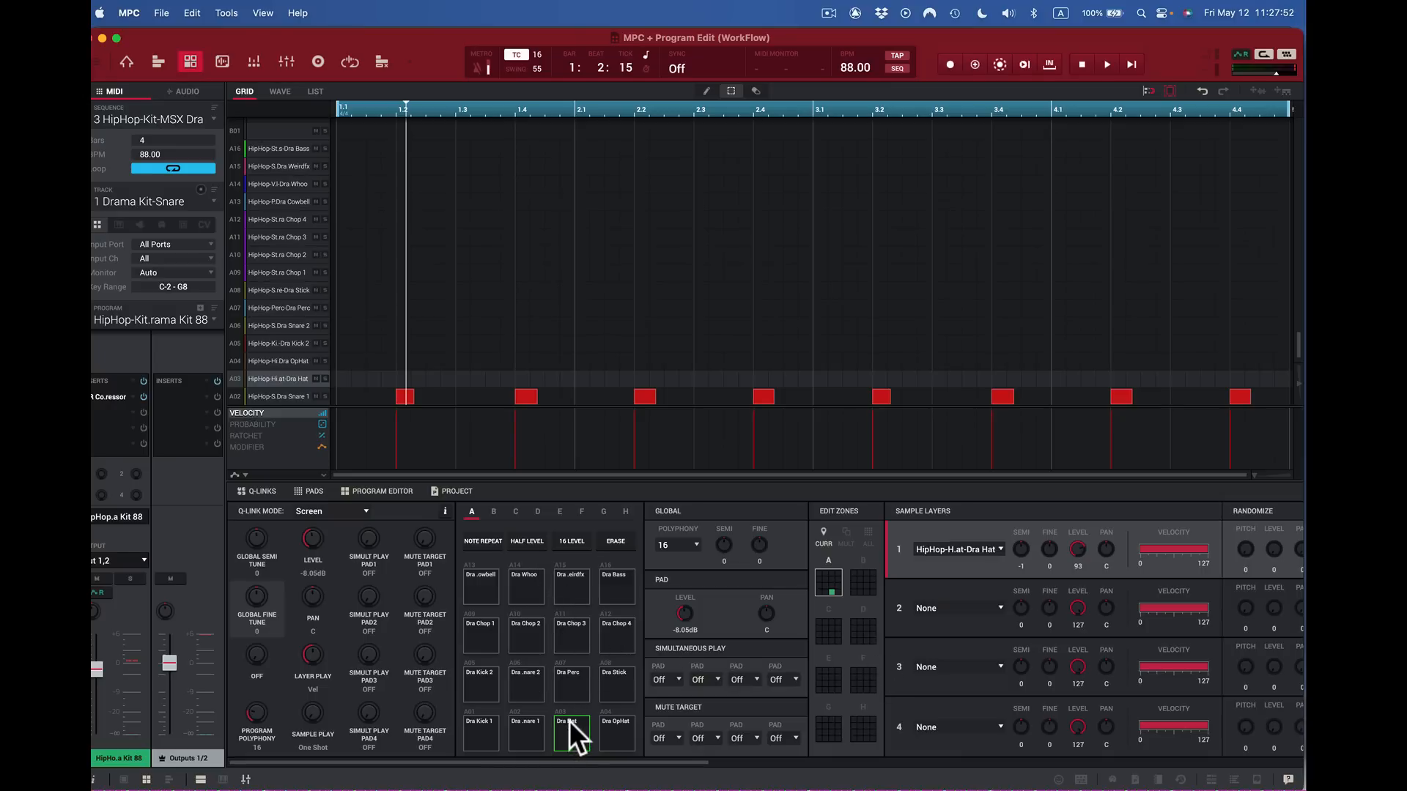
pyautogui.click(371, 490)
pyautogui.click(371, 490)
pyautogui.click(266, 490)
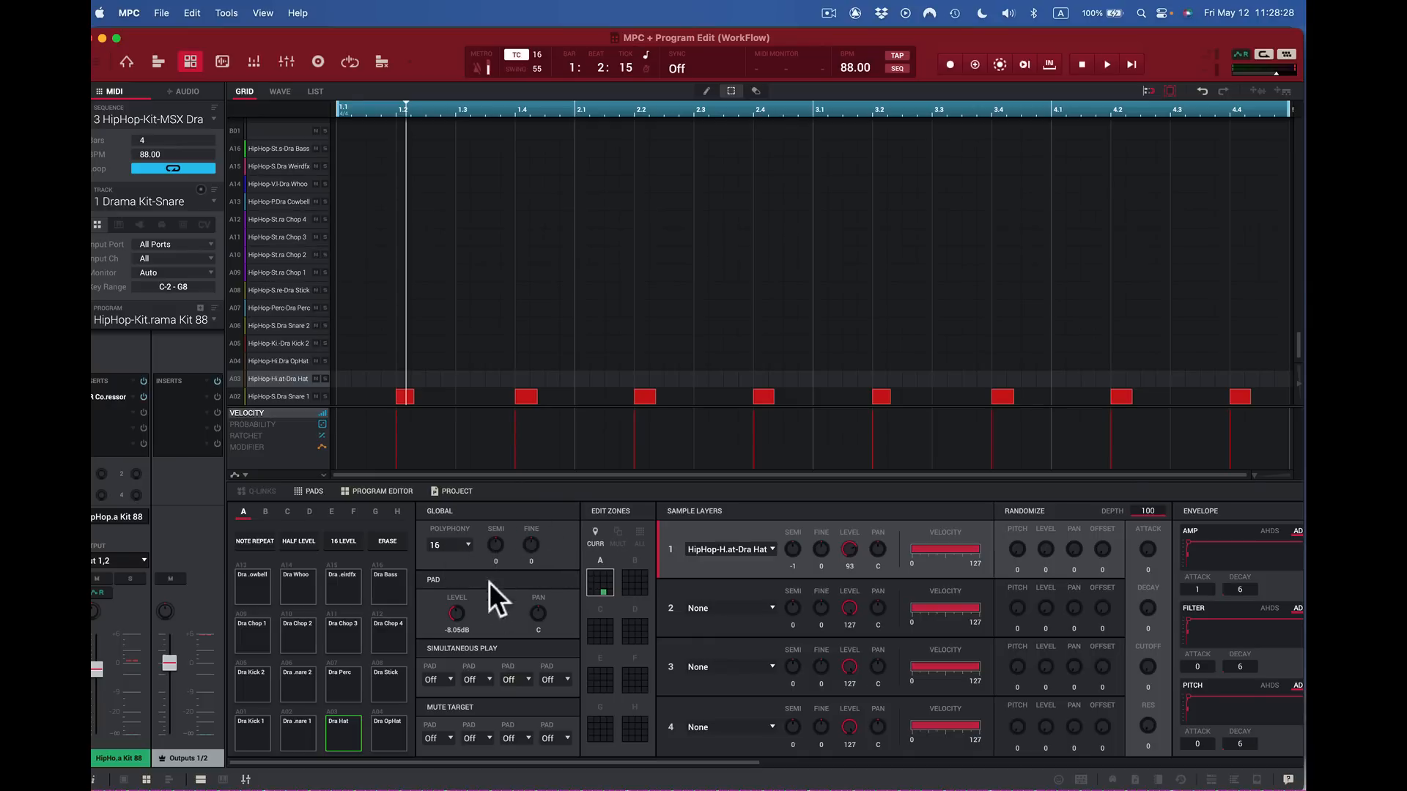
# Step: Audition the Drama kit's kick, snare, hat and open hat pads and examine each pad's program settings
pyautogui.click(337, 737)
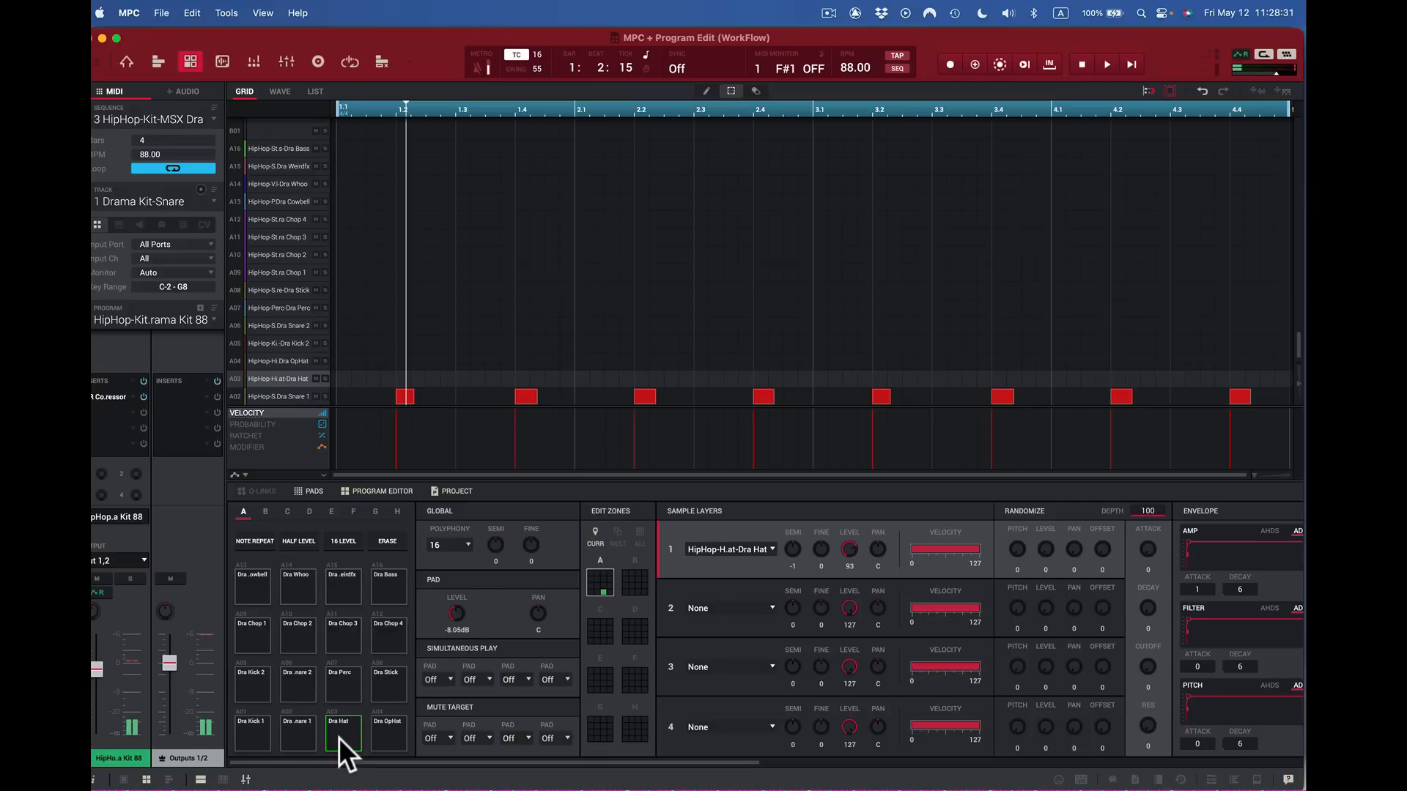
pyautogui.click(296, 731)
pyautogui.click(244, 726)
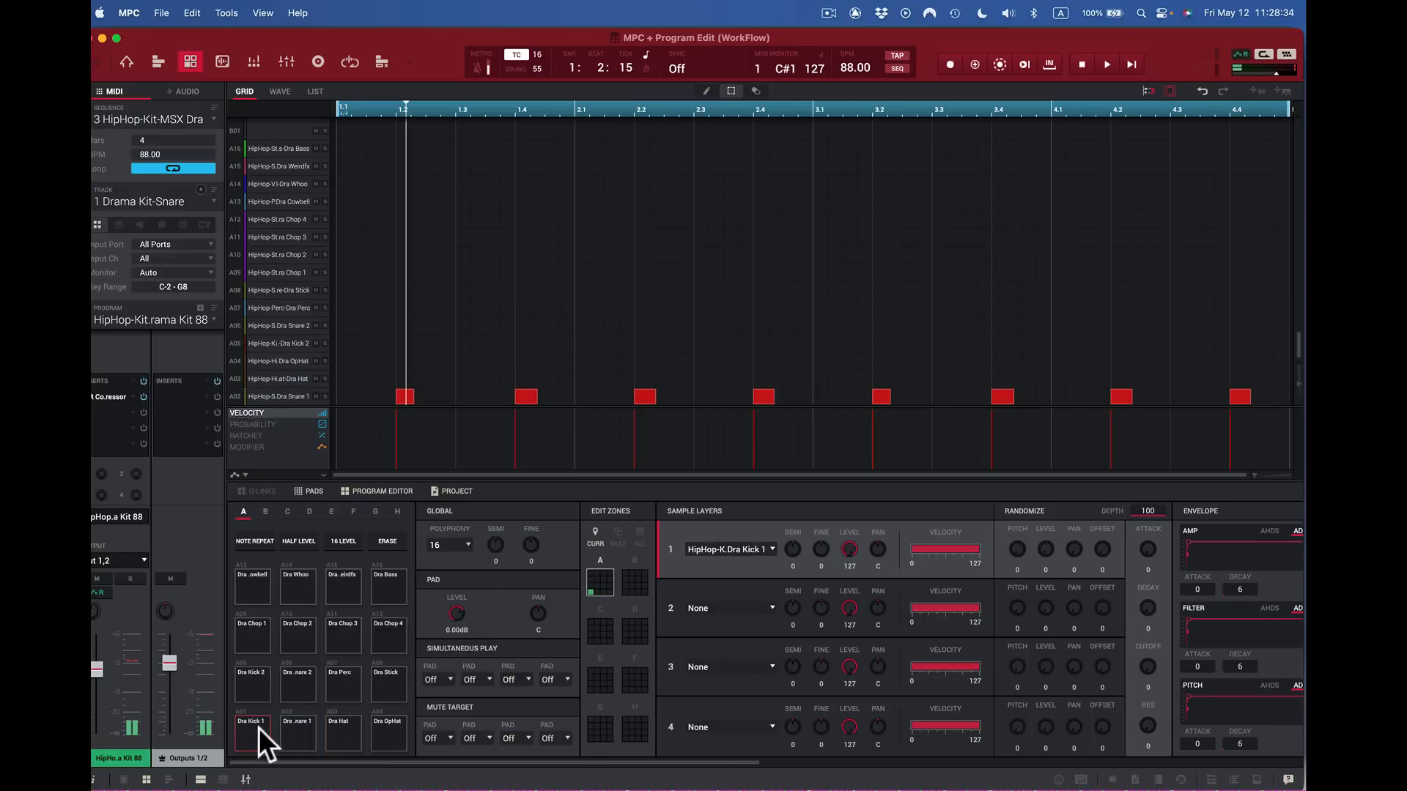
pyautogui.click(288, 729)
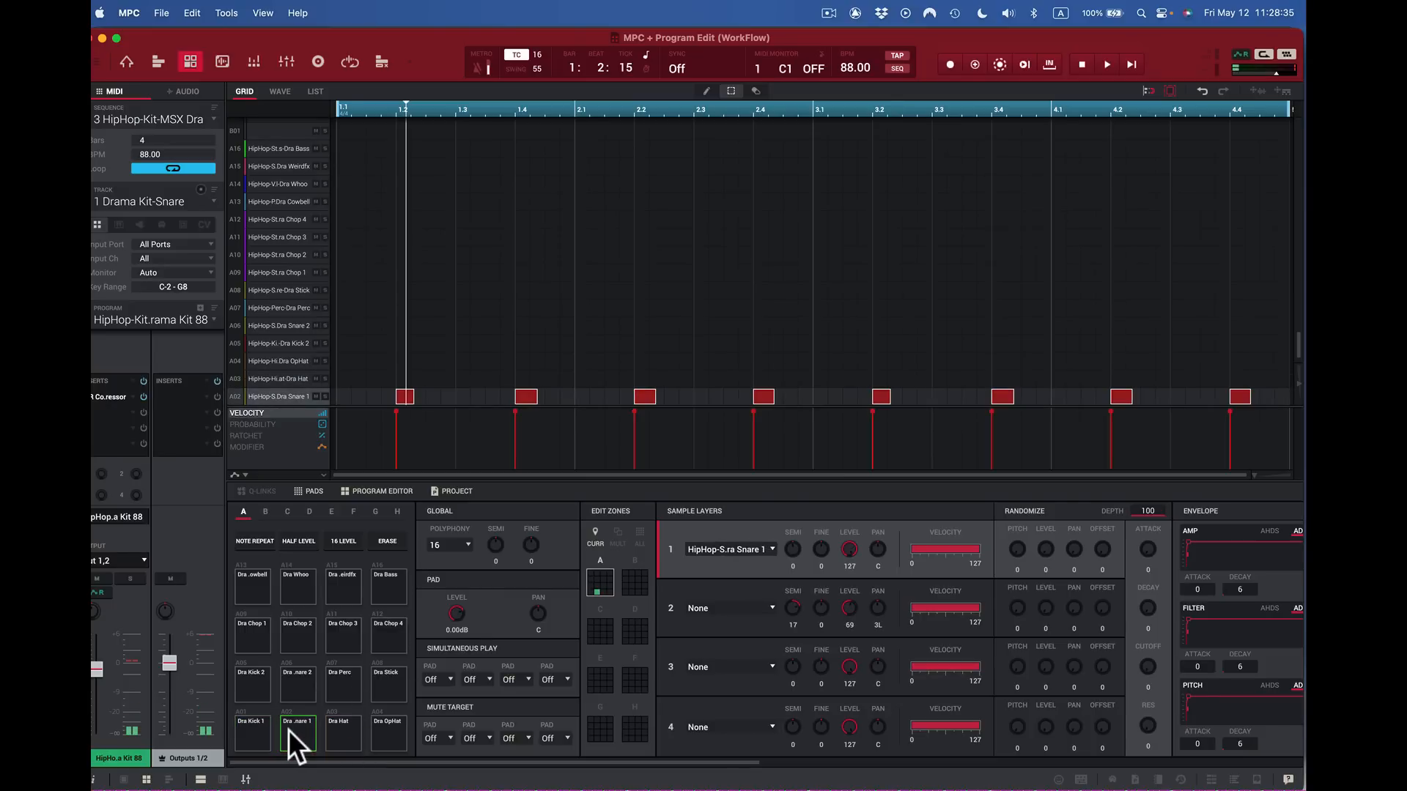
pyautogui.click(338, 733)
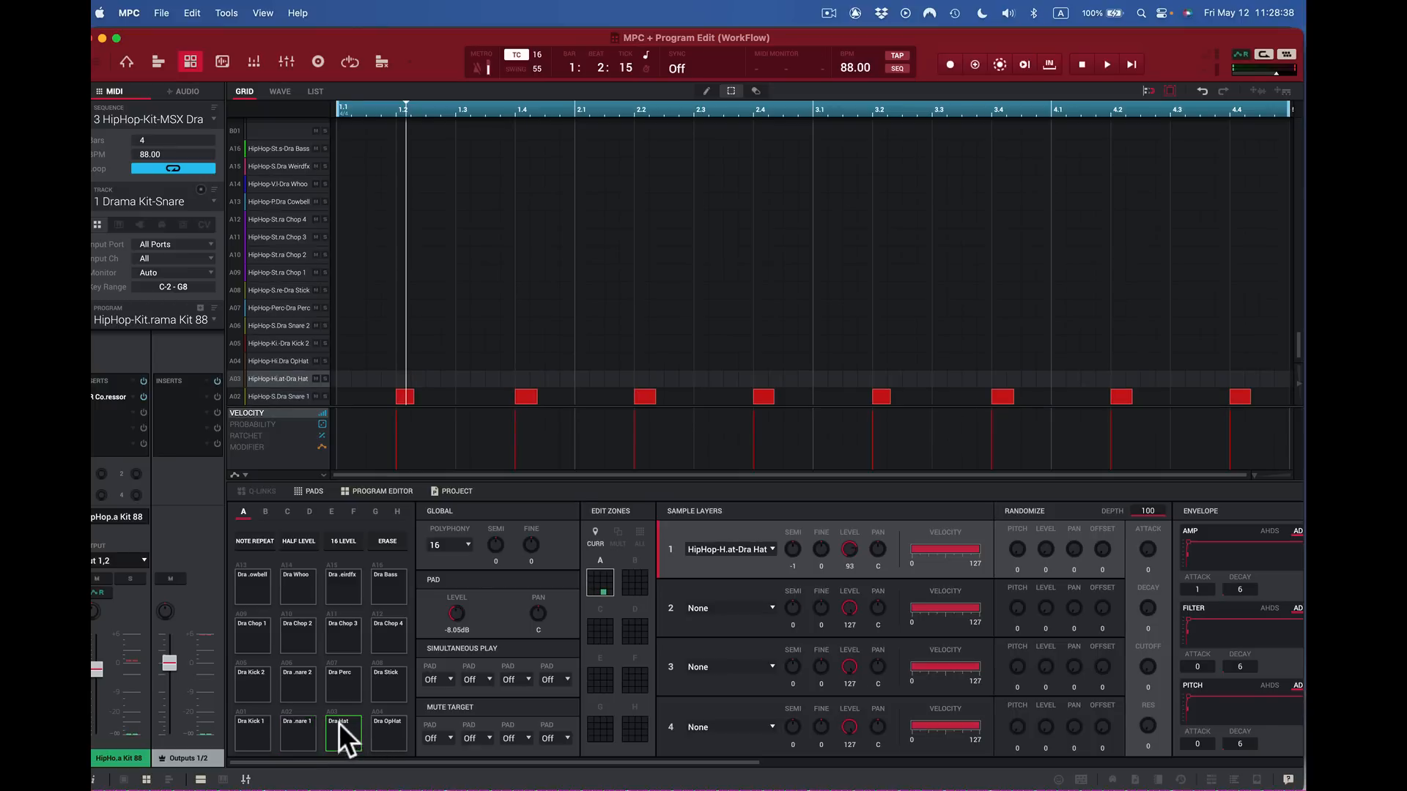
pyautogui.click(384, 727)
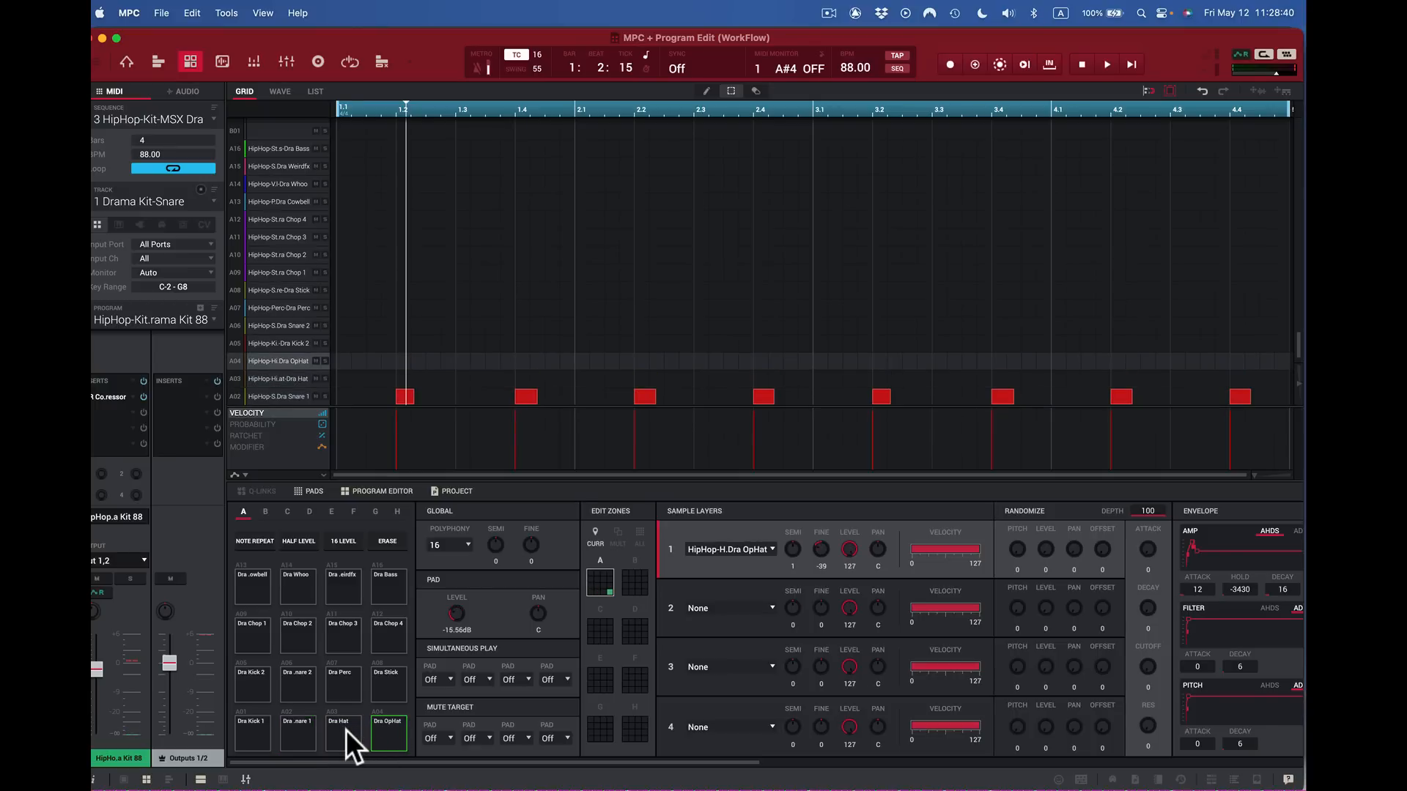
pyautogui.click(292, 728)
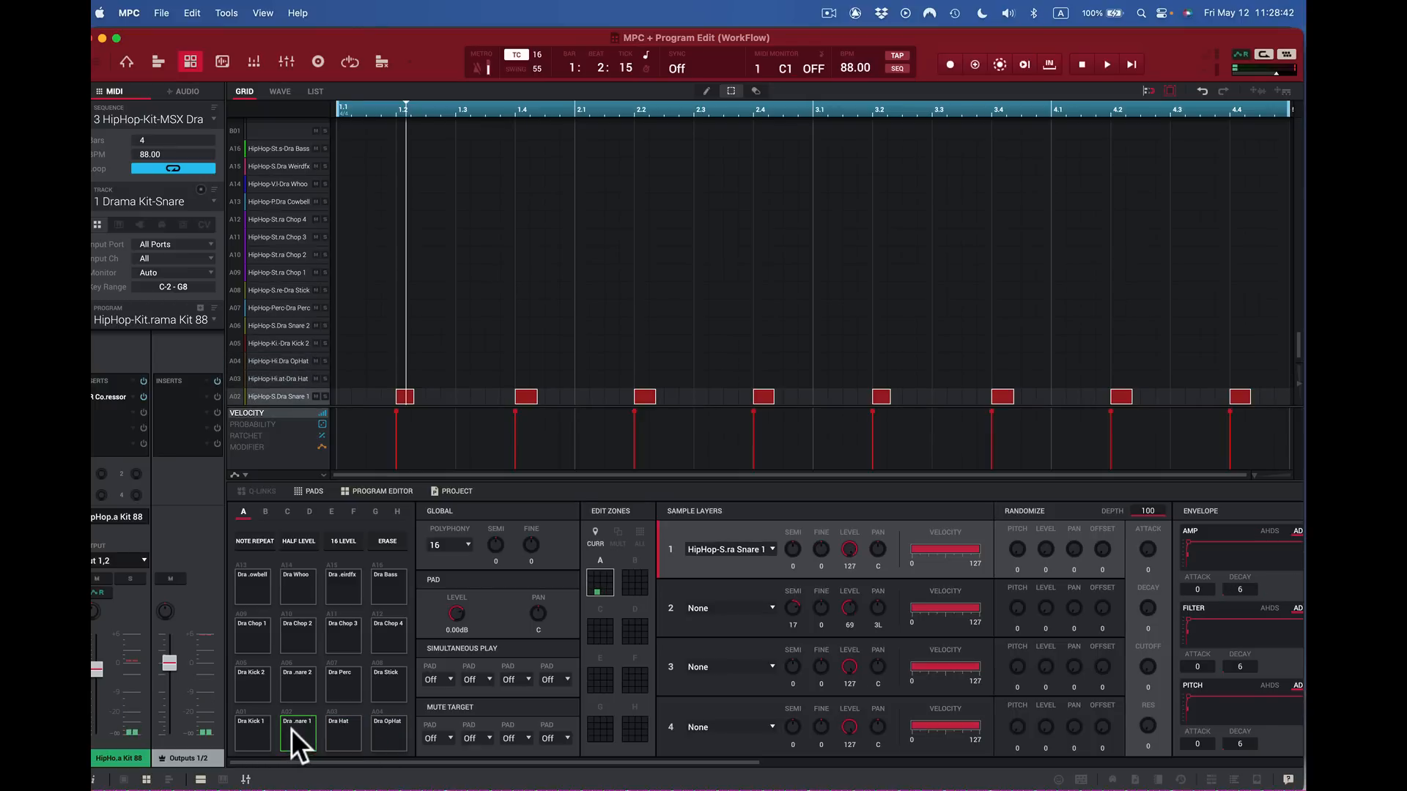
pyautogui.click(239, 729)
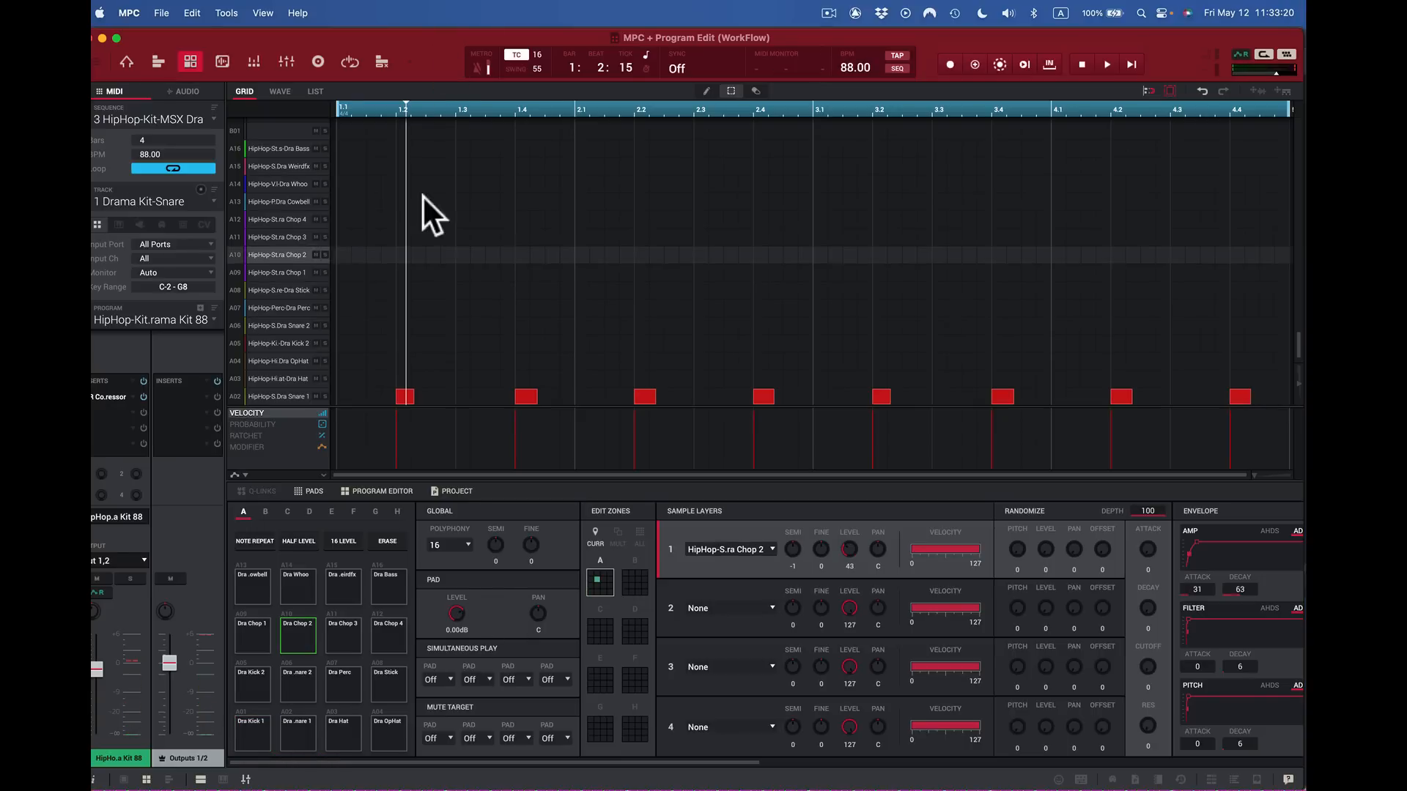
# Step: Try changing the pan of snare pad A02, compare it by ear with the hat pad, and return it to centre
pyautogui.click(299, 724)
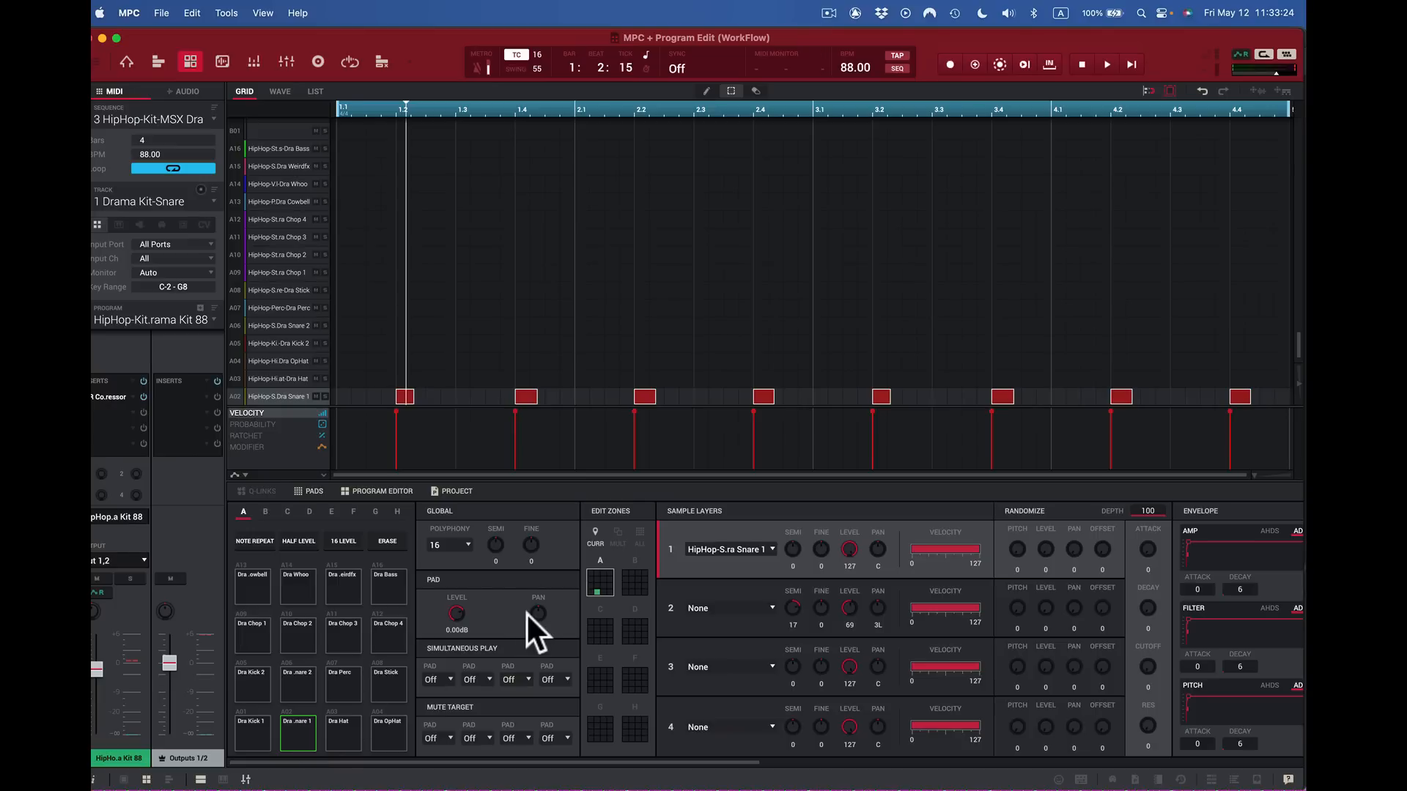
pyautogui.moveTo(533, 614); pyautogui.dragTo(533, 579)
pyautogui.click(337, 724)
pyautogui.click(292, 728)
pyautogui.moveTo(538, 614); pyautogui.dragTo(537, 617)
pyautogui.click(301, 728)
# Step: Set the first Simultaneous Play slot of snare pad A02 to A03 and trigger the snare
pyautogui.click(253, 733)
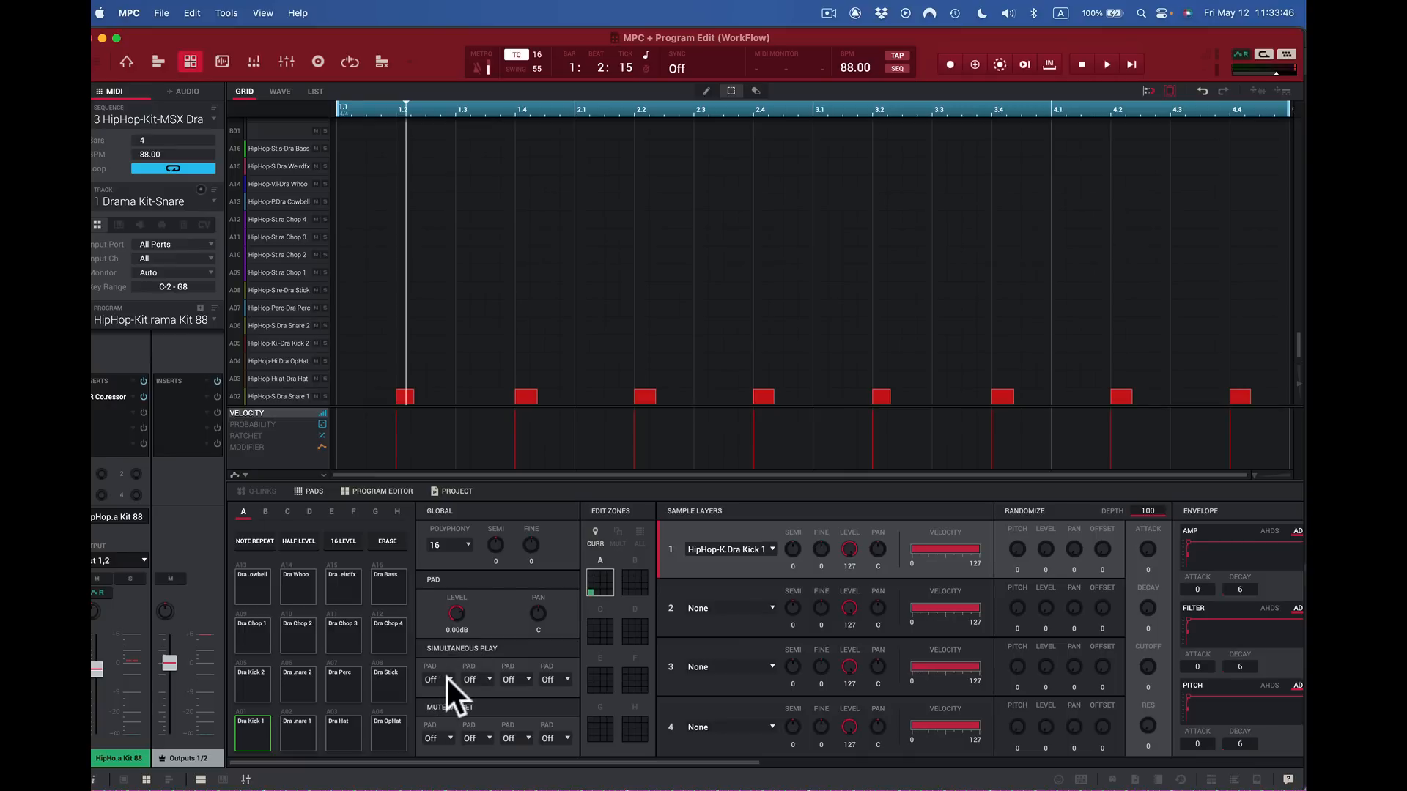
pyautogui.click(297, 728)
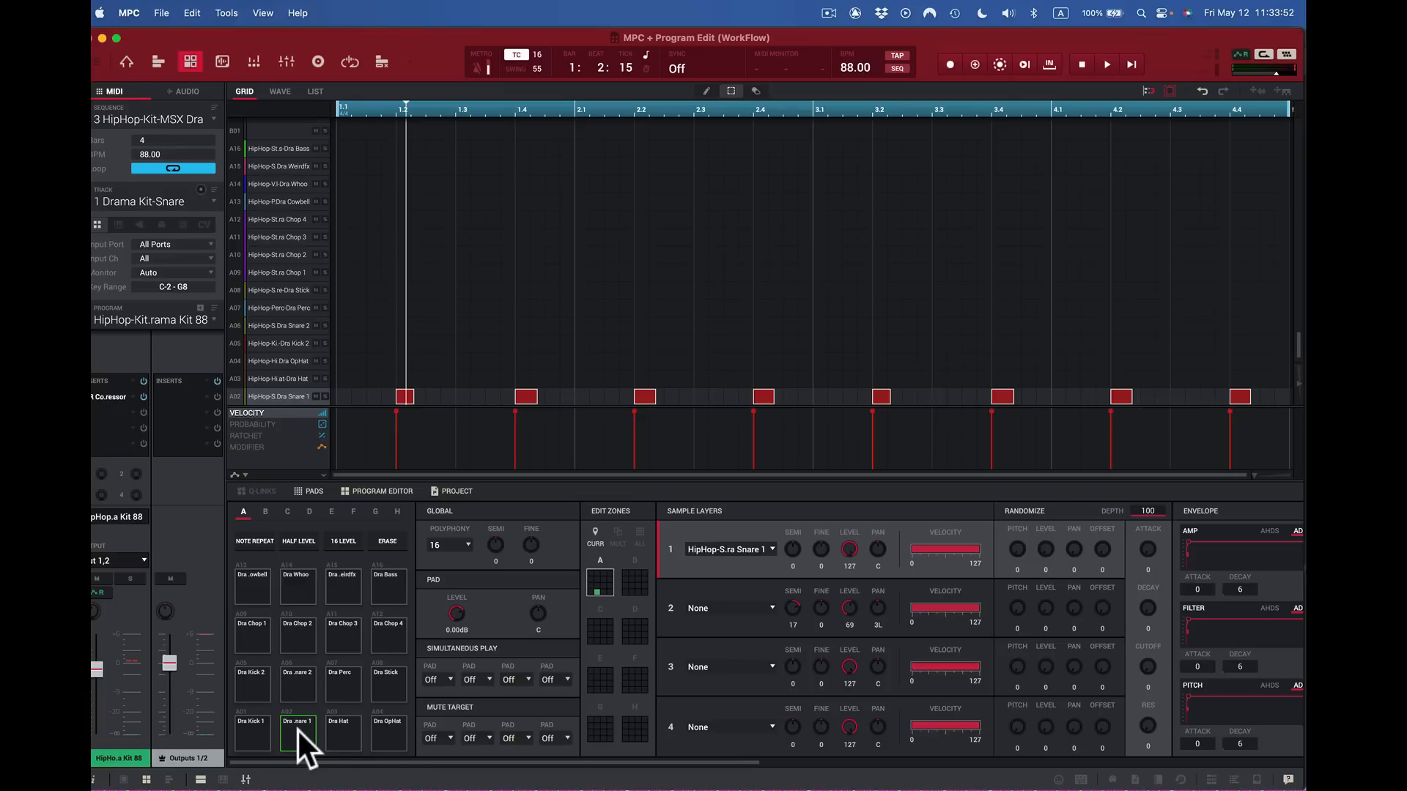
pyautogui.click(449, 680)
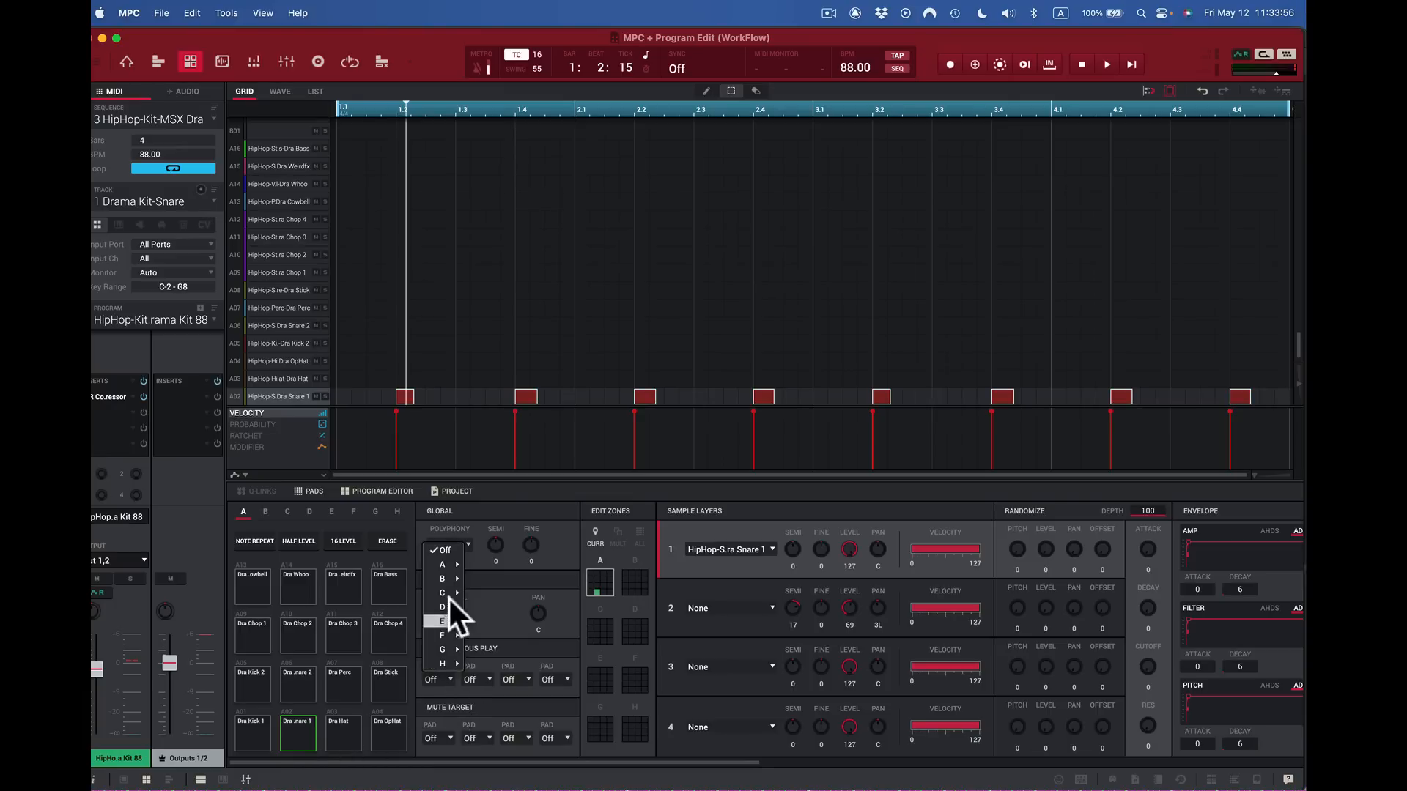
pyautogui.moveTo(447, 563)
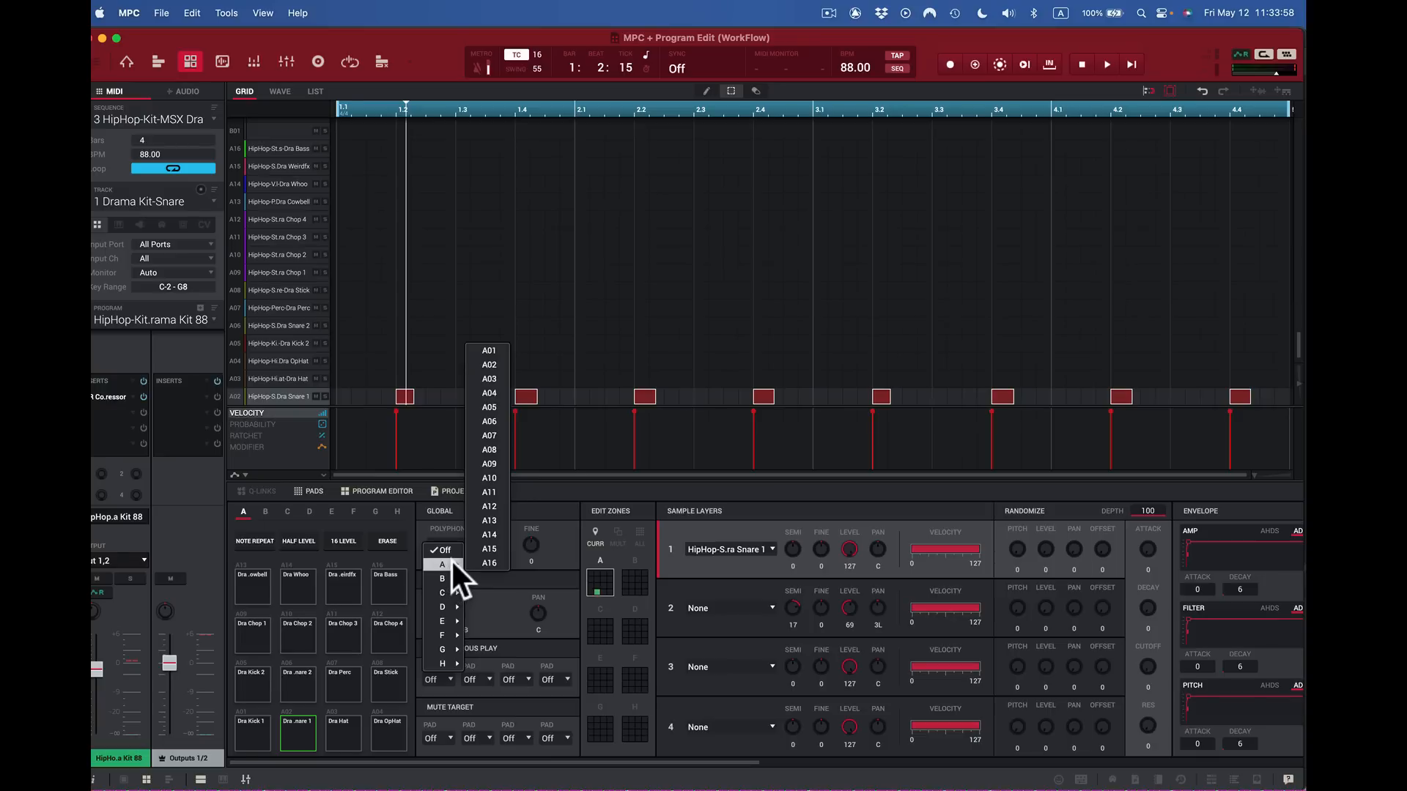
pyautogui.click(493, 376)
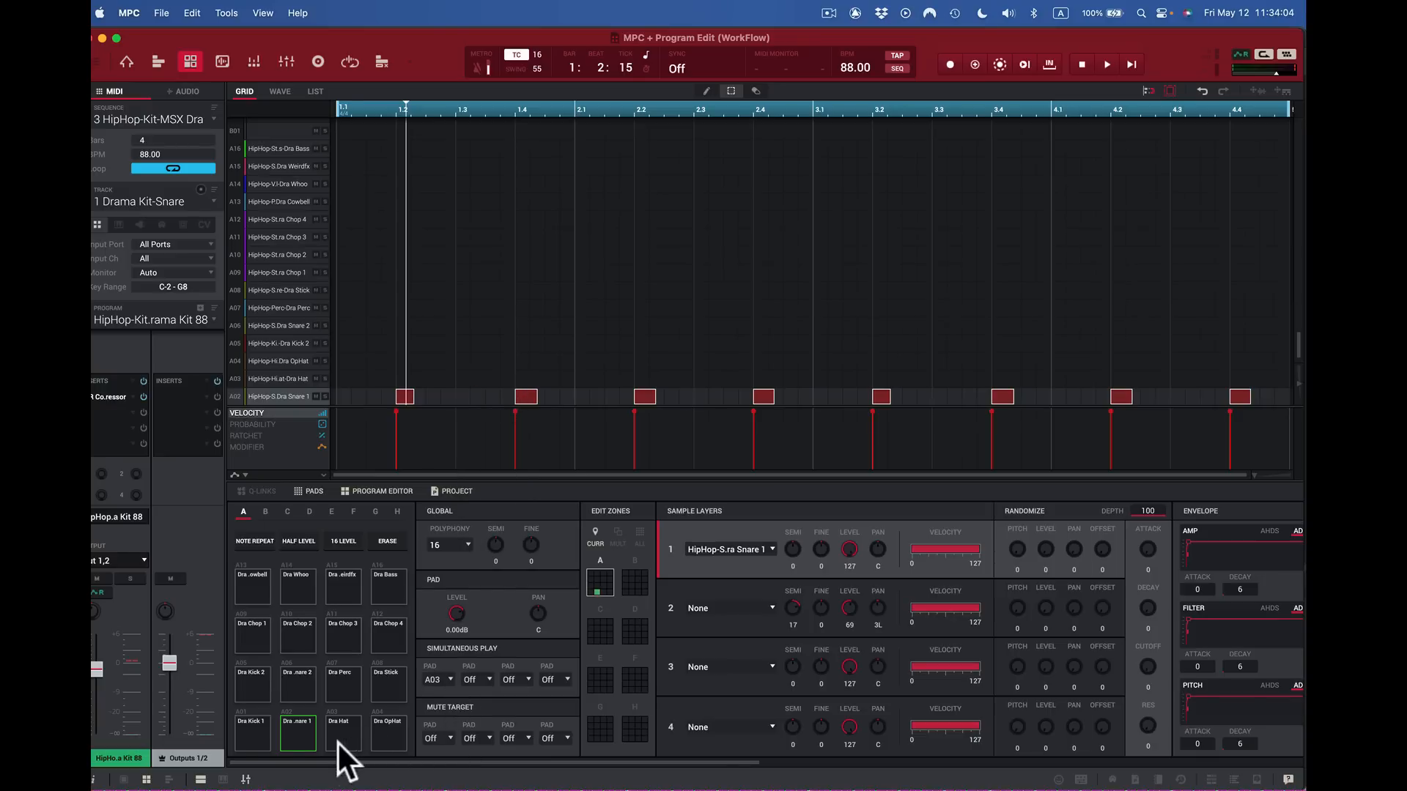
pyautogui.click(300, 731)
# Step: Change the first Simultaneous Play slot of snare pad A02 to A07 and trigger the snare
pyautogui.click(446, 676)
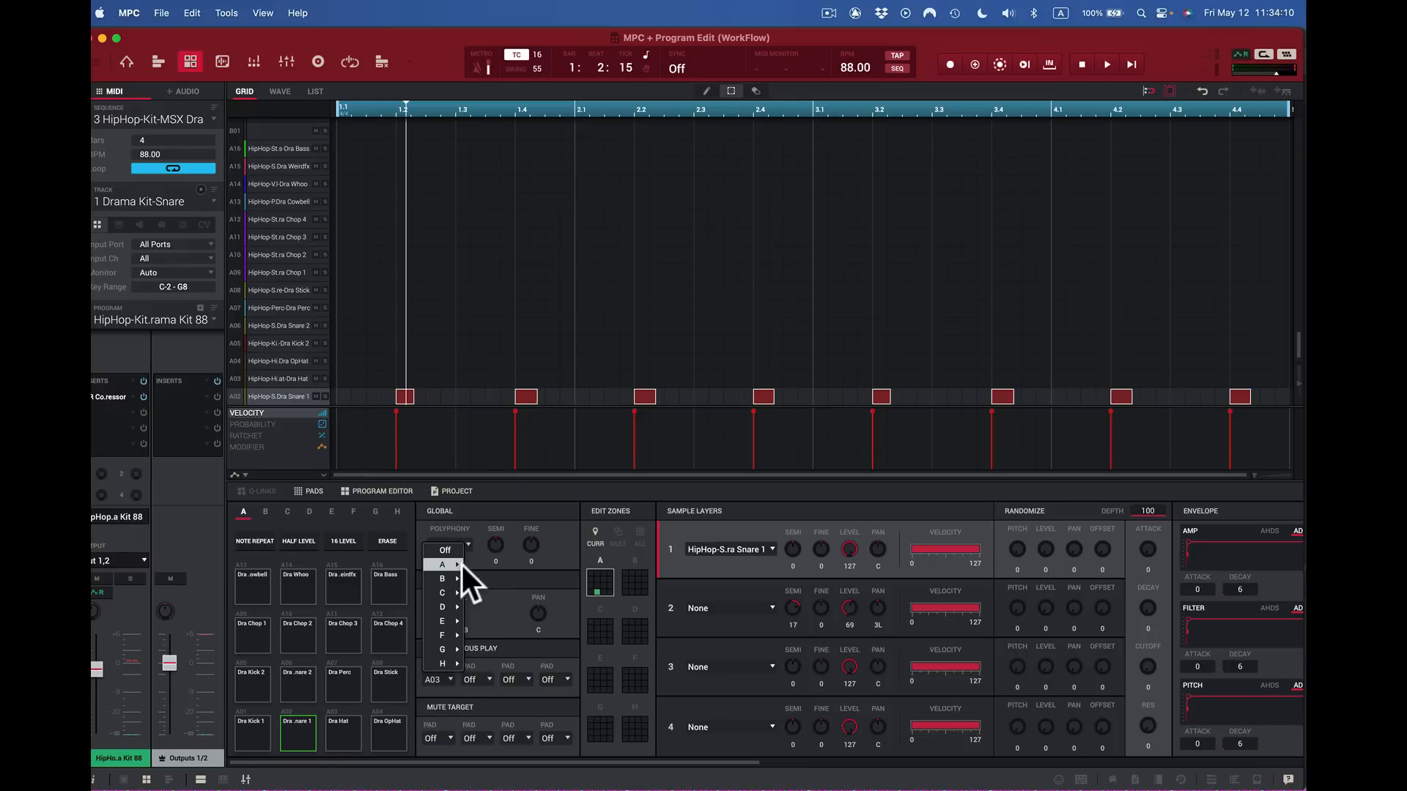
pyautogui.moveTo(459, 564)
pyautogui.click(498, 435)
pyautogui.click(309, 722)
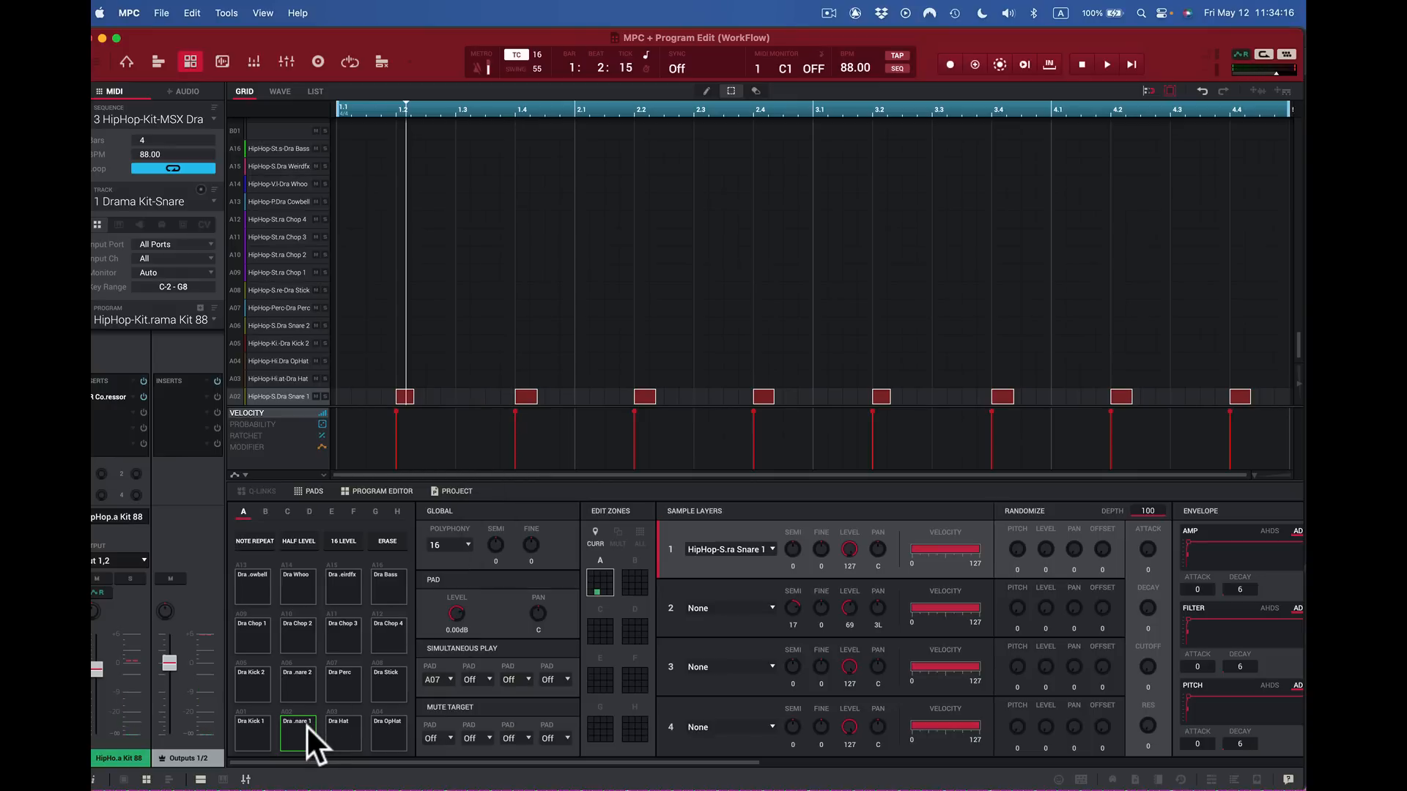
# Step: Turn off the first Simultaneous Play slot of snare pad A02, set it to A07 again, and audition perc pad A07 and the snare
pyautogui.click(449, 676)
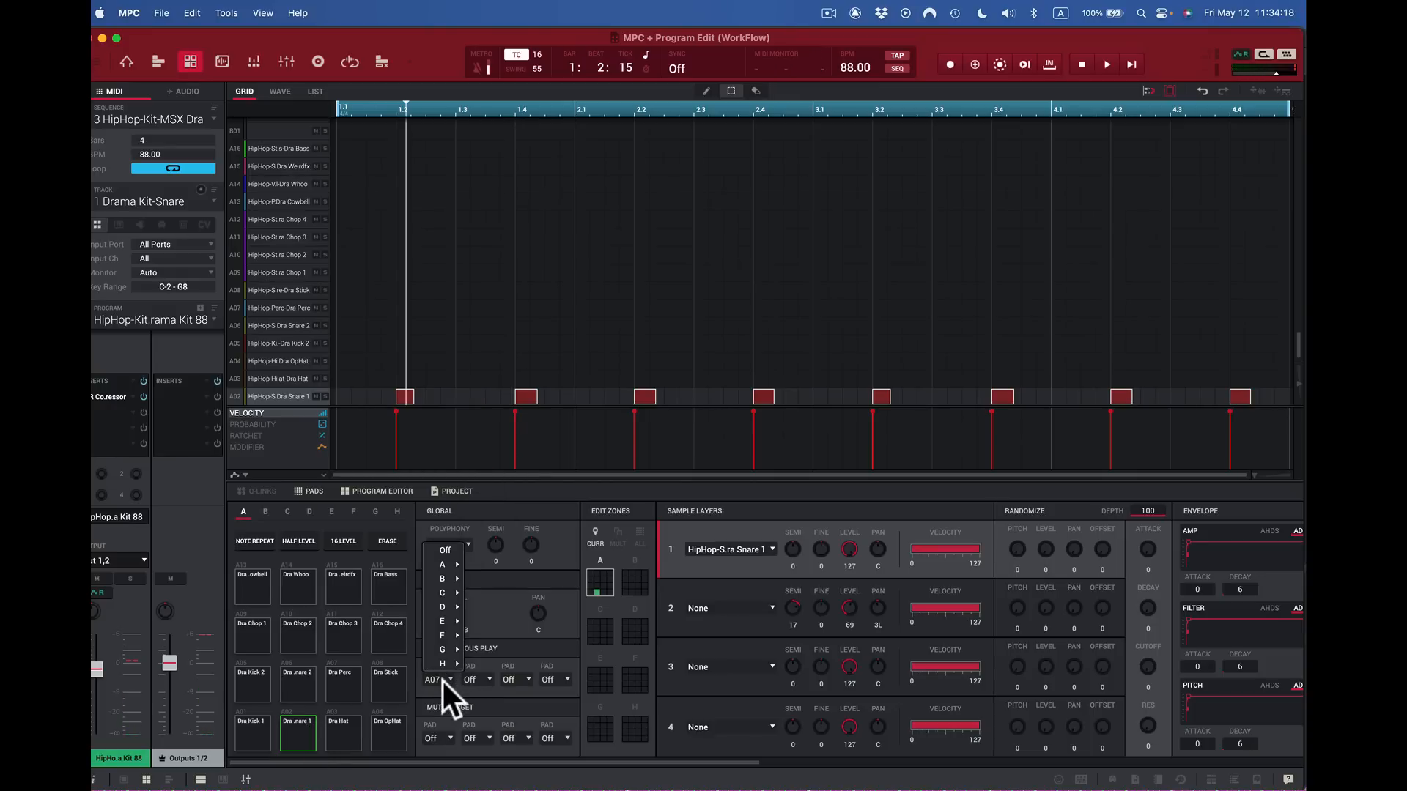
pyautogui.click(432, 548)
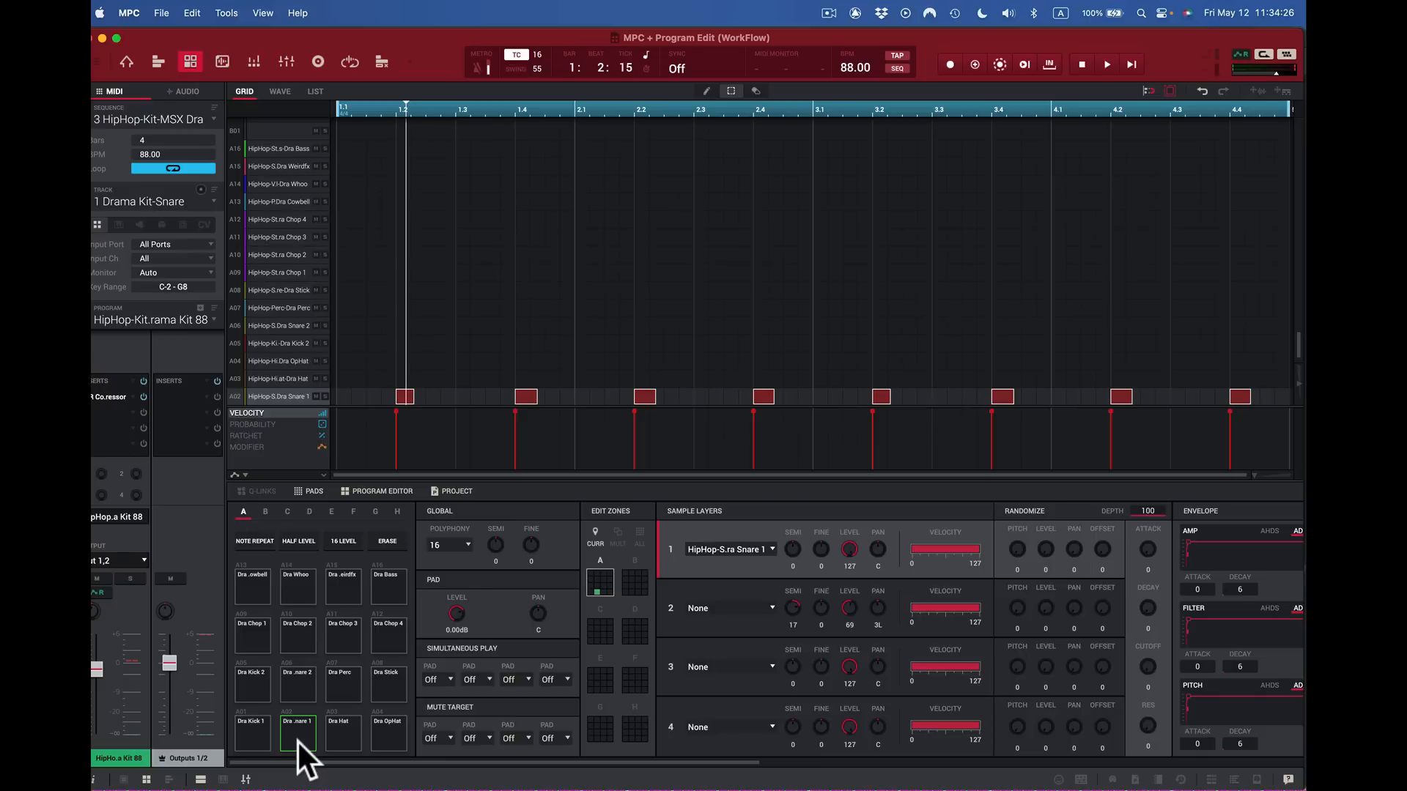
pyautogui.click(451, 675)
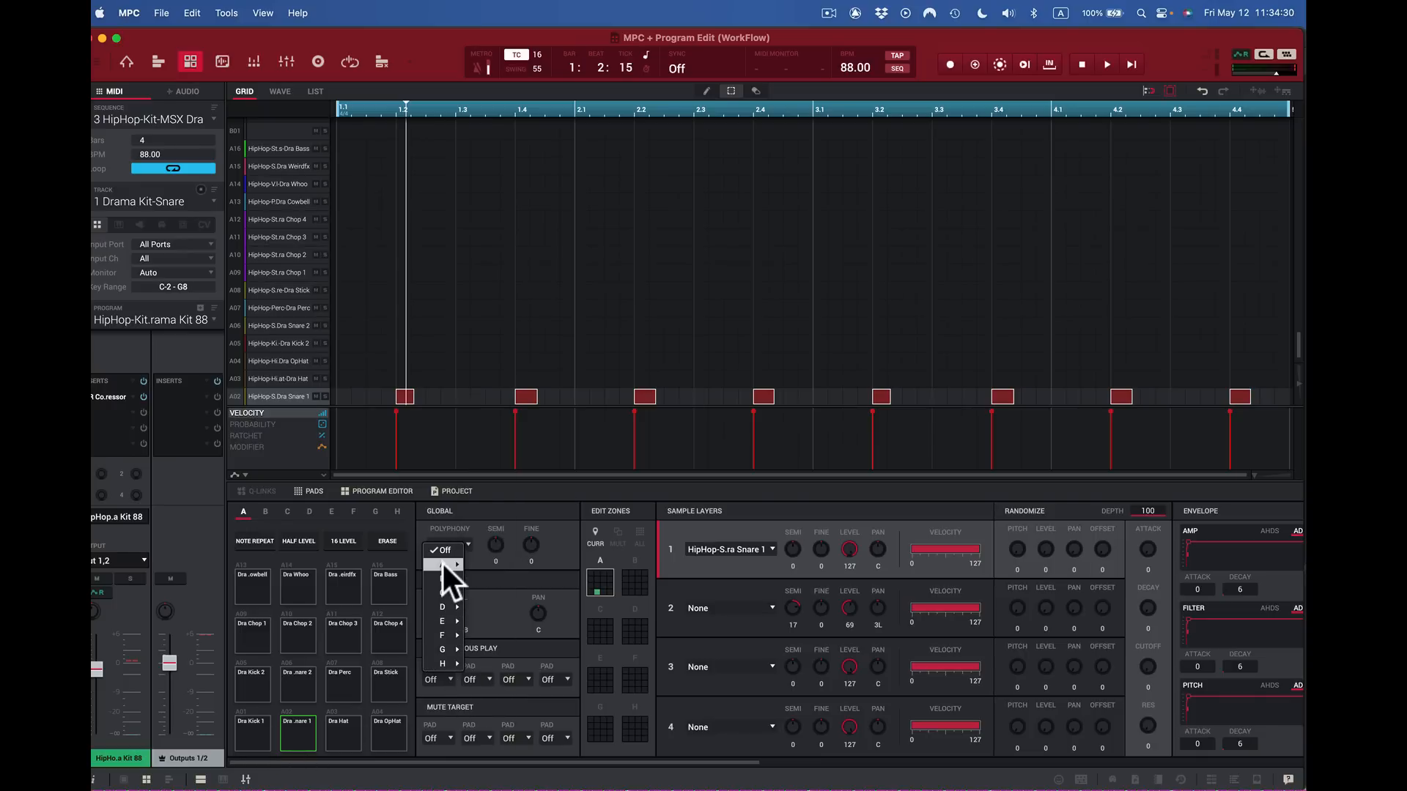
pyautogui.moveTo(447, 564)
pyautogui.click(489, 435)
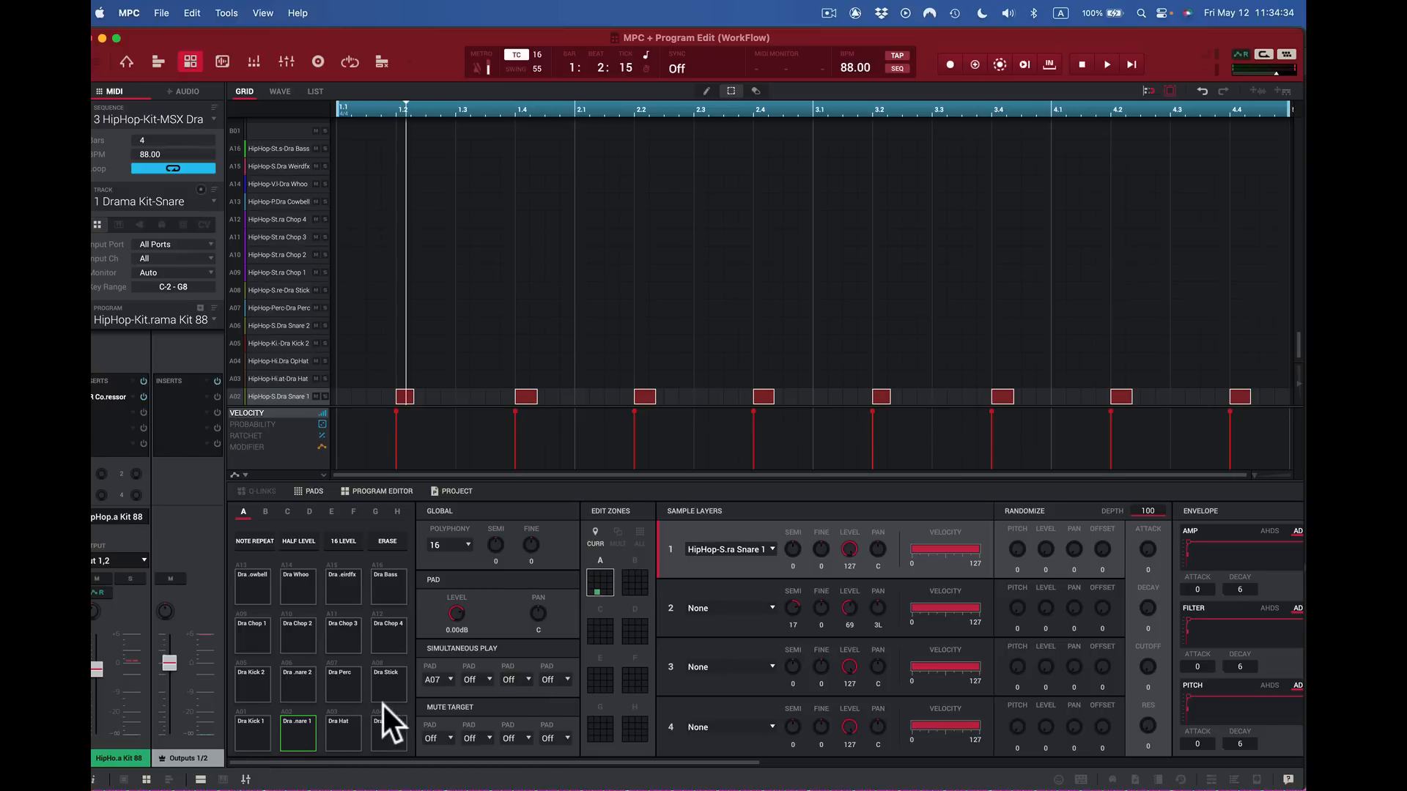
pyautogui.click(341, 684)
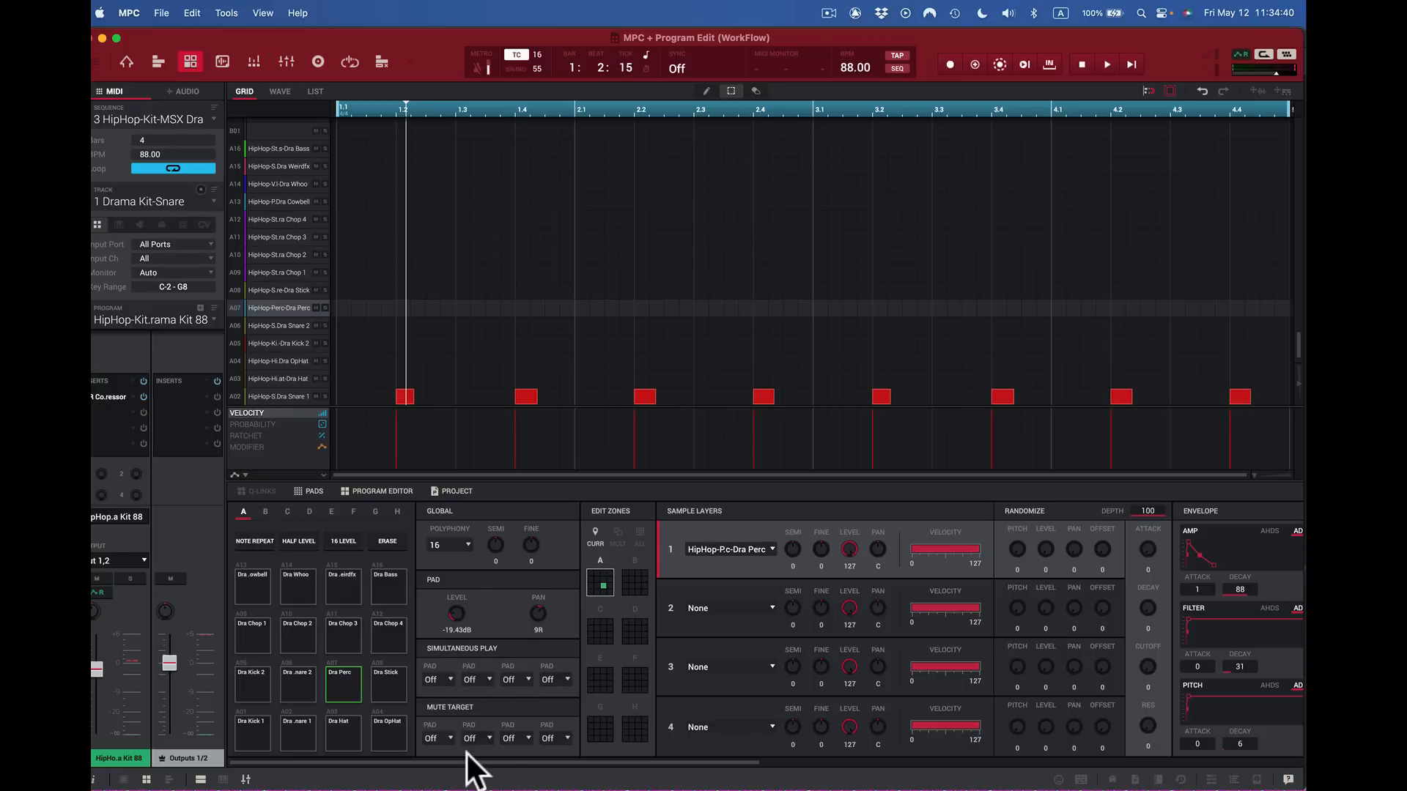
pyautogui.click(297, 735)
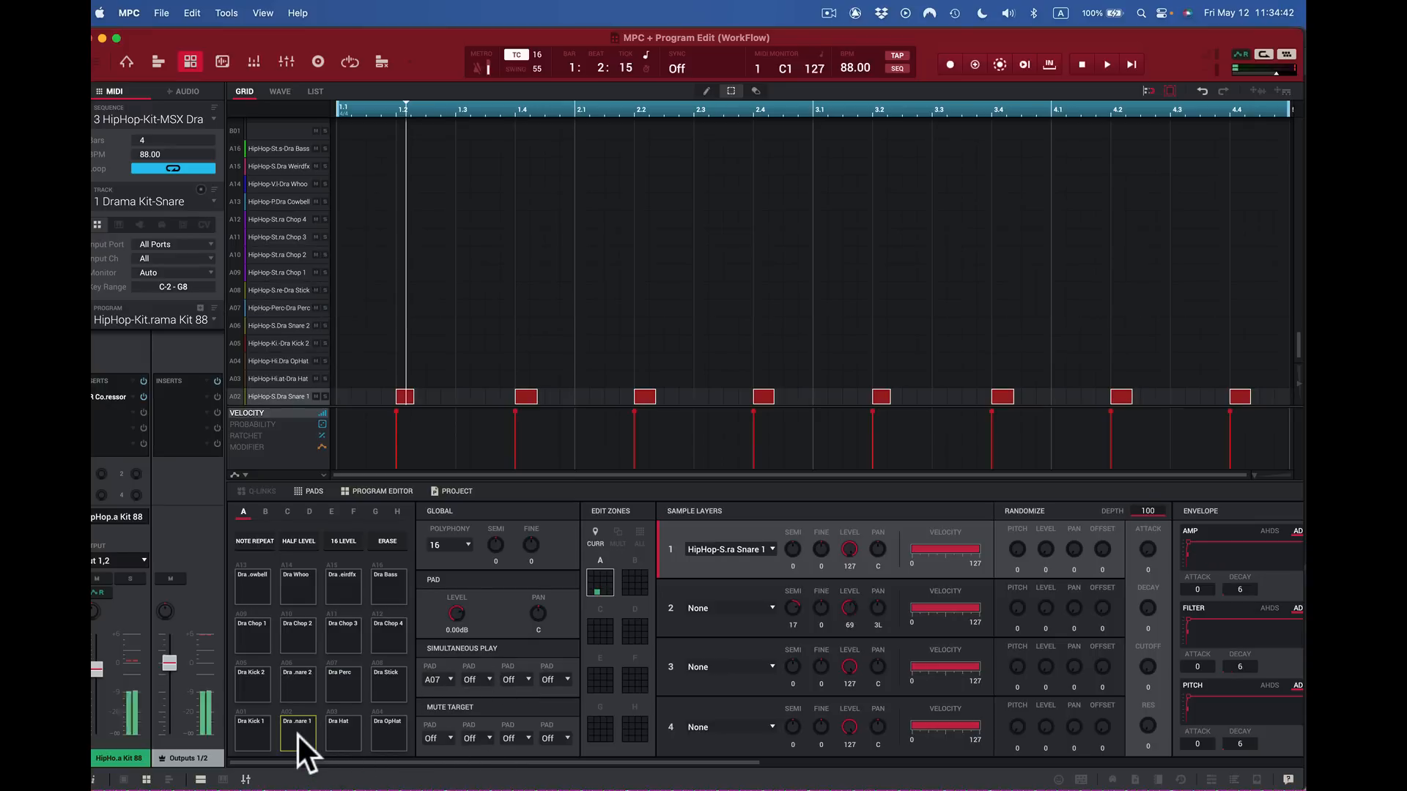
# Step: Turn off the first Simultaneous Play slot of snare pad A02 and trigger the snare
pyautogui.click(446, 679)
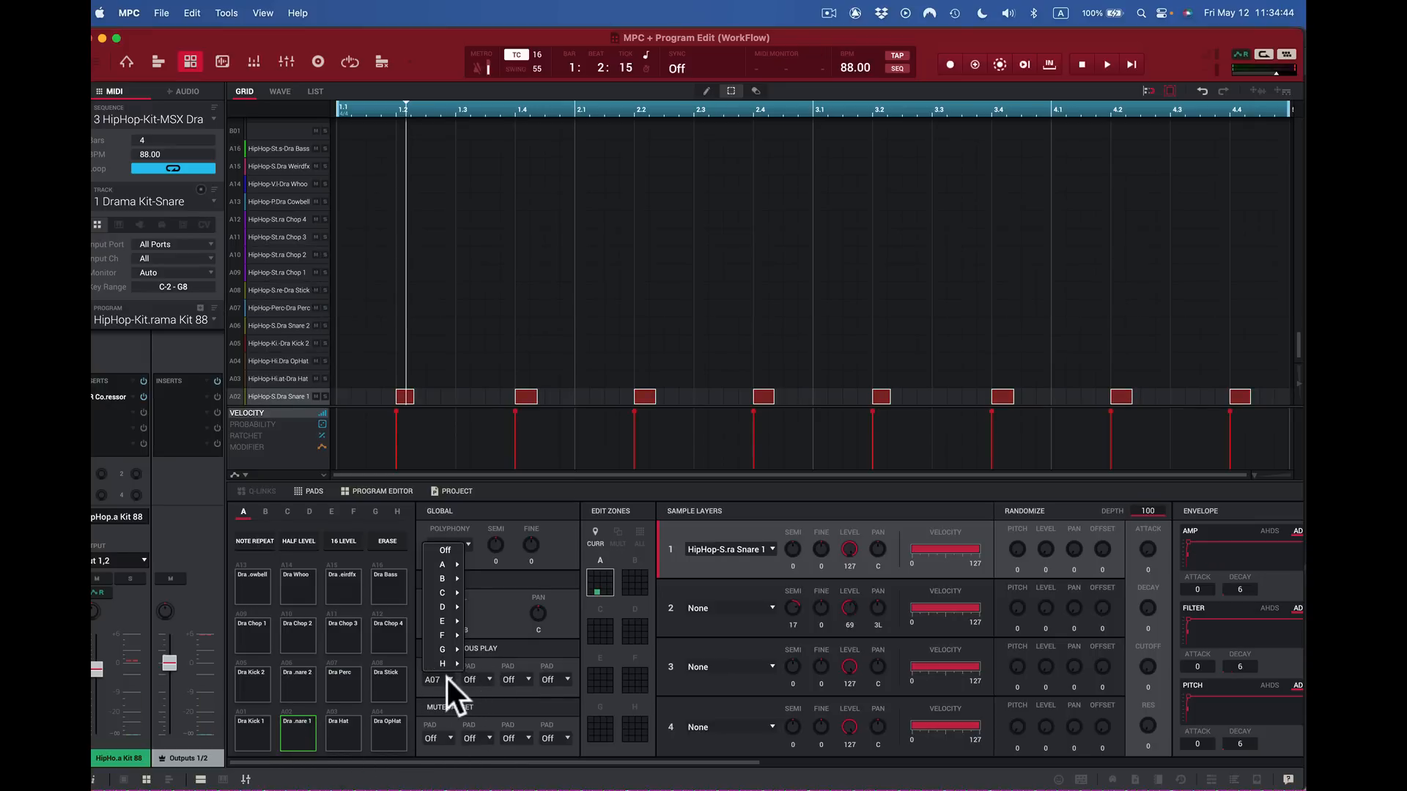
pyautogui.moveTo(456, 577)
pyautogui.click(453, 548)
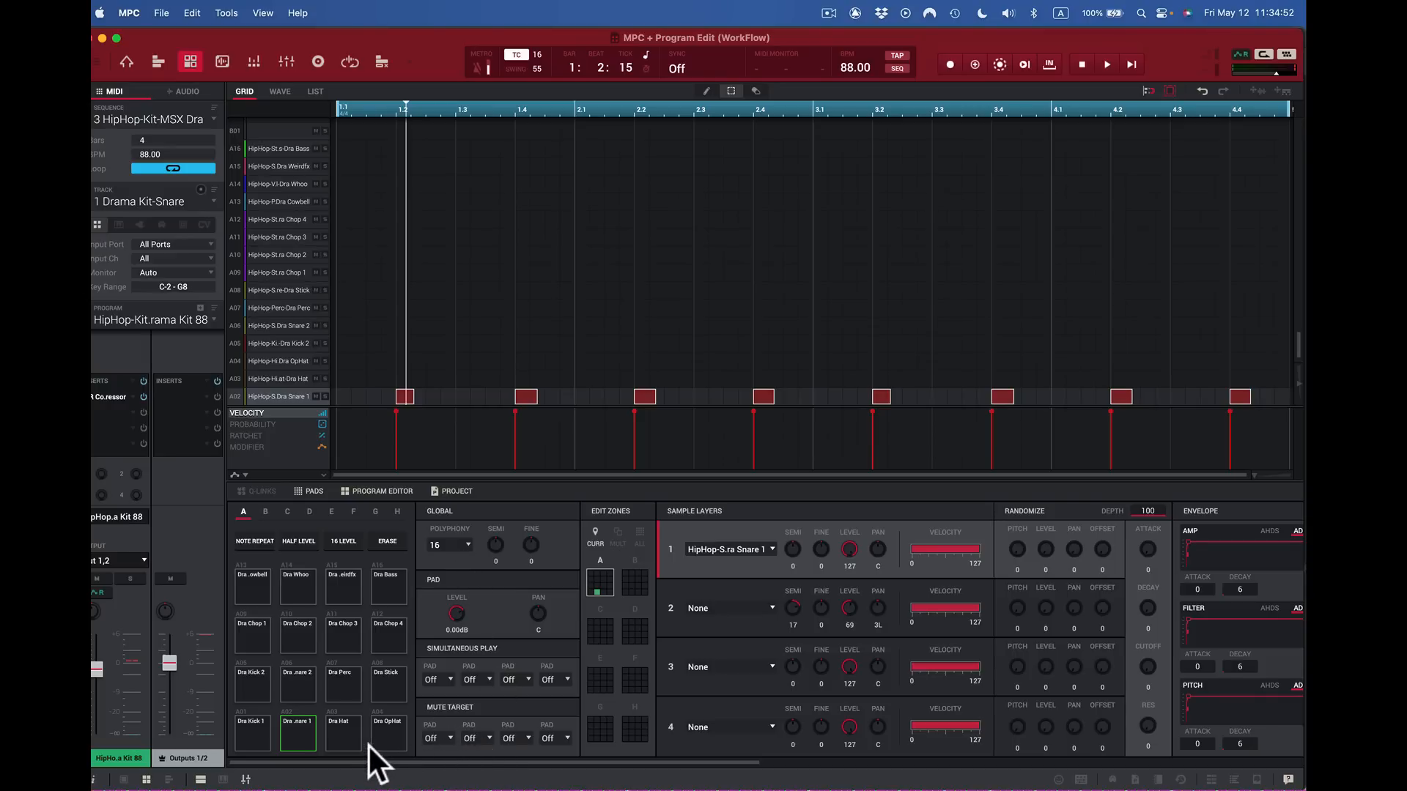
pyautogui.click(291, 741)
# Step: Audition the Chop 2 pad and set the first Mute Target slot of snare pad A02 to A10
pyautogui.click(301, 638)
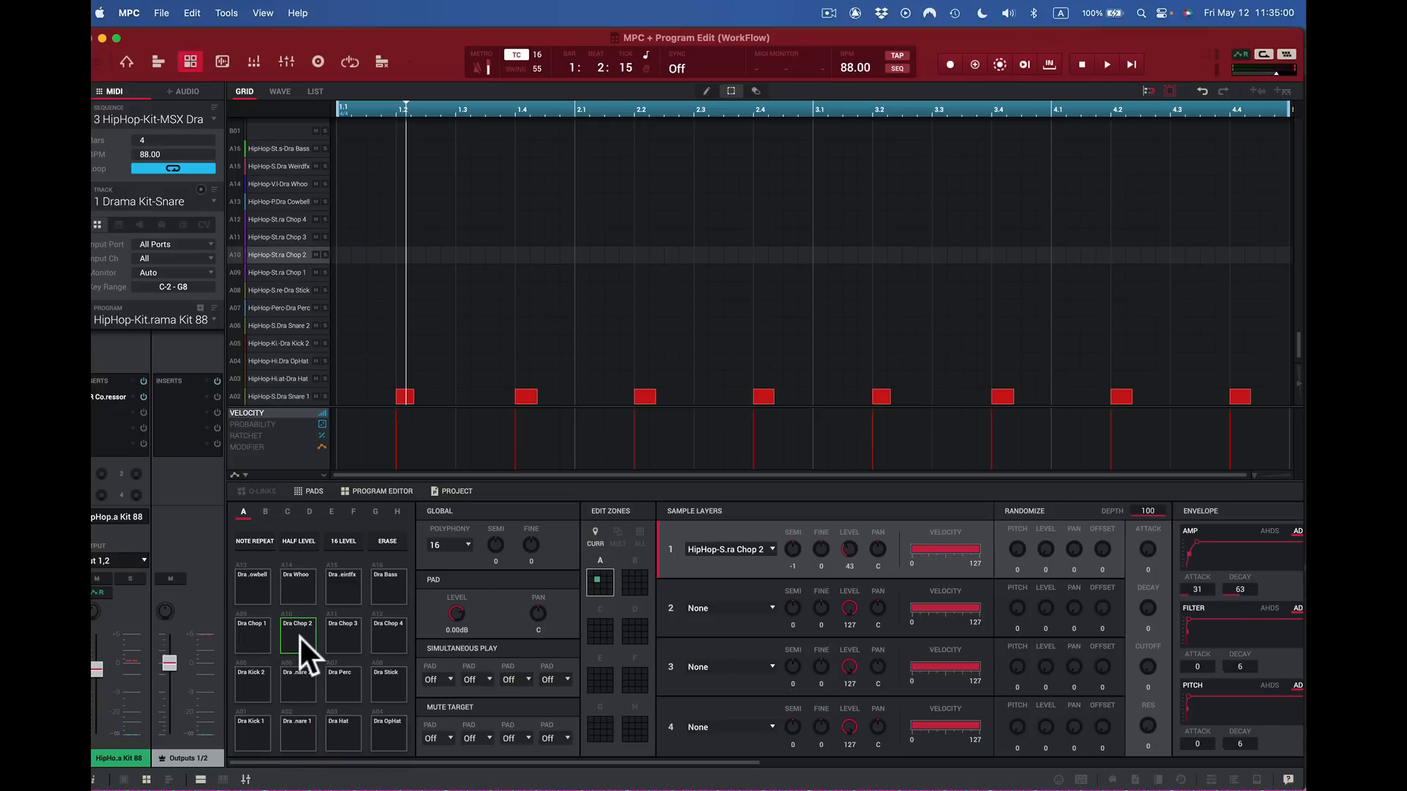
pyautogui.click(296, 732)
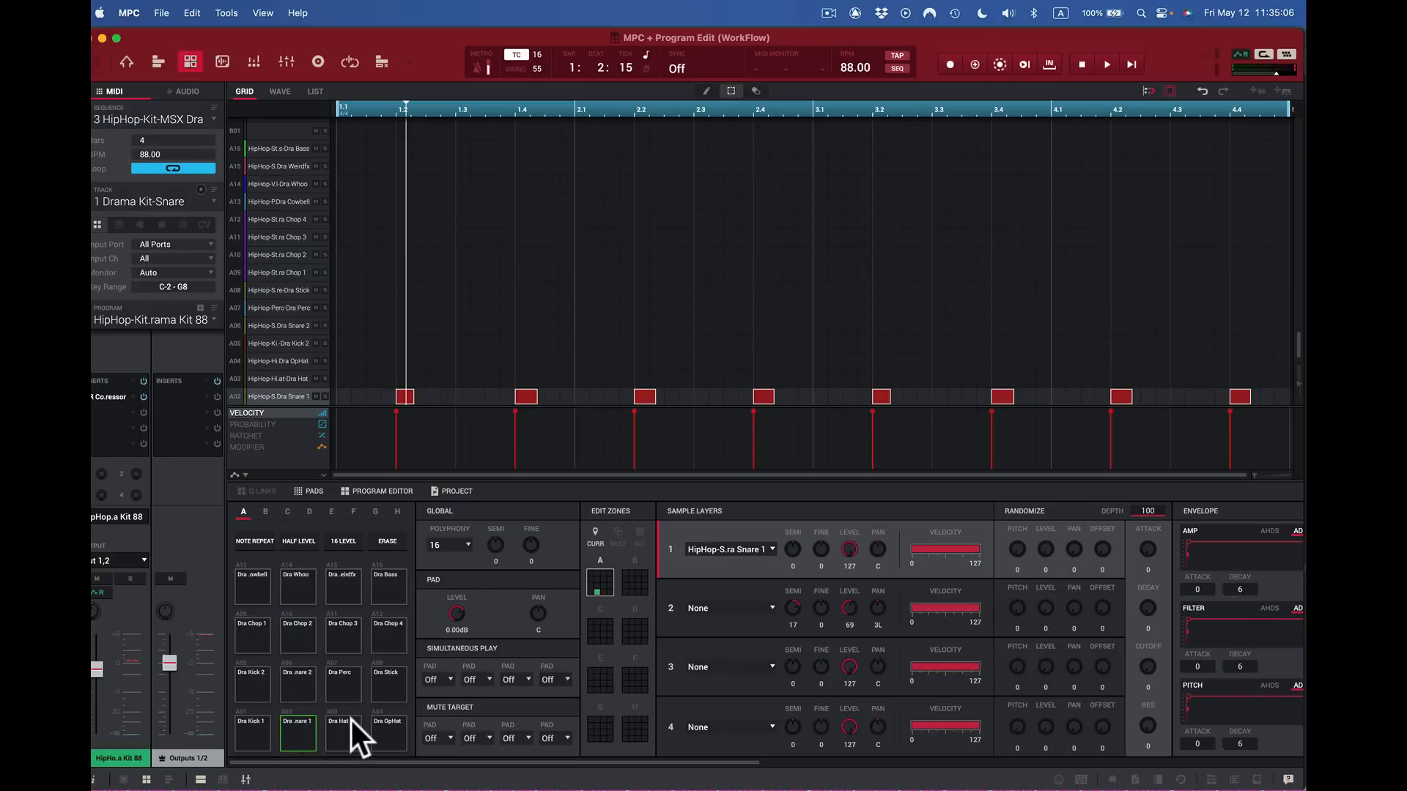
pyautogui.click(450, 736)
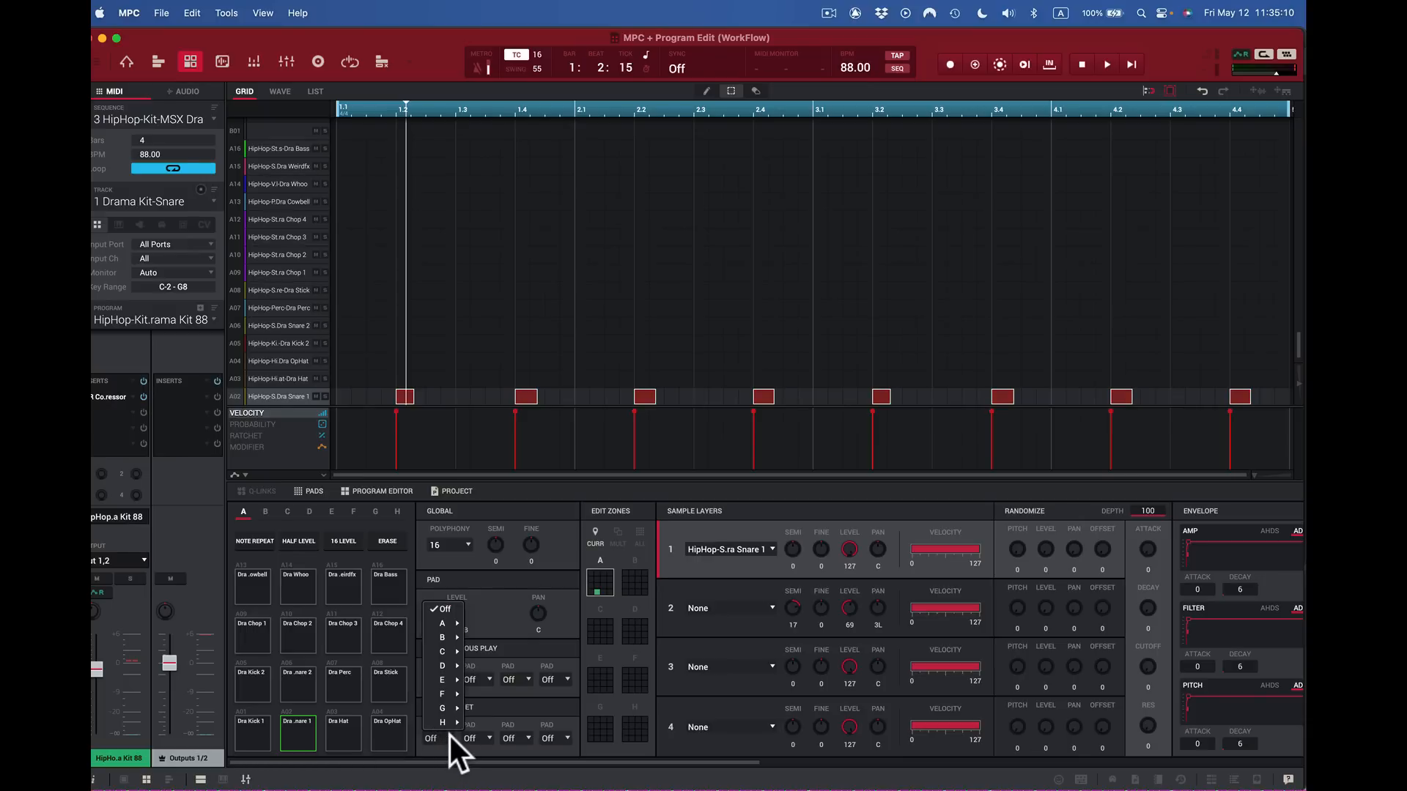
pyautogui.moveTo(445, 651)
pyautogui.moveTo(447, 622)
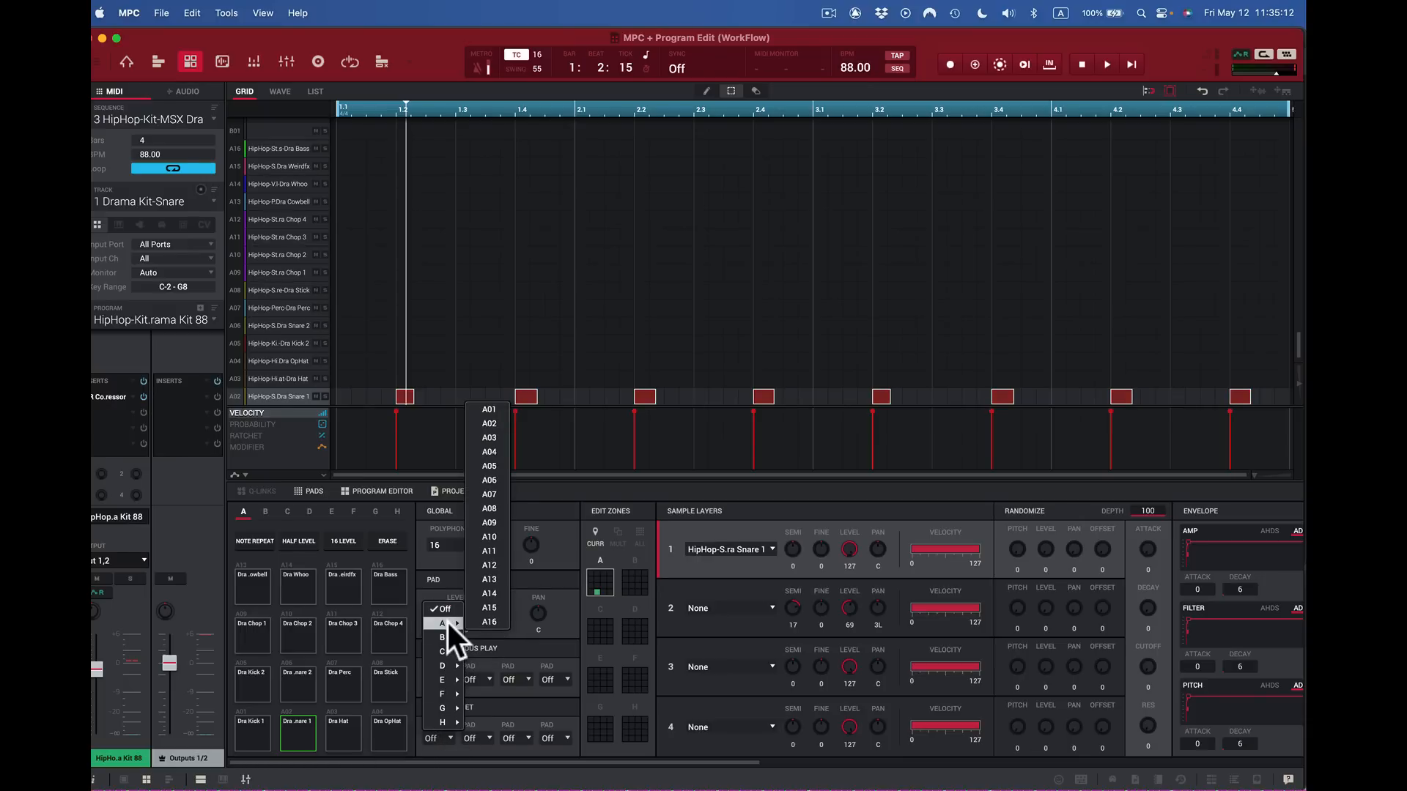
pyautogui.click(503, 538)
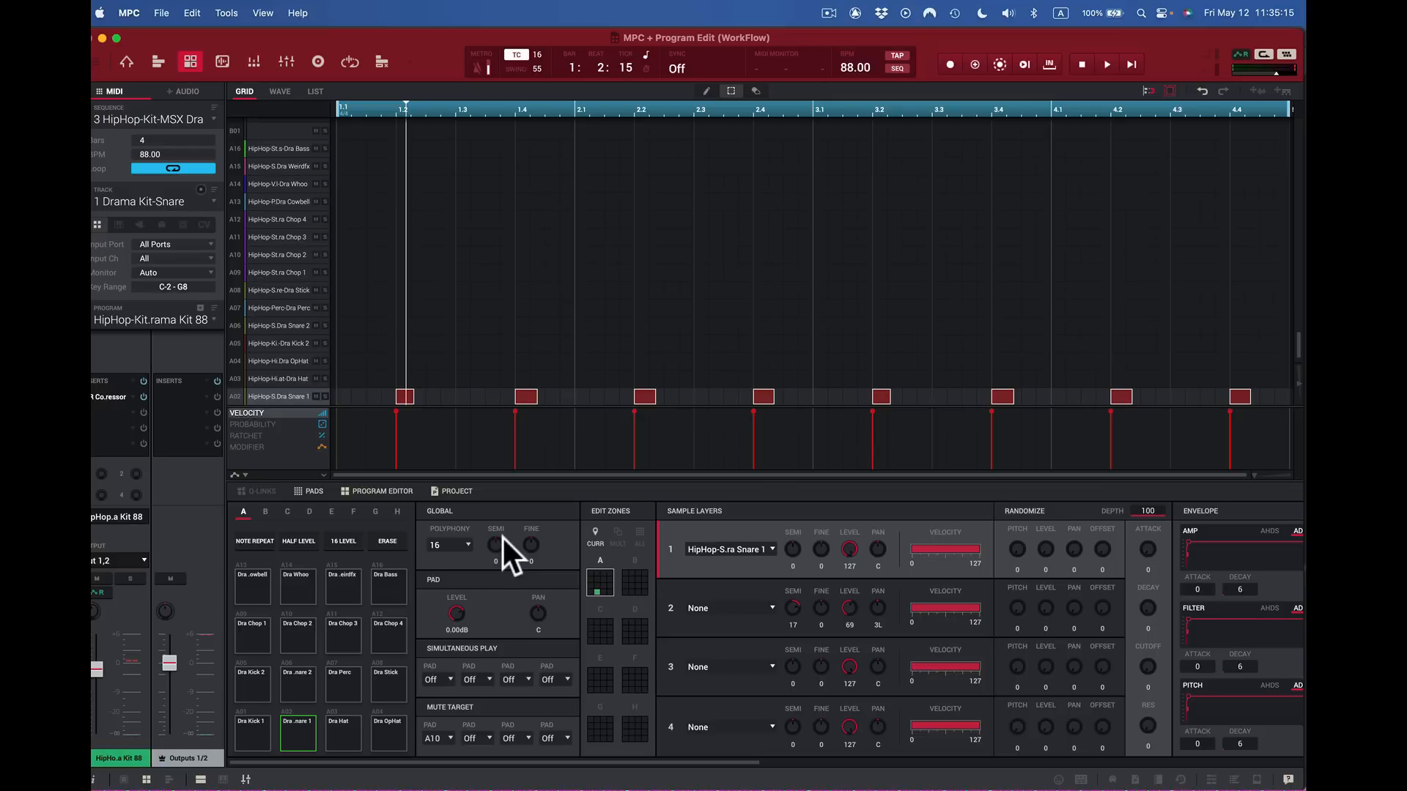
# Step: Test the mute by triggering the Chop 2 pad followed by the snare, and turn off the snare's first Mute Target slot
pyautogui.click(300, 642)
pyautogui.click(304, 721)
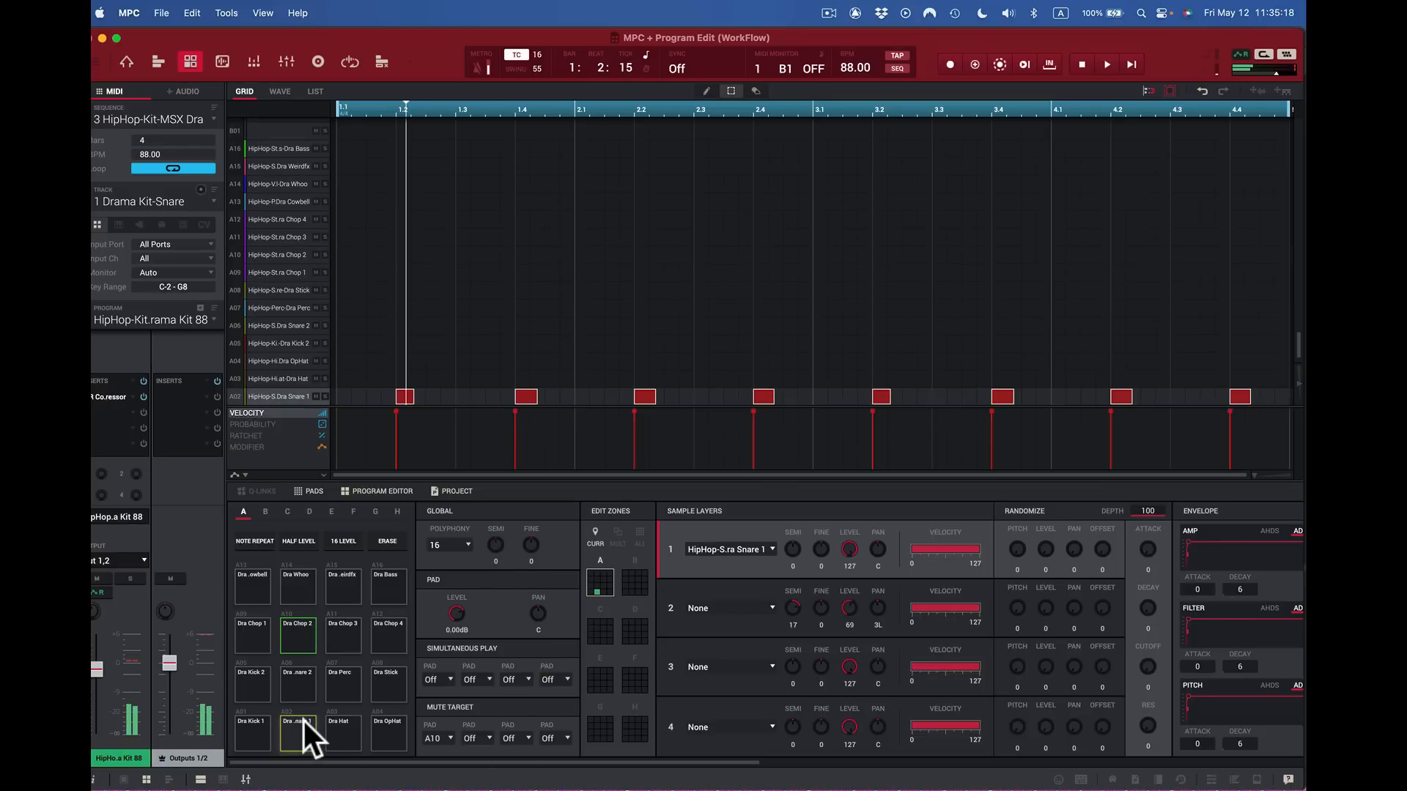
pyautogui.click(298, 640)
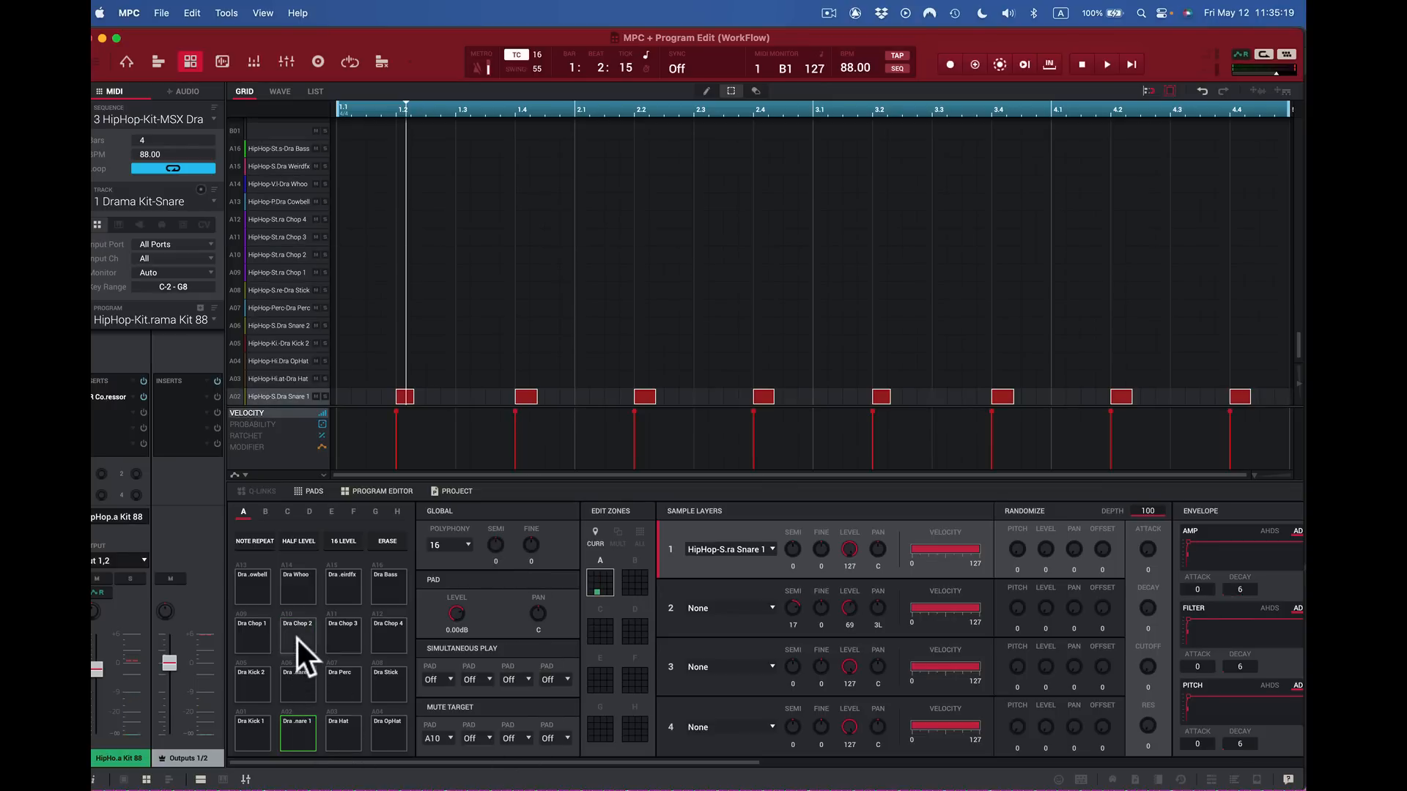
pyautogui.click(289, 722)
pyautogui.click(297, 731)
pyautogui.click(448, 737)
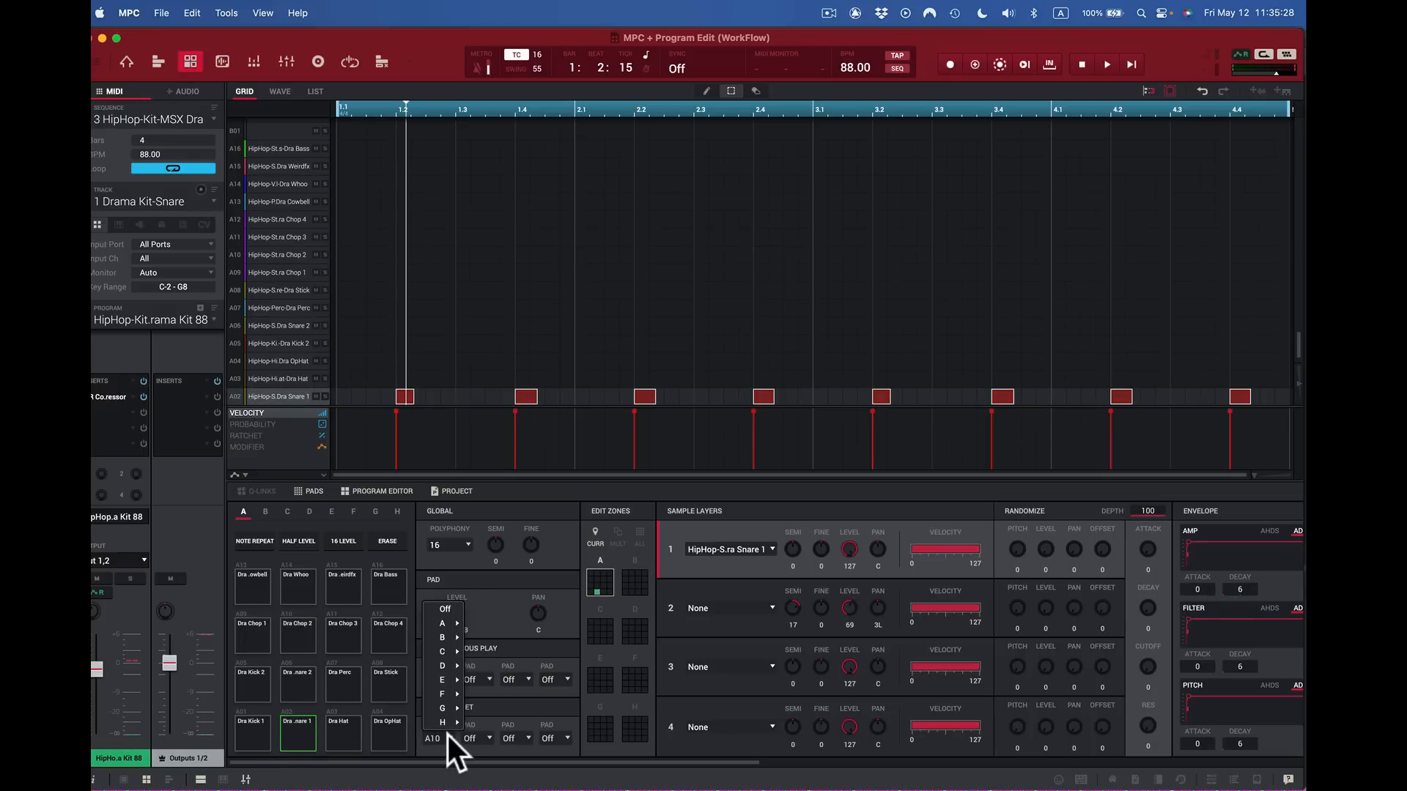
pyautogui.click(441, 608)
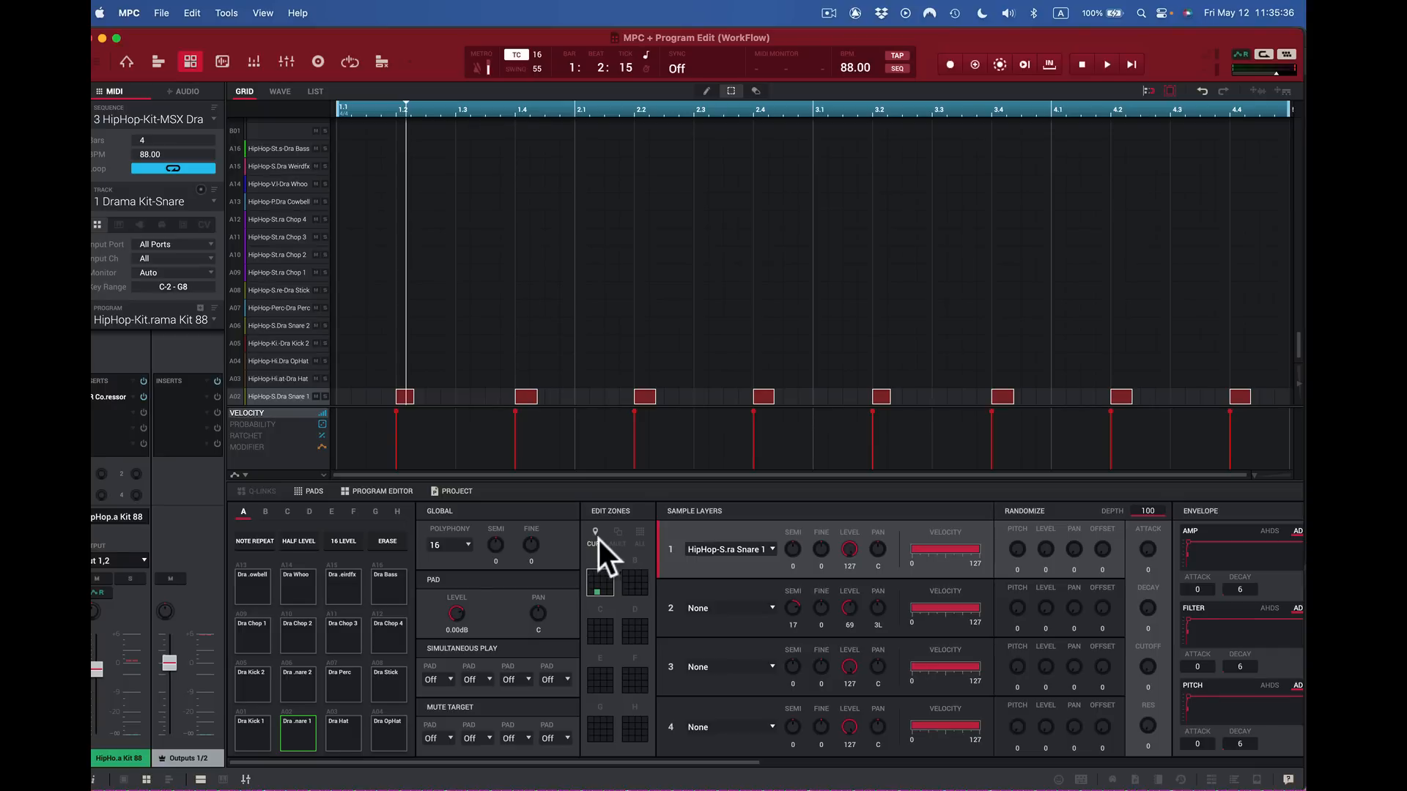
# Step: Switch the Edit Zones mode to all pads and back to the current pad
pyautogui.click(640, 534)
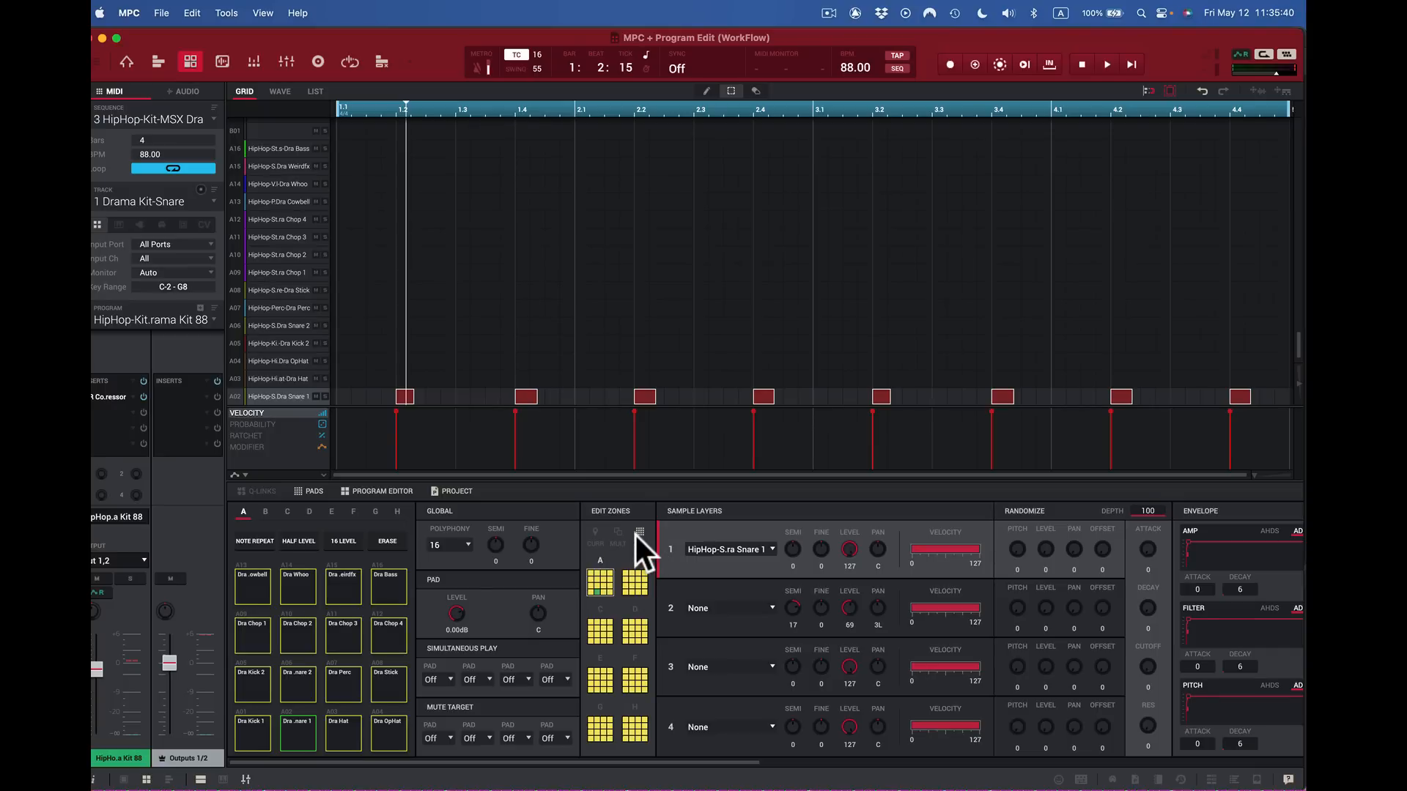
pyautogui.click(596, 532)
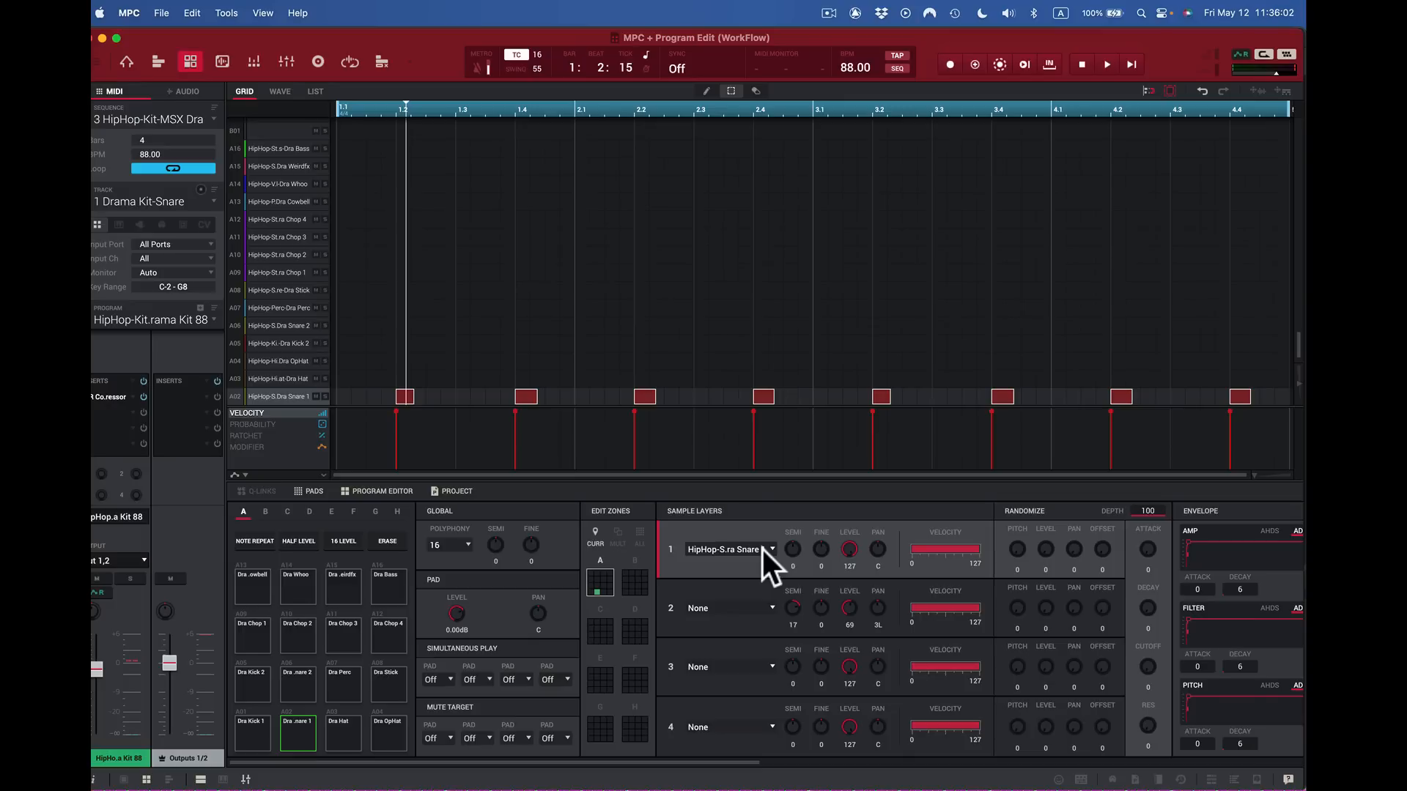
# Step: Load the 808 Snare_lo1 sample into layer 2 of snare pad A02 and trigger the pad
pyautogui.click(772, 607)
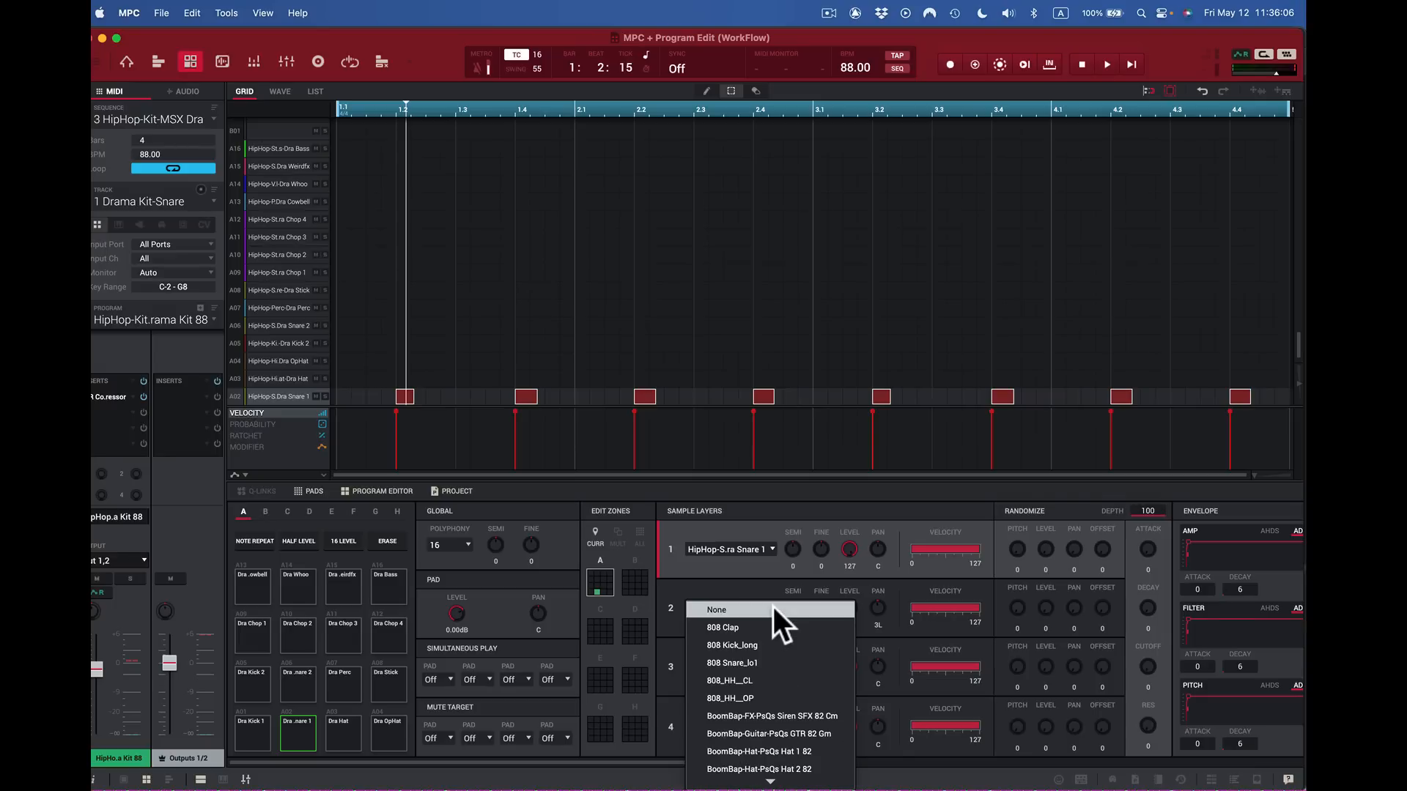
pyautogui.click(734, 662)
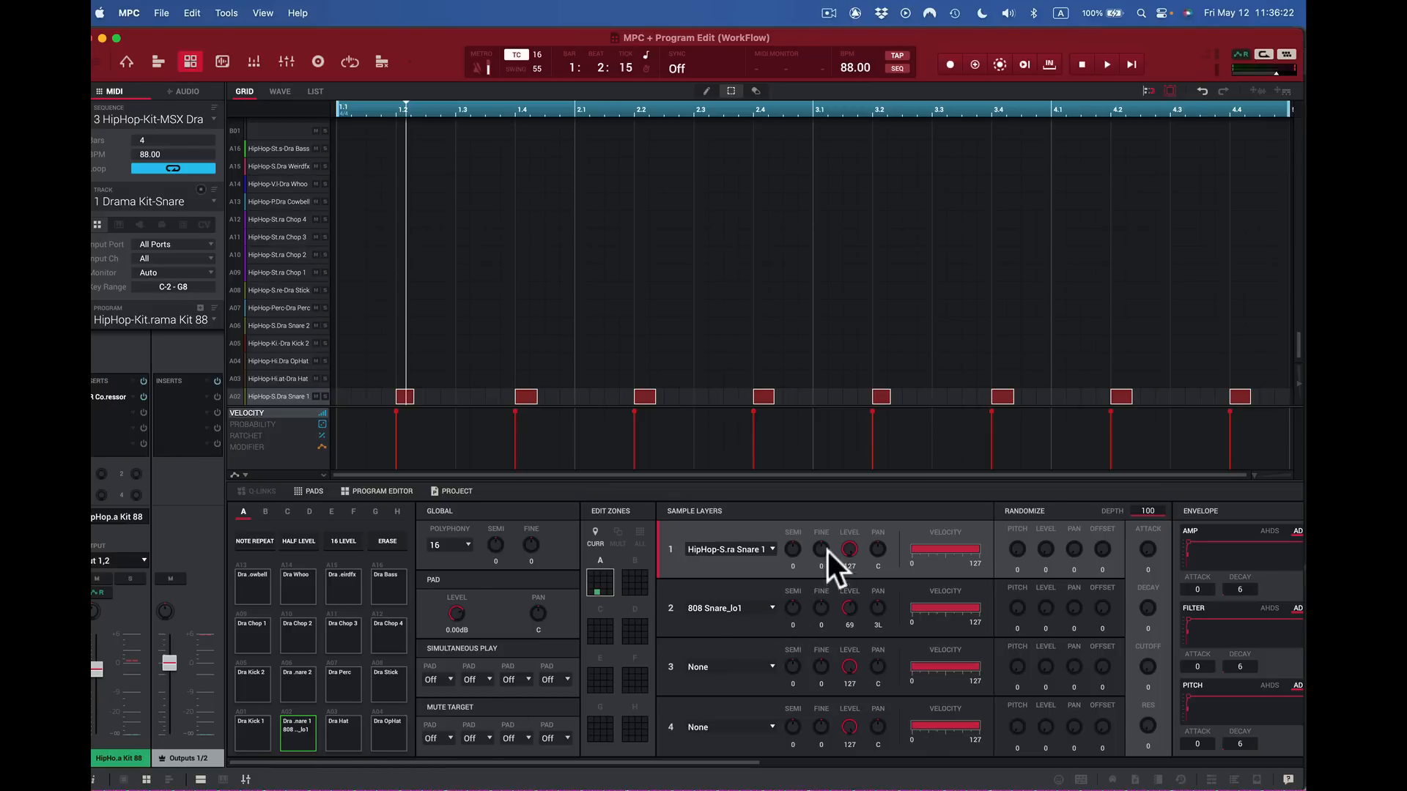
pyautogui.click(296, 737)
# Step: Set layer 2 of the snare pad to 17 semitones and level 61, auditioning the layered snare
pyautogui.moveTo(849, 607); pyautogui.dragTo(801, 619)
pyautogui.click(301, 734)
pyautogui.moveTo(849, 607); pyautogui.dragTo(851, 614)
pyautogui.click(295, 734)
pyautogui.click(294, 734)
pyautogui.click(296, 735)
pyautogui.click(297, 735)
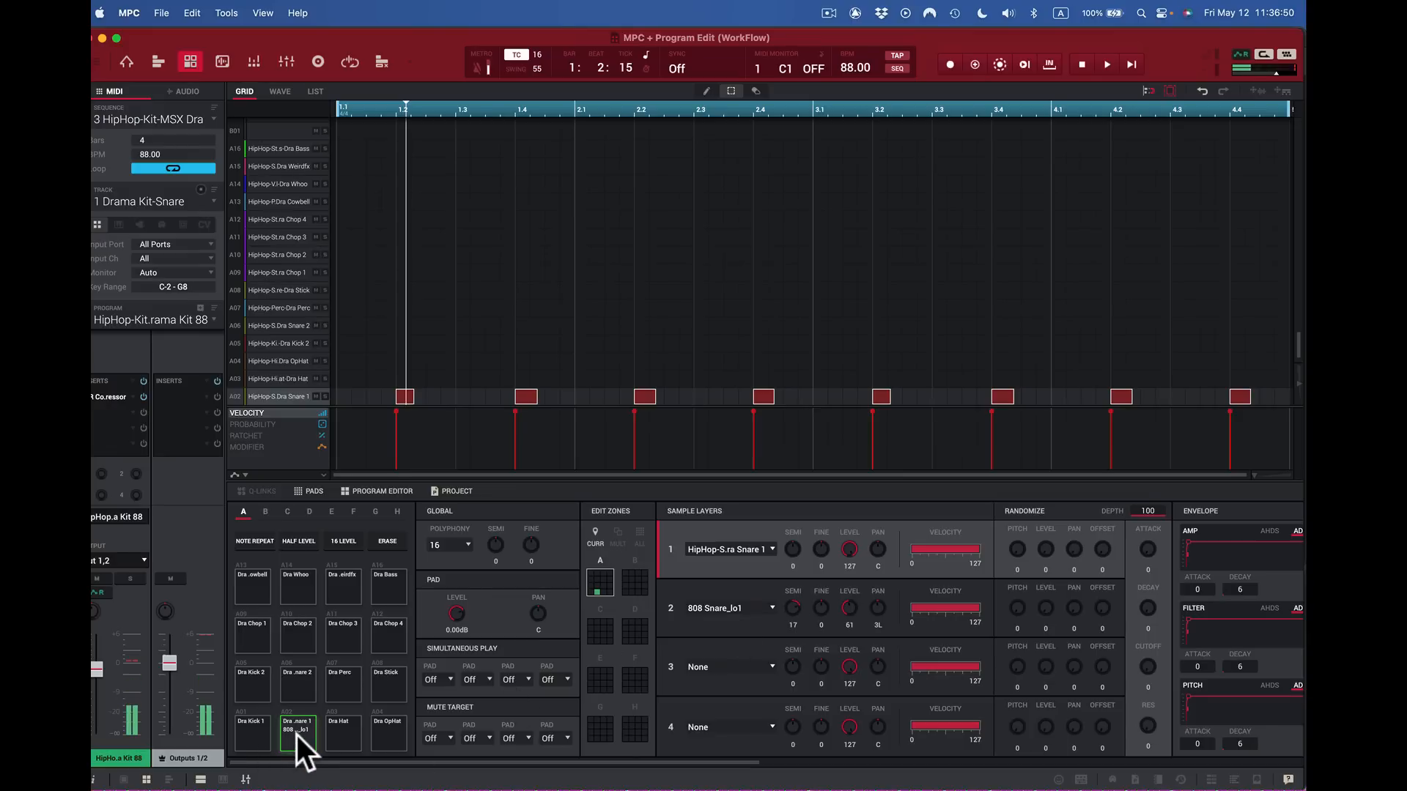
pyautogui.click(297, 736)
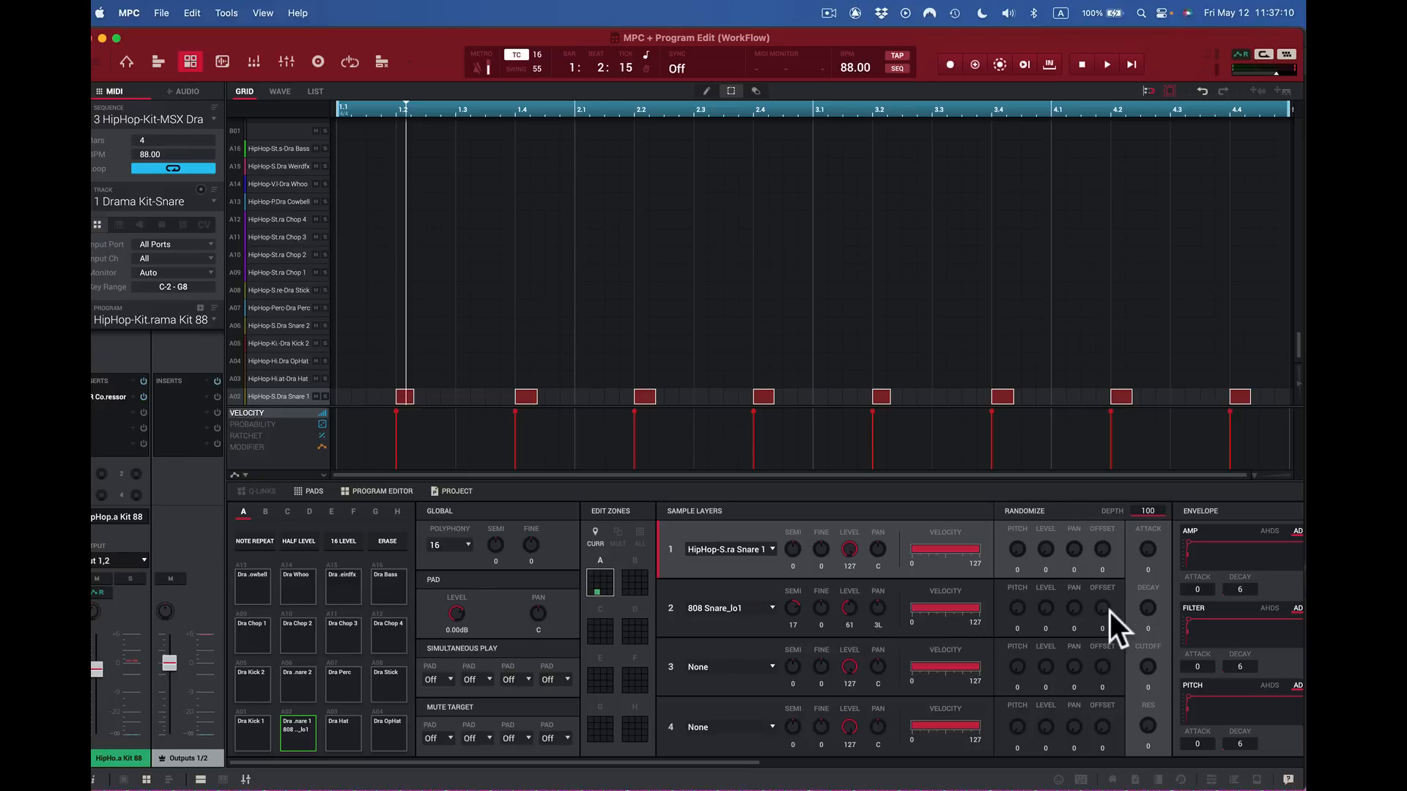
# Step: Set layer 2's Randomize Offset to 44, fine tuning to 6 and level to 83, auditioning the snare pad between adjustments
pyautogui.moveTo(1104, 608); pyautogui.dragTo(1077, 627)
pyautogui.click(292, 731)
pyautogui.moveTo(1102, 607); pyautogui.dragTo(1092, 621)
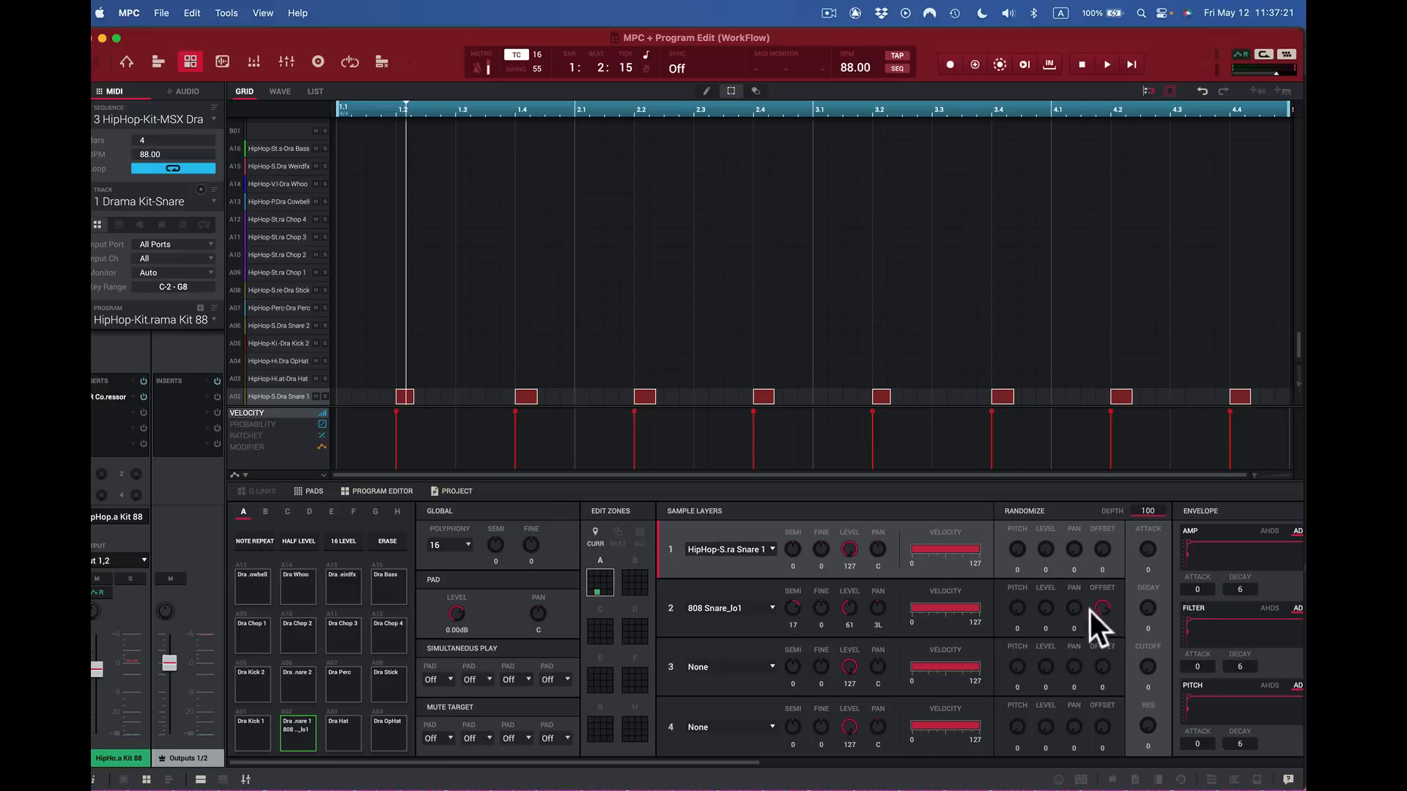
pyautogui.click(302, 737)
pyautogui.moveTo(873, 612); pyautogui.dragTo(848, 645)
pyautogui.click(286, 737)
pyautogui.moveTo(849, 605); pyautogui.dragTo(848, 615)
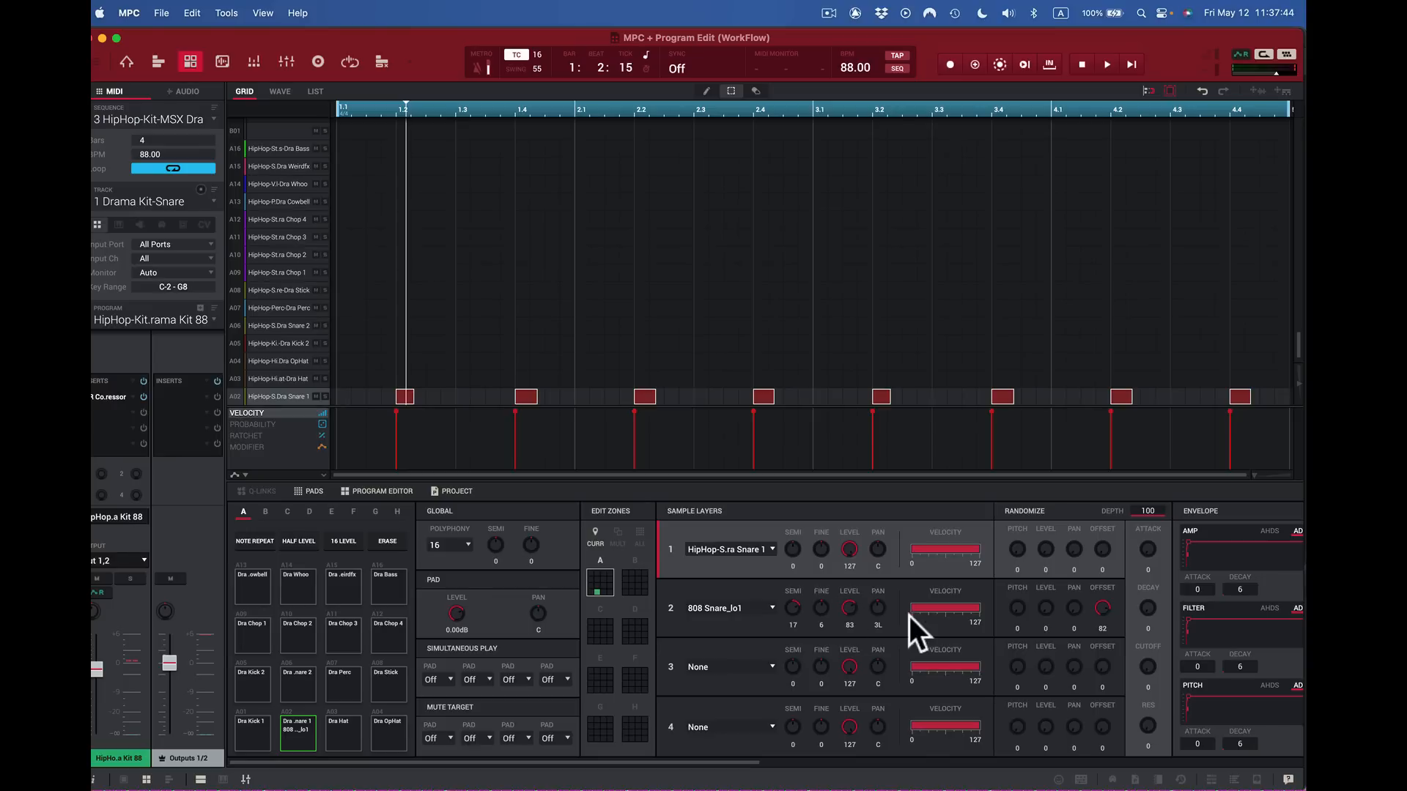
pyautogui.click(297, 744)
# Step: Adjust the decay of the snare pad's amp envelope, and switch that envelope to AHDS and back to AD
pyautogui.hscroll(2, 820, 640)
pyautogui.hscroll(4, 820, 640)
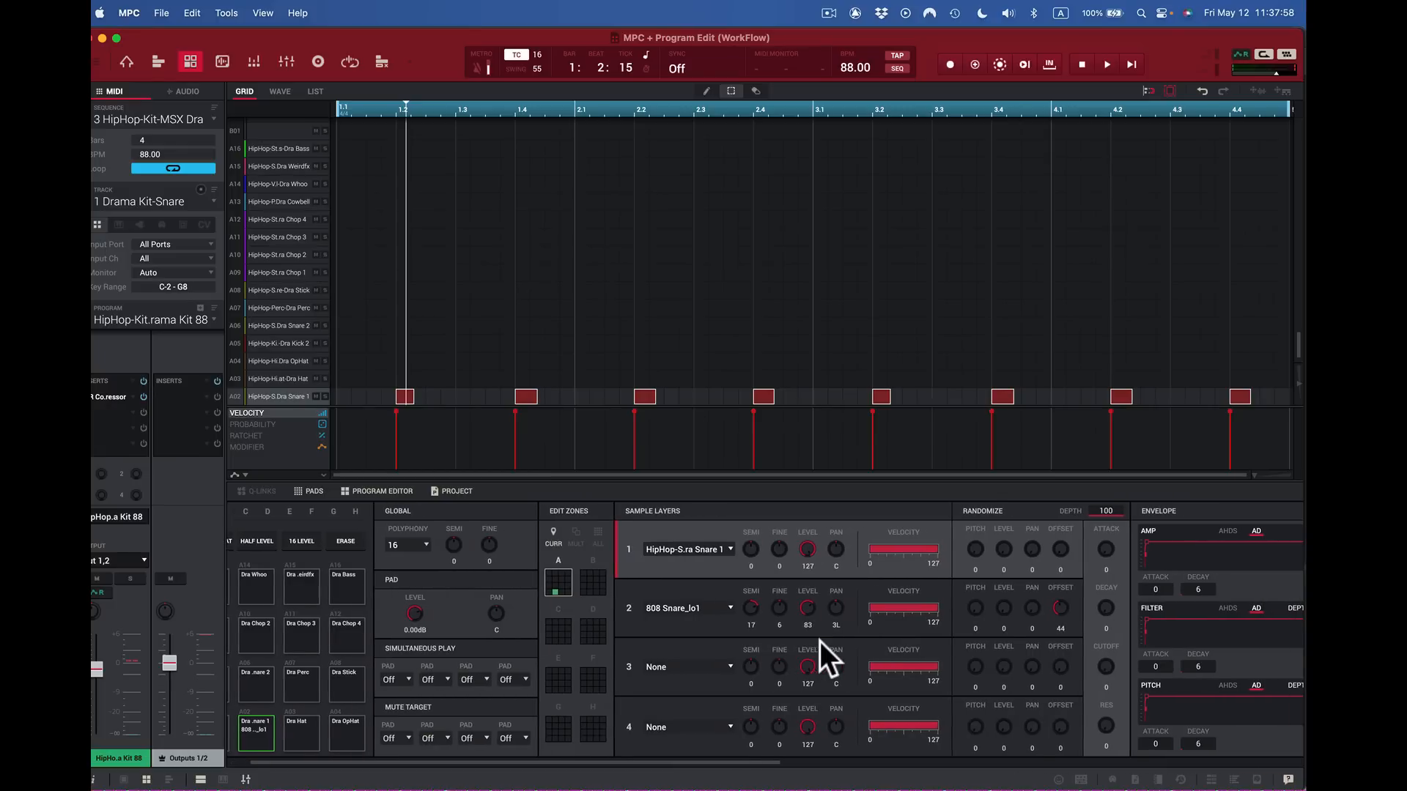
pyautogui.hscroll(2, 819, 640)
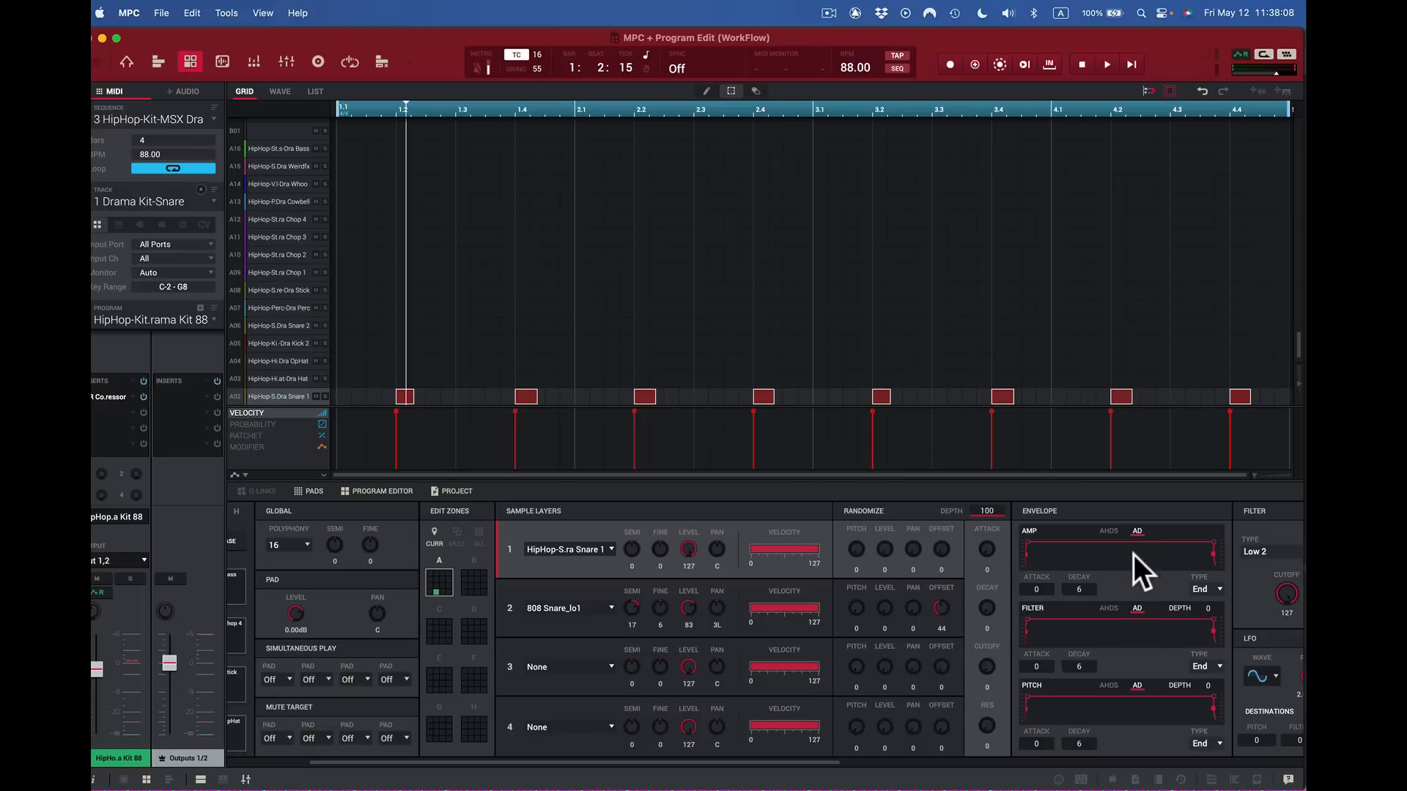
pyautogui.hscroll(2, 1127, 647)
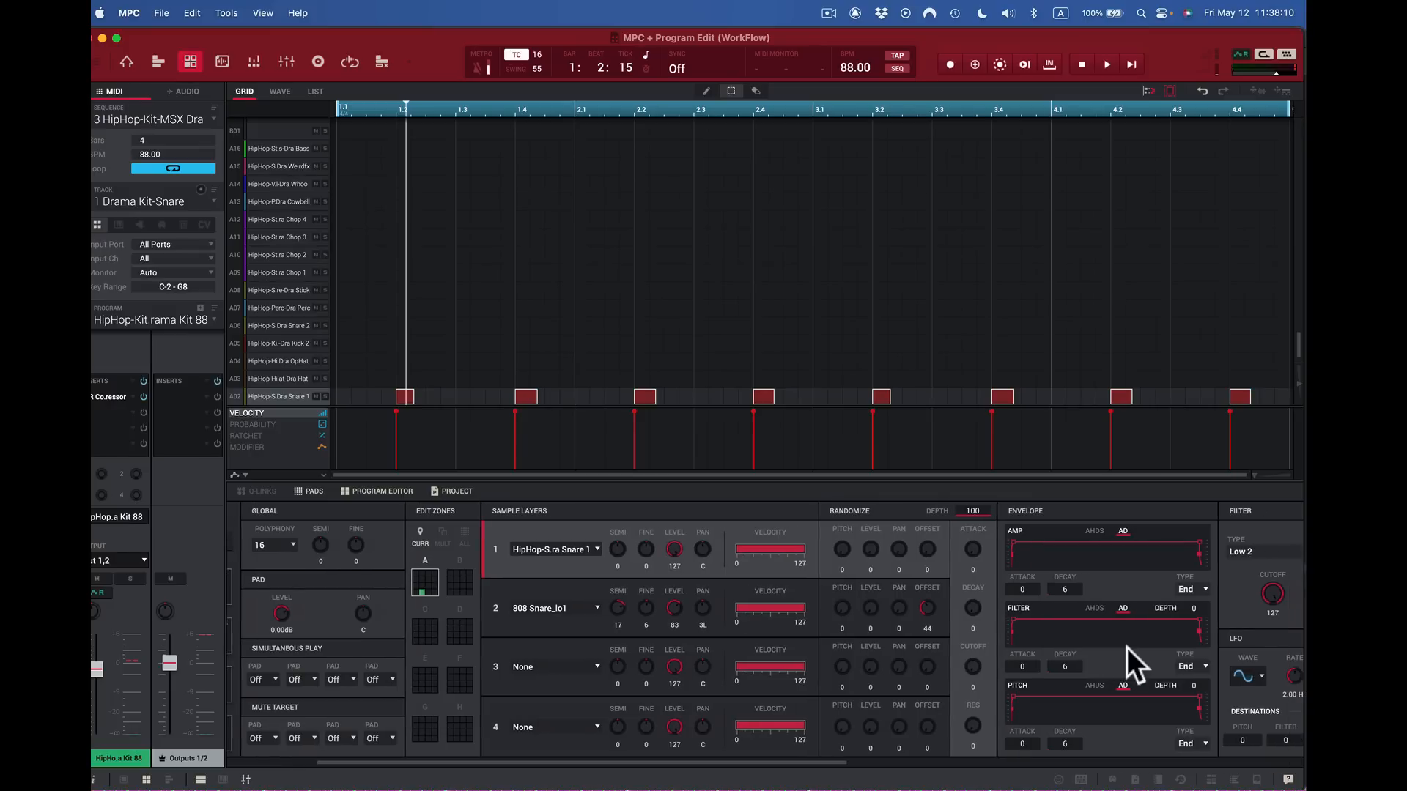
pyautogui.hscroll(6, 1127, 648)
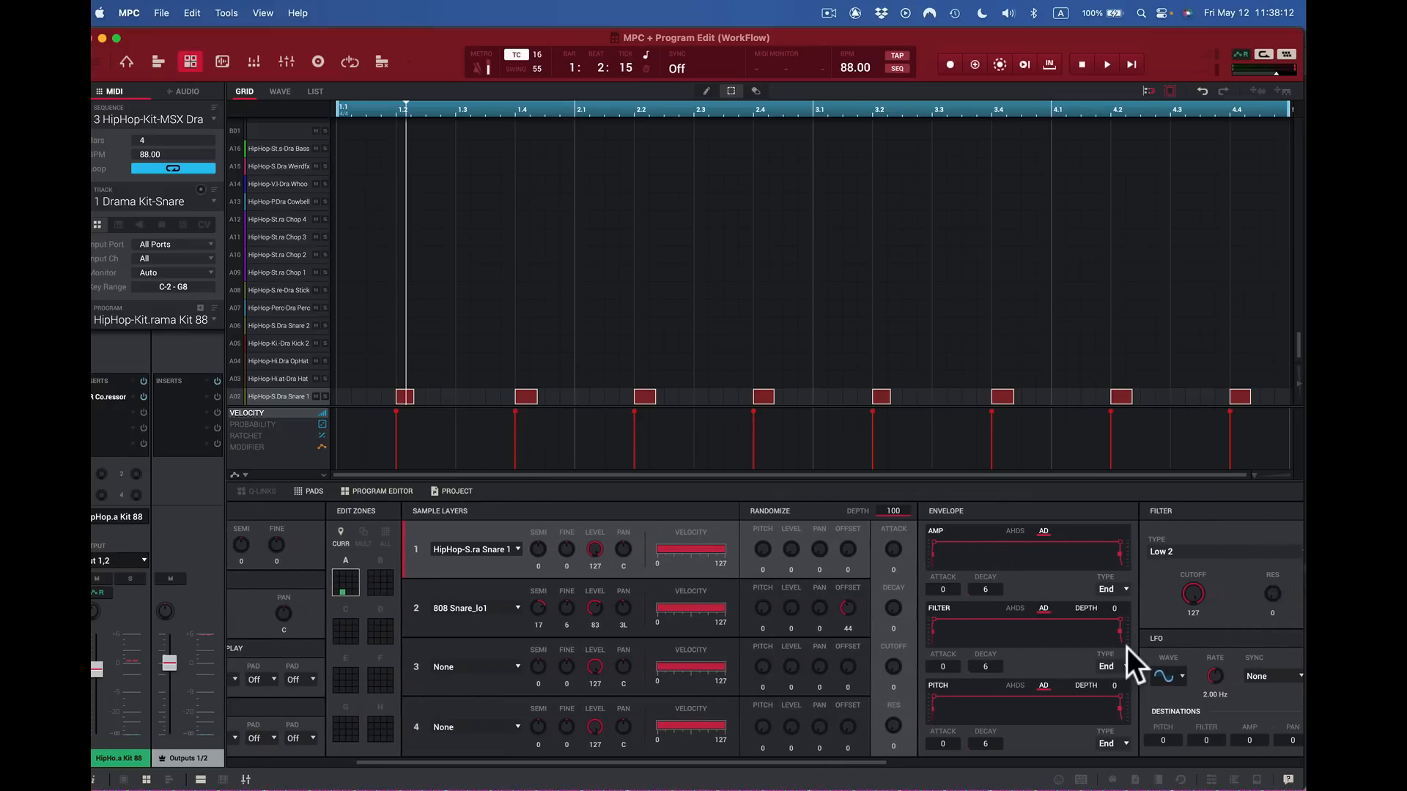
pyautogui.hscroll(2, 1127, 648)
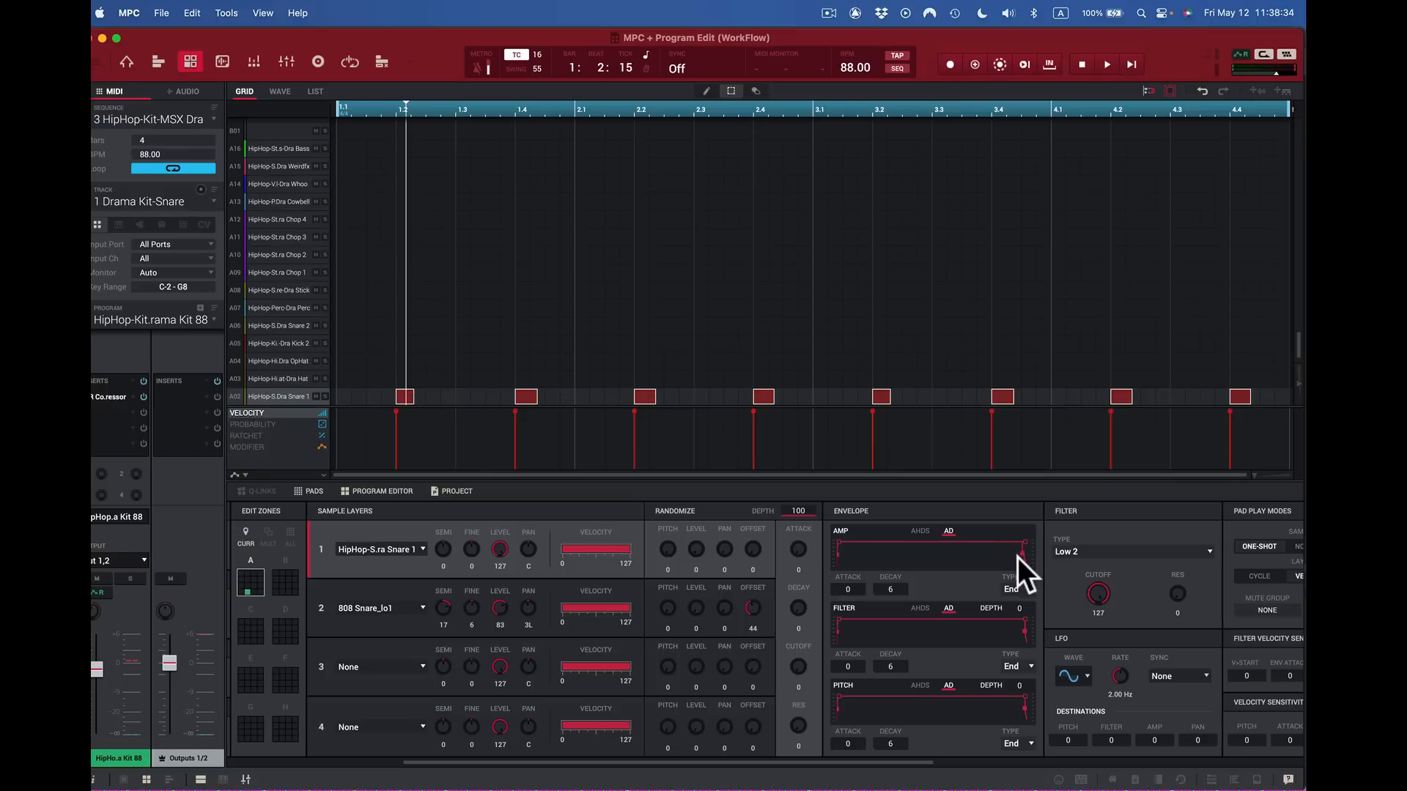
pyautogui.moveTo(1026, 539); pyautogui.dragTo(982, 569)
pyautogui.click(920, 531)
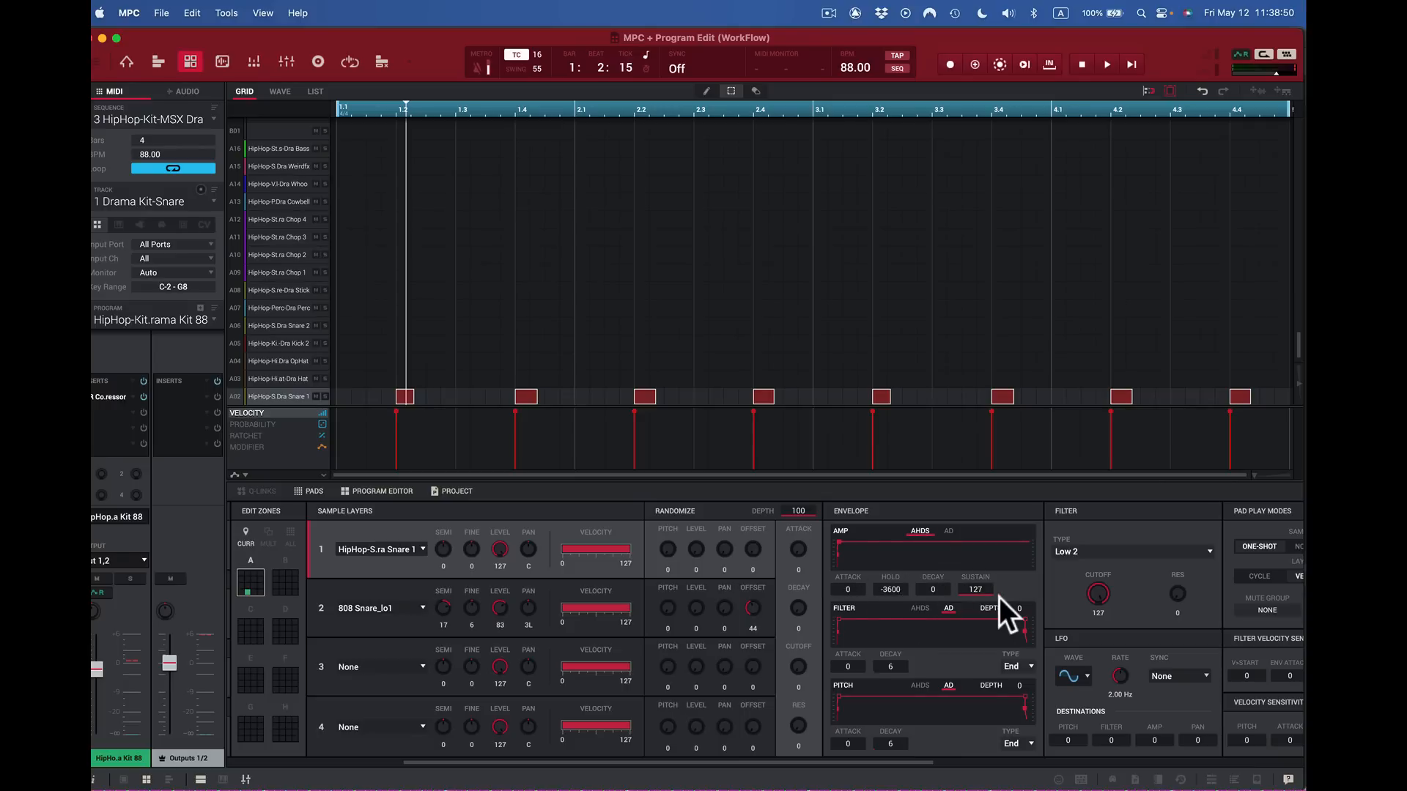
pyautogui.click(950, 531)
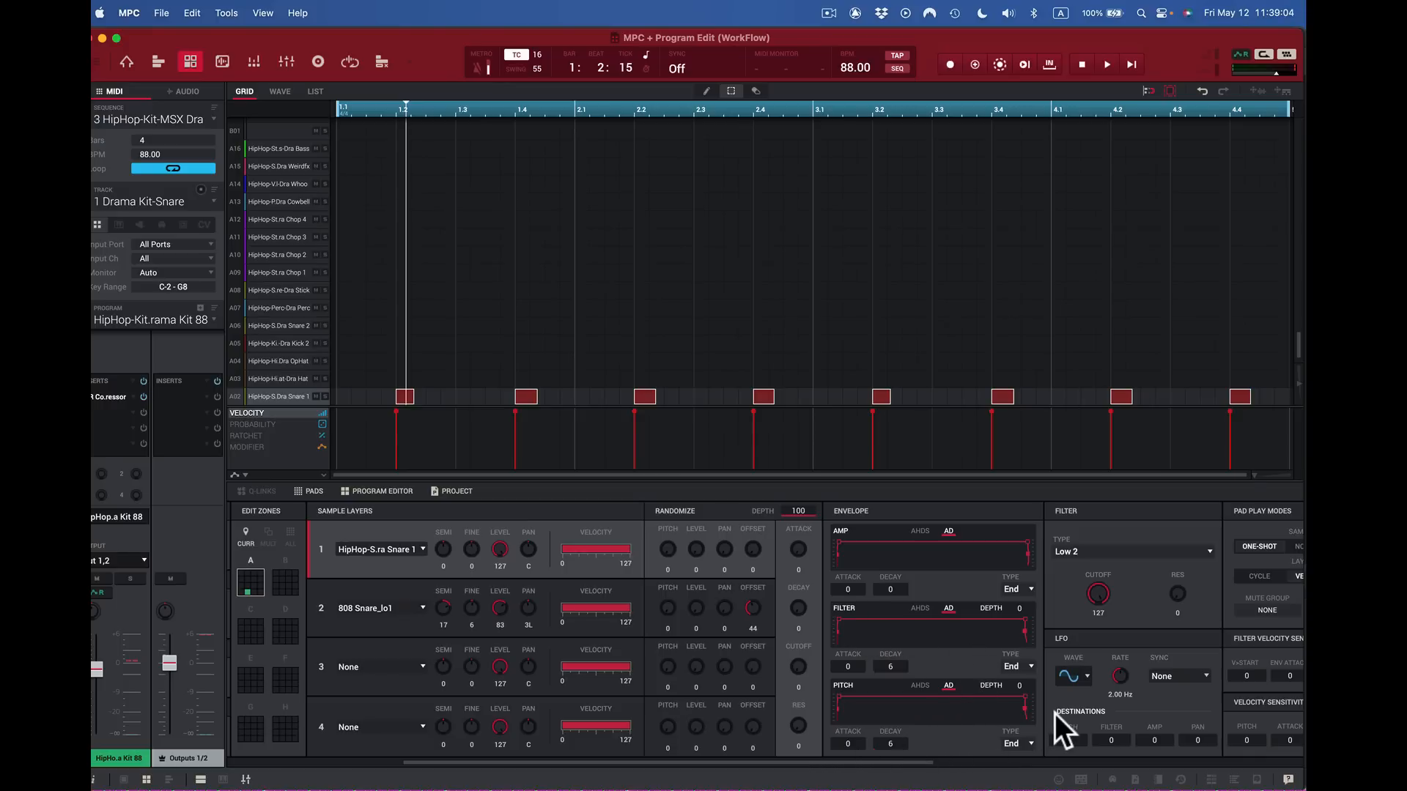
# Step: Set the snare pad's LFO wave to Saw
pyautogui.hscroll(4, 1055, 713)
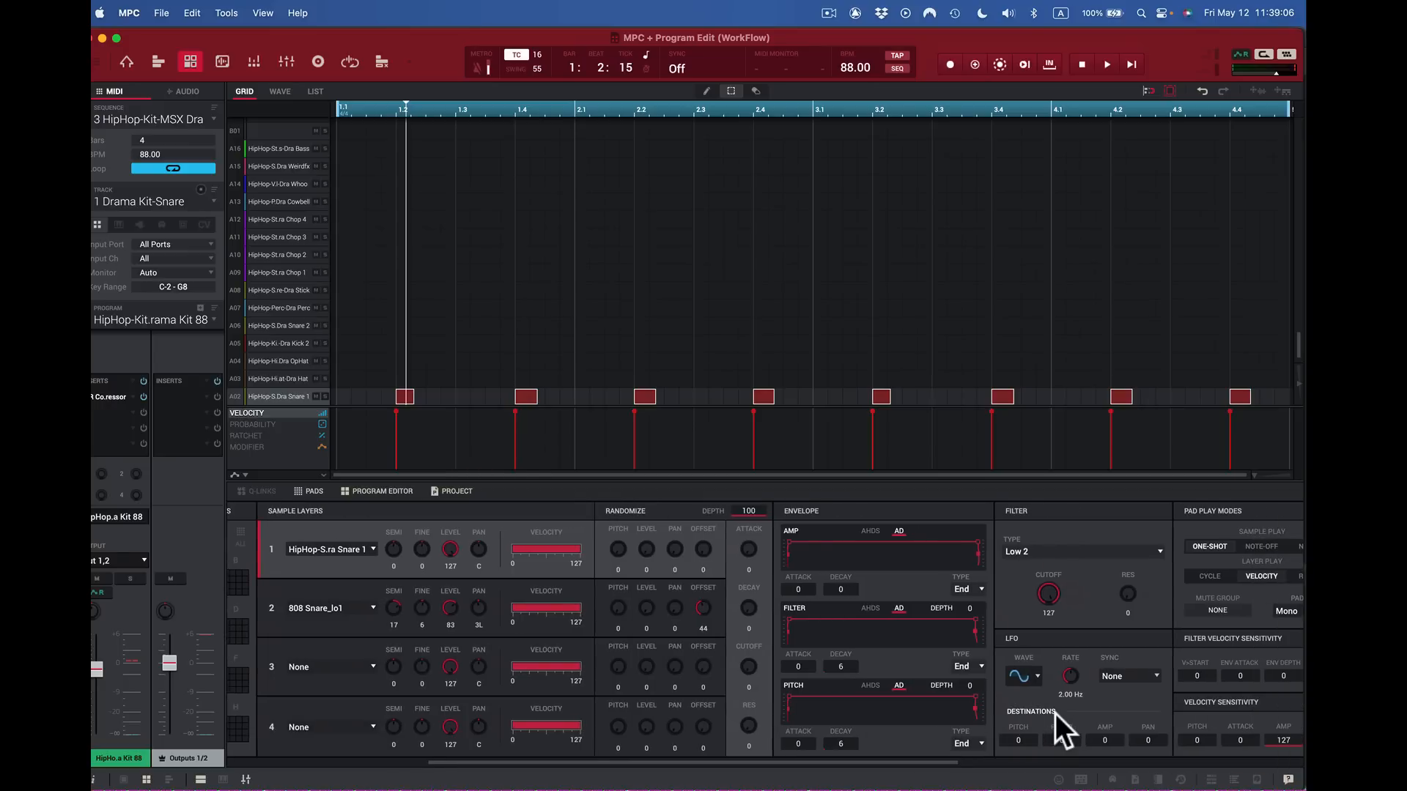
pyautogui.click(1026, 676)
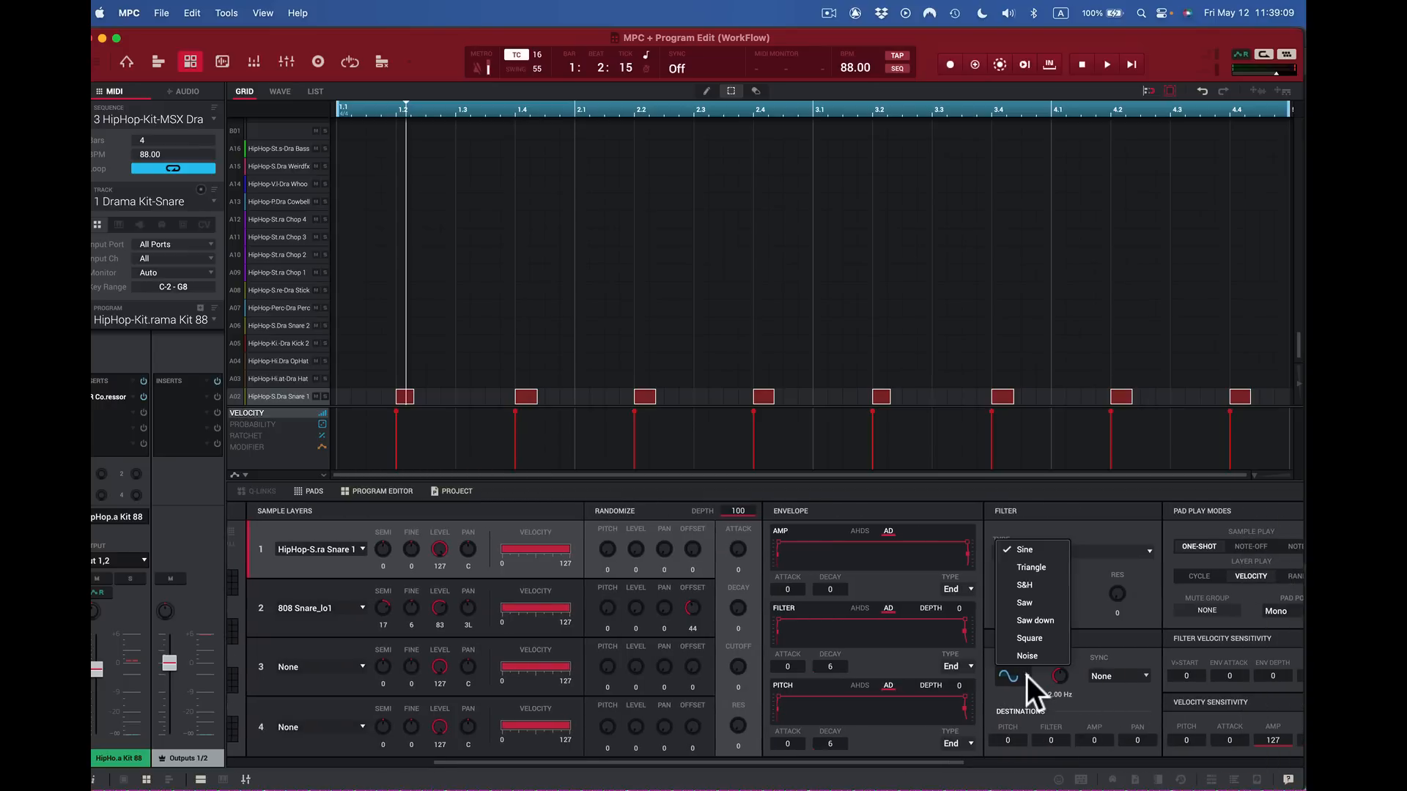
pyautogui.click(1035, 602)
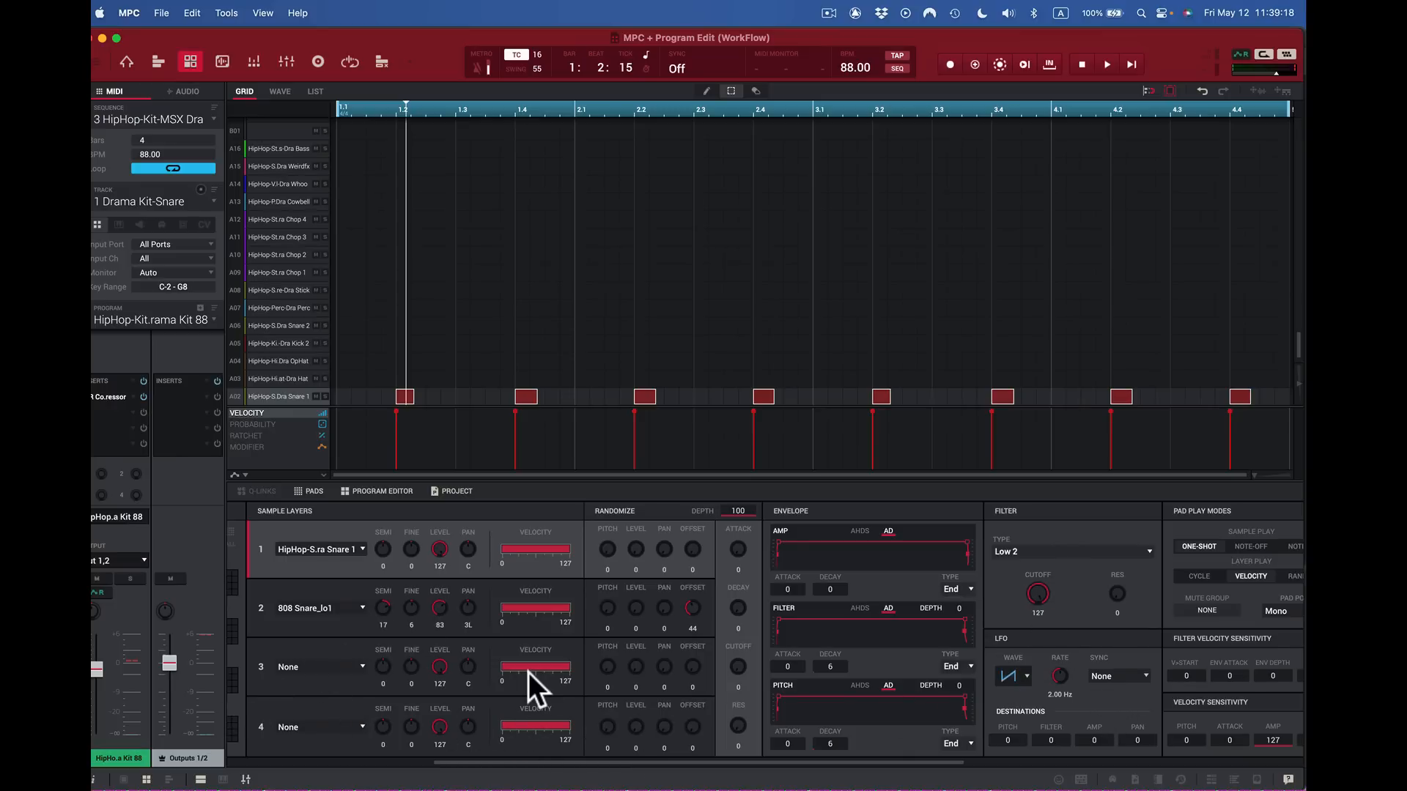
# Step: Switch to the Drama Kit-Kick track and select the Dra Kick 1 pad for editing
pyautogui.hscroll(-5, 529, 672)
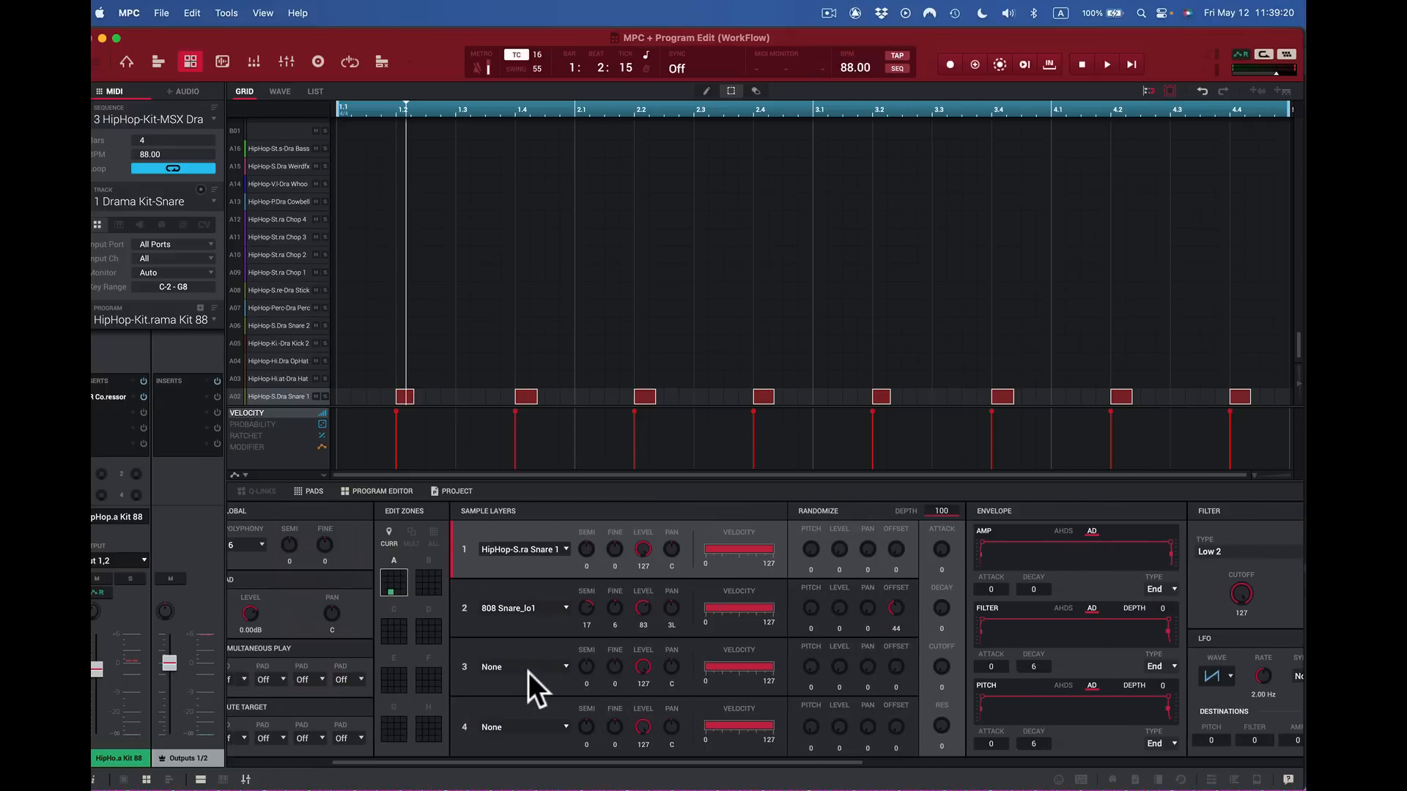
pyautogui.hscroll(-5, 529, 671)
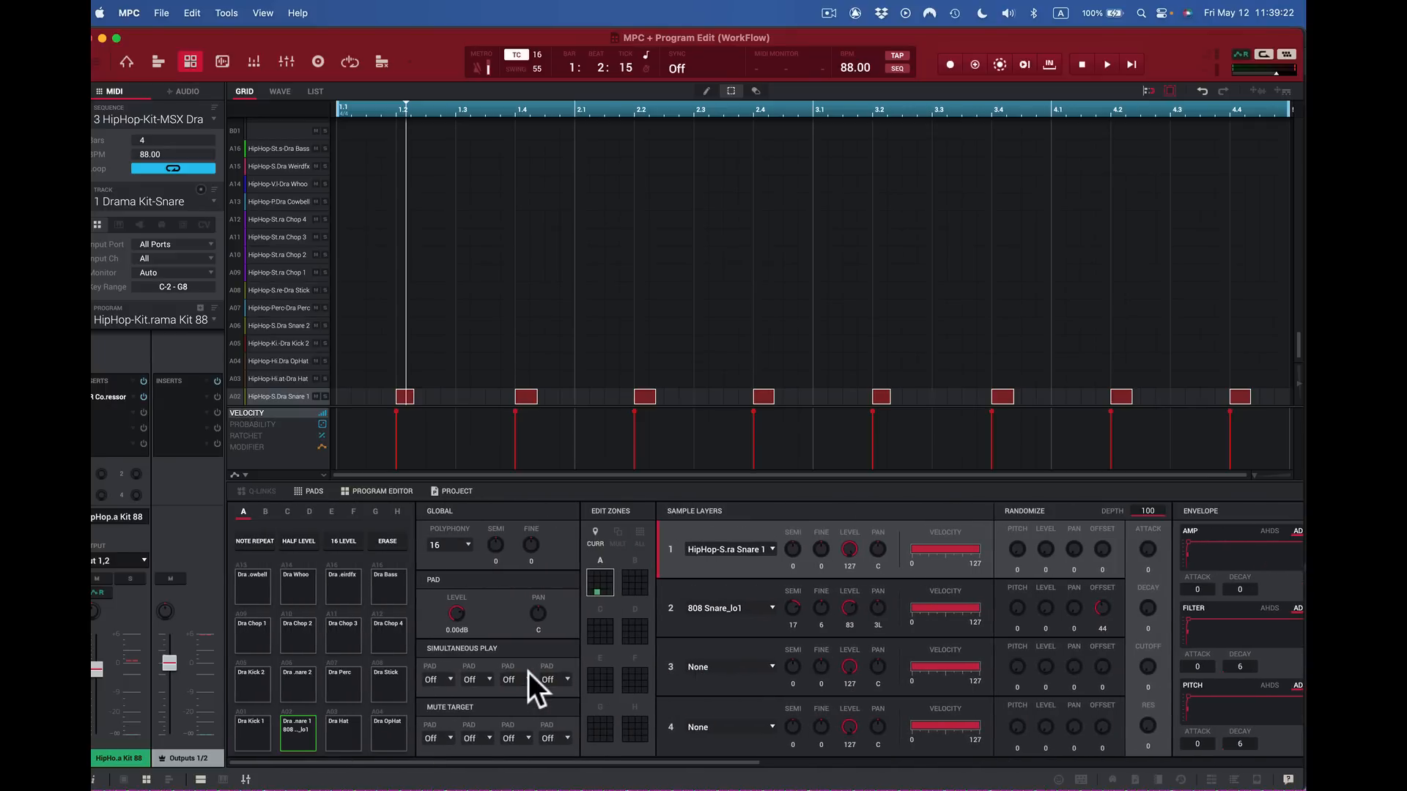
pyautogui.click(293, 734)
pyautogui.click(213, 200)
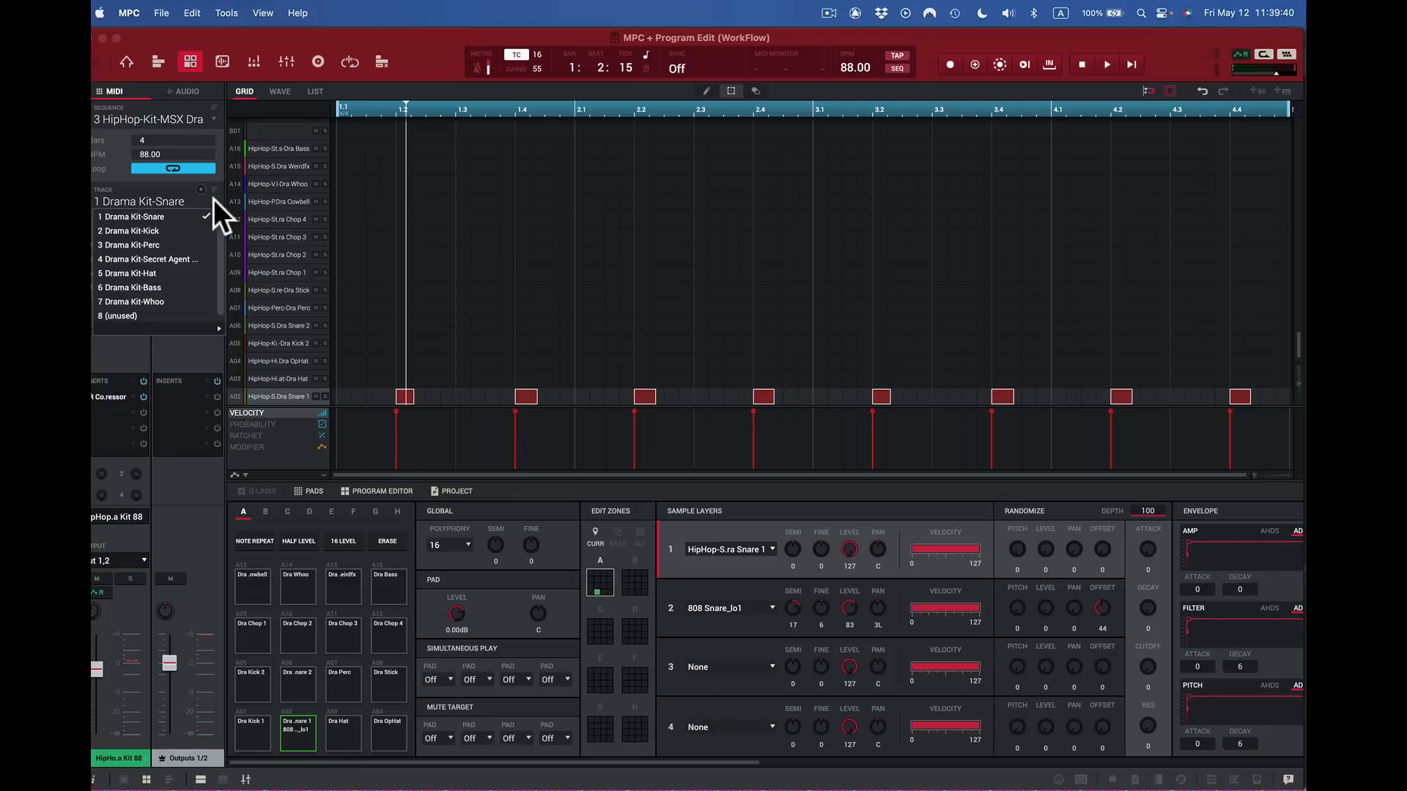
pyautogui.click(191, 230)
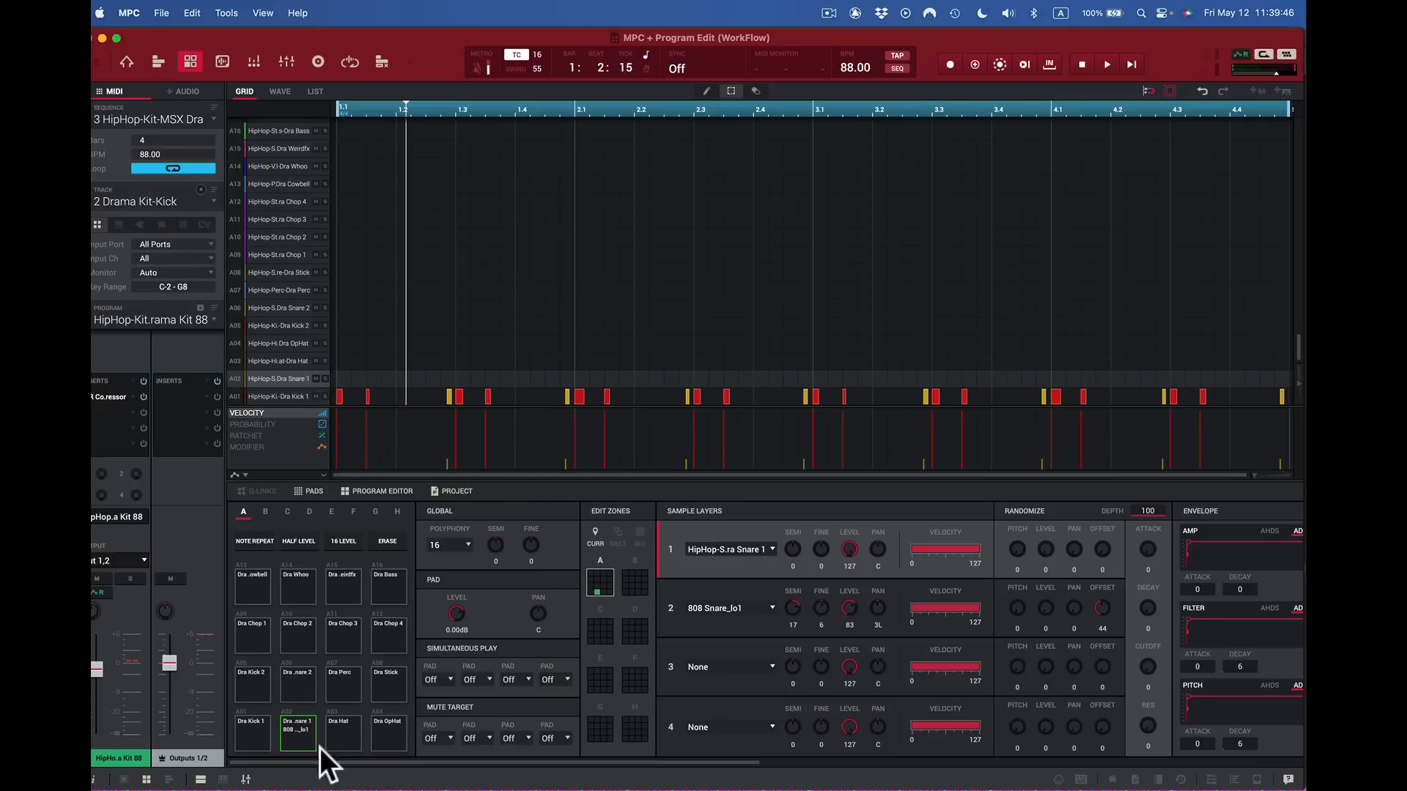
pyautogui.click(254, 734)
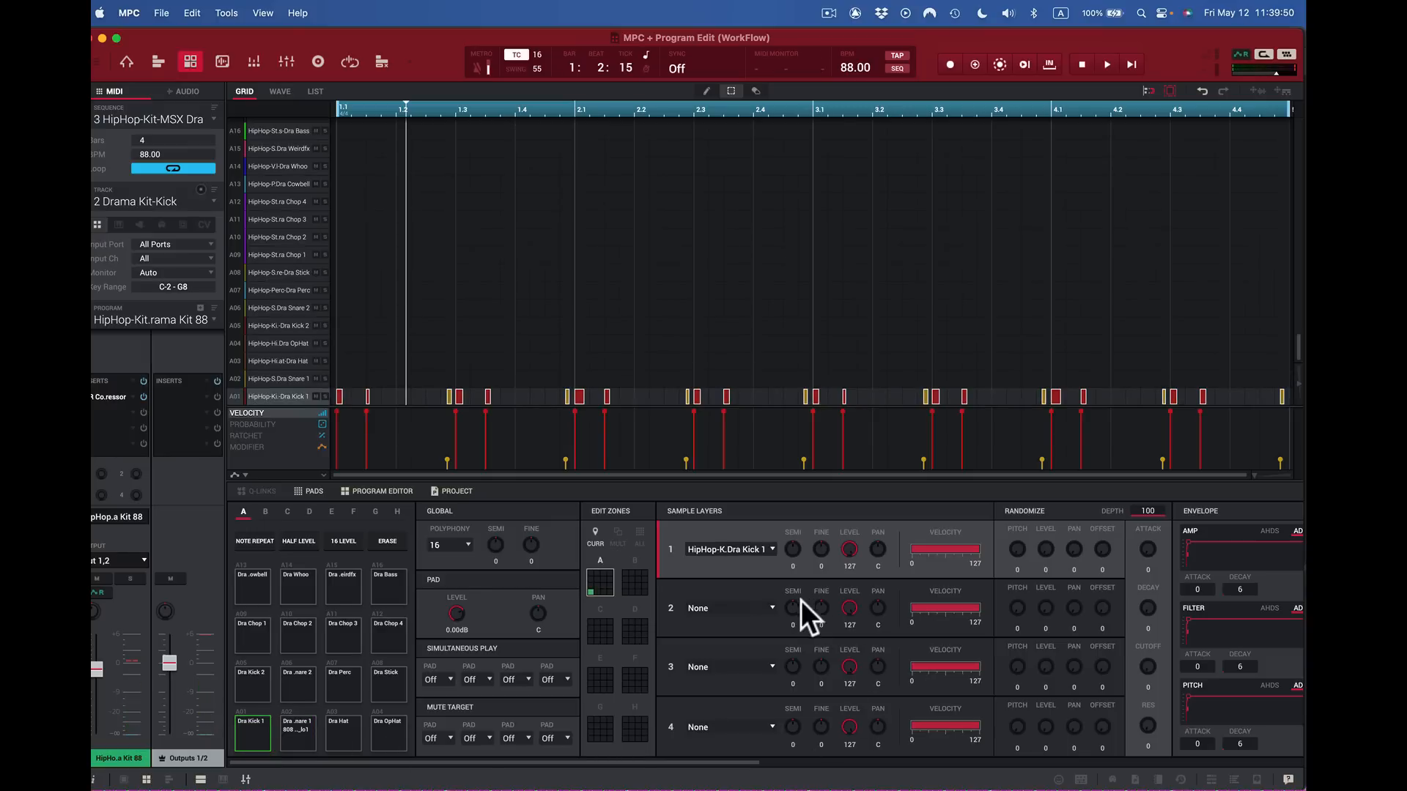
# Step: Assign HipHop-Kick-Dra Kick 1 to layer 2 of the kick pad and audition the doubled kick several times
pyautogui.click(776, 605)
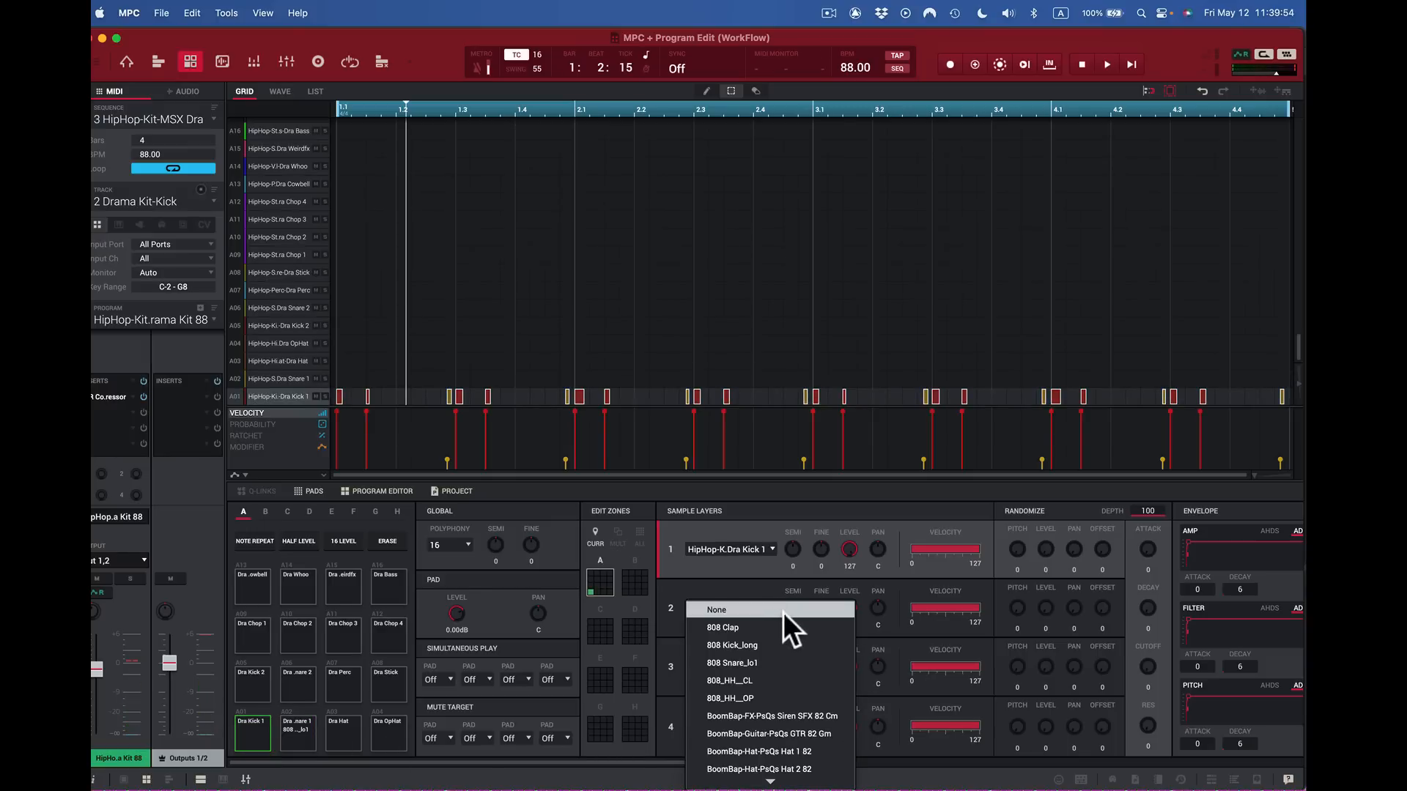
pyautogui.scroll(-3, 816, 734)
pyautogui.scroll(-2, 807, 724)
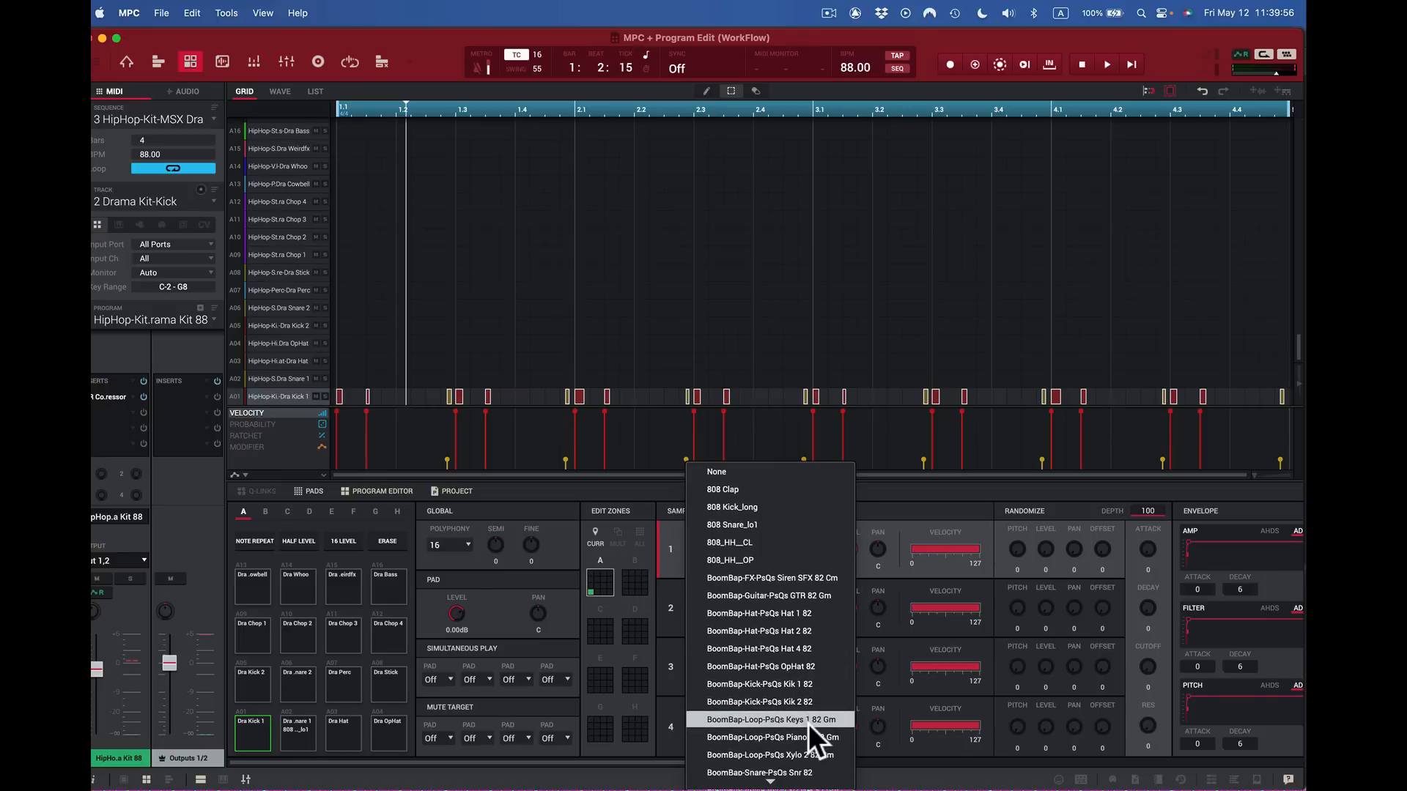
pyautogui.scroll(-3, 807, 724)
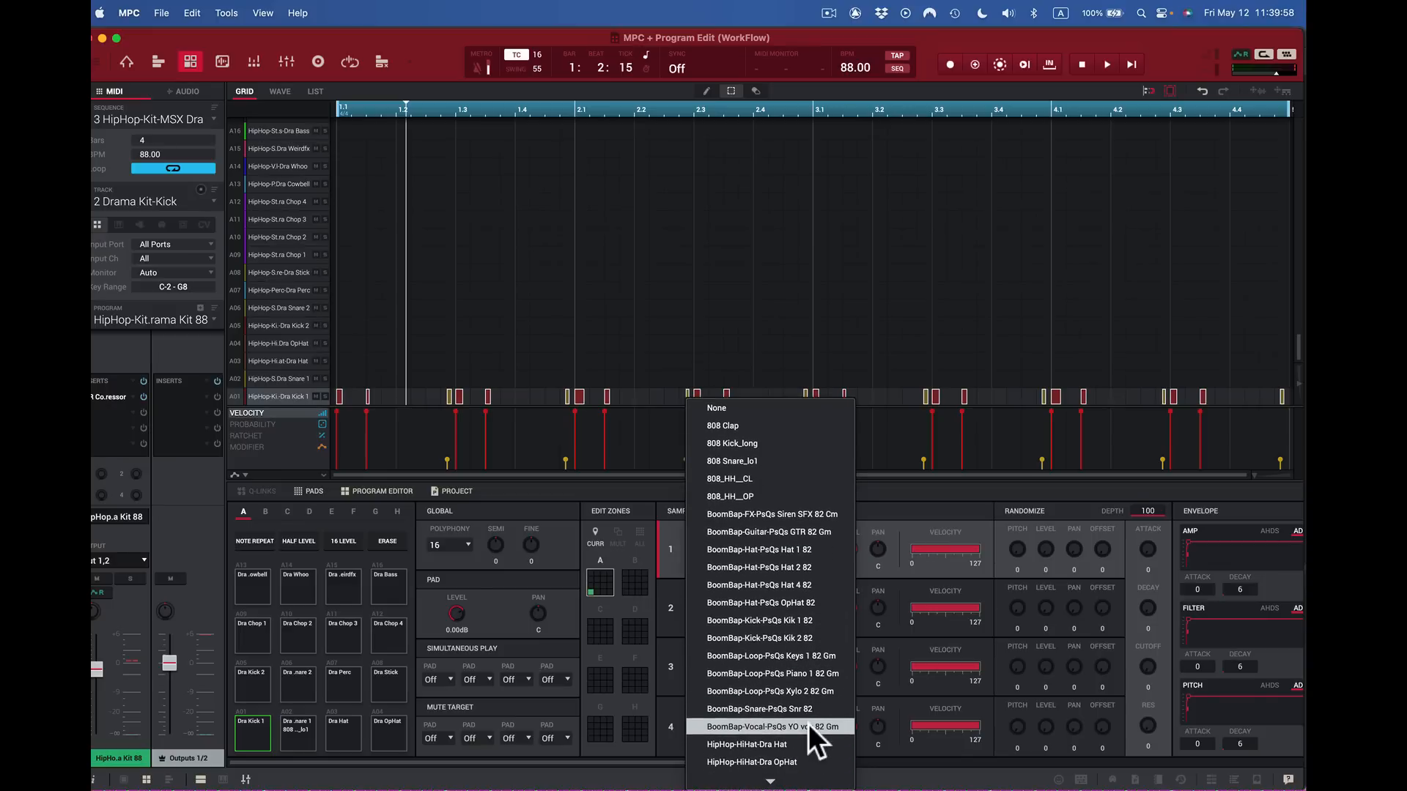
pyautogui.scroll(-4, 808, 723)
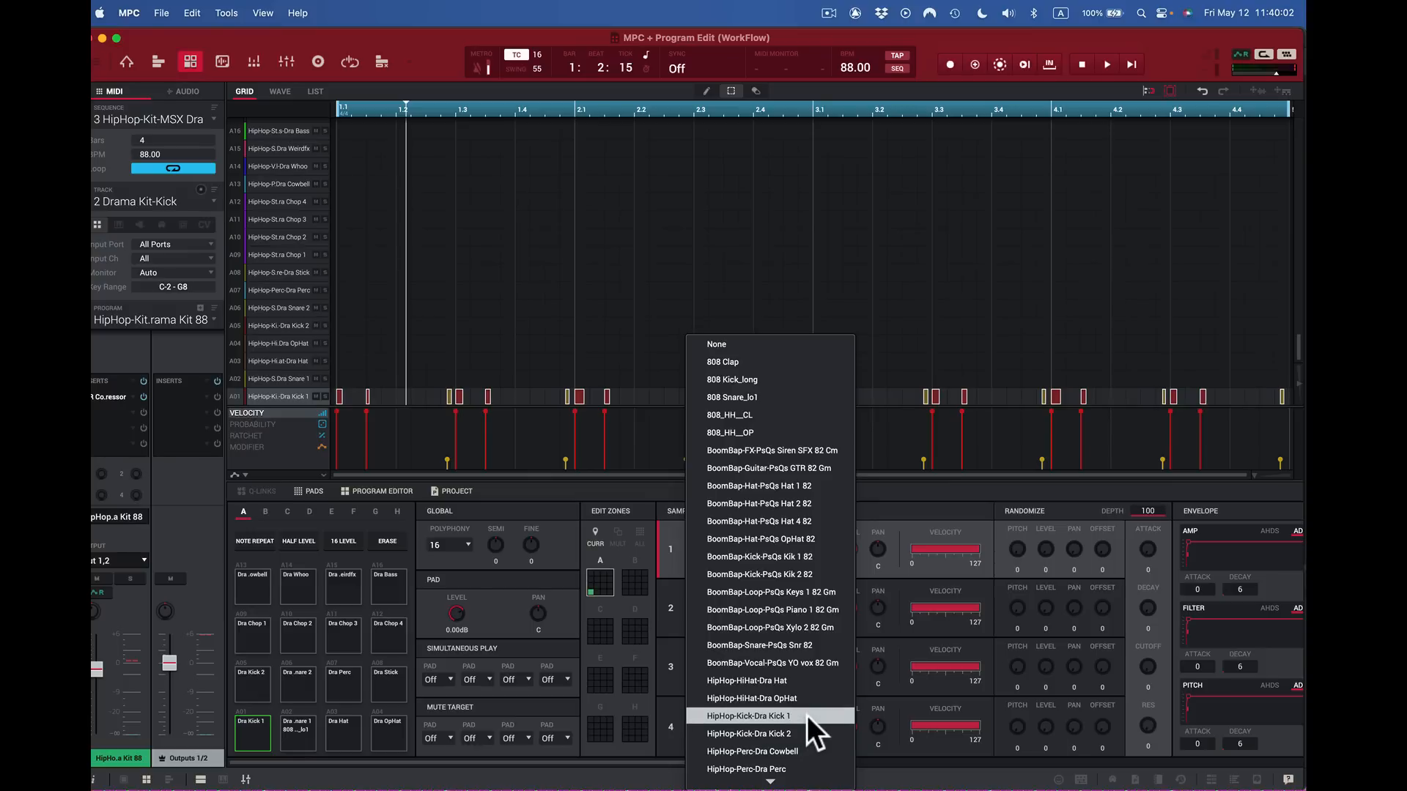
pyautogui.click(785, 715)
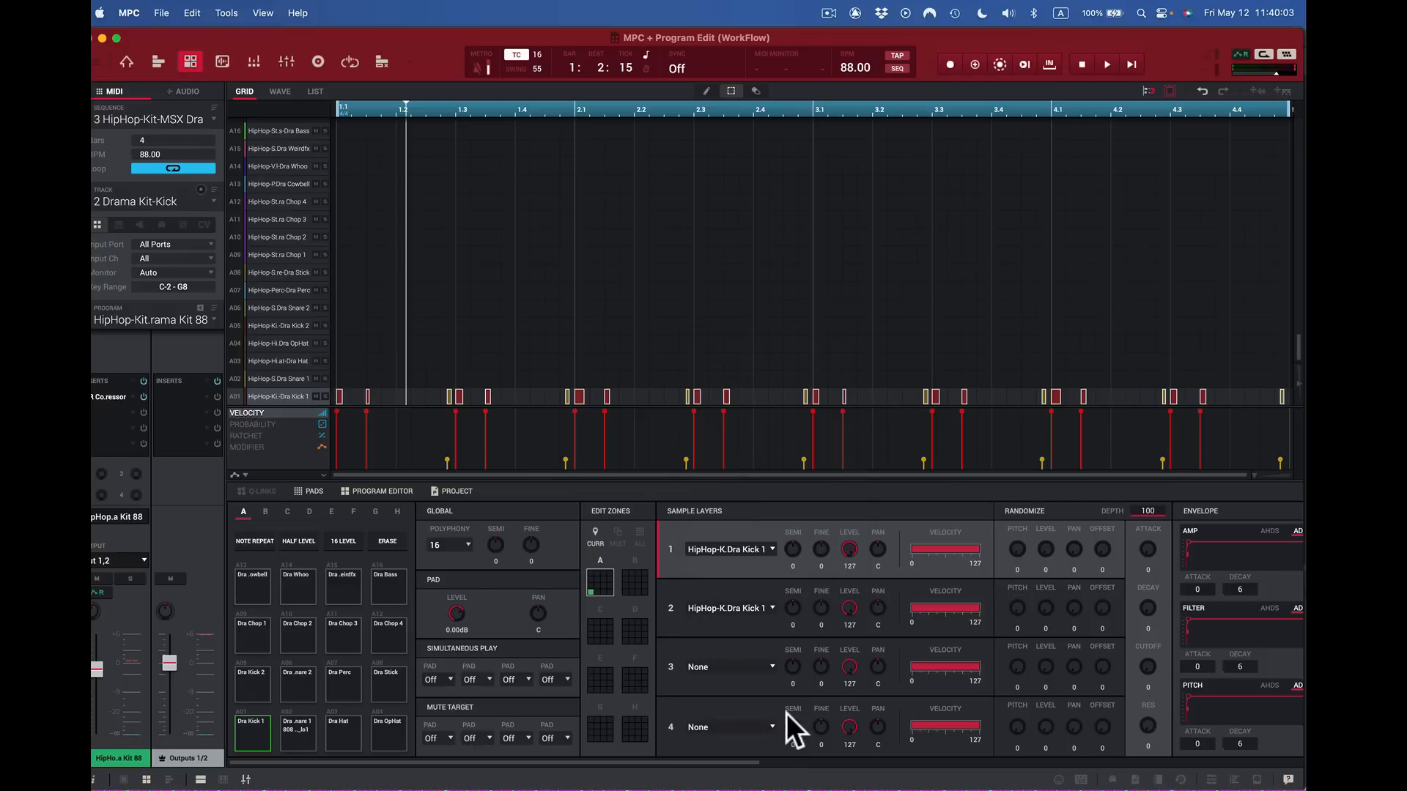
pyautogui.click(257, 736)
pyautogui.click(256, 736)
pyautogui.click(256, 736)
pyautogui.click(257, 735)
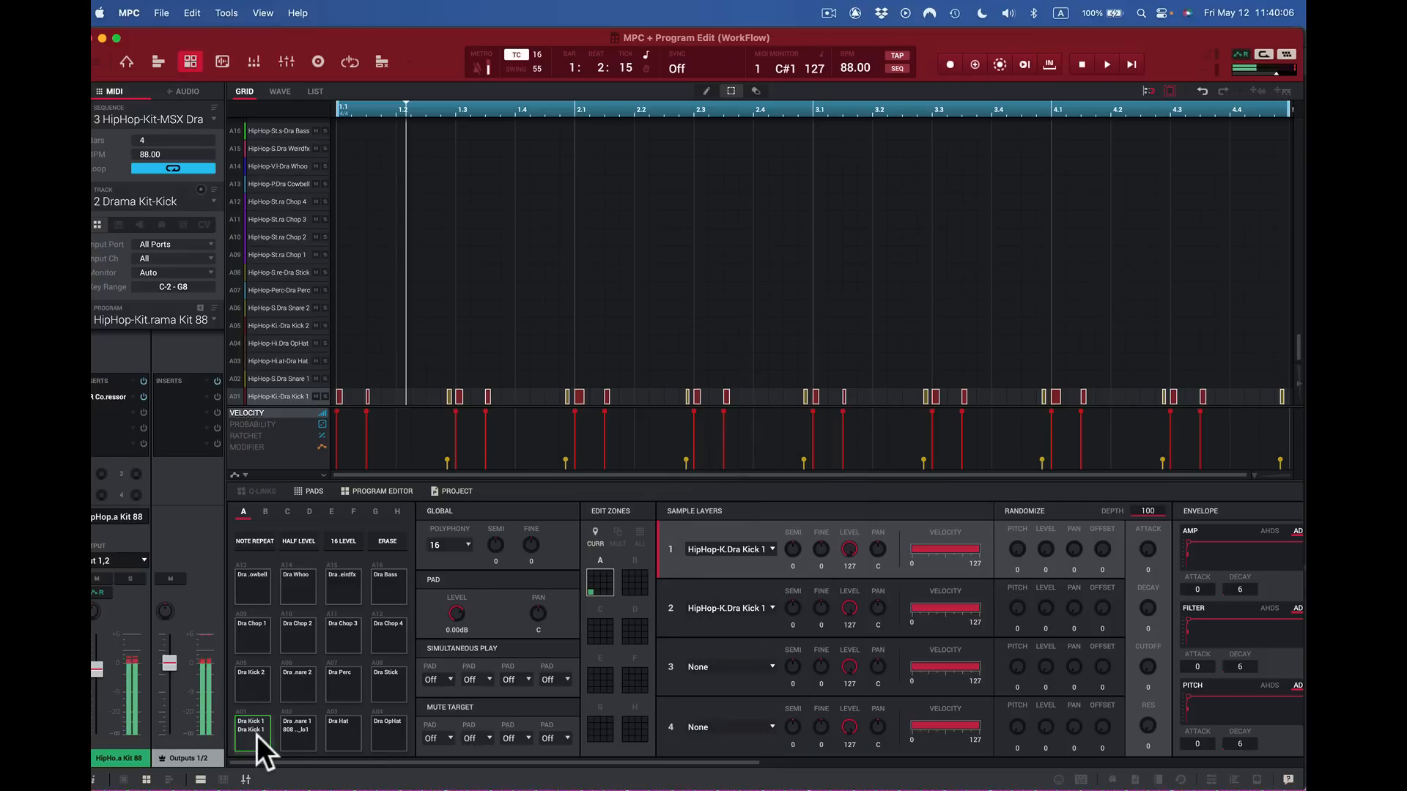
pyautogui.click(256, 736)
pyautogui.click(256, 736)
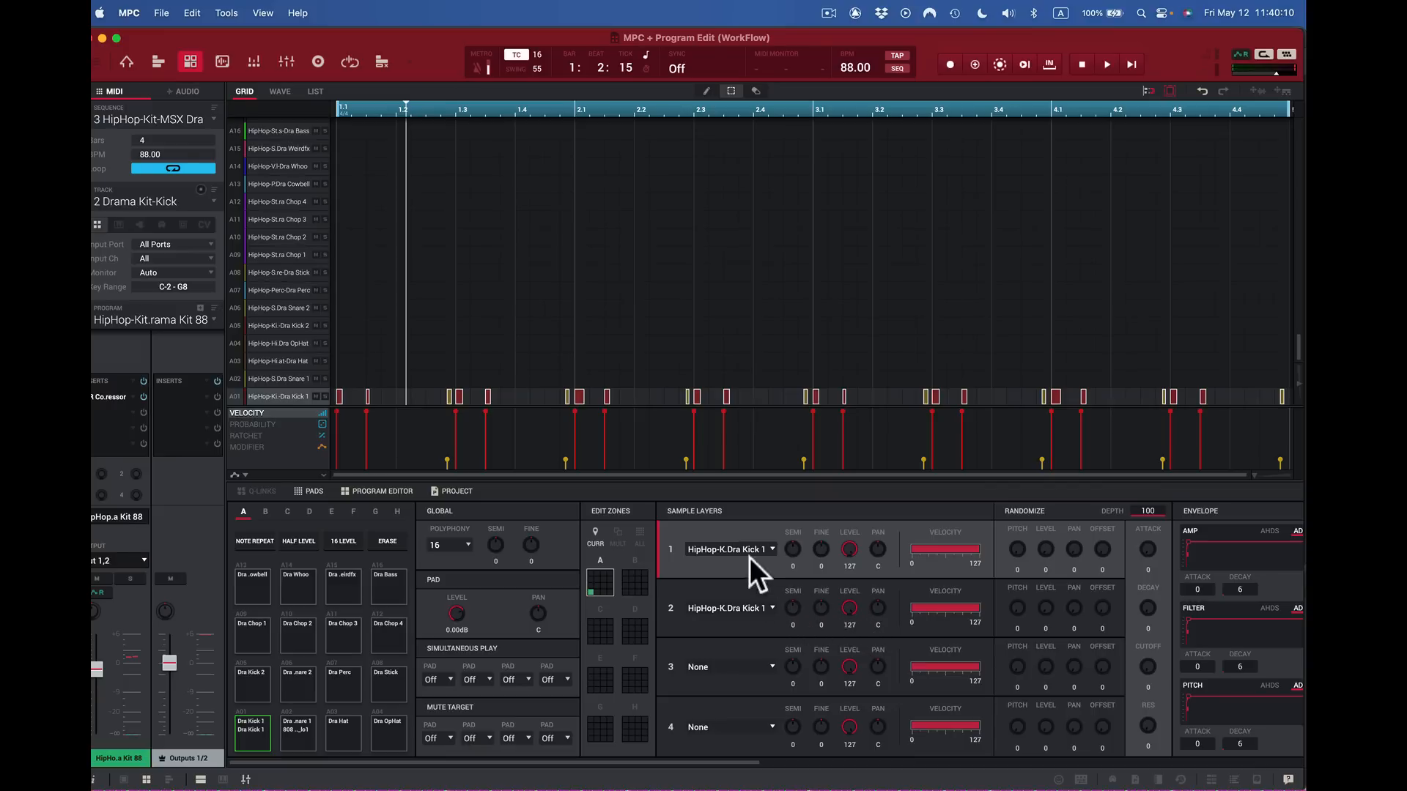
# Step: Assign HipHop-Kick-Dra Kick 2 to layer 2 of the kick pad and audition the combined sound
pyautogui.click(773, 608)
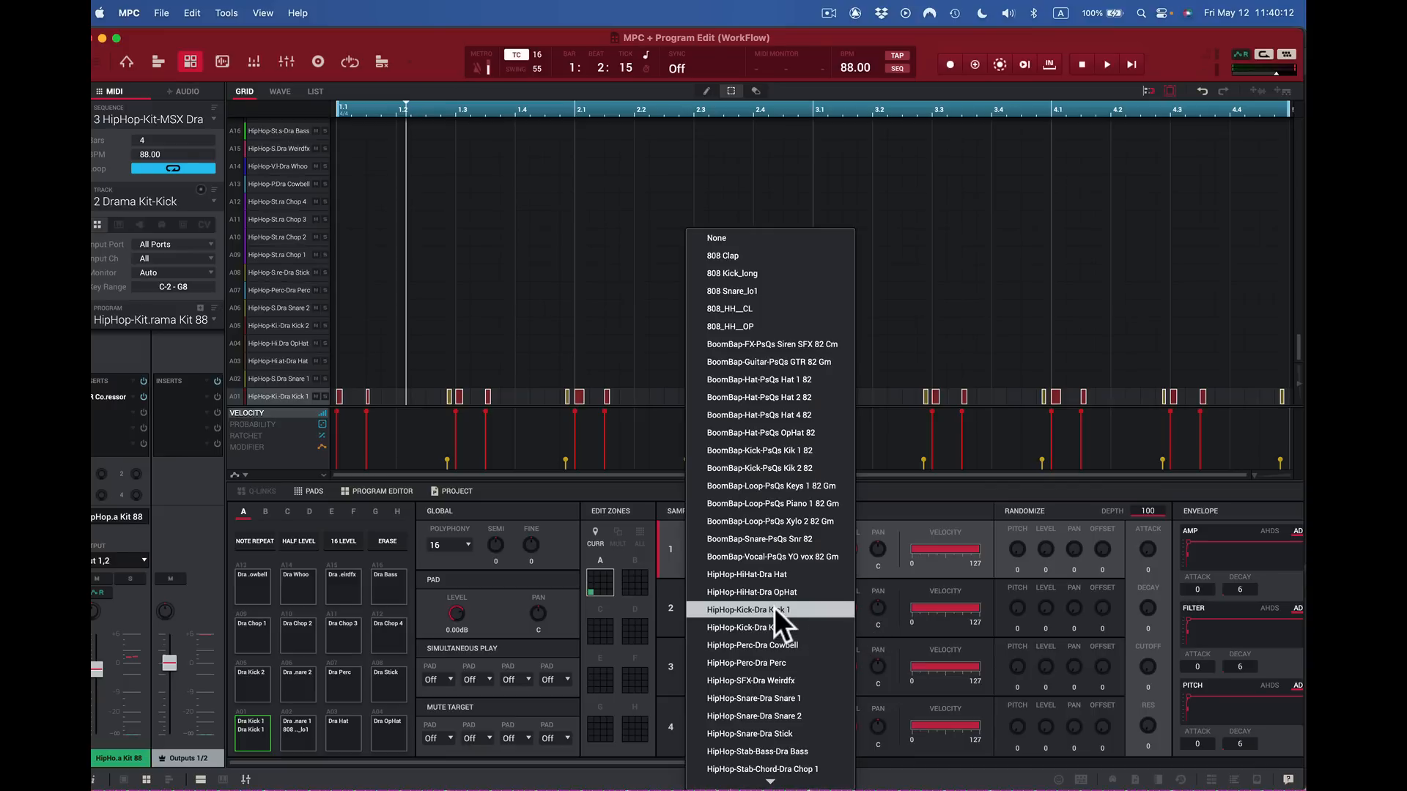
pyautogui.click(775, 626)
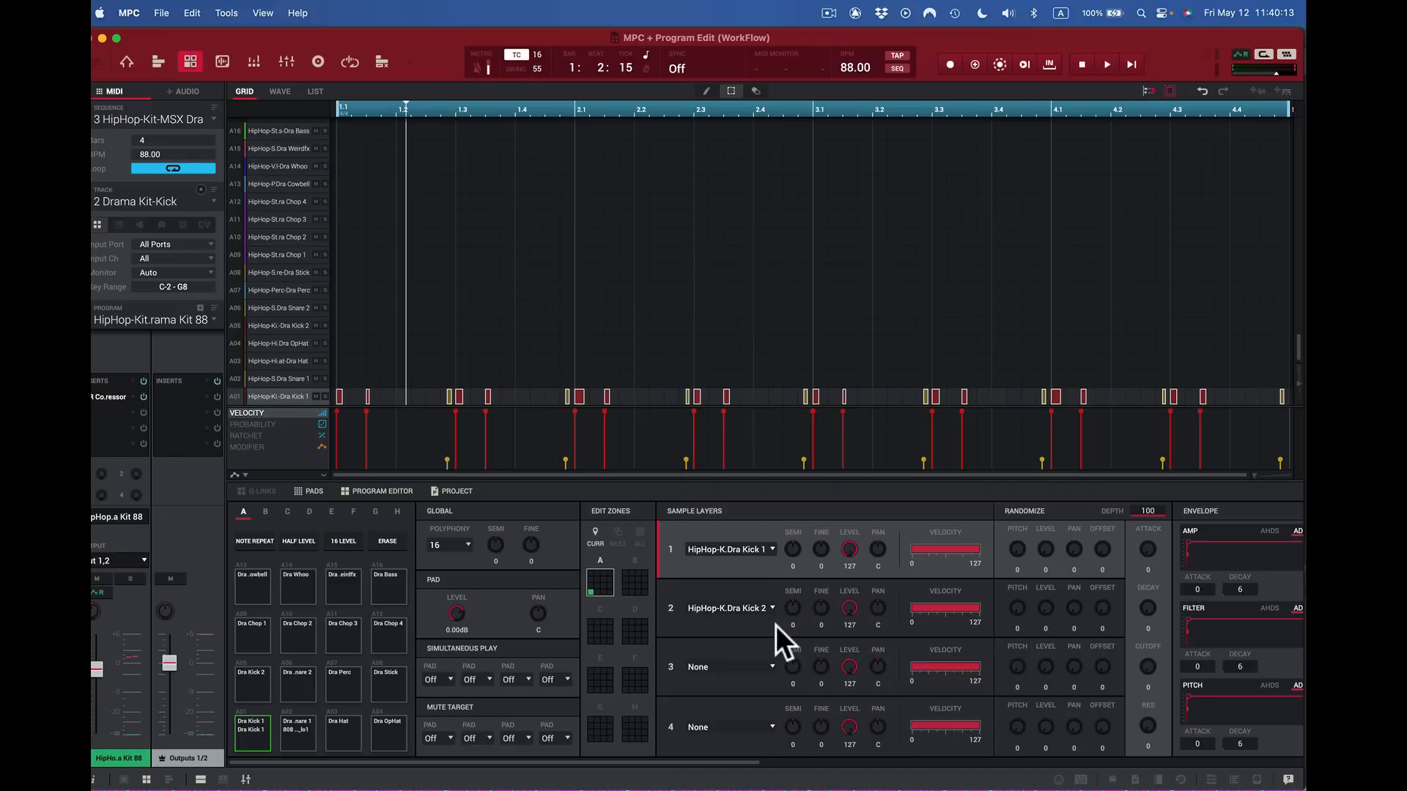
pyautogui.click(241, 737)
pyautogui.click(244, 736)
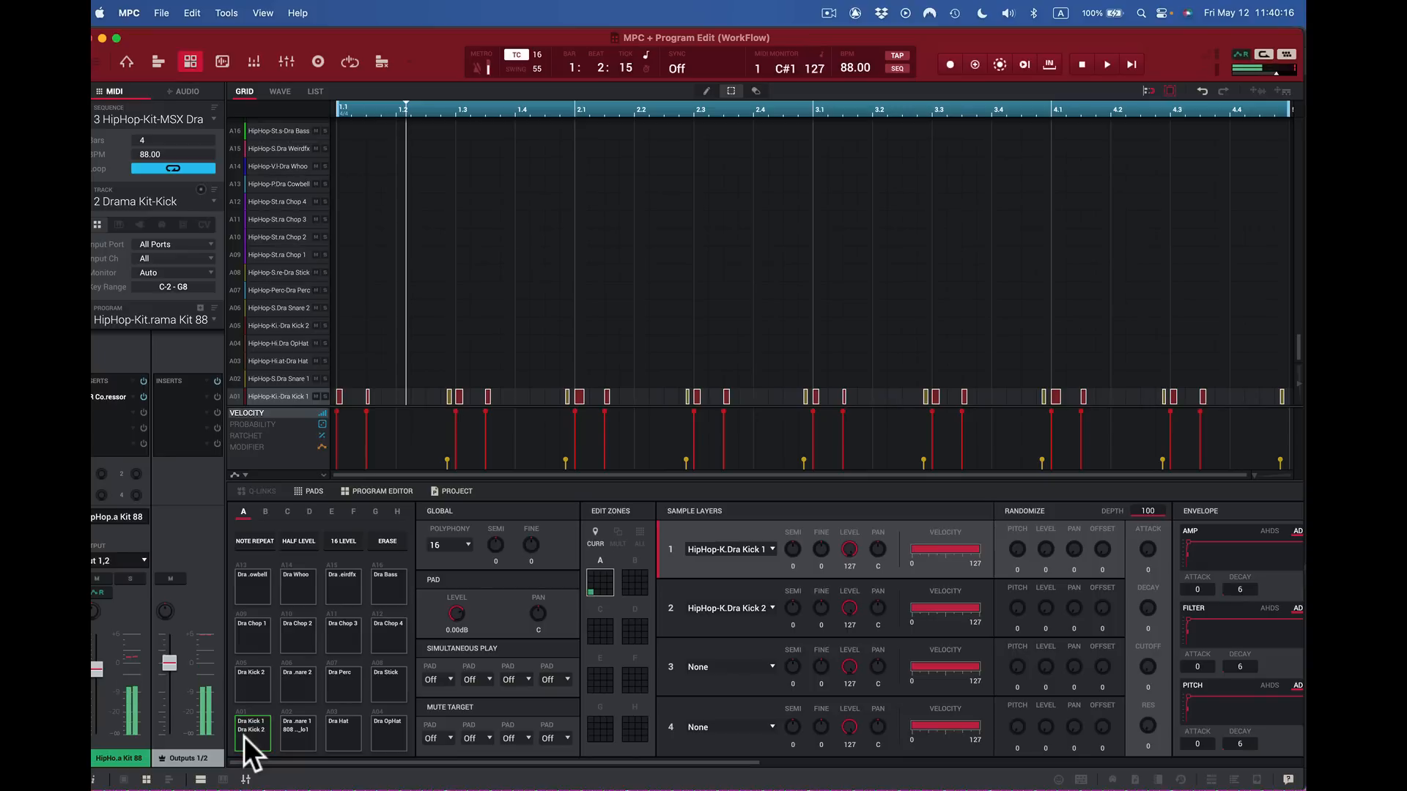
pyautogui.click(244, 736)
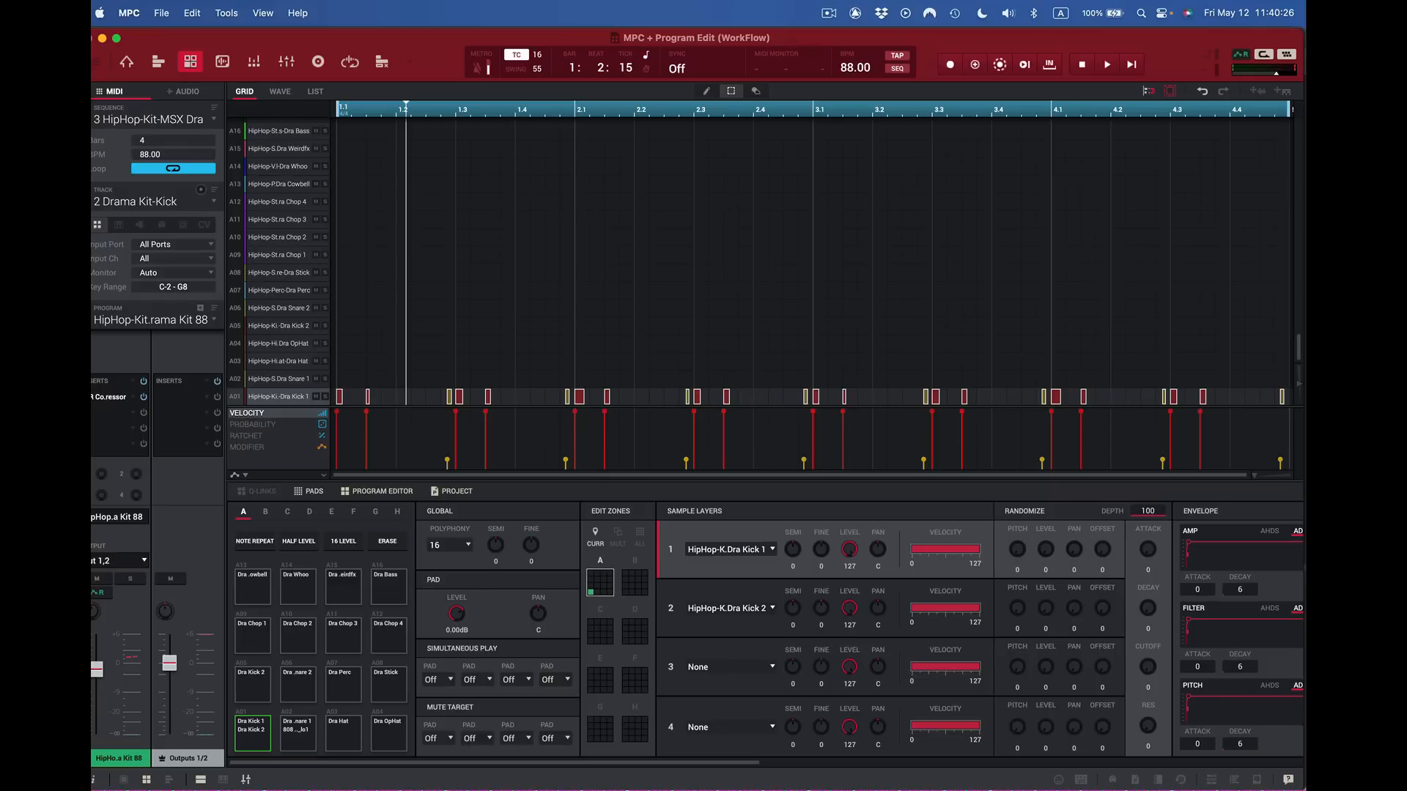
# Step: Set the kick pad's layer 2 level to 95 and its fine tuning to -10, auditioning the pad between adjustments
pyautogui.click(266, 725)
pyautogui.moveTo(845, 601); pyautogui.dragTo(845, 659)
pyautogui.click(256, 734)
pyautogui.scroll(5, 850, 607)
pyautogui.click(251, 732)
pyautogui.click(251, 732)
pyautogui.click(257, 731)
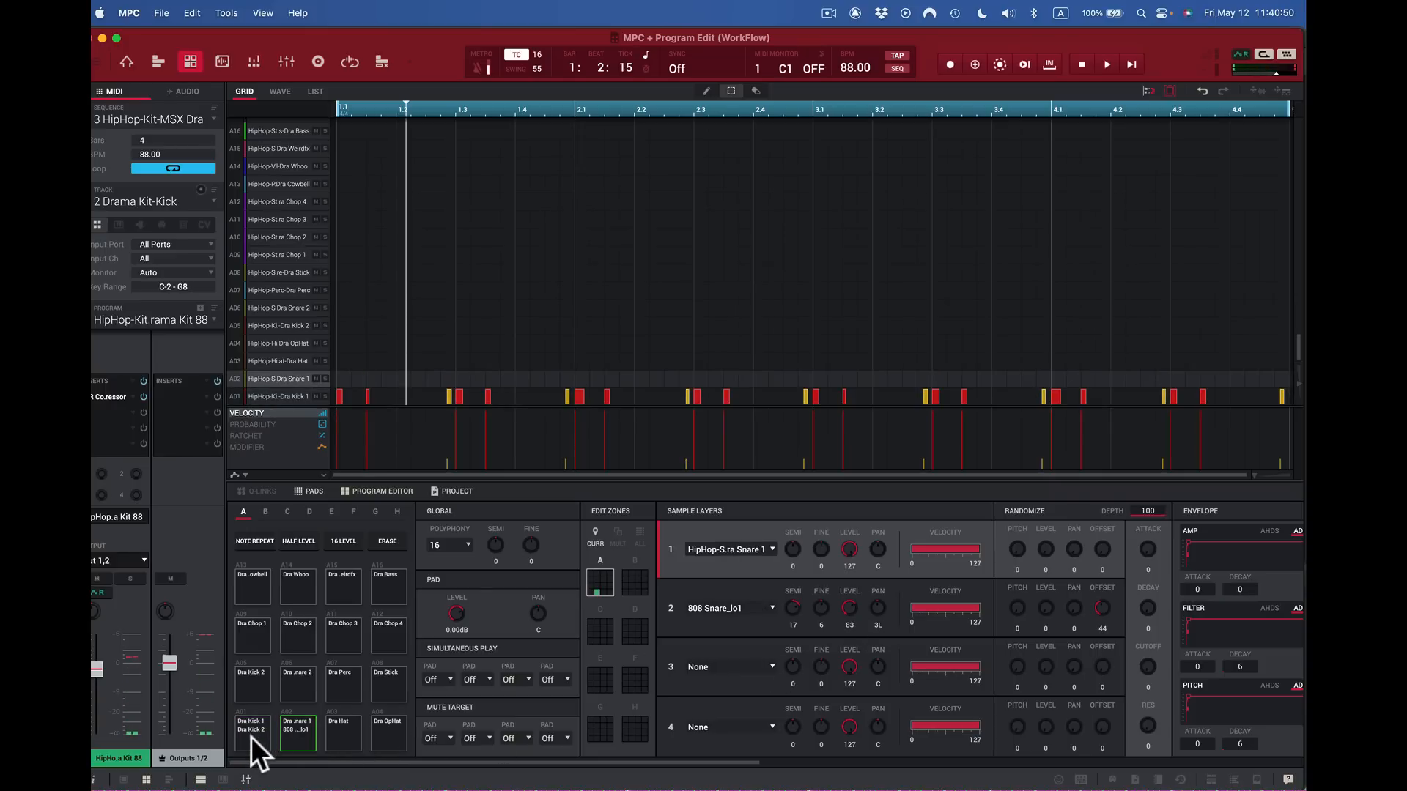
# Step: Tune the snare pad's layer 1 to -6 semitones and layer 2 to 11 semitones, auditioning it alongside the kick
pyautogui.click(292, 735)
pyautogui.click(299, 733)
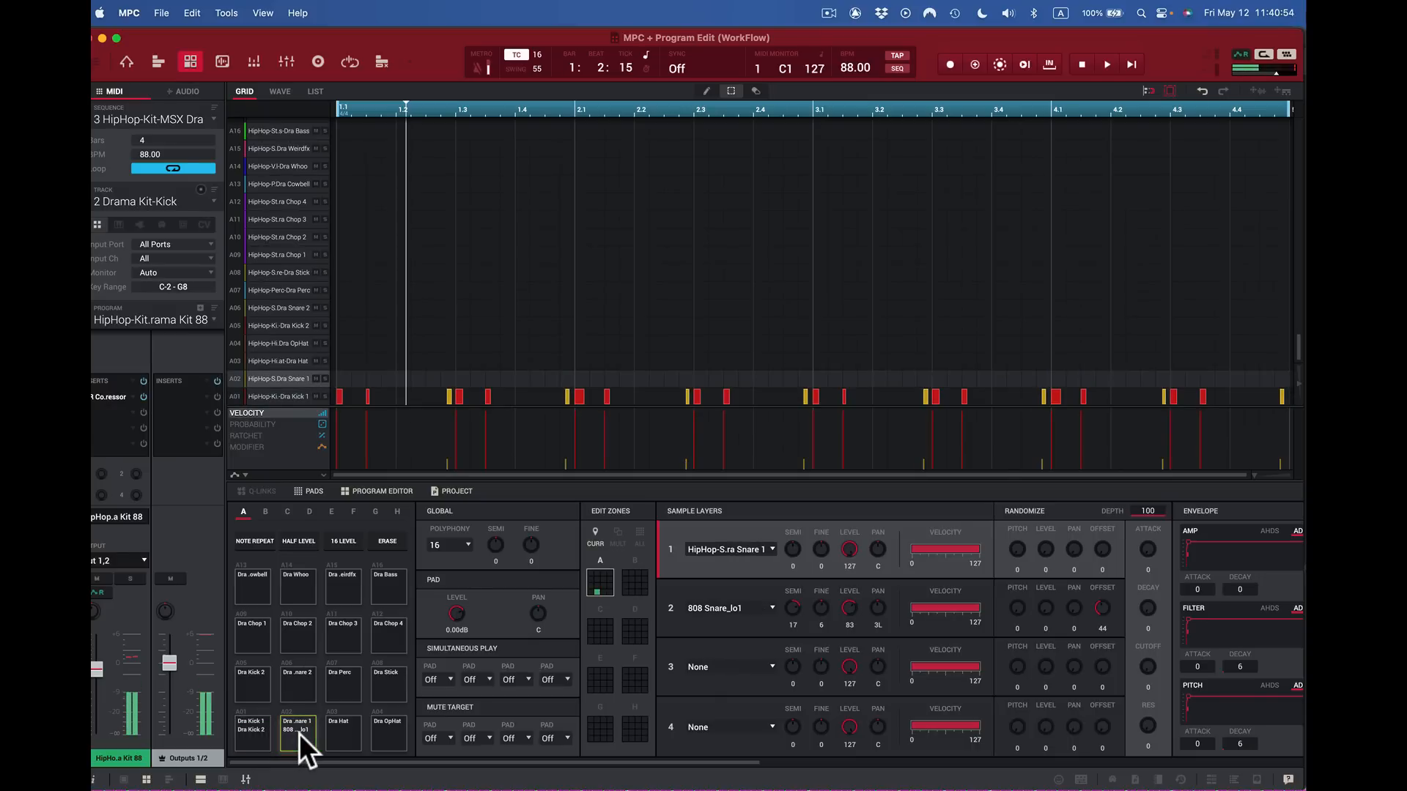
pyautogui.click(299, 733)
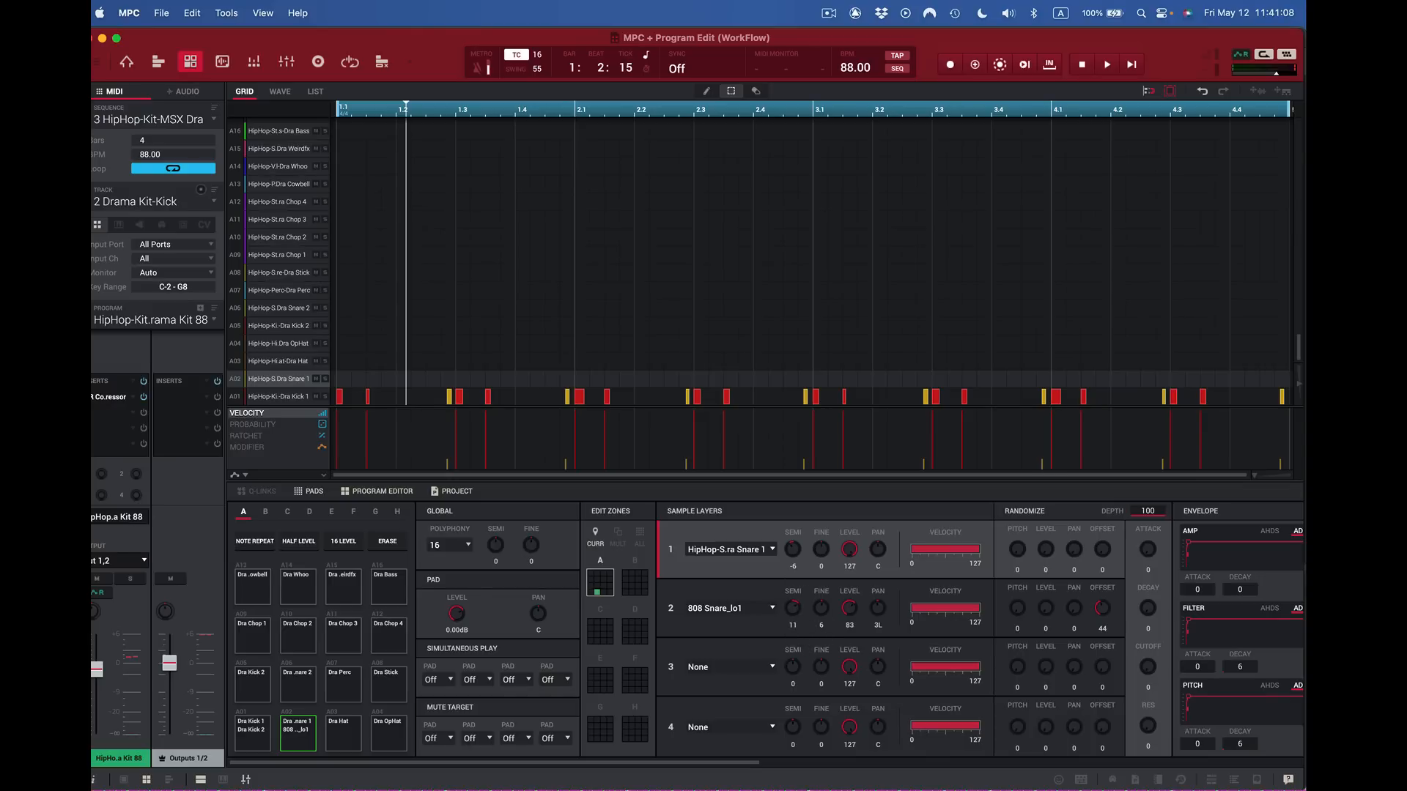
pyautogui.click(301, 734)
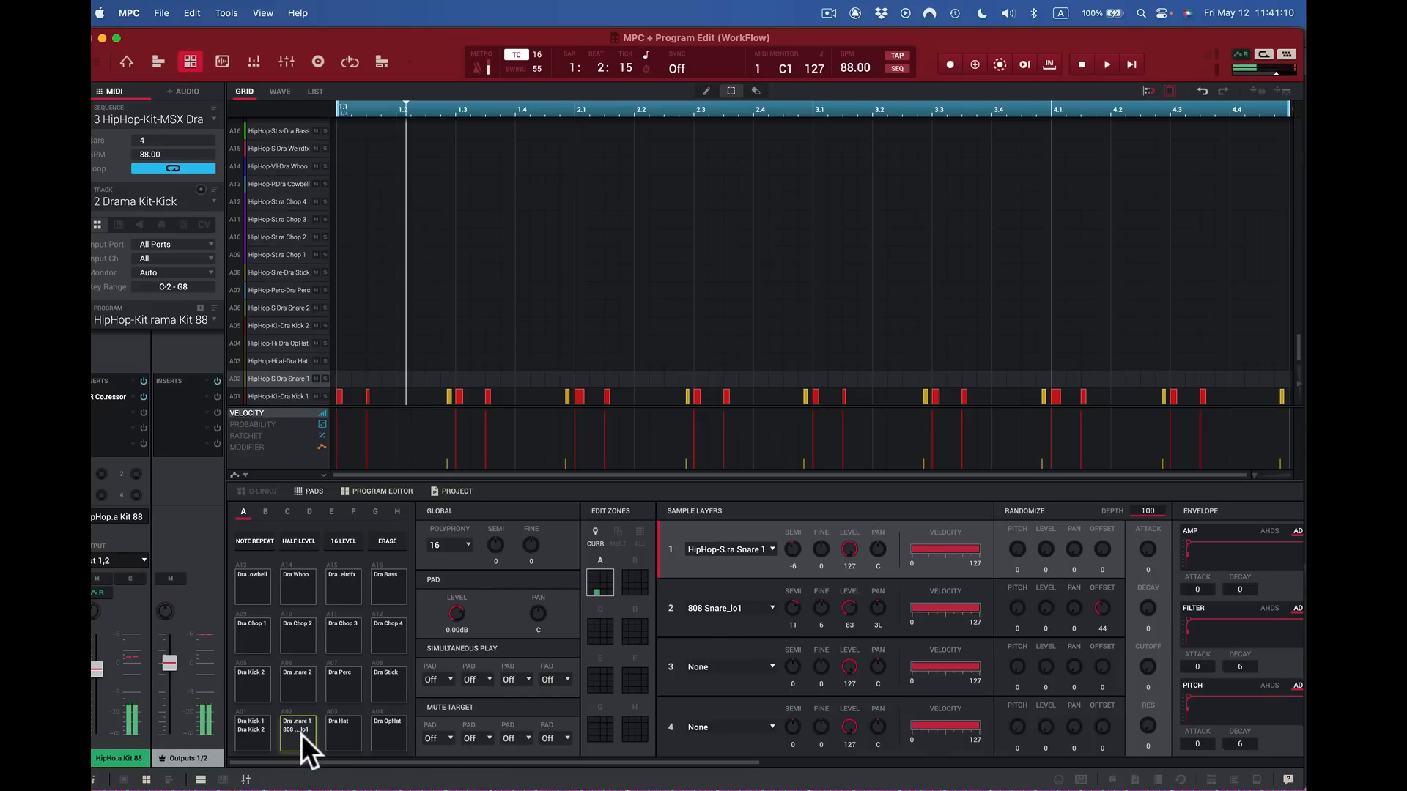
pyautogui.click(272, 736)
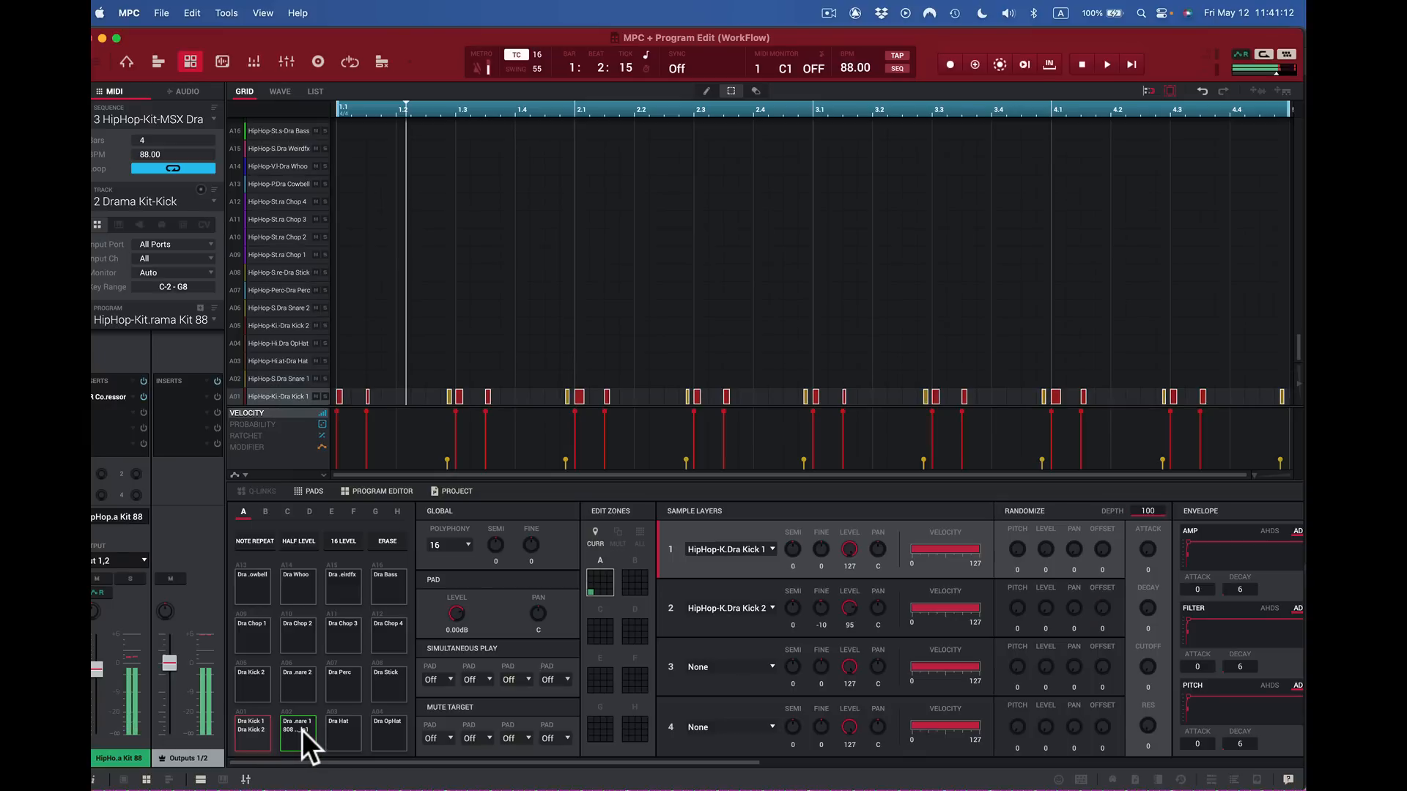
pyautogui.click(301, 730)
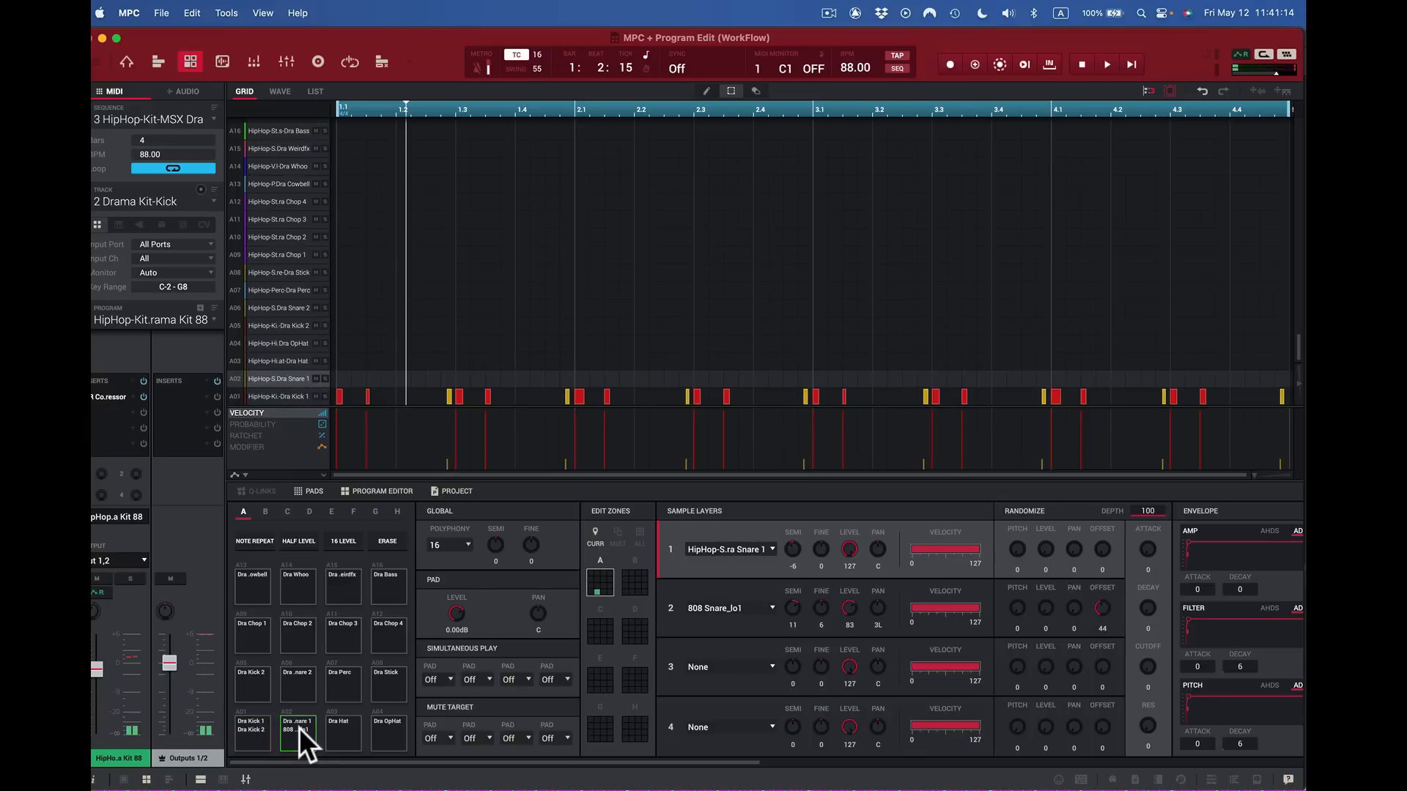
pyautogui.click(299, 728)
pyautogui.click(298, 728)
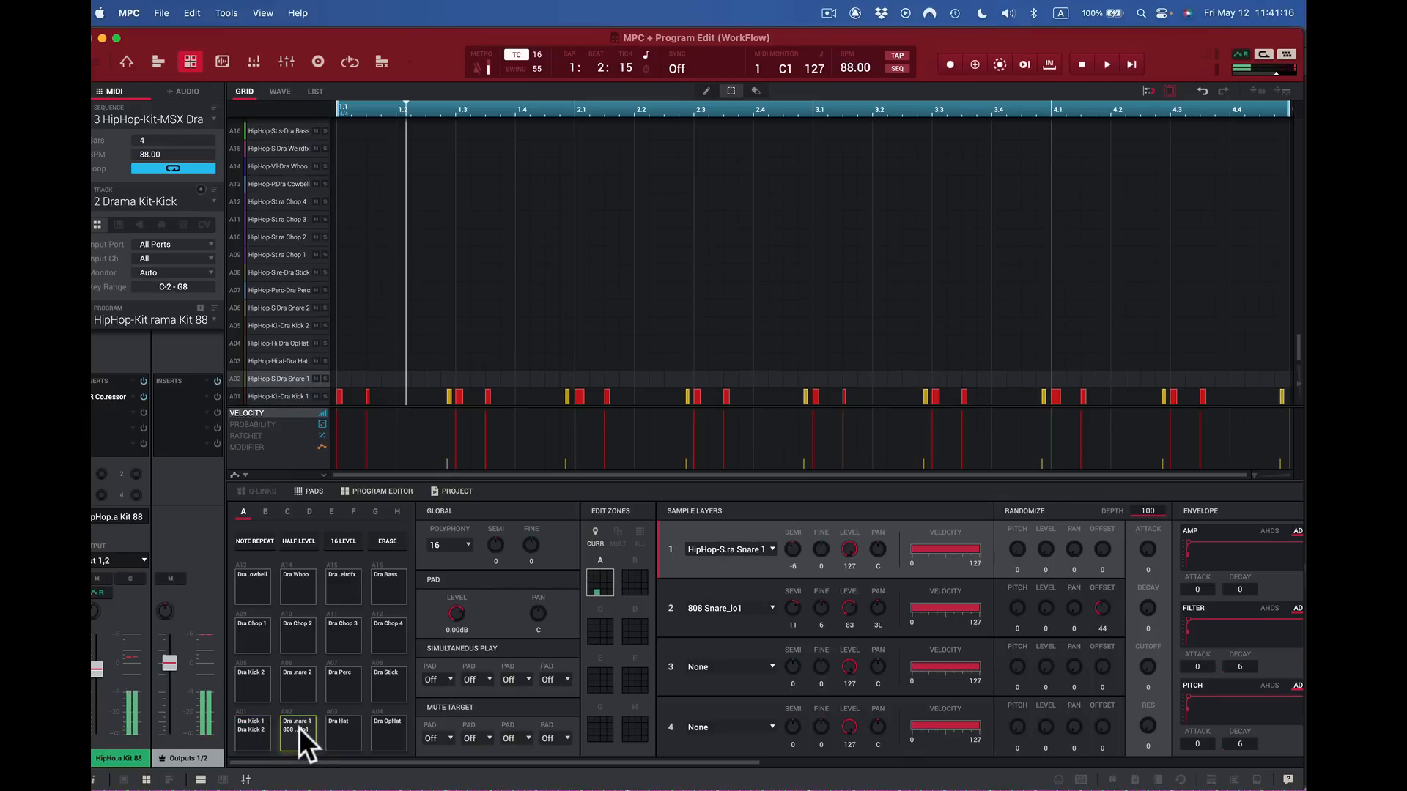
# Step: Lower the overall level of the layered kick pad to -2.87 dB, auditioning it between adjustments
pyautogui.click(247, 724)
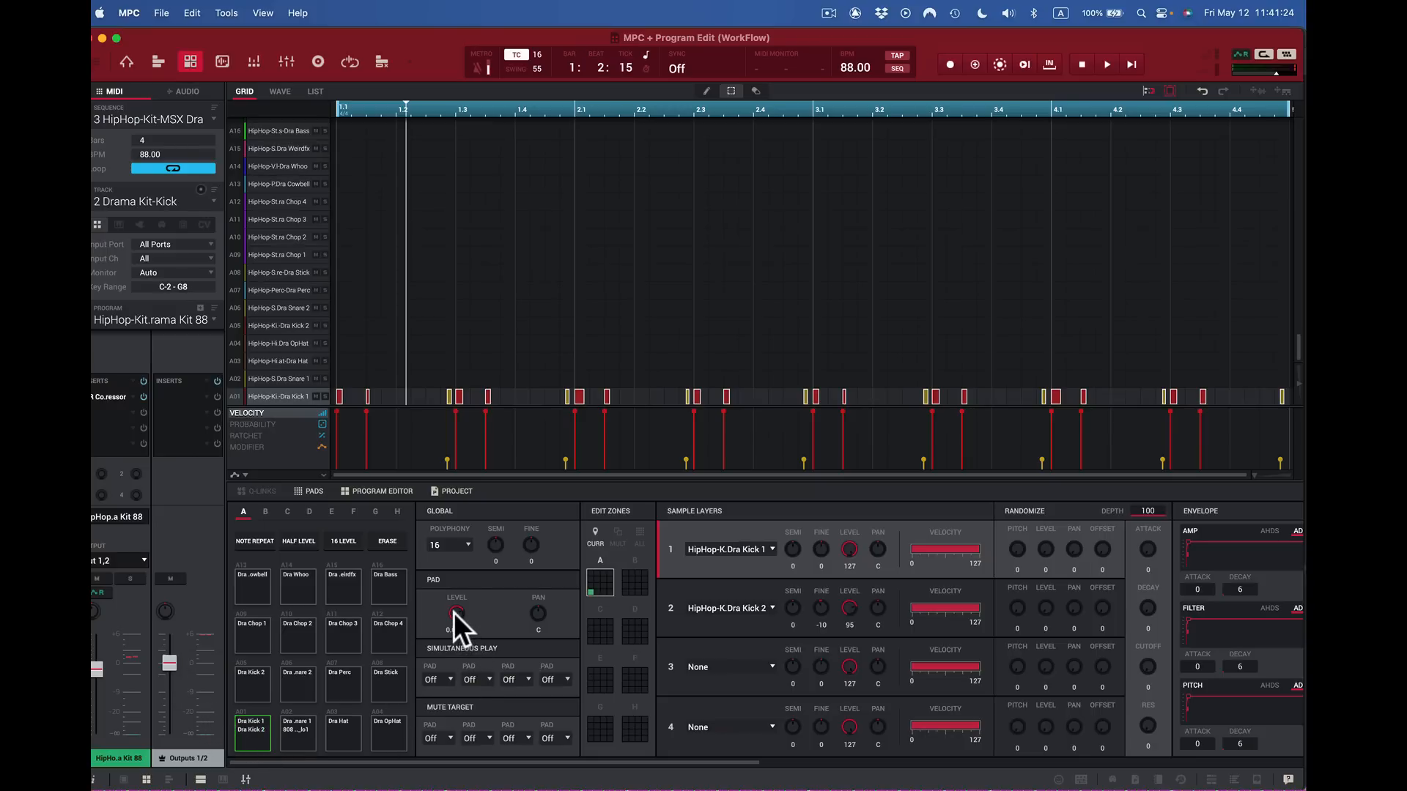
pyautogui.moveTo(454, 612); pyautogui.dragTo(454, 617)
pyautogui.click(257, 733)
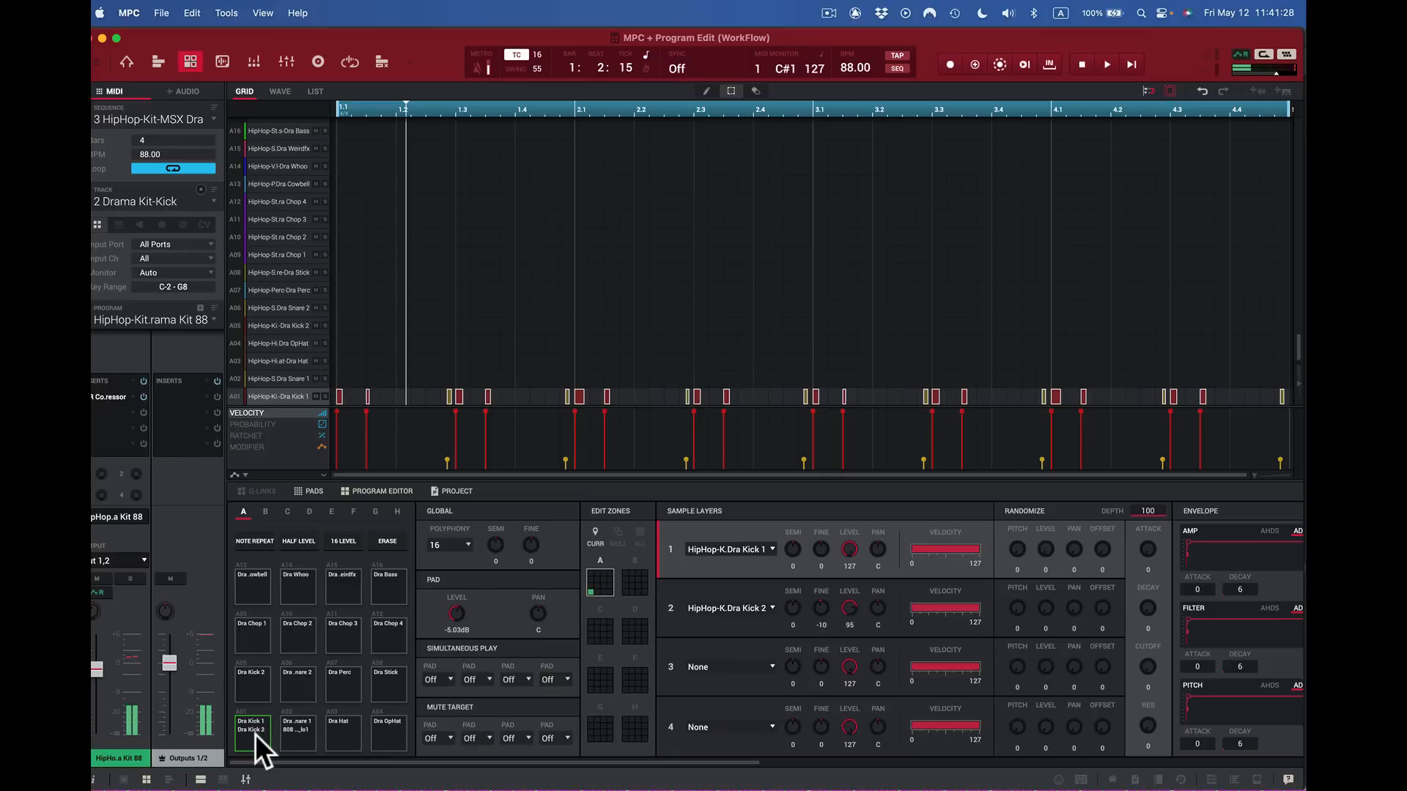
pyautogui.click(255, 734)
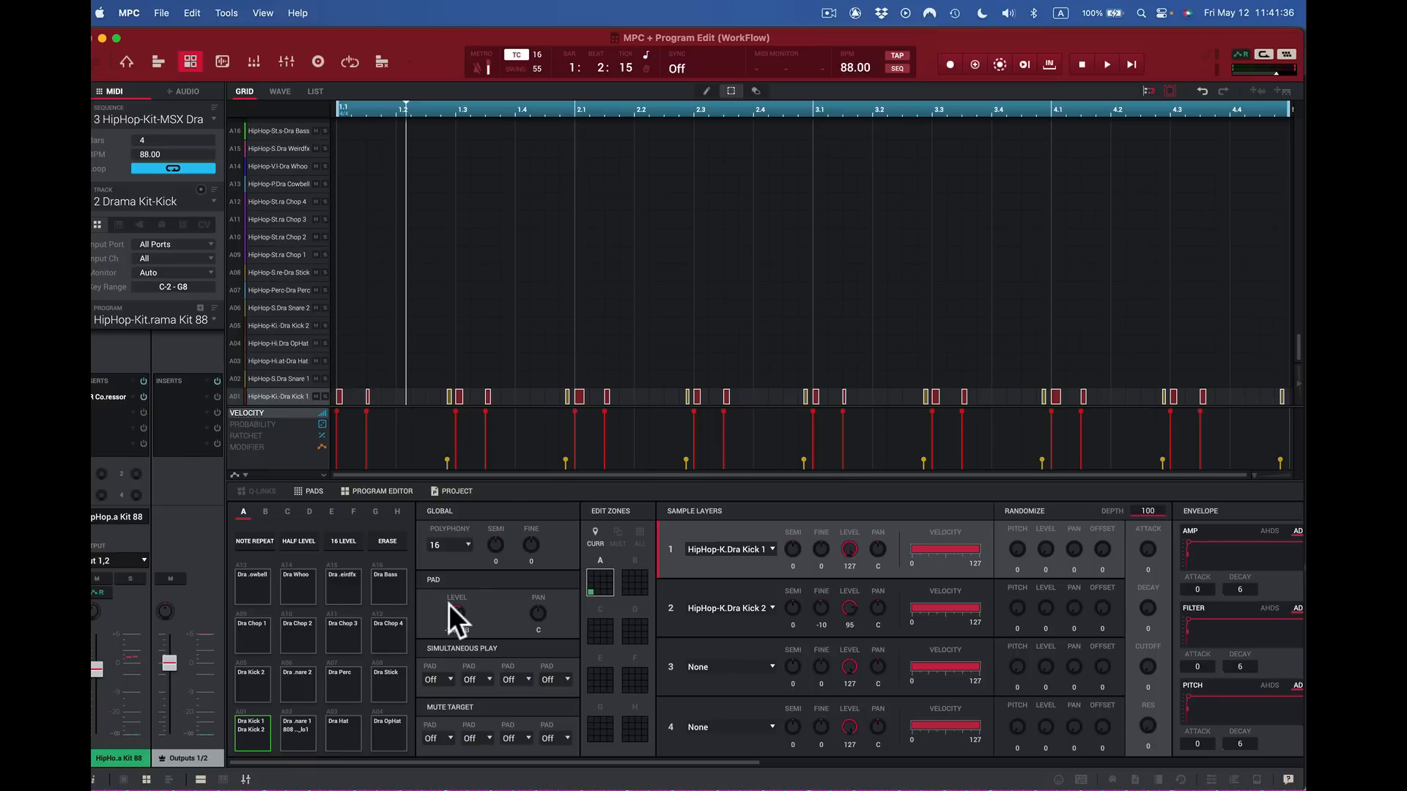
# Step: Review the kick pad's randomize, envelope, filter, LFO, play mode and Drum FX settings, plus the project's programs and samples
pyautogui.hscroll(5, 718, 607)
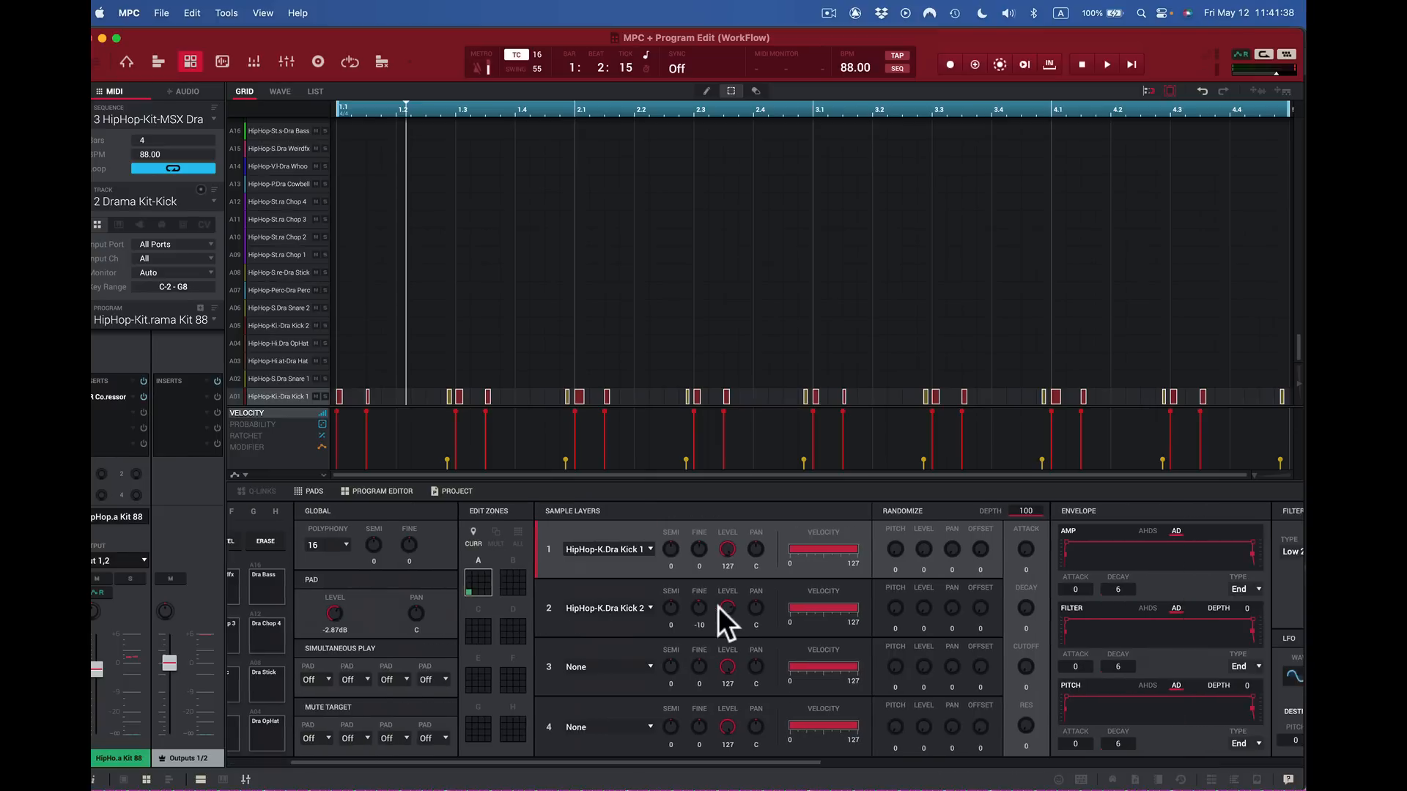
pyautogui.hscroll(4, 718, 607)
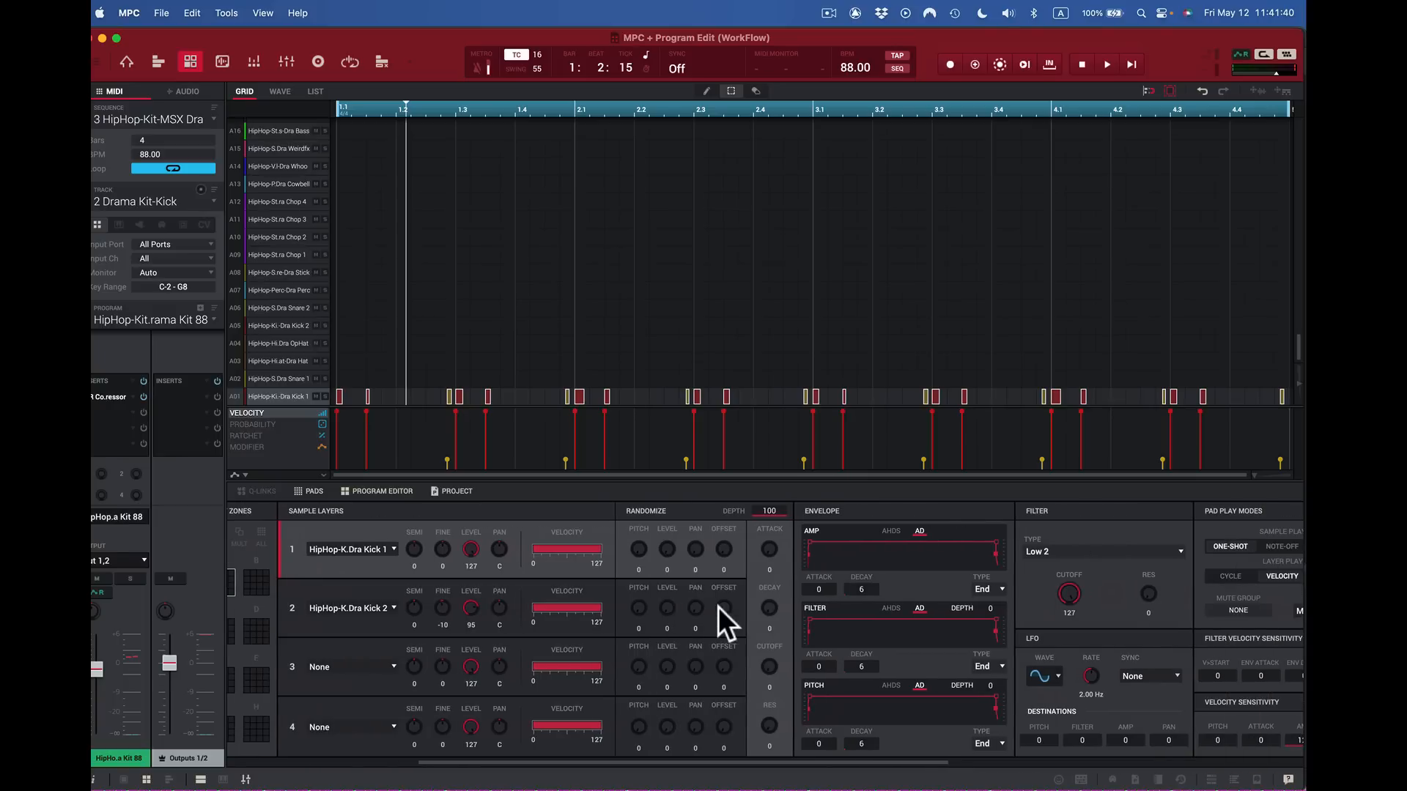
pyautogui.hscroll(3, 718, 606)
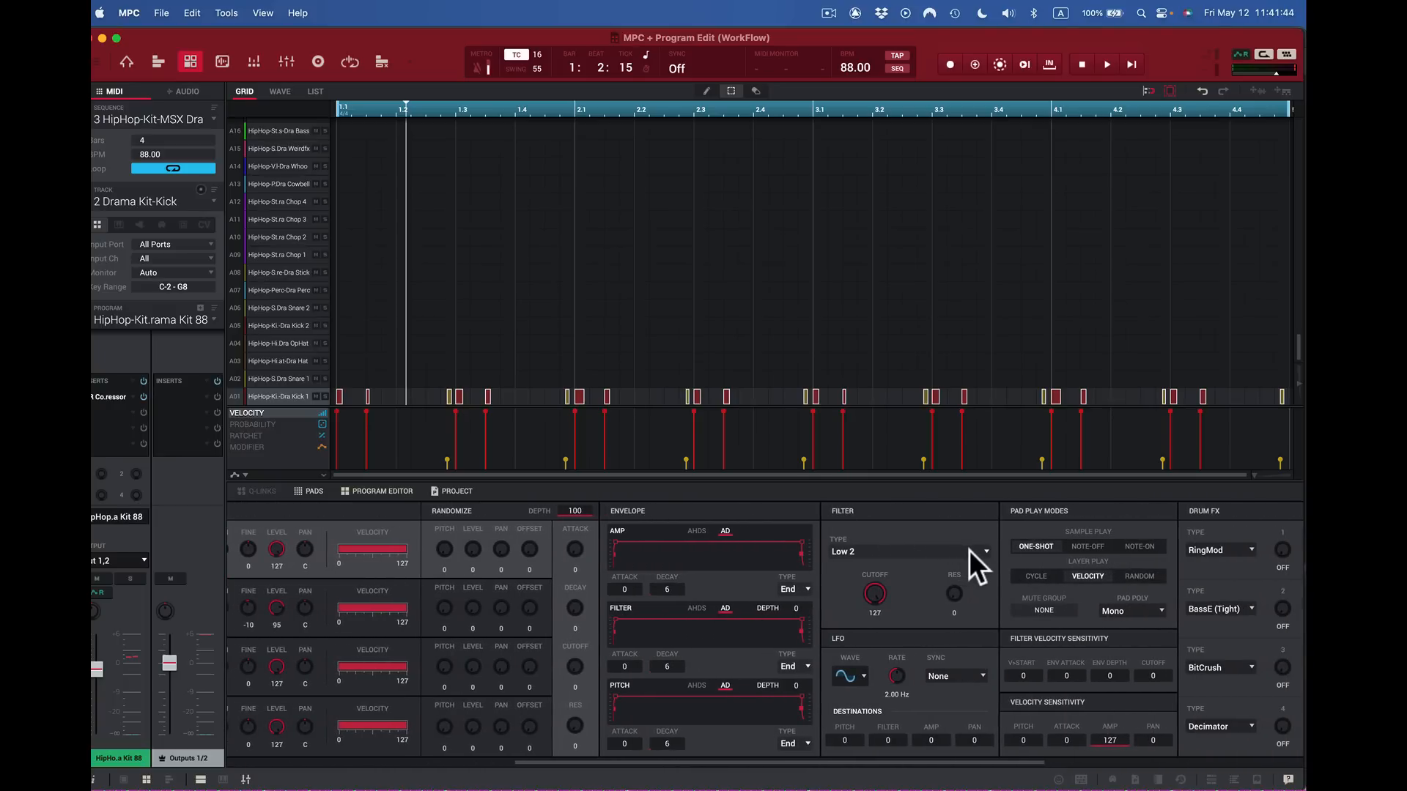
pyautogui.hscroll(3, 973, 549)
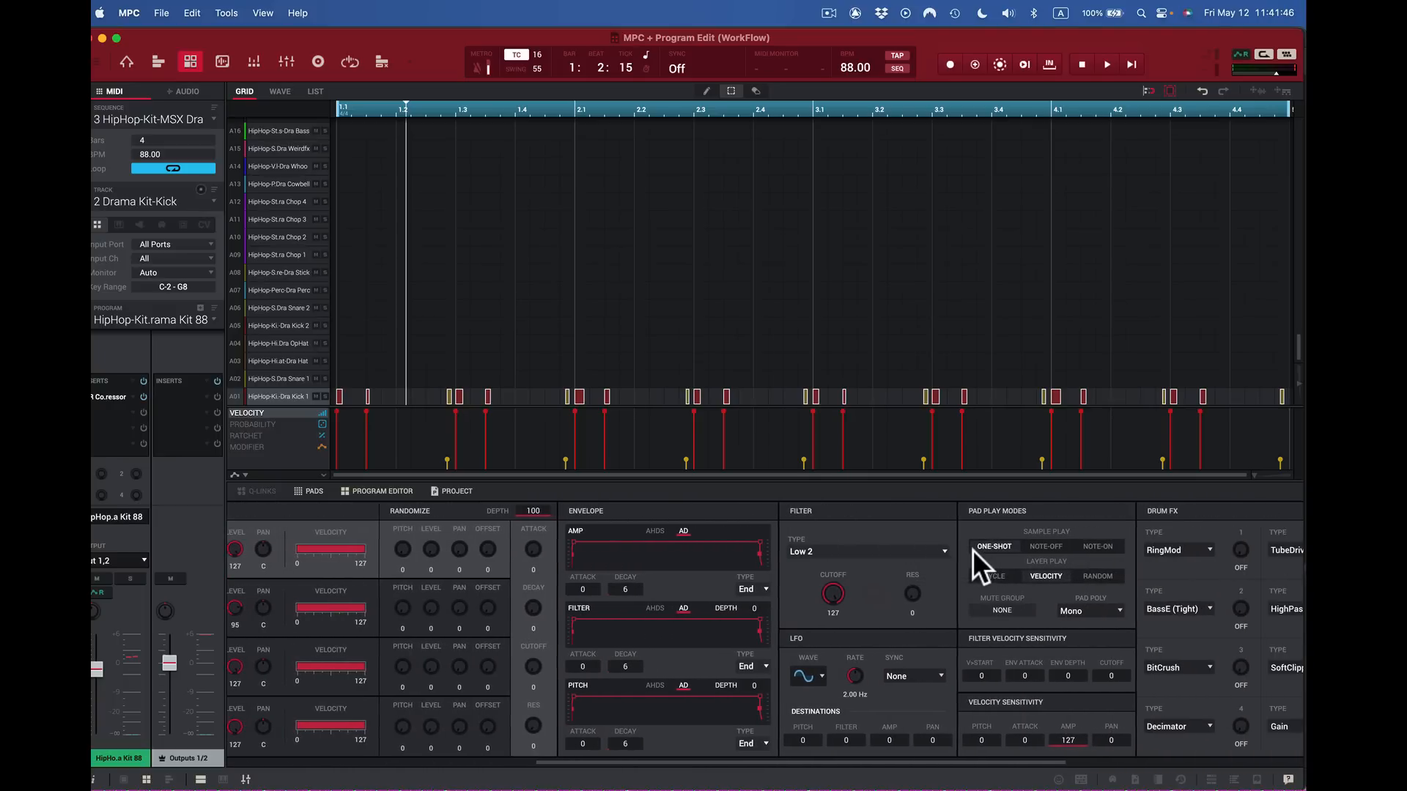
pyautogui.hscroll(4, 973, 549)
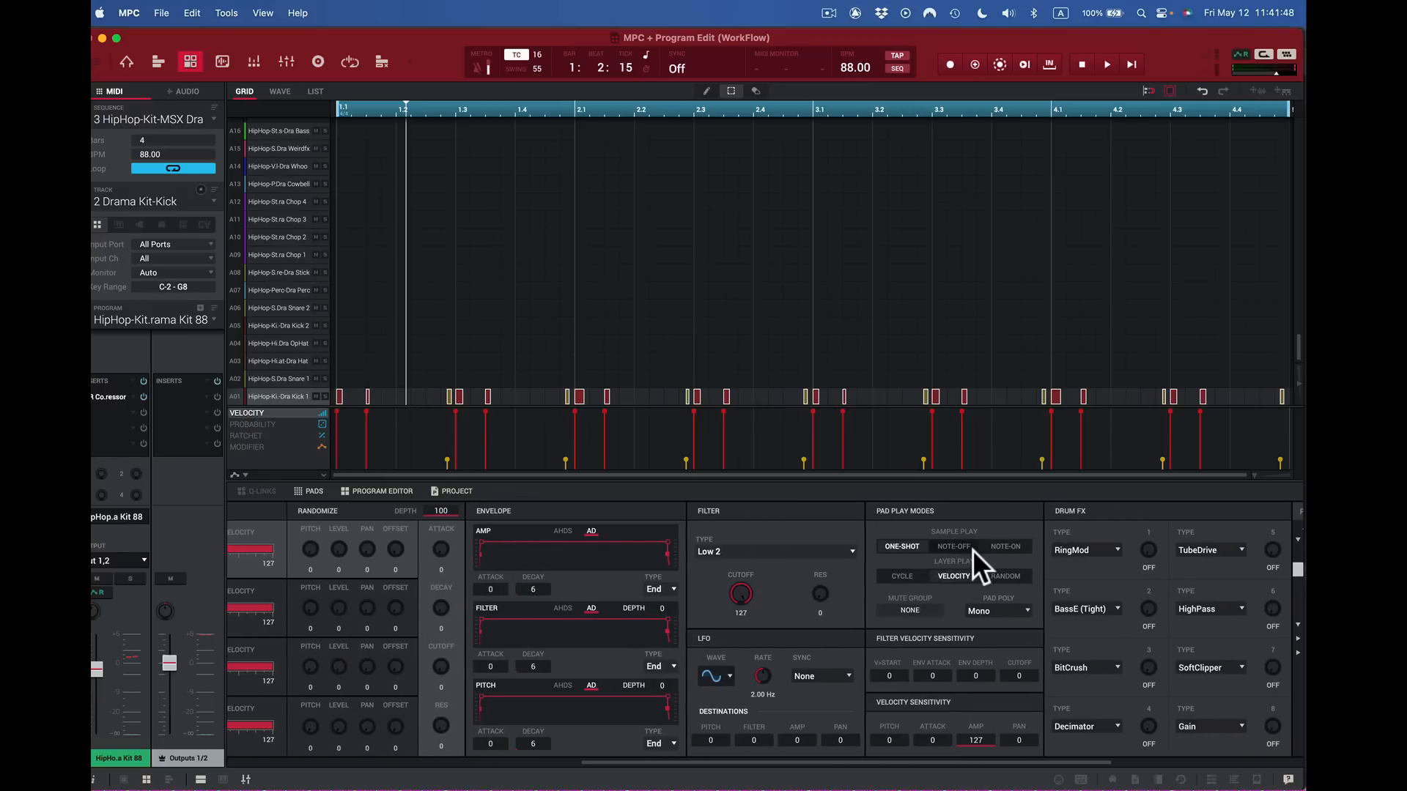
pyautogui.hscroll(4, 973, 550)
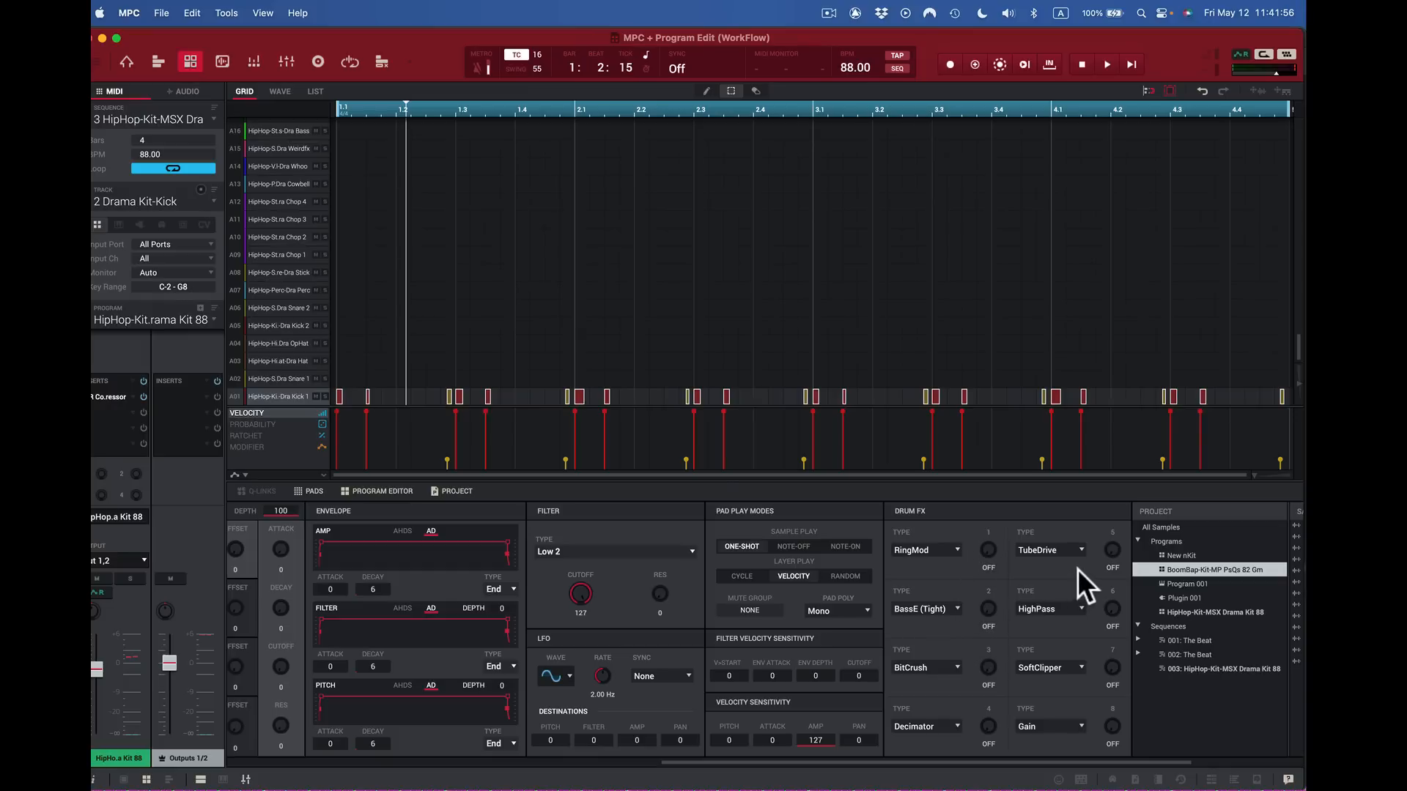
pyautogui.hscroll(3, 1079, 564)
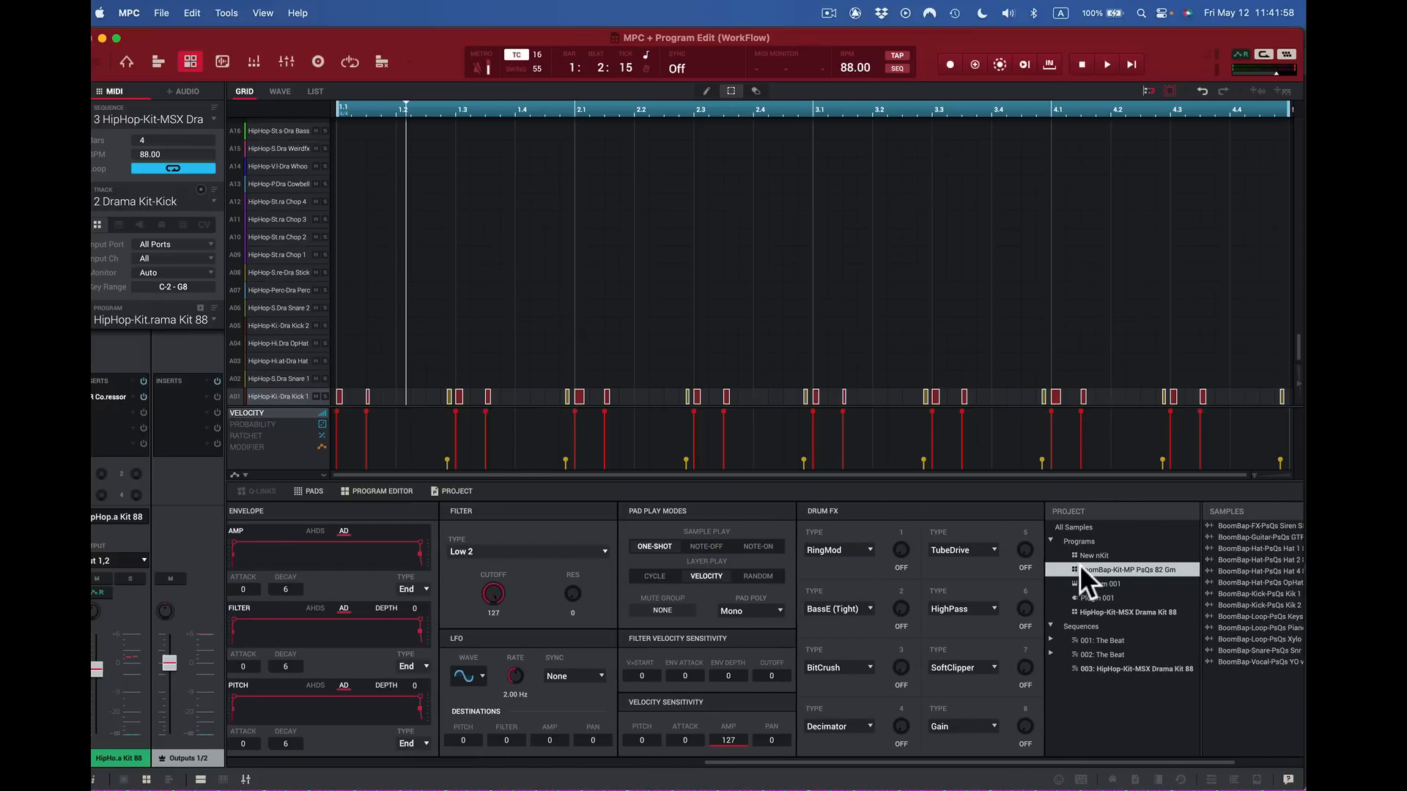
pyautogui.hscroll(4, 1079, 565)
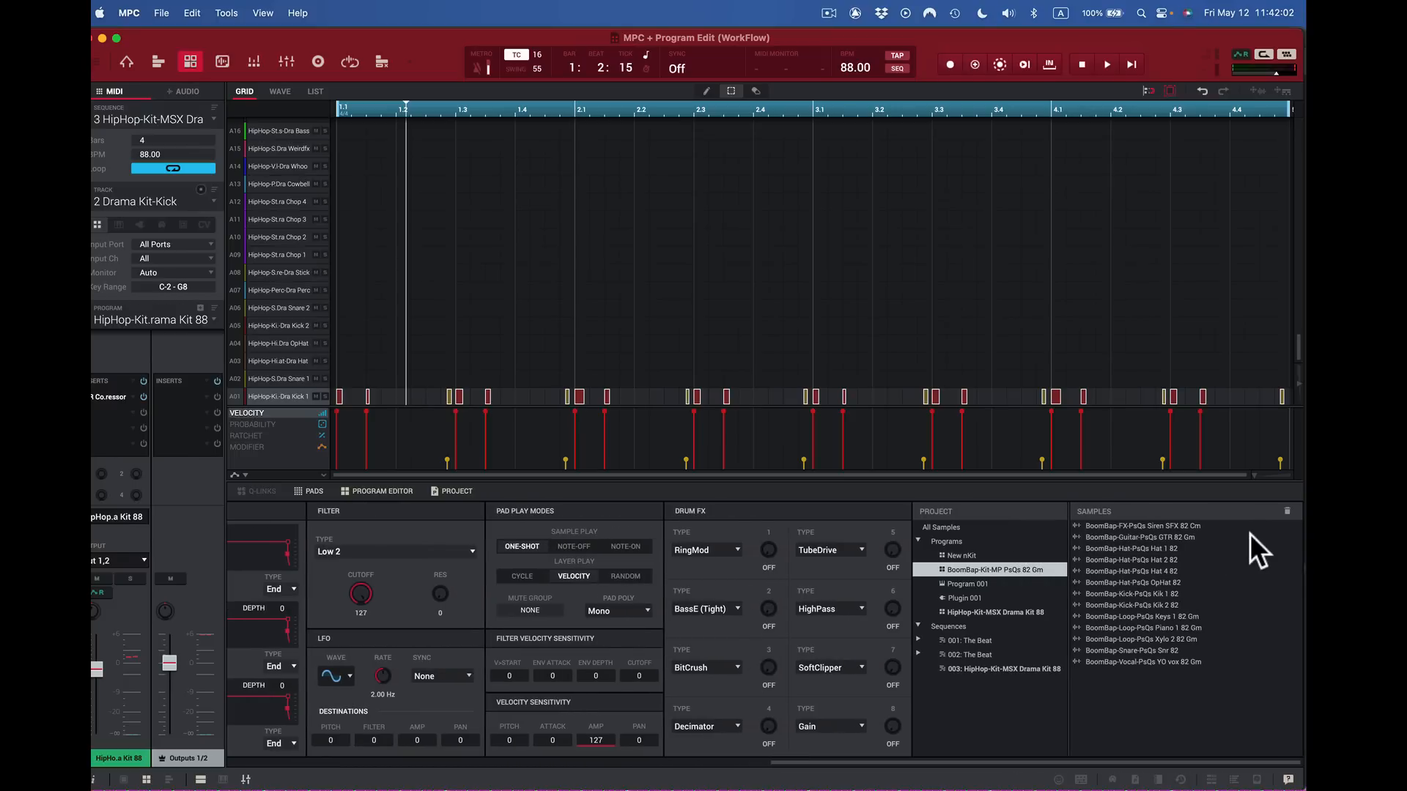
pyautogui.hscroll(-4, 898, 603)
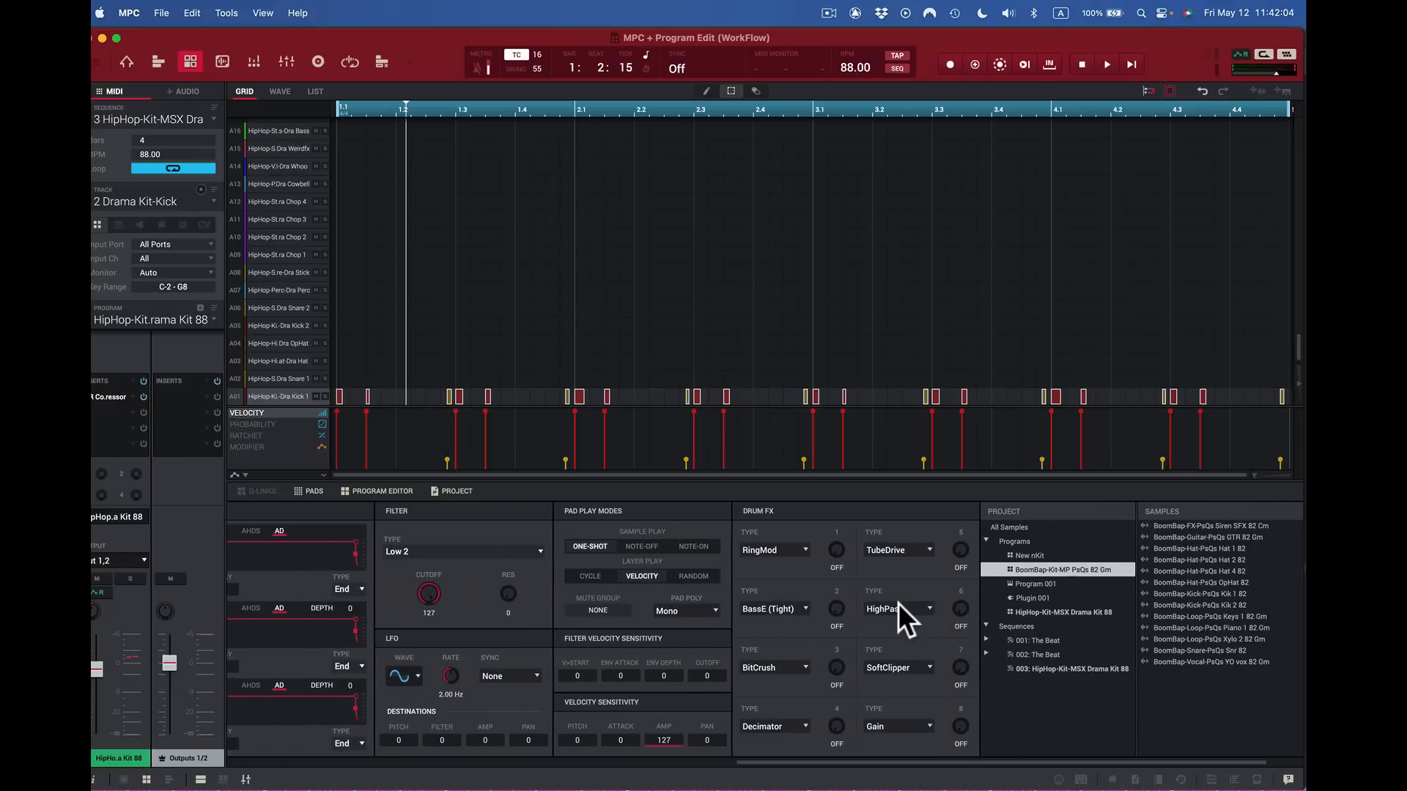
pyautogui.hscroll(-8, 898, 604)
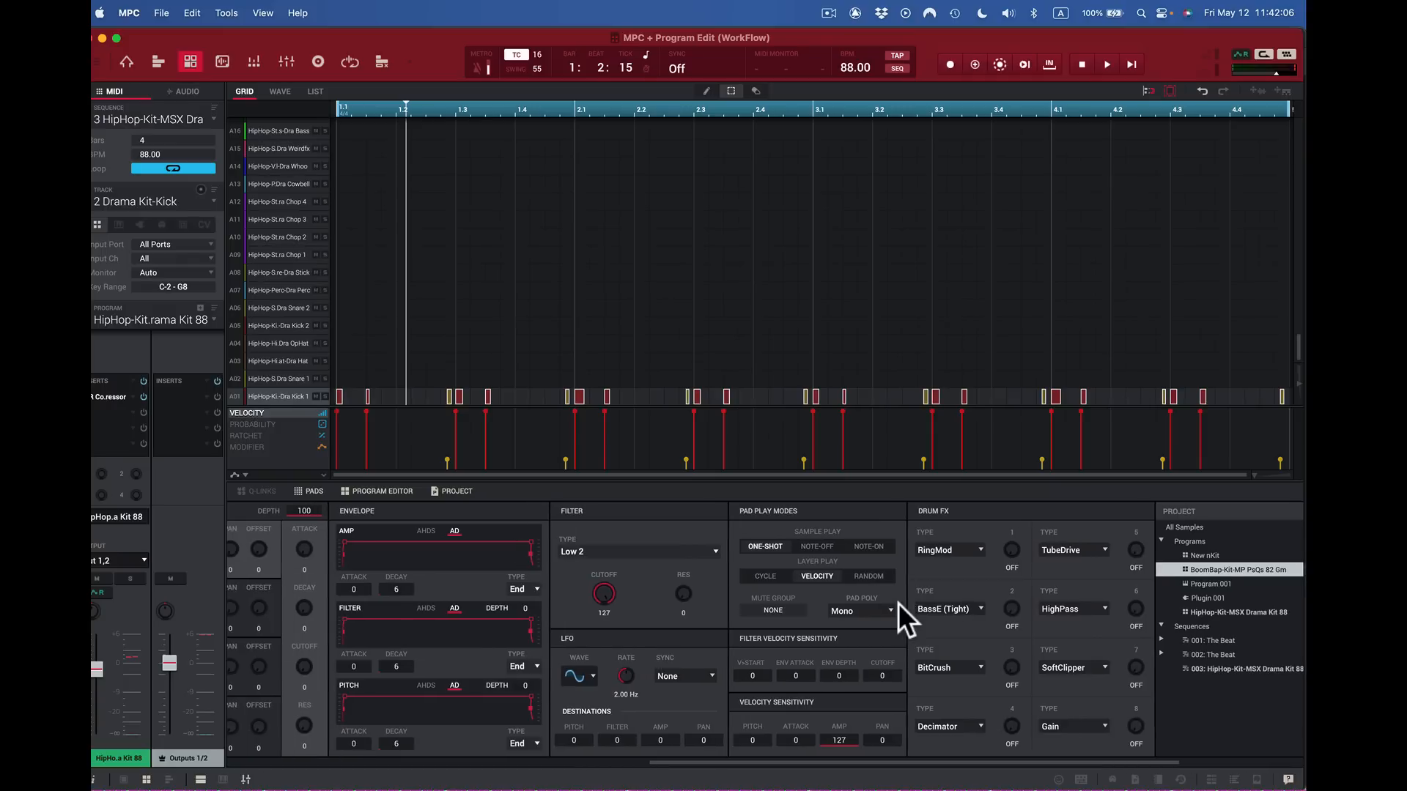
pyautogui.hscroll(-5, 898, 603)
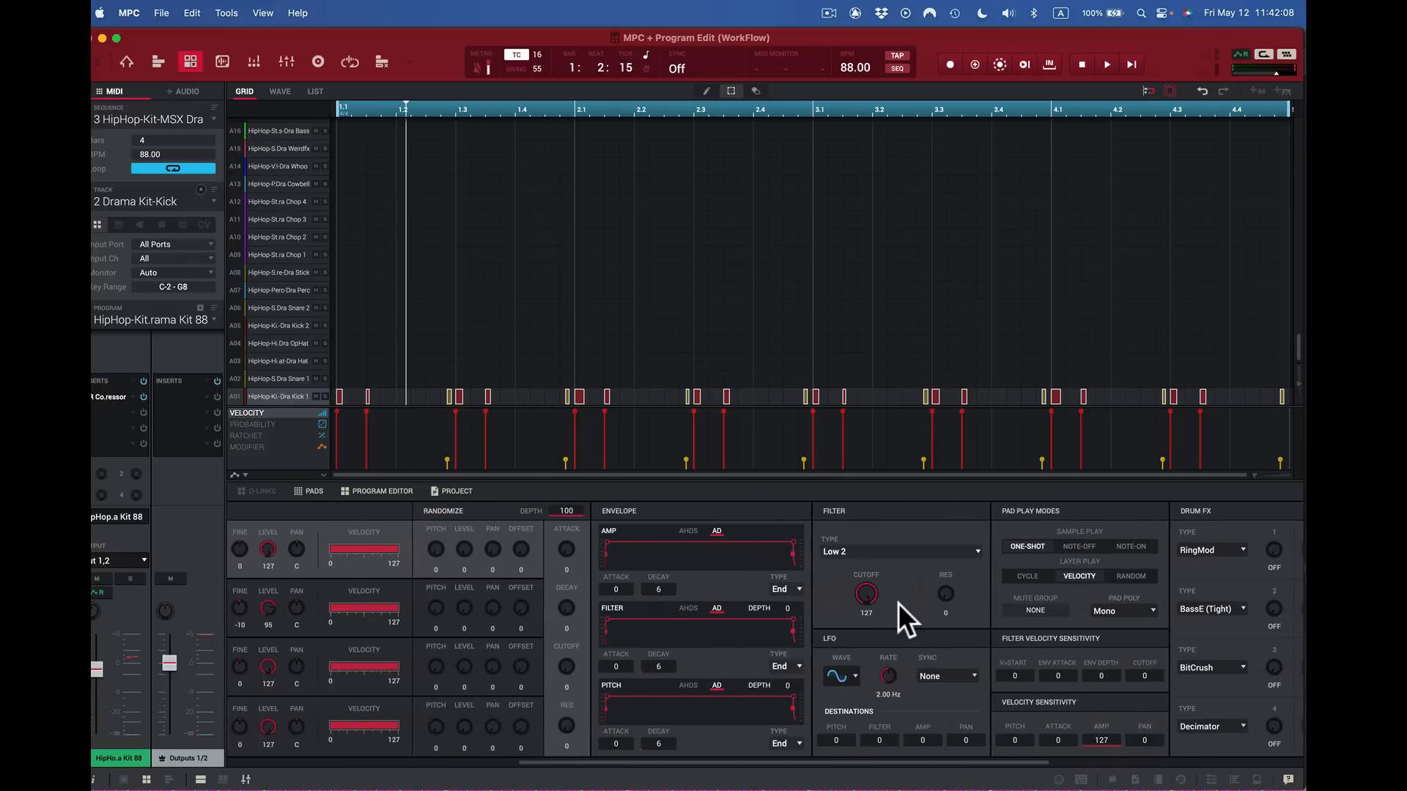
pyautogui.hscroll(-4, 898, 604)
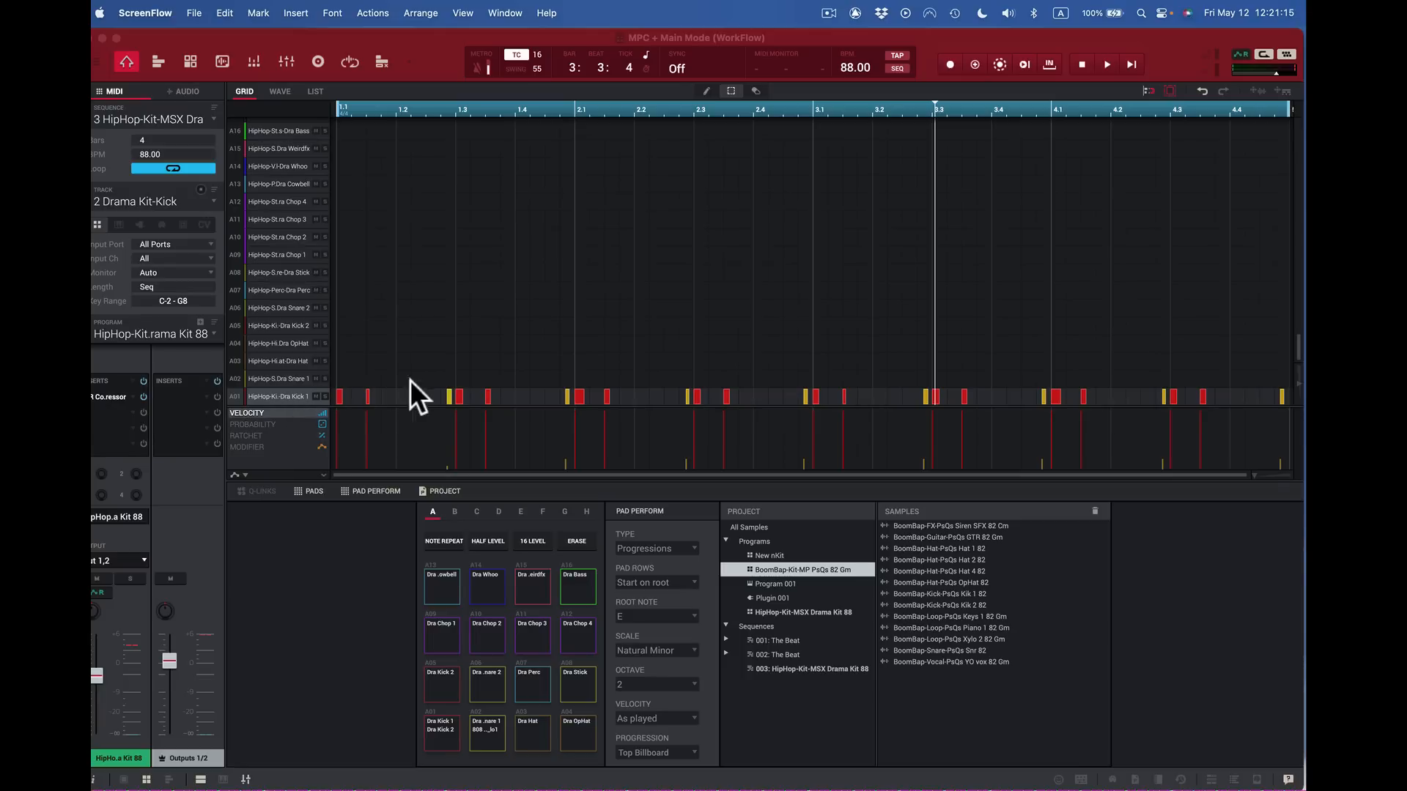
# Step: Review the sequence's tracks in Track View with the note grid pane enlarged, and return to Main mode
pyautogui.click(157, 63)
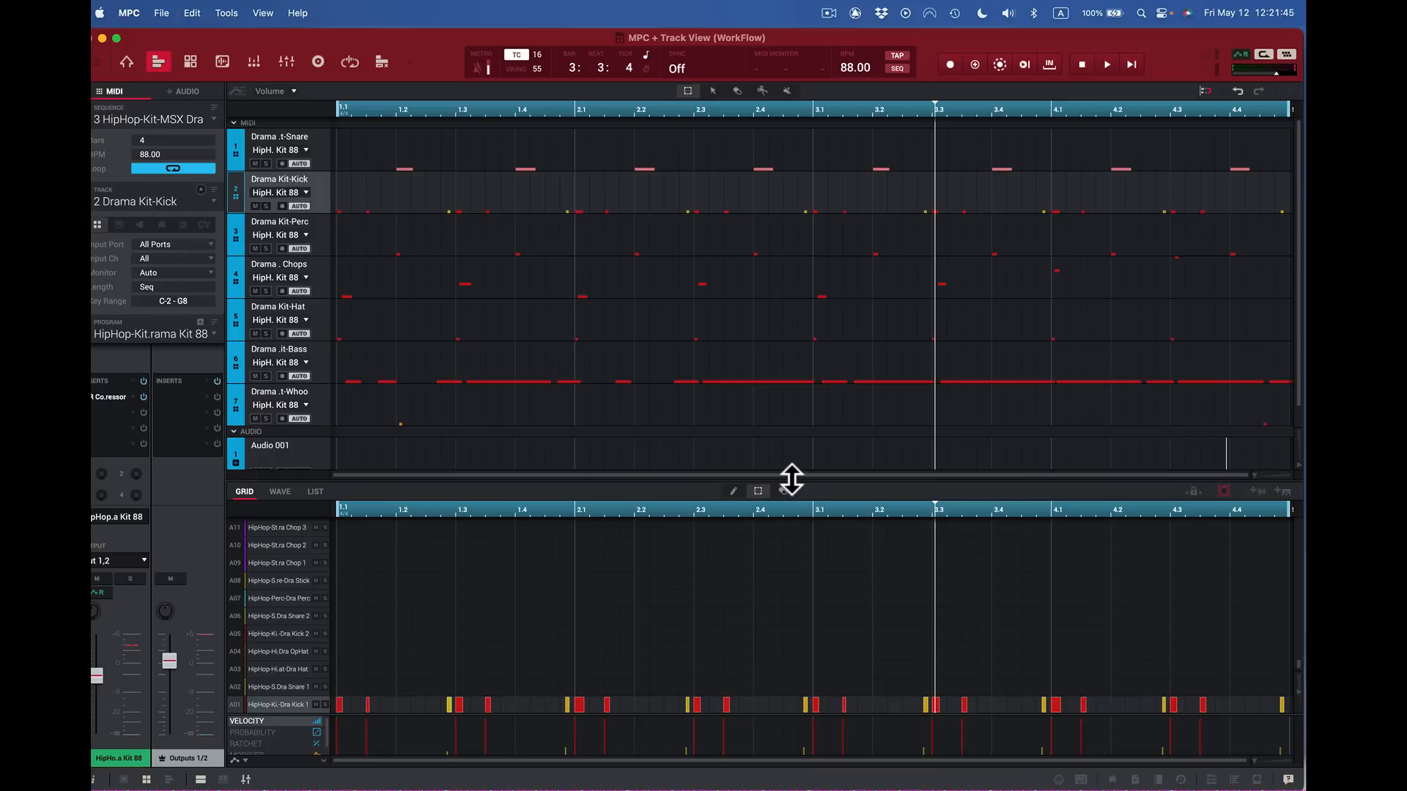
pyautogui.moveTo(791, 477); pyautogui.dragTo(795, 427)
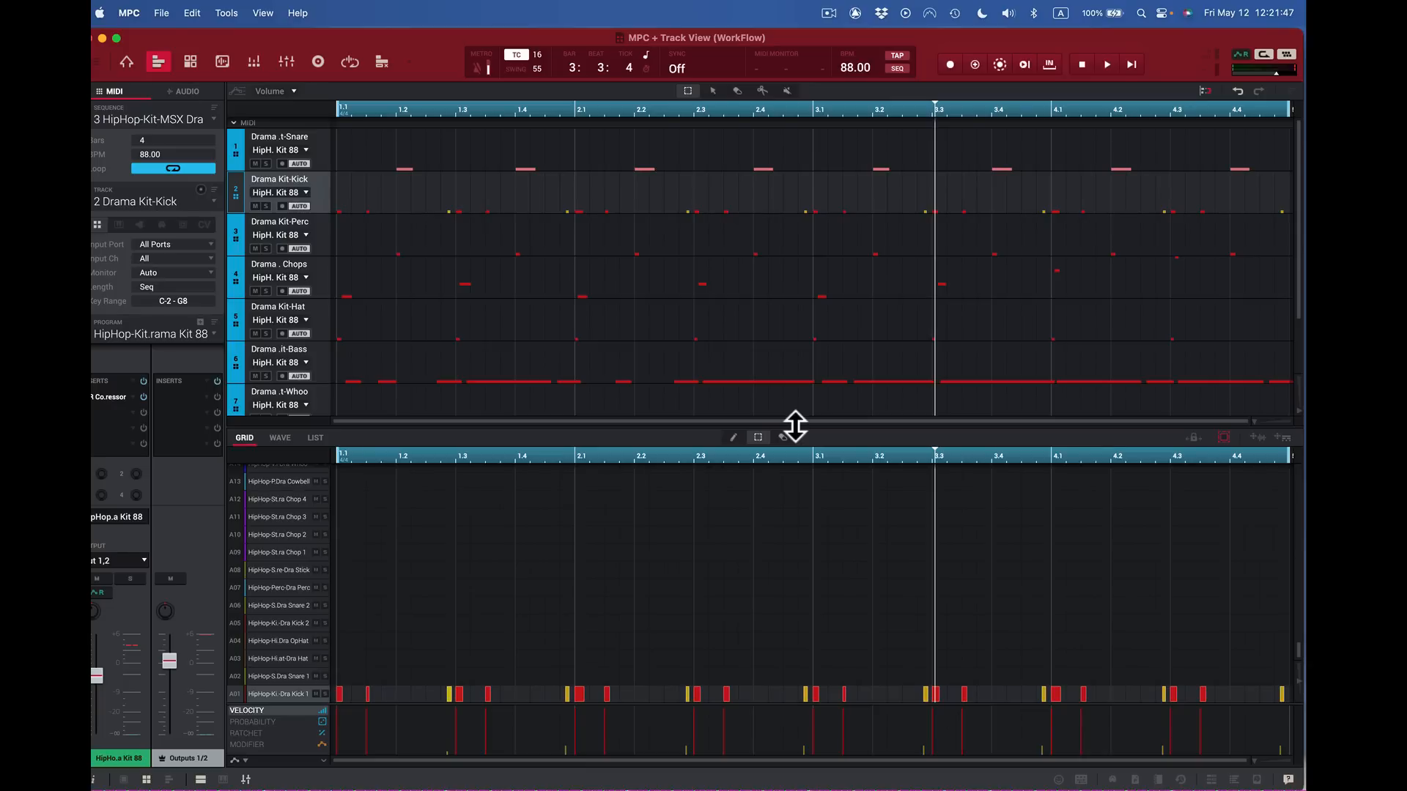
pyautogui.click(795, 427)
pyautogui.click(787, 90)
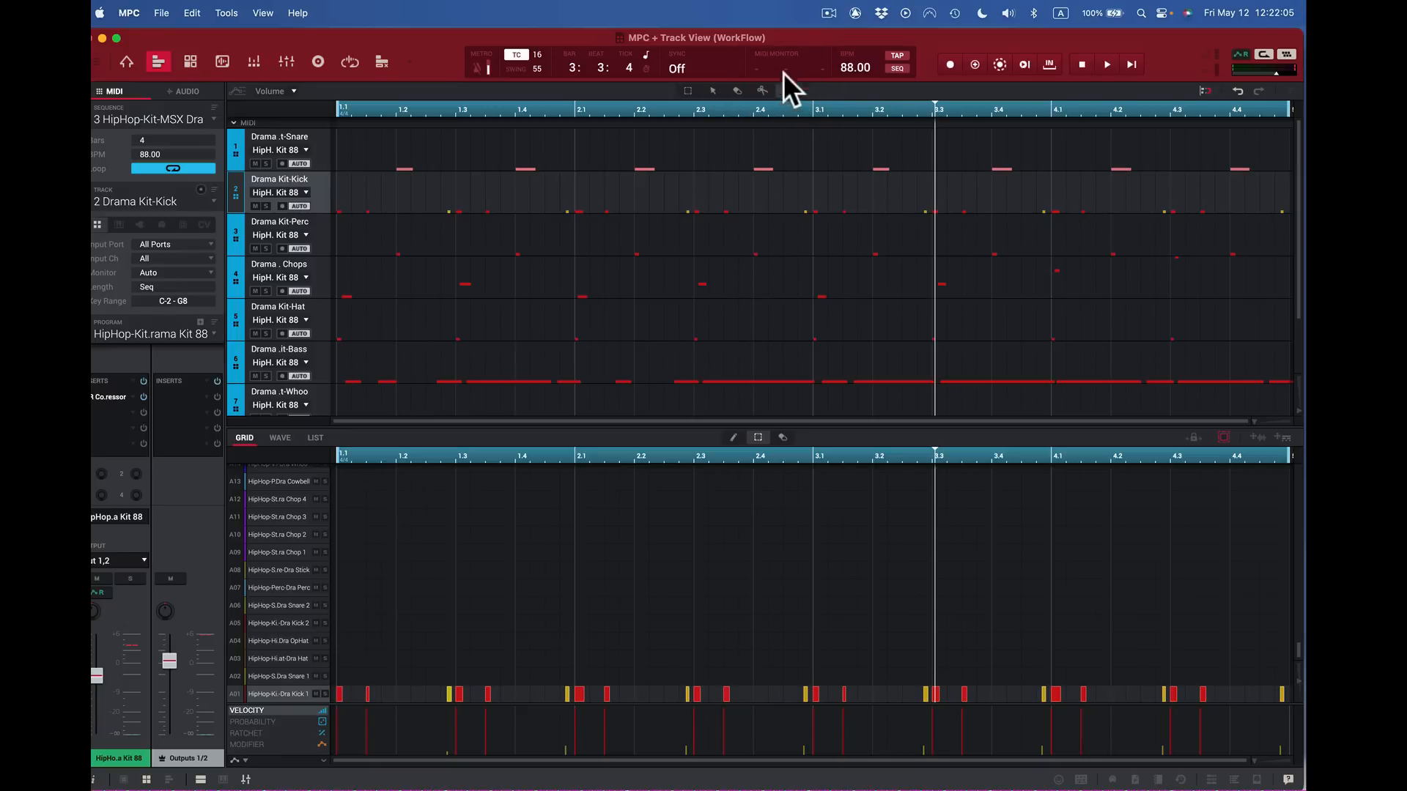
pyautogui.click(687, 90)
pyautogui.click(126, 63)
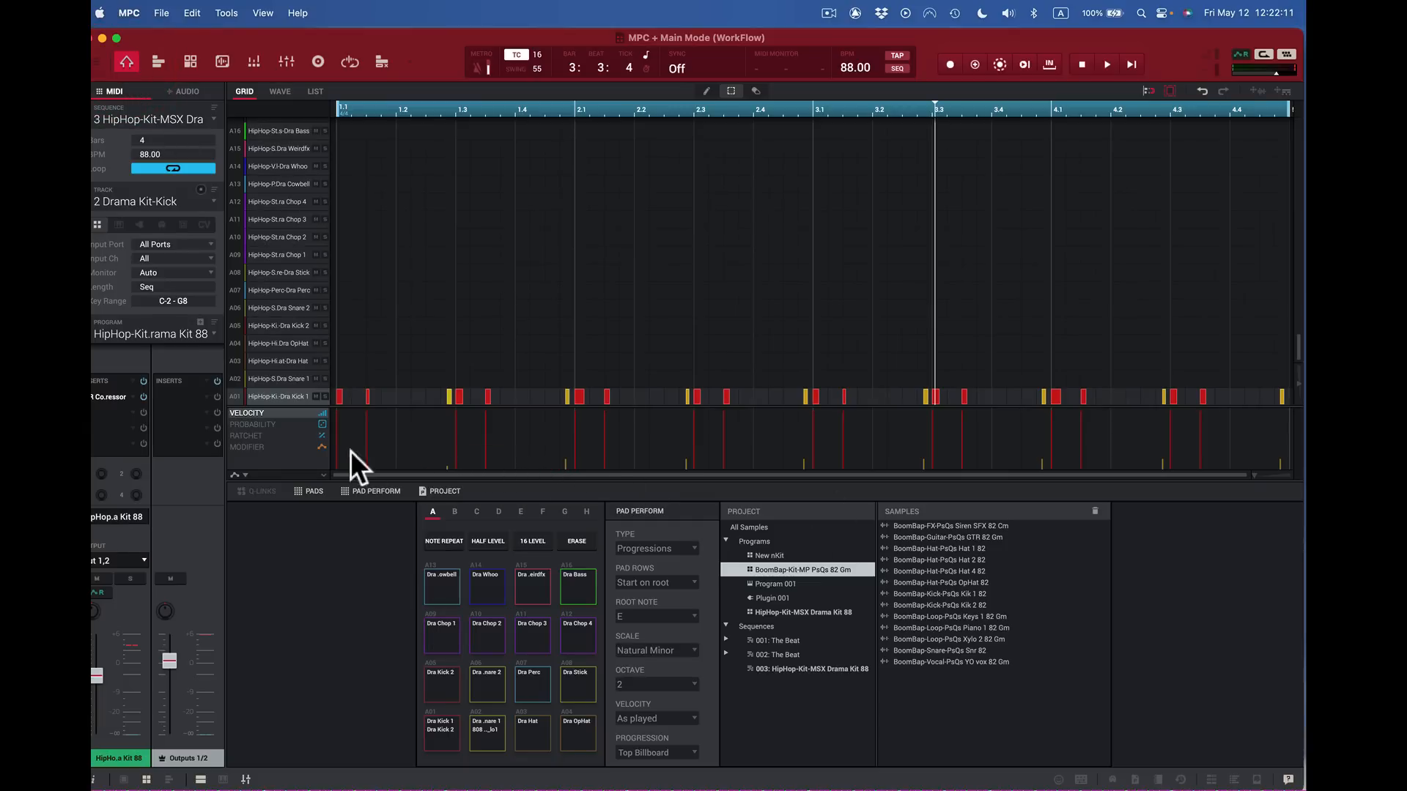
# Step: Try changing the velocity of the quiet kick note just before beat 1.3 with all kick notes selected, and undo the change
pyautogui.click(238, 397)
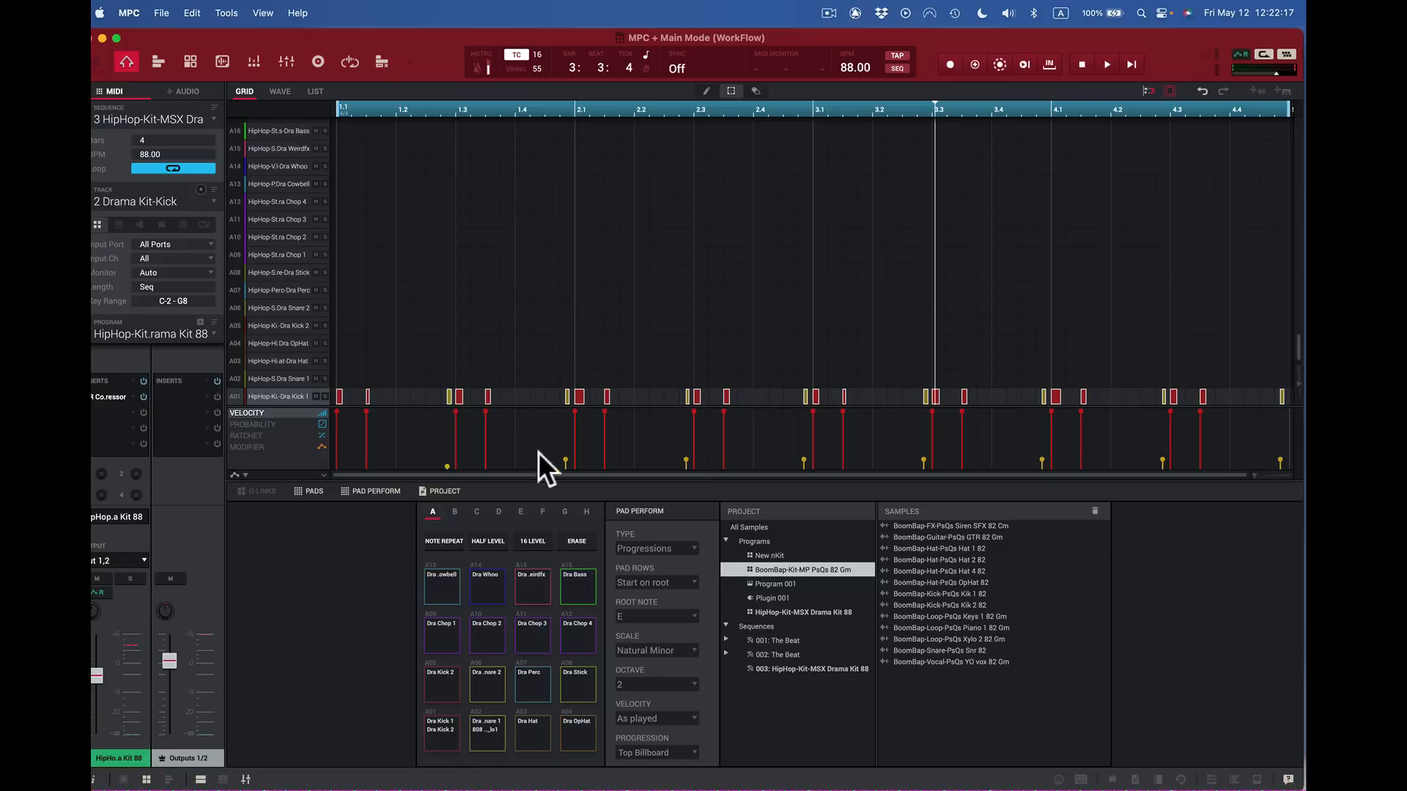
pyautogui.moveTo(444, 466)
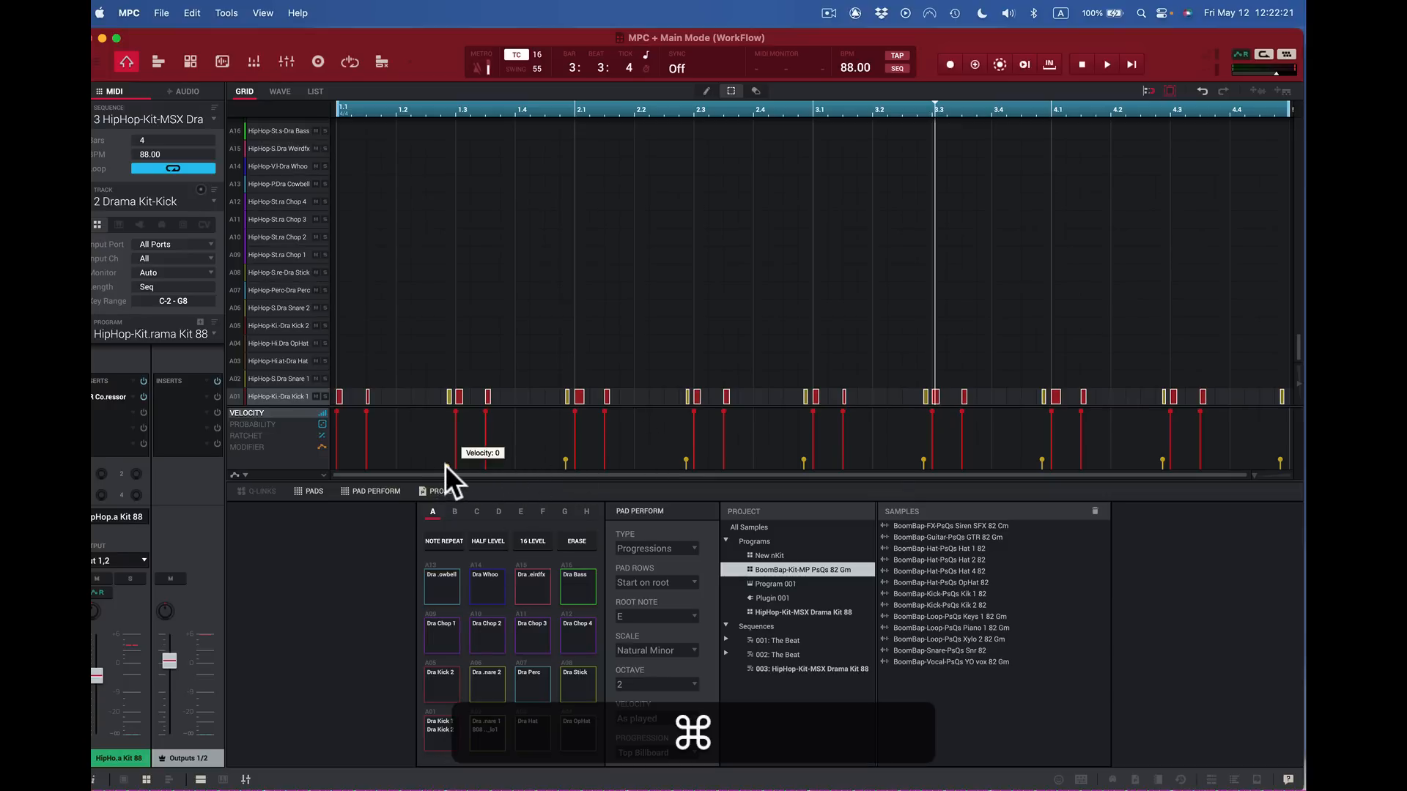
pyautogui.press('super+z')
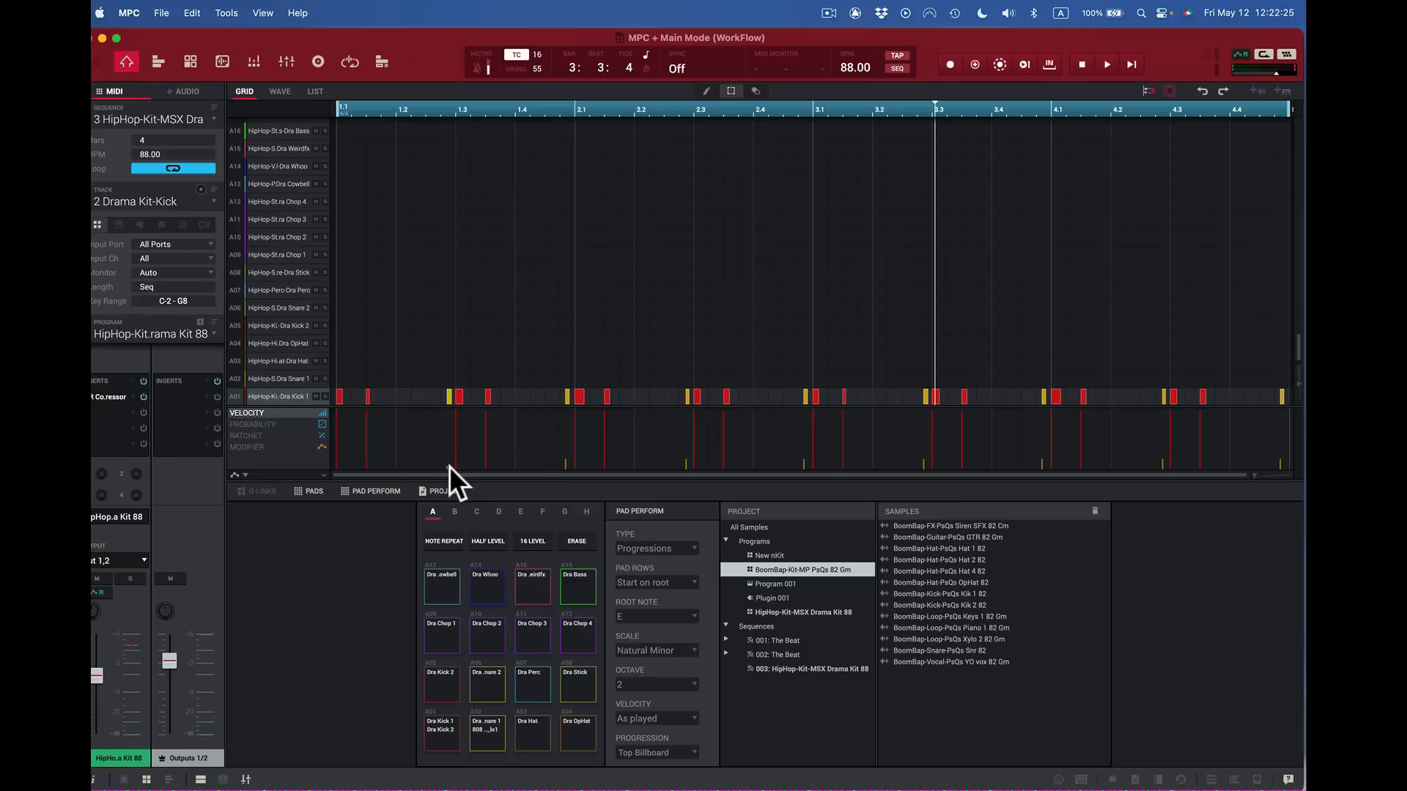
pyautogui.press('super+z')
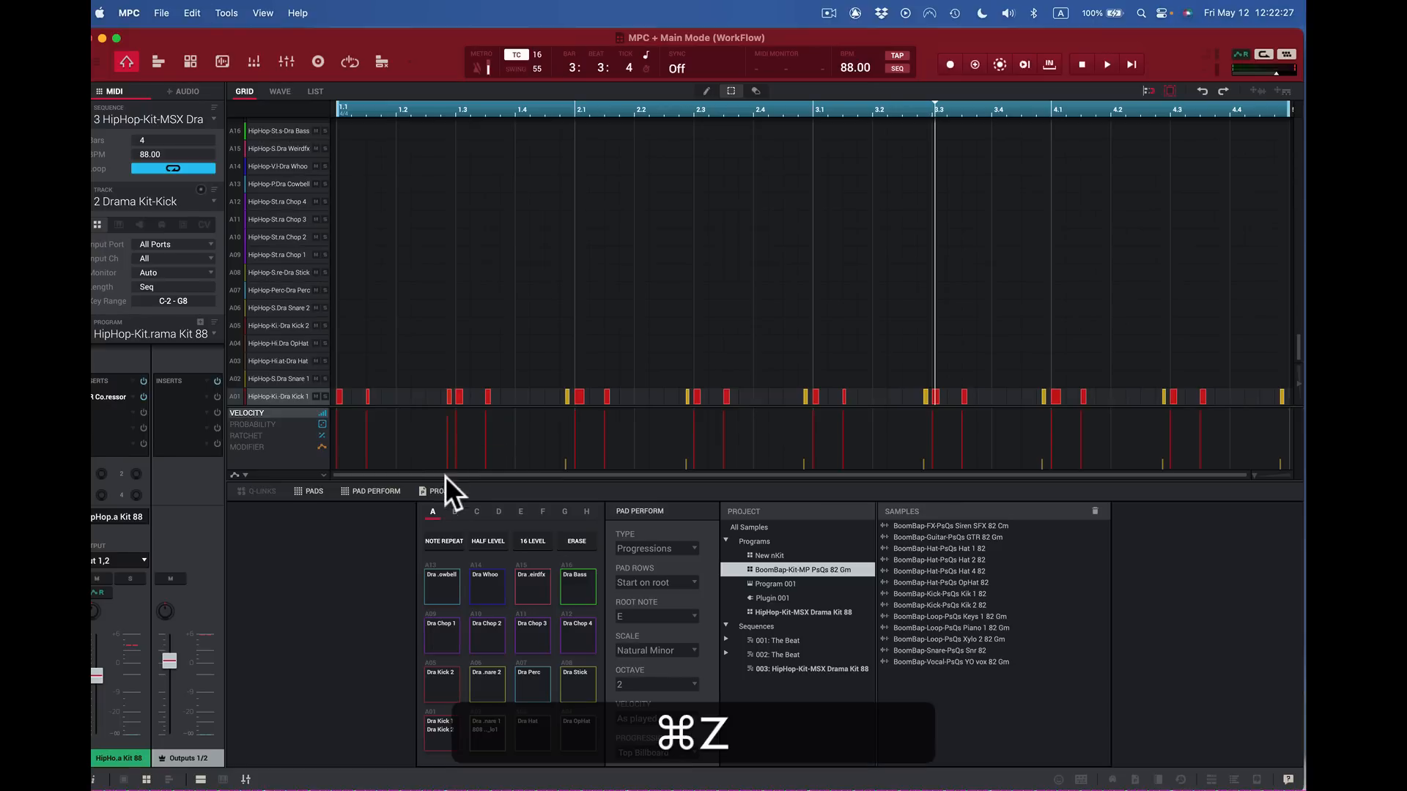
pyautogui.press('super+z')
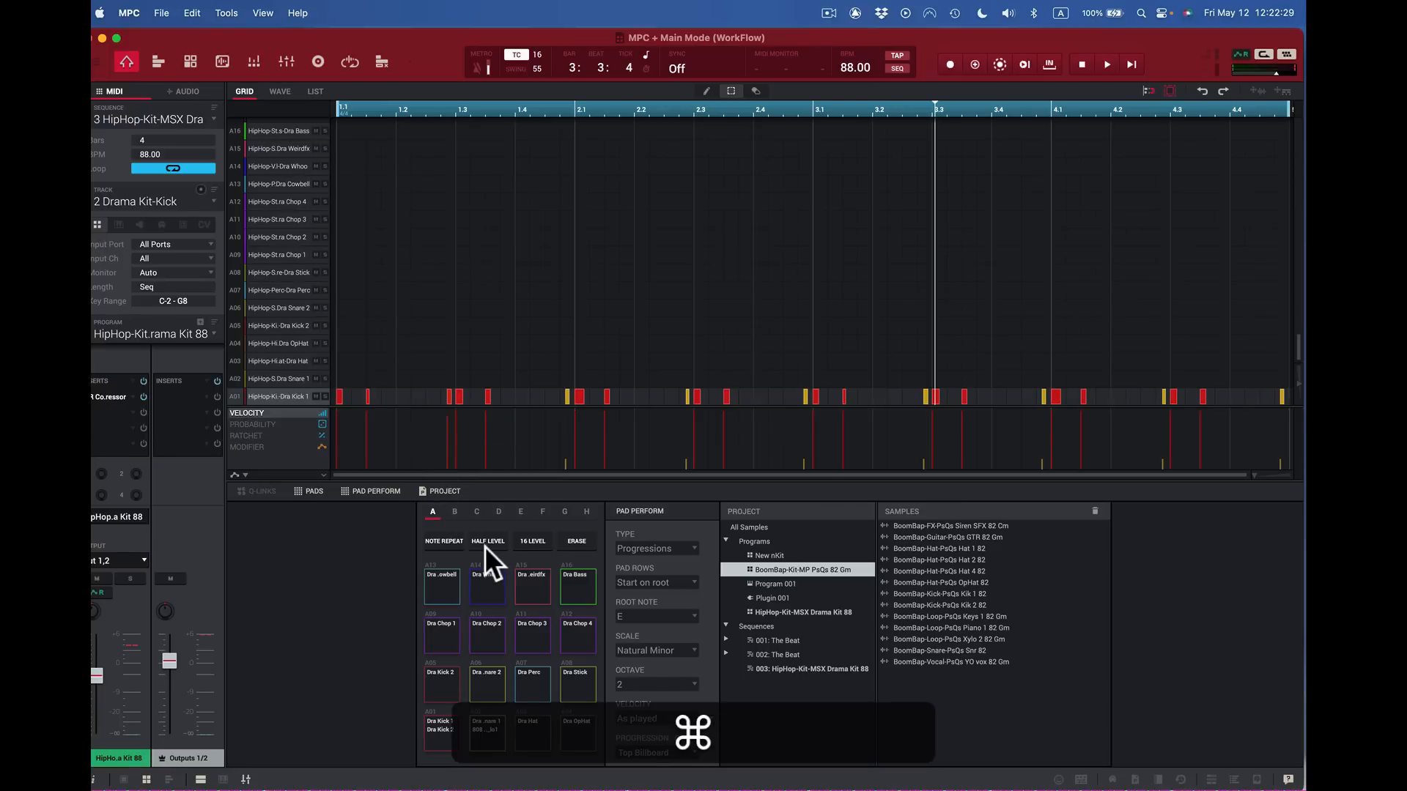
pyautogui.press('super+z')
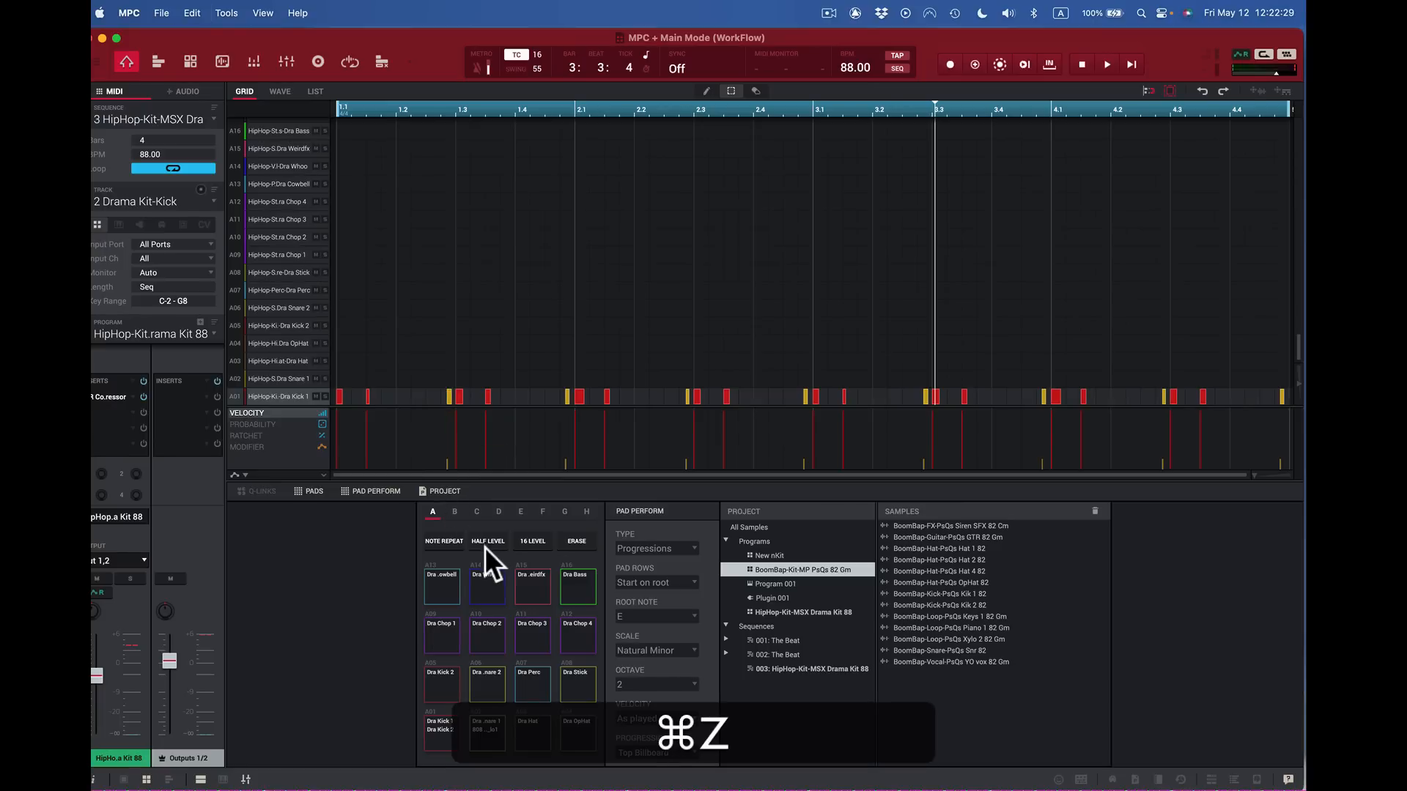
# Step: Select all eight quiet kick notes across the four bars and raise their velocity together to 80
pyautogui.click(448, 459)
pyautogui.click(449, 397)
pyautogui.press('shift')
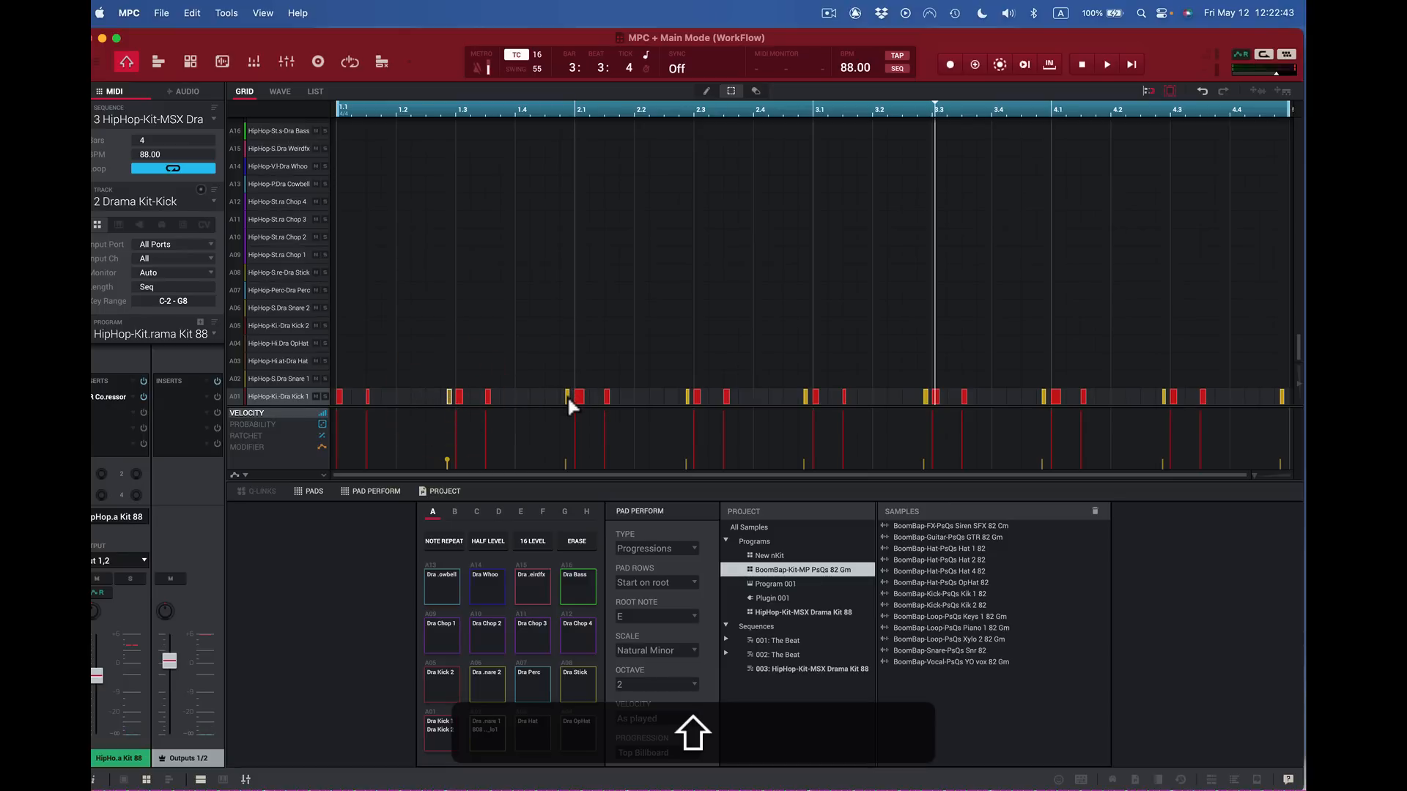
pyautogui.keyDown('shift'); pyautogui.click(567, 395); pyautogui.keyUp('shift')
pyautogui.keyDown('shift'); pyautogui.click(687, 397); pyautogui.keyUp('shift')
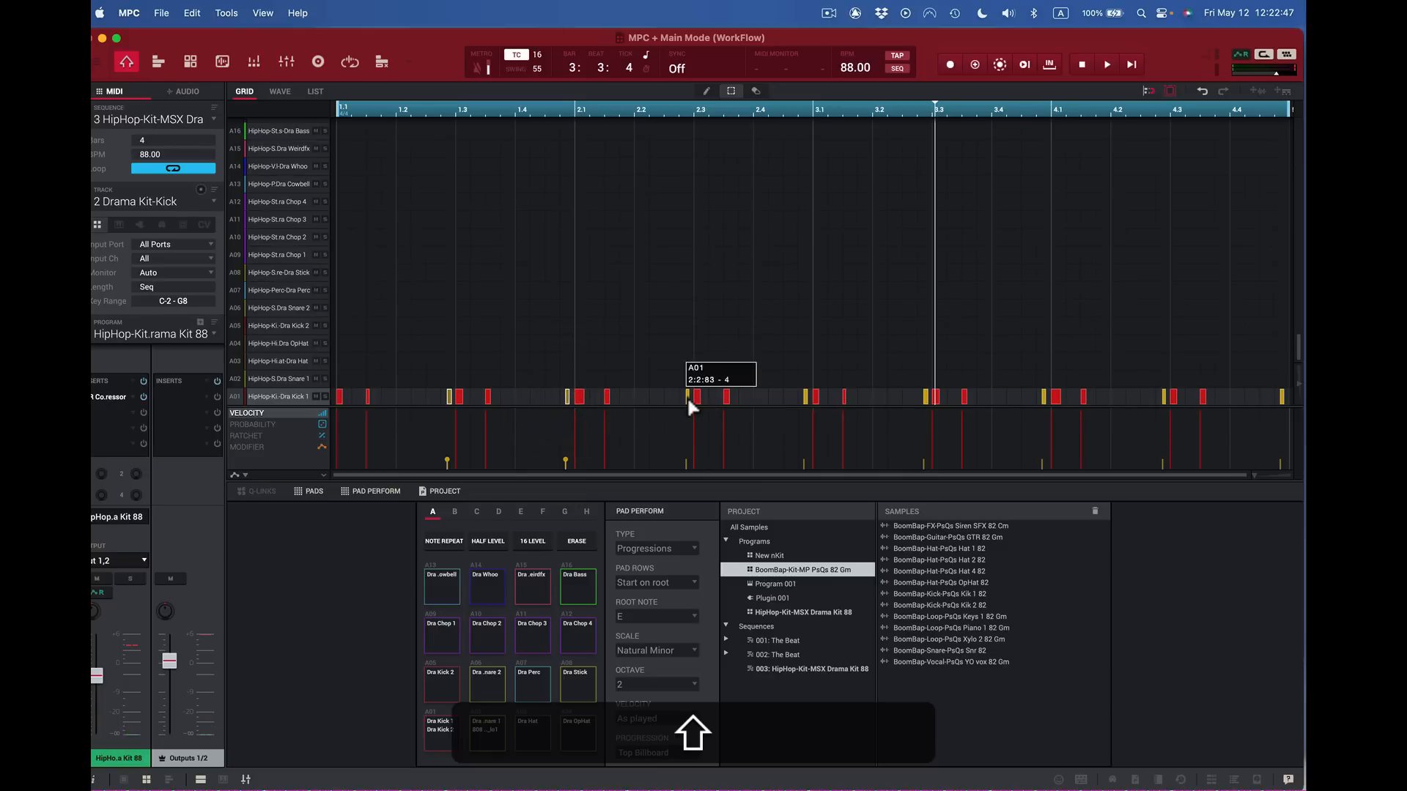
pyautogui.keyDown('shift'); pyautogui.click(806, 396); pyautogui.keyUp('shift')
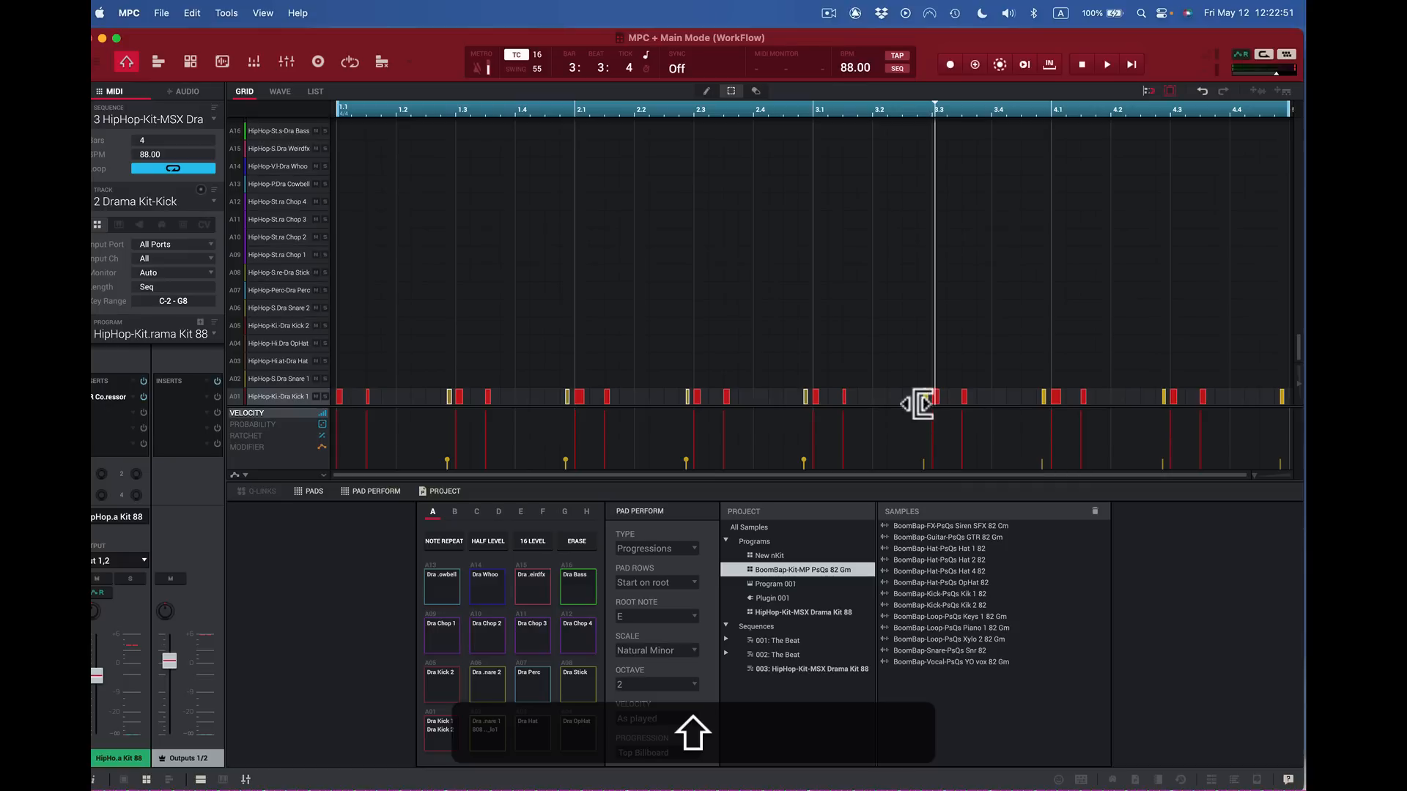
pyautogui.keyDown('shift'); pyautogui.click(925, 397); pyautogui.keyUp('shift')
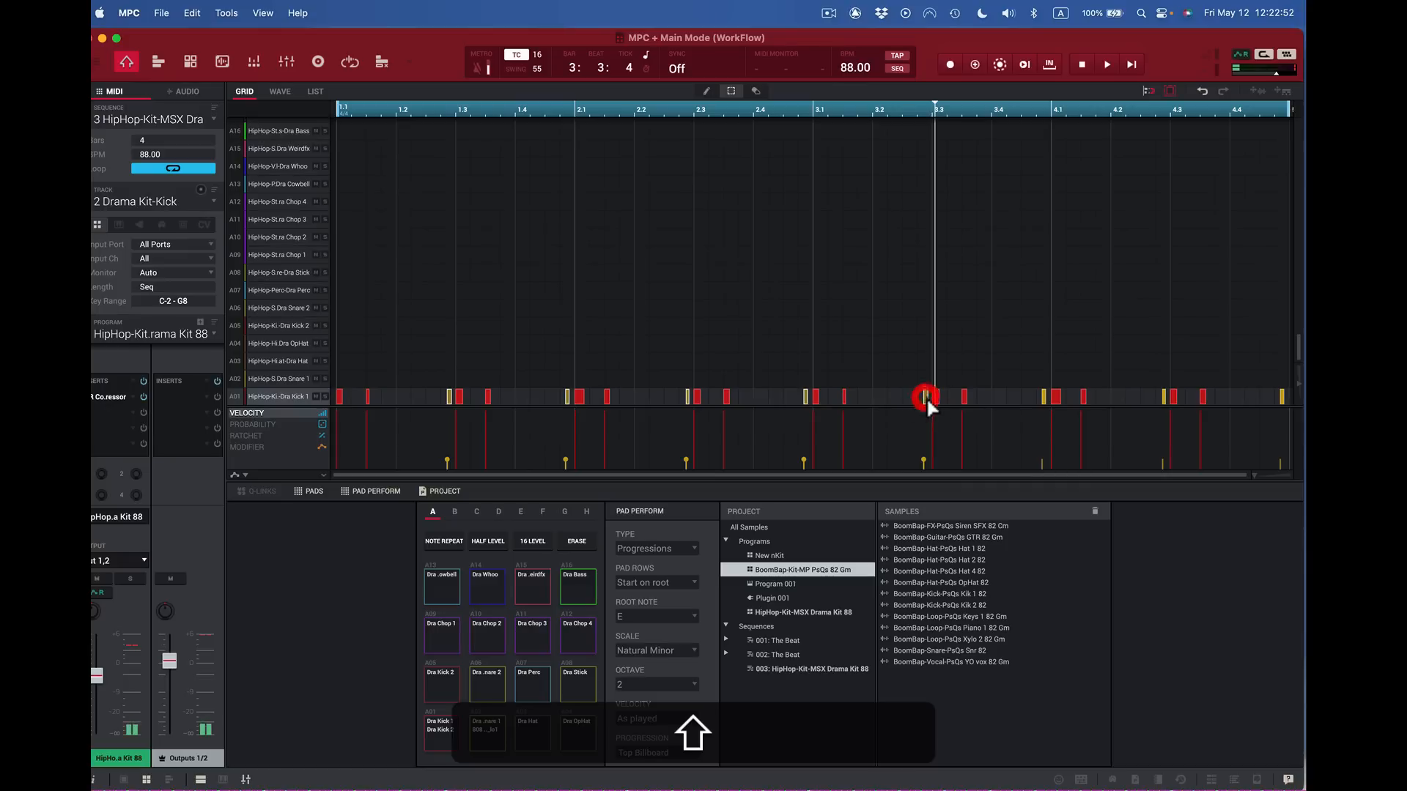
pyautogui.keyDown('shift'); pyautogui.click(1044, 396); pyautogui.keyUp('shift')
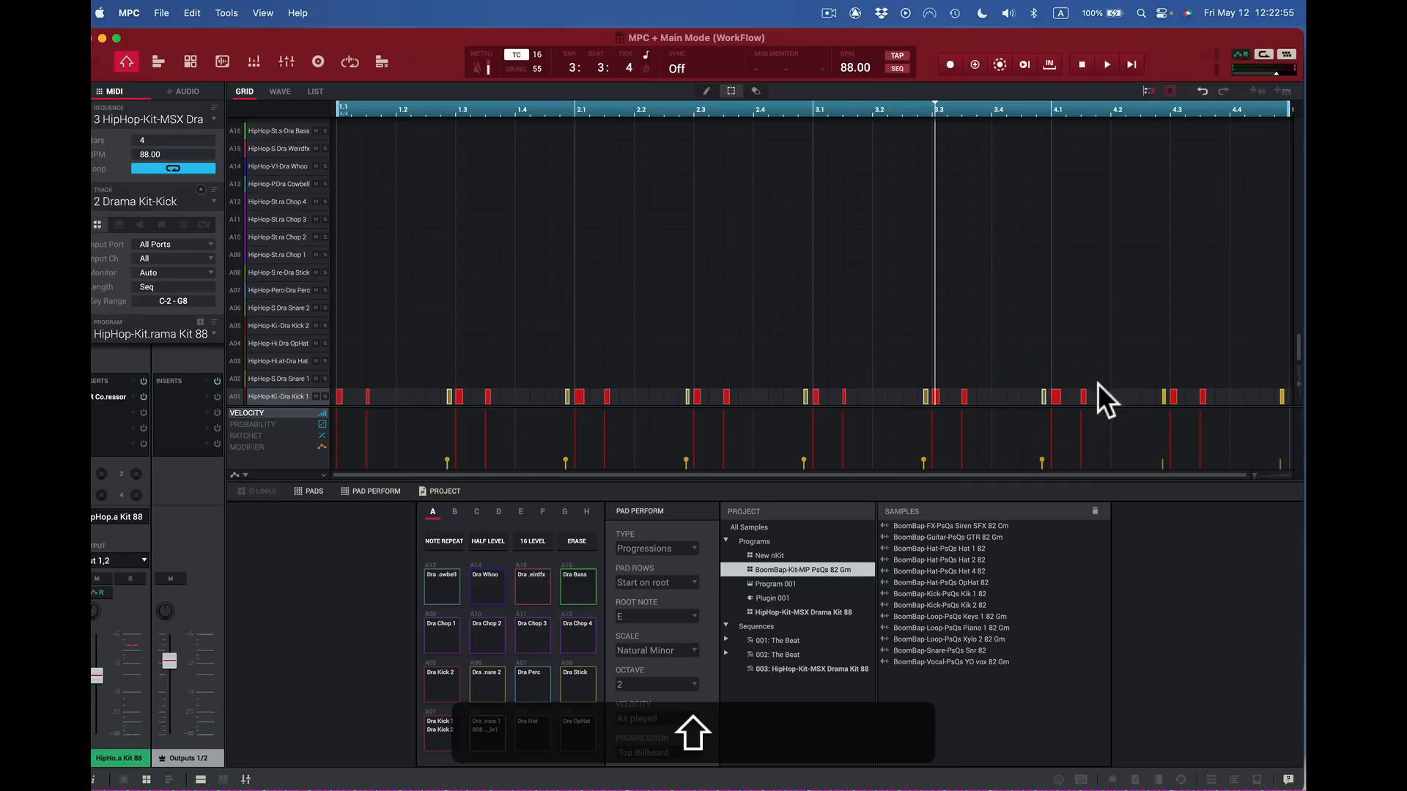
pyautogui.keyDown('shift'); pyautogui.click(1163, 397); pyautogui.keyUp('shift')
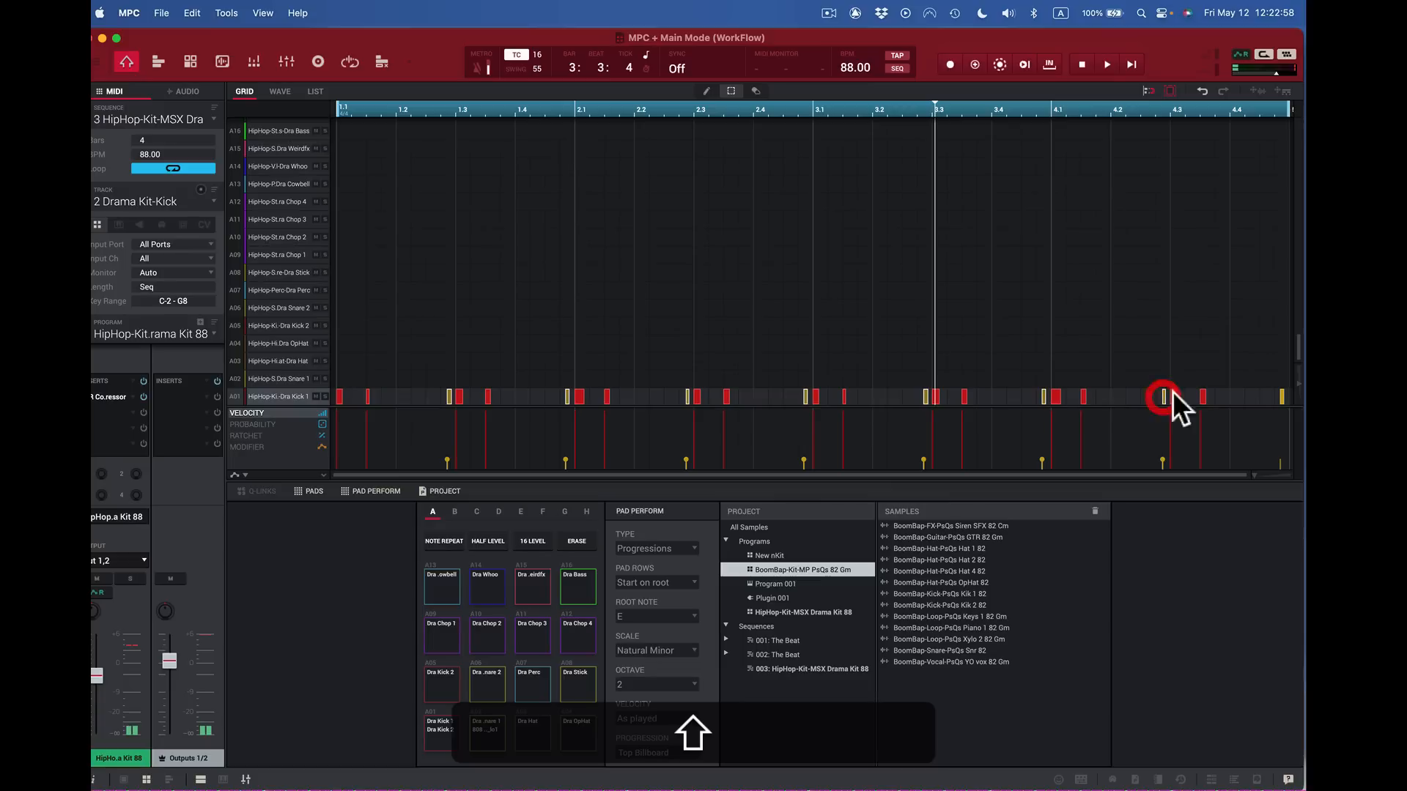
pyautogui.keyDown('shift'); pyautogui.click(1282, 397); pyautogui.keyUp('shift')
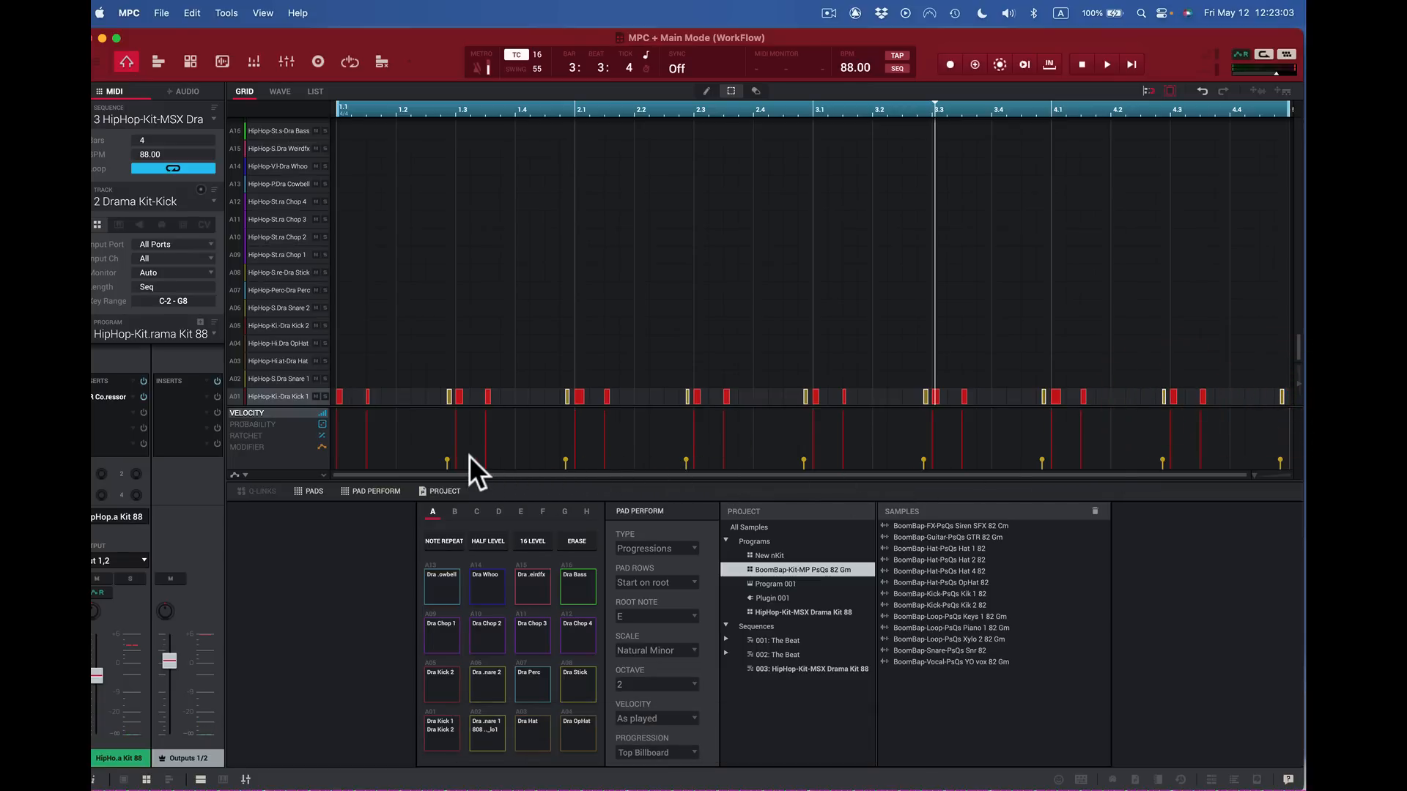
pyautogui.moveTo(448, 457)
pyautogui.moveTo(447, 458); pyautogui.dragTo(459, 438)
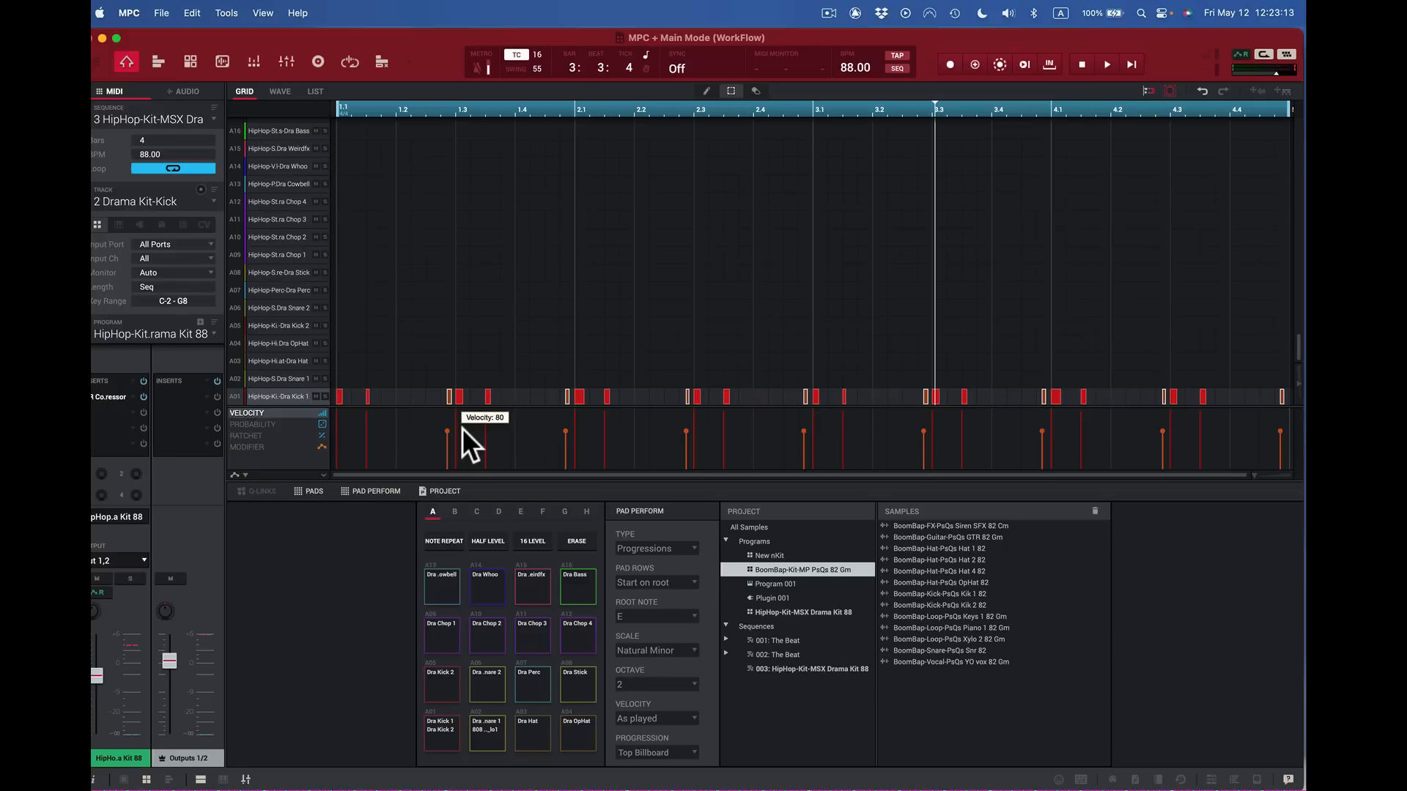
pyautogui.click(462, 427)
# Step: Lower the selected kick notes' velocity to 76, playing the beat before and after the change
pyautogui.press('space')
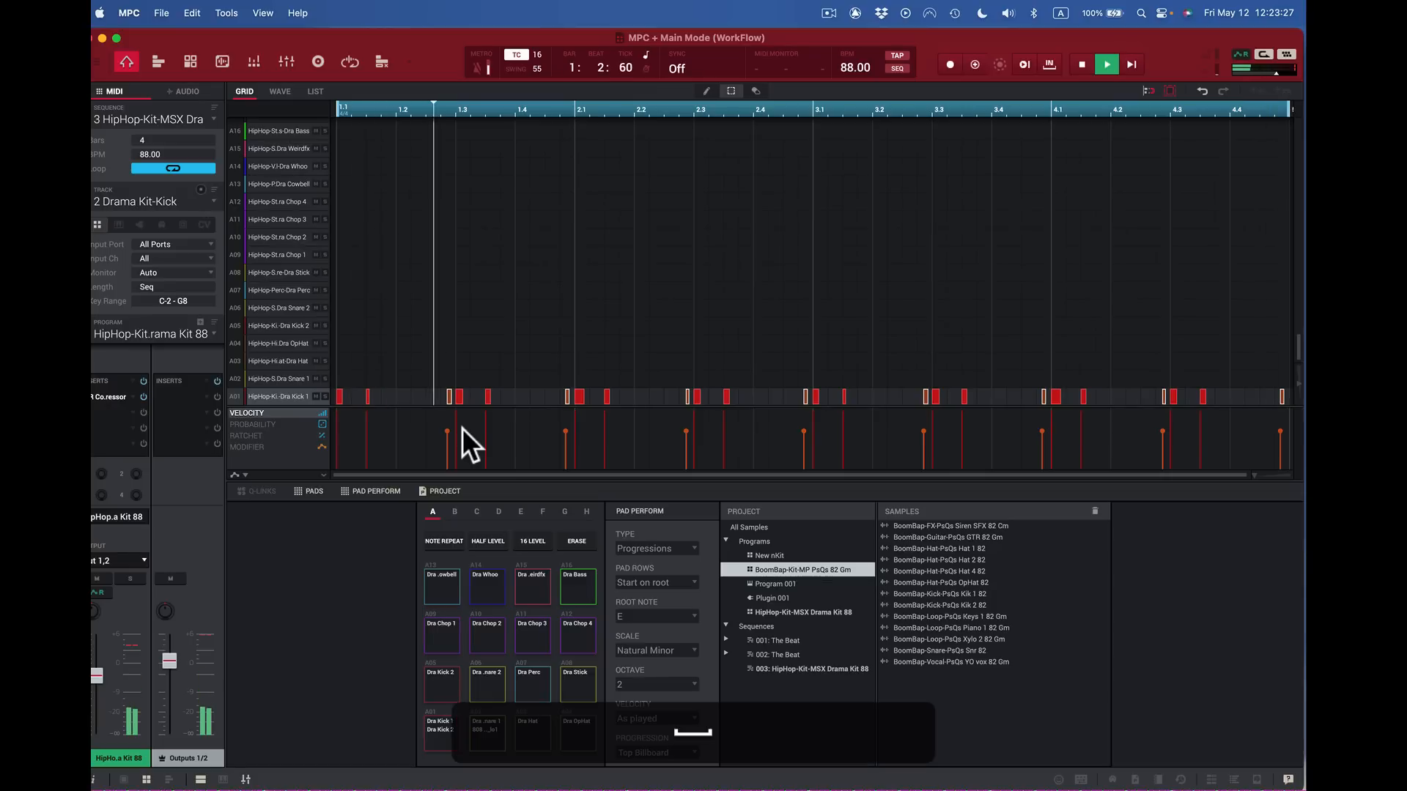
pyautogui.press('space')
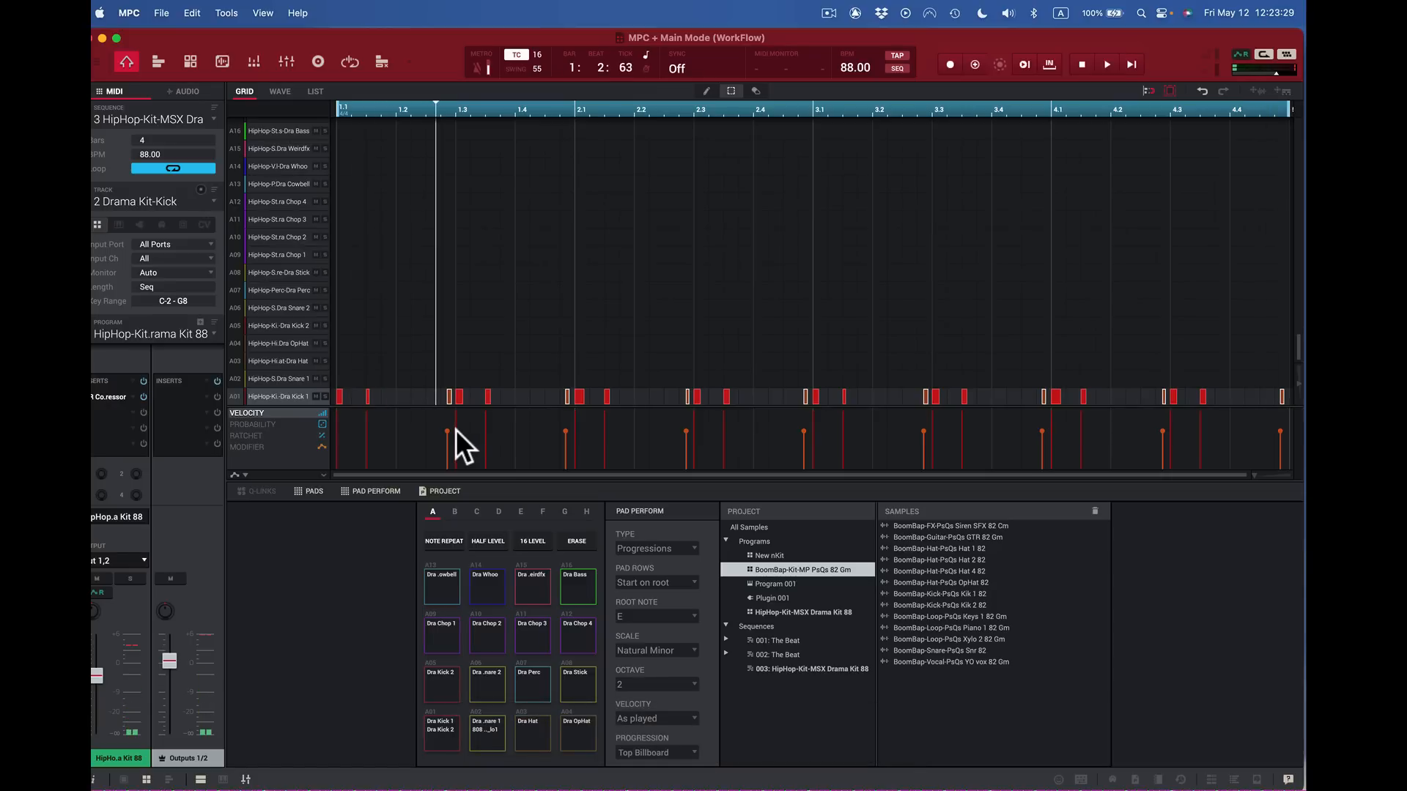
pyautogui.moveTo(447, 429)
pyautogui.scroll(-4, 446, 429)
pyautogui.press('space')
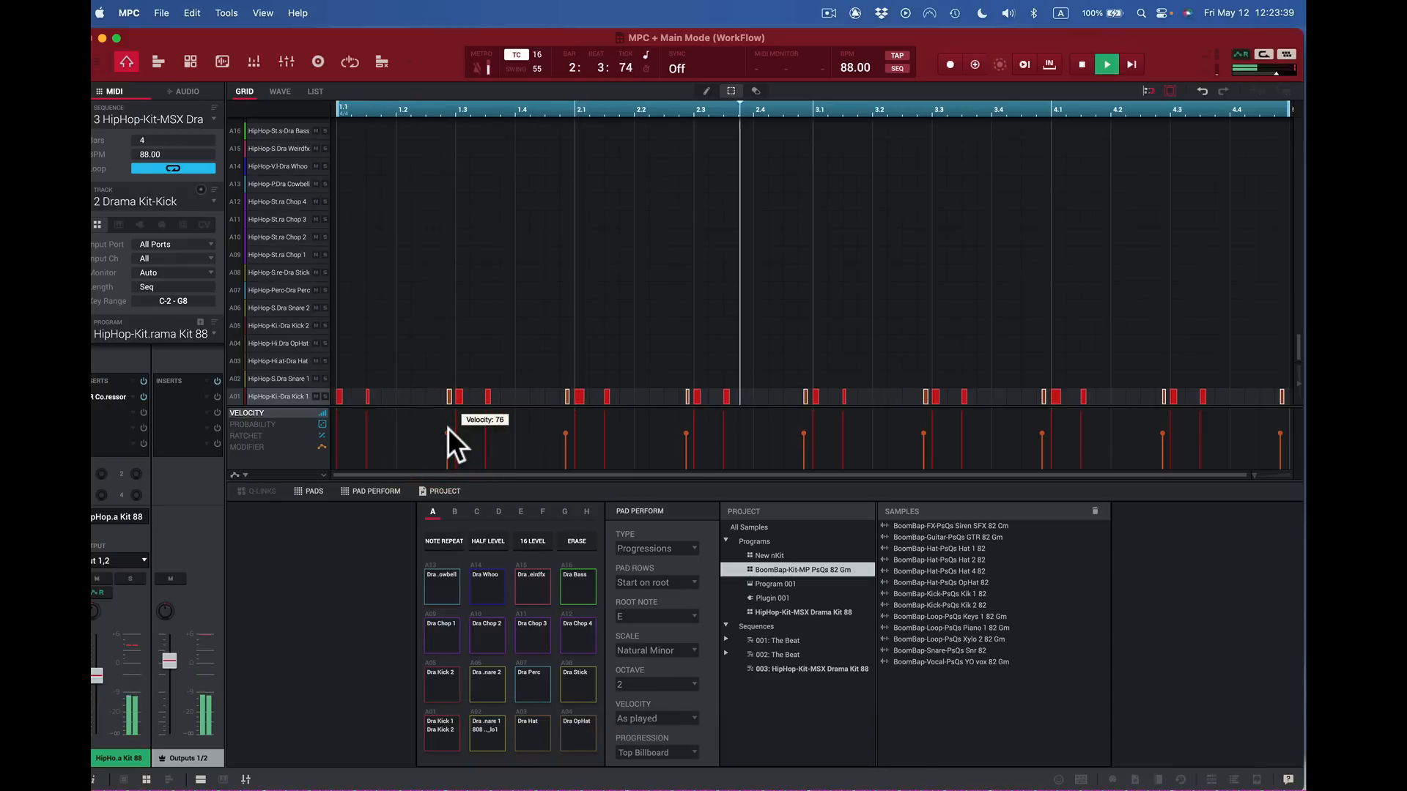
pyautogui.press('space')
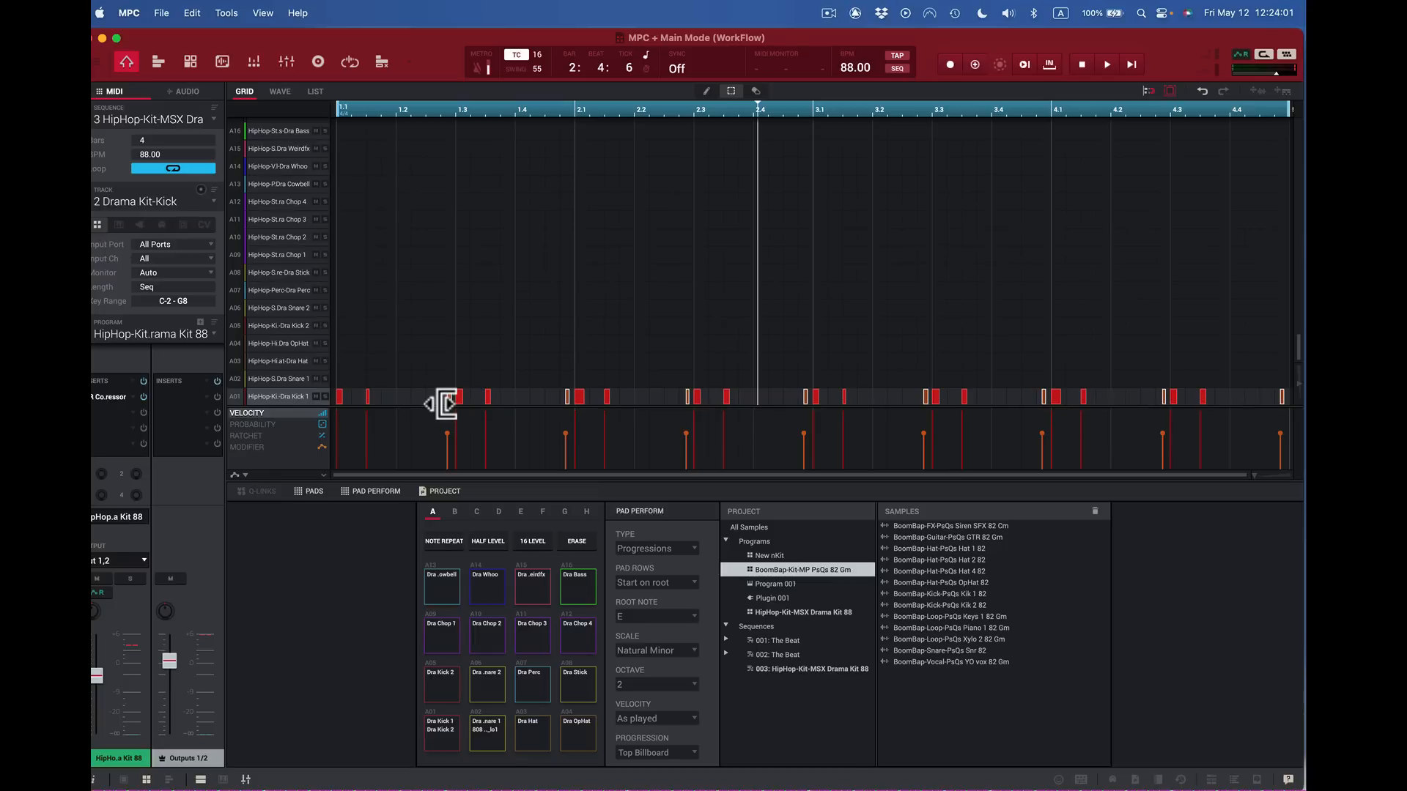
# Step: Try moving the eight selected kick notes slightly earlier together, undo the move and clear the selection
pyautogui.moveTo(448, 395); pyautogui.dragTo(419, 399)
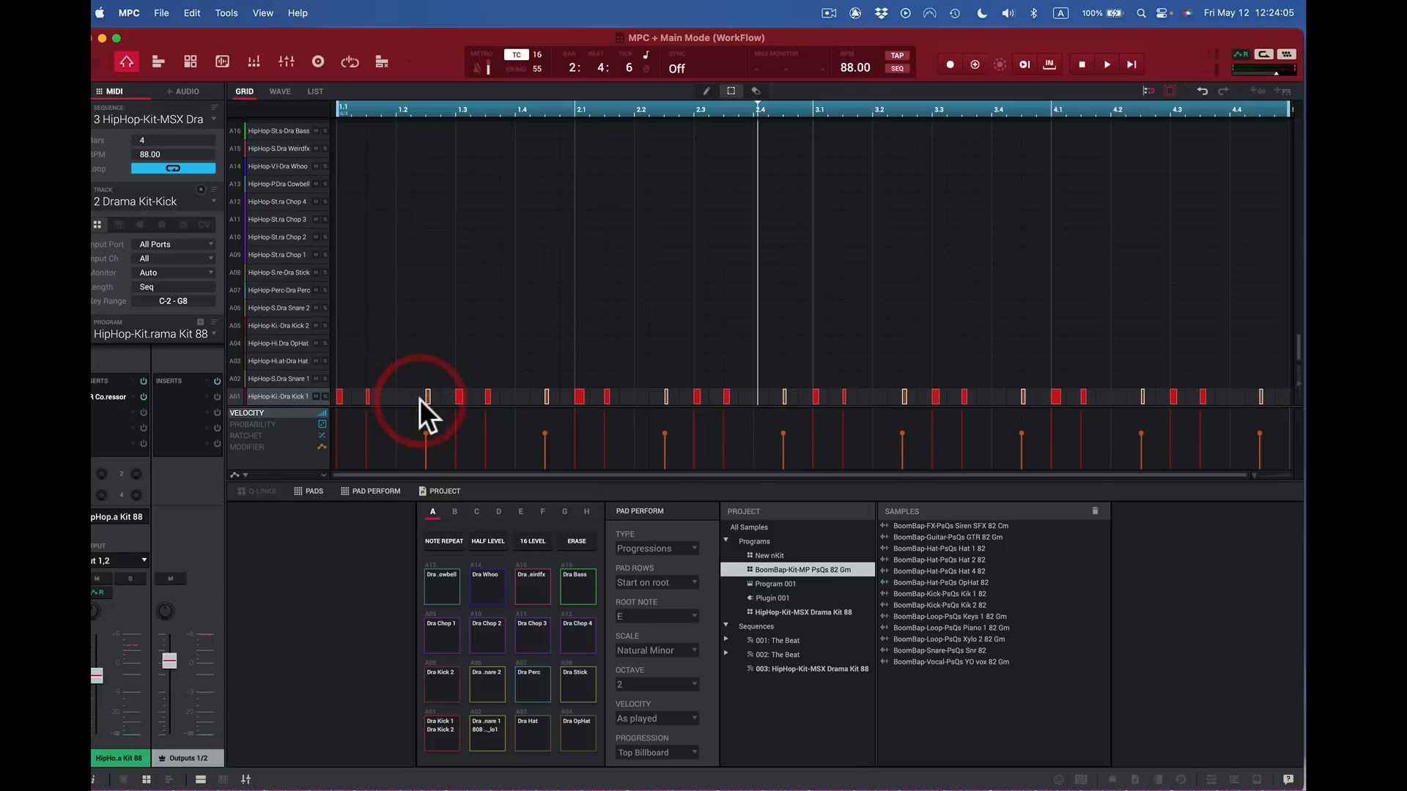
pyautogui.press('super+z')
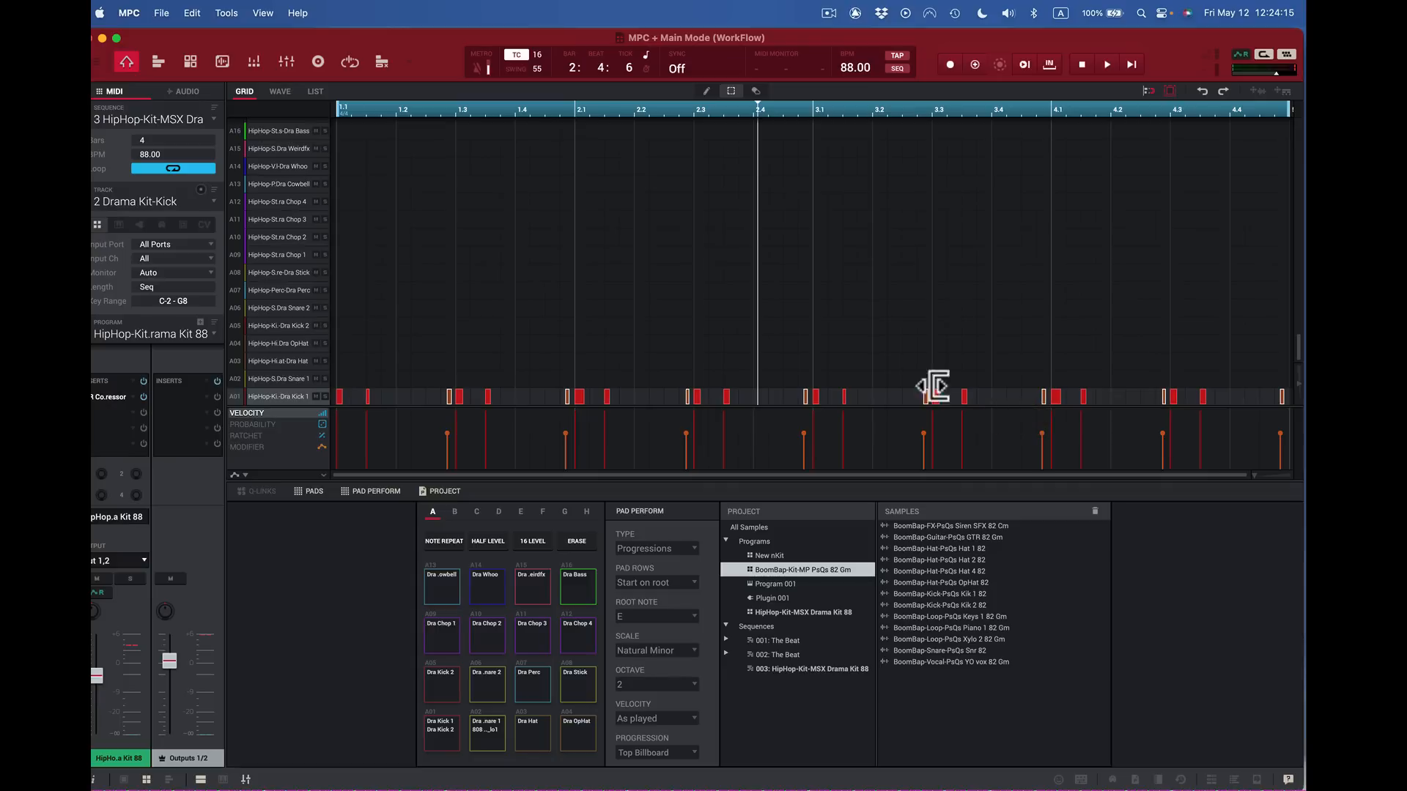
pyautogui.click(679, 357)
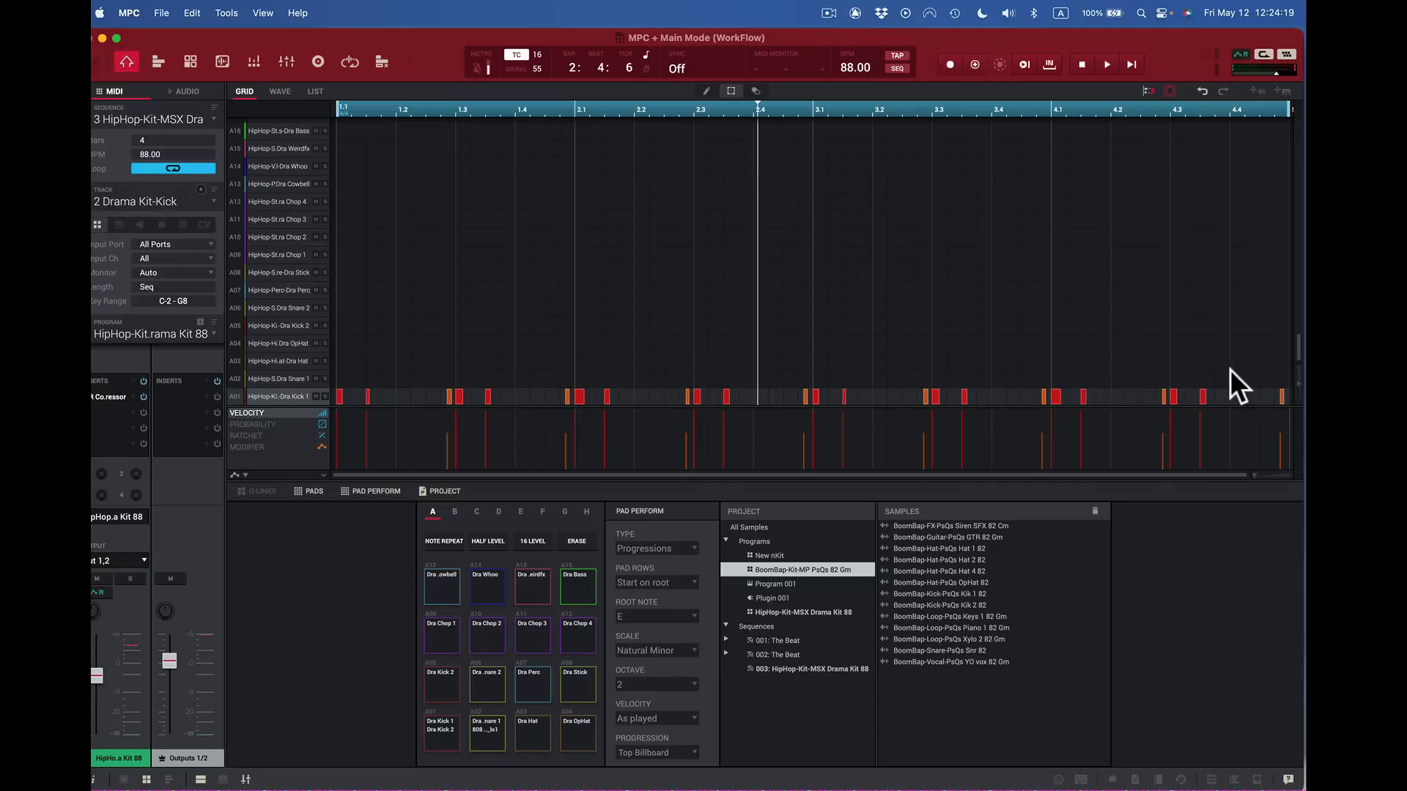
# Step: Try erasing the quiet kick note before beat 1.3 with the Eraser tool, undo it and return to the Select tool
pyautogui.click(756, 90)
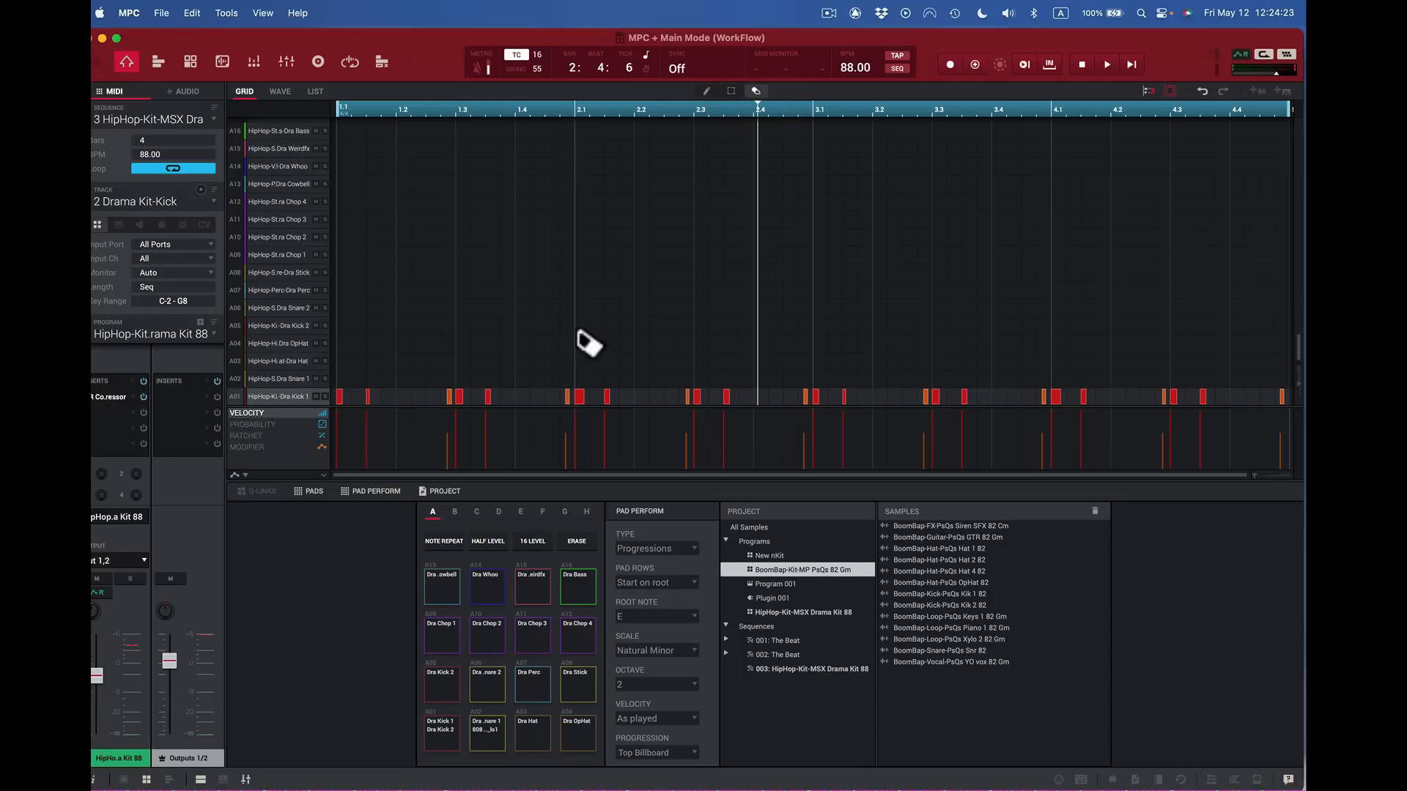
pyautogui.click(448, 396)
pyautogui.press('super+z')
pyautogui.click(729, 91)
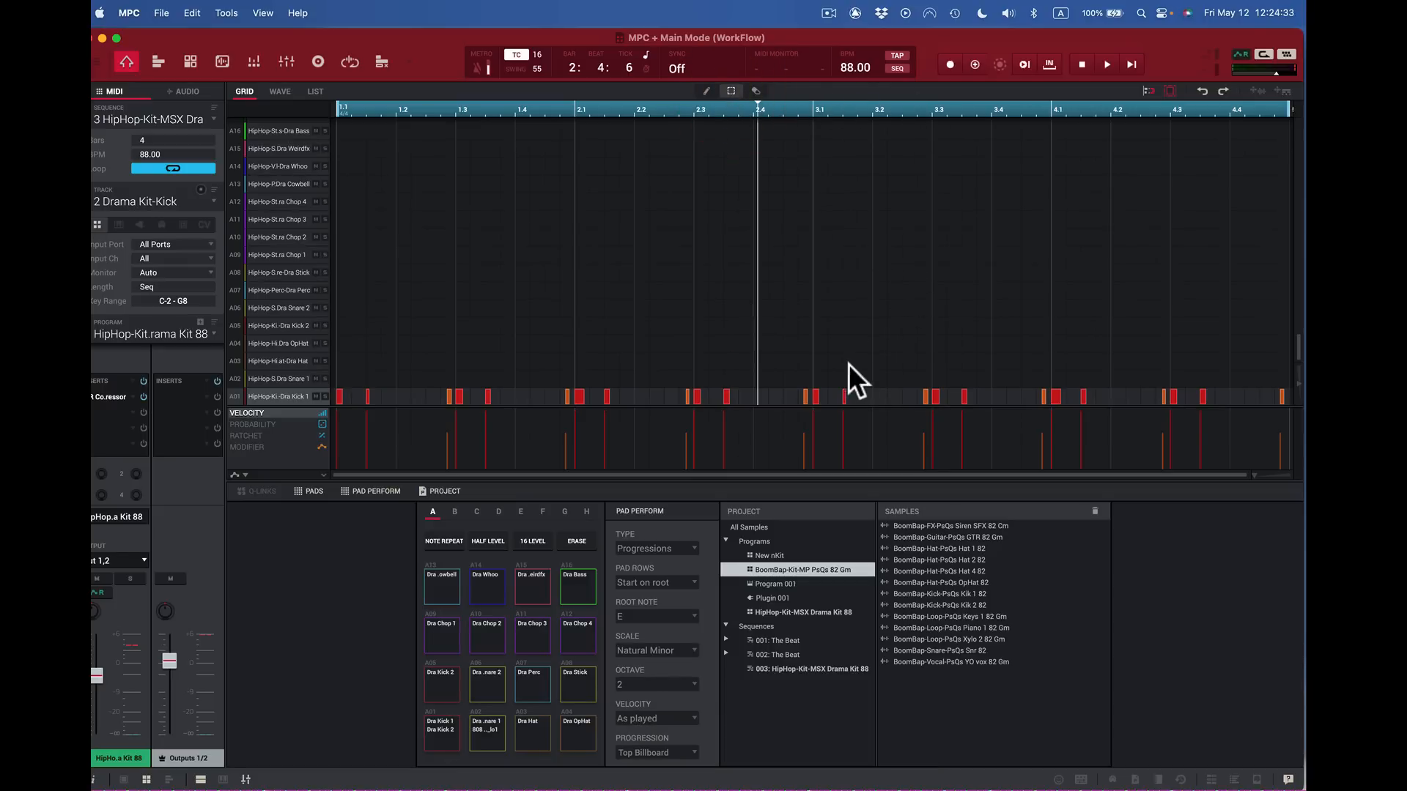
# Step: Marquee-select the kick notes from just before beat 1.3 to beat 3.4, and clear the selection
pyautogui.moveTo(442, 373); pyautogui.dragTo(990, 405)
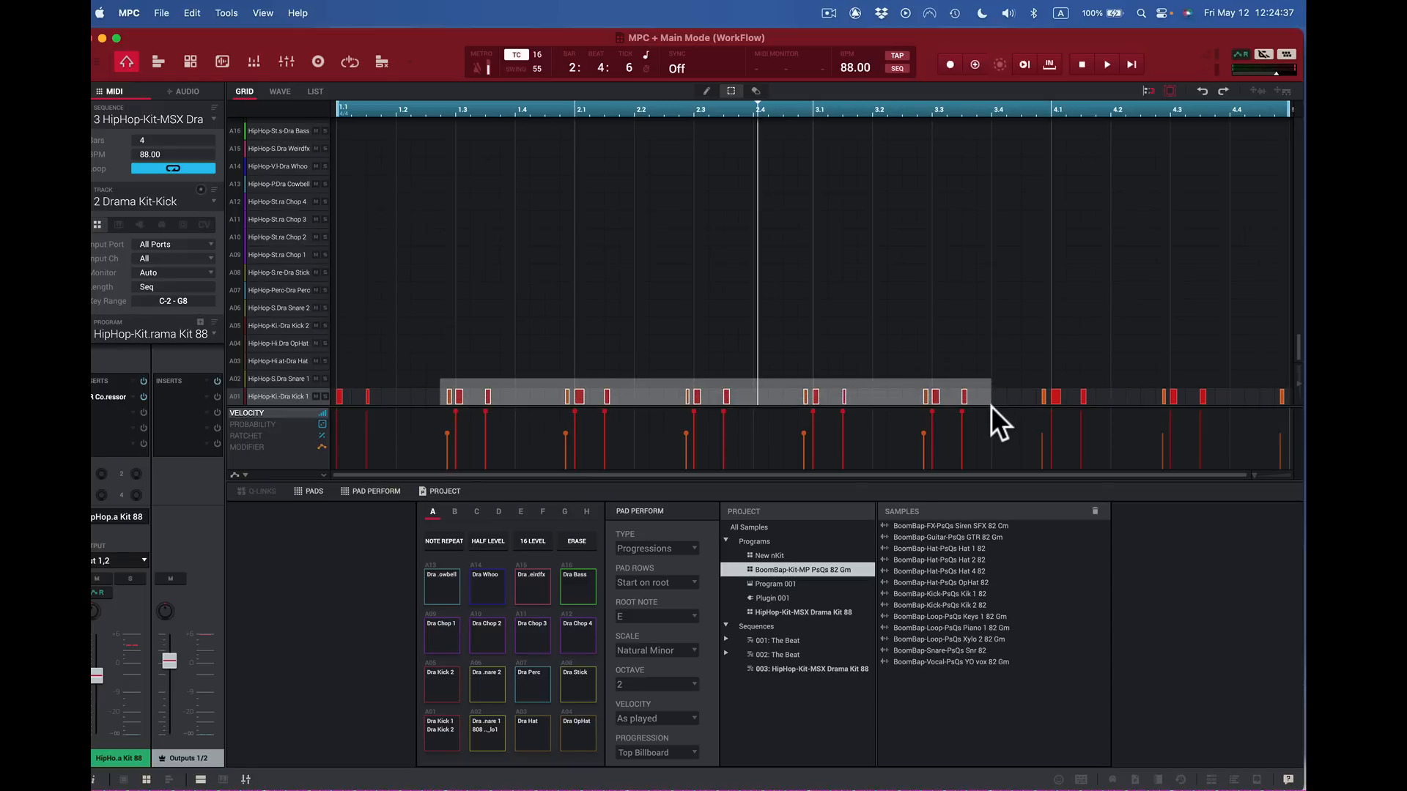
pyautogui.moveTo(991, 406); pyautogui.dragTo(990, 406)
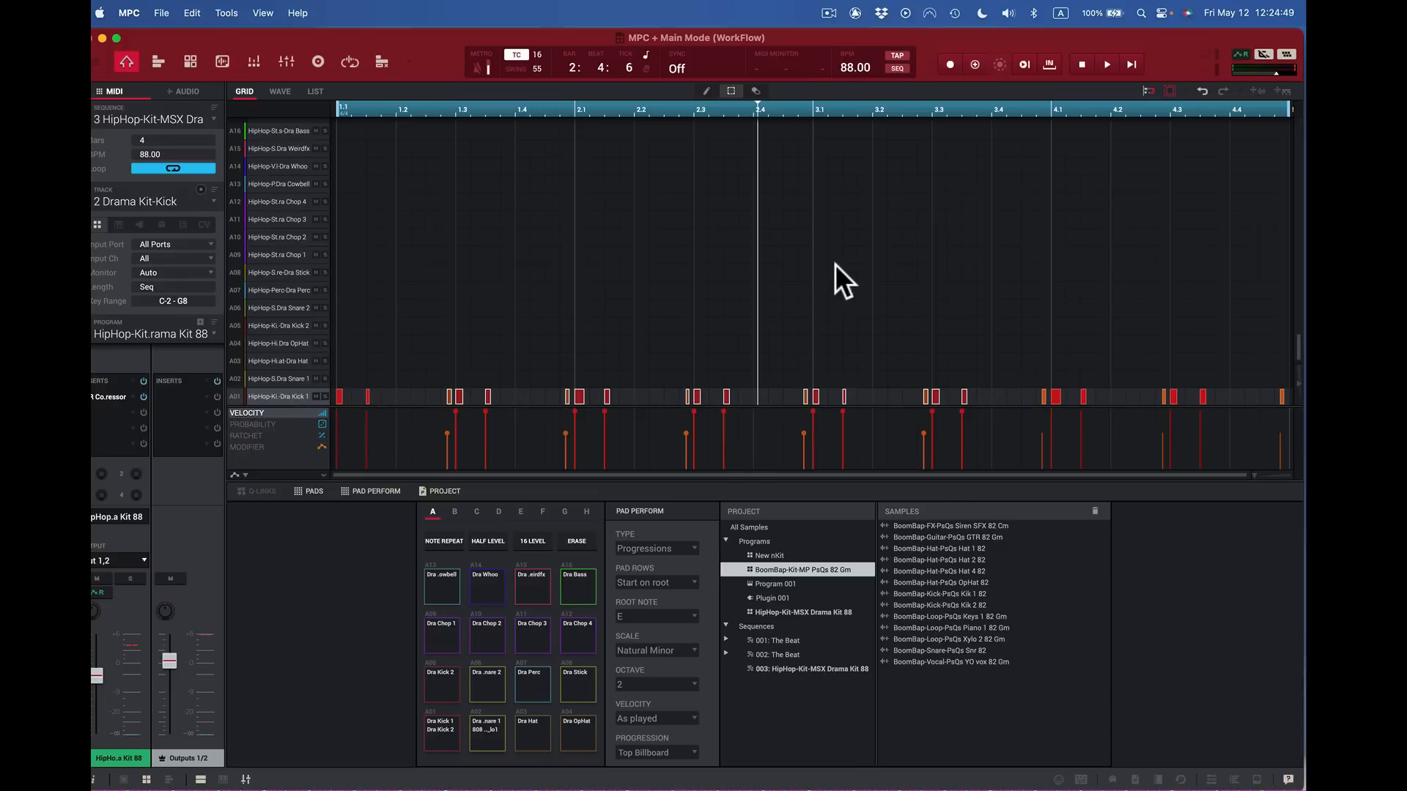
pyautogui.click(1005, 245)
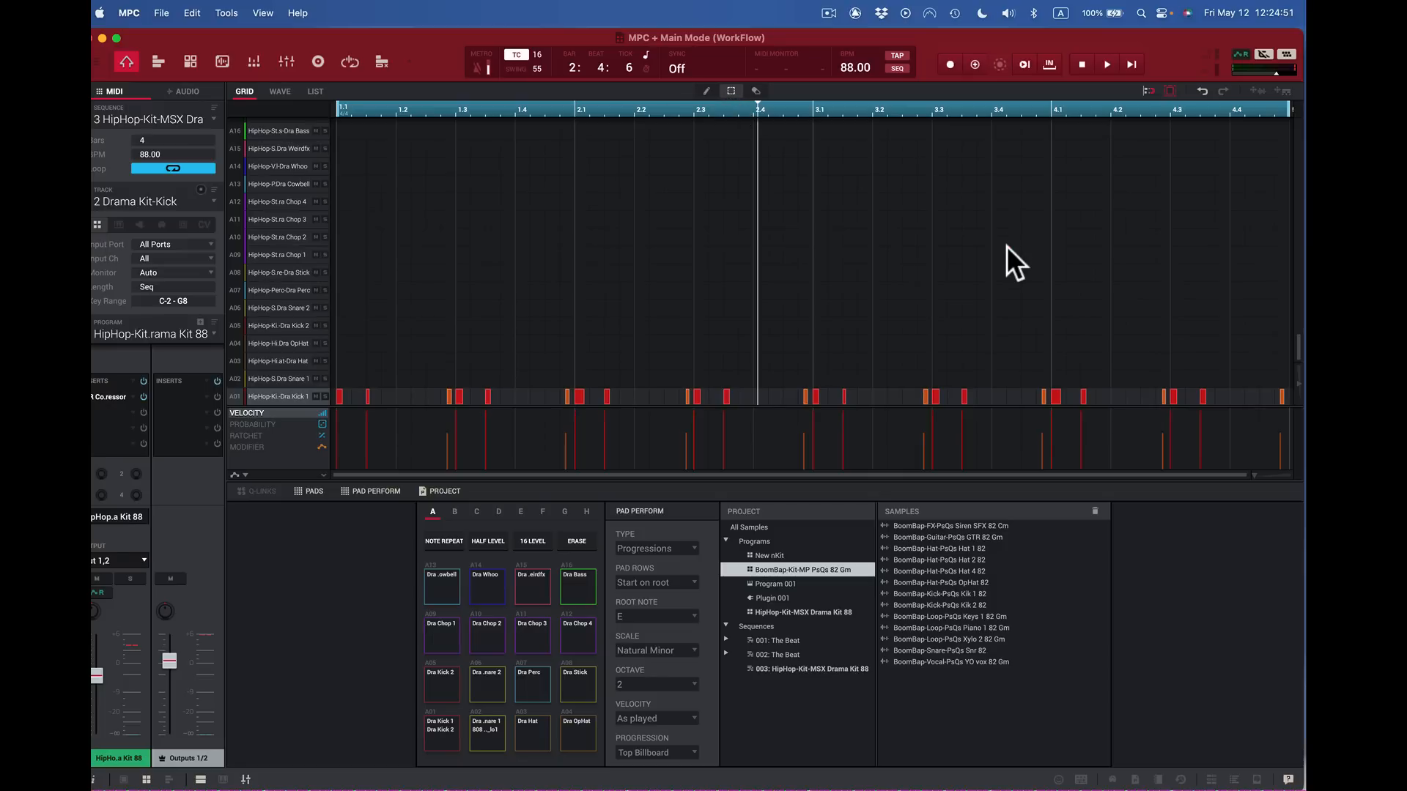
# Step: Draw a note on the Snare 1 pad's row at beat 2.3 with the Pencil tool
pyautogui.click(706, 90)
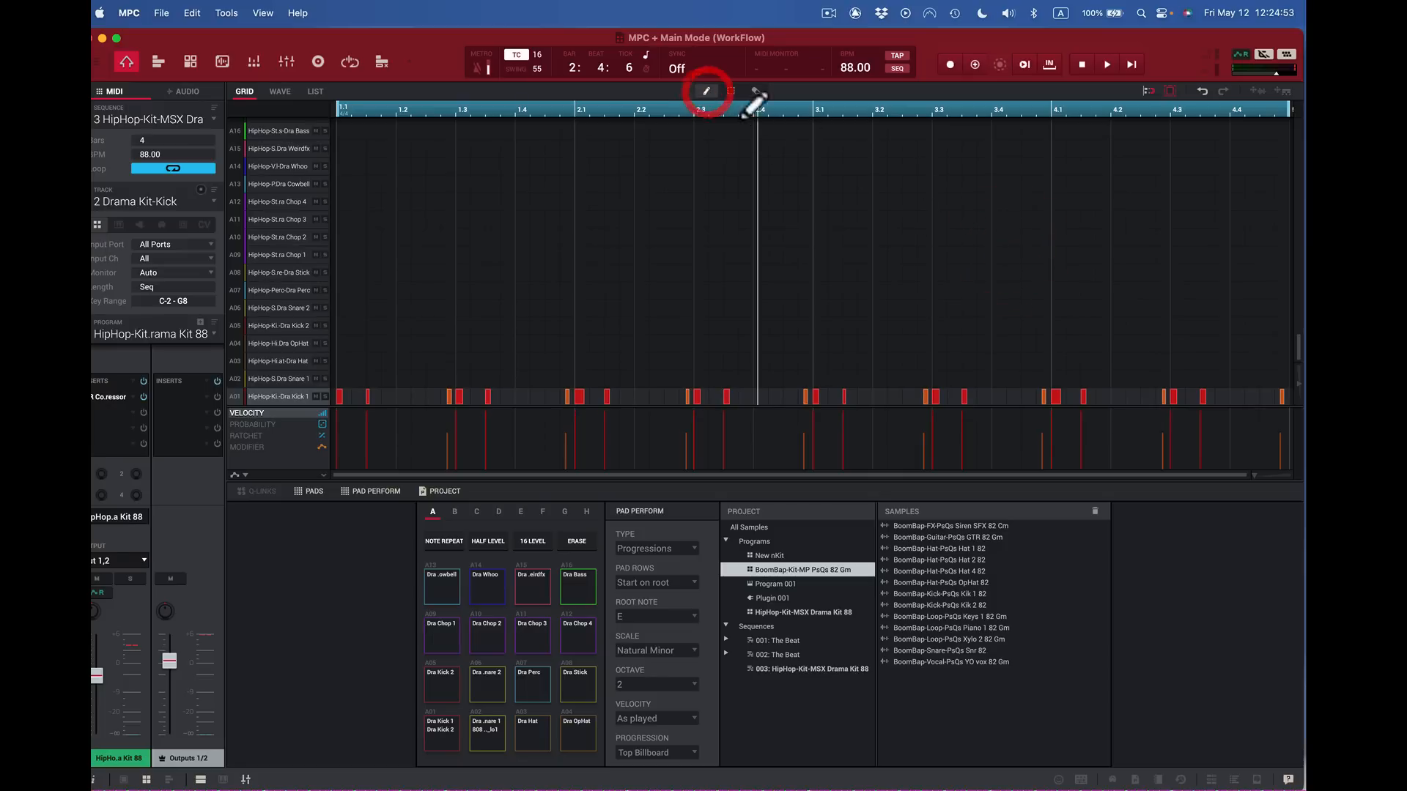
pyautogui.click(701, 379)
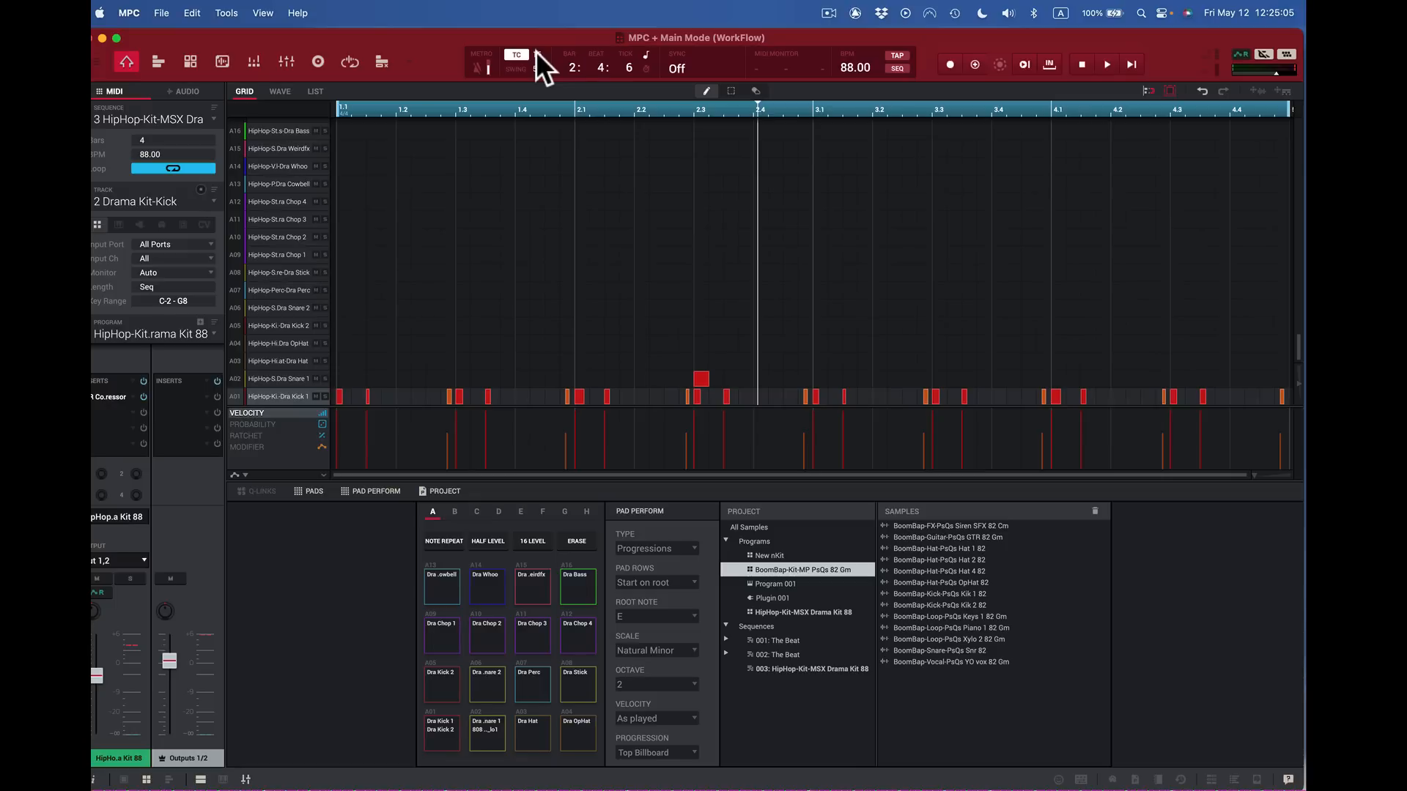
# Step: Undo the note drawn on the Snare 1 row and set the timing correction to 16T
pyautogui.press('super+z')
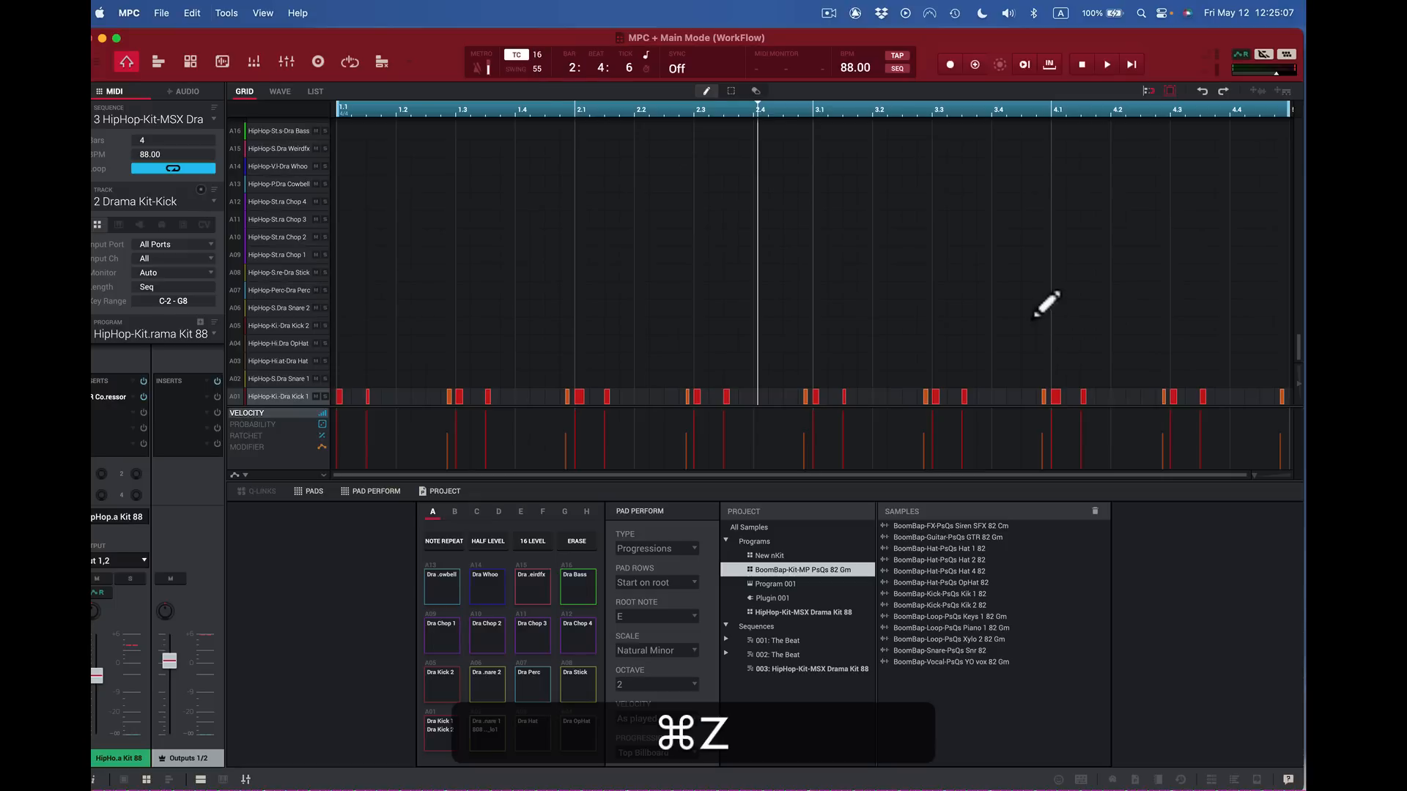
pyautogui.click(539, 53)
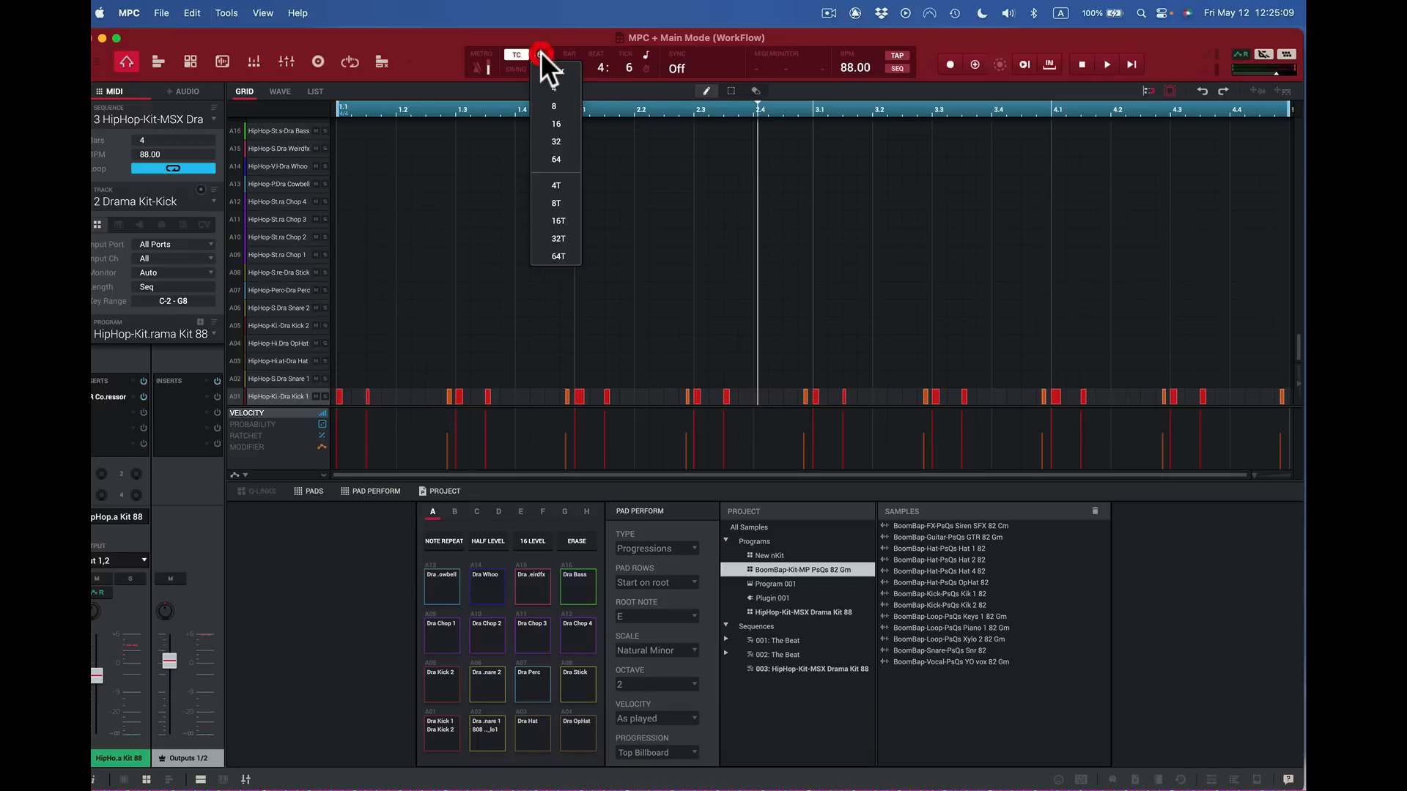
pyautogui.click(564, 219)
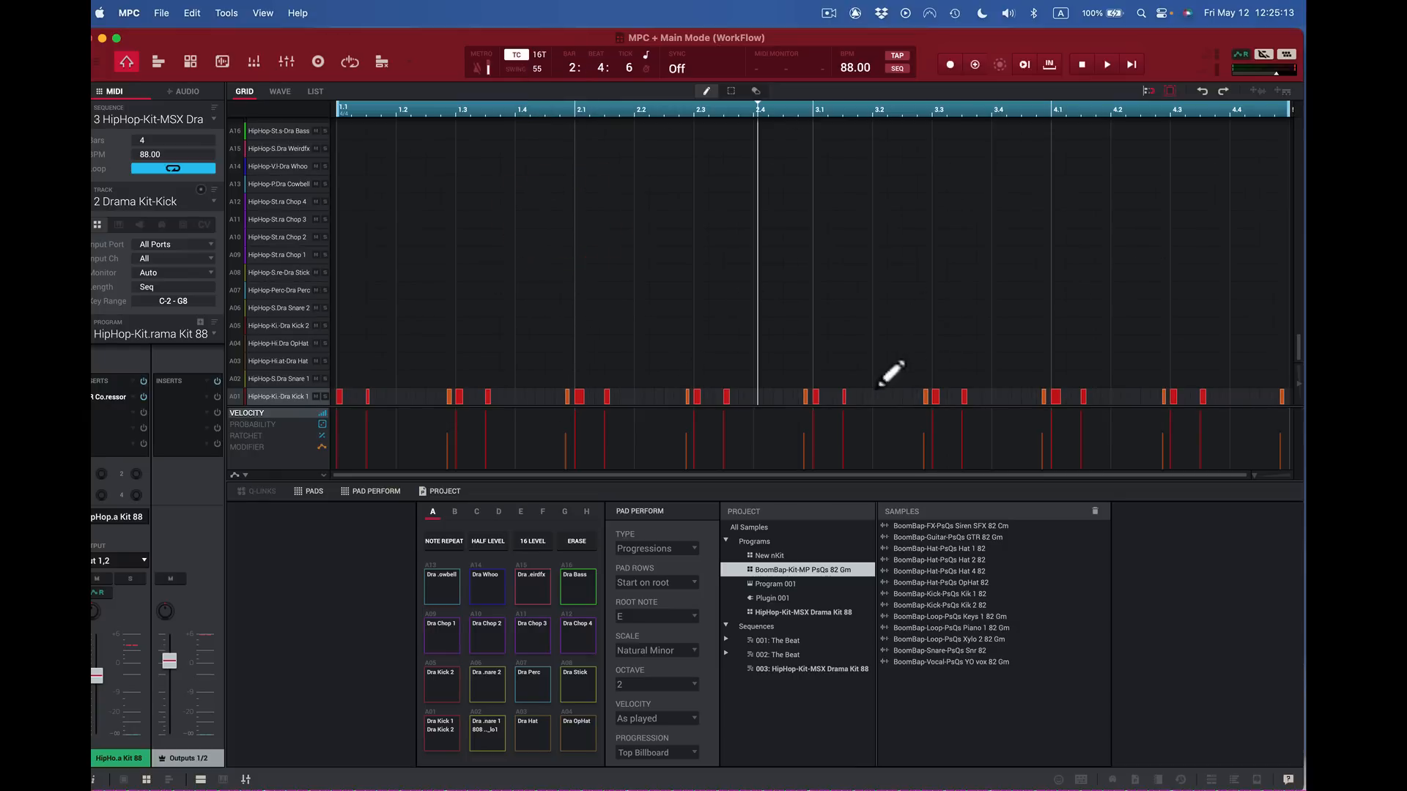
# Step: Draw consecutive 16T notes on the Snare 1 row from beat 2.1 to beat 2.3 with the Pencil tool
pyautogui.click(639, 379)
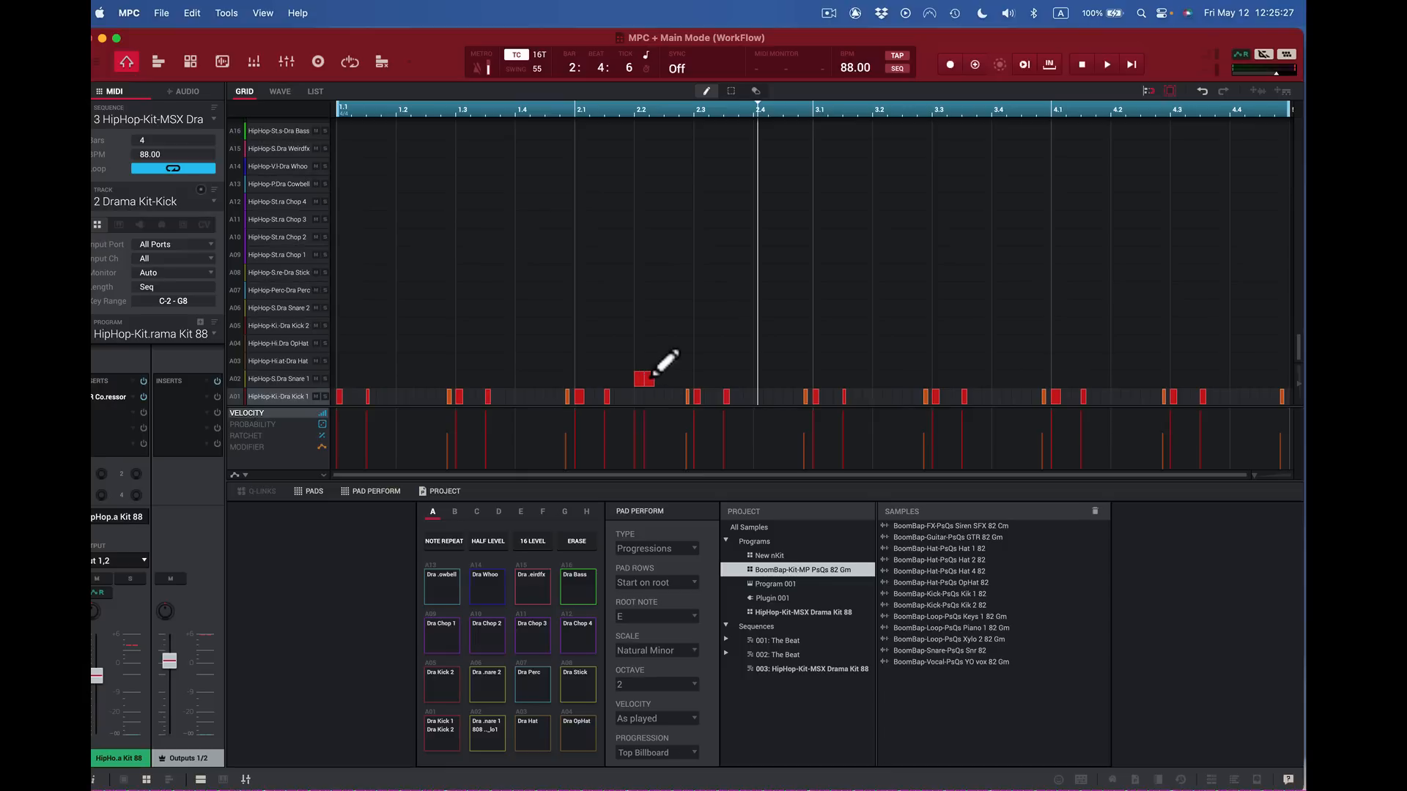
pyautogui.click(650, 379)
pyautogui.click(659, 378)
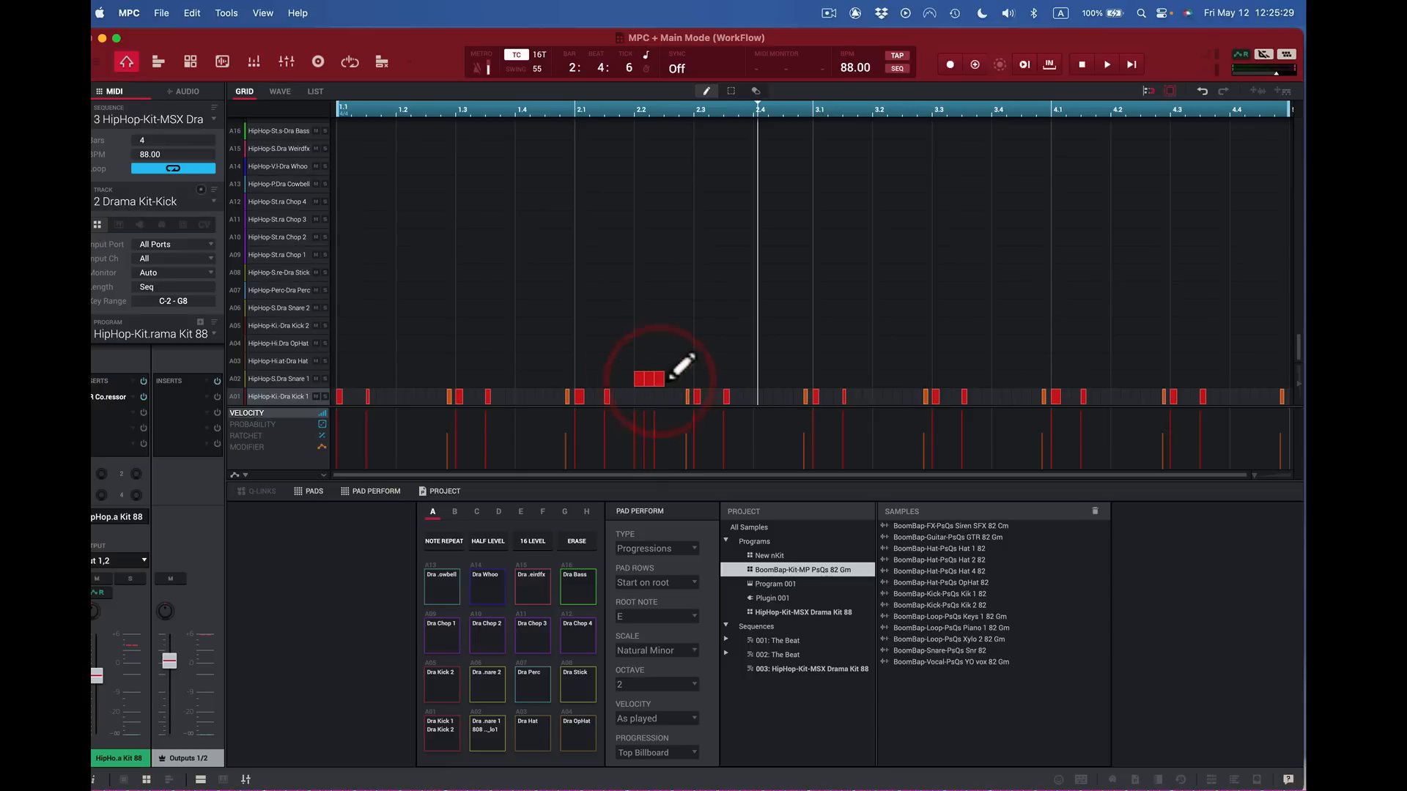
pyautogui.click(669, 379)
pyautogui.click(679, 379)
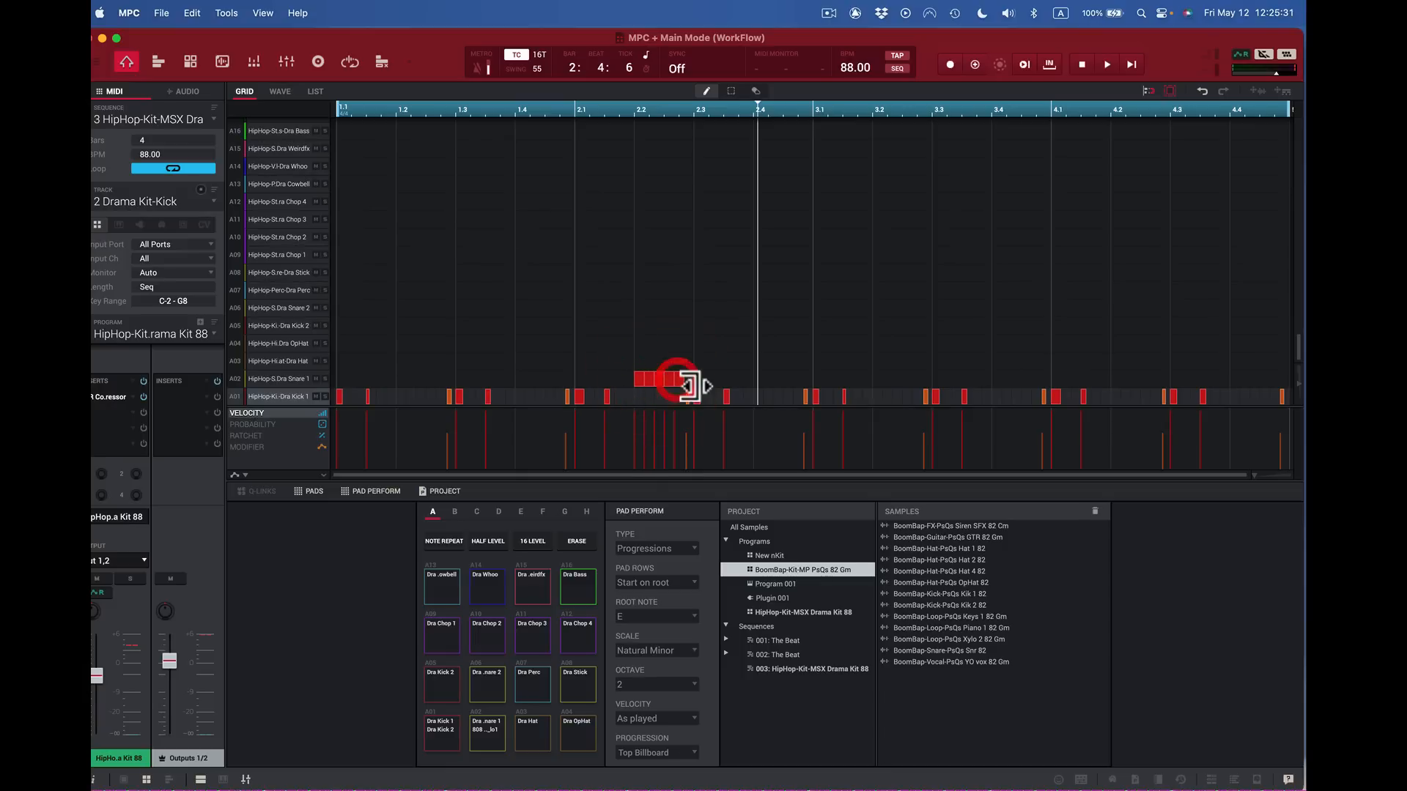
pyautogui.click(689, 379)
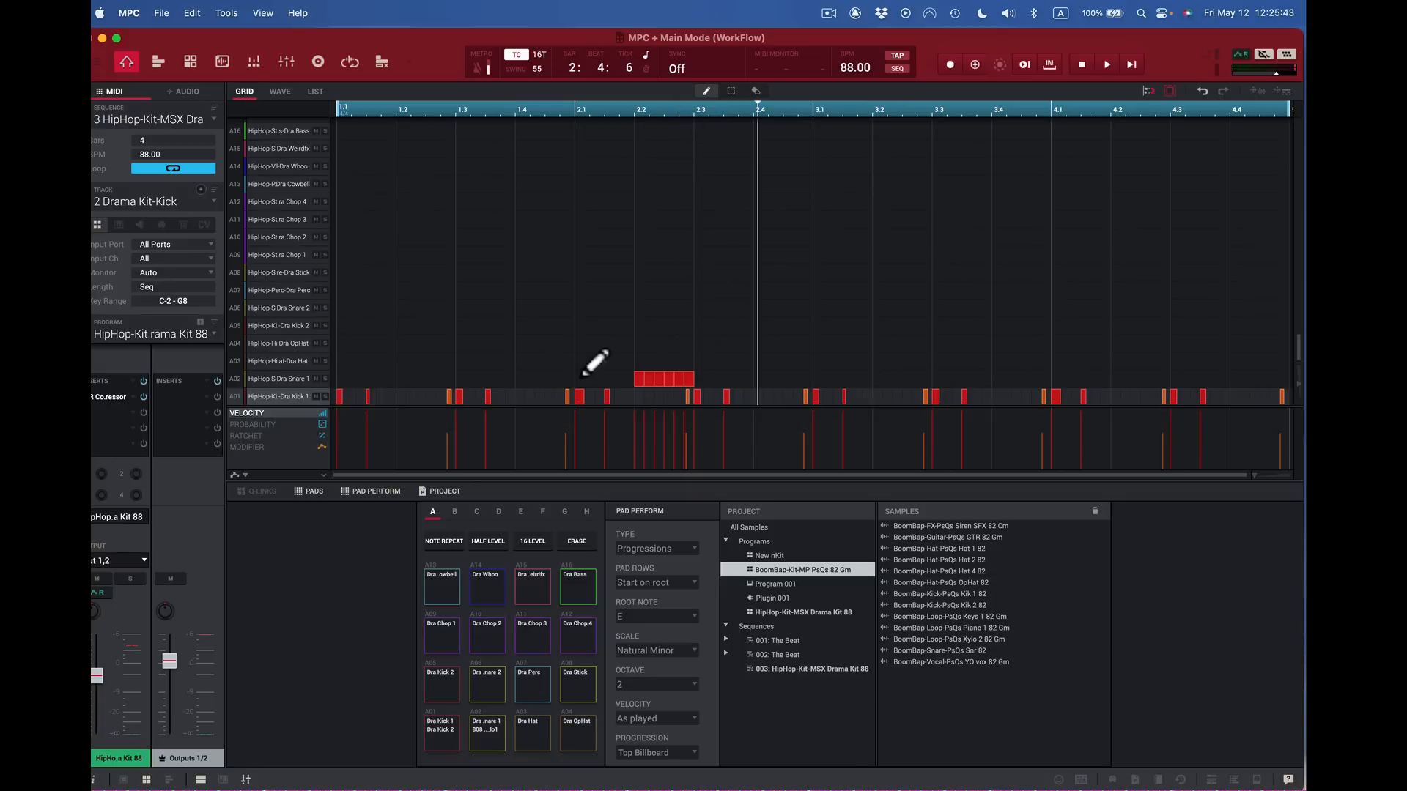
pyautogui.moveTo(583, 378); pyautogui.dragTo(633, 378)
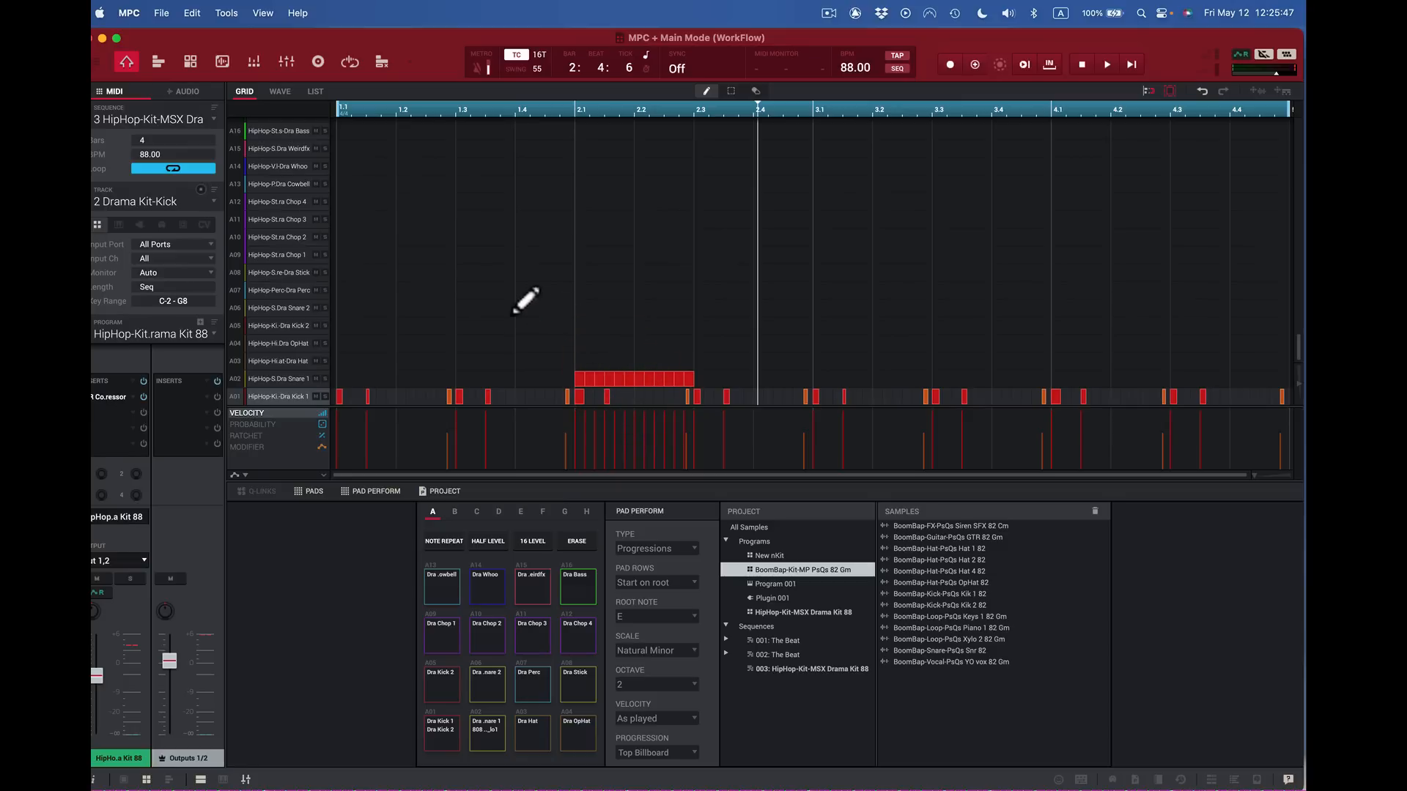
# Step: Paint a run of notes on the Snare 2 row from just before beat 1.4 to beat 4.3, undo it and redo it
pyautogui.moveTo(512, 310); pyautogui.dragTo(1159, 273)
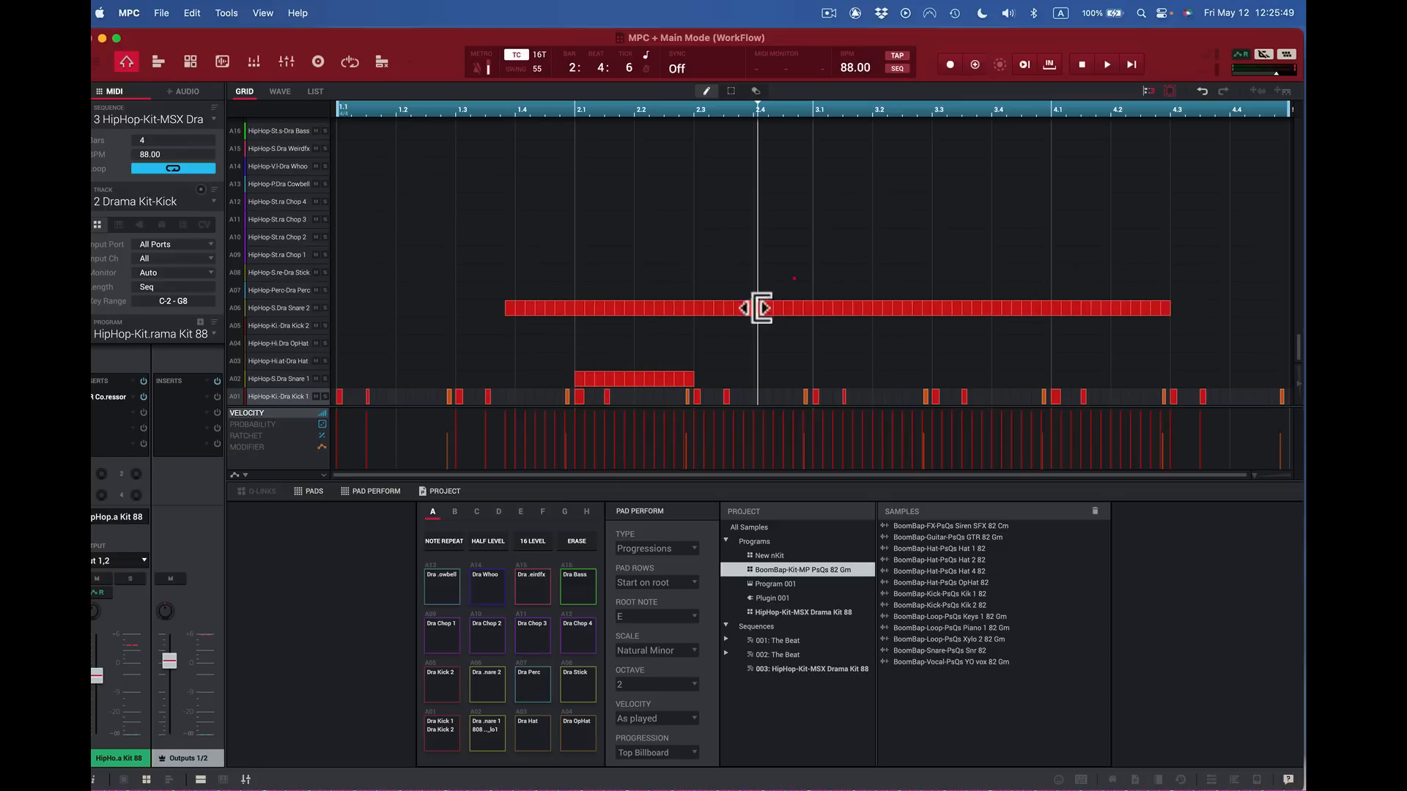
pyautogui.press('super+z')
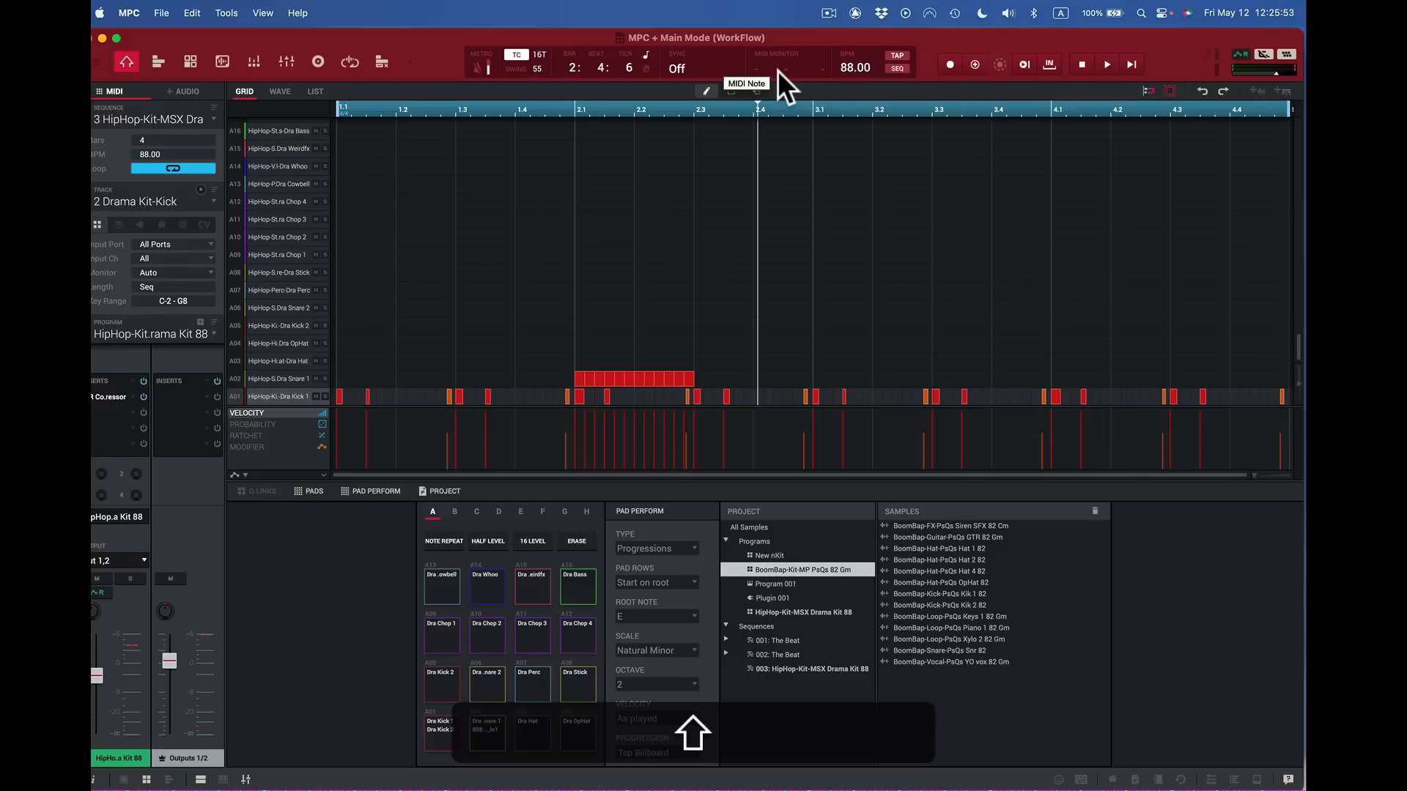
pyautogui.press('super+shift+z')
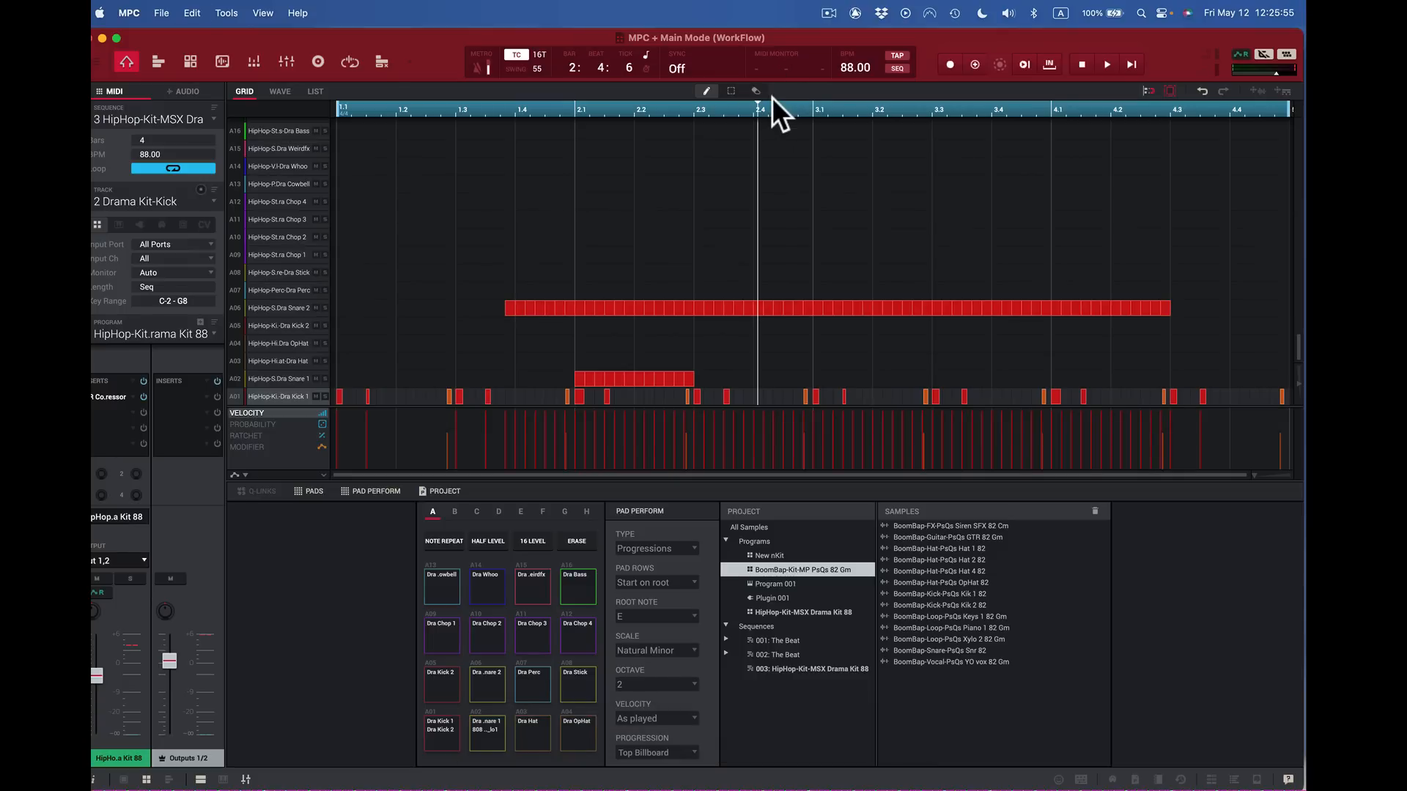
# Step: Erase the whole Snare 2 run and the Snare 1 notes between beats 2.1 and 2.3 with the Eraser tool
pyautogui.click(757, 91)
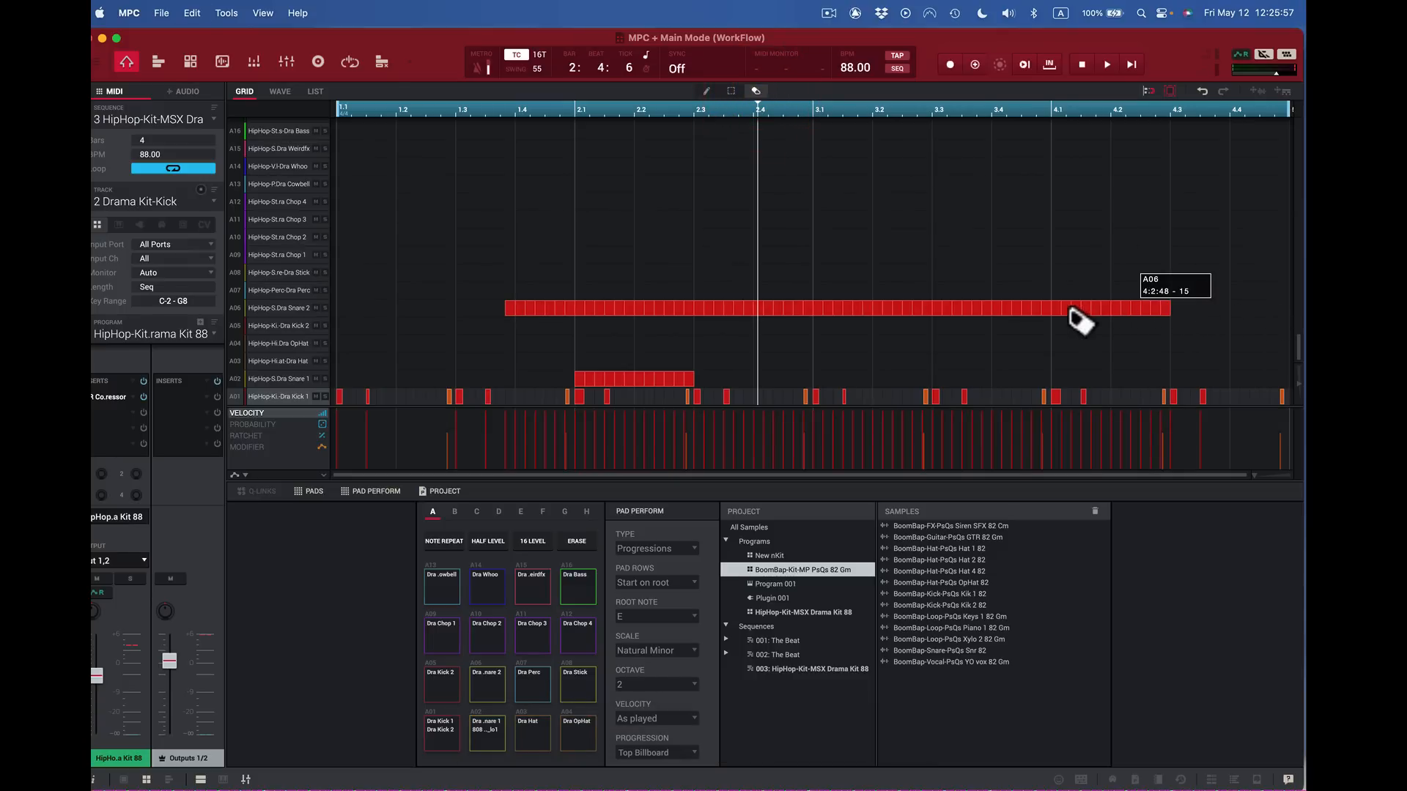
pyautogui.click(1139, 308)
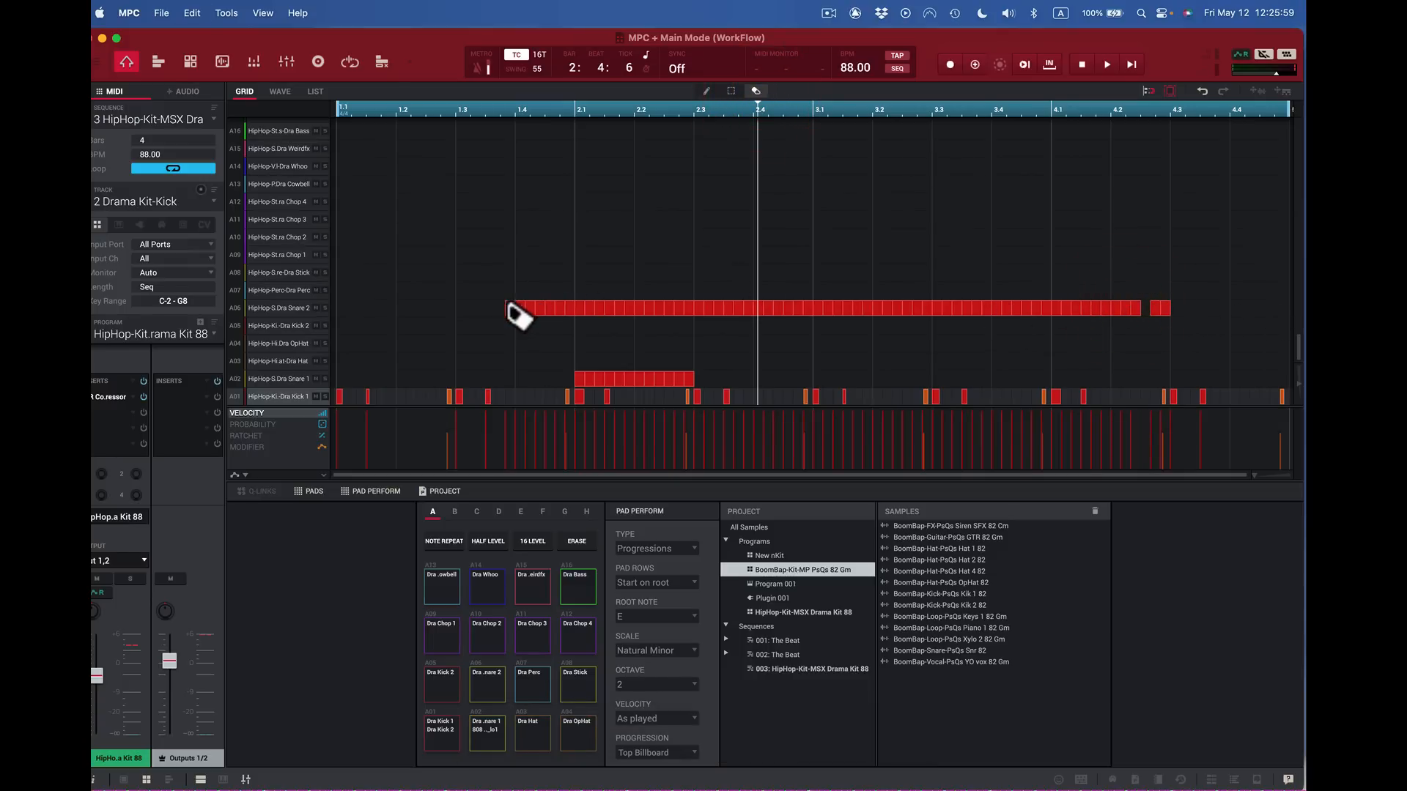
pyautogui.moveTo(518, 311)
pyautogui.mouseDown()
pyautogui.moveTo(1184, 321)
pyautogui.moveTo(1172, 317)
pyautogui.mouseUp()
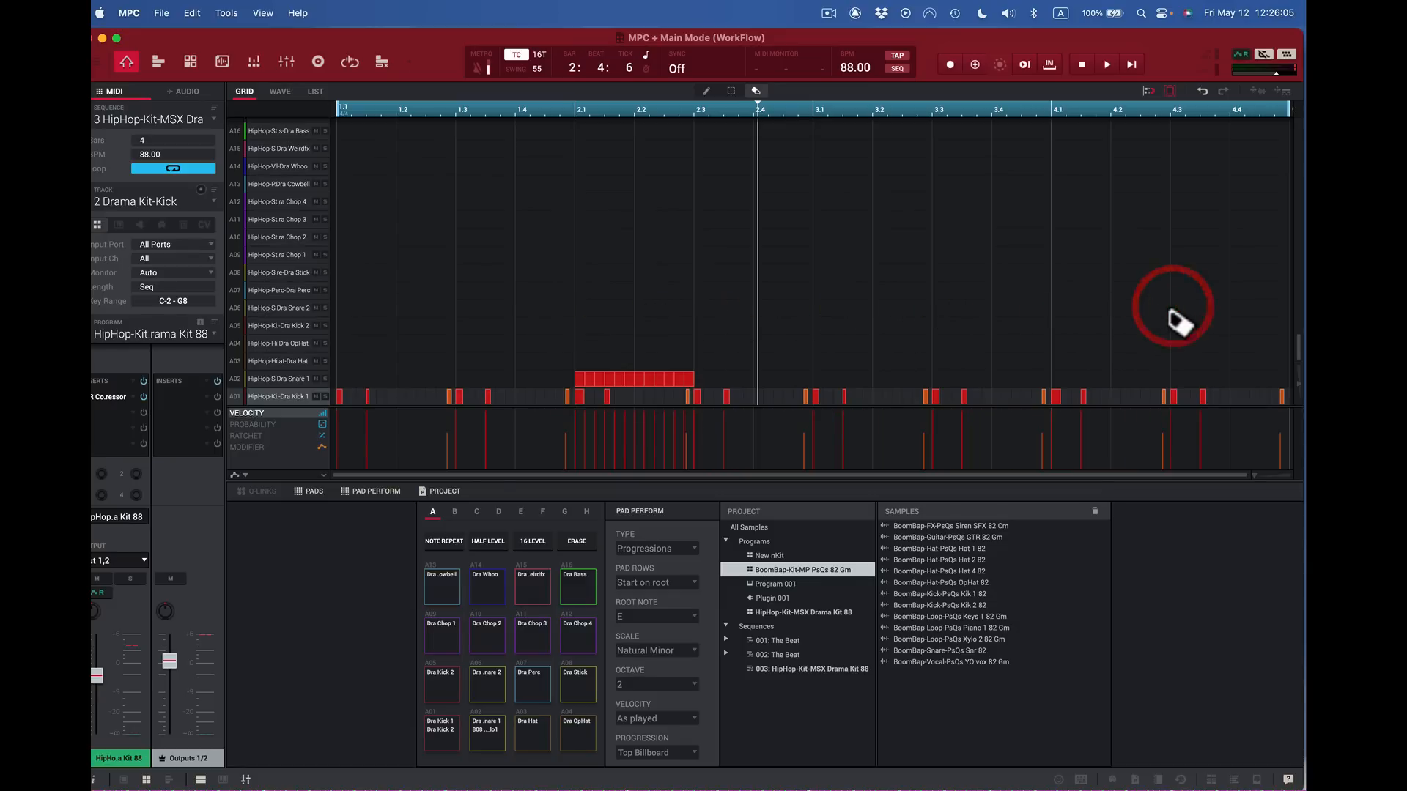
pyautogui.moveTo(698, 381); pyautogui.dragTo(575, 378)
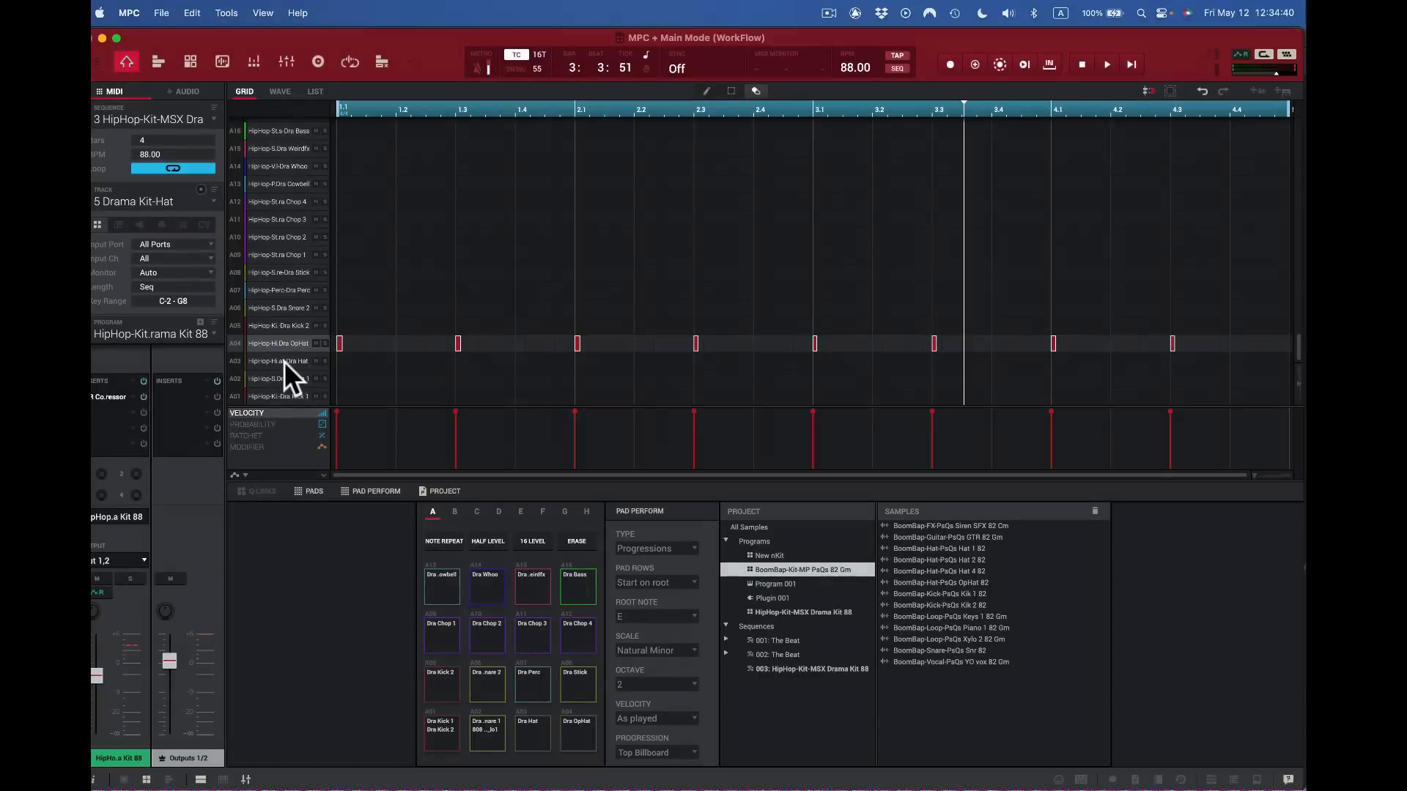
# Step: Audition the Hat, Kick 2, Snare 2 and Perc sounds from their pad rows in the grid
pyautogui.click(284, 361)
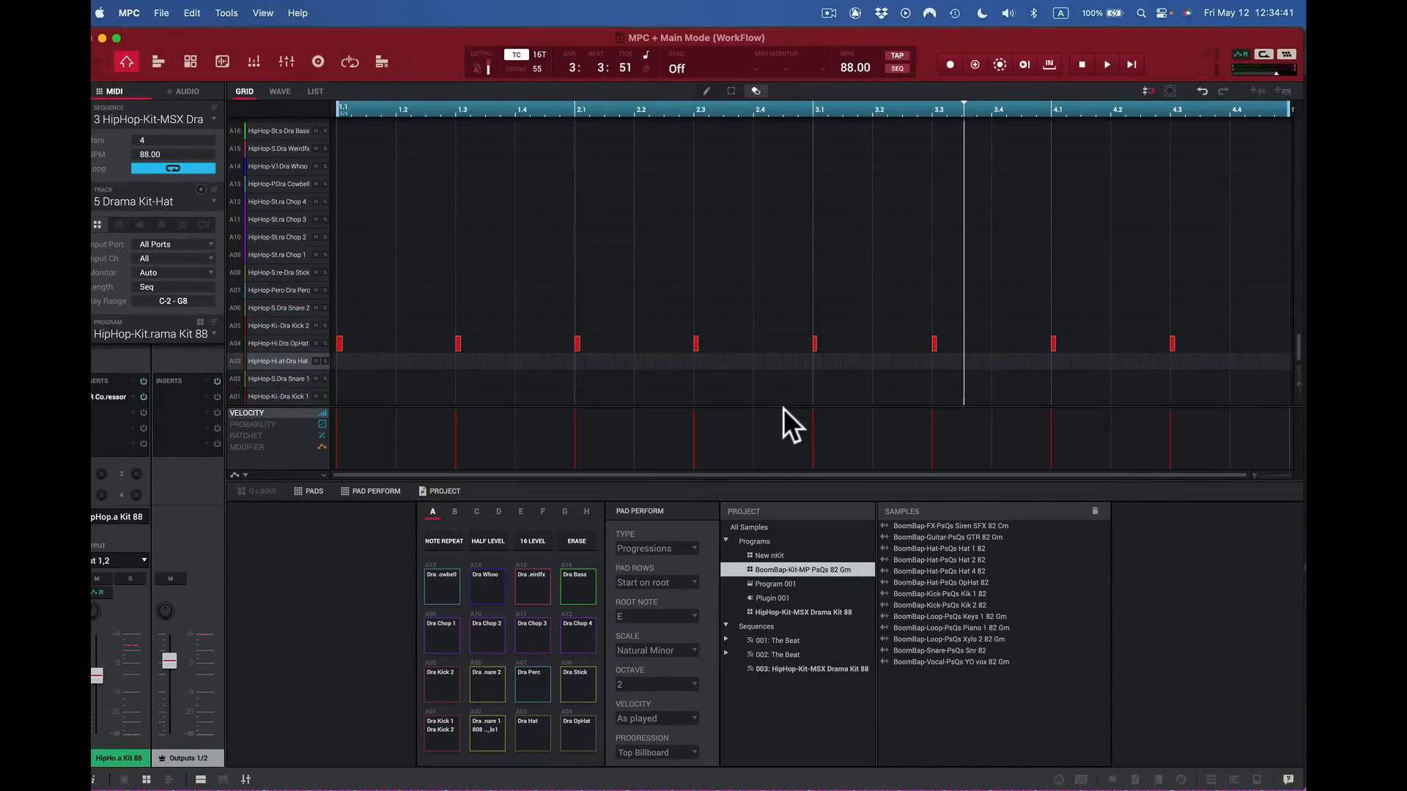
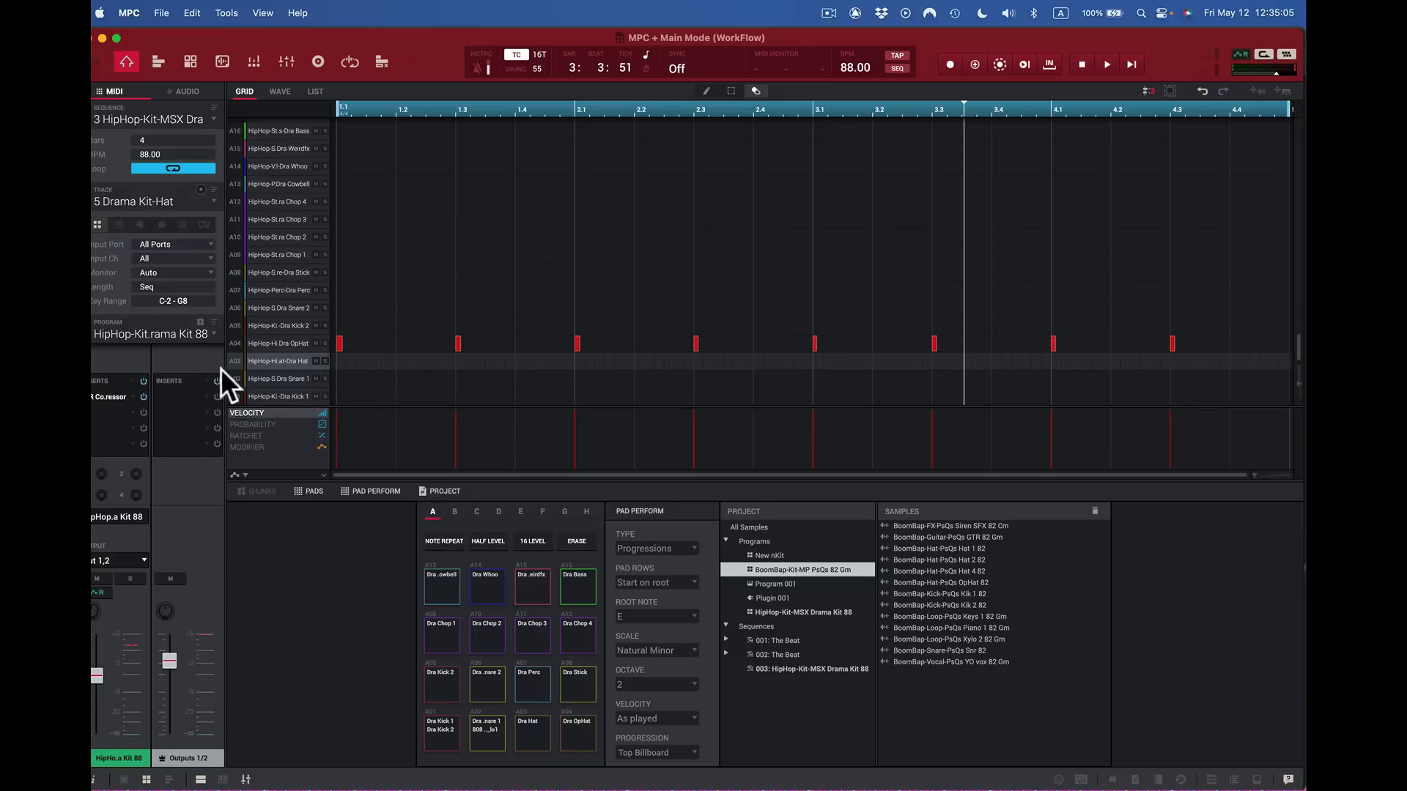
pyautogui.click(235, 322)
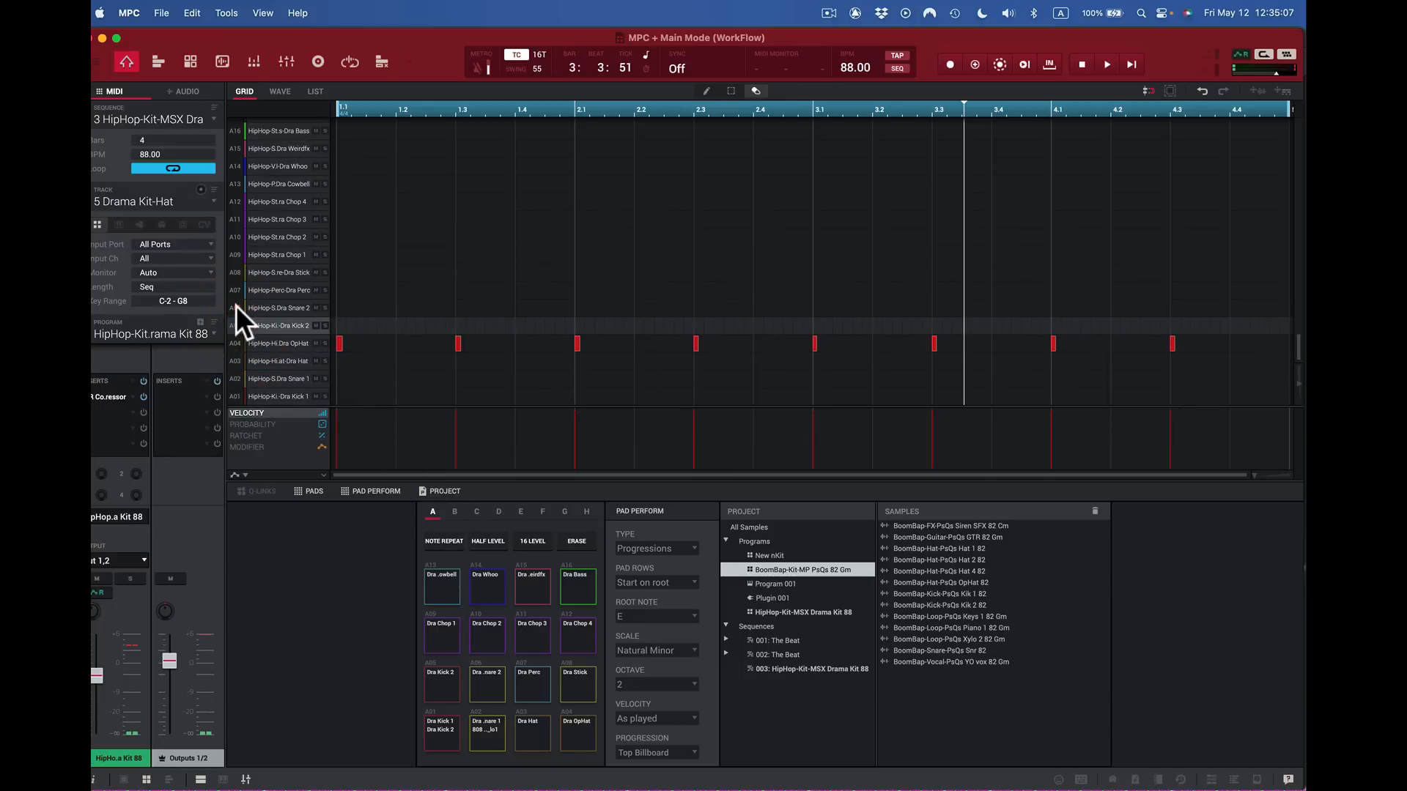
pyautogui.click(236, 306)
pyautogui.click(235, 290)
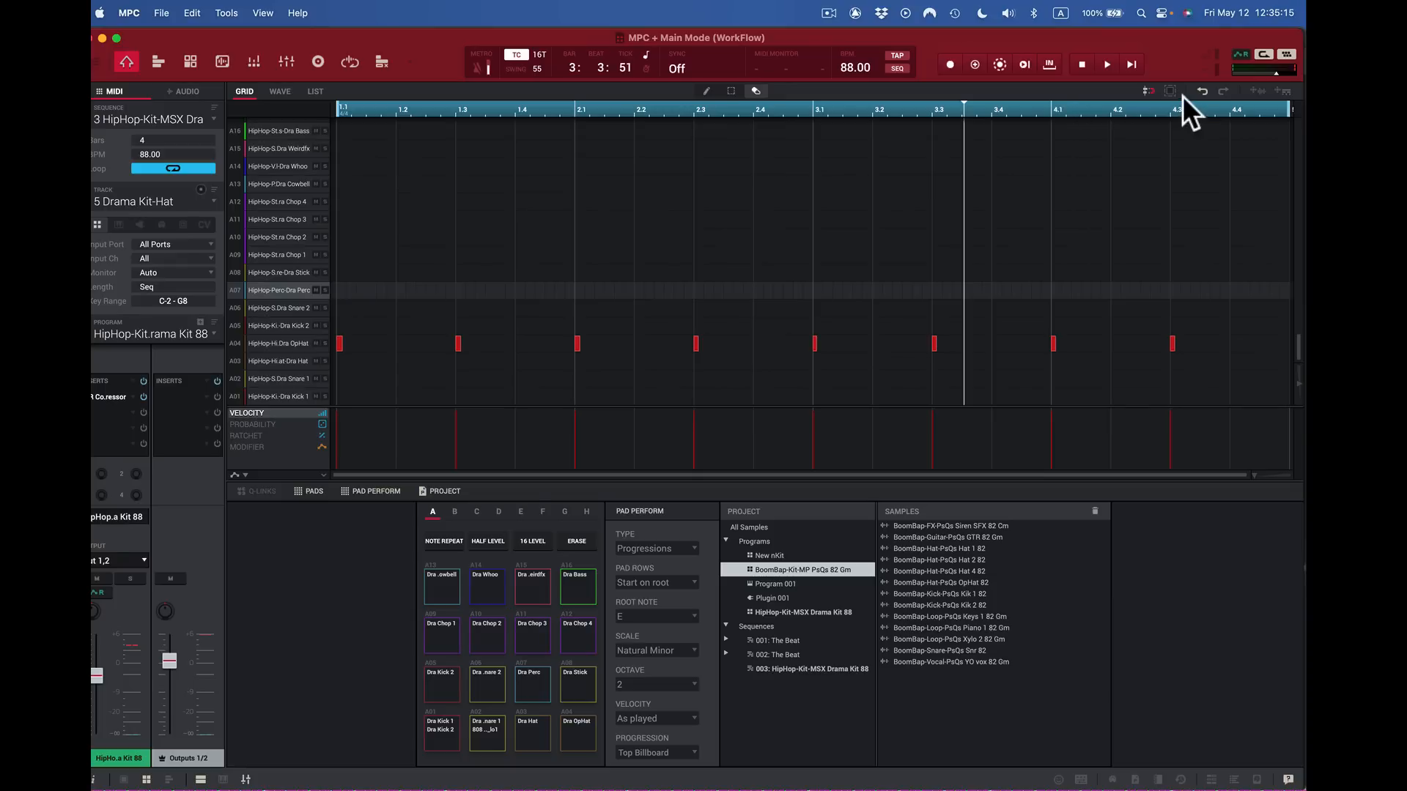
# Step: Turn on selecting events by hitting pads and select all open hat notes through pad A04
pyautogui.click(1146, 91)
pyautogui.click(1144, 90)
pyautogui.click(1146, 90)
pyautogui.click(1170, 91)
pyautogui.click(576, 732)
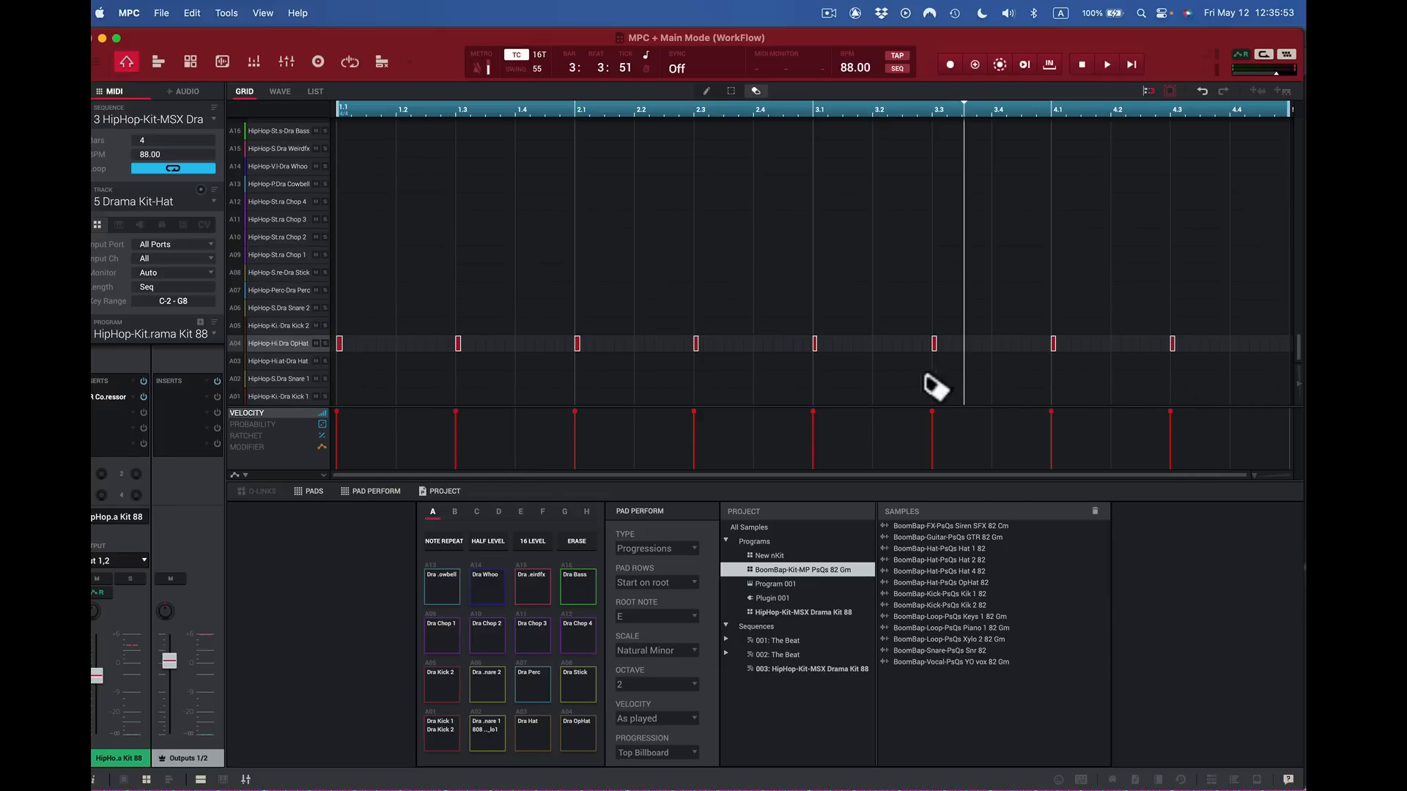
# Step: Turn off selecting events by hitting pads, and hit the open hat and hat pads
pyautogui.click(1172, 92)
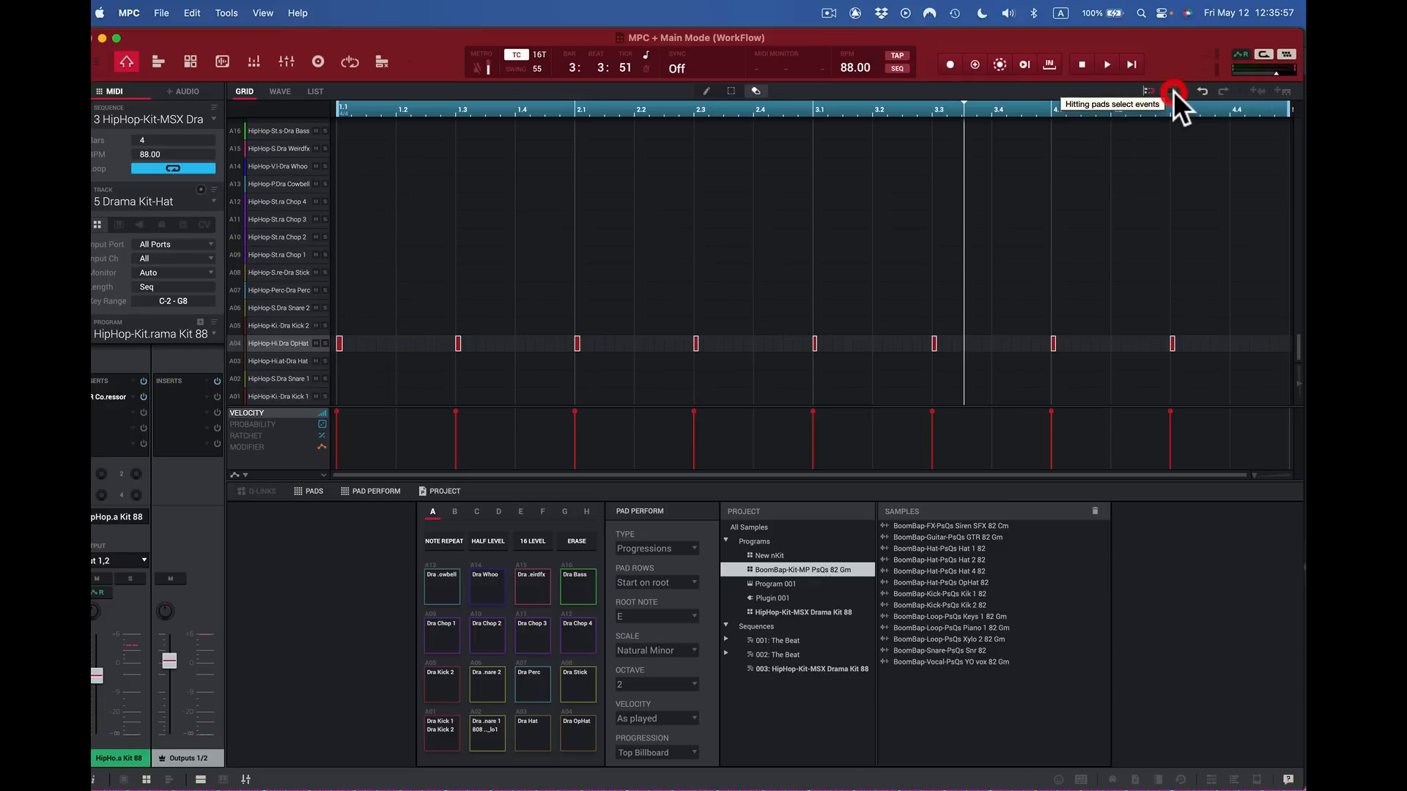
pyautogui.click(580, 729)
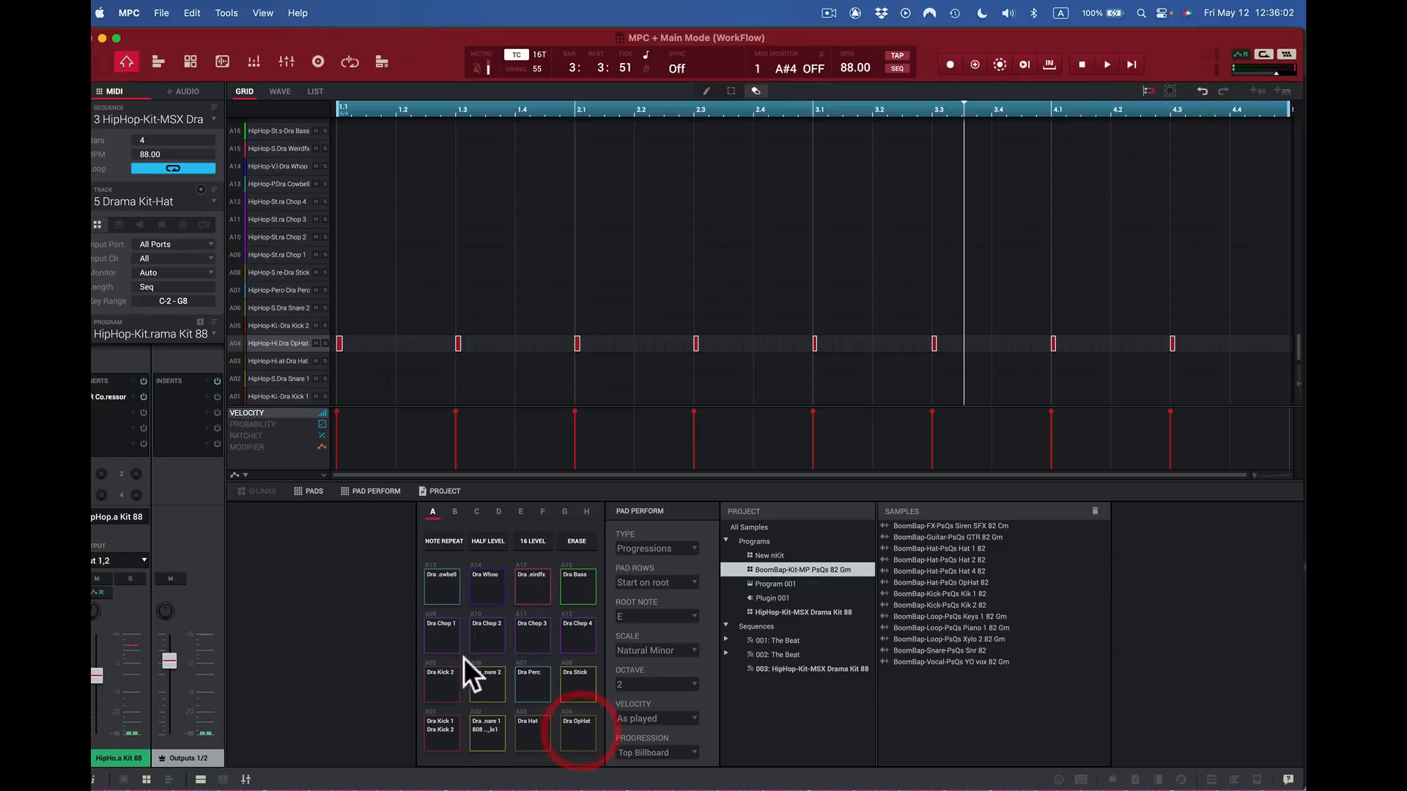
pyautogui.click(537, 732)
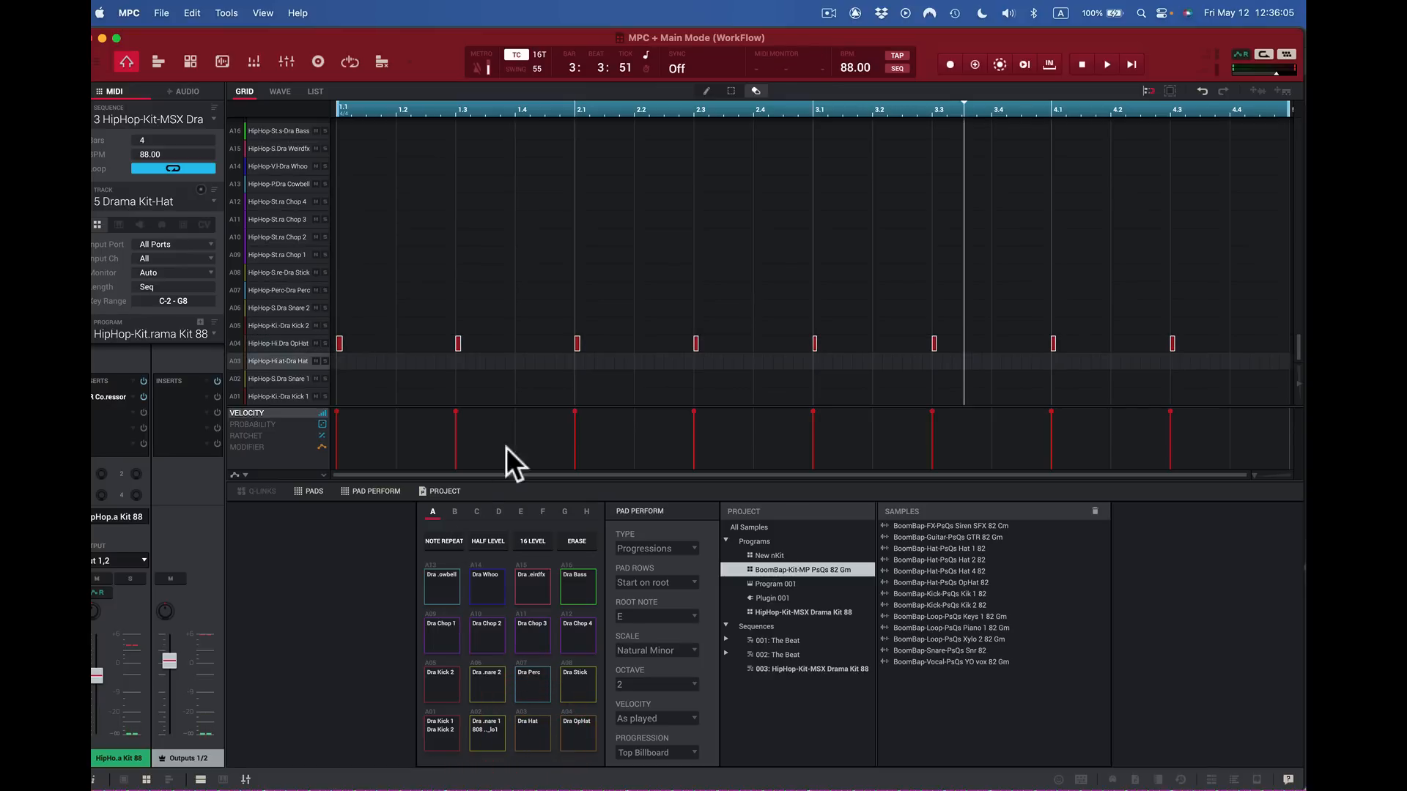
# Step: Try drawing a note among the Chop pad rows just before beat 2.3 with the Pencil tool, and undo it
pyautogui.click(712, 90)
pyautogui.click(673, 213)
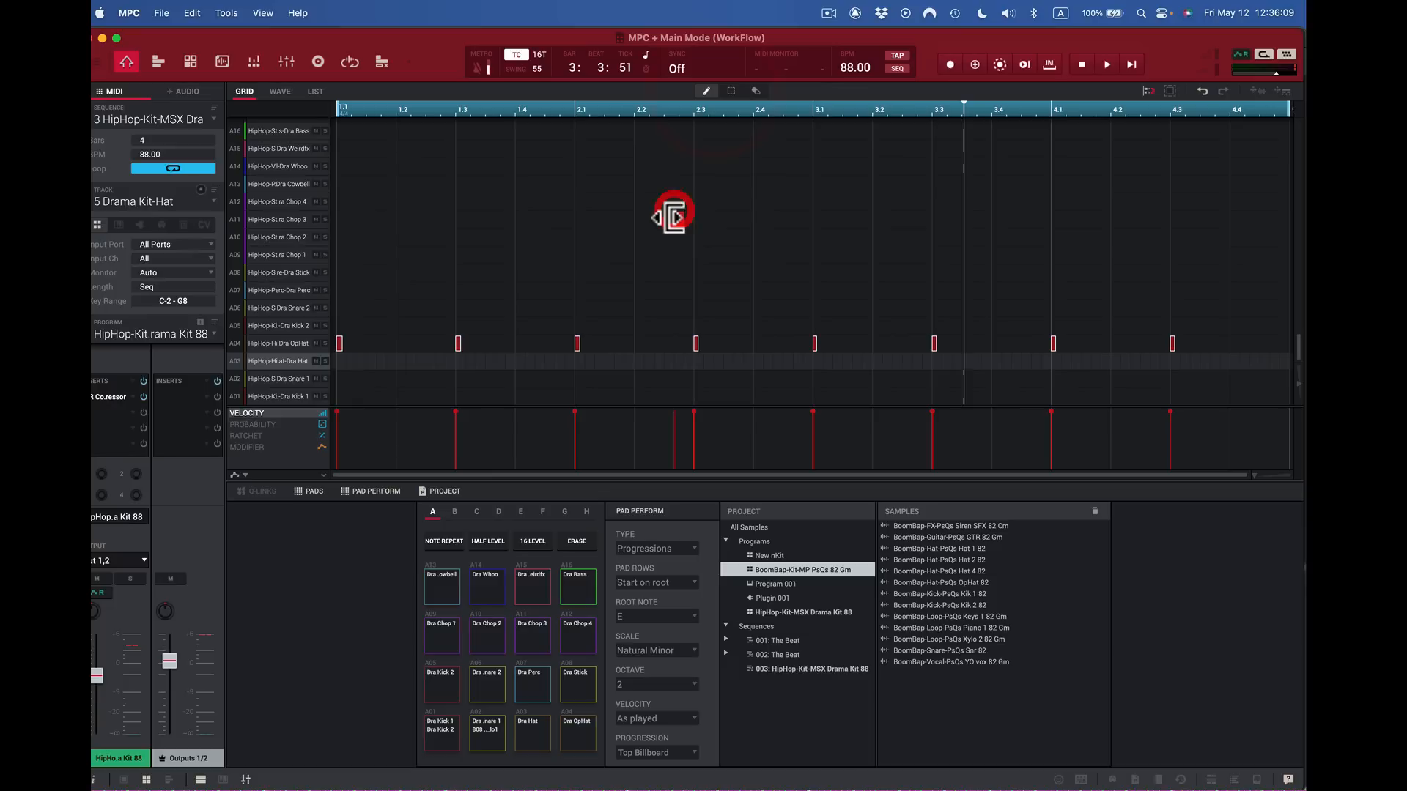
pyautogui.press('super+z')
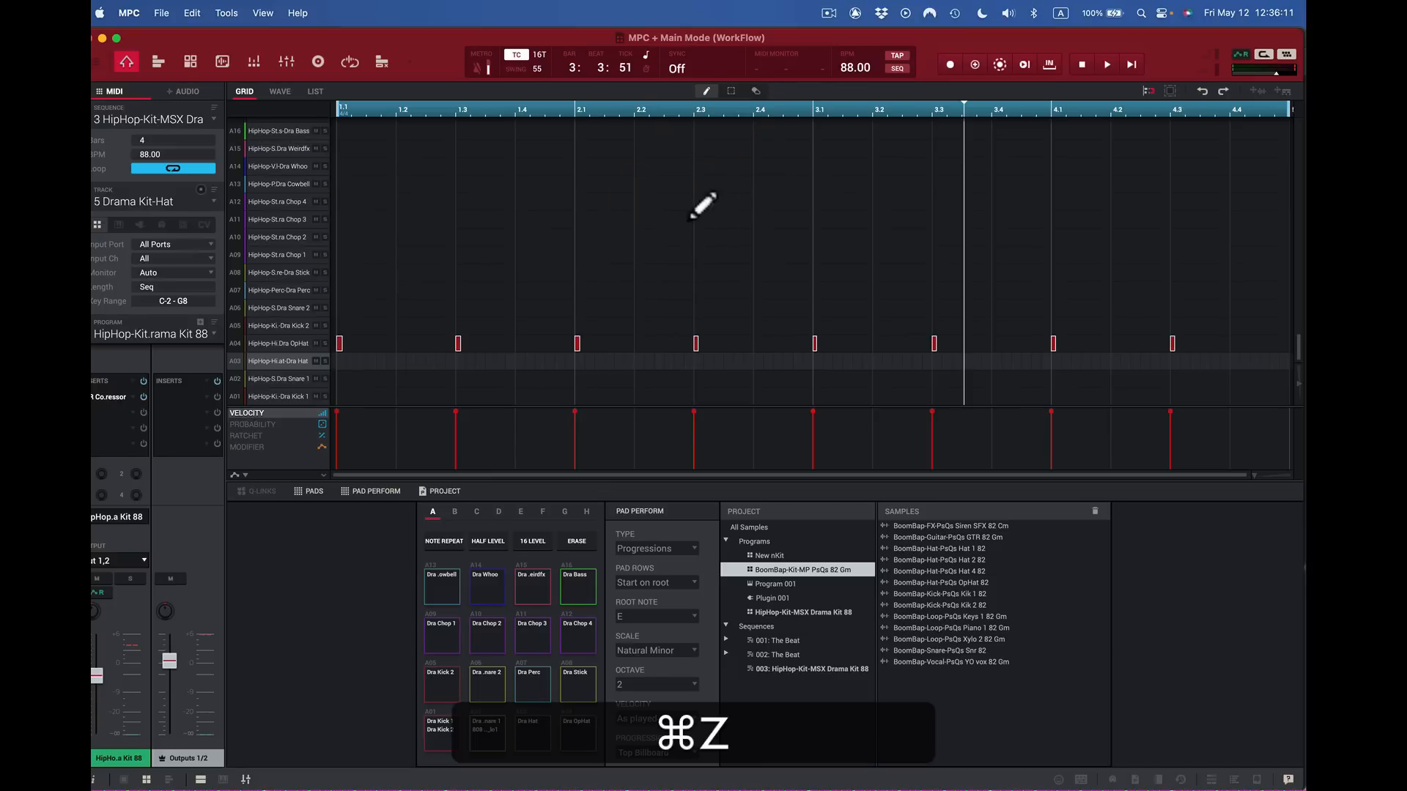
# Step: Return to the Select tool, clear the note selection and hit the open hat pad
pyautogui.click(731, 90)
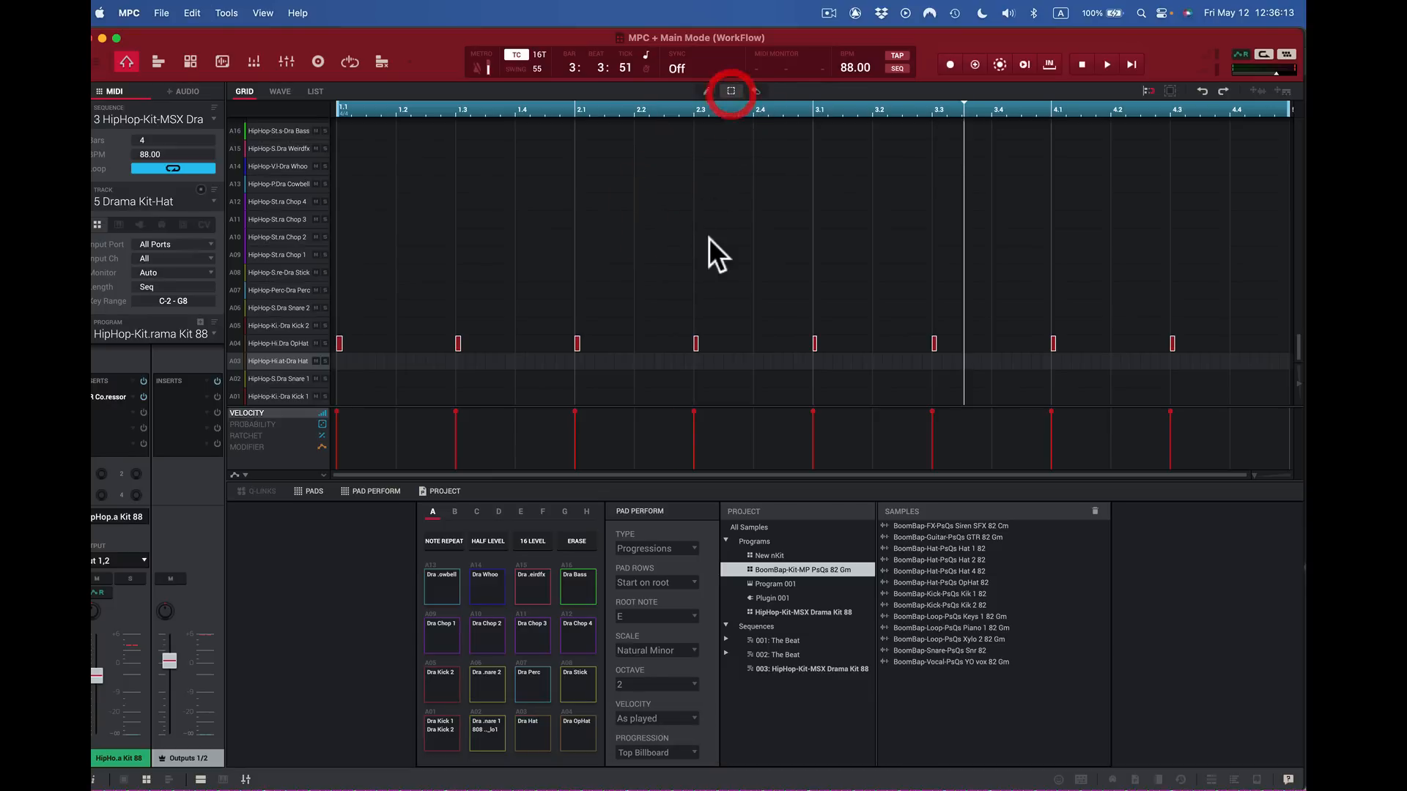
pyautogui.click(715, 268)
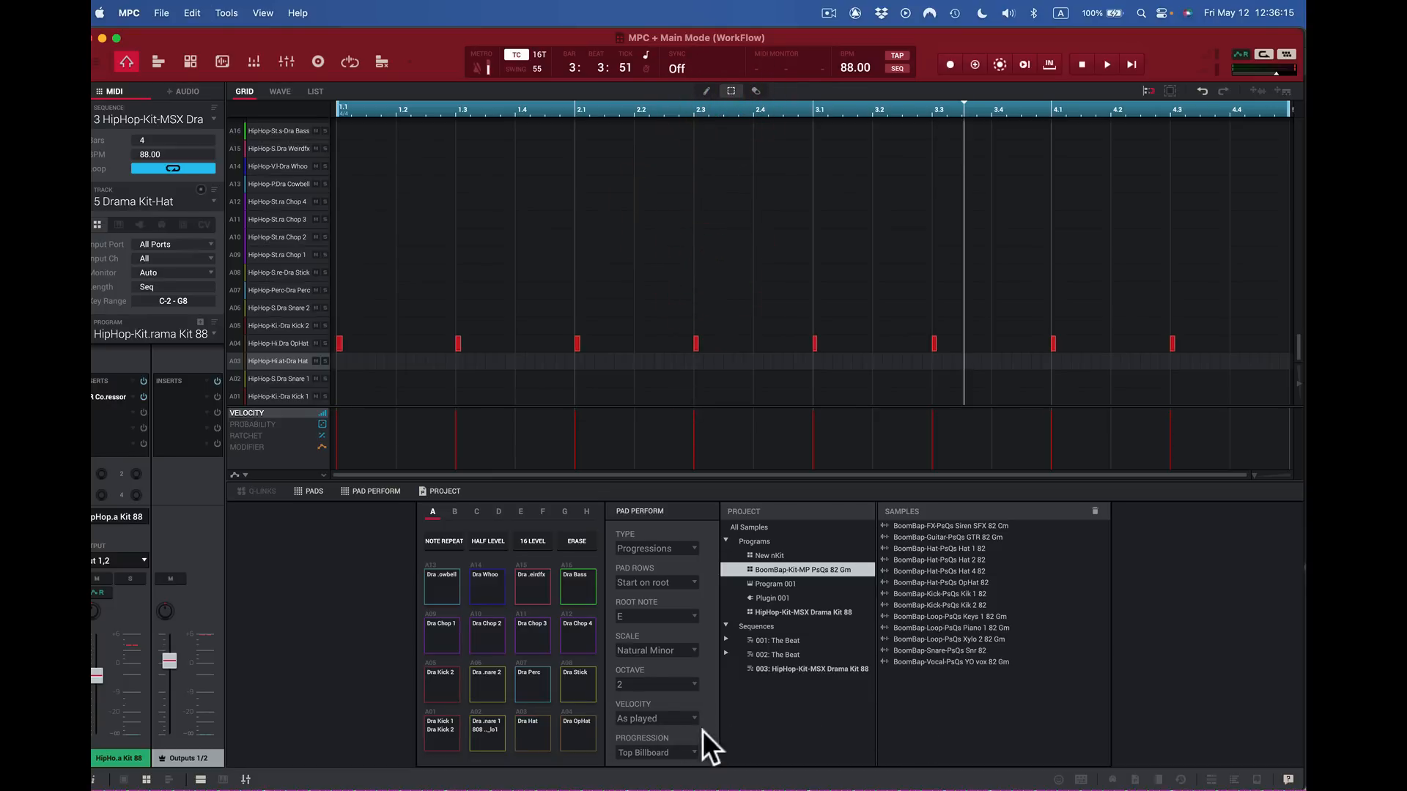
pyautogui.click(588, 732)
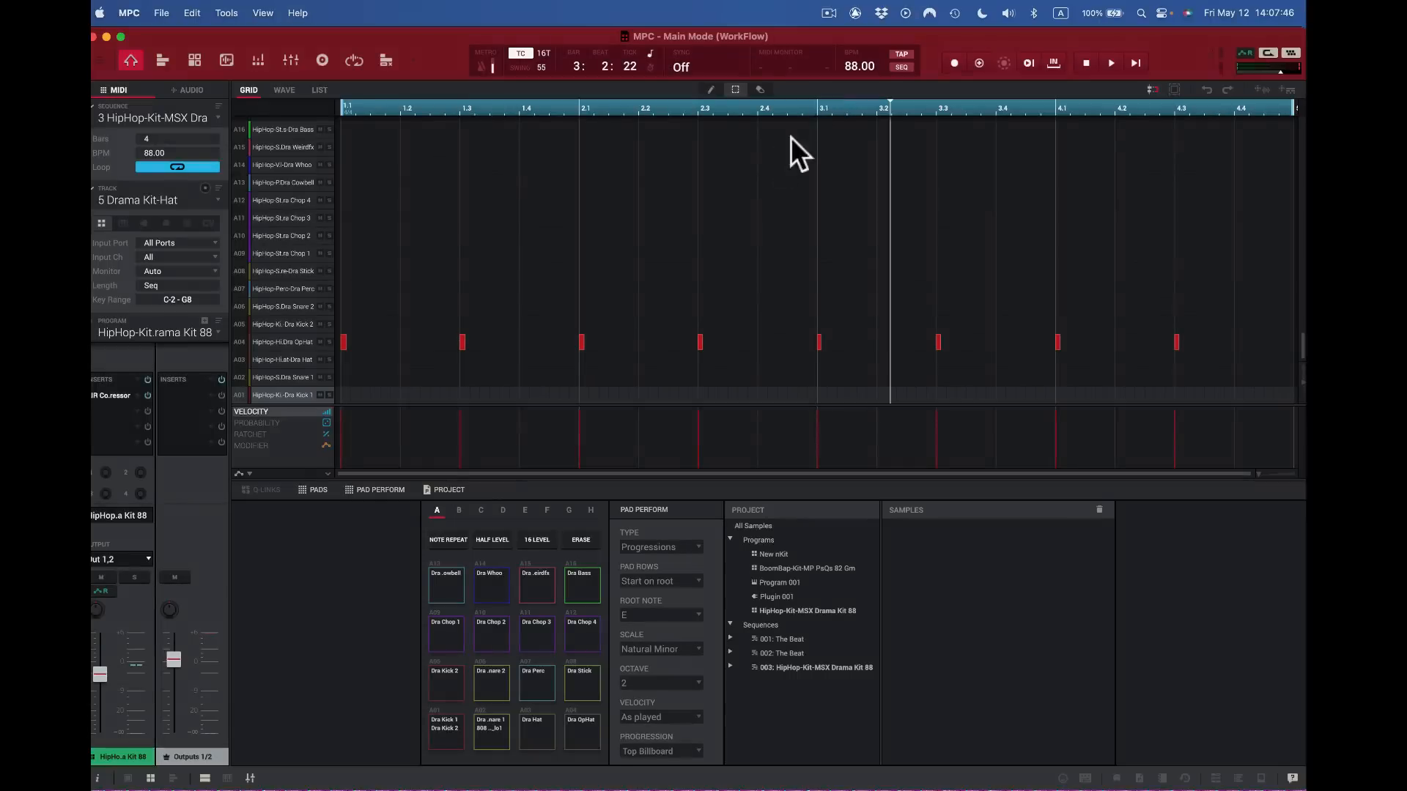
# Step: Play the open hat sequence from the start and stop playback
pyautogui.press('space')
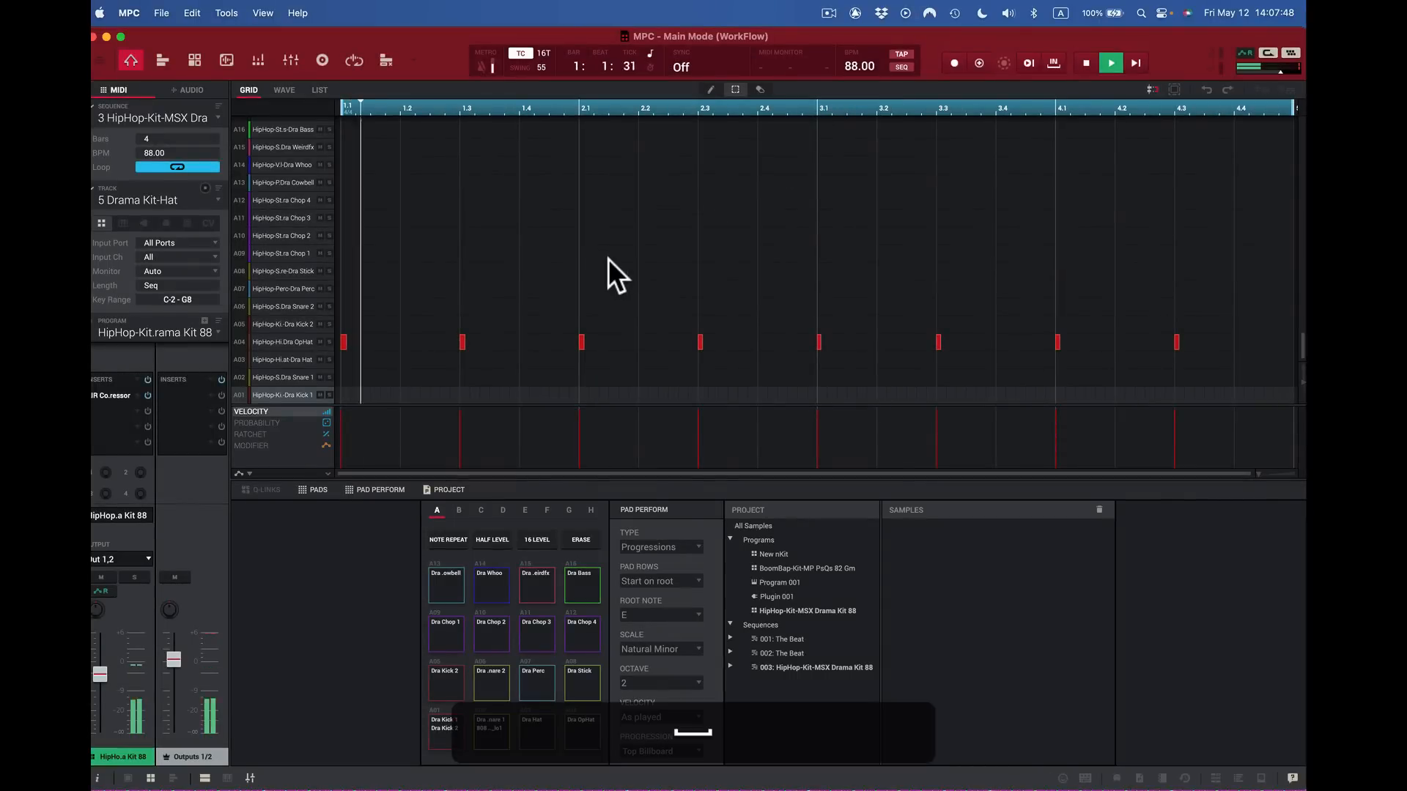
pyautogui.press('space')
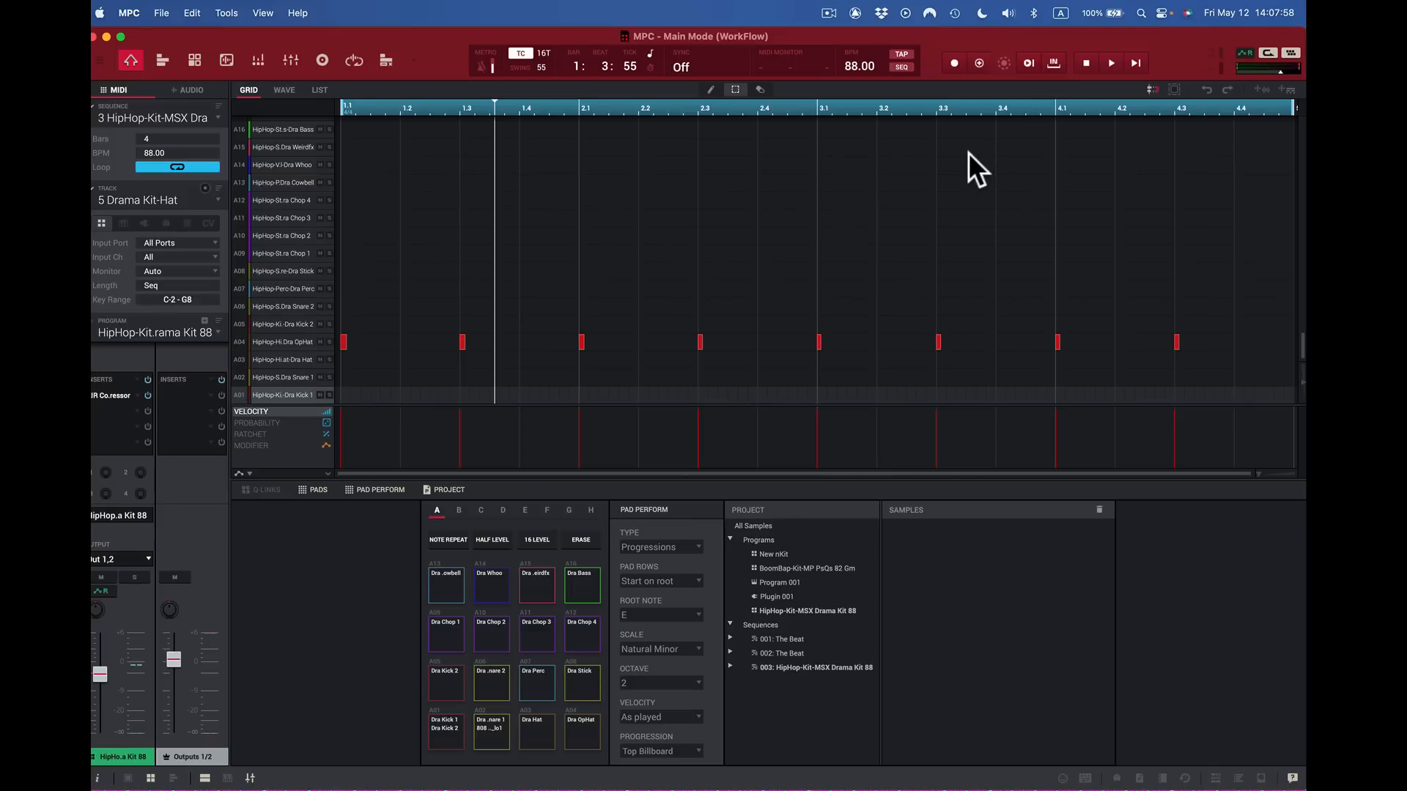
pyautogui.scroll(15, 953, 110)
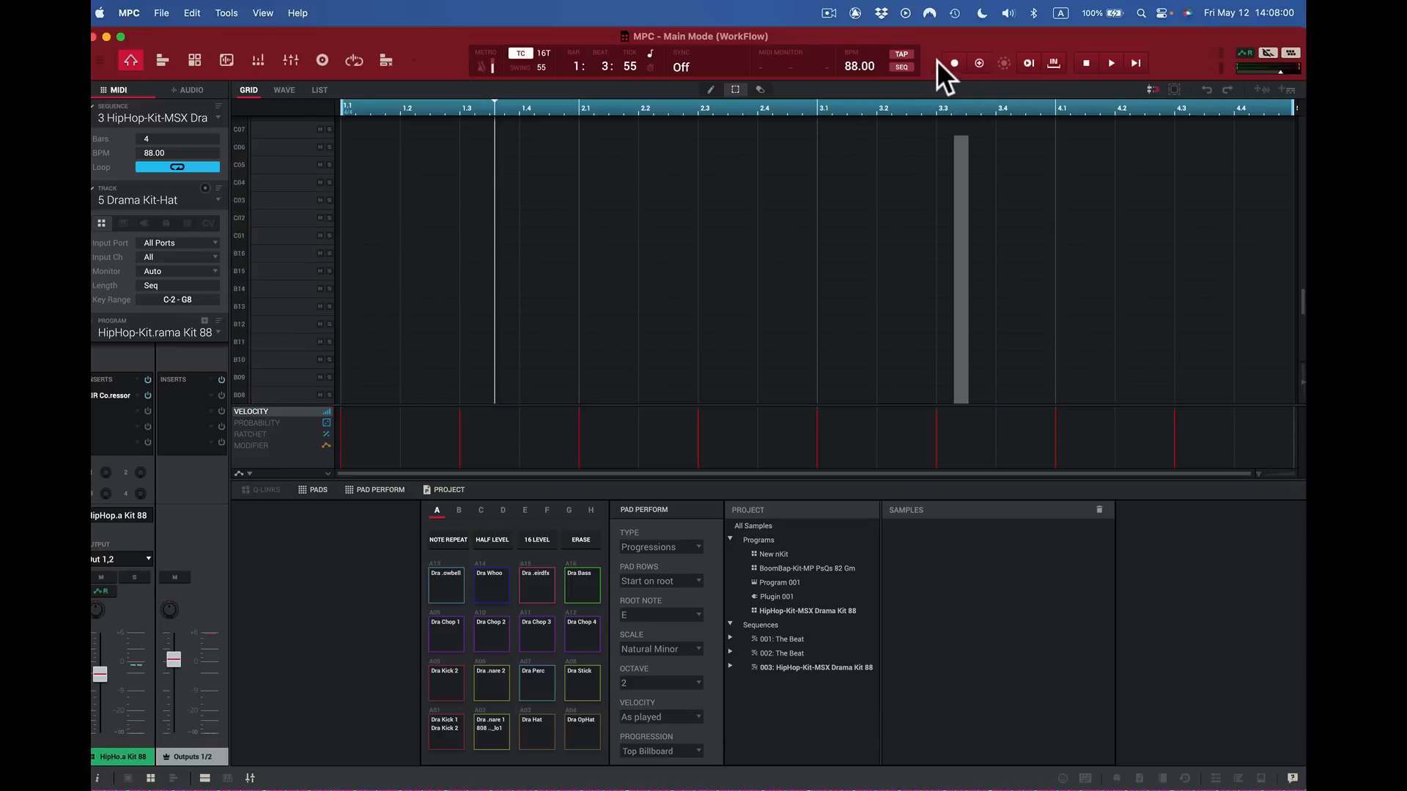
# Step: Move the window down to uncover the desktop and export the audio onto it as a WAV file
pyautogui.click(926, 56)
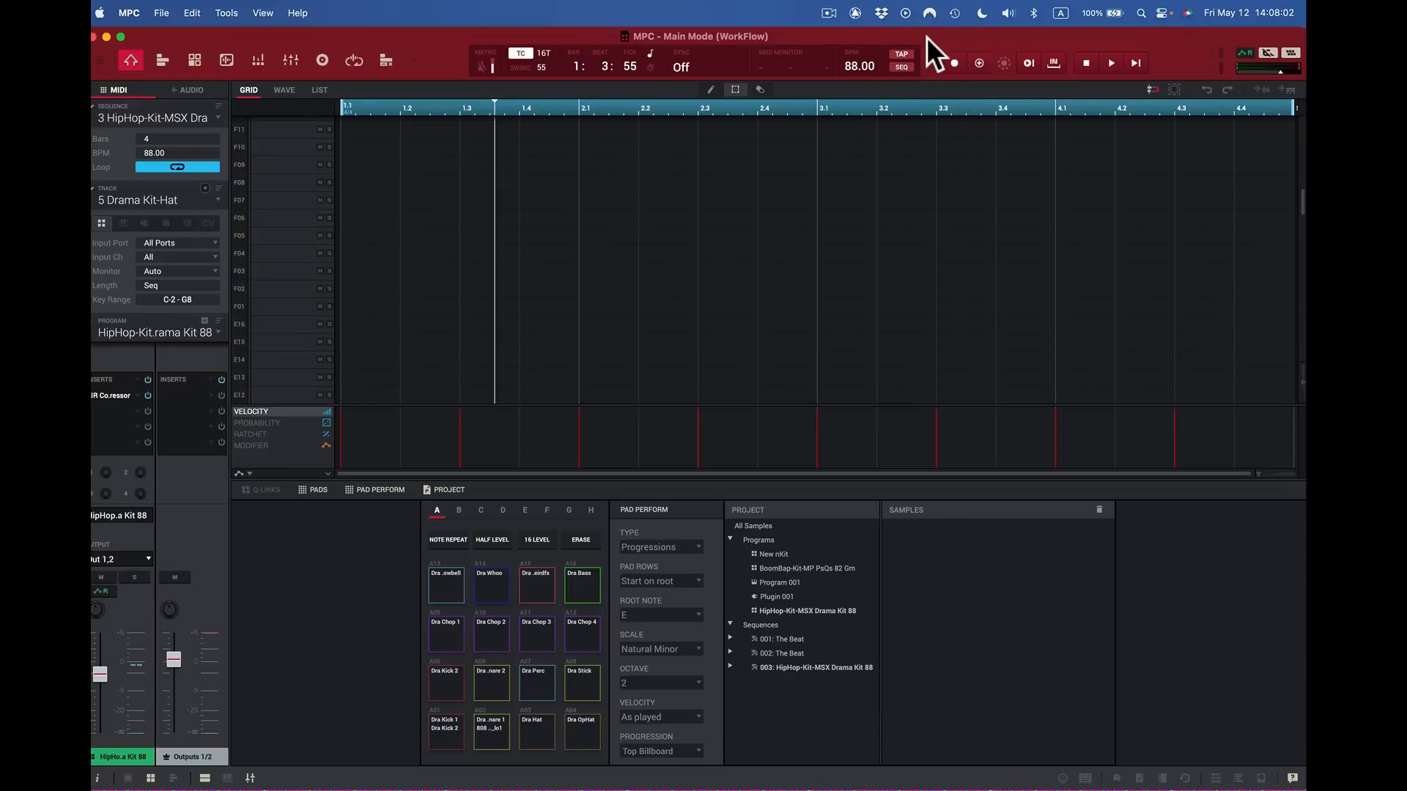
pyautogui.moveTo(927, 37); pyautogui.dragTo(921, 173)
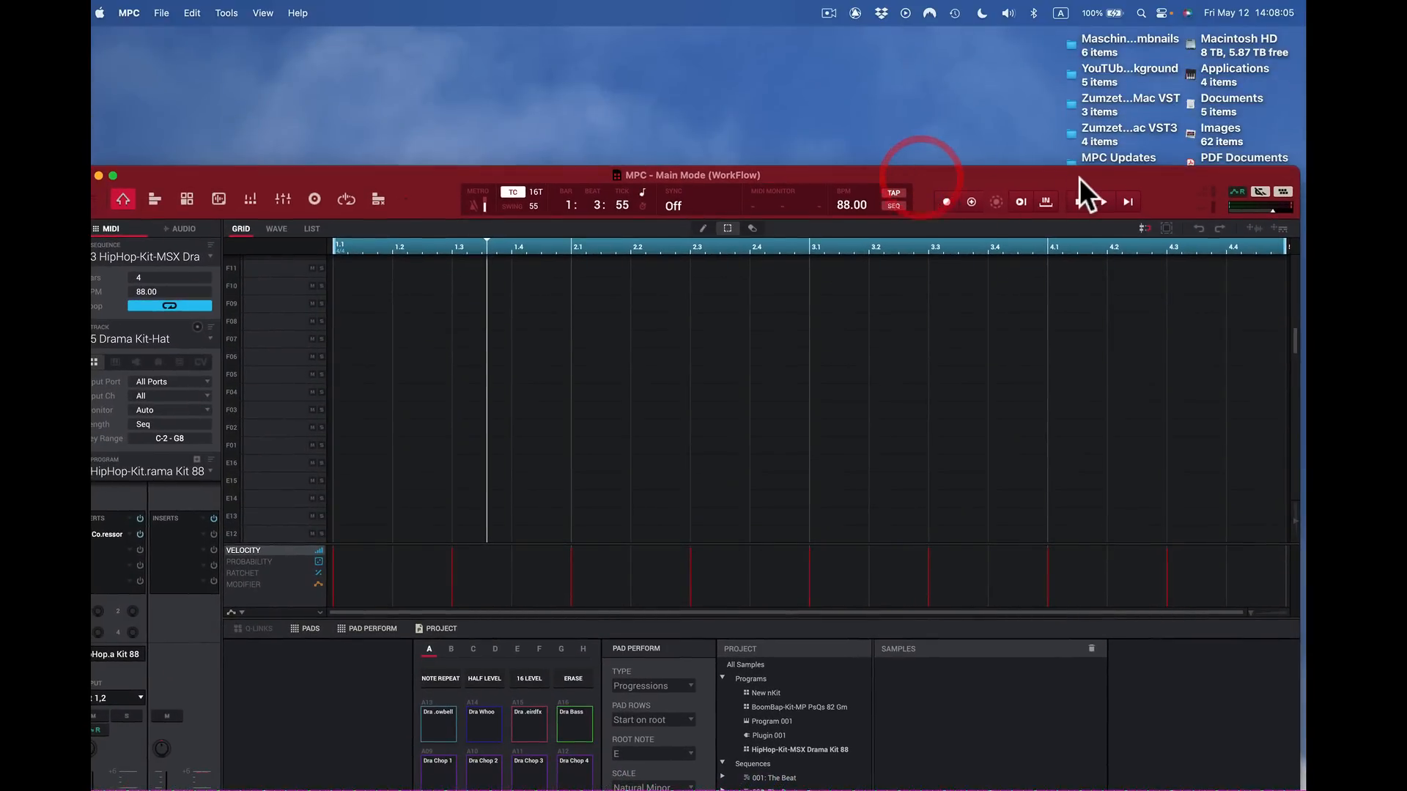
pyautogui.click(1260, 228)
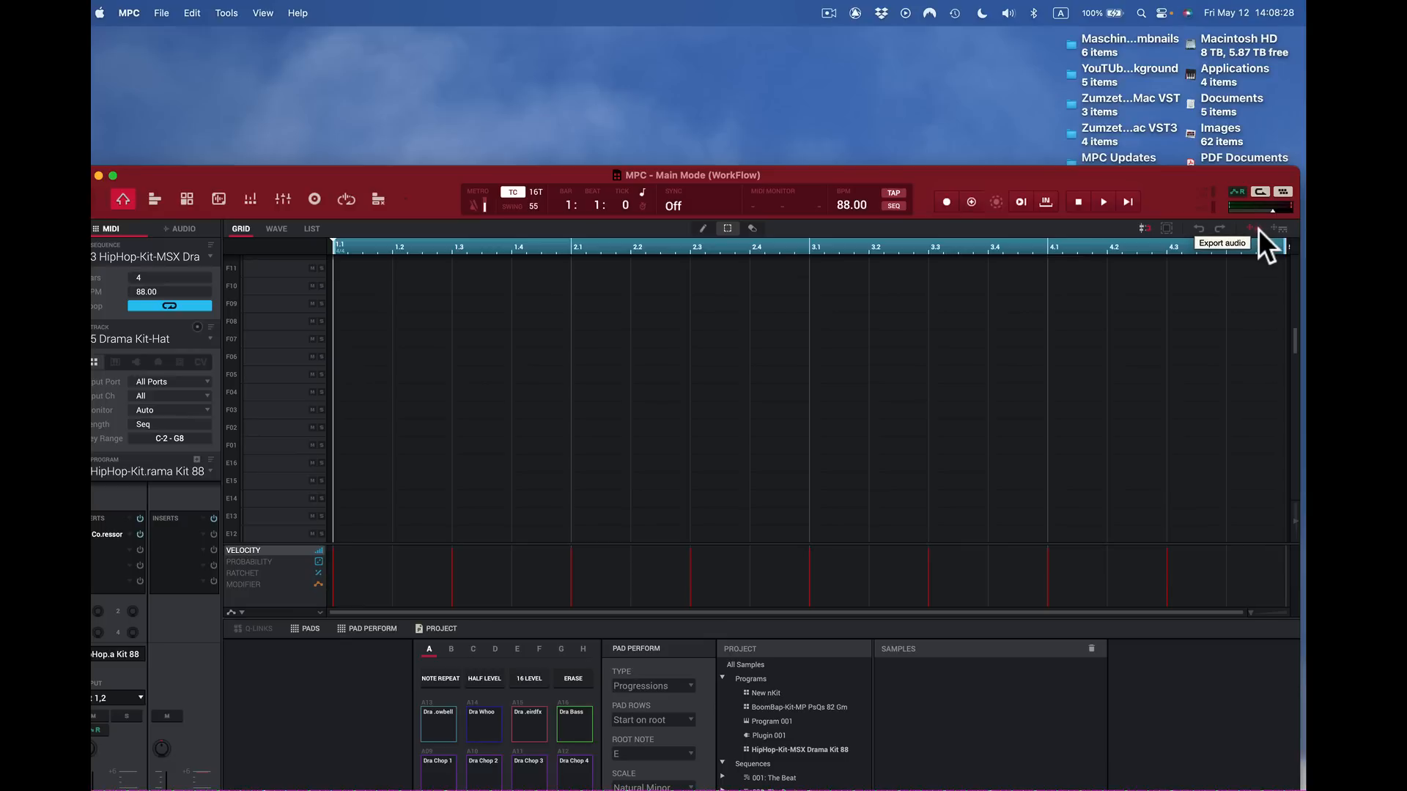
pyautogui.moveTo(1257, 227); pyautogui.dragTo(596, 96)
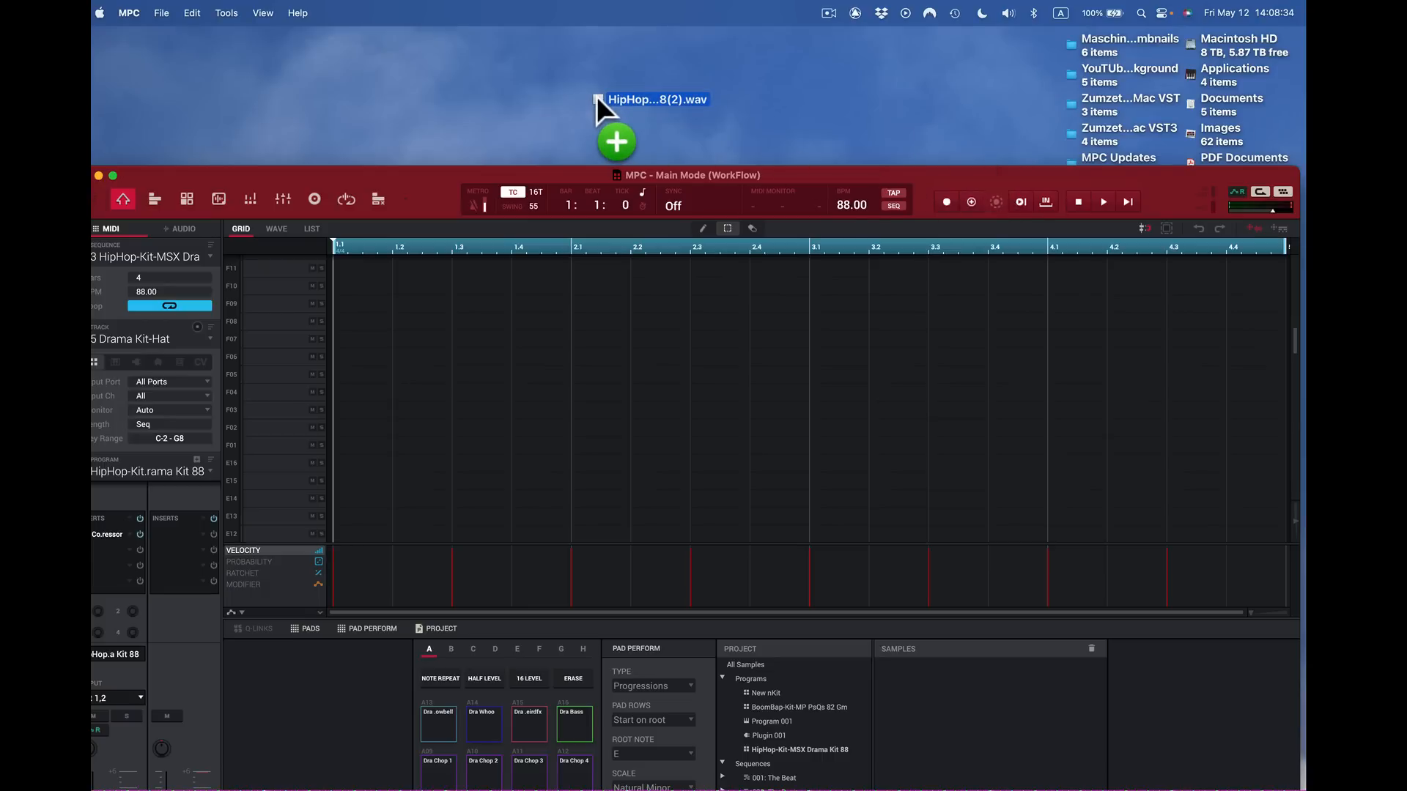
# Step: Drop the exported WAV file on the desktop and move the MPC window back up below the menu bar
pyautogui.moveTo(597, 95); pyautogui.dragTo(597, 95)
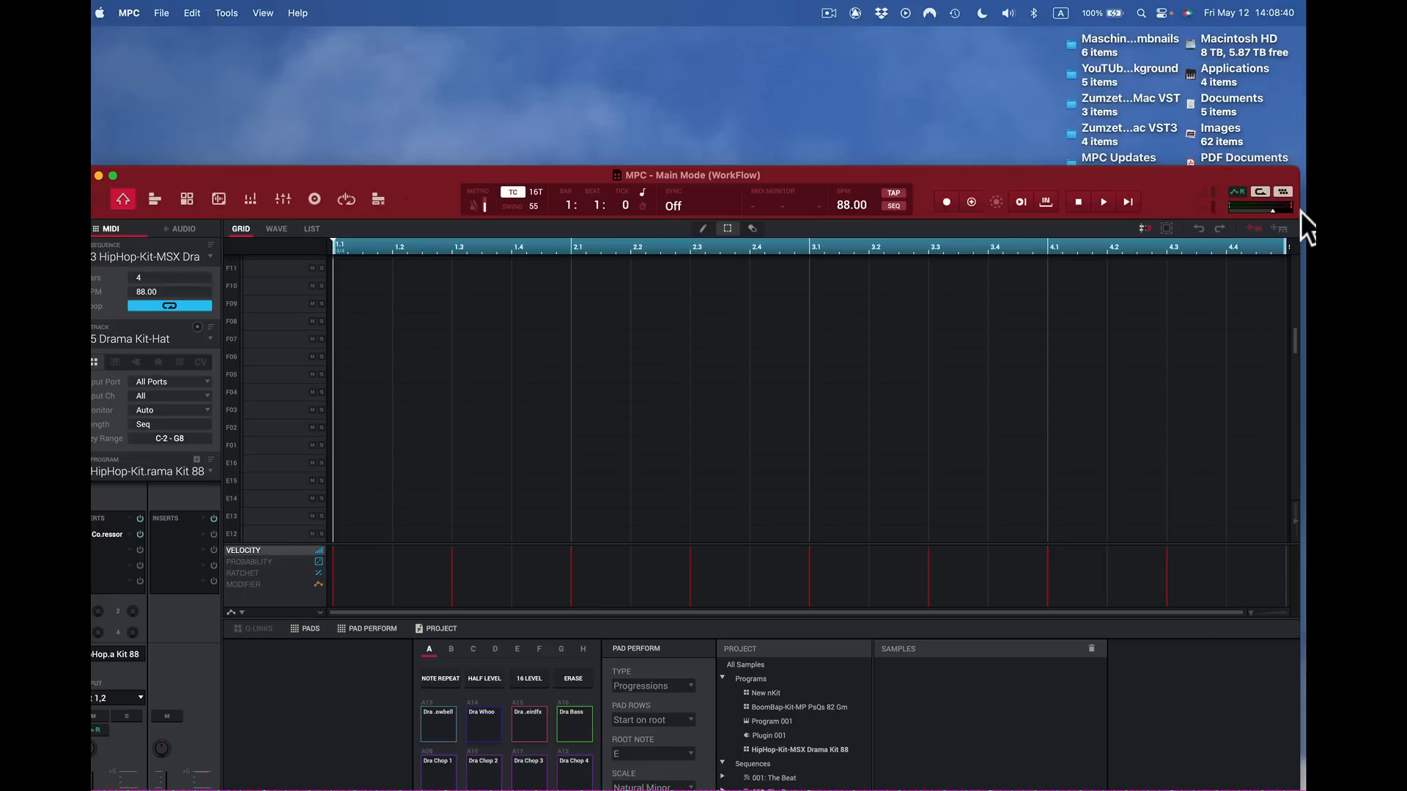
pyautogui.click(1279, 225)
pyautogui.moveTo(963, 167); pyautogui.dragTo(669, 118)
pyautogui.moveTo(926, 183); pyautogui.dragTo(934, 47)
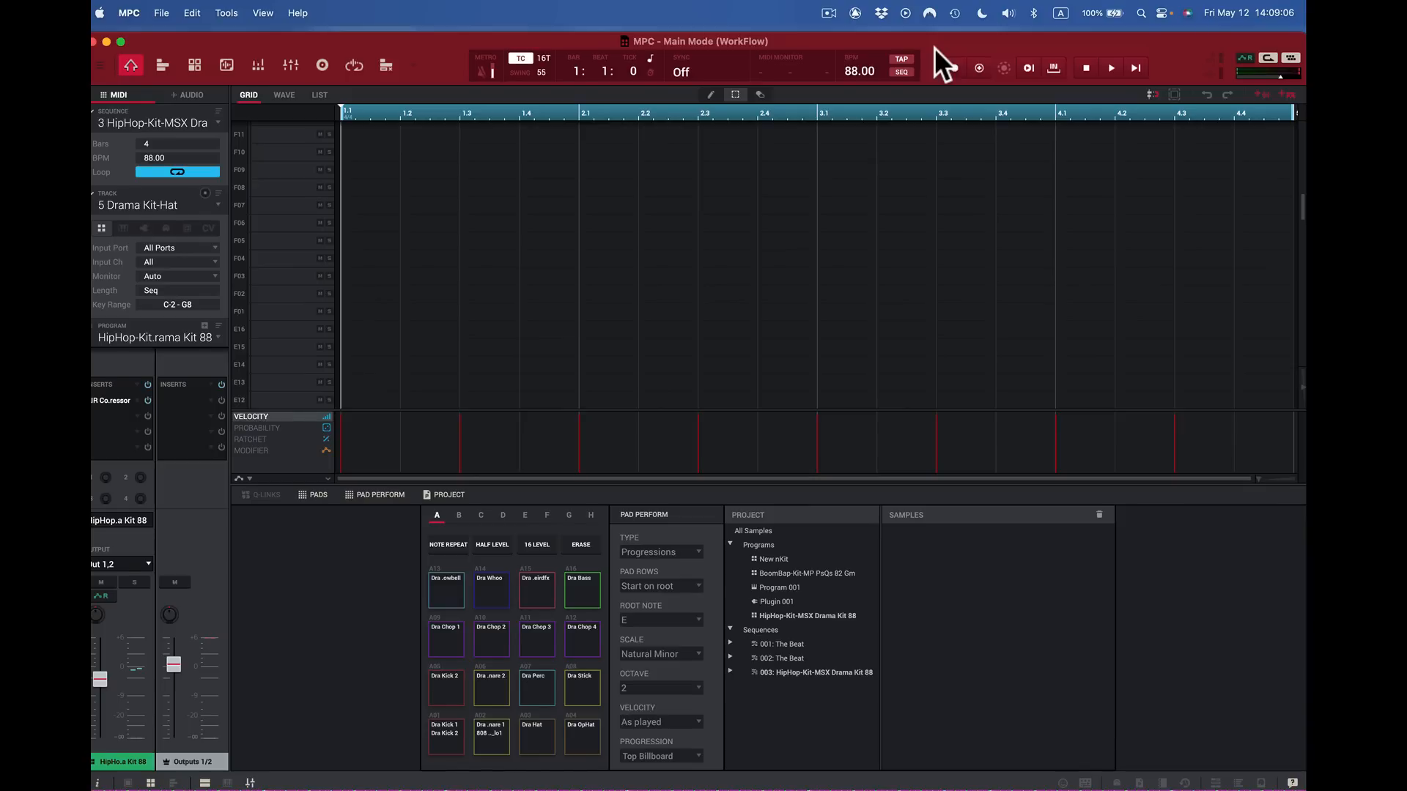
pyautogui.moveTo(934, 47); pyautogui.dragTo(934, 49)
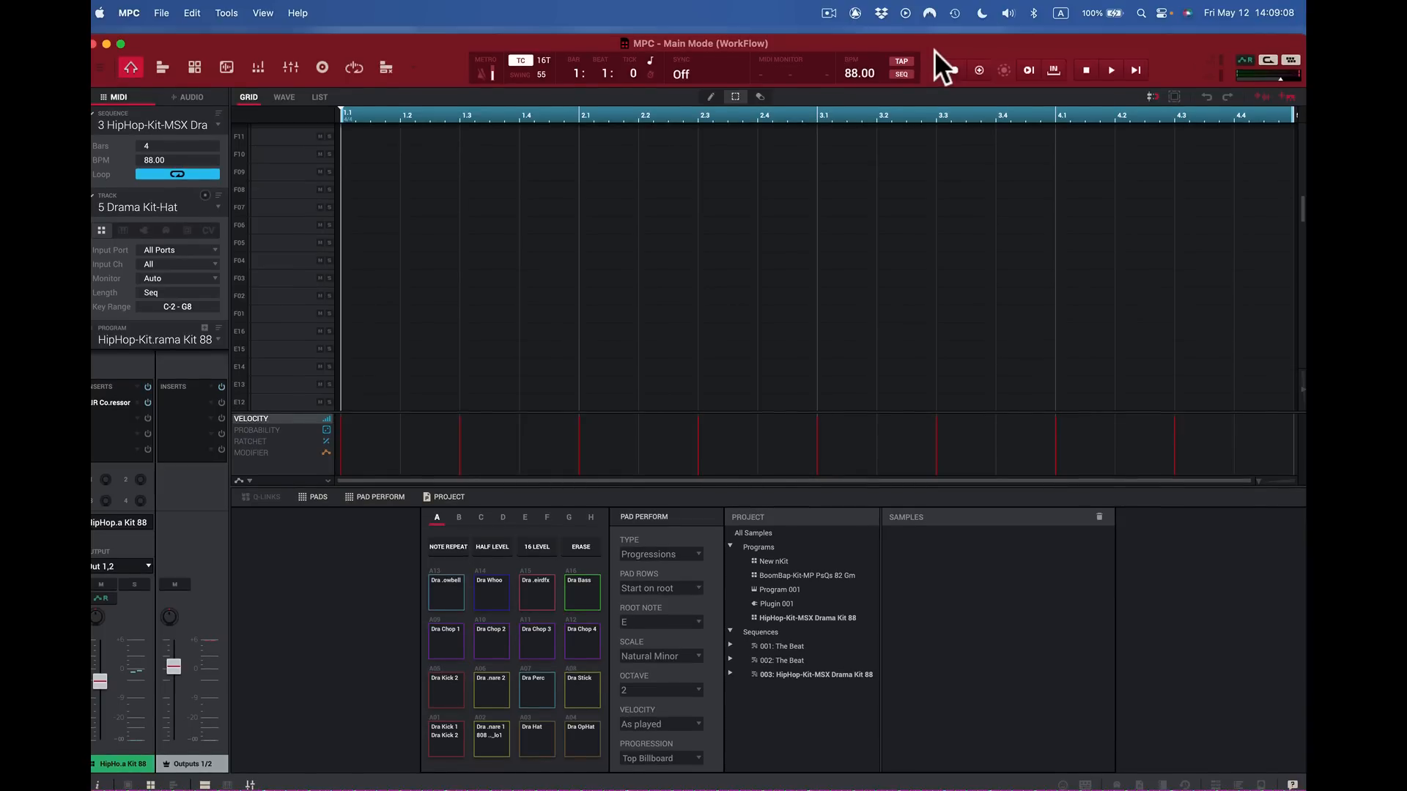
pyautogui.moveTo(934, 50); pyautogui.dragTo(934, 52)
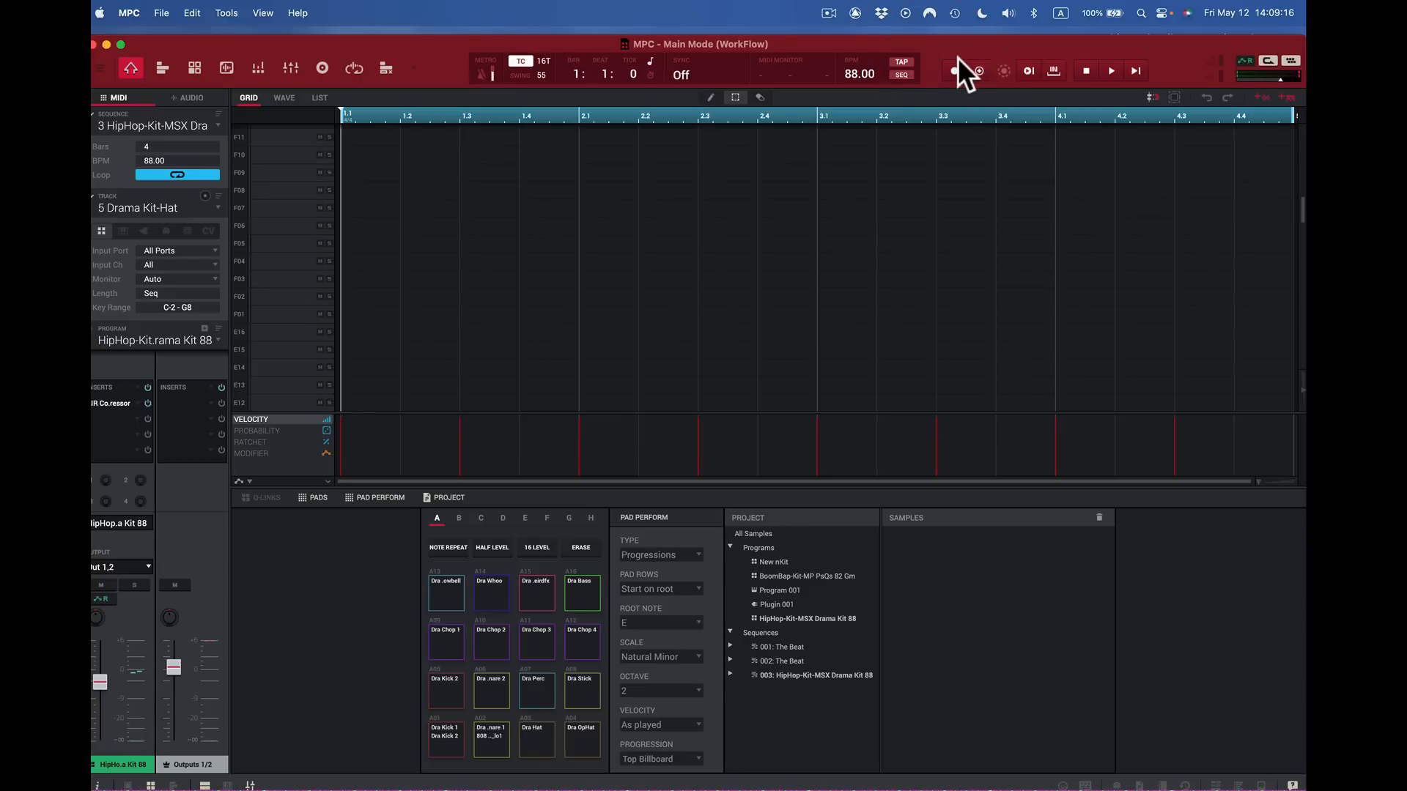
# Step: Move the MPC window down again and hide the application to uncover the whole desktop
pyautogui.click(931, 167)
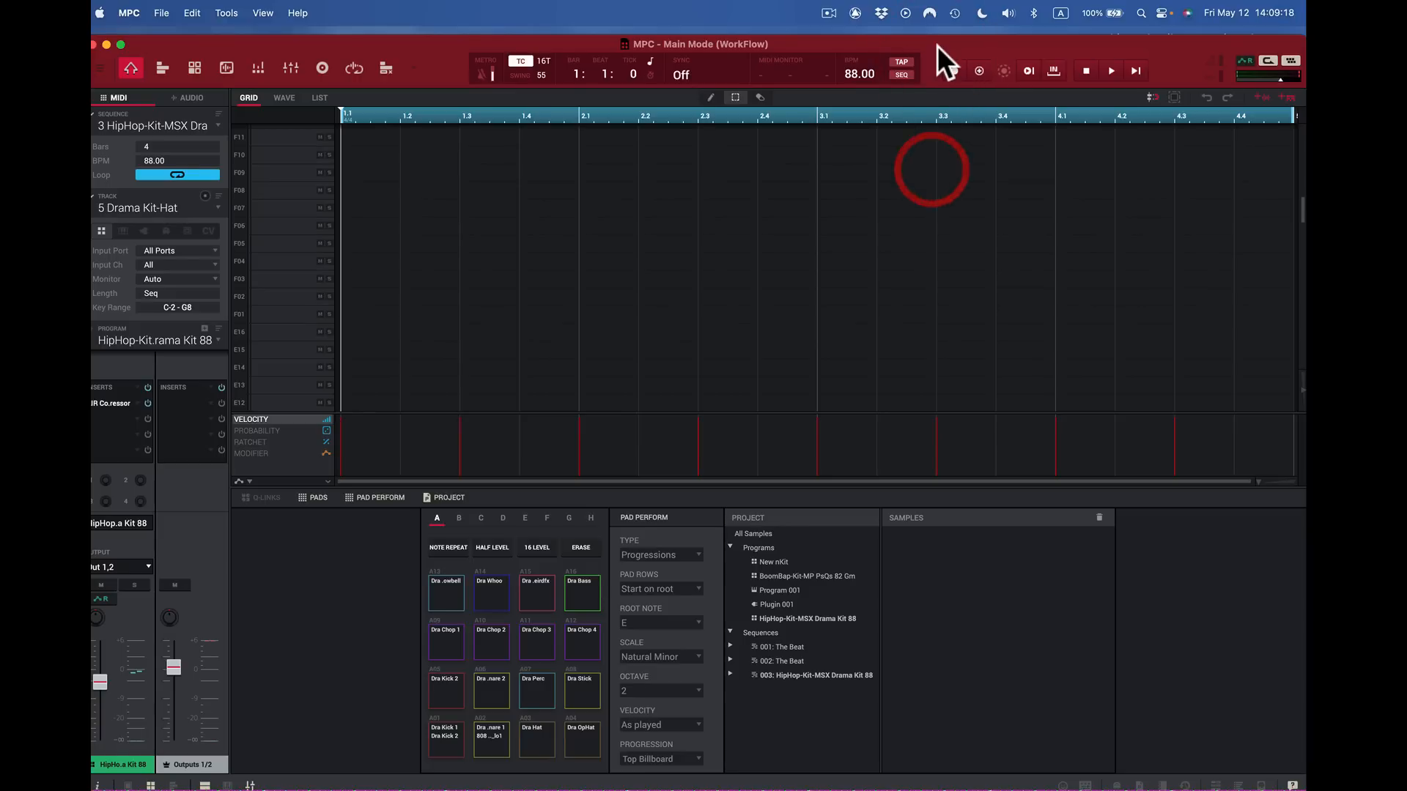
pyautogui.moveTo(938, 45); pyautogui.dragTo(847, 408)
pyautogui.click(847, 408)
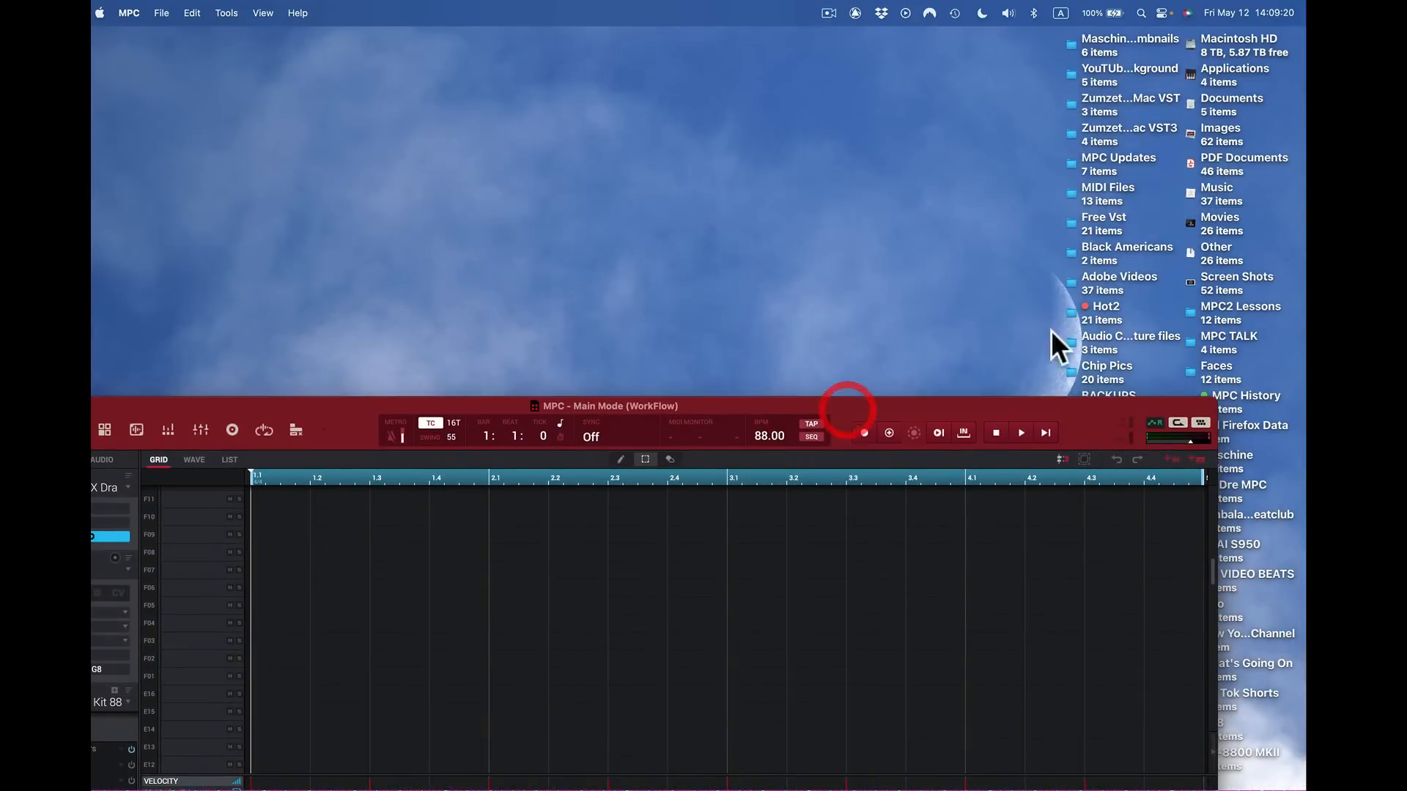
pyautogui.press('super+h')
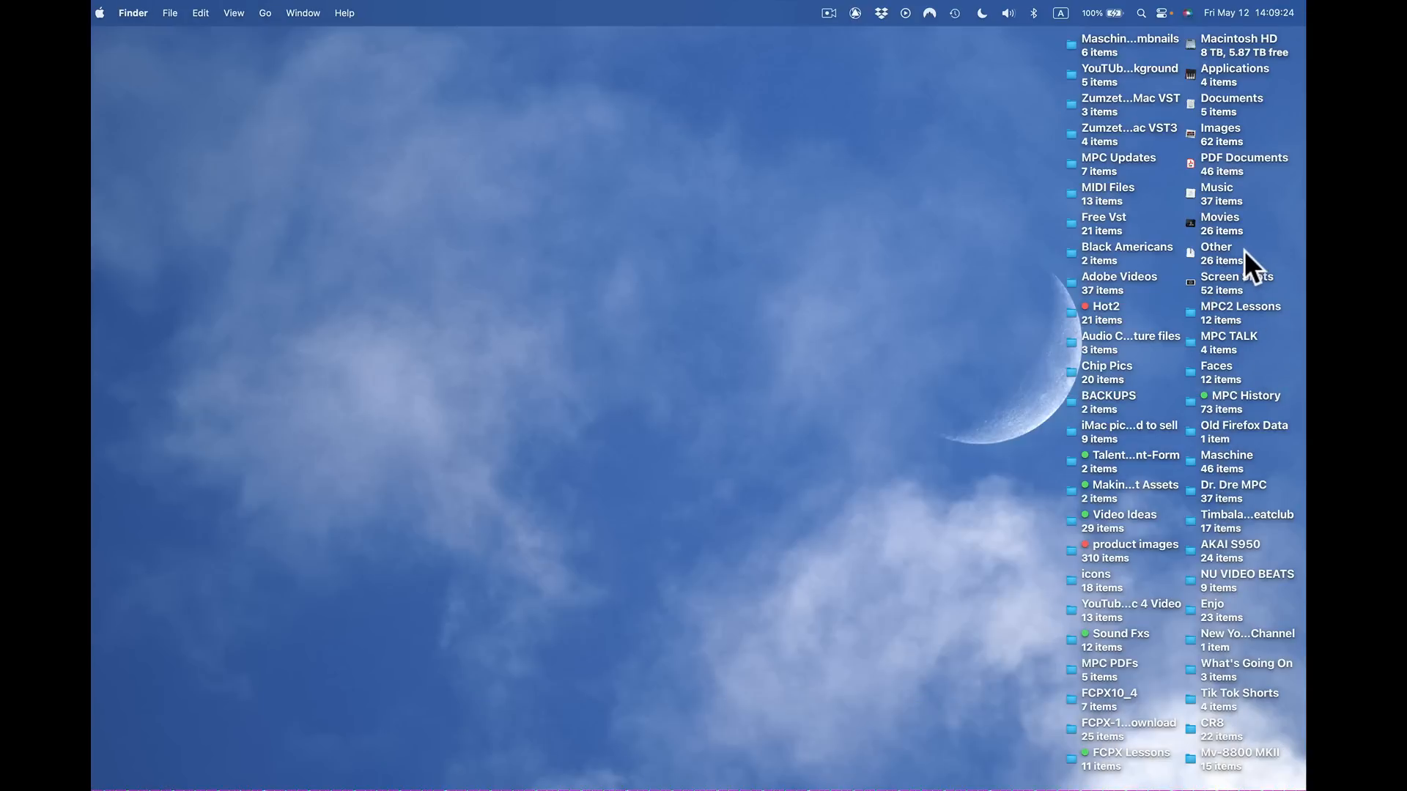
# Step: Expand the Music stack on the desktop, open HipHop-Kit-MSX Drama Kit 88(2).wav in QuickTime Player and play it
pyautogui.click(1191, 190)
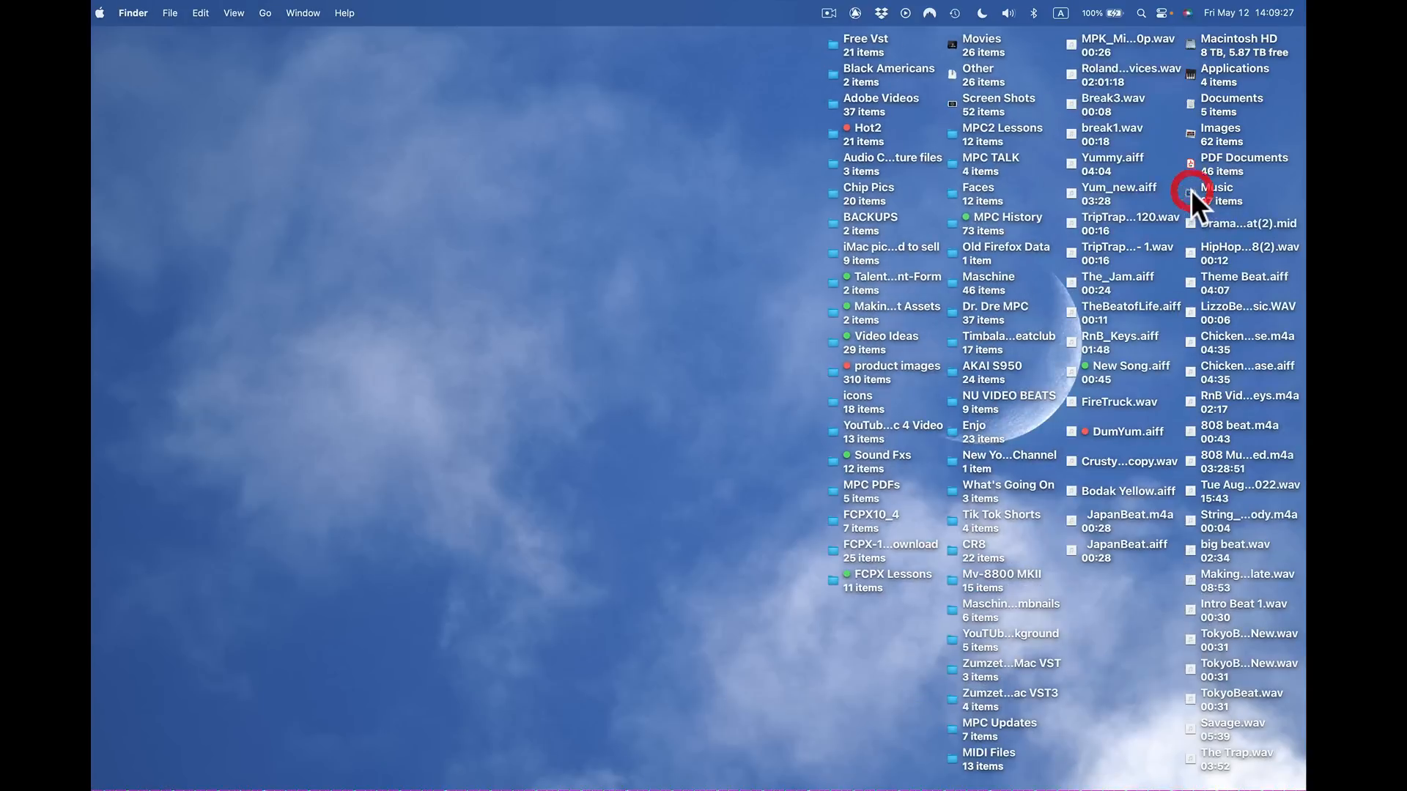
pyautogui.rightClick(1192, 248)
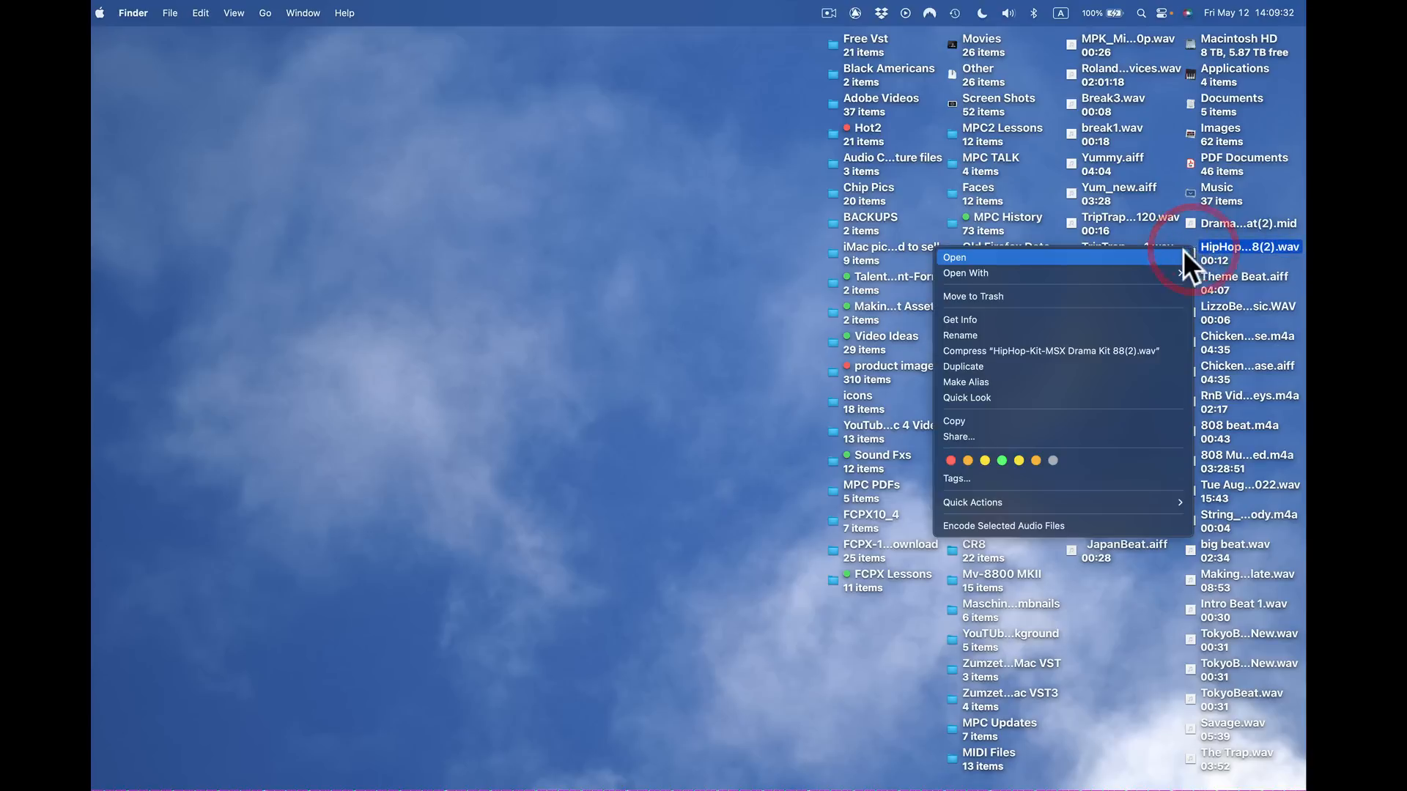
pyautogui.moveTo(1171, 267)
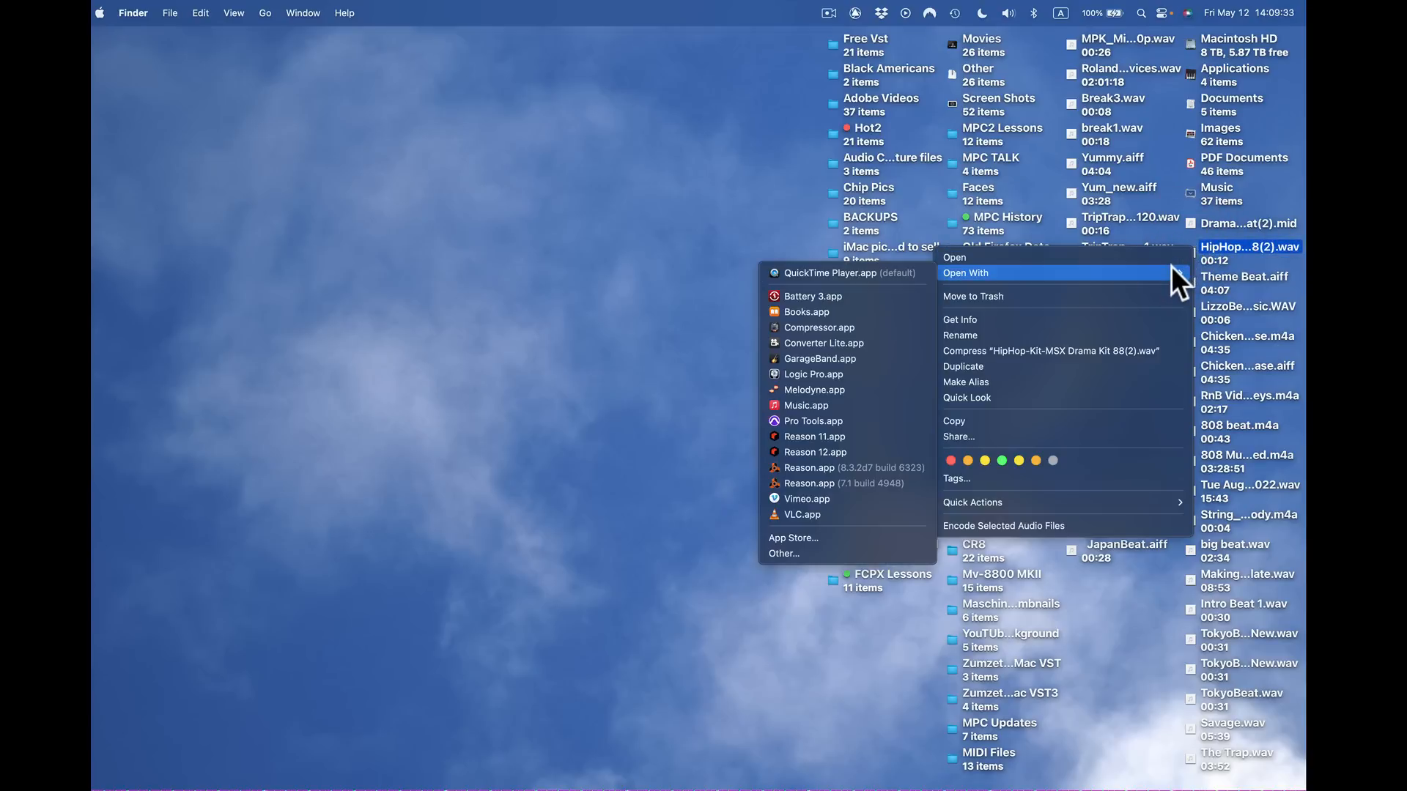
pyautogui.click(865, 271)
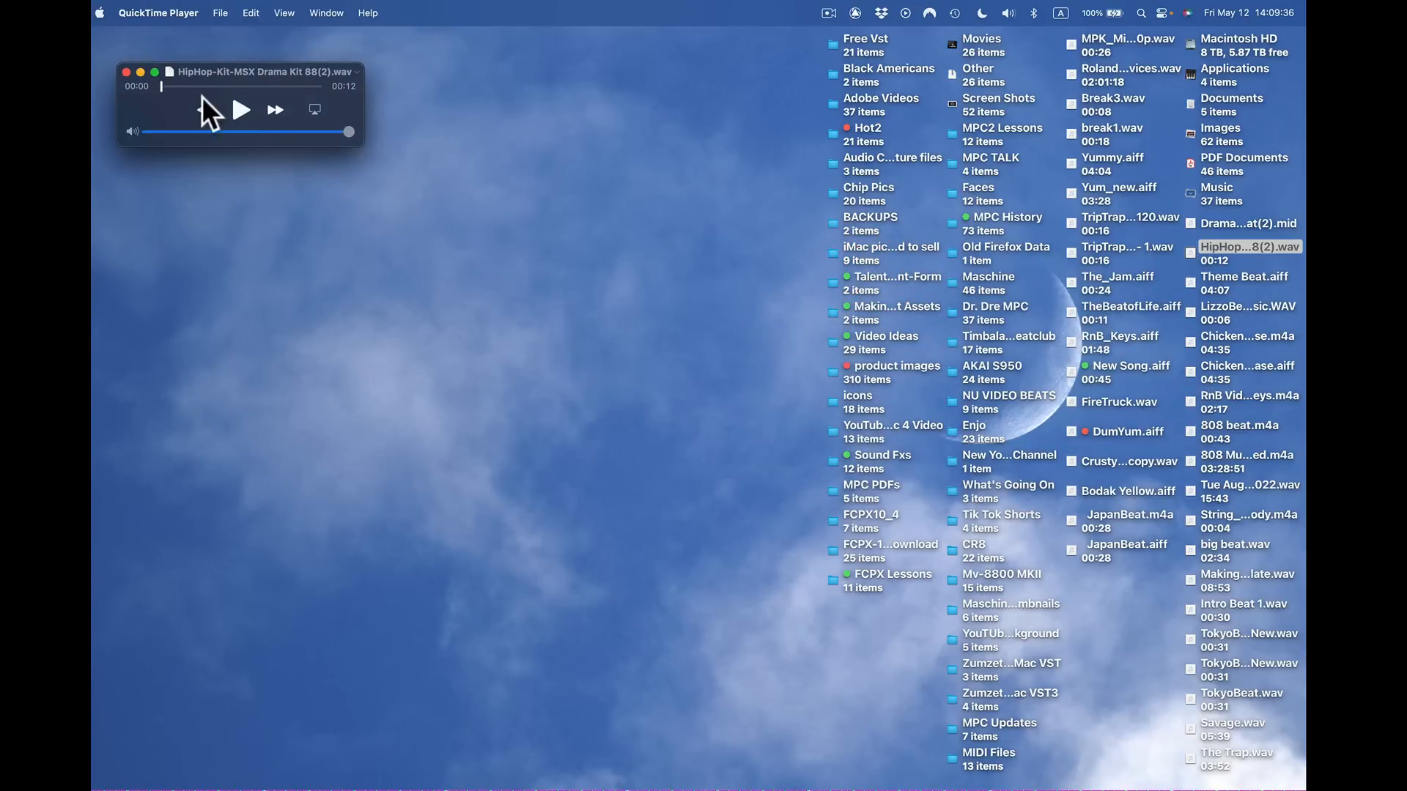
pyautogui.click(237, 112)
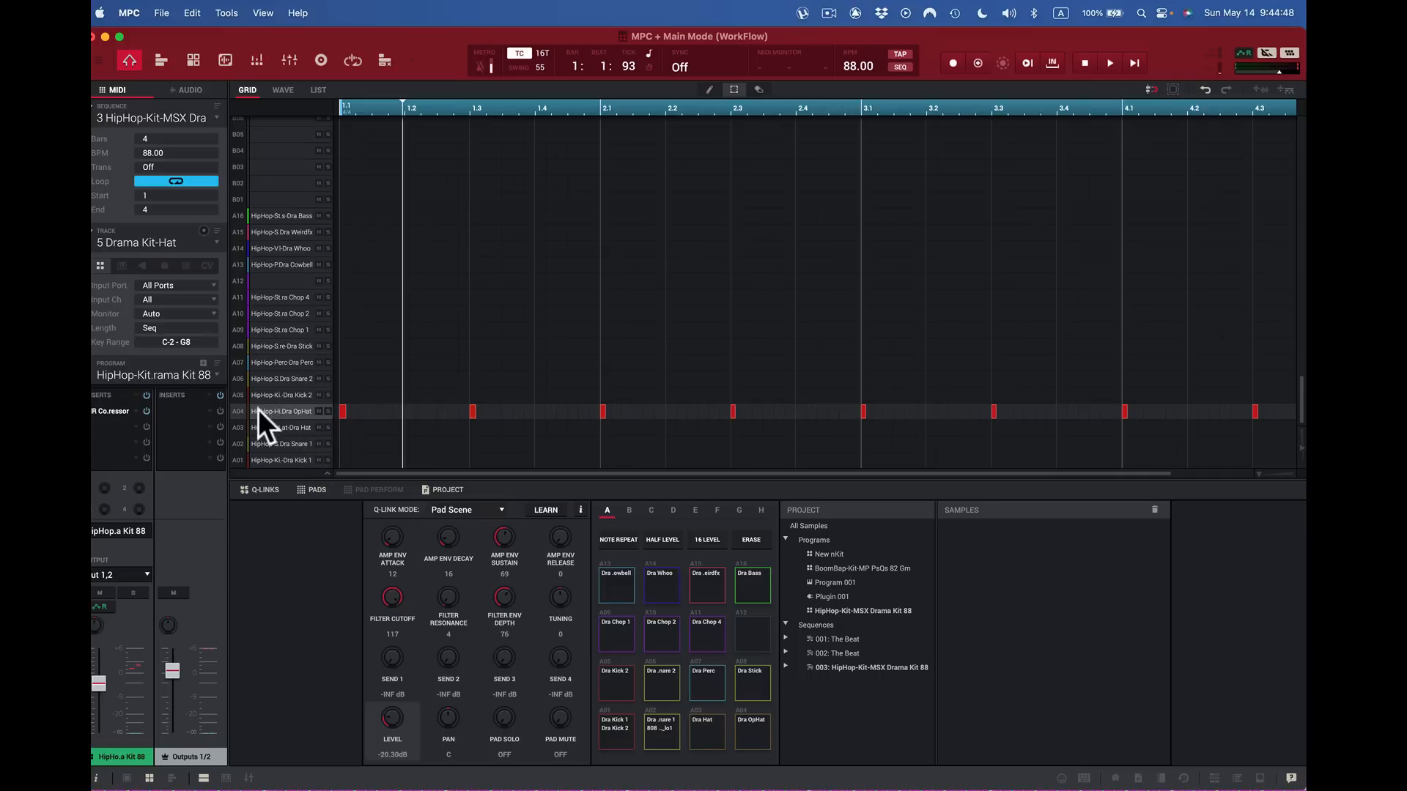
# Step: Show the lane area beneath the MPC grid and add the mixer Pan automation lane for pad A04
pyautogui.click(327, 473)
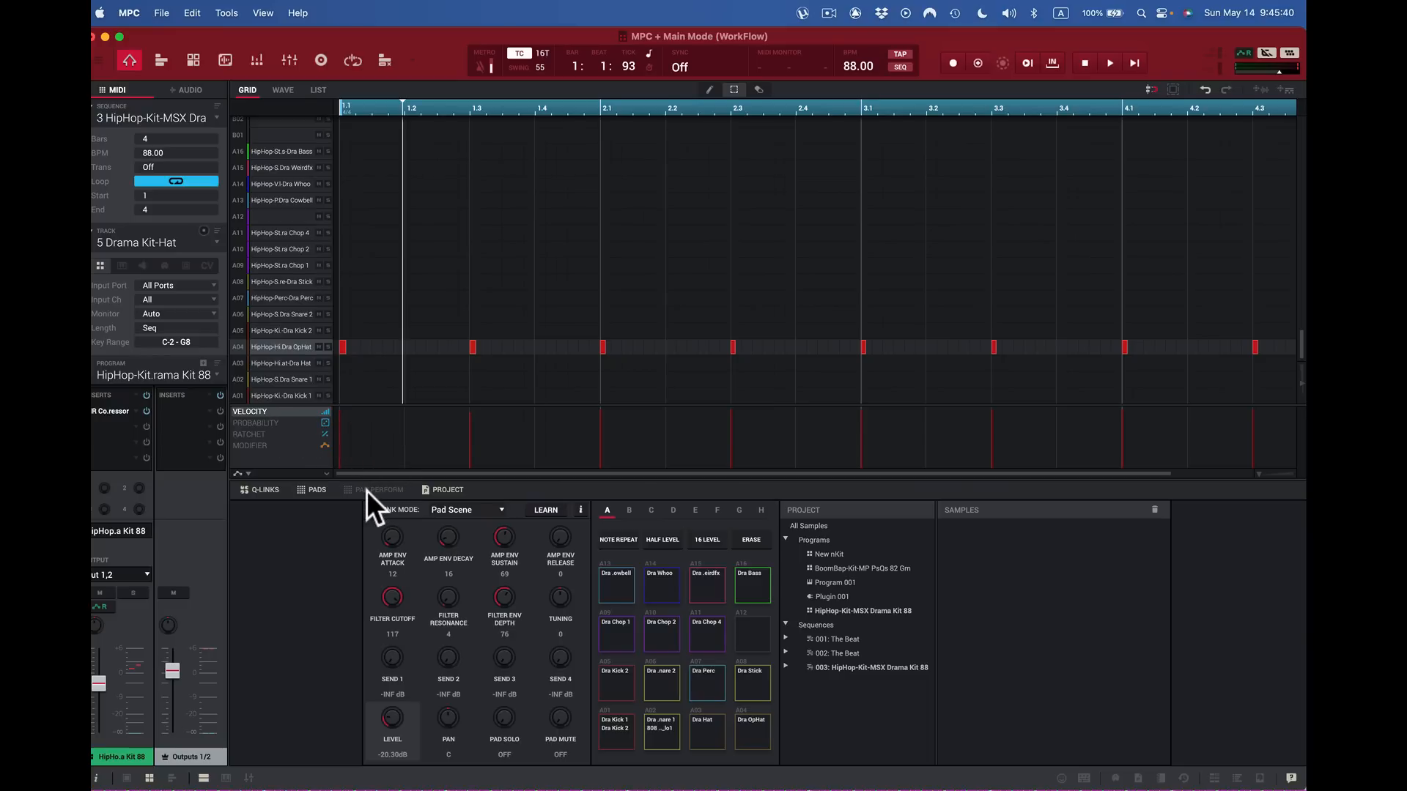
pyautogui.click(248, 472)
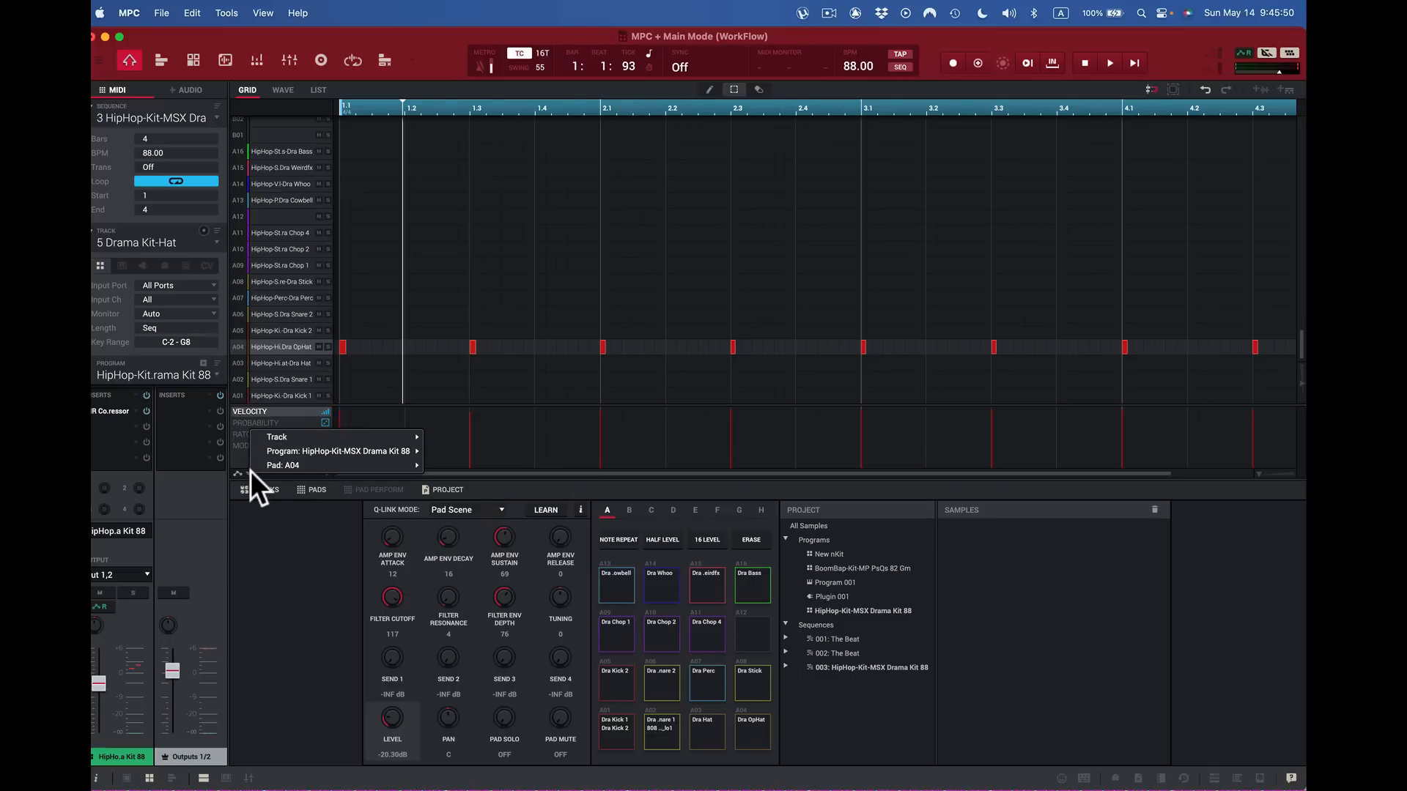
pyautogui.moveTo(249, 469)
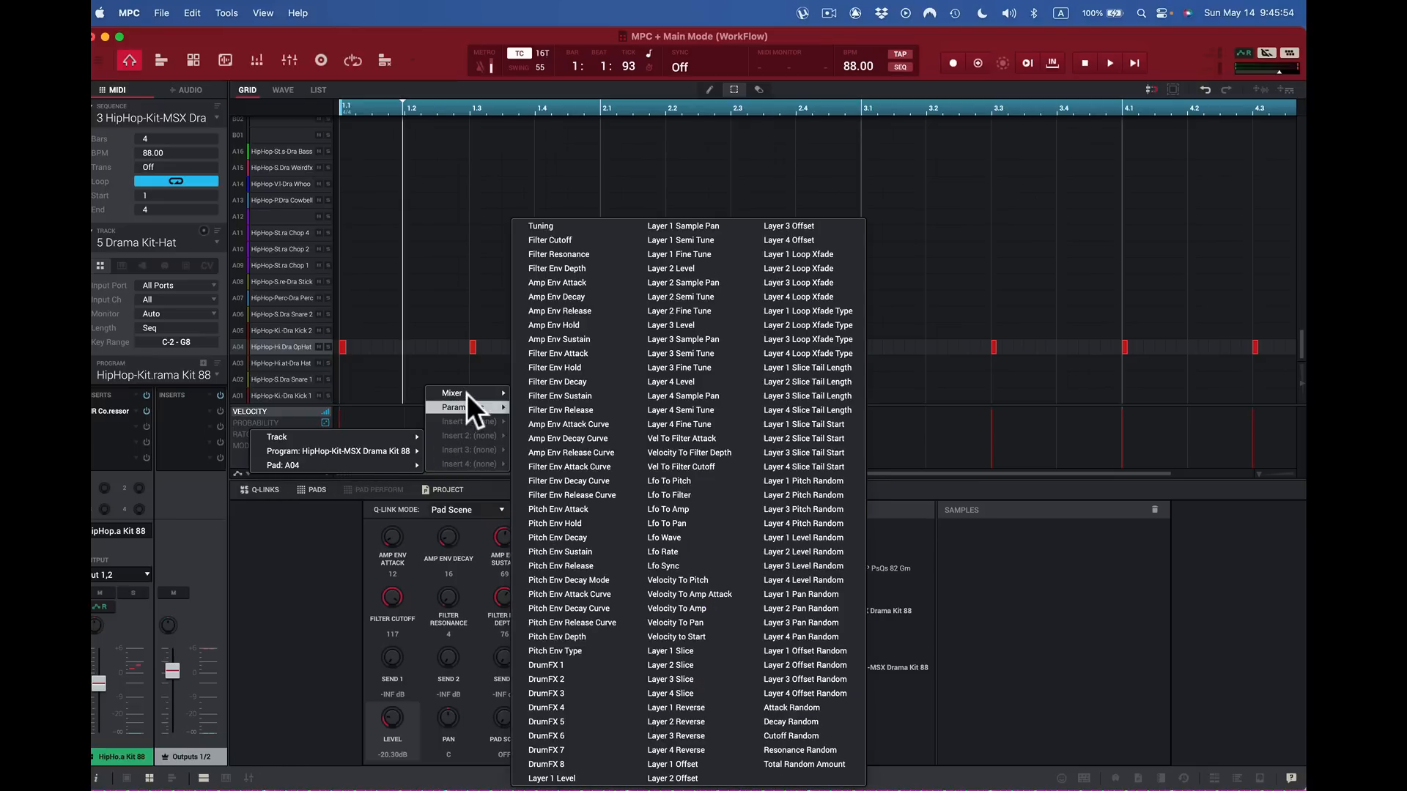
pyautogui.moveTo(467, 394)
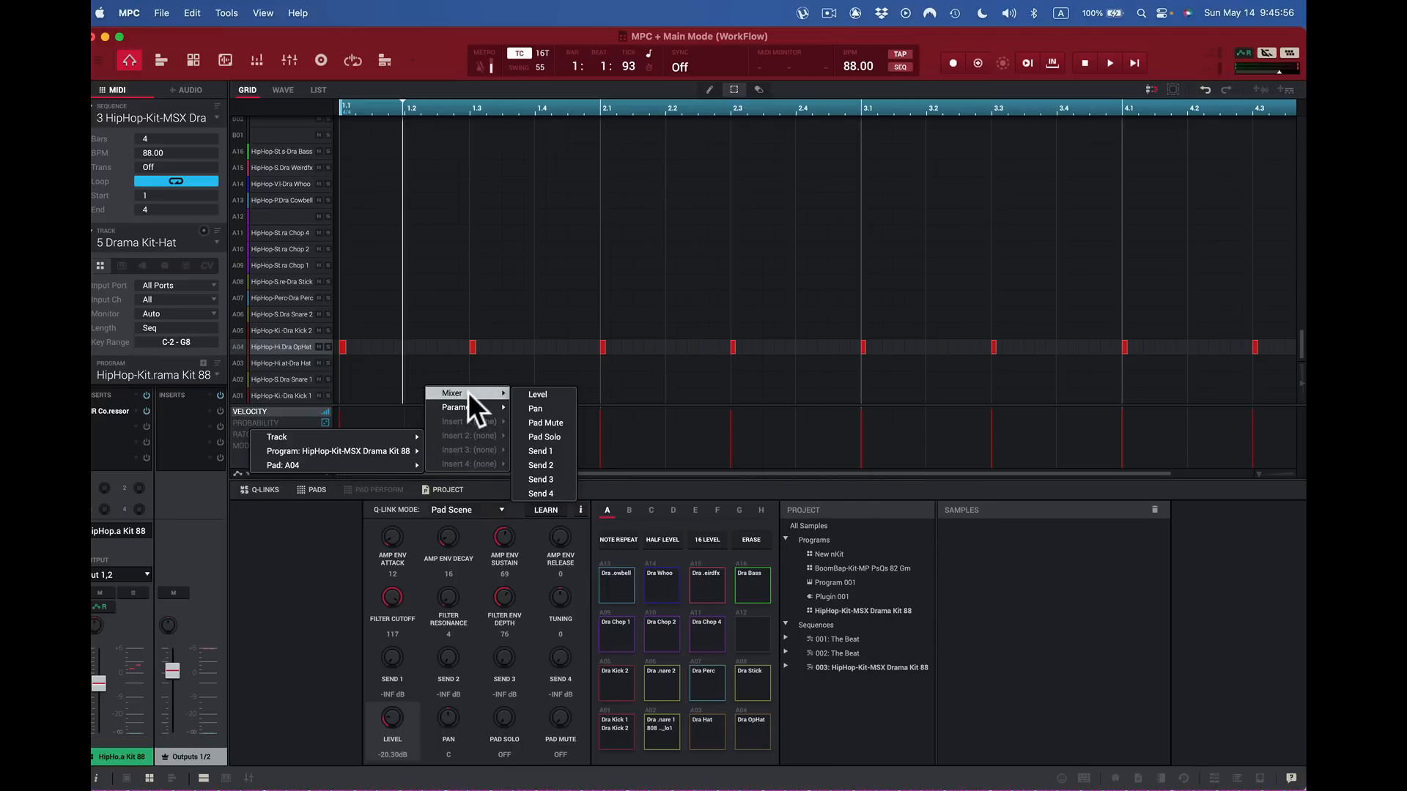
pyautogui.click(546, 409)
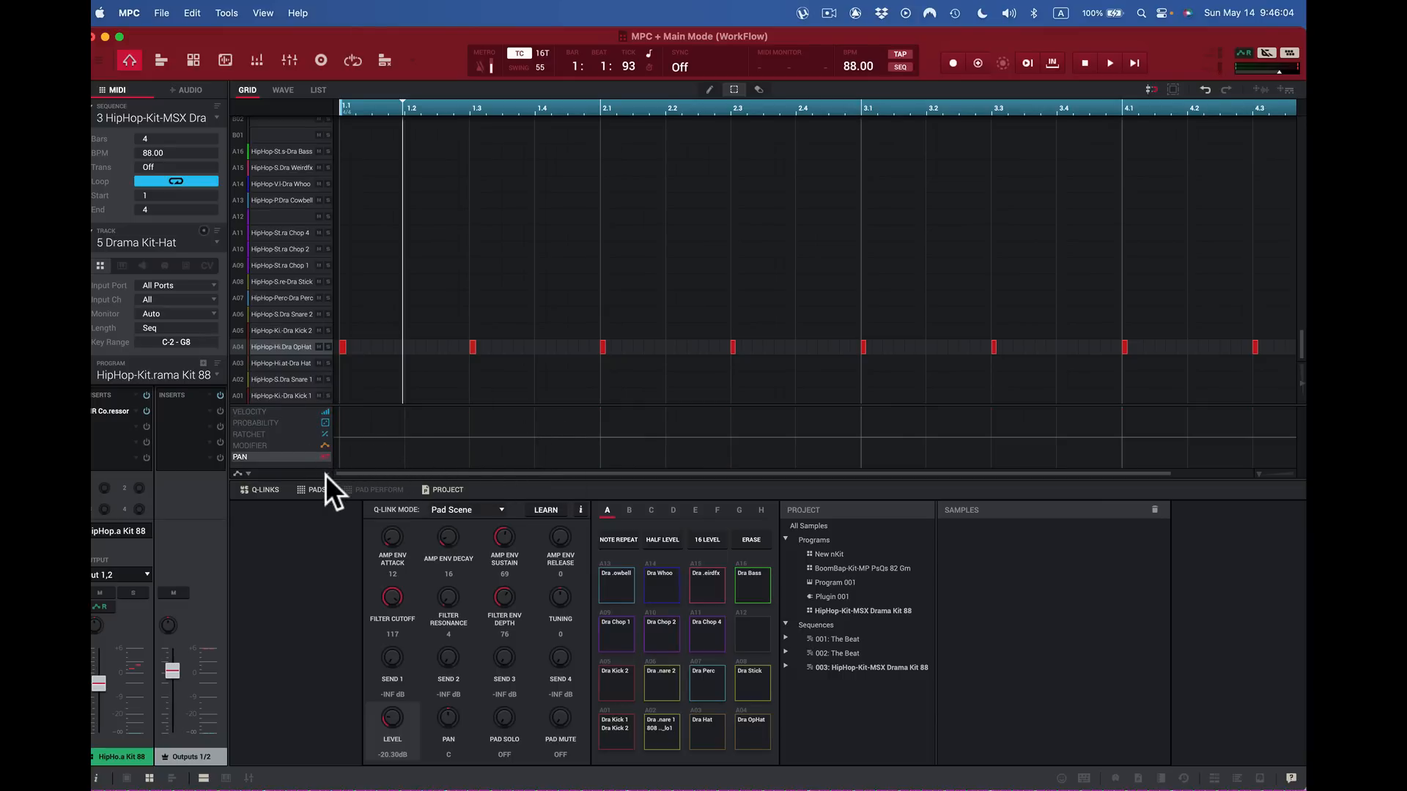
# Step: Hit the open hat and closed hat pads in turn, ending with open hat pad A04 selected
pyautogui.click(753, 733)
pyautogui.click(693, 730)
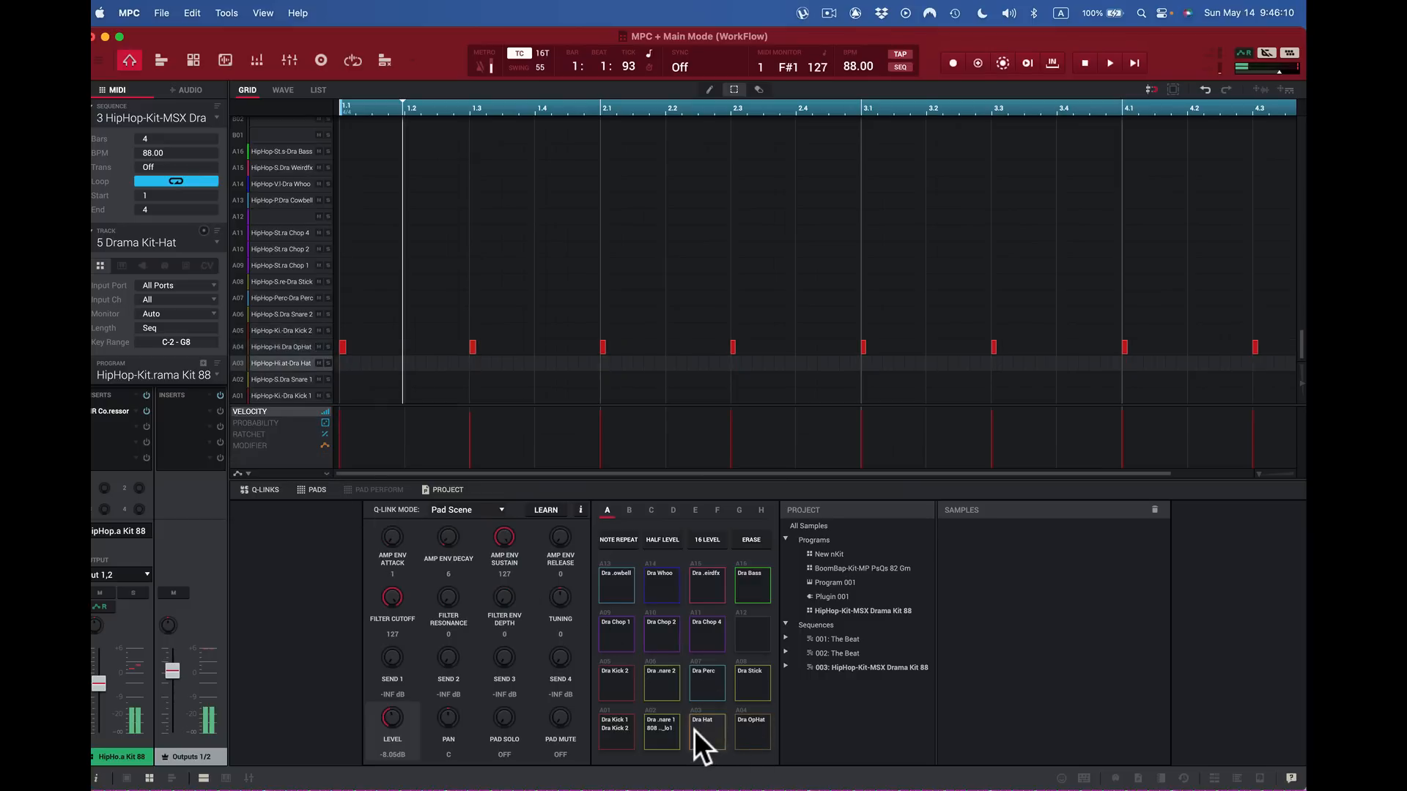
pyautogui.click(744, 731)
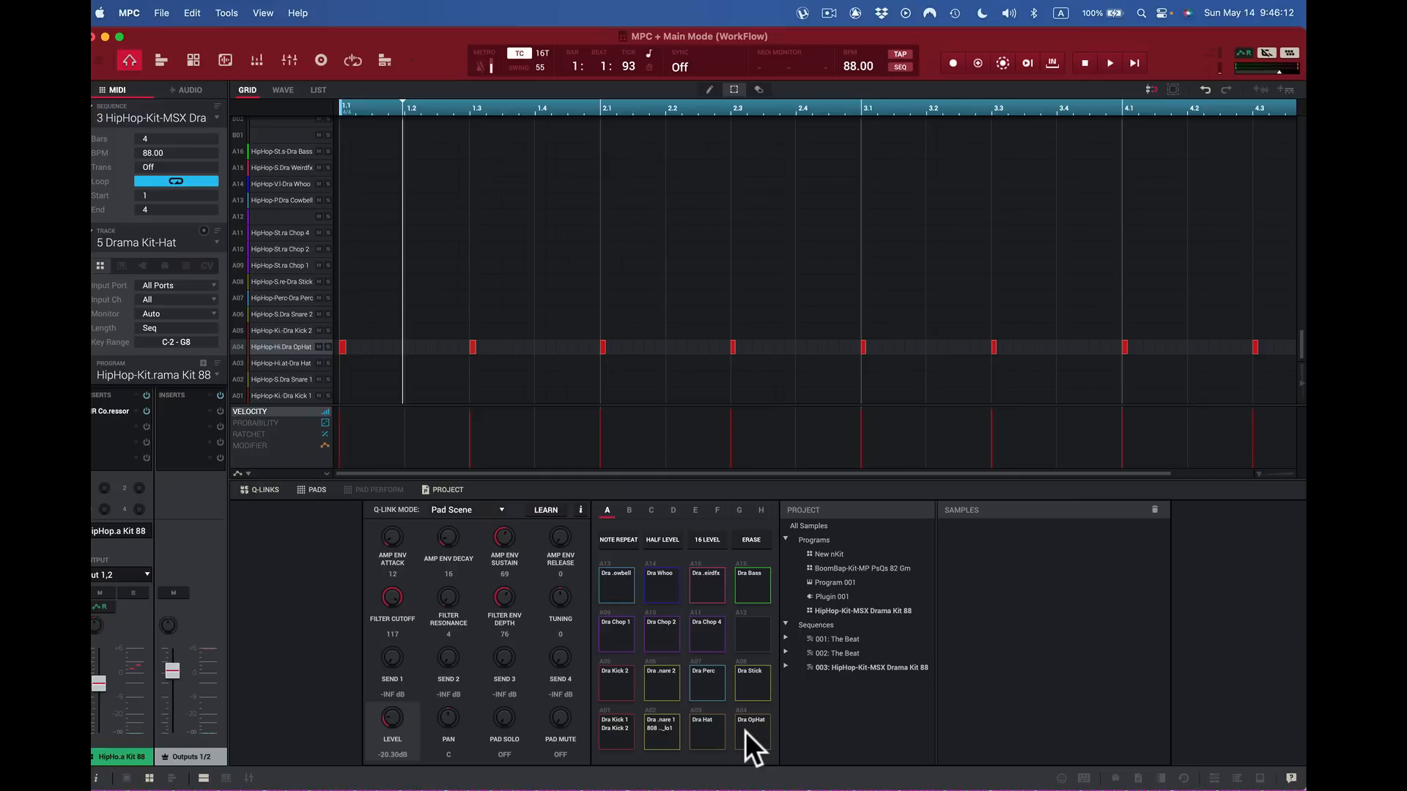
pyautogui.click(748, 731)
# Step: Add the mixer Pan lane for open hat pad A04 again and set its Pan Q-Link to 1R
pyautogui.click(249, 473)
pyautogui.moveTo(279, 444)
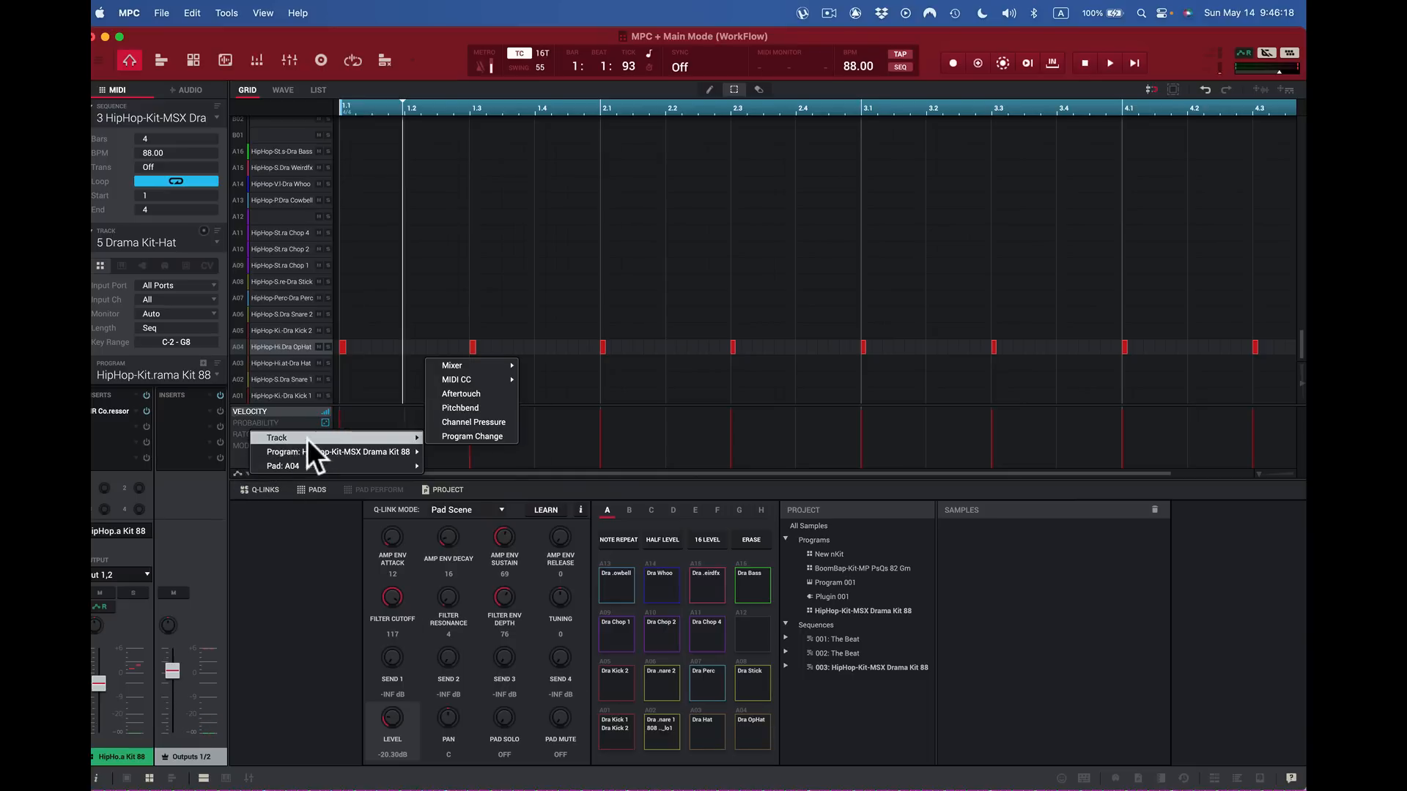
pyautogui.moveTo(350, 461)
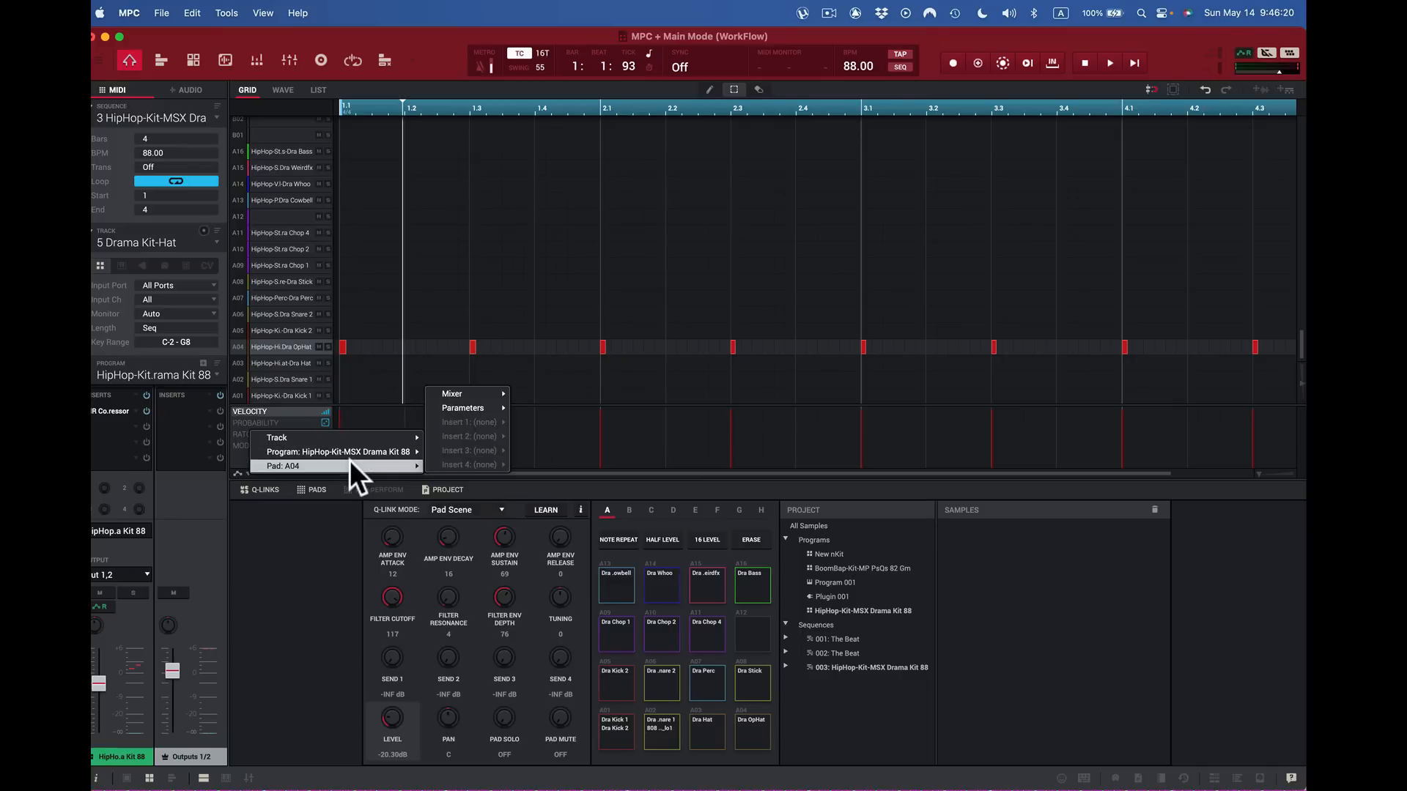
pyautogui.moveTo(491, 387)
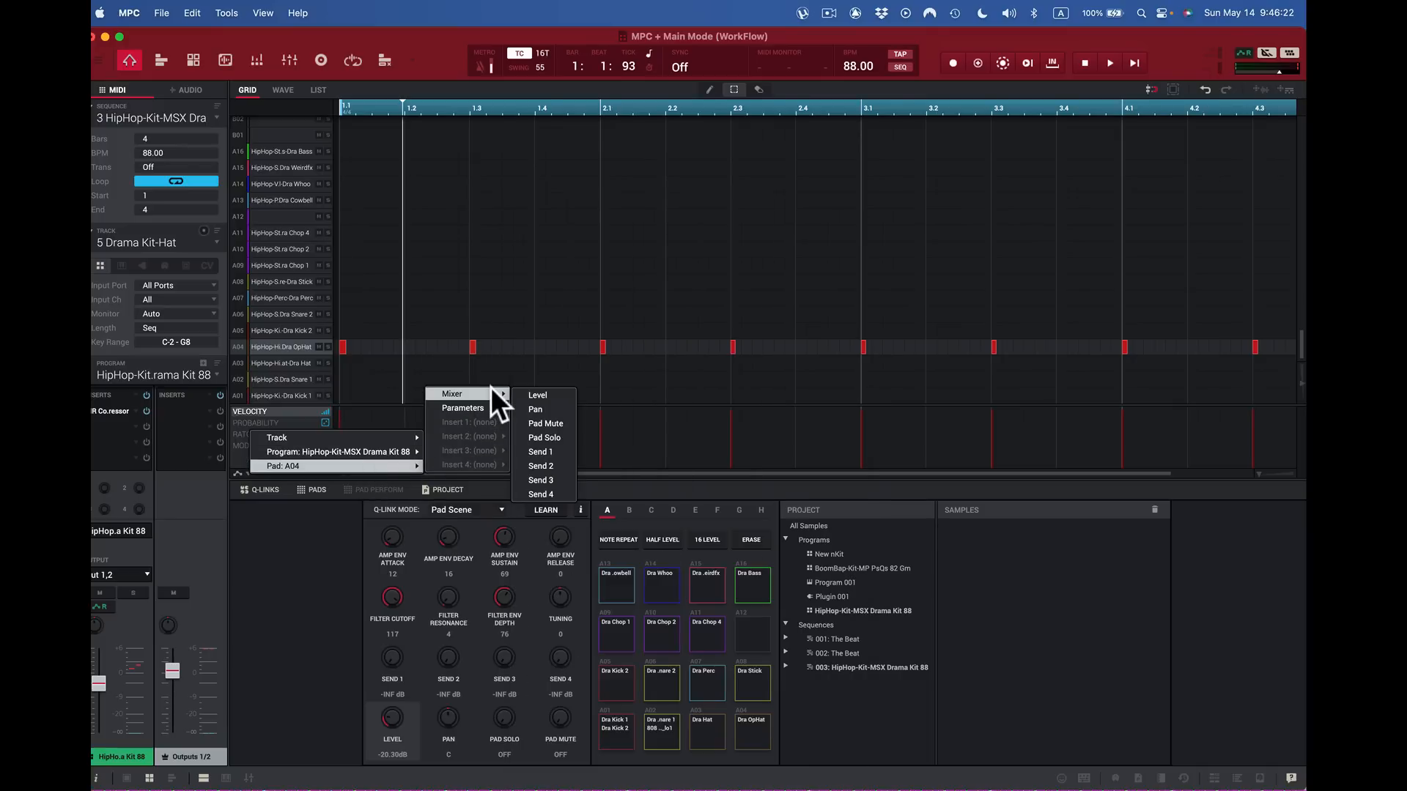
pyautogui.click(539, 407)
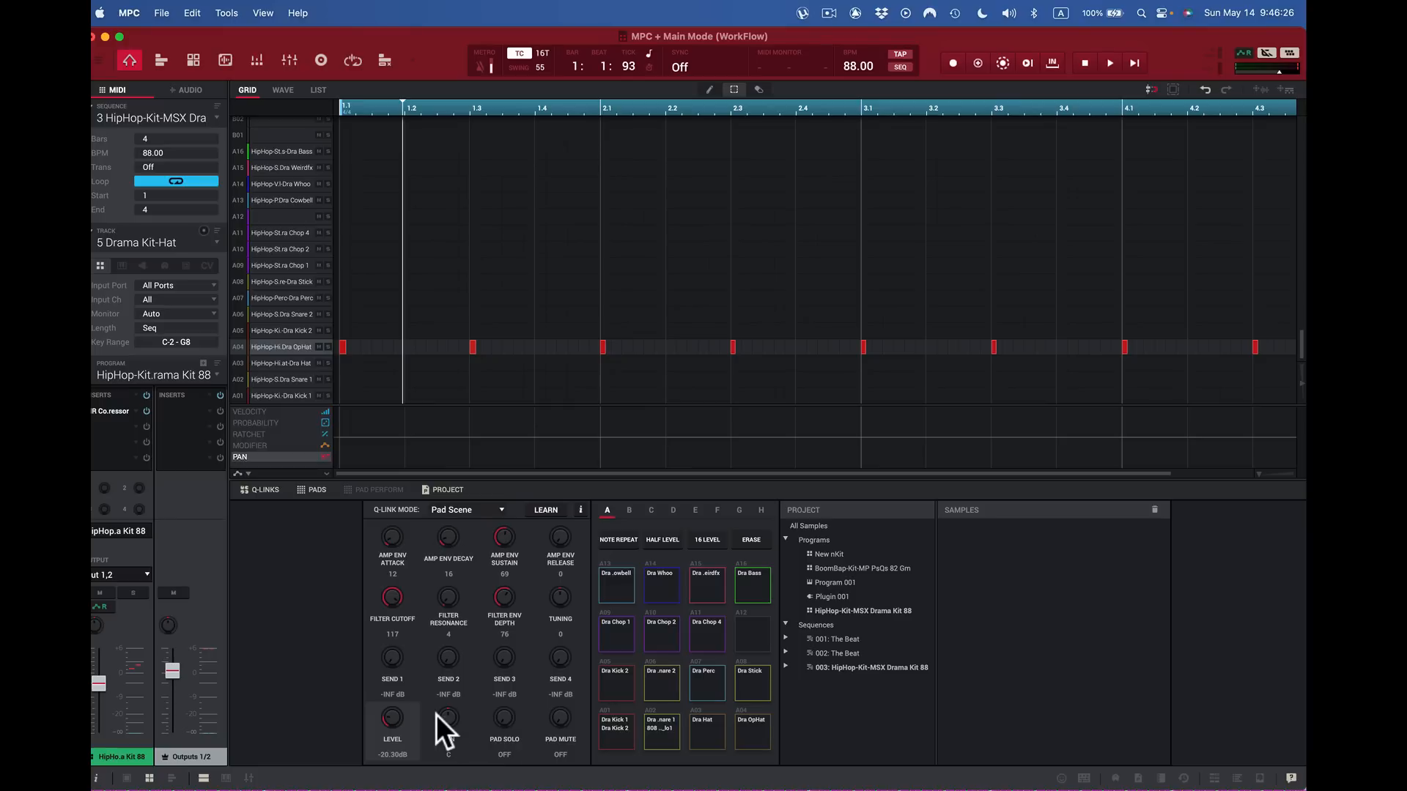
pyautogui.moveTo(445, 719); pyautogui.dragTo(446, 725)
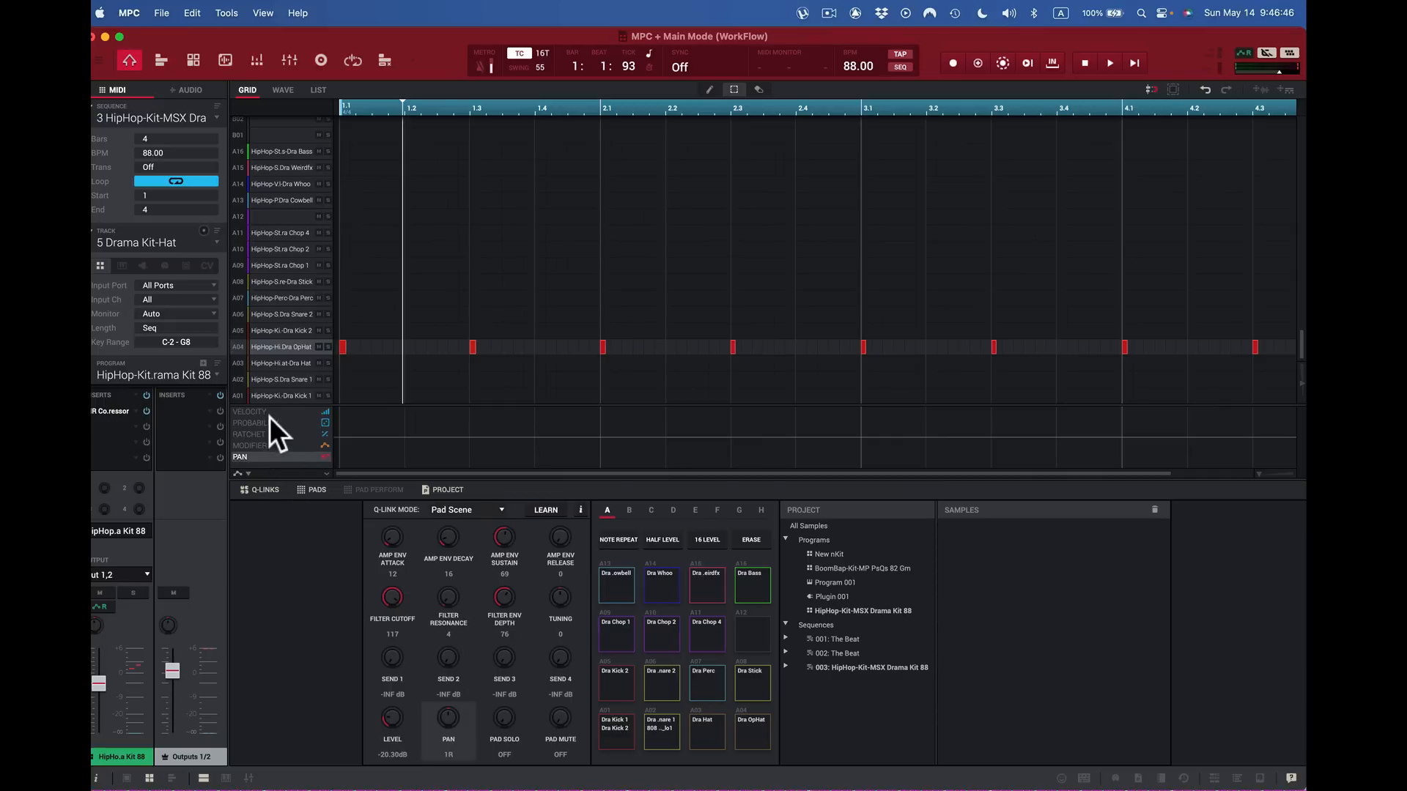
# Step: View the Velocity, Probability, Ratchet, Modifier and Pan lanes beneath the grid one after another
pyautogui.click(250, 412)
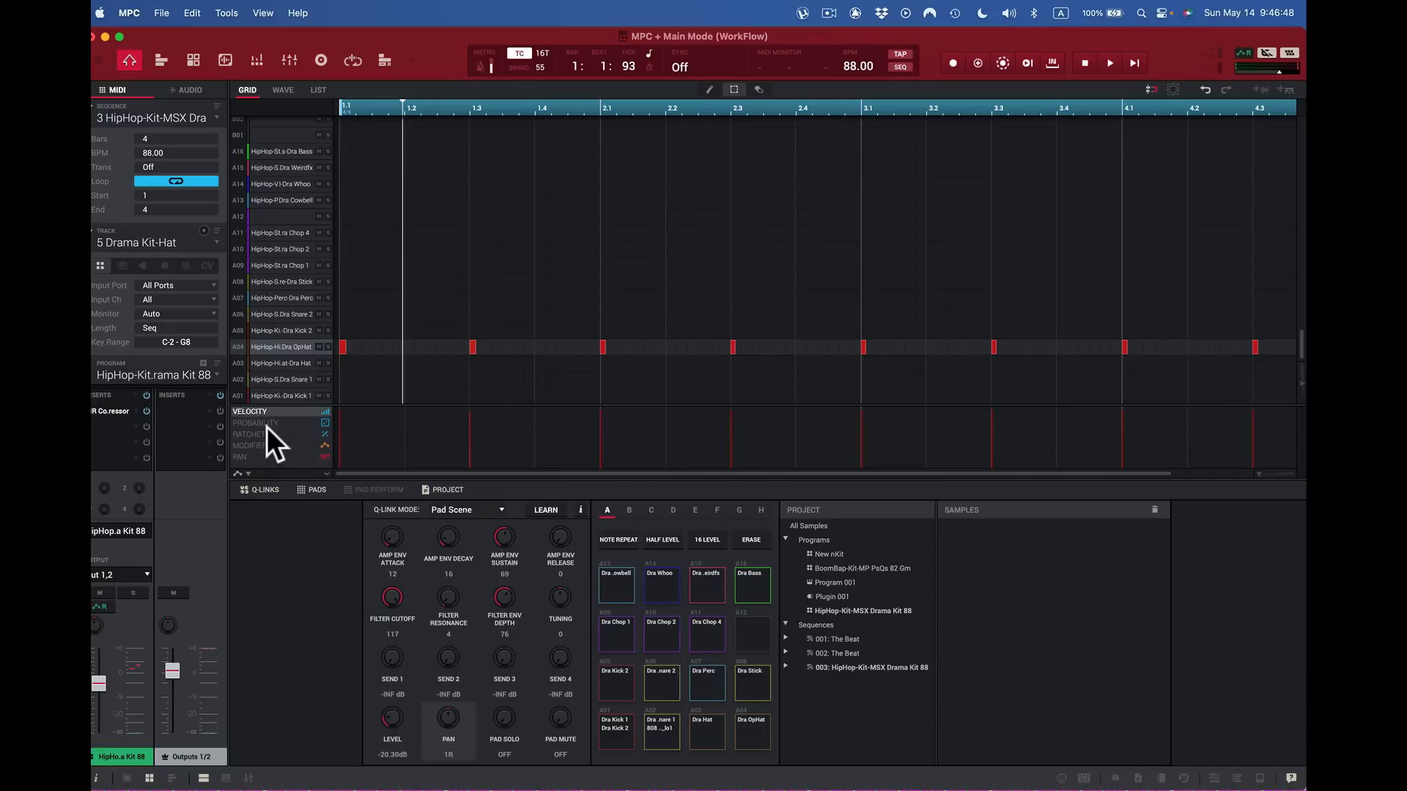
pyautogui.click(268, 424)
pyautogui.click(271, 436)
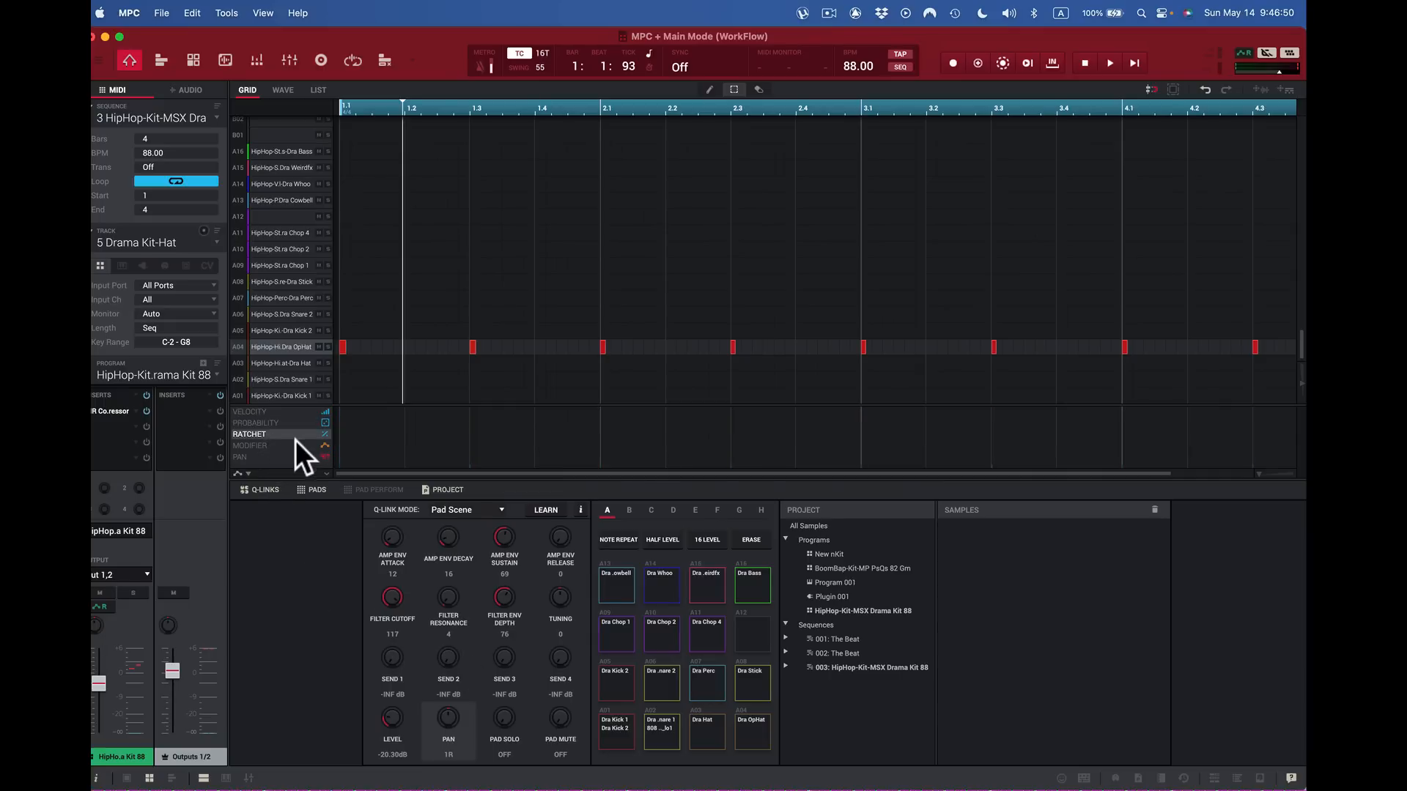
pyautogui.click(269, 446)
pyautogui.click(249, 457)
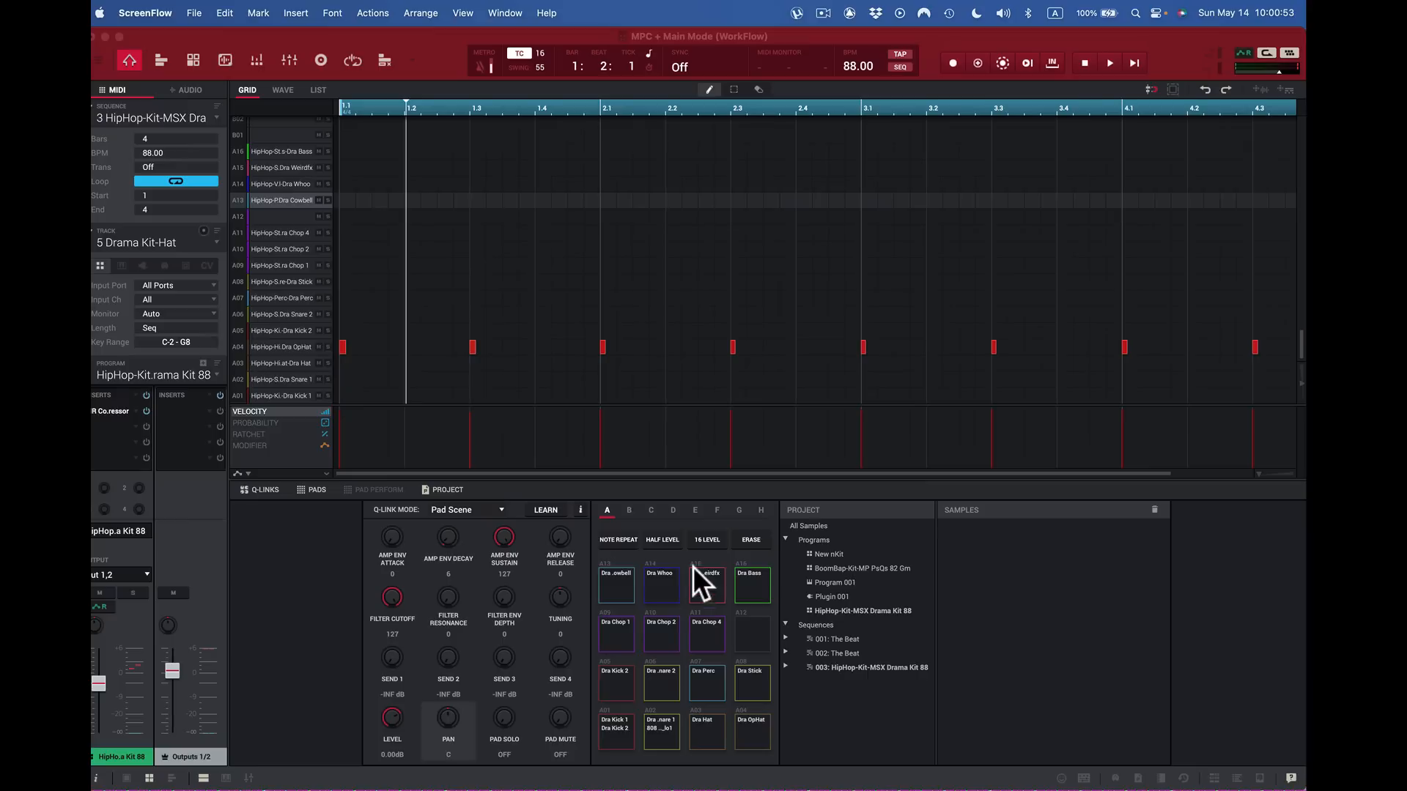
# Step: Turn on Note Repeat and play the Kick 1, Kick 2, Snare 2, Perc and Stick pads
pyautogui.click(615, 540)
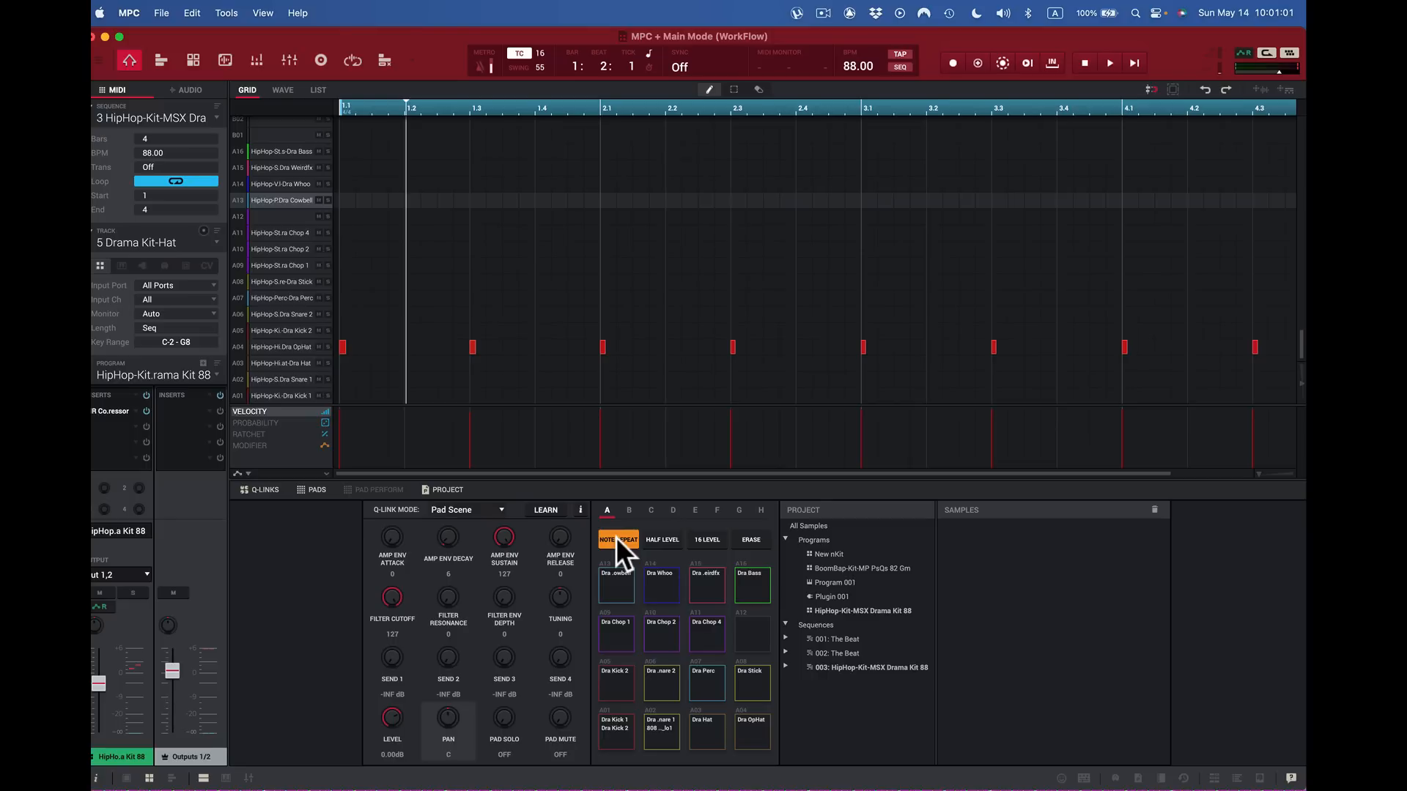
pyautogui.press('z')
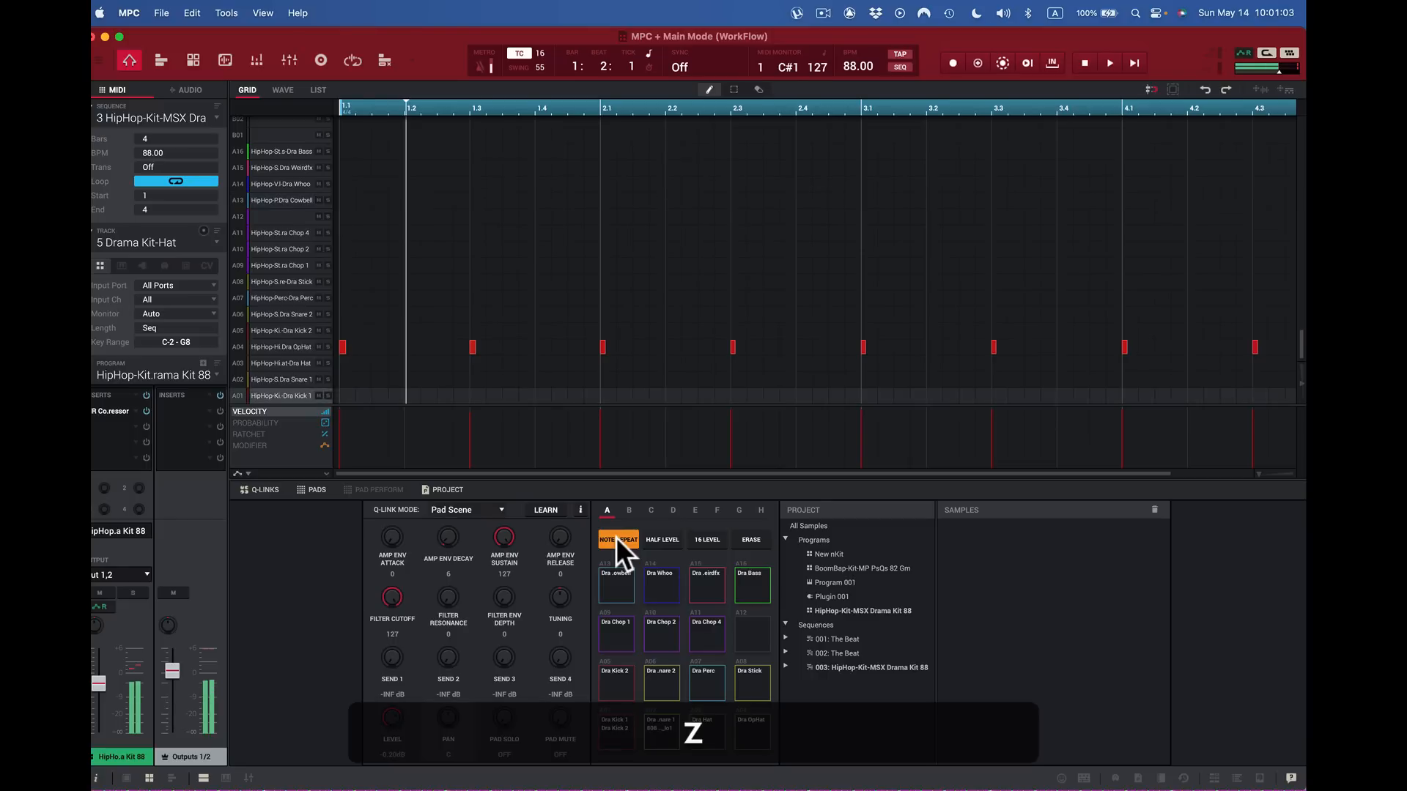
pyautogui.press('a')
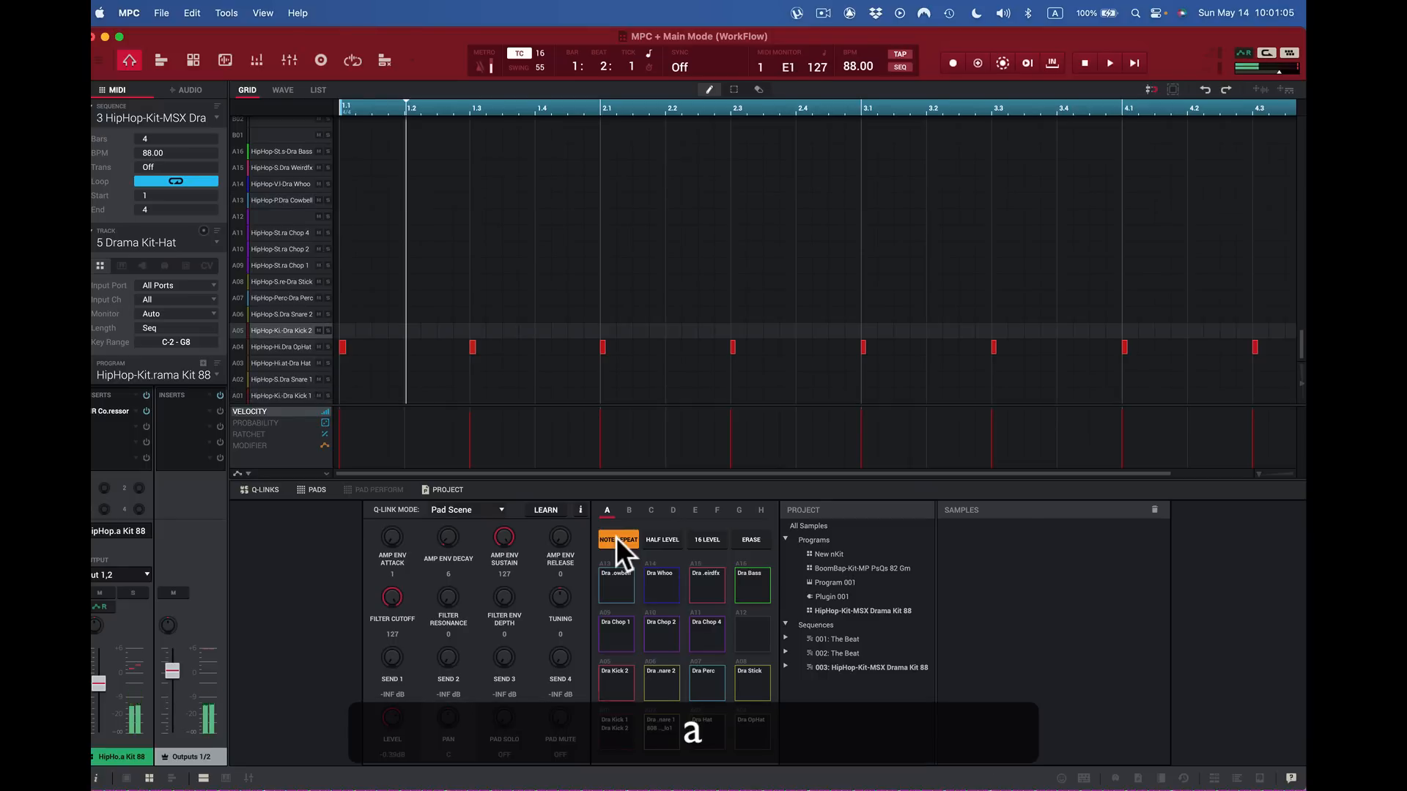
pyautogui.press('s')
pyautogui.press('d')
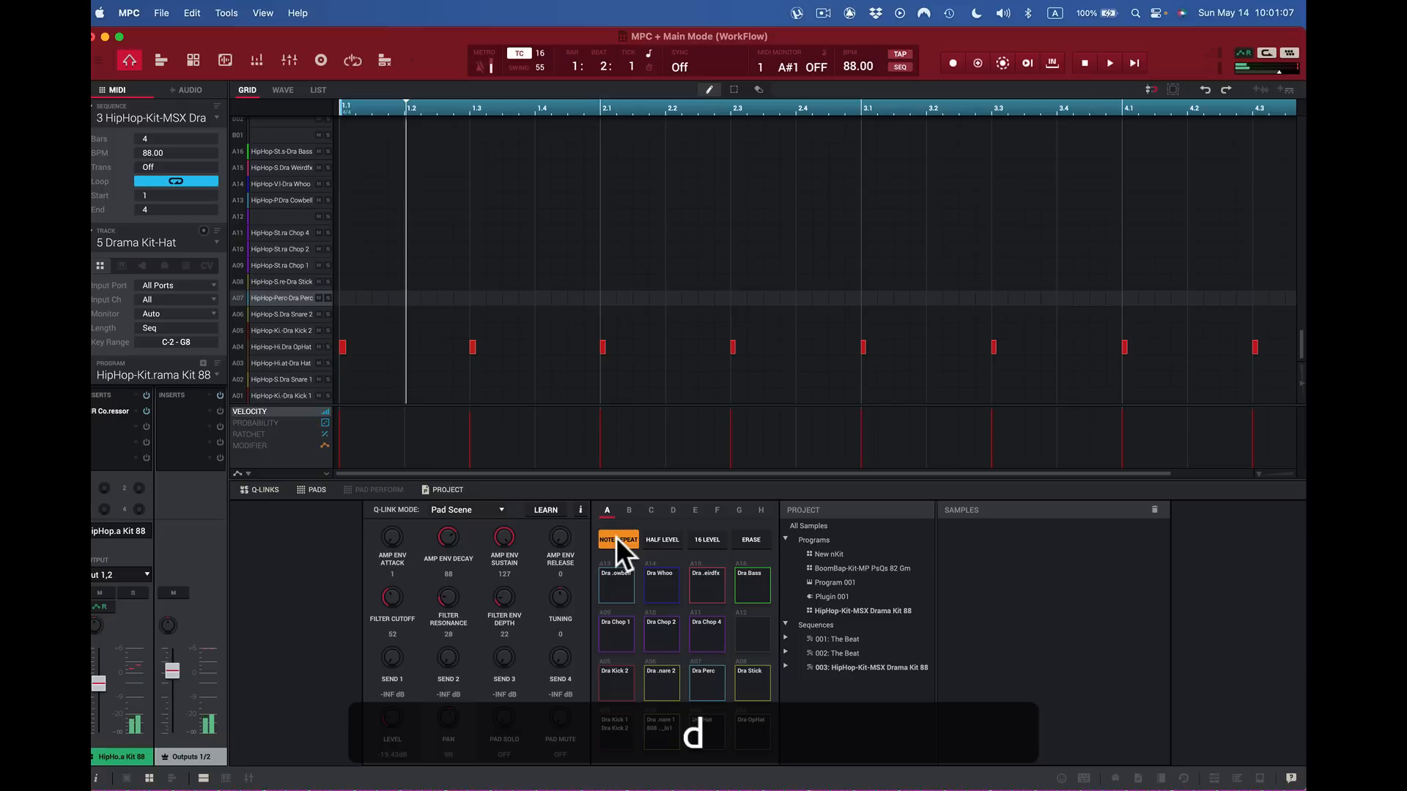
pyautogui.press('f')
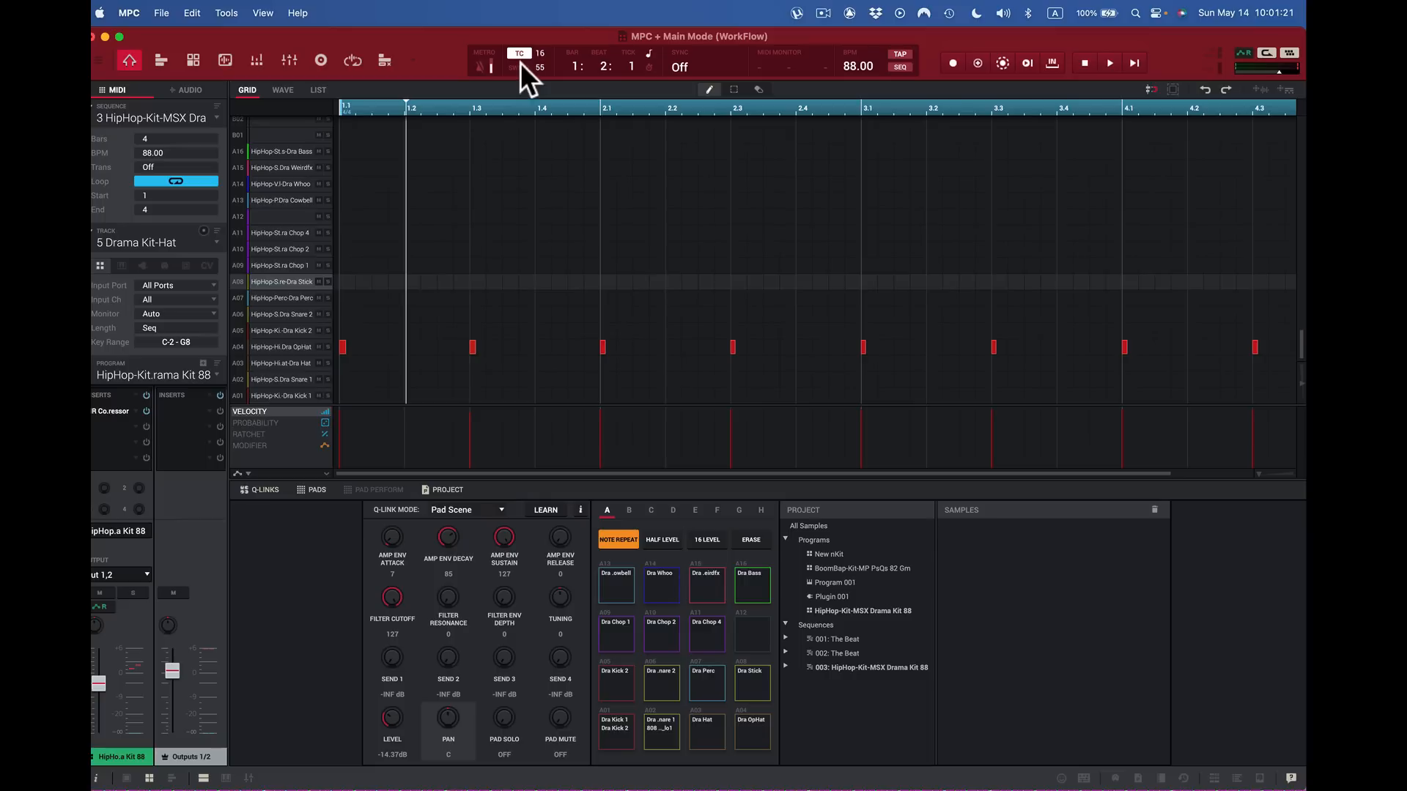
# Step: Set the timing correction to 4T and play the Snare 2 pad with Note Repeat
pyautogui.click(539, 51)
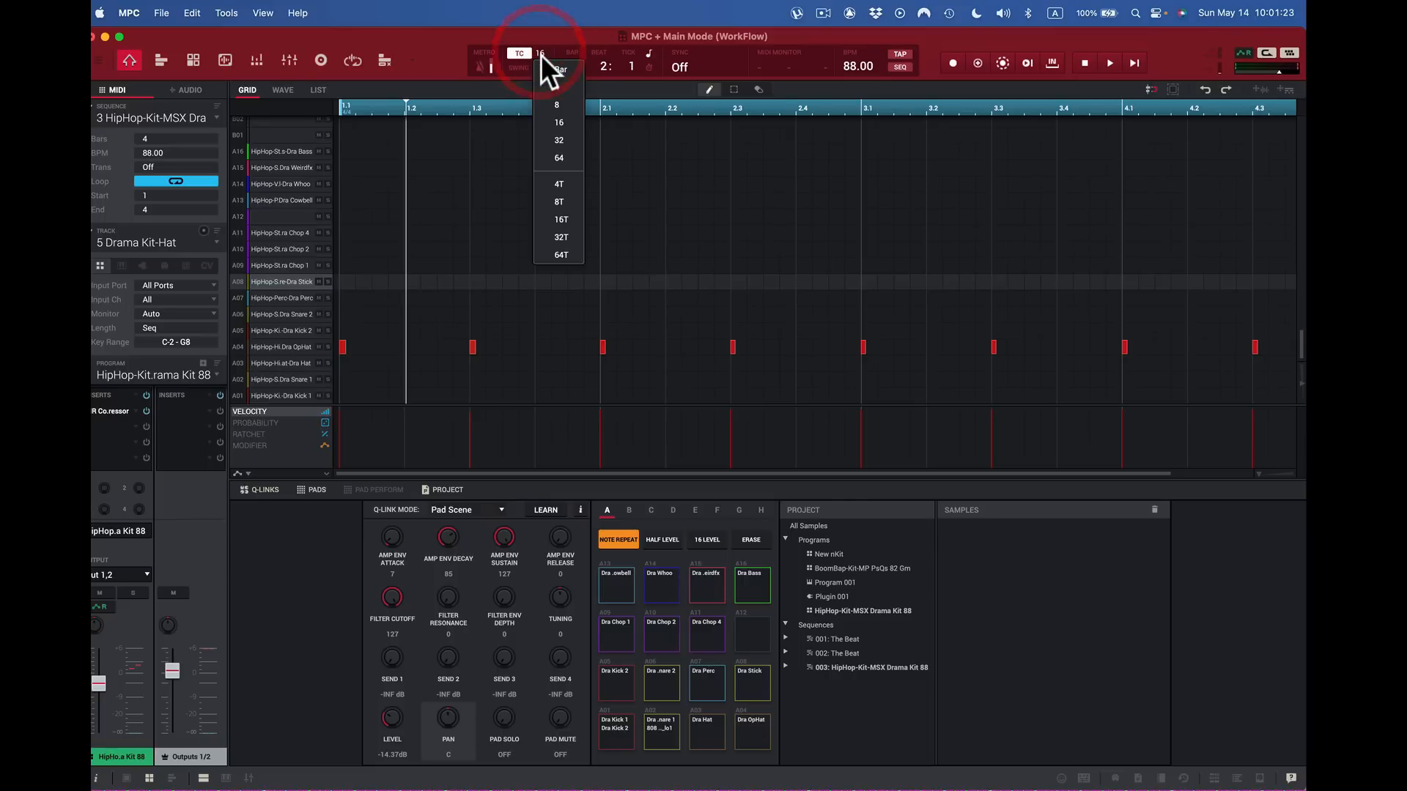
pyautogui.click(562, 184)
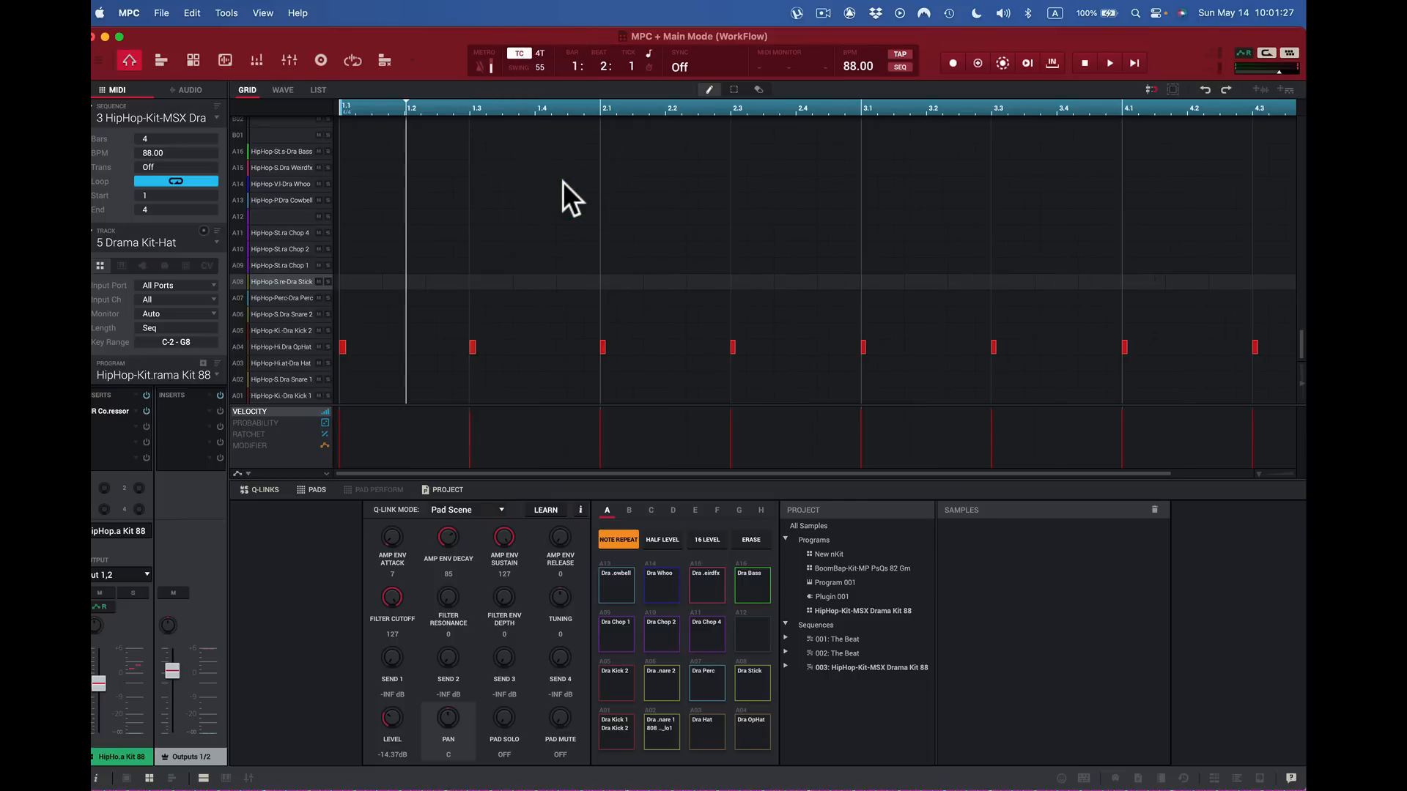
pyautogui.press('s')
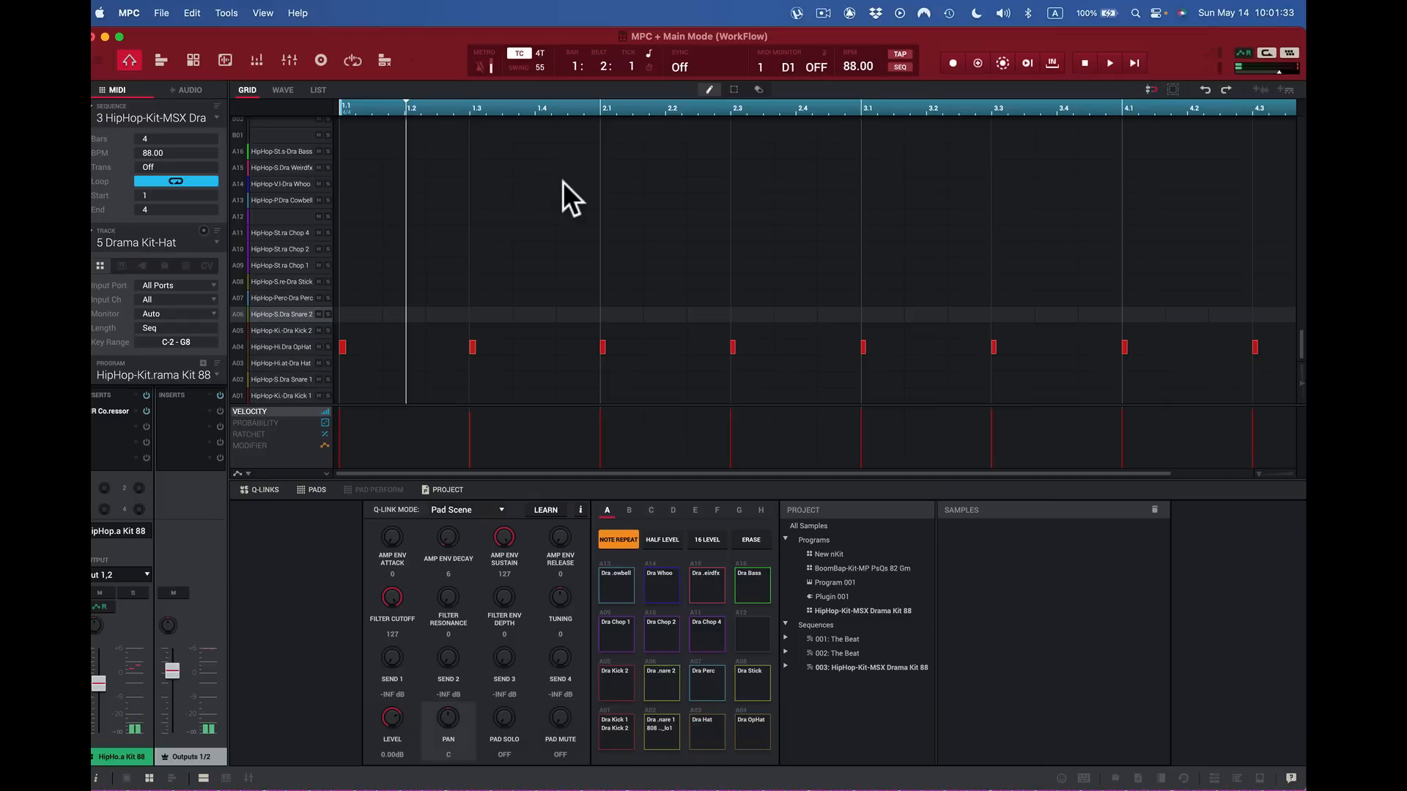
# Step: Play the Perc pad with Note Repeat, then set the timing correction to 8 and play it again
pyautogui.press('d')
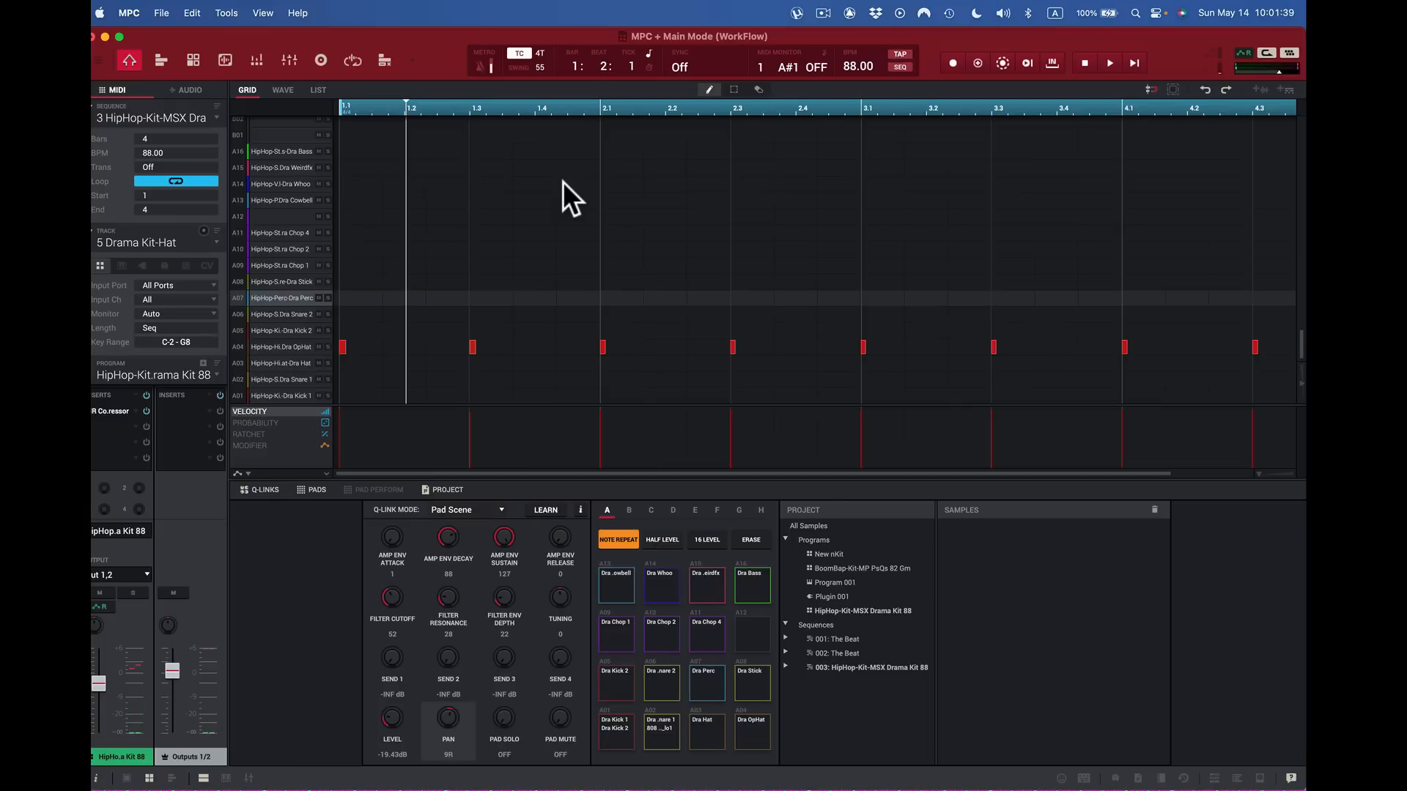
pyautogui.click(541, 49)
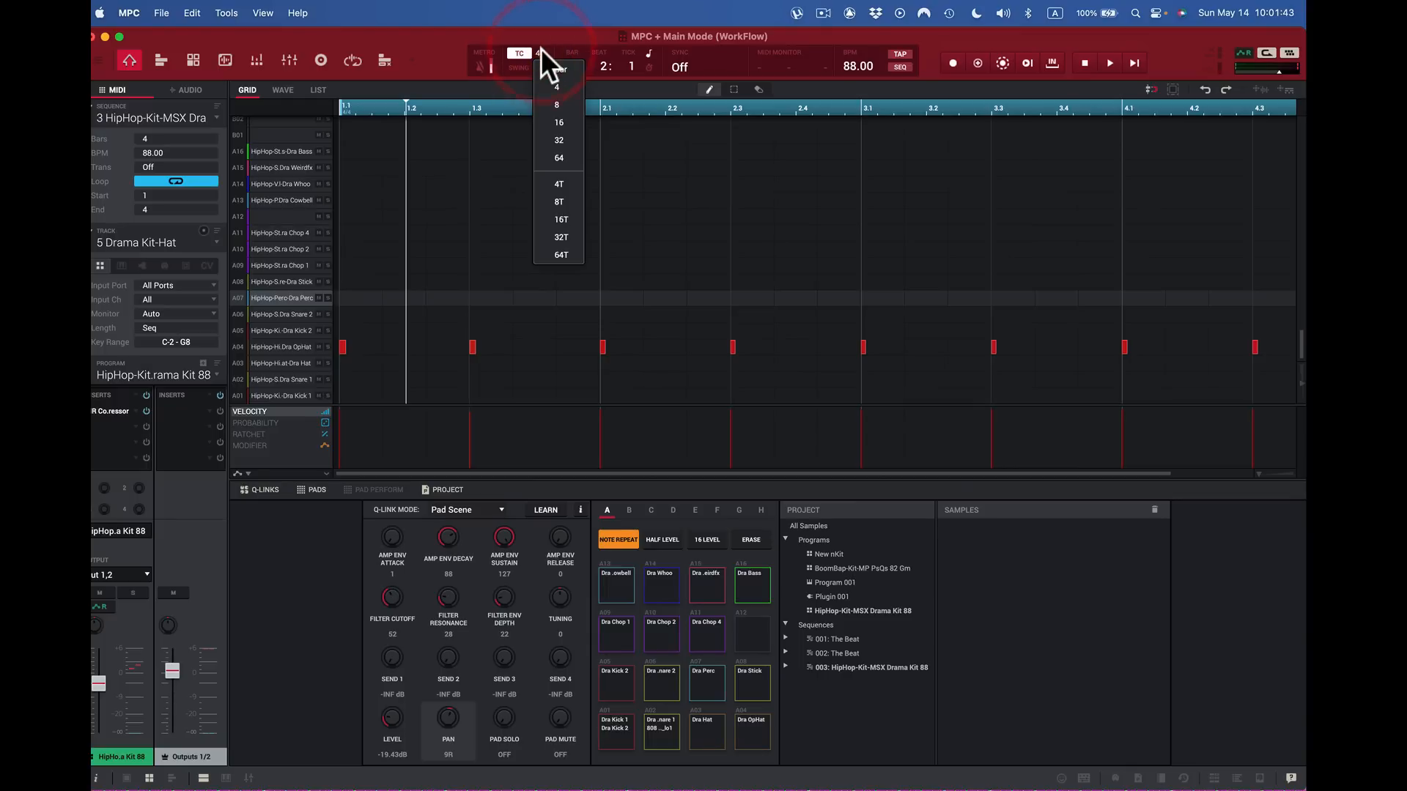
pyautogui.click(557, 99)
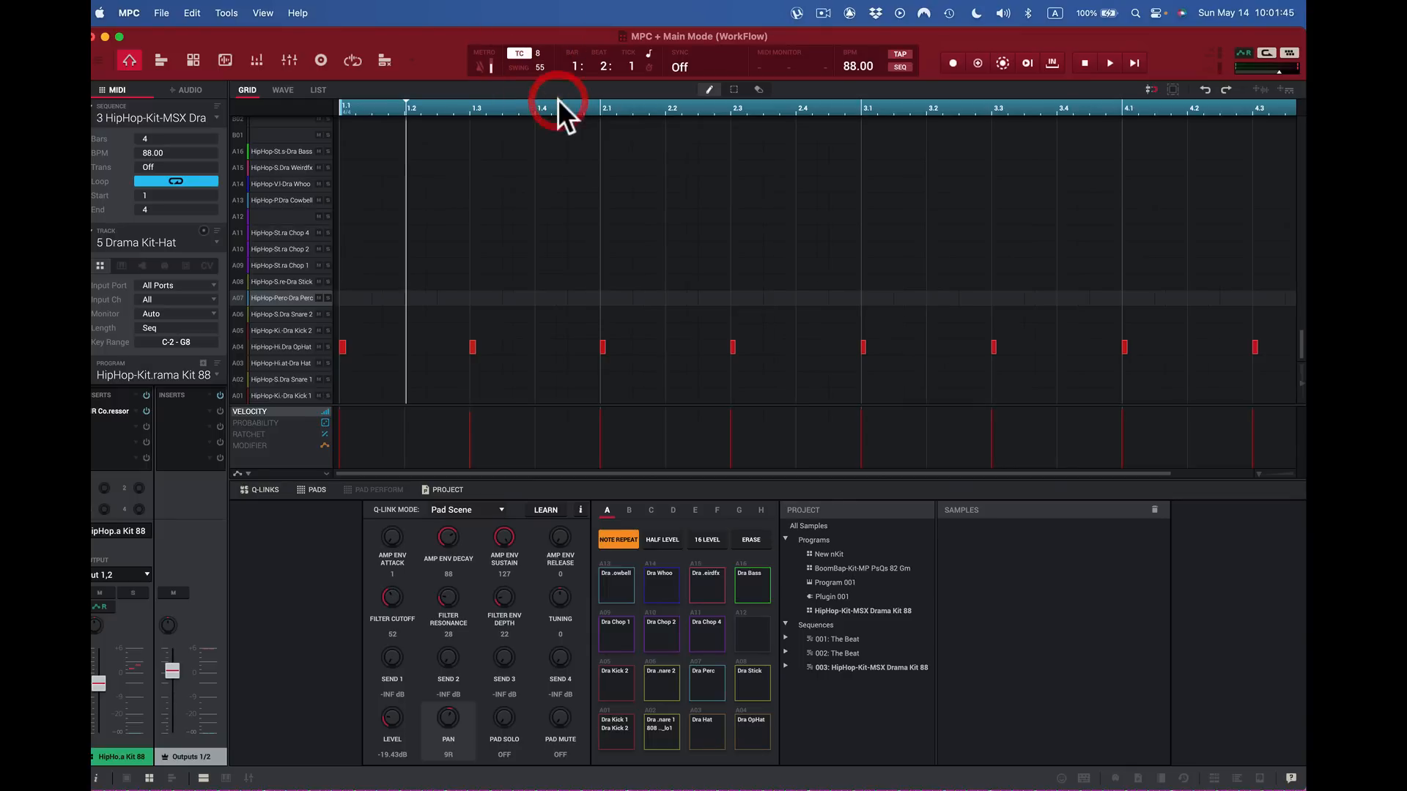
pyautogui.press('d')
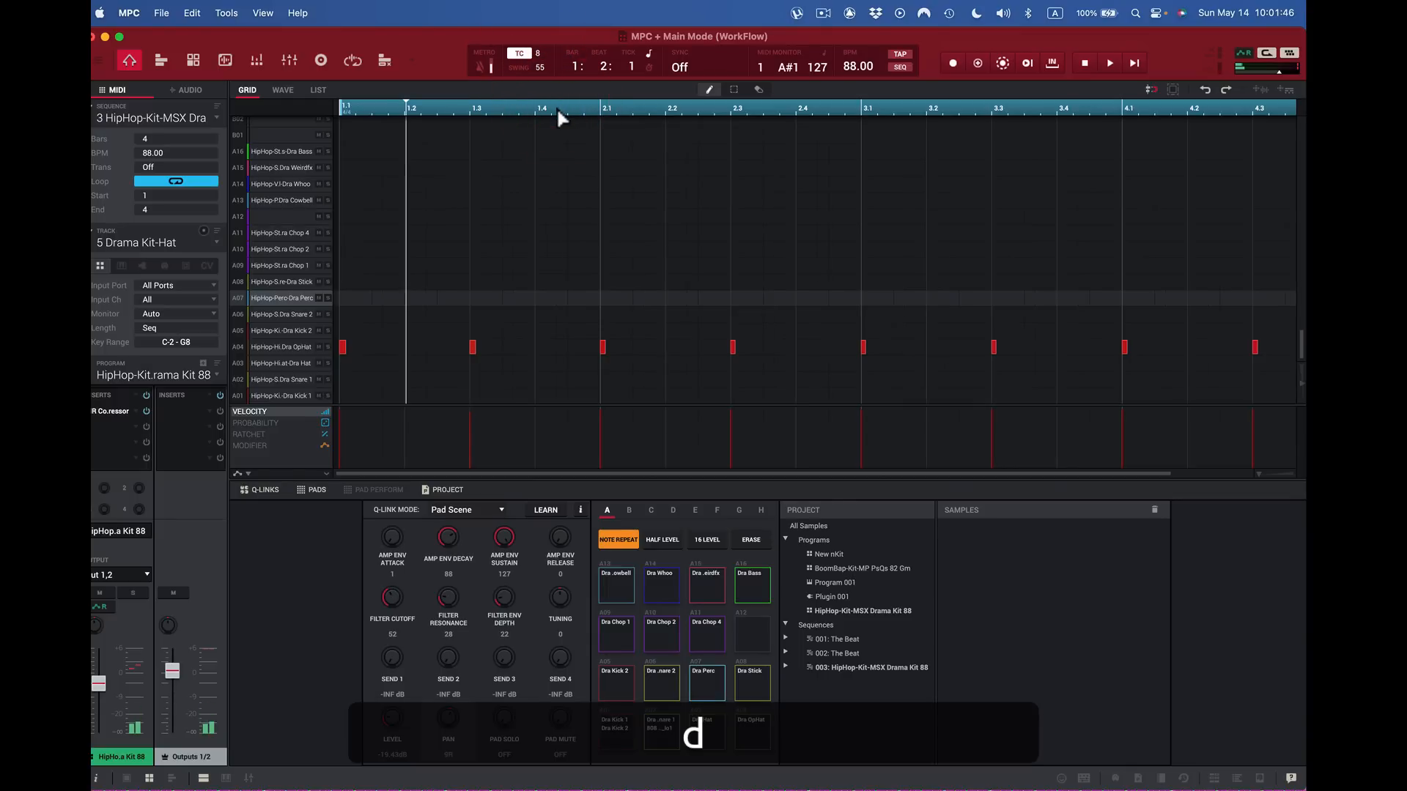
# Step: Try the timing correction at 32, return it to 8 and switch timing correction off
pyautogui.click(540, 52)
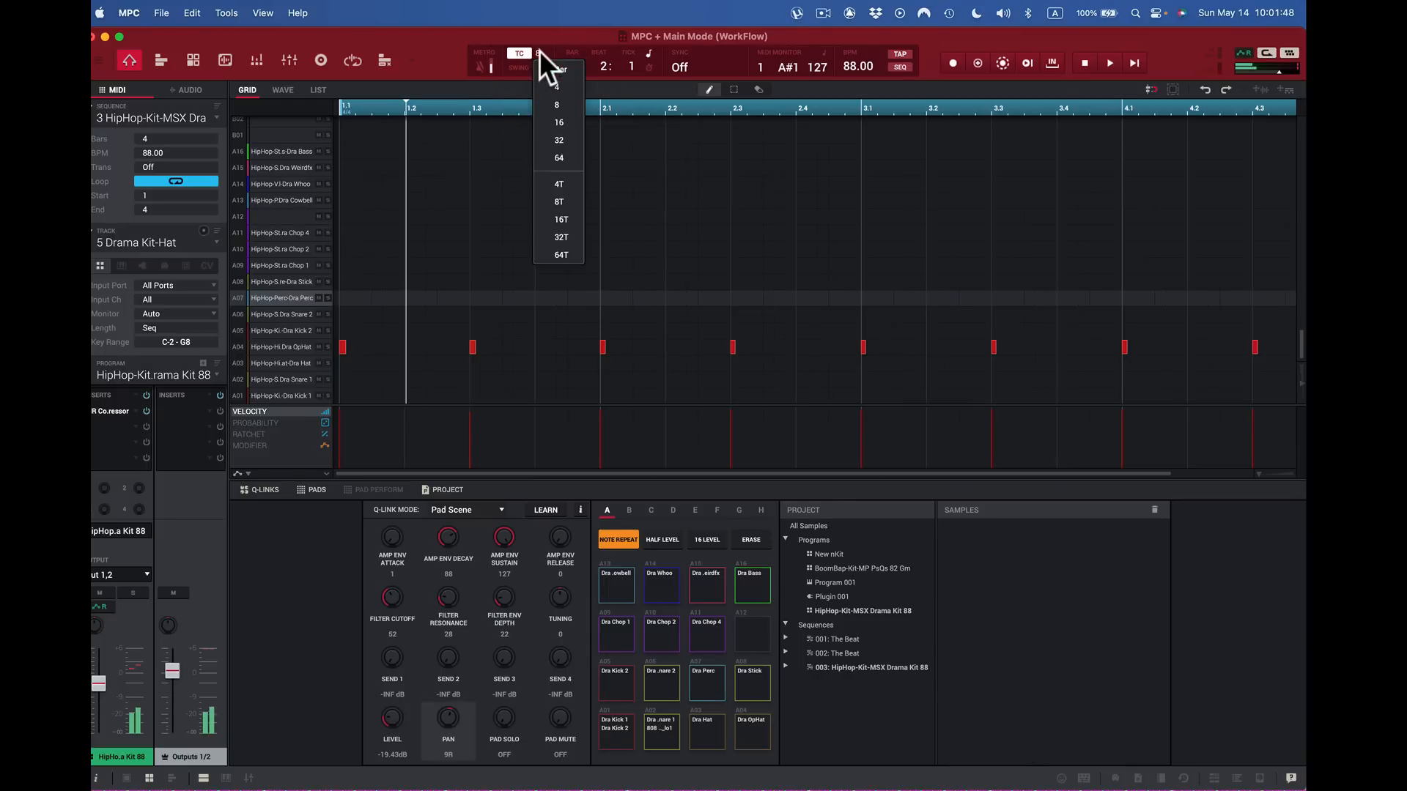
pyautogui.click(562, 139)
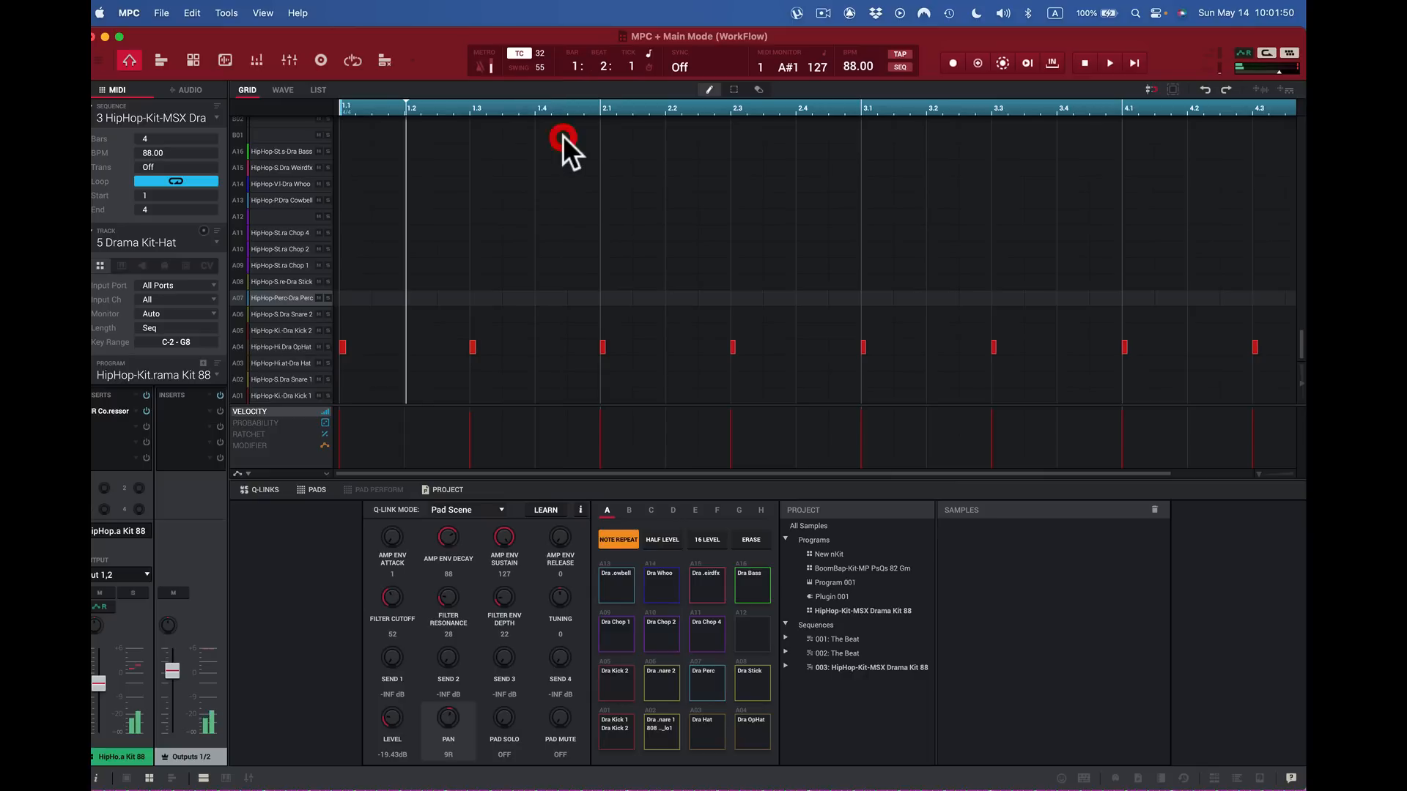
pyautogui.click(541, 51)
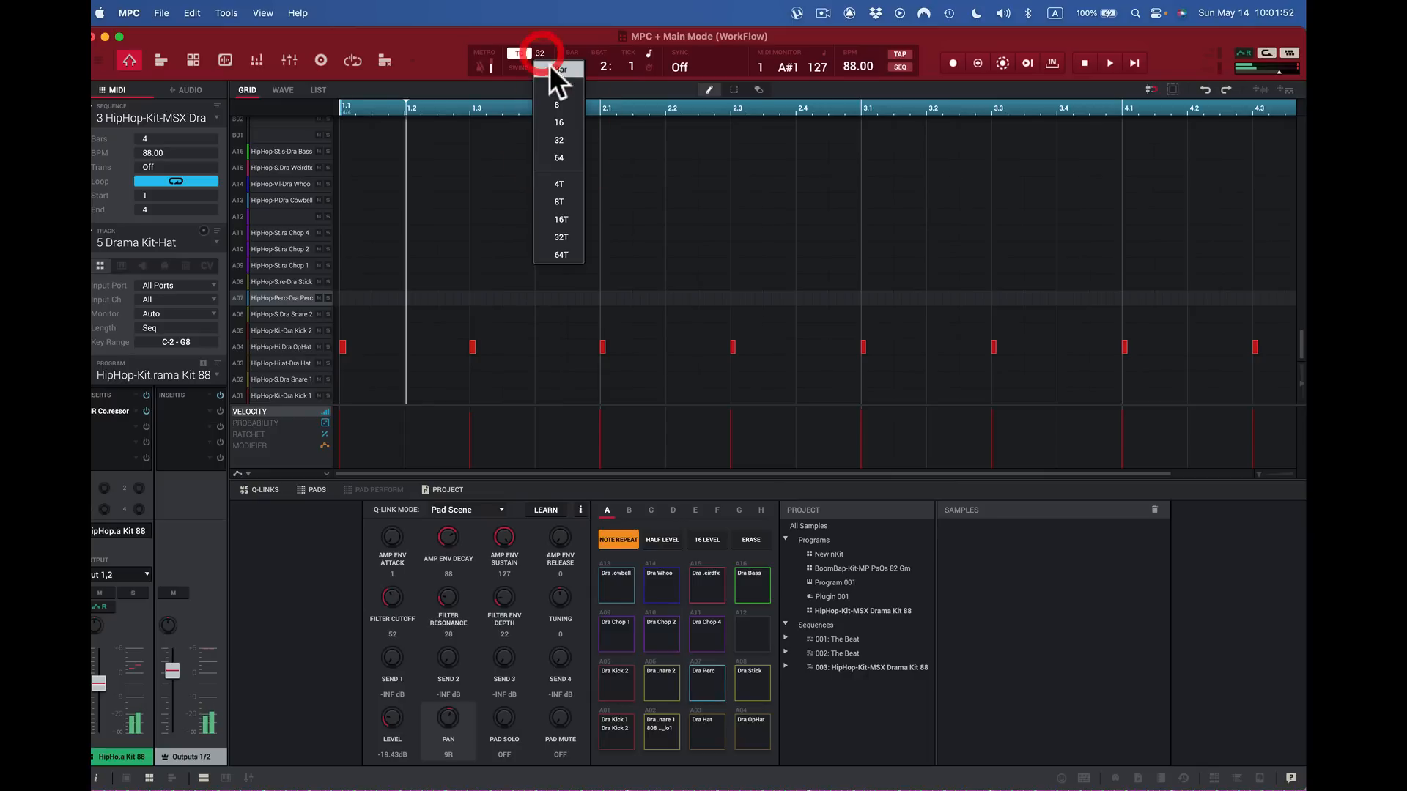
pyautogui.click(556, 102)
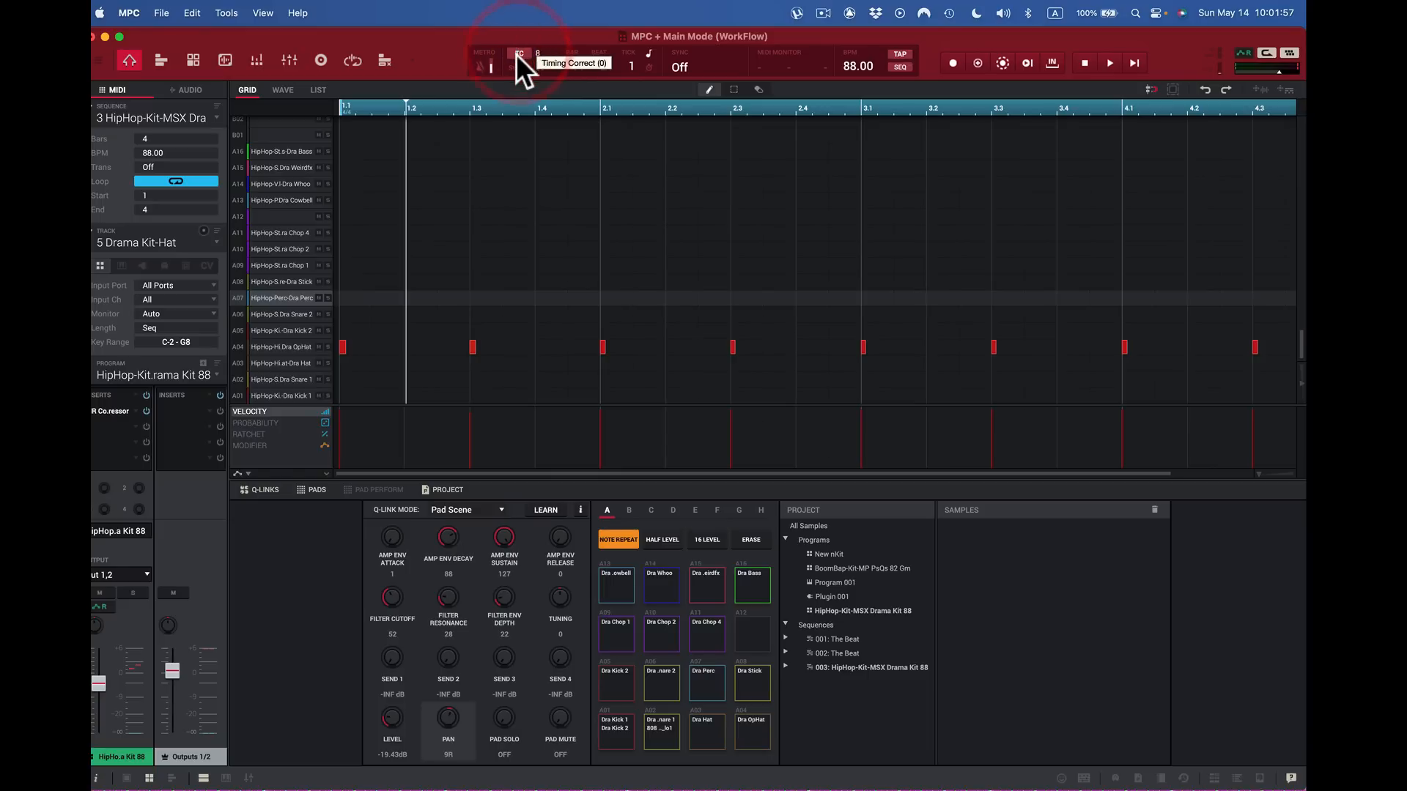
# Step: Play pads A06 to A12, from Snare 2 through the Chop pads, with Note Repeat on
pyautogui.press('s')
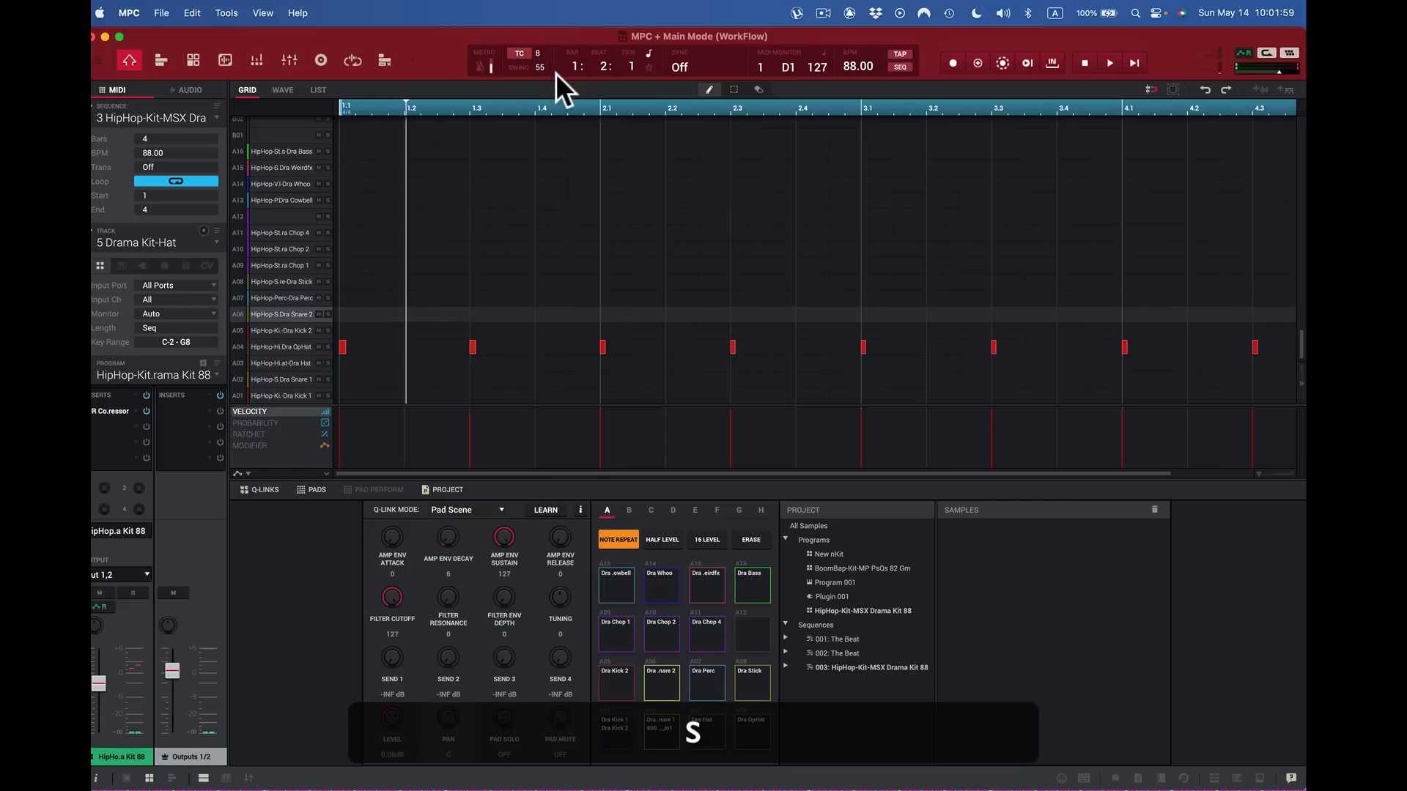
pyautogui.press('d')
pyautogui.press('f')
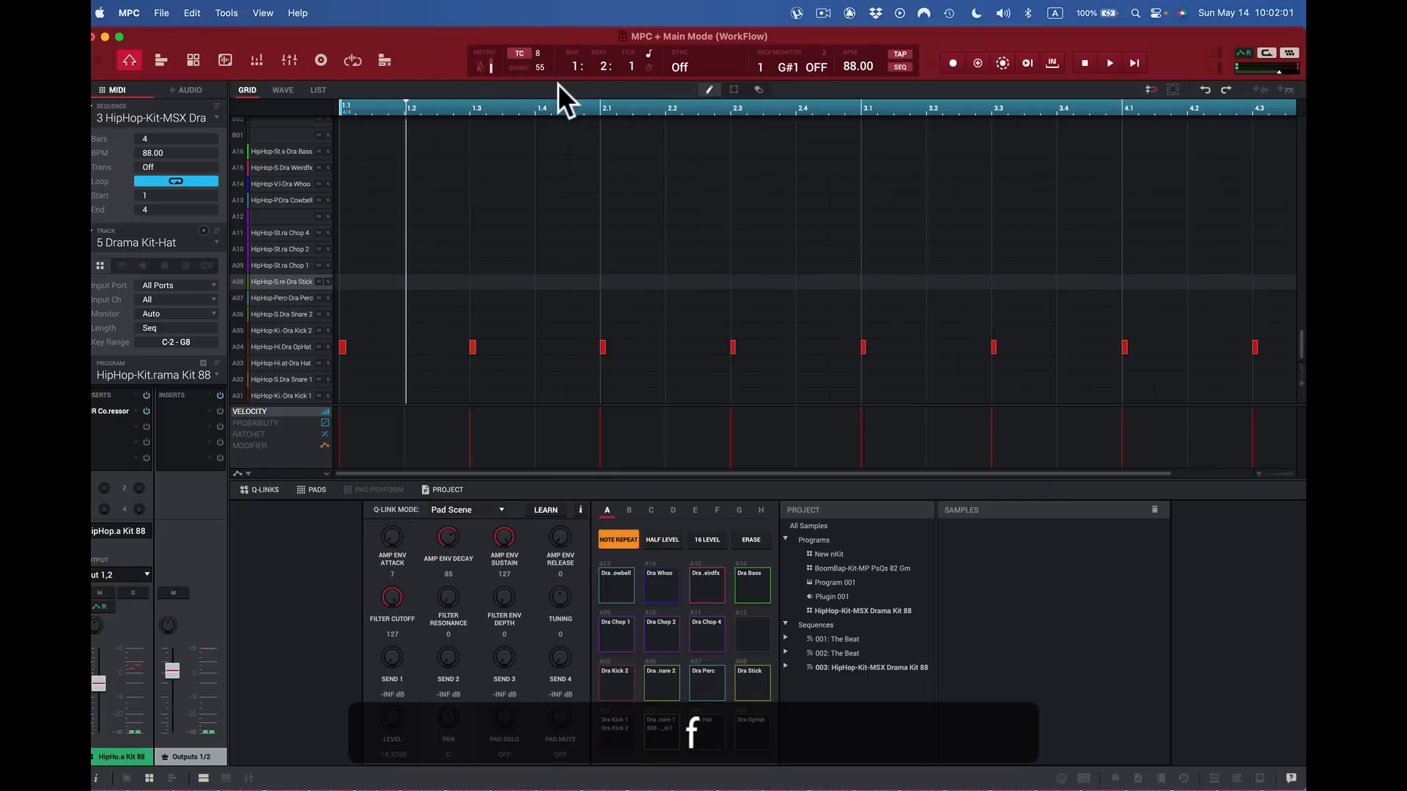
pyautogui.press('q')
pyautogui.press('w')
pyautogui.press('e')
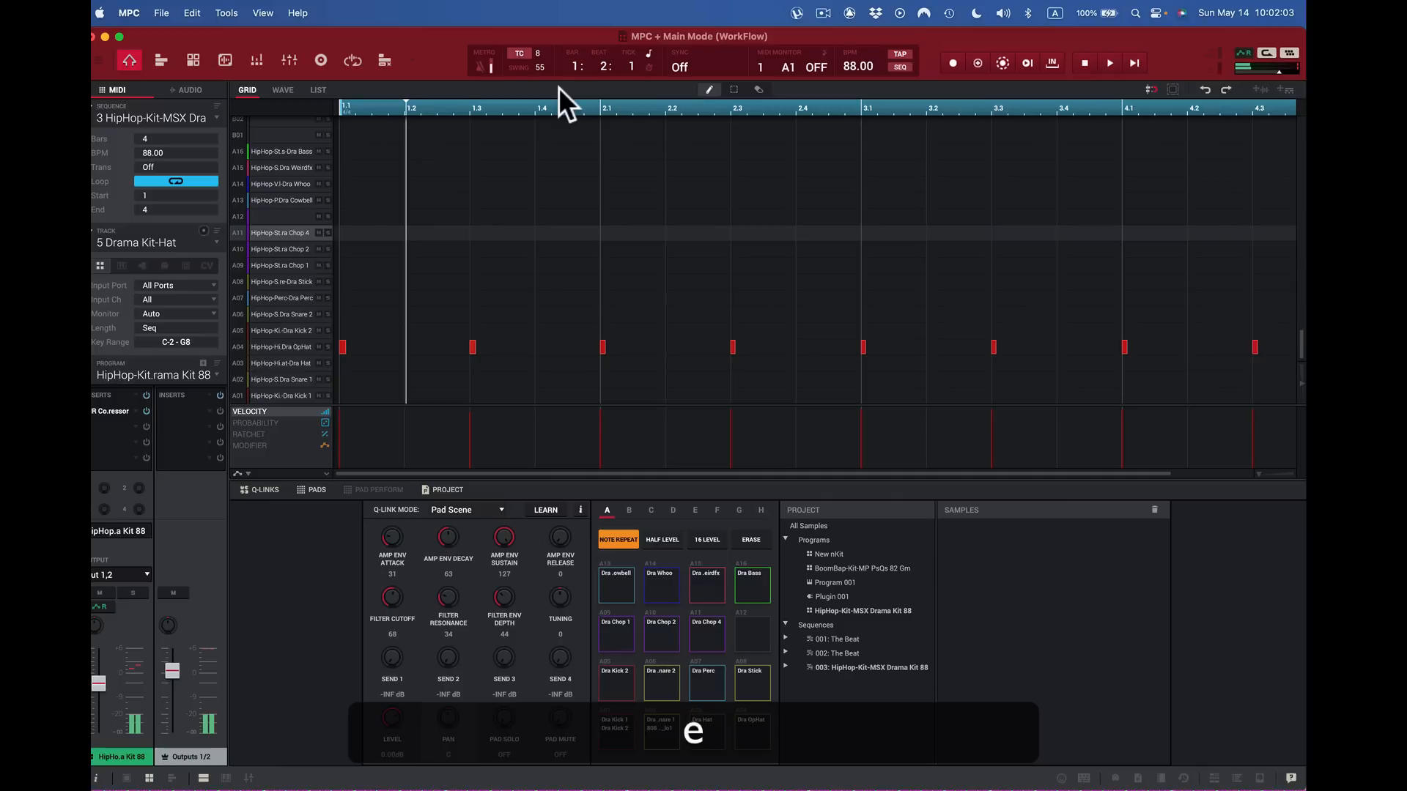
pyautogui.press('r')
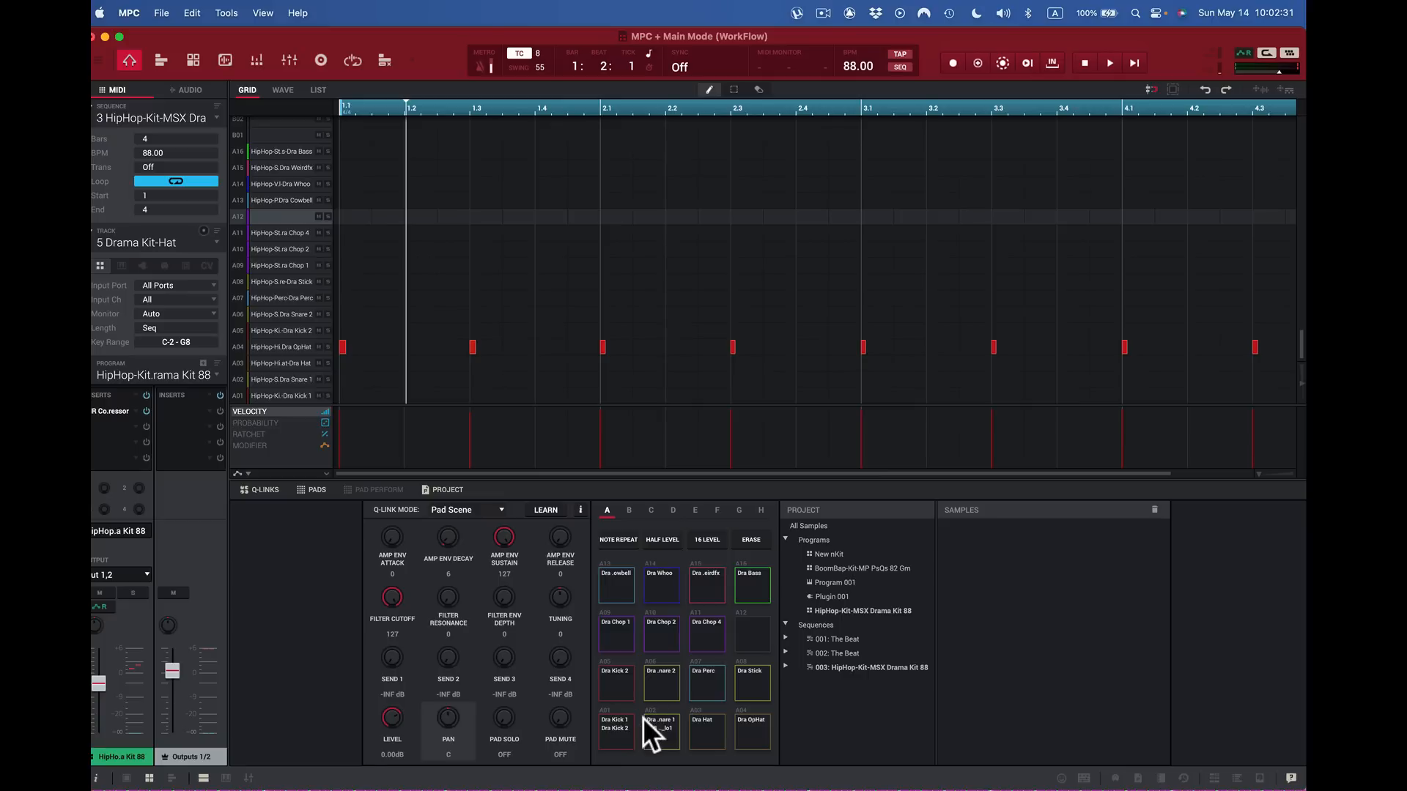
# Step: With Note Repeat off, play the Kick 1 pad A01 several times at different velocities
pyautogui.click(609, 731)
pyautogui.click(609, 731)
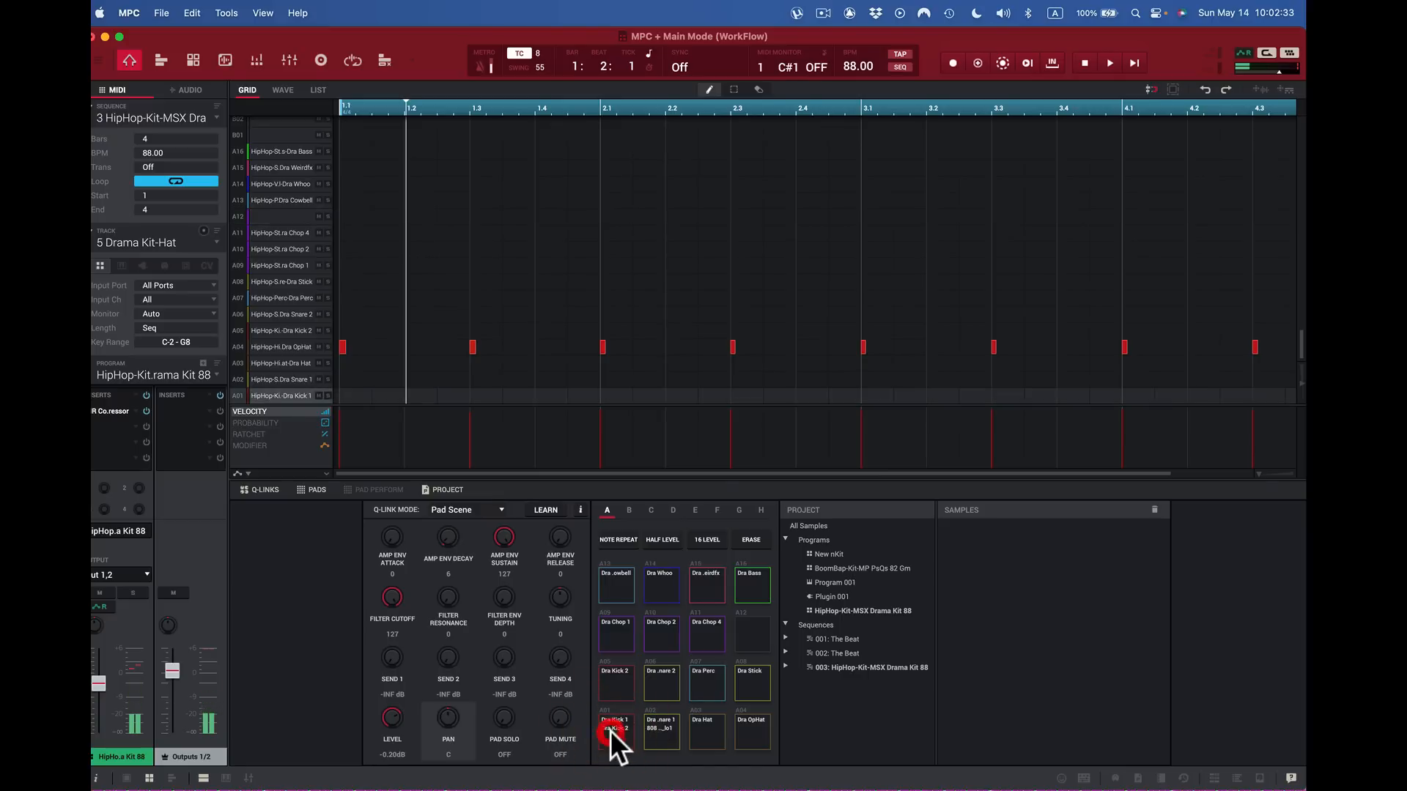
pyautogui.click(610, 732)
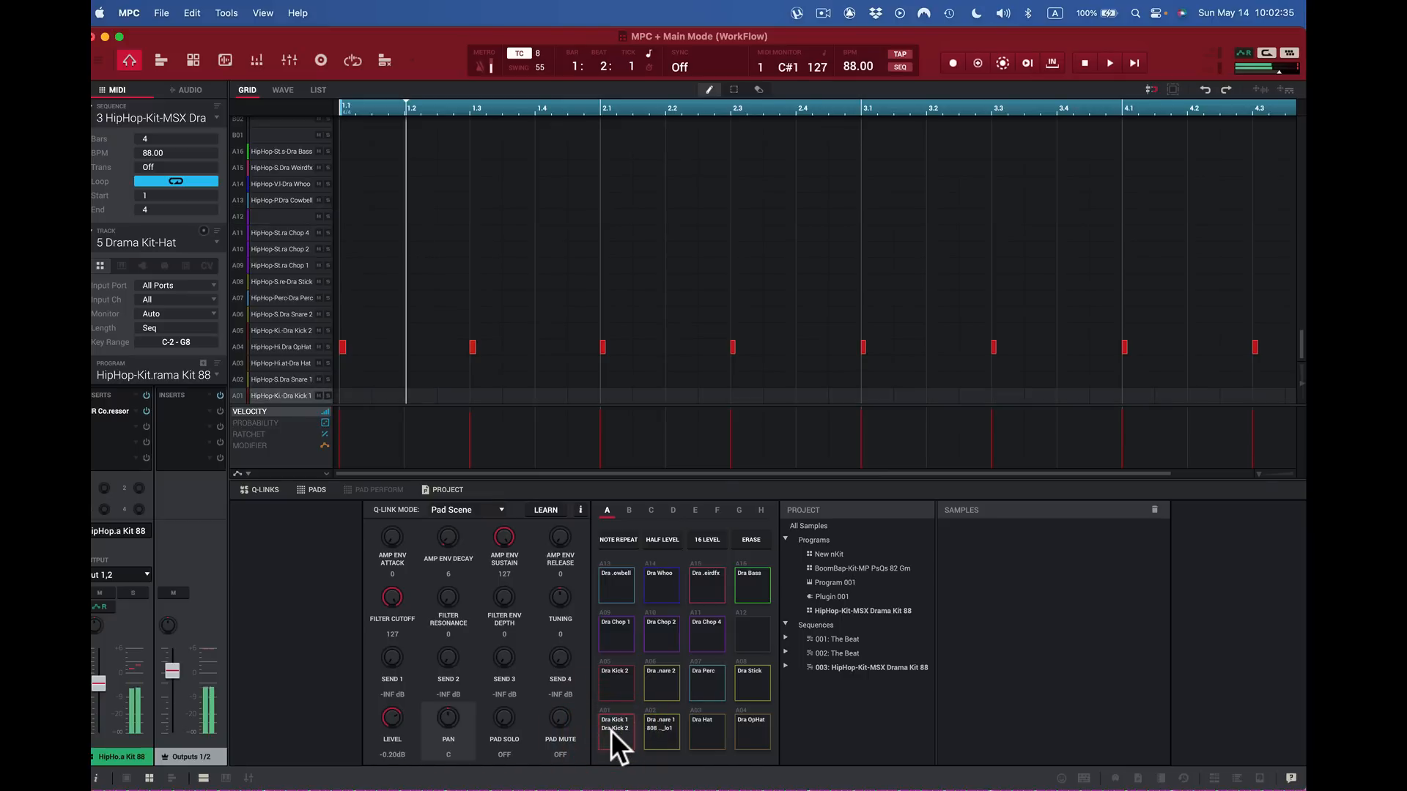
pyautogui.click(611, 731)
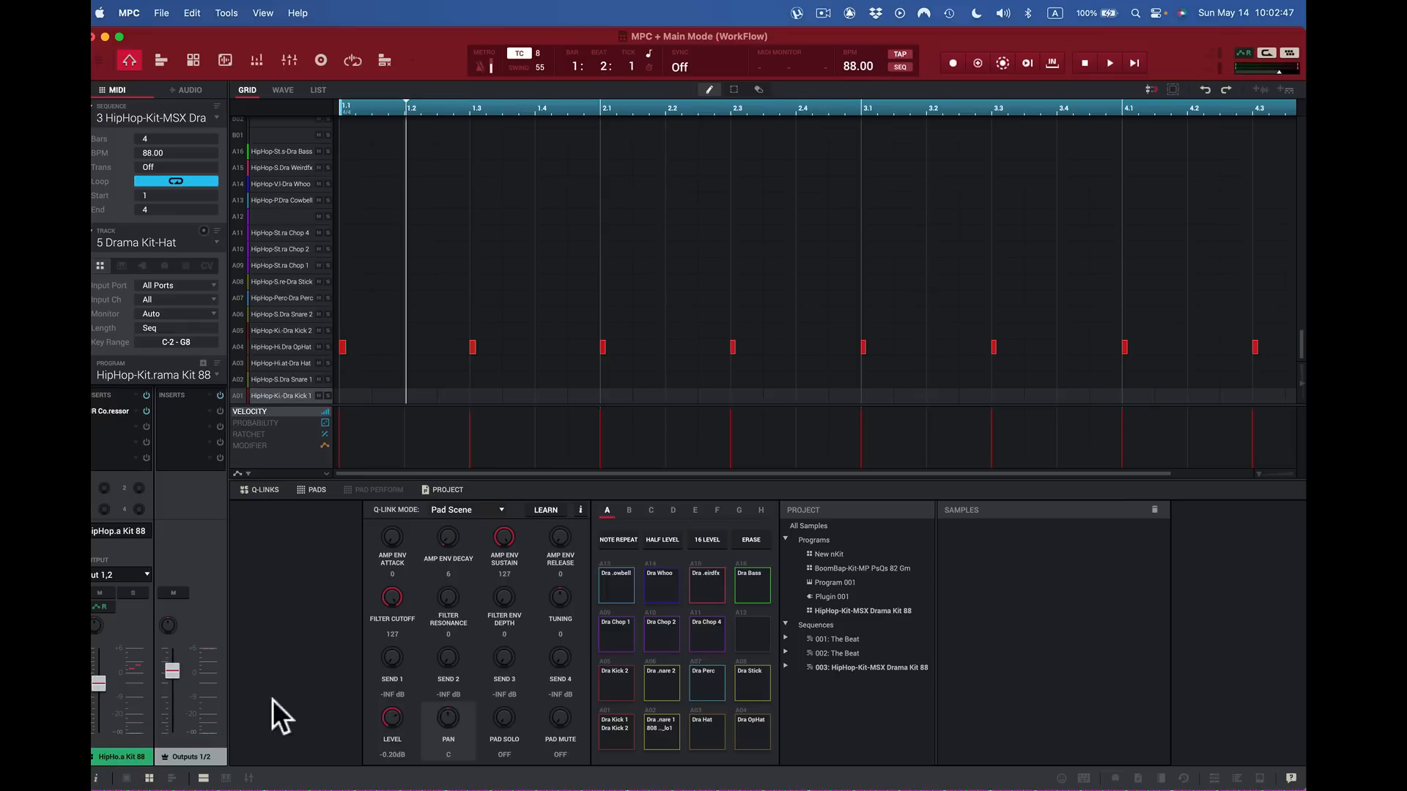
pyautogui.click(618, 726)
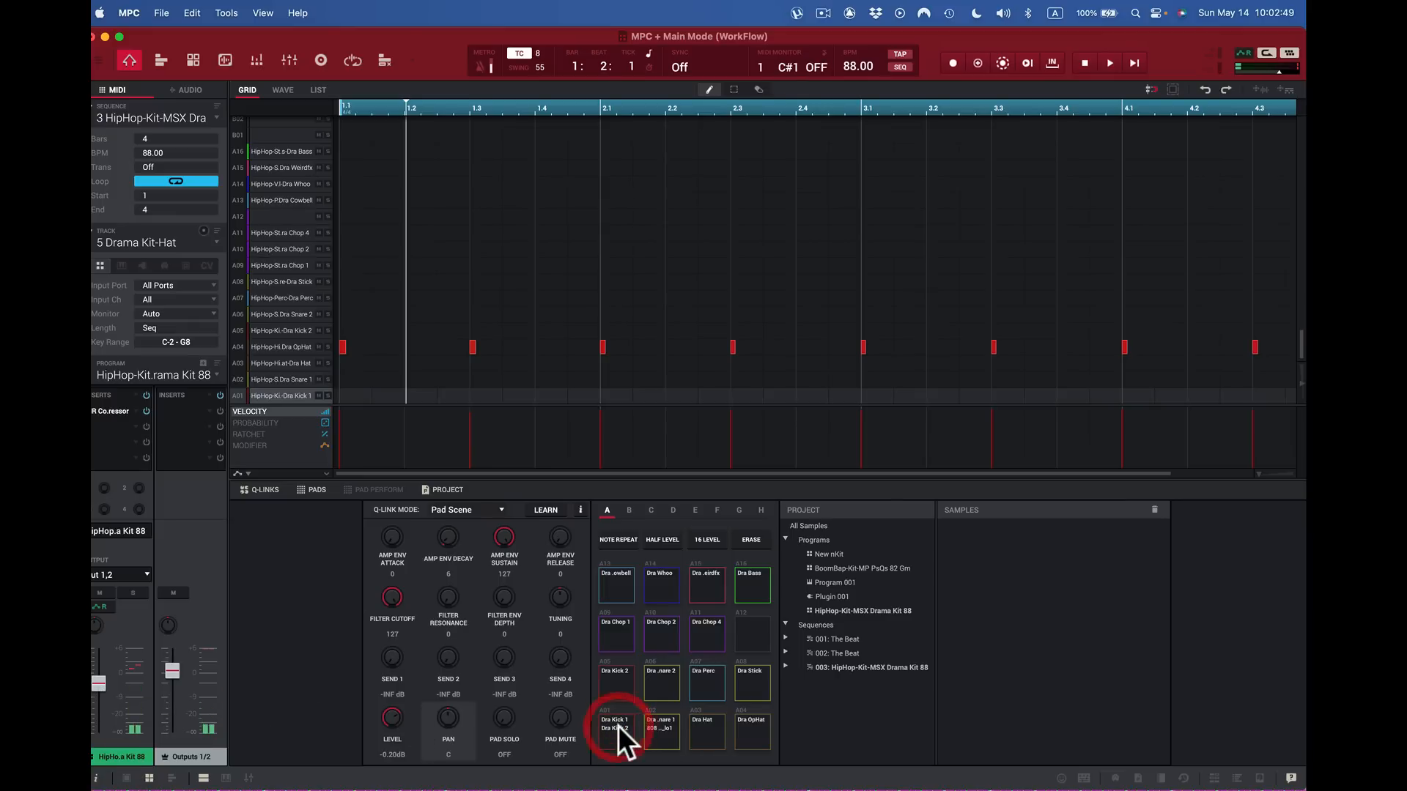
pyautogui.click(617, 725)
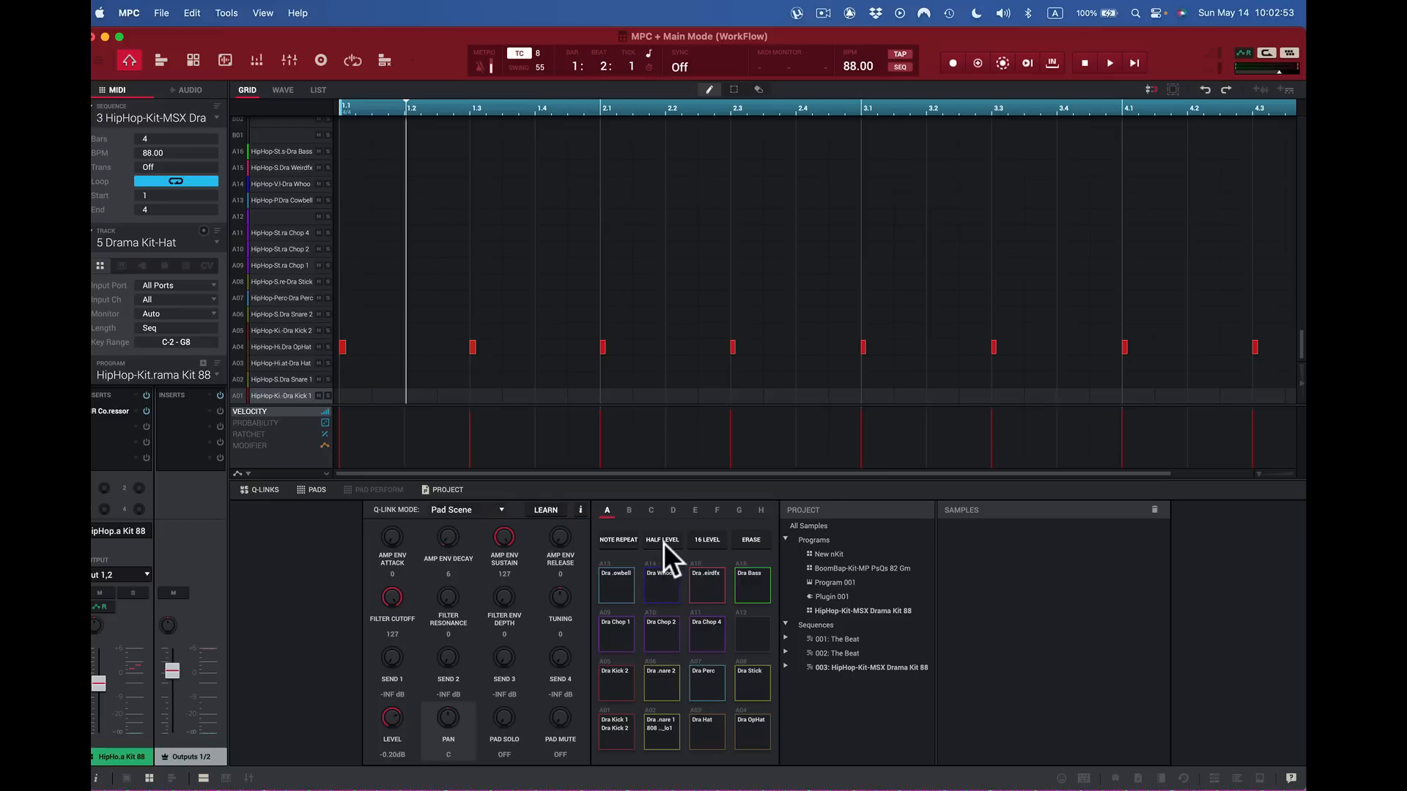
# Step: Turn on Half Level and play the Kick 1, Snare 1, Hat, Perc, Snare 2 and Kick 2 pads
pyautogui.click(662, 540)
pyautogui.click(612, 725)
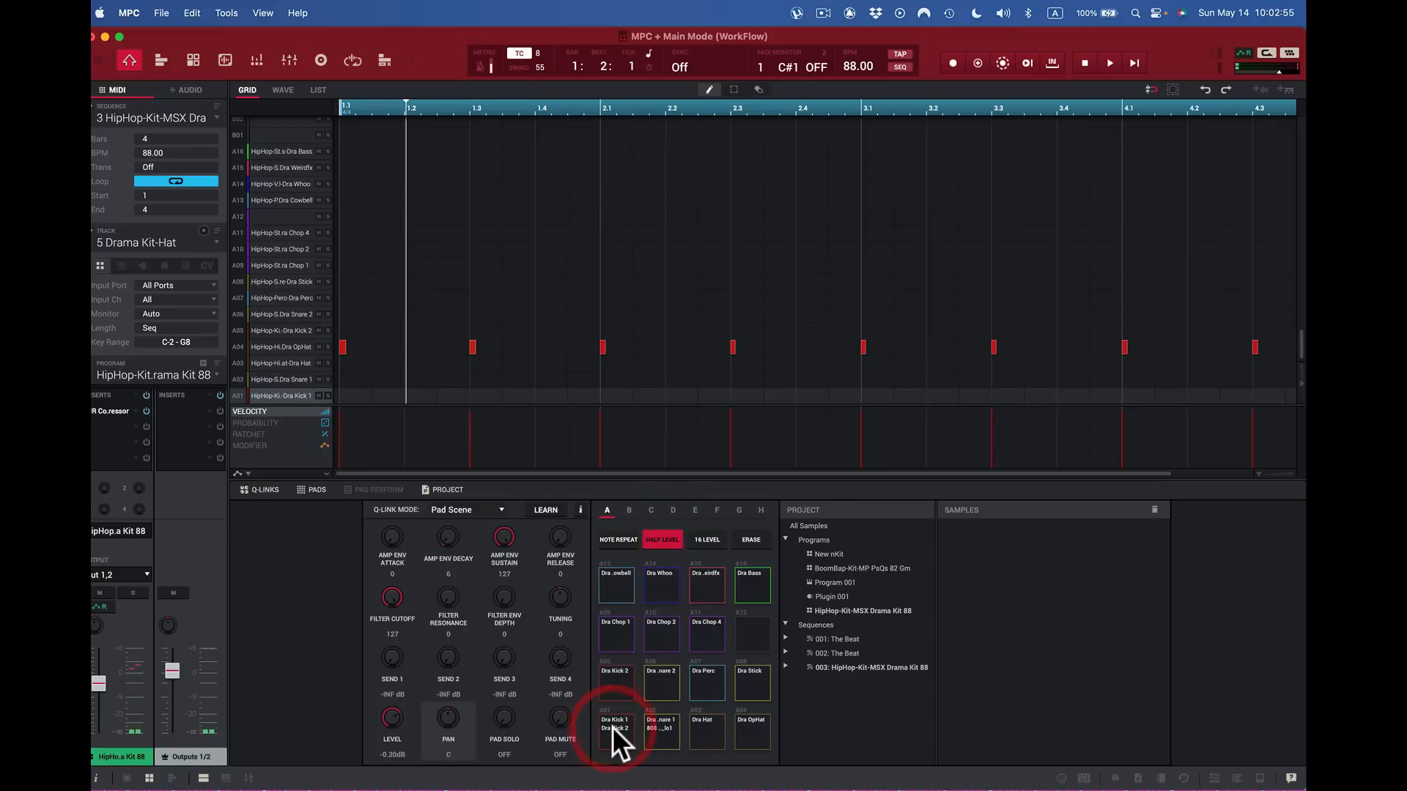
pyautogui.click(671, 731)
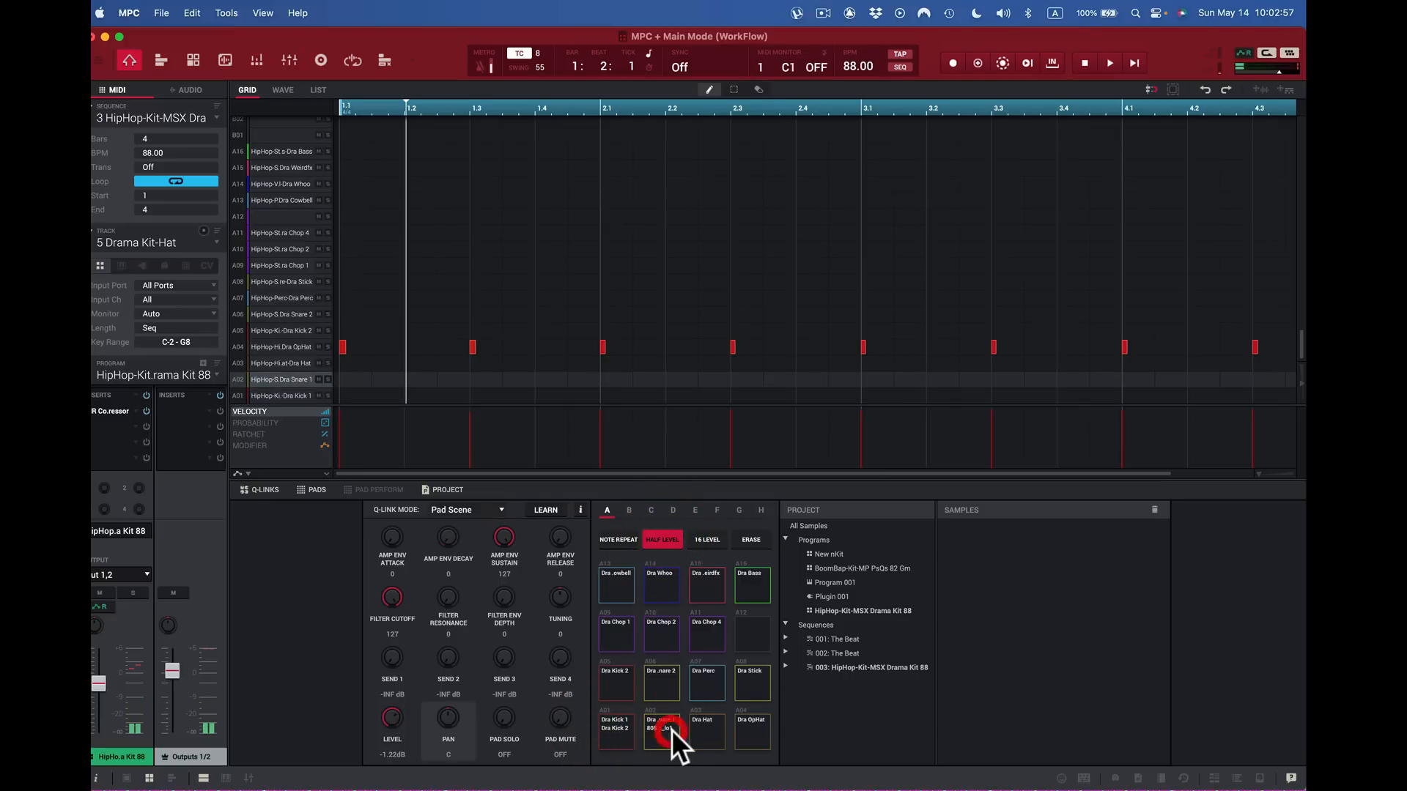
pyautogui.click(701, 728)
pyautogui.click(702, 685)
pyautogui.click(656, 687)
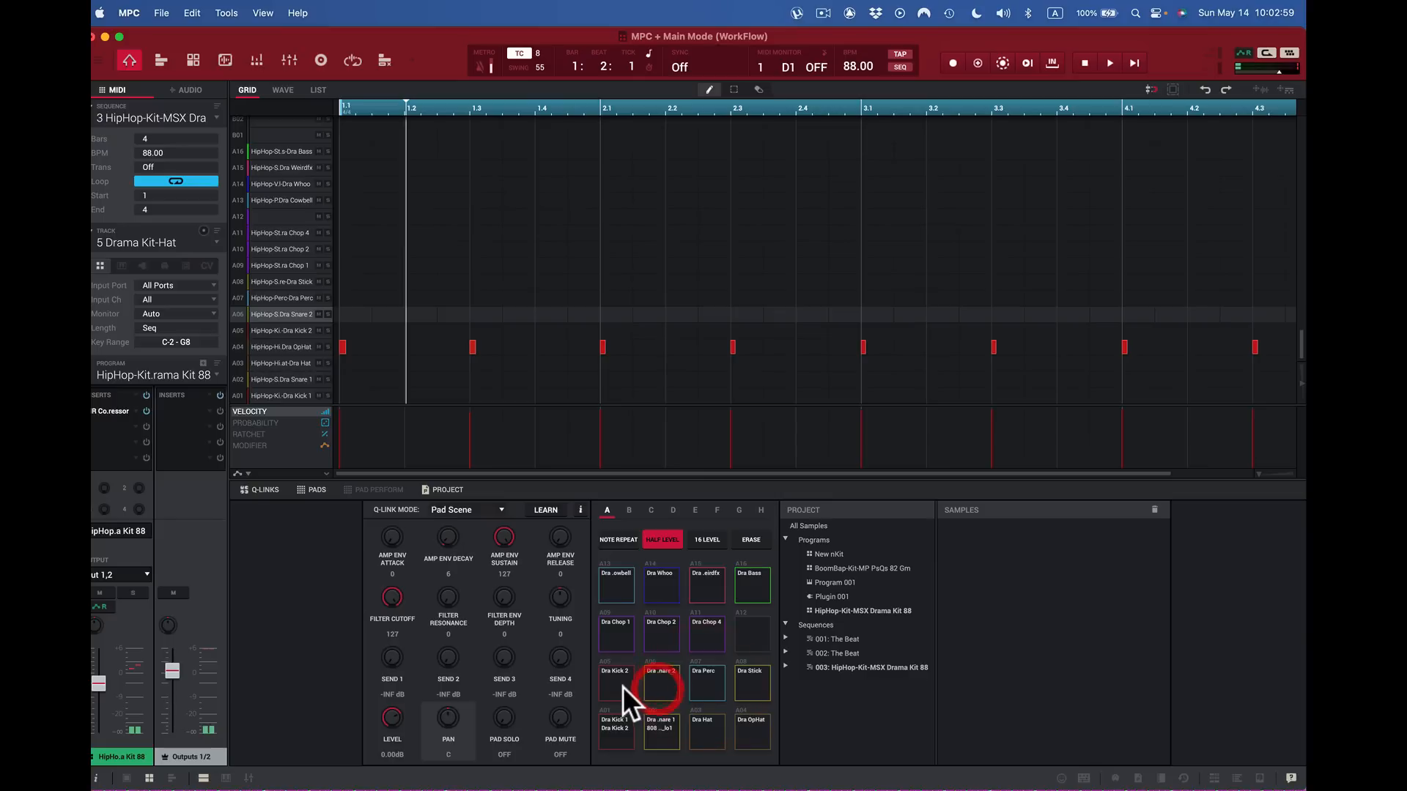
pyautogui.click(621, 689)
# Step: Play the Kick 1, Snare 1, Hat, open hat, Stick and Perc pads at half level
pyautogui.click(623, 735)
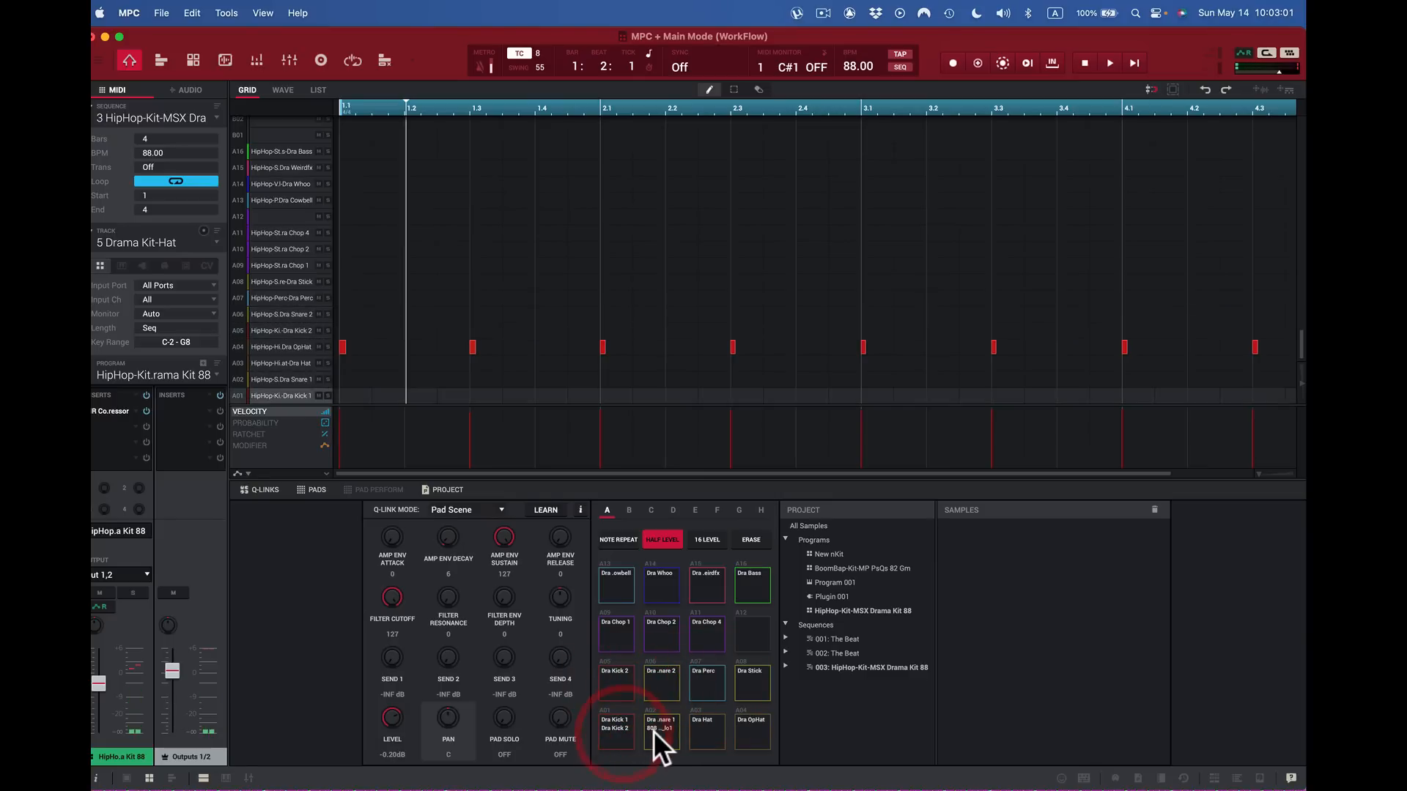
pyautogui.click(665, 731)
pyautogui.click(710, 729)
pyautogui.click(752, 730)
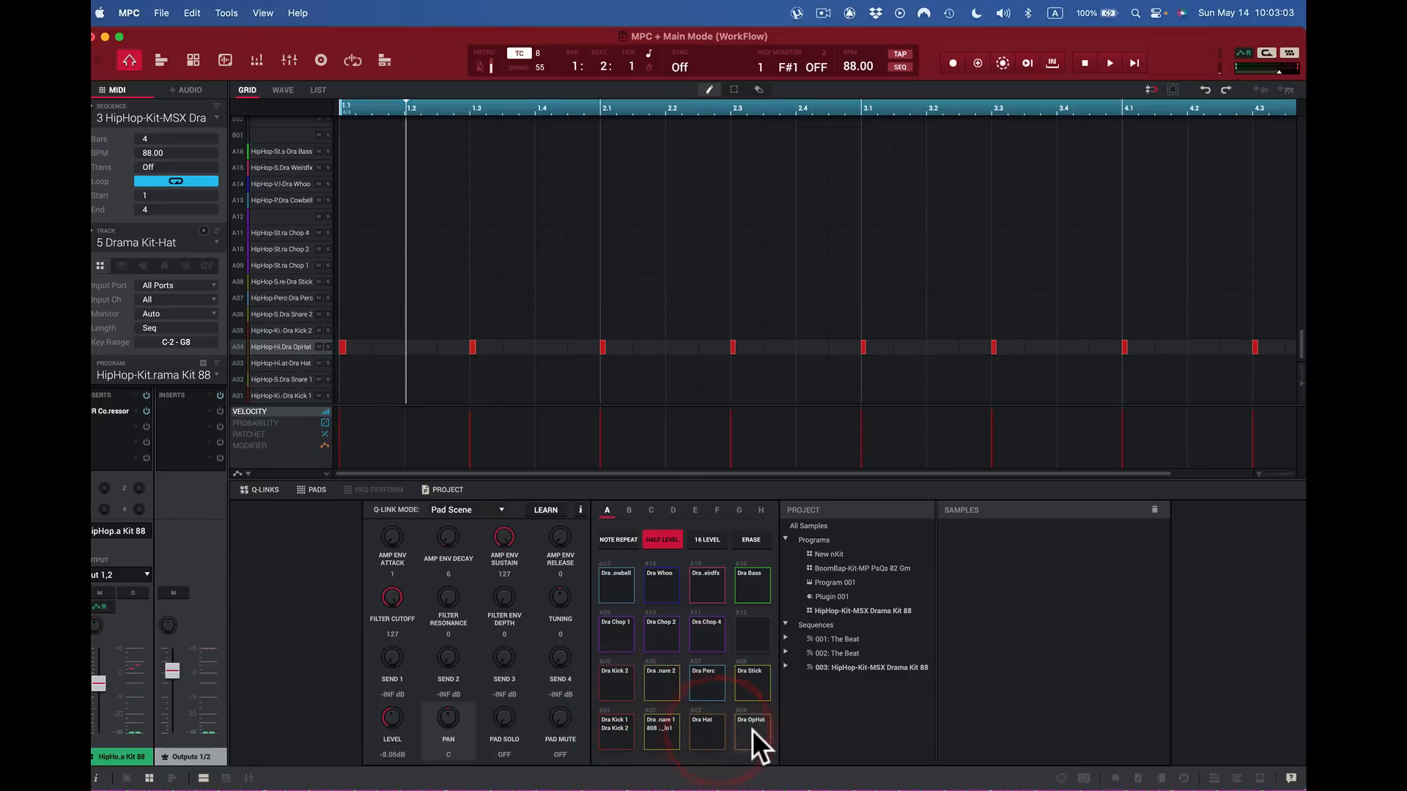
pyautogui.click(751, 689)
pyautogui.click(712, 690)
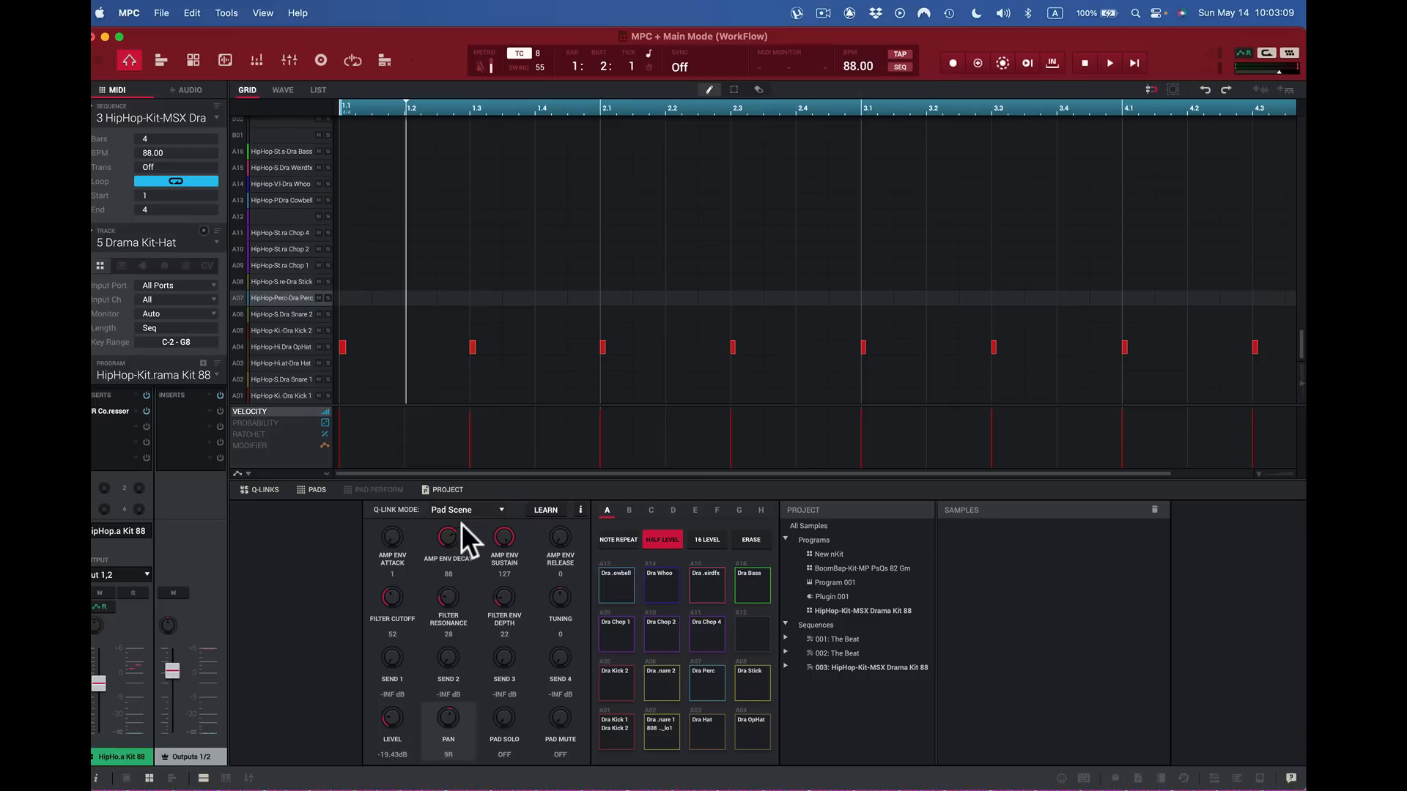
# Step: Select the Level Q-Link and play the Kick 1 pad to compare its level setting
pyautogui.click(395, 715)
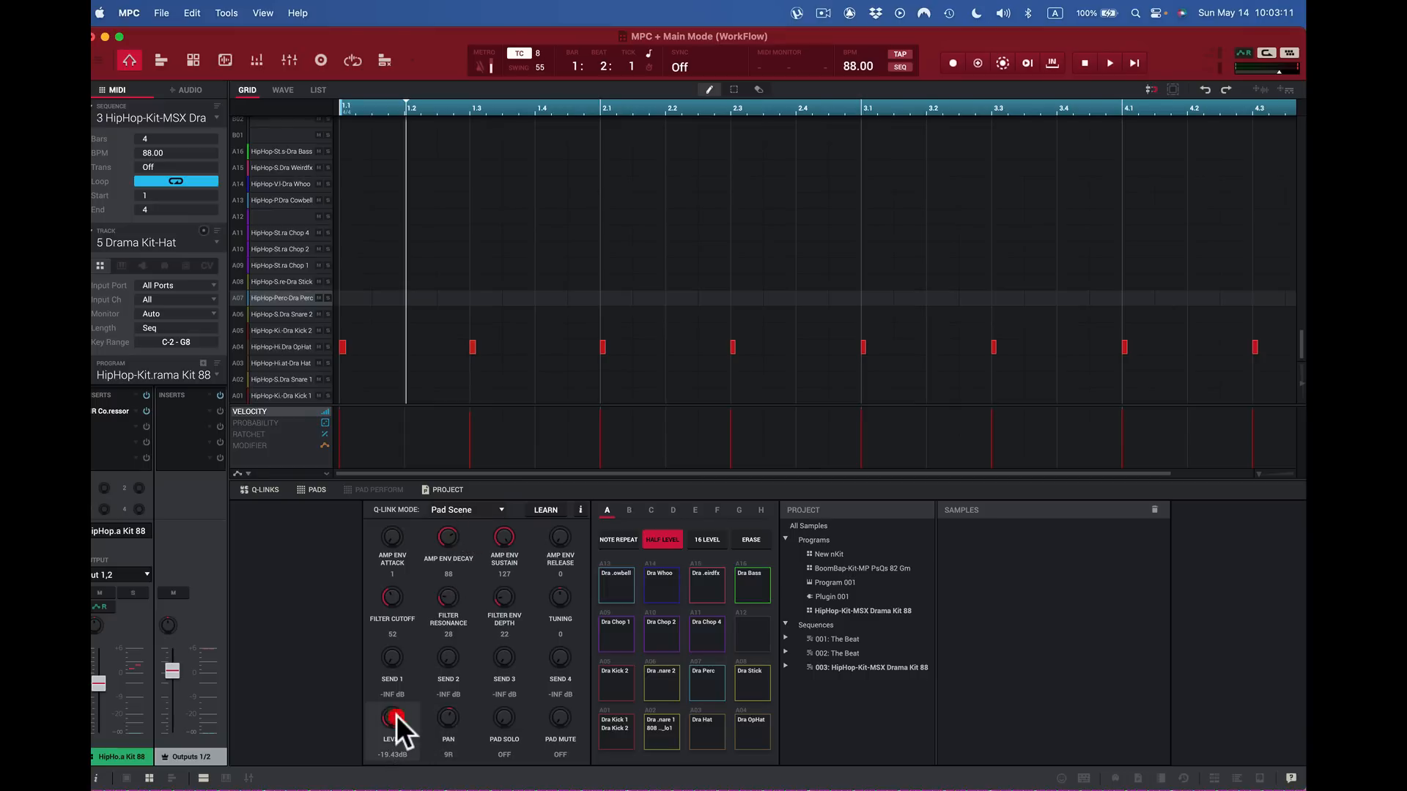
pyautogui.click(608, 724)
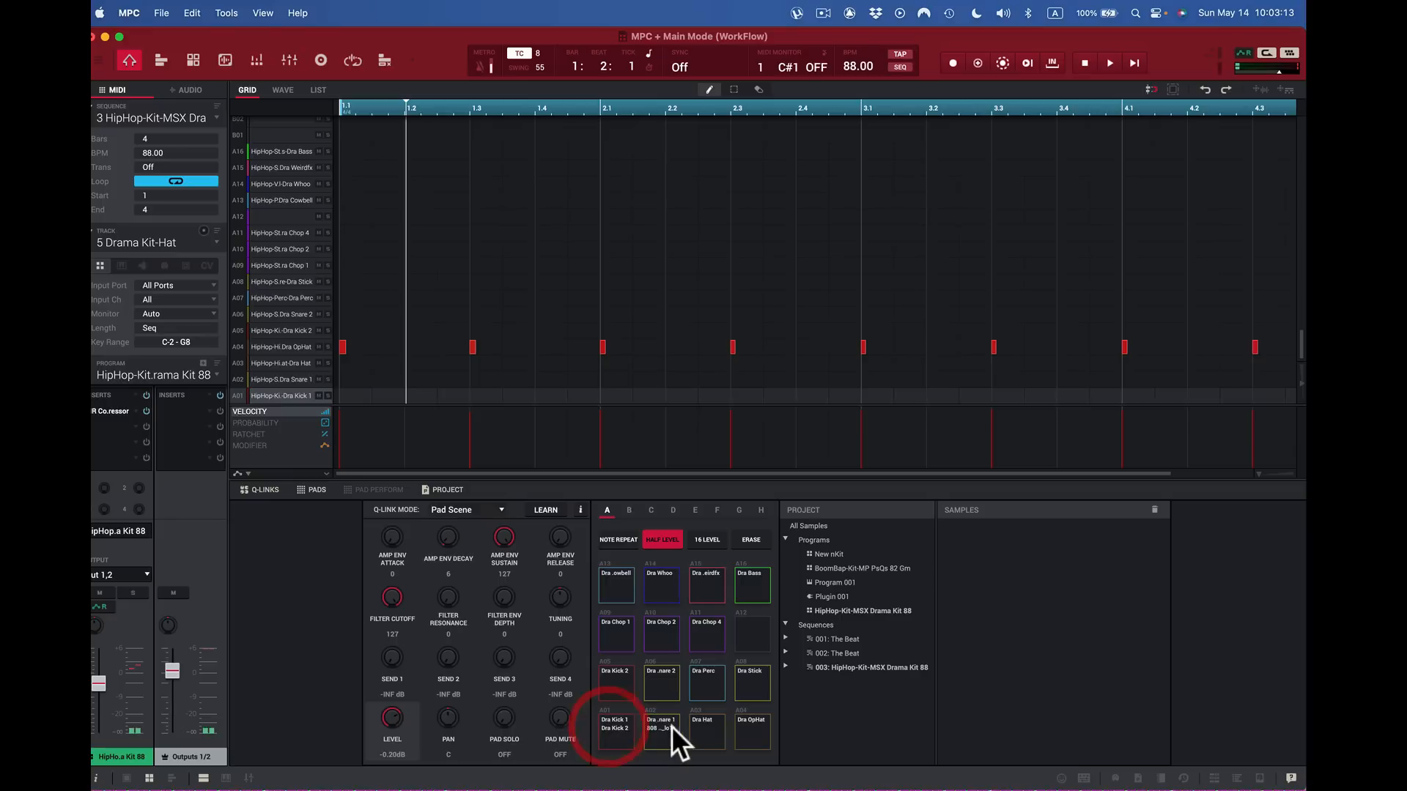
# Step: Audition pads A3, A5 through A12, A16 and A15 of the drum kit with Half Level active
pyautogui.click(704, 726)
pyautogui.click(745, 686)
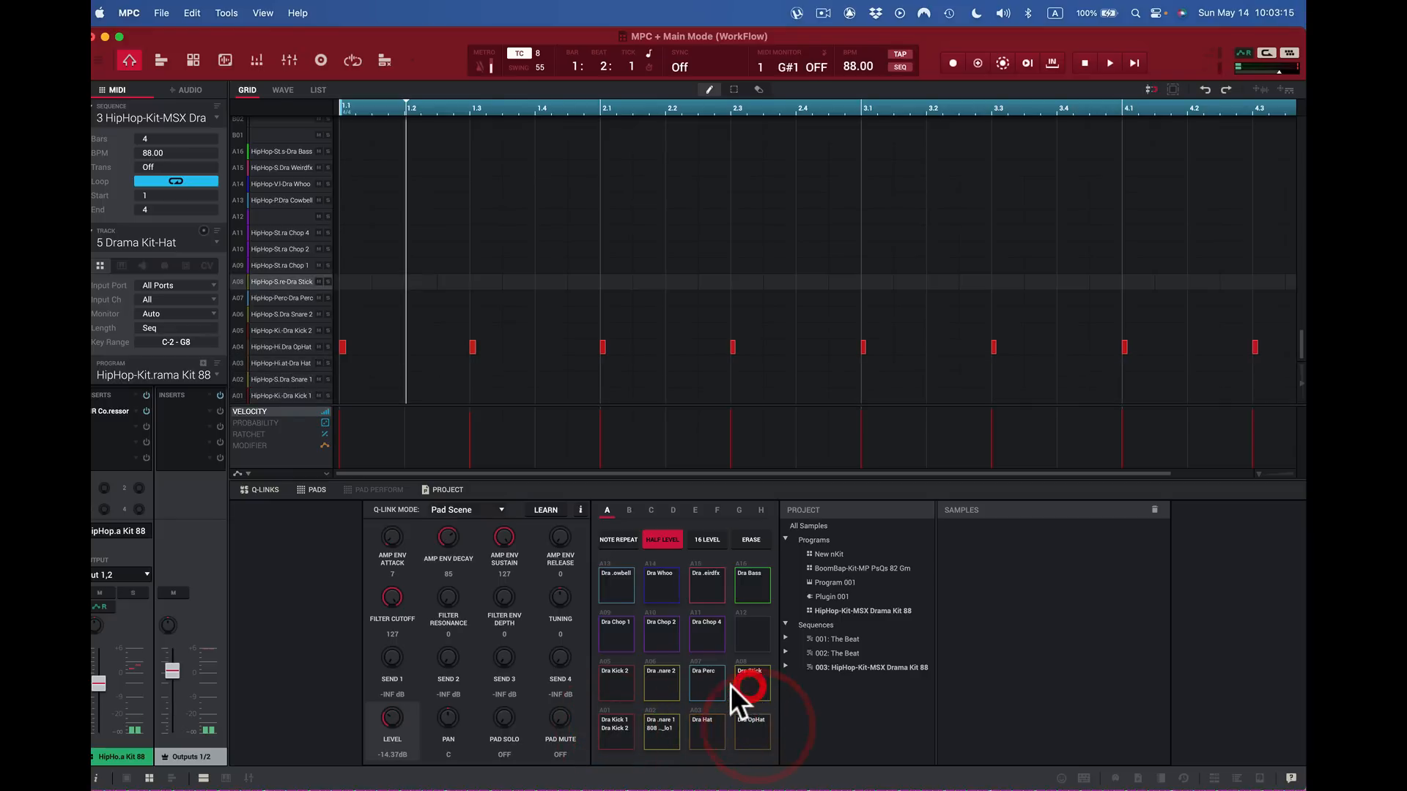
pyautogui.click(713, 687)
pyautogui.click(663, 689)
pyautogui.click(619, 685)
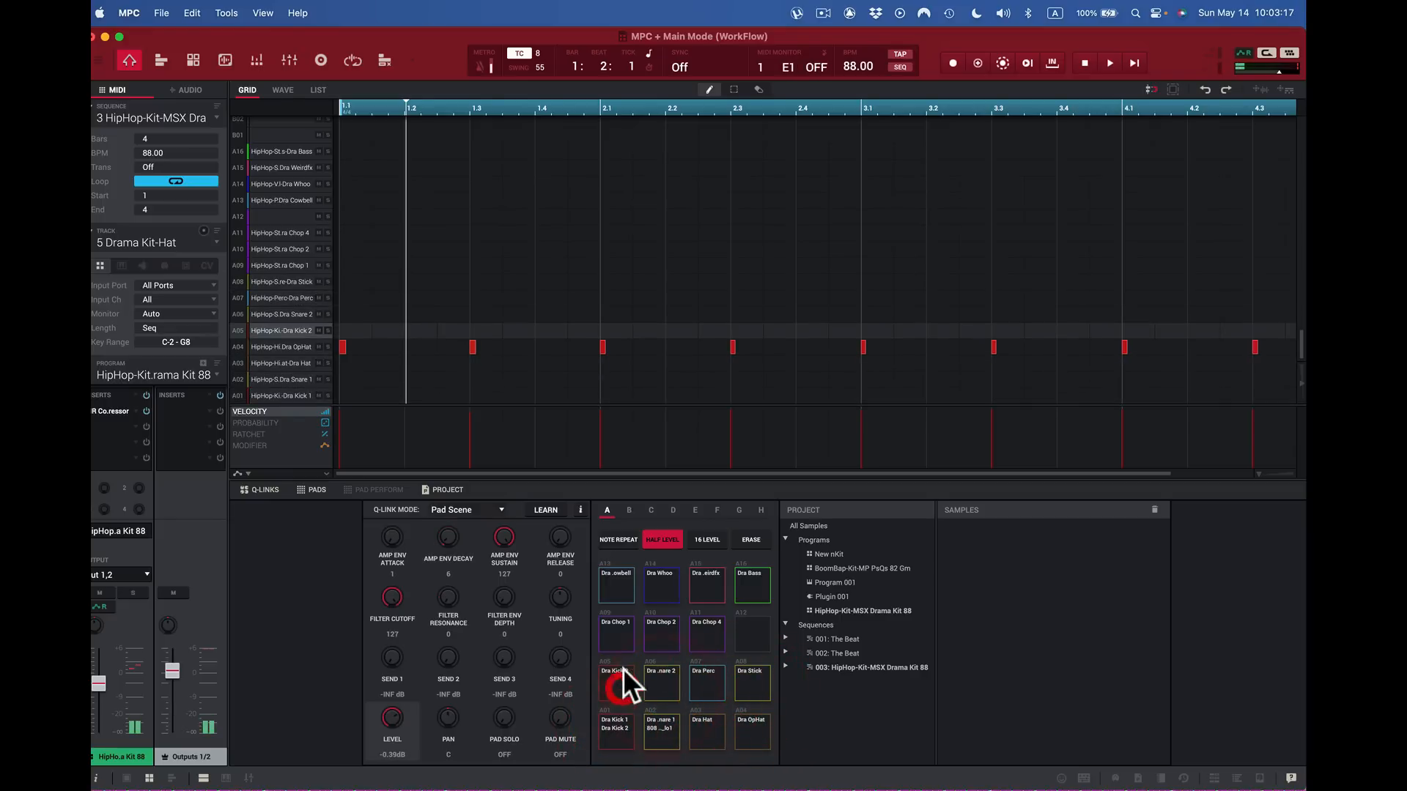
pyautogui.click(620, 642)
pyautogui.click(662, 635)
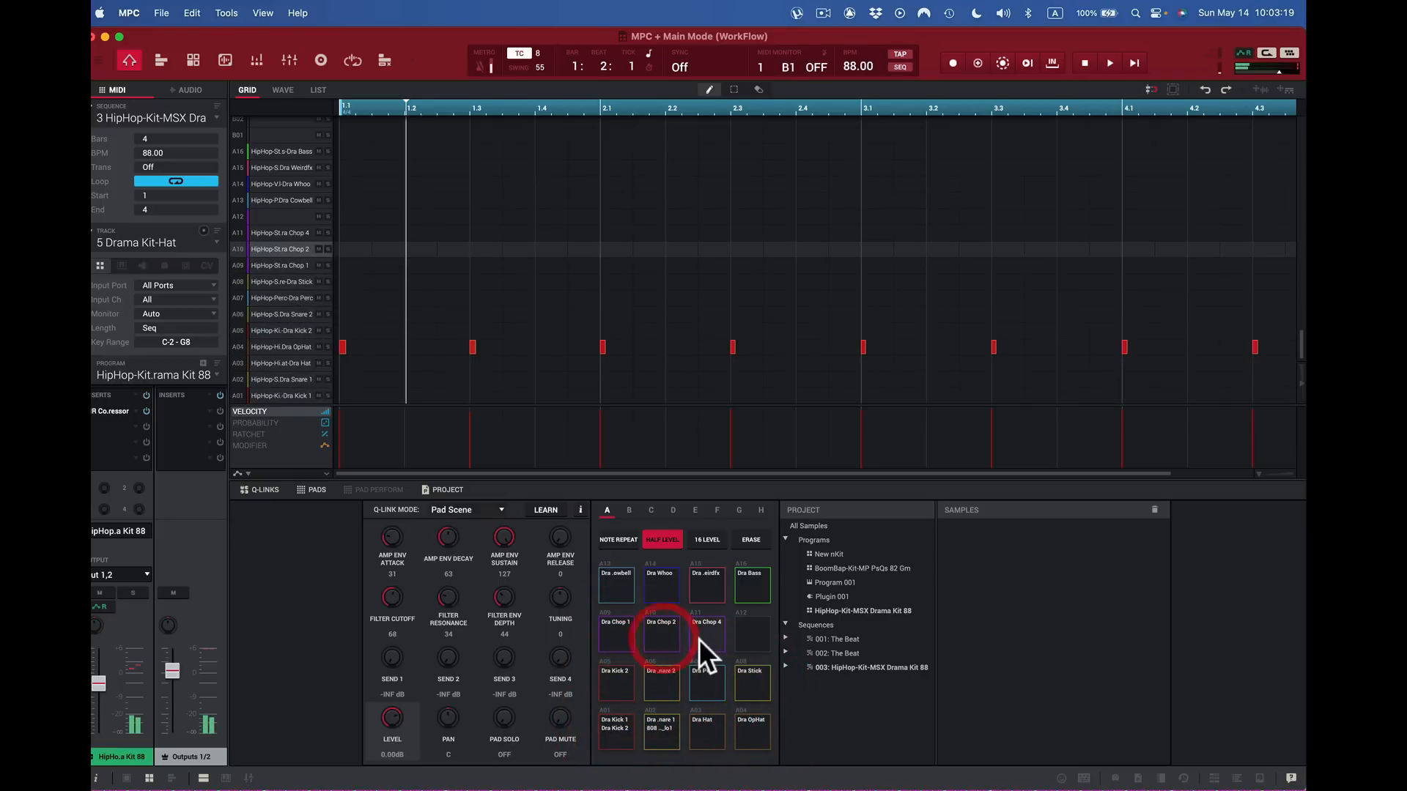
pyautogui.click(699, 639)
pyautogui.click(753, 631)
pyautogui.click(753, 590)
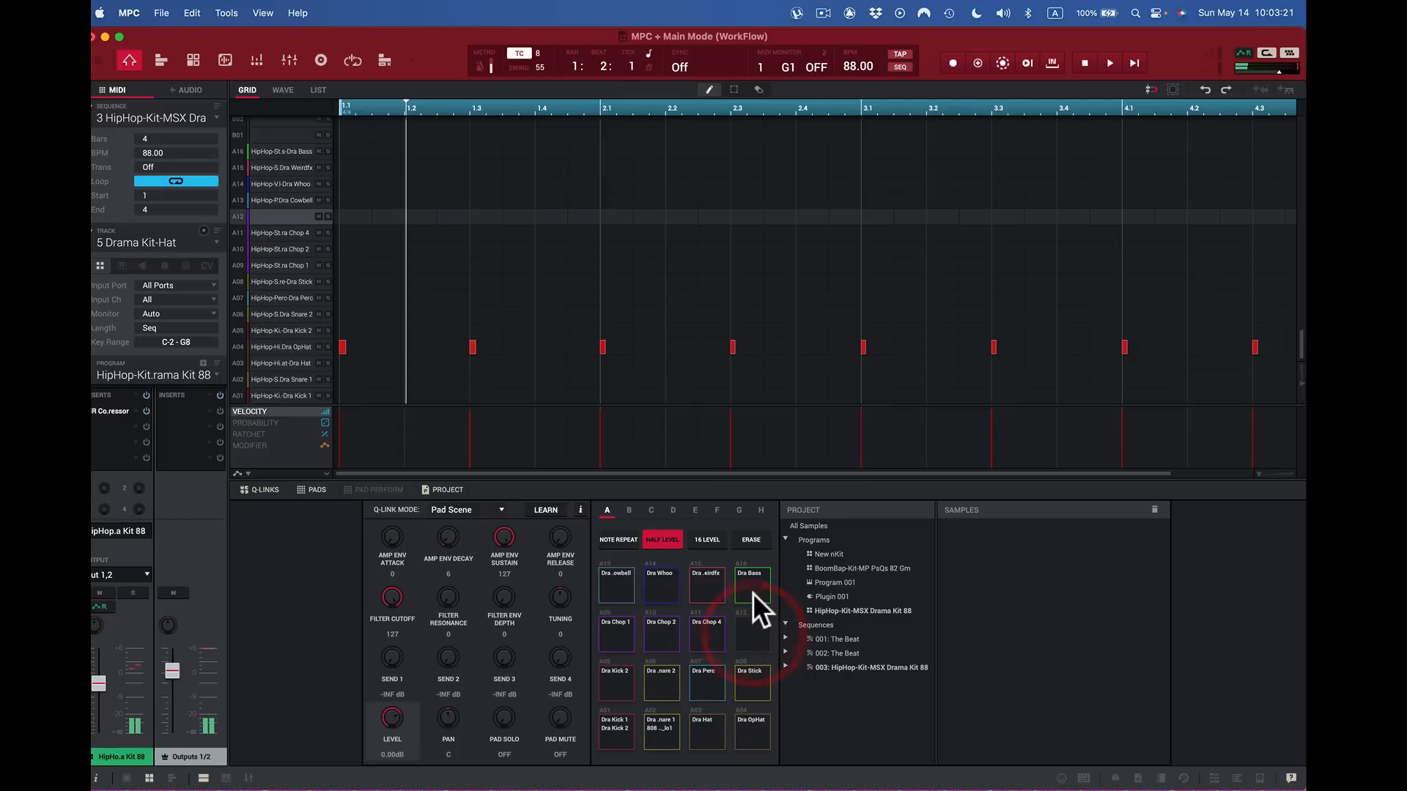
pyautogui.click(714, 593)
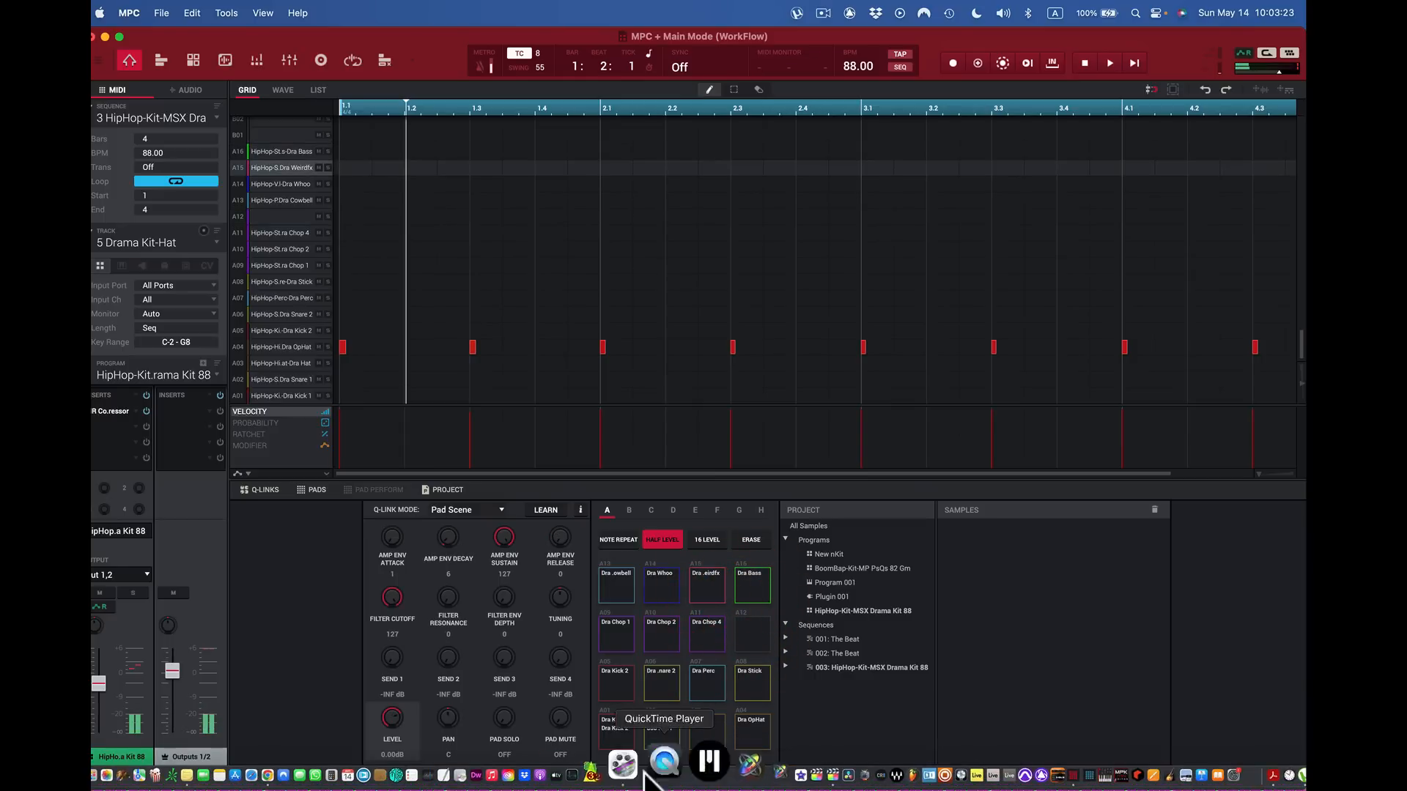
# Step: Set pad A15's level to +0.05 dB and turn off Half Level
pyautogui.moveTo(396, 708)
pyautogui.mouseDown()
pyautogui.moveTo(396, 693)
pyautogui.moveTo(391, 714)
pyautogui.mouseUp()
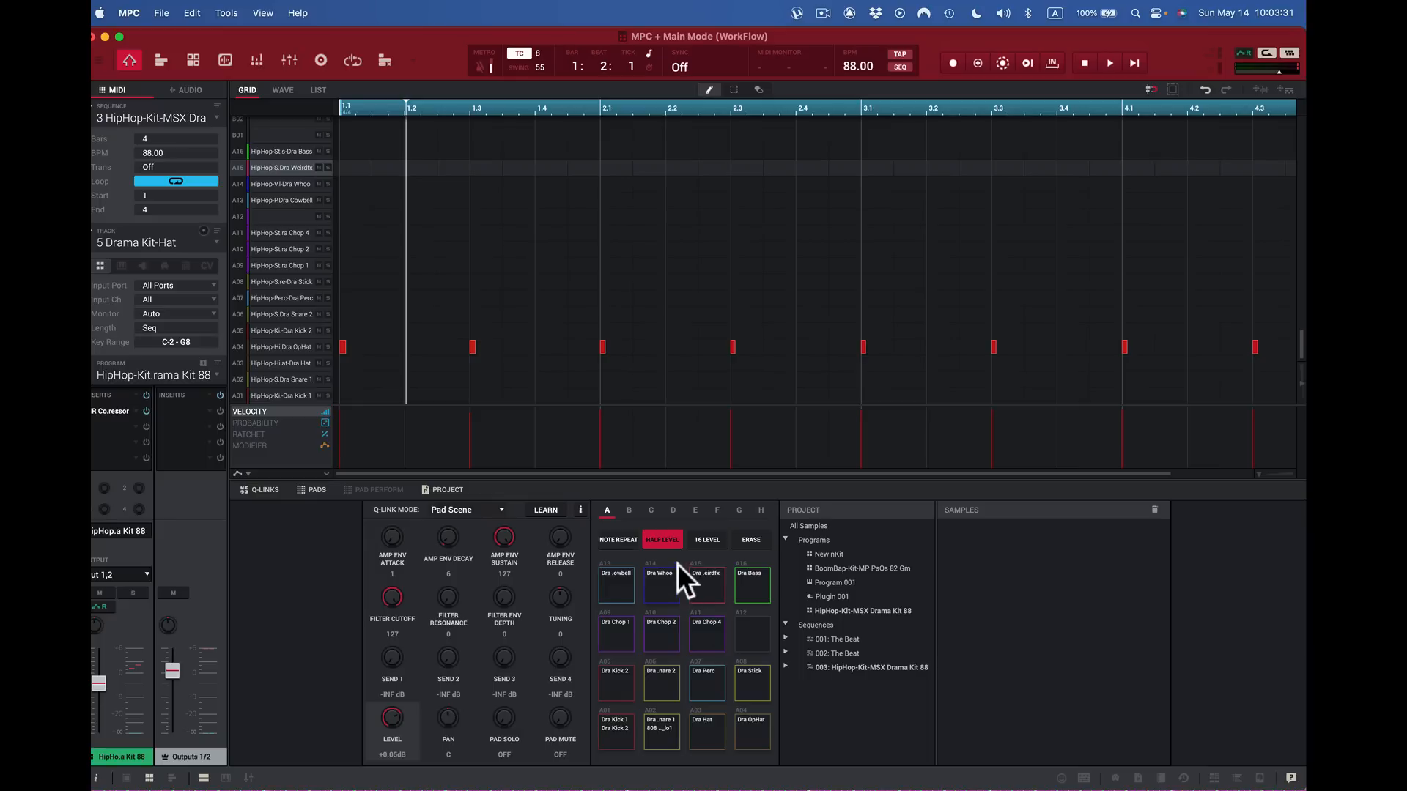
pyautogui.click(666, 542)
# Step: Turn on 16 Level with the type Velocity for pad A1
pyautogui.click(706, 539)
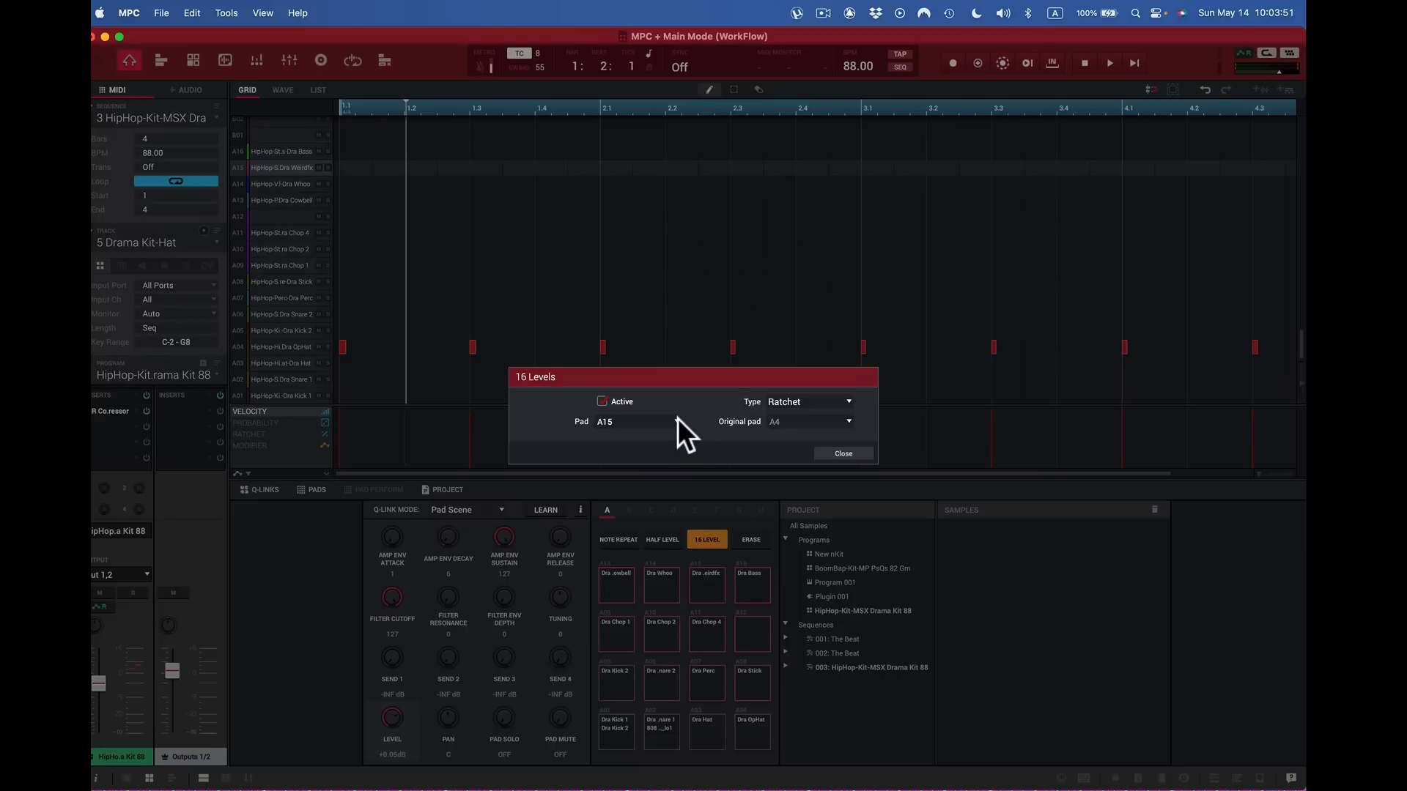
pyautogui.click(847, 402)
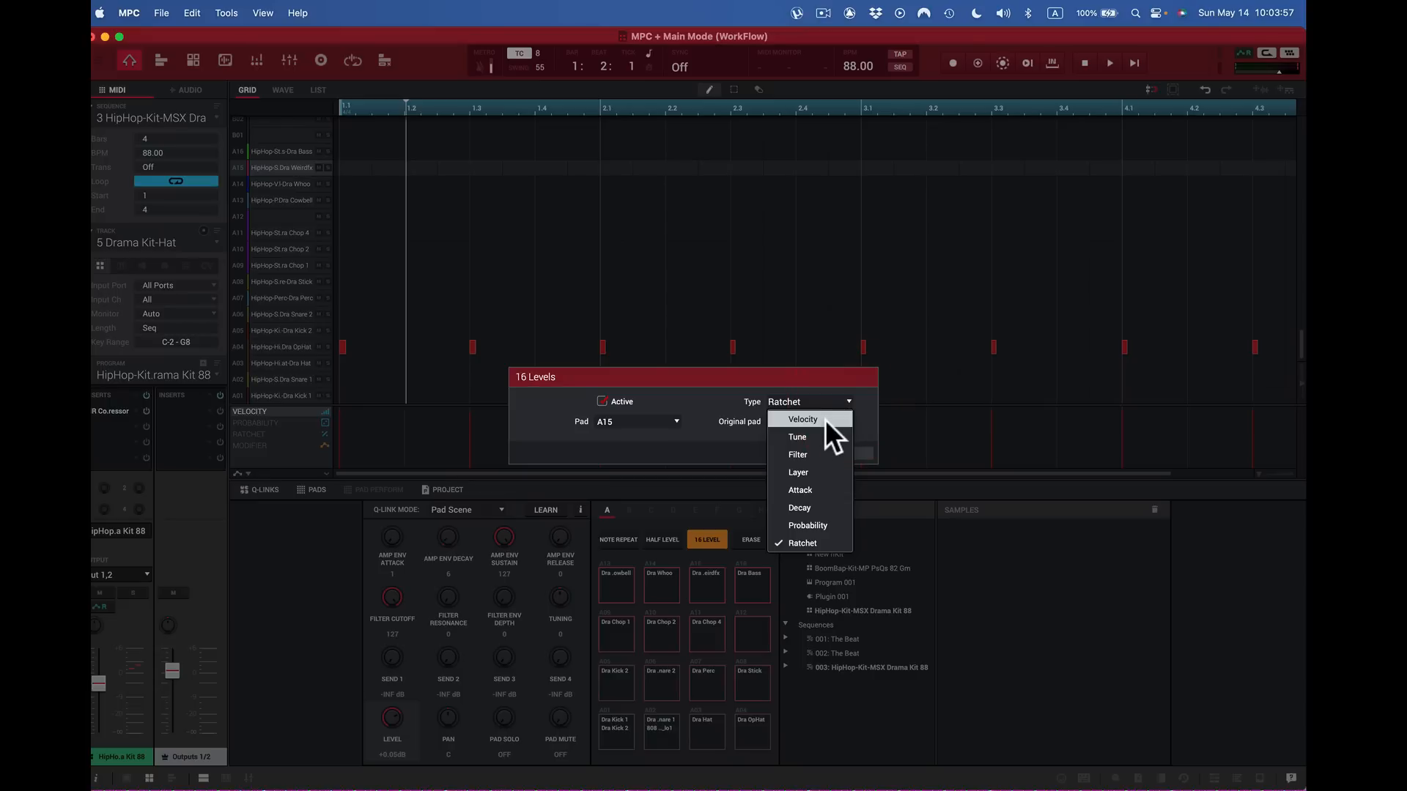
pyautogui.click(825, 419)
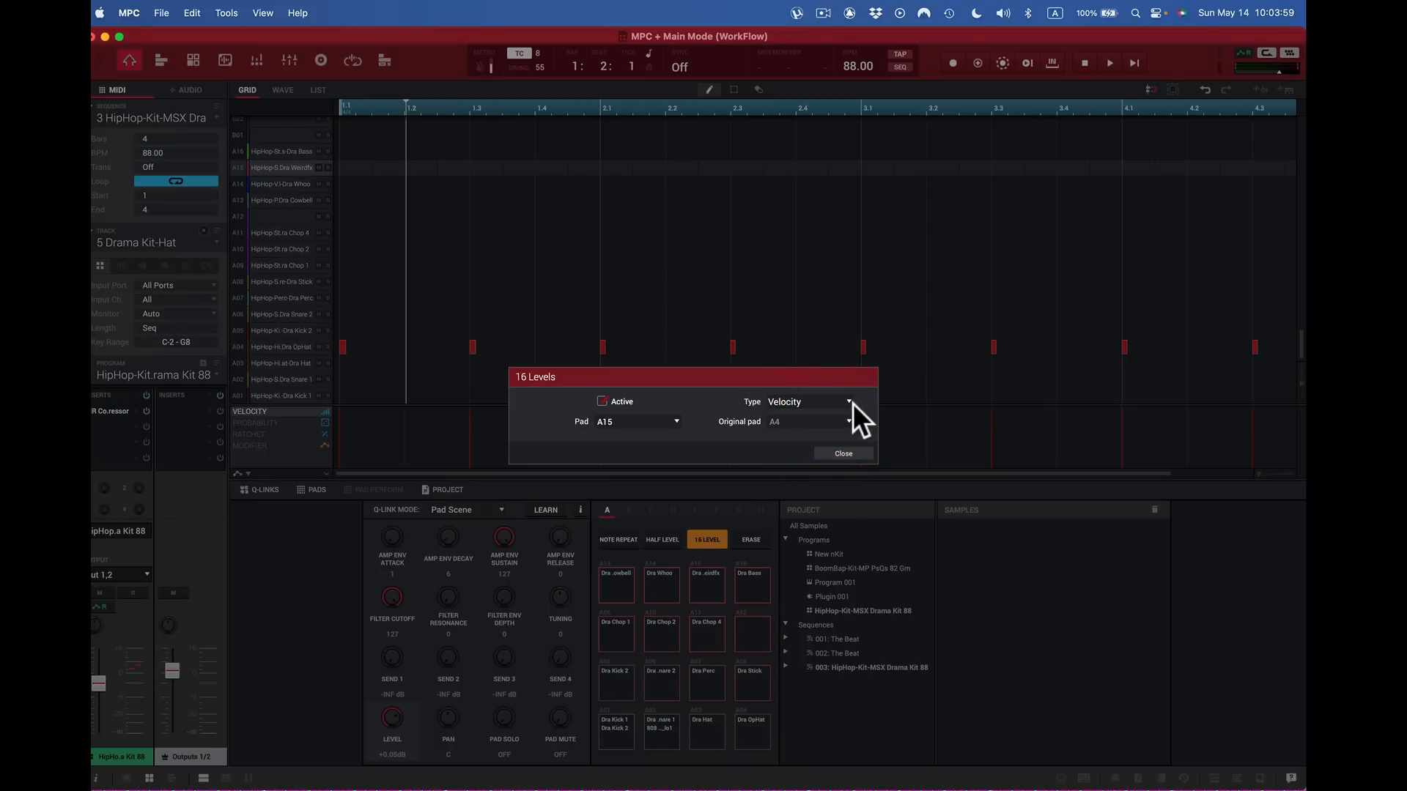
pyautogui.click(846, 400)
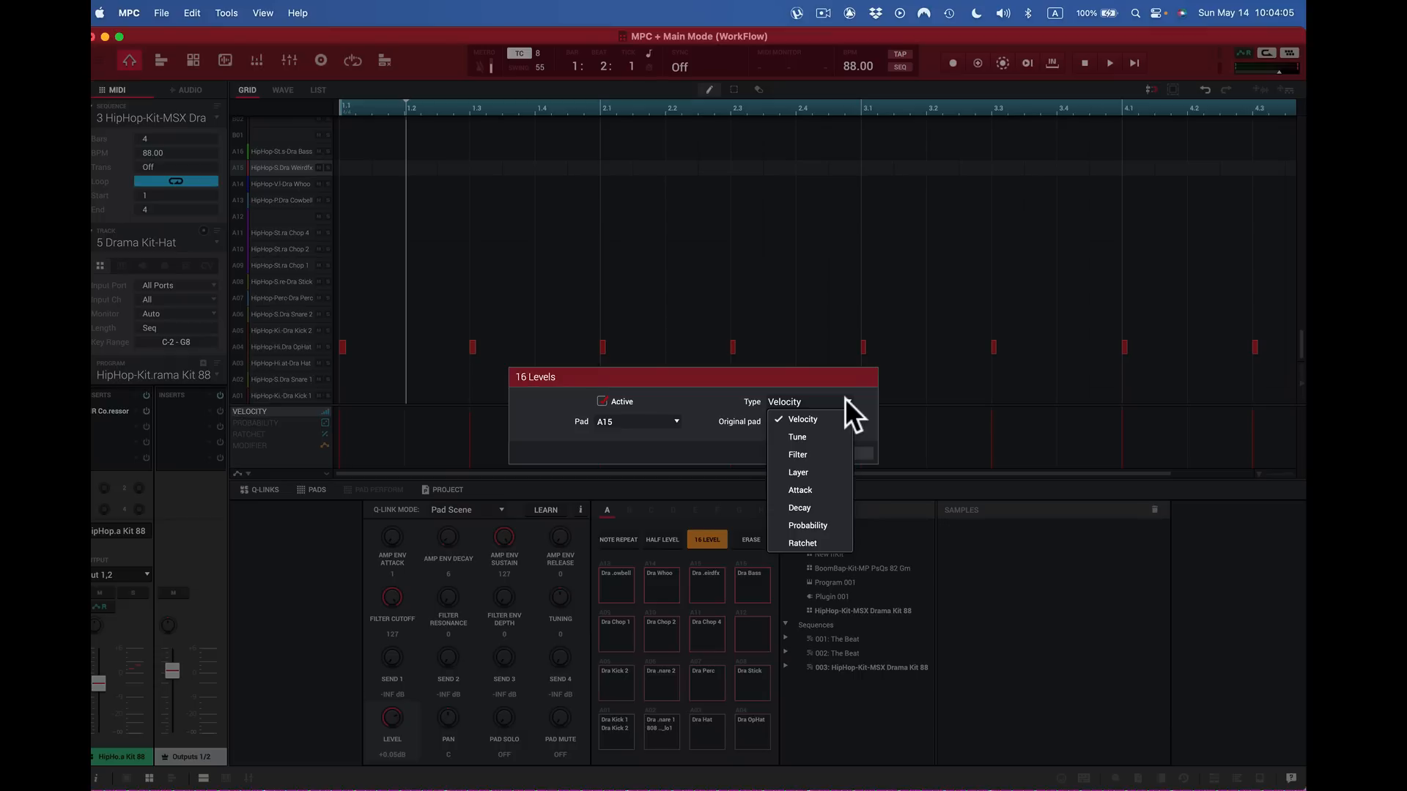
pyautogui.click(865, 387)
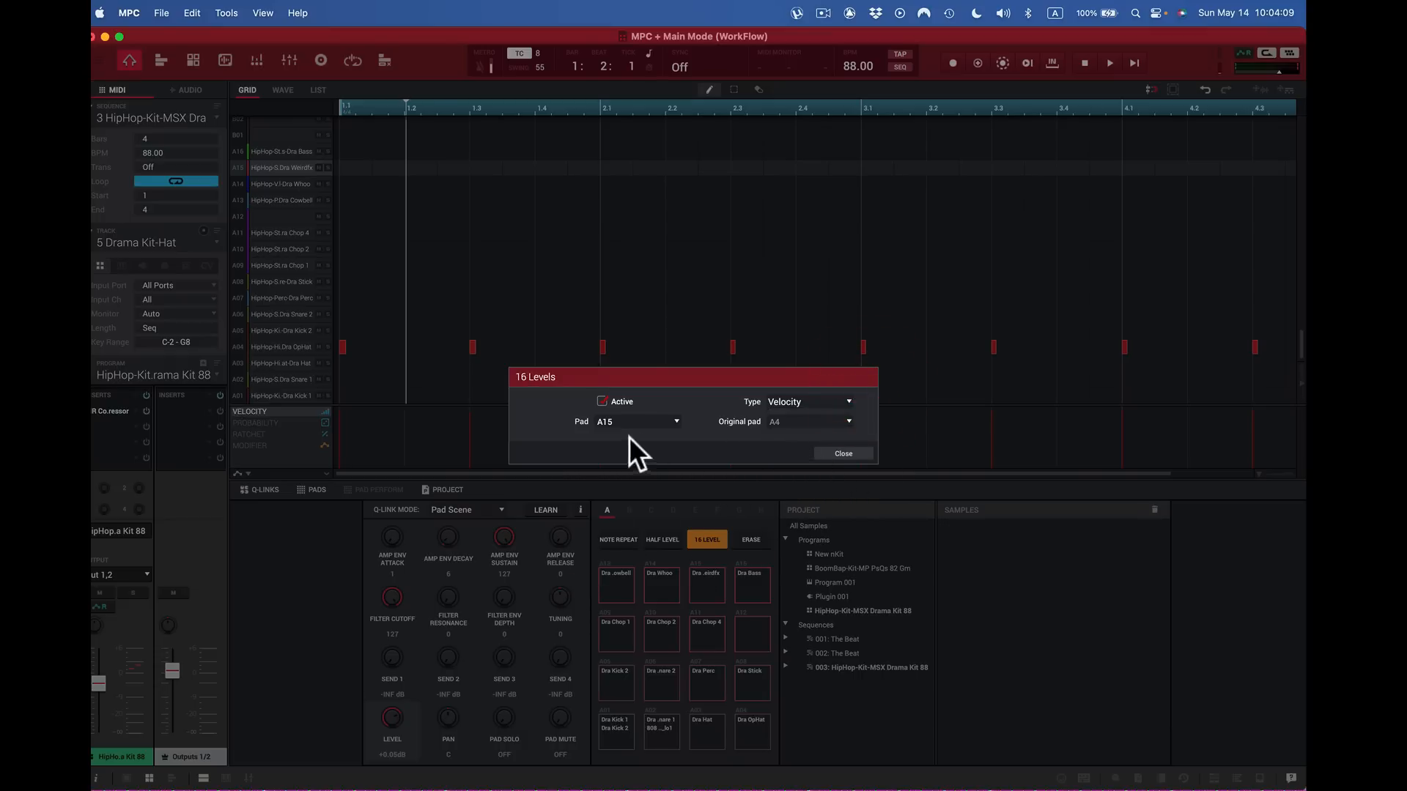
pyautogui.click(677, 422)
pyautogui.moveTo(666, 441)
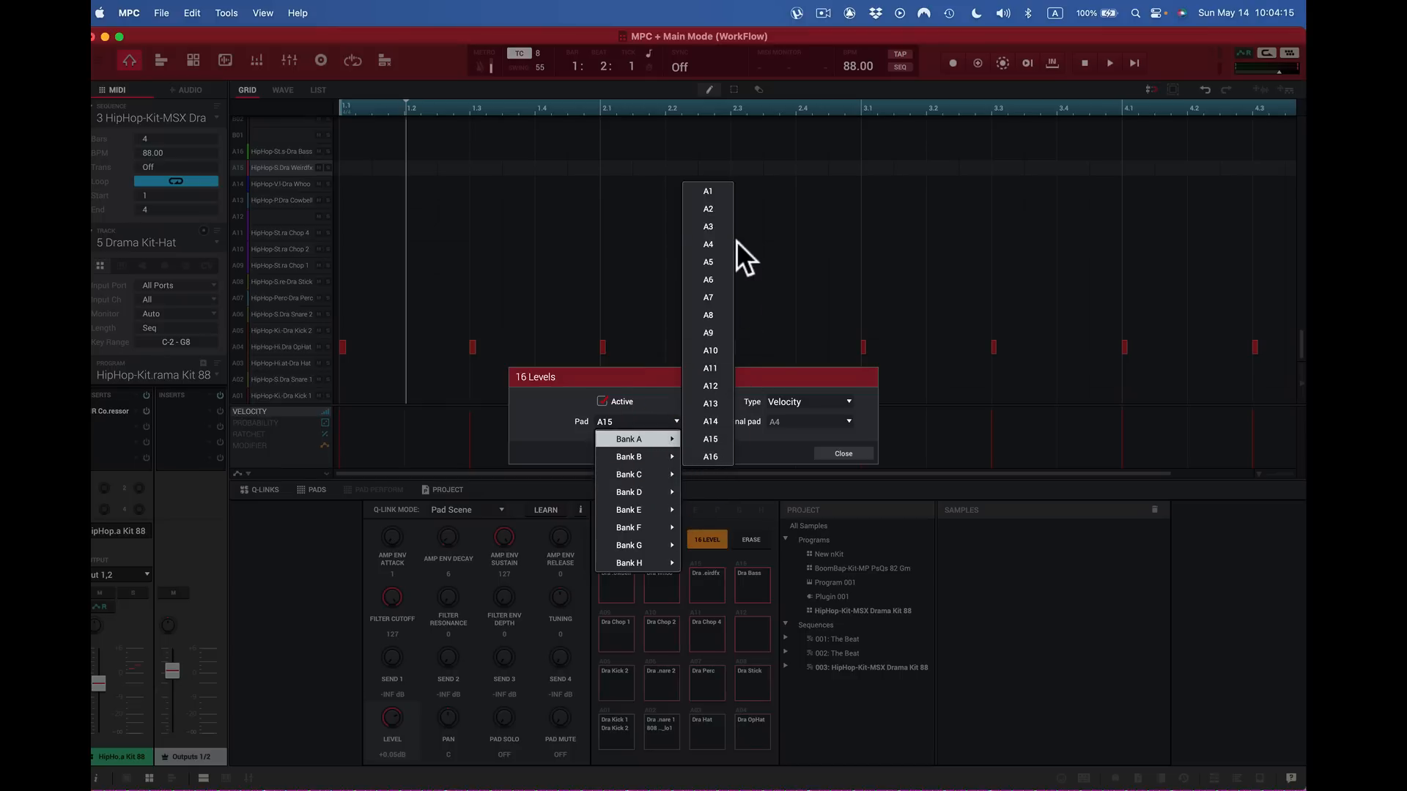
pyautogui.click(708, 191)
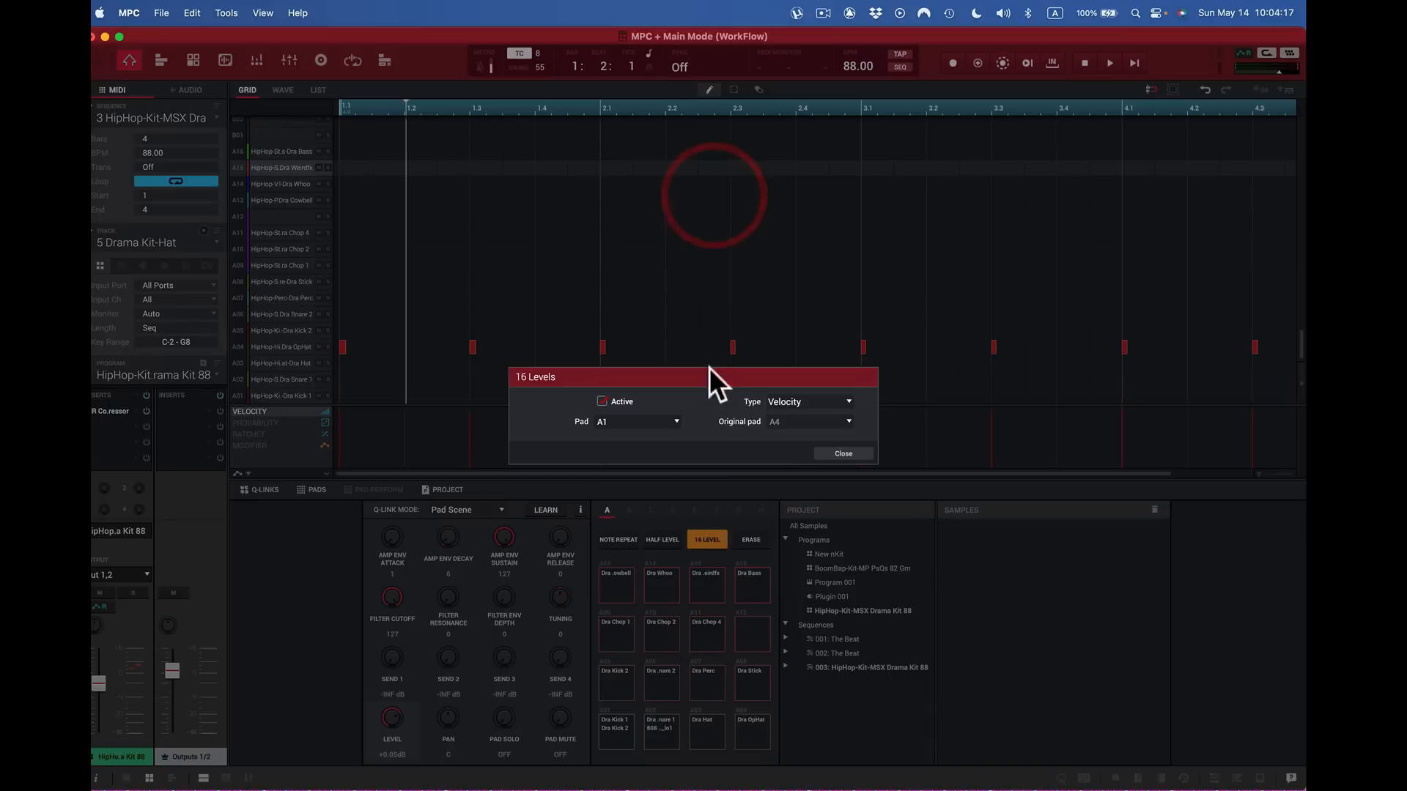
pyautogui.click(842, 453)
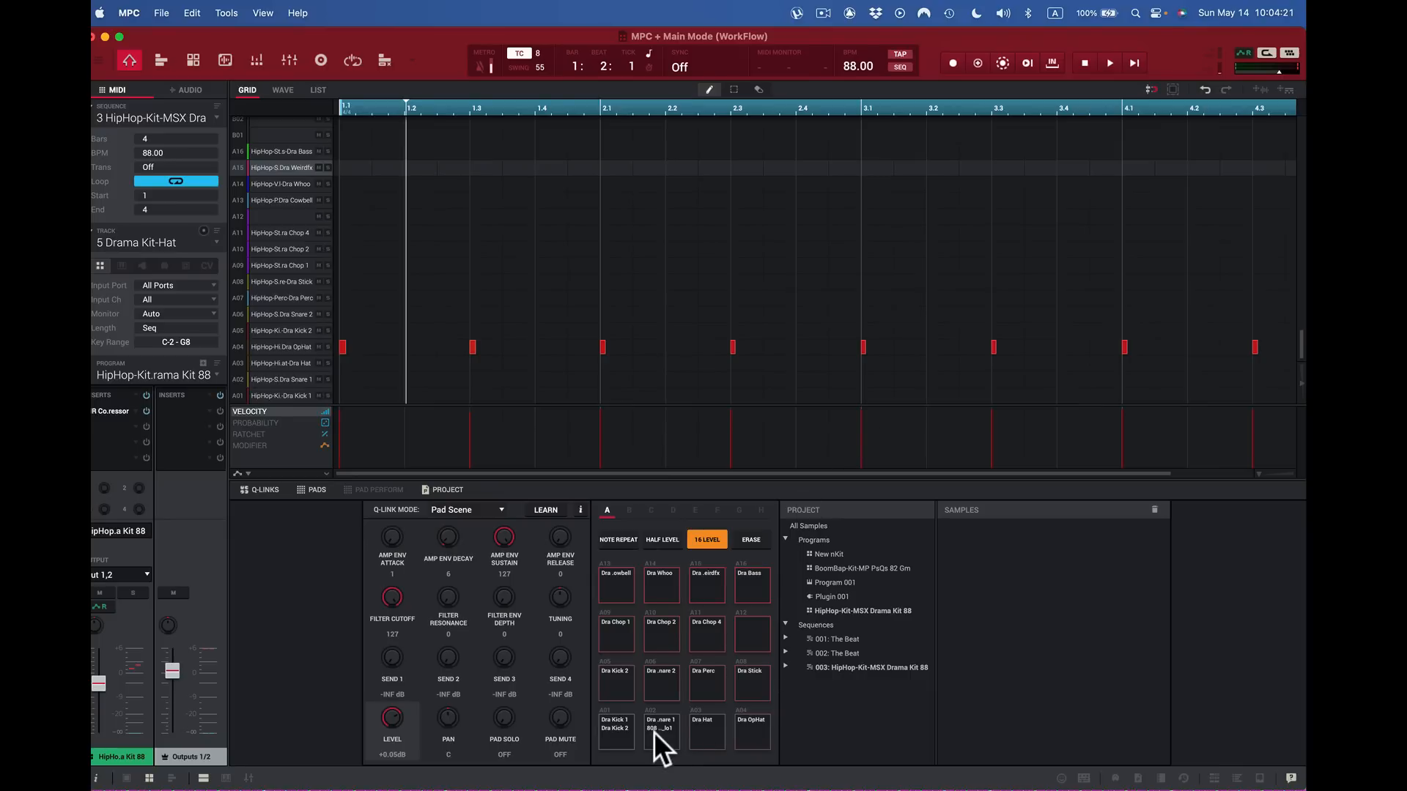
# Step: Play the A1 kick across the 16 pads, from the lowest to the highest velocity level
pyautogui.click(624, 731)
pyautogui.click(623, 731)
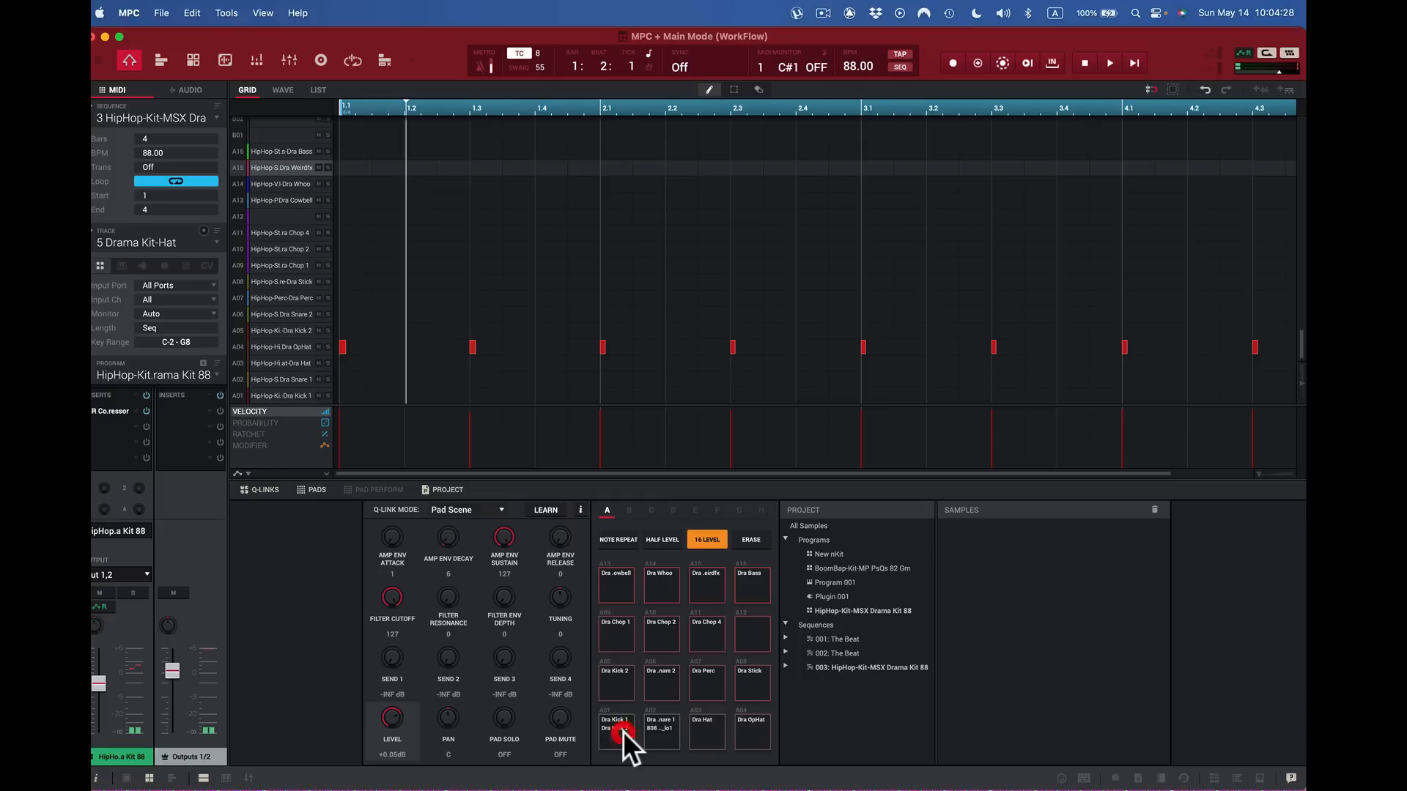
pyautogui.click(759, 588)
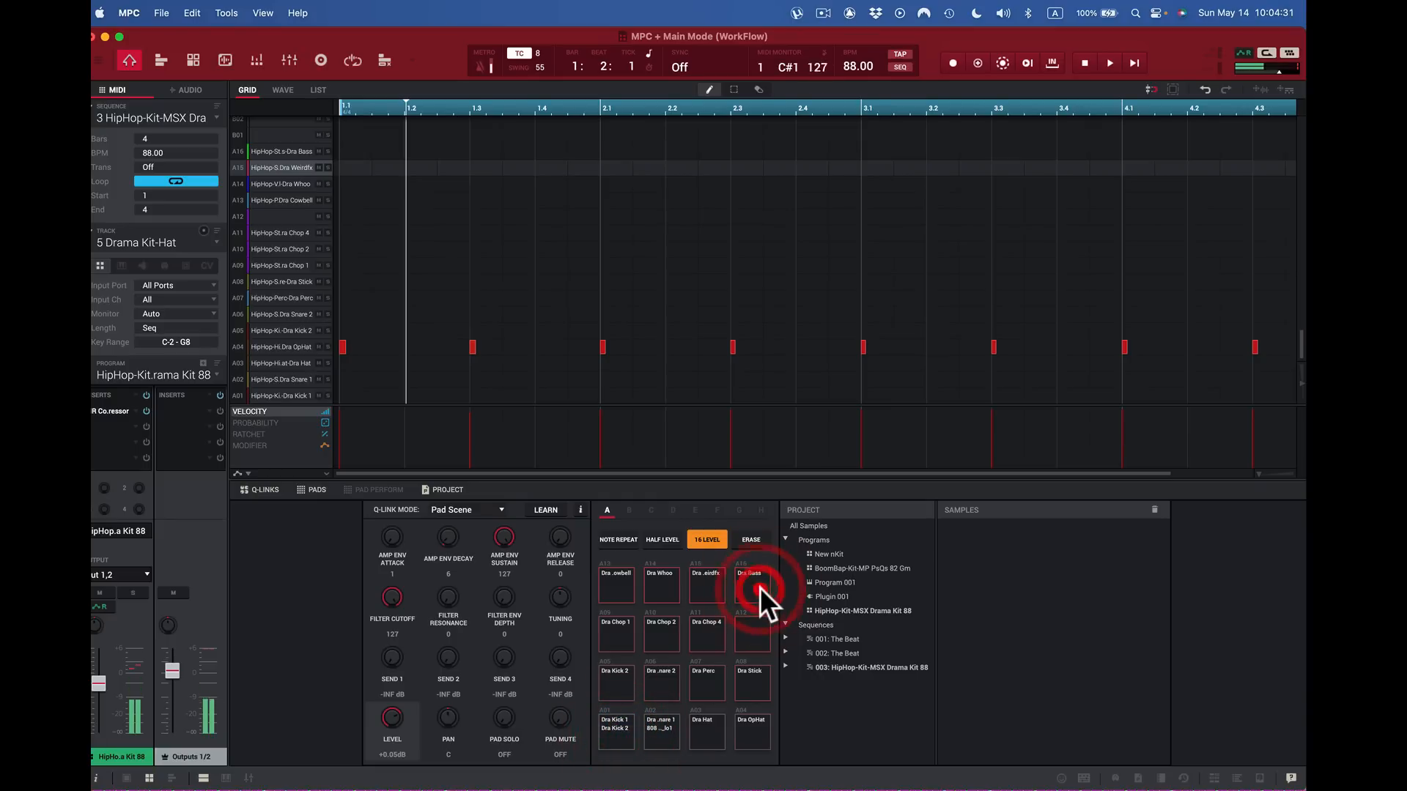
pyautogui.press('z')
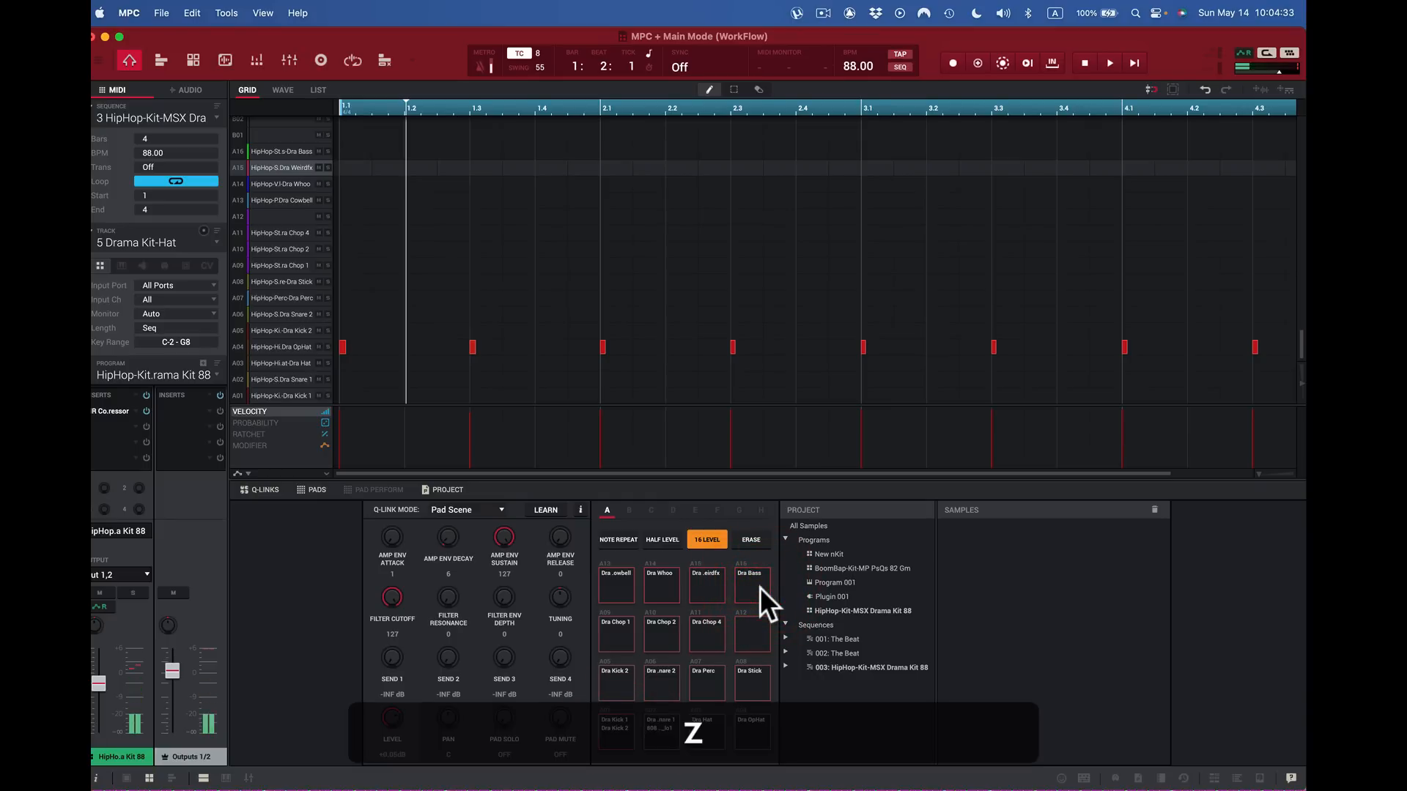
pyautogui.press('c')
pyautogui.press('v')
pyautogui.press('s')
pyautogui.press('f')
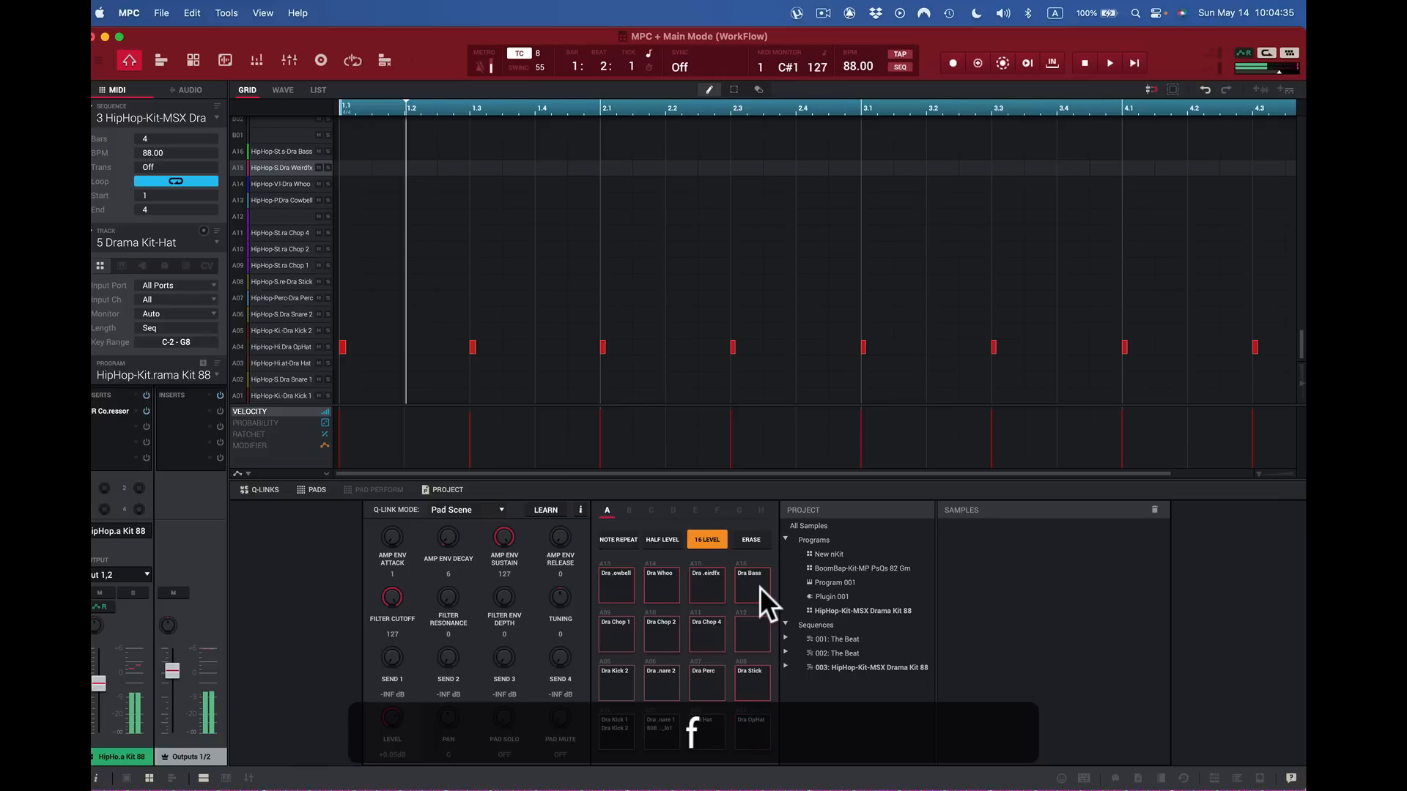
pyautogui.press('w')
pyautogui.press('e')
pyautogui.press('1')
pyautogui.press('2')
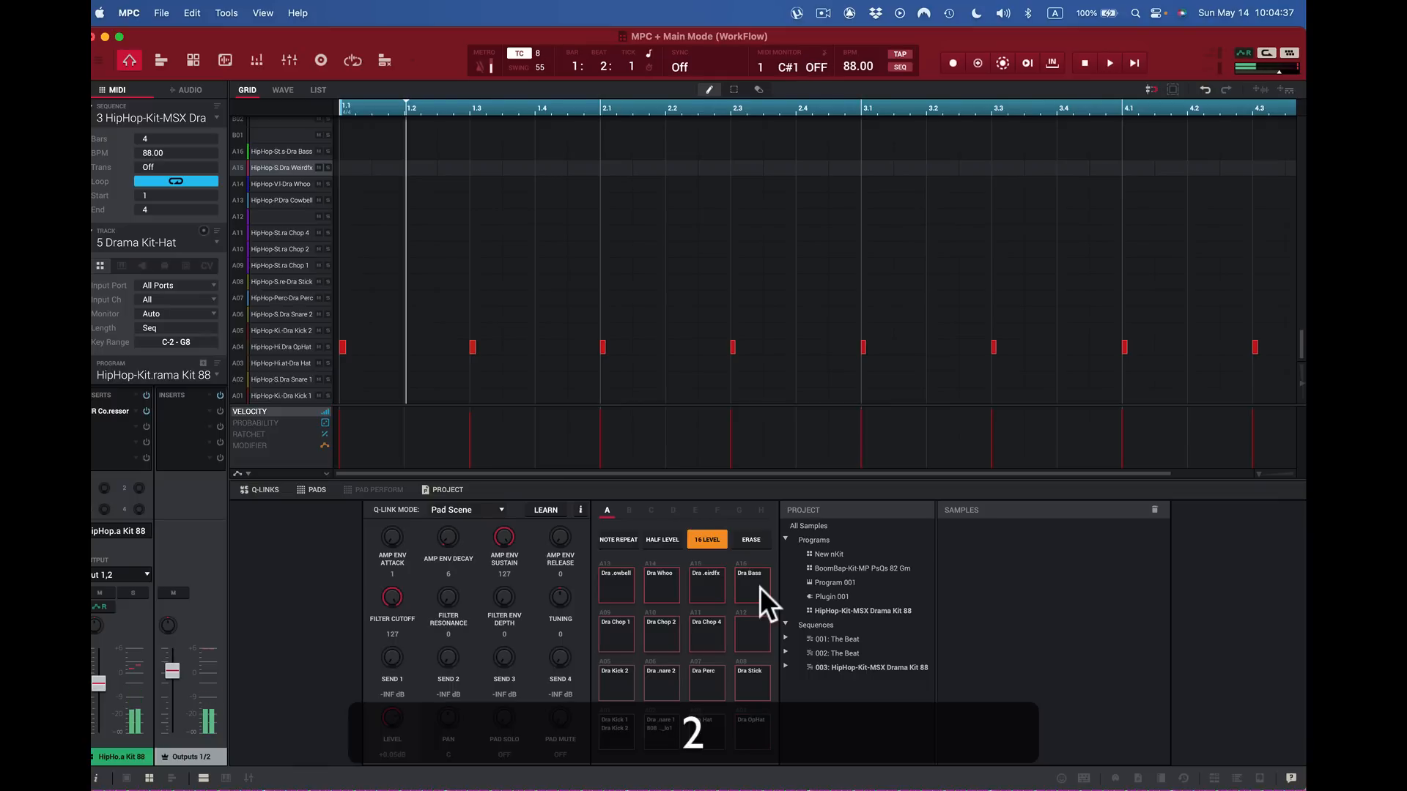
pyautogui.press('4')
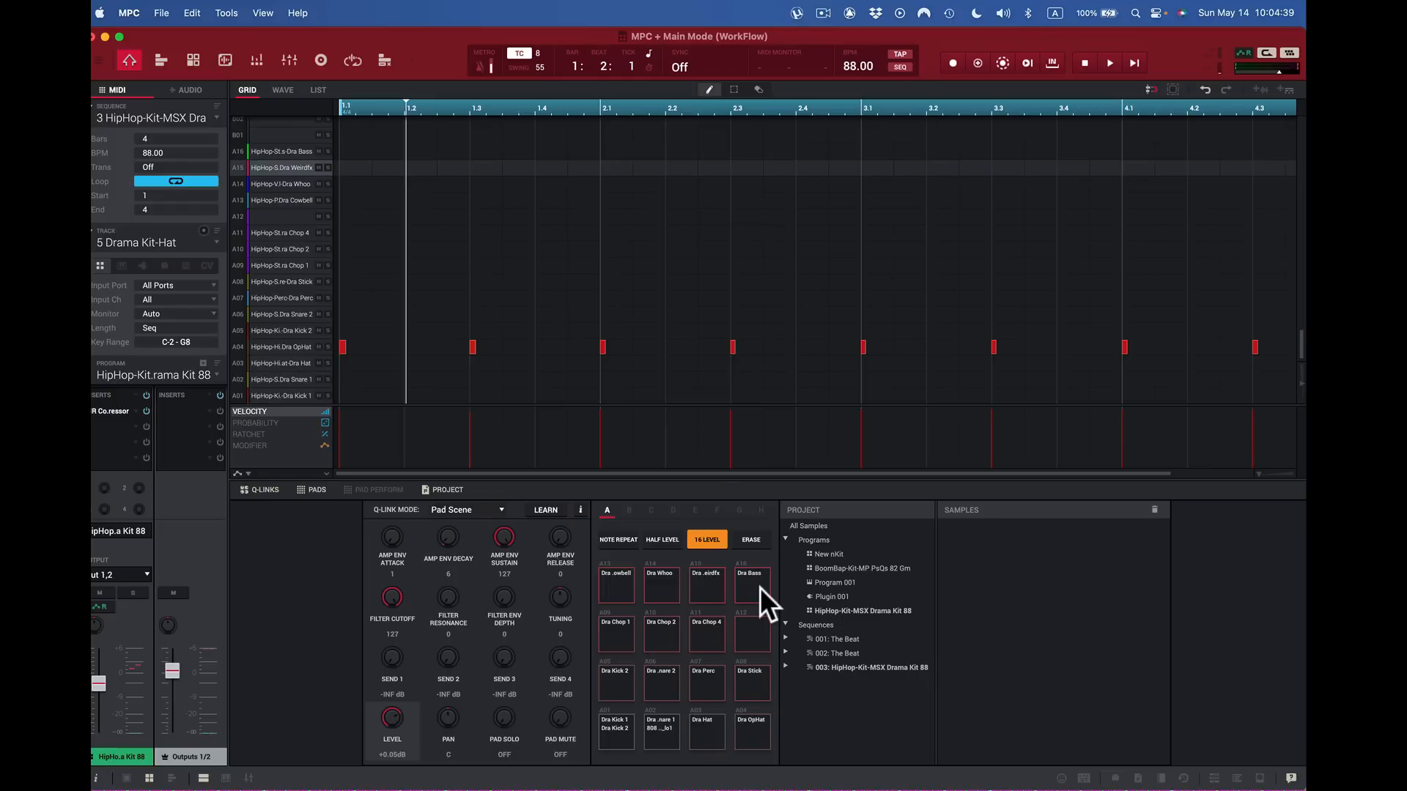
# Step: Turn off 16 Level and audition the kit's regular sounds on pads A16, A15, A14 and A1 through A4
pyautogui.click(705, 540)
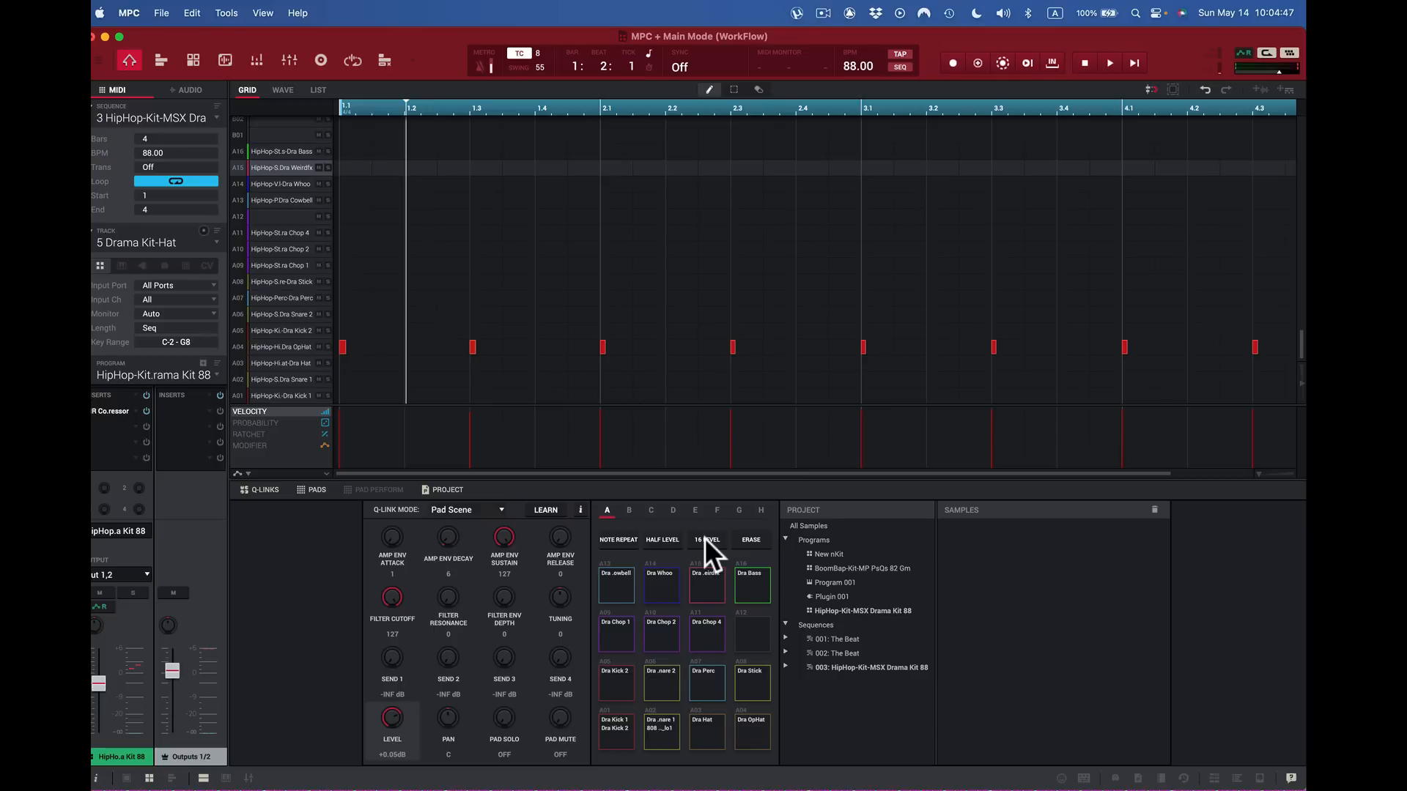
pyautogui.click(745, 584)
pyautogui.click(707, 586)
pyautogui.click(668, 588)
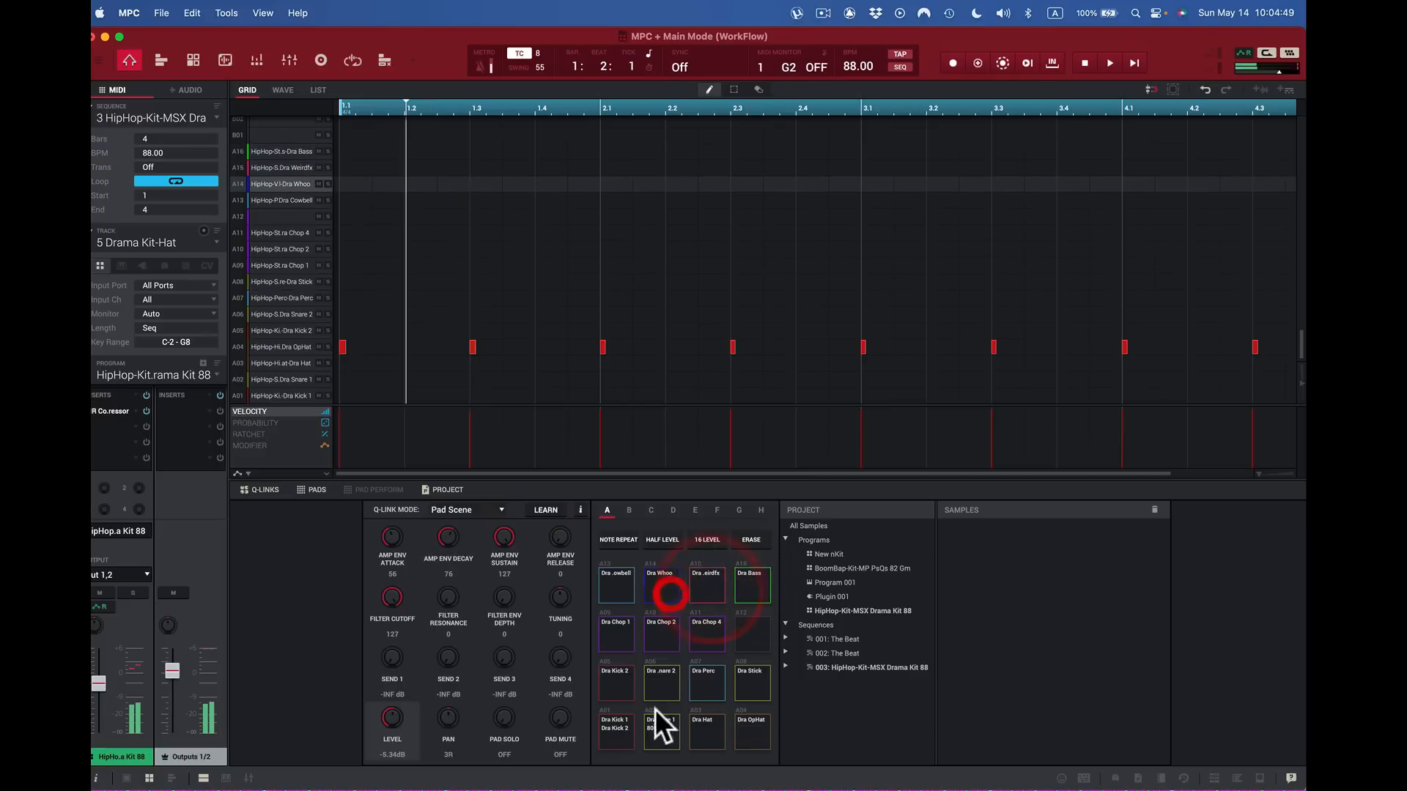
pyautogui.click(609, 741)
pyautogui.click(659, 738)
pyautogui.click(706, 736)
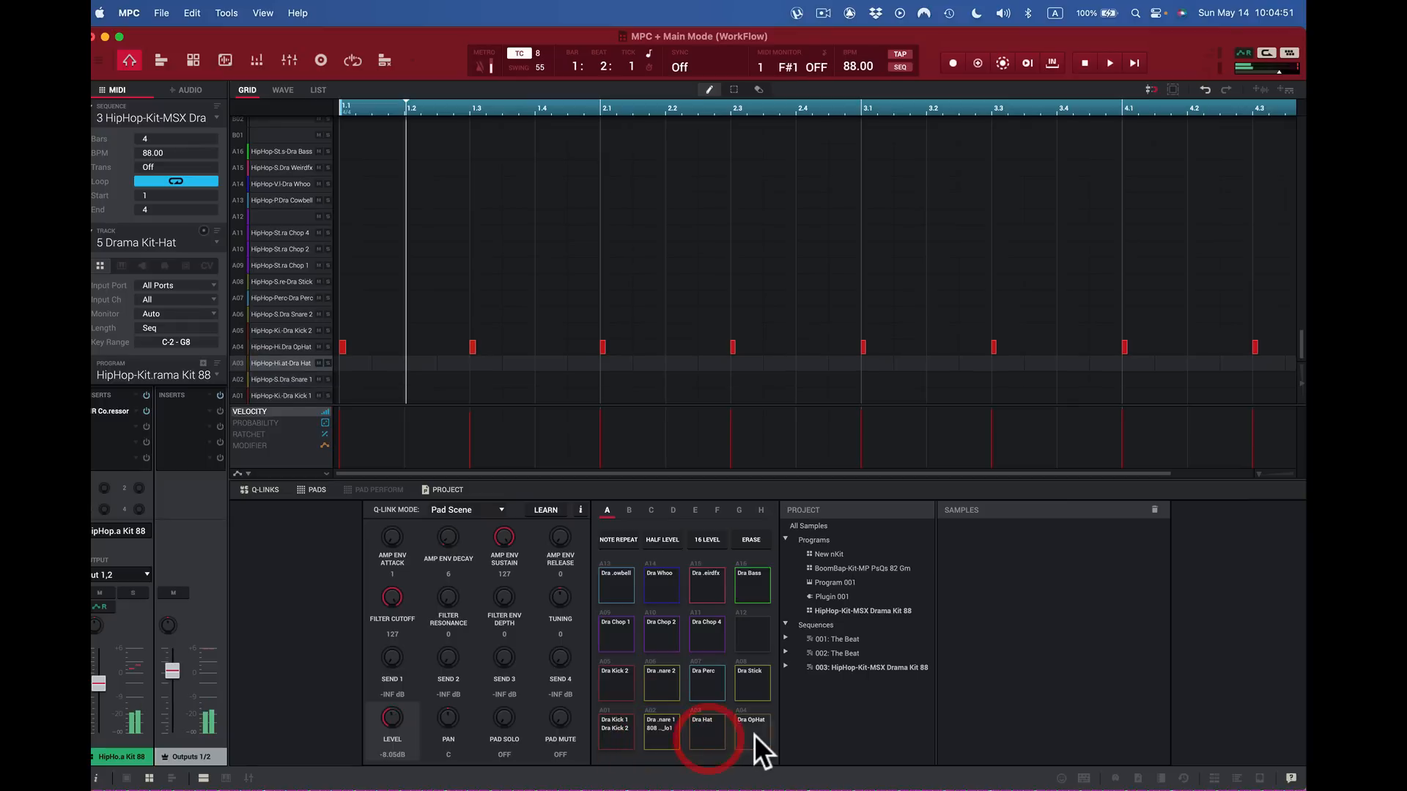
pyautogui.click(753, 734)
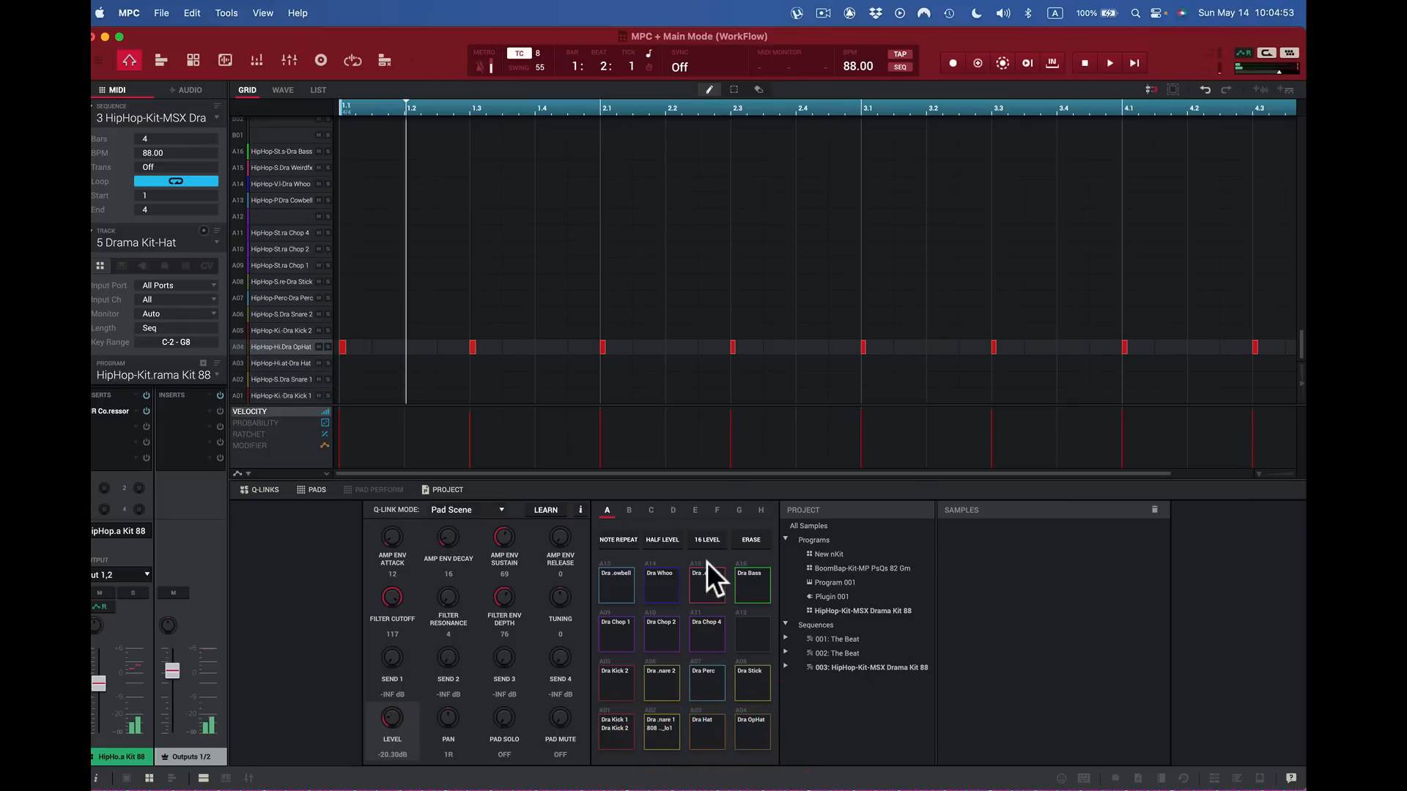
# Step: Turn on 16 Level with the type Tune for pad A13, keeping A4 as the original pad
pyautogui.click(711, 538)
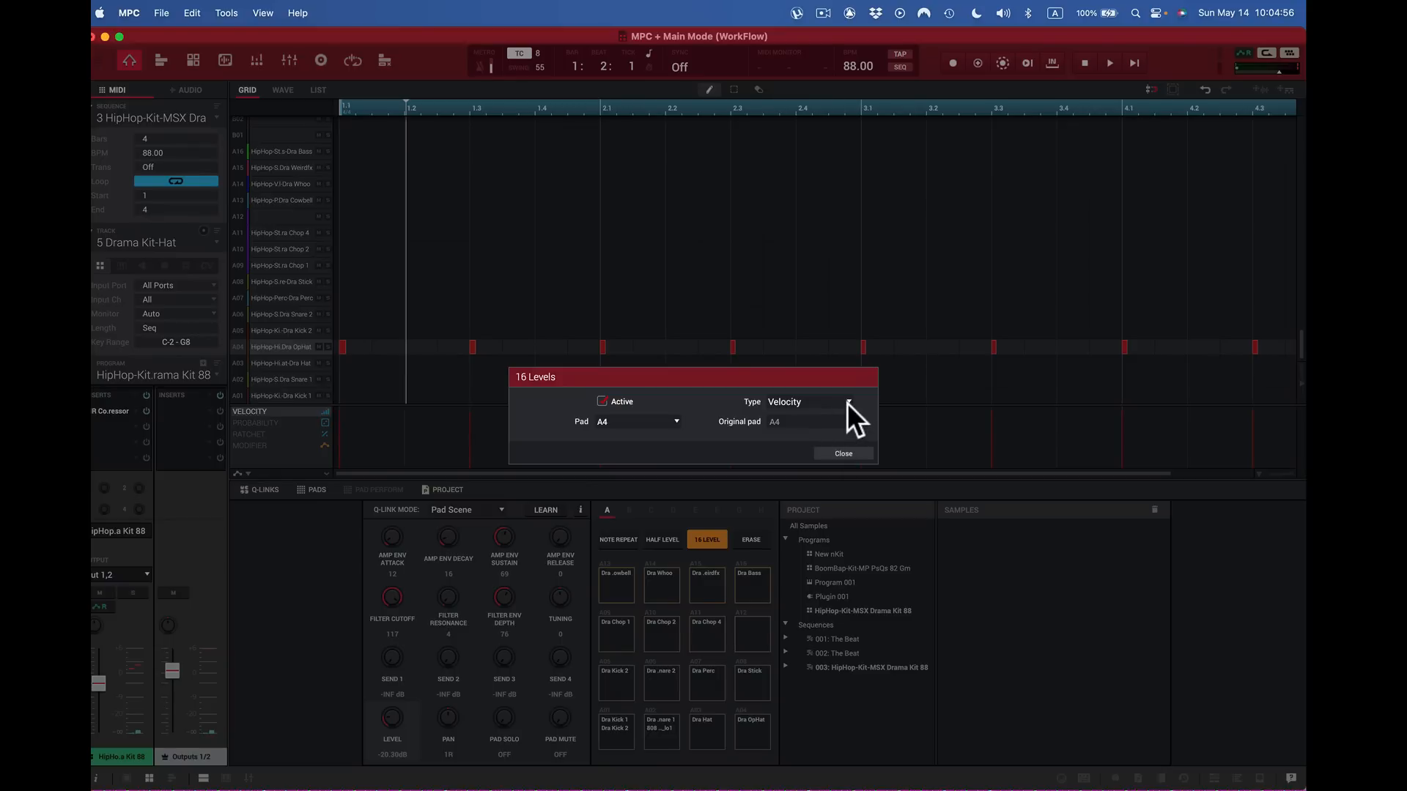
pyautogui.click(848, 401)
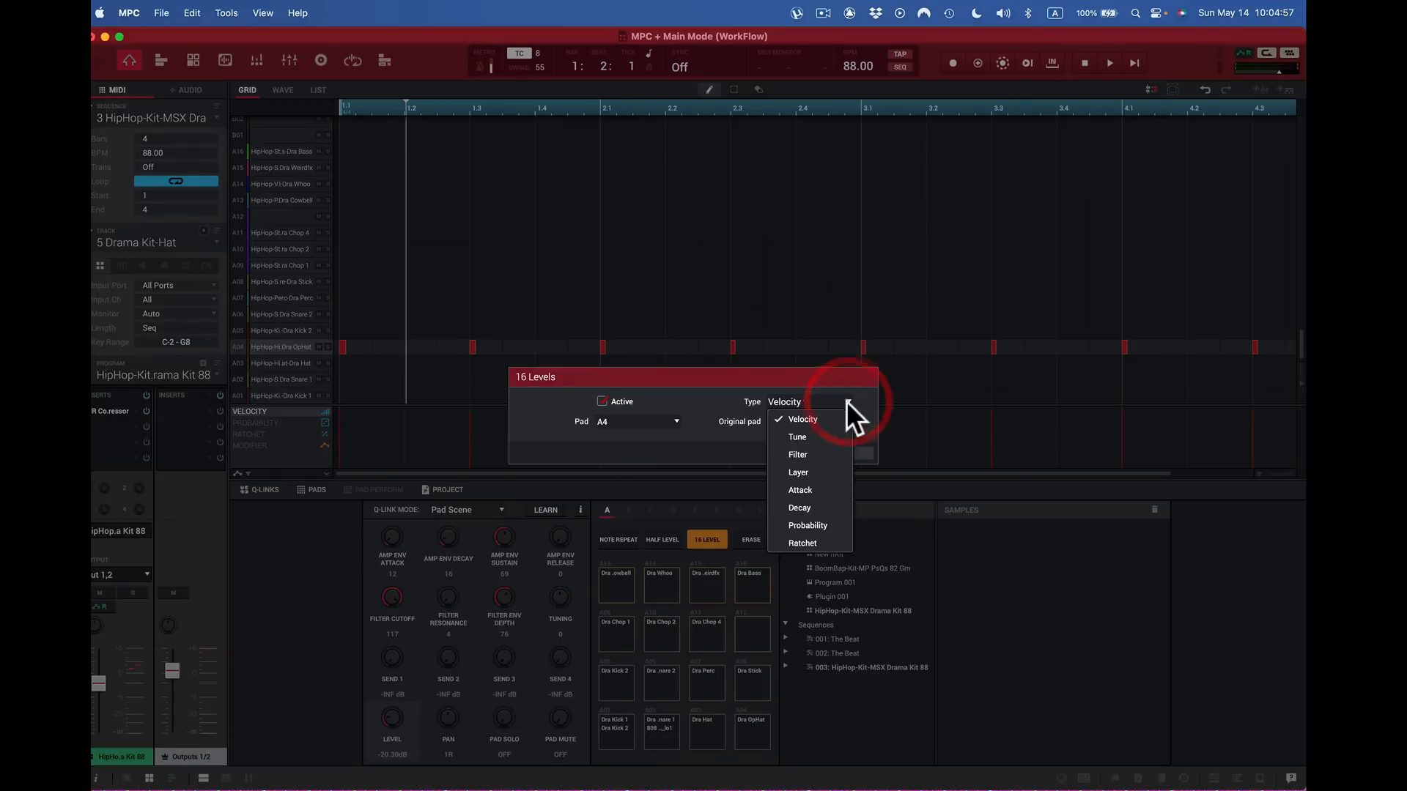
pyautogui.click(824, 436)
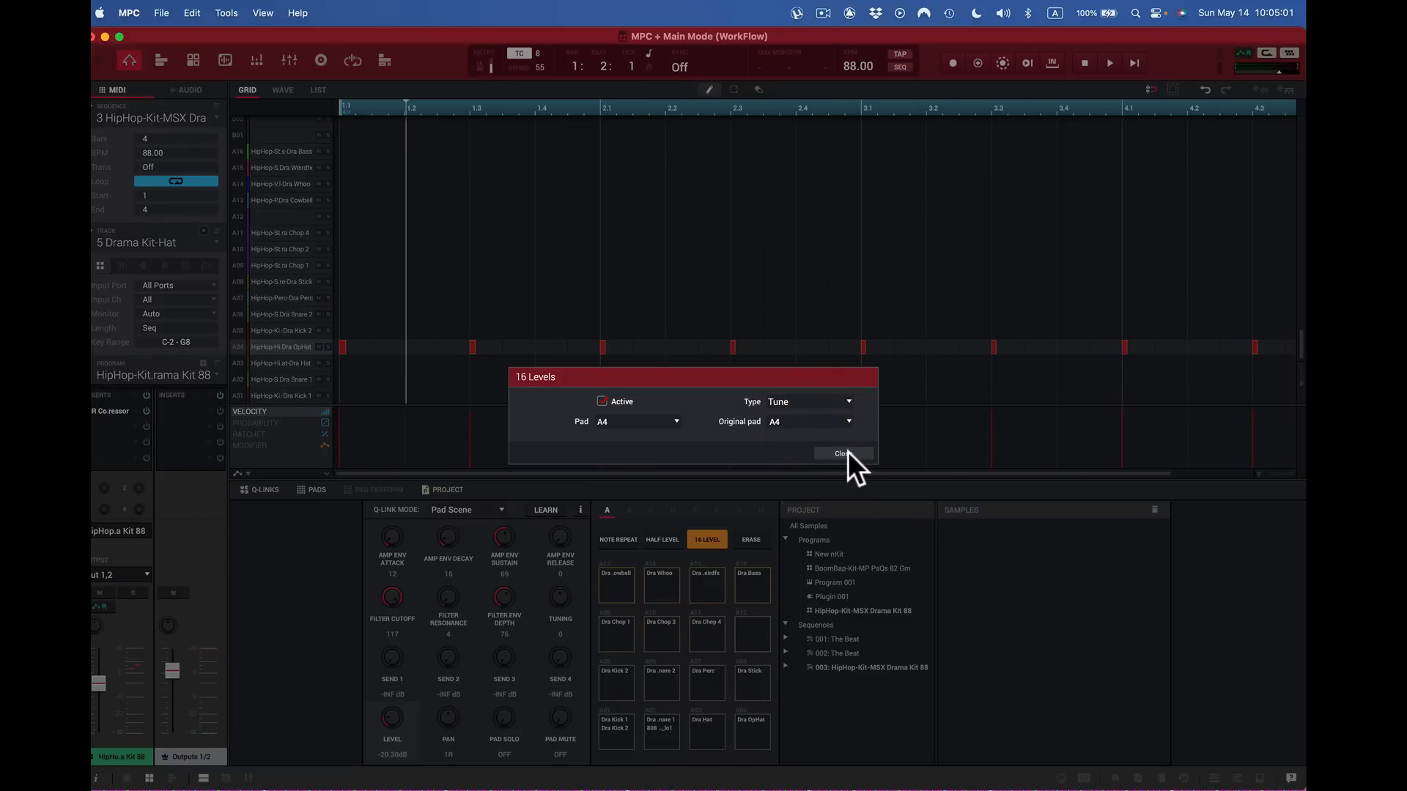
pyautogui.click(675, 420)
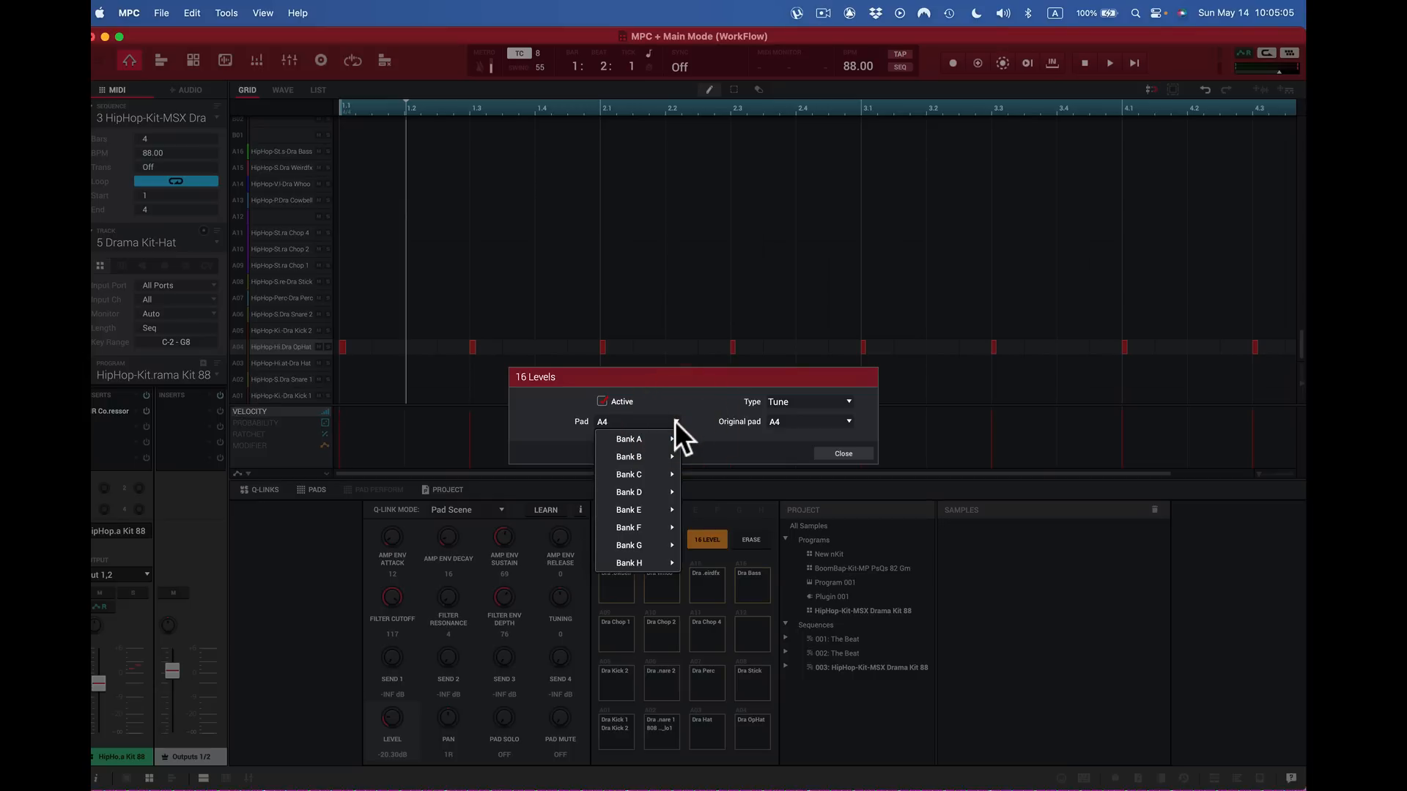
pyautogui.moveTo(665, 441)
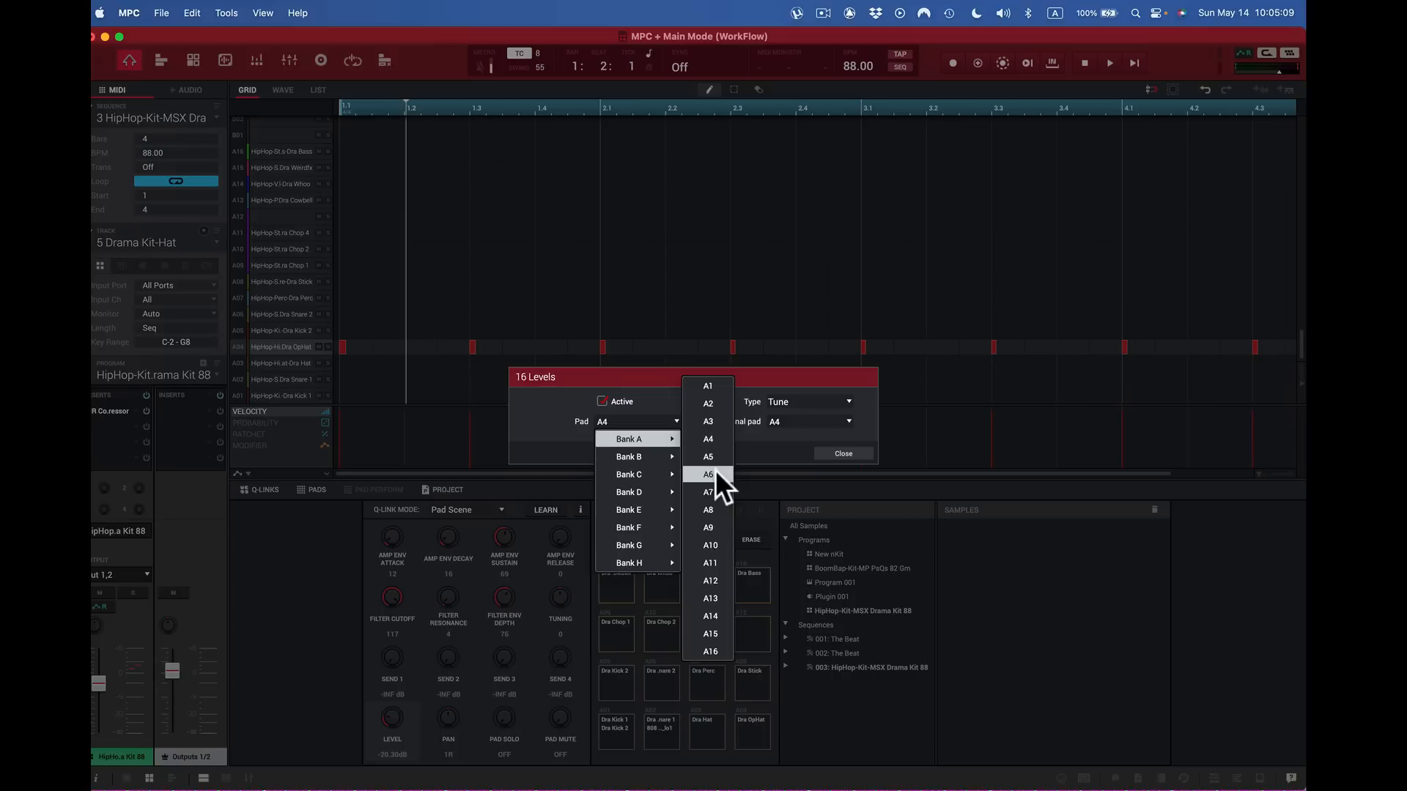
pyautogui.click(717, 594)
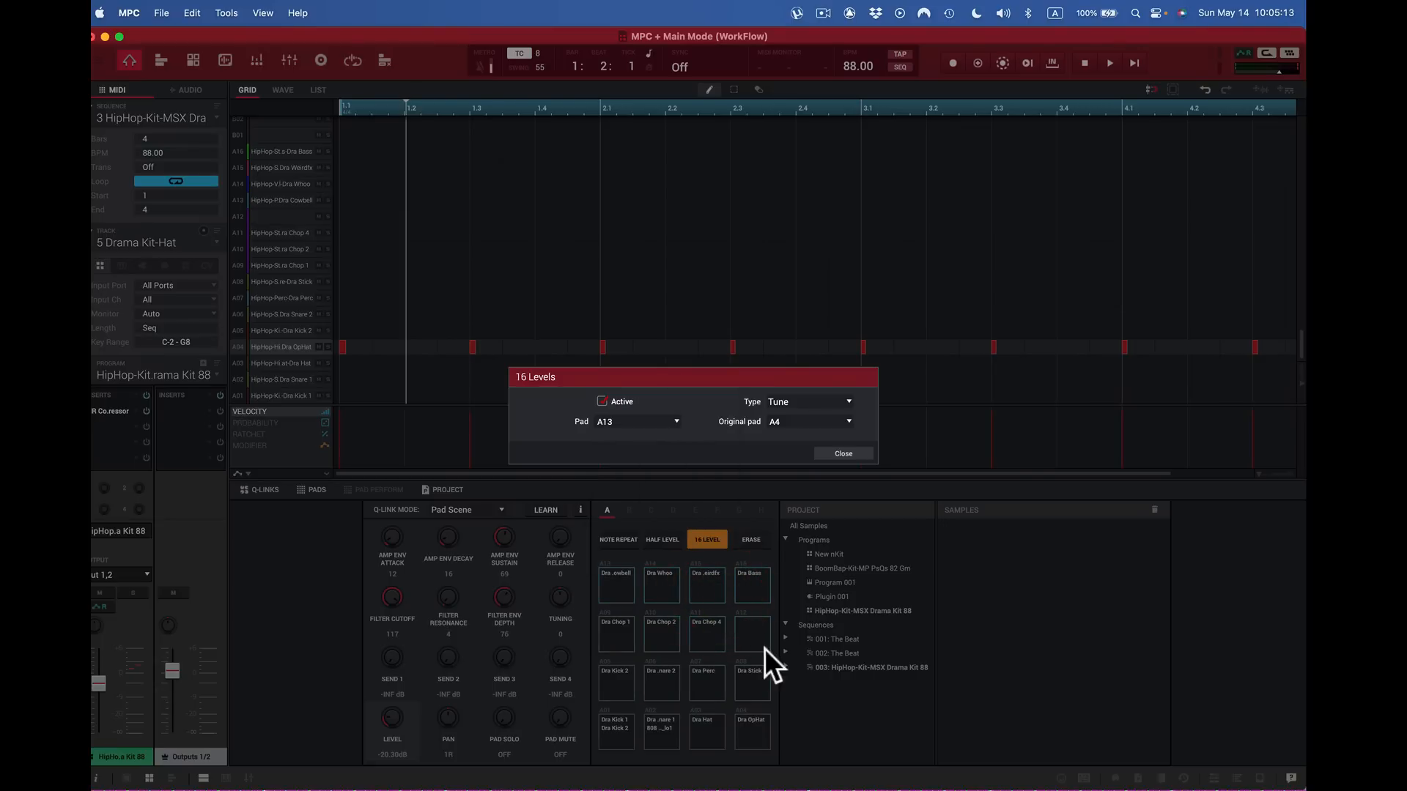
pyautogui.click(843, 452)
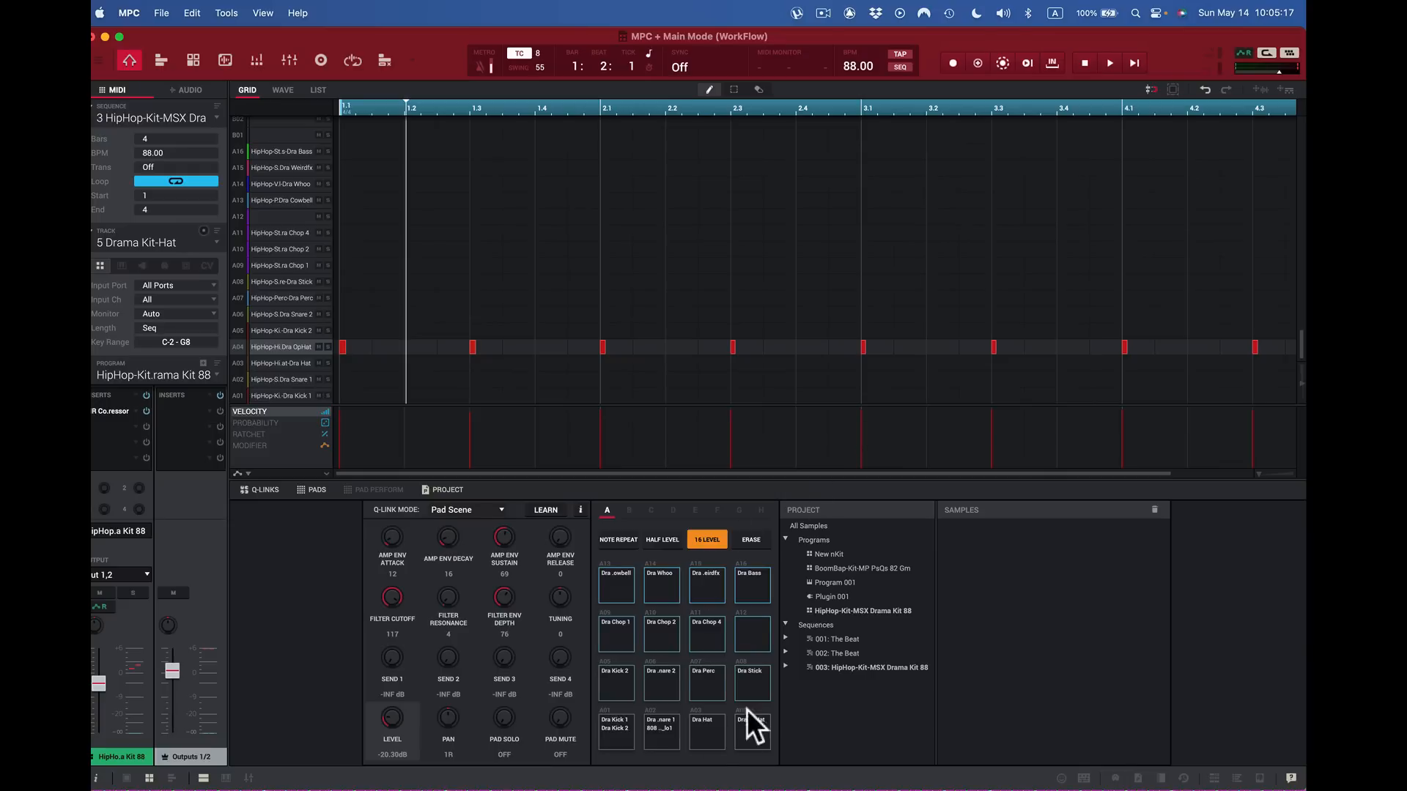
# Step: Play the A13 cowbell at different pitches across the 16 tuned pads
pyautogui.click(751, 575)
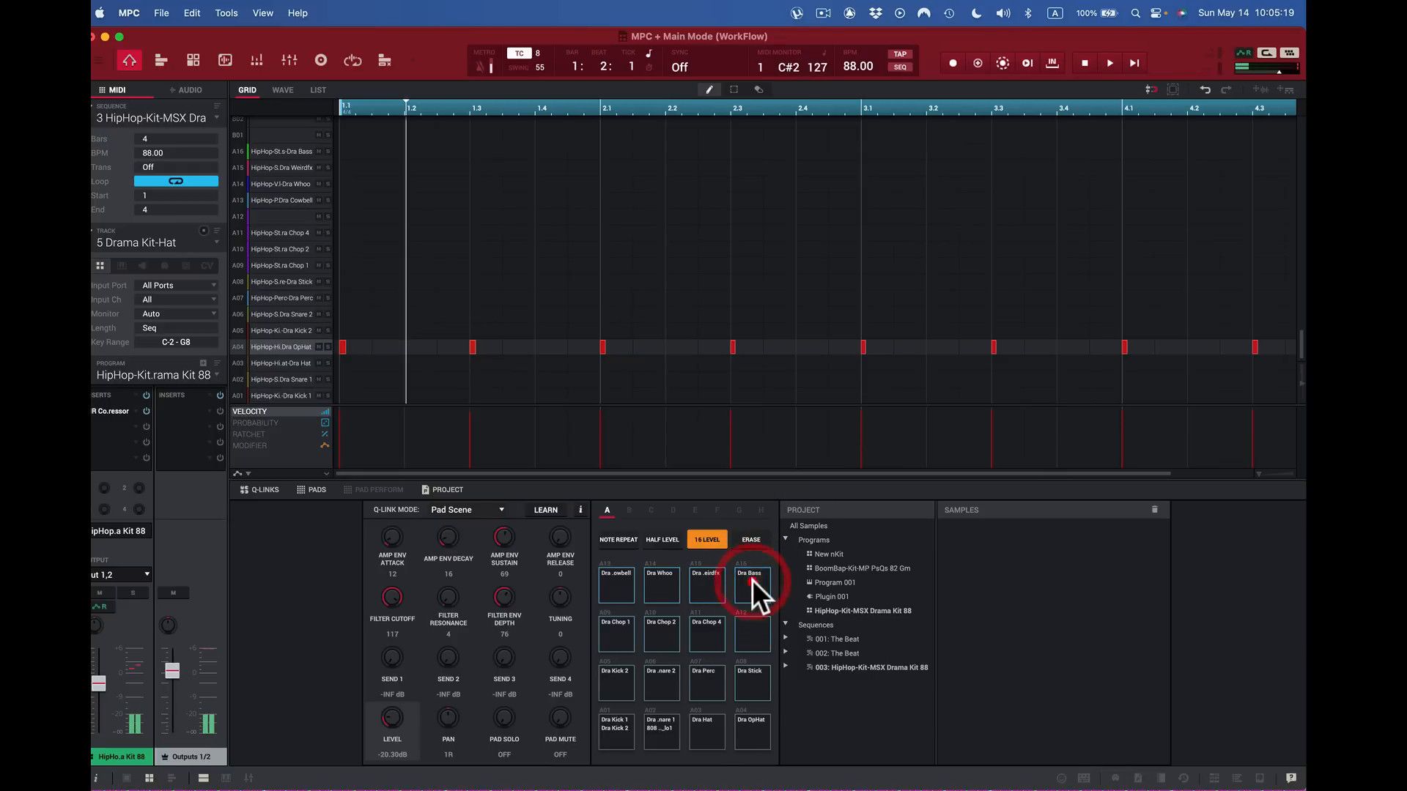
pyautogui.click(752, 578)
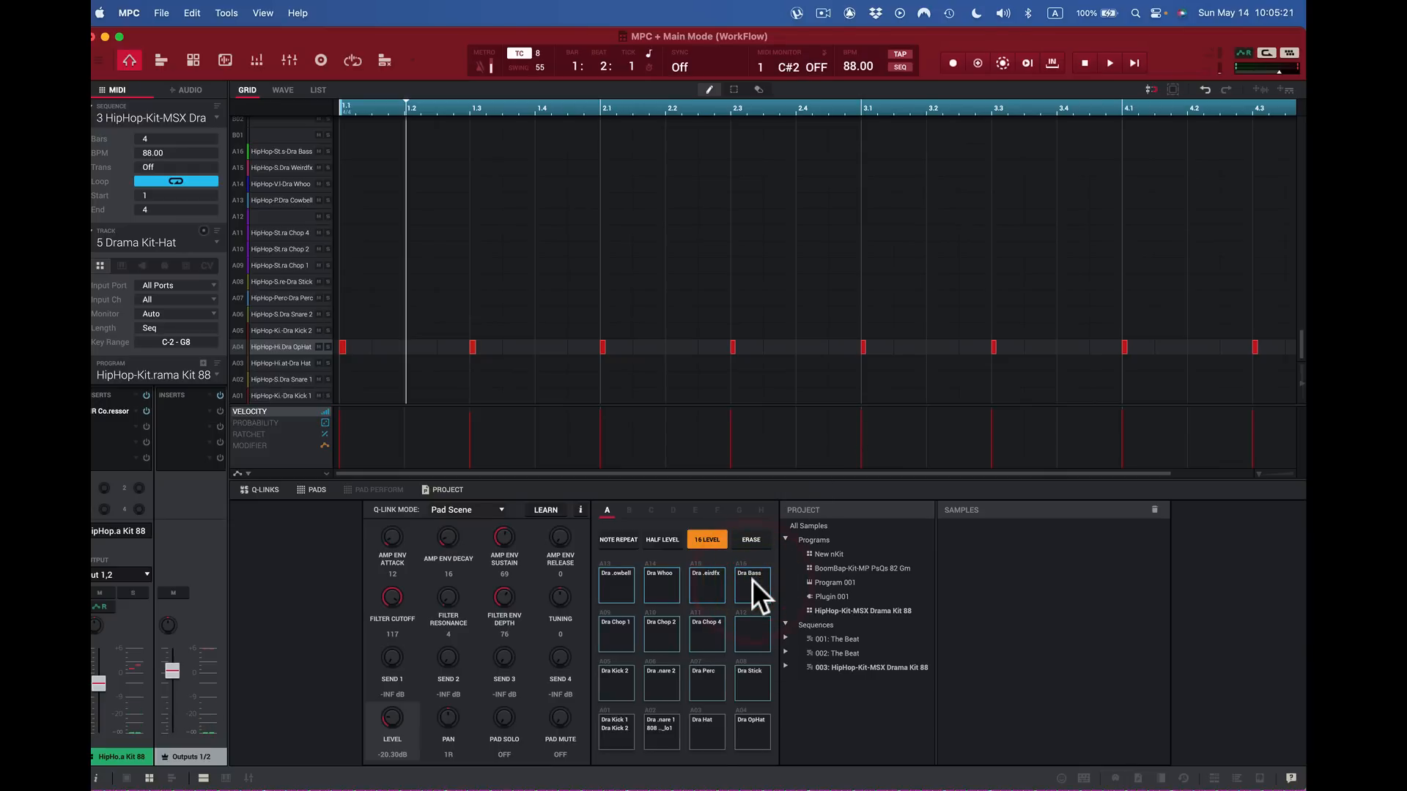
pyautogui.press('3')
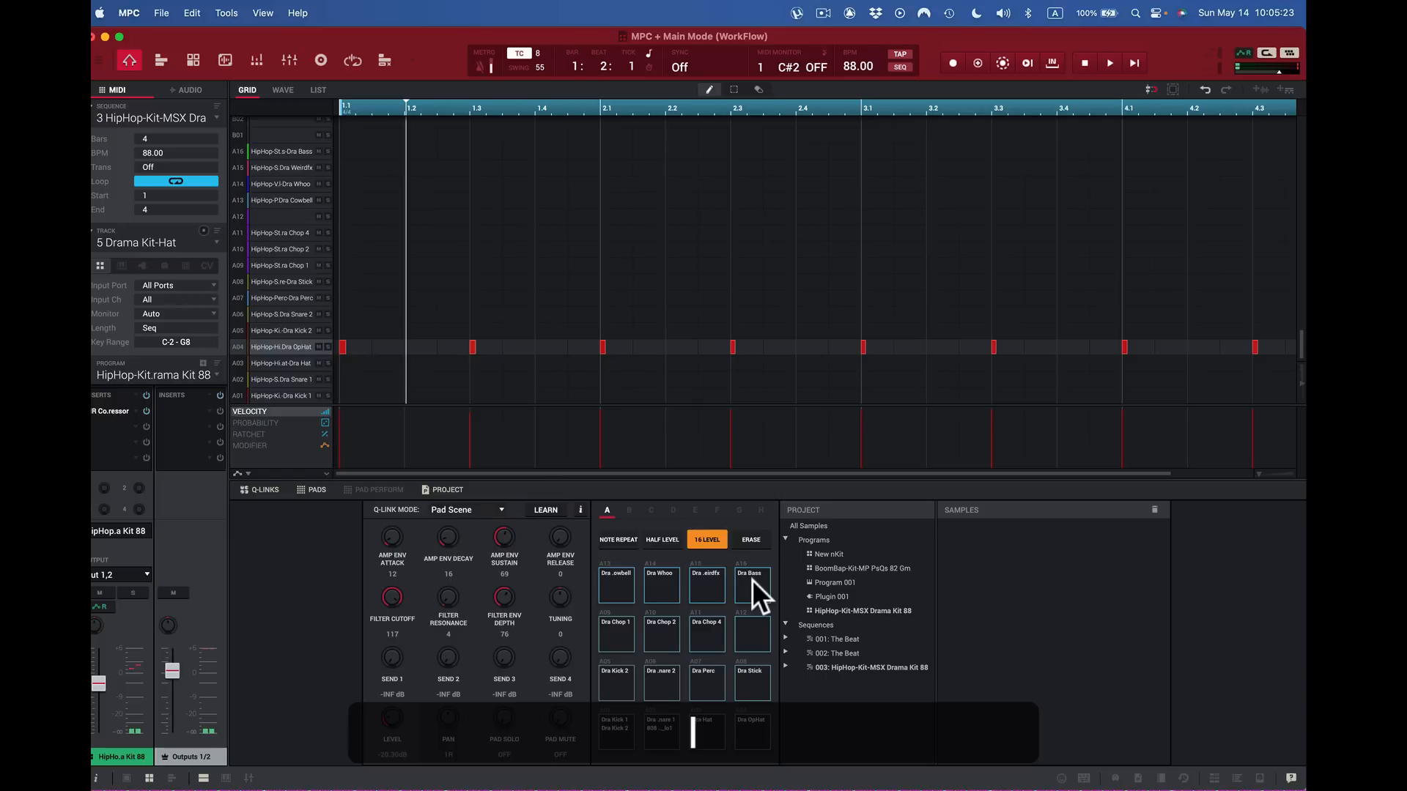
pyautogui.press('e')
pyautogui.press('w')
pyautogui.press('q')
pyautogui.press('d')
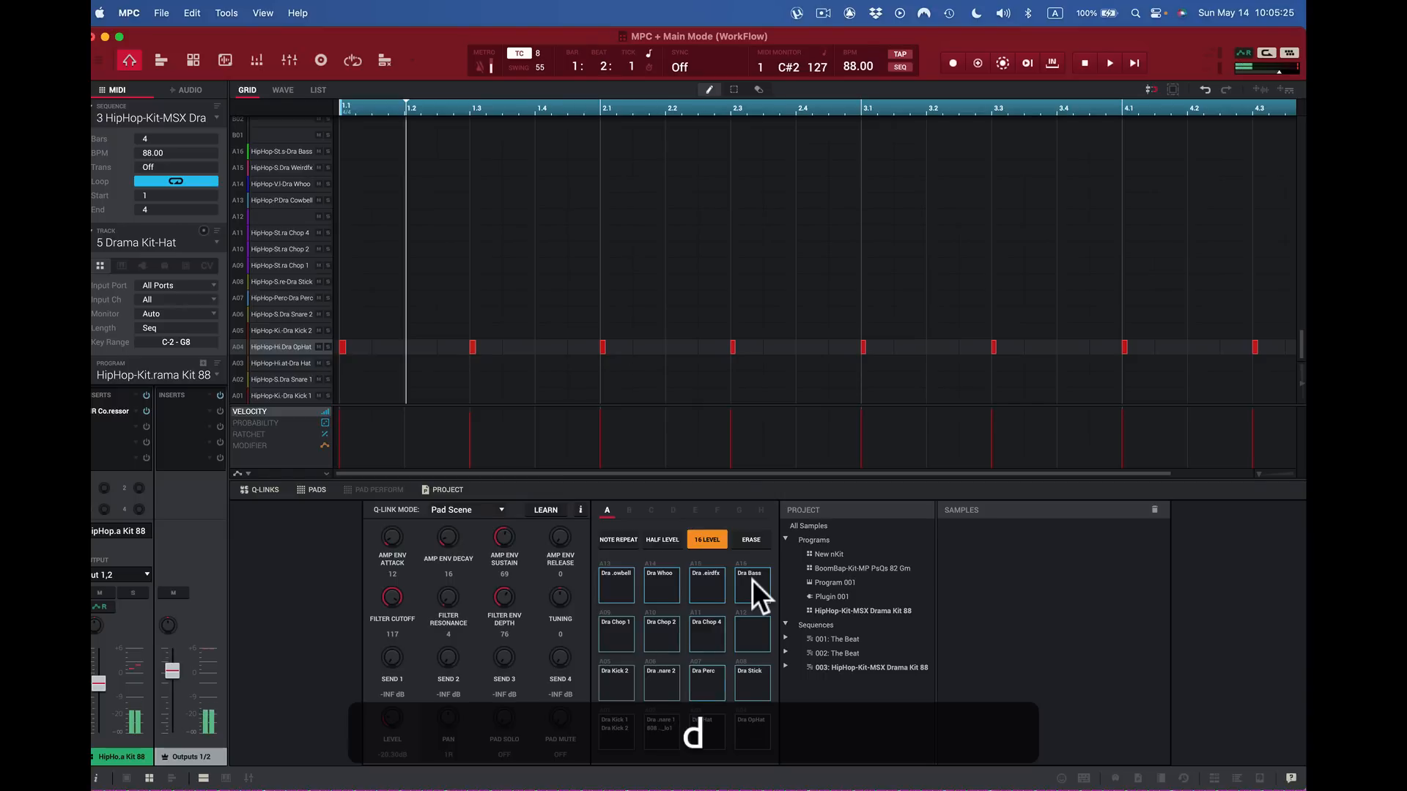
# Step: Play a short cowbell melody across the lower rows of the tuned 16 Level pads
pyautogui.press('s')
pyautogui.press('a')
pyautogui.press('c')
pyautogui.press('x')
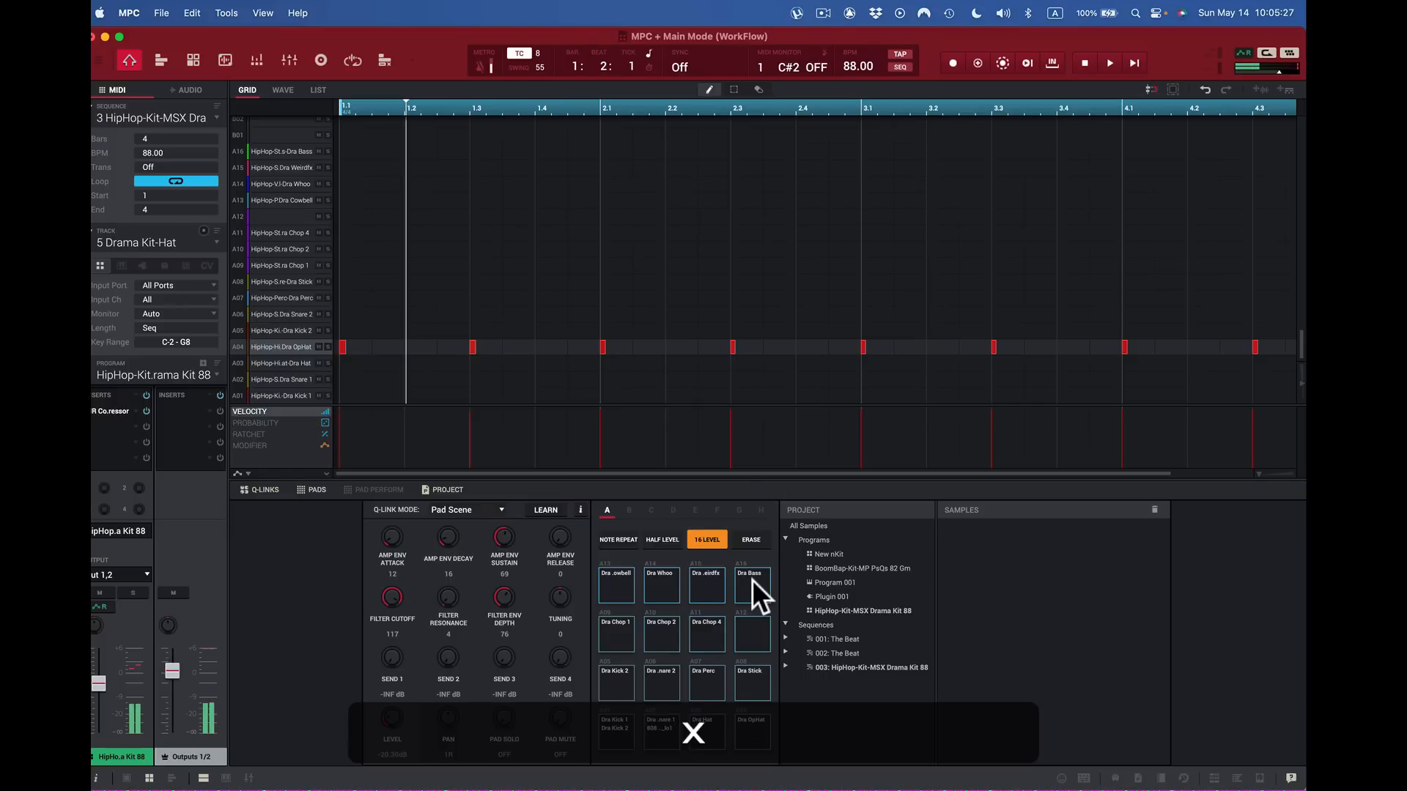
pyautogui.press('z')
pyautogui.press('v')
pyautogui.press('z')
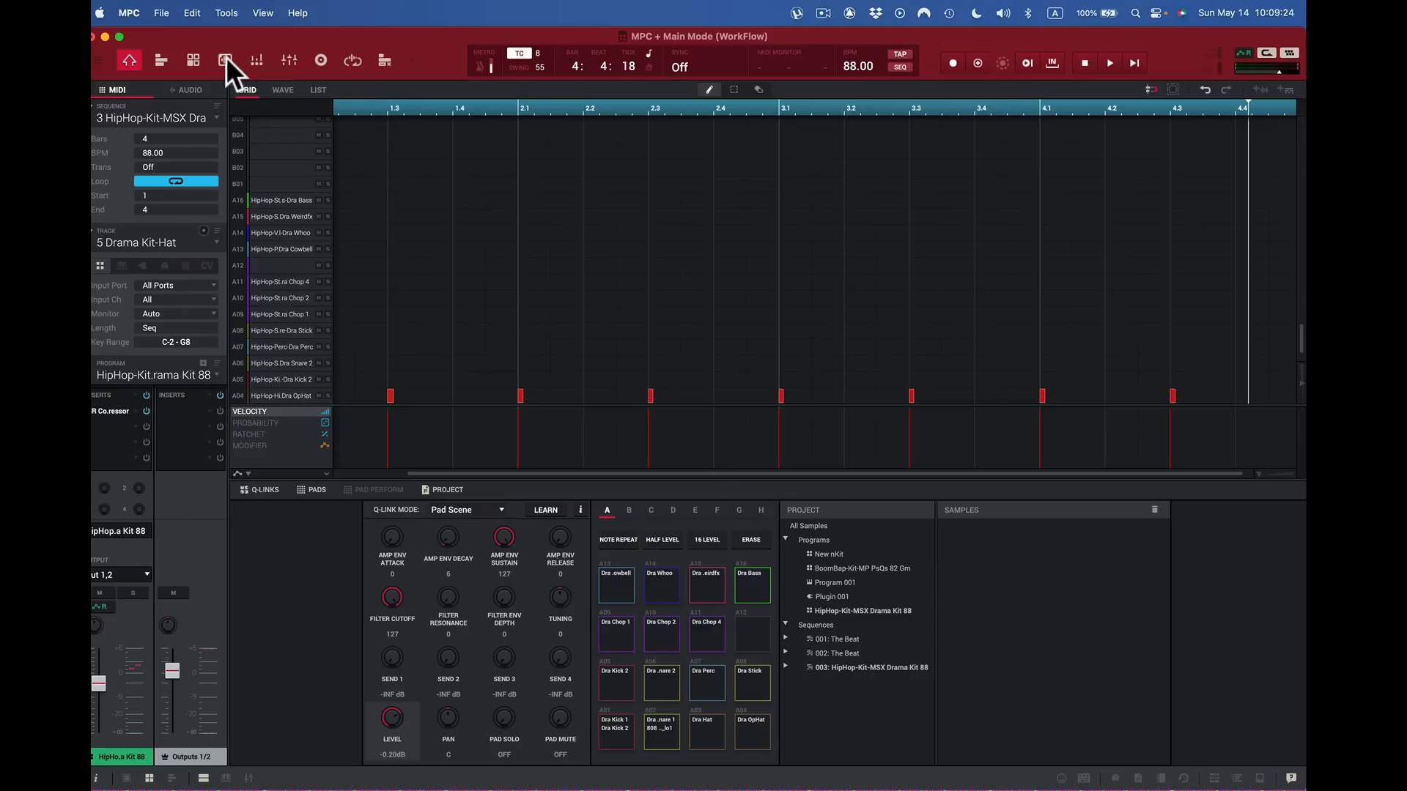
# Step: Open pad A09's Chop 1 sample in Sample Edit and audition it with the one-shot Play From Start and Play To Start pads
pyautogui.click(617, 632)
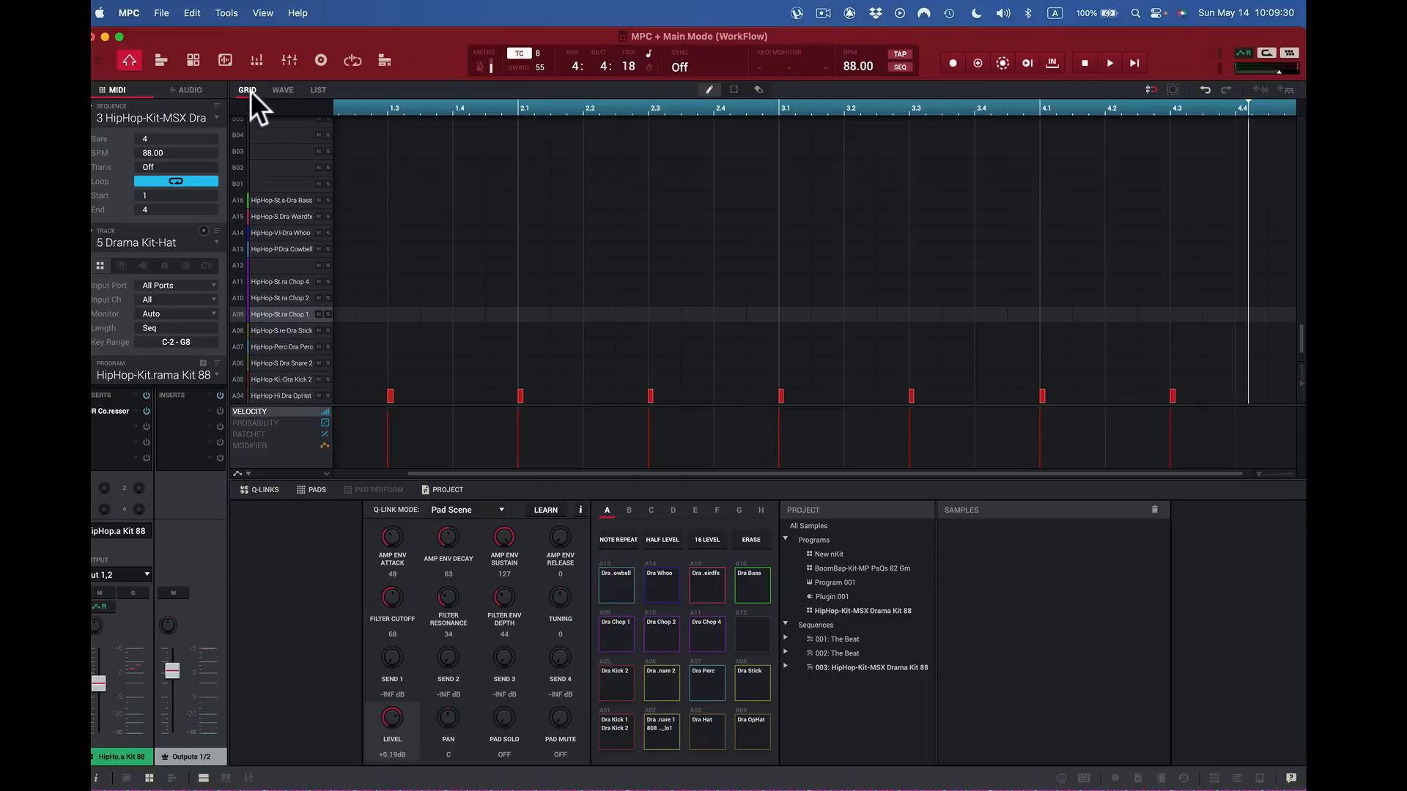
pyautogui.click(225, 58)
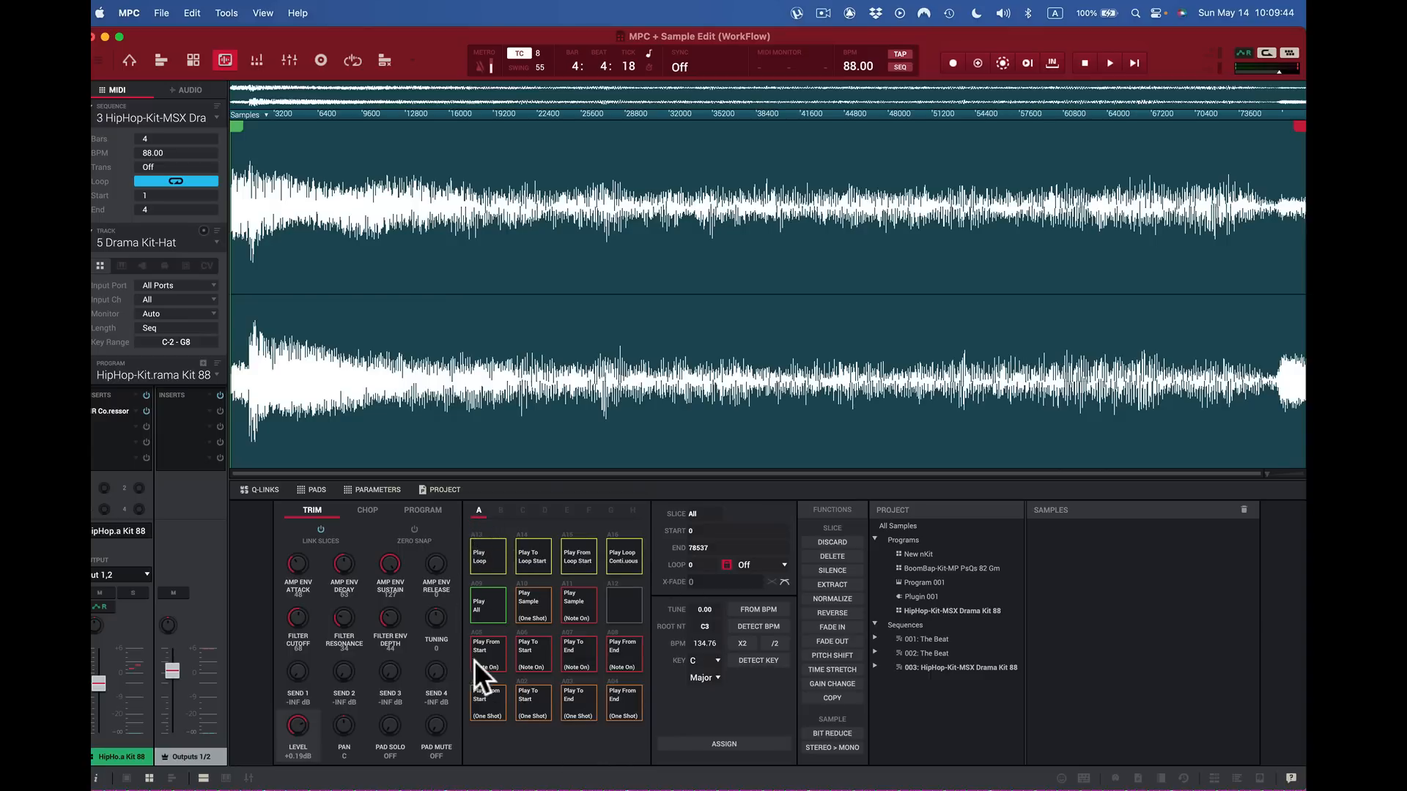
pyautogui.click(484, 696)
pyautogui.click(521, 697)
# Step: Move the sample's start marker to 7398 and its end marker to 71398
pyautogui.moveTo(237, 127); pyautogui.dragTo(239, 126)
pyautogui.moveTo(270, 131); pyautogui.dragTo(338, 132)
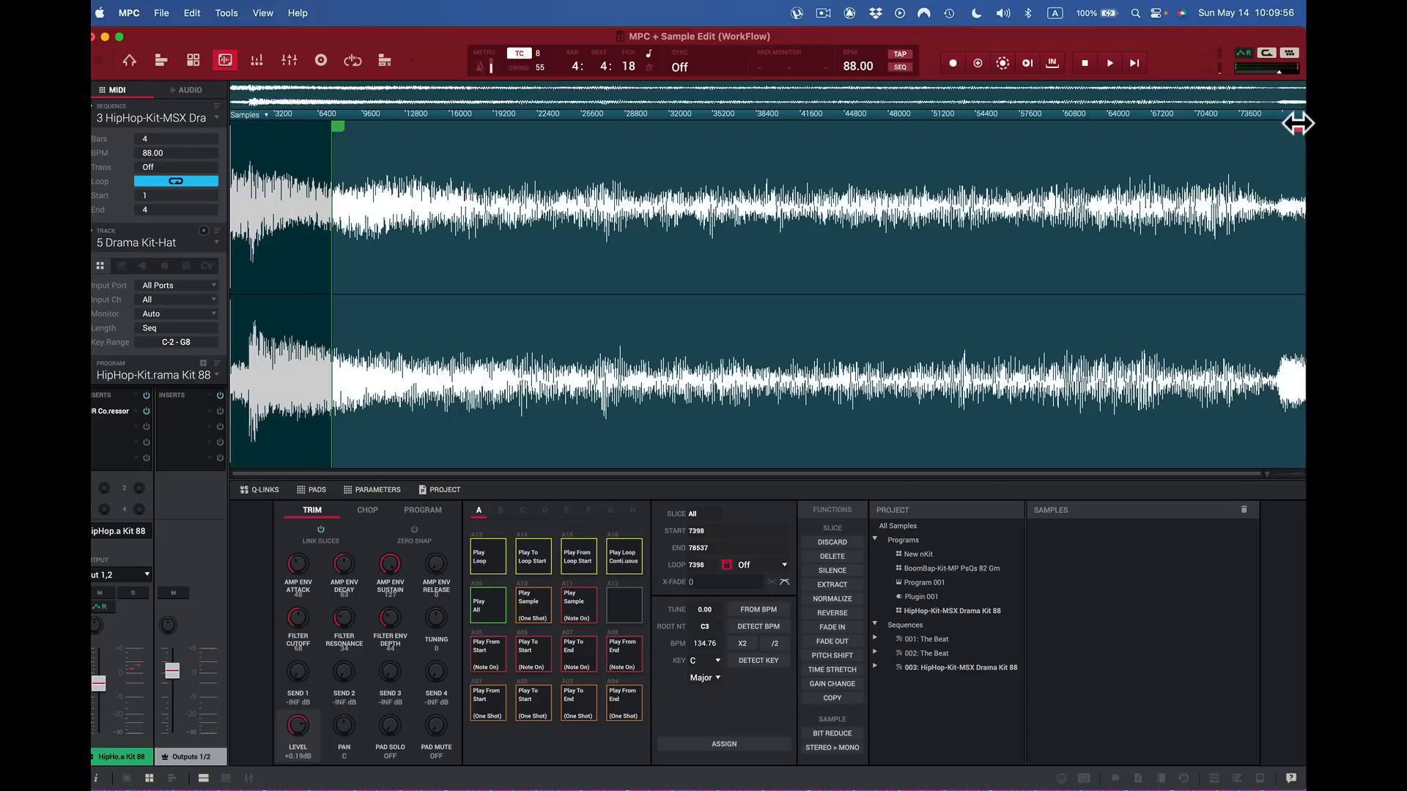
pyautogui.moveTo(1296, 122); pyautogui.dragTo(1205, 129)
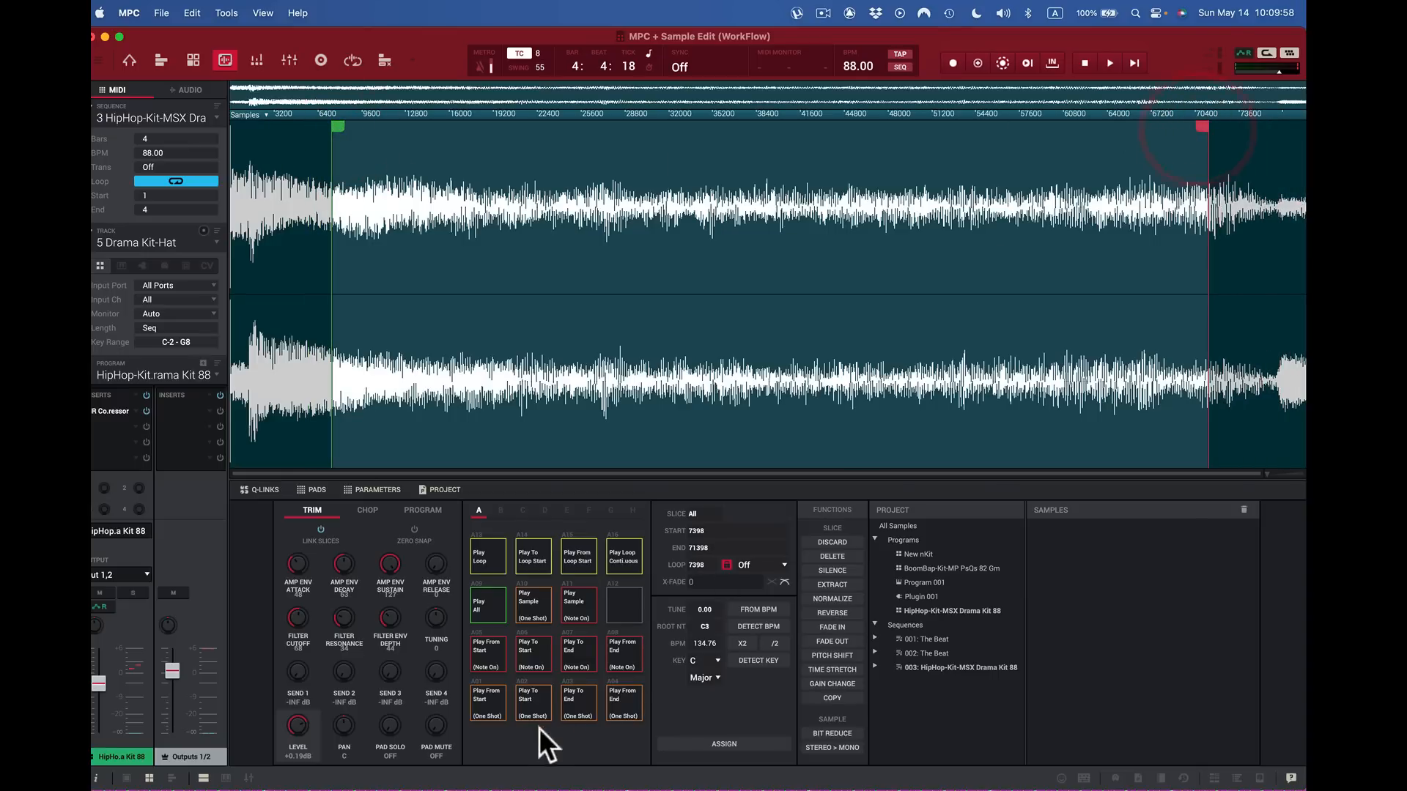
# Step: Audition the trimmed sample with the one-shot Play To Start, Play From Start and Play From End pads
pyautogui.click(525, 706)
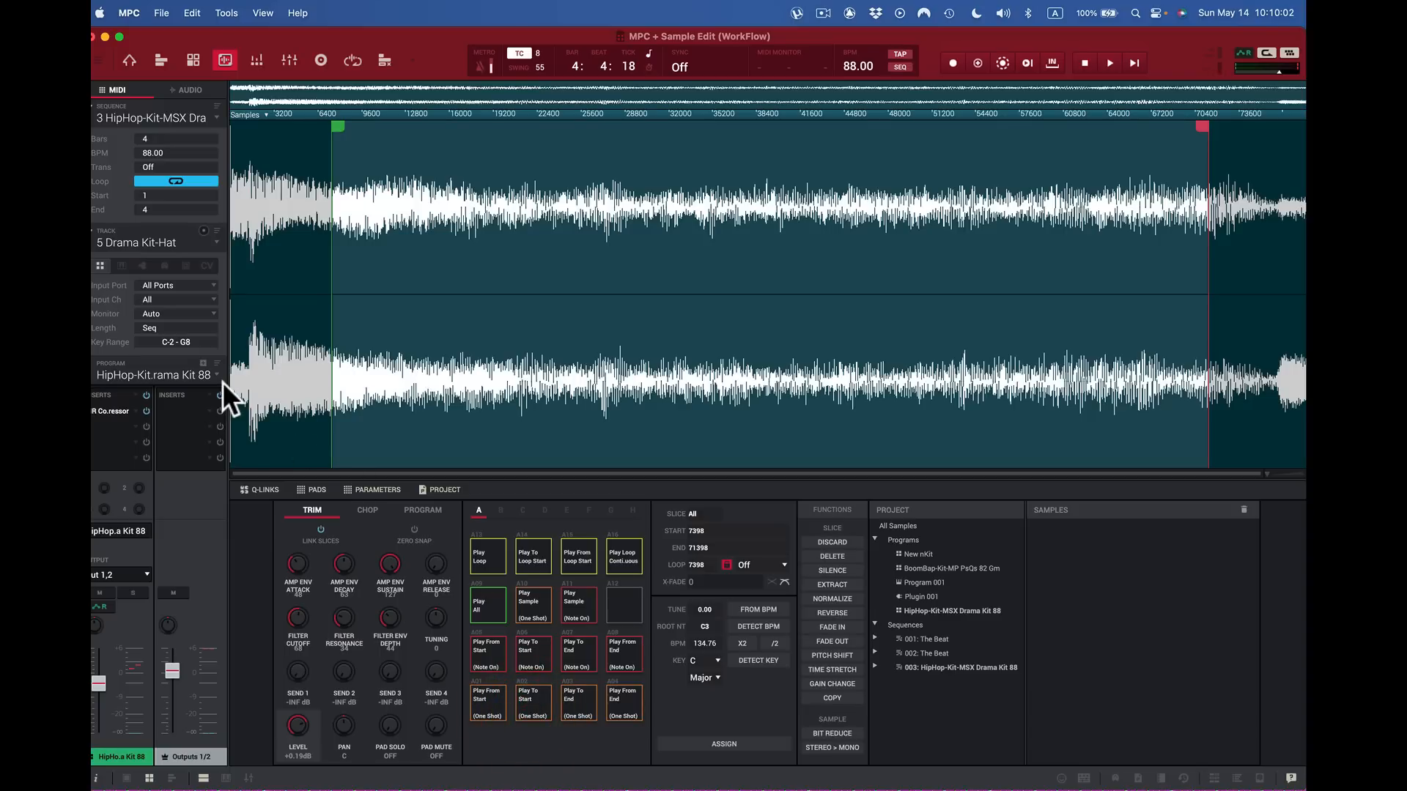
pyautogui.click(481, 701)
pyautogui.click(535, 701)
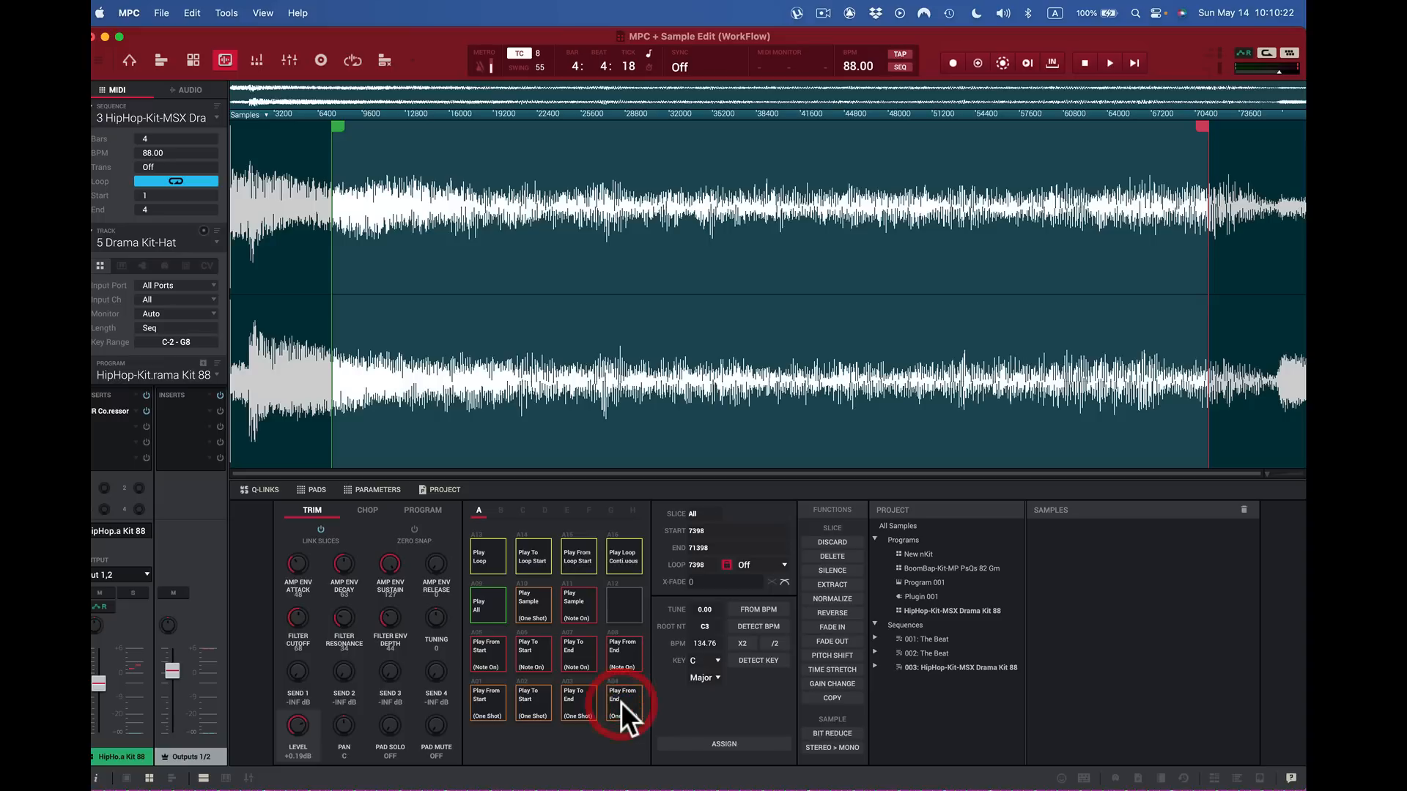
# Step: Audition the sample with the Note On versions of Play From Start, Play To Start and Play To End
pyautogui.click(481, 656)
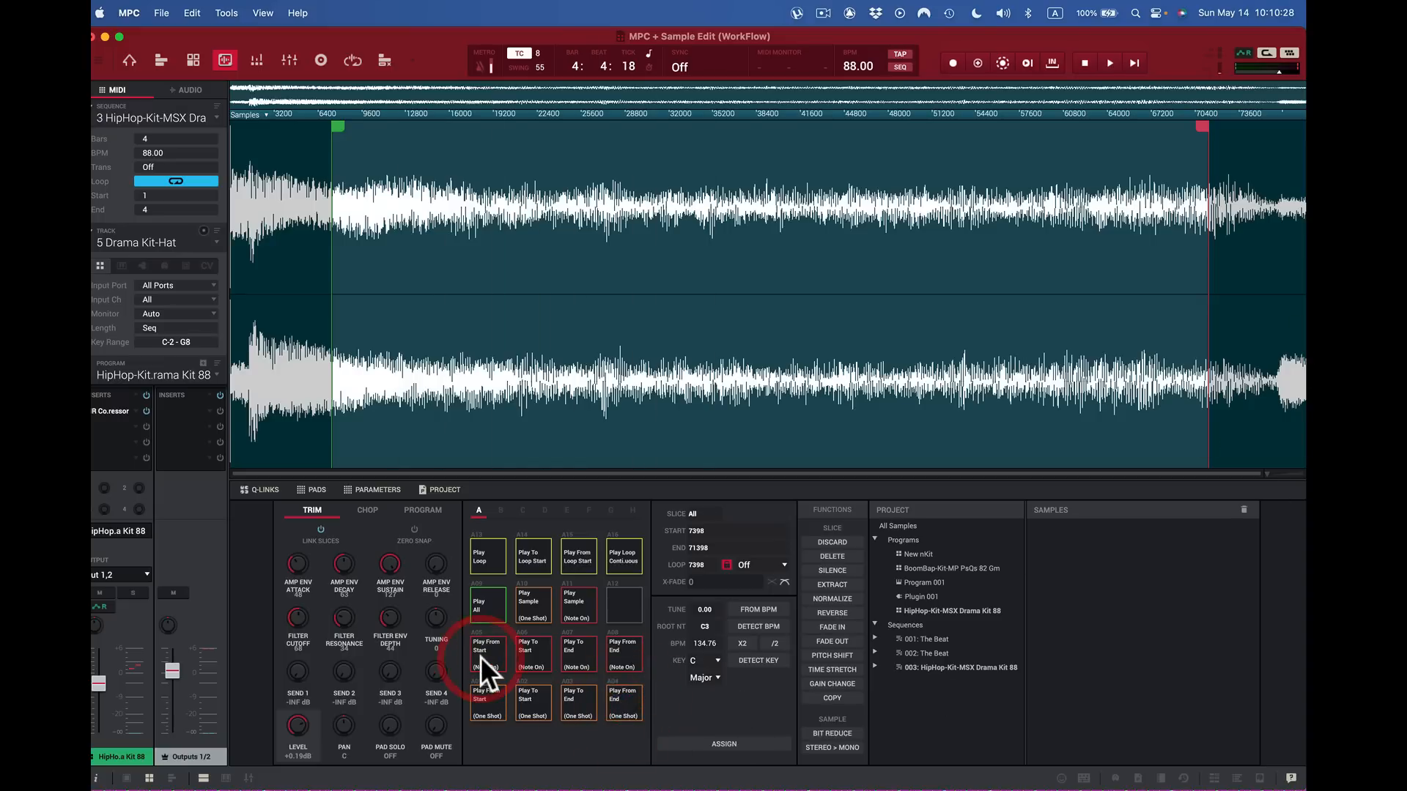
pyautogui.click(481, 657)
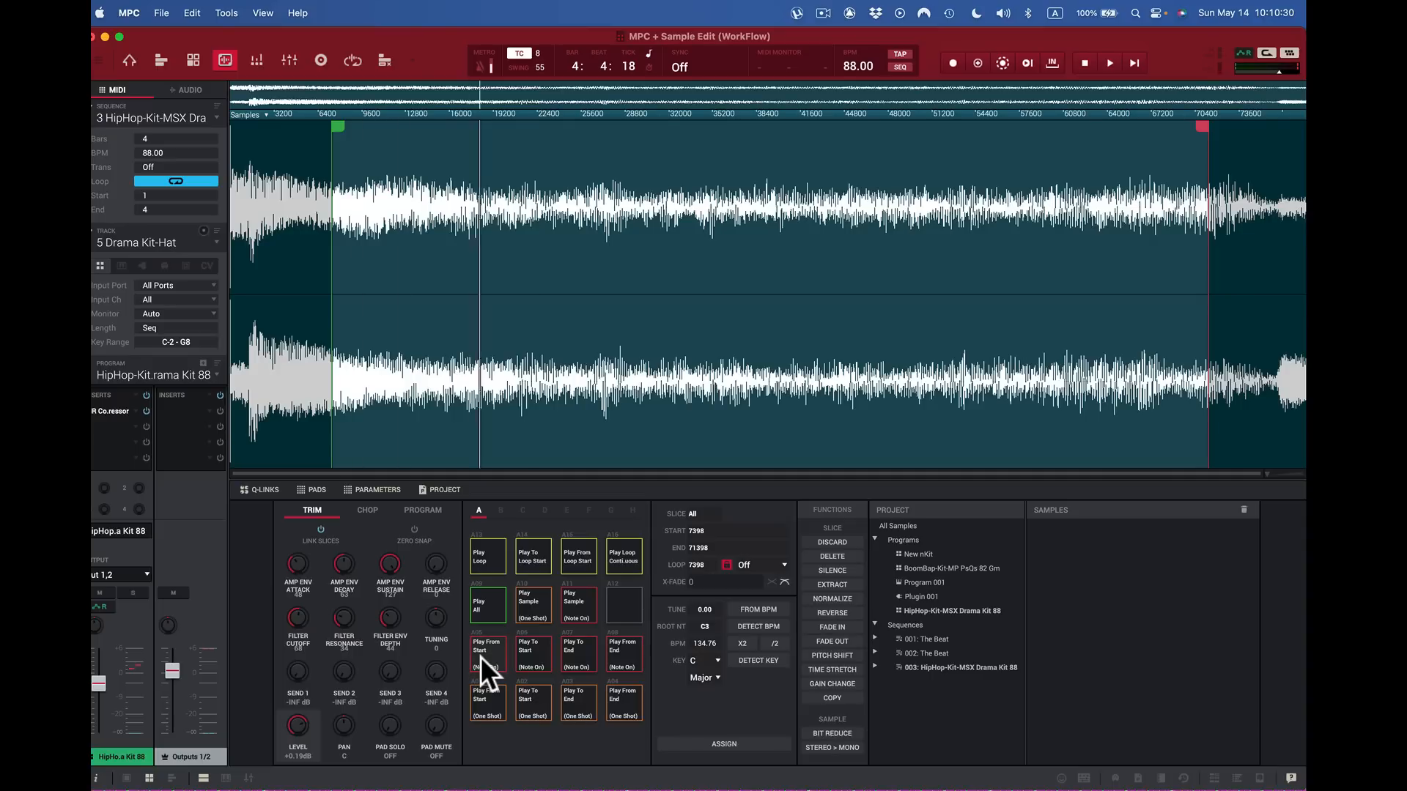
pyautogui.click(480, 657)
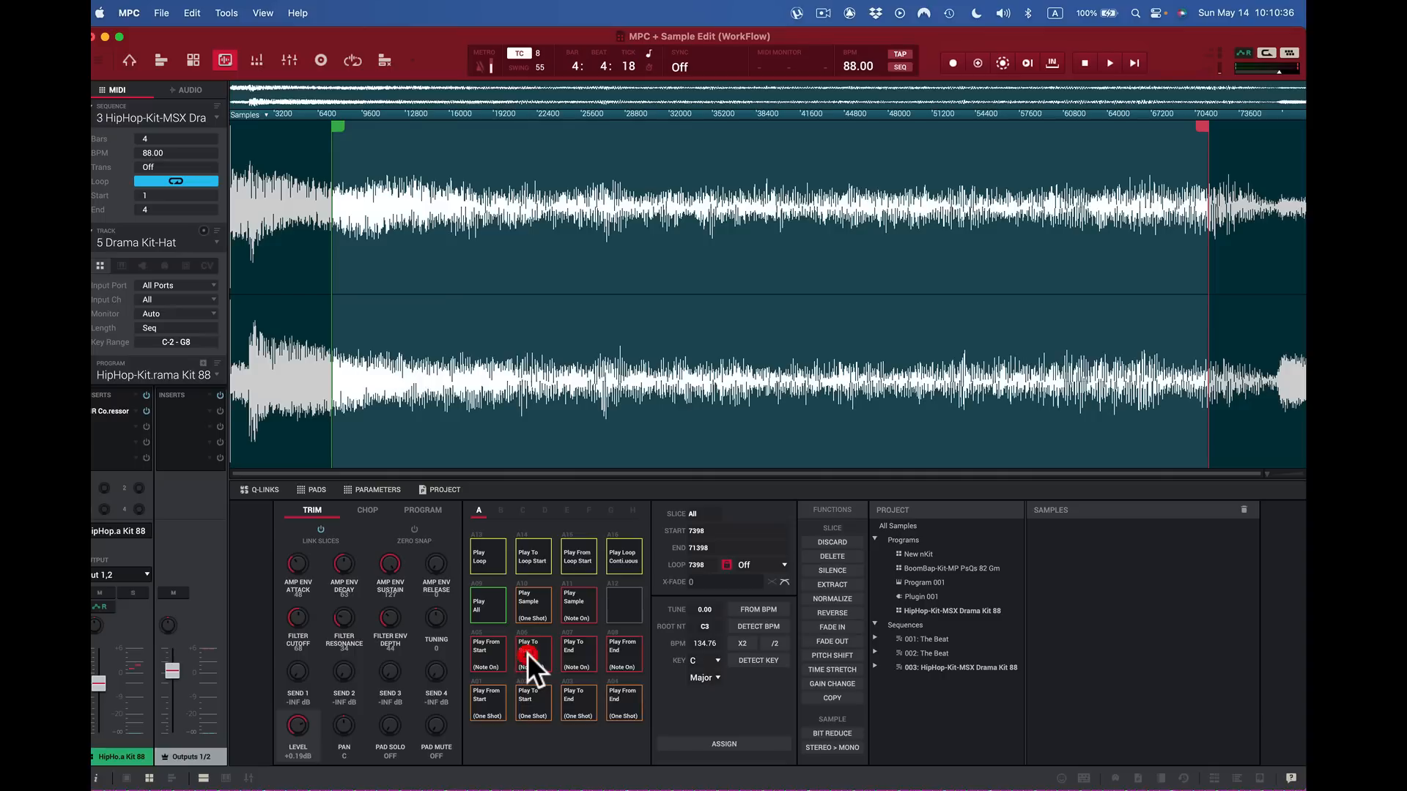
pyautogui.click(526, 652)
pyautogui.click(535, 657)
pyautogui.click(574, 658)
# Step: Audition the chop with Play All and with both the One Shot and Note On versions of Play Sample
pyautogui.click(491, 606)
pyautogui.click(532, 601)
pyautogui.click(530, 604)
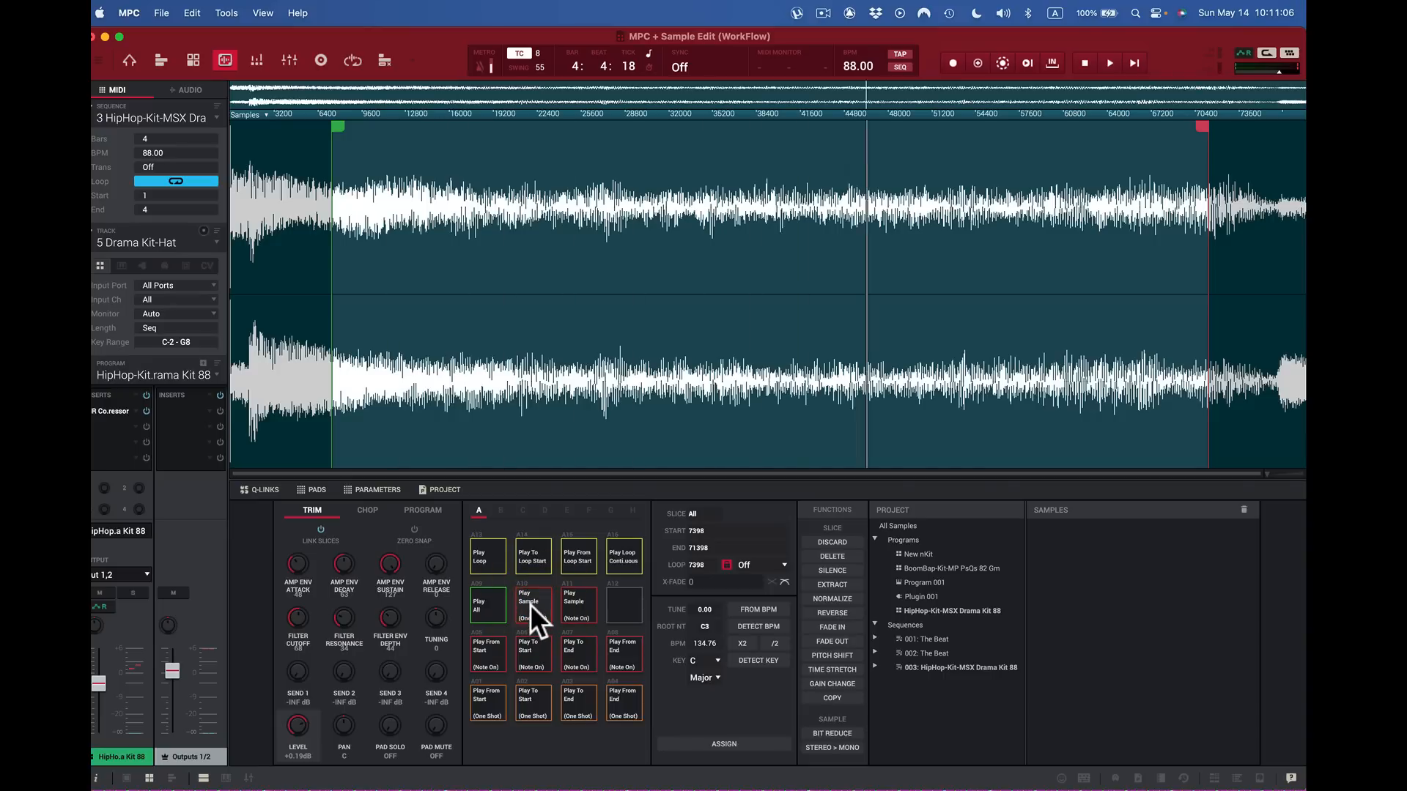
pyautogui.click(529, 603)
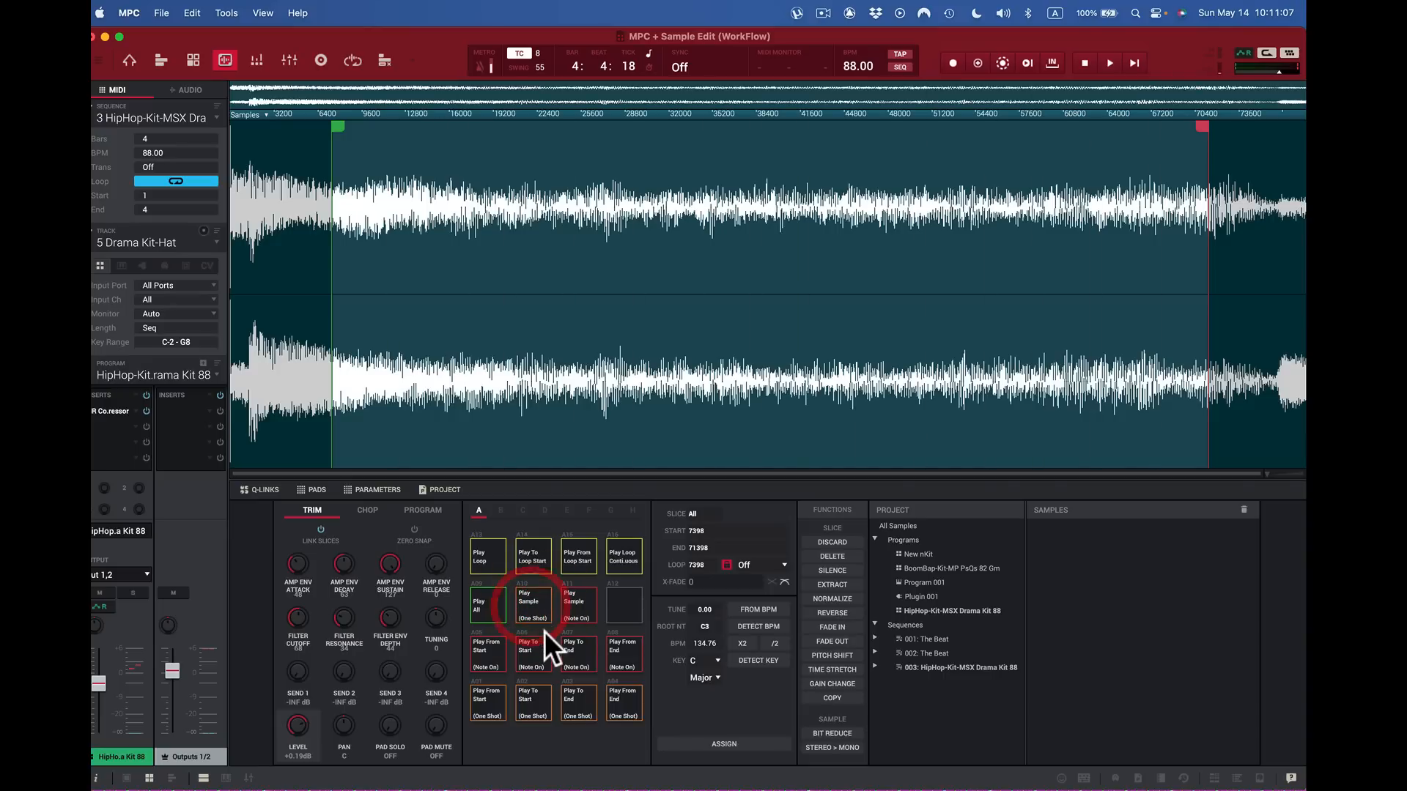
pyautogui.click(573, 603)
pyautogui.click(573, 603)
# Step: Audition the loop playback pads Play Loop, Play To Loop Start, Play From Loop Start and Play Loop Continuous
pyautogui.click(485, 556)
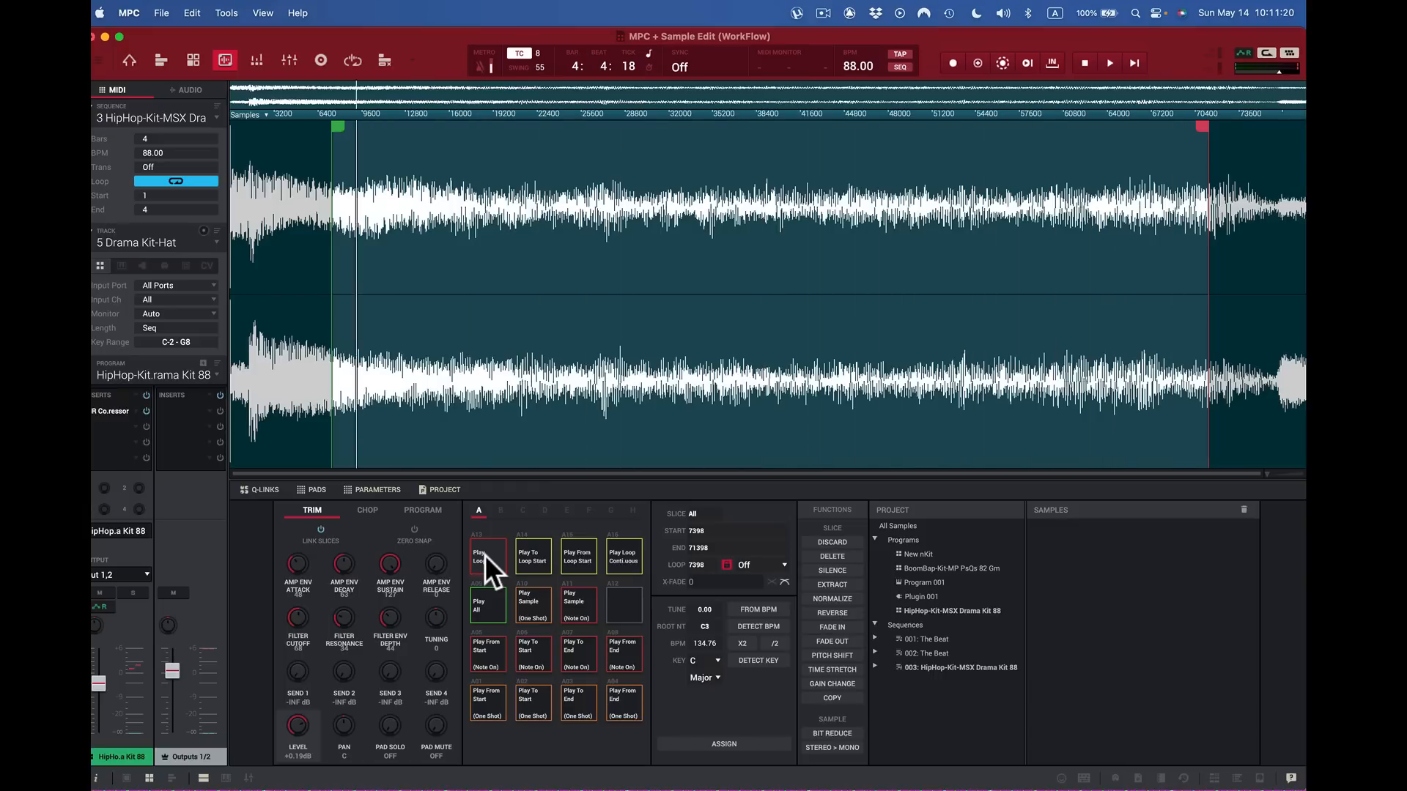
pyautogui.click(485, 555)
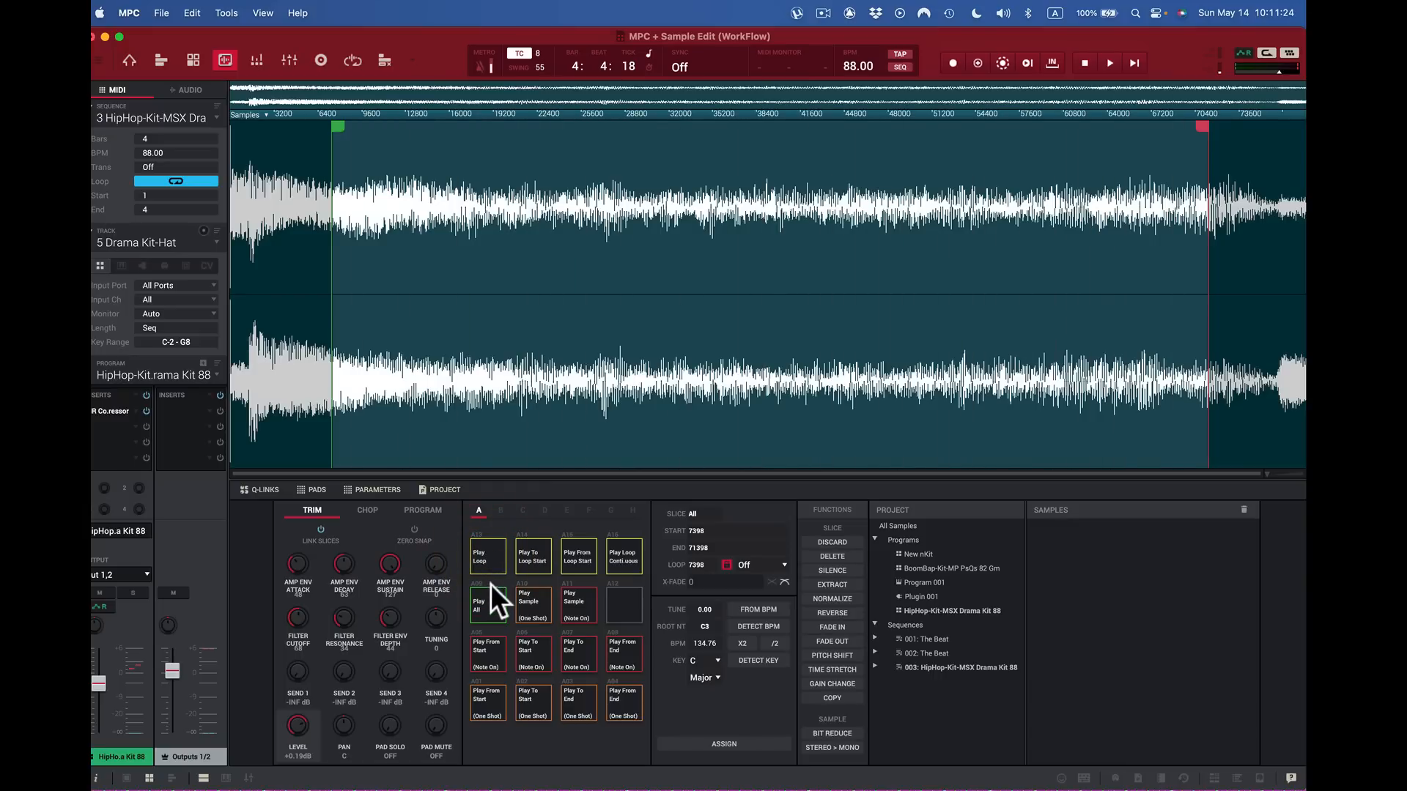
pyautogui.click(534, 560)
pyautogui.click(573, 560)
pyautogui.click(632, 560)
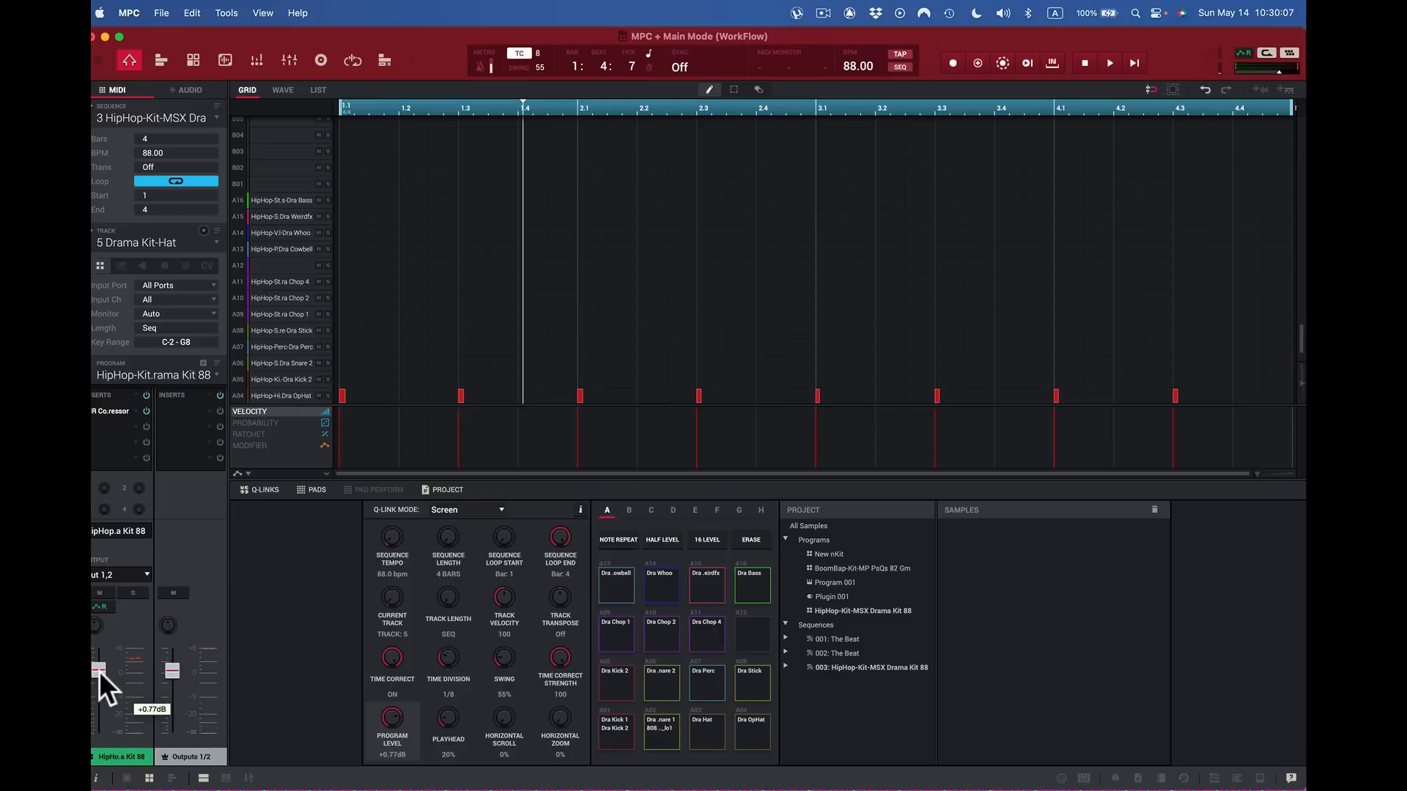
# Step: Set the program level to -0.48 dB and play the sequence briefly from its start
pyautogui.scroll(-3, 99, 671)
pyautogui.moveTo(100, 666)
pyautogui.mouseDown()
pyautogui.moveTo(98, 692)
pyautogui.moveTo(98, 672)
pyautogui.mouseUp()
pyautogui.moveTo(448, 721); pyautogui.dragTo(448, 751)
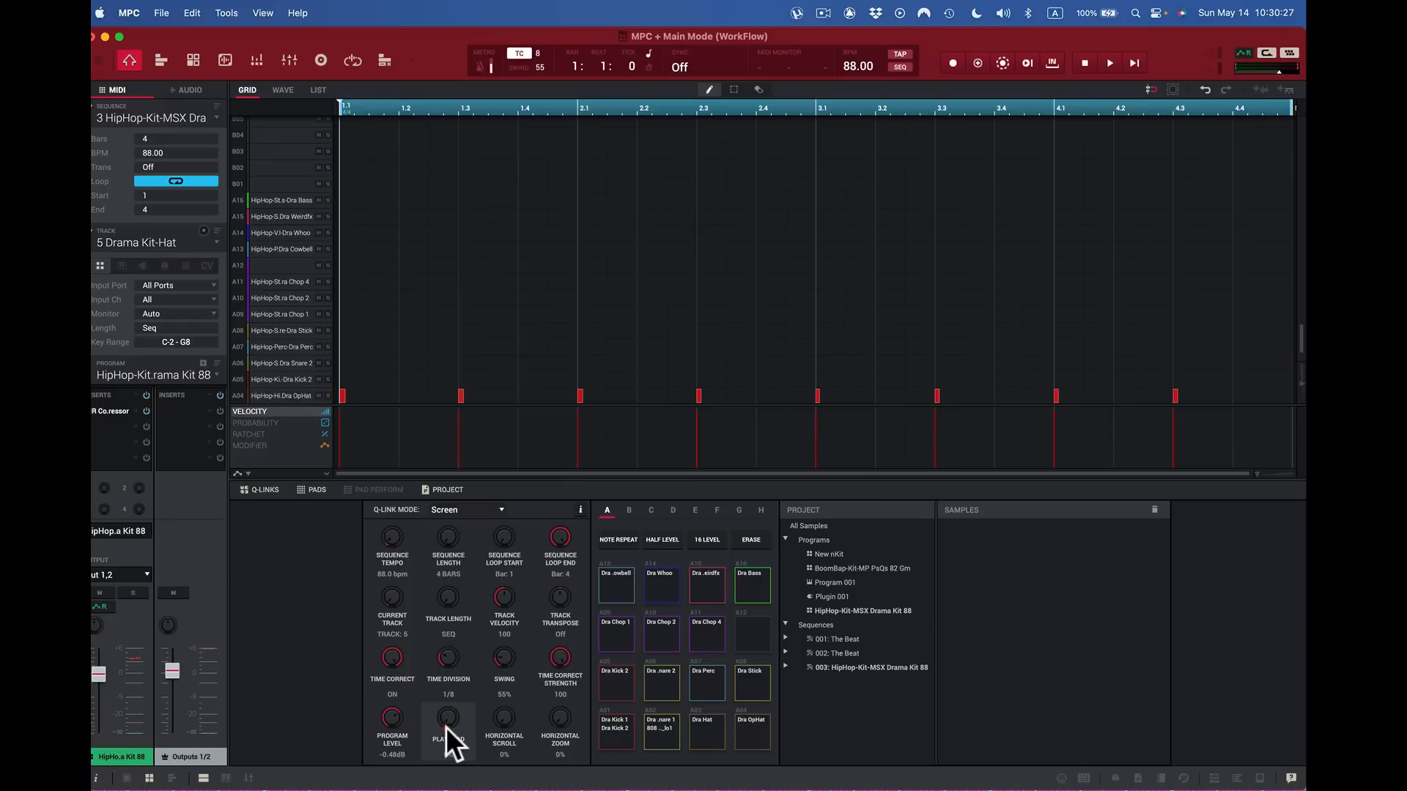
pyautogui.press('space')
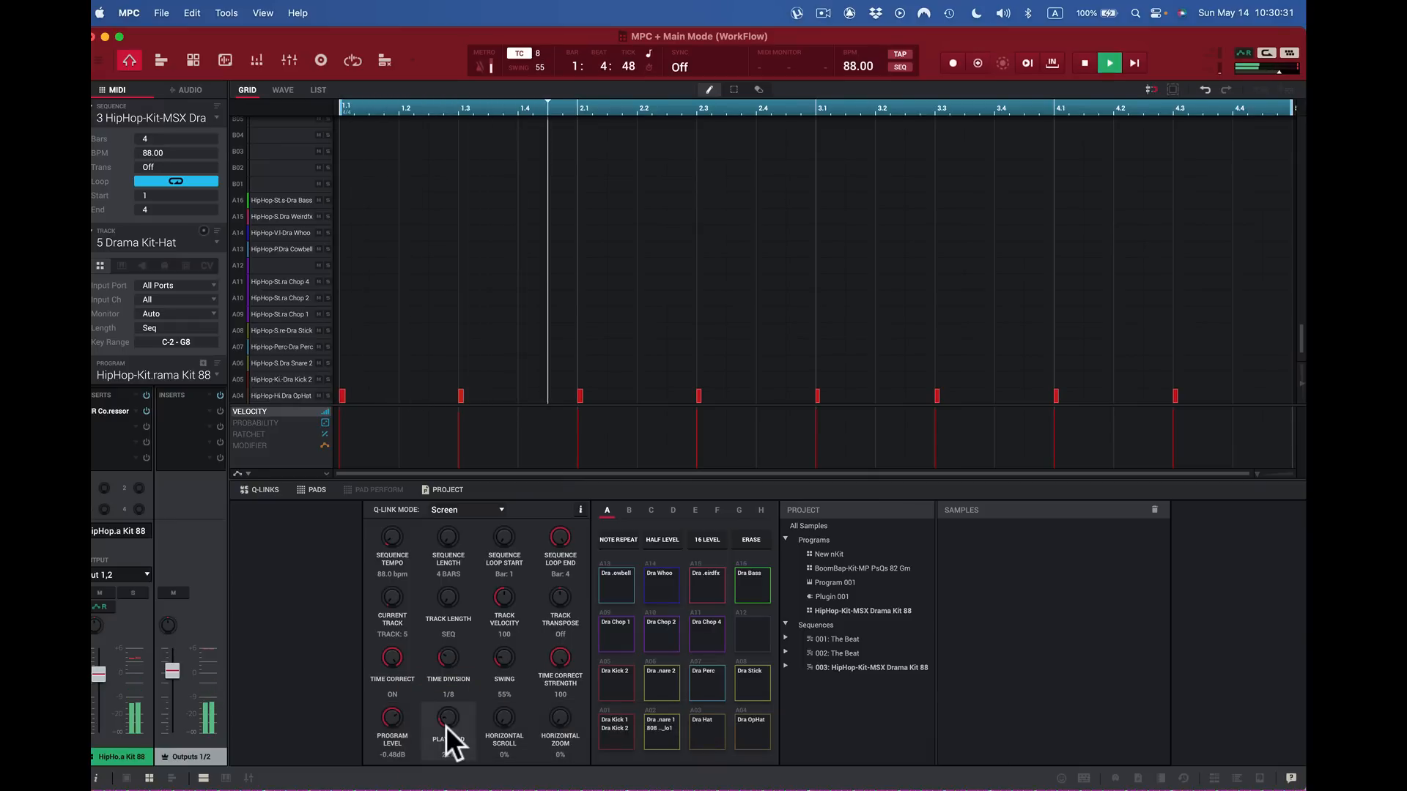
pyautogui.press('space')
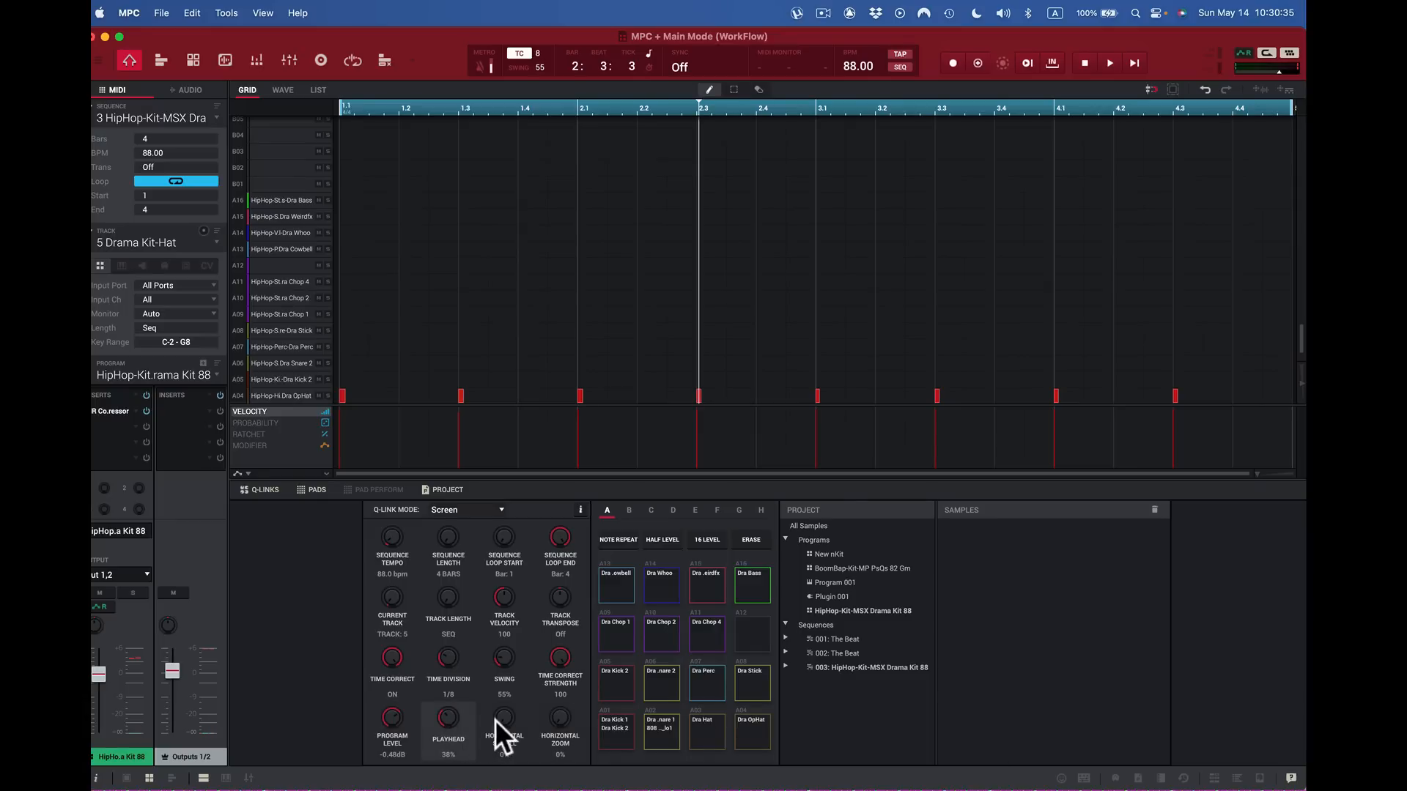
# Step: Try the Horizontal Scroll and Horizontal Zoom Q-Links, and toggle Time Correct off and back on
pyautogui.click(503, 718)
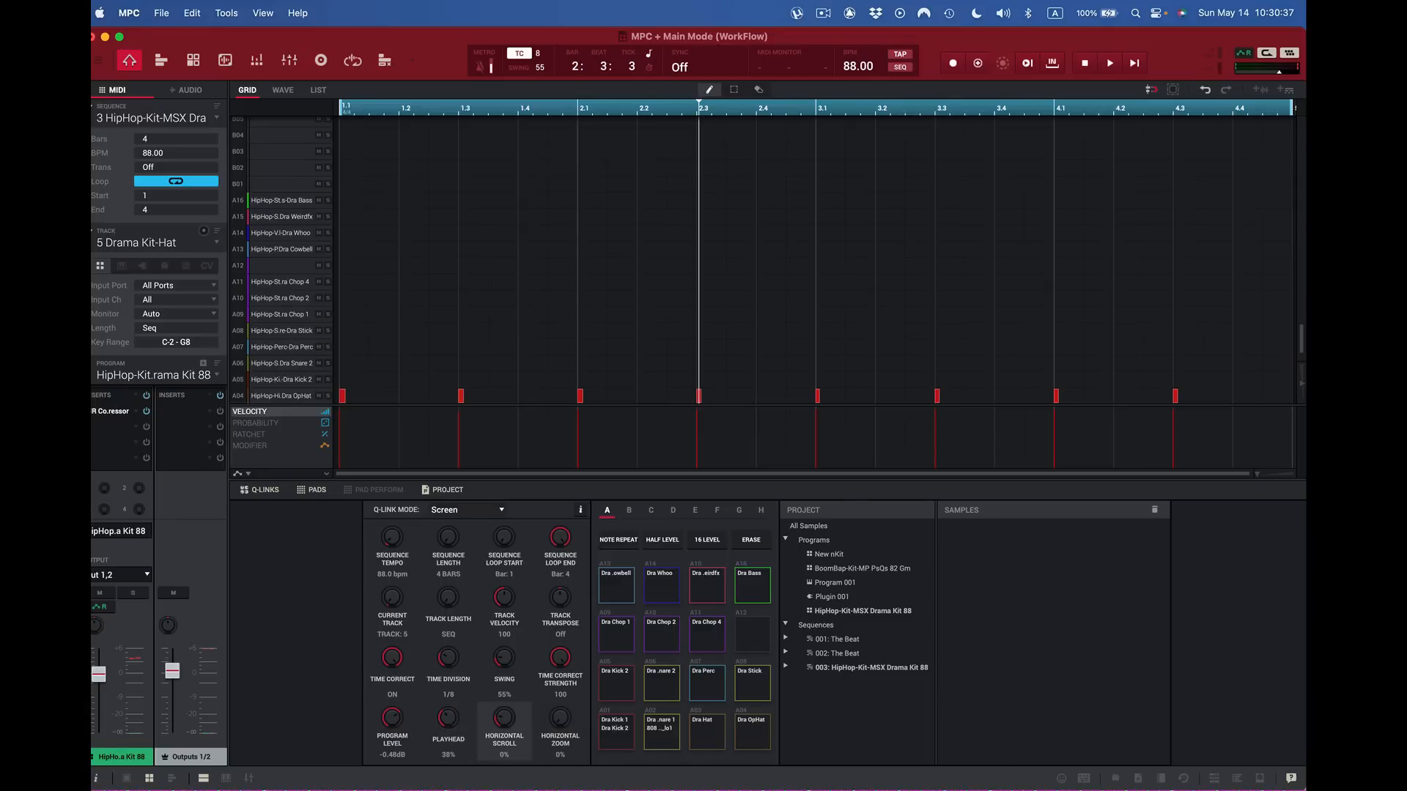
pyautogui.moveTo(557, 718)
pyautogui.mouseDown()
pyautogui.moveTo(557, 696)
pyautogui.moveTo(503, 726)
pyautogui.moveTo(503, 746)
pyautogui.moveTo(502, 681)
pyautogui.moveTo(503, 746)
pyautogui.moveTo(554, 702)
pyautogui.moveTo(560, 721)
pyautogui.mouseUp()
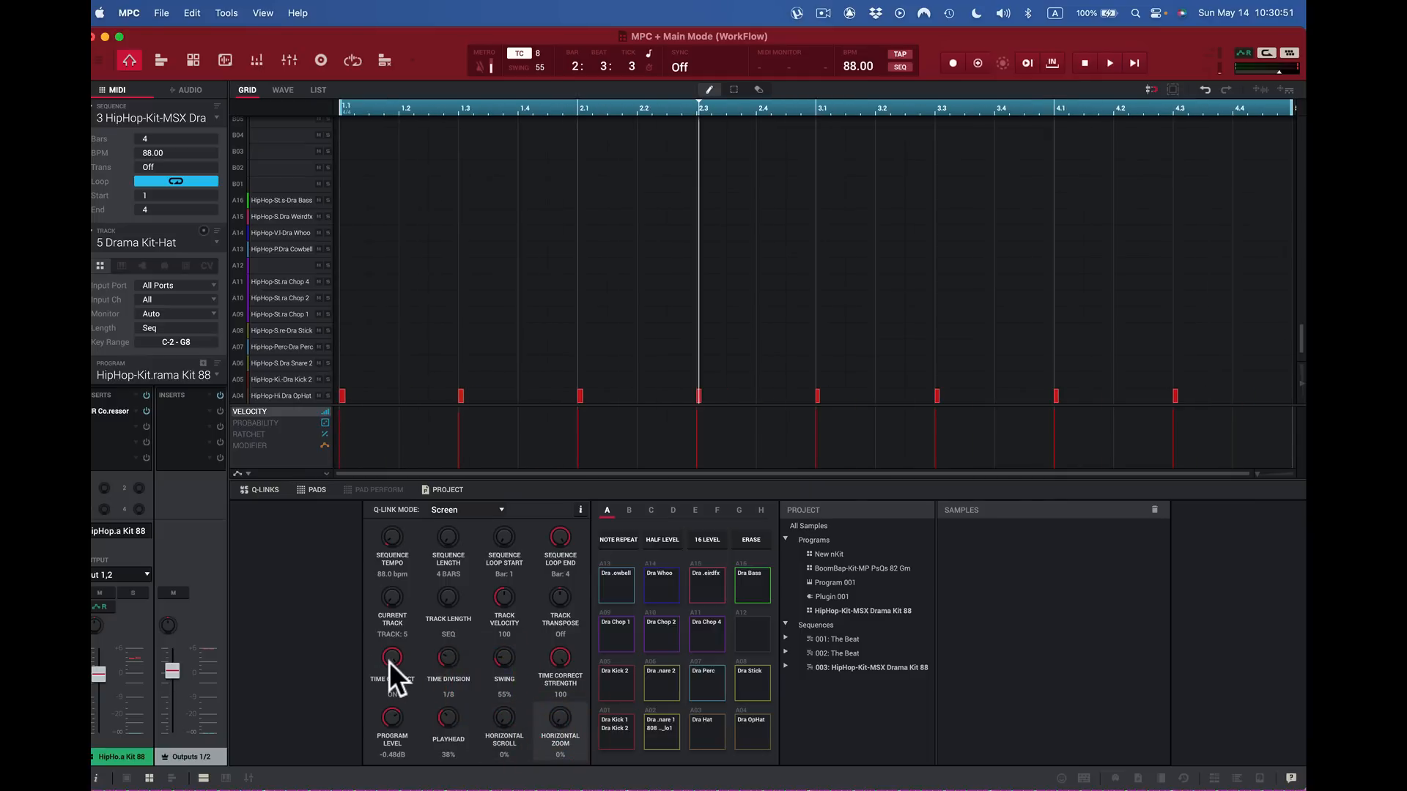
pyautogui.click(389, 661)
pyautogui.moveTo(389, 661); pyautogui.dragTo(389, 669)
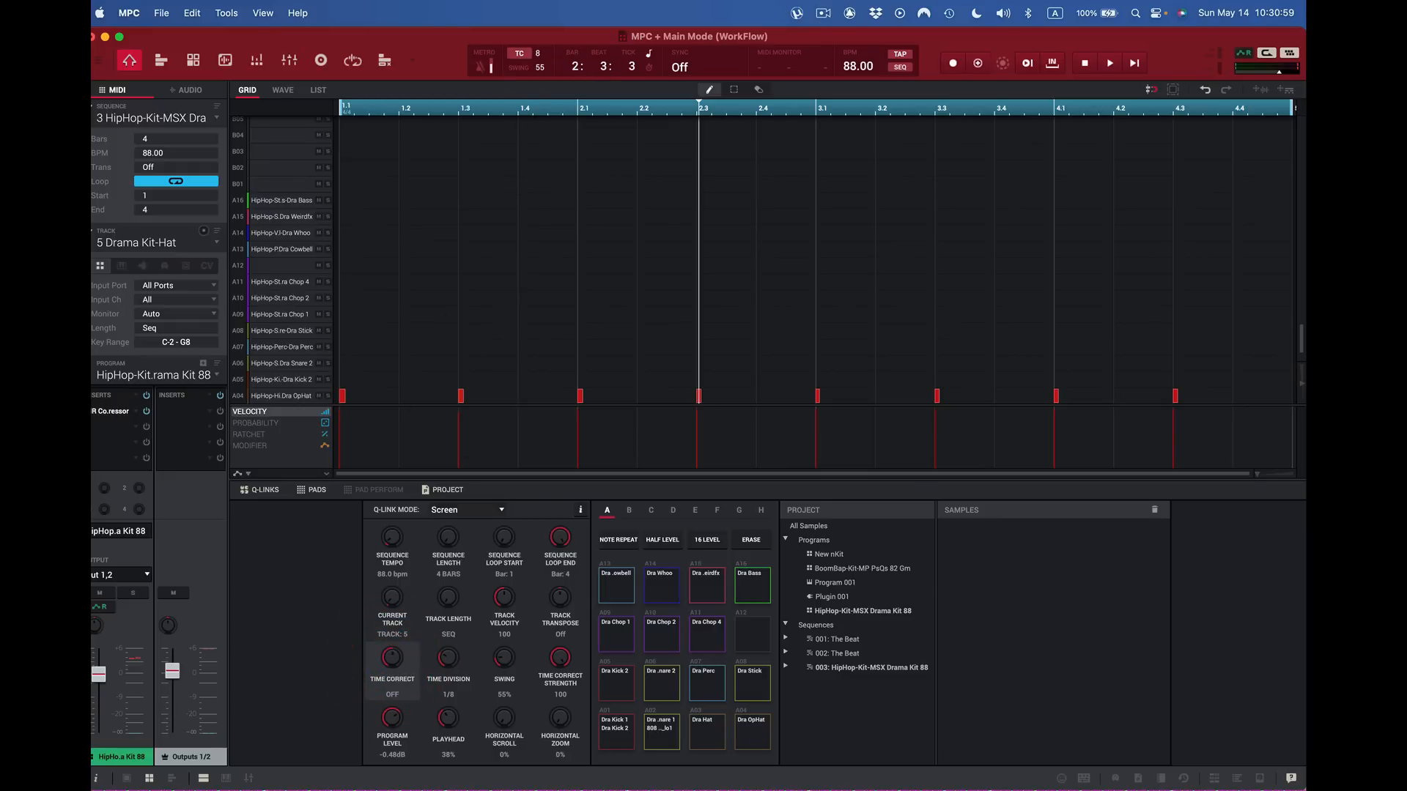
pyautogui.moveTo(392, 658); pyautogui.dragTo(392, 636)
# Step: Check the Q-Link setup in Screen mode and switch the Q-Link mode to Pad Parameter
pyautogui.click(579, 508)
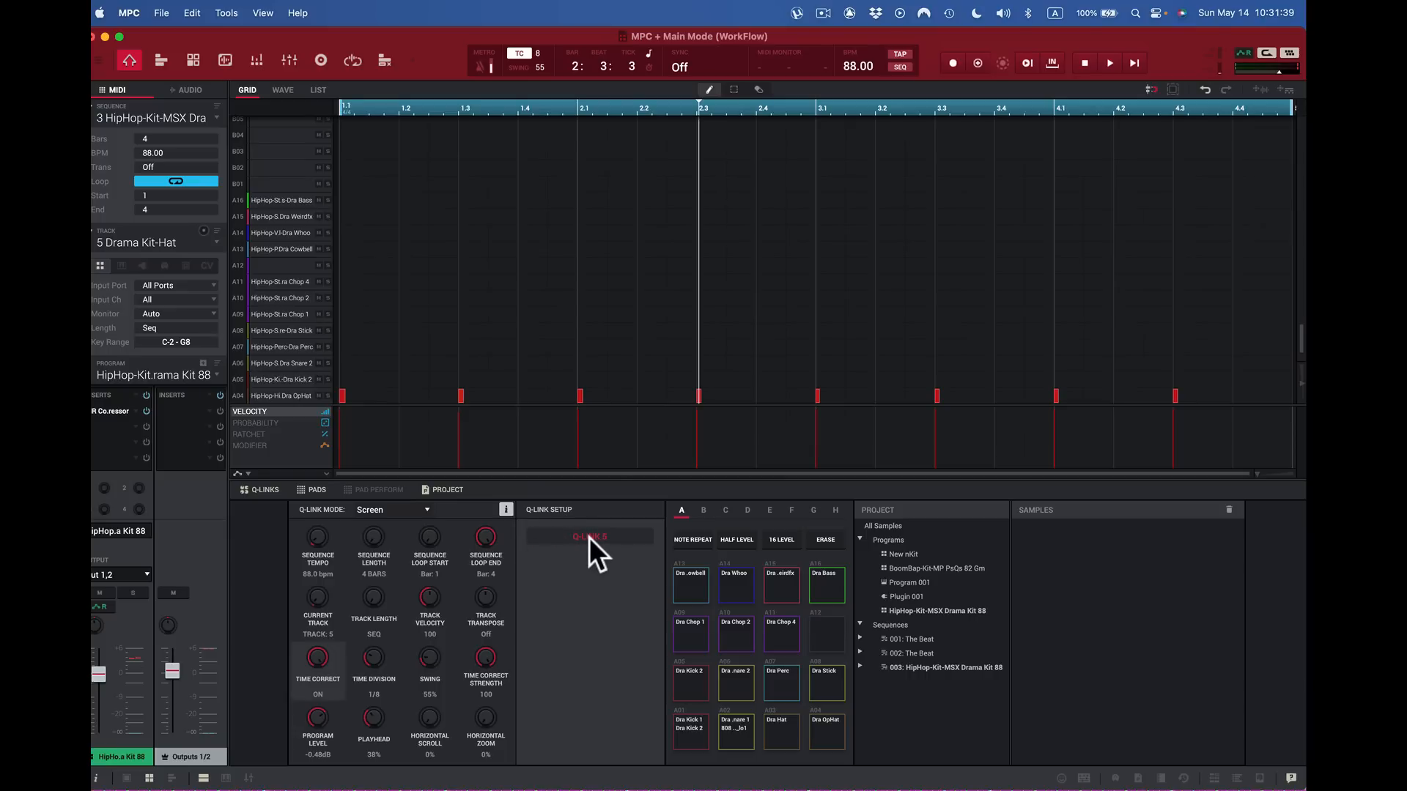
pyautogui.click(506, 510)
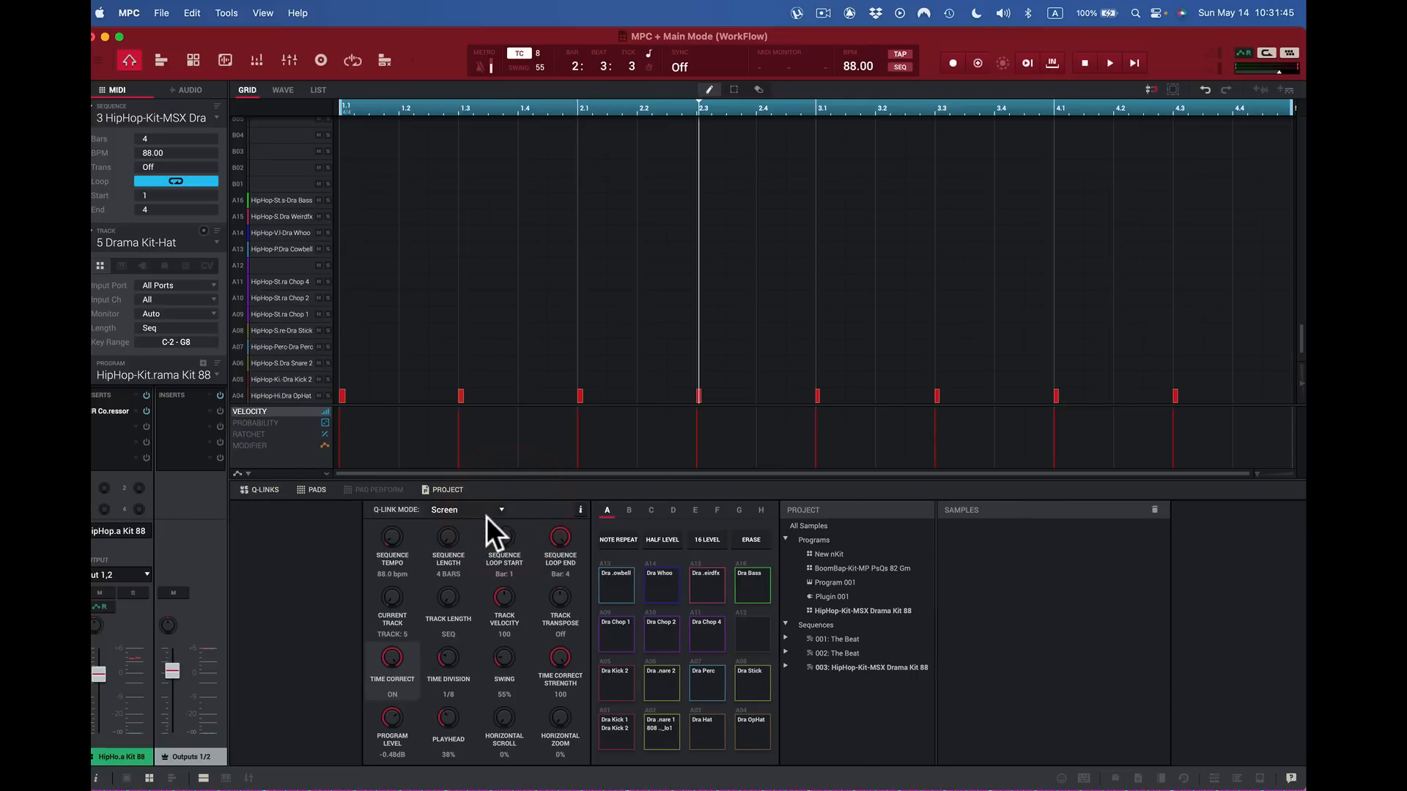
pyautogui.click(499, 507)
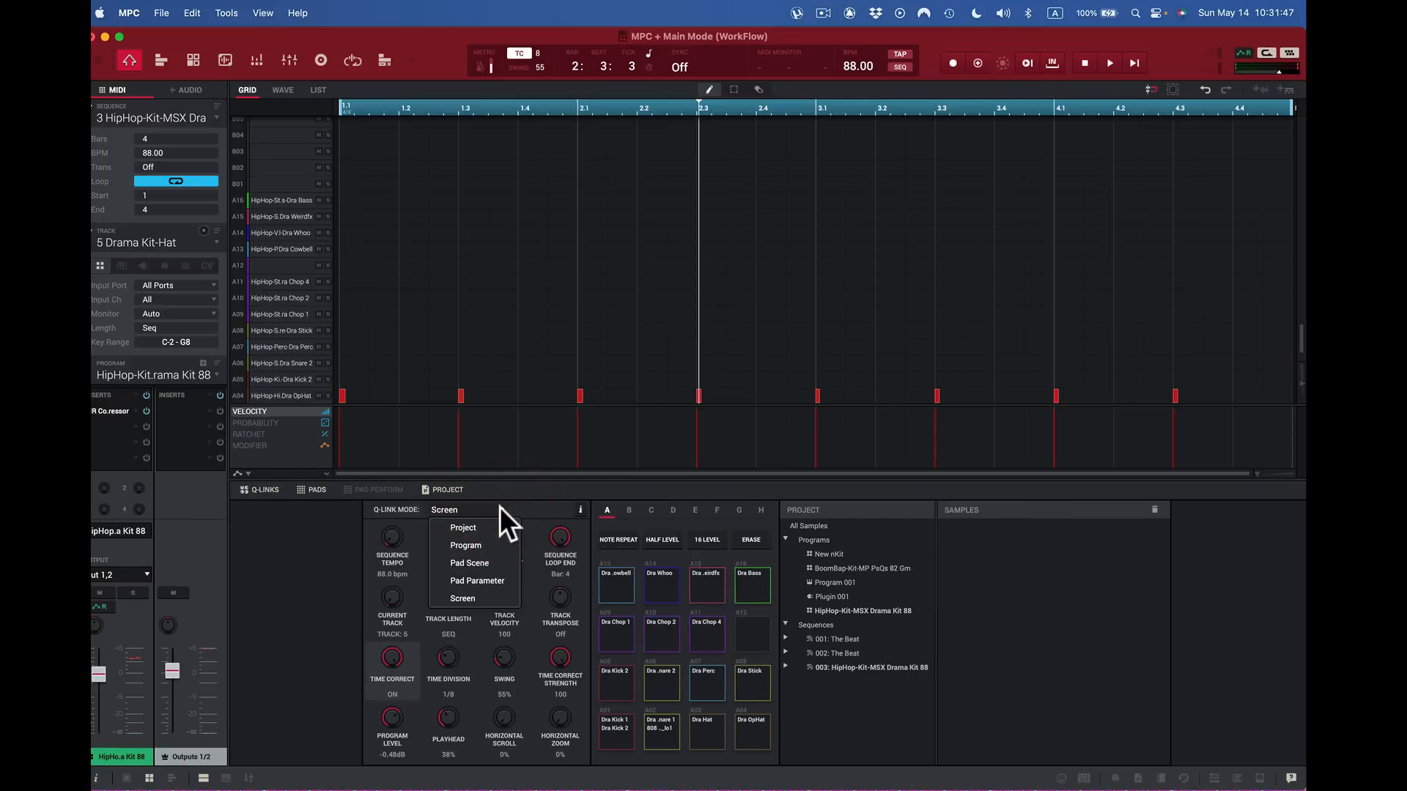
pyautogui.click(509, 575)
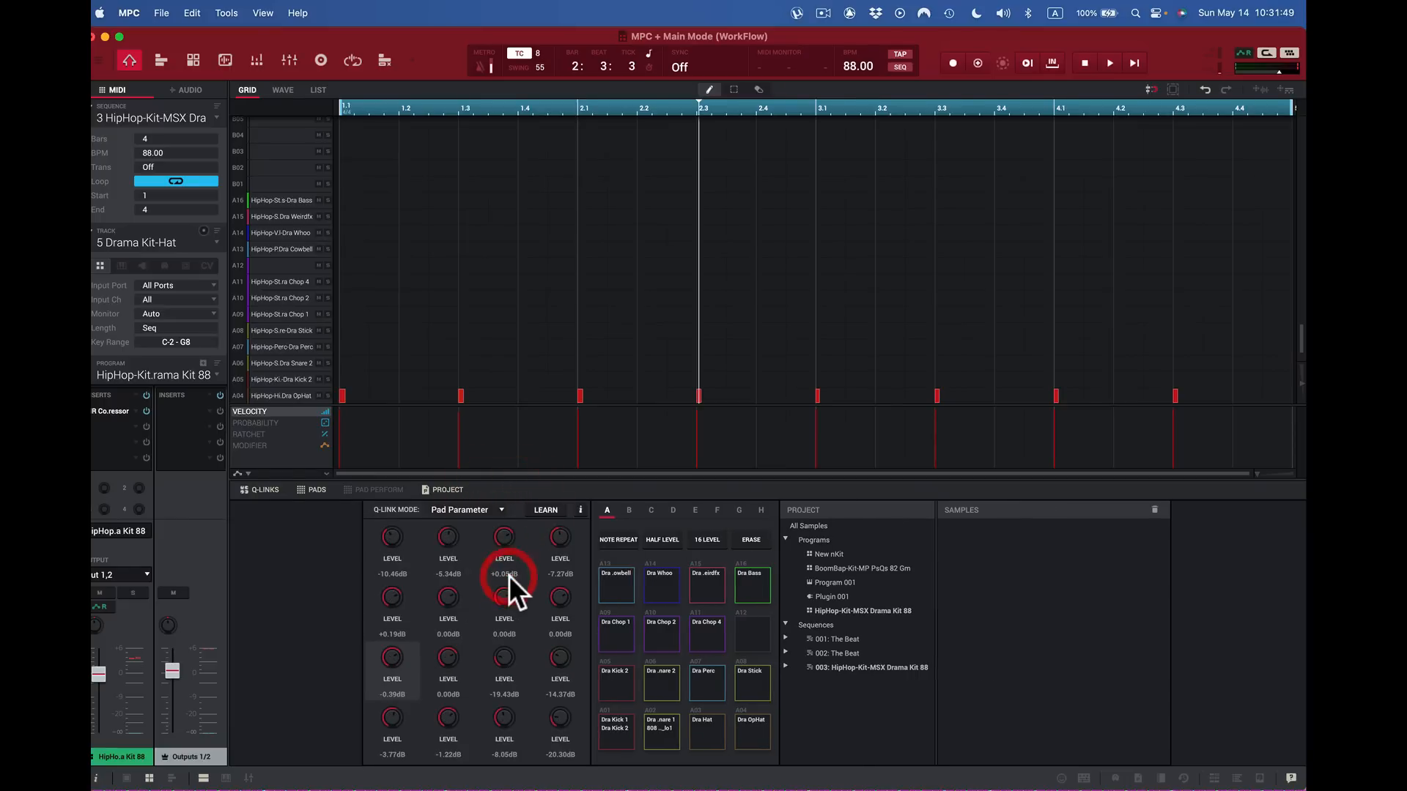
# Step: Show the Q-Link setup and assign the mixer parameter Pan to the pad Q-Links
pyautogui.click(579, 509)
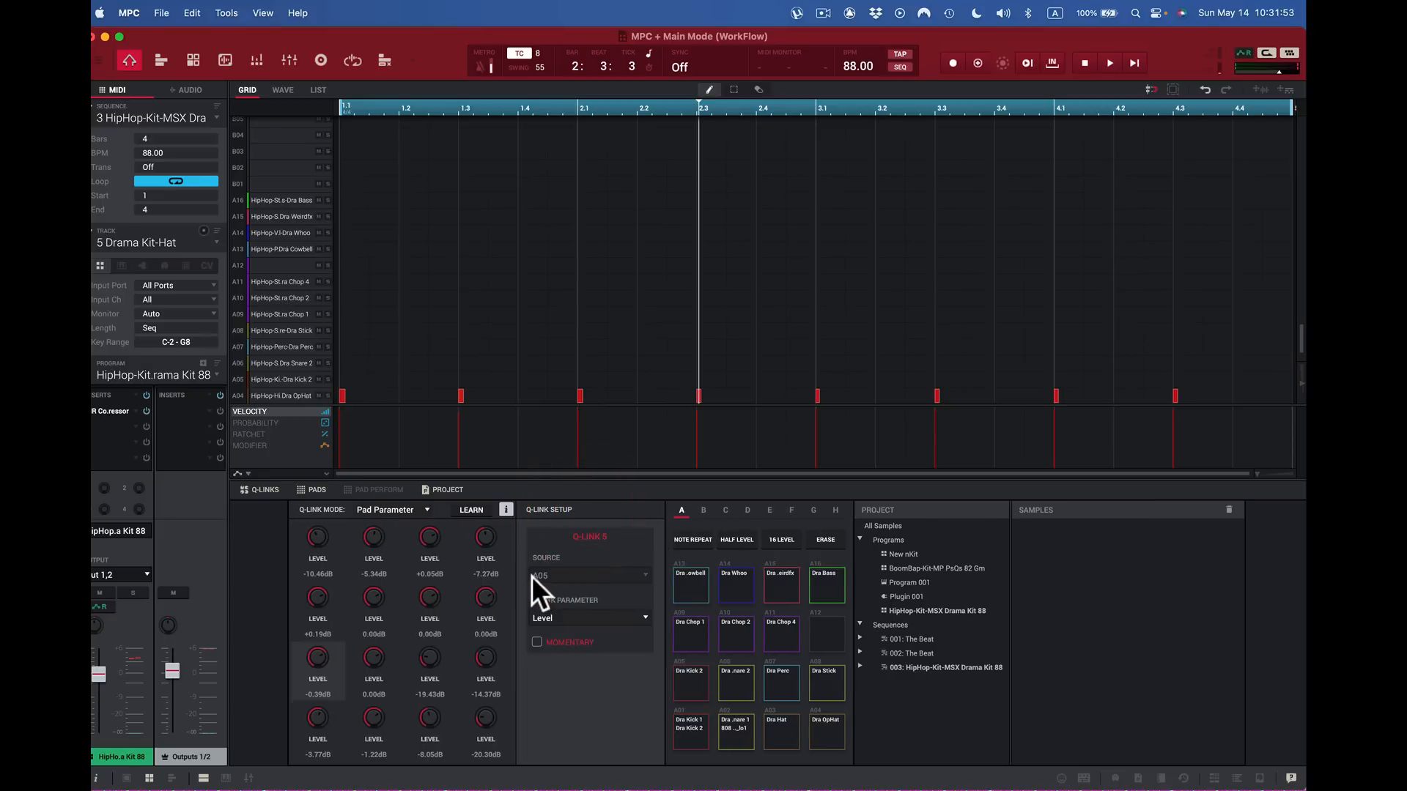
pyautogui.click(635, 571)
pyautogui.click(645, 608)
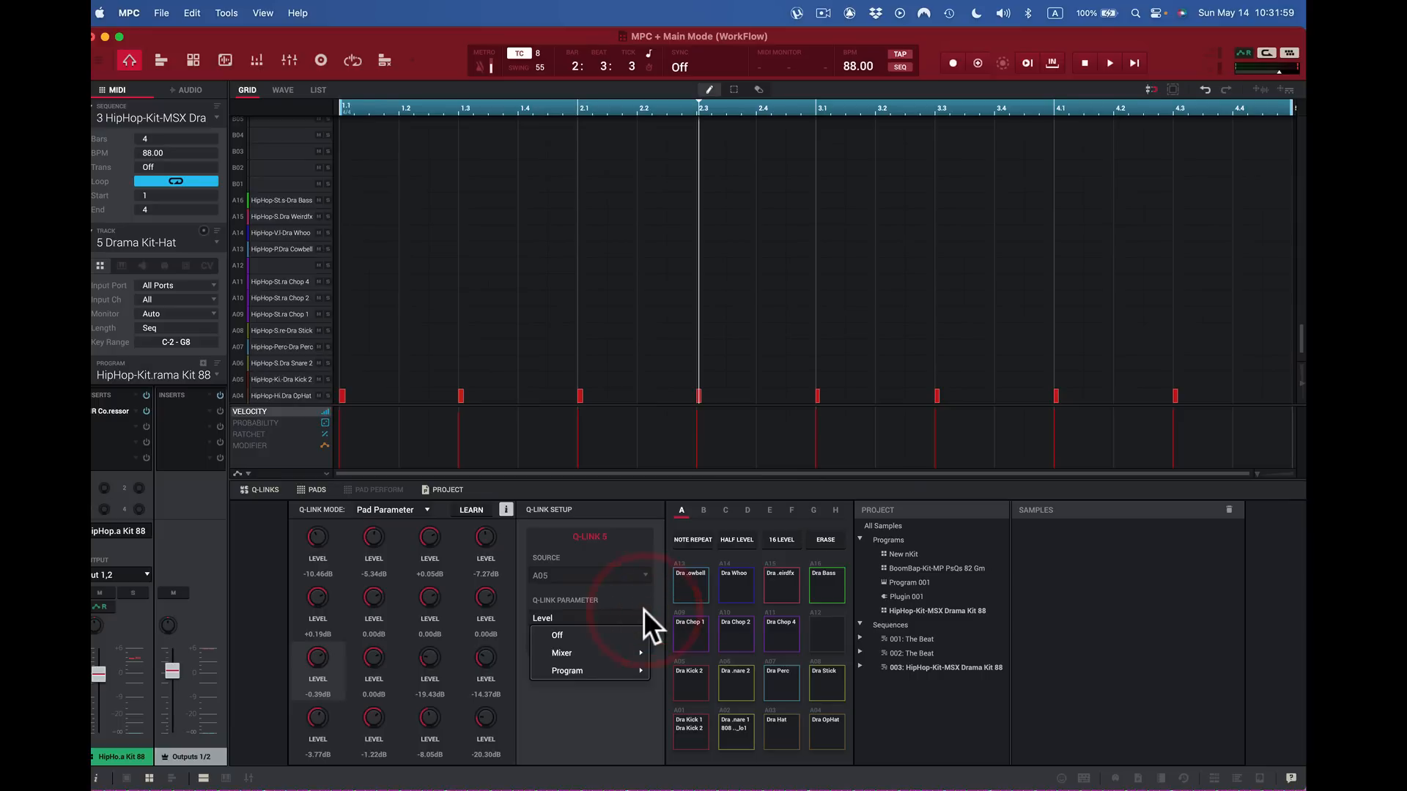
pyautogui.moveTo(600, 650)
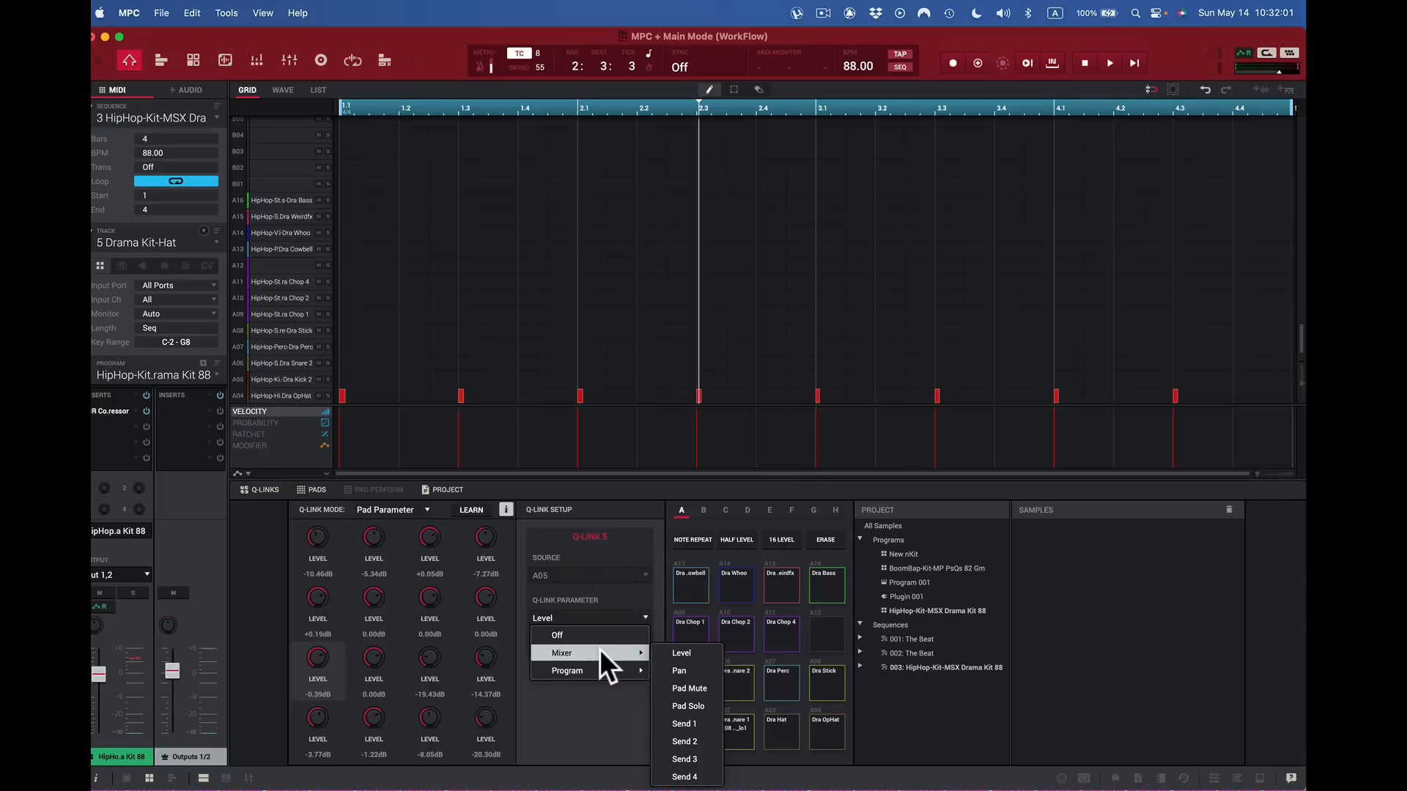
pyautogui.click(684, 668)
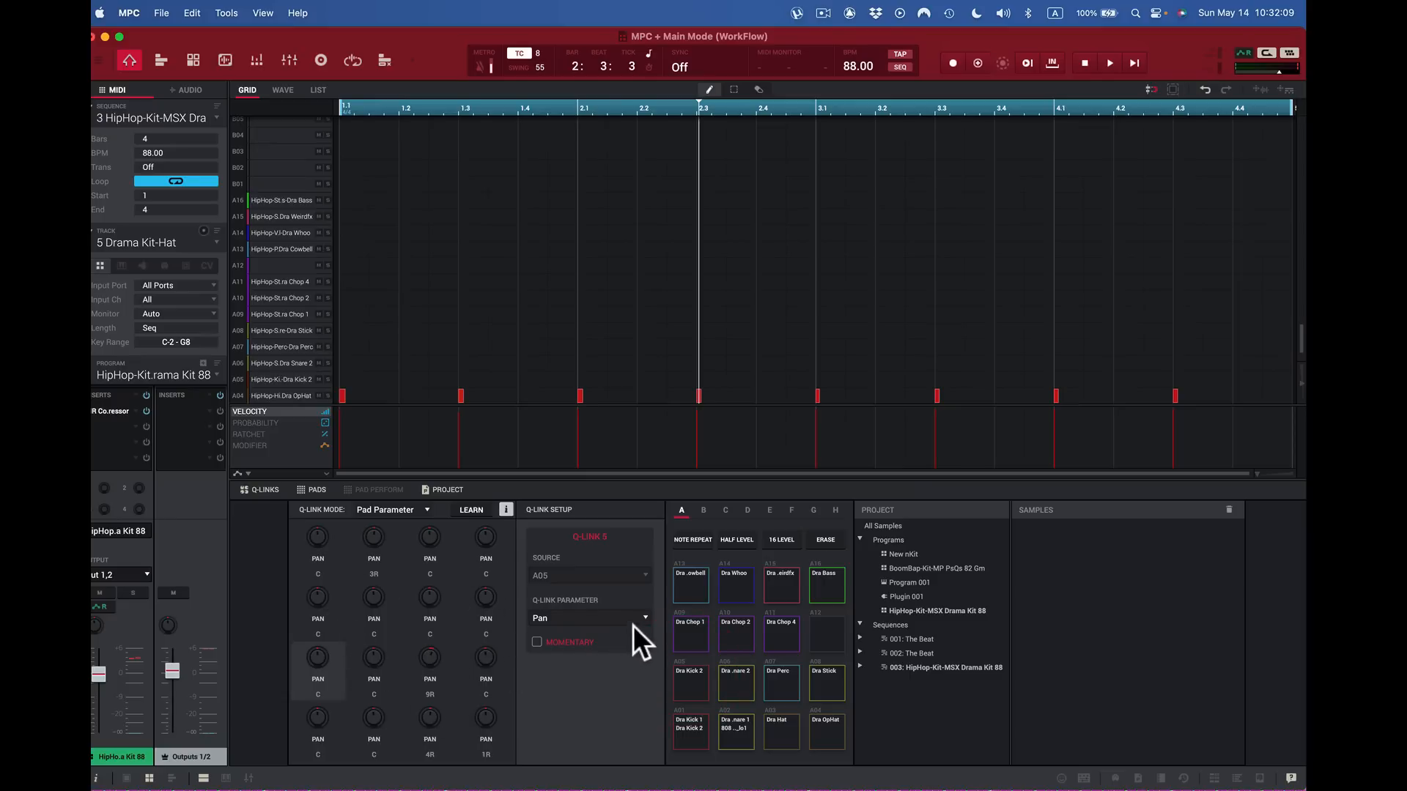
# Step: Assign the mixer parameter Pad Mute to the pad Q-Links and hide the Q-Link setup
pyautogui.click(648, 614)
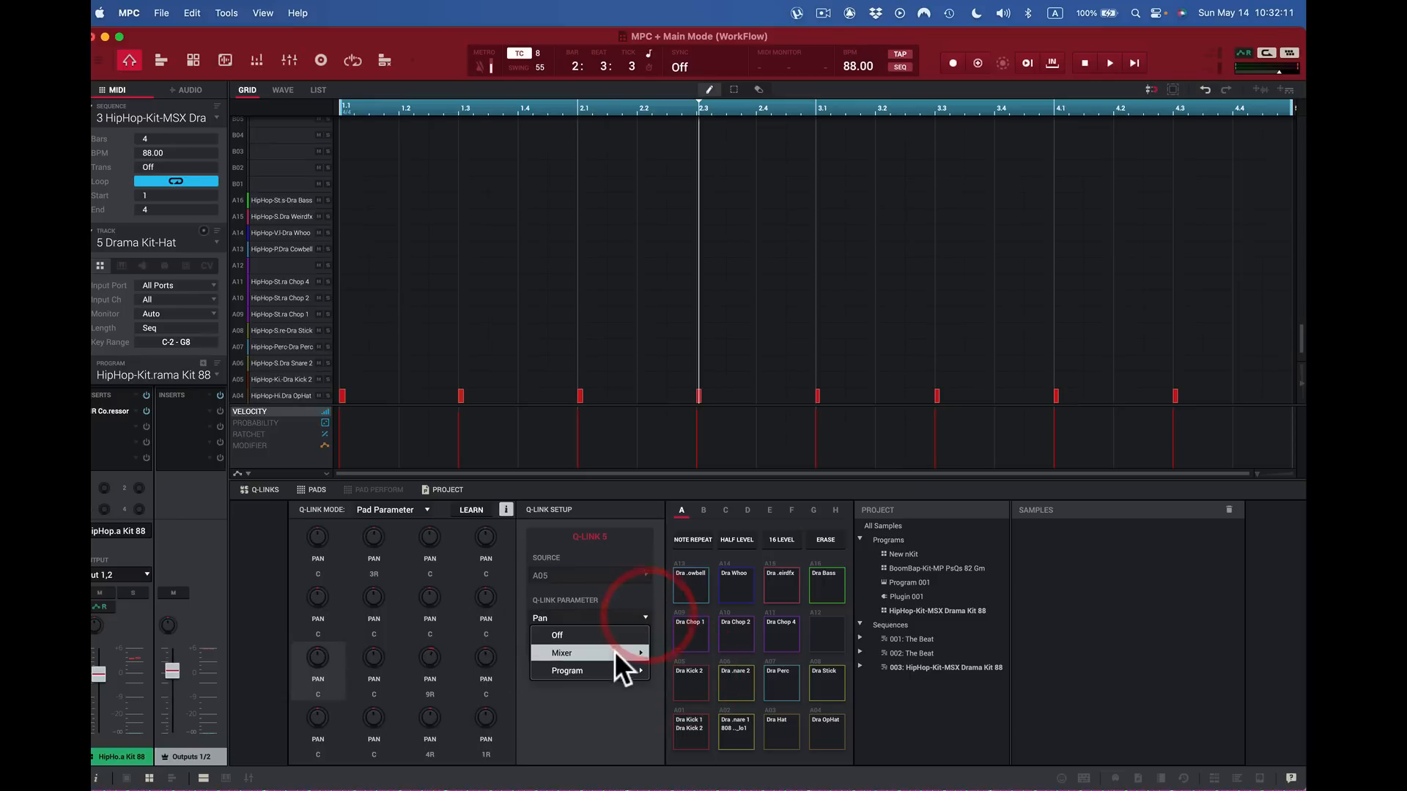
pyautogui.moveTo(614, 653)
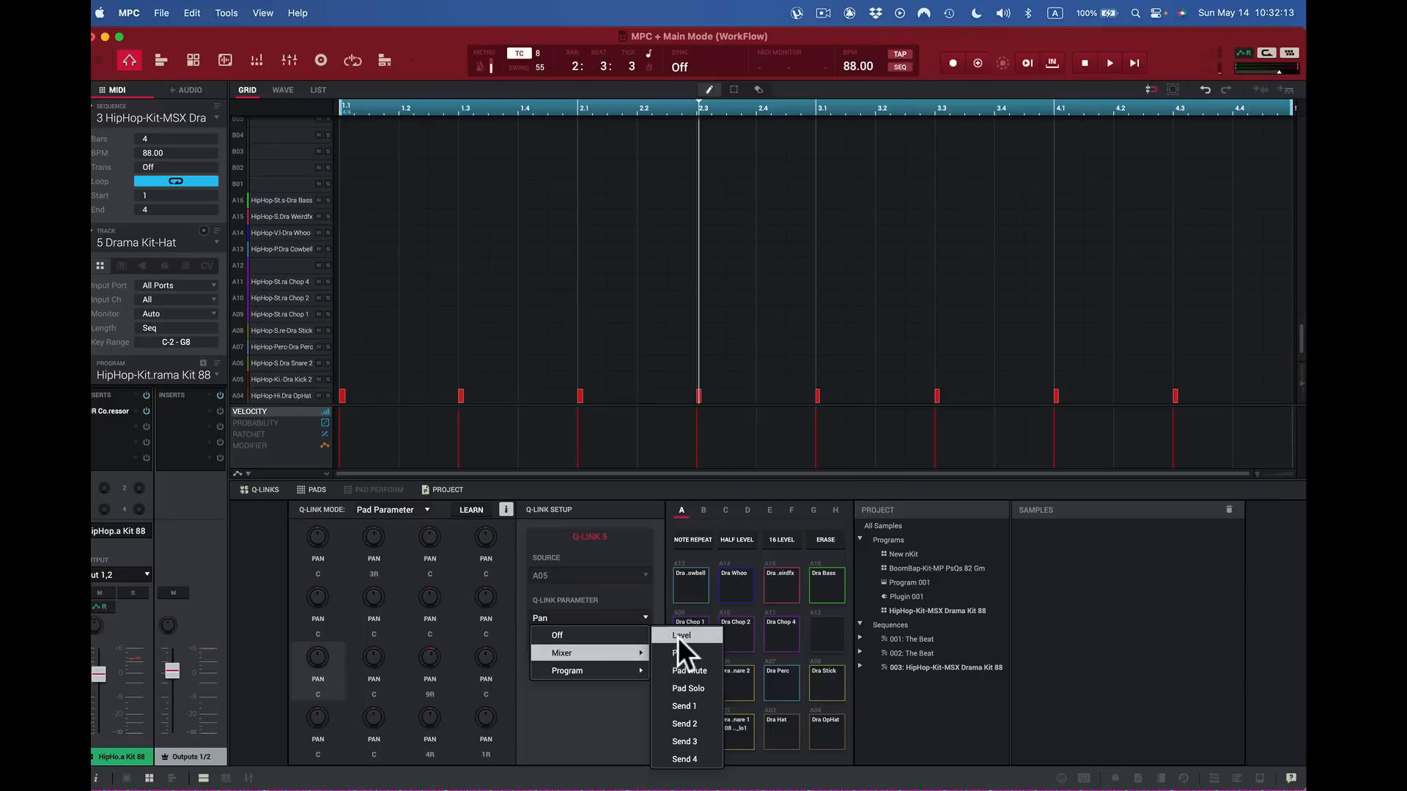
pyautogui.click(684, 668)
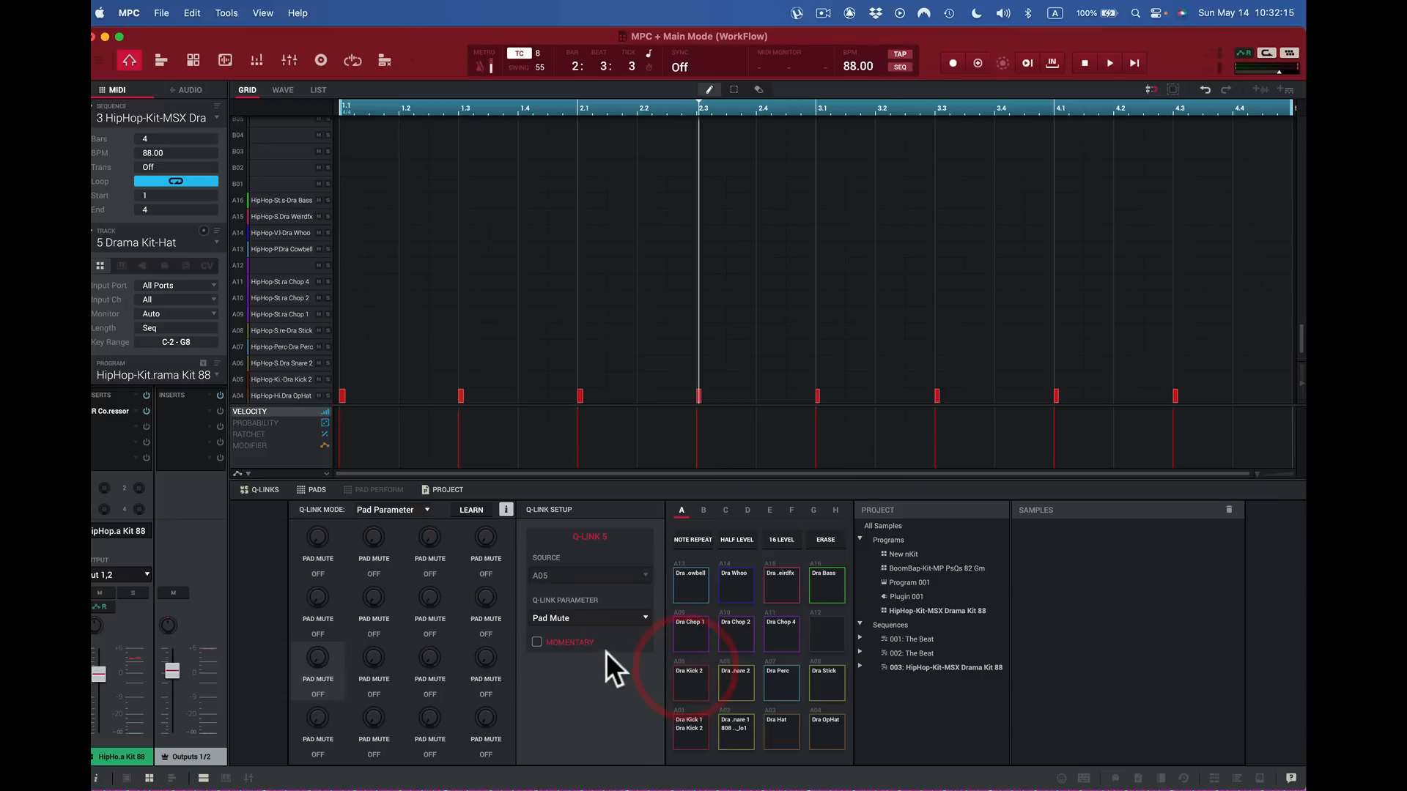
pyautogui.click(505, 508)
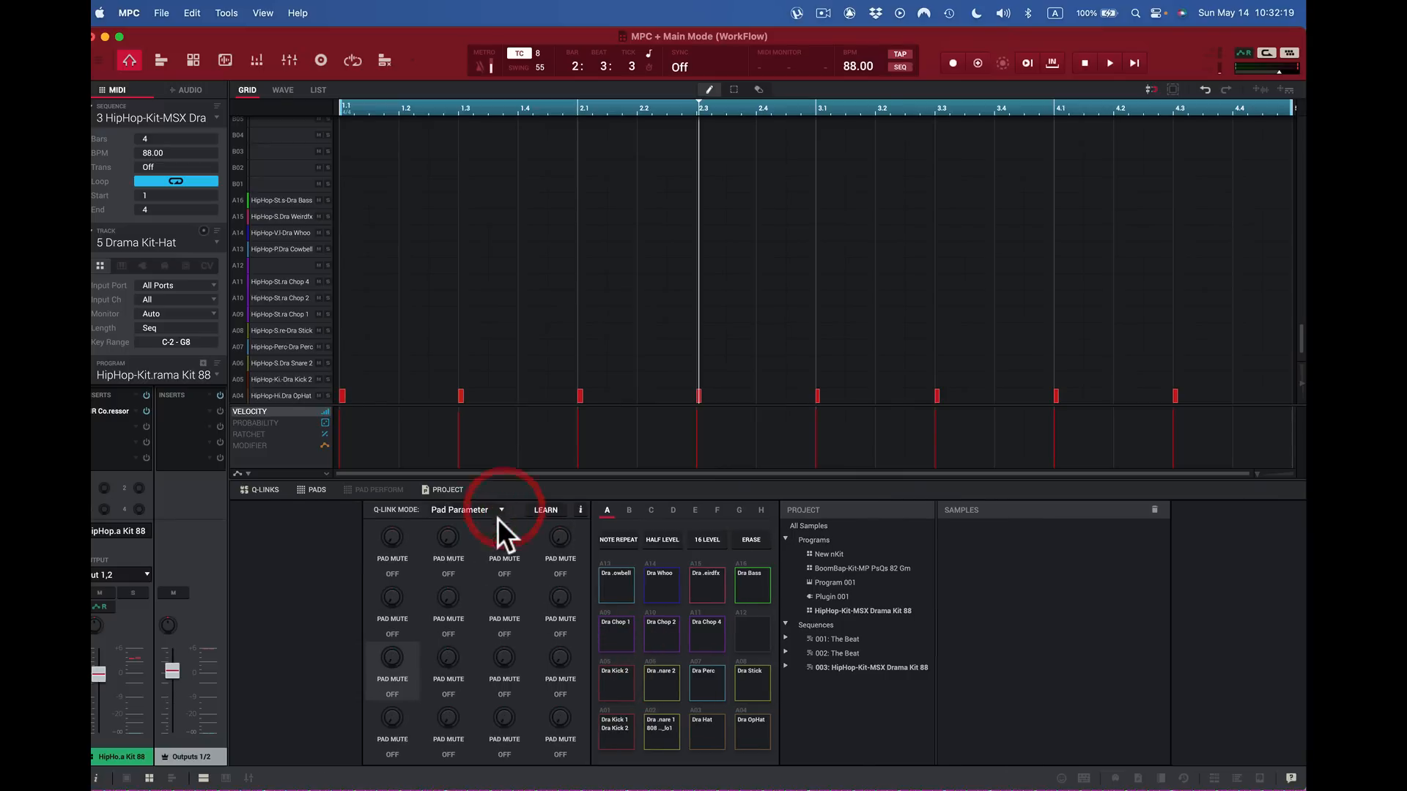
# Step: Mute pads A01, A02 and A03 with their Pad Mute Q-Links and unmute all three again
pyautogui.click(390, 720)
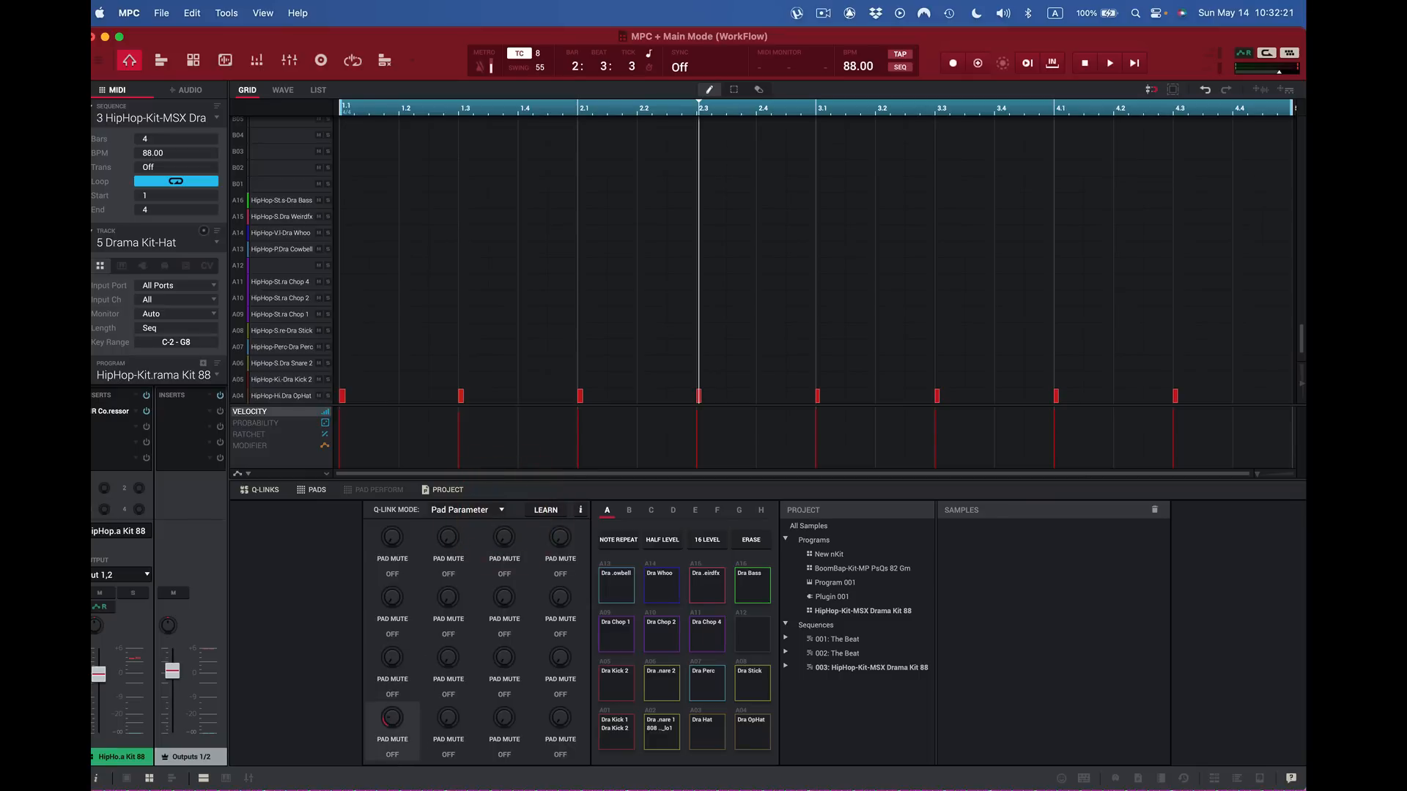
pyautogui.moveTo(391, 720); pyautogui.dragTo(390, 661)
pyautogui.scroll(-3, 274, 284)
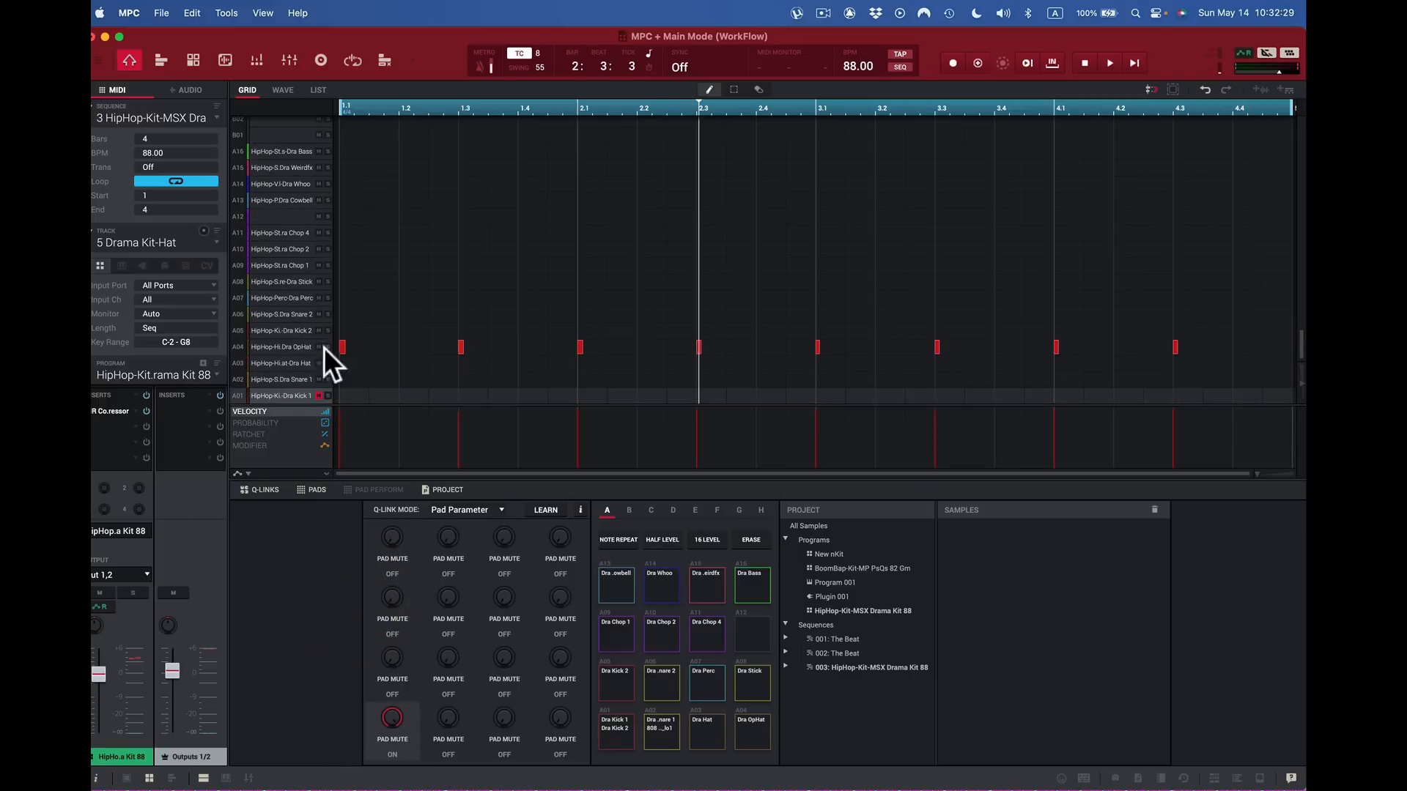
pyautogui.click(448, 718)
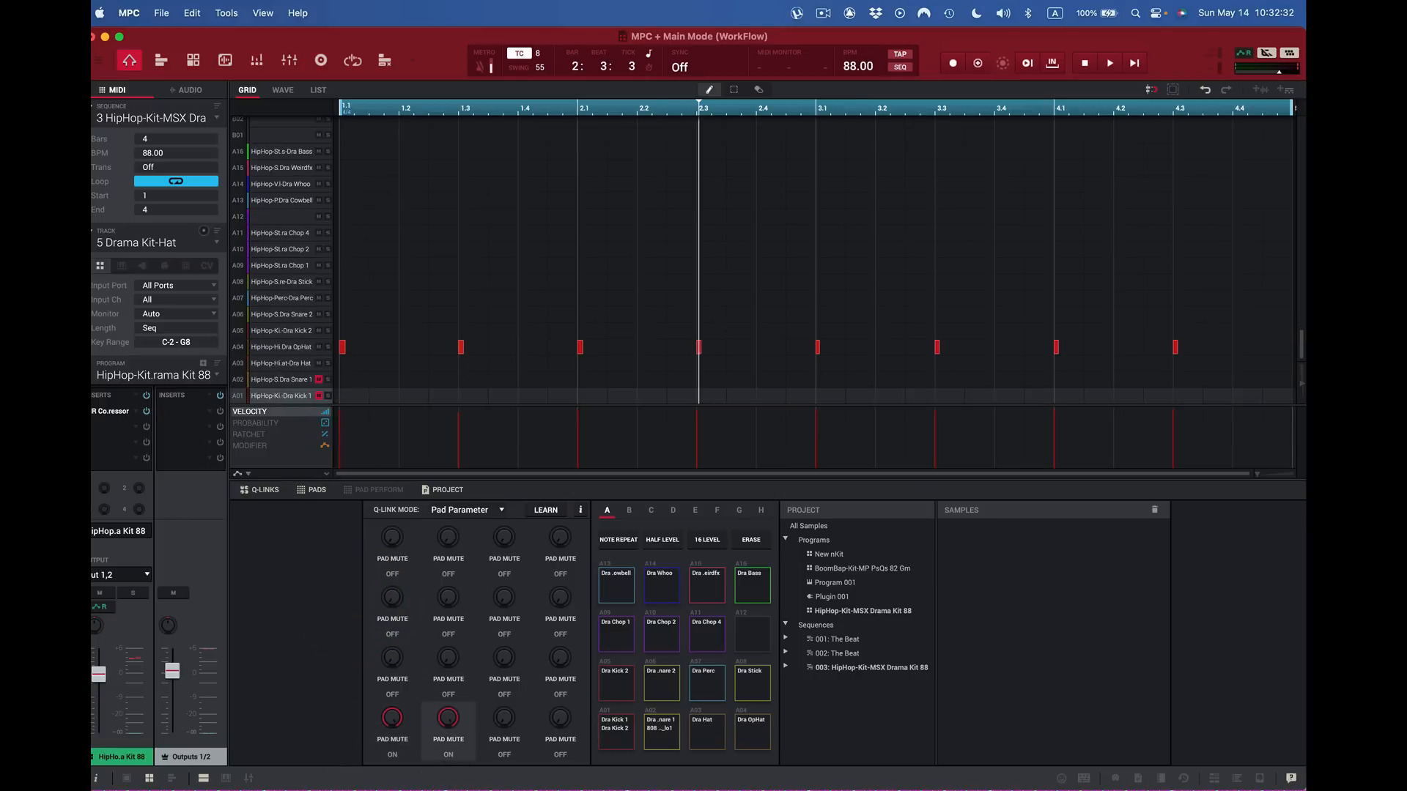
pyautogui.click(500, 720)
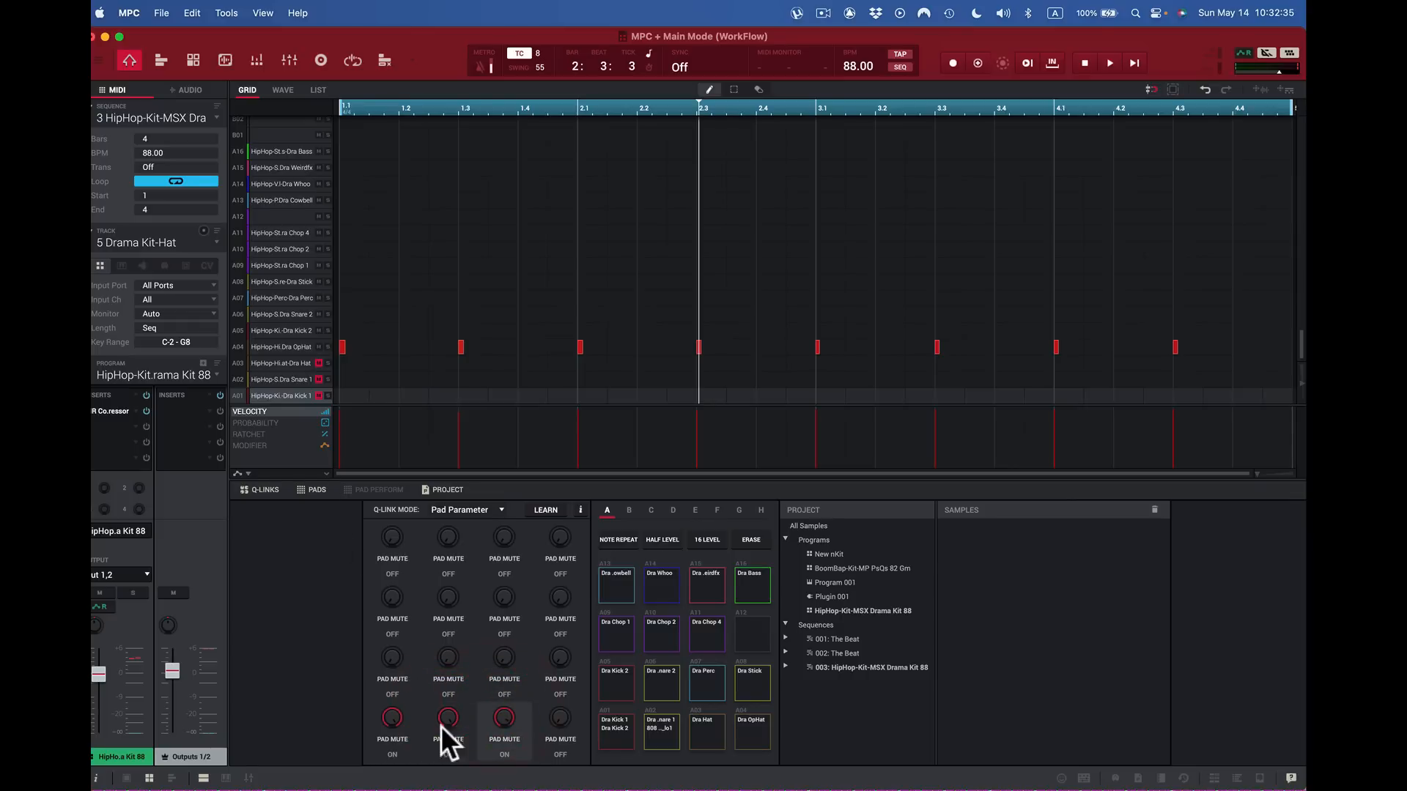
pyautogui.click(497, 715)
pyautogui.click(447, 718)
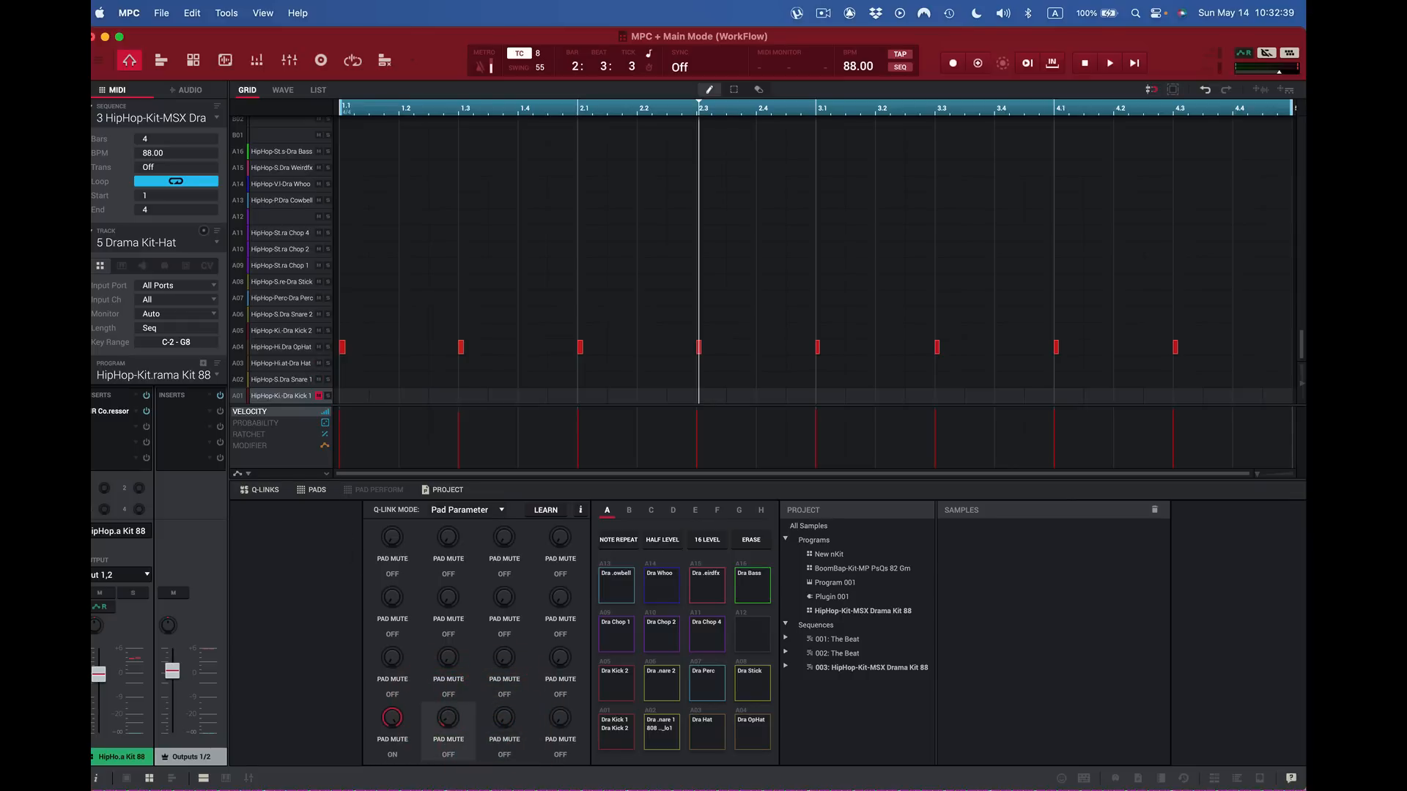
pyautogui.click(393, 714)
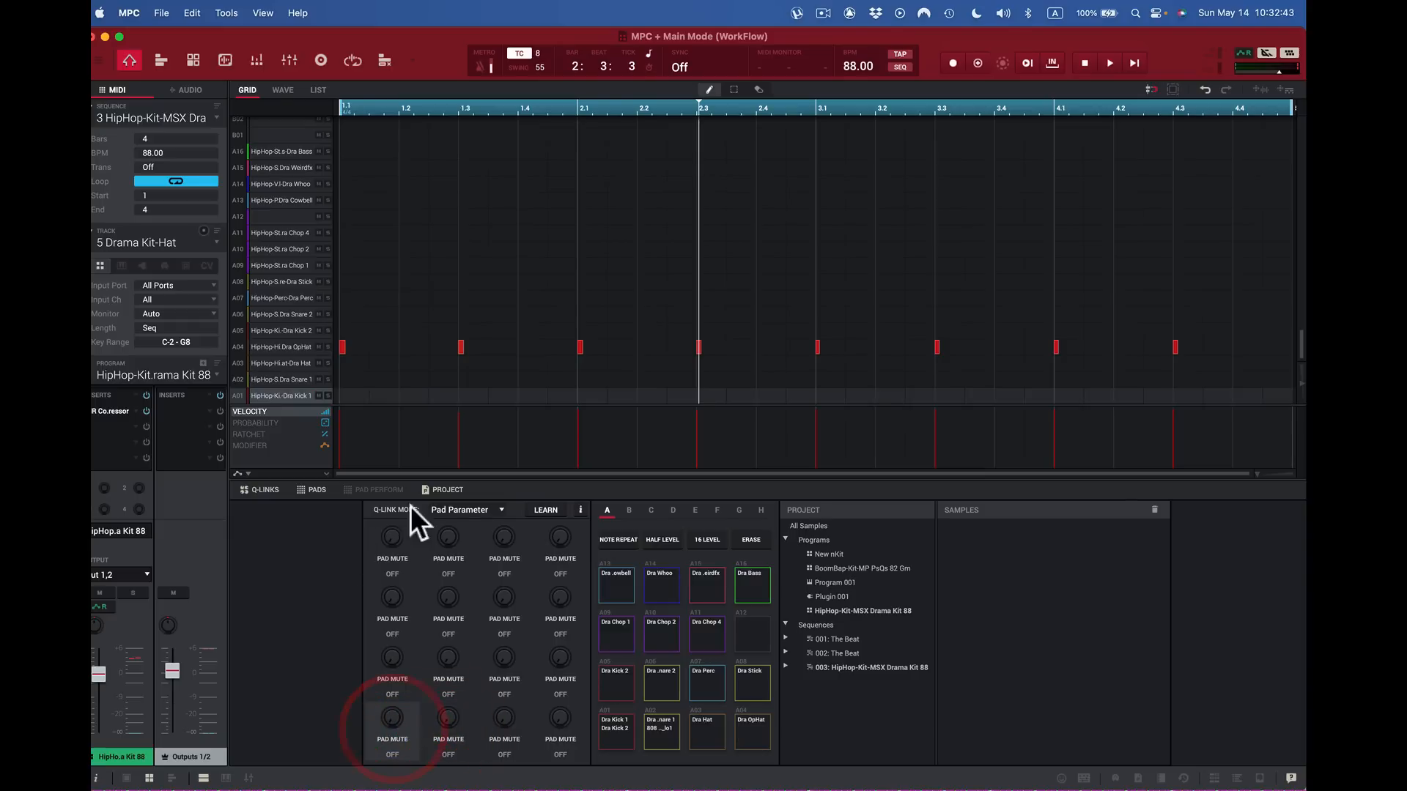
# Step: Switch the Q-Link mode to Pad Scene and play pads A02 and A01 to bring up their parameters
pyautogui.click(497, 508)
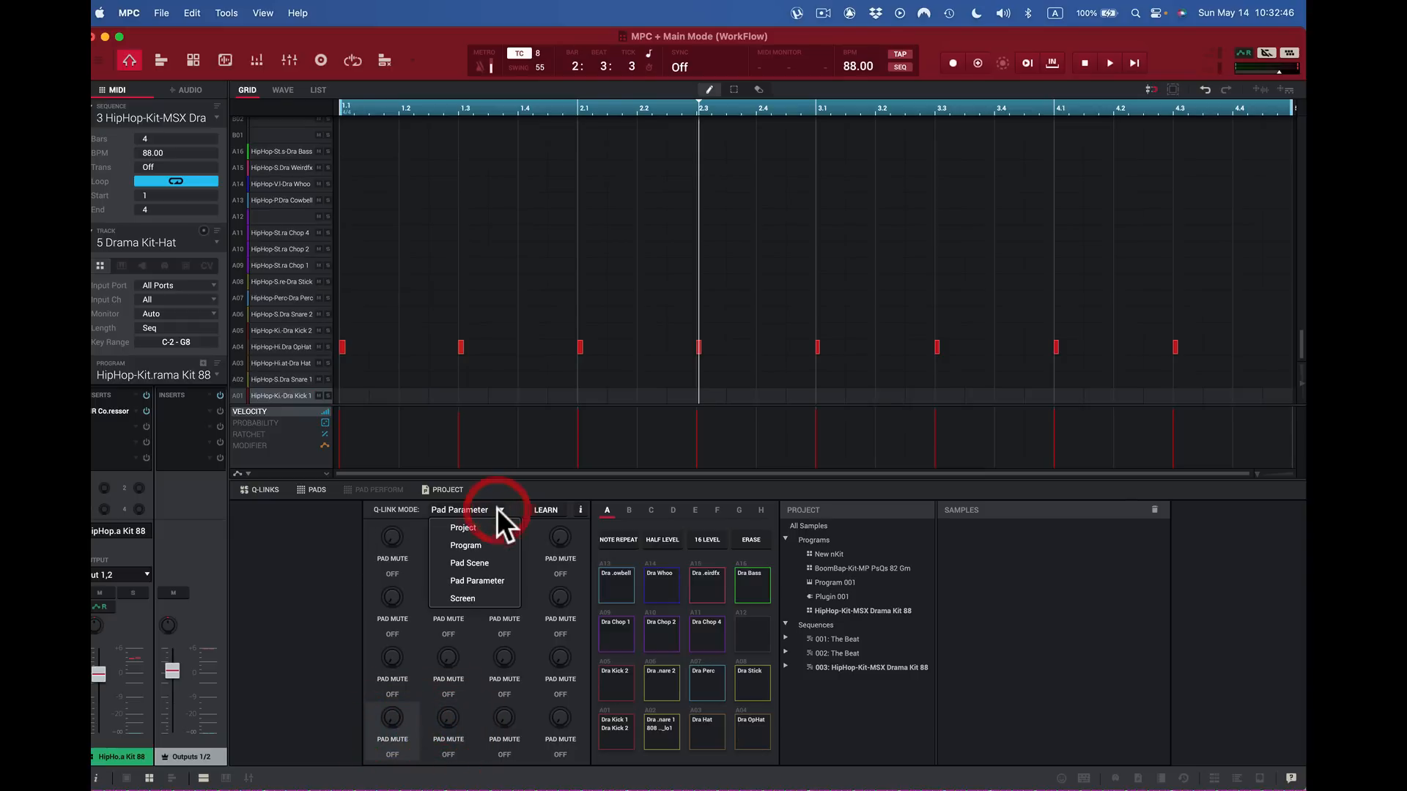
pyautogui.click(472, 566)
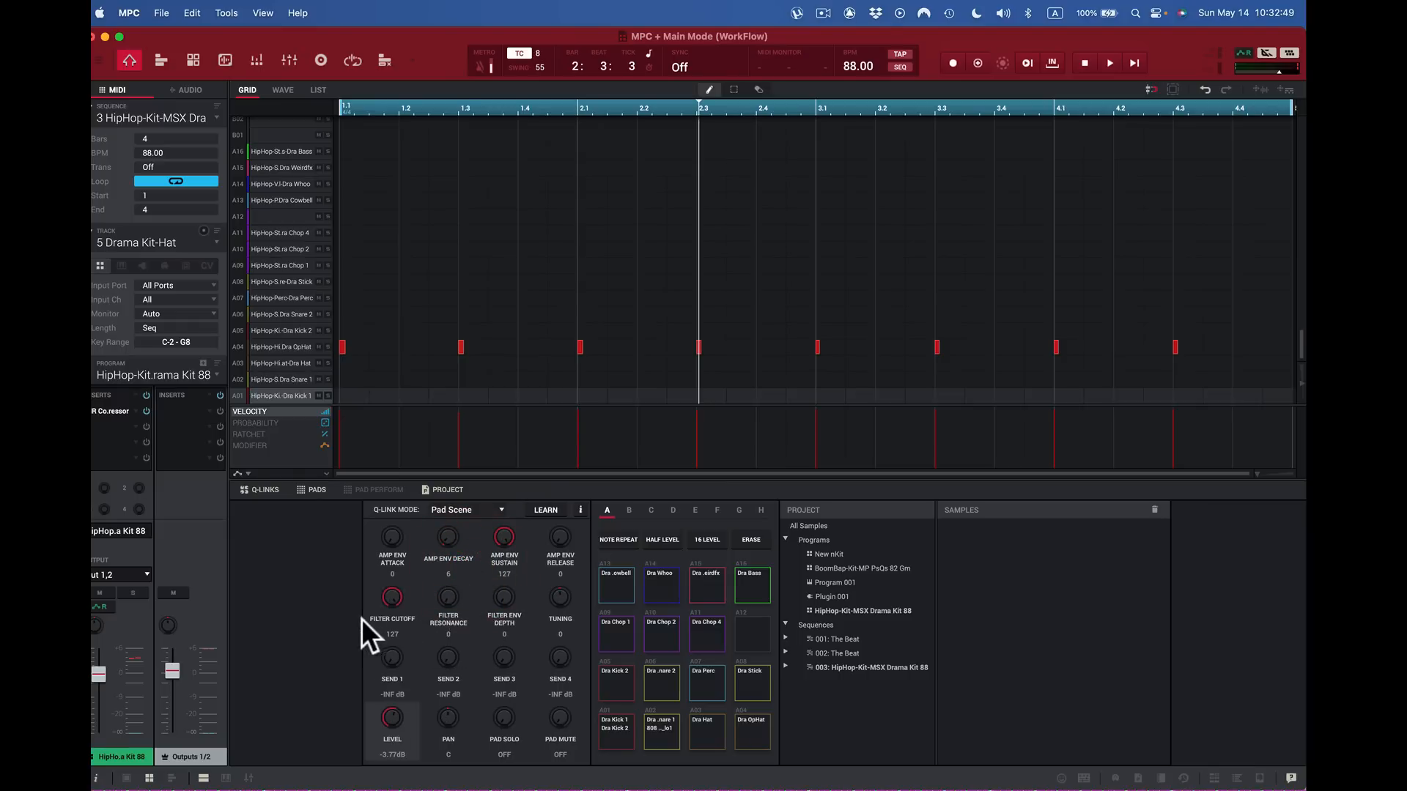
pyautogui.click(665, 732)
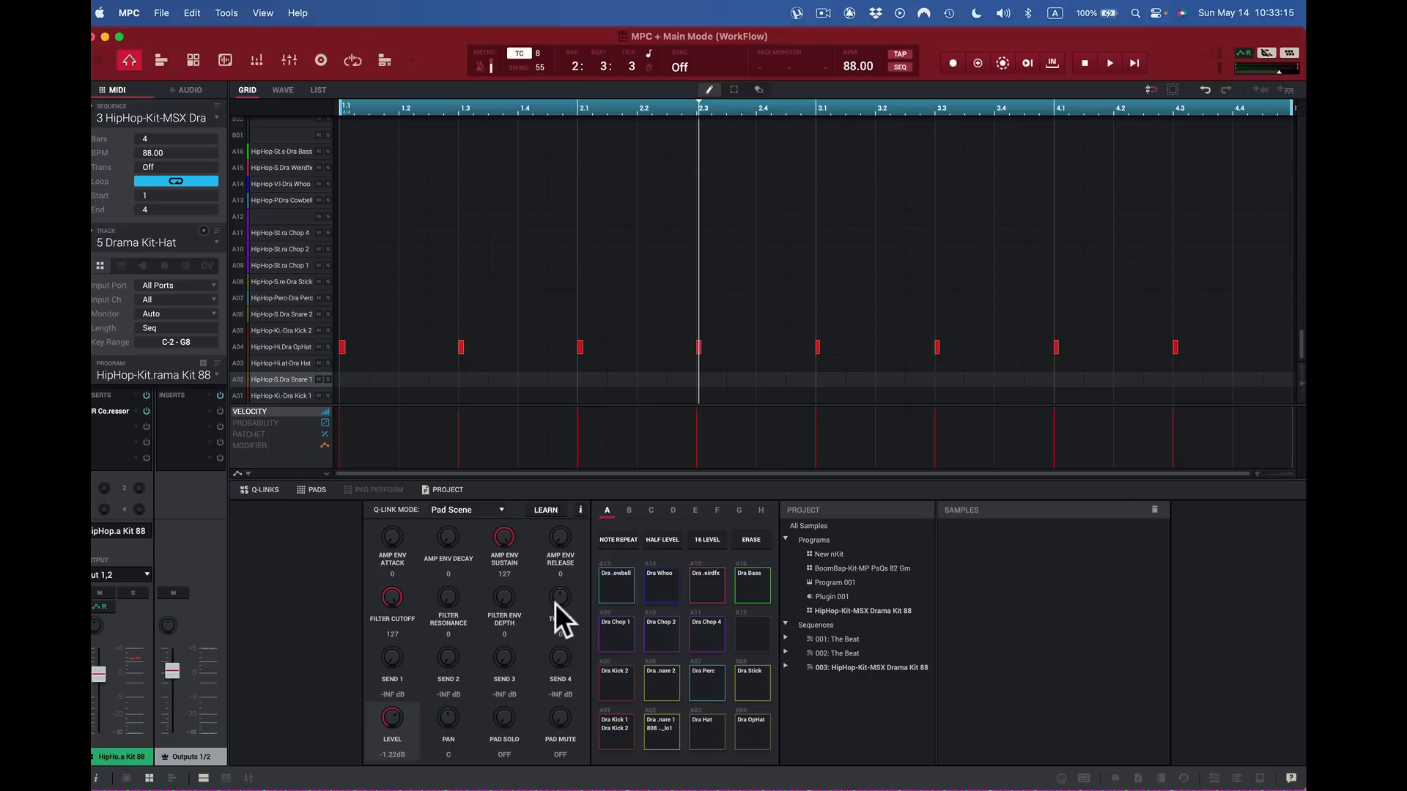
pyautogui.click(615, 729)
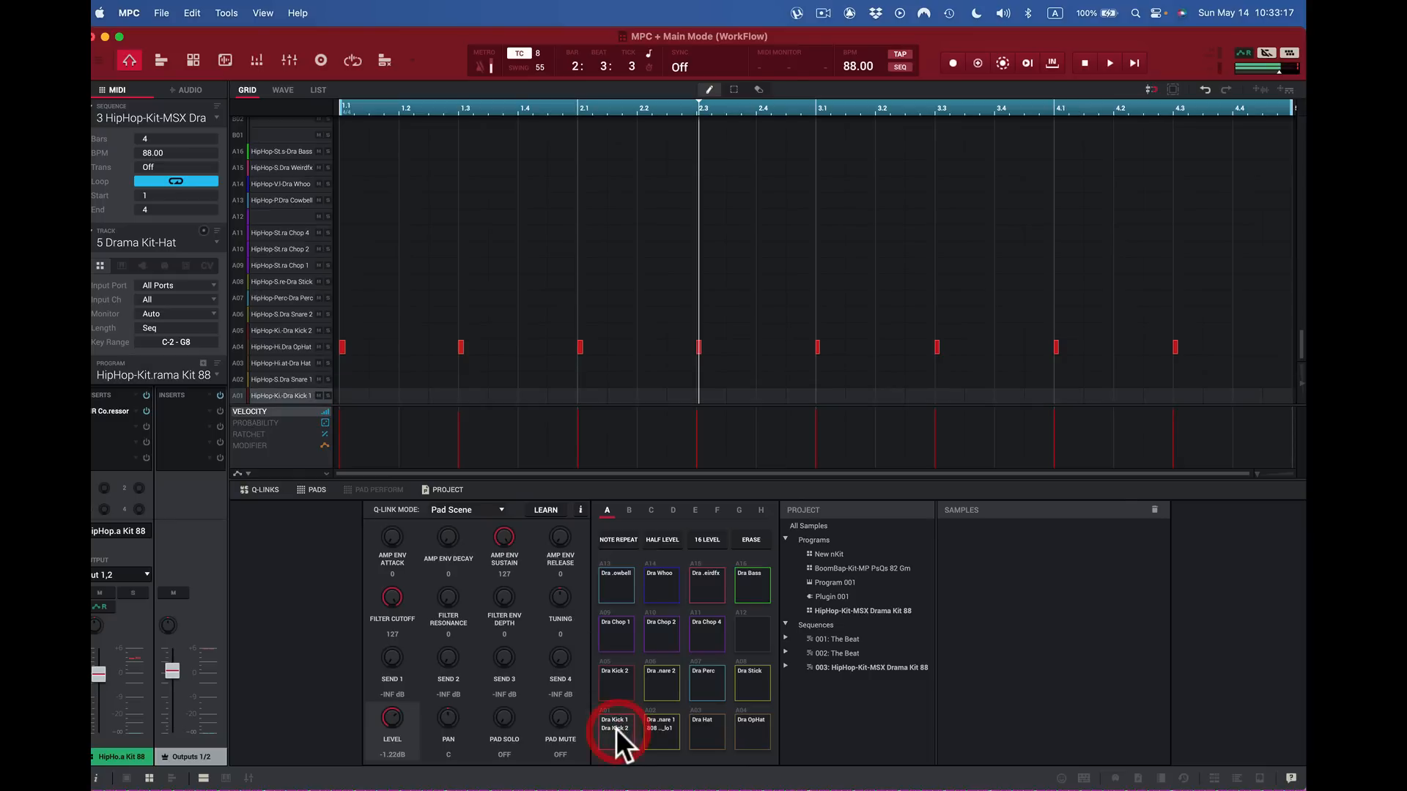
# Step: Raise the Tuning Q-Link of the kick on pad A01, audition the pad, and return Tuning to 0
pyautogui.moveTo(560, 604); pyautogui.dragTo(560, 571)
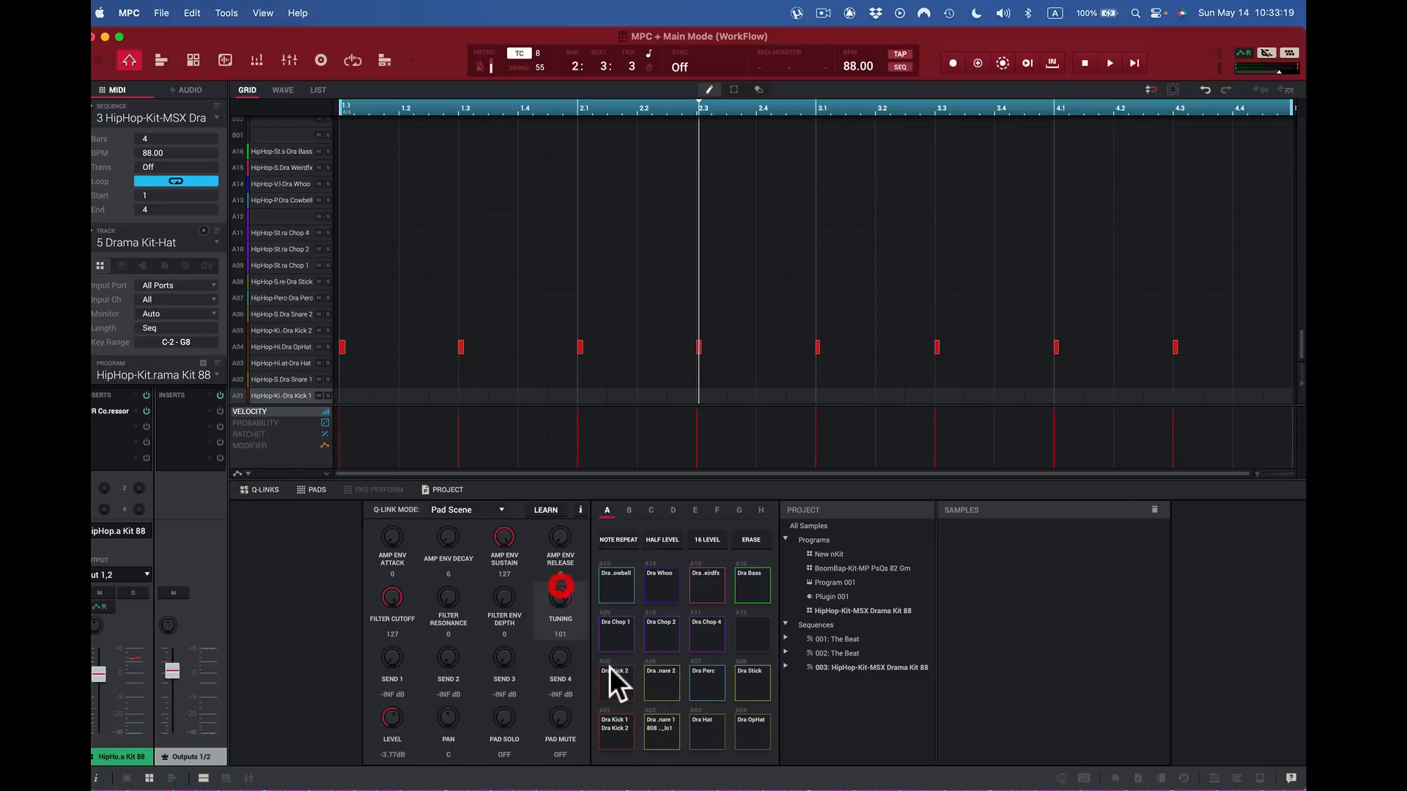
pyautogui.click(619, 728)
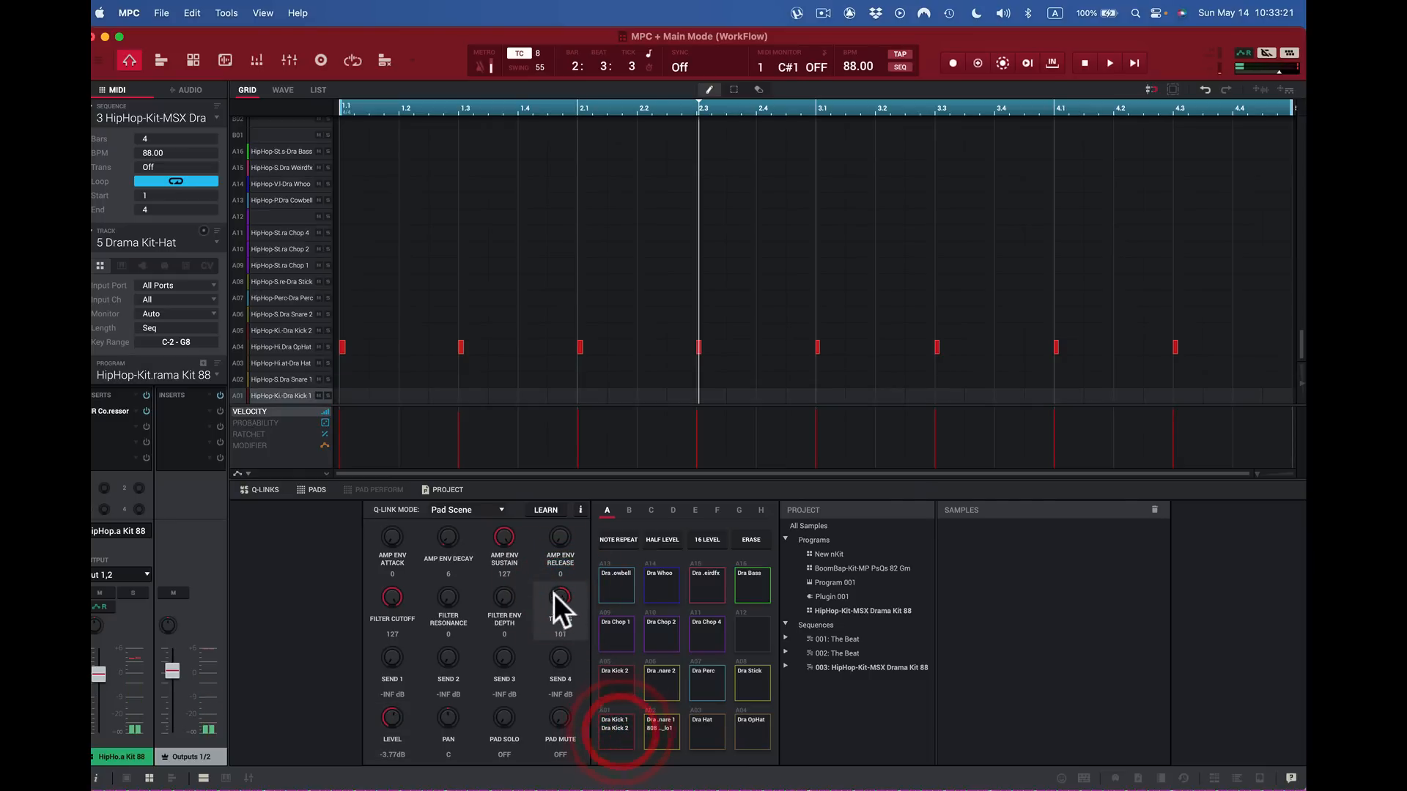
pyautogui.moveTo(556, 596); pyautogui.dragTo(556, 619)
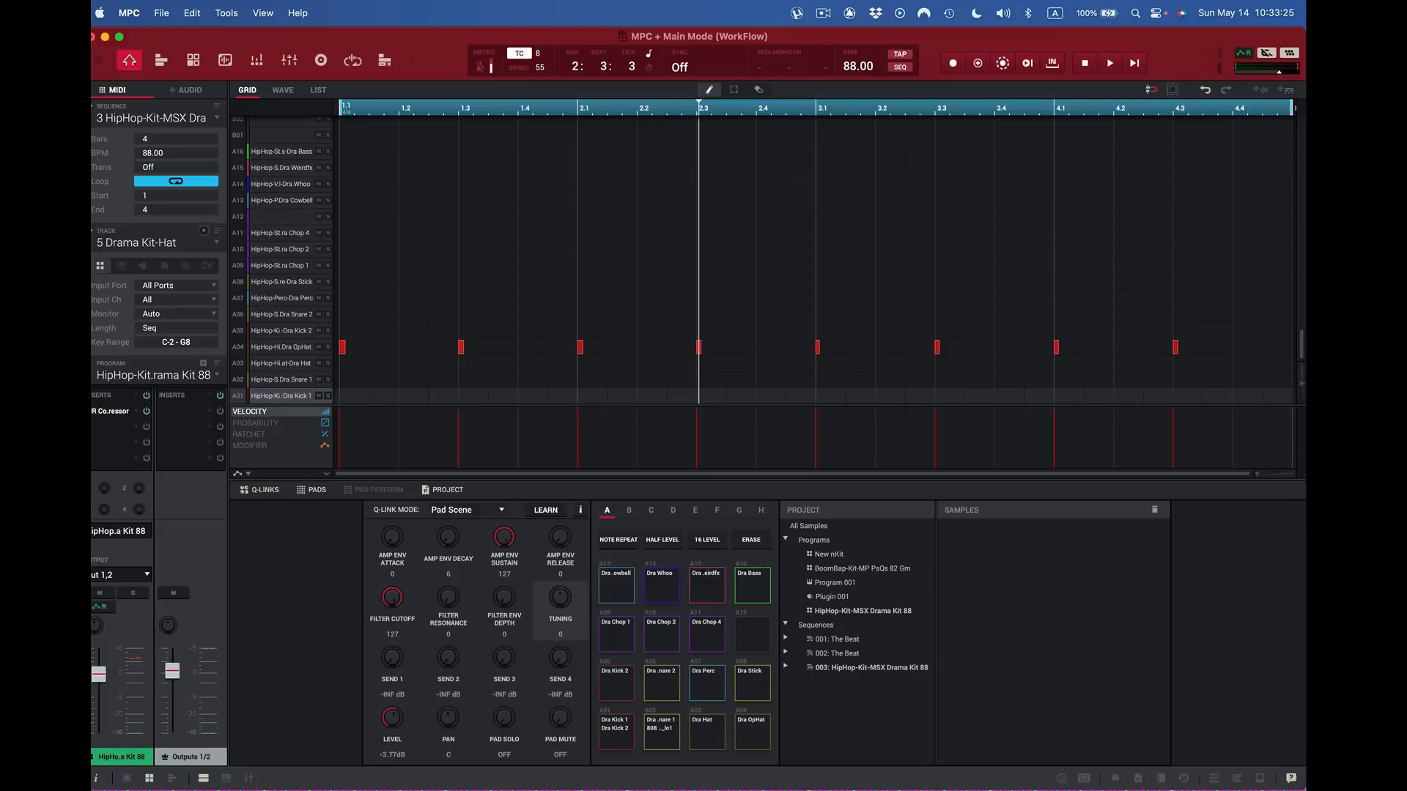
pyautogui.click(595, 707)
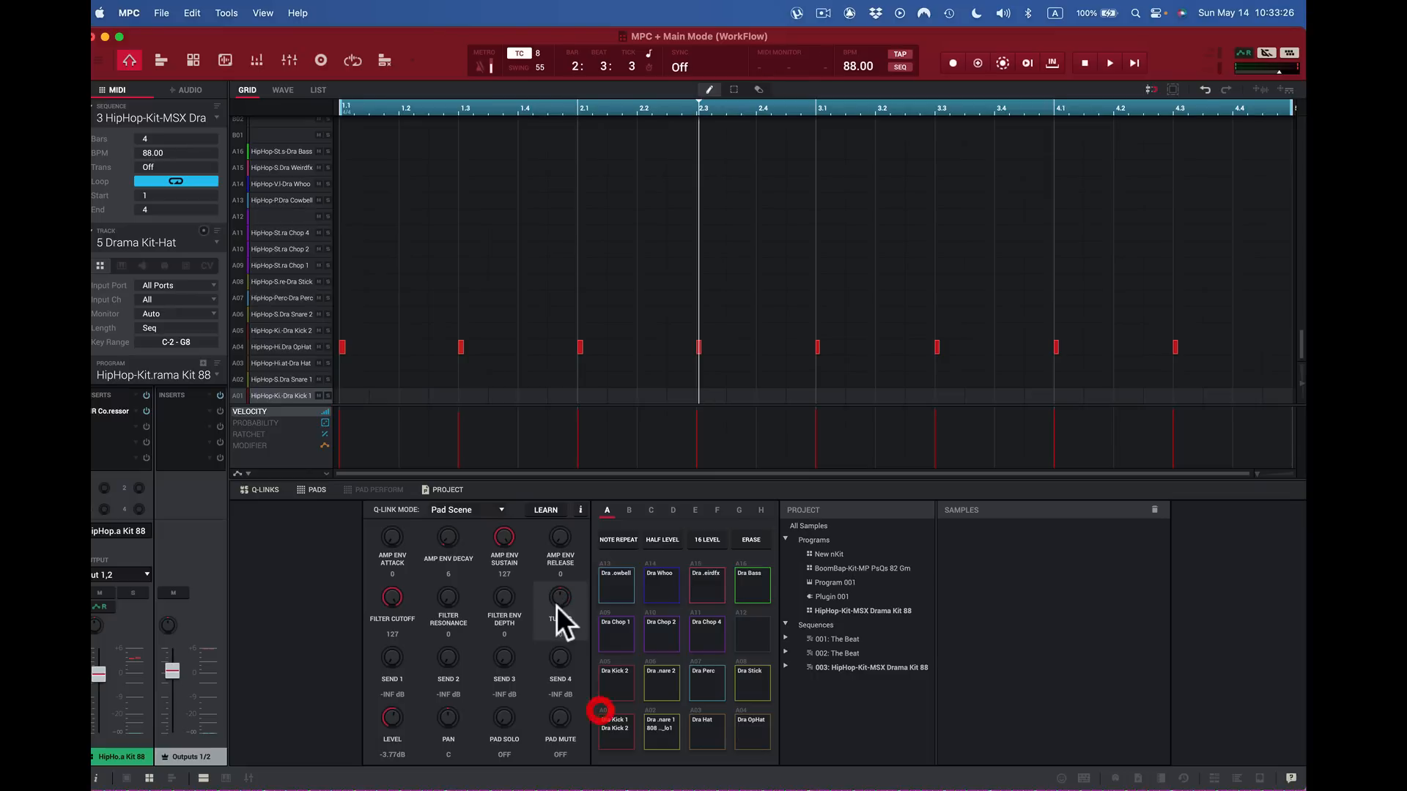
# Step: Play the Kick 2 pad A05 and the Chop 1 pad A09 to compare their Pad Scene parameters
pyautogui.click(617, 688)
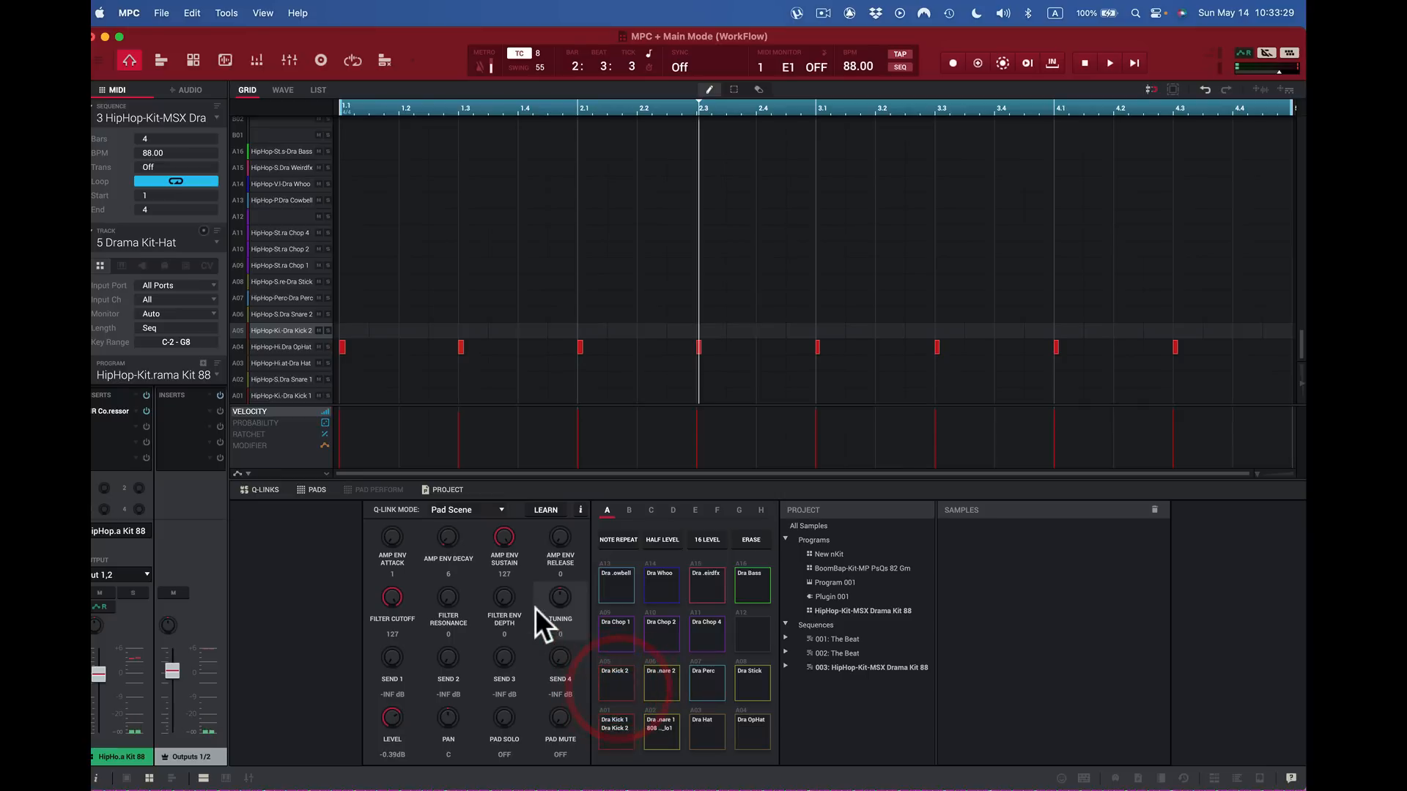
pyautogui.click(612, 634)
pyautogui.click(619, 689)
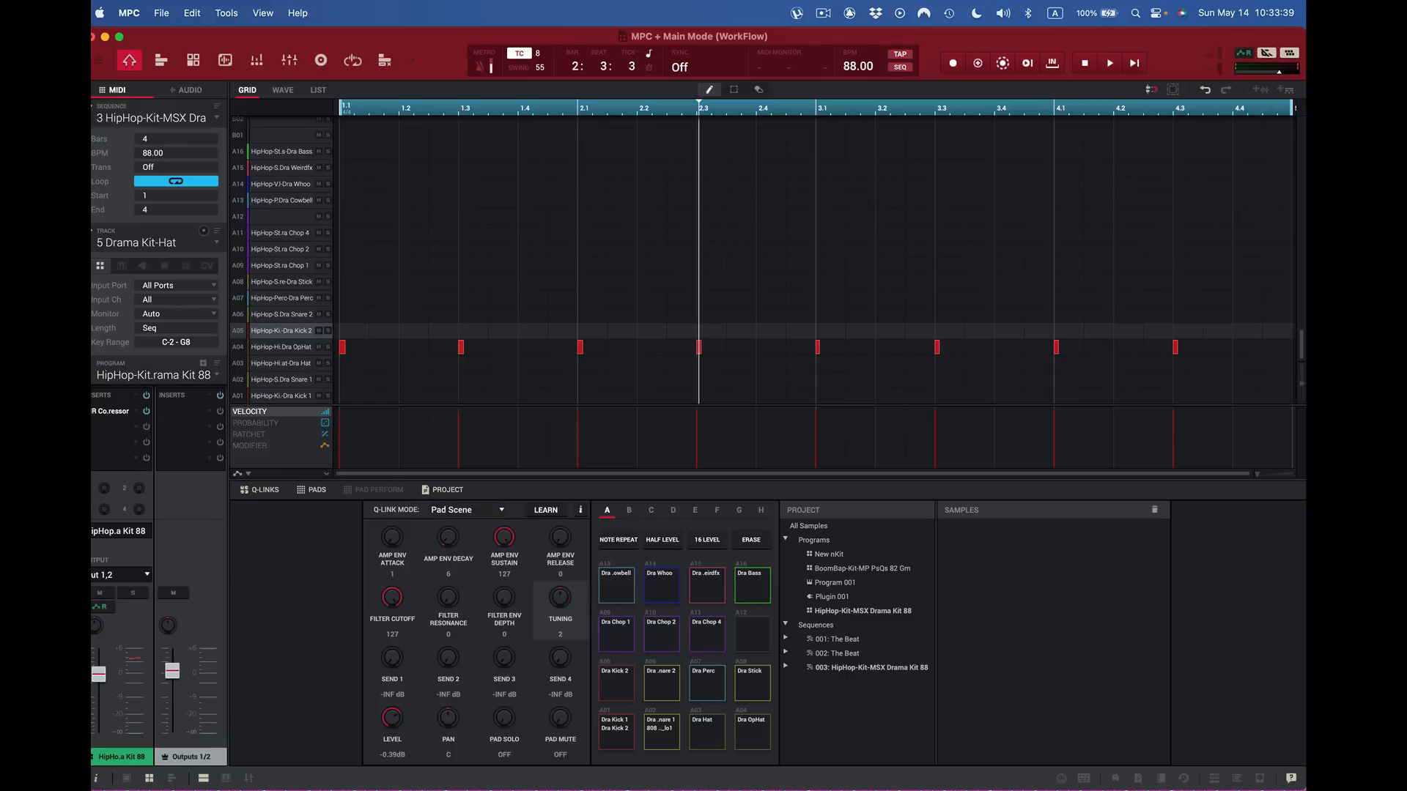
pyautogui.click(585, 677)
# Step: Show the Q-Link setup, browse the Program parameters available for Q-Link 12, and hide the setup without assigning anything
pyautogui.click(580, 509)
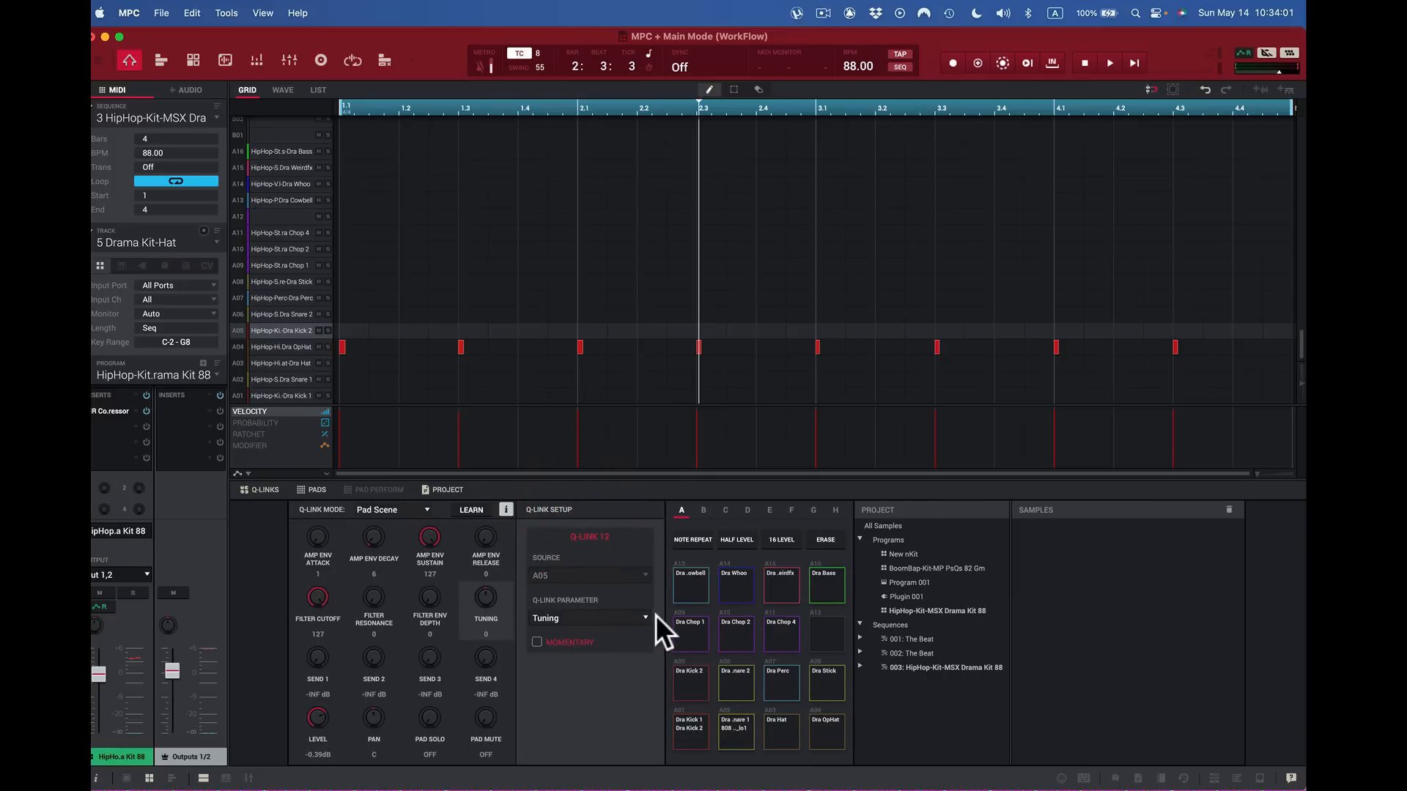
pyautogui.click(644, 617)
pyautogui.moveTo(639, 649)
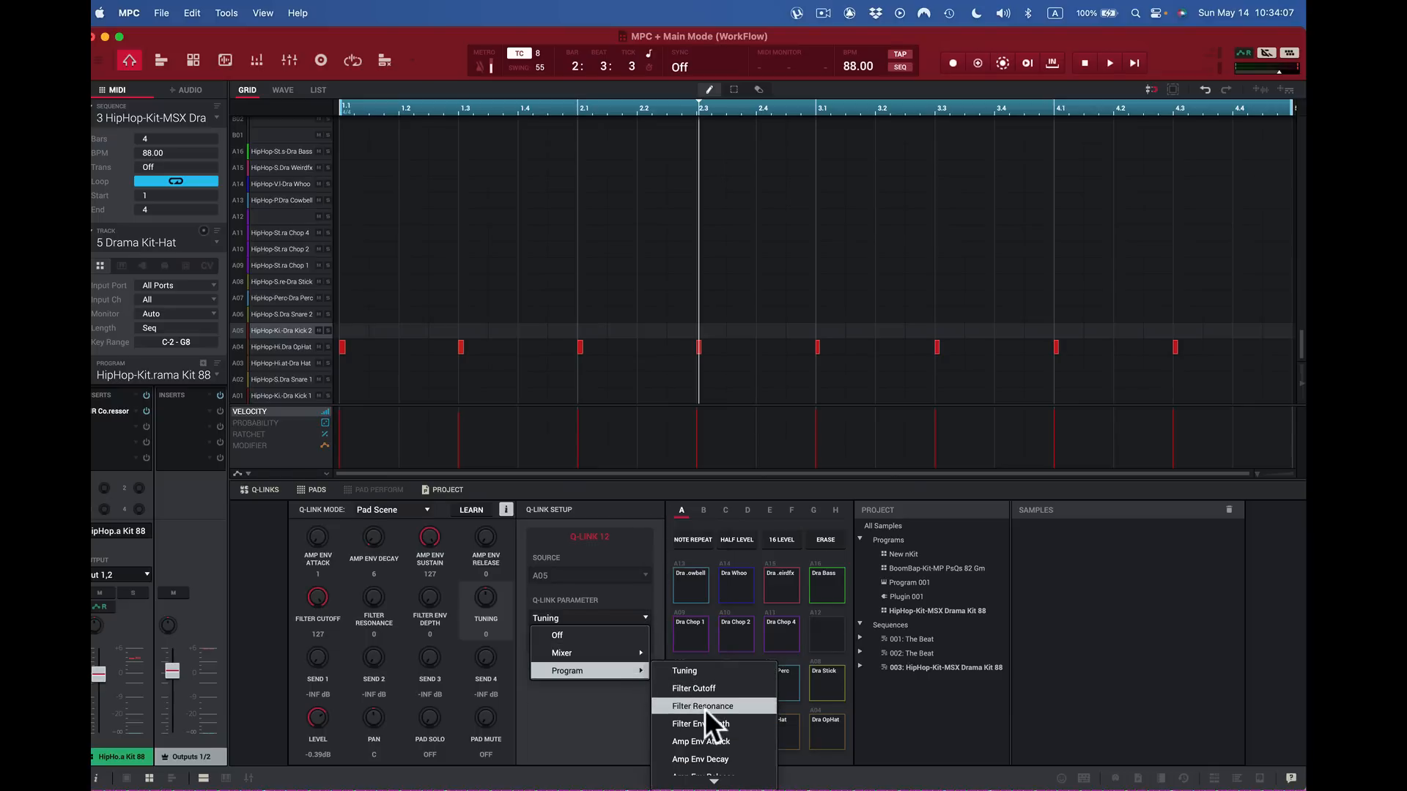
pyautogui.scroll(-2, 705, 714)
pyautogui.scroll(-7, 705, 714)
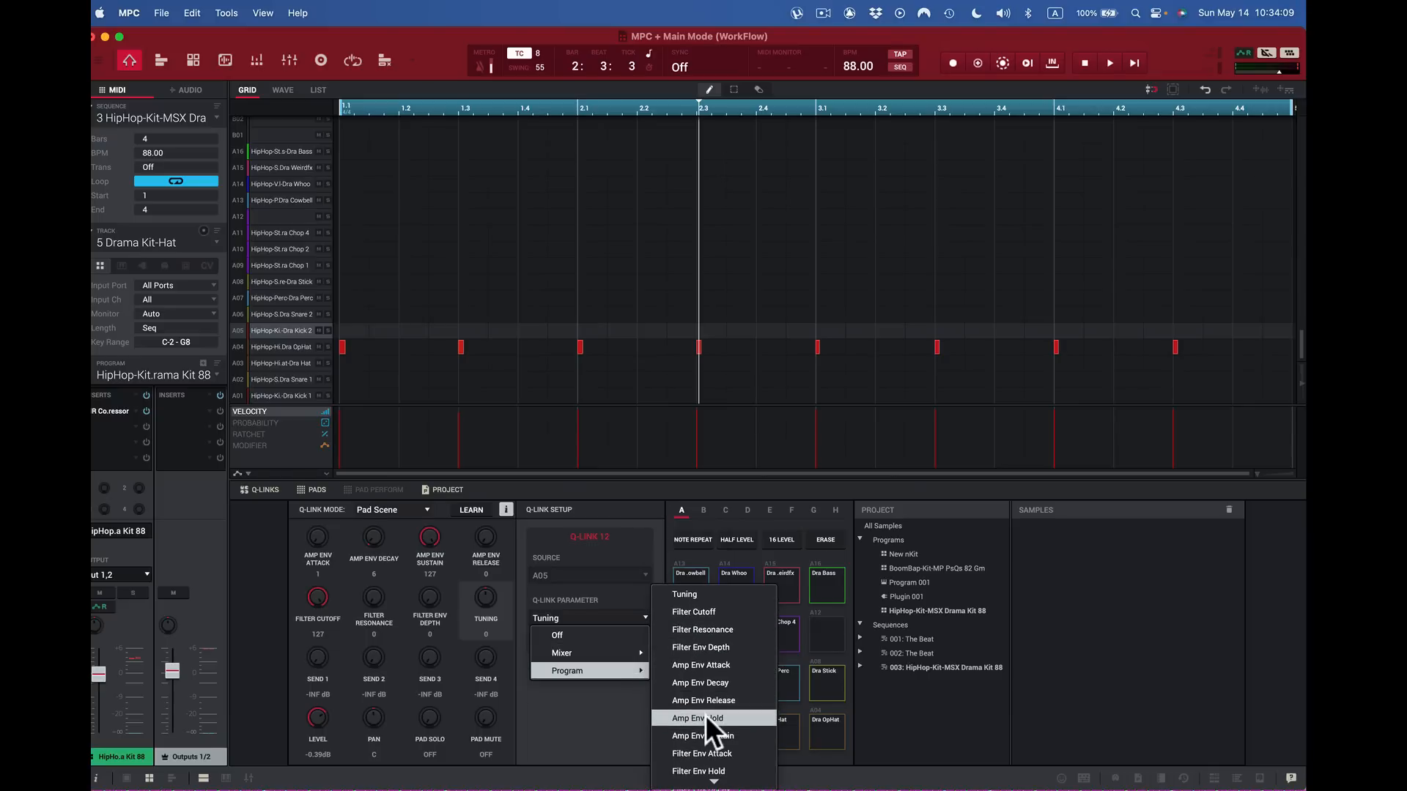
pyautogui.scroll(-8, 705, 713)
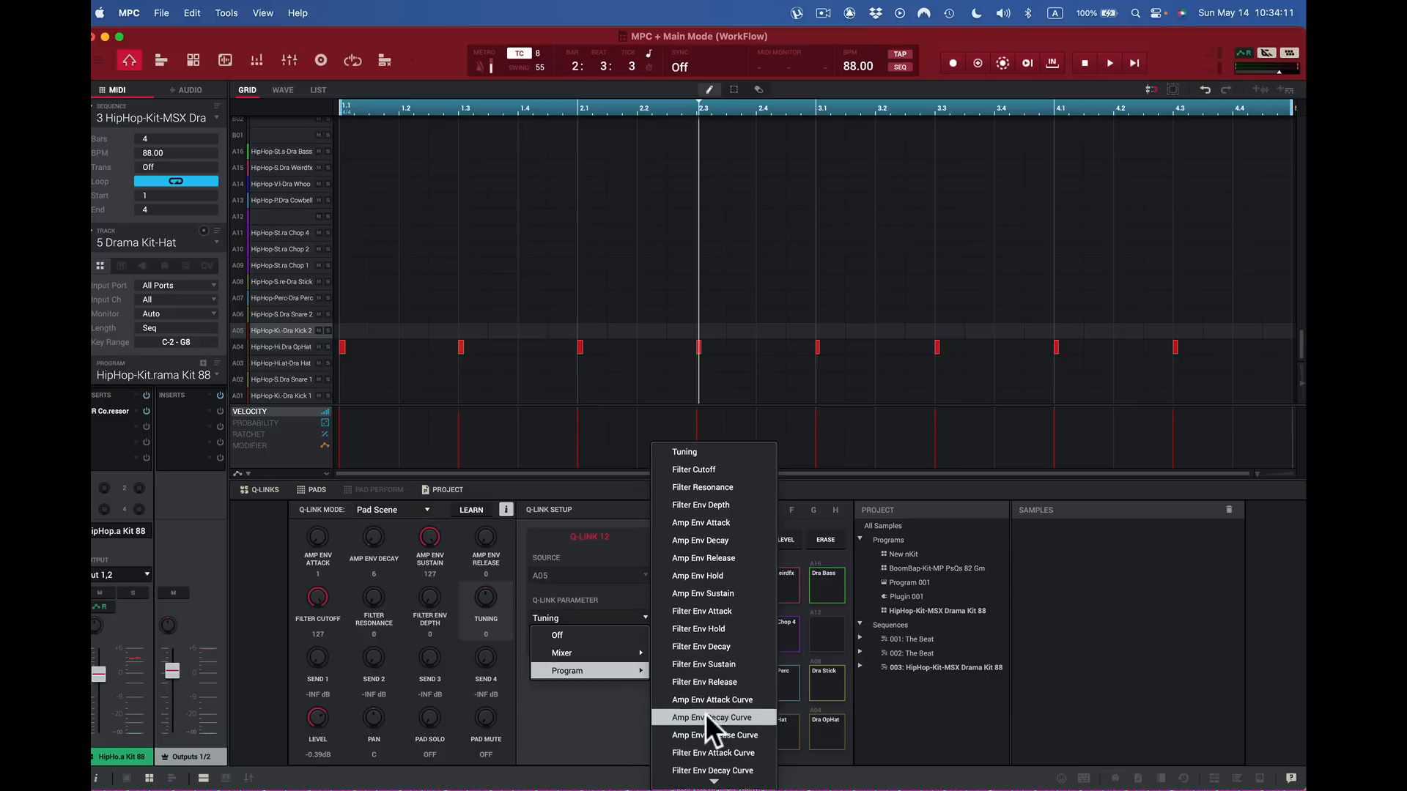
pyautogui.scroll(-15, 705, 714)
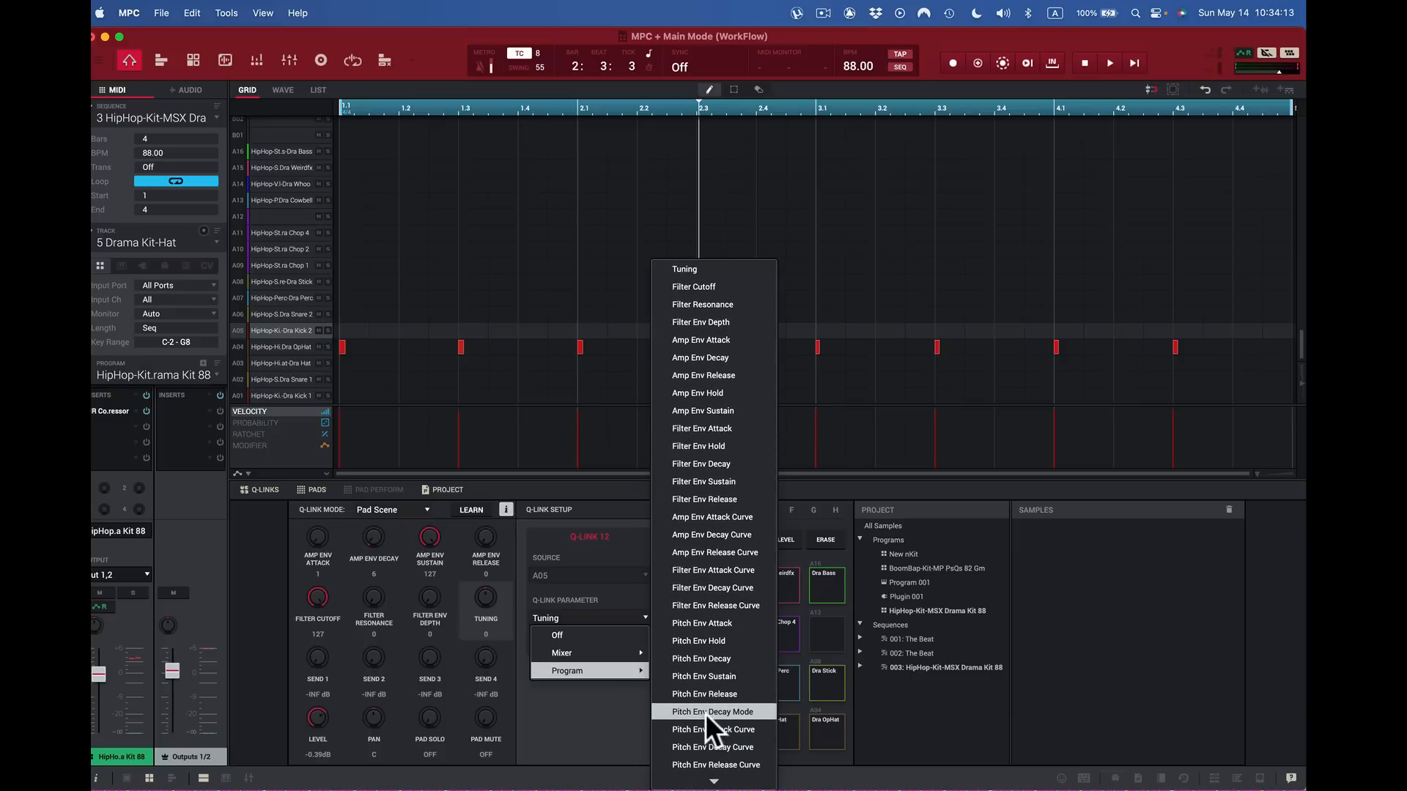
pyautogui.scroll(-10, 705, 713)
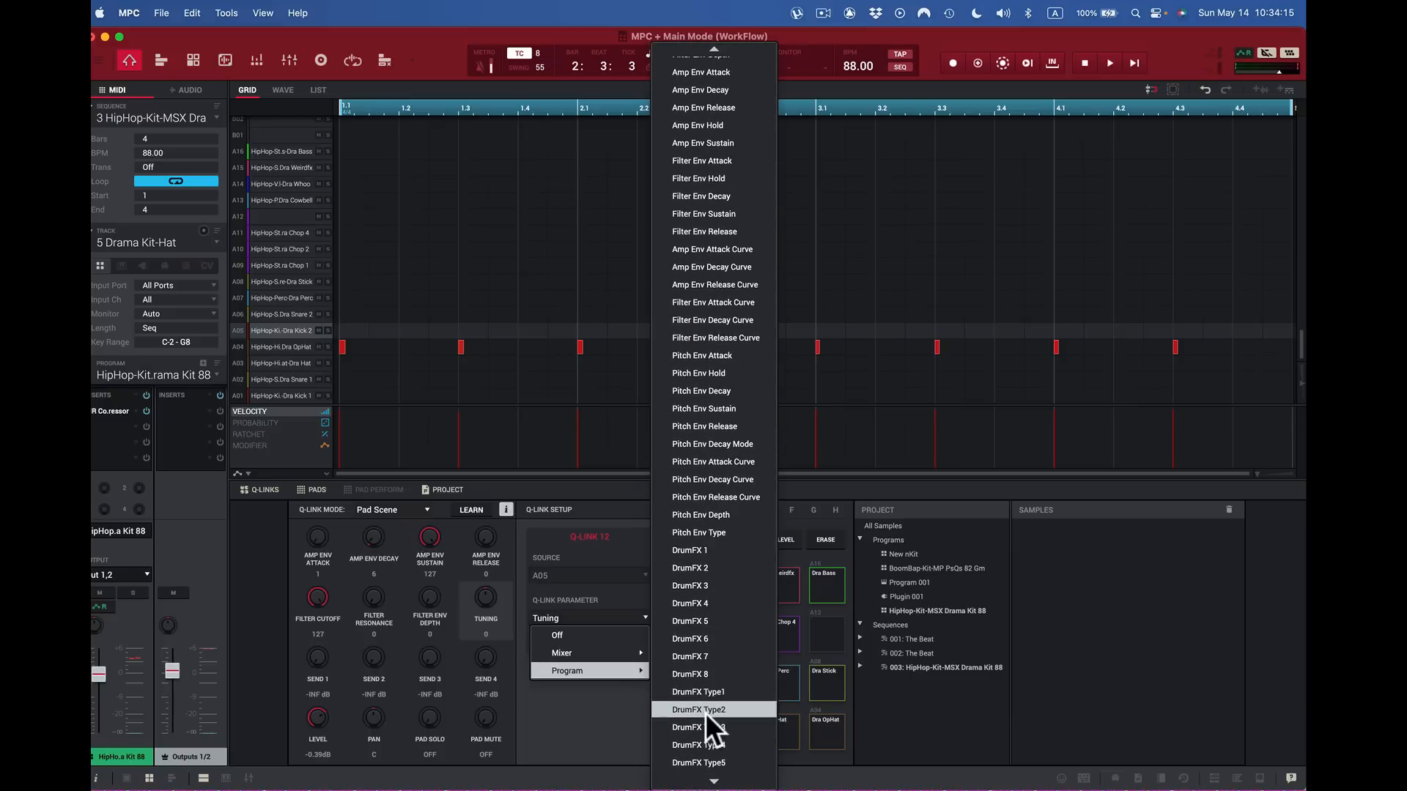
pyautogui.scroll(8, 705, 710)
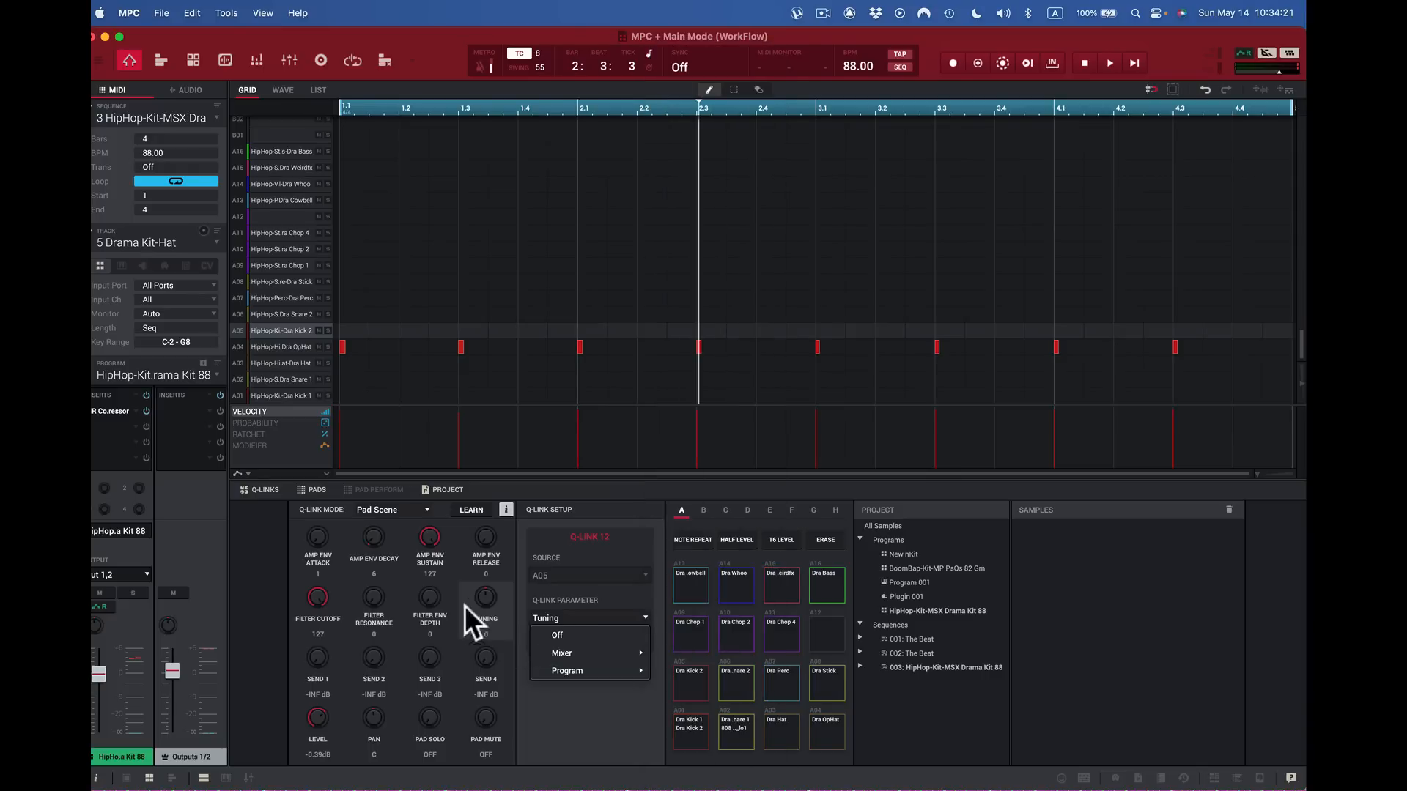
pyautogui.click(525, 530)
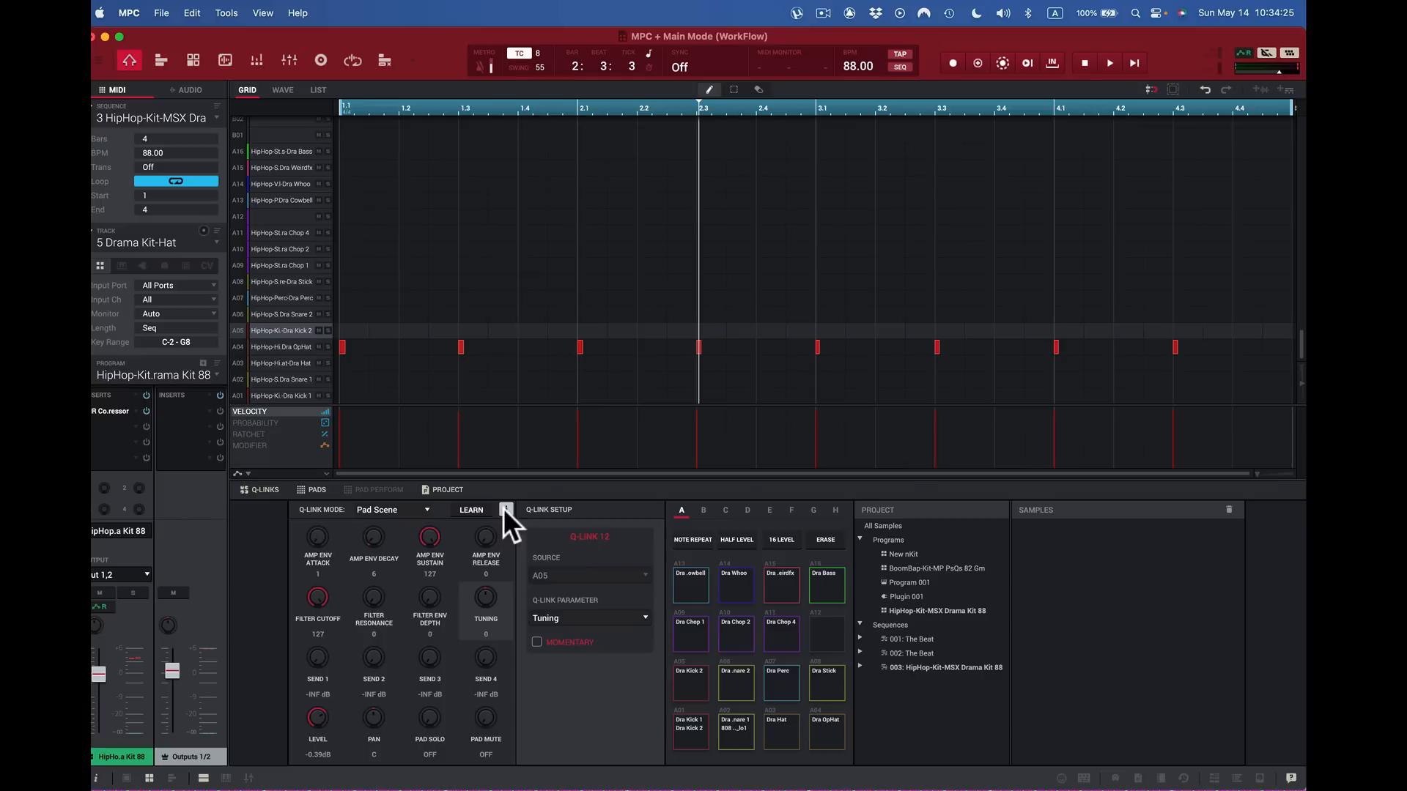
pyautogui.click(505, 507)
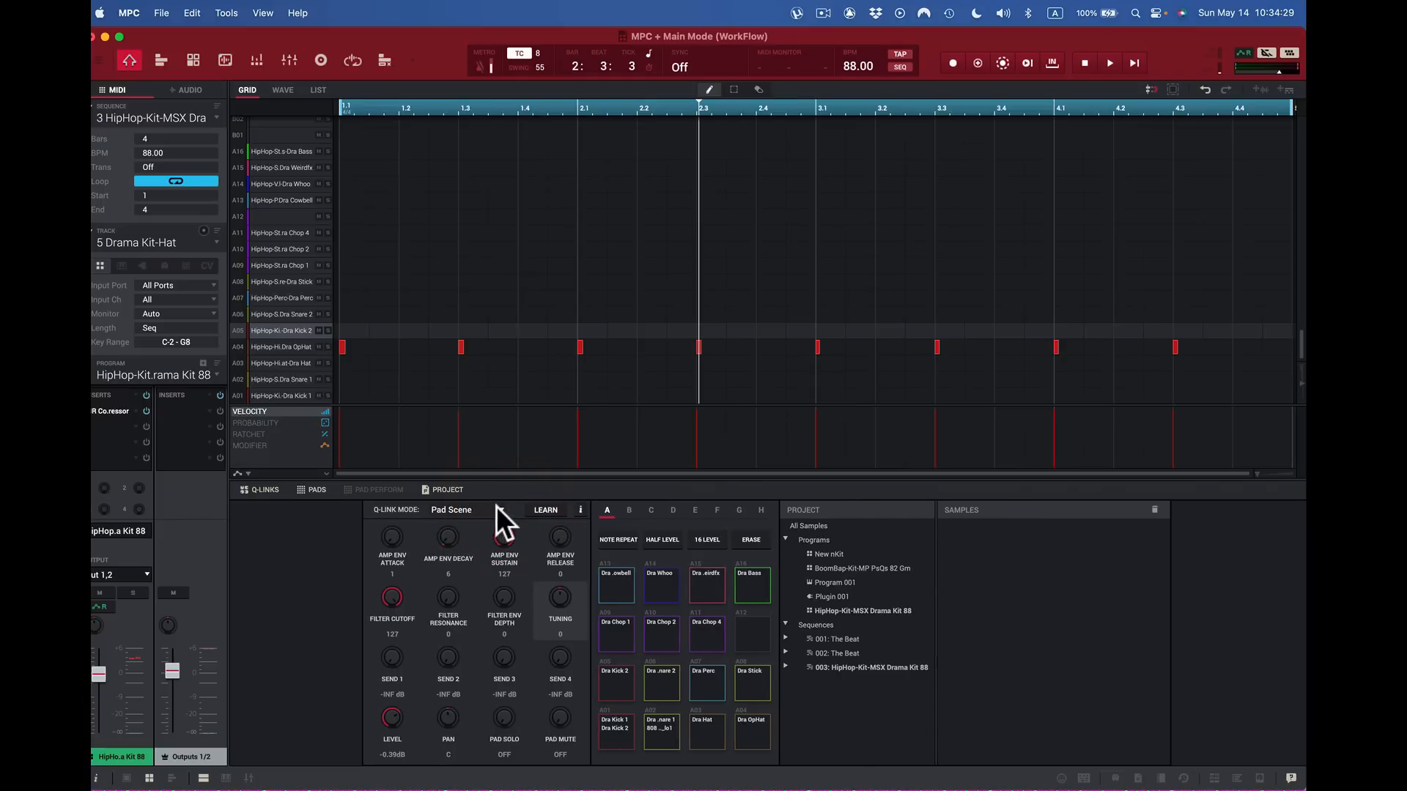
# Step: Cycle the Q-Link mode through Program and leave it set to Project
pyautogui.click(498, 510)
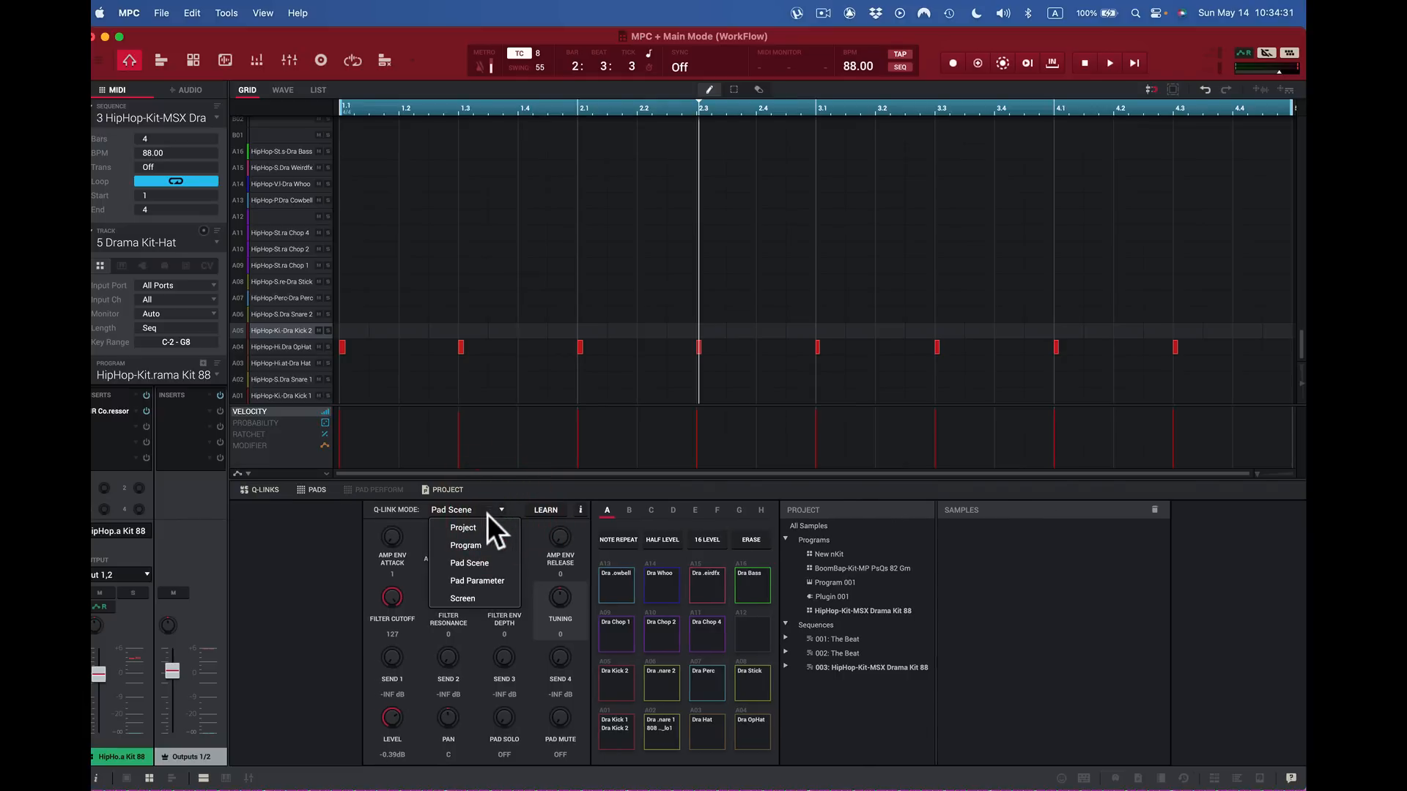
pyautogui.click(473, 543)
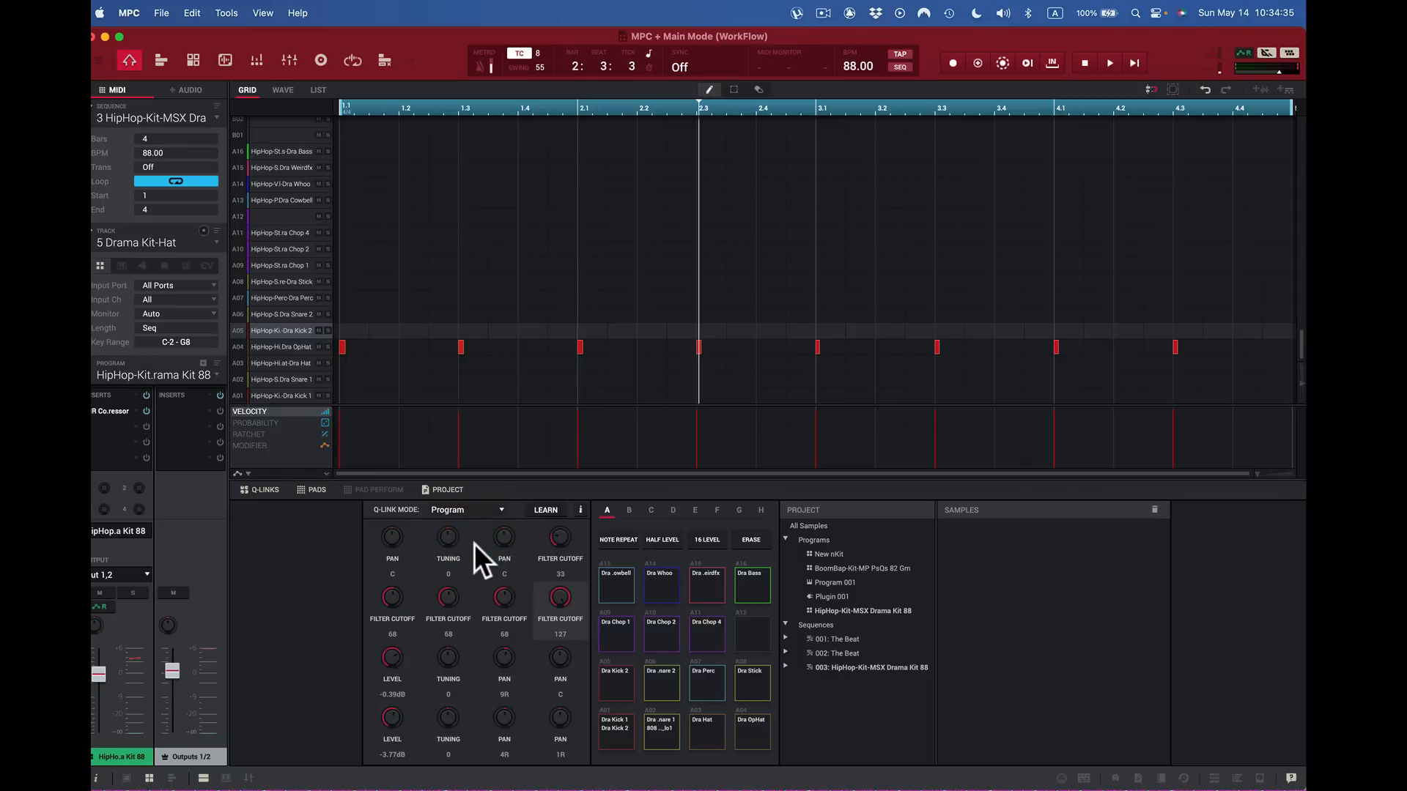
pyautogui.click(499, 511)
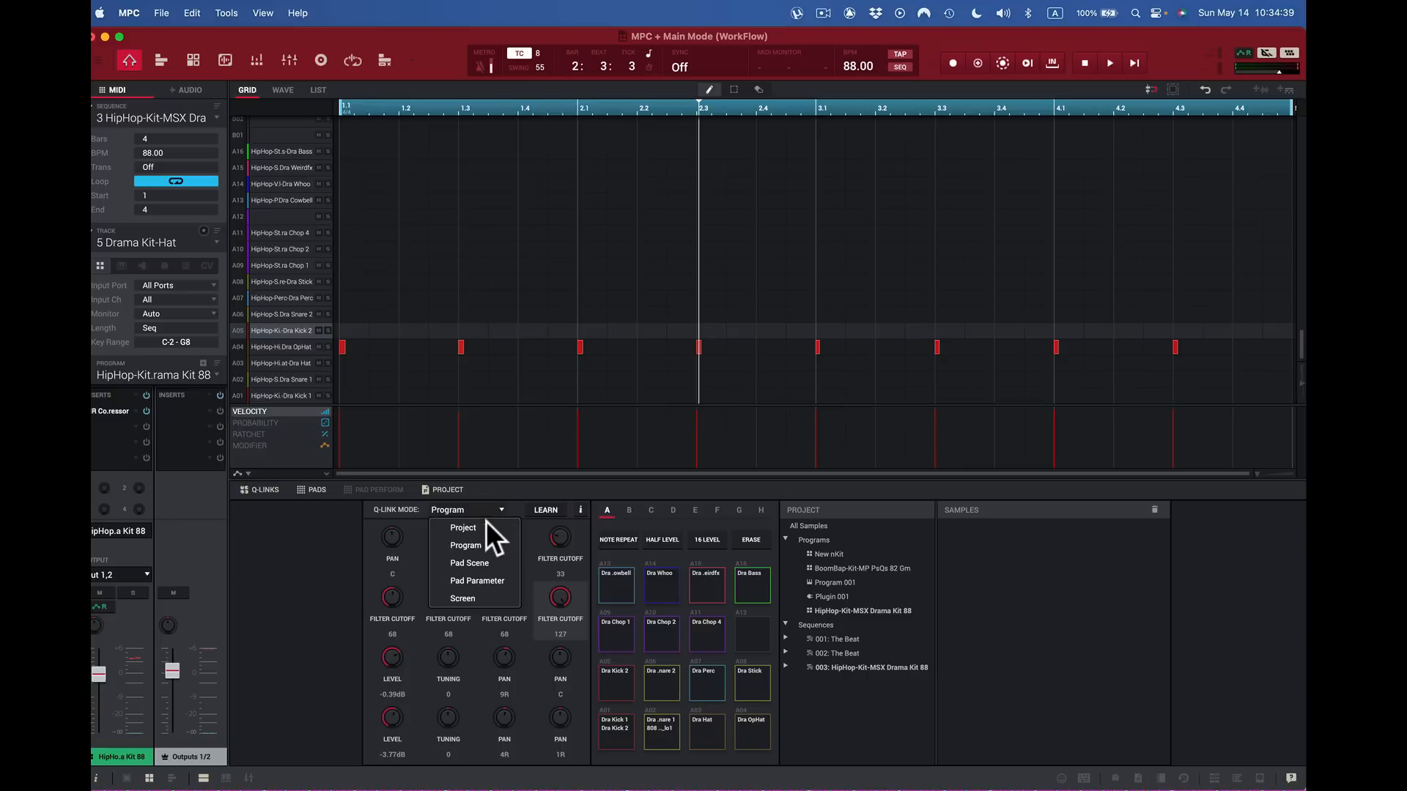
pyautogui.click(484, 523)
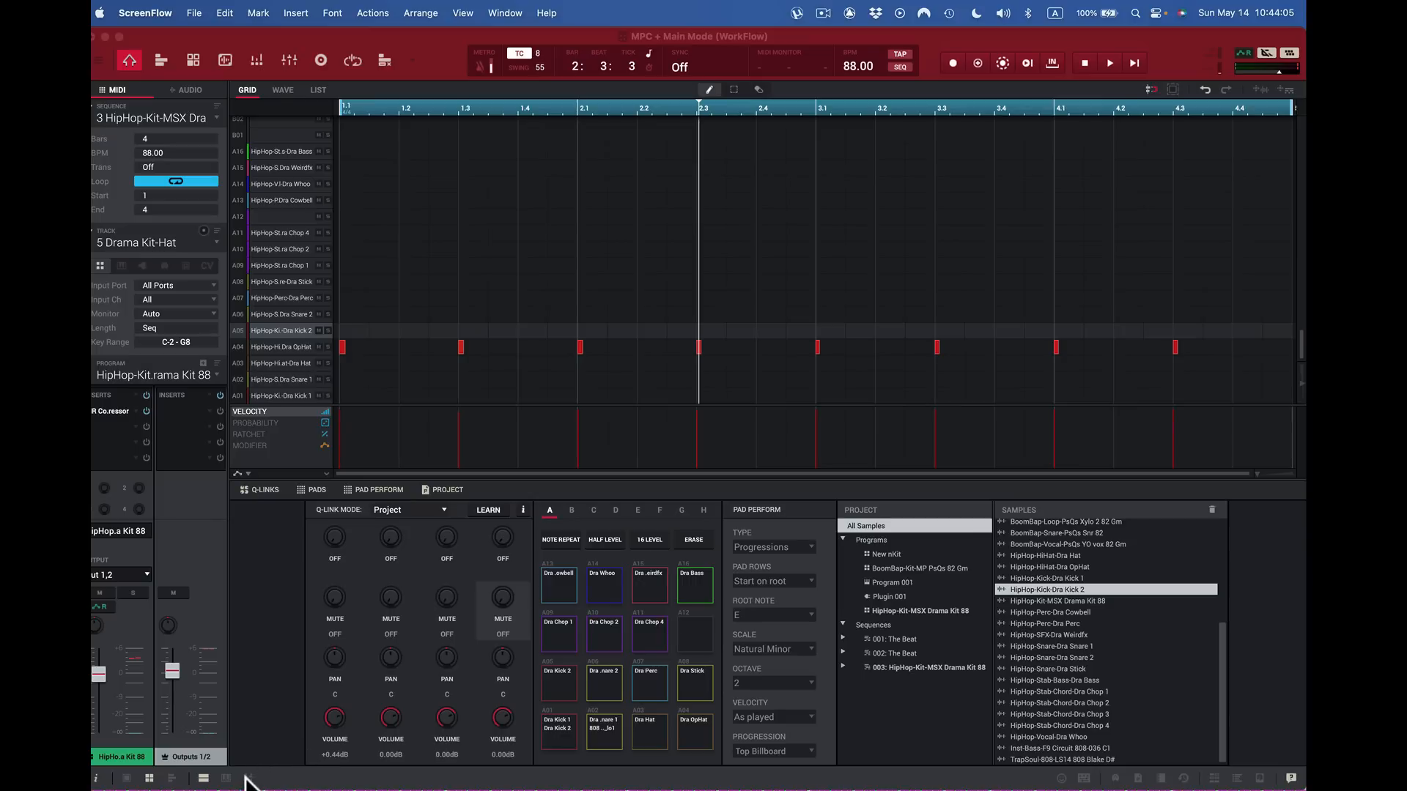
# Step: Open the Mixer window and slightly raise the volume fader of the HipHop Drama Kit 88 program
pyautogui.click(276, 778)
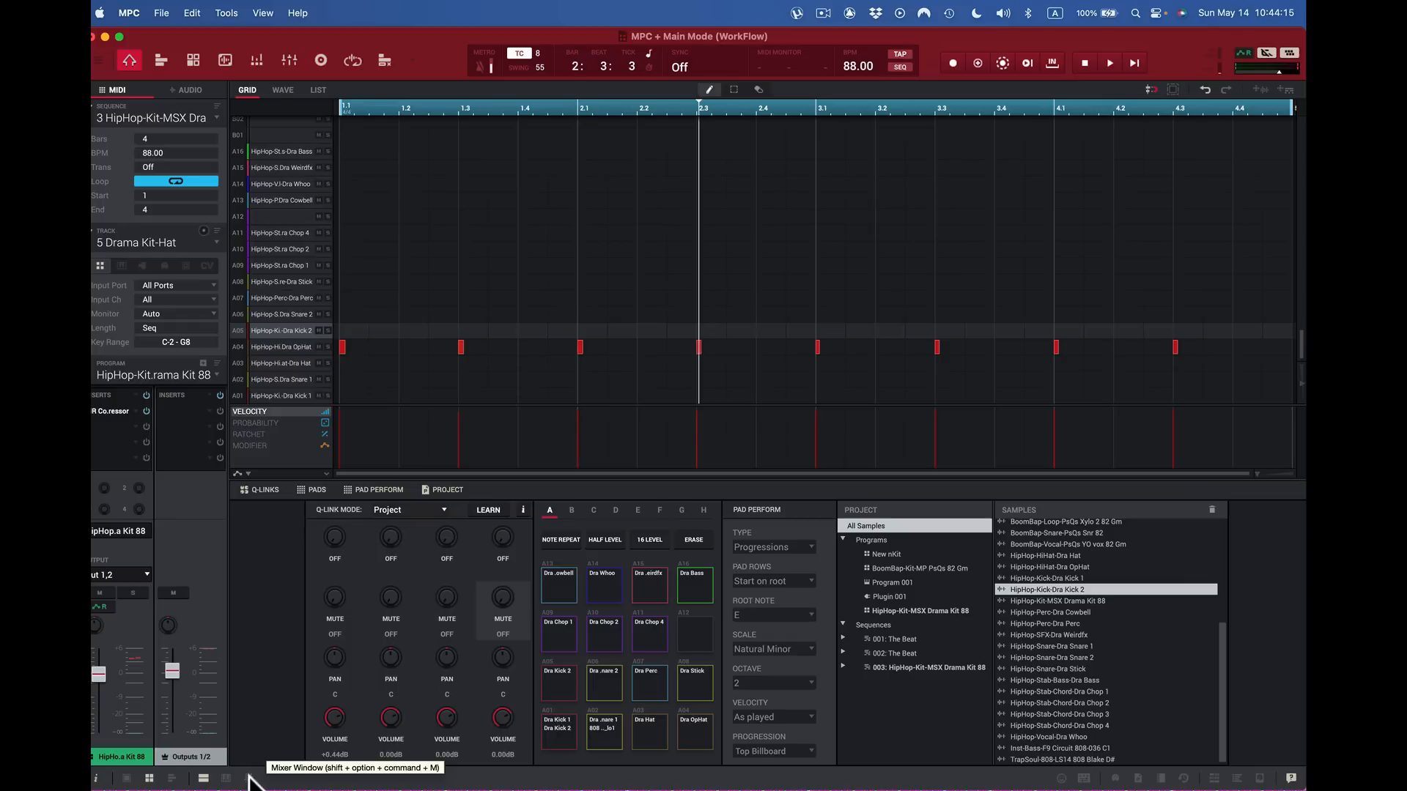
pyautogui.click(249, 778)
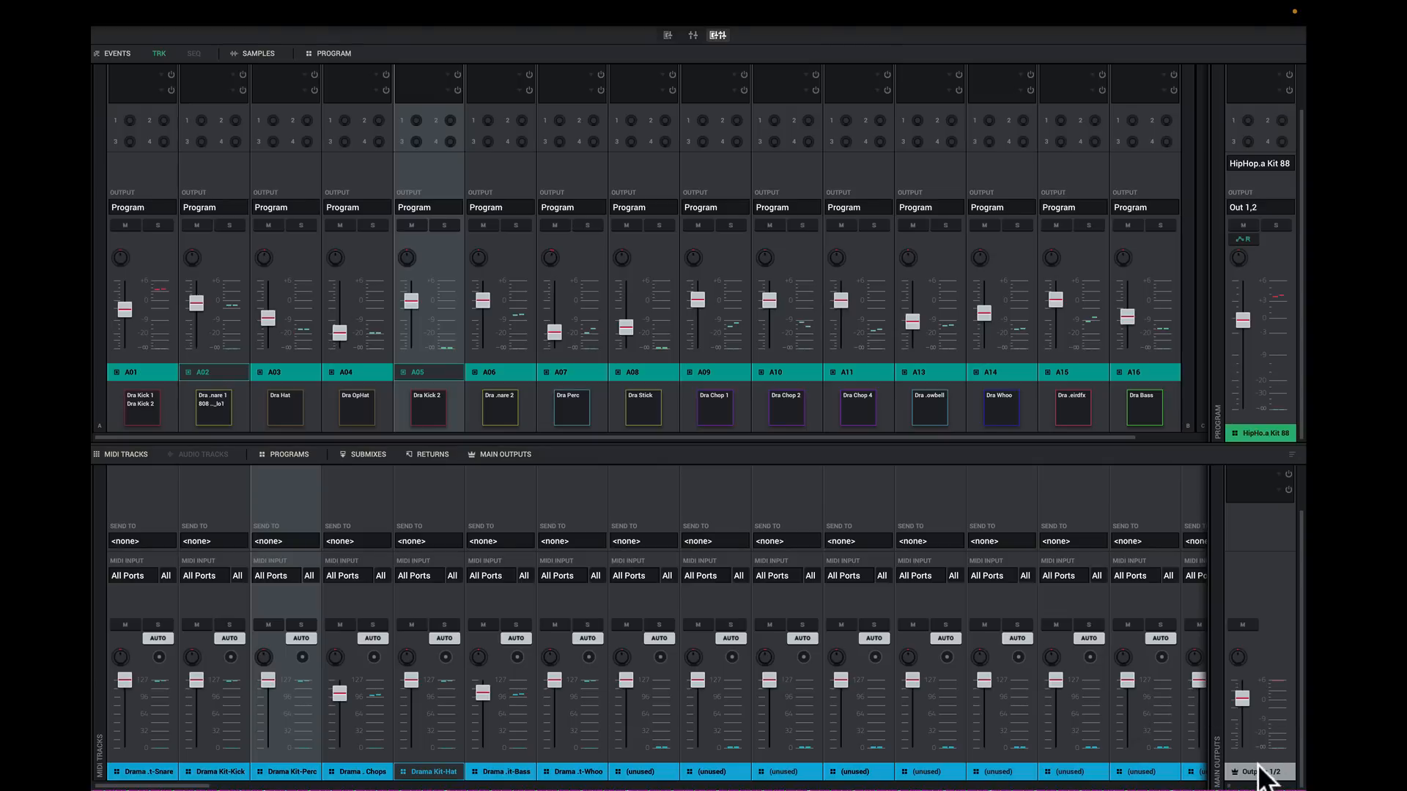
pyautogui.moveTo(1245, 700); pyautogui.dragTo(1237, 694)
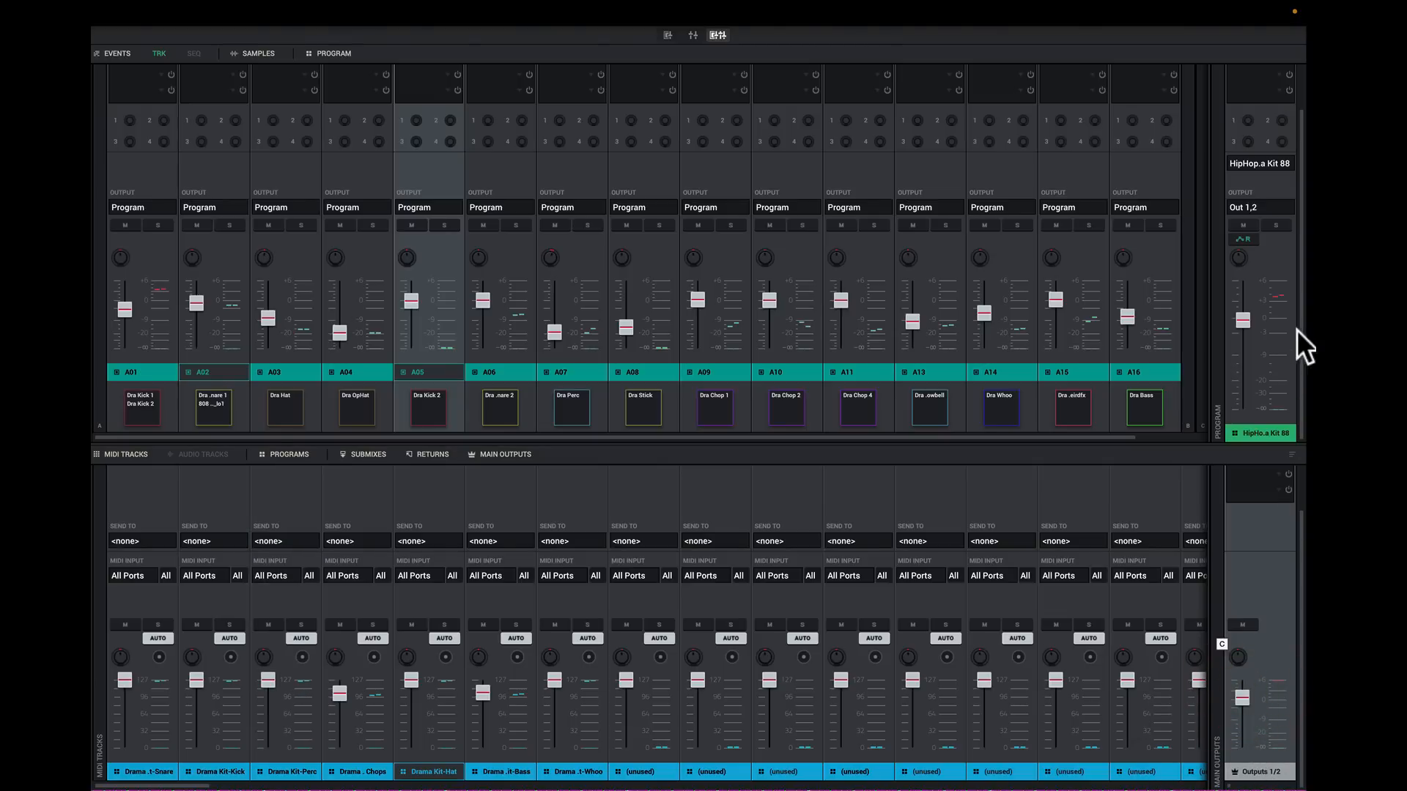
pyautogui.click(1244, 306)
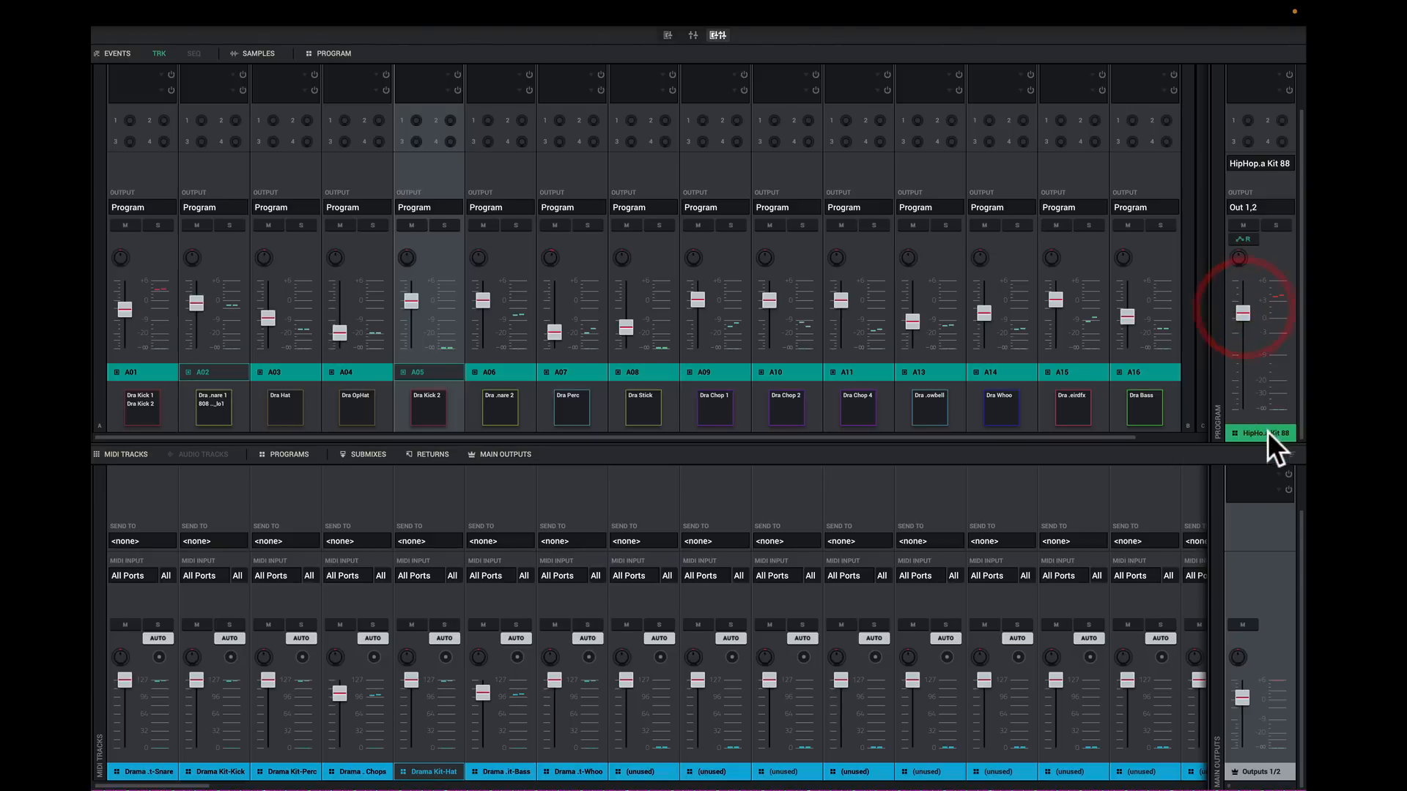
# Step: Audition the kick, snare and hat on pads A01, A02 and A03 from the mixer channels, finishing on A01
pyautogui.click(129, 407)
pyautogui.click(207, 413)
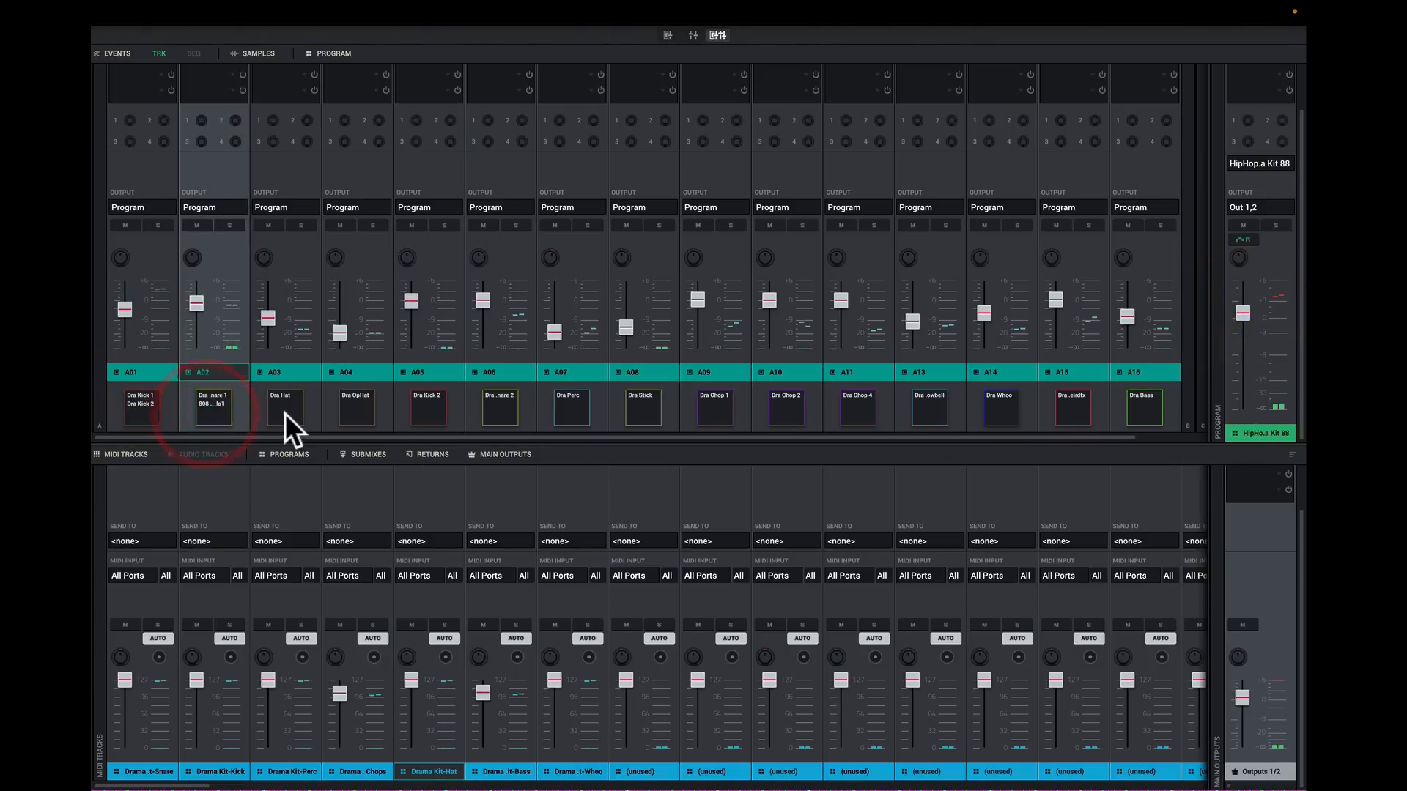
pyautogui.click(285, 414)
pyautogui.click(145, 405)
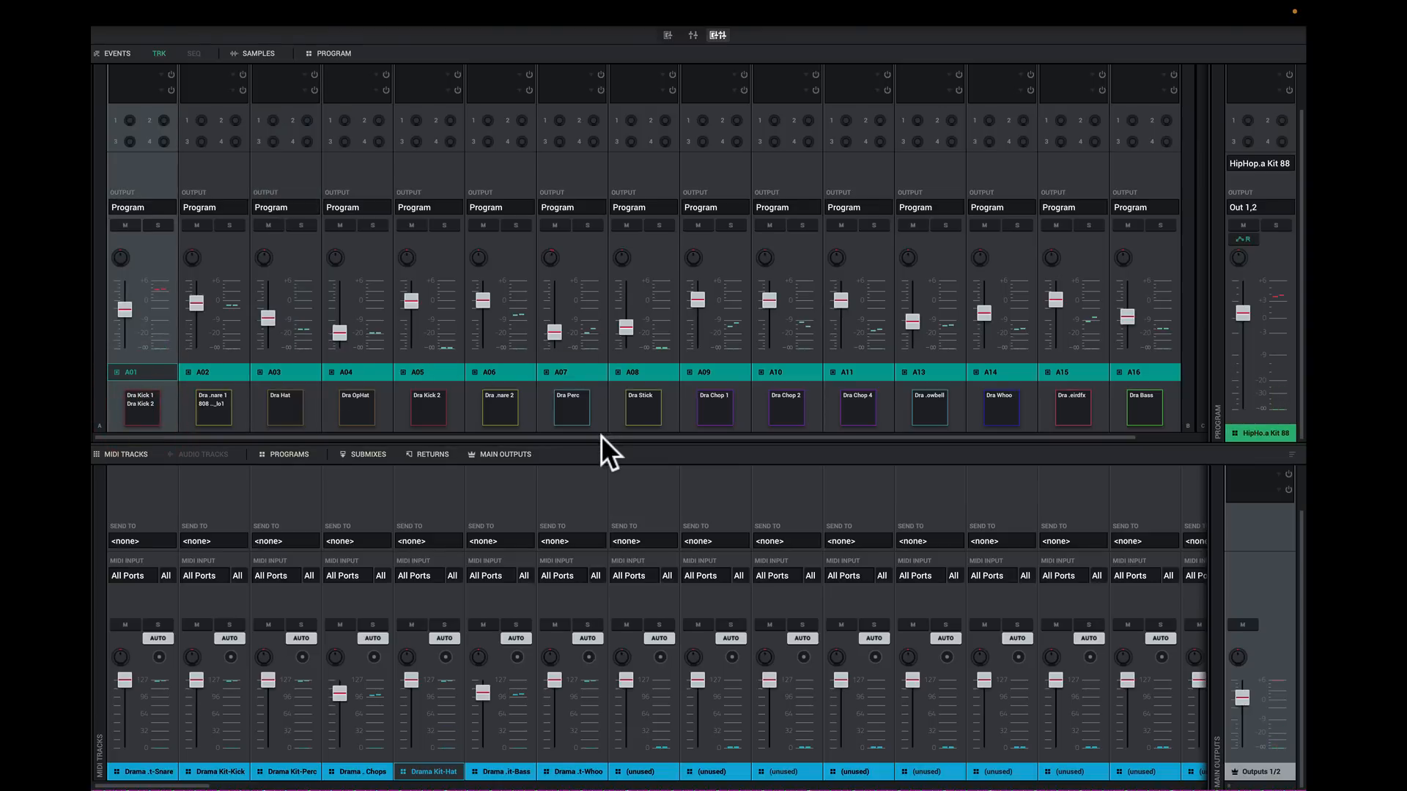
# Step: Enlarge the mixer's pad channel section, hide and reshow its sample pads, and audition the Dra Bass pad on A16
pyautogui.moveTo(603, 433); pyautogui.dragTo(636, 531)
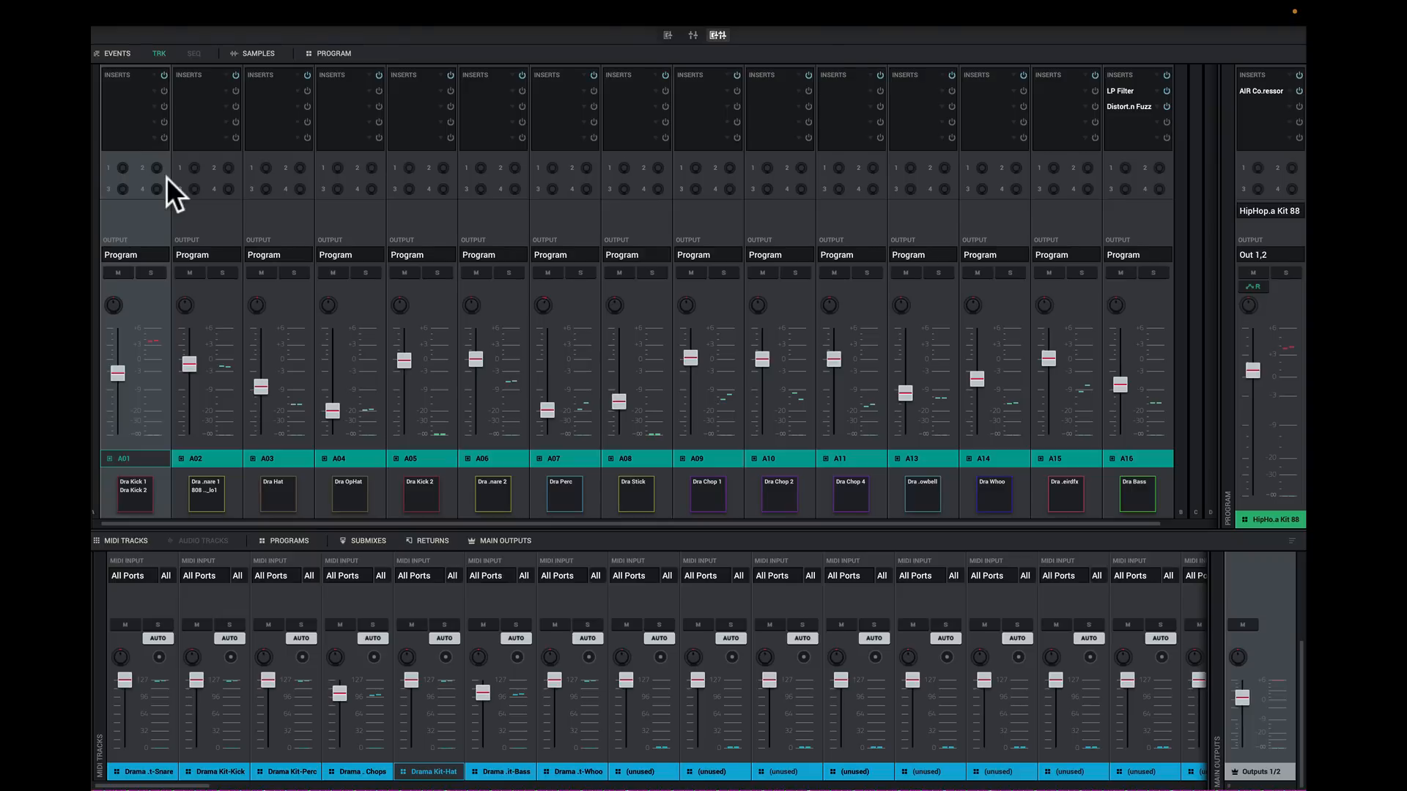
pyautogui.click(93, 513)
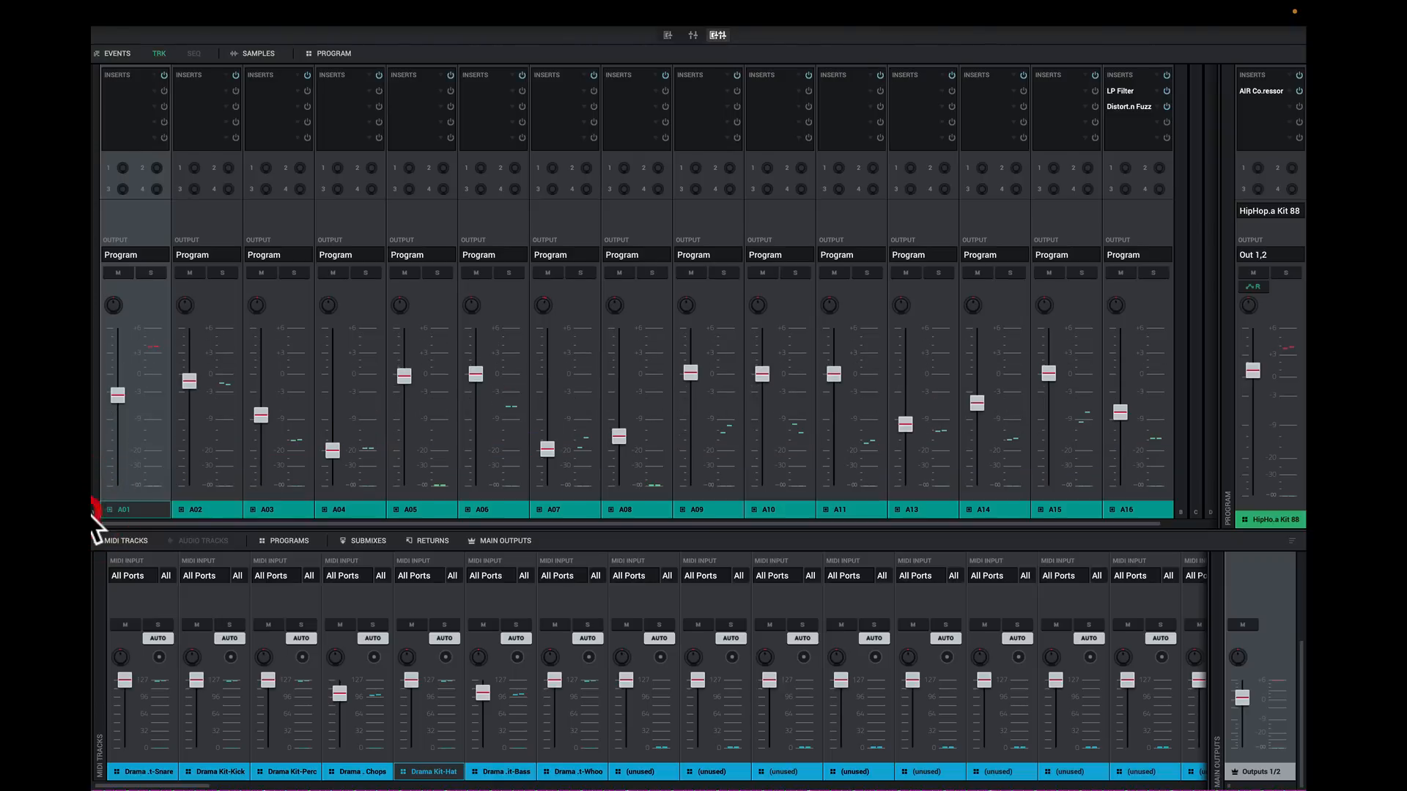
pyautogui.click(93, 511)
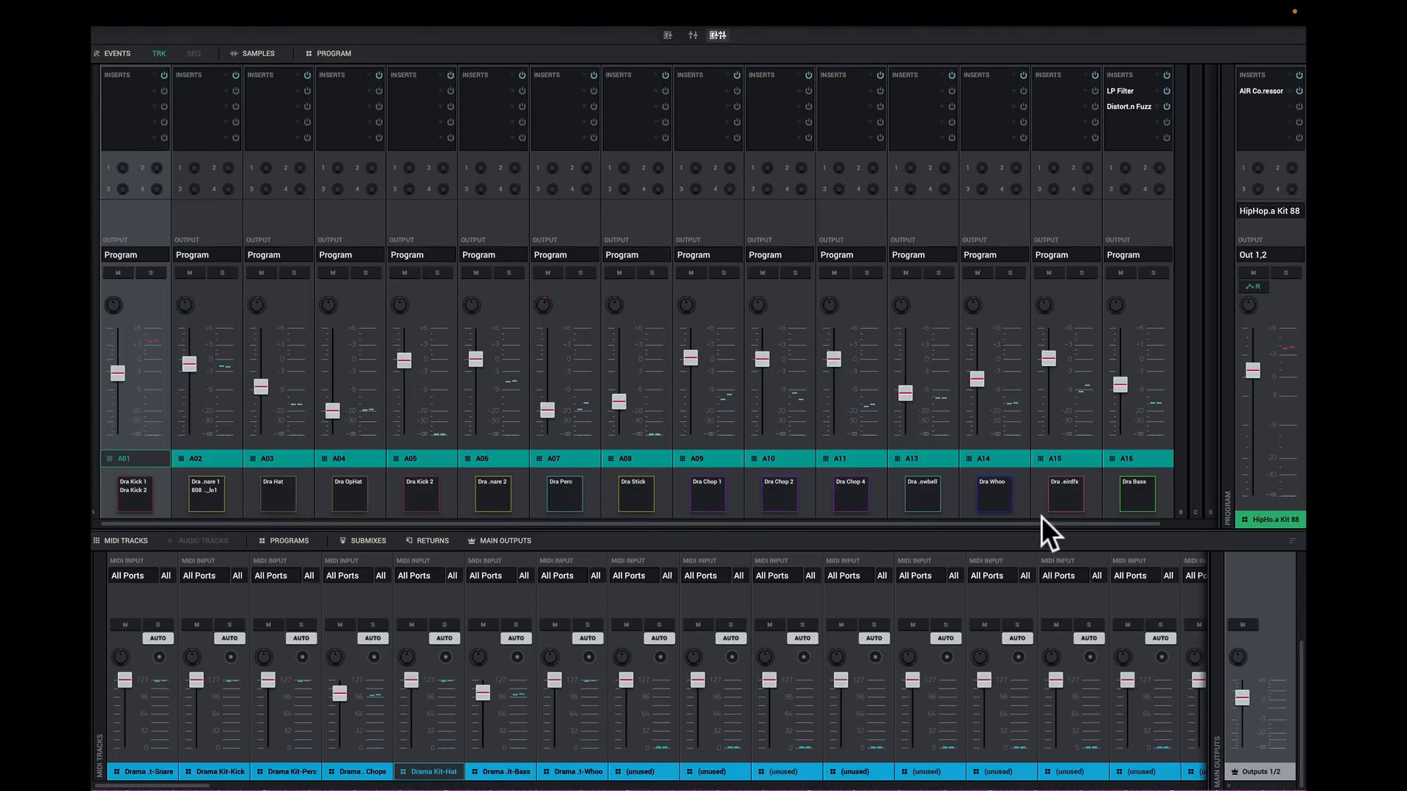
pyautogui.click(1133, 502)
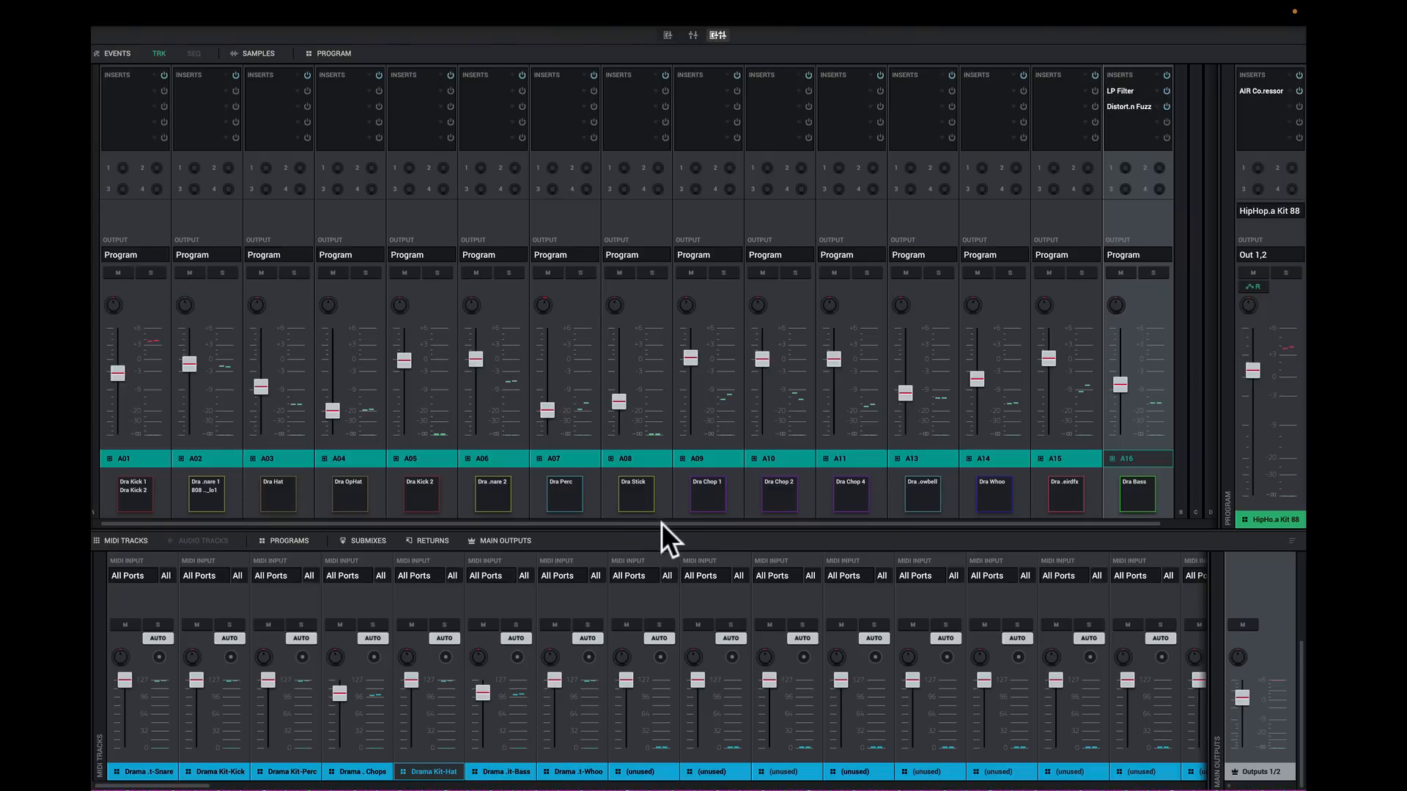
# Step: Enlarge the lower mixer section and hide its MIDI track, program, submix and return channels one group at a time
pyautogui.moveTo(666, 522); pyautogui.dragTo(688, 379)
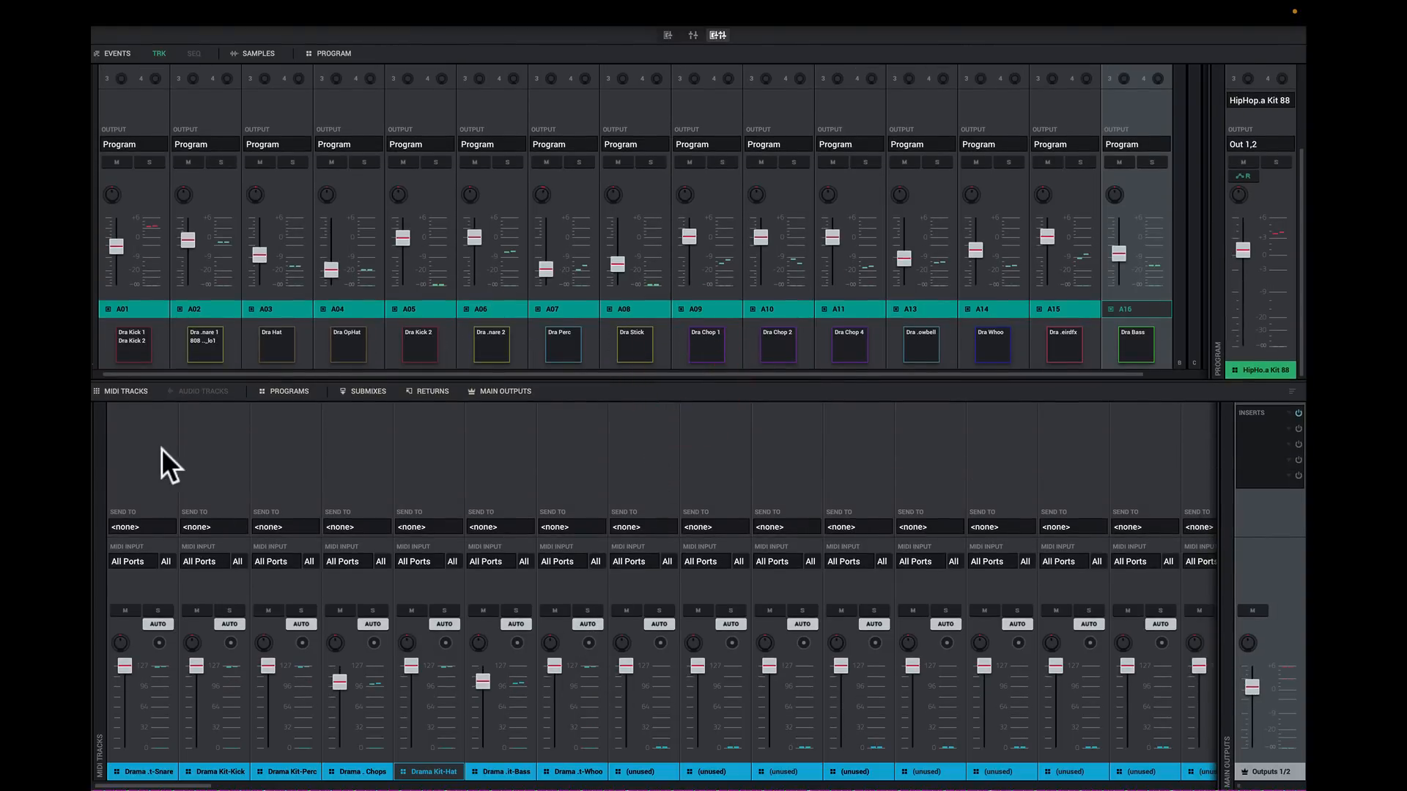
pyautogui.click(130, 390)
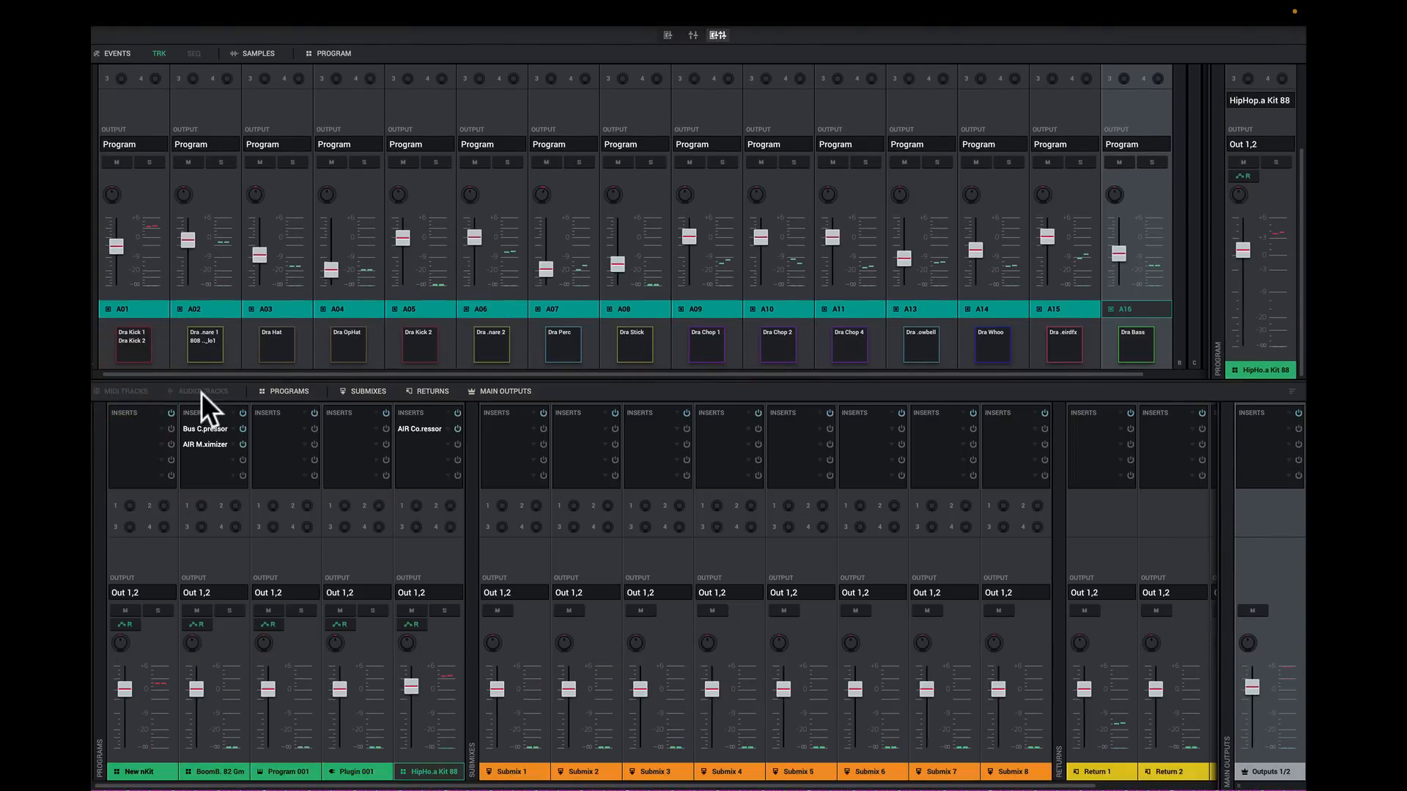
pyautogui.click(284, 393)
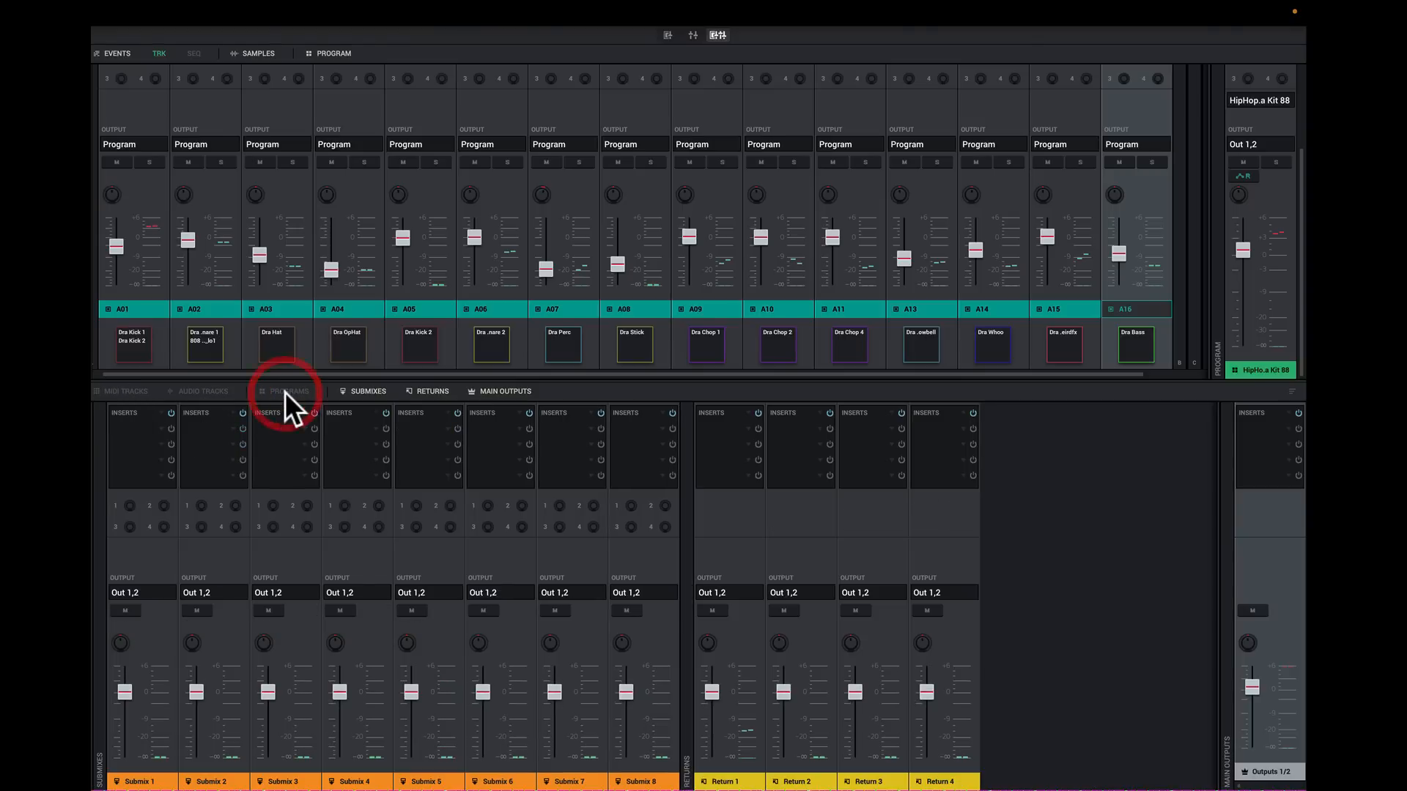
pyautogui.click(364, 390)
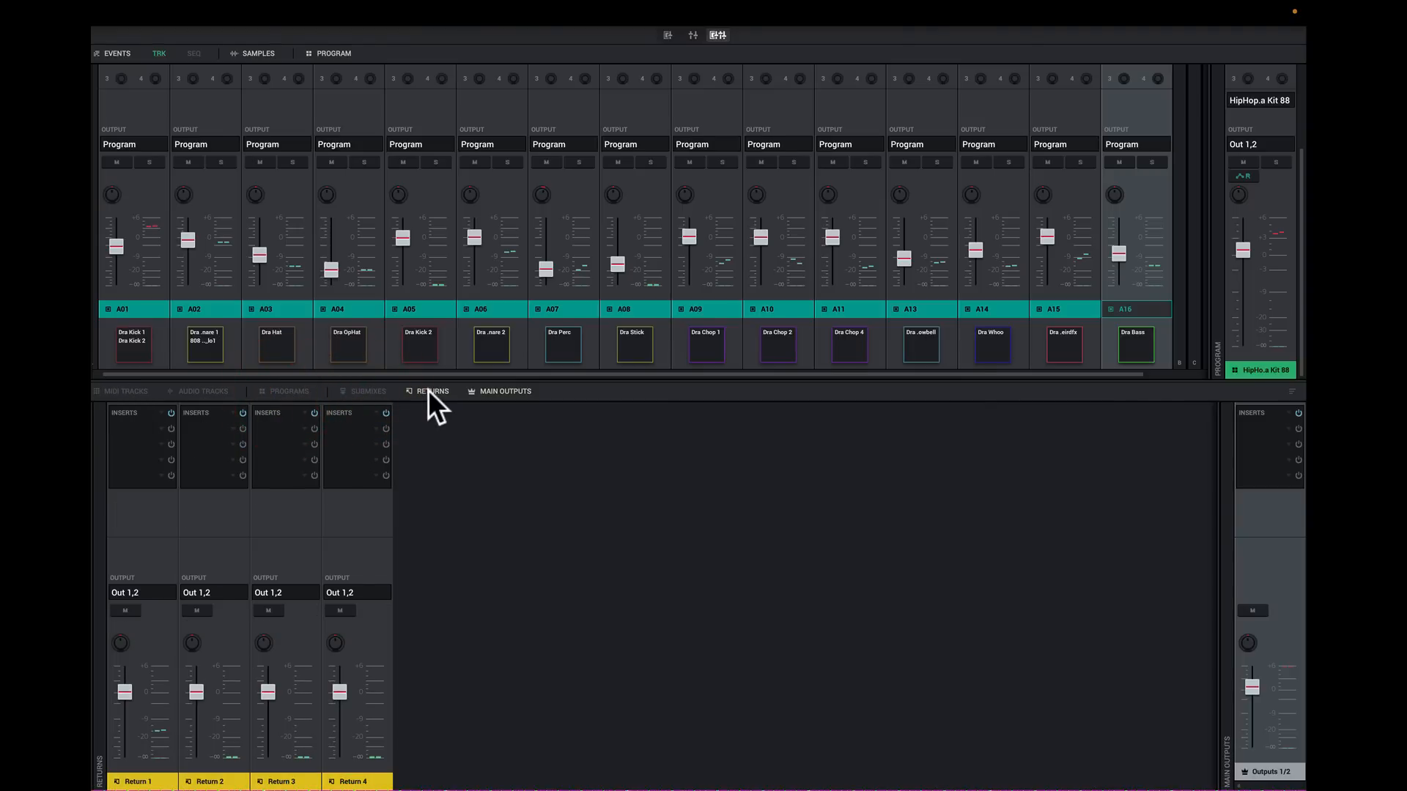
pyautogui.click(430, 390)
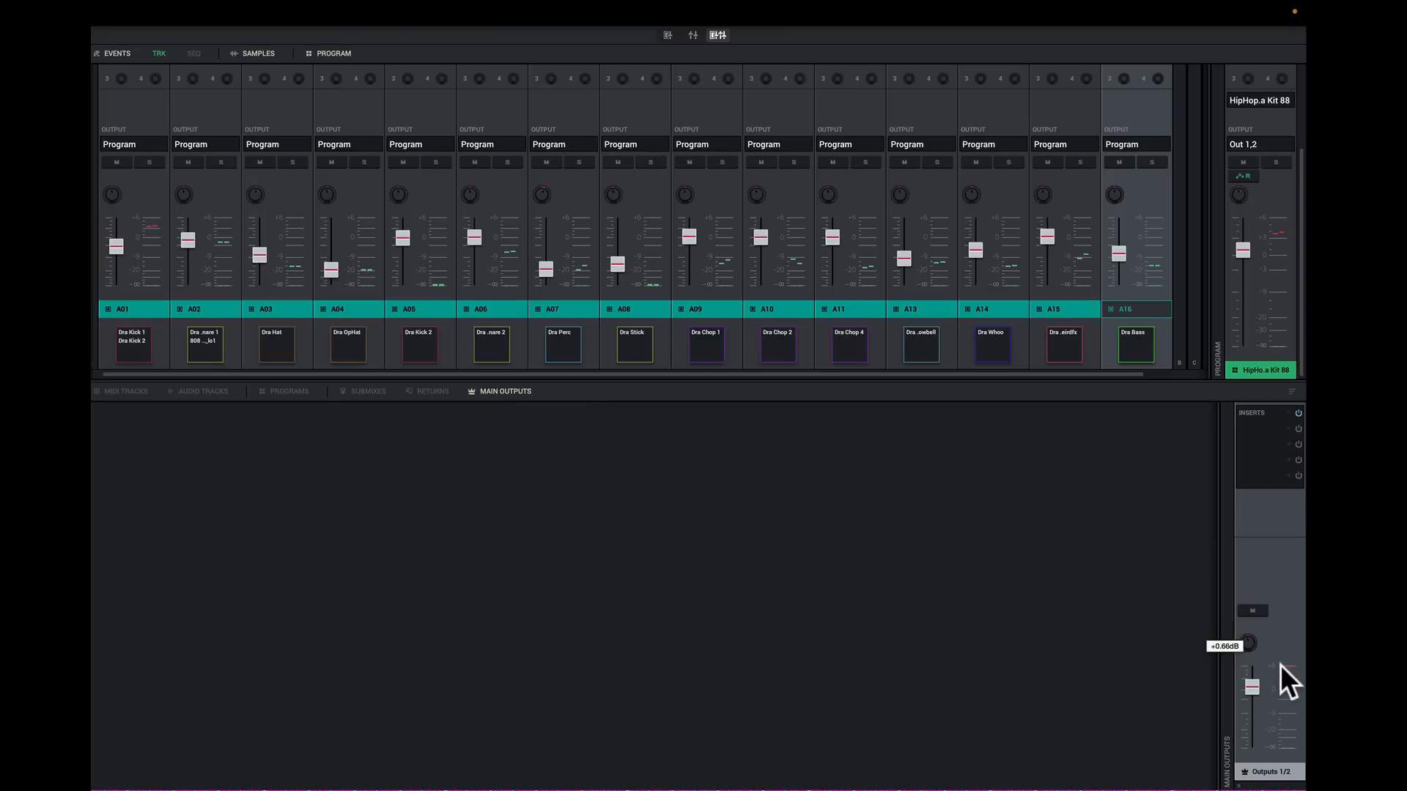
# Step: Restore the hidden MIDI track, program, submix and return channels, and view the remaining pad bank channels of the program
pyautogui.click(121, 391)
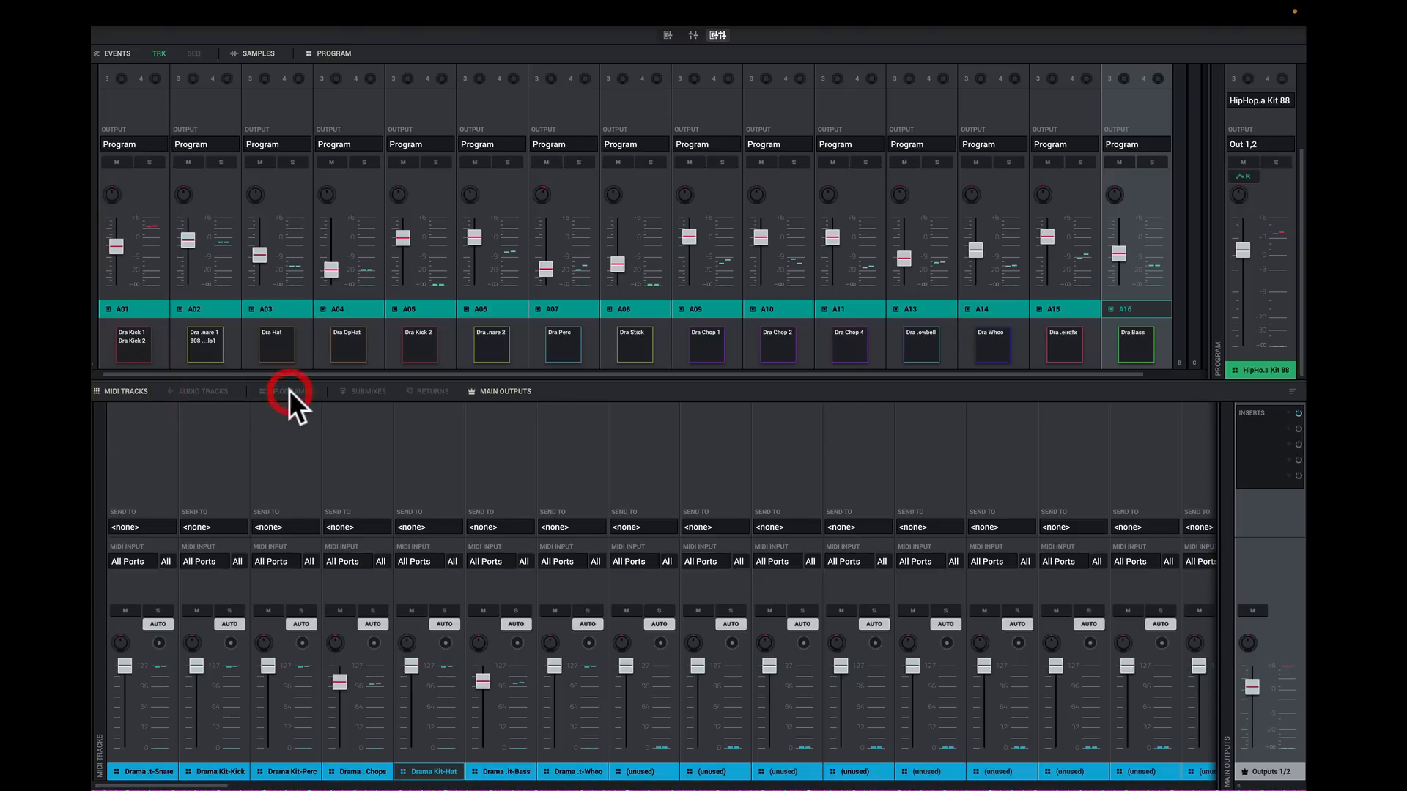
pyautogui.click(366, 393)
pyautogui.moveTo(256, 283)
pyautogui.moveTo(1139, 376); pyautogui.dragTo(1224, 379)
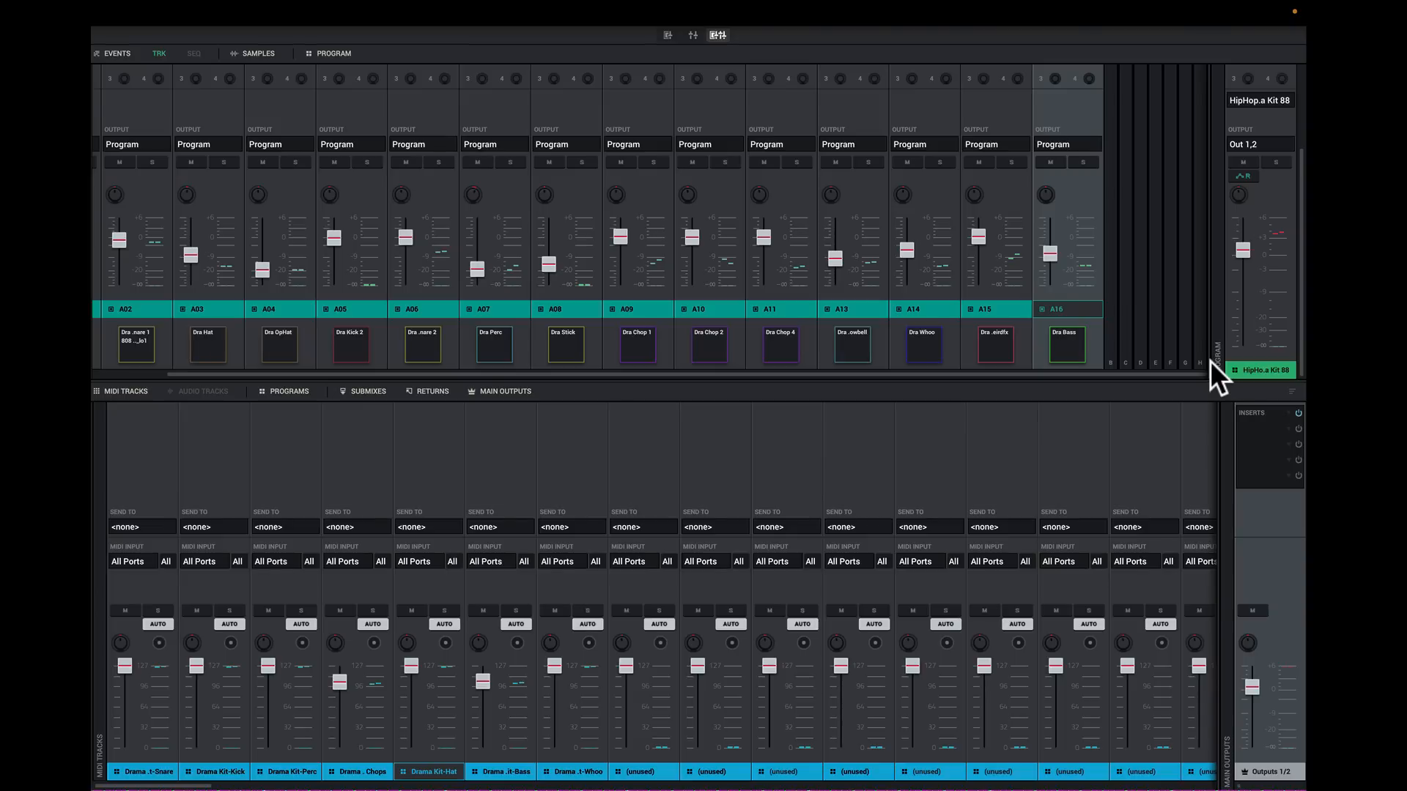
# Step: Return to the Main mode window, show the virtual keyboard, and sweep across its keys from the low to the high octaves
pyautogui.hotkey('ctrl', 'Left')
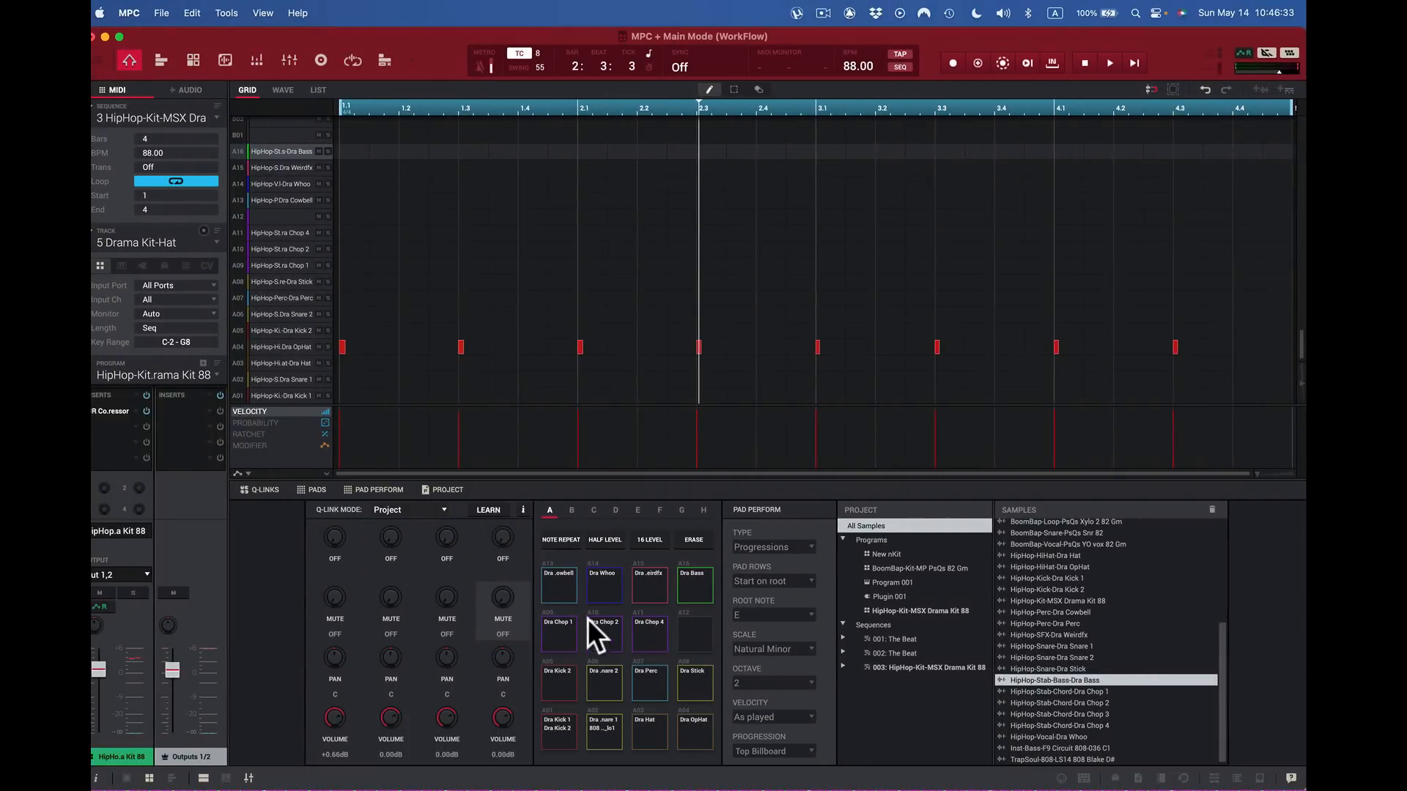
pyautogui.click(226, 779)
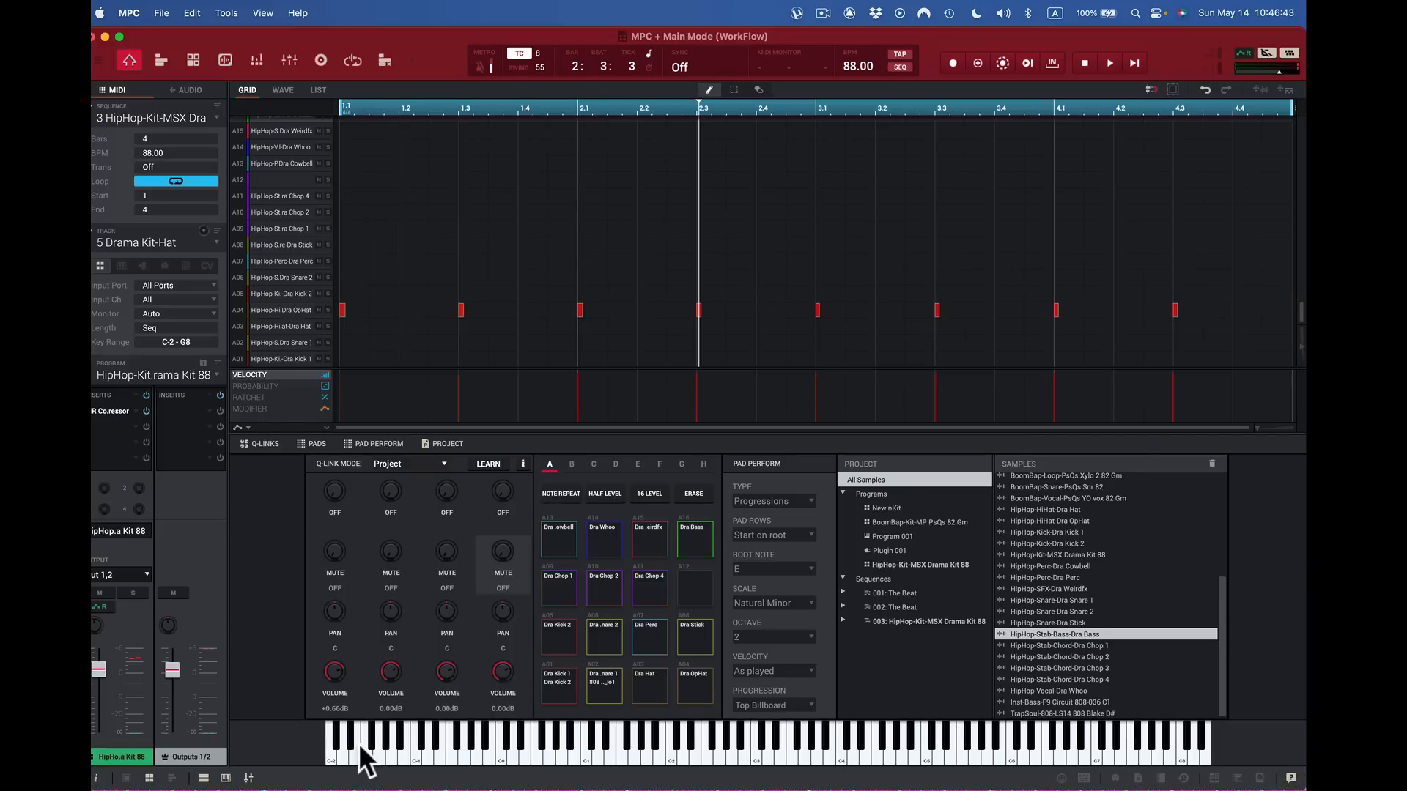
pyautogui.moveTo(353, 742)
pyautogui.mouseDown()
pyautogui.moveTo(500, 754)
pyautogui.moveTo(890, 743)
pyautogui.moveTo(832, 747)
pyautogui.mouseUp()
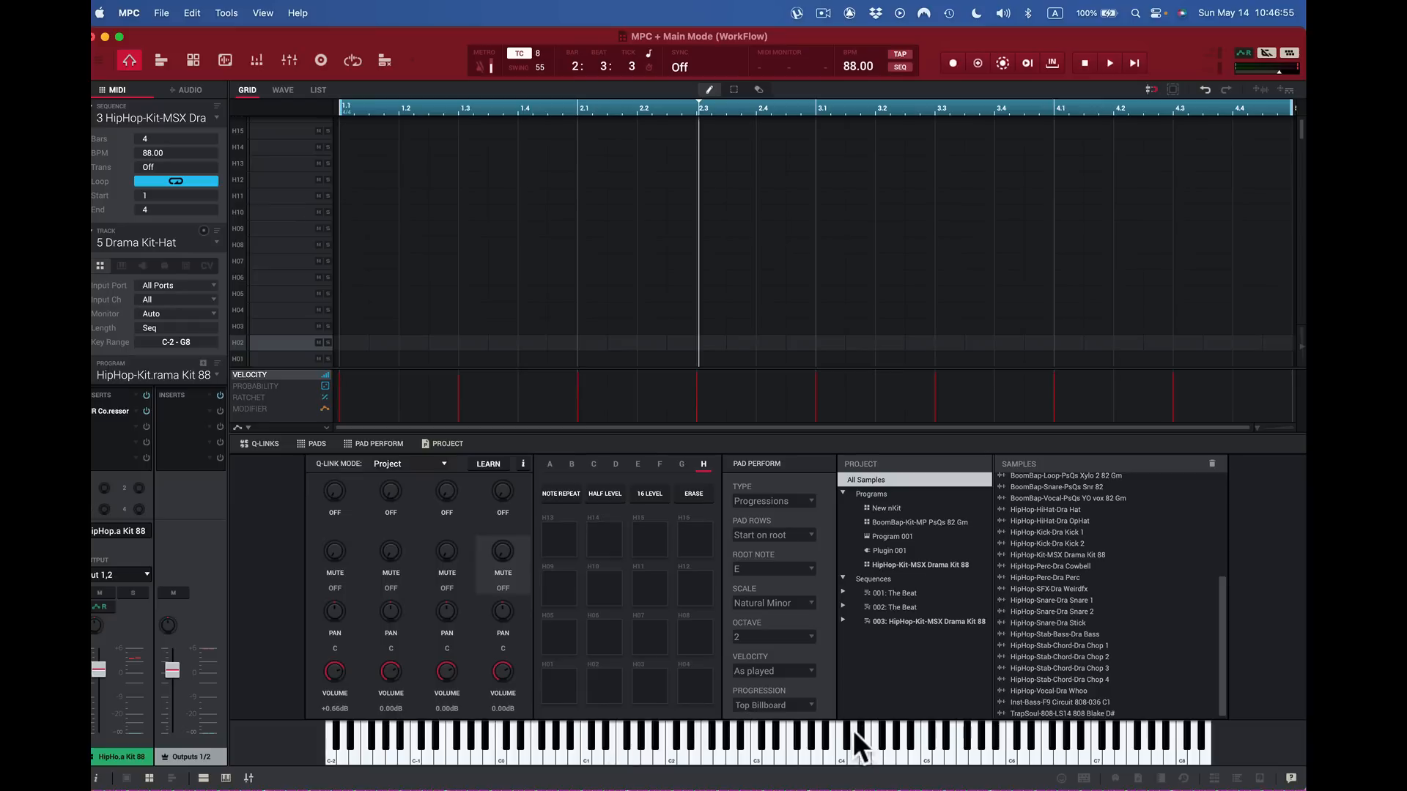
# Step: Audition the chord chops and the stick by playing virtual keyboard notes such as F1, C2, B1 and A1, and hide the keyboard
pyautogui.click(624, 748)
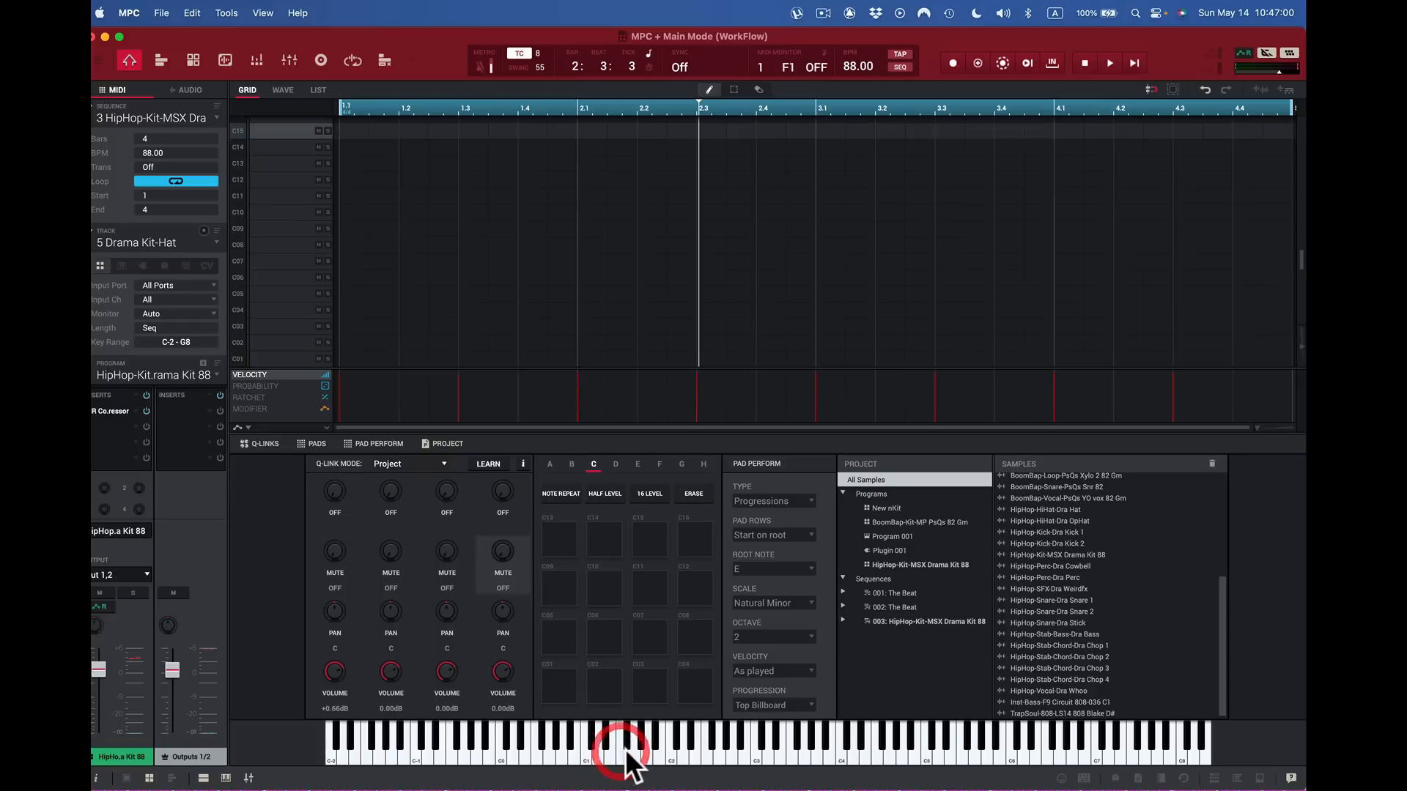
pyautogui.click(669, 758)
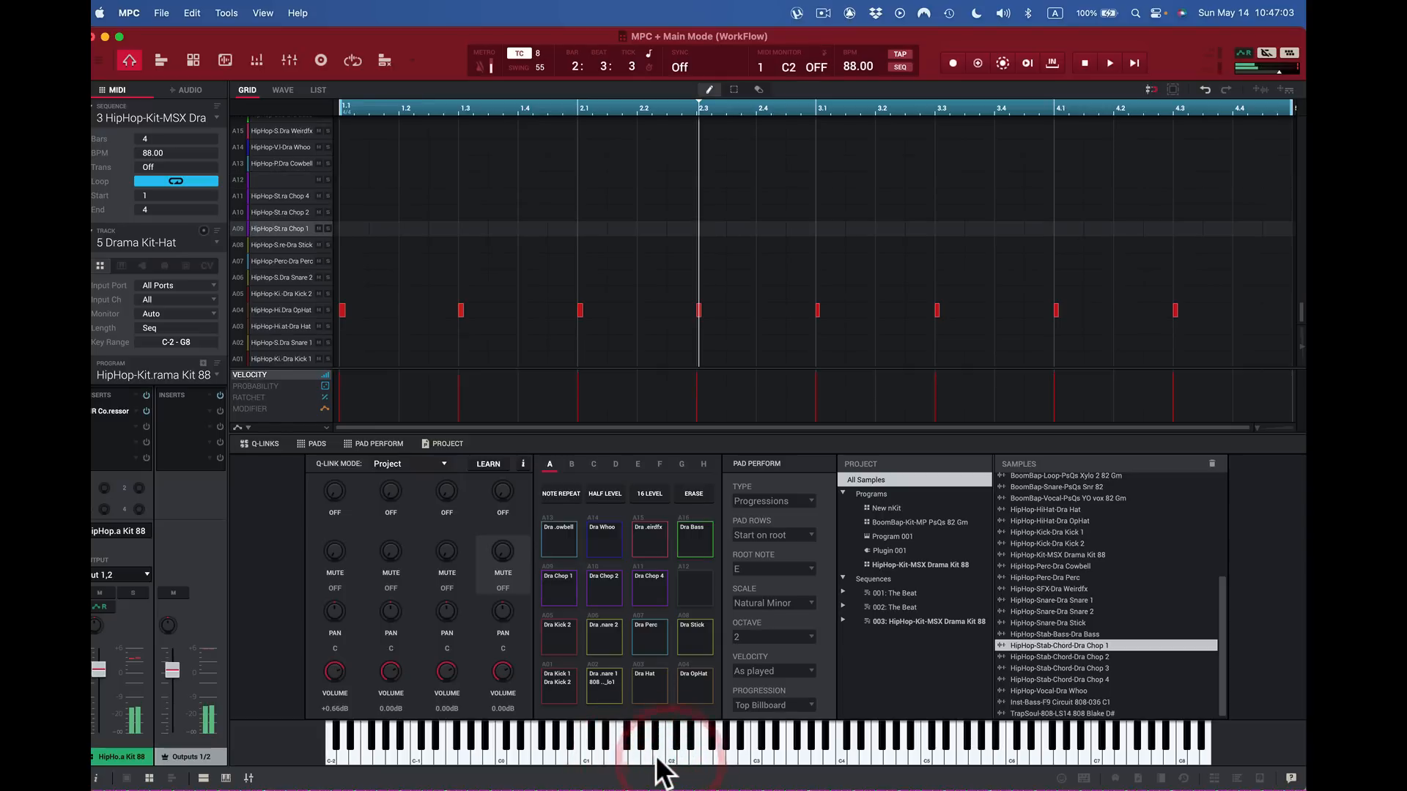
pyautogui.click(655, 754)
pyautogui.click(642, 754)
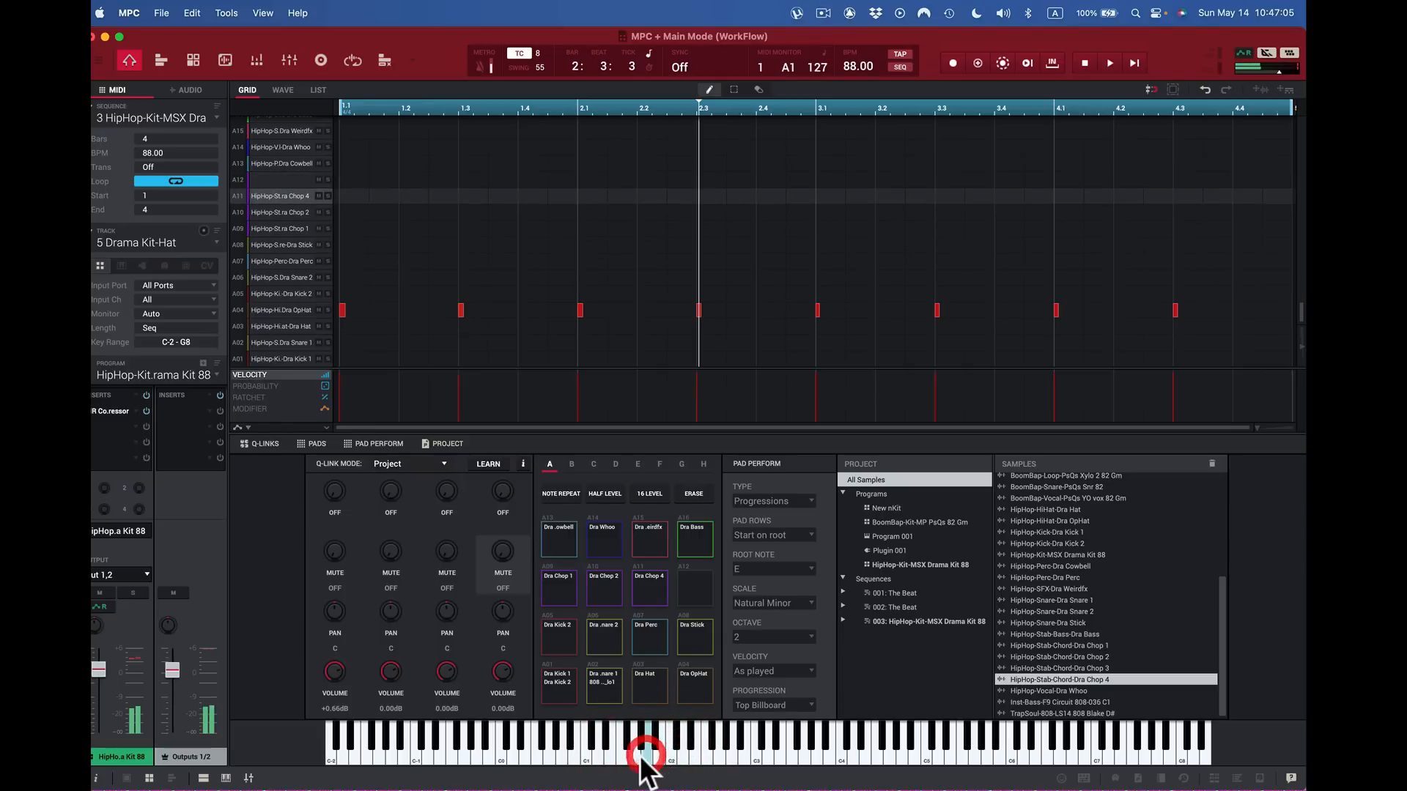
pyautogui.click(636, 755)
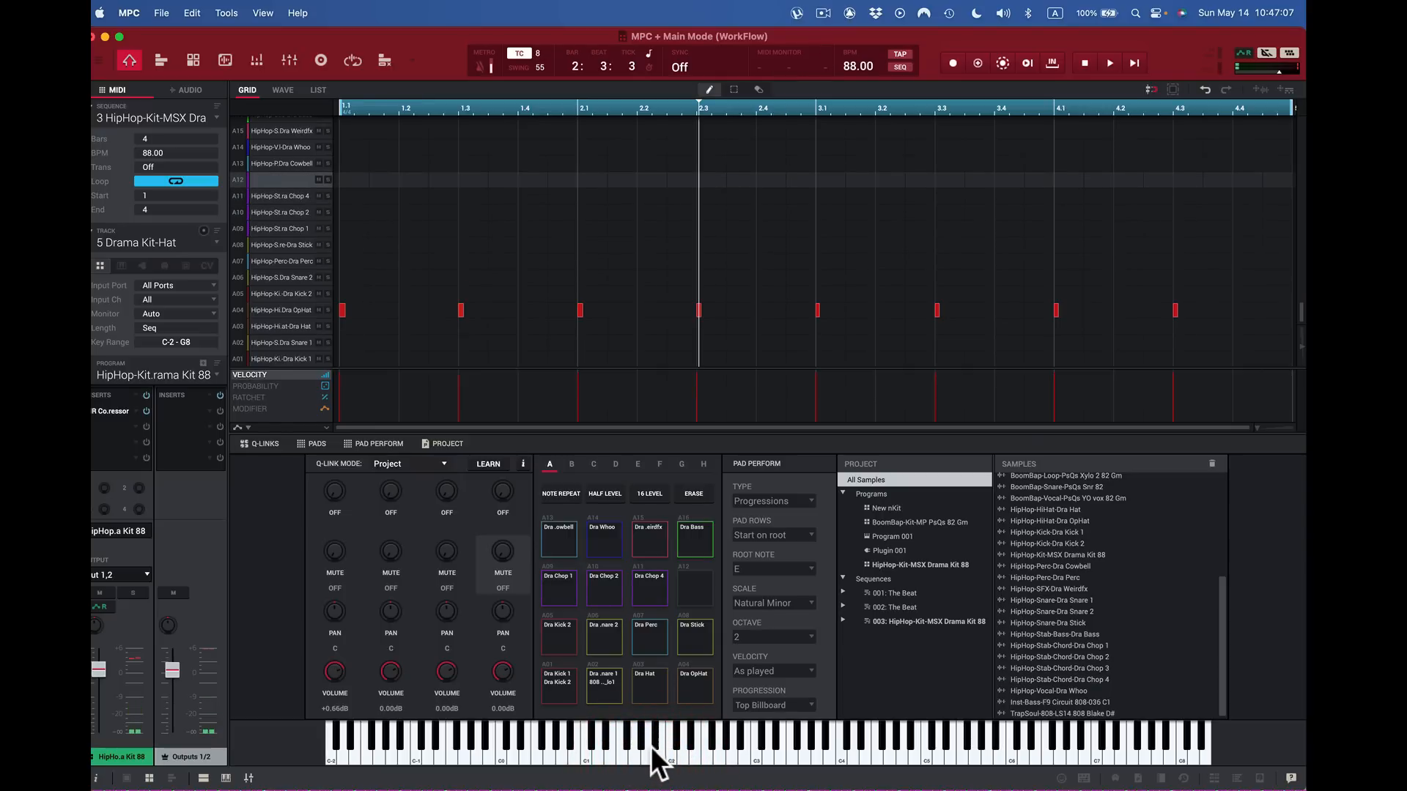
pyautogui.click(653, 742)
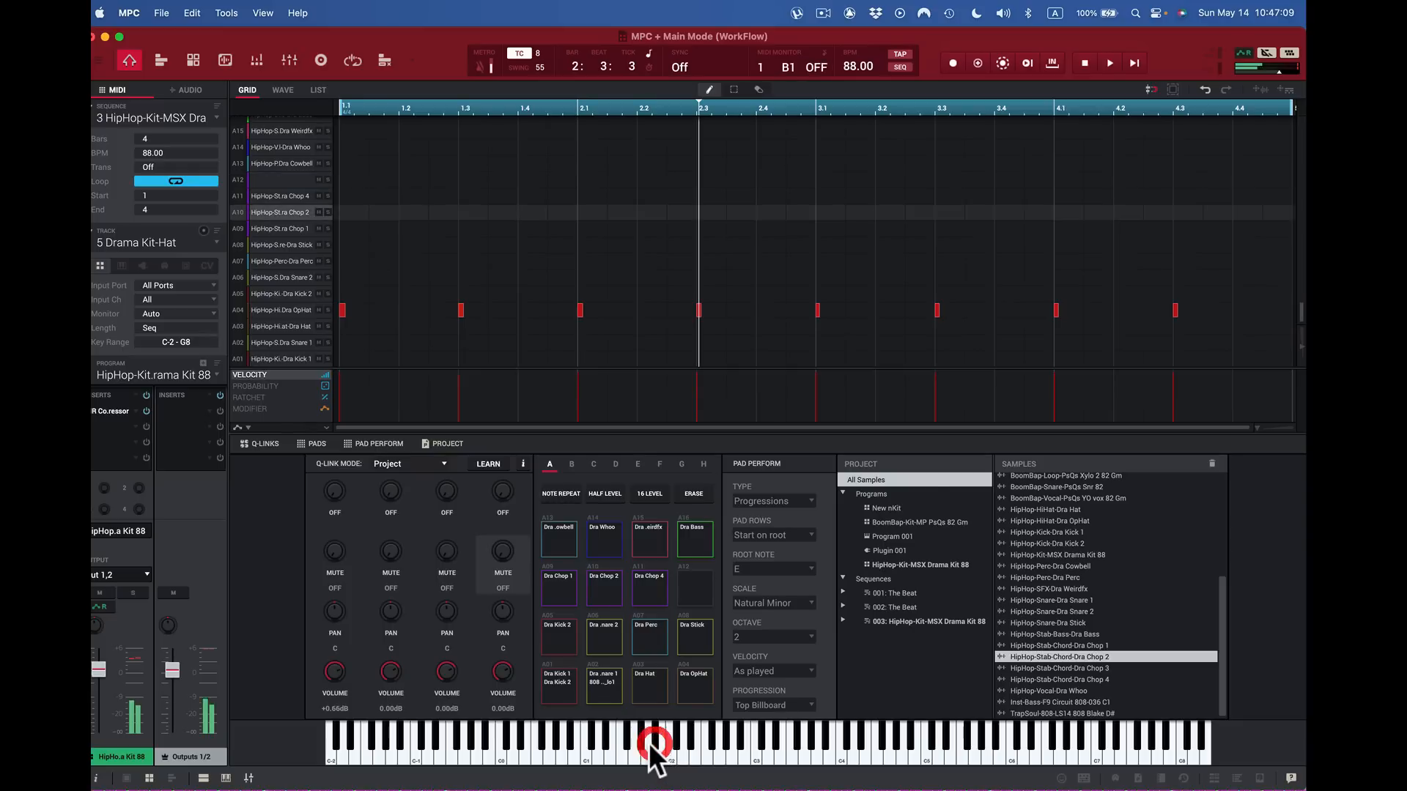
pyautogui.click(640, 740)
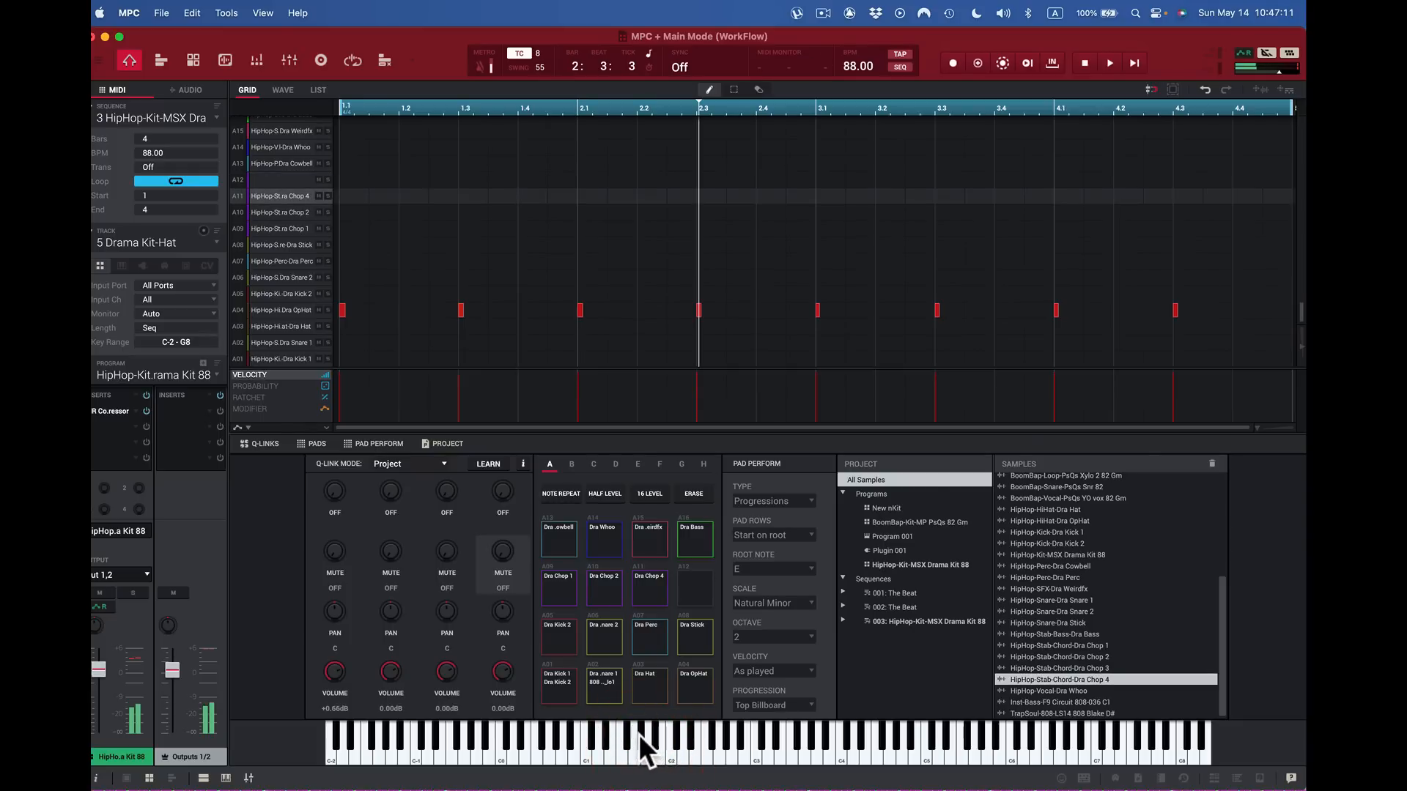
pyautogui.click(636, 732)
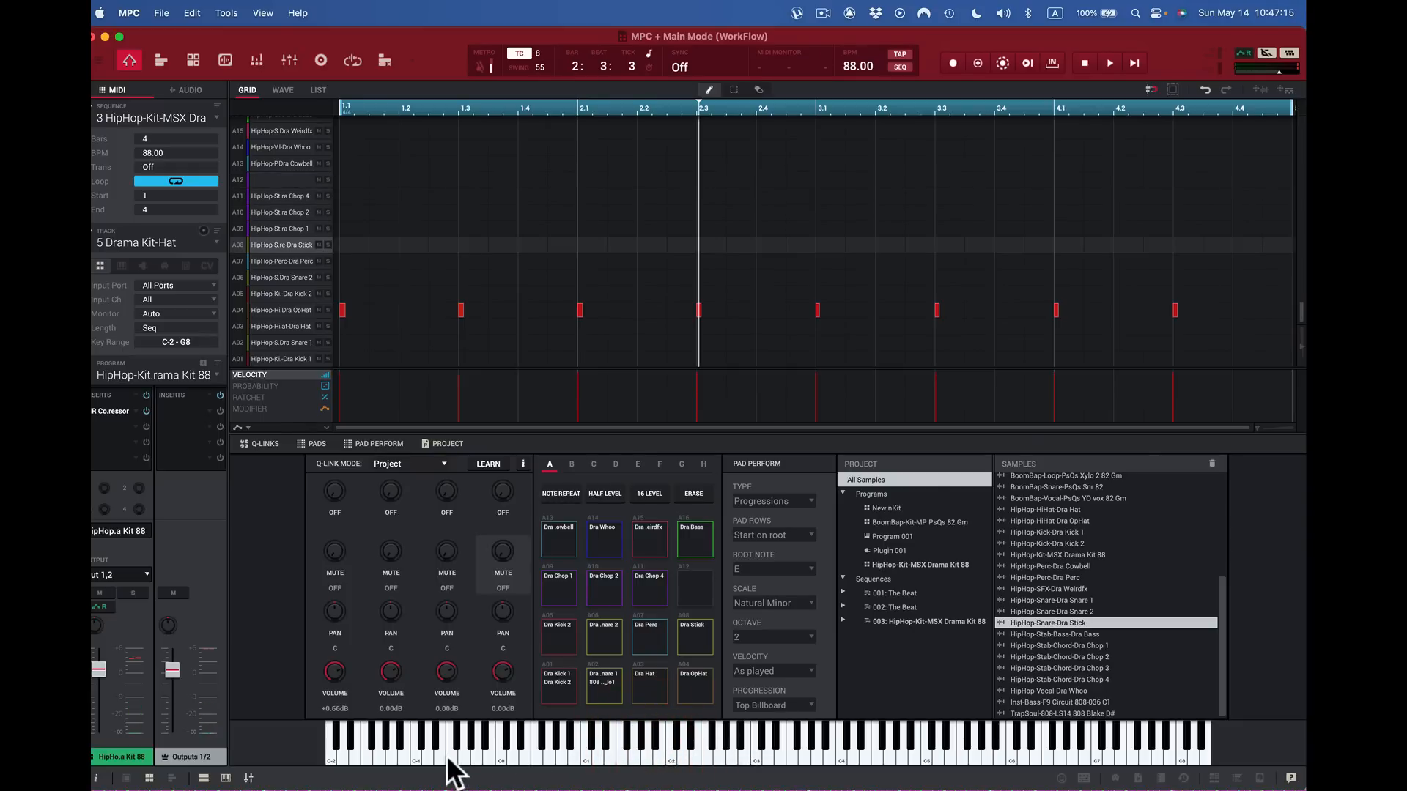
pyautogui.click(226, 778)
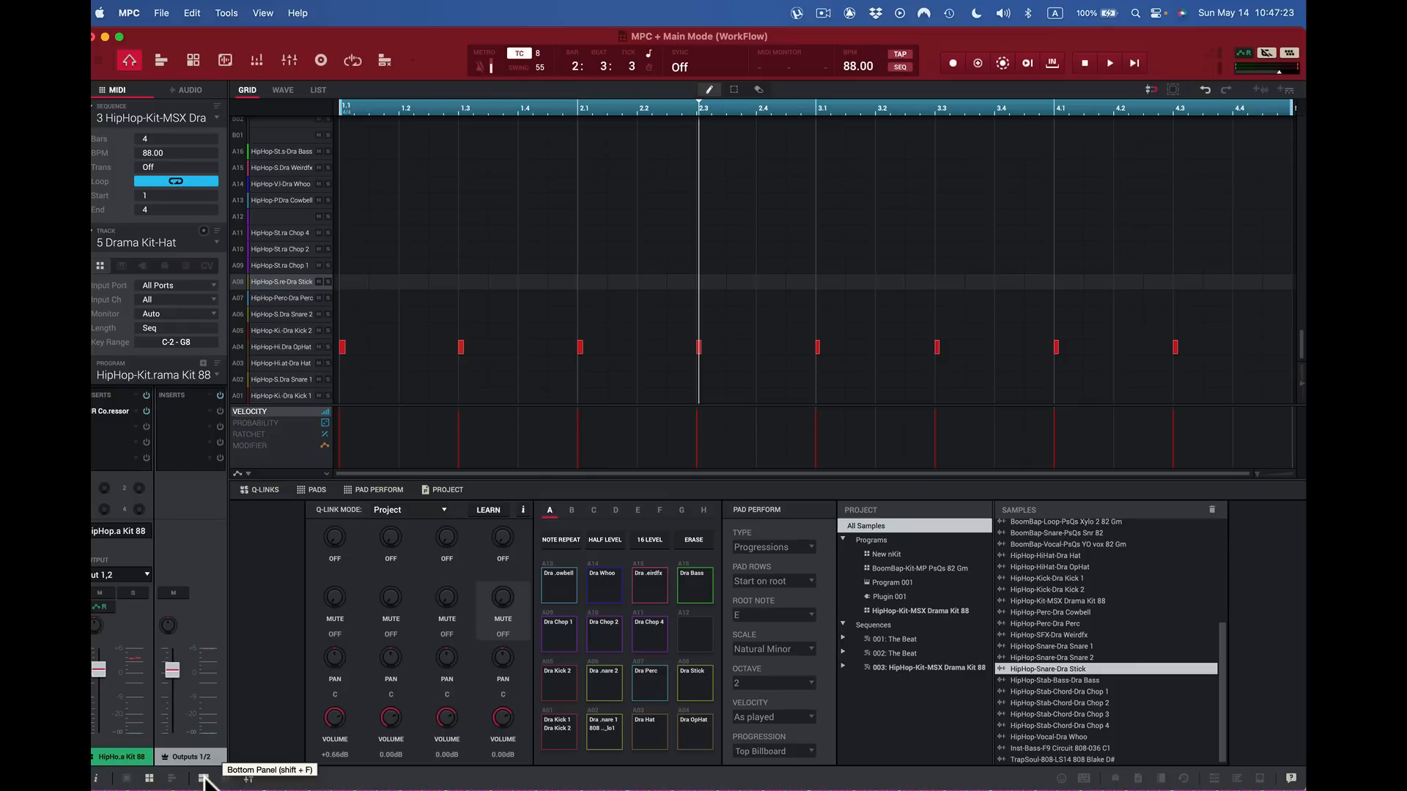
# Step: Hide and reshow the bottom panel, and hide its Project, Pad Perform, Pads and Q-Links sections one by one
pyautogui.click(204, 778)
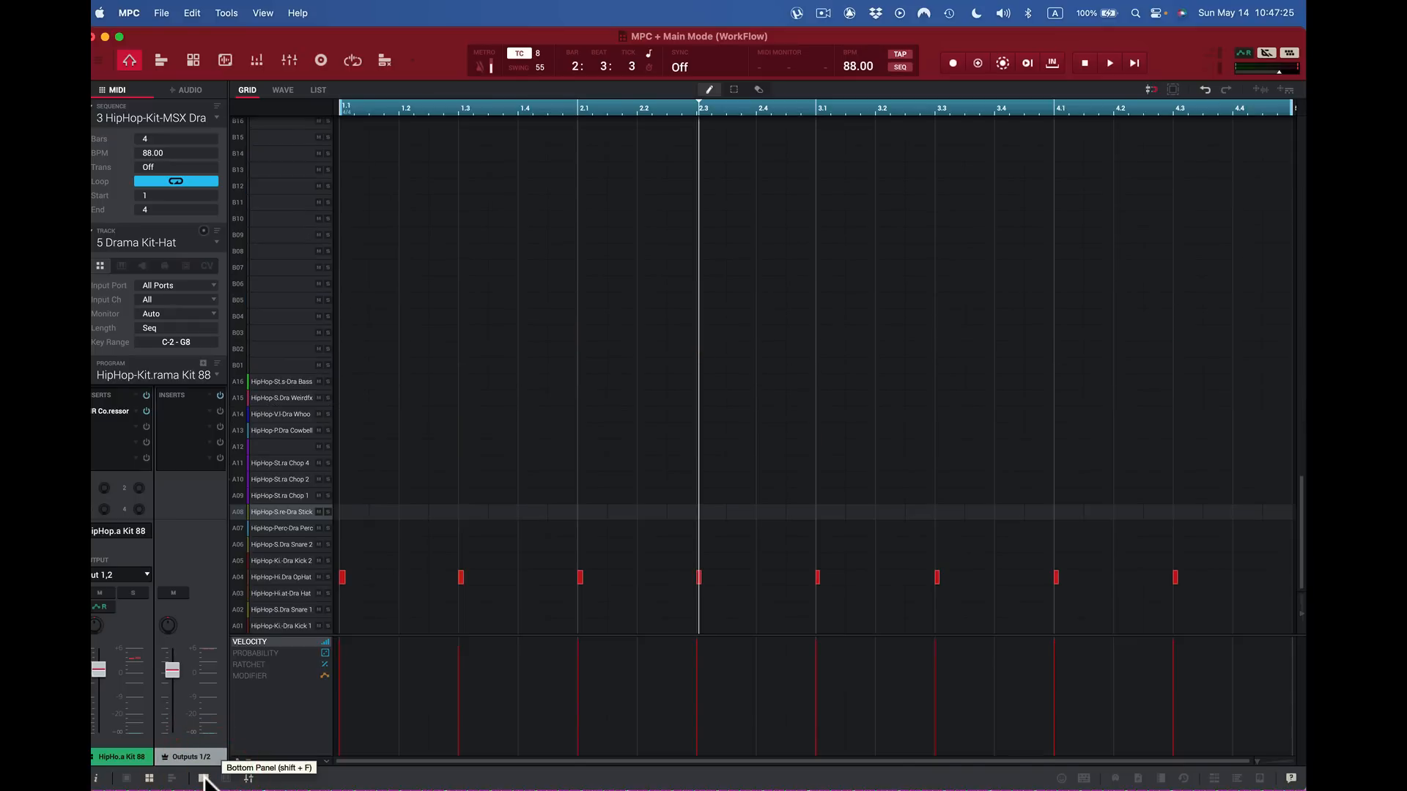
pyautogui.click(204, 778)
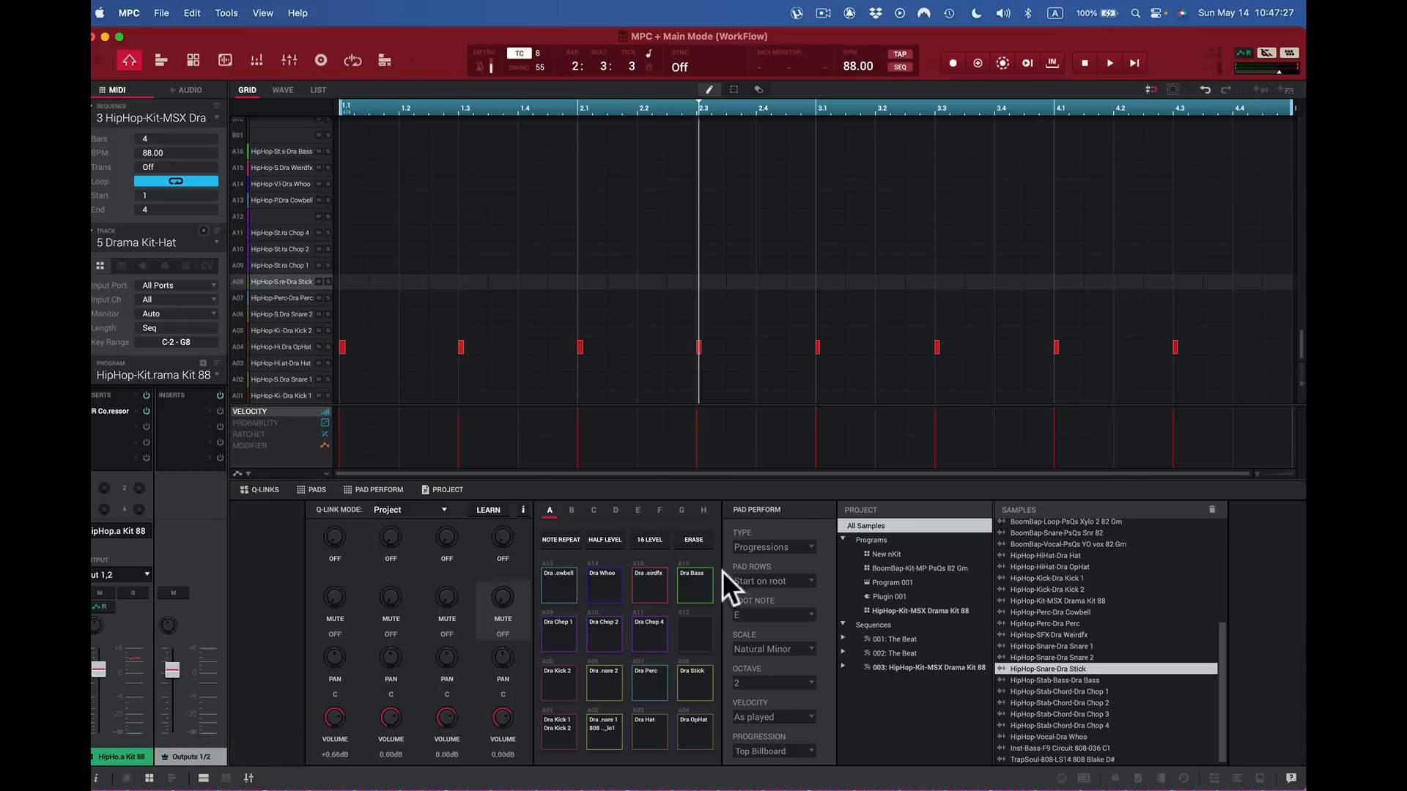
pyautogui.click(454, 492)
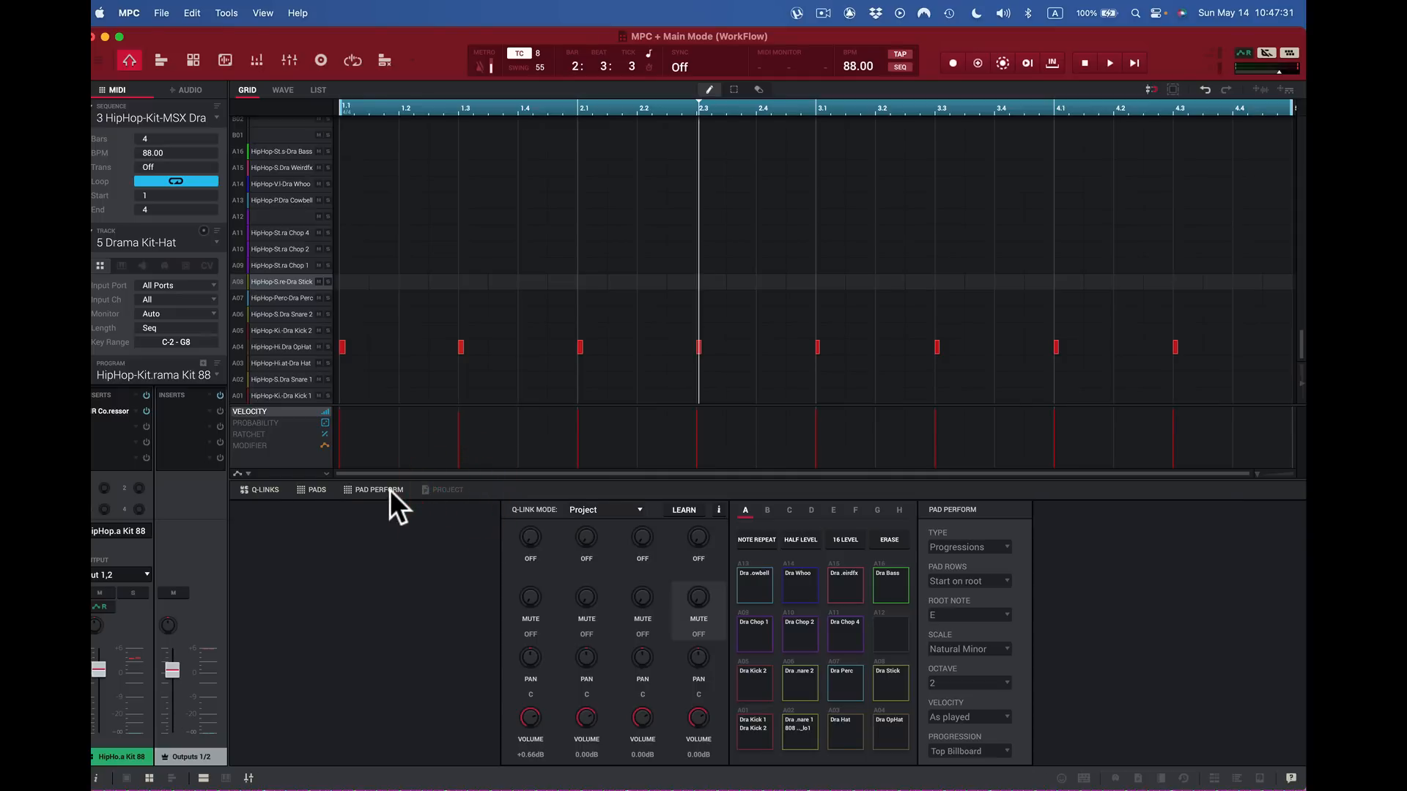
pyautogui.click(390, 490)
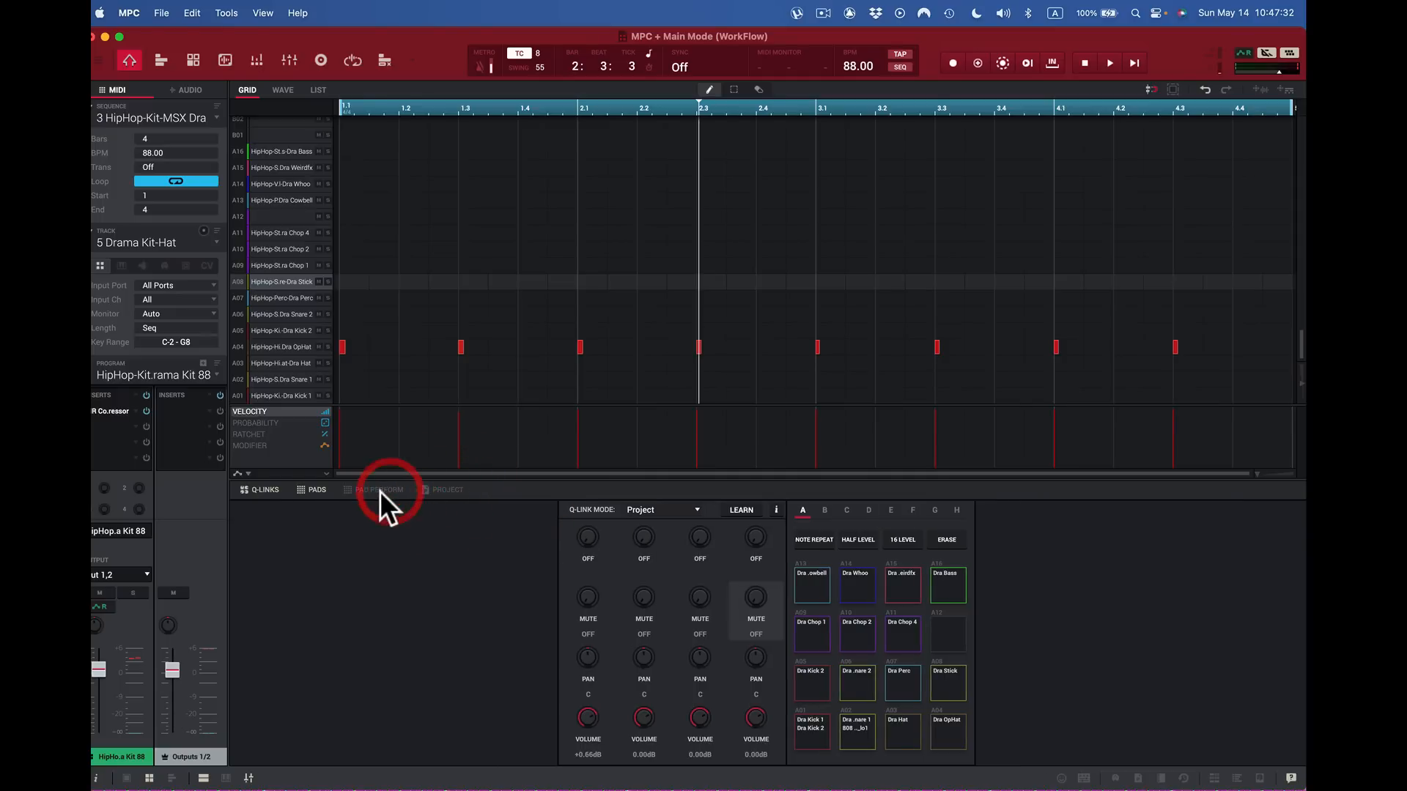
pyautogui.click(313, 490)
pyautogui.click(265, 490)
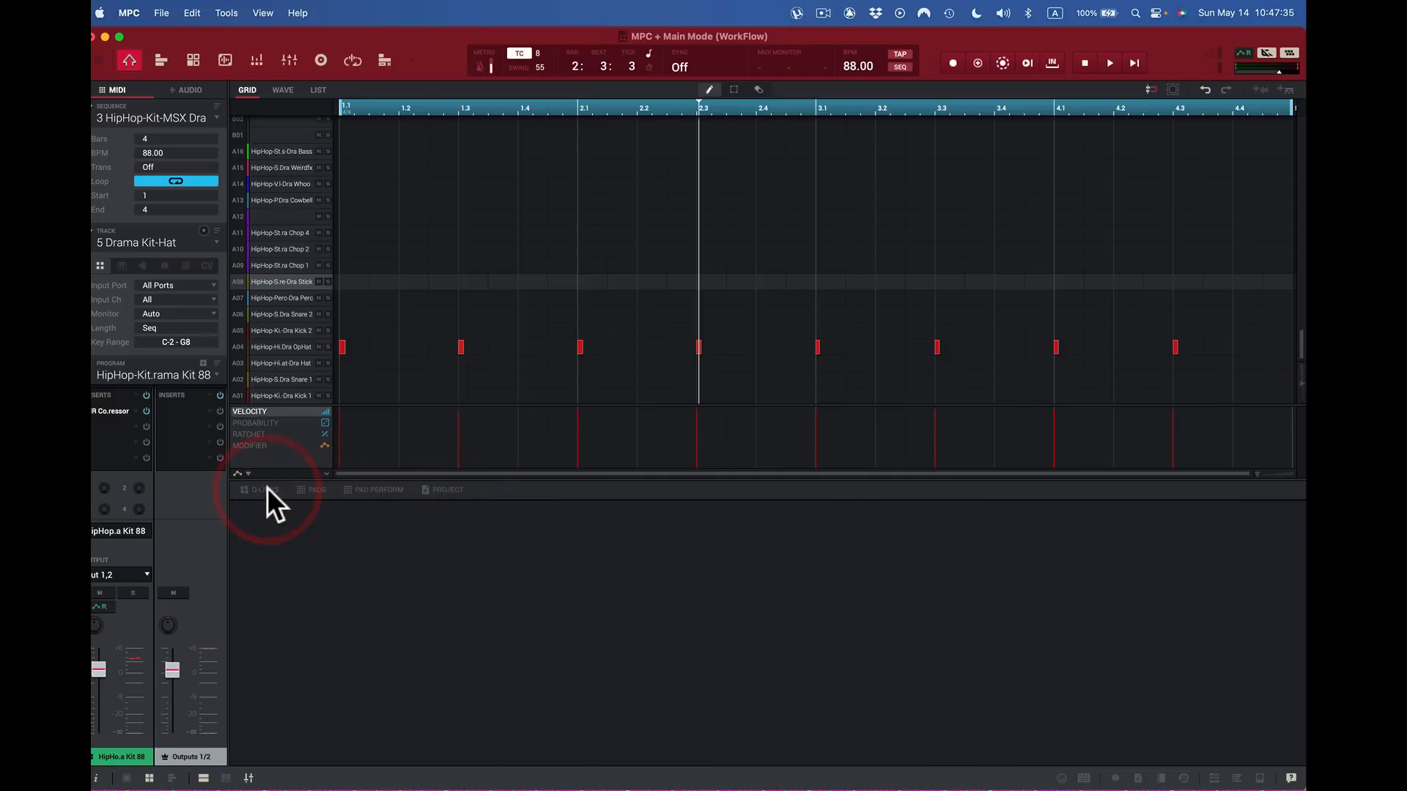
# Step: Show the Q-Links, Pads, Pad Perform and Project sections in the bottom panel again
pyautogui.click(267, 490)
pyautogui.click(312, 489)
pyautogui.click(359, 491)
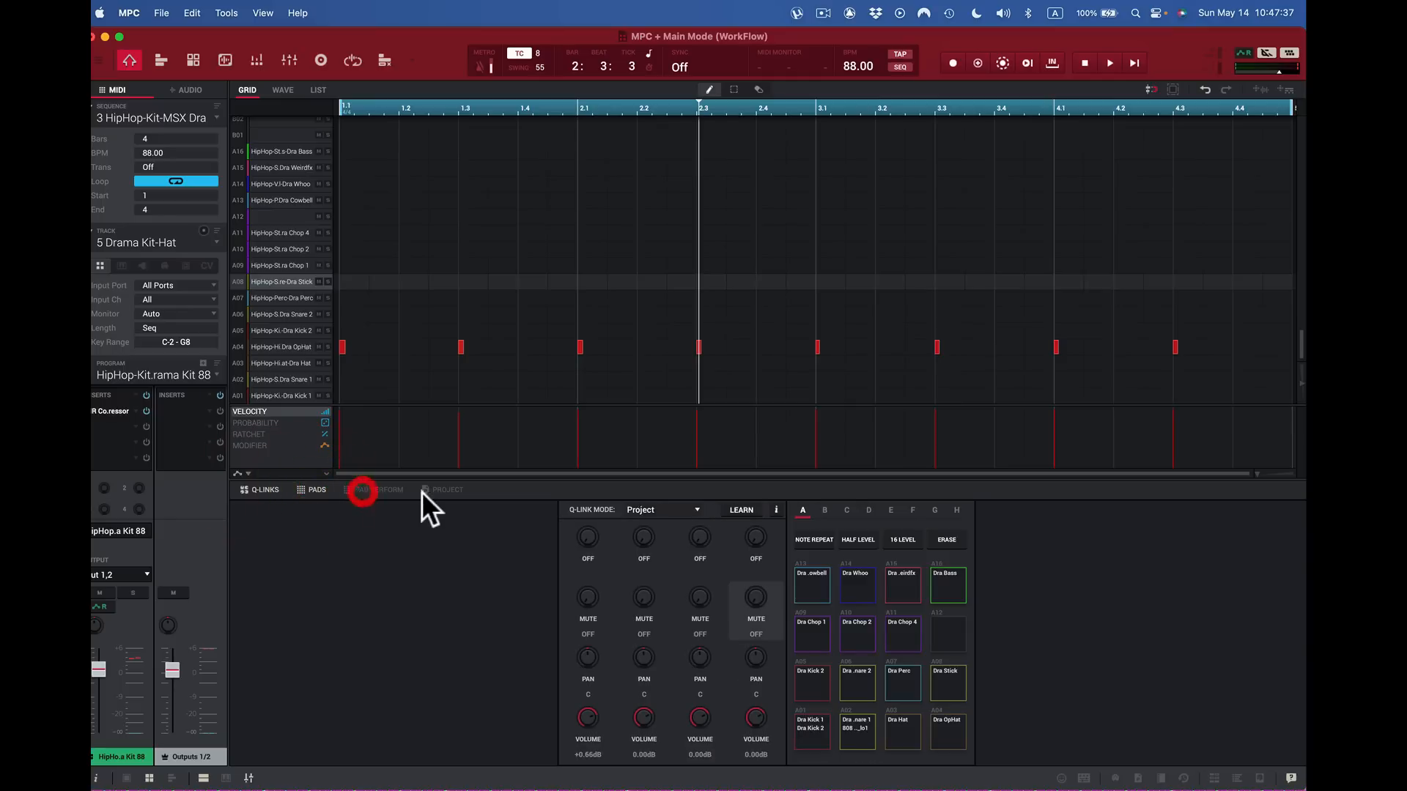
pyautogui.click(443, 489)
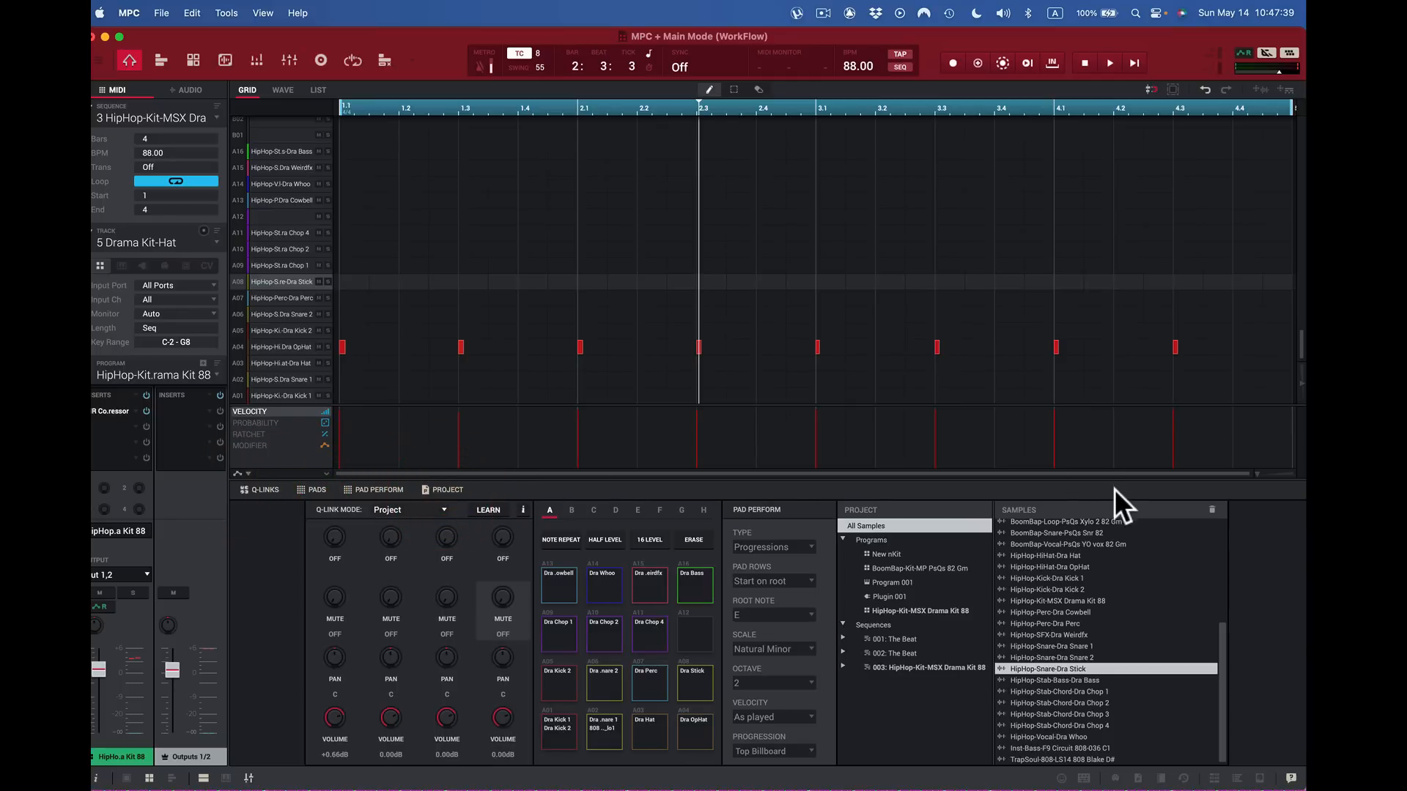
# Step: Display the track and program channel strips together, and audition Dra Chop 1, Dra Chop 2 and the kick pad A01
pyautogui.click(170, 778)
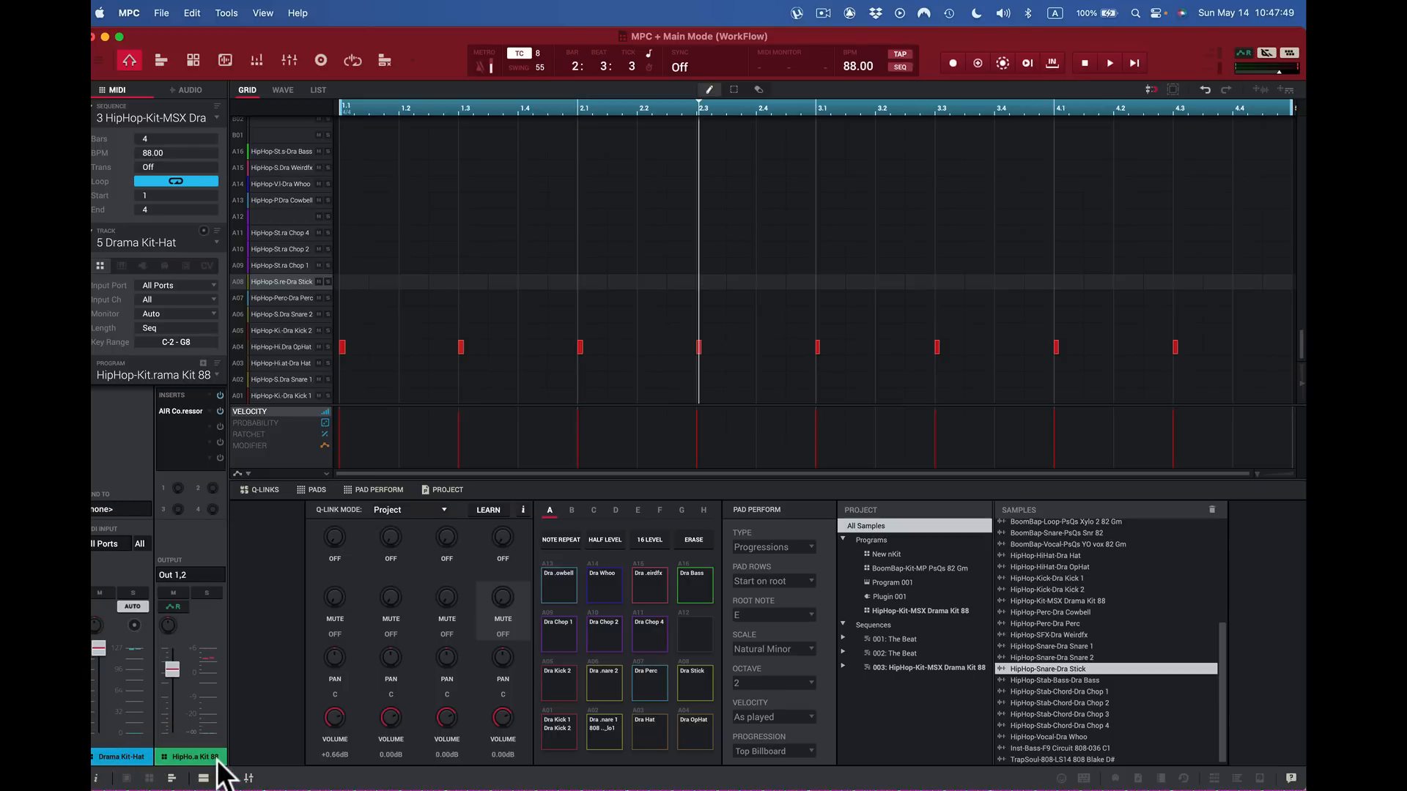
pyautogui.click(542, 622)
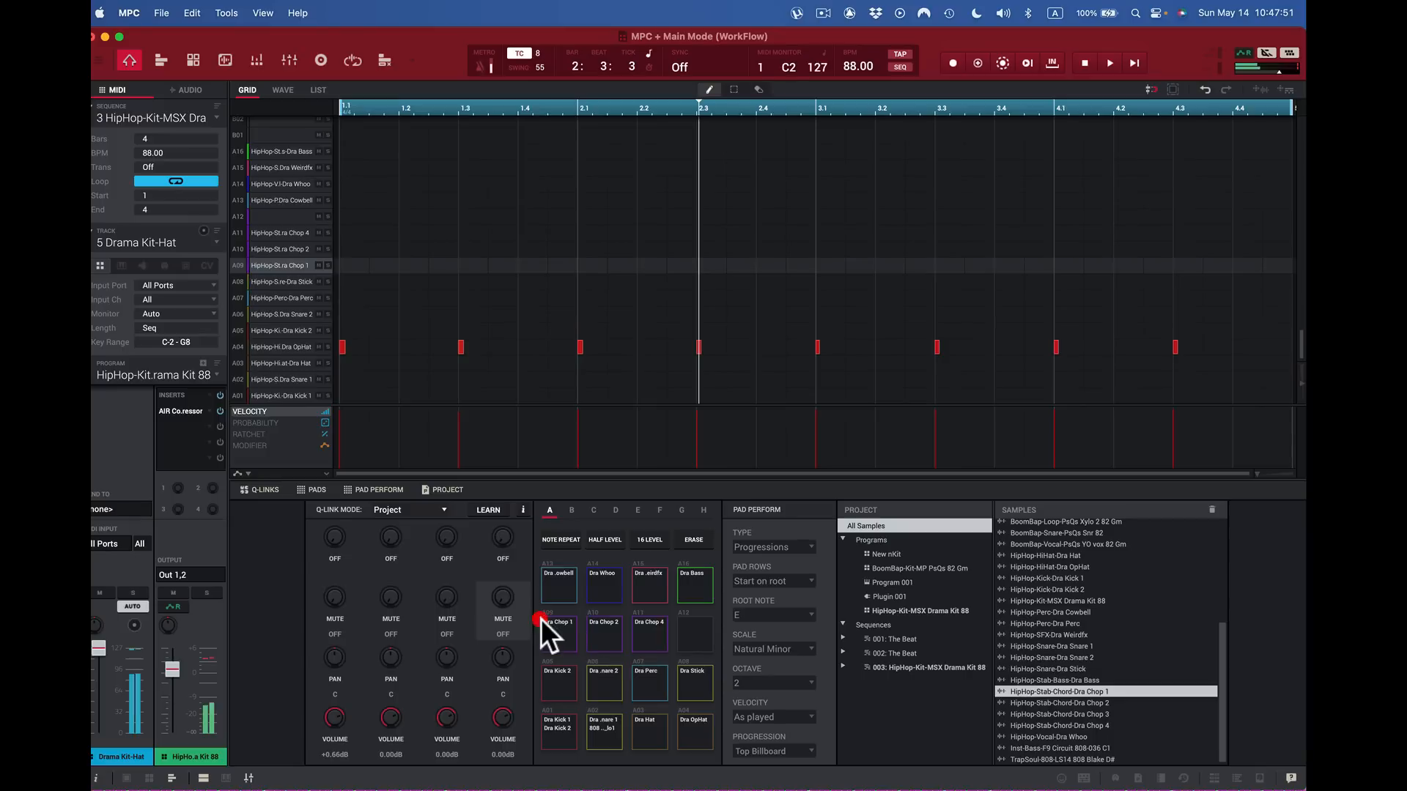
pyautogui.click(612, 630)
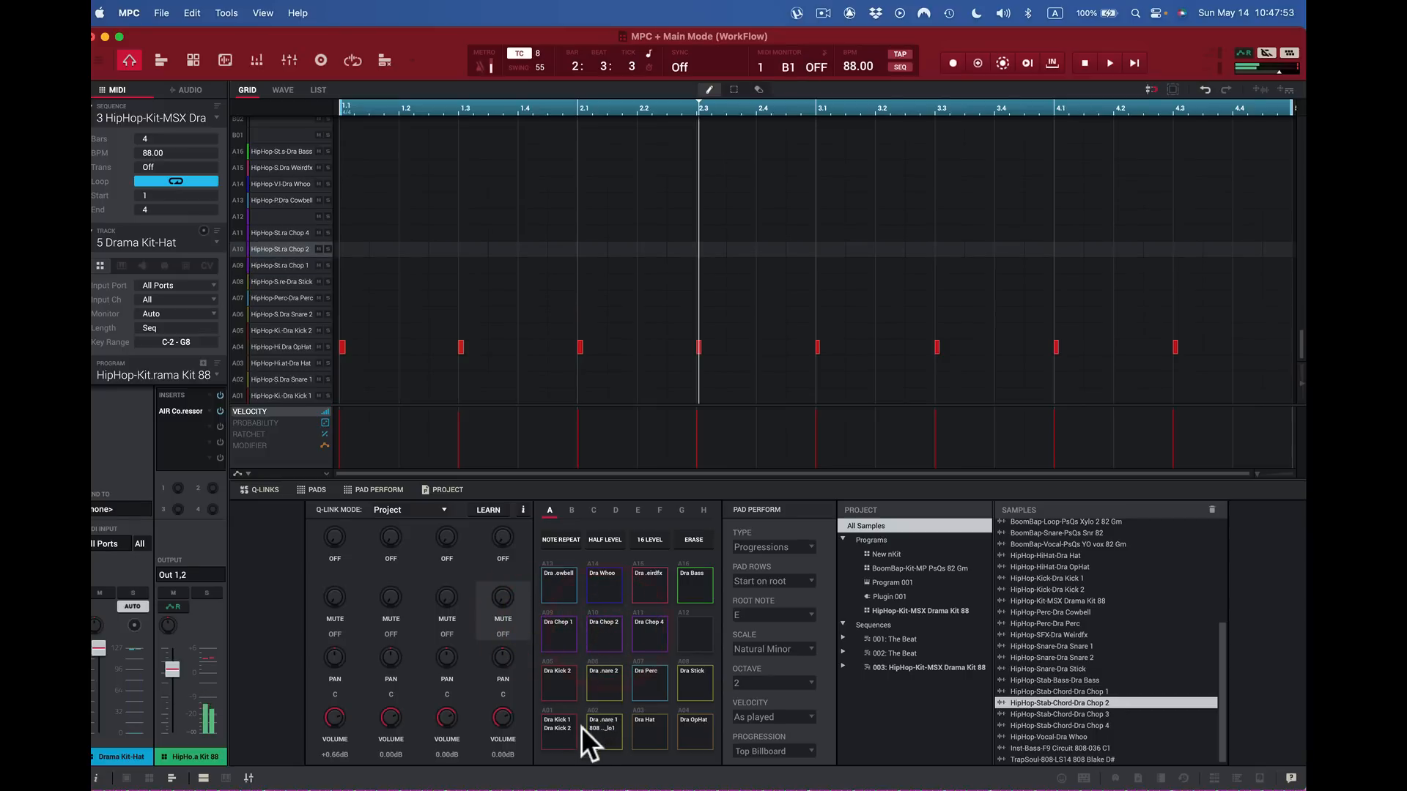
pyautogui.click(561, 725)
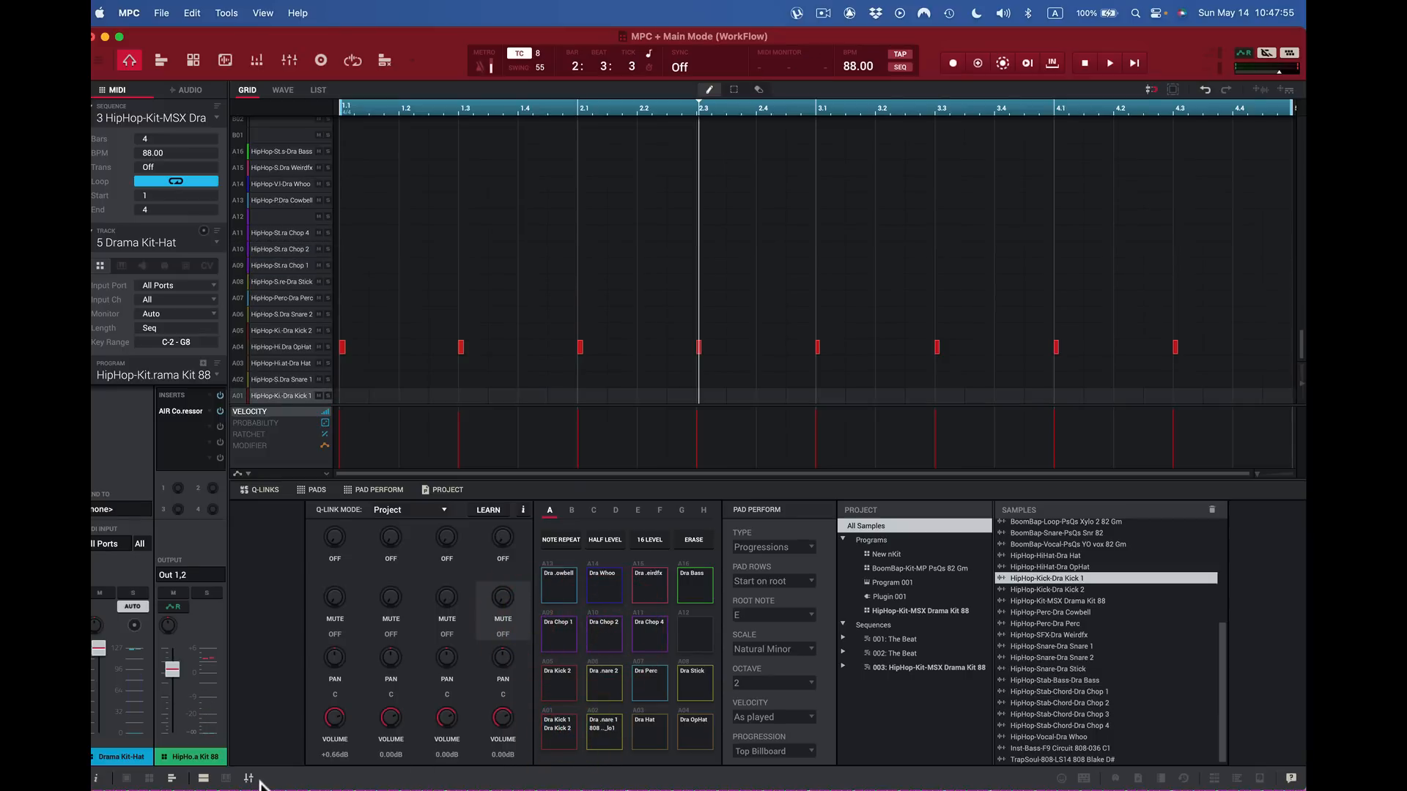
# Step: Display the program and output channel strips, start playback, and lower the HipHop Drama Kit 88 program volume to about -26 dB
pyautogui.click(172, 778)
pyautogui.click(149, 778)
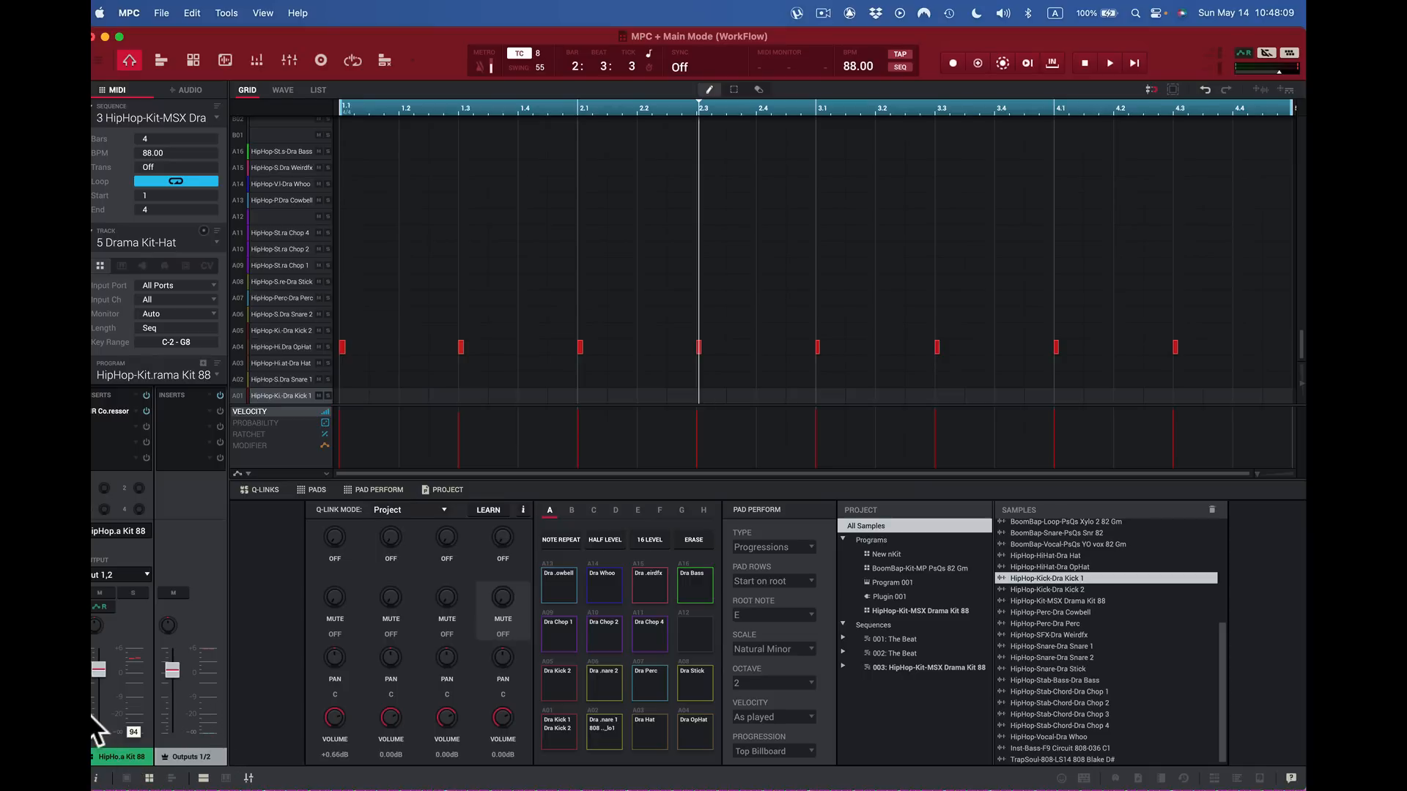
pyautogui.press('space')
pyautogui.moveTo(99, 675); pyautogui.dragTo(97, 724)
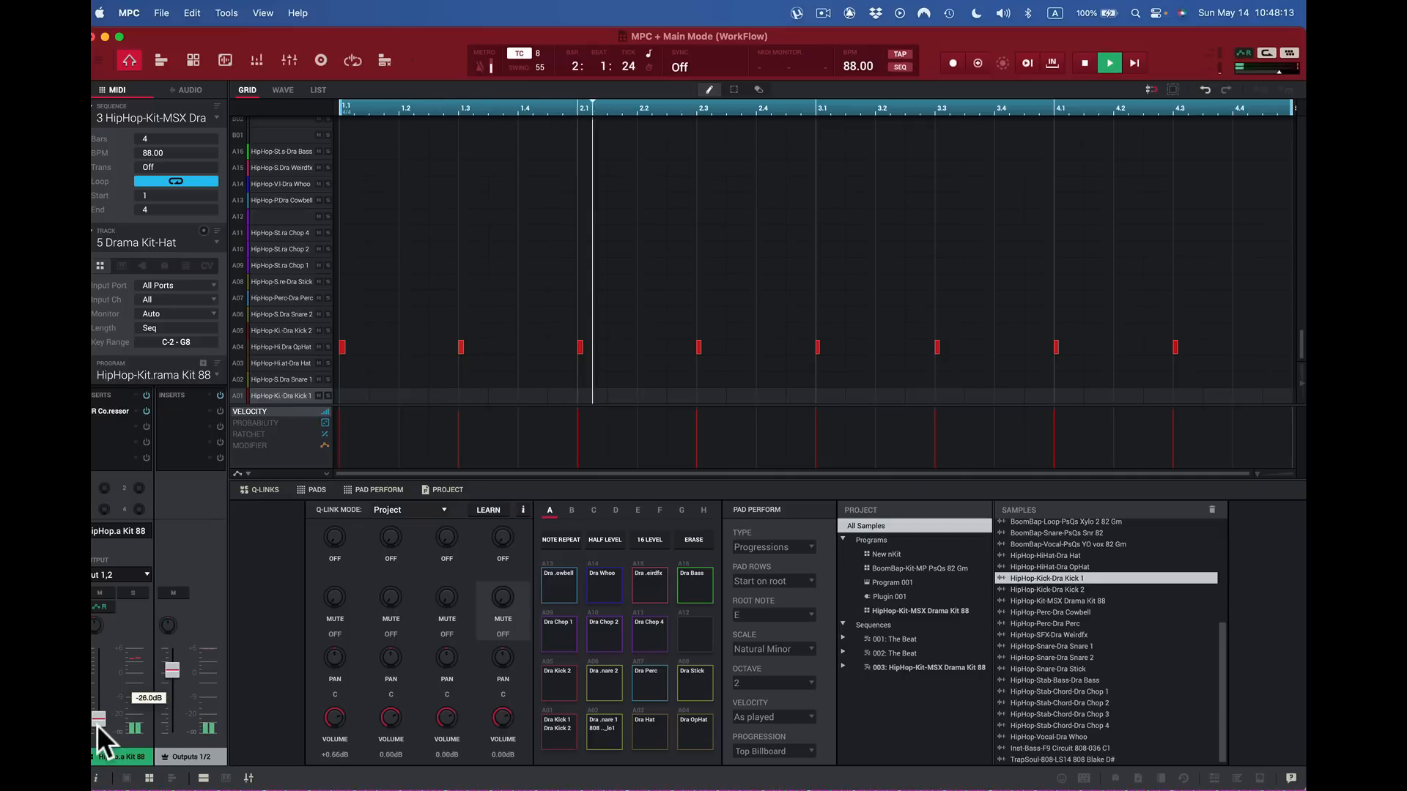
# Step: Stop playback and raise the HipHop Drama Kit 88 program volume back to around 0 dB
pyautogui.press('space')
pyautogui.moveTo(97, 724); pyautogui.dragTo(102, 671)
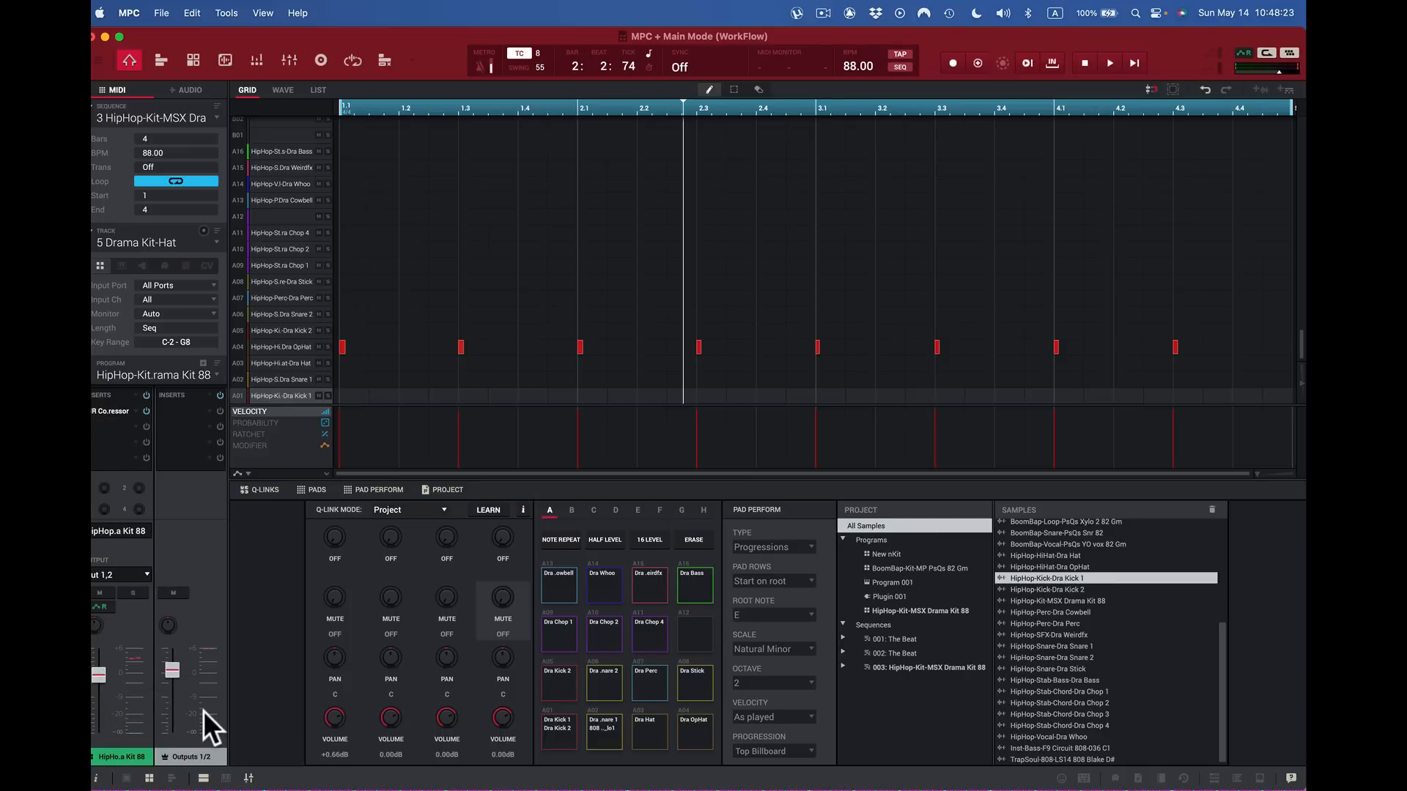
# Step: Display the pad and program channel strips together, and audition the Snare 1, Snare 2, Stick, OpHat, Hat and Kick 1 pads
pyautogui.click(126, 778)
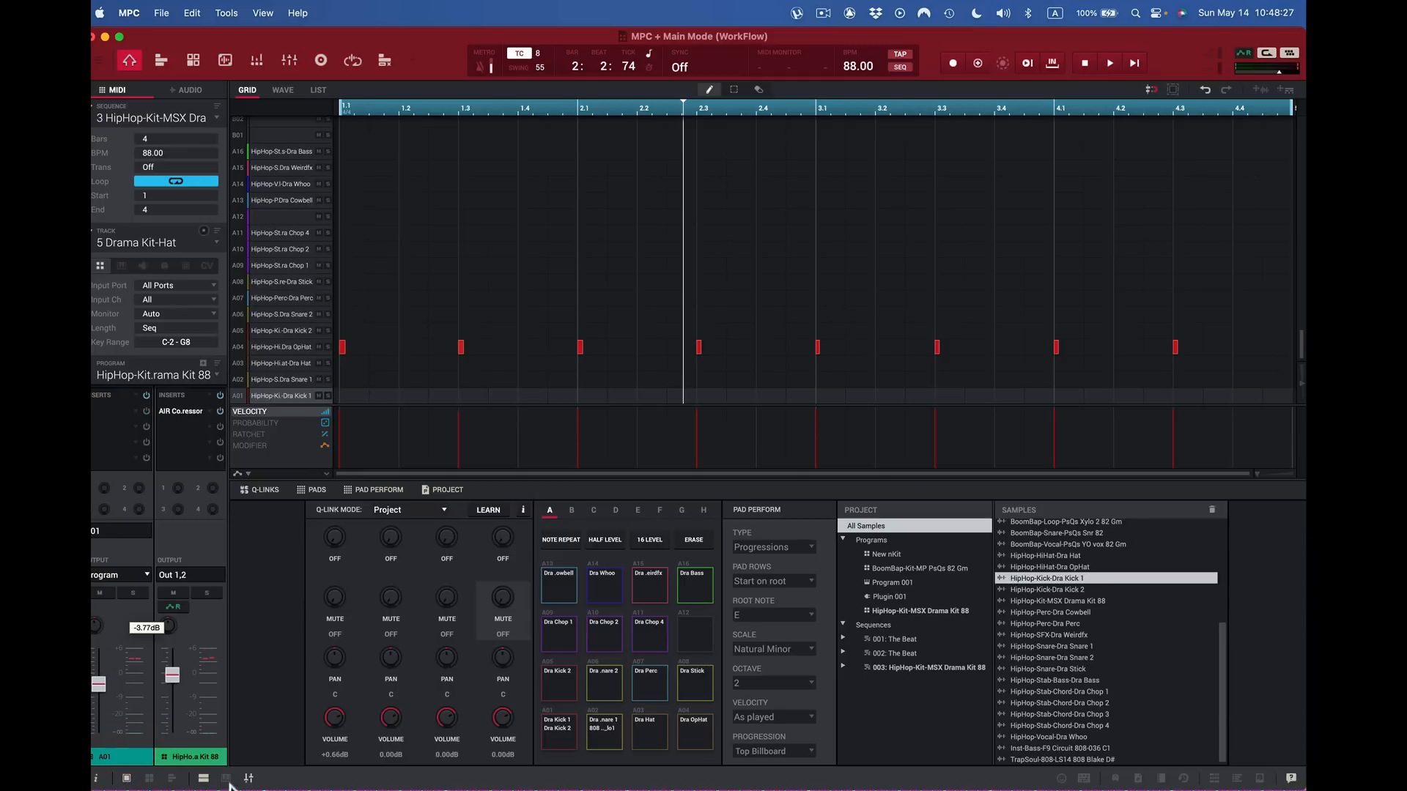
pyautogui.click(613, 733)
pyautogui.click(604, 687)
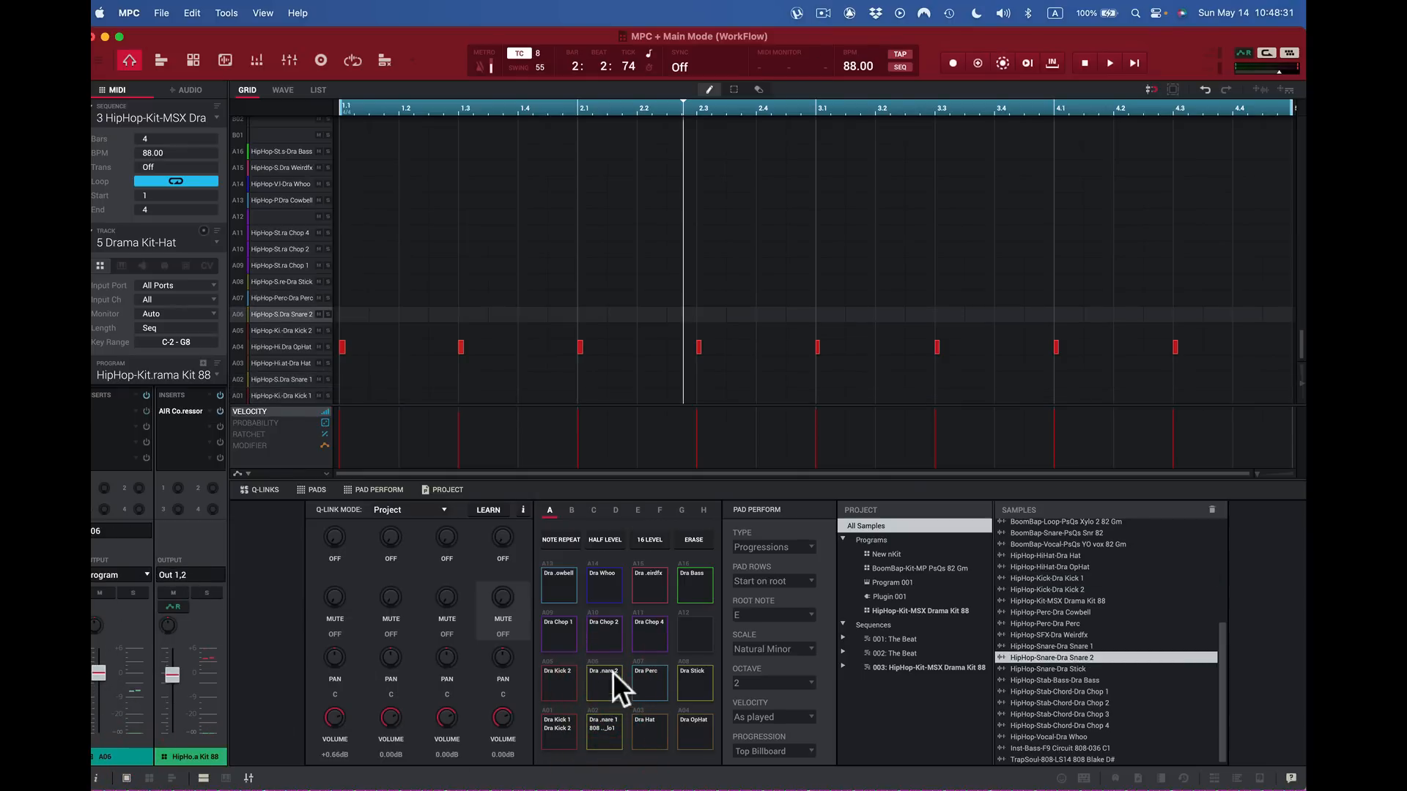
pyautogui.click(695, 688)
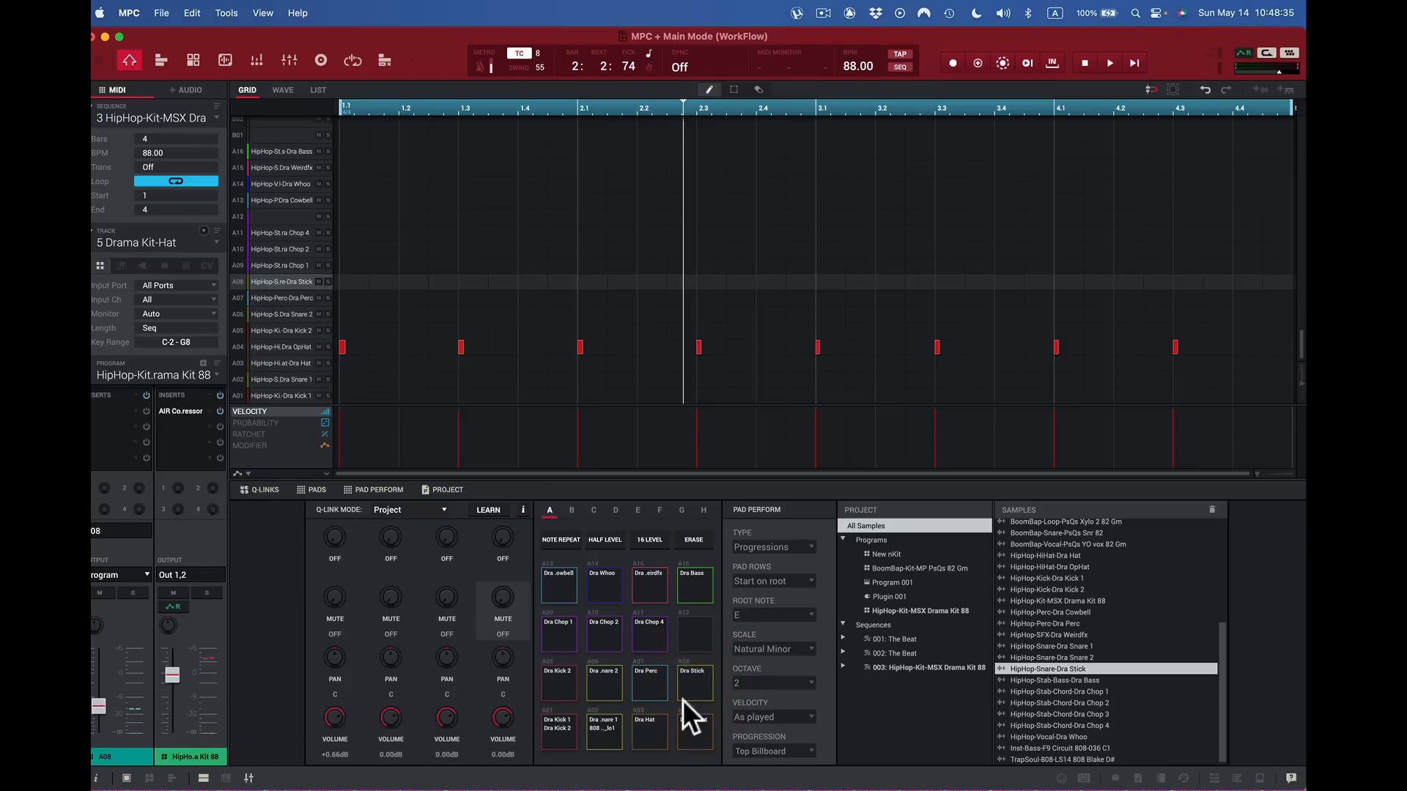
pyautogui.click(699, 684)
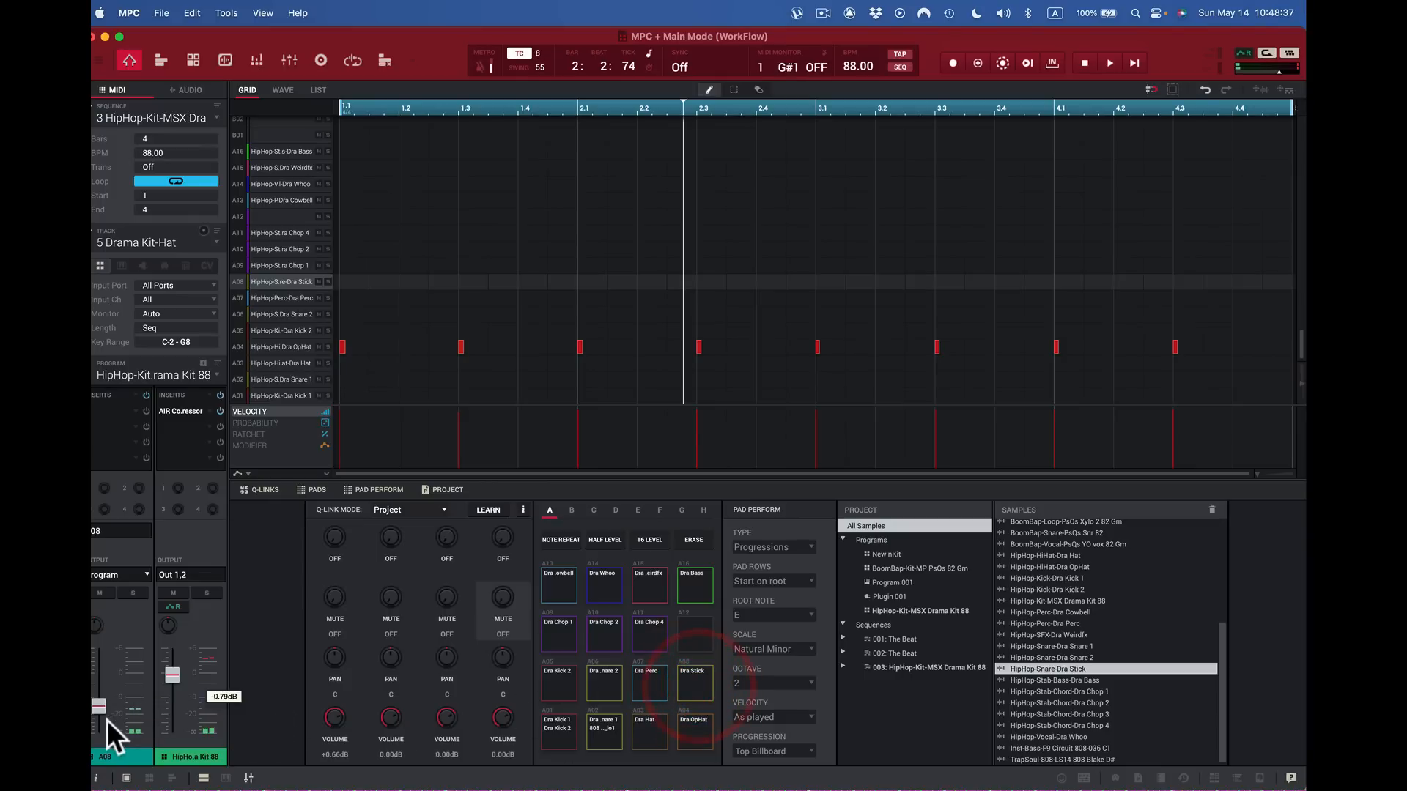
pyautogui.click(701, 733)
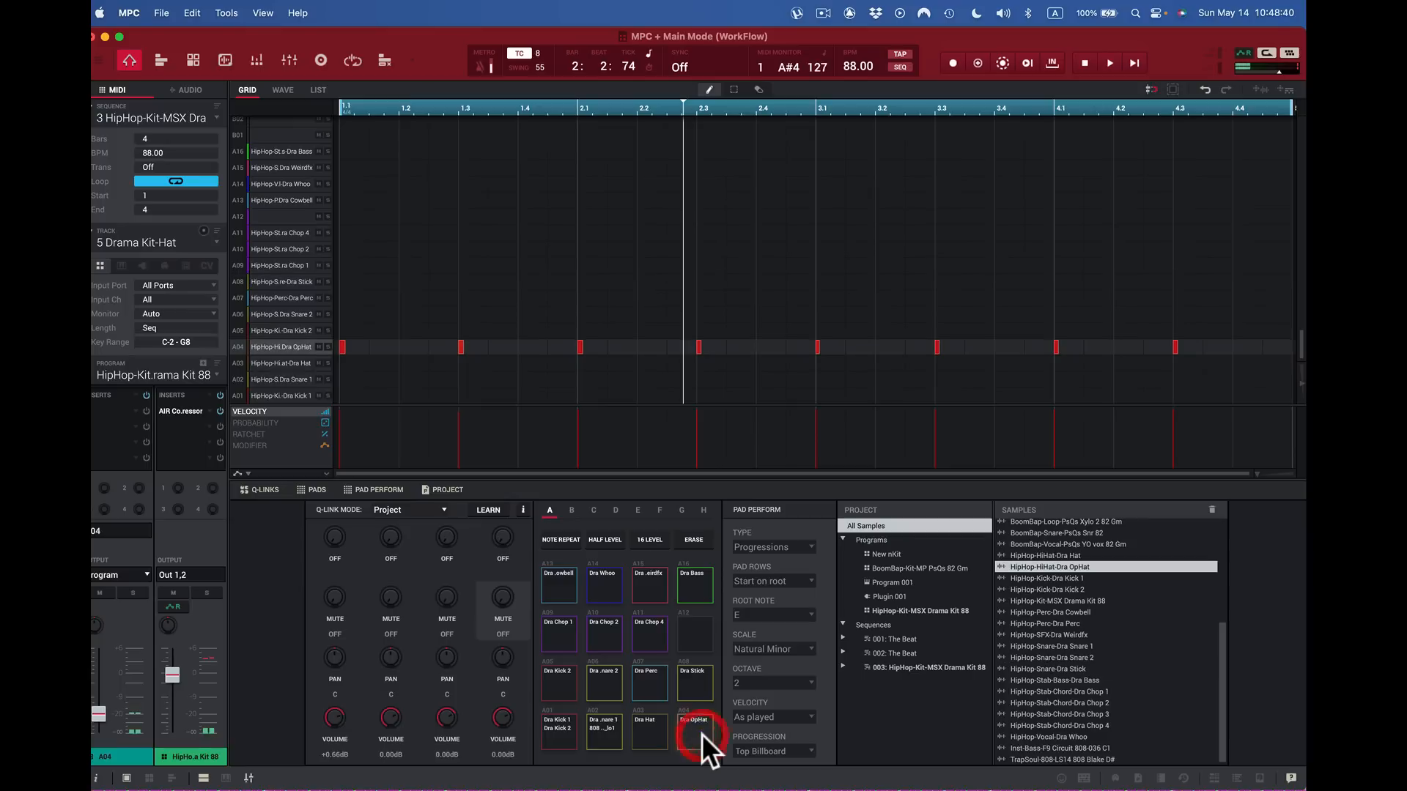
pyautogui.click(649, 734)
pyautogui.click(603, 733)
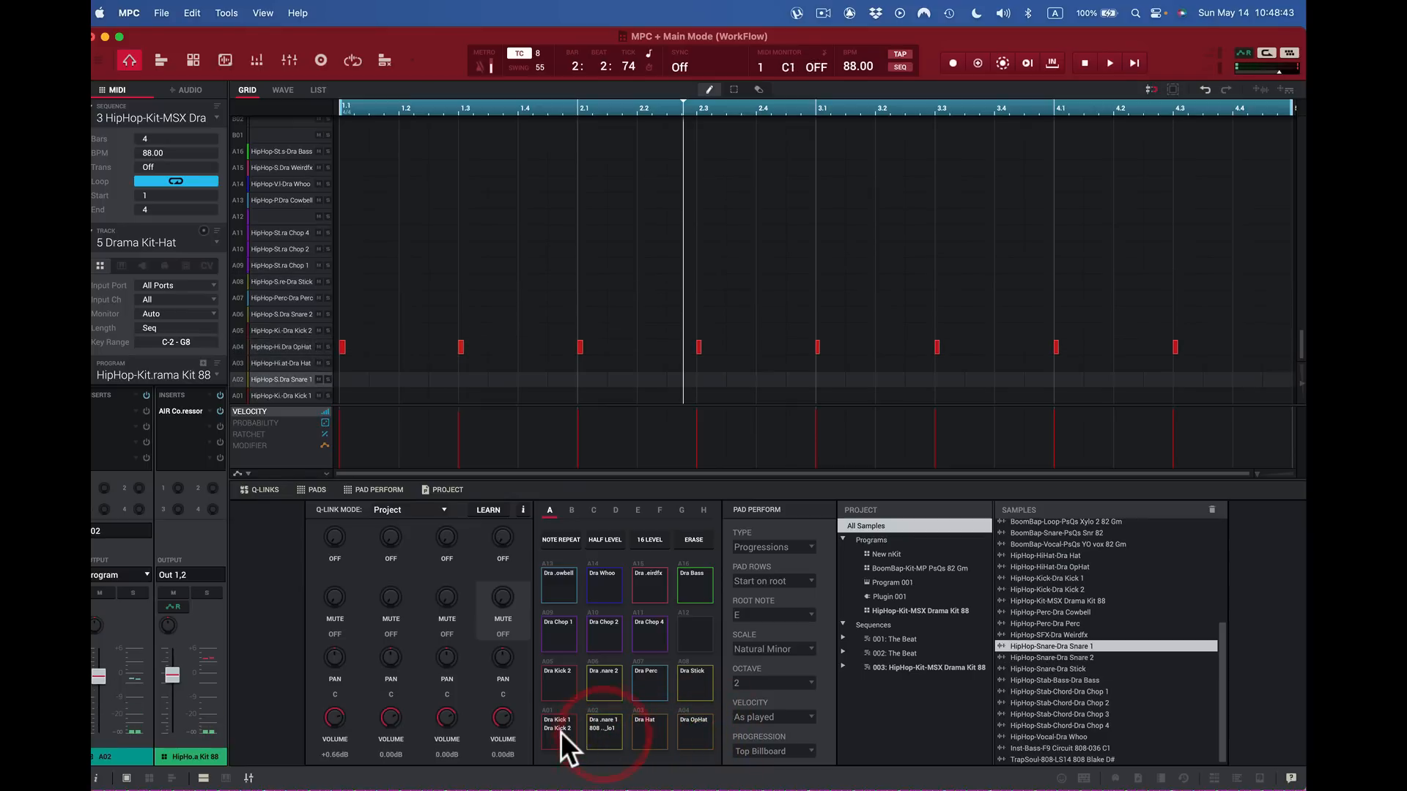
pyautogui.click(561, 732)
pyautogui.click(611, 733)
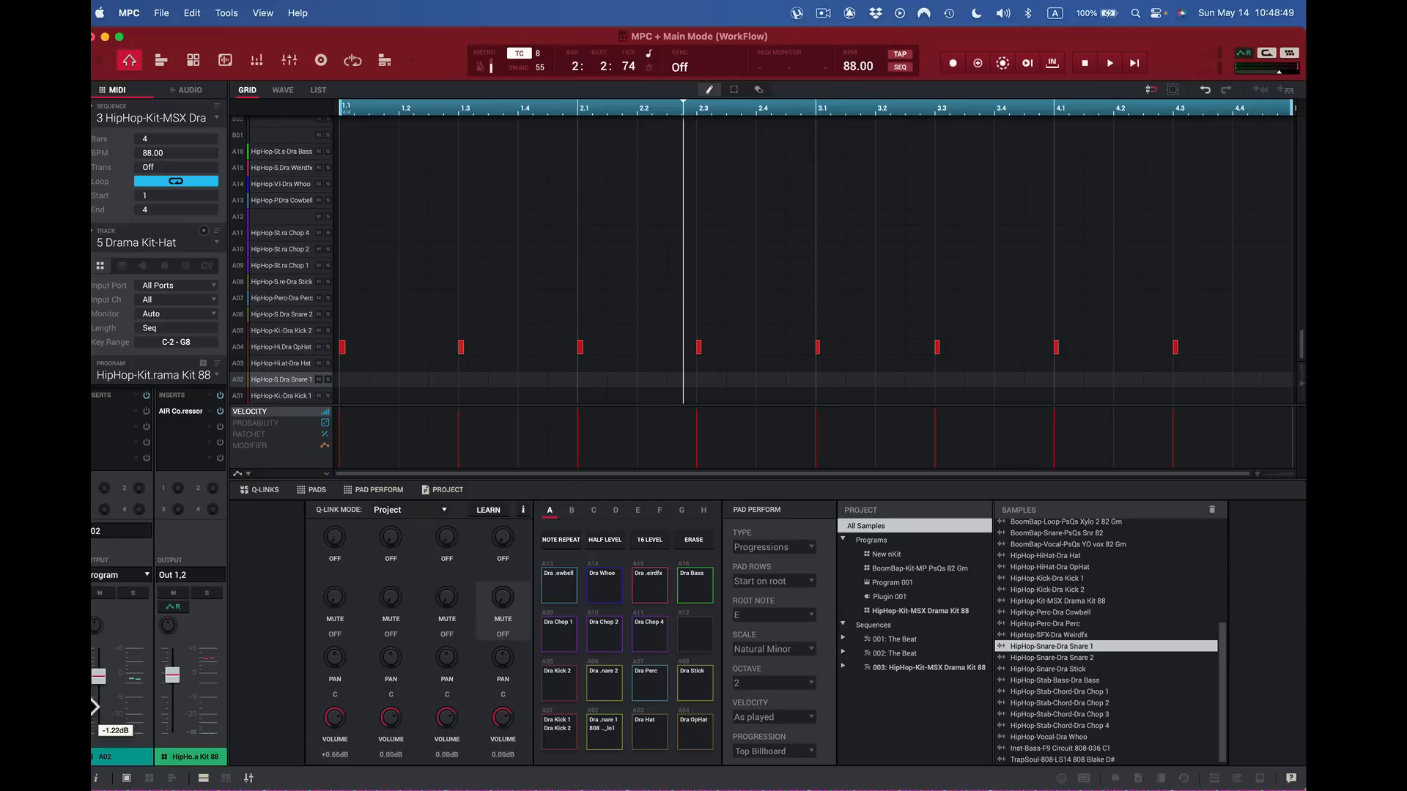
# Step: Load AIR Delay Pro into the first insert slot of pad A02 and open the effect's editor
pyautogui.moveTo(157, 707)
pyautogui.click(133, 411)
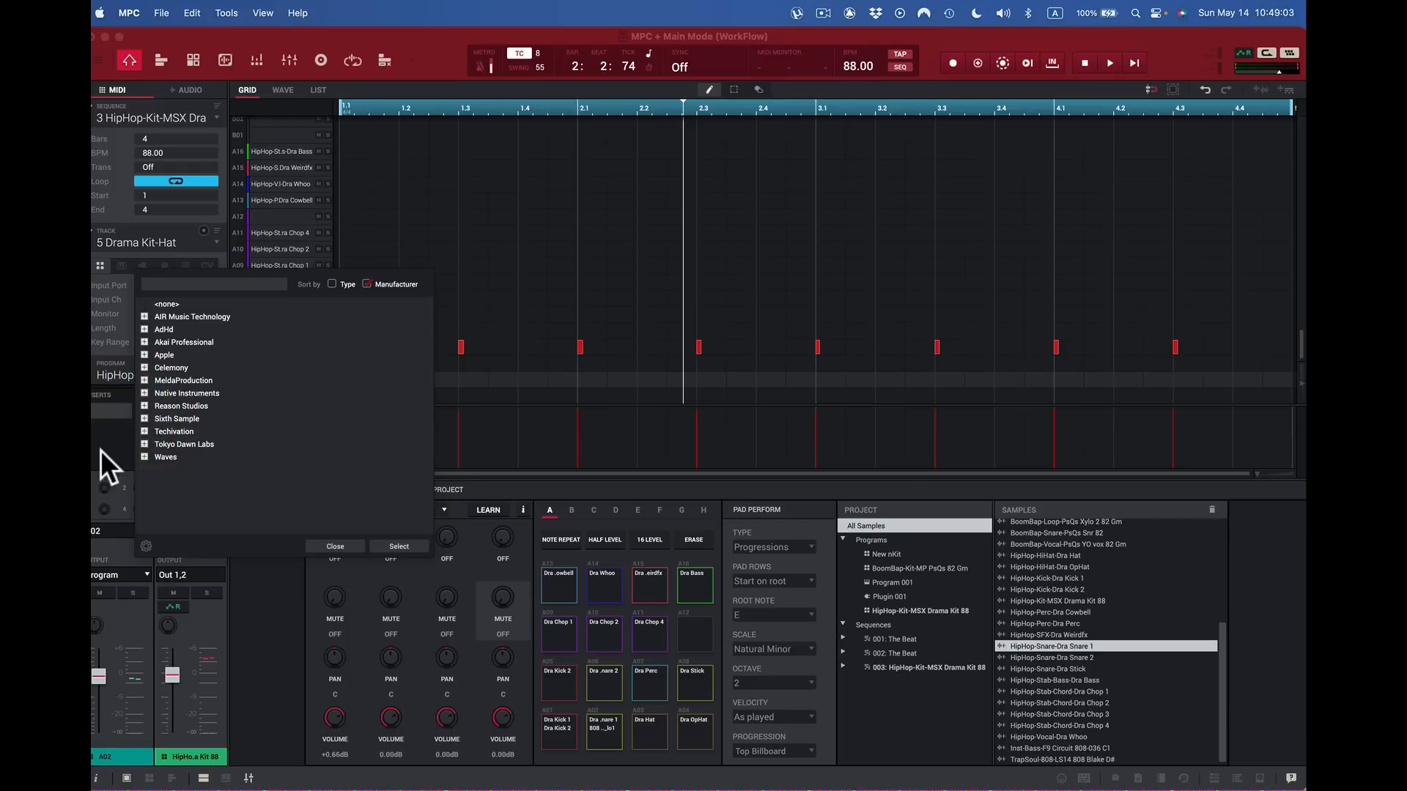
pyautogui.click(140, 317)
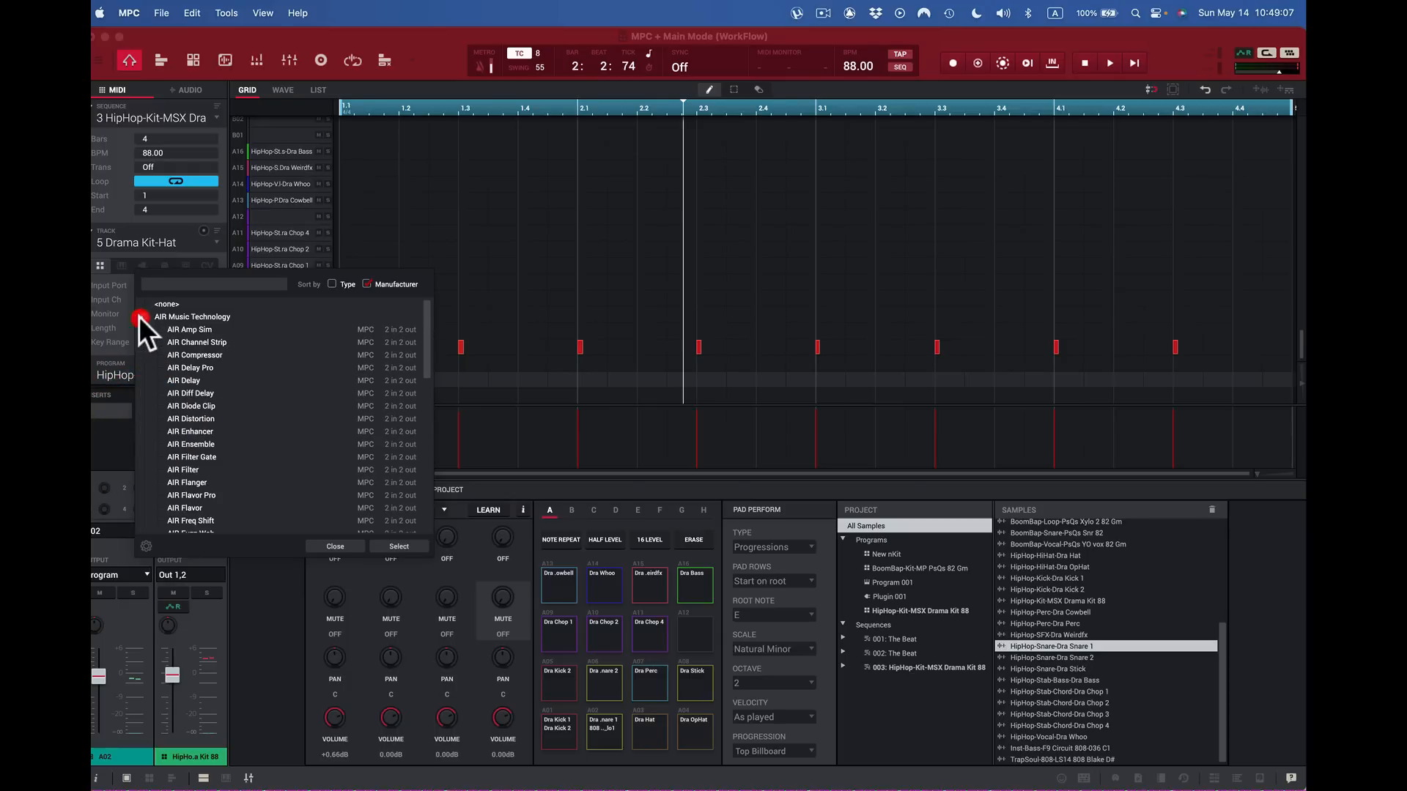
pyautogui.doubleClick(177, 367)
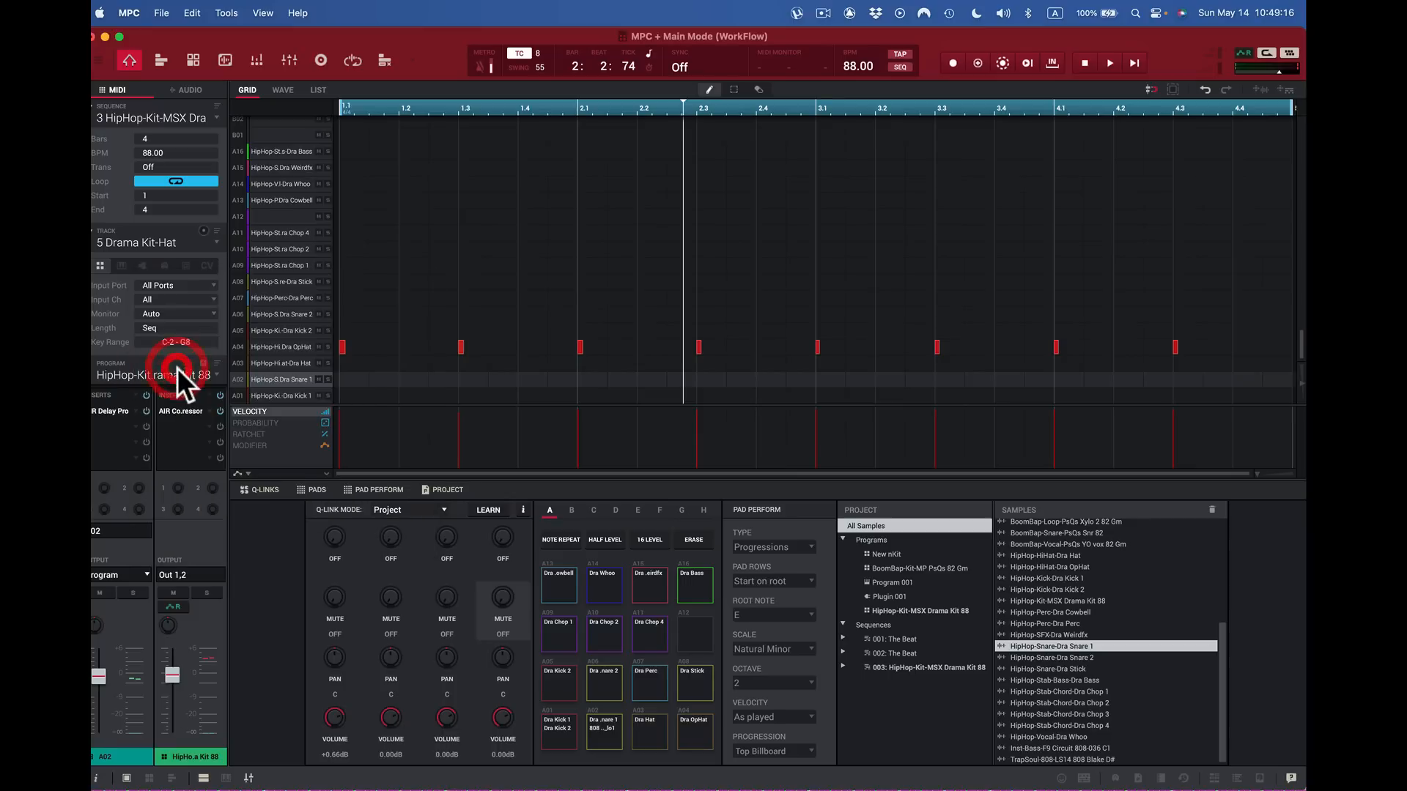
pyautogui.click(113, 407)
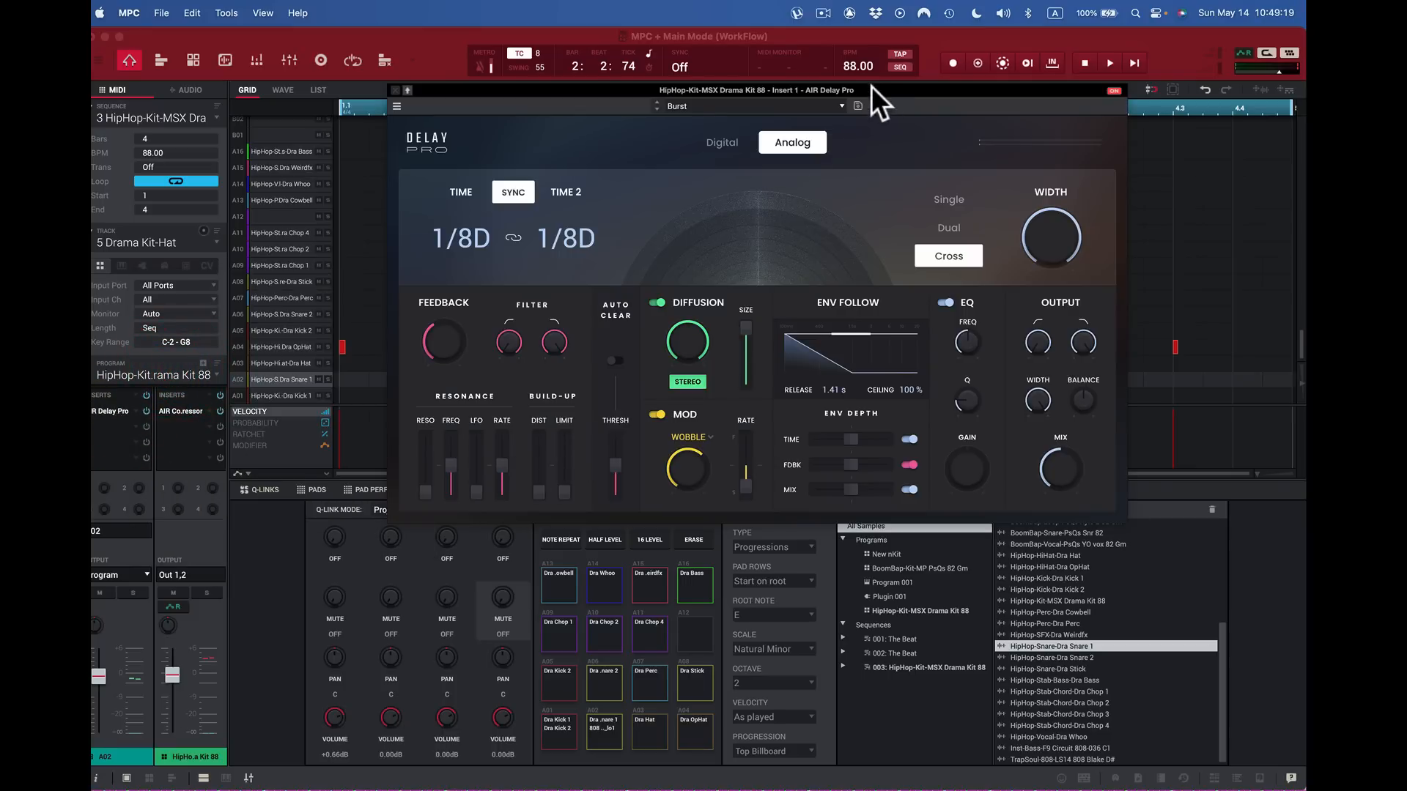
# Step: Load the Basic preset Dual 4 in AIR Delay Pro, and audition the OpHat and Snare 1 pads with it
pyautogui.click(840, 105)
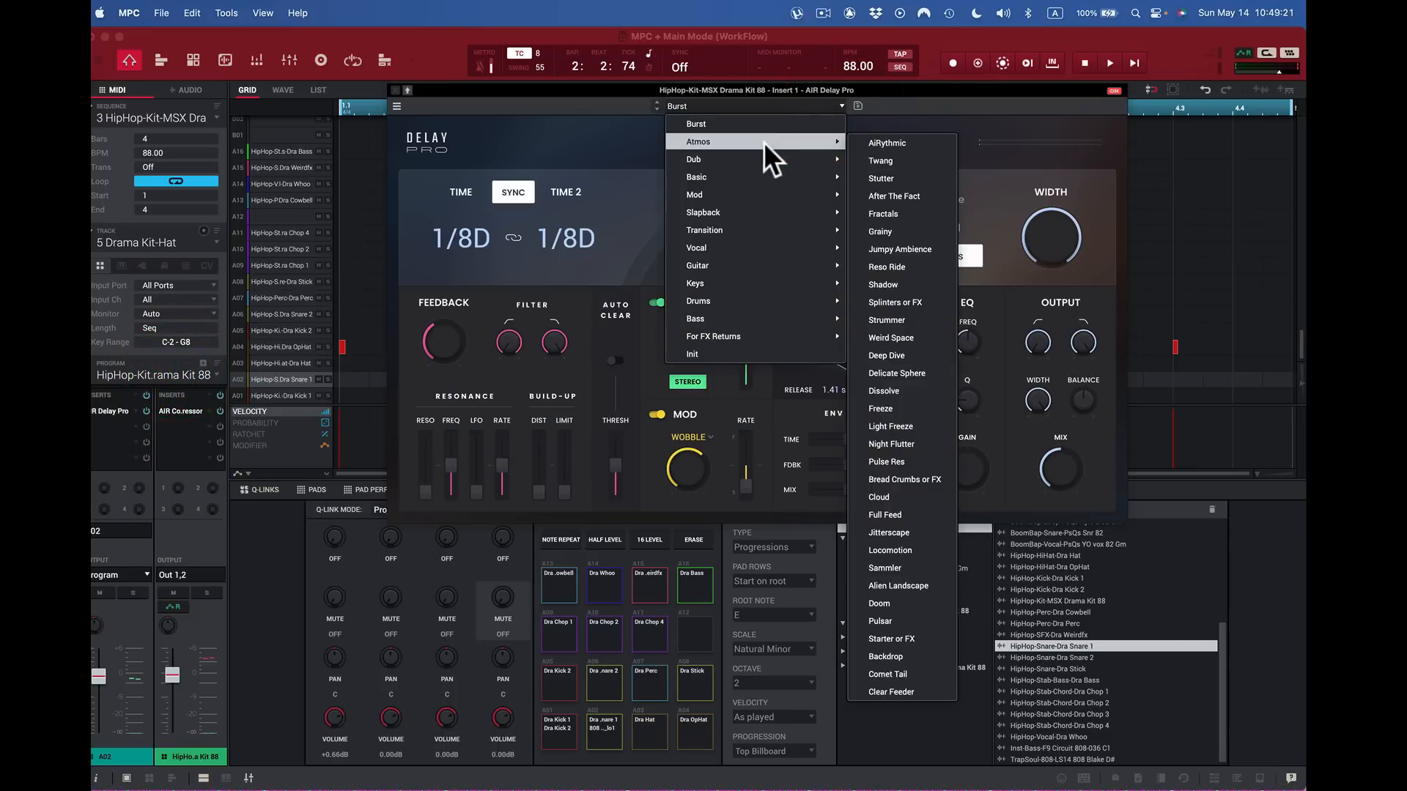
pyautogui.moveTo(736, 175)
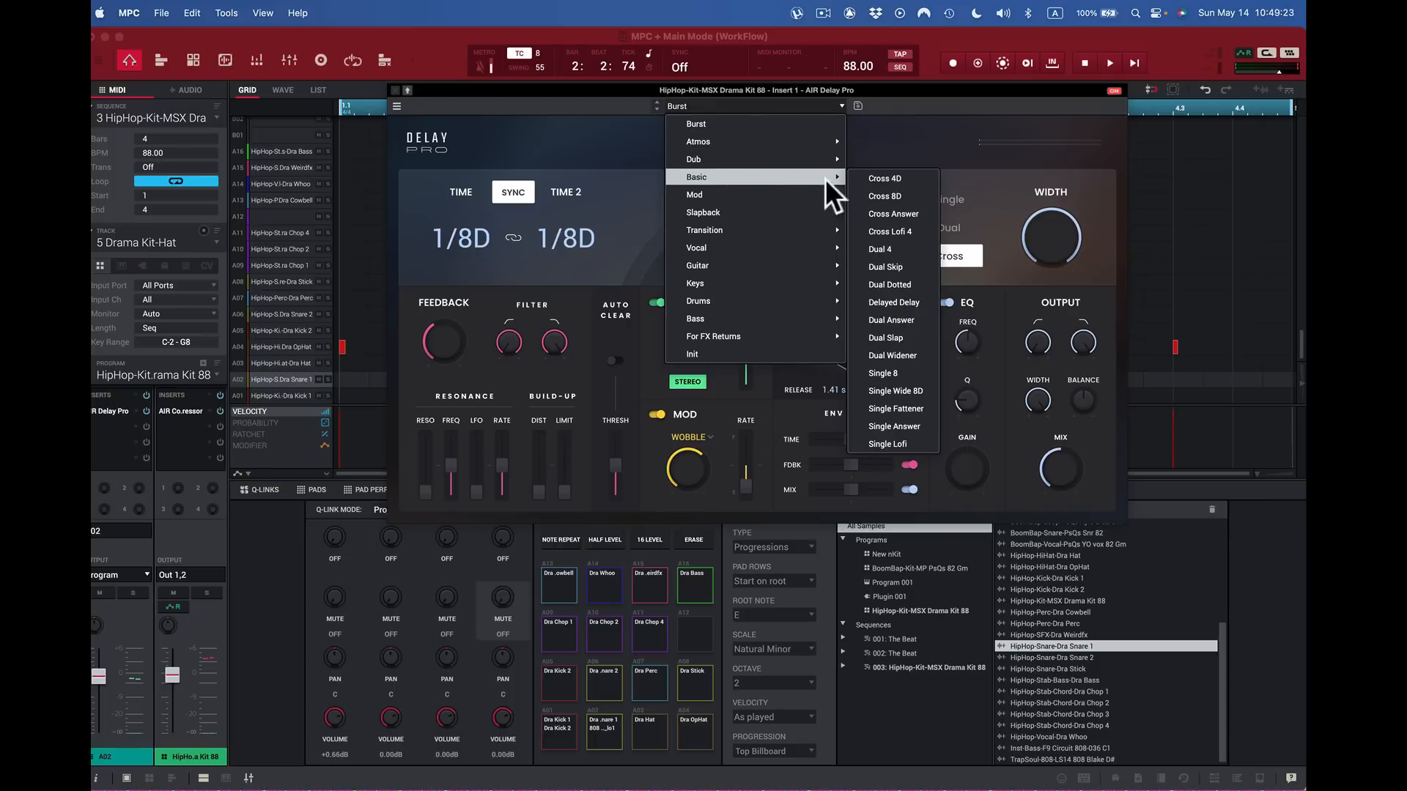
pyautogui.click(916, 249)
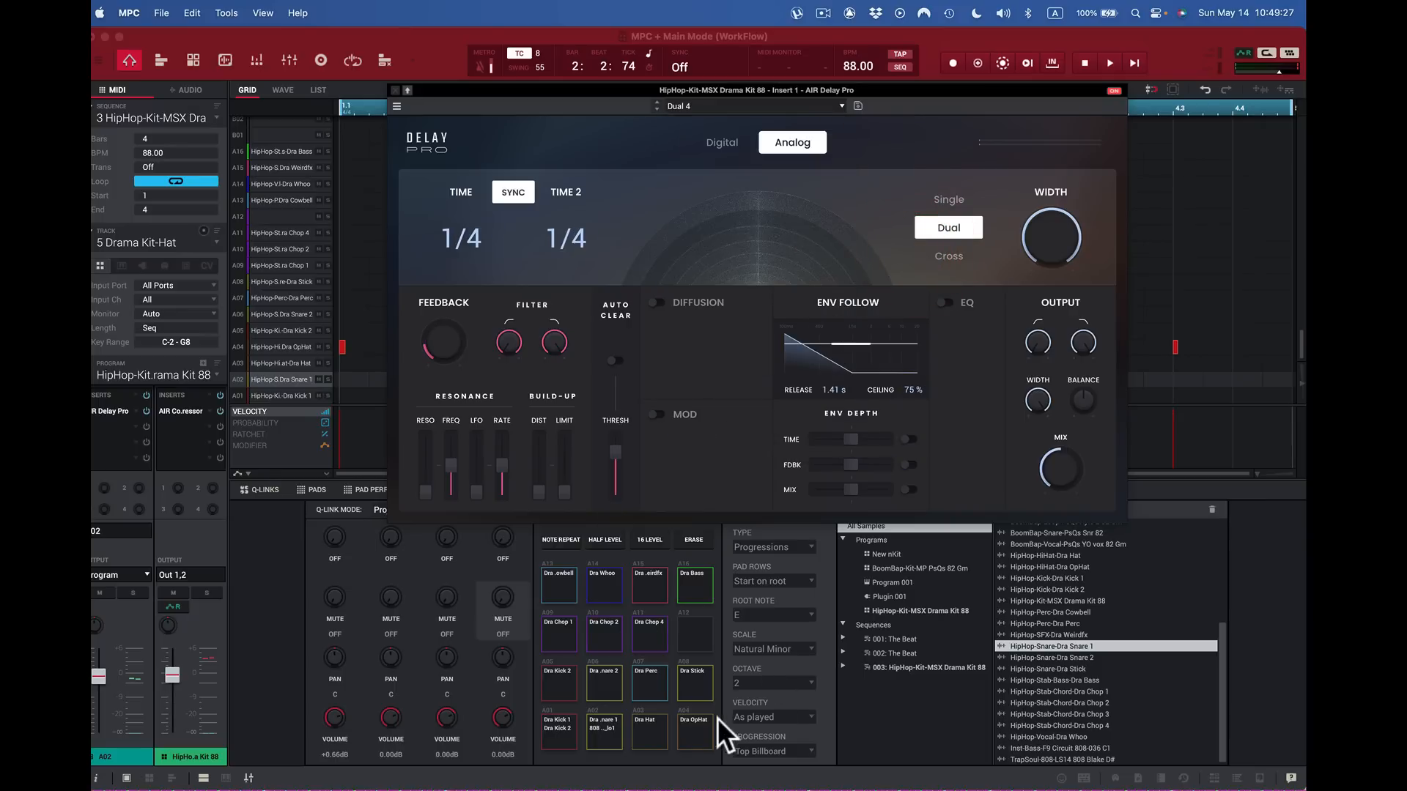
pyautogui.click(691, 730)
pyautogui.click(606, 732)
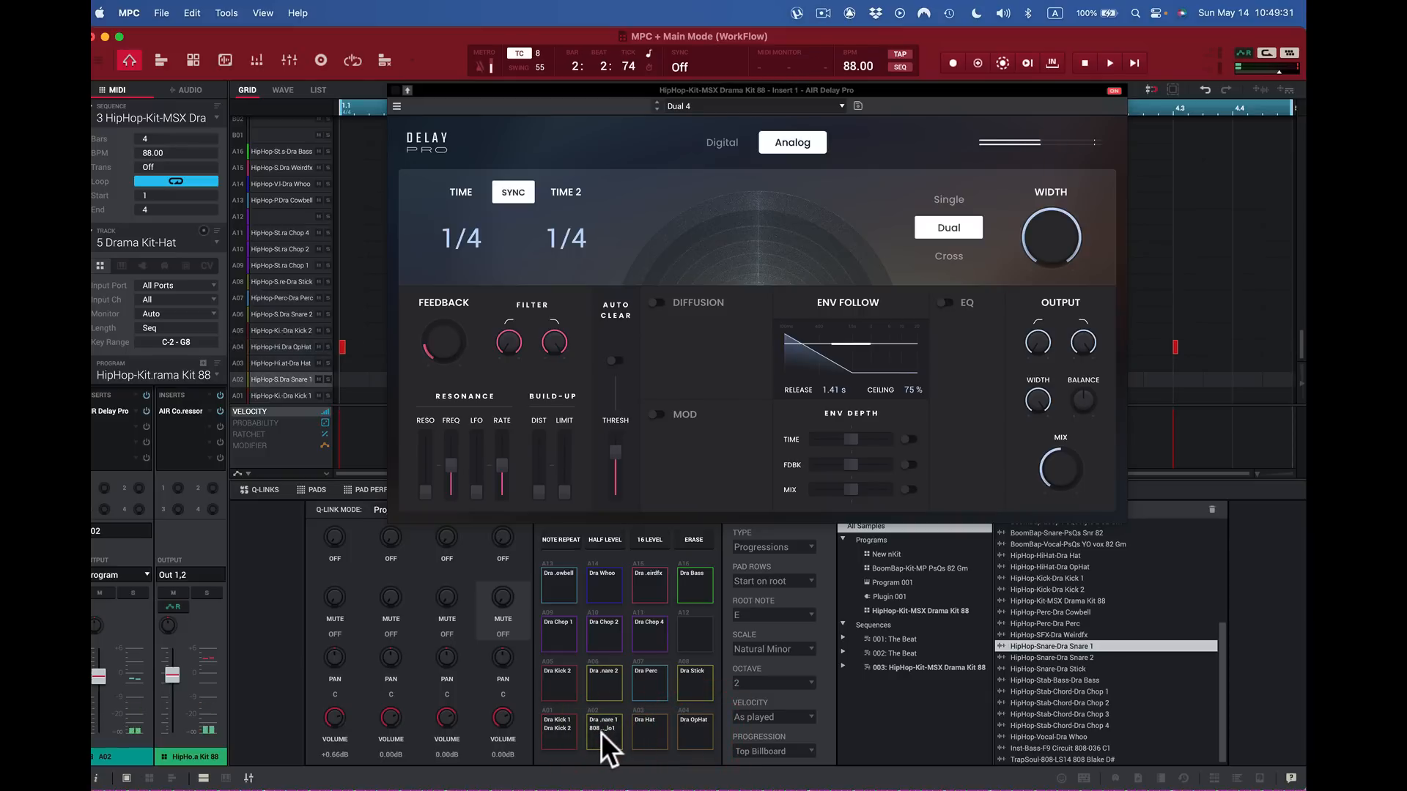
pyautogui.click(601, 732)
# Step: Remove AIR Delay Pro from pad A02 by setting its first insert to none
pyautogui.click(135, 408)
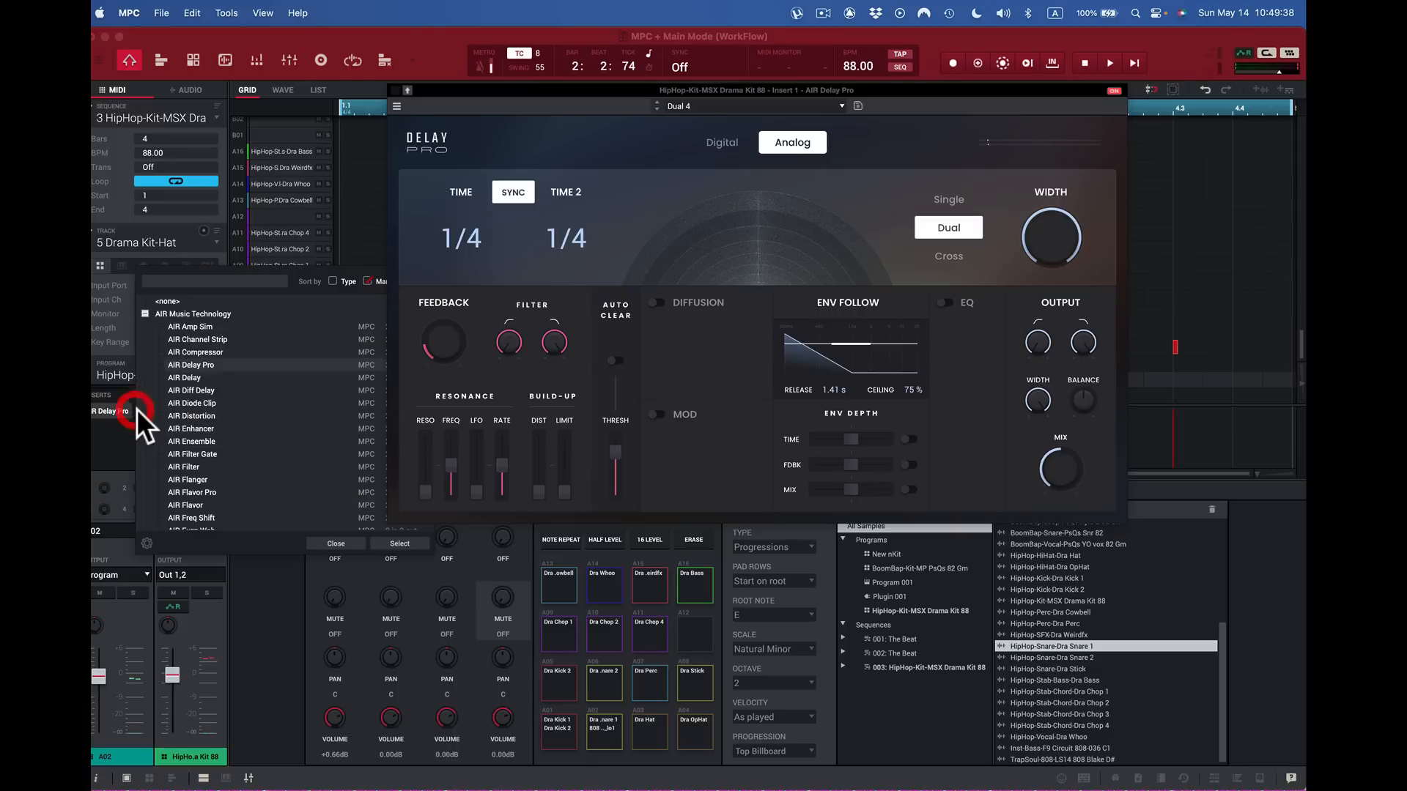
pyautogui.doubleClick(161, 297)
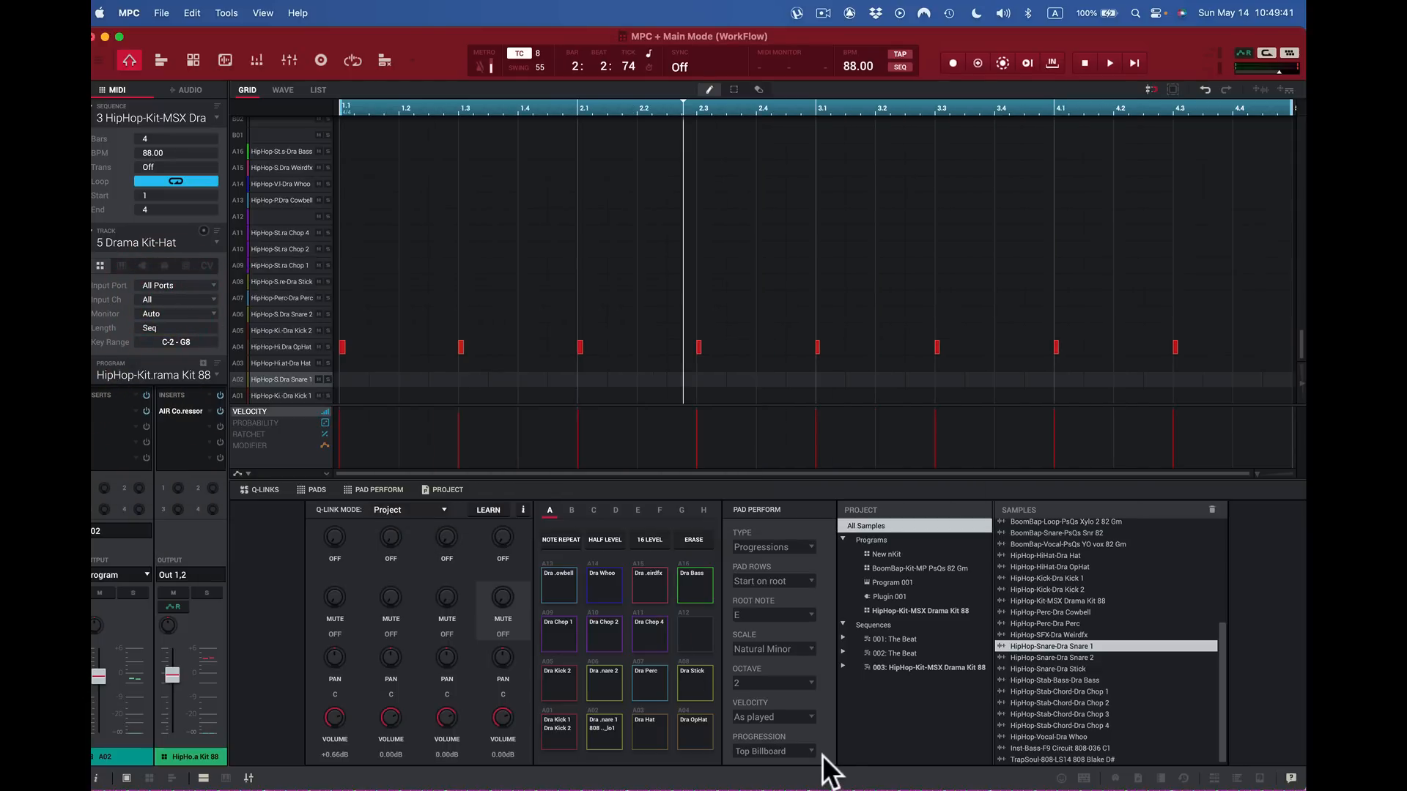
# Step: Display the program and output channel strips together, and hide and reshow the Inspector twice
pyautogui.click(148, 778)
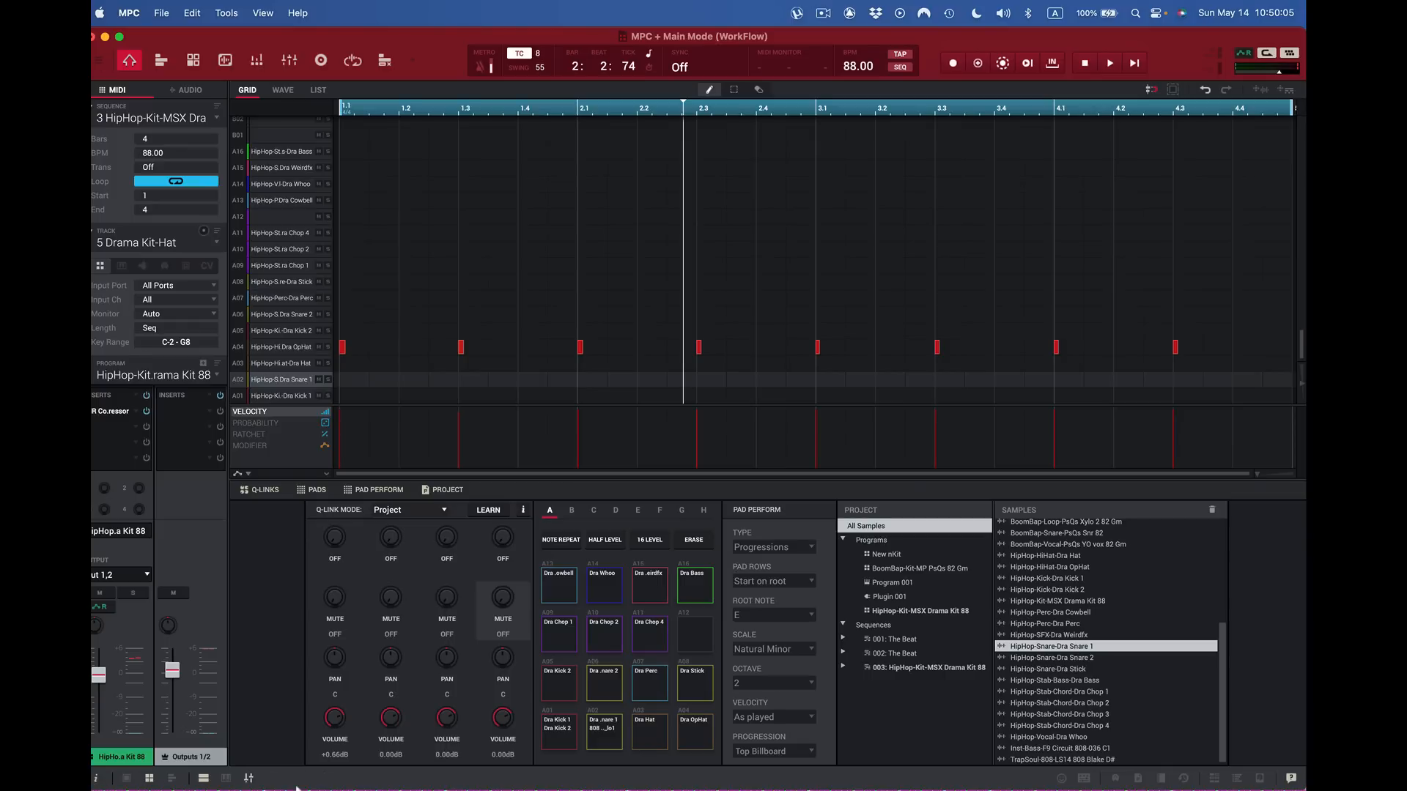
pyautogui.moveTo(166, 701)
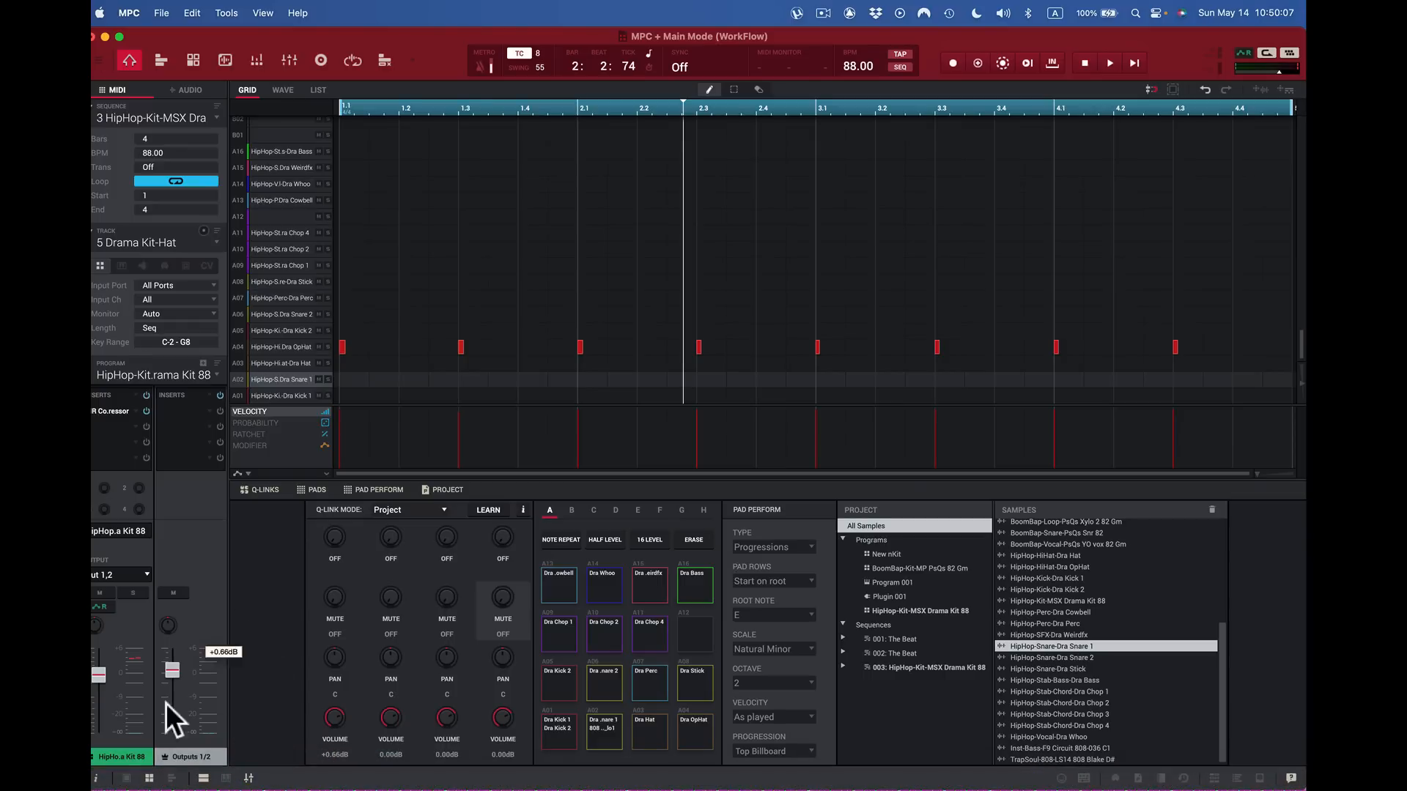
pyautogui.click(95, 778)
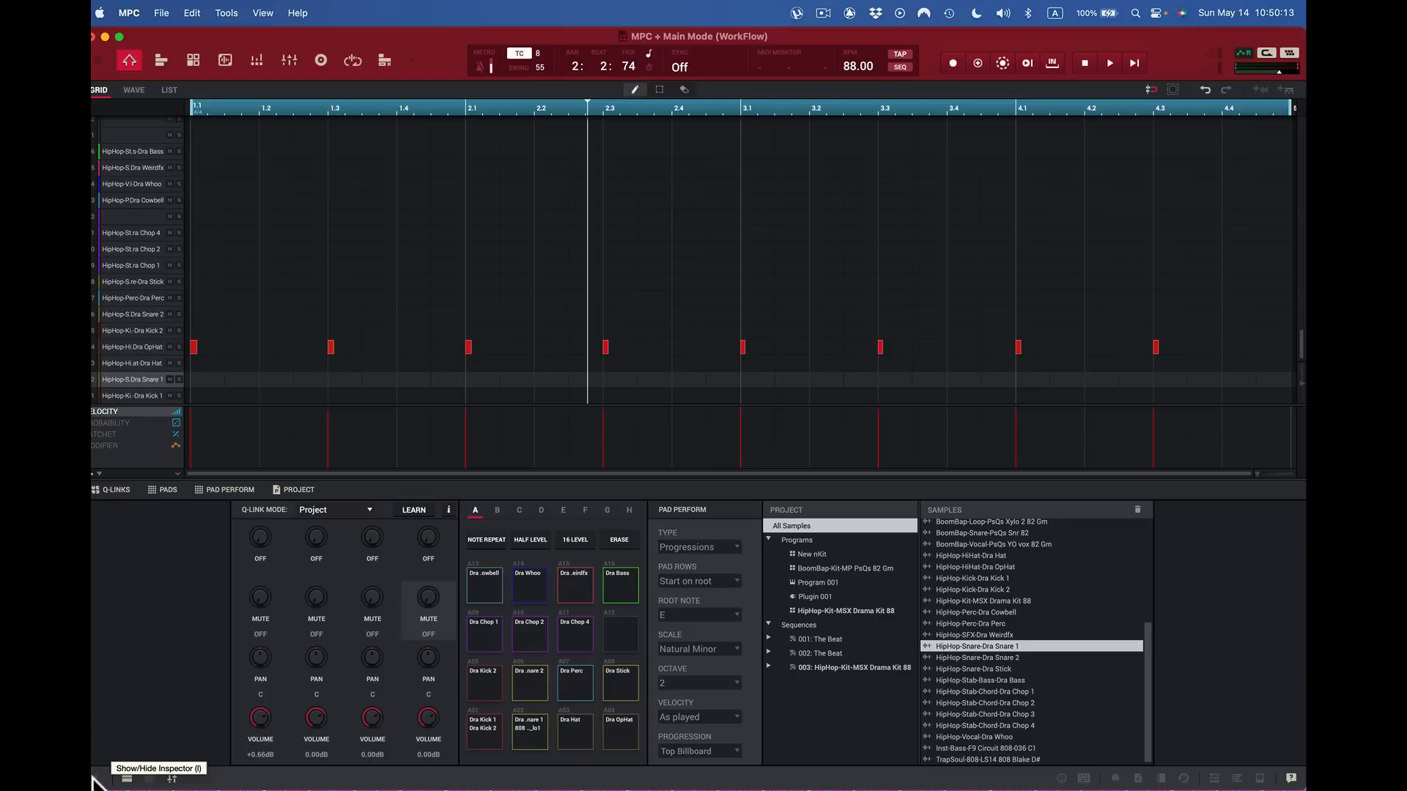
pyautogui.click(93, 779)
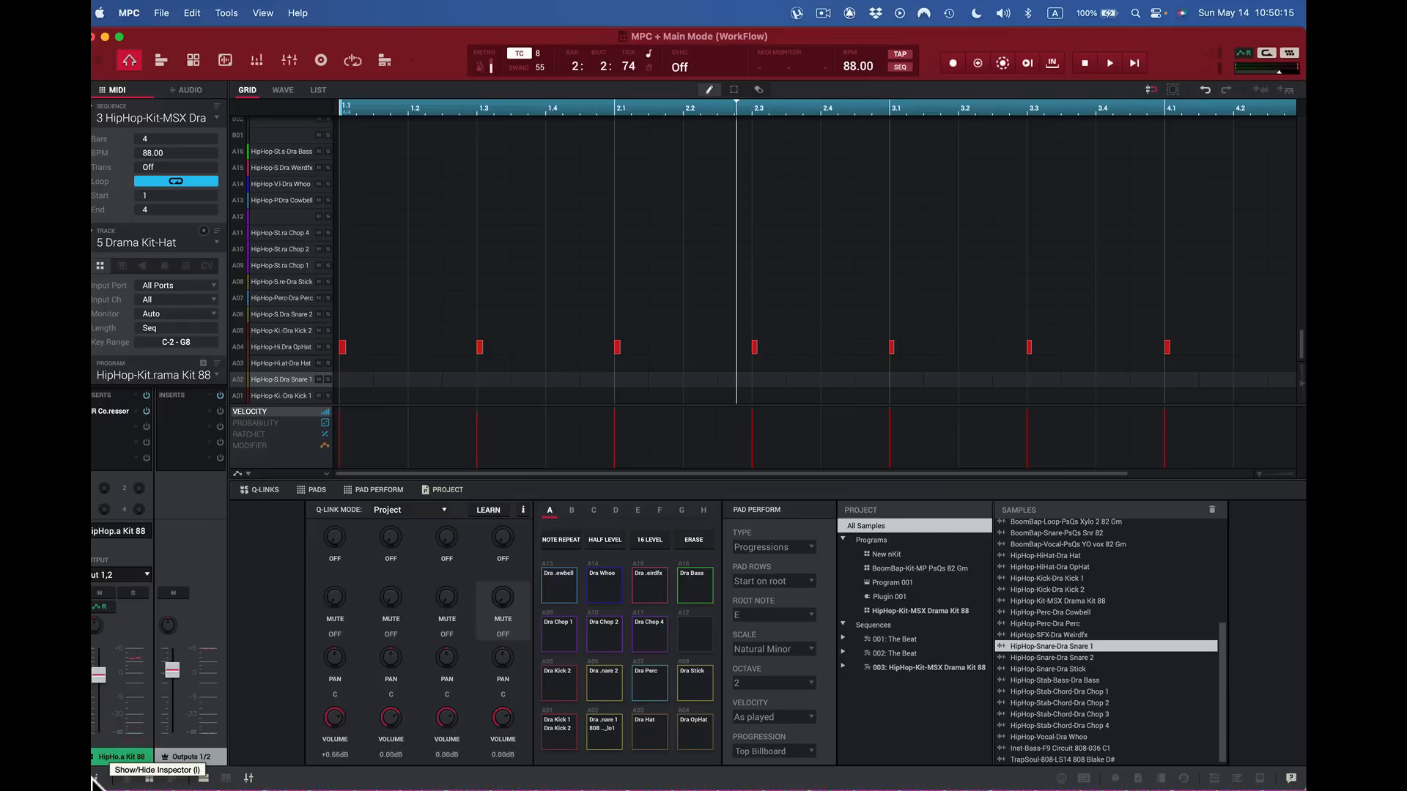
pyautogui.click(94, 779)
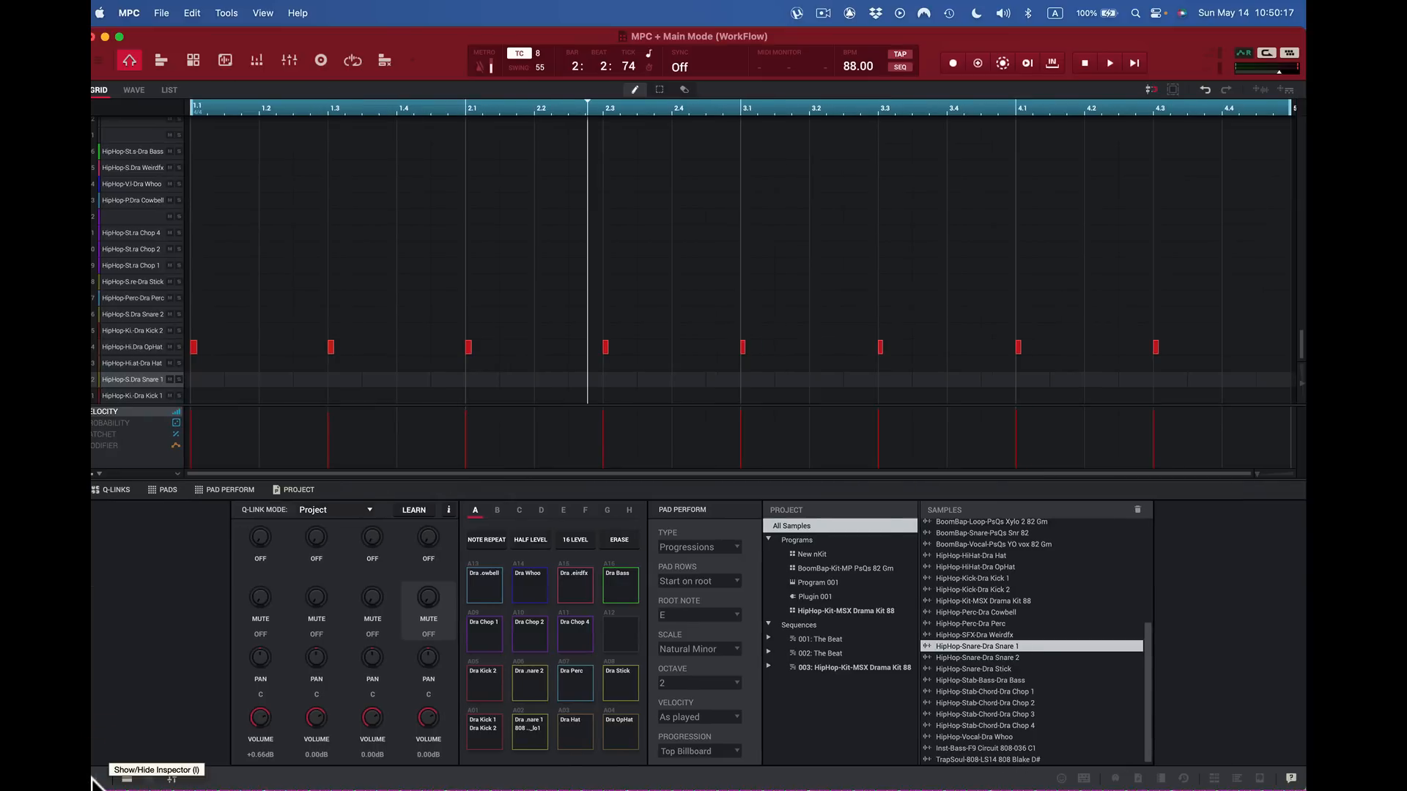
pyautogui.click(94, 779)
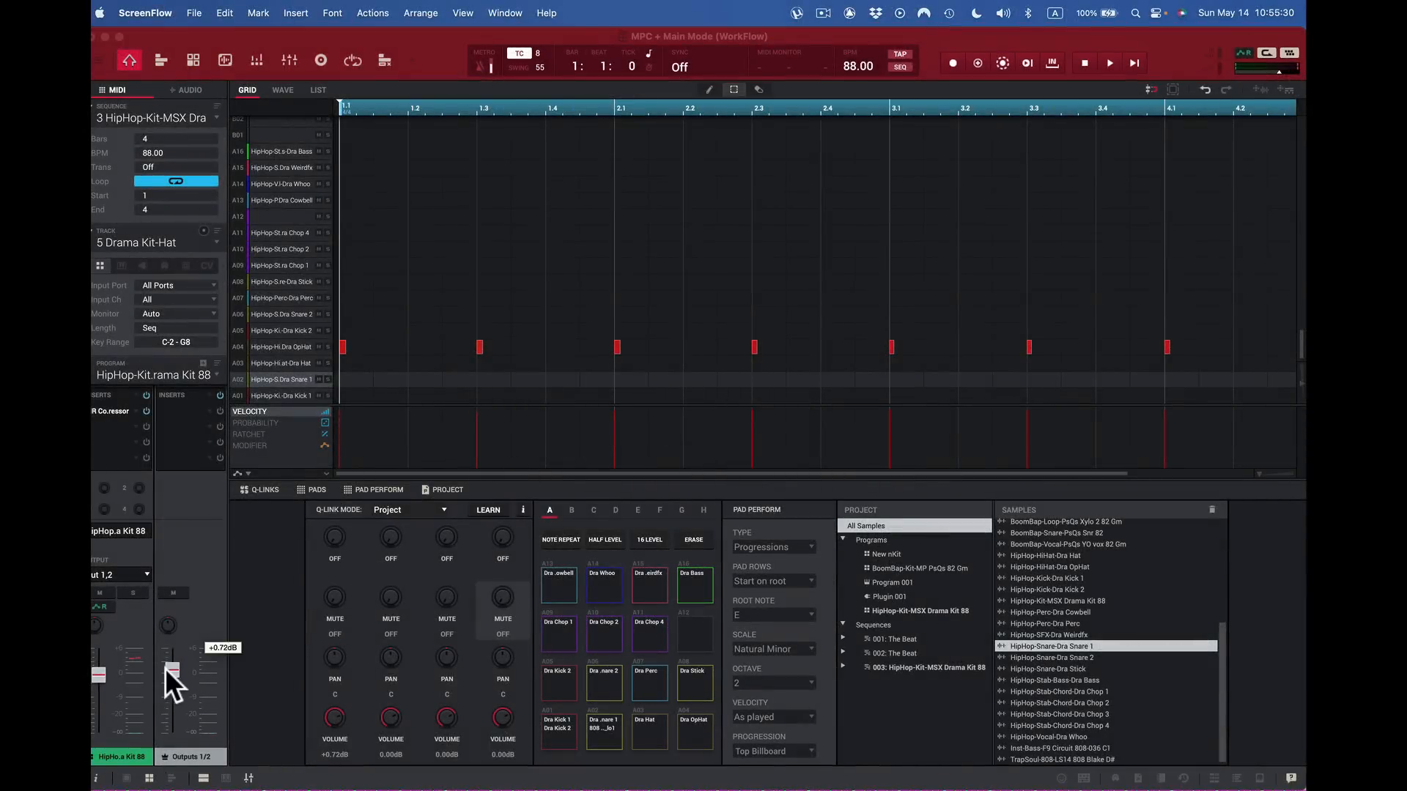
# Step: Lower the Outputs 1/2 master volume to about +0.26 dB and fine-tune it to just above 0 dB
pyautogui.moveTo(165, 669)
pyautogui.mouseDown()
pyautogui.moveTo(168, 680)
pyautogui.moveTo(176, 665)
pyautogui.mouseUp()
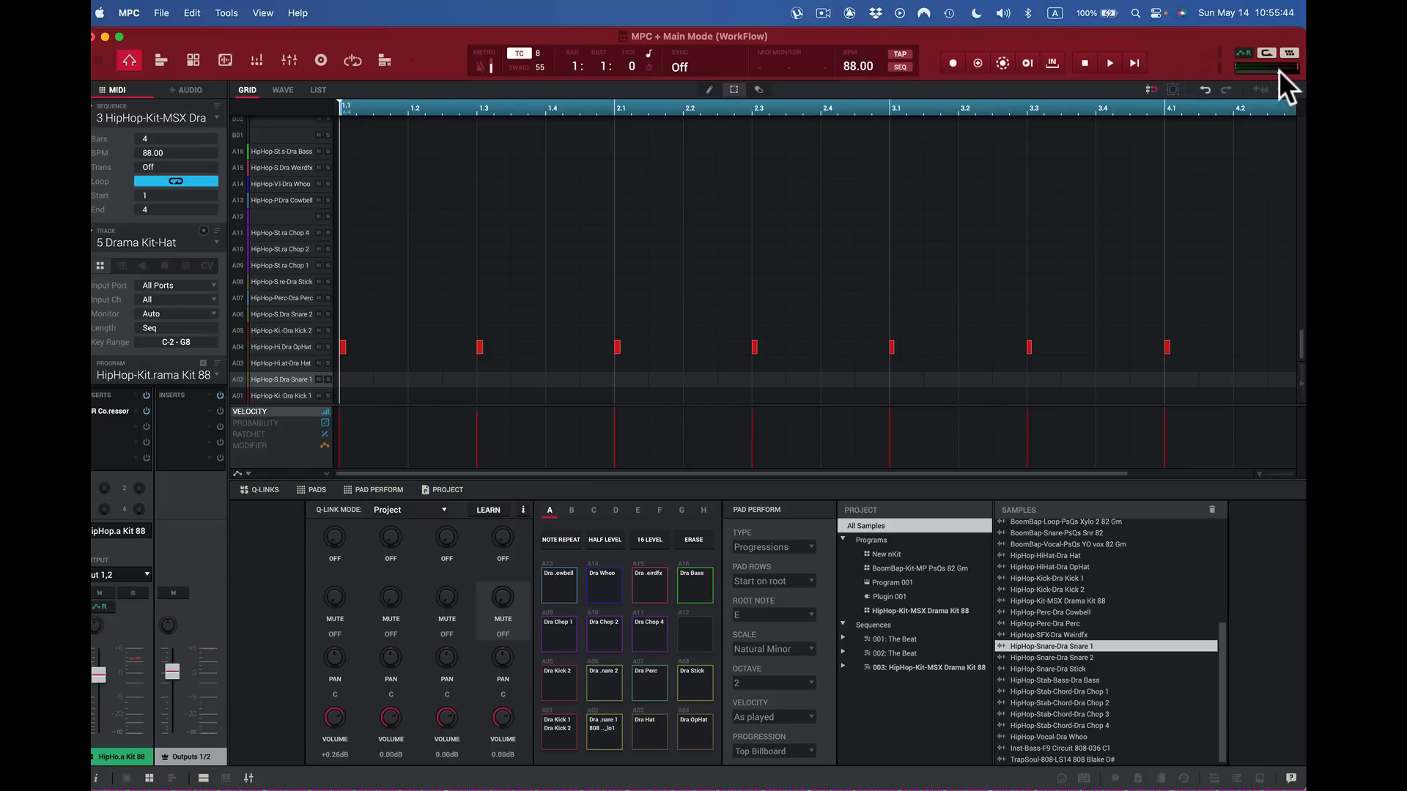
pyautogui.moveTo(1277, 70)
pyautogui.mouseDown()
pyautogui.moveTo(1246, 78)
pyautogui.moveTo(1270, 68)
pyautogui.mouseUp()
pyautogui.moveTo(177, 679)
pyautogui.moveTo(174, 666)
pyautogui.mouseDown()
pyautogui.moveTo(161, 720)
pyautogui.moveTo(174, 665)
pyautogui.mouseUp()
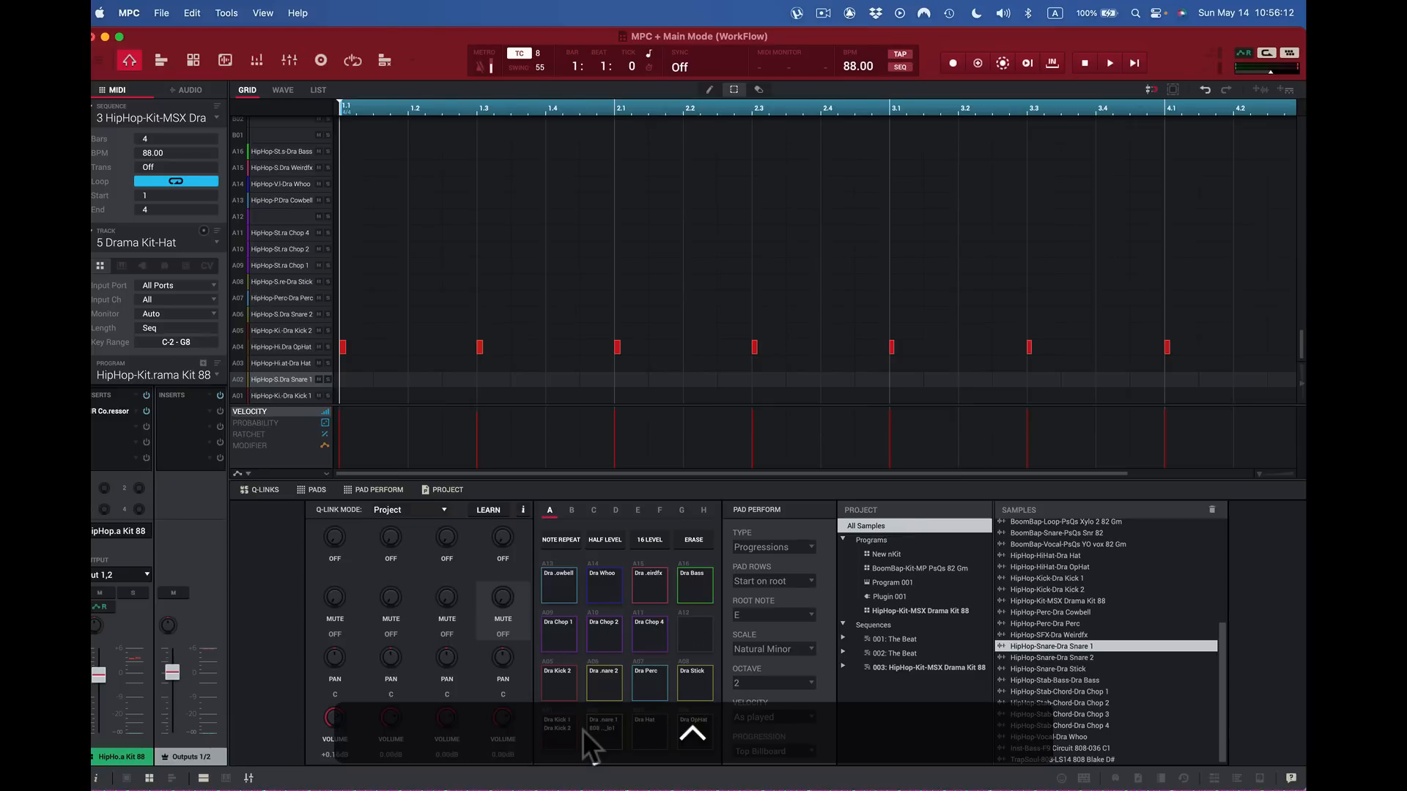
# Step: Switch to the Mixer window, hide the MIDI tracks, and look over the program, submix, return and main output strips
pyautogui.hotkey('ctrl', 'Right')
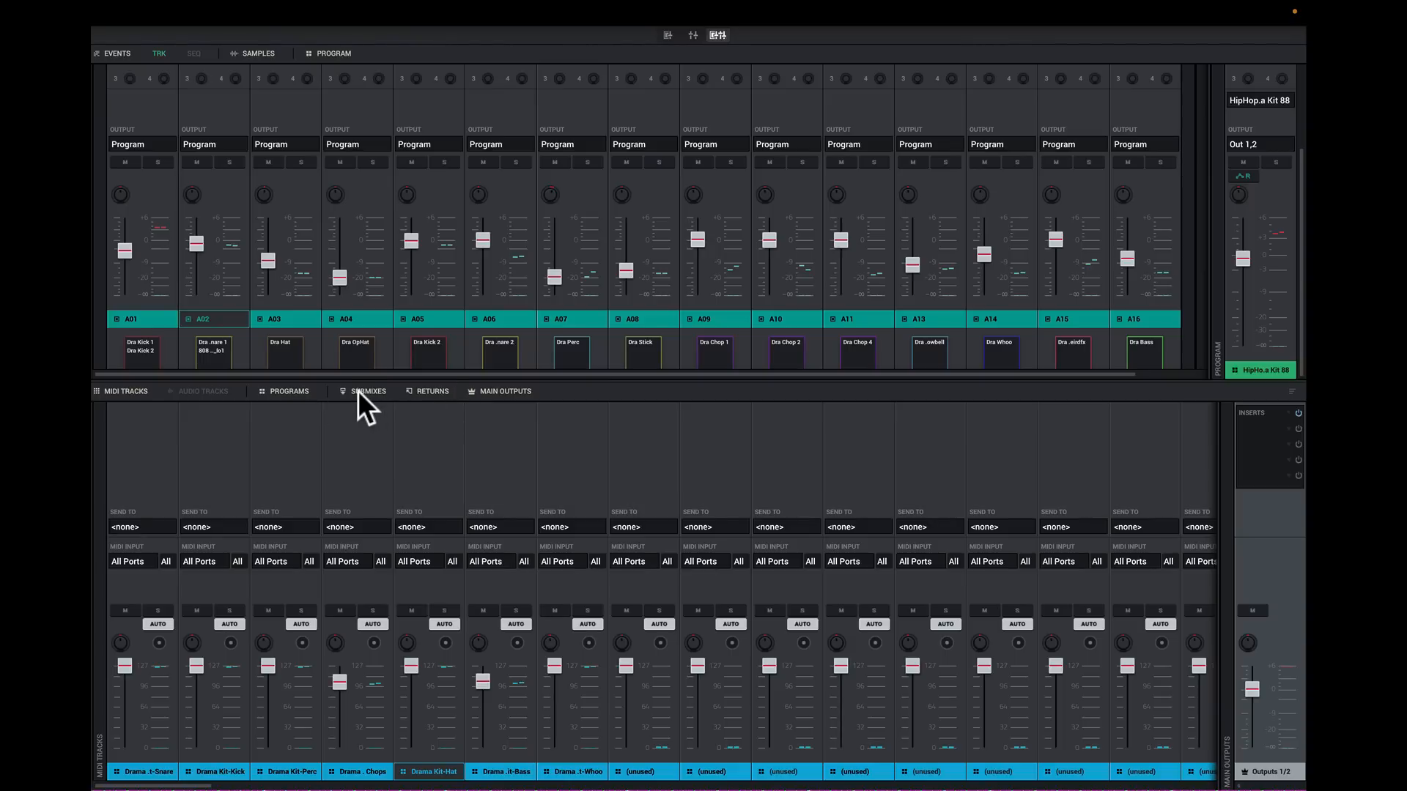
pyautogui.click(376, 390)
pyautogui.click(124, 390)
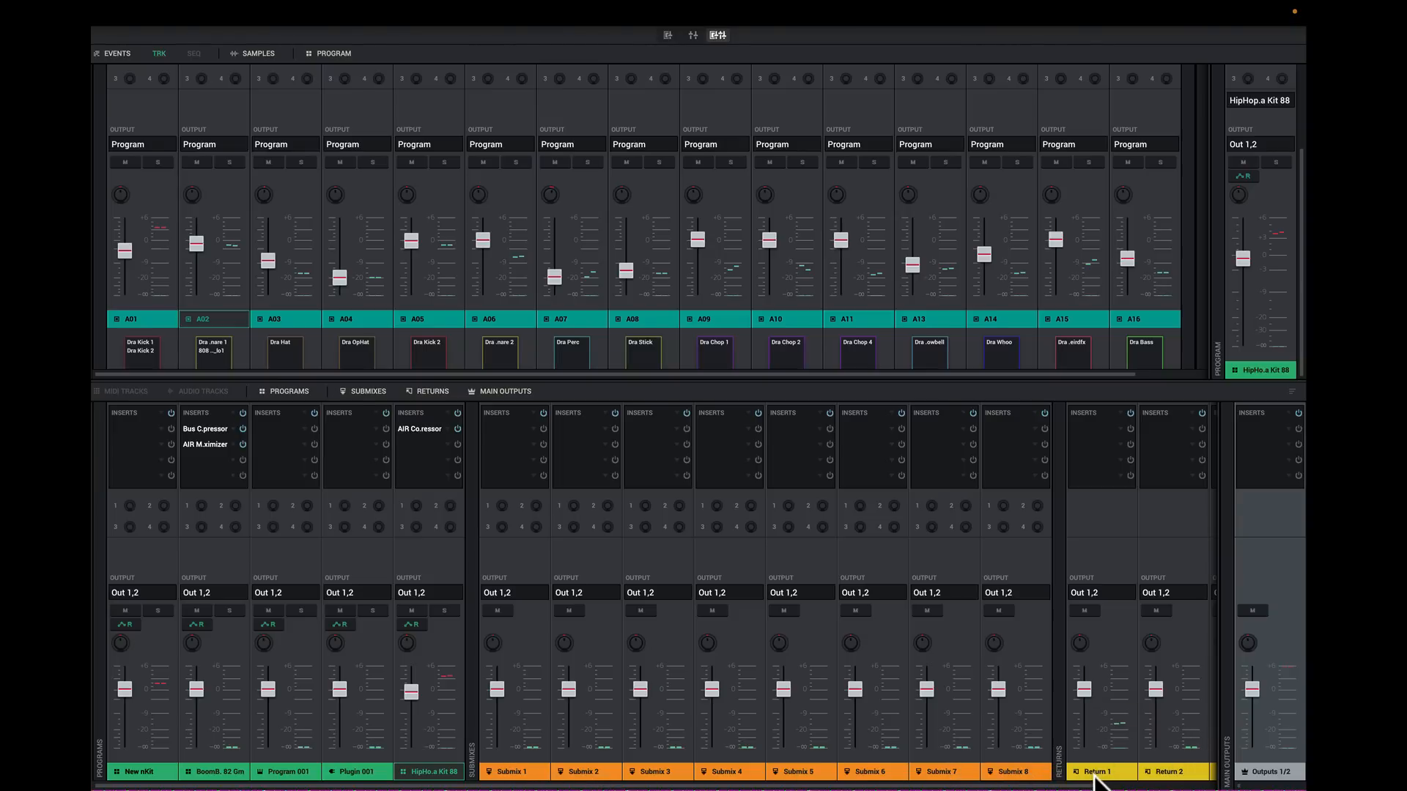
pyautogui.moveTo(1095, 786); pyautogui.dragTo(1231, 784)
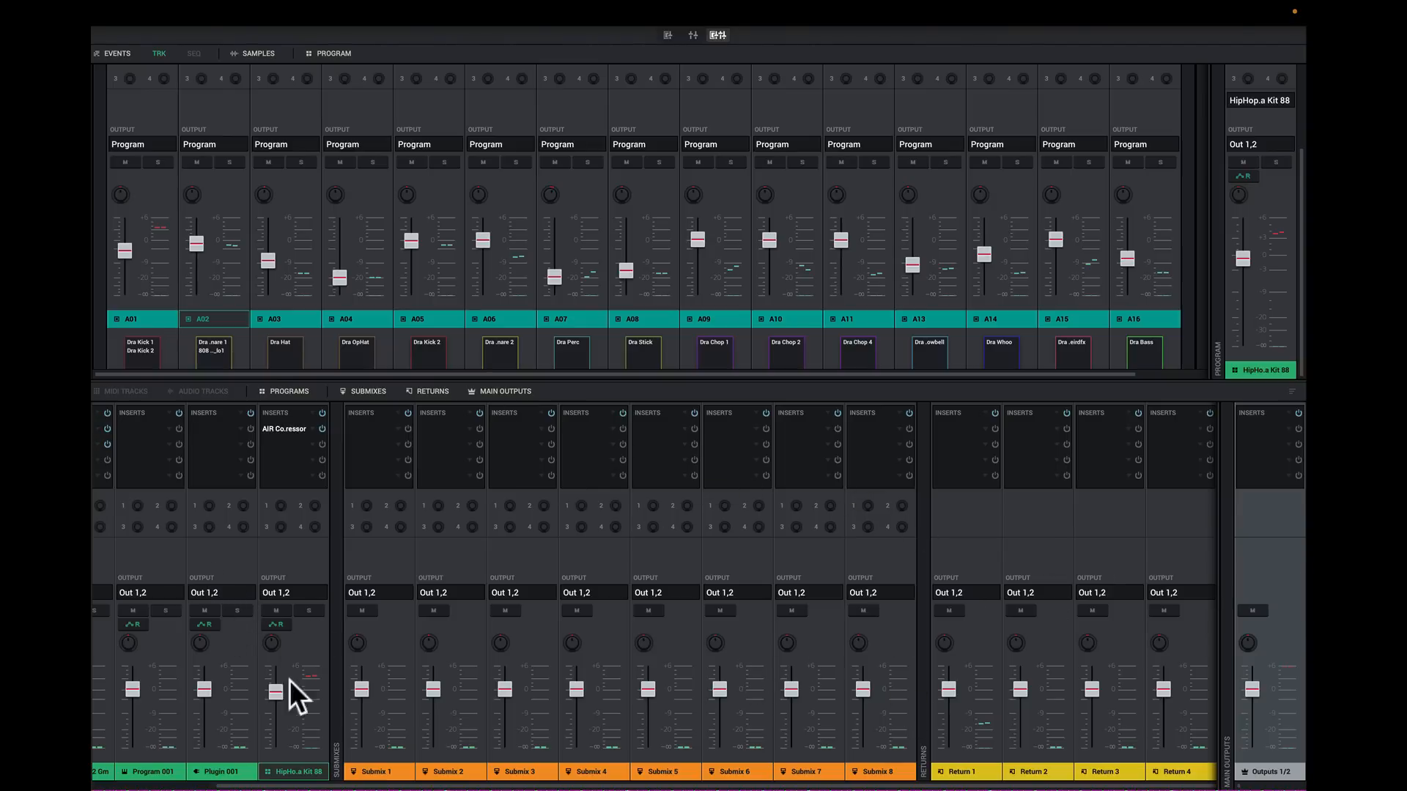
pyautogui.click(307, 781)
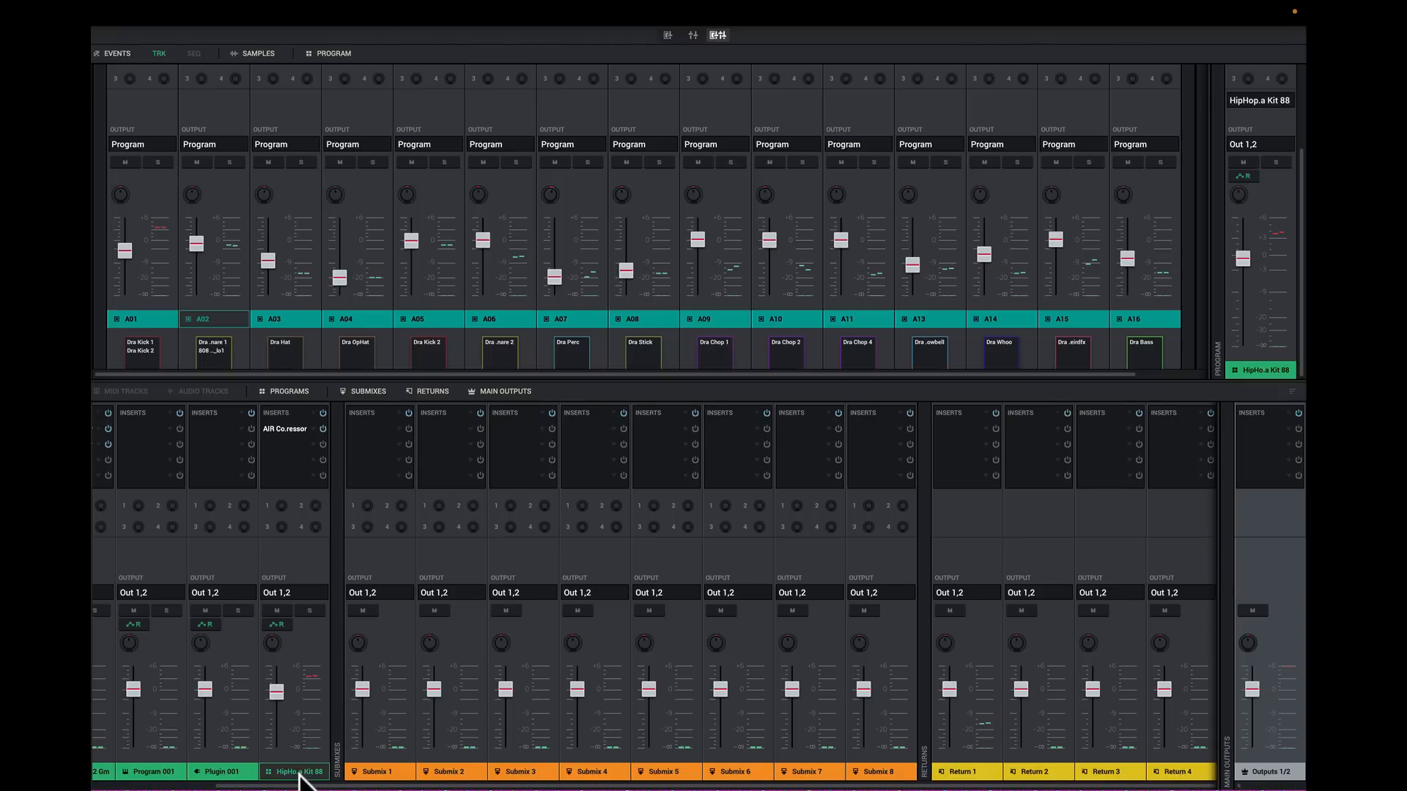
pyautogui.moveTo(346, 785); pyautogui.dragTo(92, 785)
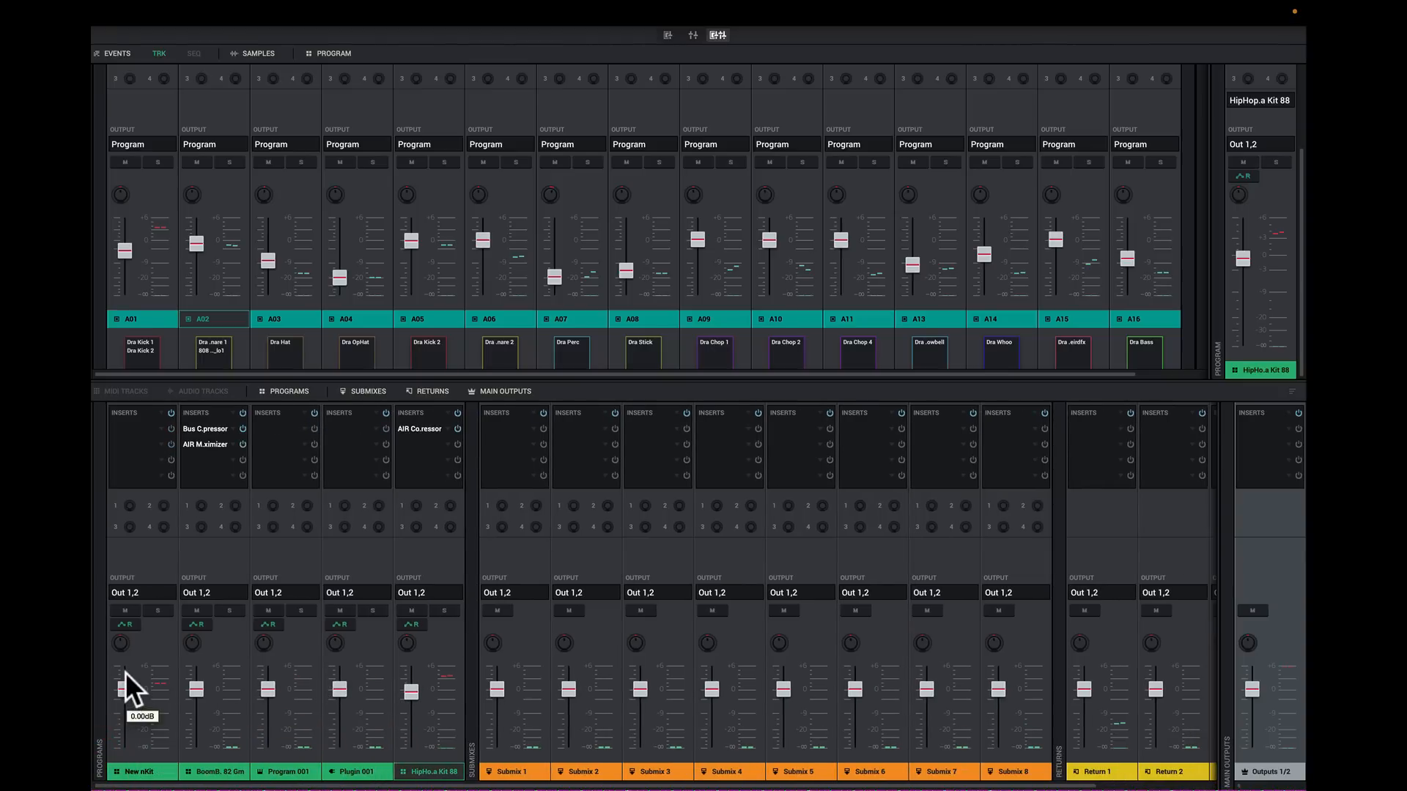
pyautogui.moveTo(221, 683)
# Step: Load AIR Kill EQ from AIR Music Technology into the first insert slot of the Outputs 1/2 strip
pyautogui.doubleClick(1289, 428)
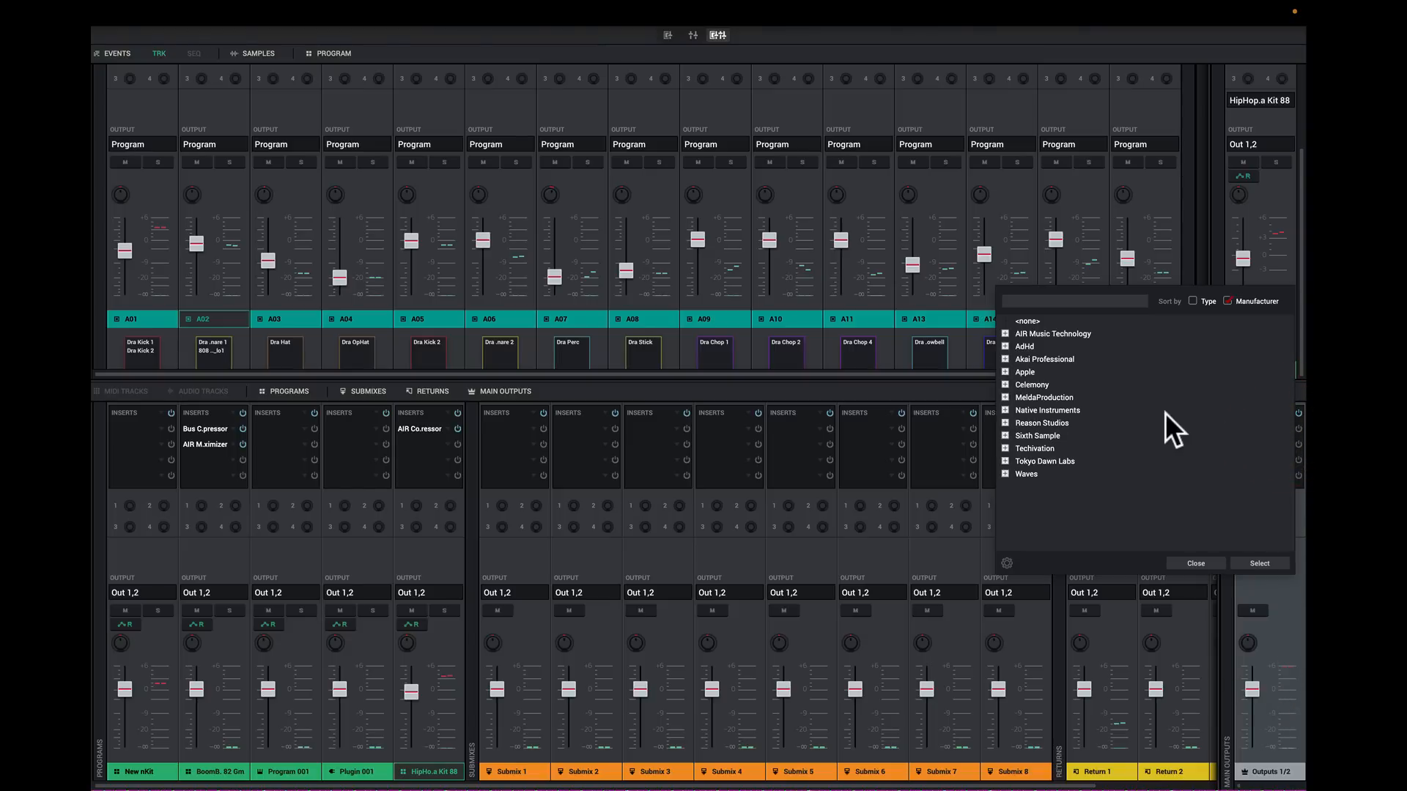
pyautogui.click(1003, 333)
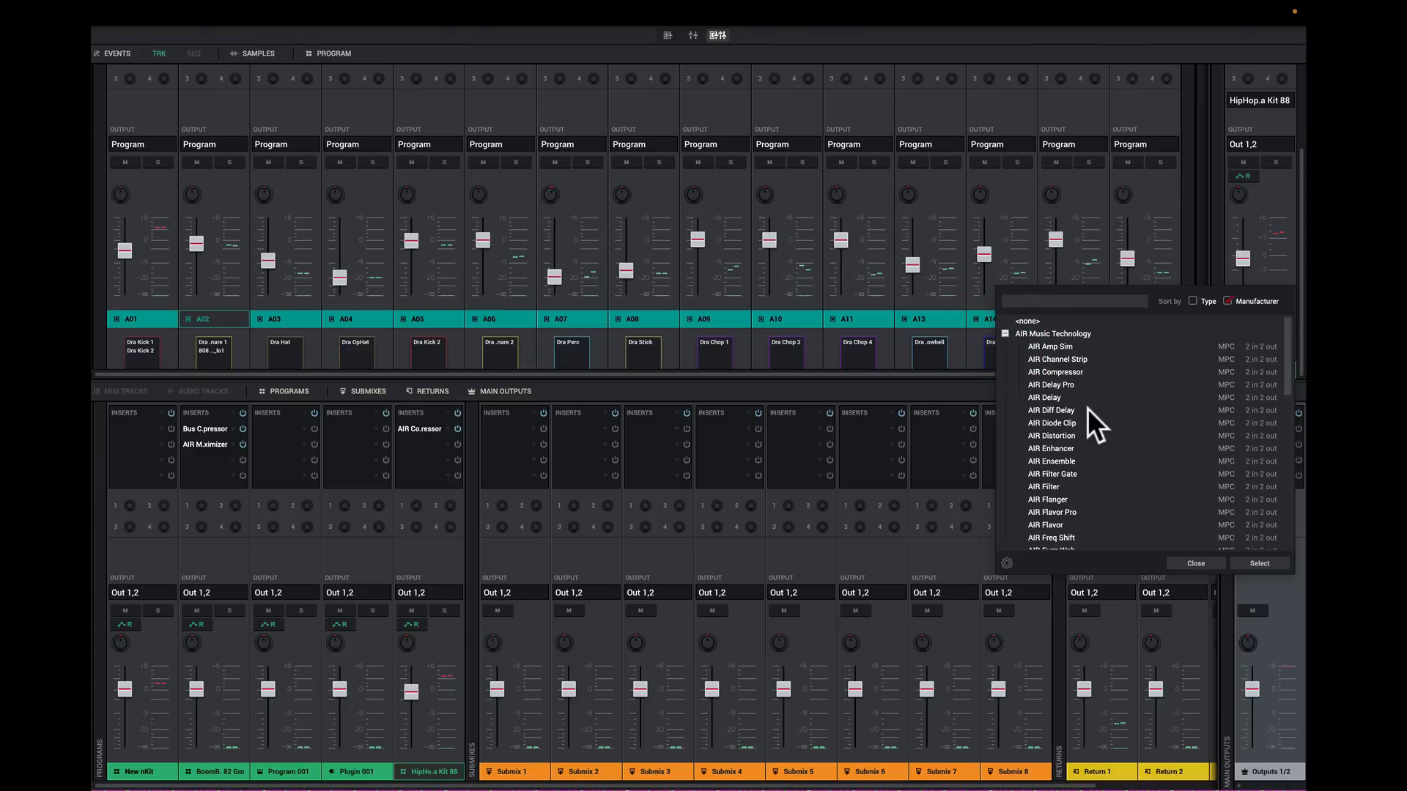
pyautogui.scroll(-3, 1097, 476)
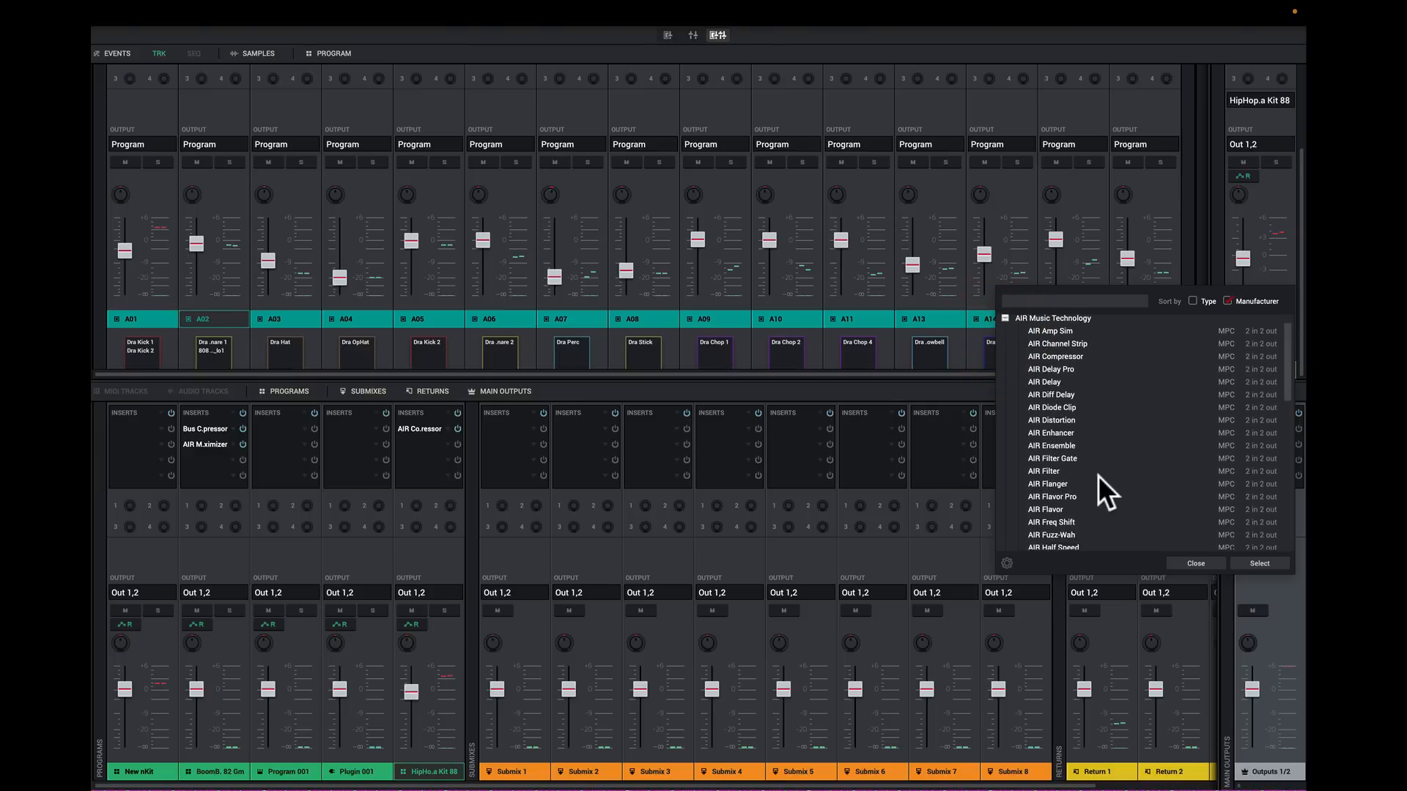
pyautogui.scroll(-3, 1098, 476)
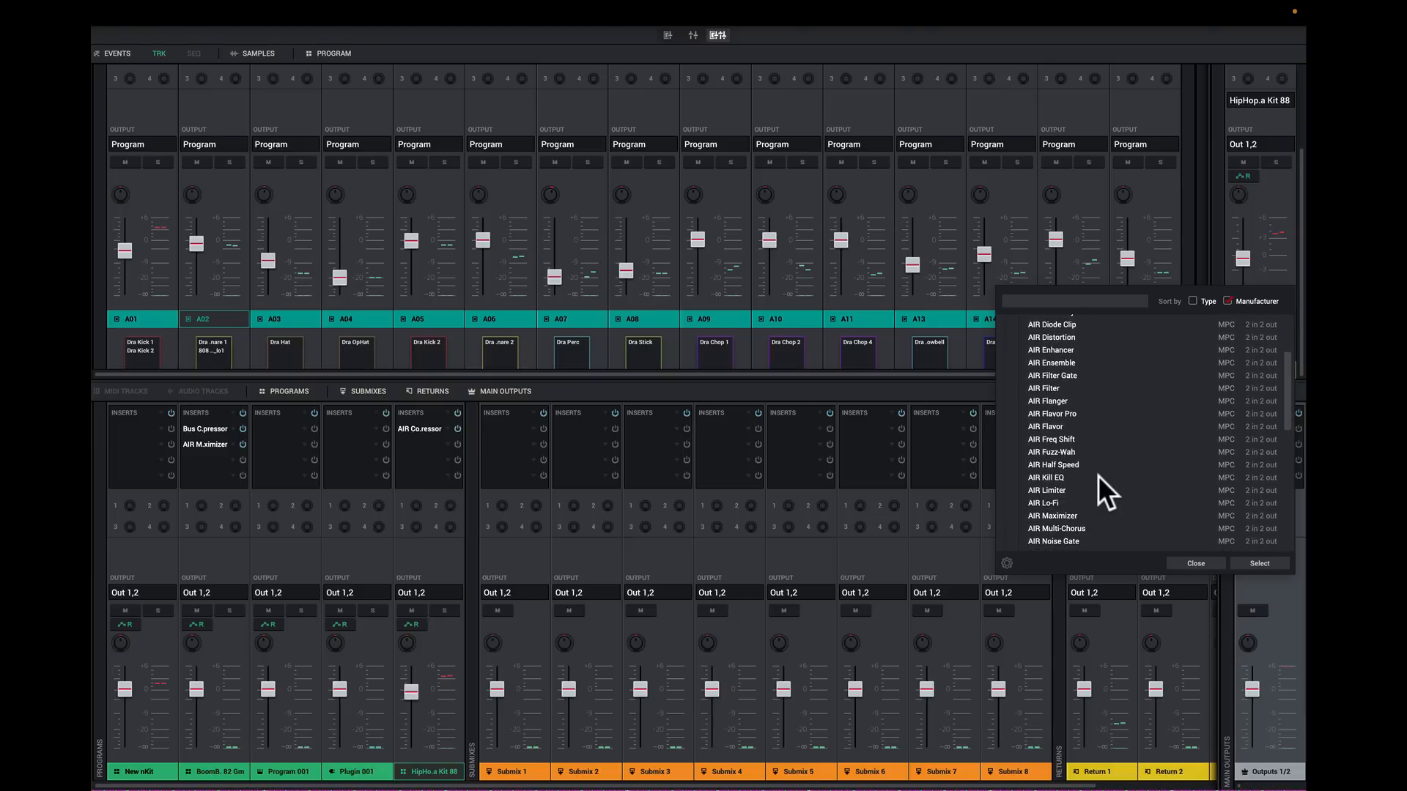
pyautogui.scroll(-1, 1098, 477)
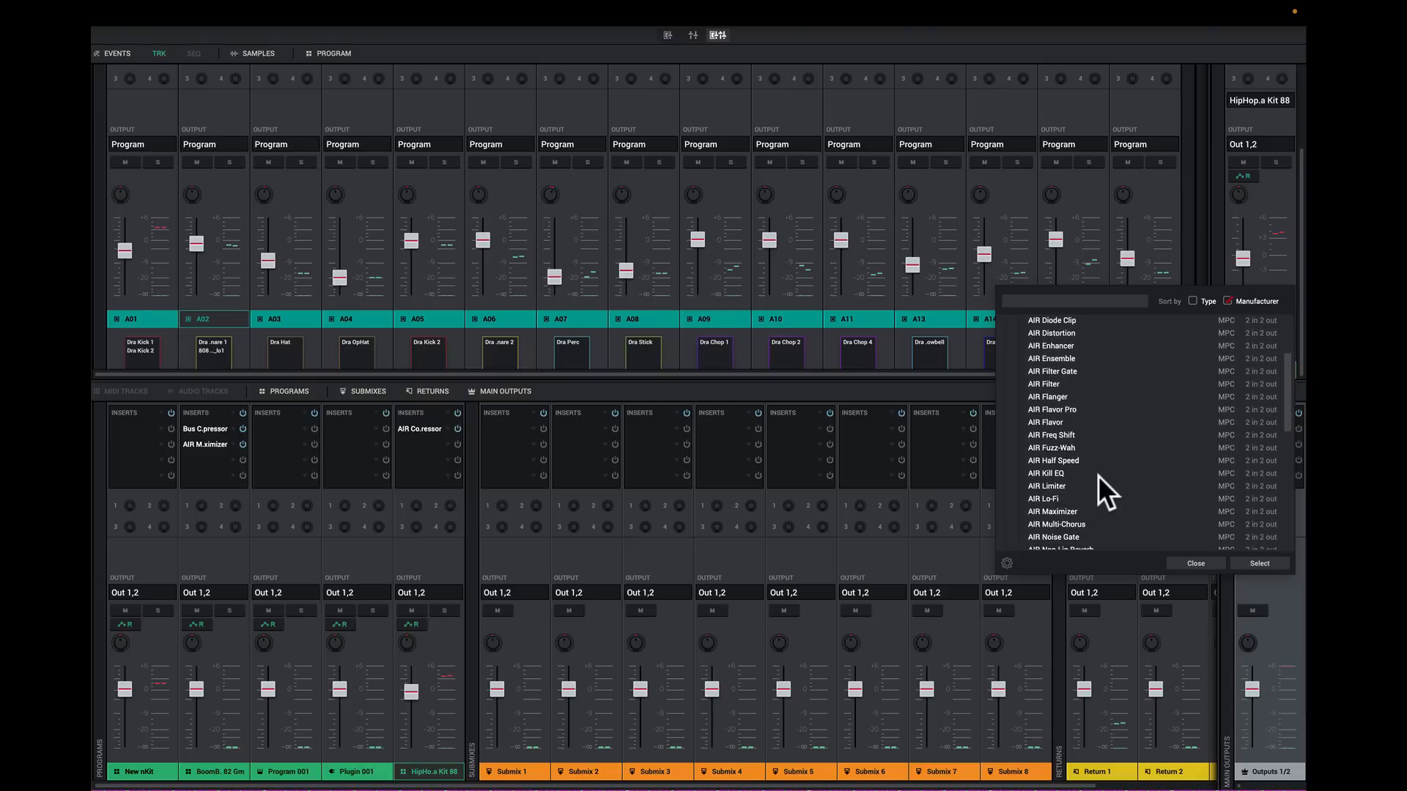
pyautogui.click(1047, 473)
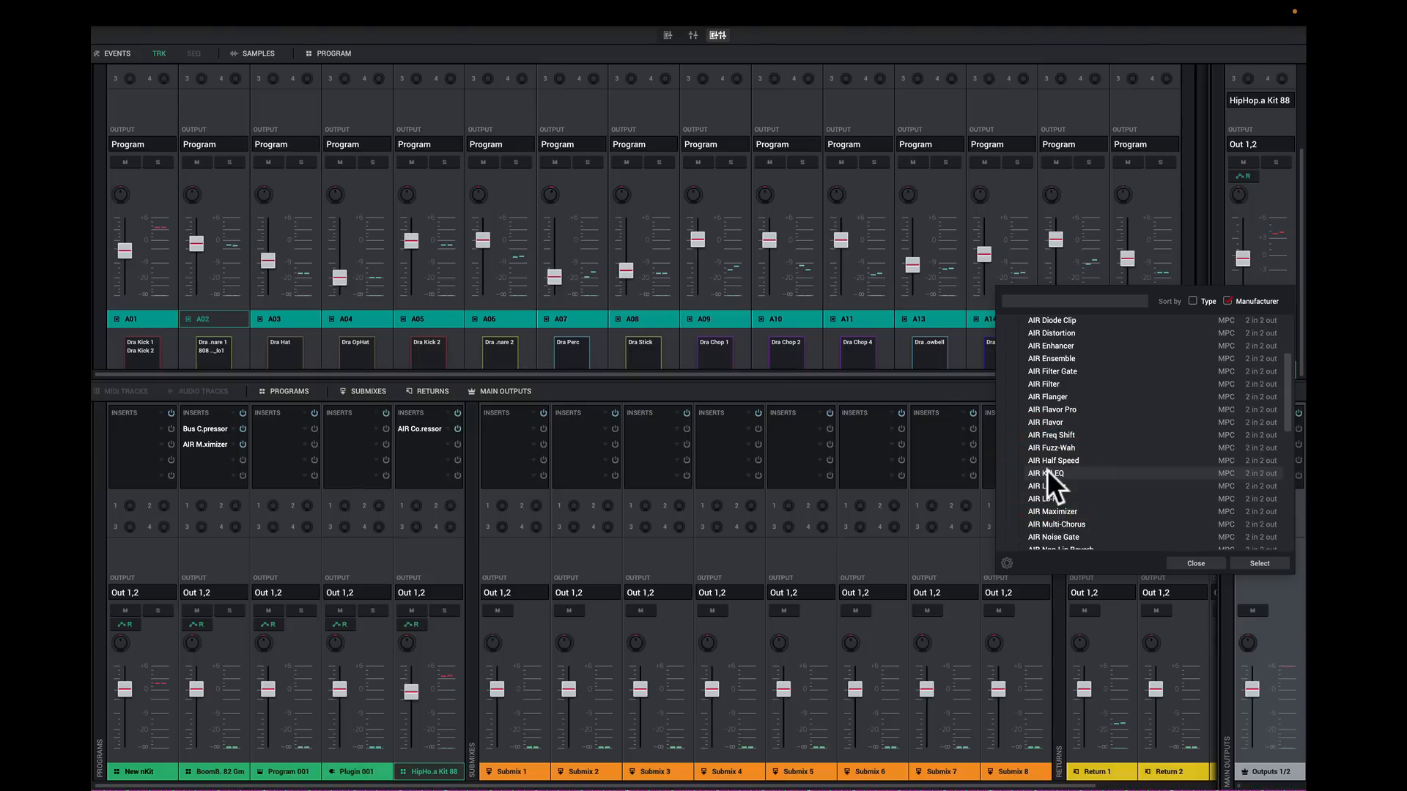
pyautogui.doubleClick(1047, 474)
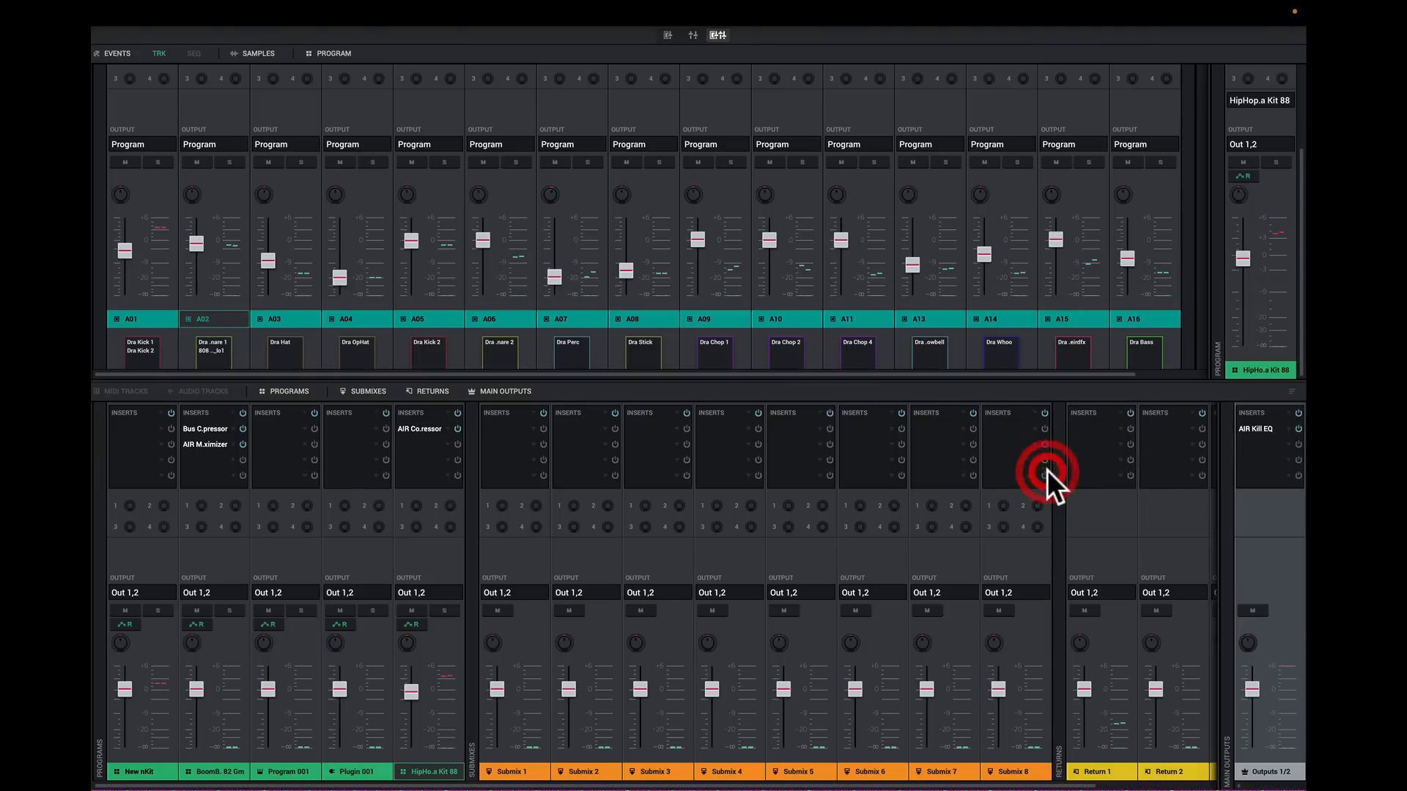
# Step: Load AIR Maximizer from AIR Music Technology into the second insert slot of the Outputs 1/2 strip
pyautogui.click(1286, 443)
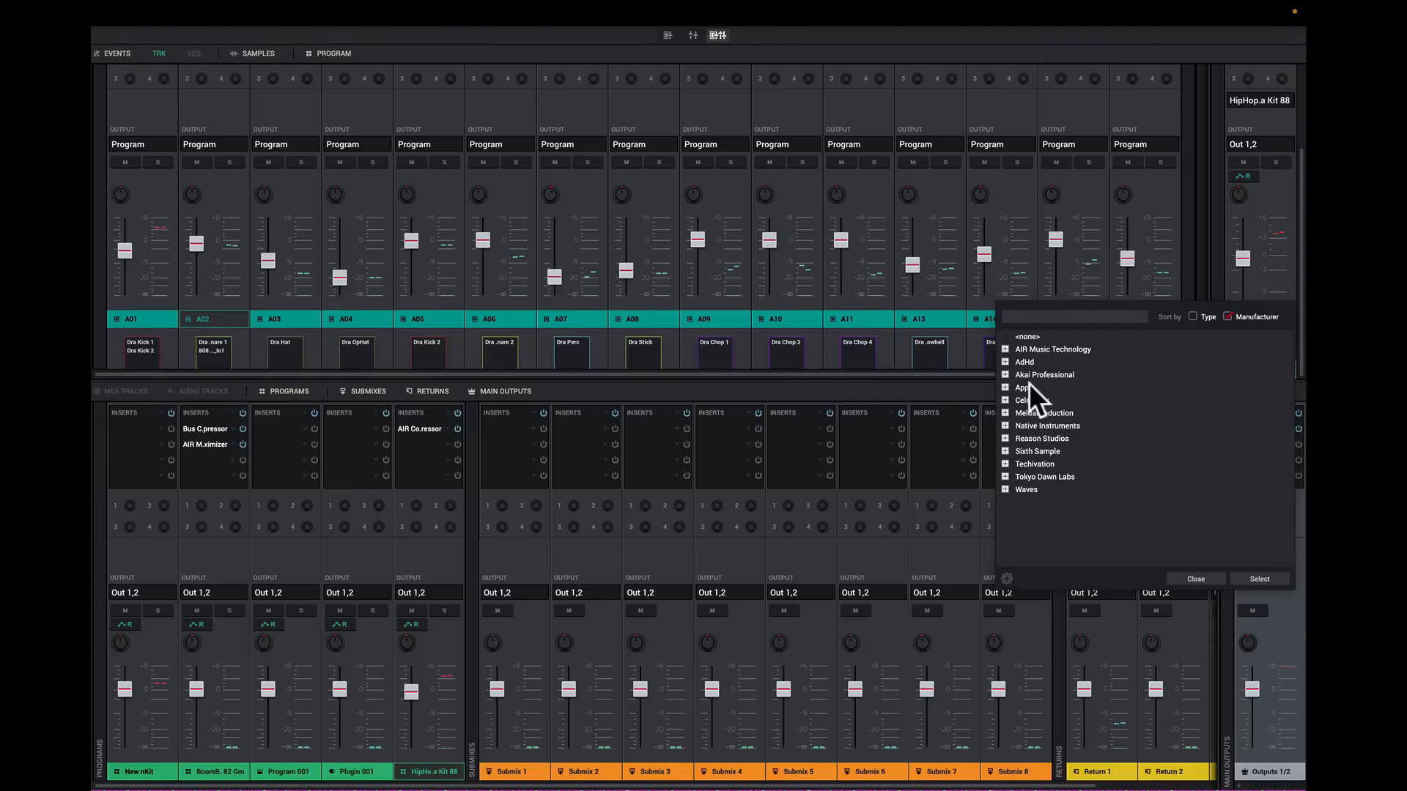
pyautogui.click(1004, 348)
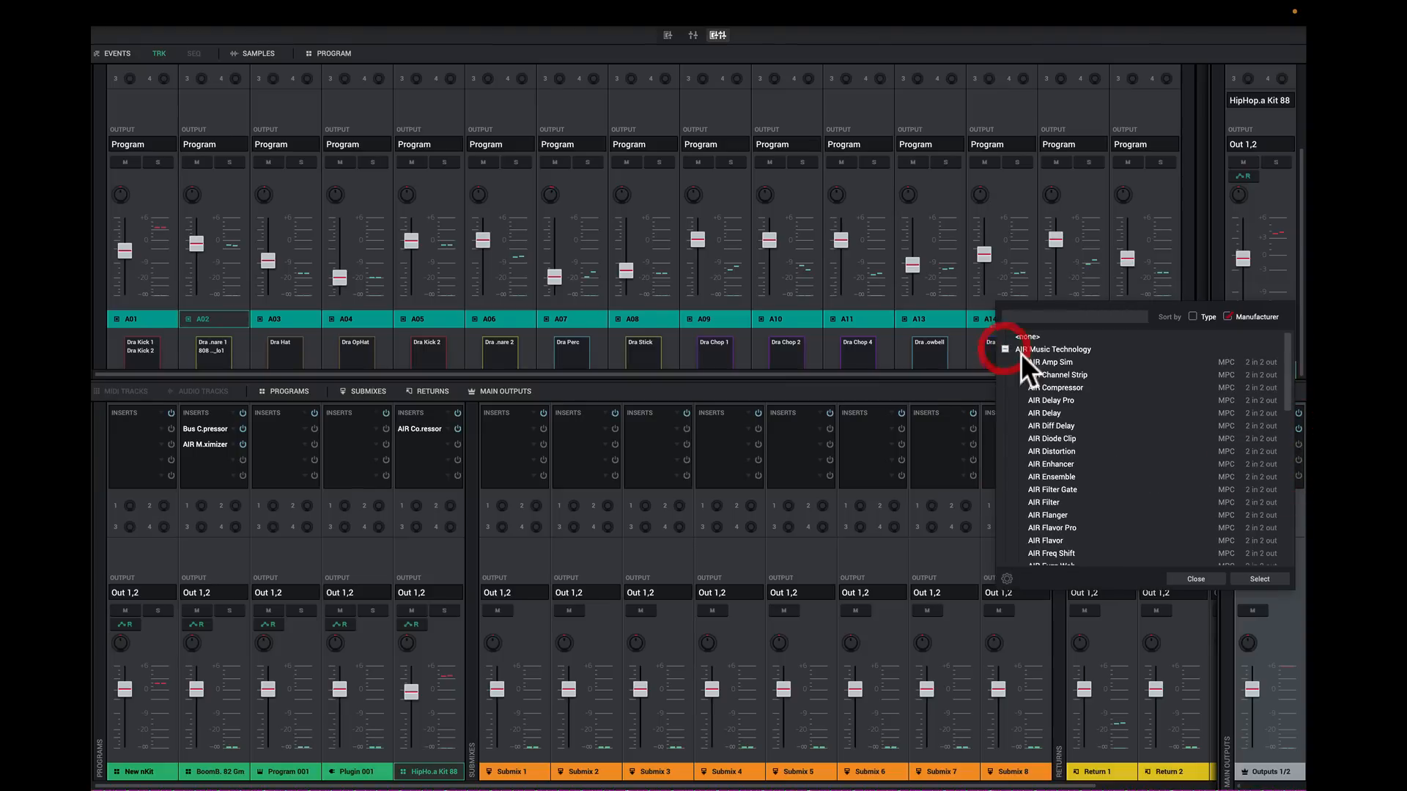
pyautogui.scroll(-4, 1083, 469)
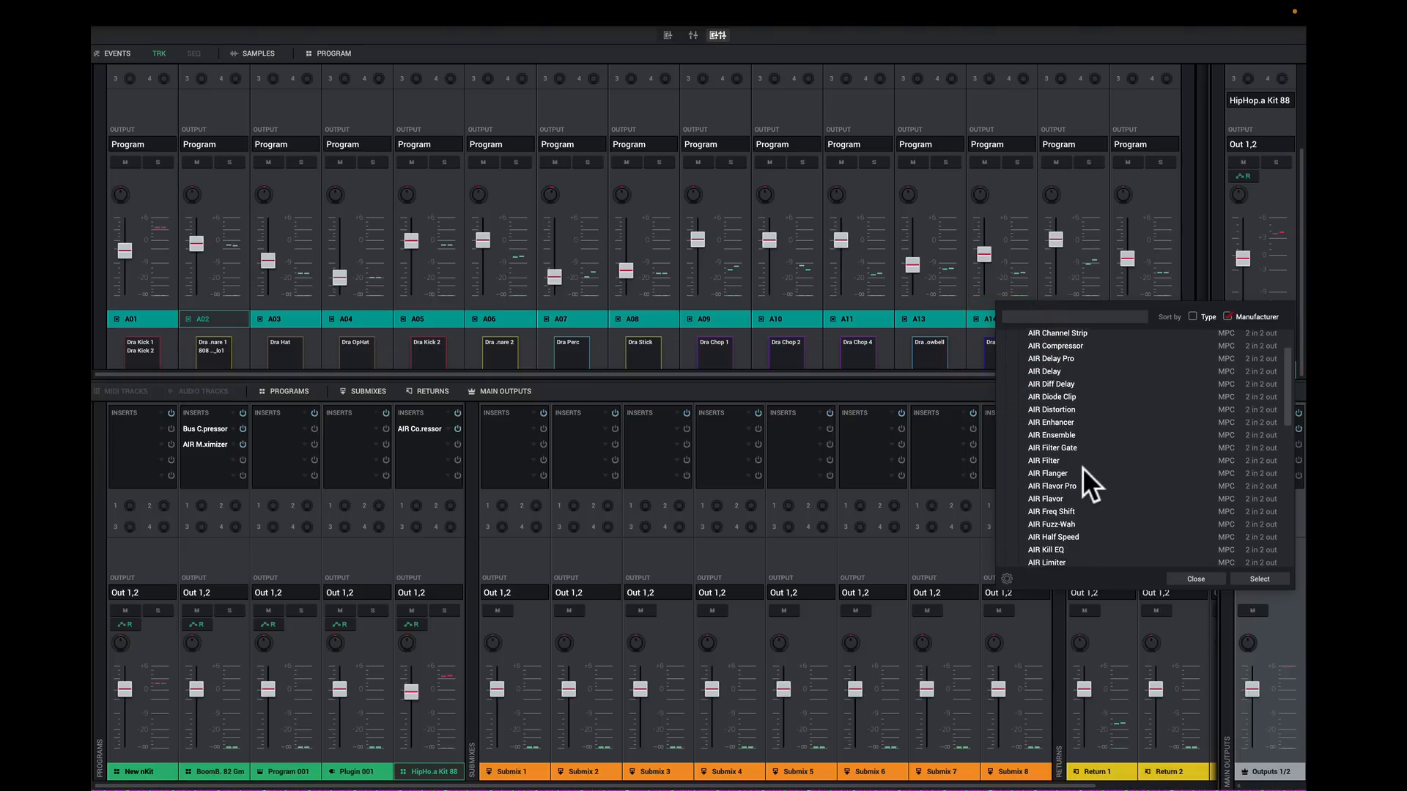
pyautogui.scroll(-1, 1083, 484)
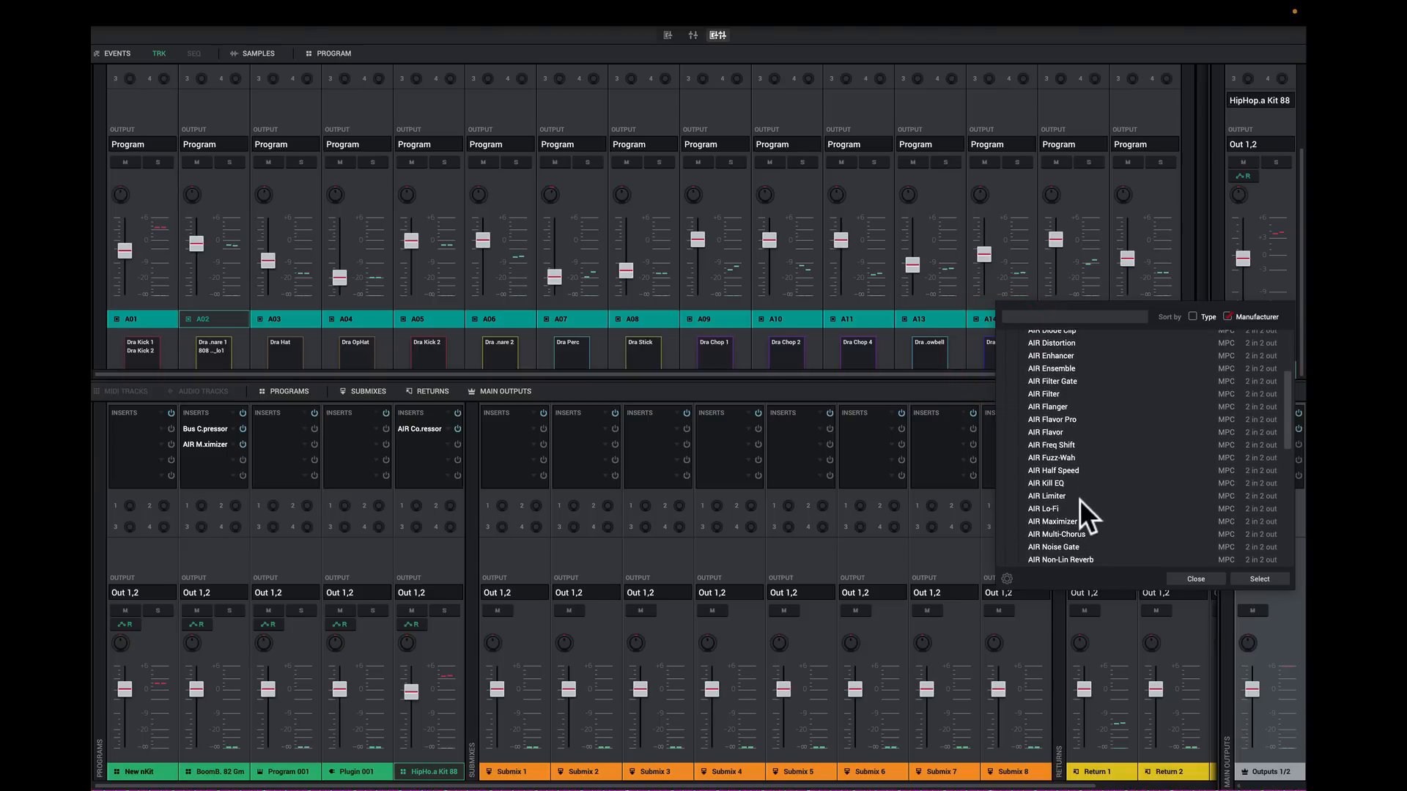
pyautogui.click(1065, 519)
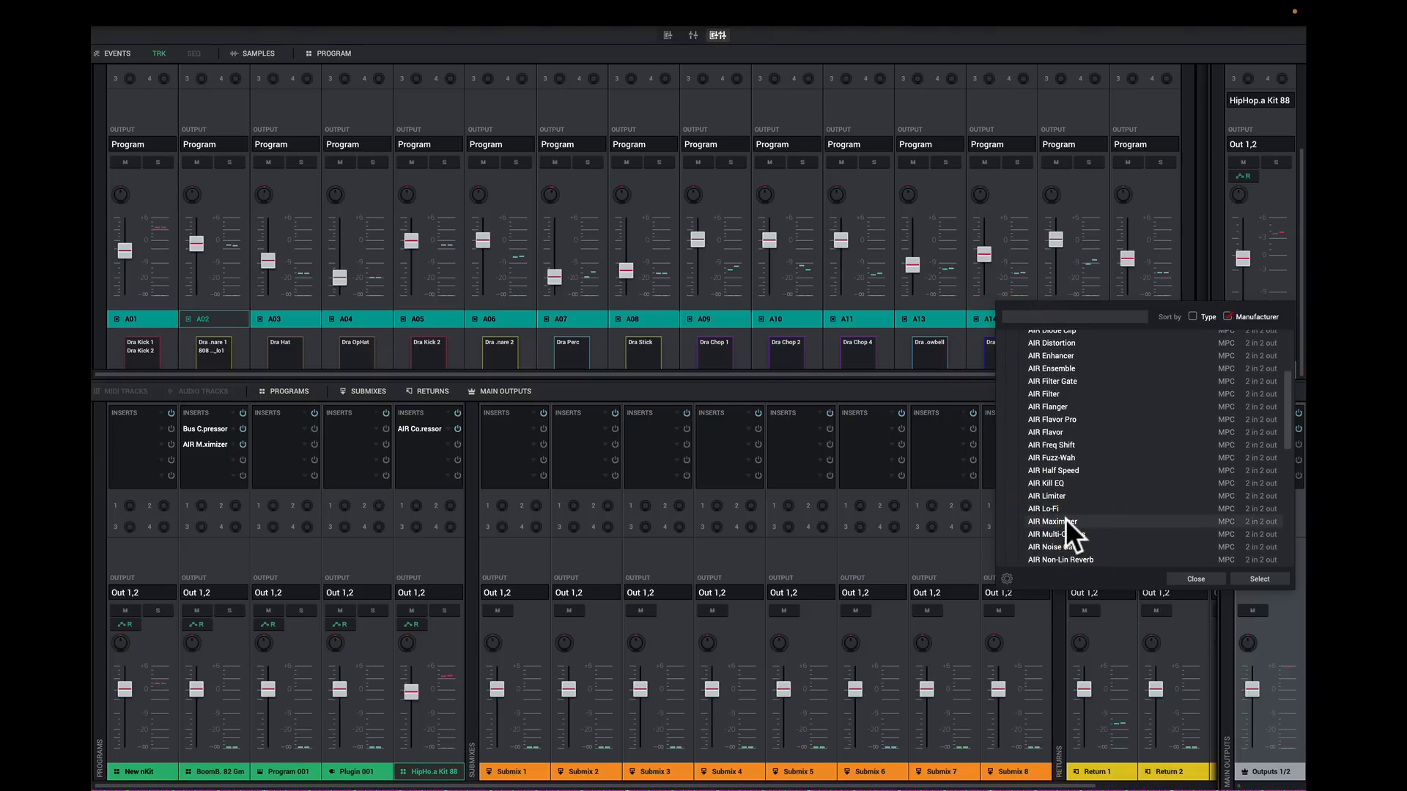
pyautogui.click(1065, 519)
pyautogui.doubleClick(1041, 522)
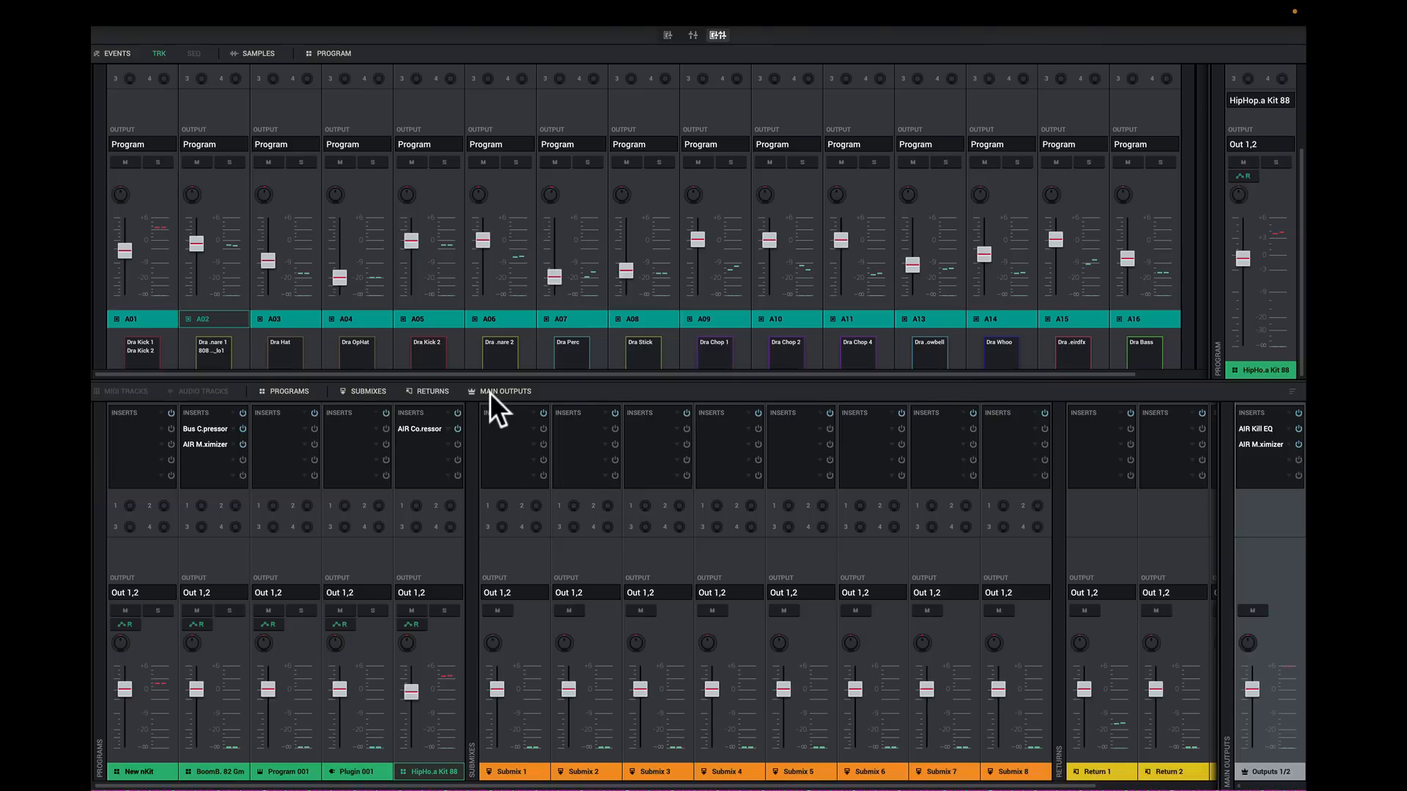
# Step: Play the eight-bar TrapSoul-Kit-JS Living 89 F#m sequence in the Main mode grid and stop it
pyautogui.moveTo(1247, 682)
pyautogui.press('shift+super')
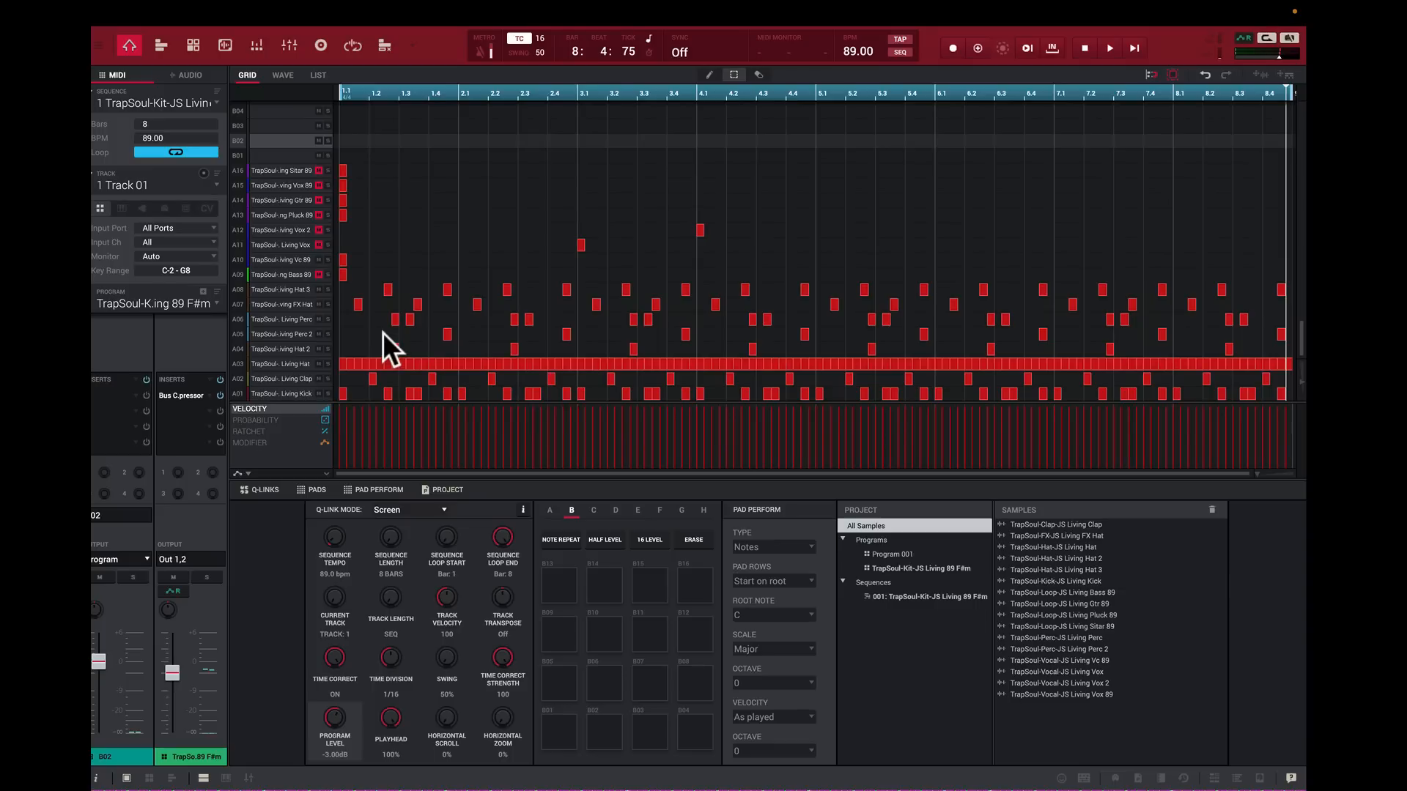
pyautogui.press('space')
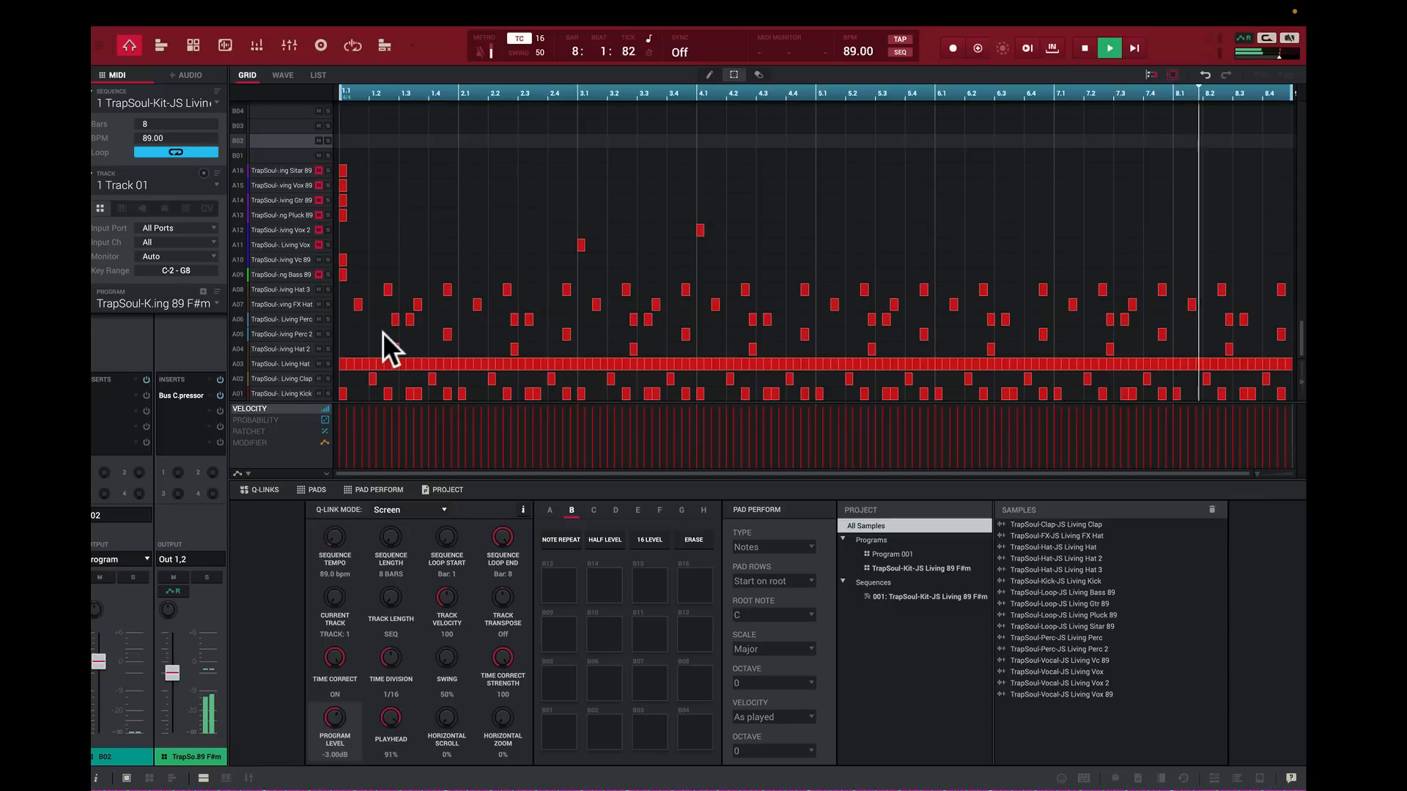
pyautogui.press('space')
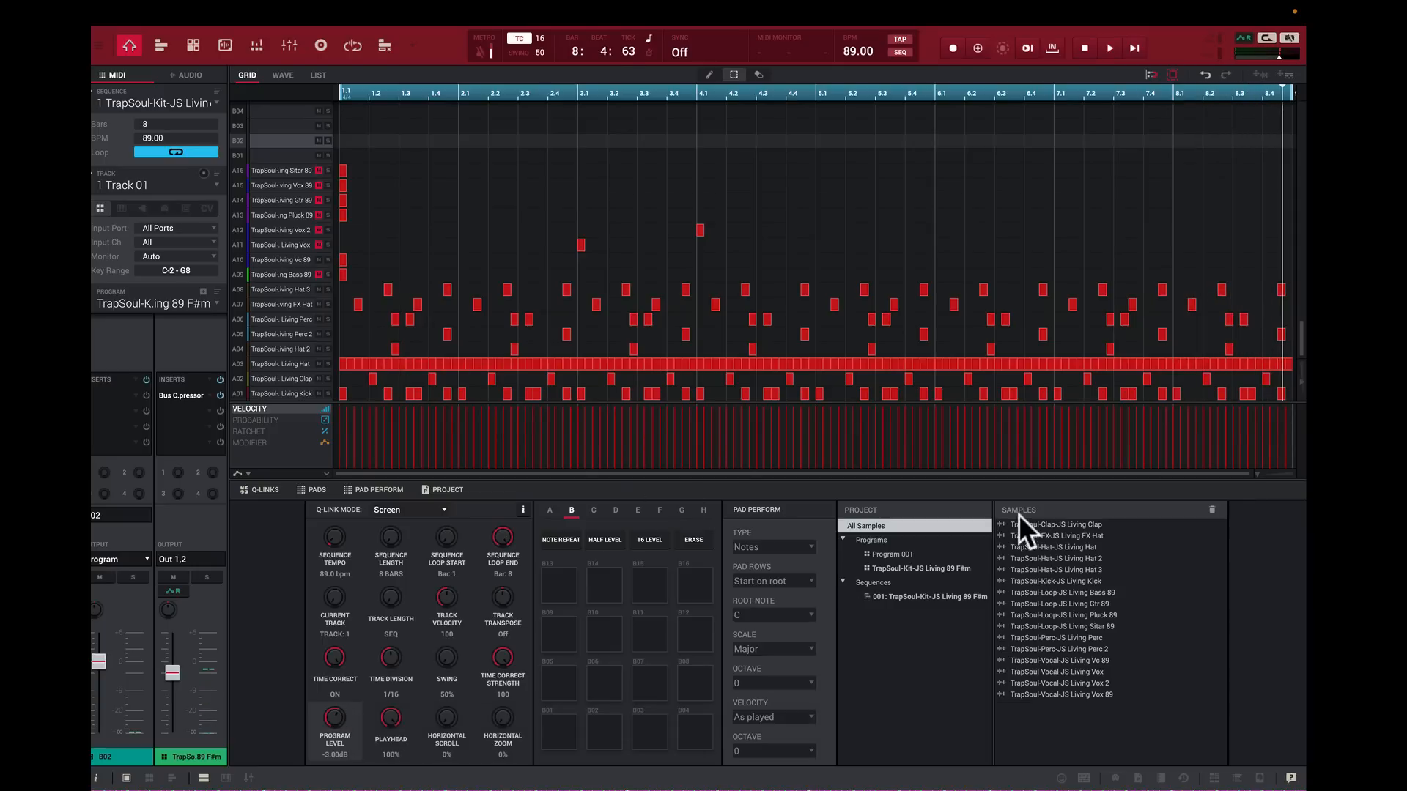
# Step: Audition pads A11 and A10, and open A10's sample TrapSoul-Vocal-JS Living Vc 89 in Sample Edit mode
pyautogui.click(999, 658)
pyautogui.click(236, 245)
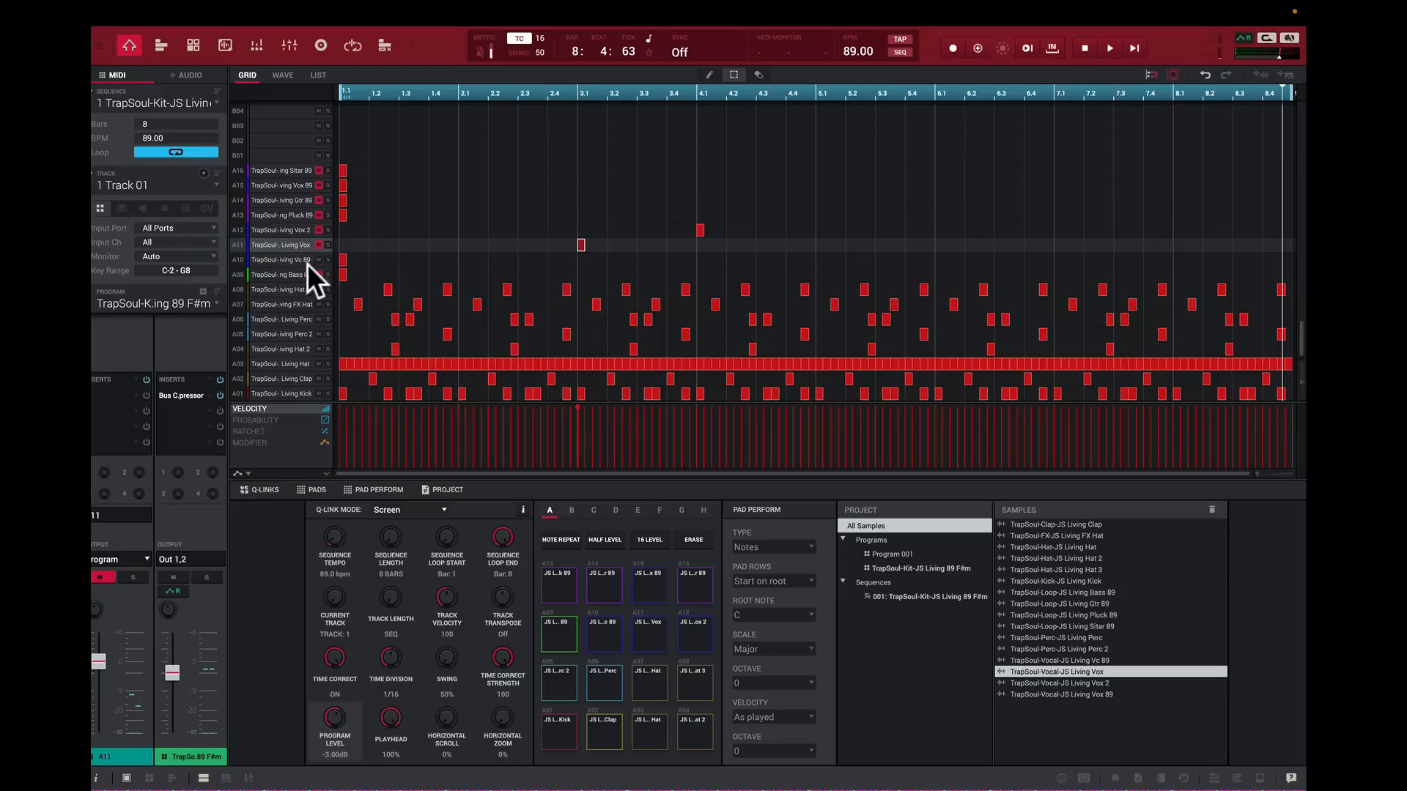
pyautogui.click(236, 262)
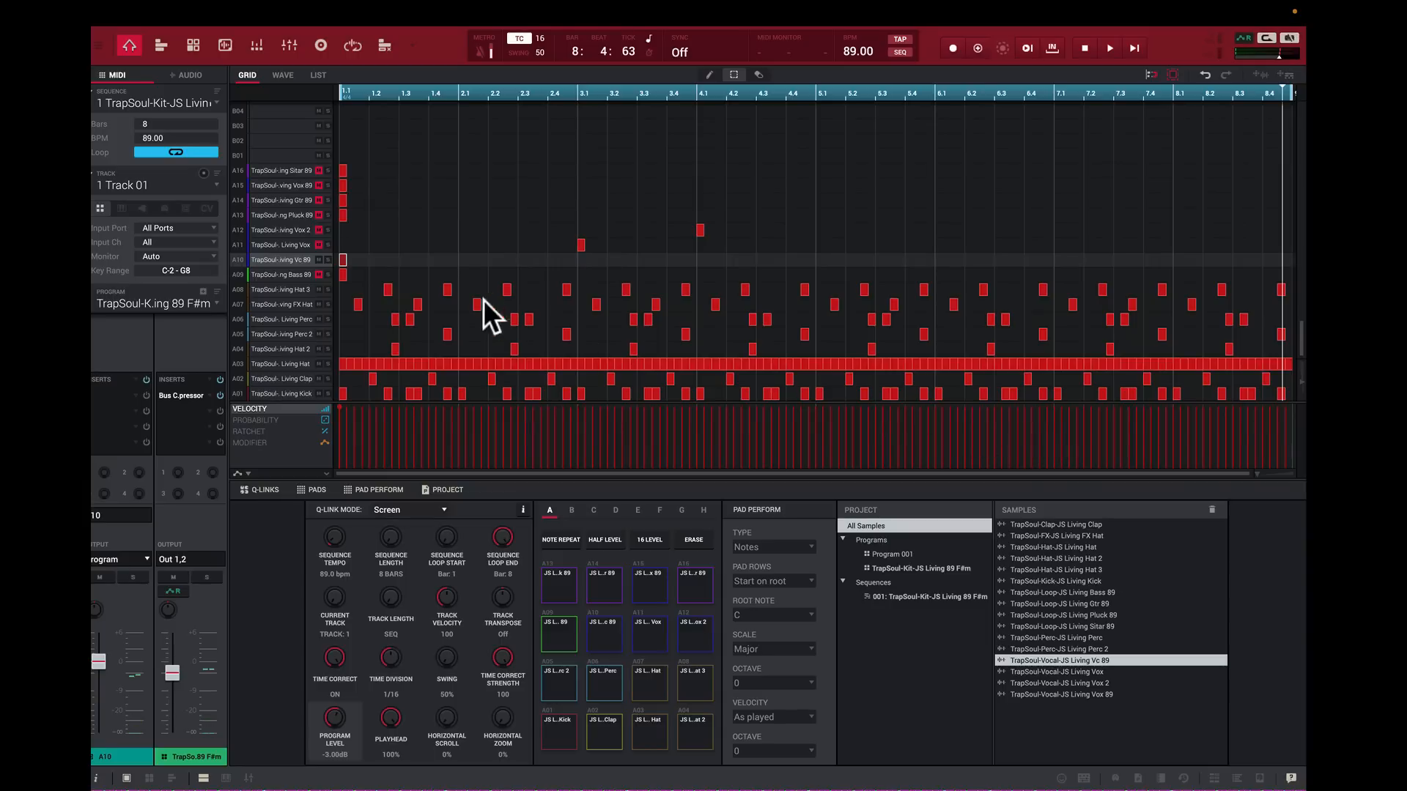
pyautogui.click(227, 44)
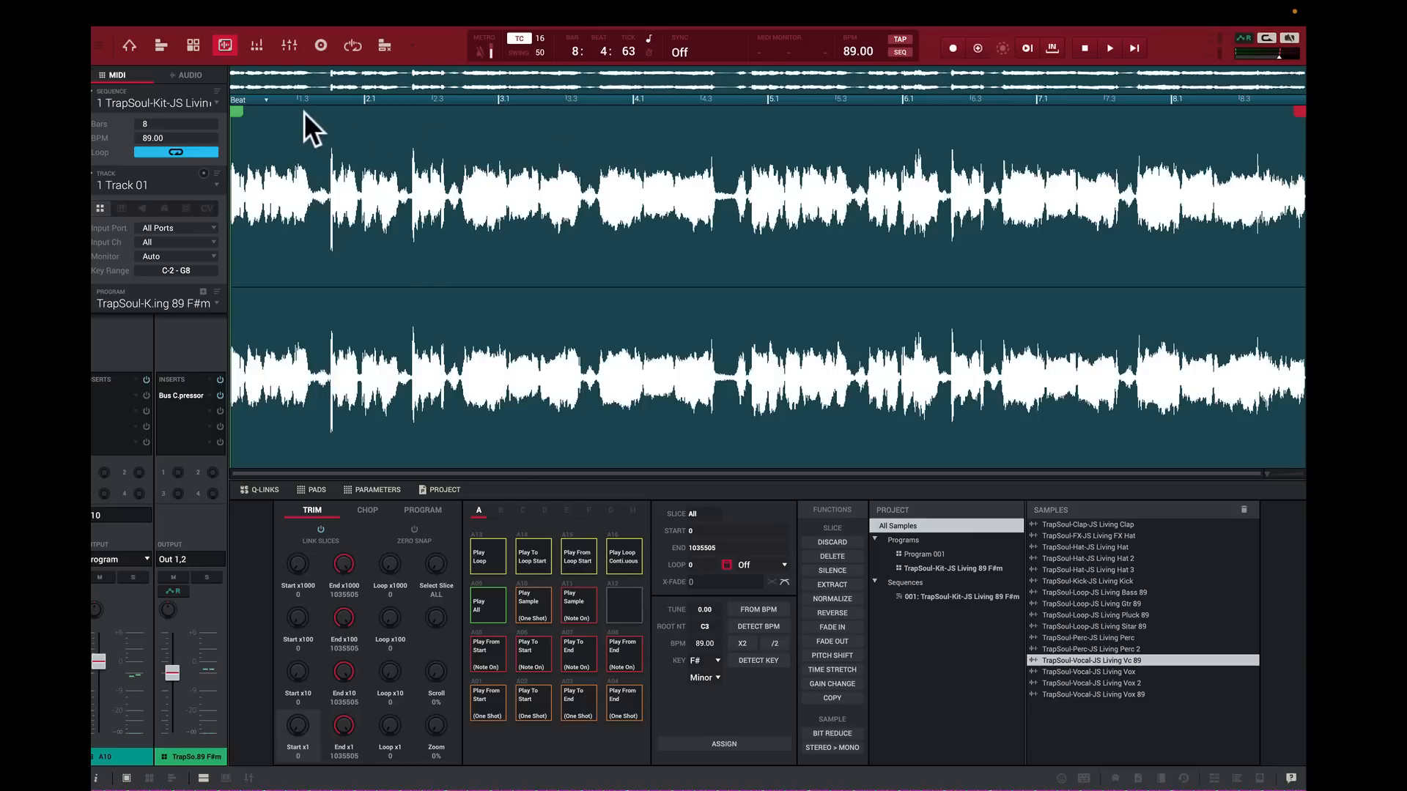
# Step: Switch the waveform ruler to Time (secs:ms) and Samples, and set it back to Beats
pyautogui.click(265, 100)
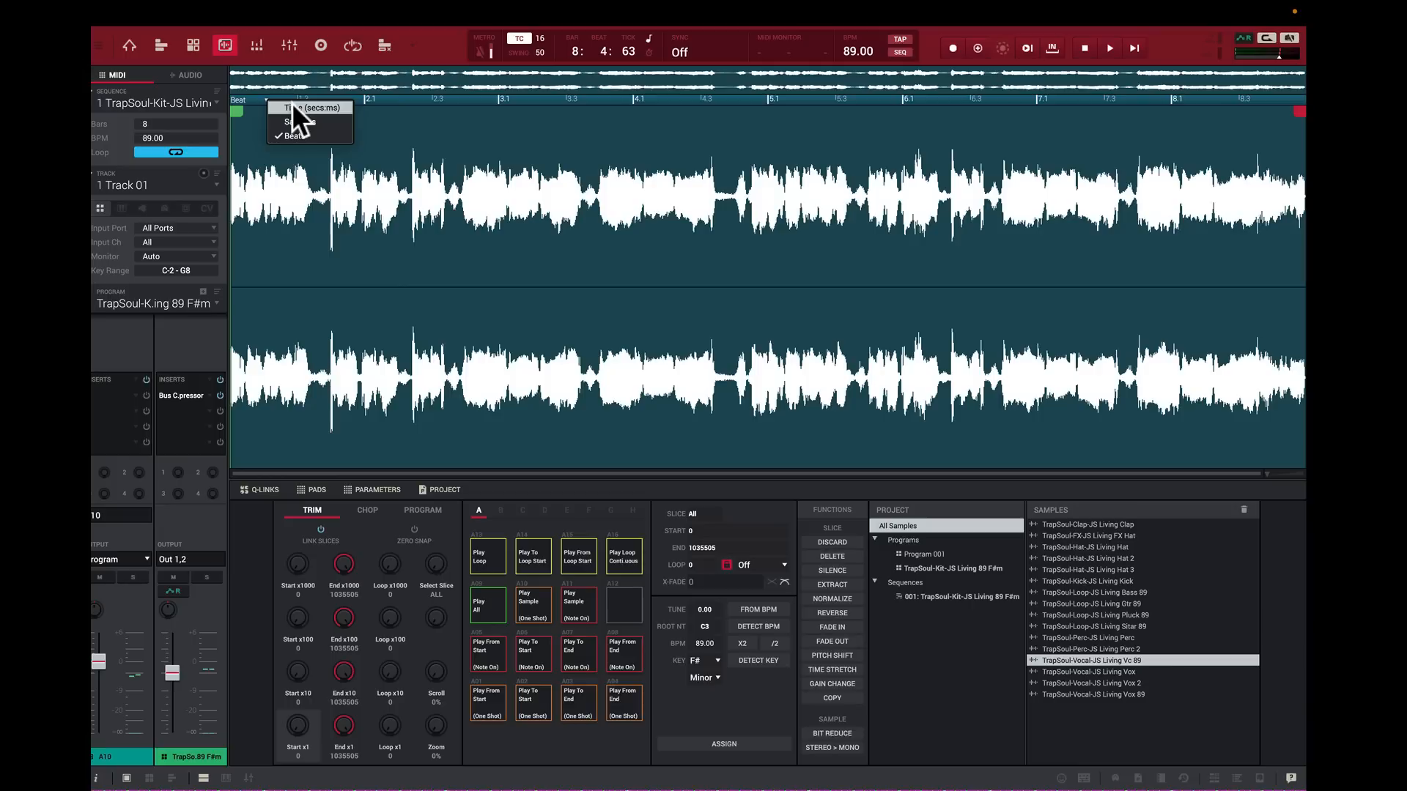
pyautogui.click(292, 102)
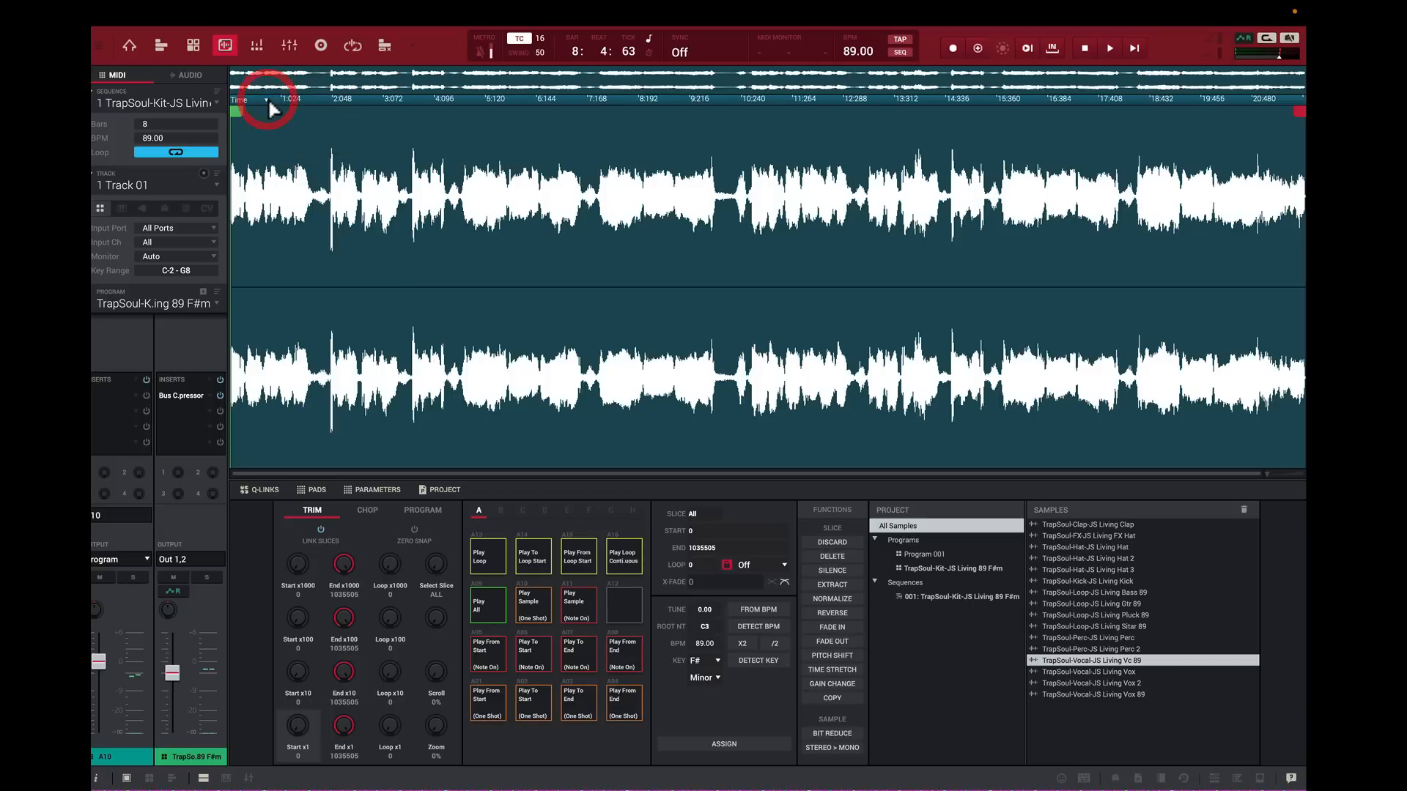
pyautogui.click(266, 100)
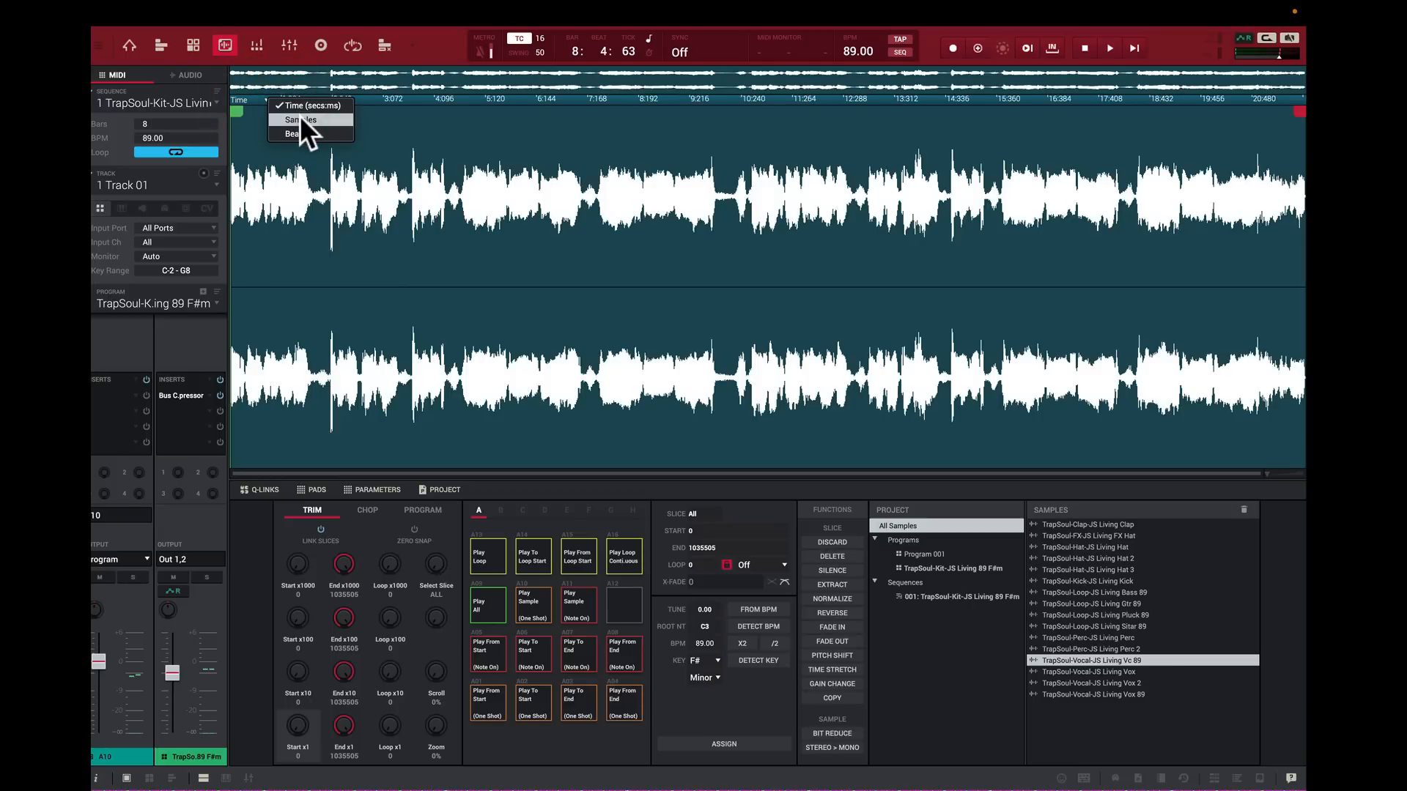
pyautogui.click(301, 118)
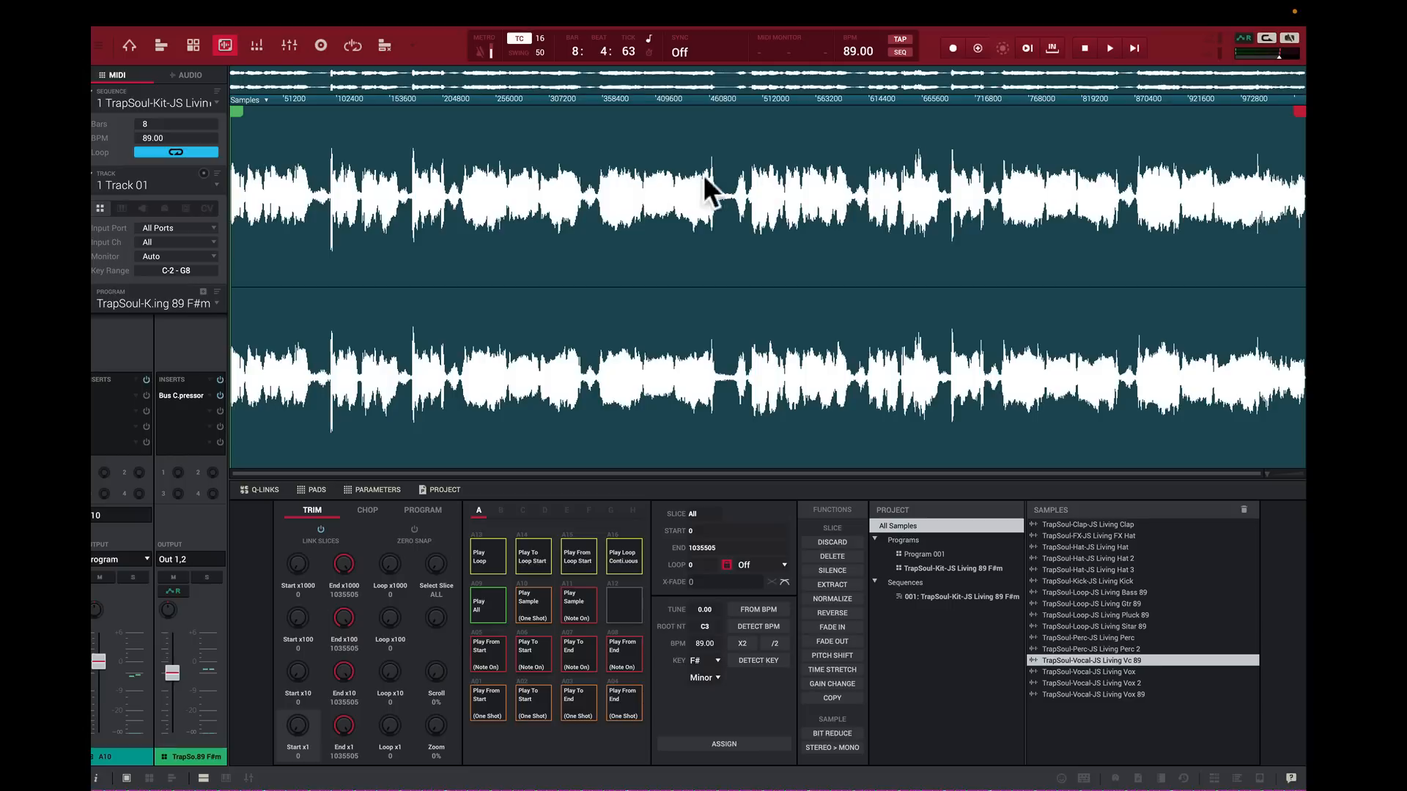
pyautogui.click(266, 95)
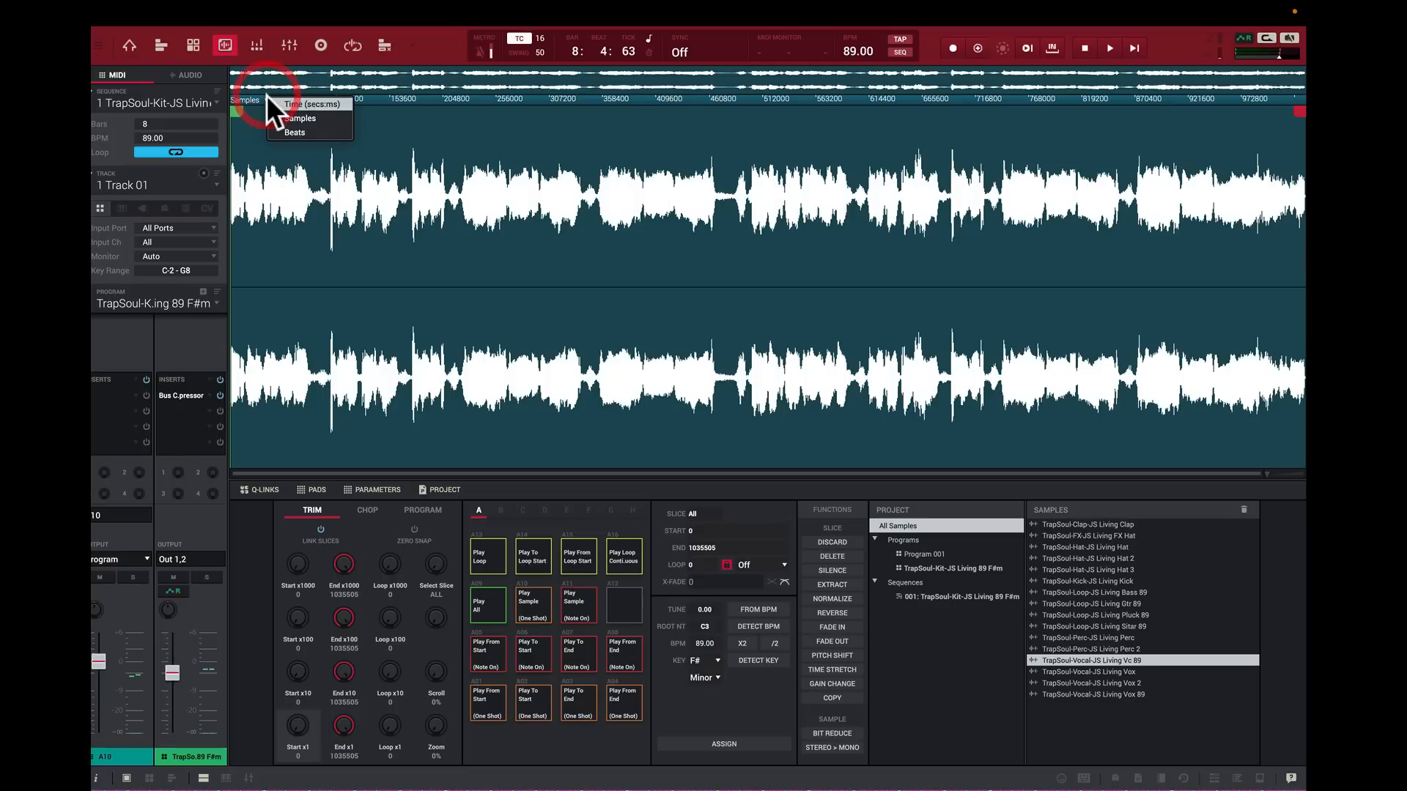
pyautogui.click(300, 132)
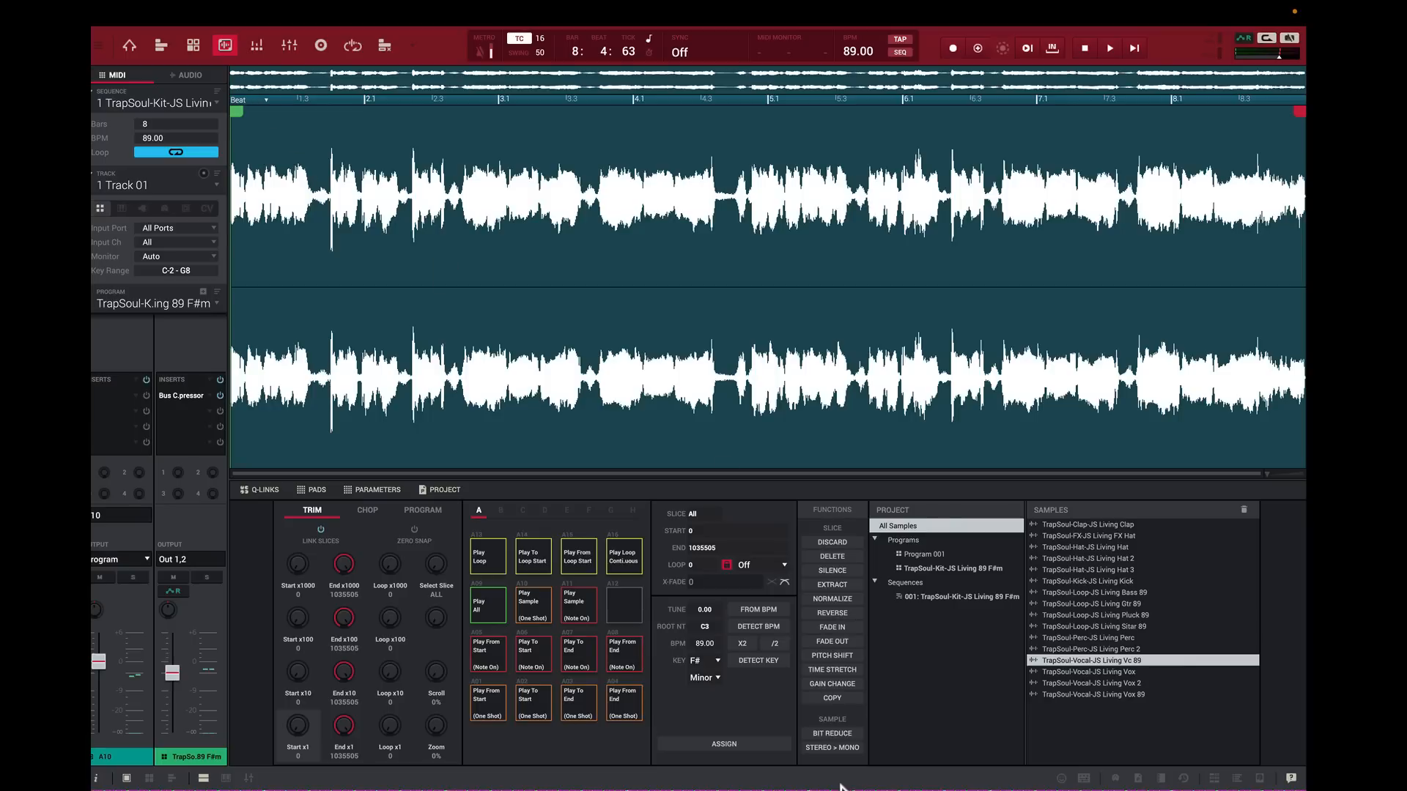
# Step: Audition the vocal sample with the Play From Start pads in One Shot and Note On modes
pyautogui.click(499, 699)
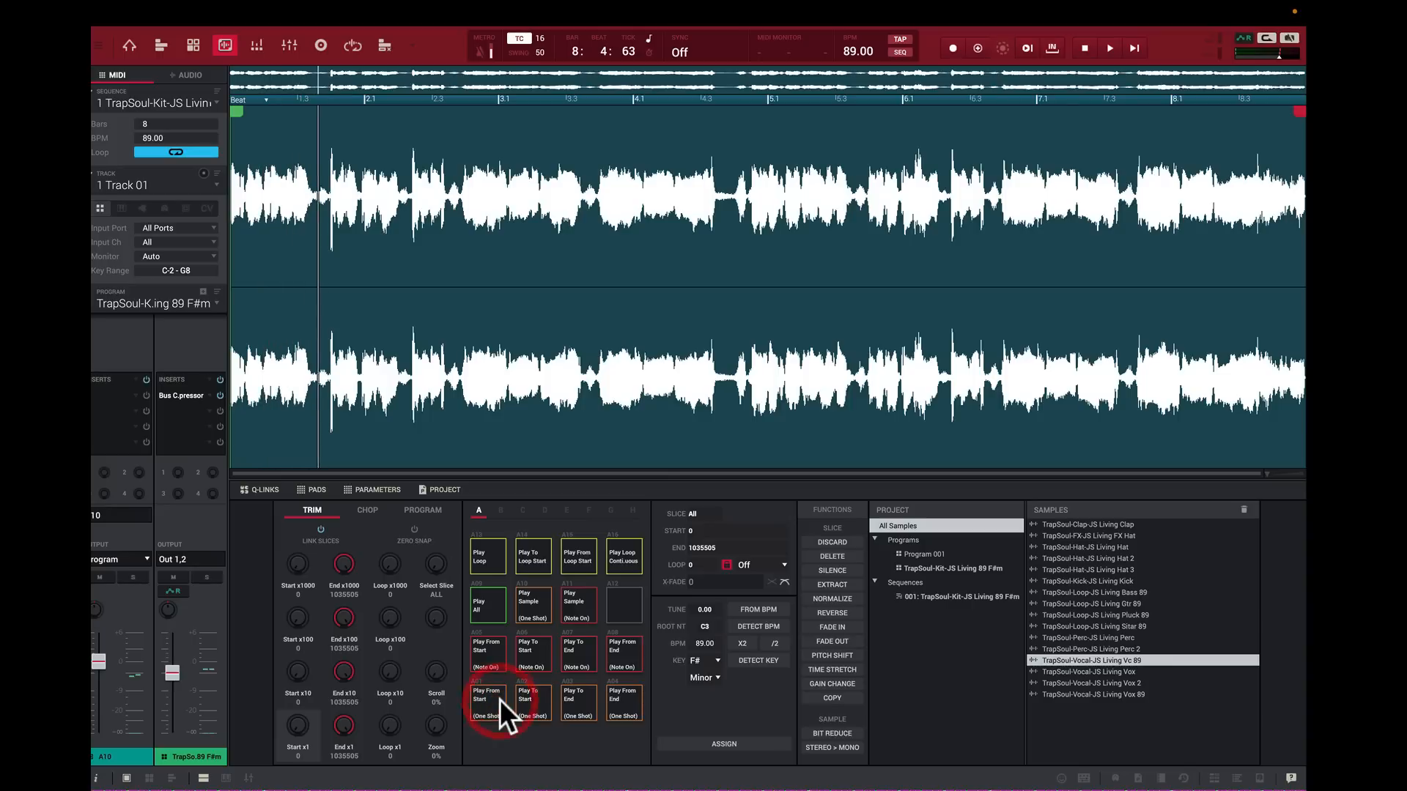
pyautogui.click(487, 652)
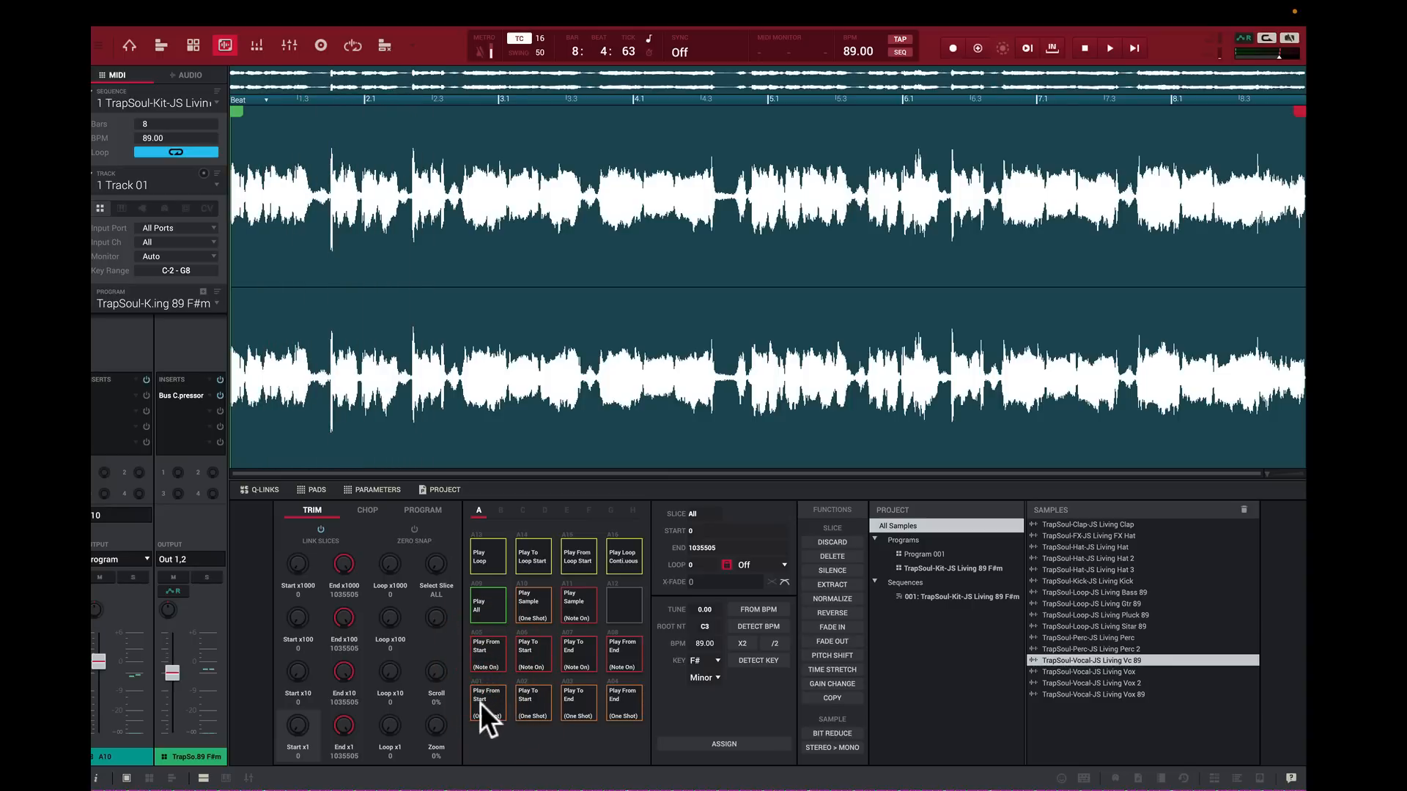
pyautogui.click(488, 662)
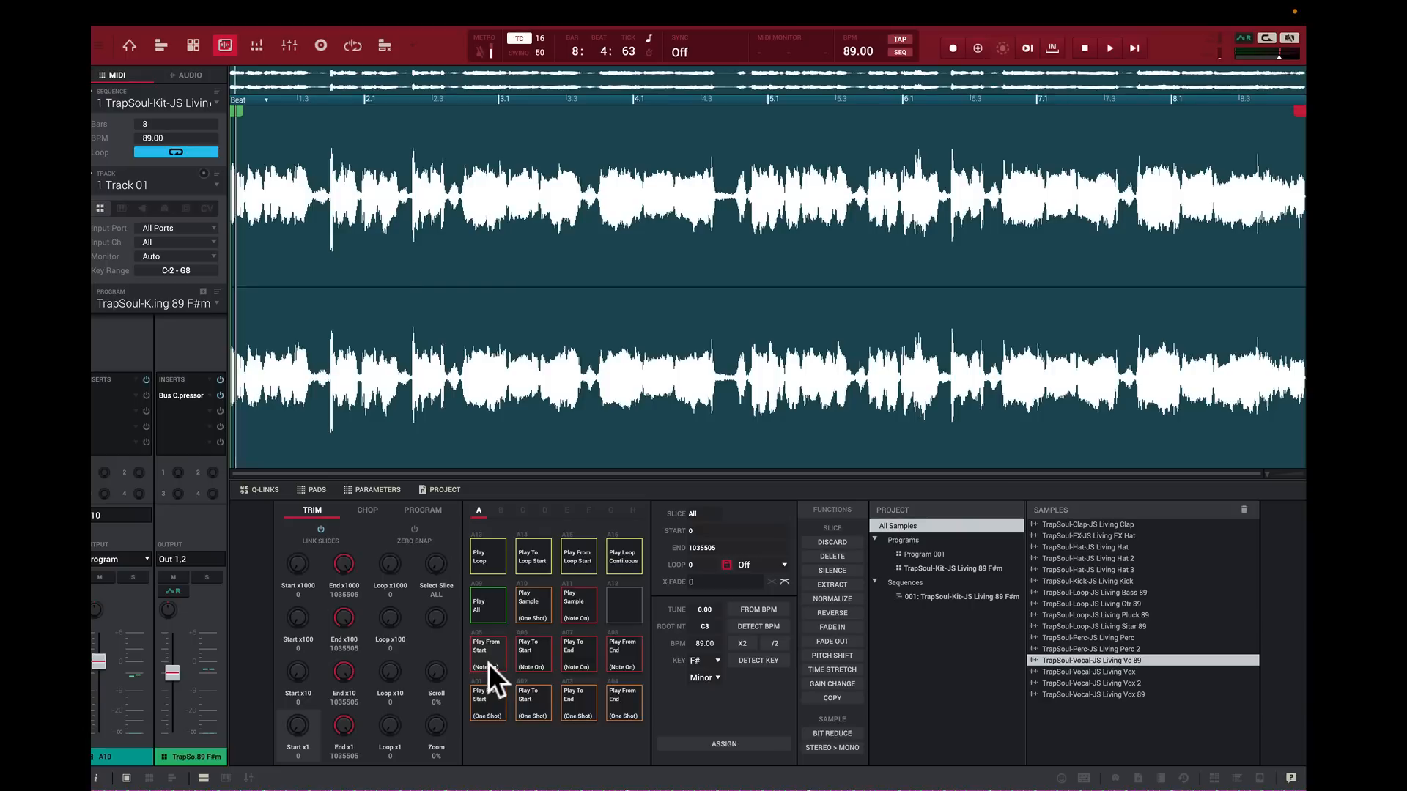
pyautogui.click(488, 662)
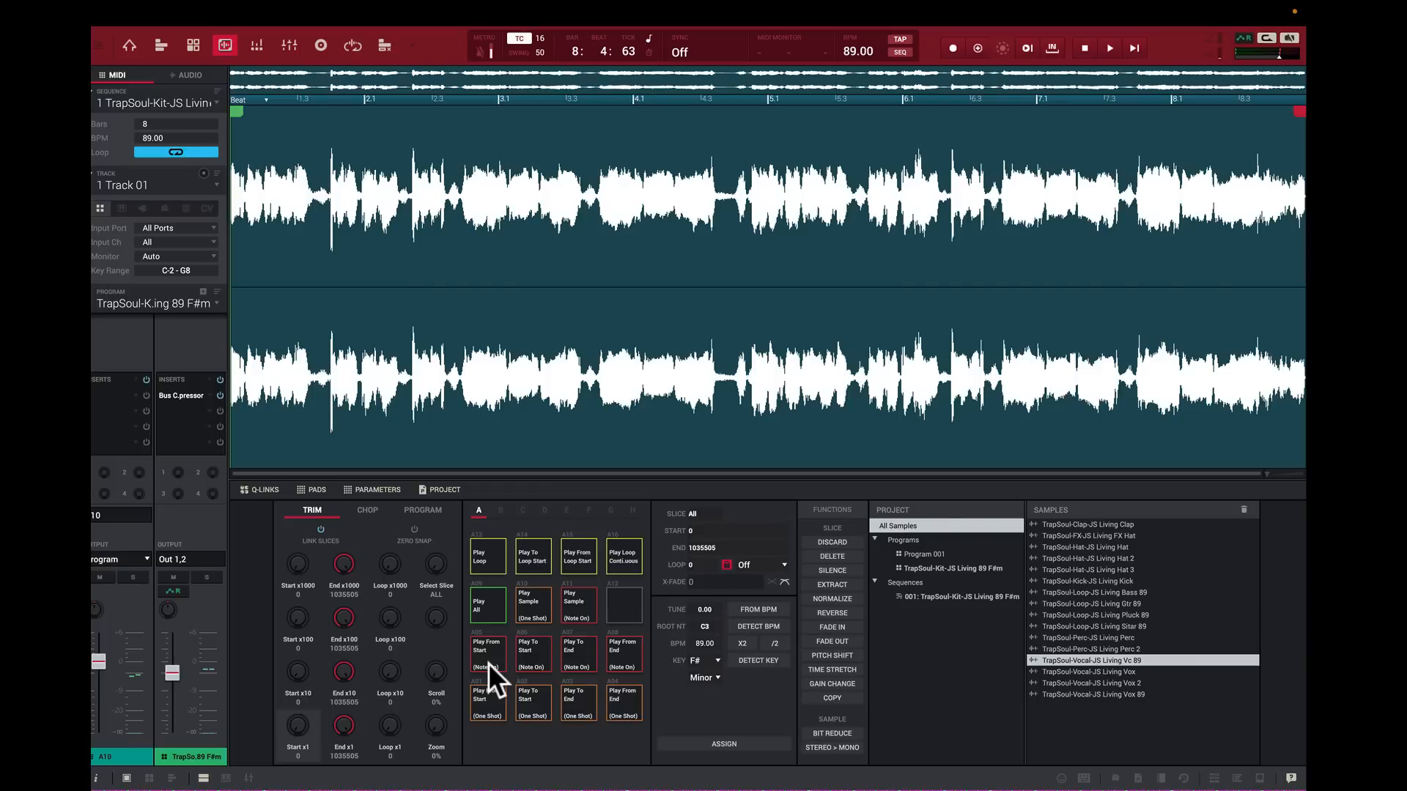
pyautogui.click(486, 703)
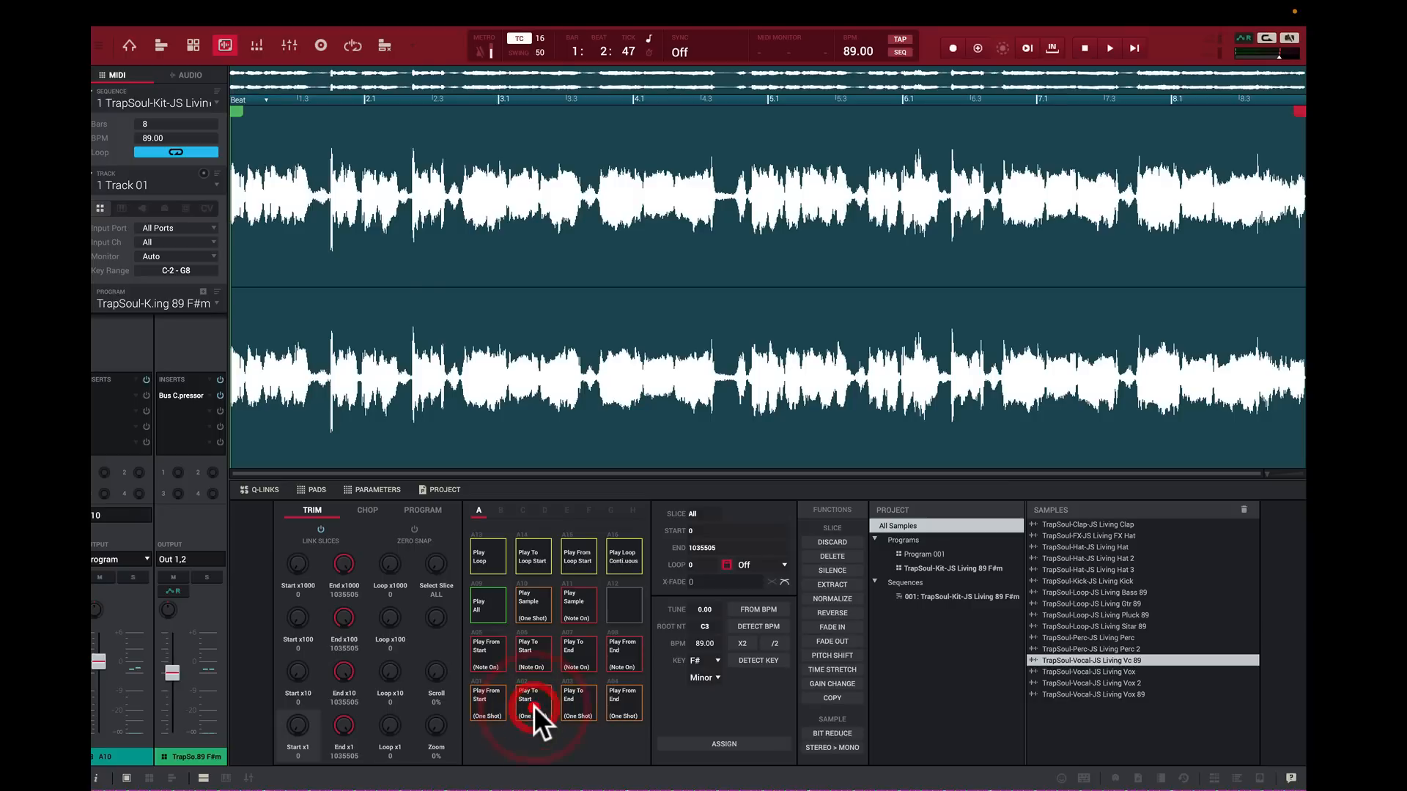
# Step: Move the sample's start marker to about beat 2.1 (127562) and audition the Play To Start (One Shot) pad repeatedly
pyautogui.moveTo(234, 107); pyautogui.dragTo(369, 121)
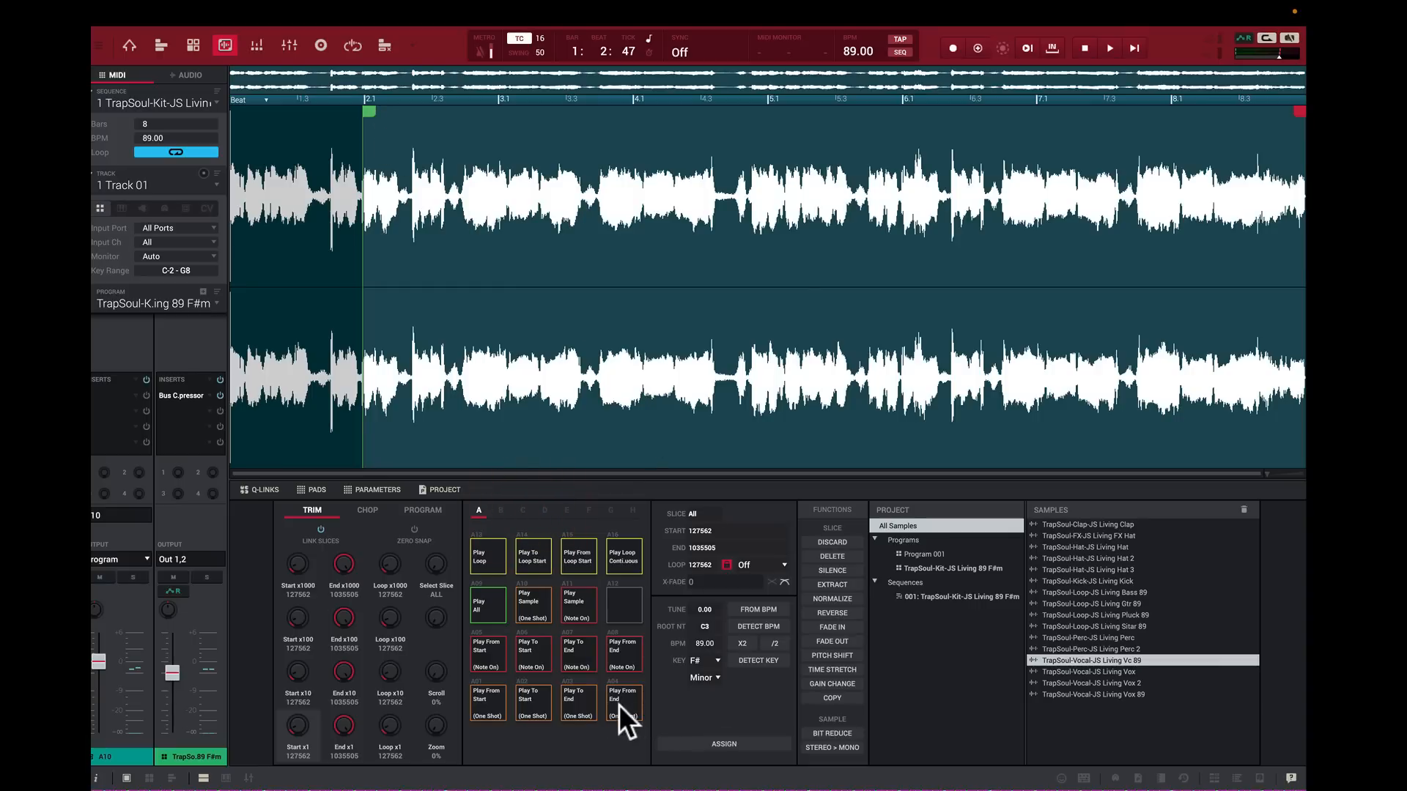
pyautogui.click(535, 695)
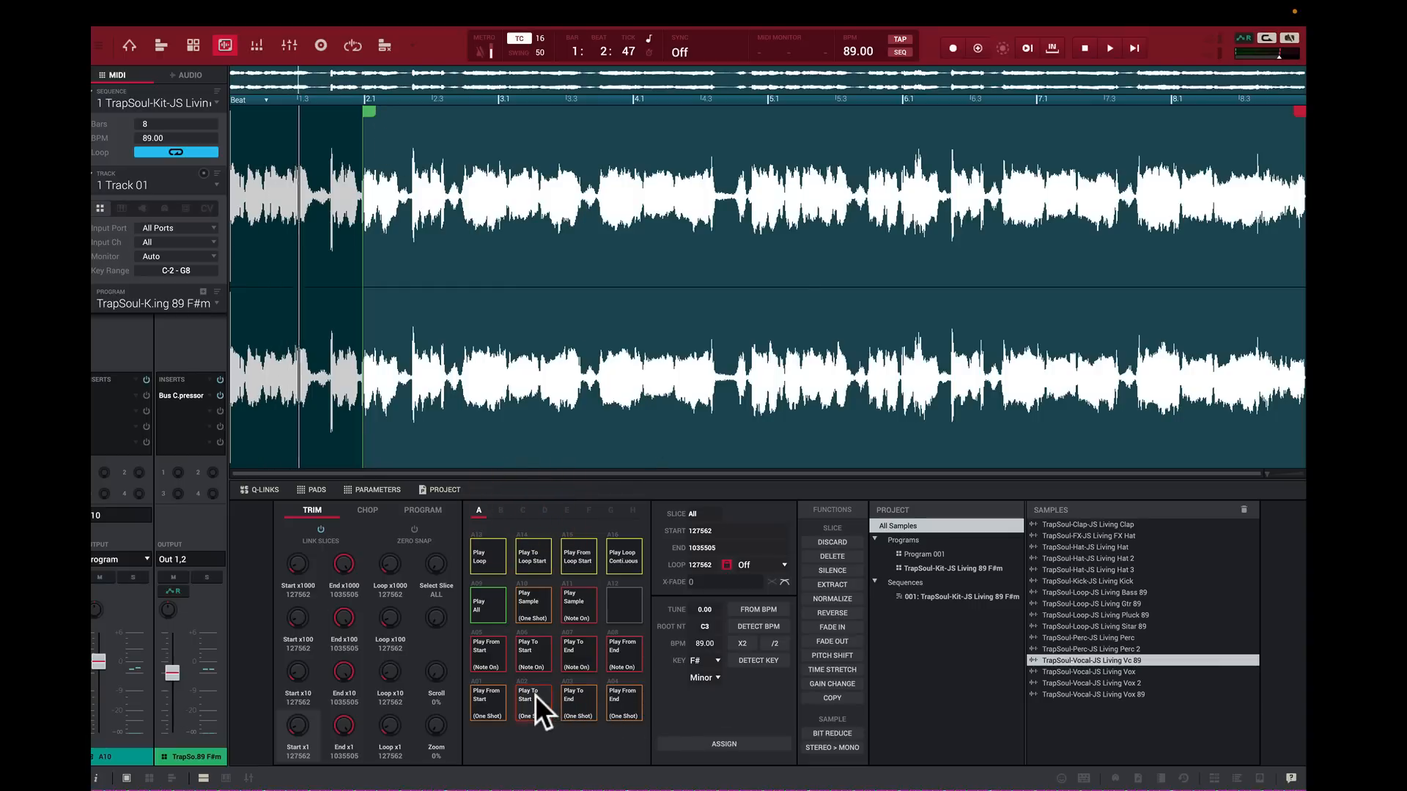
pyautogui.click(535, 695)
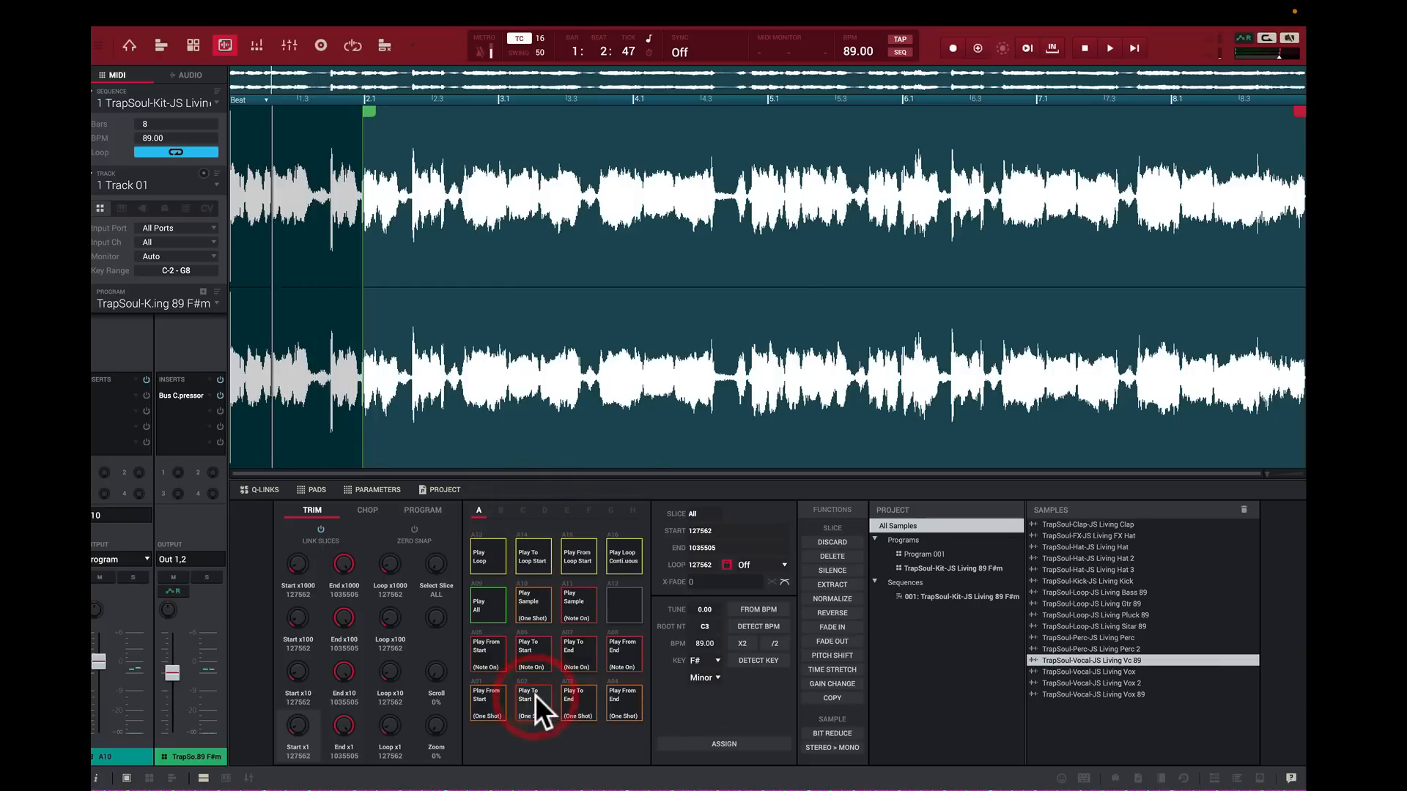
pyautogui.click(535, 694)
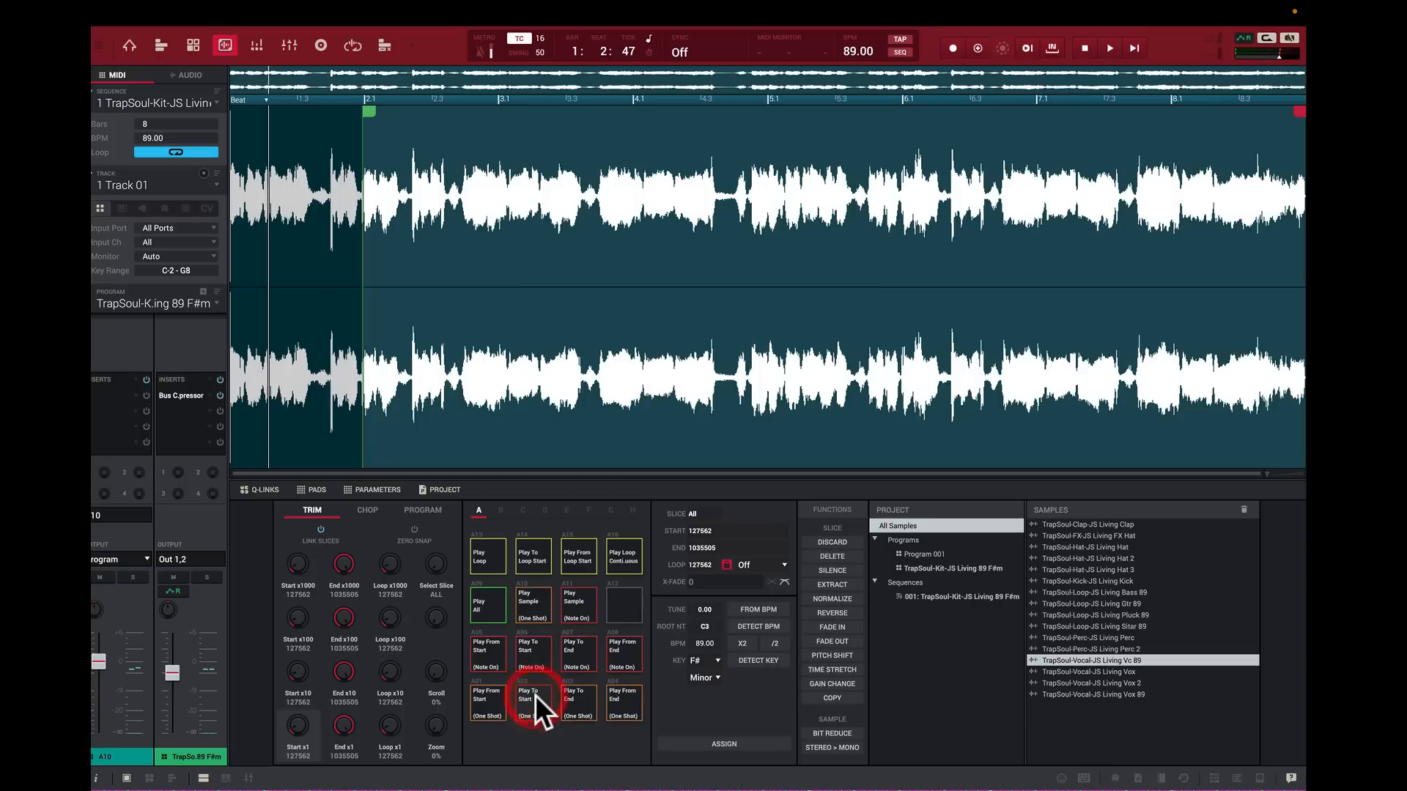
pyautogui.click(535, 694)
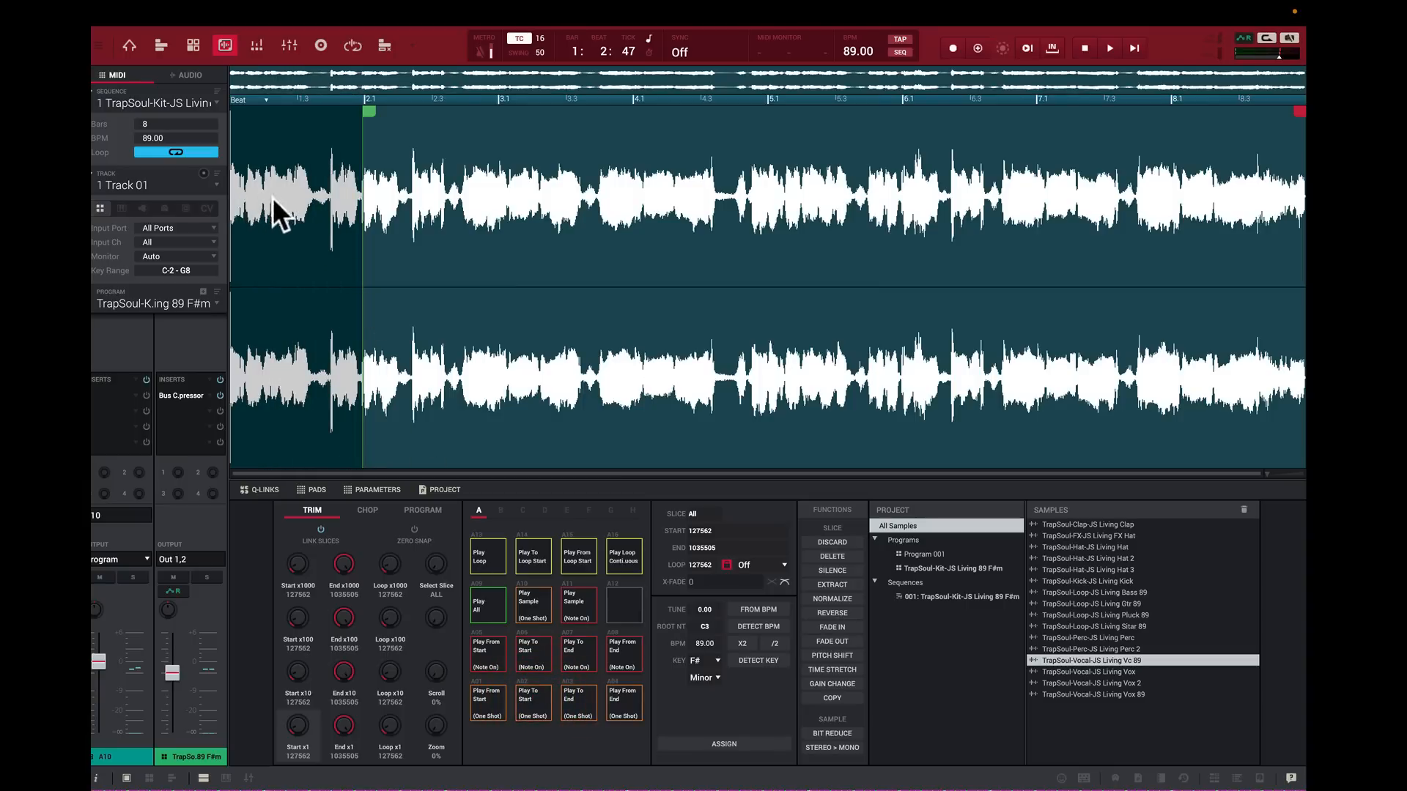
# Step: Move the sample's end marker to about beat 8.1 (905897) and audition Play From Start in One Shot and Note On modes
pyautogui.click(533, 701)
pyautogui.moveTo(1299, 111); pyautogui.dragTo(1169, 130)
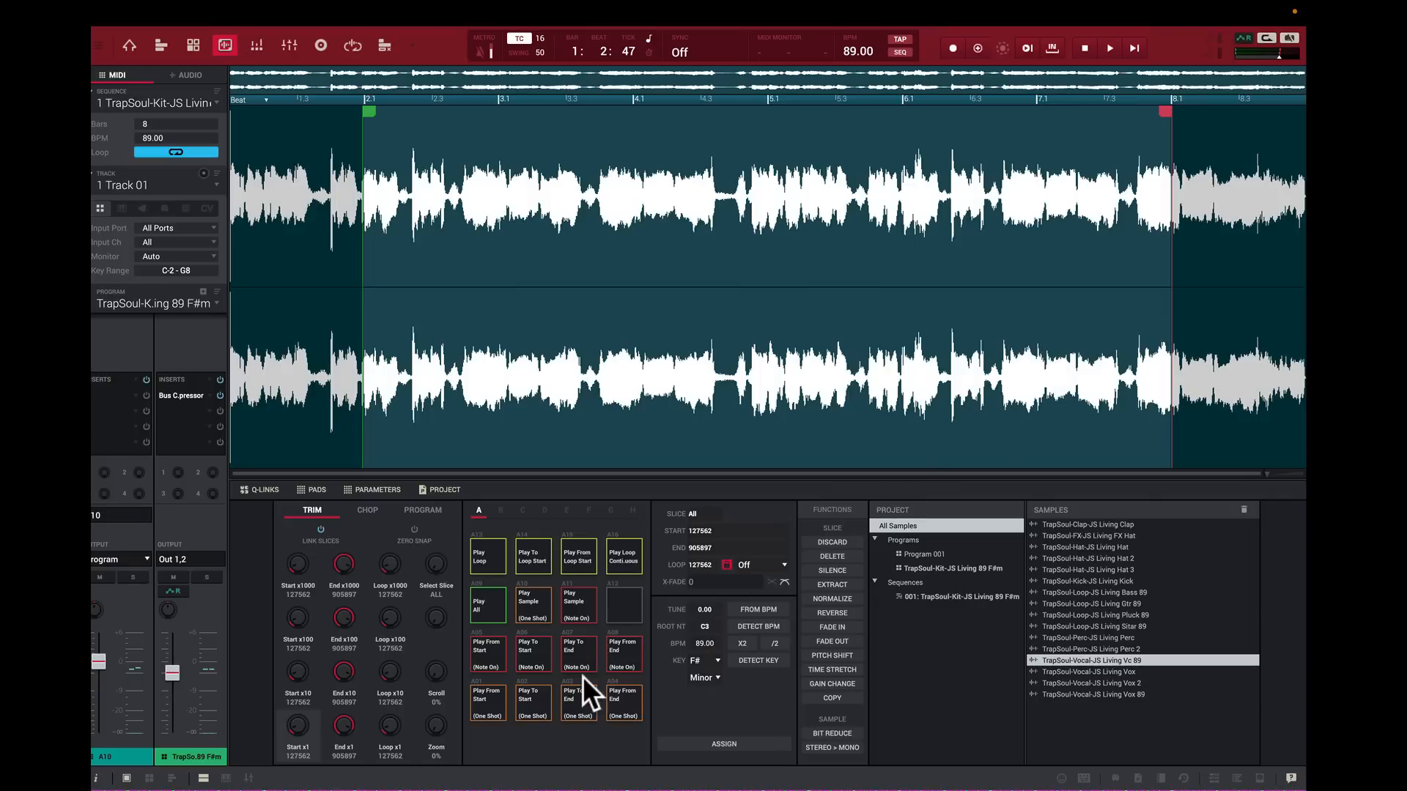
pyautogui.click(487, 701)
pyautogui.click(487, 701)
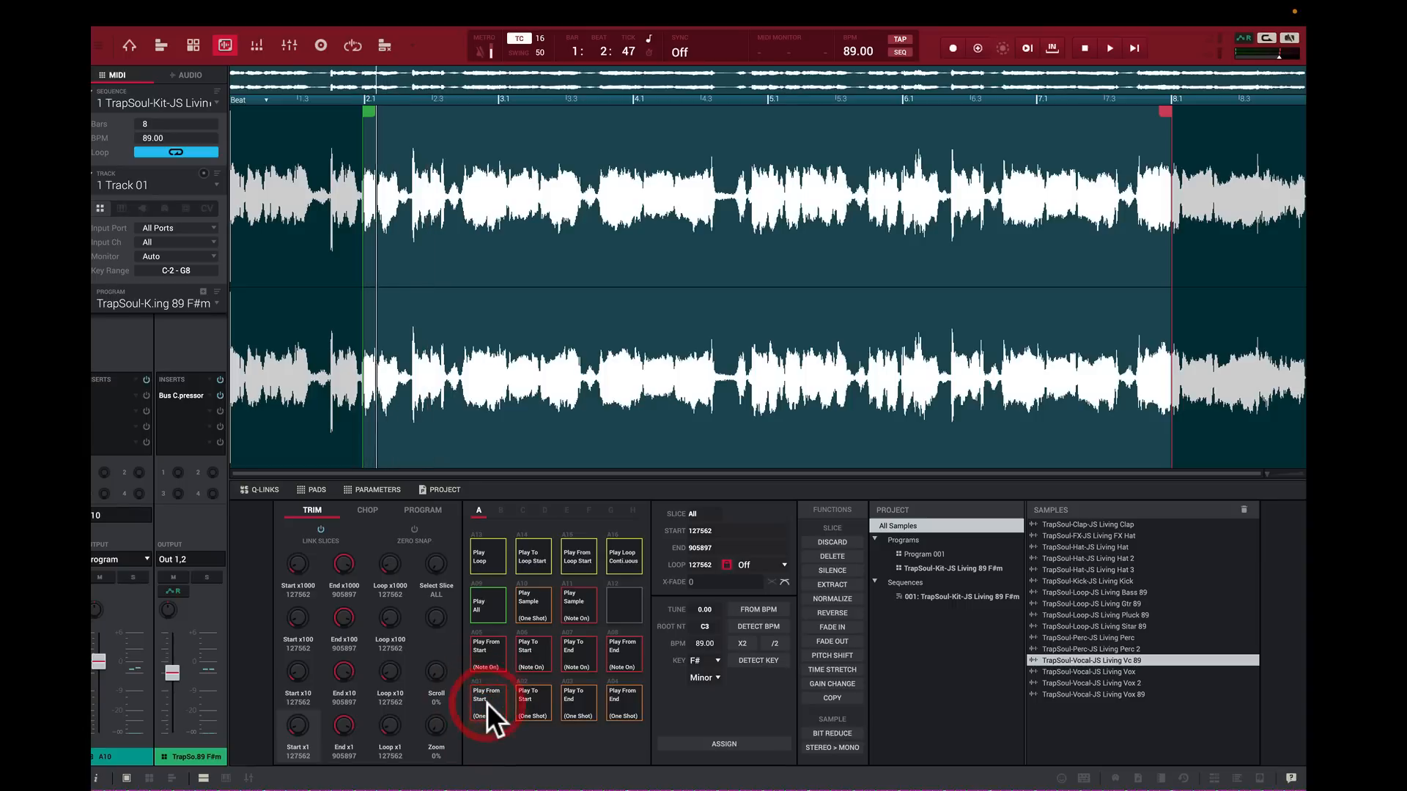
pyautogui.click(487, 702)
pyautogui.click(487, 701)
pyautogui.click(486, 702)
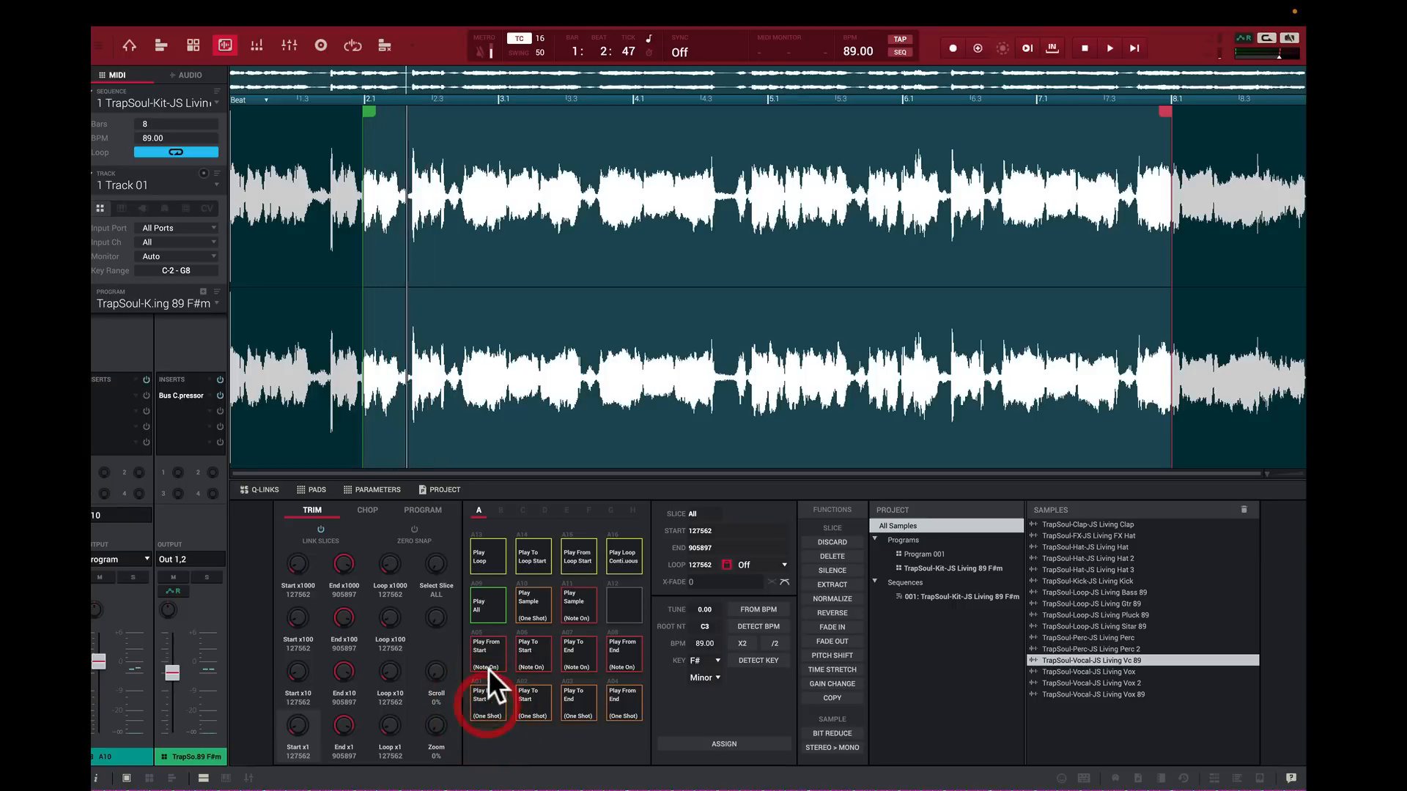
pyautogui.click(483, 663)
pyautogui.click(488, 704)
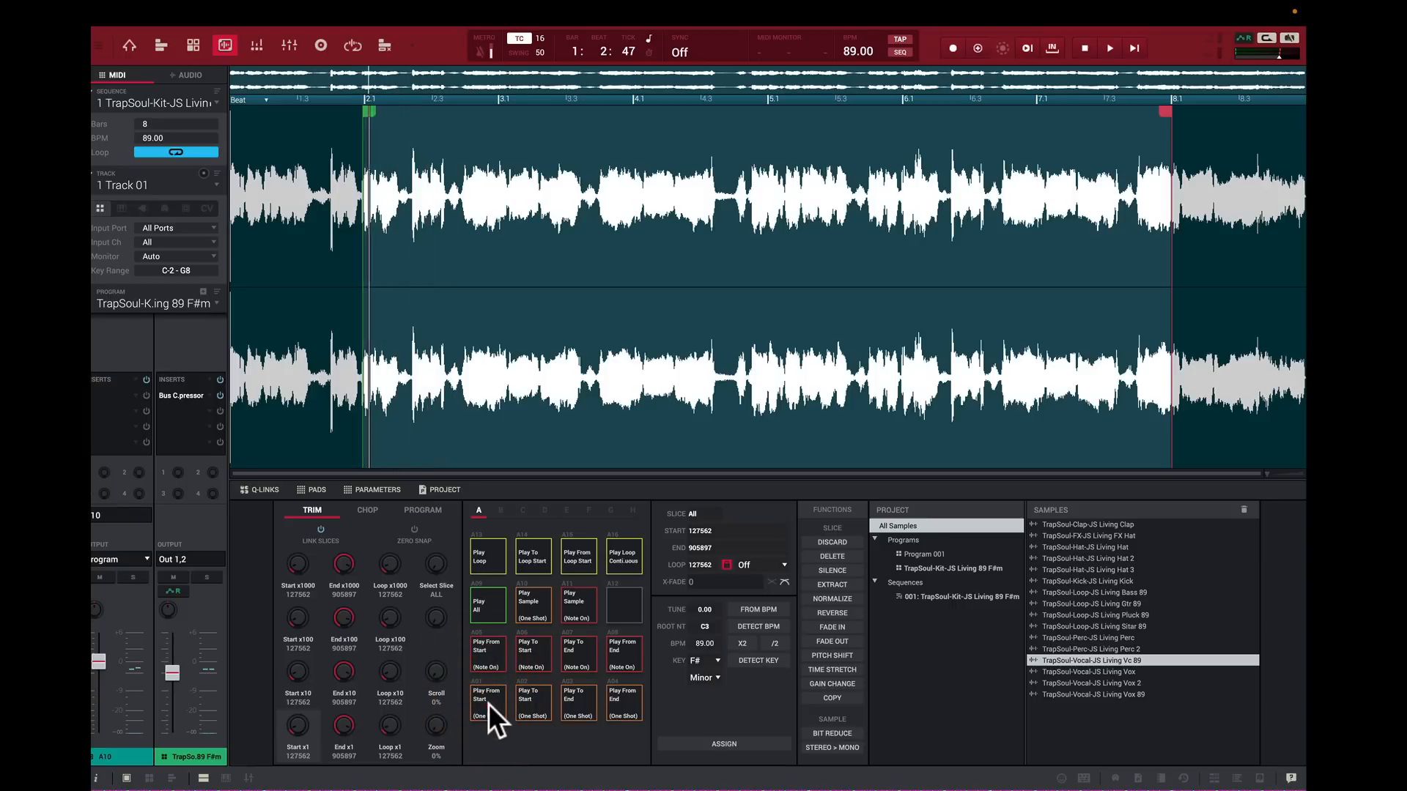
pyautogui.click(490, 661)
# Step: Audition the Play From End (One Shot) pad and compare it with Play From Start in Note On and One Shot modes
pyautogui.click(618, 696)
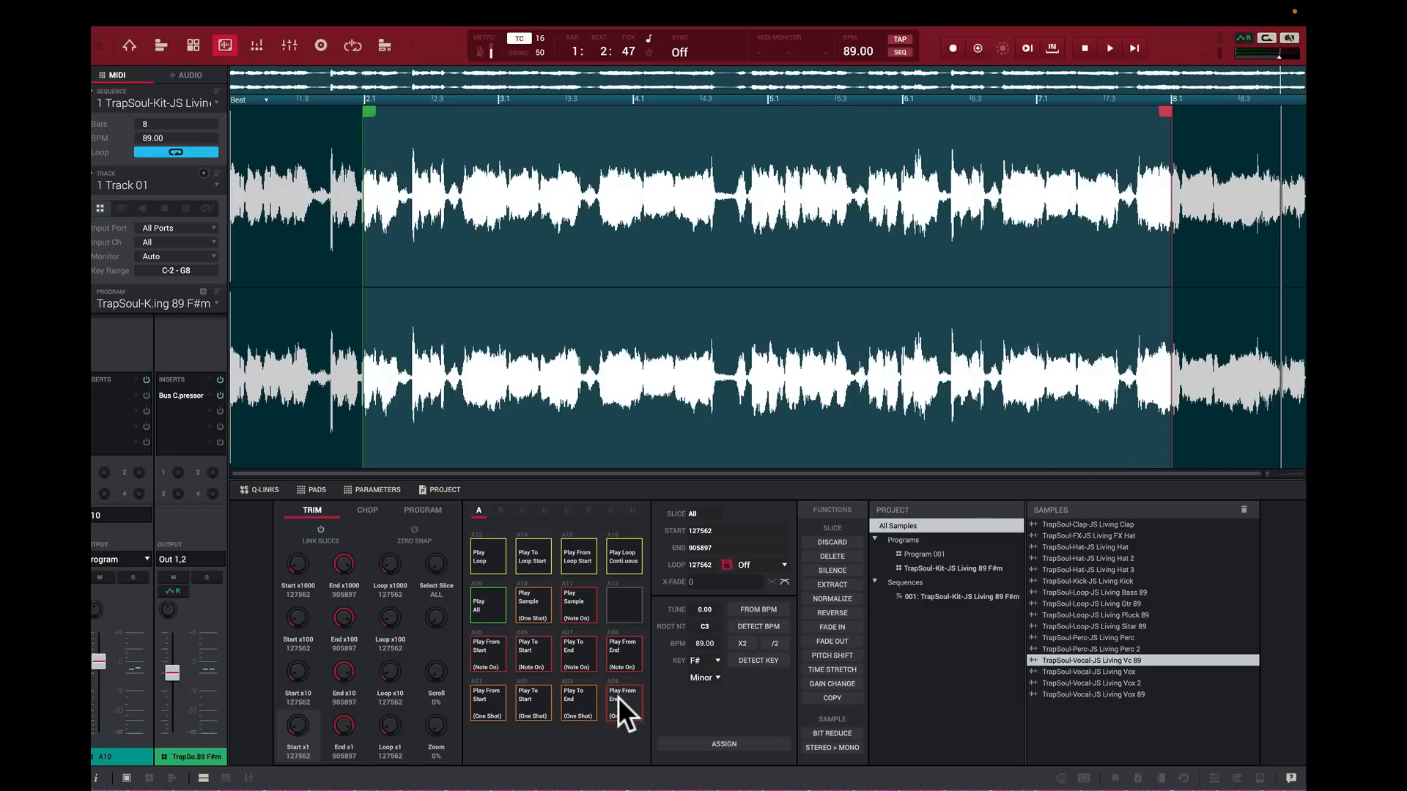
pyautogui.click(617, 697)
pyautogui.click(617, 697)
pyautogui.click(486, 658)
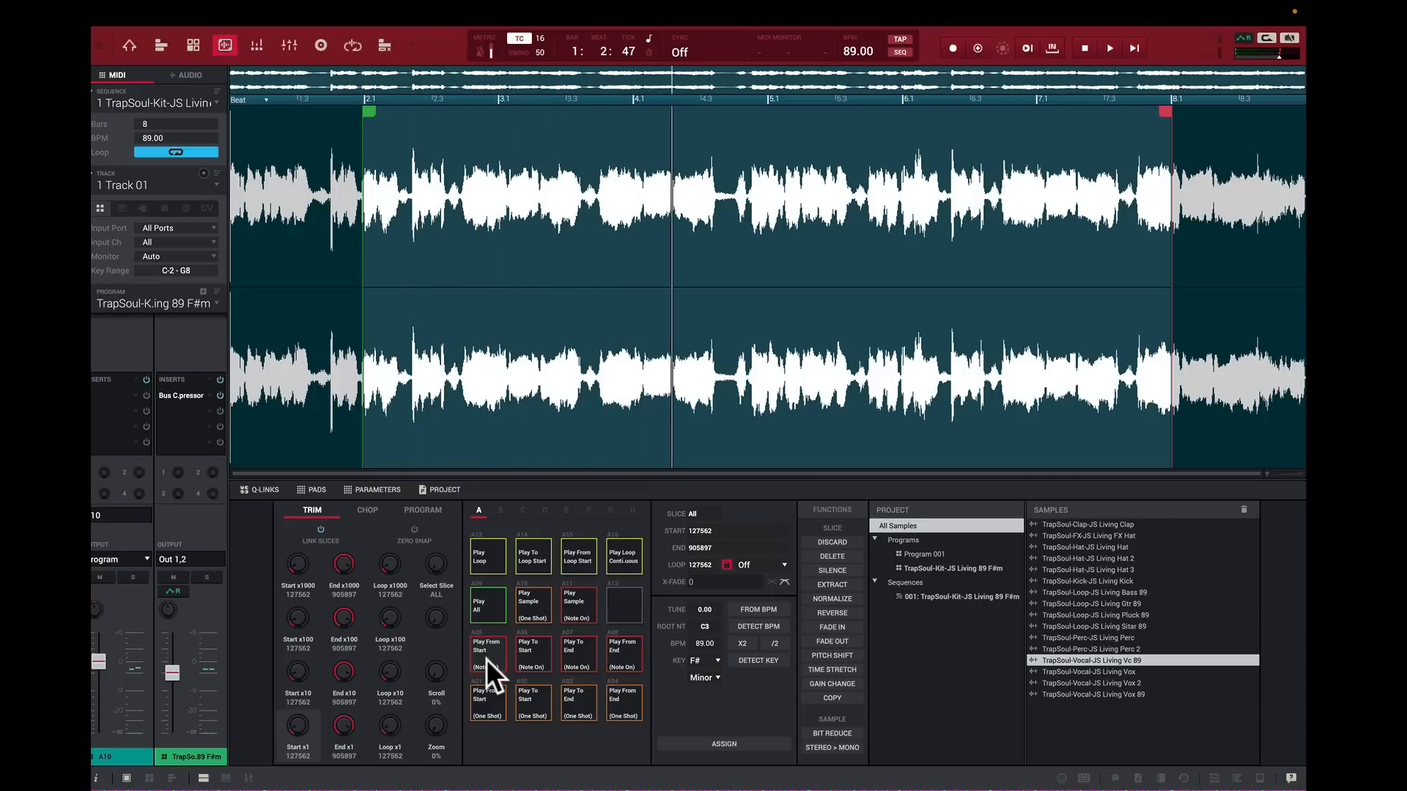
pyautogui.moveTo(486, 658); pyautogui.dragTo(494, 659)
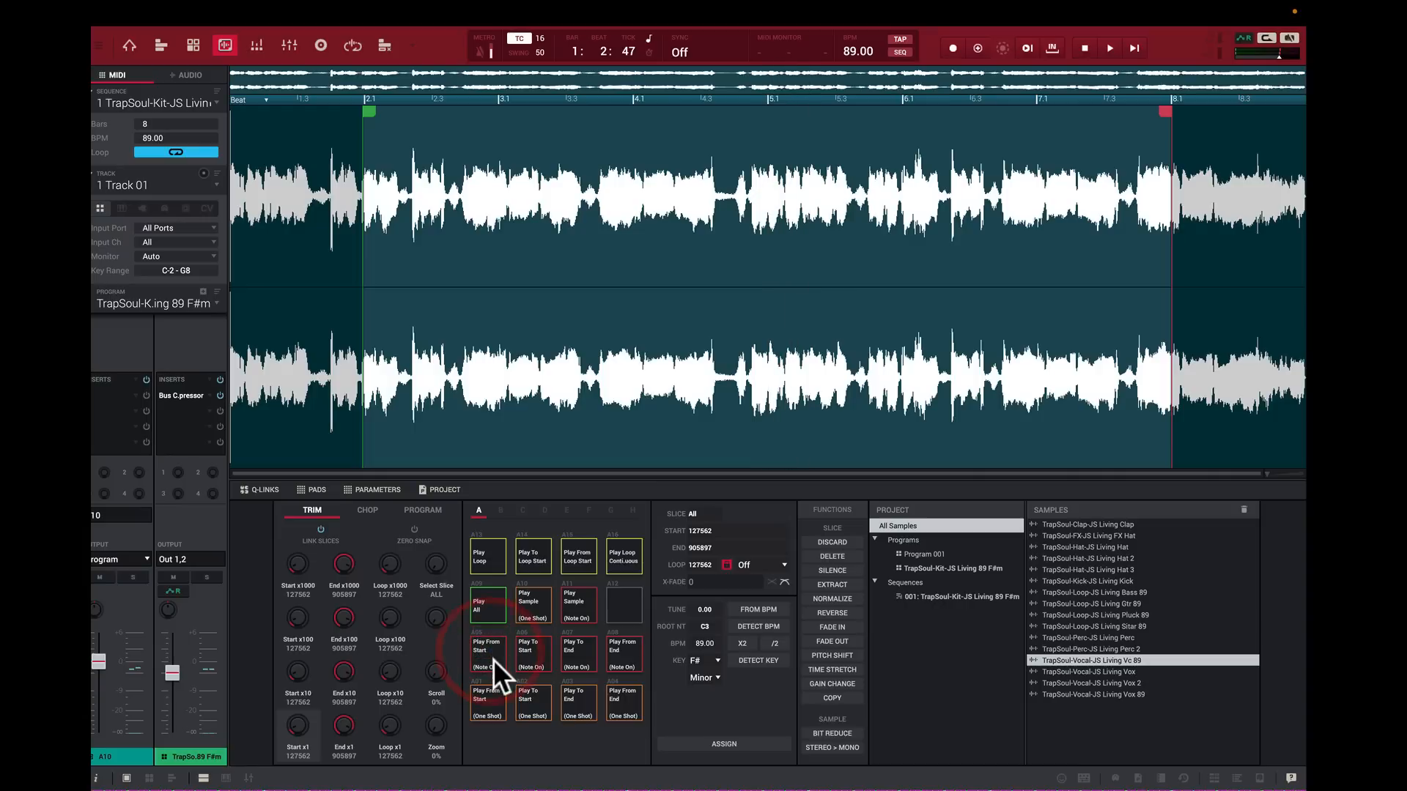
pyautogui.click(491, 701)
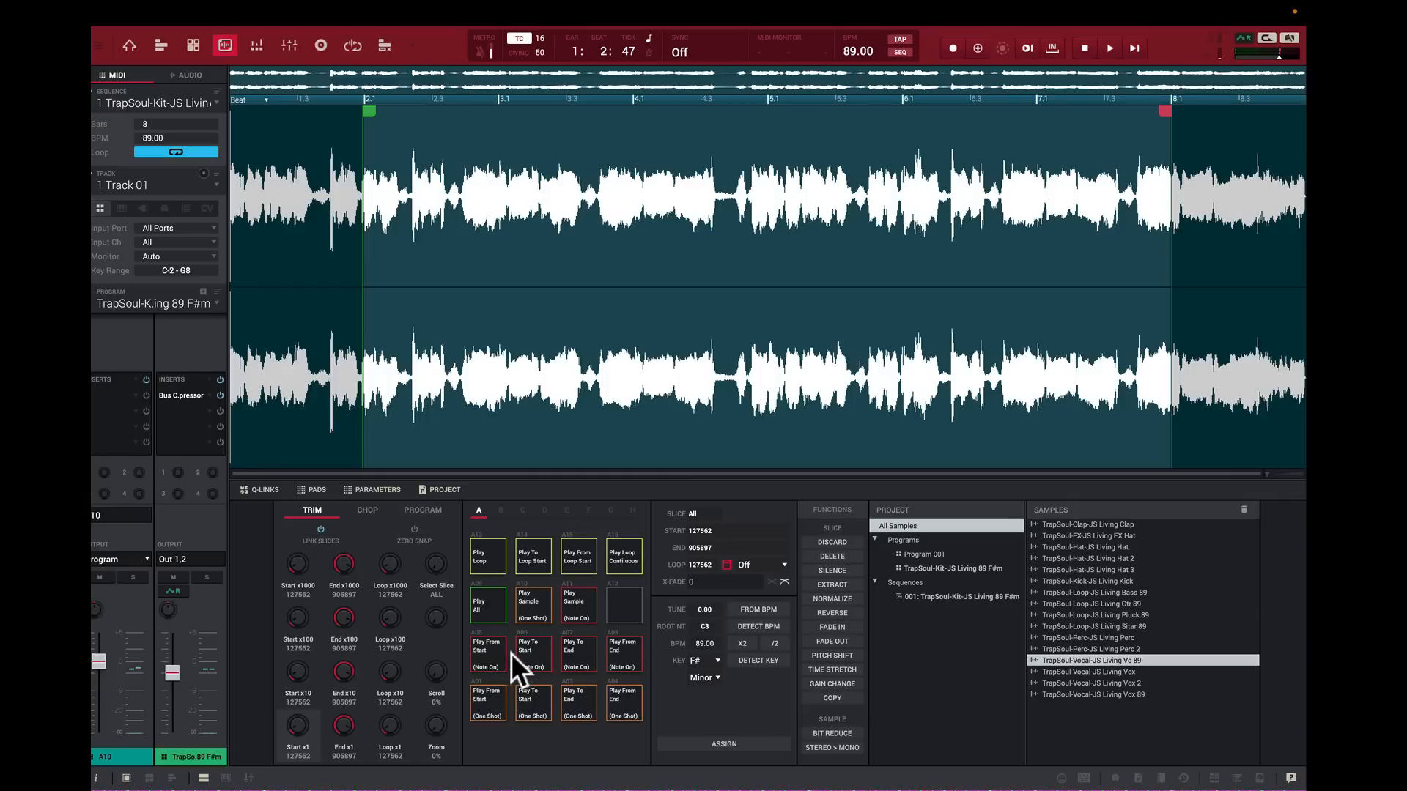
# Step: Audition the Note On versions of the Play From End, Play From Start and Play To Start pads
pyautogui.click(621, 662)
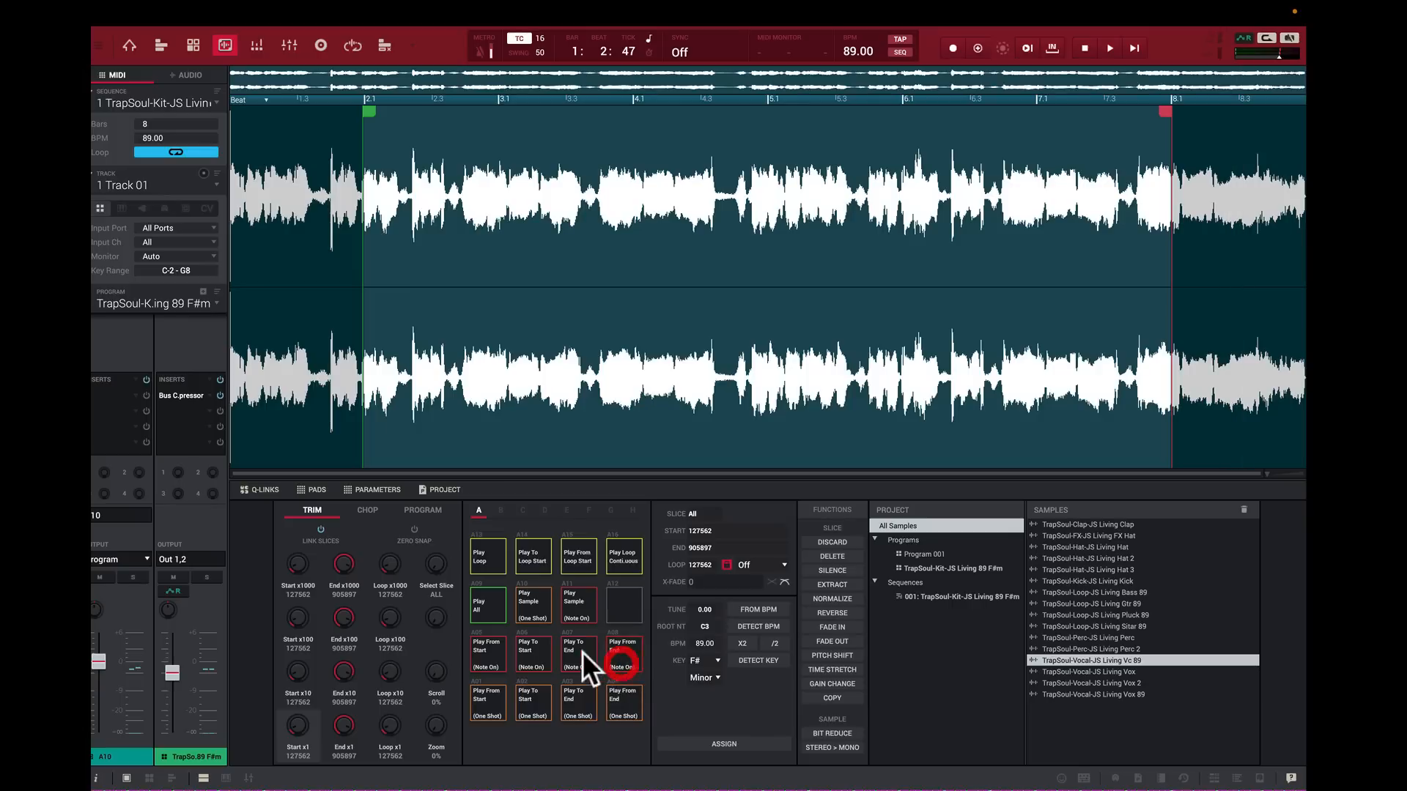
pyautogui.click(491, 647)
pyautogui.click(490, 647)
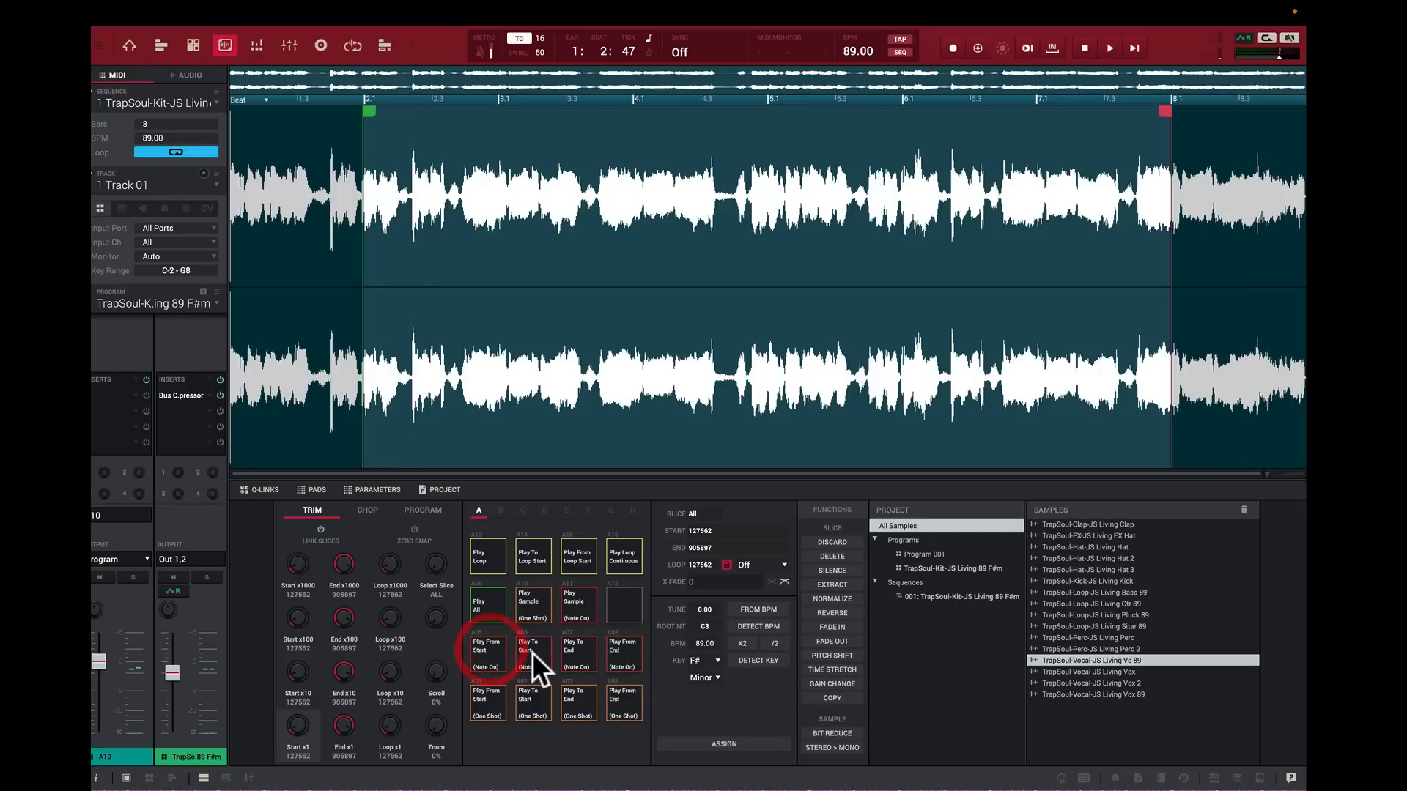
pyautogui.click(532, 652)
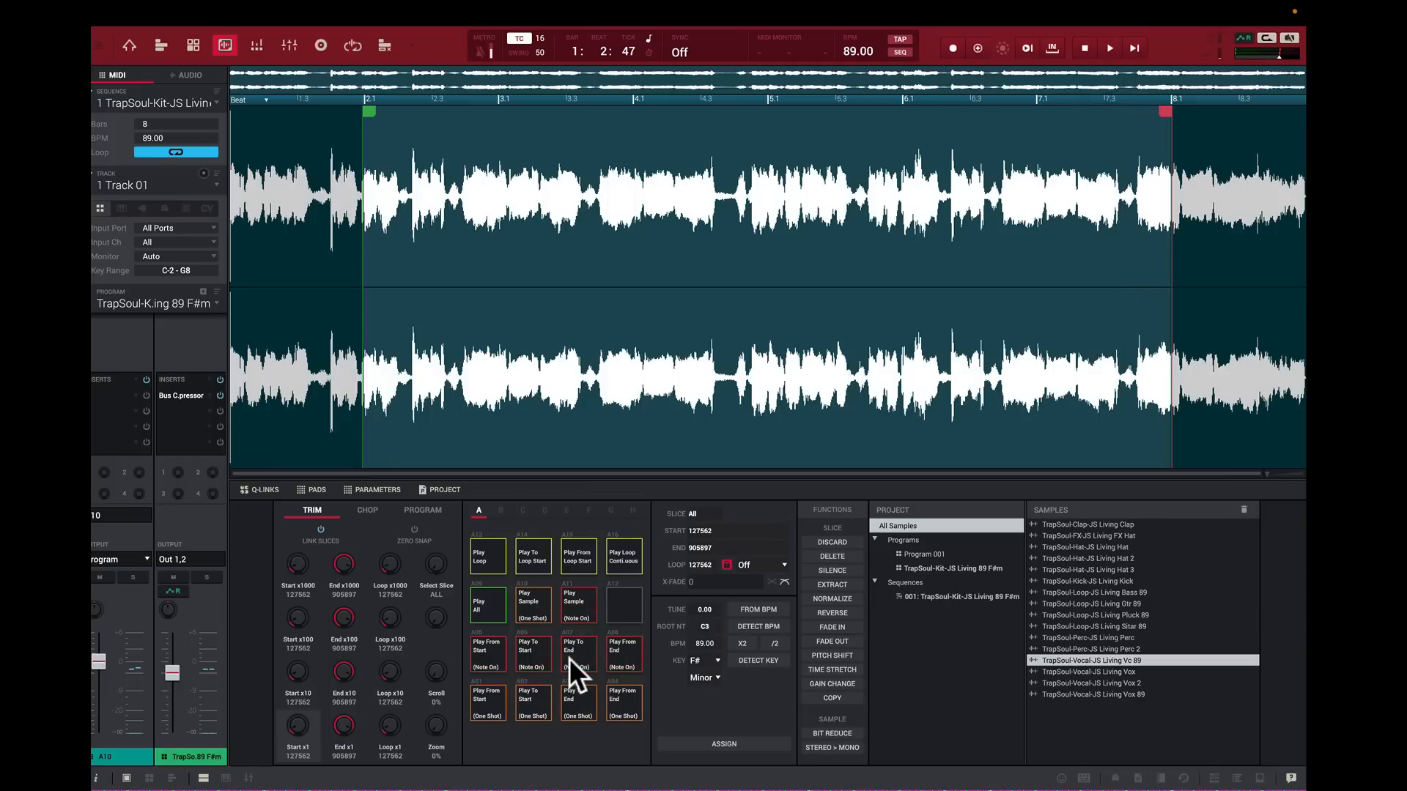
# Step: Audition the whole sample with Play All, and the trimmed region with Play Sample in One Shot and Note On modes
pyautogui.click(485, 604)
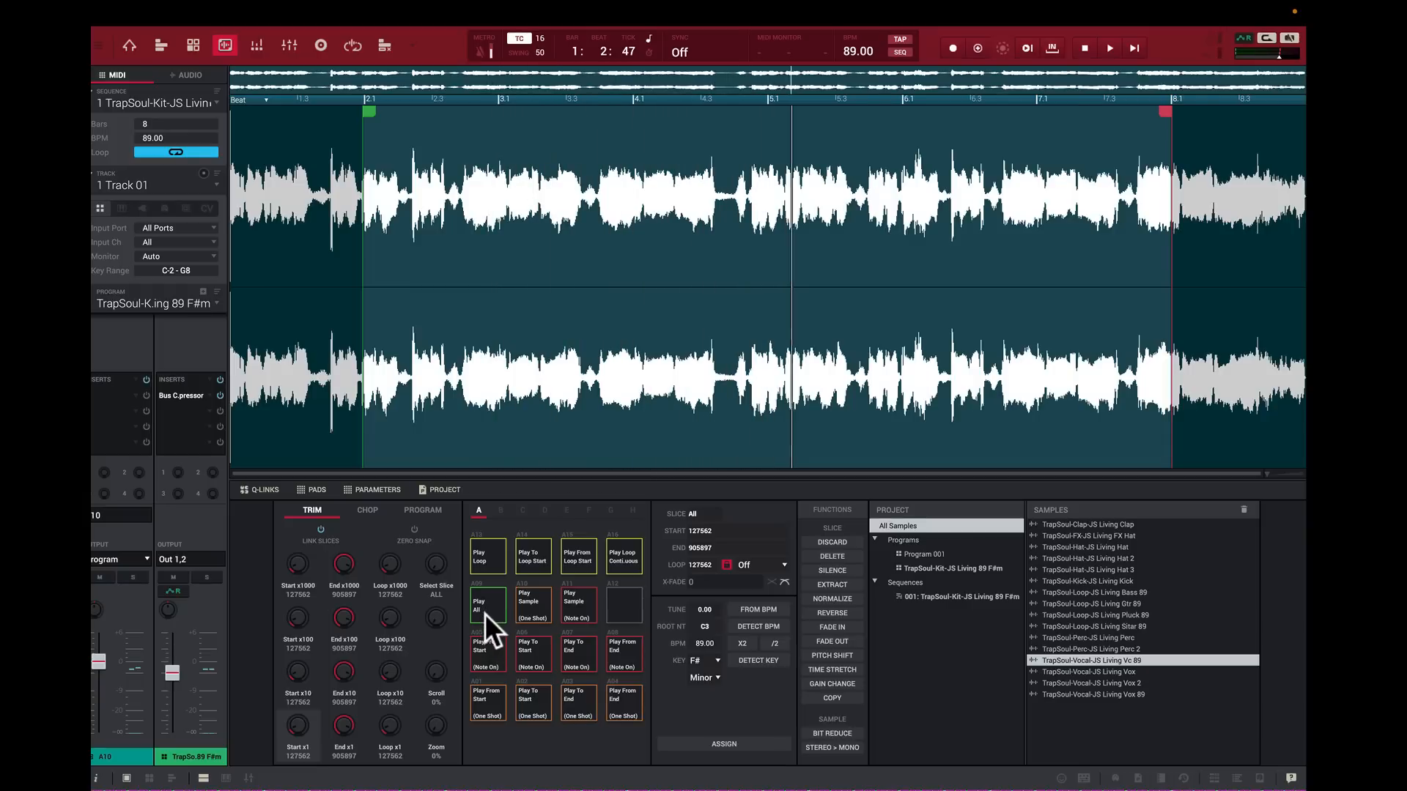
pyautogui.click(574, 609)
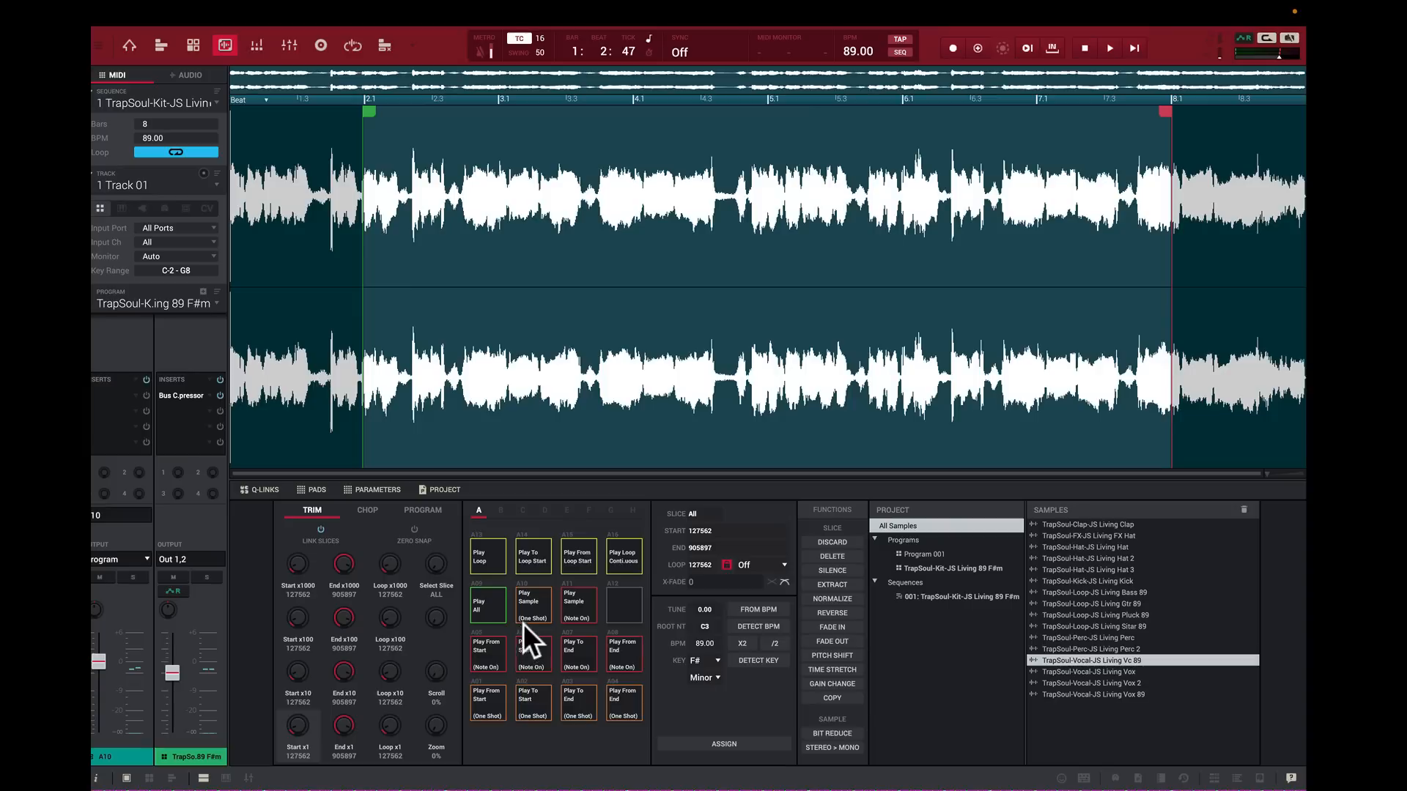
pyautogui.click(530, 605)
pyautogui.click(531, 604)
pyautogui.click(577, 608)
# Step: Shorten the region by moving the end marker to 349943, and audition Play Sample in One Shot and Note On modes
pyautogui.moveTo(1168, 110)
pyautogui.mouseDown()
pyautogui.moveTo(908, 145)
pyautogui.moveTo(588, 154)
pyautogui.mouseUp()
pyautogui.click(530, 618)
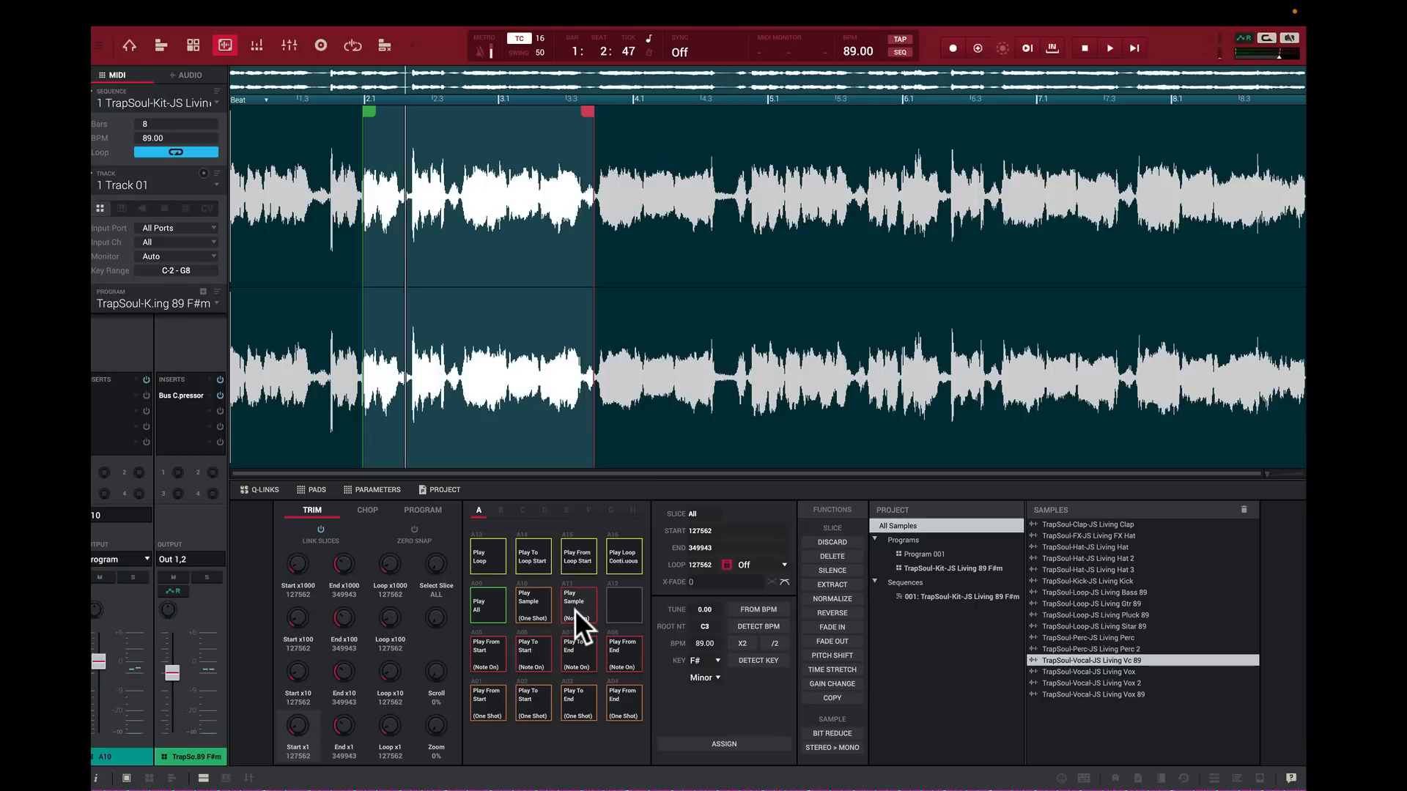
pyautogui.click(575, 610)
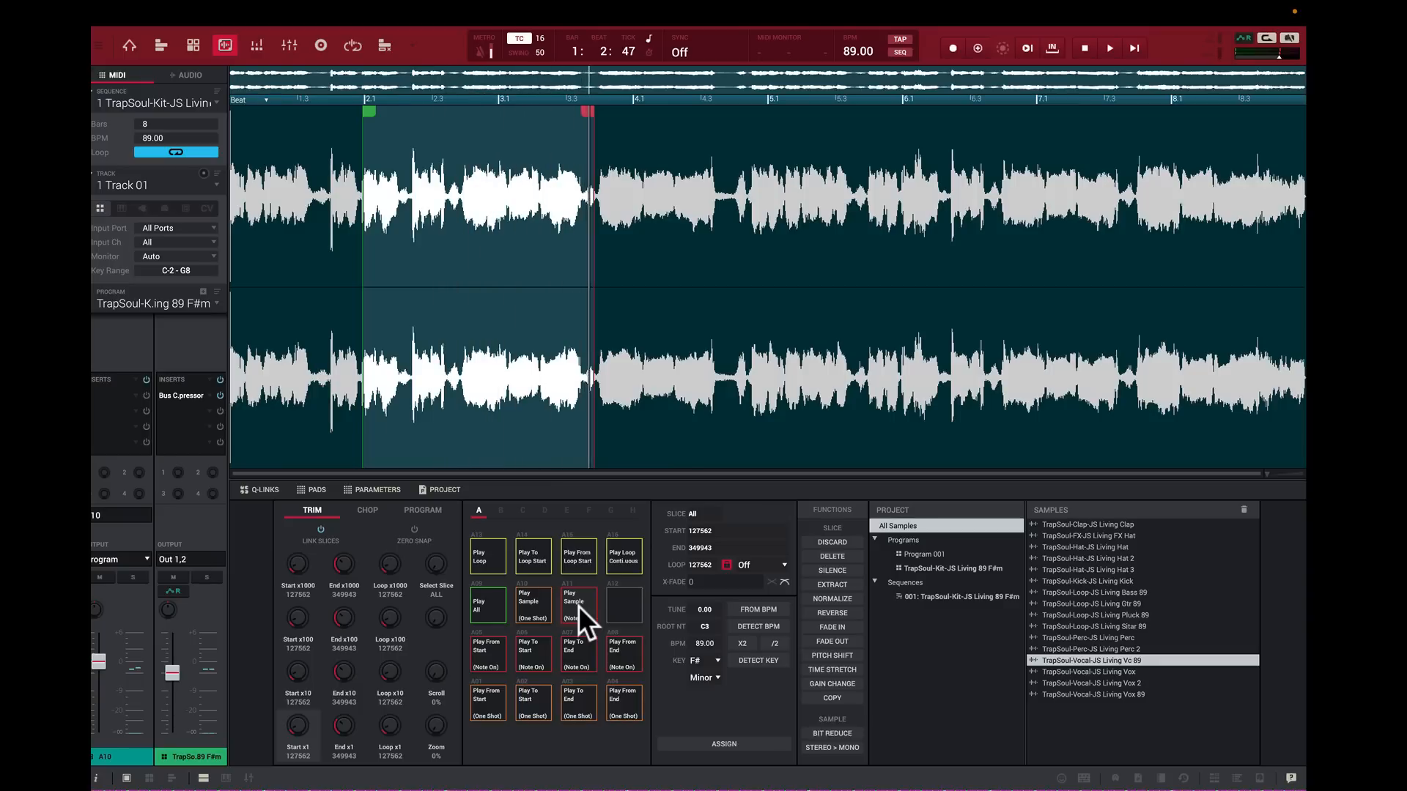
pyautogui.click(578, 606)
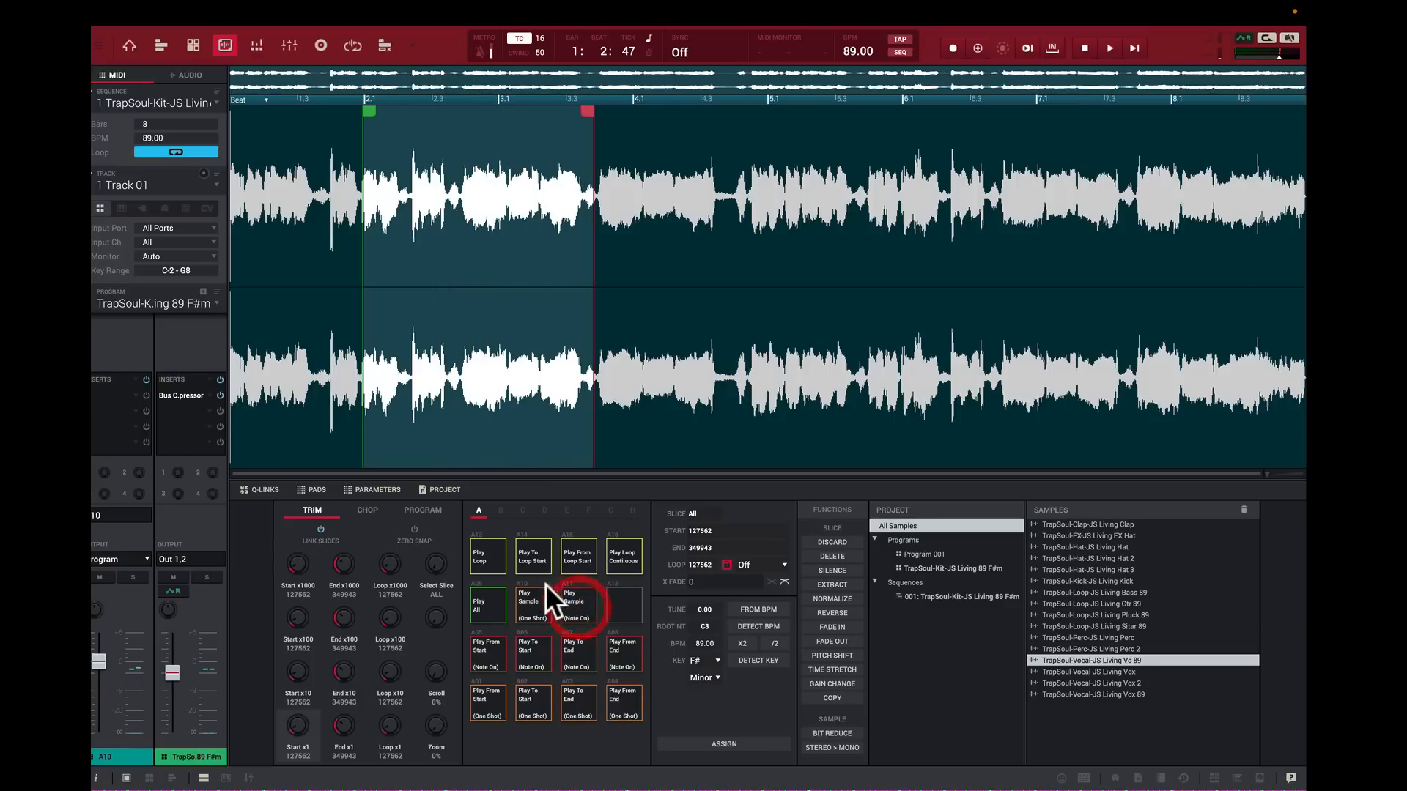
# Step: Audition the shortened region repeatedly with the Play Loop pad
pyautogui.click(480, 569)
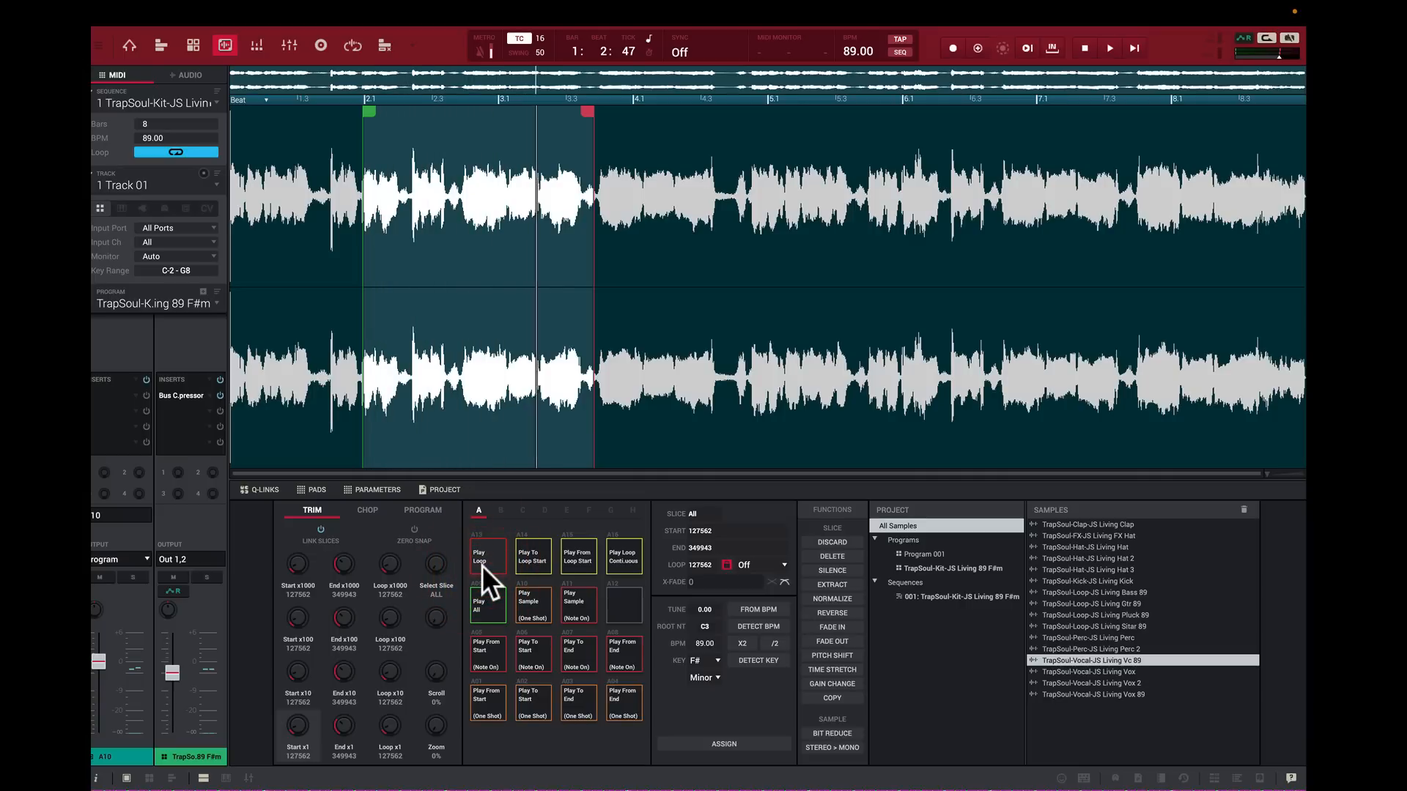
pyautogui.click(482, 565)
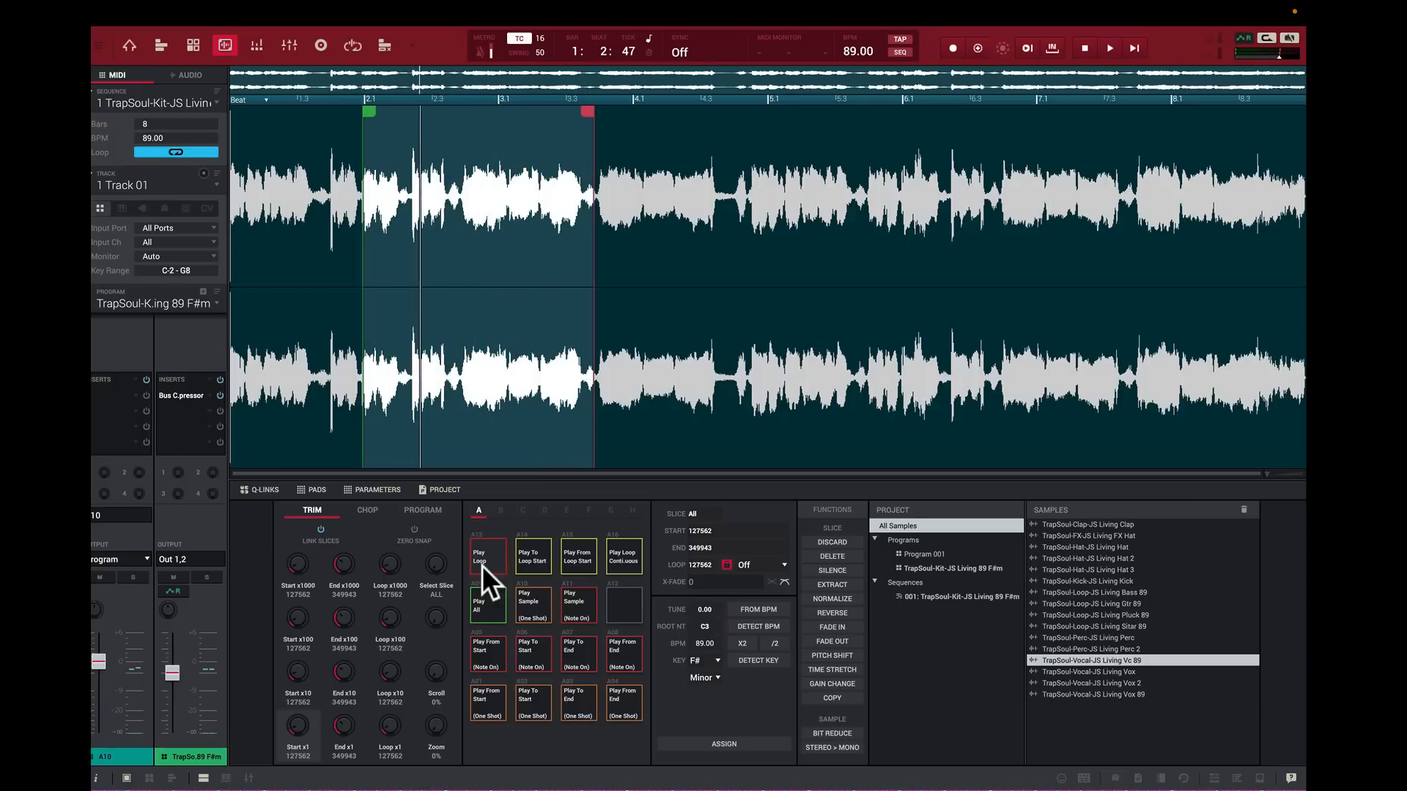
pyautogui.click(480, 564)
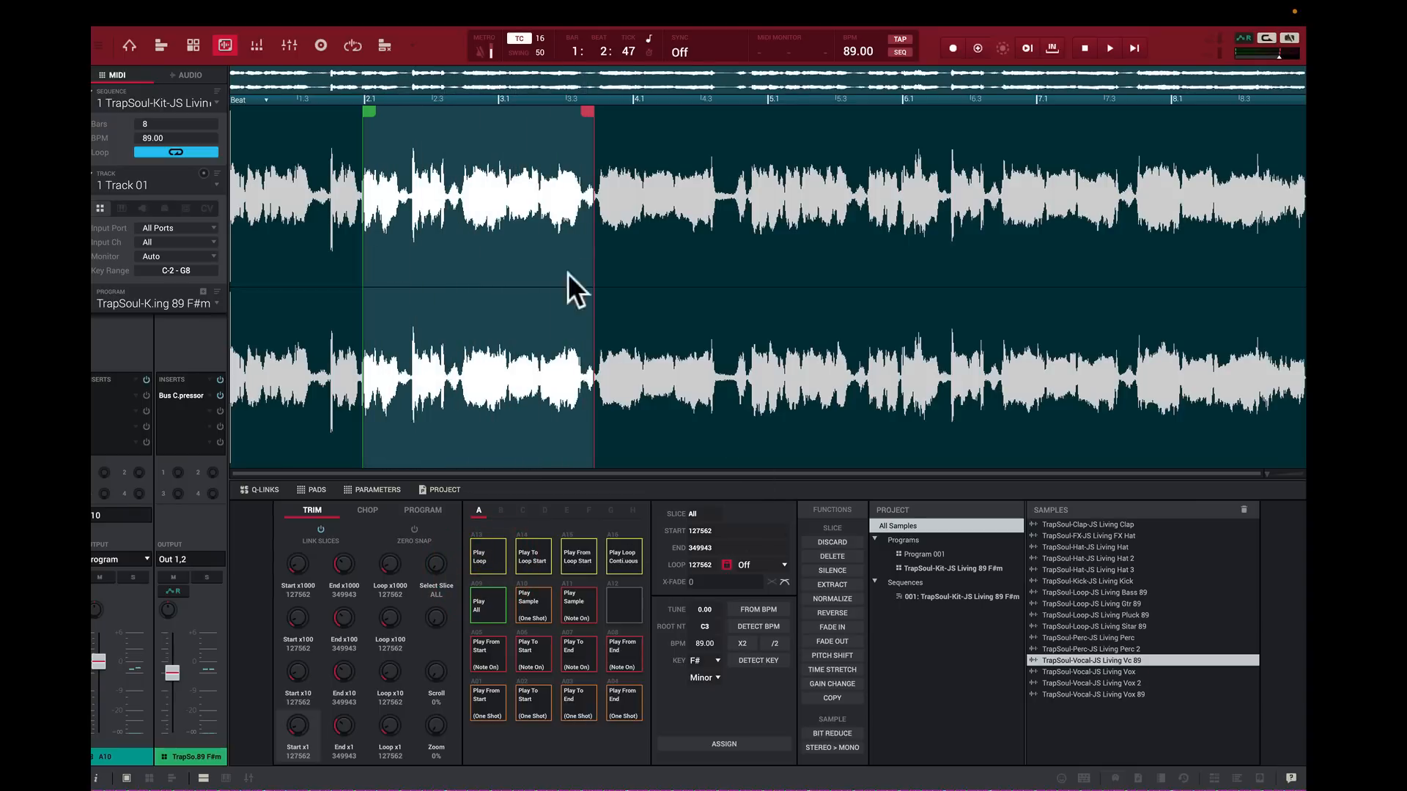
# Step: Set the region to start at 126198 and end at 386779, and audition Play To Loop Start, Play Loop and Play From Loop Start
pyautogui.moveTo(588, 111); pyautogui.dragTo(624, 118)
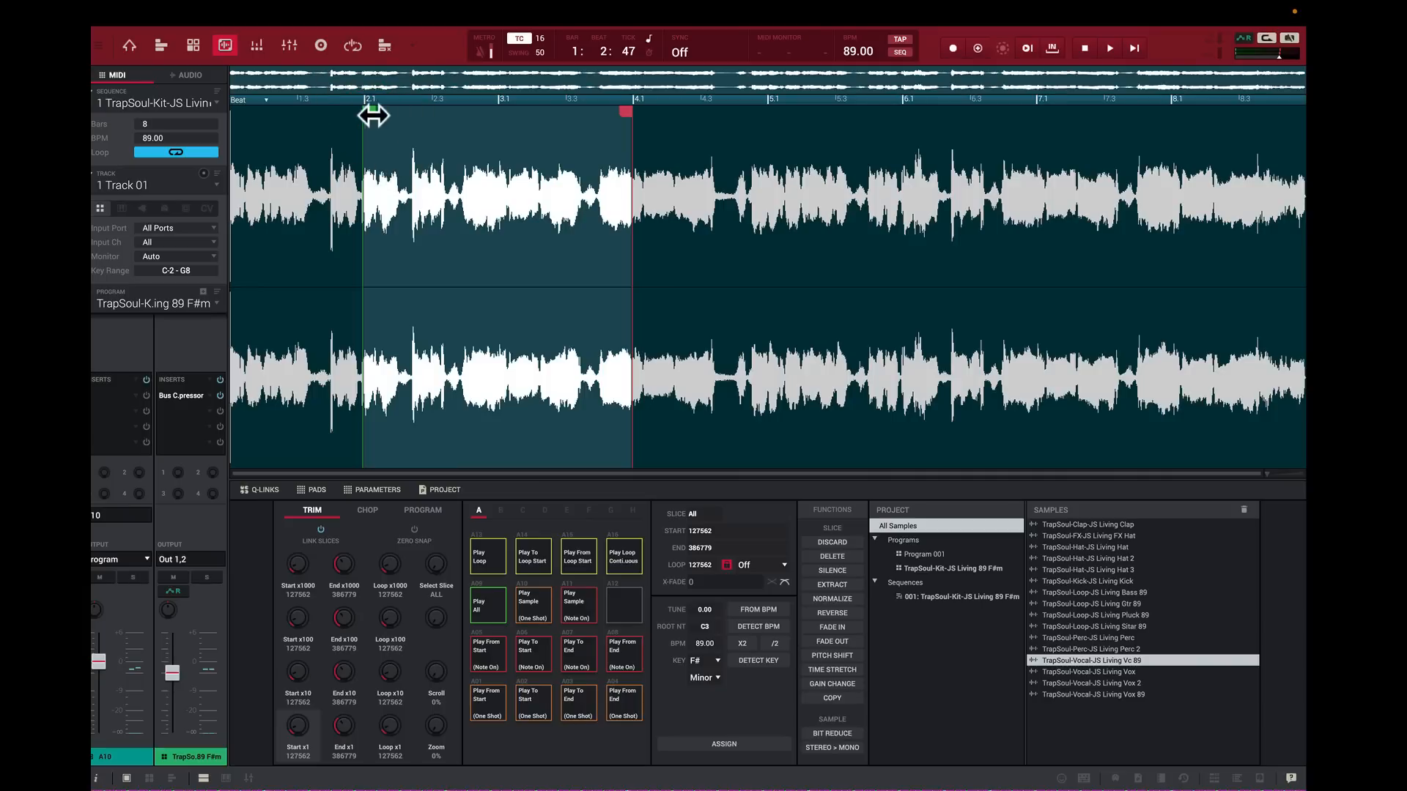
pyautogui.moveTo(371, 113); pyautogui.dragTo(368, 112)
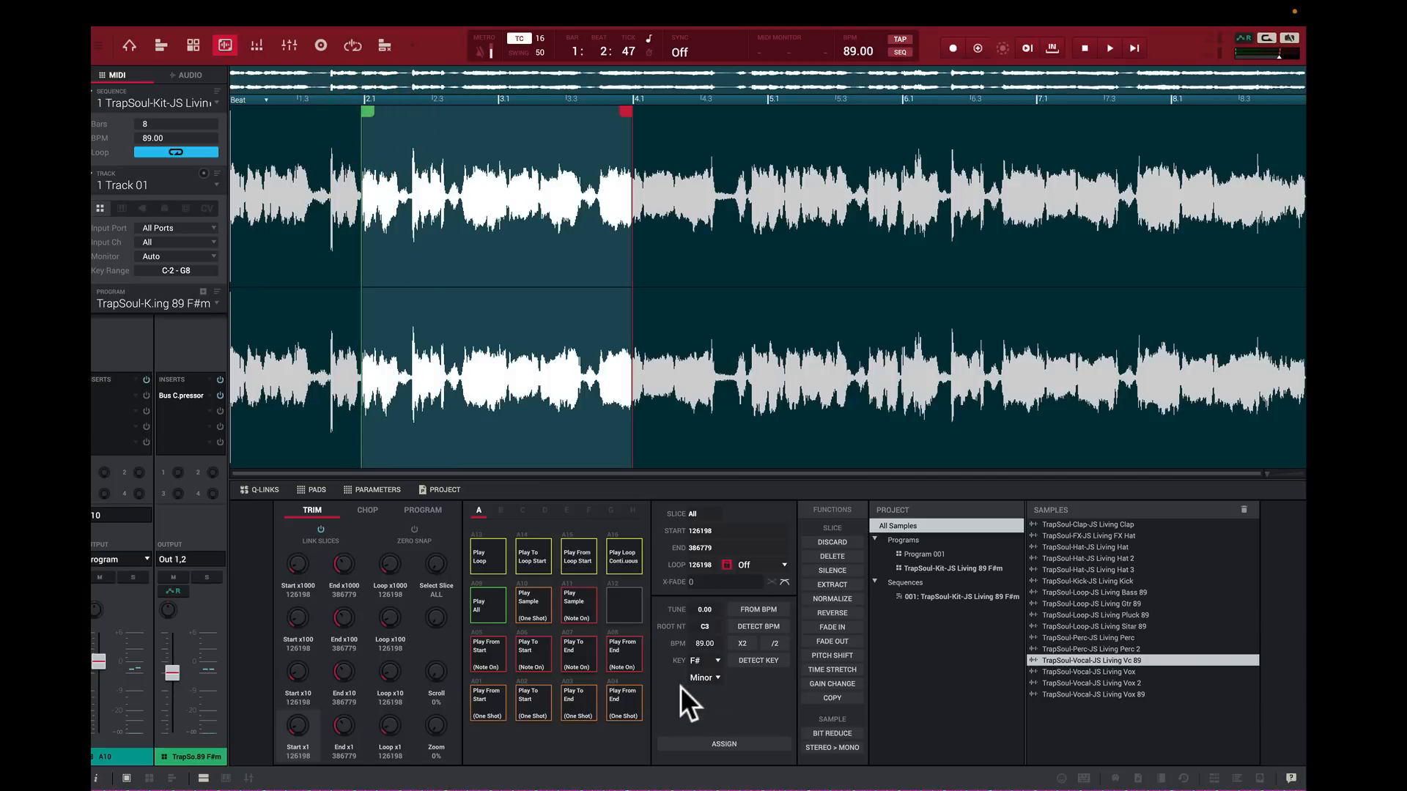
pyautogui.click(533, 556)
pyautogui.click(524, 697)
pyautogui.click(482, 562)
pyautogui.click(580, 558)
pyautogui.click(581, 558)
# Step: Run Play Loop Continuous on the region while starting and stopping the sequence playback
pyautogui.click(631, 555)
pyautogui.press('space')
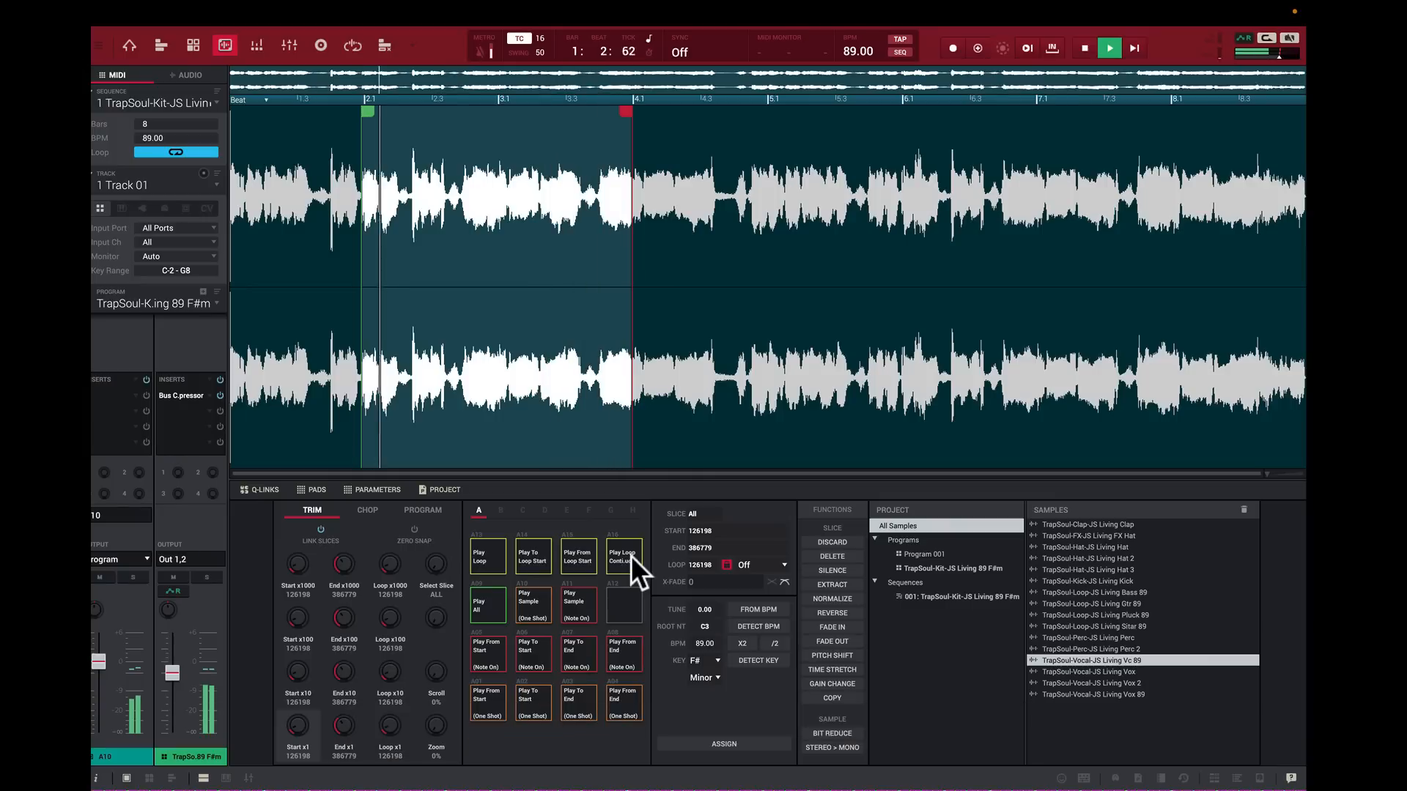
pyautogui.press('space')
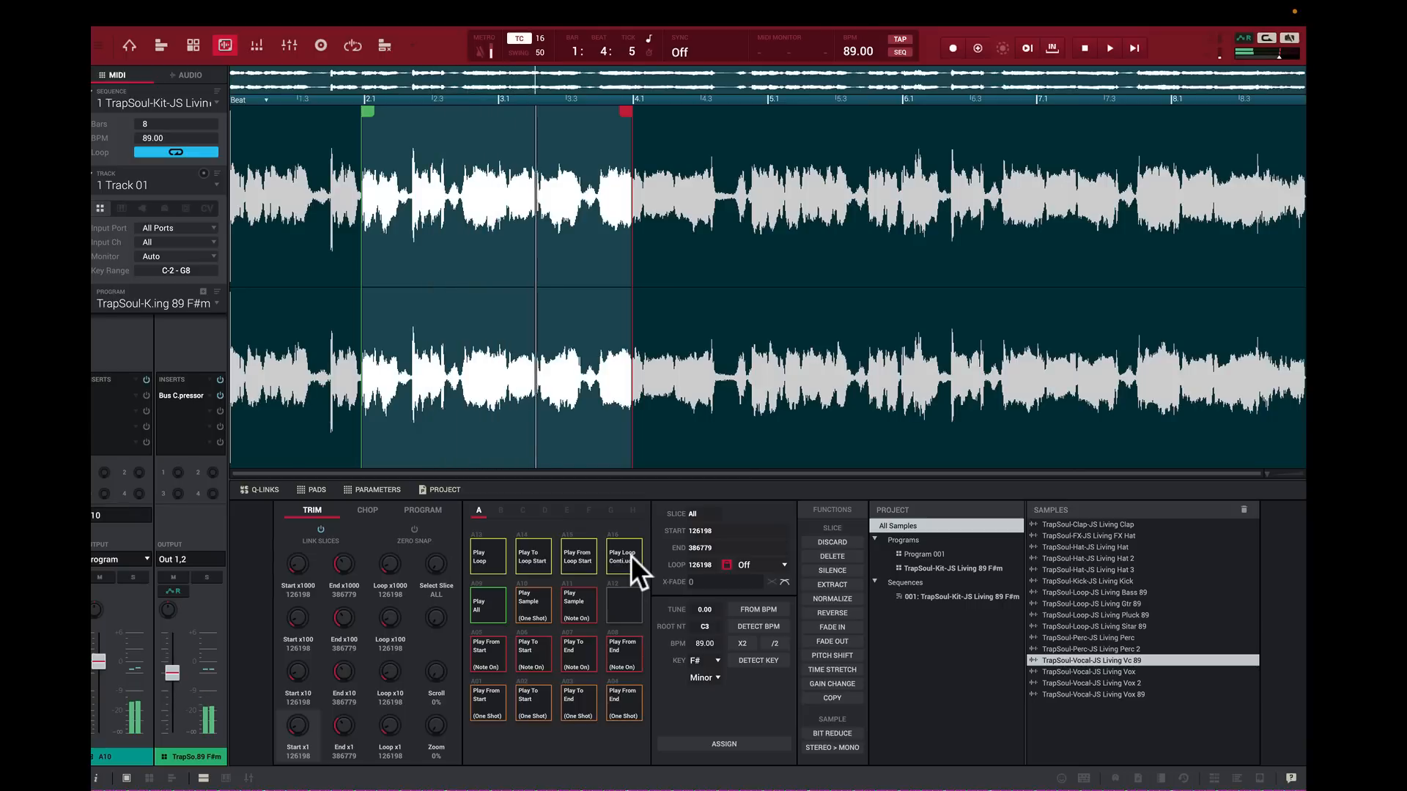
# Step: Set the region to start at 94819 and end at 491830, and audition the Play Loop and Play To Loop Start pads
pyautogui.click(761, 606)
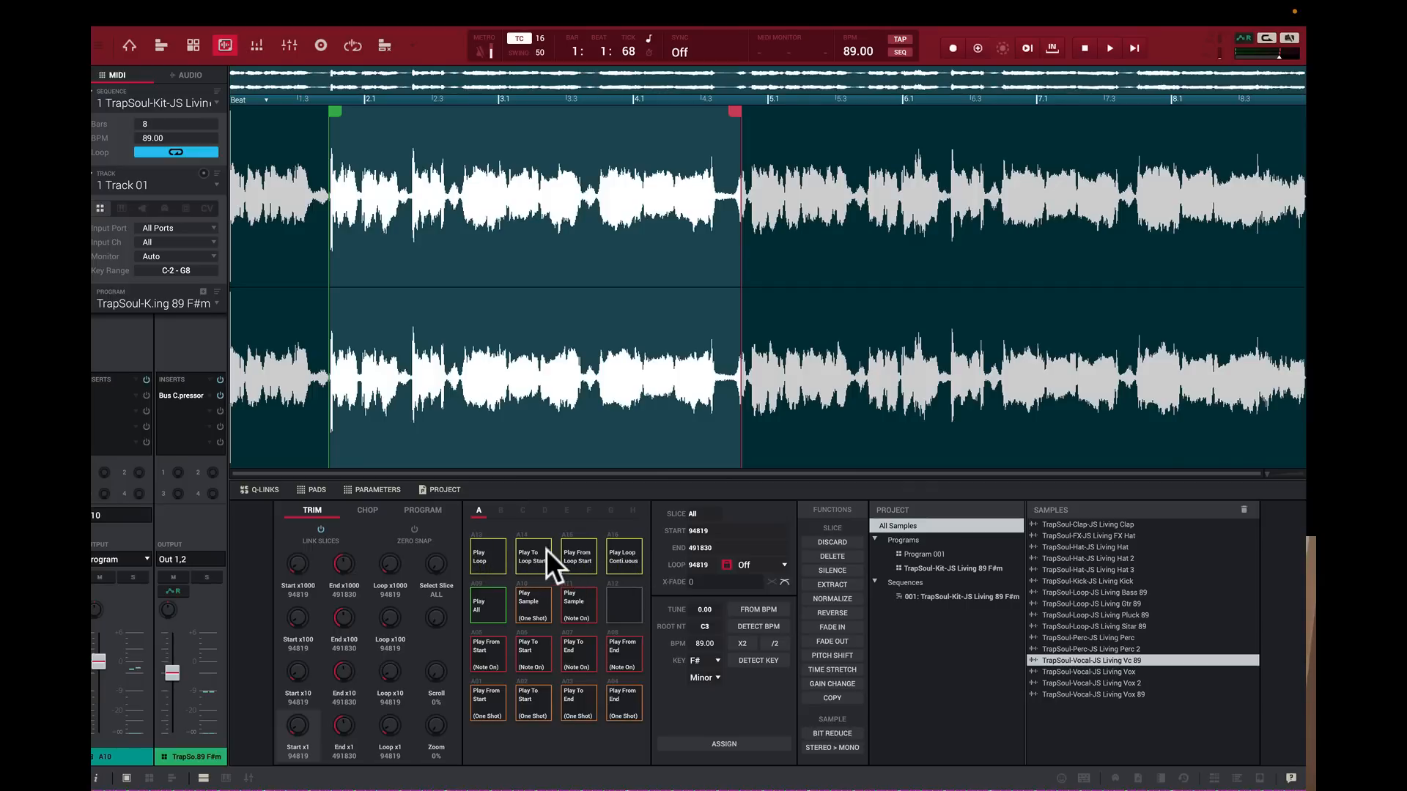
pyautogui.click(485, 557)
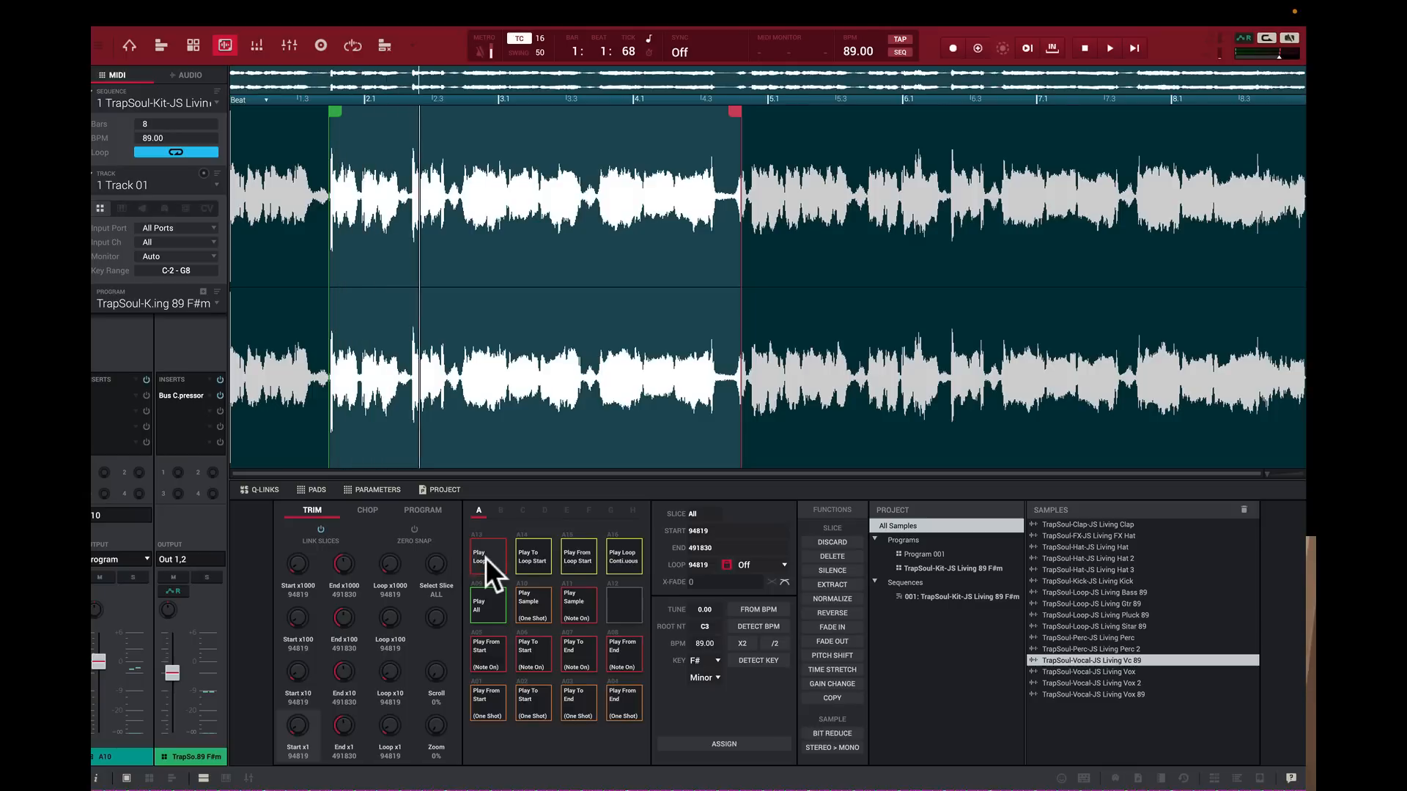
pyautogui.click(485, 557)
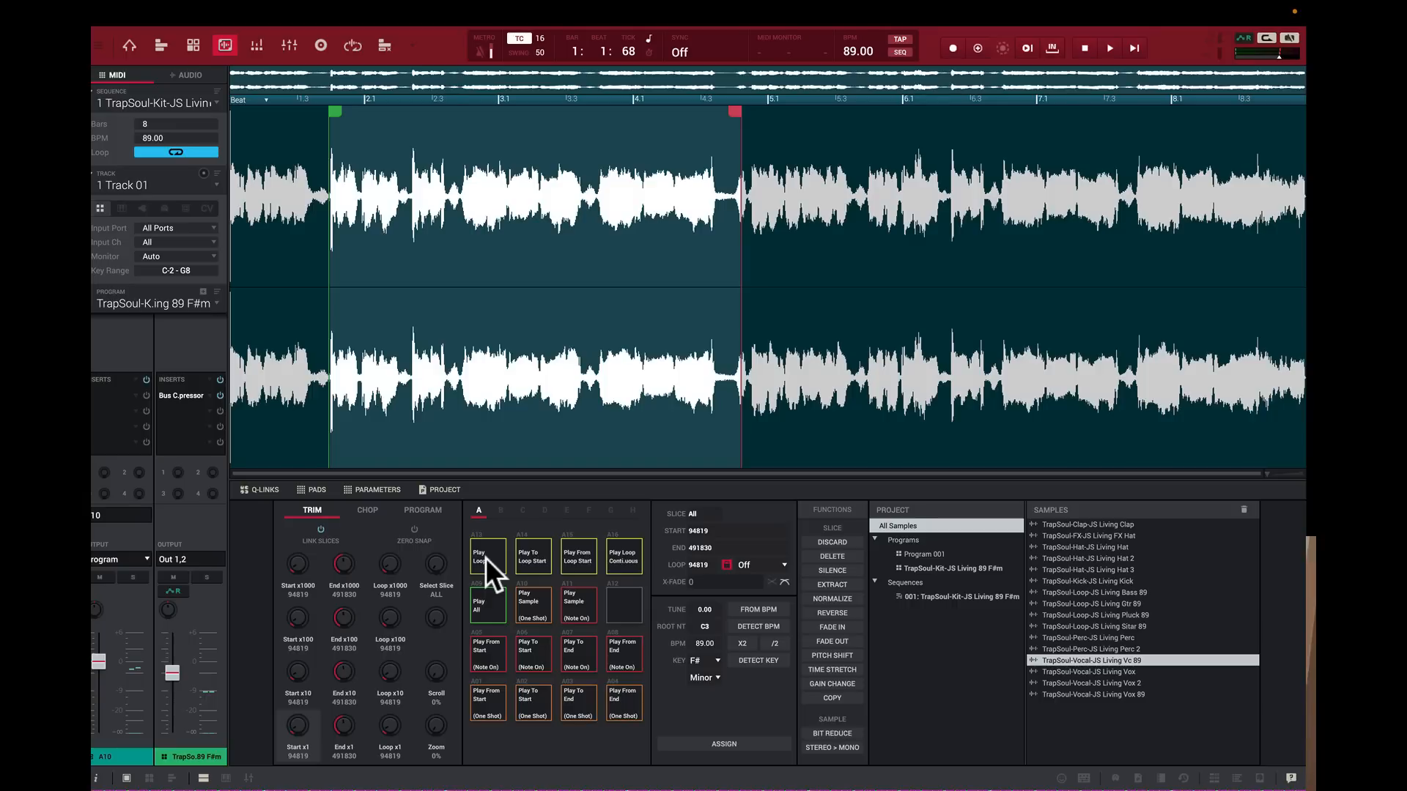
pyautogui.click(529, 555)
pyautogui.click(529, 554)
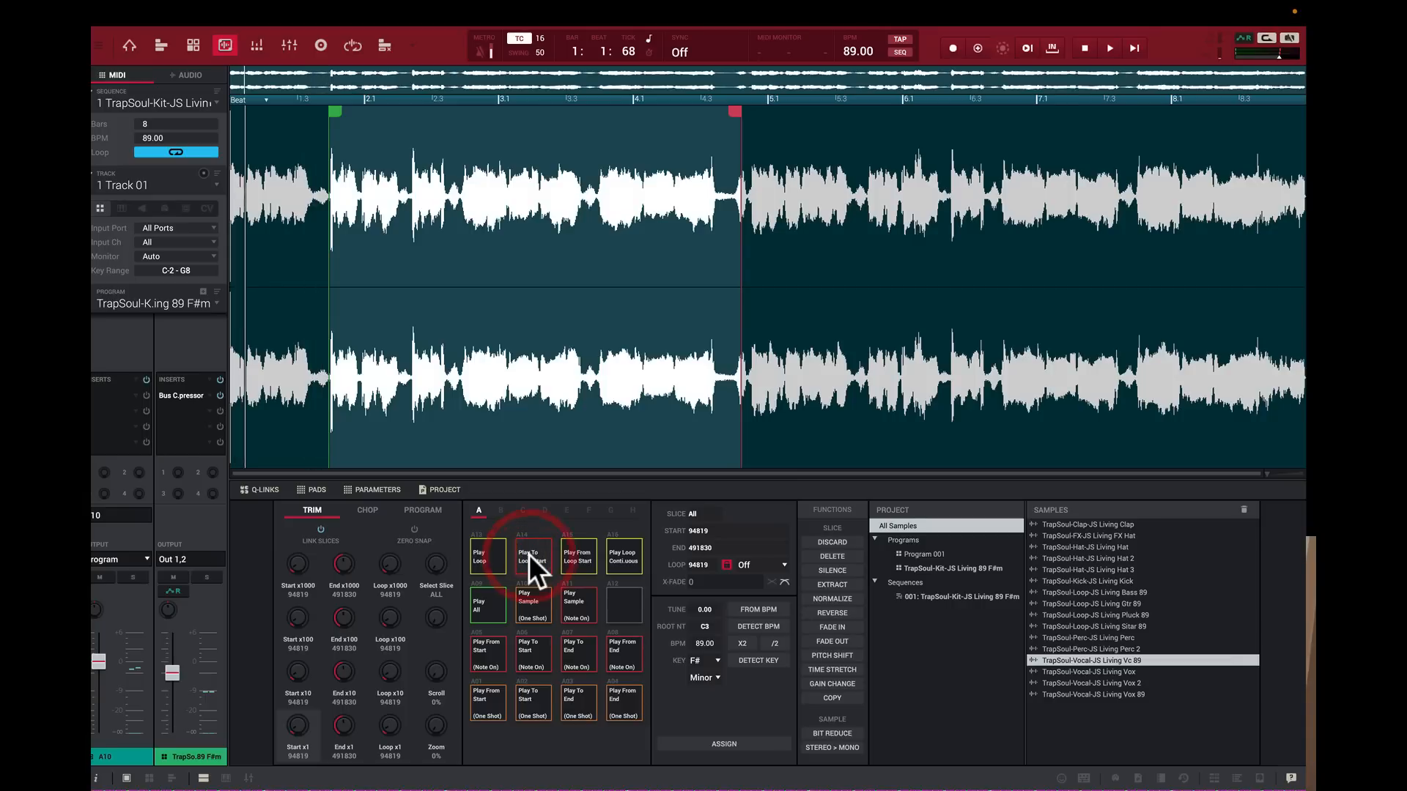
pyautogui.click(528, 554)
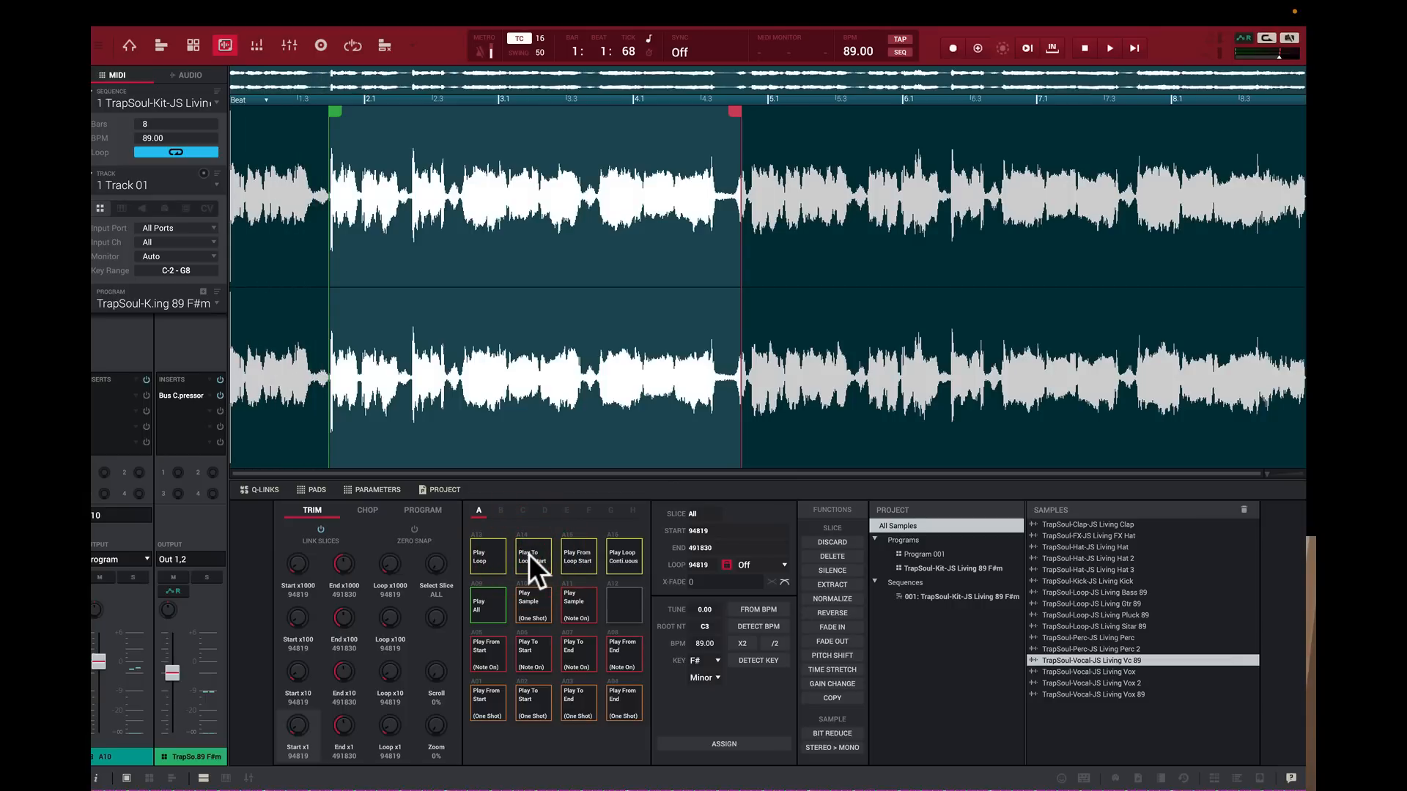
# Step: Audition the Play From Loop Start pad, and start and stop Play Loop Continuous
pyautogui.click(573, 559)
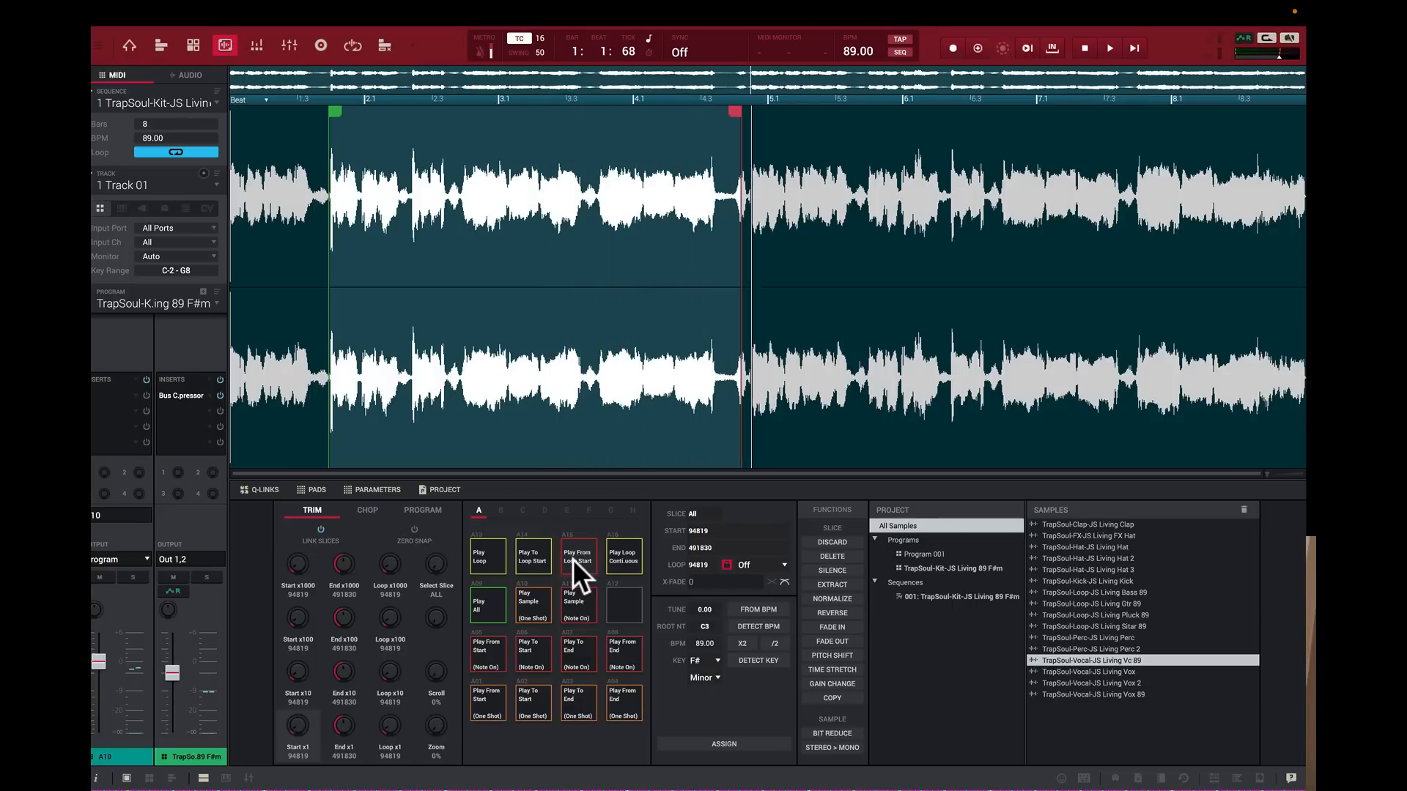
pyautogui.click(573, 560)
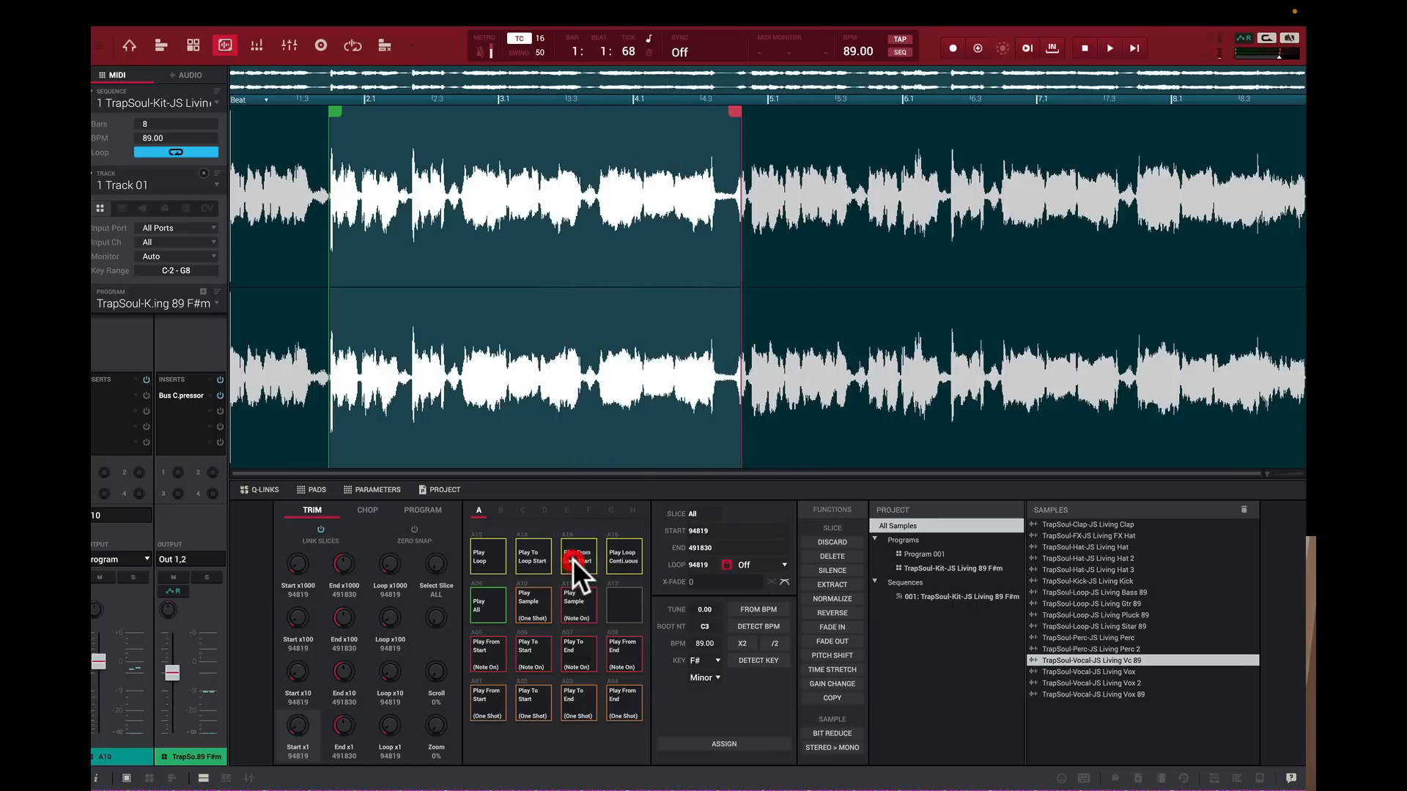
pyautogui.click(621, 559)
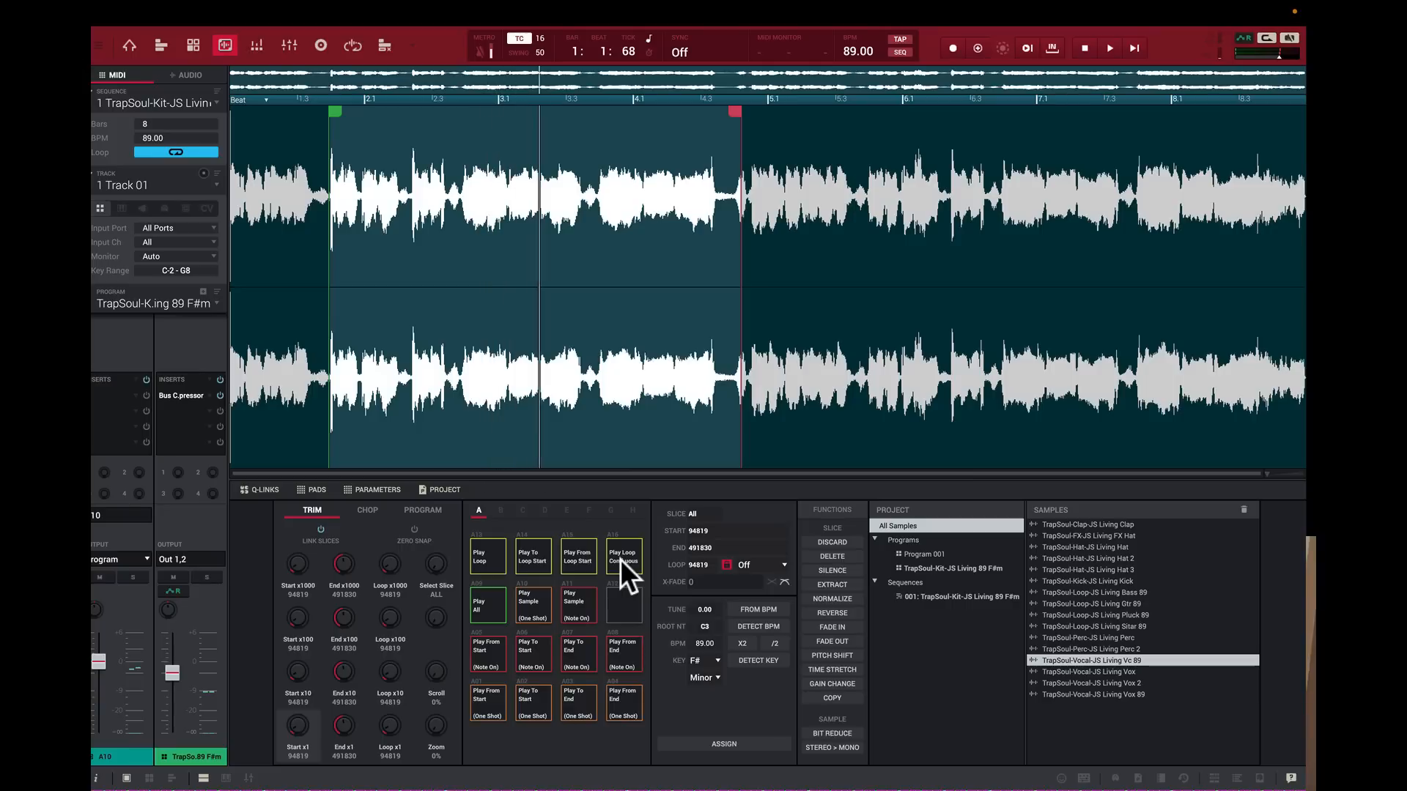
pyautogui.click(620, 560)
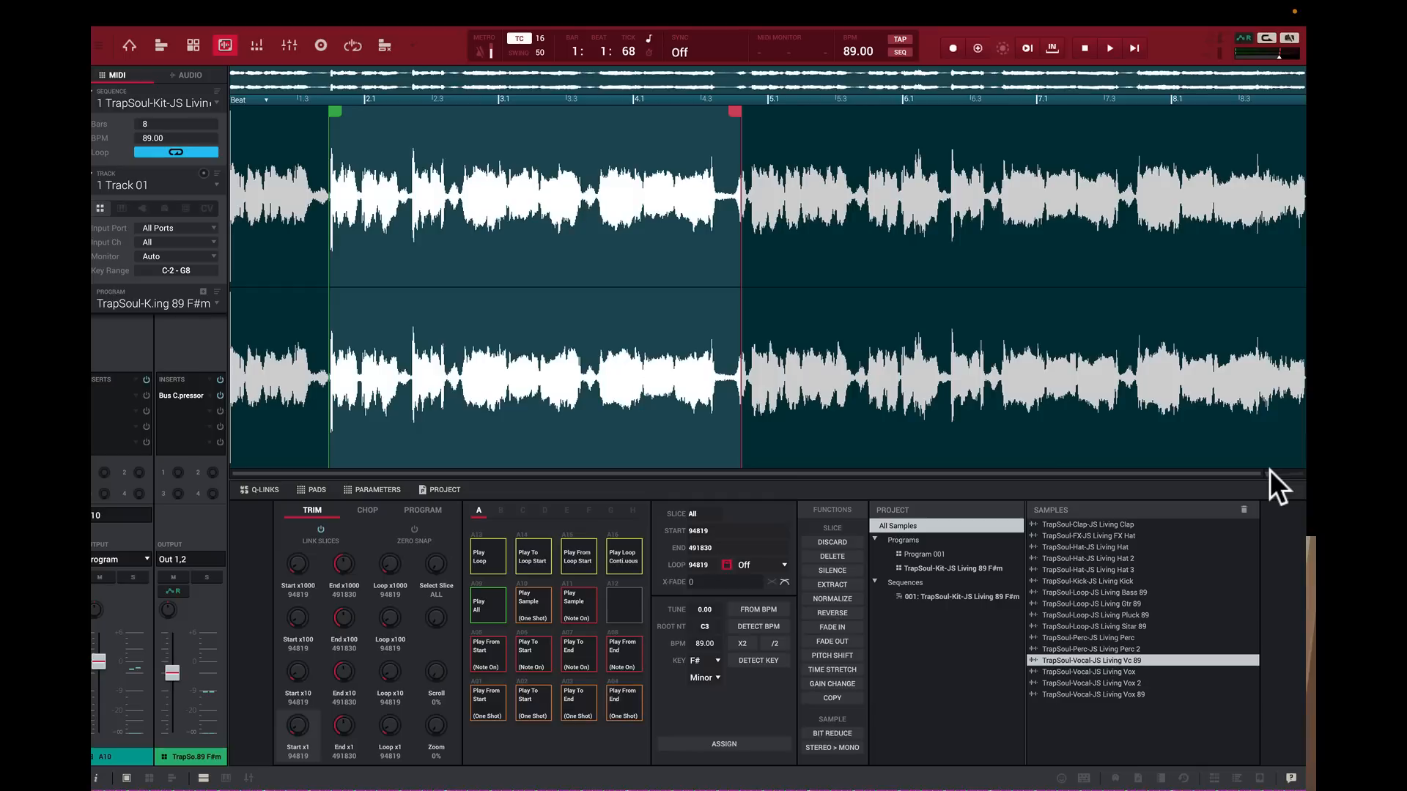
# Step: Examine the waveform in close detail around the sample's end marker and return to the full sample view
pyautogui.scroll(10, 1268, 472)
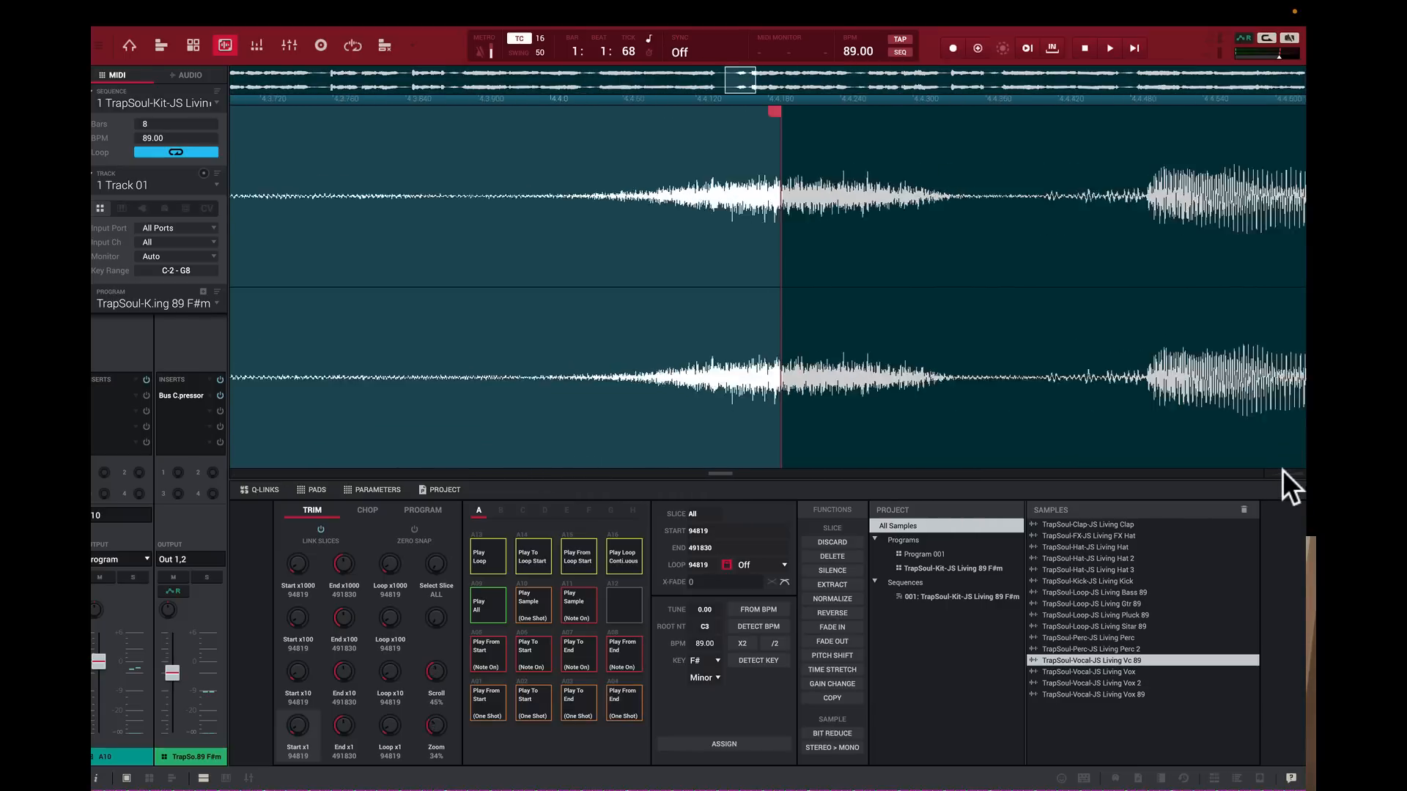
pyautogui.scroll(8, 1289, 472)
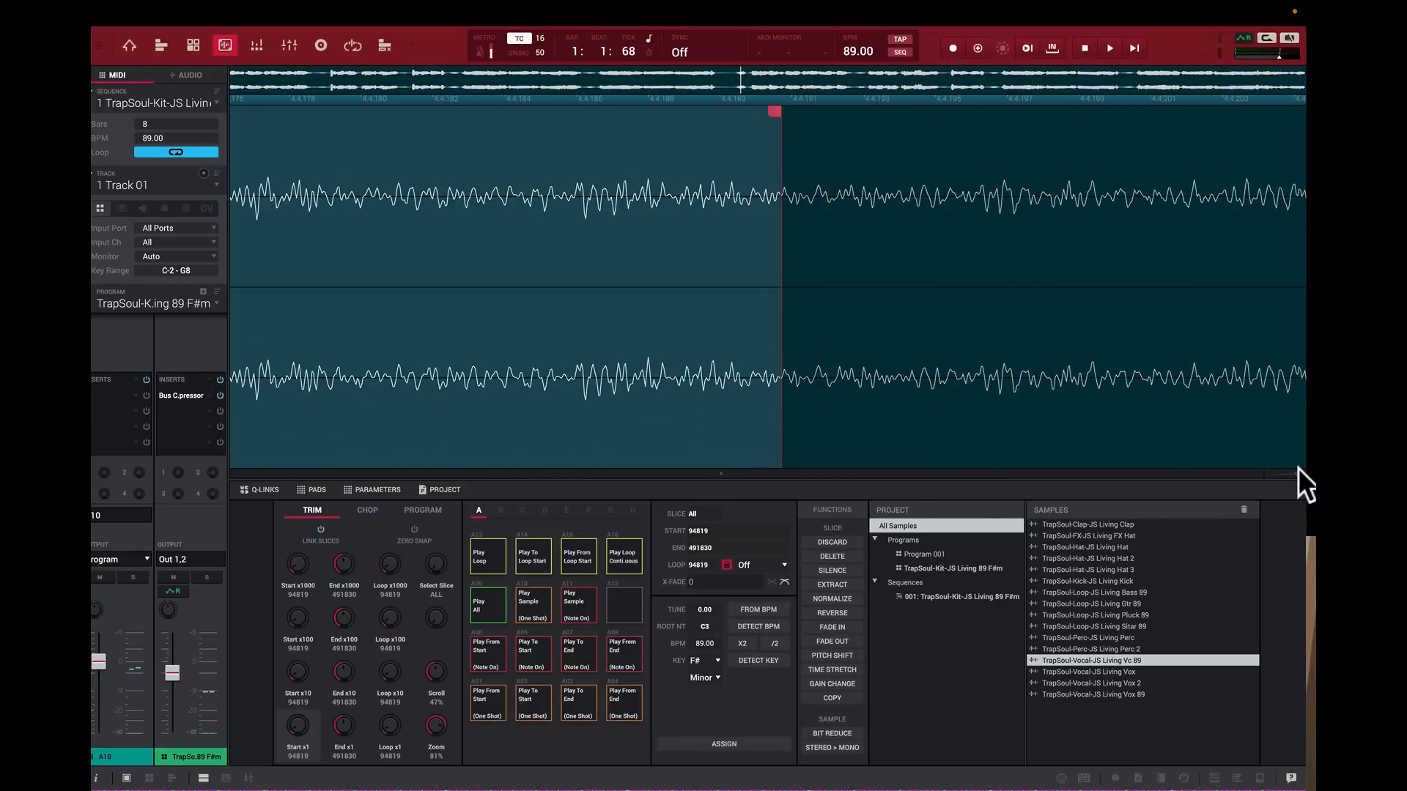
pyautogui.scroll(-15, 1290, 469)
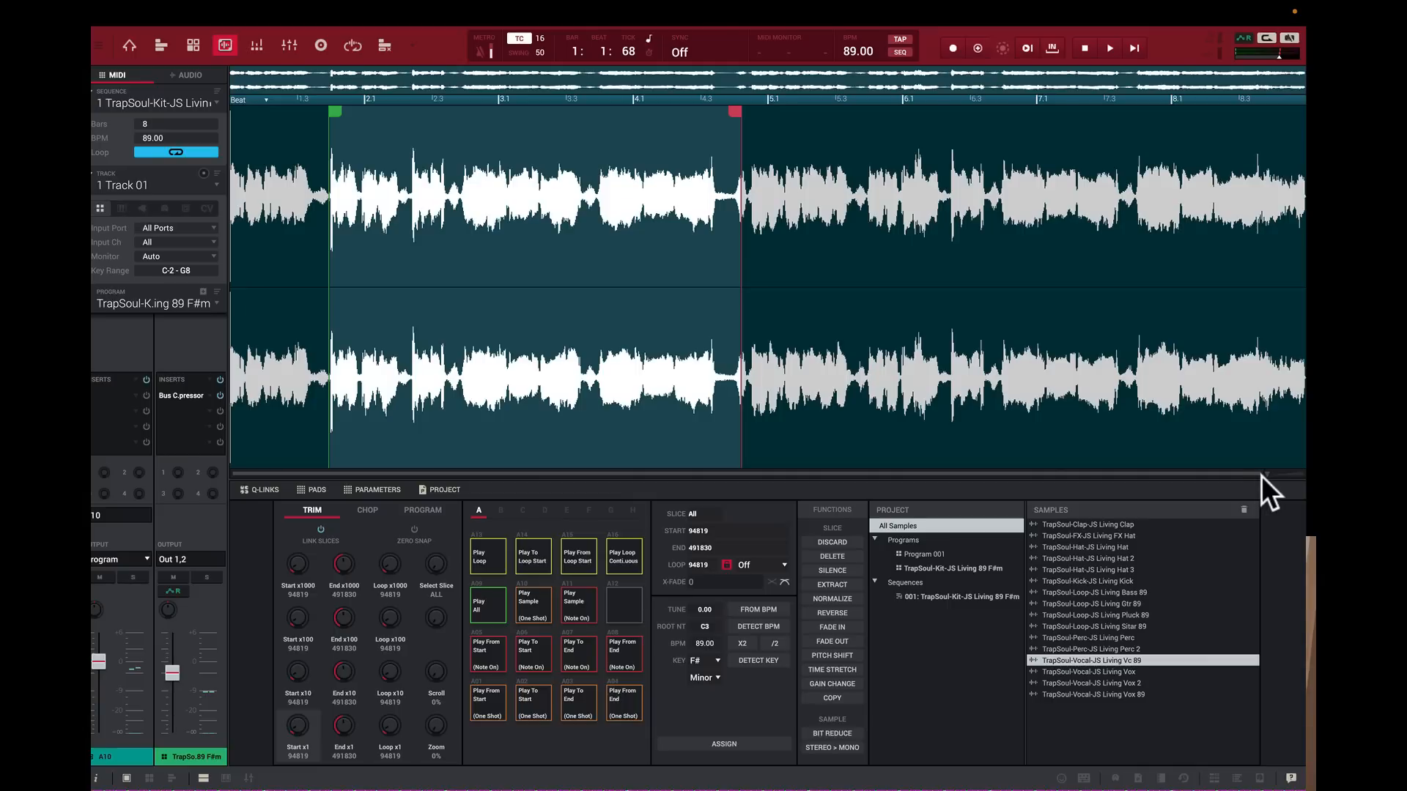
# Step: Extend the sample region to the full length, with the start at 0 and the end at 1035505
pyautogui.click(1261, 475)
pyautogui.moveTo(335, 111); pyautogui.dragTo(168, 108)
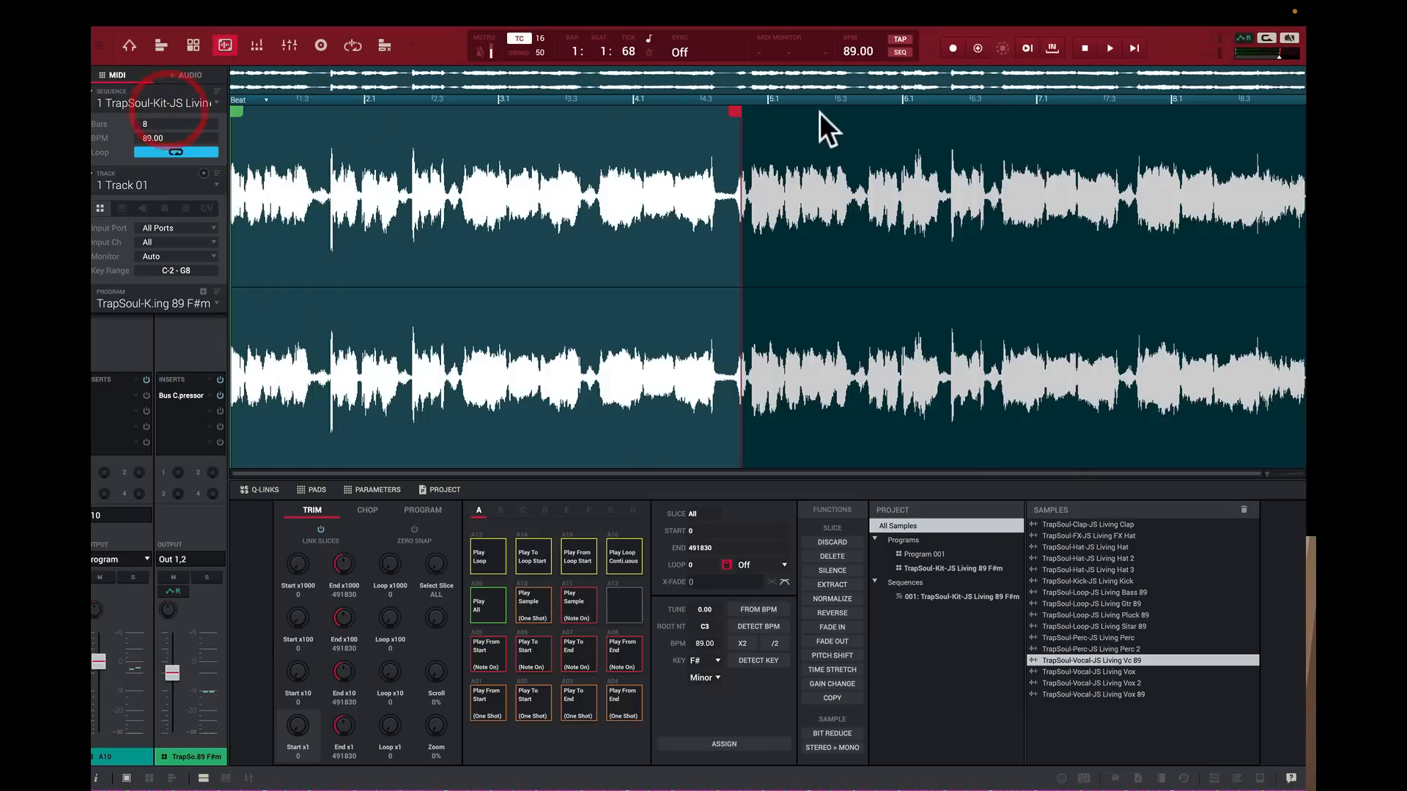
pyautogui.moveTo(735, 111); pyautogui.dragTo(1299, 138)
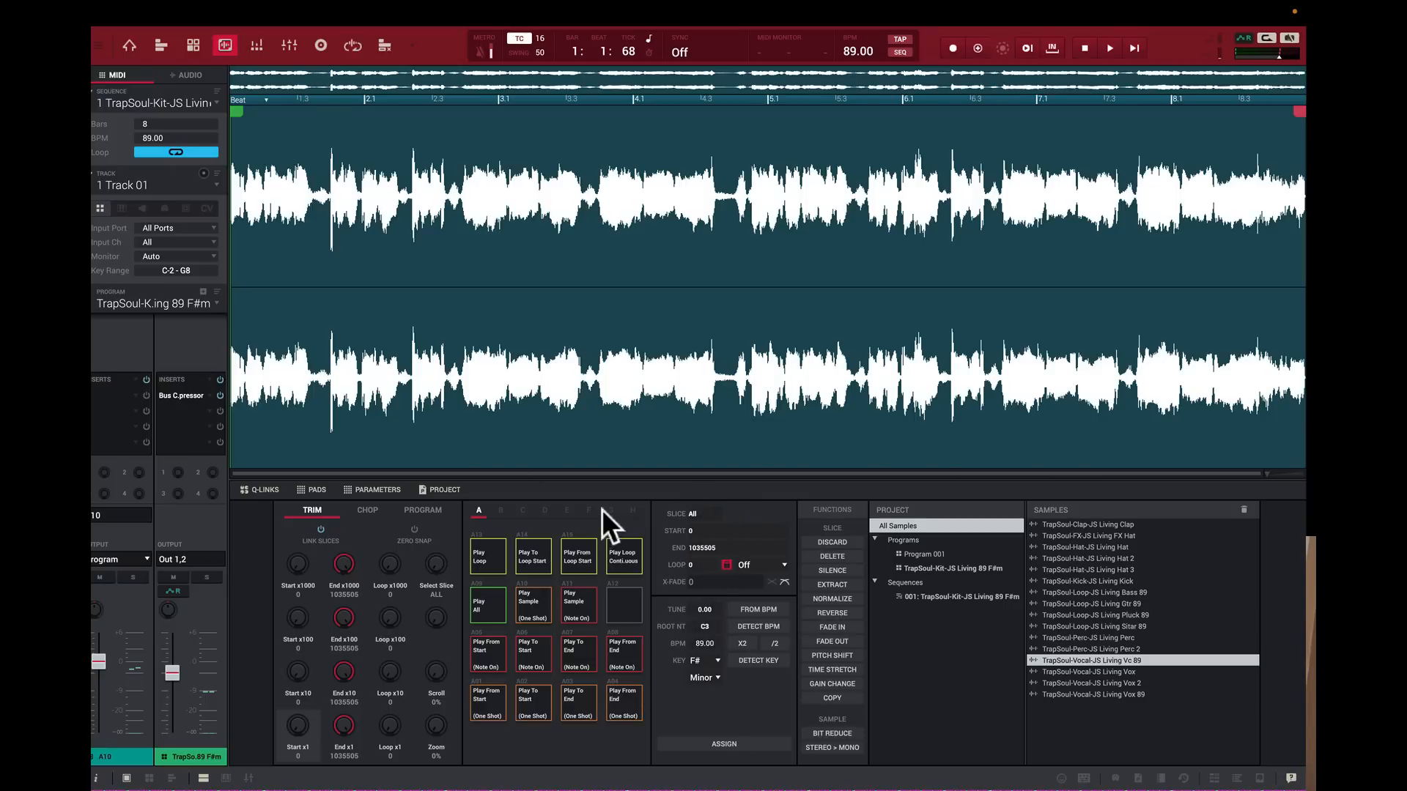
# Step: Try a region starting at 275589 and ending at about 676700, and restore the markers to the full sample
pyautogui.moveTo(239, 107); pyautogui.dragTo(521, 142)
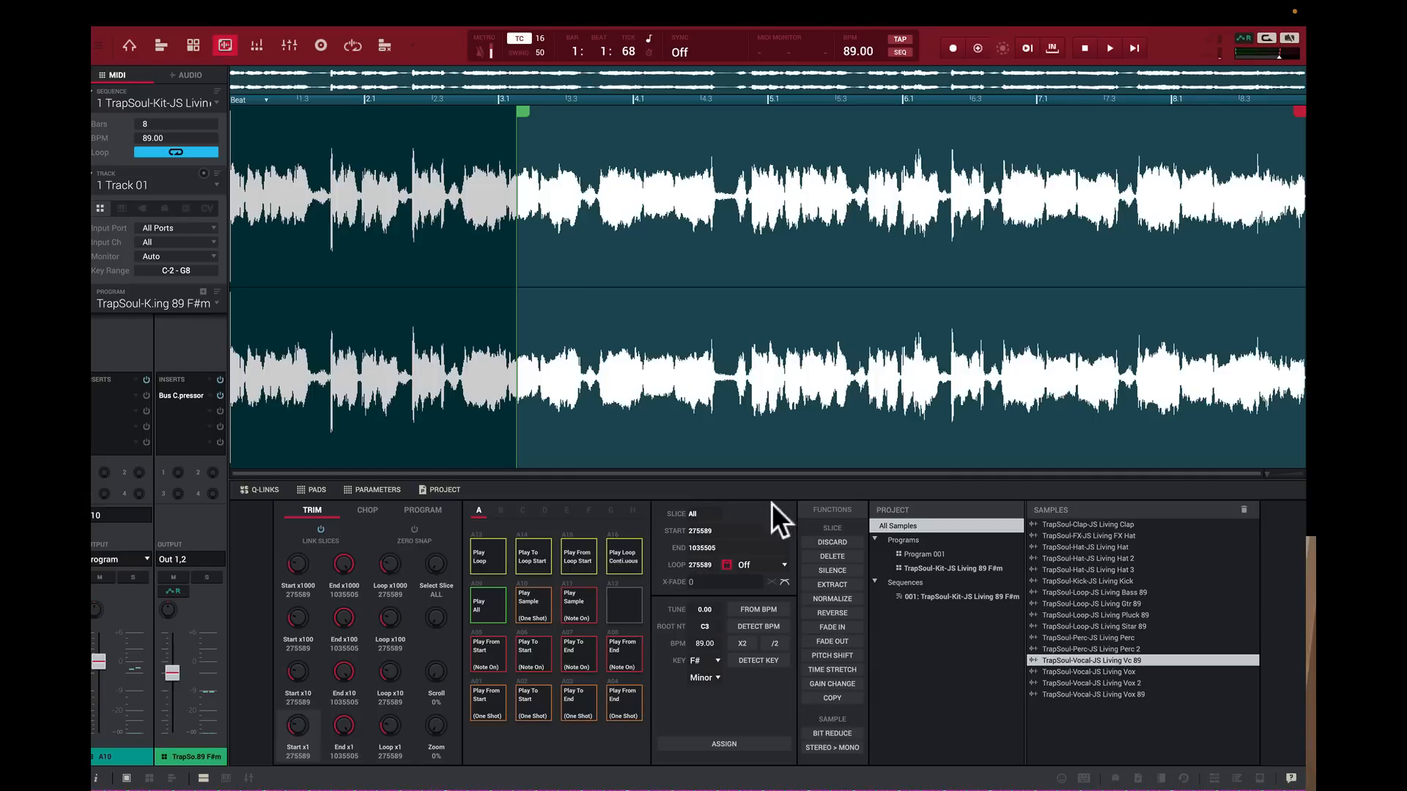
pyautogui.moveTo(1300, 113); pyautogui.dragTo(929, 119)
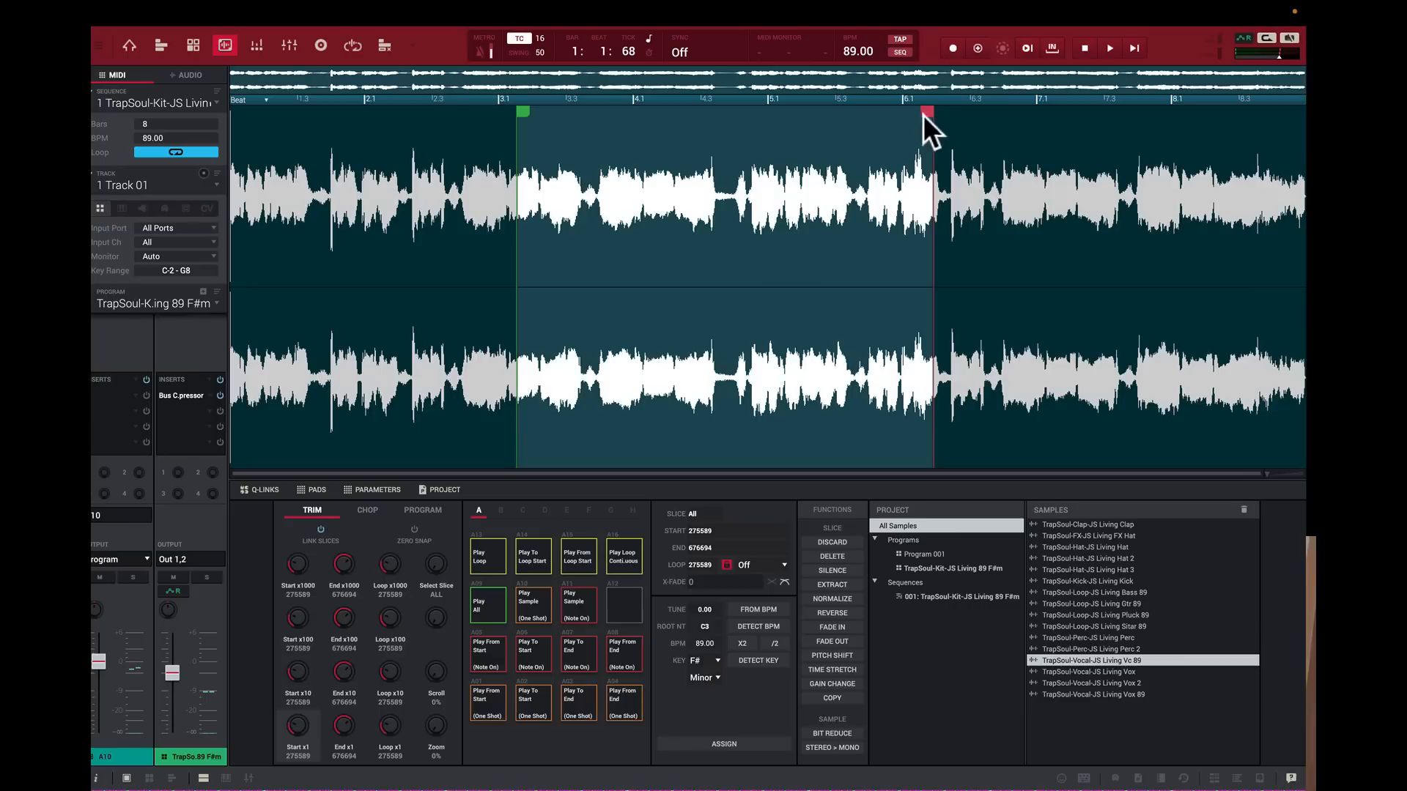
pyautogui.moveTo(922, 114); pyautogui.dragTo(1299, 131)
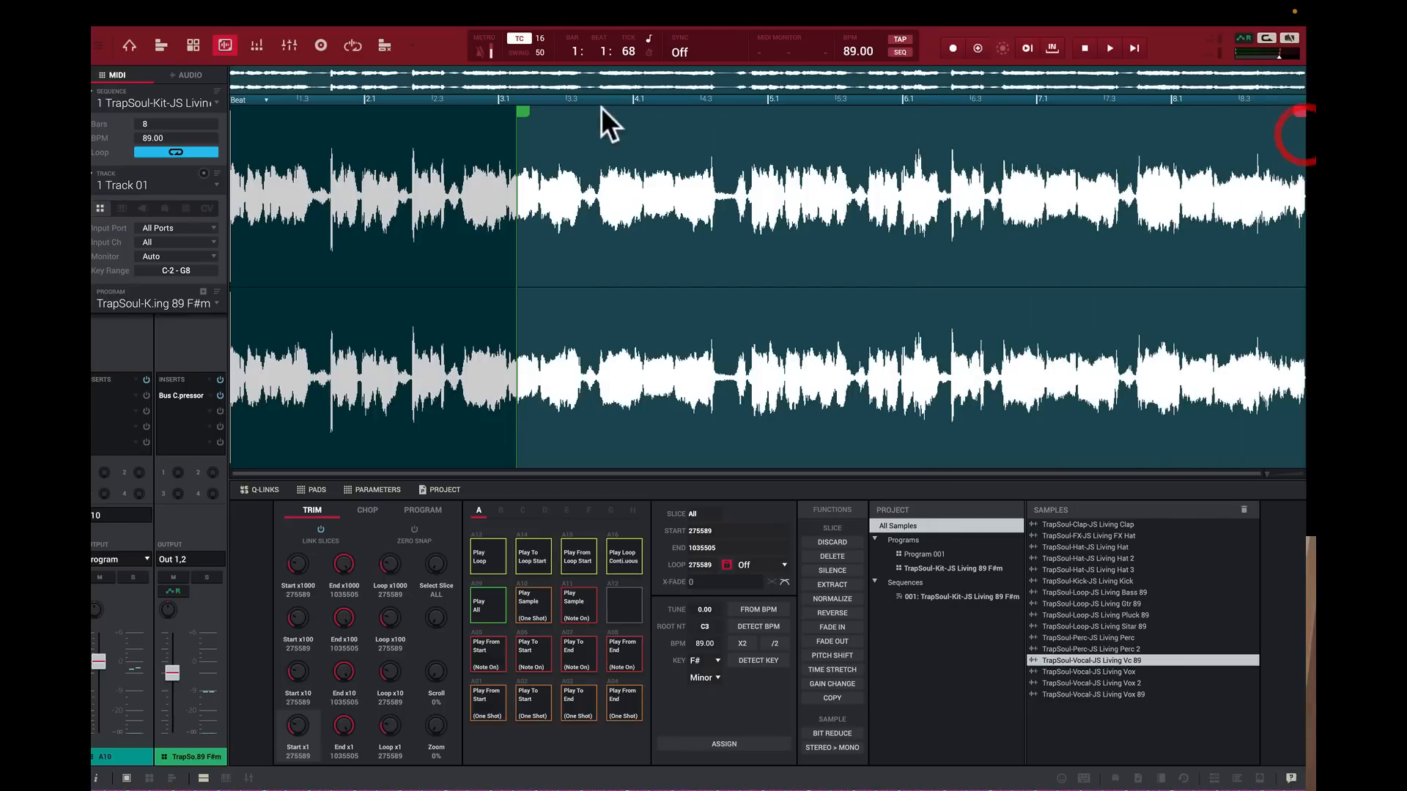
pyautogui.moveTo(518, 111); pyautogui.dragTo(132, 91)
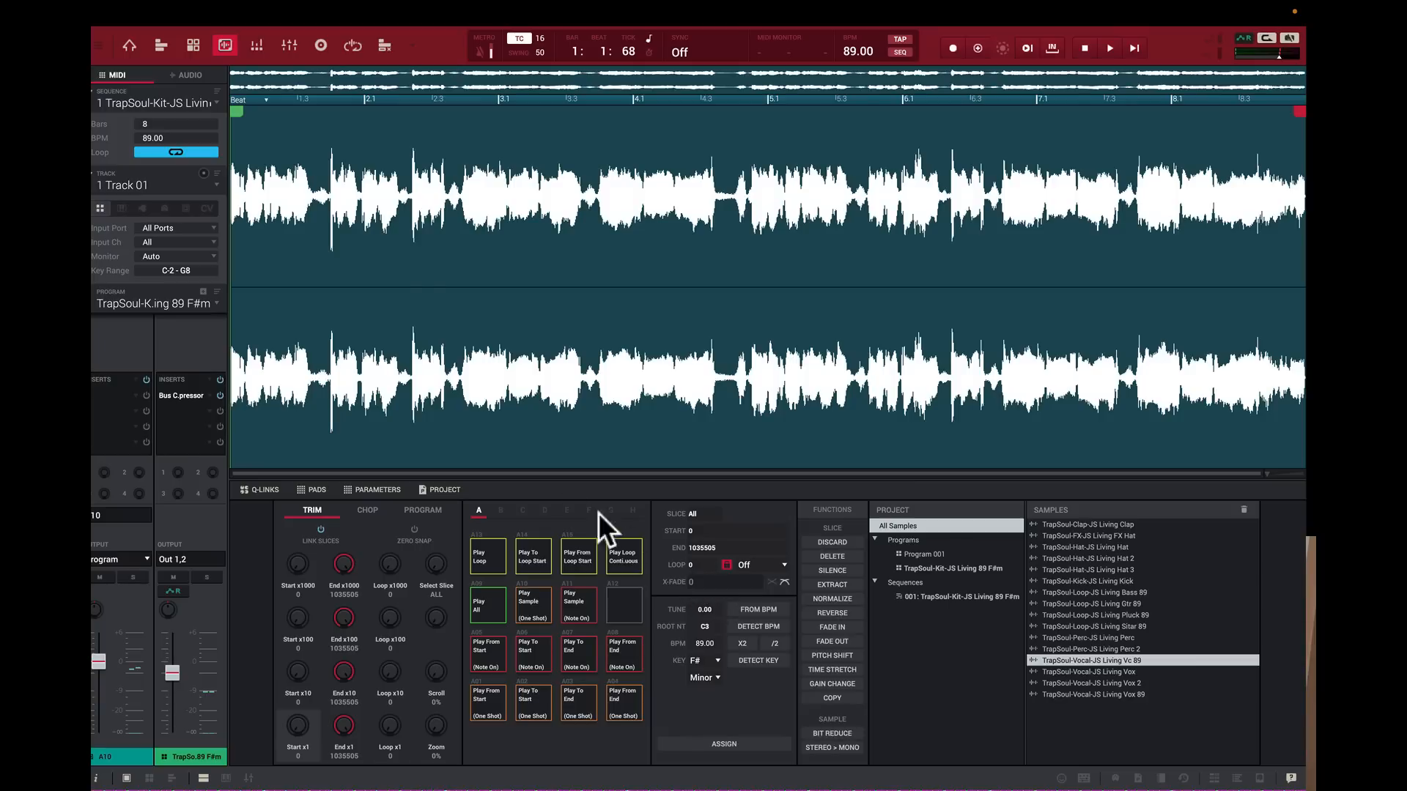
# Step: Set the region to start at 94819 and end at 353354, and switch the crossfade shape to its other option
pyautogui.moveTo(236, 111); pyautogui.dragTo(333, 119)
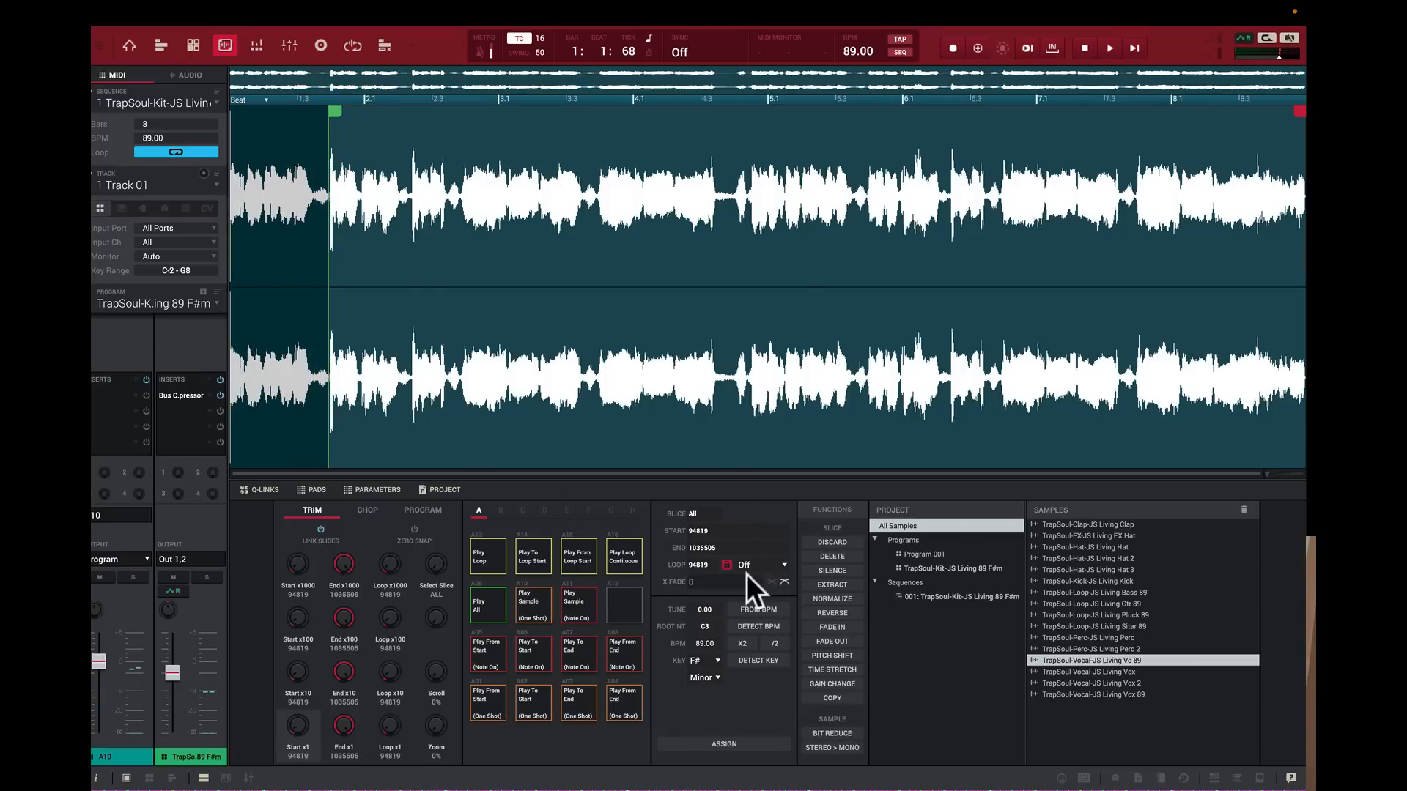
pyautogui.moveTo(1298, 110); pyautogui.dragTo(586, 67)
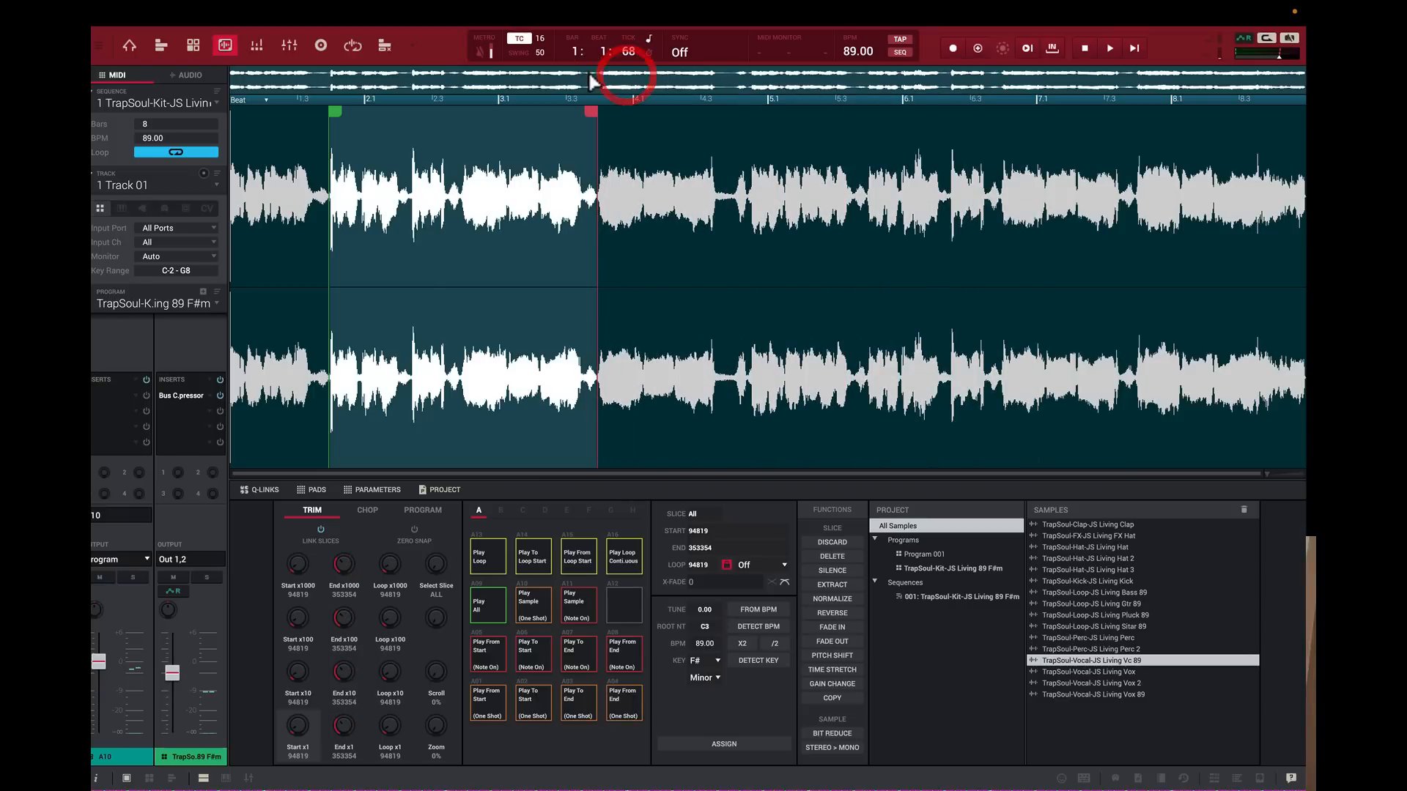
pyautogui.click(786, 582)
# Step: Restore the start and end markers to the full sample and set the waveform ruler's units to Samples
pyautogui.moveTo(330, 110); pyautogui.dragTo(139, 117)
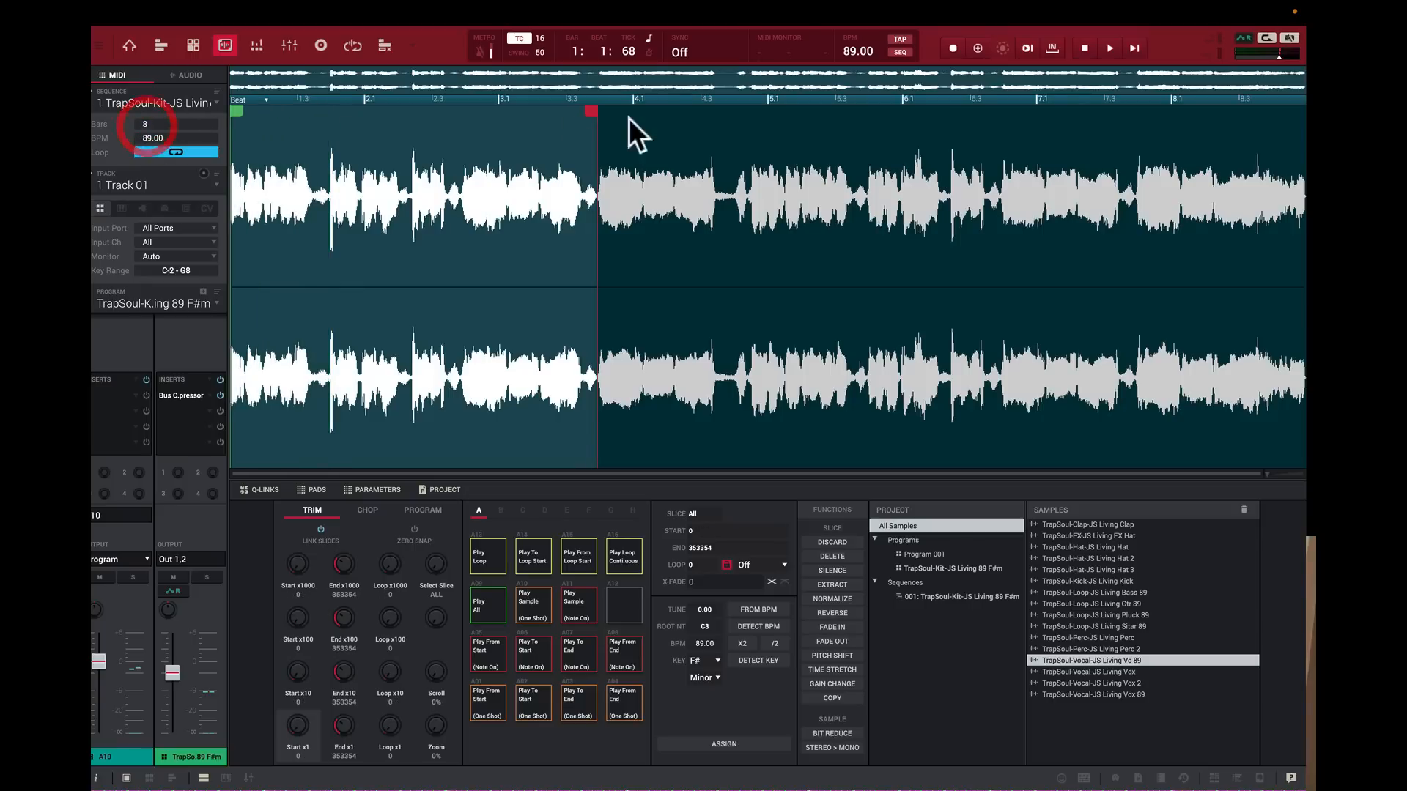
pyautogui.moveTo(592, 112); pyautogui.dragTo(1300, 144)
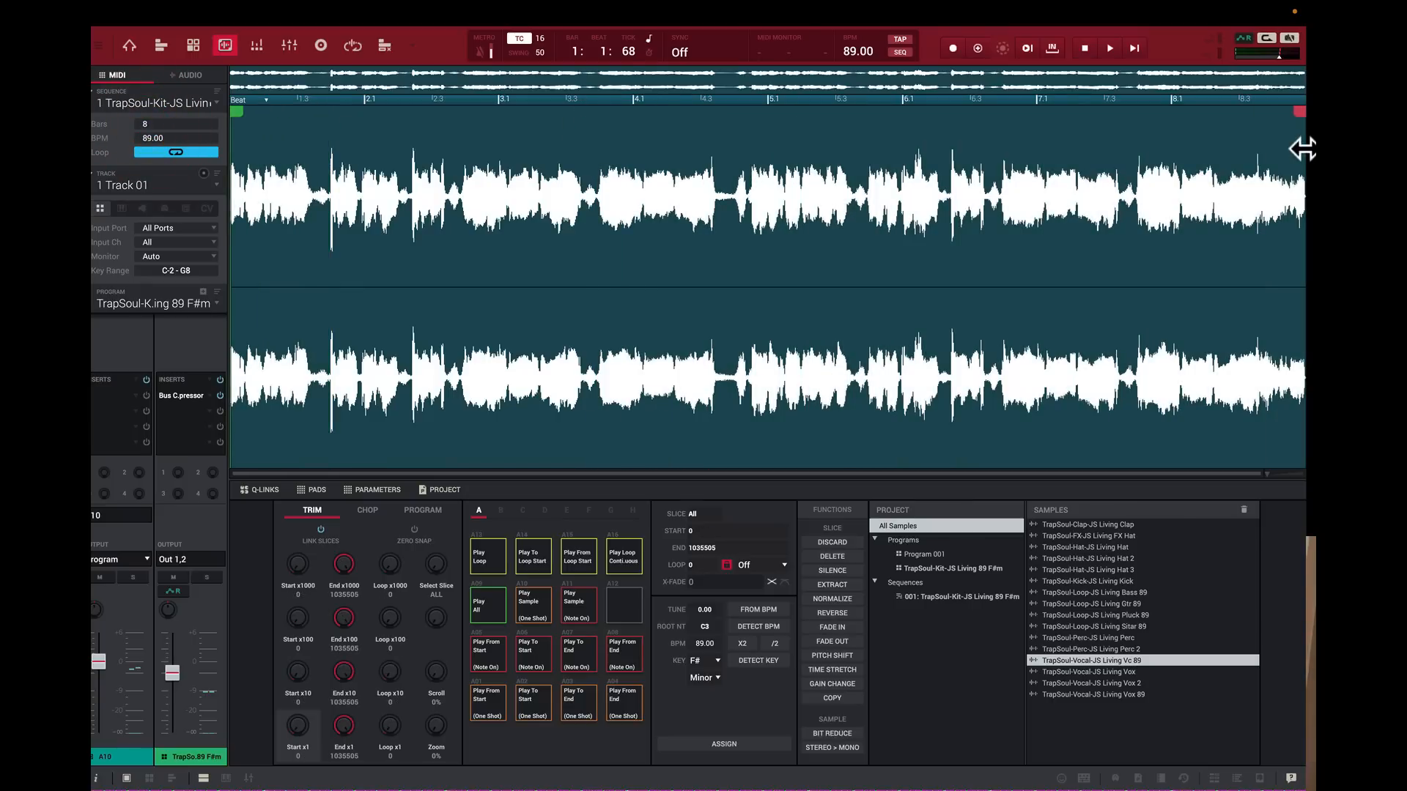
pyautogui.press('shift+super')
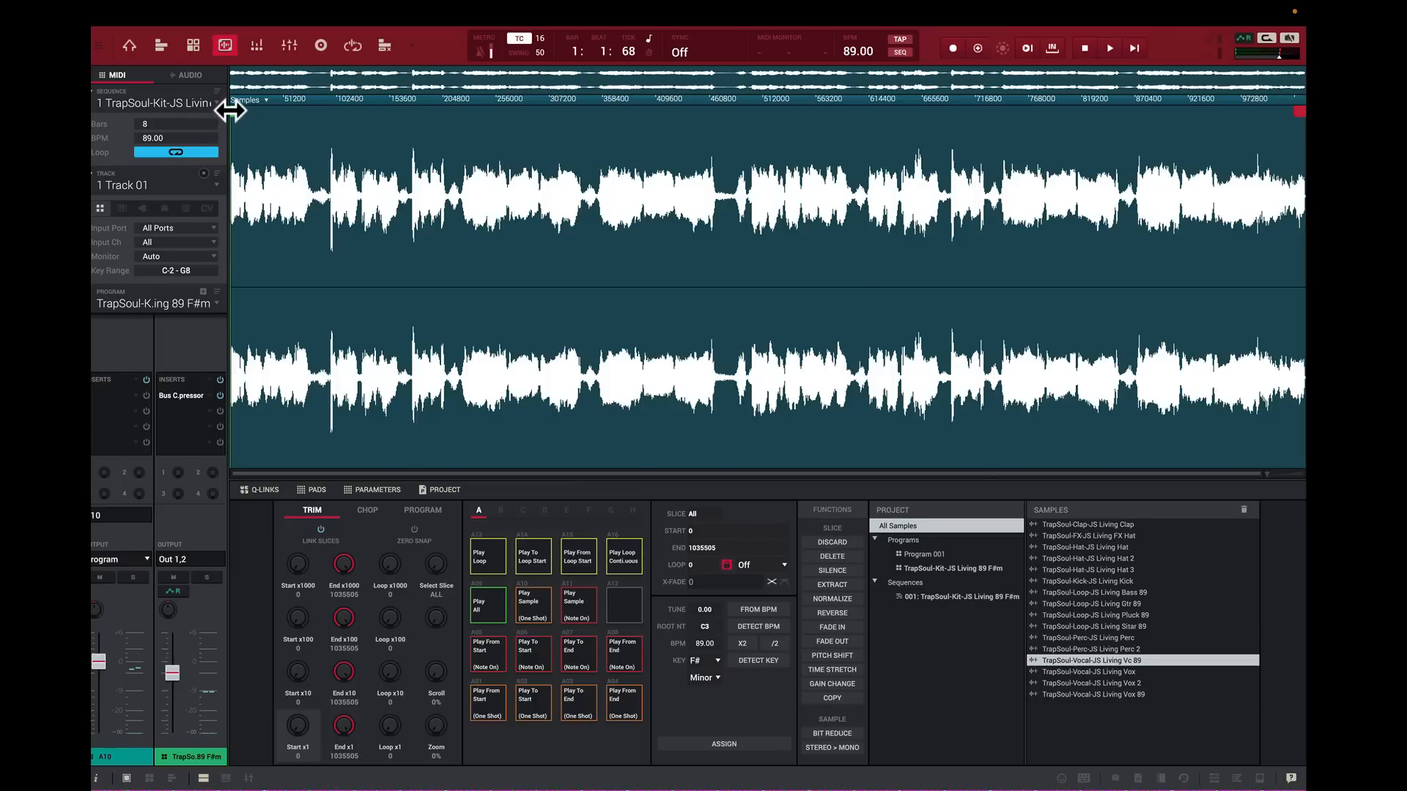
# Step: Try a region starting at 160305 and ending at 847232, check the ruler unit options, and restore the full sample region
pyautogui.moveTo(230, 109); pyautogui.dragTo(388, 133)
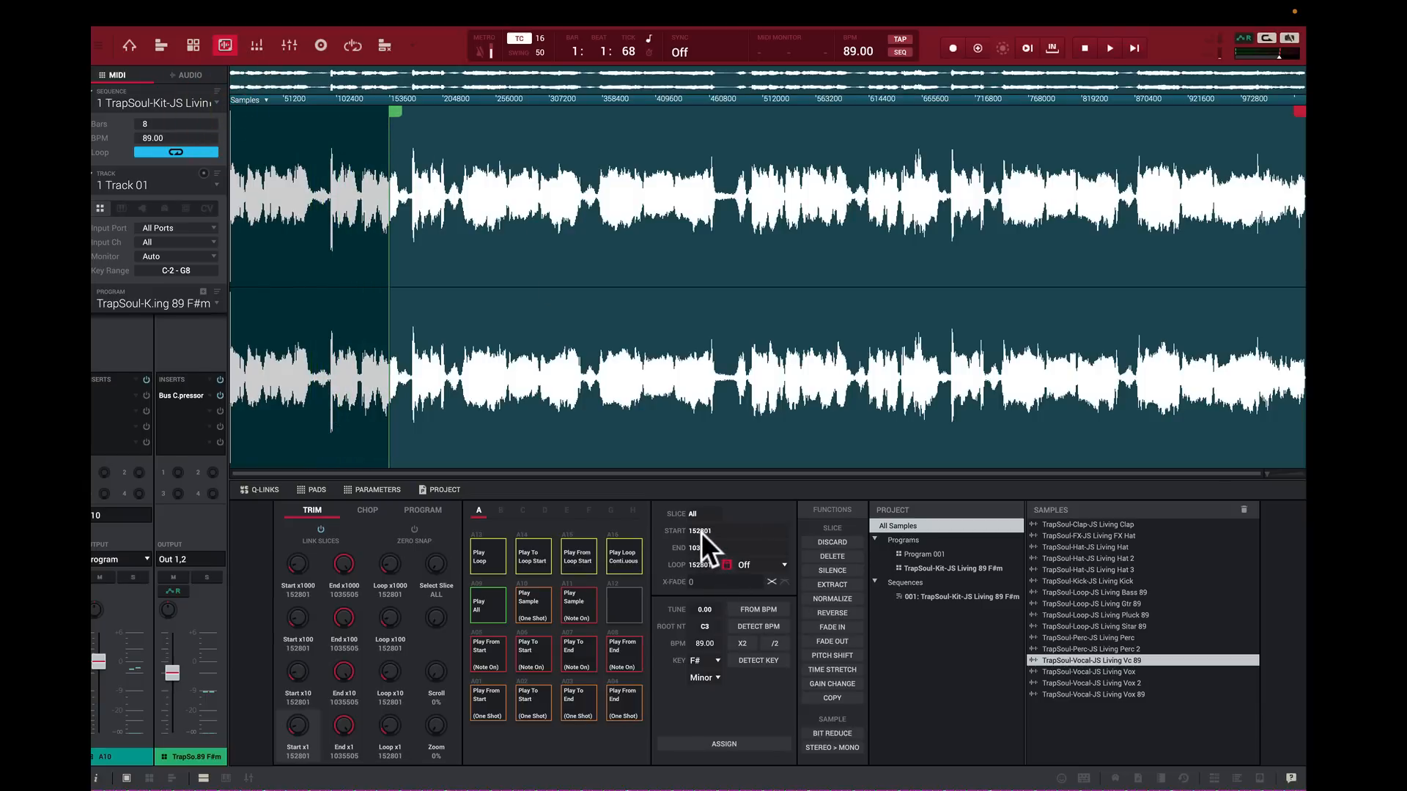
pyautogui.click(267, 100)
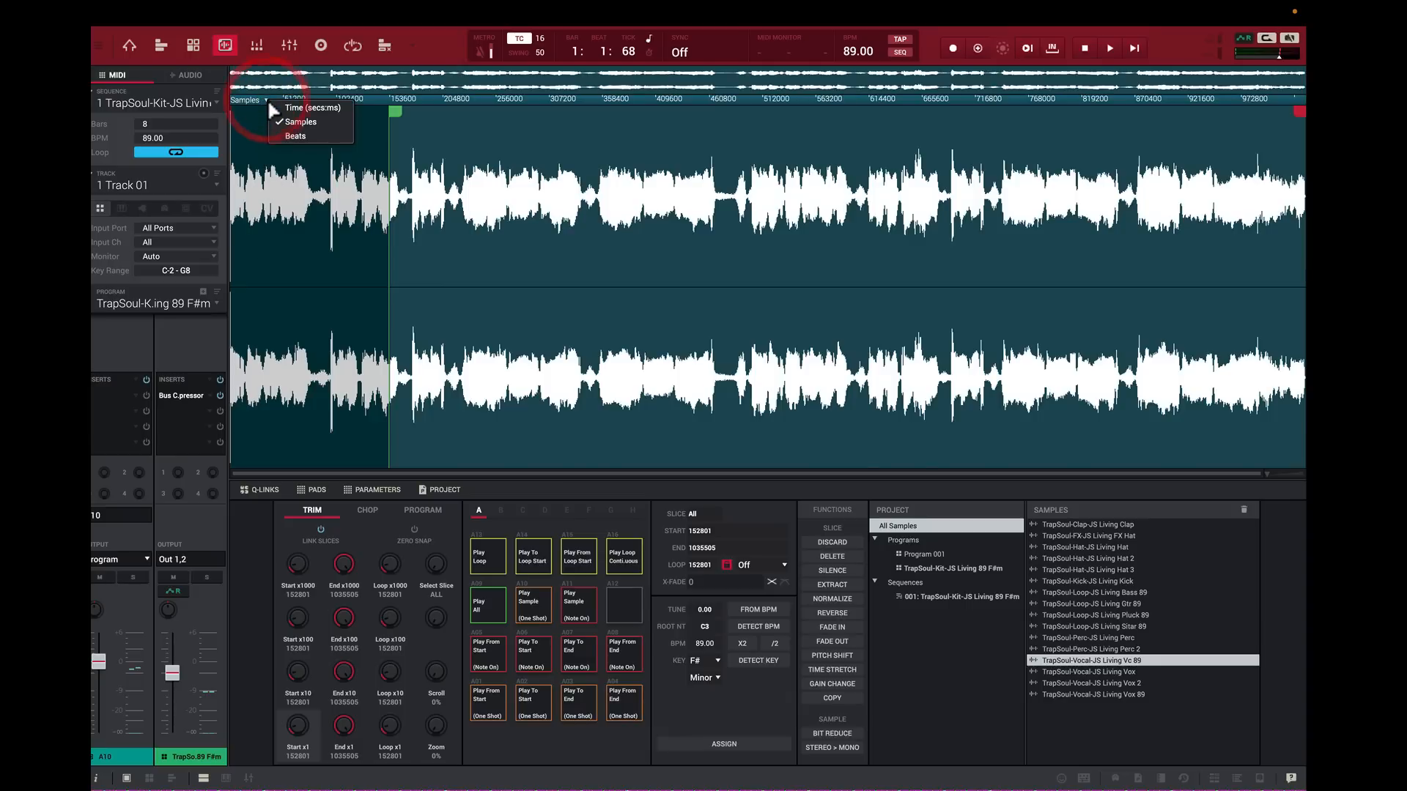
pyautogui.click(438, 105)
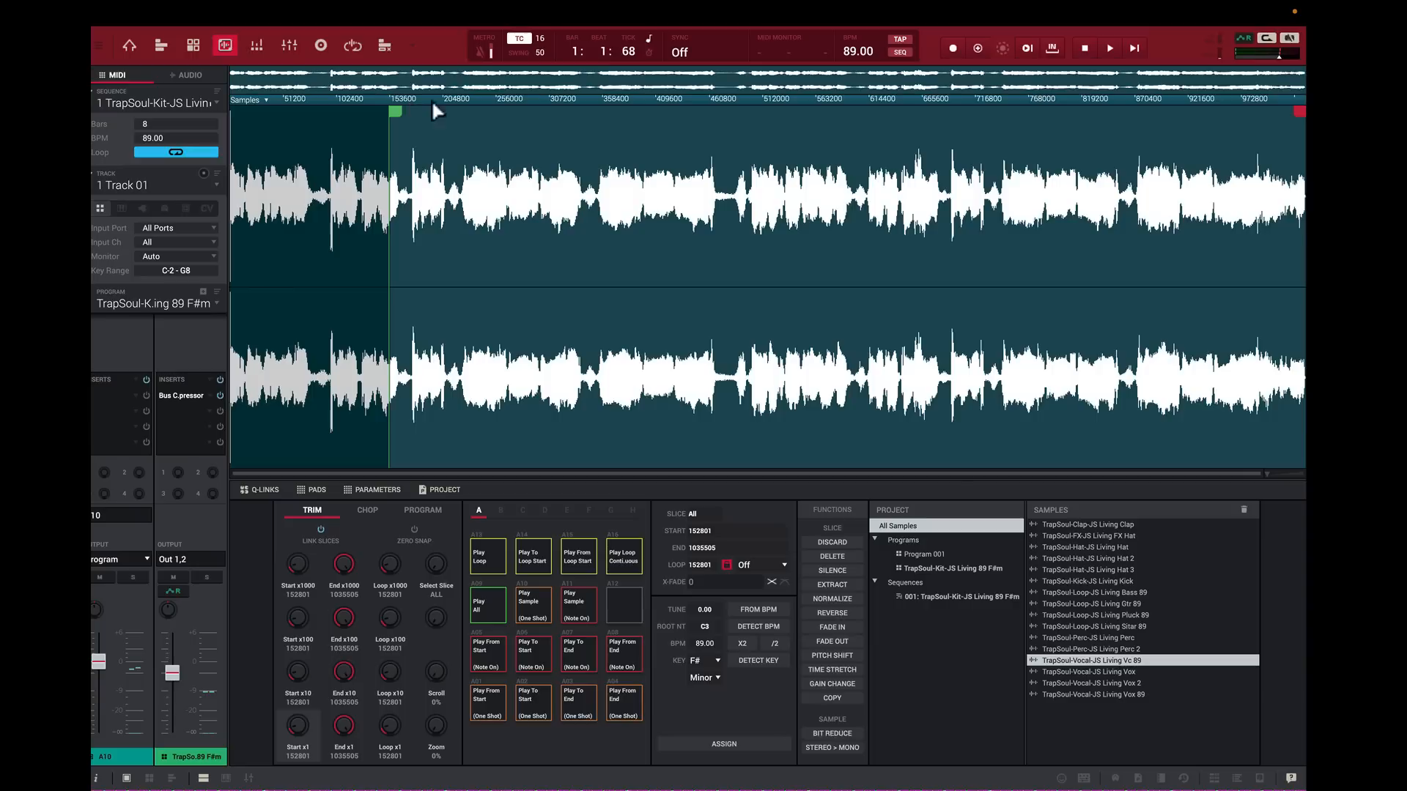
pyautogui.moveTo(395, 112)
pyautogui.mouseDown()
pyautogui.moveTo(433, 110)
pyautogui.moveTo(402, 105)
pyautogui.mouseUp()
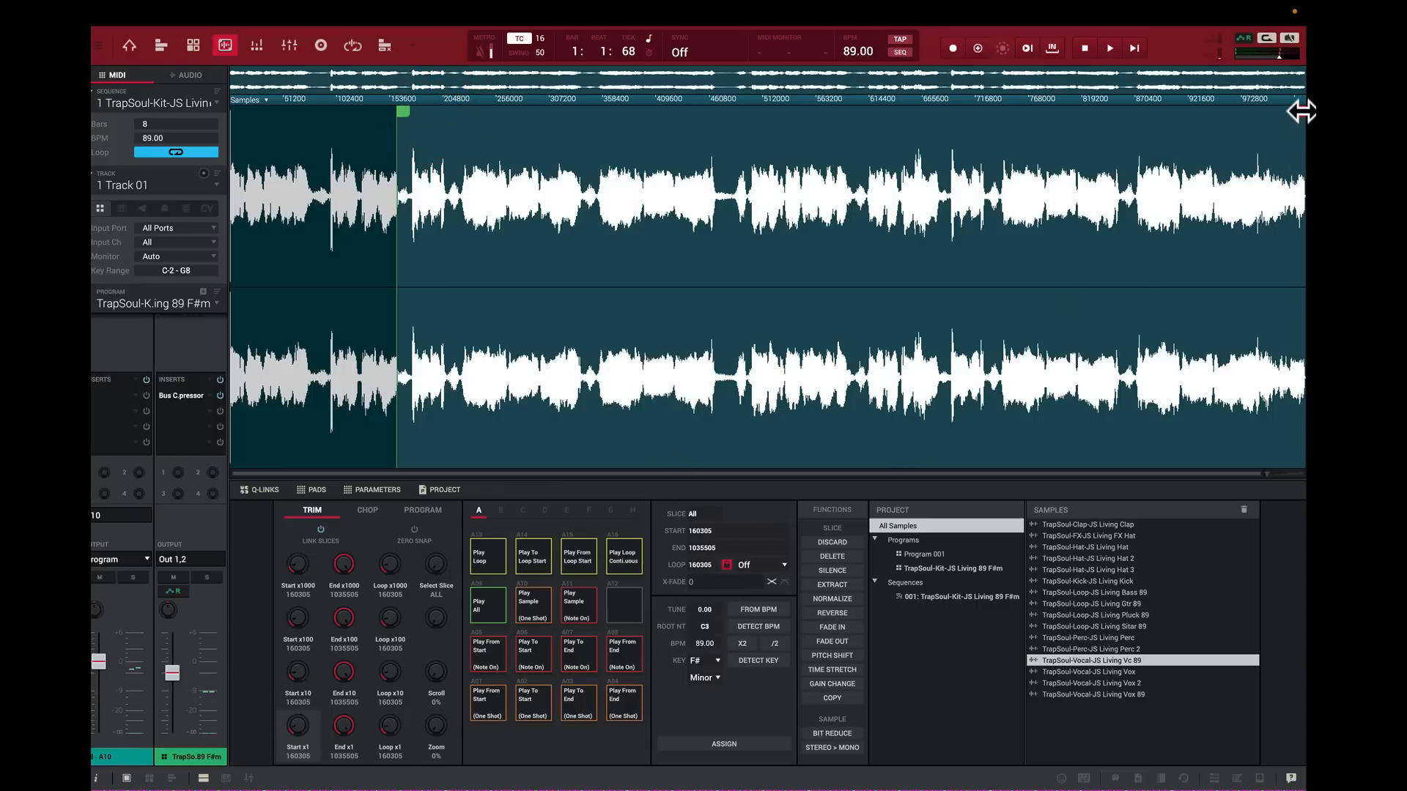
pyautogui.moveTo(1302, 110); pyautogui.dragTo(1110, 121)
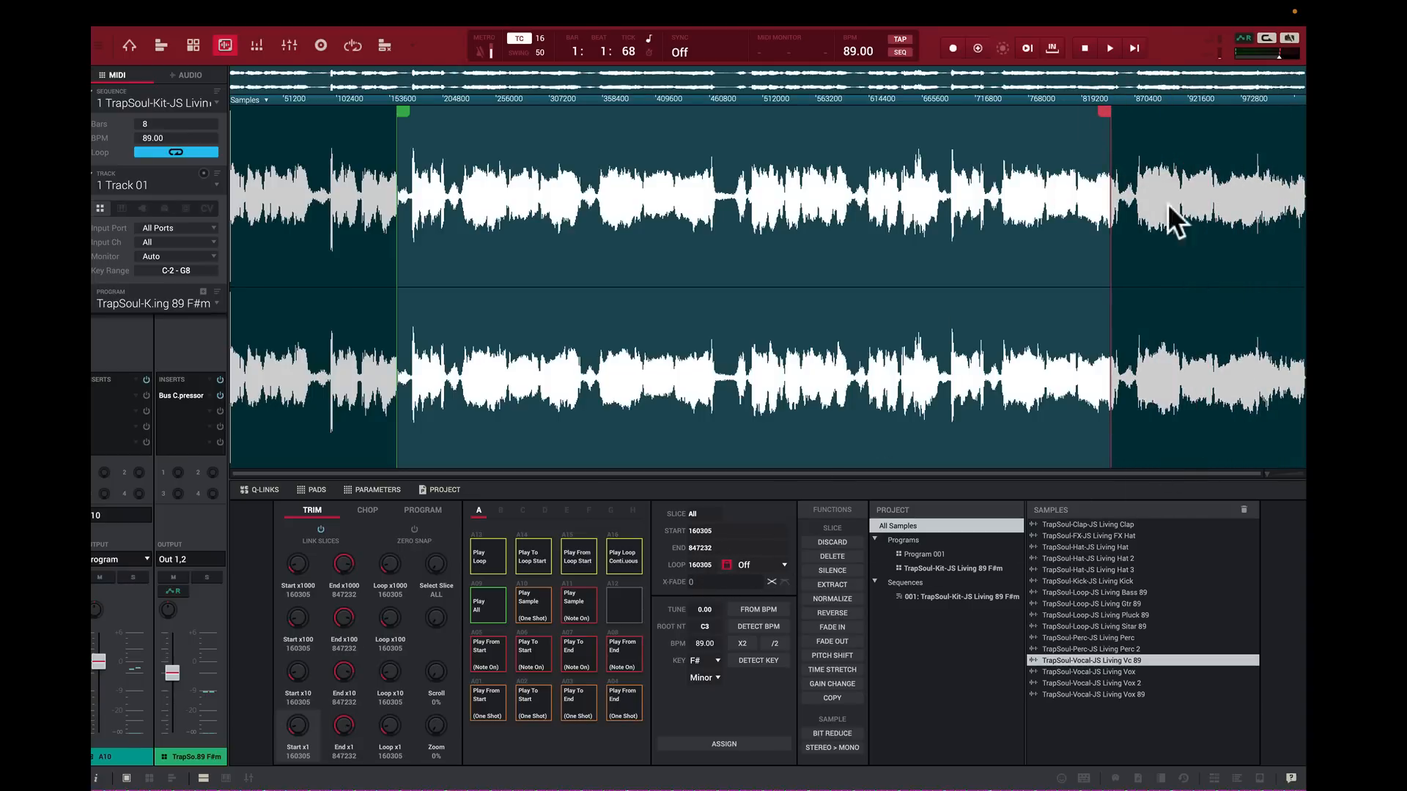
pyautogui.moveTo(1109, 110); pyautogui.dragTo(1302, 142)
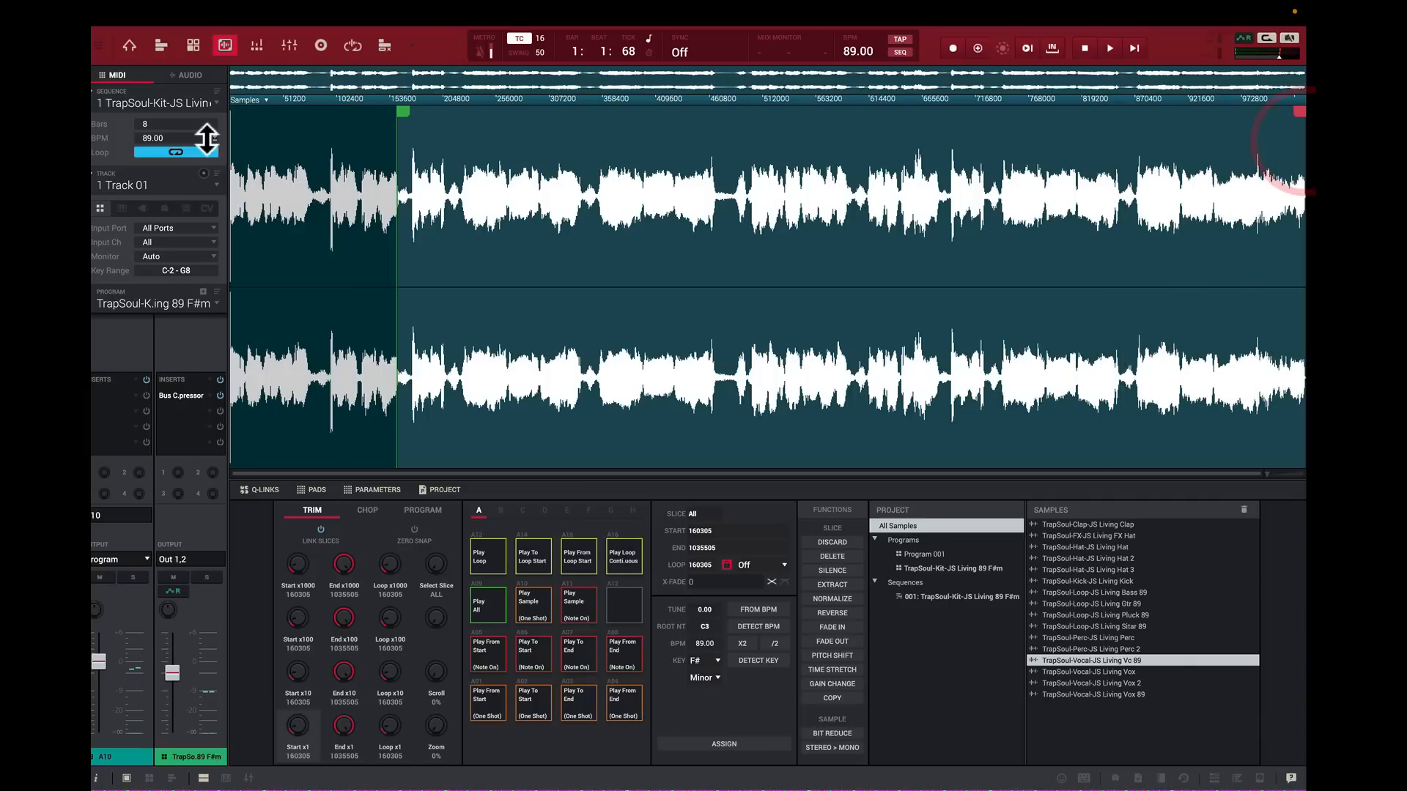
pyautogui.moveTo(393, 112); pyautogui.dragTo(146, 125)
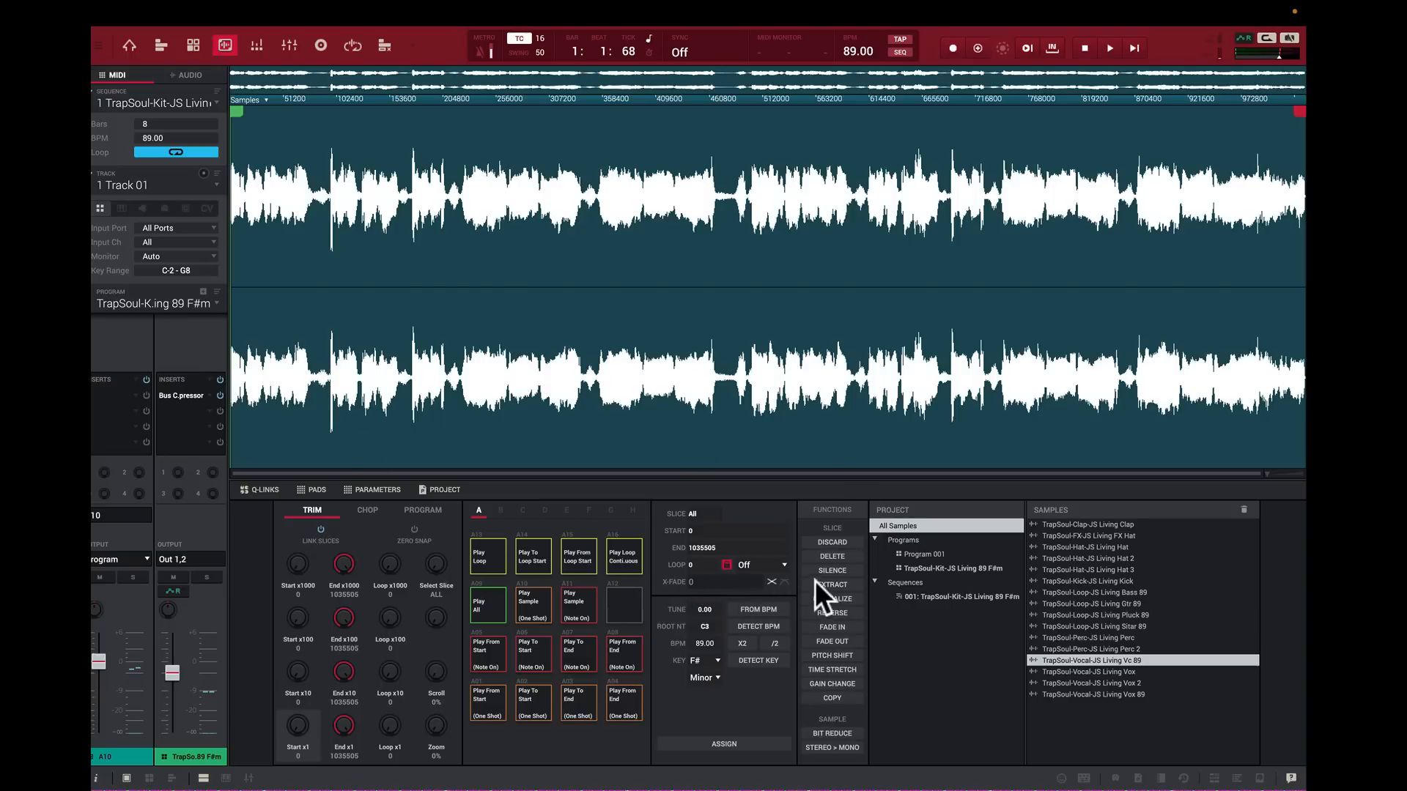
# Step: Unlink the loop point from the start point, audition the sample, and link the two points again
pyautogui.click(726, 564)
pyautogui.click(267, 288)
pyautogui.click(726, 565)
# Step: Set the vocal sample's tune to 2.04 and audition it several times from the beginning
pyautogui.moveTo(704, 610)
pyautogui.mouseDown()
pyautogui.moveTo(704, 582)
pyautogui.moveTo(688, 600)
pyautogui.mouseUp()
pyautogui.press('space')
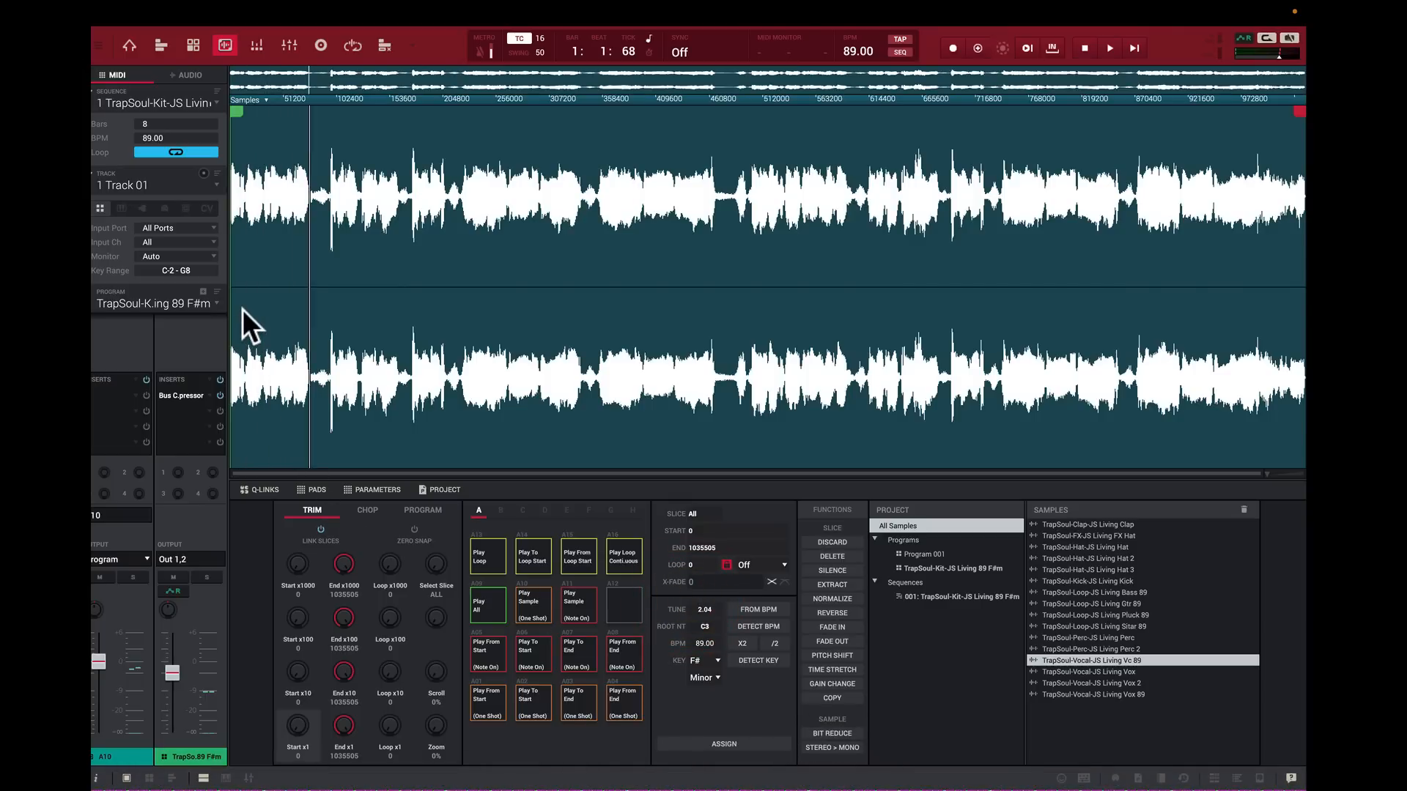
pyautogui.press('space')
pyautogui.press('space')
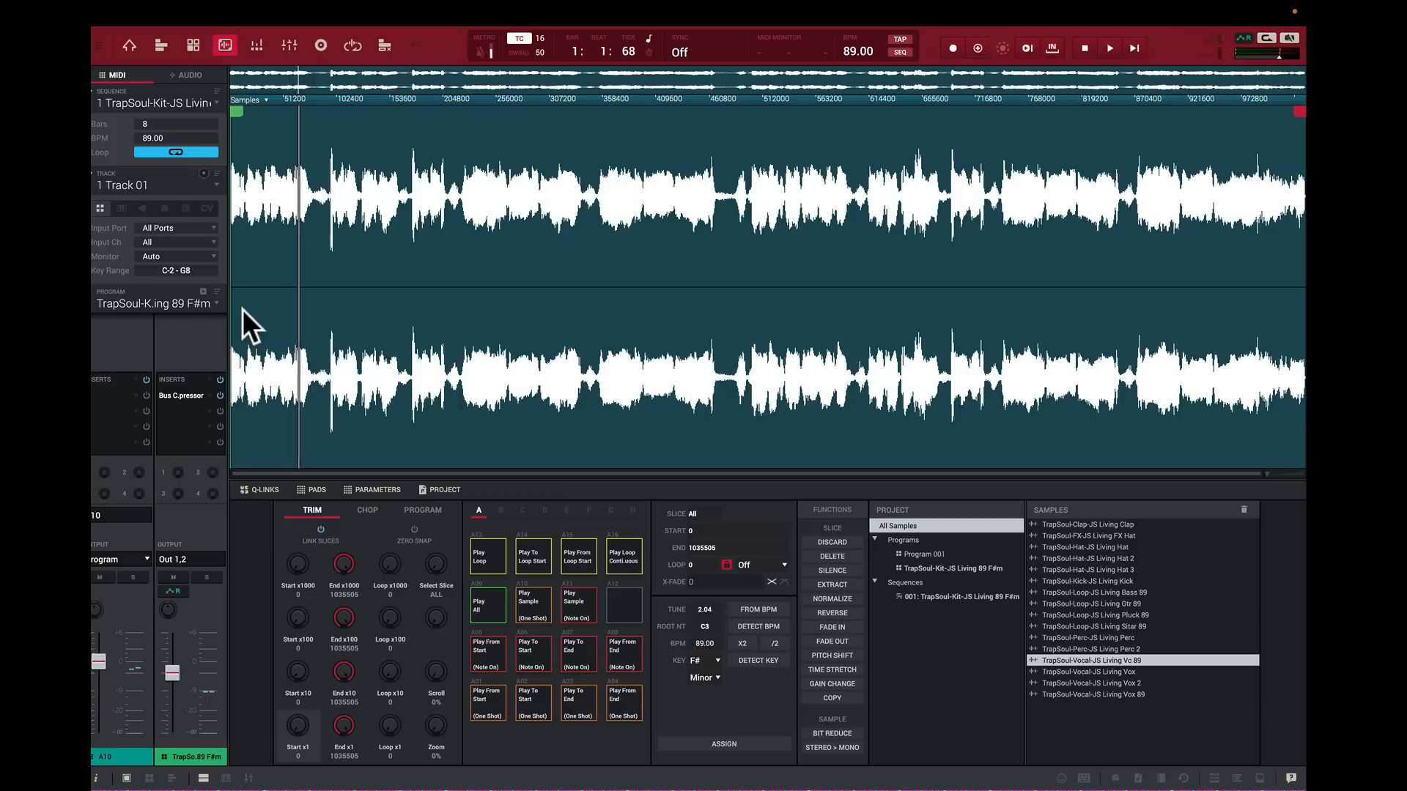
pyautogui.click(243, 309)
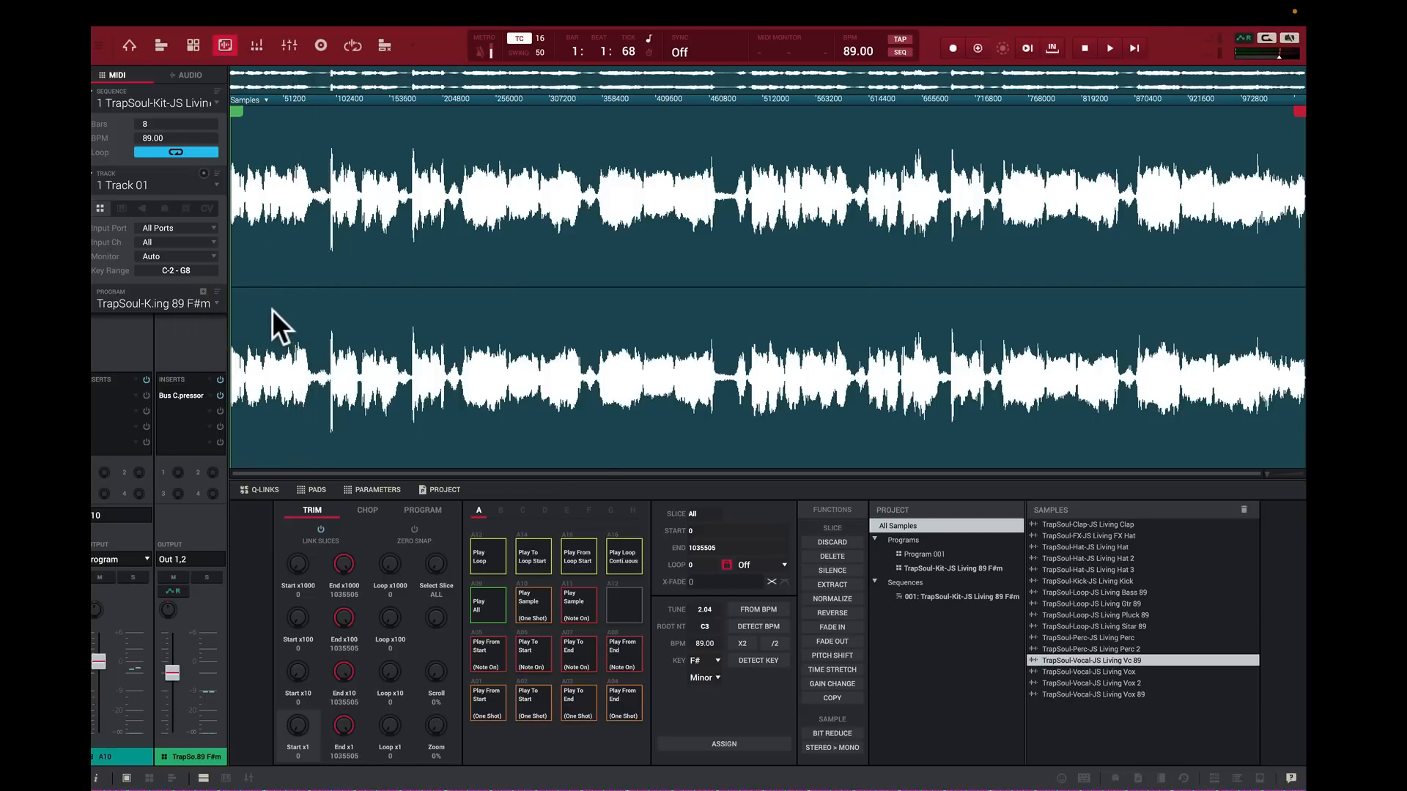
pyautogui.click(271, 309)
# Step: Play the sequence in Main mode to hear the retuned vocal with the other parts, and stop it
pyautogui.click(129, 38)
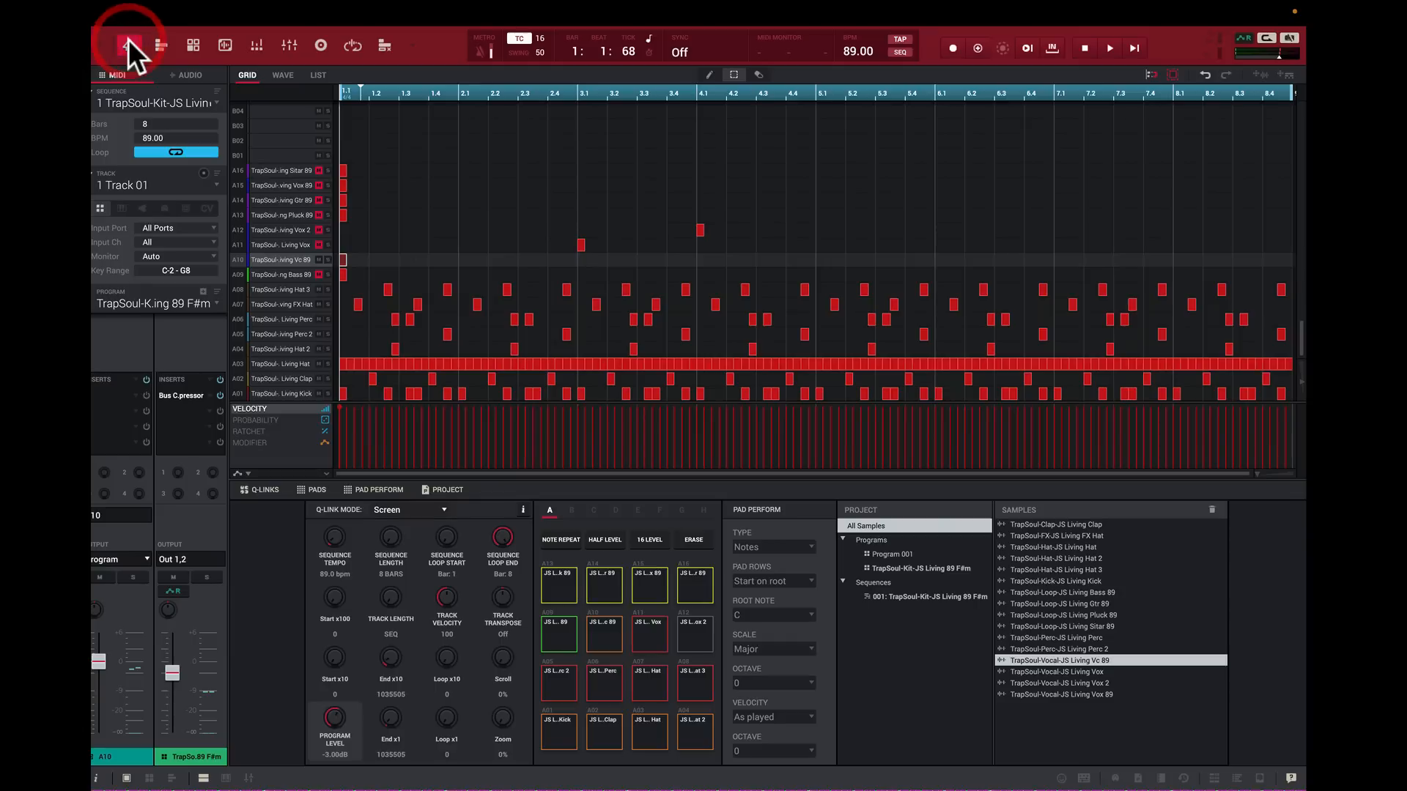
pyautogui.press('space')
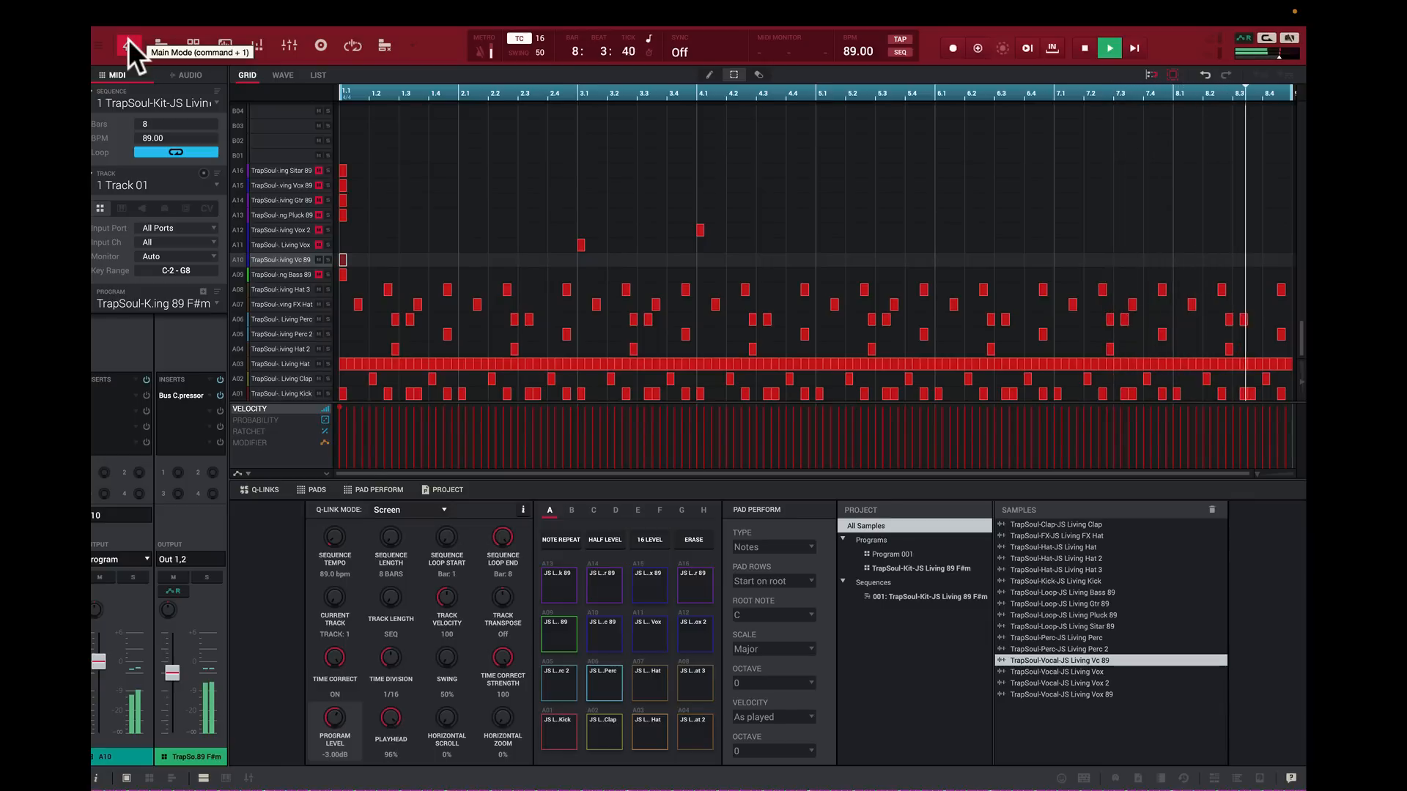
pyautogui.press('space')
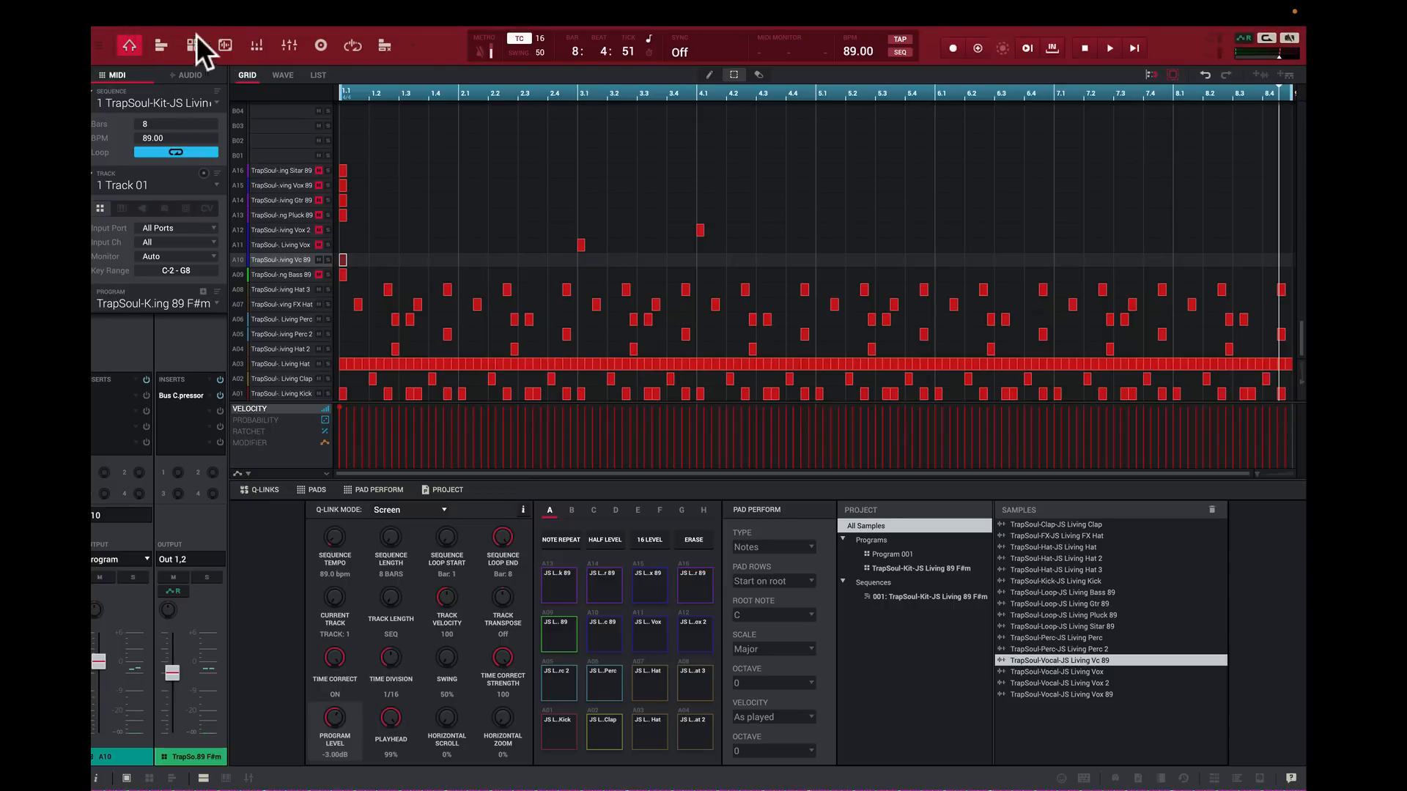
# Step: Set the vocal sample's tune to 0.80 in Sample Edit and play the sequence in Main mode
pyautogui.click(226, 43)
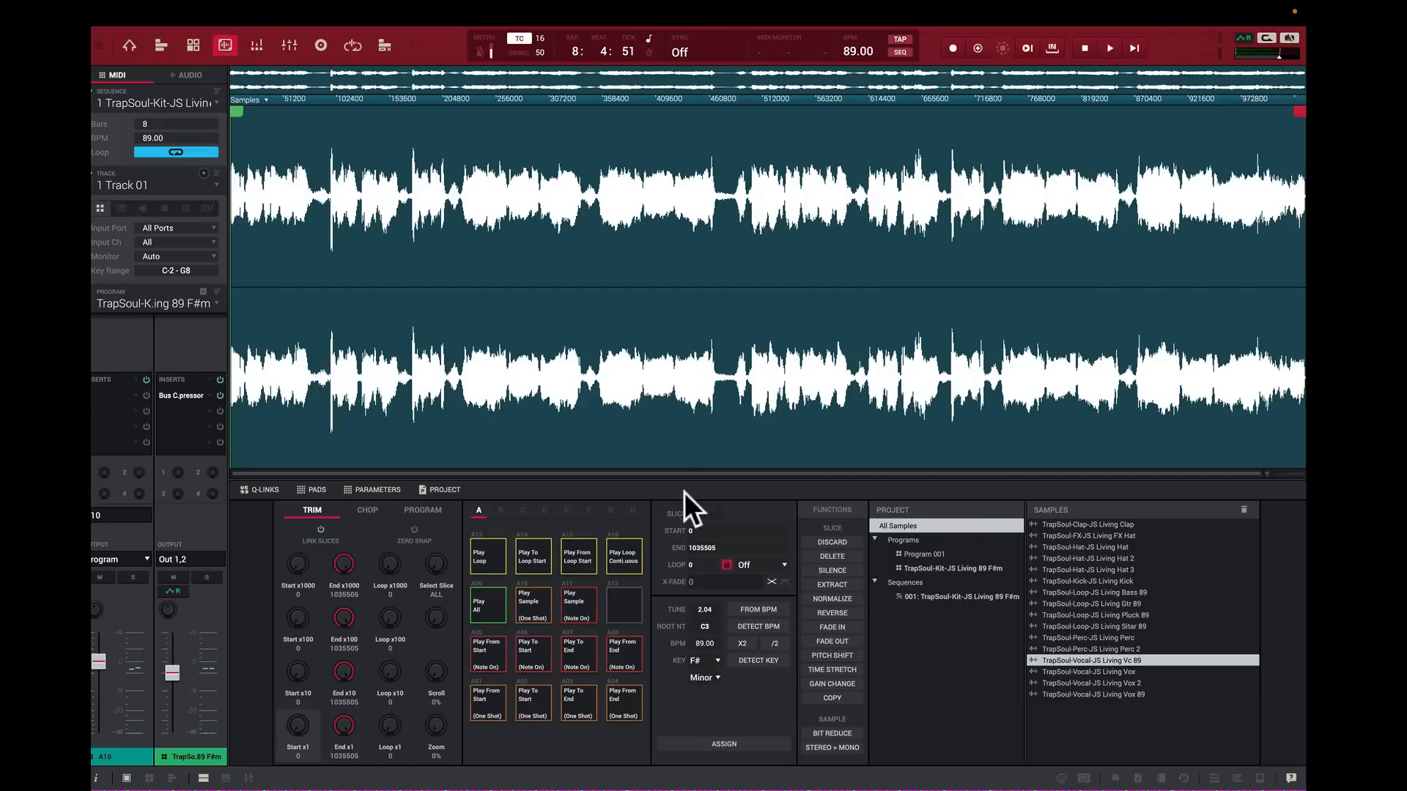
pyautogui.moveTo(705, 614); pyautogui.dragTo(703, 615)
pyautogui.click(126, 39)
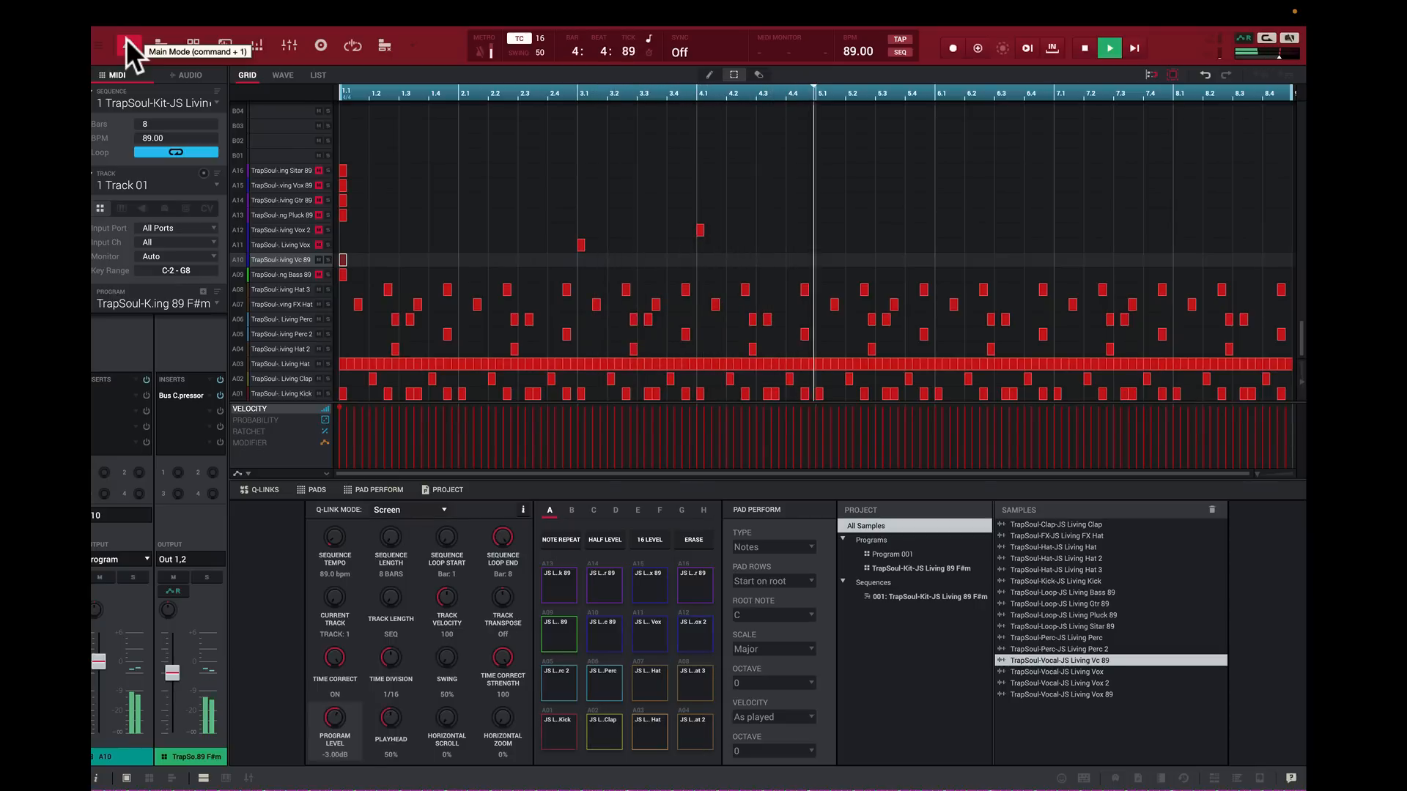
pyautogui.press('space')
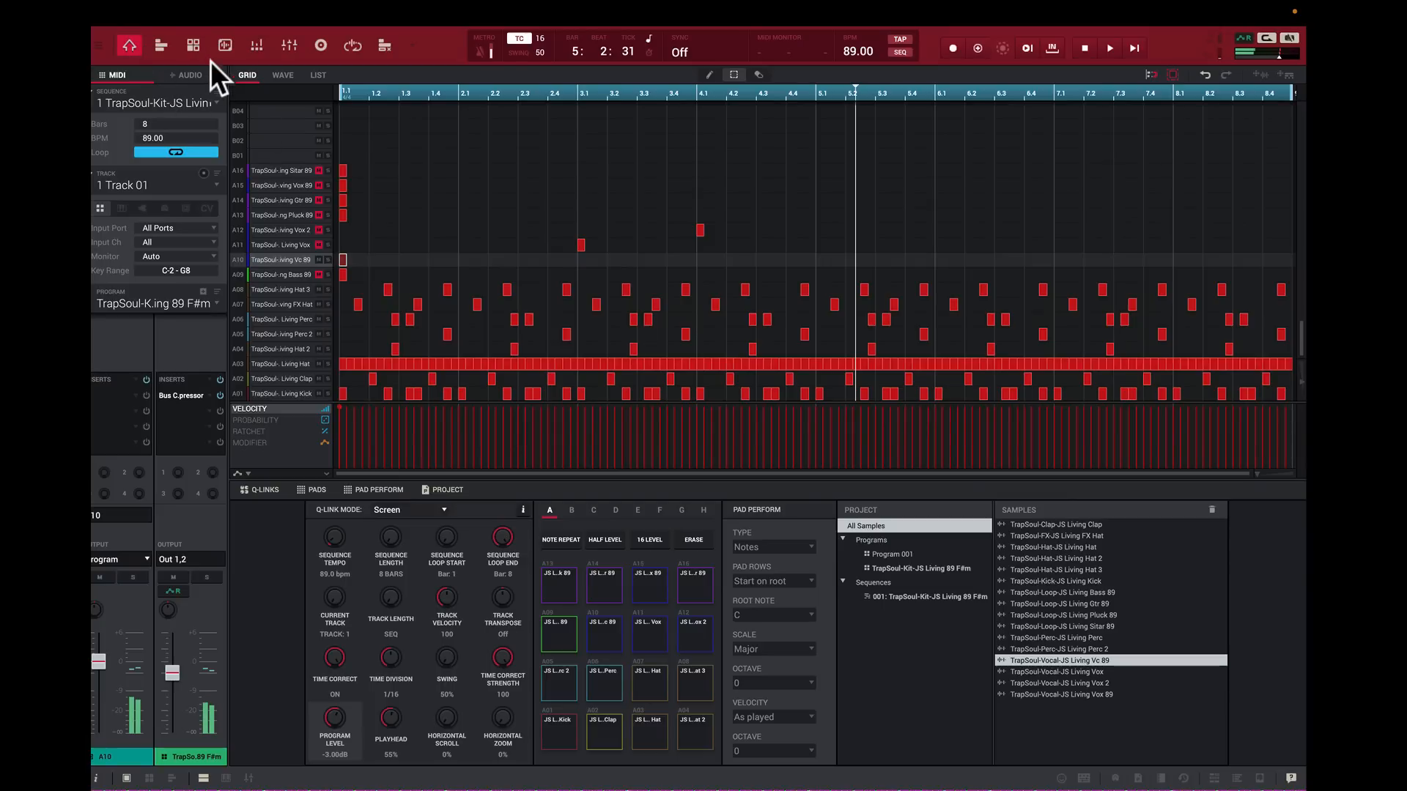
# Step: Lower the vocal sample's tune to -2.23 in Sample Edit and play the sequence in Main mode
pyautogui.click(230, 46)
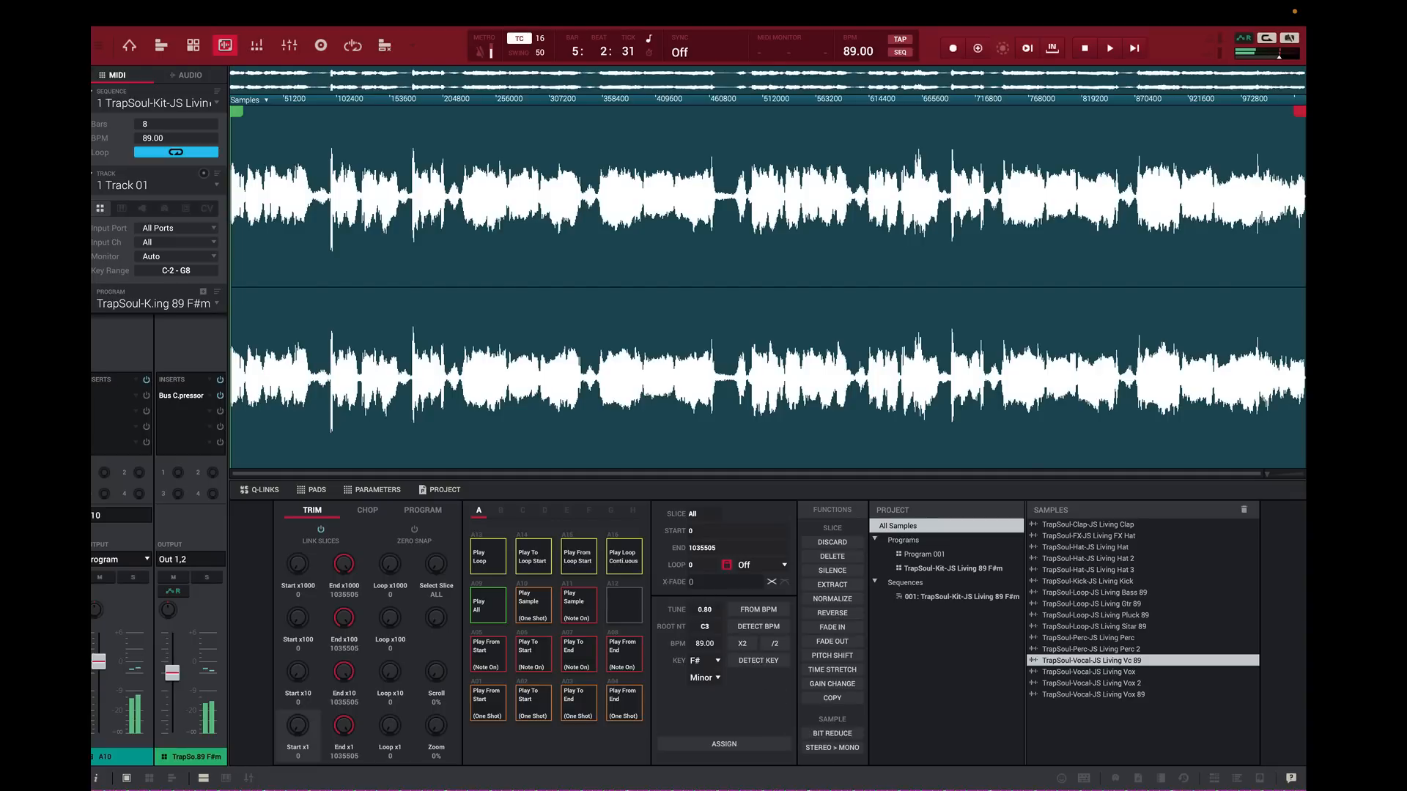
pyautogui.moveTo(704, 609); pyautogui.dragTo(721, 612)
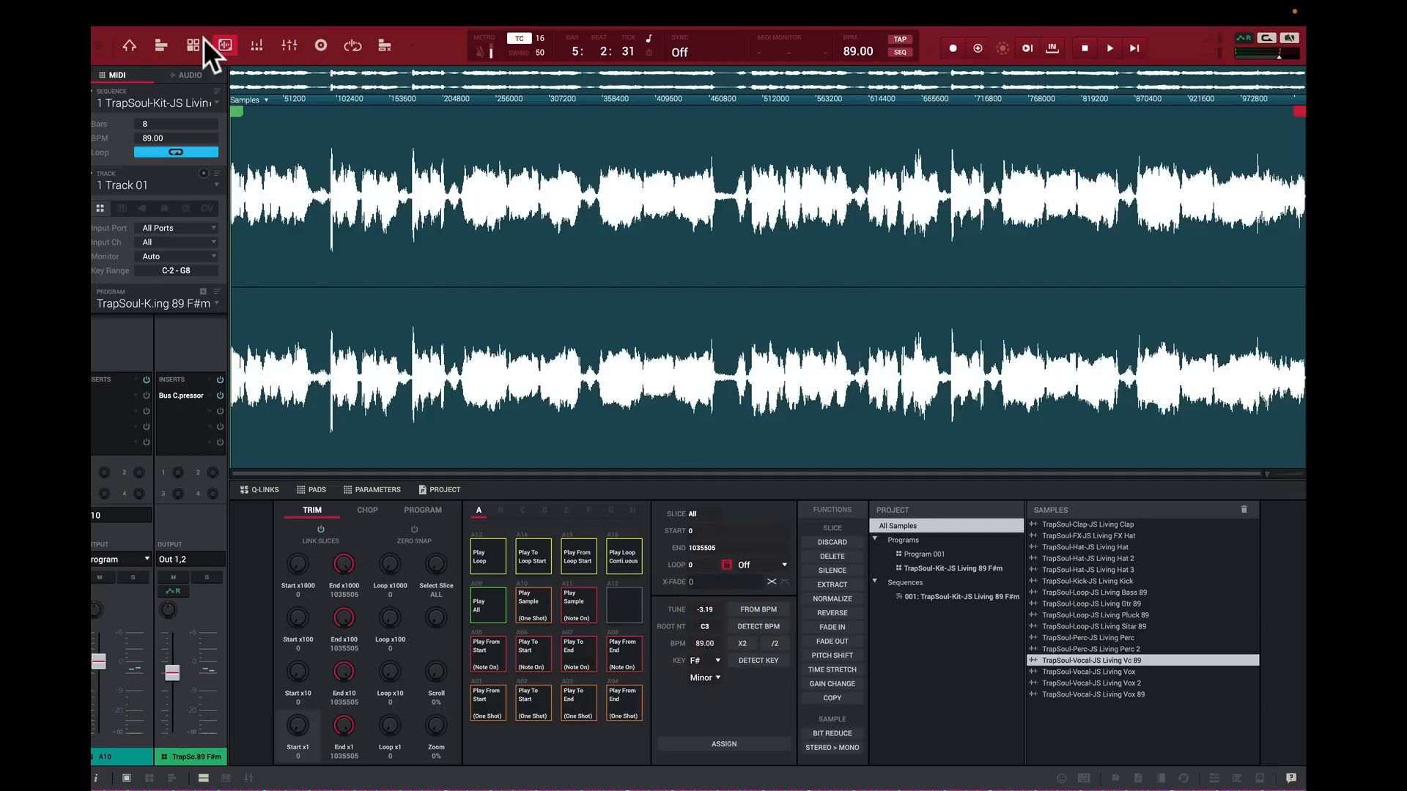
pyautogui.click(126, 46)
pyautogui.press('space')
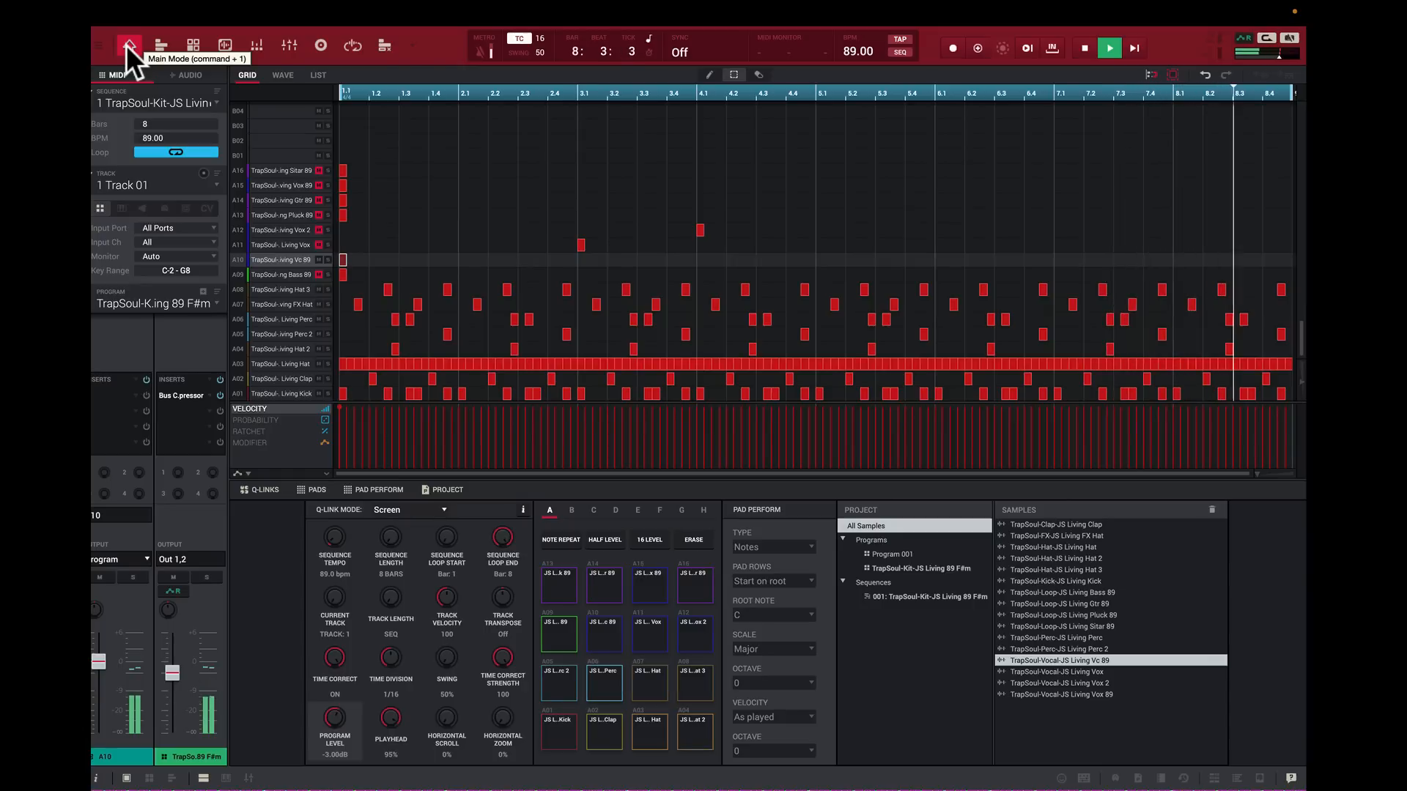
pyautogui.press('space')
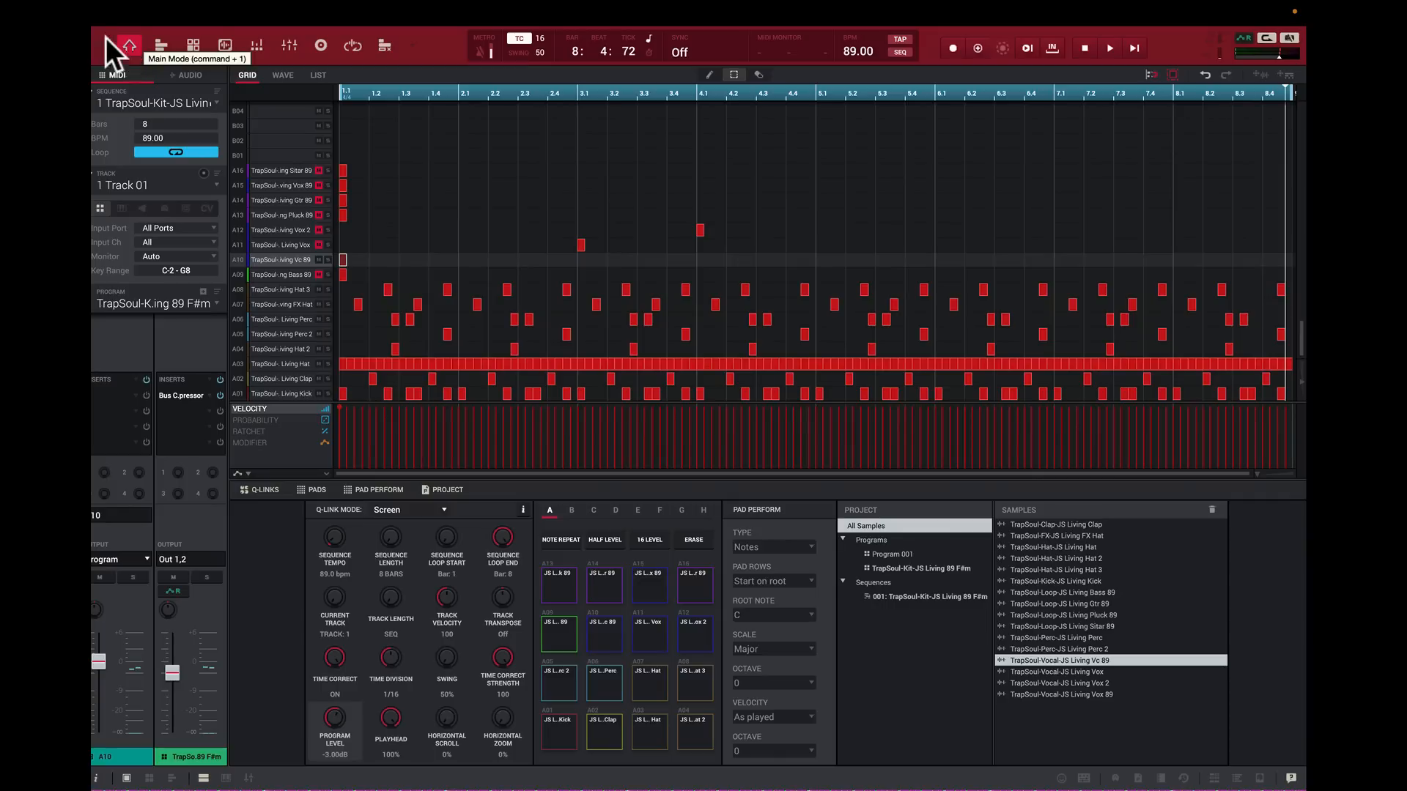
# Step: Readjust the vocal sample's tune in Sample Edit and audition it from the waveform
pyautogui.click(225, 45)
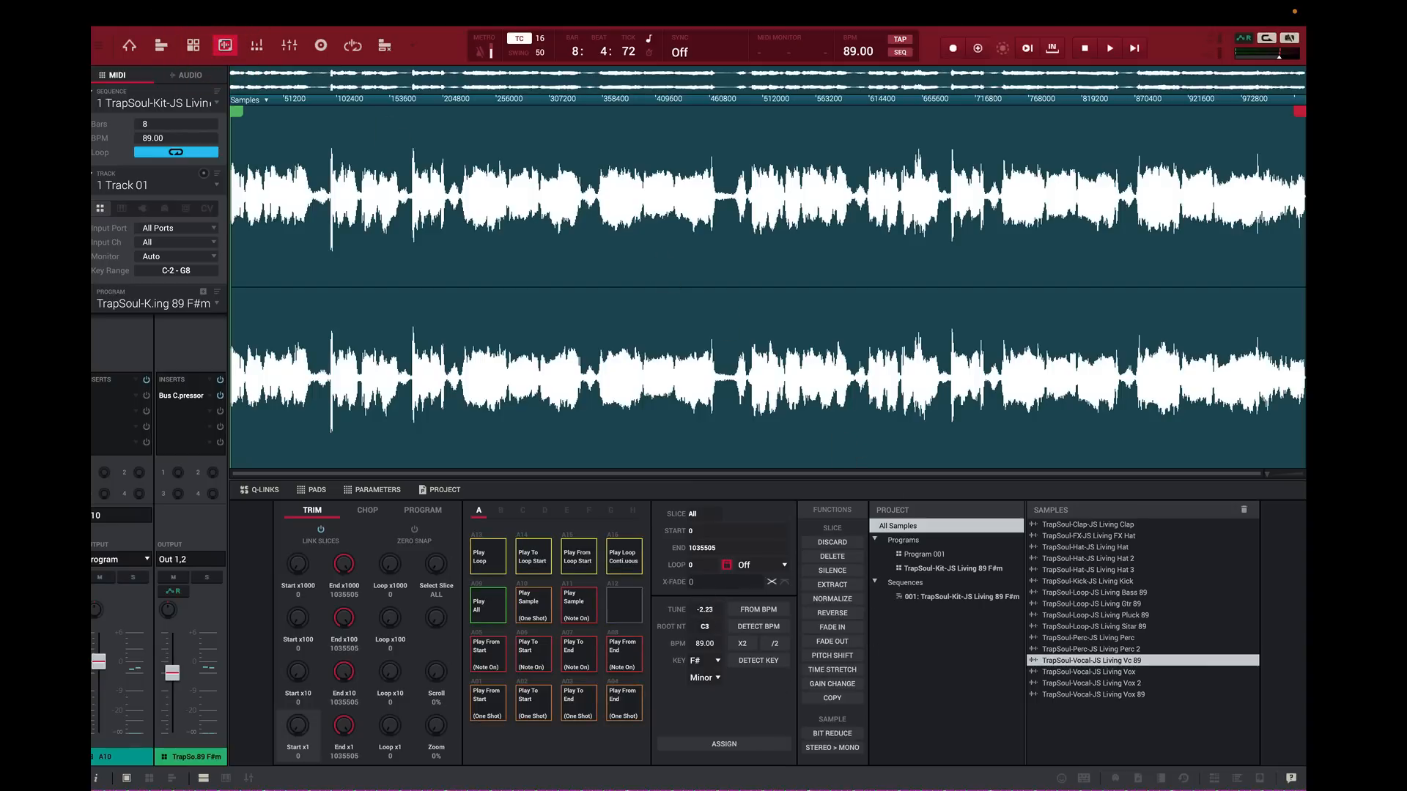
pyautogui.moveTo(704, 609)
pyautogui.mouseDown()
pyautogui.moveTo(704, 585)
pyautogui.moveTo(704, 620)
pyautogui.mouseUp()
pyautogui.click(345, 302)
# Step: Move the MPC window aside and bring the Finder window with the Loop Samples folder to the front
pyautogui.press('shift+super')
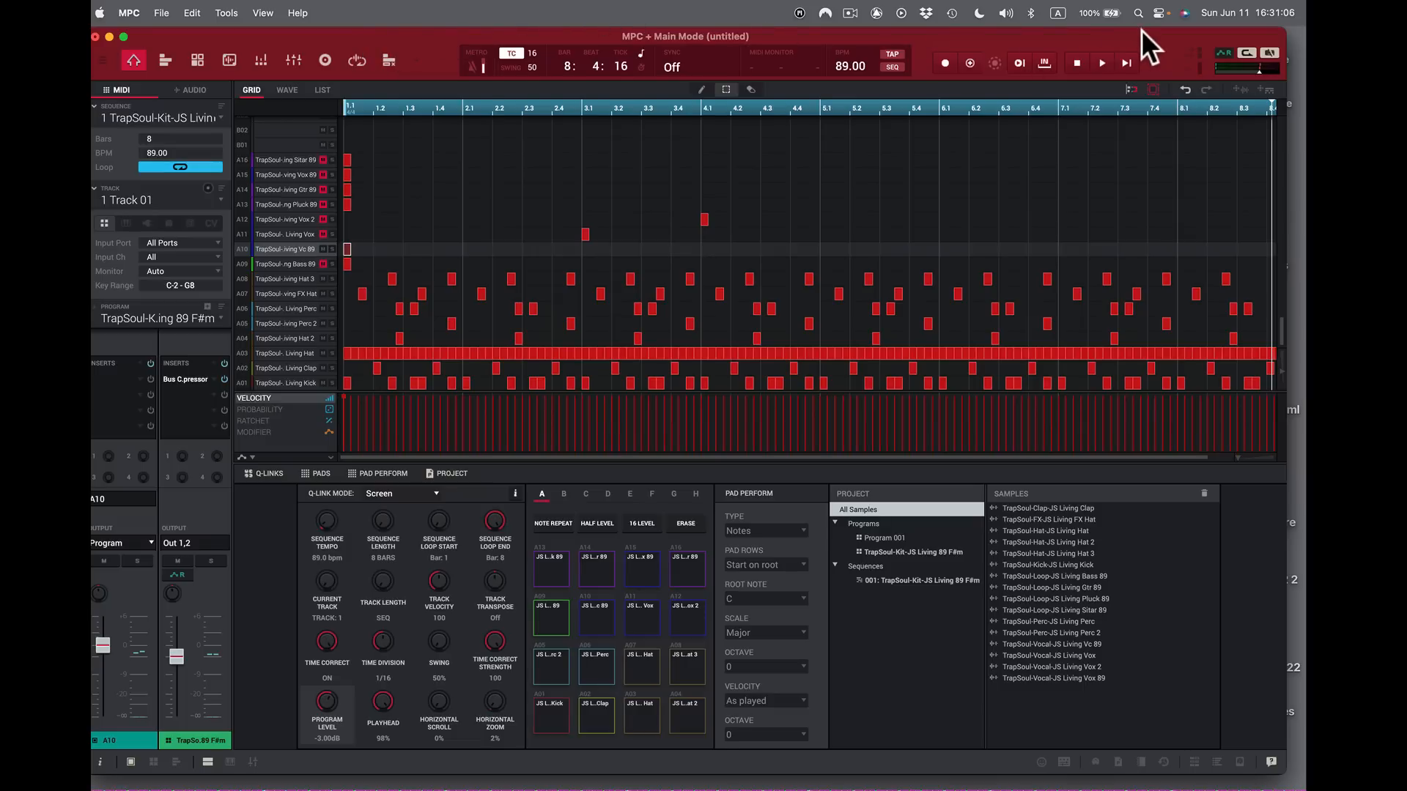
pyautogui.moveTo(1141, 31); pyautogui.dragTo(1053, 35)
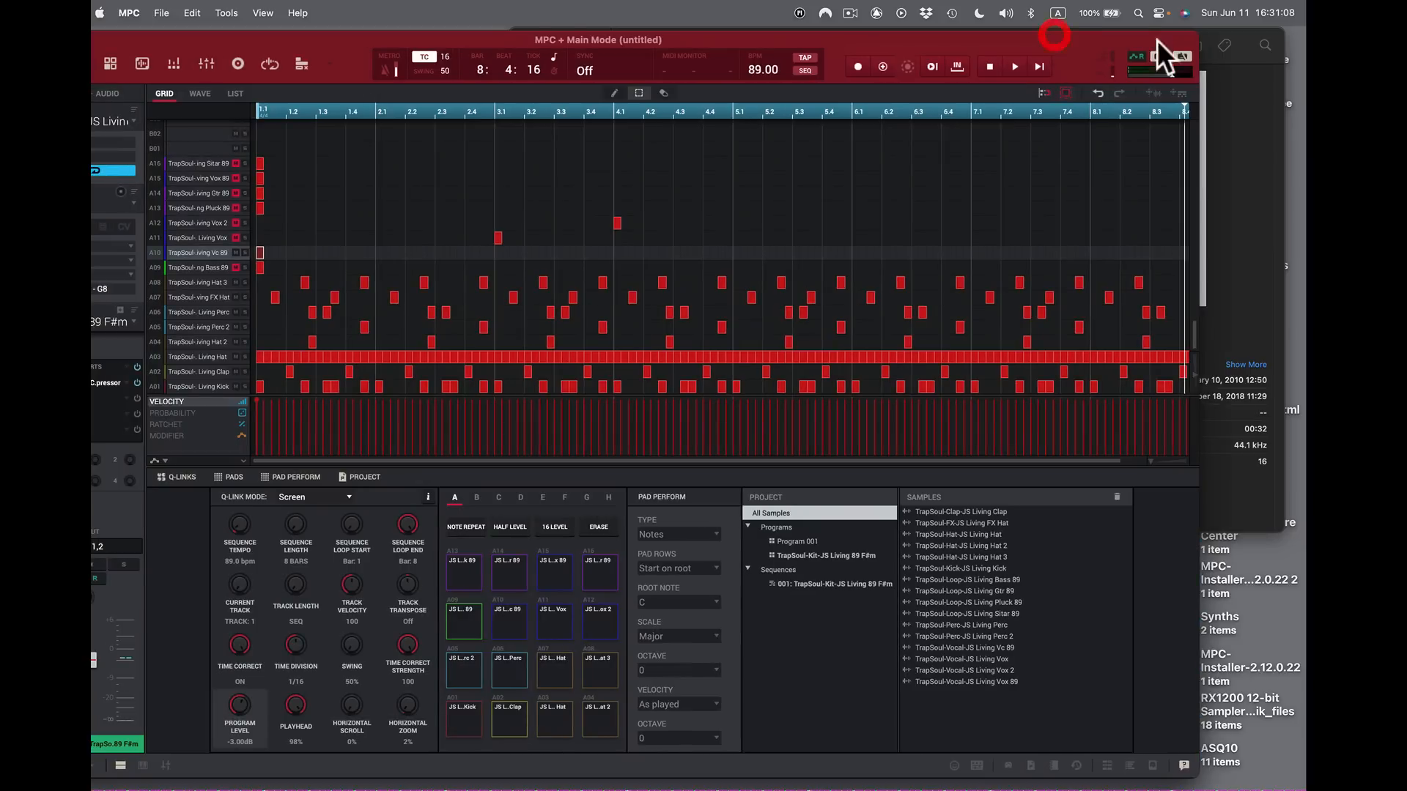
pyautogui.click(1237, 67)
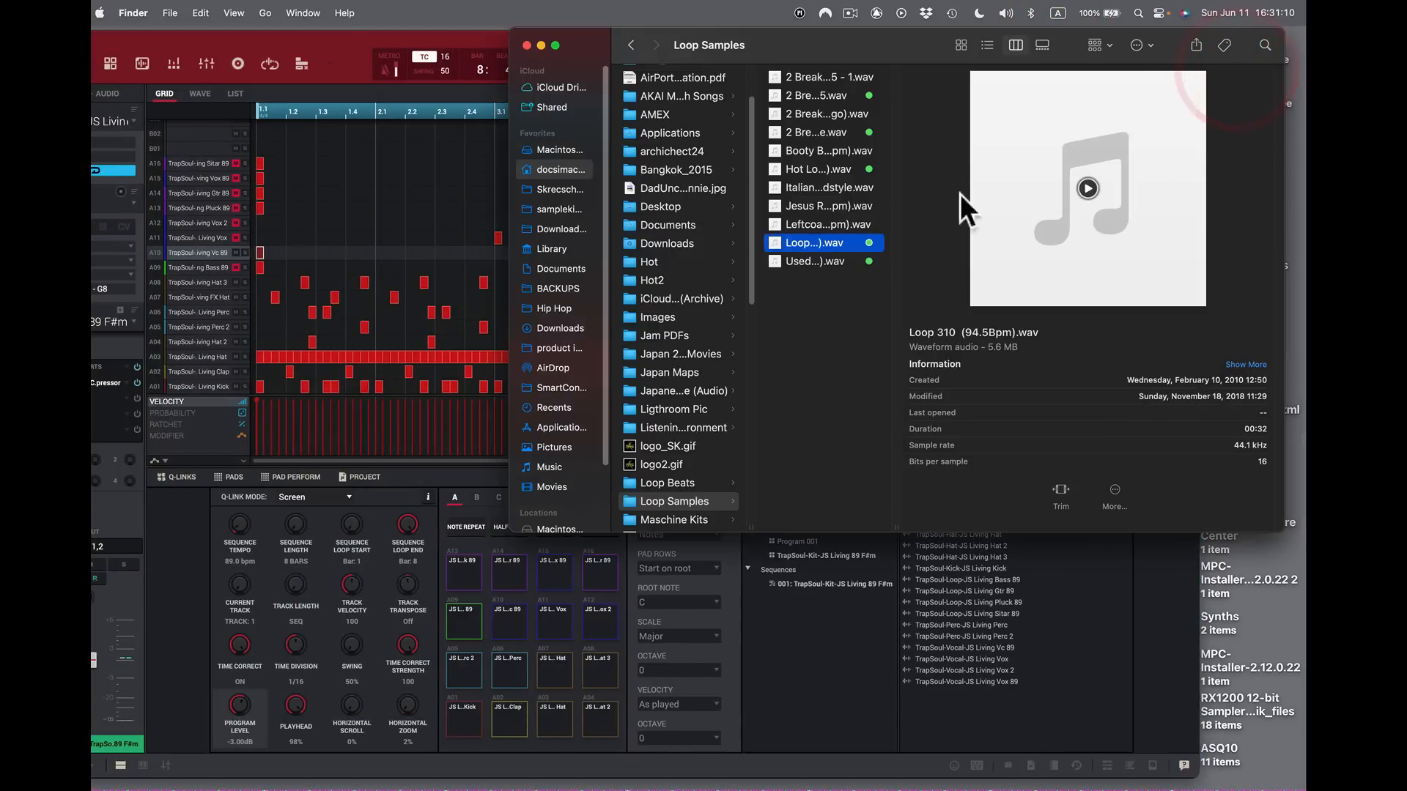
# Step: Audition the Italian Wildstyle, Jesus Ride, Leftcoast Loop and Loop 310 files in Finder's Loop Samples folder
pyautogui.click(781, 186)
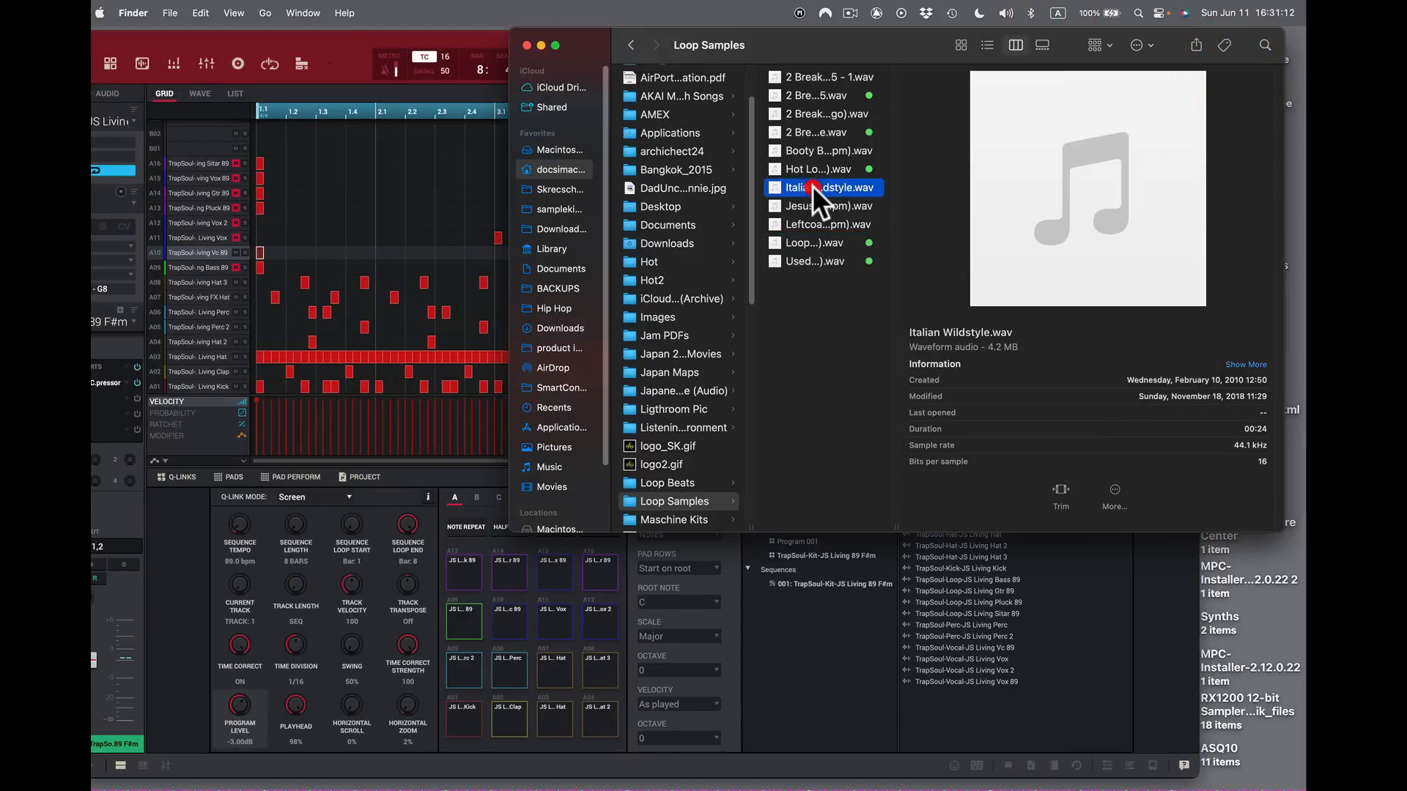
pyautogui.moveTo(1055, 182)
pyautogui.click(774, 205)
pyautogui.moveTo(1143, 164)
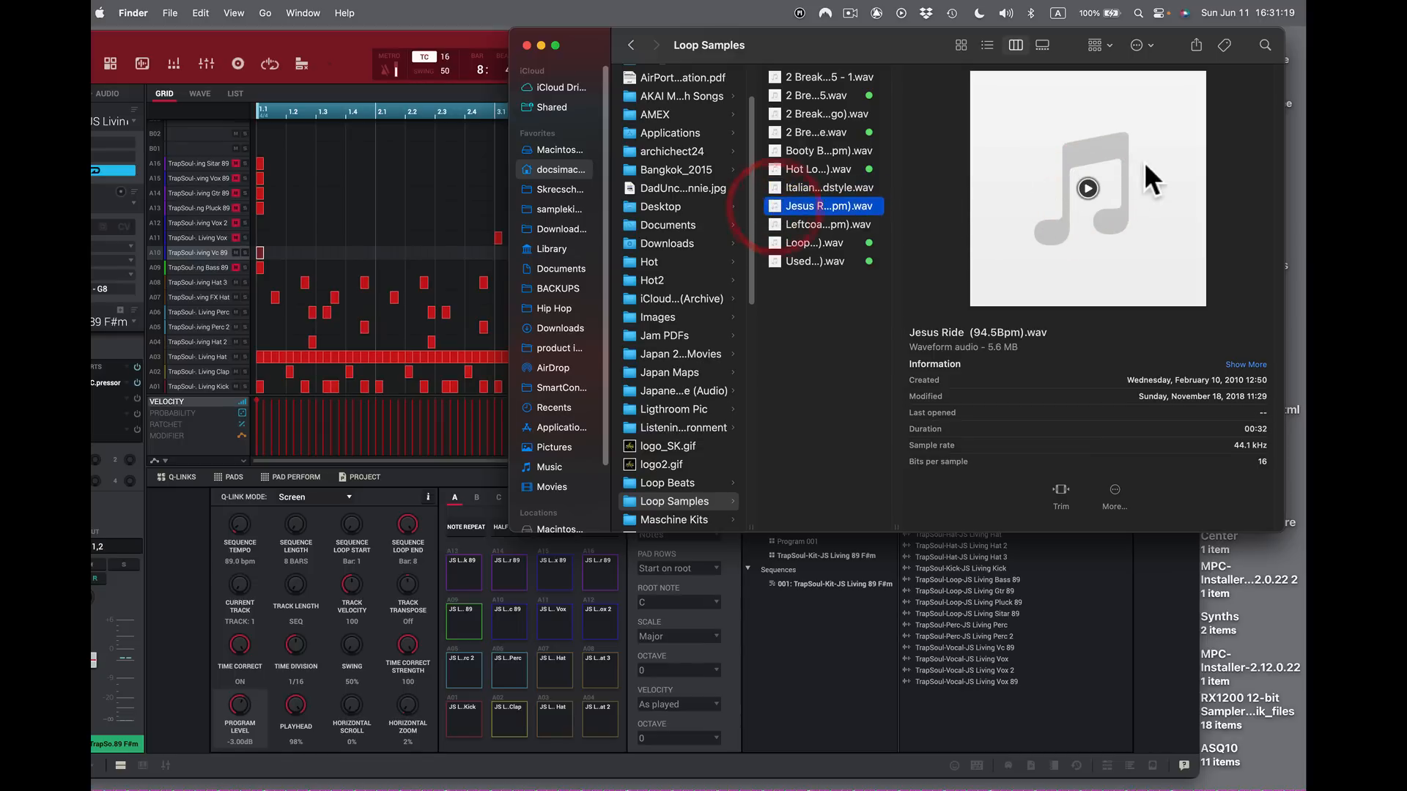
pyautogui.click(1090, 187)
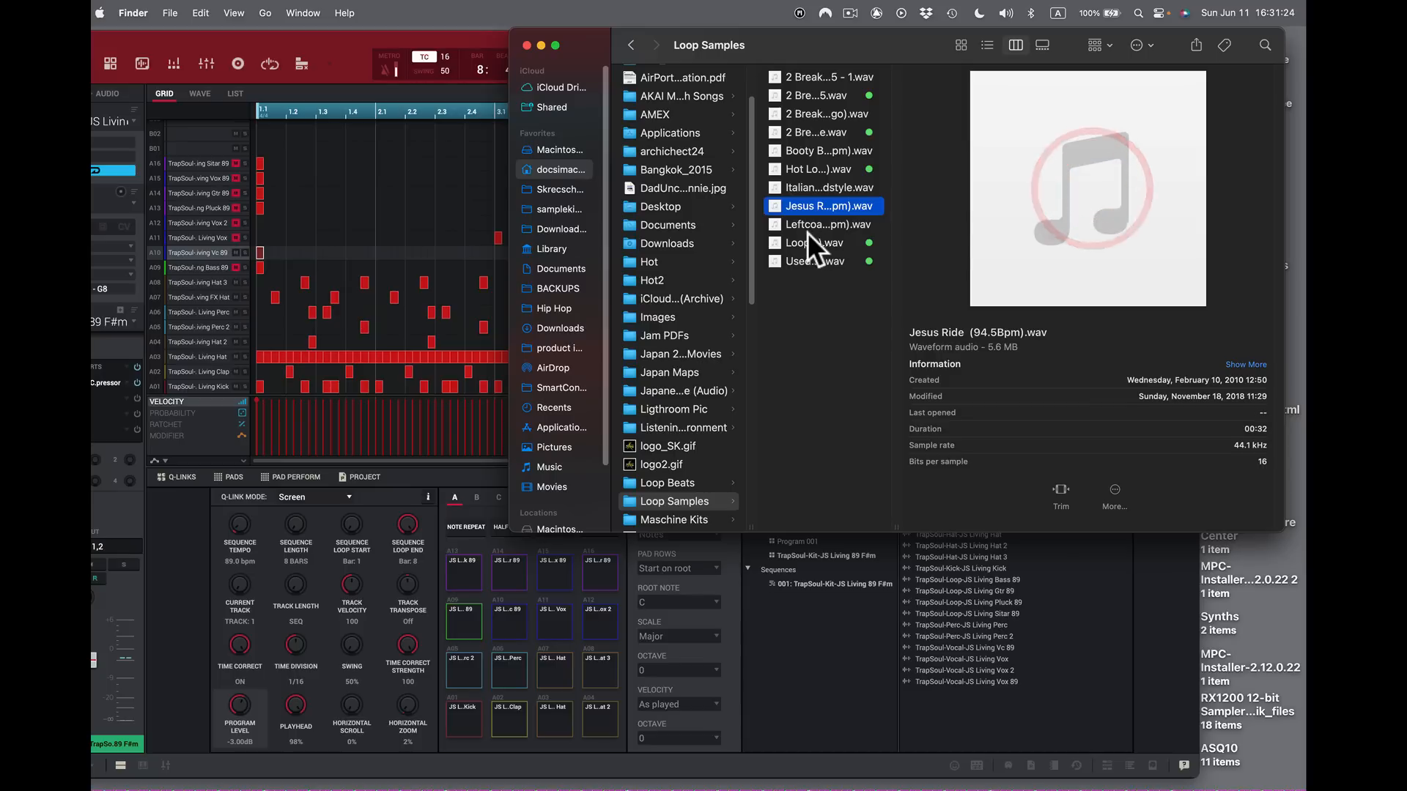
pyautogui.click(781, 227)
pyautogui.moveTo(1058, 185)
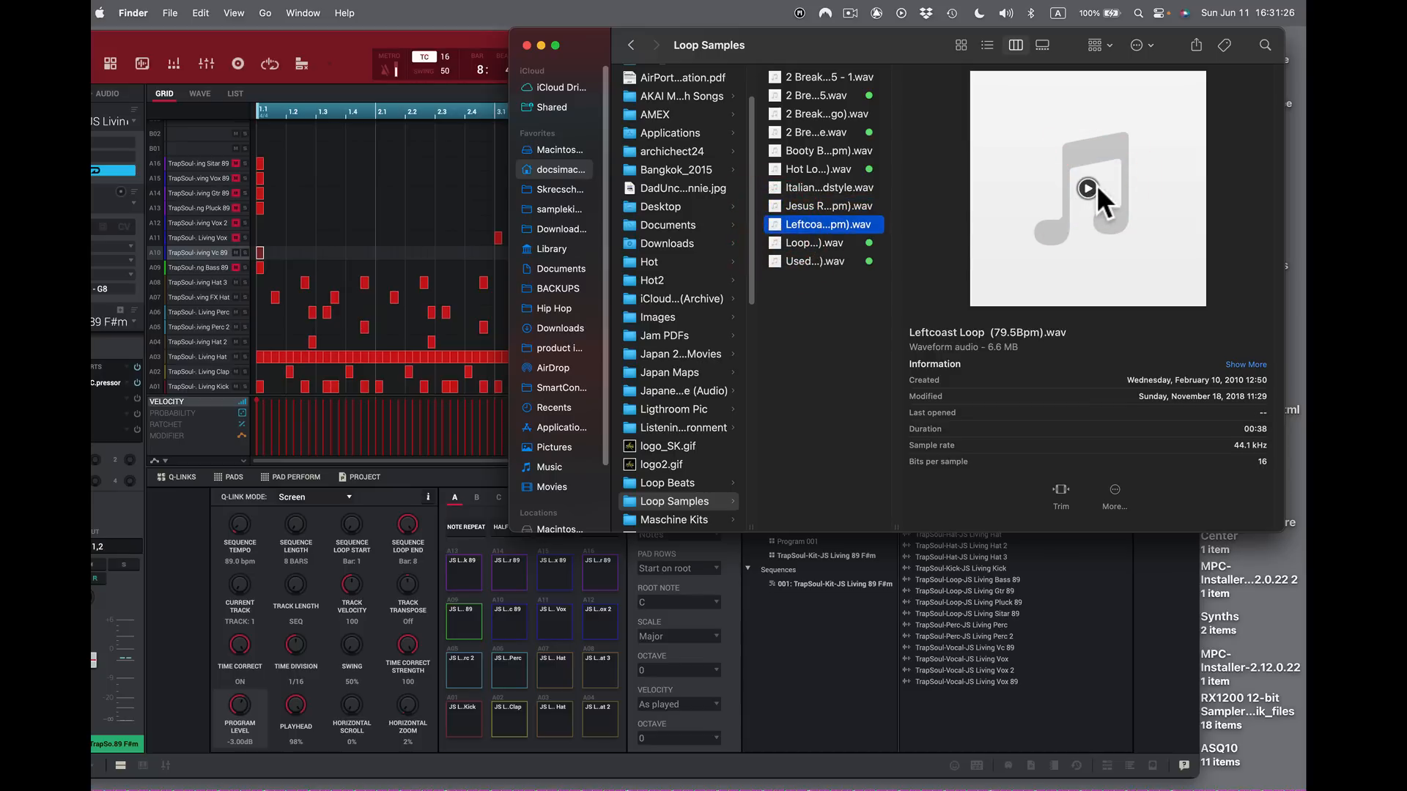
pyautogui.click(1089, 188)
pyautogui.click(781, 243)
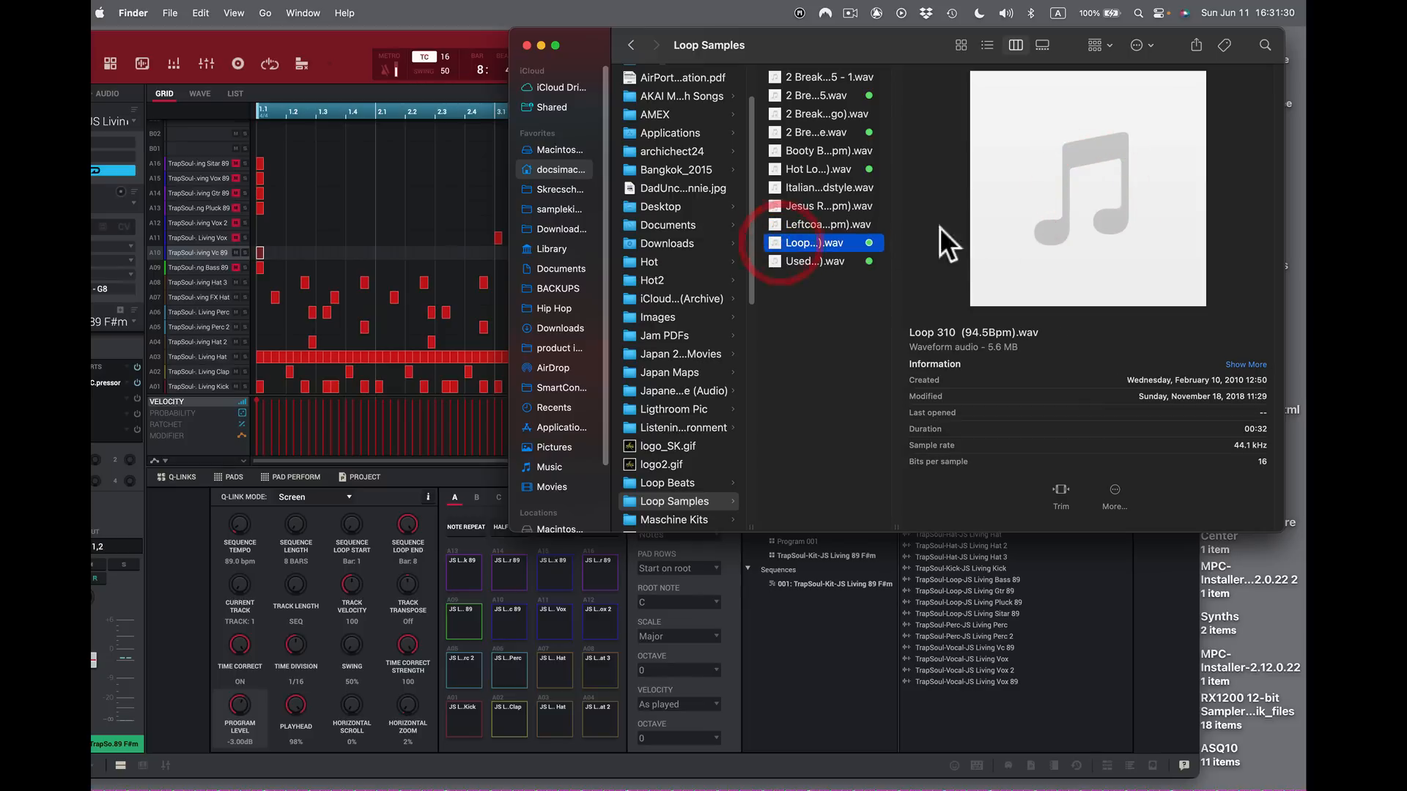
pyautogui.click(1092, 187)
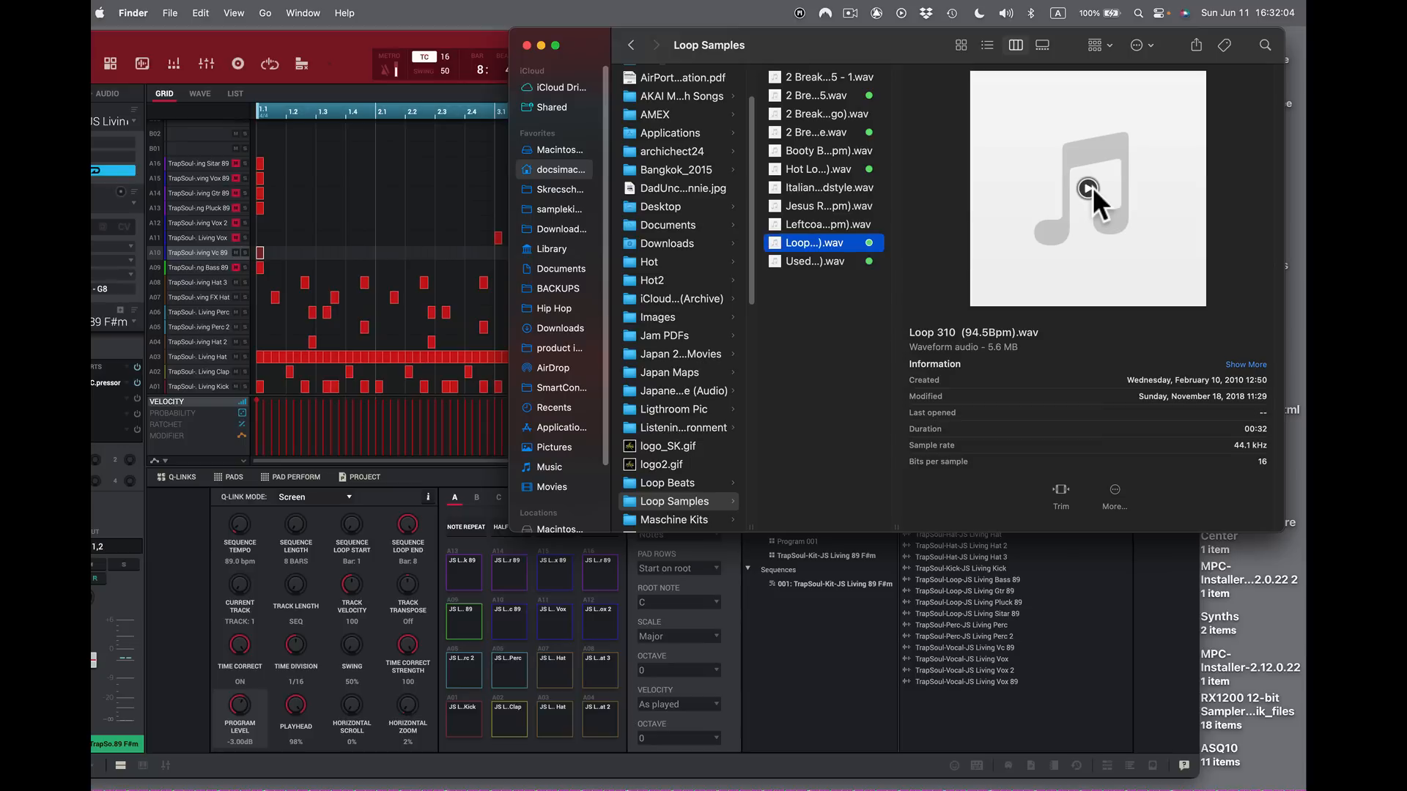
# Step: Import Loop 310 (94.5Bpm).wav from Finder into the MPC project's samples, audition it and go to Sample Edit
pyautogui.moveTo(869, 42); pyautogui.dragTo(1306, 38)
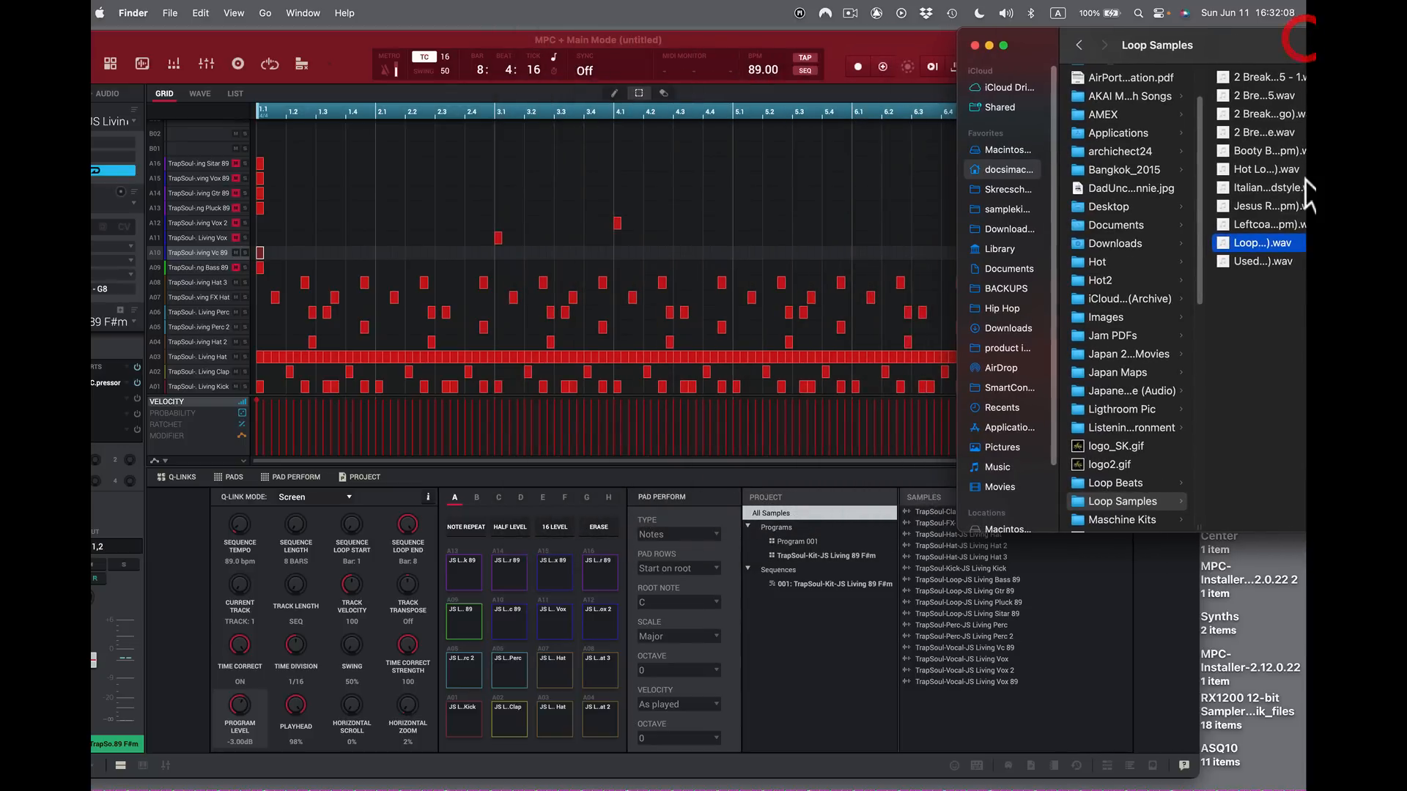
pyautogui.moveTo(1224, 242); pyautogui.dragTo(943, 709)
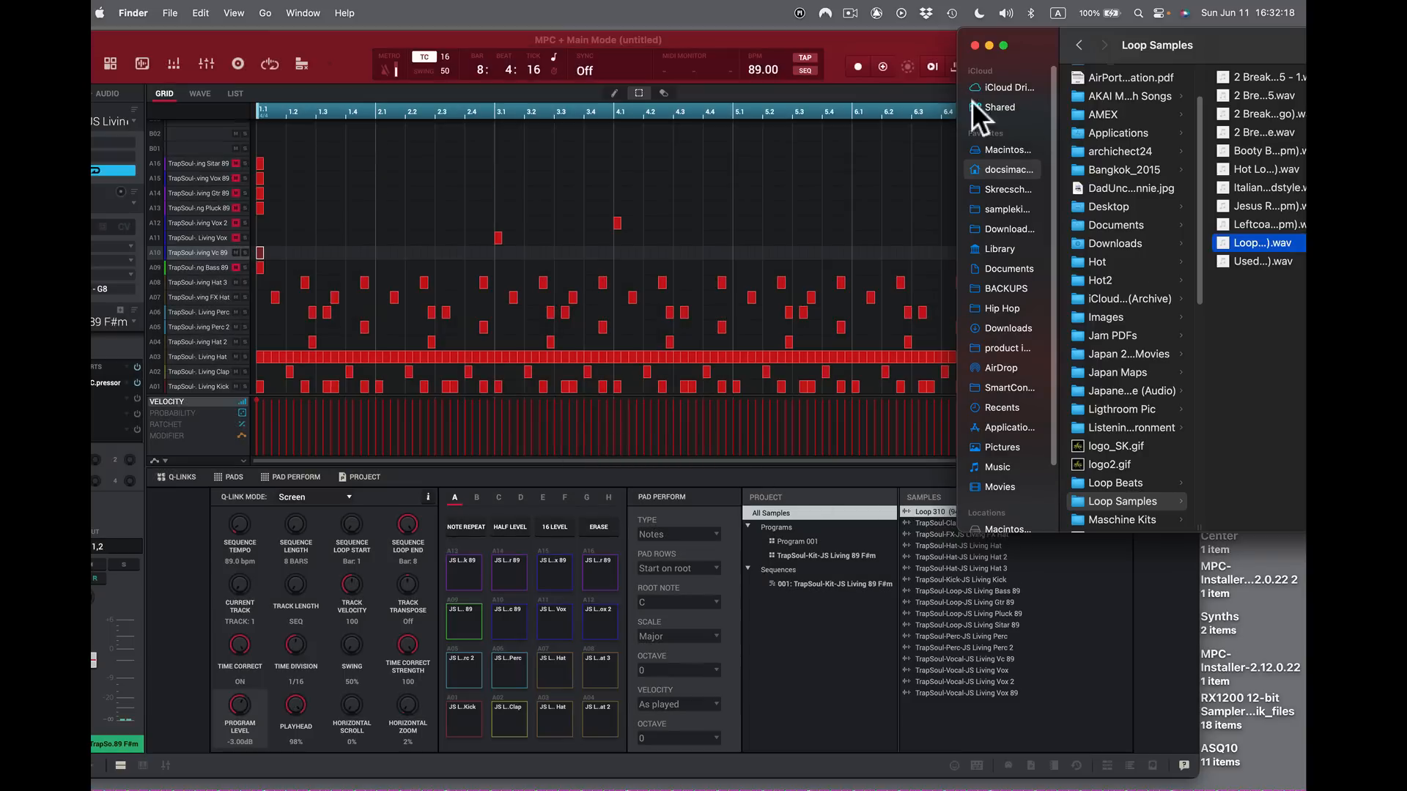
pyautogui.click(907, 35)
pyautogui.doubleClick(906, 35)
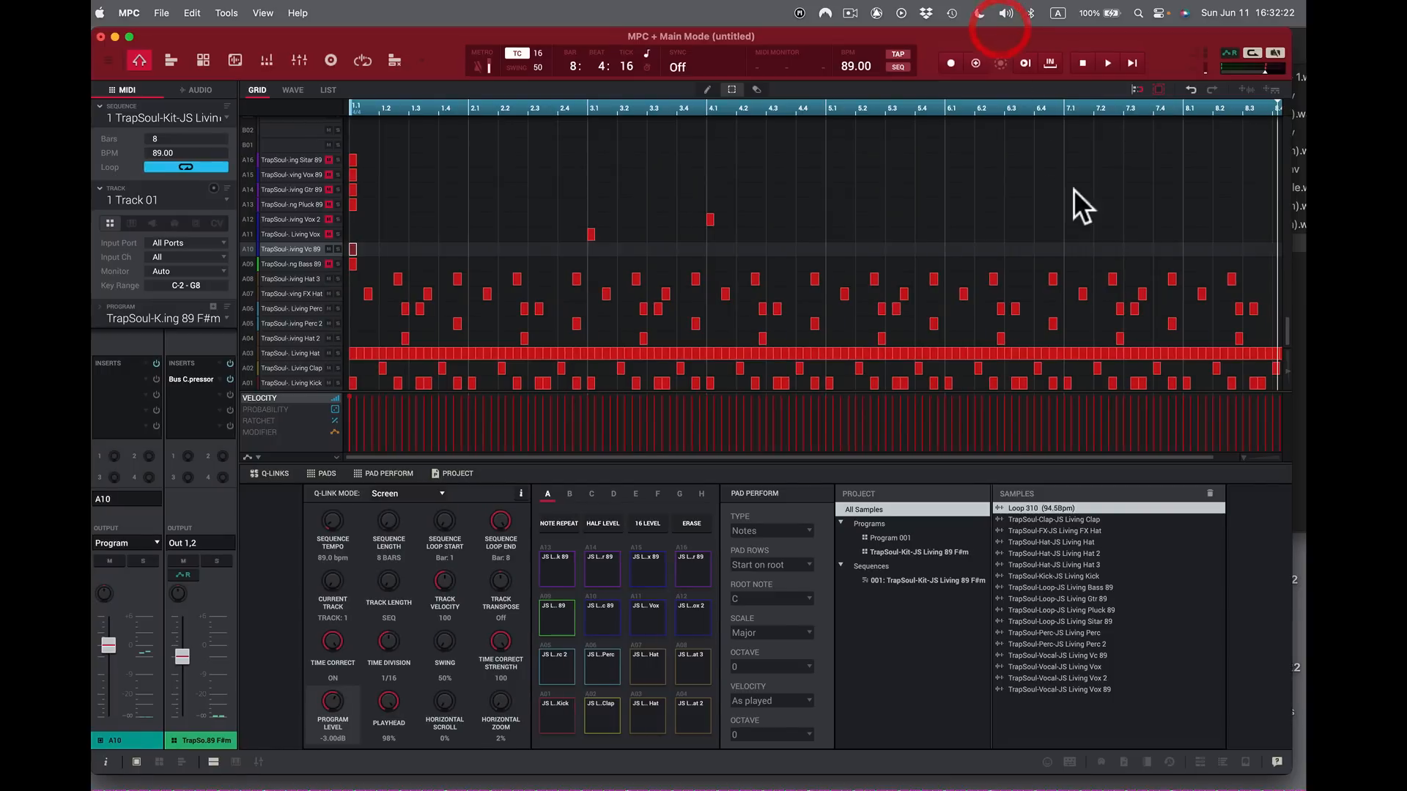
pyautogui.click(996, 504)
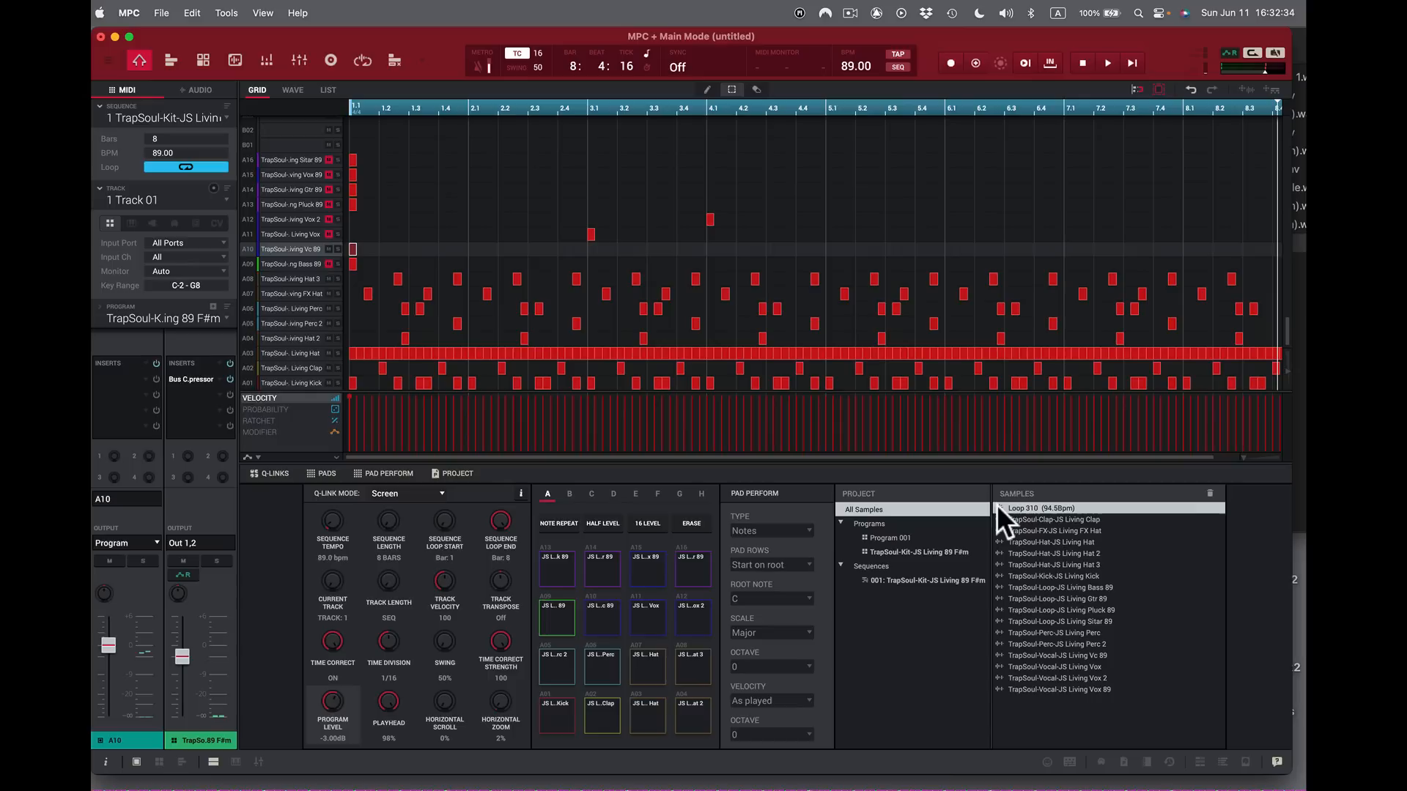
pyautogui.click(234, 60)
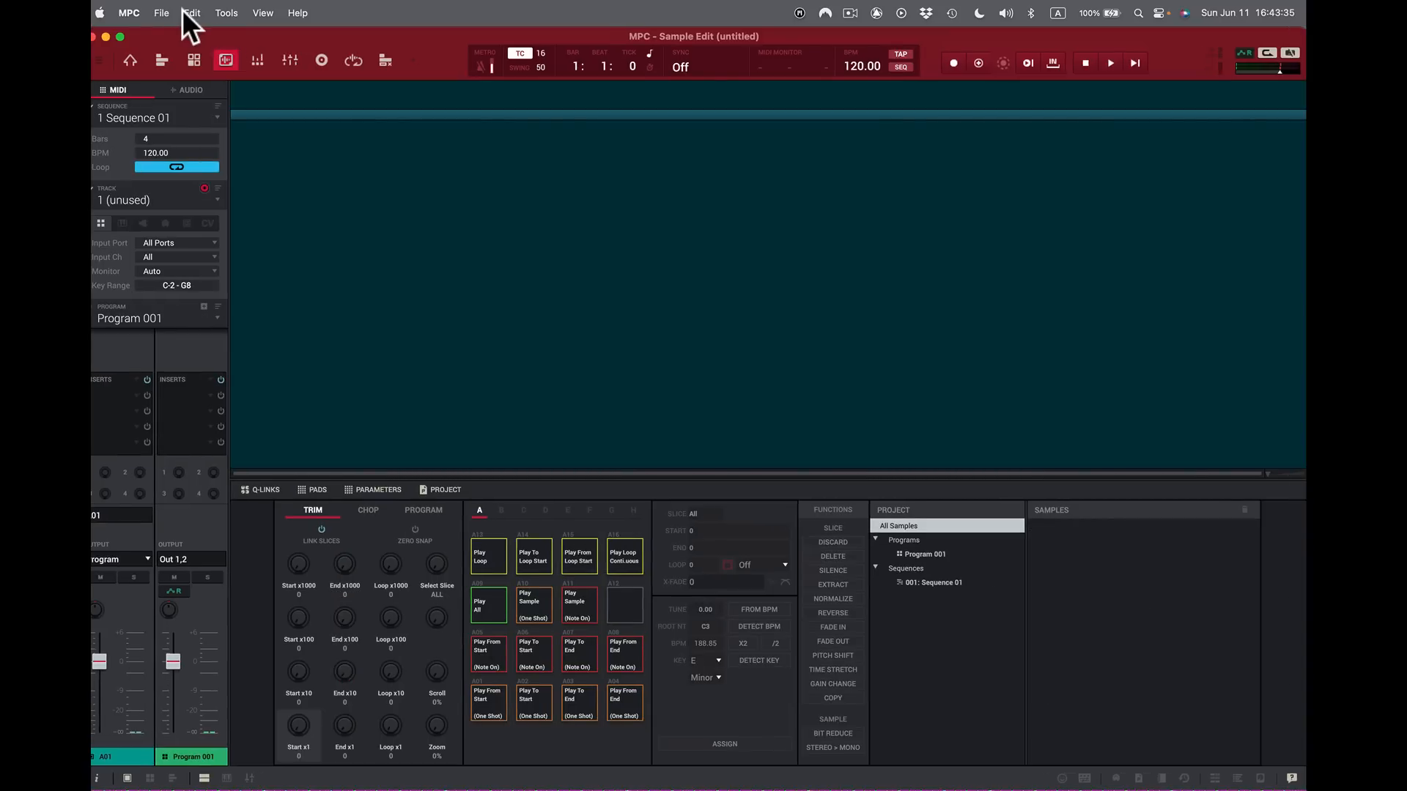
# Step: Create a new empty MPC project
pyautogui.click(183, 10)
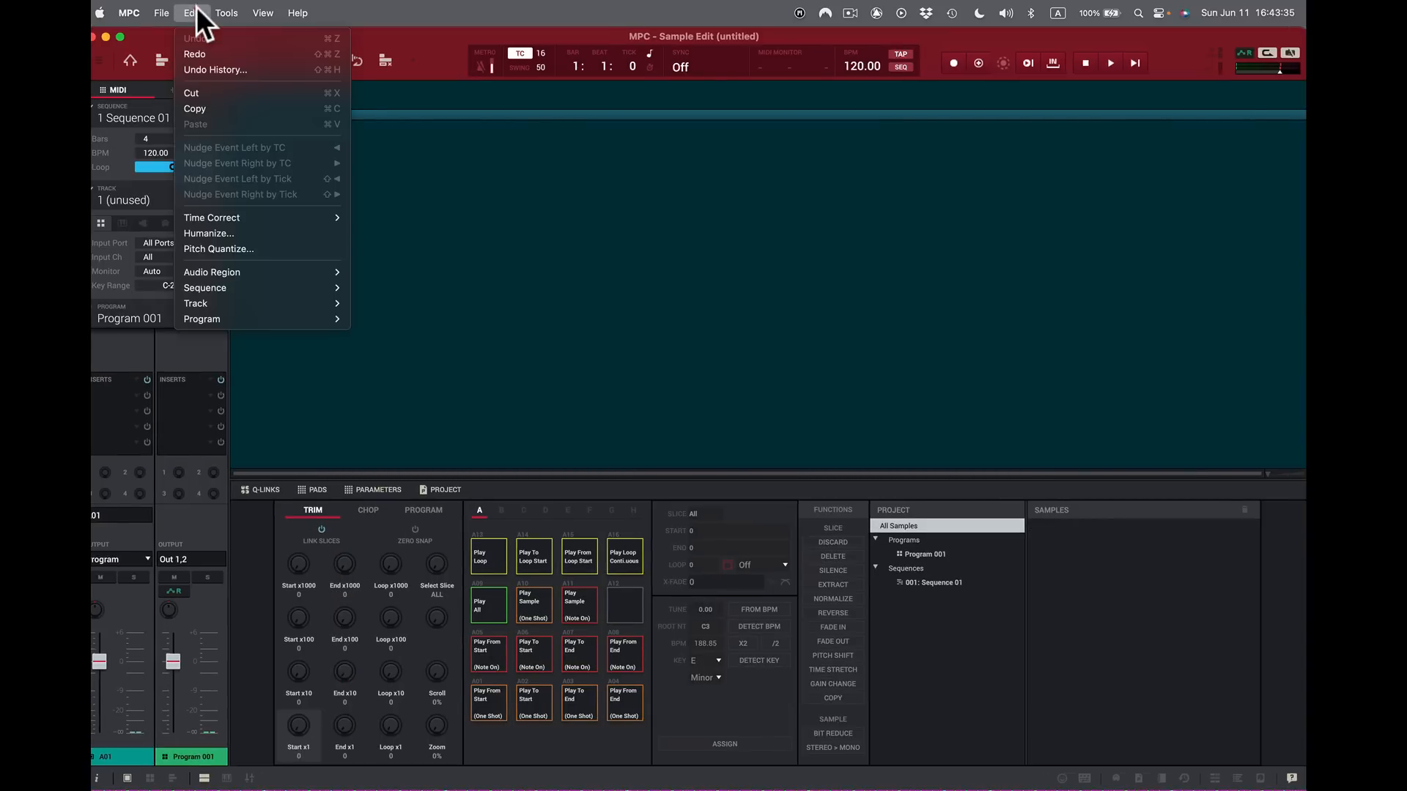
pyautogui.moveTo(157, 10)
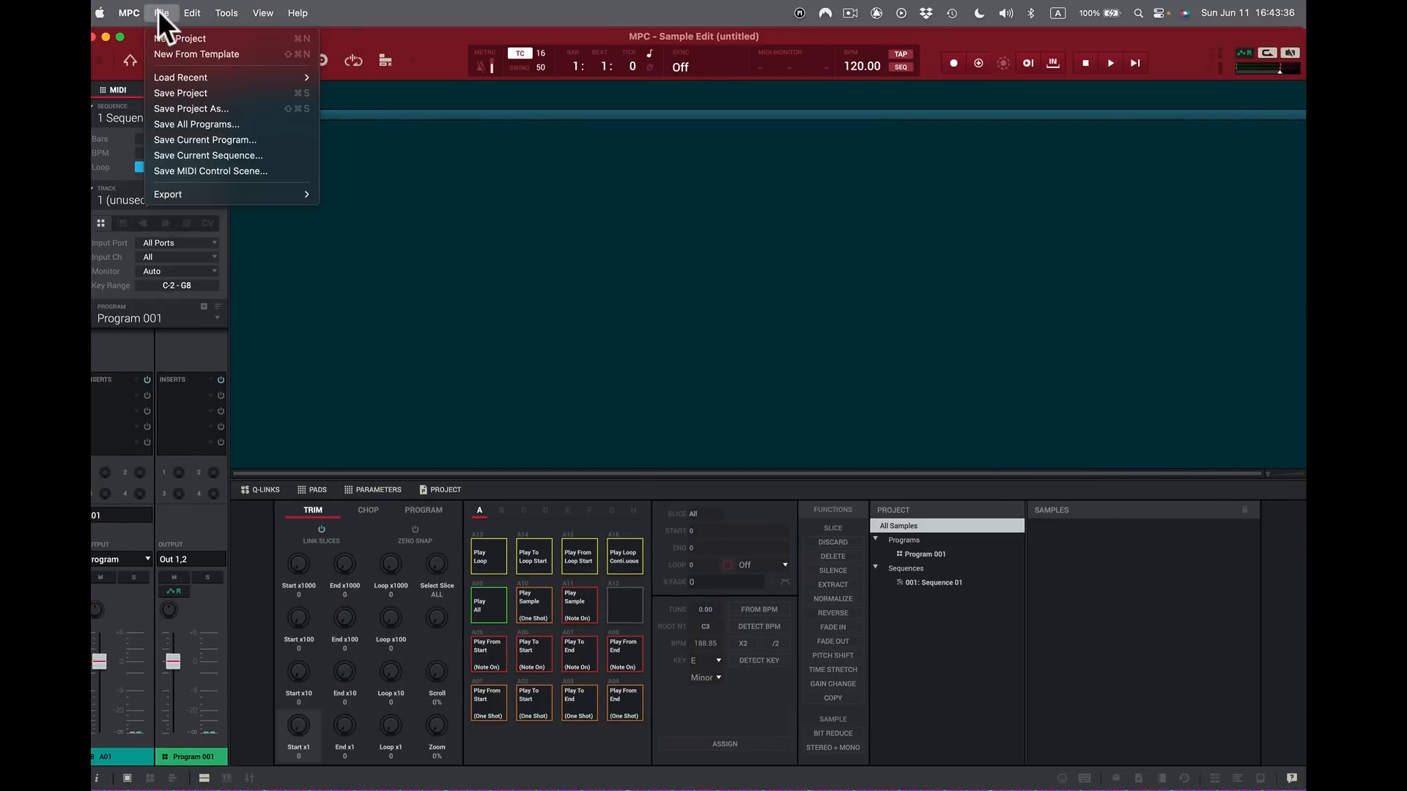
pyautogui.click(183, 38)
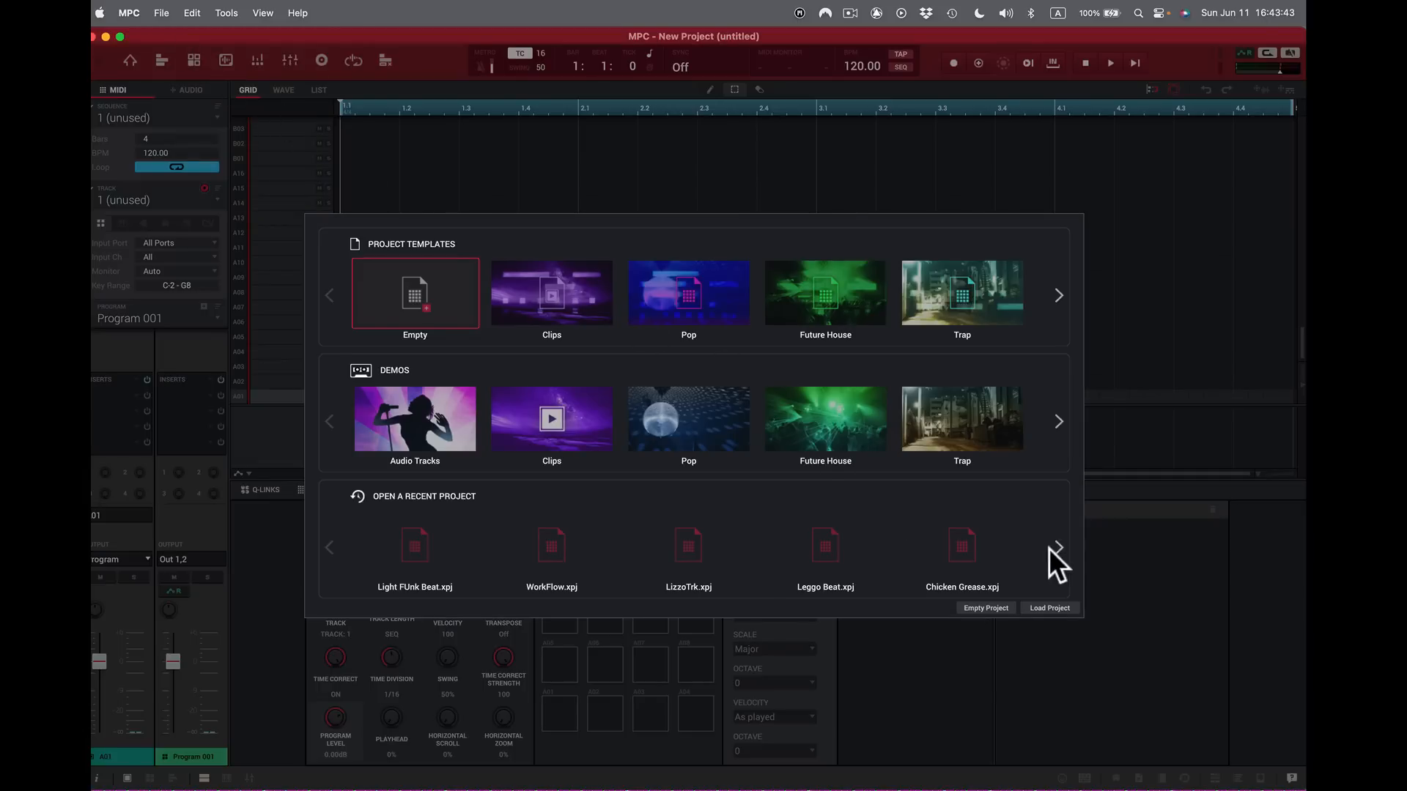
pyautogui.click(997, 610)
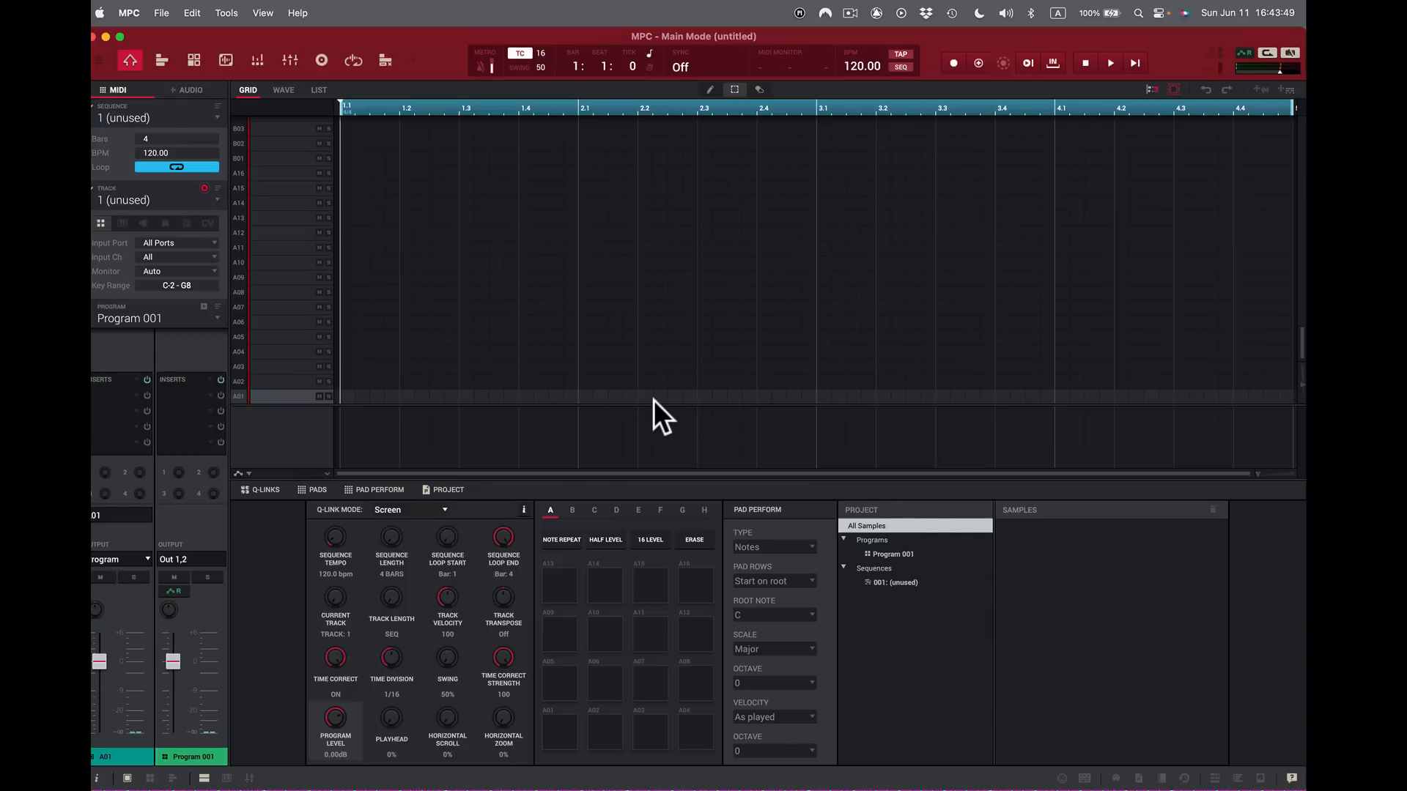
# Step: Import Loop 310 (94.5Bpm).wav and Hot Loop (100Bpm).wav from Finder's Loop Samples folder into the new project's samples
pyautogui.moveTo(1165, 33); pyautogui.dragTo(886, 15)
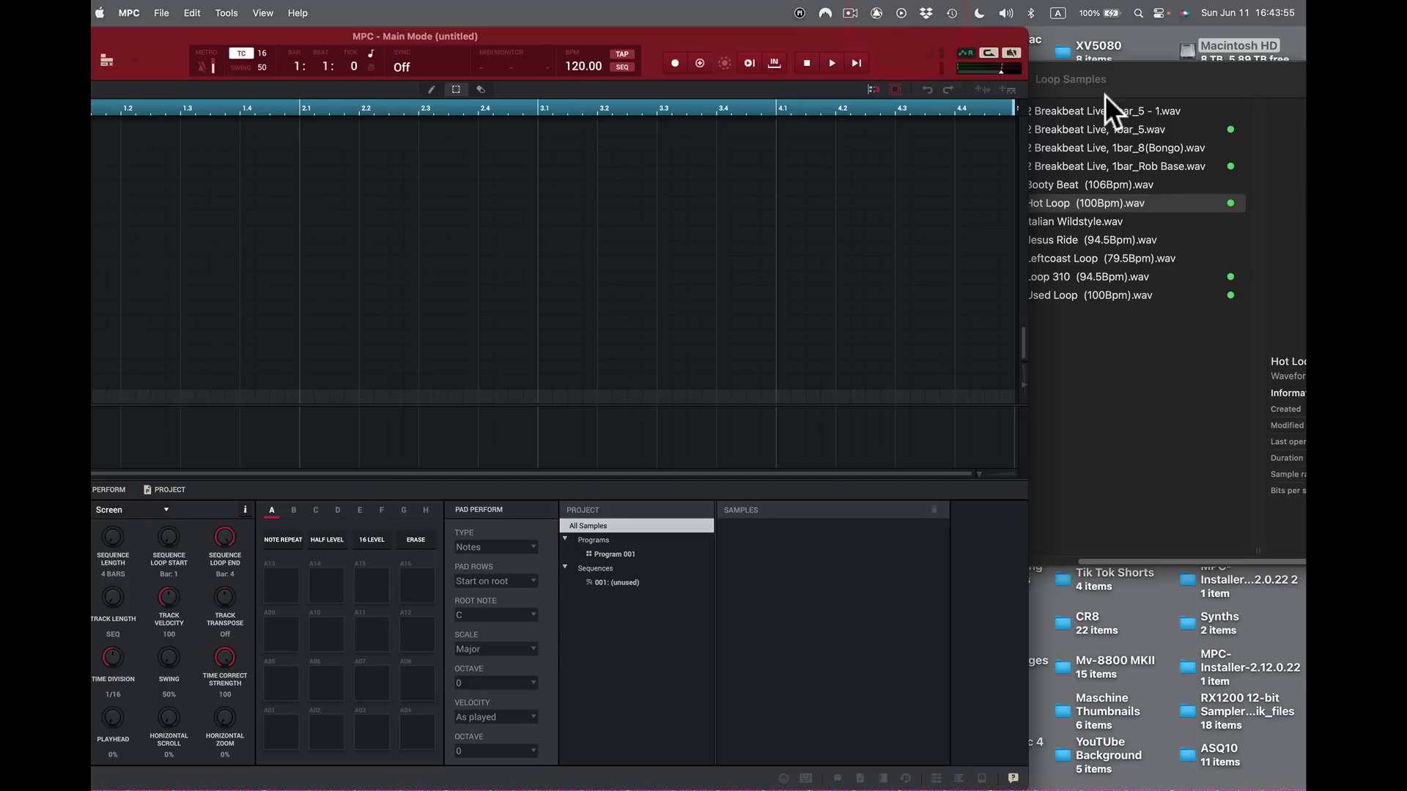
pyautogui.click(1120, 73)
pyautogui.moveTo(1119, 73); pyautogui.dragTo(1155, 71)
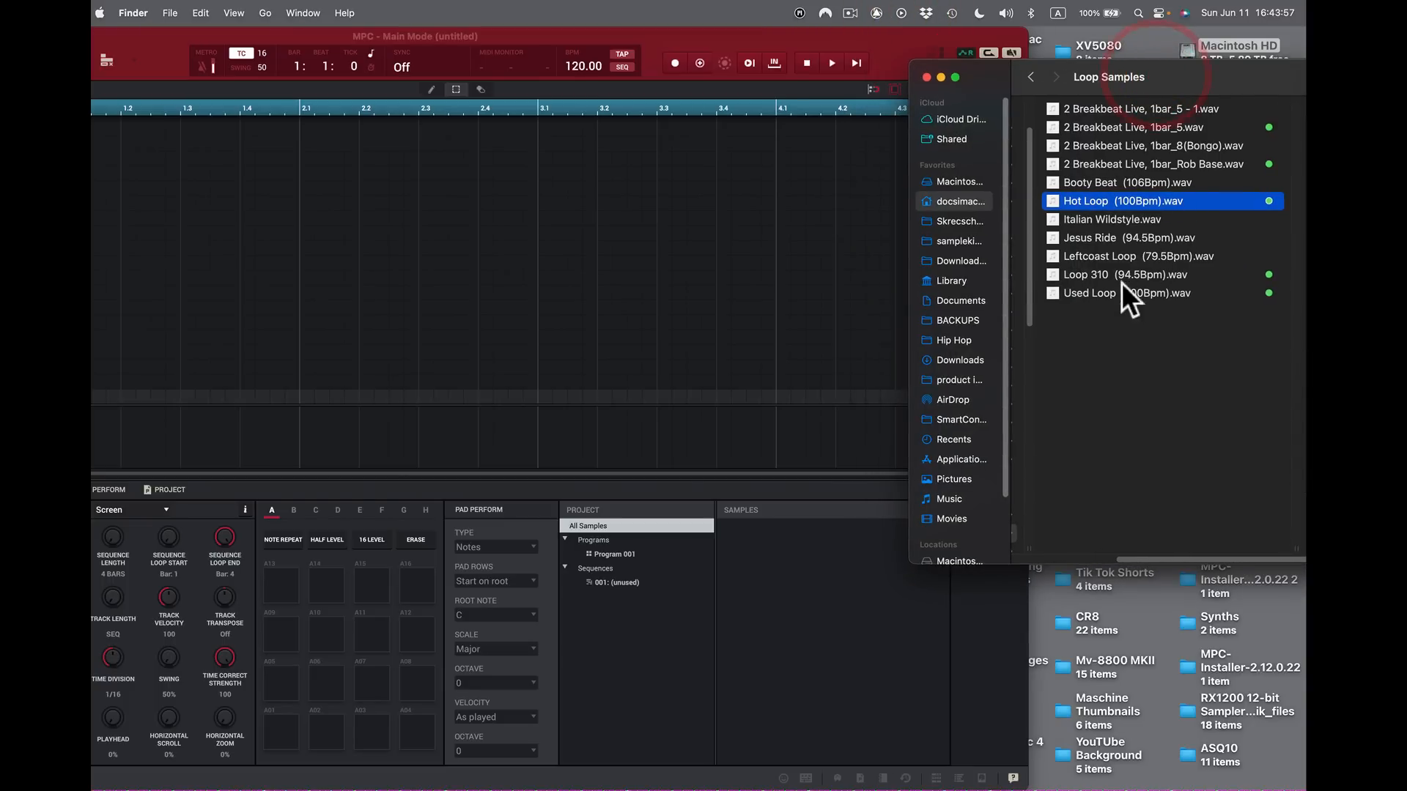
pyautogui.click(1053, 277)
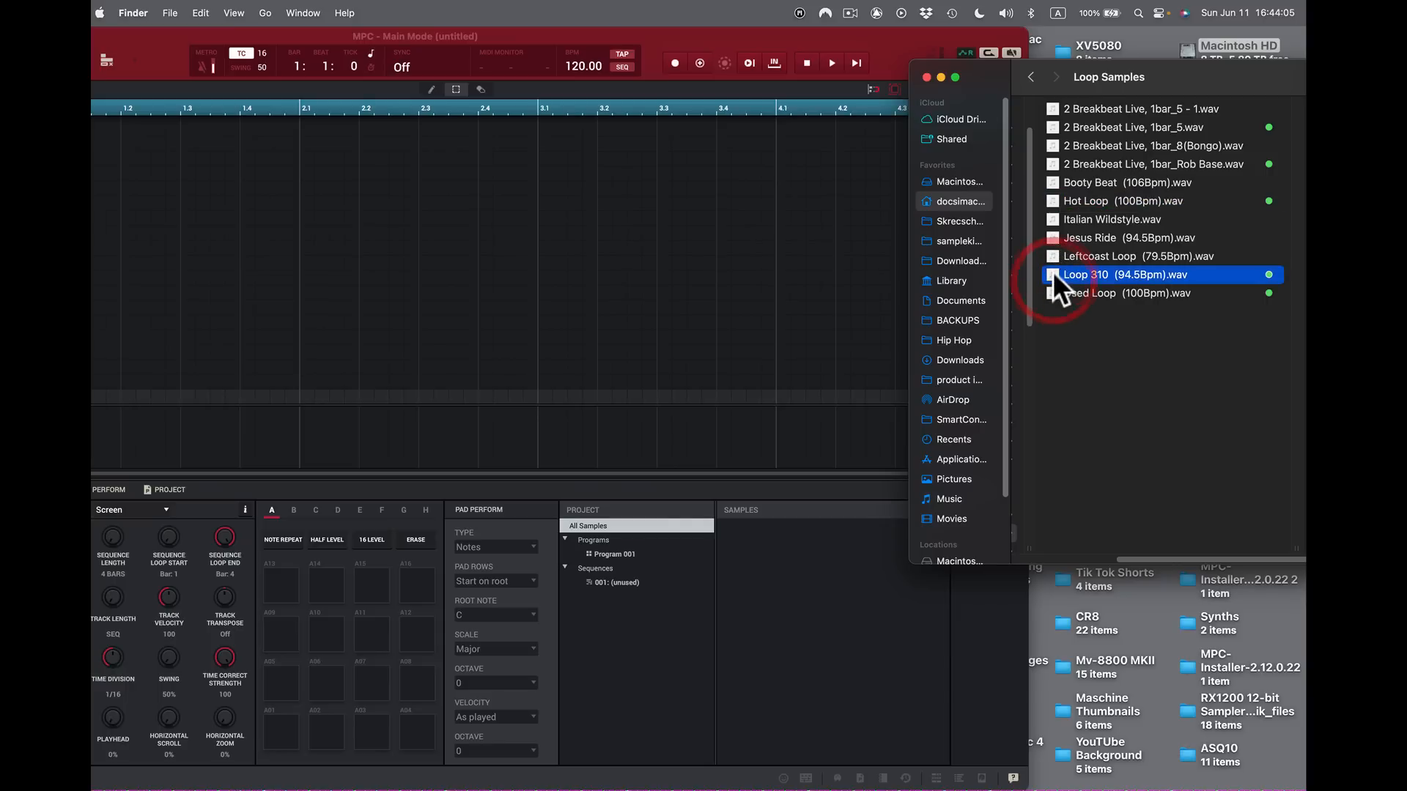
pyautogui.moveTo(1056, 270); pyautogui.dragTo(776, 525)
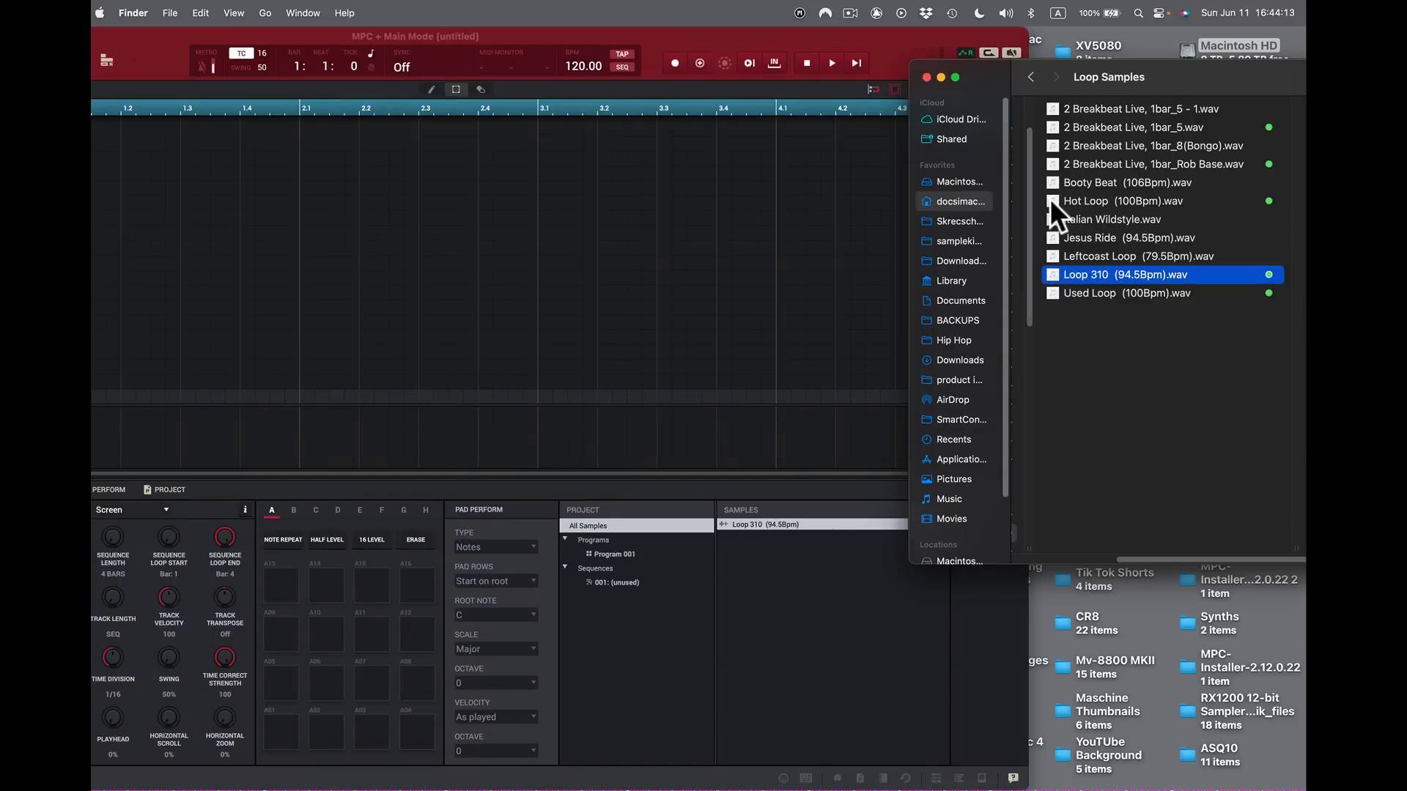
pyautogui.moveTo(1049, 199); pyautogui.dragTo(766, 615)
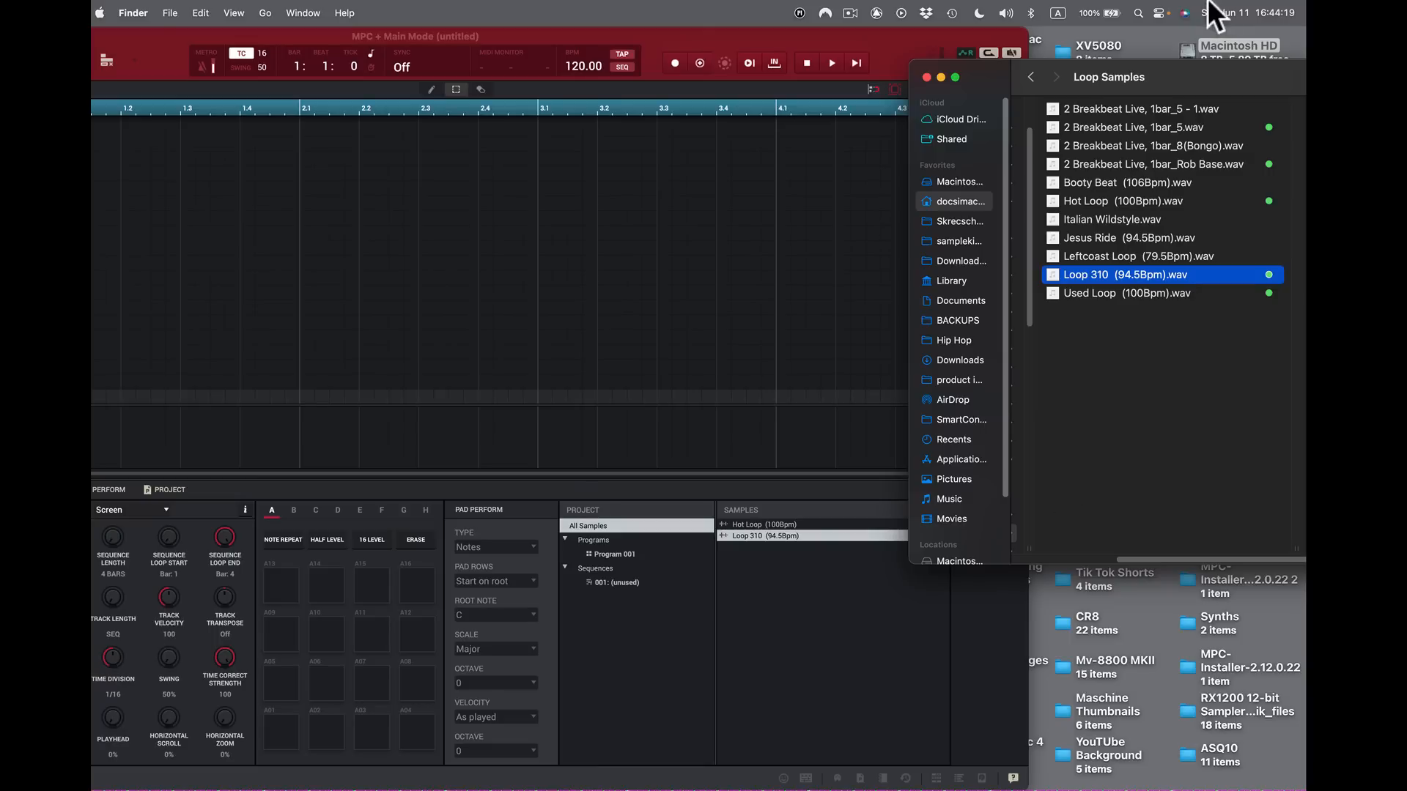
# Step: Bring the MPC window back to the front and audition Hot Loop from the project's samples
pyautogui.moveTo(982, 81); pyautogui.dragTo(994, 77)
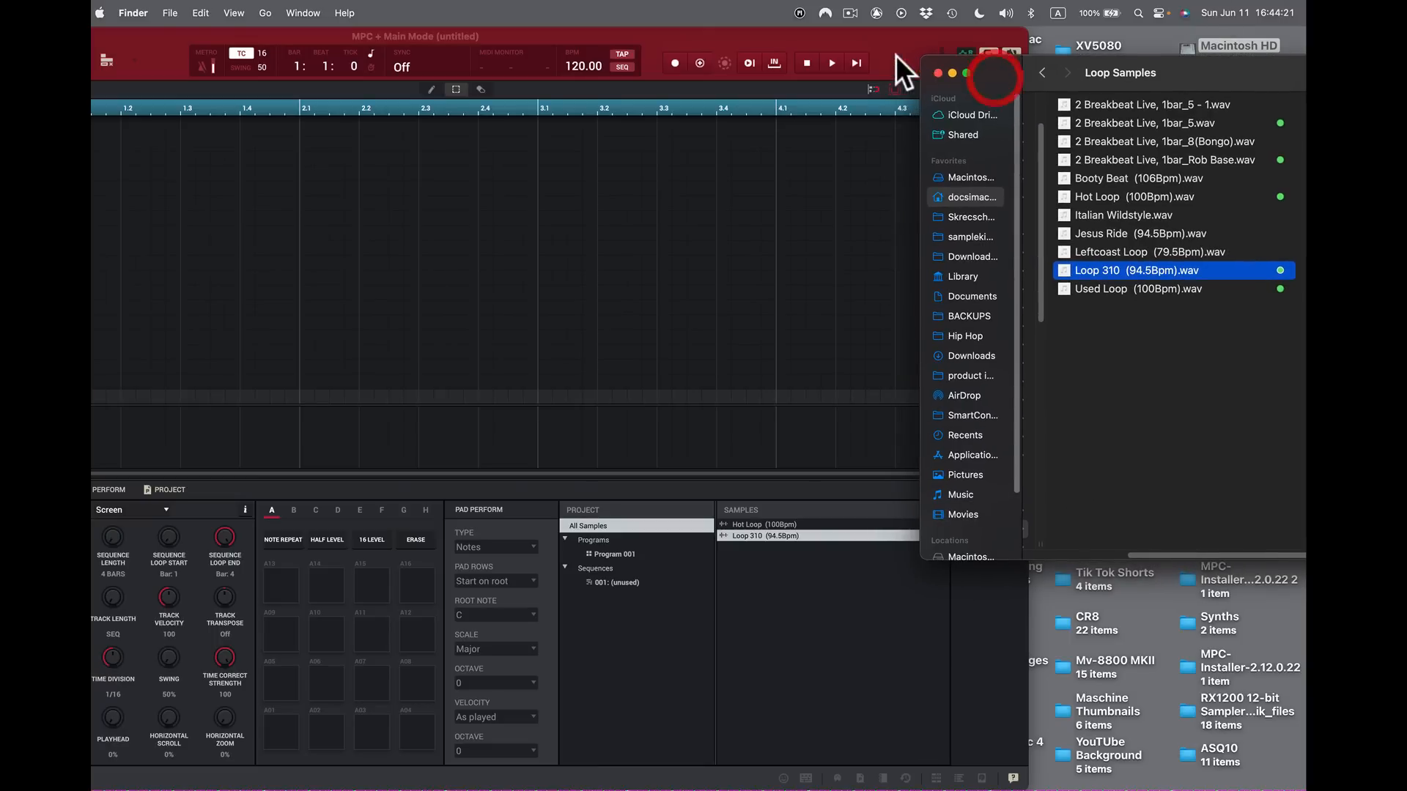
pyautogui.click(942, 45)
pyautogui.doubleClick(888, 36)
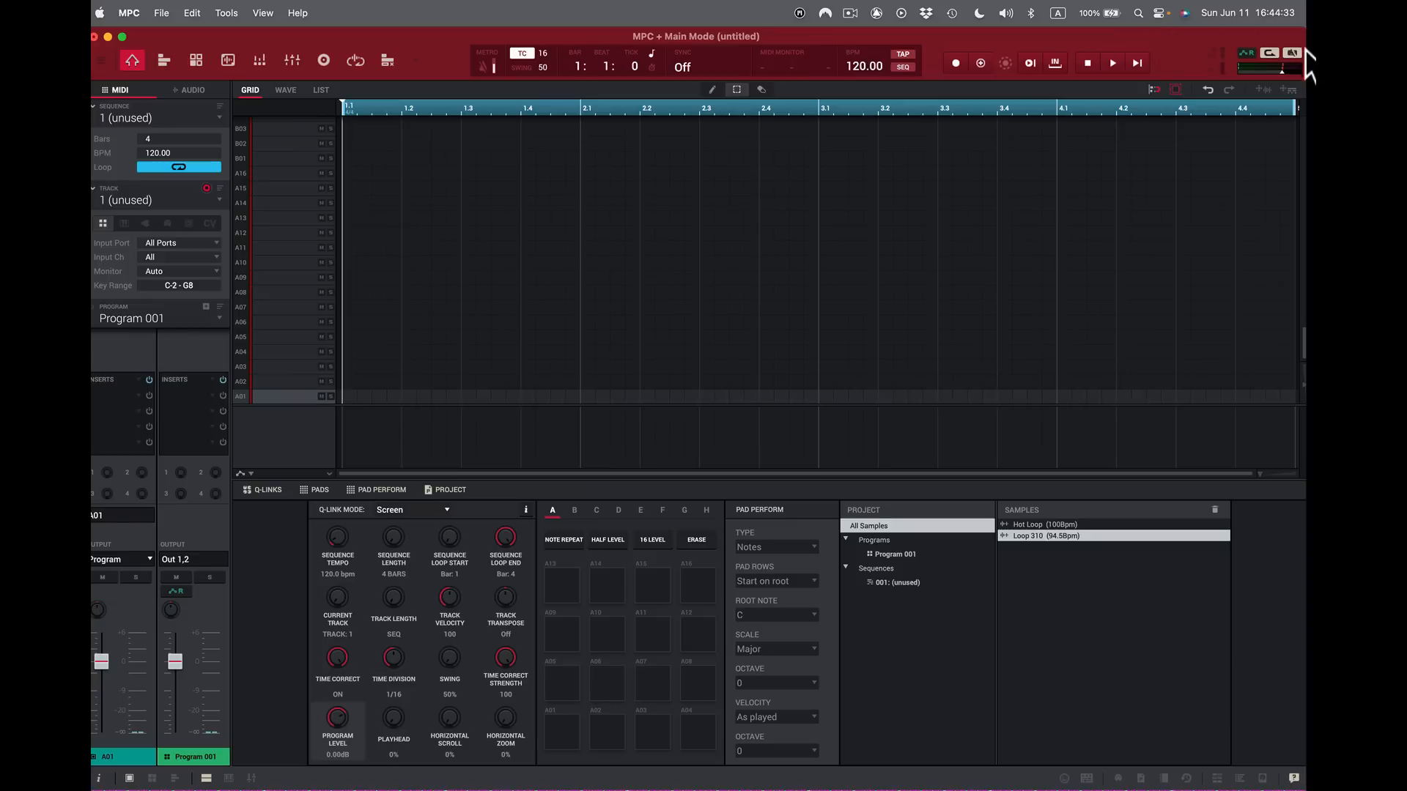
pyautogui.click(1004, 524)
# Step: Switch to Finder and audition the original Hot Loop (100Bpm).wav and Loop 310 (94.5Bpm).wav files
pyautogui.moveTo(1215, 42); pyautogui.dragTo(873, 92)
pyautogui.moveTo(1185, 68); pyautogui.dragTo(883, 69)
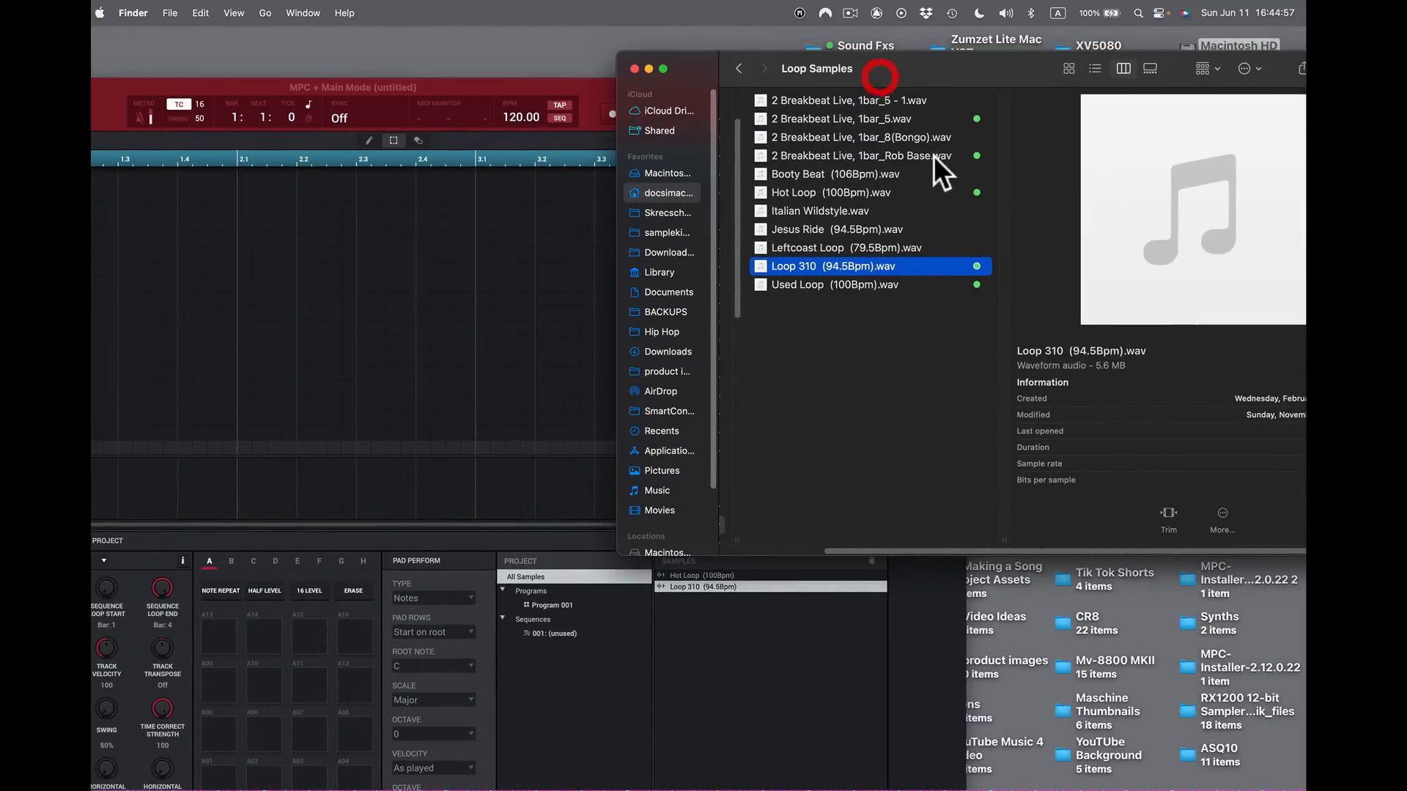
pyautogui.click(765, 191)
pyautogui.moveTo(1232, 204)
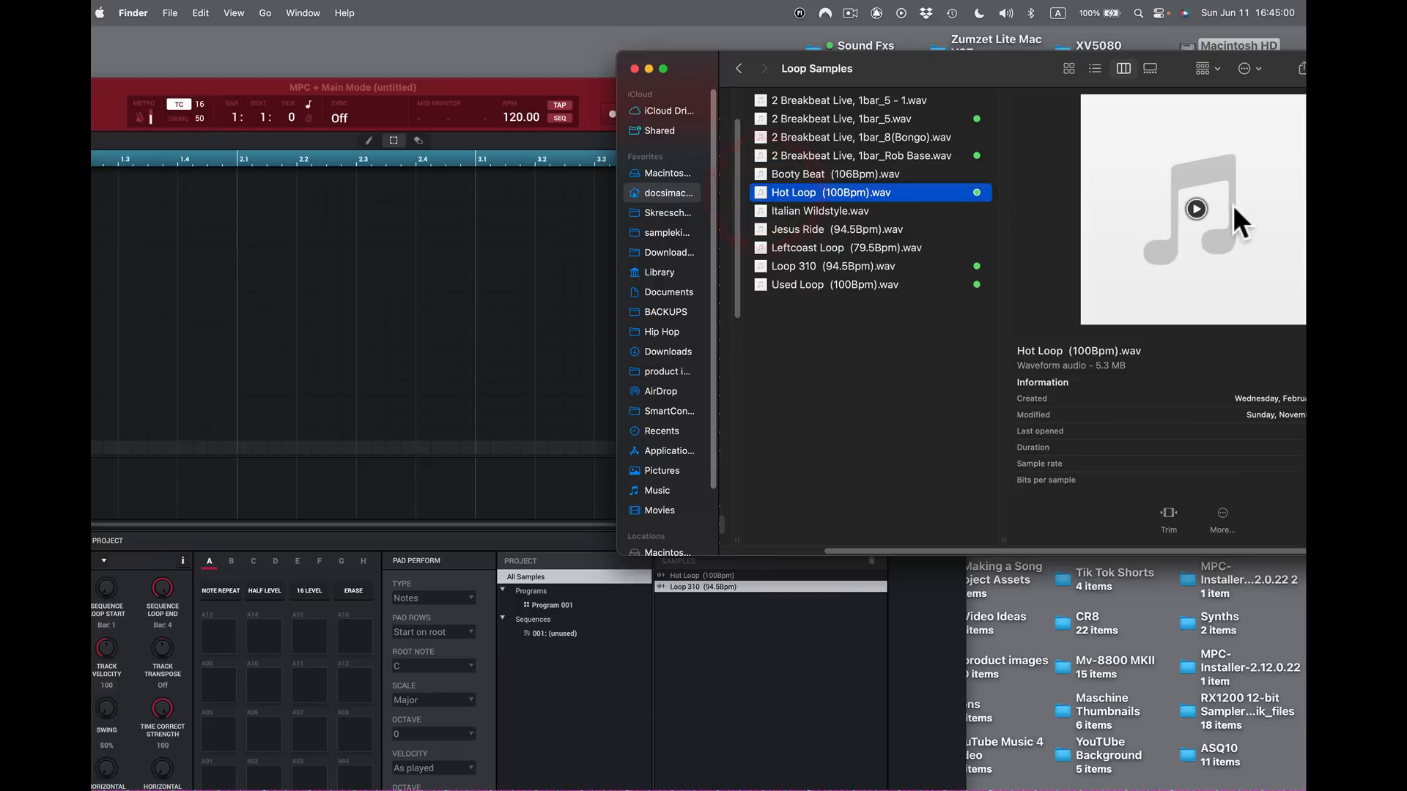
pyautogui.click(1193, 205)
pyautogui.click(1200, 207)
pyautogui.click(762, 266)
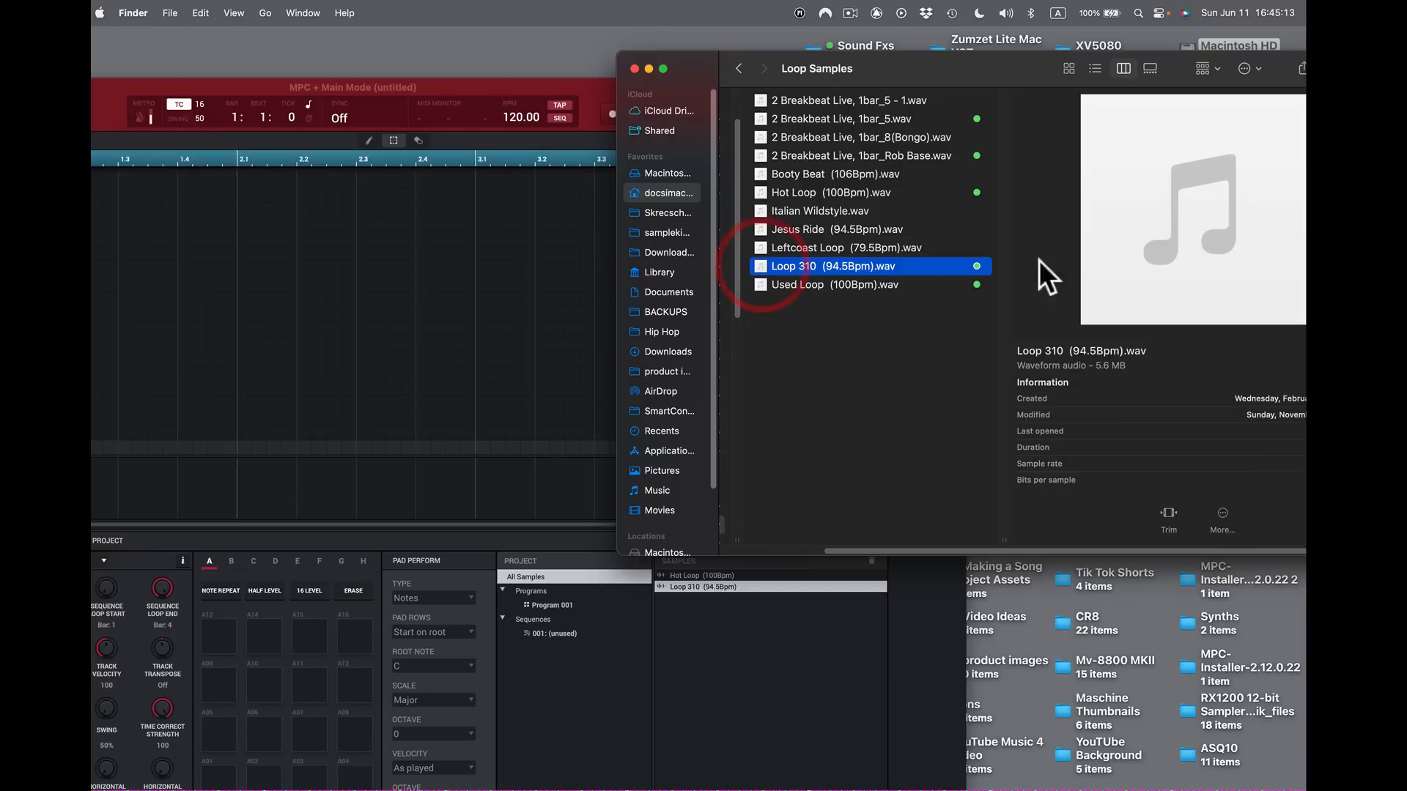
pyautogui.moveTo(1205, 223)
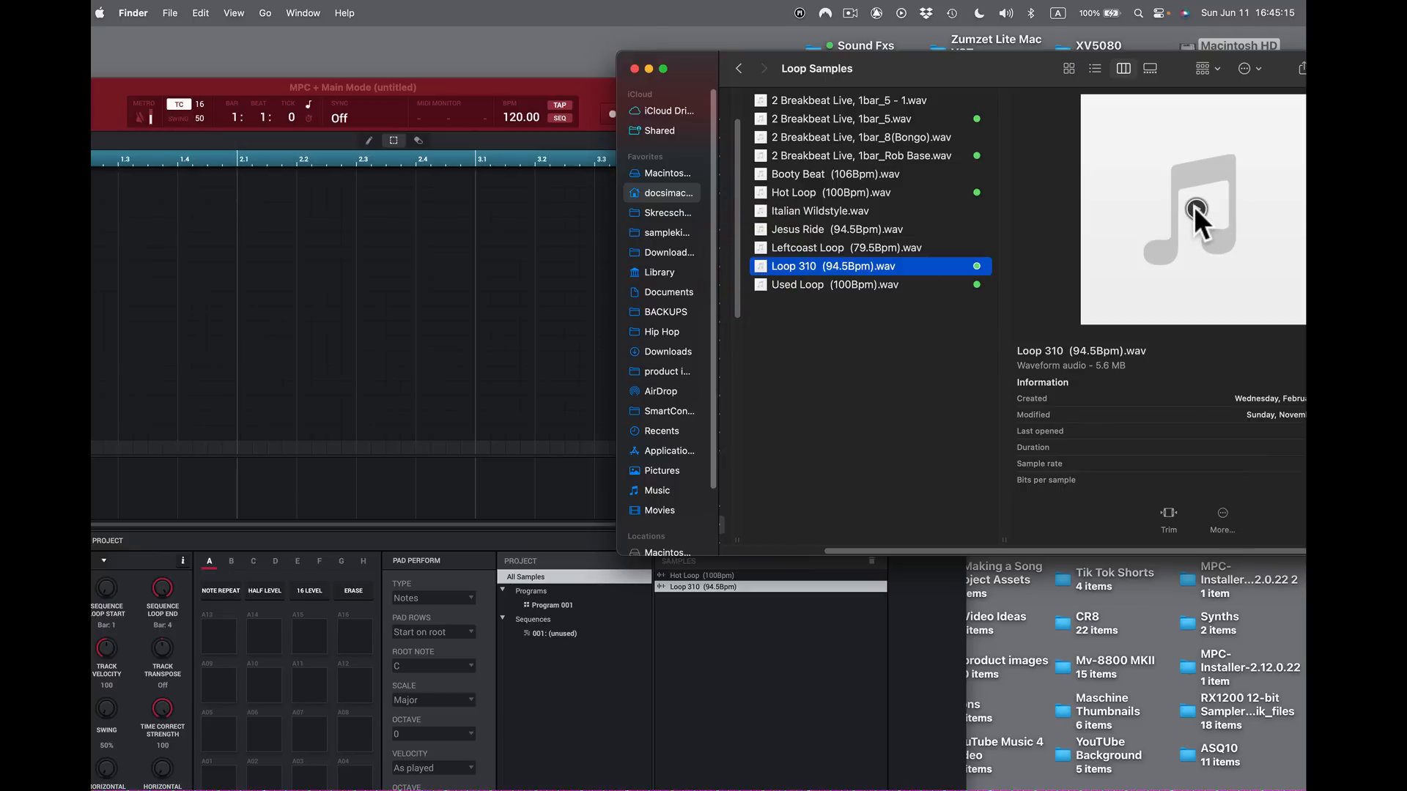
pyautogui.click(1194, 206)
# Step: Return to the MPC window and select Hot Loop (100Bpm) among the project's samples
pyautogui.moveTo(700, 57); pyautogui.dragTo(781, 33)
pyautogui.doubleClick(644, 86)
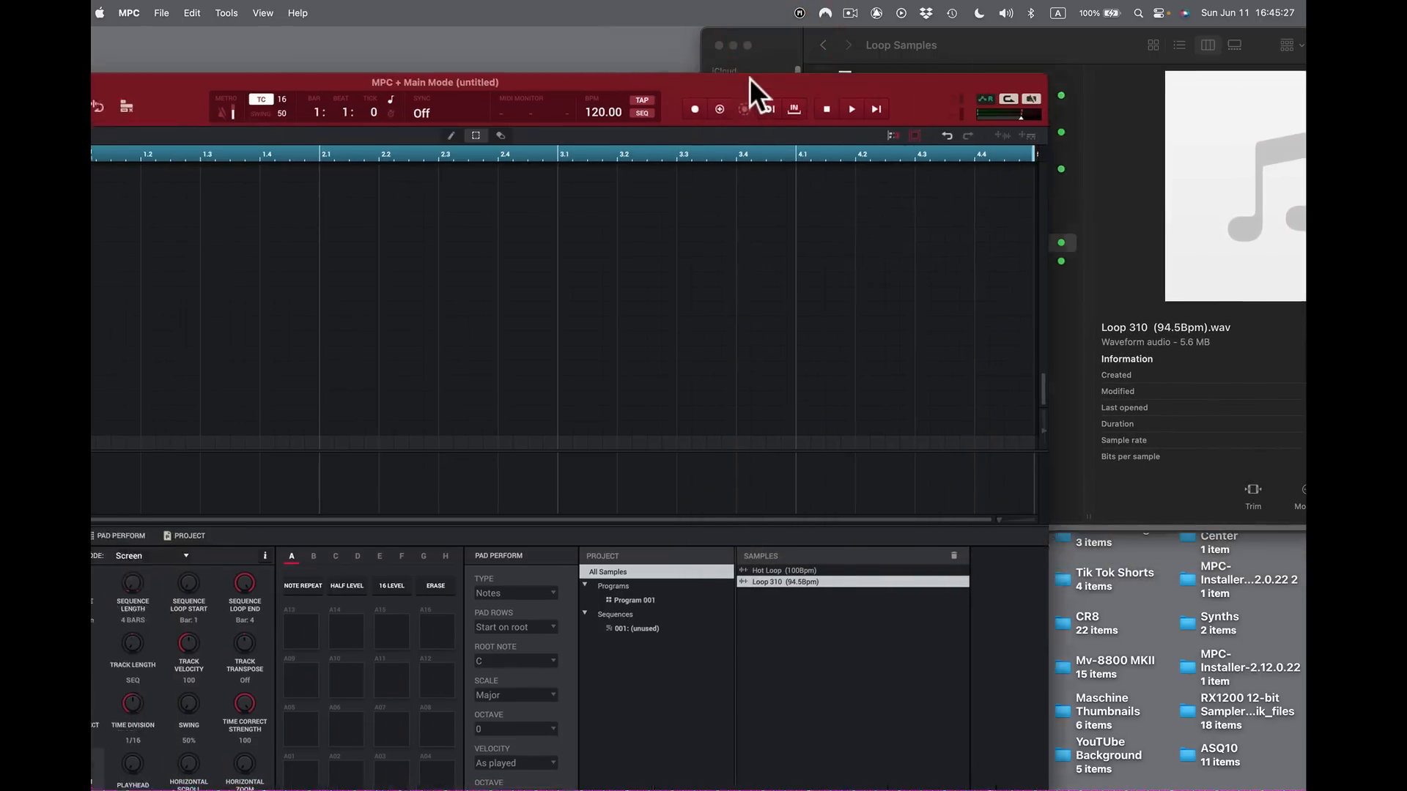
pyautogui.moveTo(1026, 23); pyautogui.dragTo(979, 24)
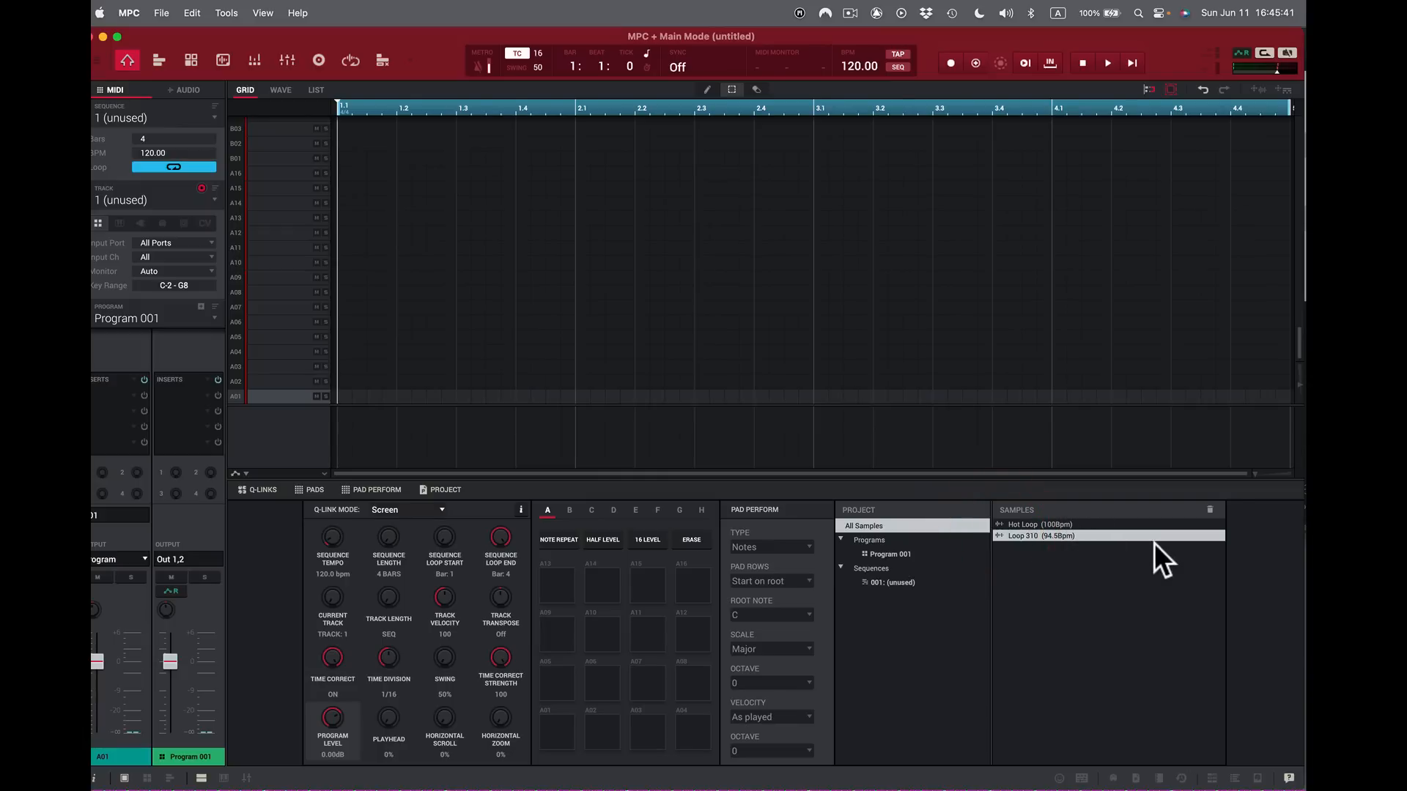
pyautogui.click(1059, 524)
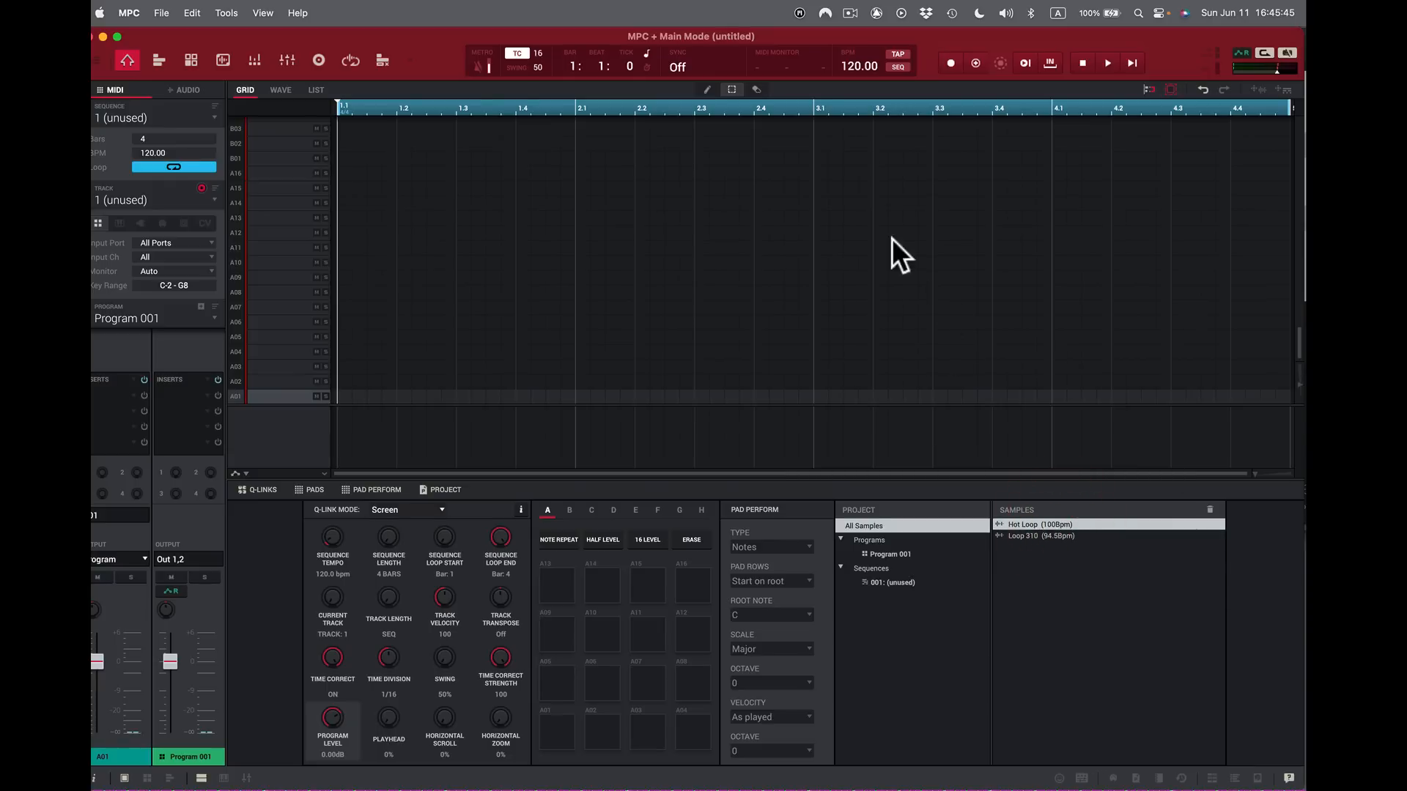
# Step: Set the sequence tempo to 100 BPM and assign the Hot Loop sample to pad A01
pyautogui.doubleClick(855, 64)
pyautogui.write('100')
pyautogui.press('Return')
pyautogui.moveTo(1004, 522); pyautogui.dragTo(550, 731)
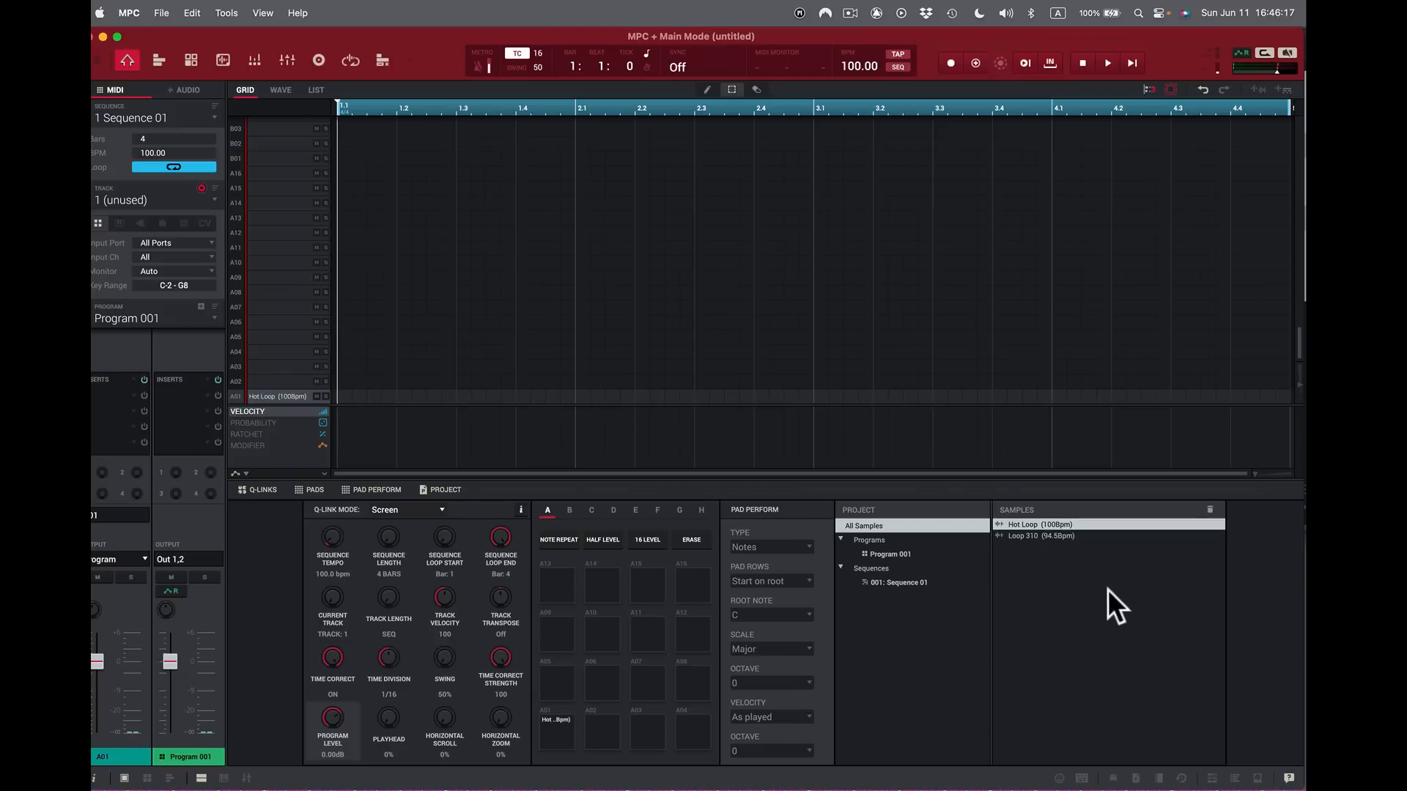
# Step: Shorten Hot Loop in Sample Edit by moving its end marker to about sample 356781, and return to Main mode
pyautogui.click(222, 62)
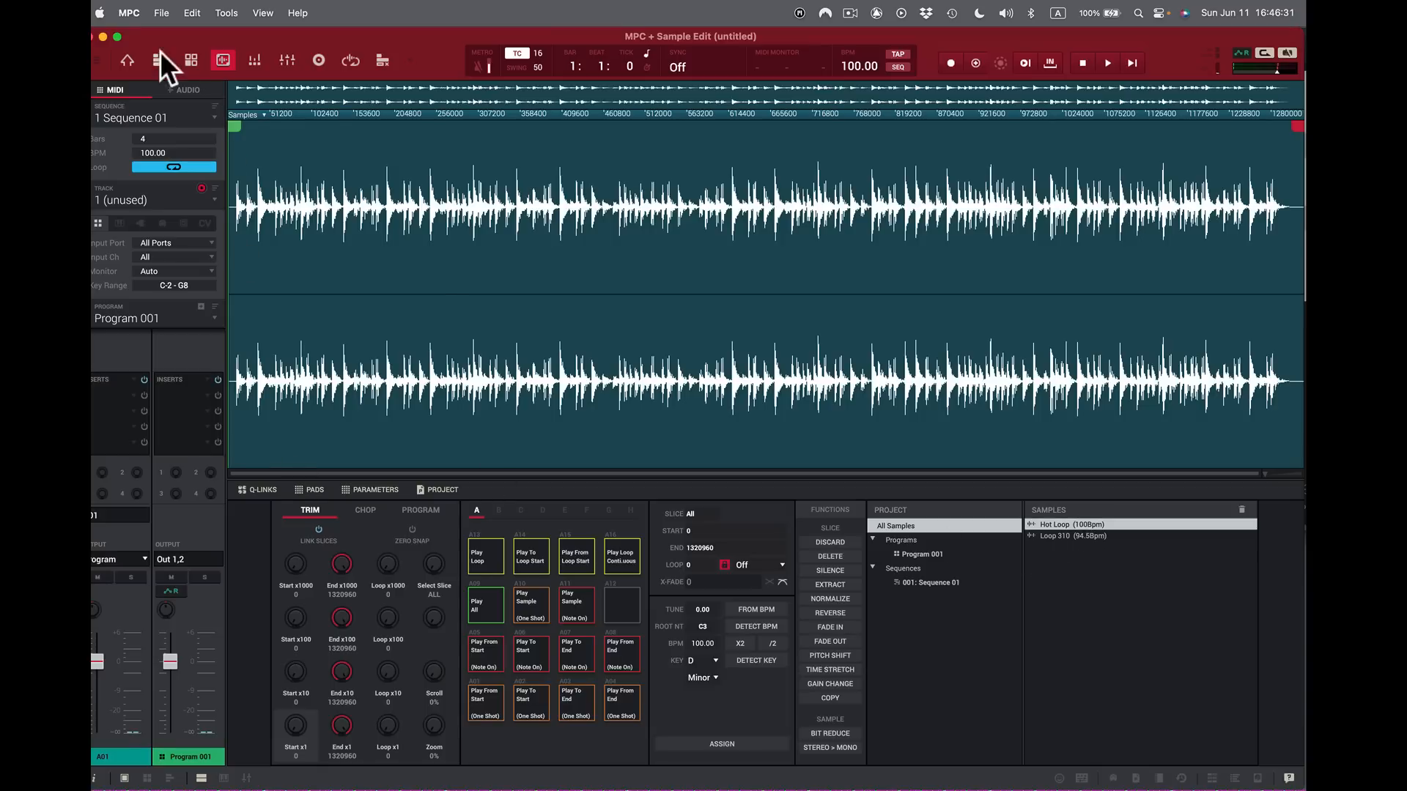
pyautogui.click(126, 58)
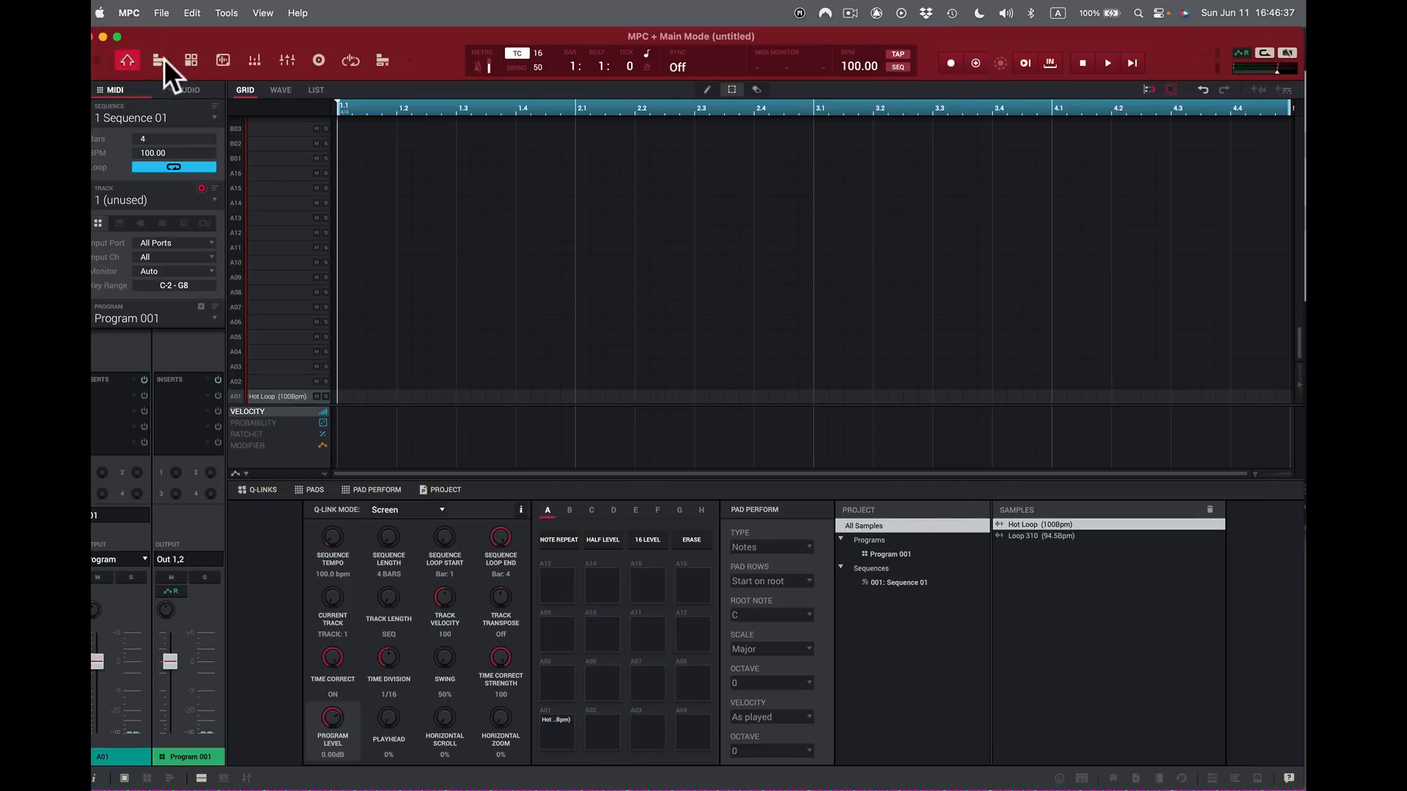
pyautogui.click(223, 58)
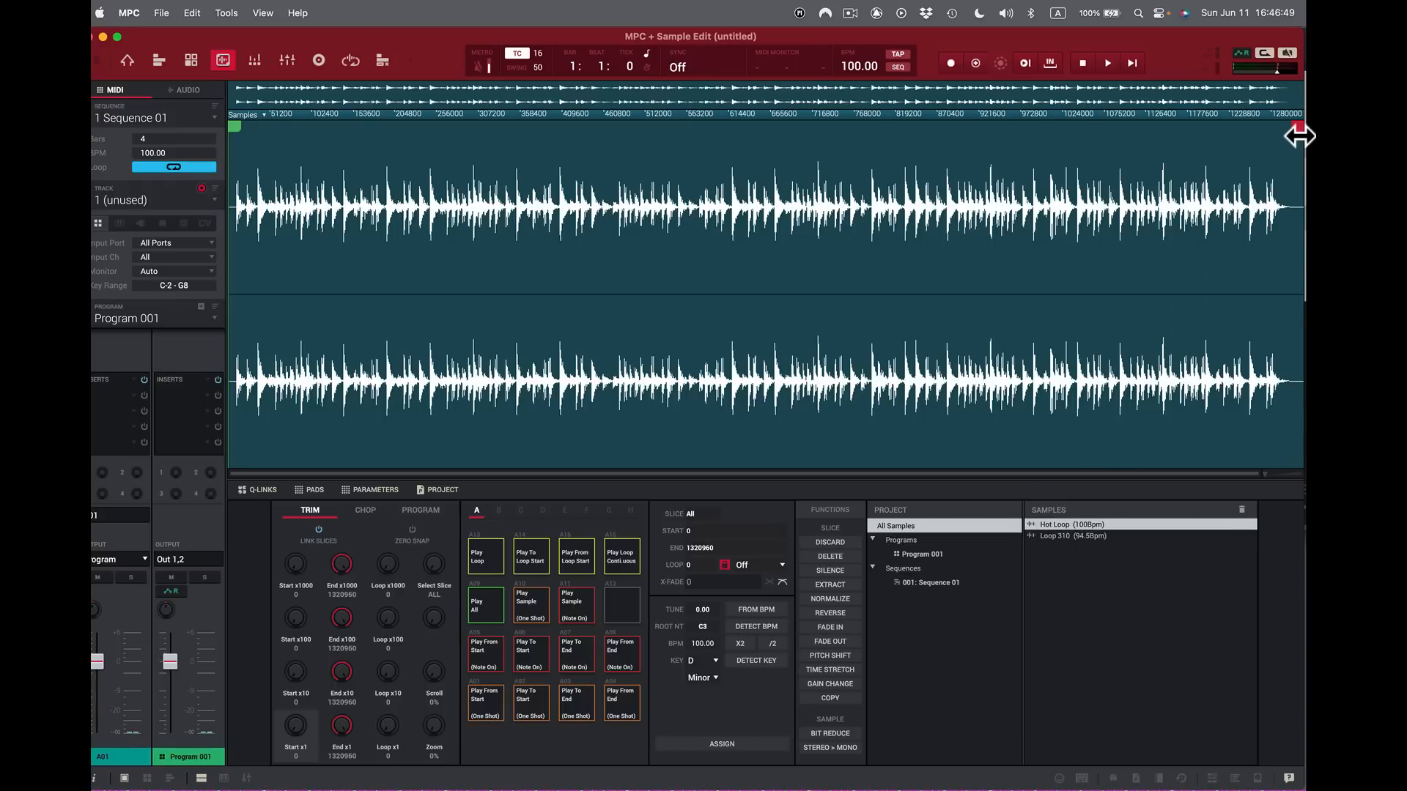
pyautogui.moveTo(1294, 126)
pyautogui.mouseDown()
pyautogui.moveTo(952, 194)
pyautogui.moveTo(459, 212)
pyautogui.moveTo(512, 210)
pyautogui.mouseUp()
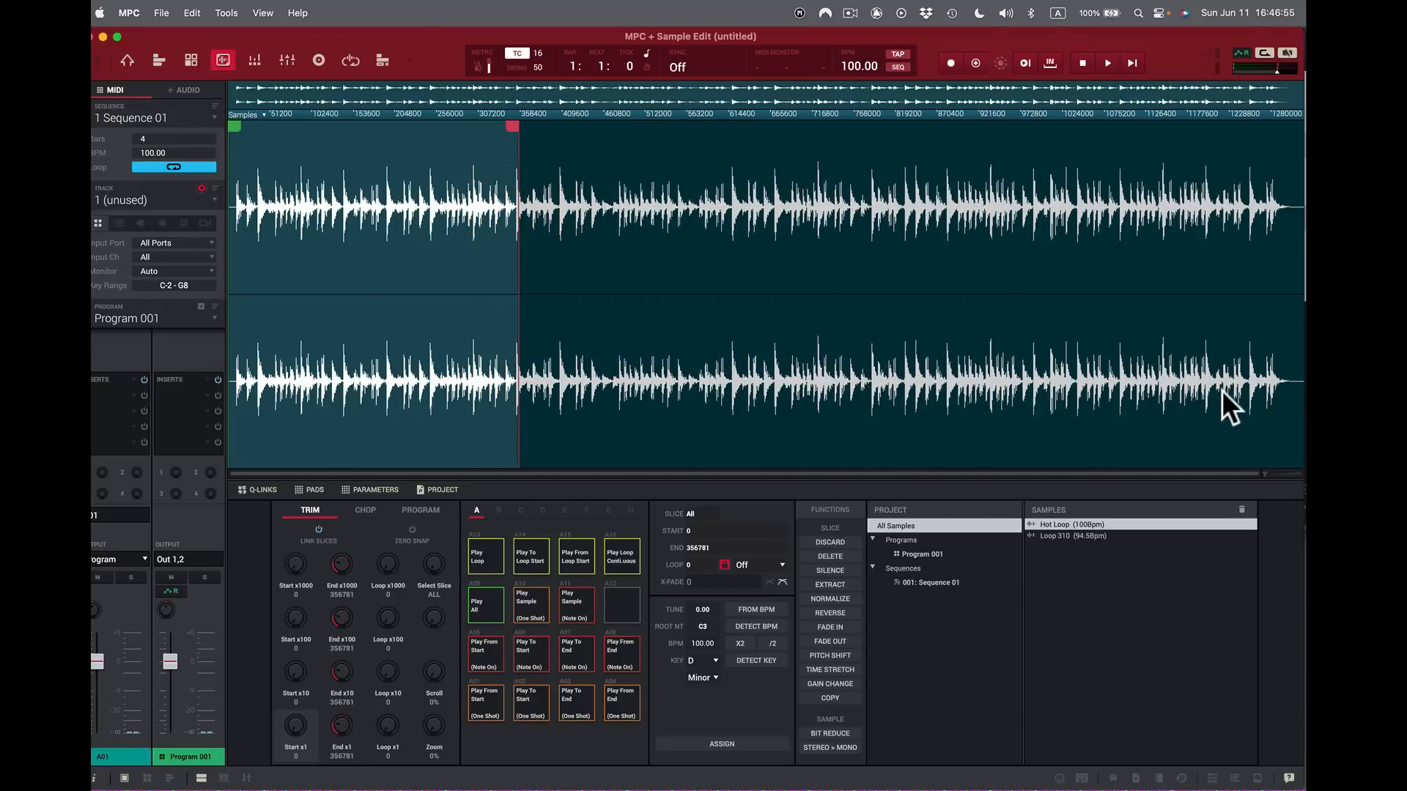
pyautogui.click(132, 63)
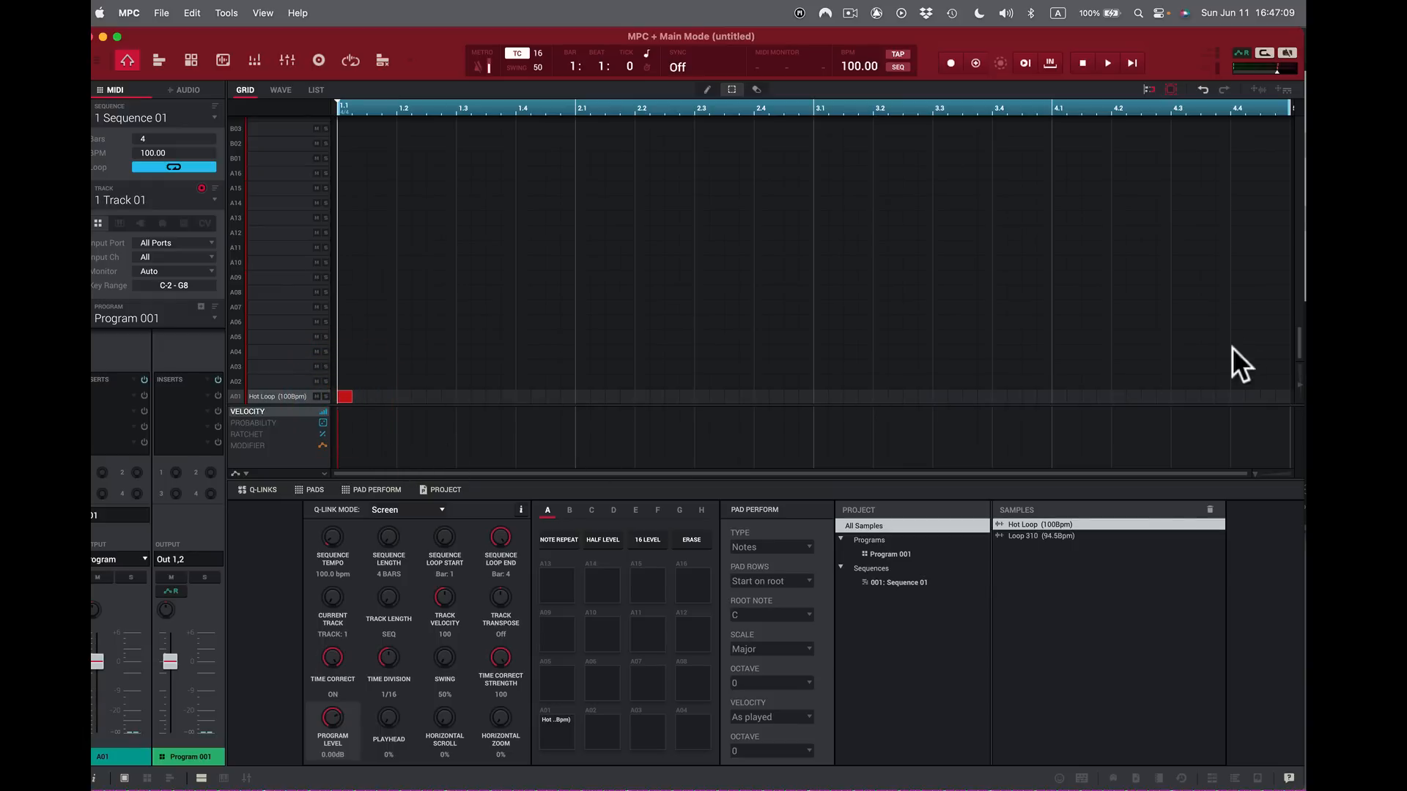
# Step: Play the sequence to check the shortened Hot Loop, stop playback and open the sample in Sample Edit
pyautogui.press('space')
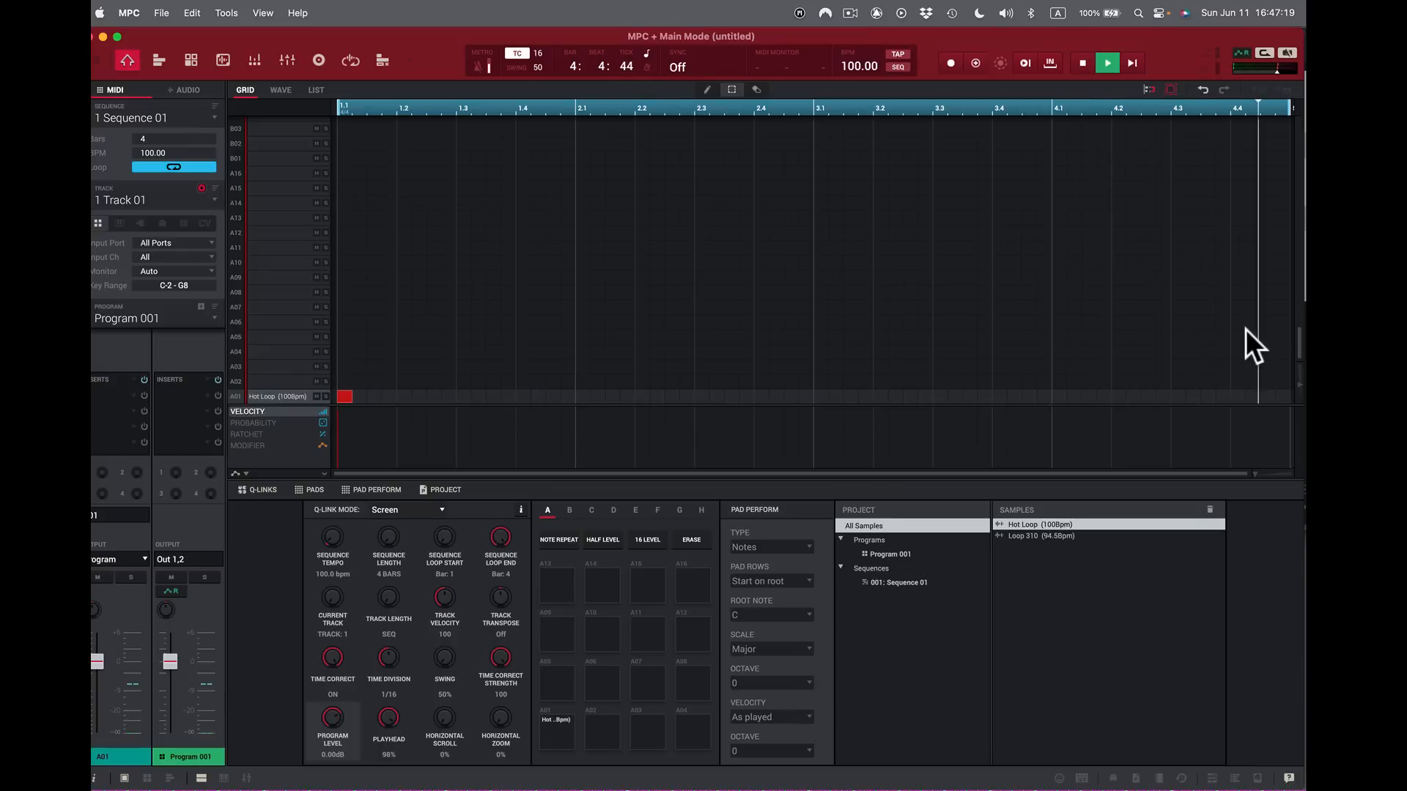
pyautogui.press('space')
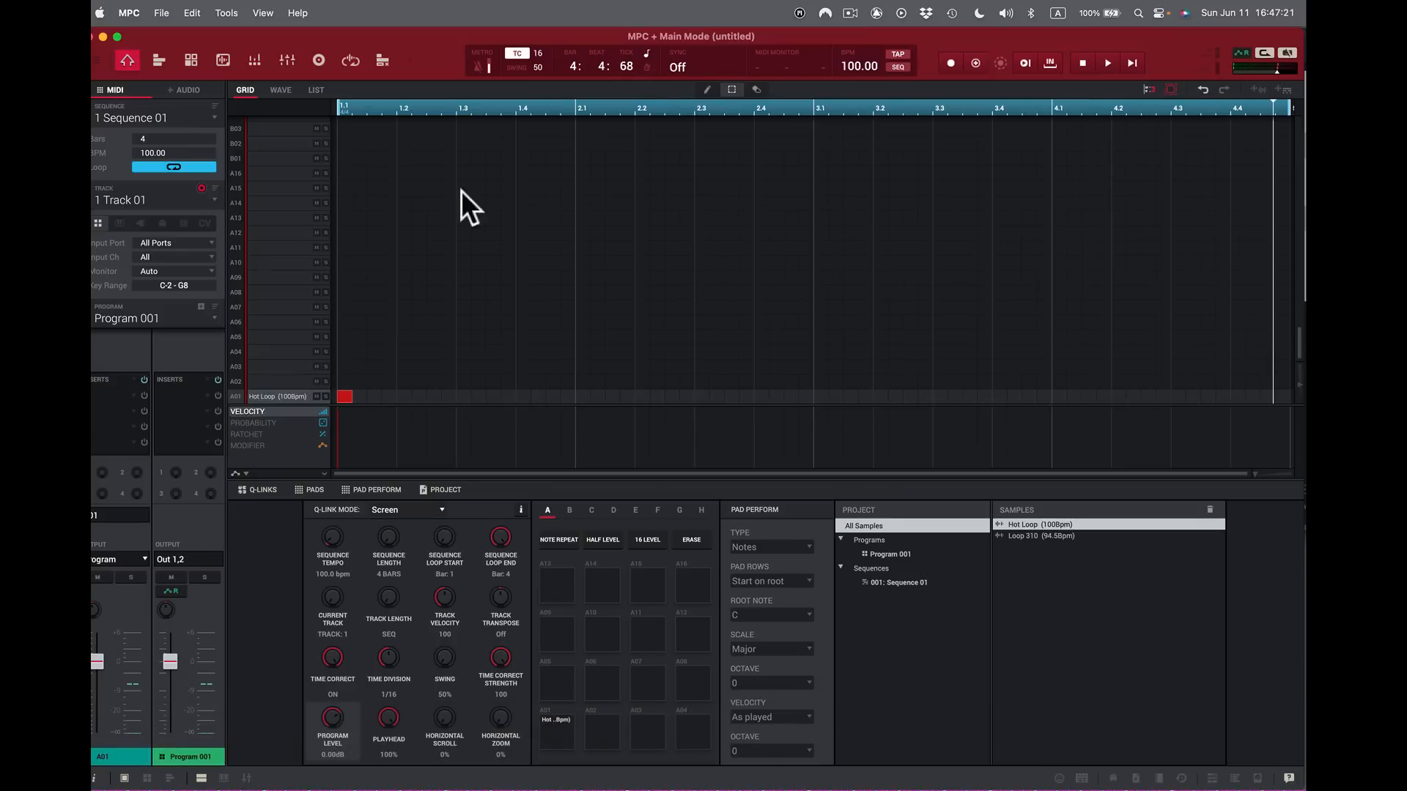
pyautogui.click(218, 59)
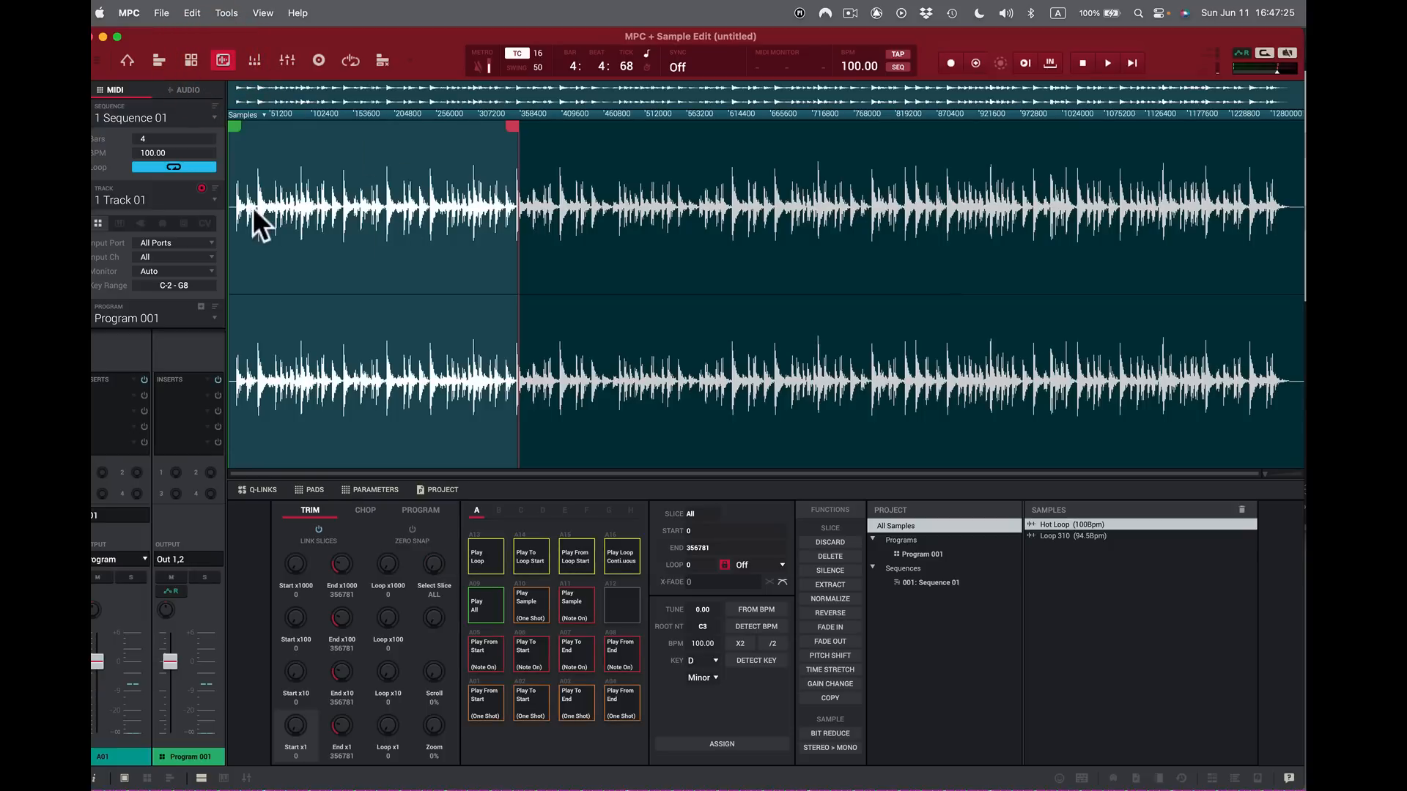
# Step: Move Hot Loop's start marker to about sample 8701 and audition the sample repeatedly from its start
pyautogui.moveTo(232, 130); pyautogui.dragTo(241, 122)
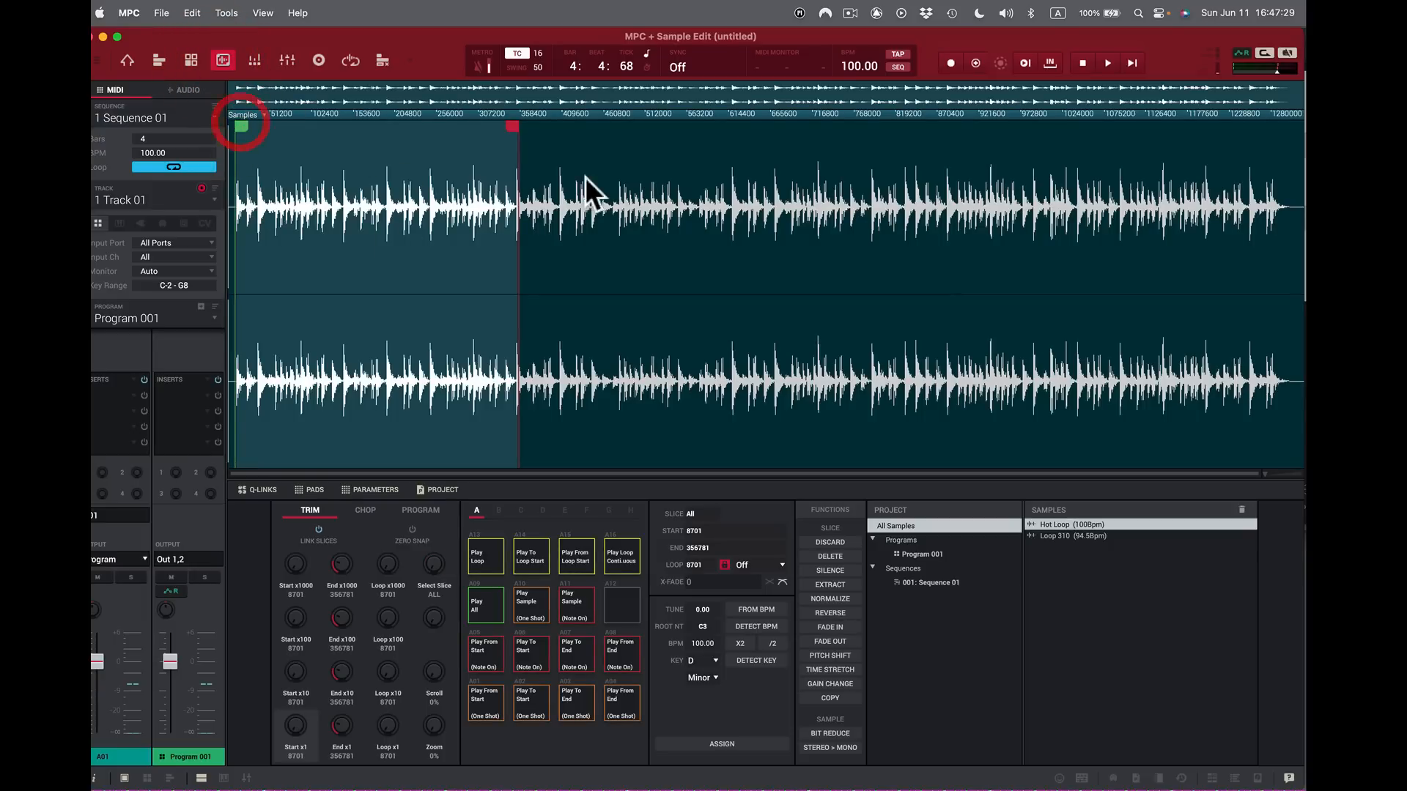
pyautogui.click(487, 705)
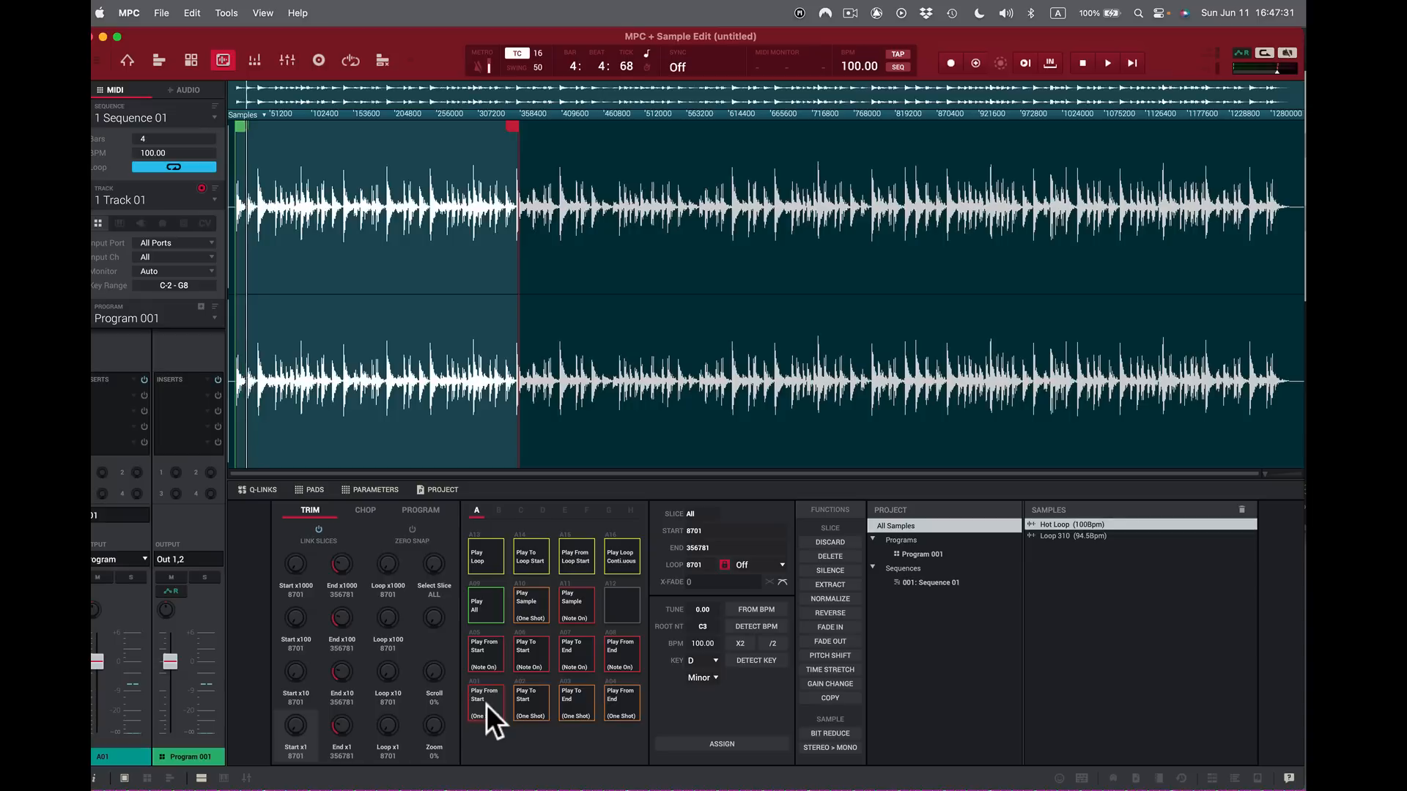
pyautogui.click(486, 705)
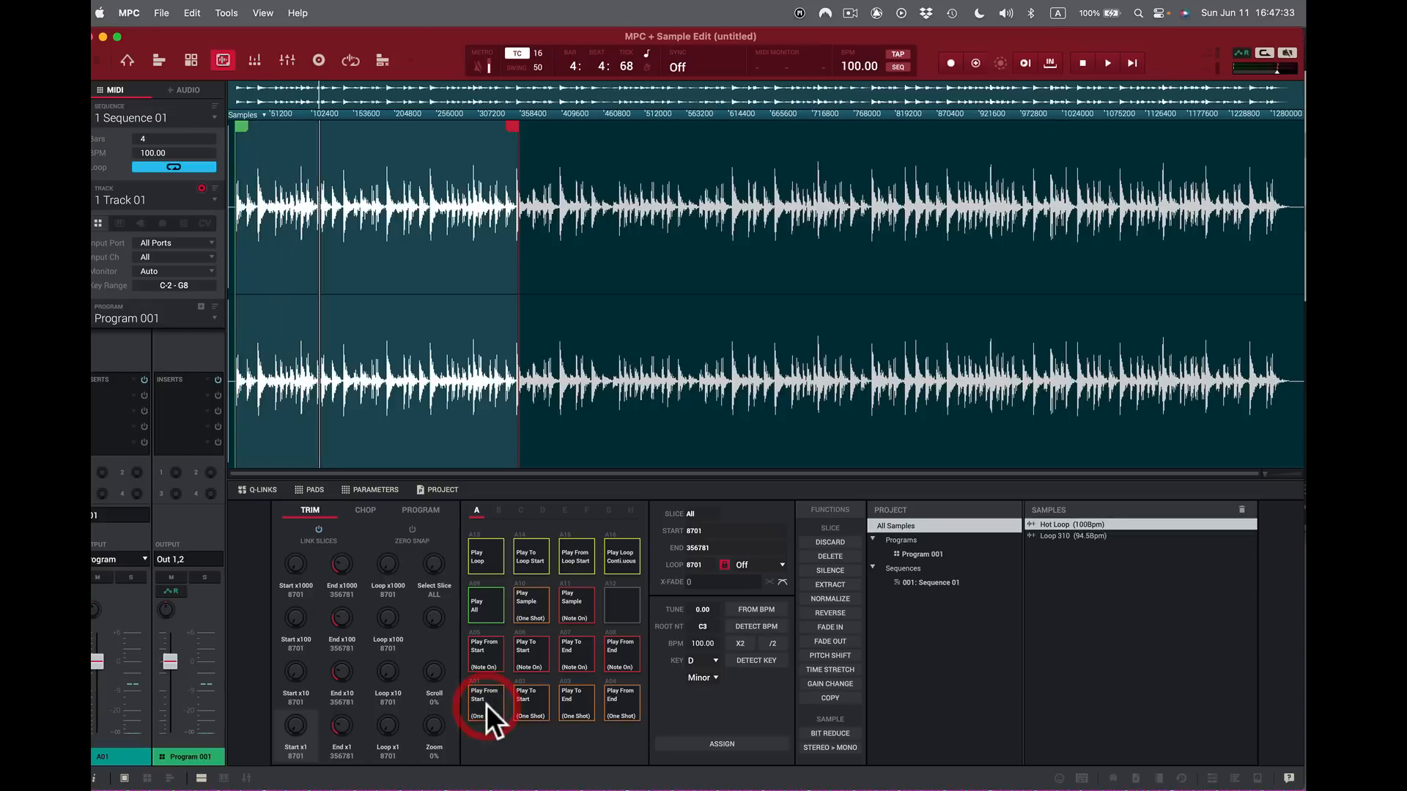
pyautogui.click(486, 705)
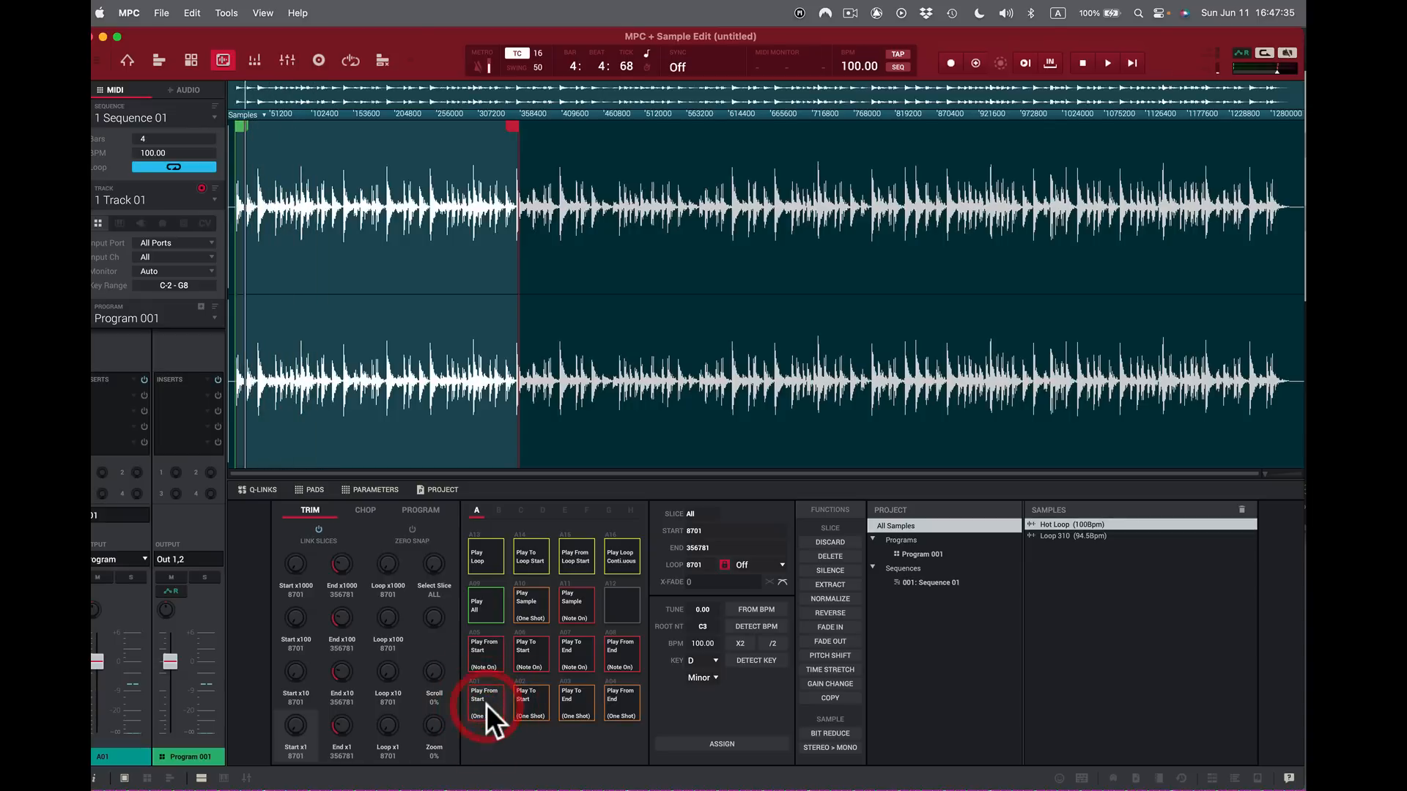
pyautogui.click(486, 704)
pyautogui.click(486, 705)
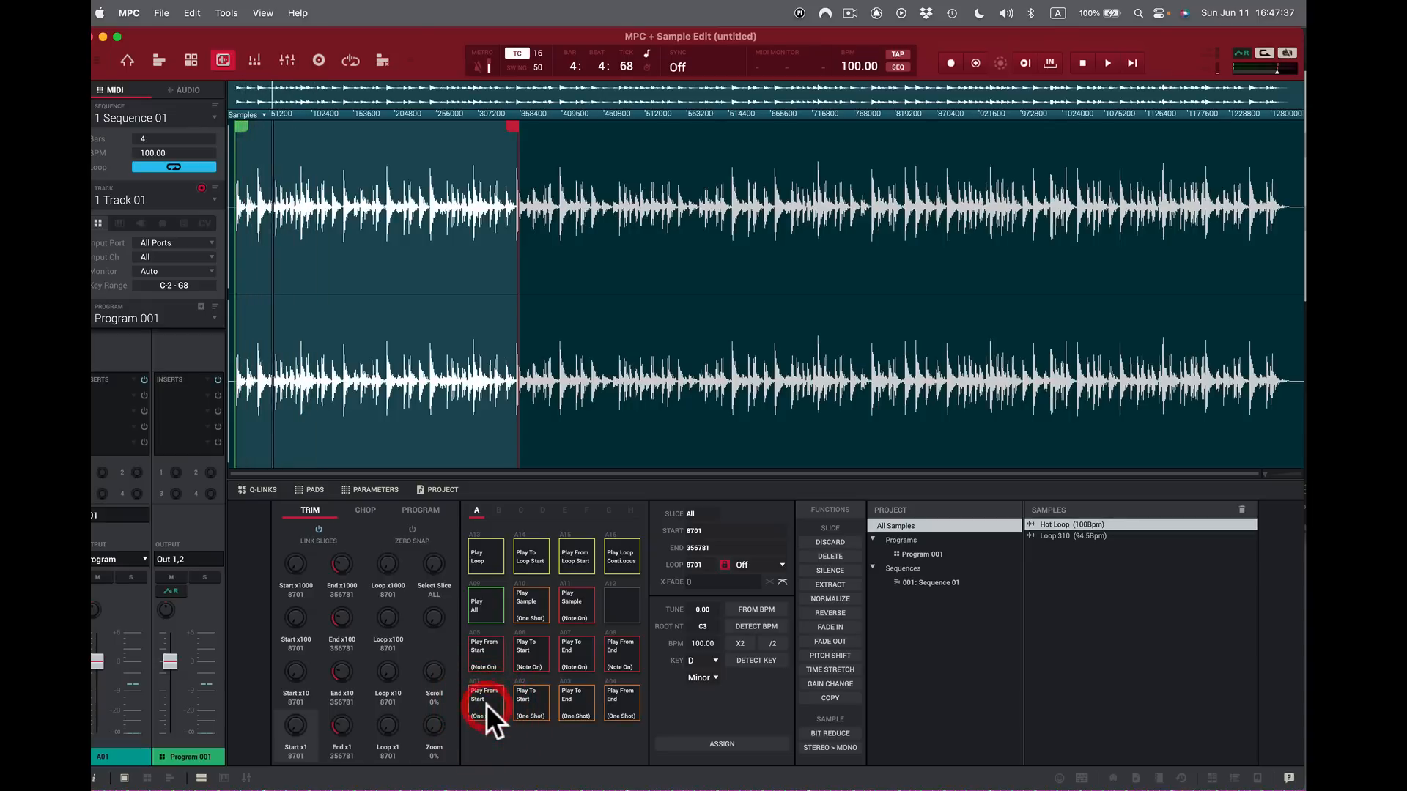
pyautogui.click(485, 705)
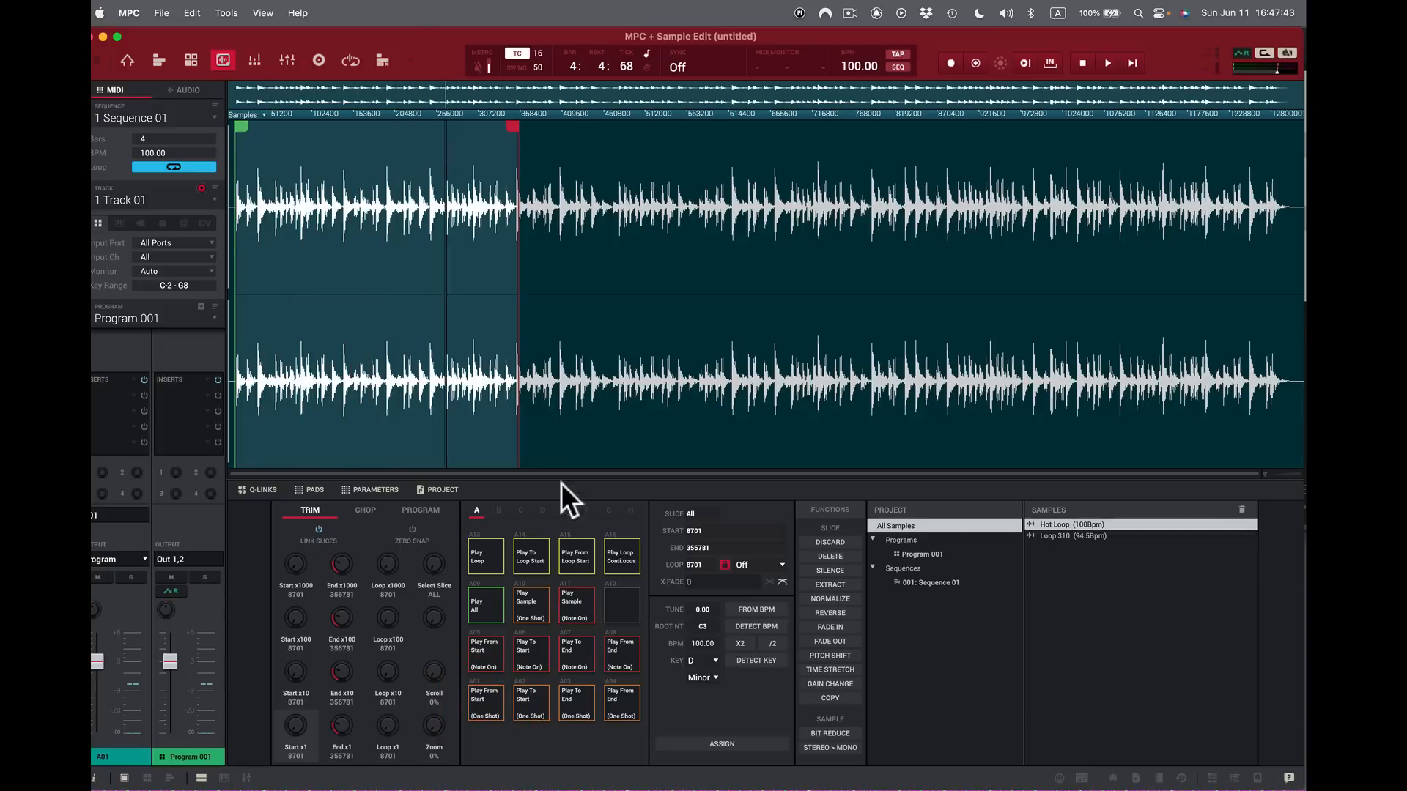
# Step: Switch the waveform ruler to beats and extend Hot Loop's end marker to about sample 426397, near bar 5
pyautogui.moveTo(504, 125); pyautogui.dragTo(605, 134)
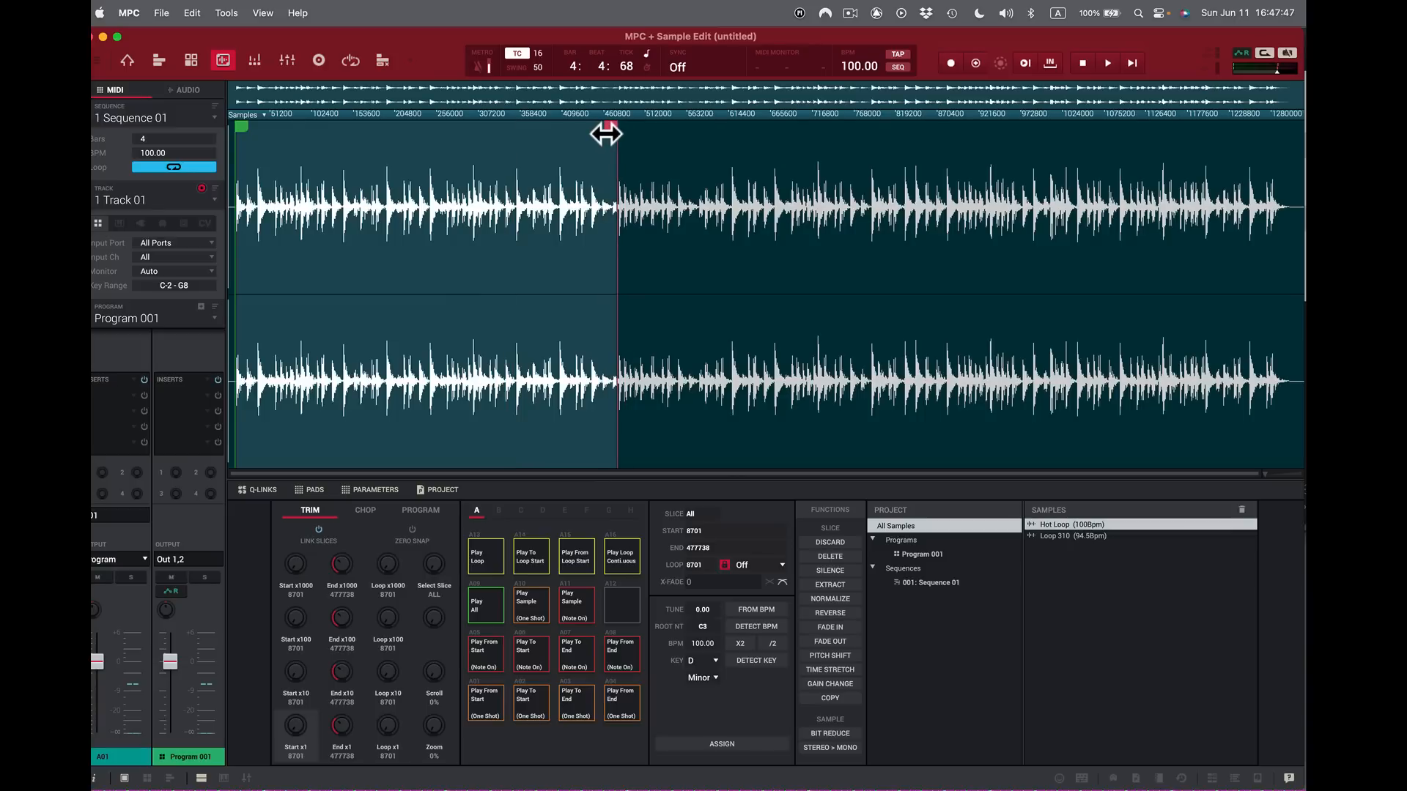
pyautogui.click(263, 114)
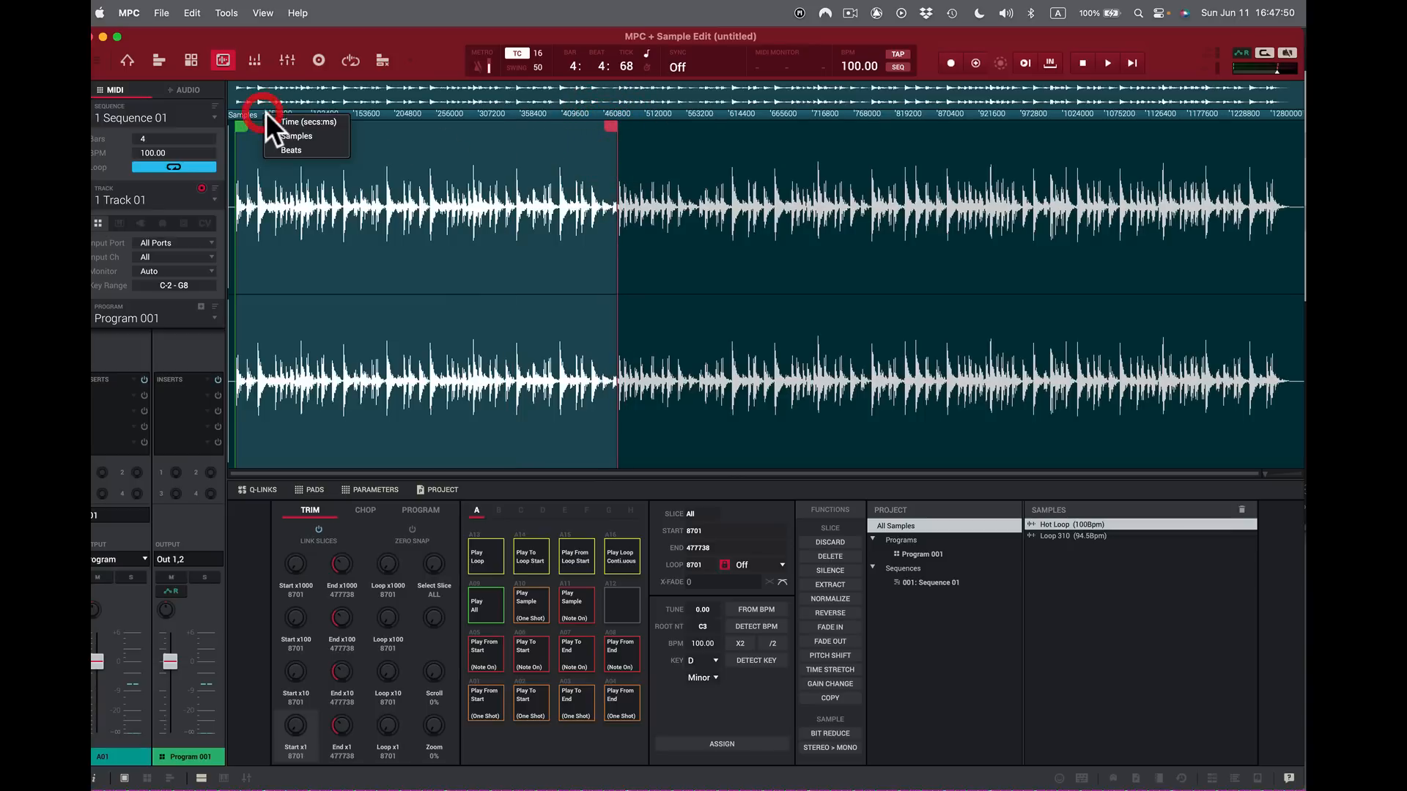
pyautogui.click(300, 140)
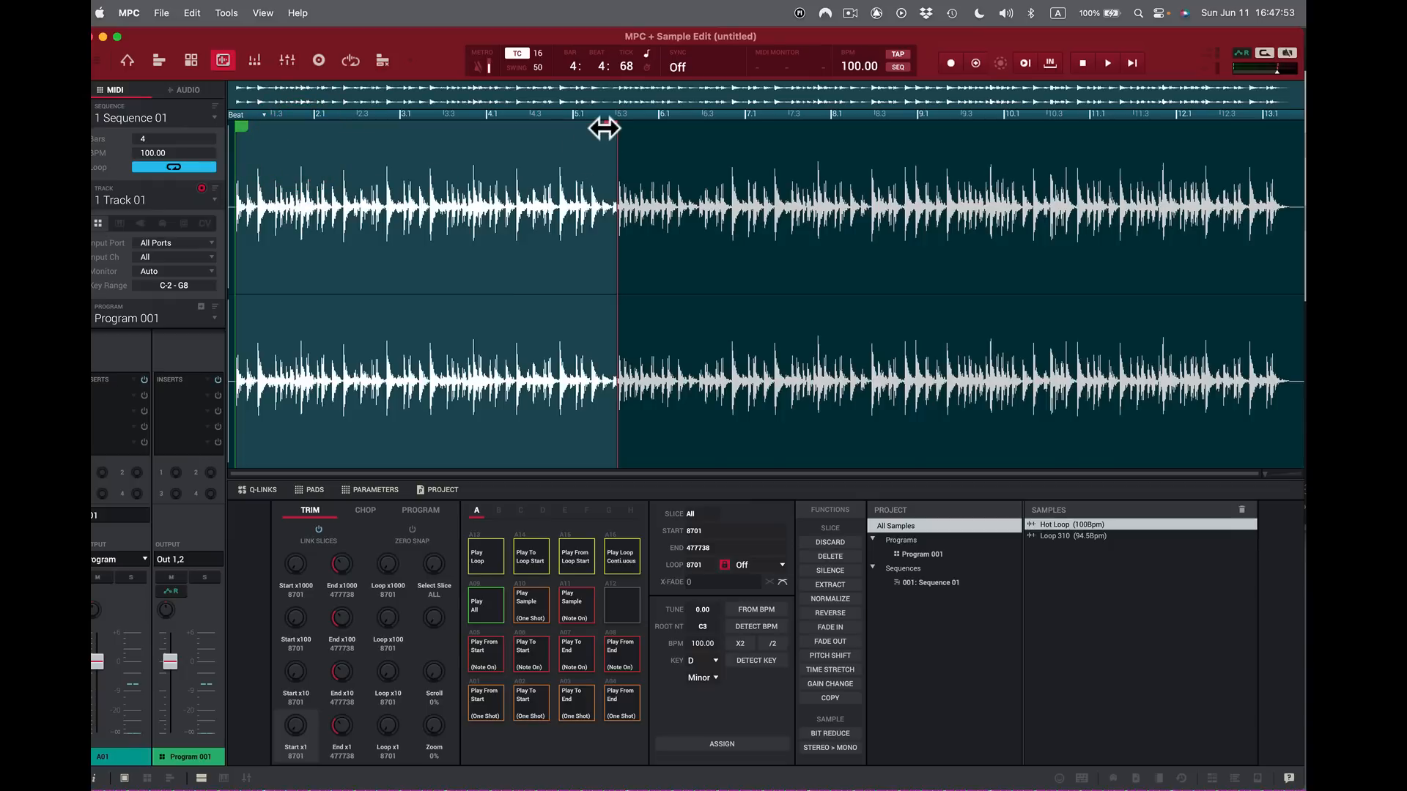
pyautogui.moveTo(606, 126); pyautogui.dragTo(563, 133)
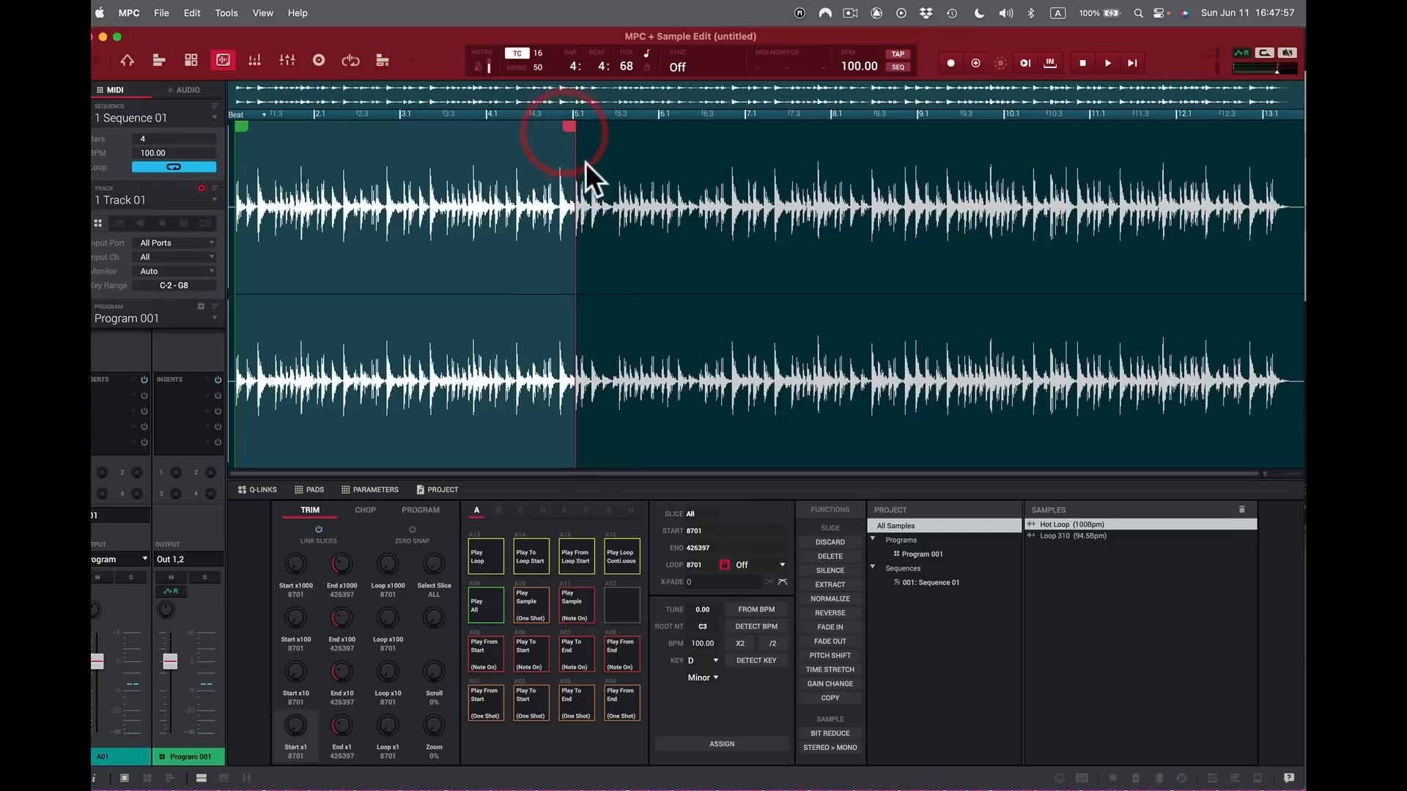
# Step: Audition the trimmed Hot Loop region as a continuous loop and play the sequence alongside it
pyautogui.click(623, 563)
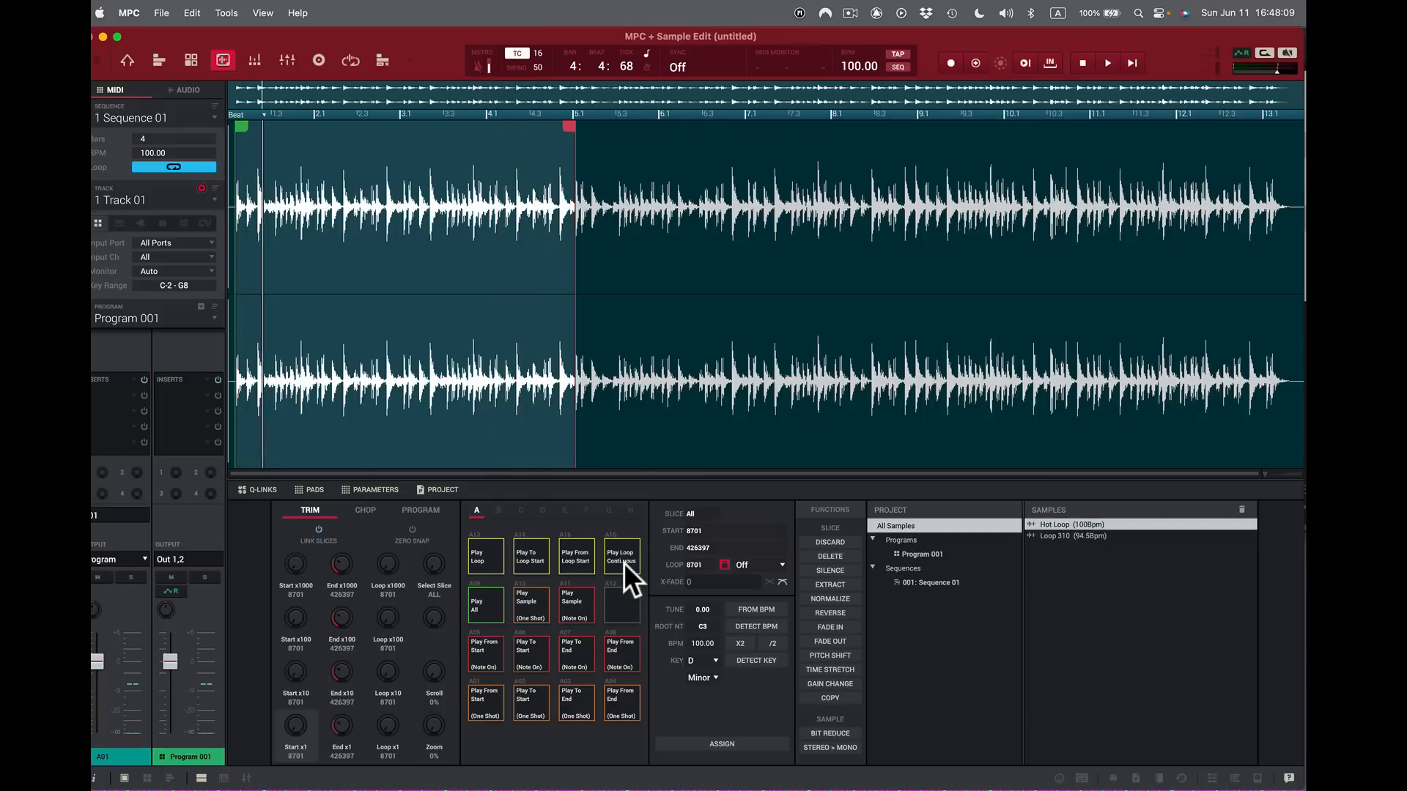
pyautogui.press('space')
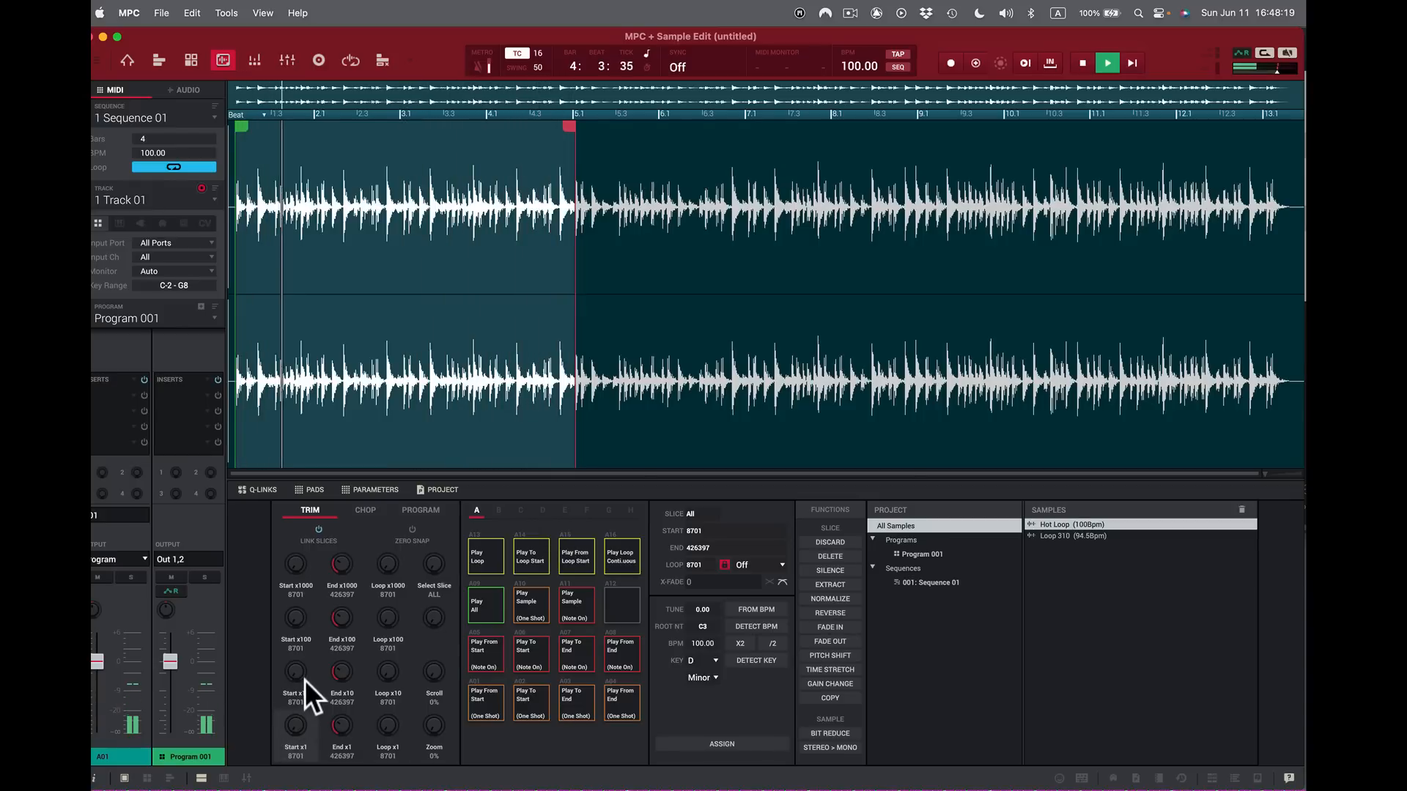
pyautogui.click(622, 558)
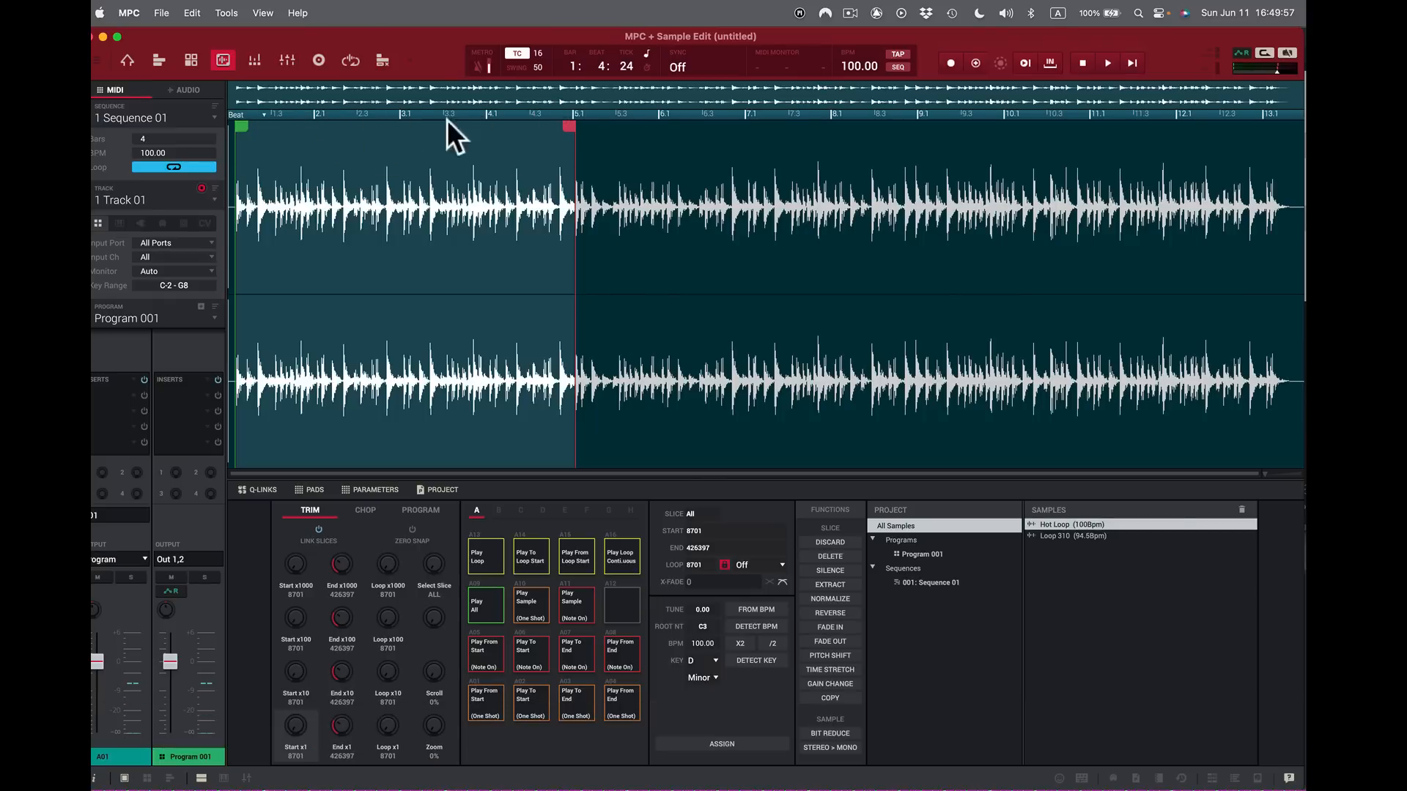
# Step: Refine Hot Loop's end marker to about sample 427601, just before the transient near bar 5
pyautogui.scroll(10, 1269, 473)
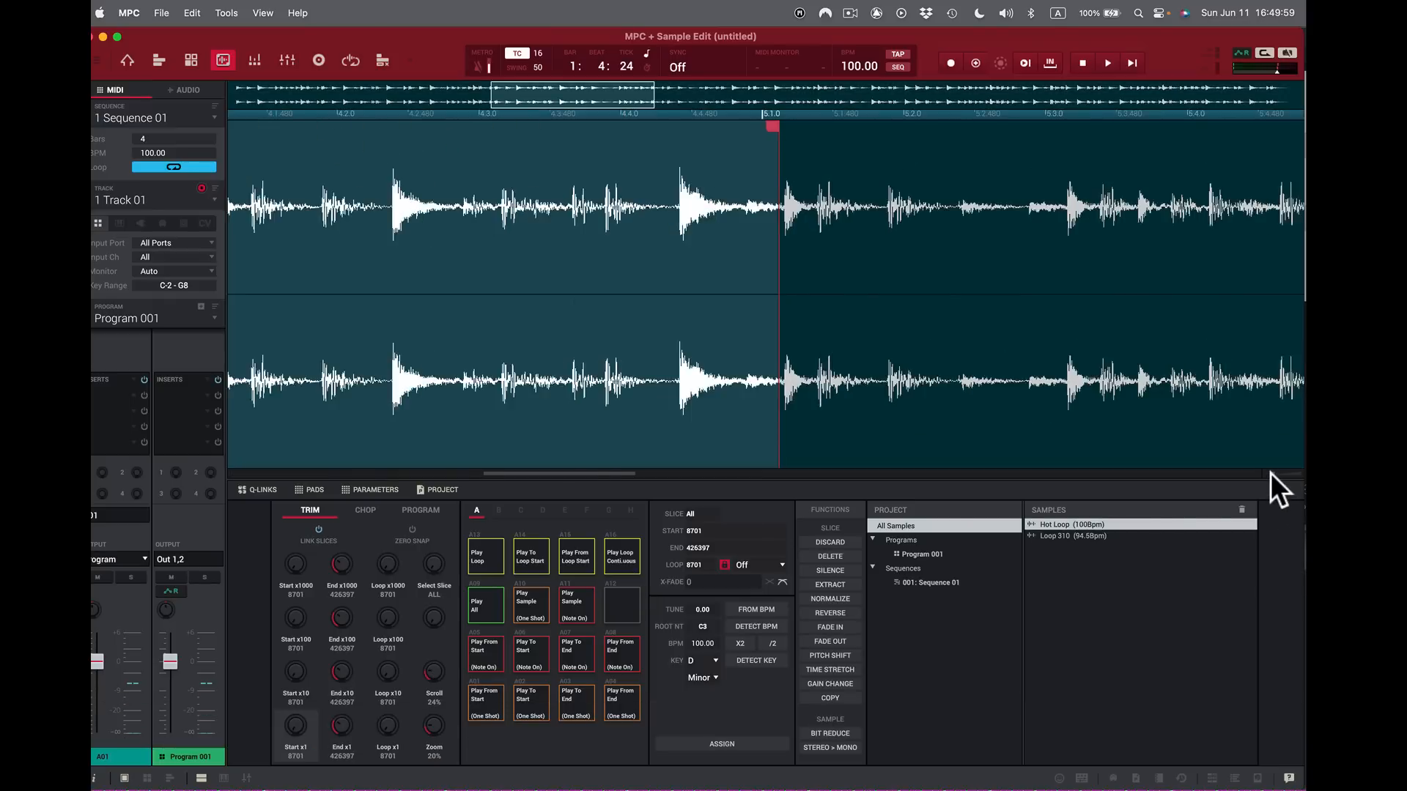
pyautogui.scroll(2, 1281, 472)
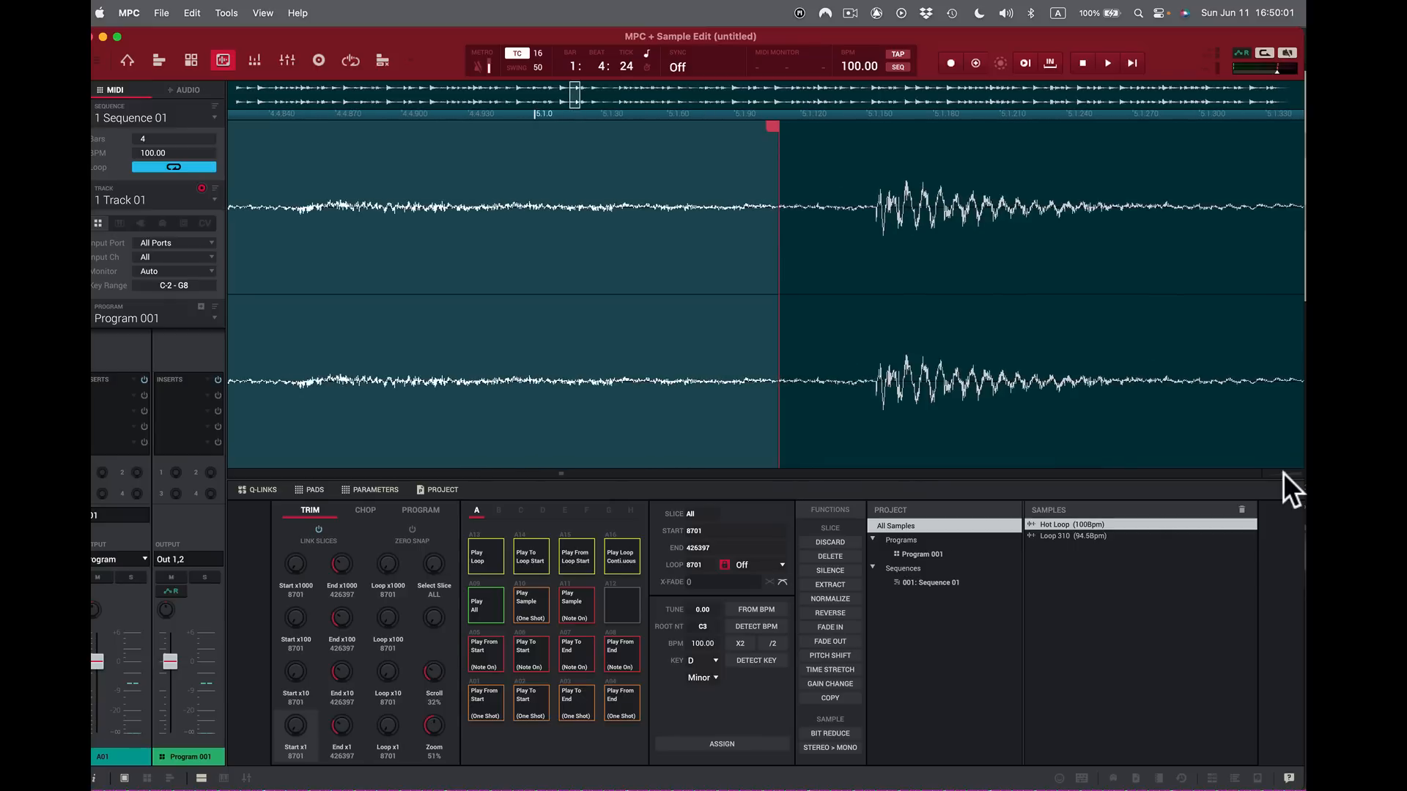
pyautogui.scroll(-5, 1282, 472)
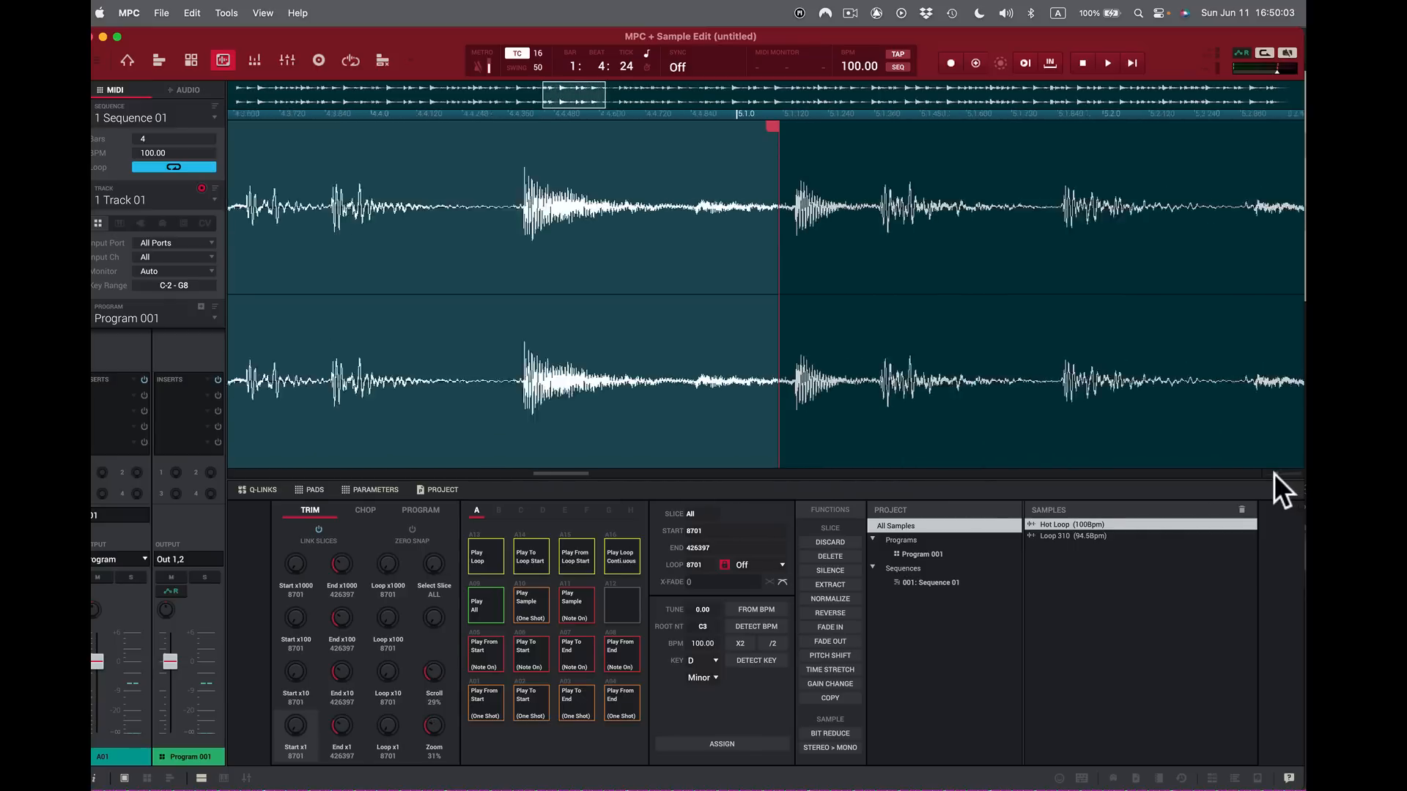
pyautogui.click(1275, 473)
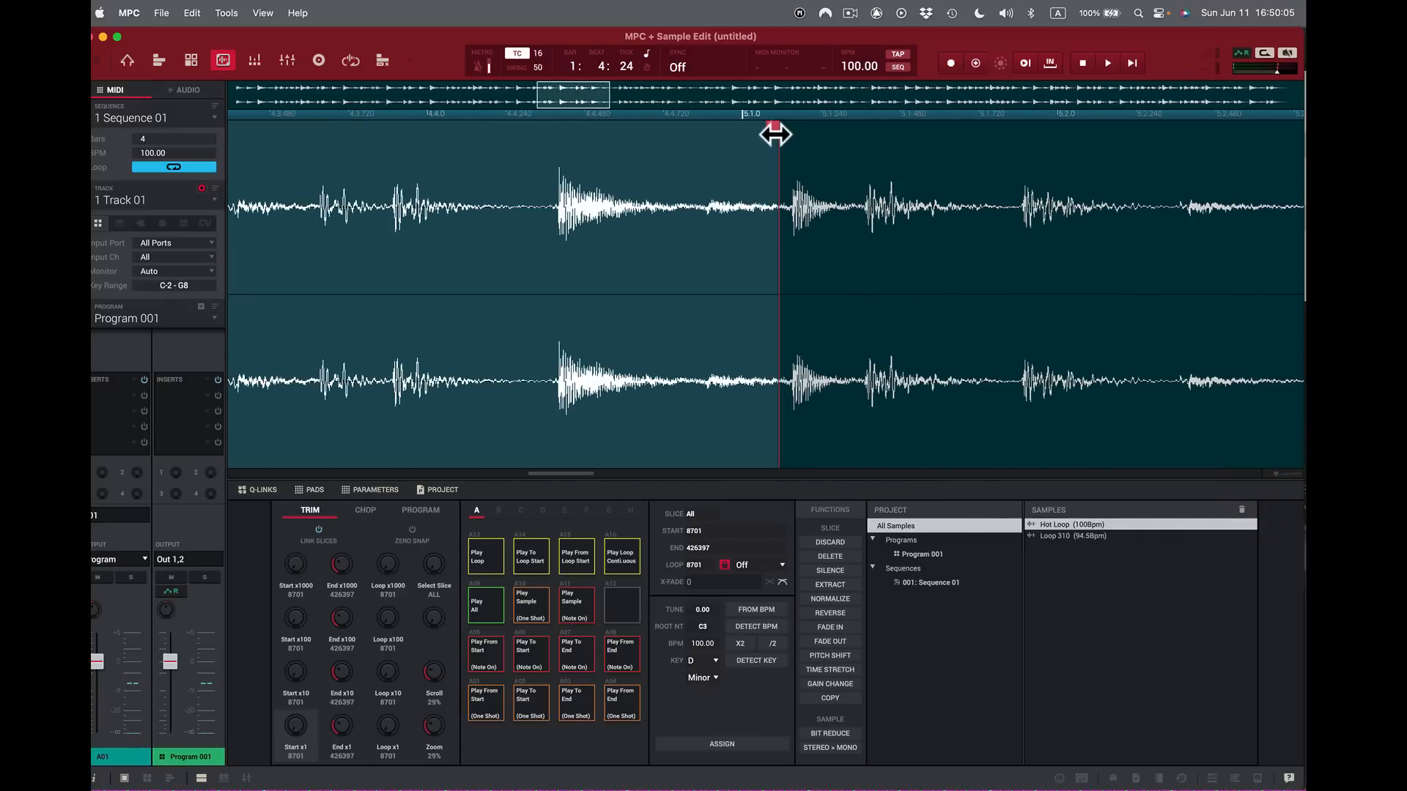
pyautogui.moveTo(775, 134); pyautogui.dragTo(790, 129)
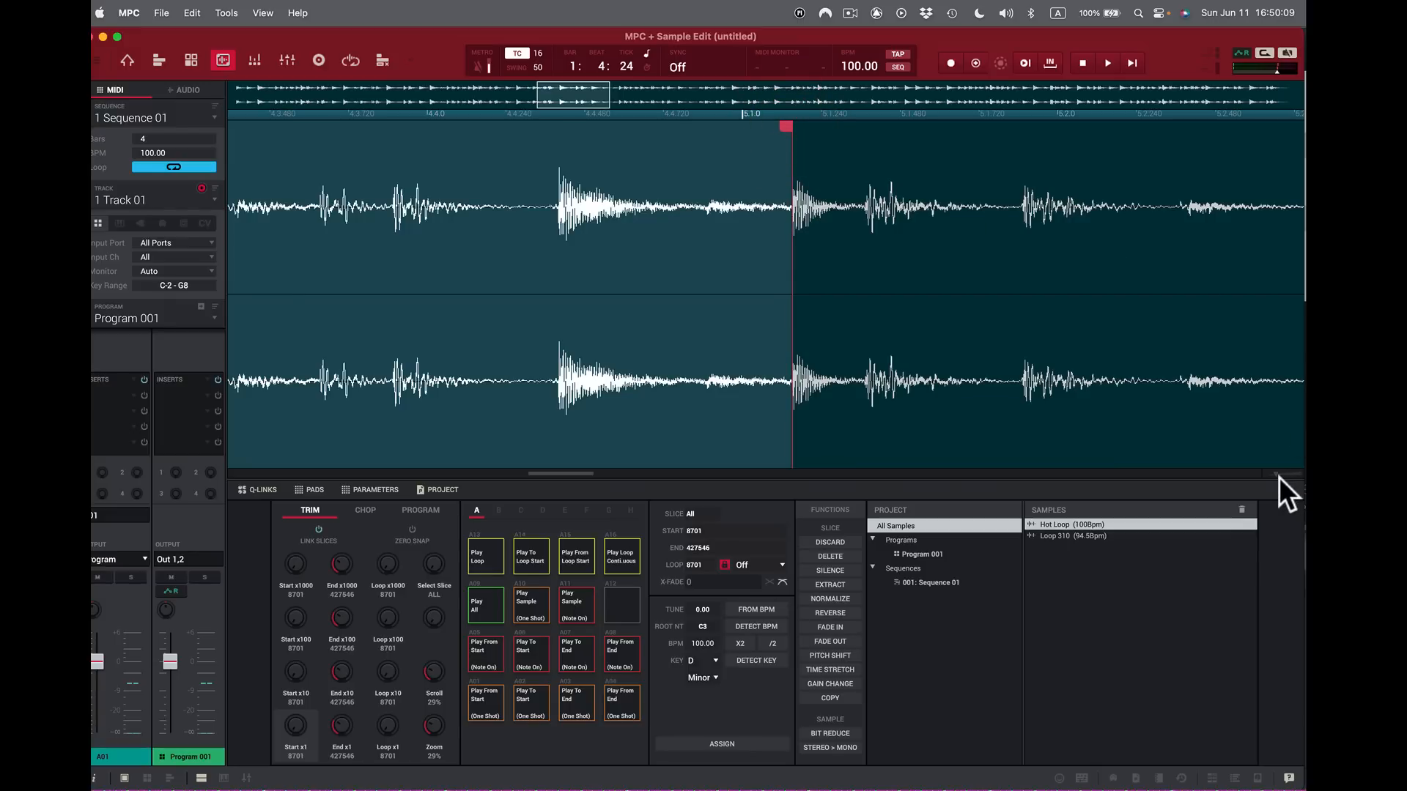
pyautogui.moveTo(1278, 477); pyautogui.dragTo(1296, 471)
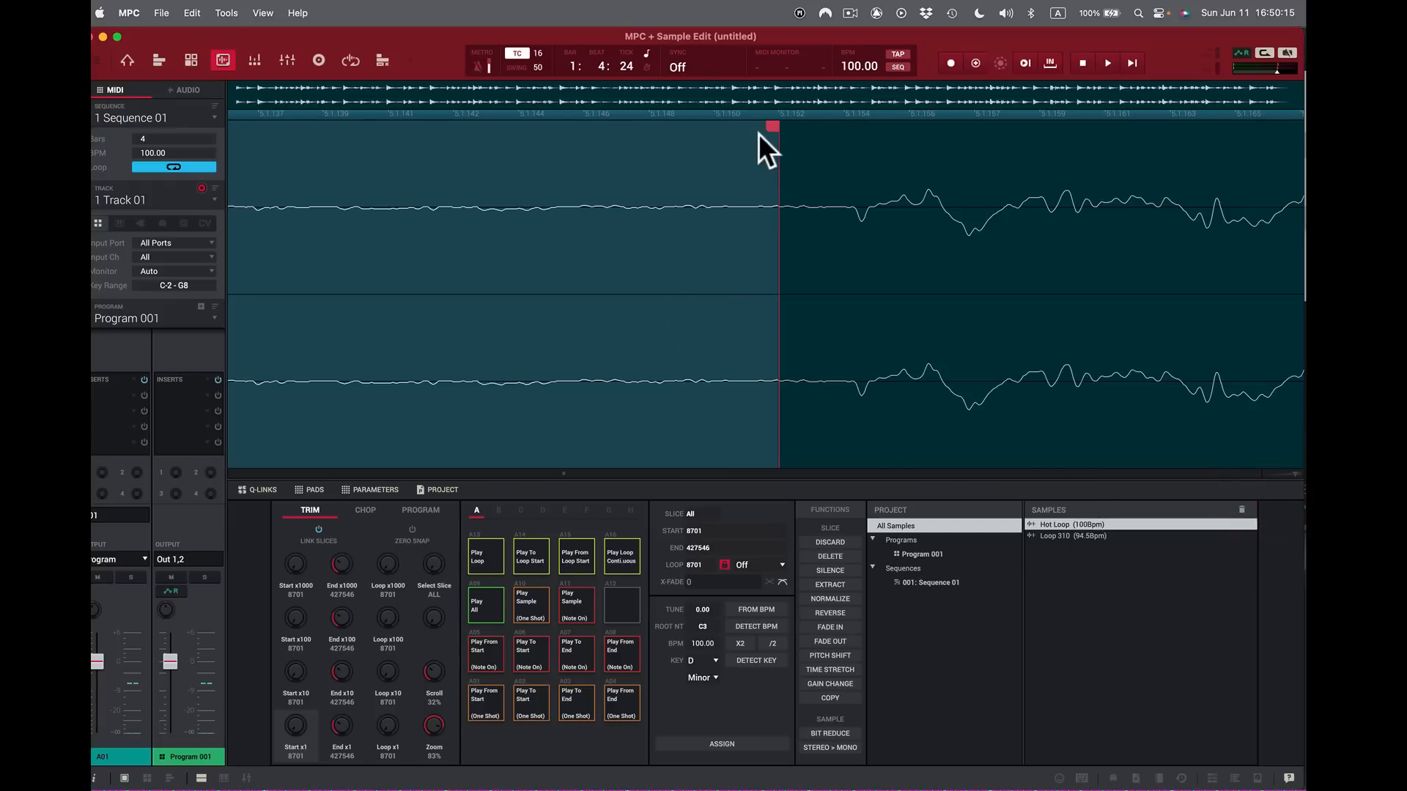
pyautogui.moveTo(775, 126); pyautogui.dragTo(843, 133)
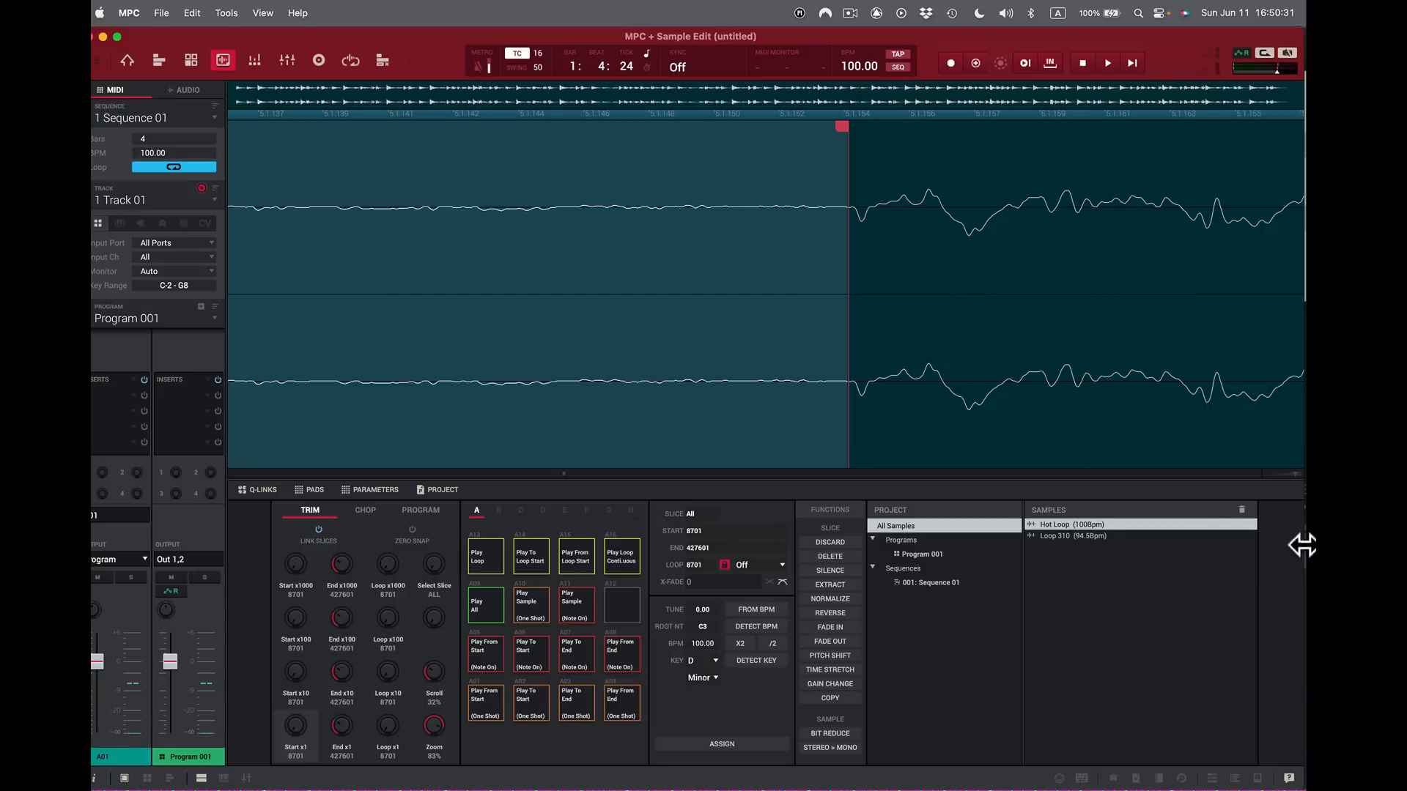
# Step: Refine Hot Loop's start marker to about sample 10449, right where the first transient begins
pyautogui.scroll(-10, 1297, 473)
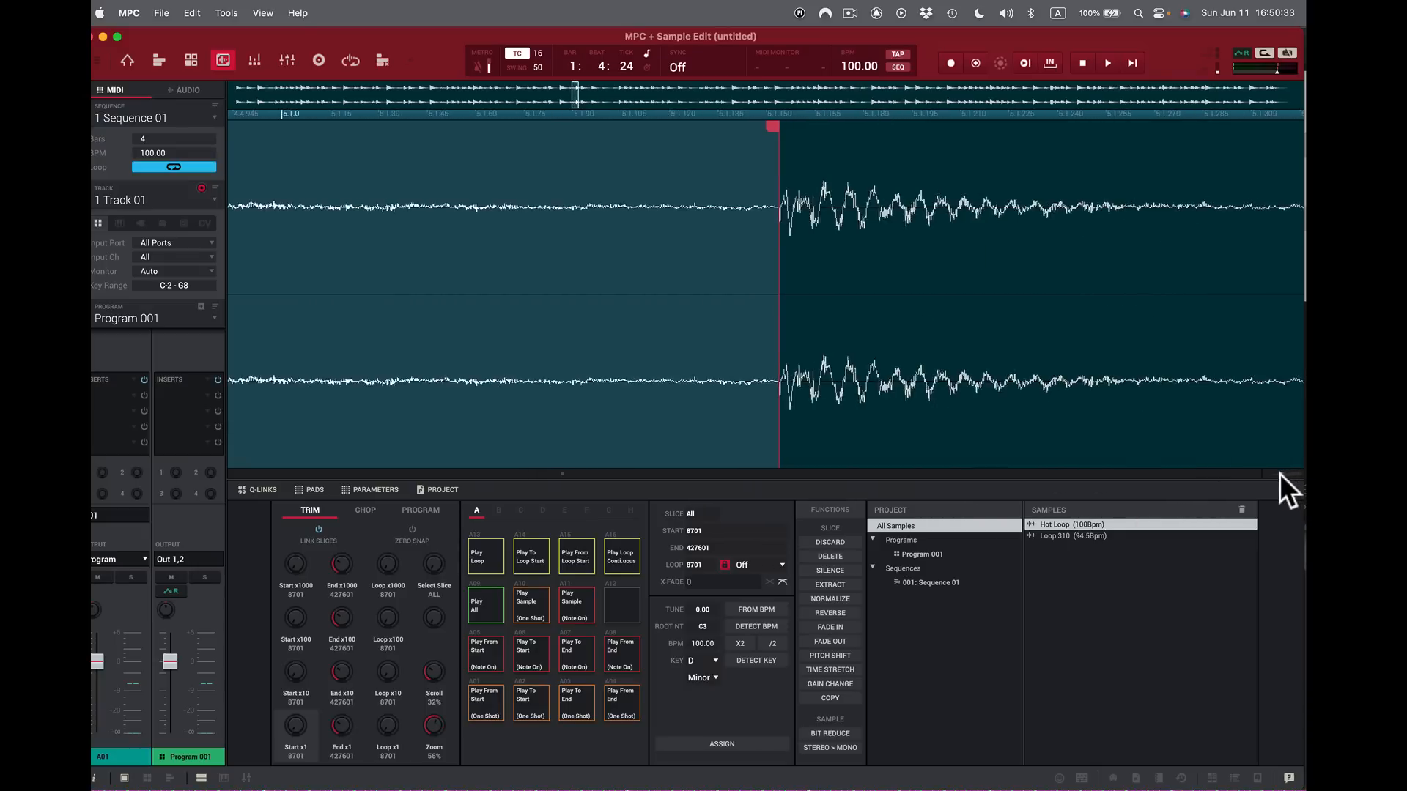
pyautogui.scroll(-2, 1259, 478)
pyautogui.scroll(4, 1264, 477)
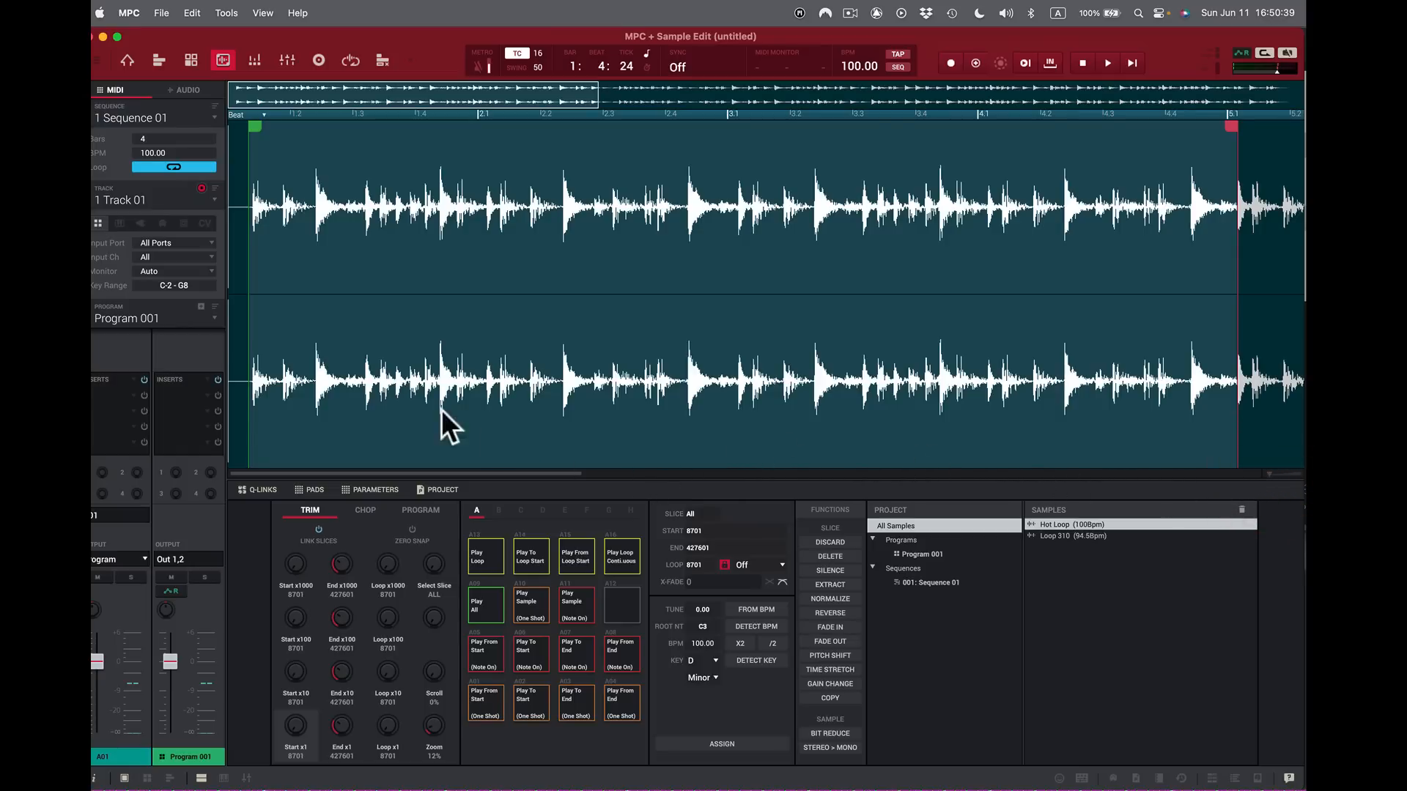
pyautogui.moveTo(251, 119); pyautogui.dragTo(257, 125)
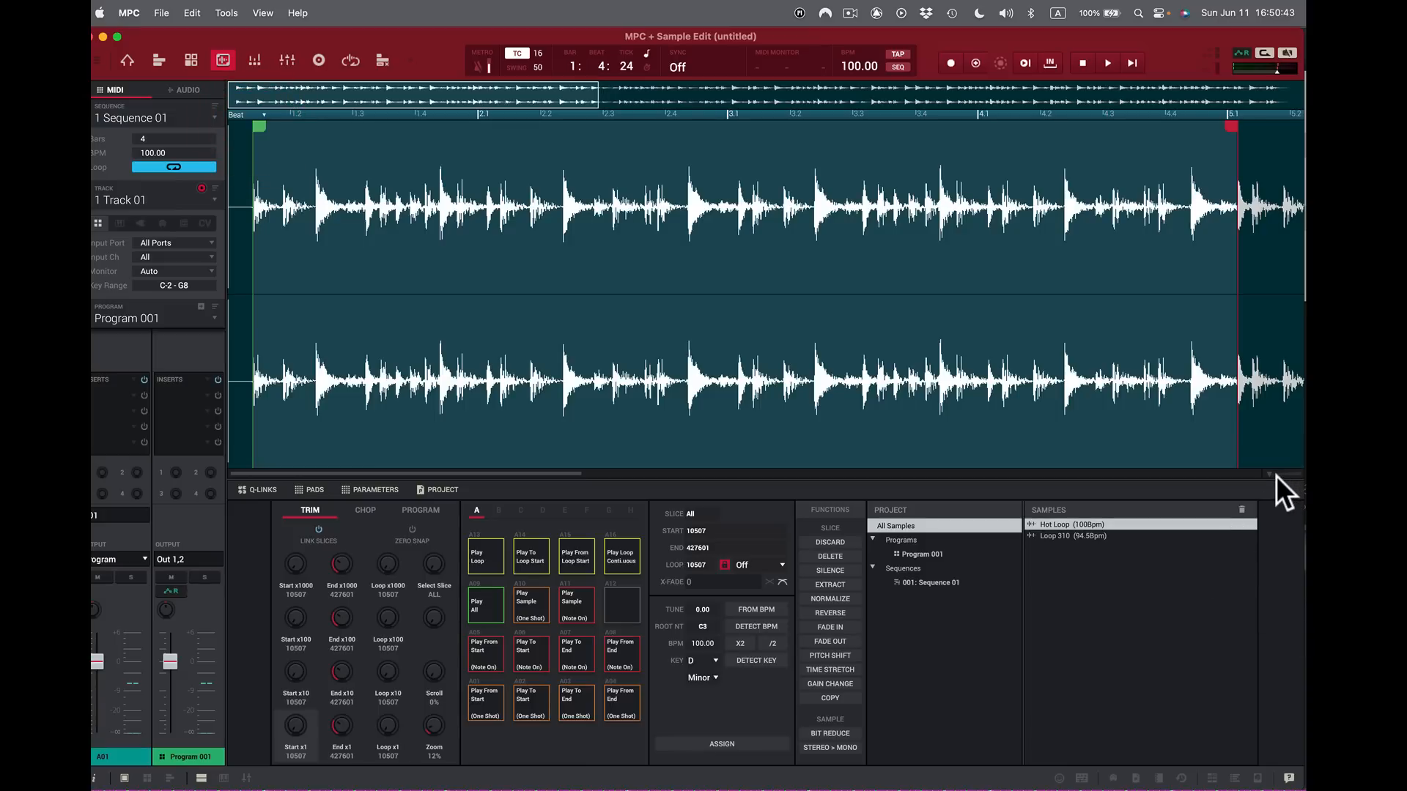
pyautogui.moveTo(1273, 474); pyautogui.dragTo(1291, 473)
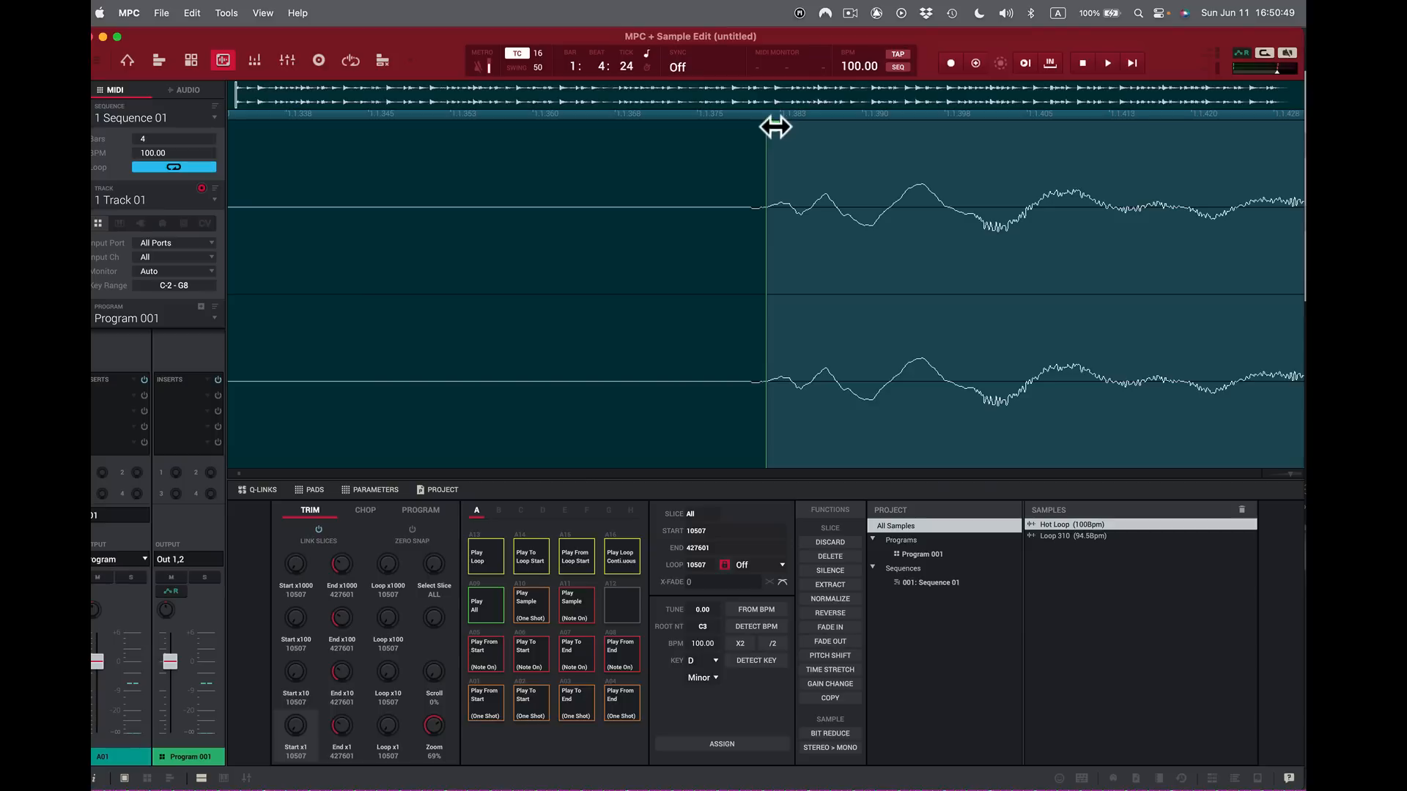
pyautogui.moveTo(766, 123); pyautogui.dragTo(744, 134)
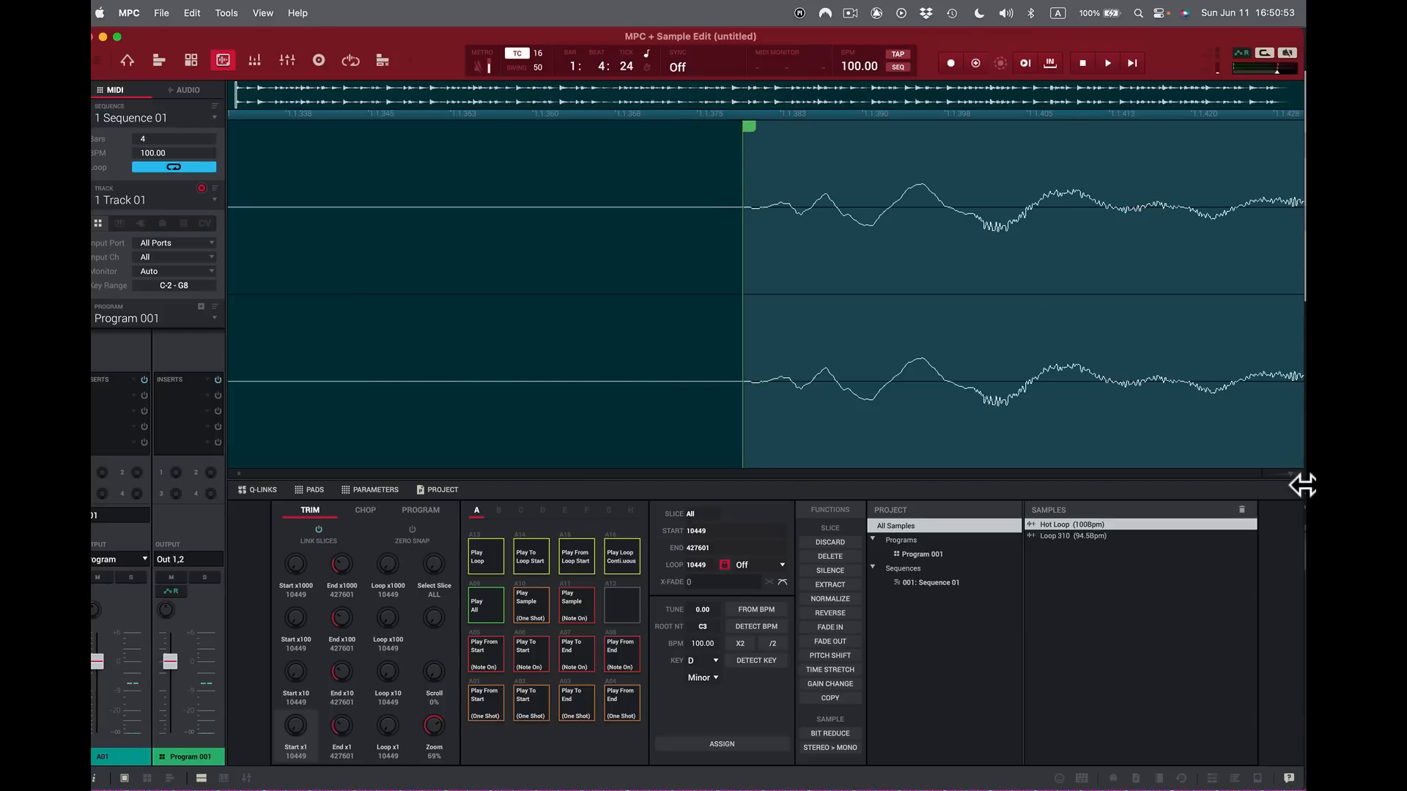
pyautogui.scroll(-10, 1290, 472)
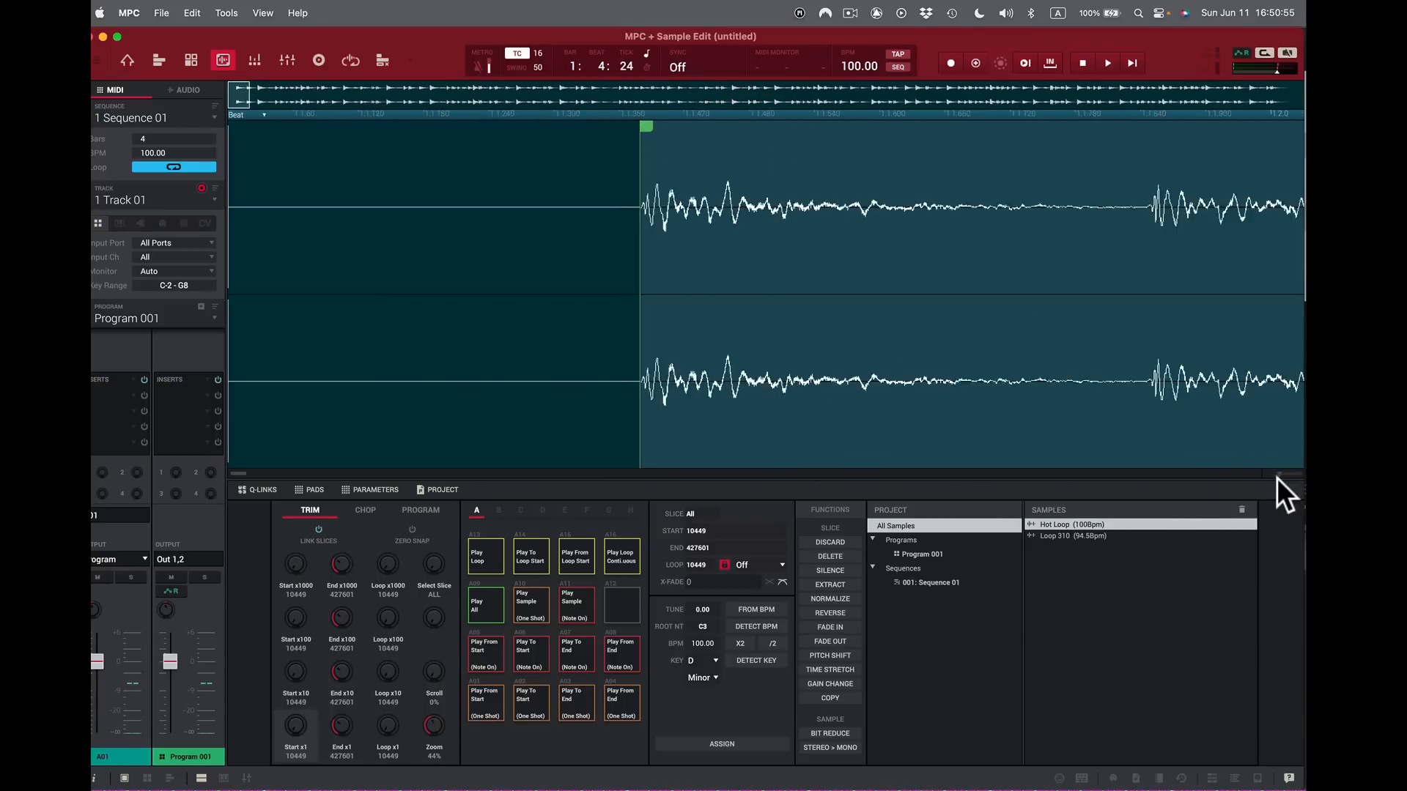
pyautogui.scroll(4, 1263, 485)
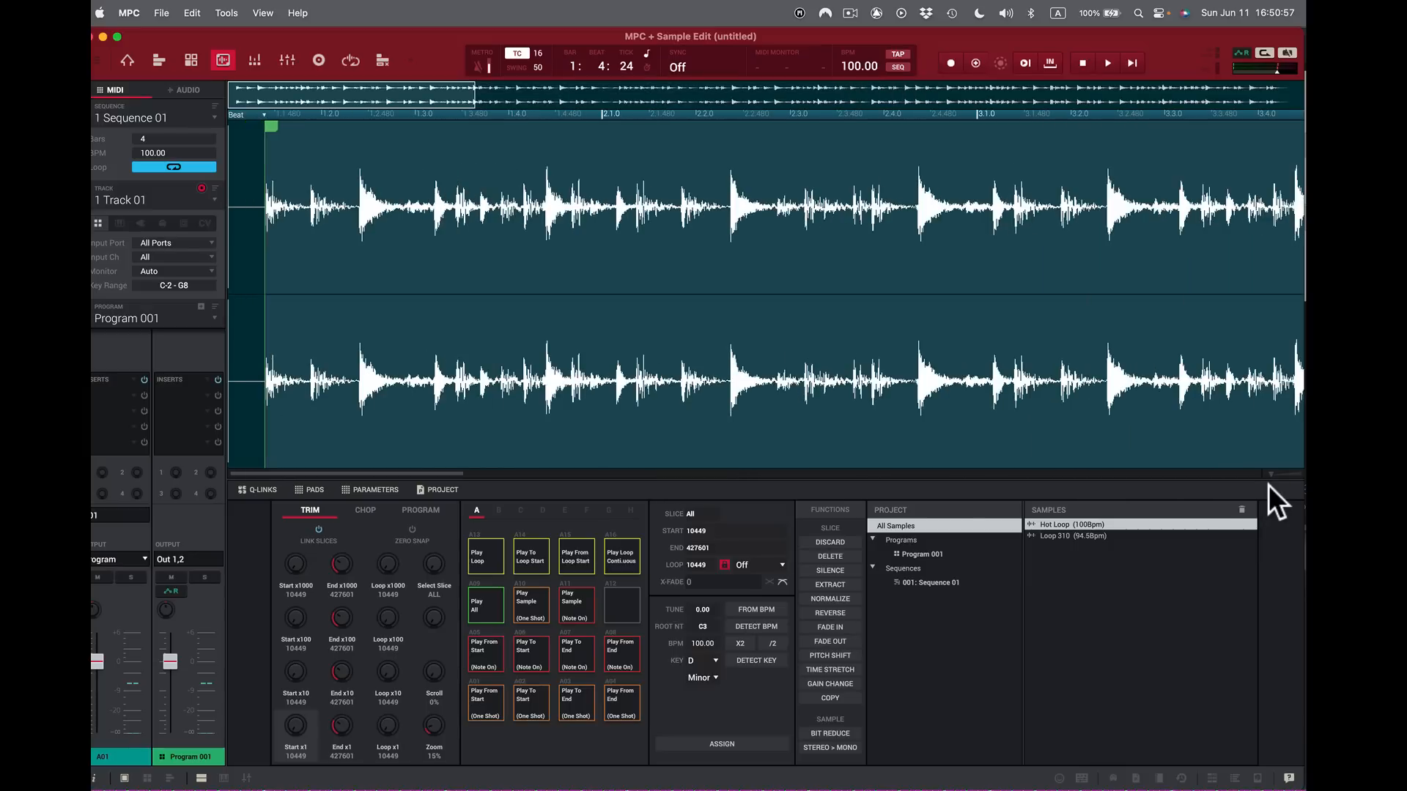
pyautogui.scroll(2, 1265, 486)
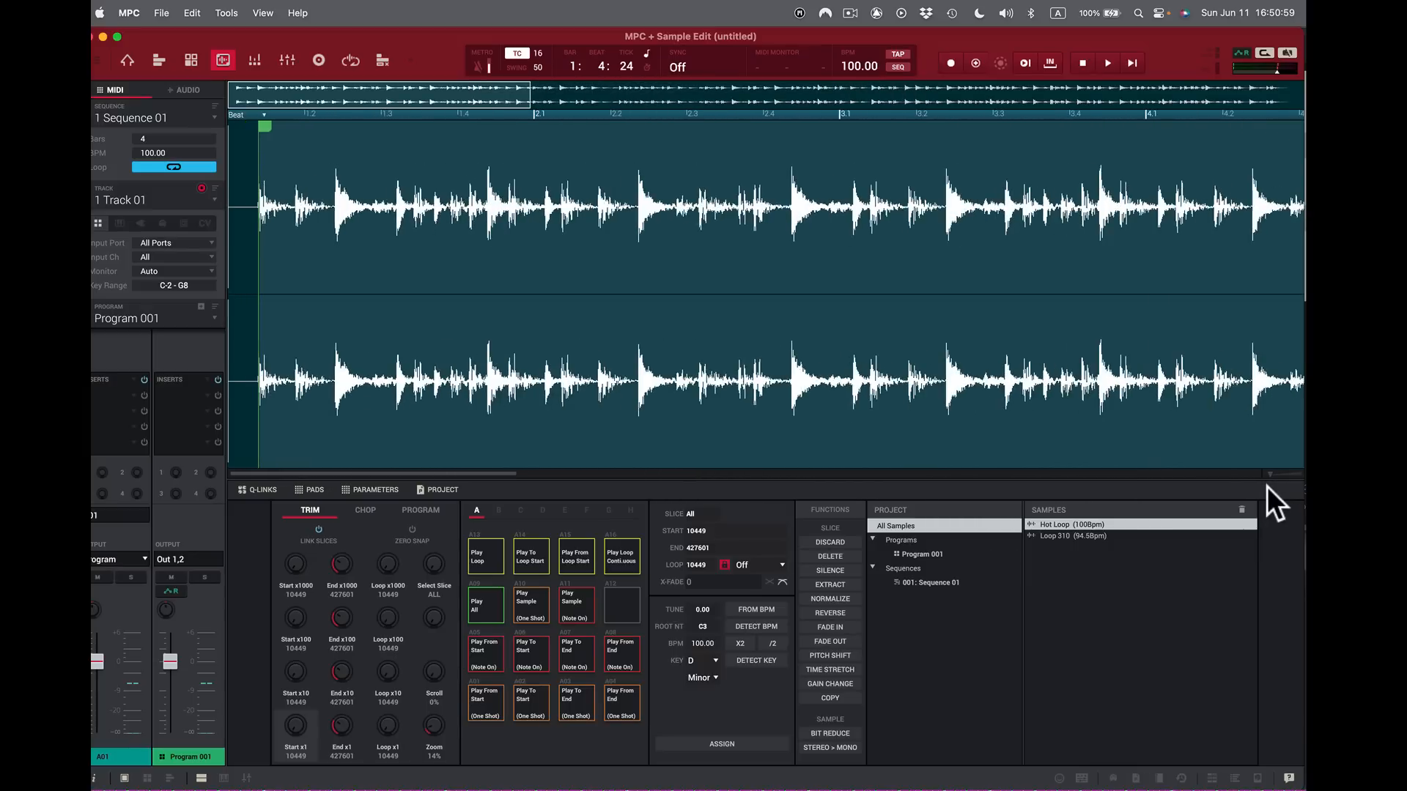
pyautogui.scroll(-2, 1268, 485)
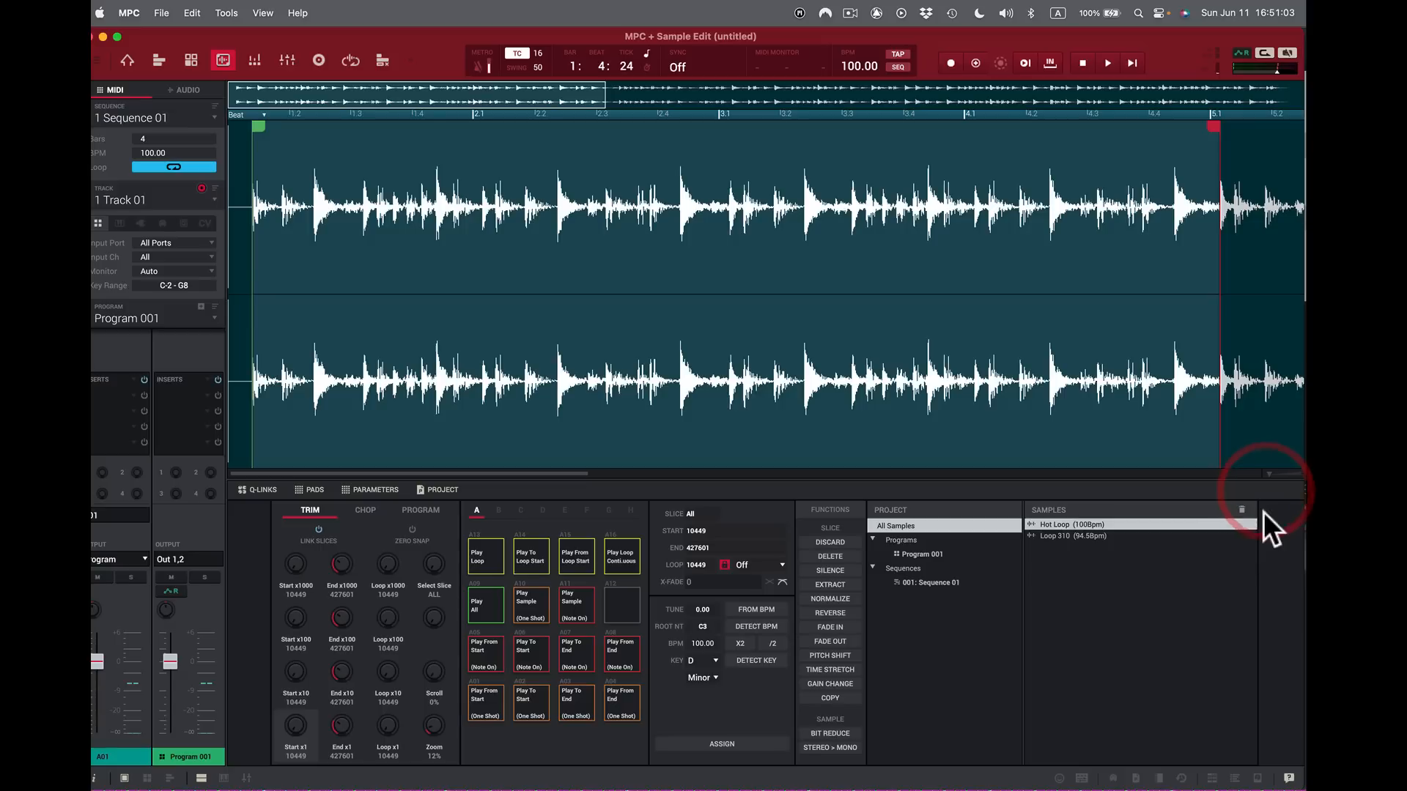
# Step: Return to Main mode and select the Hot Loop note on pad A01 at the sequence's start
pyautogui.moveTo(1168, 788)
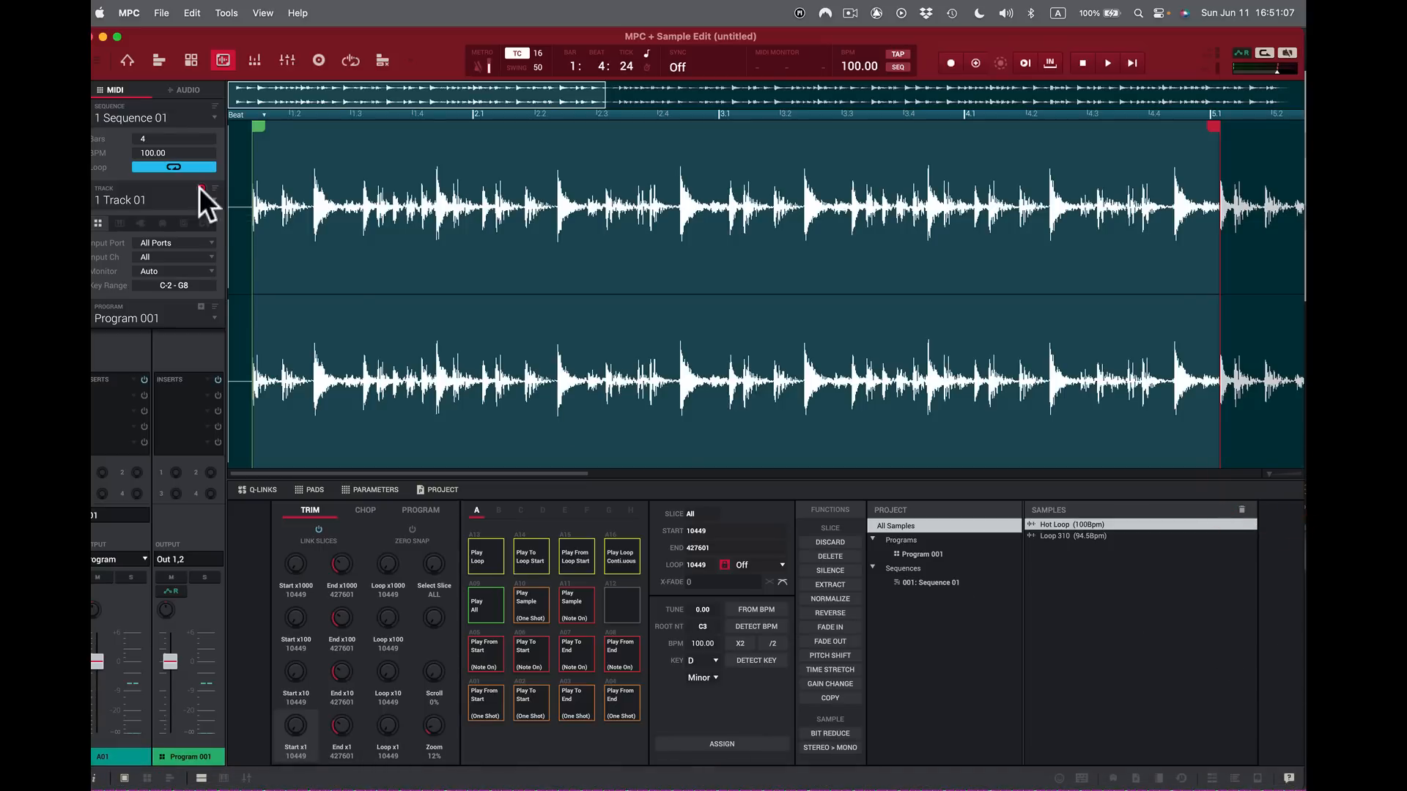
pyautogui.click(126, 61)
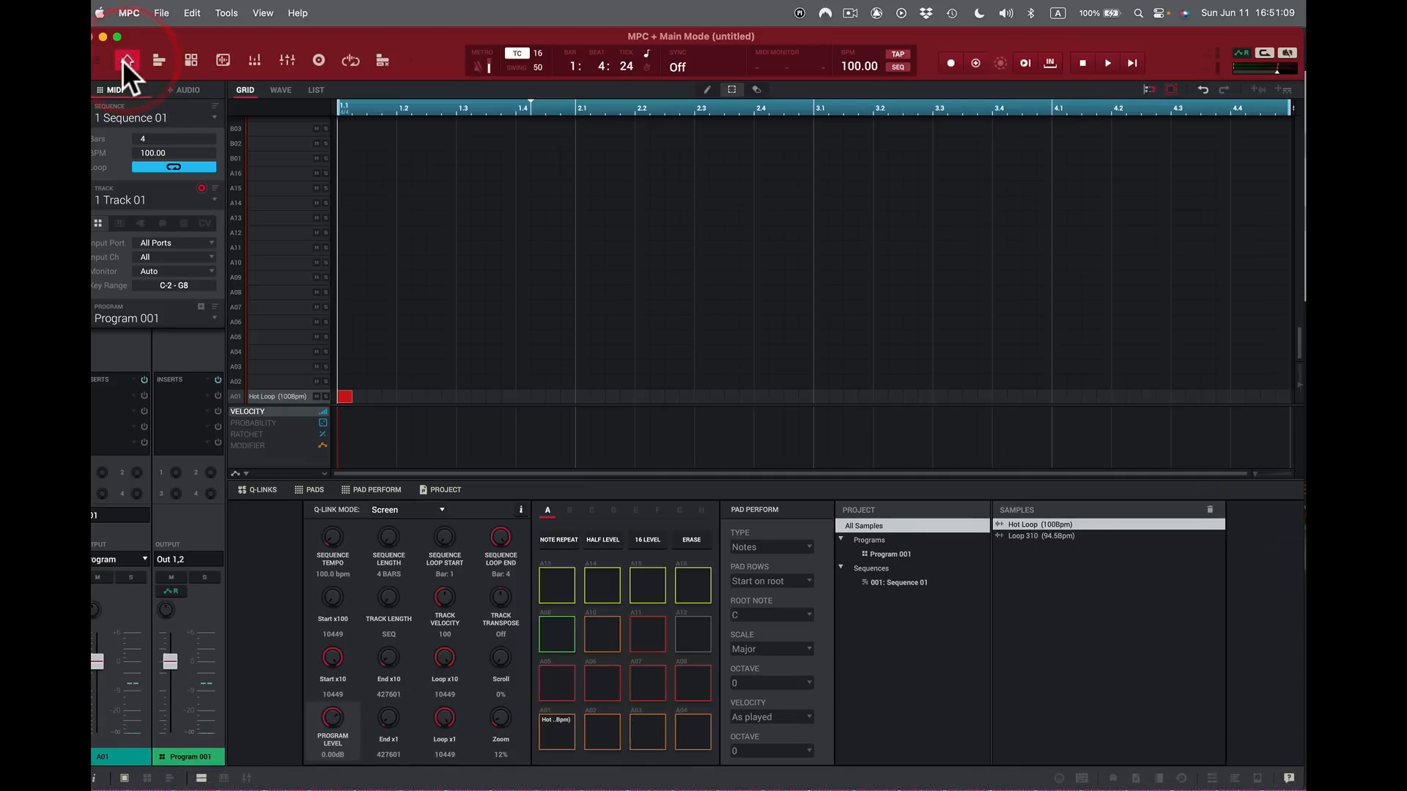
pyautogui.click(345, 398)
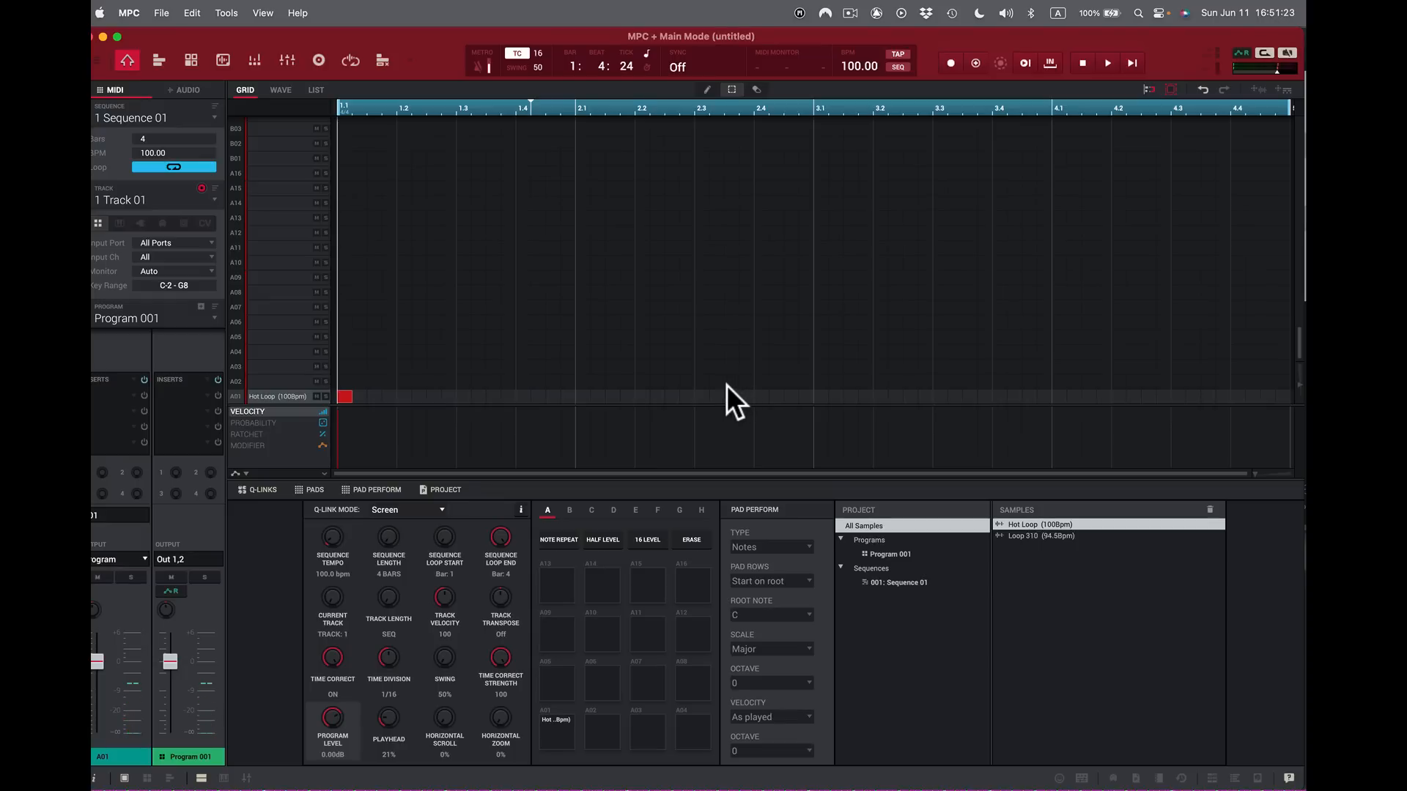
# Step: Play the four-bar sequence with the Hot Loop note on pad A01 from its start and stop playback
pyautogui.click(1110, 63)
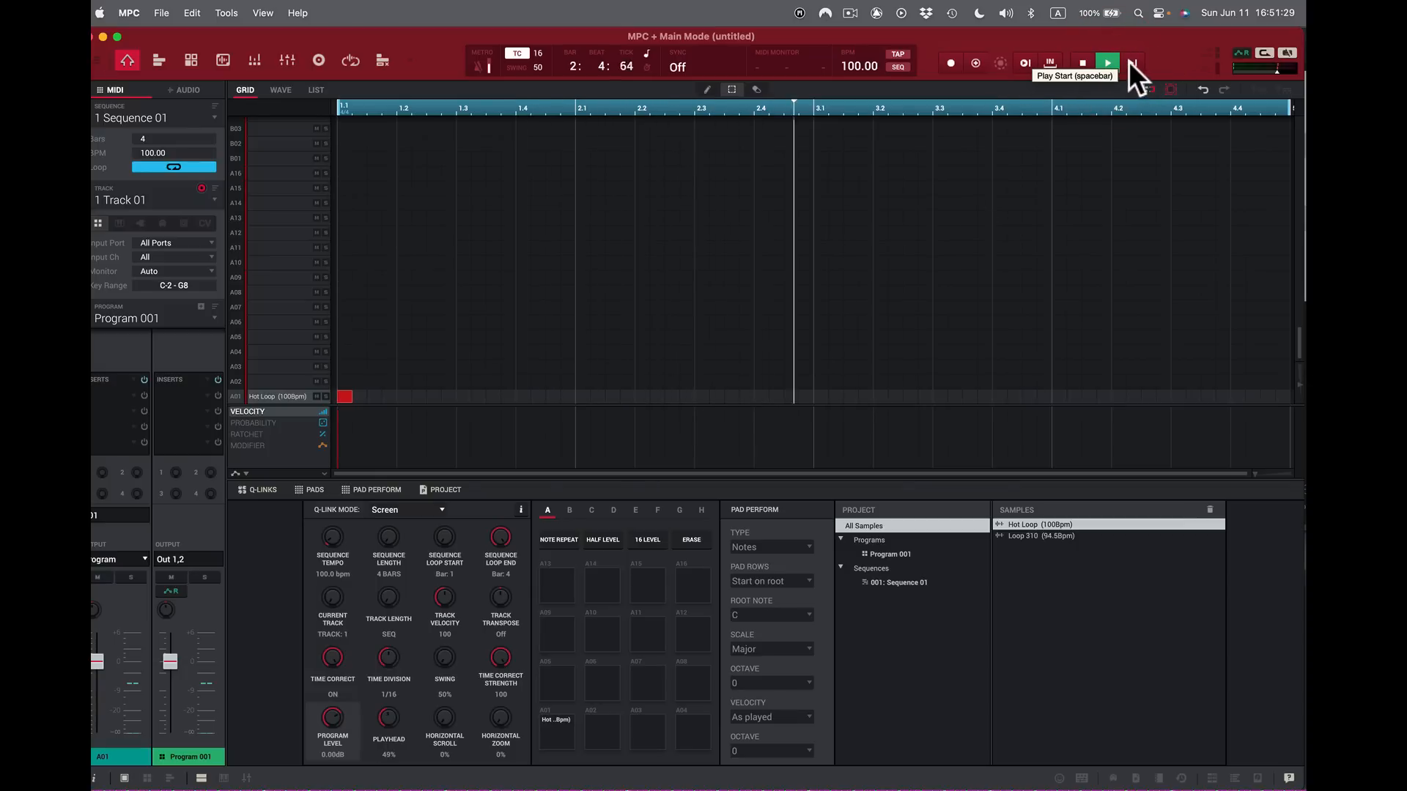
pyautogui.click(1129, 63)
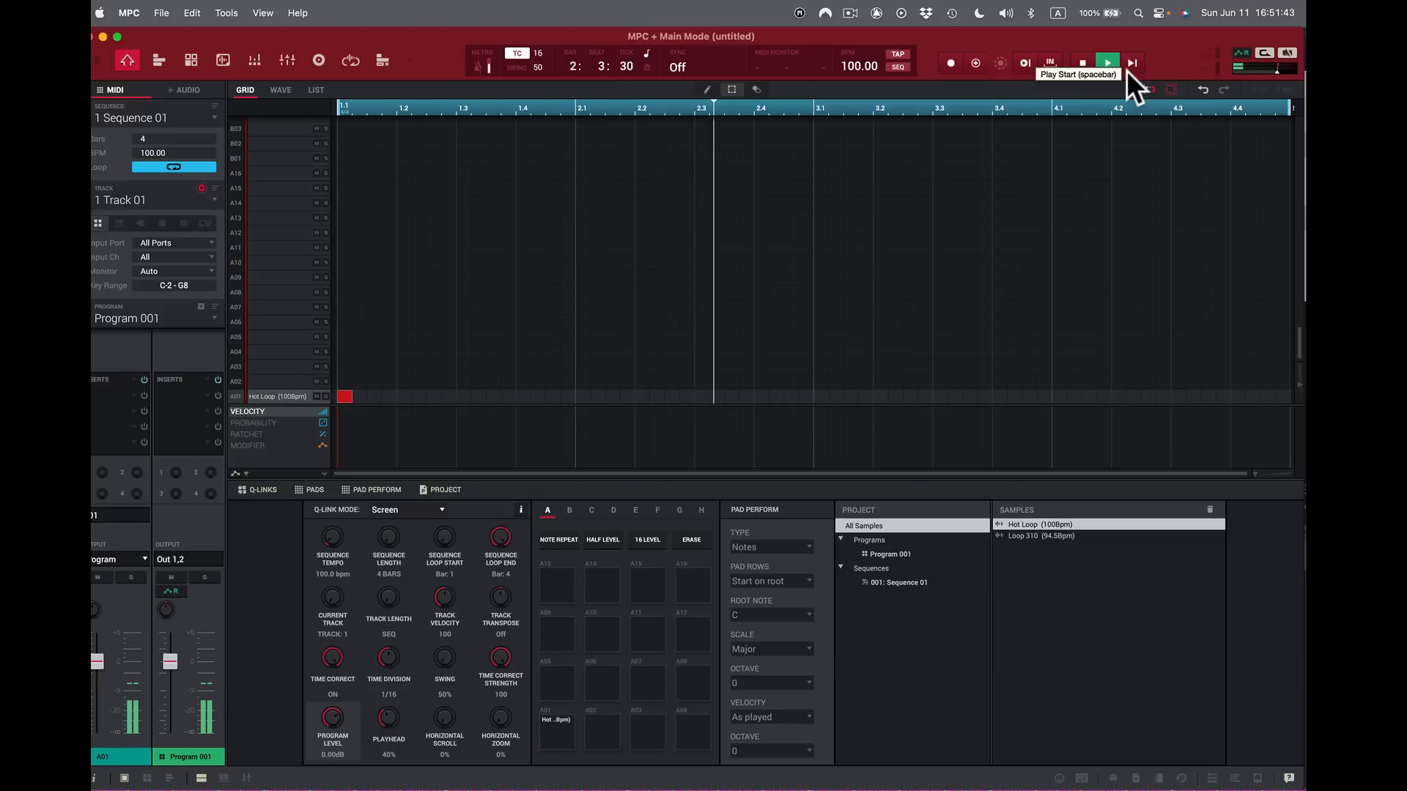
pyautogui.press('space')
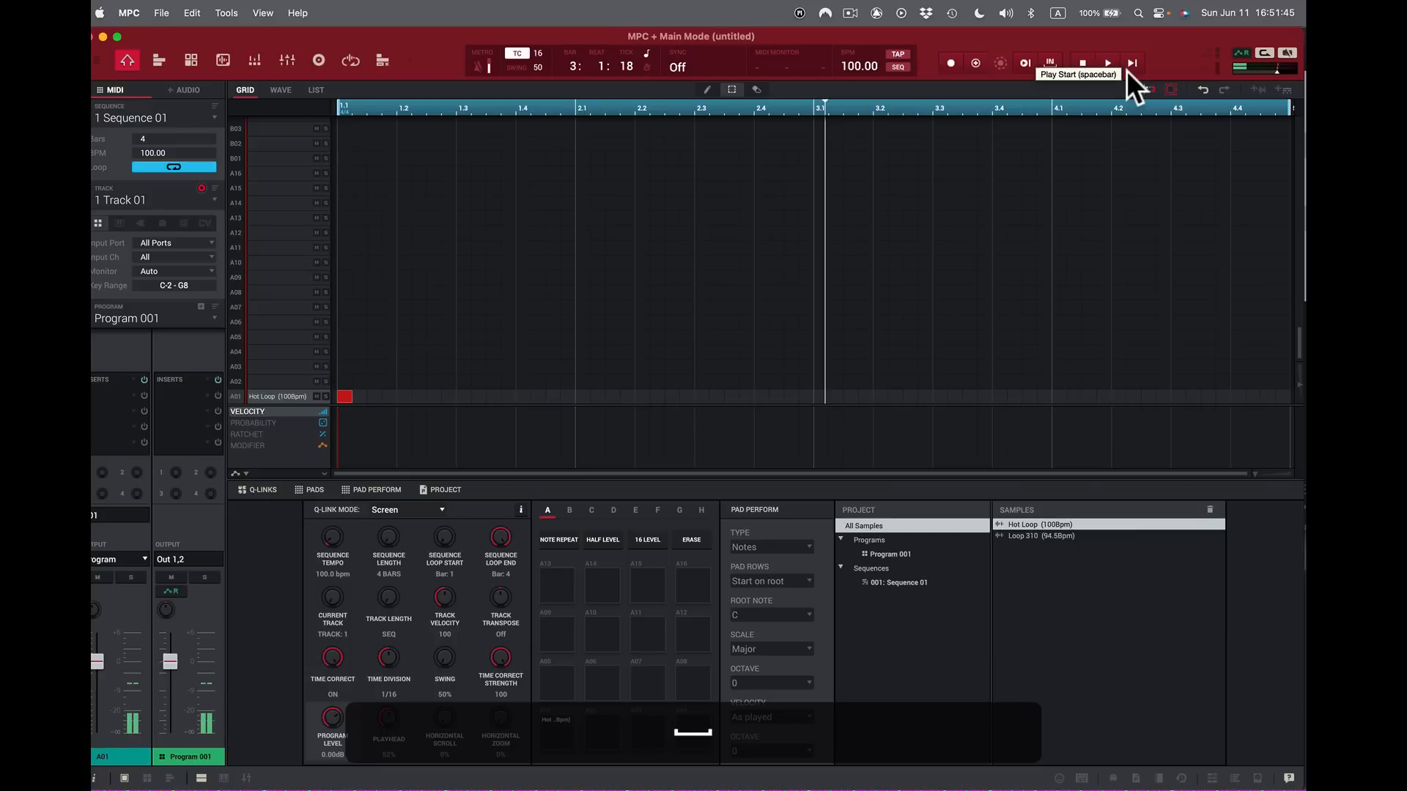
# Step: Return to Sample Edit mode and audition the trimmed Hot Loop region as a continuous loop
pyautogui.click(223, 61)
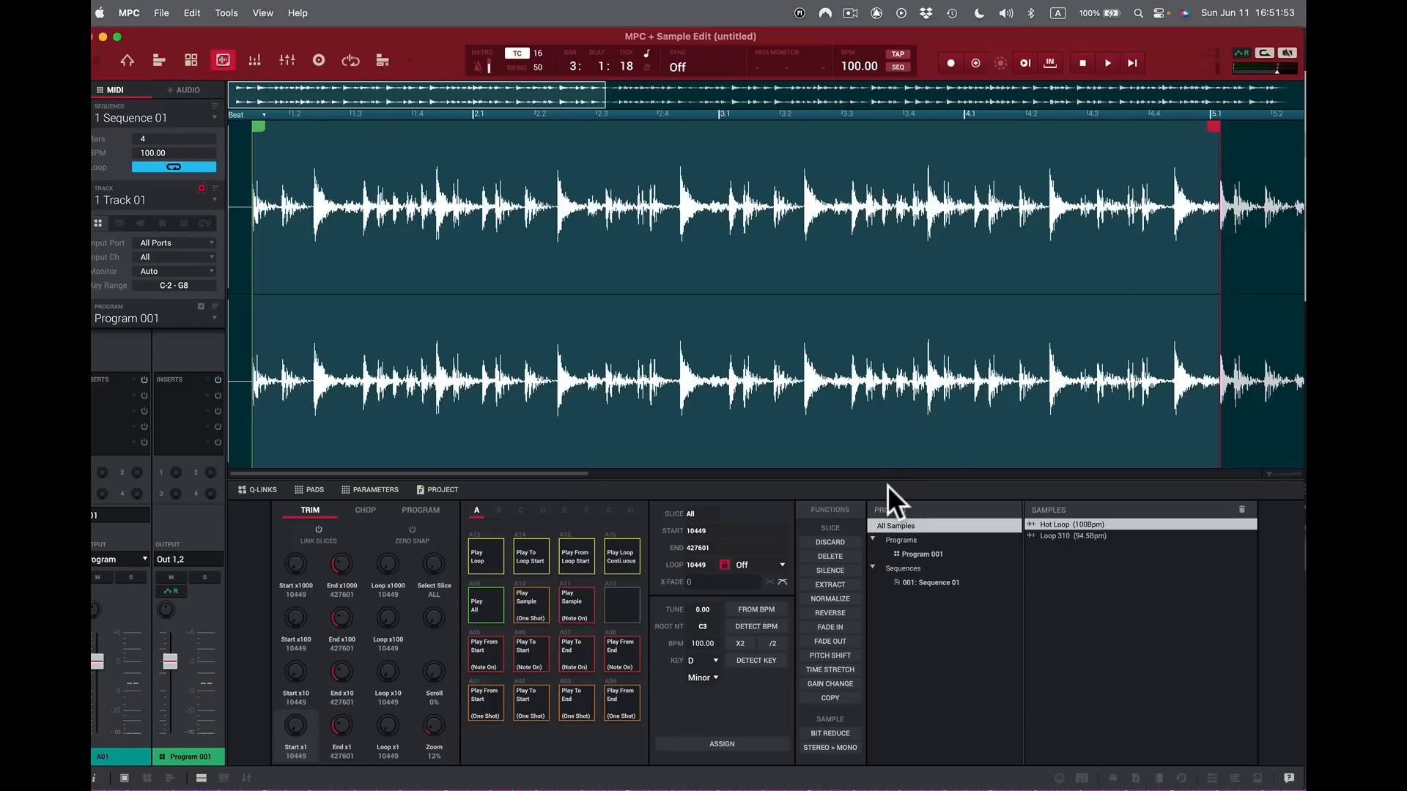
pyautogui.click(621, 559)
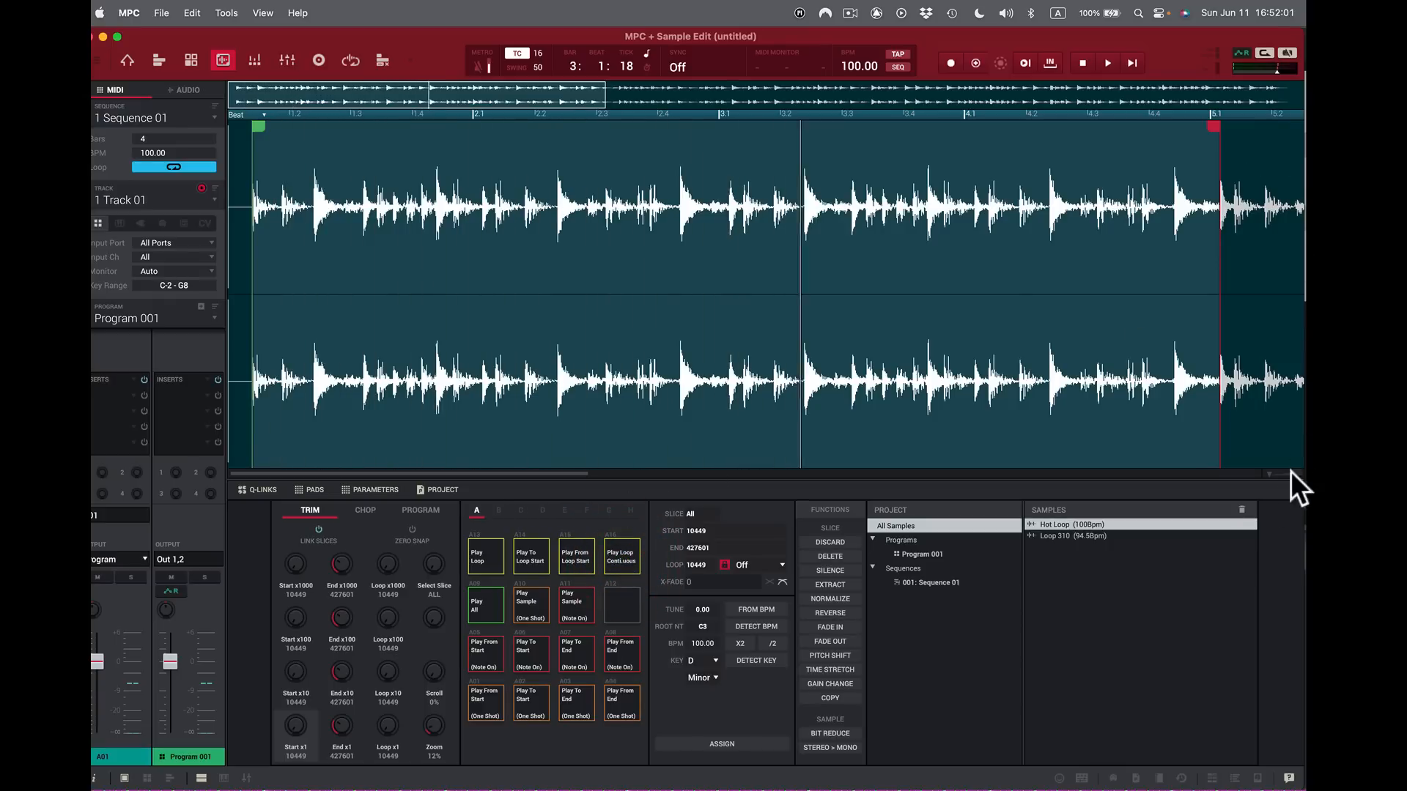
pyautogui.moveTo(1272, 473); pyautogui.dragTo(1243, 472)
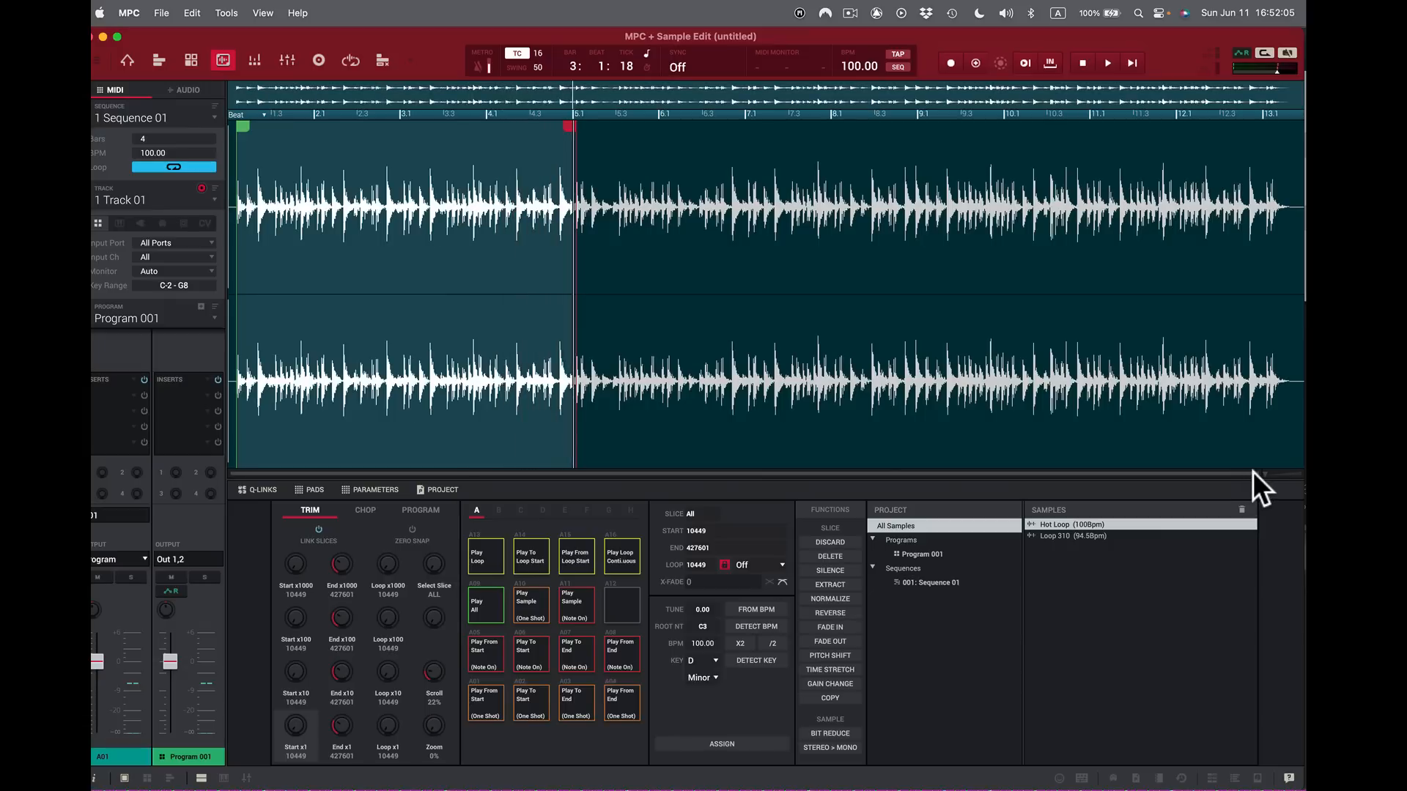
pyautogui.moveTo(1254, 470); pyautogui.dragTo(1265, 468)
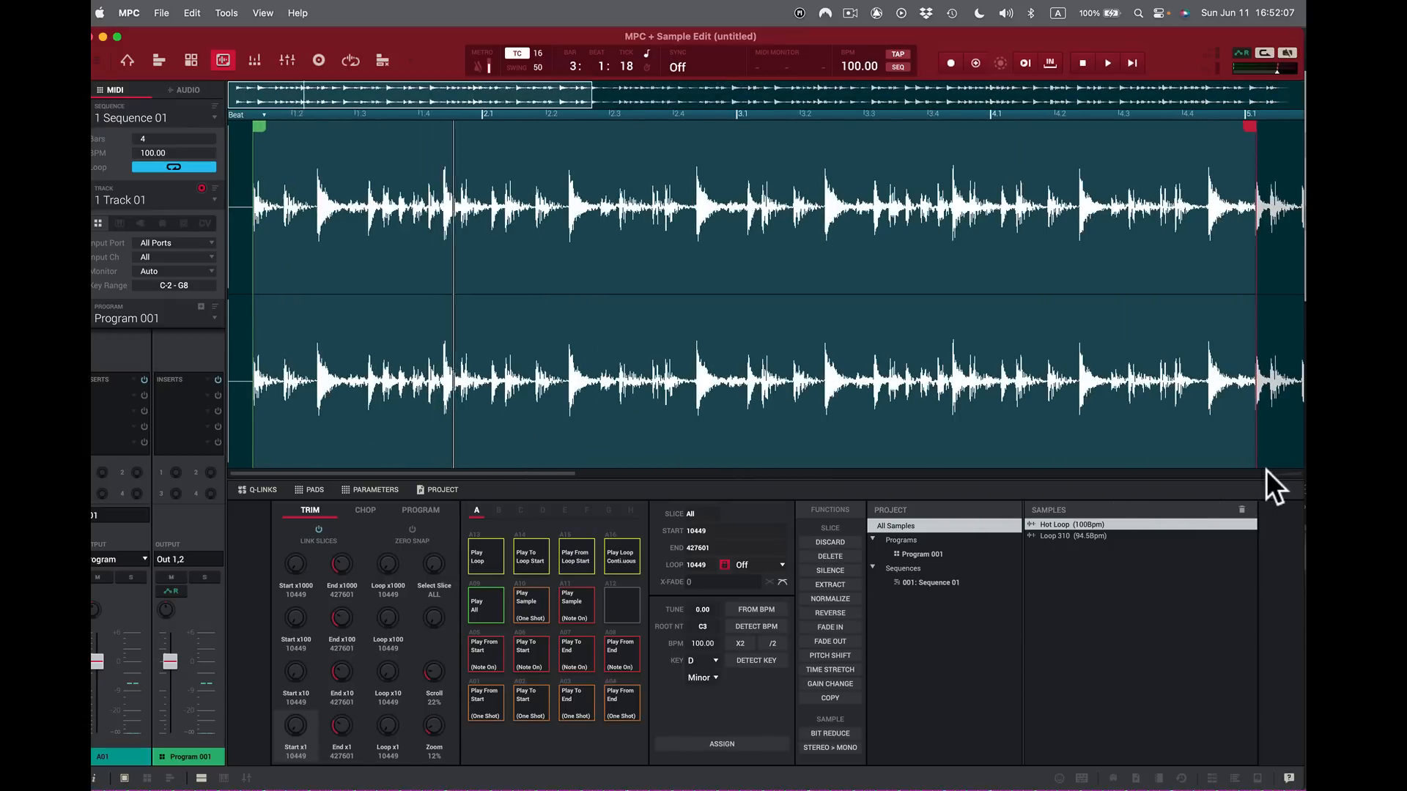
pyautogui.click(1266, 470)
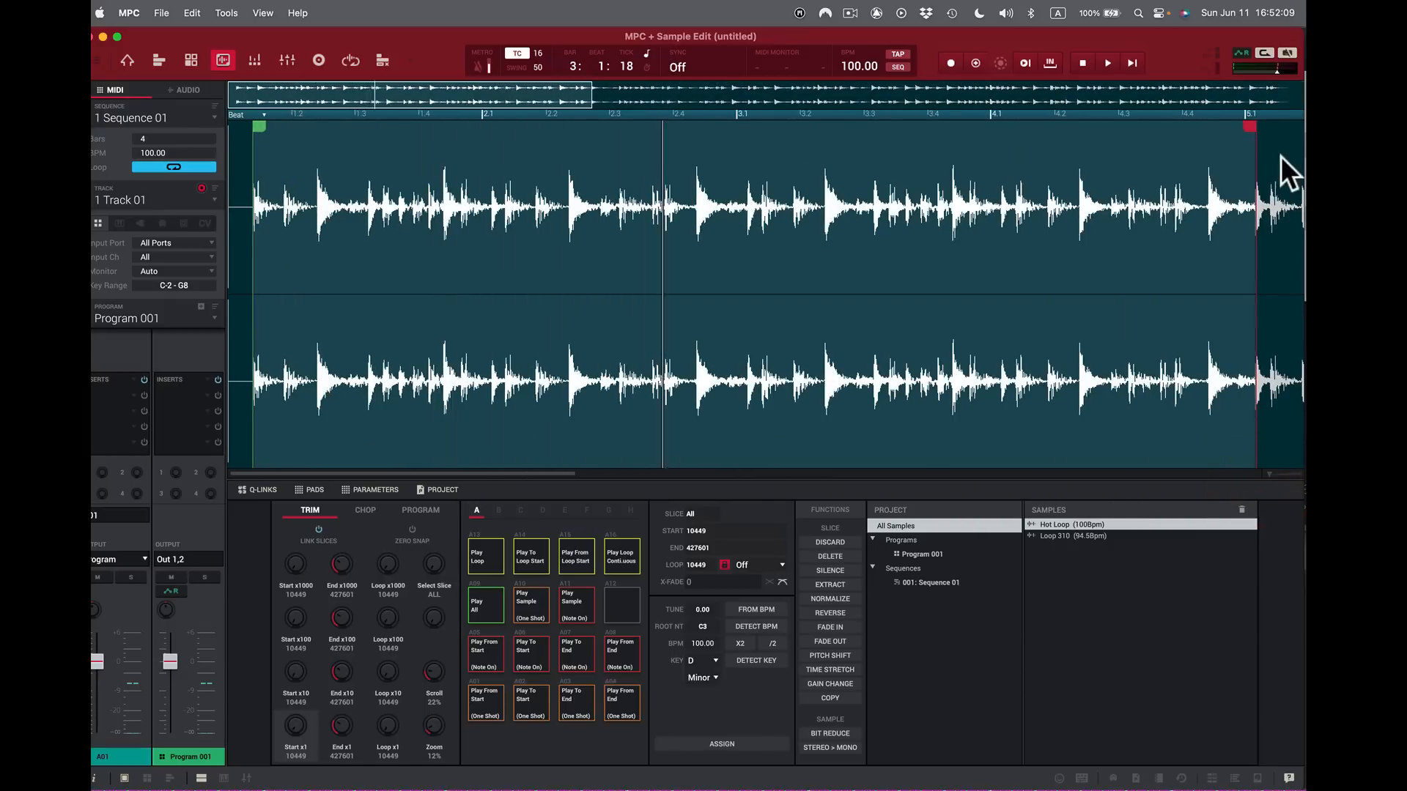
# Step: Extend Hot Loop's end marker to about sample 432158, past the transient near bar 5, and audition the region as a continuous loop
pyautogui.click(1255, 134)
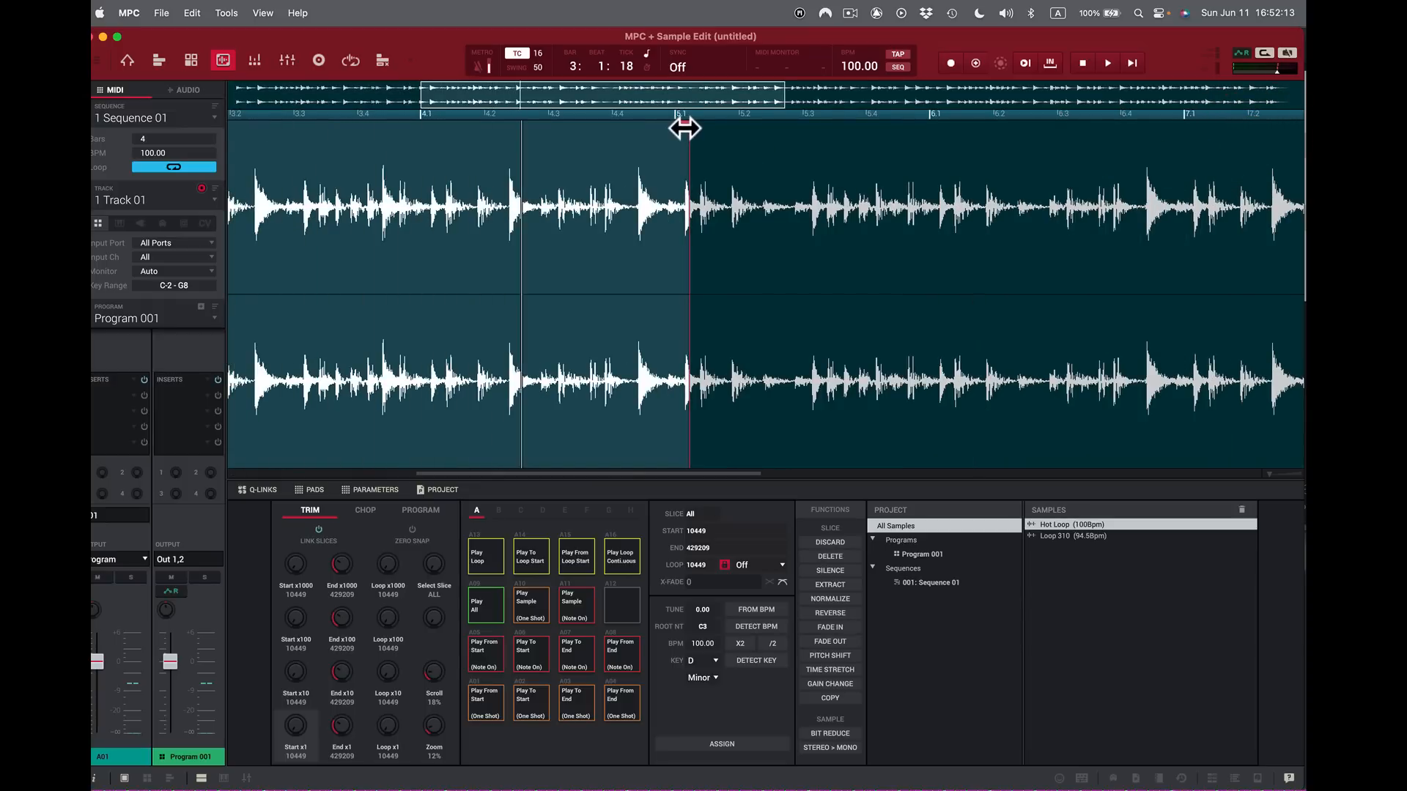
pyautogui.moveTo(681, 126); pyautogui.dragTo(691, 129)
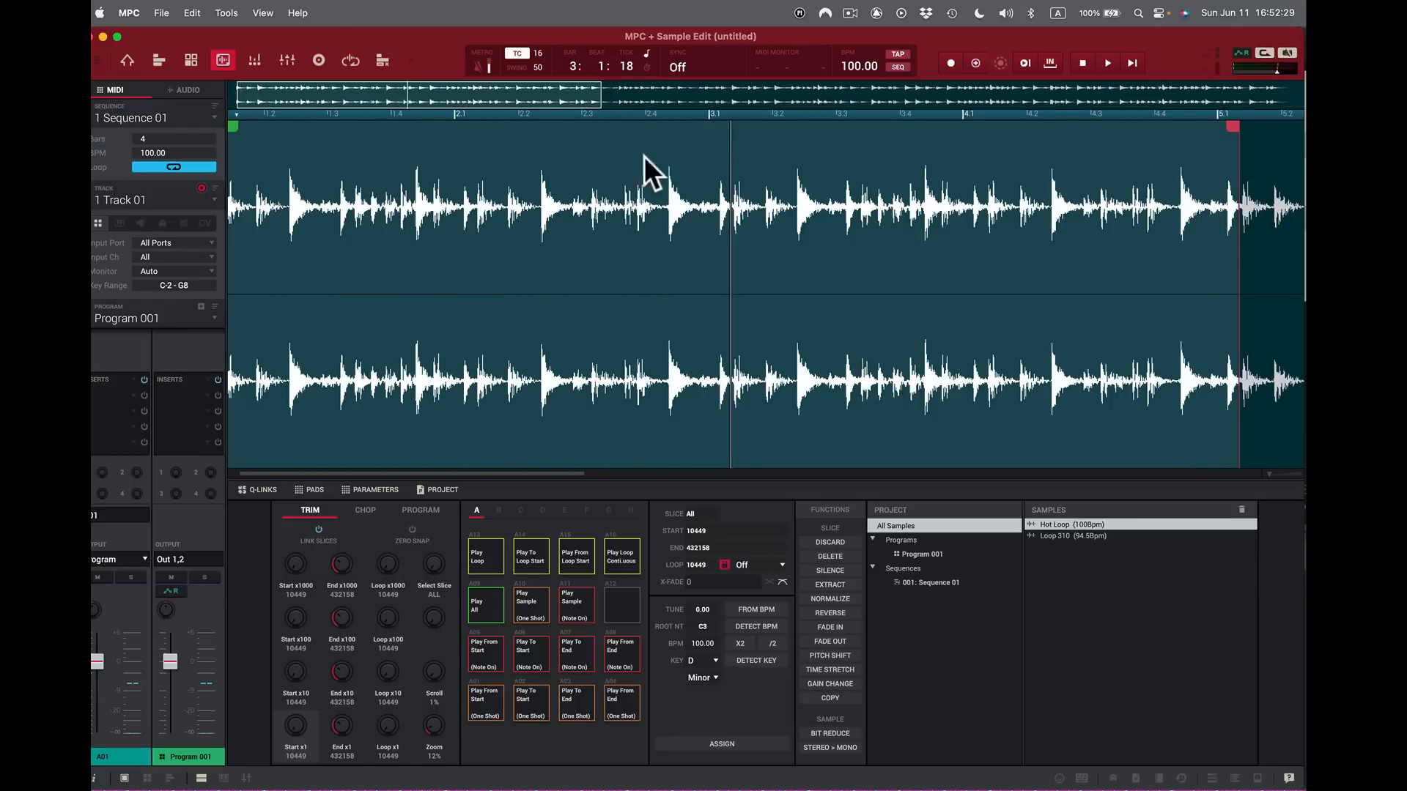
pyautogui.click(625, 561)
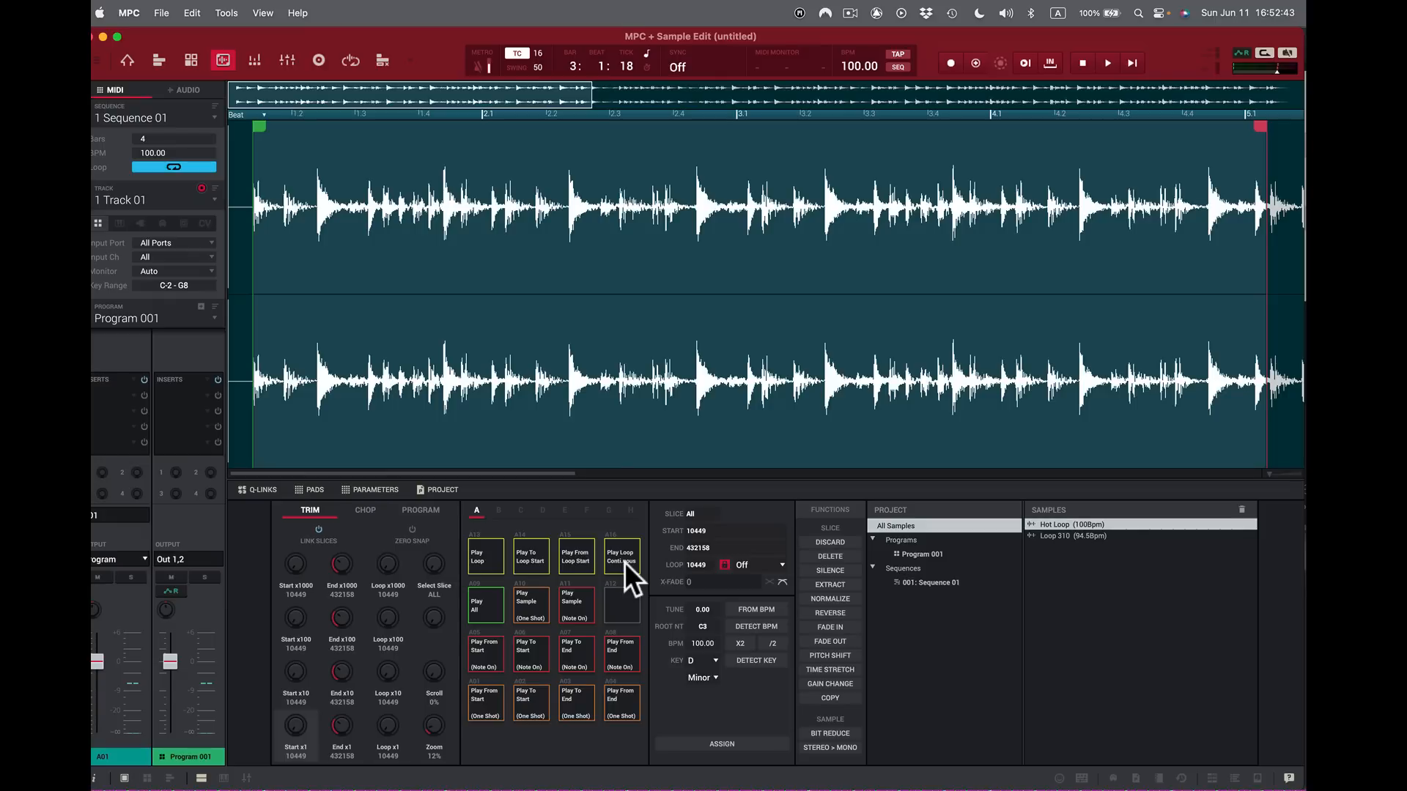
pyautogui.press('shift+super')
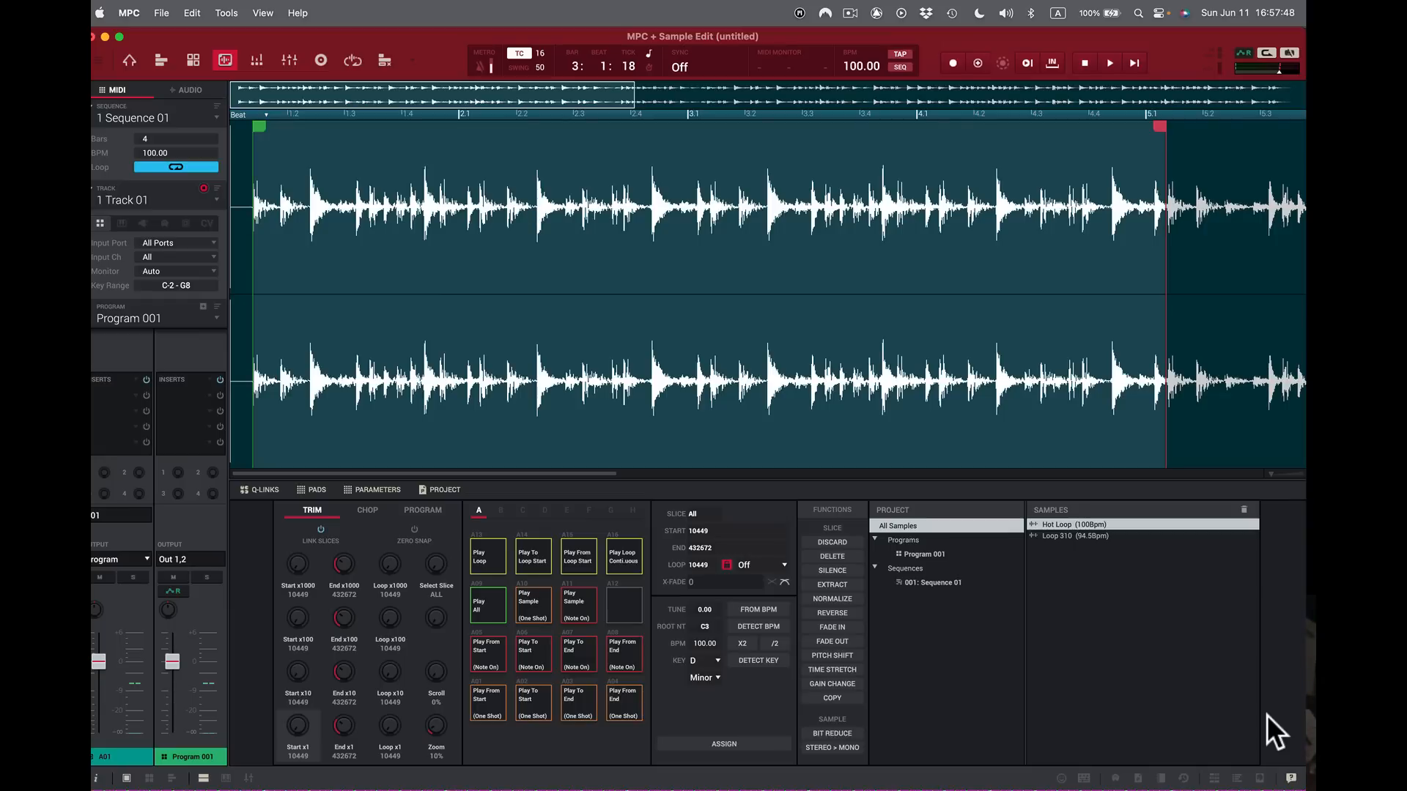
pyautogui.click(629, 560)
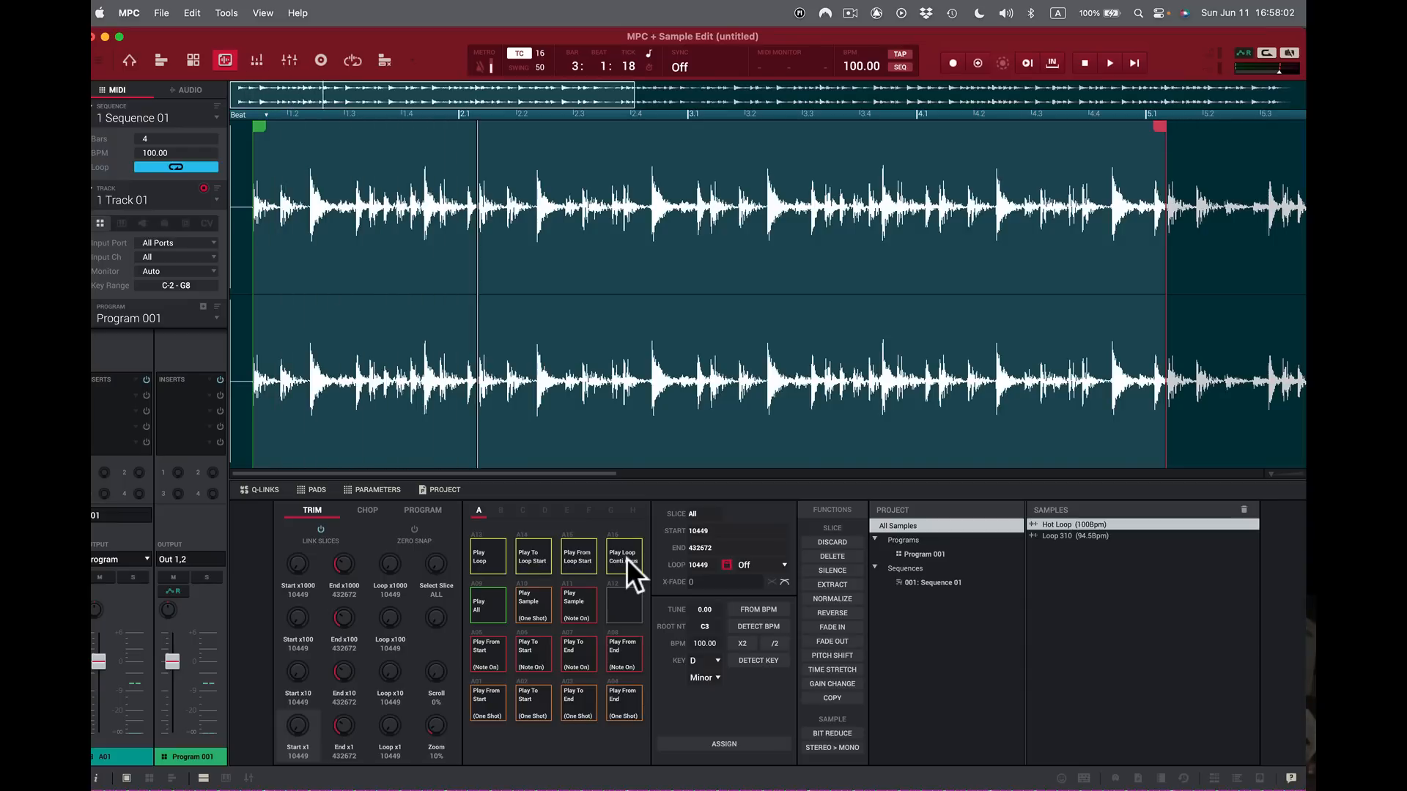
pyautogui.click(627, 558)
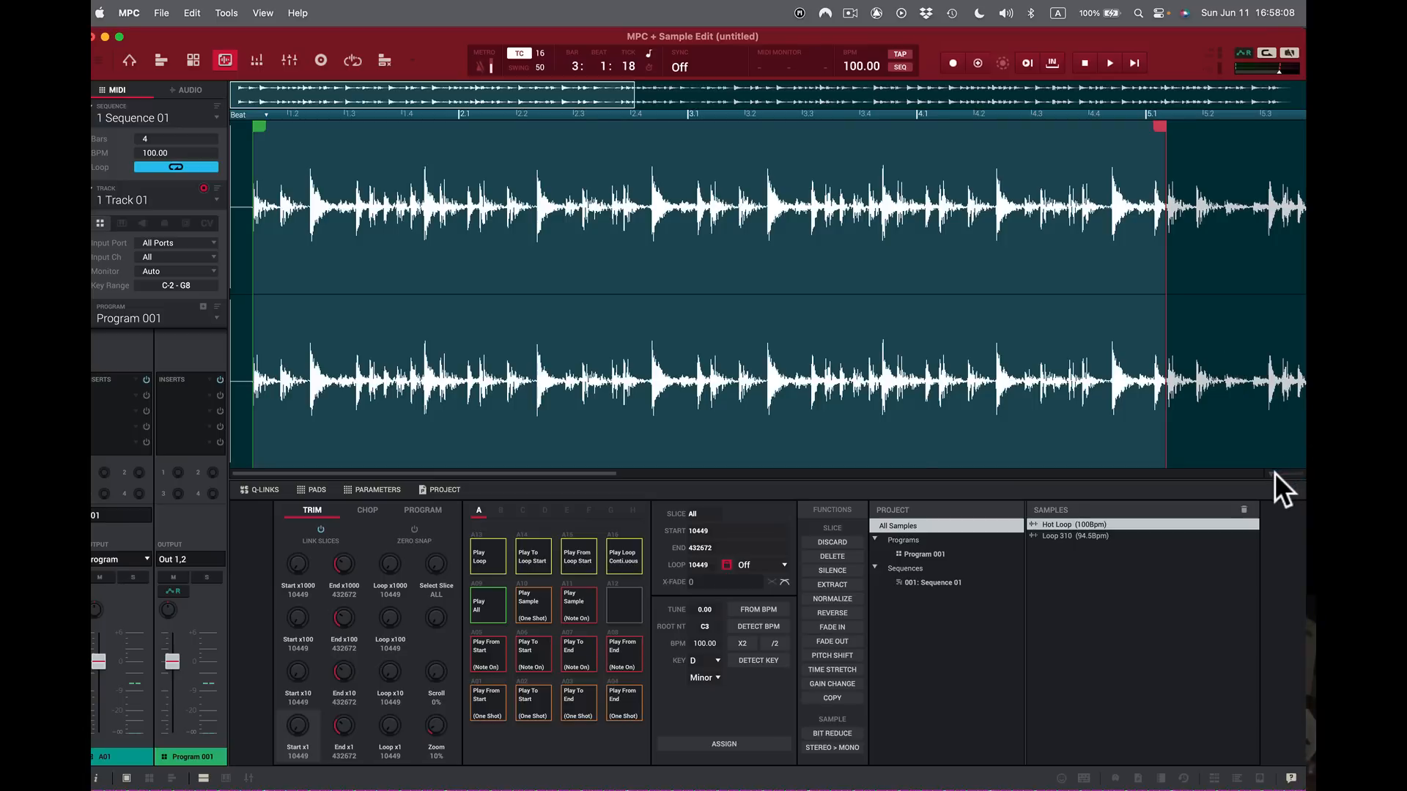
# Step: Move Hot Loop's end marker to about sample 433519, right before the next transient after bar 5, and audition the continuous loop
pyautogui.scroll(8, 1273, 473)
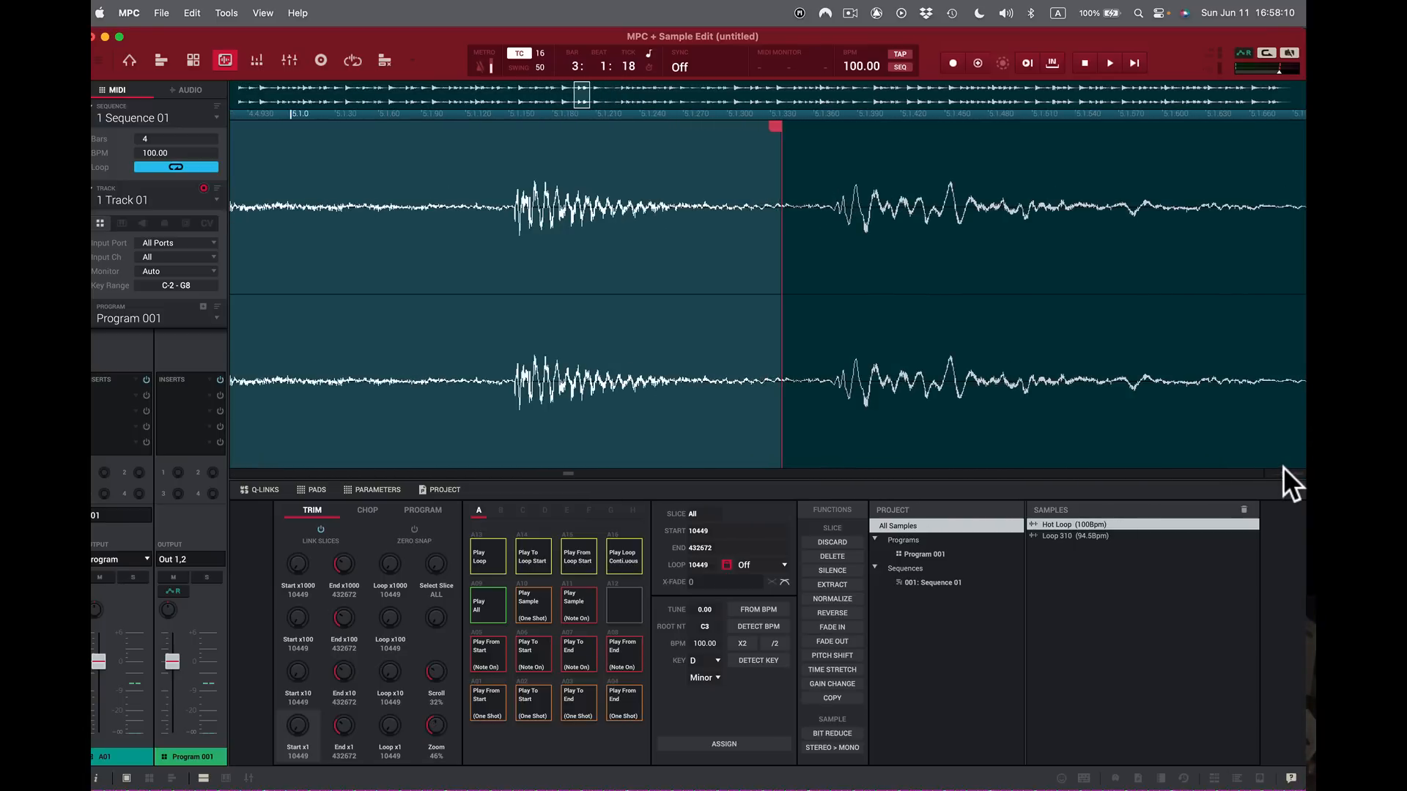
pyautogui.moveTo(773, 129); pyautogui.dragTo(819, 139)
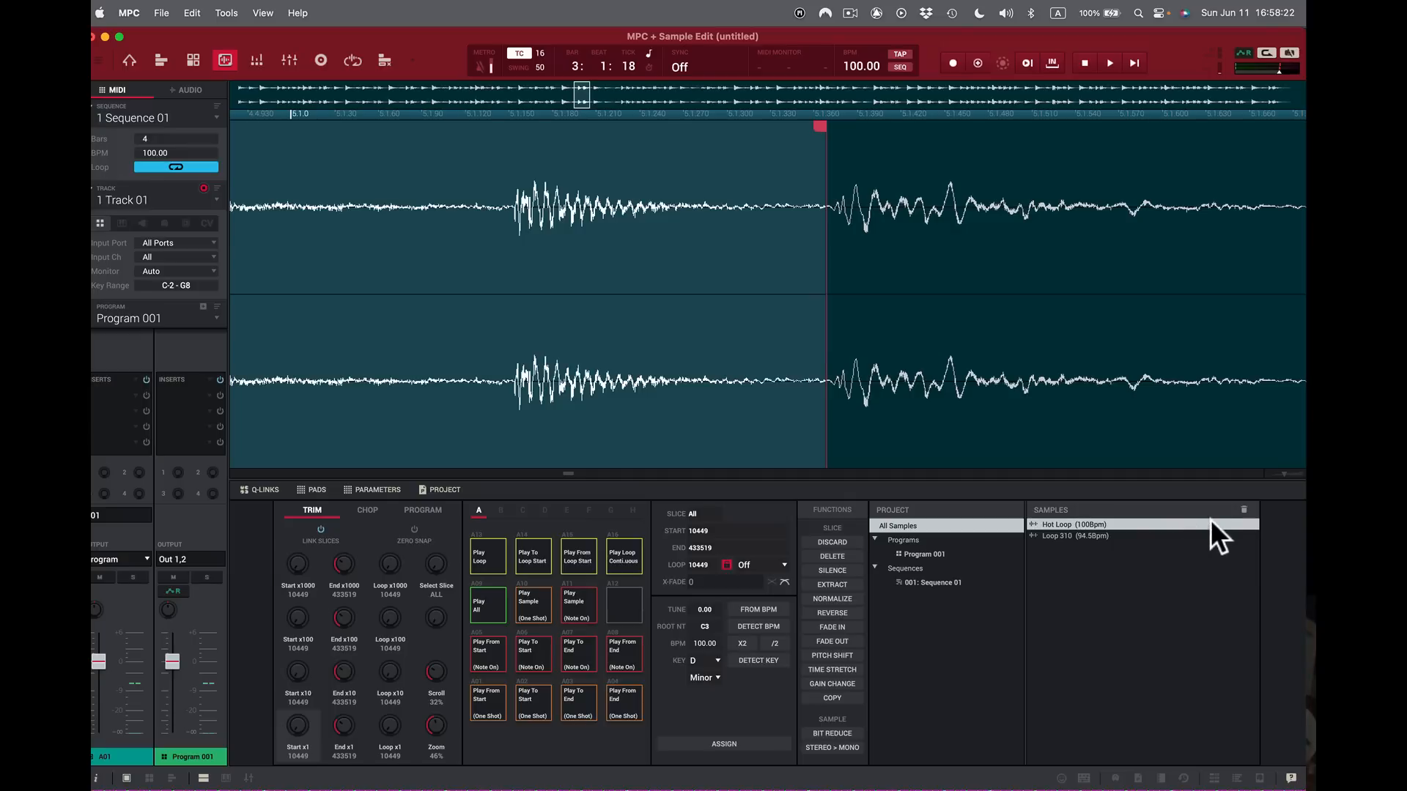
pyautogui.scroll(5, 1284, 473)
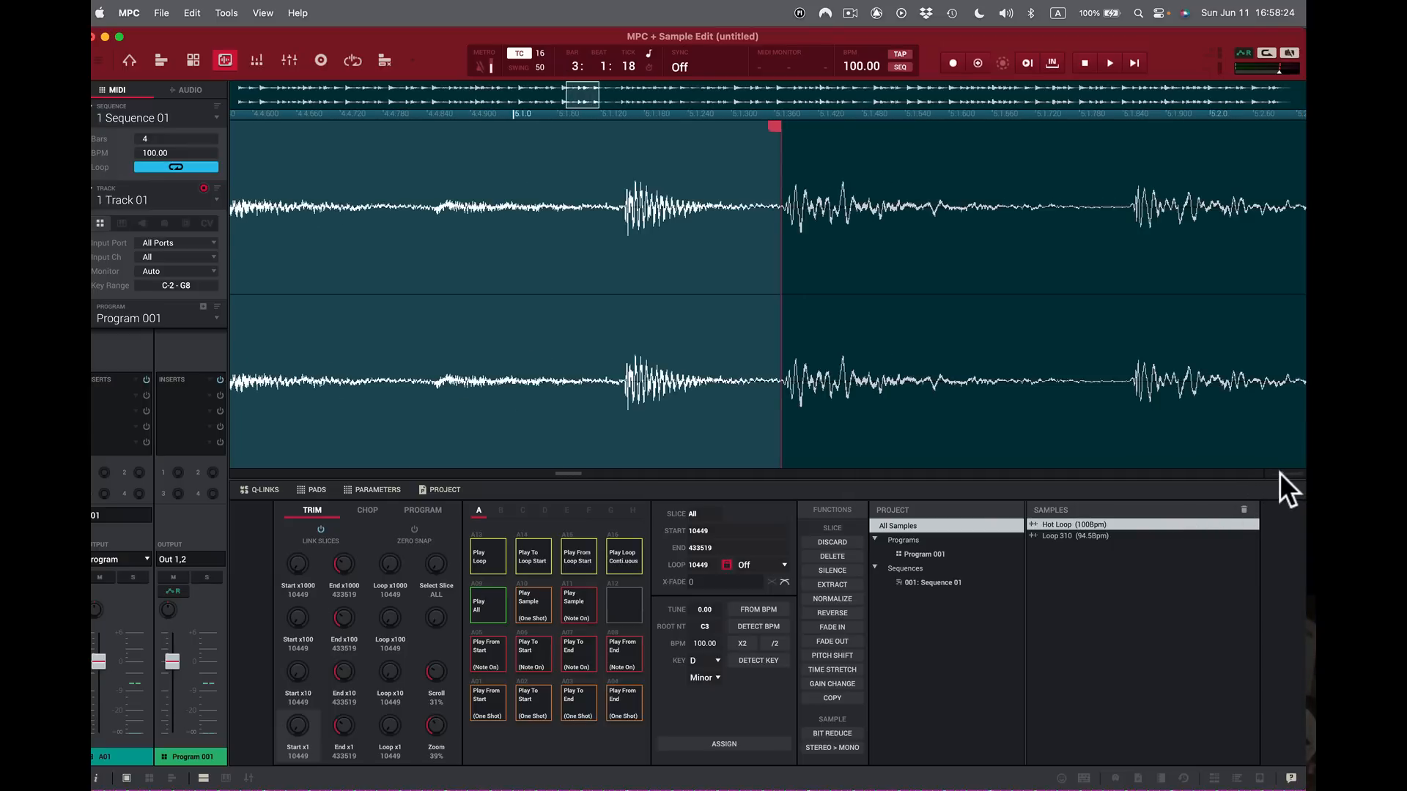
pyautogui.scroll(-10, 1289, 469)
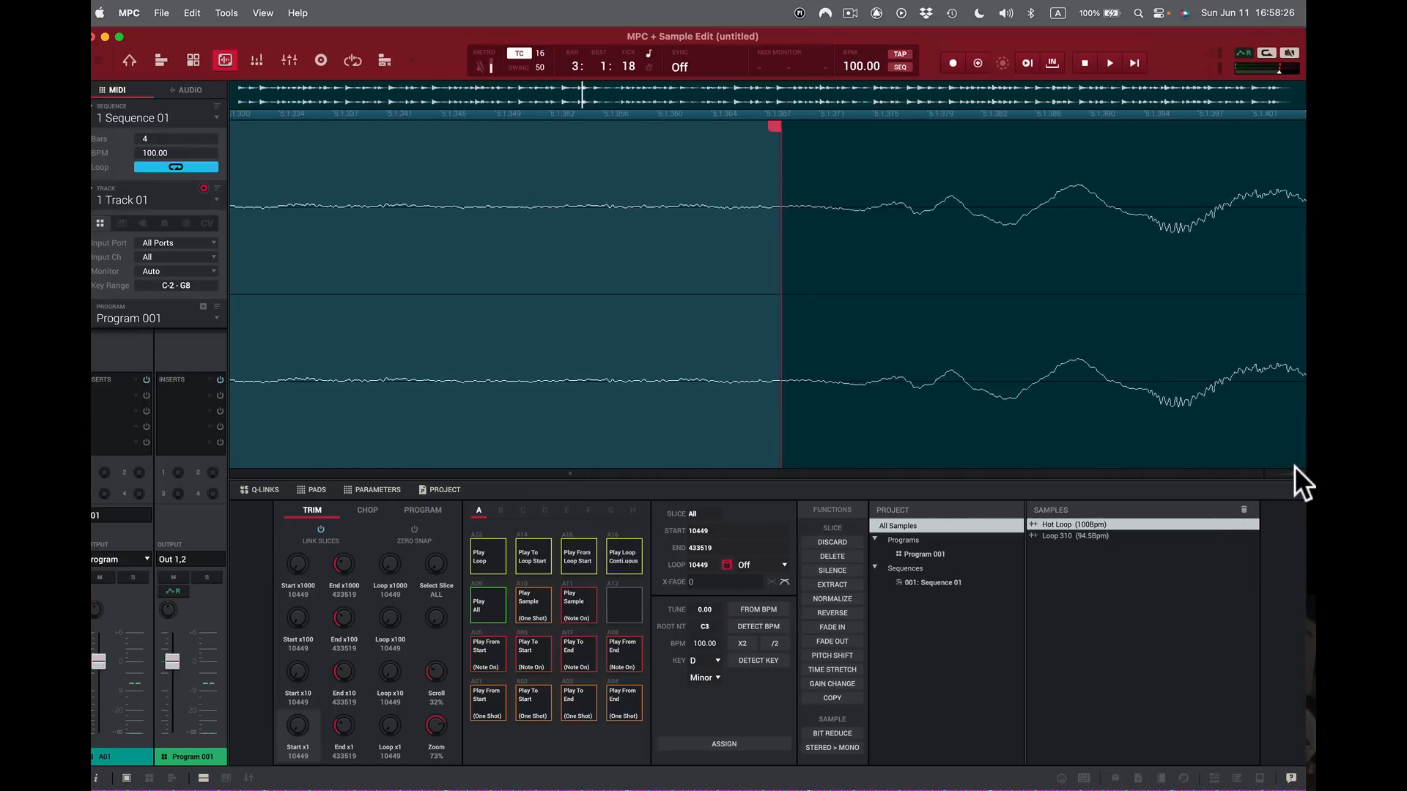
pyautogui.scroll(-4, 1268, 469)
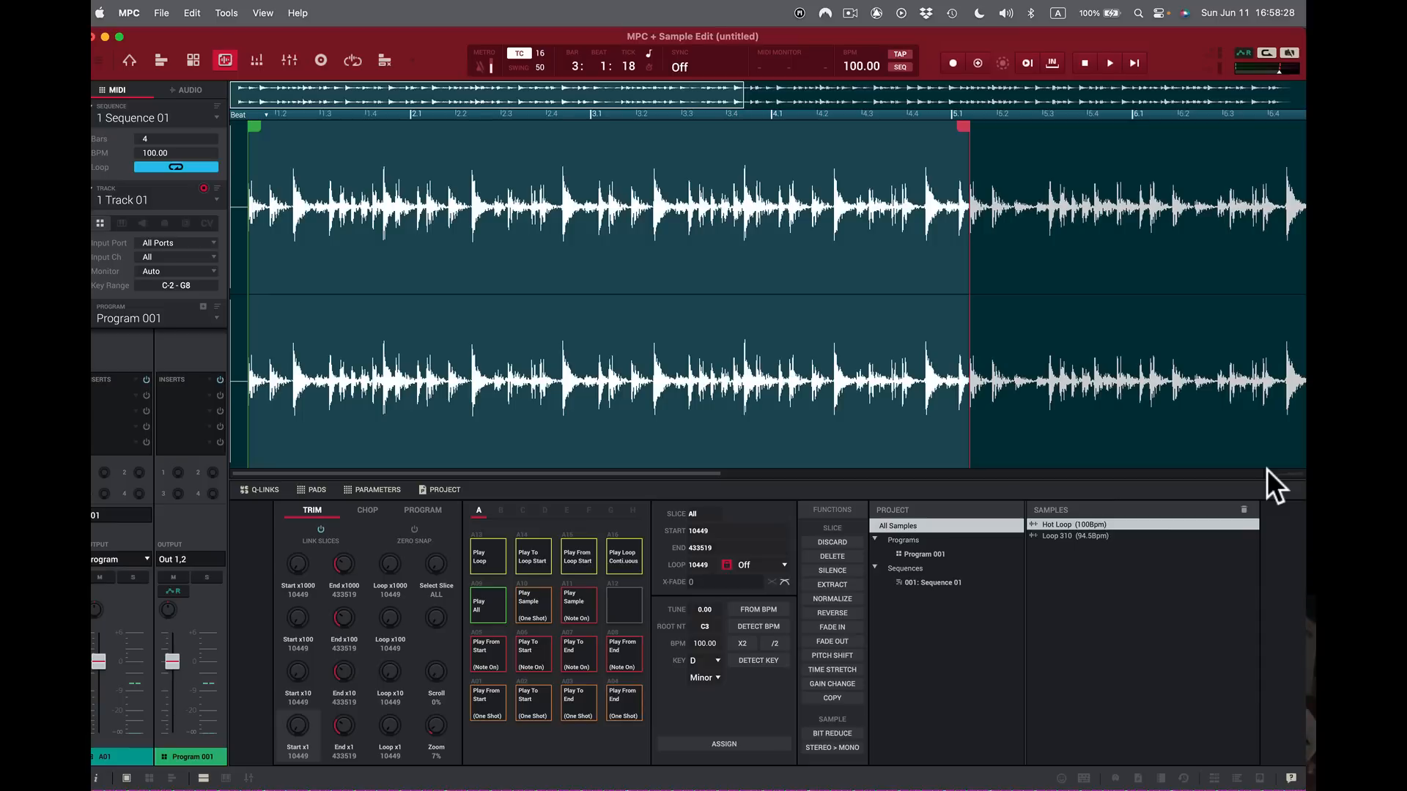
pyautogui.click(1268, 469)
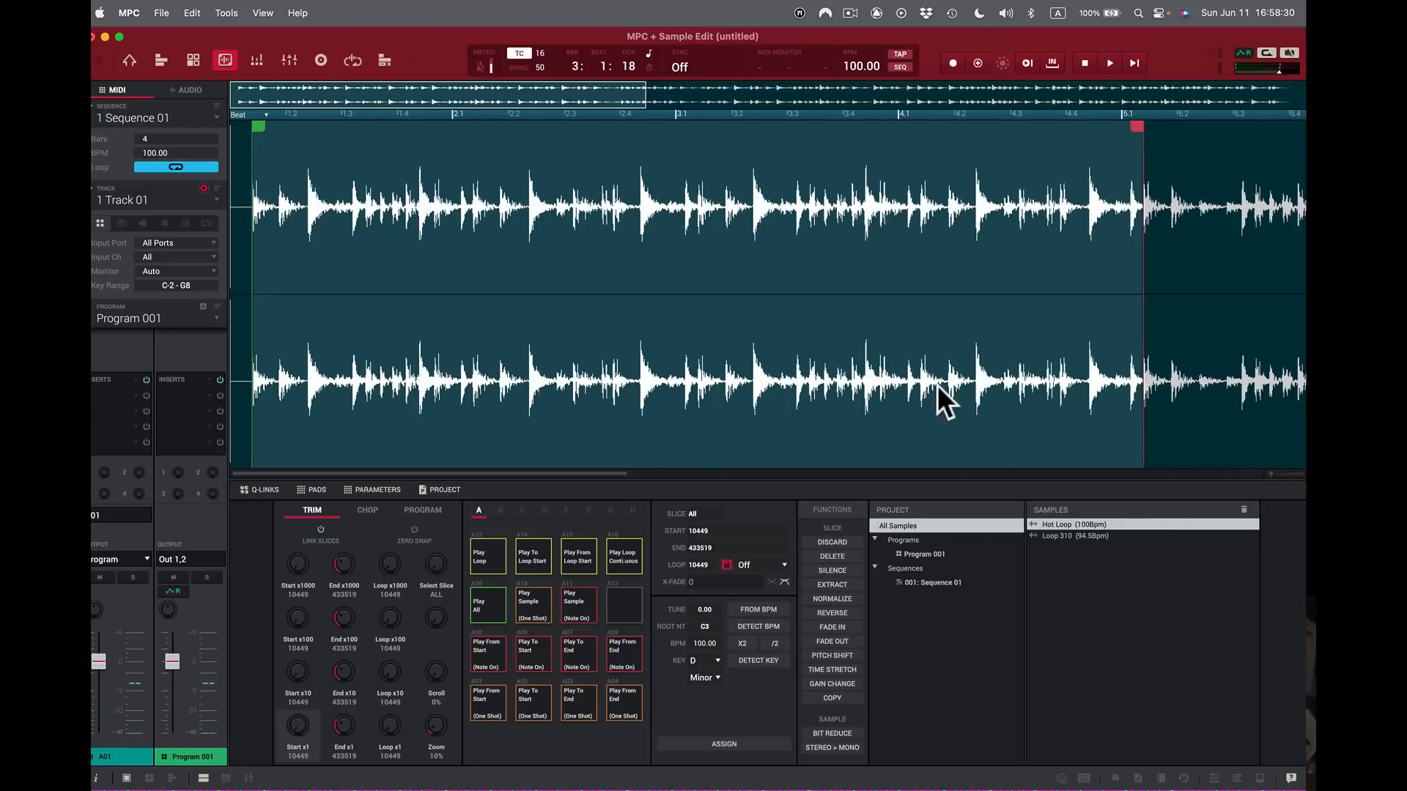
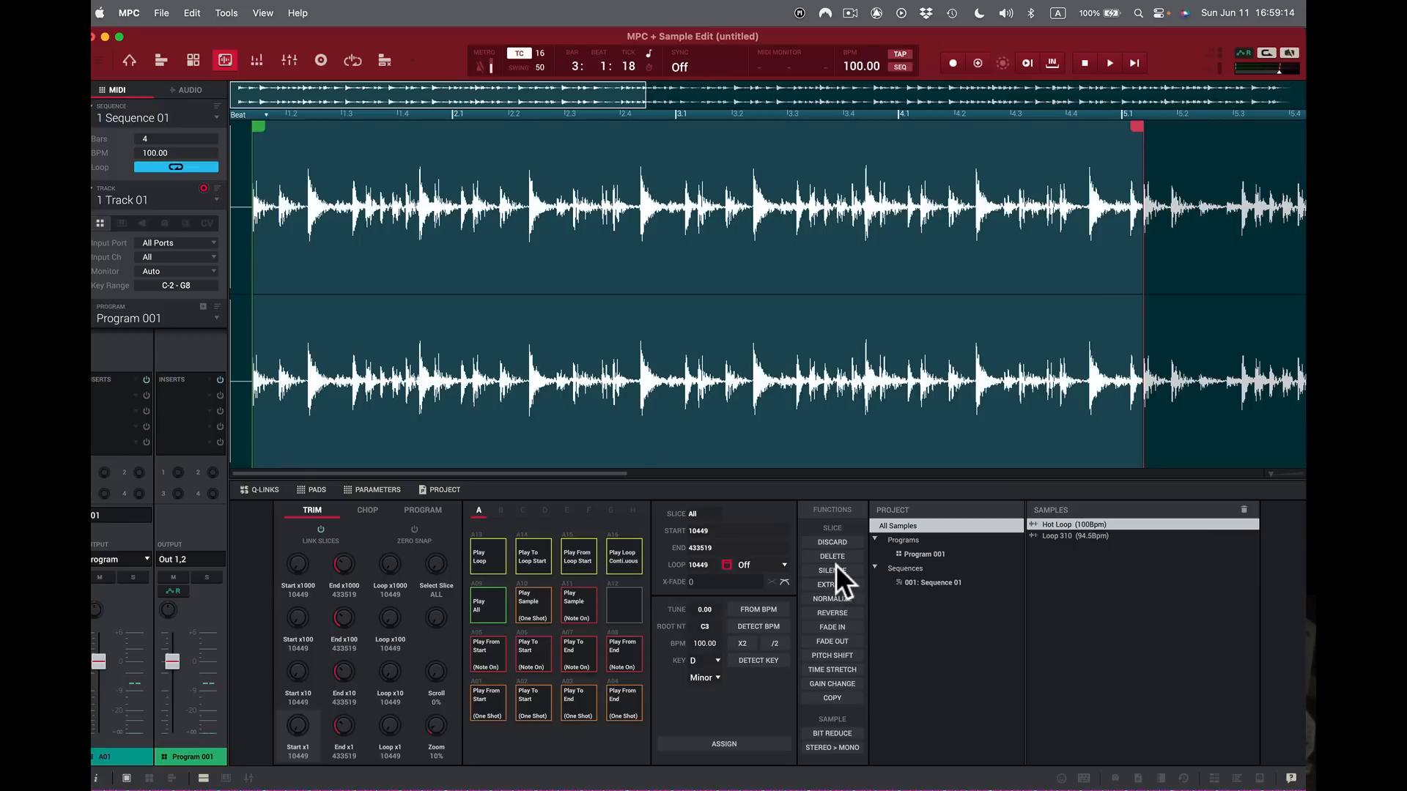
pyautogui.click(622, 552)
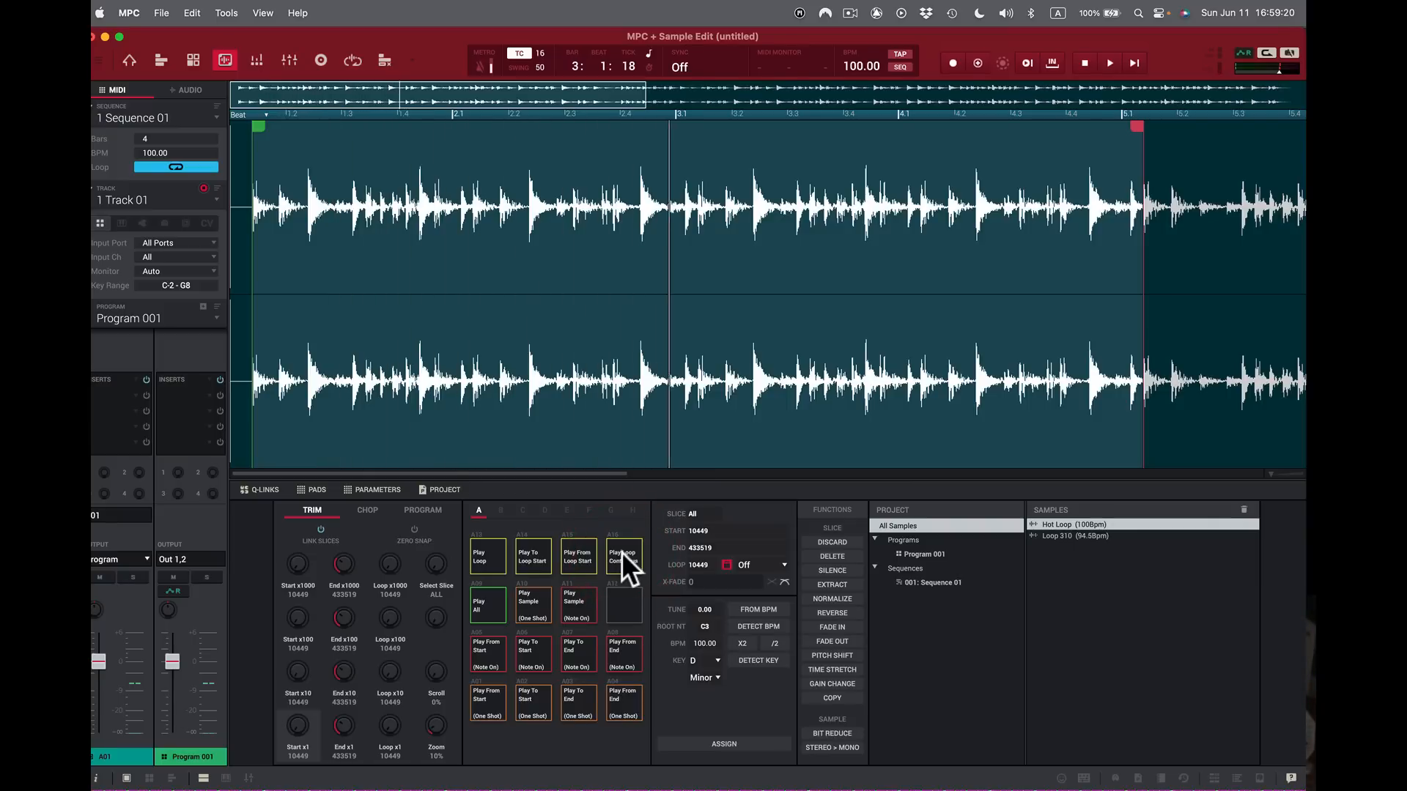
pyautogui.click(616, 553)
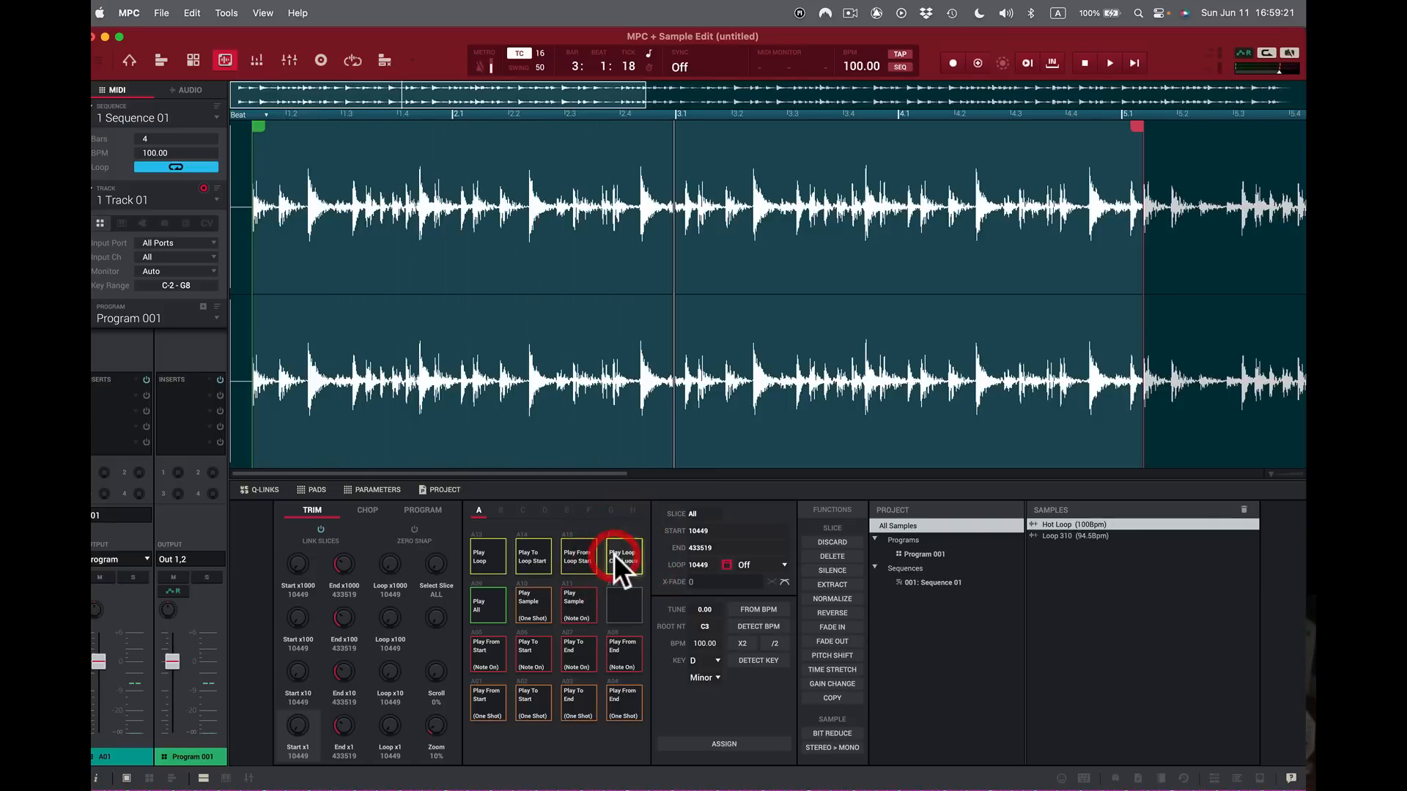
# Step: Discard the Hot Loop audio outside the start and end points, and undo the discard
pyautogui.click(830, 542)
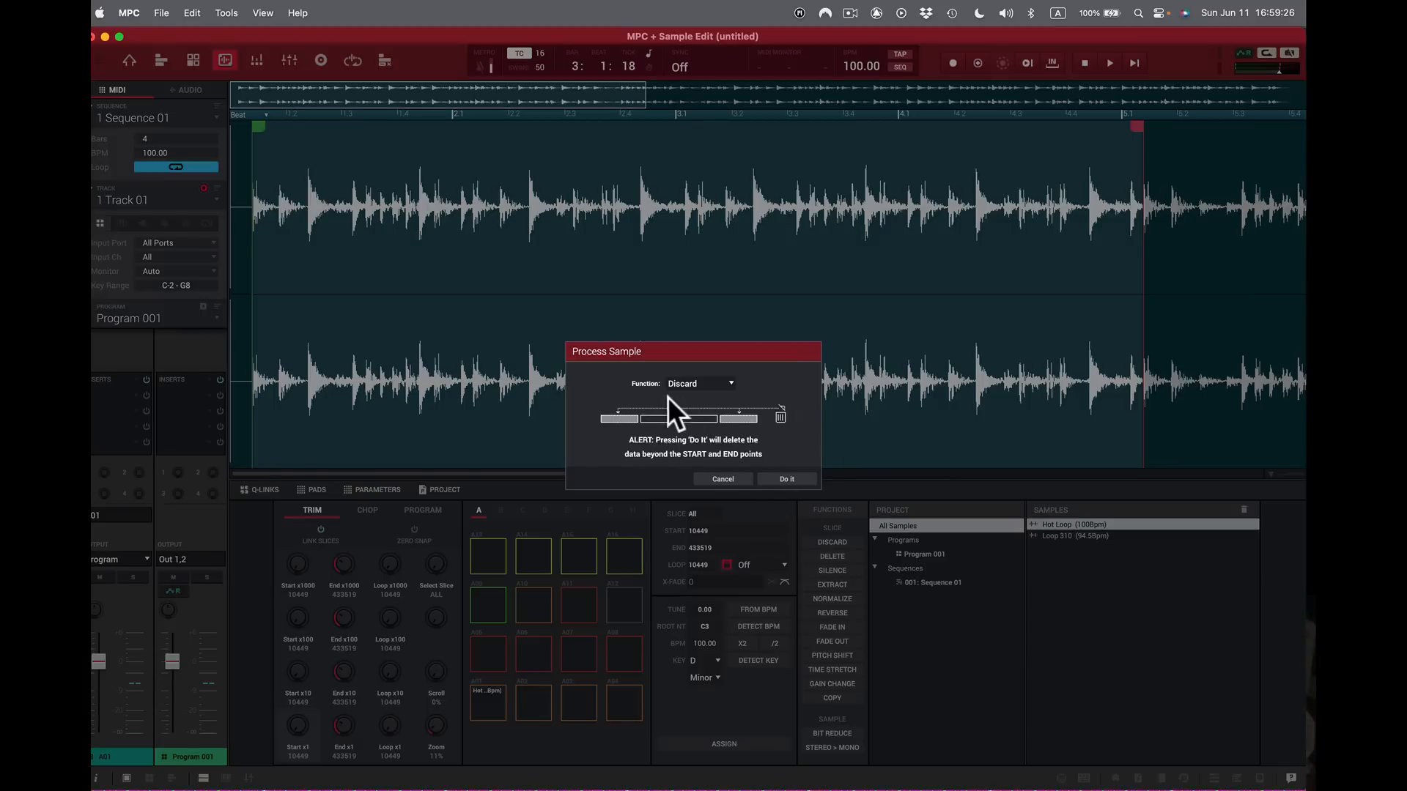
pyautogui.click(733, 479)
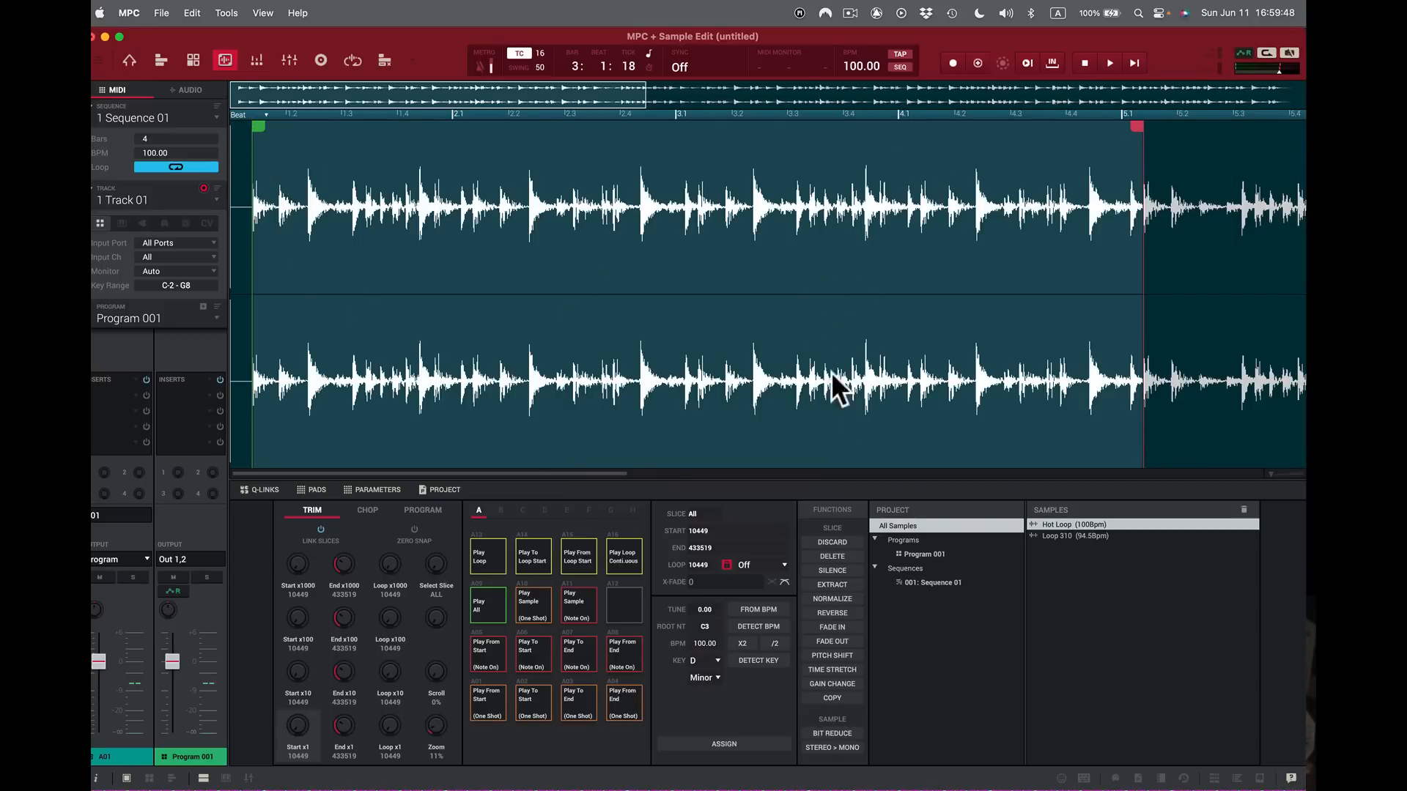
pyautogui.click(833, 543)
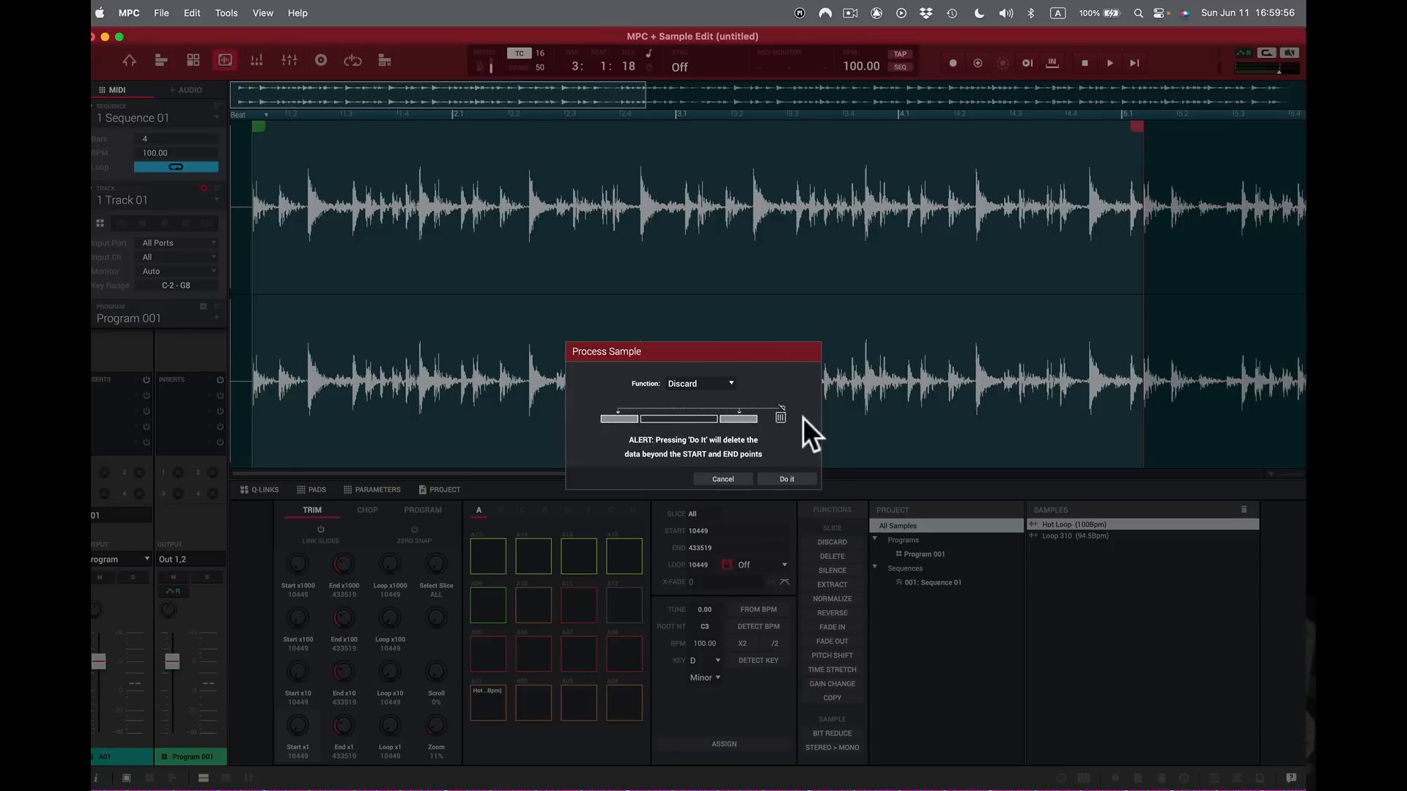
pyautogui.click(789, 478)
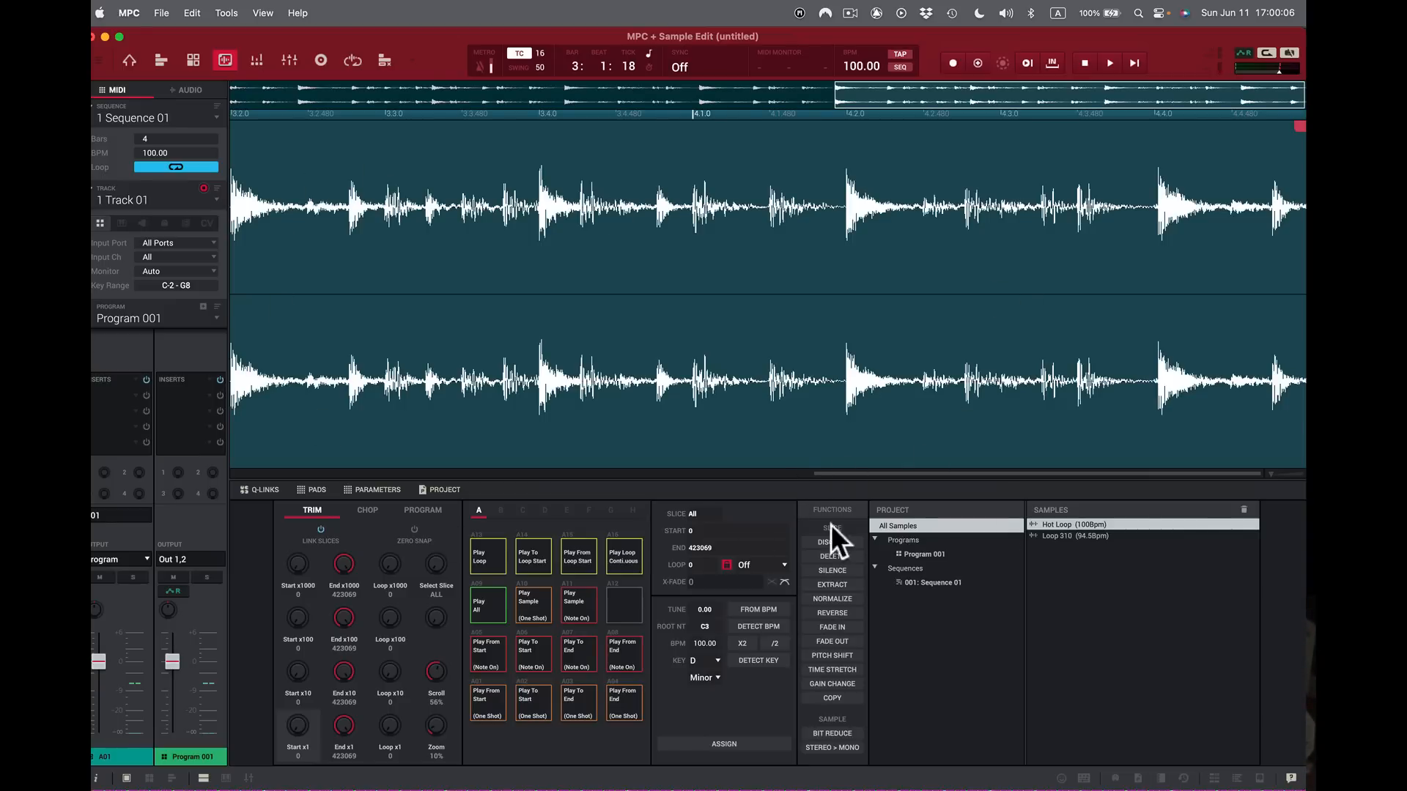
pyautogui.doubleClick(1270, 472)
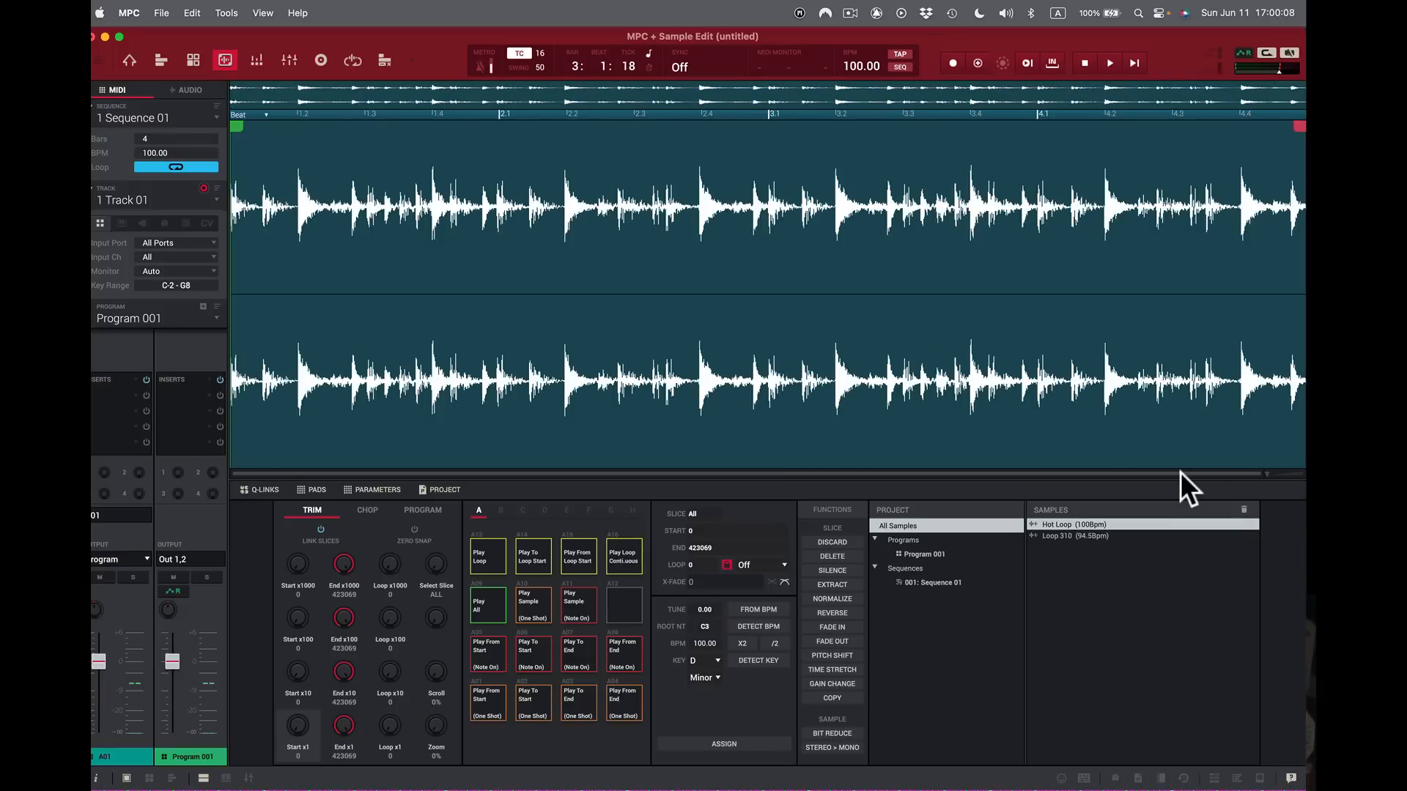
pyautogui.click(1180, 474)
pyautogui.press('super+z')
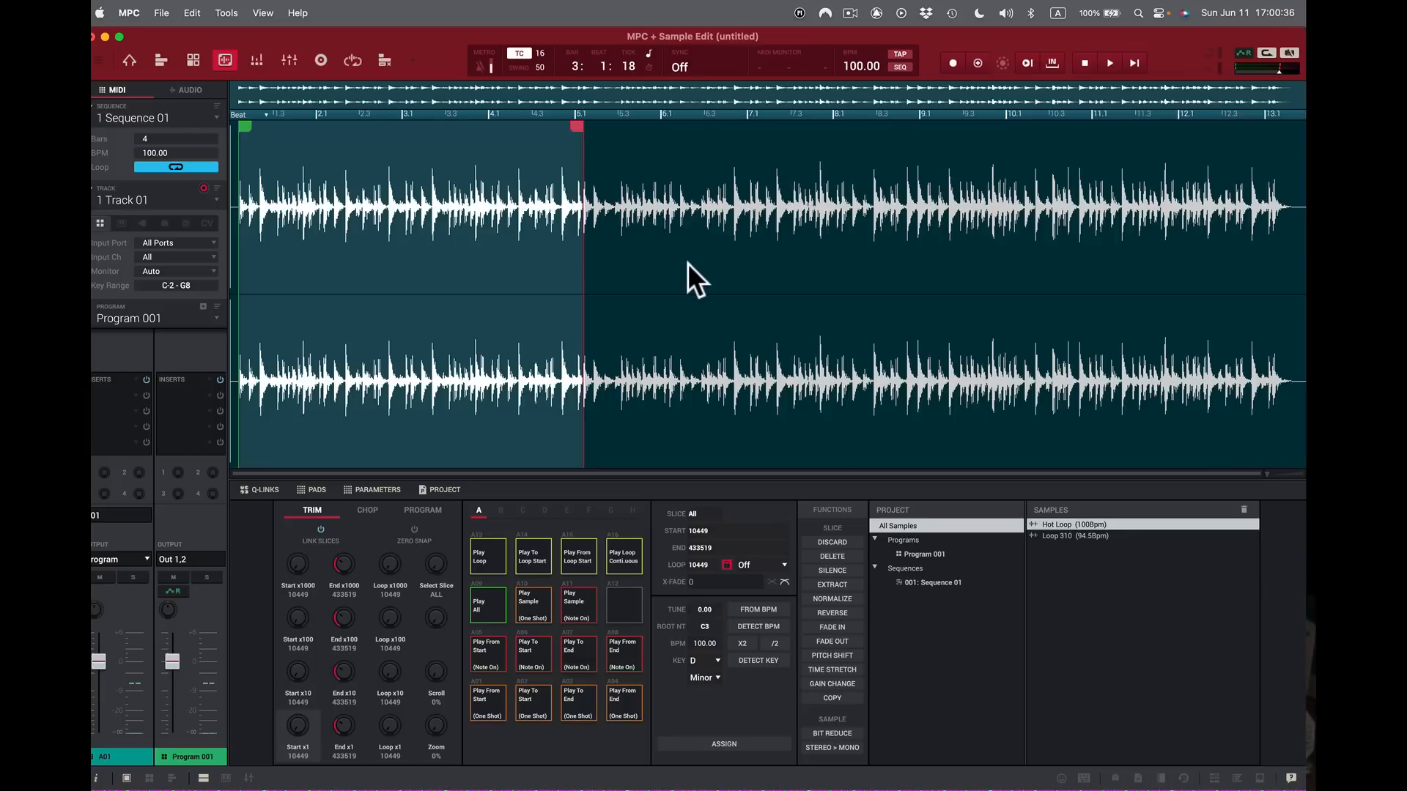
# Step: Extract the region between the start and end points as new sample Hot Loop (100Bpm)1, view it, and return to the original sample
pyautogui.click(836, 584)
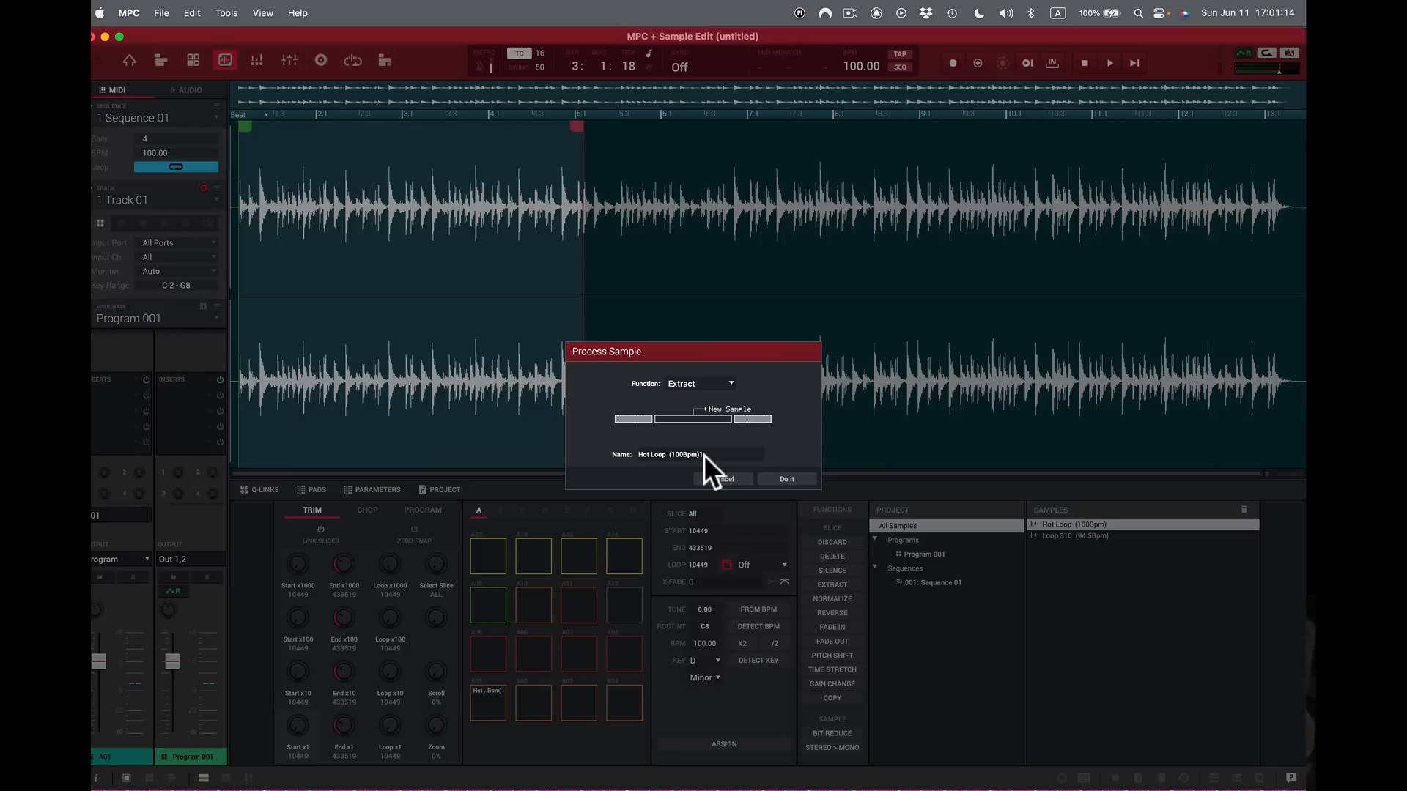
pyautogui.click(796, 477)
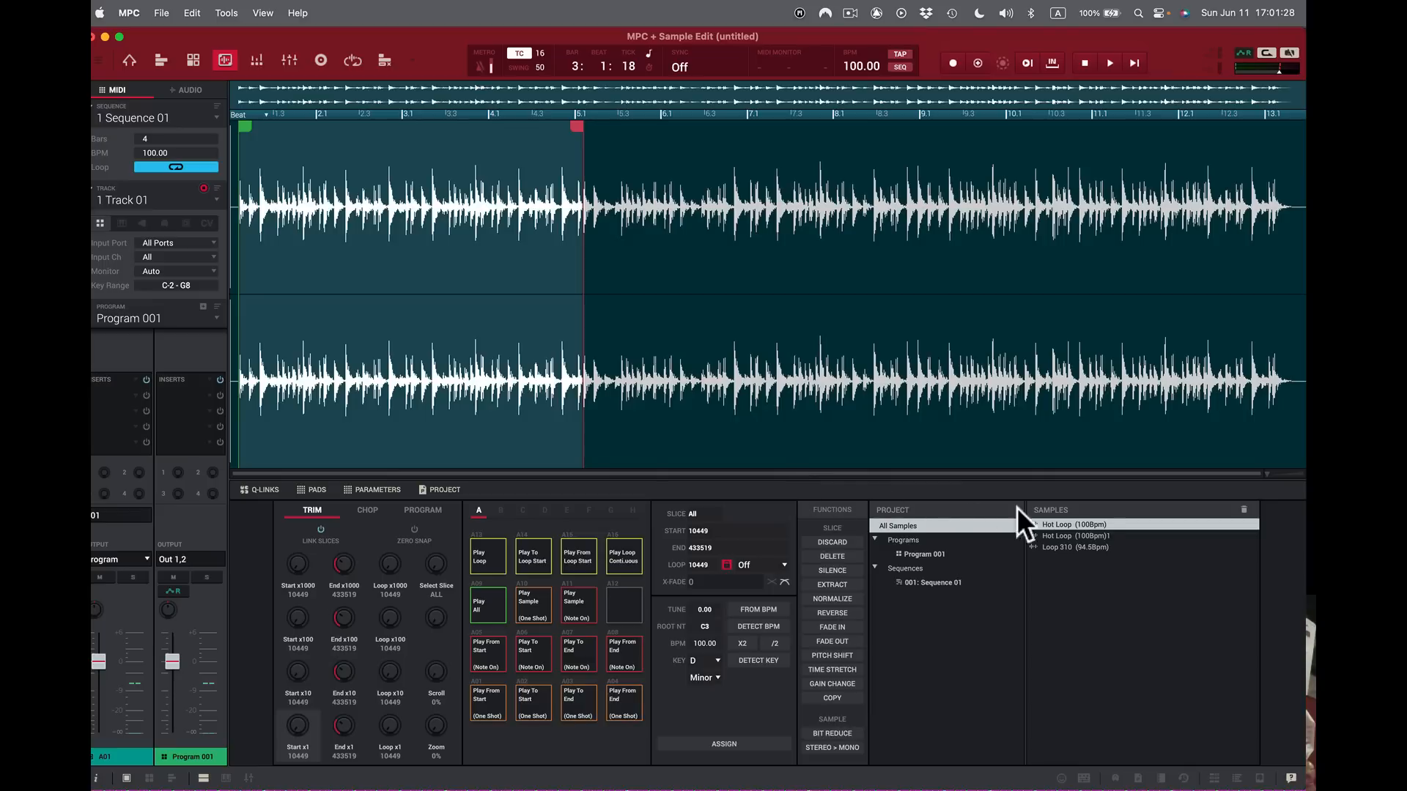
pyautogui.click(1089, 538)
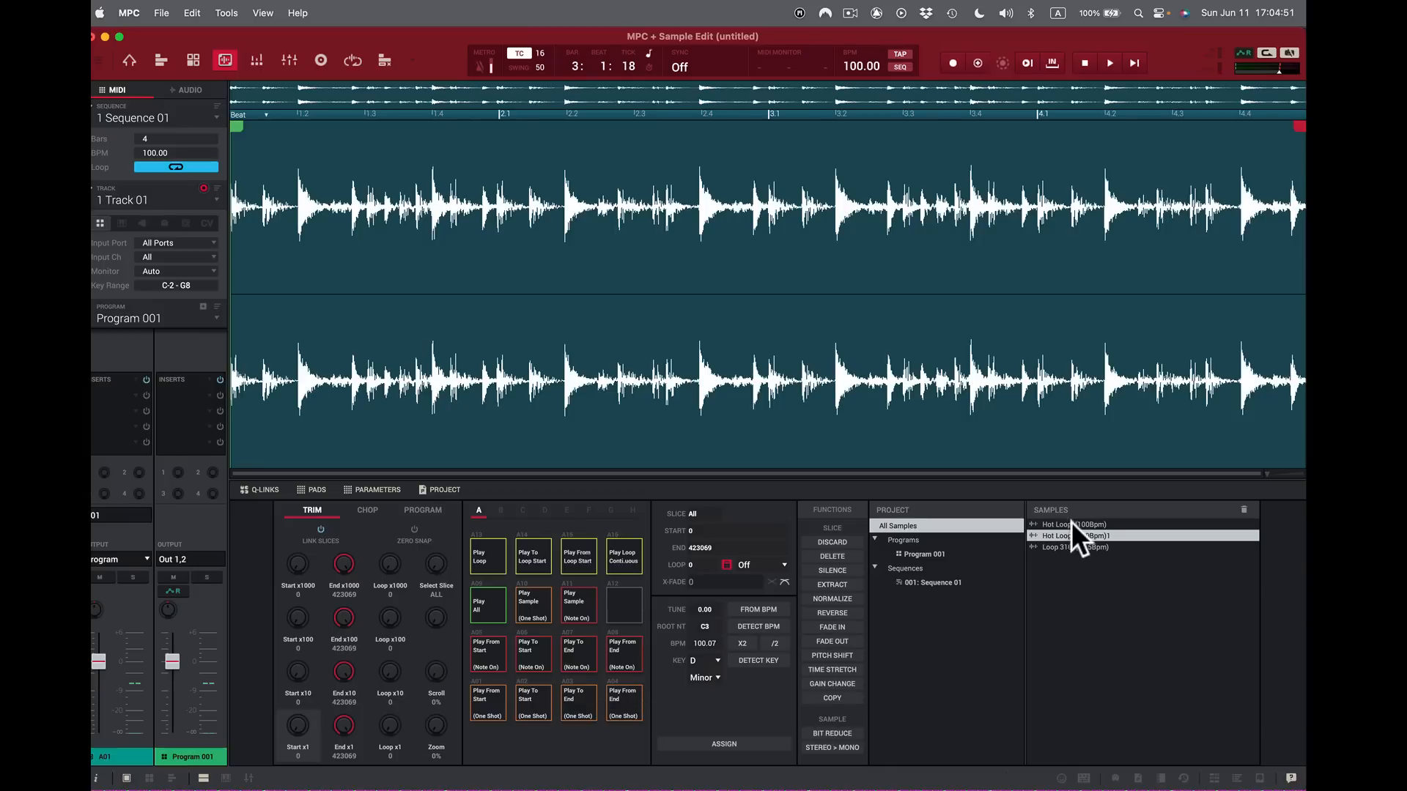
pyautogui.click(1073, 524)
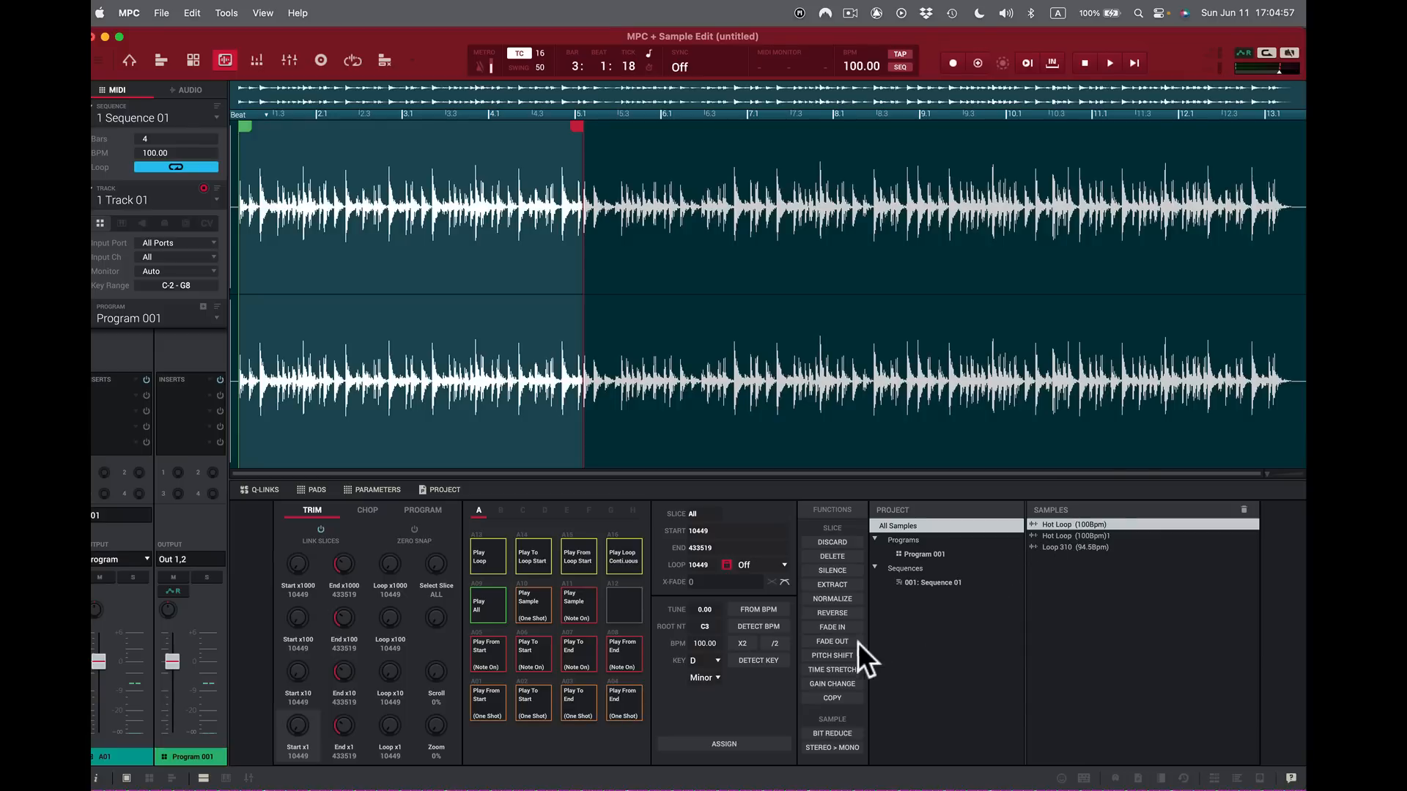
# Step: Try deleting the audio between Hot Loop's start and end points, auditioning the remaining audio as a continuous loop before undoing the deletion
pyautogui.click(836, 555)
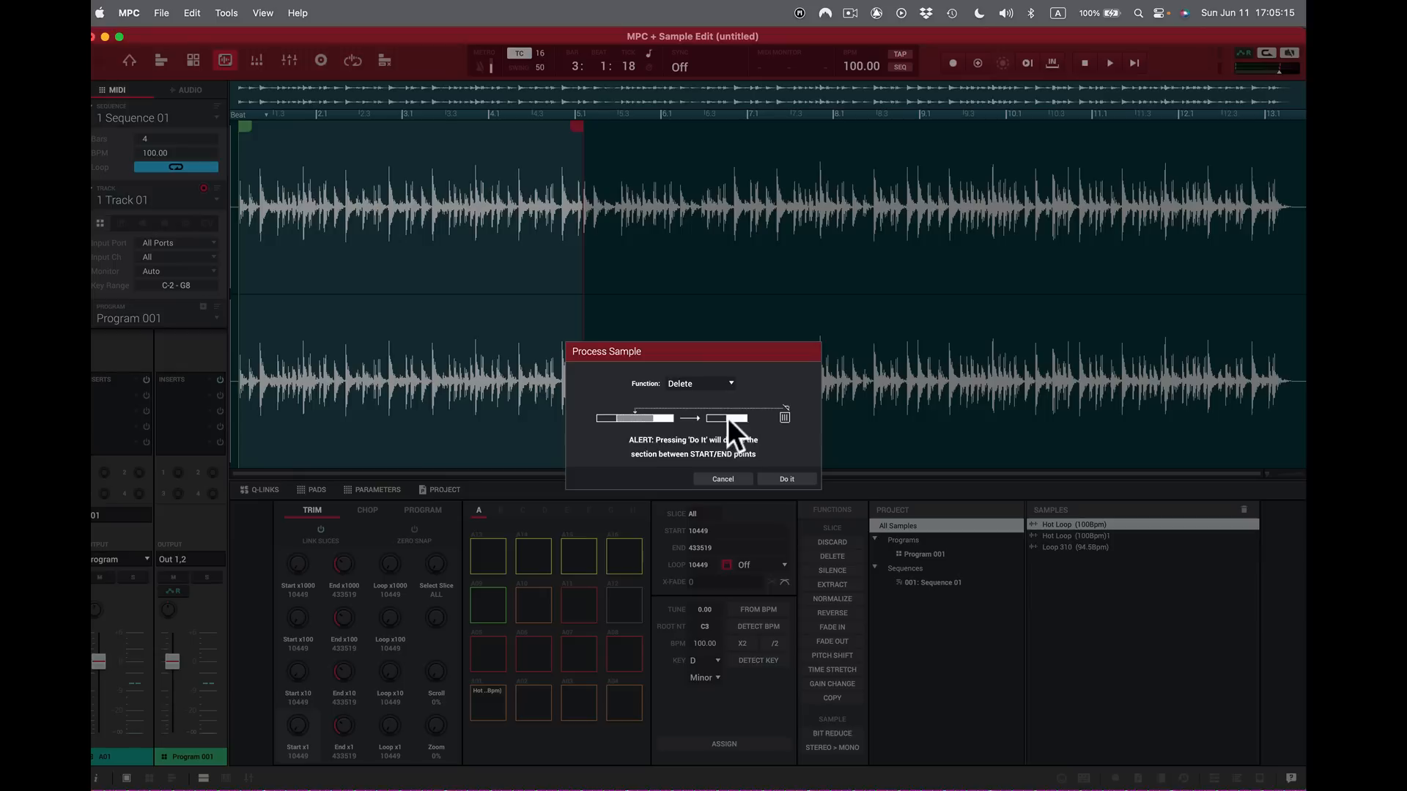
pyautogui.click(780, 479)
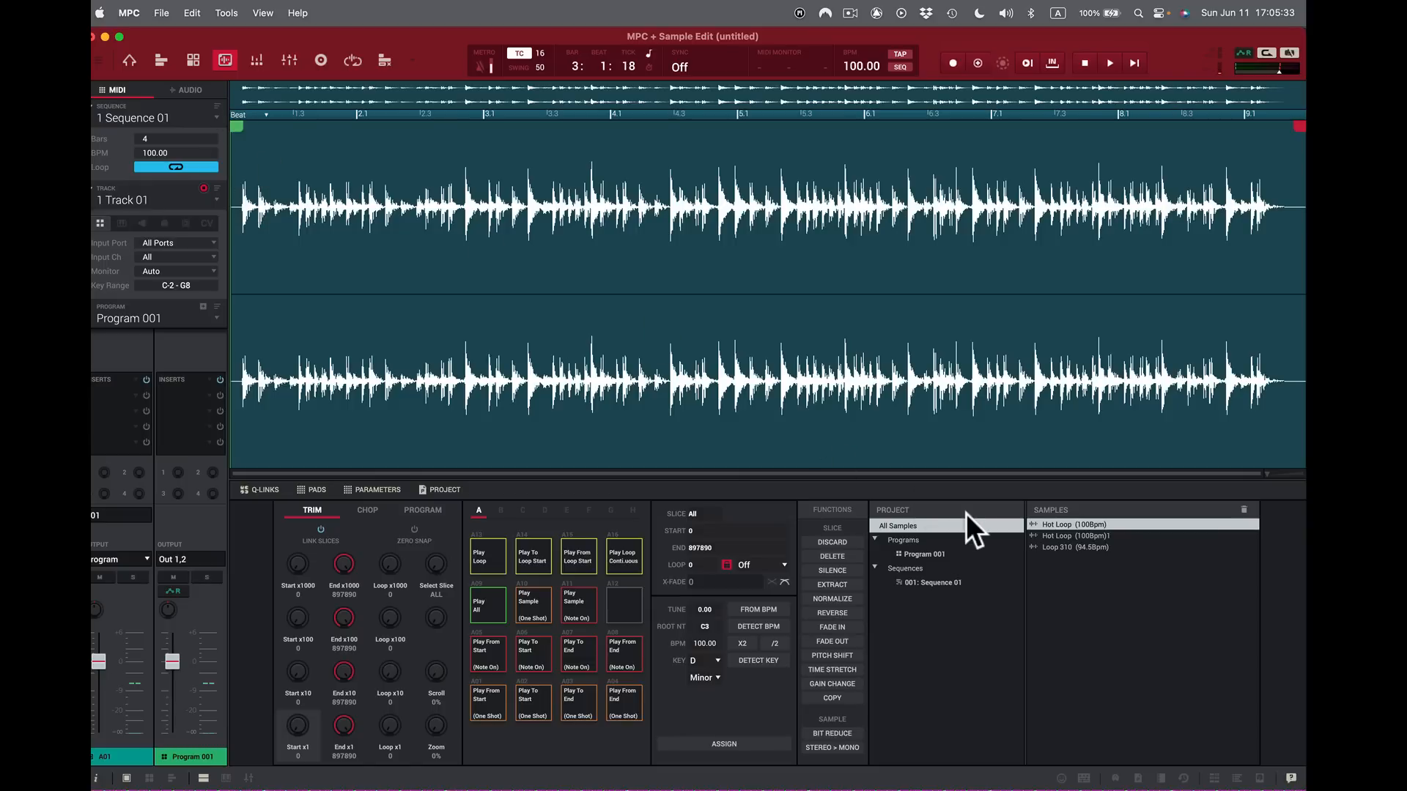
pyautogui.click(621, 560)
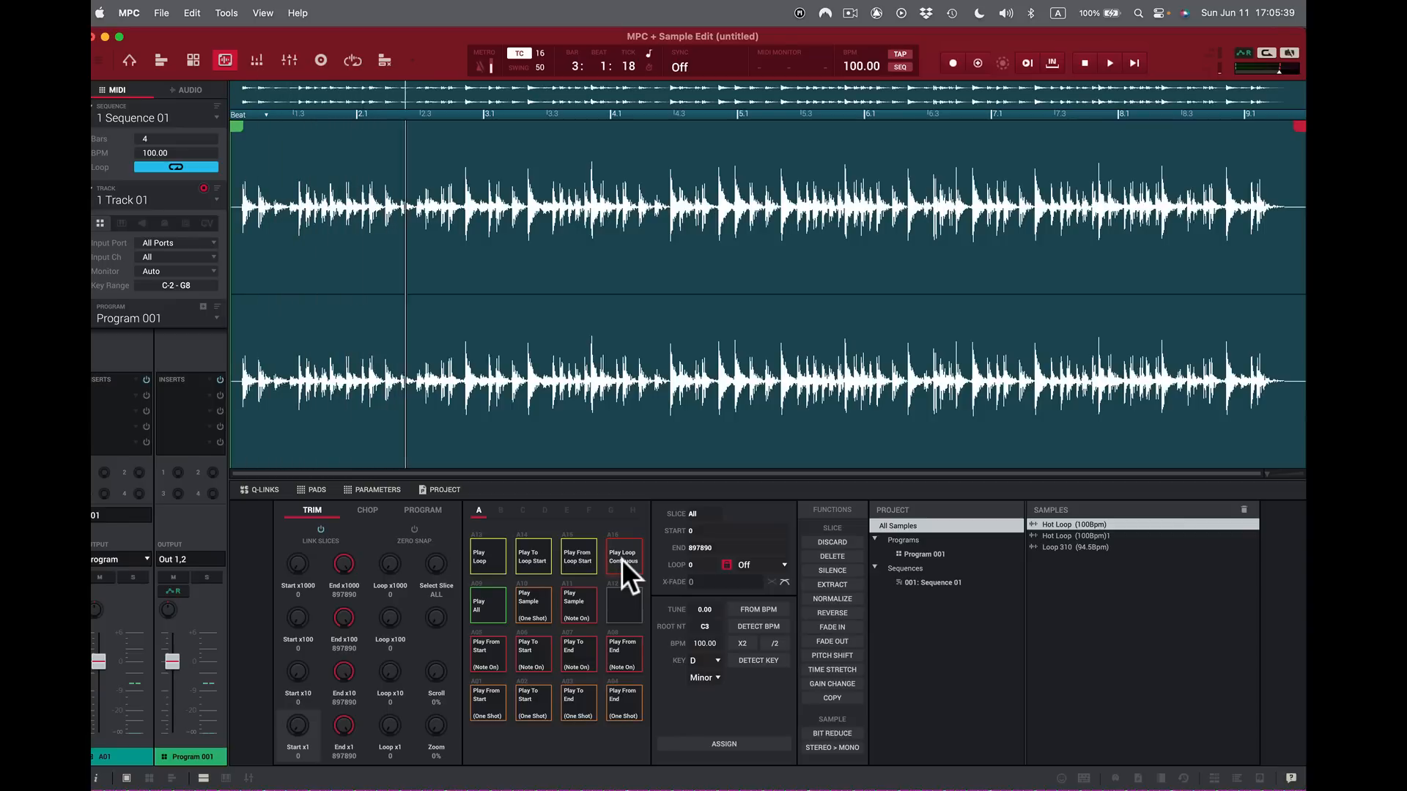
pyautogui.click(621, 559)
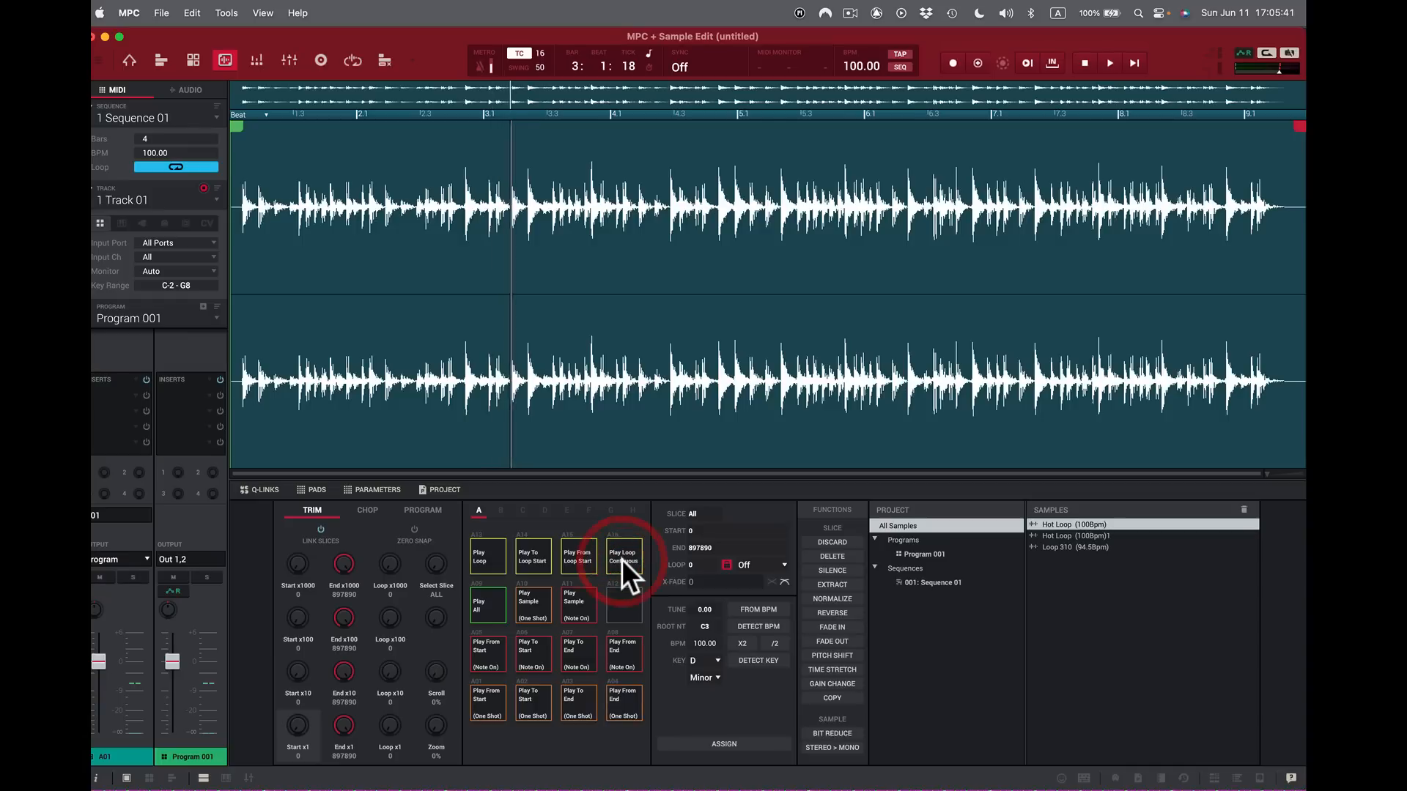
pyautogui.click(621, 560)
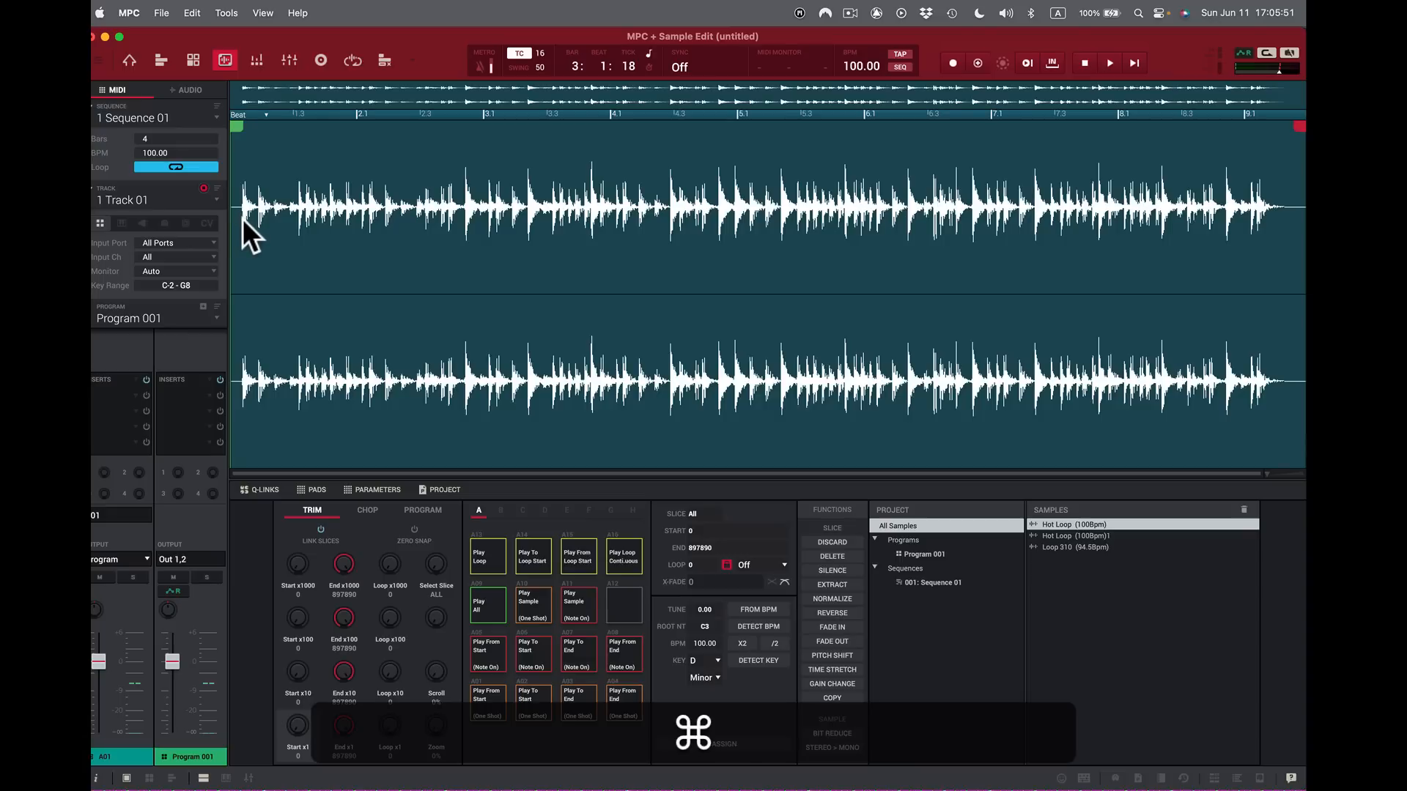
pyautogui.press('super+z')
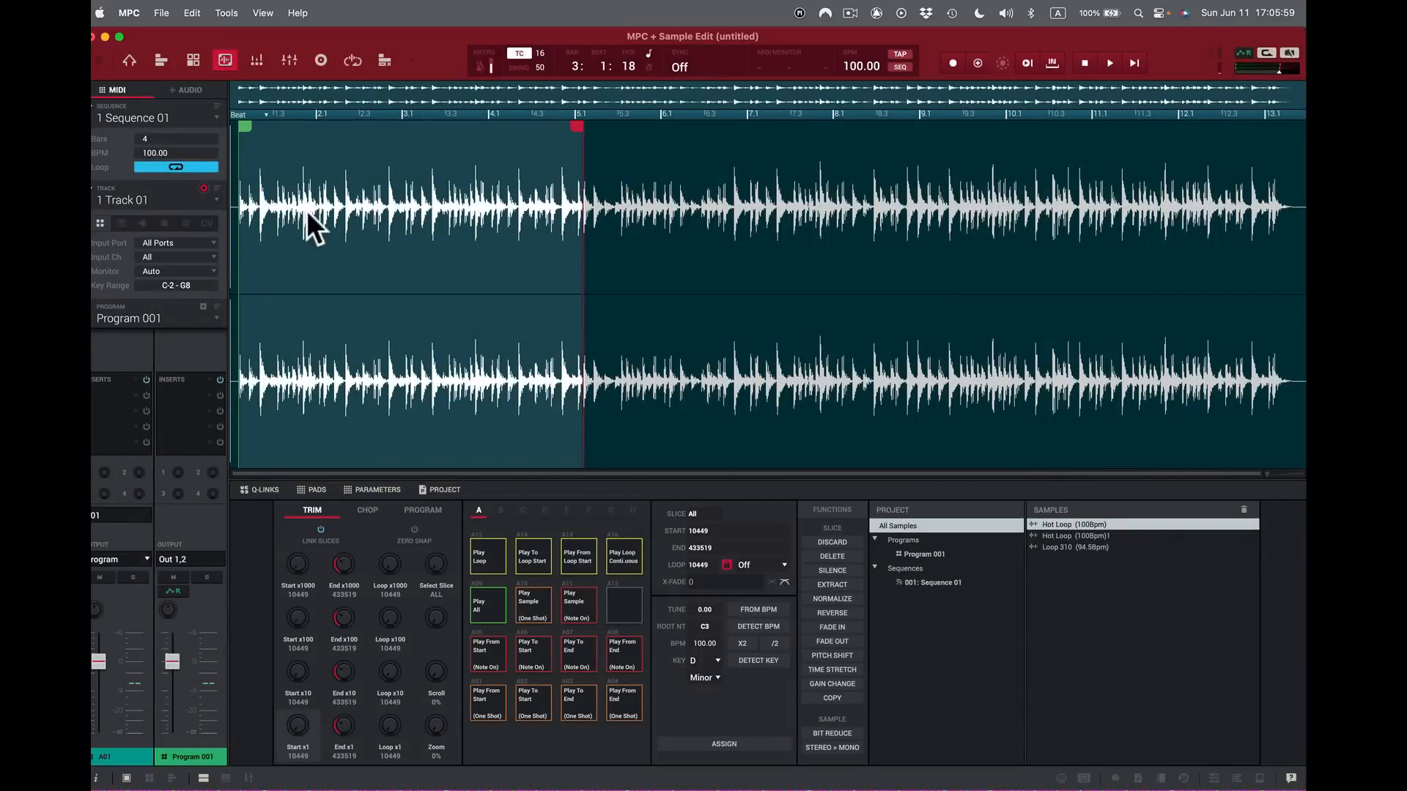
# Step: Set the sample's start point to about 433390, just past bar 5, and its end point to about 444488
pyautogui.moveTo(252, 123); pyautogui.dragTo(564, 147)
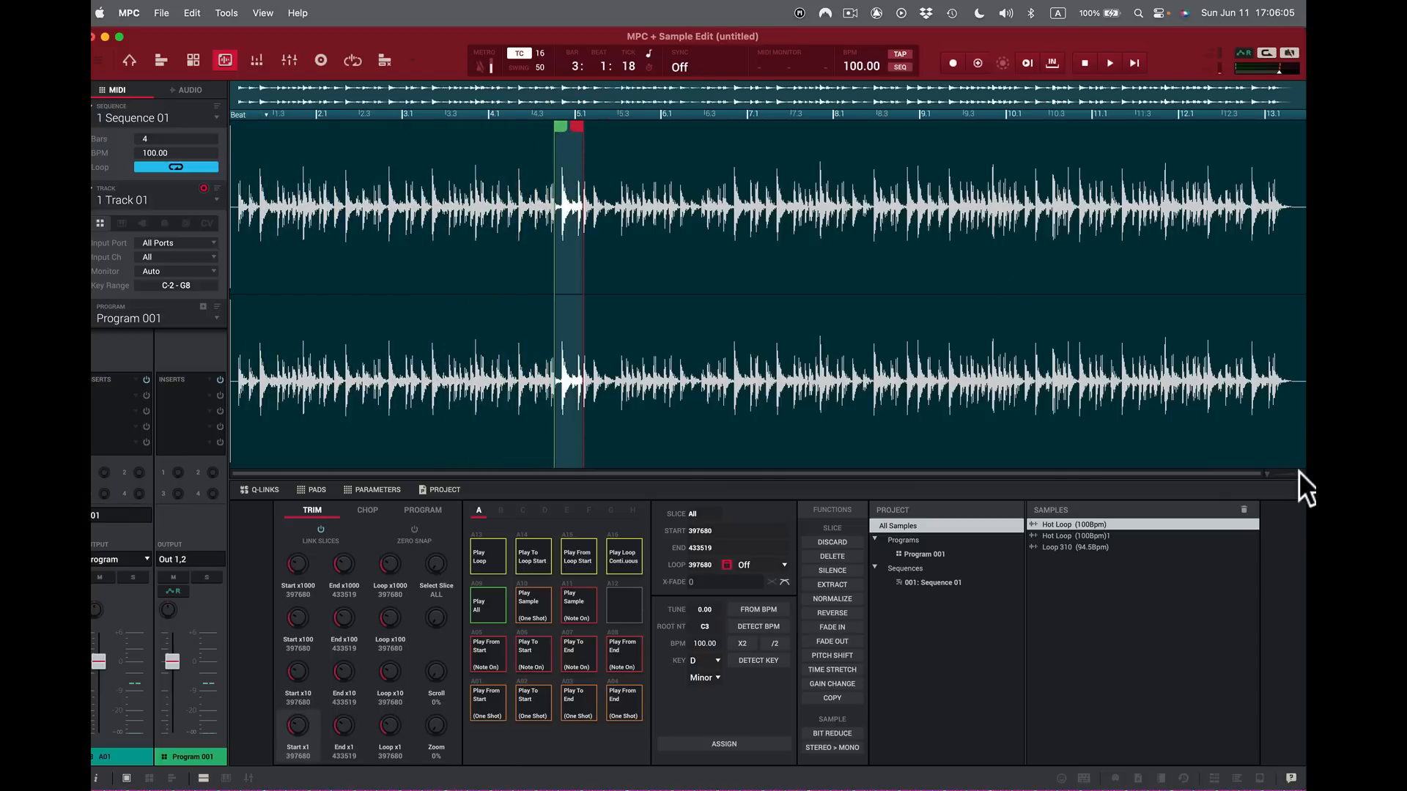
pyautogui.scroll(5, 1272, 473)
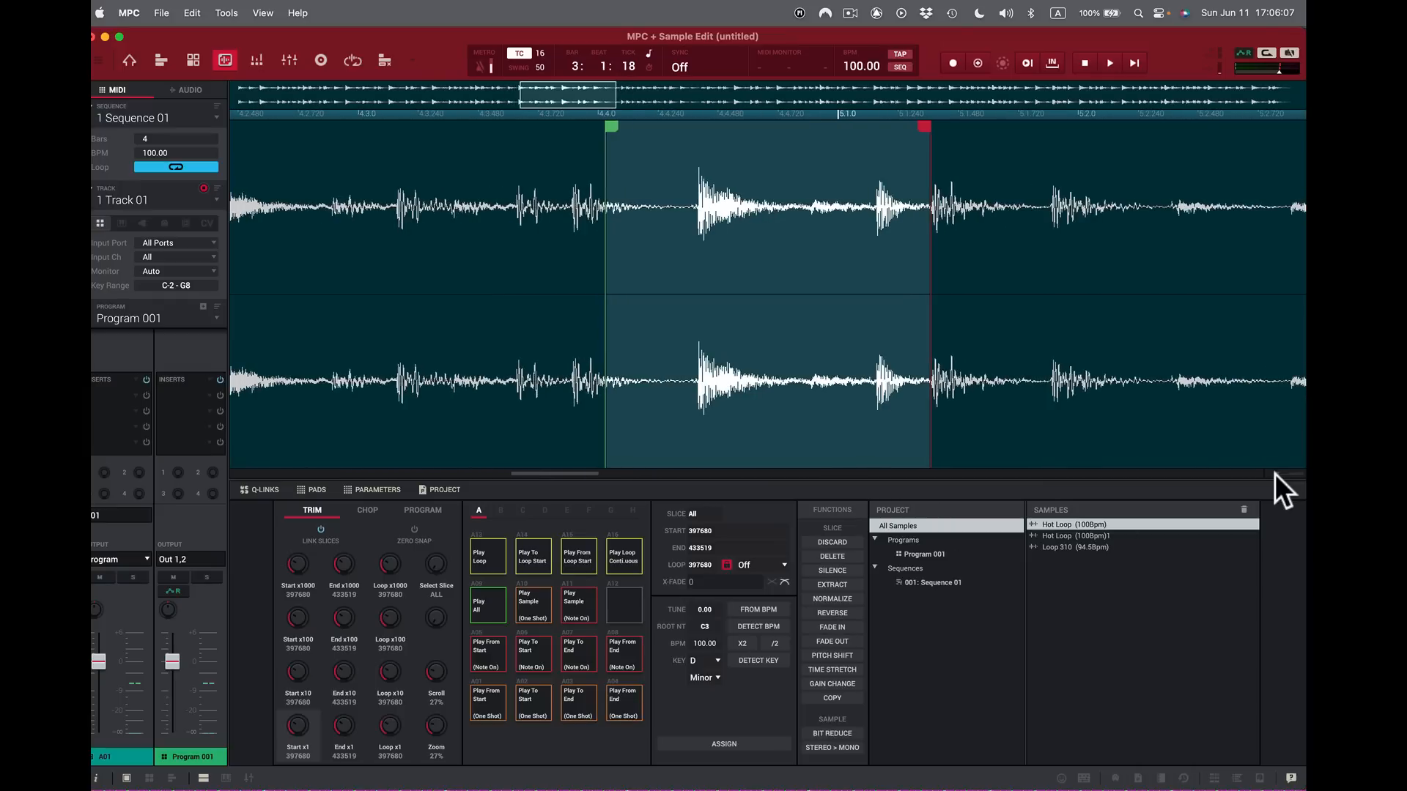
pyautogui.click(1268, 472)
pyautogui.moveTo(926, 125); pyautogui.dragTo(1023, 129)
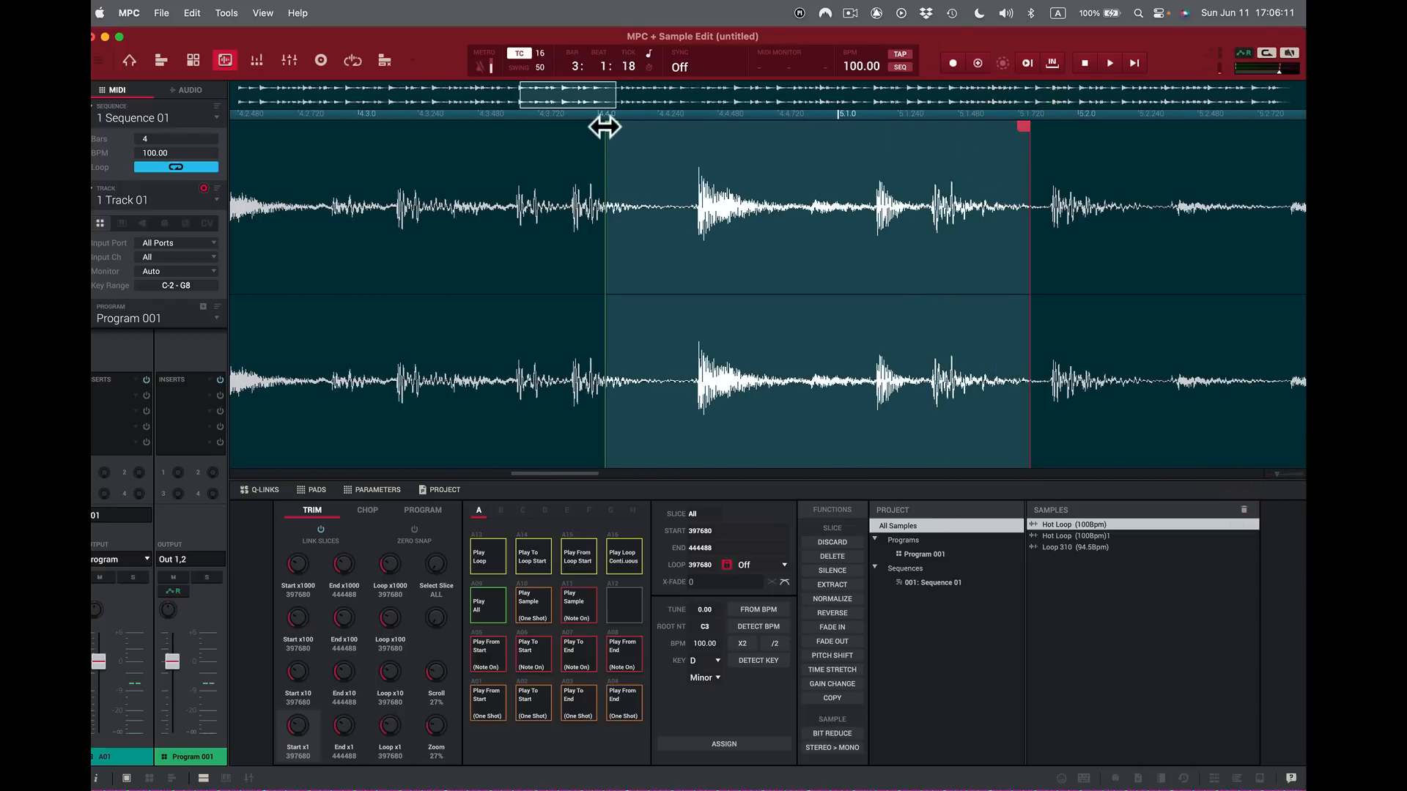
pyautogui.moveTo(608, 127); pyautogui.dragTo(930, 170)
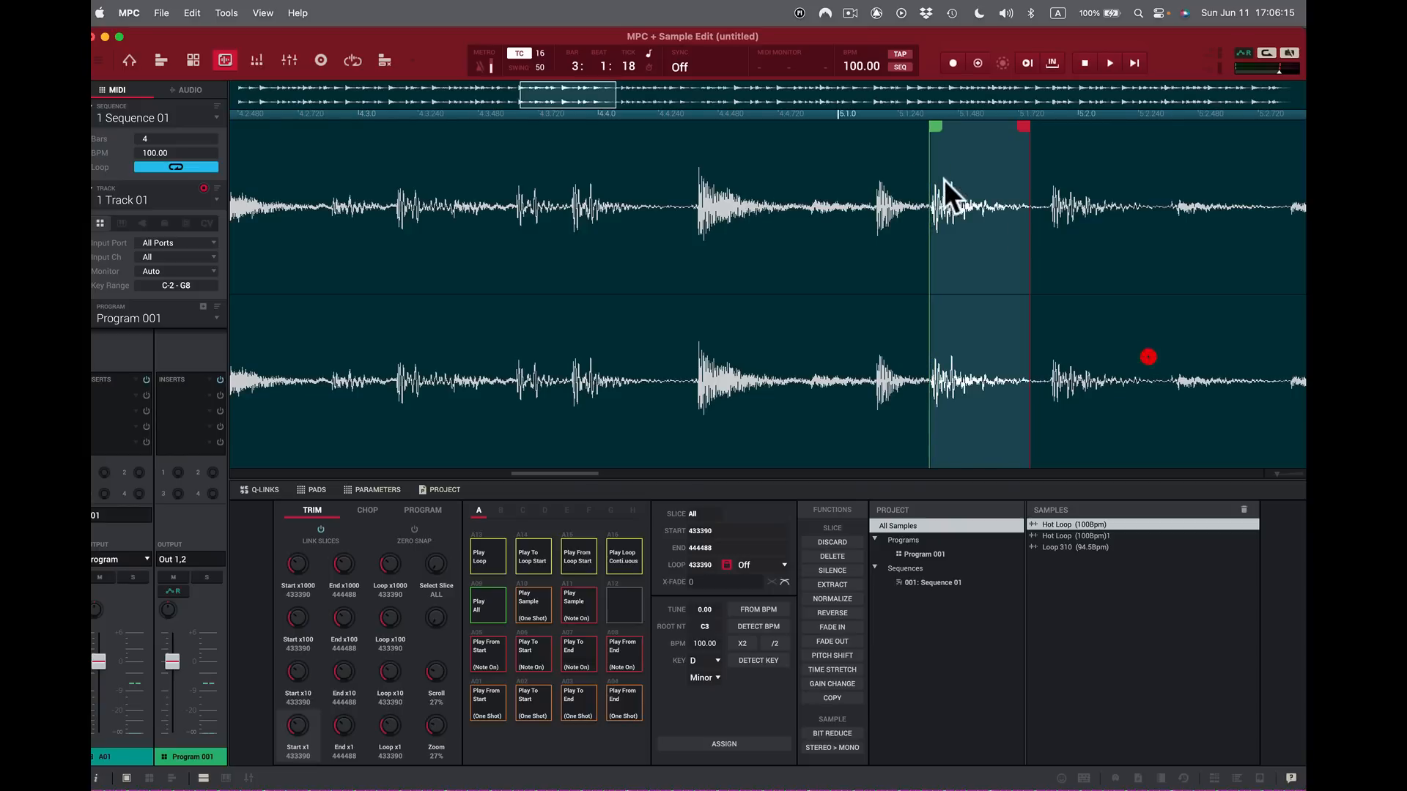
pyautogui.scroll(3, 1281, 473)
pyautogui.scroll(5, 1285, 471)
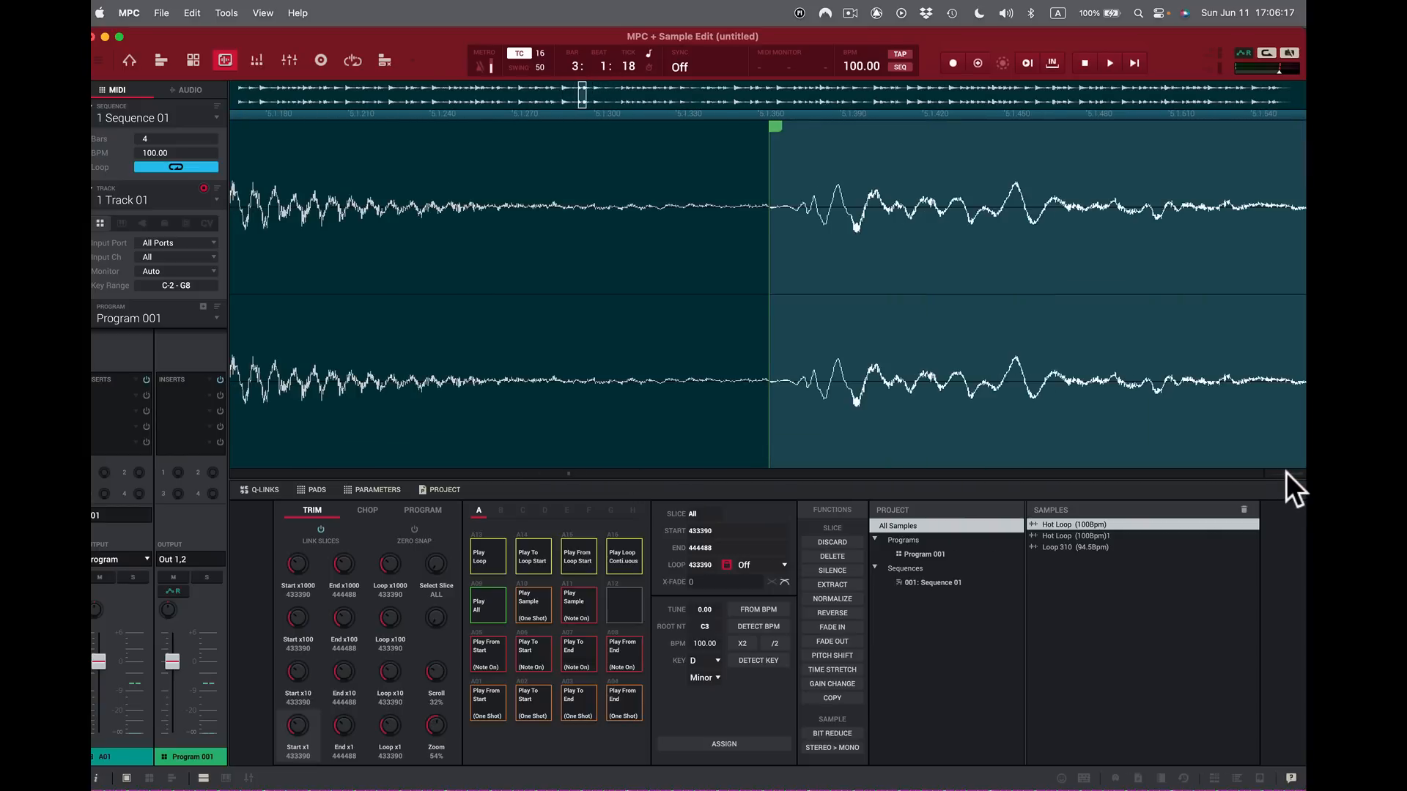
pyautogui.scroll(-10, 1288, 470)
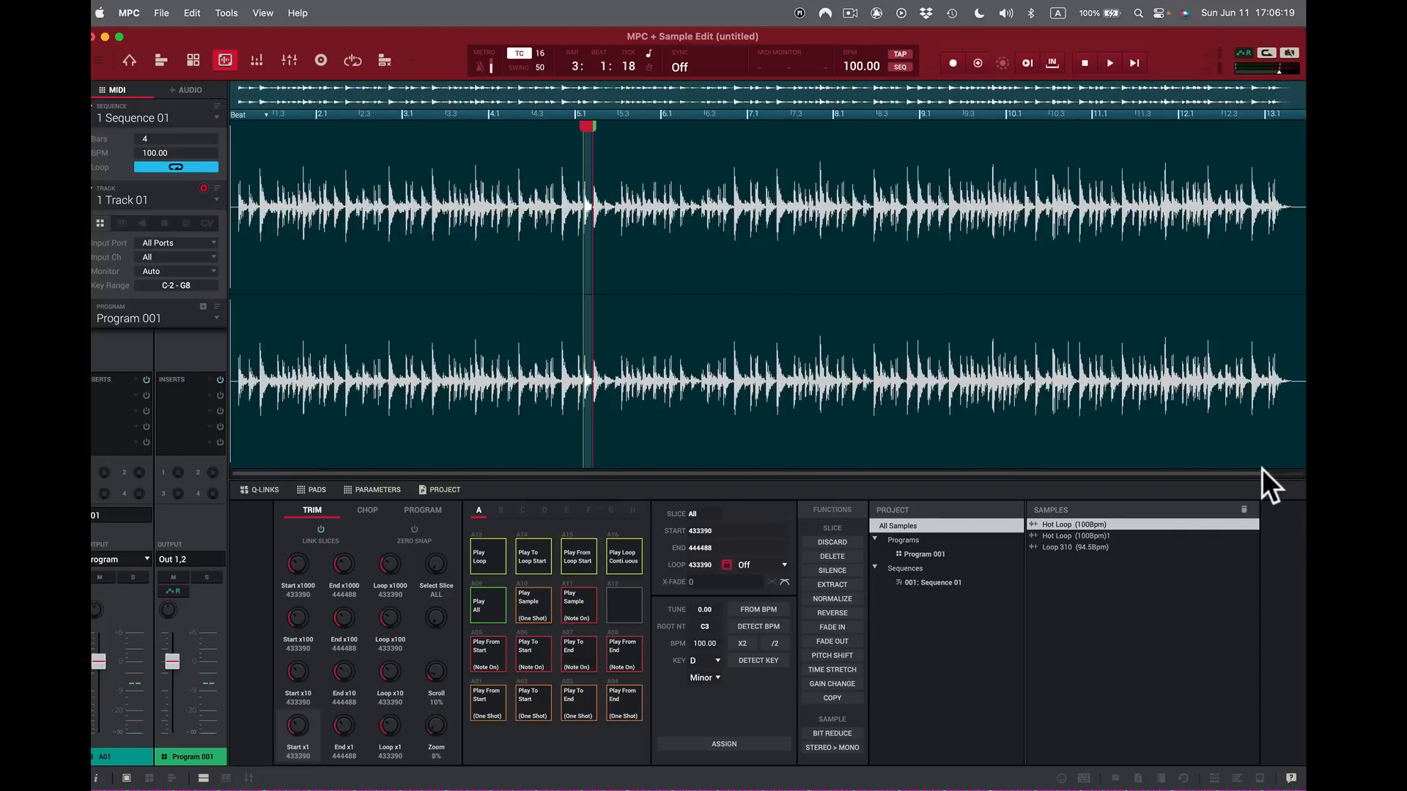
pyautogui.scroll(2, 1260, 466)
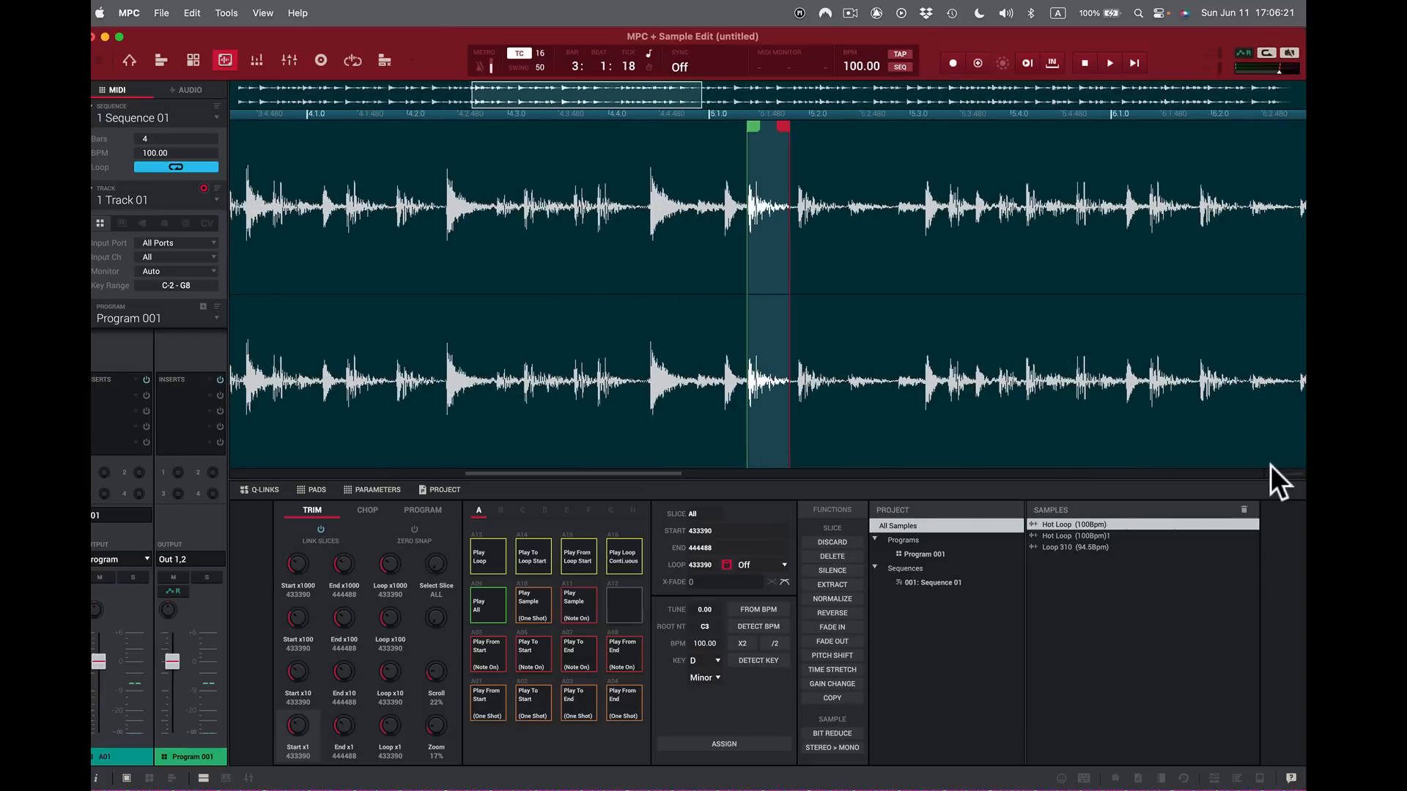
# Step: Extend the sample's end point to about 644371, just past bar 7, auditioning the region as a loop while adjusting it
pyautogui.moveTo(778, 125)
pyautogui.mouseDown()
pyautogui.moveTo(1300, 188)
pyautogui.moveTo(1295, 208)
pyautogui.mouseUp()
pyautogui.hscroll(3, 1283, 471)
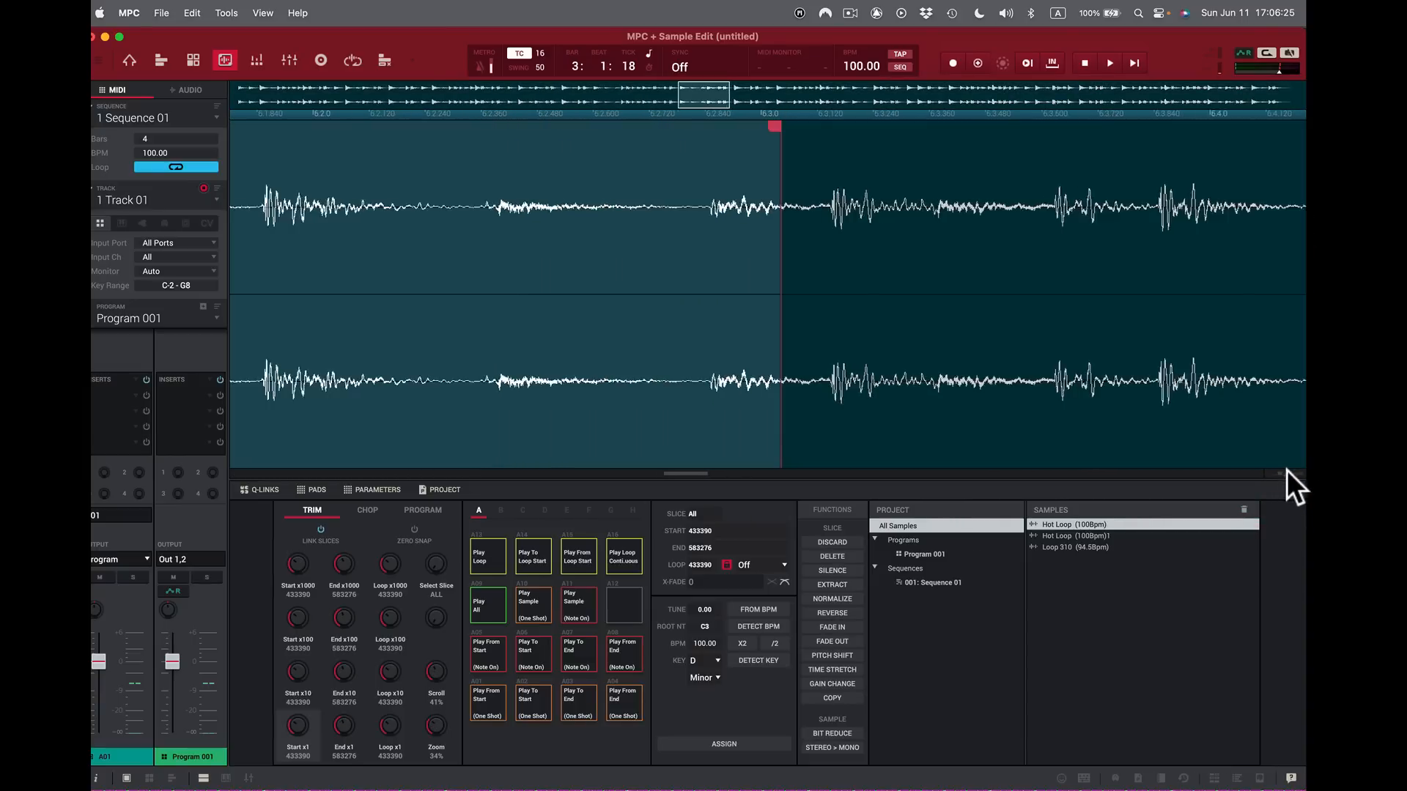
pyautogui.scroll(-2, 1266, 471)
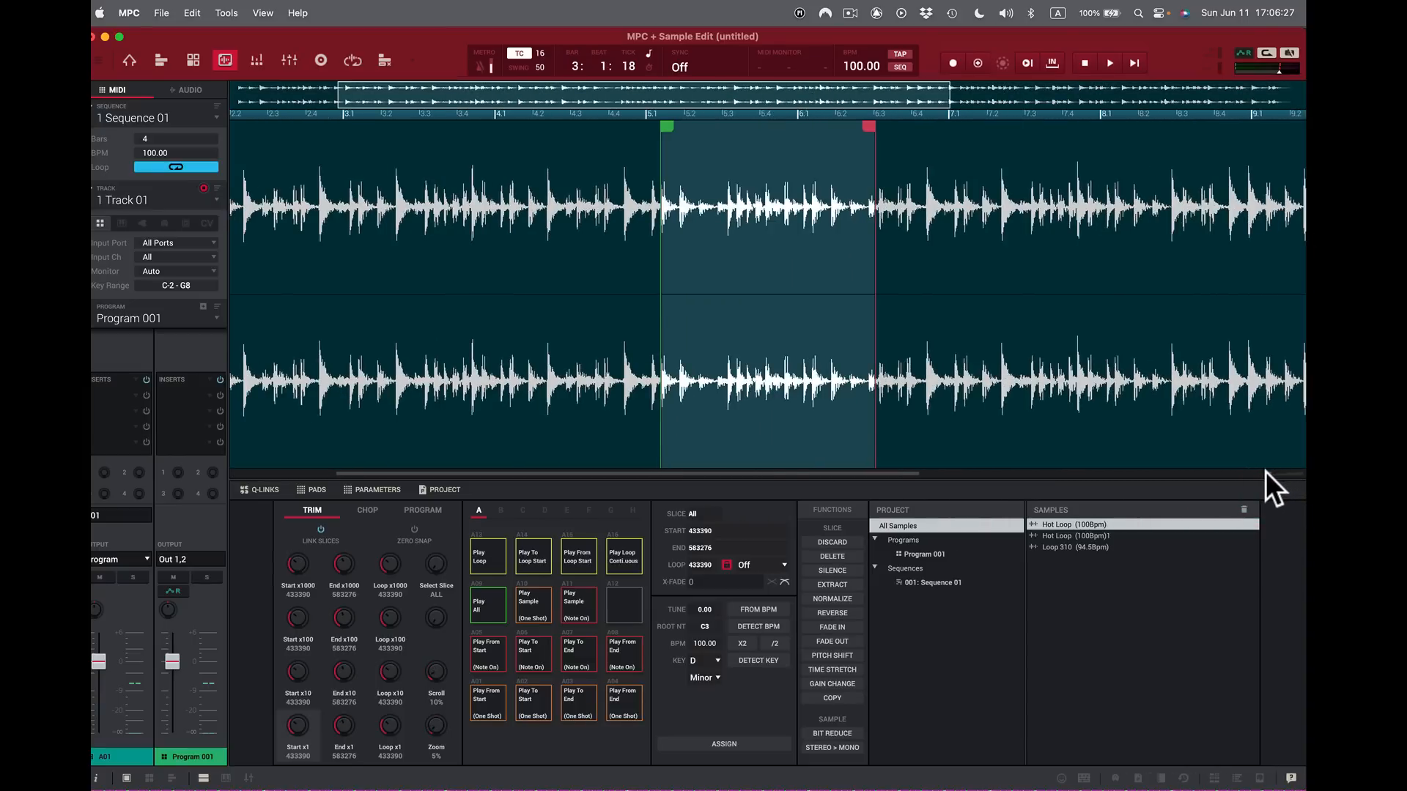
pyautogui.click(1265, 472)
pyautogui.moveTo(871, 126)
pyautogui.mouseDown()
pyautogui.moveTo(941, 136)
pyautogui.moveTo(923, 144)
pyautogui.mouseUp()
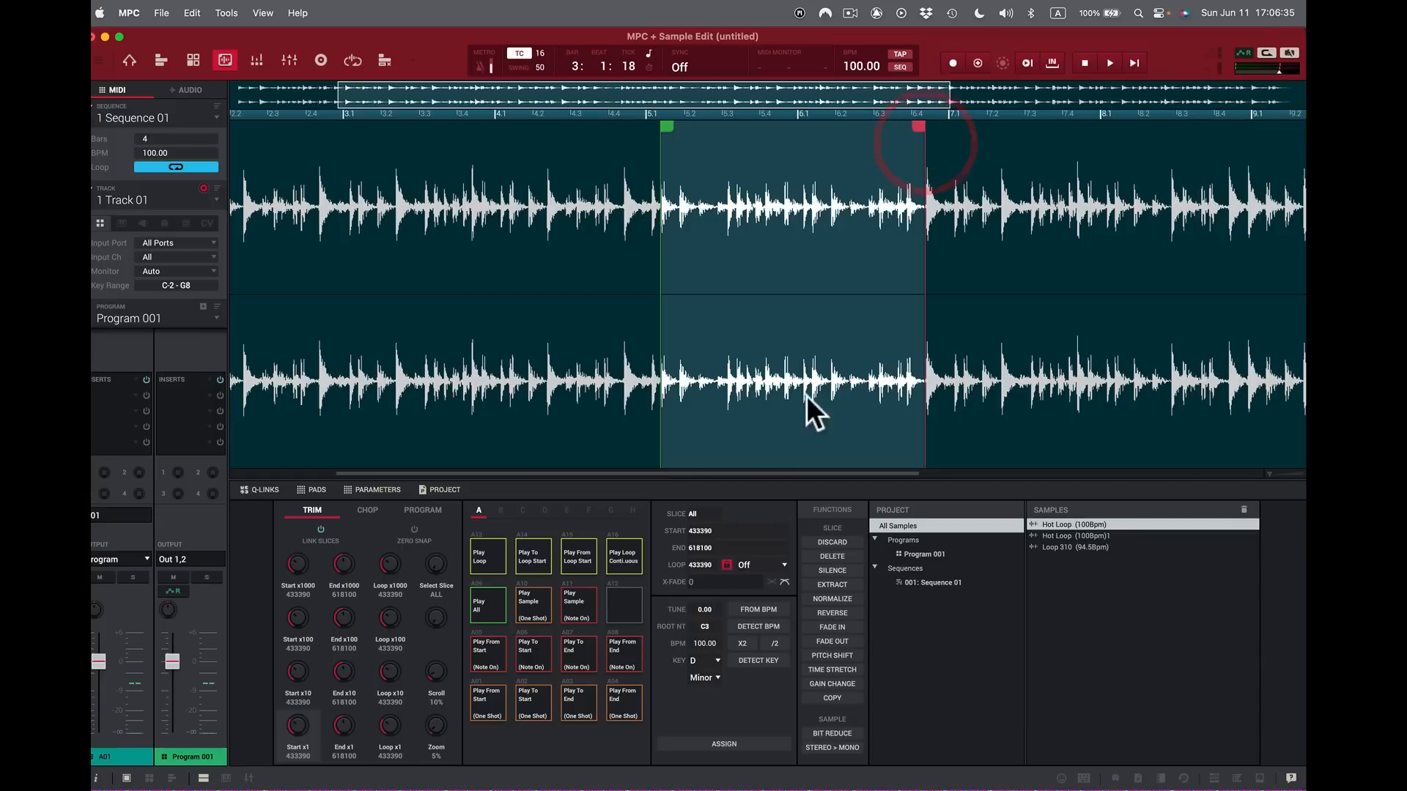
pyautogui.click(616, 558)
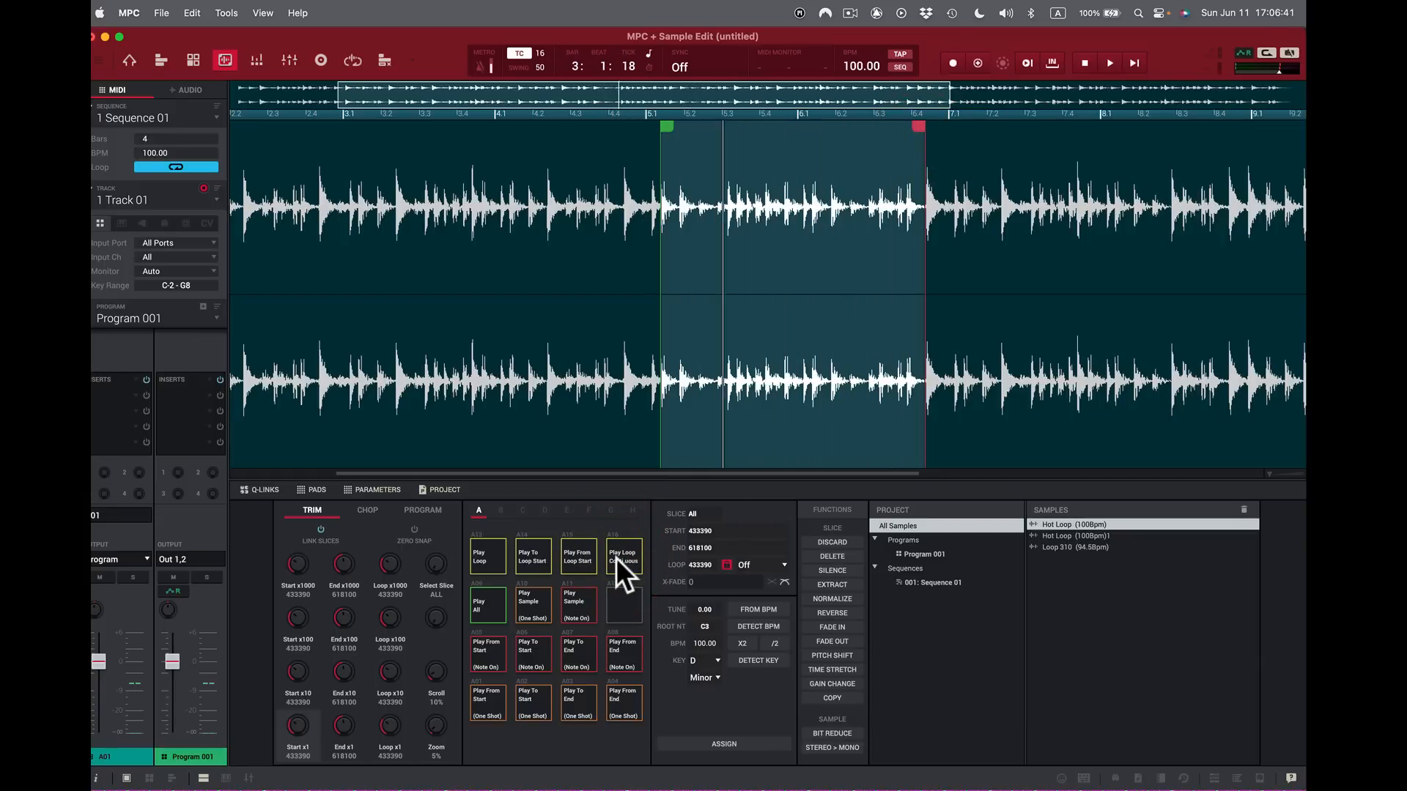
pyautogui.moveTo(917, 125); pyautogui.dragTo(948, 131)
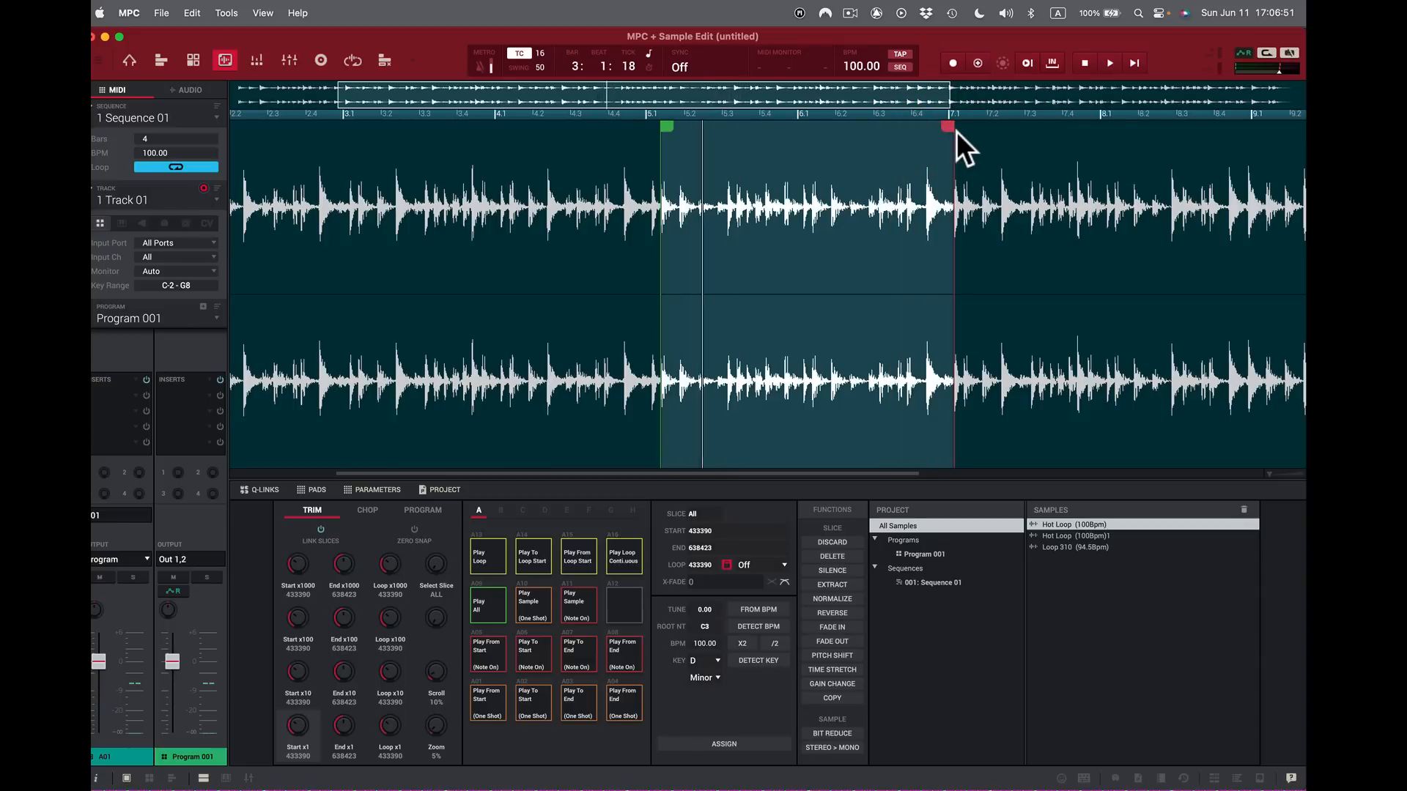
pyautogui.click(954, 129)
pyautogui.moveTo(954, 129)
pyautogui.mouseDown()
pyautogui.moveTo(915, 152)
pyautogui.moveTo(1011, 137)
pyautogui.mouseUp()
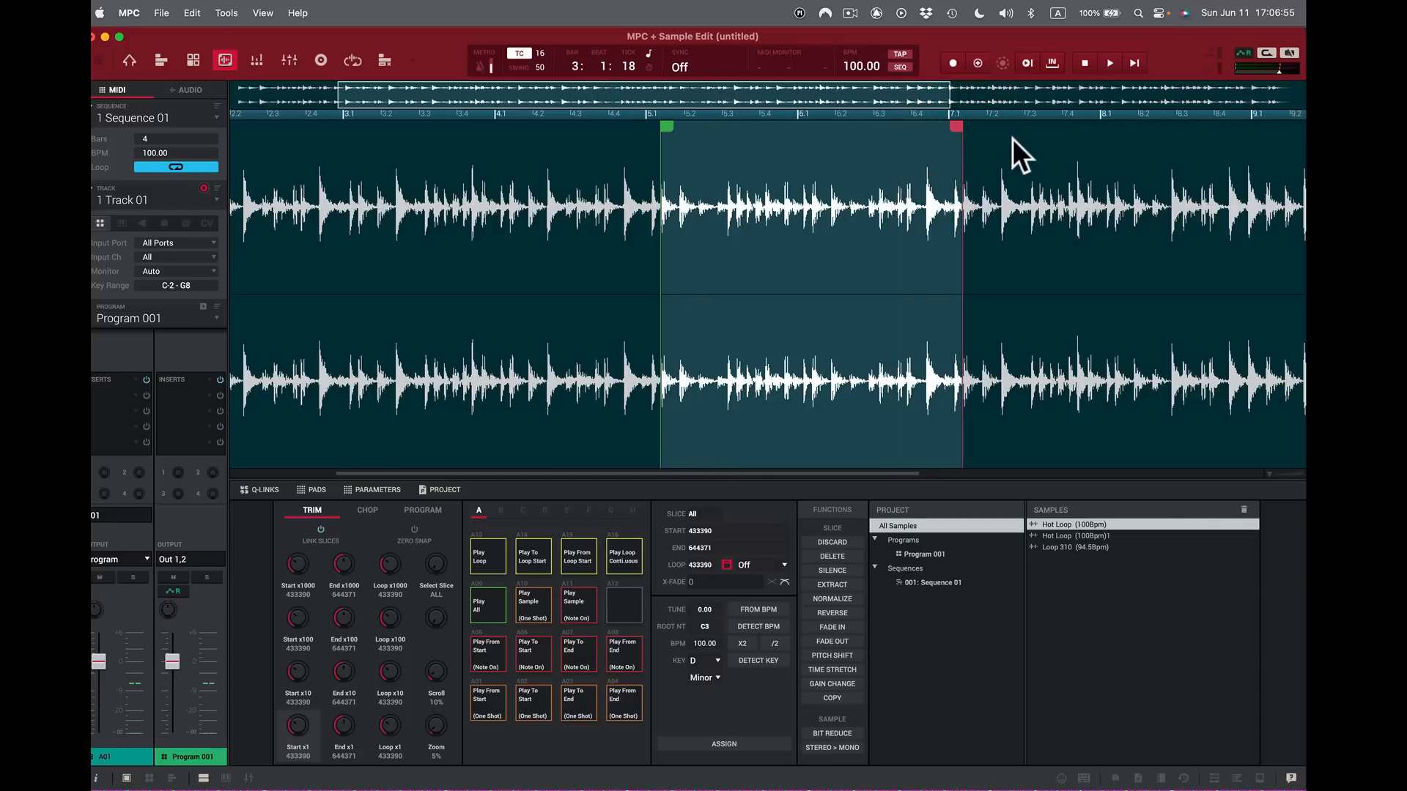
# Step: Audition the region between the start and end points as a continuous loop
pyautogui.click(635, 550)
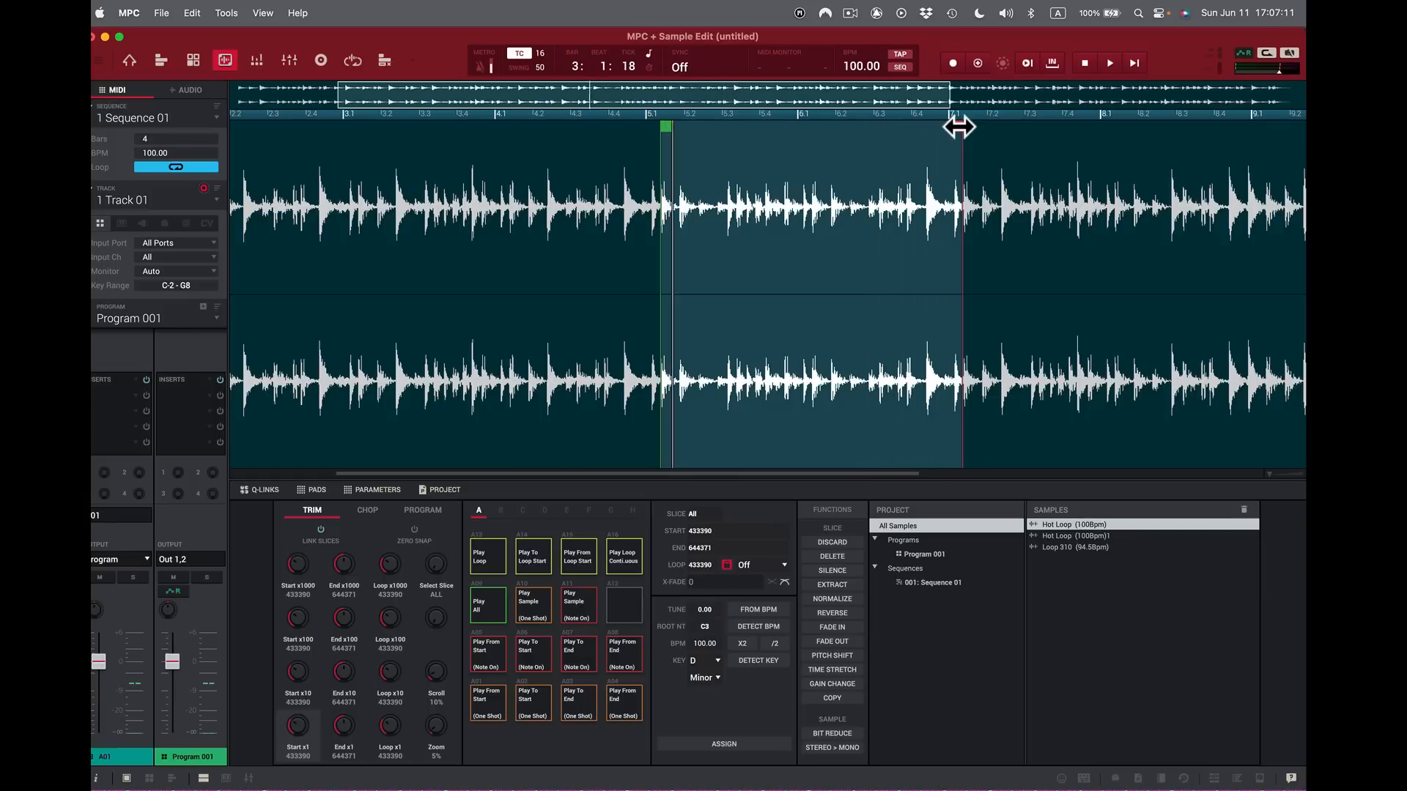
pyautogui.press('space')
pyautogui.press('space')
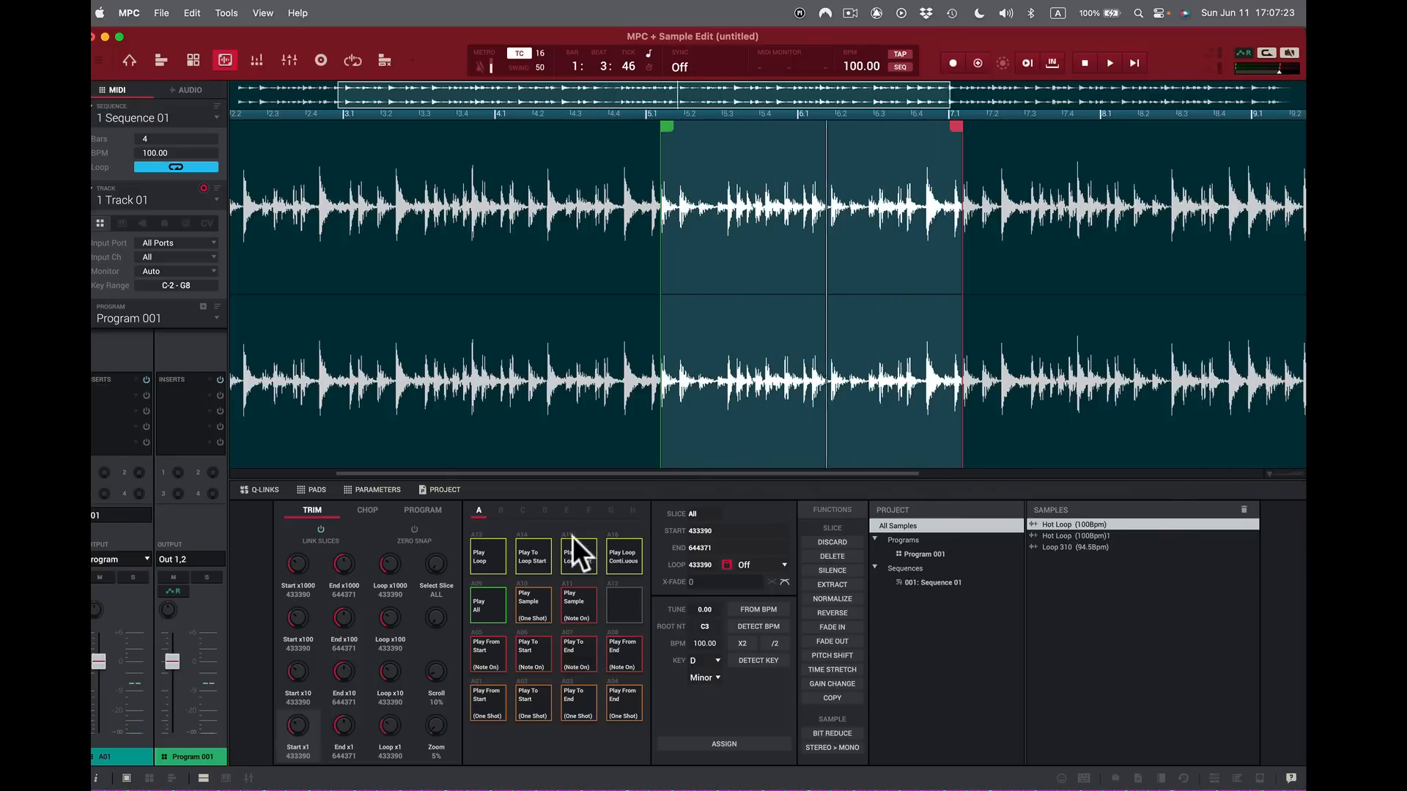
pyautogui.click(614, 559)
# Step: Silence the audio between the start and end points, and undo the silencing
pyautogui.scroll(-5, 1269, 472)
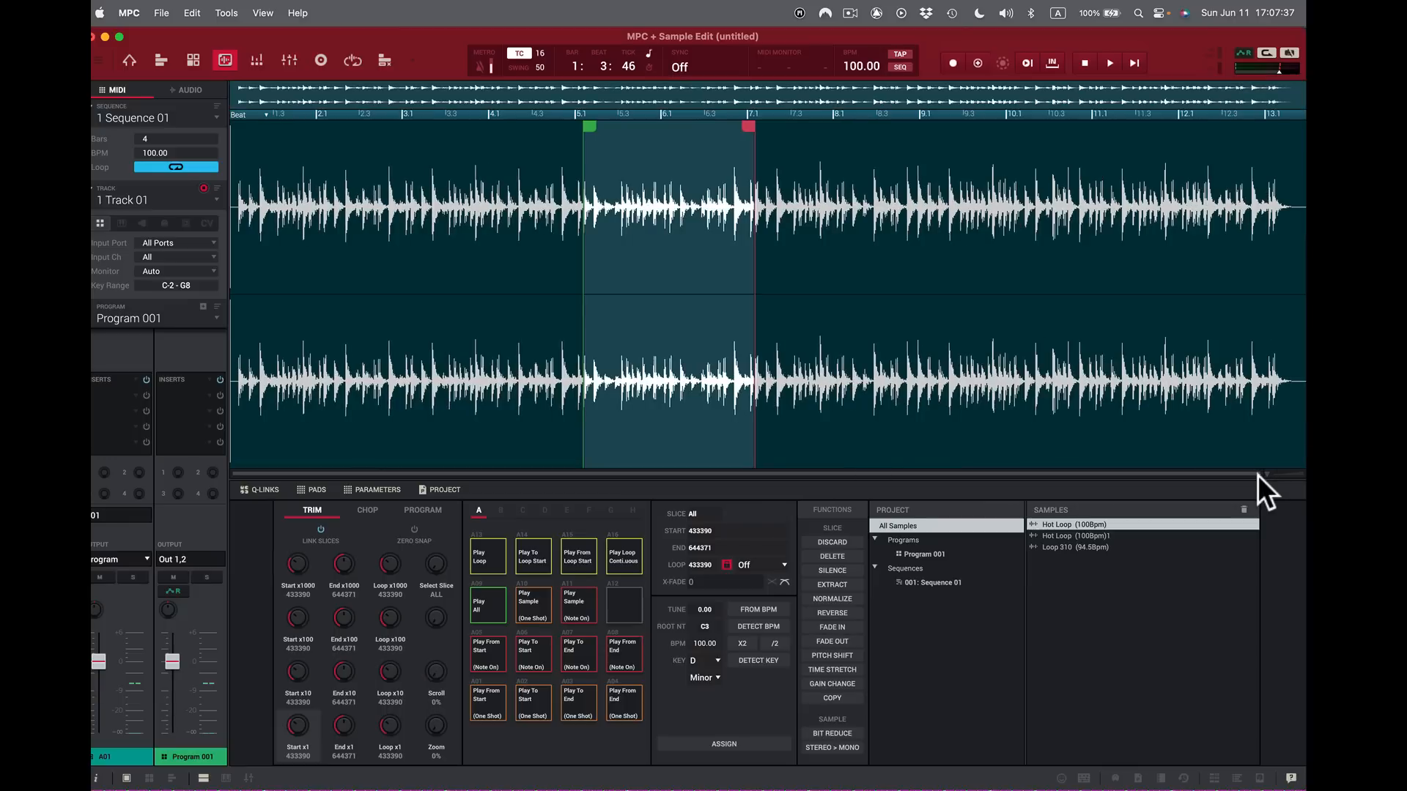
pyautogui.click(1257, 475)
pyautogui.click(840, 568)
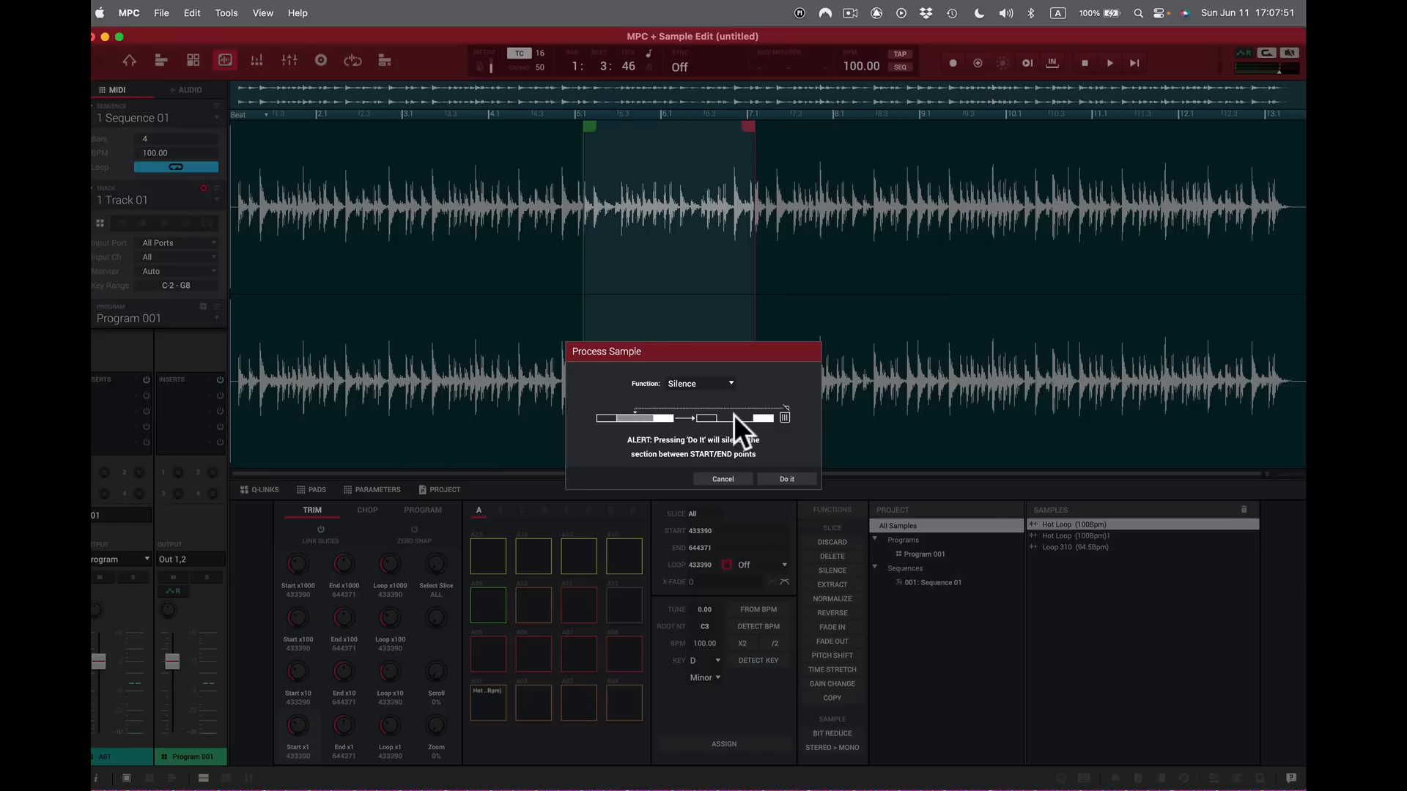
pyautogui.click(787, 479)
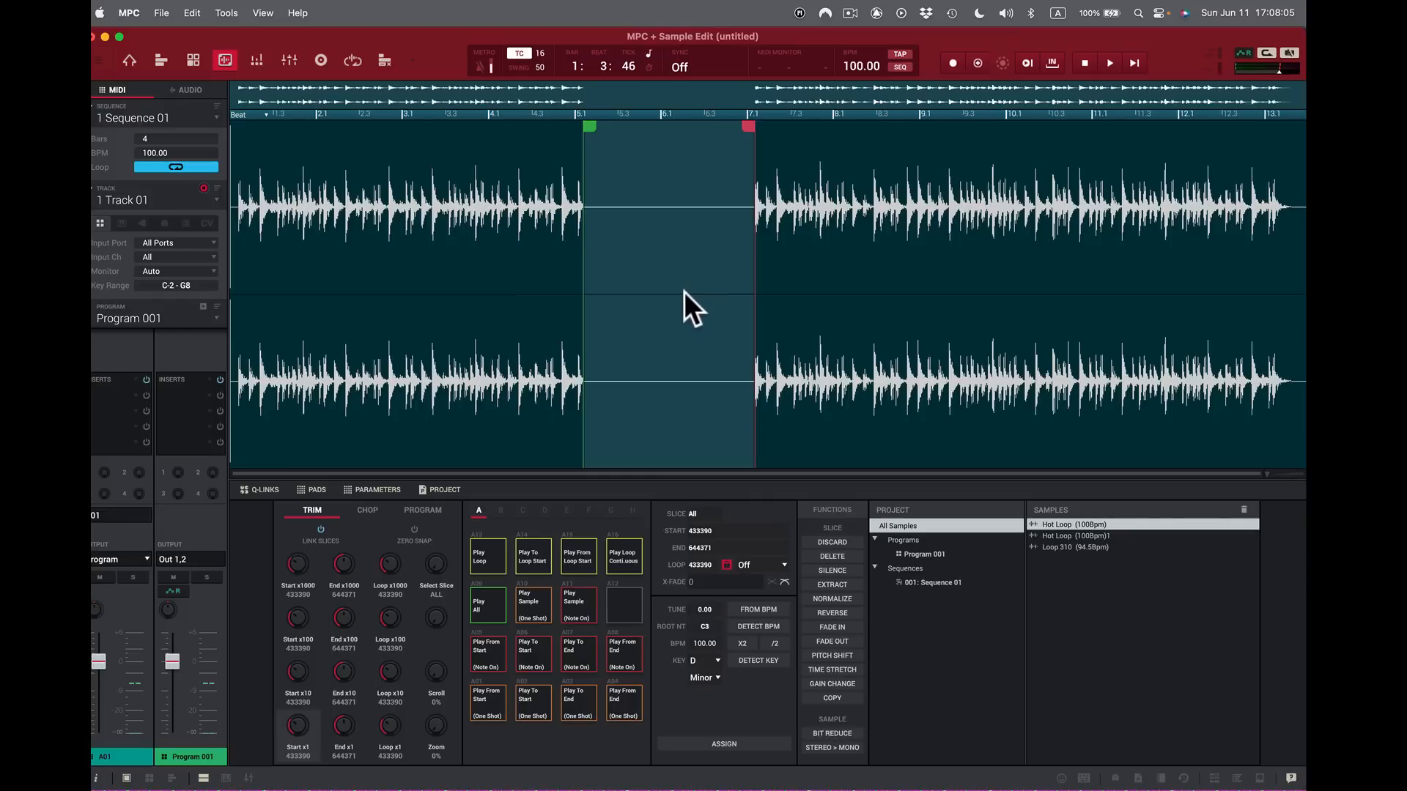
pyautogui.press('super+z')
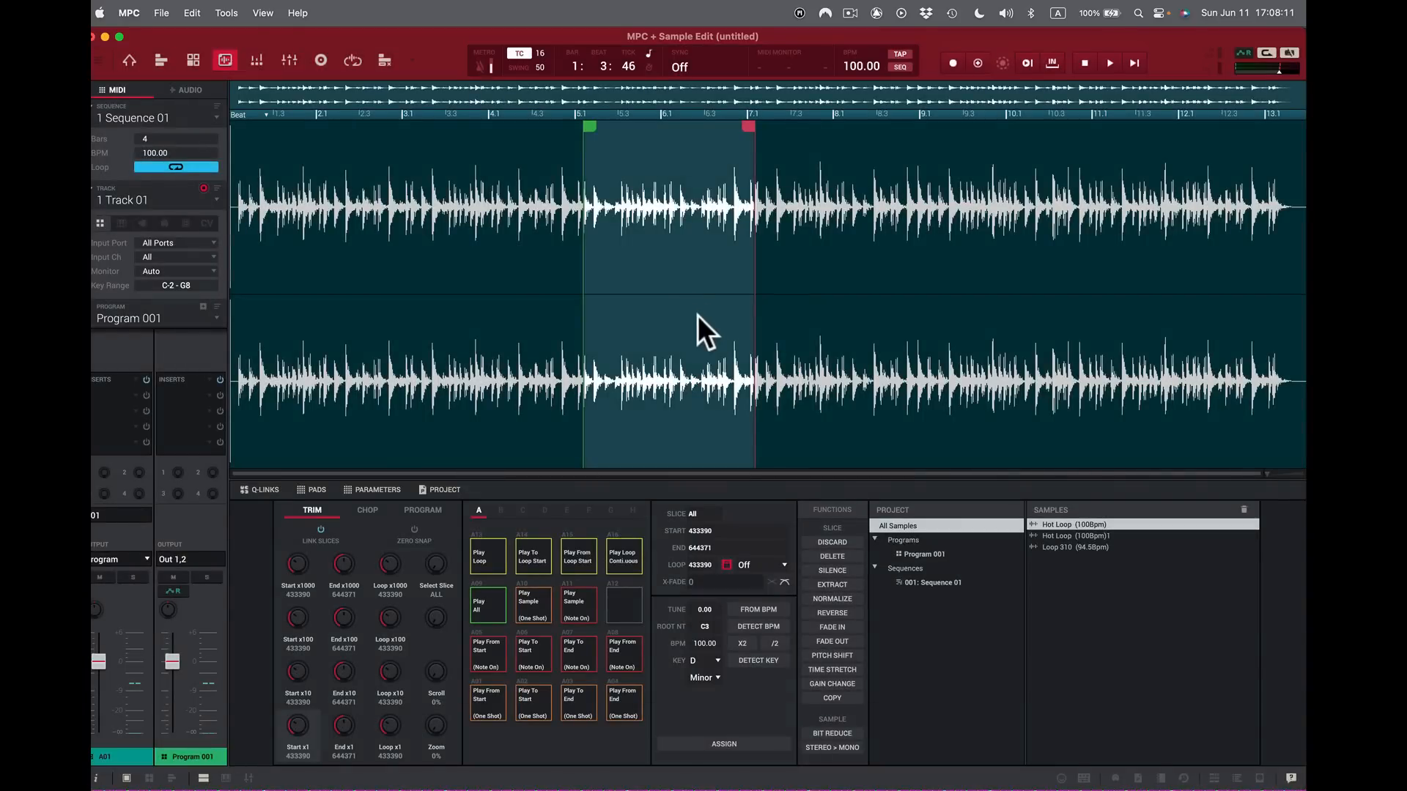
# Step: Extract the audio between the start and end points as a new sample named Hot Loop (100Bpm)2, and compare the Hot Loop samples
pyautogui.click(833, 584)
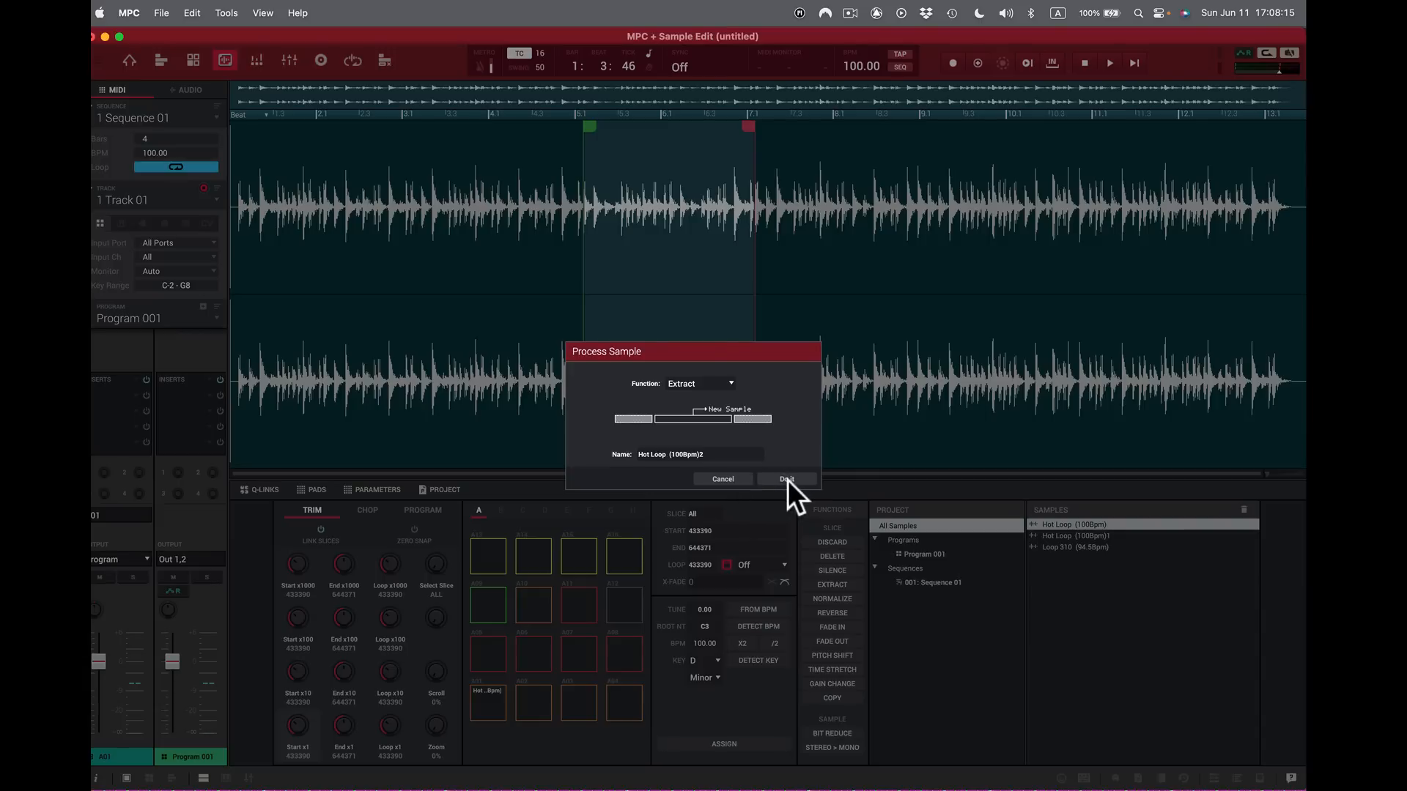
pyautogui.click(789, 481)
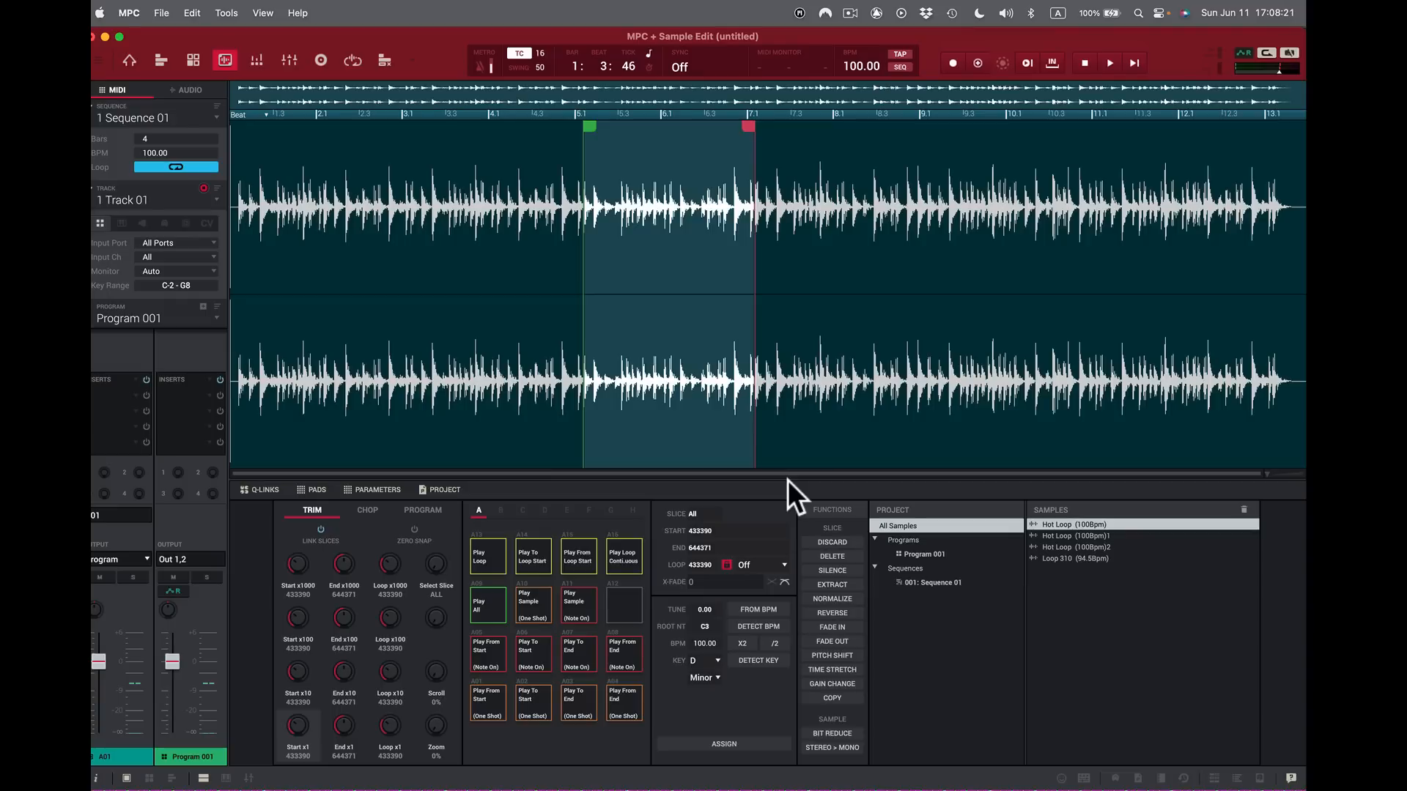
pyautogui.click(1106, 536)
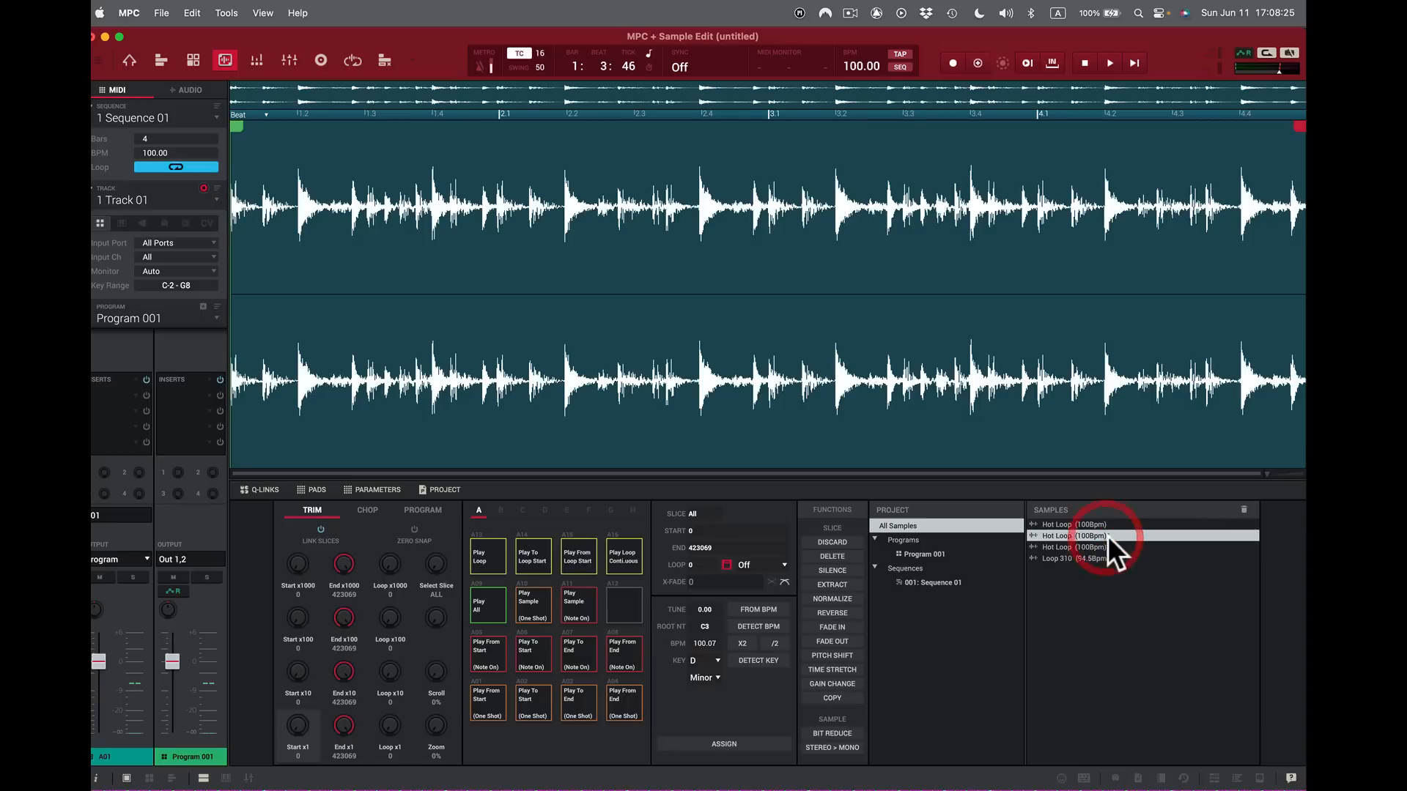
pyautogui.click(1103, 547)
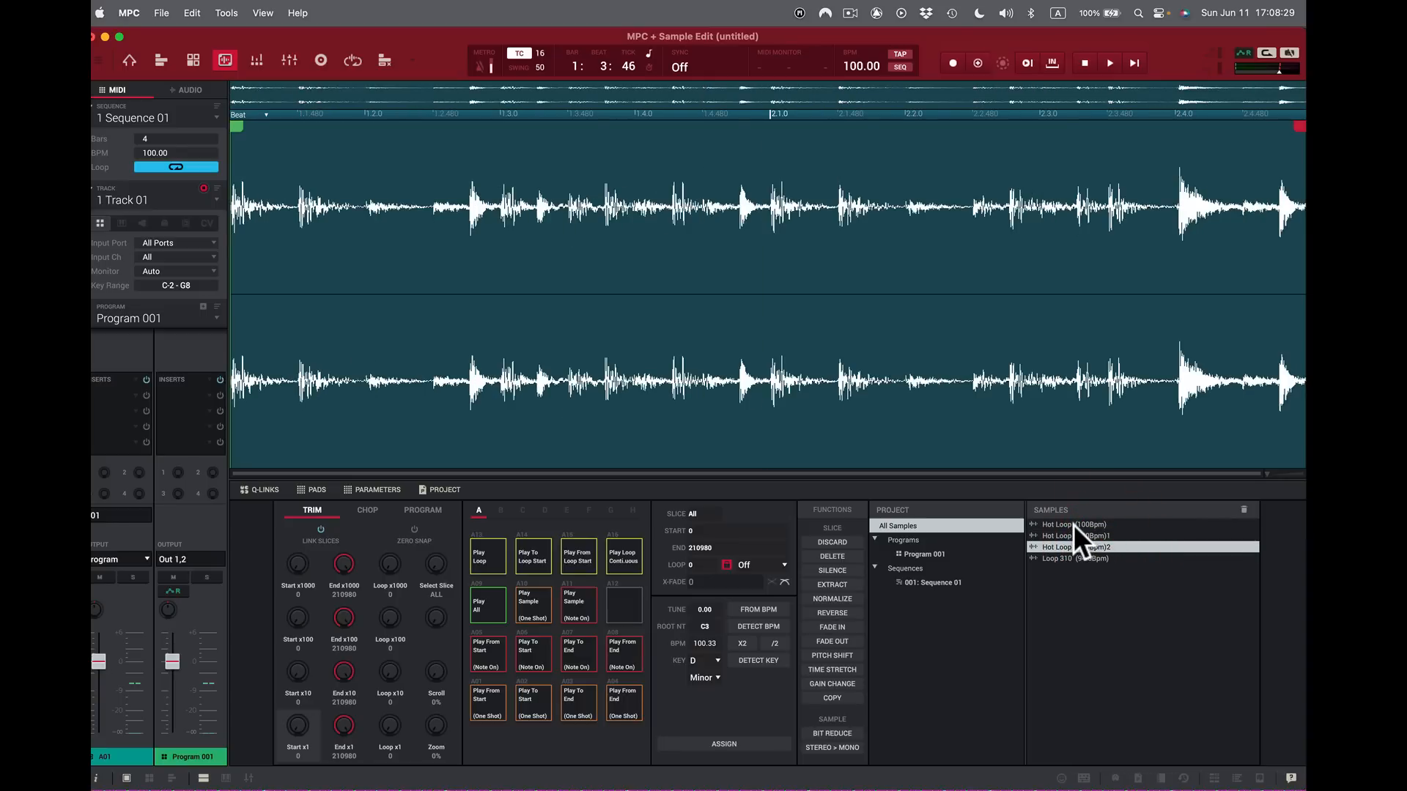
pyautogui.click(1074, 525)
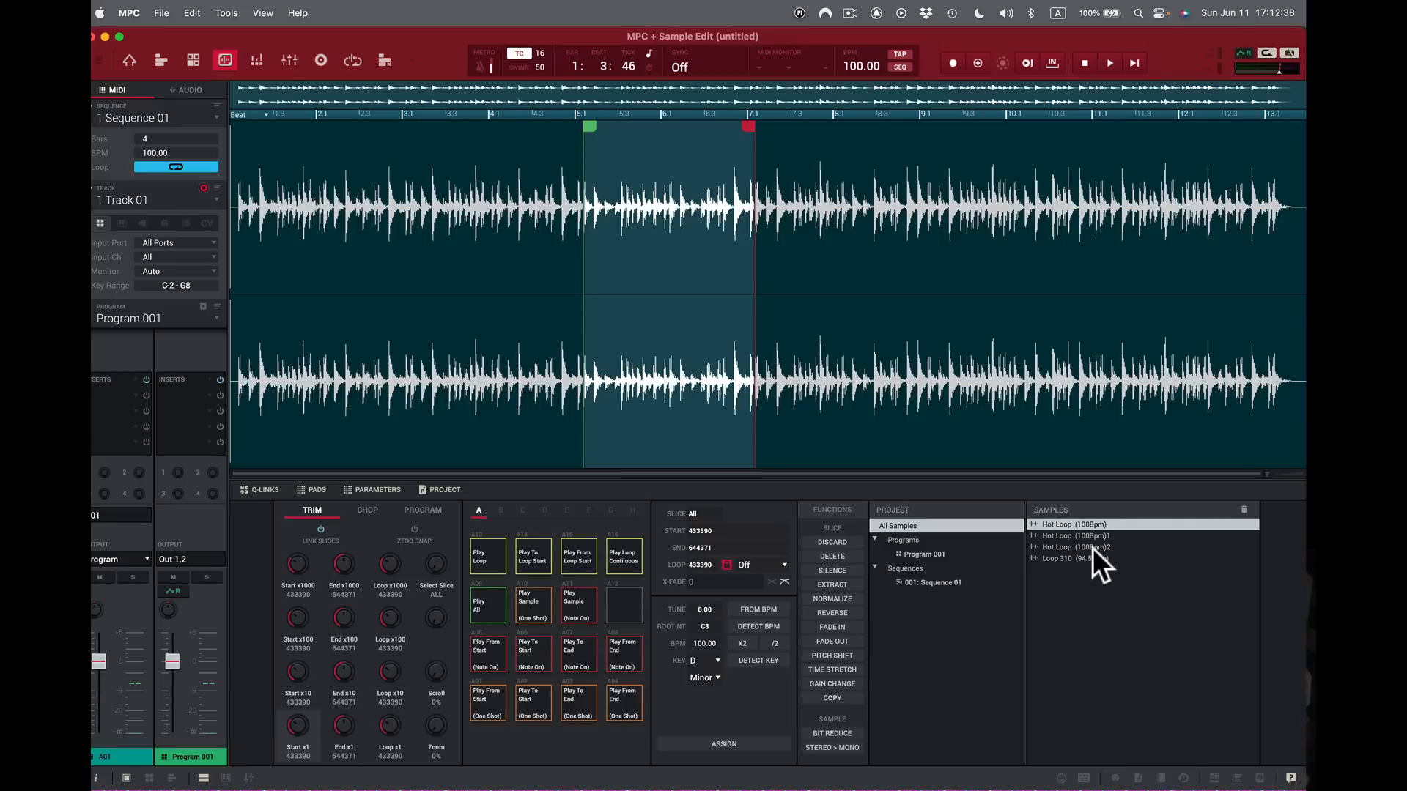
# Step: Open the extracted sample Hot Loop (100Bpm)2 and audition it as a continuous loop
pyautogui.click(1093, 548)
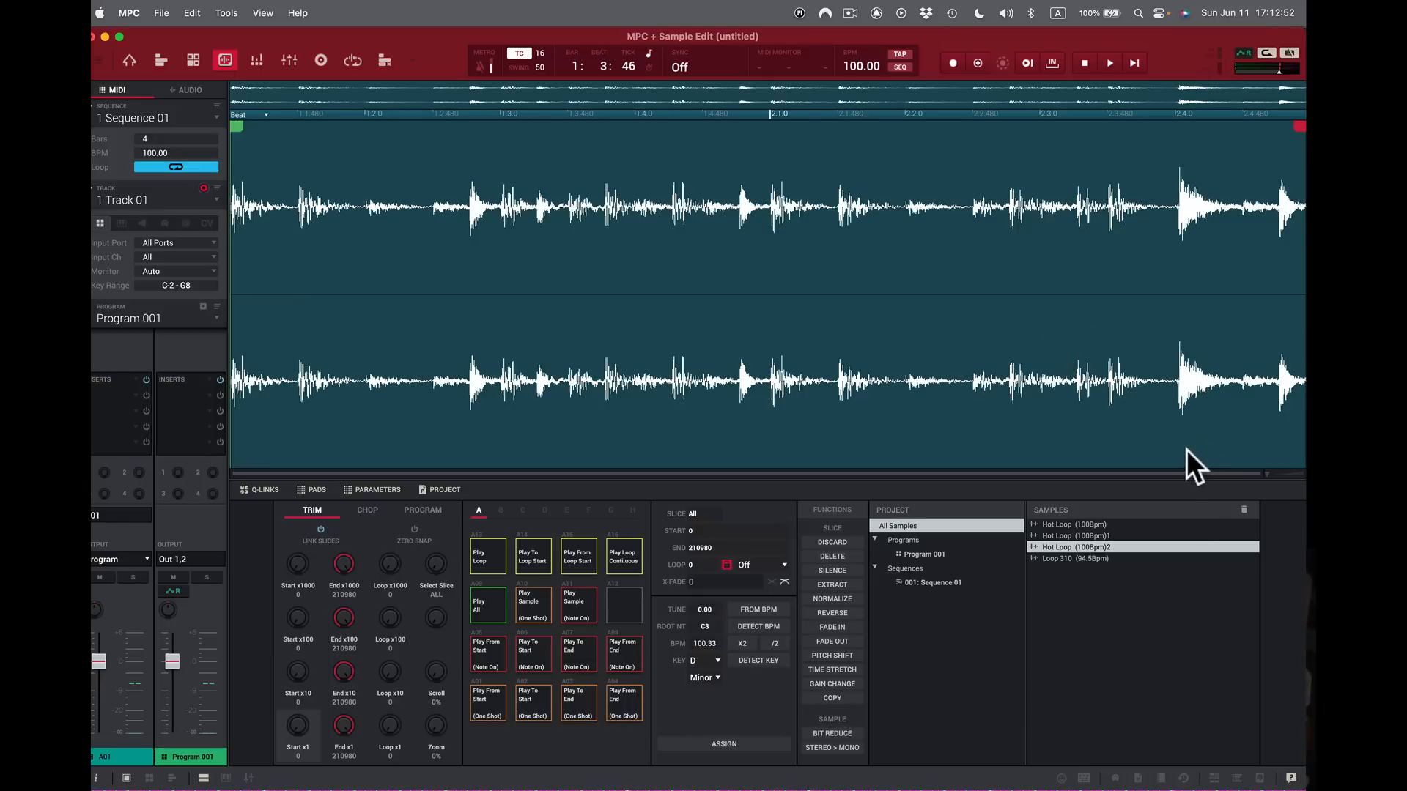
pyautogui.click(622, 555)
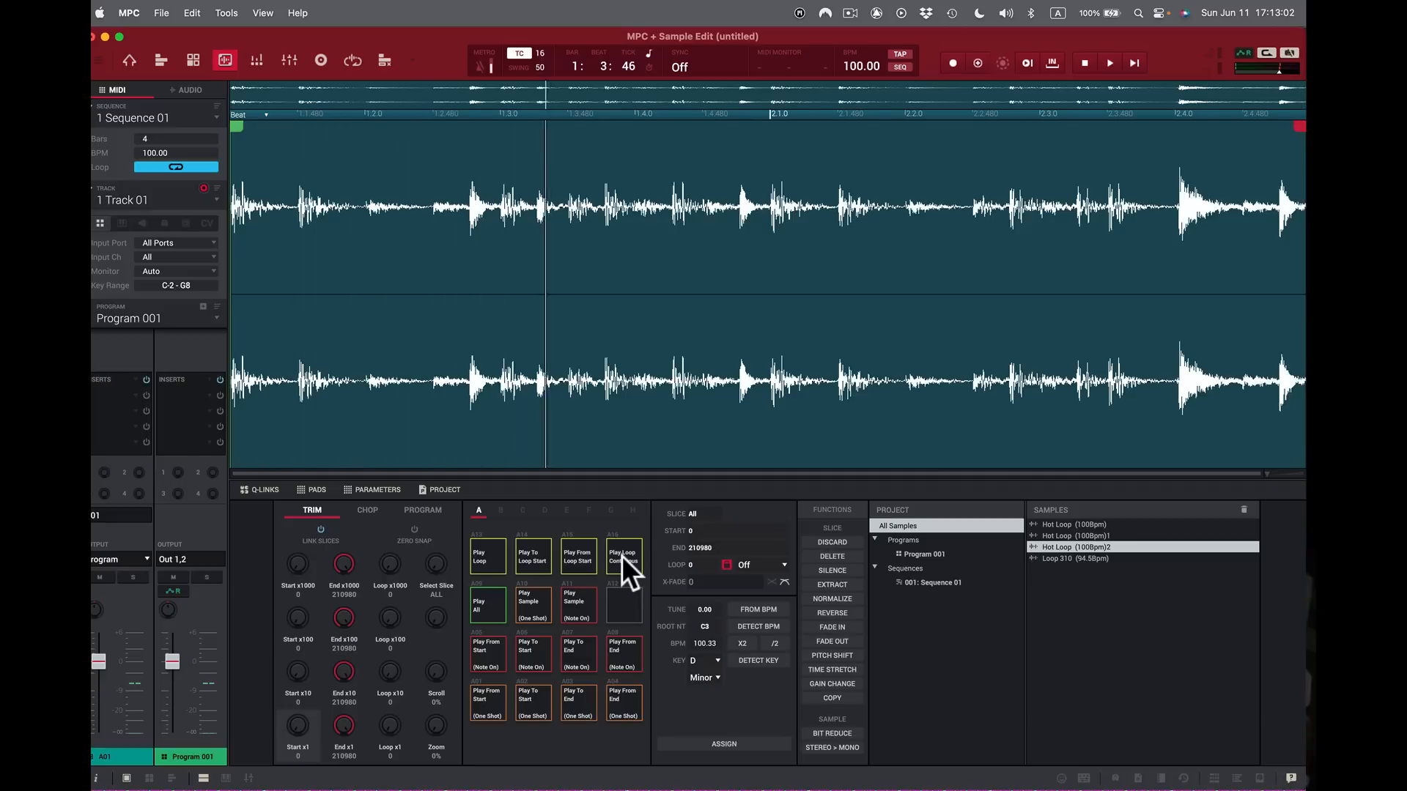
pyautogui.click(622, 555)
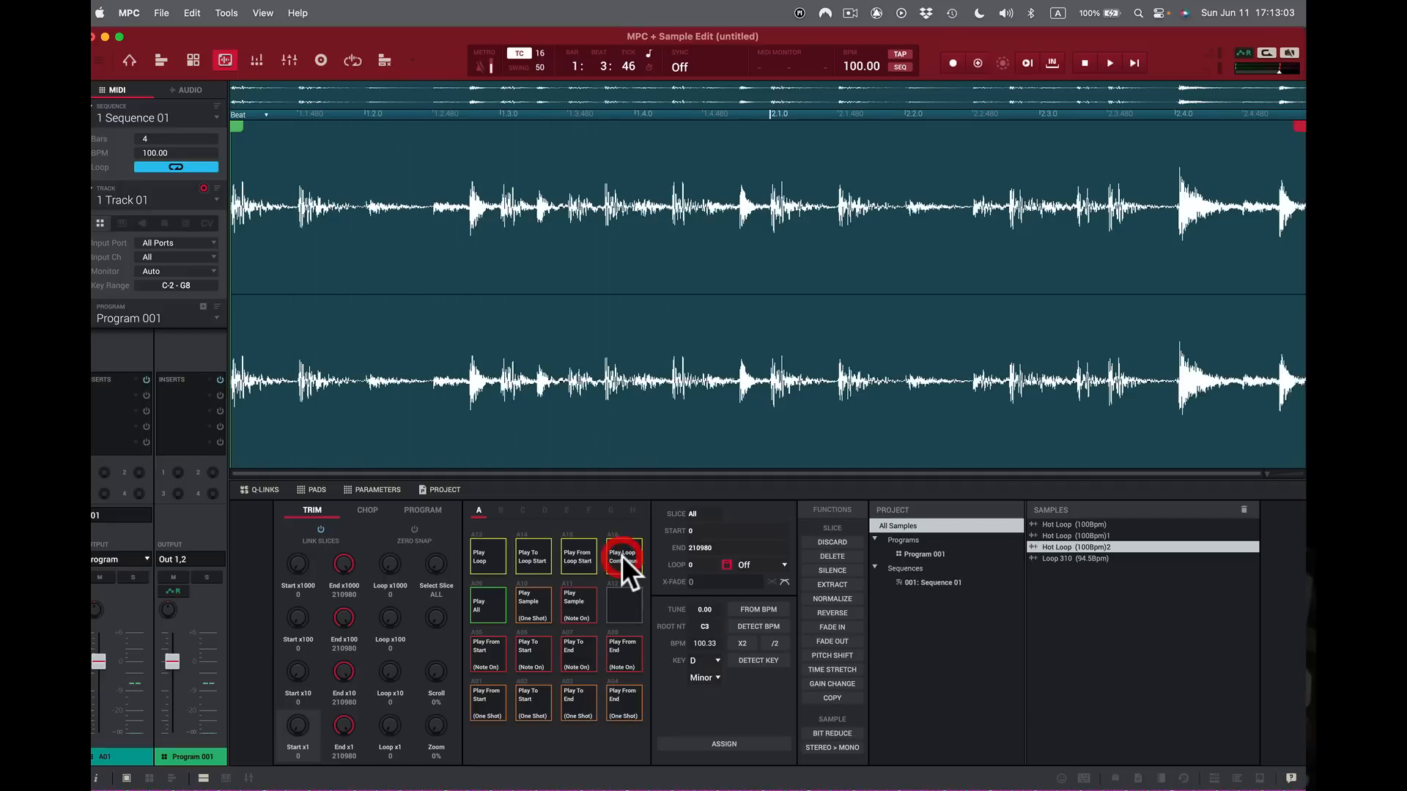
# Step: Normalize the extracted sample, audition it as a continuous loop, and undo the normalizing
pyautogui.click(841, 599)
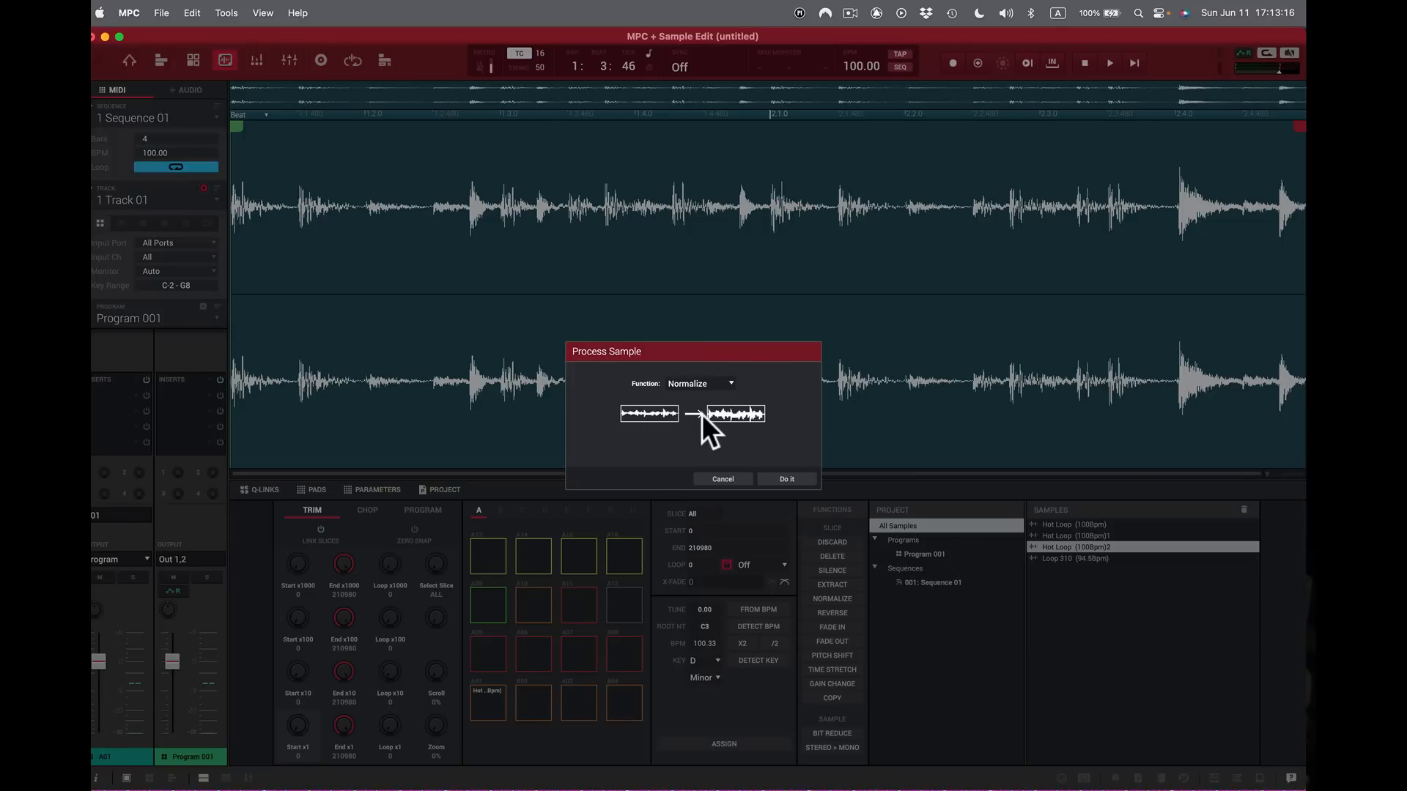
pyautogui.click(783, 478)
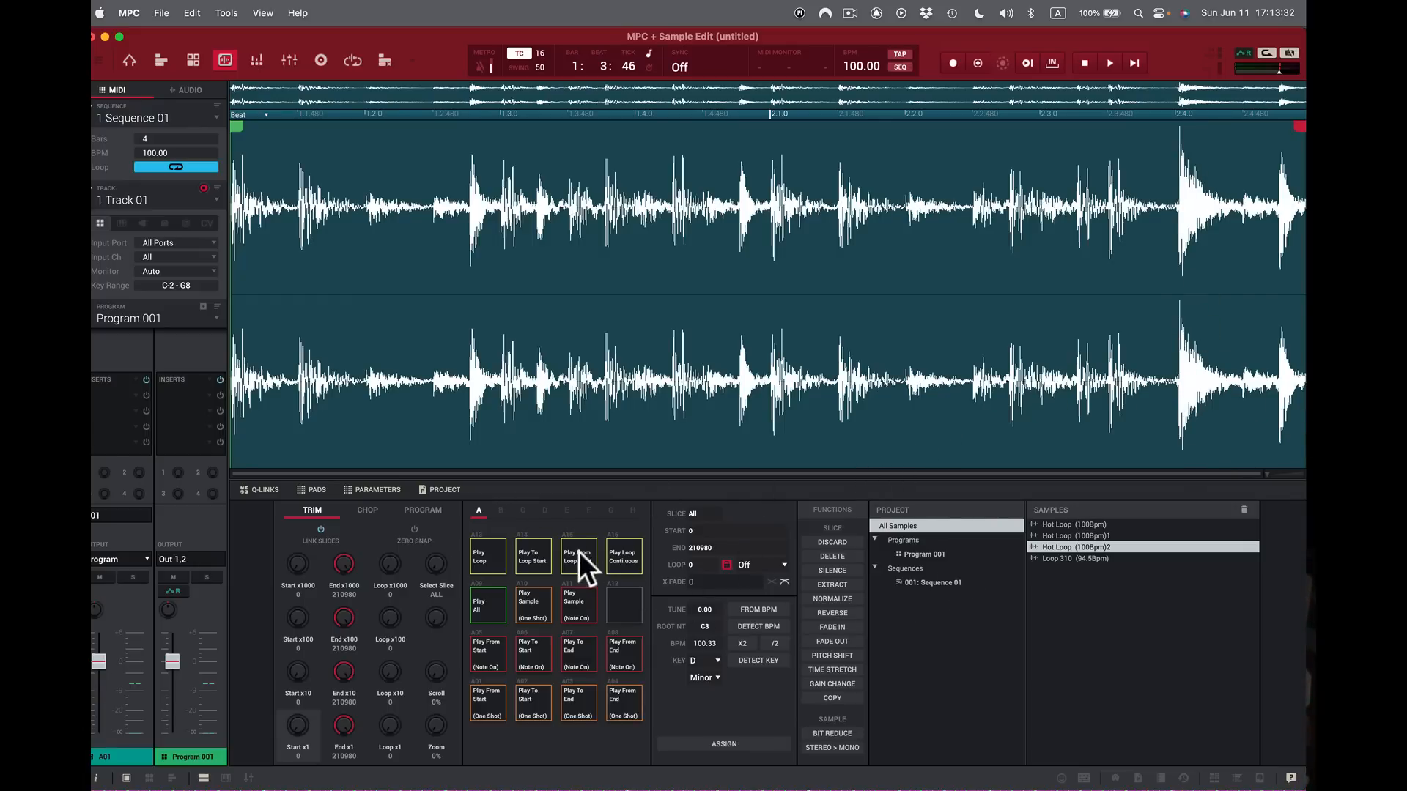
pyautogui.click(618, 548)
pyautogui.press('super+z')
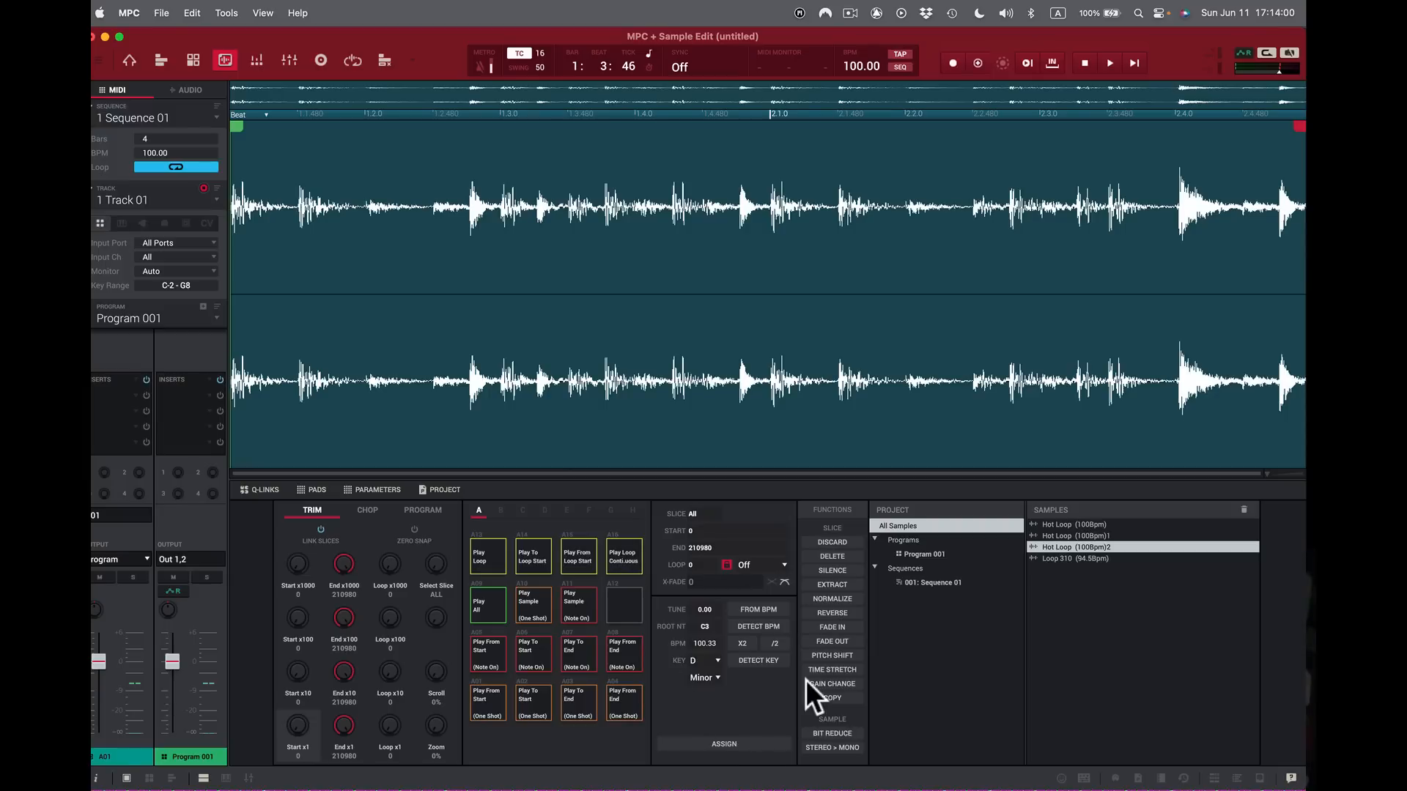
# Step: Reverse the extracted sample, audition it as a continuous loop, and undo the reversal
pyautogui.click(835, 613)
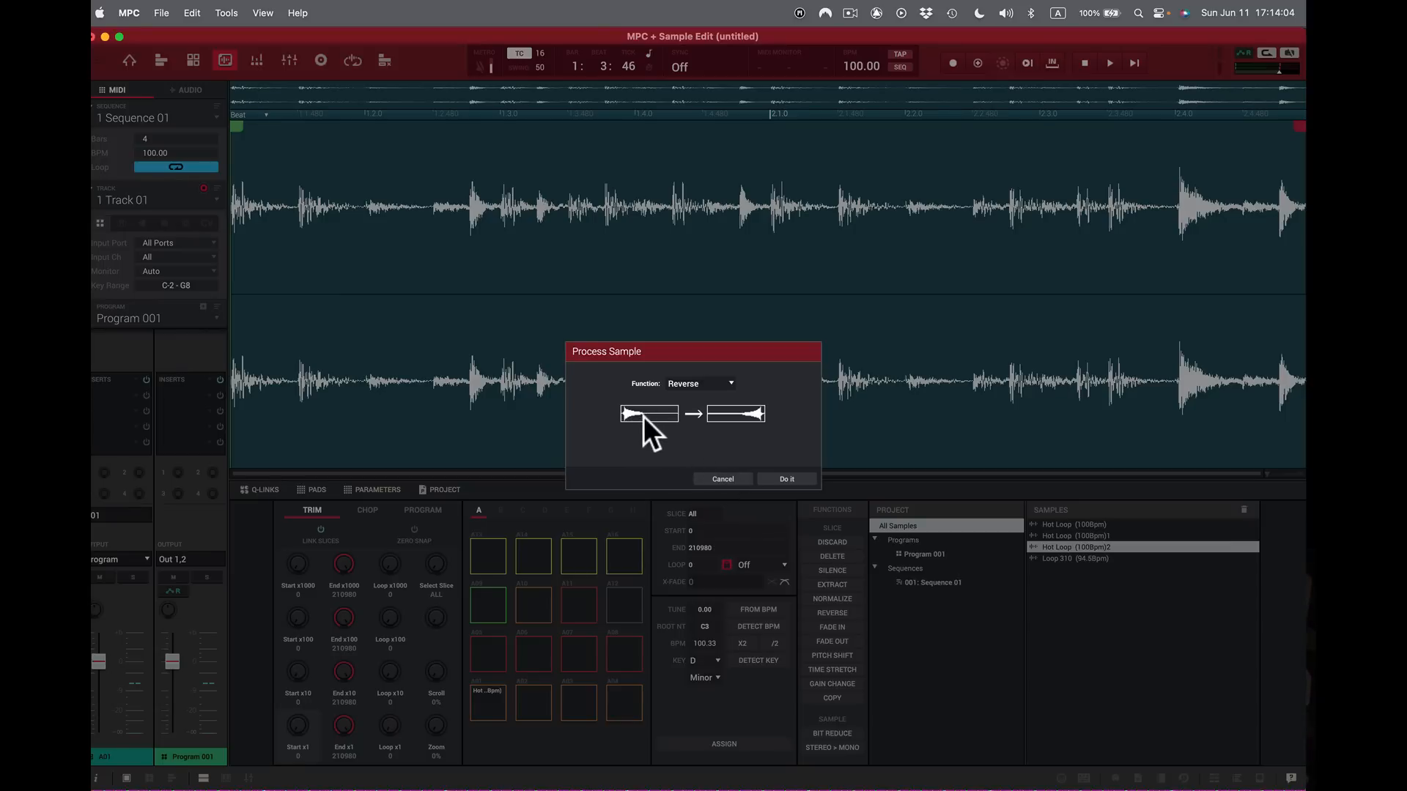
pyautogui.click(789, 480)
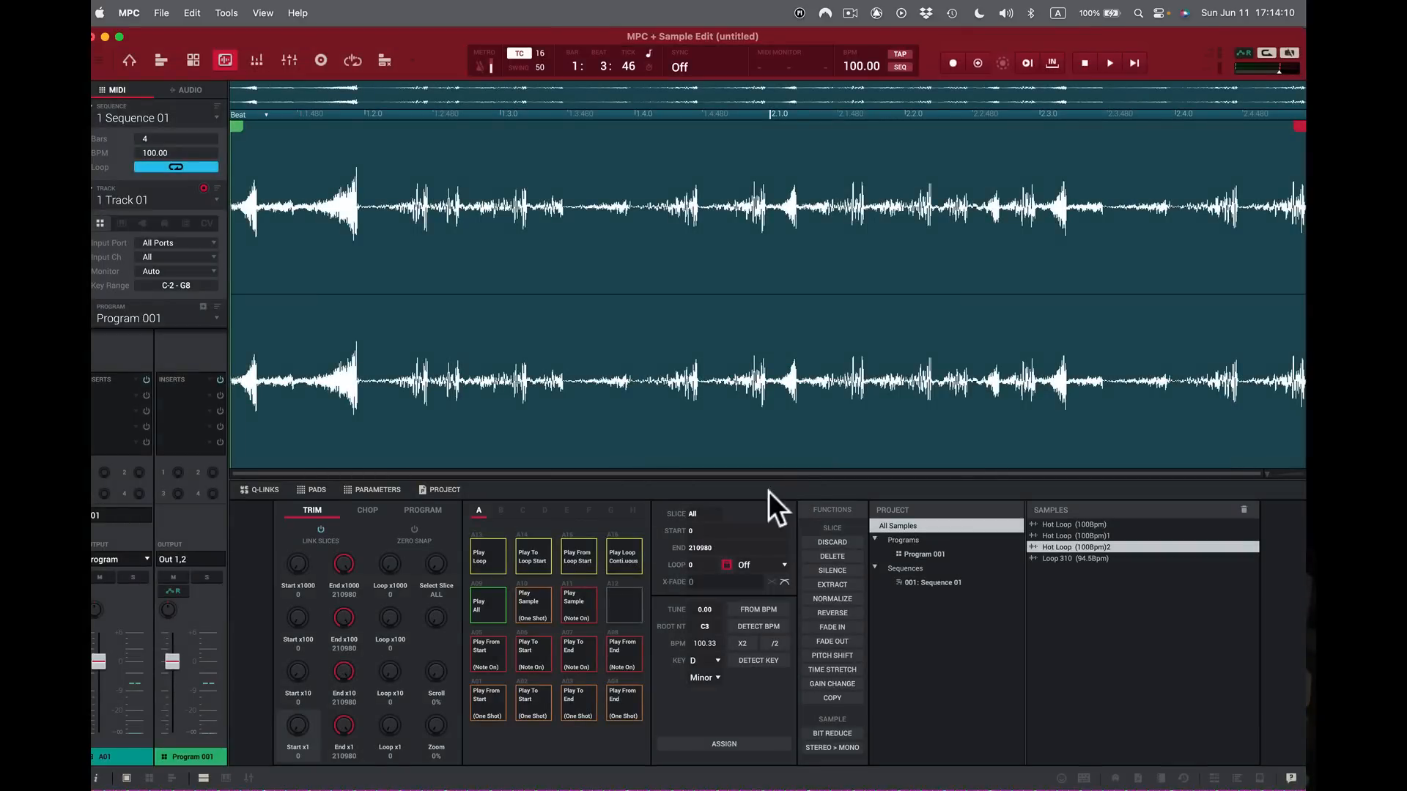
pyautogui.click(627, 555)
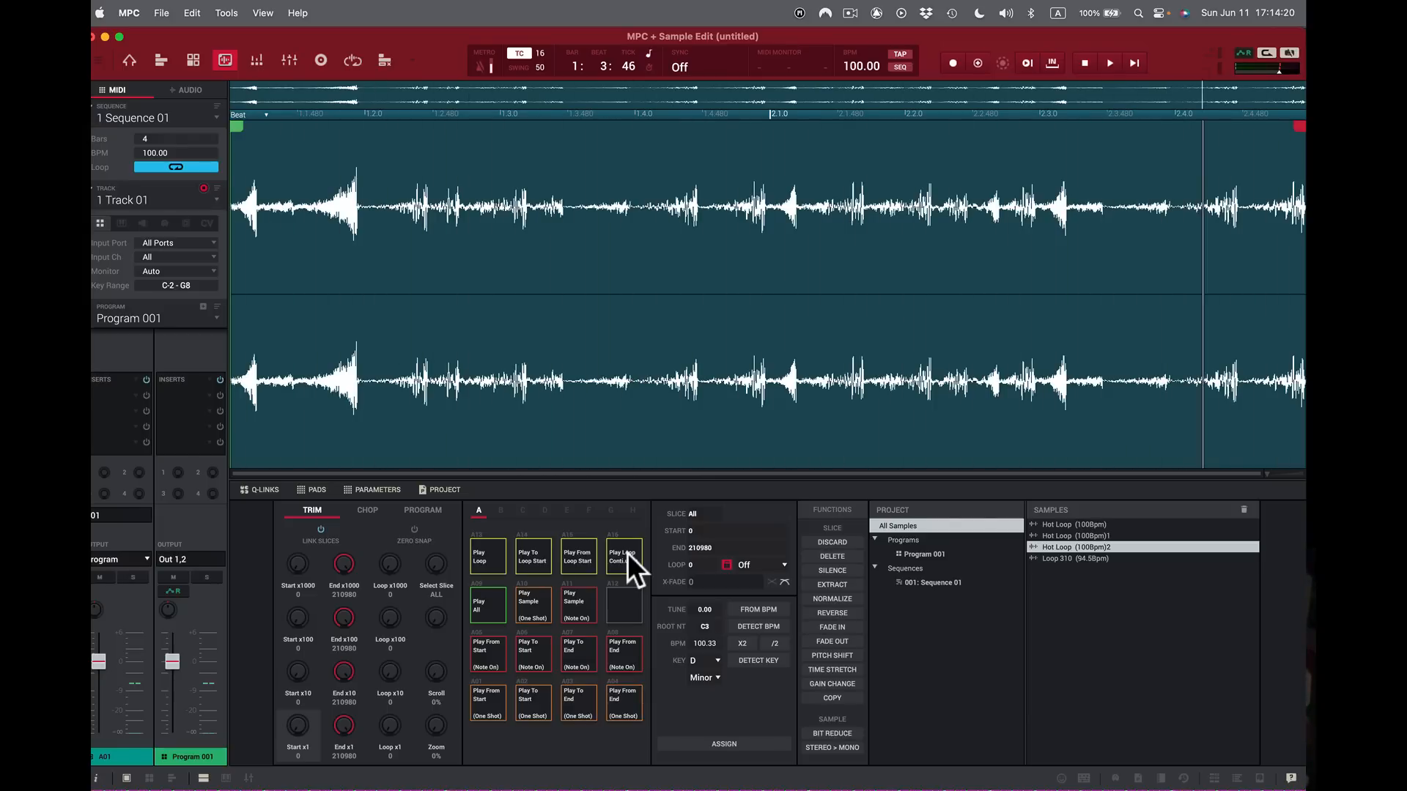
pyautogui.press('super+z')
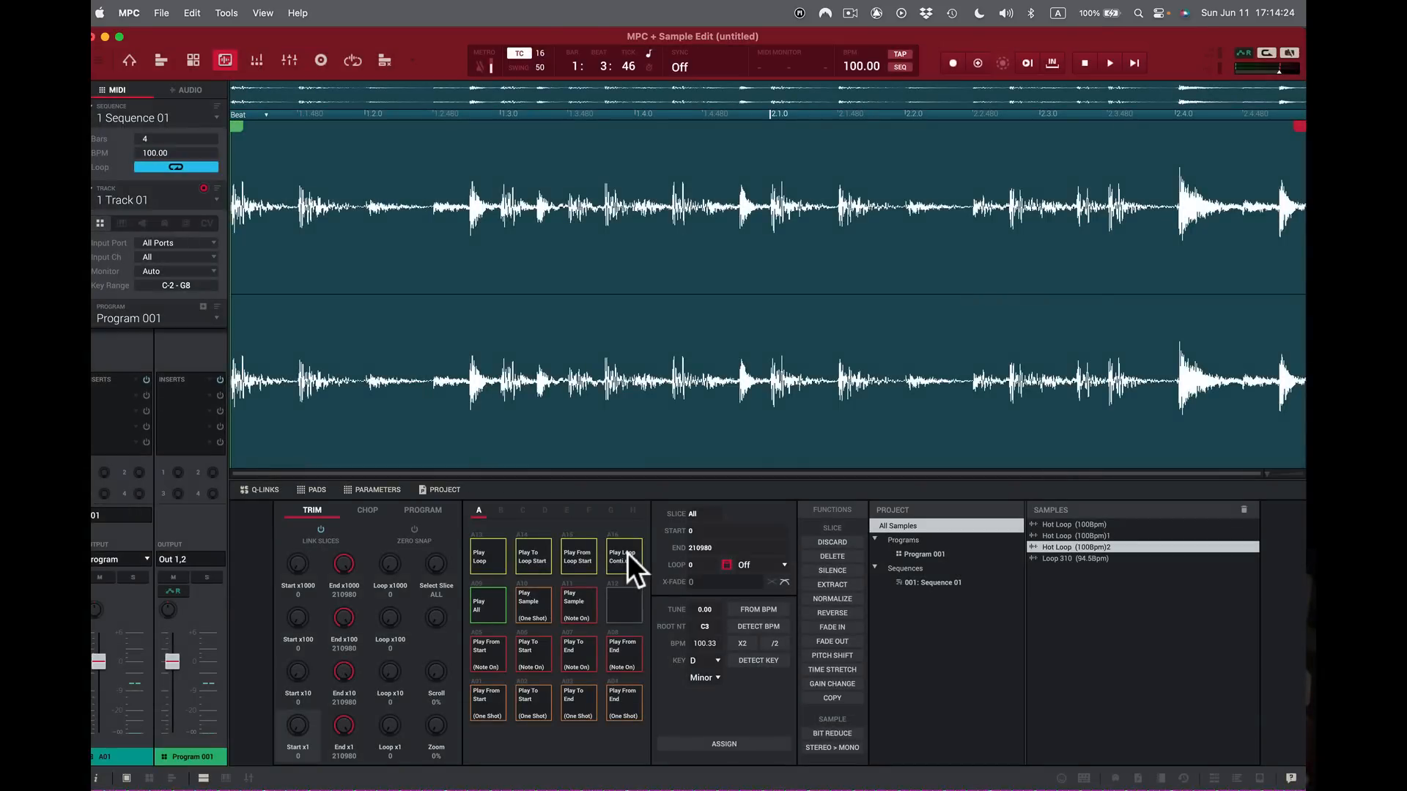
# Step: Apply a Linear fade in across the whole extracted sample, audition it as a loop, and undo the fade
pyautogui.click(838, 625)
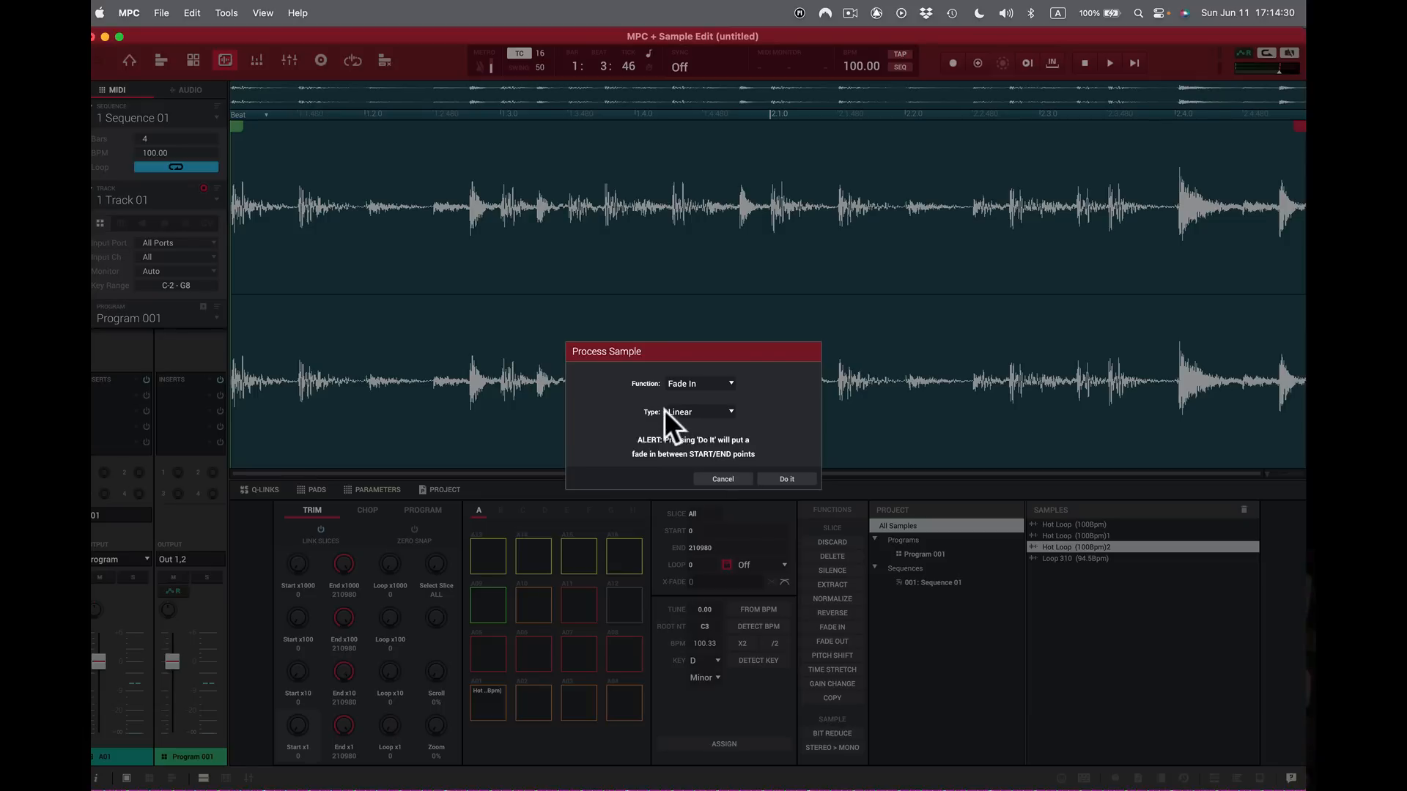
pyautogui.click(732, 412)
pyautogui.click(714, 428)
pyautogui.click(784, 478)
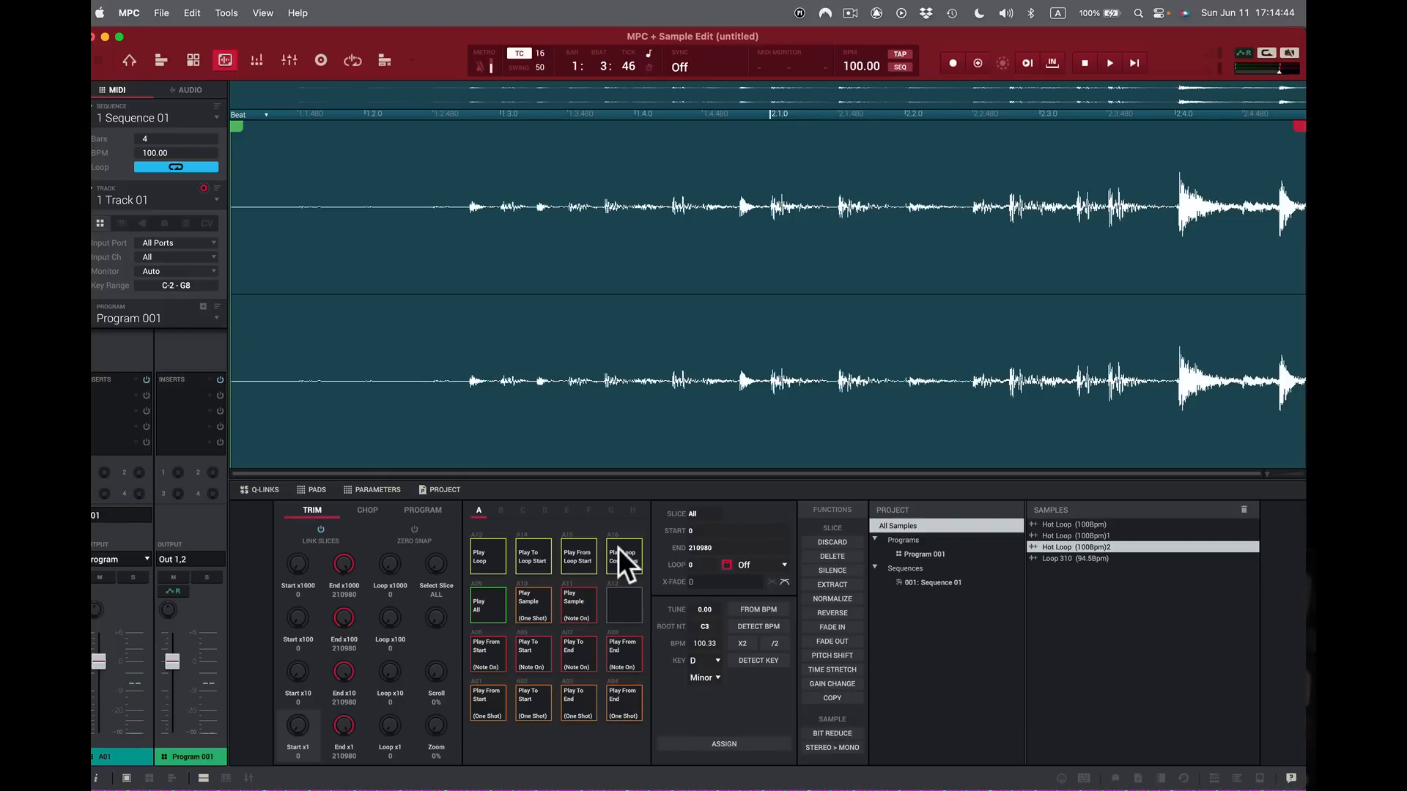
pyautogui.click(618, 547)
pyautogui.click(617, 547)
pyautogui.press('super+z')
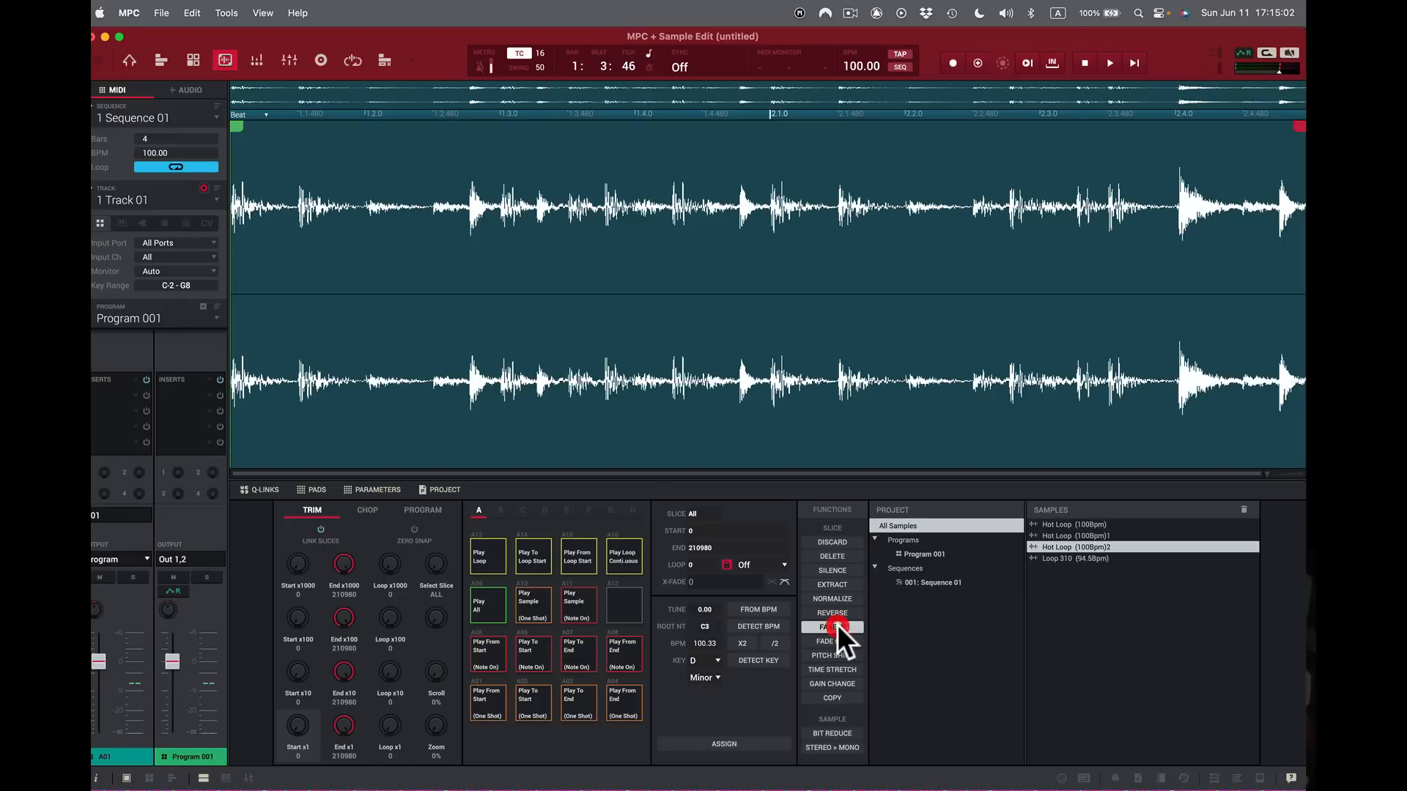
# Step: Apply a Log fade in across the whole extracted sample, audition it alone and with the sequence playing, and undo the fade
pyautogui.click(837, 626)
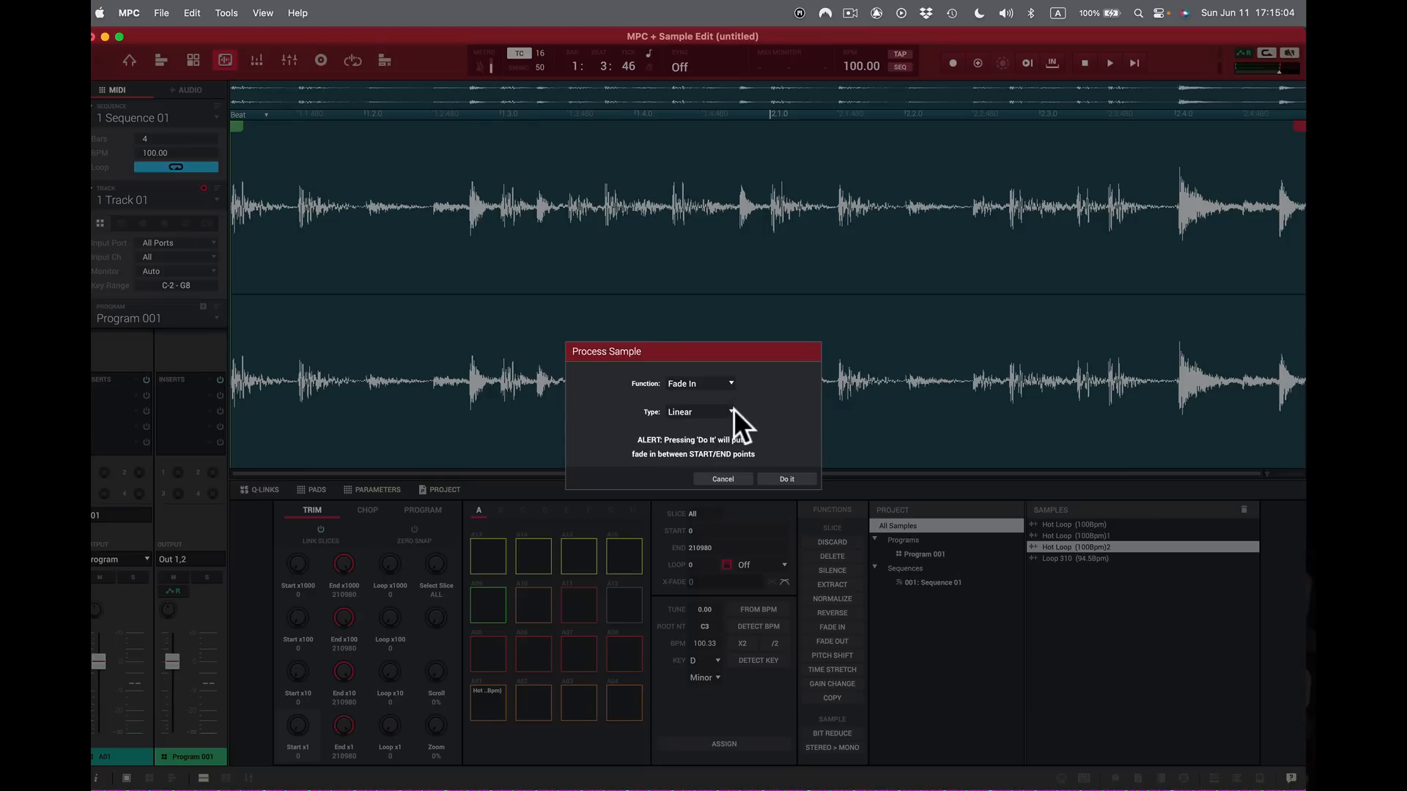
pyautogui.click(731, 408)
pyautogui.click(719, 436)
pyautogui.click(787, 480)
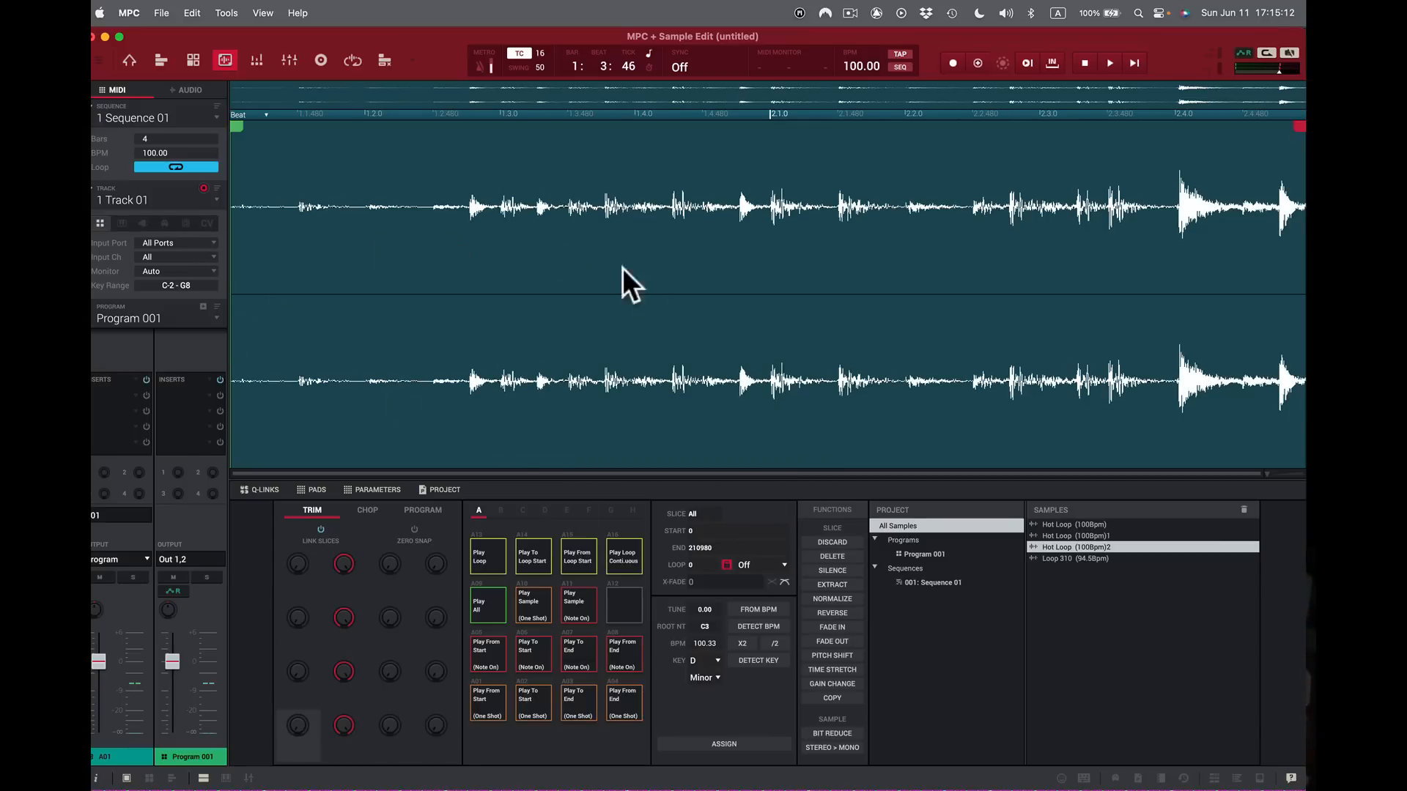
pyautogui.click(612, 543)
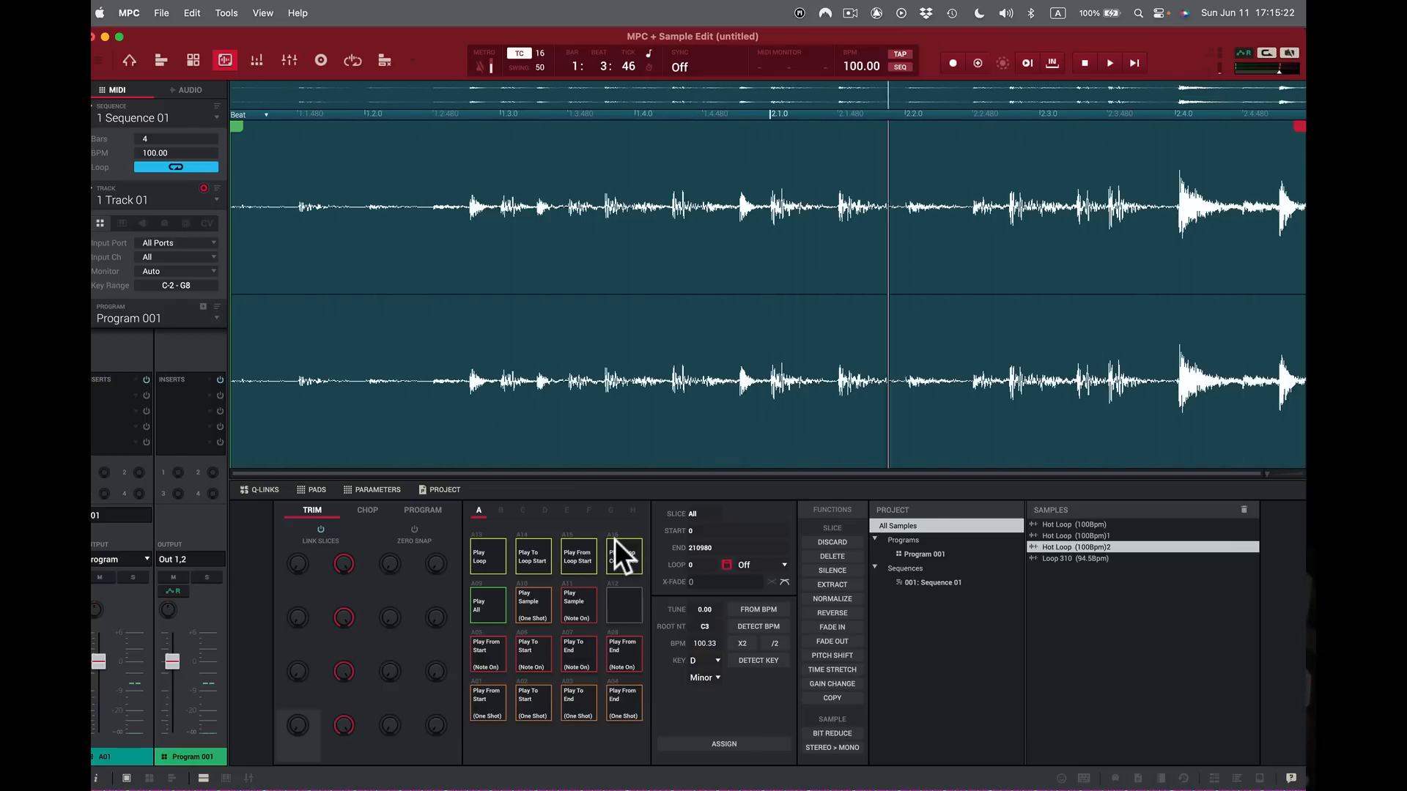
pyautogui.press('space')
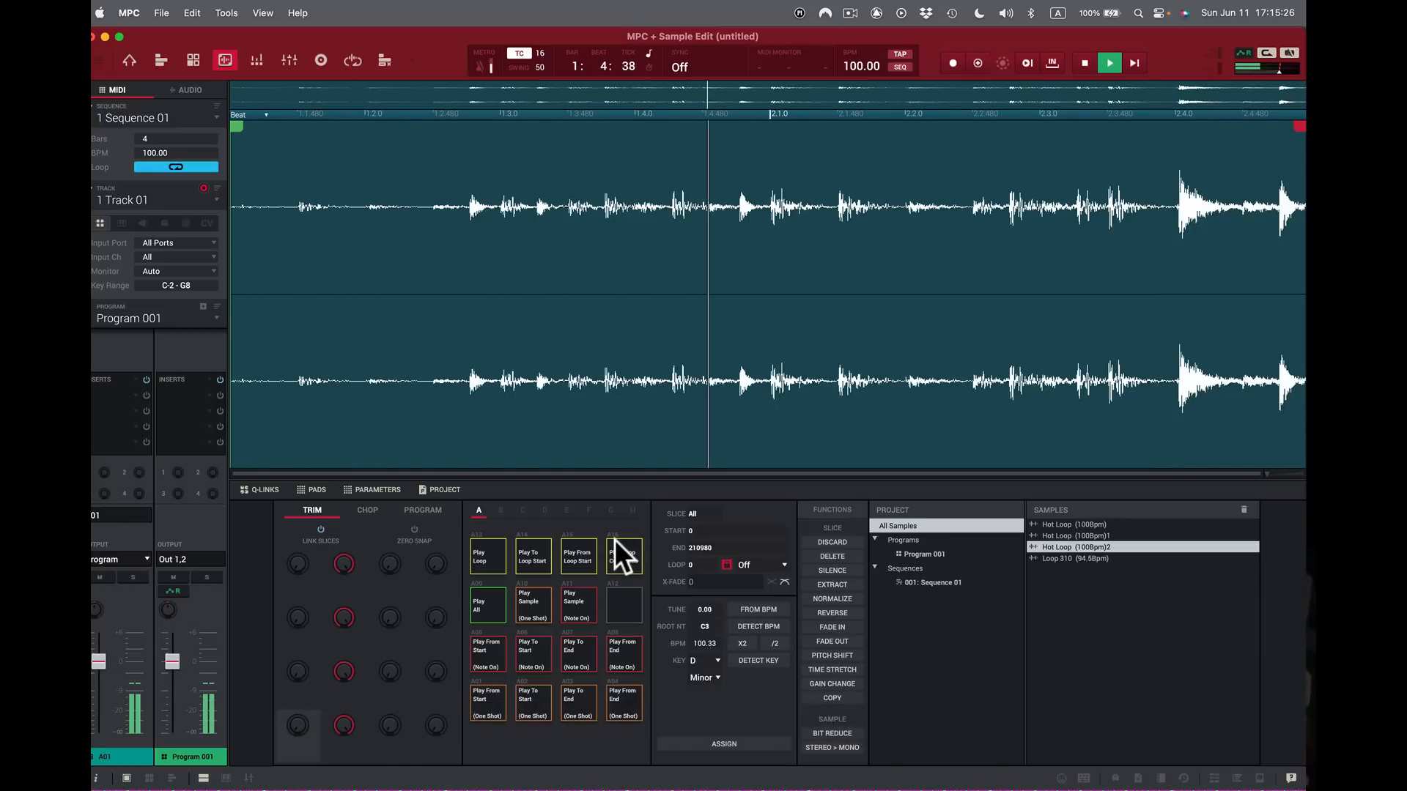
pyautogui.press('space')
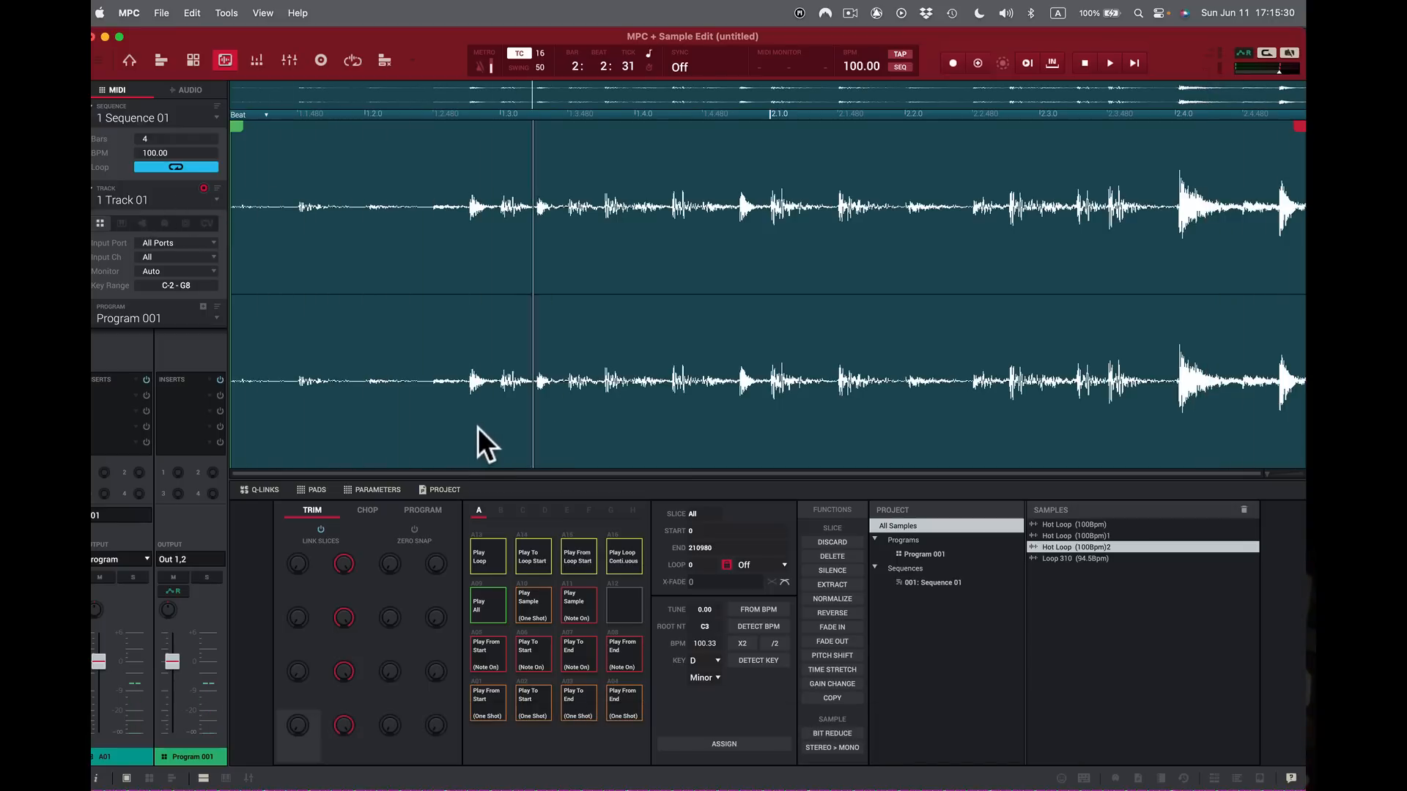
pyautogui.click(615, 546)
pyautogui.press('super+z')
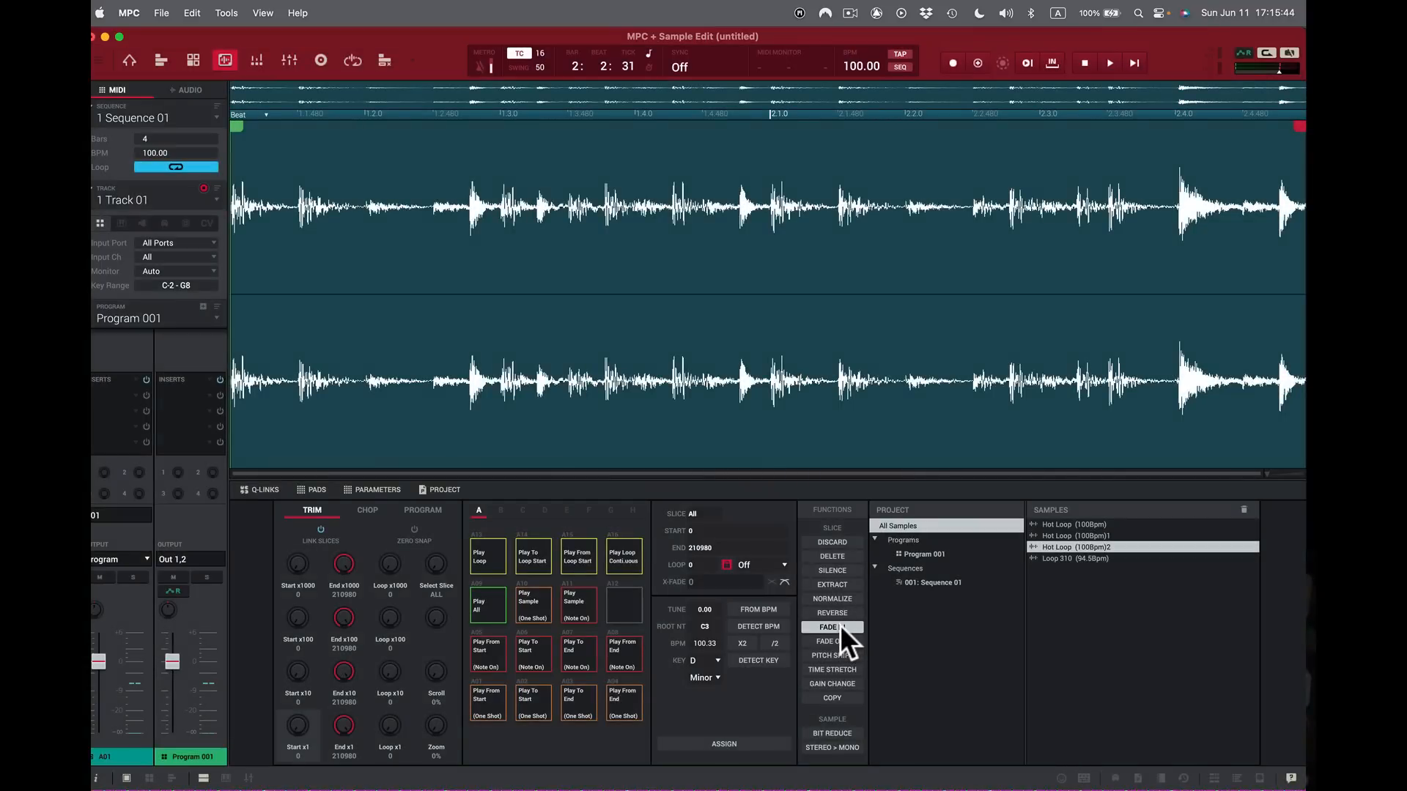
# Step: Apply an Exp fade in across the whole extracted sample, audition it as a loop, and undo the fade
pyautogui.click(839, 626)
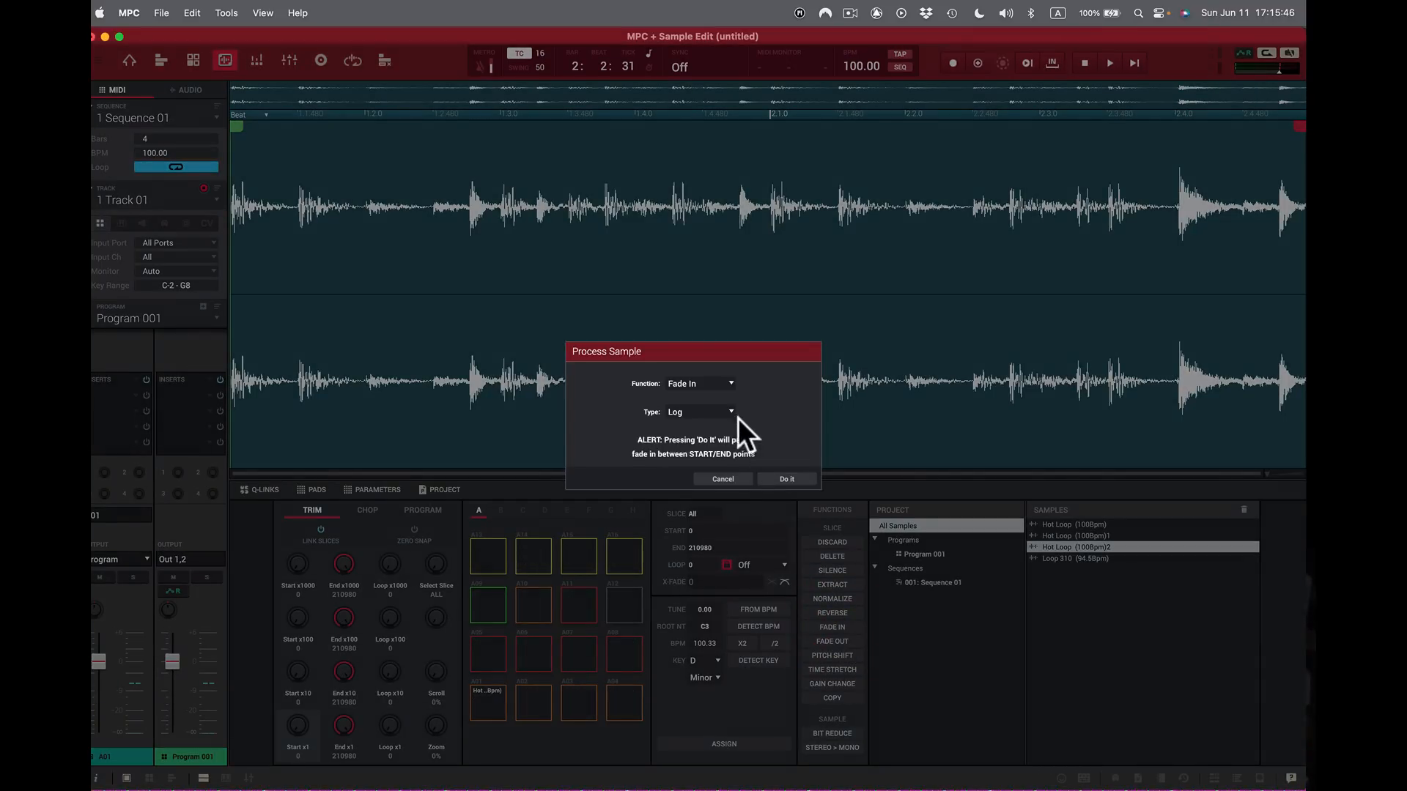
pyautogui.click(729, 412)
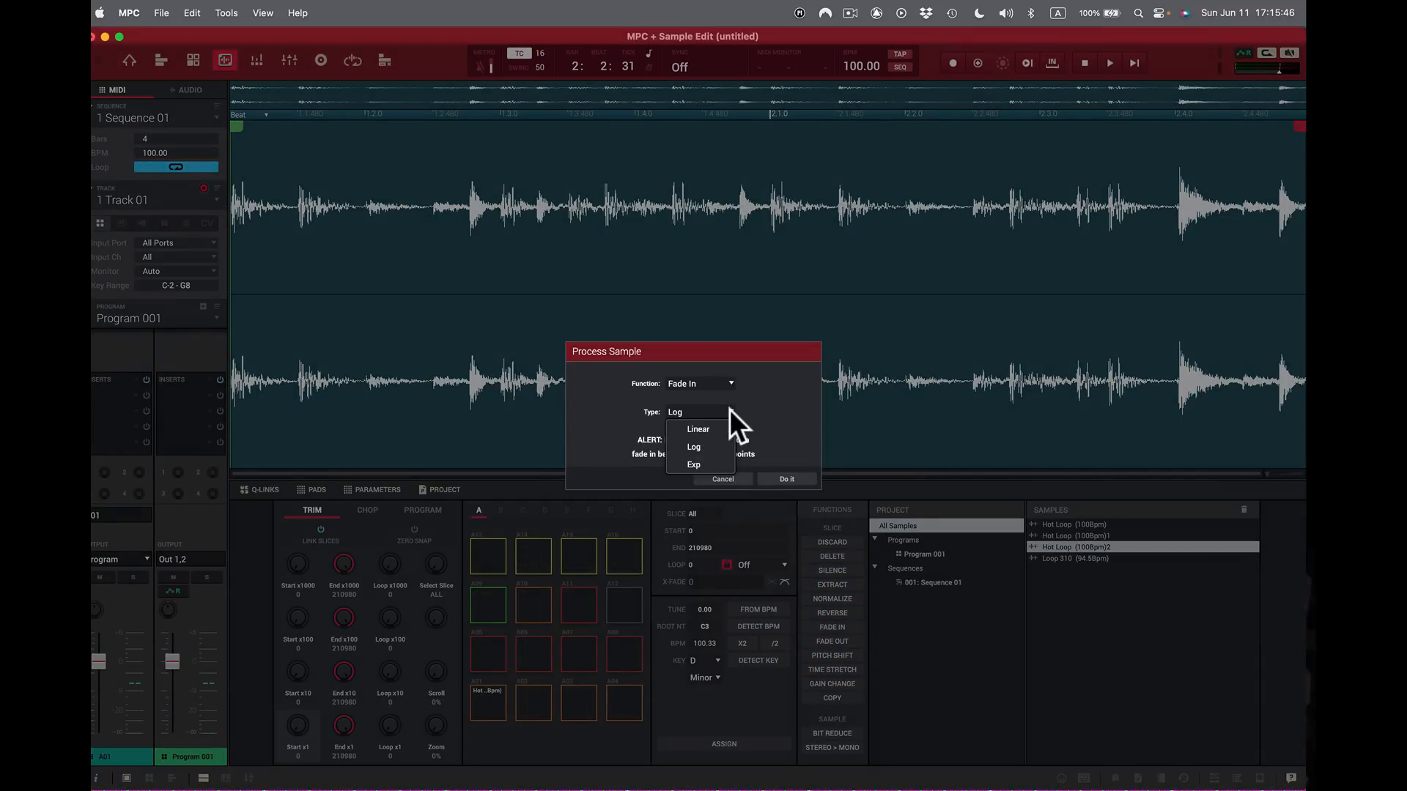
pyautogui.click(718, 464)
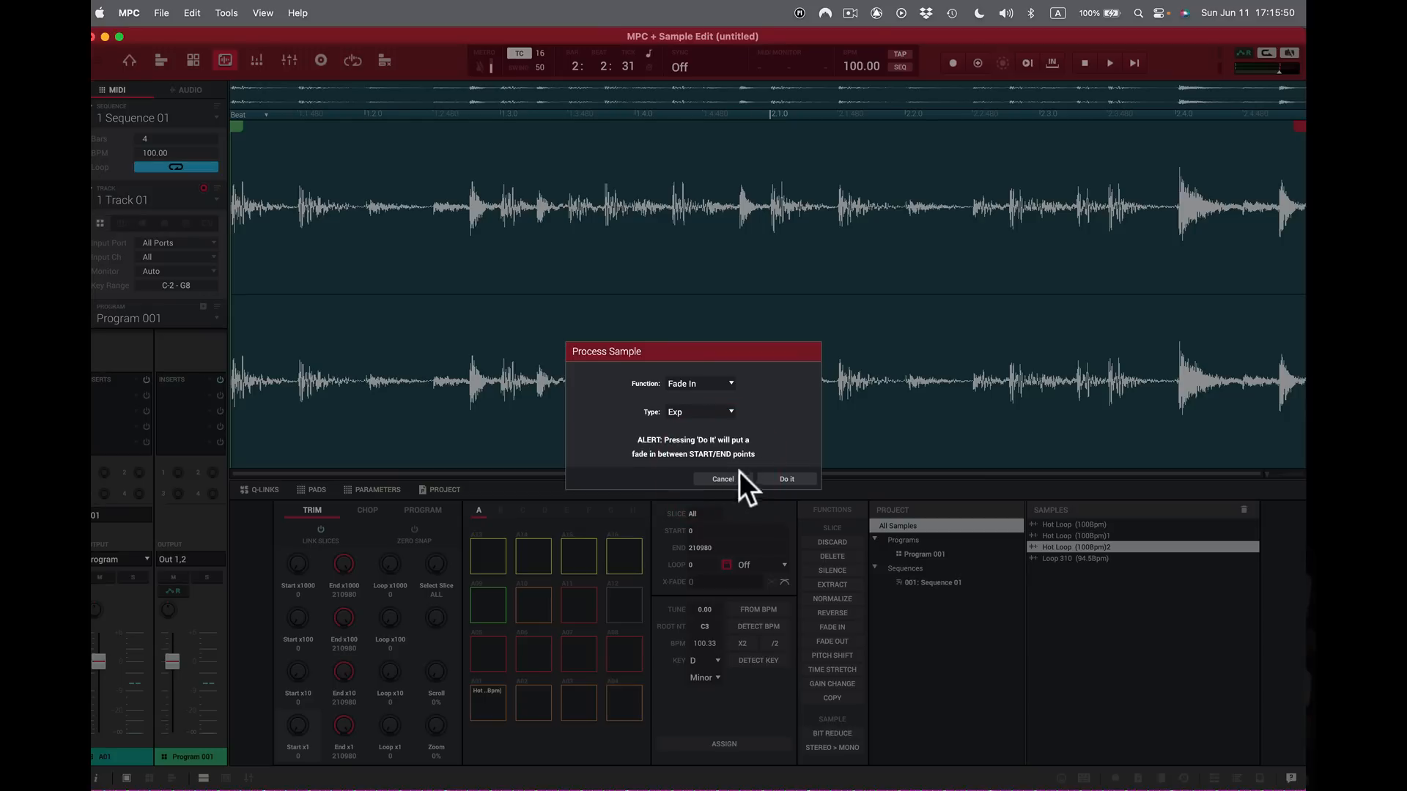
pyautogui.click(787, 479)
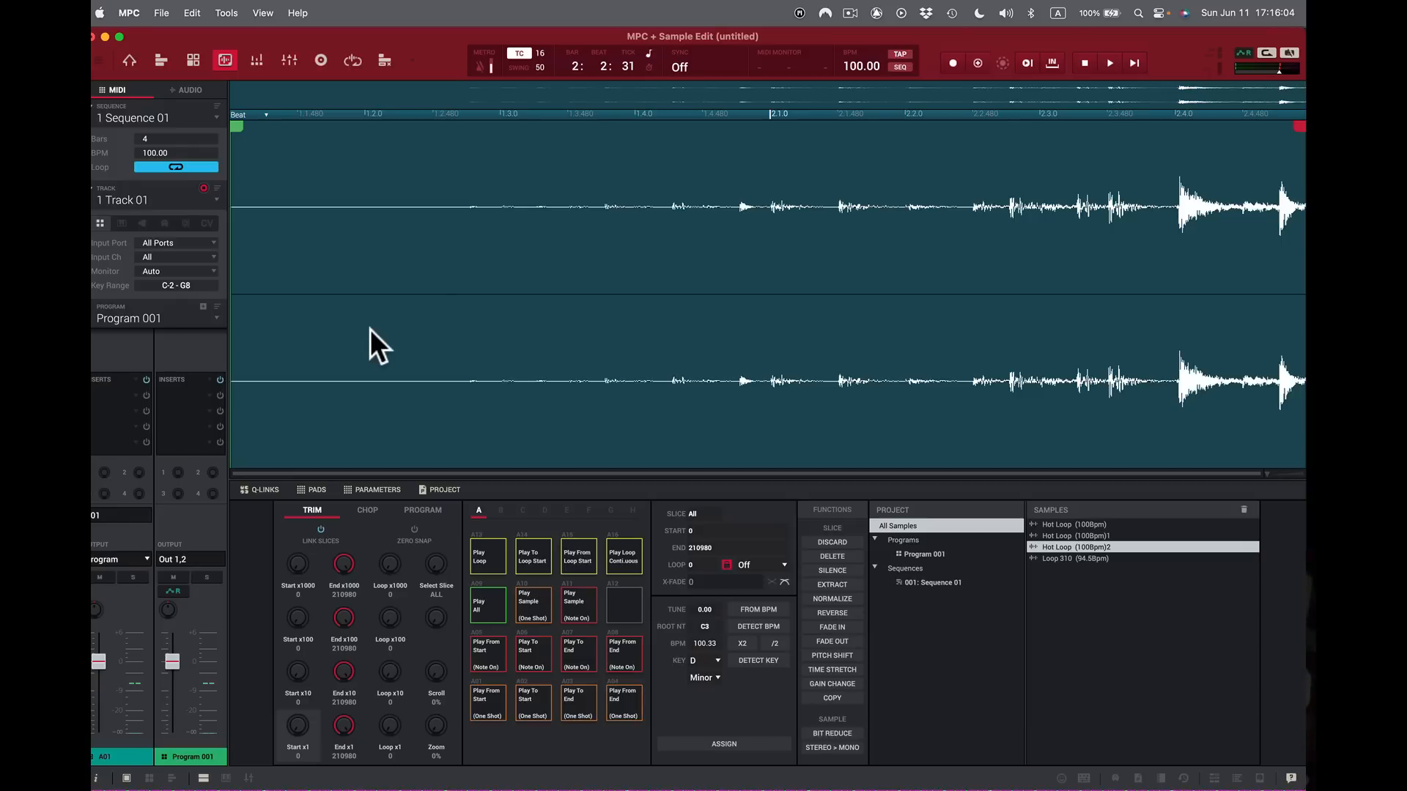
pyautogui.click(626, 551)
pyautogui.click(618, 559)
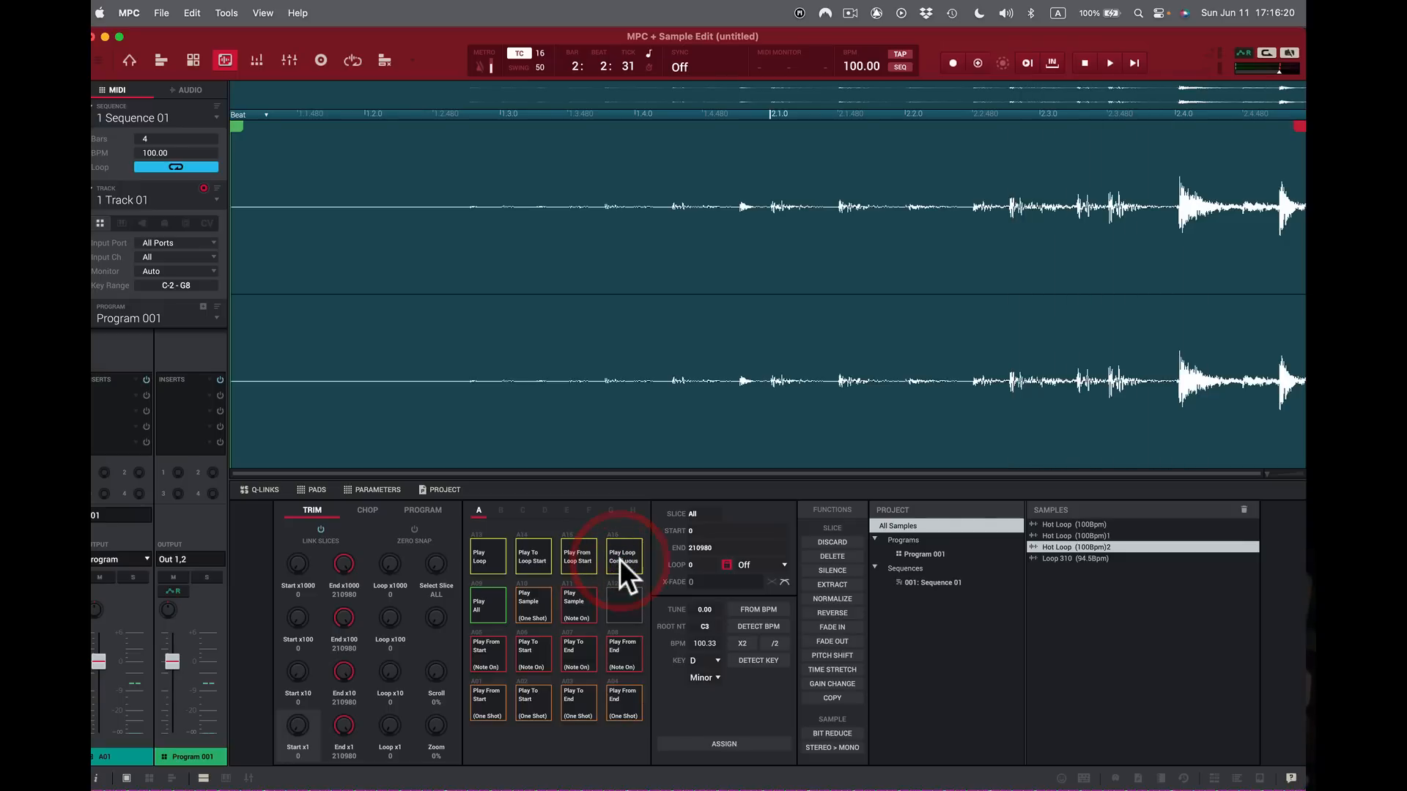
pyautogui.press('super+z')
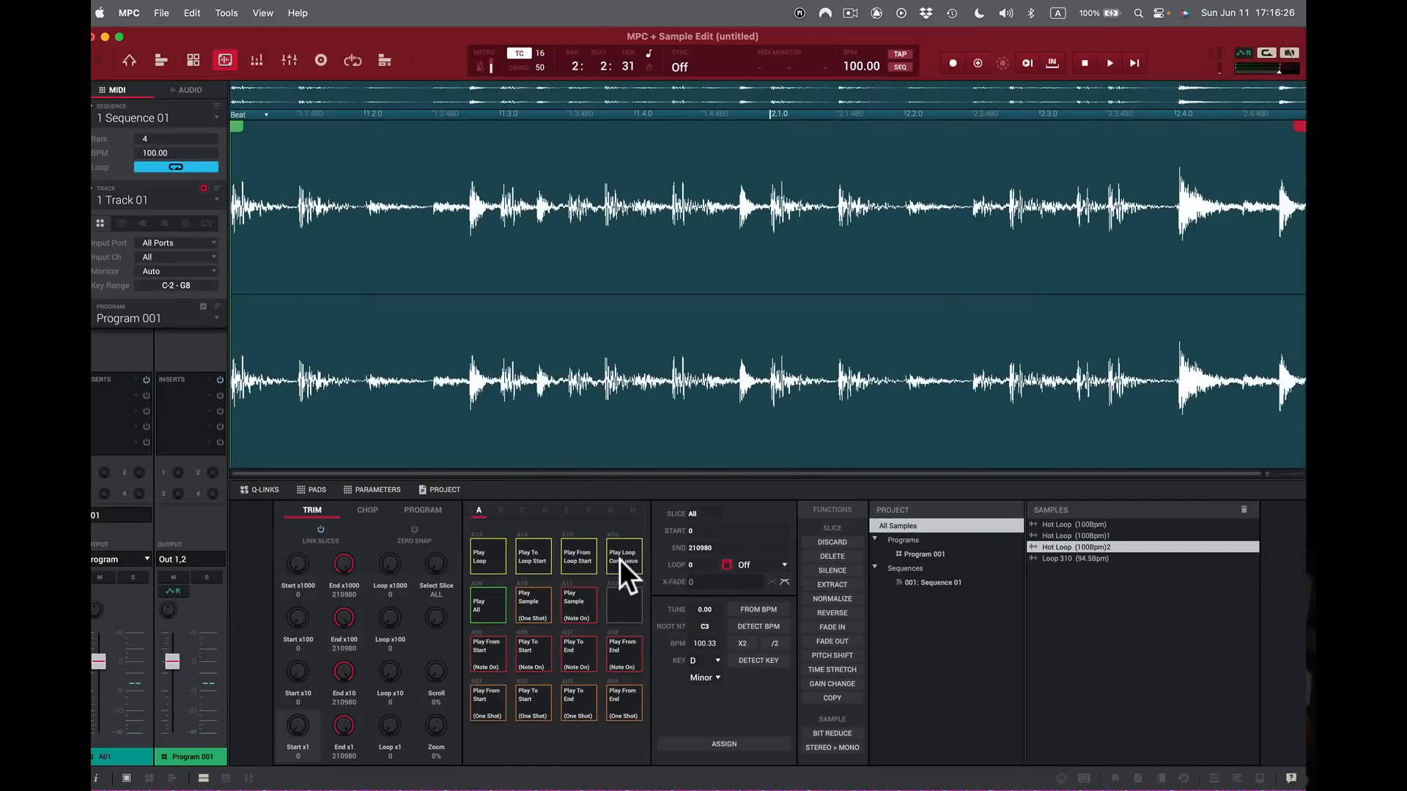
# Step: Apply an Exp fade out across the whole extracted sample, audition it as a loop, and undo the fade
pyautogui.click(842, 641)
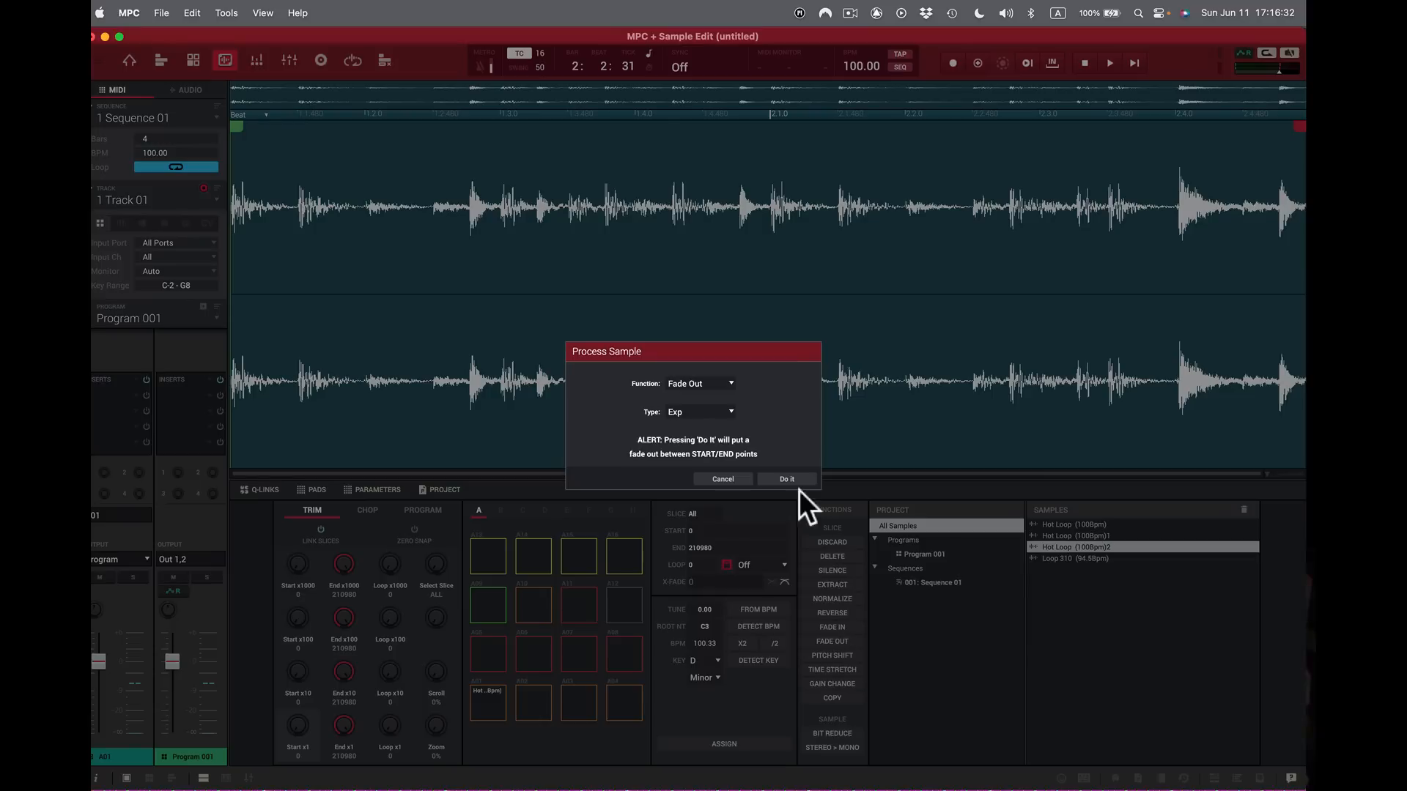
pyautogui.click(732, 412)
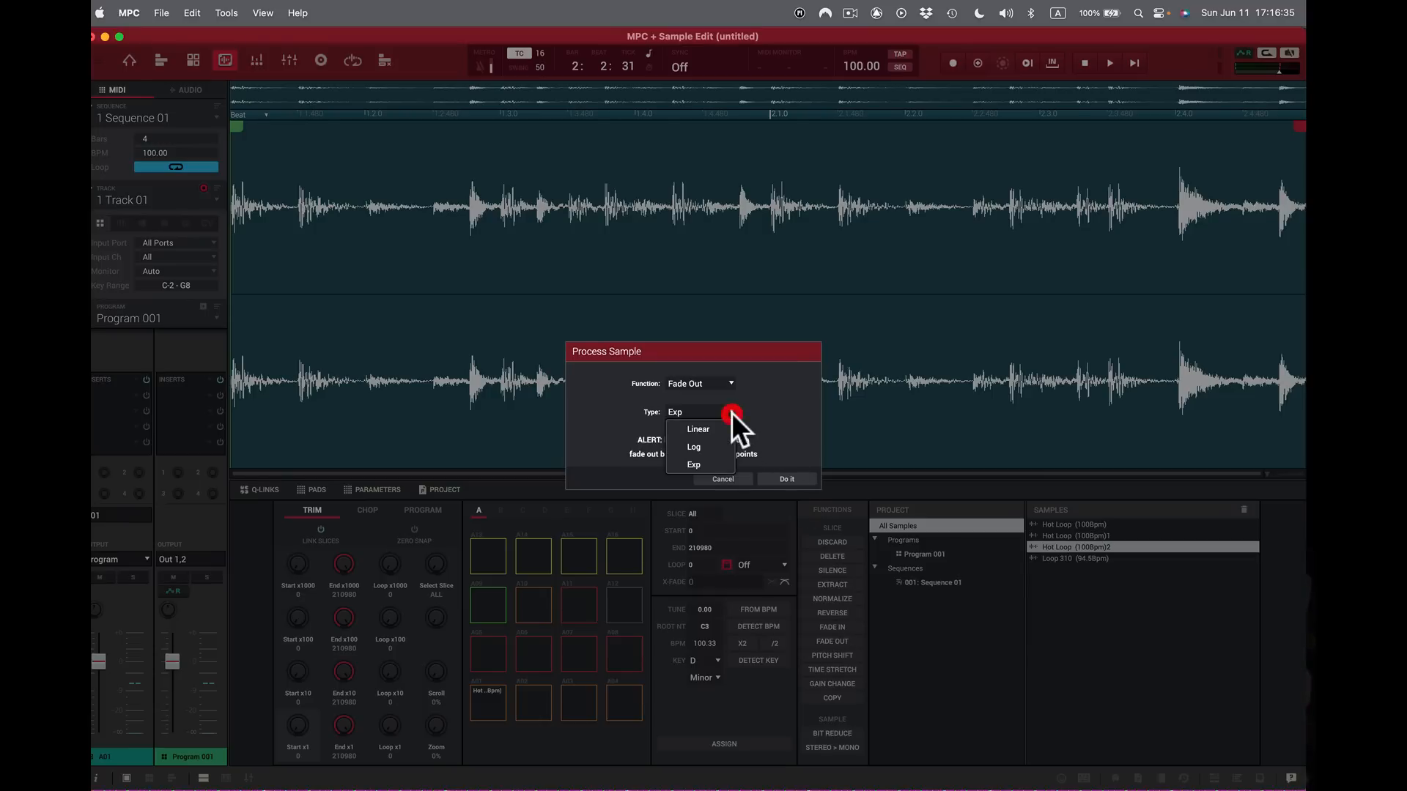
pyautogui.click(790, 477)
pyautogui.click(789, 477)
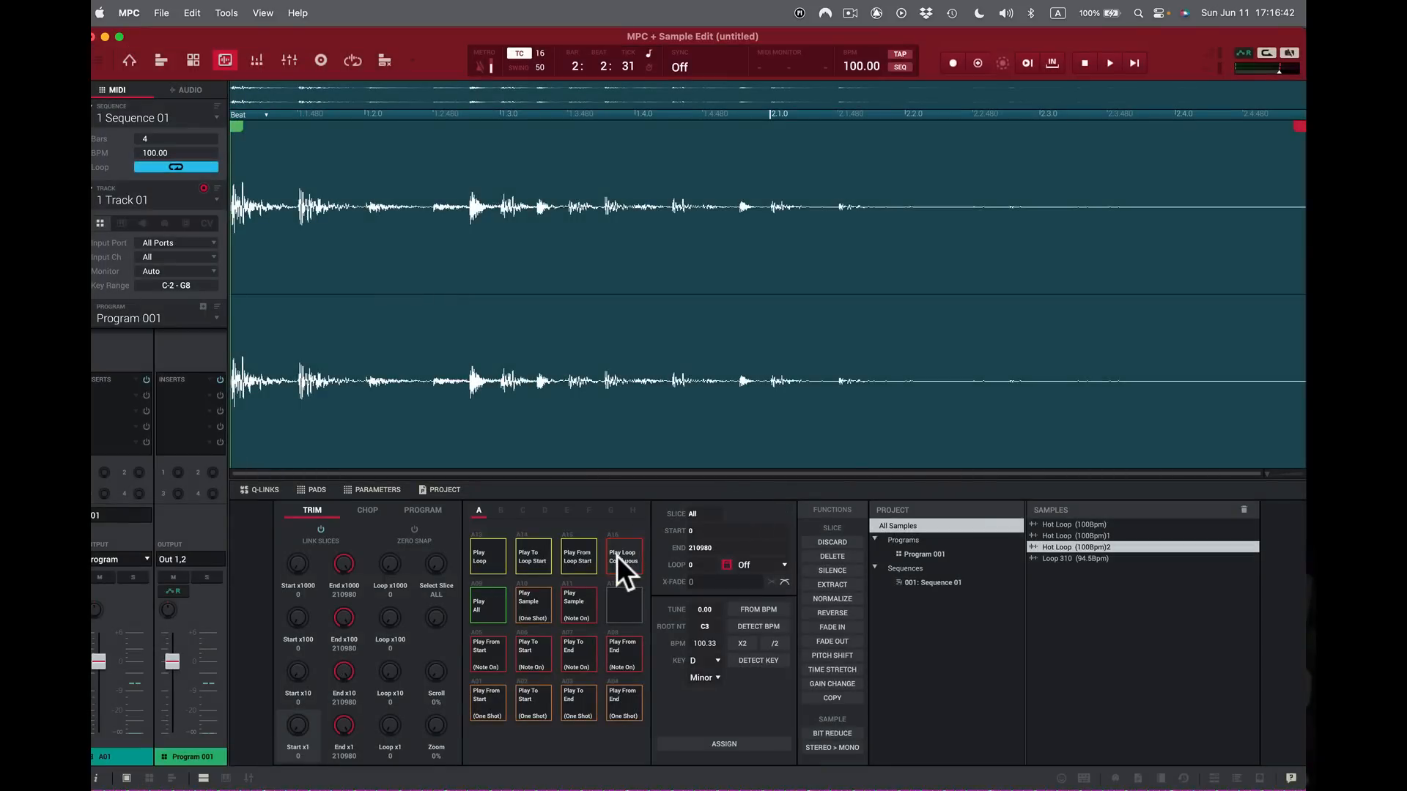
pyautogui.click(617, 556)
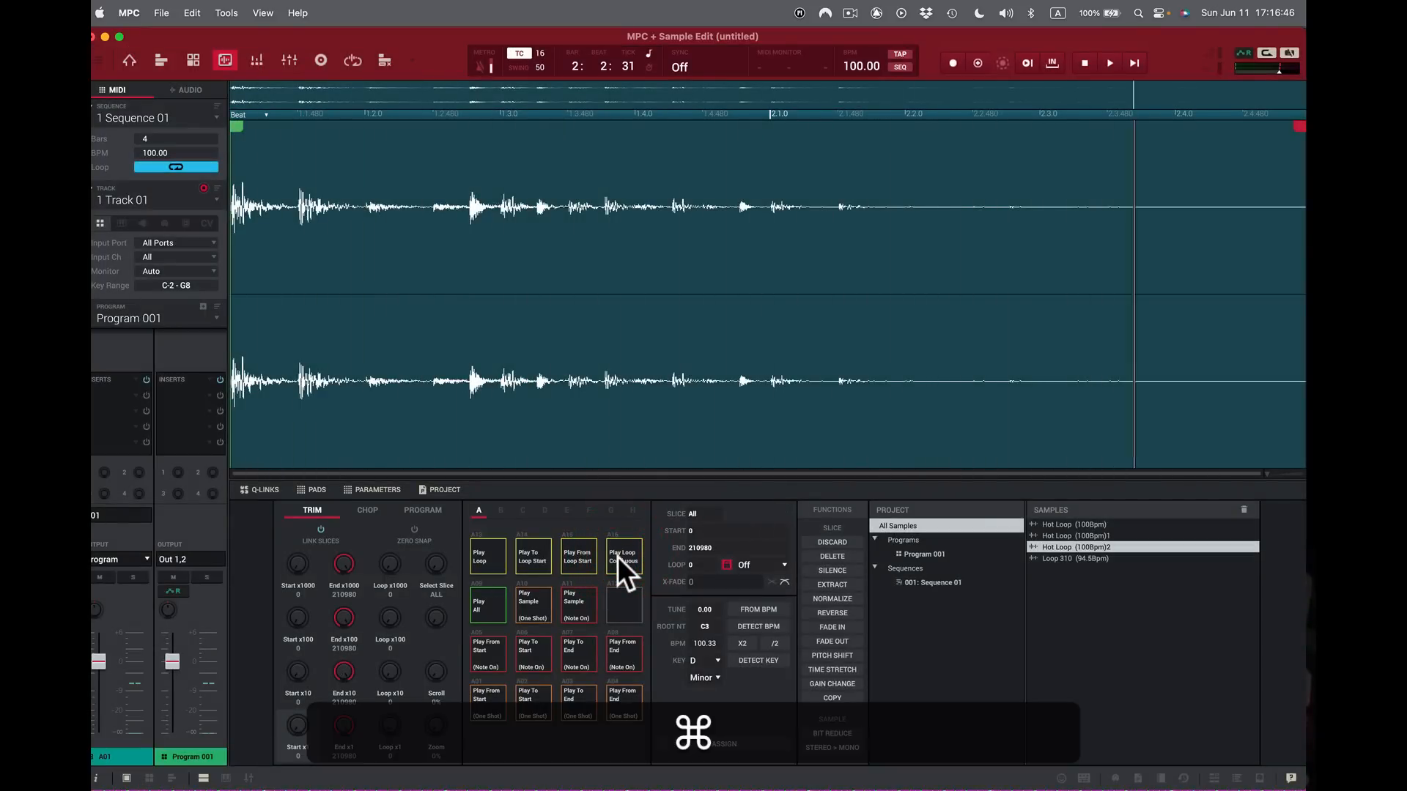
pyautogui.press('super+z')
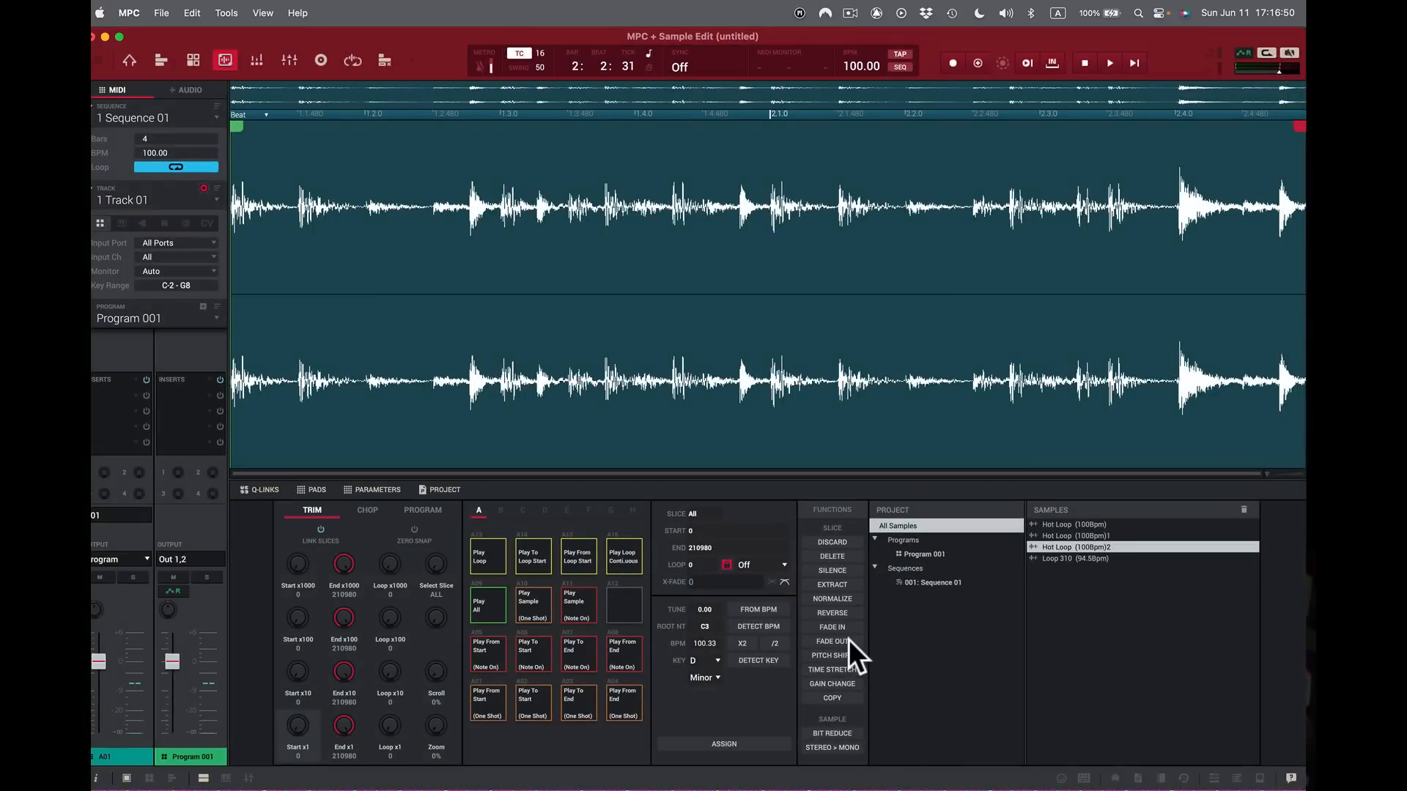
# Step: Apply a Log fade out across the whole extracted sample, audition it as a loop, and undo the fade
pyautogui.click(846, 640)
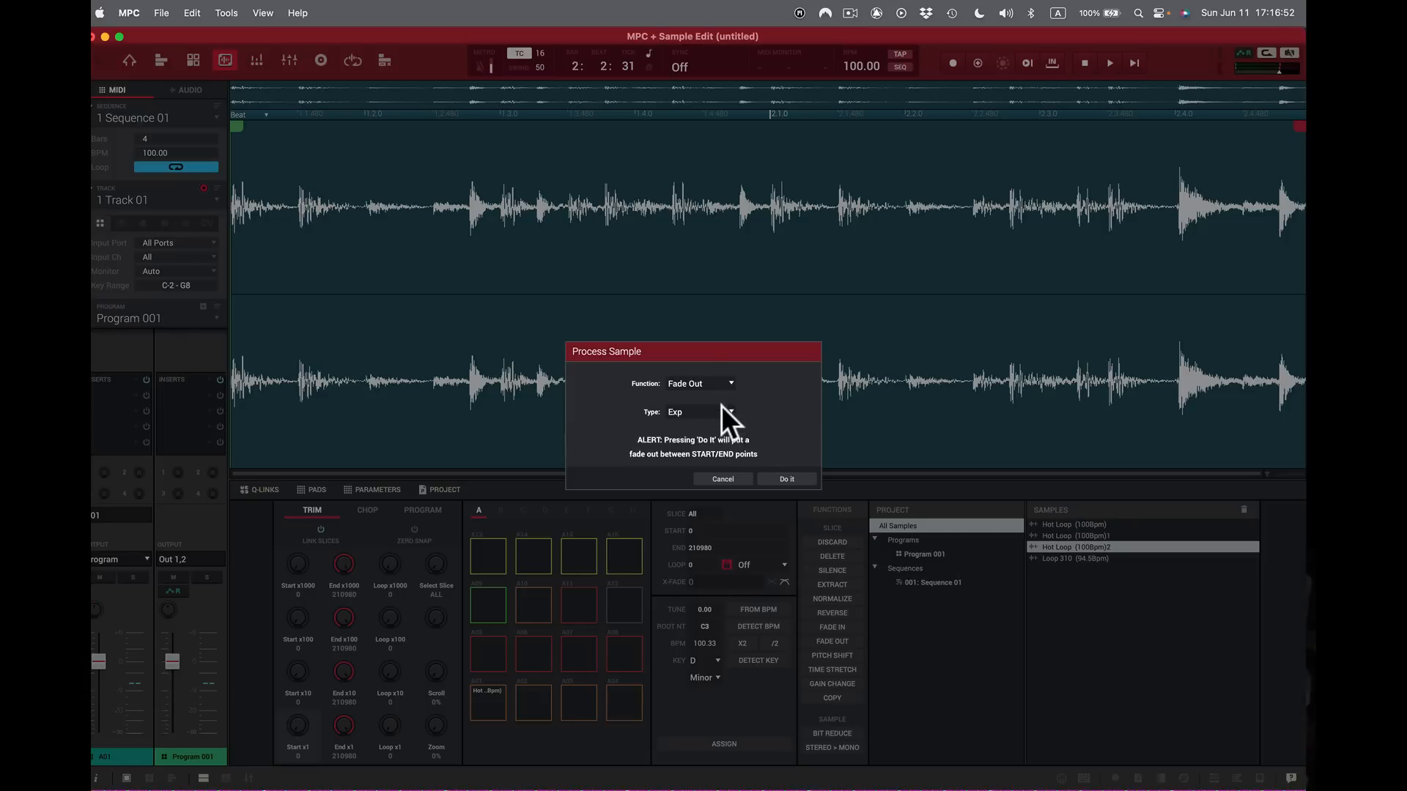
pyautogui.click(730, 411)
pyautogui.click(723, 448)
pyautogui.click(793, 478)
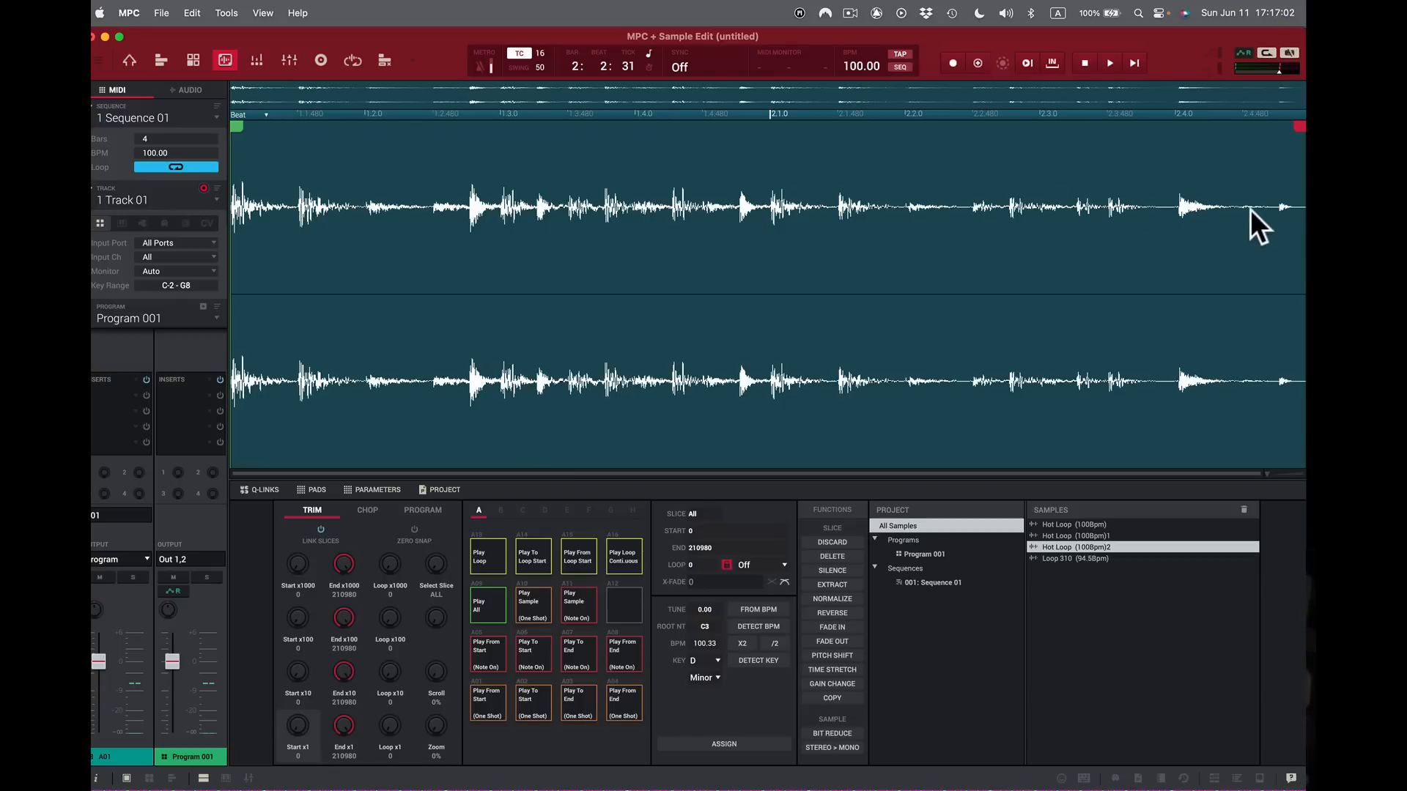
pyautogui.click(627, 566)
pyautogui.press('super+z')
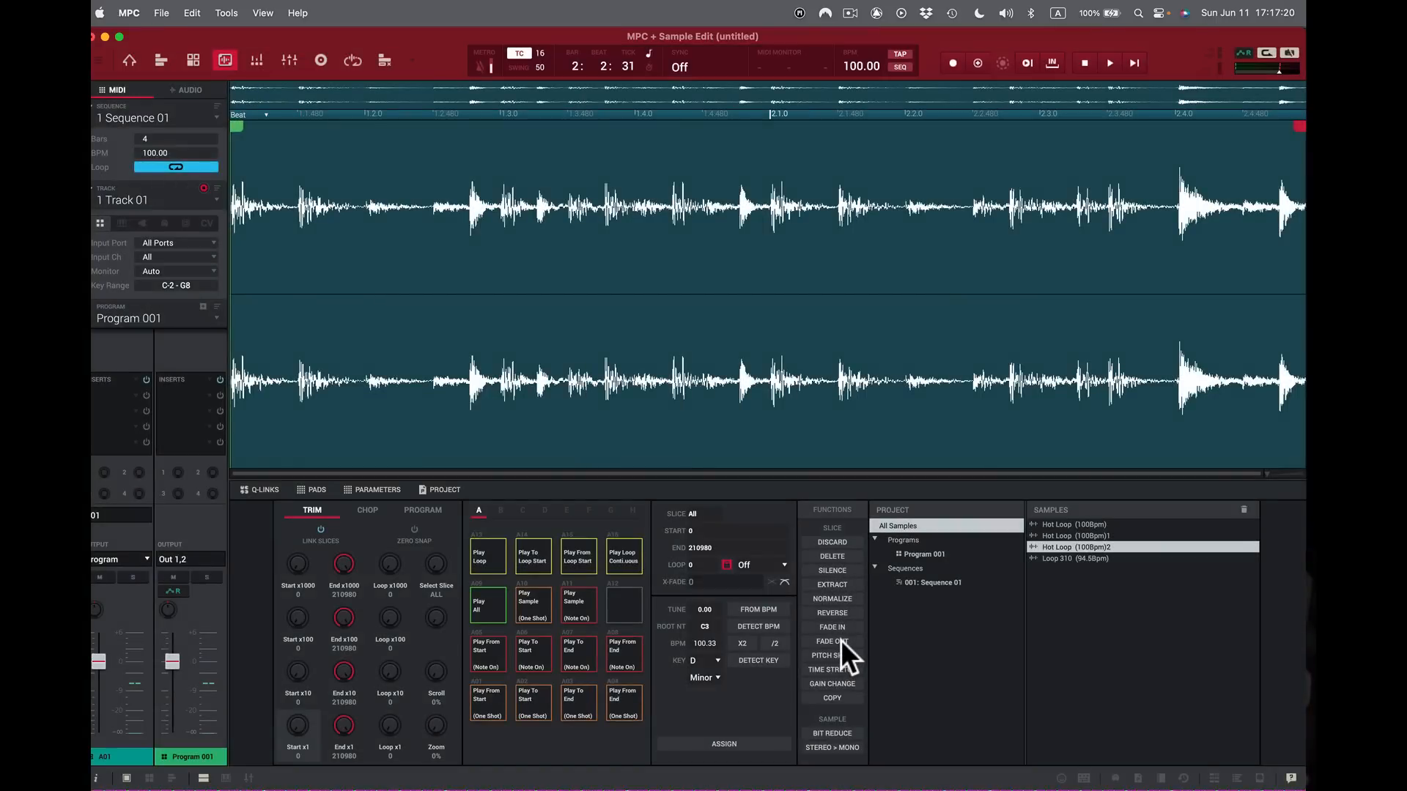
# Step: Apply a Linear fade out across the whole extracted sample and audition it as a continuous loop
pyautogui.click(841, 640)
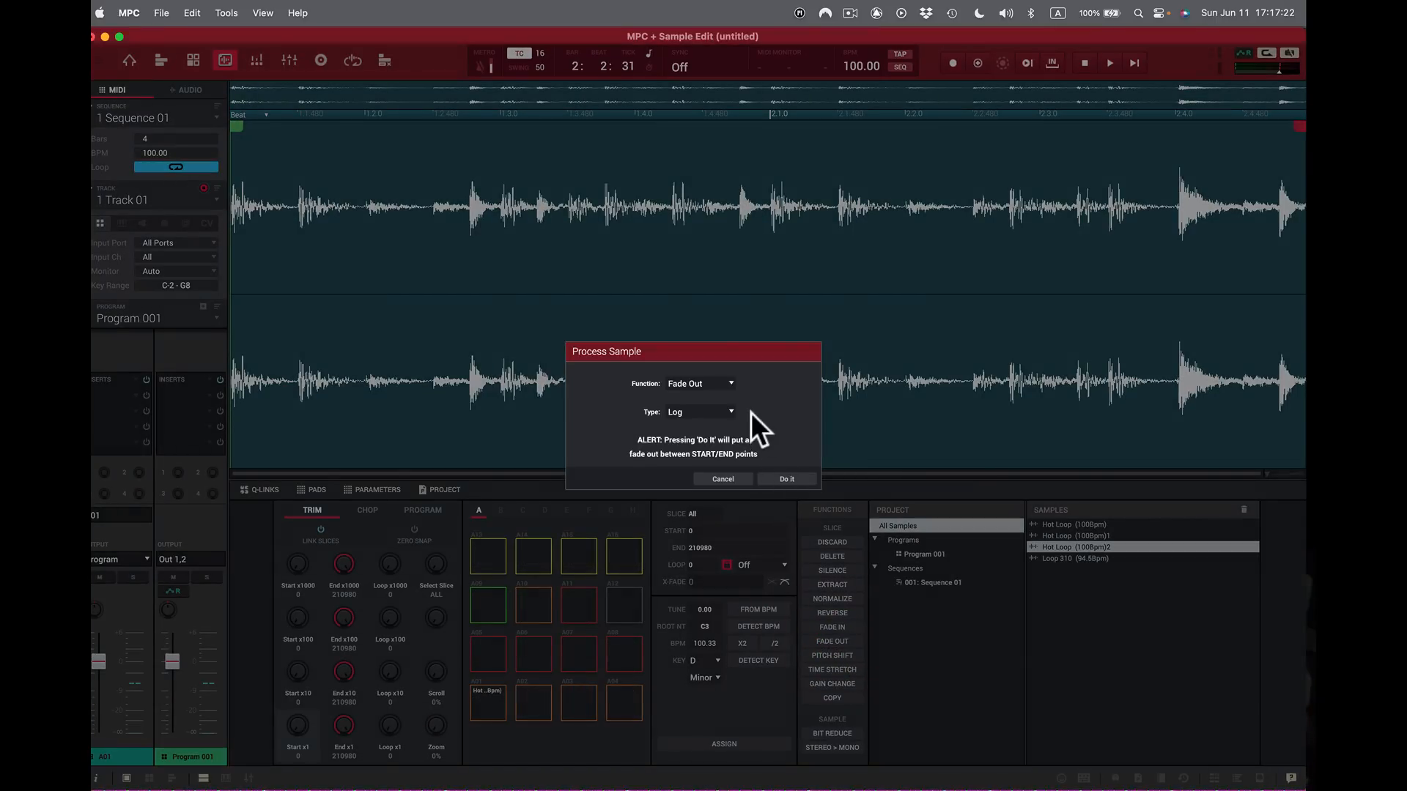
pyautogui.click(729, 409)
pyautogui.click(728, 428)
pyautogui.click(792, 477)
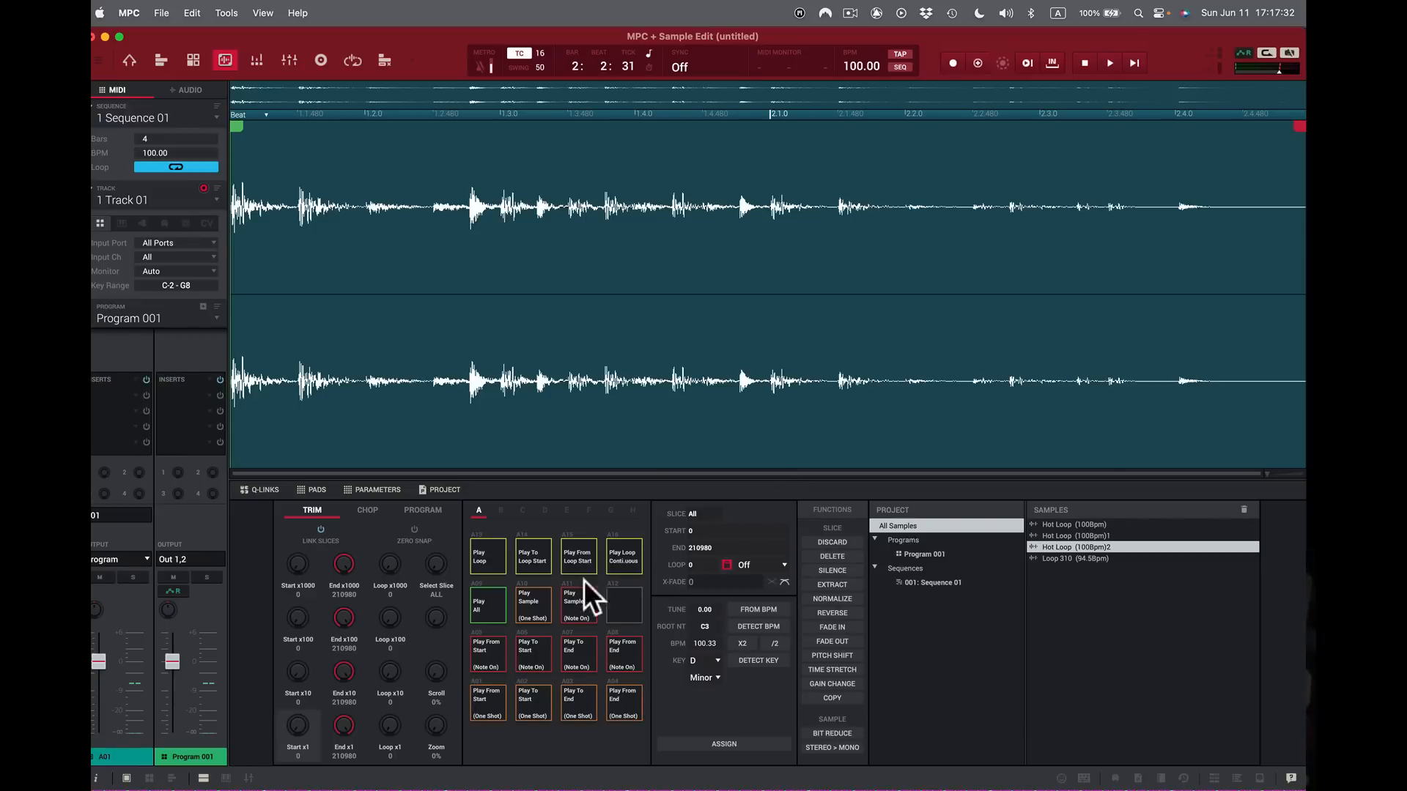
pyautogui.click(622, 562)
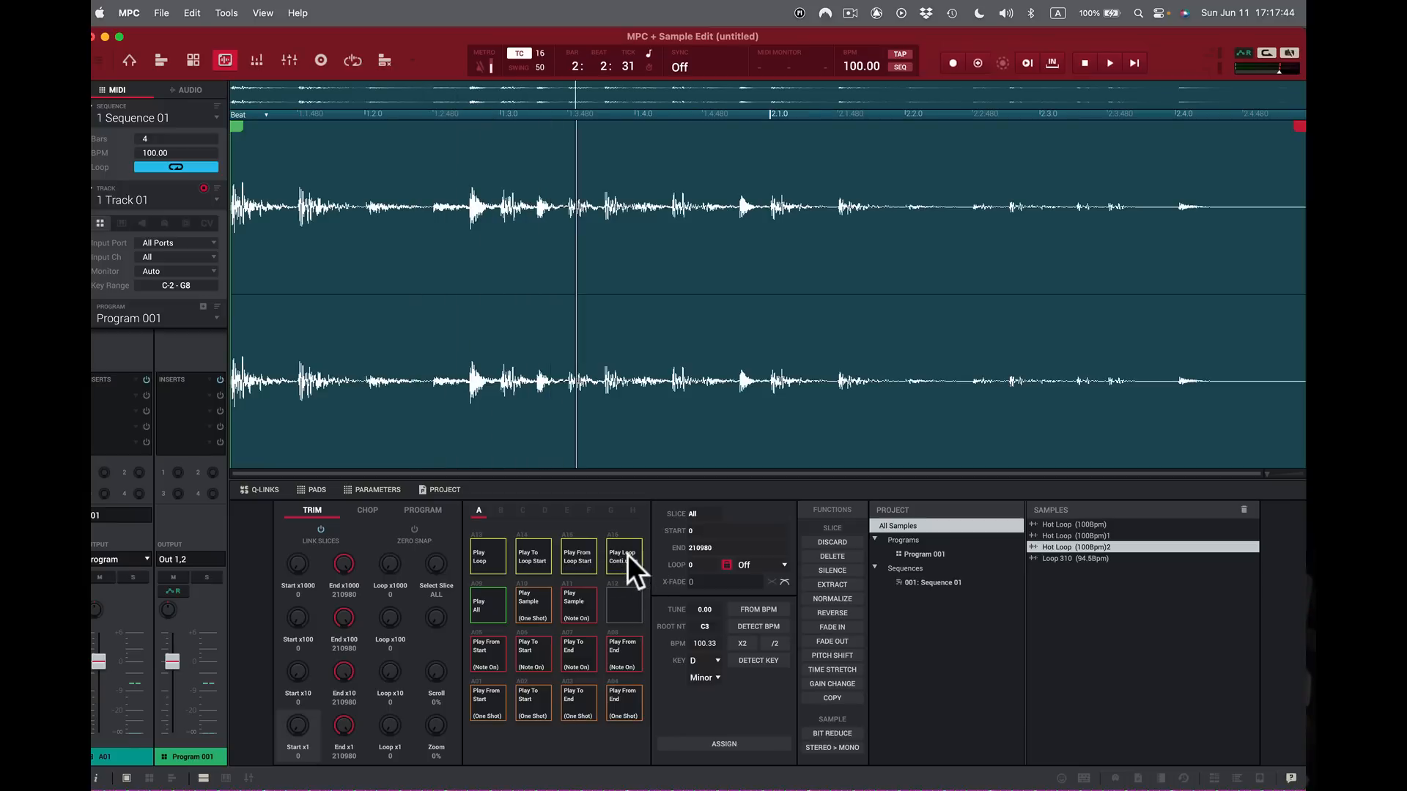
pyautogui.click(628, 571)
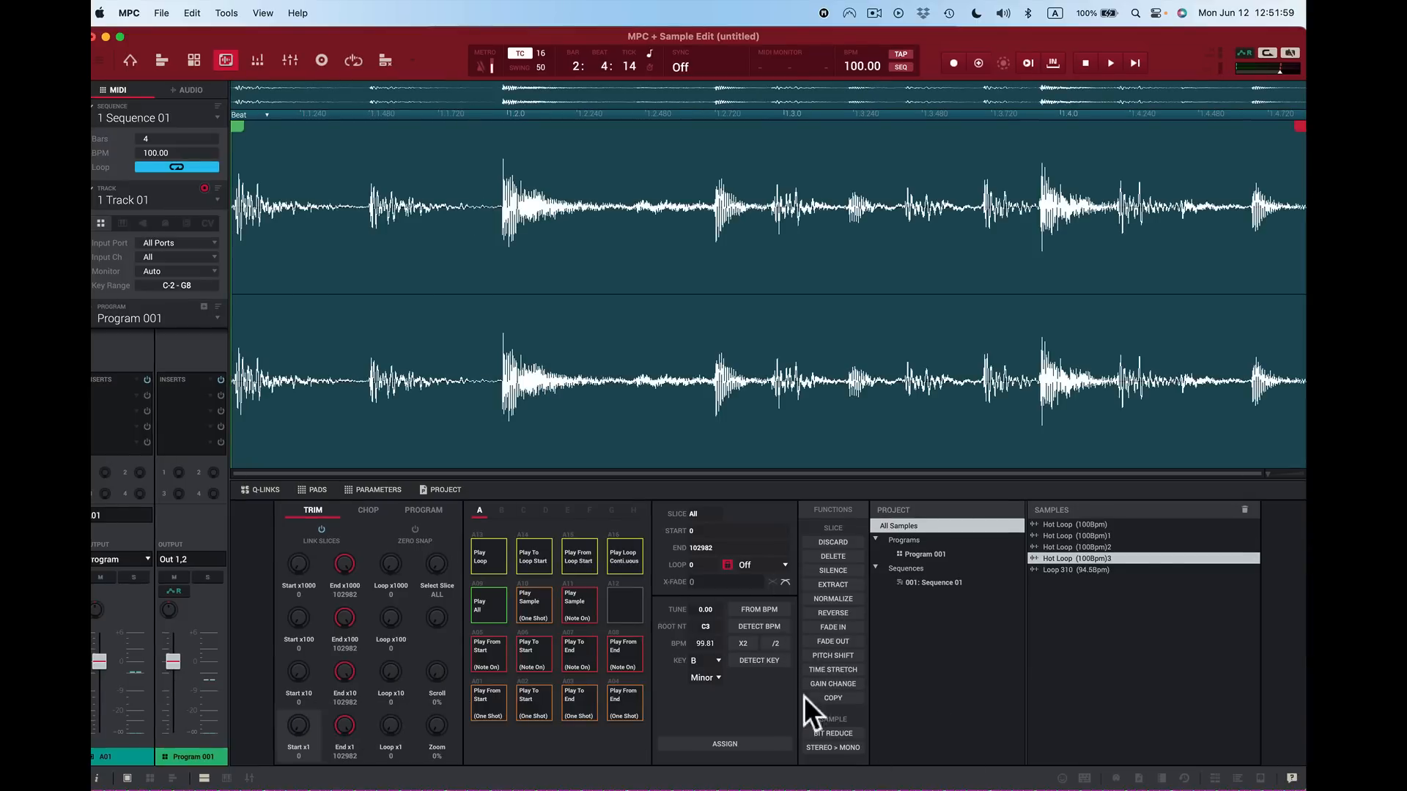
# Step: Pitch shift the Hot Loop (100Bpm)3 sample by -2.00, auditioning it as a continuous loop before and after the change
pyautogui.click(618, 550)
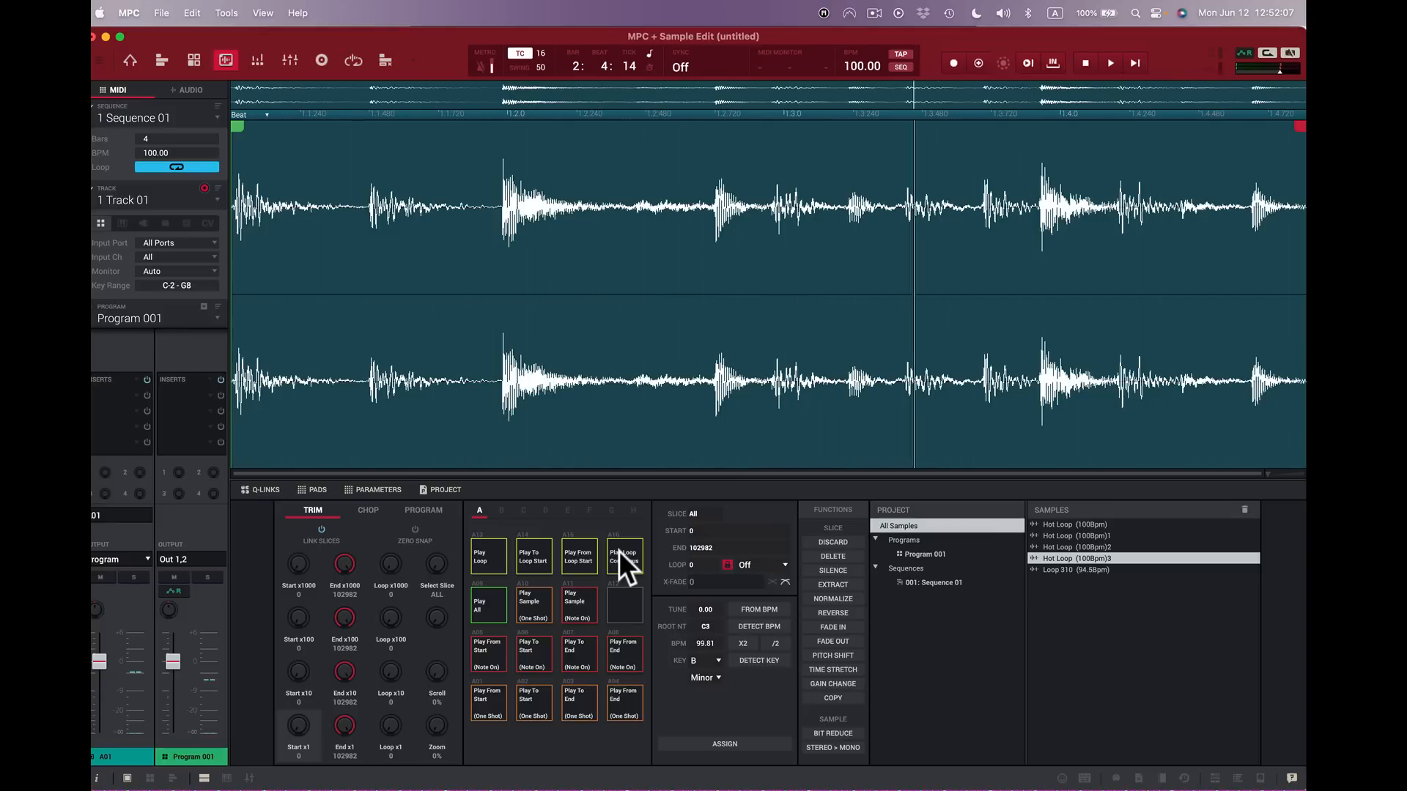
pyautogui.press('space')
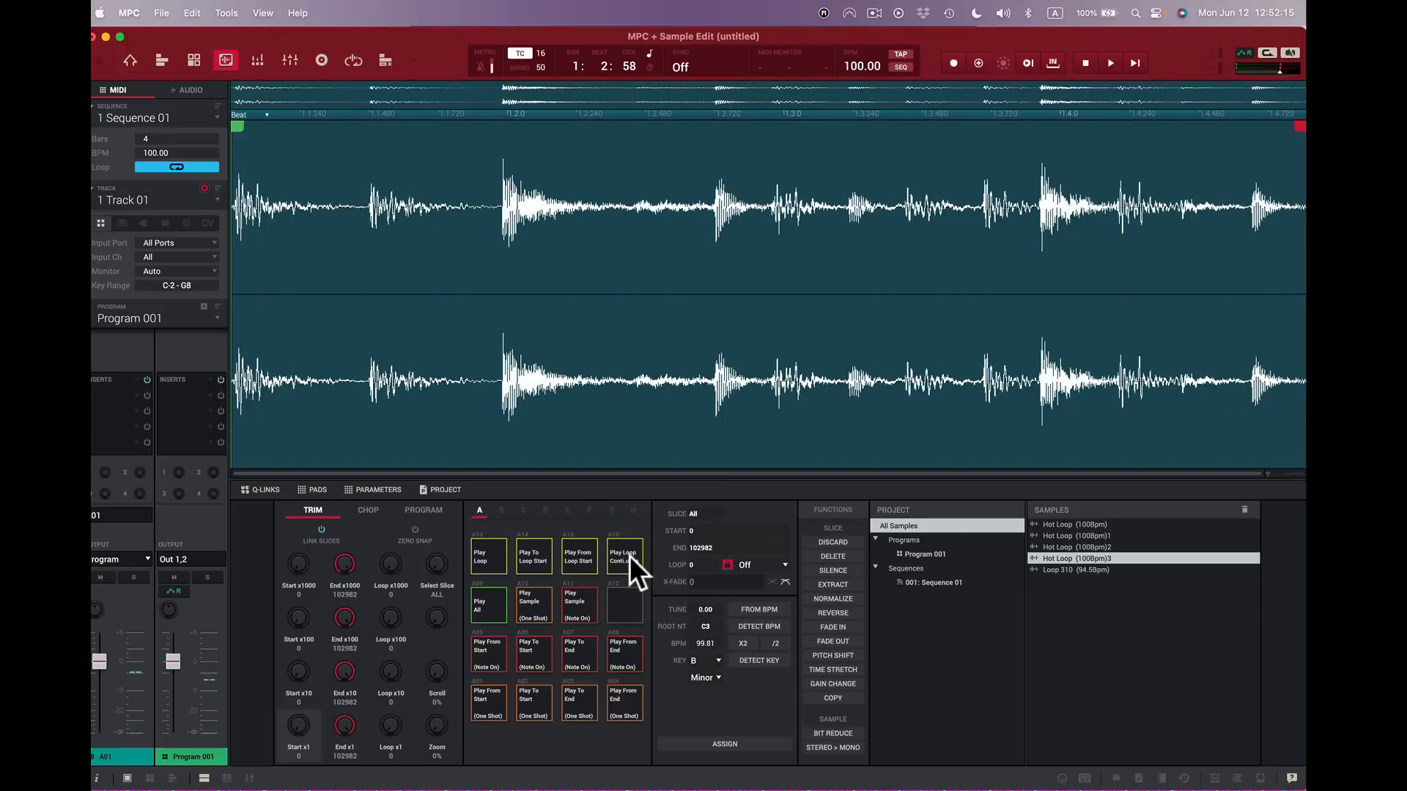
pyautogui.click(835, 655)
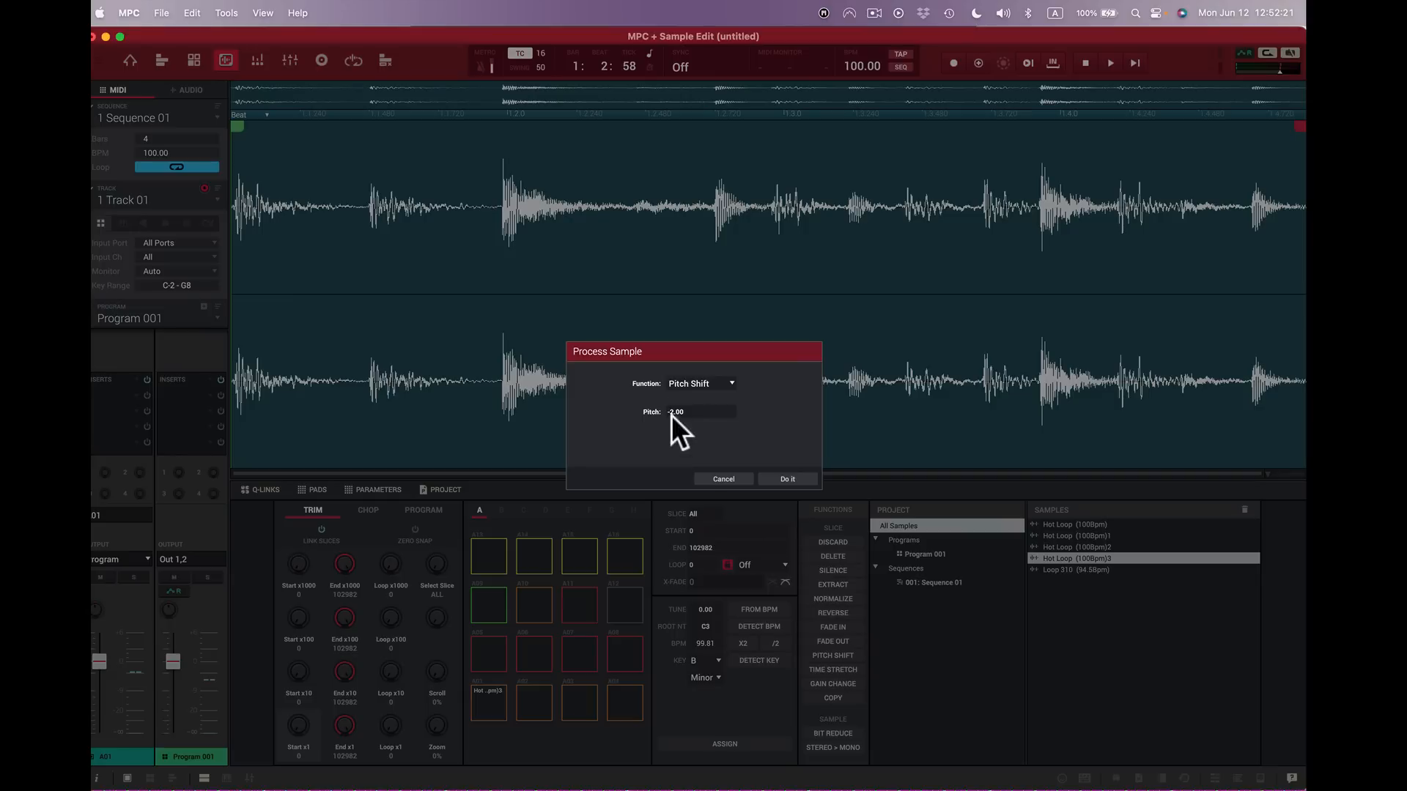
pyautogui.click(786, 478)
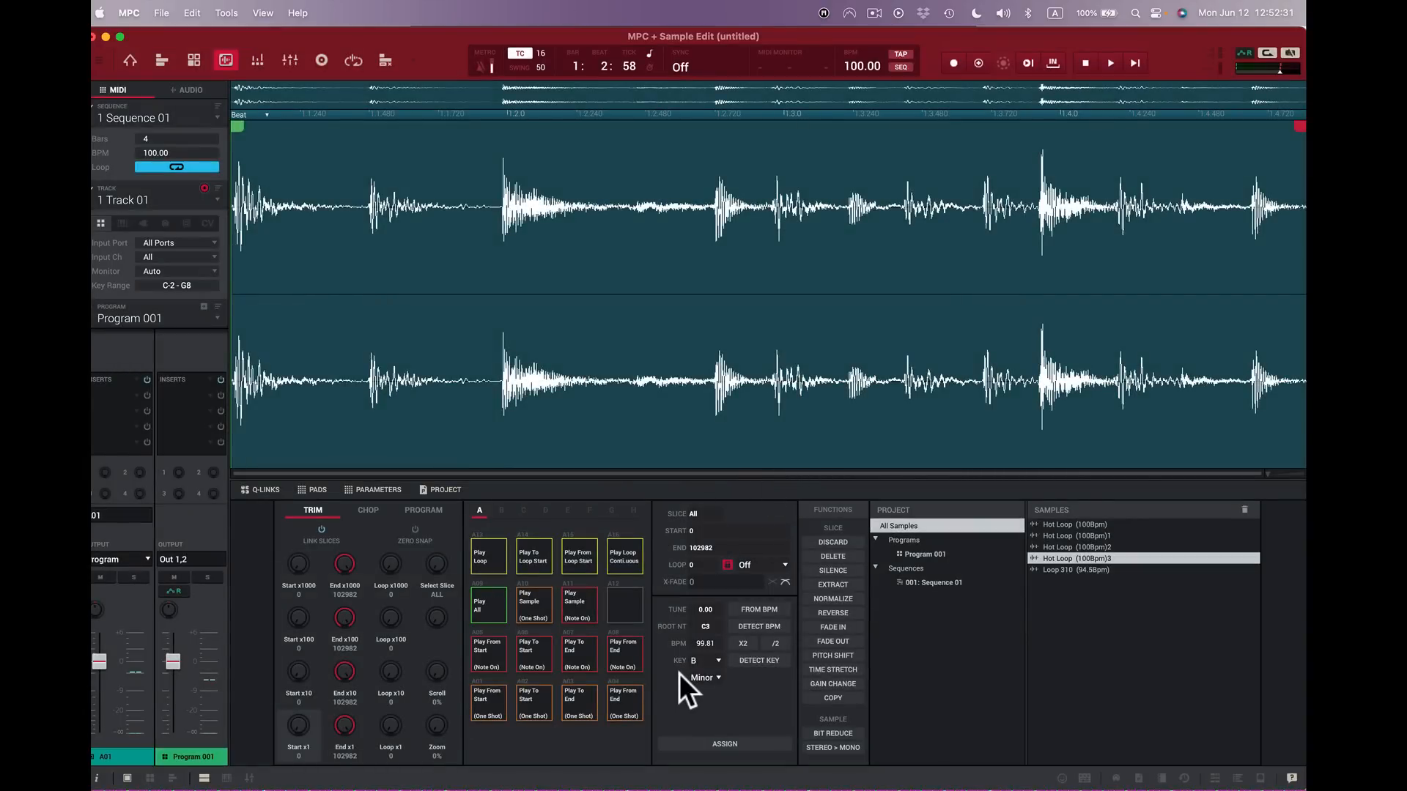
pyautogui.click(633, 561)
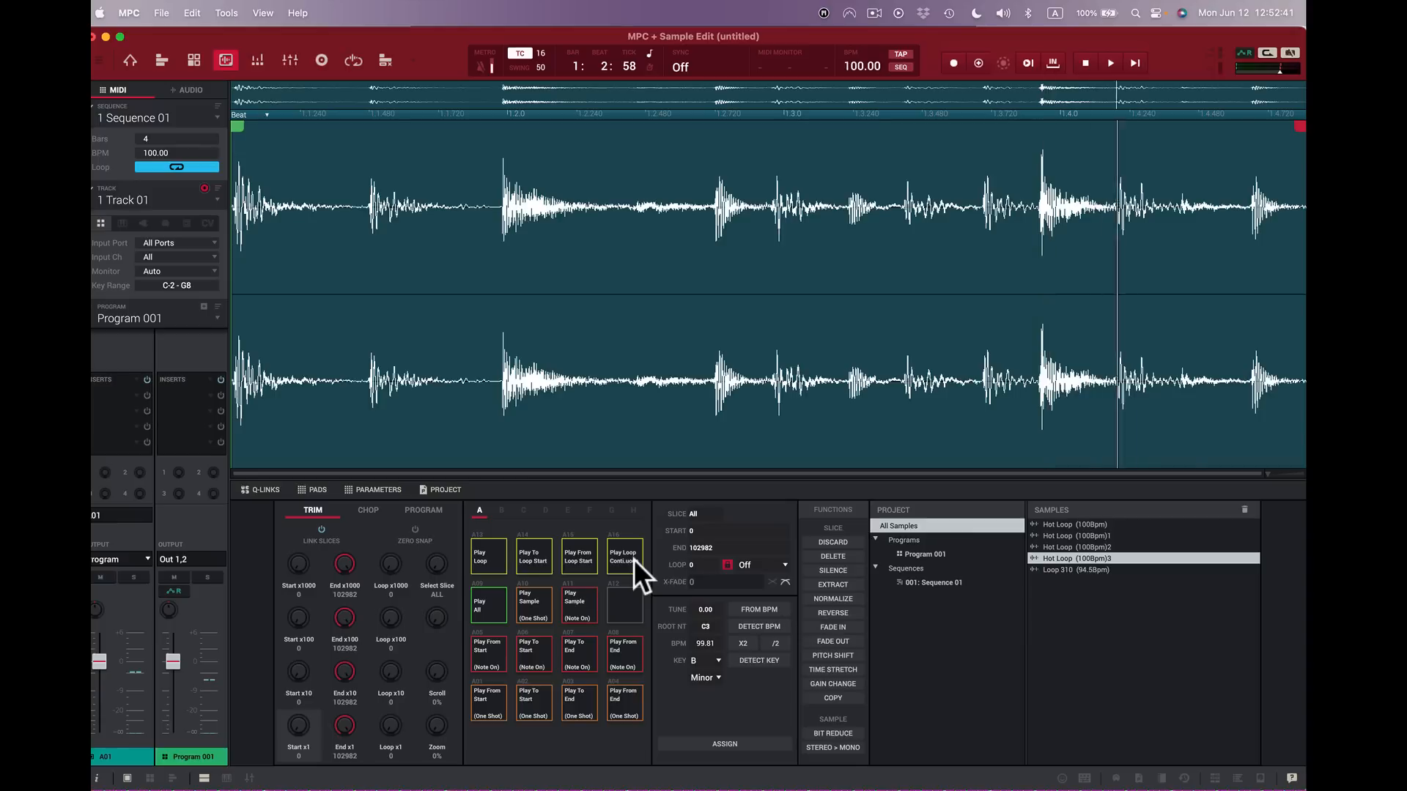
pyautogui.click(634, 560)
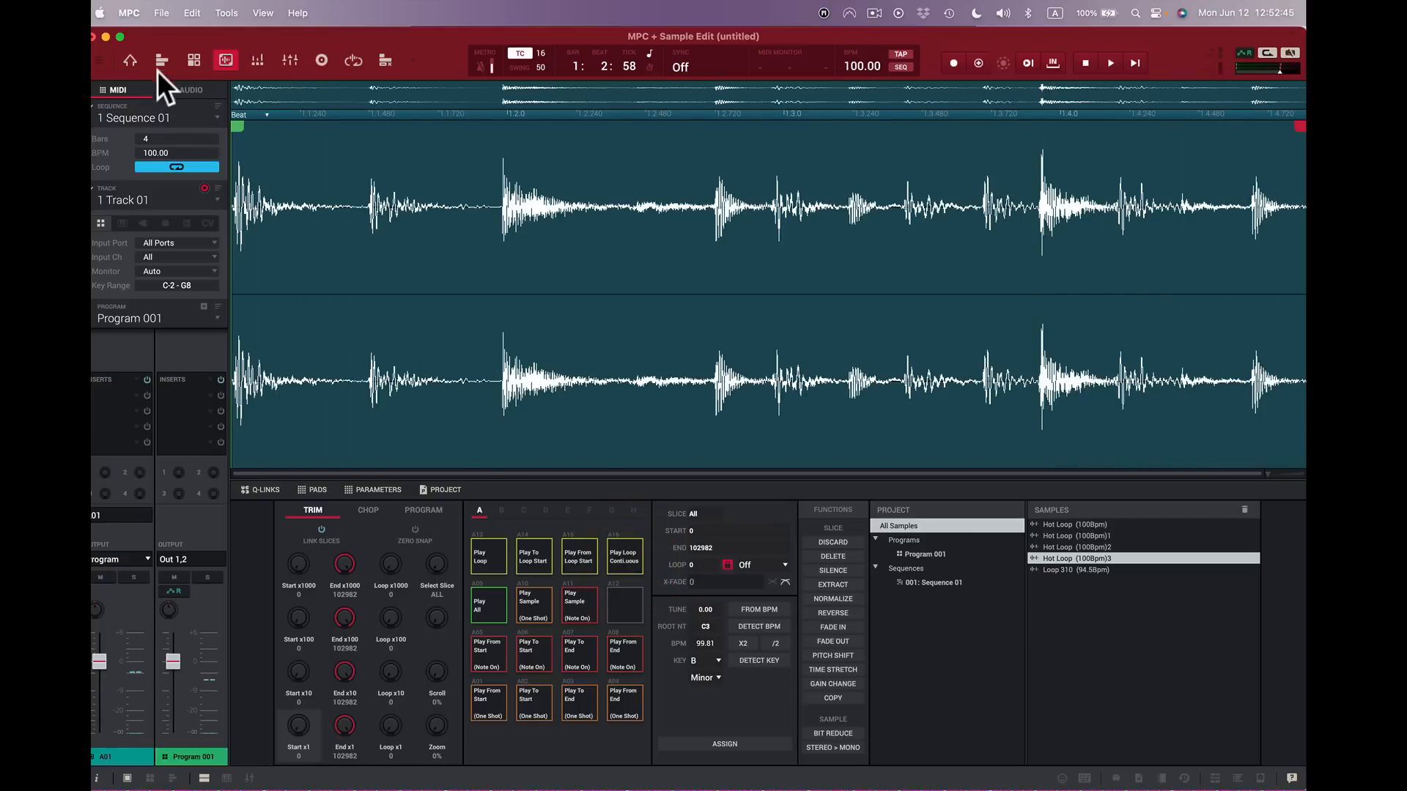
# Step: In Main Mode, raise the sequence tempo to 102 BPM, play the sequence, and raise the tempo to 103 BPM during playback
pyautogui.click(129, 60)
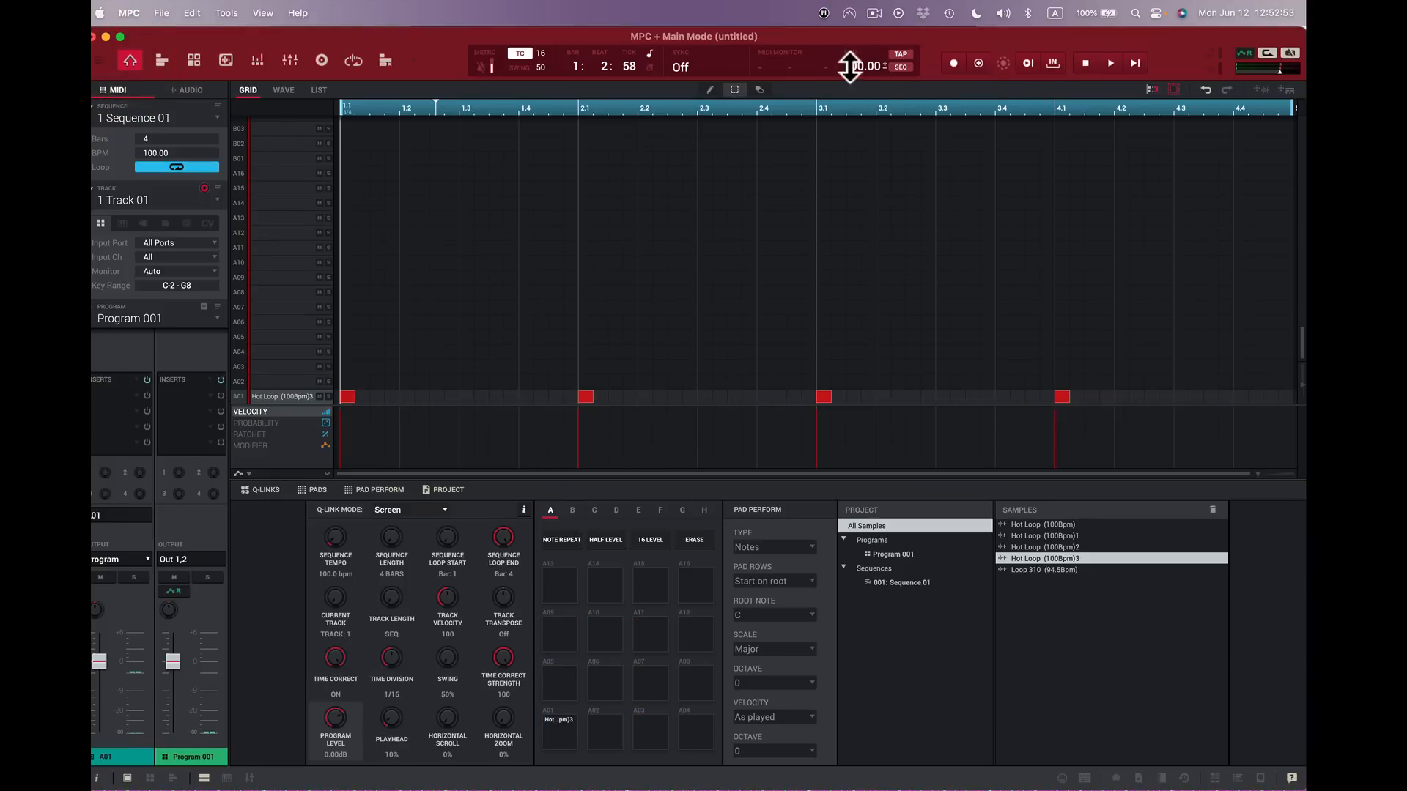
pyautogui.moveTo(884, 65); pyautogui.dragTo(884, 50)
pyautogui.press('space')
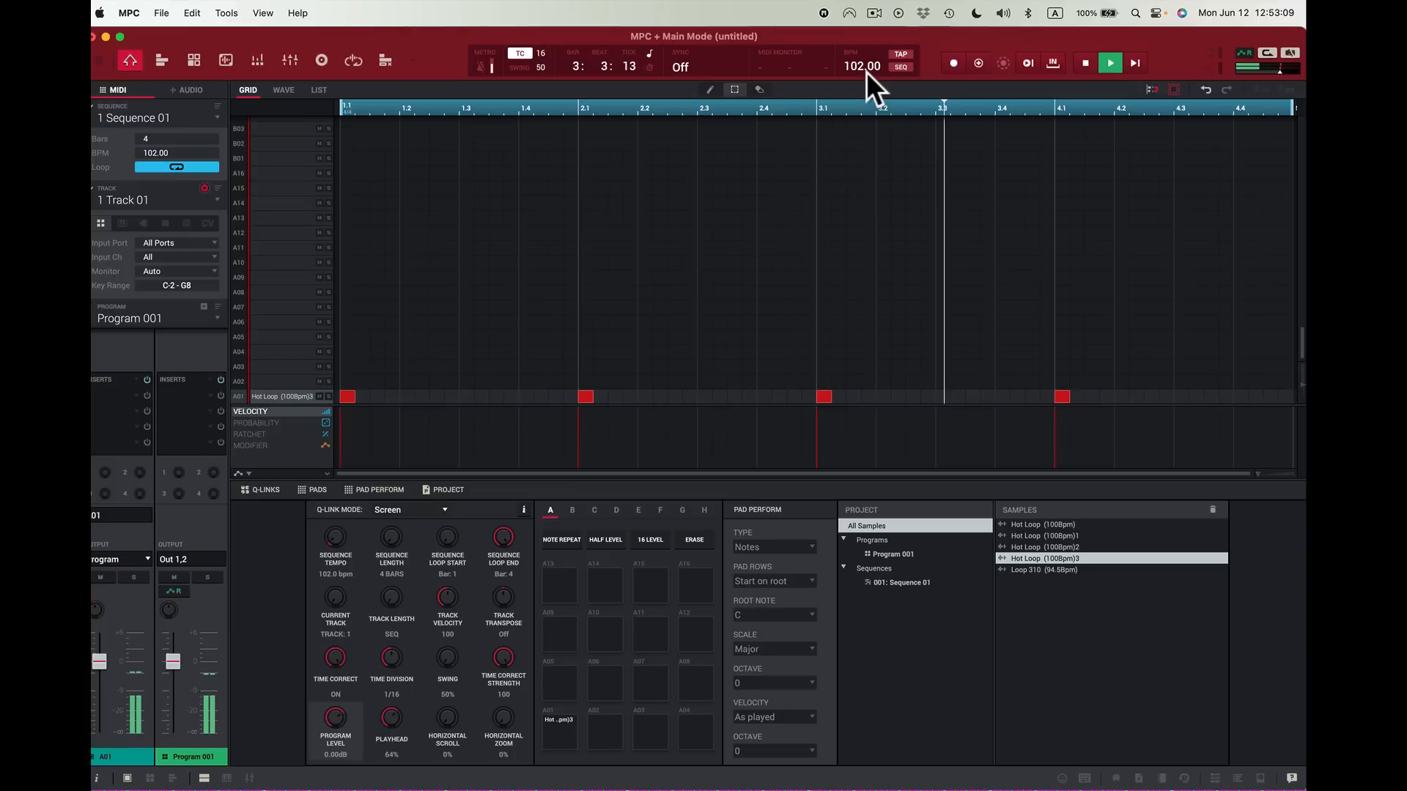
pyautogui.moveTo(866, 71); pyautogui.dragTo(865, 63)
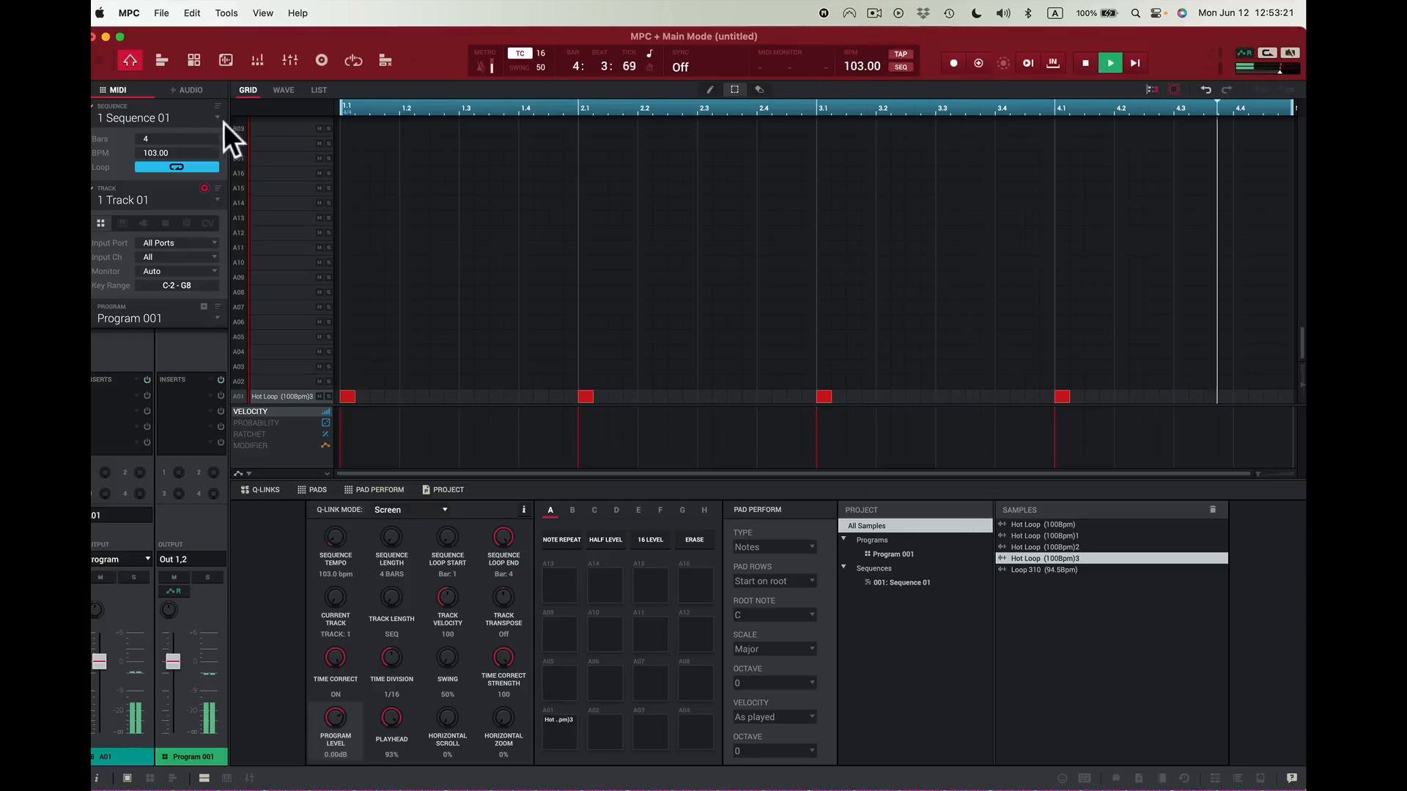
pyautogui.press('space')
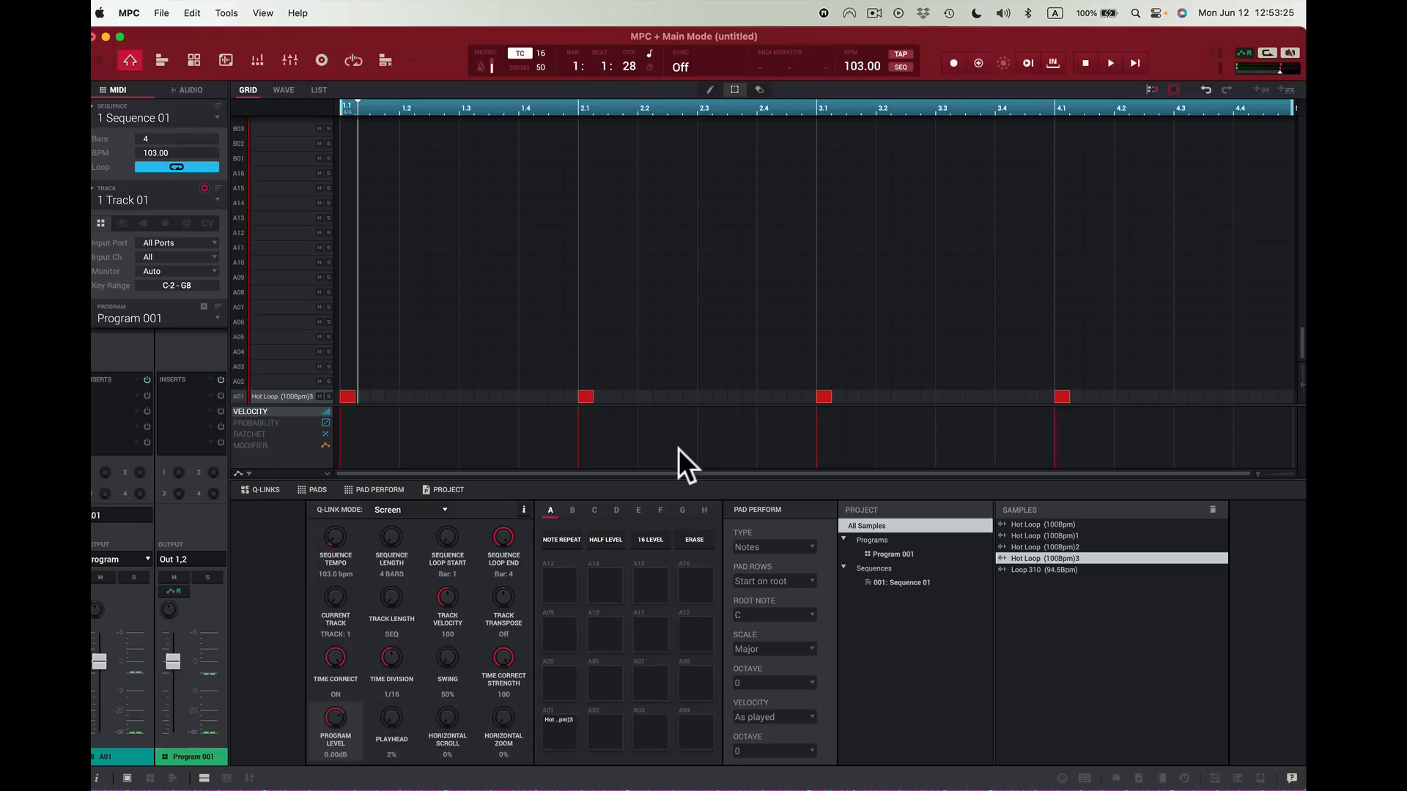
# Step: Return to Sample Edit, open and cancel Time Stretch, and apply another Pitch Shift of -2.00 to the selected Hot Loop sample
pyautogui.click(231, 55)
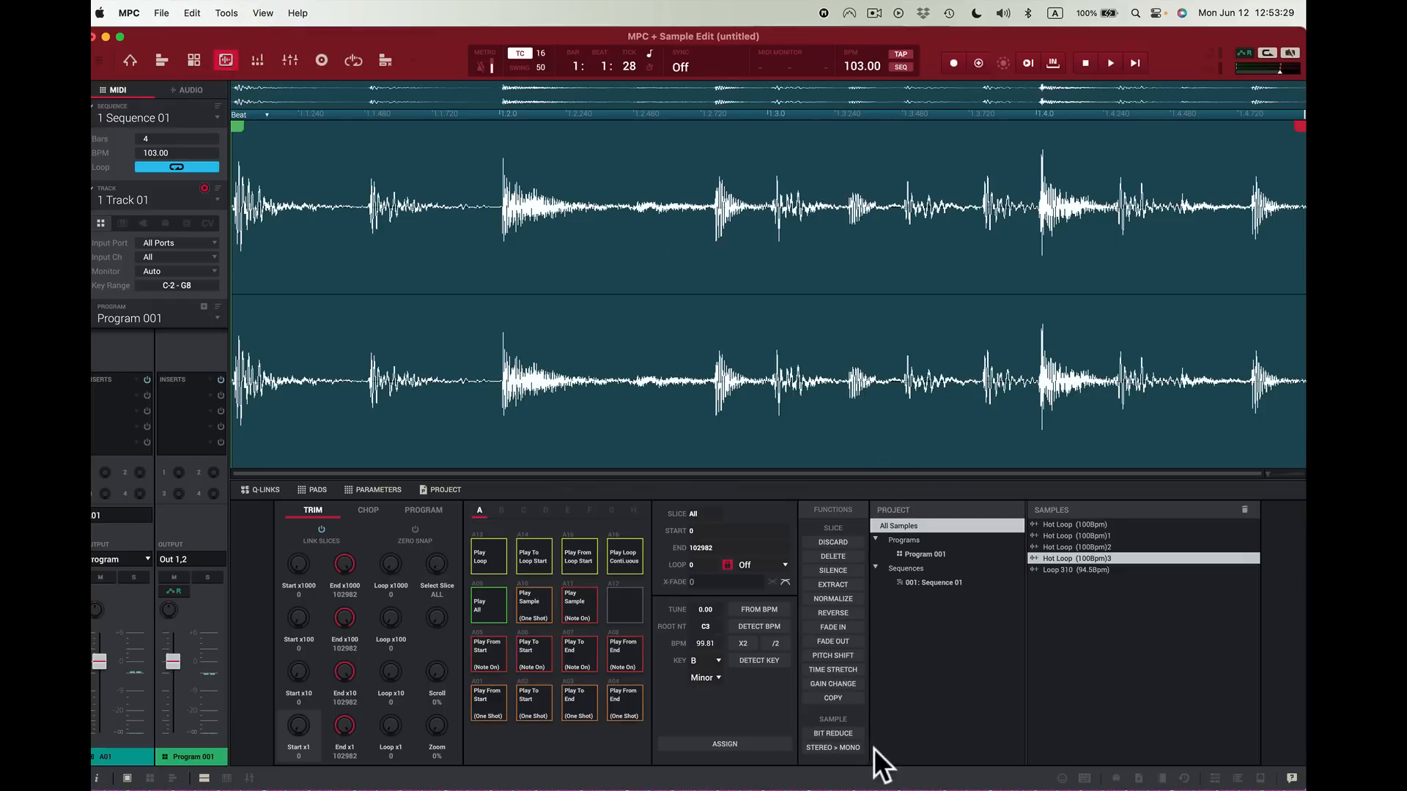
pyautogui.click(847, 669)
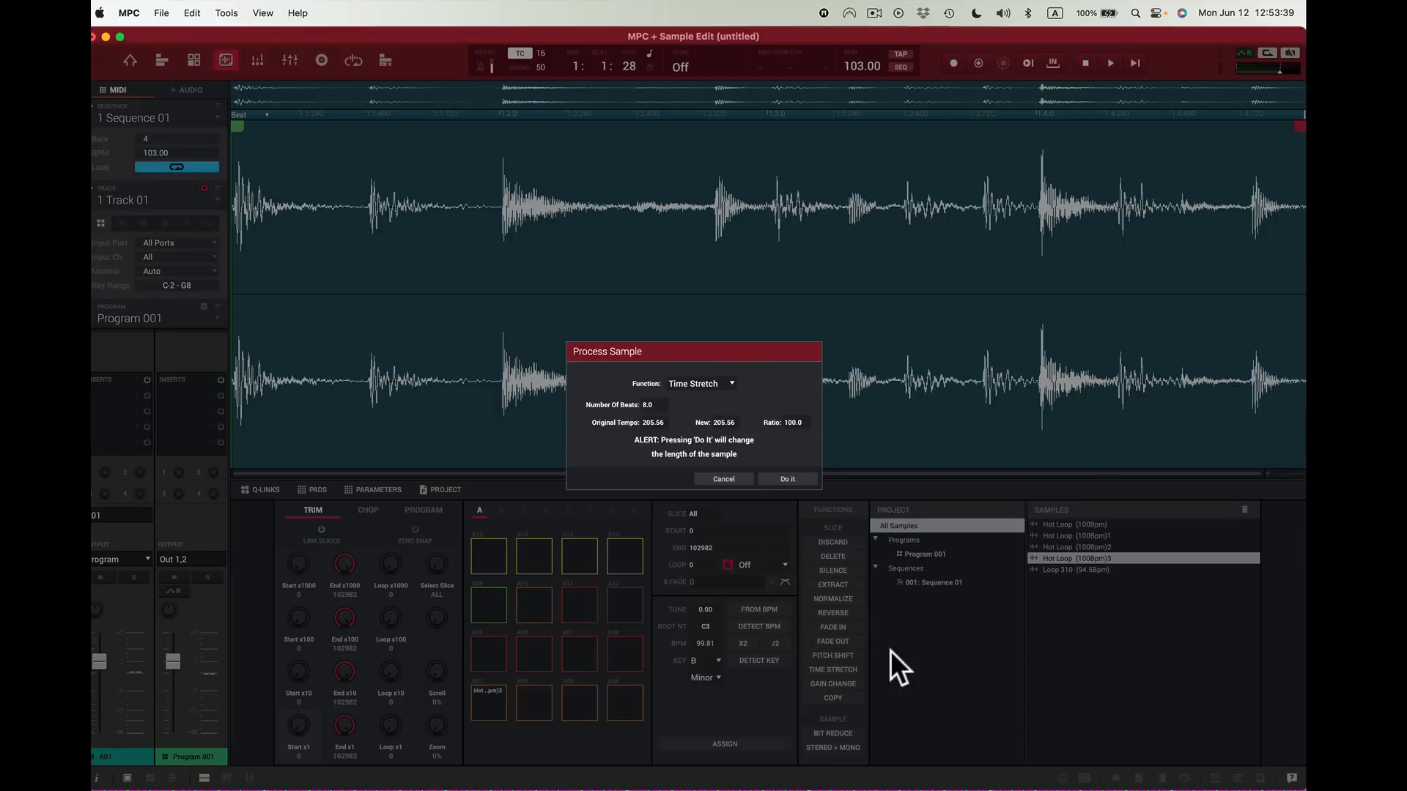
pyautogui.click(721, 479)
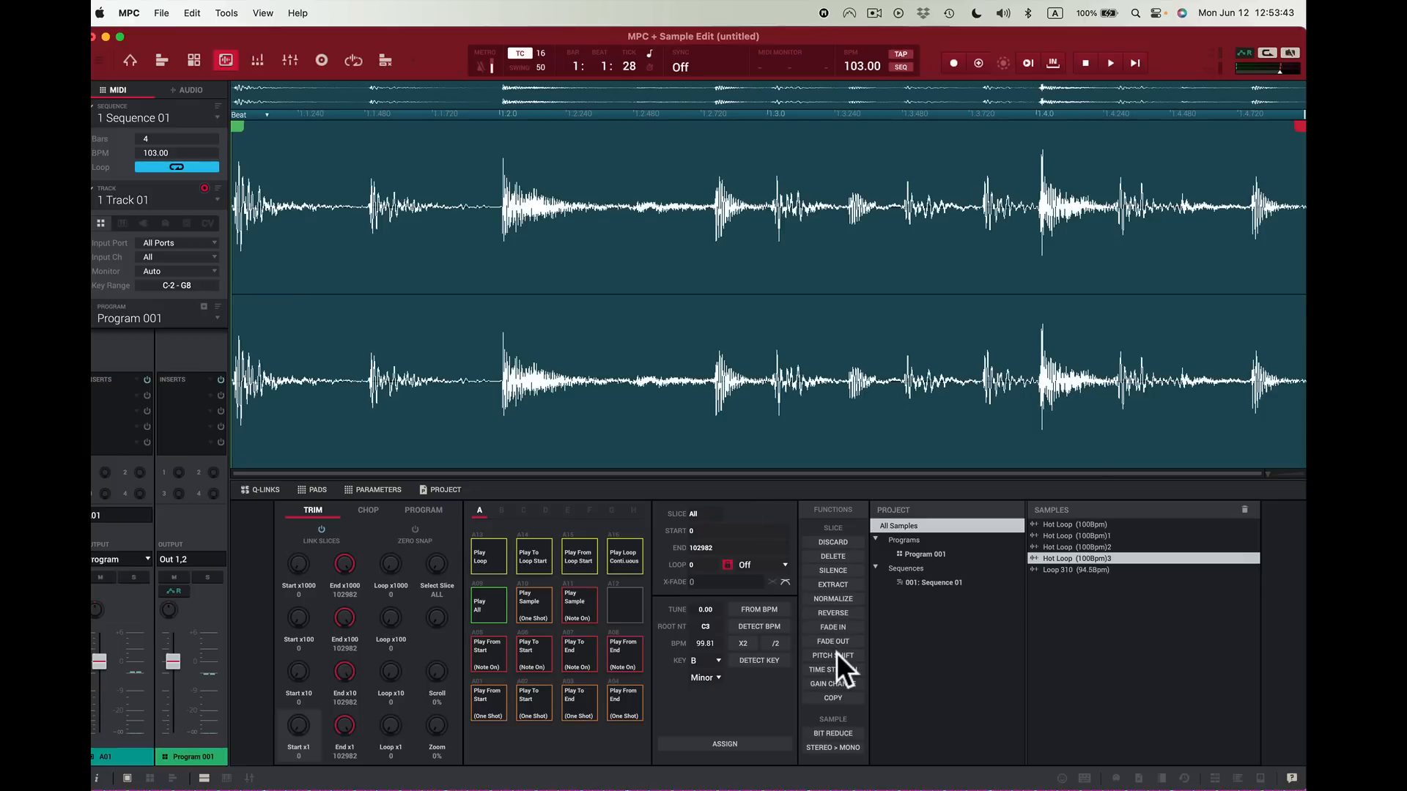
pyautogui.click(836, 652)
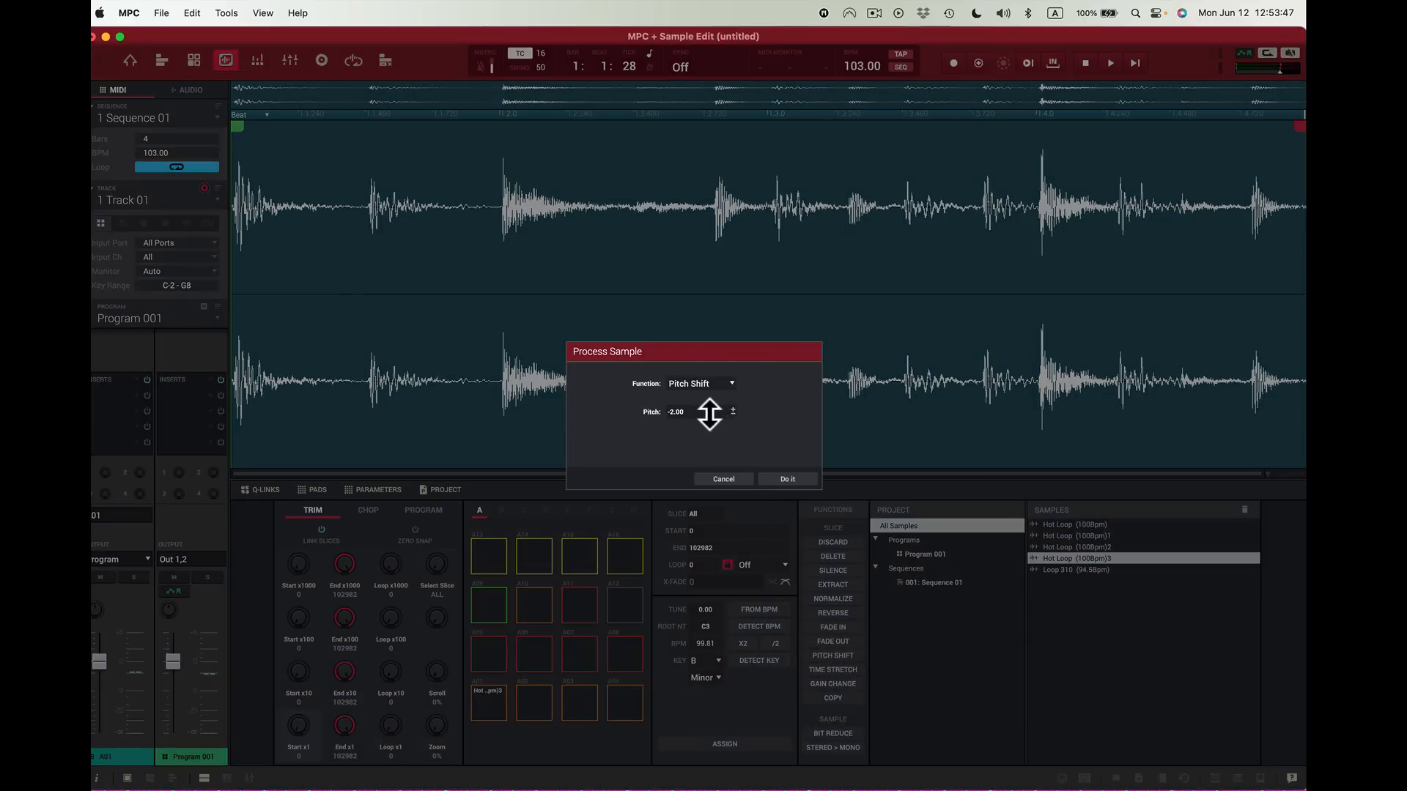
pyautogui.click(785, 480)
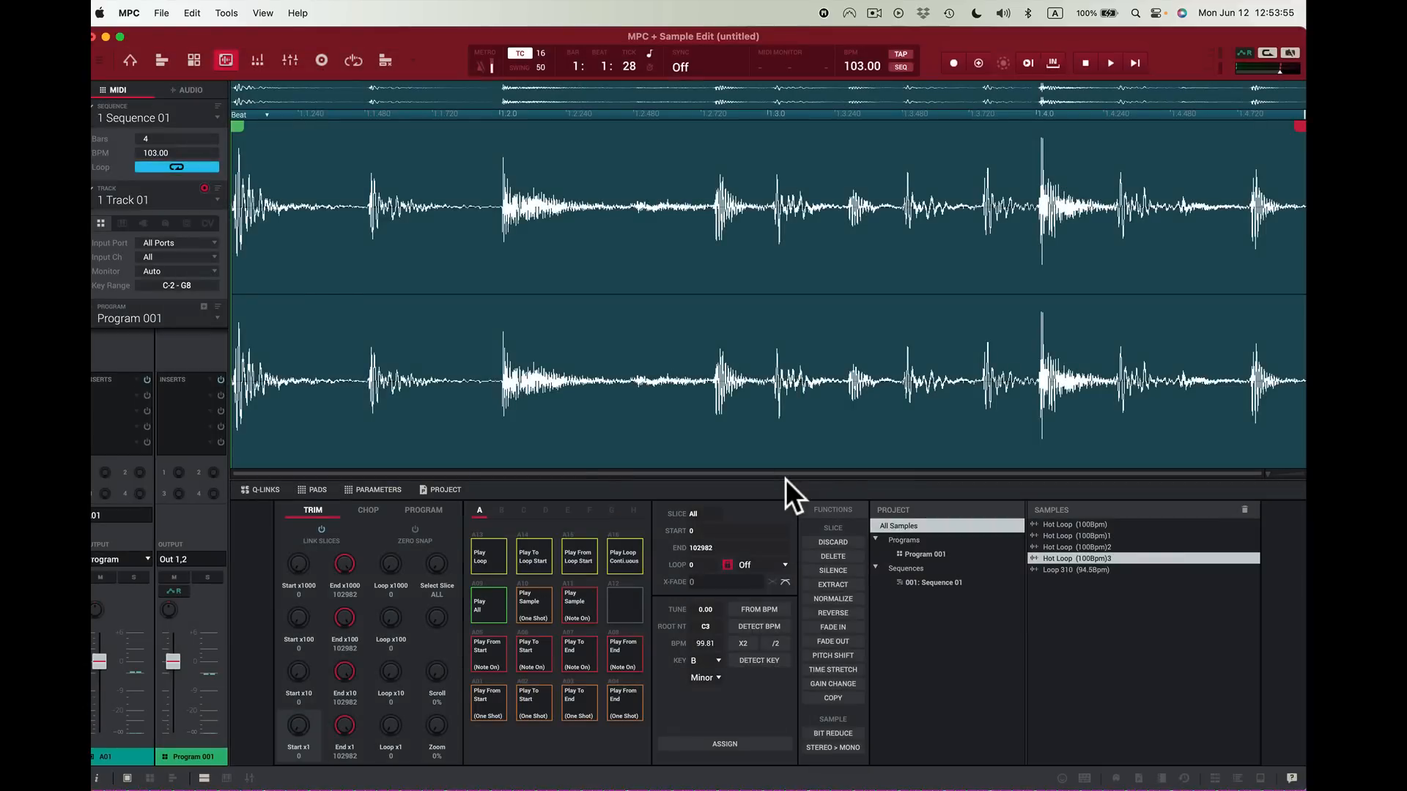
# Step: Return to Main Mode and play the sequence to hear the newly pitch-shifted loop
pyautogui.press('shift+super+i')
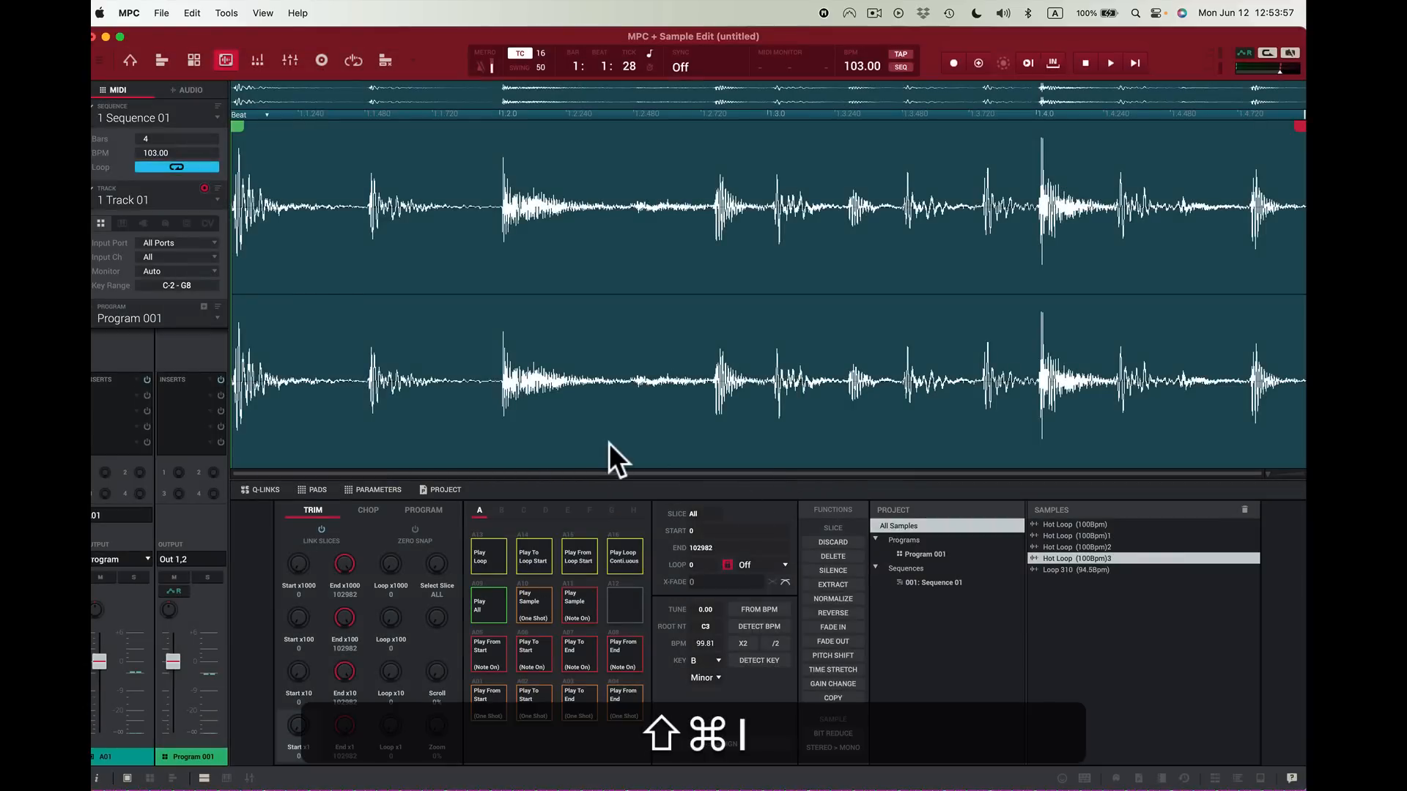
pyautogui.click(450, 55)
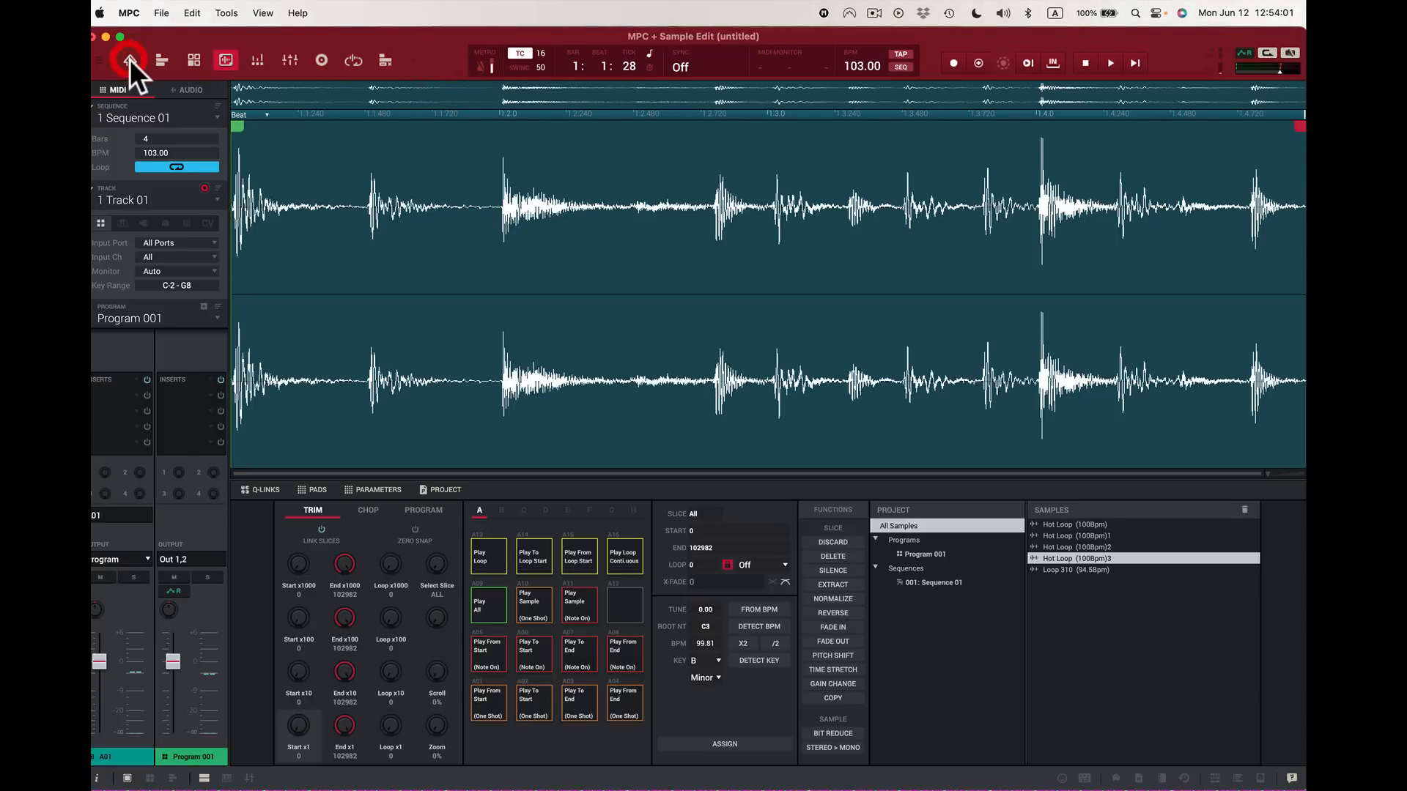
pyautogui.click(129, 59)
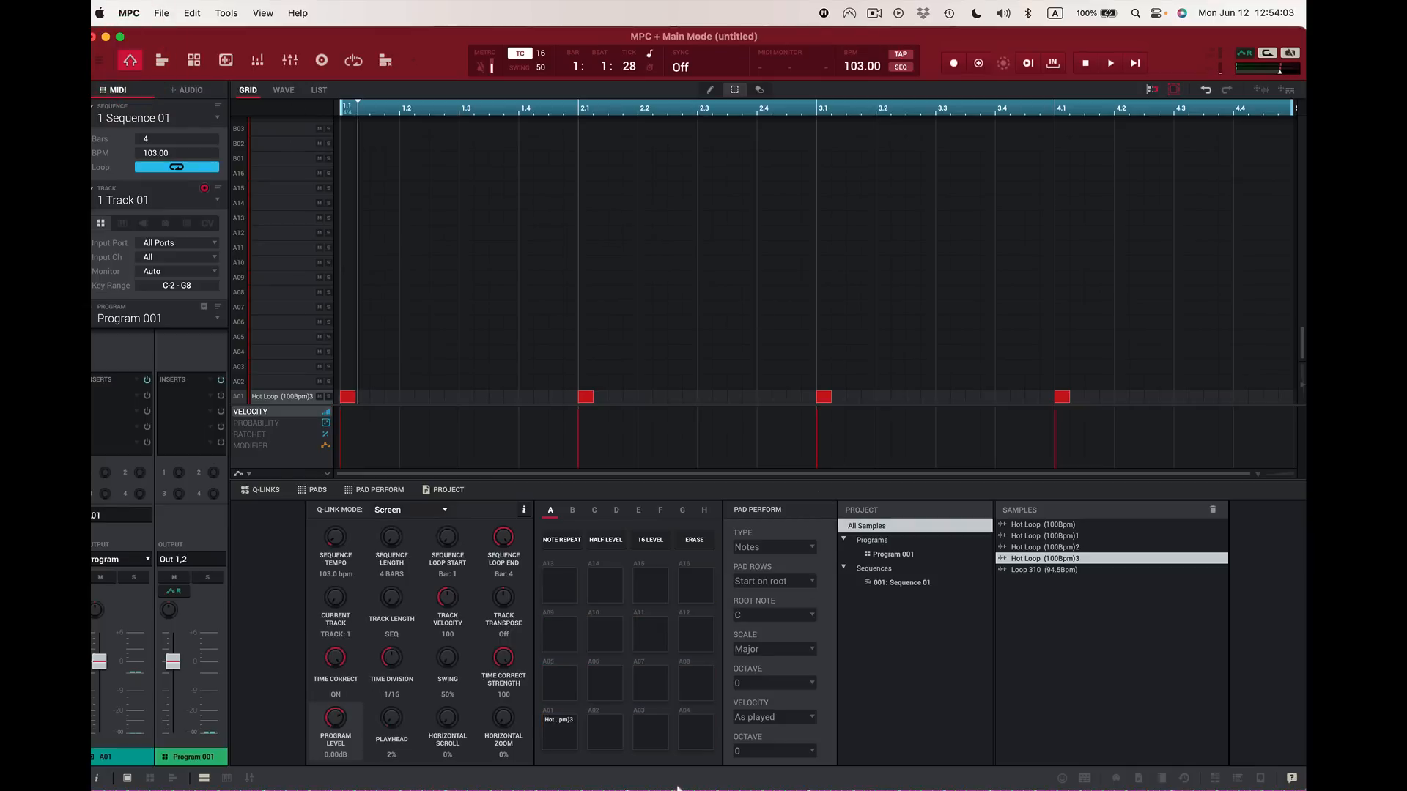
pyautogui.press('space')
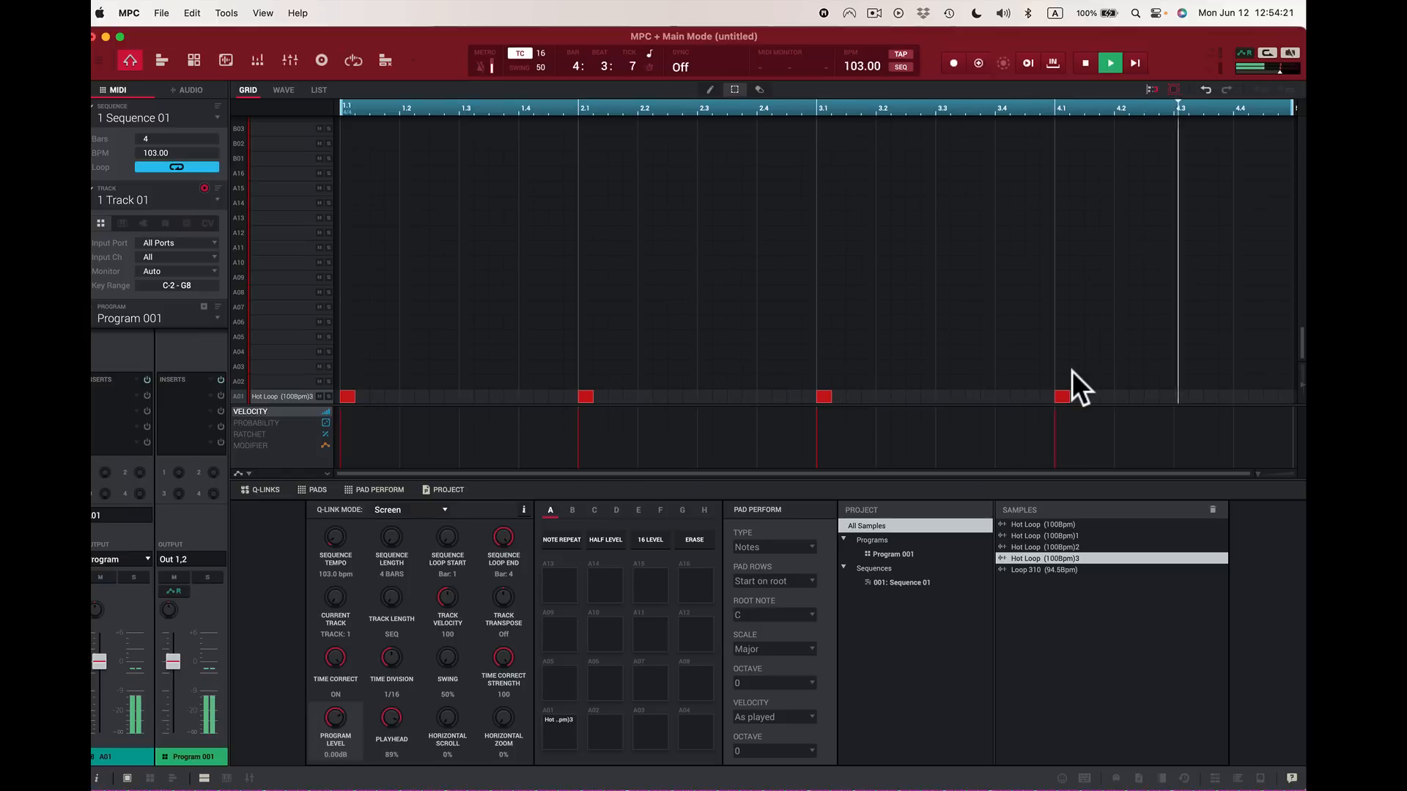
# Step: Undo the second pitch shift and the last tempo change while the sequence plays, and return to Sample Edit
pyautogui.click(221, 61)
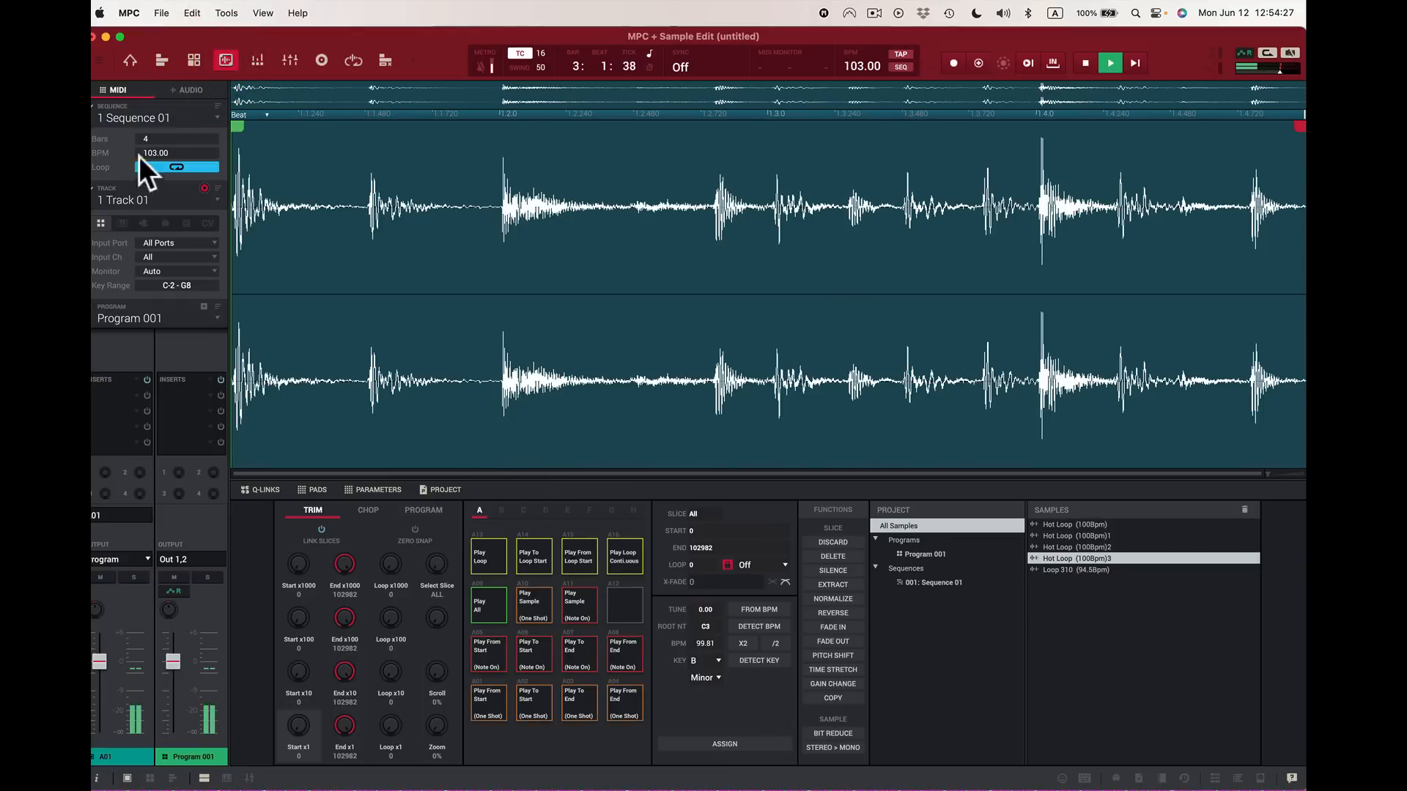
pyautogui.click(193, 13)
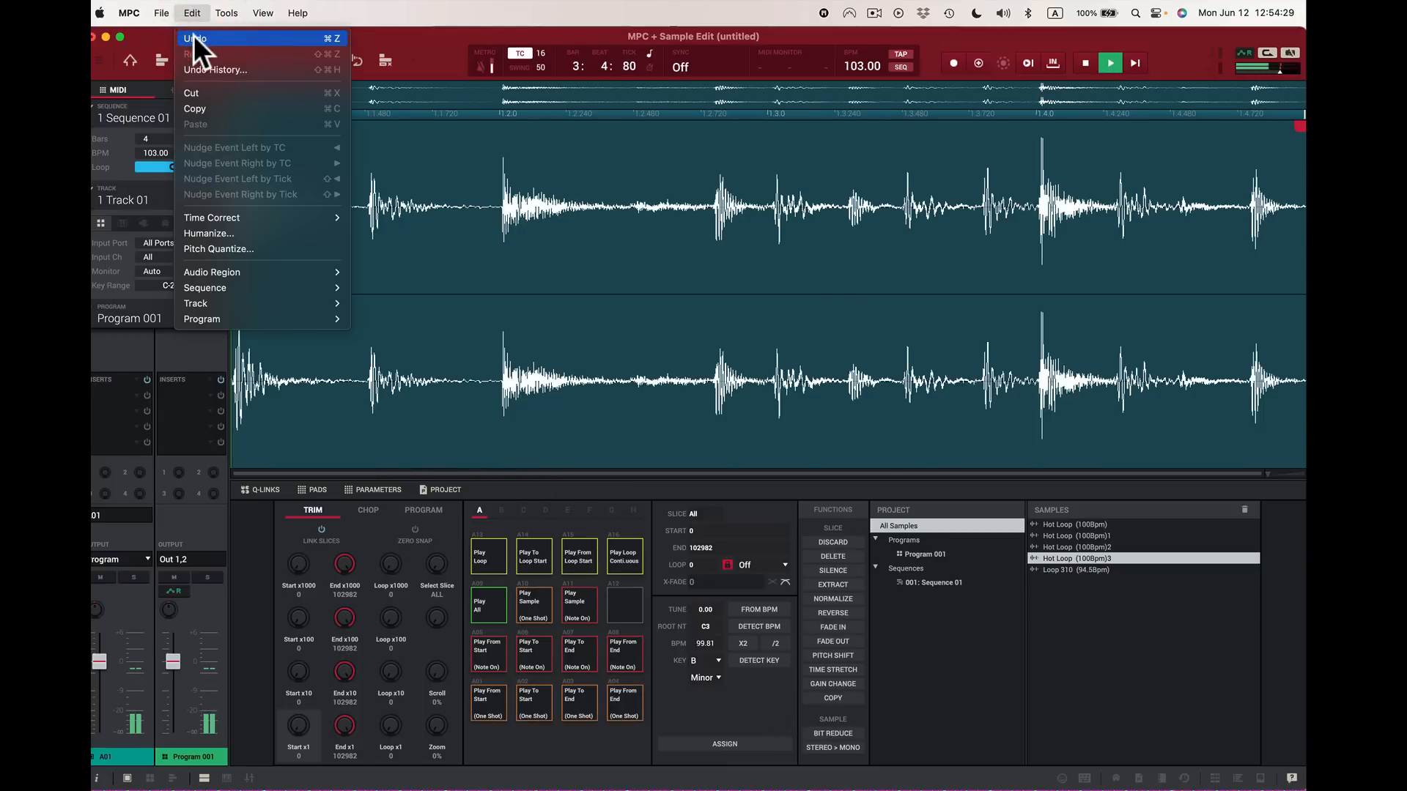
pyautogui.click(193, 36)
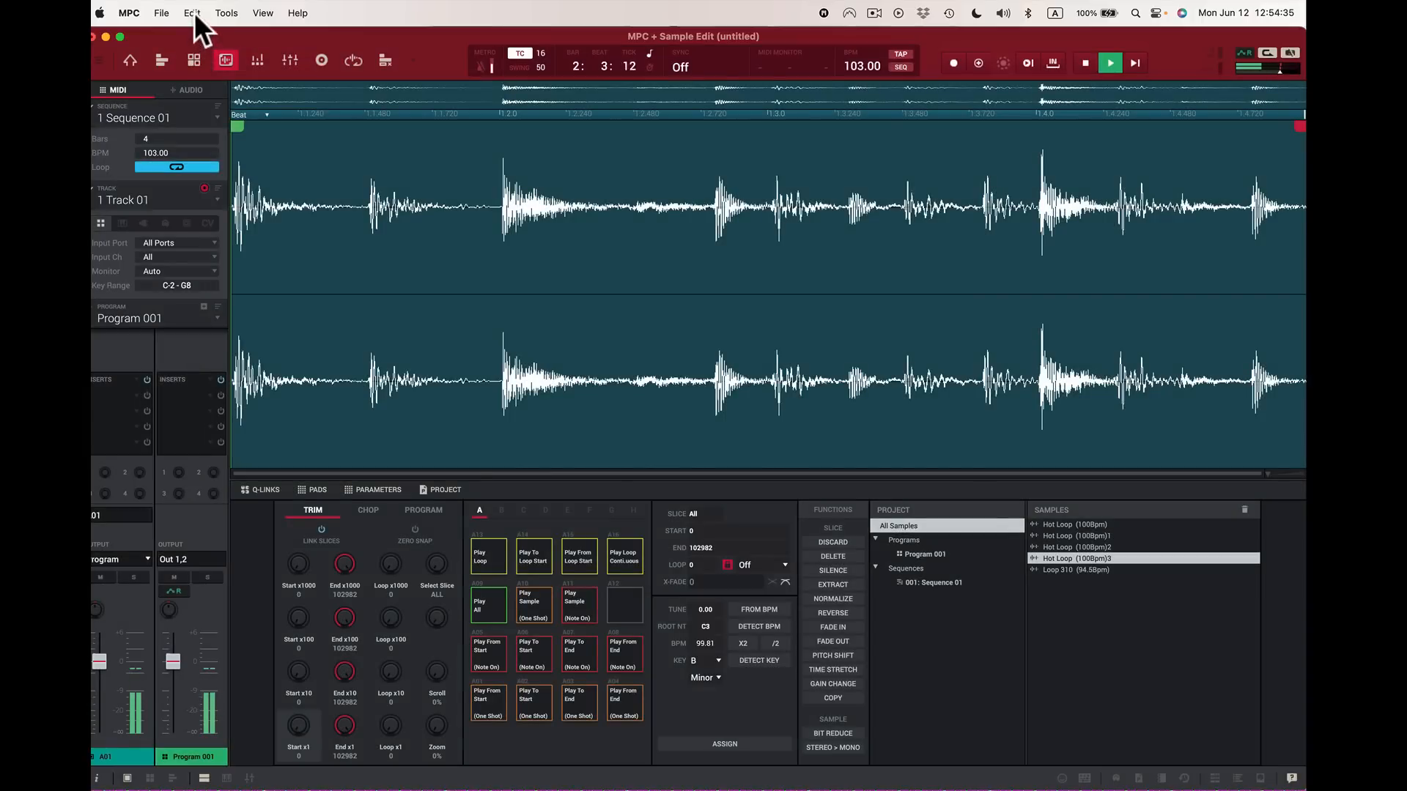
pyautogui.click(193, 13)
pyautogui.click(191, 36)
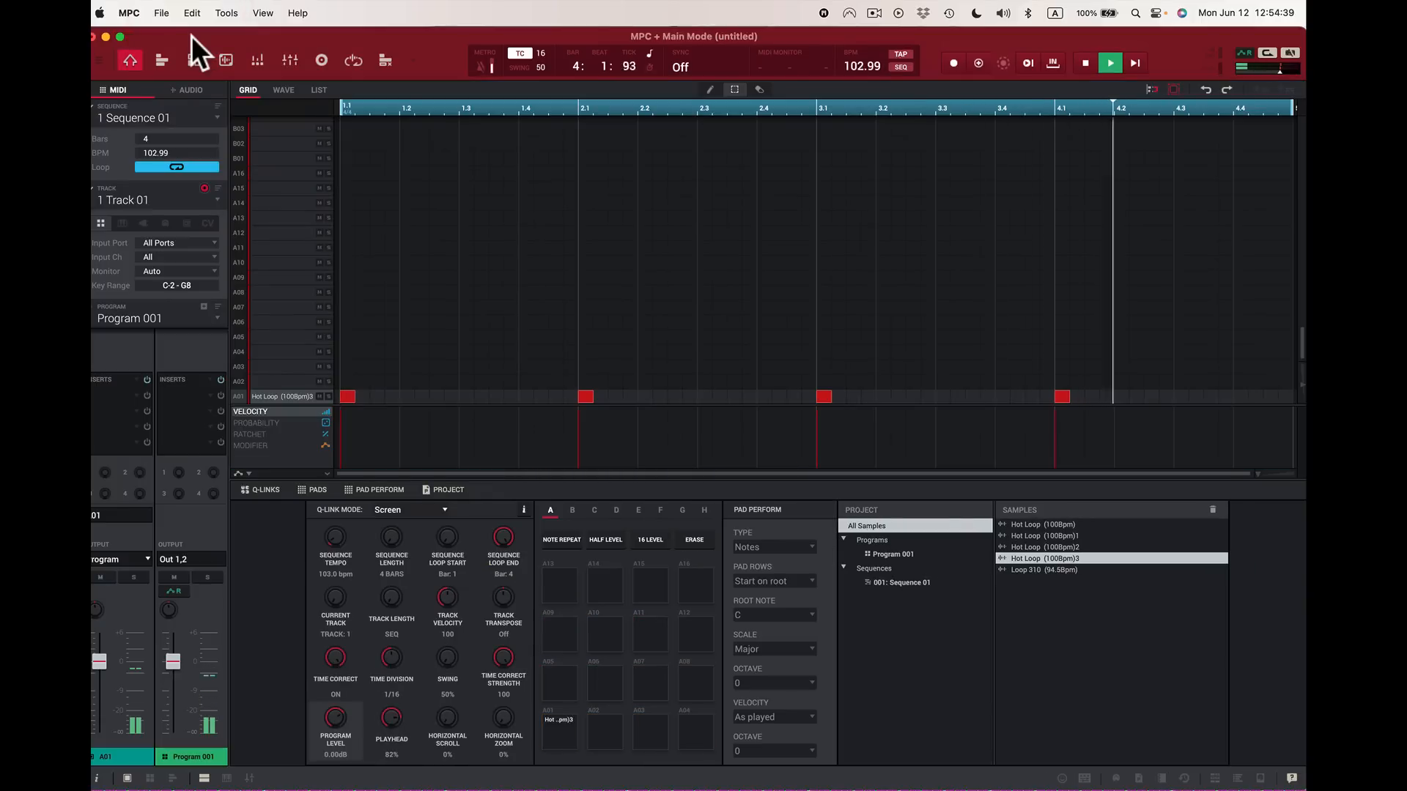
pyautogui.click(226, 60)
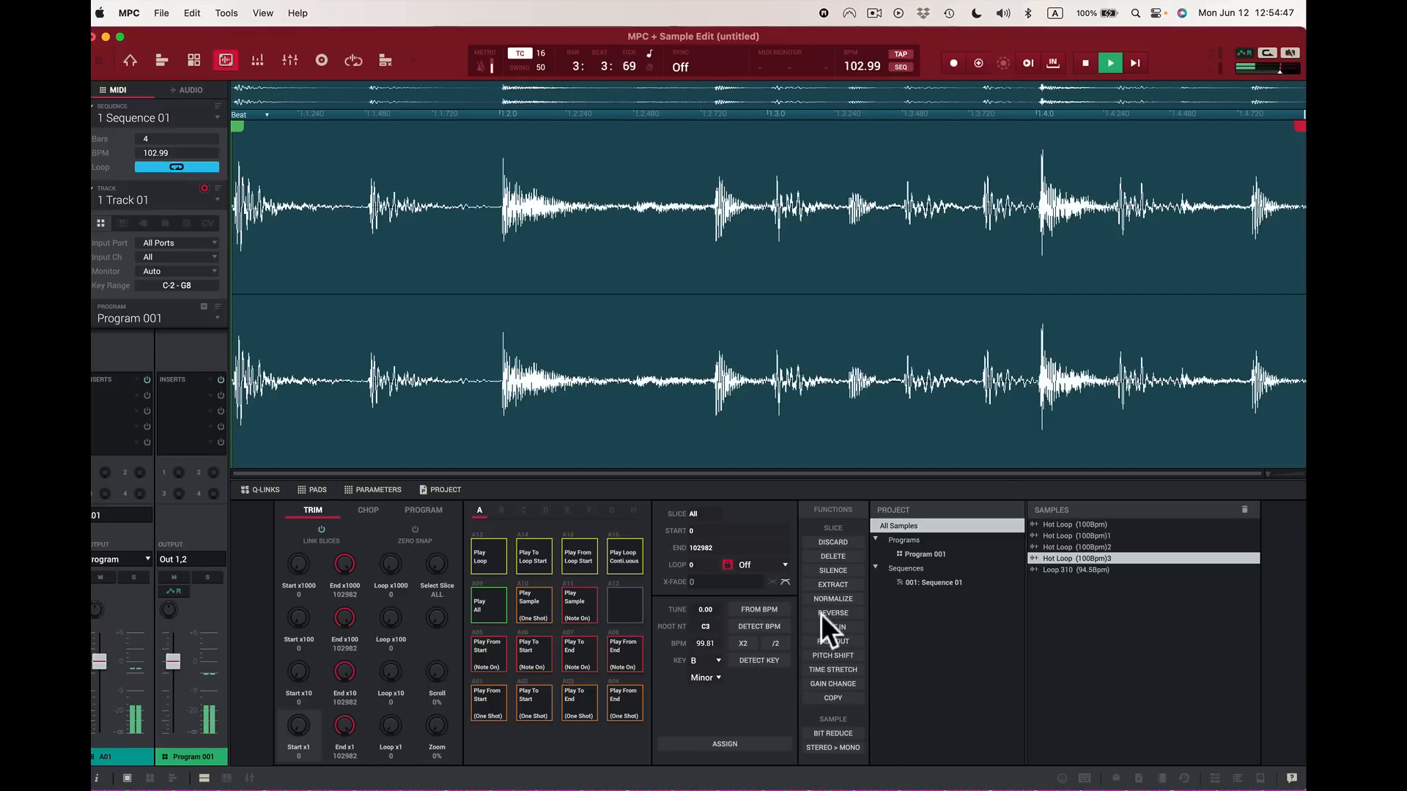
# Step: Pitch shift the selected Hot Loop sample upward by 1.98 while the sequence keeps playing
pyautogui.click(854, 654)
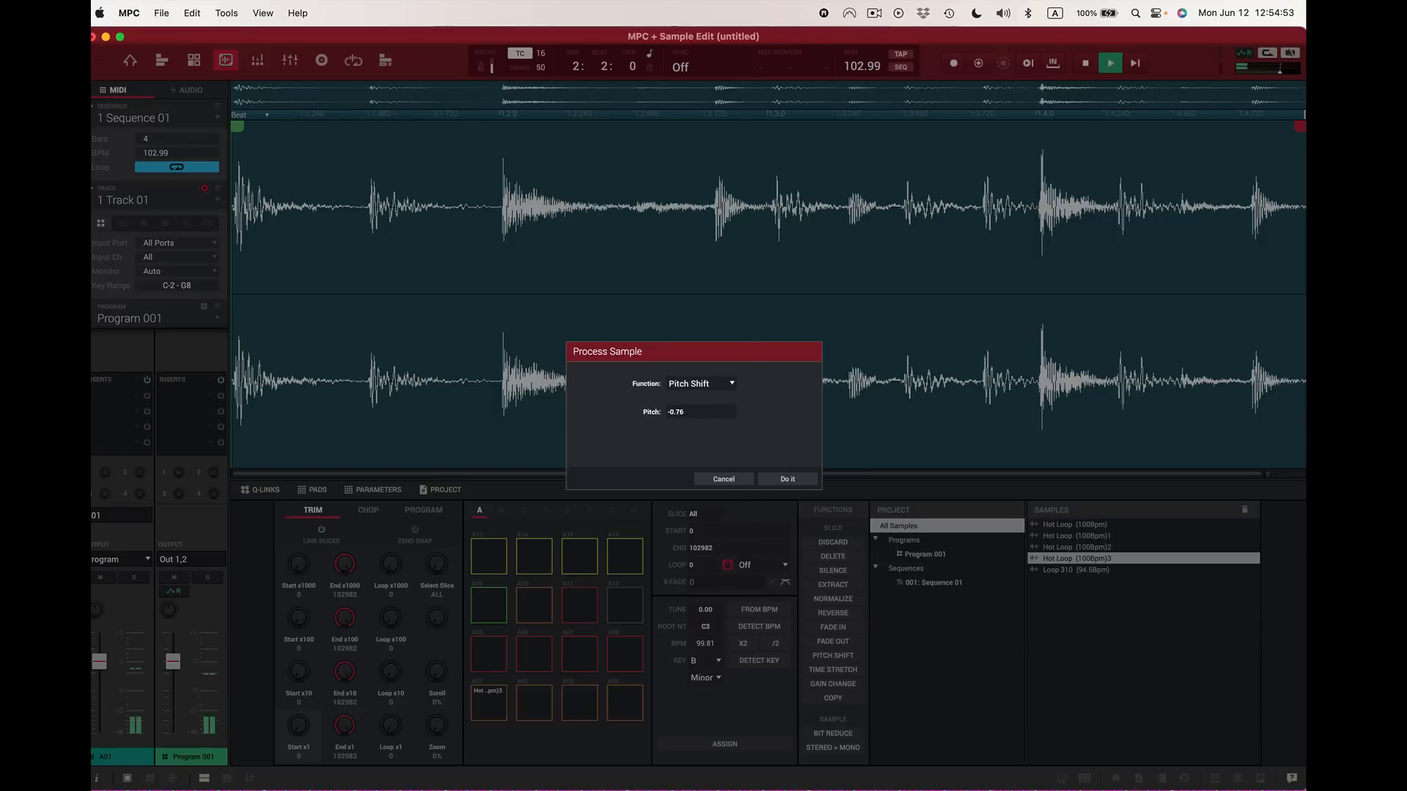
pyautogui.scroll(5, 689, 412)
pyautogui.scroll(-2, 689, 412)
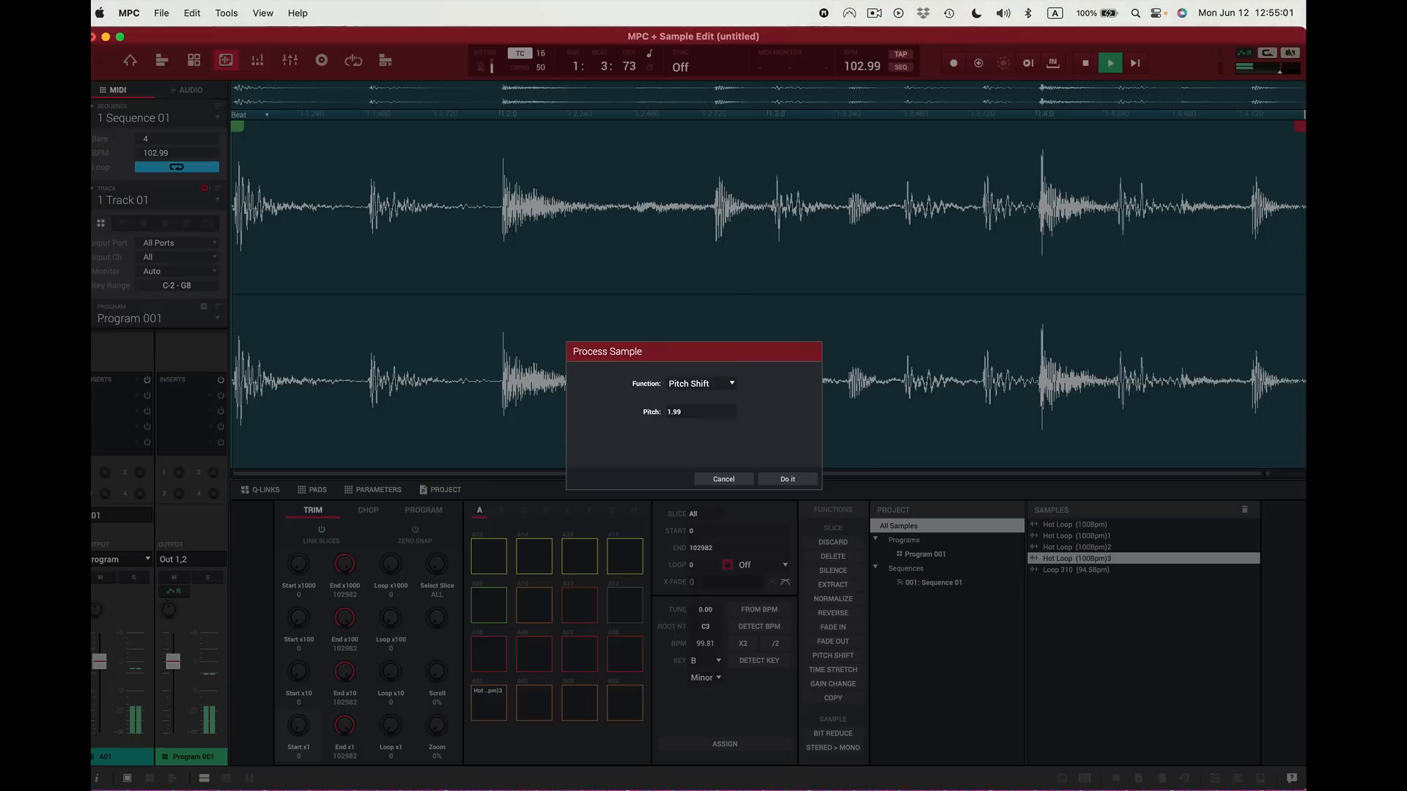
pyautogui.moveTo(726, 416); pyautogui.dragTo(731, 419)
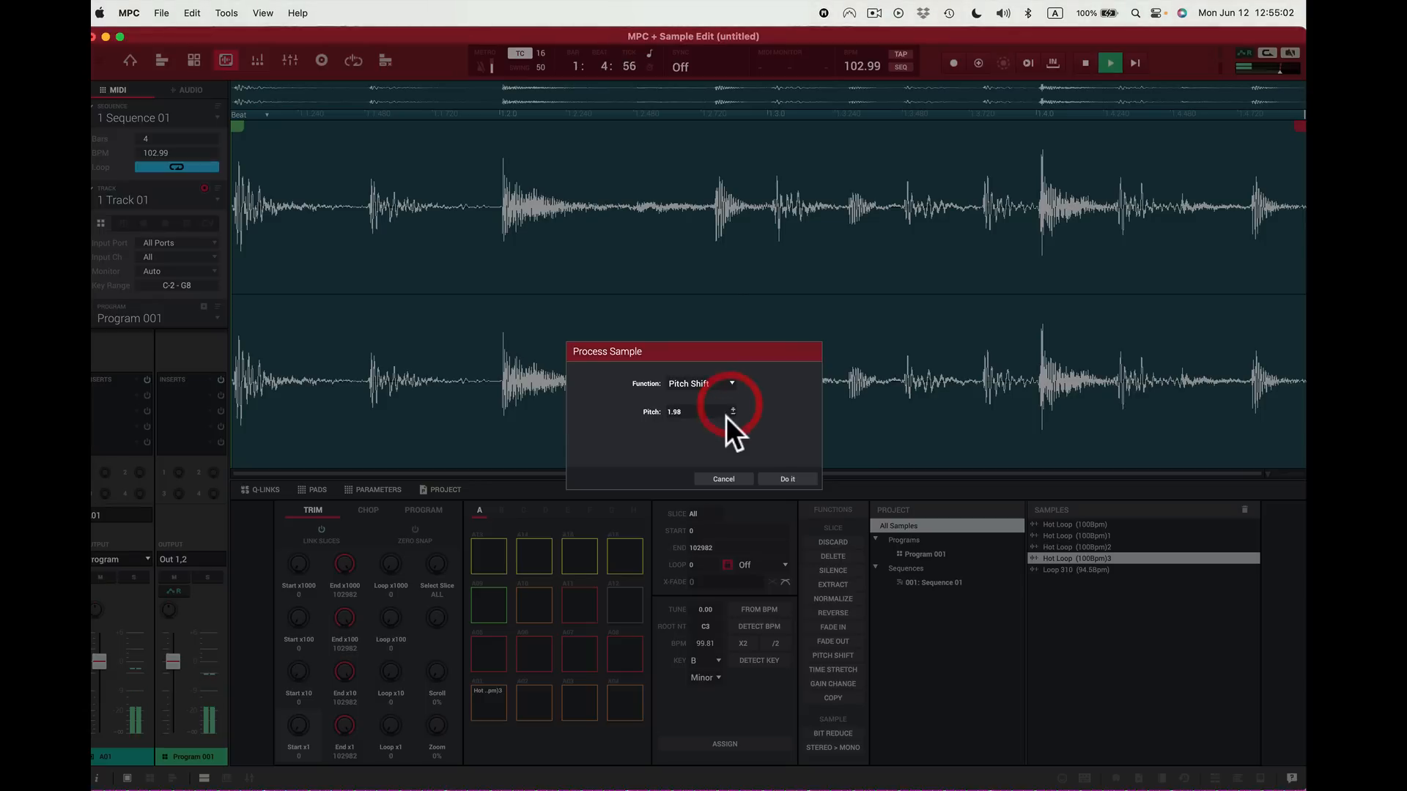
pyautogui.click(791, 481)
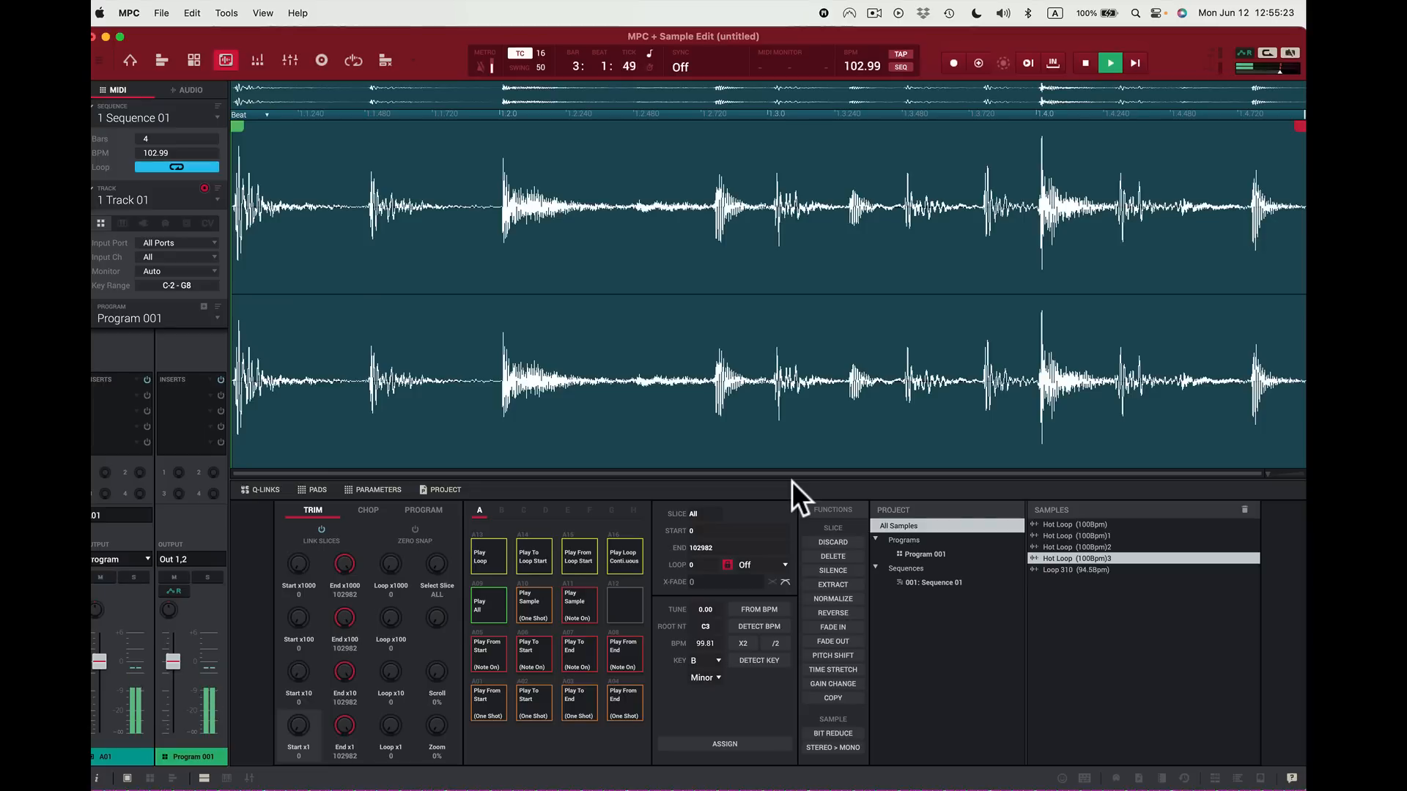
# Step: Stop the sequence and time stretch the selected Hot Loop (100Bpm)3 sample at a ratio of 94.0
pyautogui.press('space')
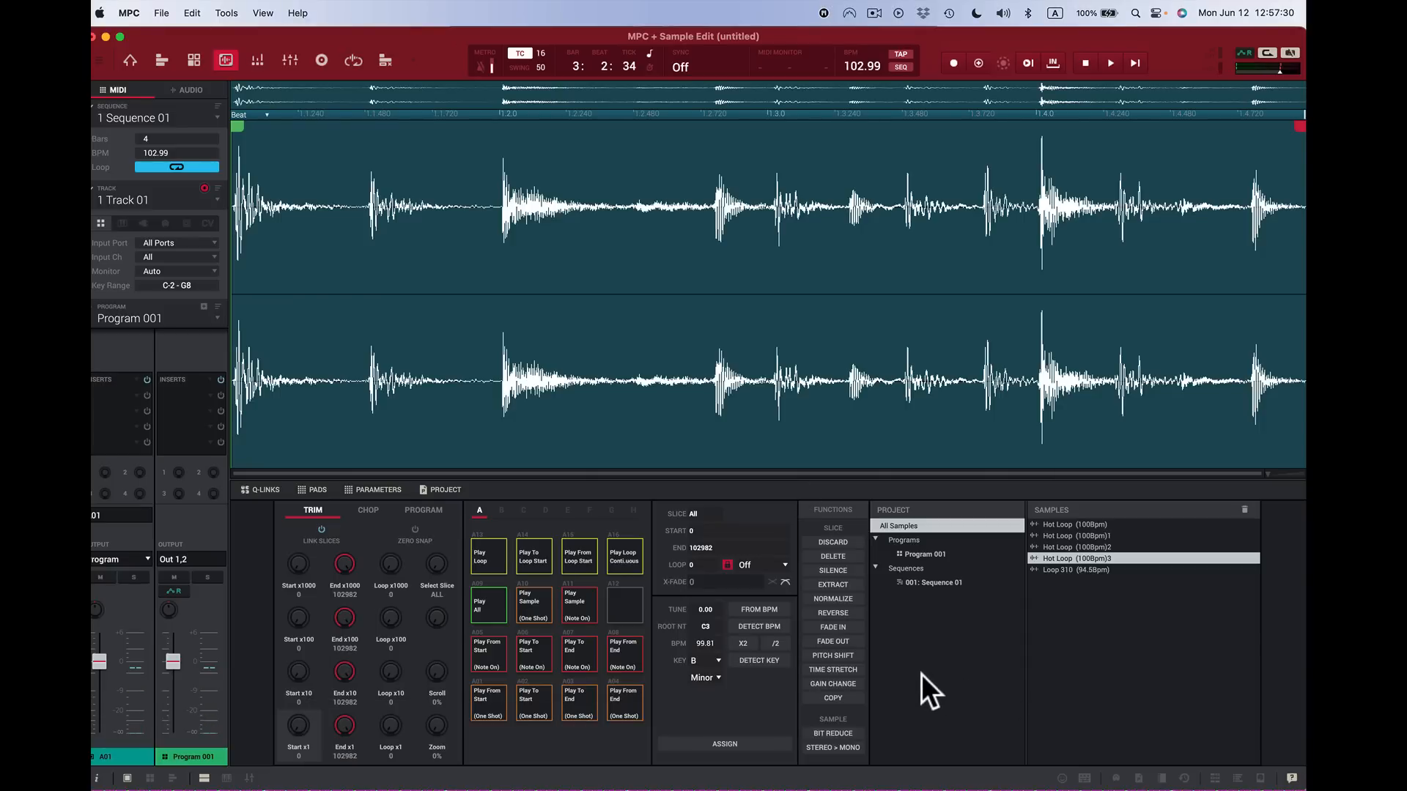
pyautogui.click(851, 668)
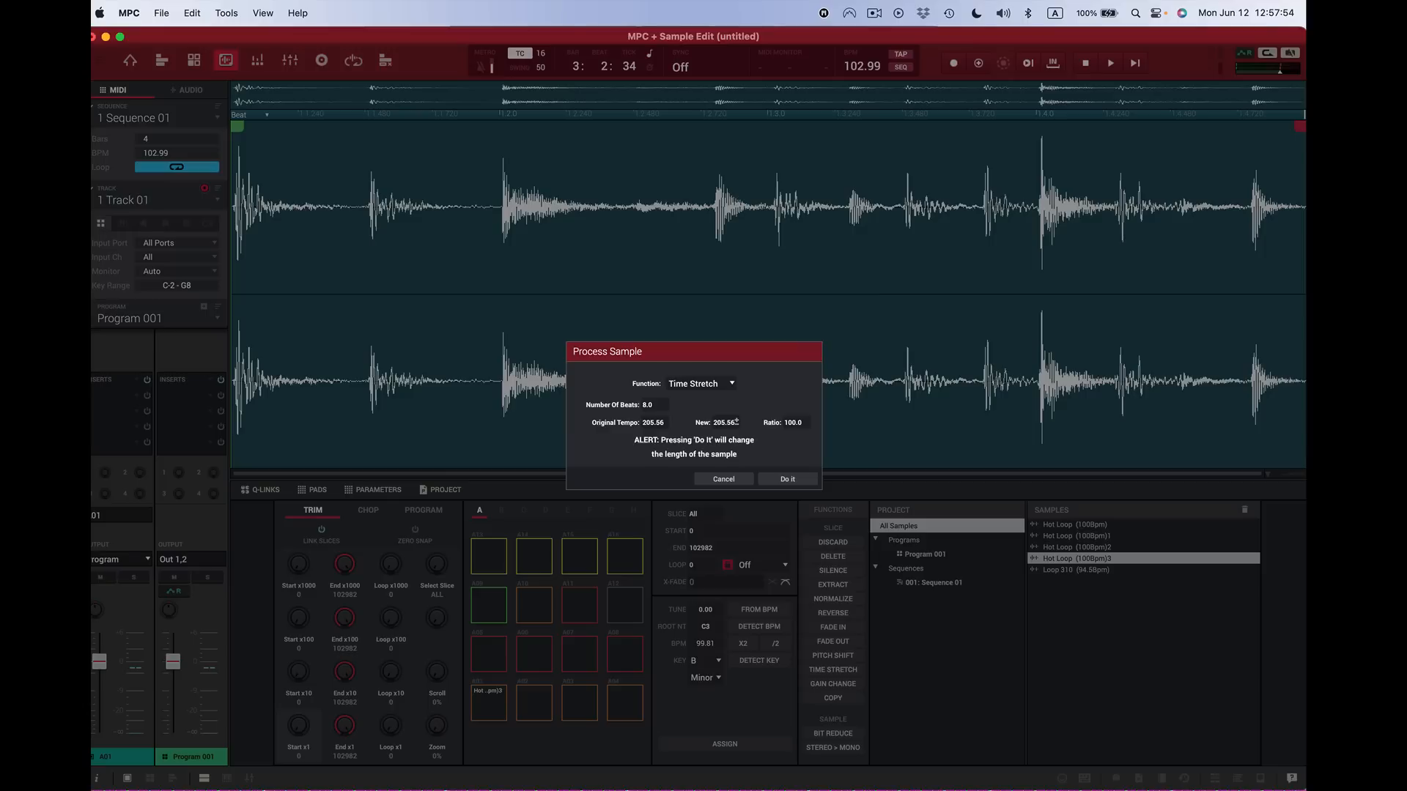
pyautogui.moveTo(736, 421); pyautogui.dragTo(736, 444)
pyautogui.moveTo(725, 421); pyautogui.dragTo(725, 432)
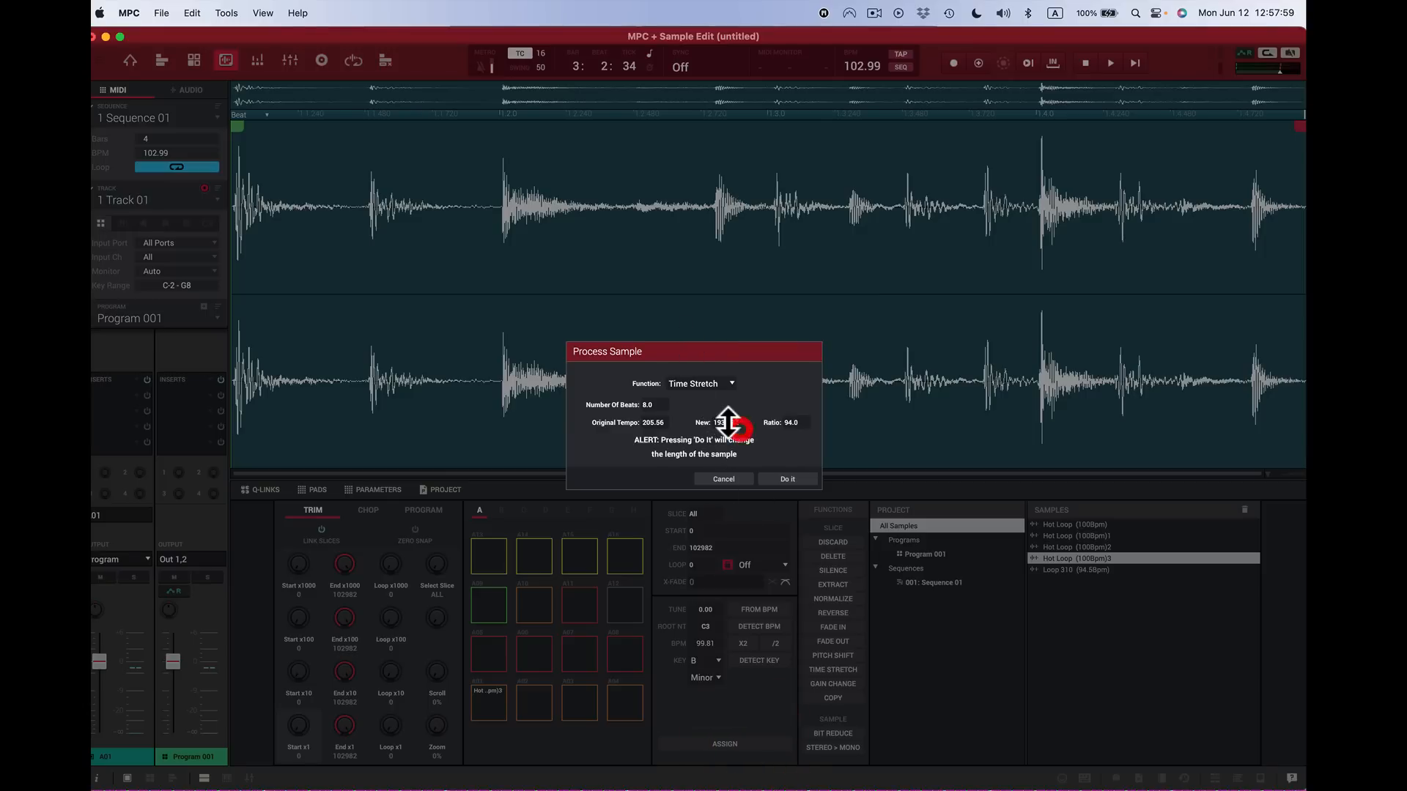
pyautogui.click(794, 479)
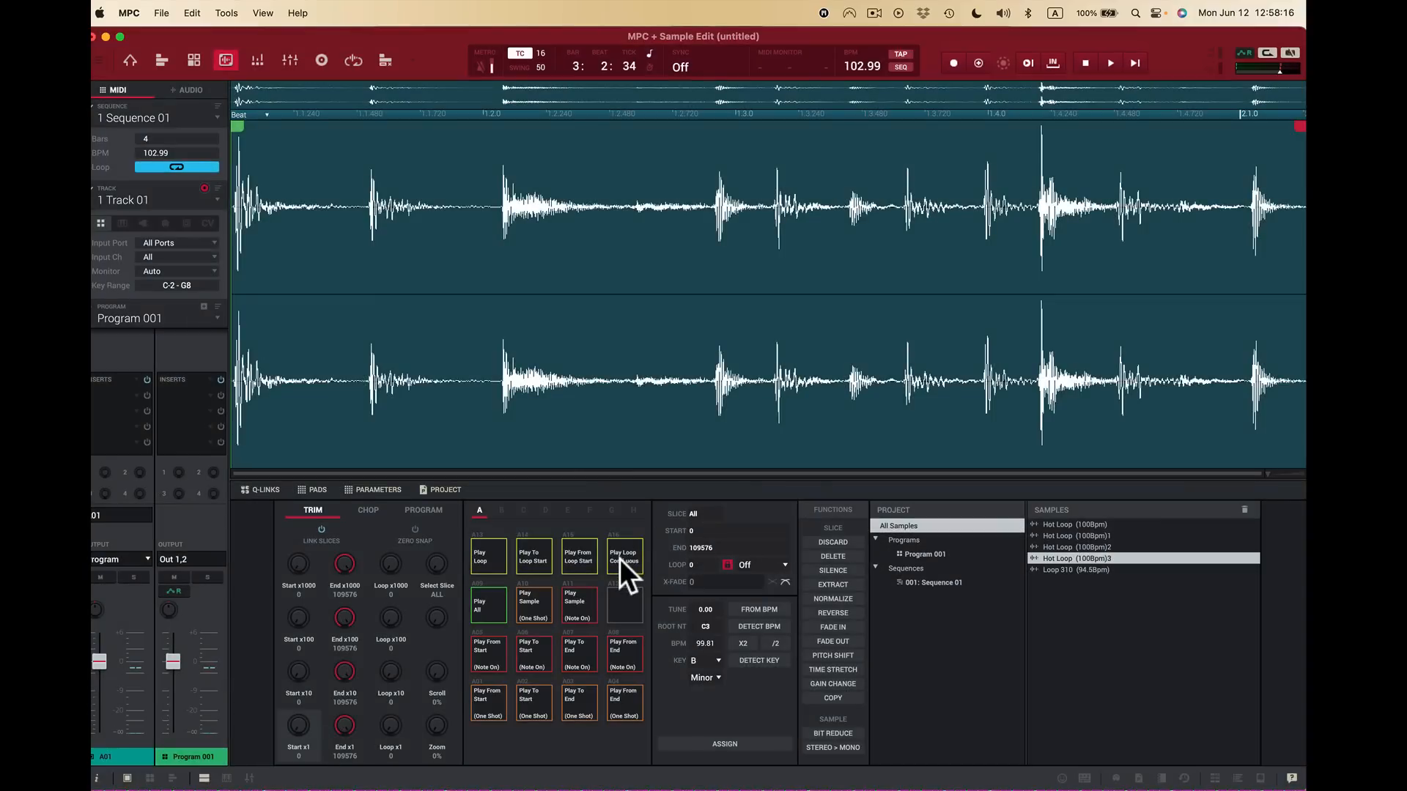
# Step: Audition the slowed loop continuously, undo the time stretch and audition the original for comparison
pyautogui.click(621, 560)
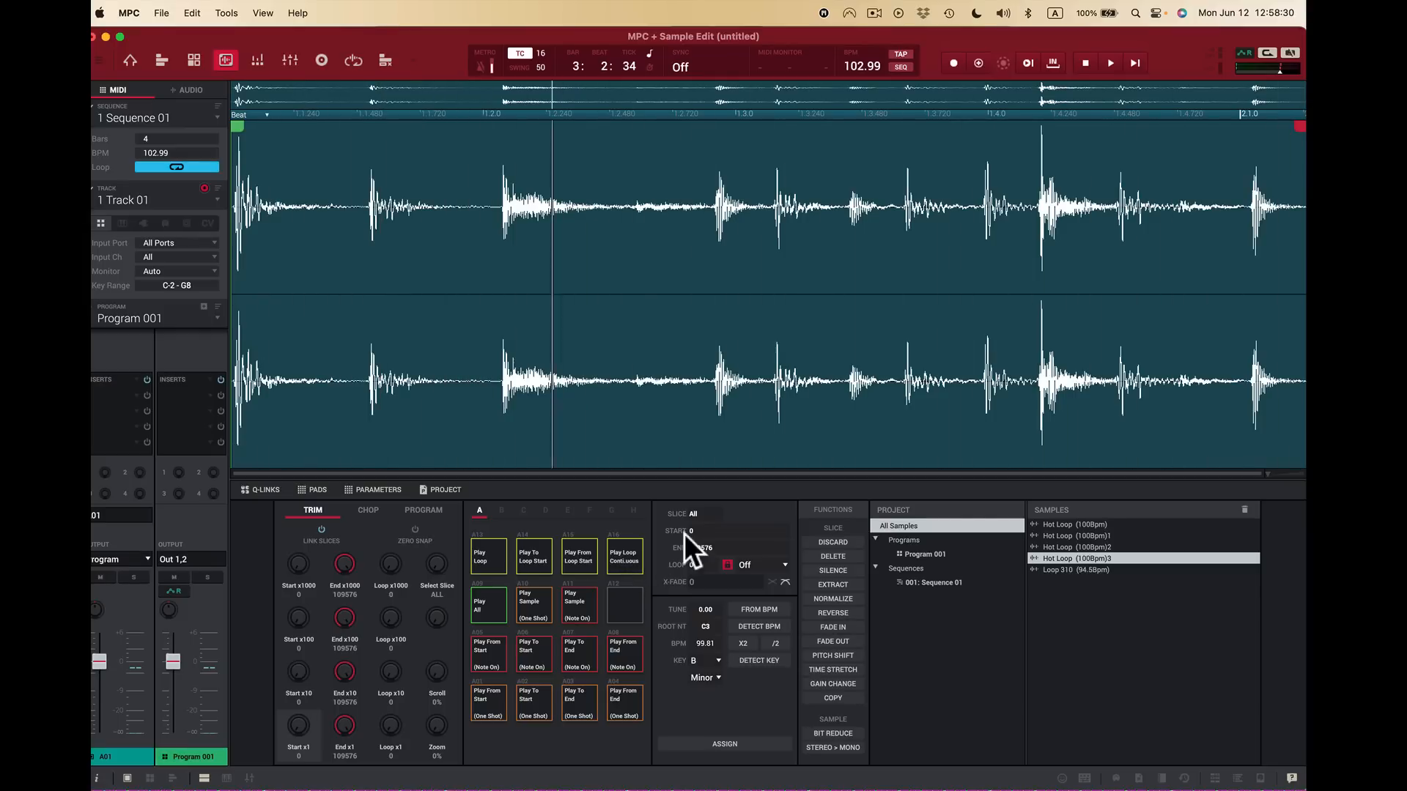
pyautogui.click(631, 551)
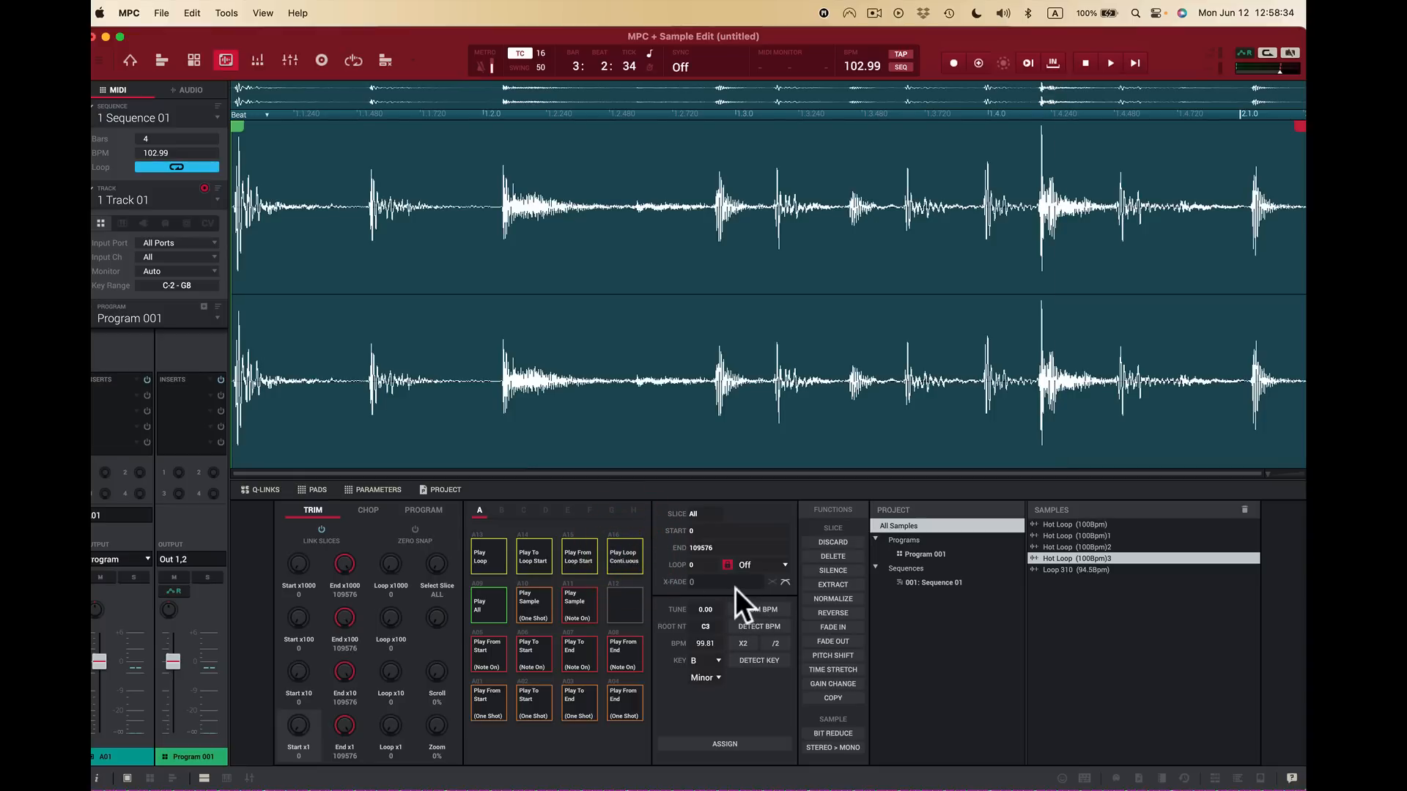
pyautogui.press('super+z')
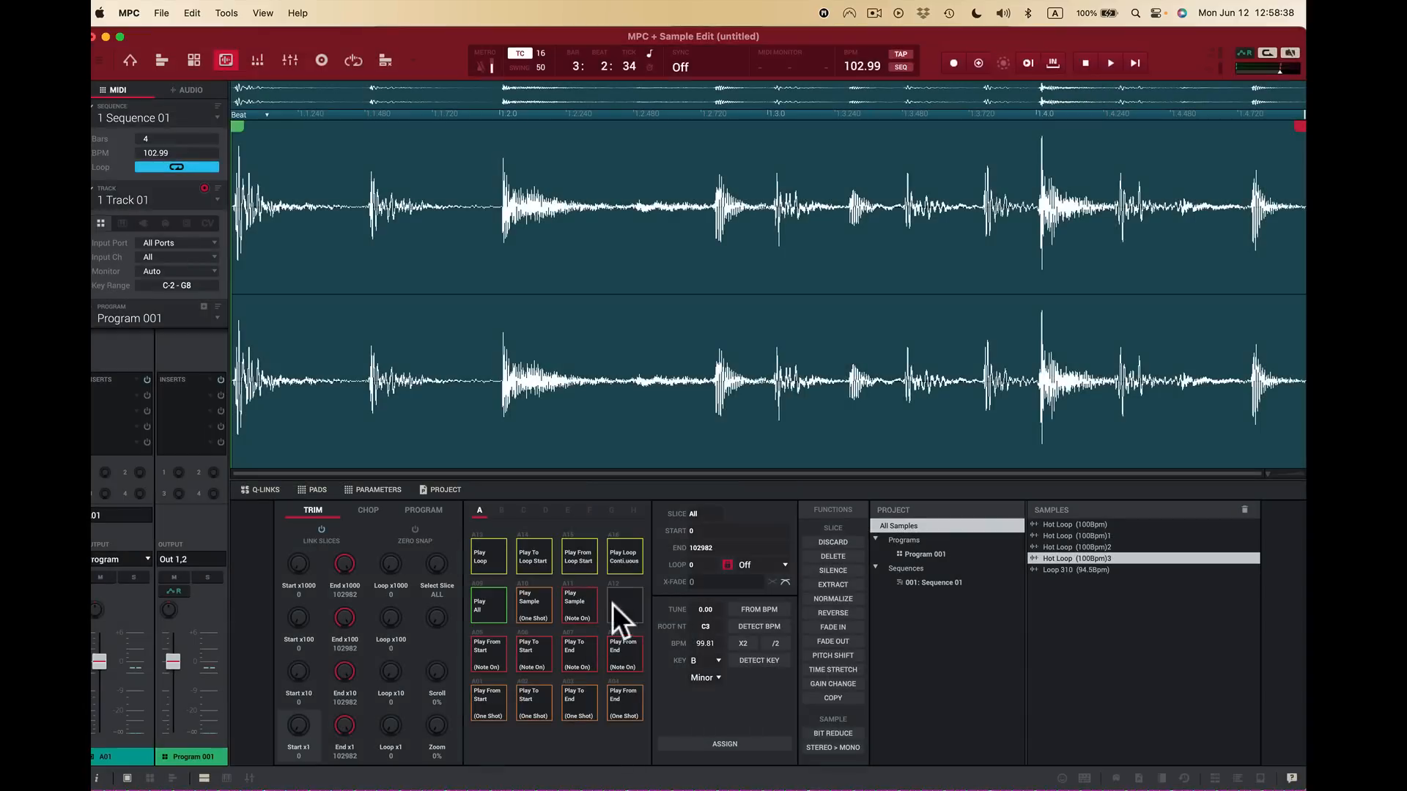
pyautogui.click(630, 556)
pyautogui.click(627, 560)
# Step: Time stretch the selected loop to a new tempo of 247.09, a ratio of 120.2
pyautogui.click(846, 670)
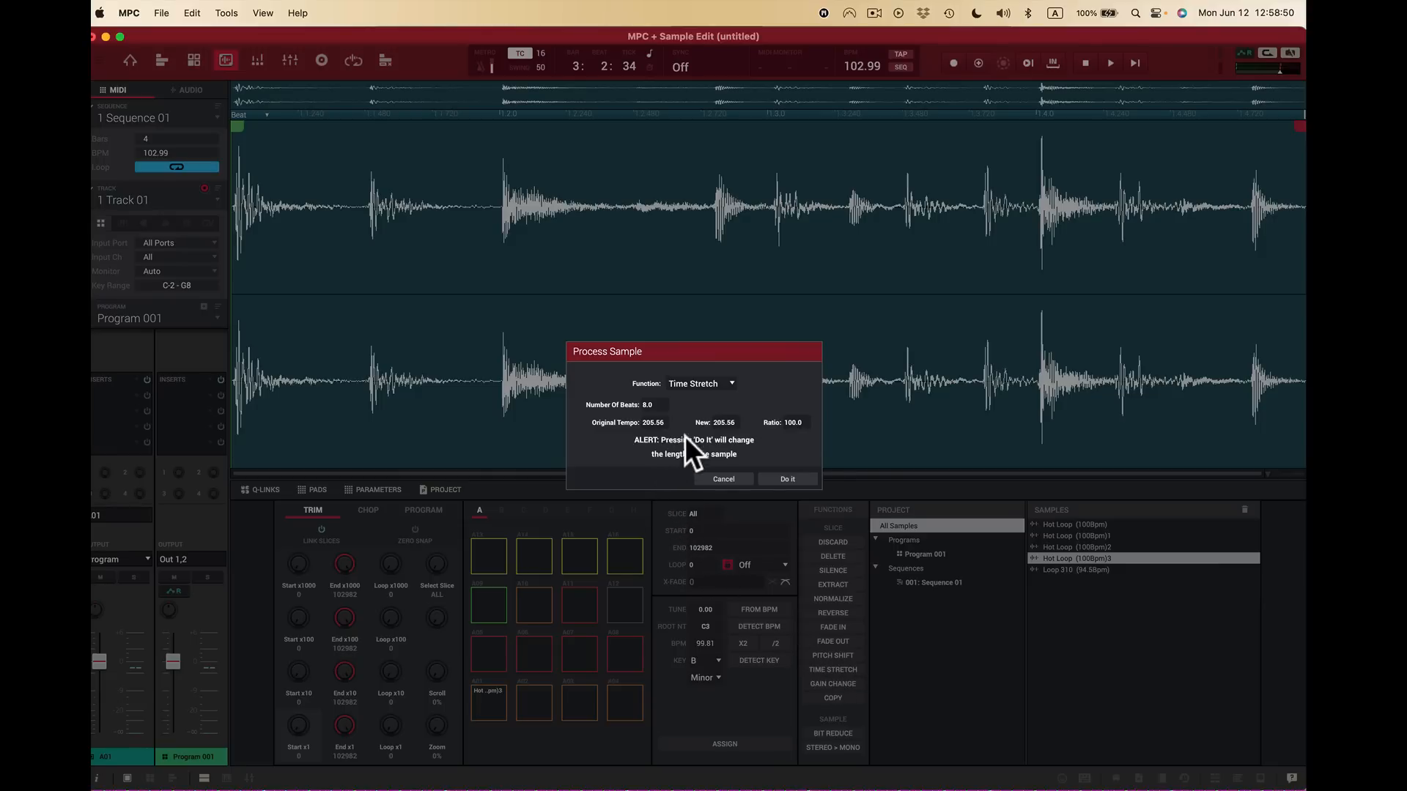
pyautogui.moveTo(794, 424); pyautogui.dragTo(794, 447)
pyautogui.moveTo(795, 424); pyautogui.dragTo(795, 382)
pyautogui.moveTo(803, 431); pyautogui.dragTo(803, 431)
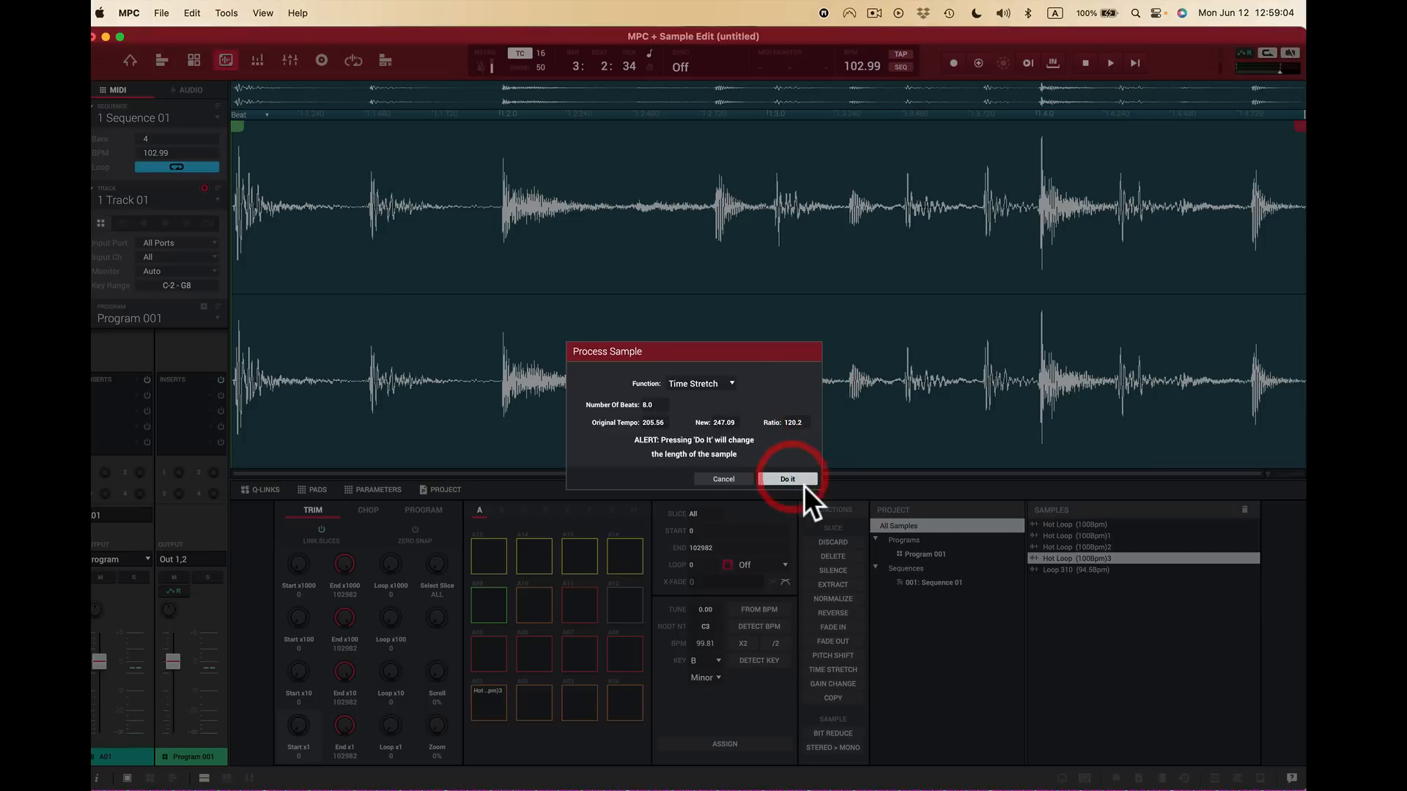
pyautogui.click(803, 482)
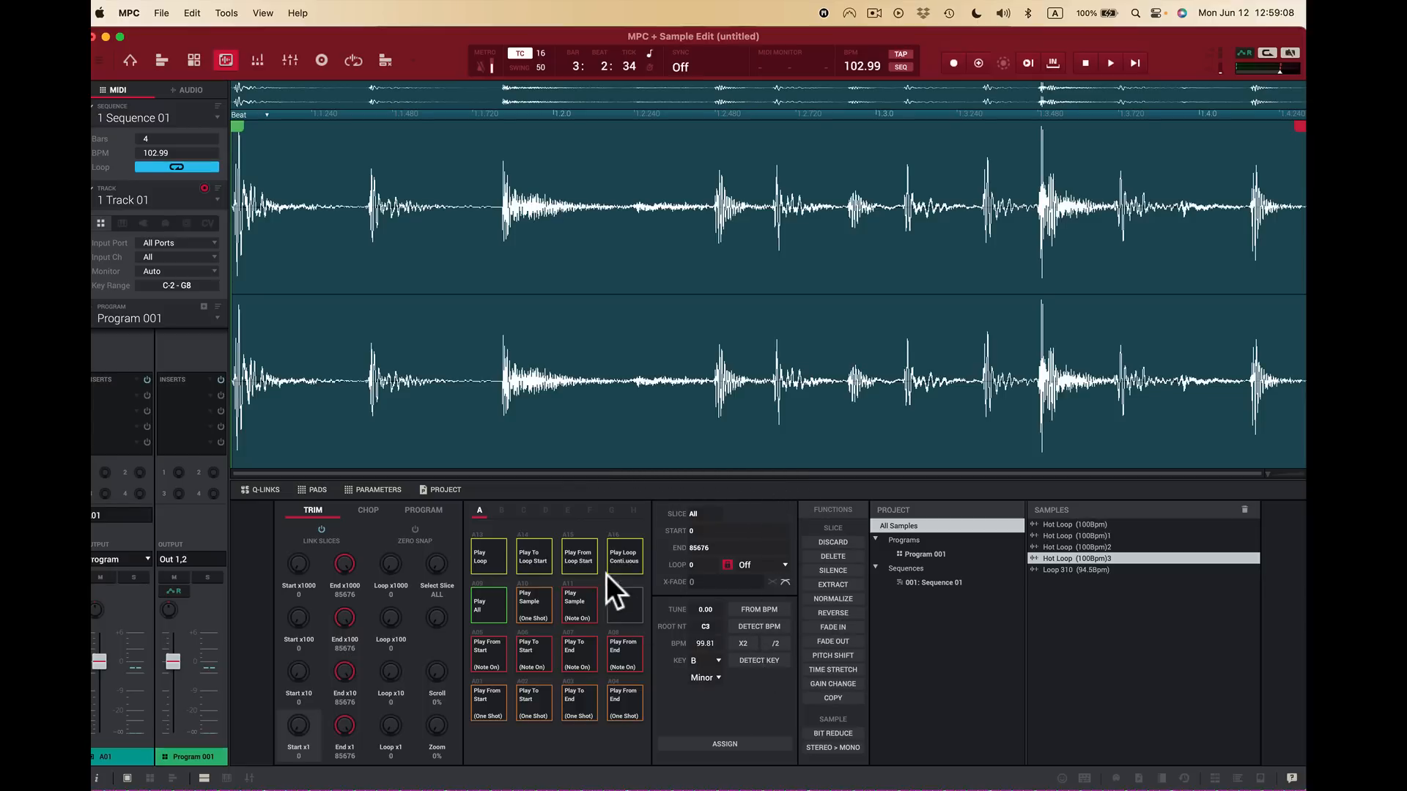
# Step: Audition the sped-up loop, undo its time stretch and audition the restored version for comparison
pyautogui.click(626, 556)
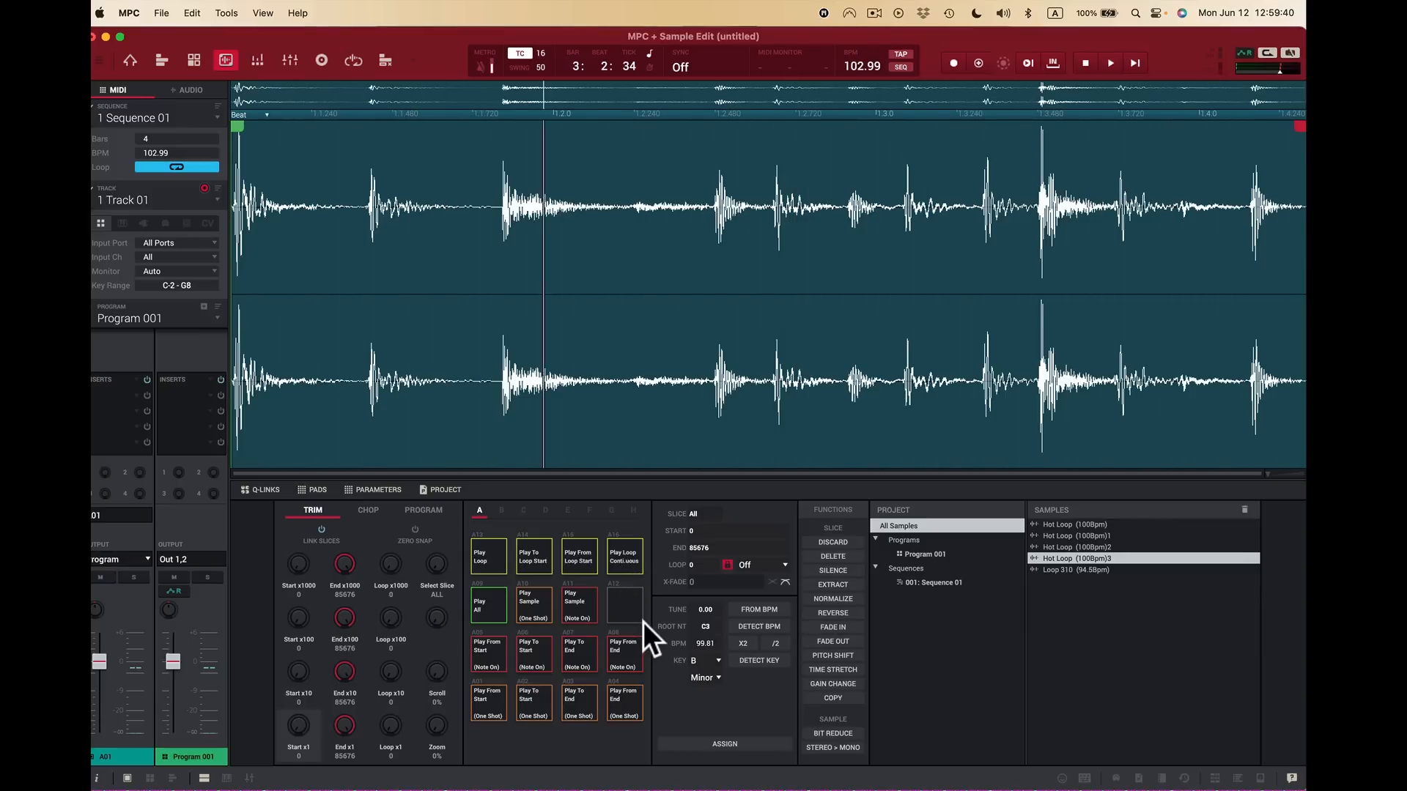
pyautogui.click(625, 557)
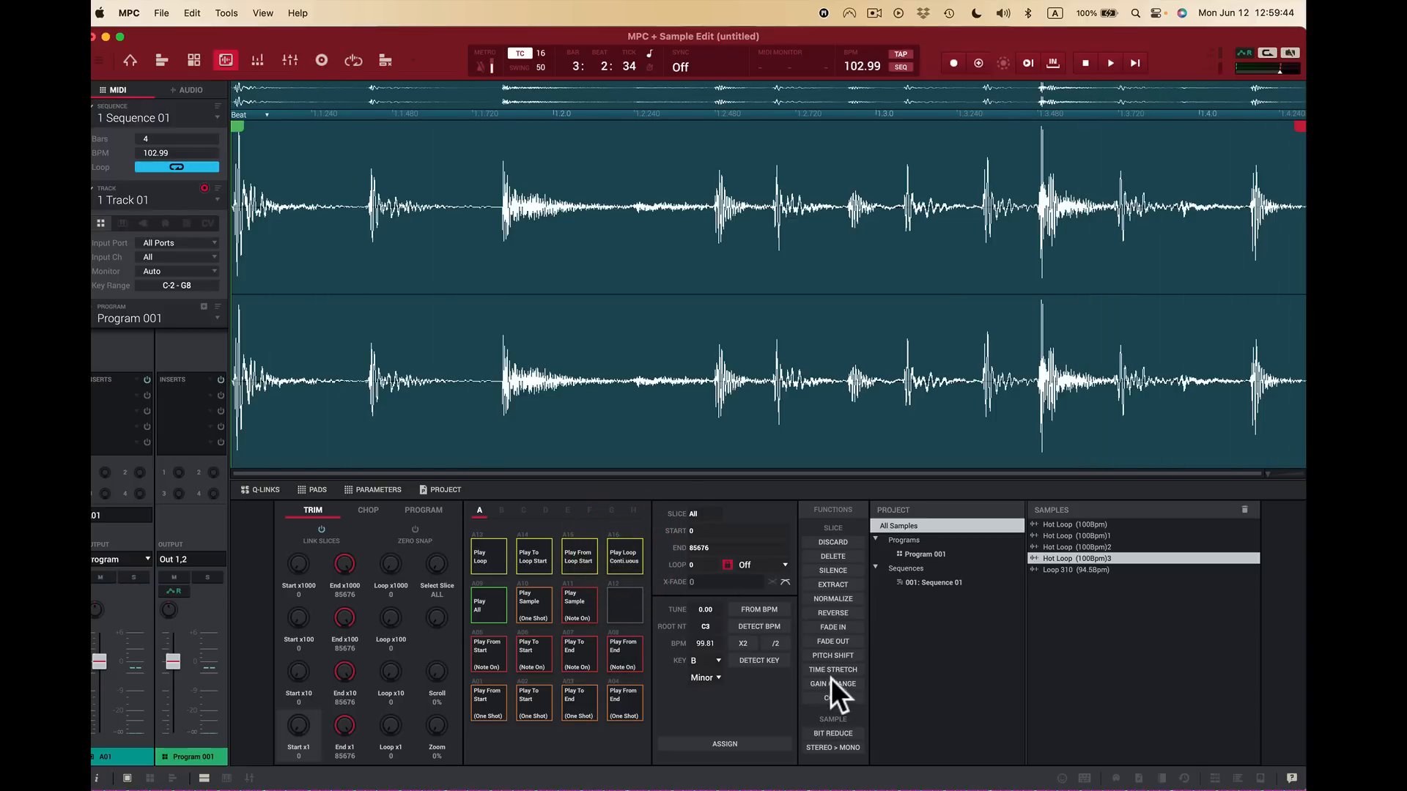
pyautogui.press('super+z')
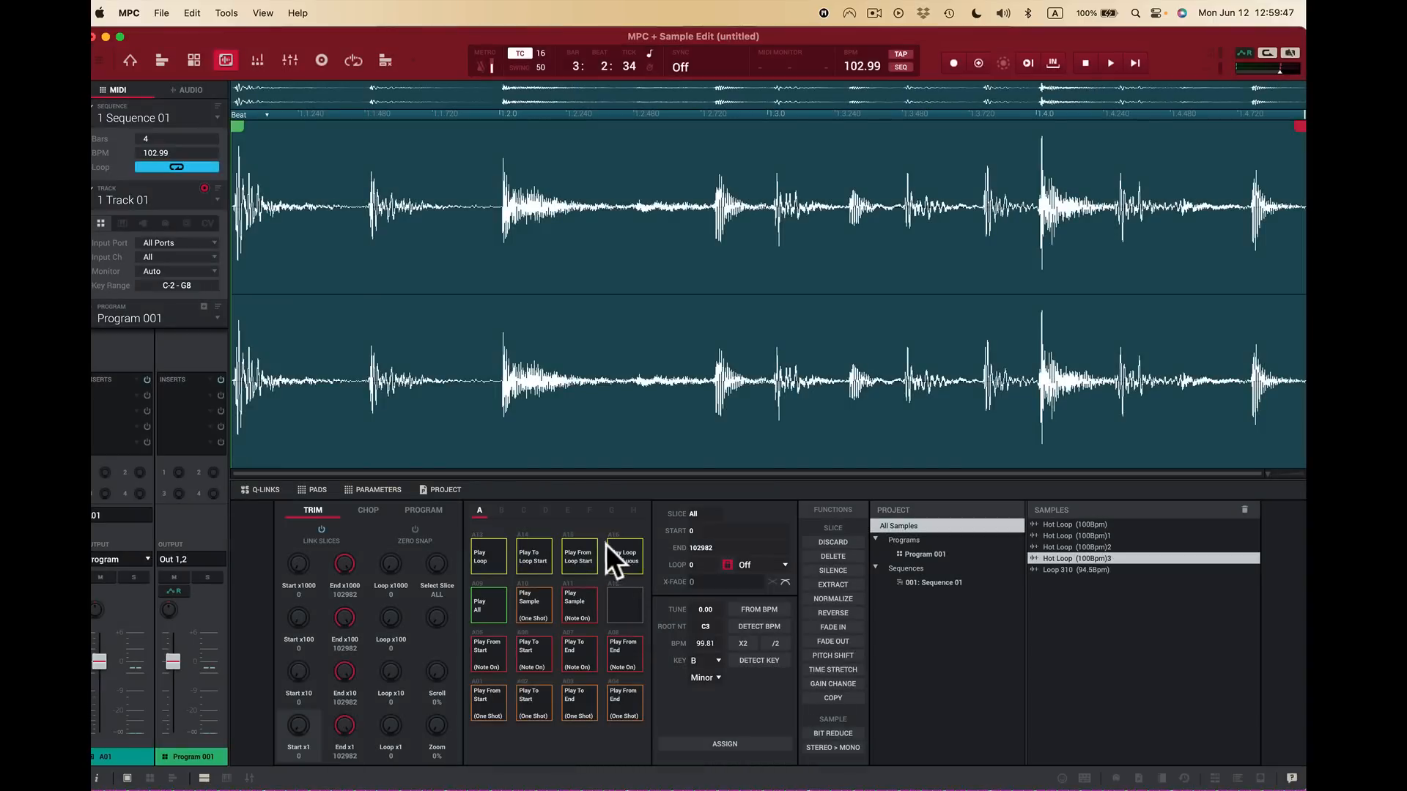
pyautogui.click(614, 552)
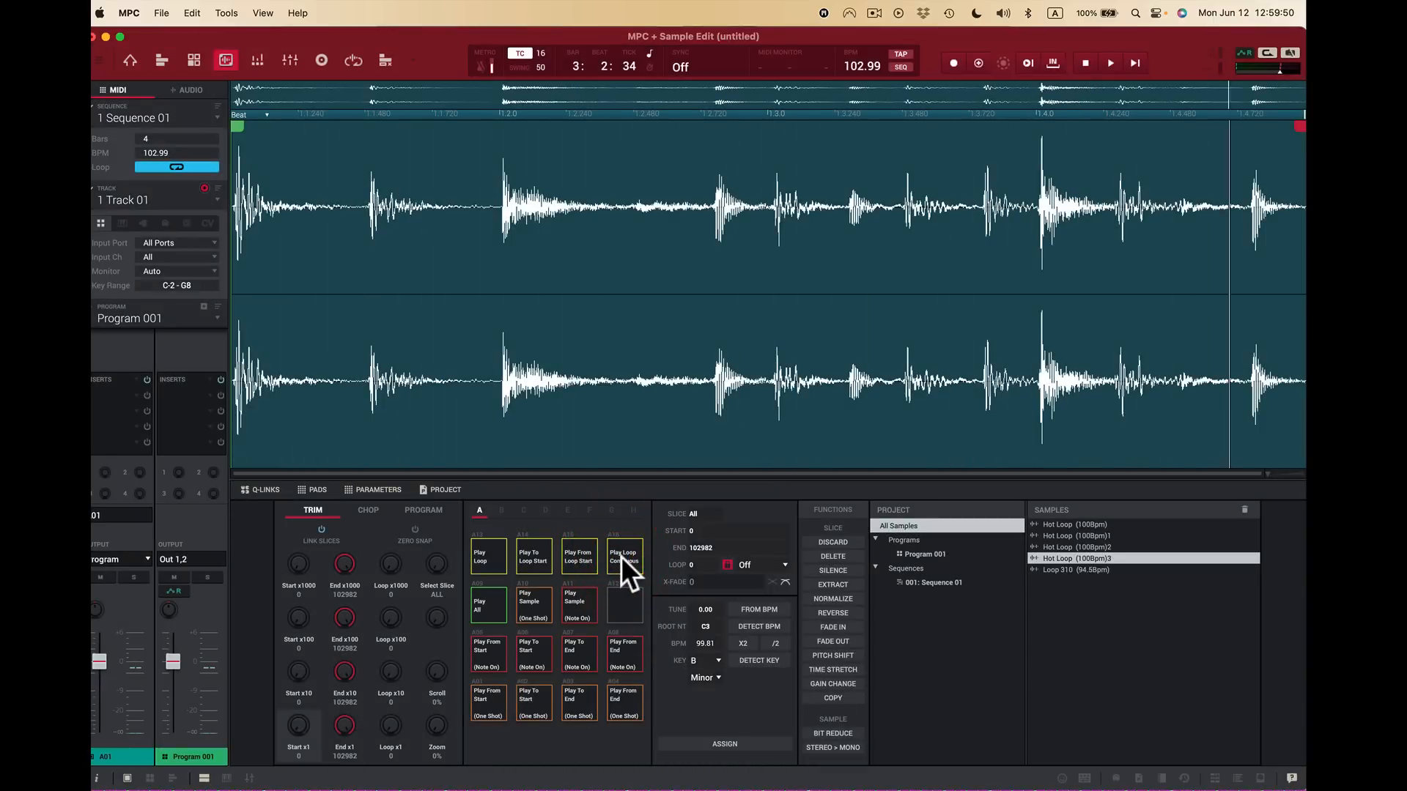
pyautogui.click(621, 556)
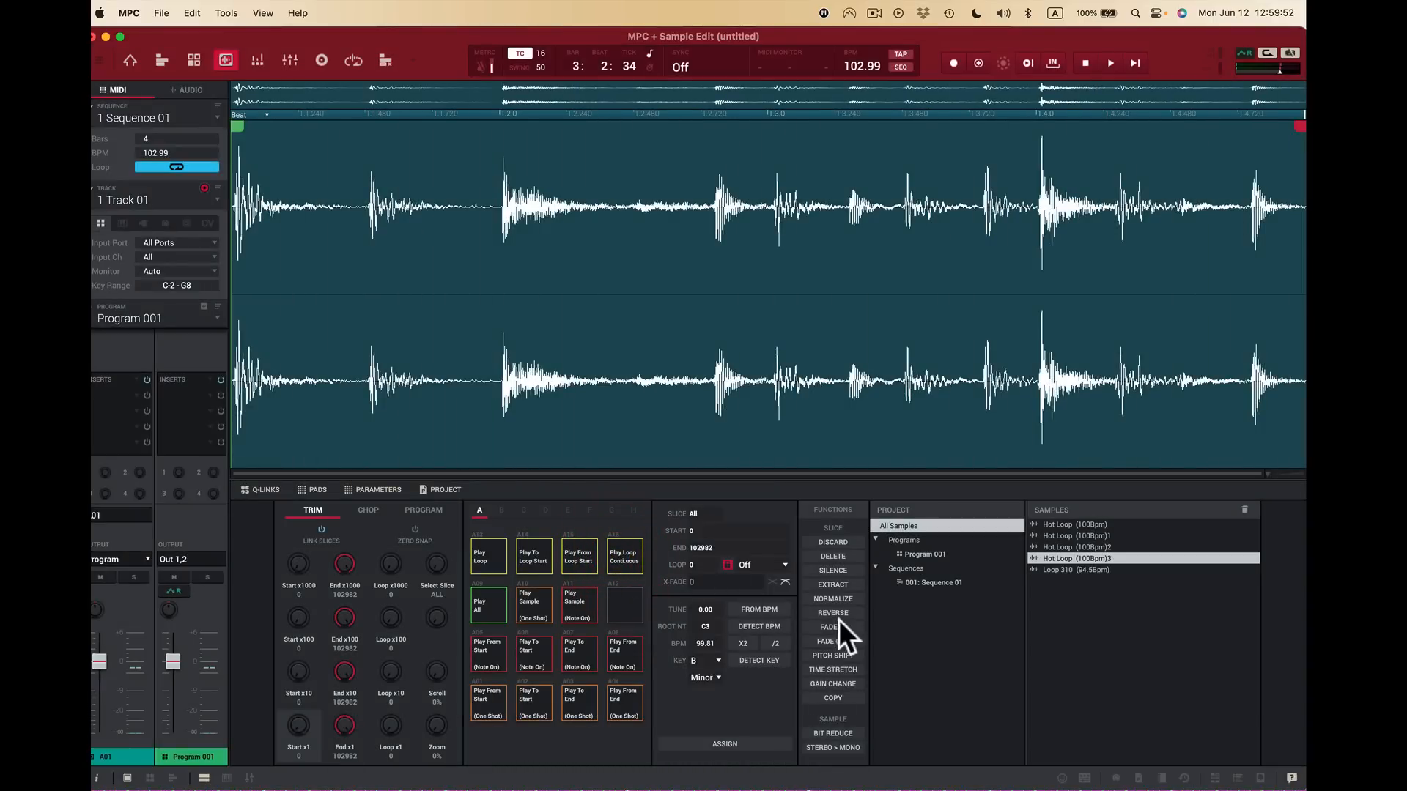
# Step: Try a Gain Change of 15 on the selected loop, listen to it and undo the change
pyautogui.click(848, 682)
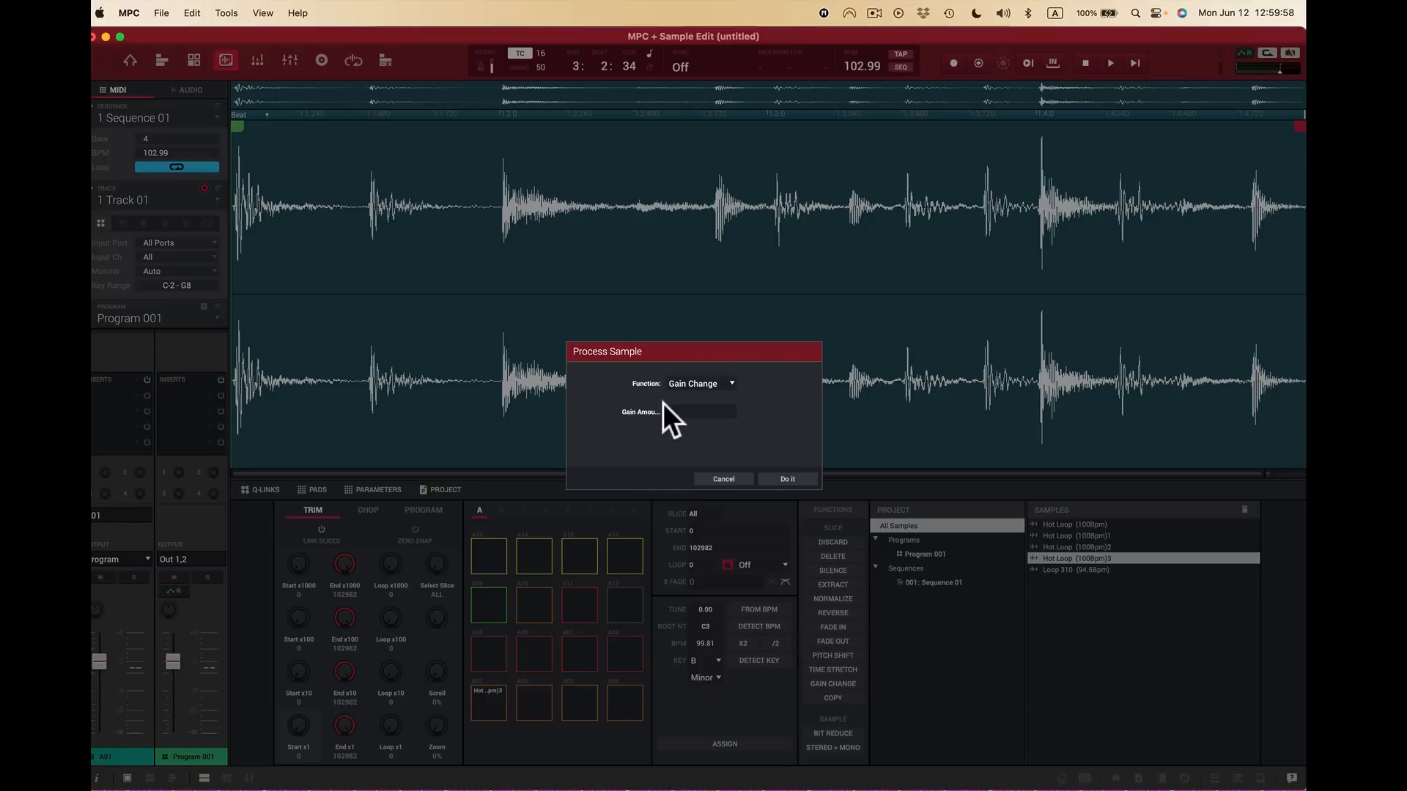
pyautogui.moveTo(687, 412); pyautogui.dragTo(717, 363)
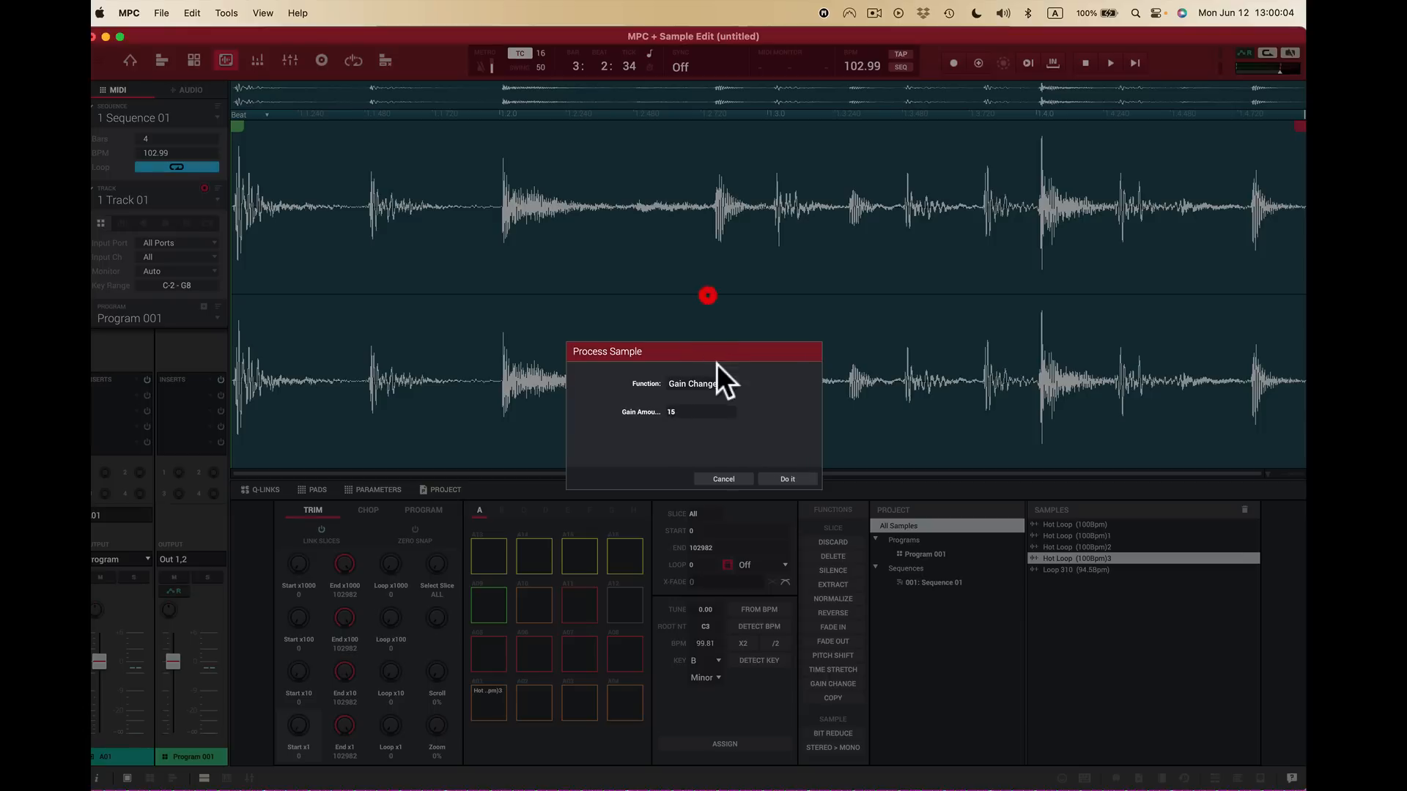
pyautogui.click(791, 478)
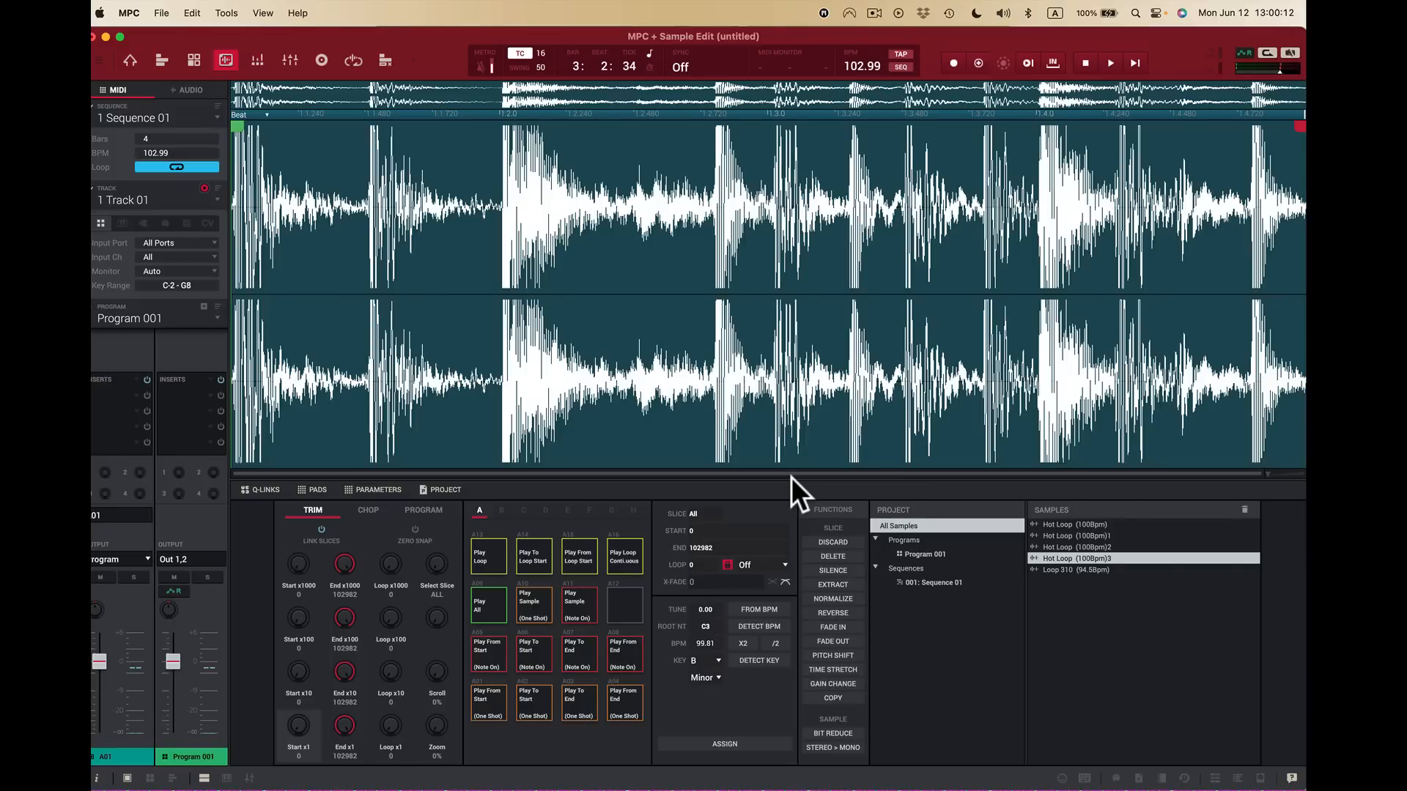
pyautogui.click(624, 557)
pyautogui.press('super+z')
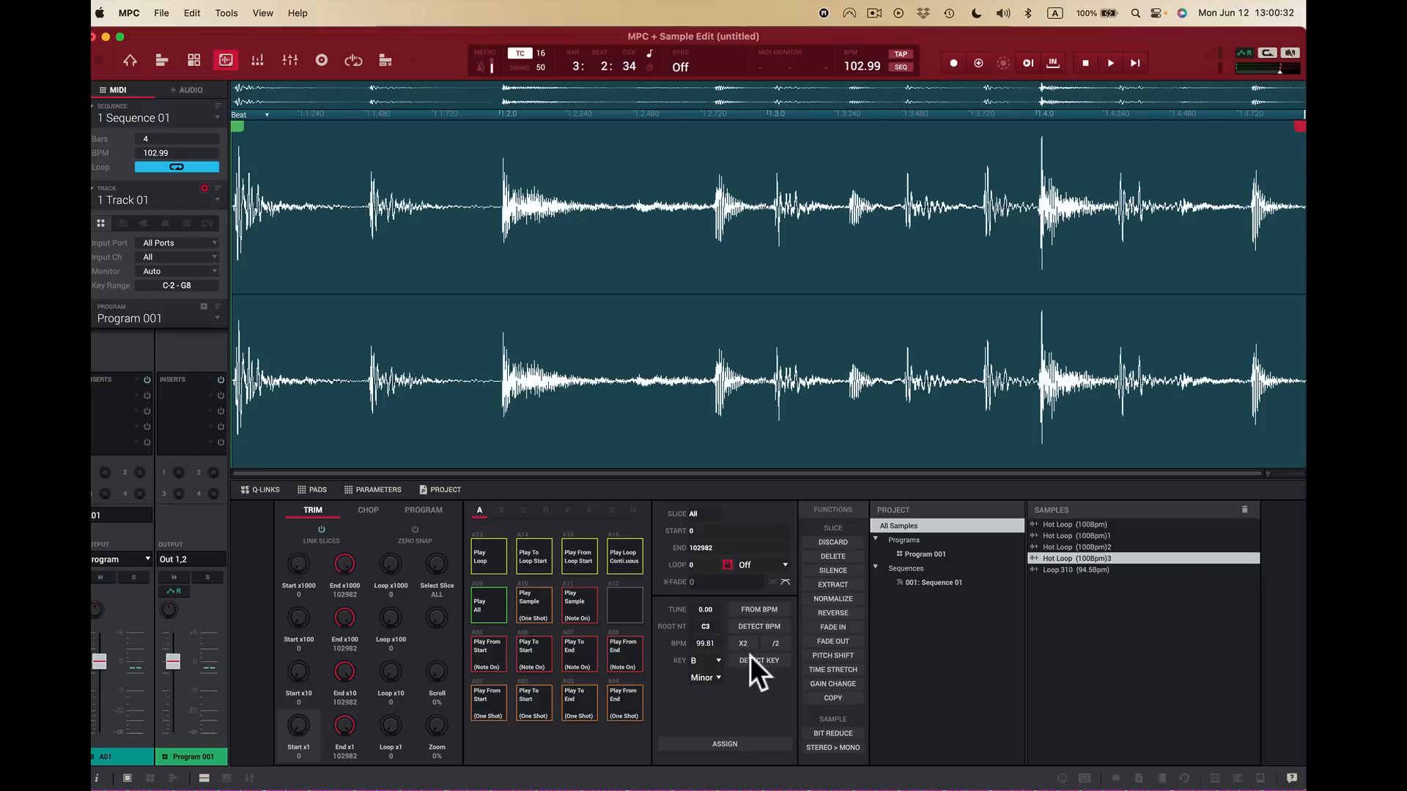
# Step: Try a Gain Change that lowers the level of the selected loop, listen to it and undo the change
pyautogui.click(837, 683)
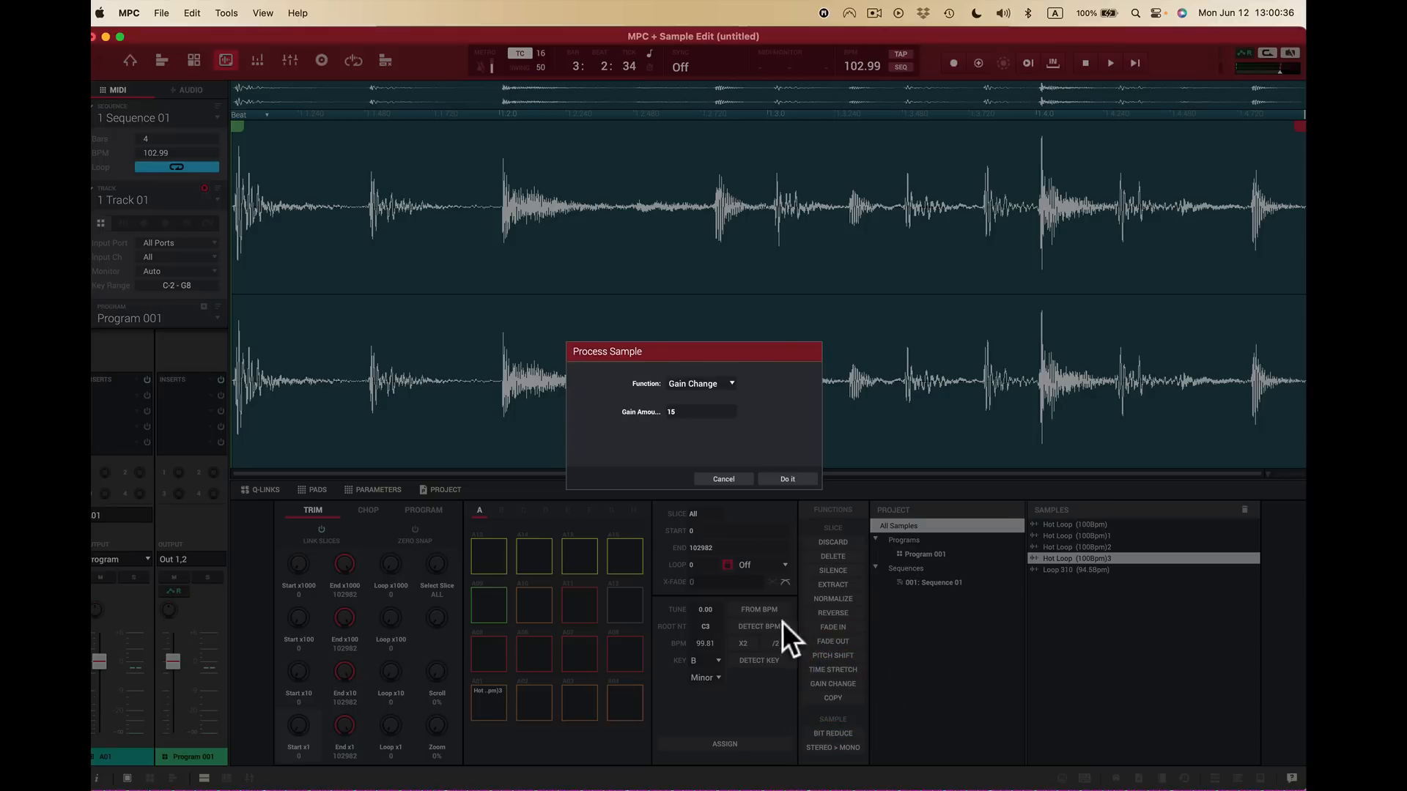
pyautogui.moveTo(709, 411); pyautogui.dragTo(719, 520)
pyautogui.click(789, 478)
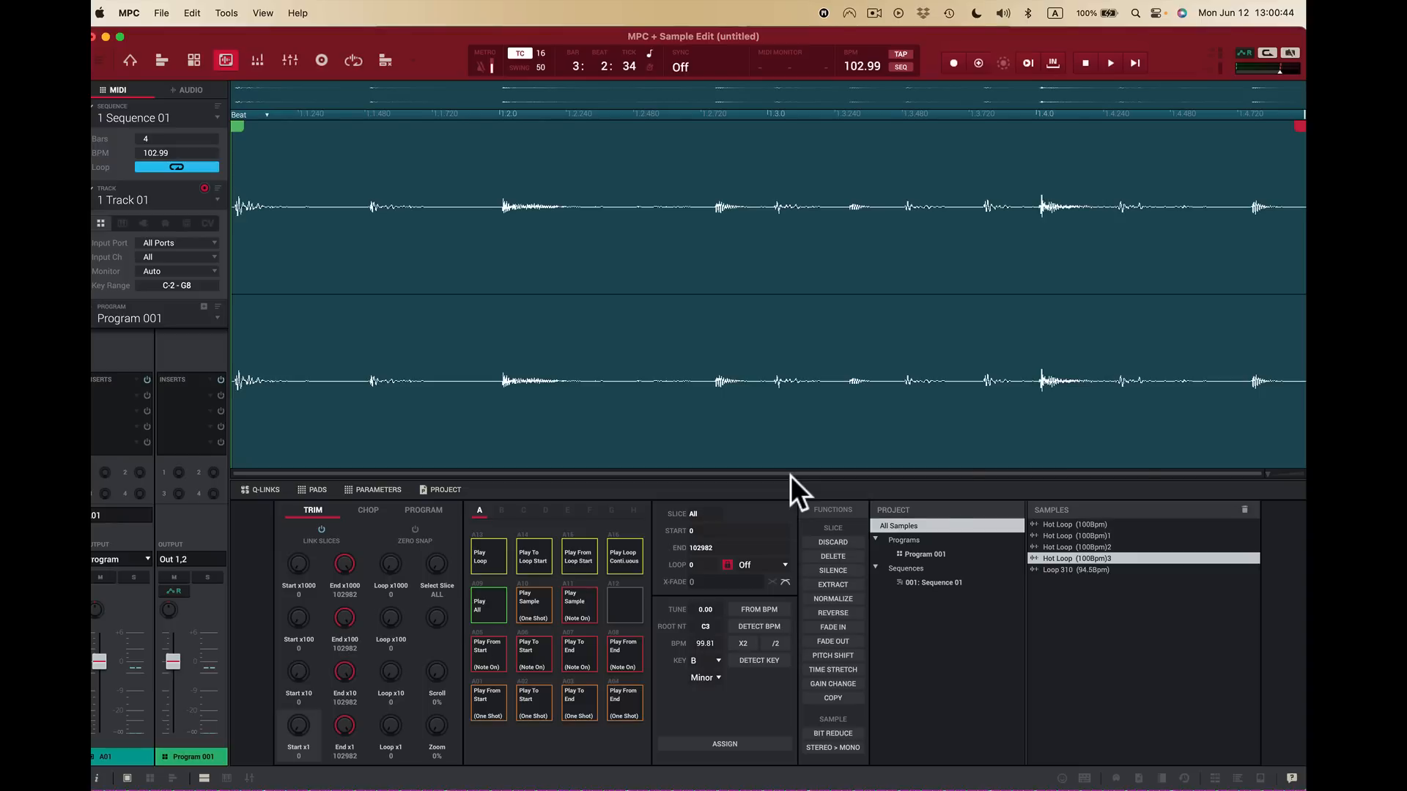
pyautogui.click(626, 564)
pyautogui.click(625, 559)
pyautogui.press('super+z')
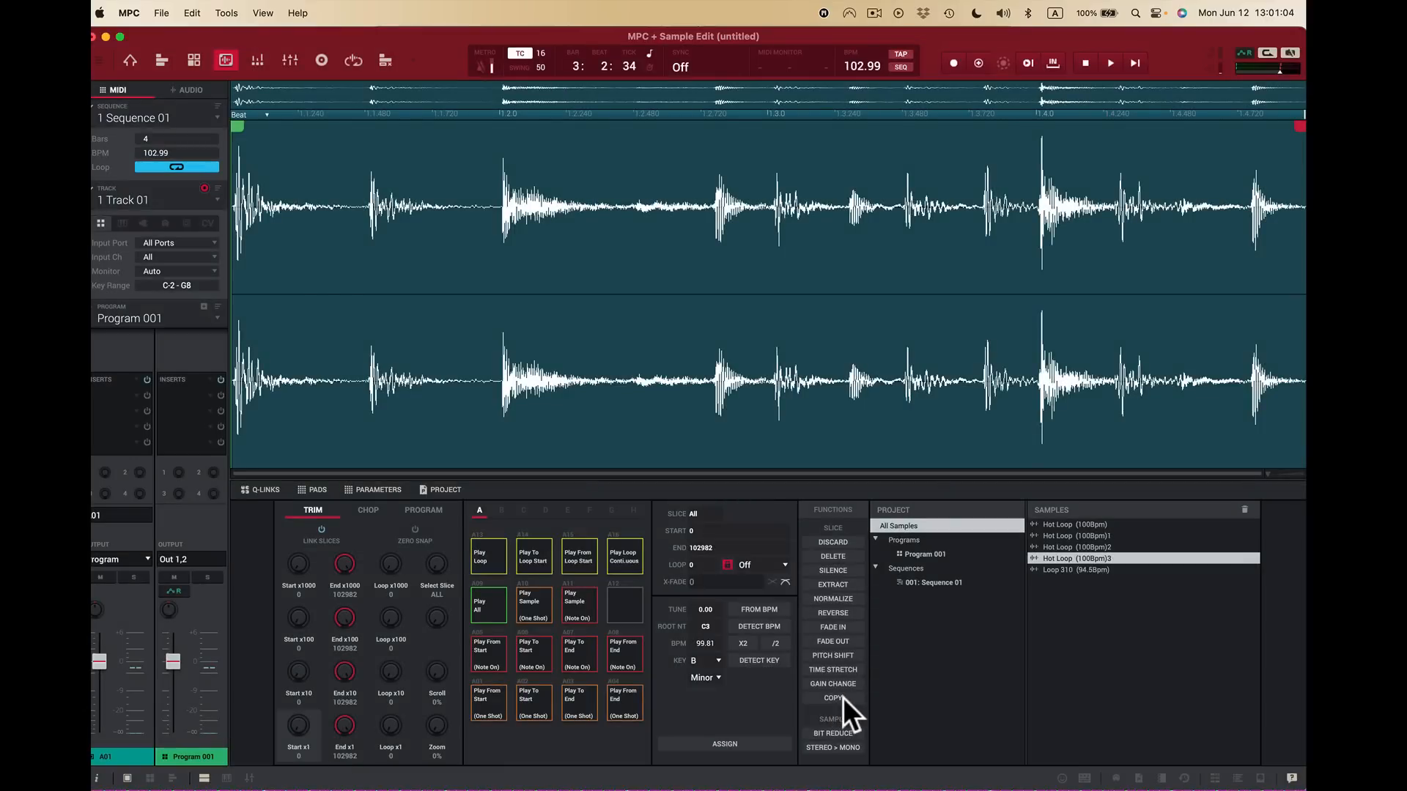
# Step: Open and cancel the Copy function, and select the Hot Loop (100Bpm)1 sample for editing
pyautogui.click(842, 698)
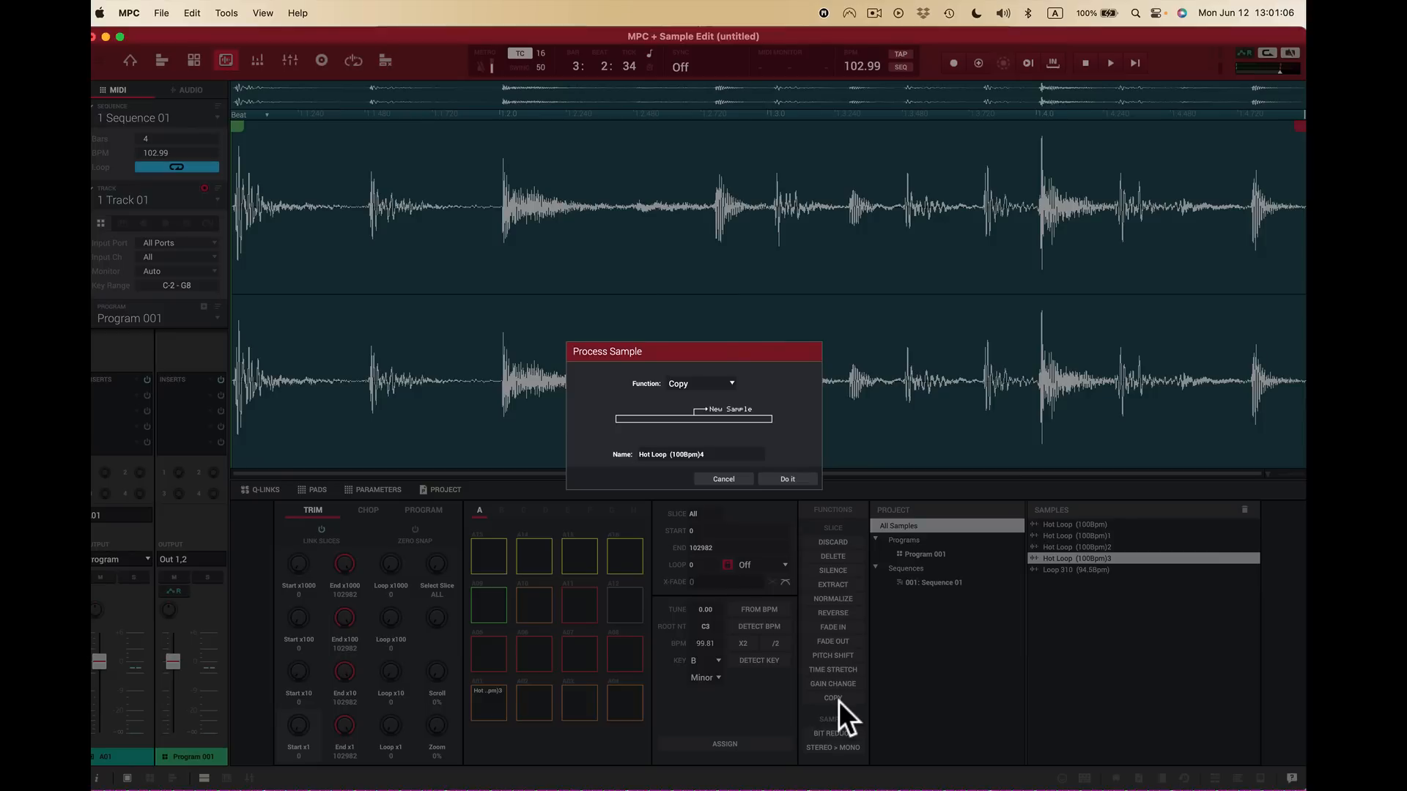
pyautogui.click(732, 479)
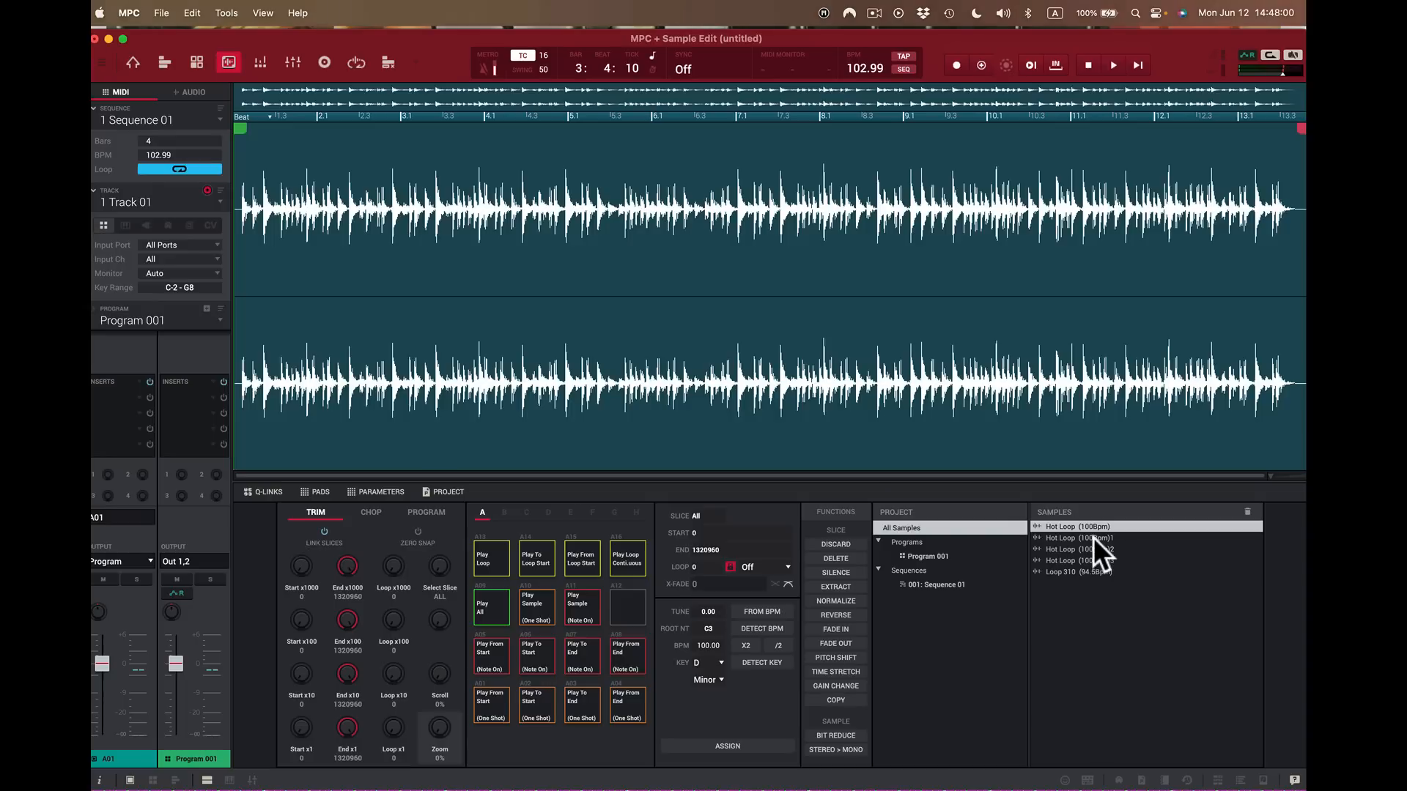
pyautogui.click(1093, 537)
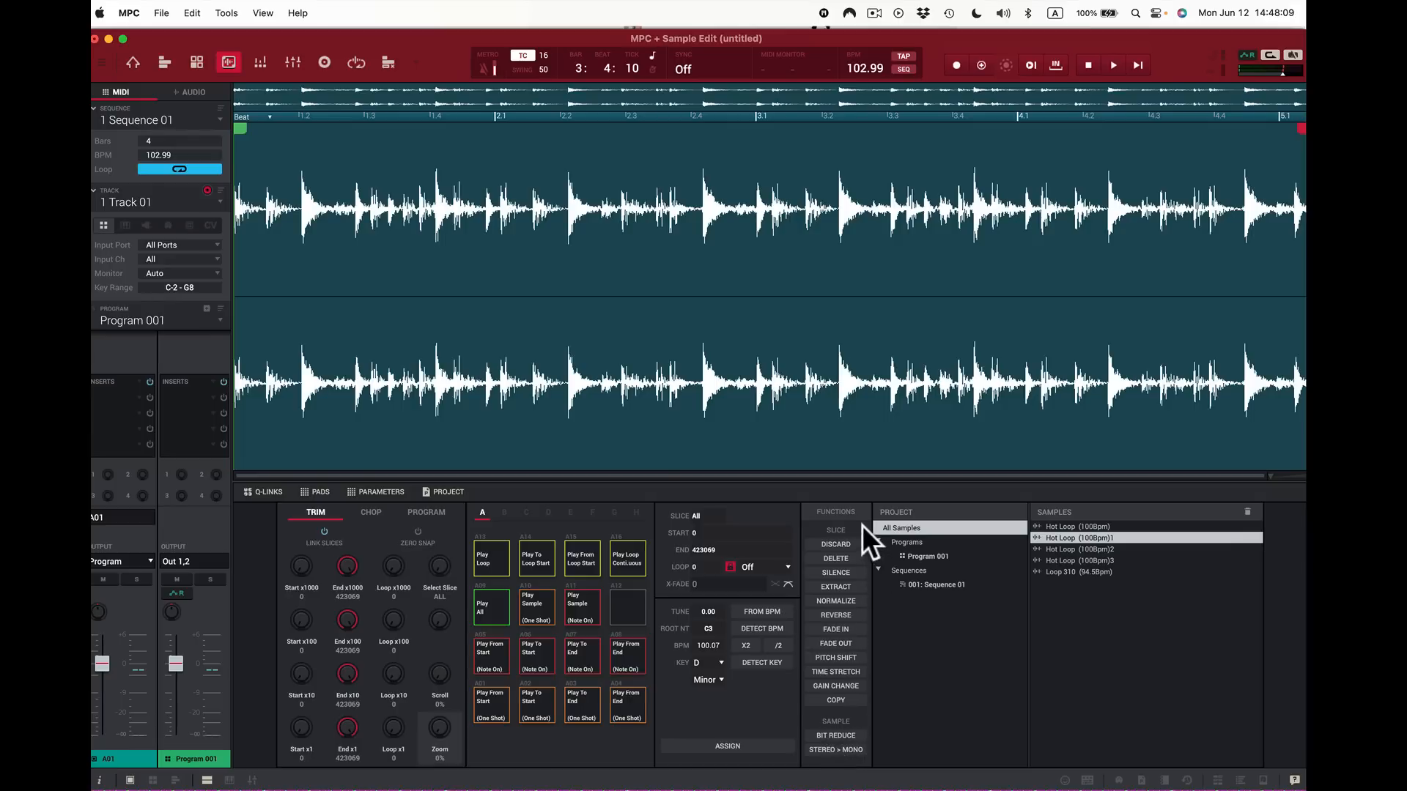
# Step: Bit reduce the Hot Loop (100Bpm)1 sample to a bit depth of 12
pyautogui.click(841, 736)
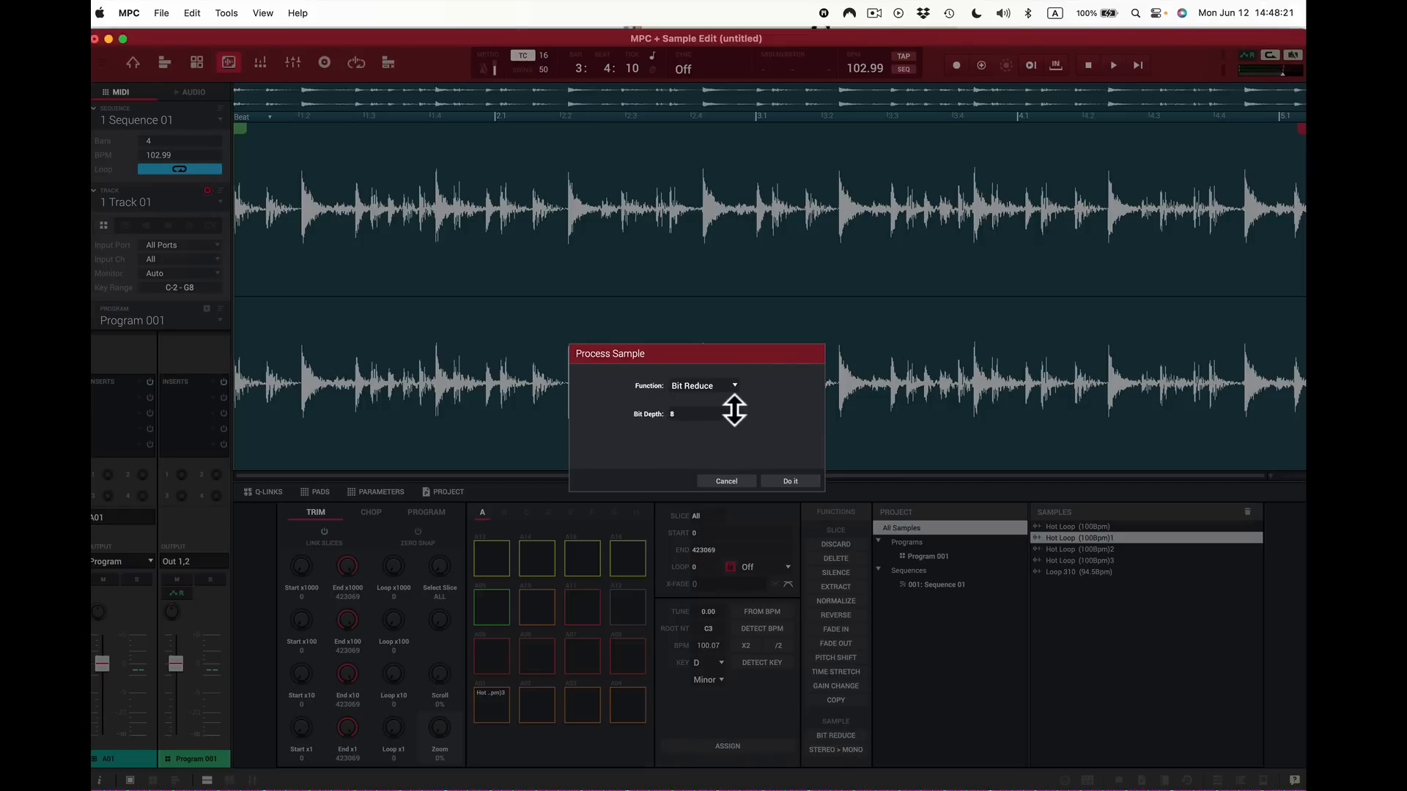
pyautogui.moveTo(732, 410); pyautogui.dragTo(747, 306)
pyautogui.moveTo(731, 412); pyautogui.dragTo(733, 427)
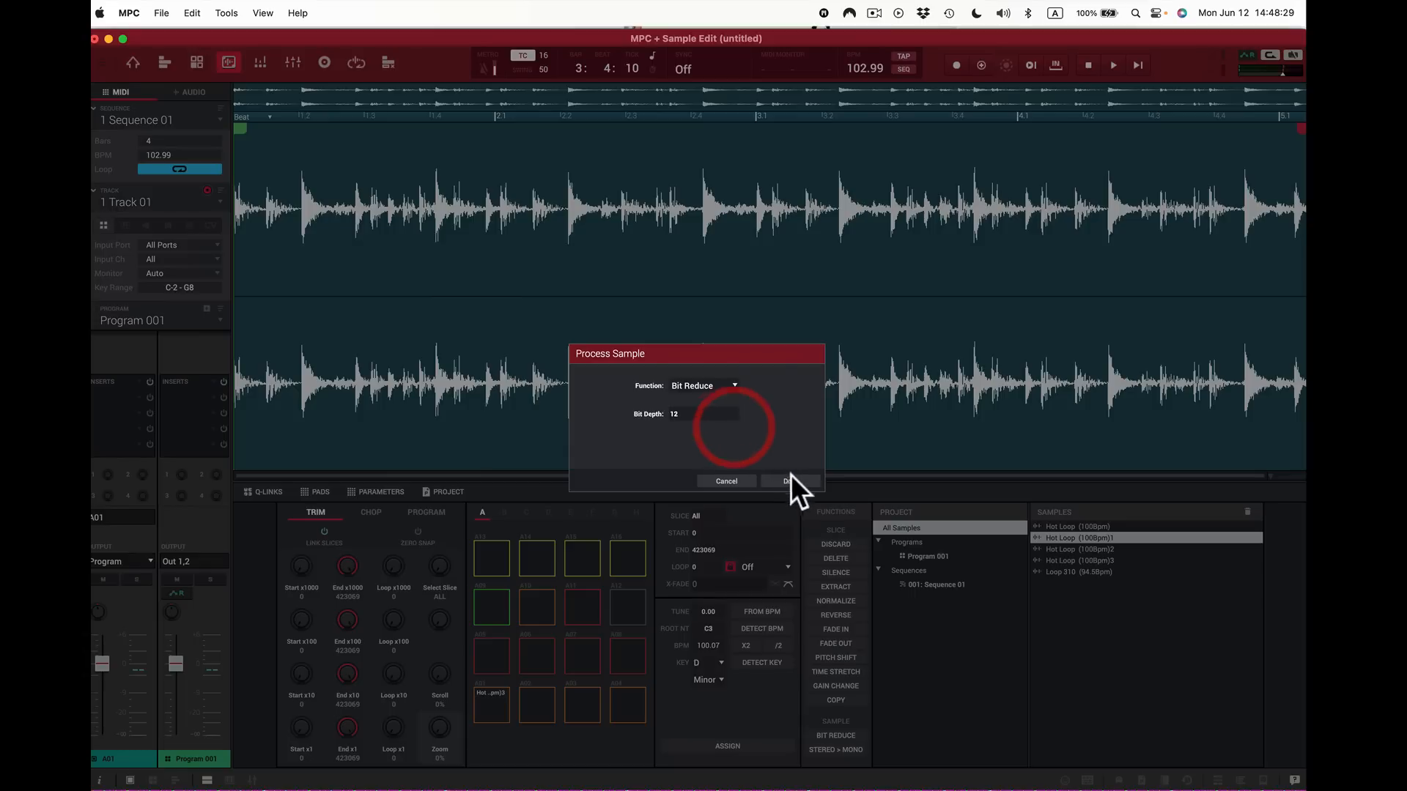
pyautogui.click(790, 481)
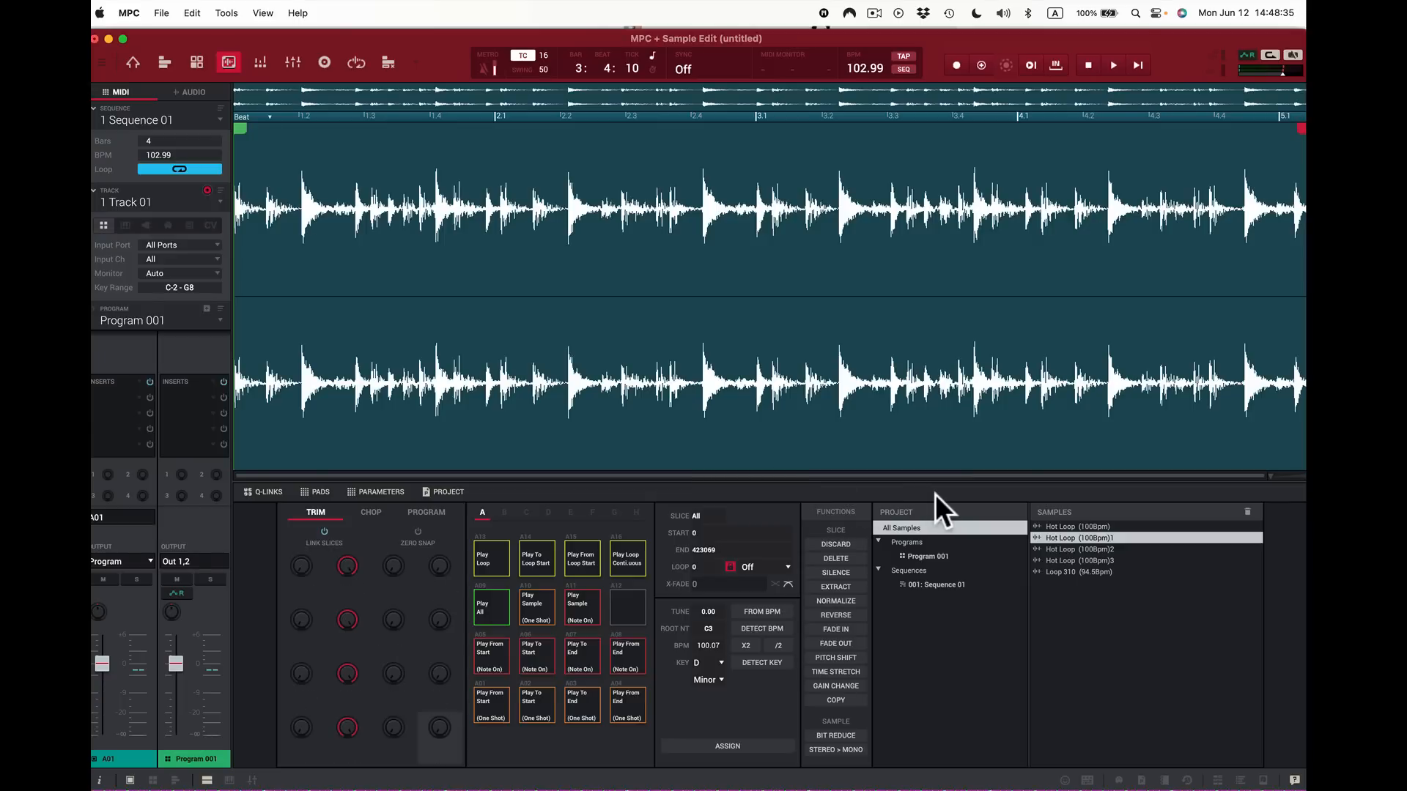
# Step: Audition the bit-reduced loop, undo the Bit Reduce and play the original for comparison
pyautogui.click(628, 559)
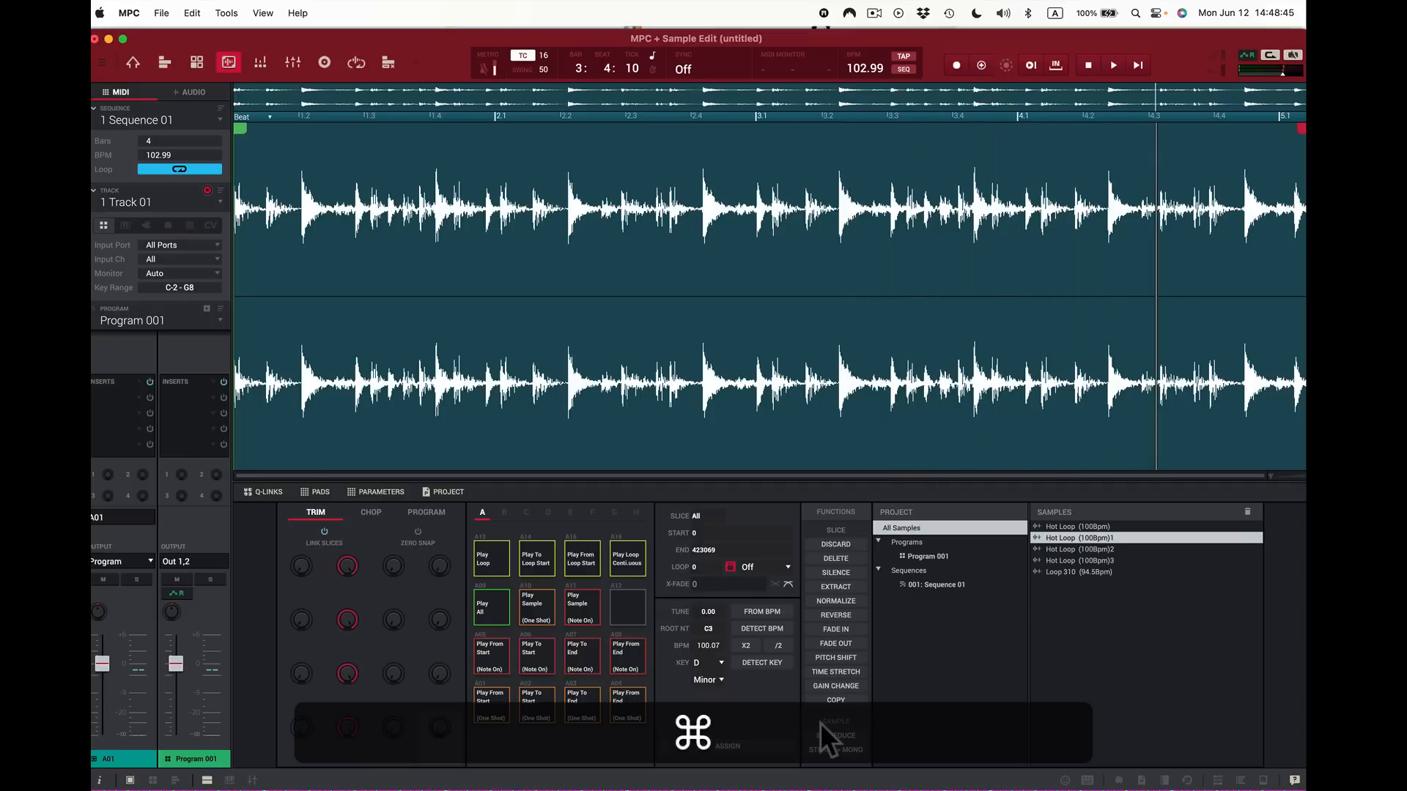
pyautogui.press('super+z')
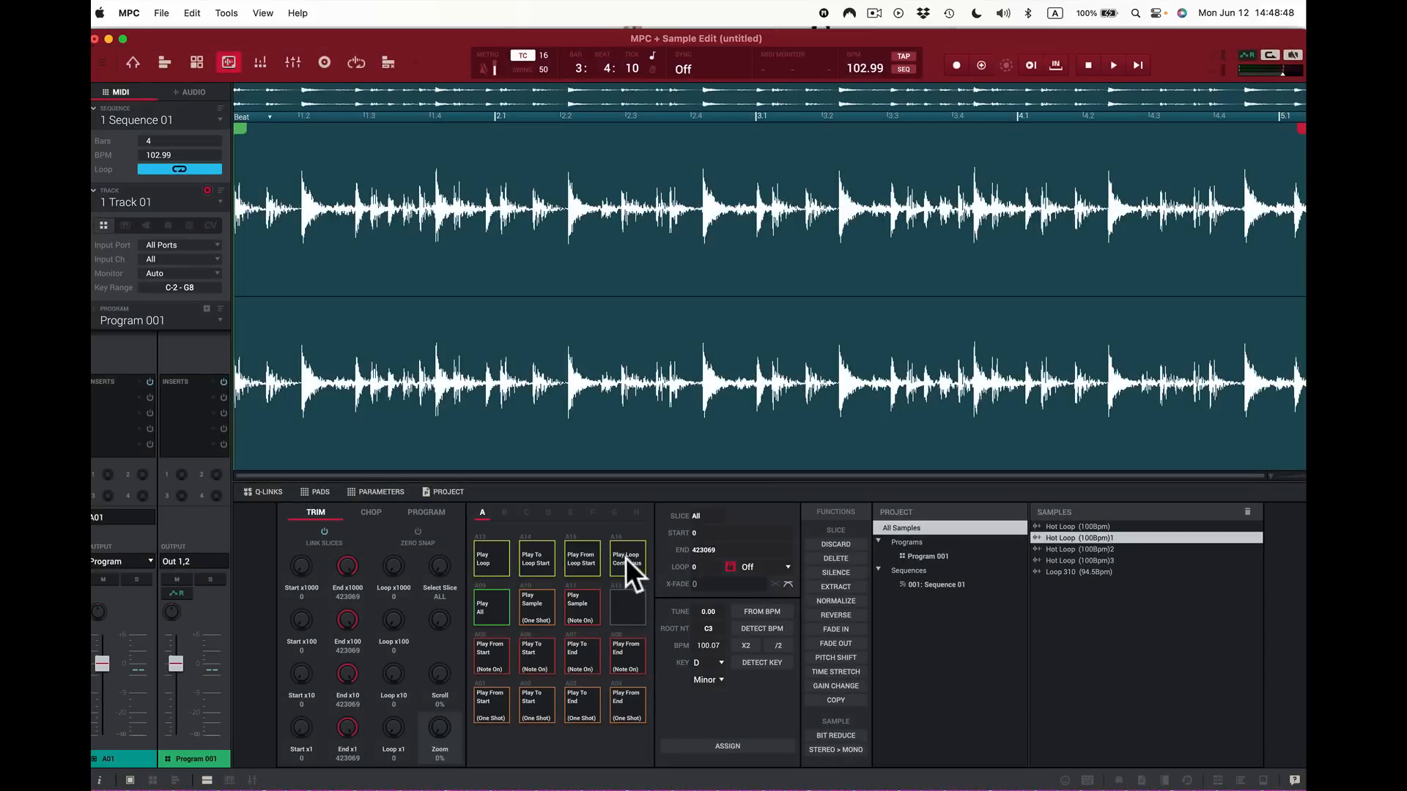
pyautogui.click(627, 556)
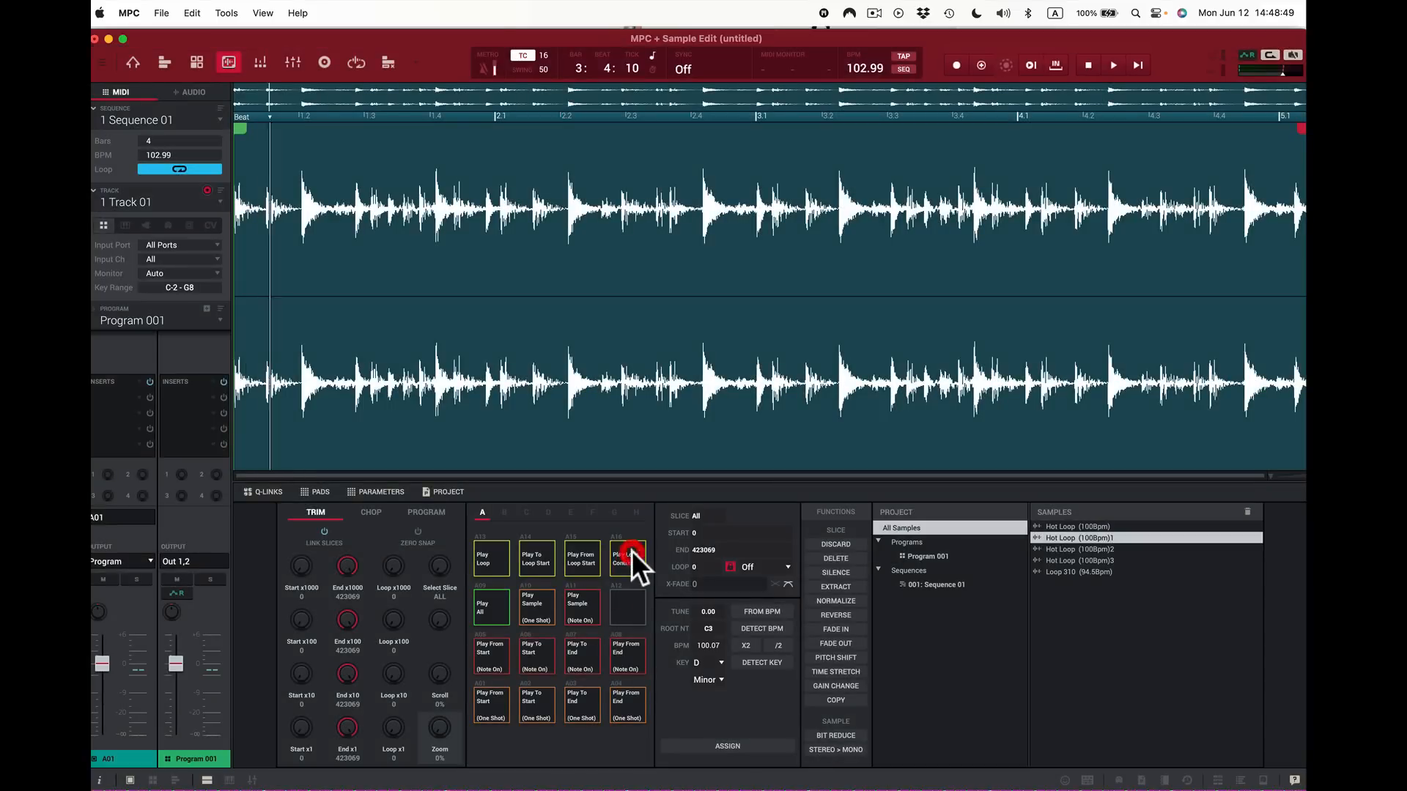
# Step: Bit reduce the Hot Loop (100Bpm)1 sample to a bit depth of 4 and audition it as a continuous loop
pyautogui.click(843, 736)
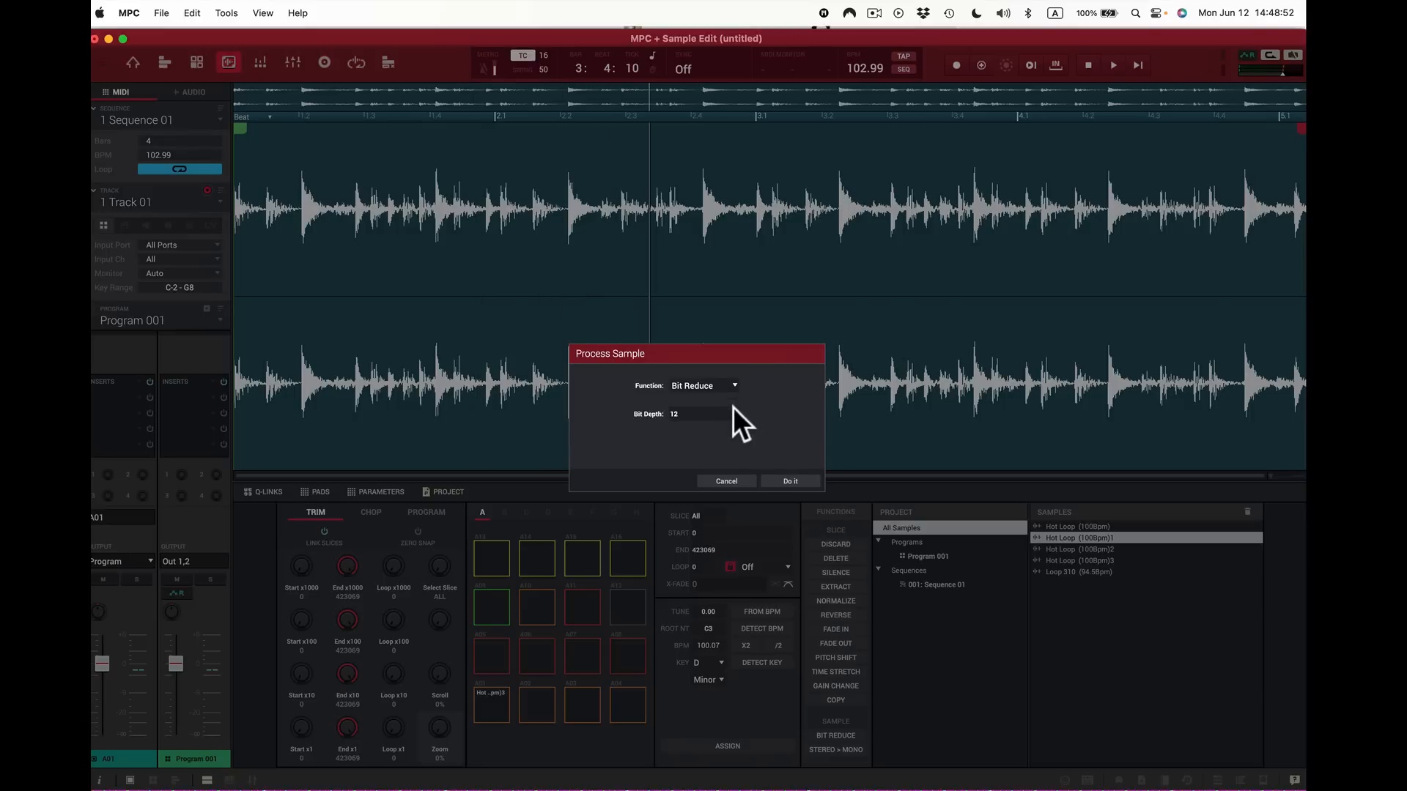
pyautogui.moveTo(733, 408); pyautogui.dragTo(740, 439)
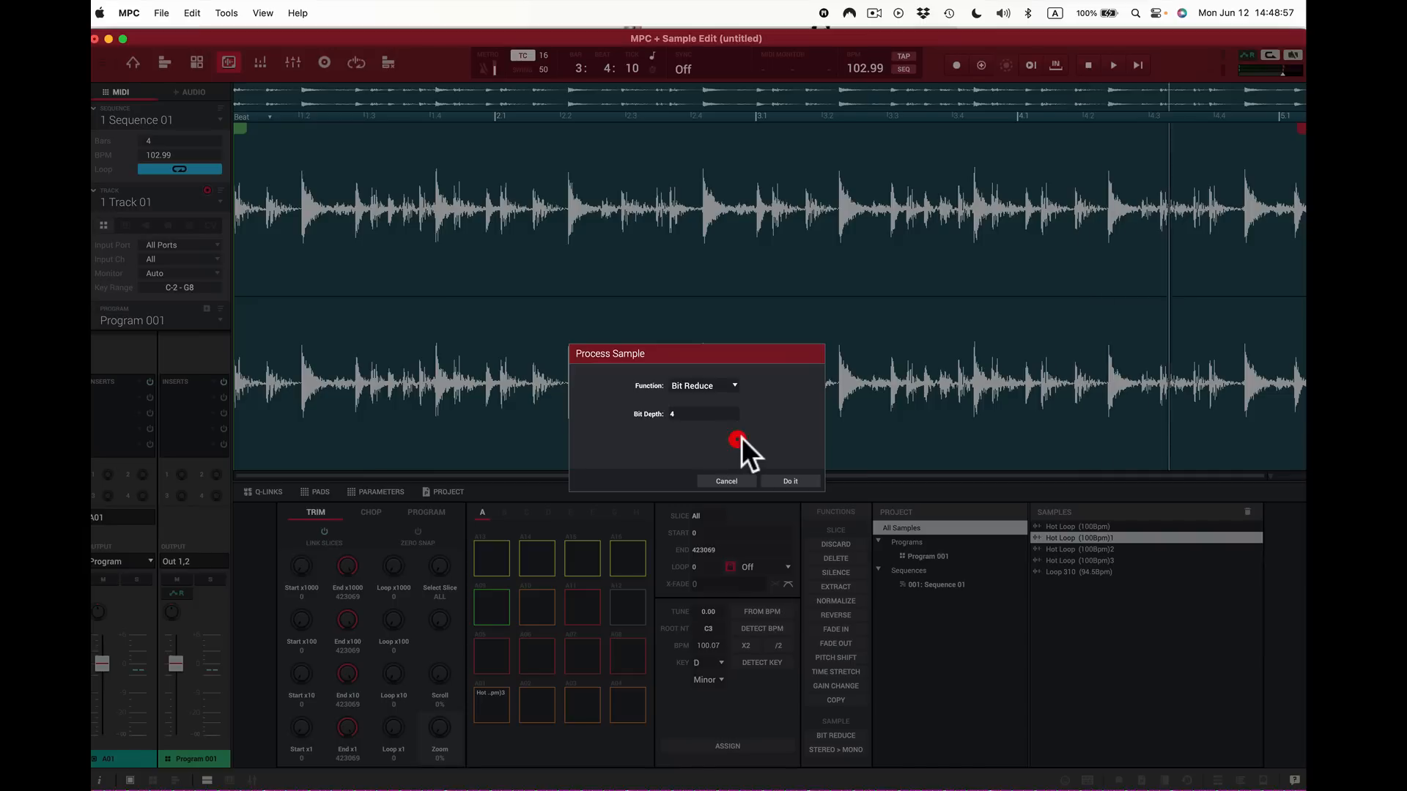
pyautogui.click(791, 480)
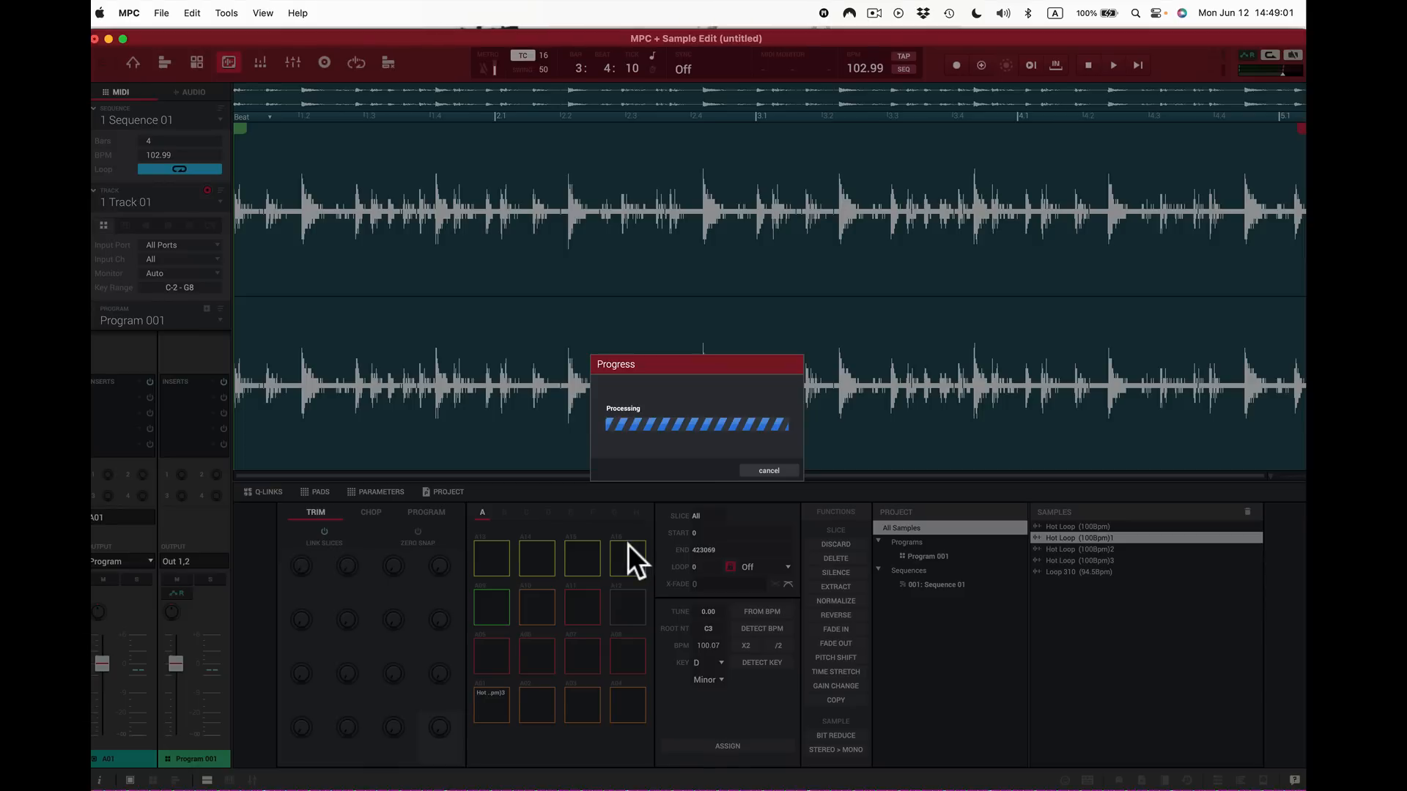
pyautogui.click(626, 547)
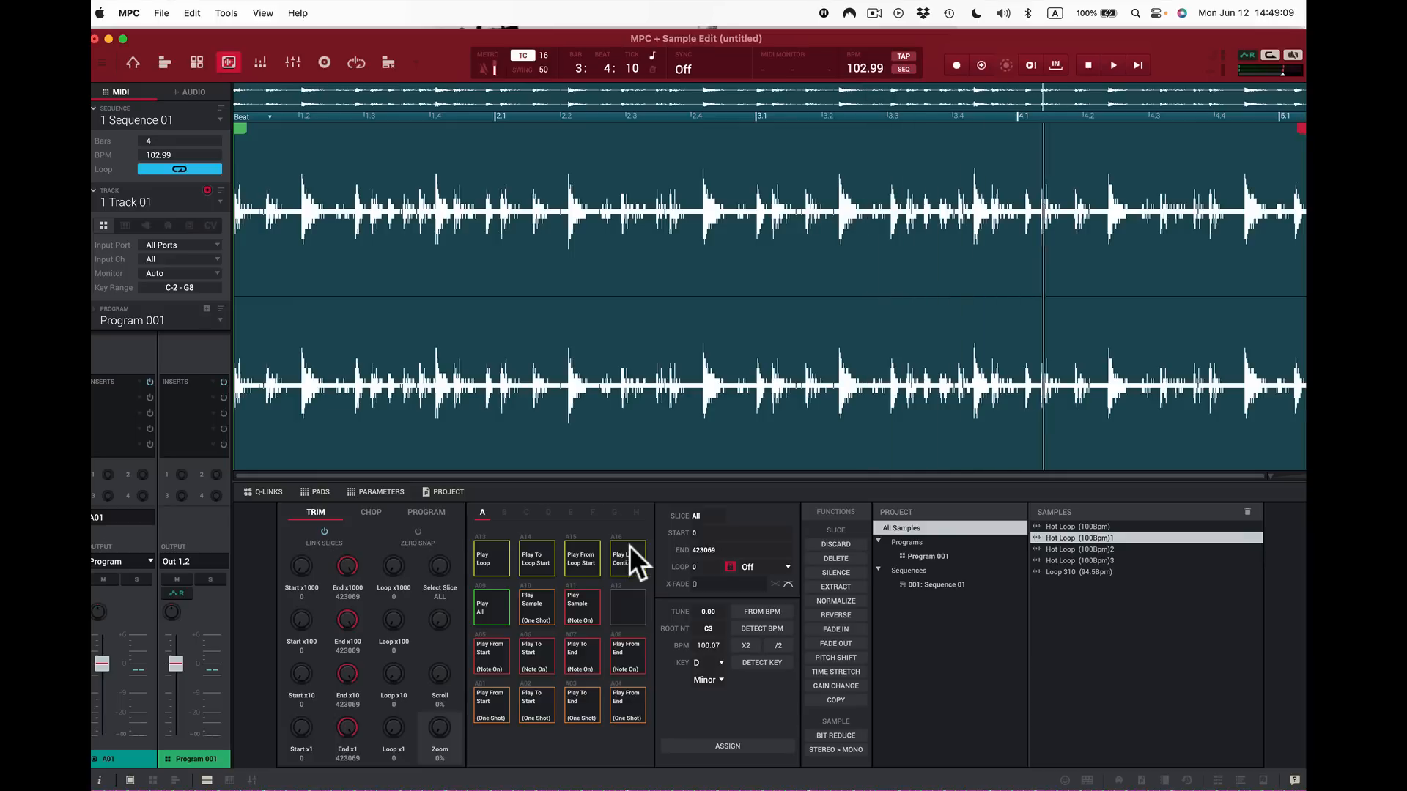
# Step: Stop the continuous loop playback and undo the Bit Reduce on the Hot Loop (100Bpm)1 sample
pyautogui.click(627, 563)
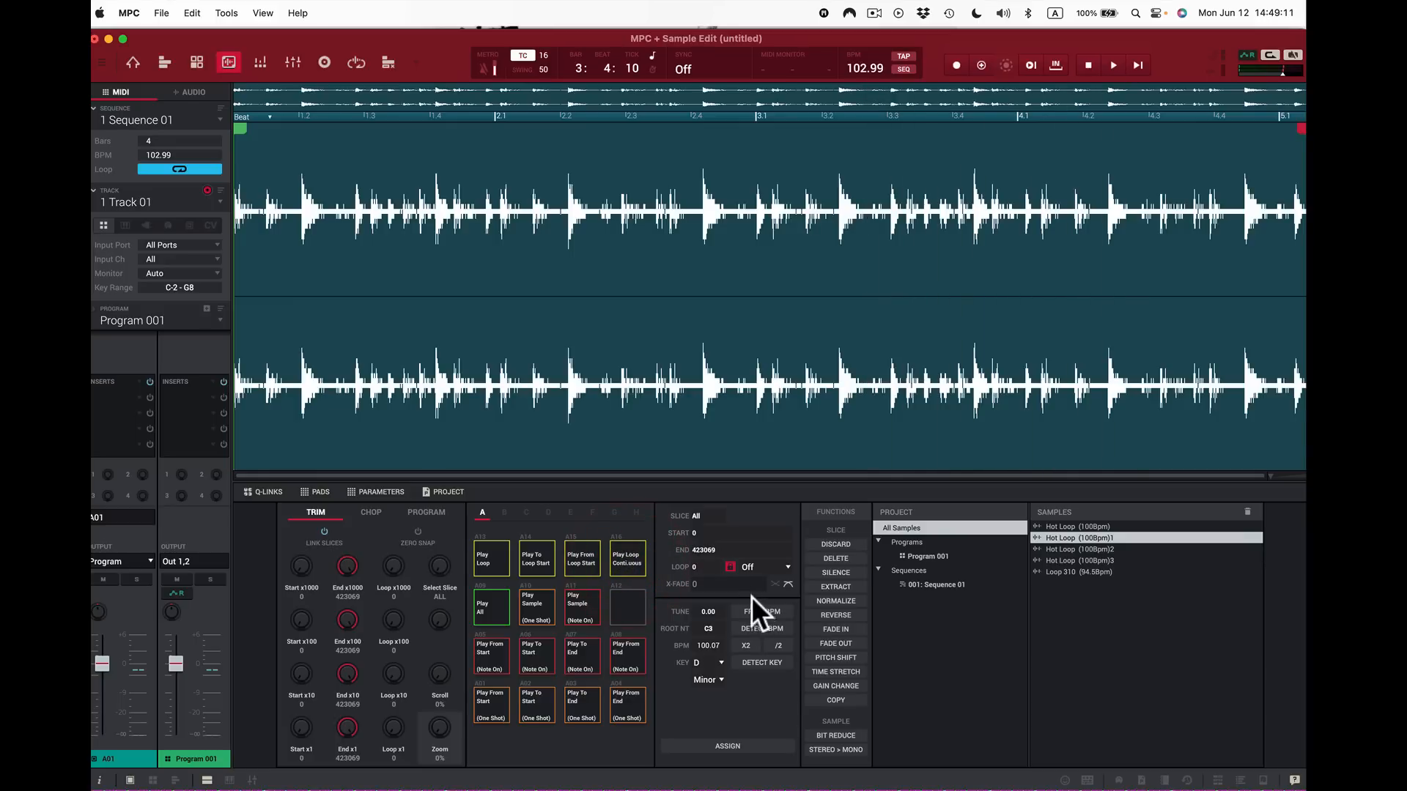
pyautogui.press('super+z')
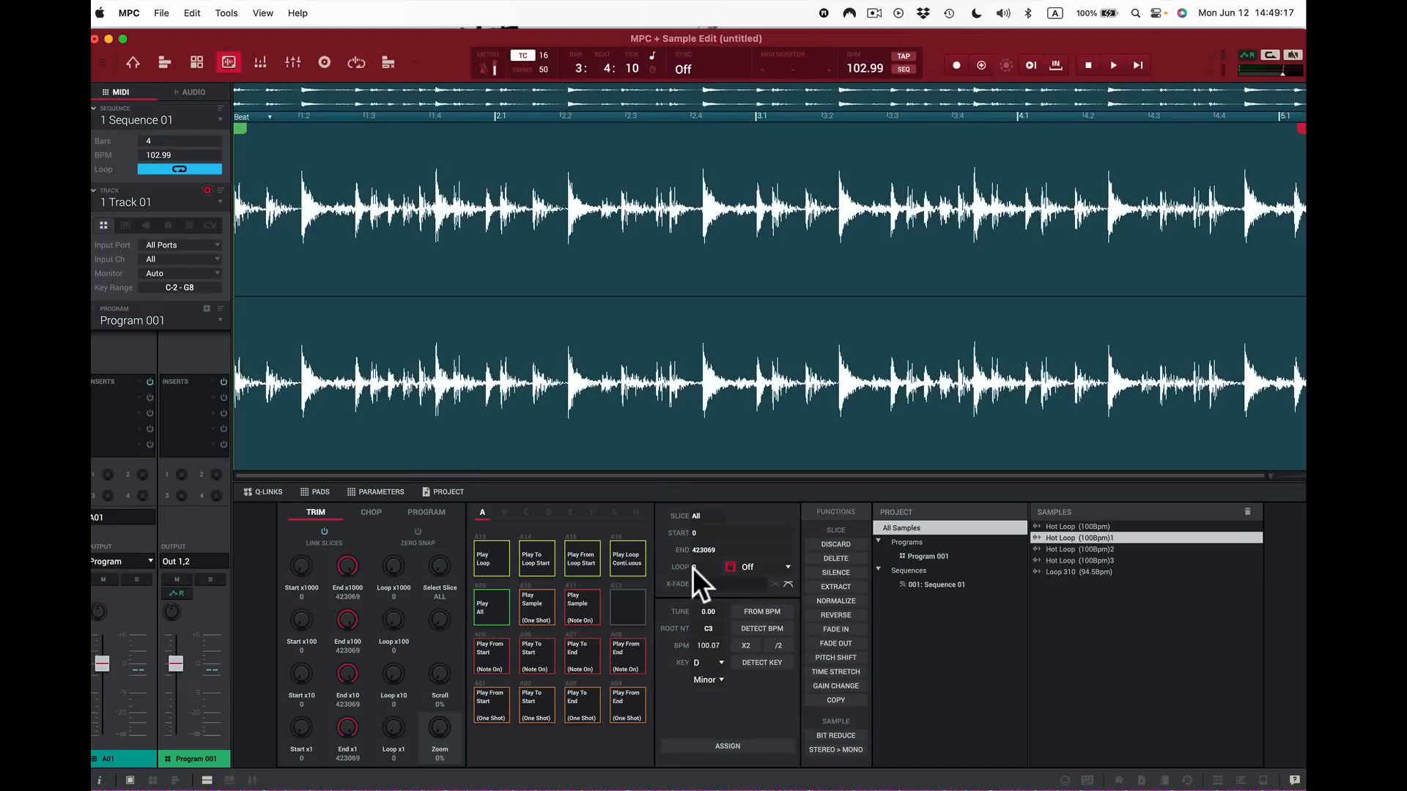
# Step: Convert the Hot Loop (100Bpm)1 sample from stereo to mono using the Right source, naming the new sample Hot Loop (100Bpm)4
pyautogui.click(816, 750)
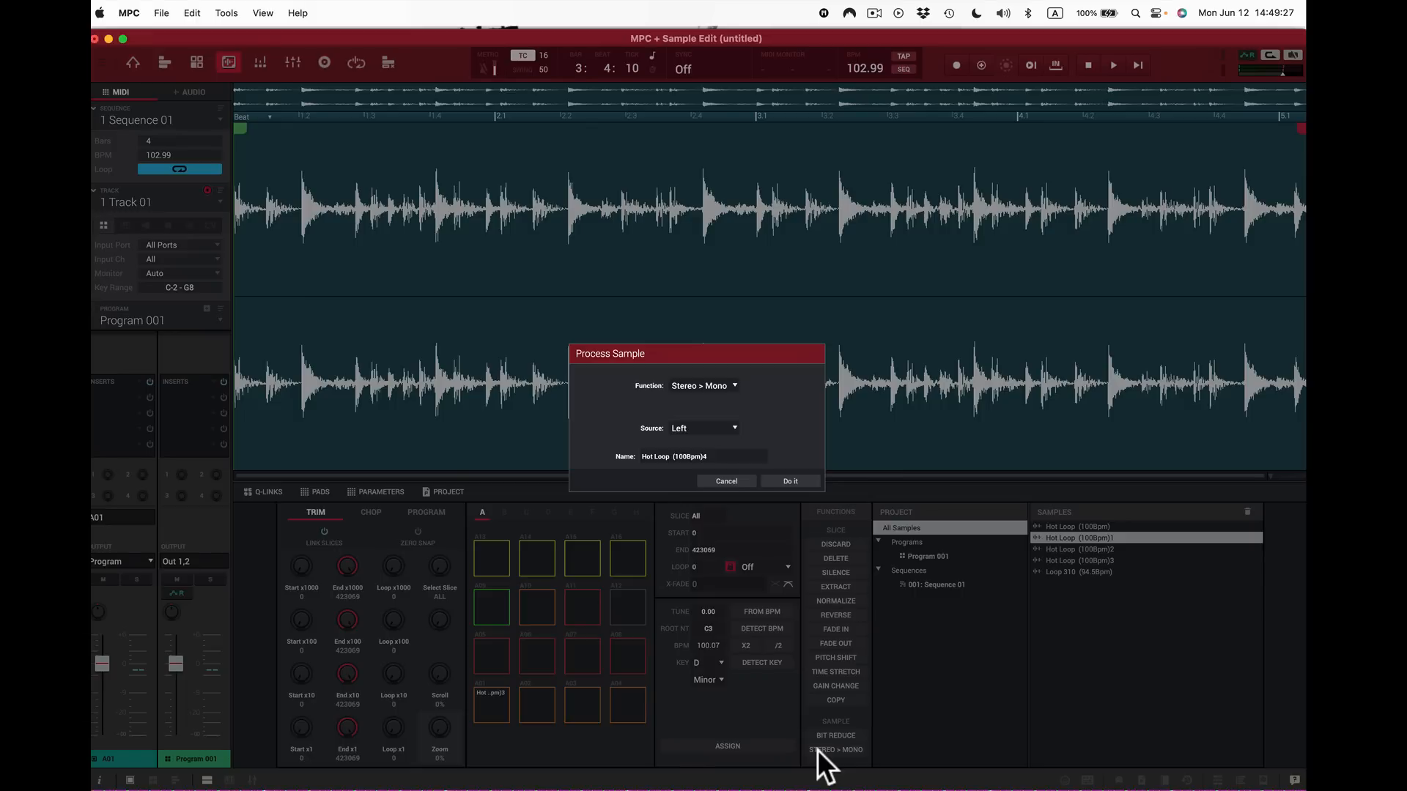
pyautogui.click(736, 426)
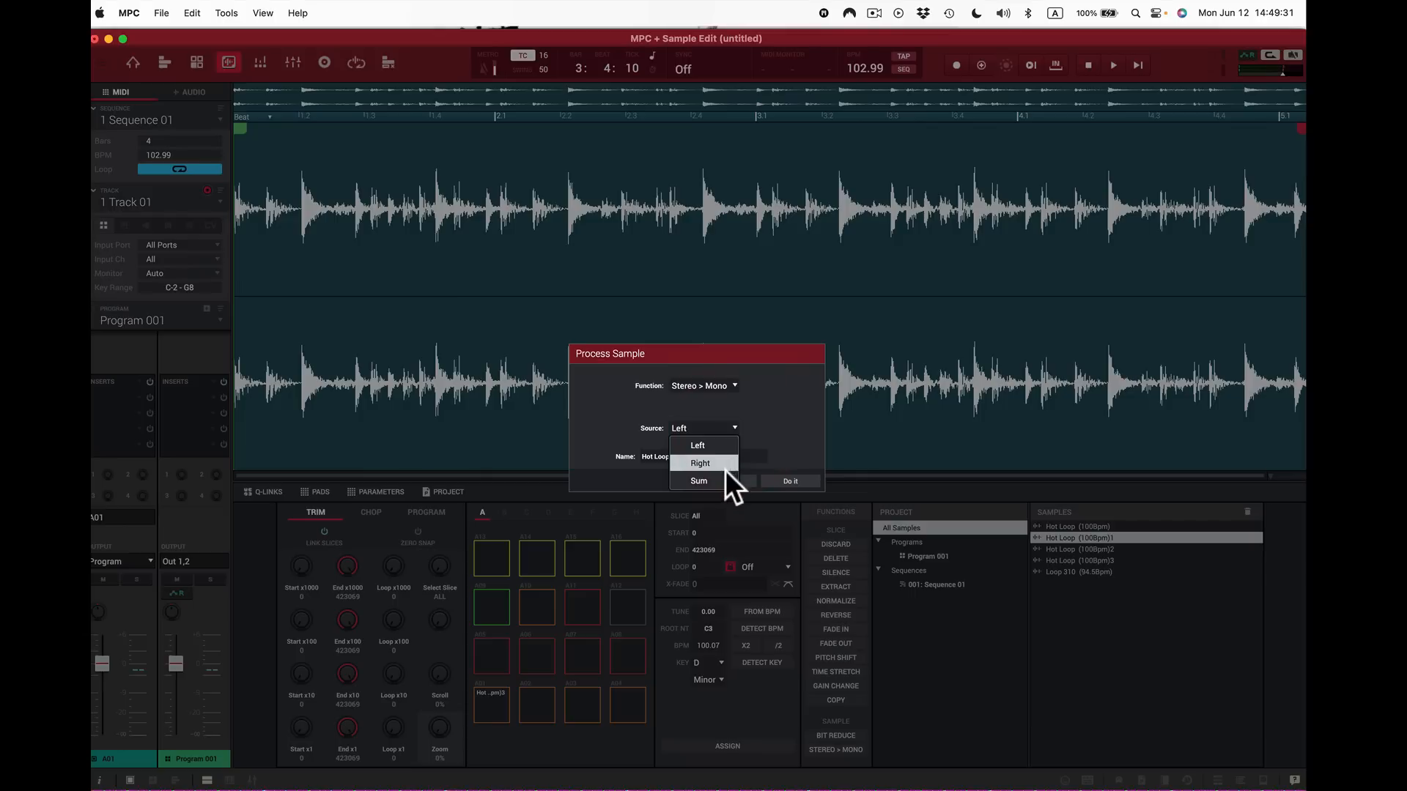
pyautogui.click(731, 460)
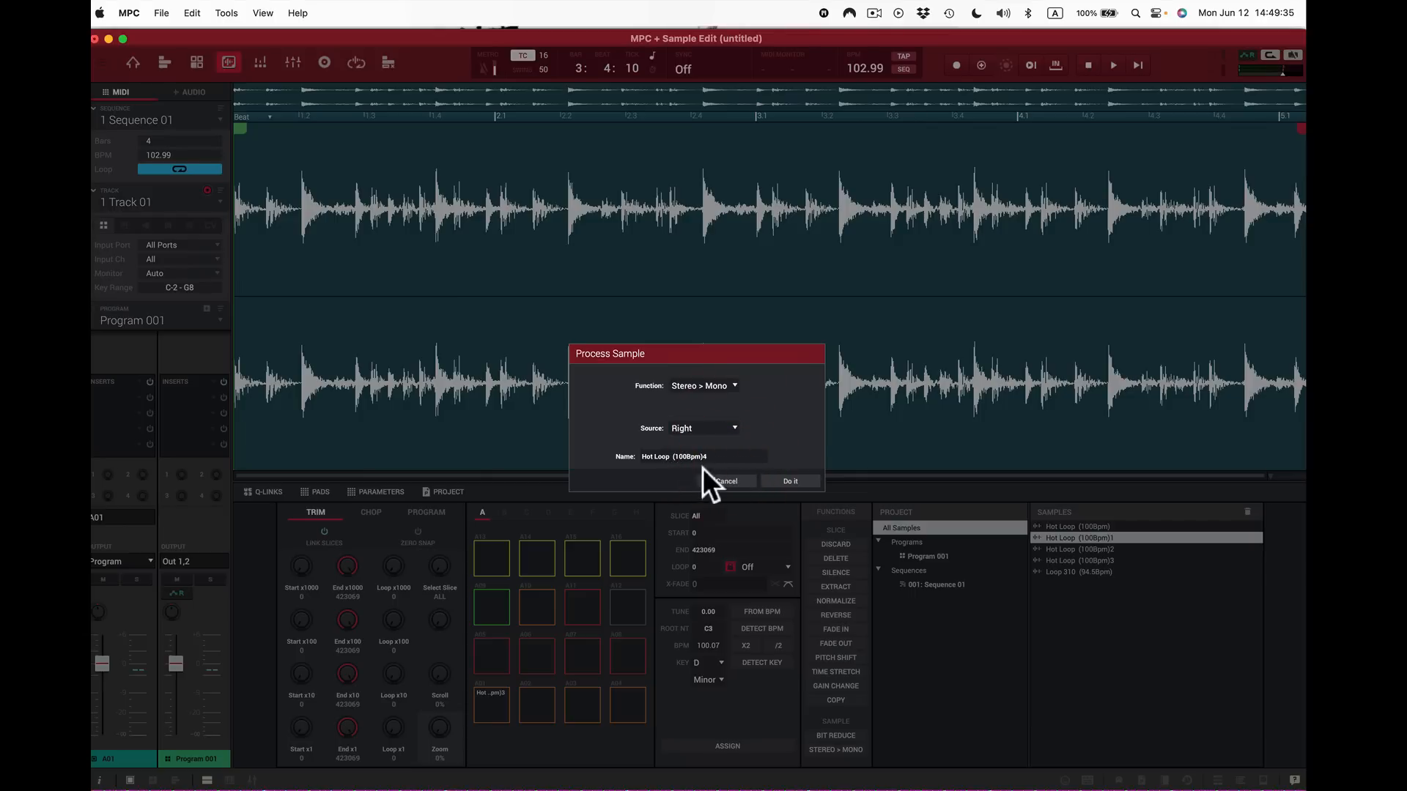
pyautogui.click(800, 481)
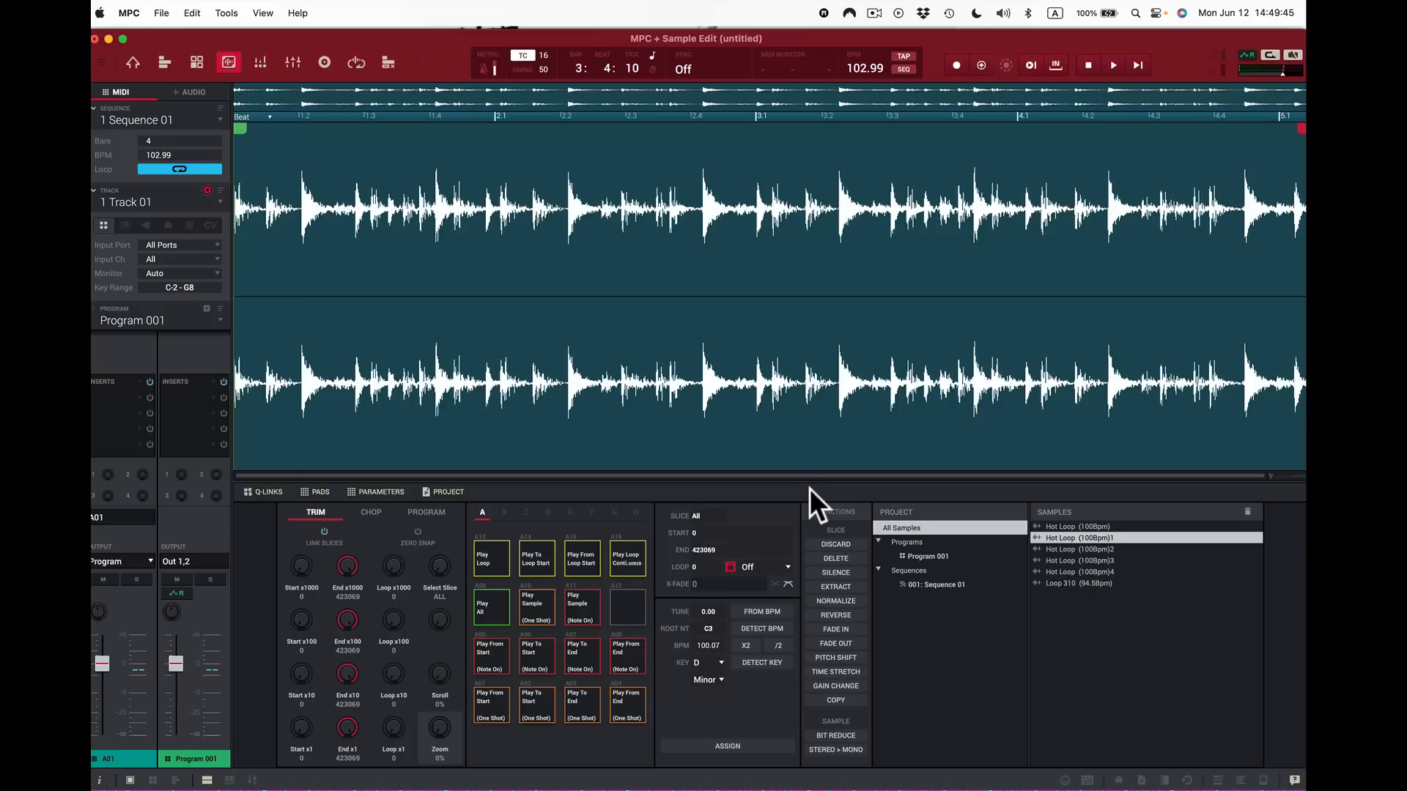
# Step: Play the sequence briefly and audition the Hot Loop (100Bpm)1 sample as a continuous loop
pyautogui.press('space')
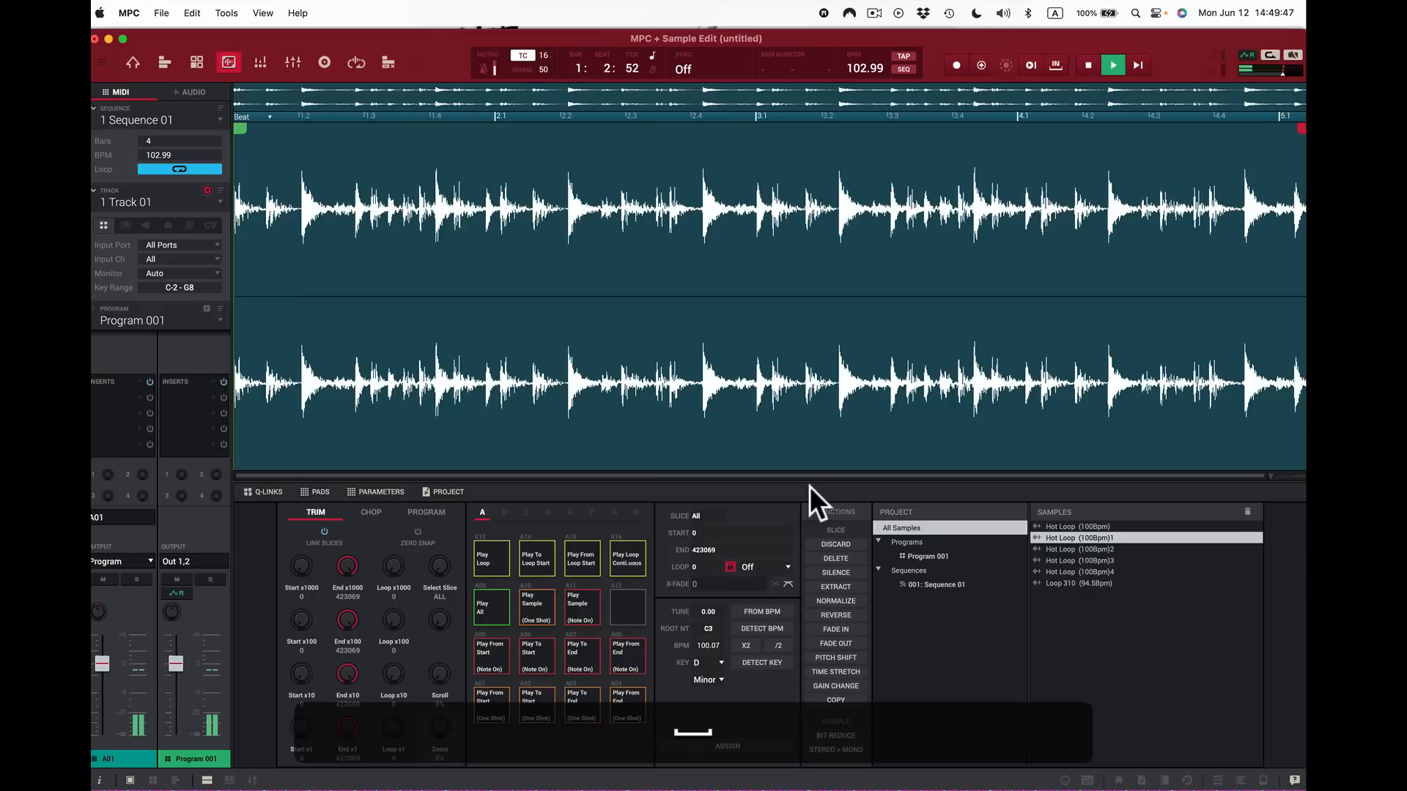
pyautogui.press('space')
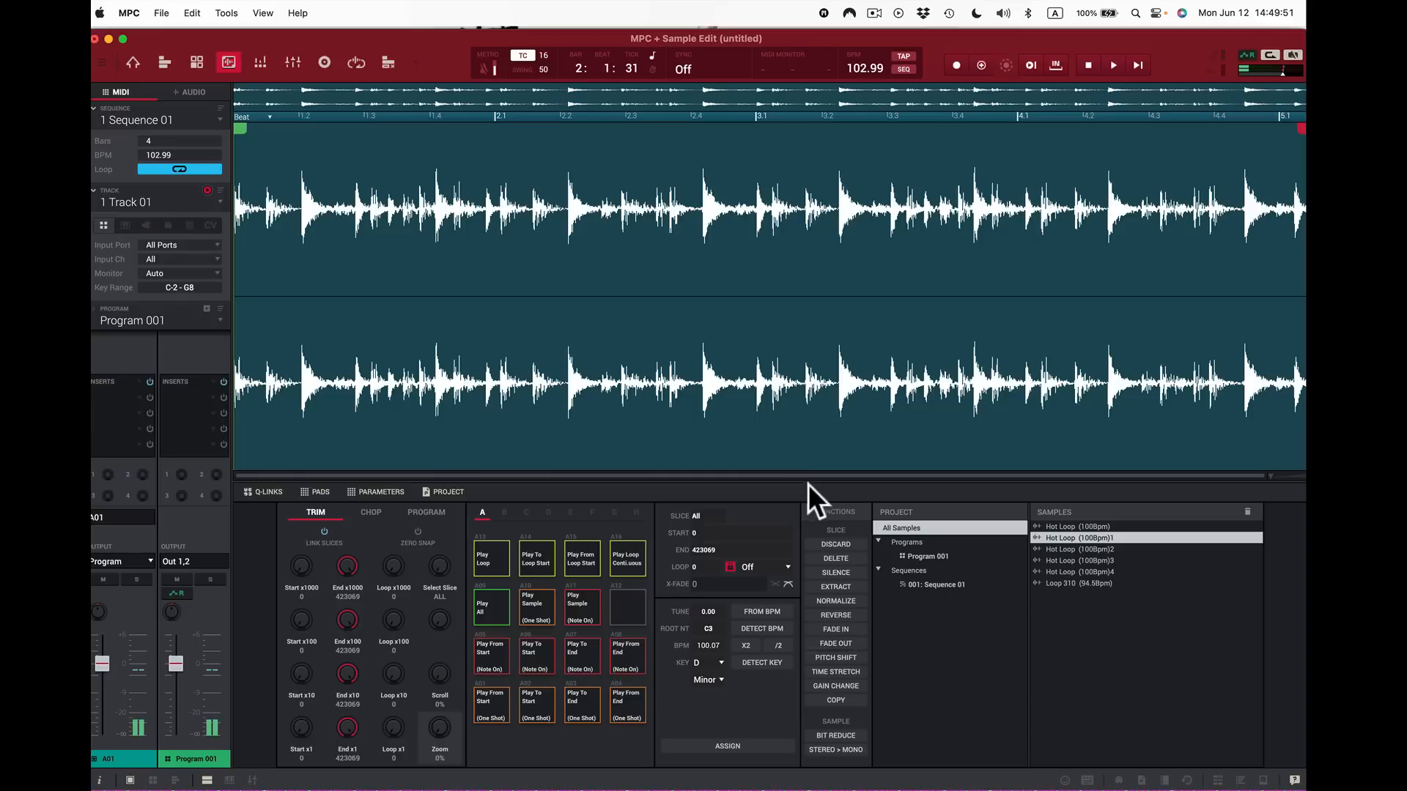
pyautogui.click(631, 558)
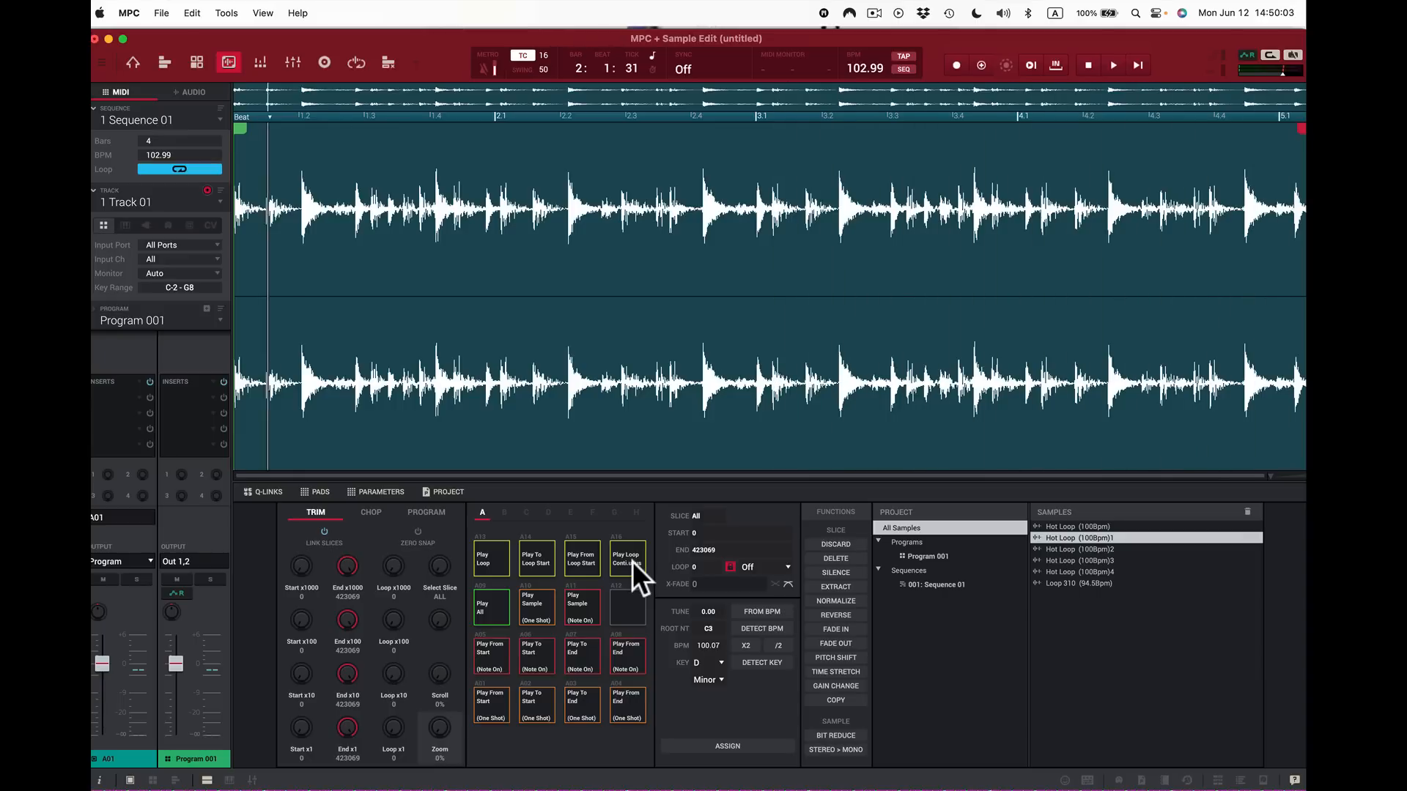
pyautogui.click(623, 562)
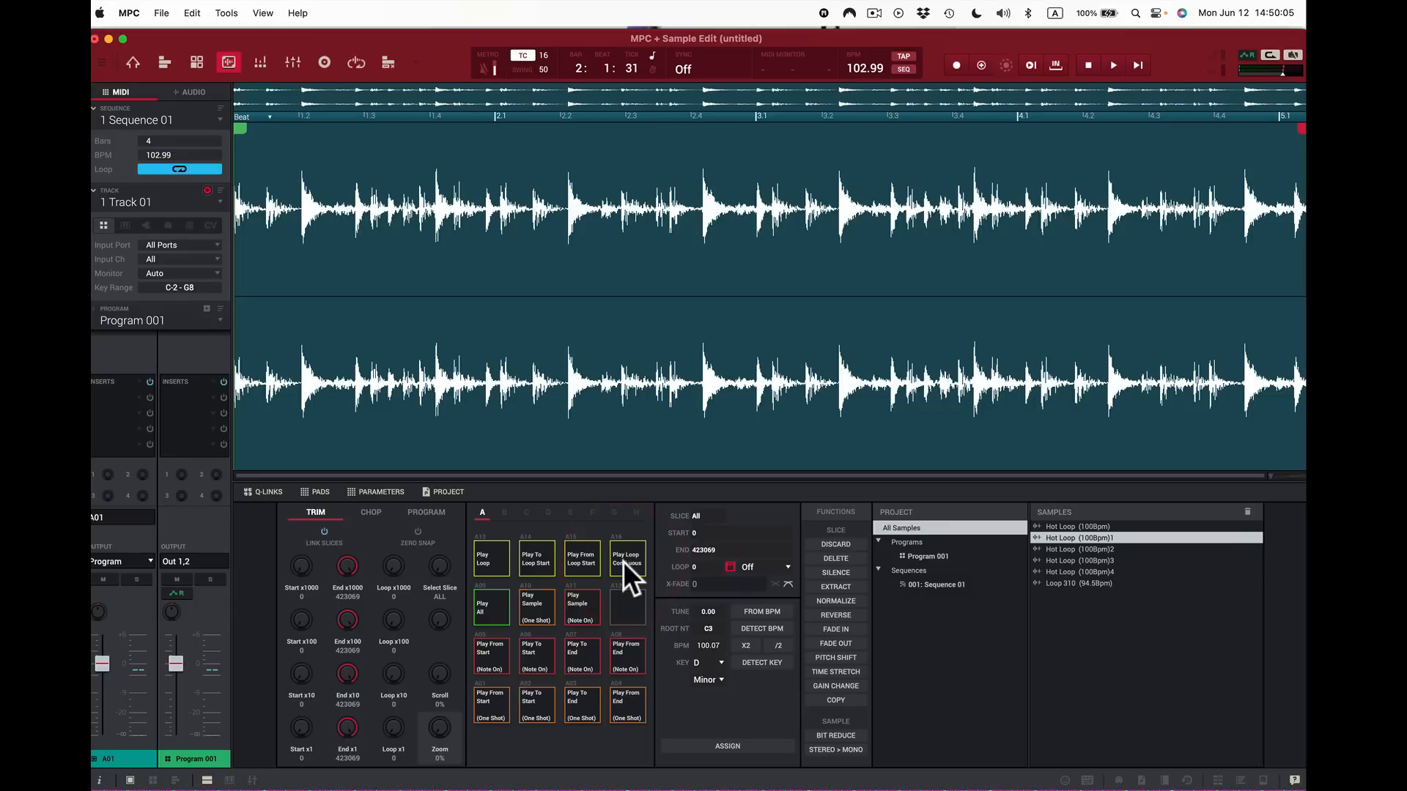
pyautogui.press('super+z')
# Step: Inspect the end of the Hot Loop (100Bpm)1 waveform up close around its end marker
pyautogui.moveTo(301, 727)
pyautogui.mouseDown()
pyautogui.moveTo(301, 685)
pyautogui.moveTo(301, 722)
pyautogui.mouseUp()
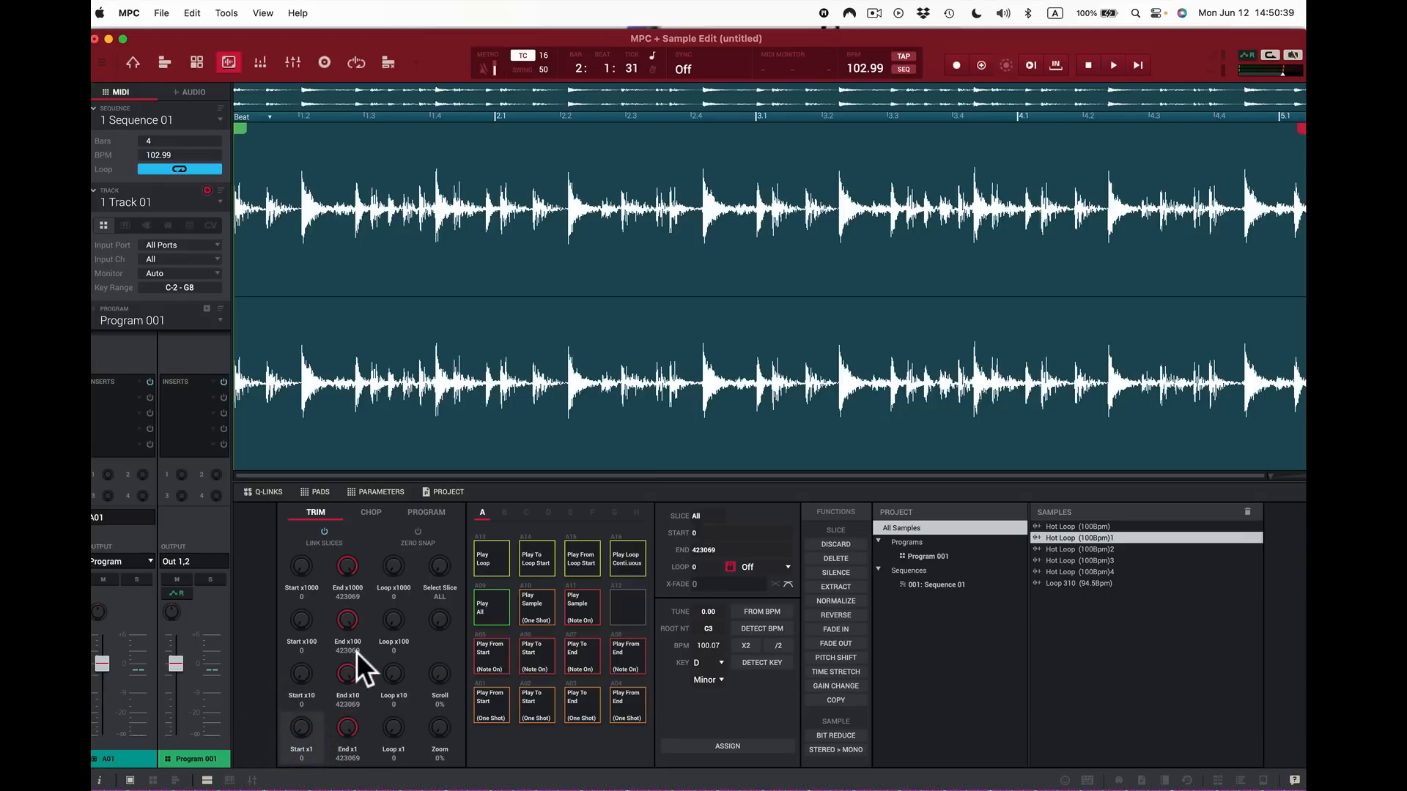
pyautogui.click(349, 564)
pyautogui.moveTo(348, 564)
pyautogui.mouseDown()
pyautogui.moveTo(349, 645)
pyautogui.moveTo(349, 564)
pyautogui.mouseUp()
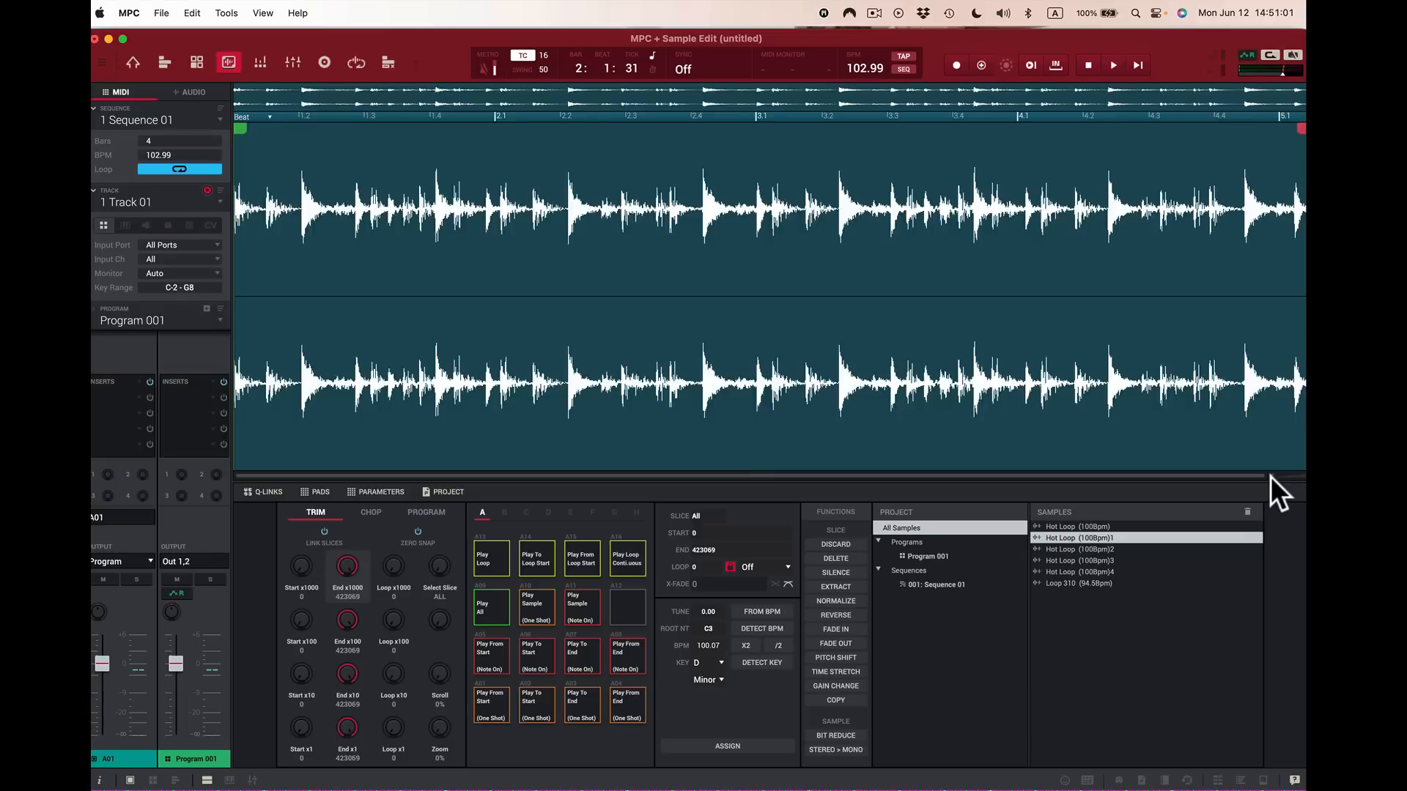
pyautogui.scroll(10, 1271, 476)
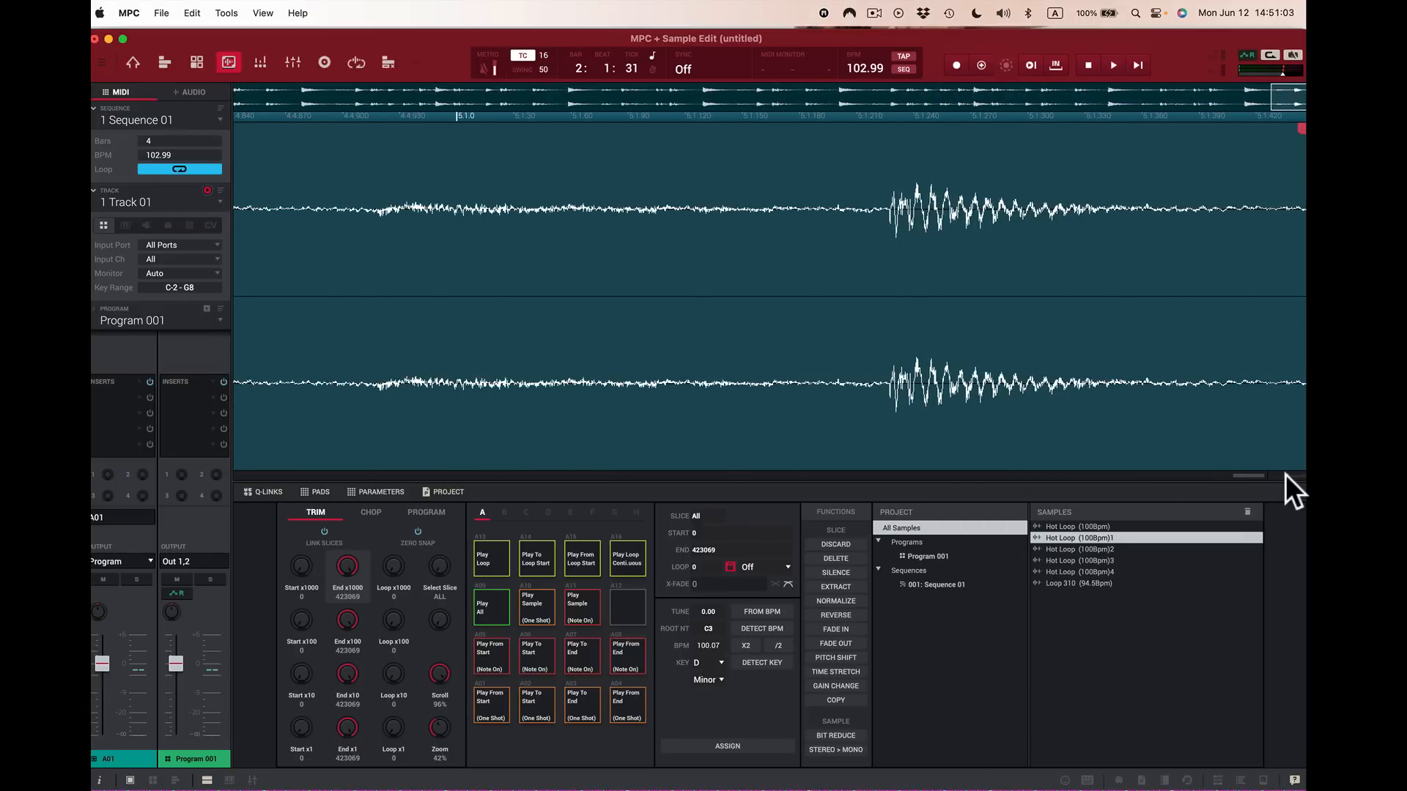
pyautogui.scroll(5, 1285, 473)
pyautogui.click(1287, 476)
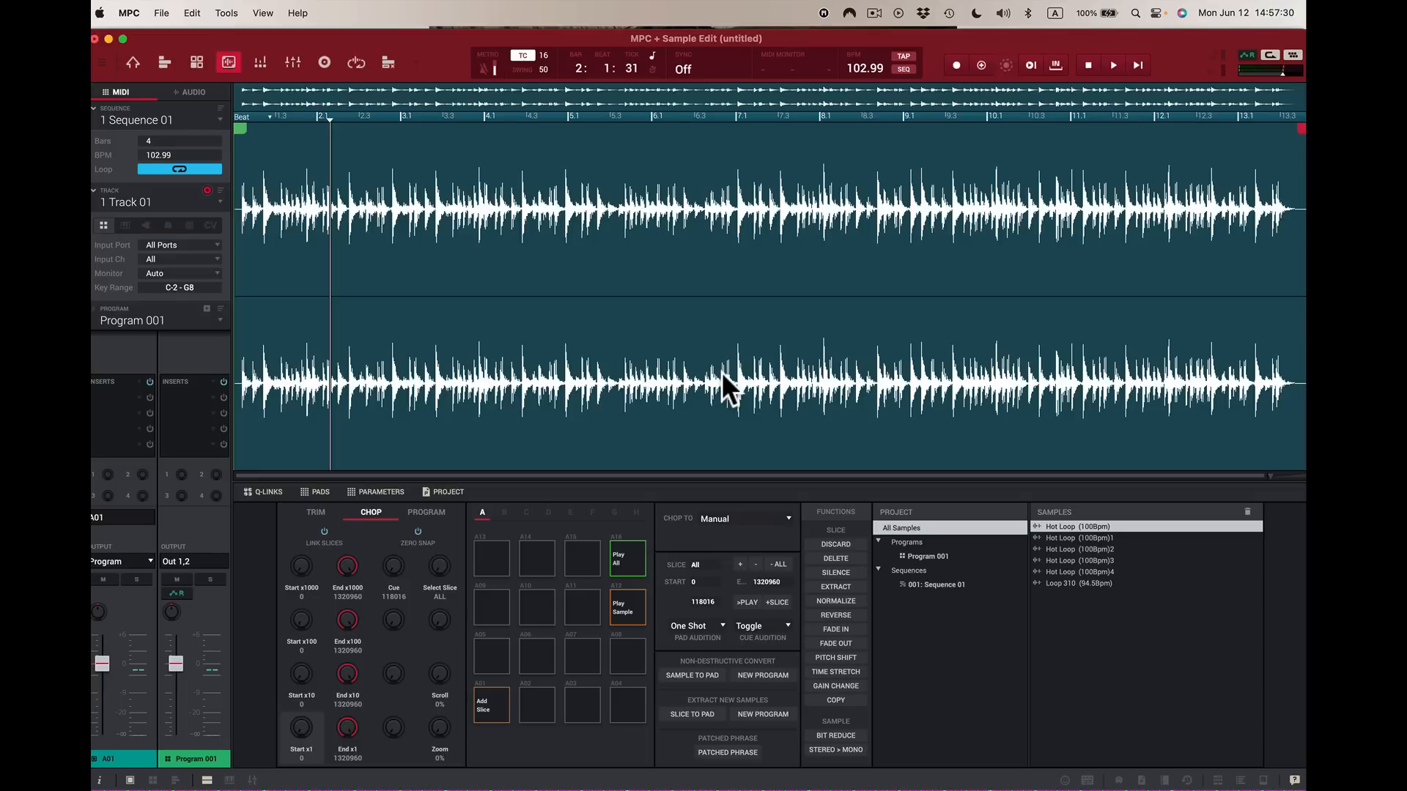
# Step: Audition the Hot Loop (100Bpm) sample in Chop mode with Play All and Play Sample
pyautogui.click(626, 551)
pyautogui.click(600, 329)
pyautogui.click(629, 610)
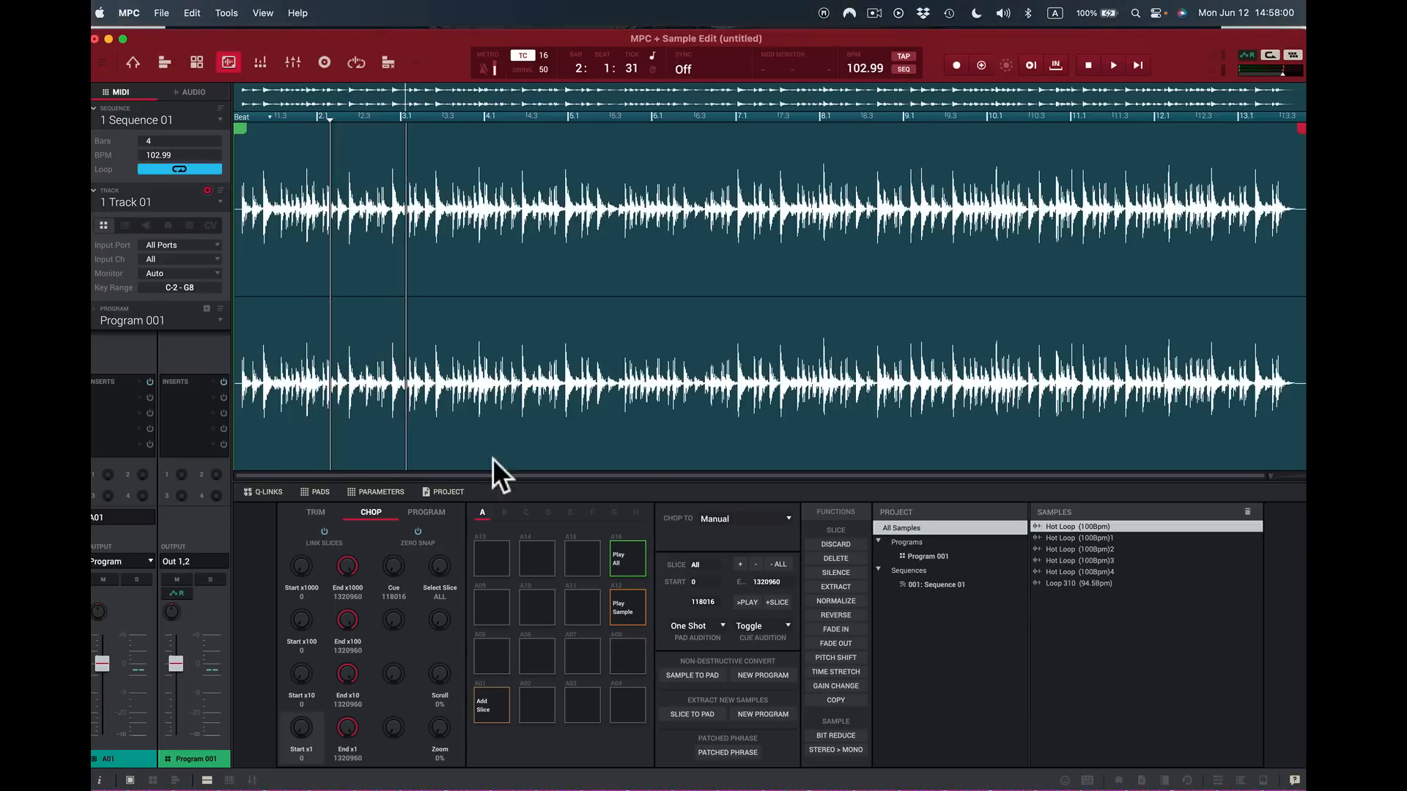
pyautogui.click(501, 238)
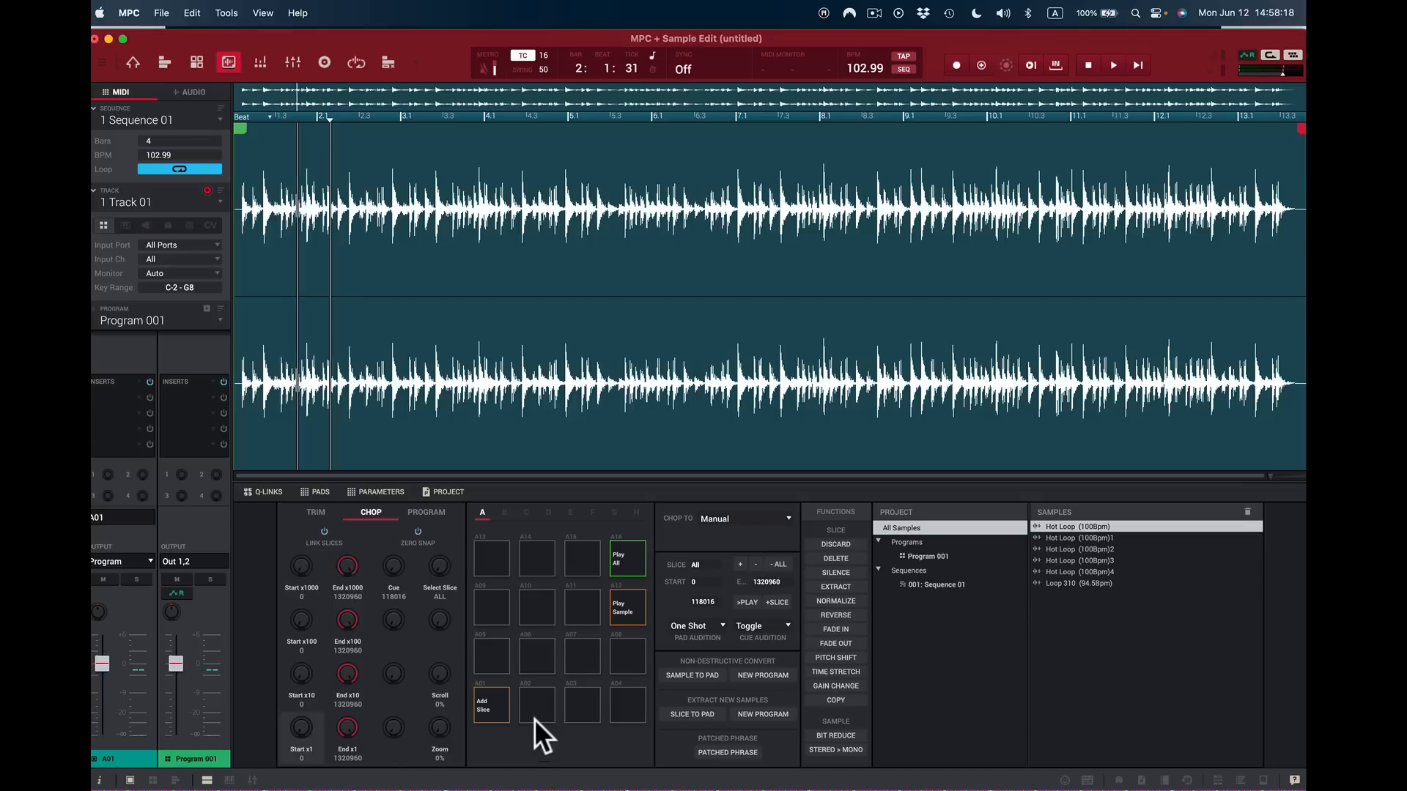
# Step: Manually chop the Hot Loop (100Bpm) sample into 11 slices during playback, adding one about every bar from bar 2, and stop playback
pyautogui.click(498, 708)
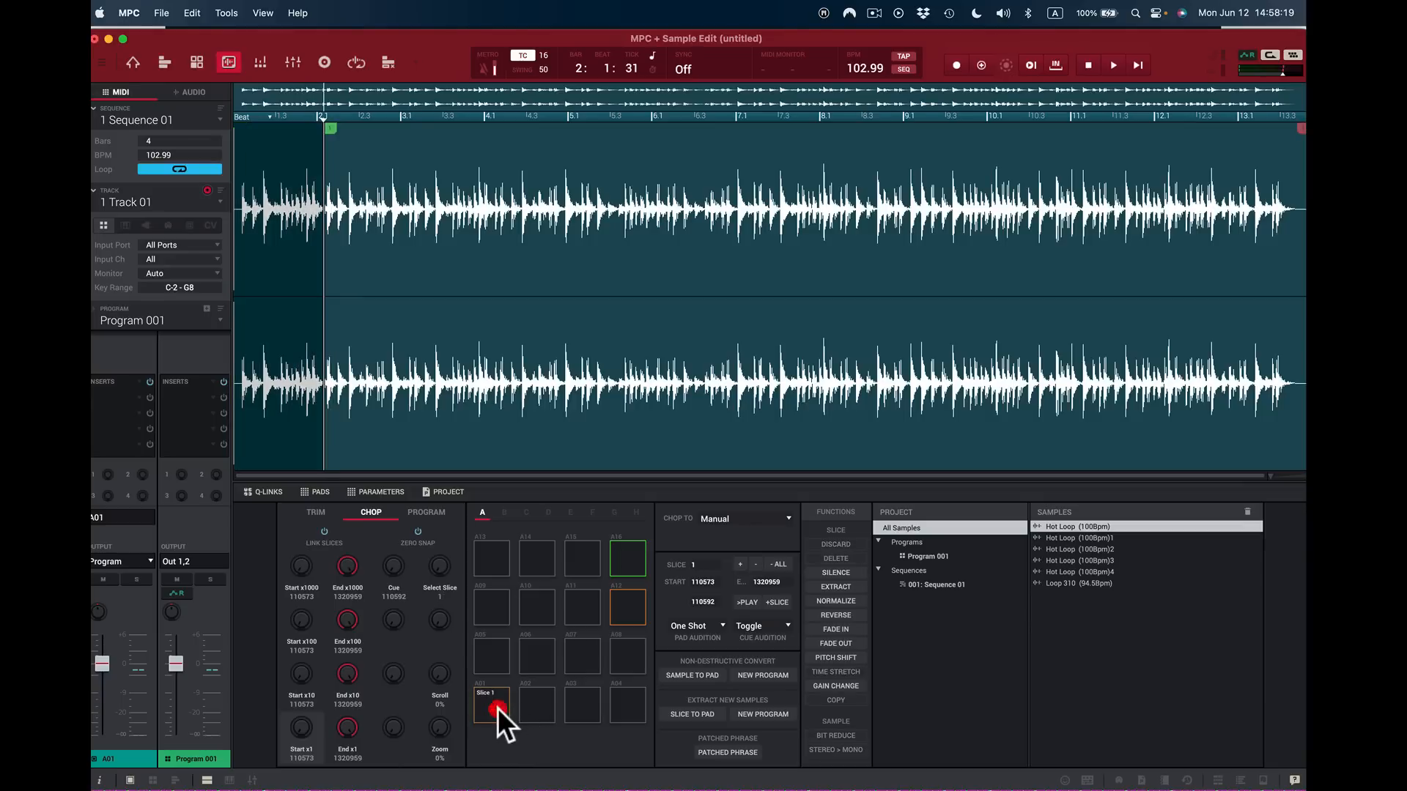
pyautogui.click(541, 706)
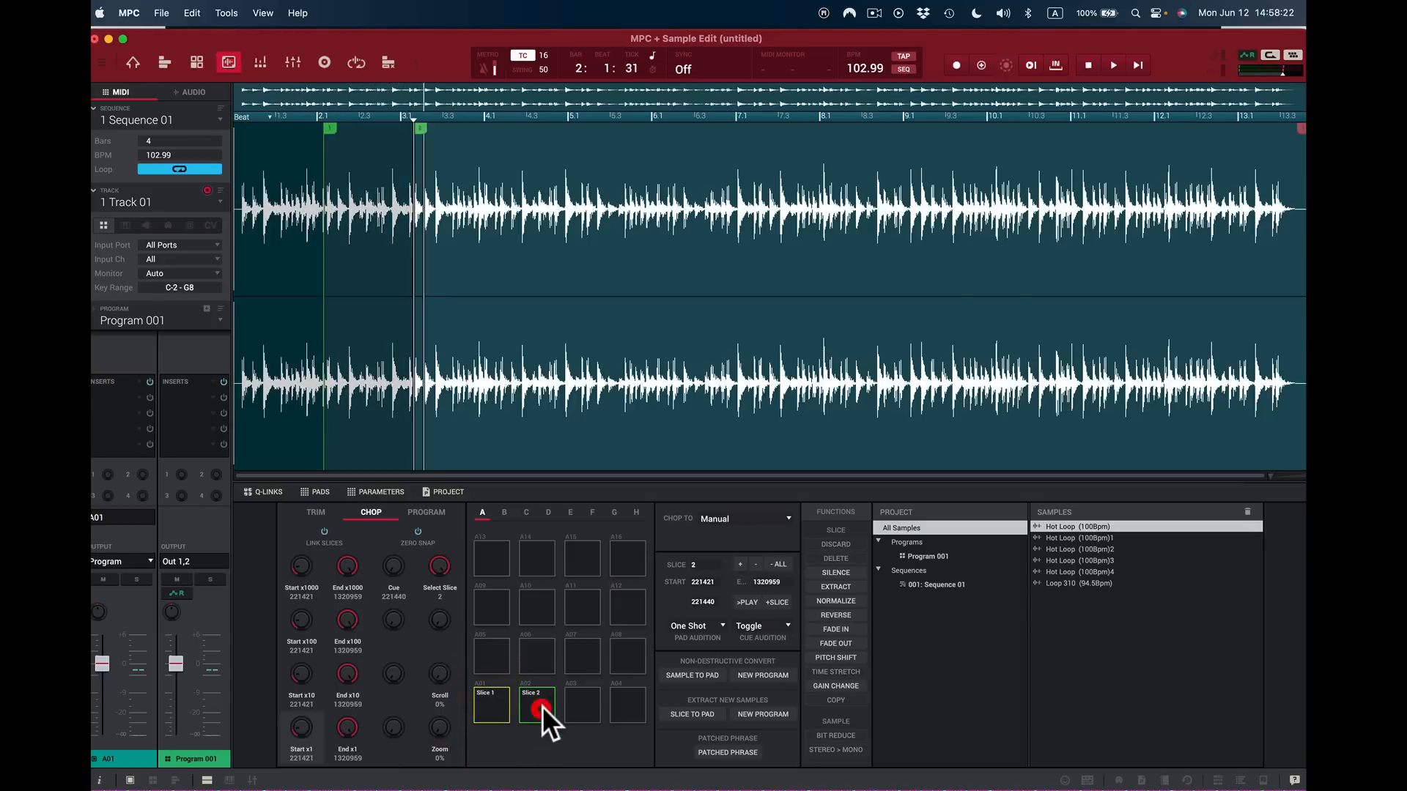
pyautogui.click(587, 709)
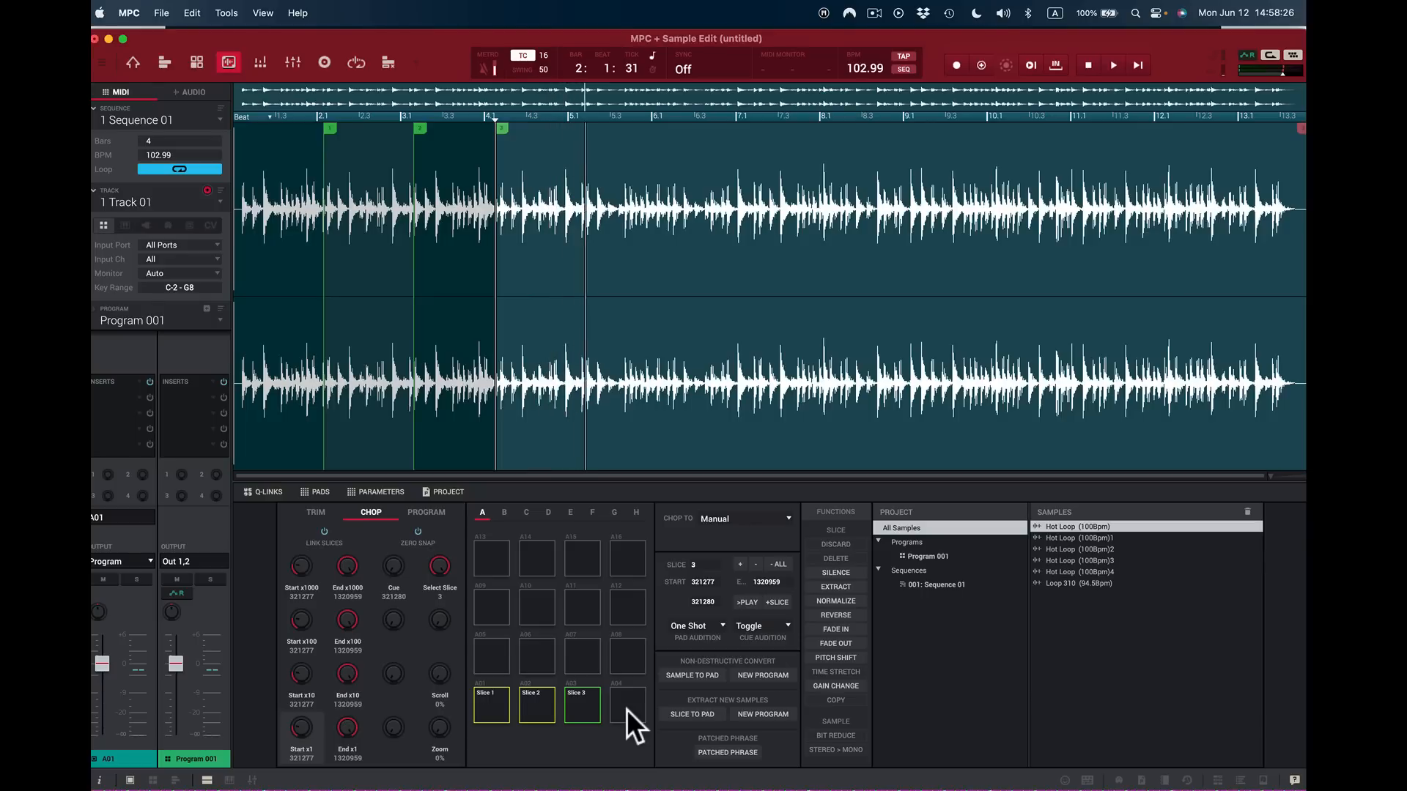
pyautogui.click(625, 709)
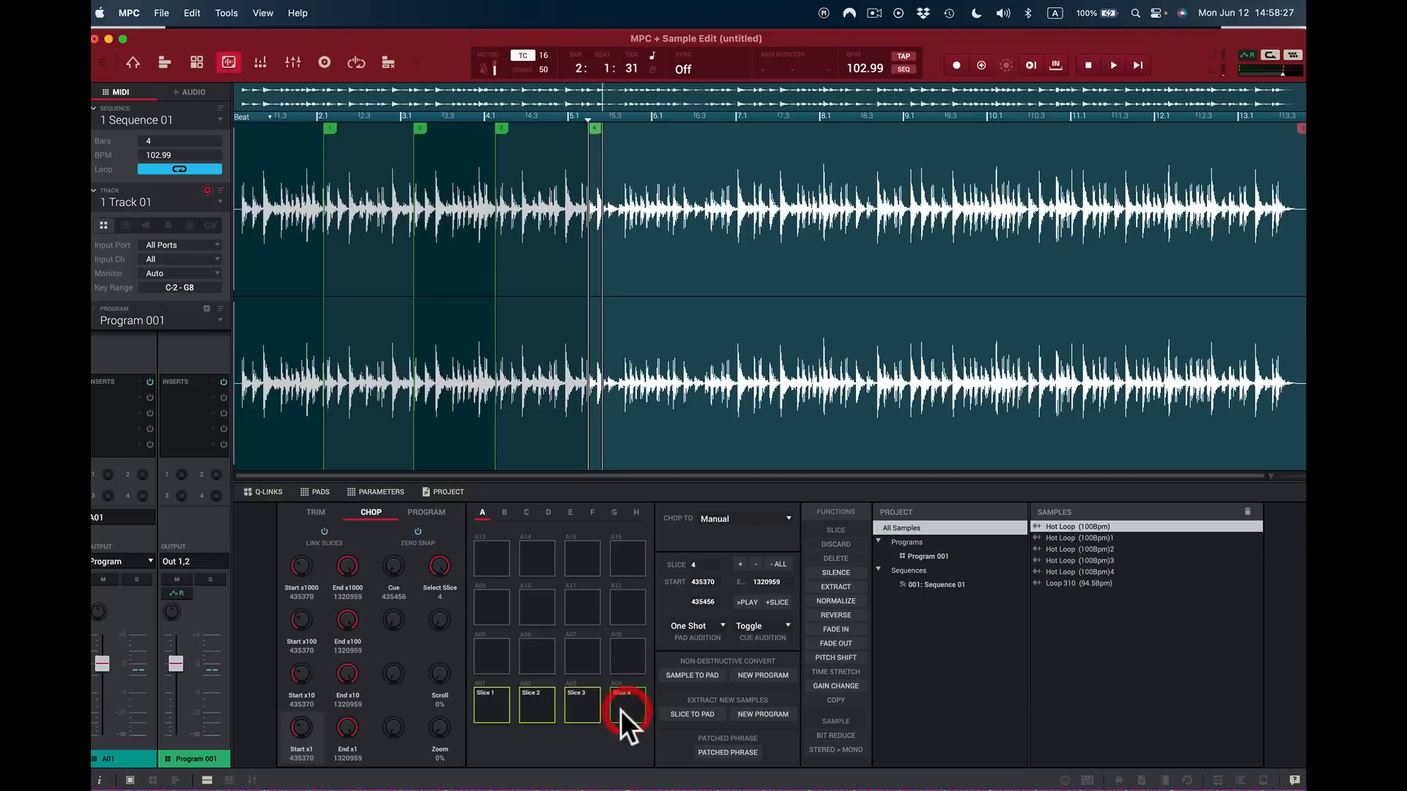
pyautogui.click(495, 656)
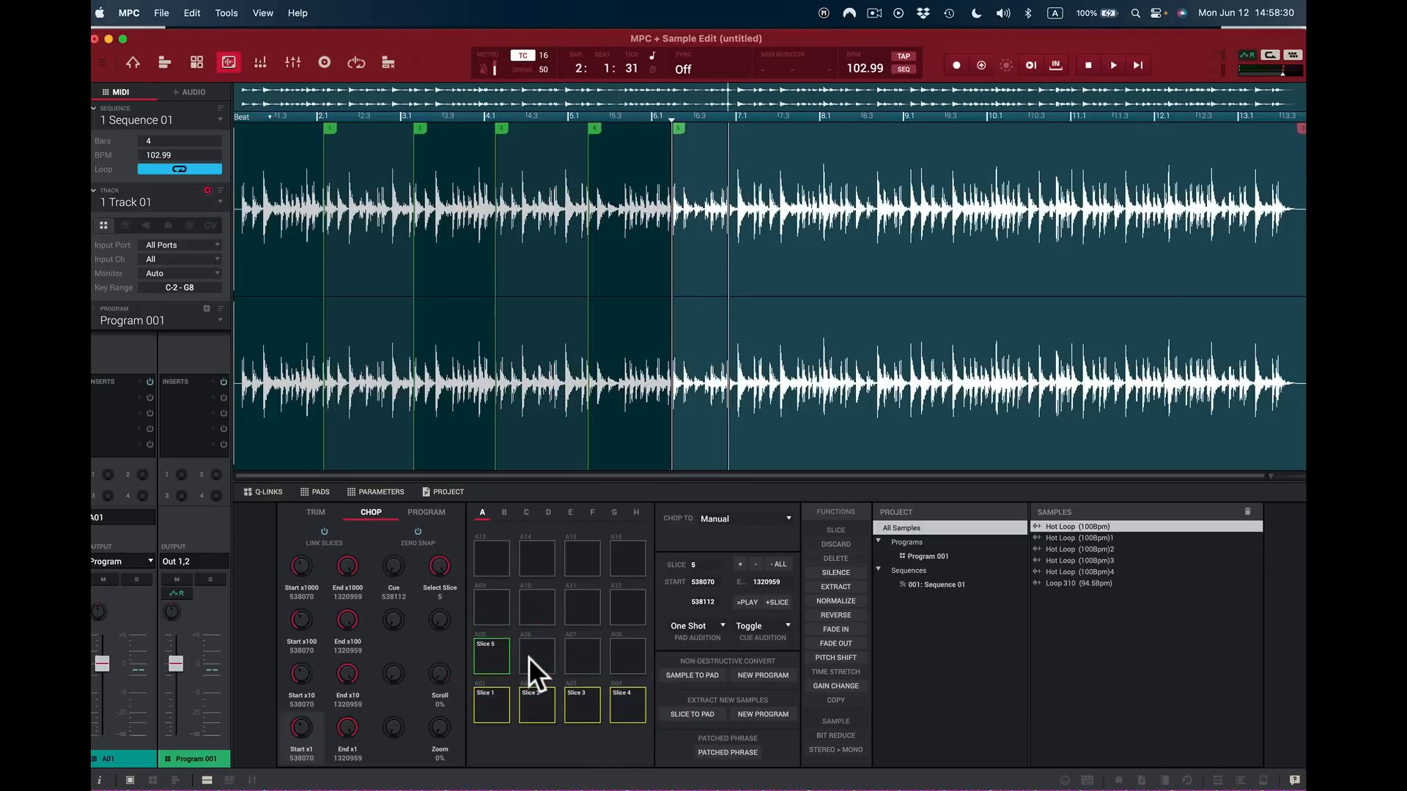
pyautogui.click(534, 657)
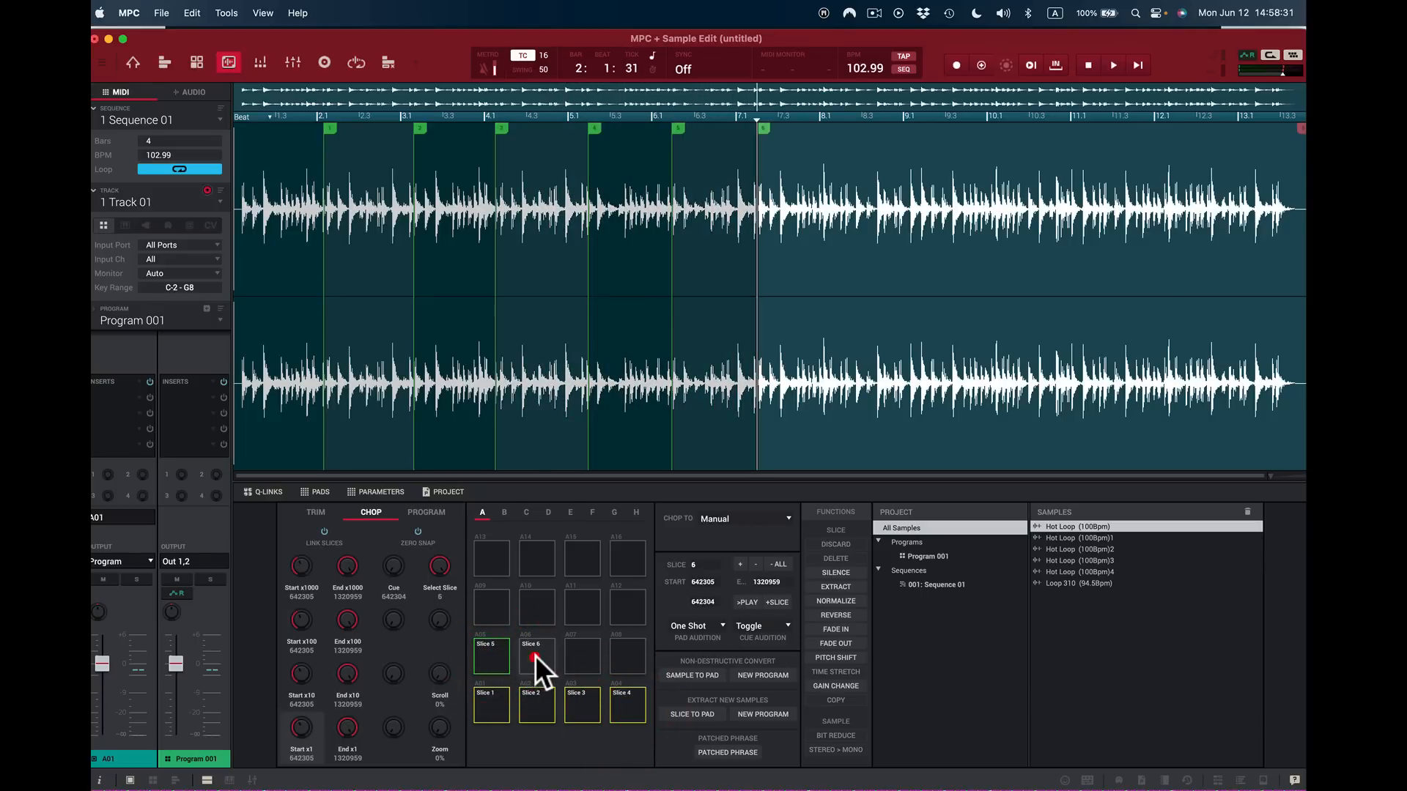
pyautogui.click(581, 652)
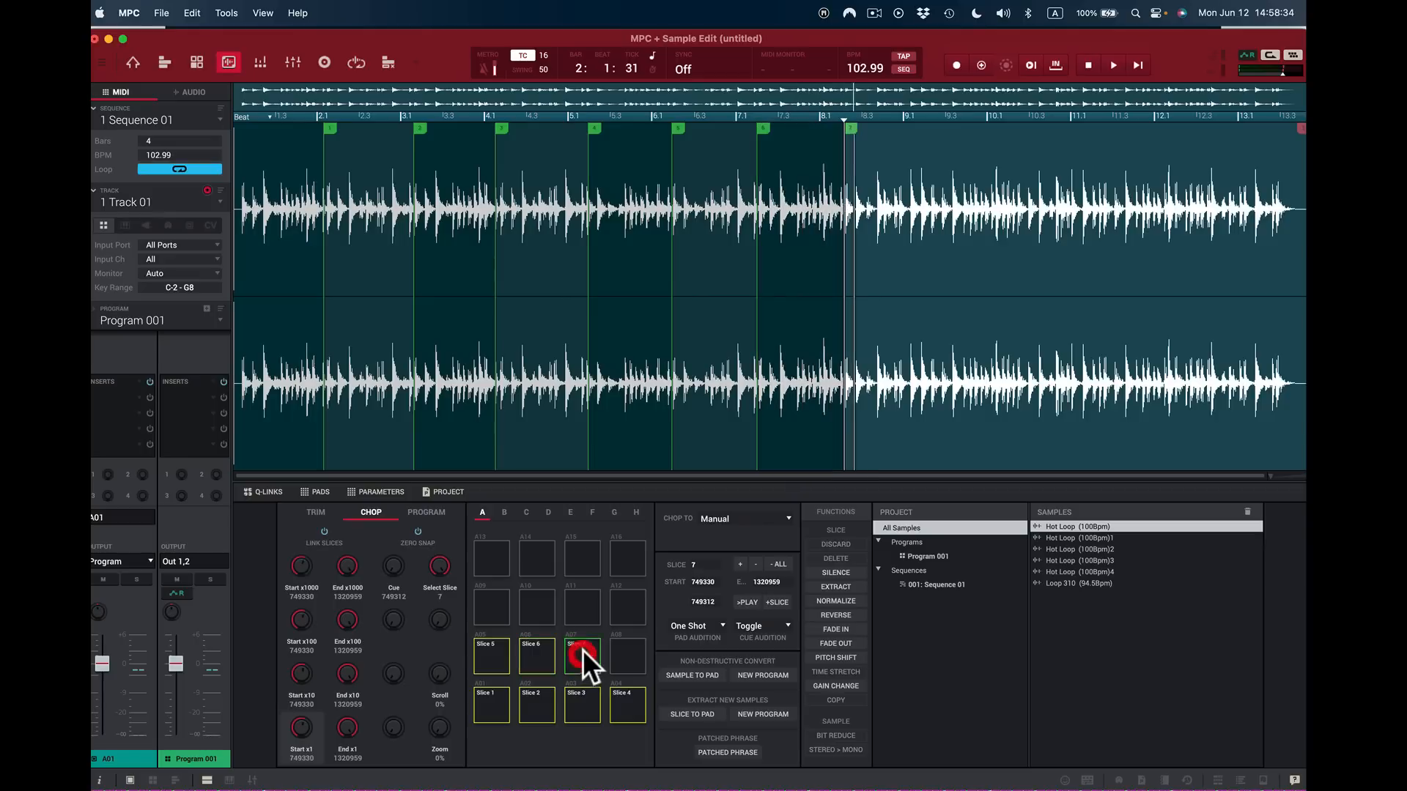
pyautogui.click(624, 653)
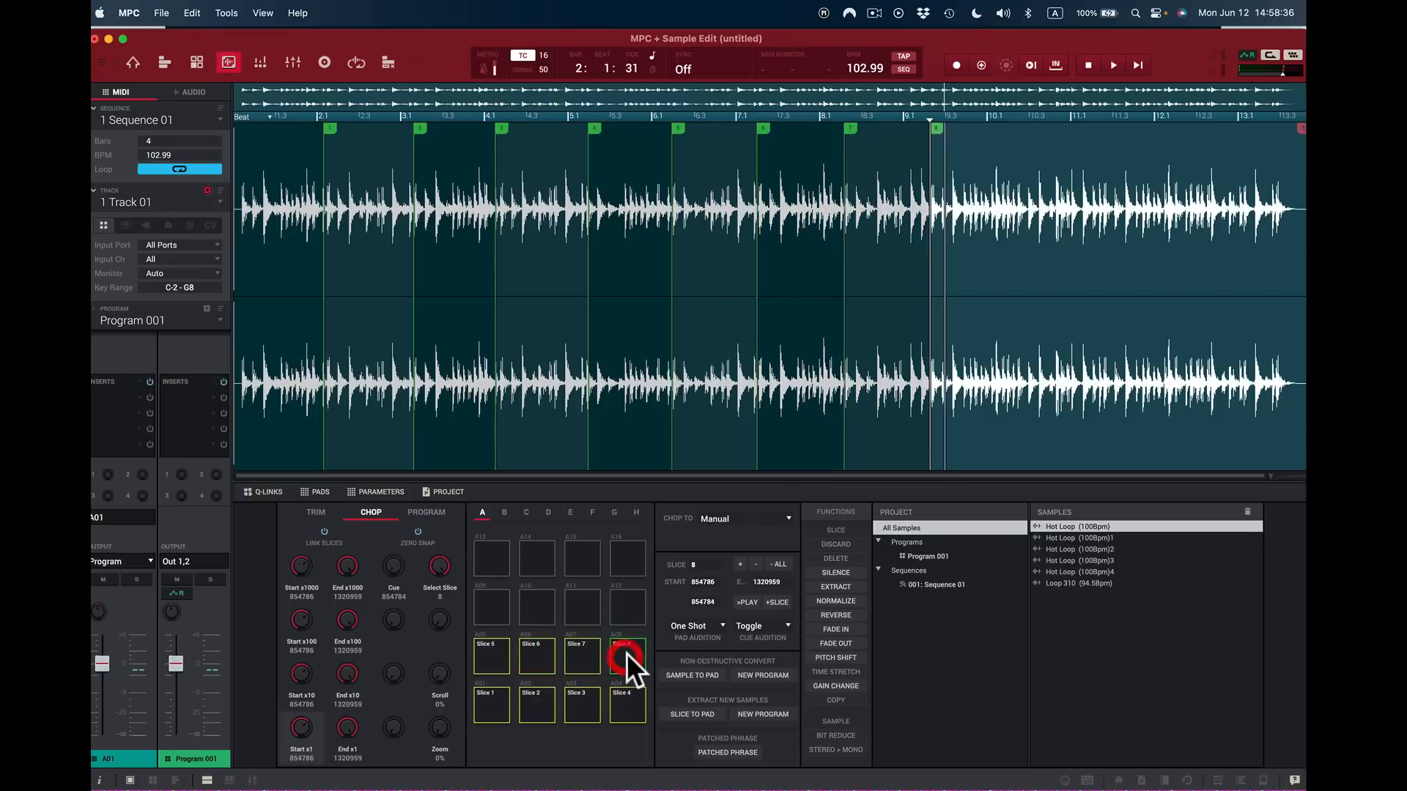
pyautogui.click(495, 609)
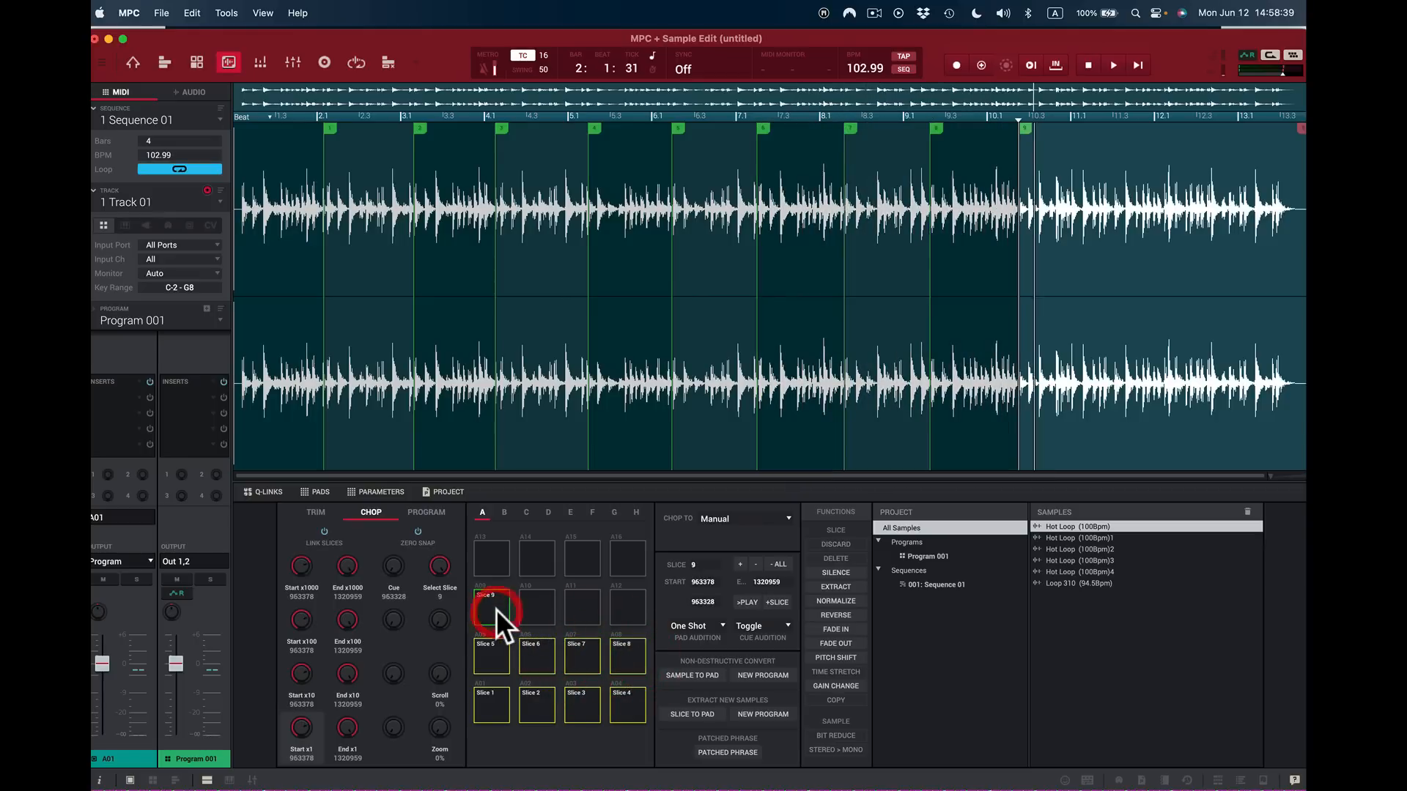
pyautogui.click(539, 609)
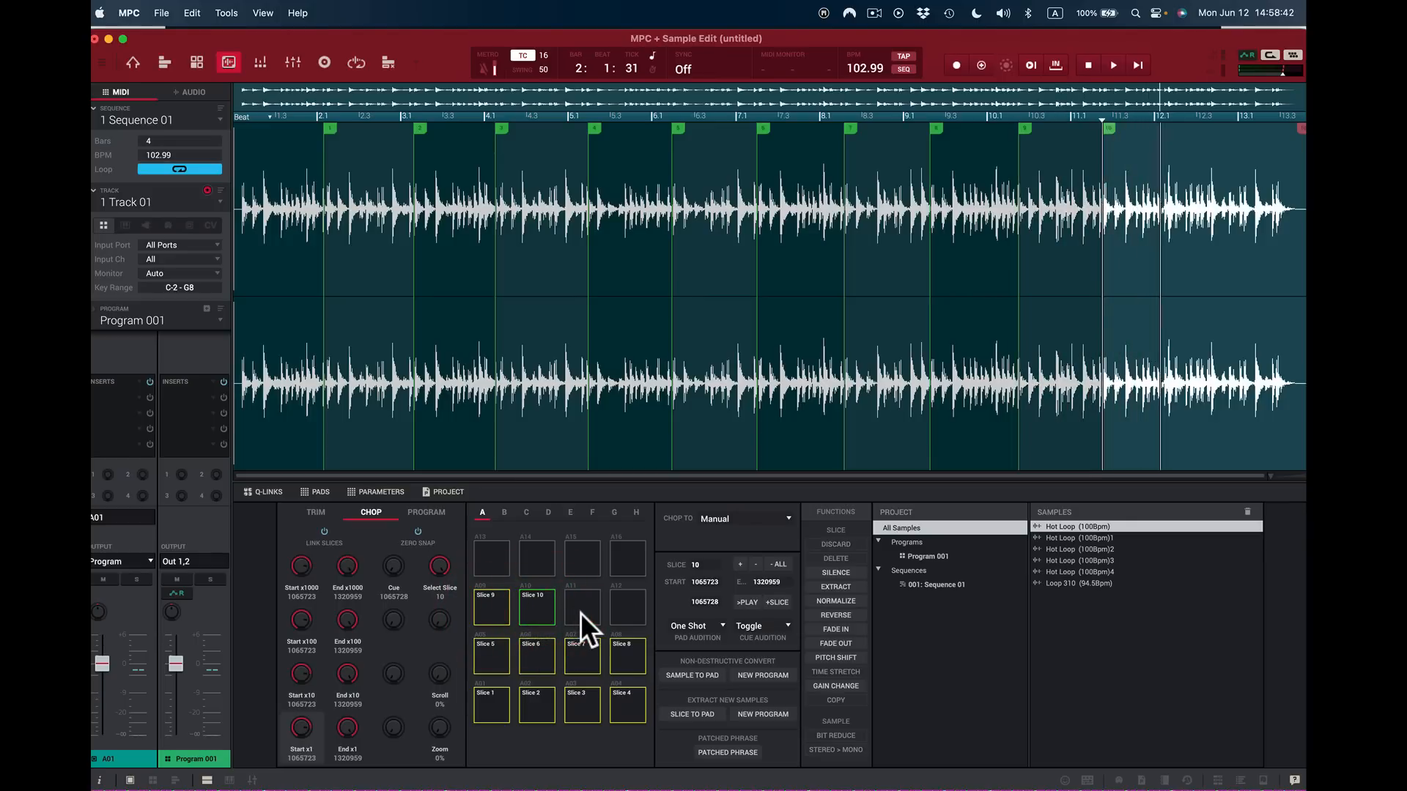
pyautogui.click(581, 612)
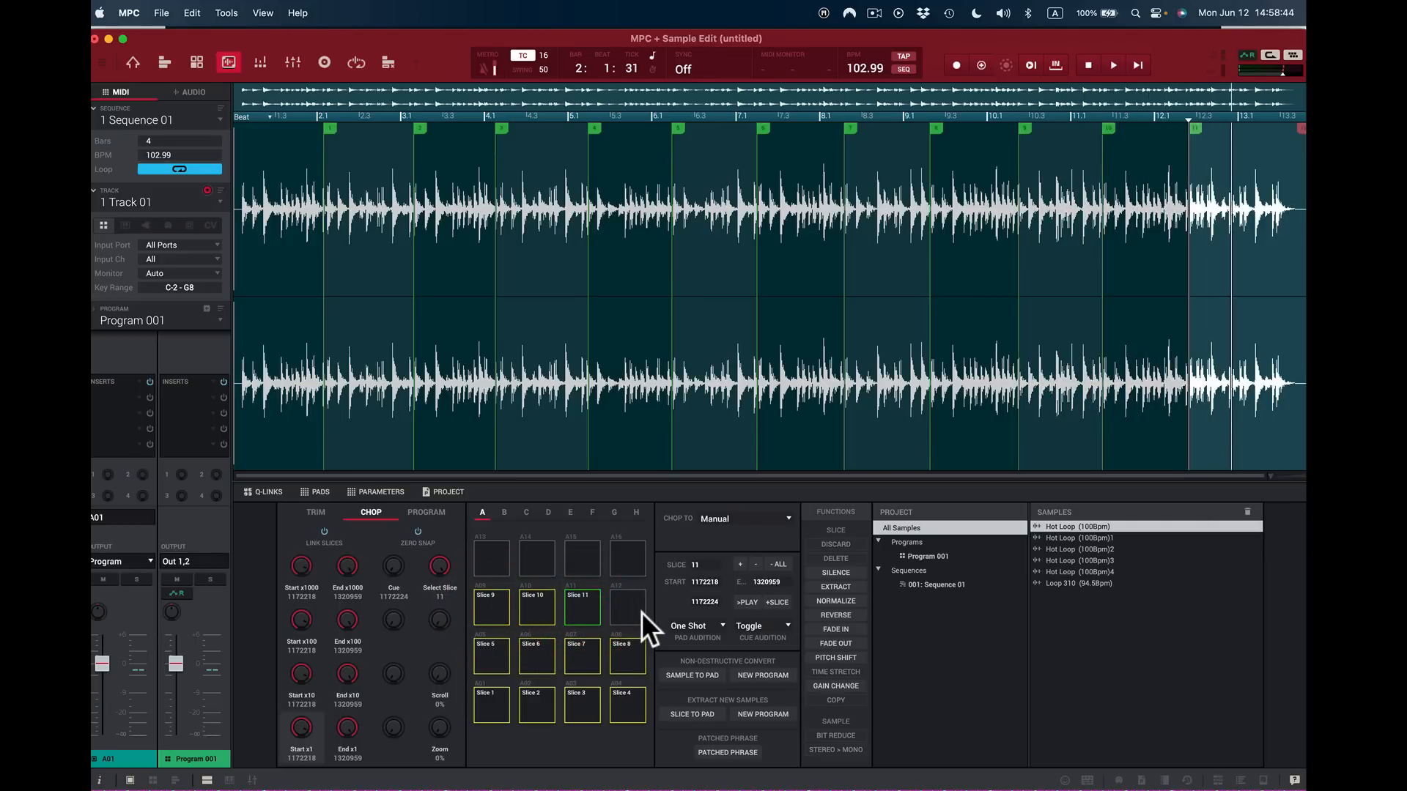
pyautogui.press('space')
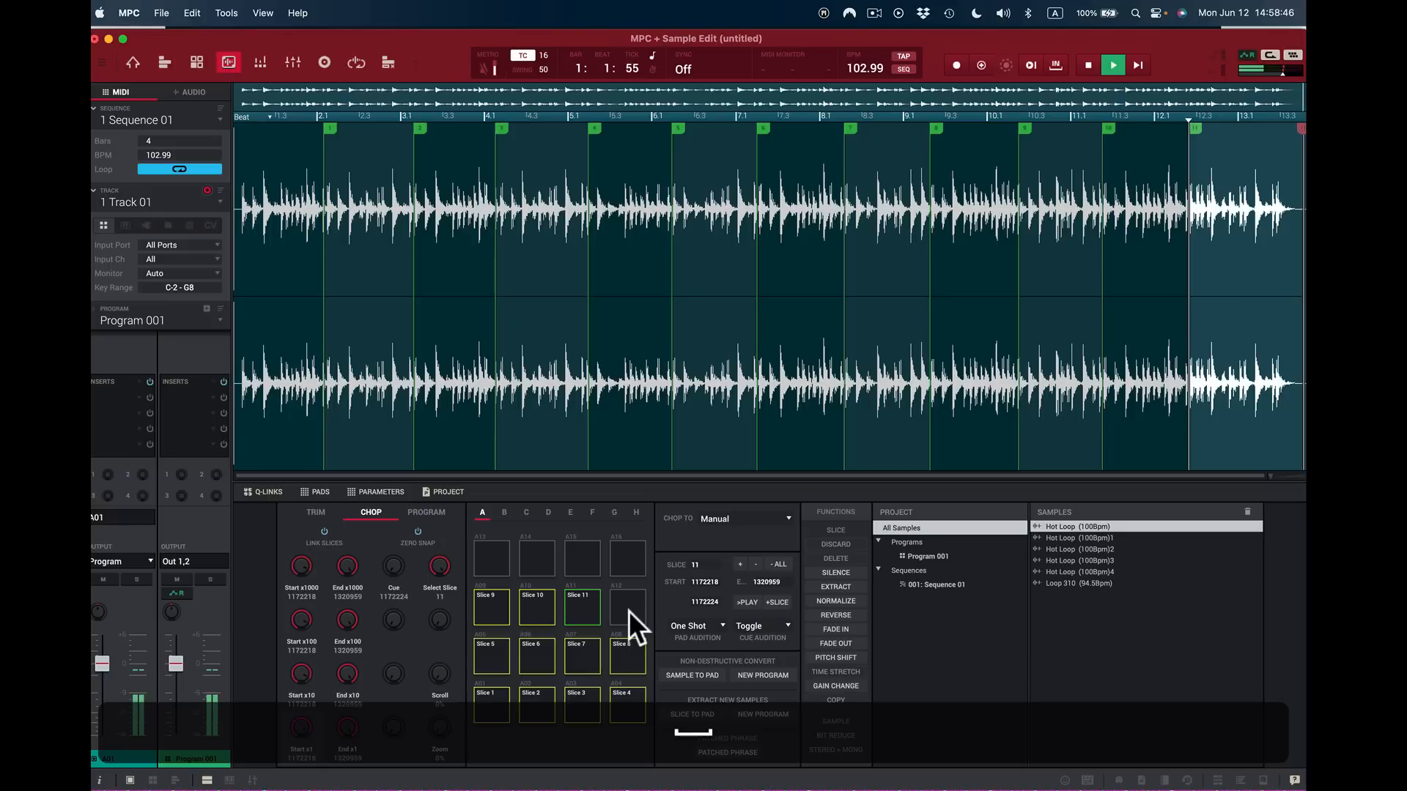
pyautogui.press('space')
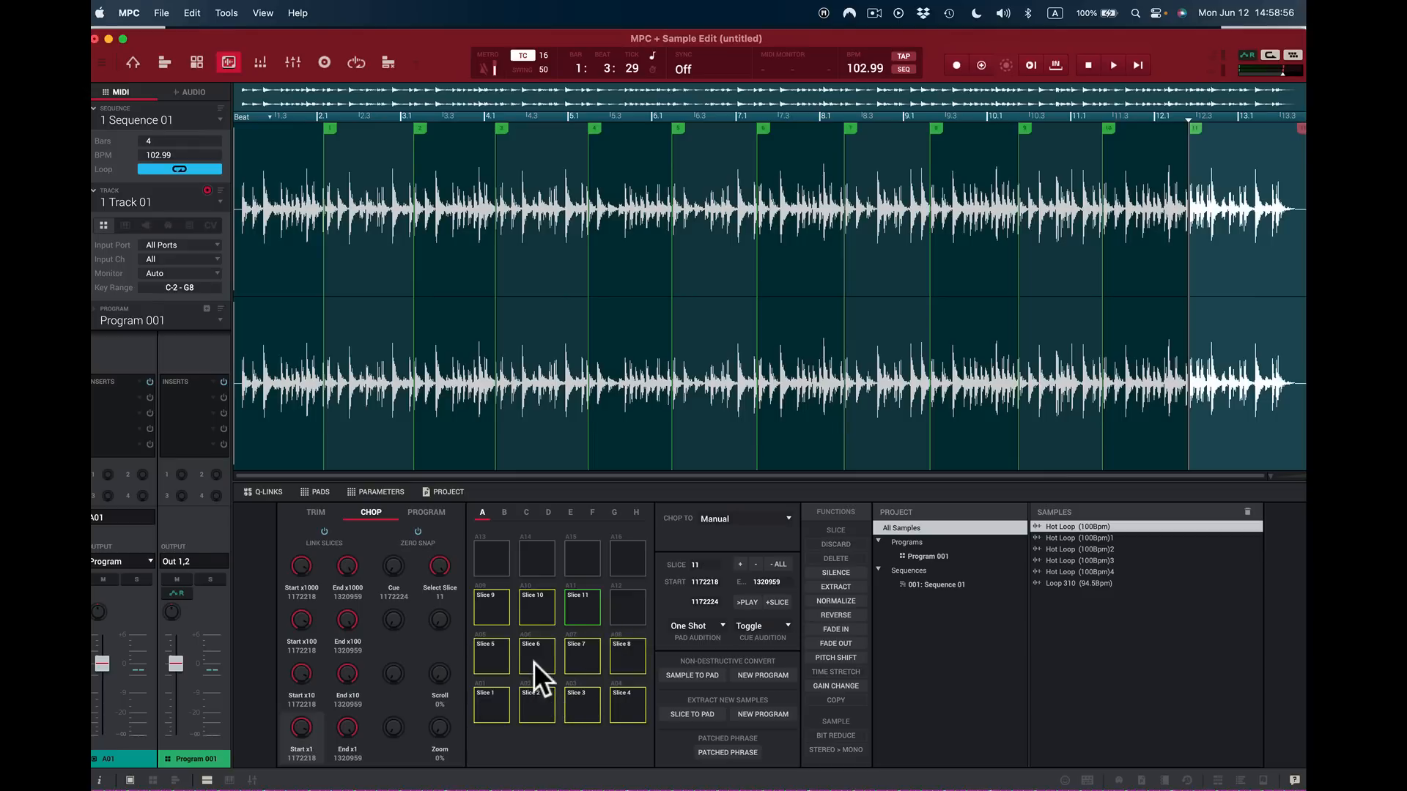
# Step: Audition Slice 9 of the chopped Hot Loop (100Bpm) sample several times
pyautogui.click(489, 609)
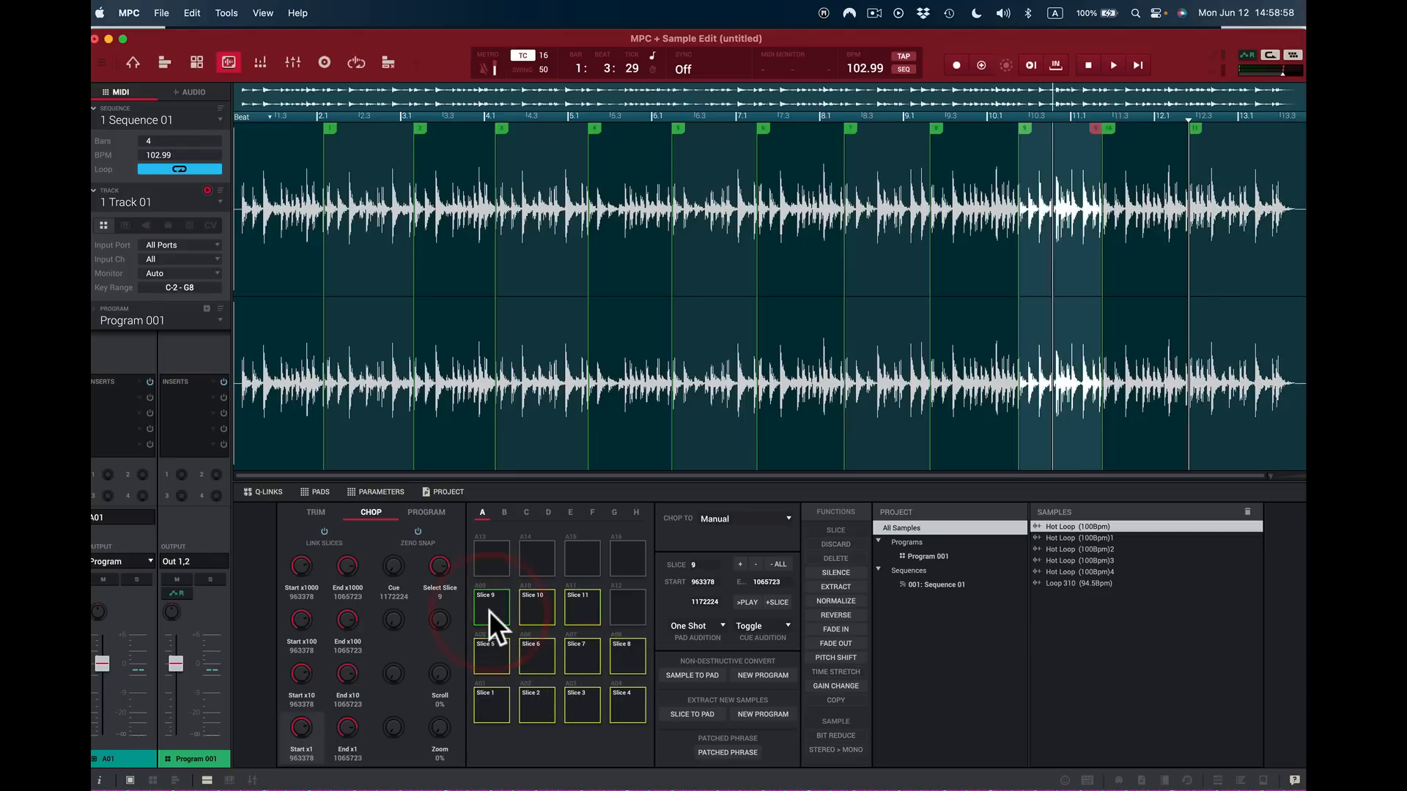
pyautogui.click(490, 609)
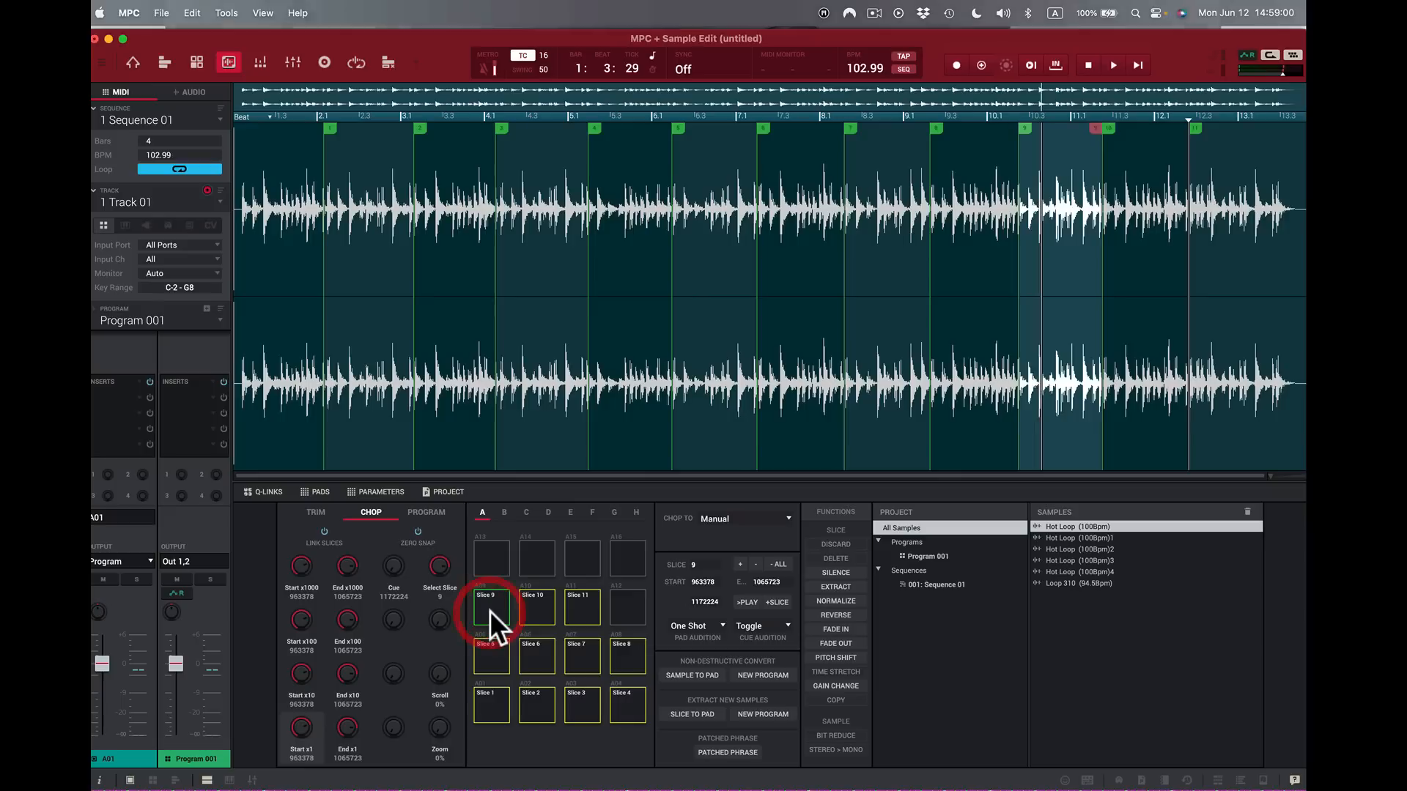
pyautogui.click(490, 611)
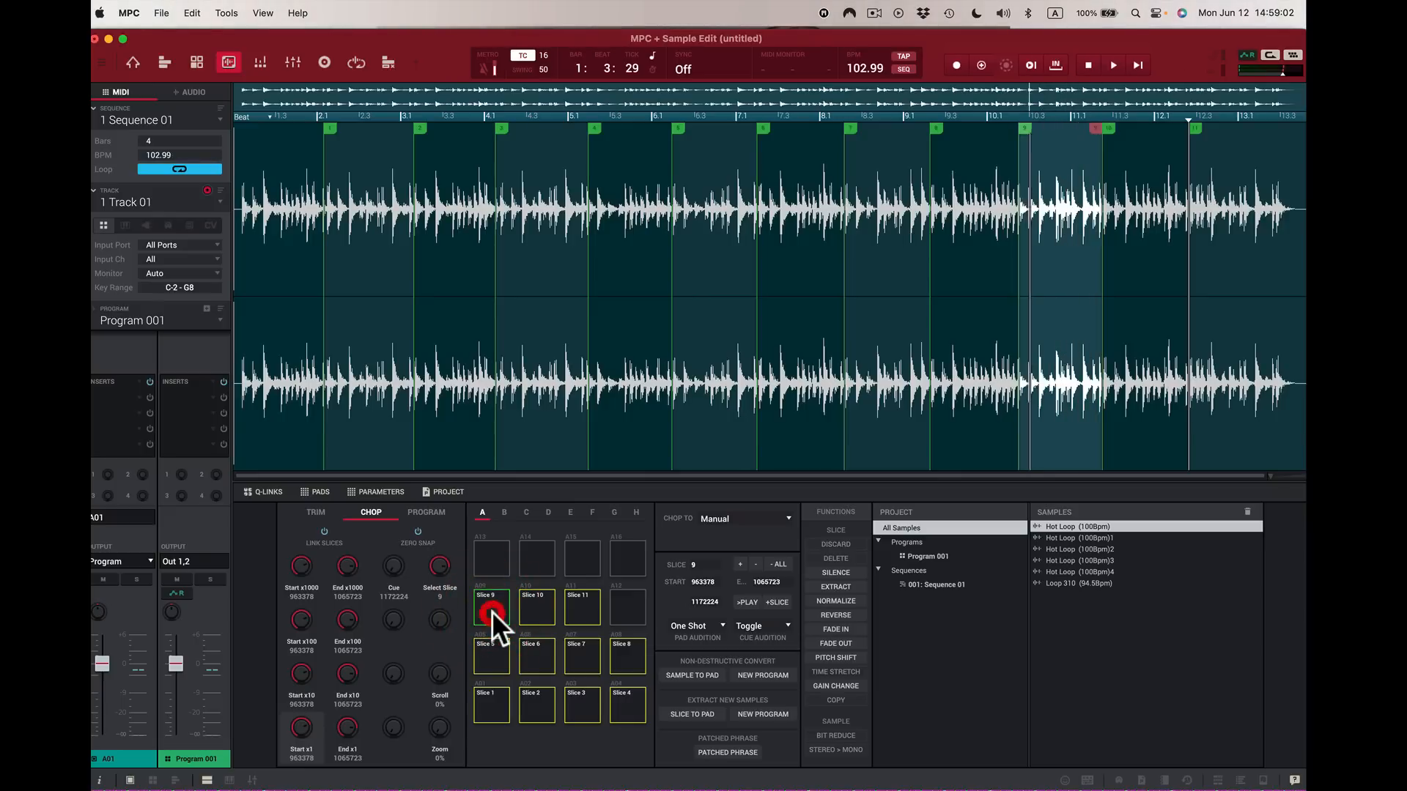
pyautogui.click(499, 609)
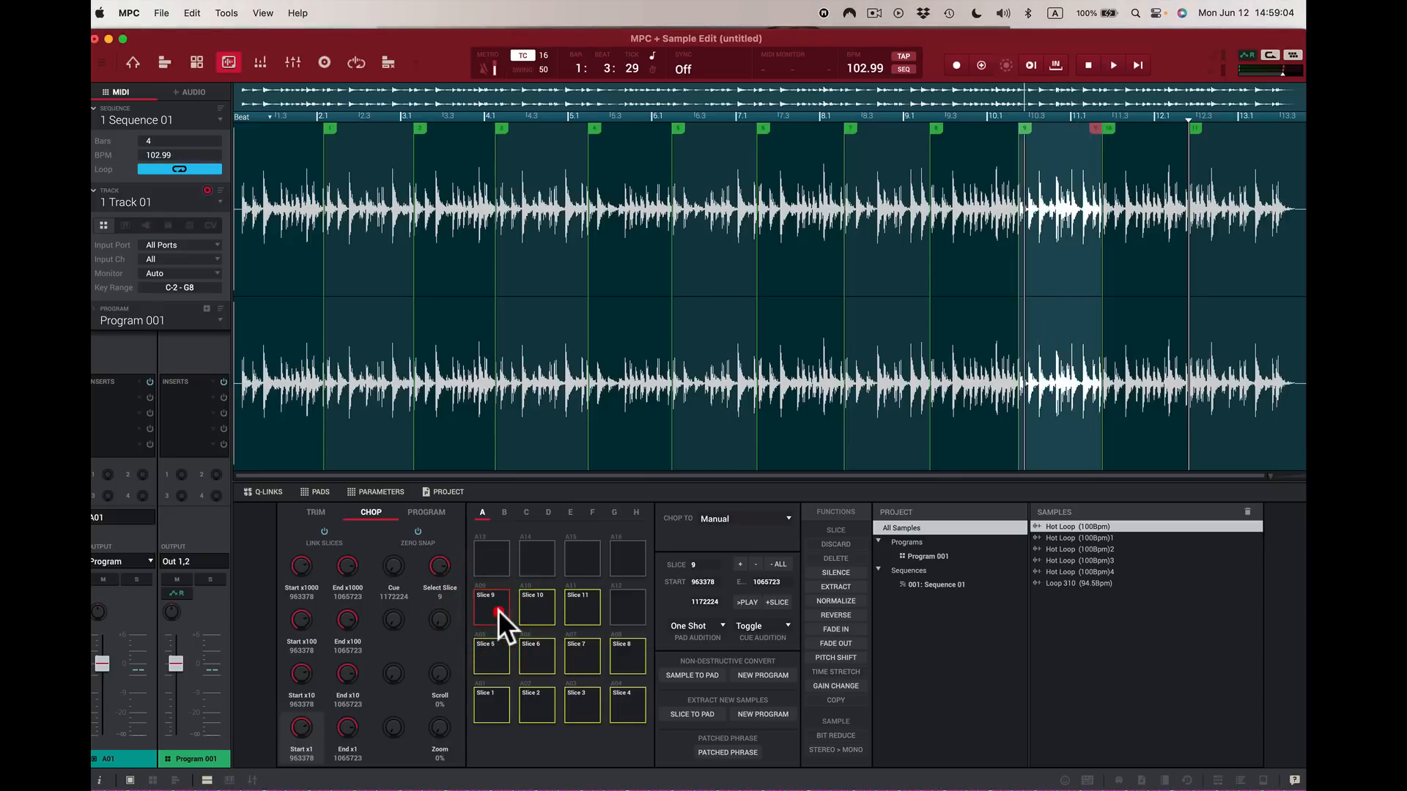
pyautogui.click(498, 610)
pyautogui.click(498, 609)
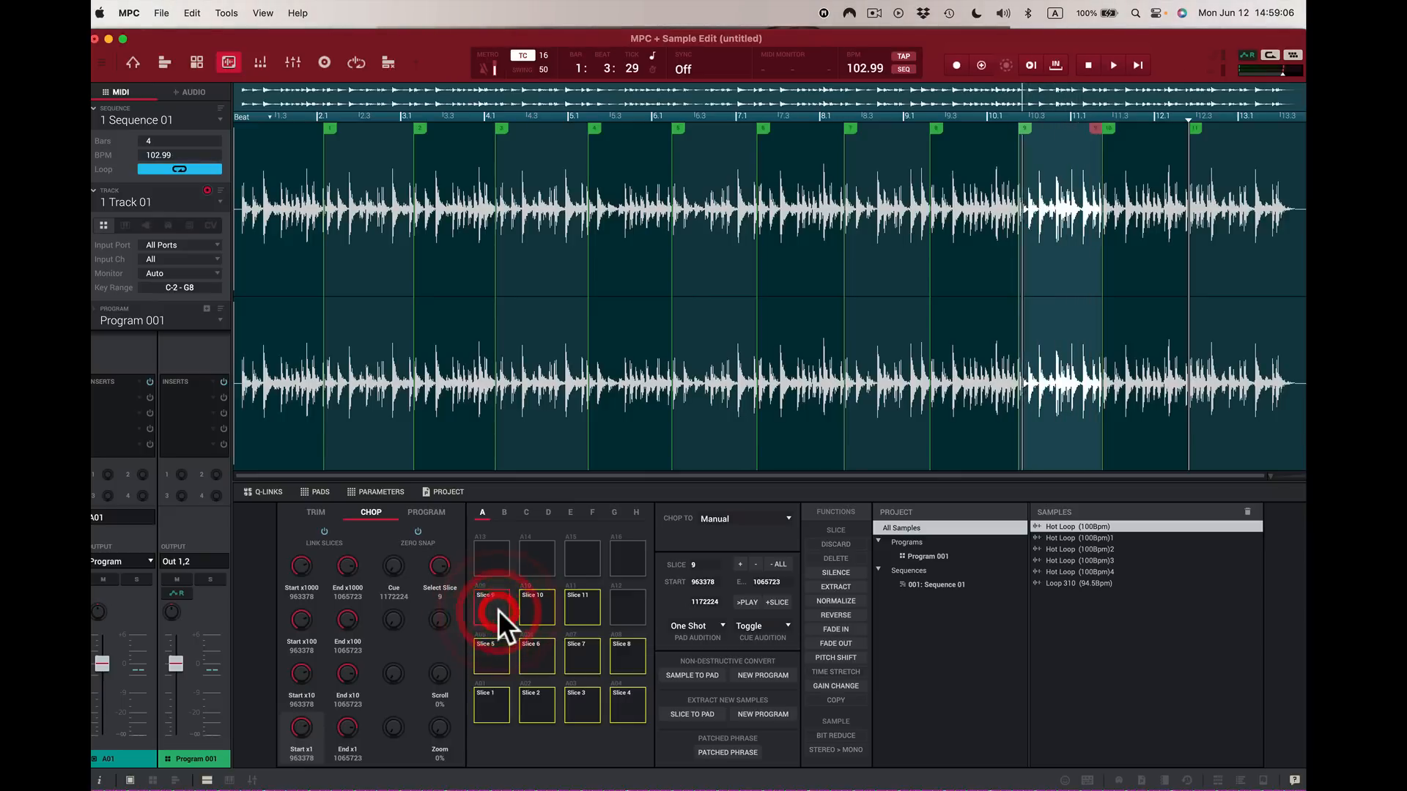
pyautogui.click(499, 610)
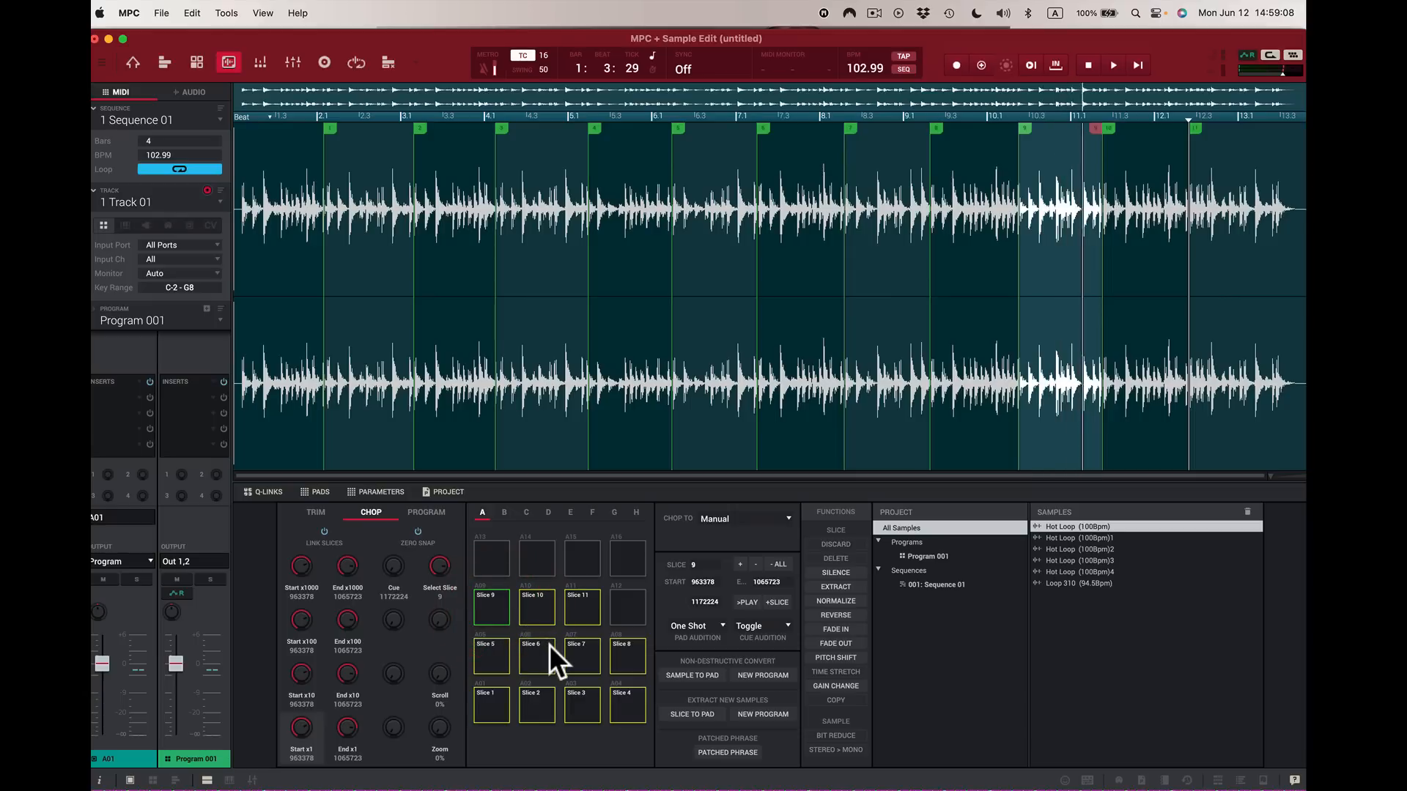
# Step: Audition Slice 10 of the chopped Hot Loop (100Bpm) sample several times
pyautogui.click(543, 612)
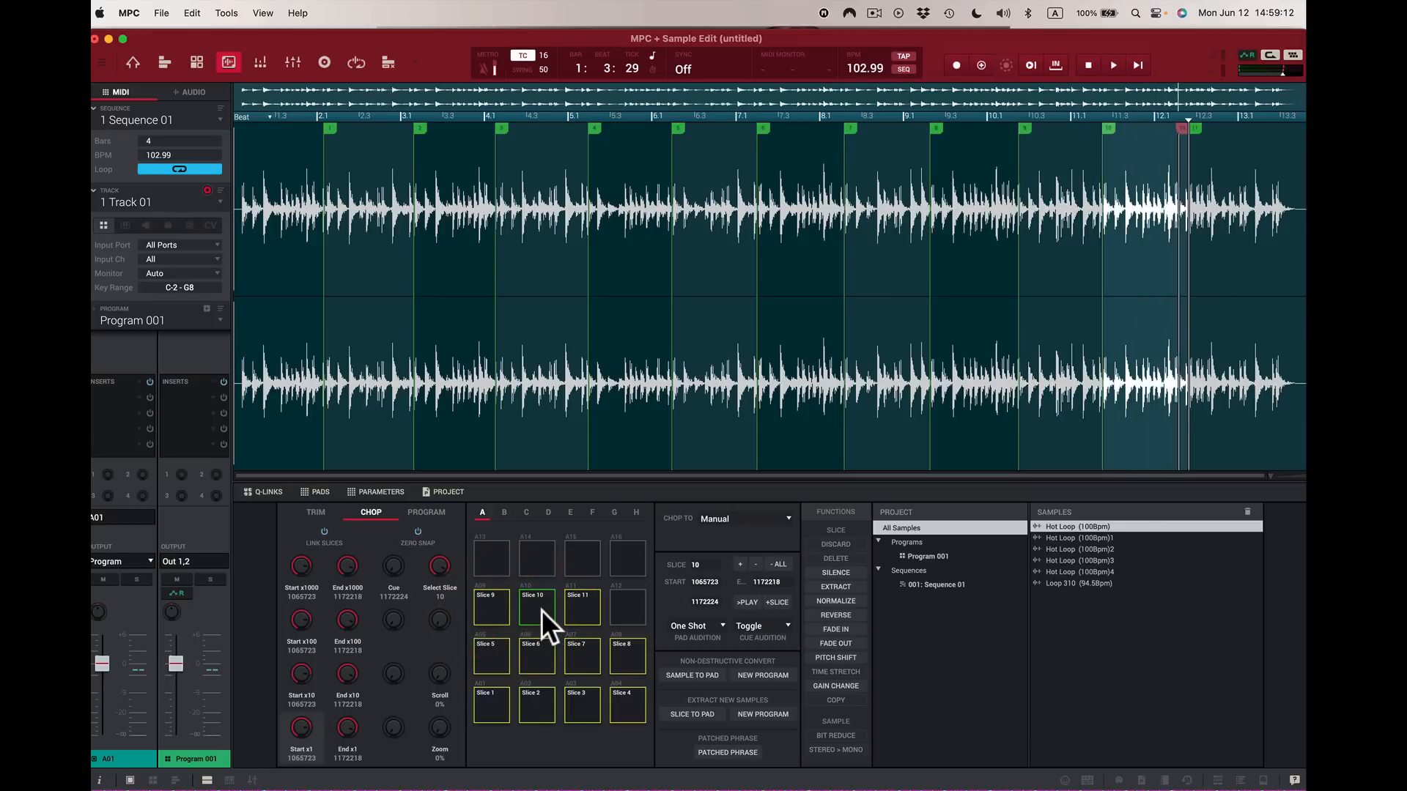
pyautogui.click(542, 609)
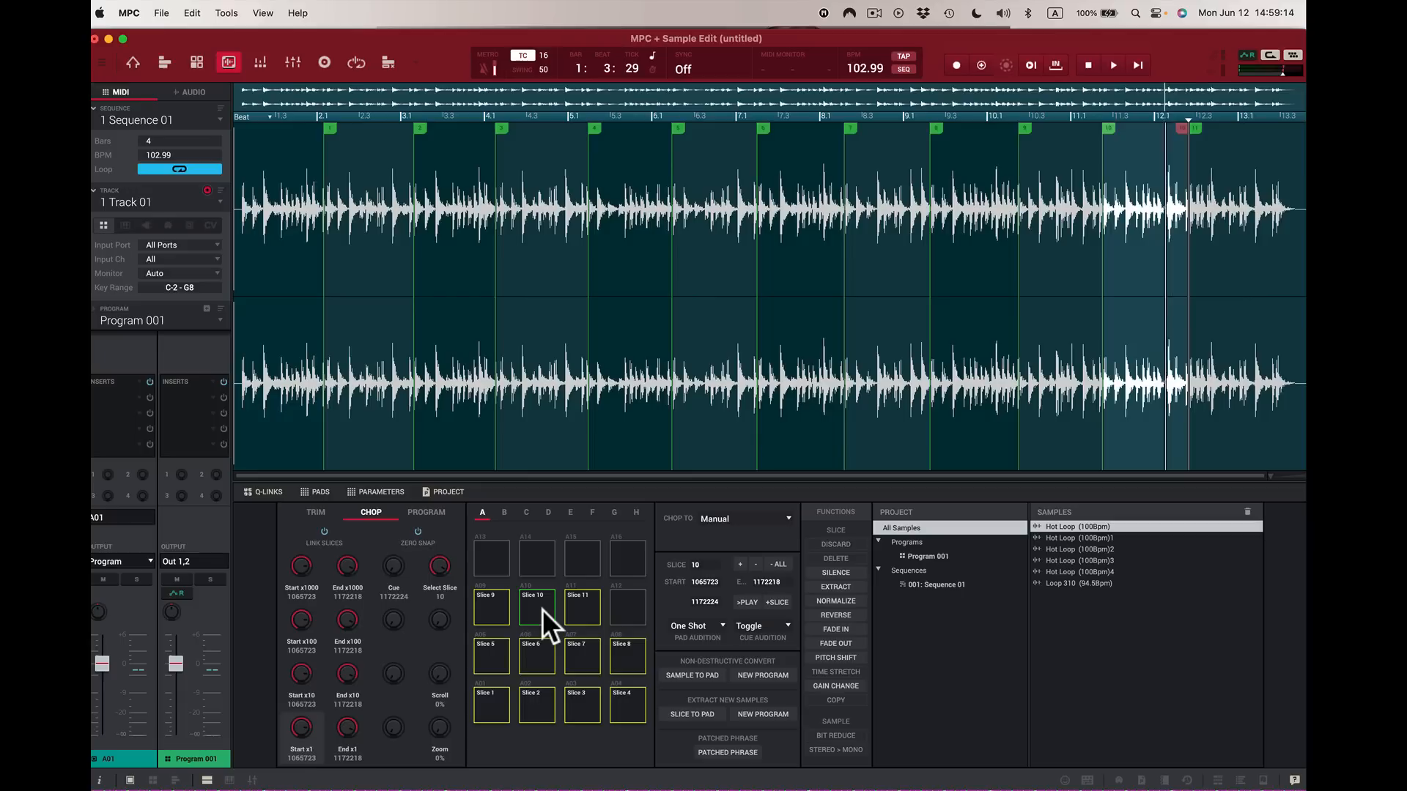
pyautogui.click(542, 610)
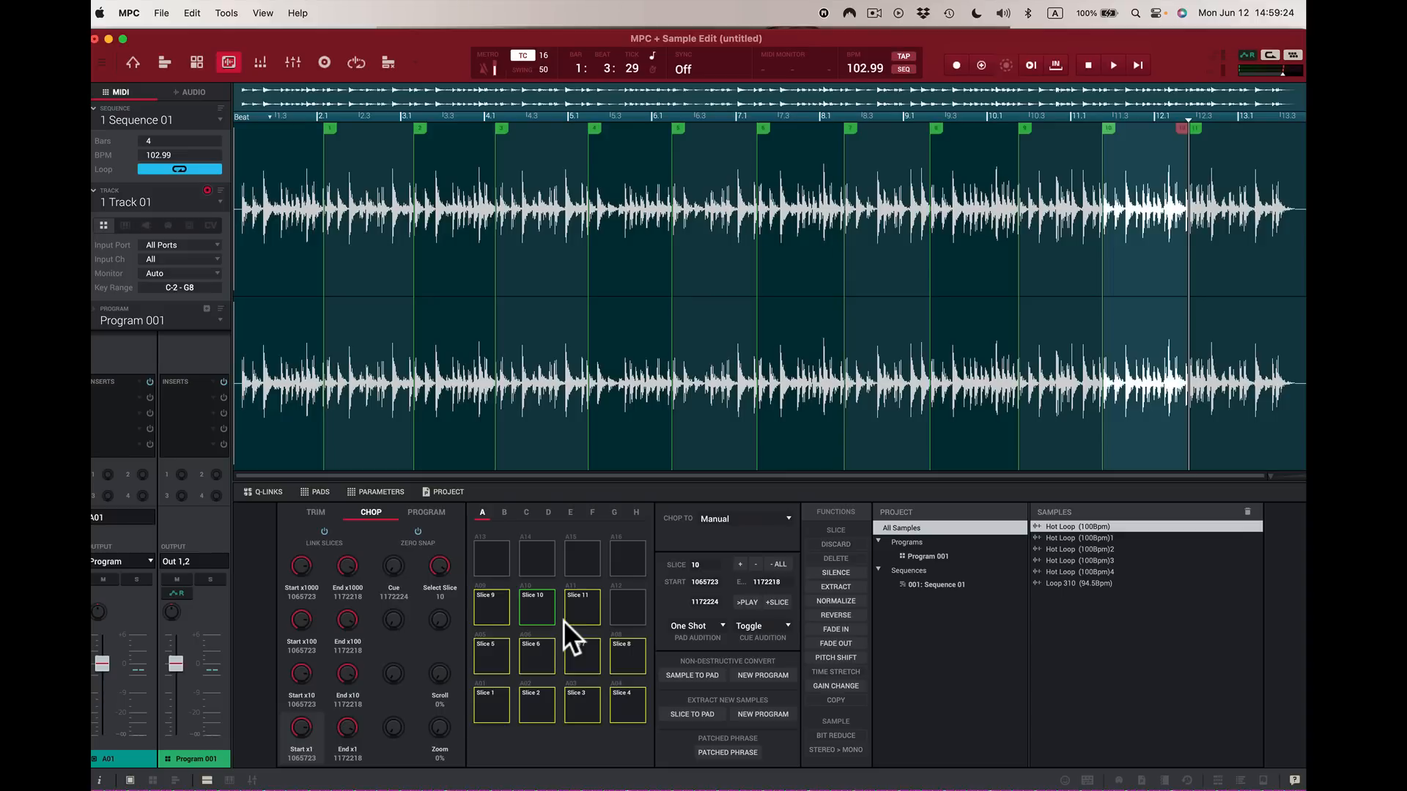
# Step: Audition Slices 1 and 2, and compare Slice 2 with Slice 11 by playing them alternately
pyautogui.click(498, 702)
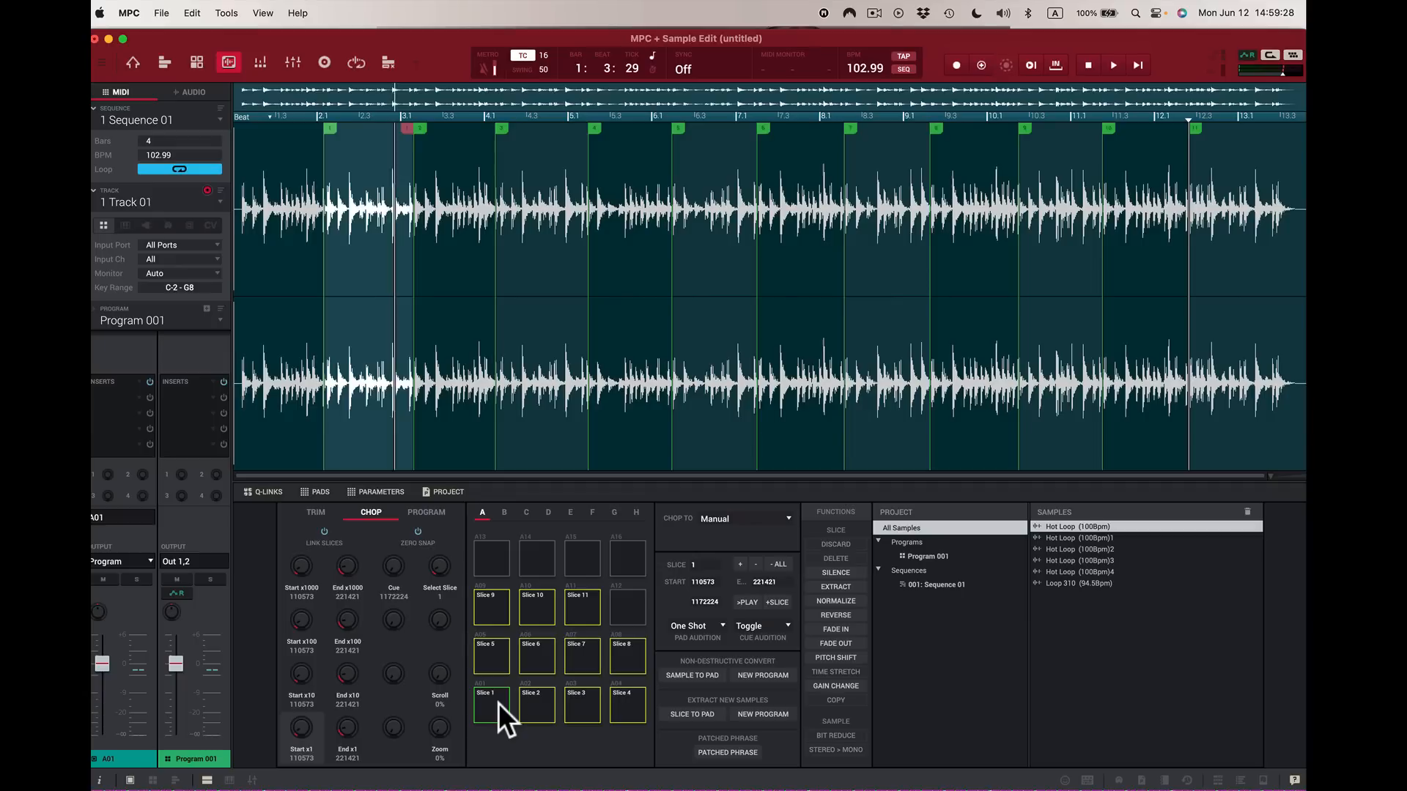
pyautogui.click(498, 702)
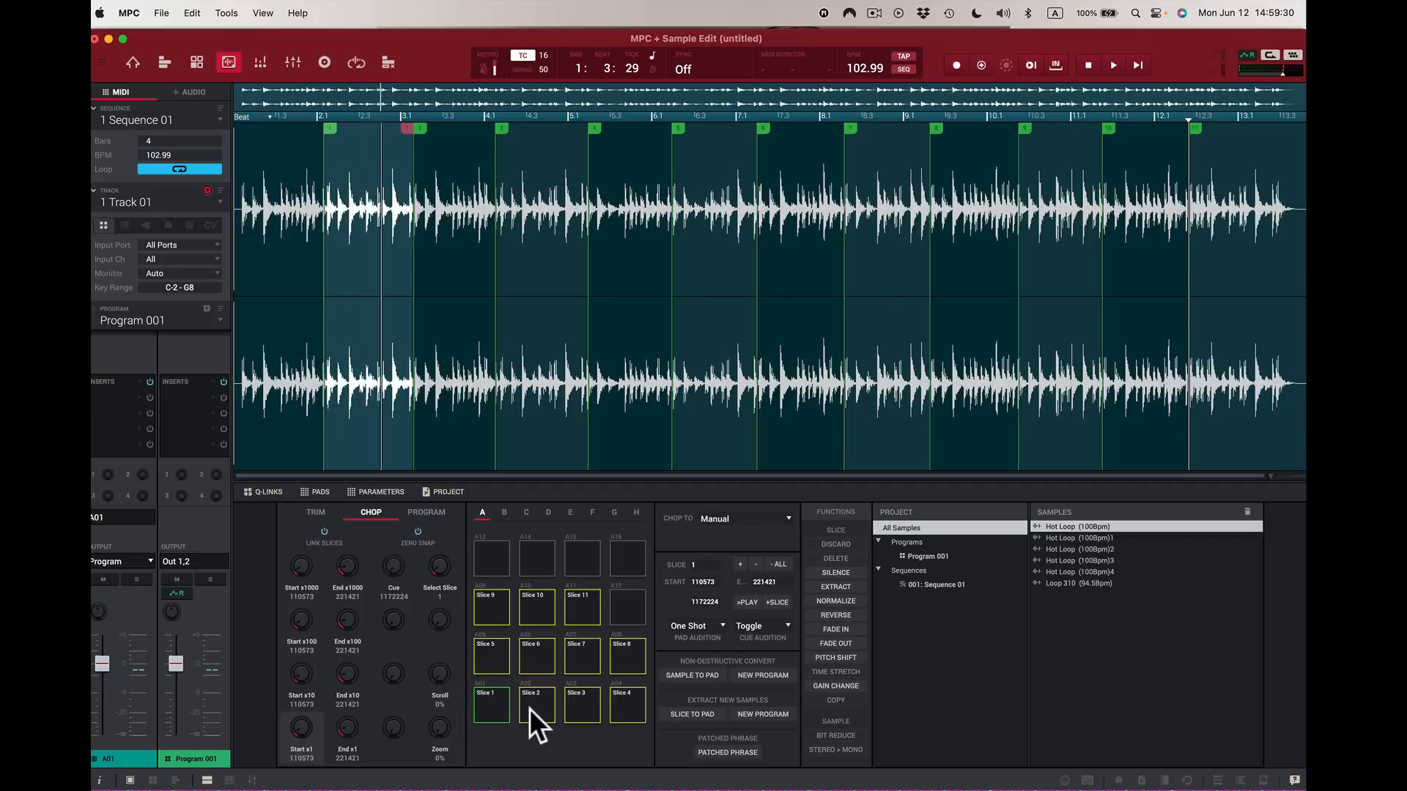
pyautogui.click(531, 707)
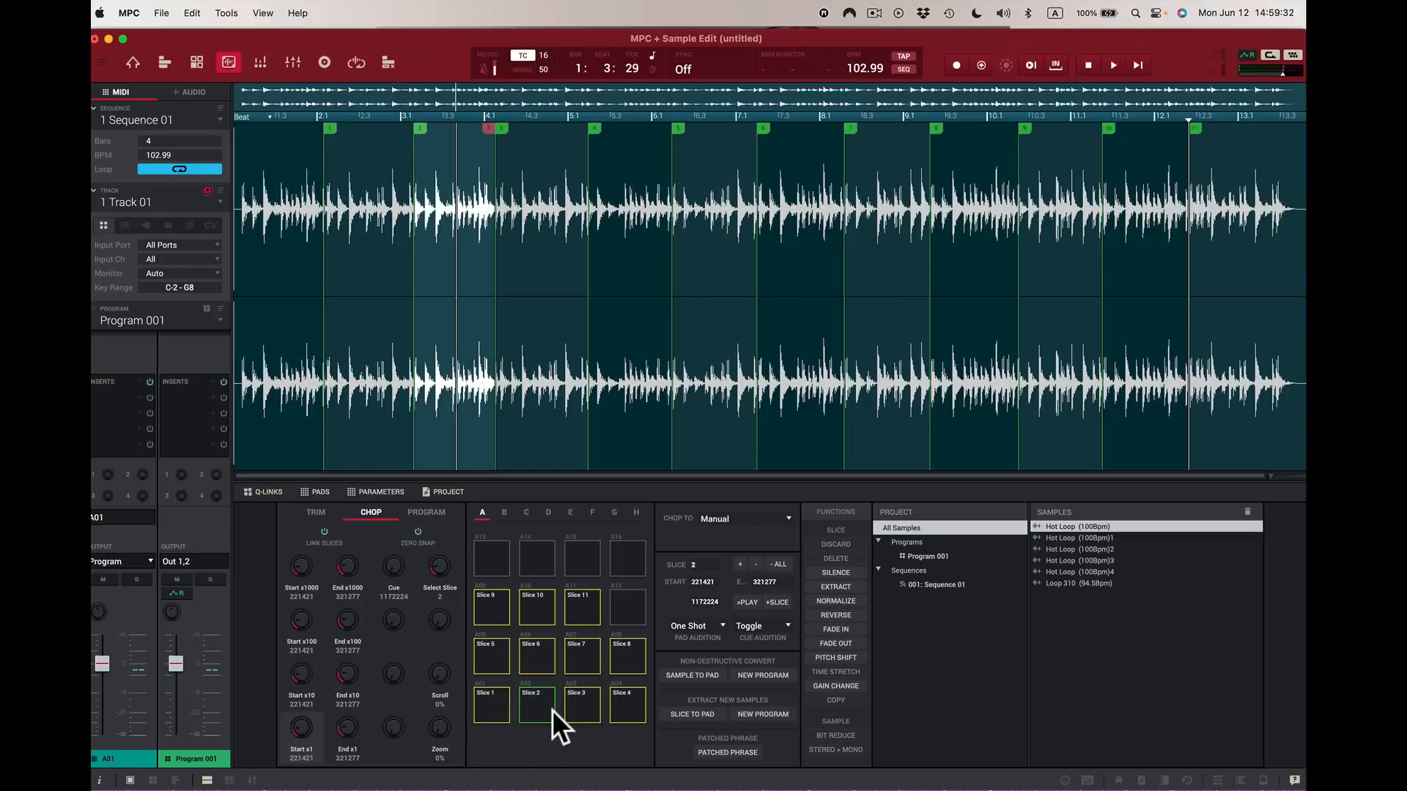
pyautogui.click(578, 609)
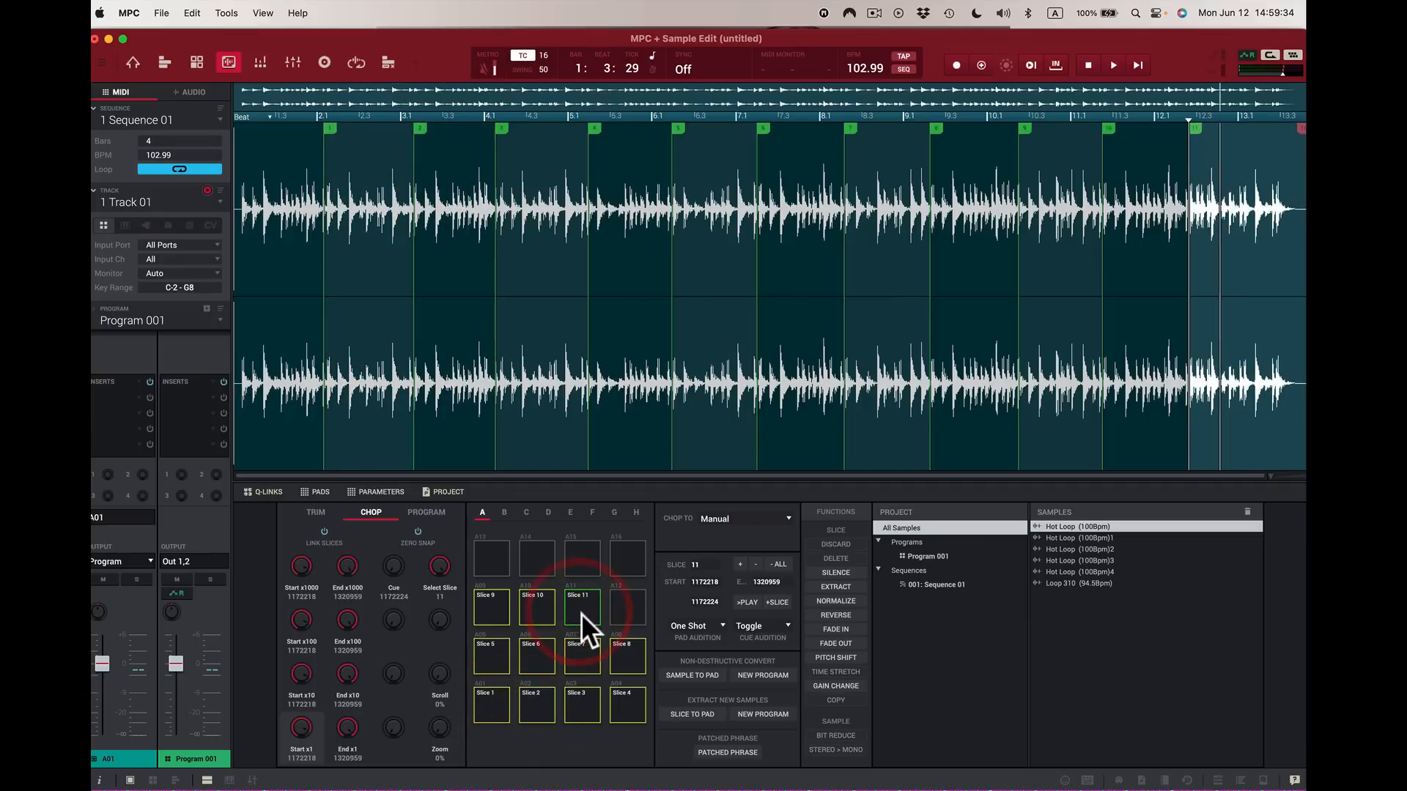
pyautogui.click(540, 705)
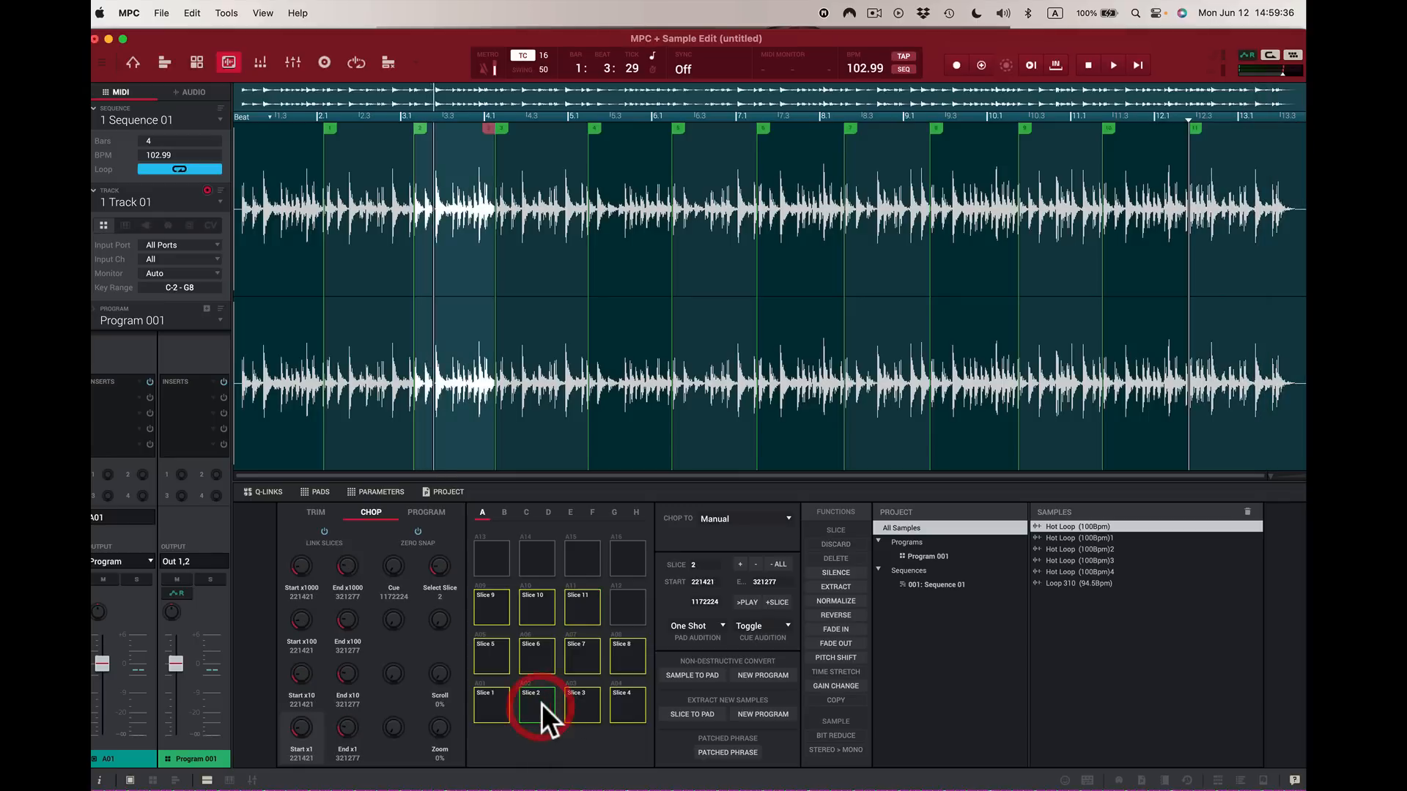
pyautogui.click(583, 608)
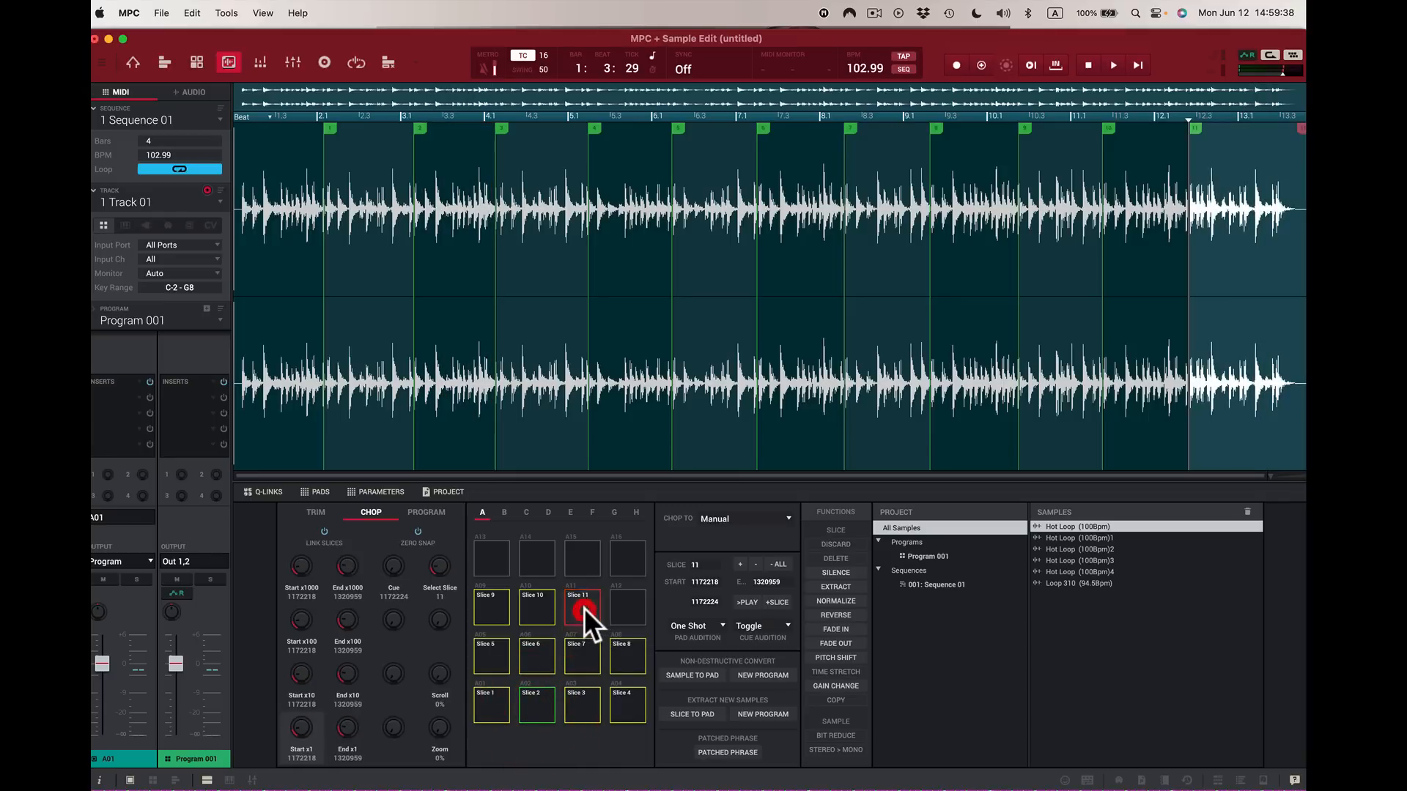
# Step: Audition Slices 3 and 7 alternately, finishing with Slice 1
pyautogui.click(579, 703)
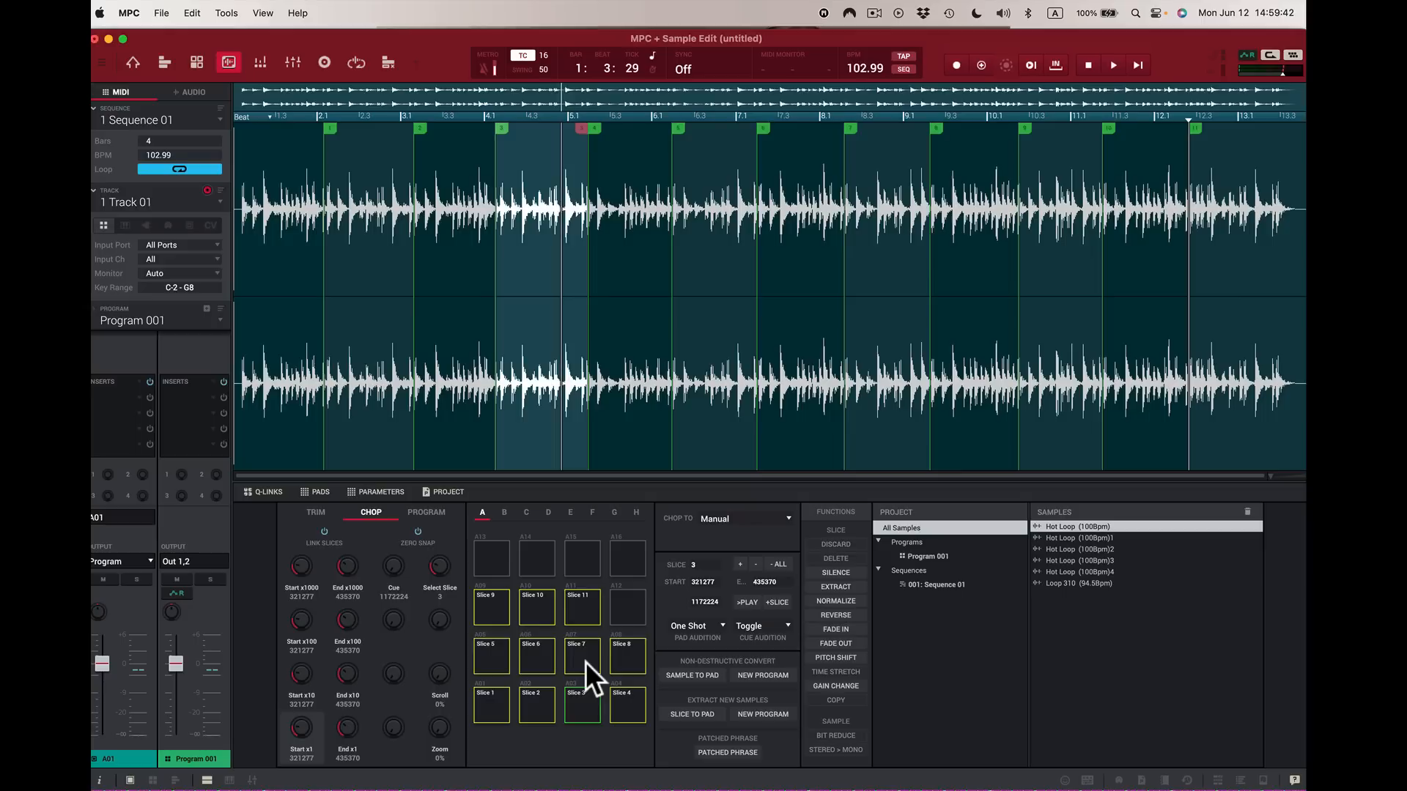
pyautogui.click(586, 663)
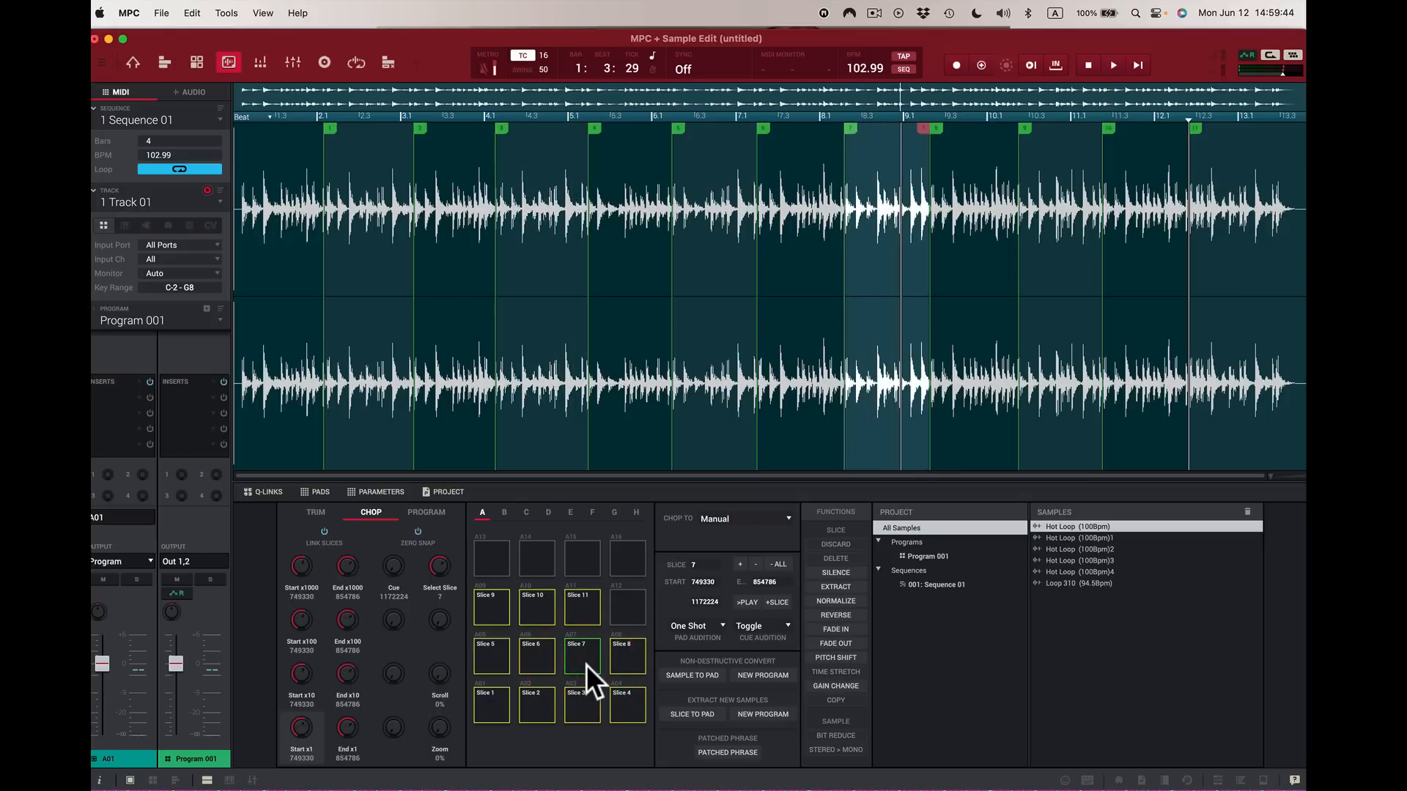
pyautogui.click(587, 691)
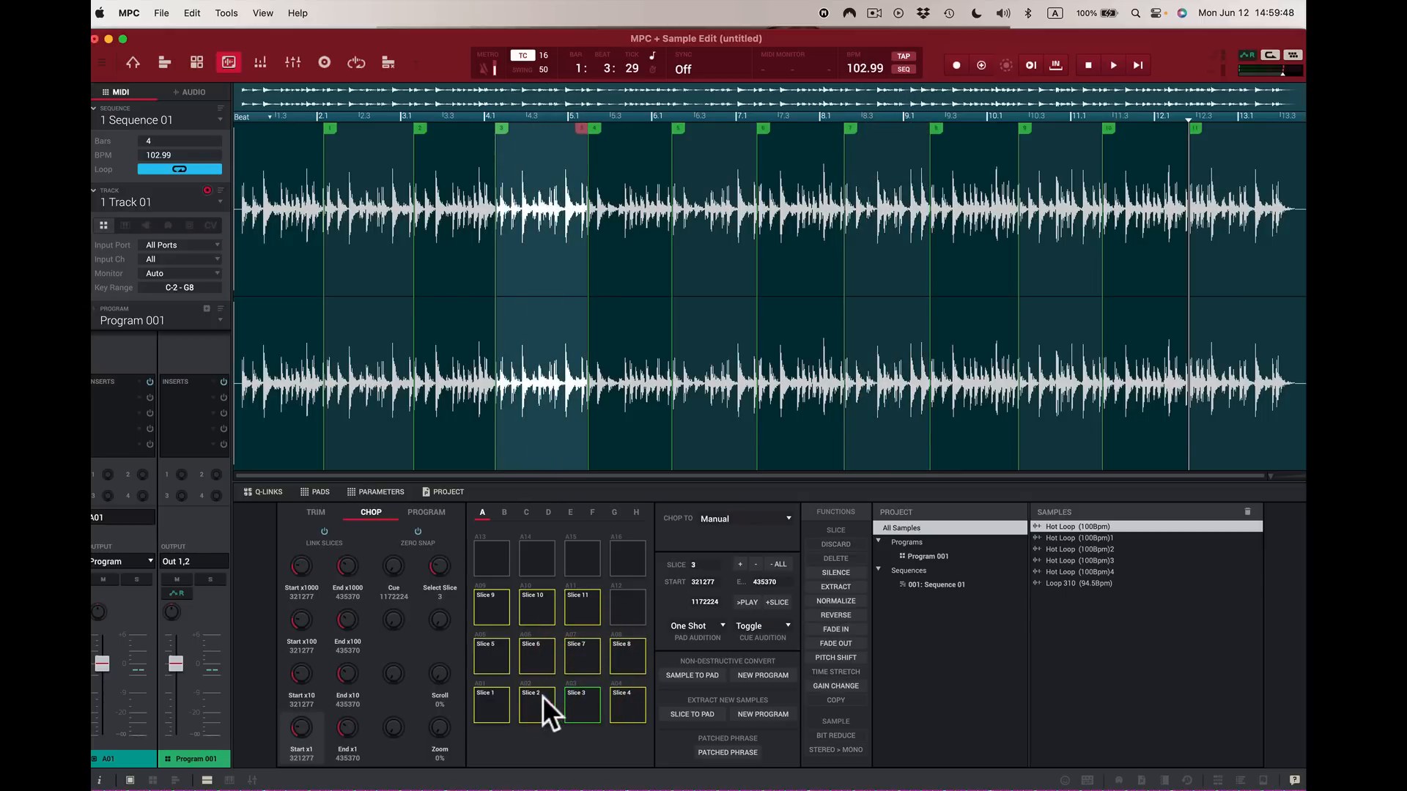
pyautogui.click(501, 701)
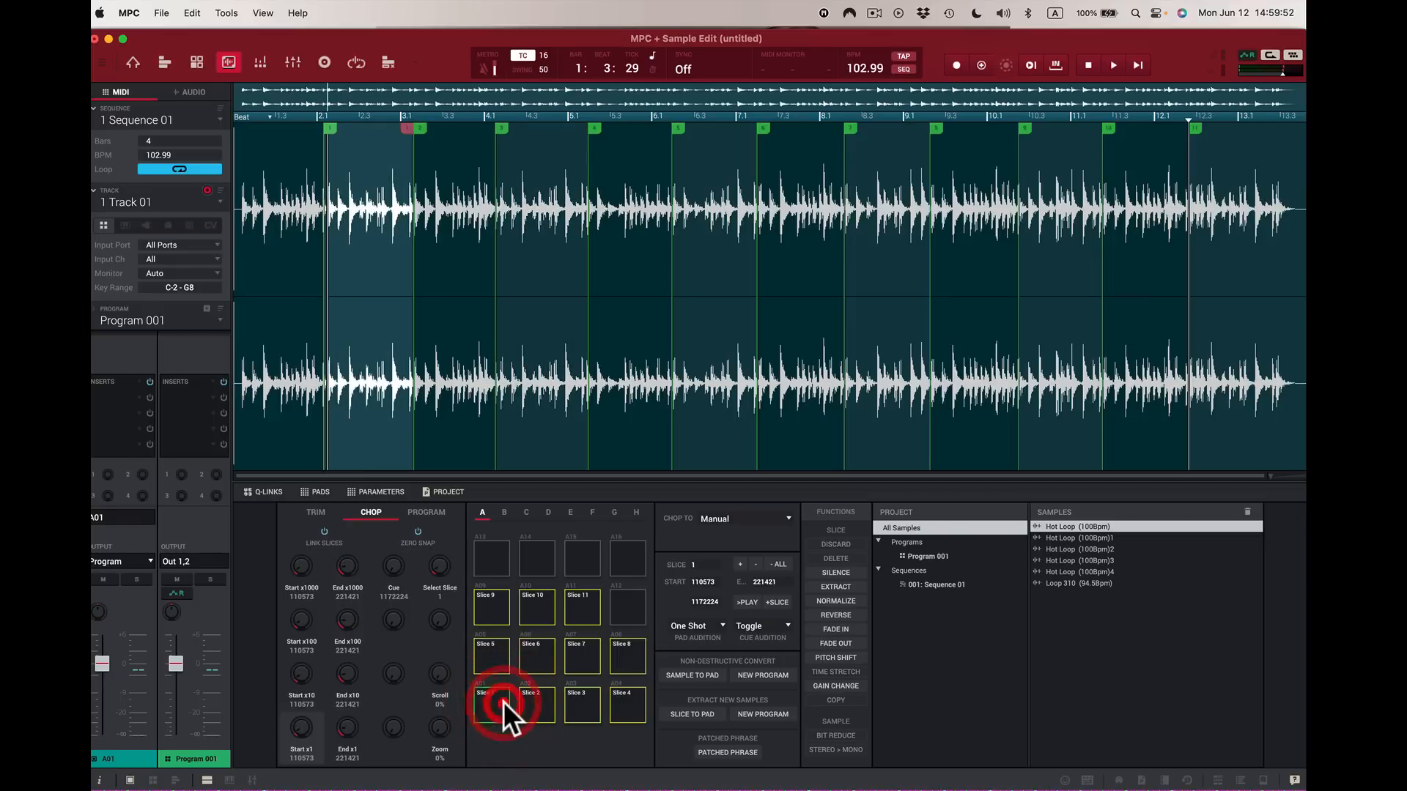
pyautogui.click(504, 701)
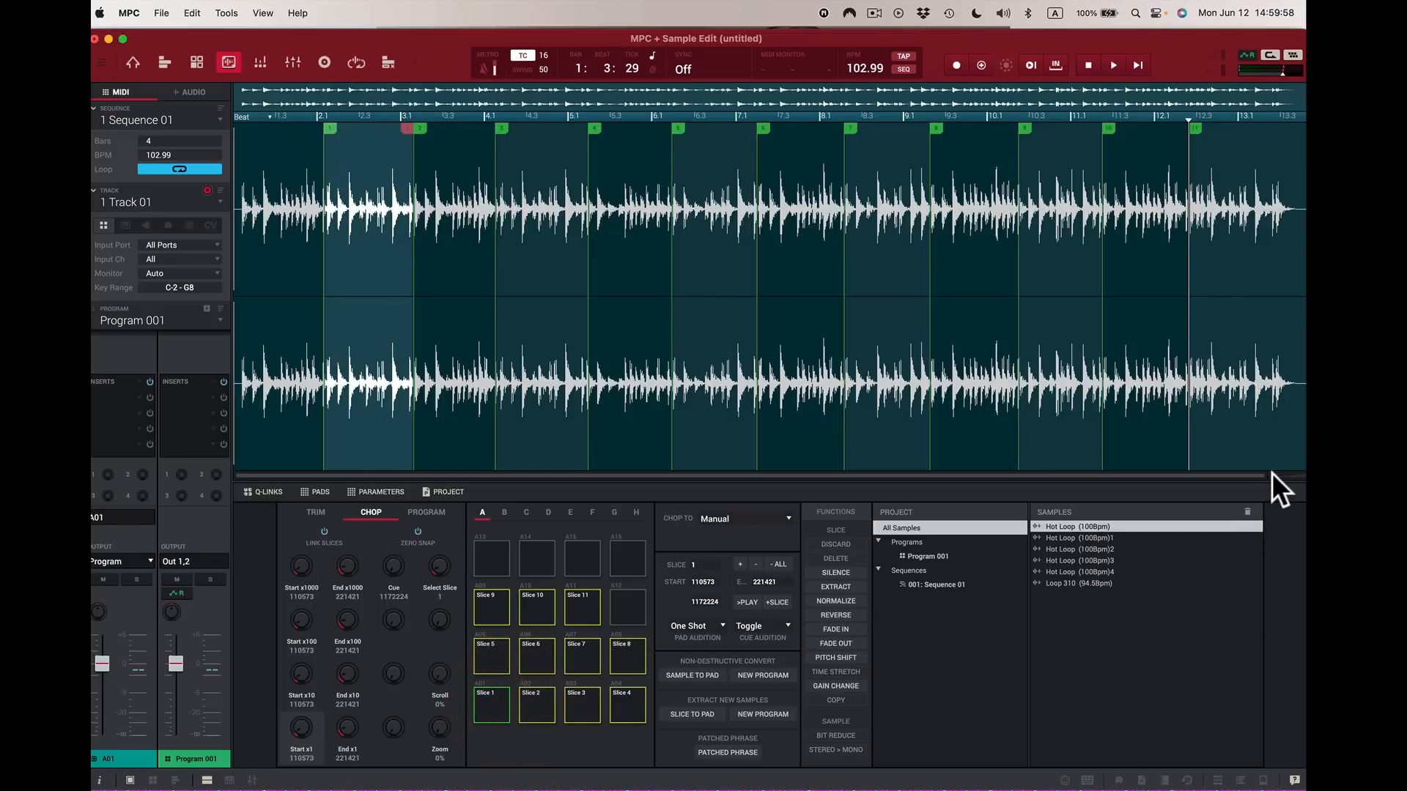
# Step: Move the start marker of Slice 1 later to 114775 and audition the adjusted slice
pyautogui.scroll(10, 1272, 473)
pyautogui.scroll(-8, 1281, 474)
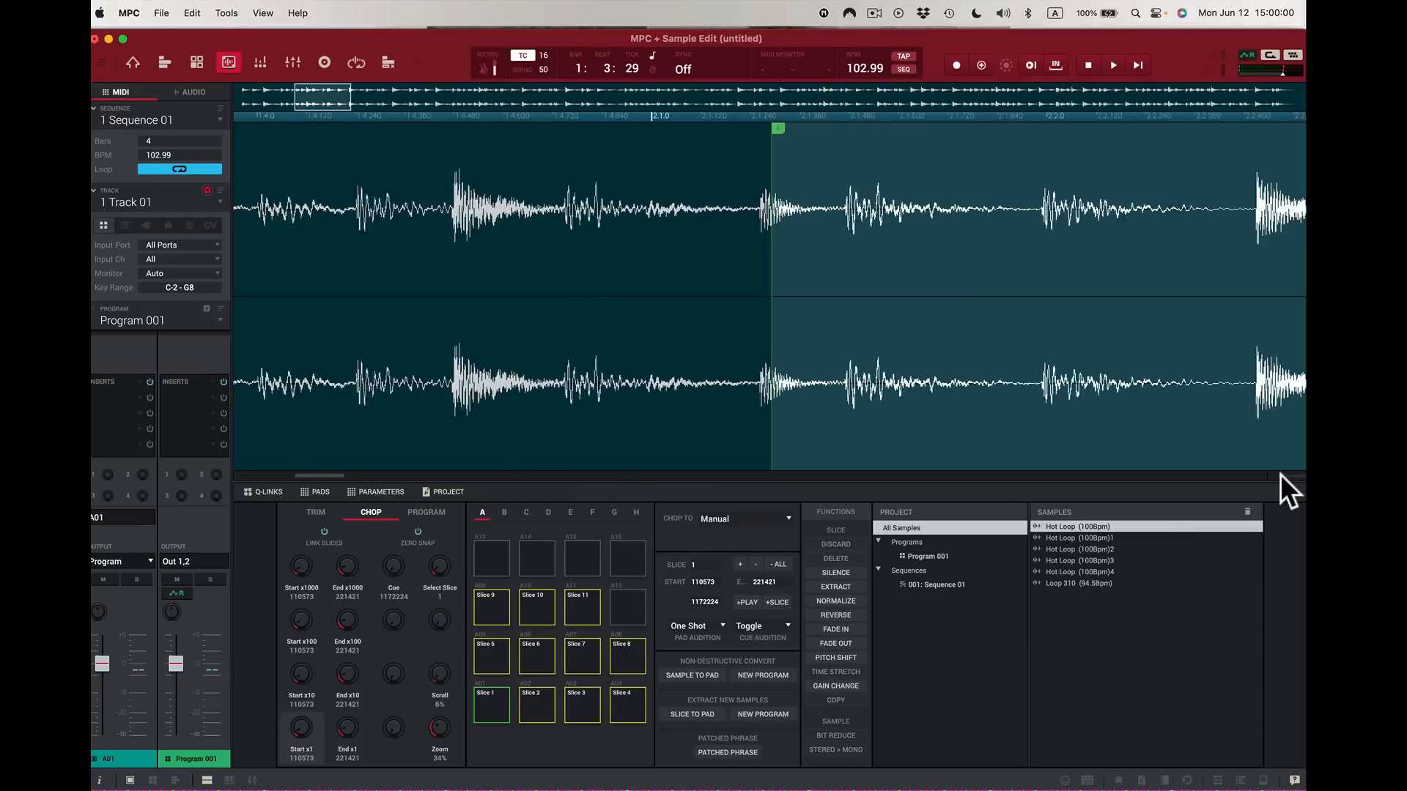
pyautogui.scroll(-3, 1273, 479)
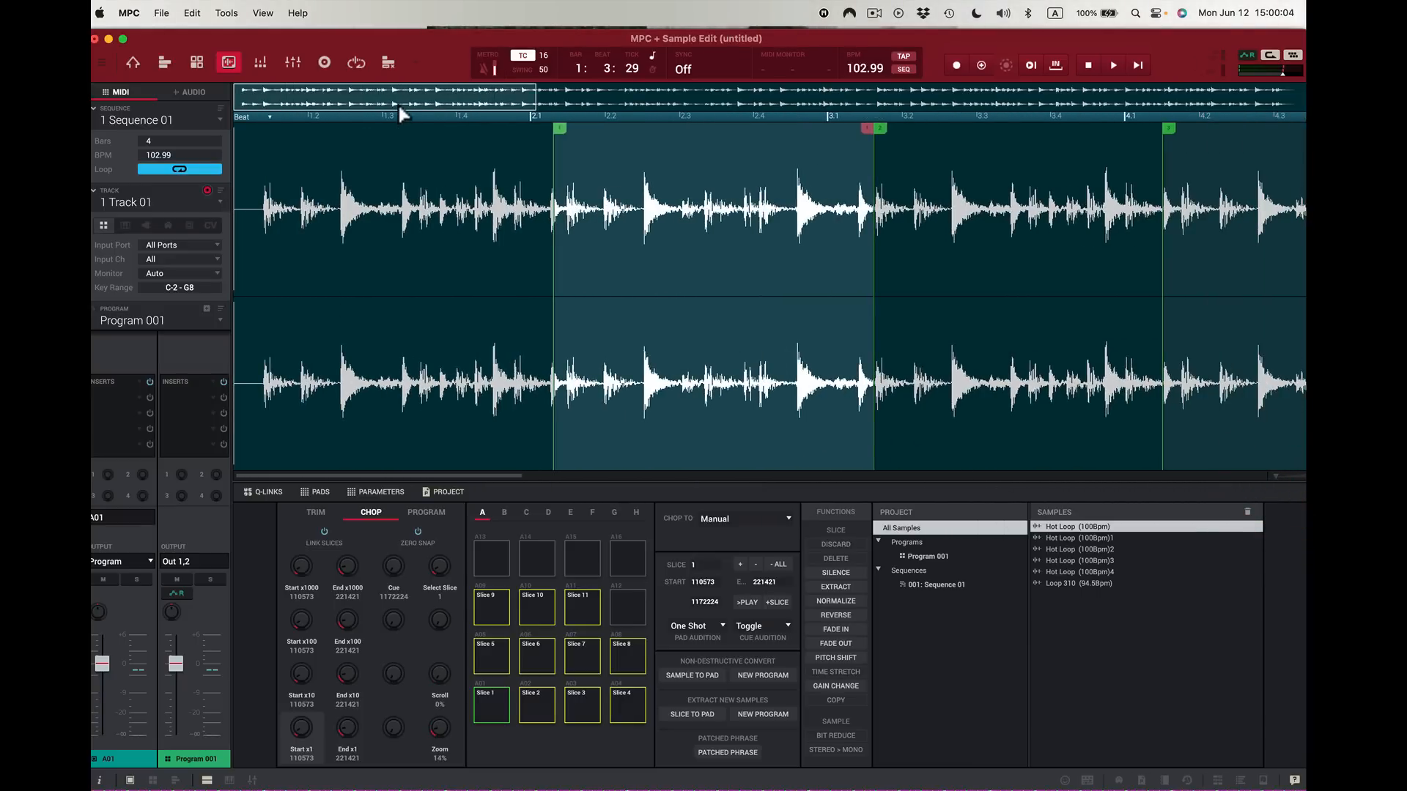
pyautogui.moveTo(399, 107); pyautogui.dragTo(449, 107)
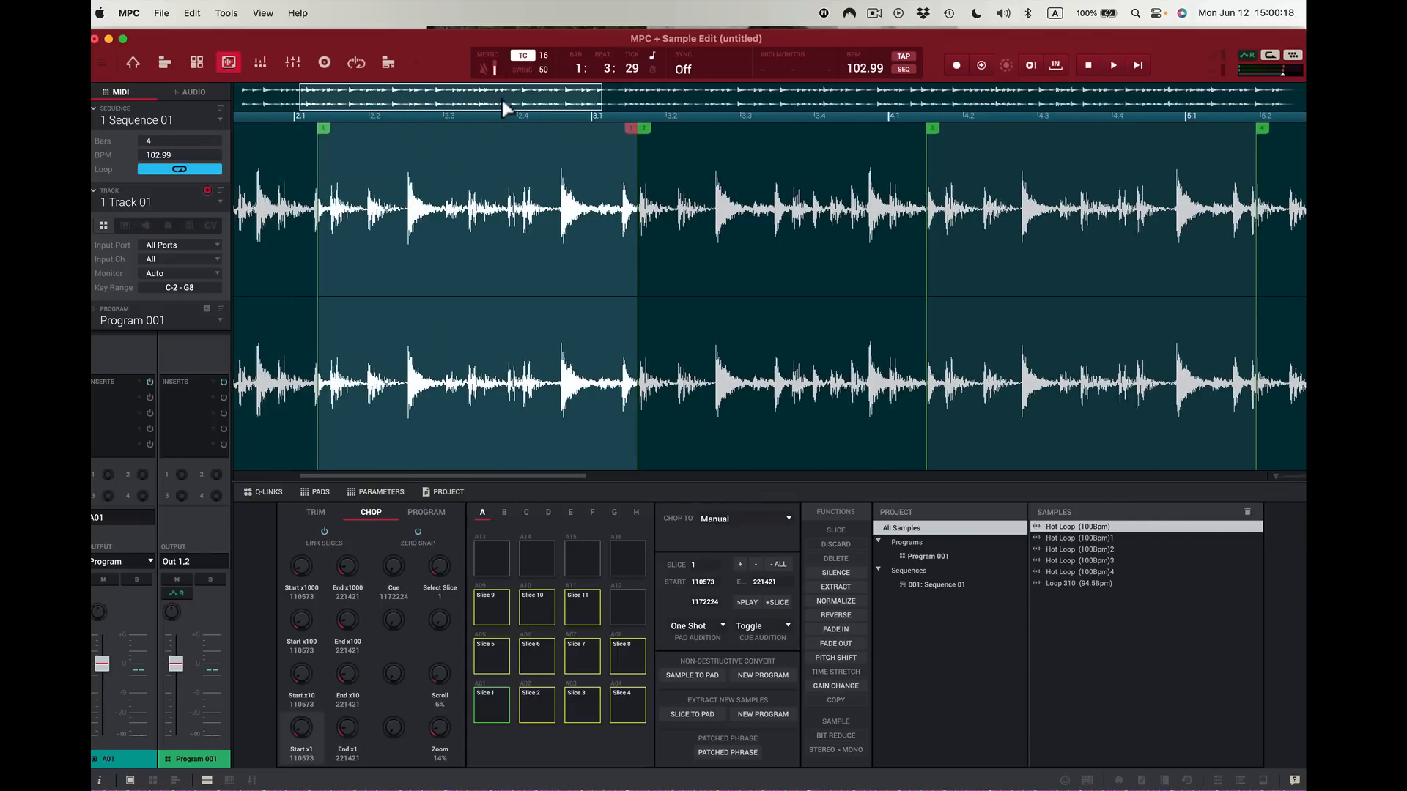
pyautogui.moveTo(502, 103); pyautogui.dragTo(562, 114)
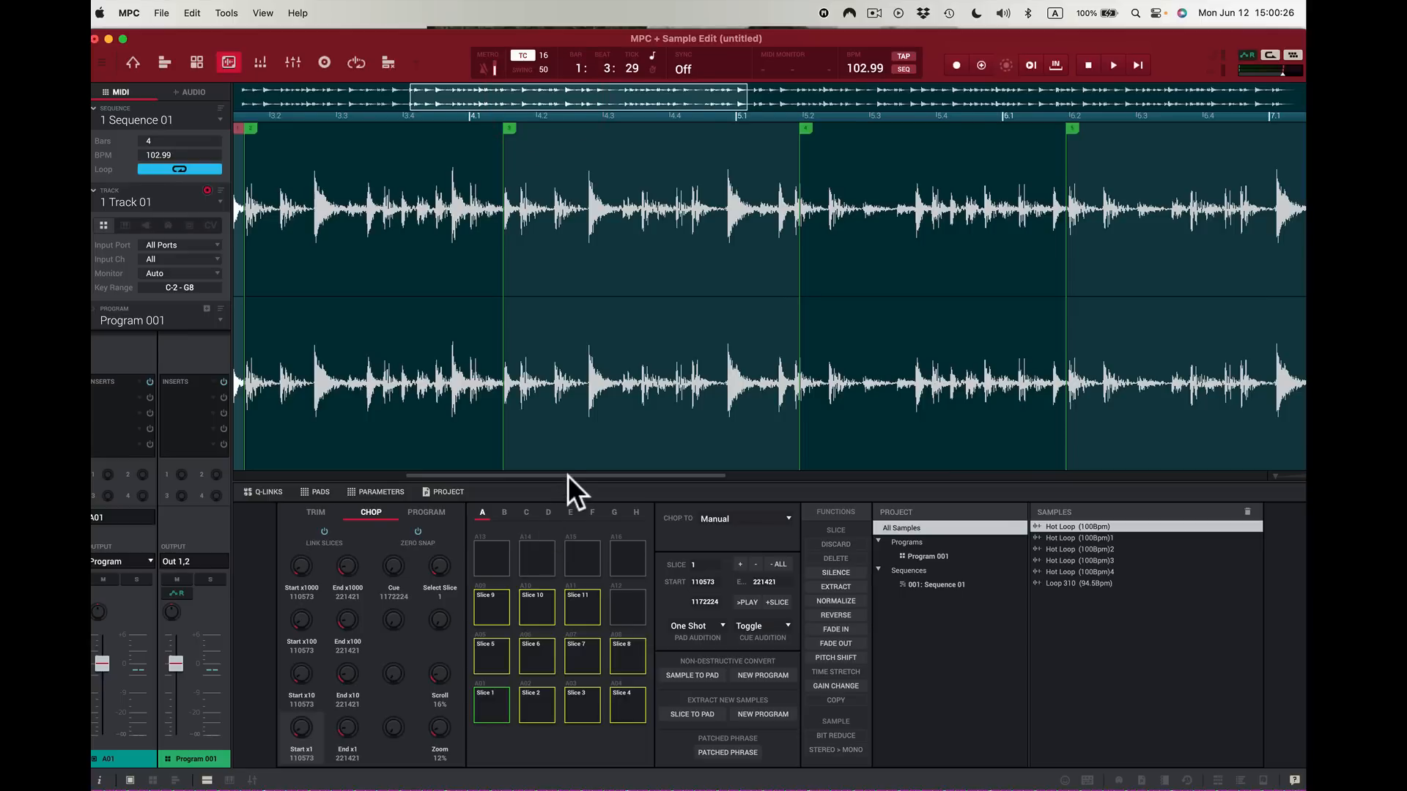
pyautogui.moveTo(569, 476); pyautogui.dragTo(400, 468)
pyautogui.click(479, 314)
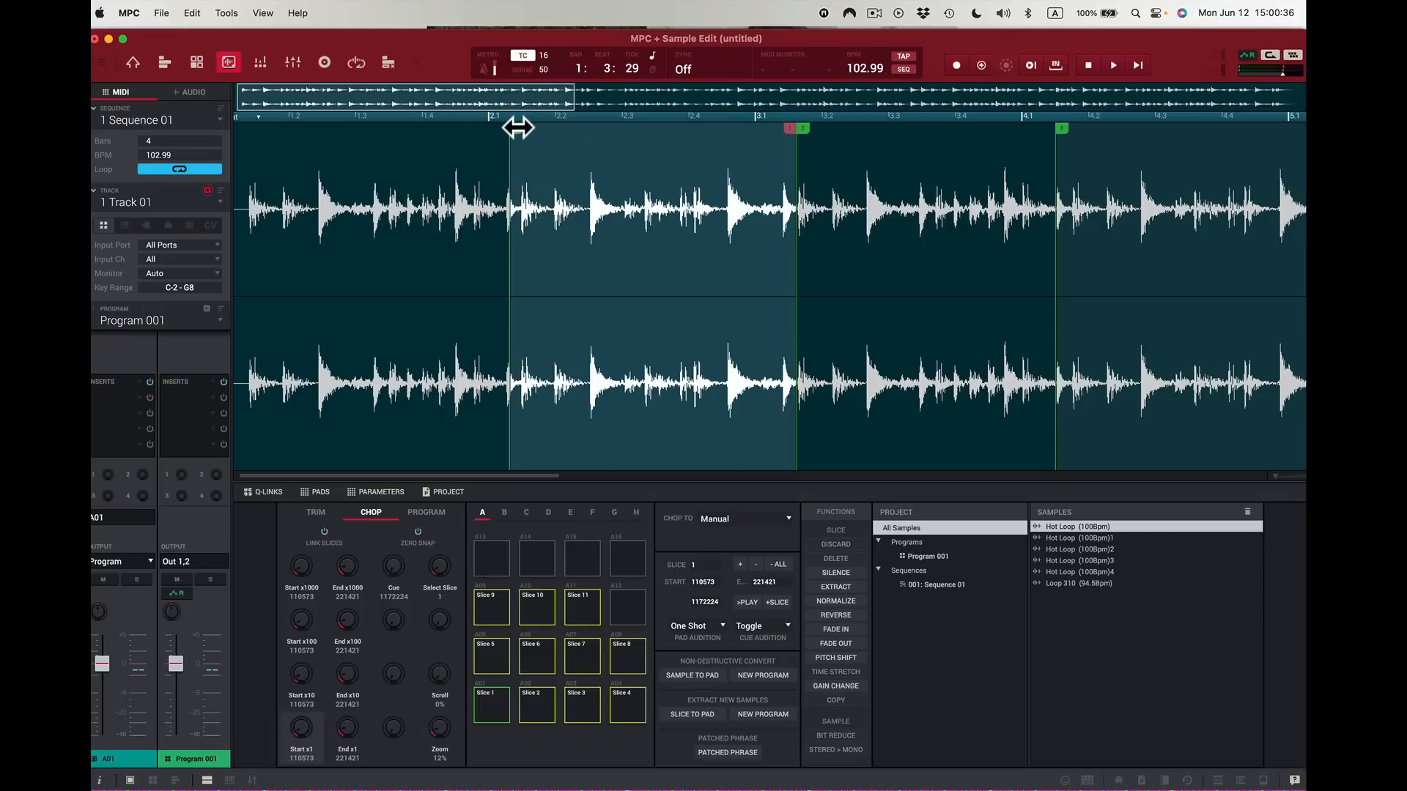
pyautogui.moveTo(518, 128); pyautogui.dragTo(519, 127)
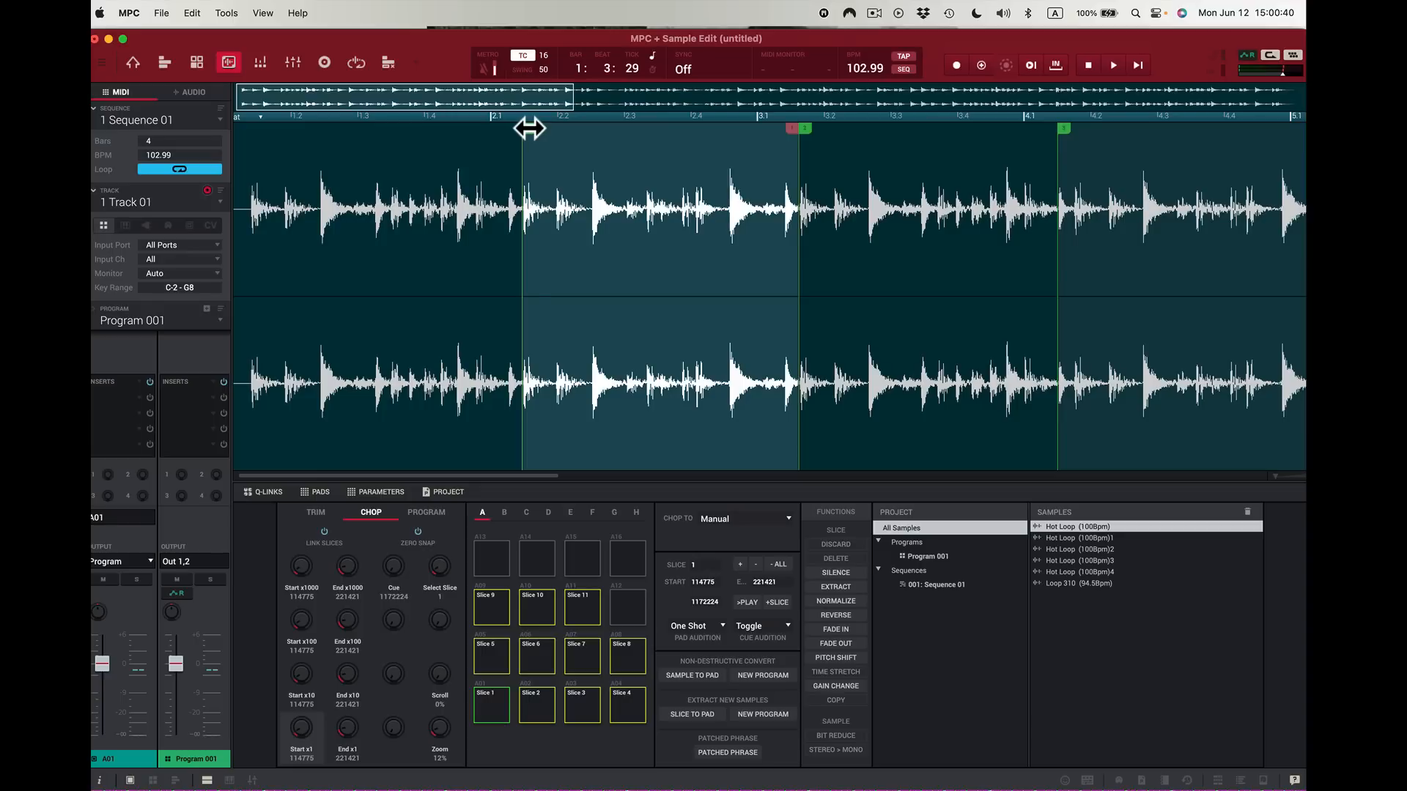
pyautogui.click(481, 702)
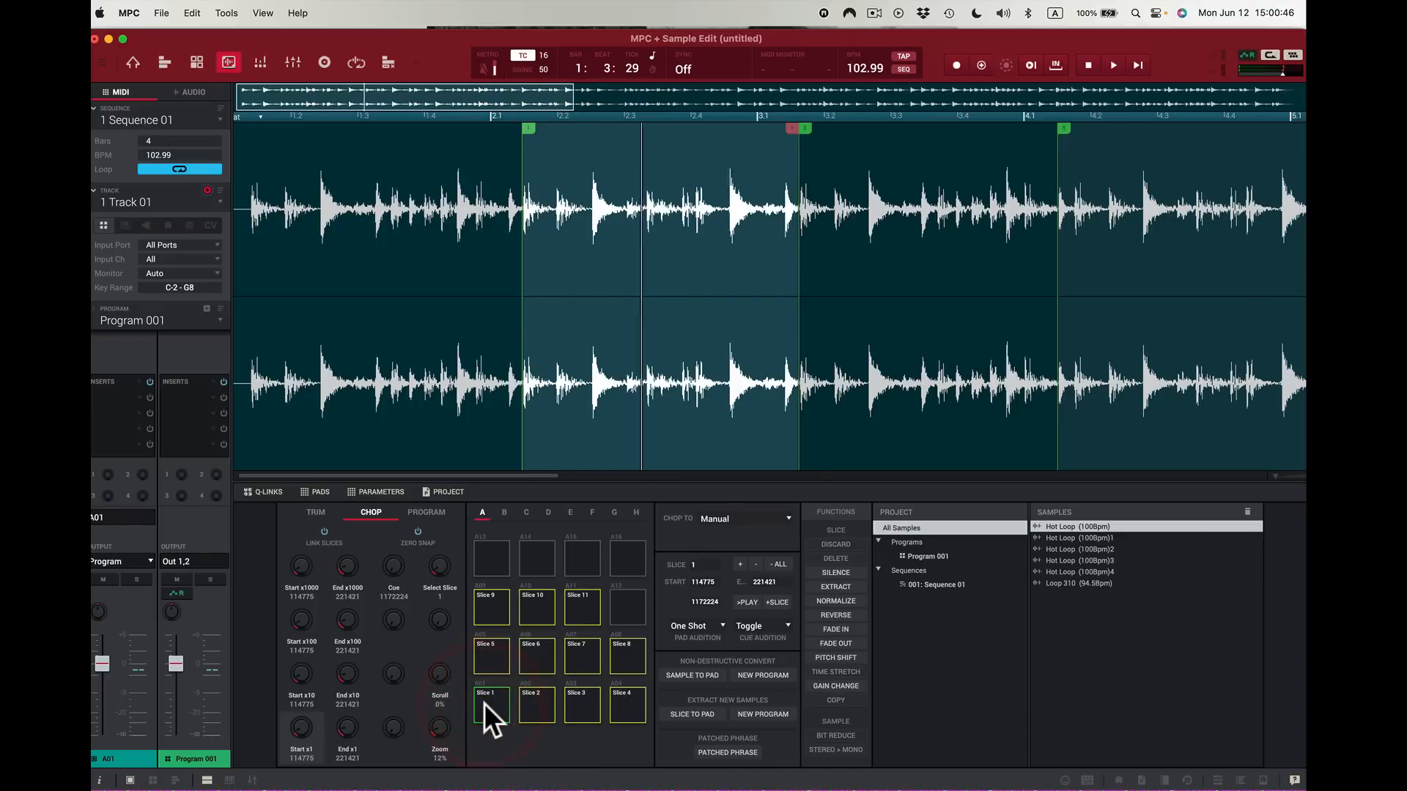
pyautogui.click(484, 702)
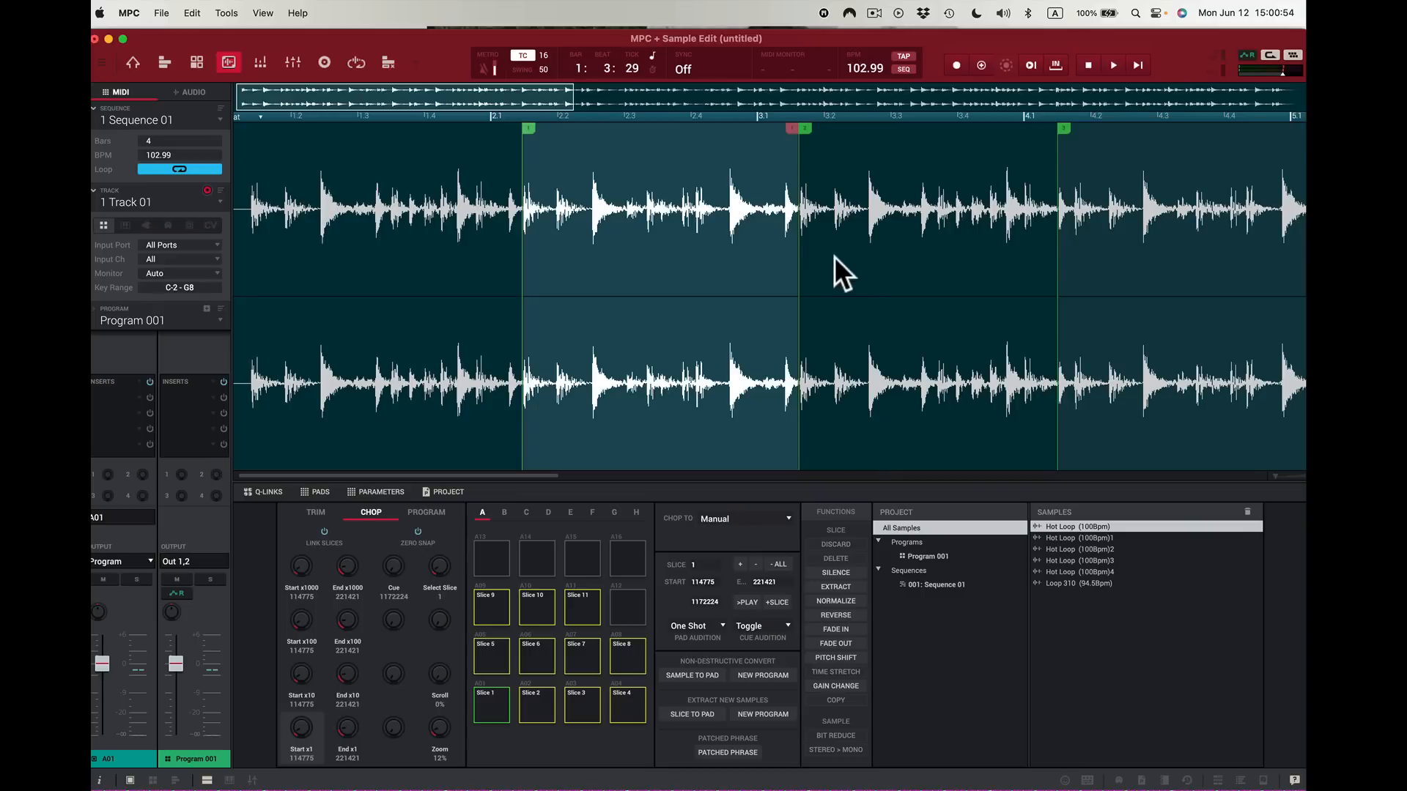
# Step: Move the boundary between Slices 1 and 2 later to 234777 and audition the lengthened Slice 1
pyautogui.moveTo(799, 133); pyautogui.dragTo(835, 137)
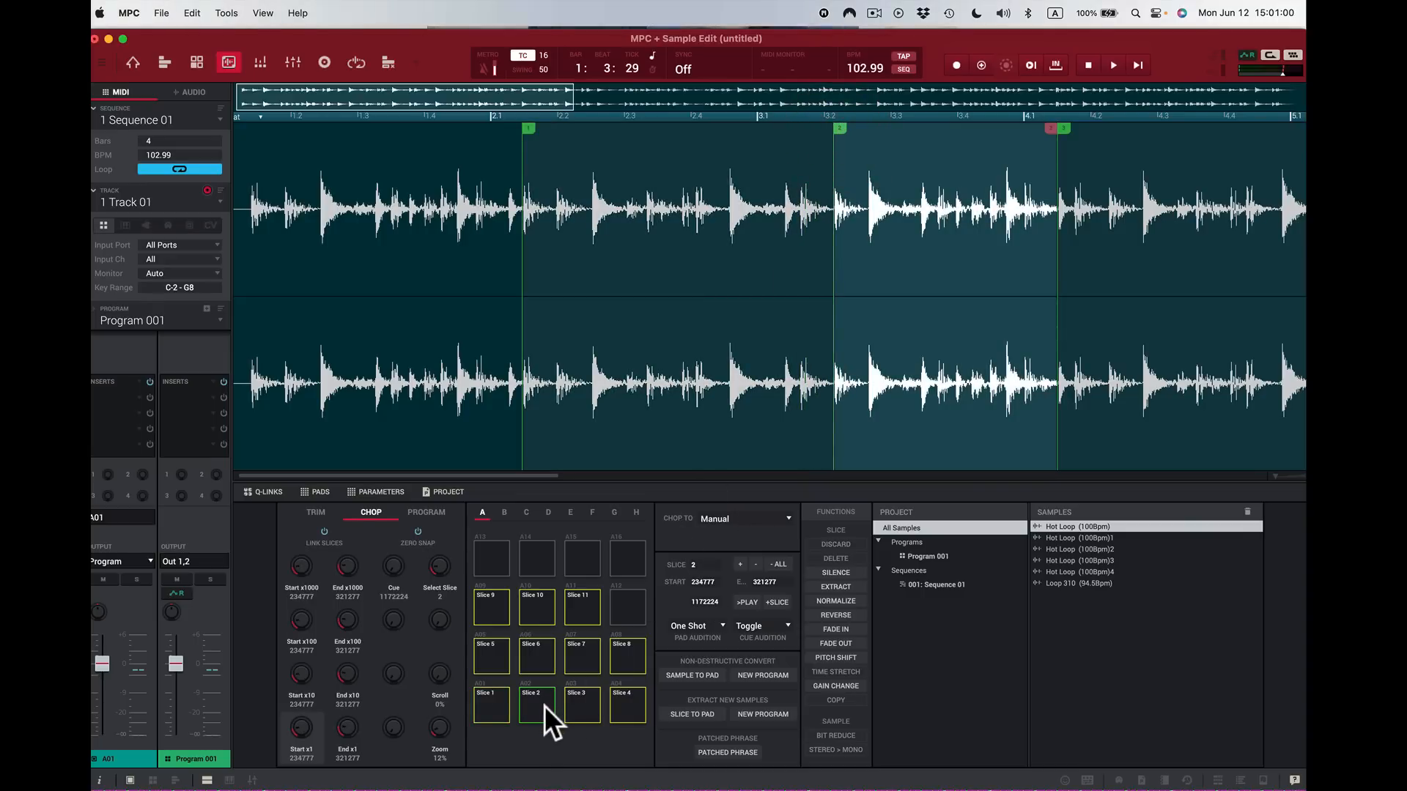
pyautogui.click(499, 704)
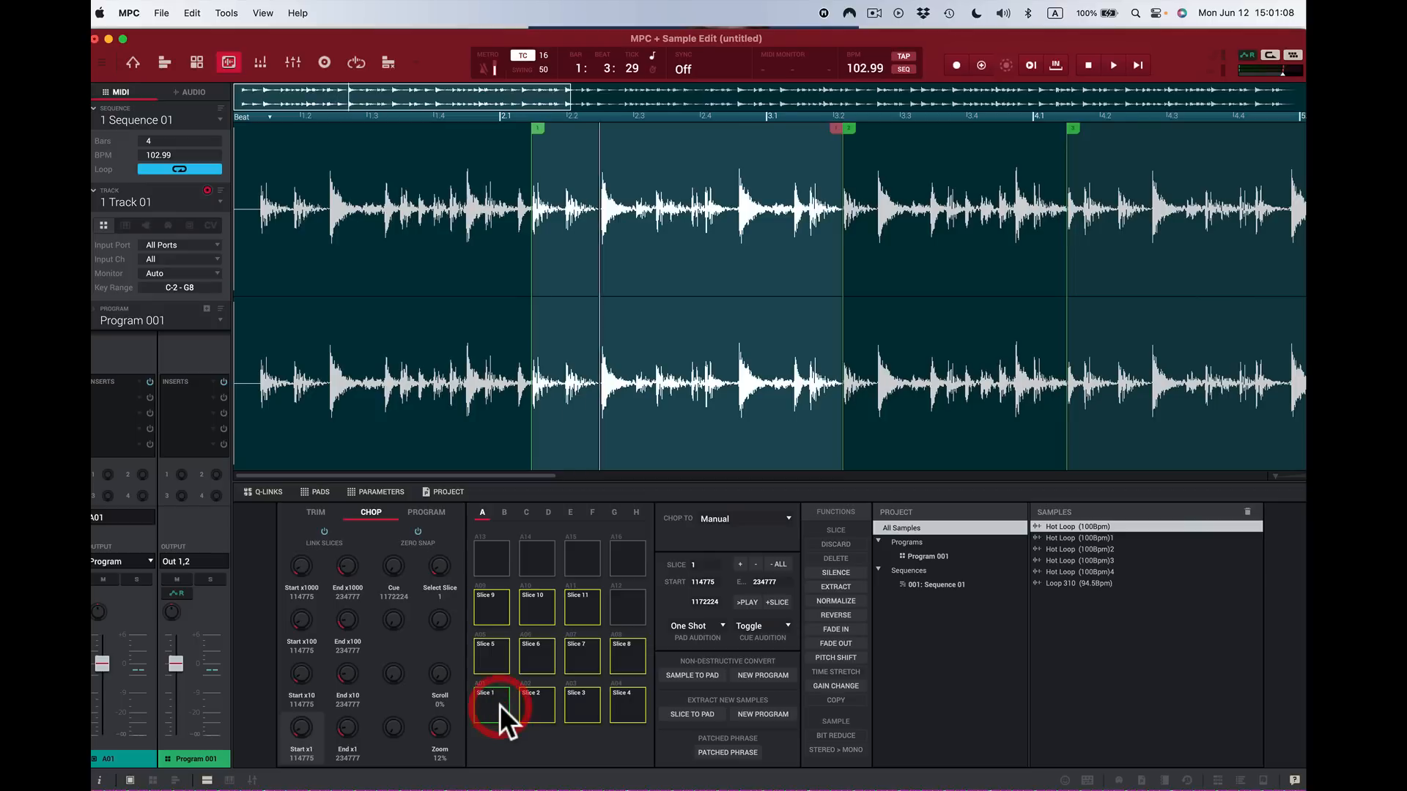
pyautogui.click(503, 705)
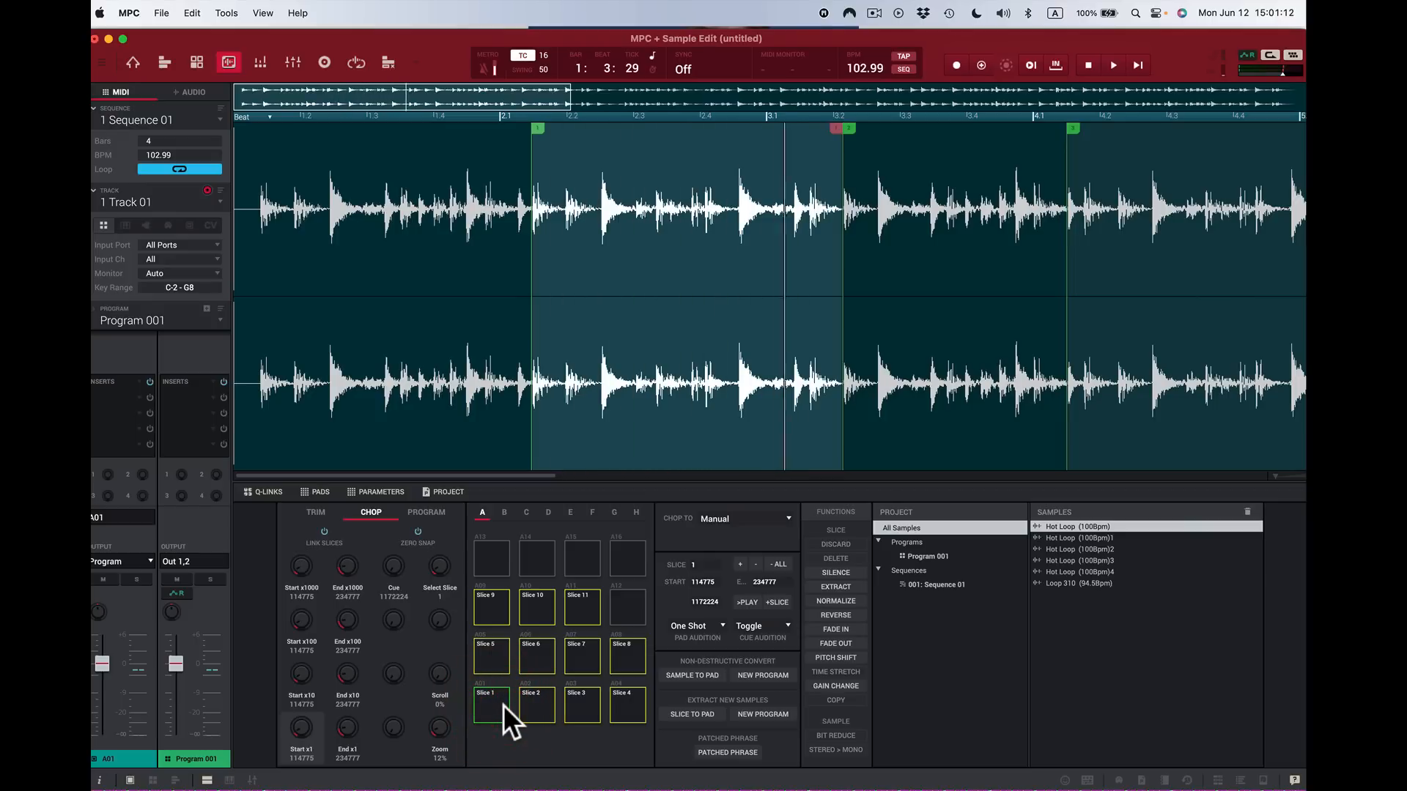
pyautogui.click(504, 705)
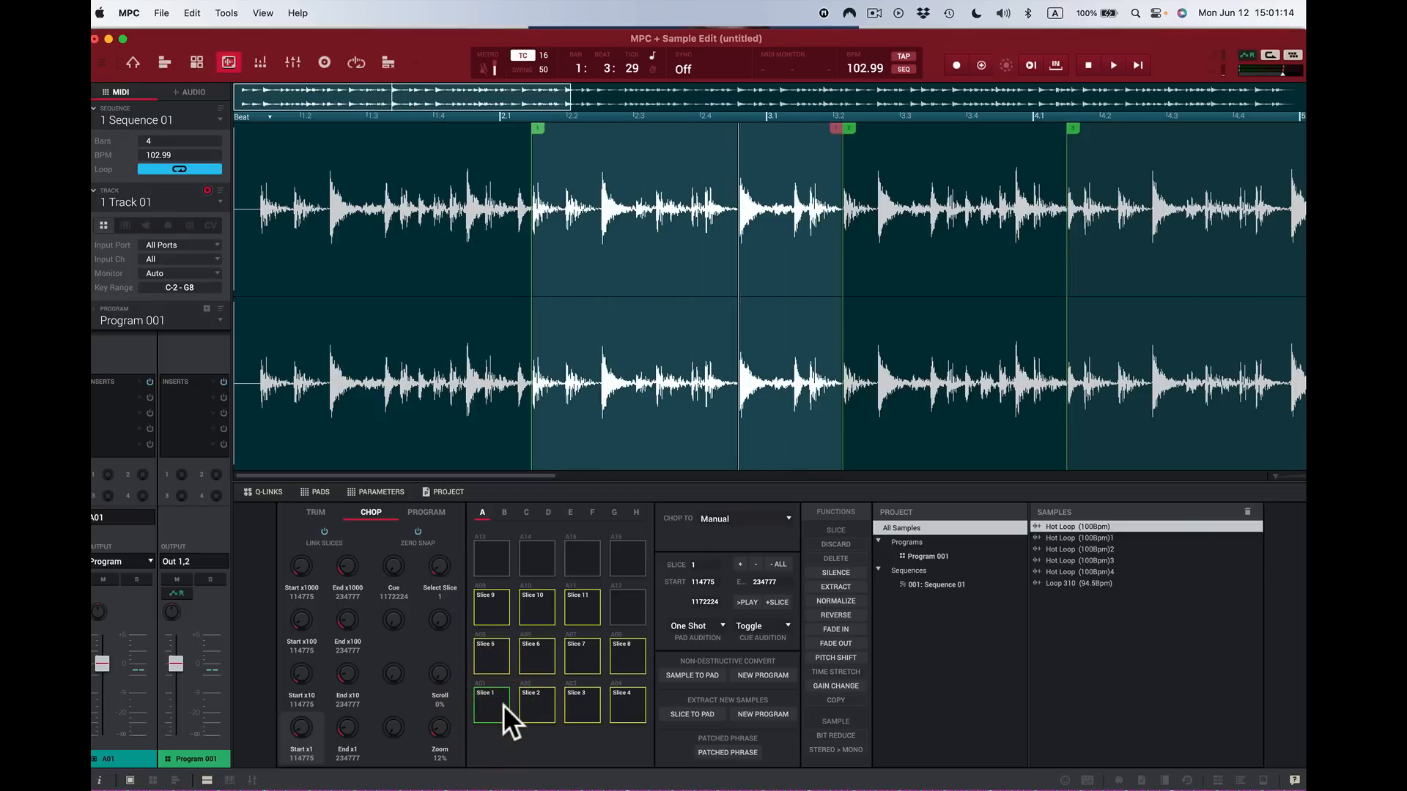
# Step: Audition the shortened Slice 2 several times and compare it with Slice 1
pyautogui.click(535, 710)
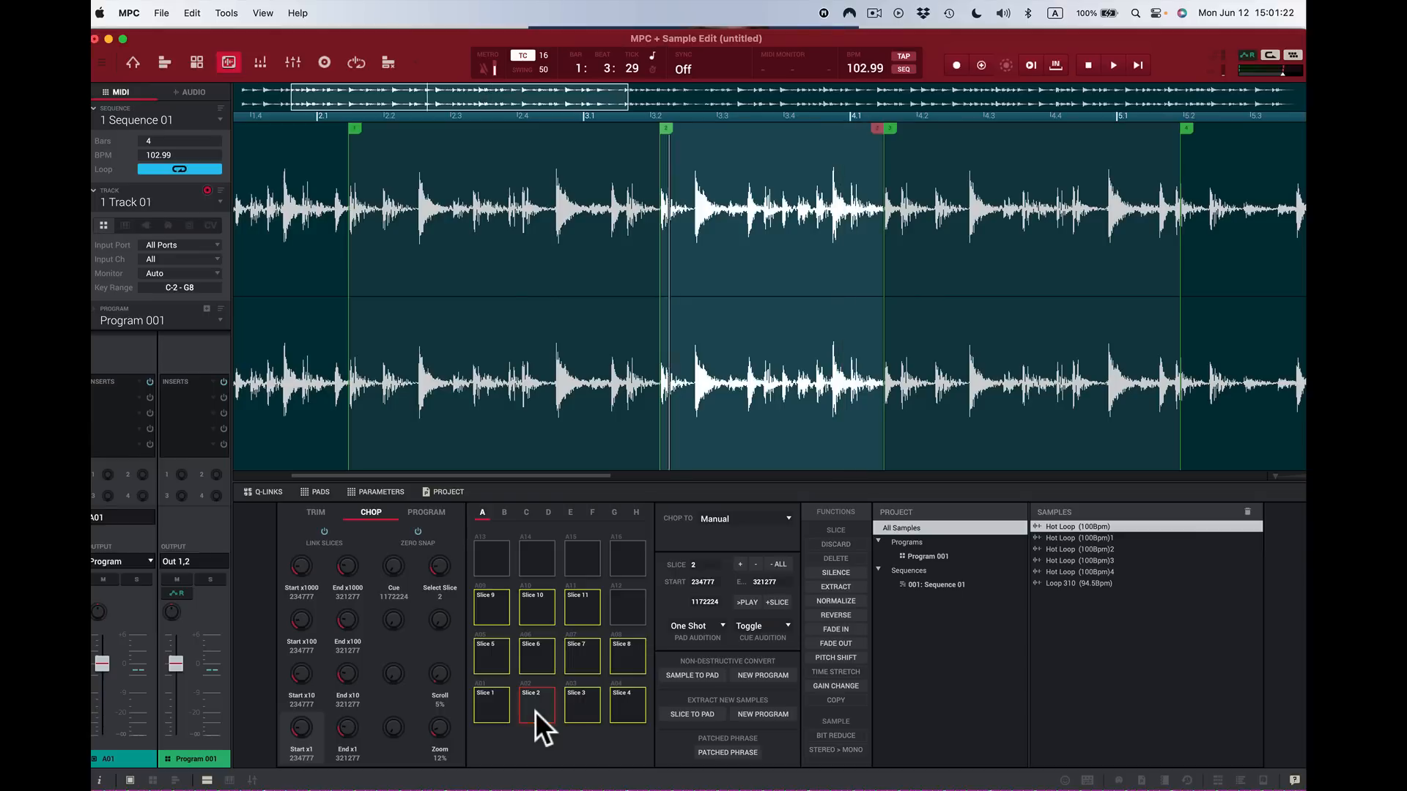
pyautogui.click(535, 710)
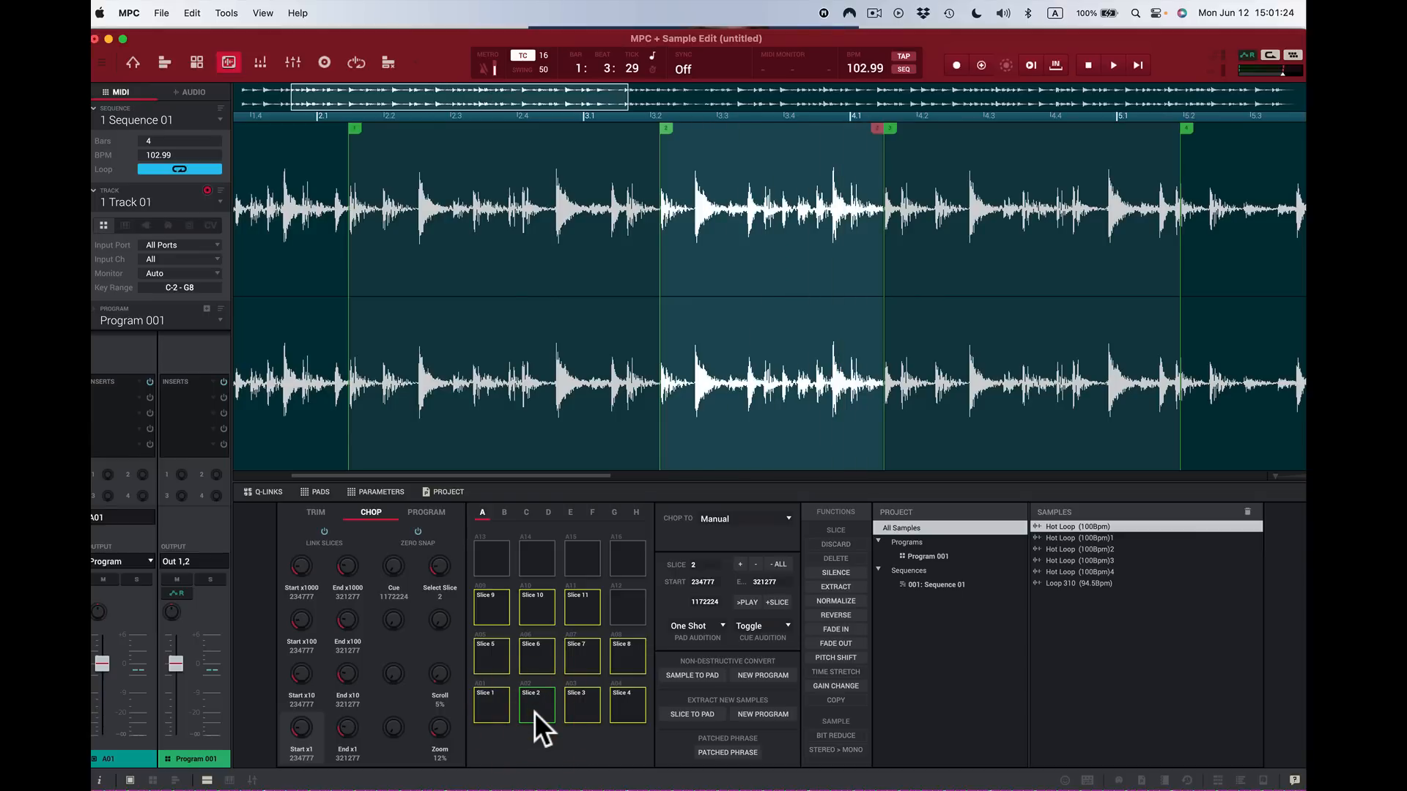
pyautogui.click(535, 712)
pyautogui.click(535, 712)
pyautogui.click(489, 707)
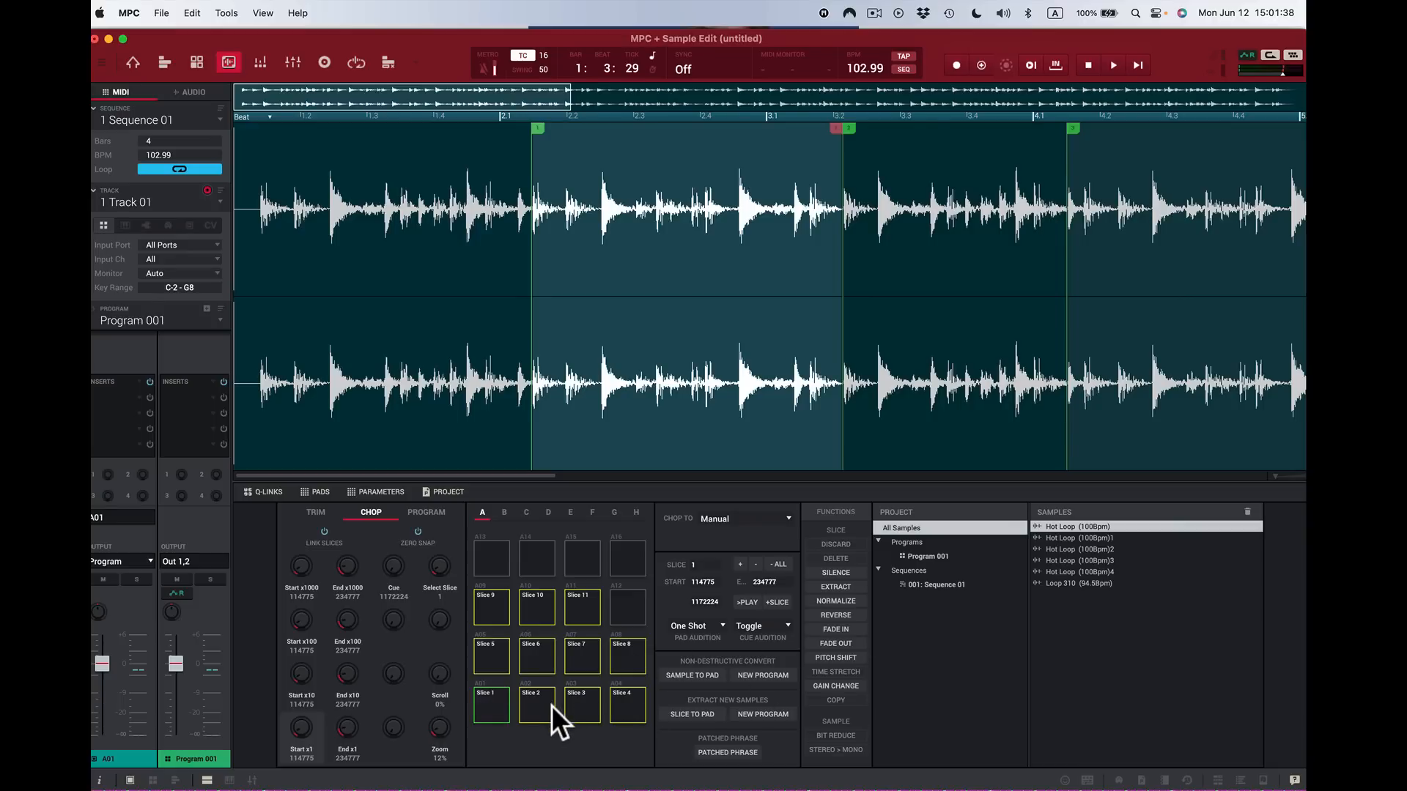
# Step: Audition the beginning of Slice 3 with several quick retriggers
pyautogui.click(570, 706)
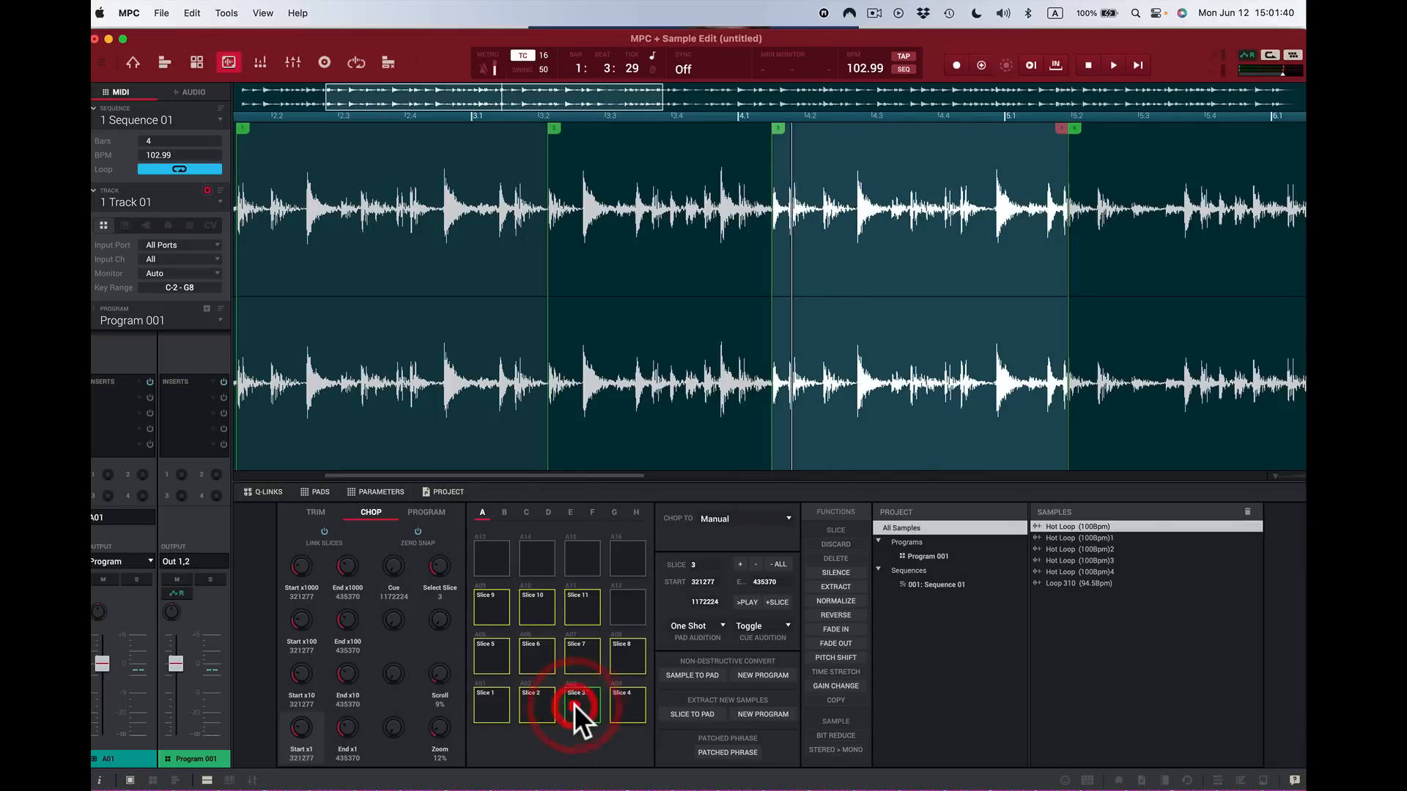
pyautogui.click(575, 704)
pyautogui.click(575, 701)
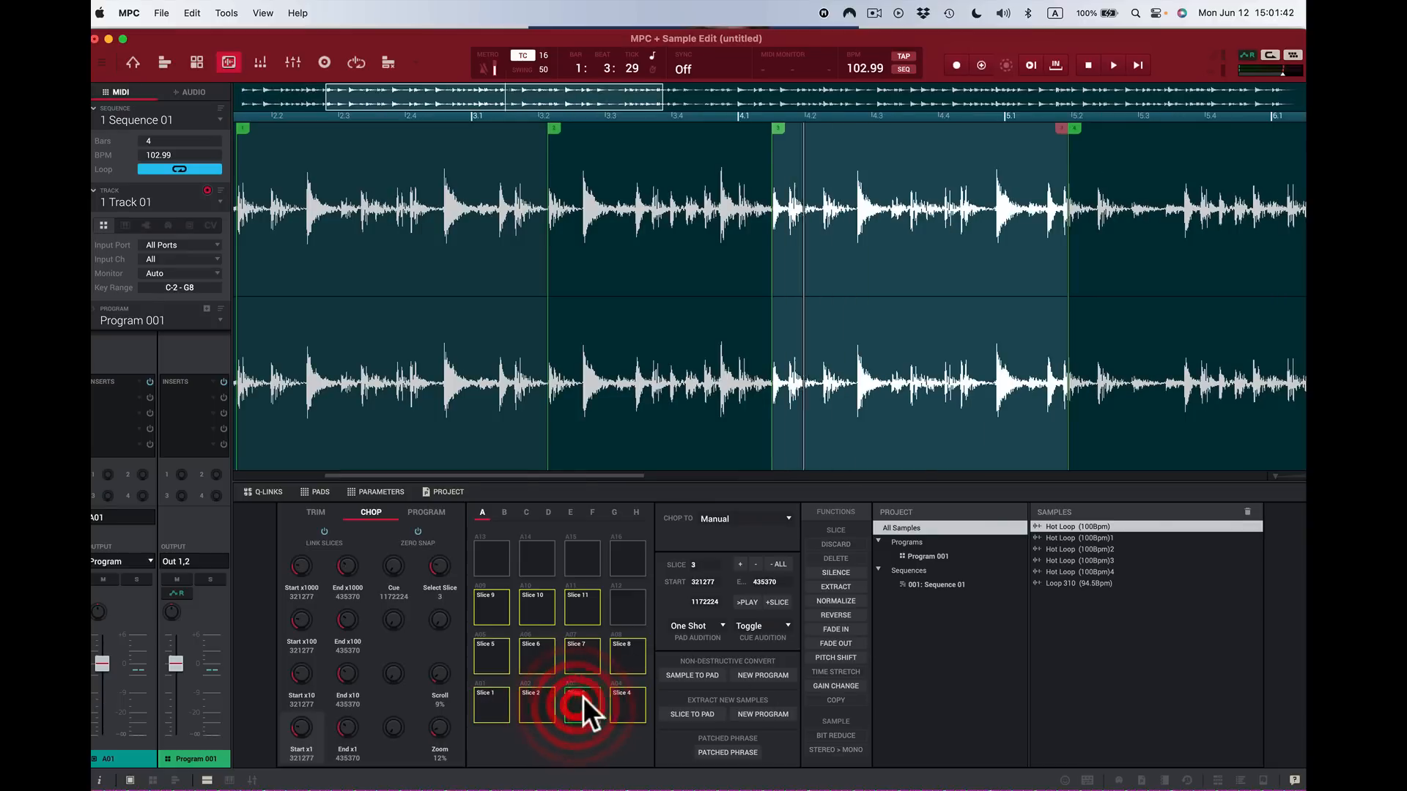
# Step: Try adding a slice just after the start of Slice 3, and undo the addition
pyautogui.click(795, 118)
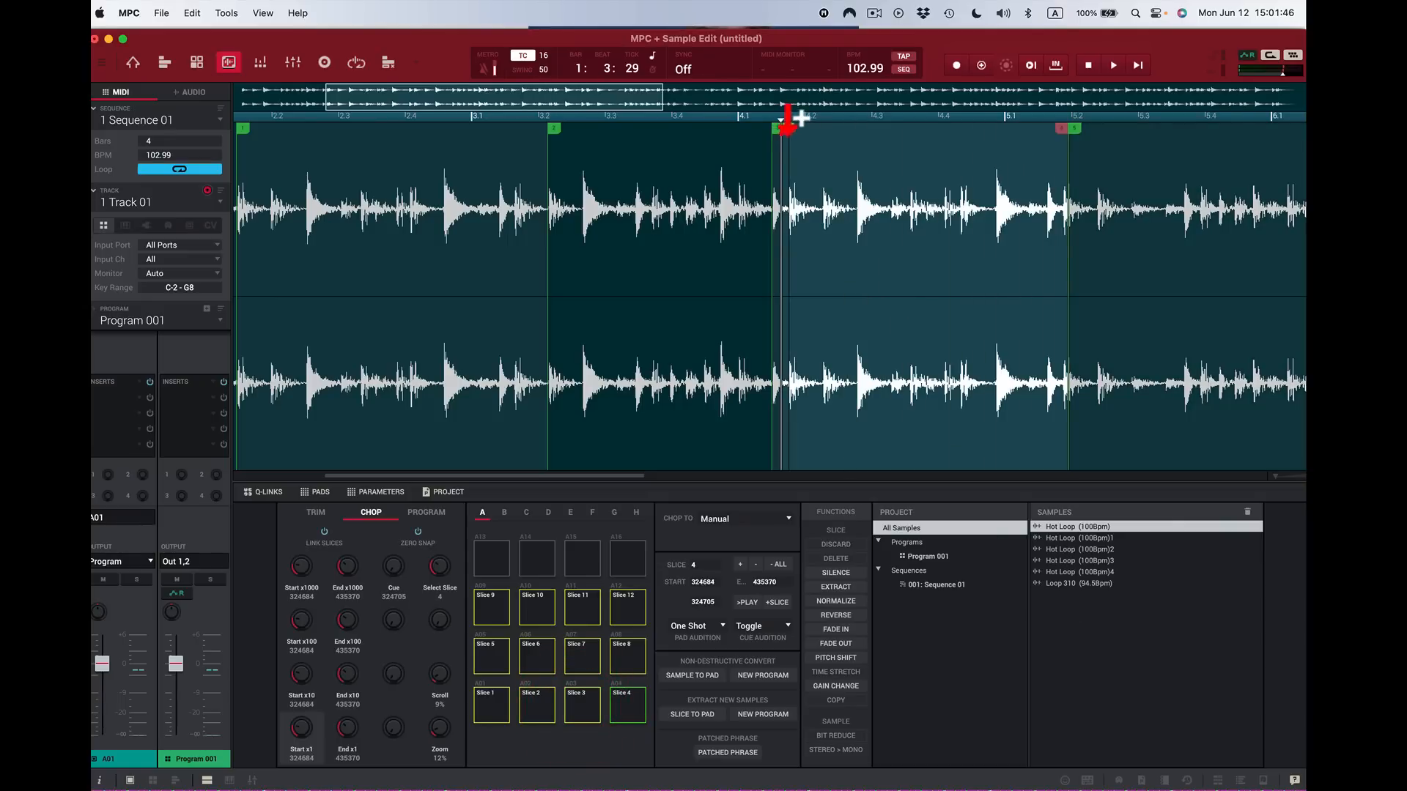
pyautogui.moveTo(782, 125); pyautogui.dragTo(785, 118)
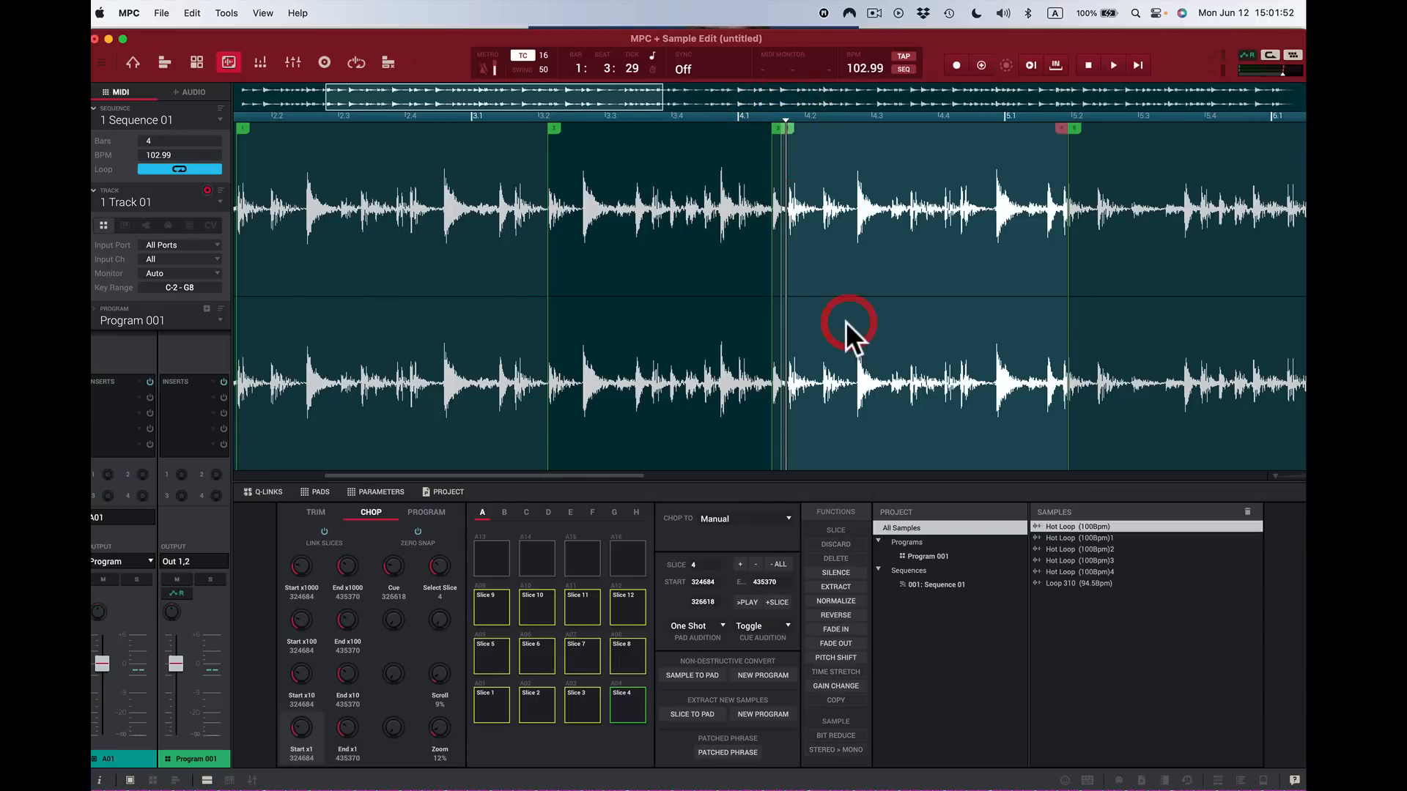
pyautogui.press('super+z')
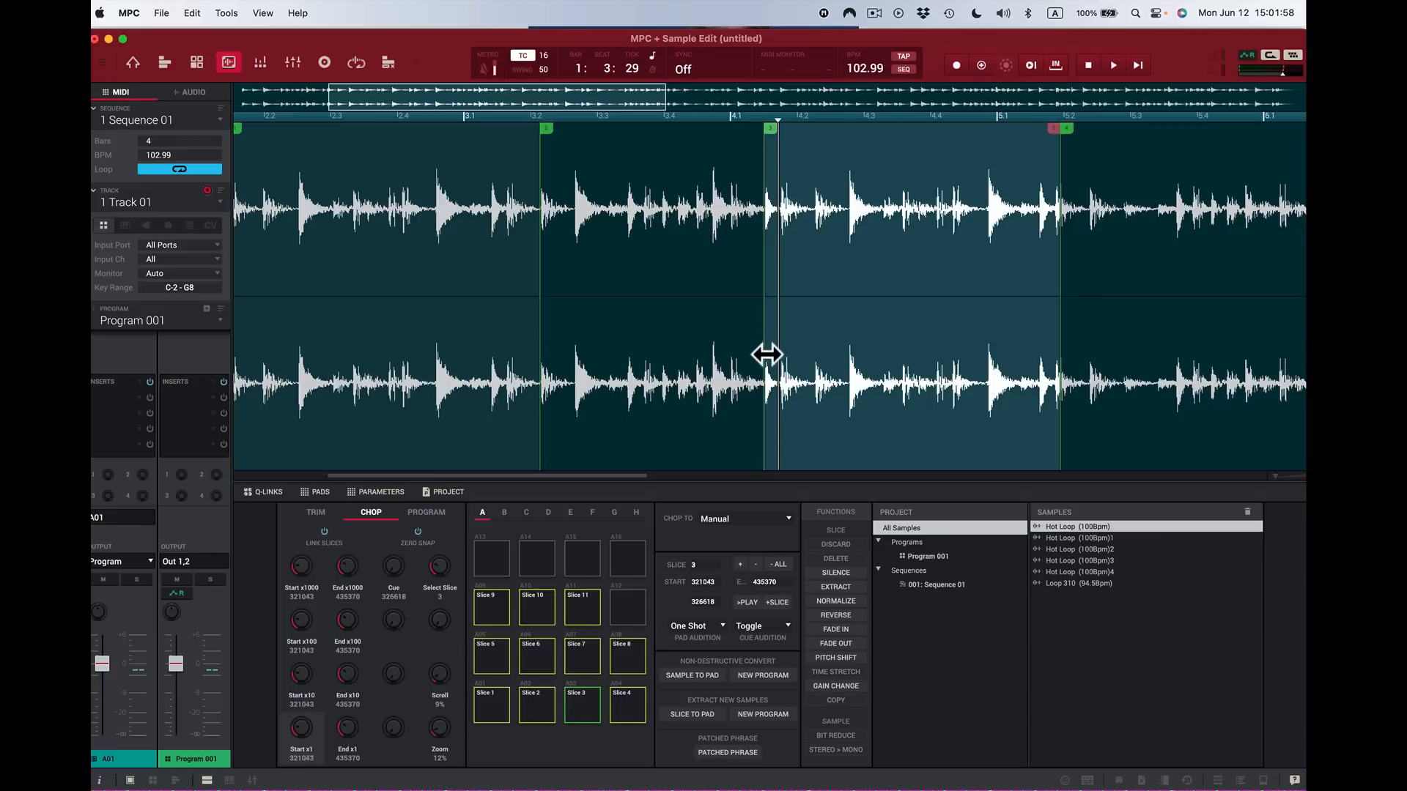
# Step: Move the start marker of Slice 3 later to 327168
pyautogui.moveTo(766, 355); pyautogui.dragTo(781, 353)
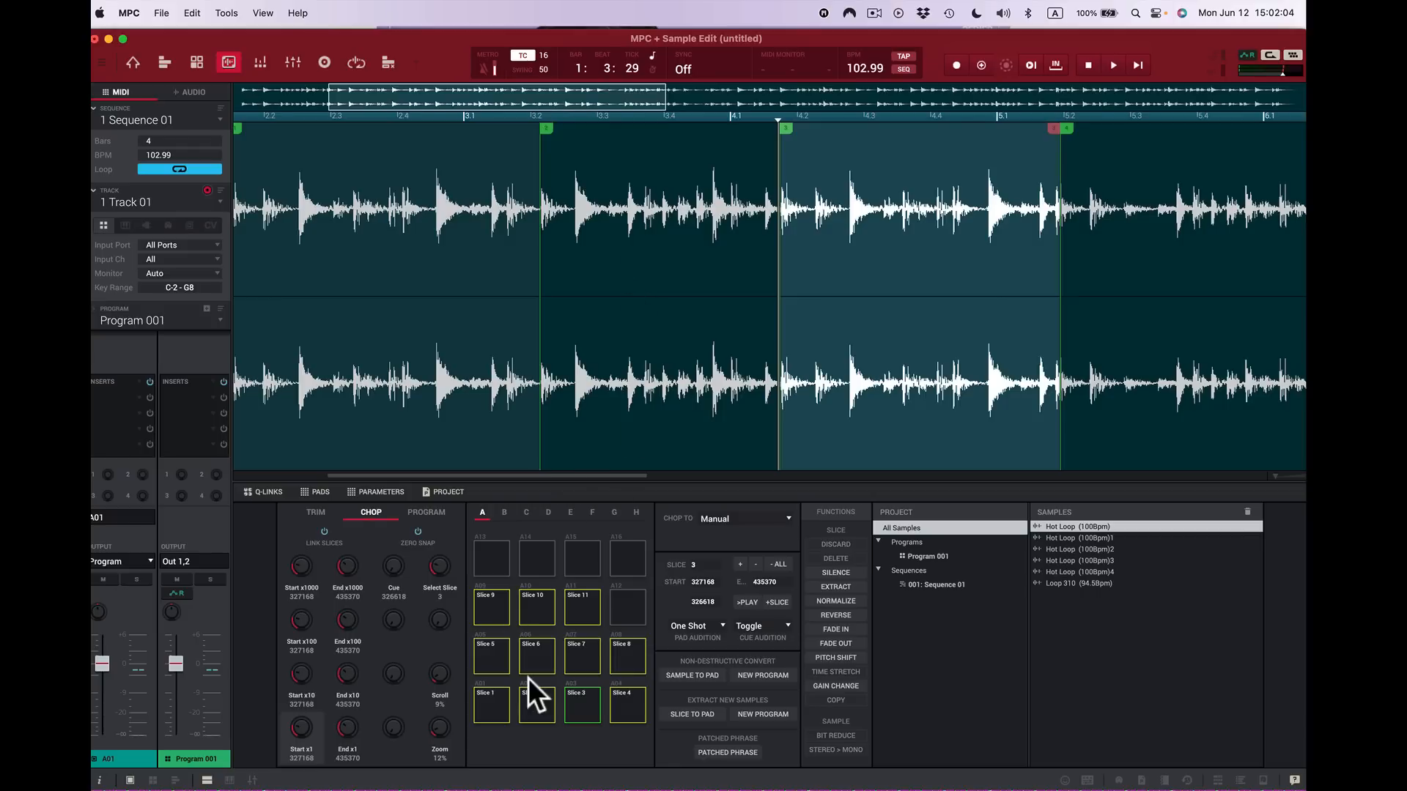
# Step: Audition Slice 2 followed by the adjusted Slice 3, retriggering Slice 3 to check its new start
pyautogui.press('Left')
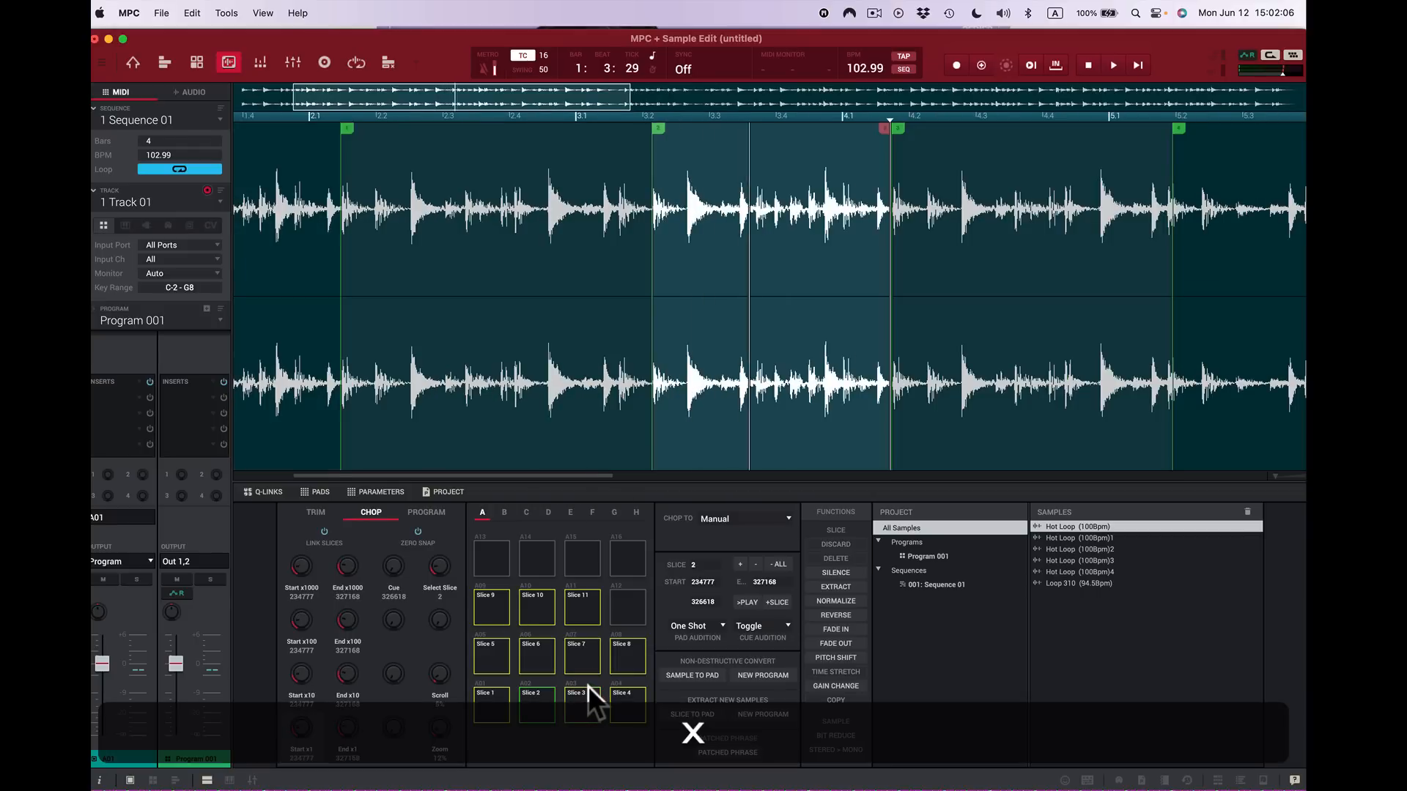
pyautogui.press('Right')
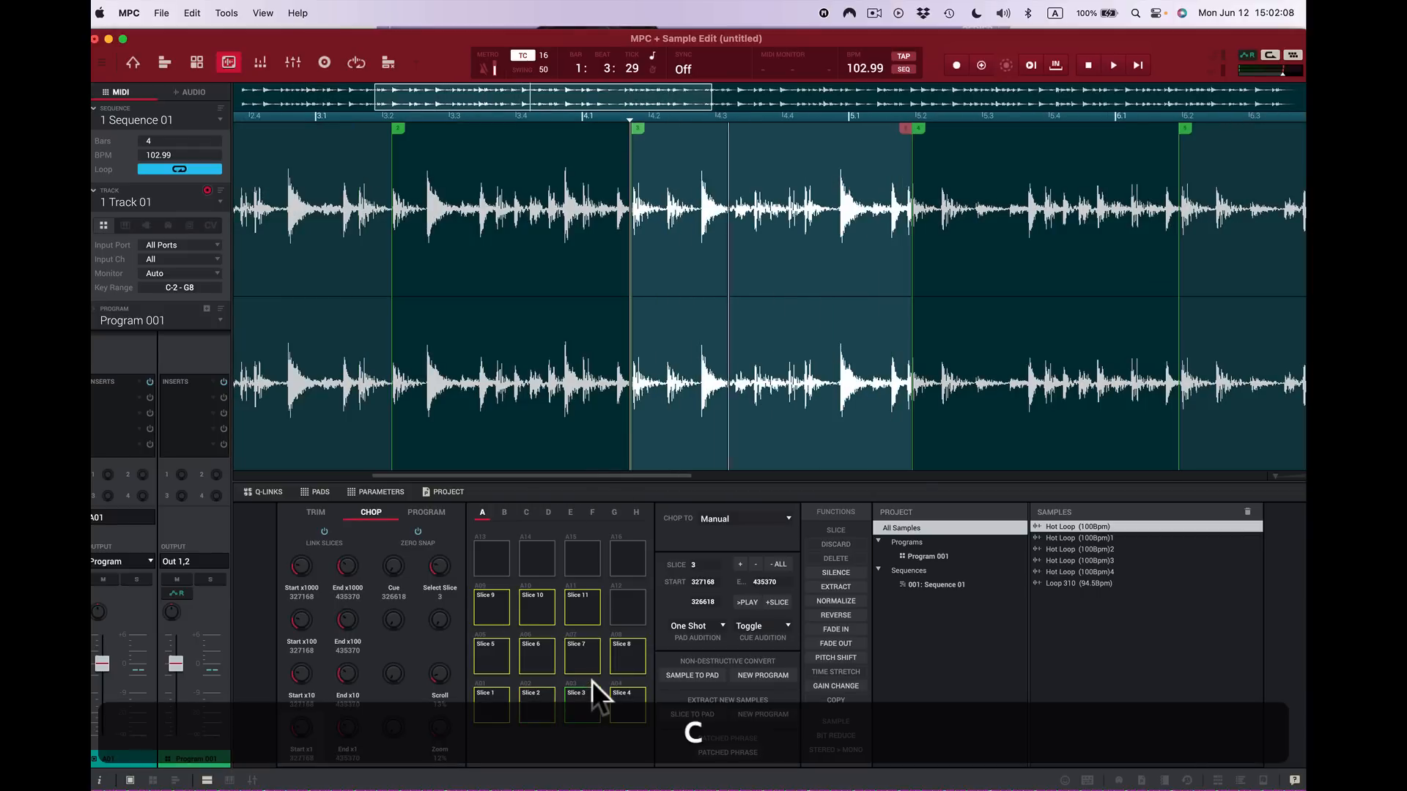
pyautogui.press('c')
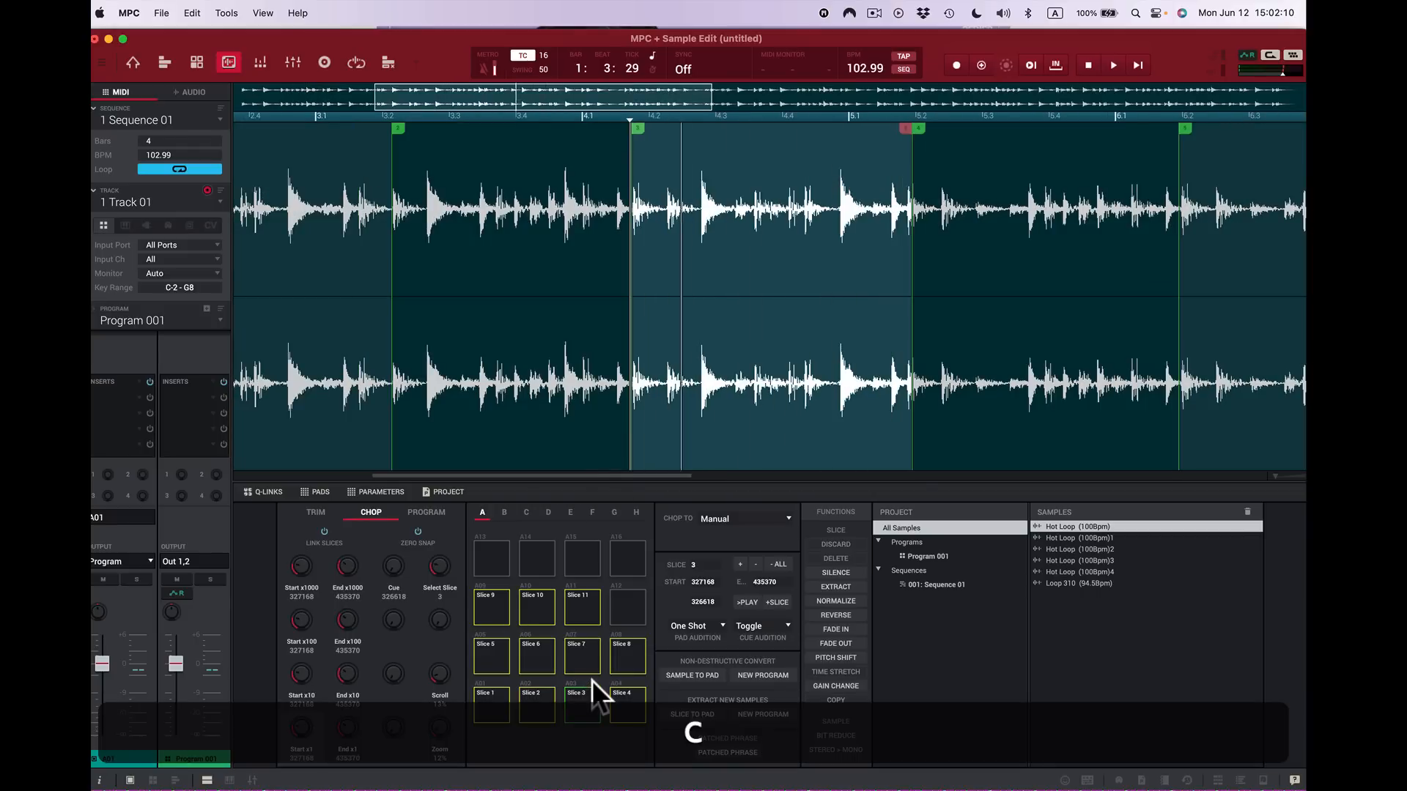
pyautogui.press('c')
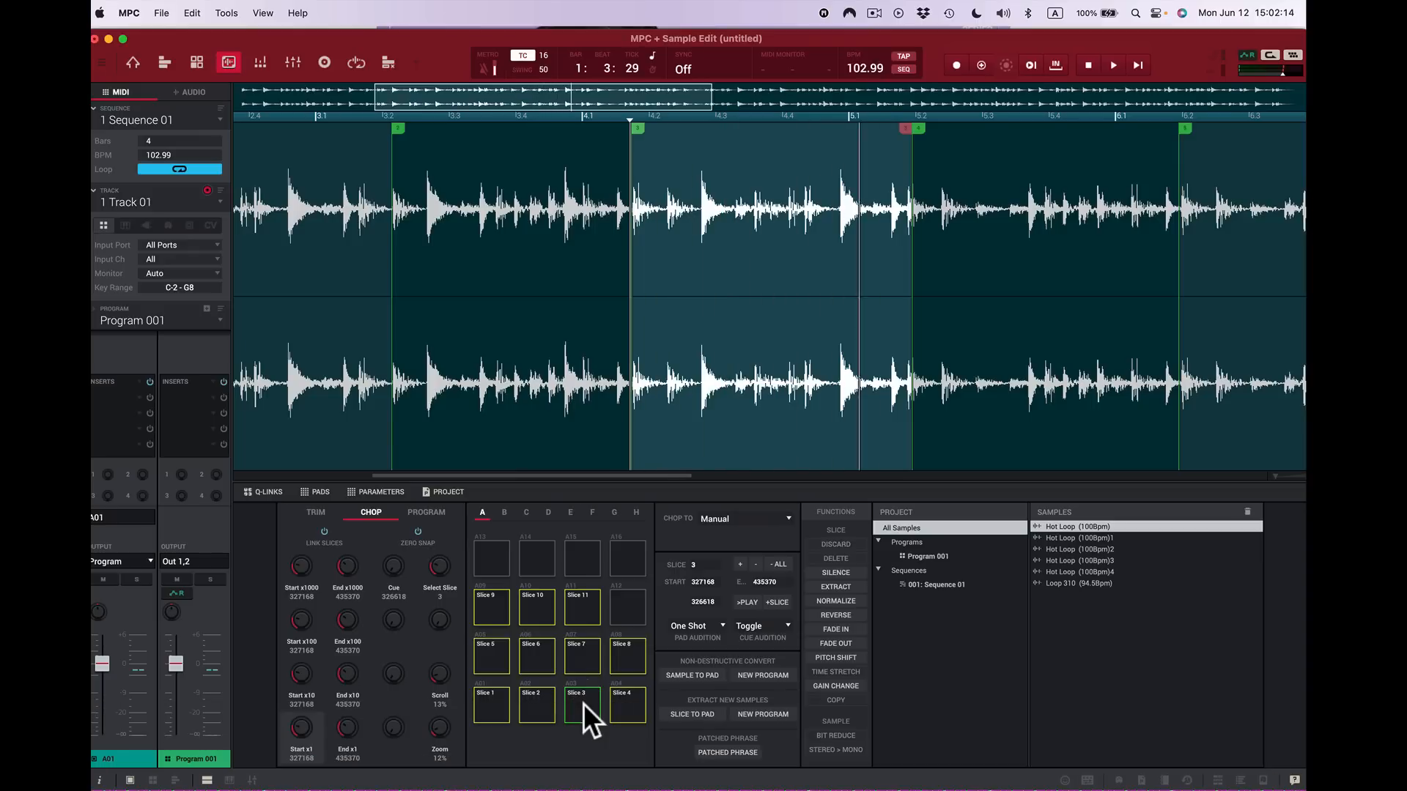
# Step: Audition Slice 4 and alternate it repeatedly with Slice 3 to compare how both slices start
pyautogui.press('v')
pyautogui.press('v')
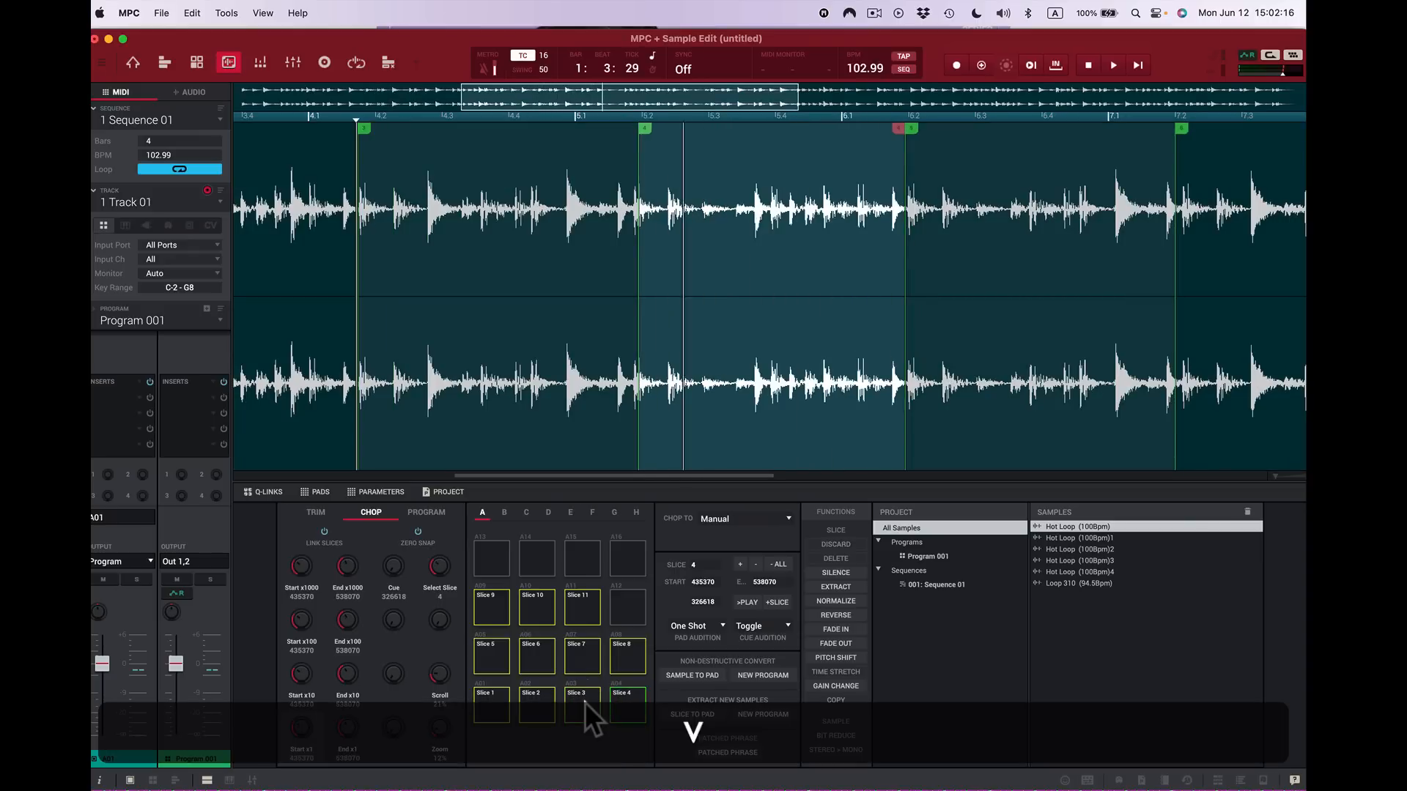
pyautogui.press('c')
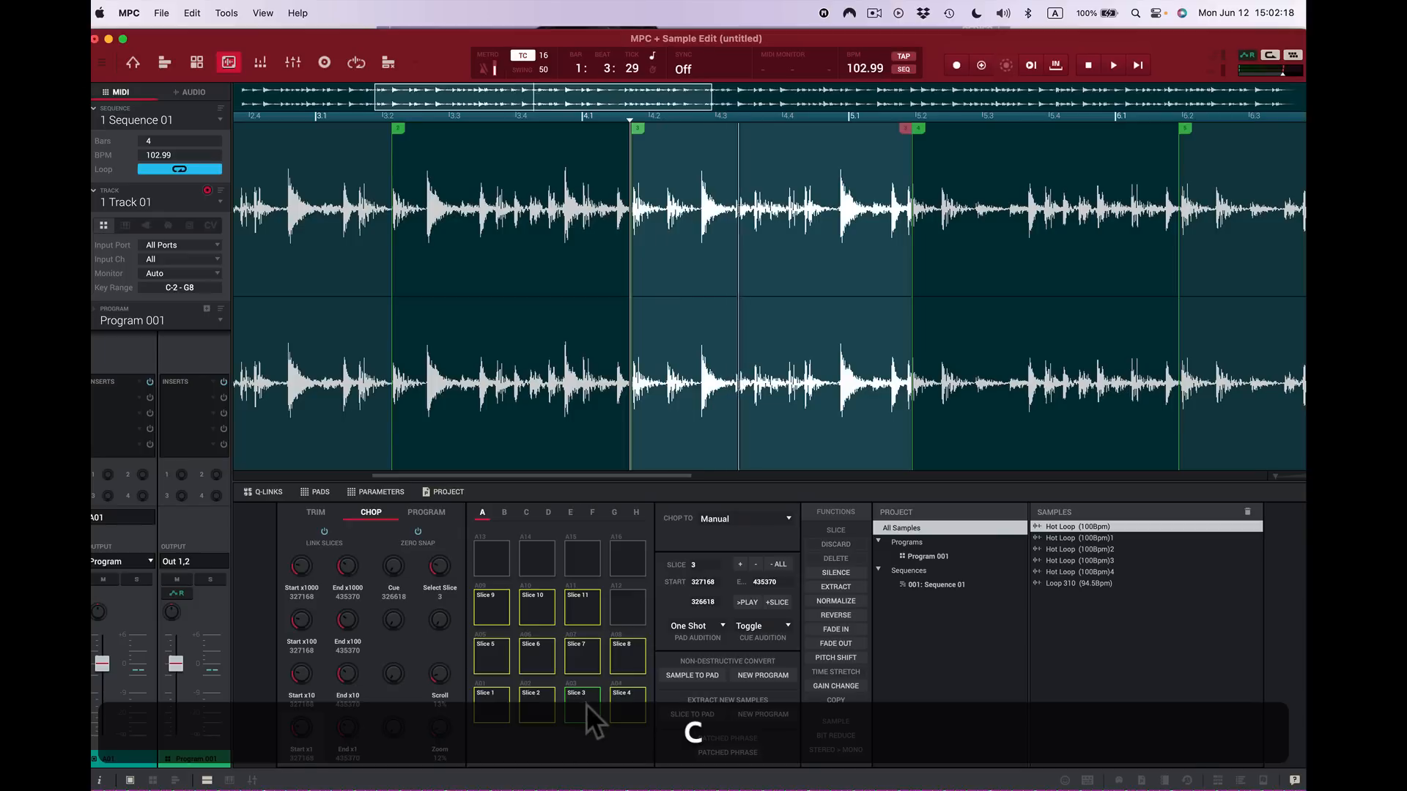
pyautogui.press('v')
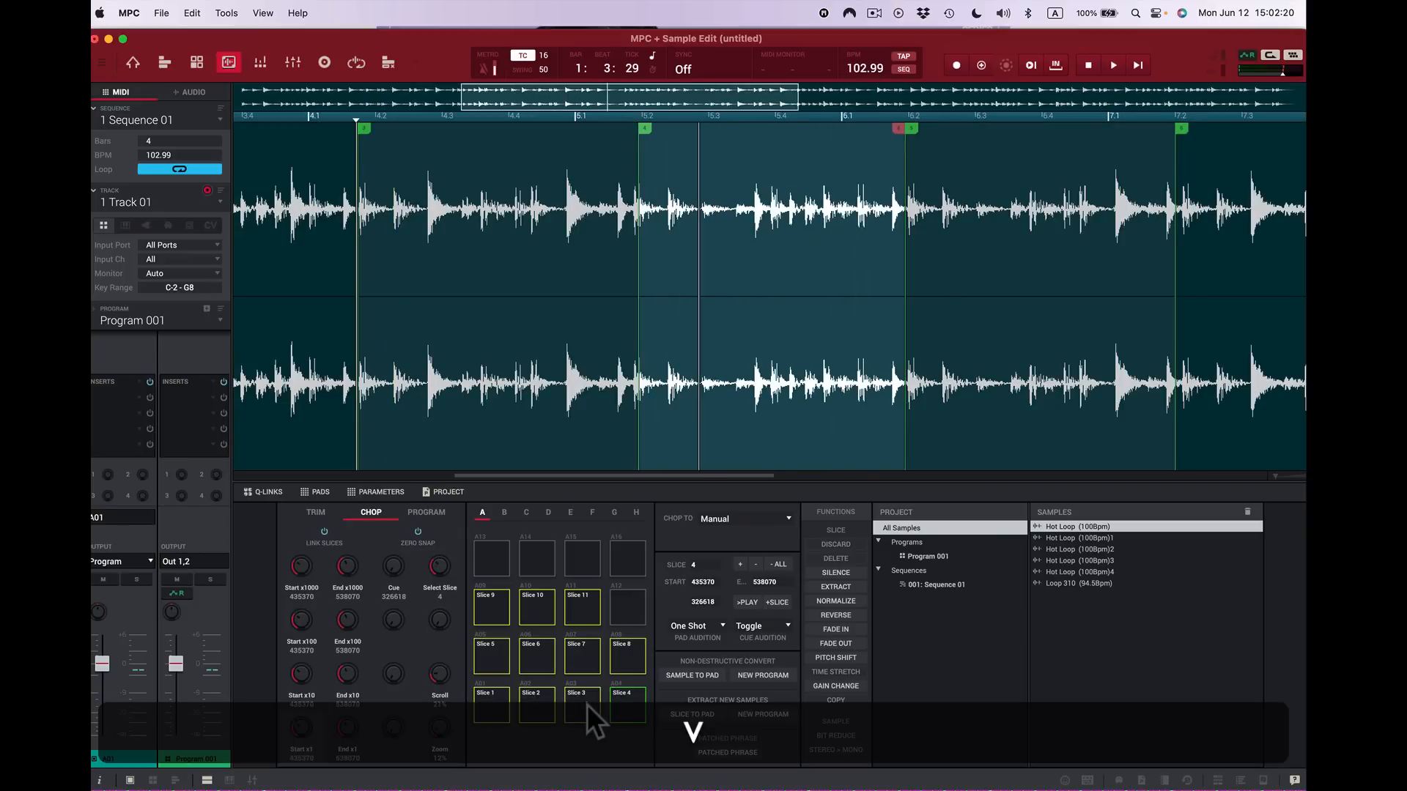
pyautogui.press('c')
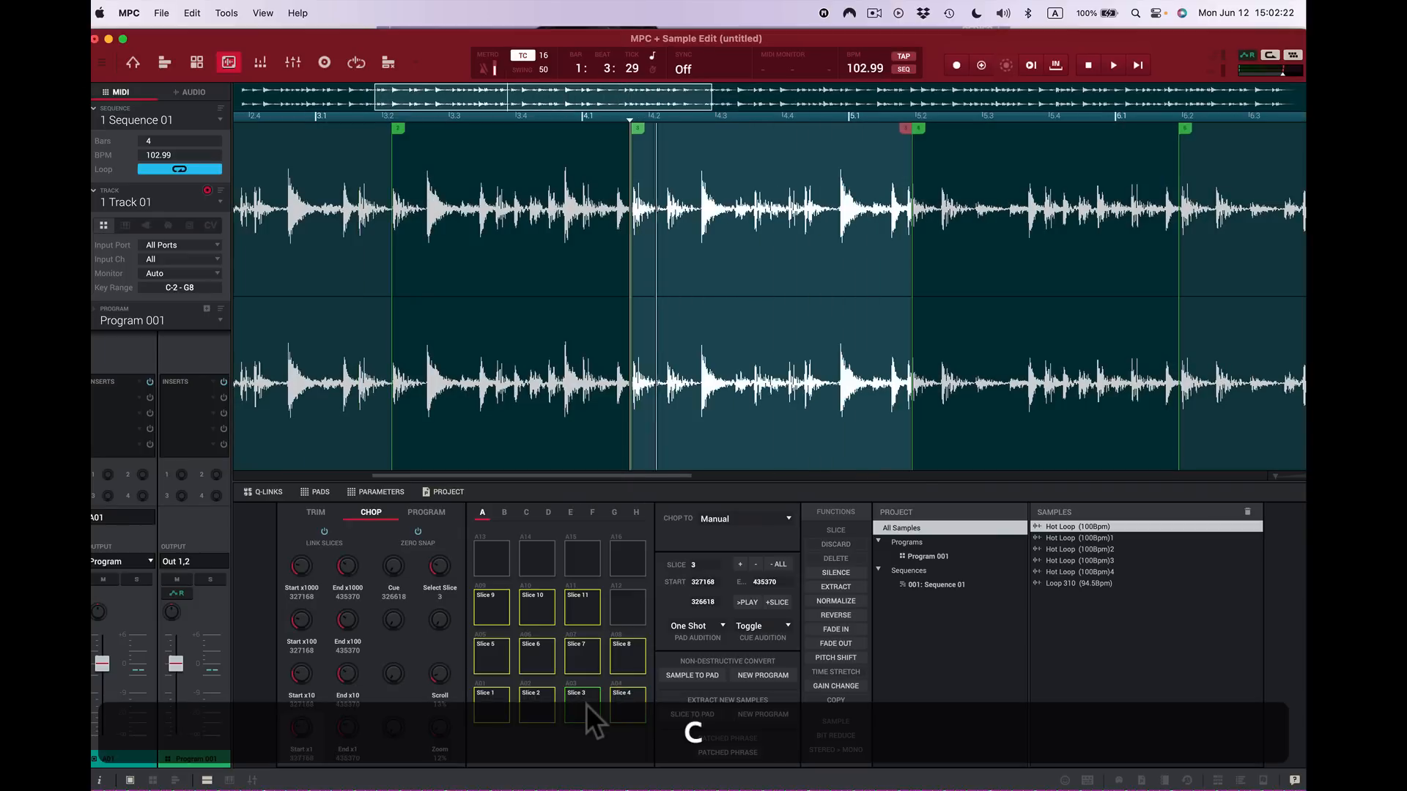
pyautogui.press('v')
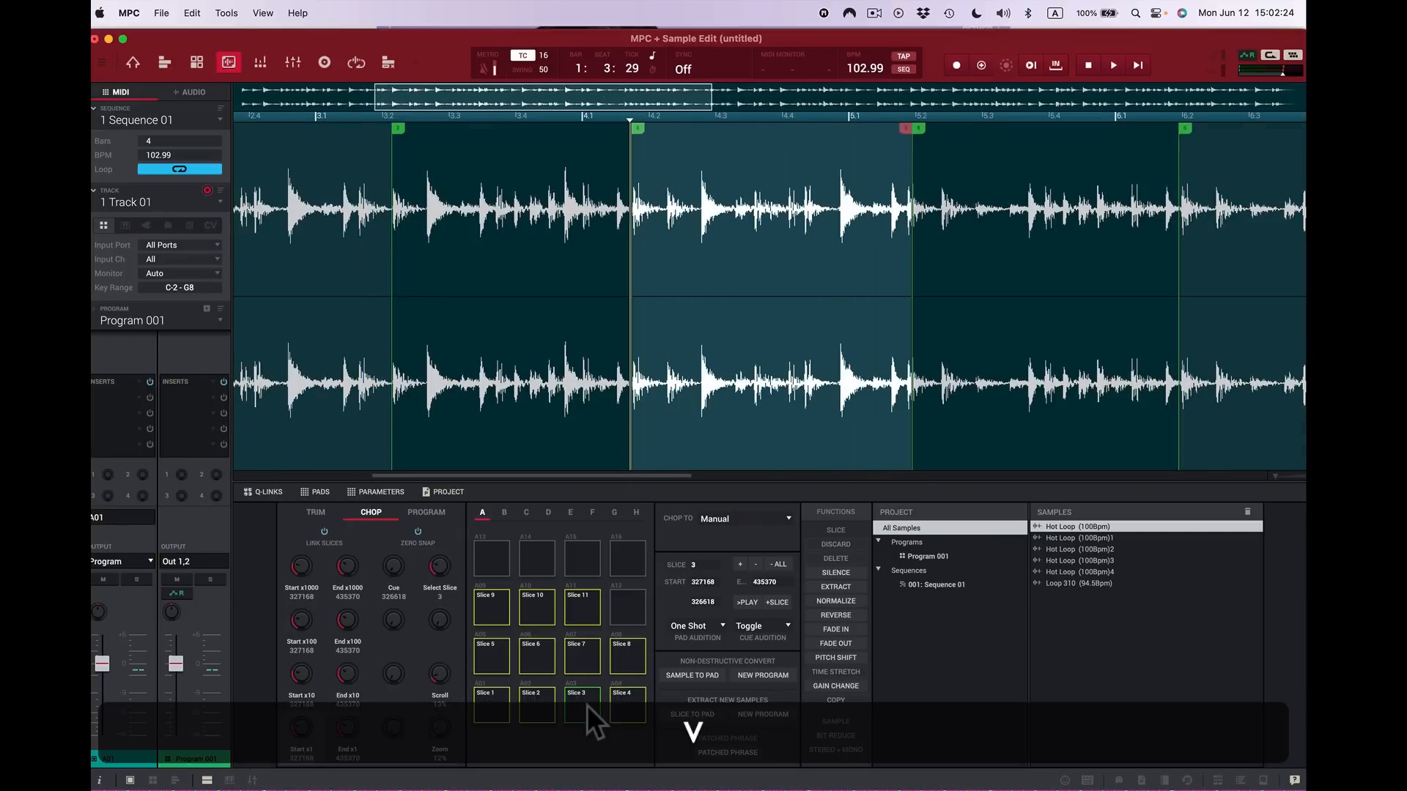
pyautogui.press('c')
pyautogui.press('v')
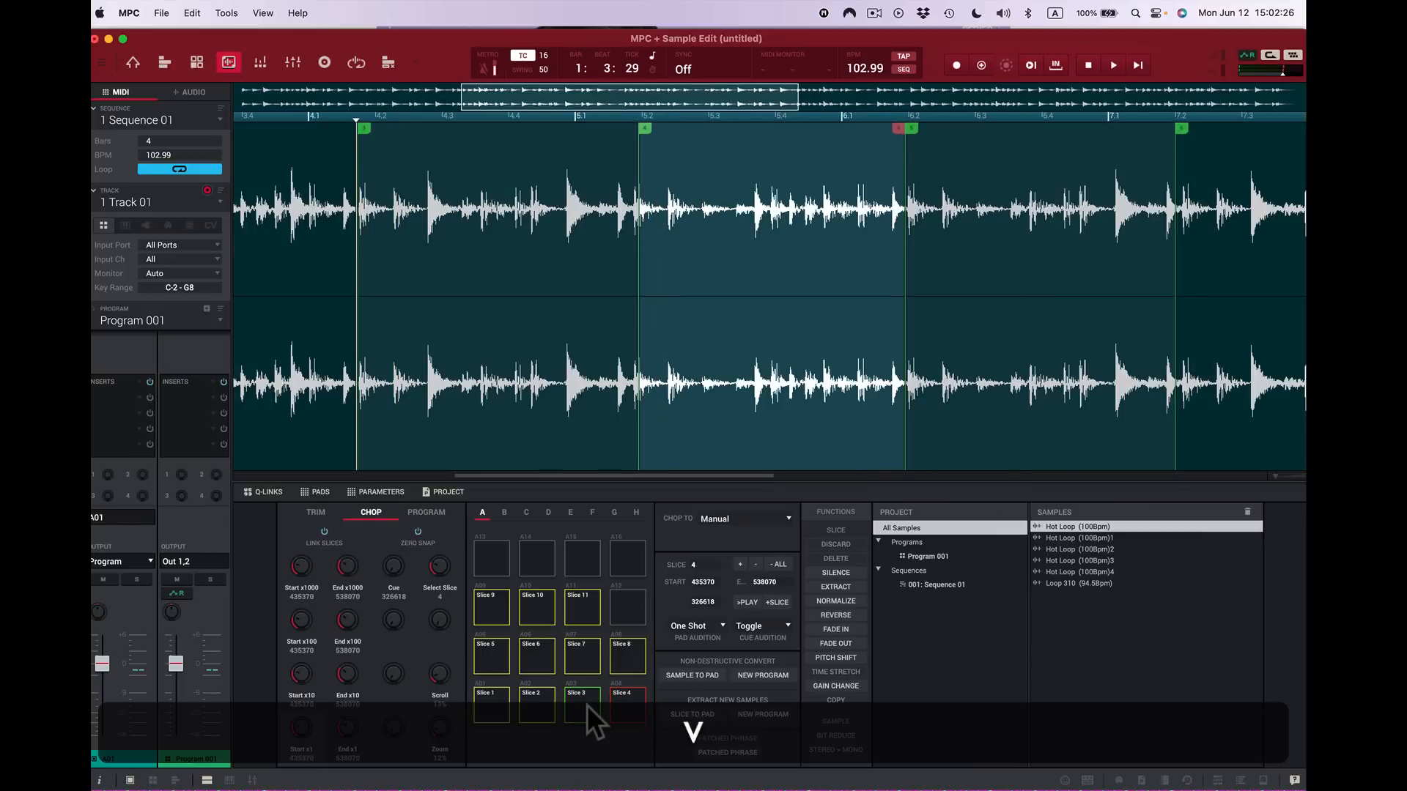
pyautogui.press('c')
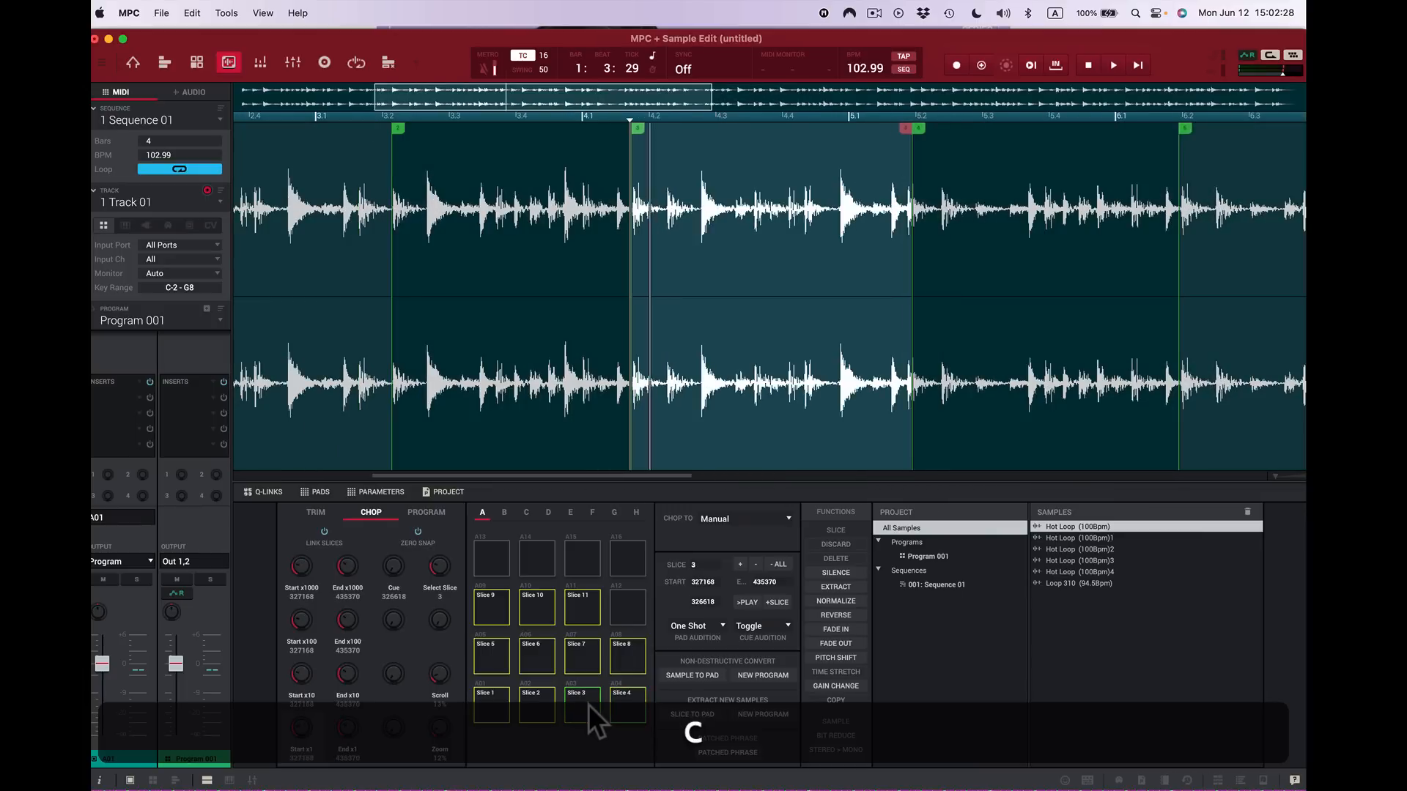
pyautogui.press('v')
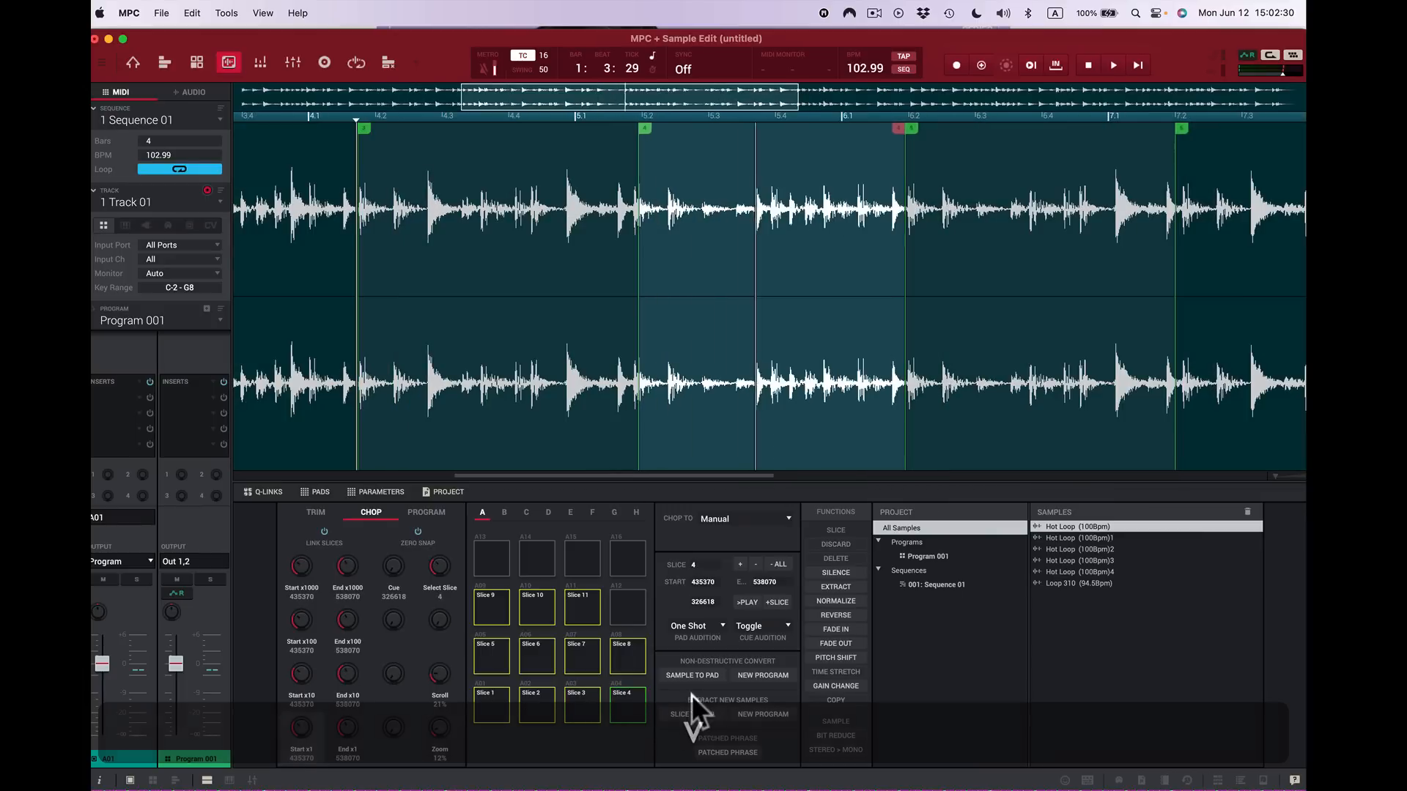
# Step: Move the start marker of Slice 4 later to 446332 and audition the slice
pyautogui.press('v')
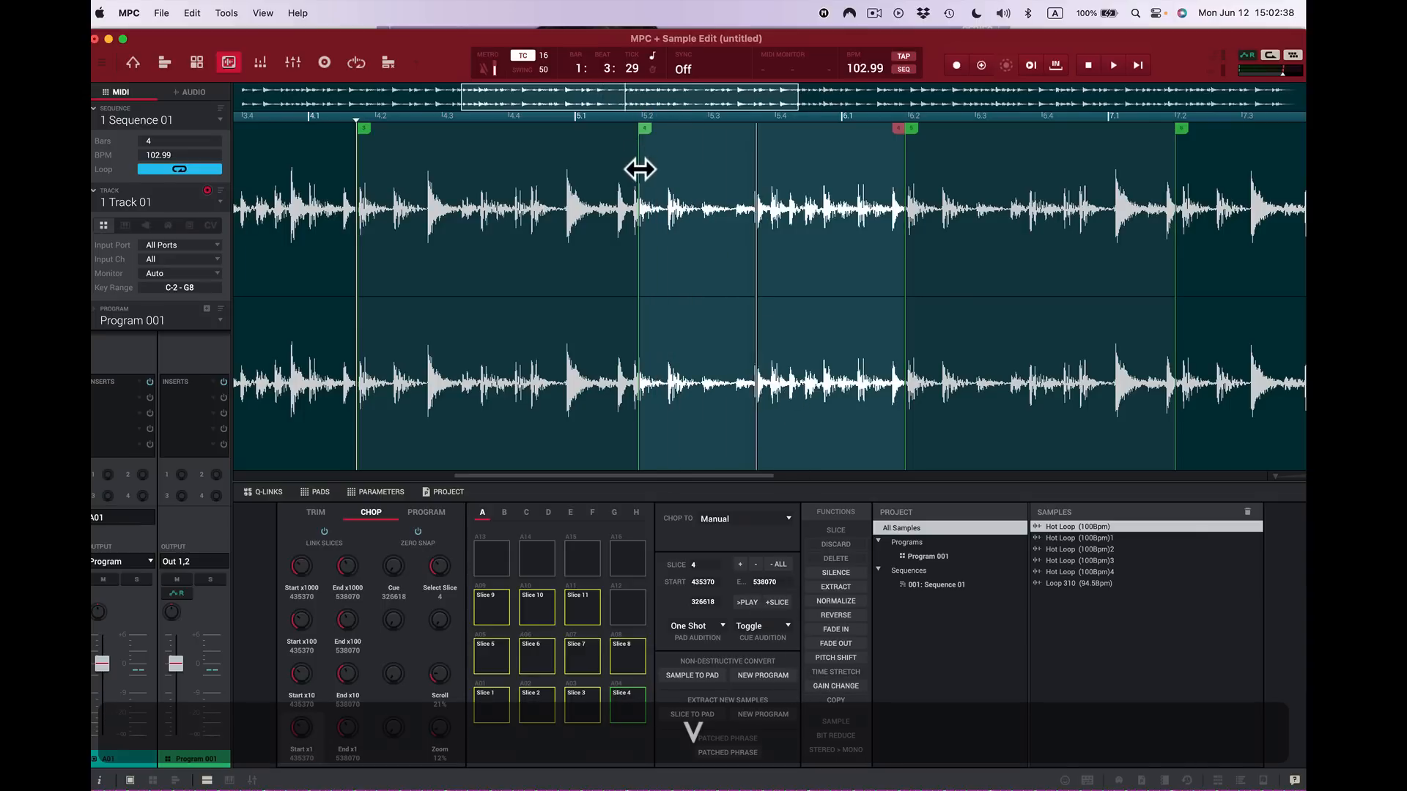
pyautogui.moveTo(640, 166); pyautogui.dragTo(668, 177)
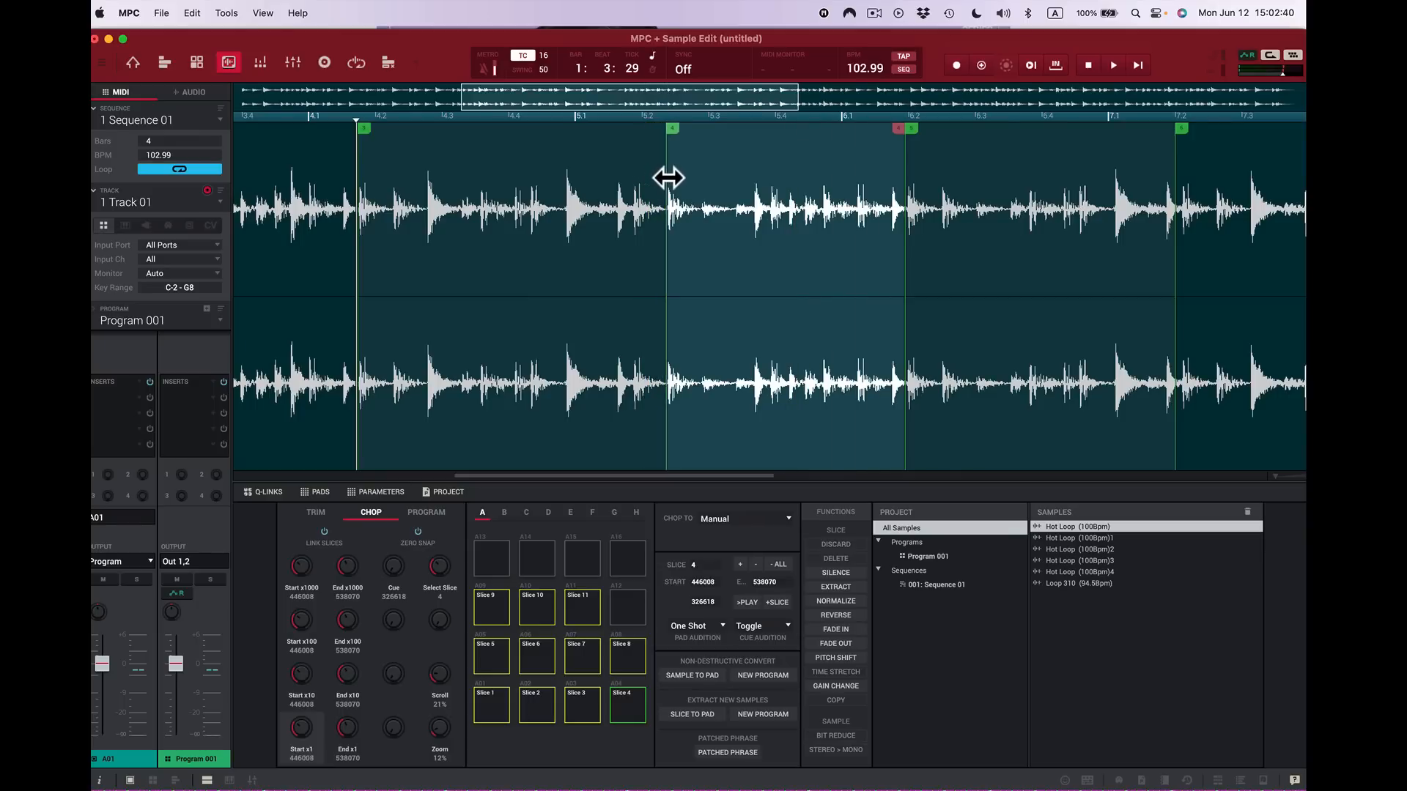
pyautogui.press('v')
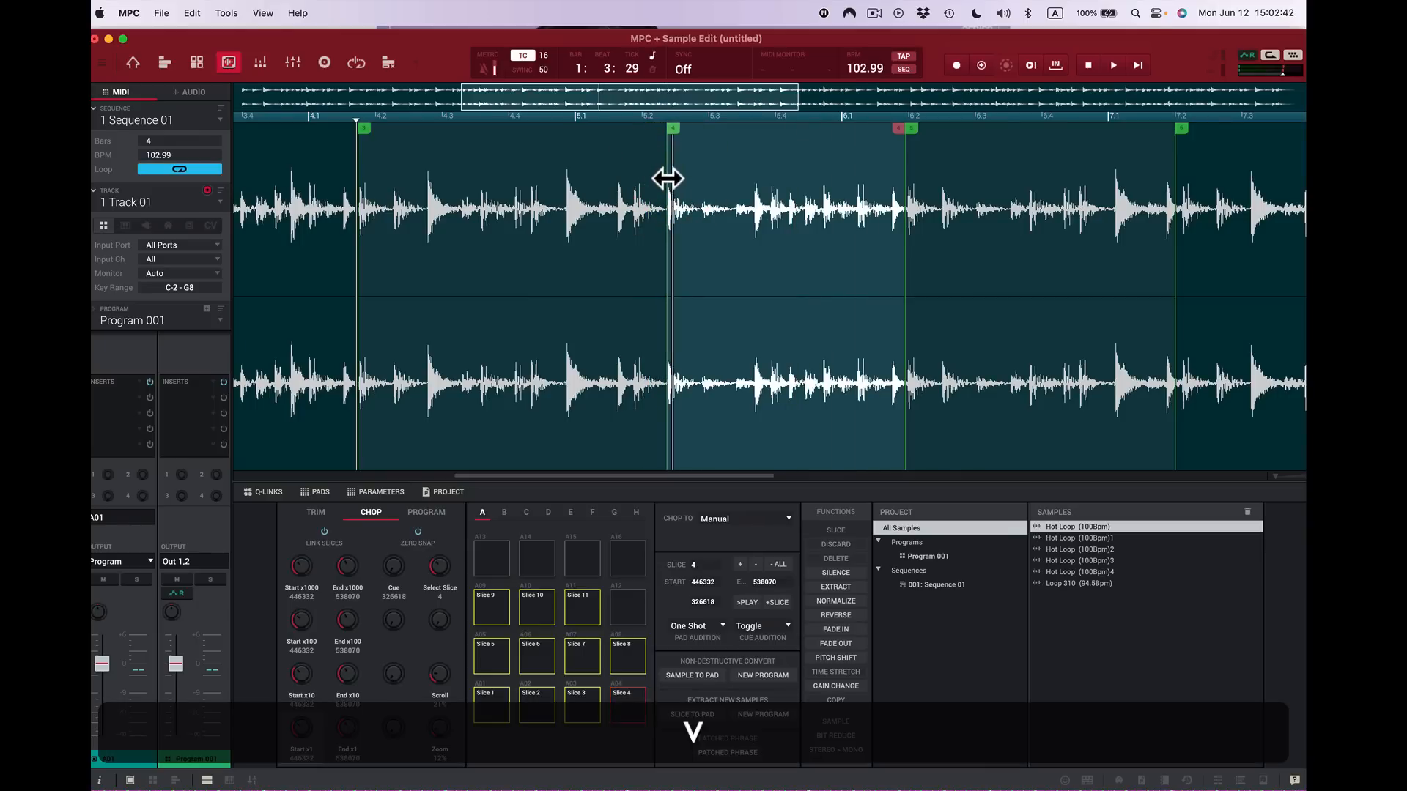
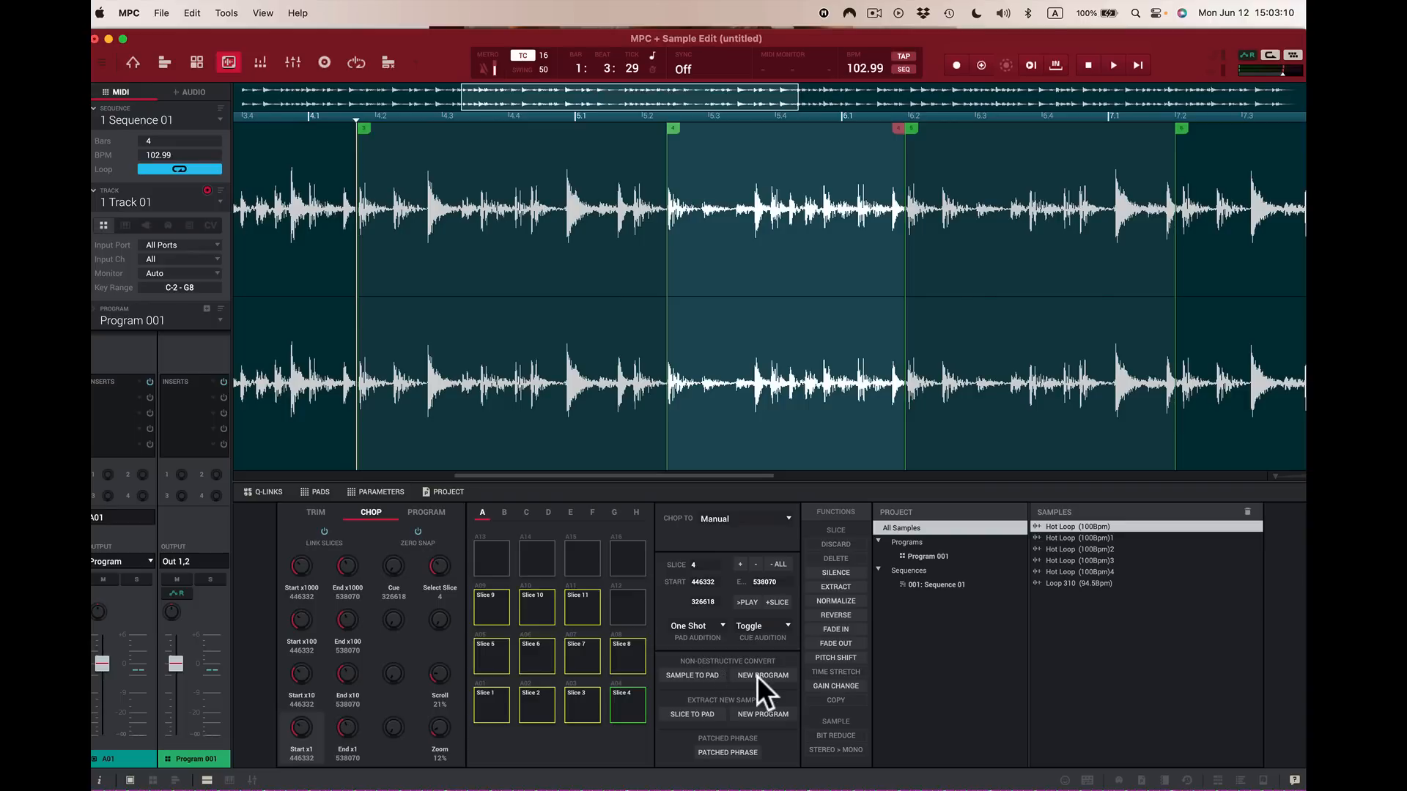
# Step: Audition Slices 1 to 4 in order, retriggering Slice 2 several times
pyautogui.press('shift+super')
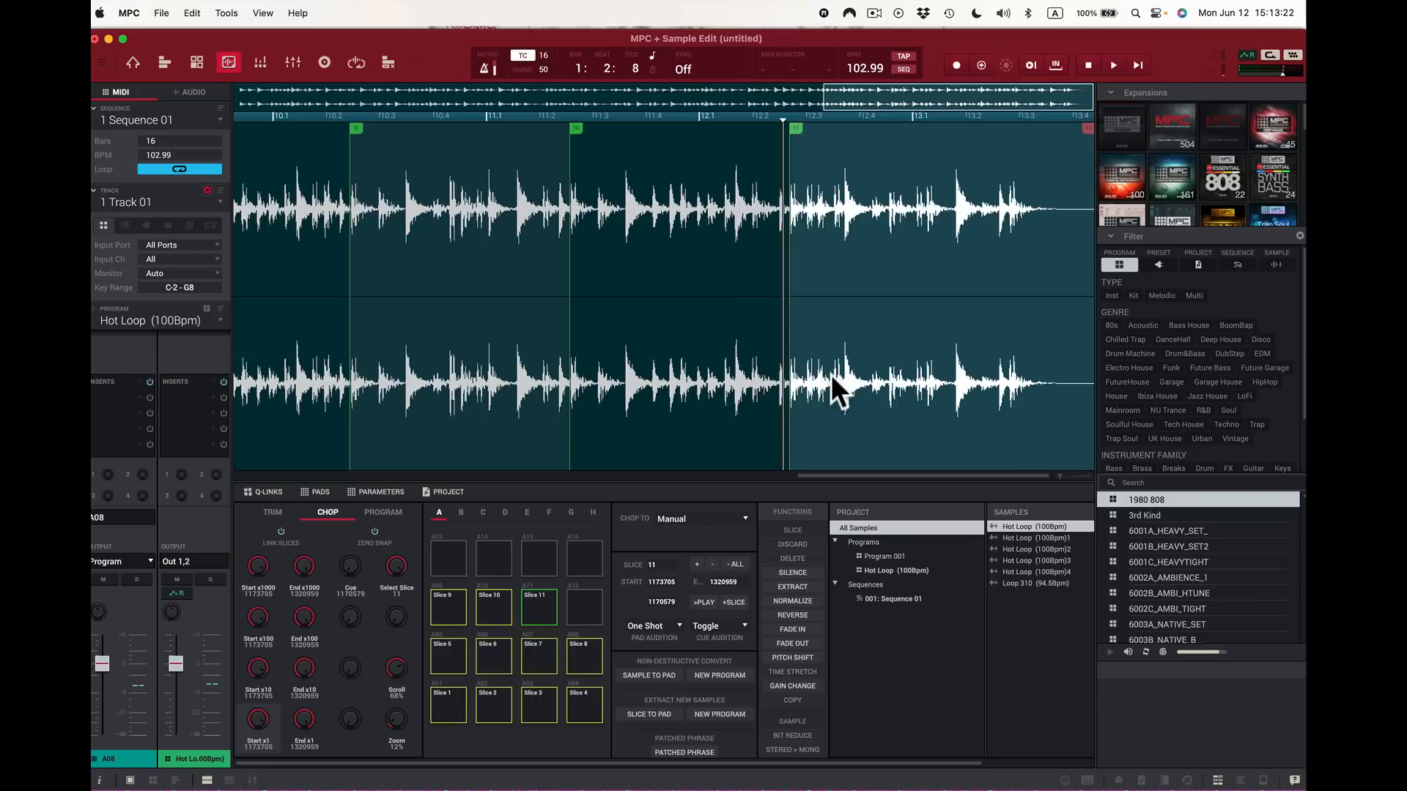
pyautogui.press('z')
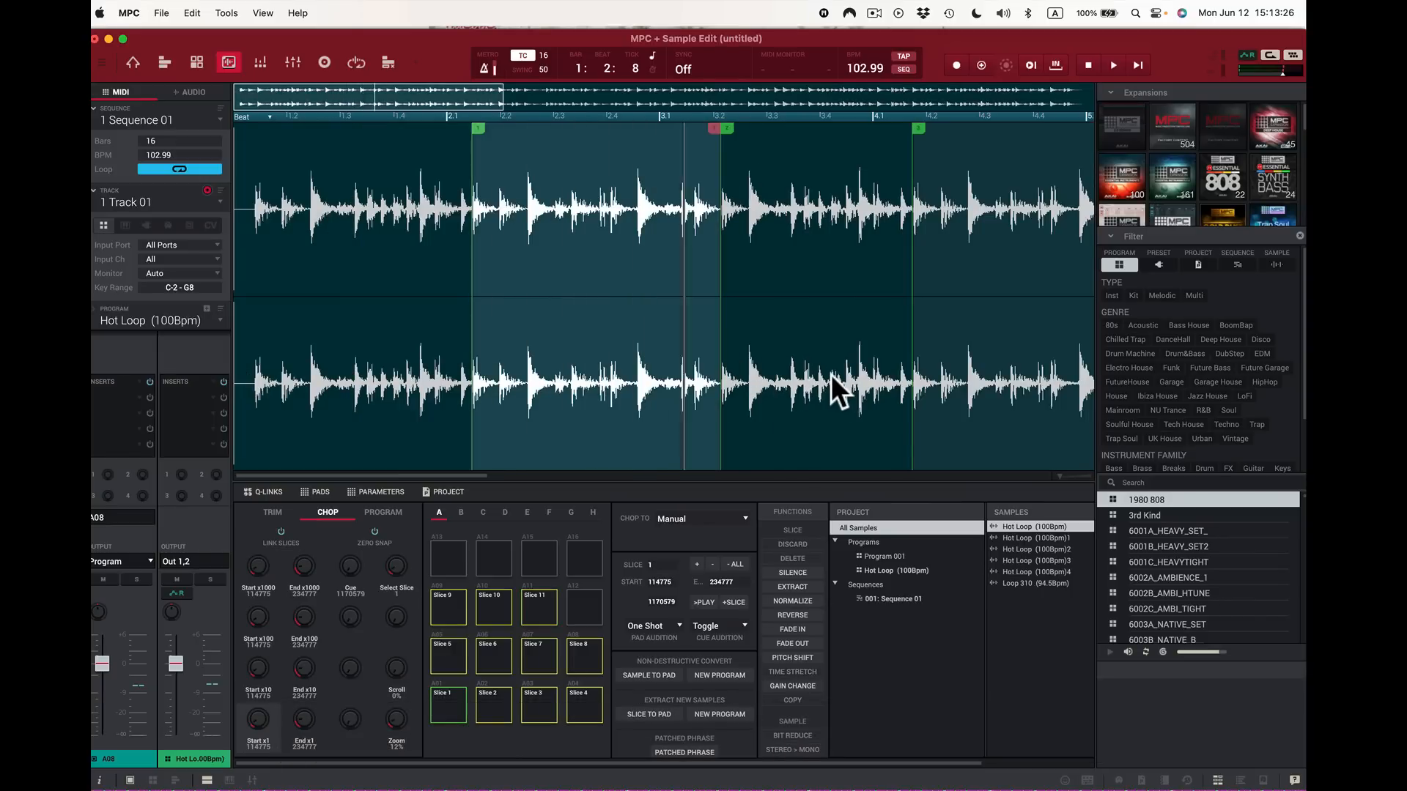
pyautogui.press('x')
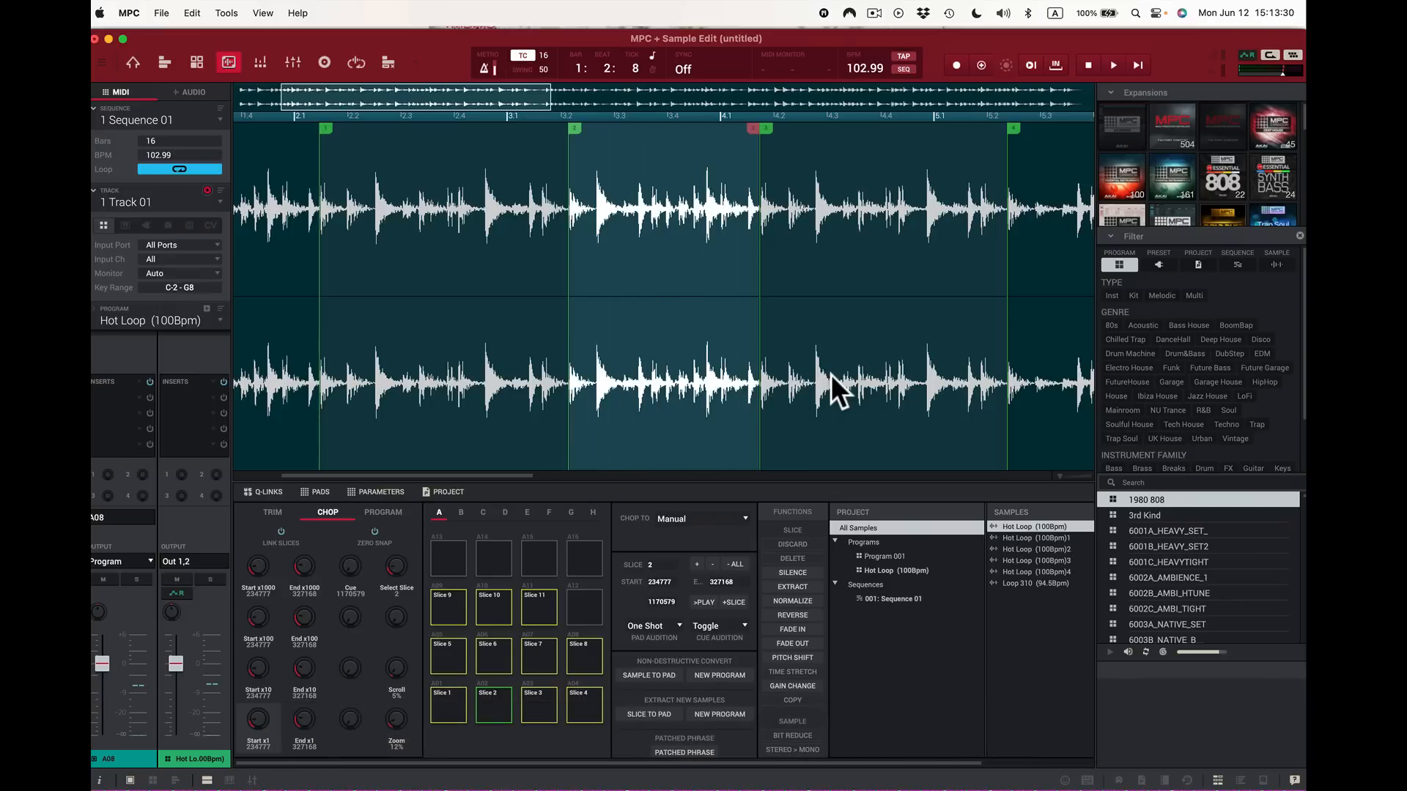
pyautogui.press('x')
pyautogui.press('x')
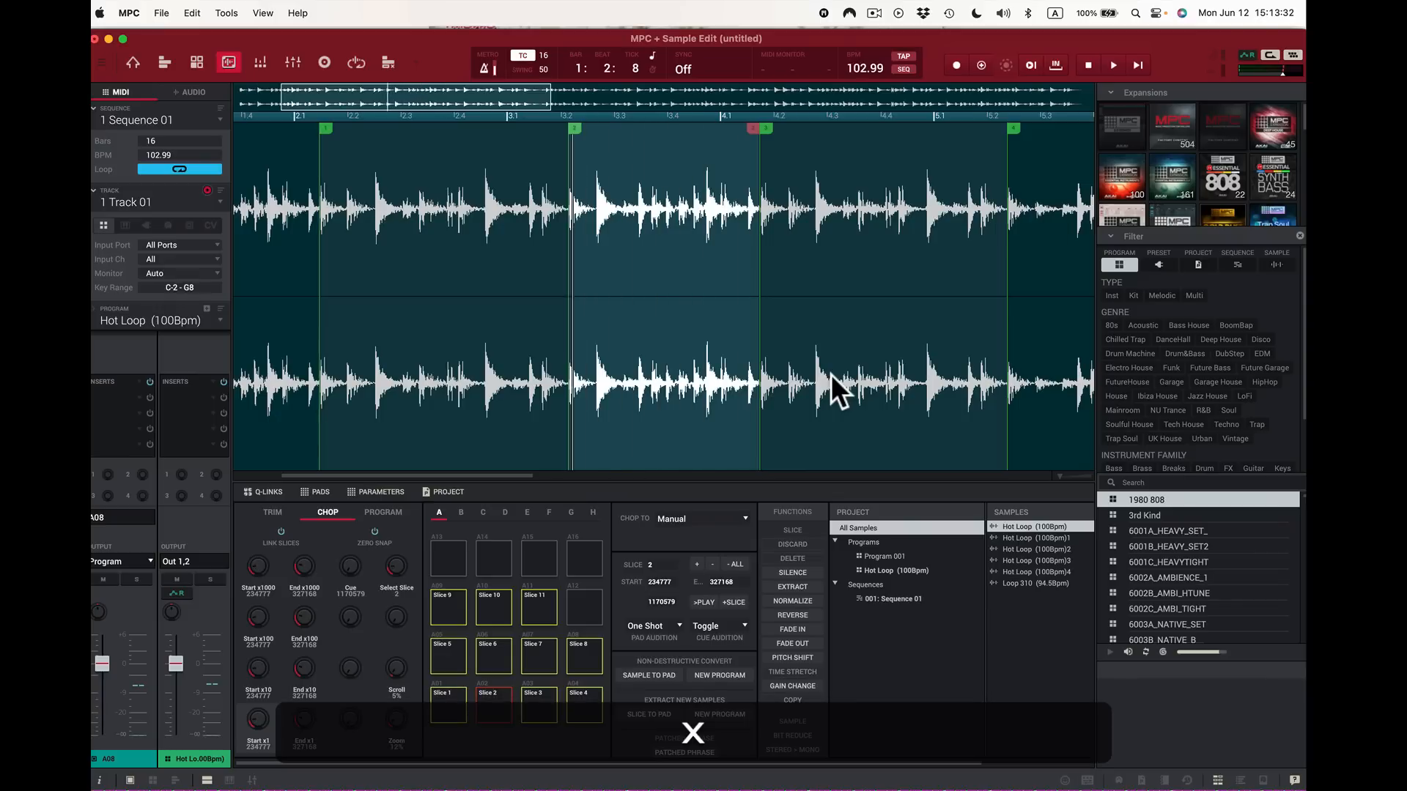
pyautogui.press('x')
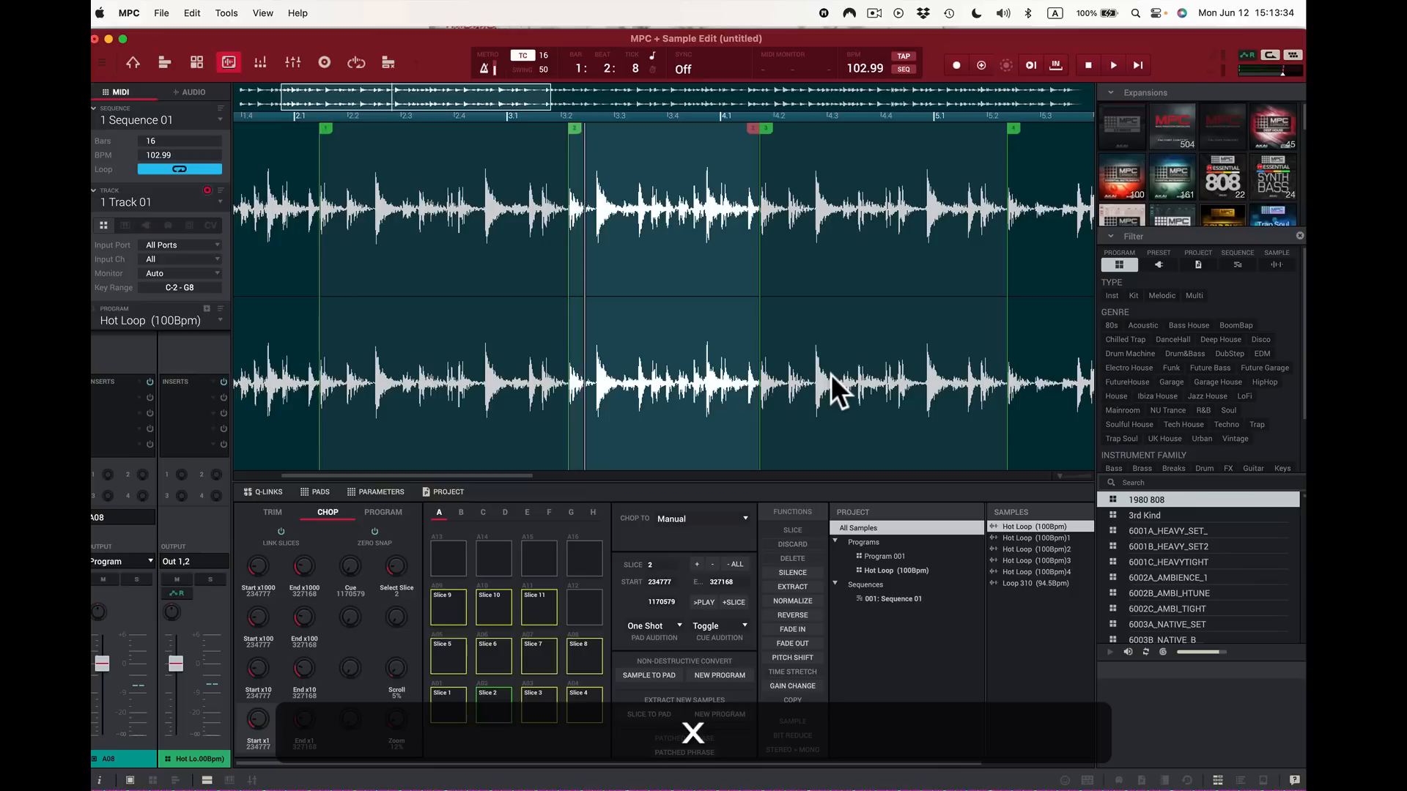
pyautogui.press('x')
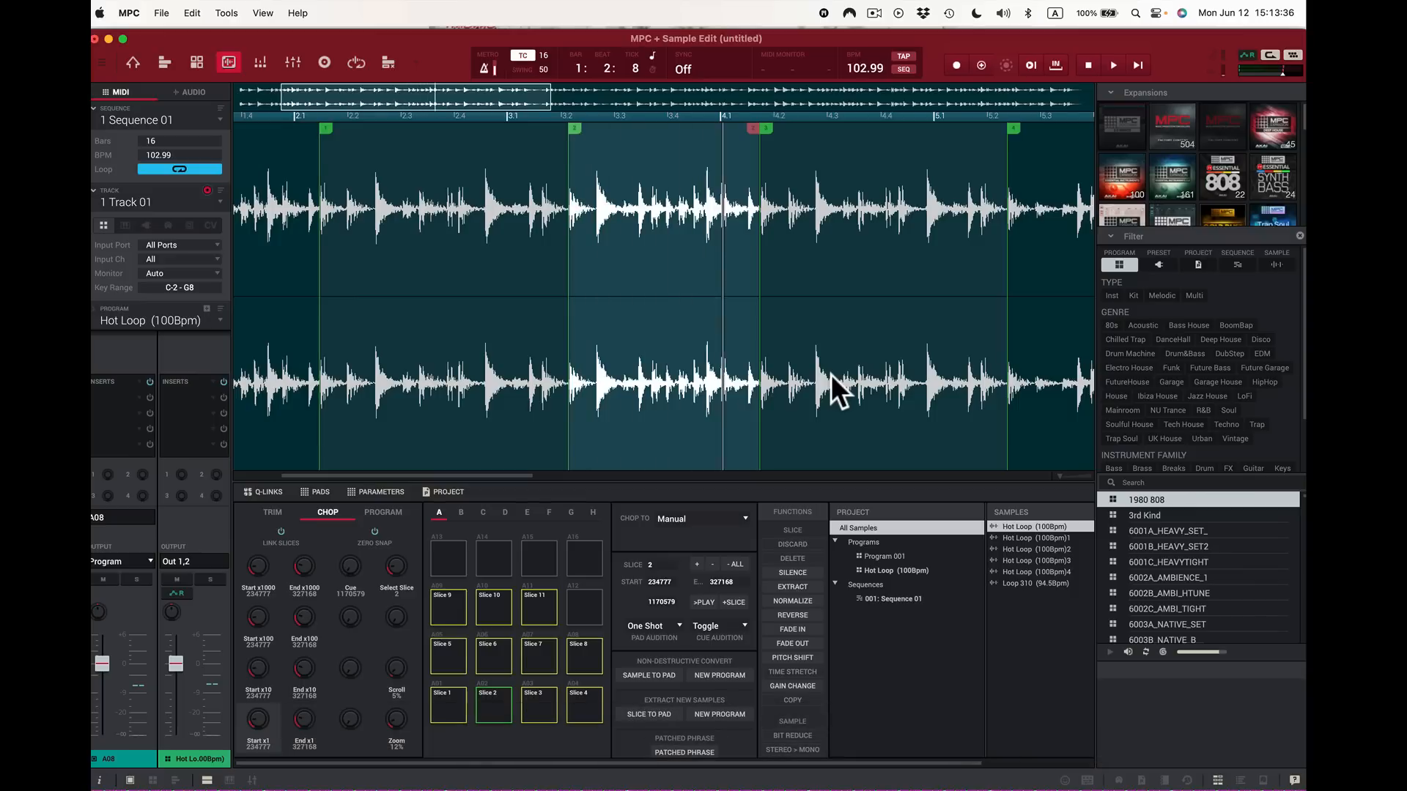
pyautogui.press('c')
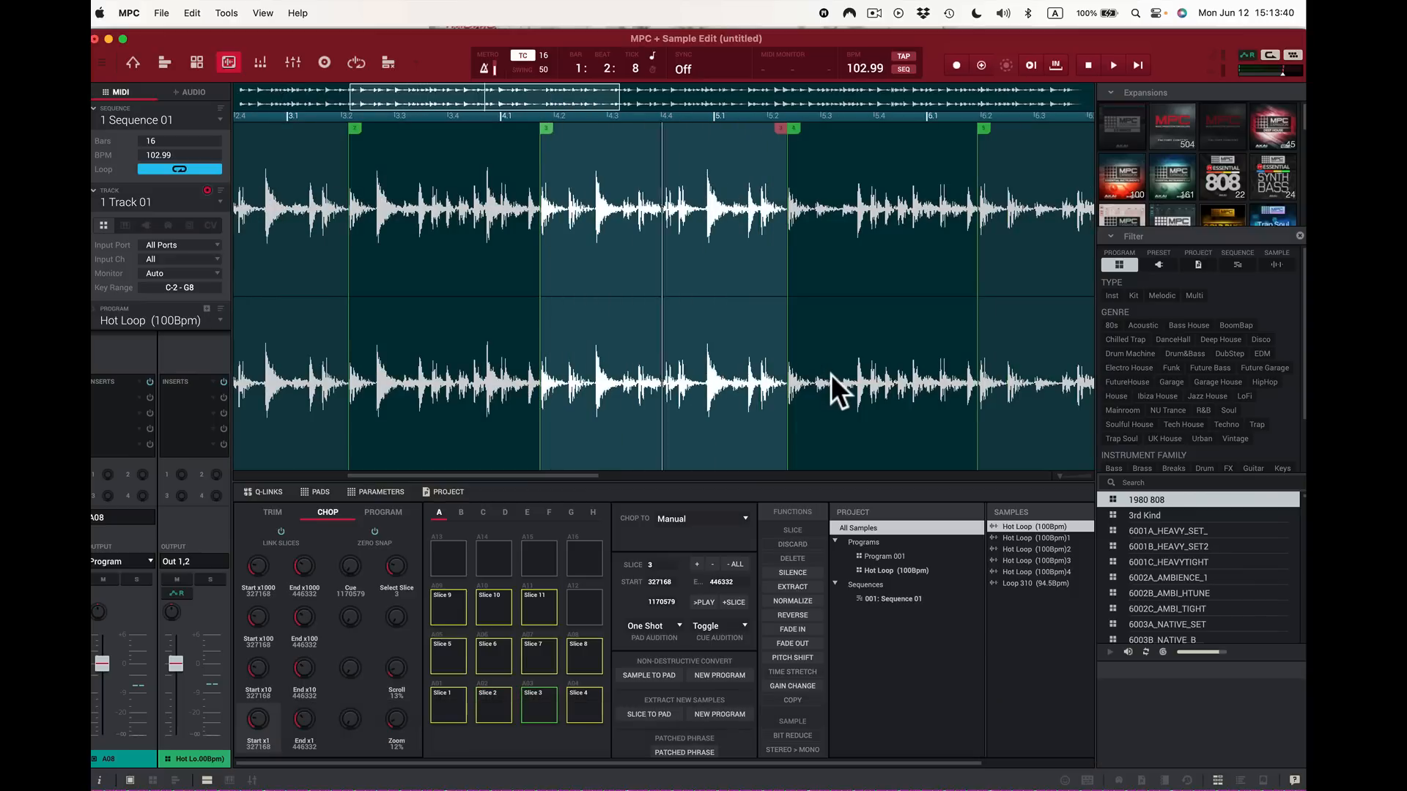
pyautogui.press('v')
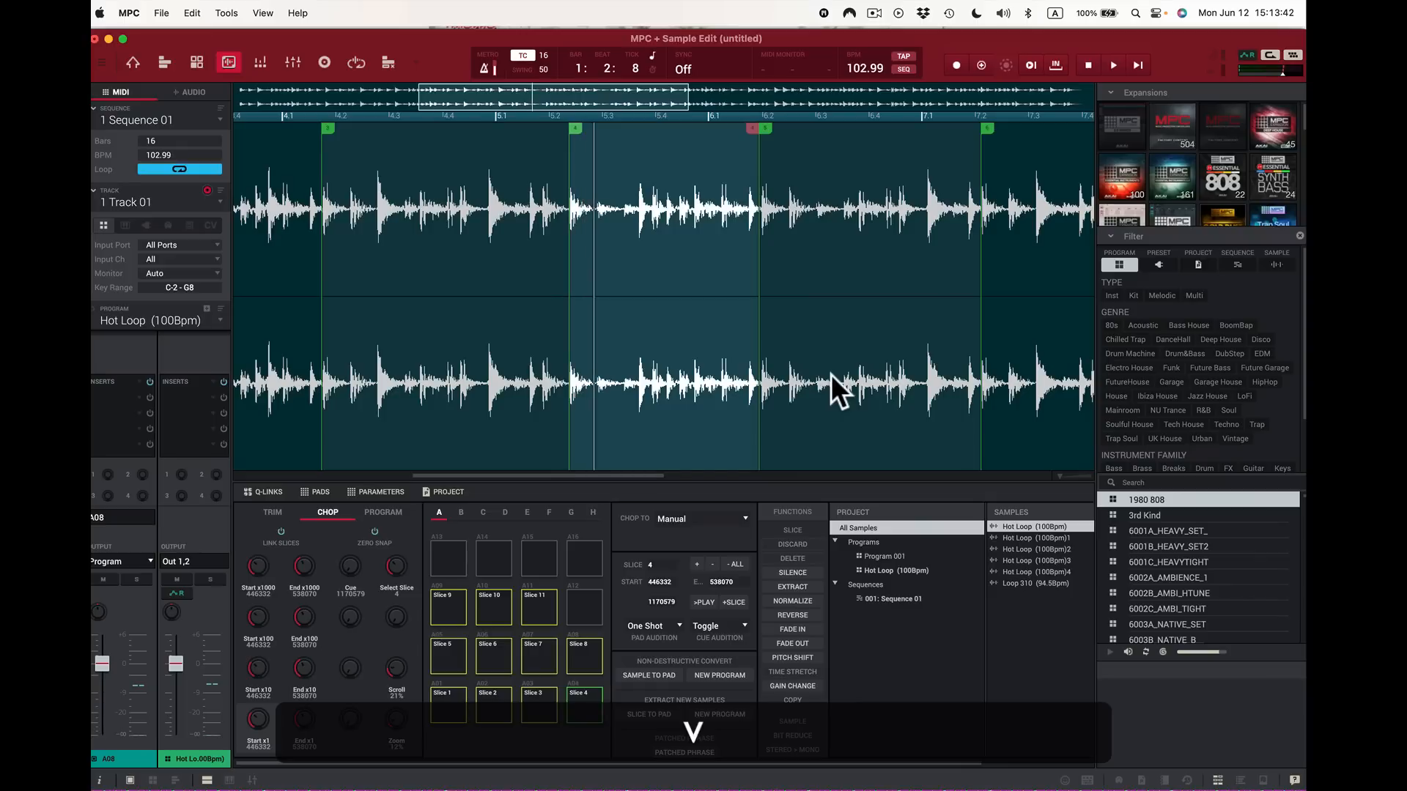
# Step: Audition Slices 5 to 8, going back and forth between Slices 5 and 6 before continuing
pyautogui.press('a')
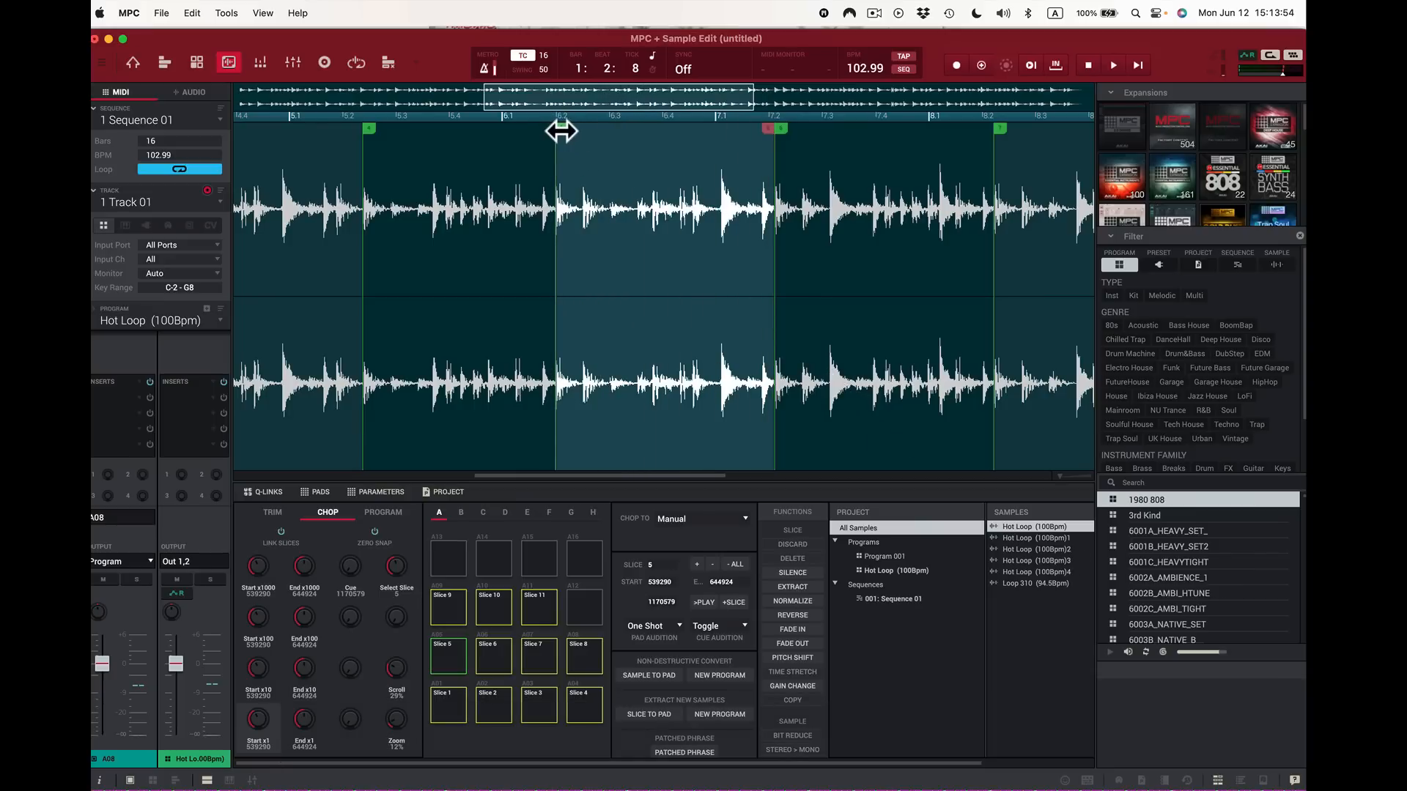
pyautogui.press('s')
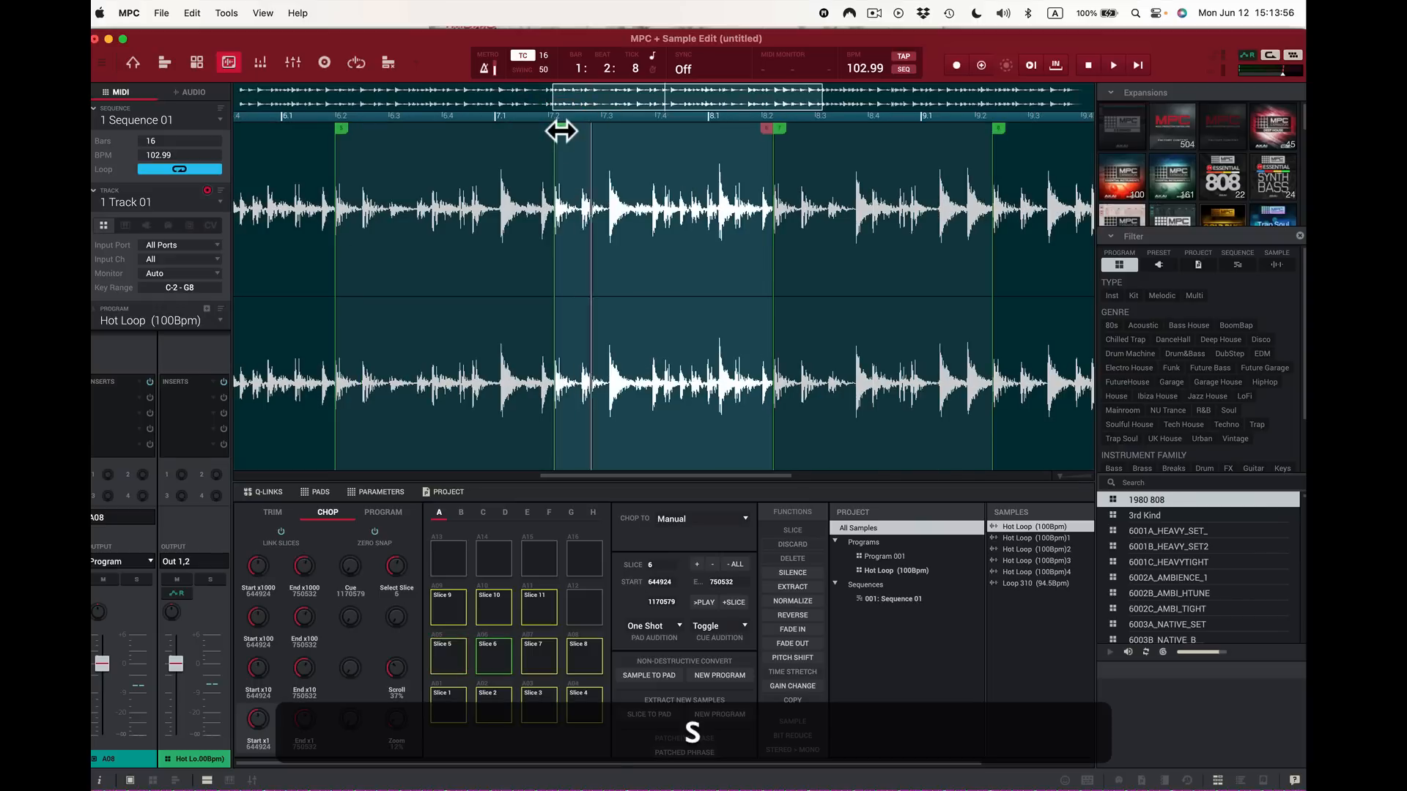
pyautogui.press('a')
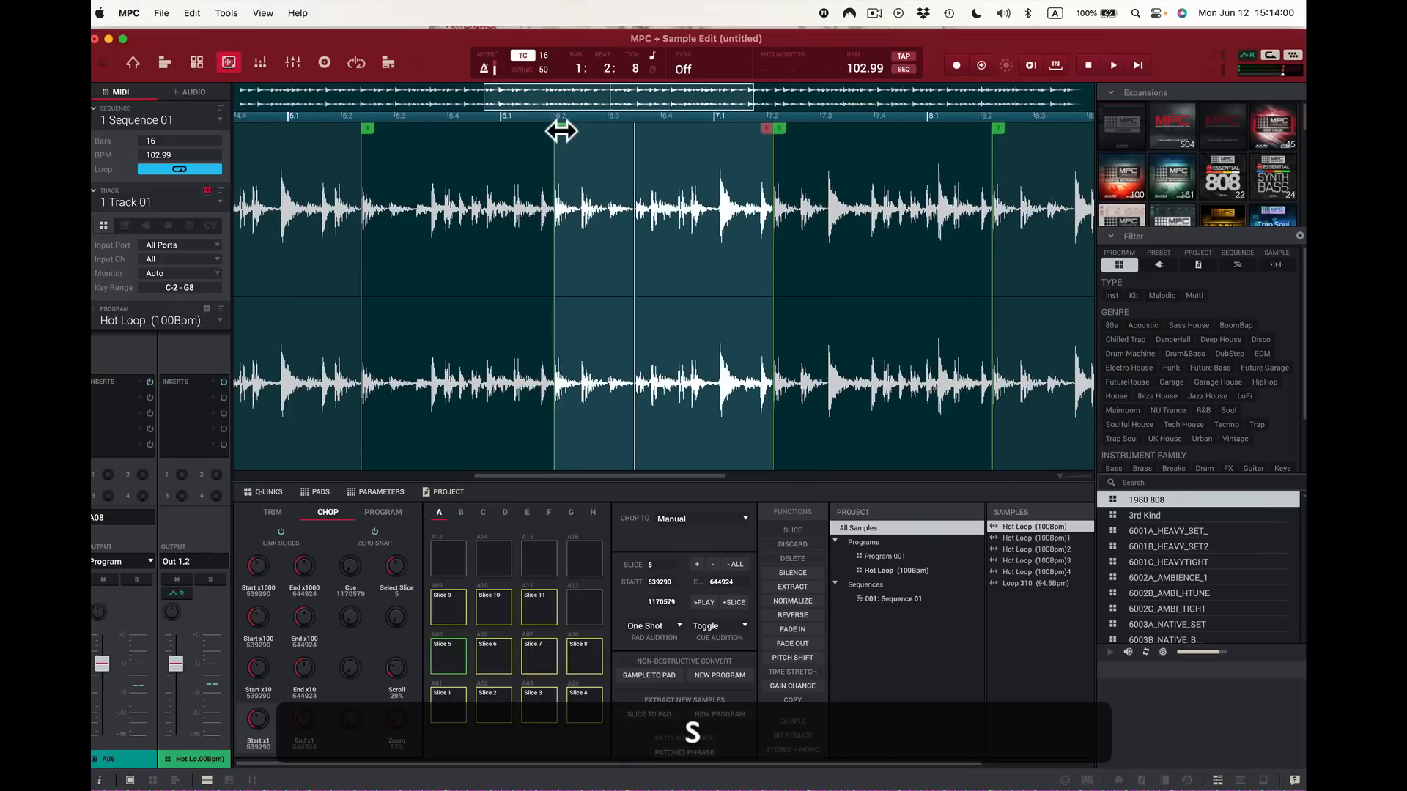
pyautogui.press('s')
pyautogui.press('d')
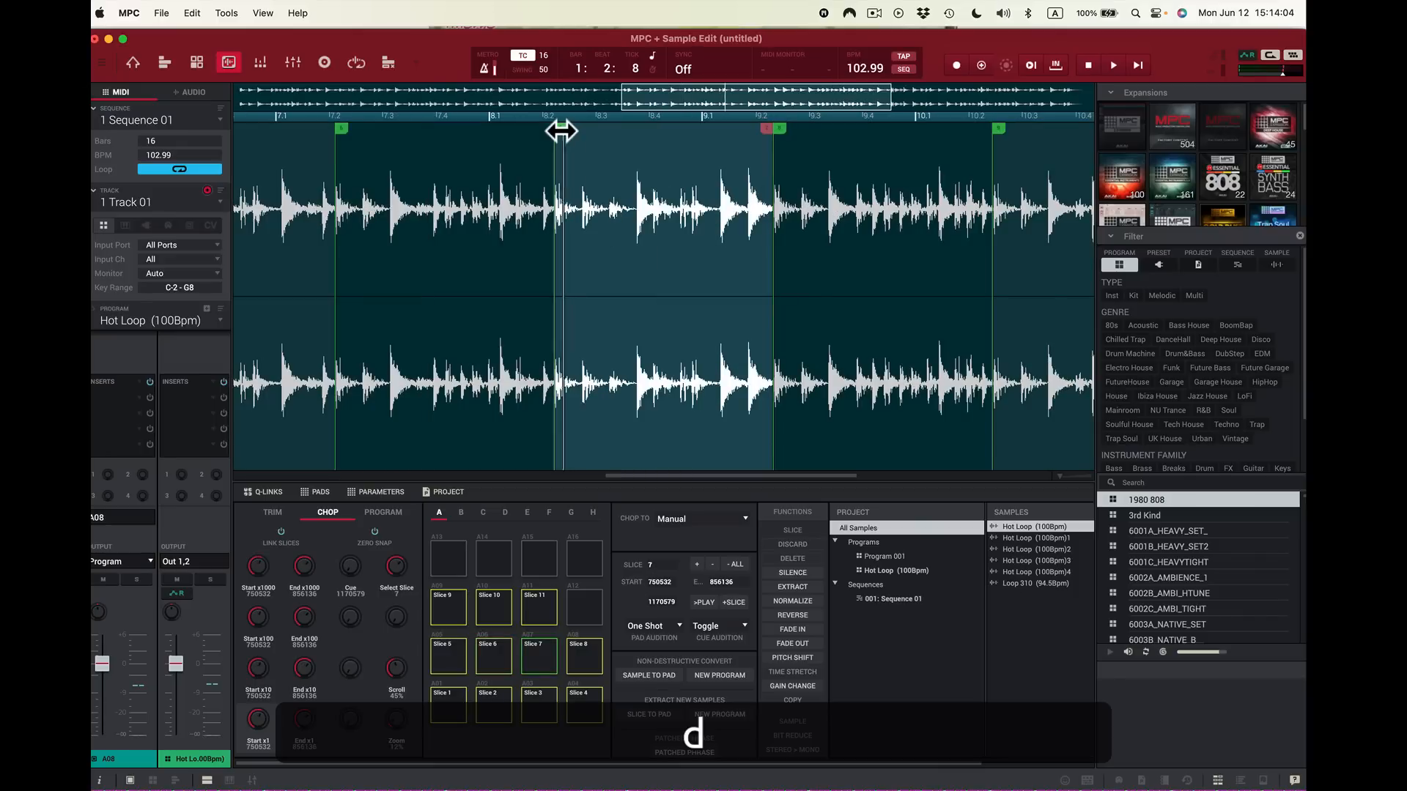
pyautogui.press('f')
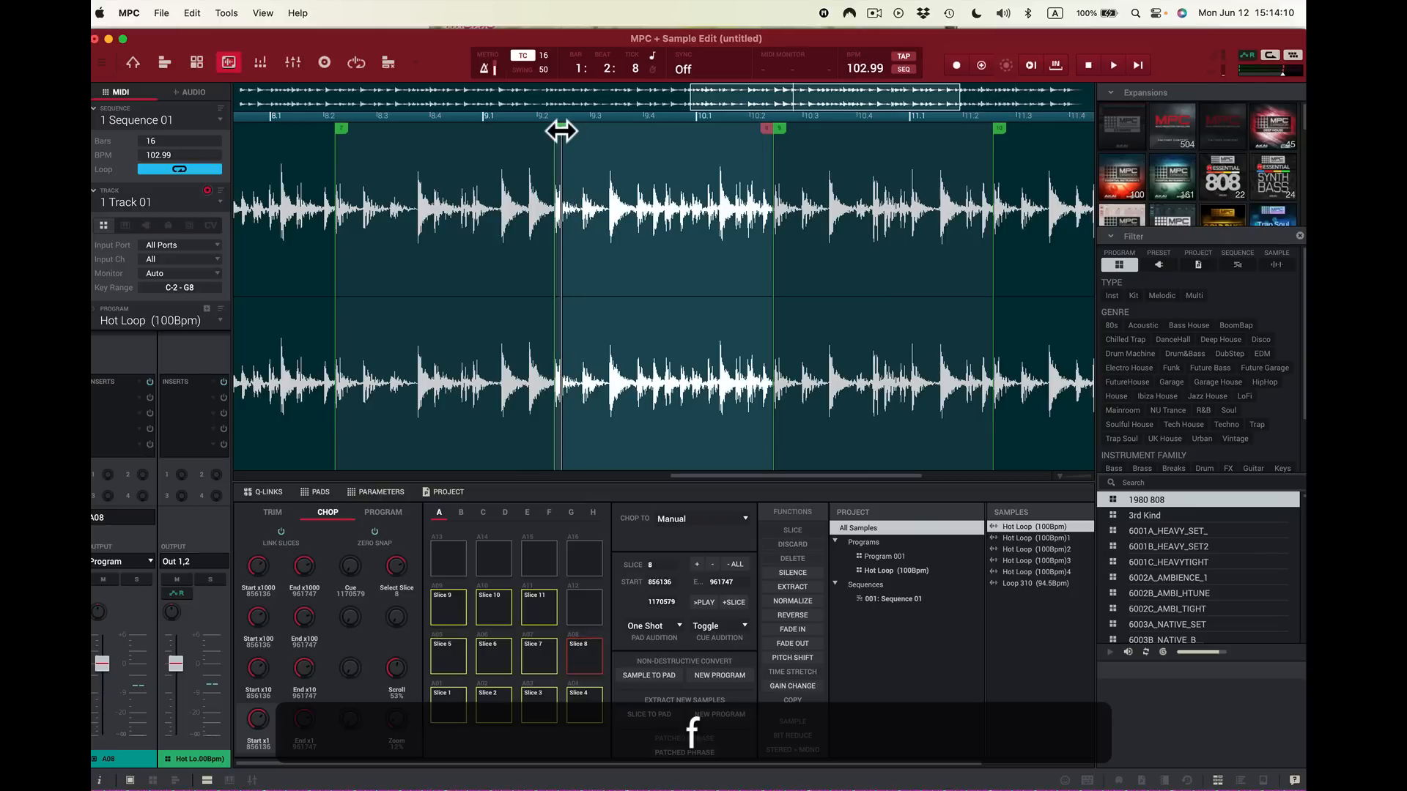
# Step: Audition Slices 9 and 10, and trigger the final Slice 11 several times
pyautogui.press('q')
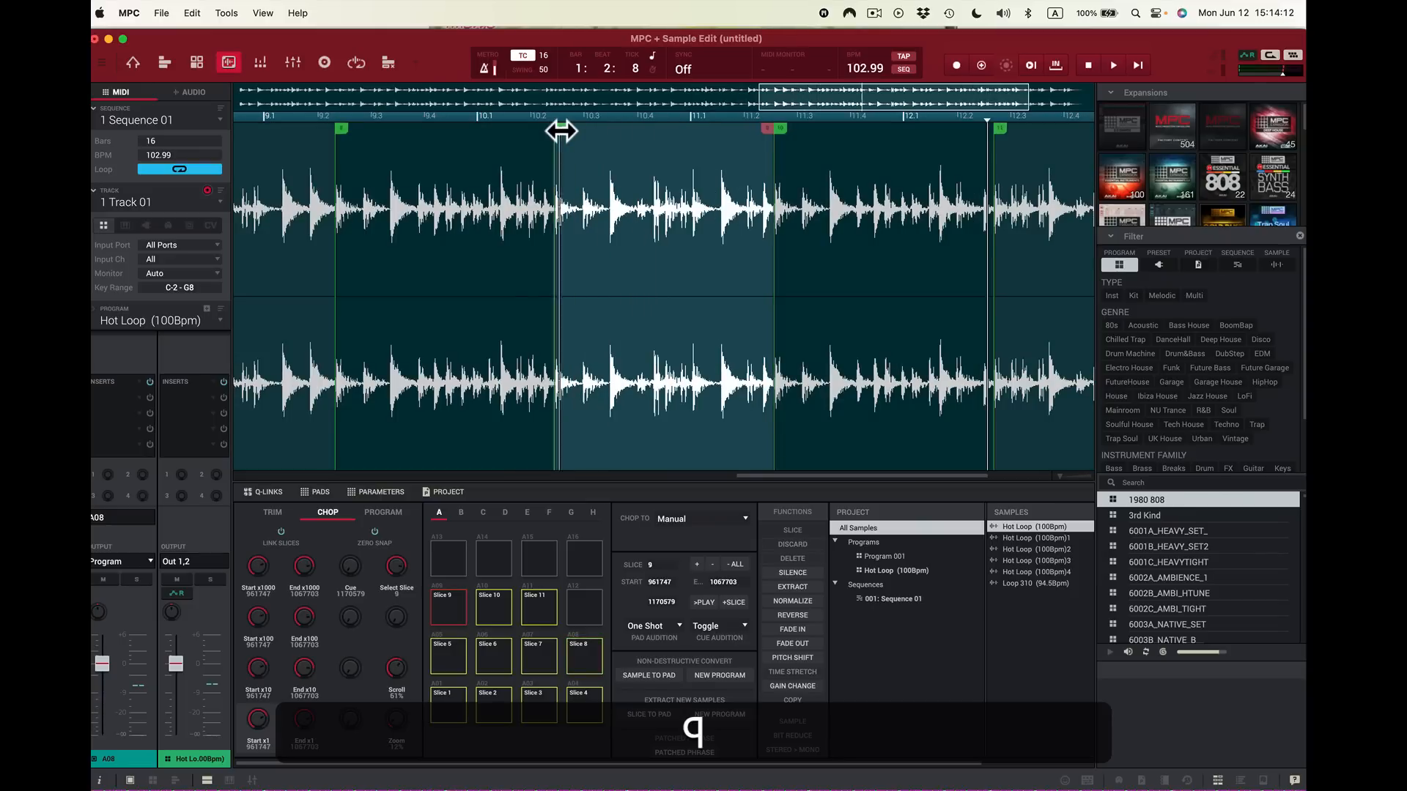
pyautogui.press('w')
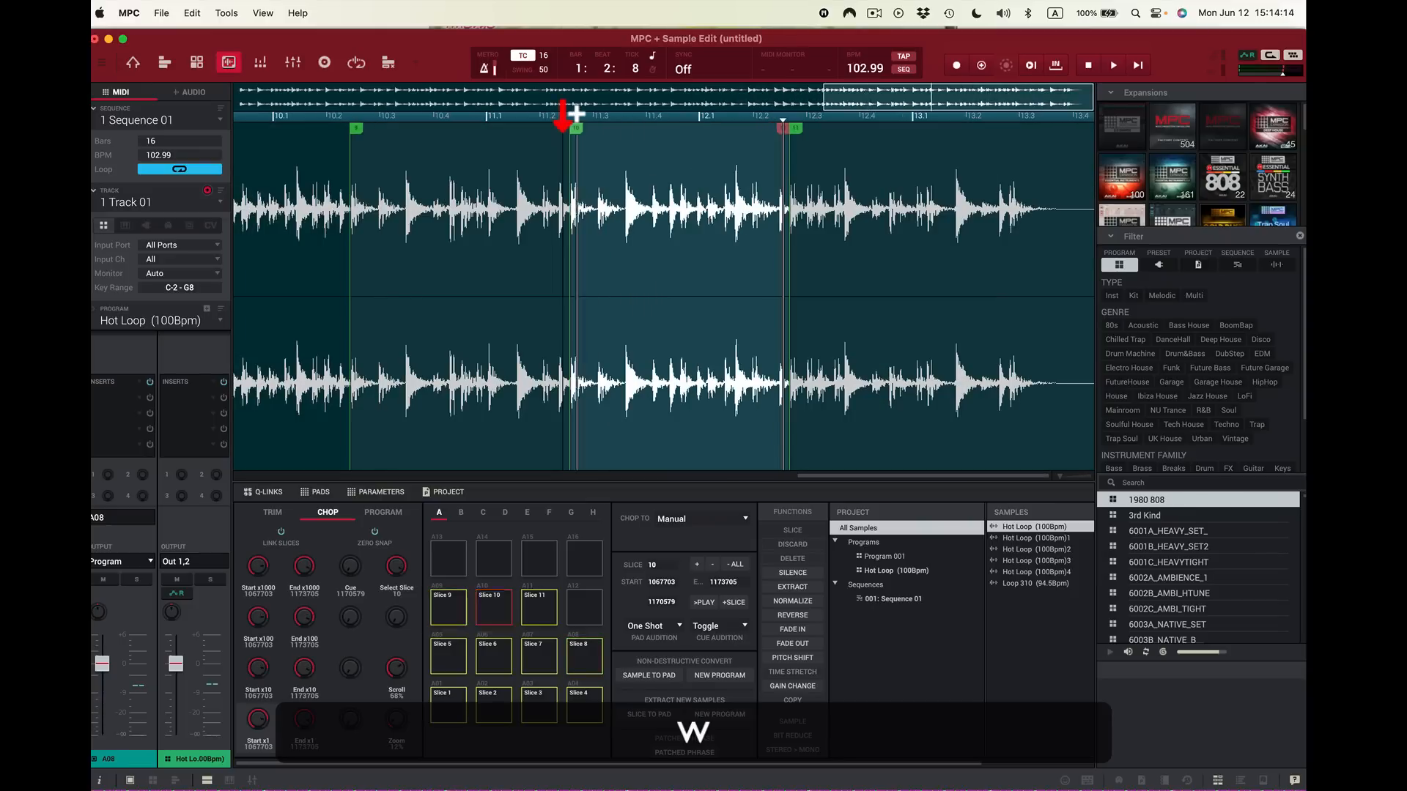
pyautogui.press('e')
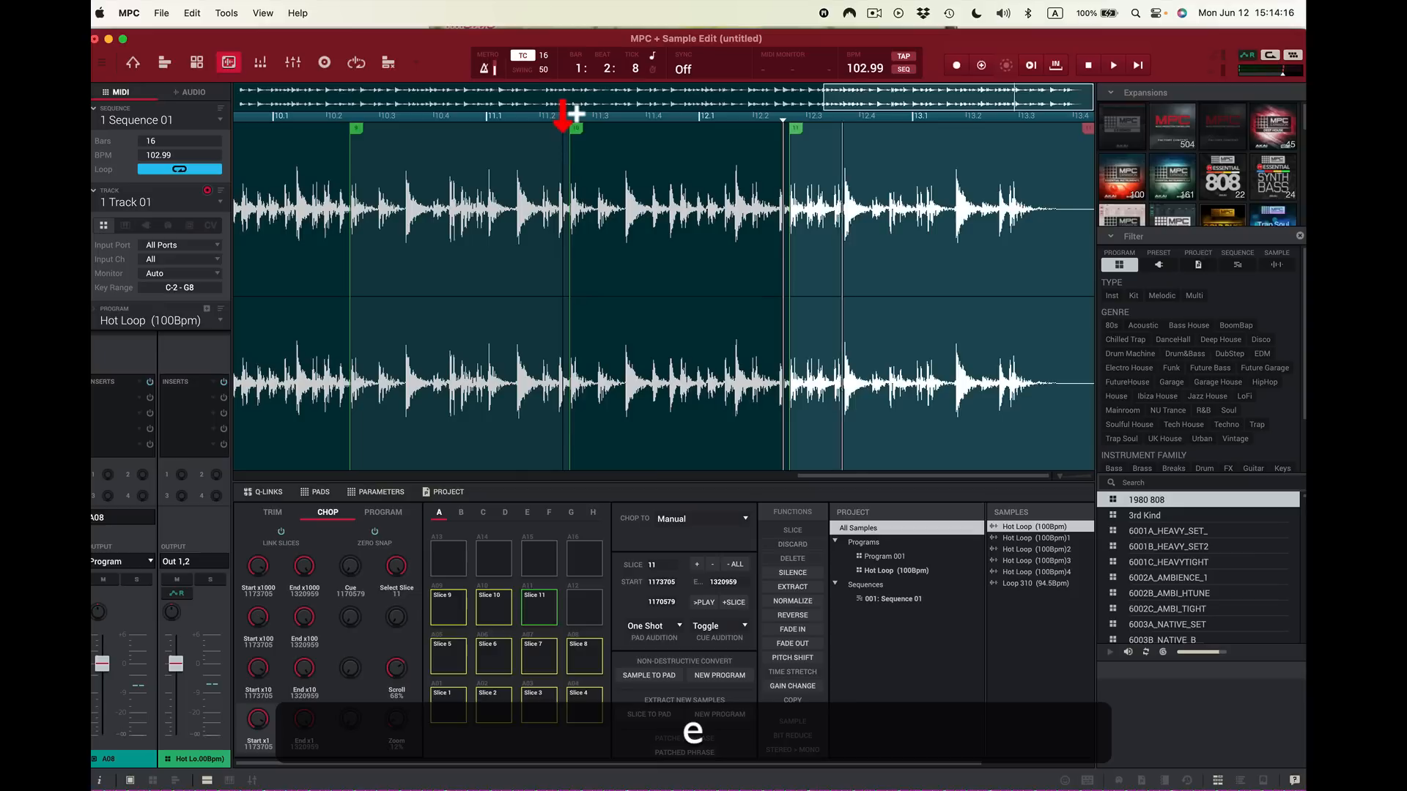
pyautogui.press('e')
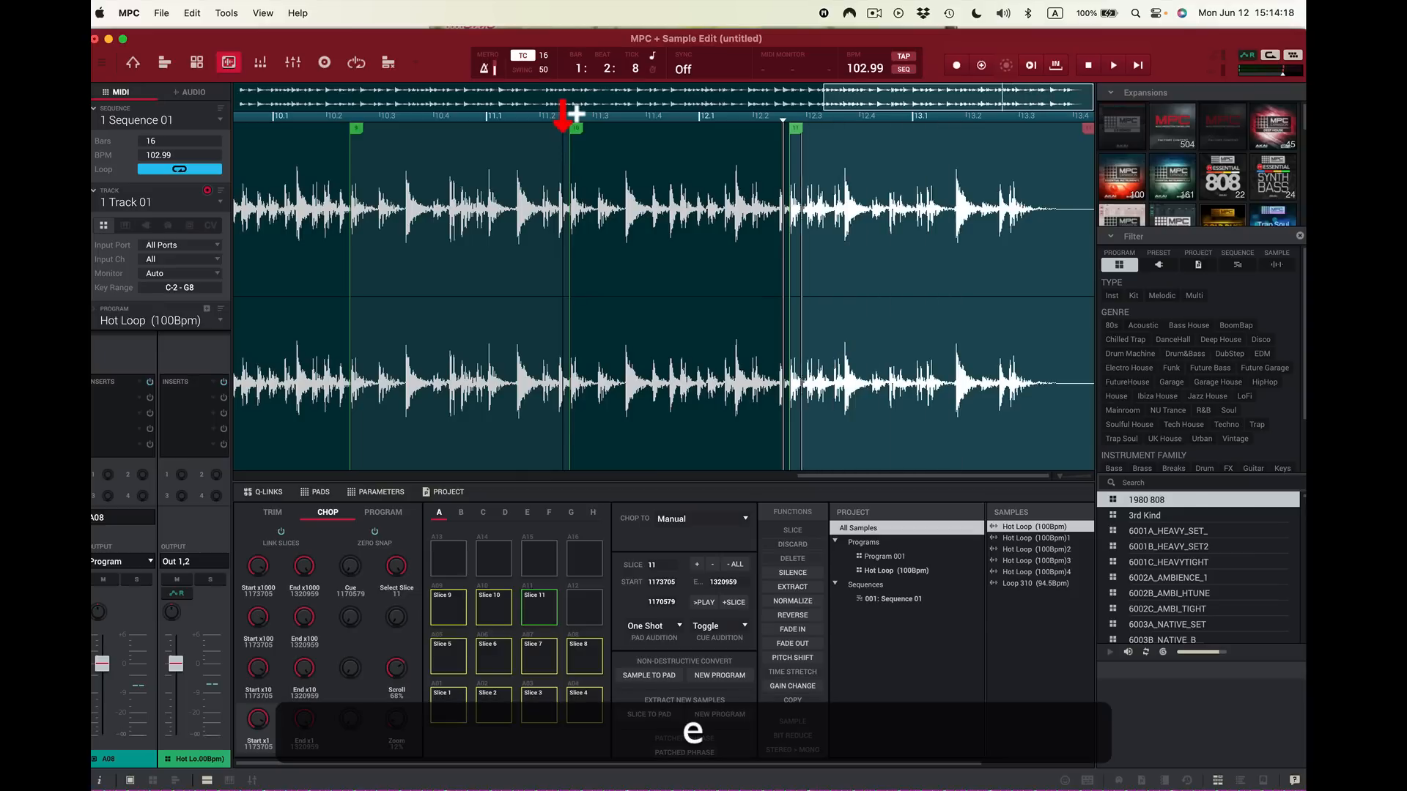
pyautogui.press('e')
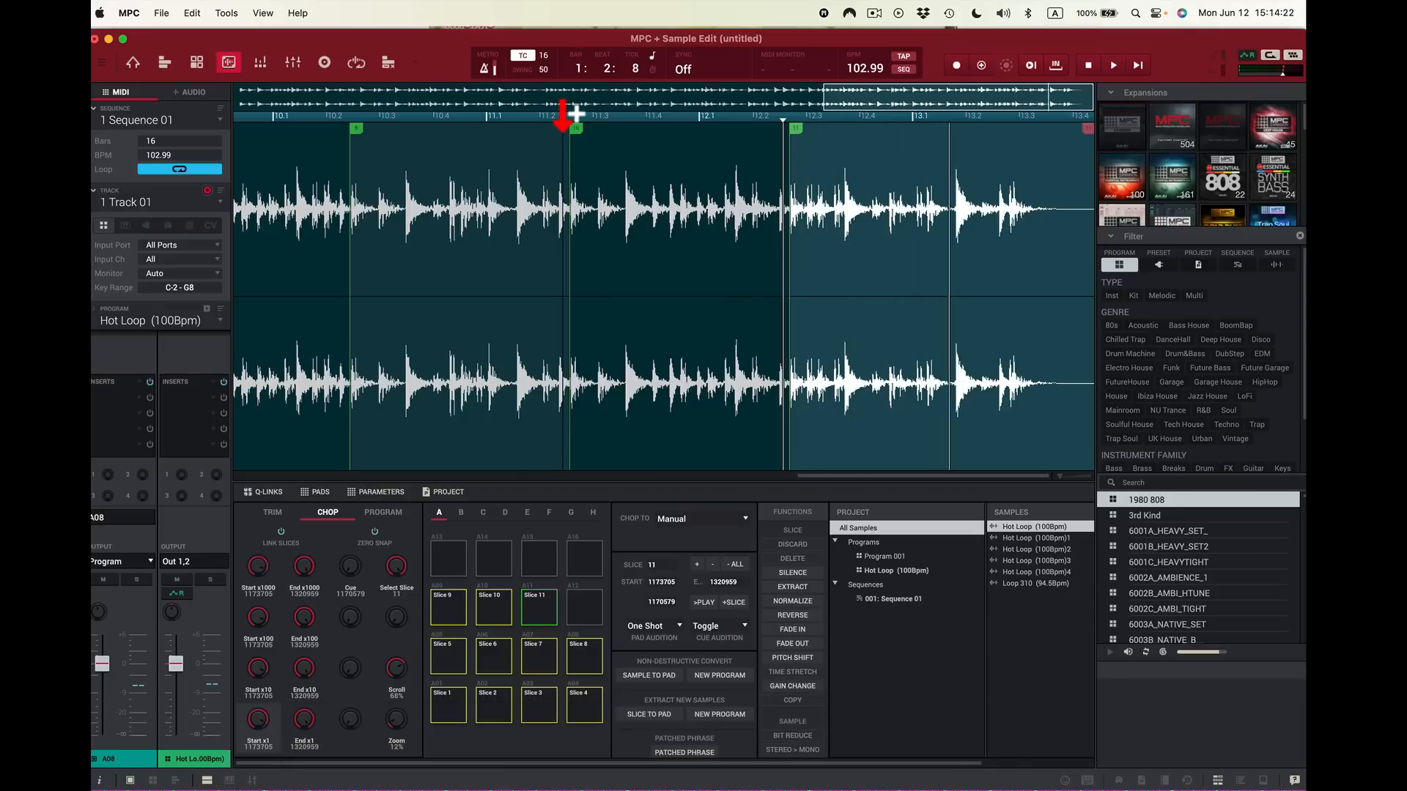
pyautogui.press('e')
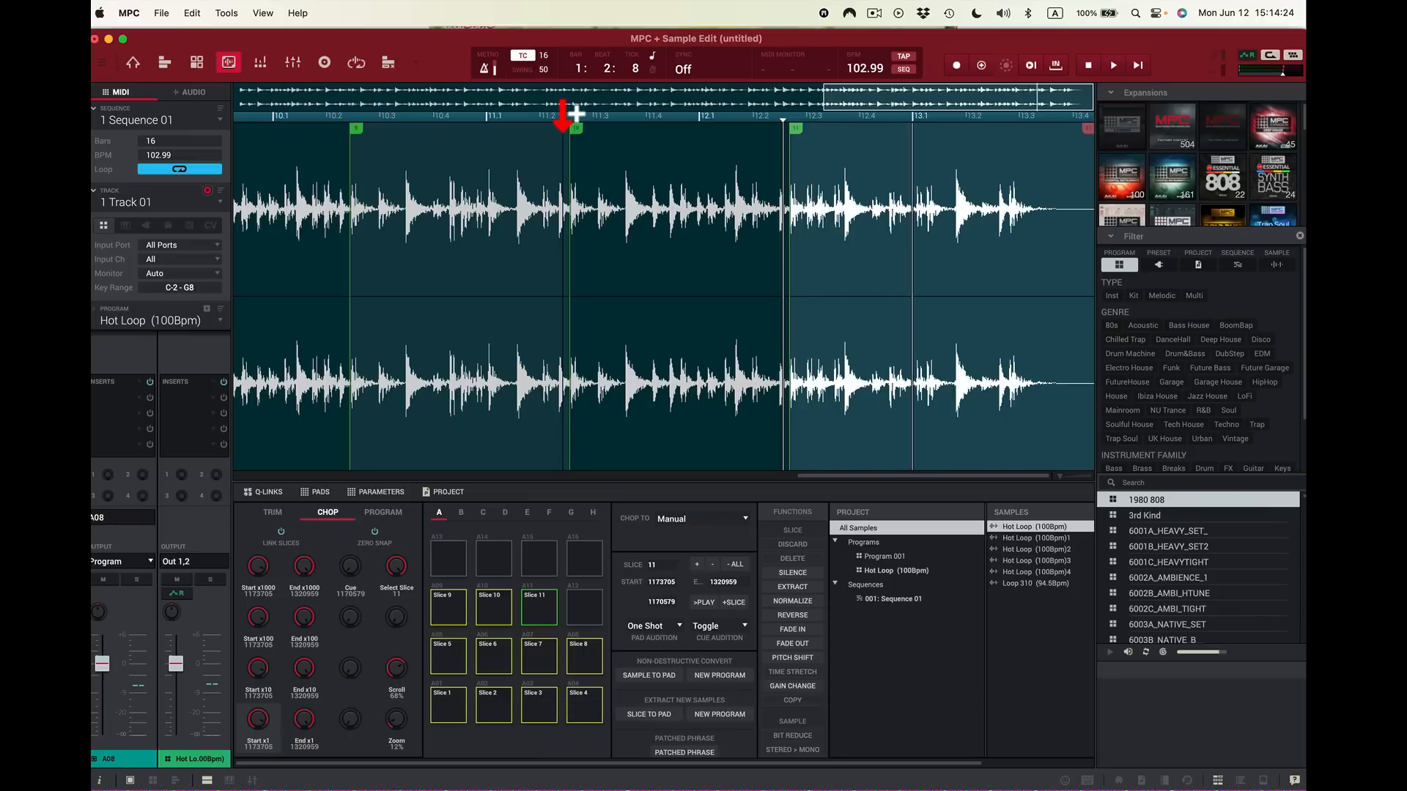
# Step: Convert the slices into a new drum program using non-destructive slices, and assign that program to Track 01
pyautogui.press('e')
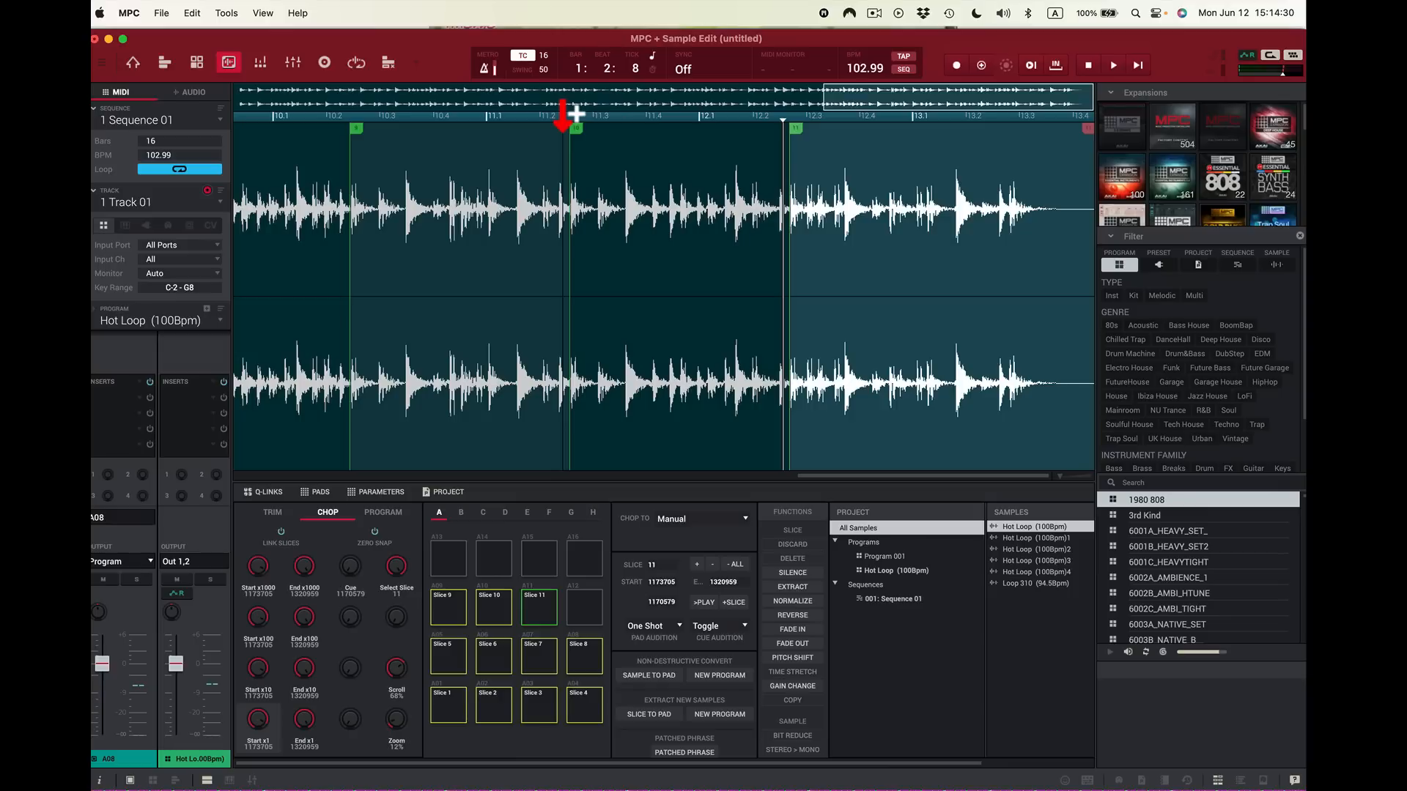
pyautogui.click(574, 144)
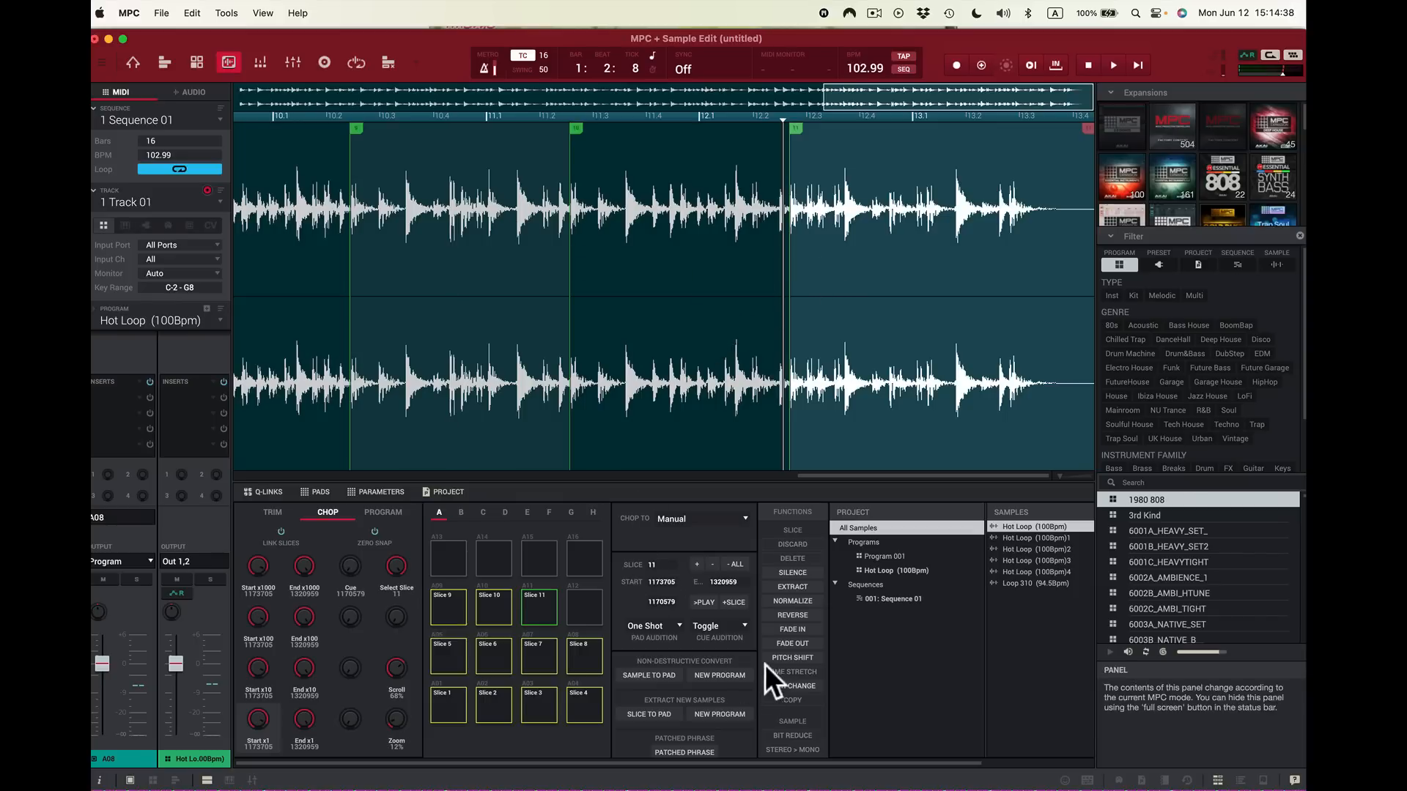
pyautogui.click(727, 674)
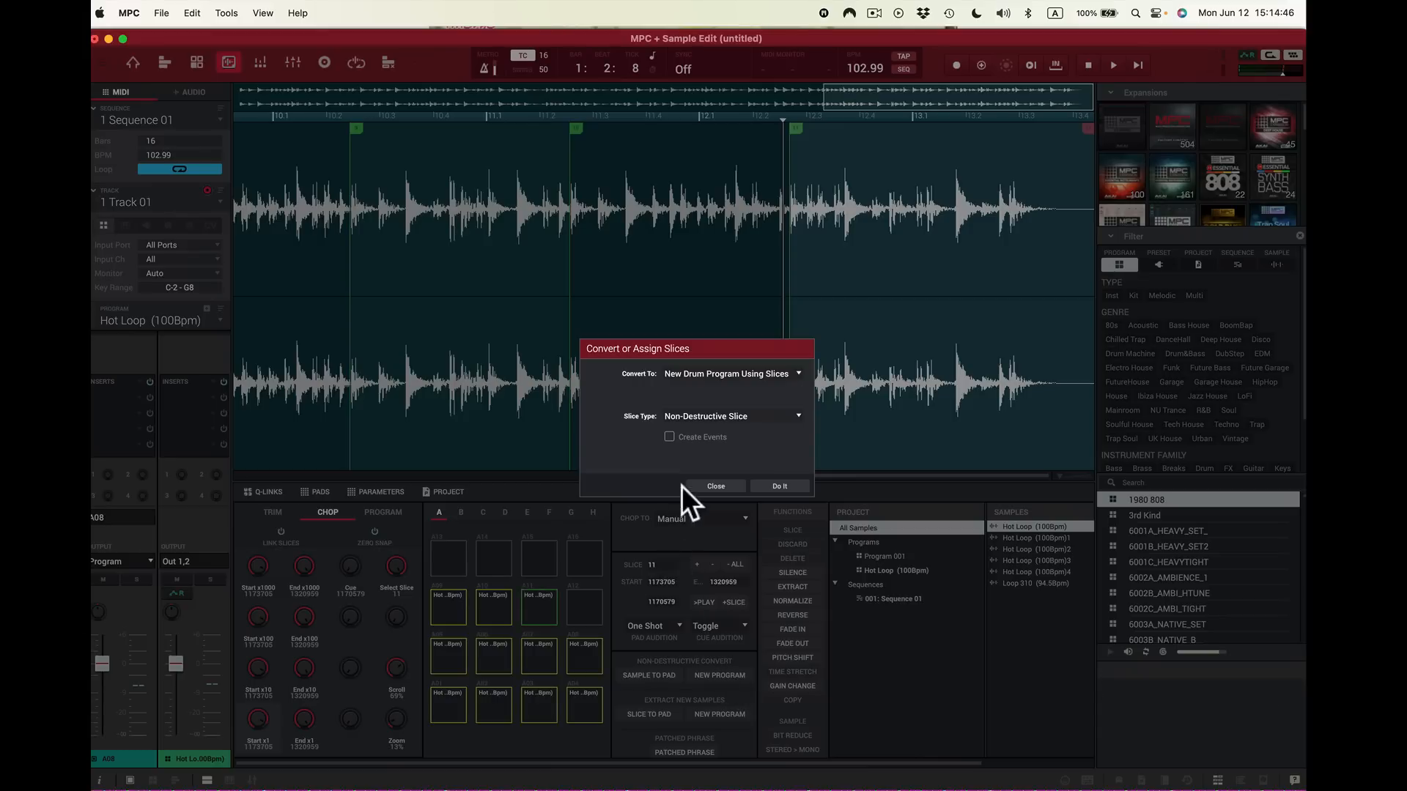
pyautogui.click(775, 487)
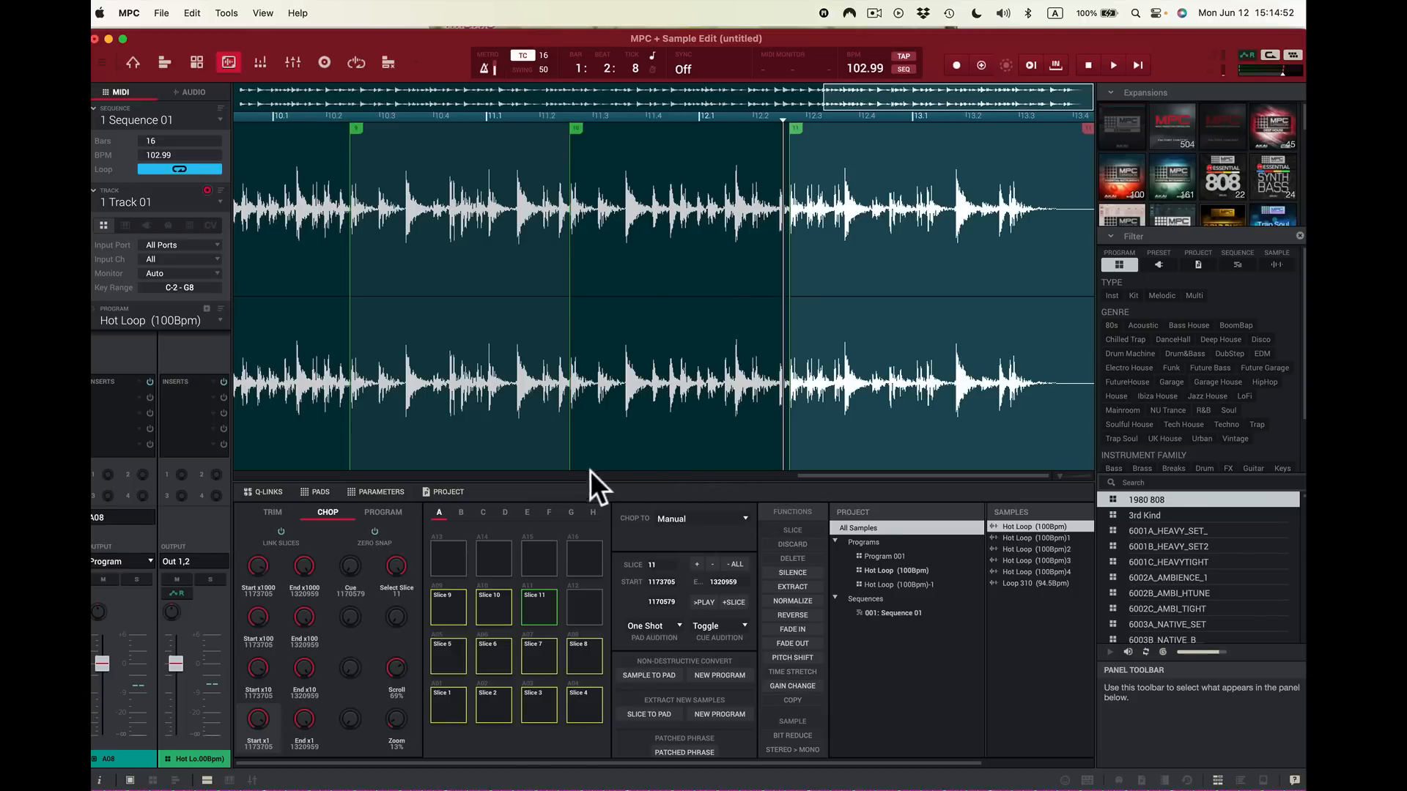
pyautogui.click(217, 315)
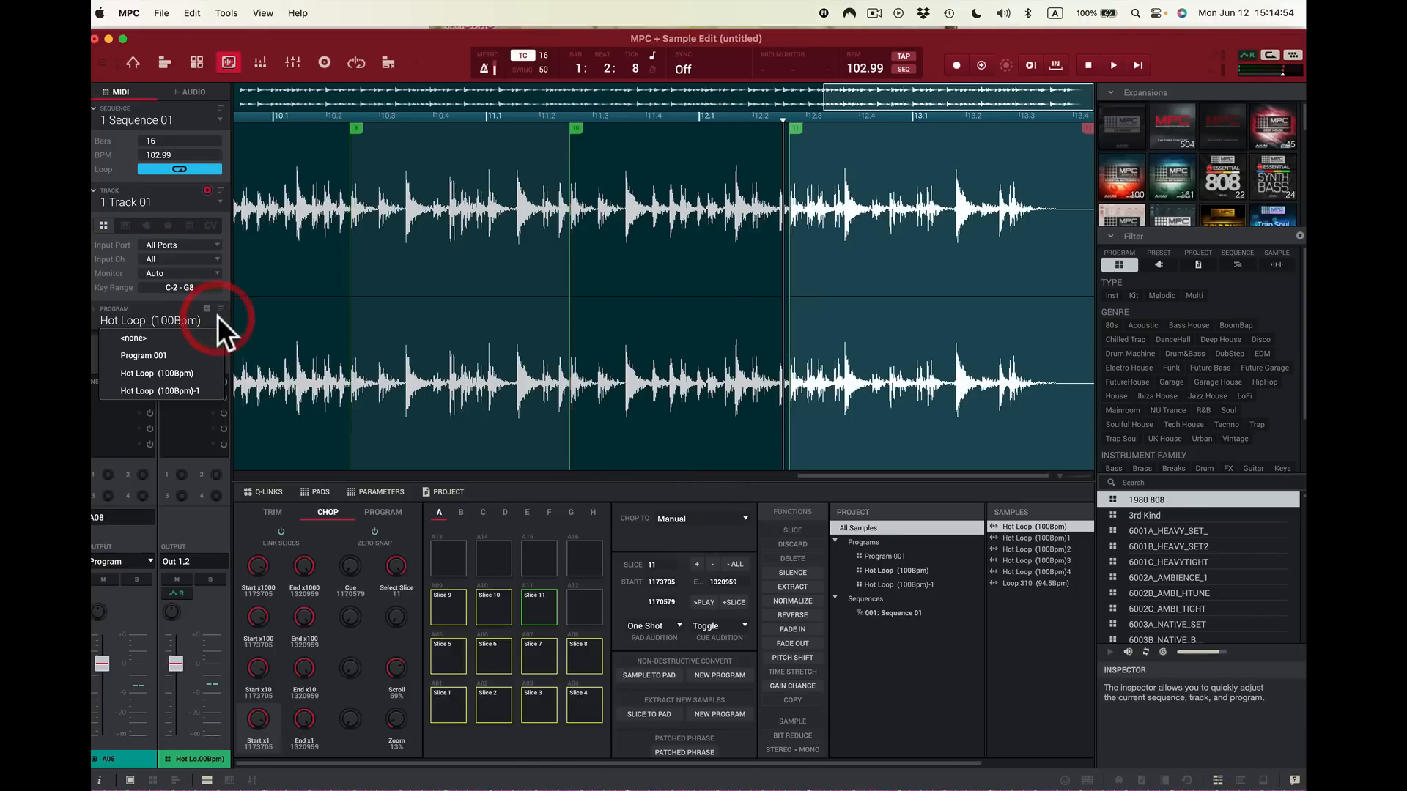
pyautogui.click(186, 387)
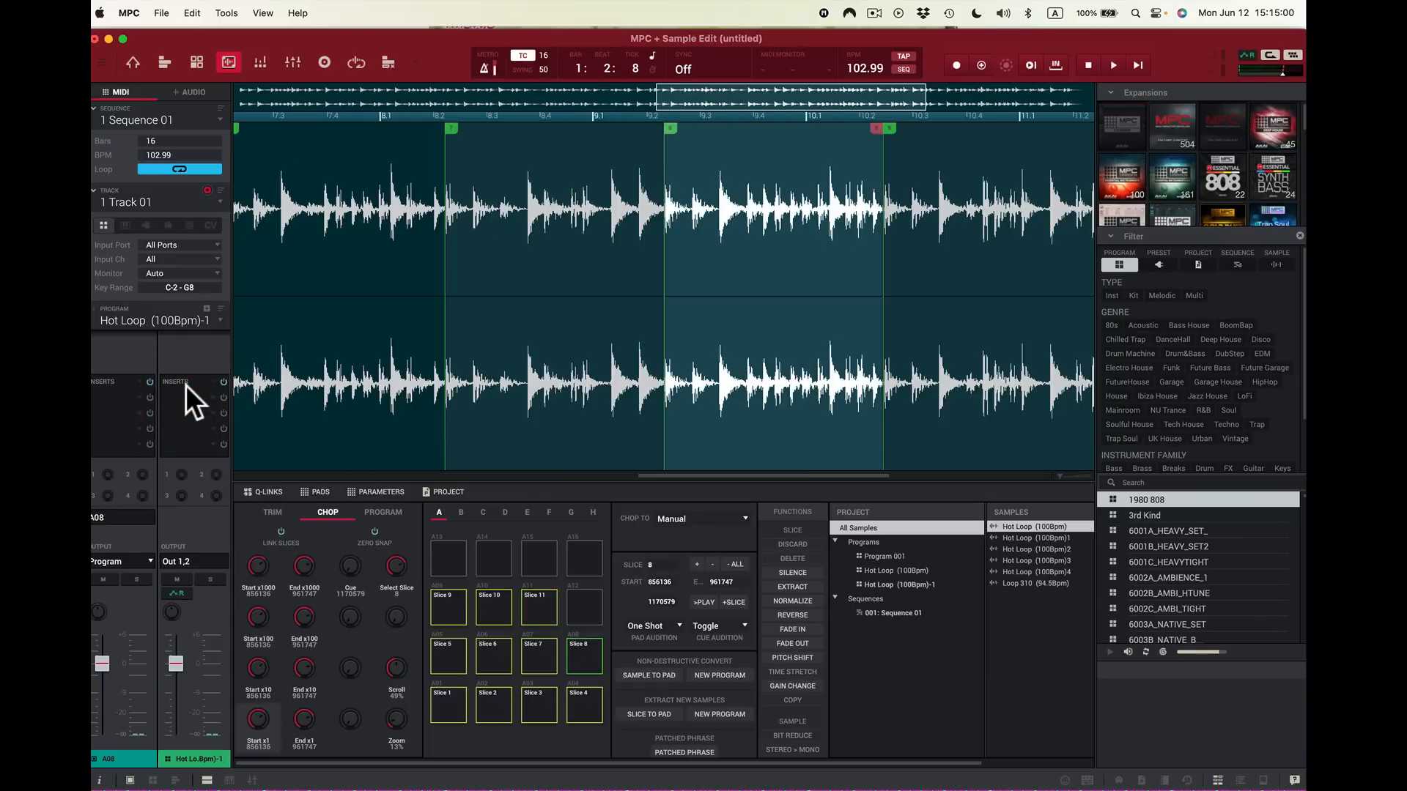
# Step: Audition Slices 1 to 3 in the new drum program, retriggering Slice 2 several times
pyautogui.press('z')
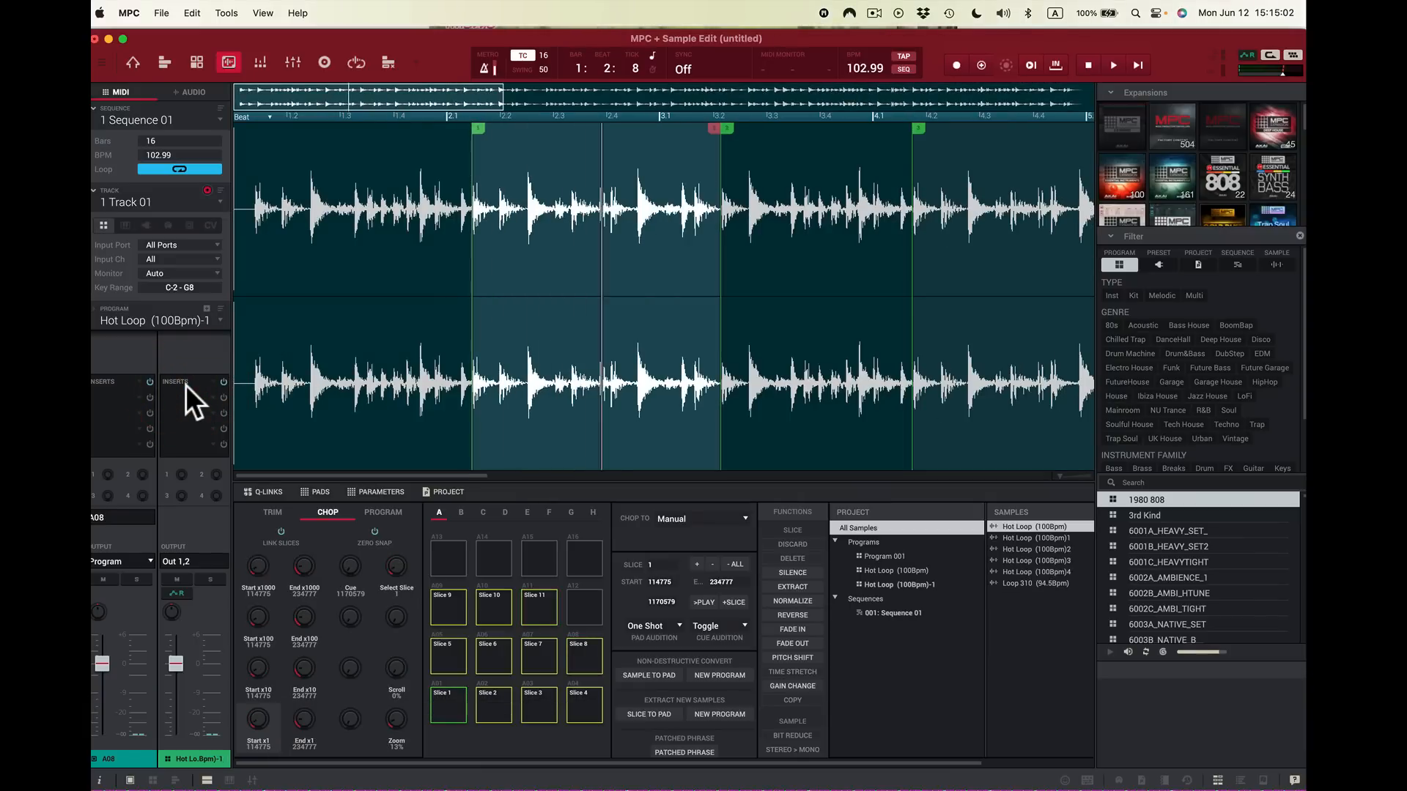
pyautogui.press('x')
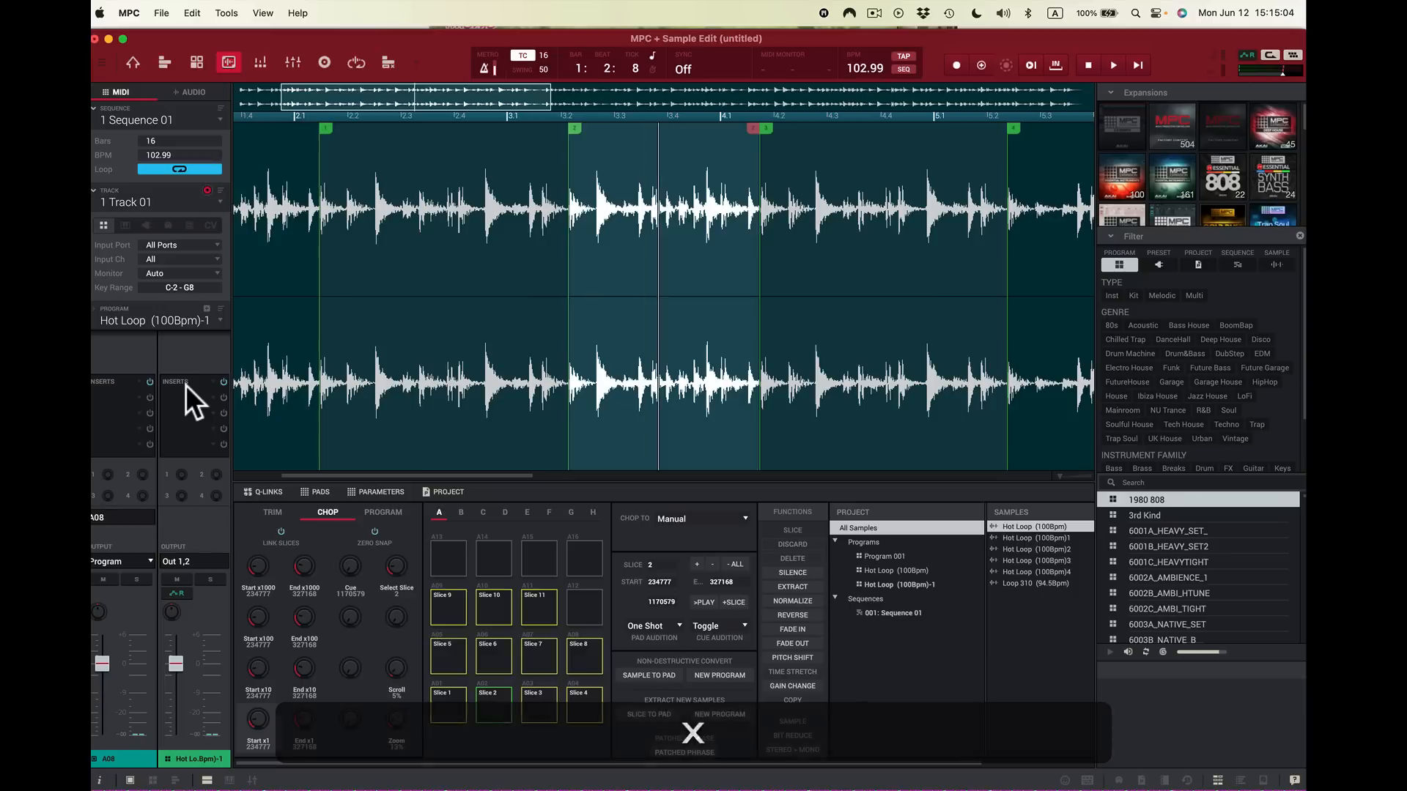
pyautogui.press('x')
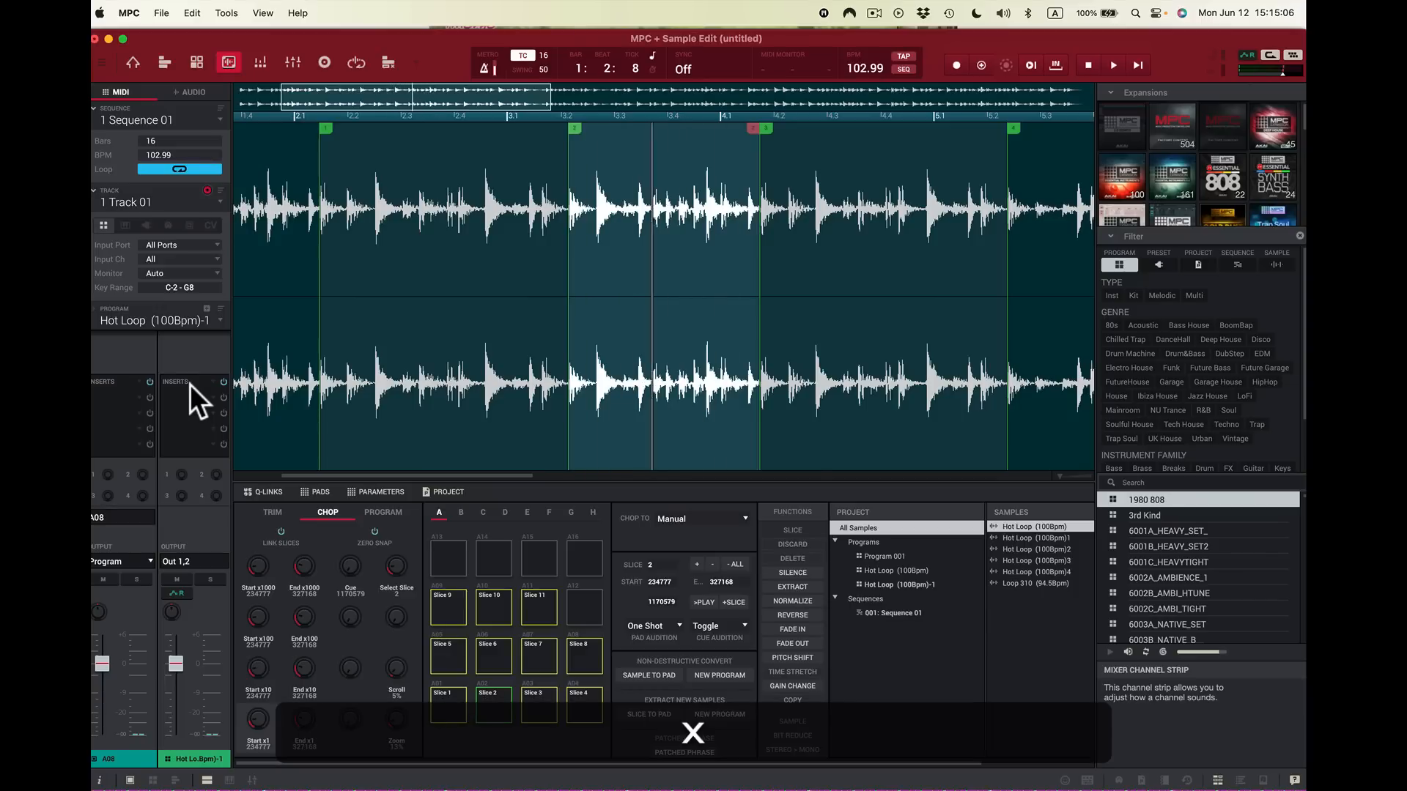
pyautogui.press('x')
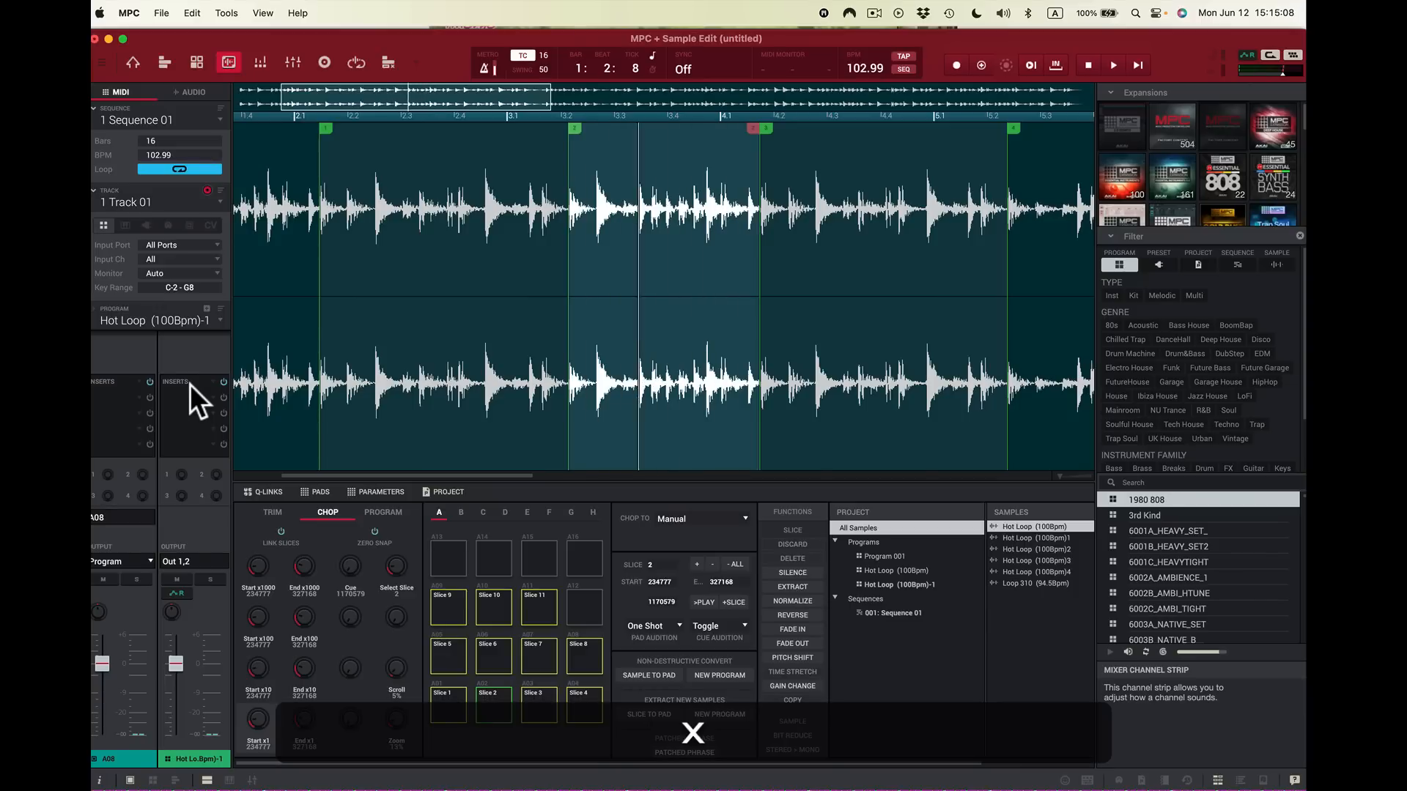
pyautogui.press('c')
pyautogui.press('z')
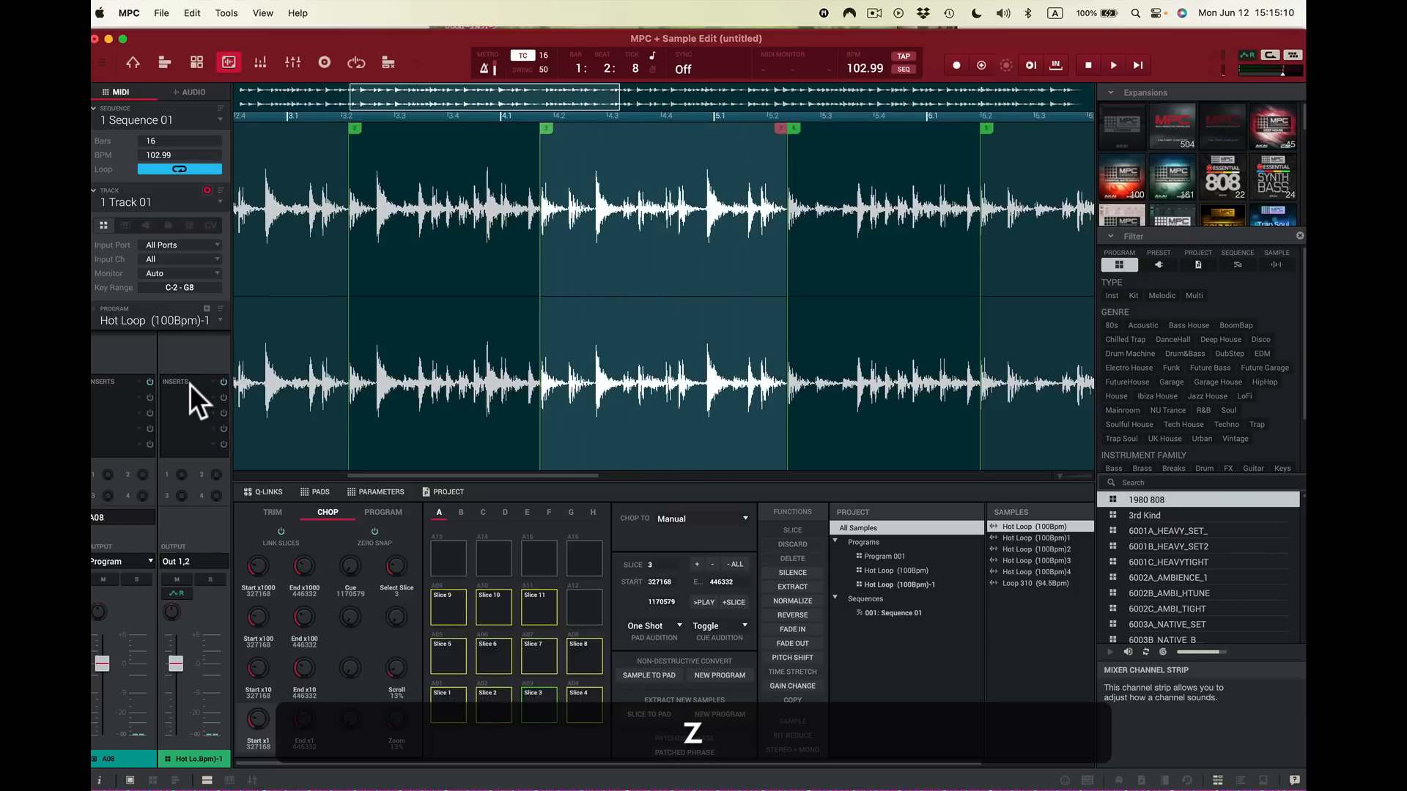
pyautogui.press('c')
pyautogui.press('z')
pyautogui.press('x')
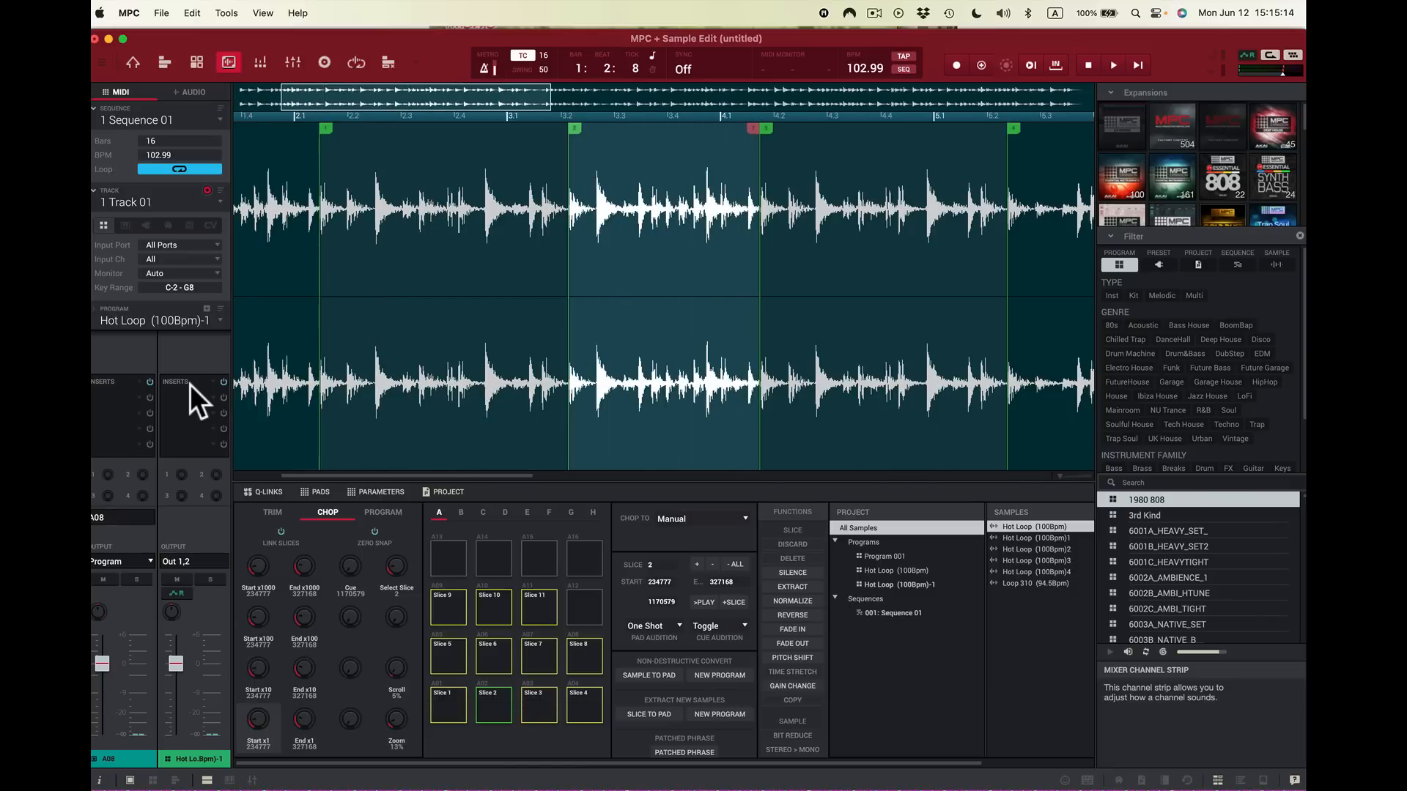
pyautogui.press('x')
# Step: In Main Mode, record single hits of pads A01, A02 and A03 and three hits of A04 from the start of Sequence 01
pyautogui.click(126, 59)
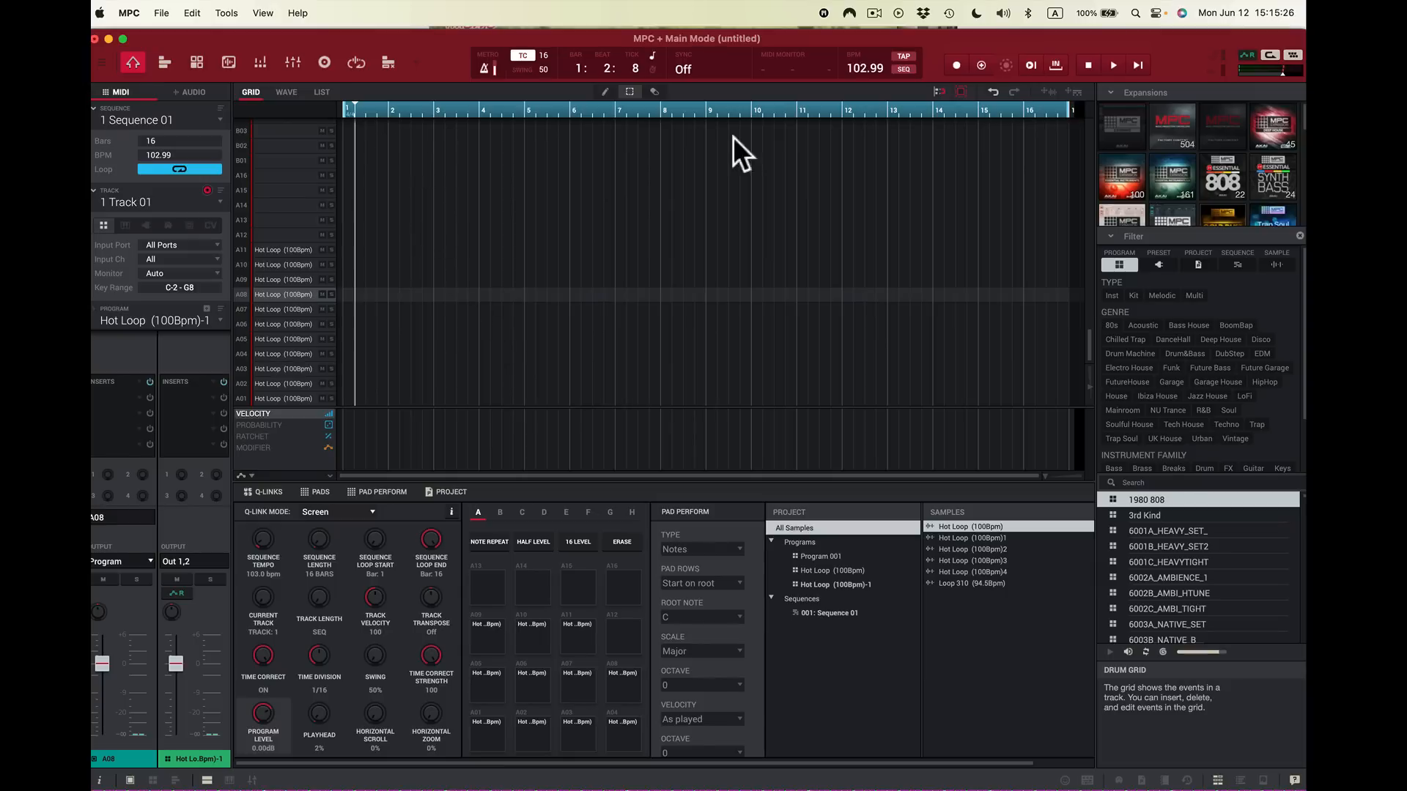
pyautogui.click(952, 65)
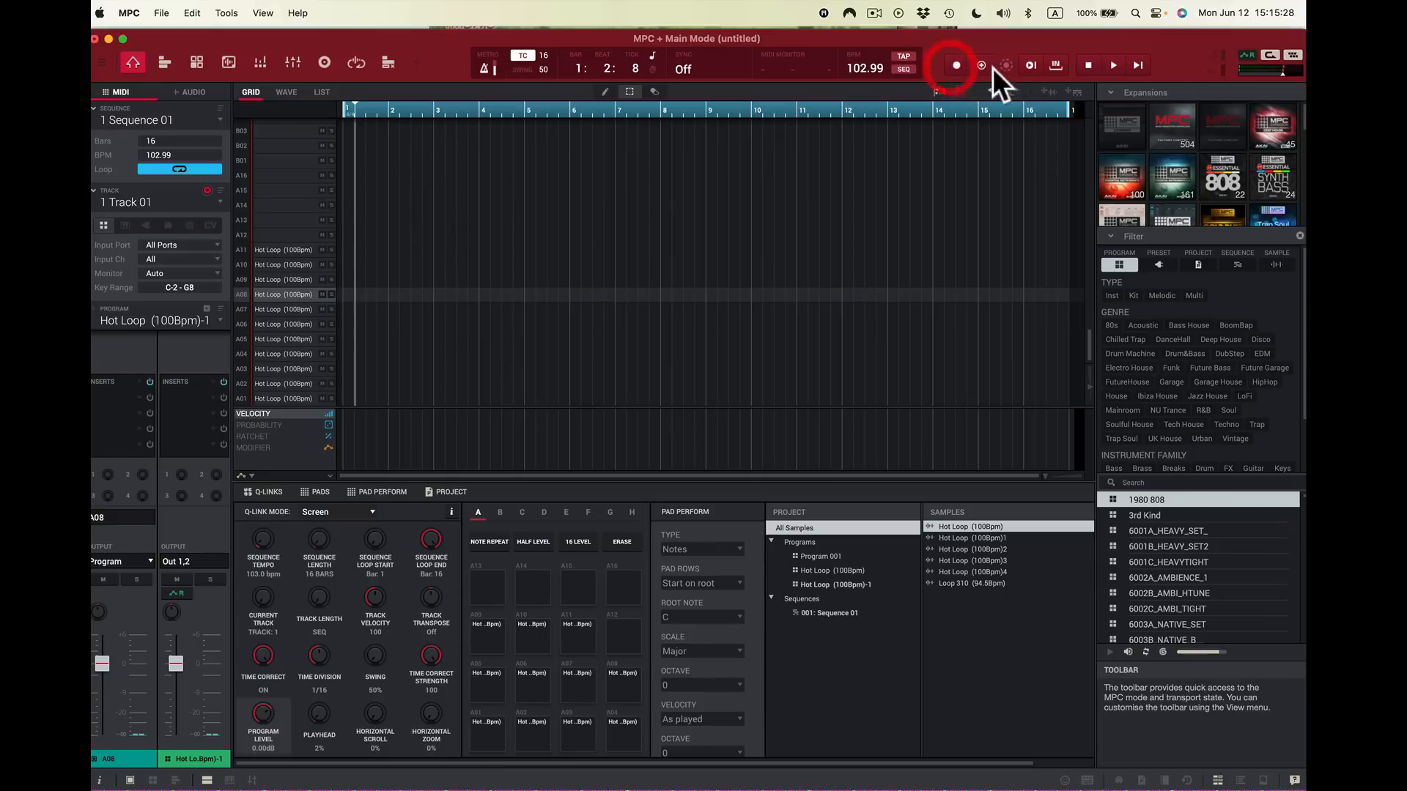
pyautogui.click(1113, 65)
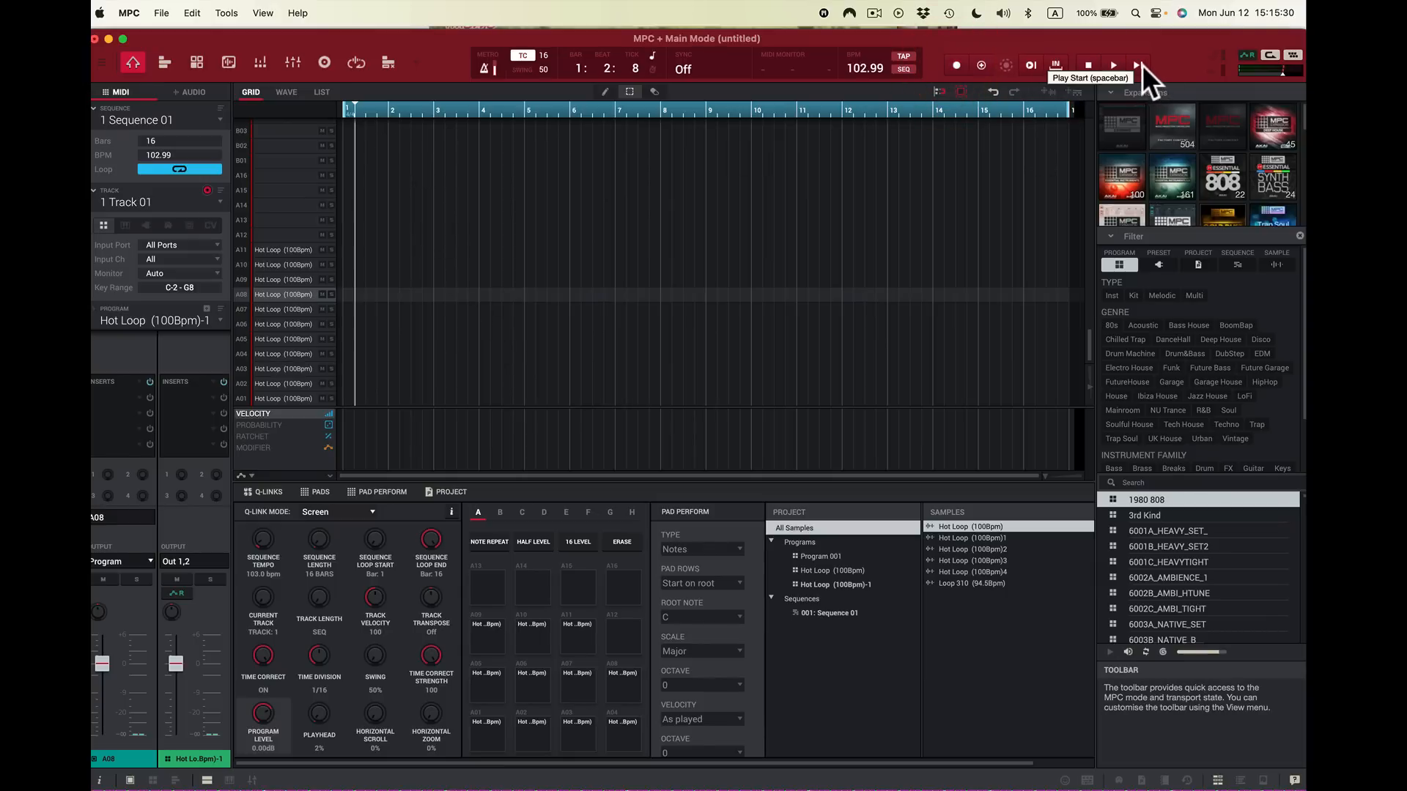
pyautogui.click(1140, 66)
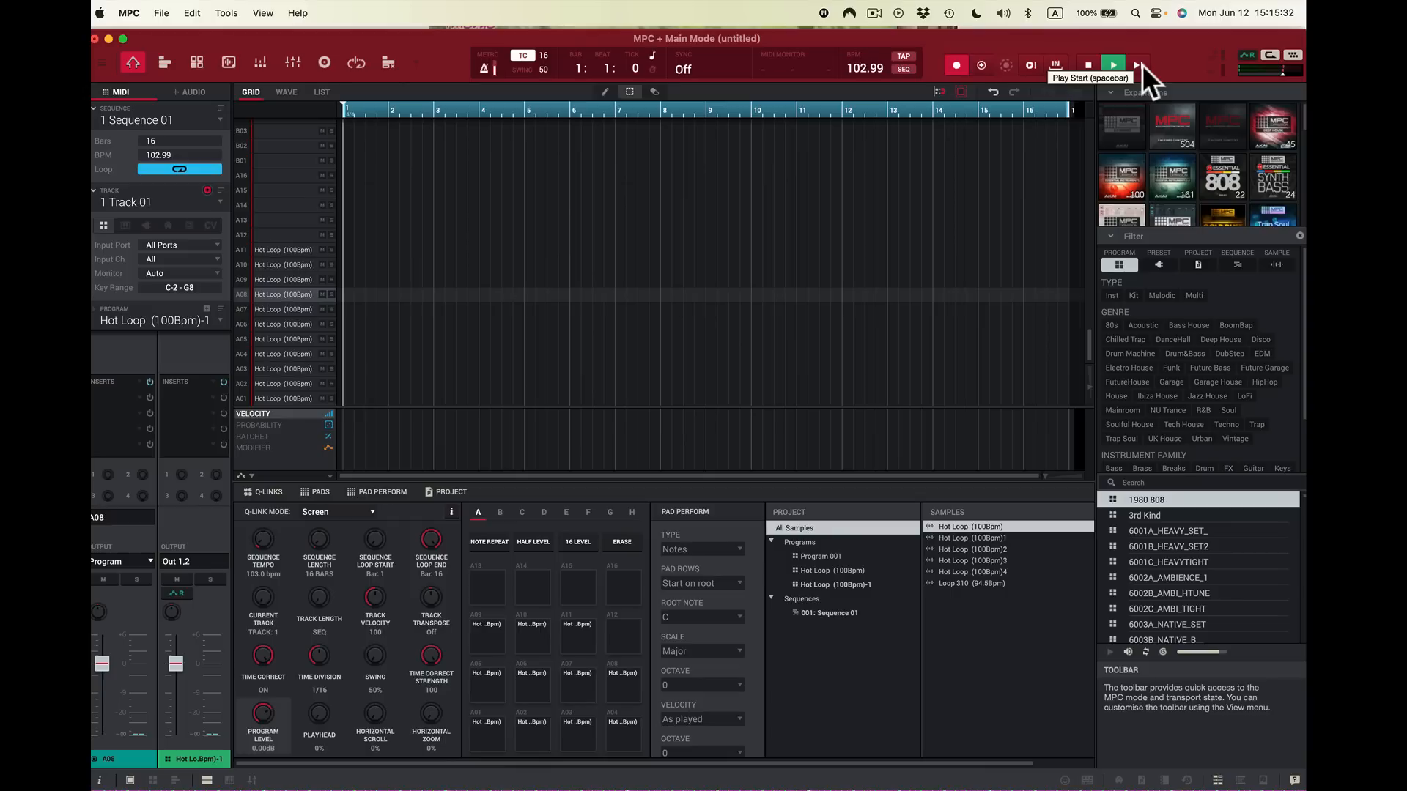
pyautogui.press('z')
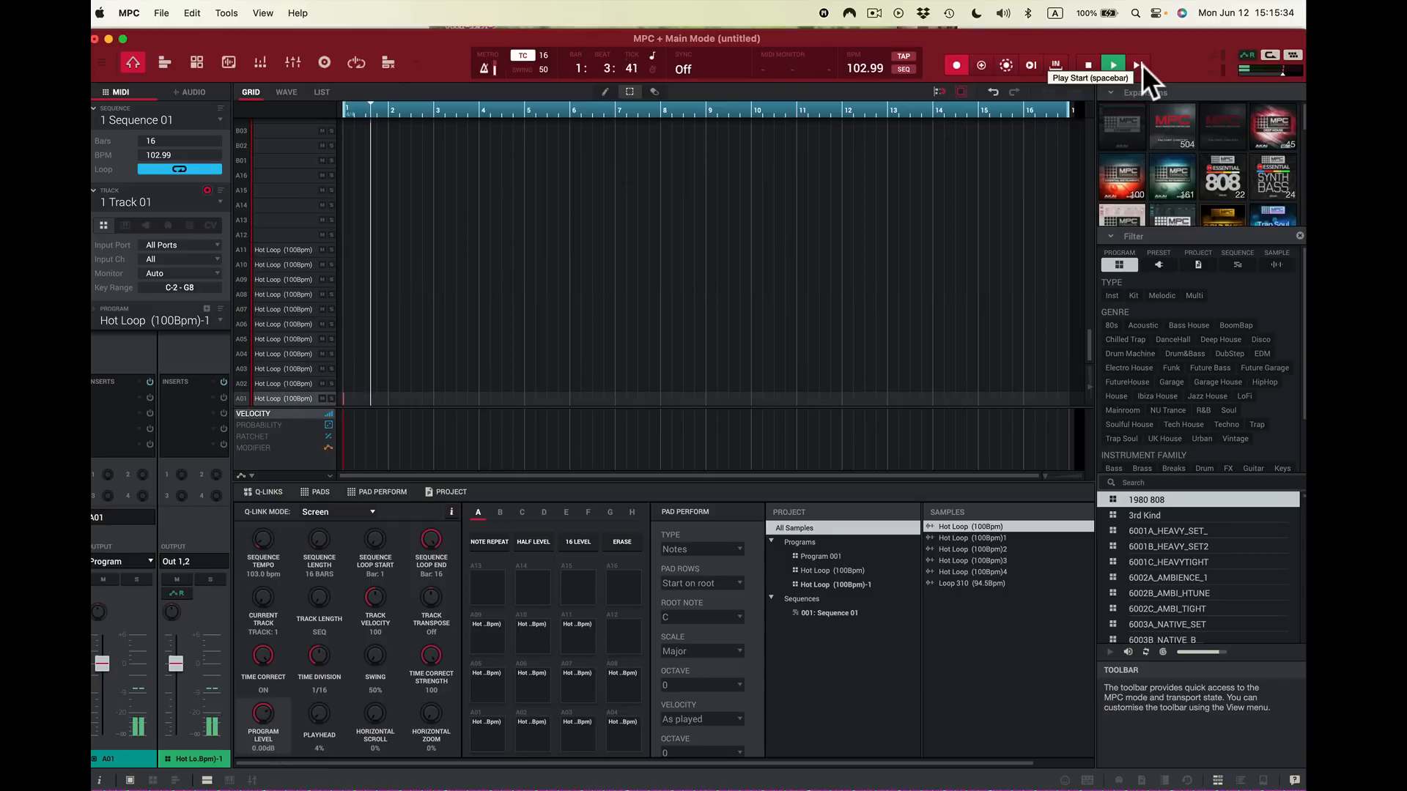
pyautogui.press('x')
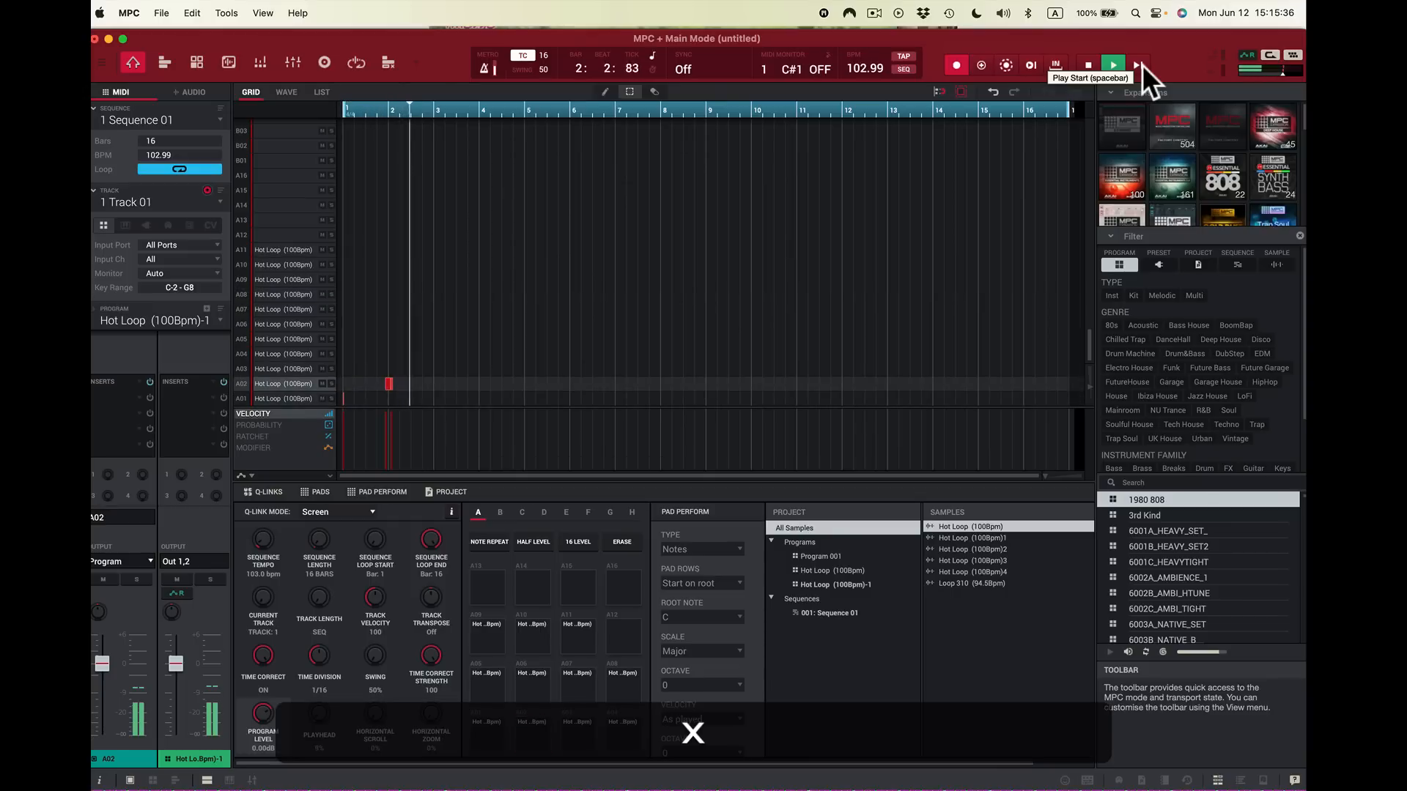
pyautogui.press('c')
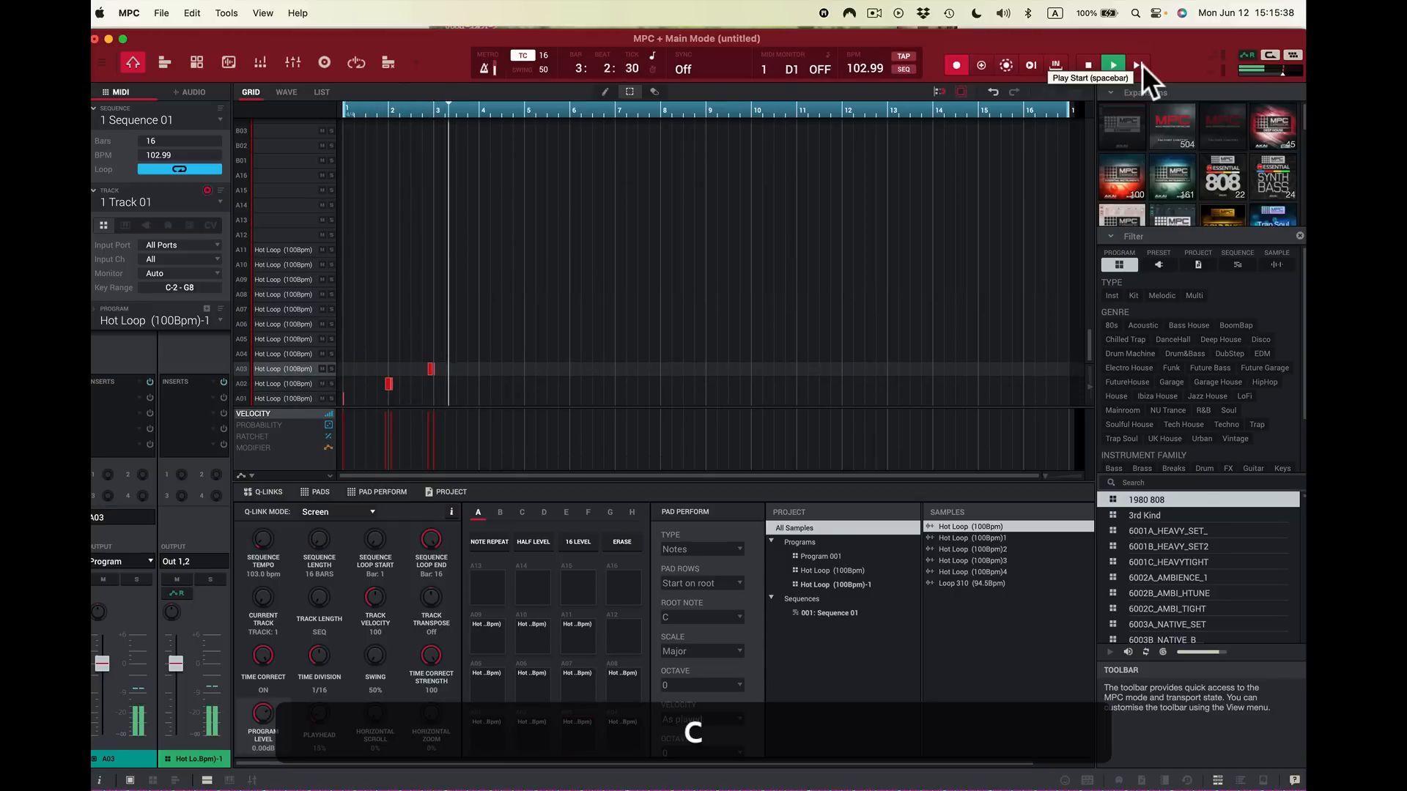
pyautogui.press('v')
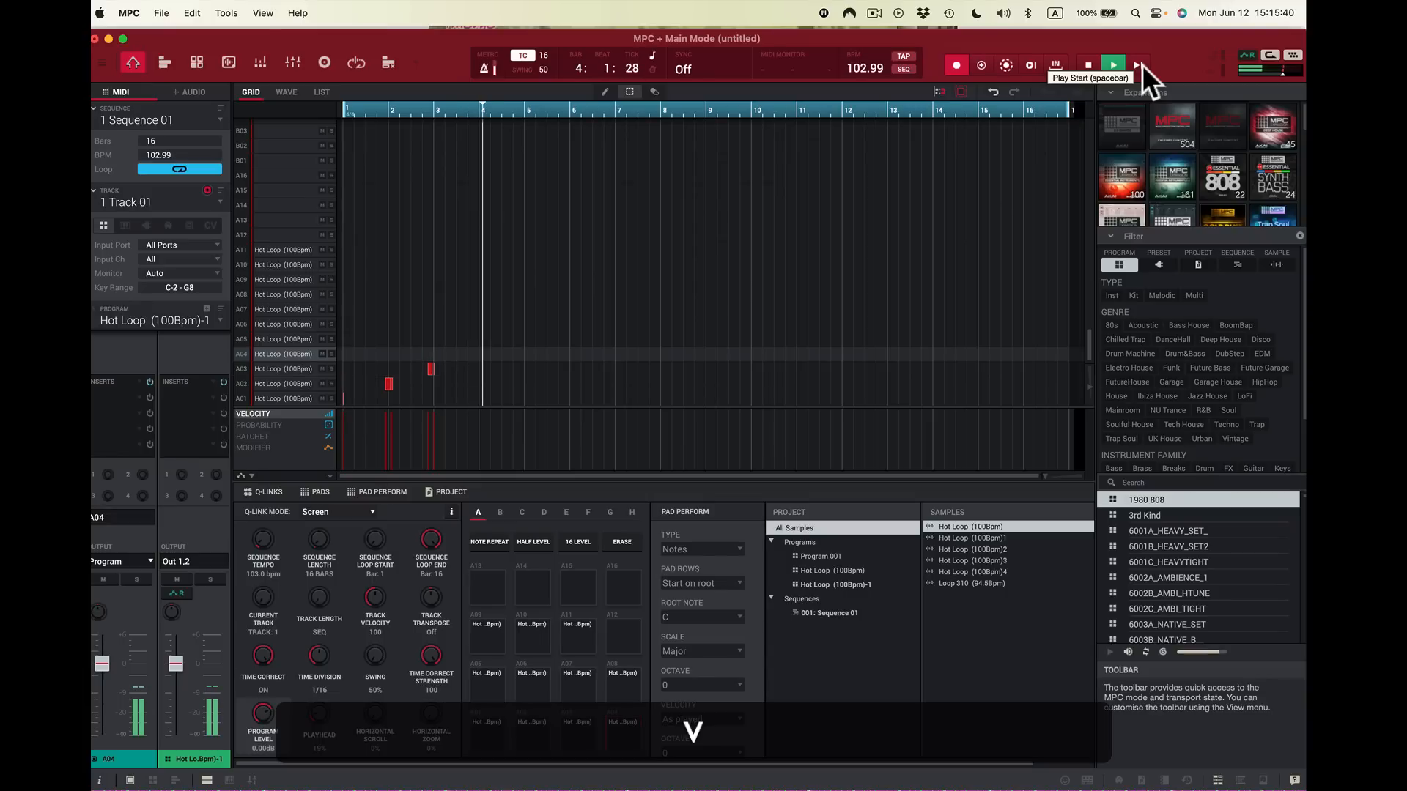
pyautogui.press('v')
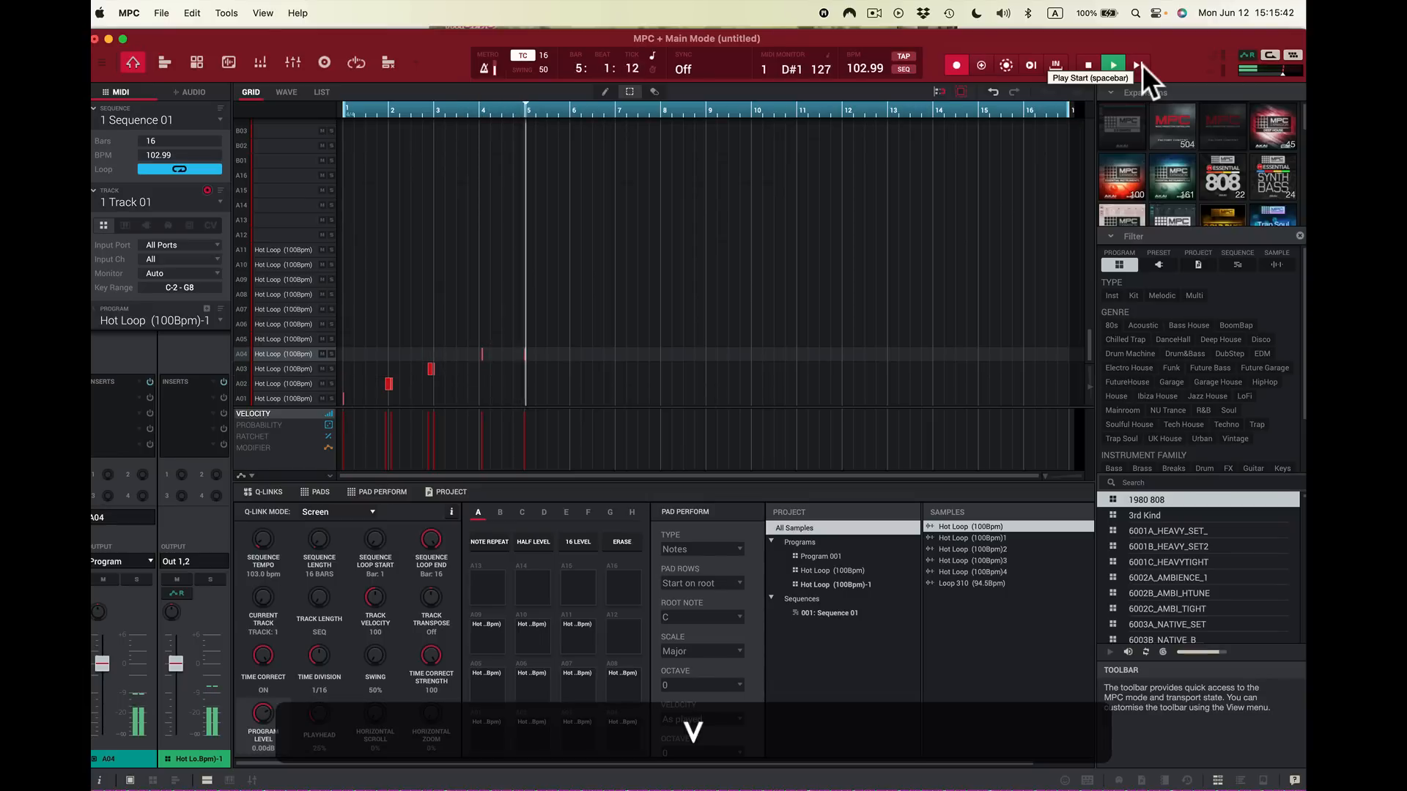
pyautogui.press('v')
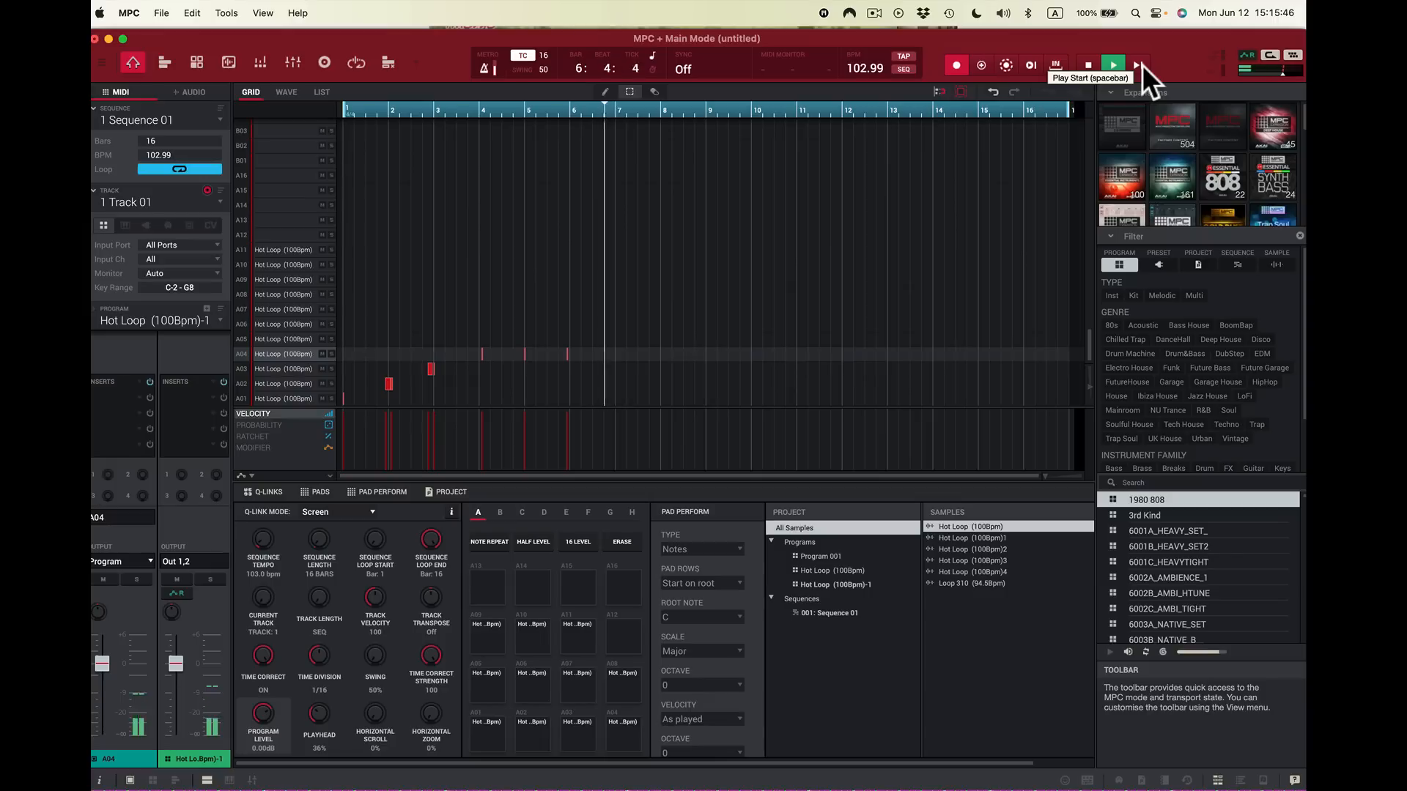
# Step: Record pads A05 to A08 in turn across about bars 7 to 10, then stop and play back the sequence
pyautogui.press('a')
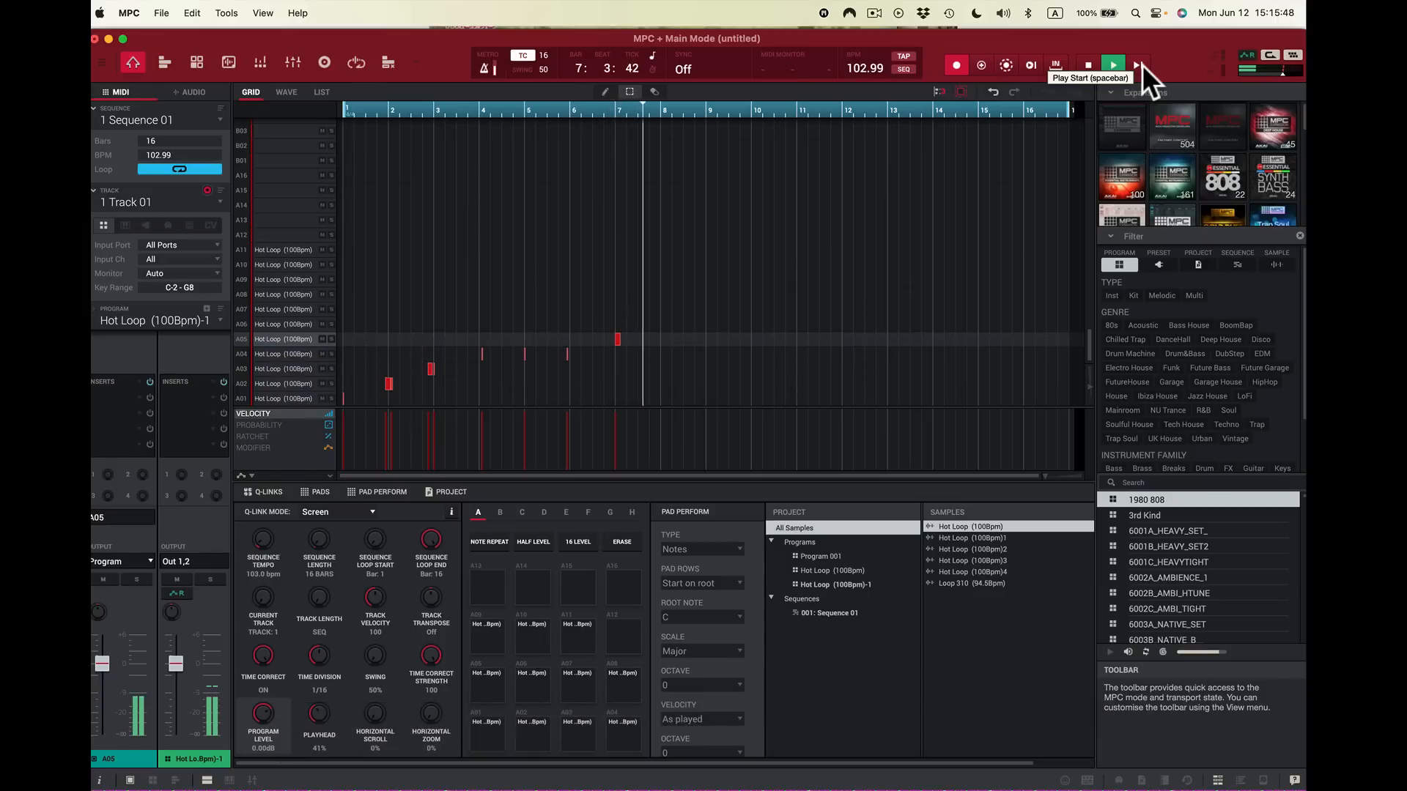
pyautogui.press('s')
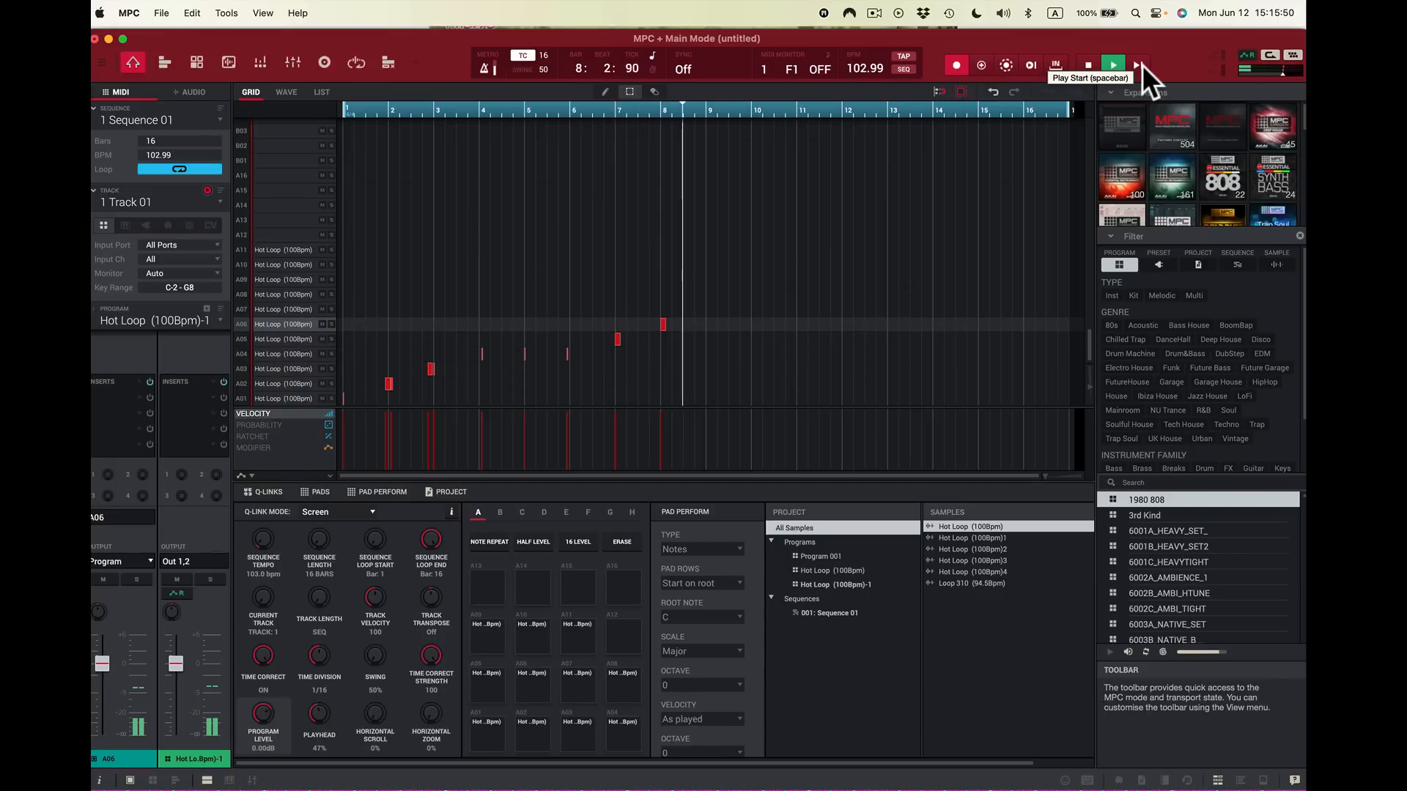
pyautogui.press('d')
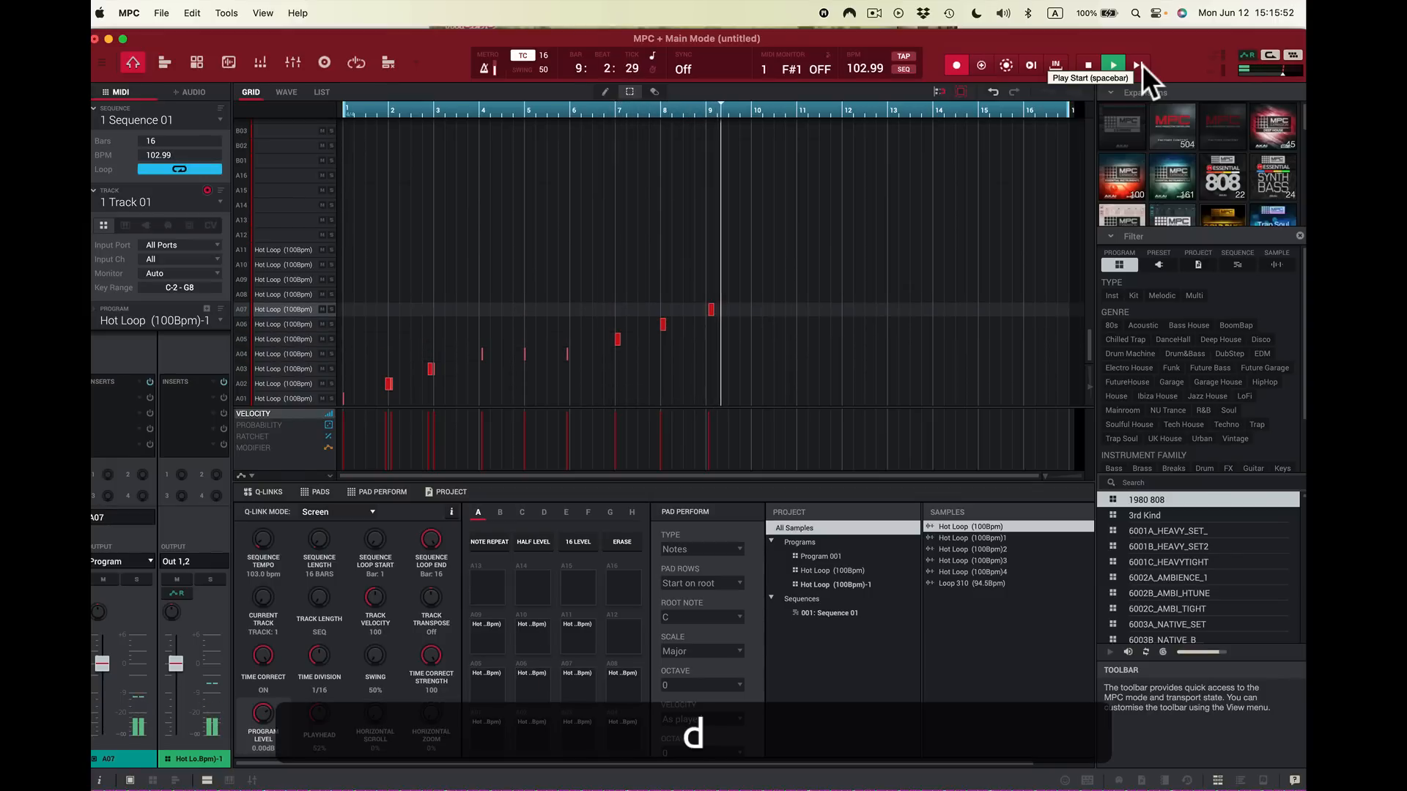
pyautogui.press('f')
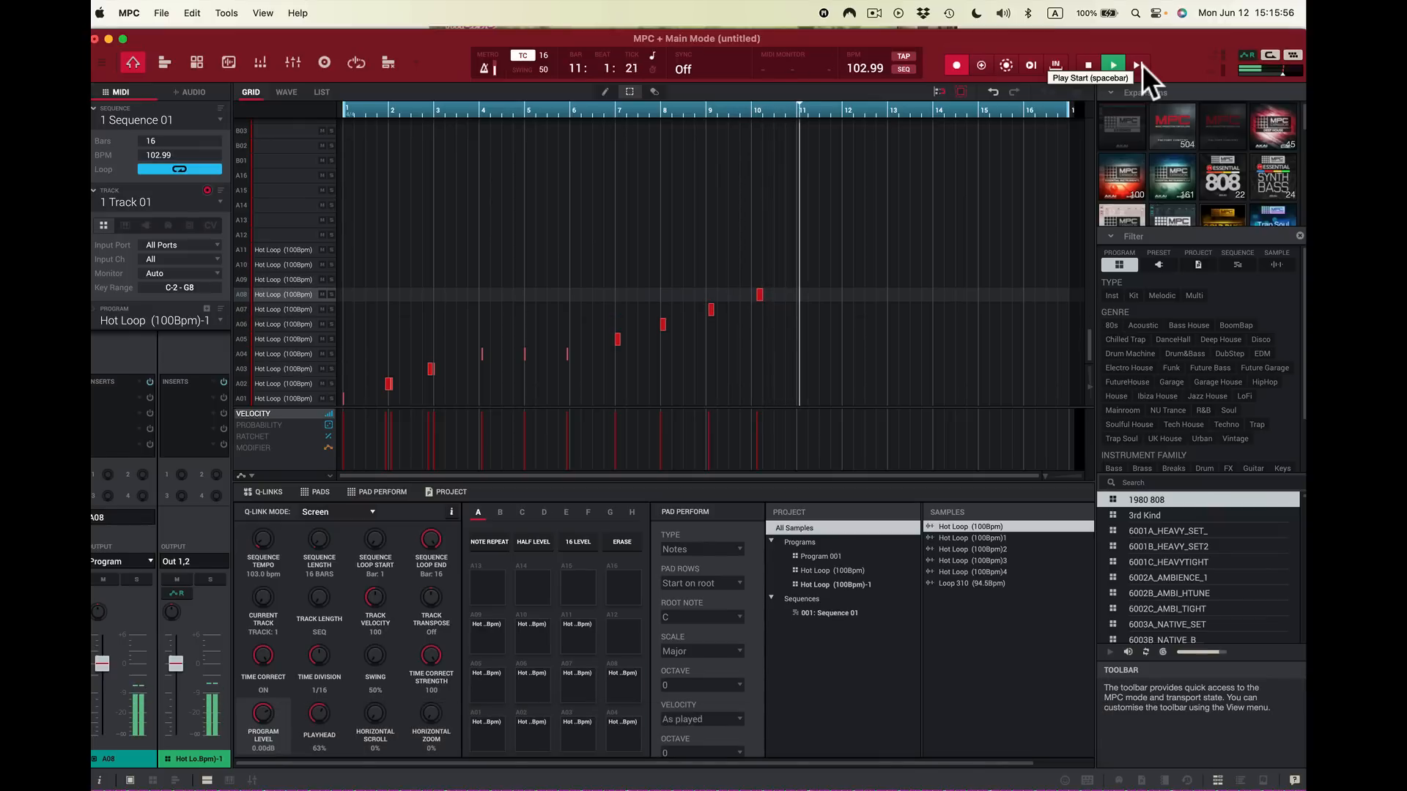
pyautogui.press('g')
pyautogui.press('space')
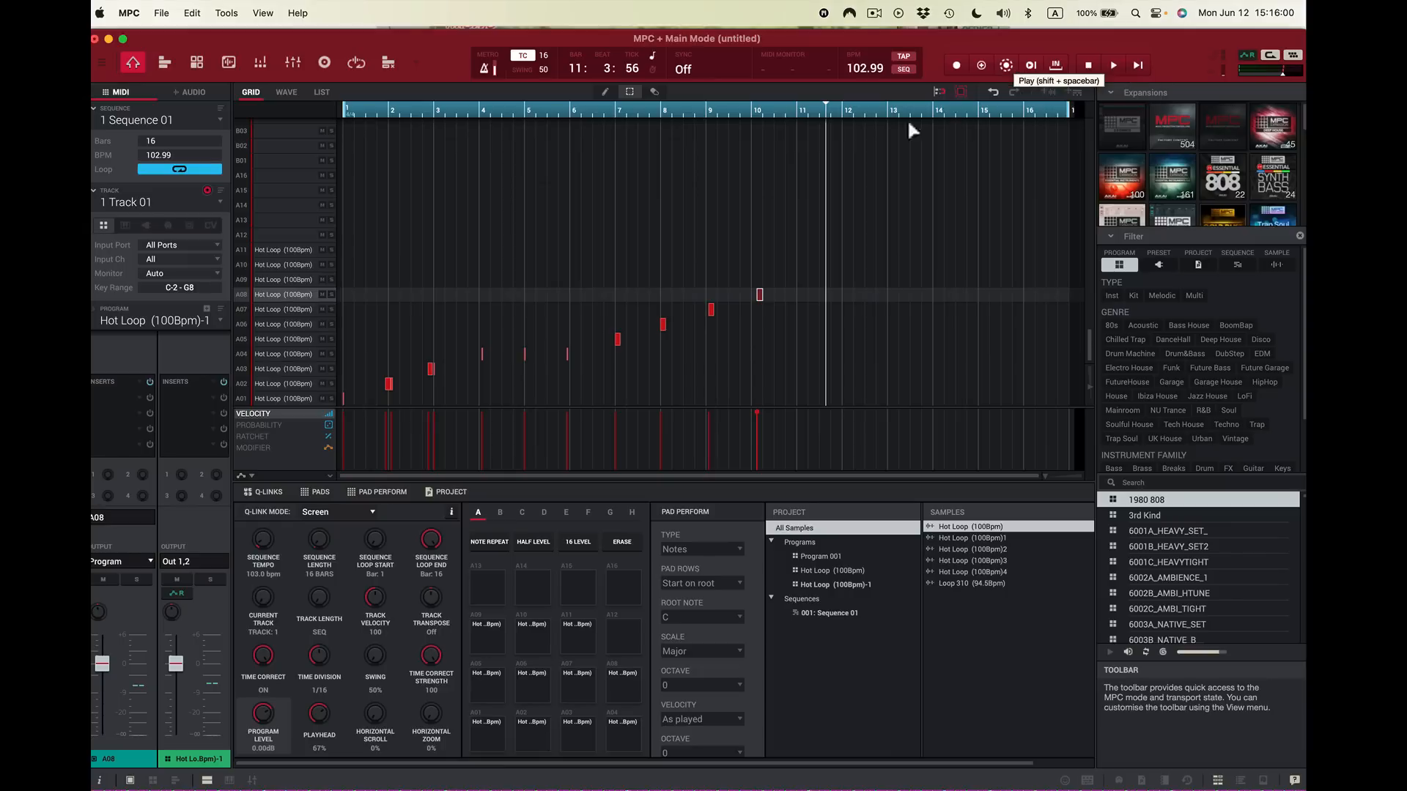
pyautogui.press('space')
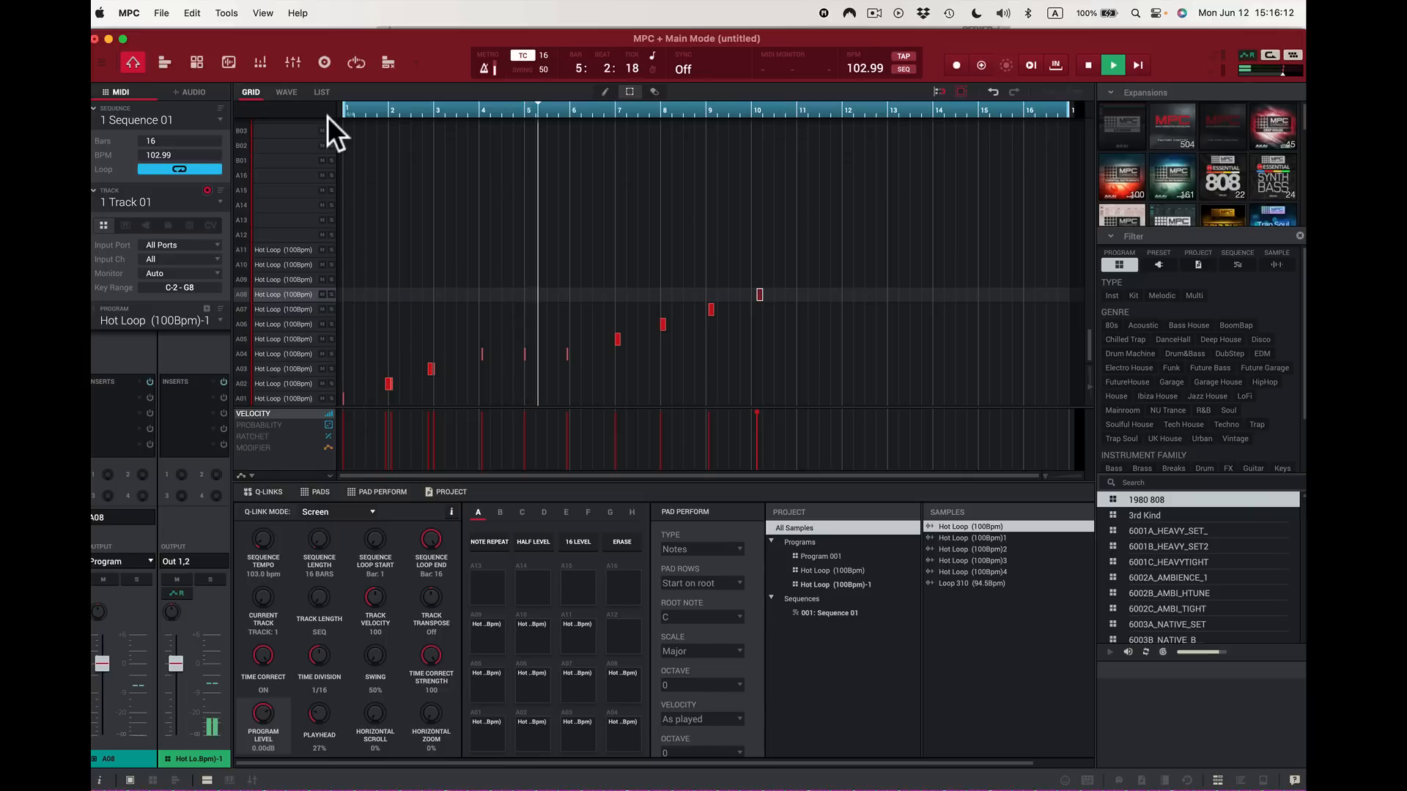
pyautogui.press('space')
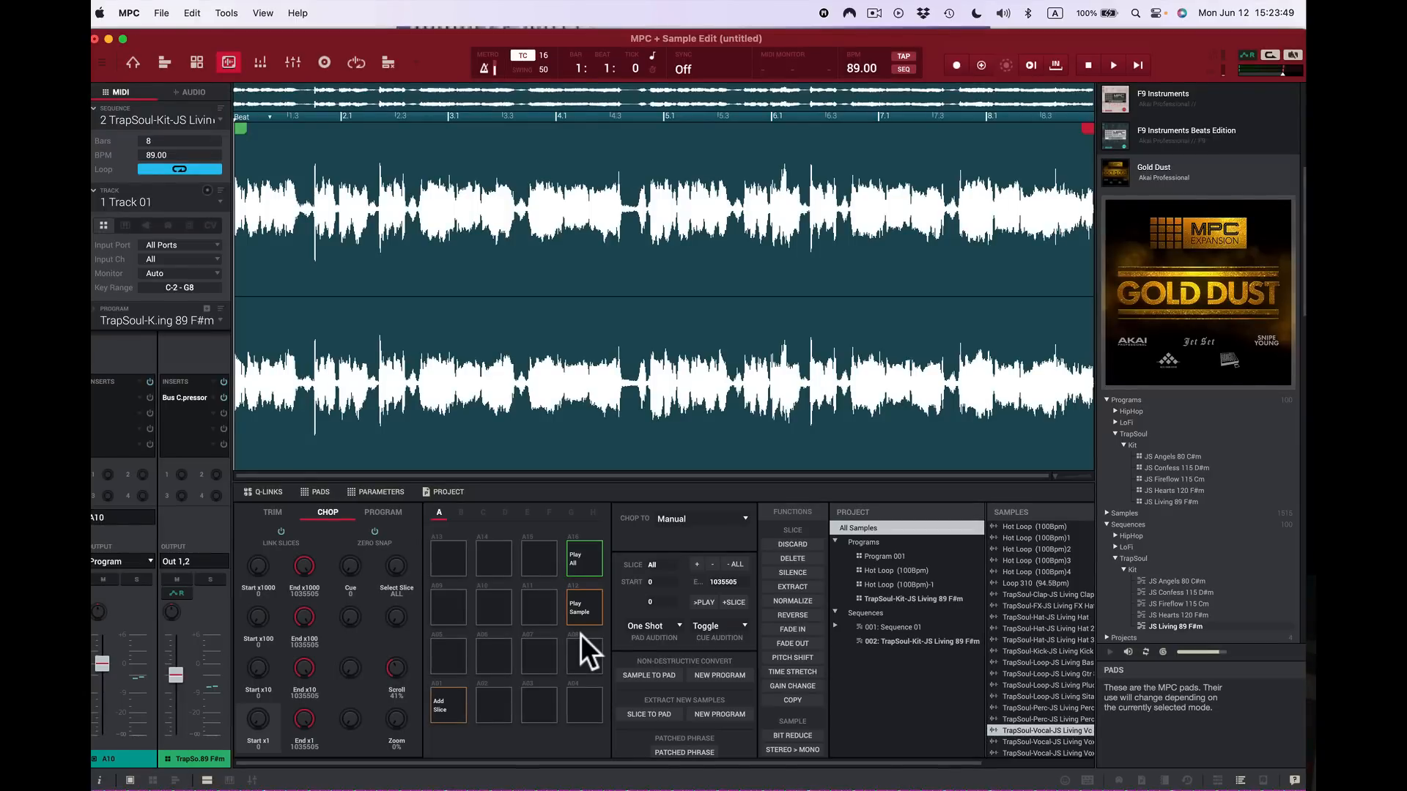
# Step: Play the whole TrapSoul vocal and add Slices 1 to 8 on the fly at the phrase starts using Manual chop
pyautogui.click(583, 562)
pyautogui.click(444, 696)
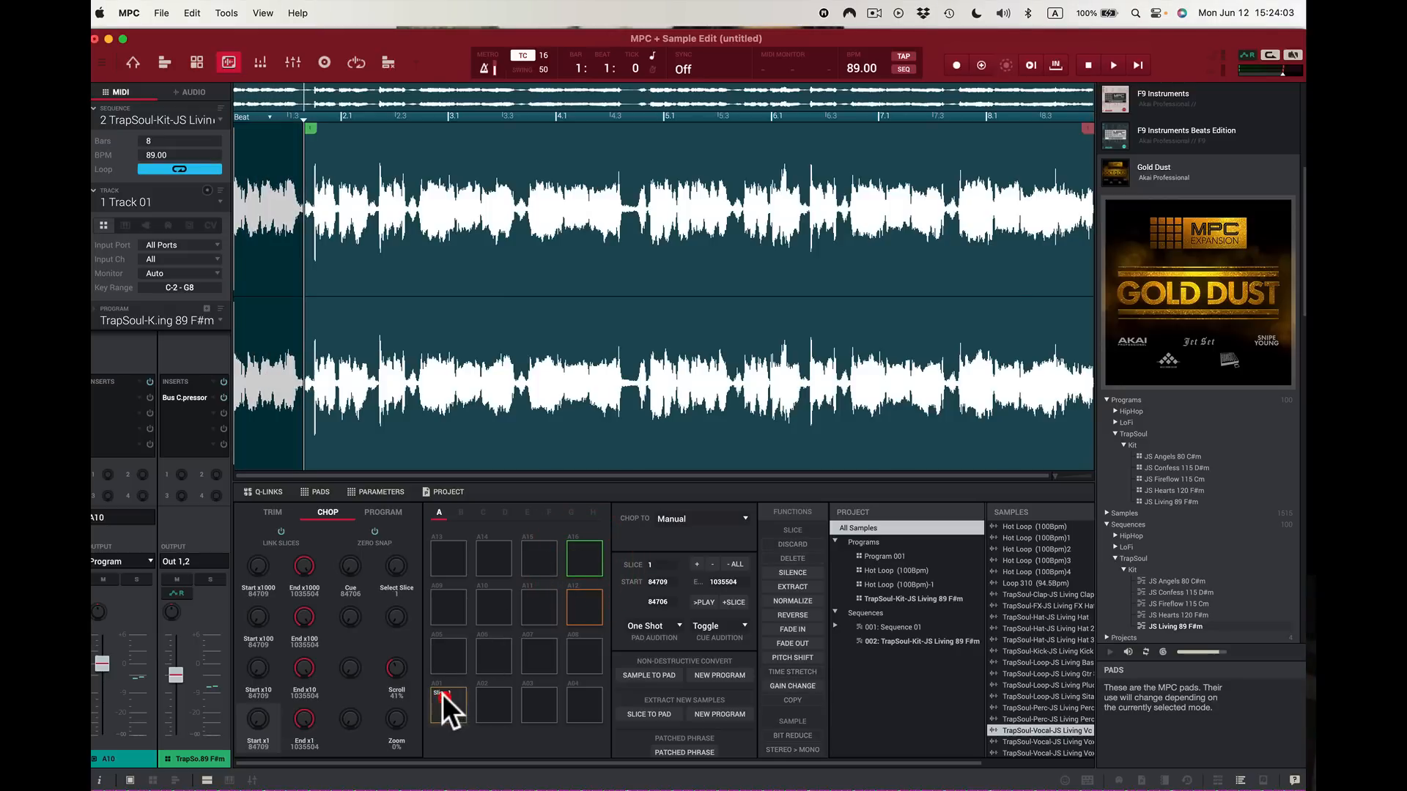
pyautogui.click(486, 697)
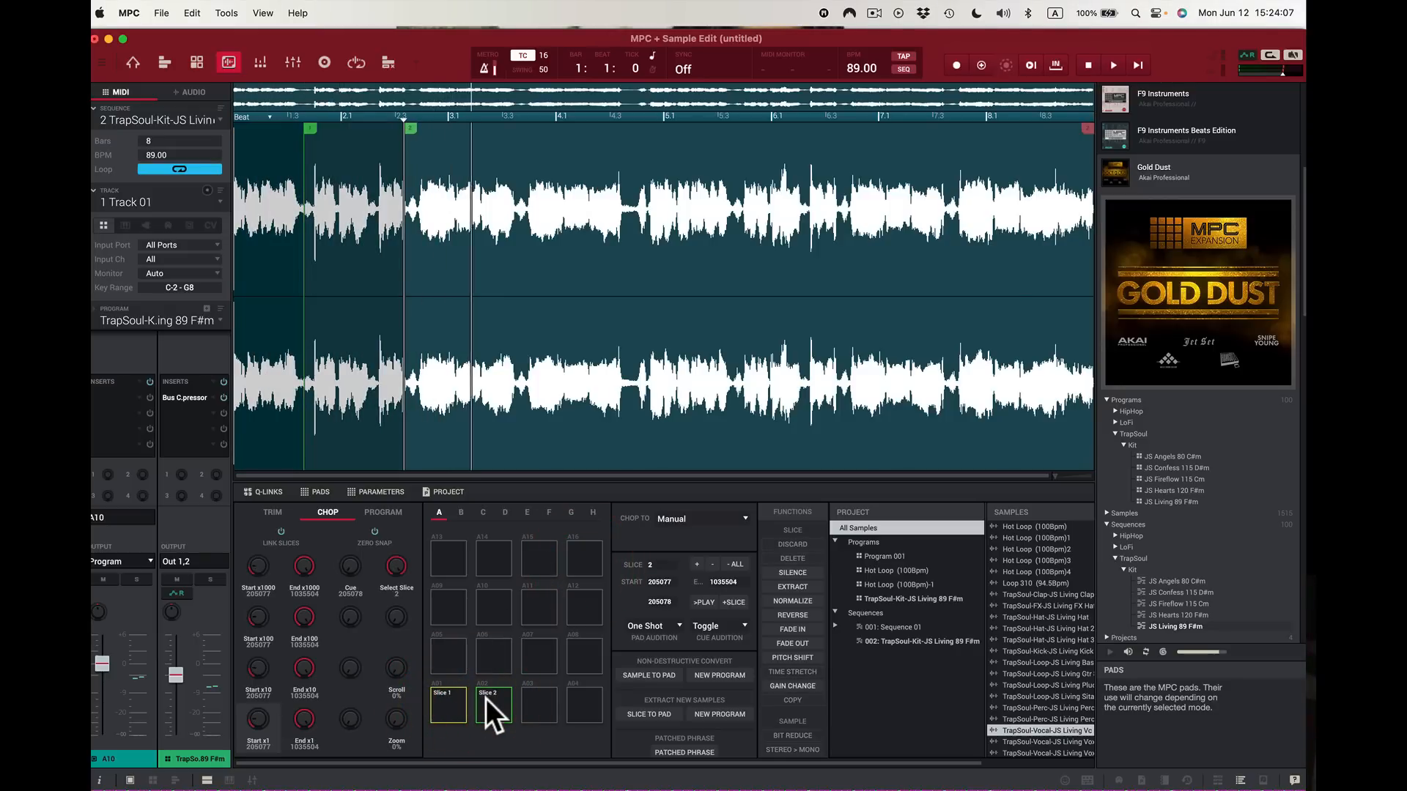
pyautogui.click(531, 705)
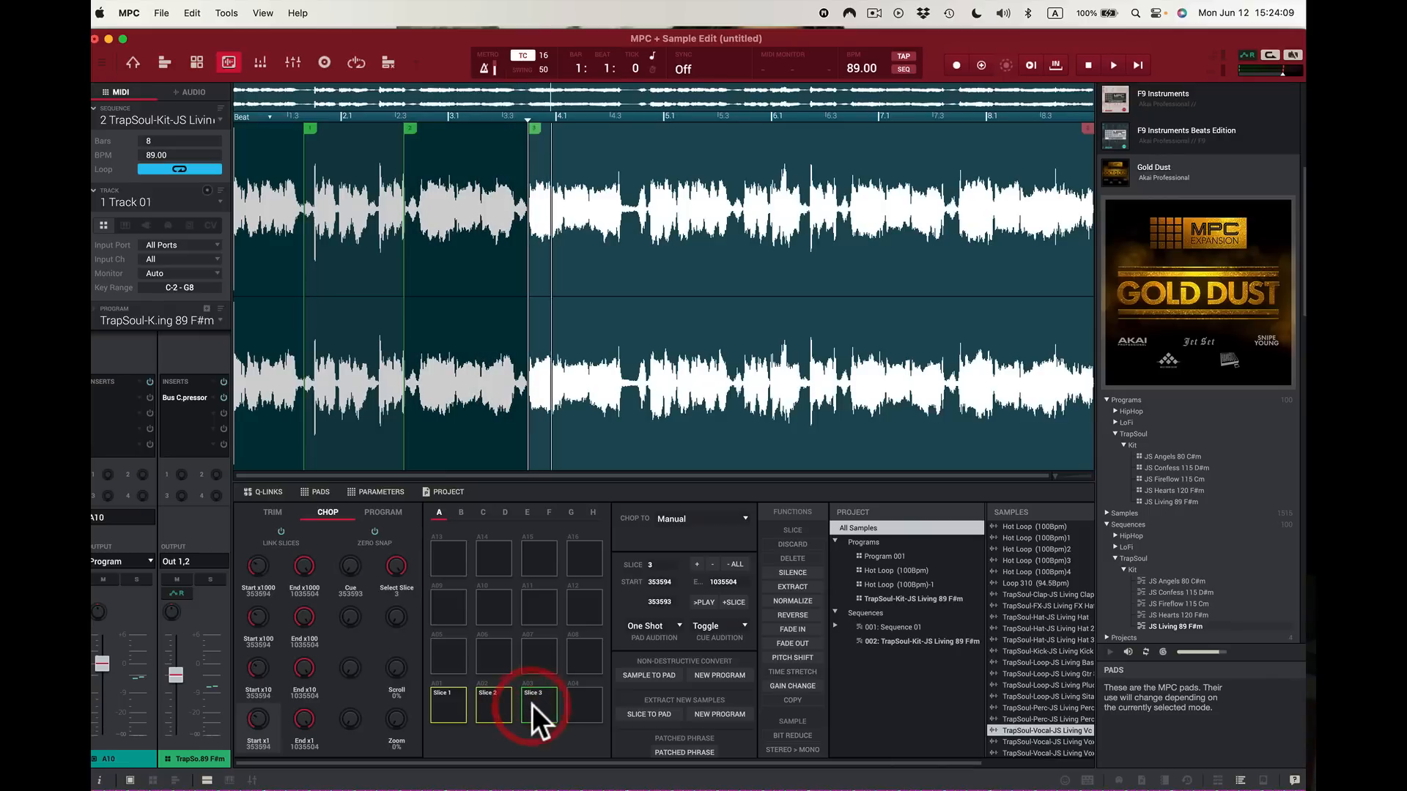
pyautogui.click(582, 707)
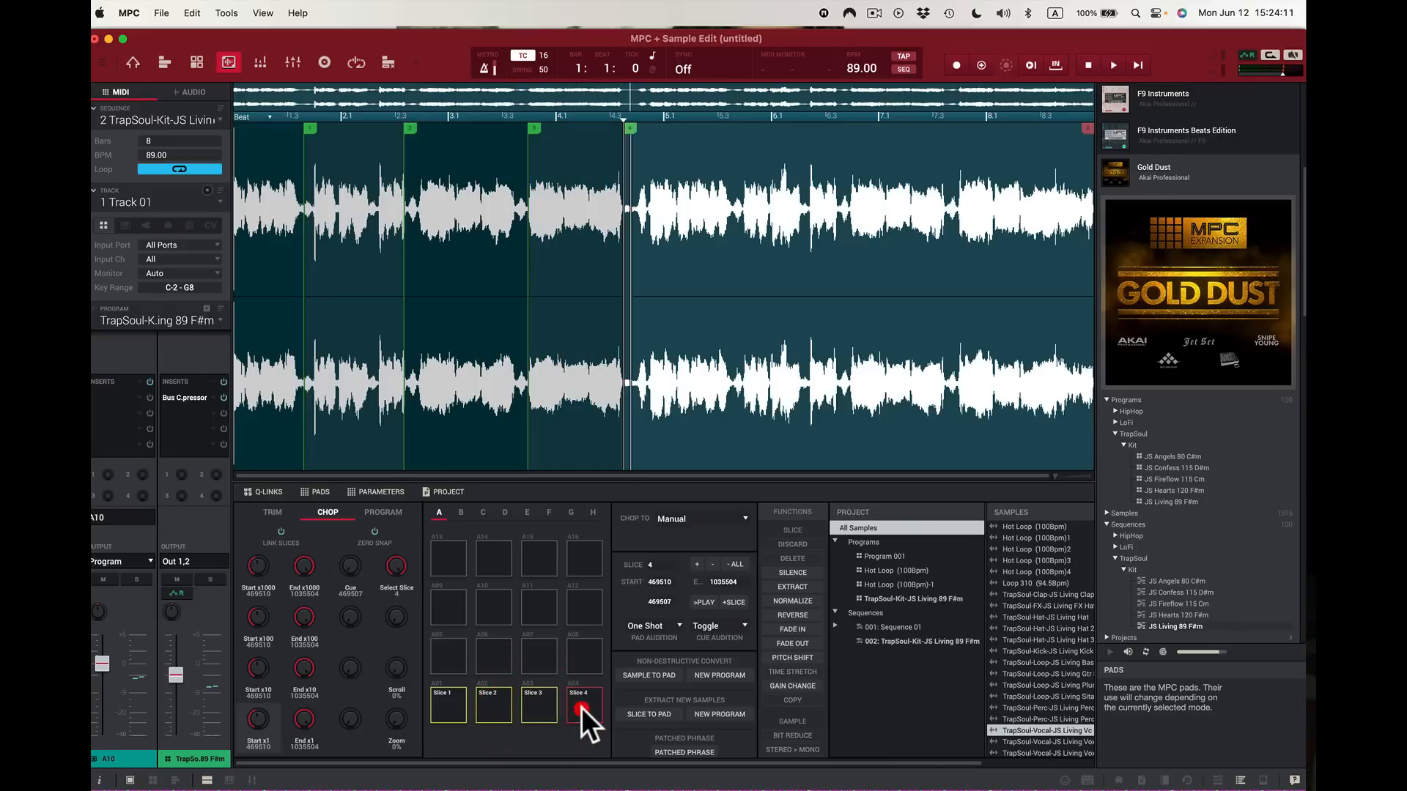
pyautogui.click(451, 652)
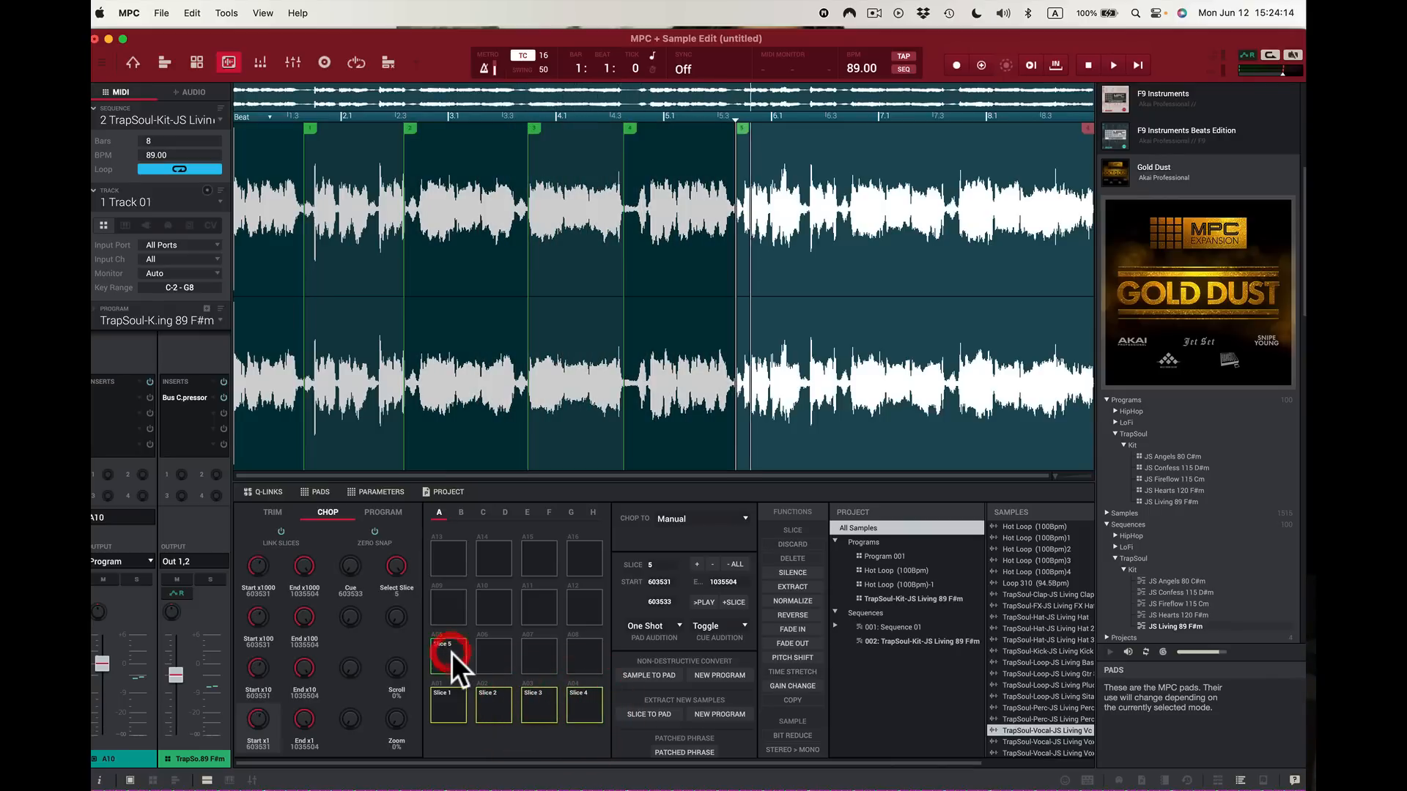
pyautogui.click(500, 657)
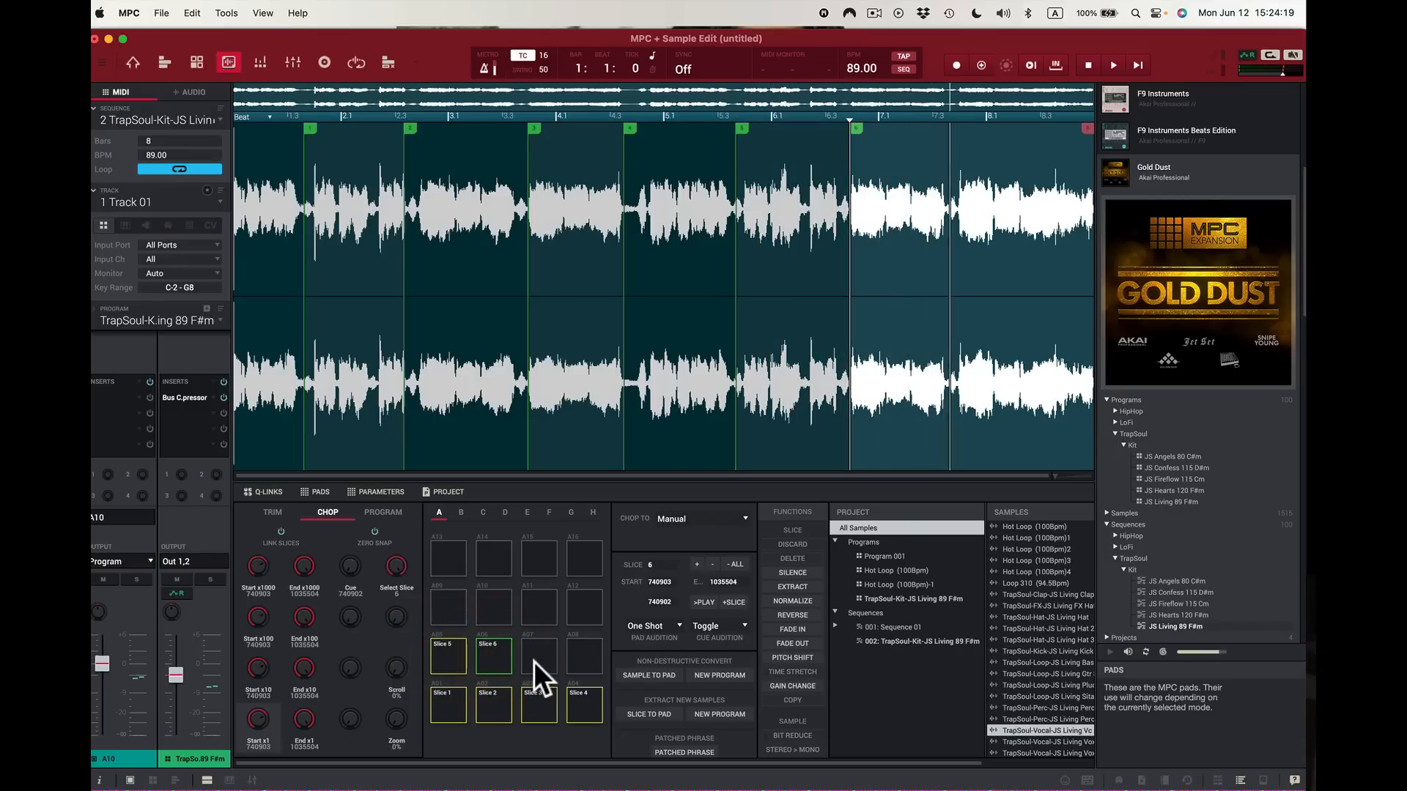
pyautogui.click(533, 661)
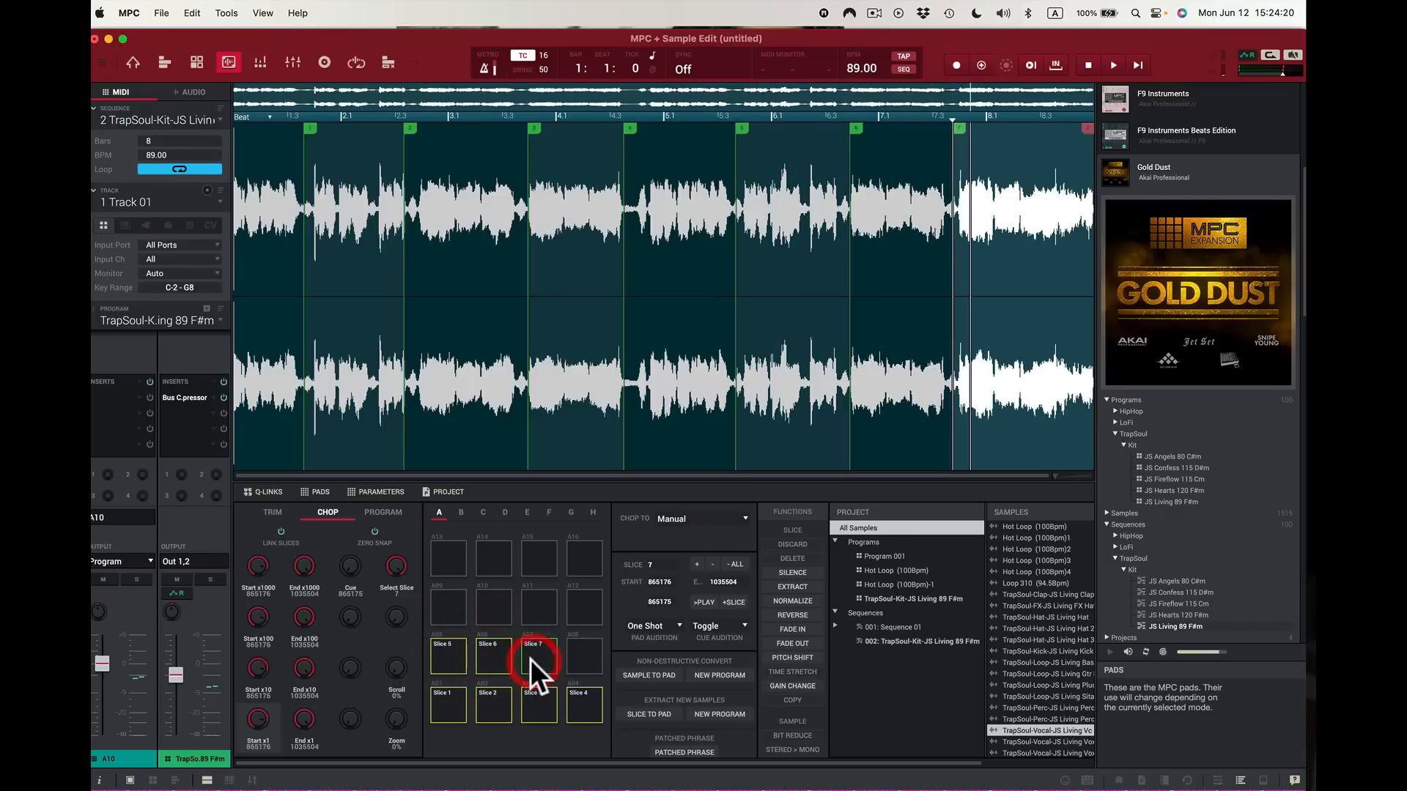
pyautogui.click(579, 662)
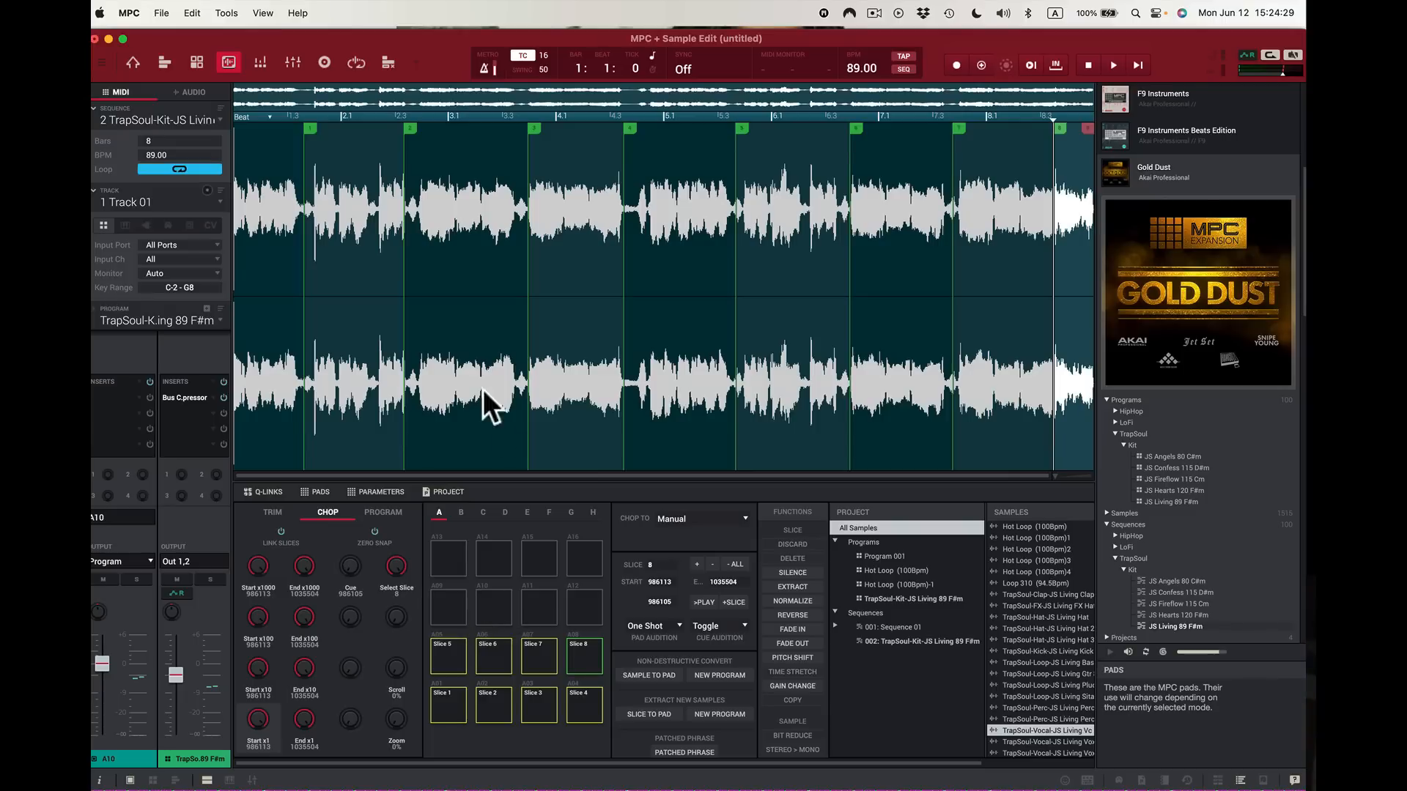
pyautogui.click(444, 700)
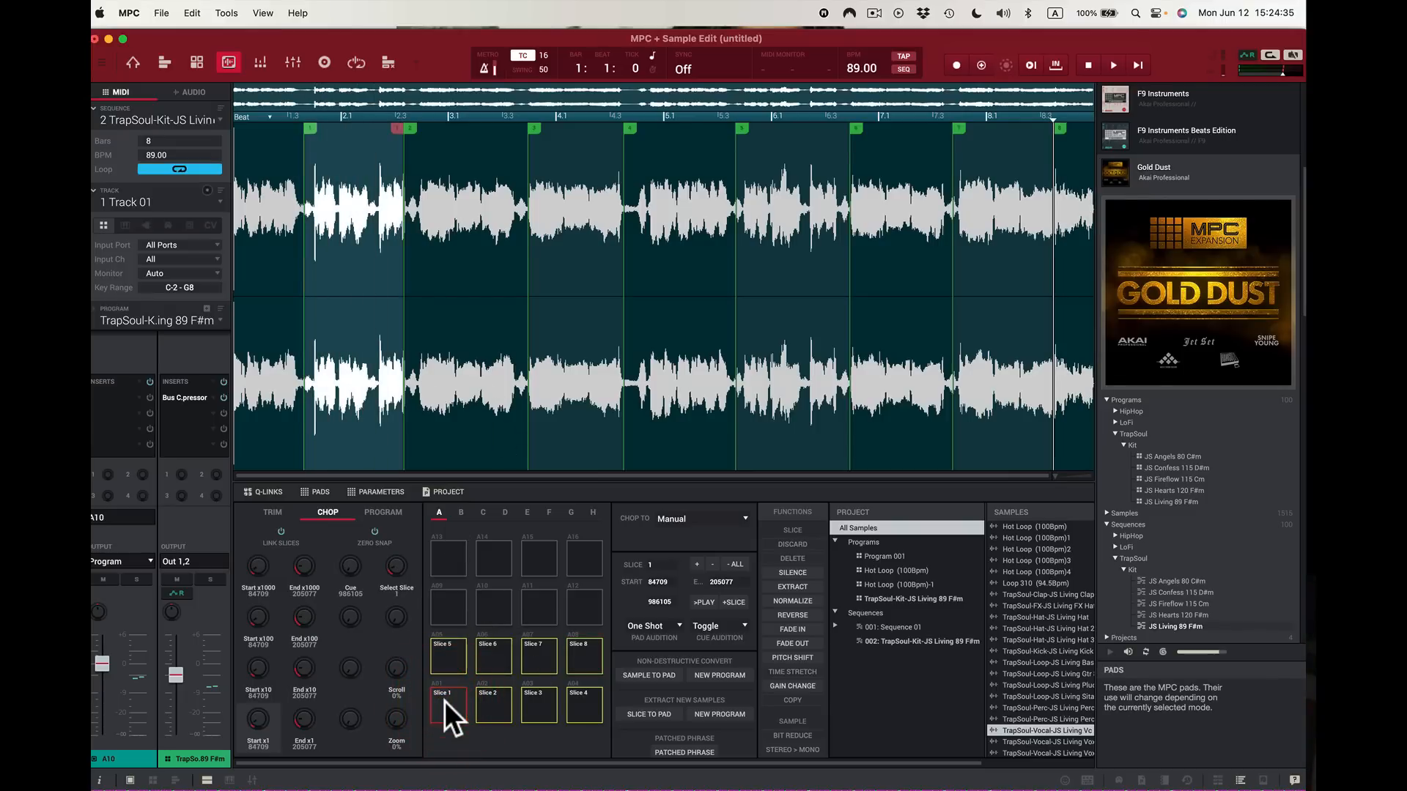
pyautogui.click(444, 701)
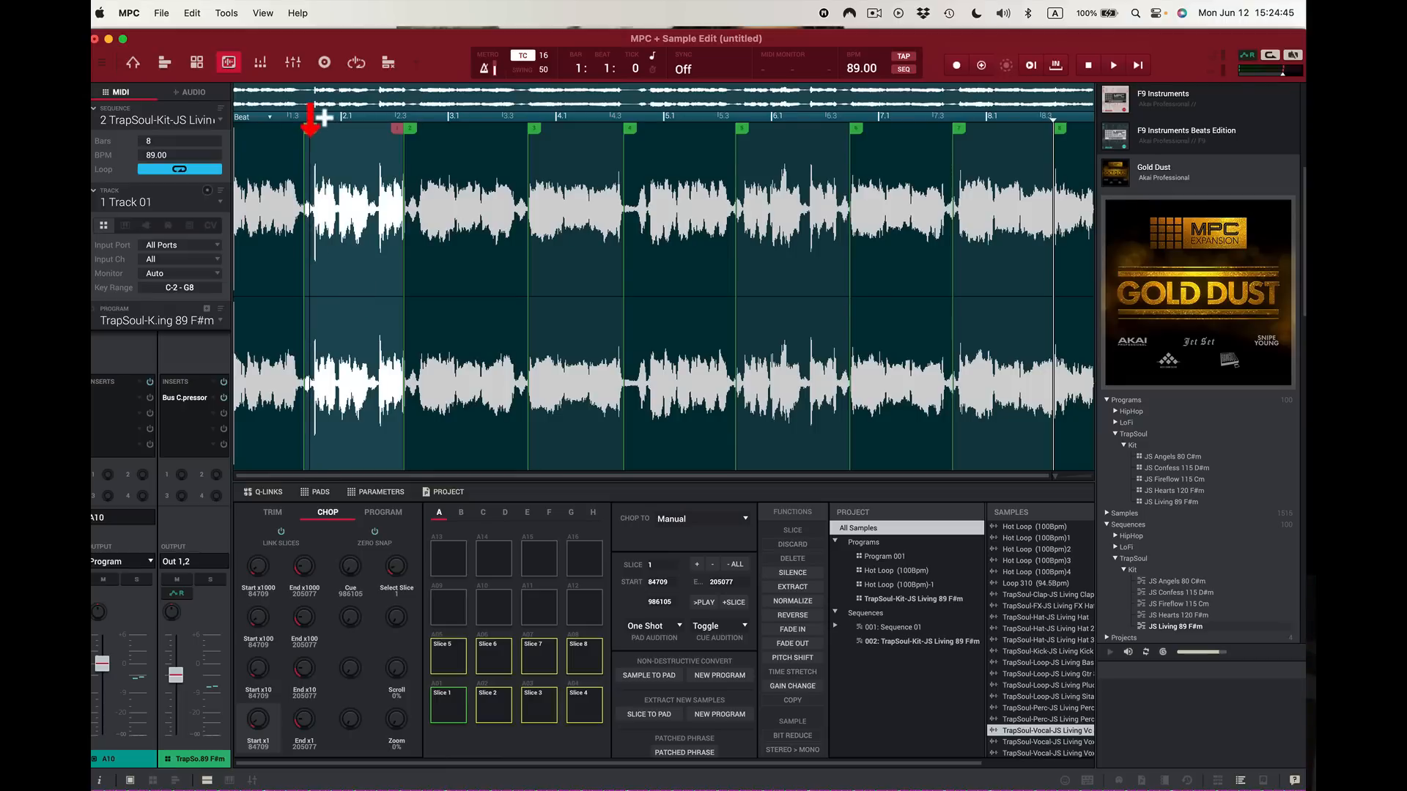
pyautogui.click(311, 117)
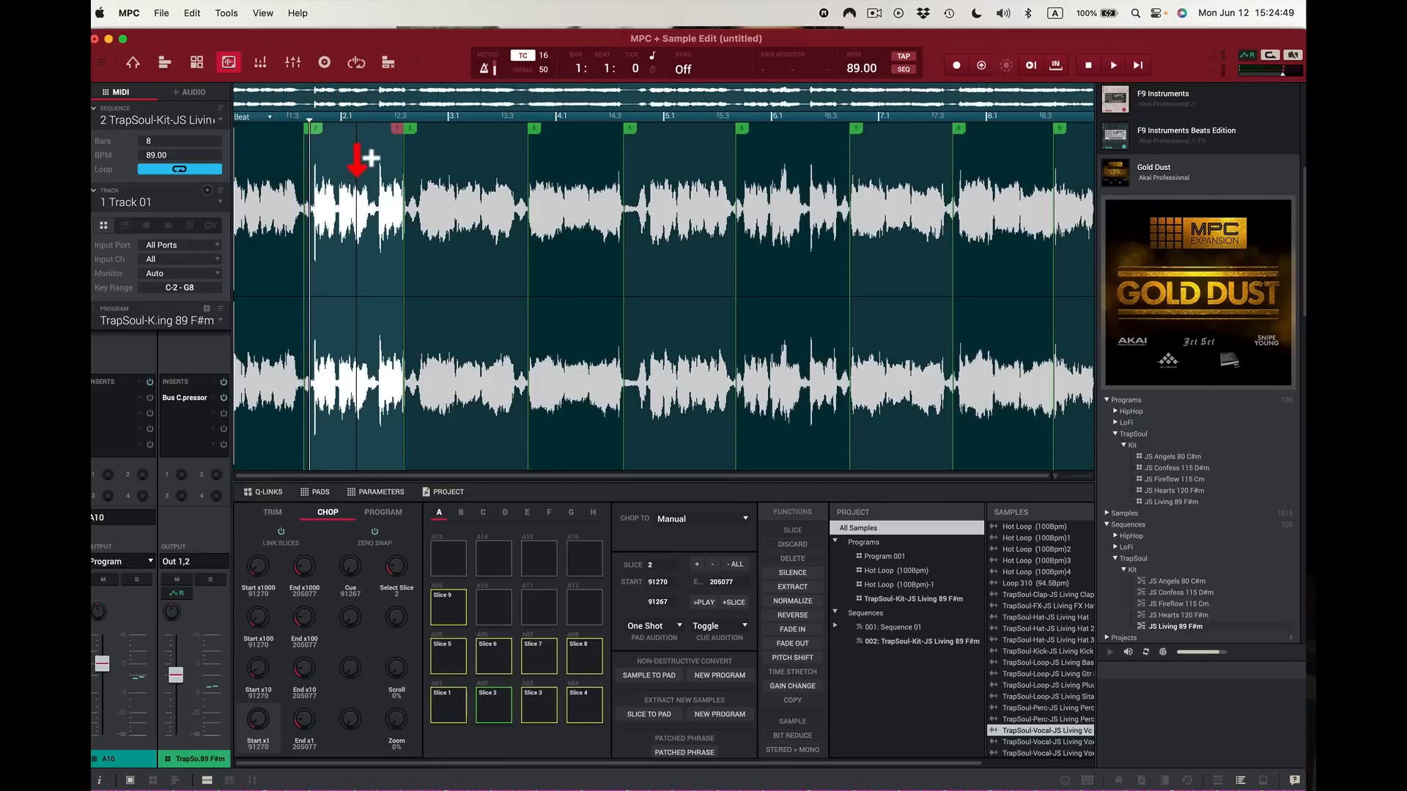
pyautogui.press('super+z')
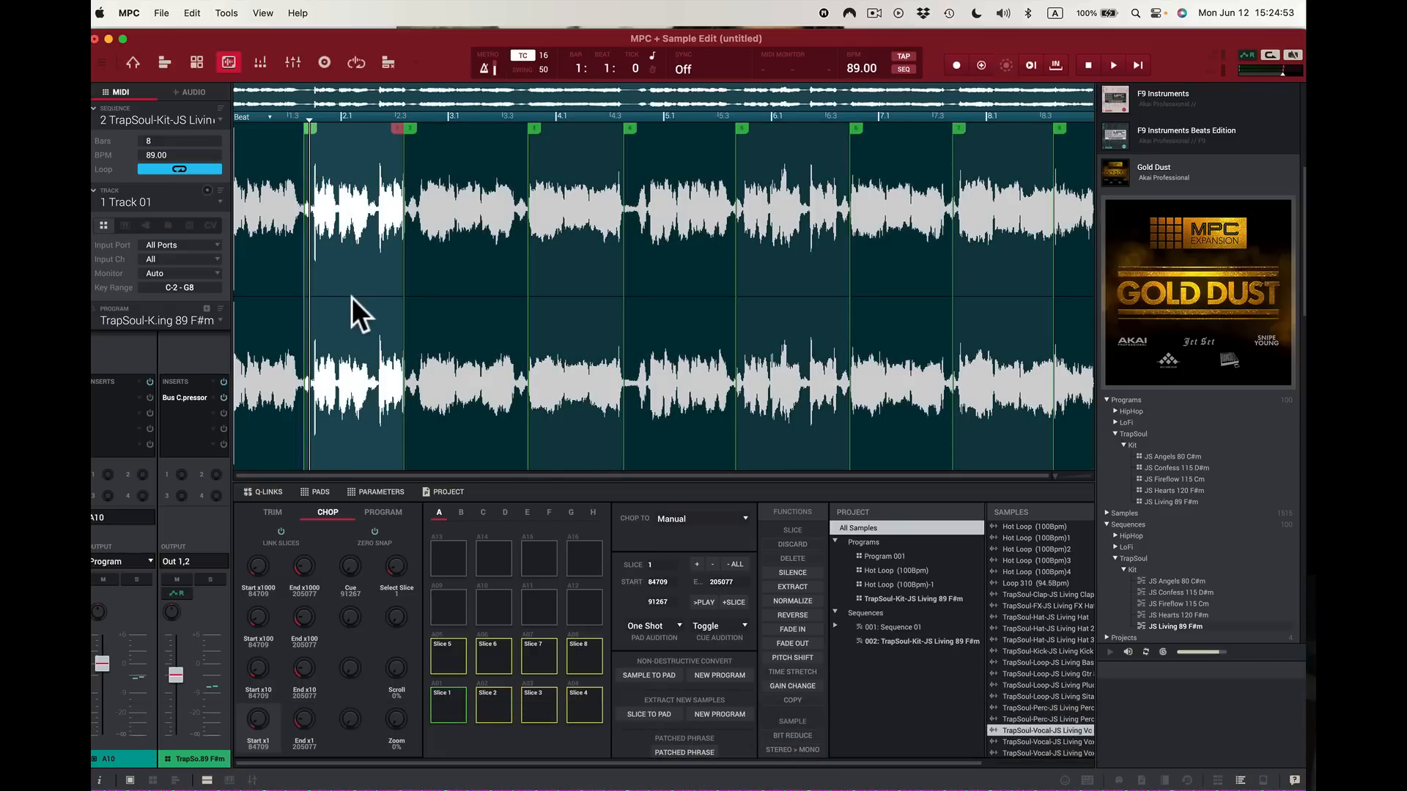
pyautogui.press('super+z')
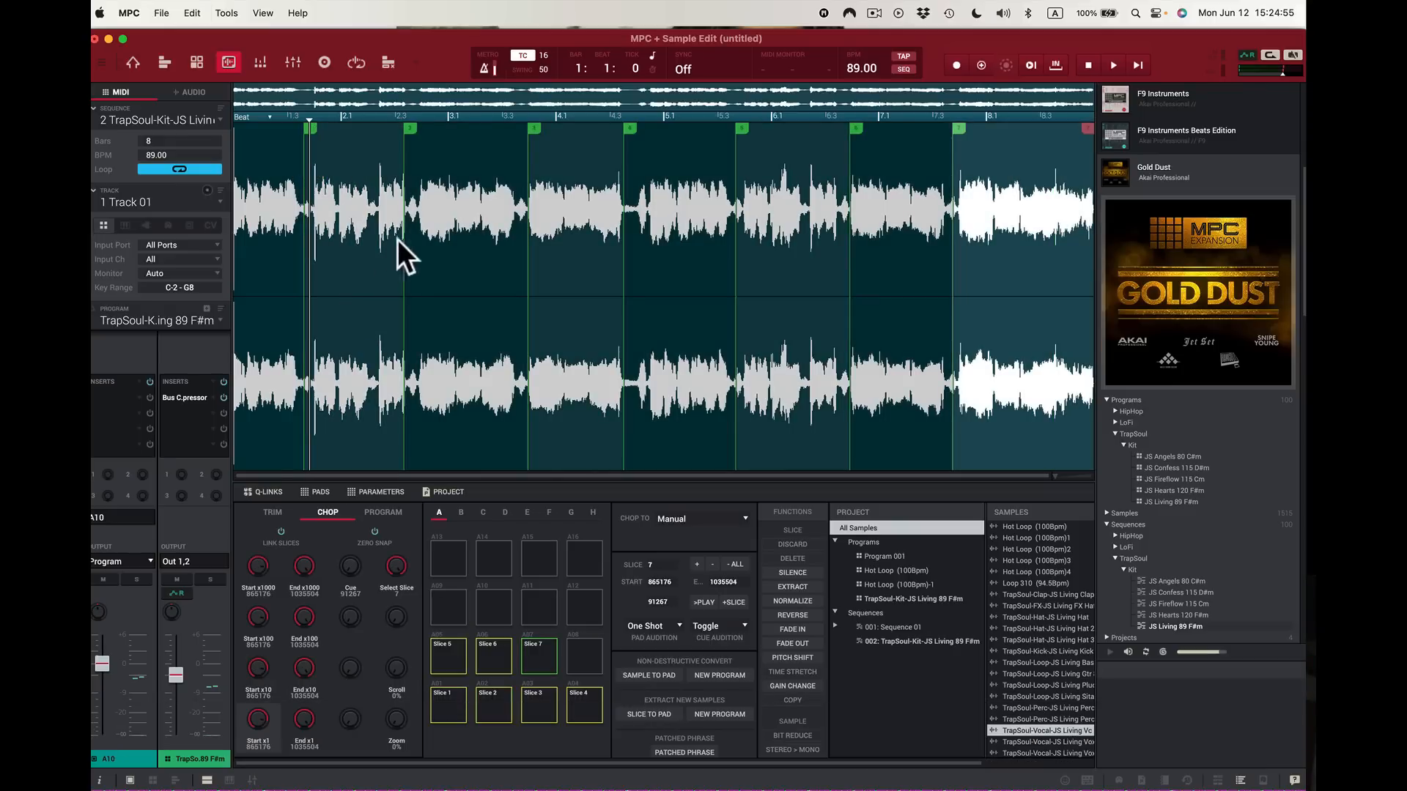
pyautogui.press('super+shift+z')
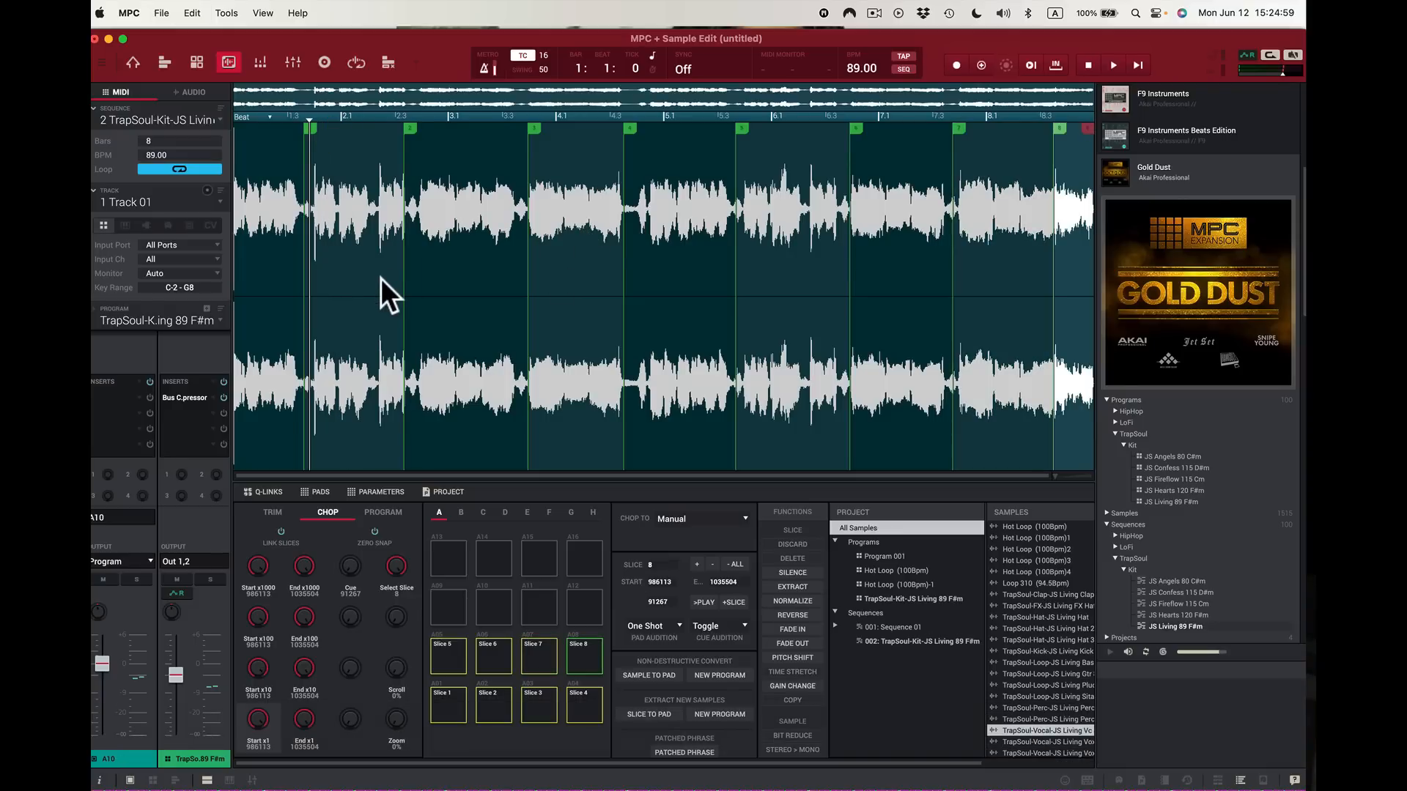
# Step: Move Slice 1's start marker to about 96900, at the attack of the vocal phrase, and audition the slice before and after
pyautogui.press('z')
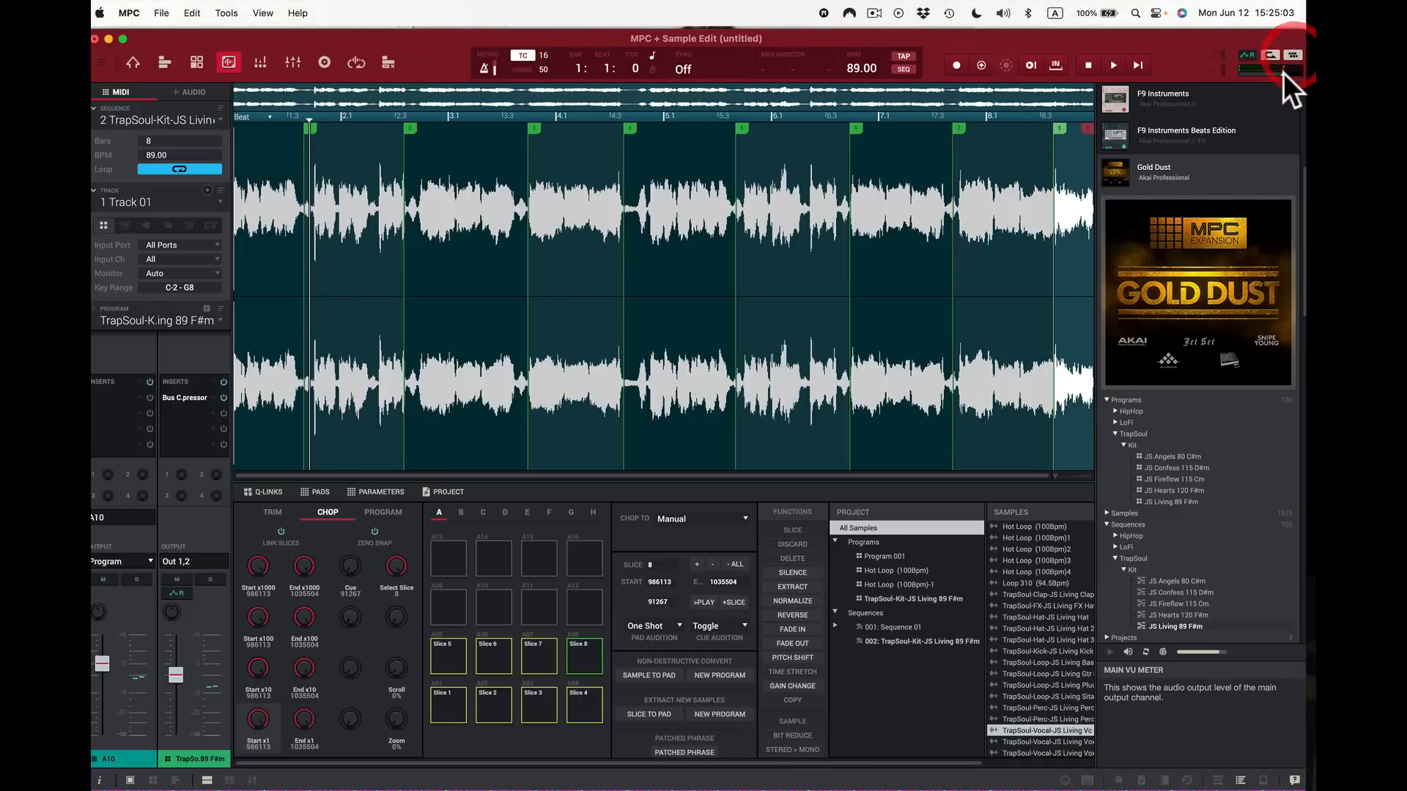
pyautogui.press('z')
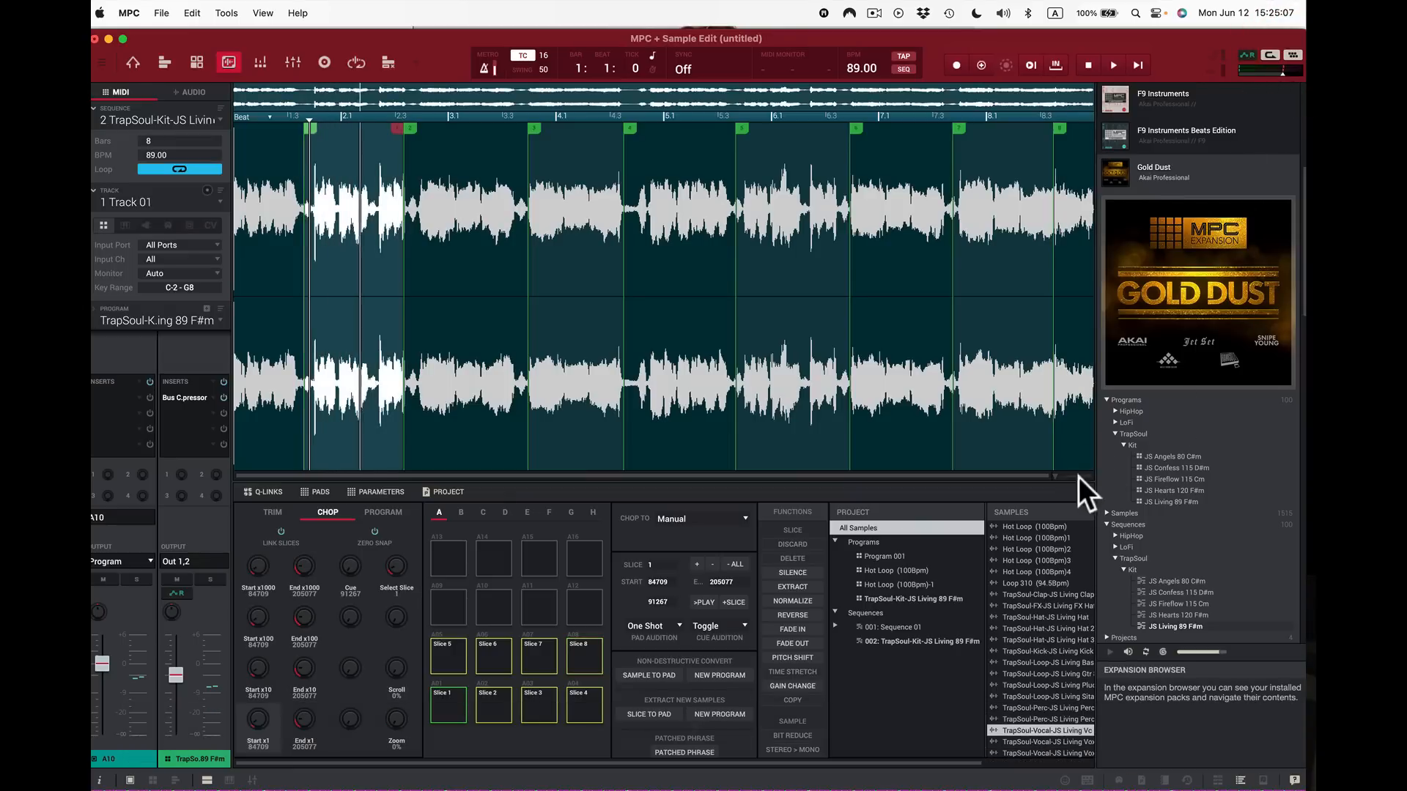
pyautogui.scroll(3, 1058, 476)
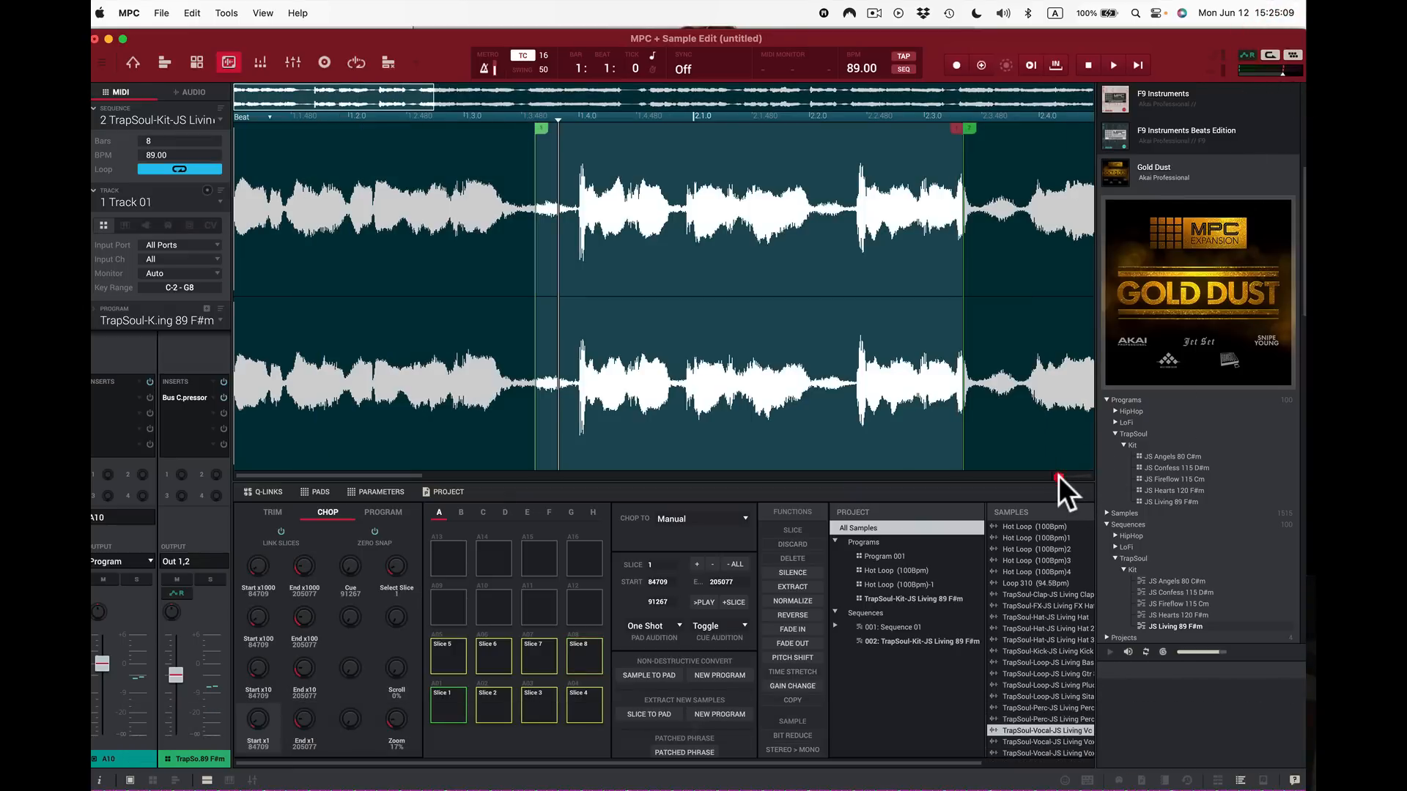
pyautogui.click(1057, 476)
pyautogui.moveTo(346, 111); pyautogui.dragTo(375, 109)
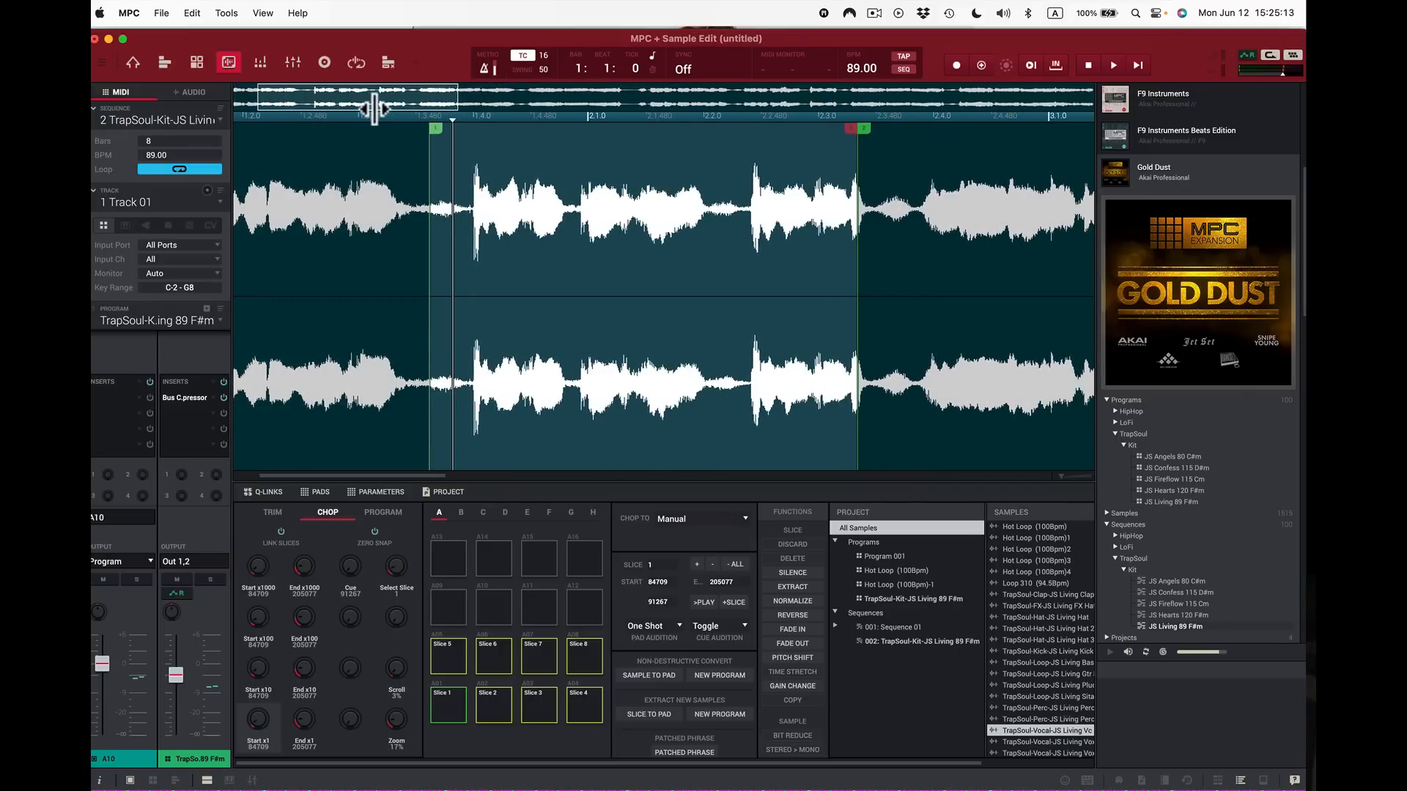
pyautogui.press('z')
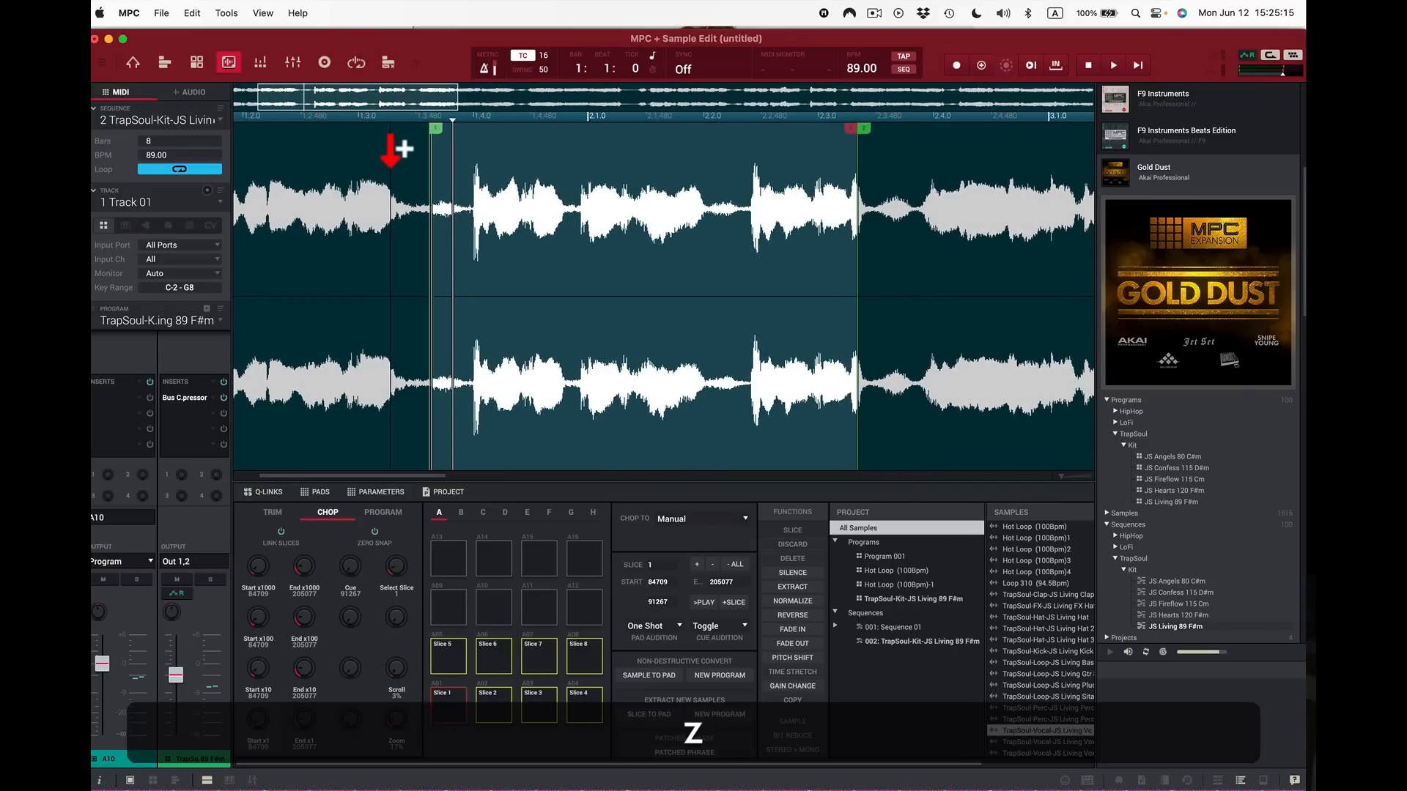
pyautogui.moveTo(430, 147); pyautogui.dragTo(472, 151)
pyautogui.press('z')
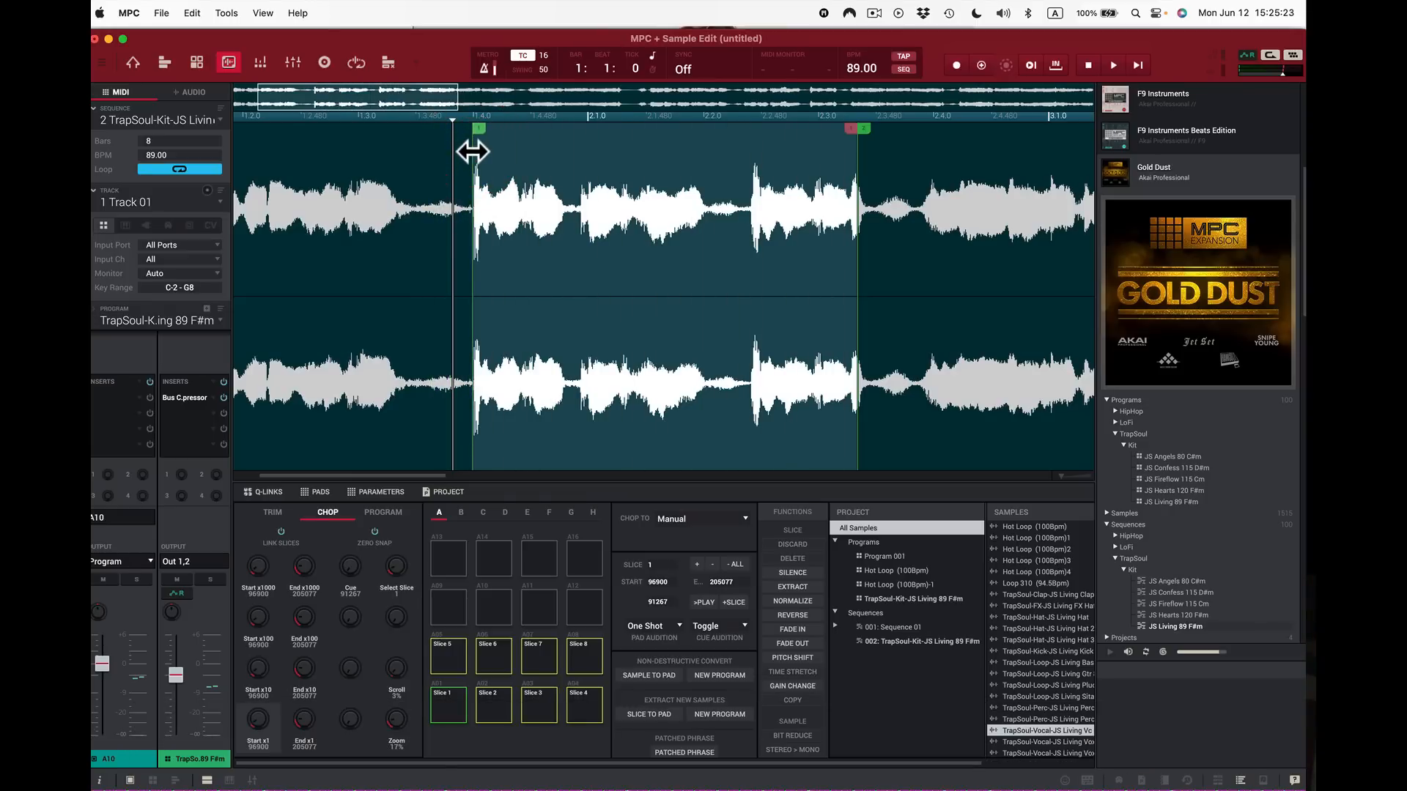
pyautogui.press('z')
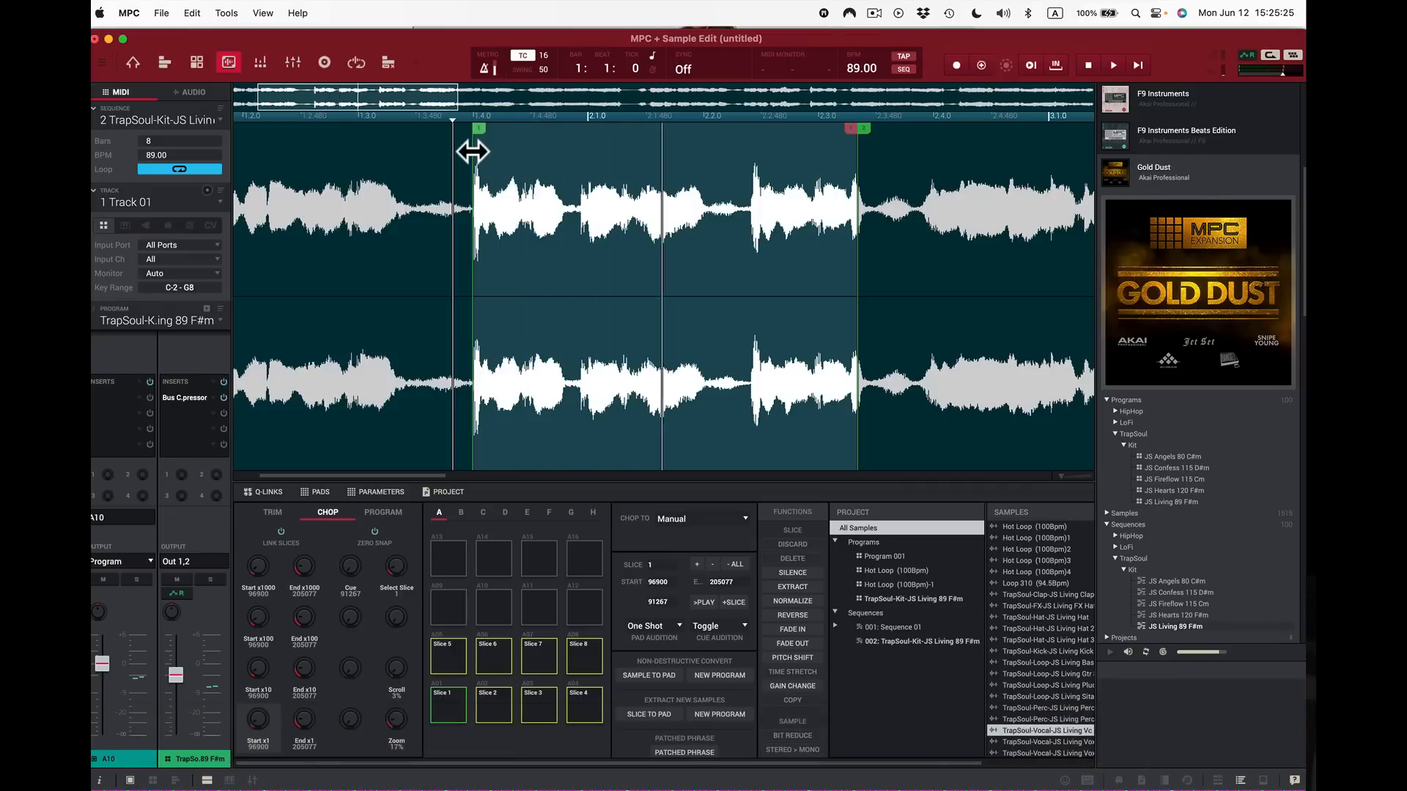
pyautogui.press('z')
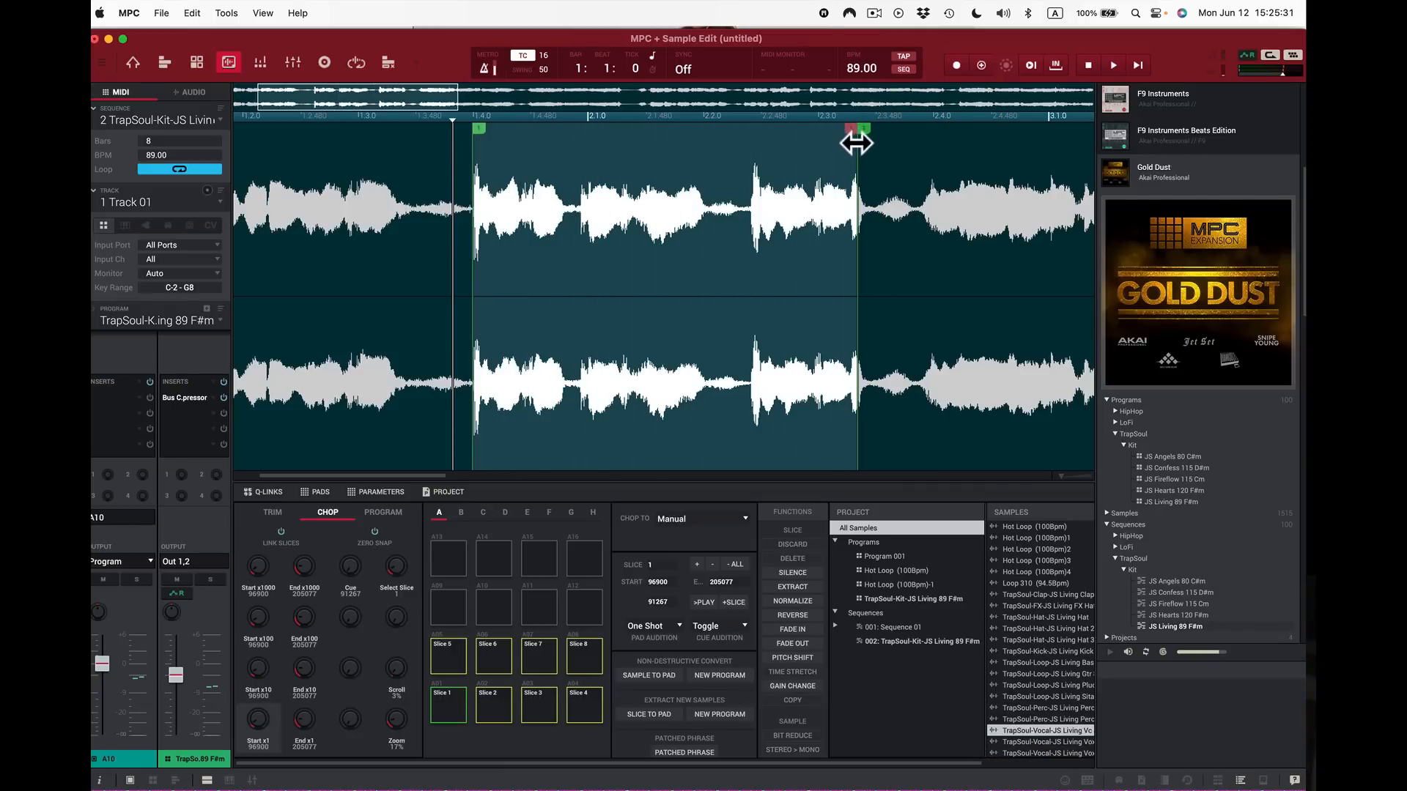
# Step: Adjust the boundary between Slices 1 and 2 by ear, auditioning both slices, until Slice 2 starts at about 222450
pyautogui.moveTo(856, 144); pyautogui.dragTo(872, 146)
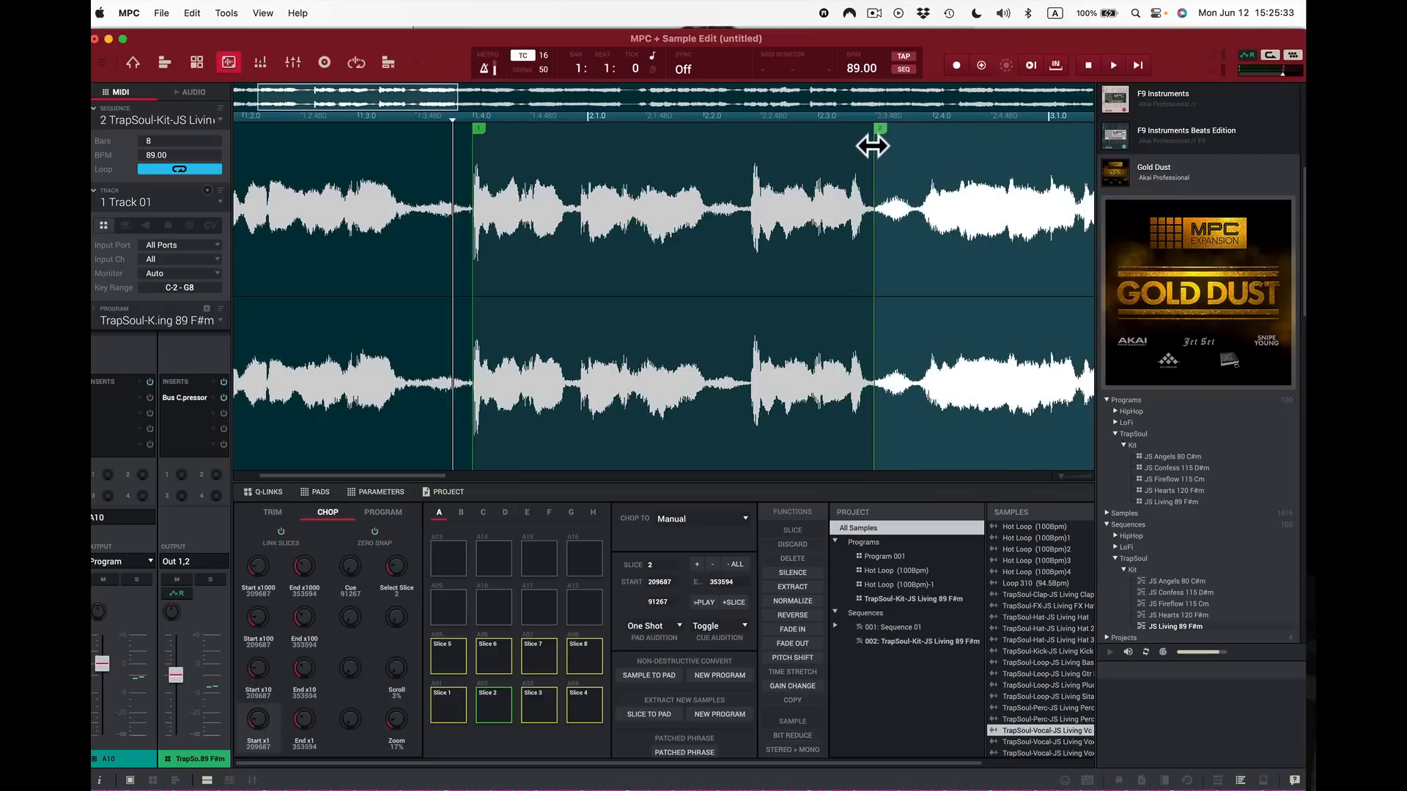
pyautogui.press('z')
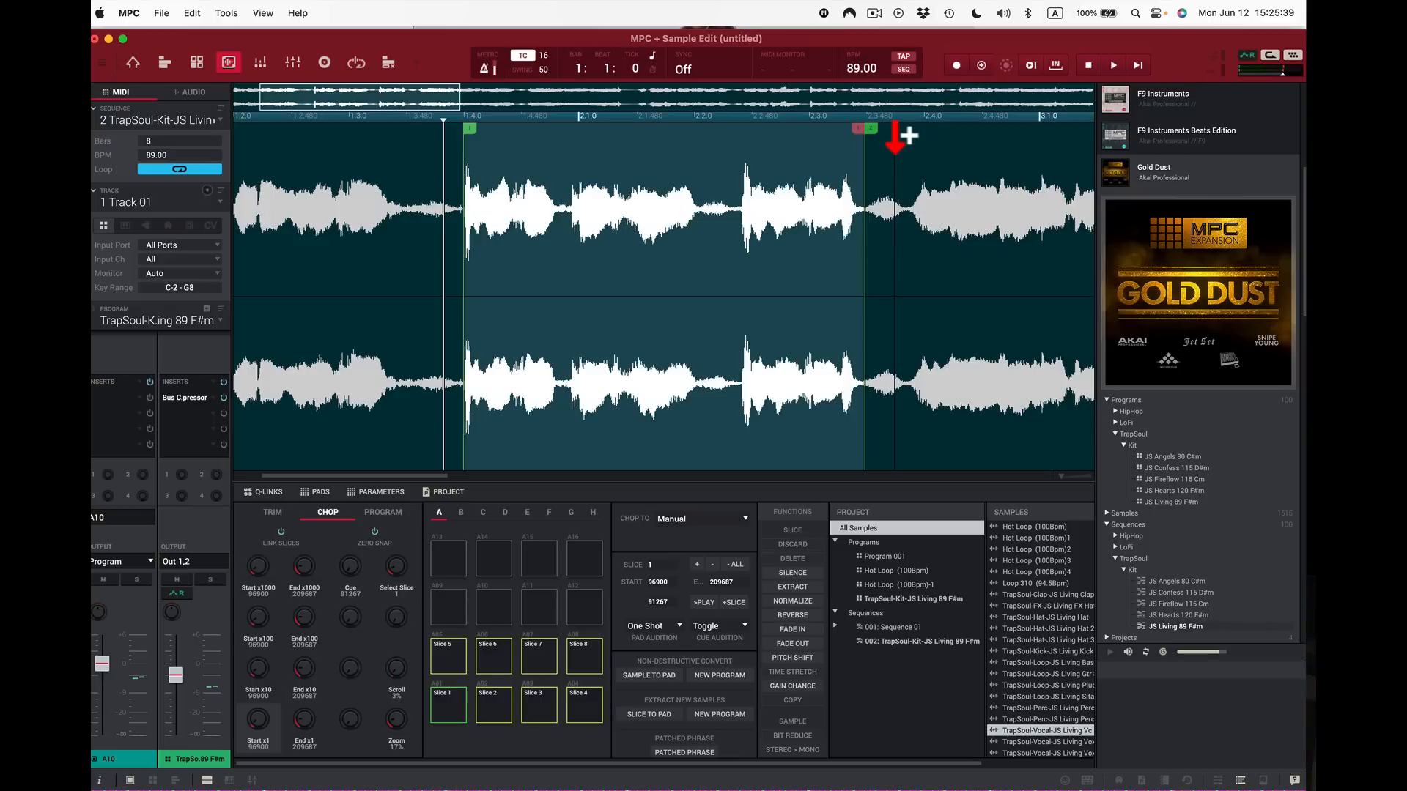
pyautogui.press('x')
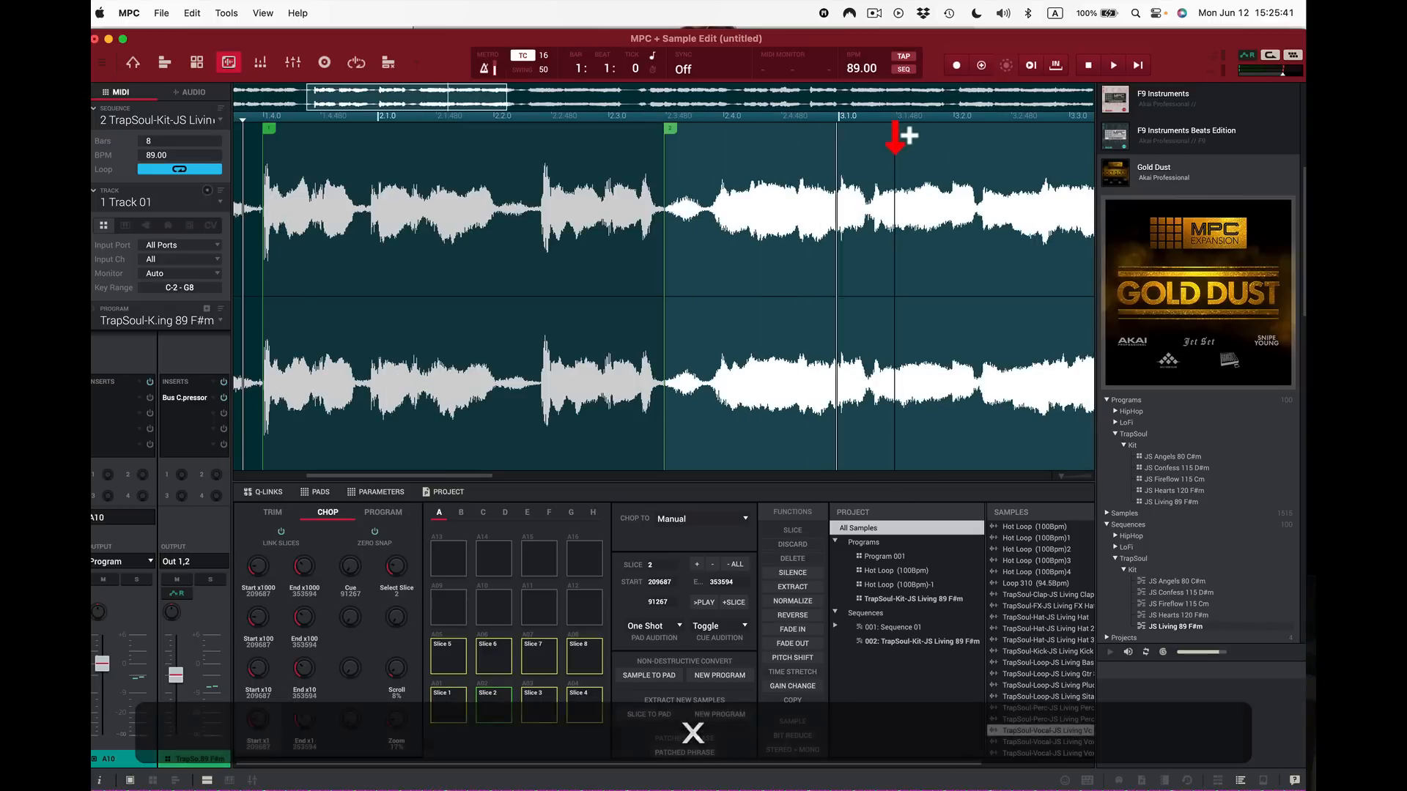
pyautogui.press('x')
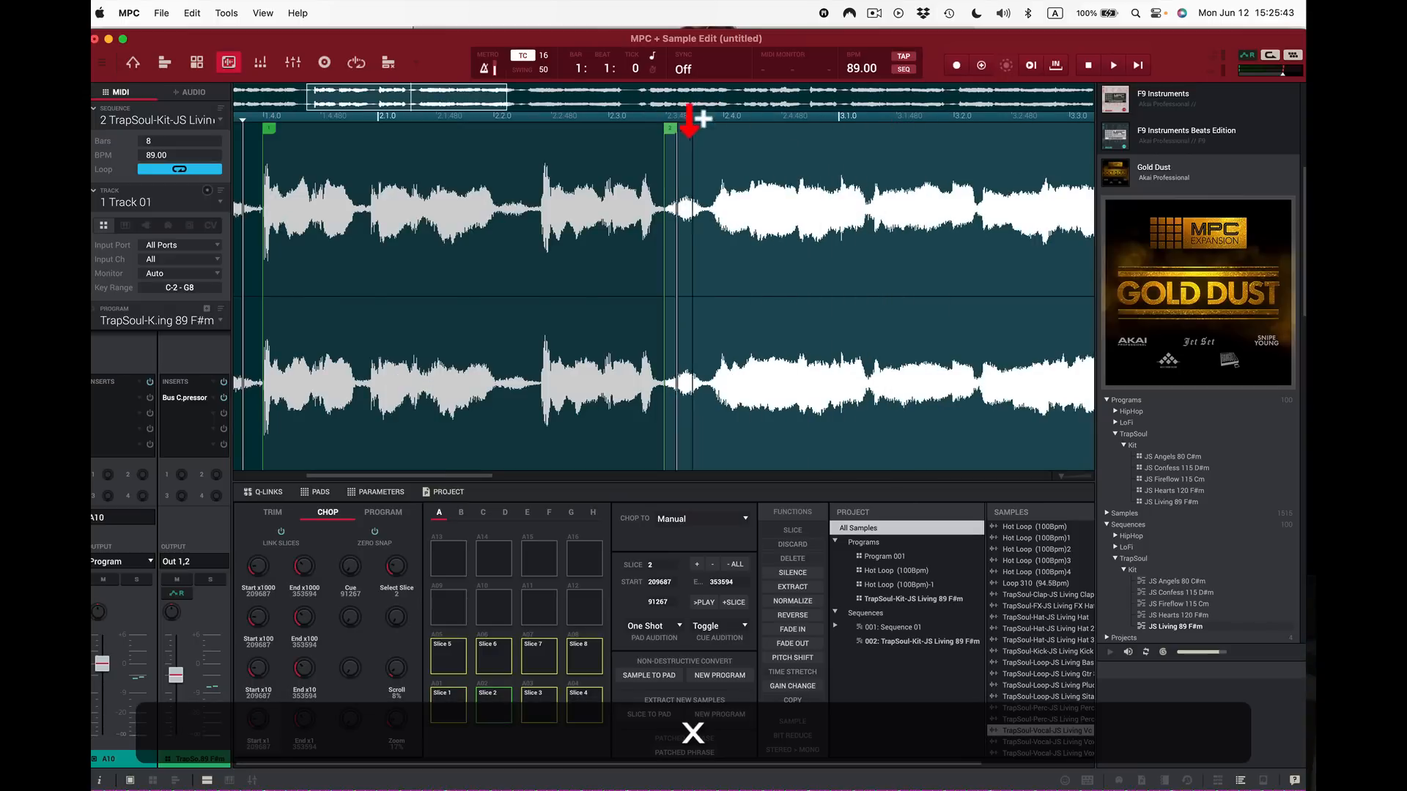
pyautogui.moveTo(662, 163); pyautogui.dragTo(705, 167)
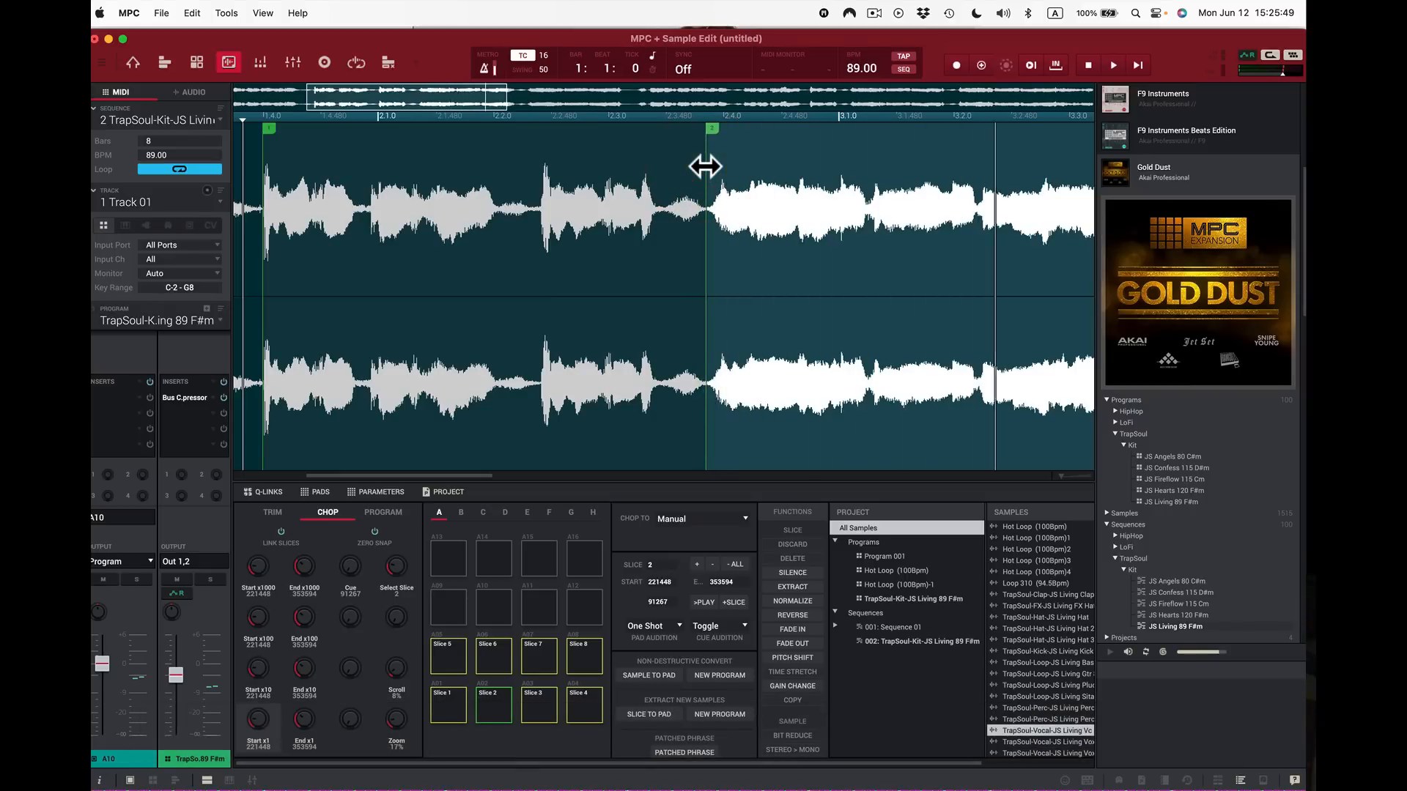
pyautogui.hscroll(1, 704, 167)
pyautogui.press('x')
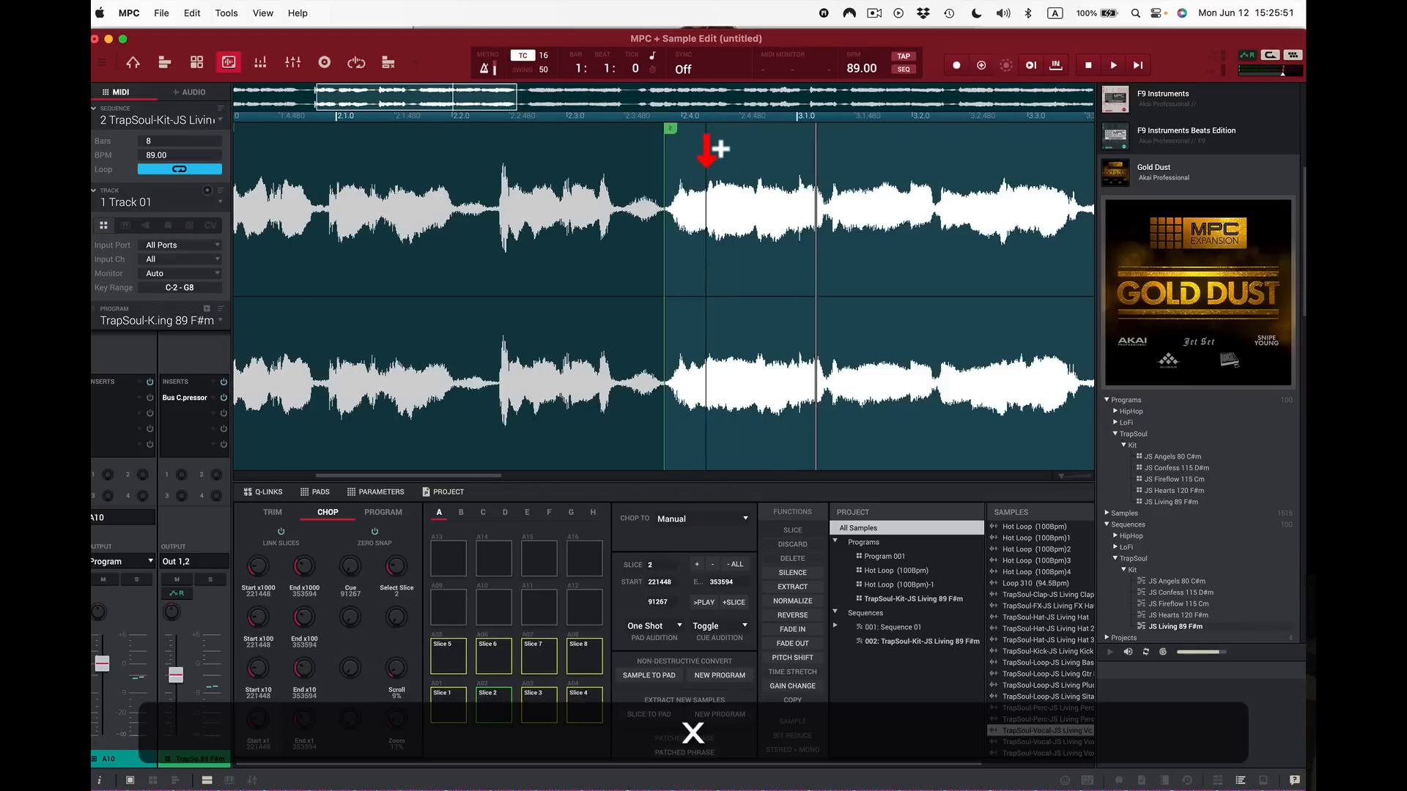
pyautogui.press('x')
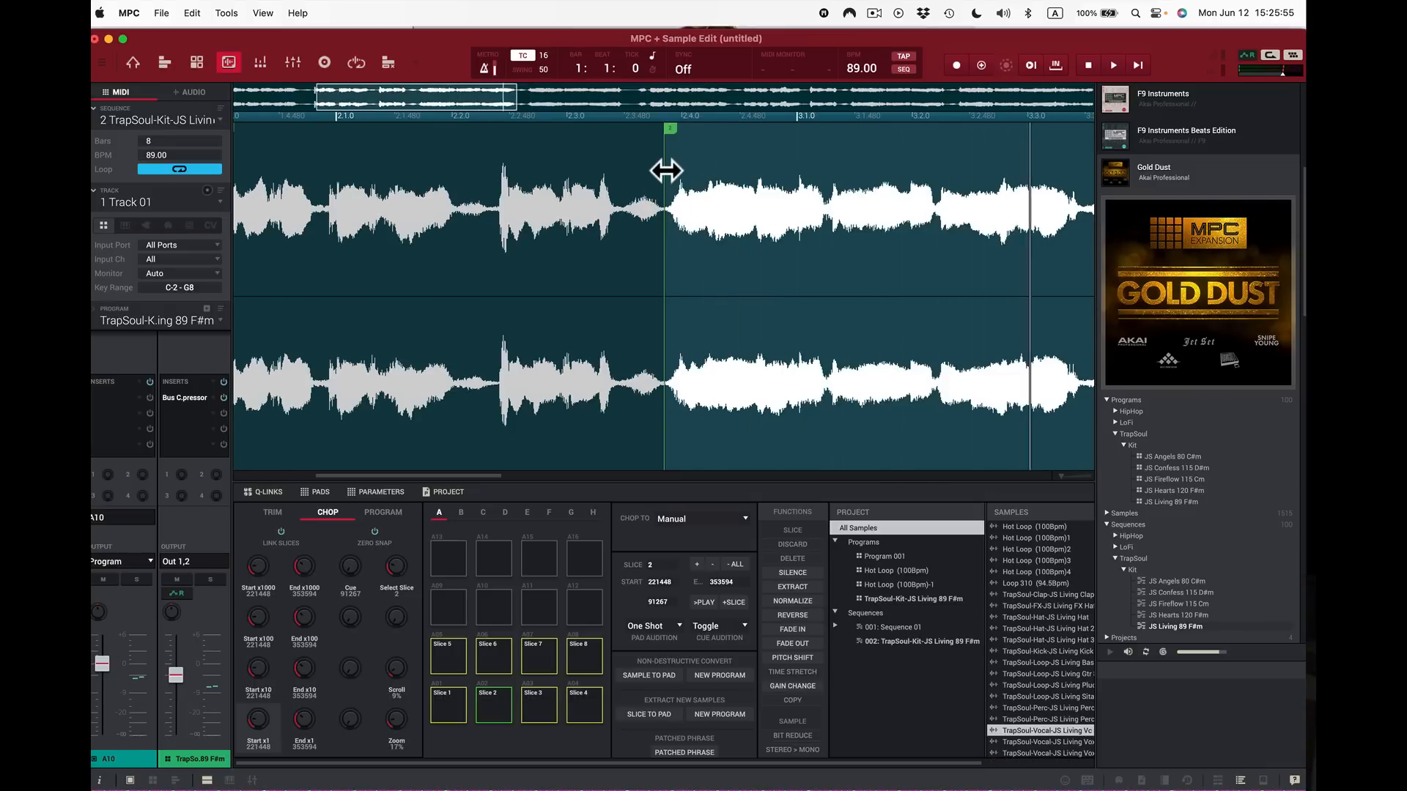
pyautogui.press('x')
pyautogui.moveTo(664, 170); pyautogui.dragTo(669, 170)
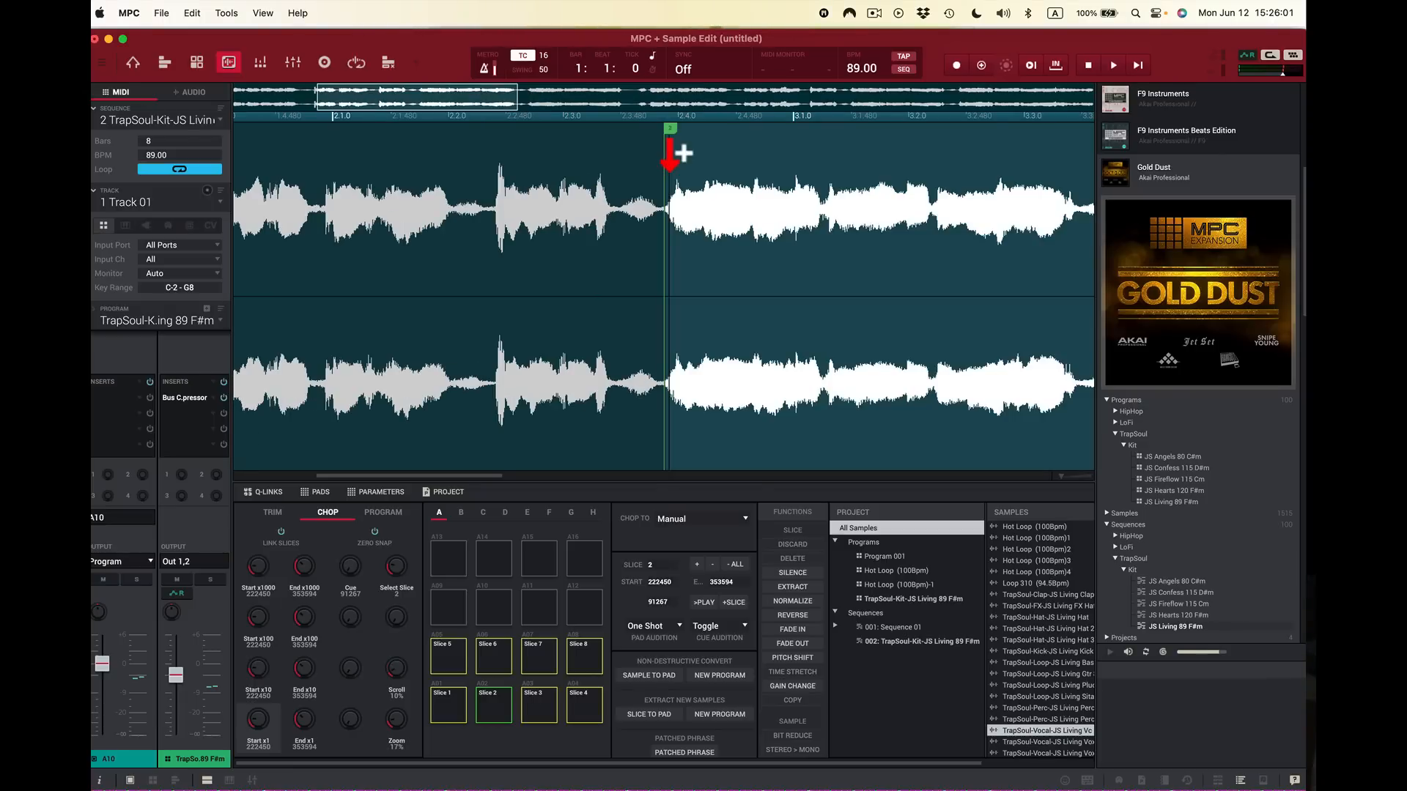
pyautogui.press('x')
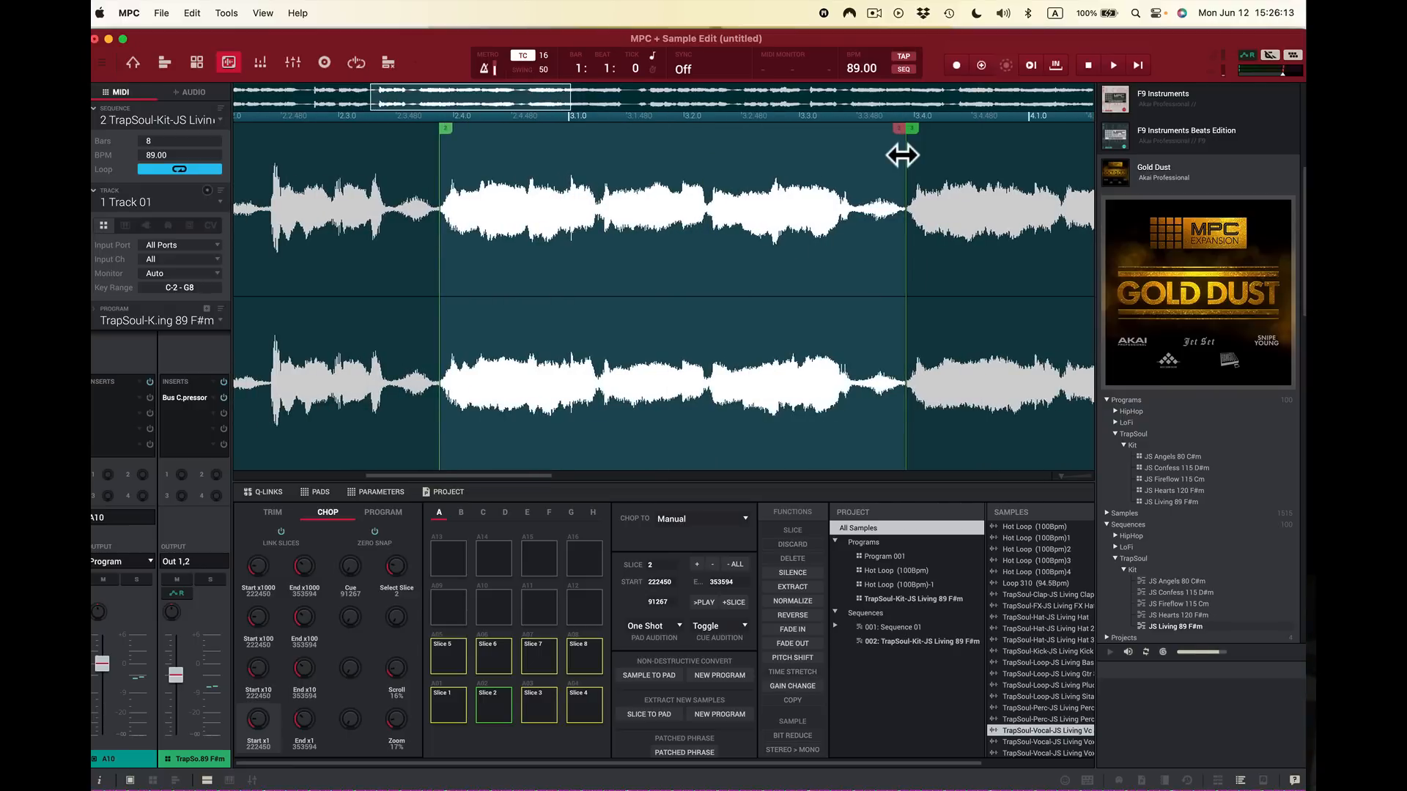
pyautogui.press('x')
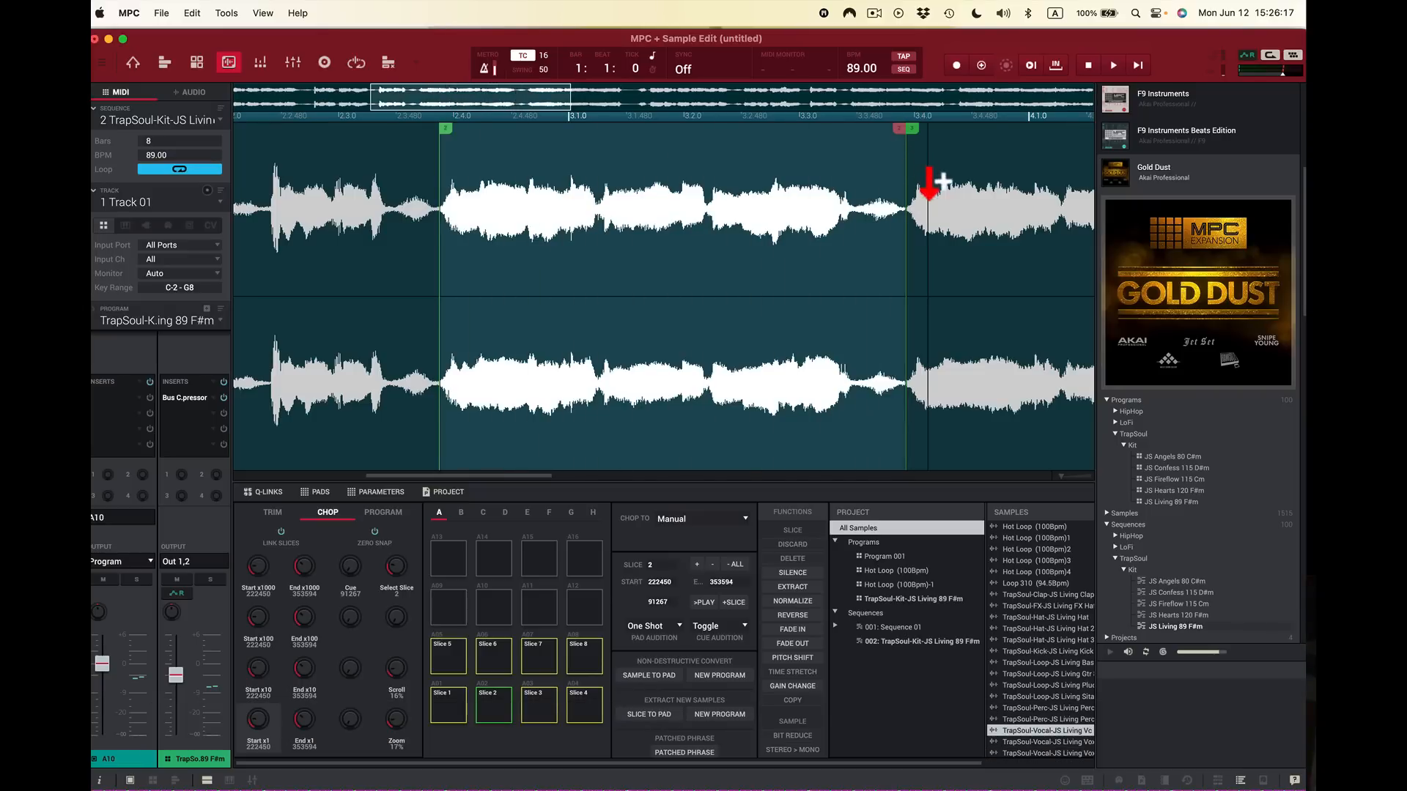
# Step: Audition Slice 3 and move the boundary with Slice 4 to about 487750, where the next vocal phrase begins
pyautogui.press('c')
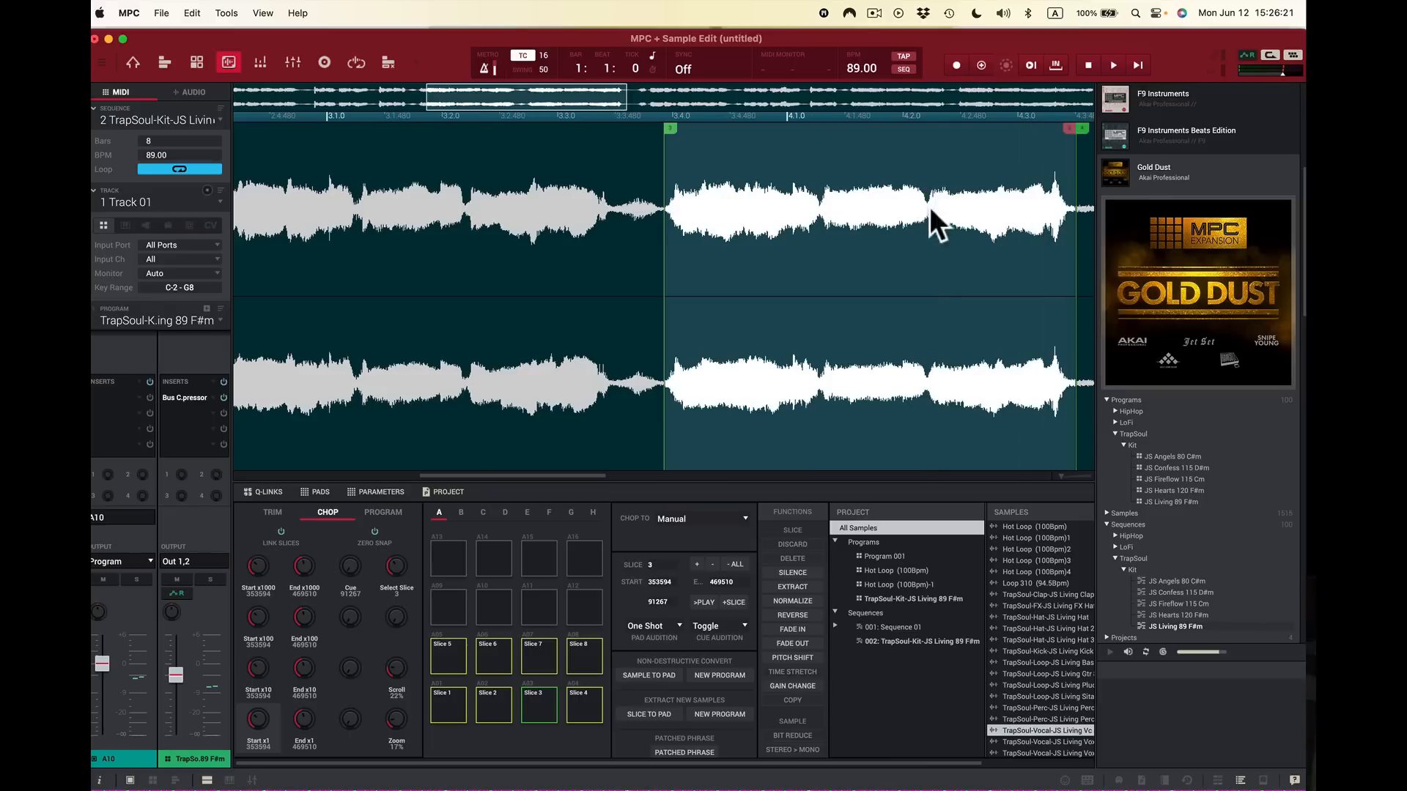
pyautogui.hscroll(5, 1052, 173)
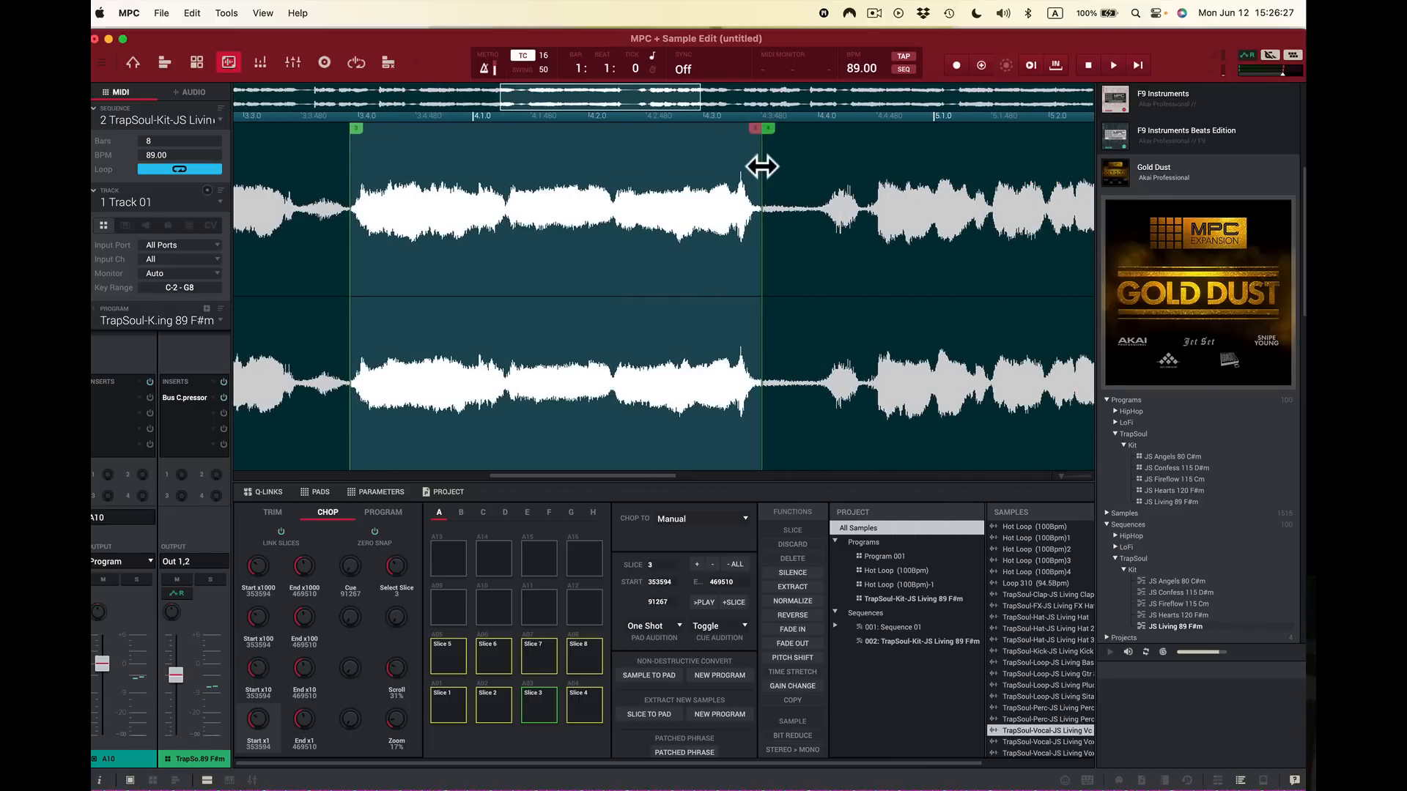
pyautogui.moveTo(762, 167); pyautogui.dragTo(827, 171)
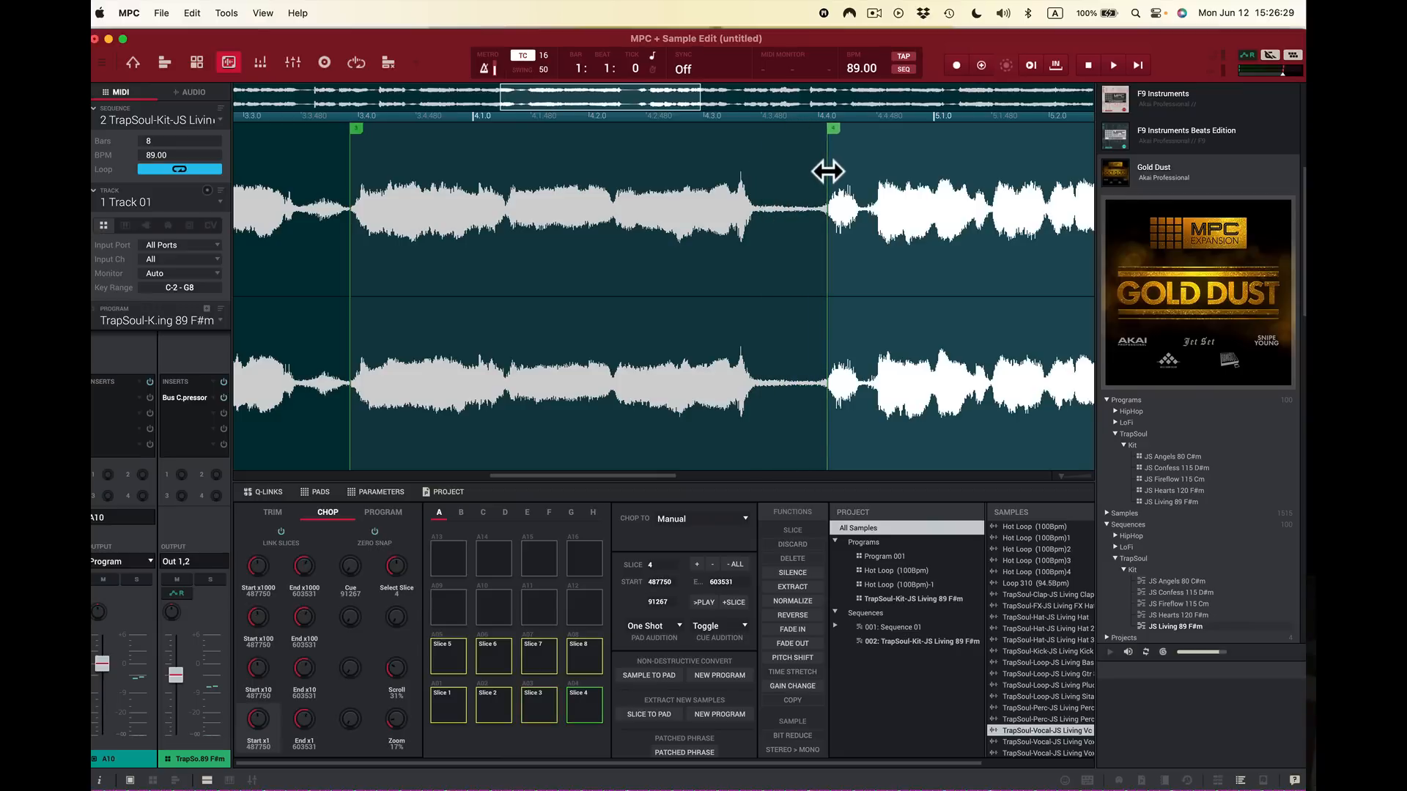
# Step: Adjust the boundary between Slices 3 and 4 by ear until Slice 4 starts at about 499918, auditioning Slice 4 after each move
pyautogui.press('v')
pyautogui.hscroll(3, 828, 161)
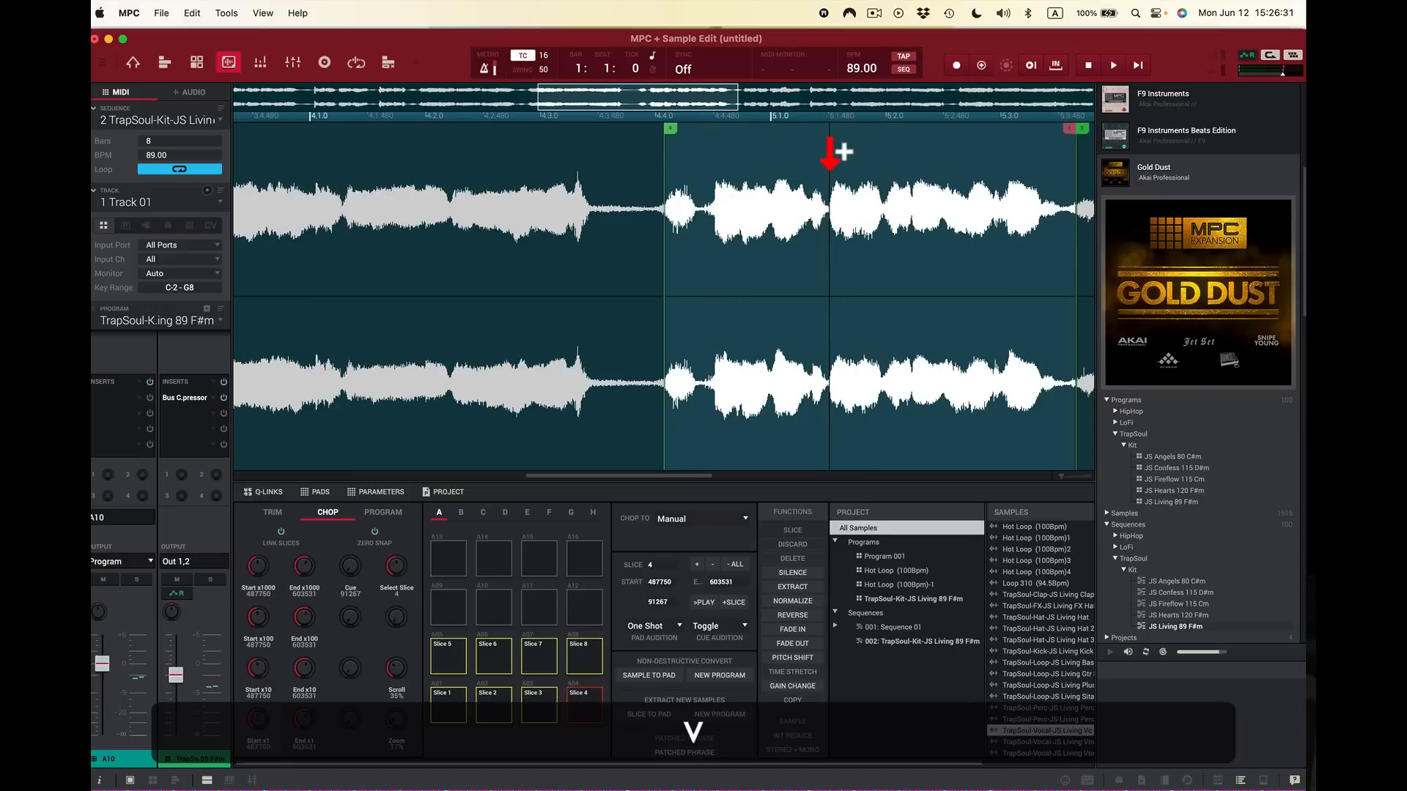
pyautogui.press('v')
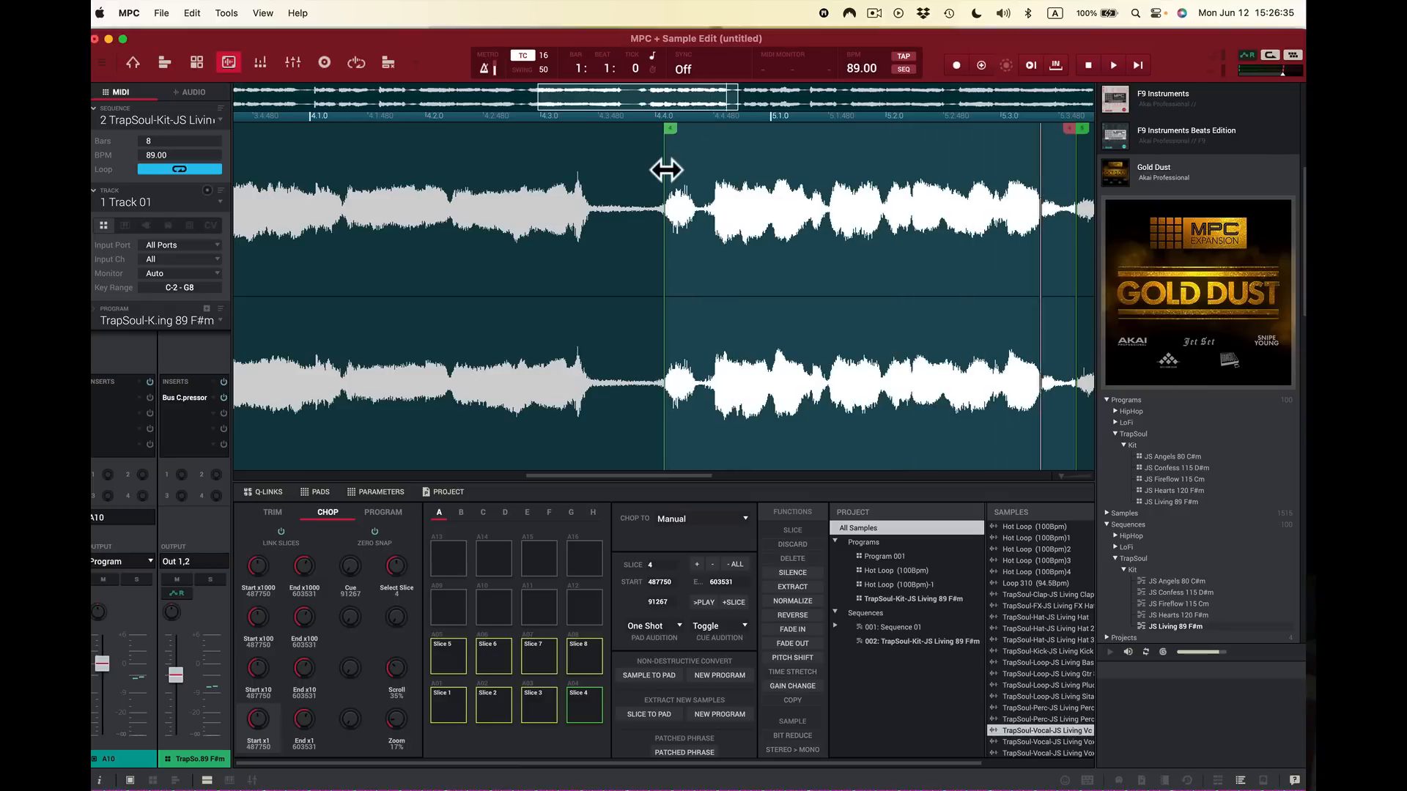
pyautogui.moveTo(665, 170); pyautogui.dragTo(645, 176)
pyautogui.press('v')
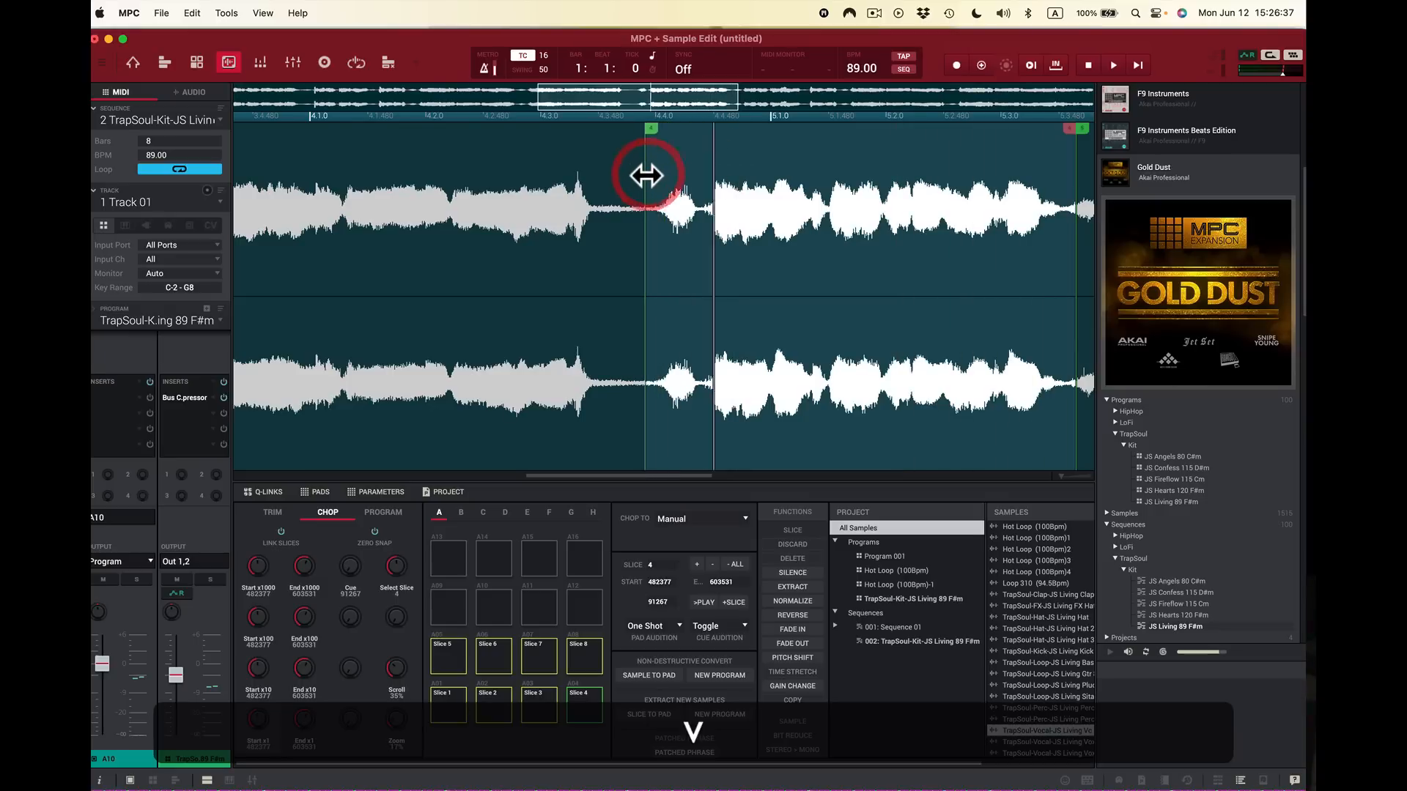
pyautogui.press('v')
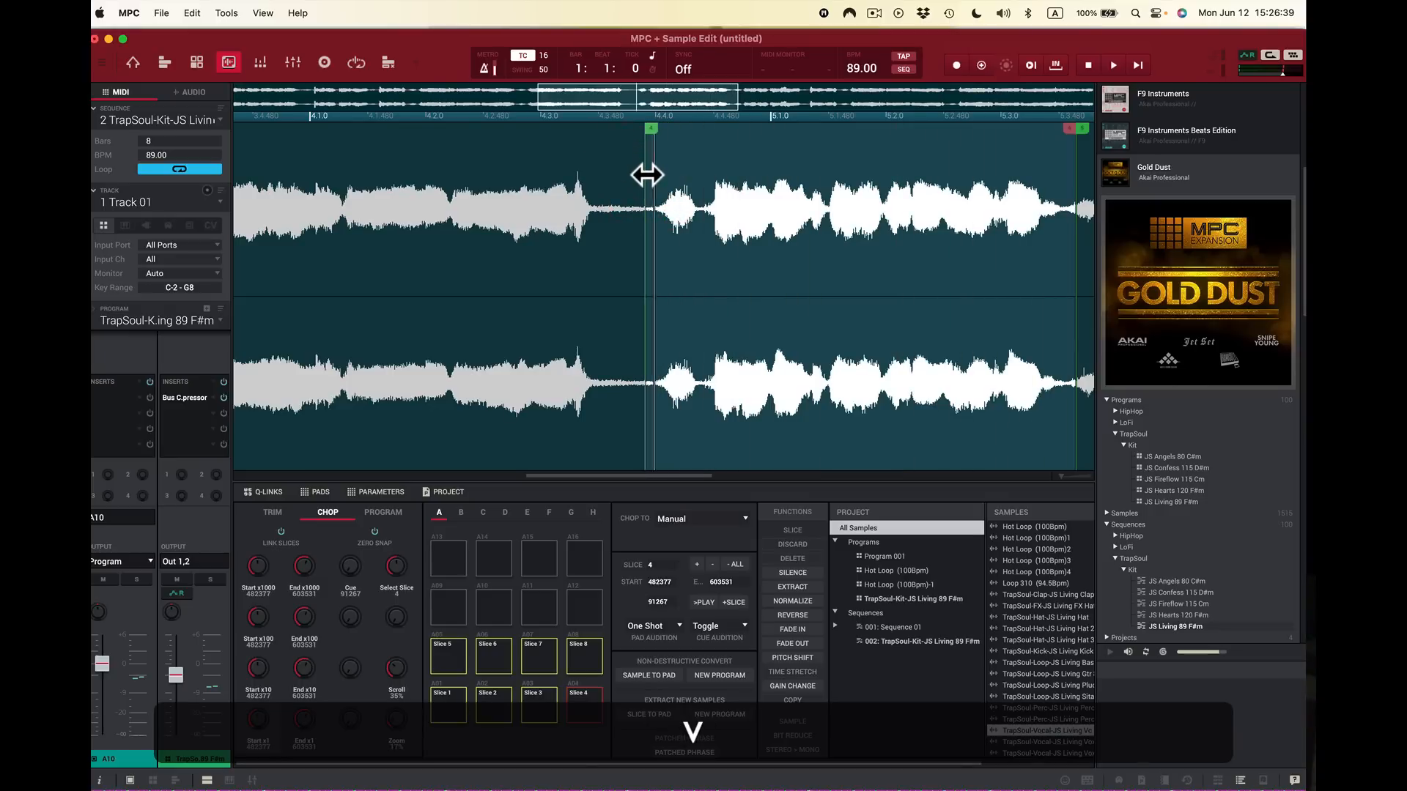
pyautogui.moveTo(645, 175); pyautogui.dragTo(707, 181)
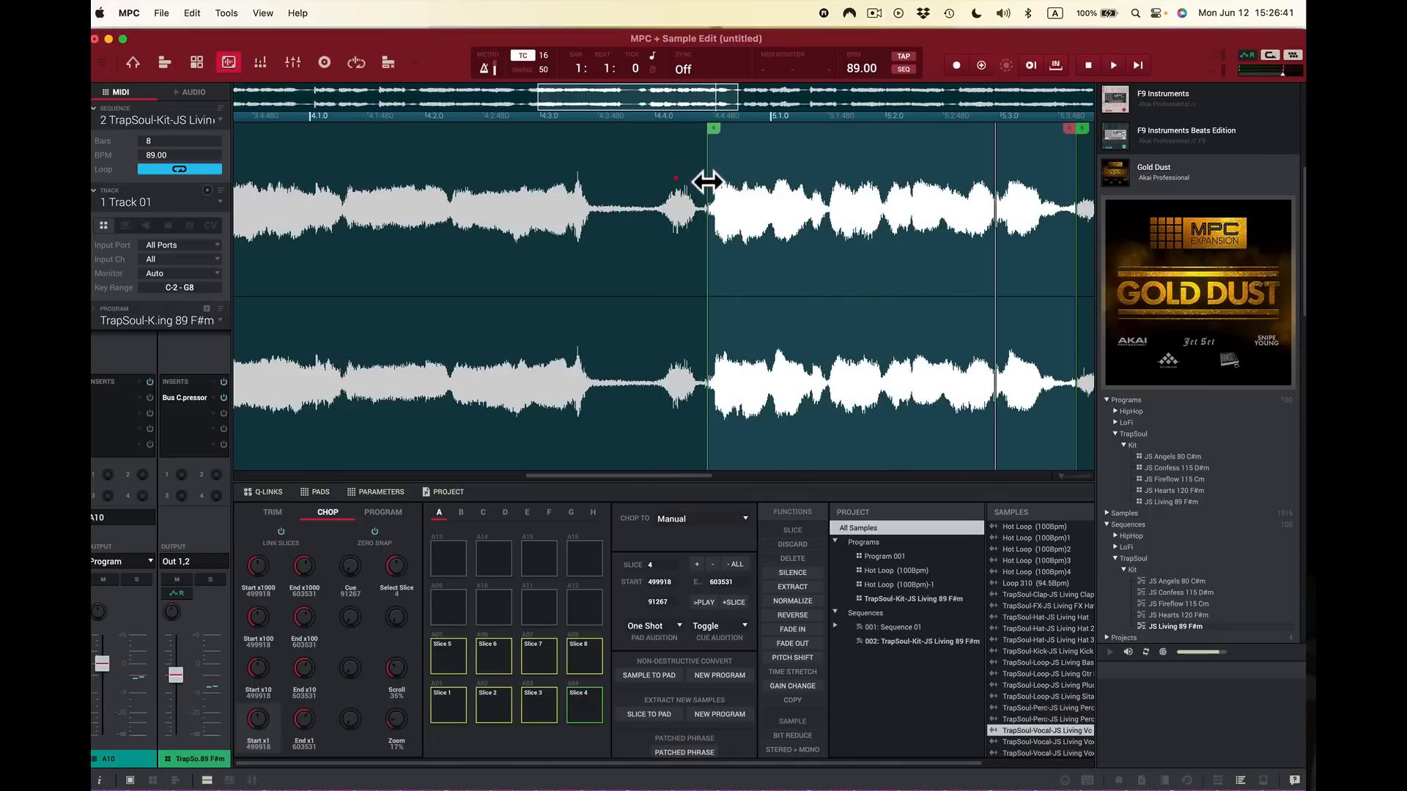
pyautogui.press('v')
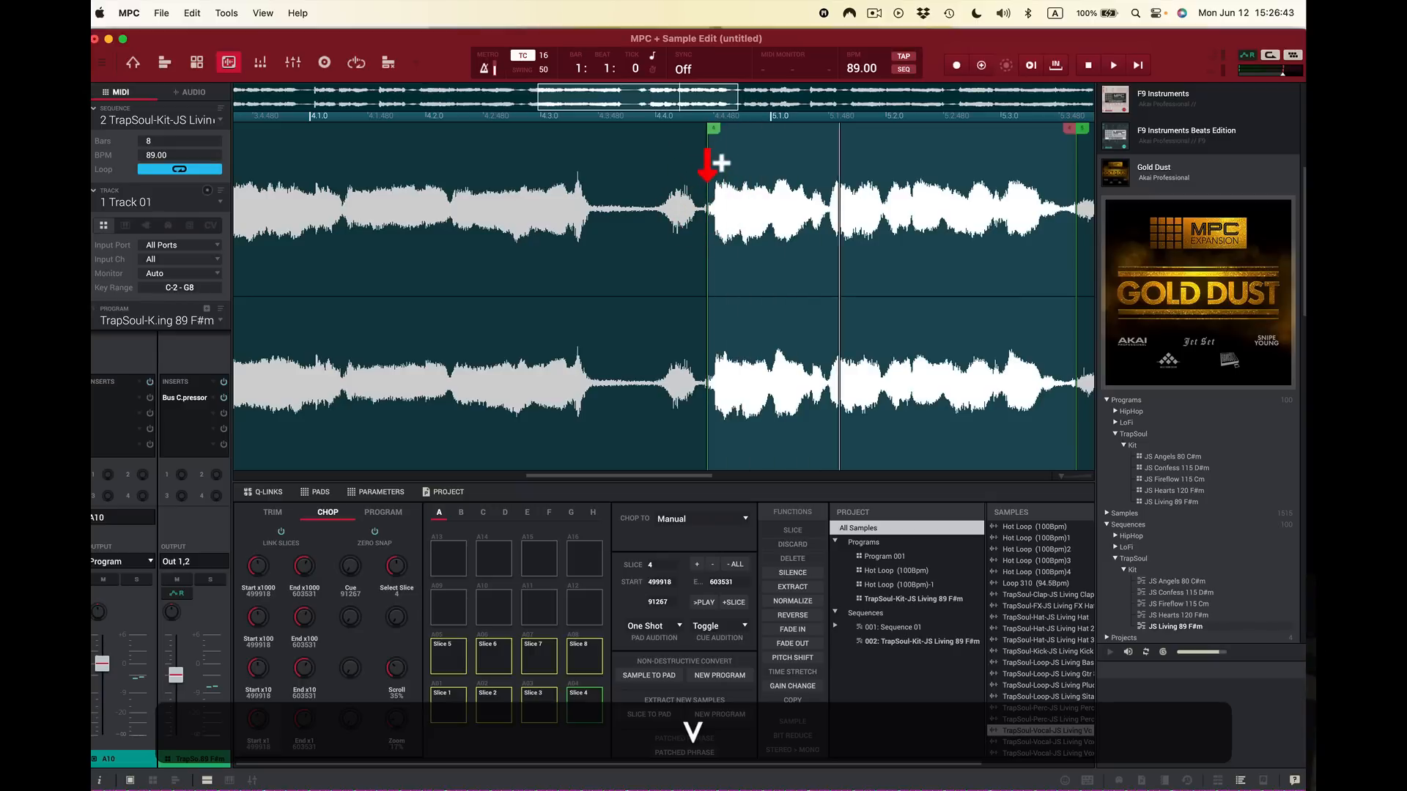
pyautogui.press('v')
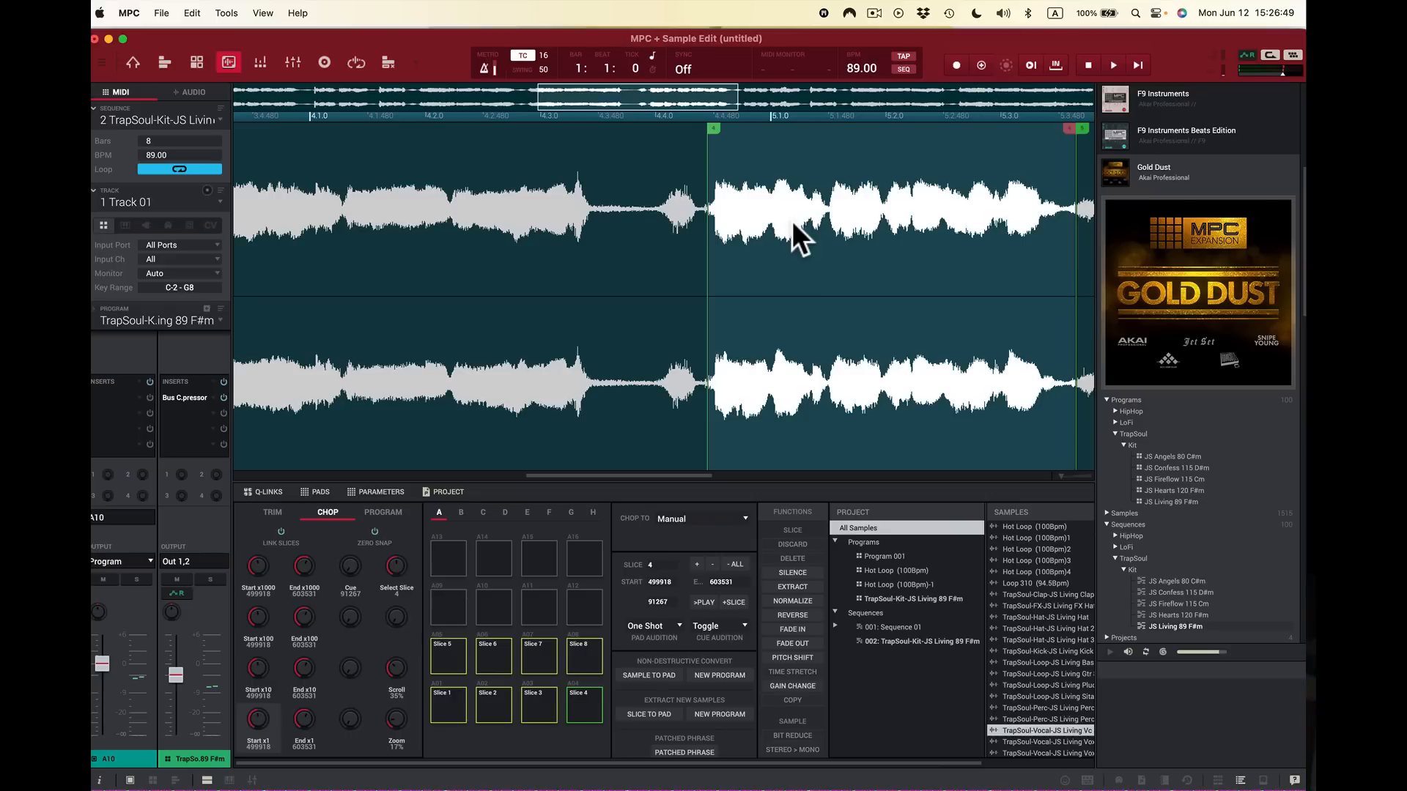
# Step: Move Slice 5's start marker to about 613325, at the attack of the vocal phrase, and audition Slices 5 and 6
pyautogui.press('a')
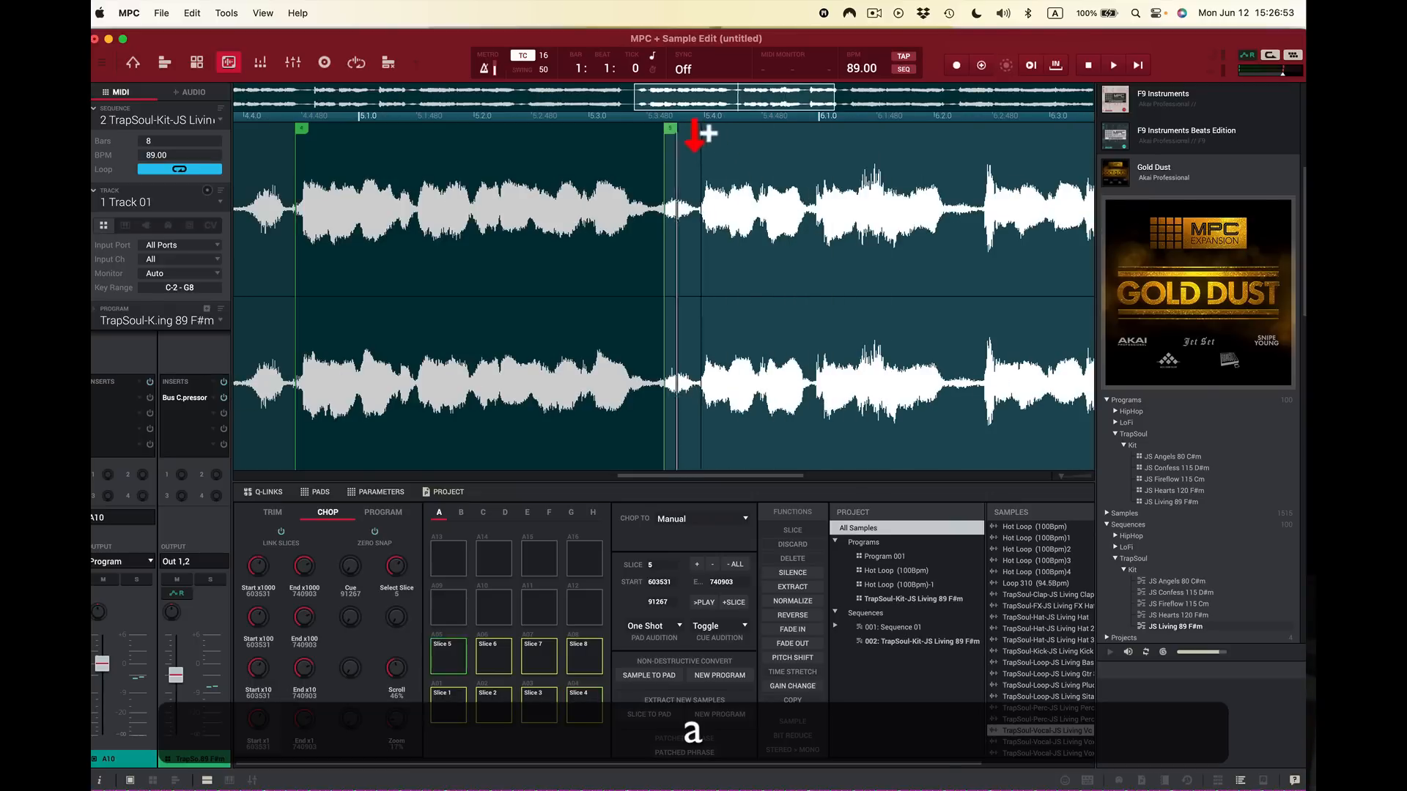
pyautogui.moveTo(663, 157); pyautogui.dragTo(698, 159)
pyautogui.press('s')
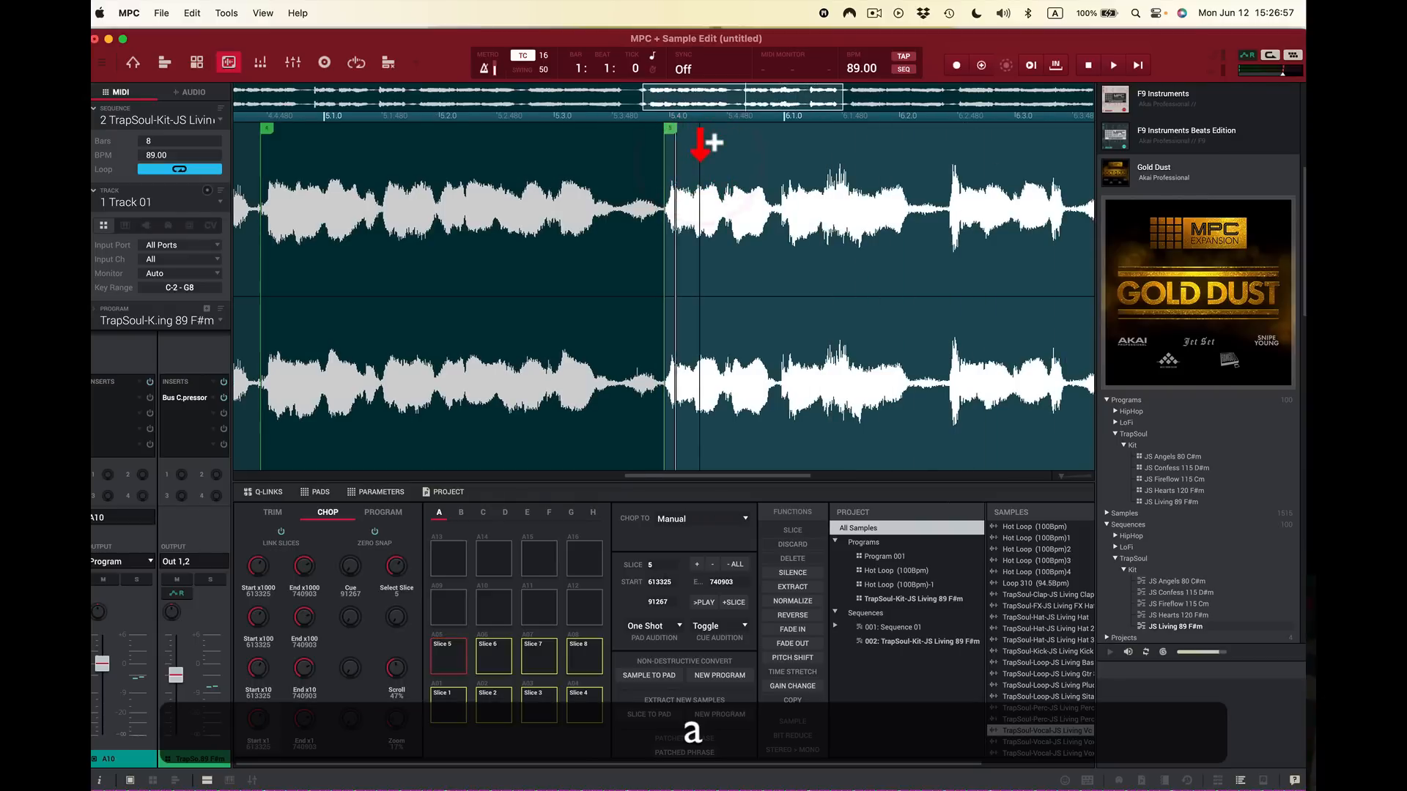
pyautogui.press('s')
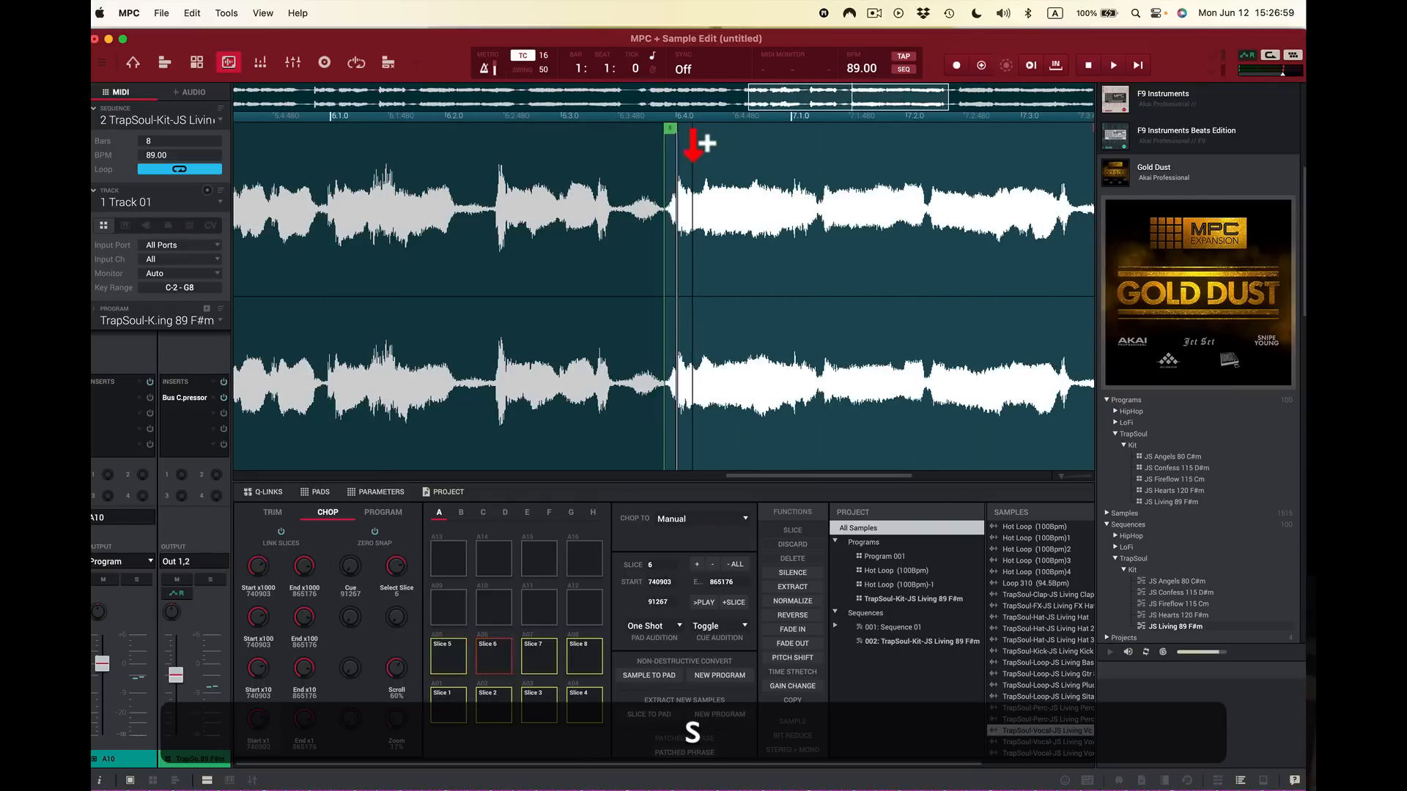
pyautogui.click(677, 156)
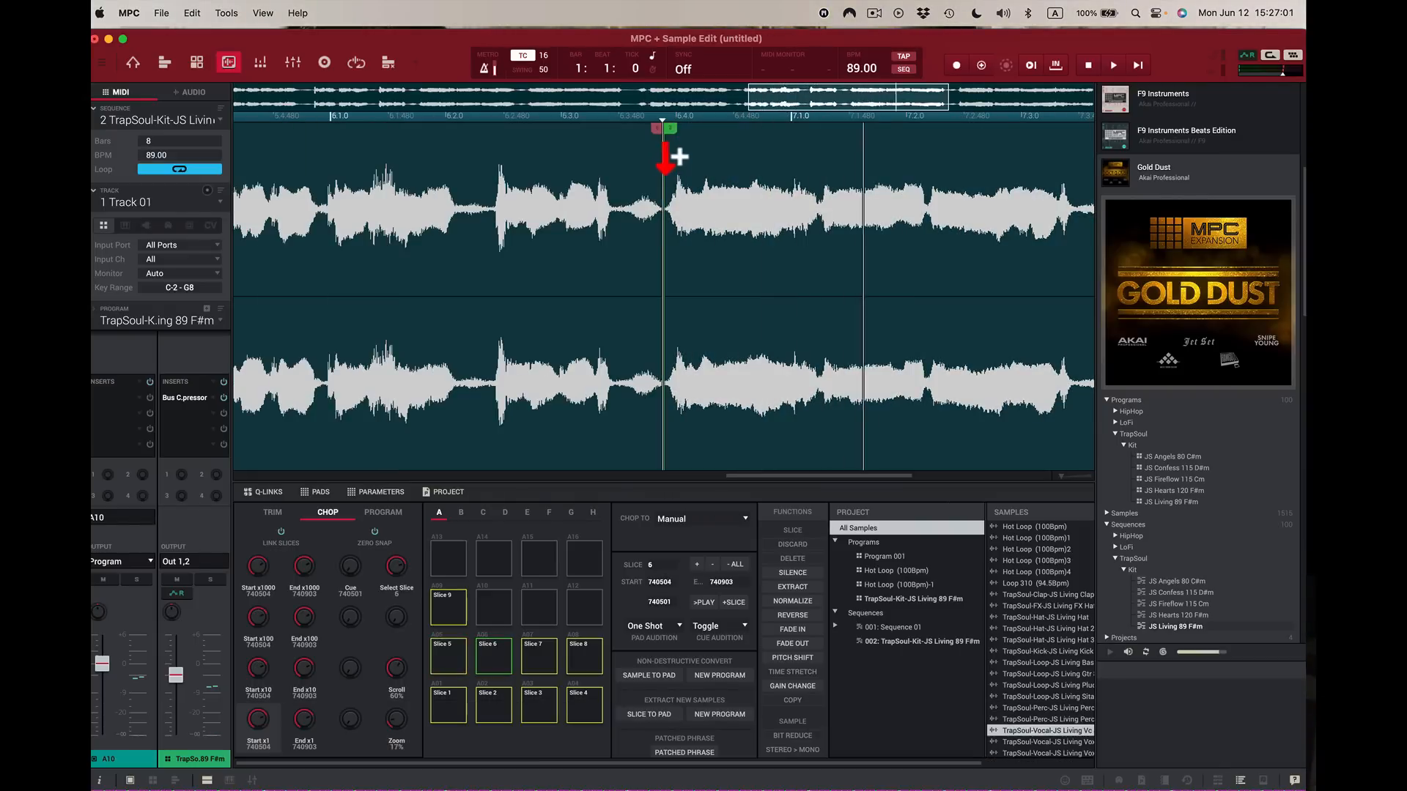
pyautogui.moveTo(663, 171); pyautogui.dragTo(669, 172)
pyautogui.press('s')
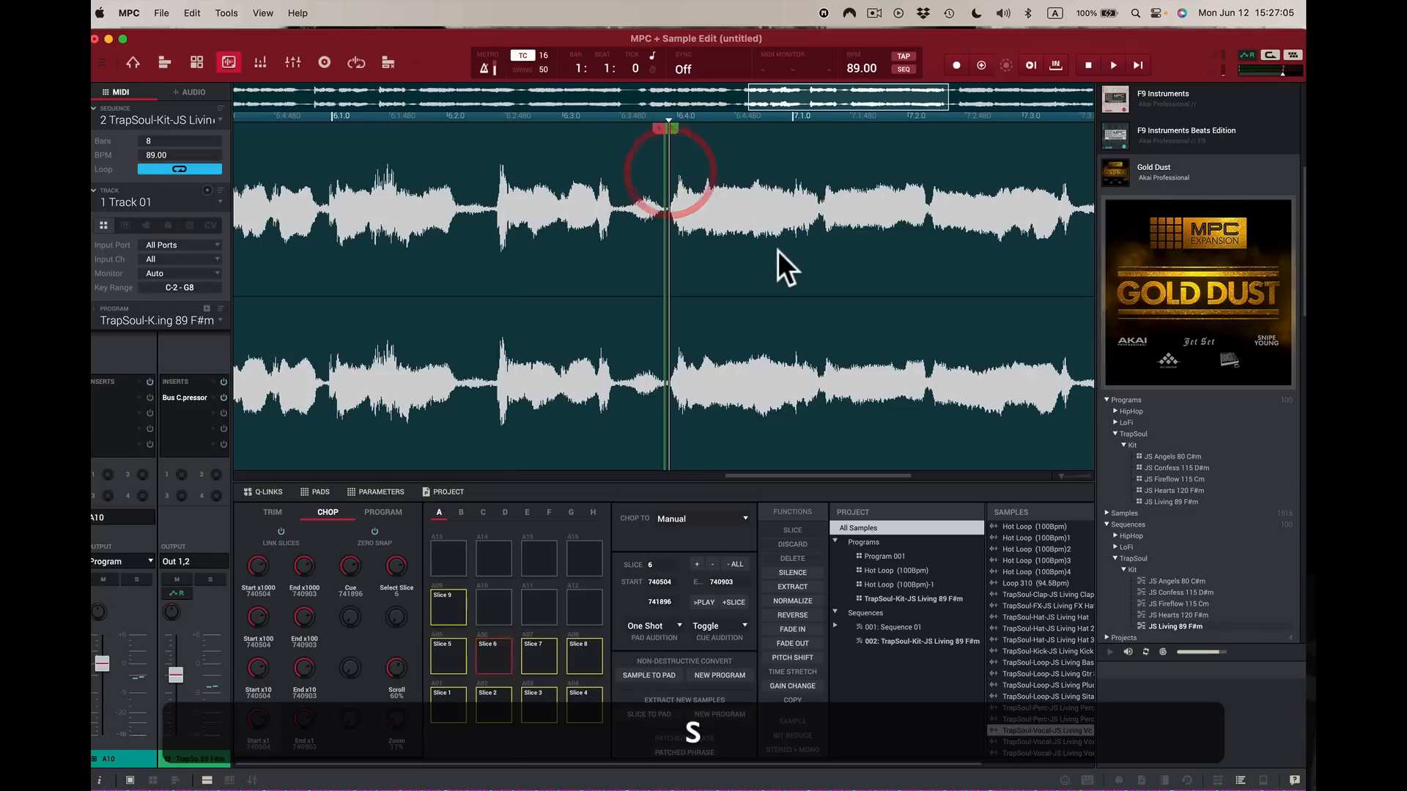
pyautogui.press('super+z')
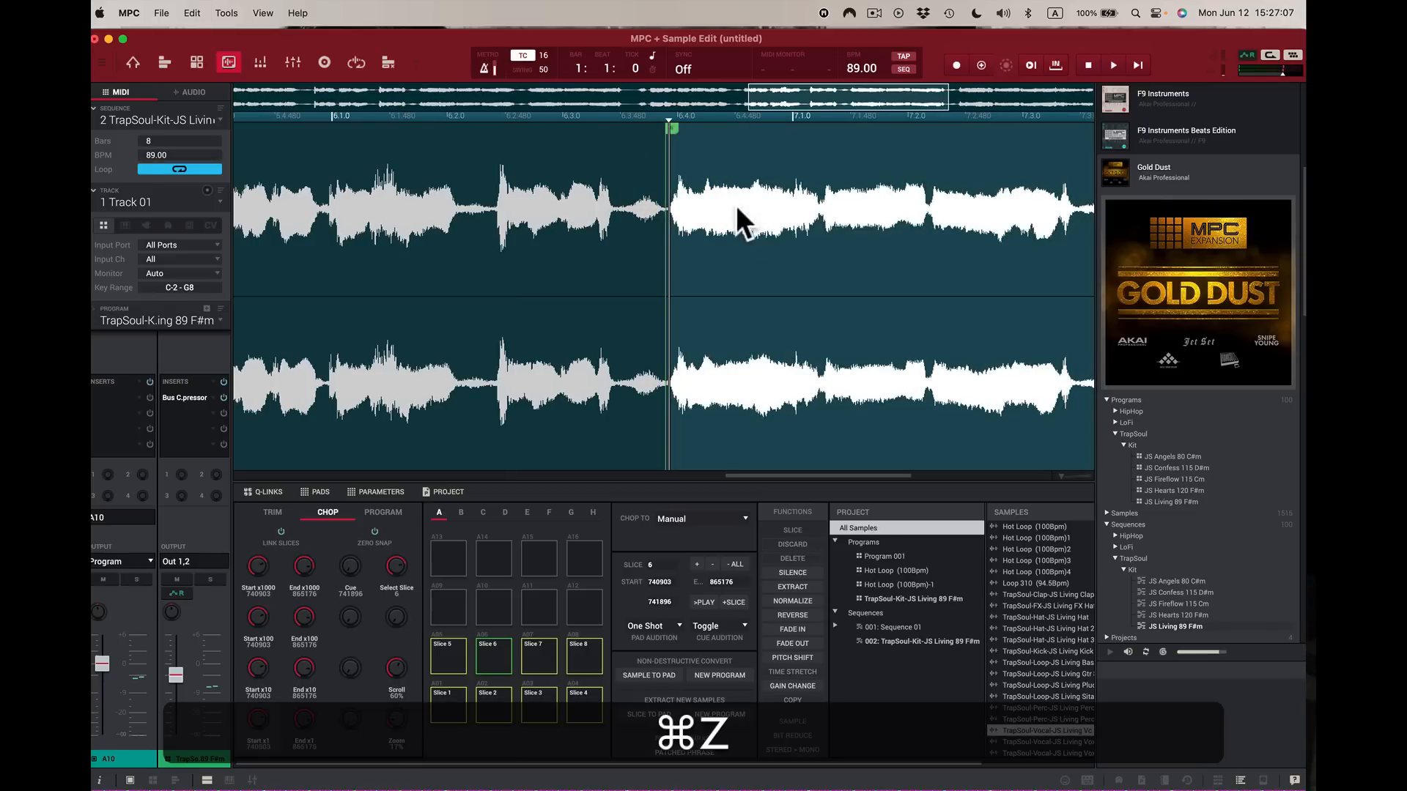
# Step: Move Slice 6's start marker to about 743297, at the phrase attack, and audition Slices 5 and 6 to check the boundary
pyautogui.moveTo(670, 131); pyautogui.dragTo(670, 129)
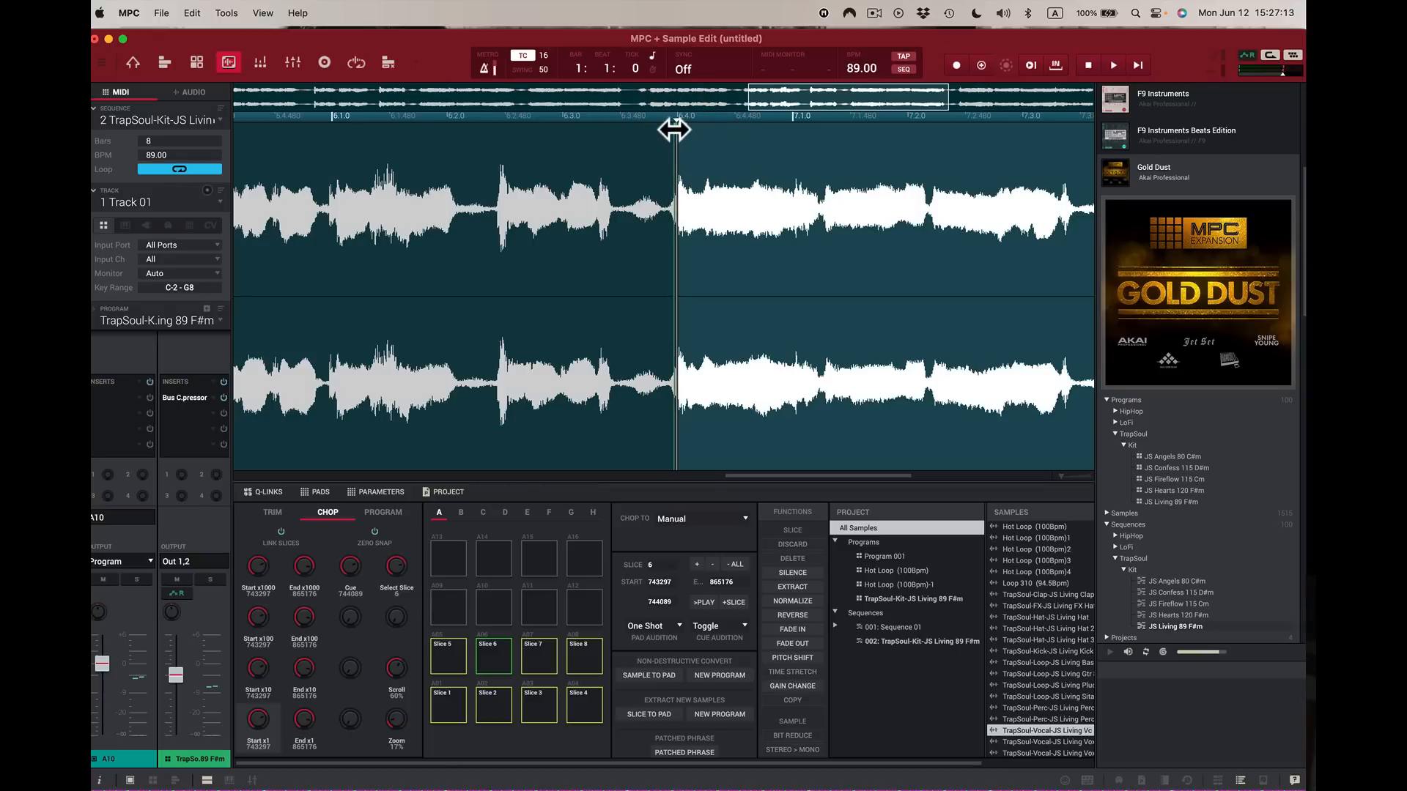
pyautogui.press('a')
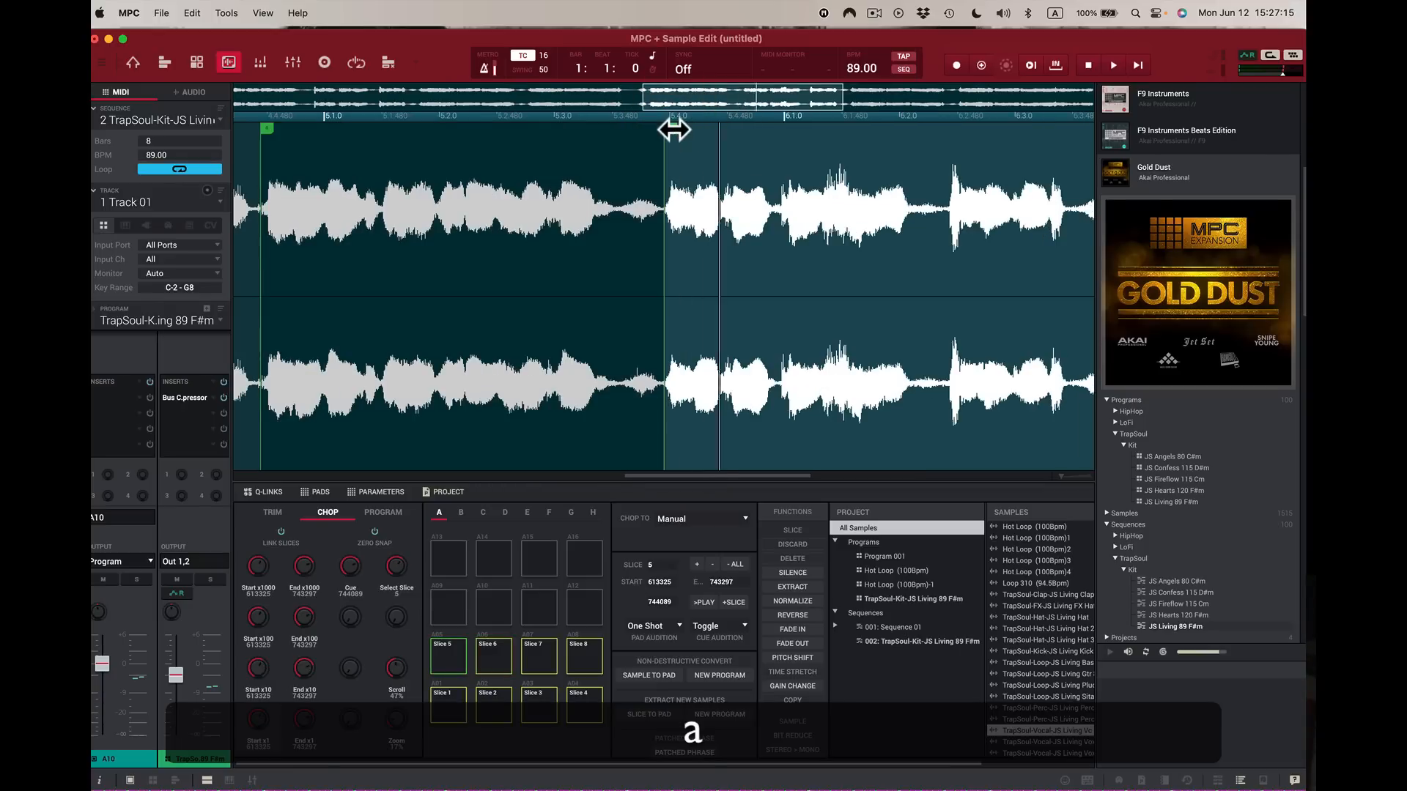
pyautogui.press('s')
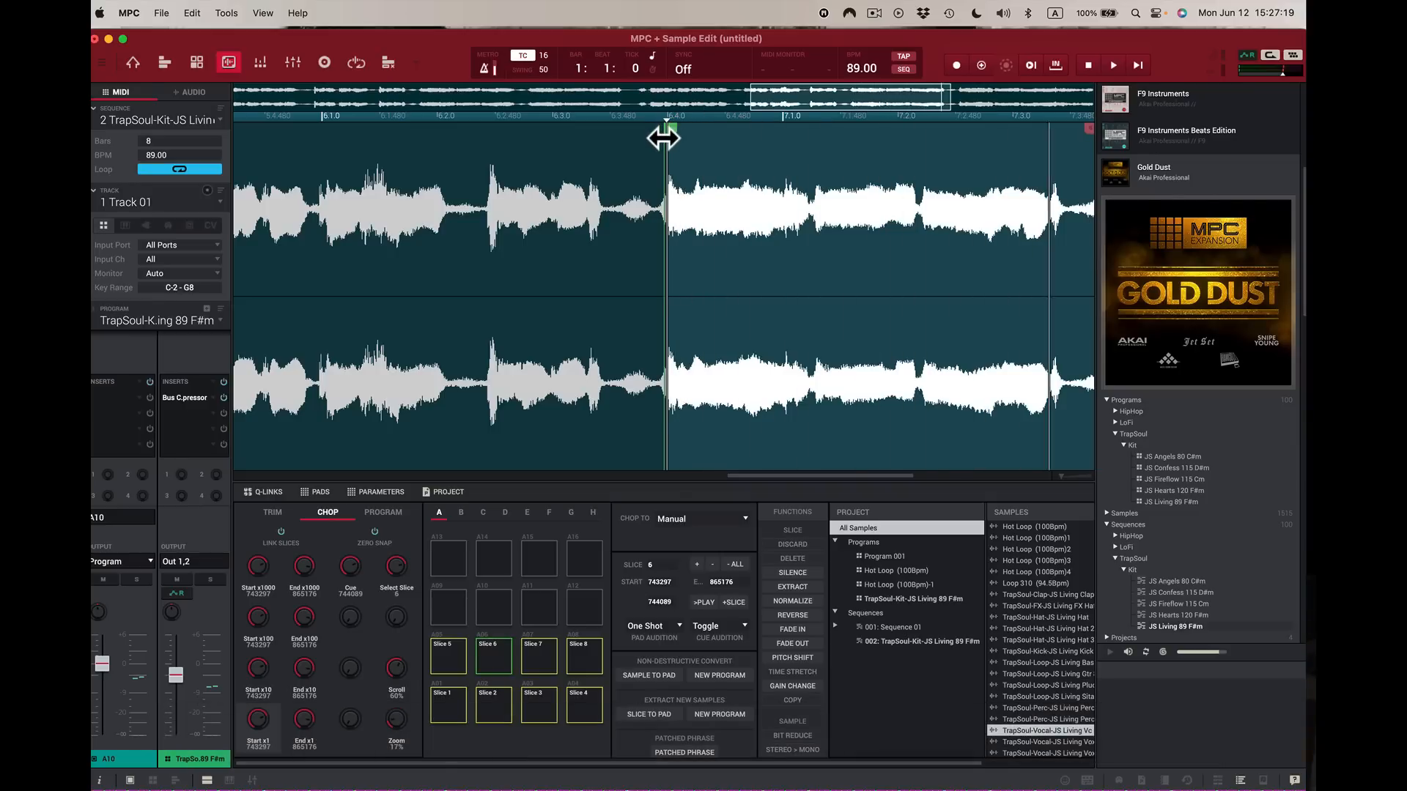
pyautogui.press('s')
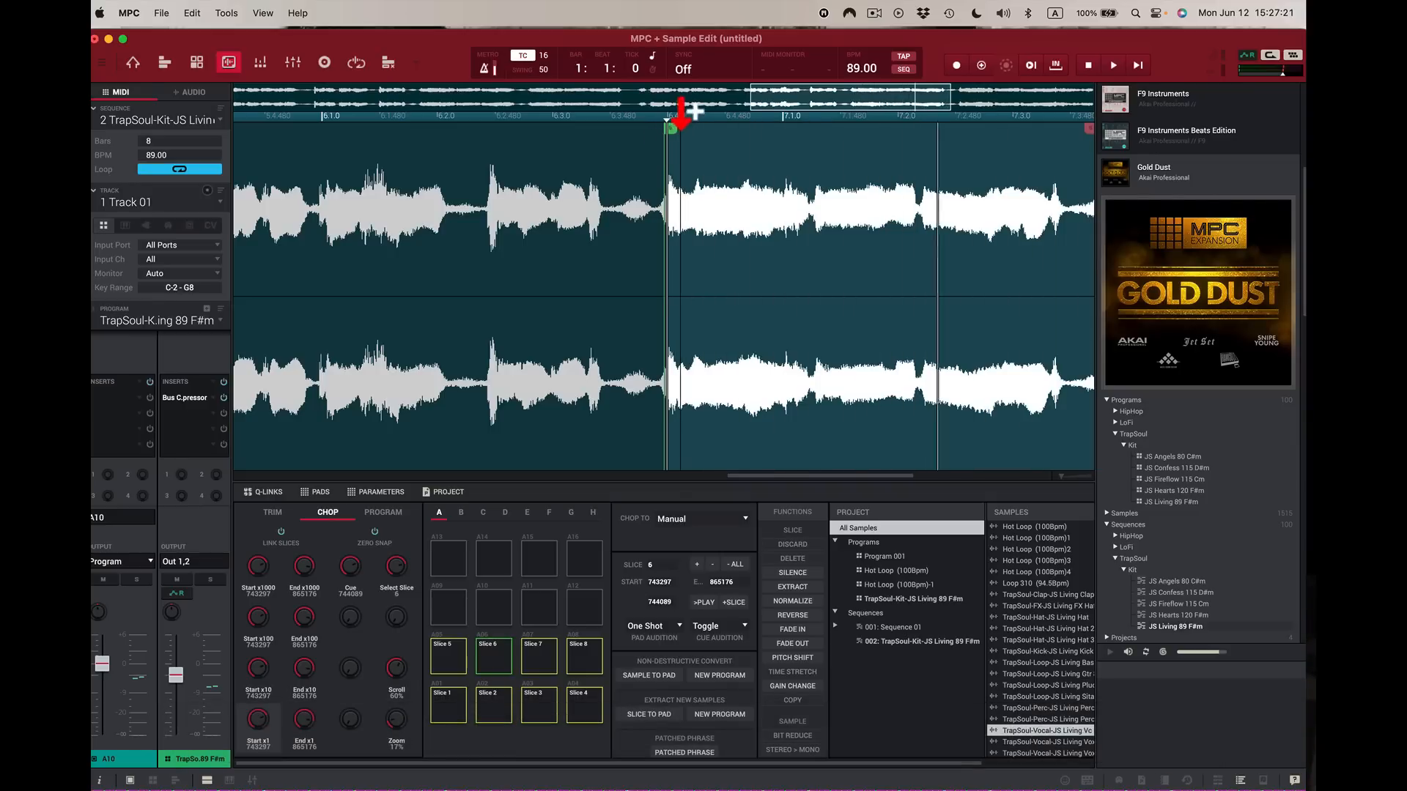
pyautogui.press('s')
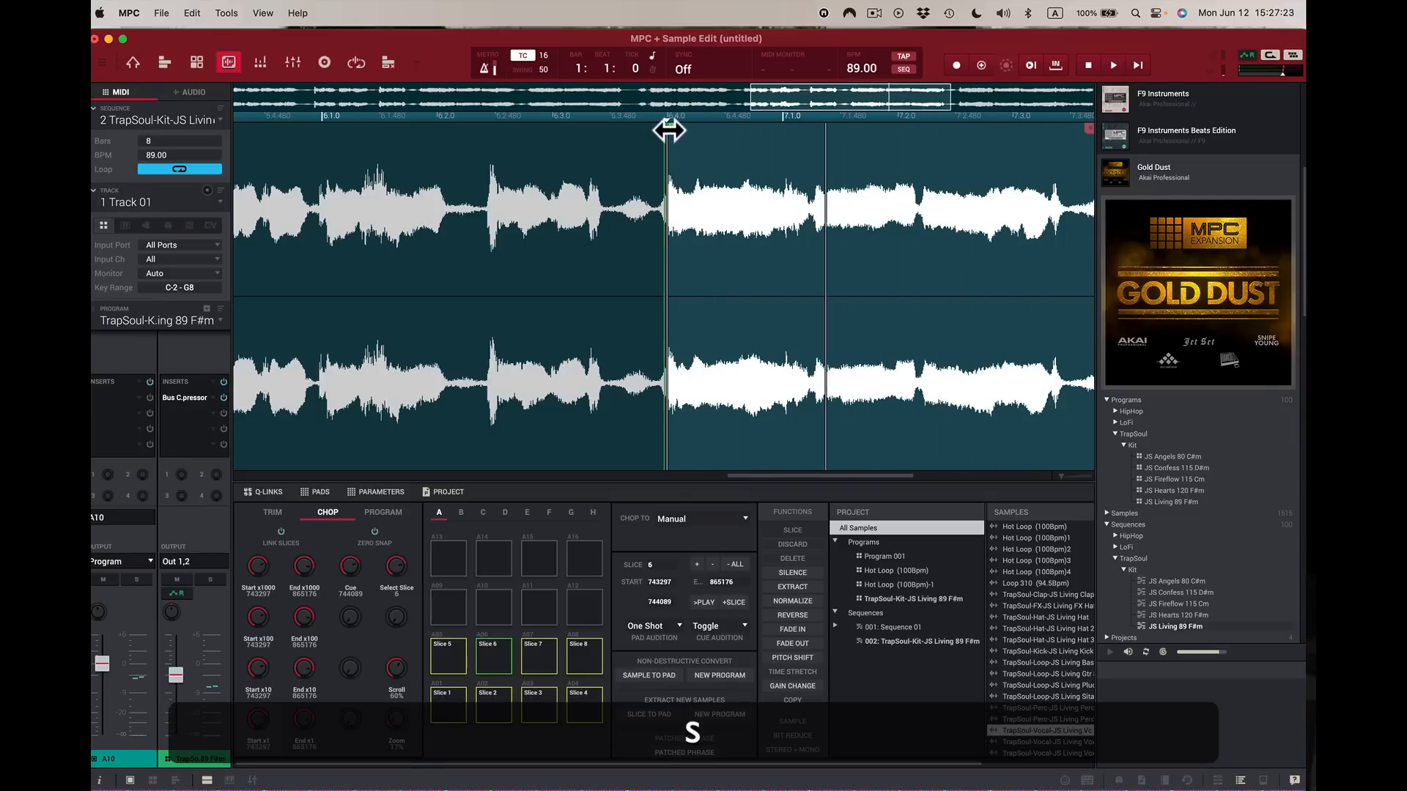
pyautogui.moveTo(668, 130); pyautogui.dragTo(661, 131)
pyautogui.press('s')
pyautogui.press('s')
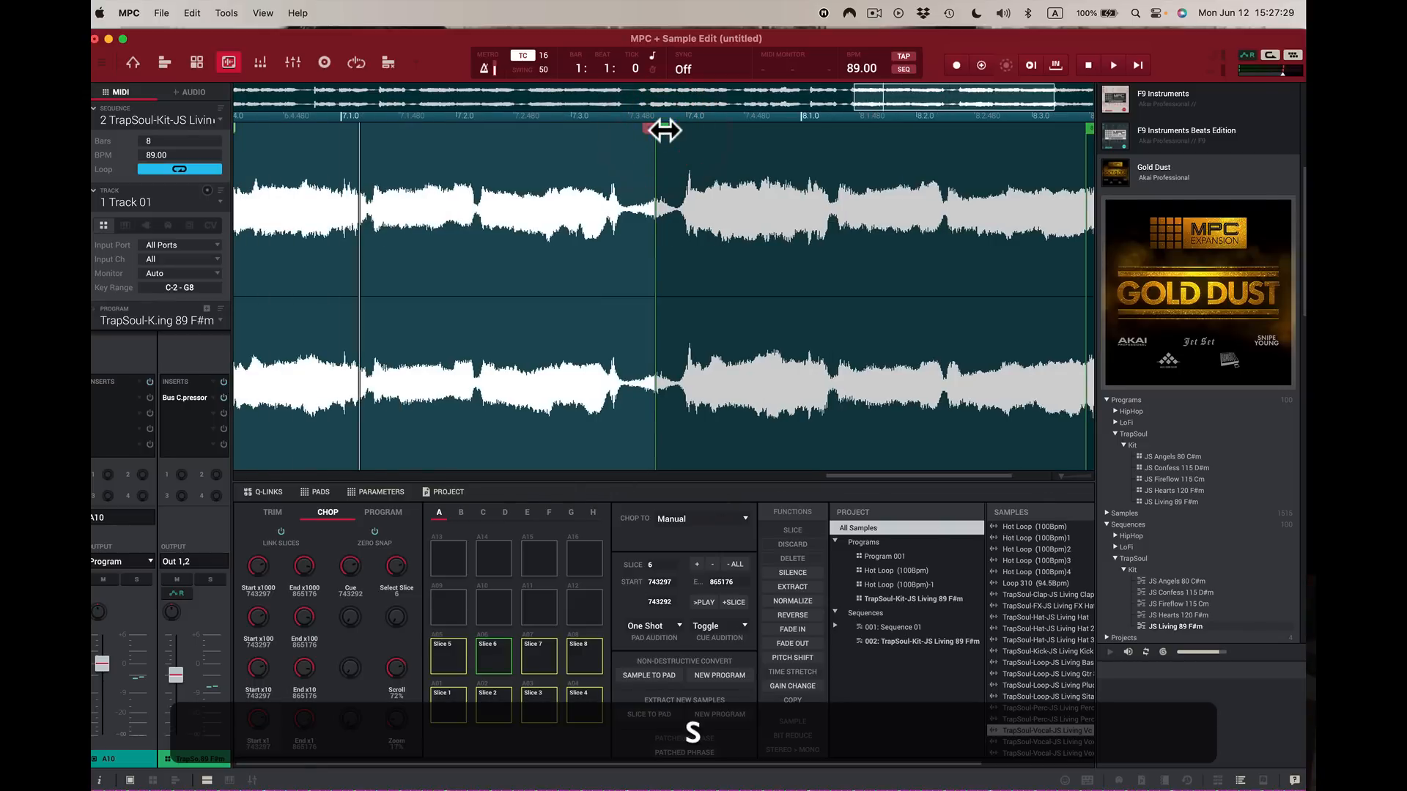
pyautogui.press('s')
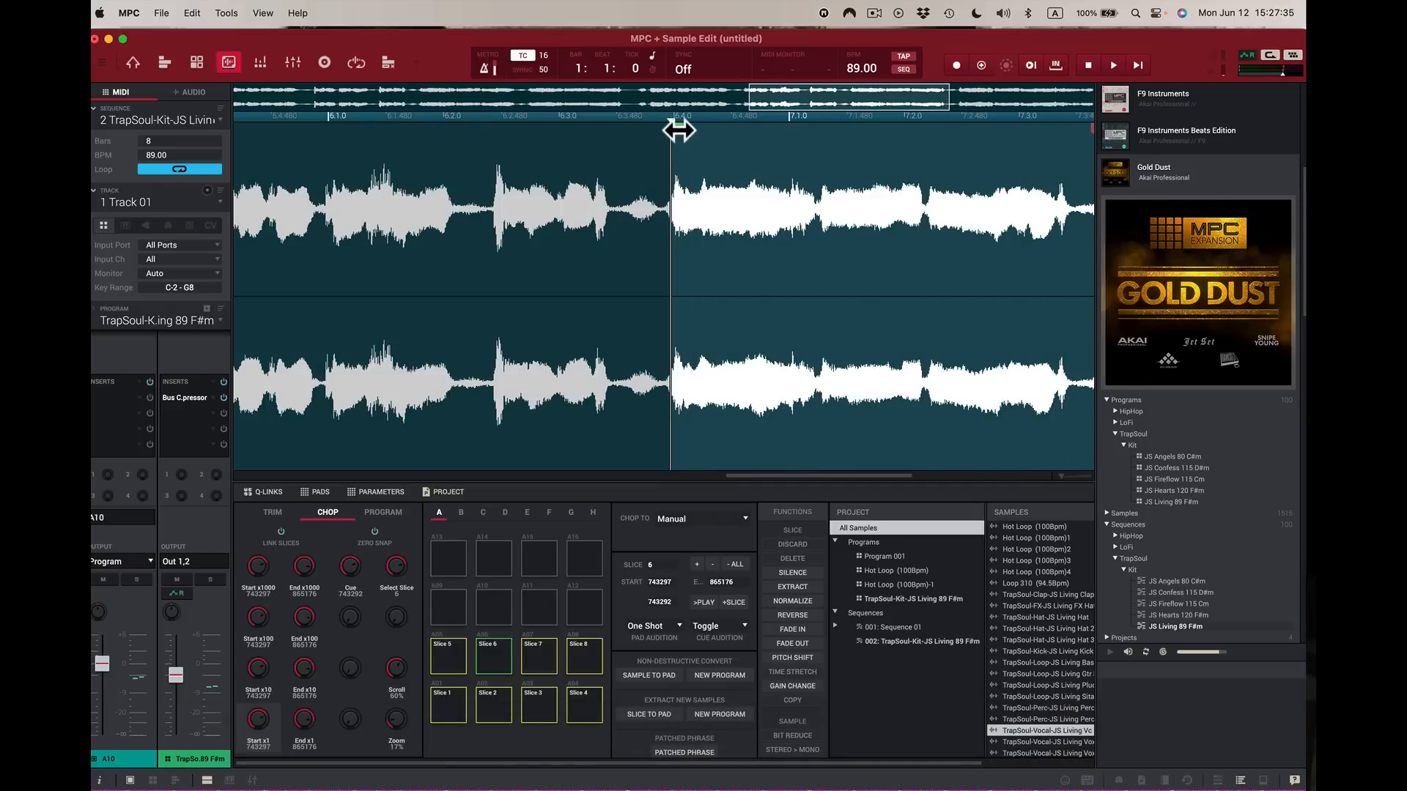
# Step: Refine Slice 7's start marker by ear to about 872459, where its vocal phrase begins, auditioning the slice between moves
pyautogui.press('d')
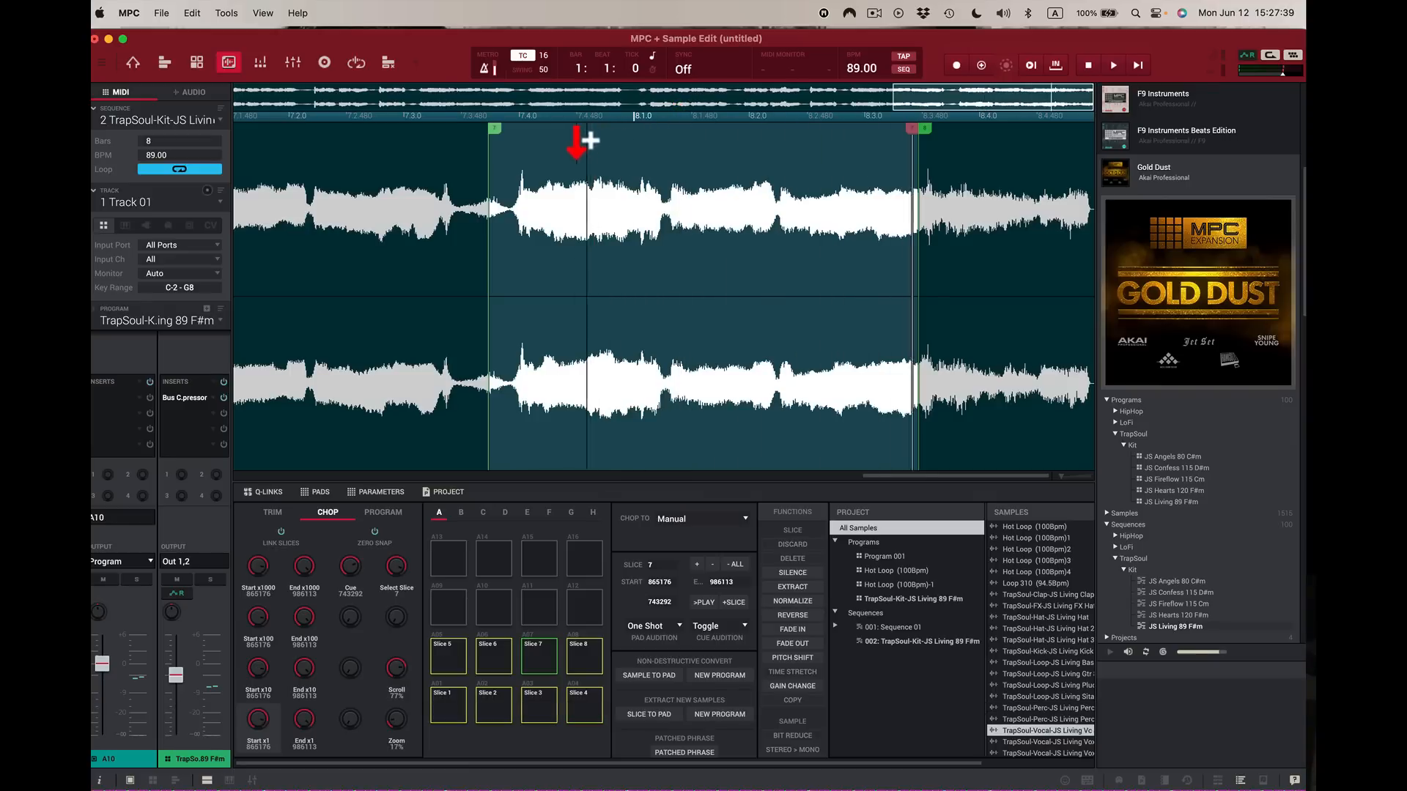
pyautogui.moveTo(489, 152); pyautogui.dragTo(509, 154)
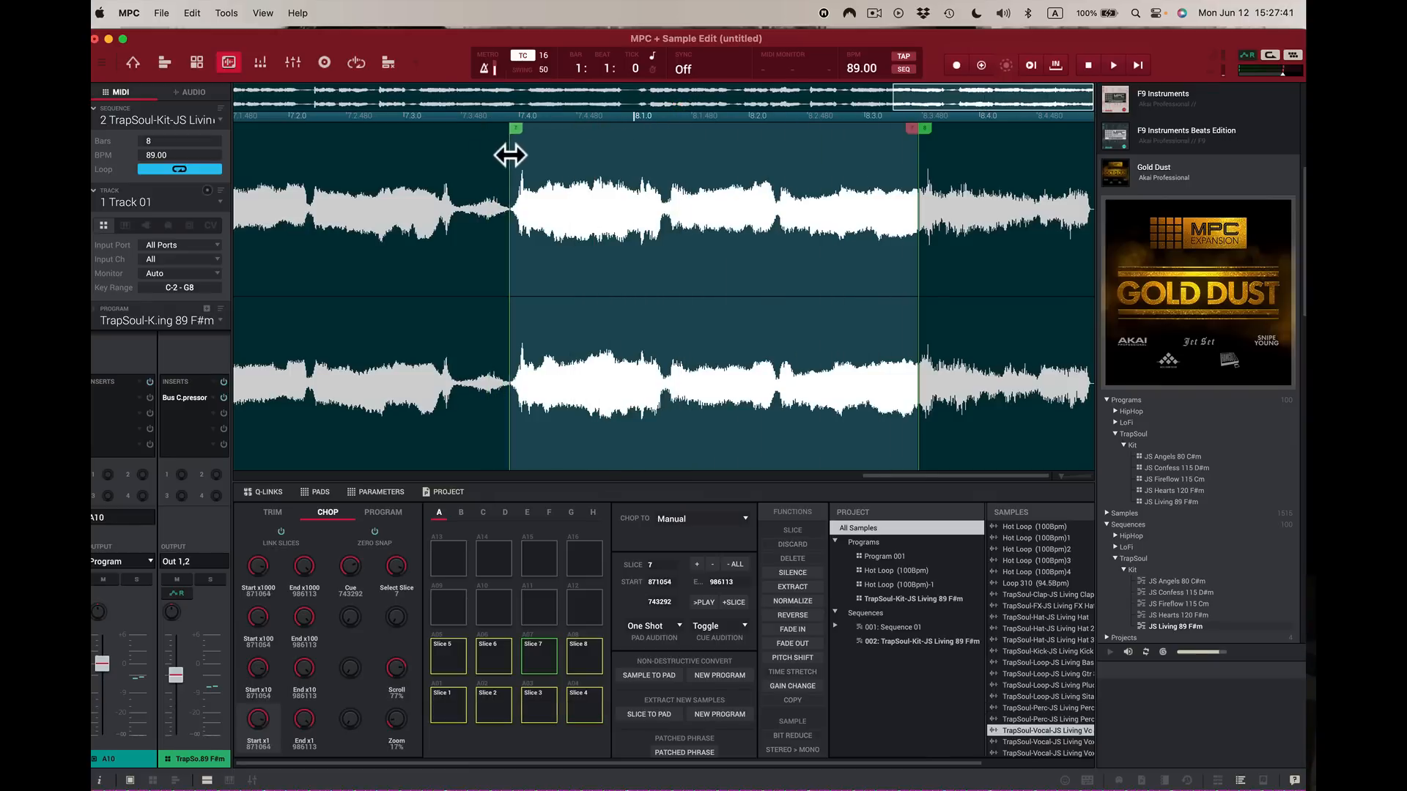
pyautogui.press('d')
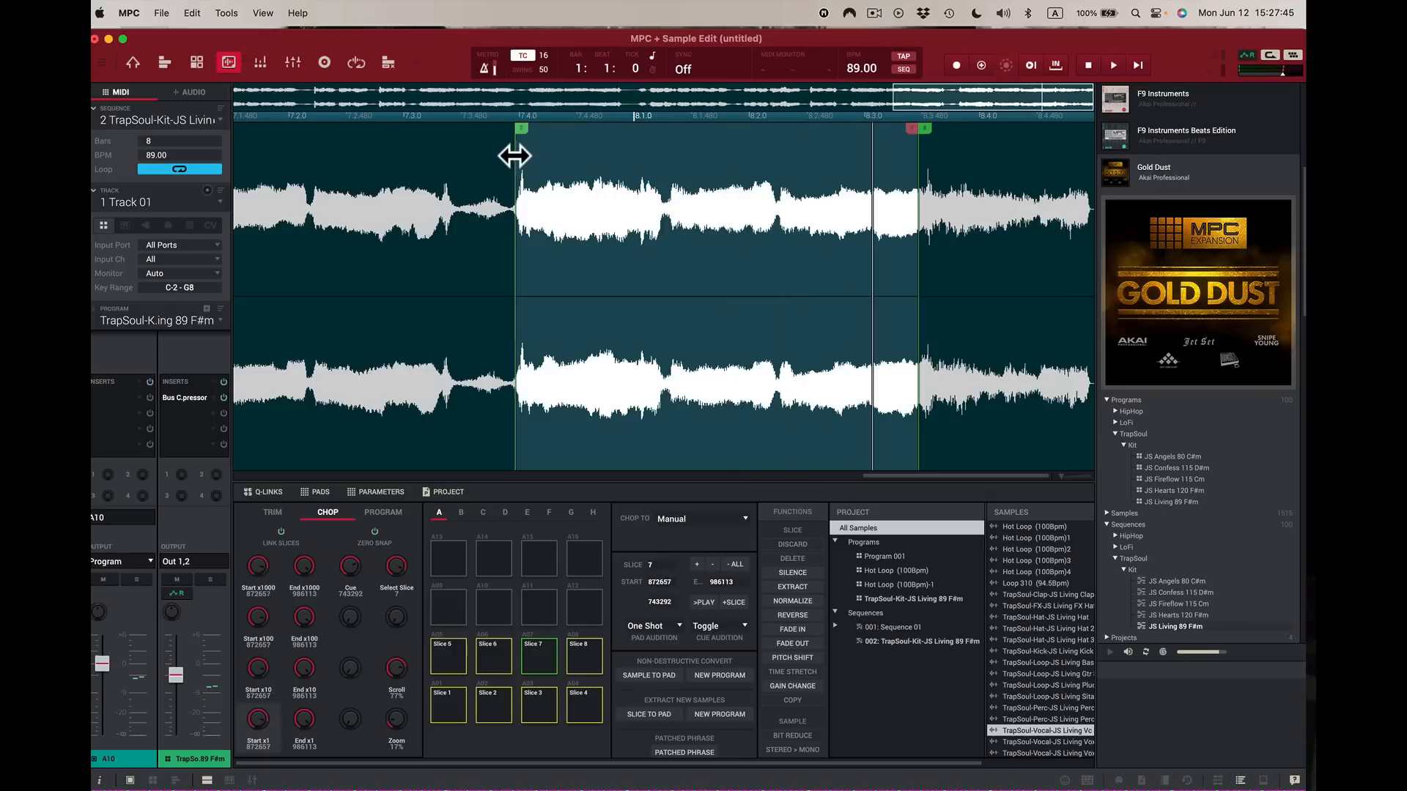
pyautogui.moveTo(513, 155); pyautogui.dragTo(513, 155)
pyautogui.press('d')
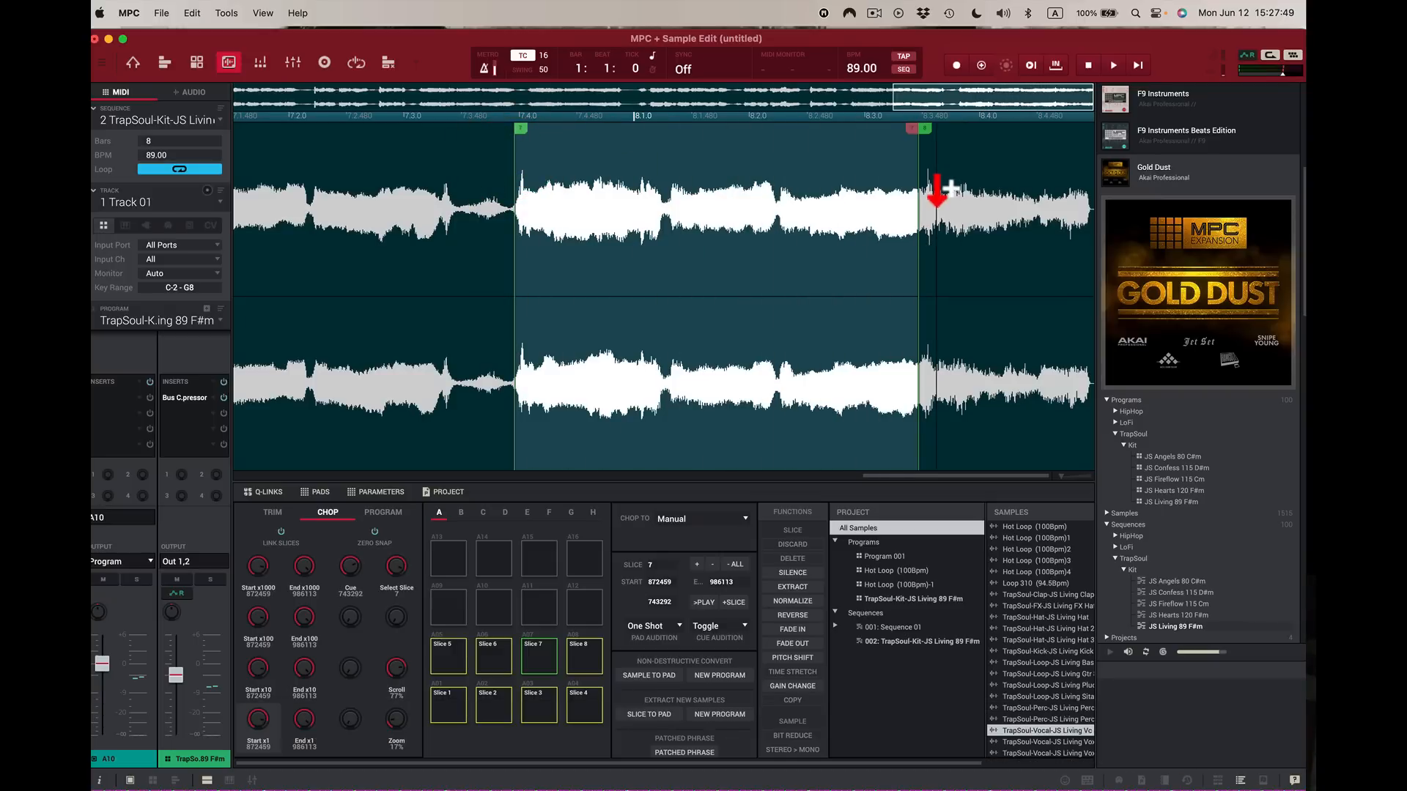
# Step: Audition Slice 8 several times to check its start point
pyautogui.press('f')
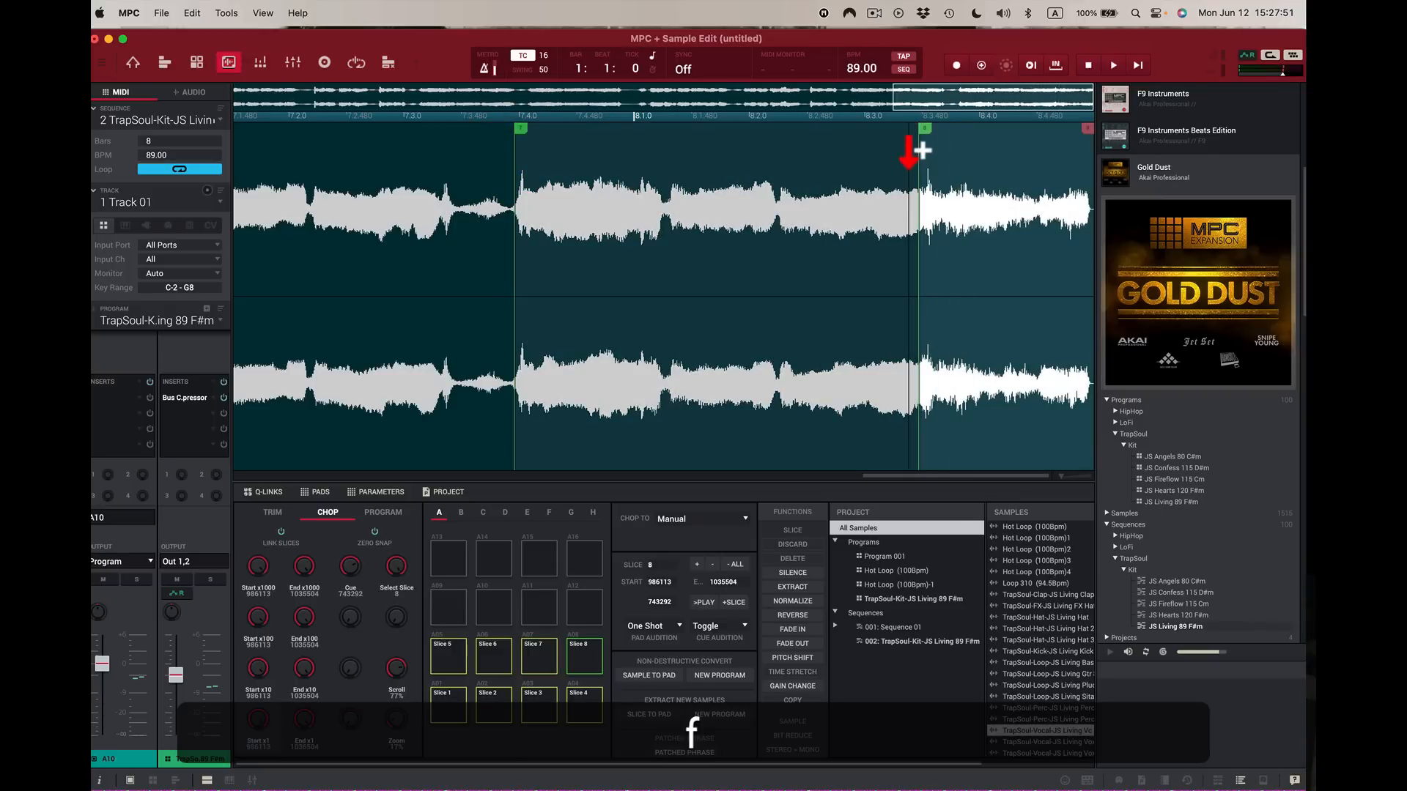
pyautogui.press('f')
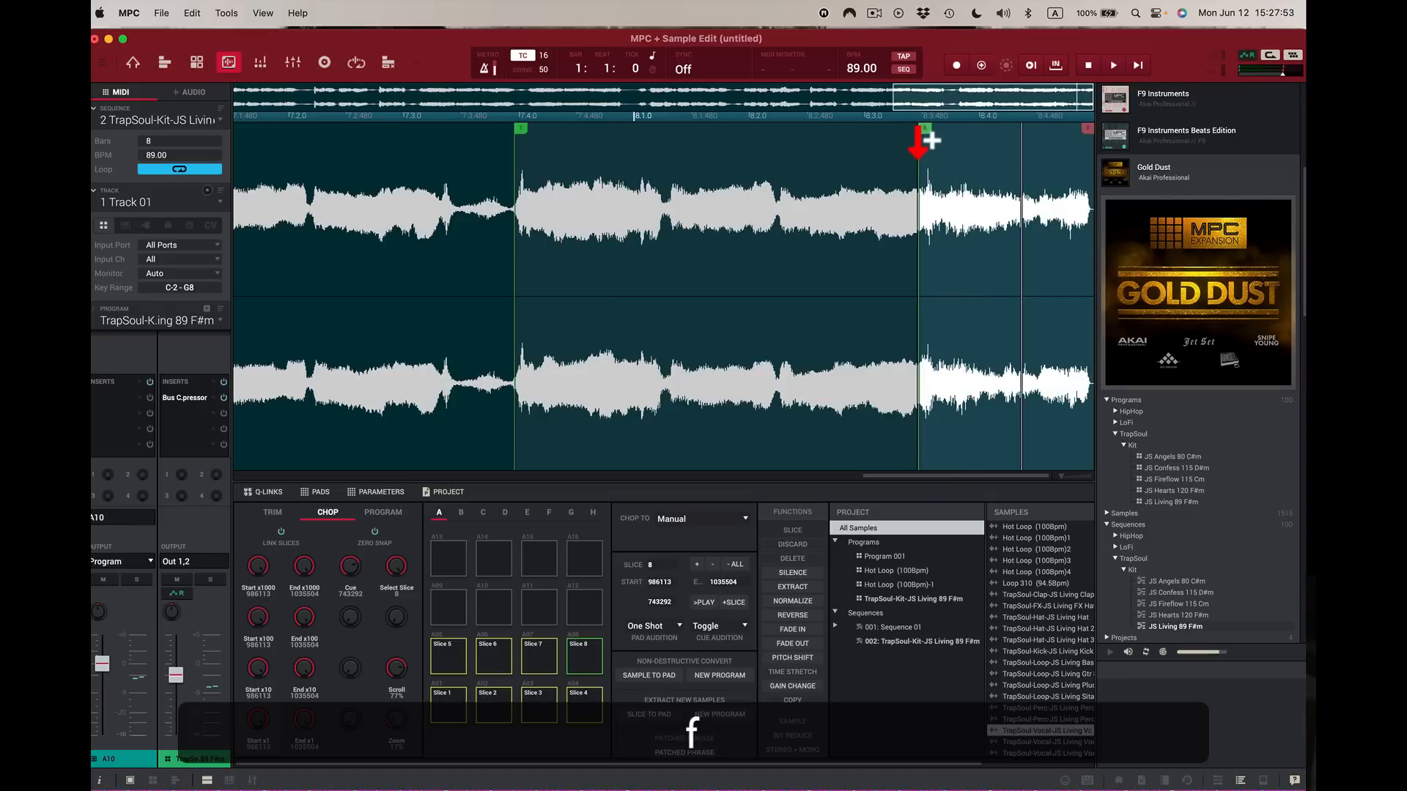
pyautogui.press('f')
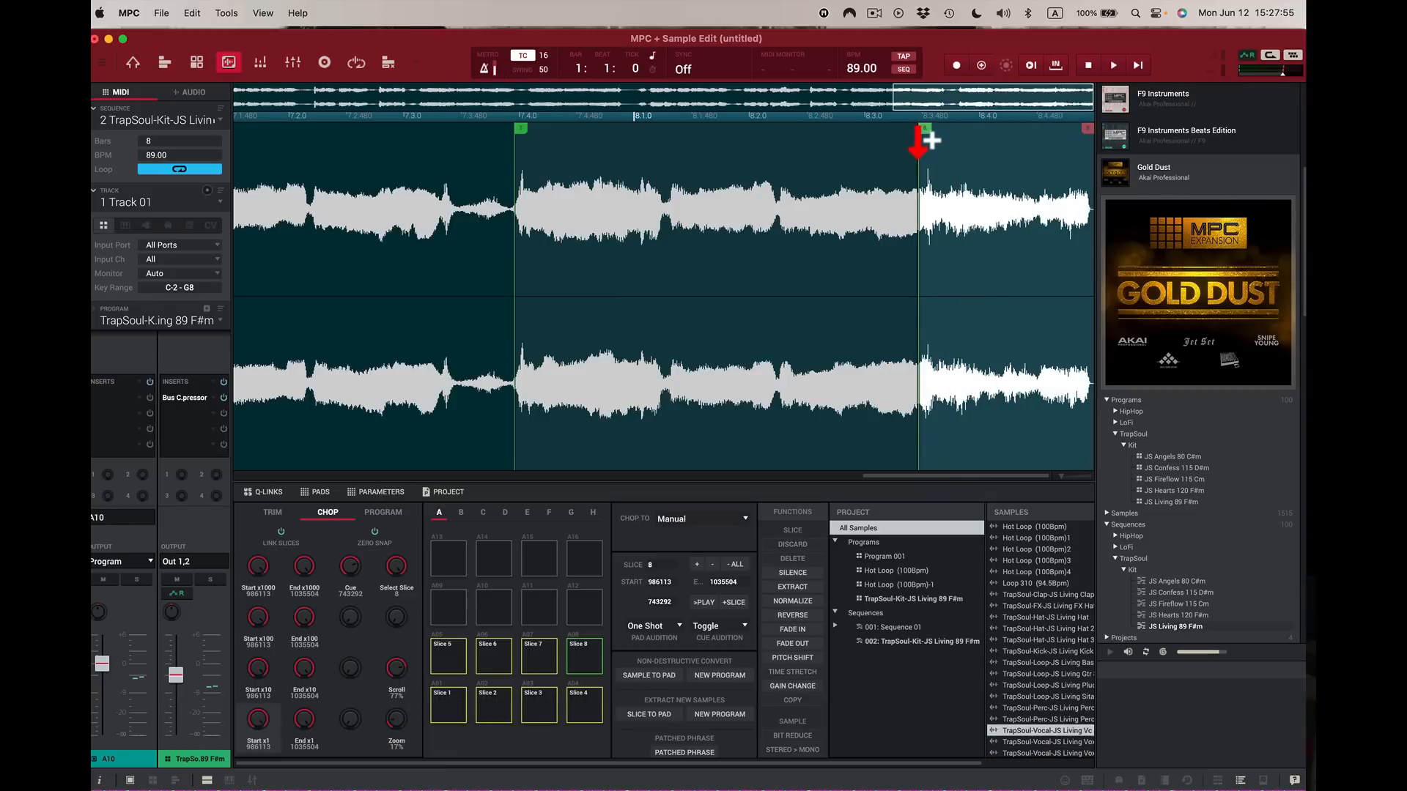
pyautogui.press('f')
pyautogui.press('f')
# Step: Play Slices 1 to 4 in order, alternating between Slices 3 and 4, to hear how the refined vocal chops trigger
pyautogui.press('z')
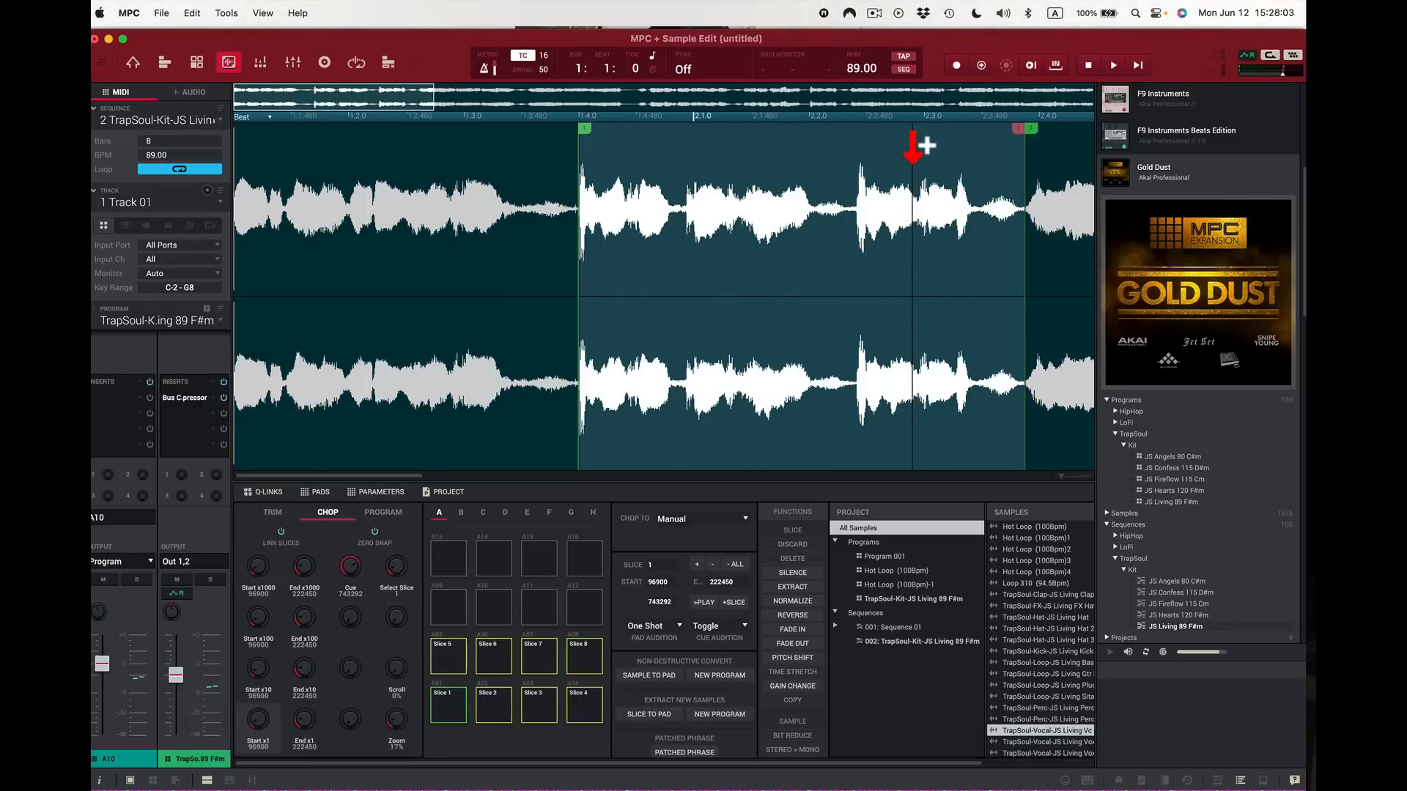
pyautogui.press('x')
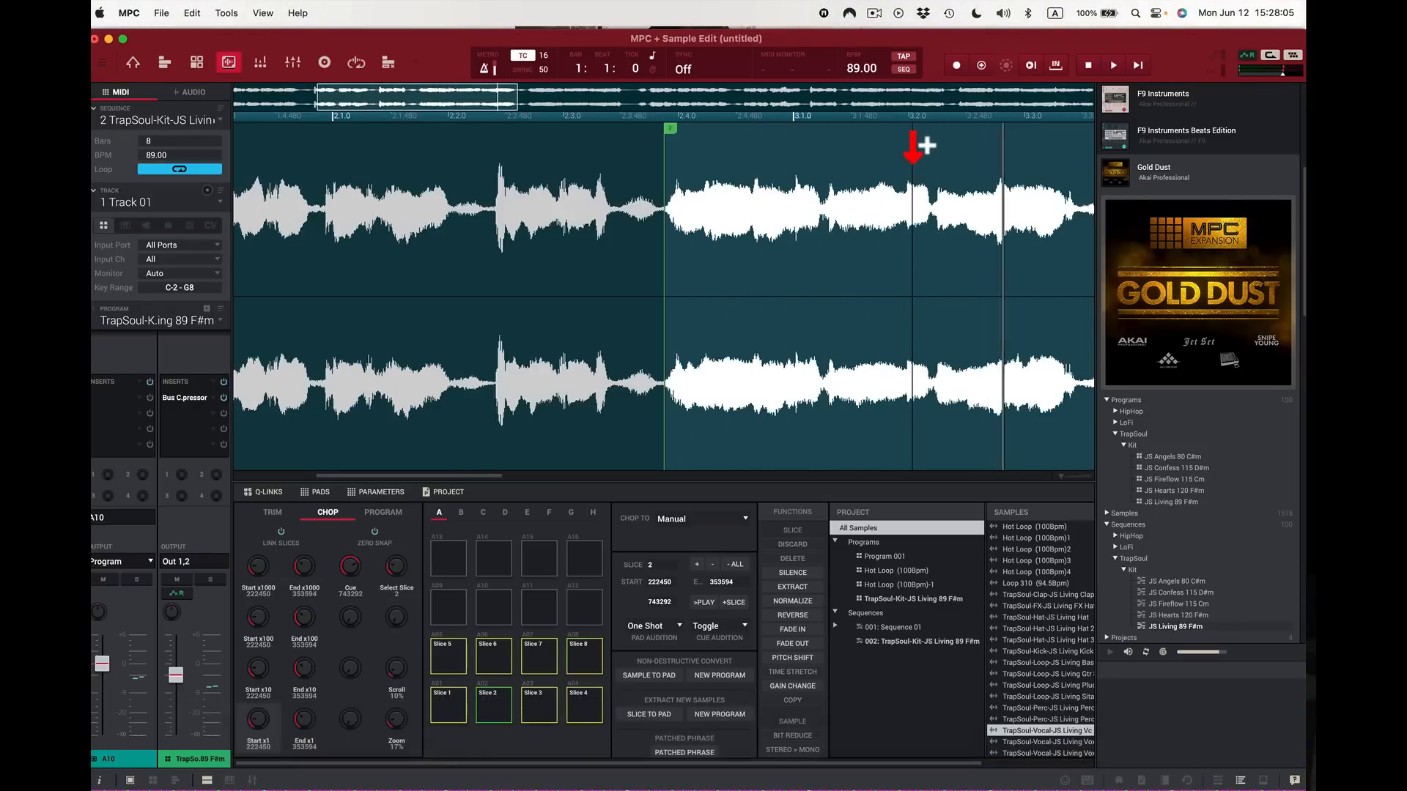
pyautogui.press('c')
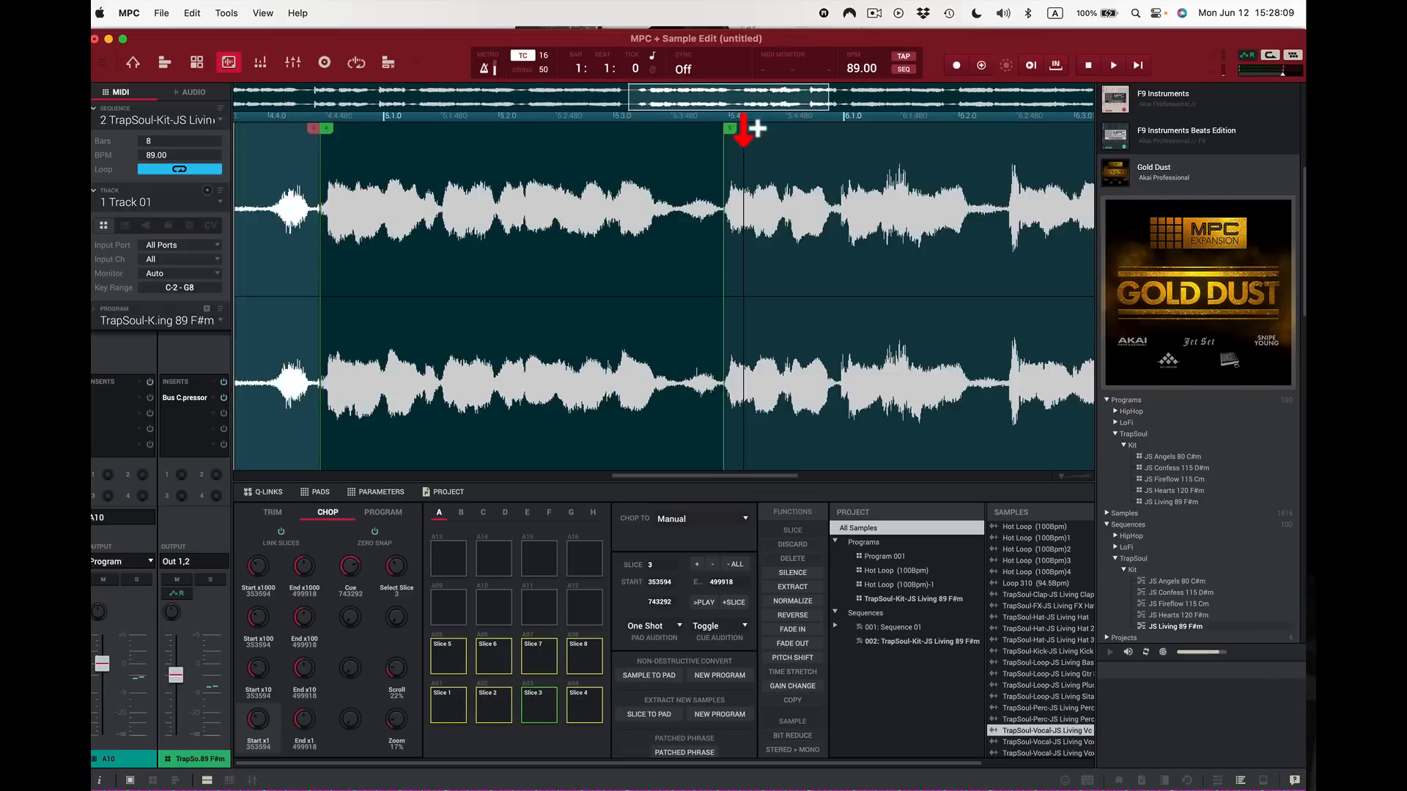
pyautogui.press('c')
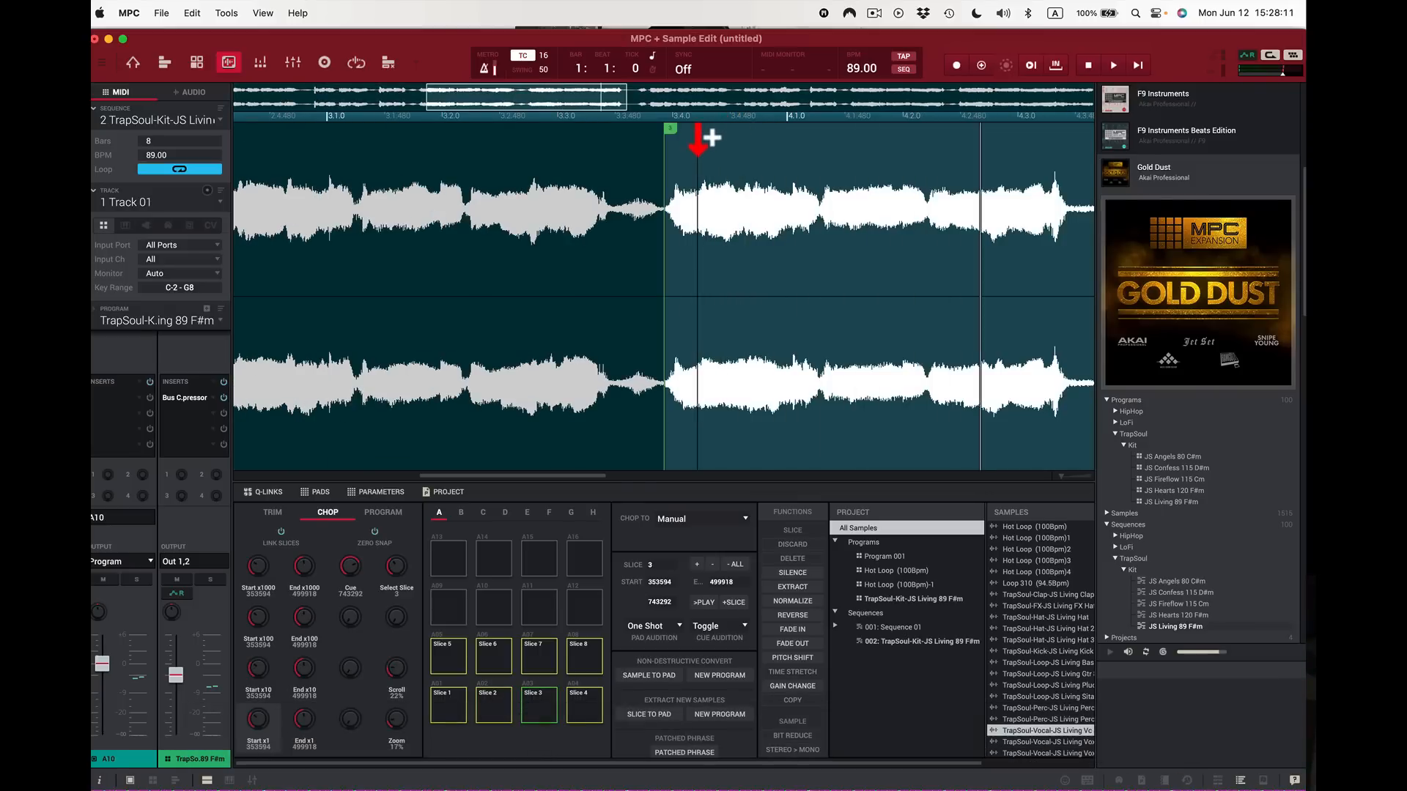
pyautogui.press('c')
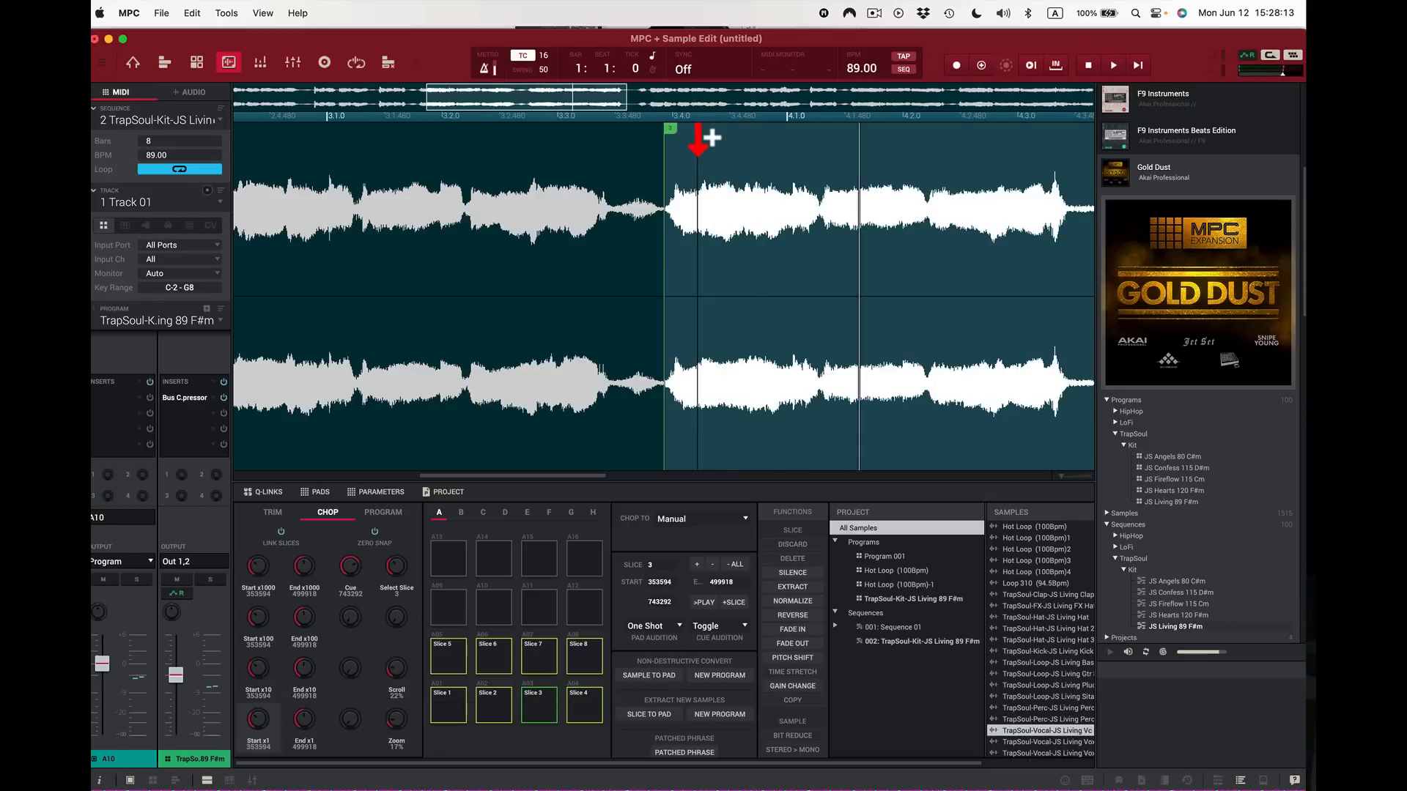
pyautogui.press('v')
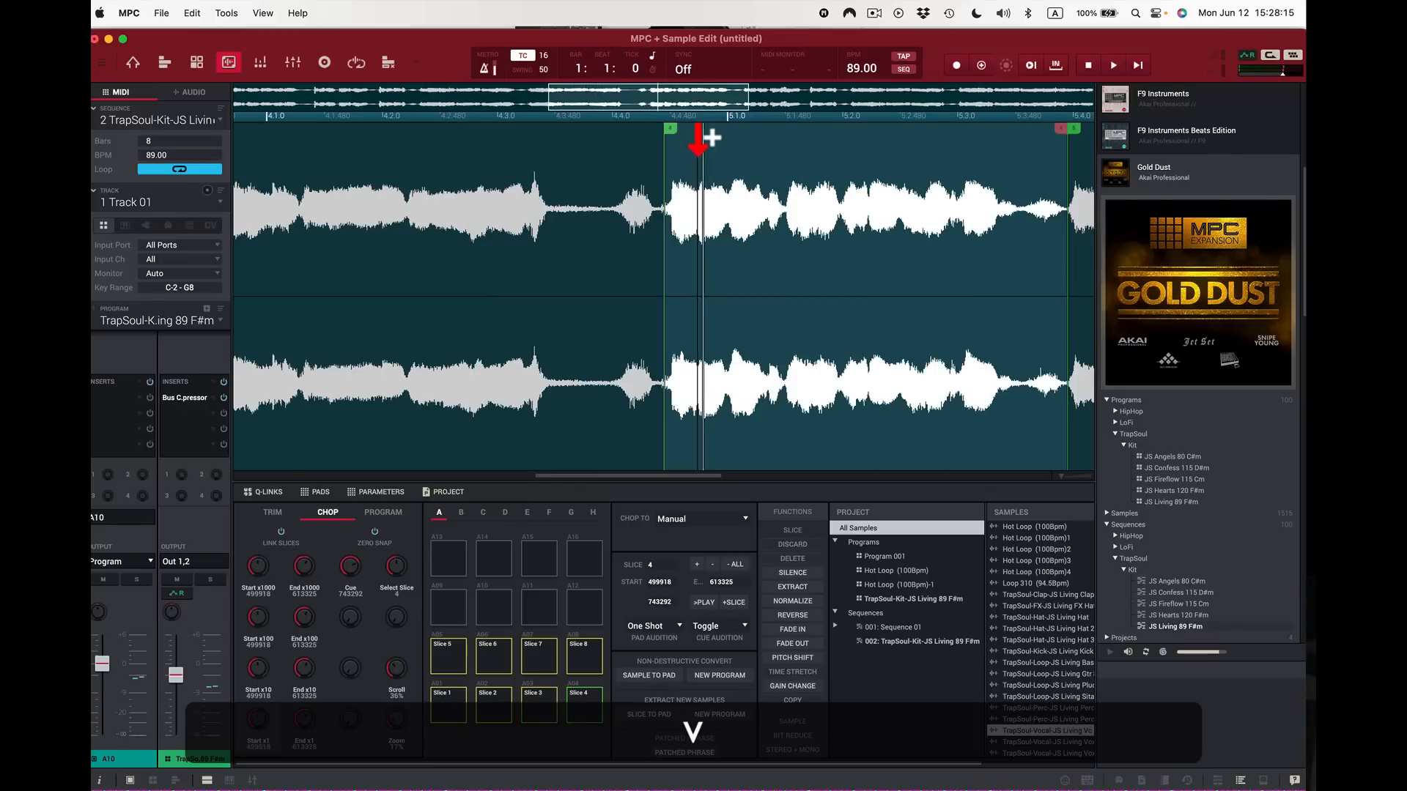
pyautogui.press('c')
pyautogui.press('v')
pyautogui.press('c')
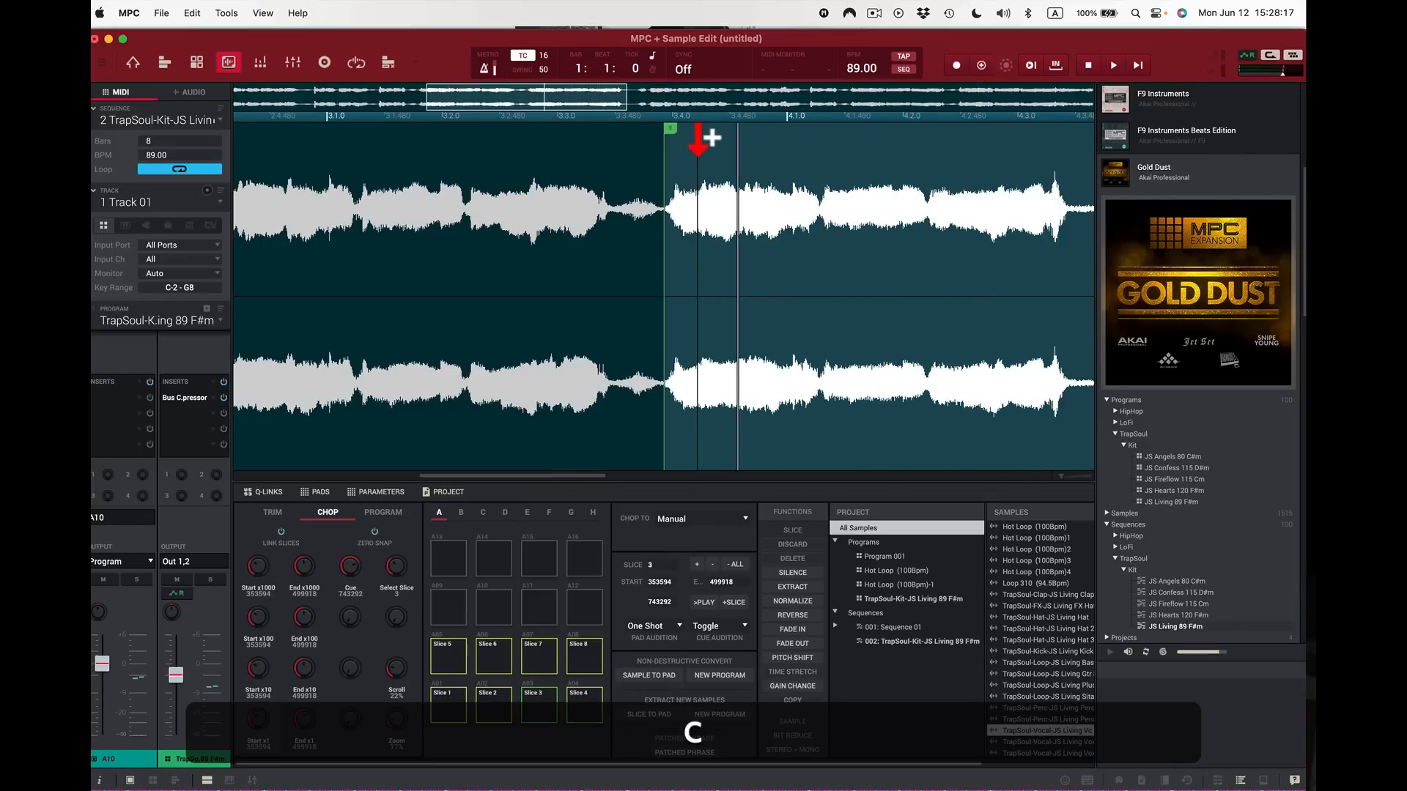
pyautogui.press('v')
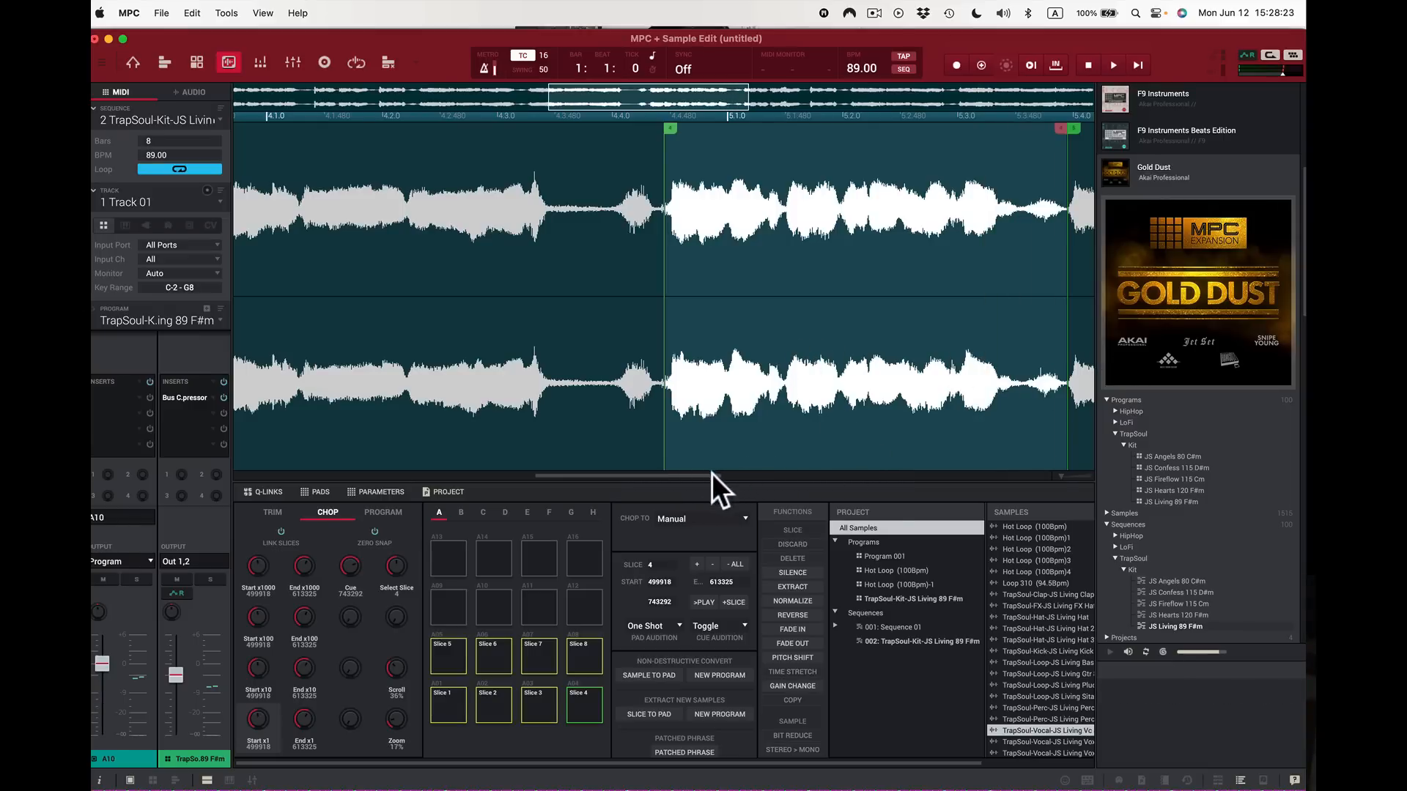
# Step: Convert the vocal slices to a new drum program using slices, with the Non-Destructive Slice type and Create Events left off
pyautogui.doubleClick(970, 474)
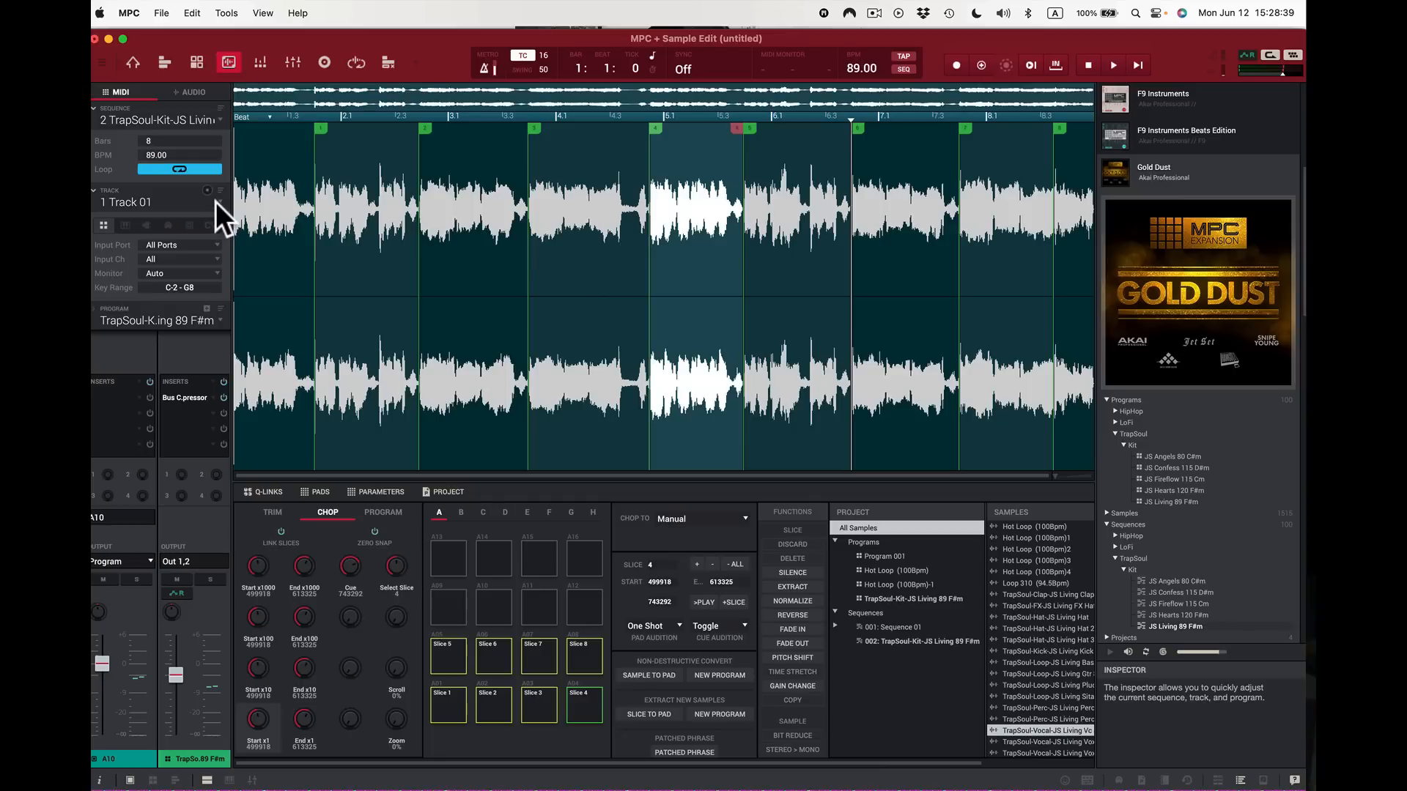
pyautogui.click(222, 318)
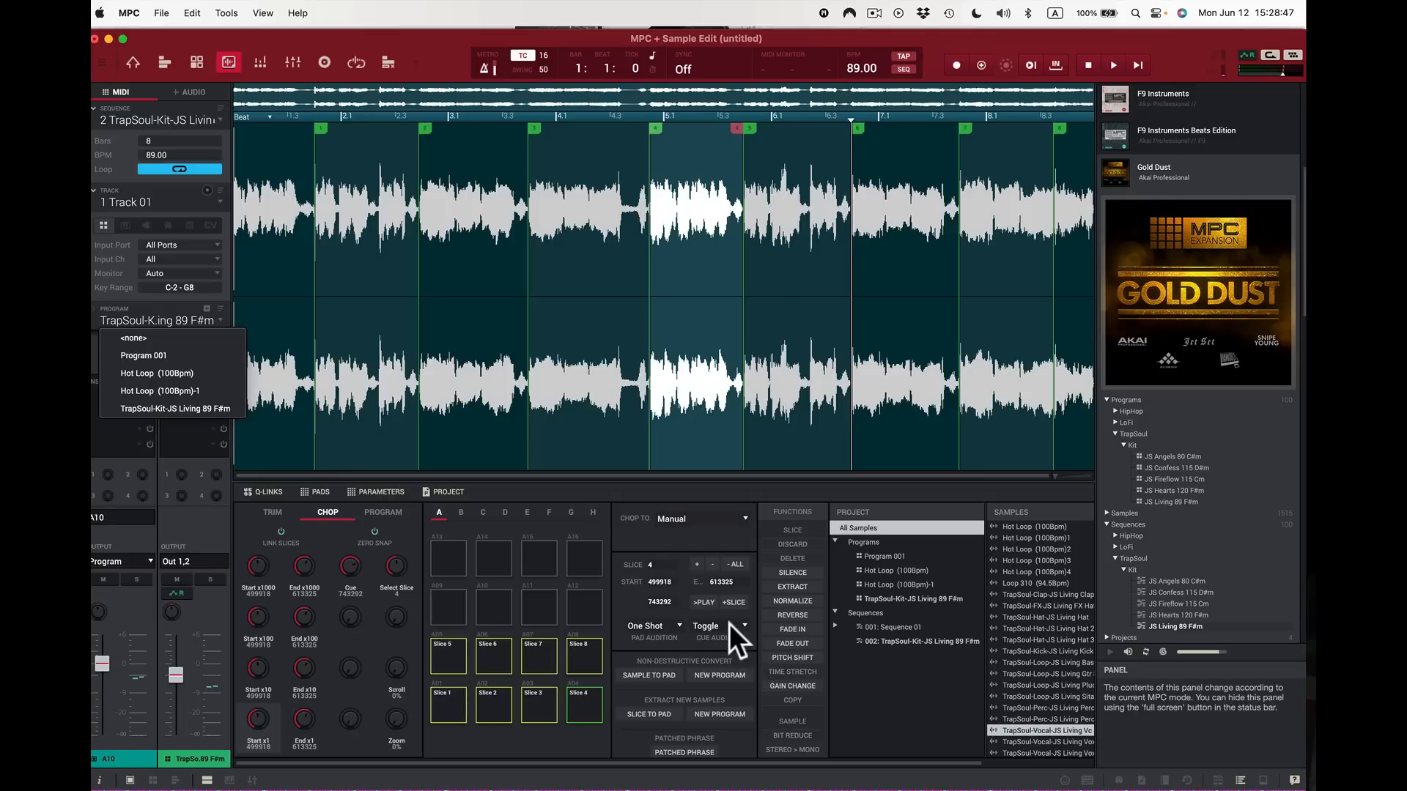
pyautogui.click(722, 674)
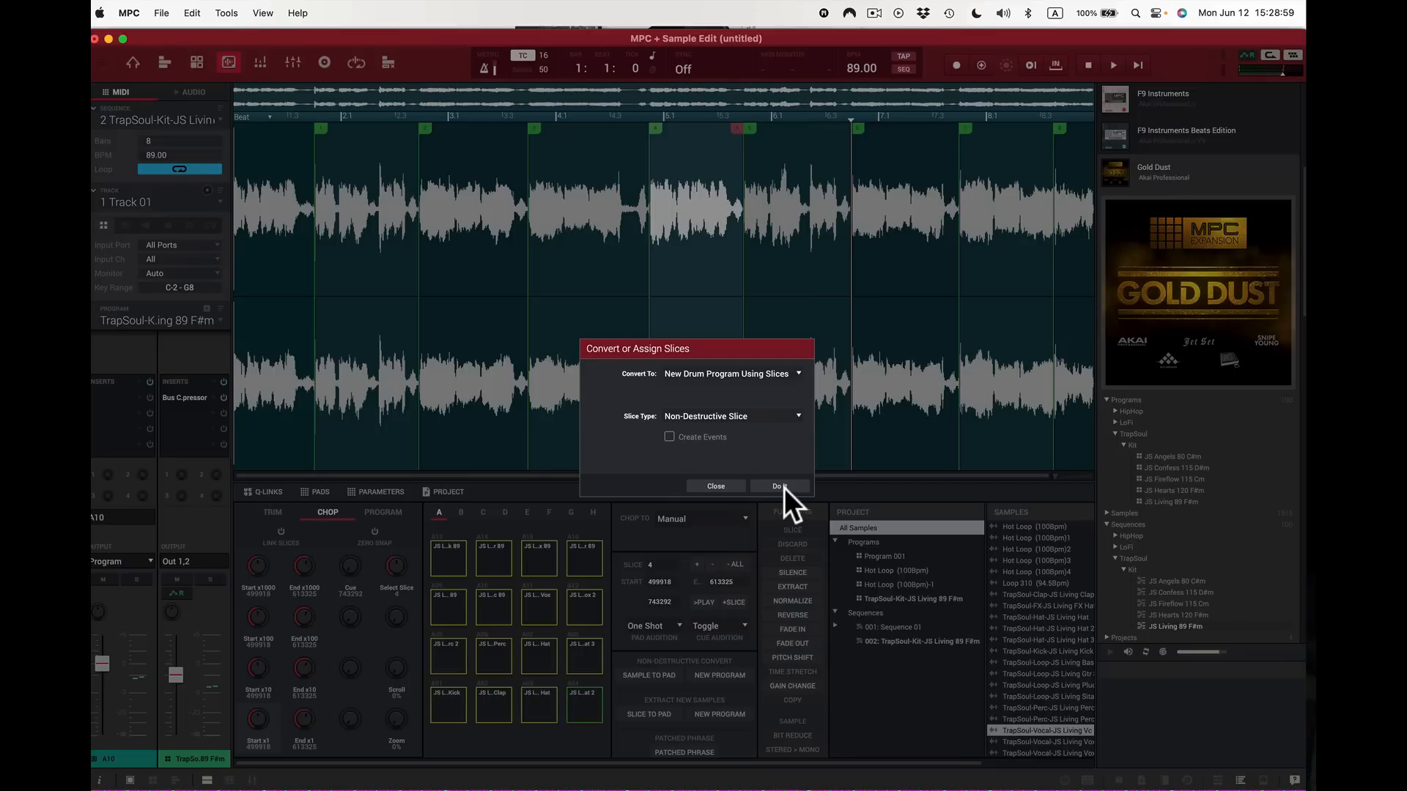
pyautogui.click(783, 488)
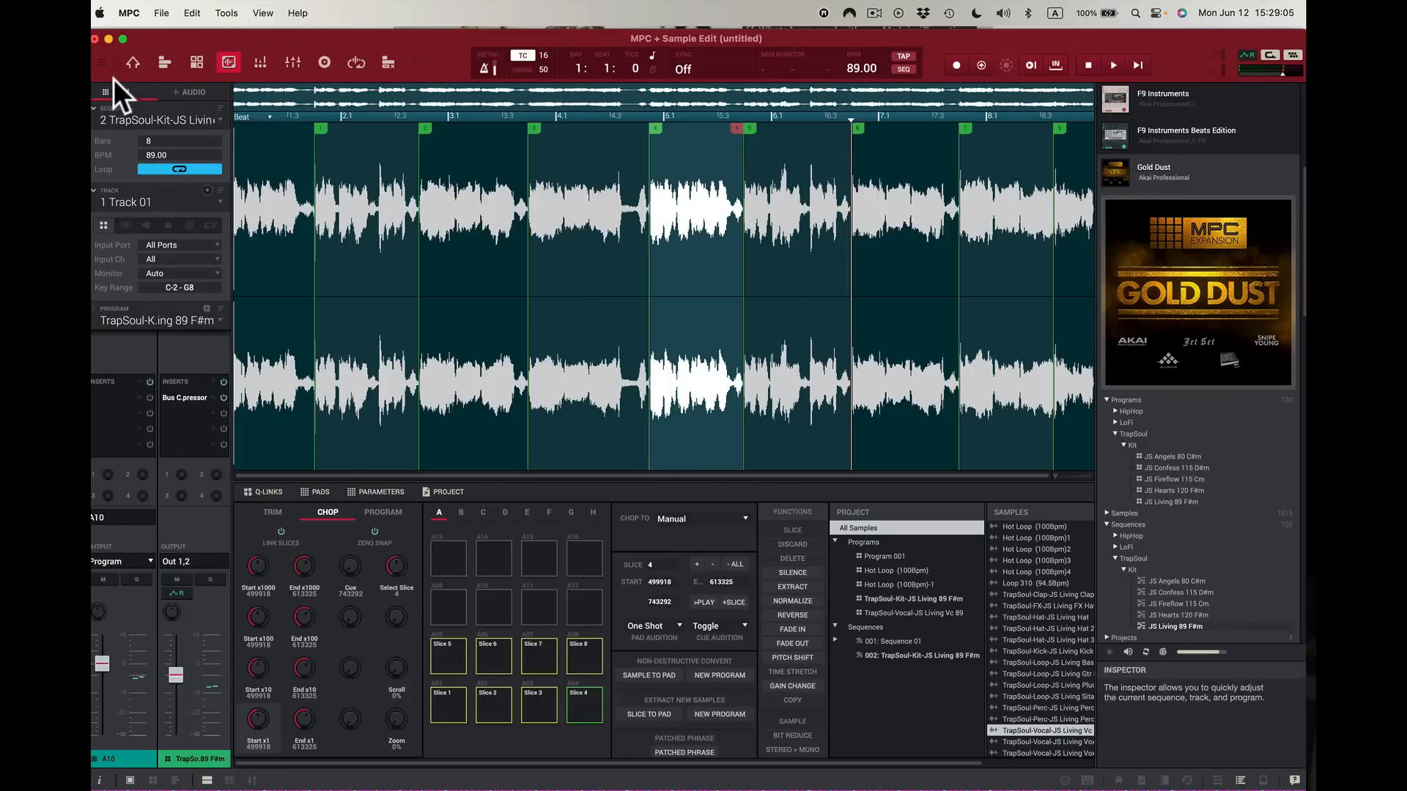
# Step: Delete the original vocal event on pad A10 at the start of bar 1 in Track 01's drum grid
pyautogui.click(133, 63)
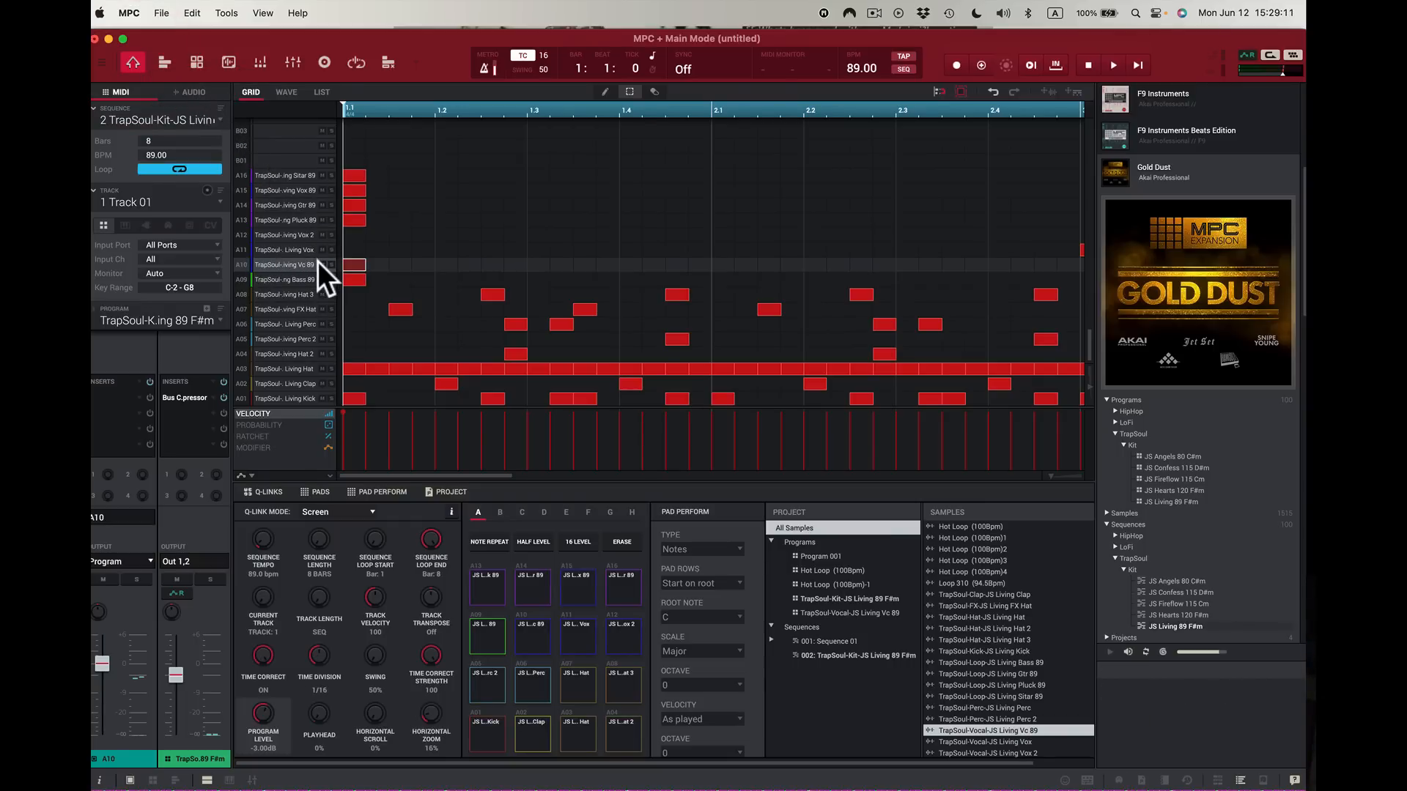
pyautogui.click(354, 265)
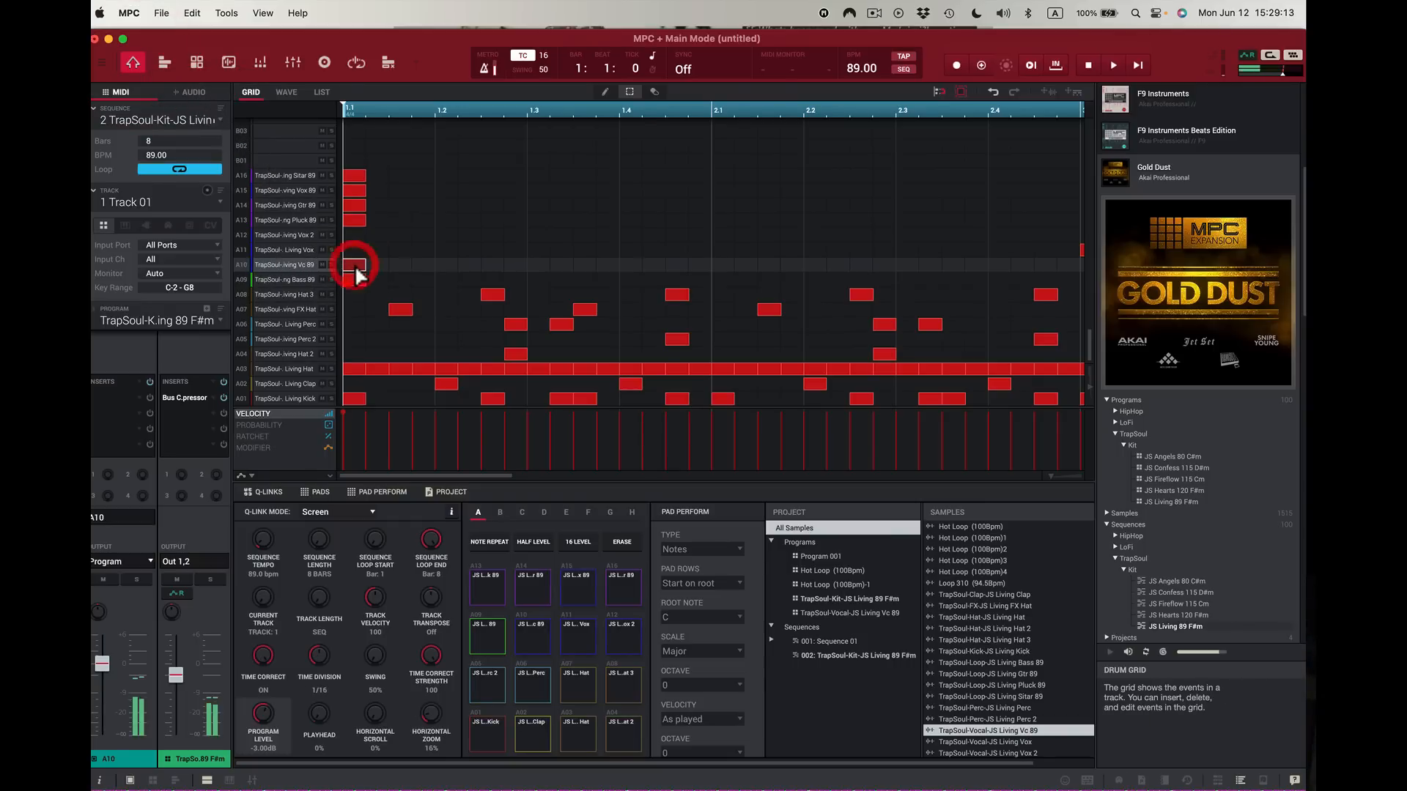
pyautogui.press('BackSpace')
# Step: Play the sequence, audition the kick, vocal and bass pads A01, A10 and A09 against it, and stop playback
pyautogui.press('space')
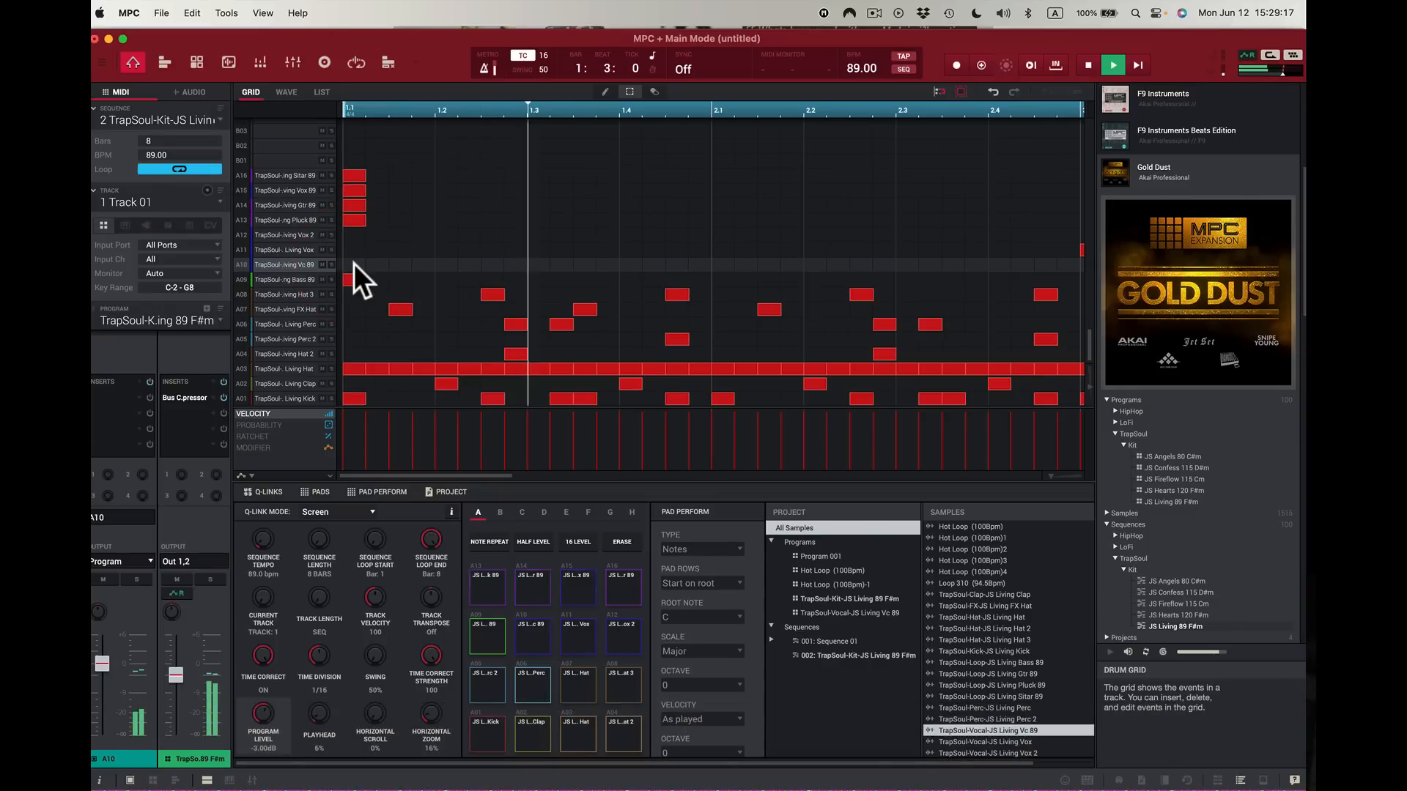
pyautogui.press('z')
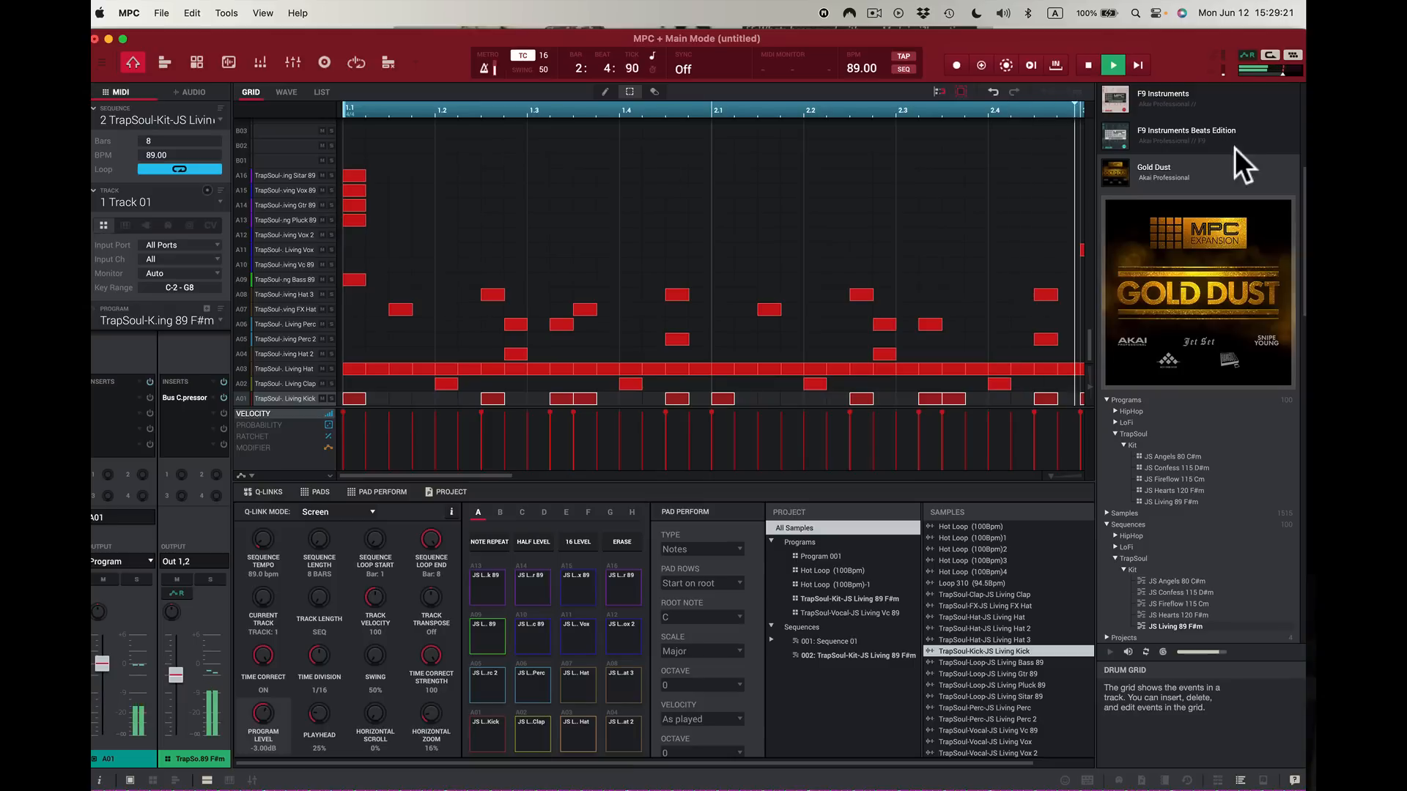
pyautogui.click(240, 262)
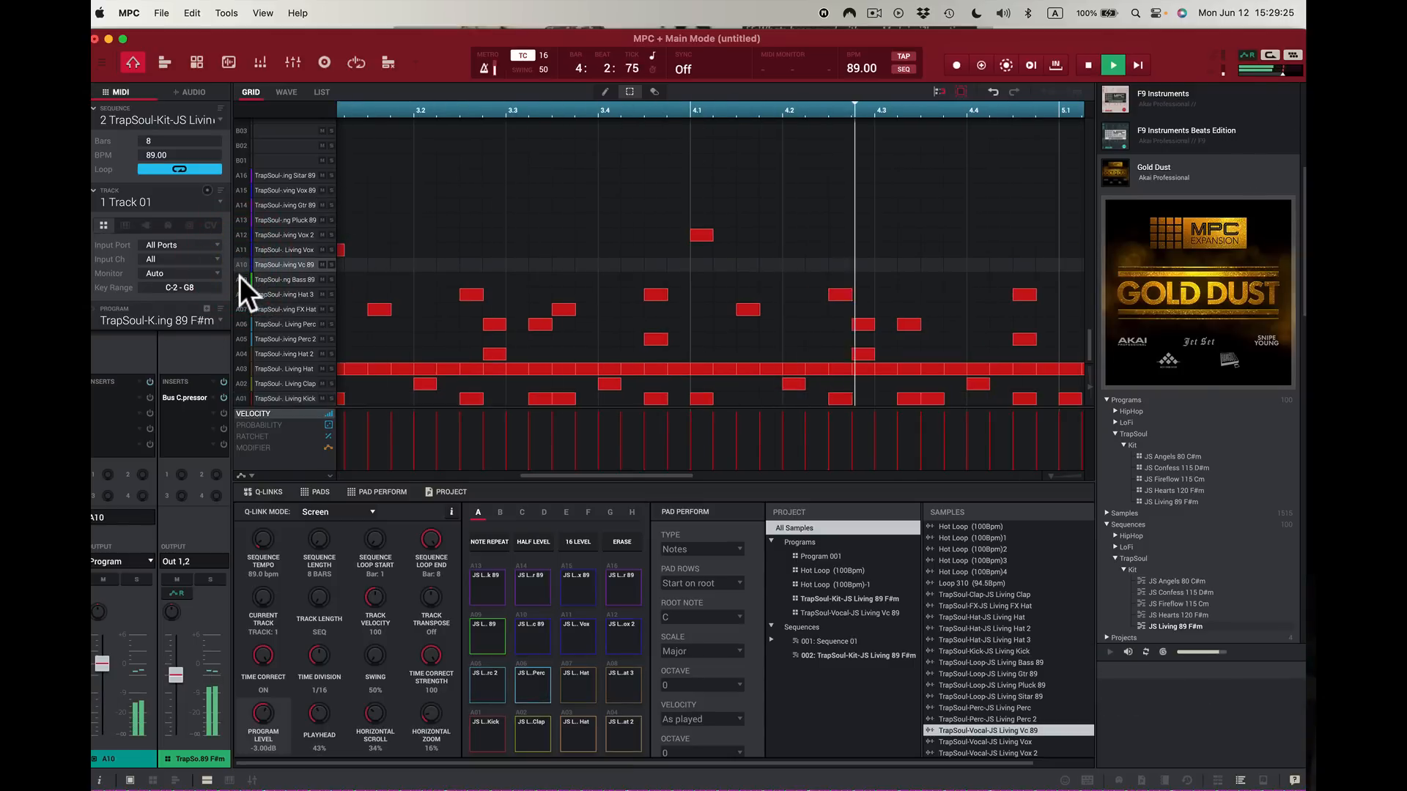
pyautogui.click(239, 279)
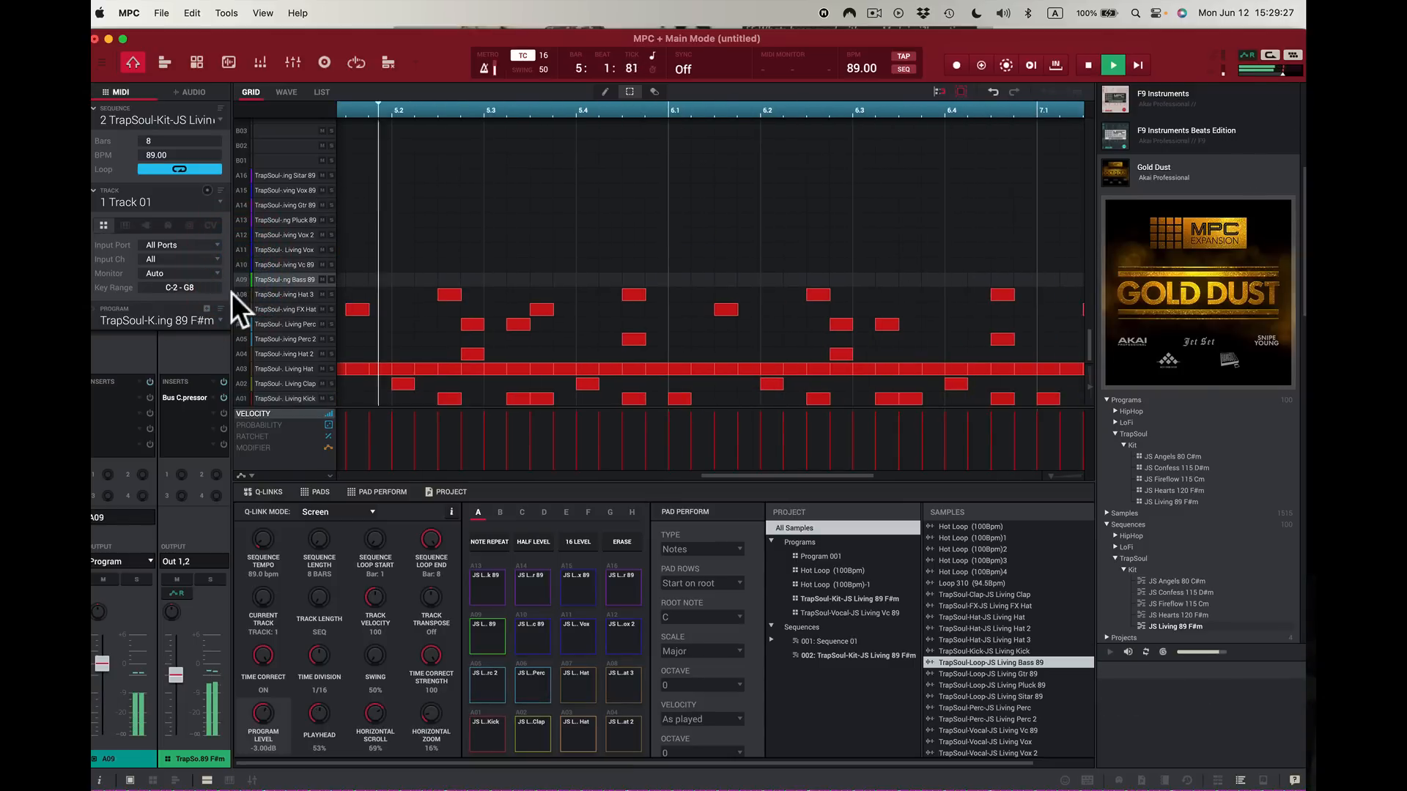
pyautogui.press('space')
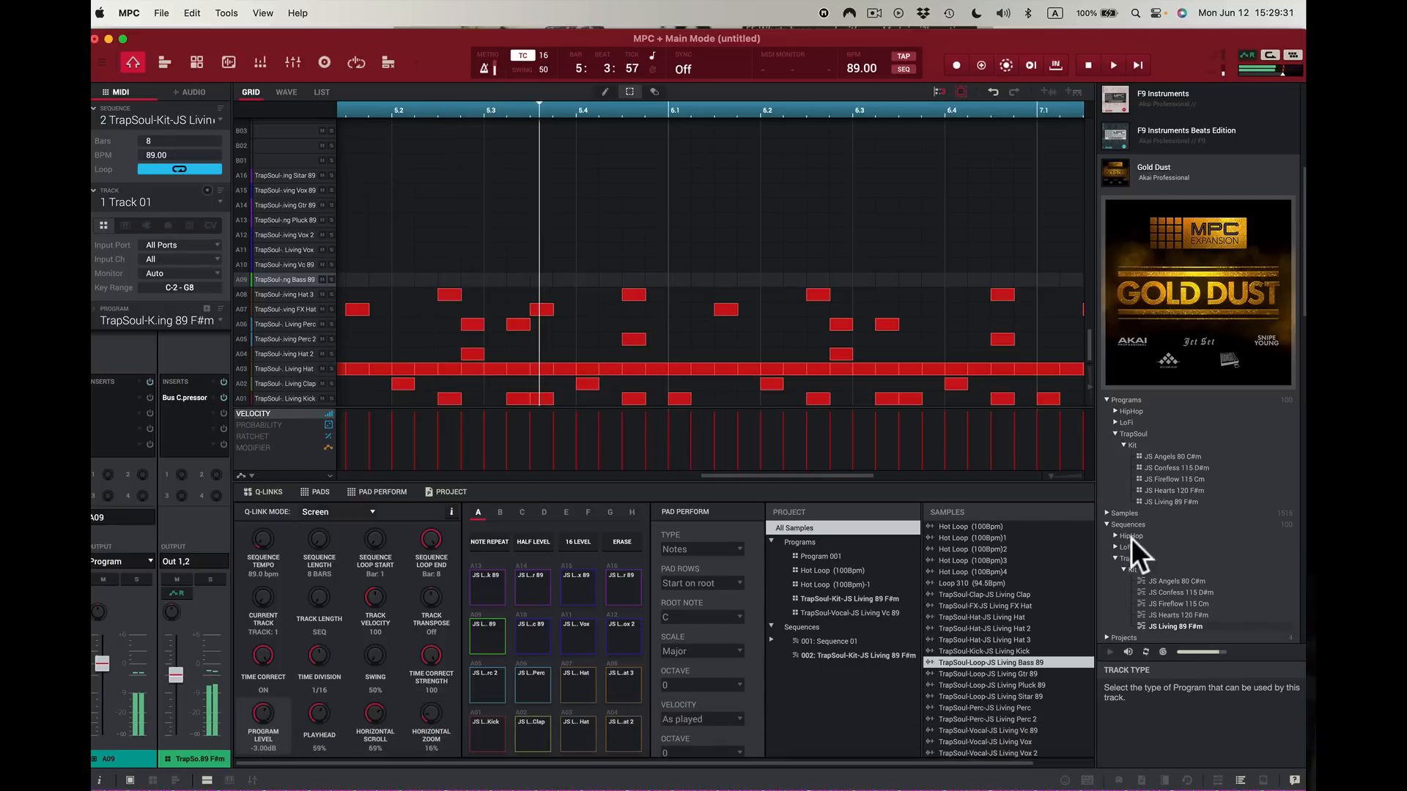
# Step: Mute the bass pad A09 in Track 01's drum grid, leaving the vocal pad A10 unmuted
pyautogui.click(1054, 476)
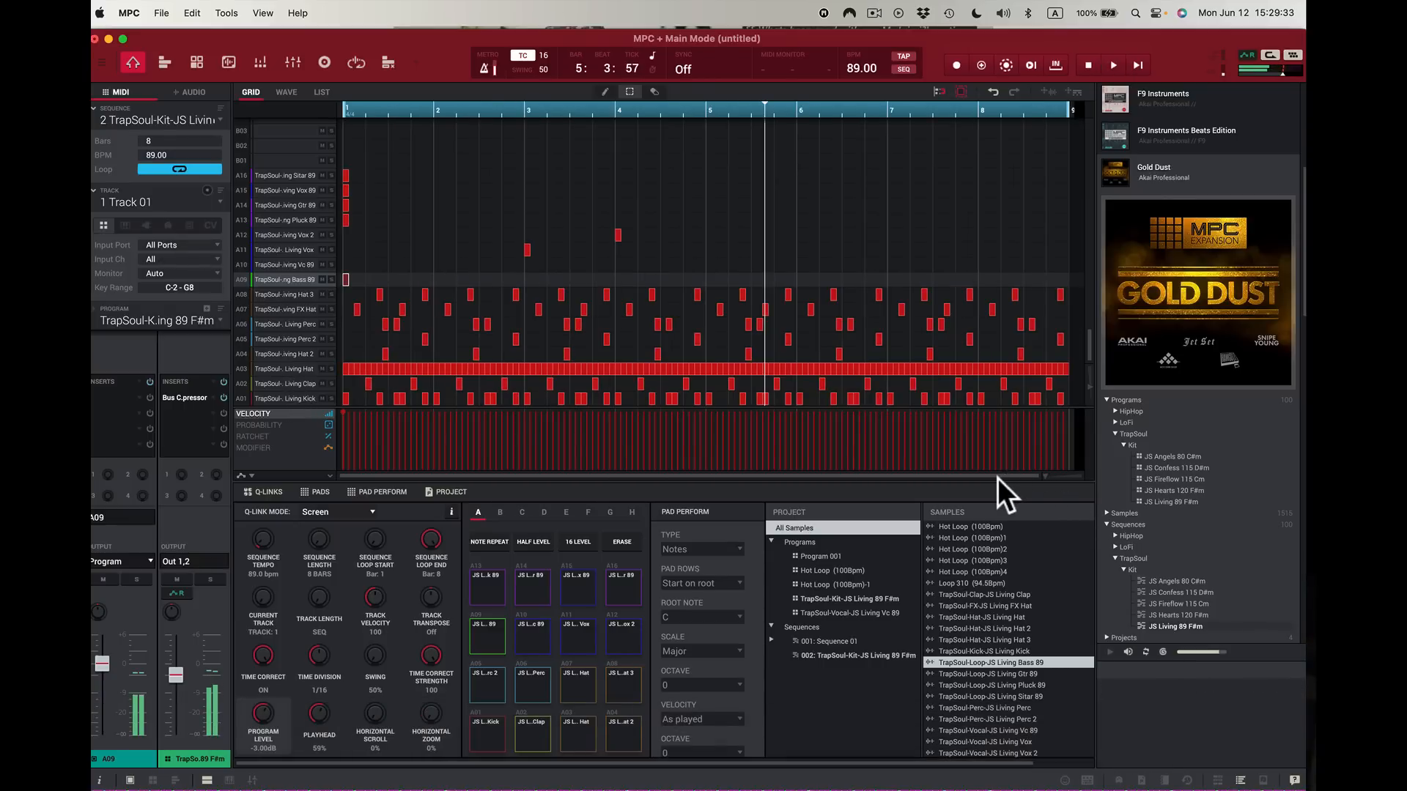
pyautogui.click(997, 478)
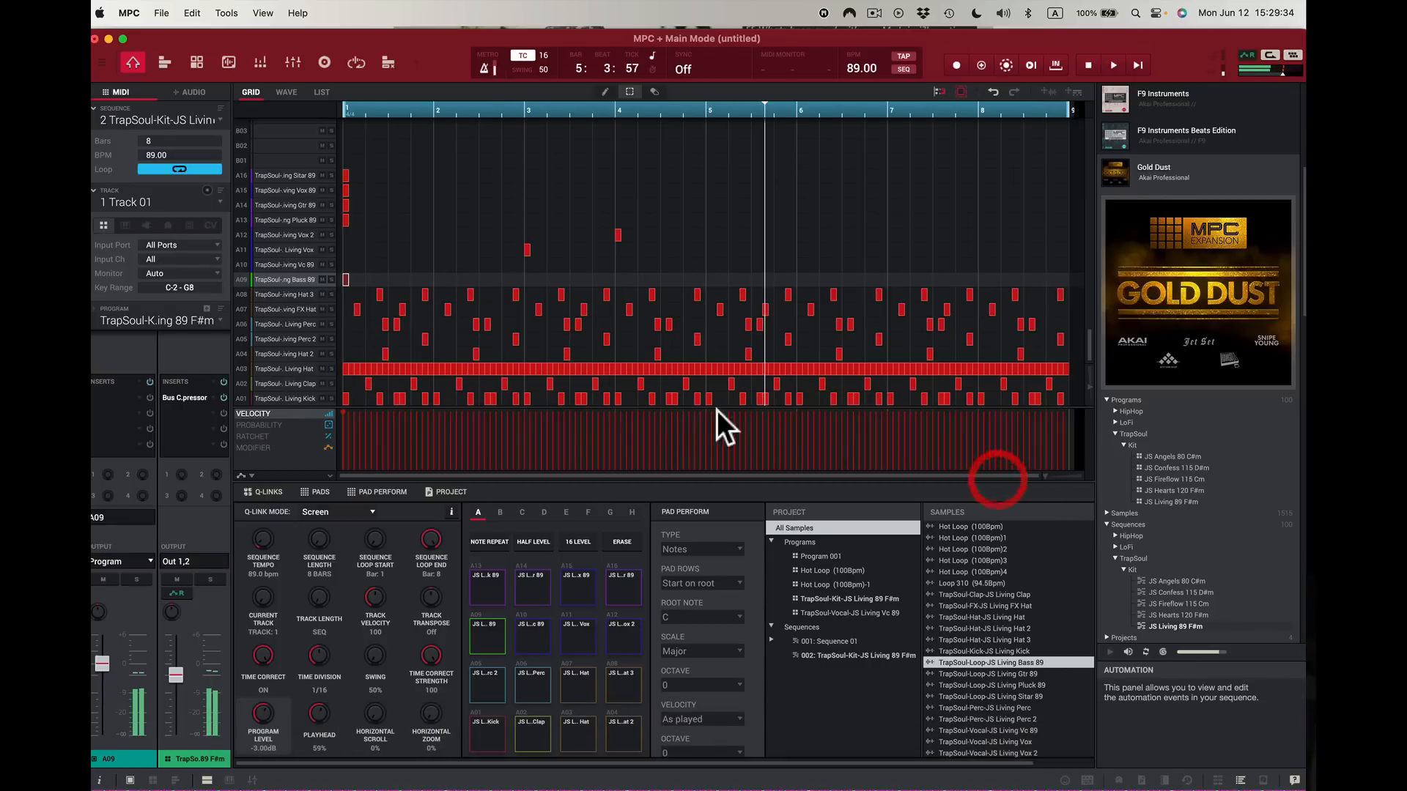
pyautogui.click(322, 279)
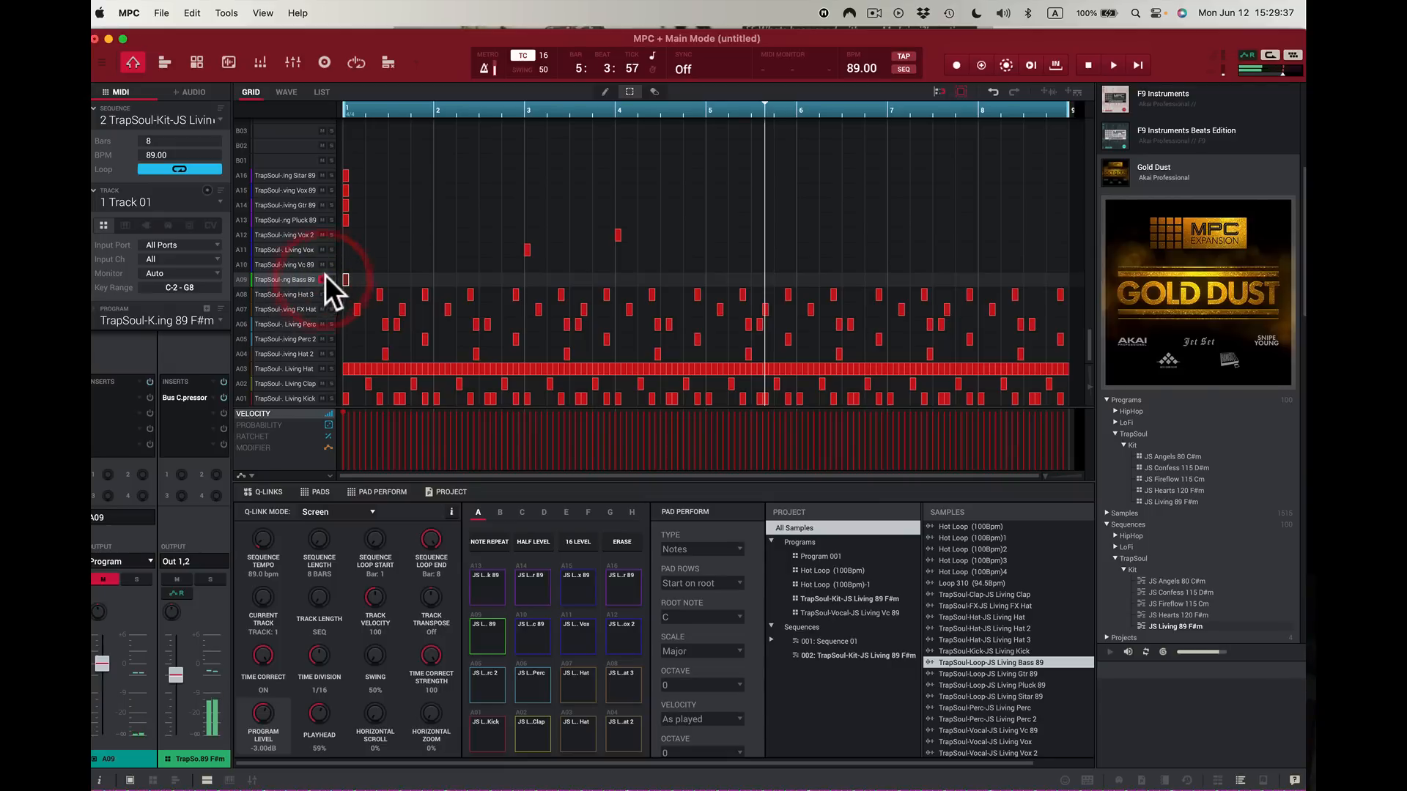
pyautogui.click(323, 264)
pyautogui.click(324, 266)
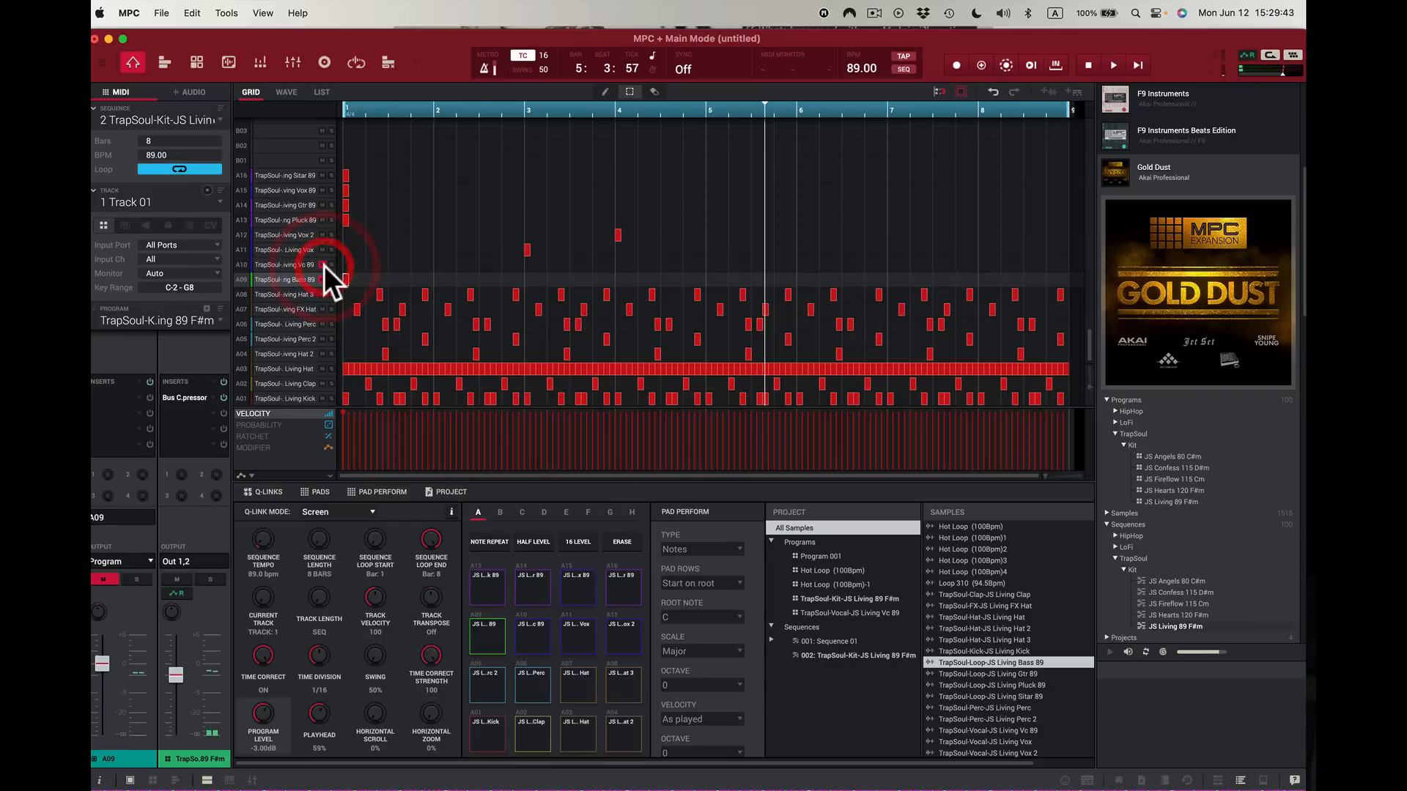
pyautogui.click(324, 266)
pyautogui.click(271, 264)
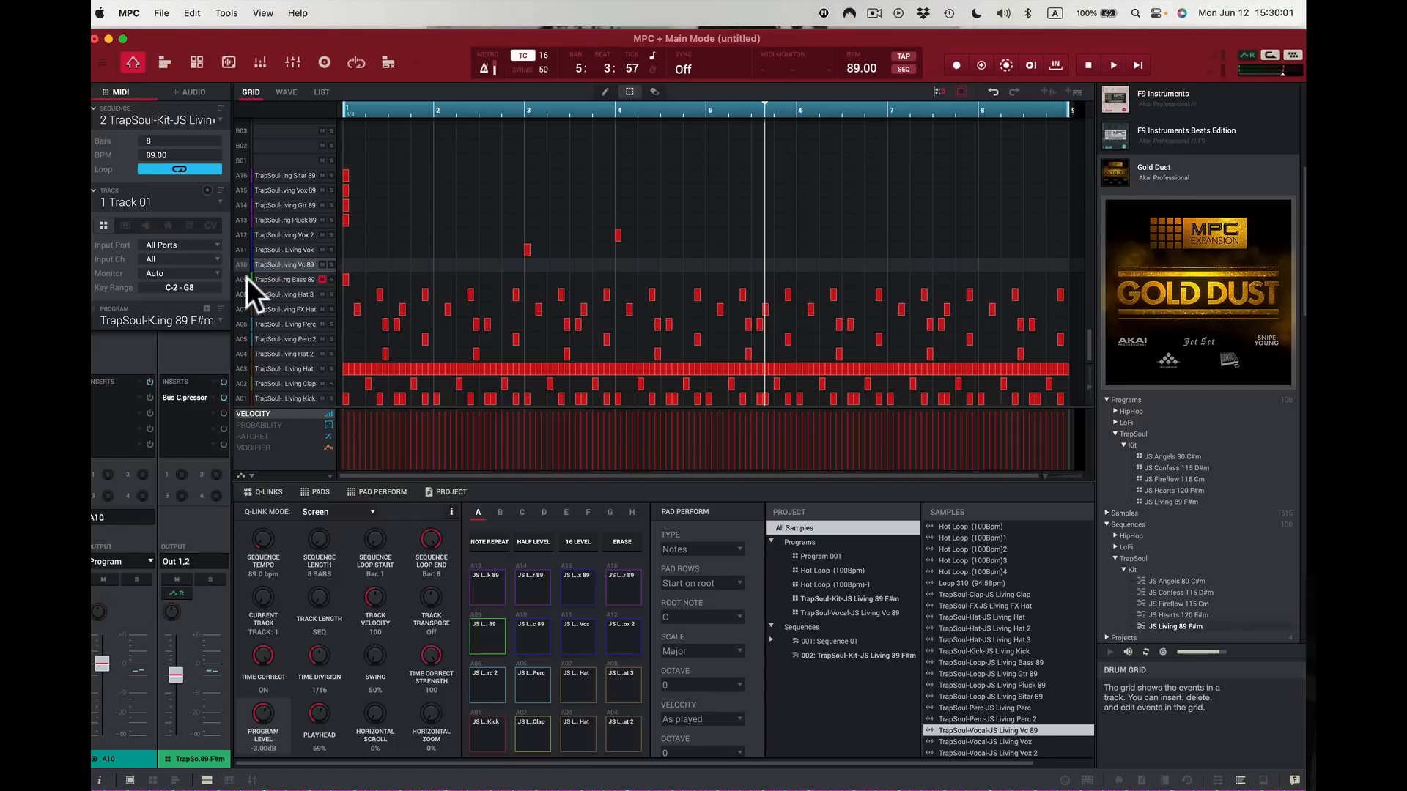
# Step: Switch to unused track 2 and assign the TrapSoul-Vocal-JS Living Vc 89 program to it
pyautogui.click(221, 202)
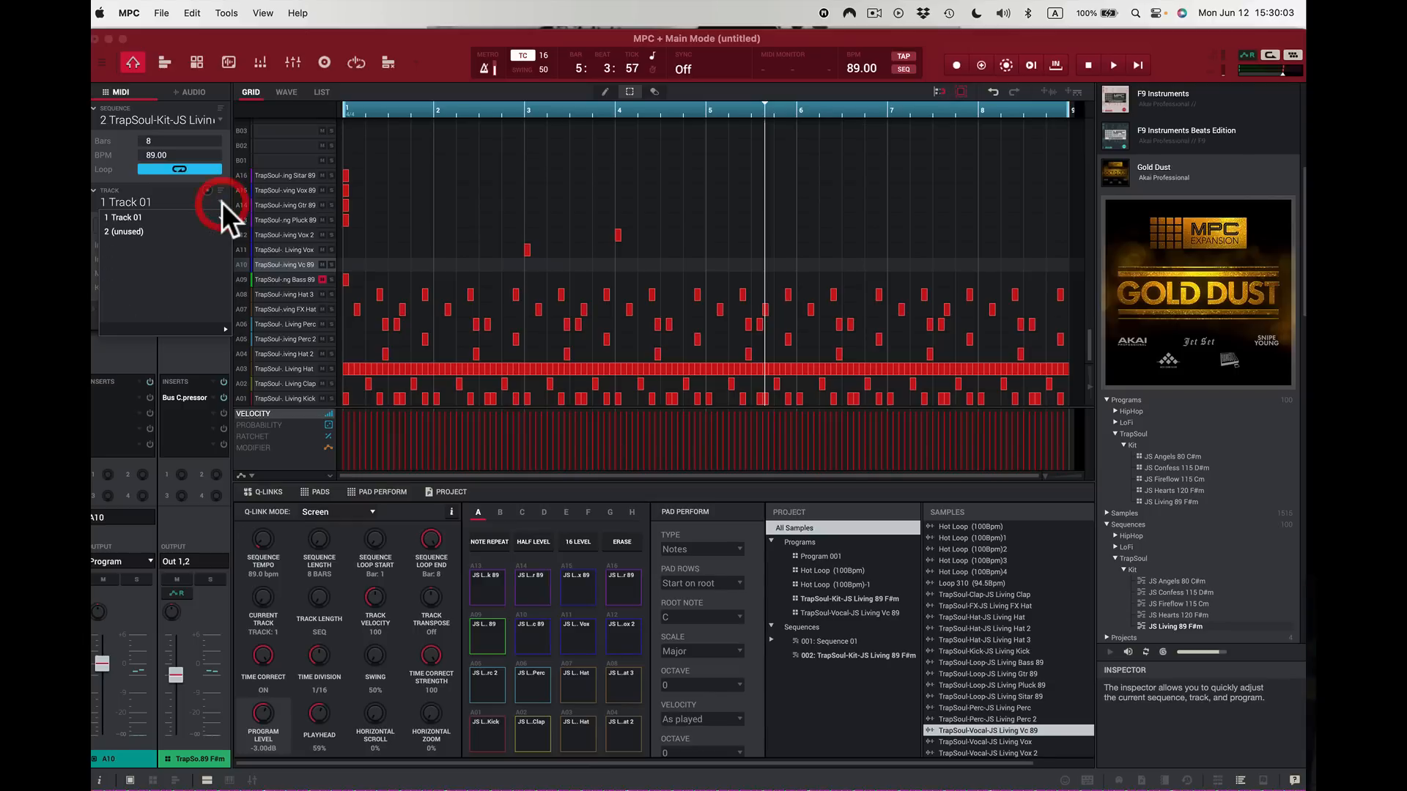
pyautogui.click(193, 232)
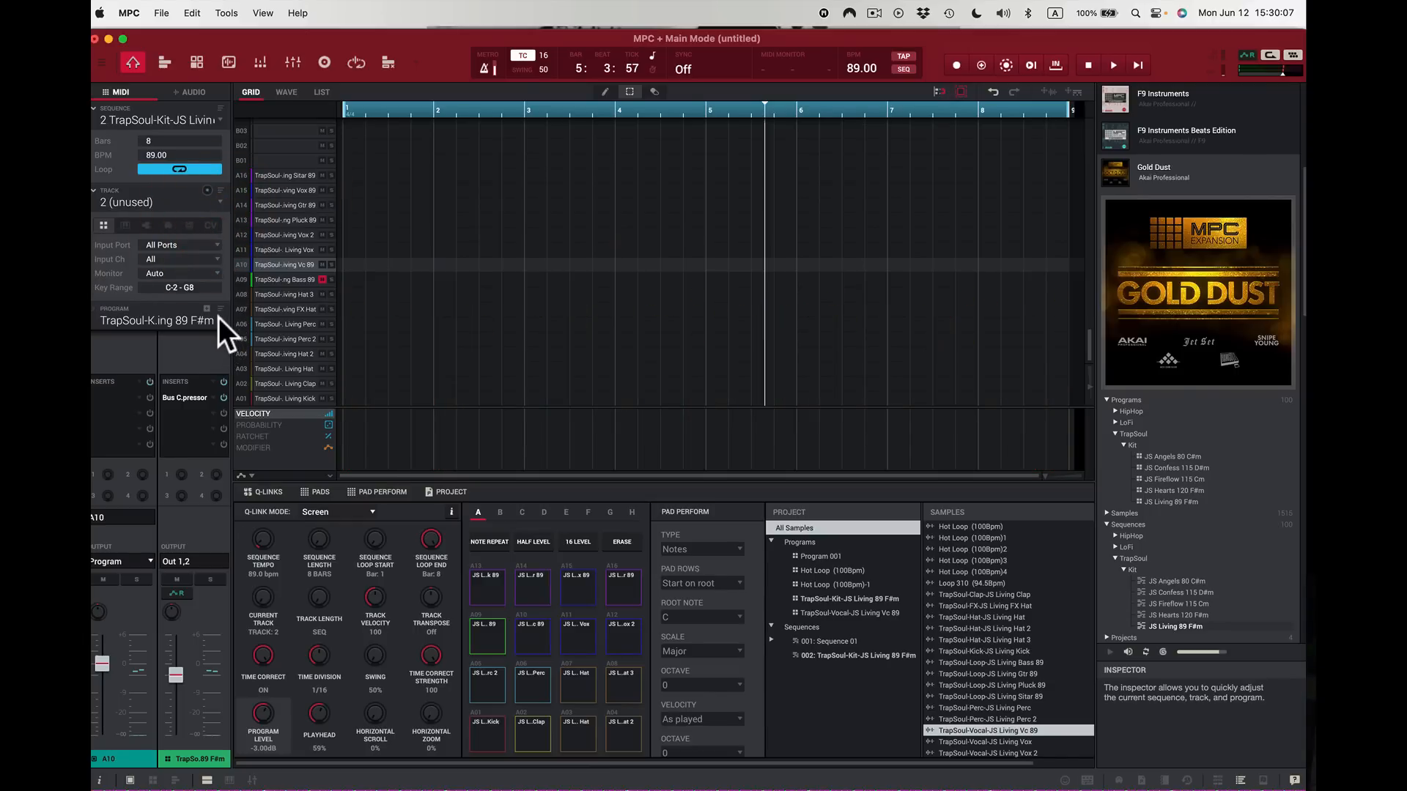
pyautogui.click(218, 317)
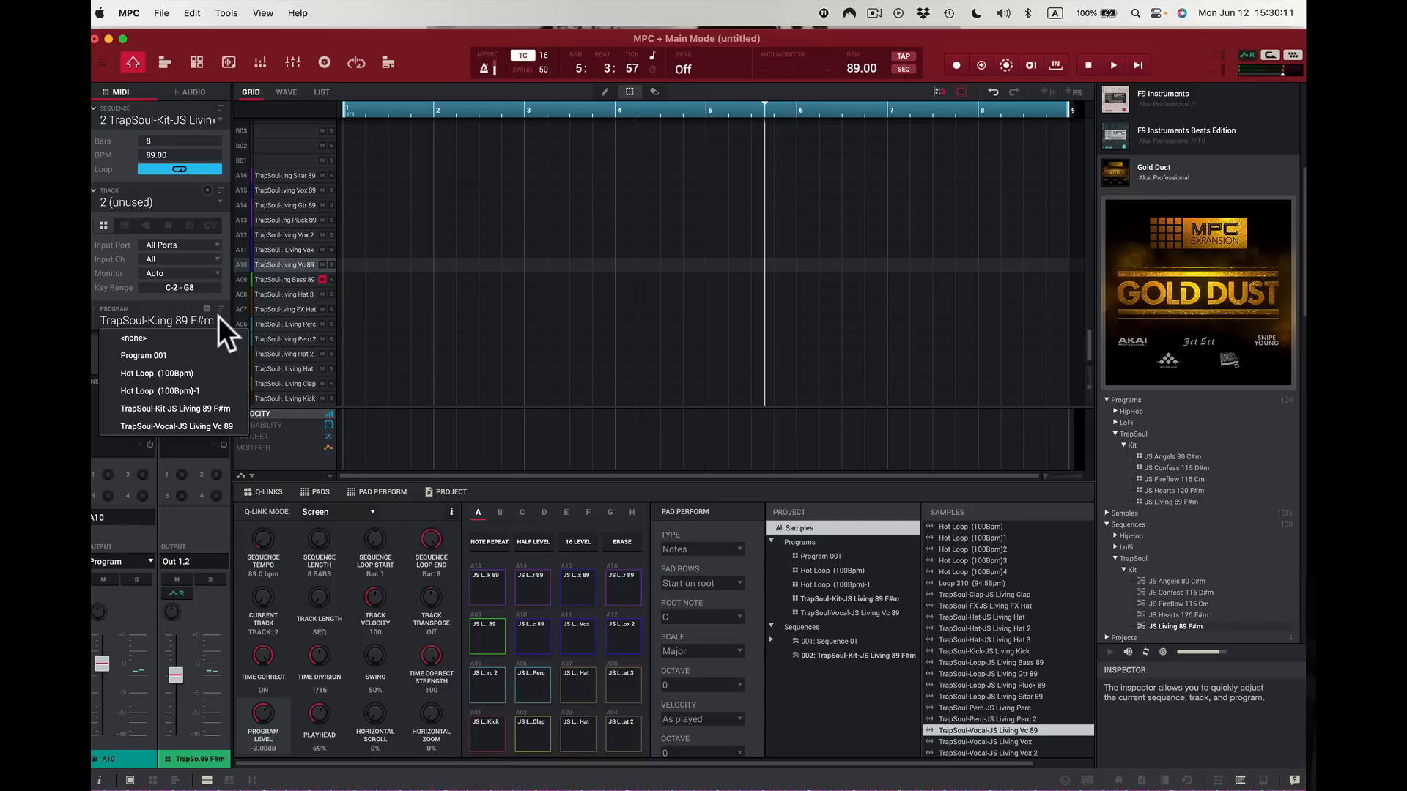
pyautogui.click(226, 425)
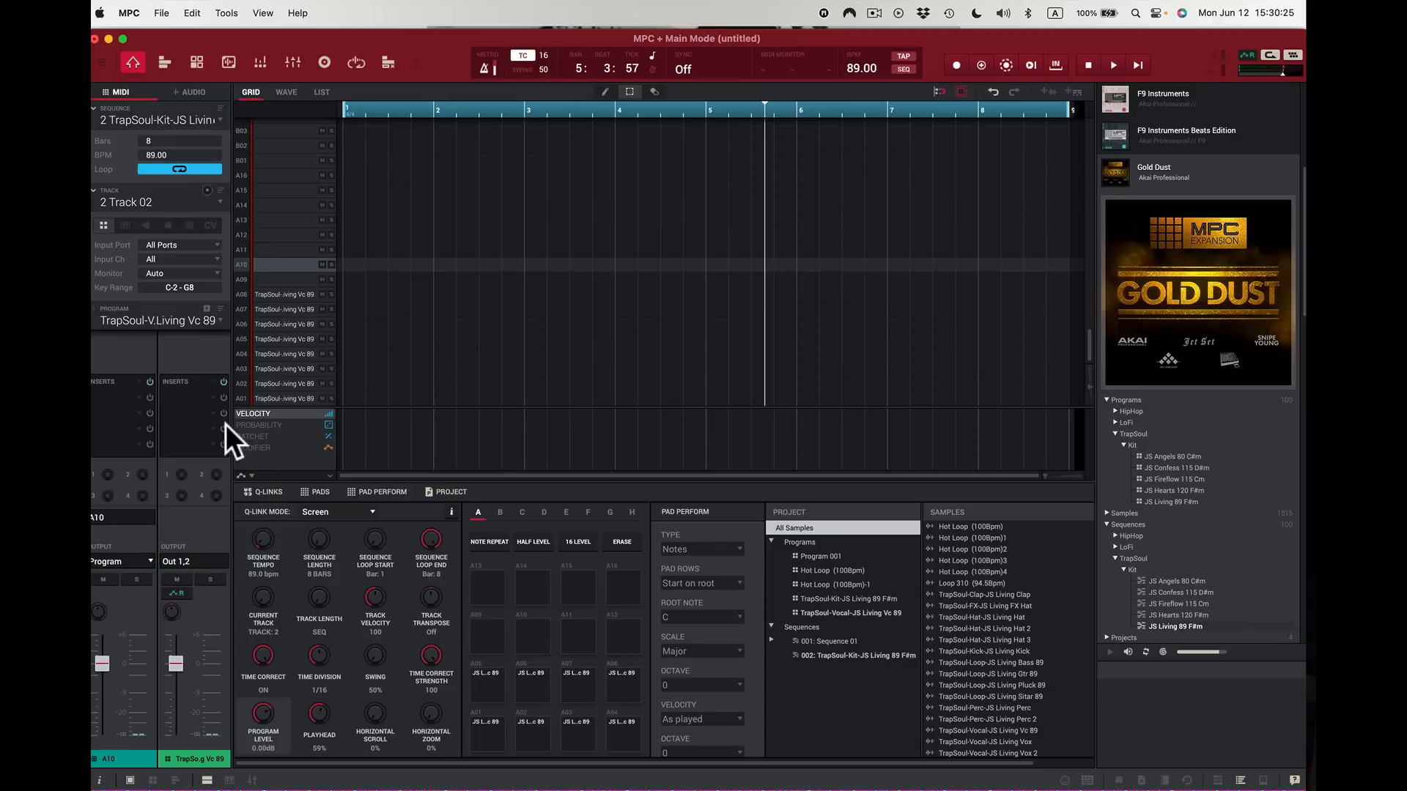
# Step: Play the sequence and trigger the chopped vocal pads A01, A02 and A03 over the beat on Track 02
pyautogui.press('space')
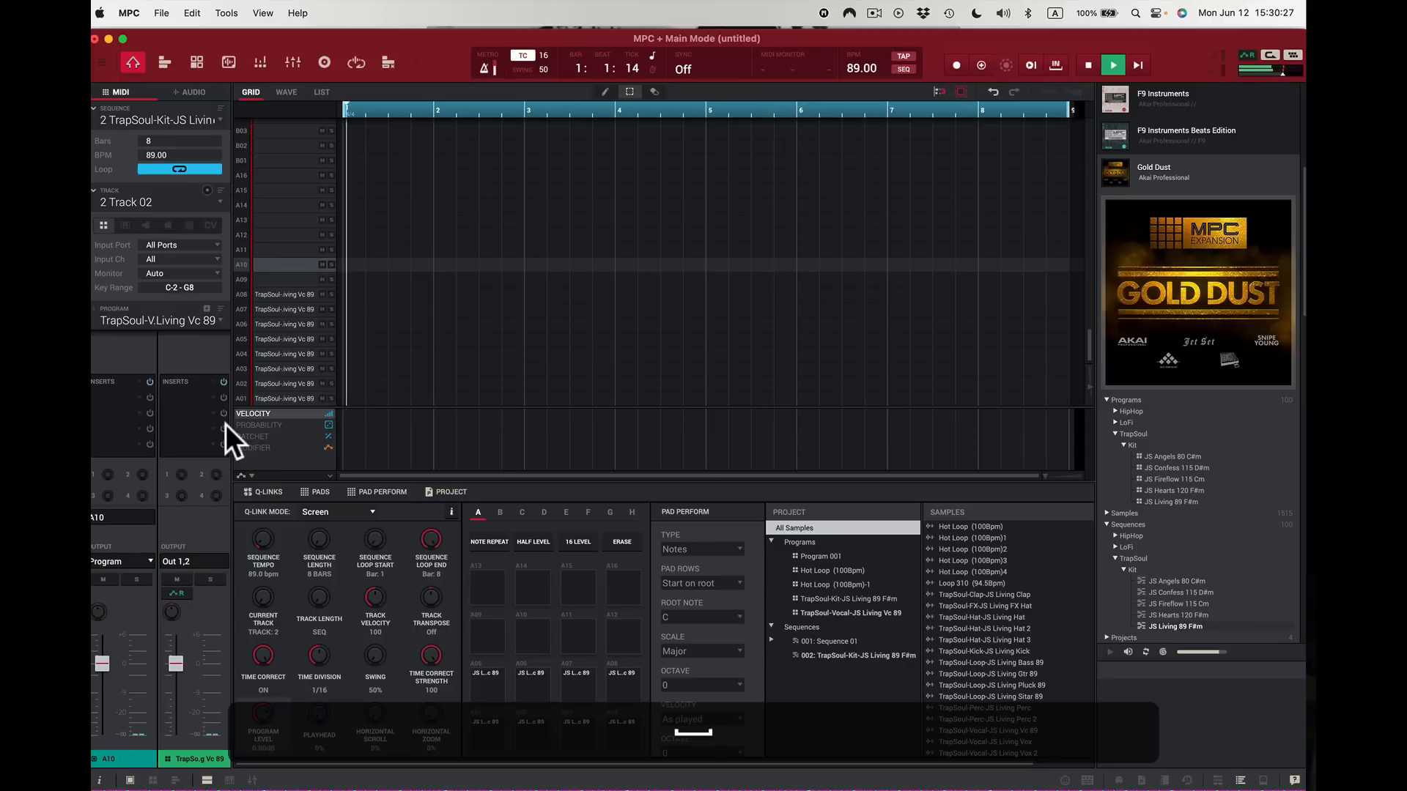
pyautogui.press('z')
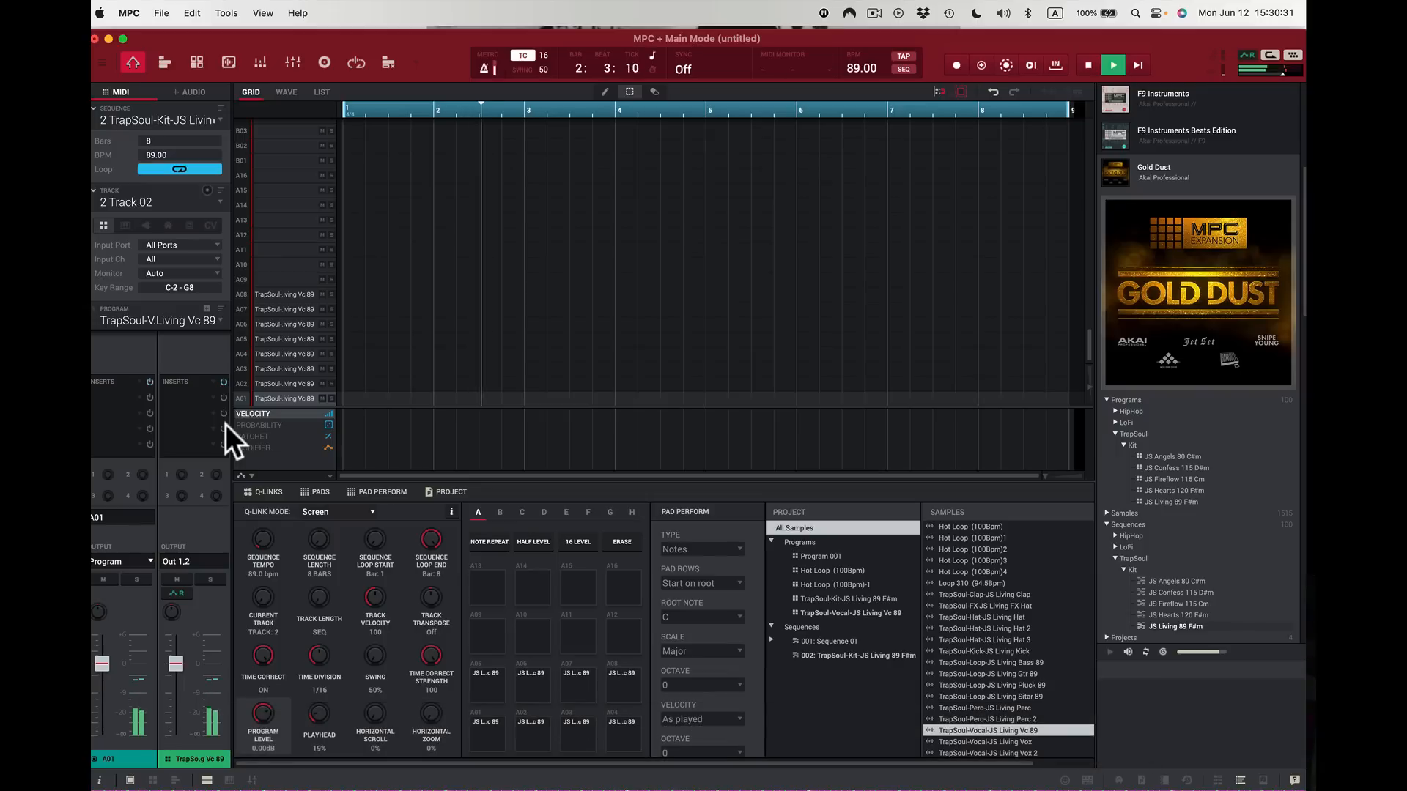
pyautogui.press('x')
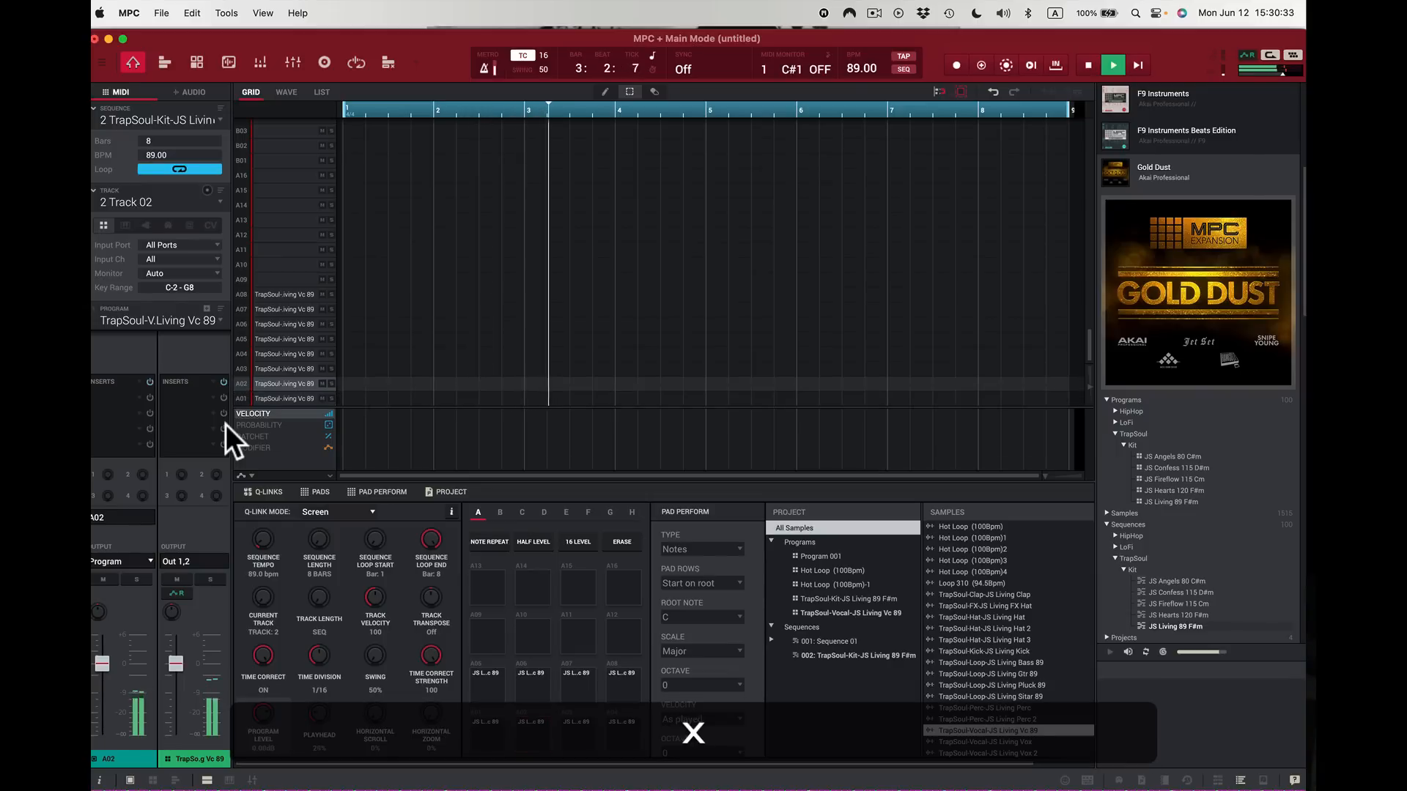
pyautogui.press('x')
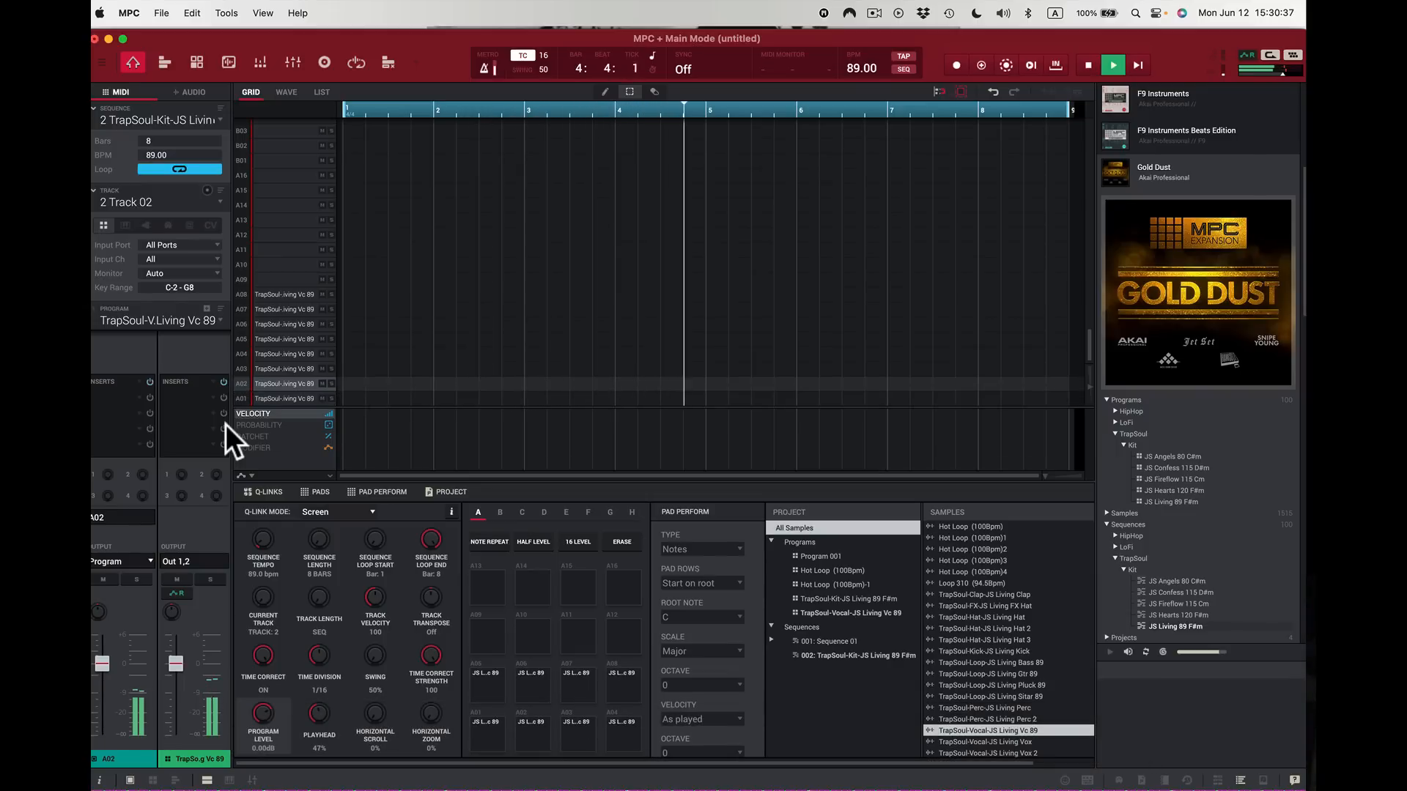
pyautogui.press('c')
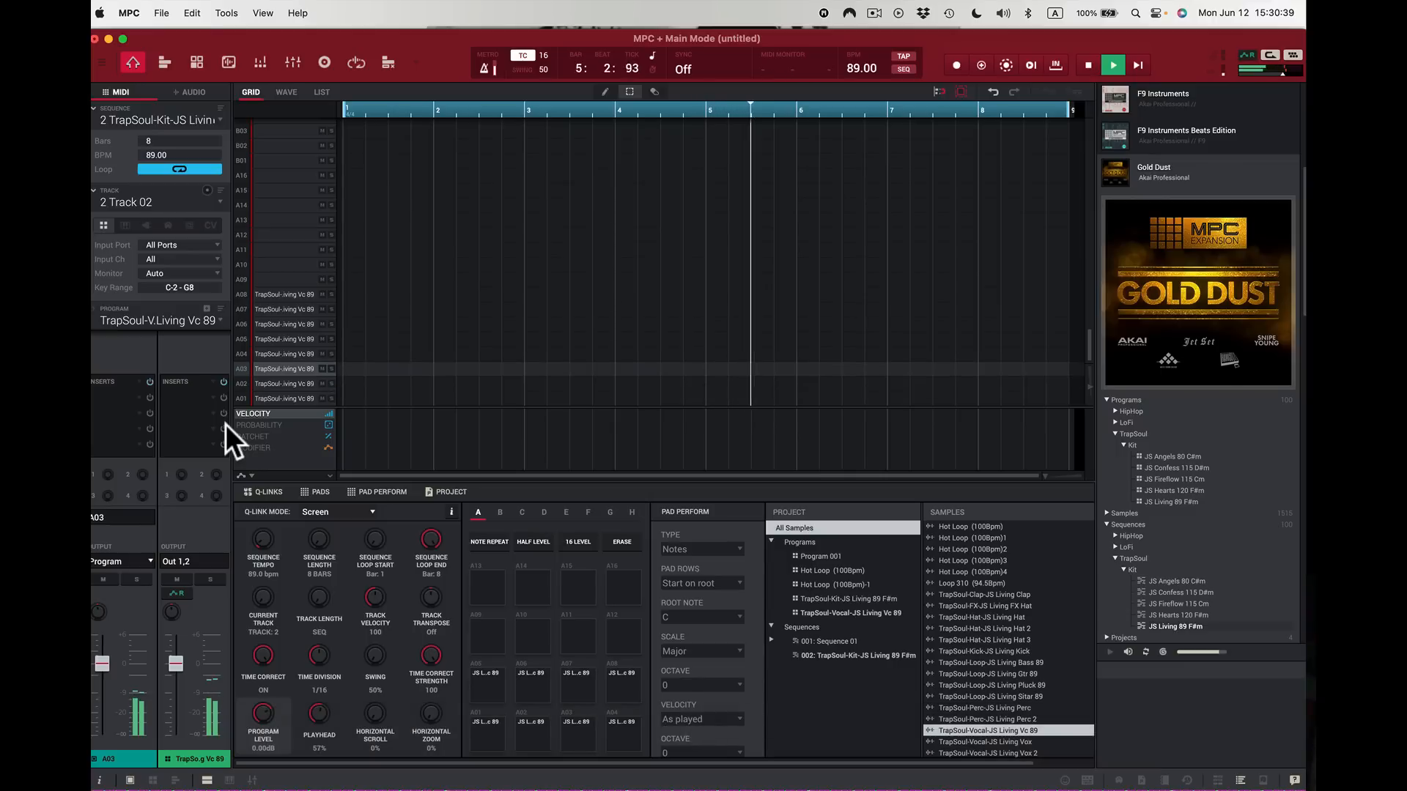
# Step: Perform the vocal chops on pads A01, A03, A05 and A08 over the running sequence and stop playback
pyautogui.press('a')
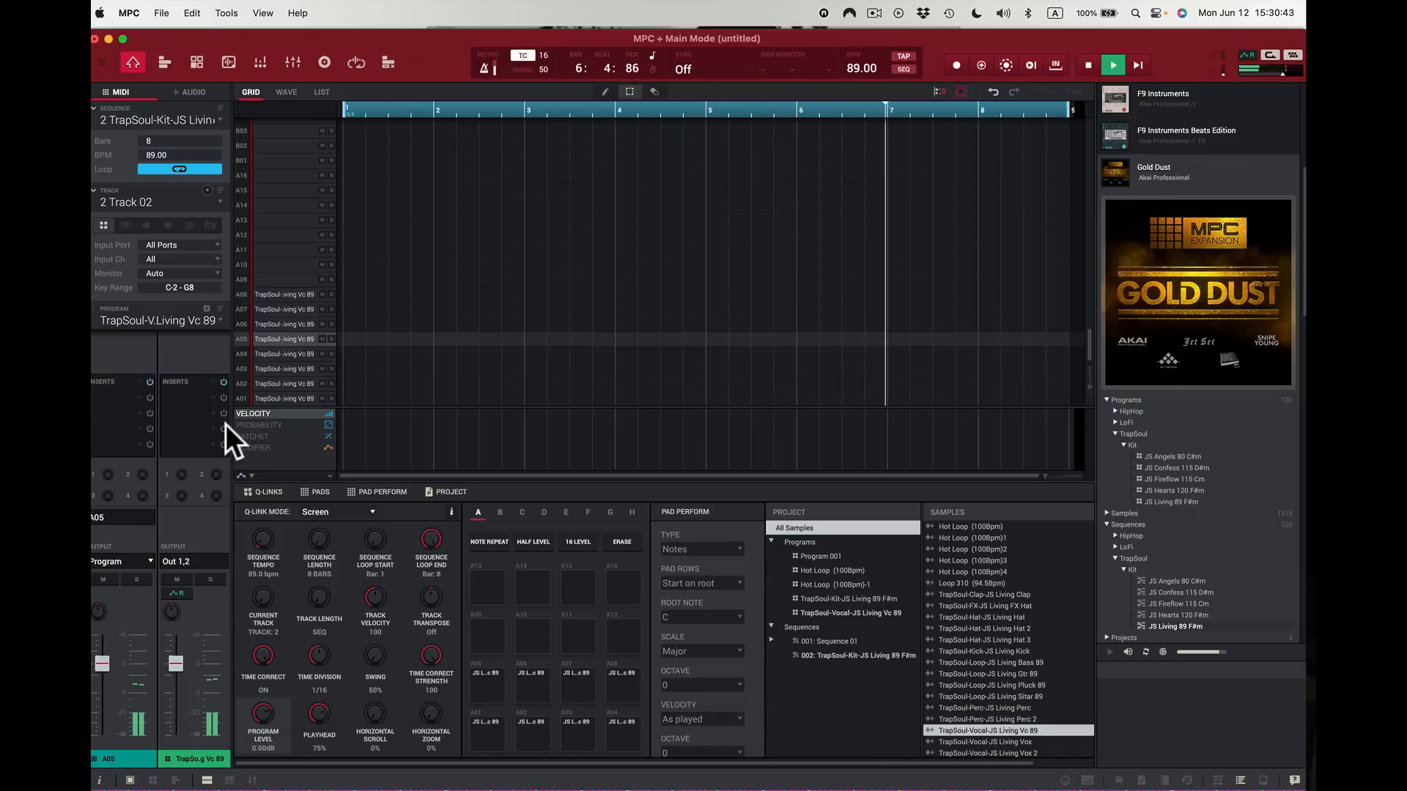
pyautogui.press('z')
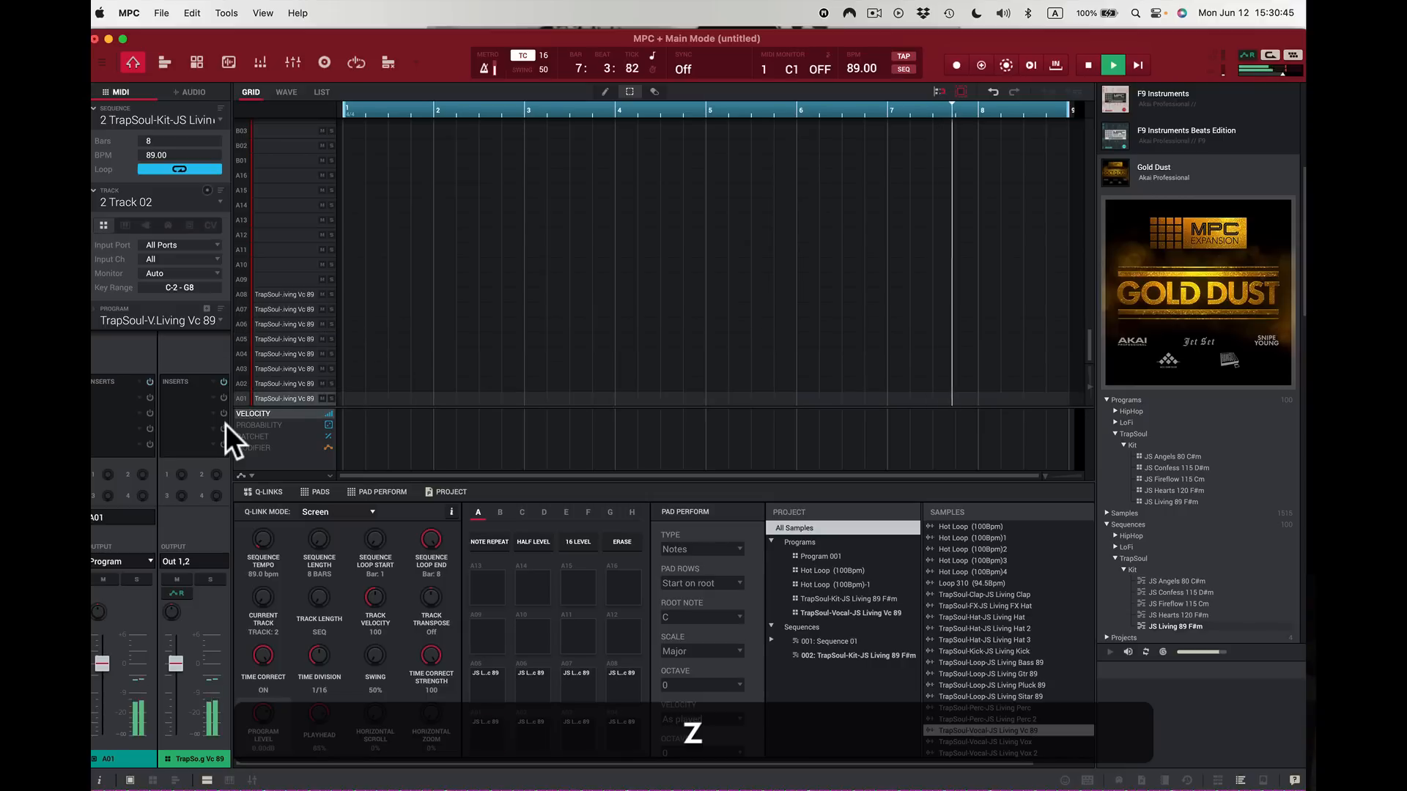
pyautogui.press('z')
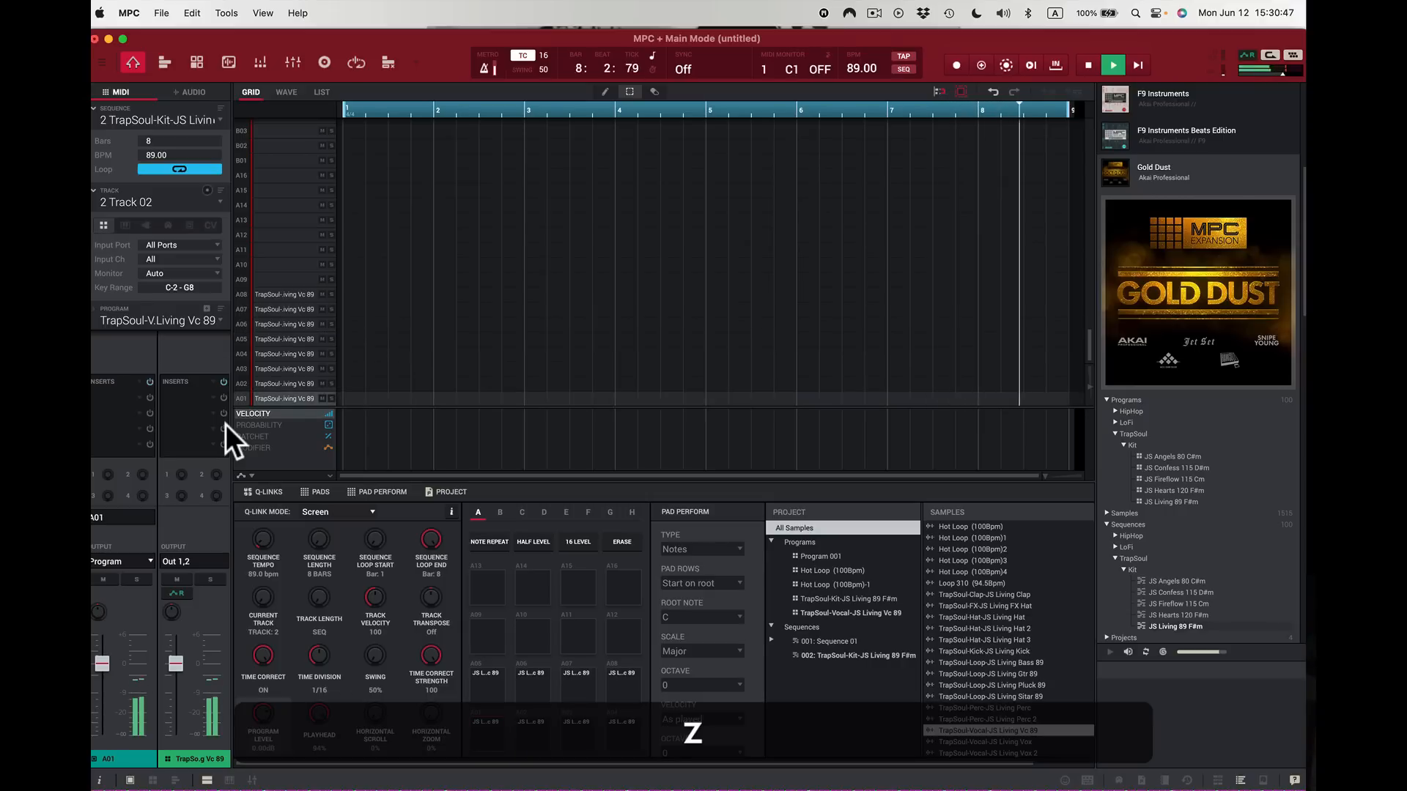
pyautogui.press('f')
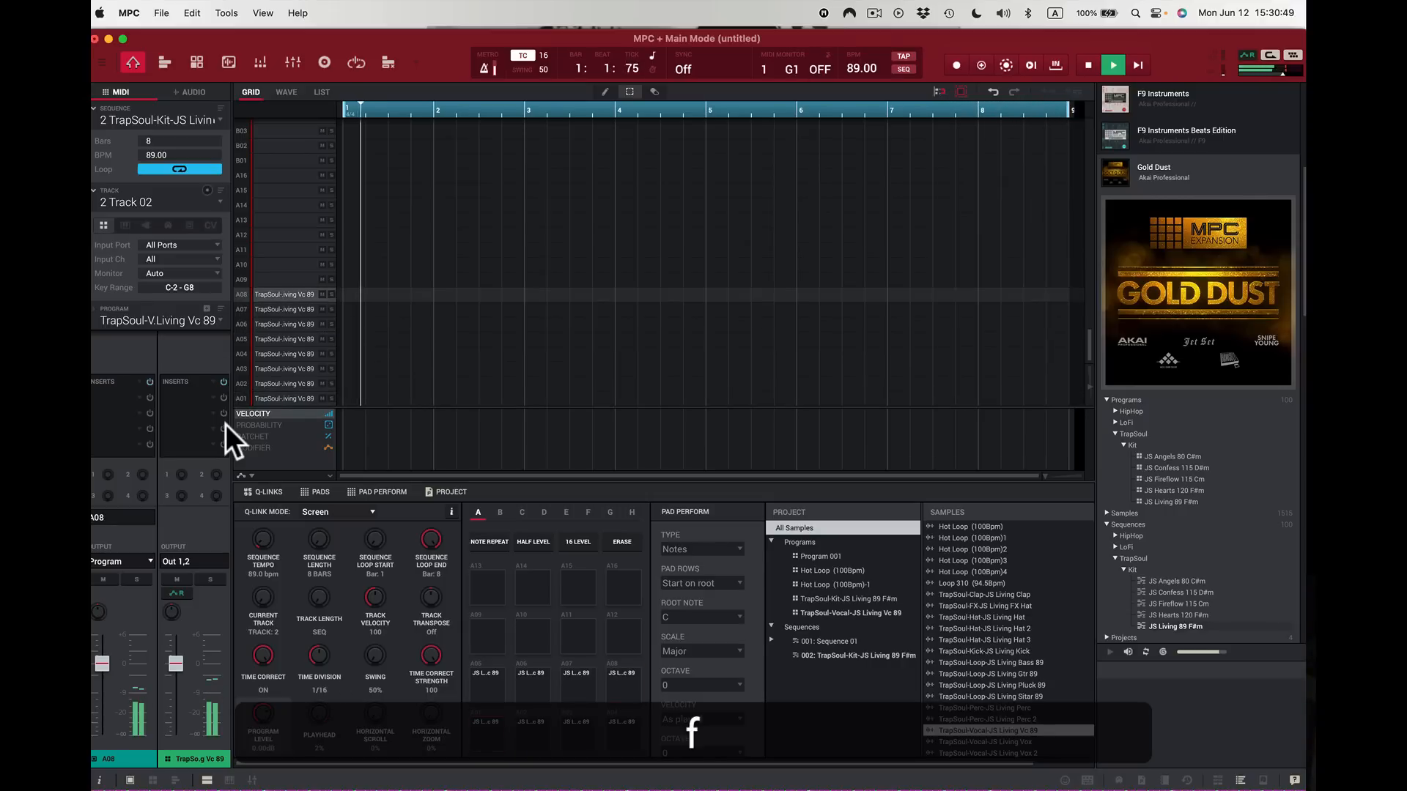
pyautogui.press('f')
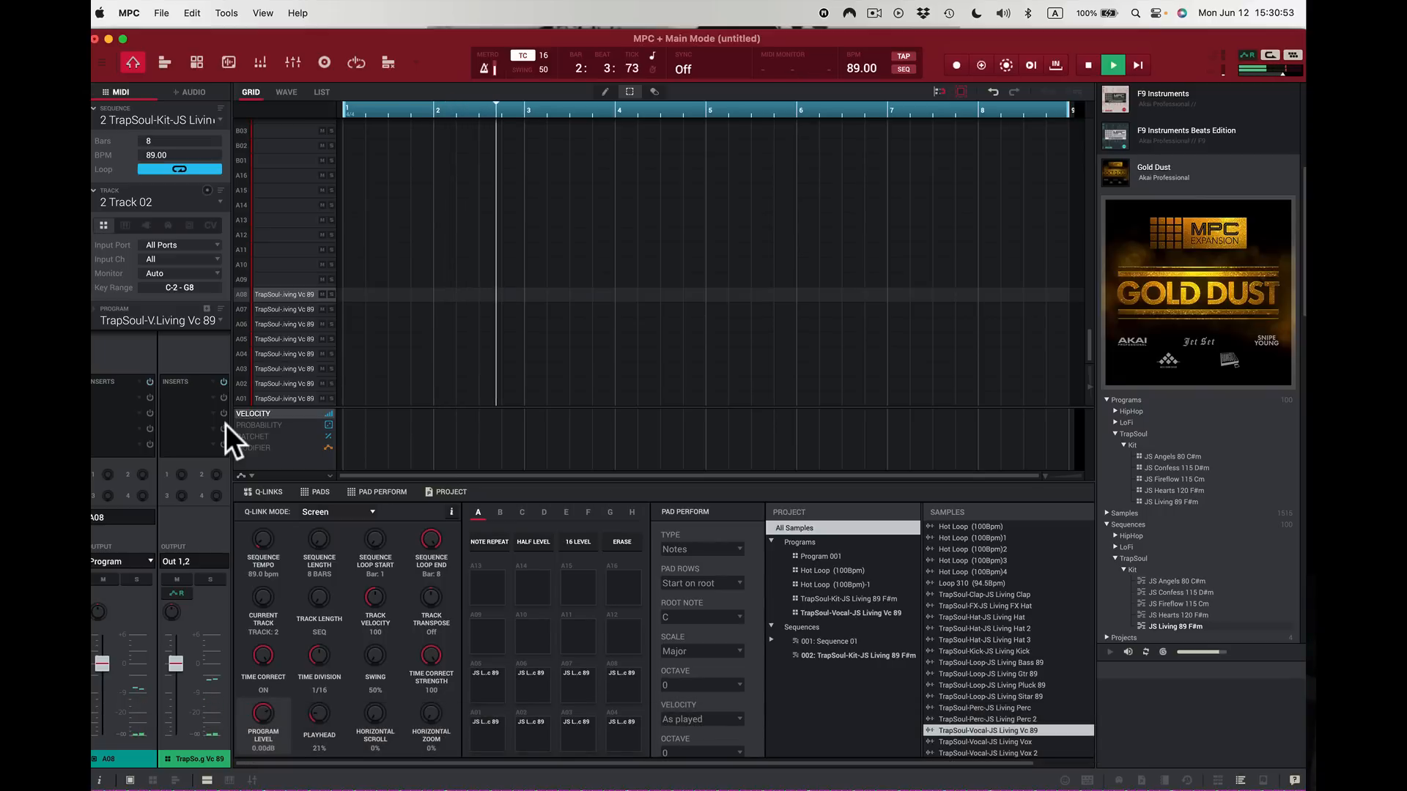
pyautogui.press('f')
pyautogui.press('c')
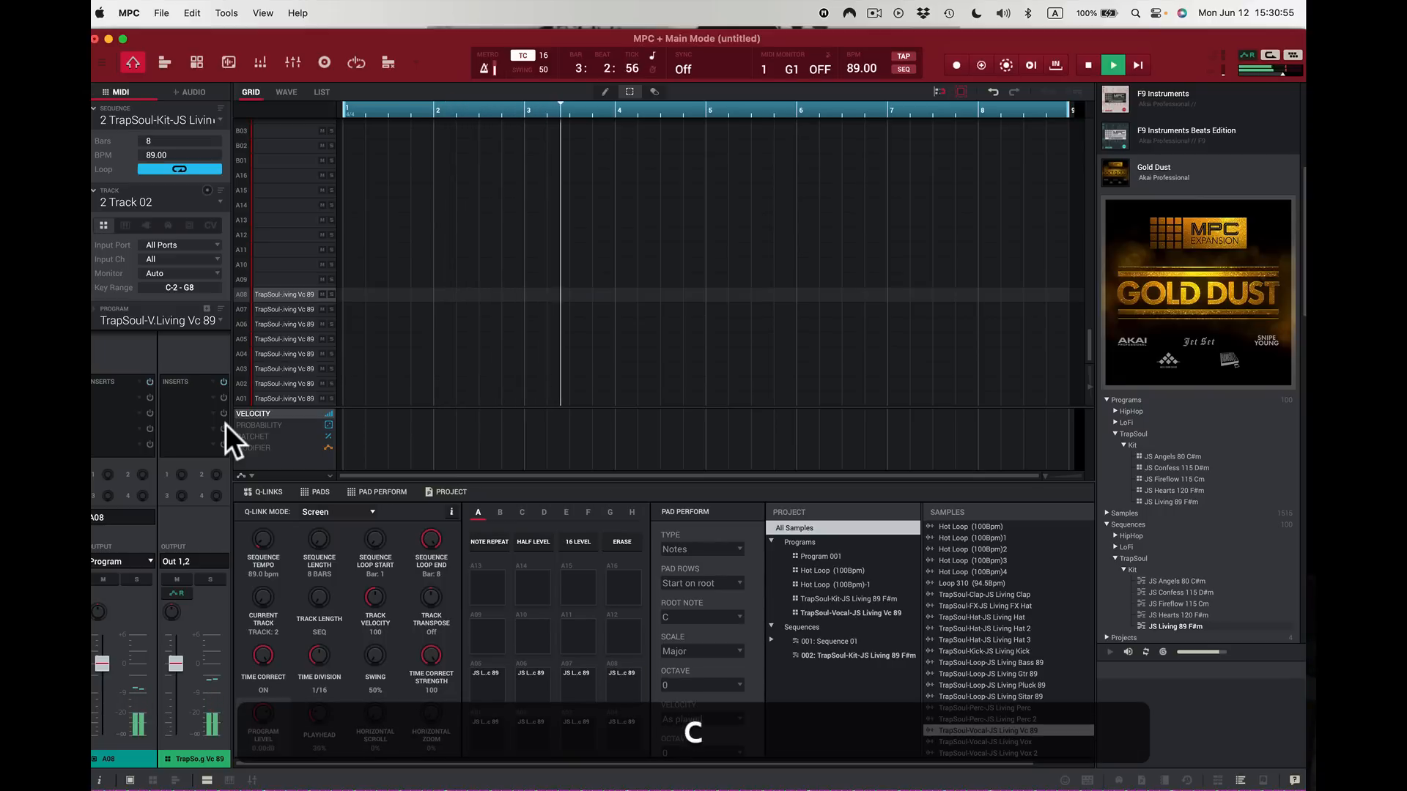
pyautogui.press('f')
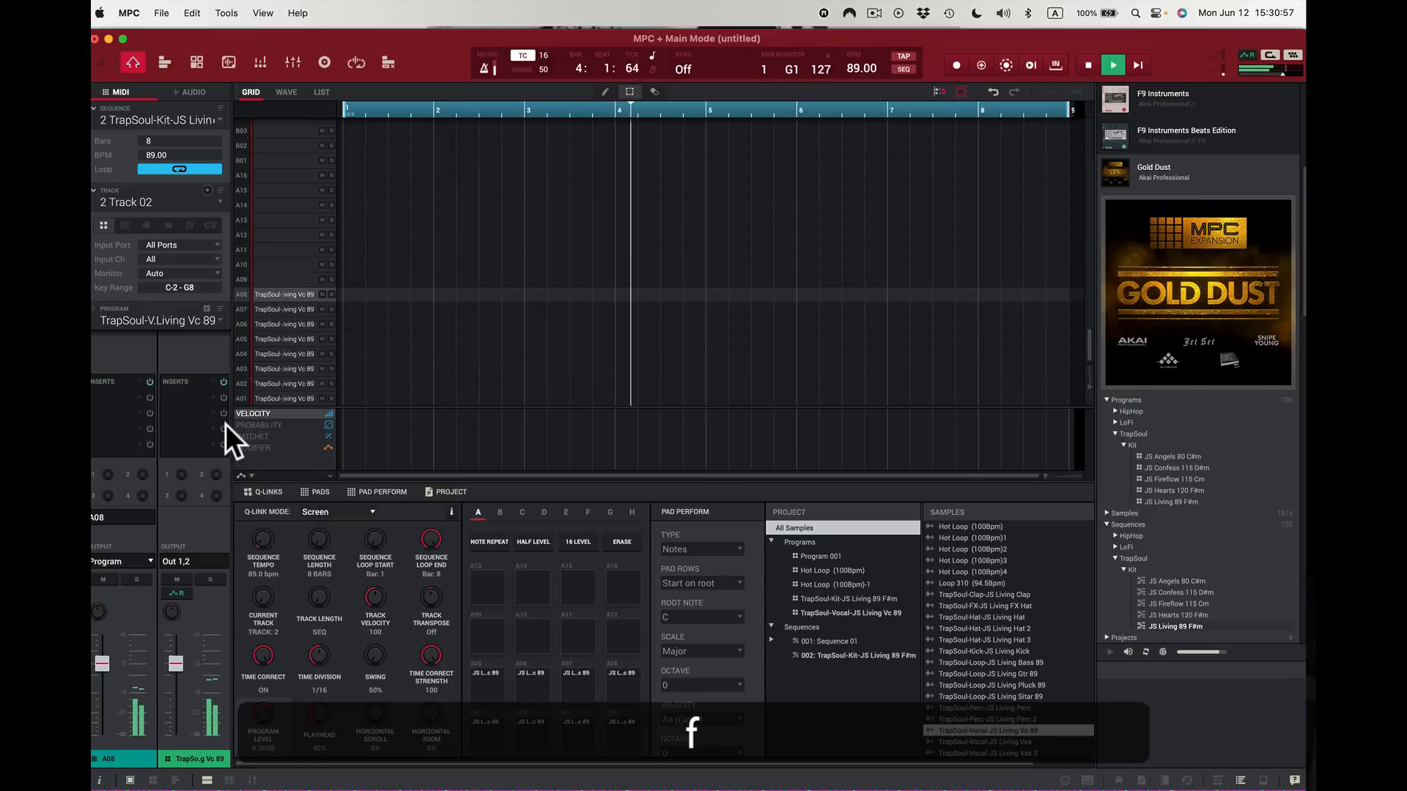
pyautogui.press('c')
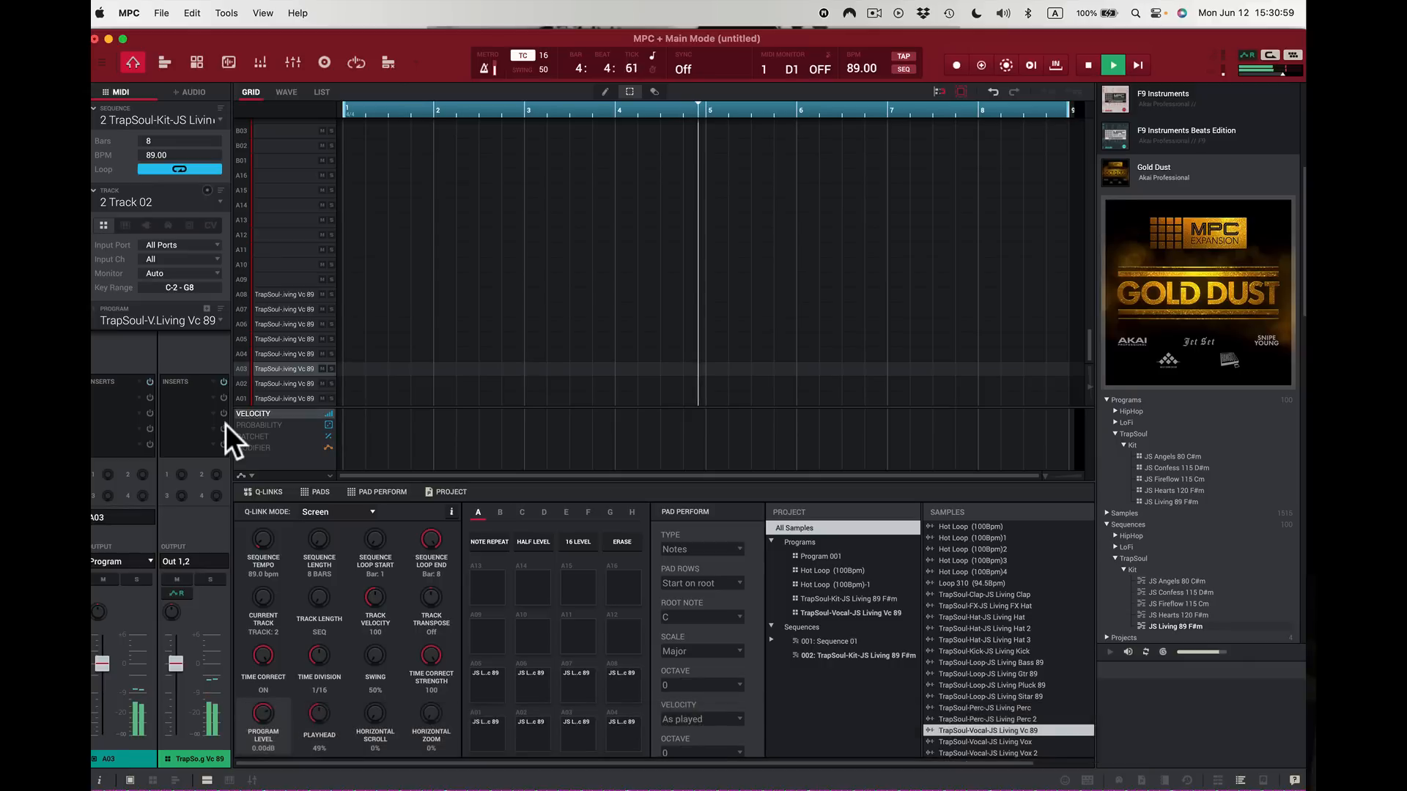
pyautogui.press('f')
pyautogui.press('c')
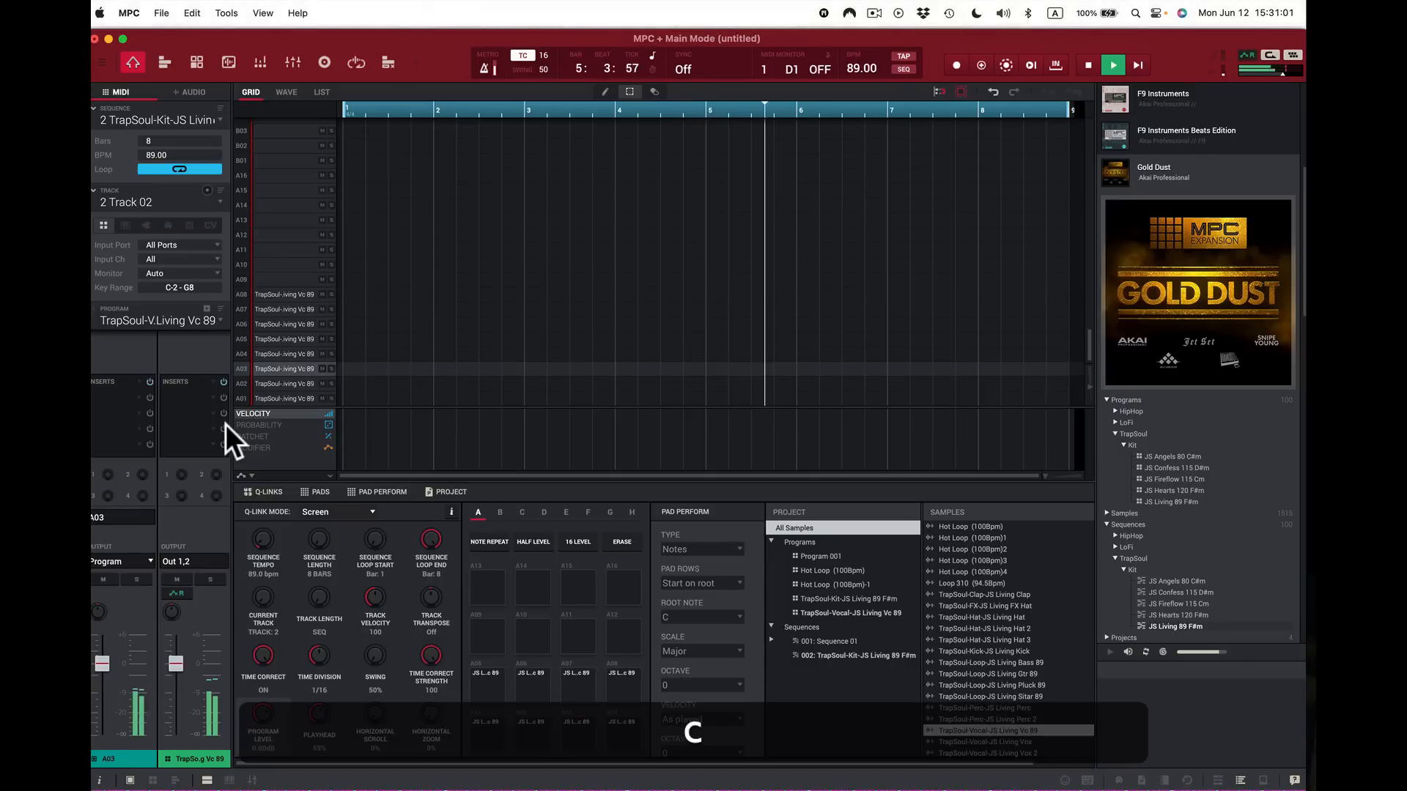
pyautogui.press('f')
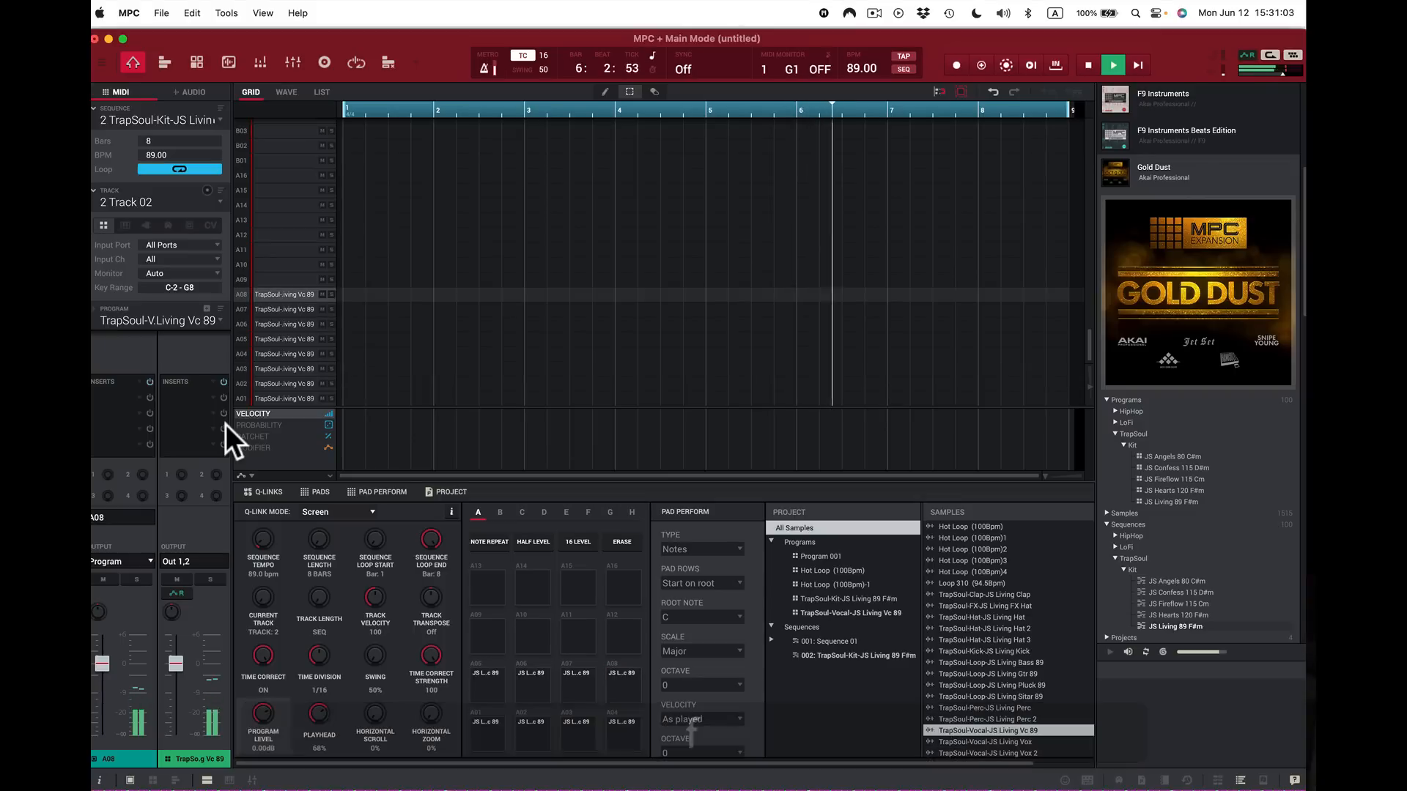
pyautogui.press('space')
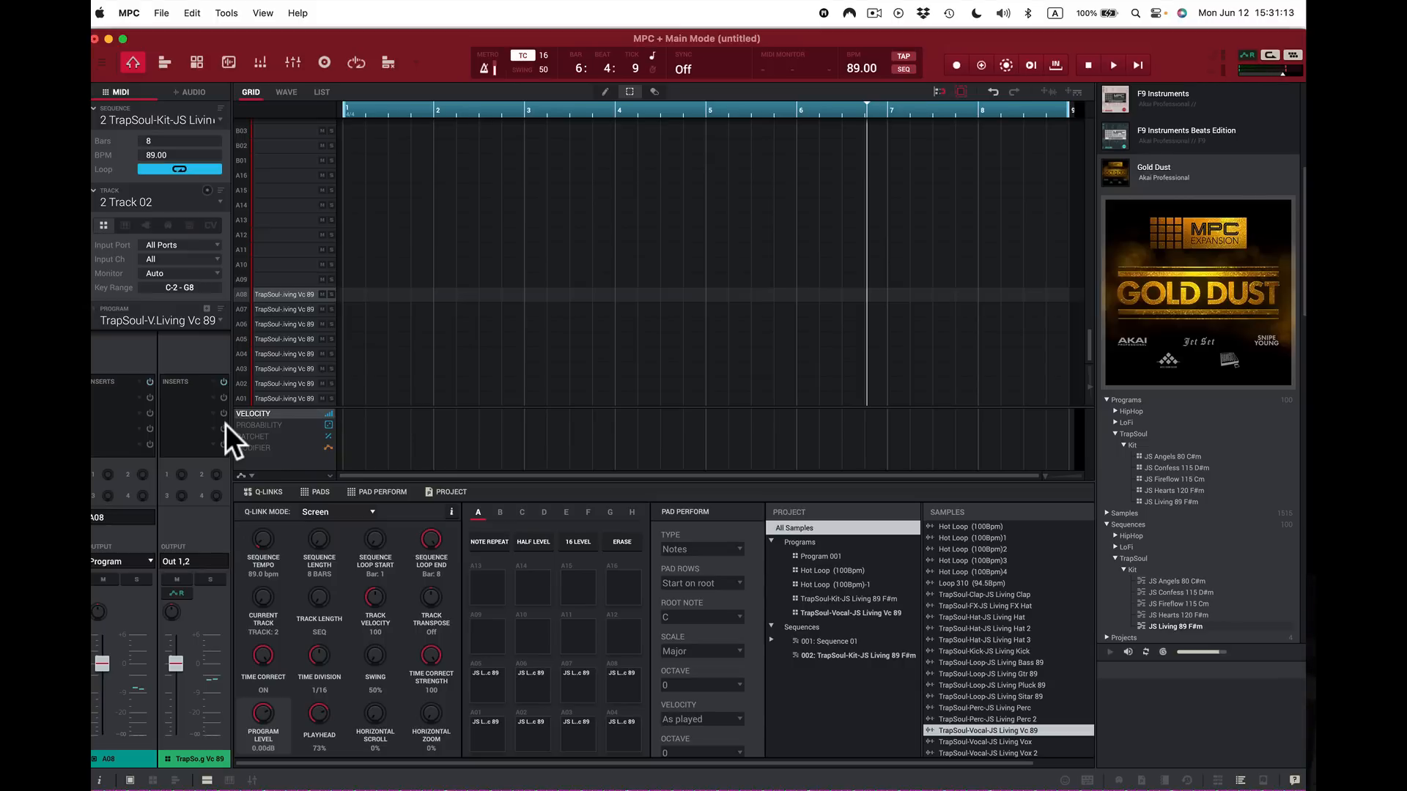
pyautogui.press('shift+super')
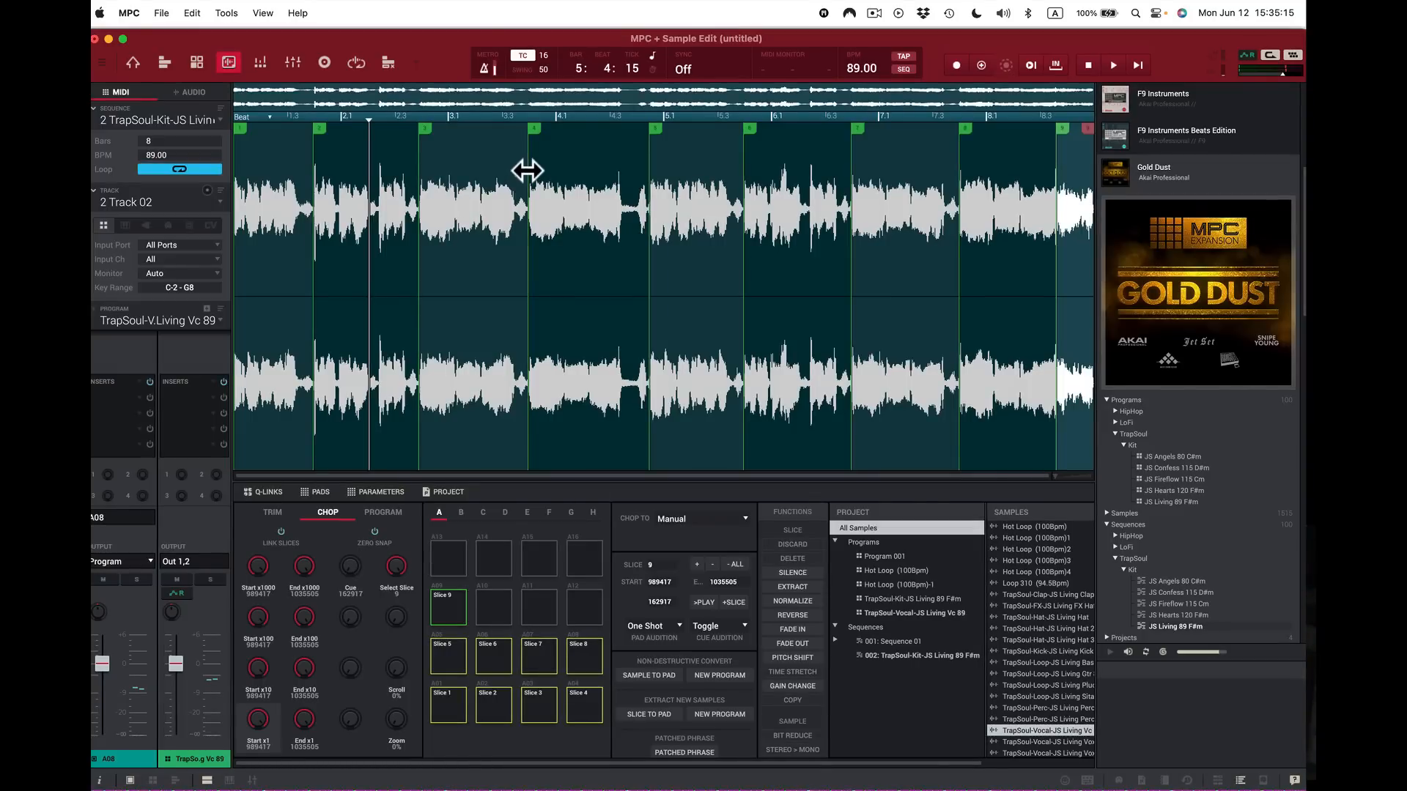
# Step: Try adding a slice marker in the middle of slice 3 of the vocal sample, and undo it
pyautogui.click(479, 143)
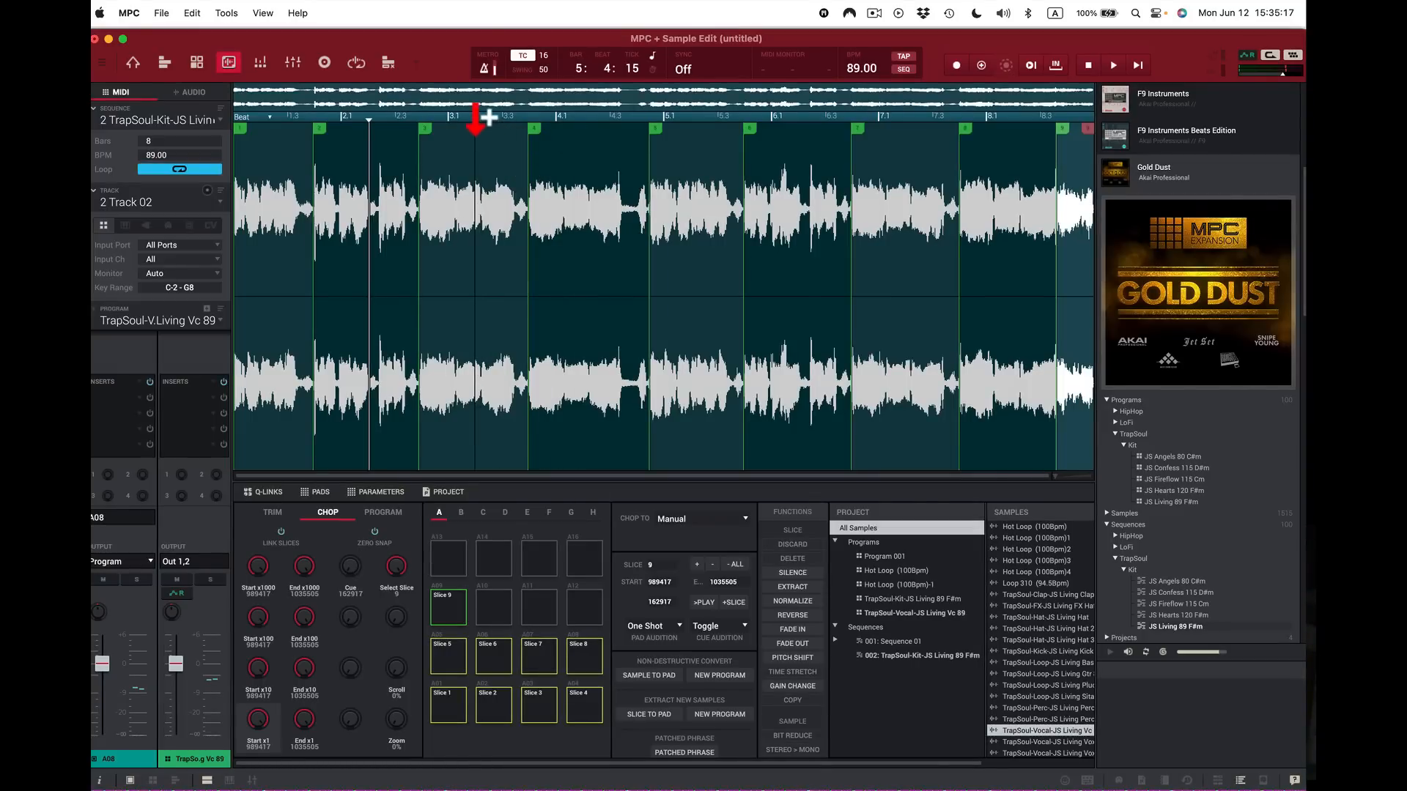
pyautogui.click(478, 136)
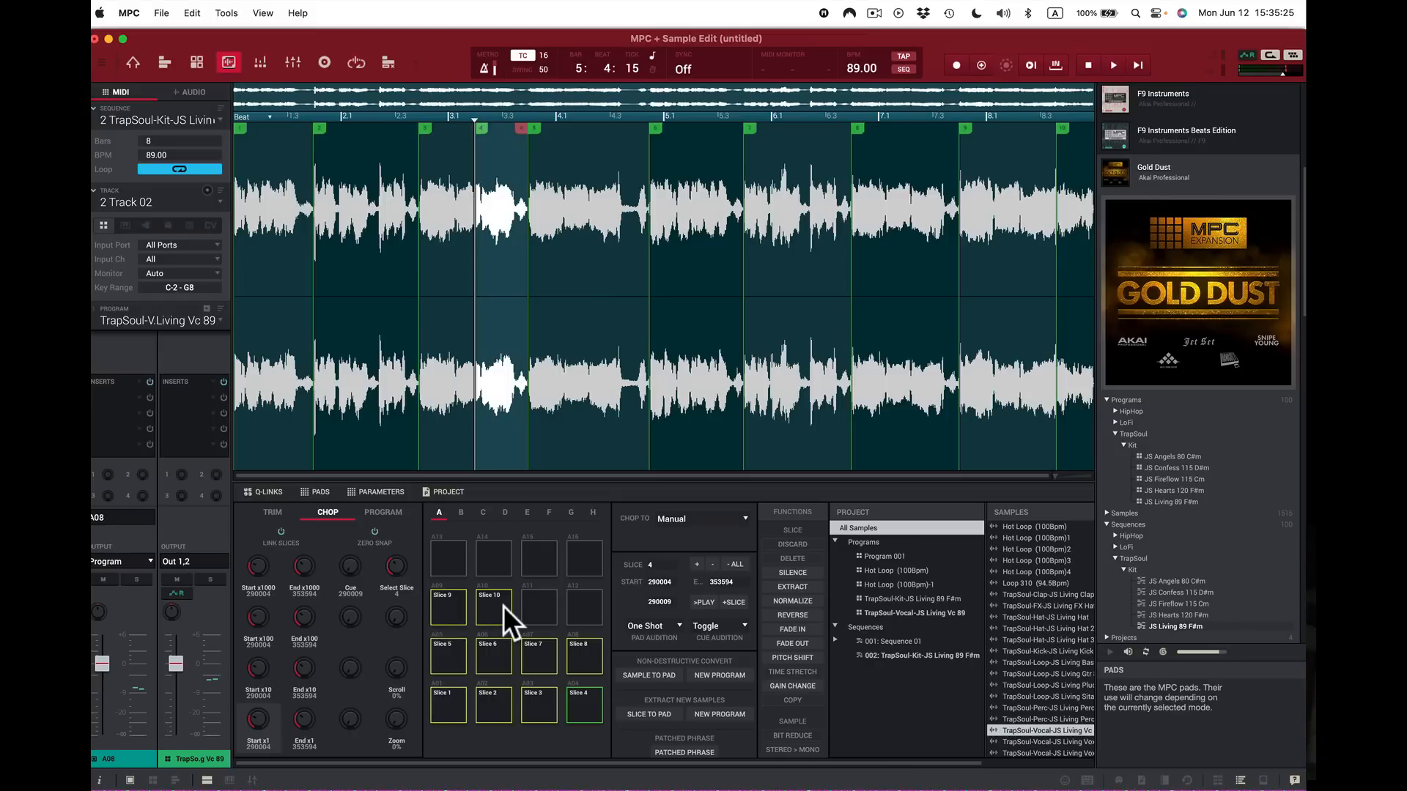
pyautogui.press('super+z')
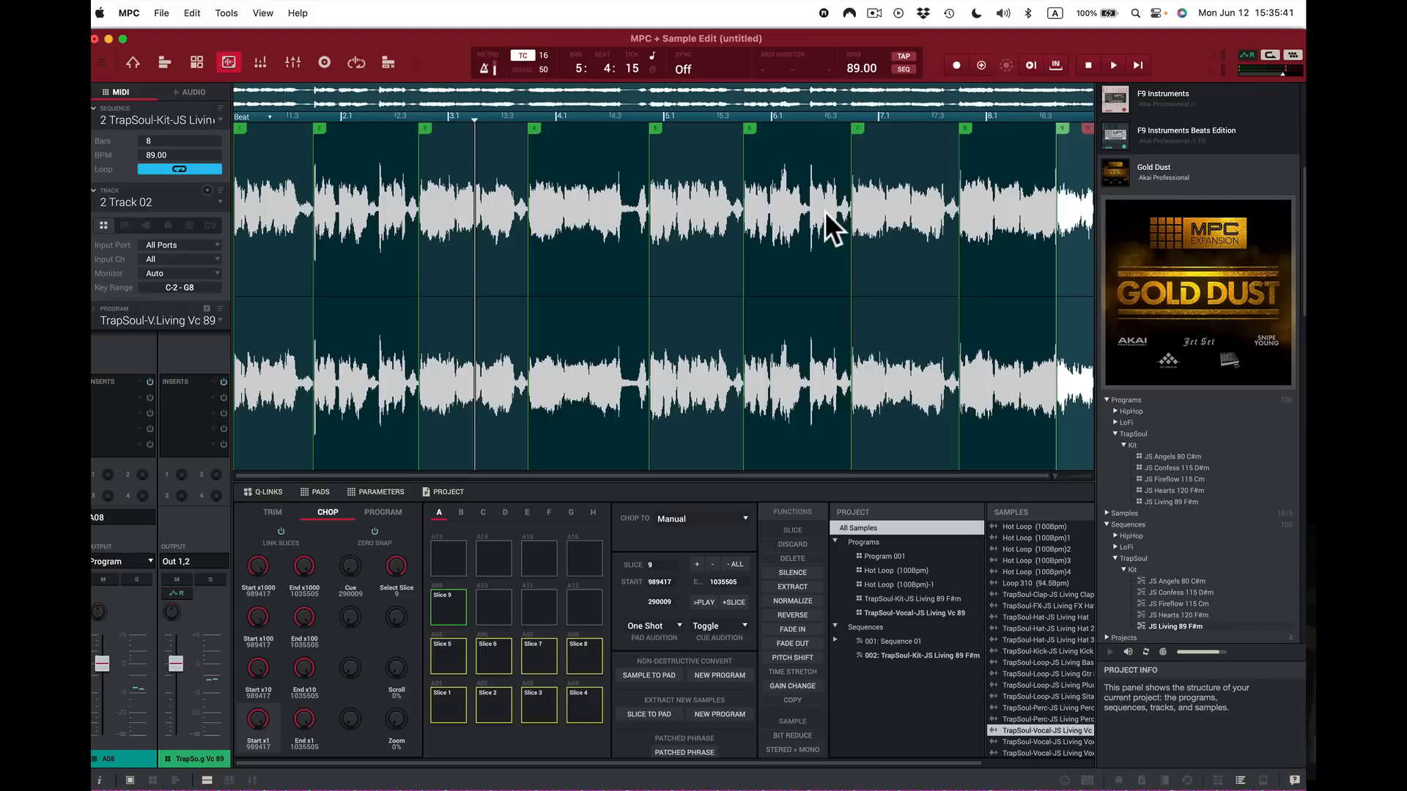
# Step: Split slice 6 of the vocal sample with a new marker just before its second phrase and audition the slices
pyautogui.keyDown('shift'); pyautogui.click(756, 125); pyautogui.keyUp('shift')
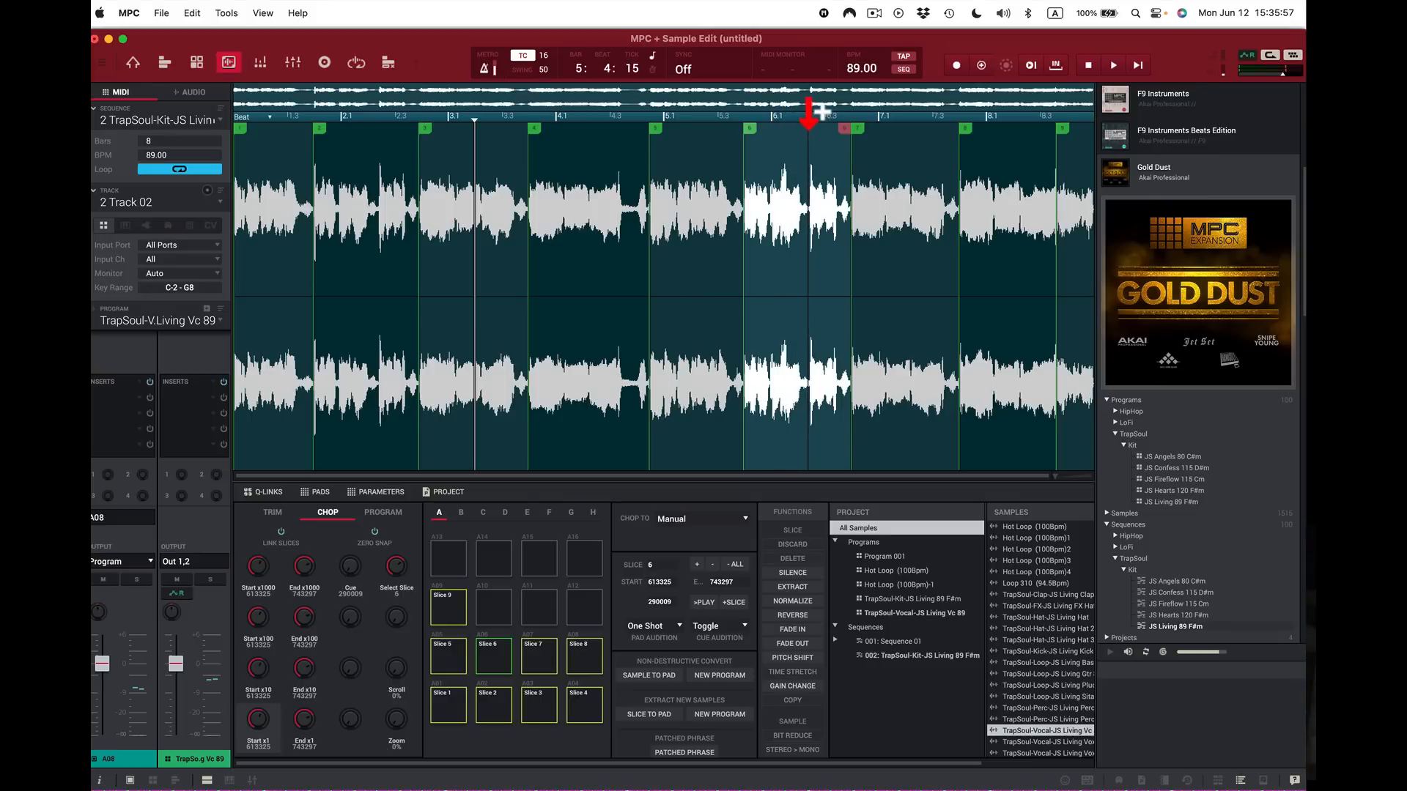
pyautogui.click(808, 129)
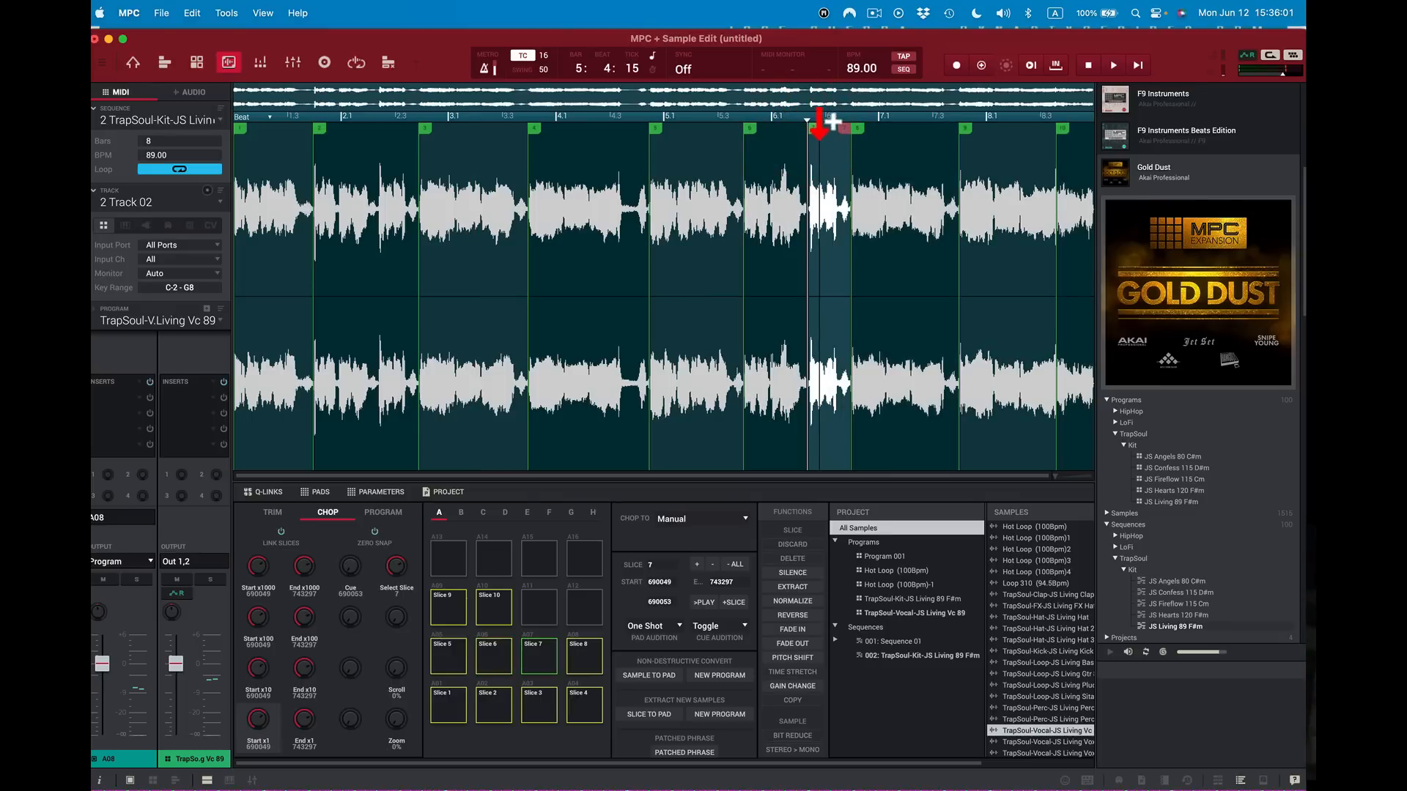
pyautogui.press('s')
pyautogui.press('d')
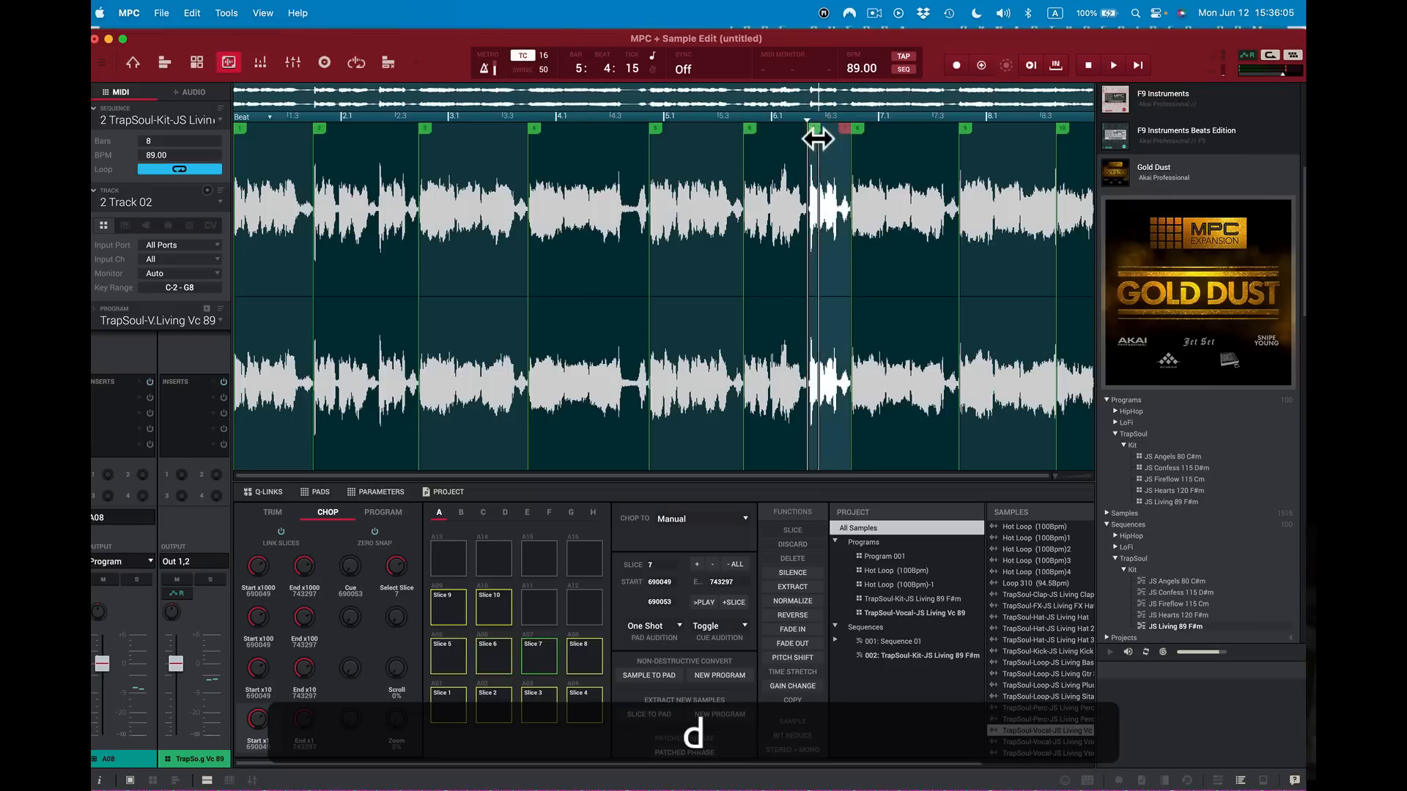
# Step: Move the start of slice 7 forward onto the transient, to sample position 694157, and audition the slice
pyautogui.click(1058, 477)
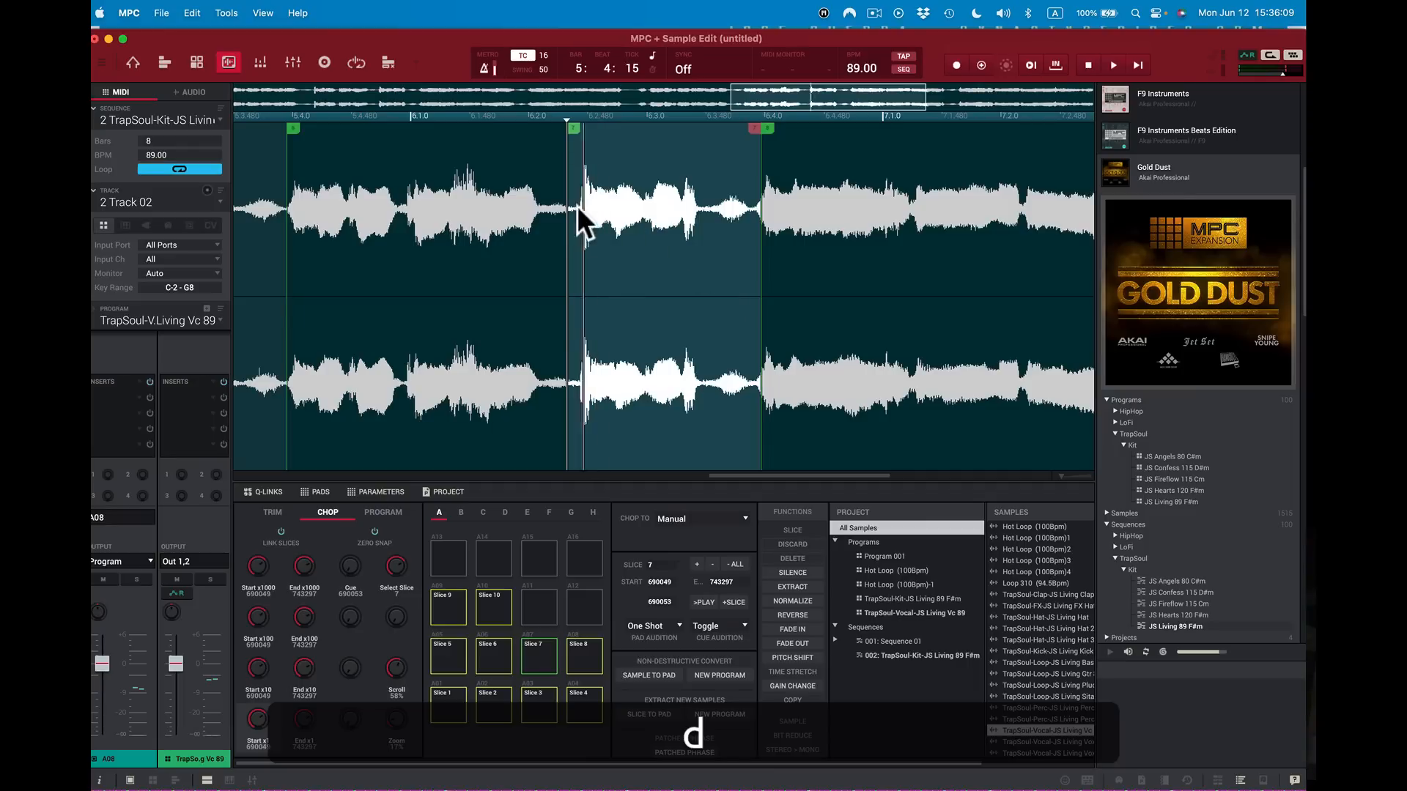
pyautogui.moveTo(565, 132); pyautogui.dragTo(584, 134)
pyautogui.click(585, 134)
pyautogui.press('d')
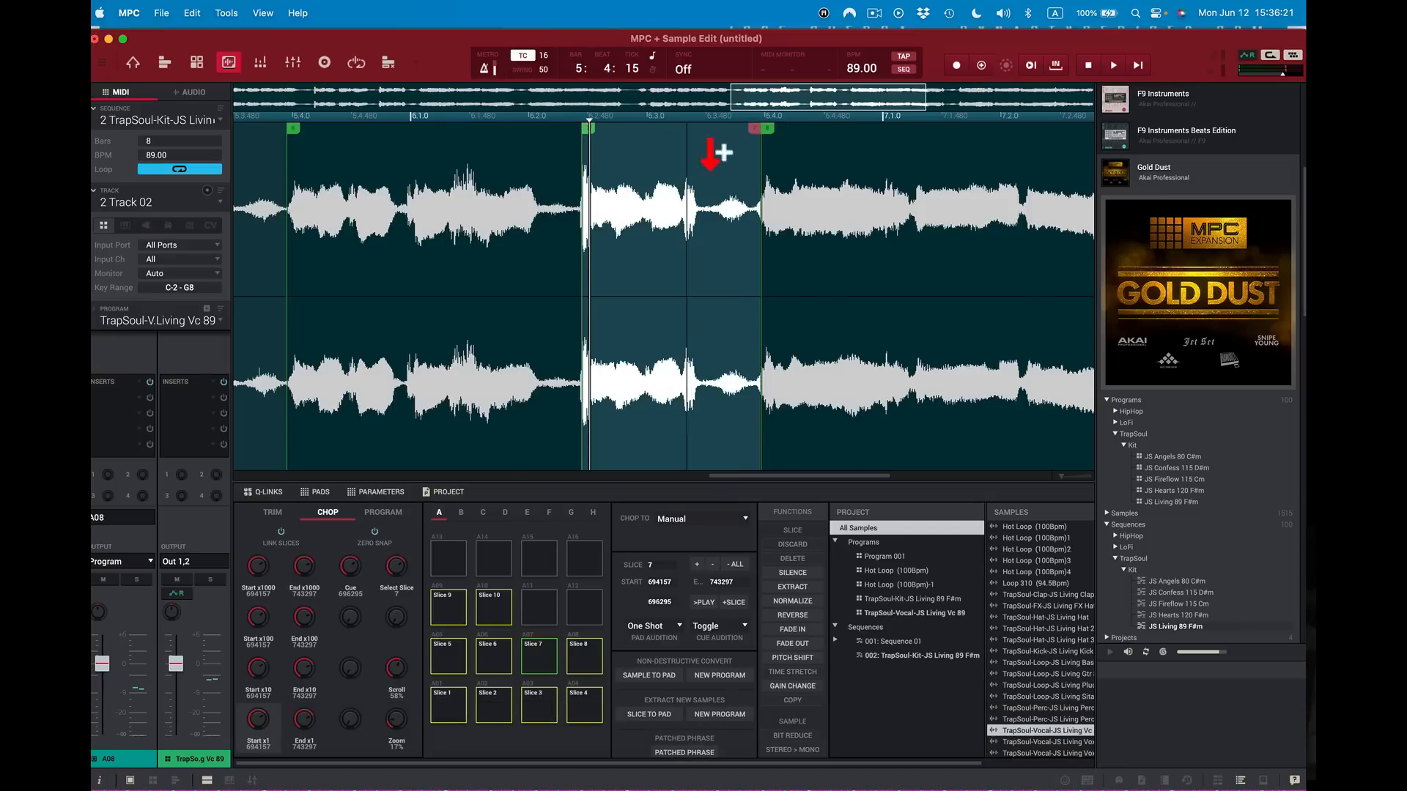
pyautogui.scroll(-5, 1066, 476)
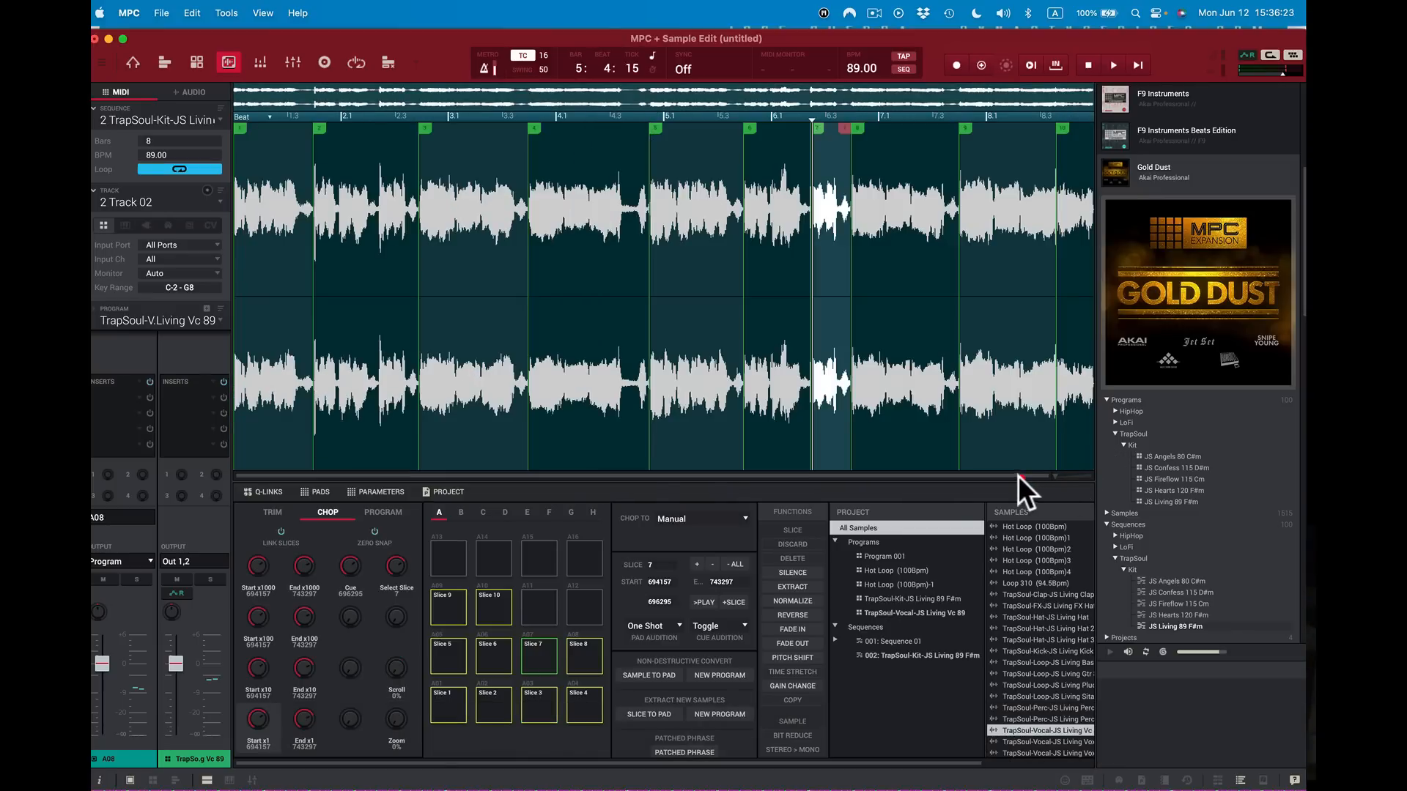
pyautogui.click(1020, 476)
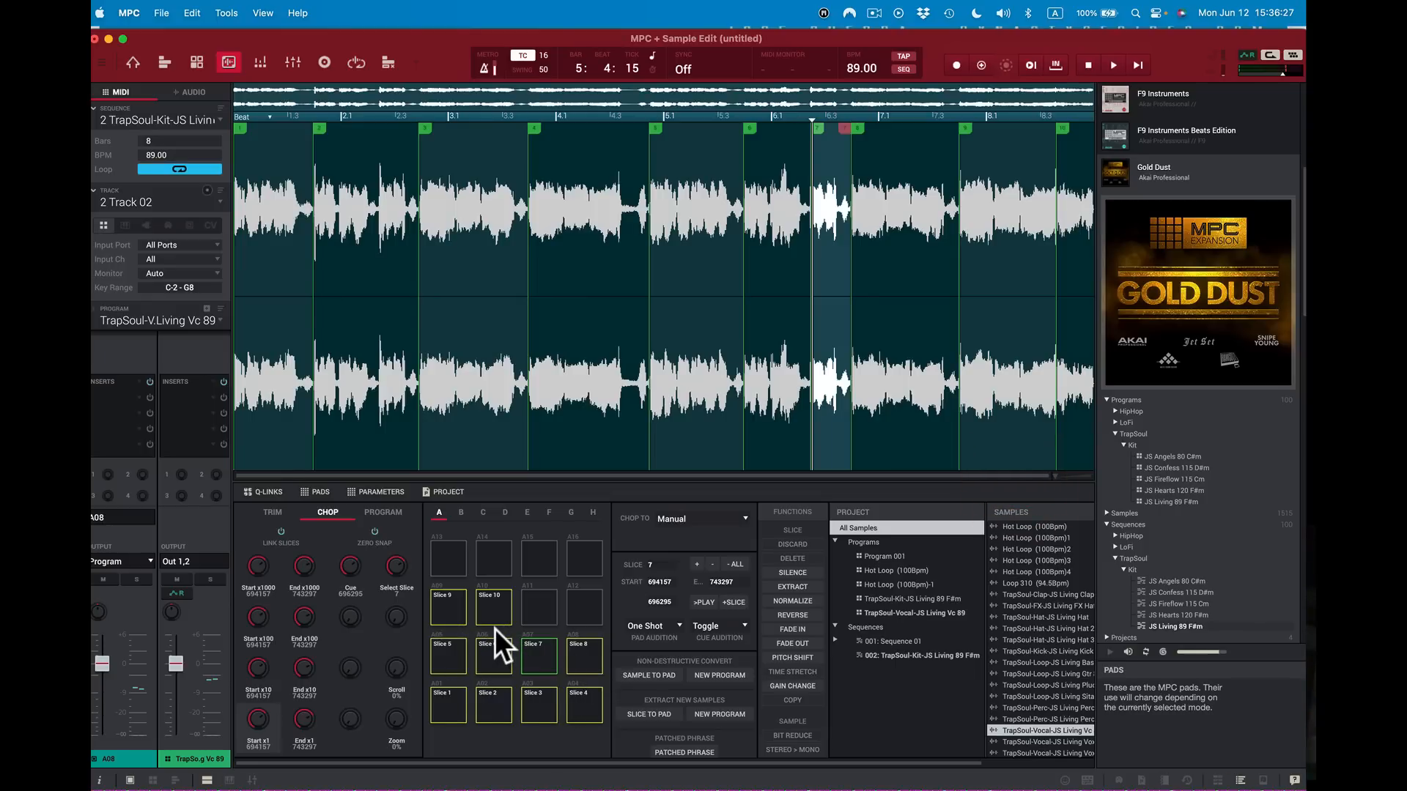
pyautogui.press('shift+super')
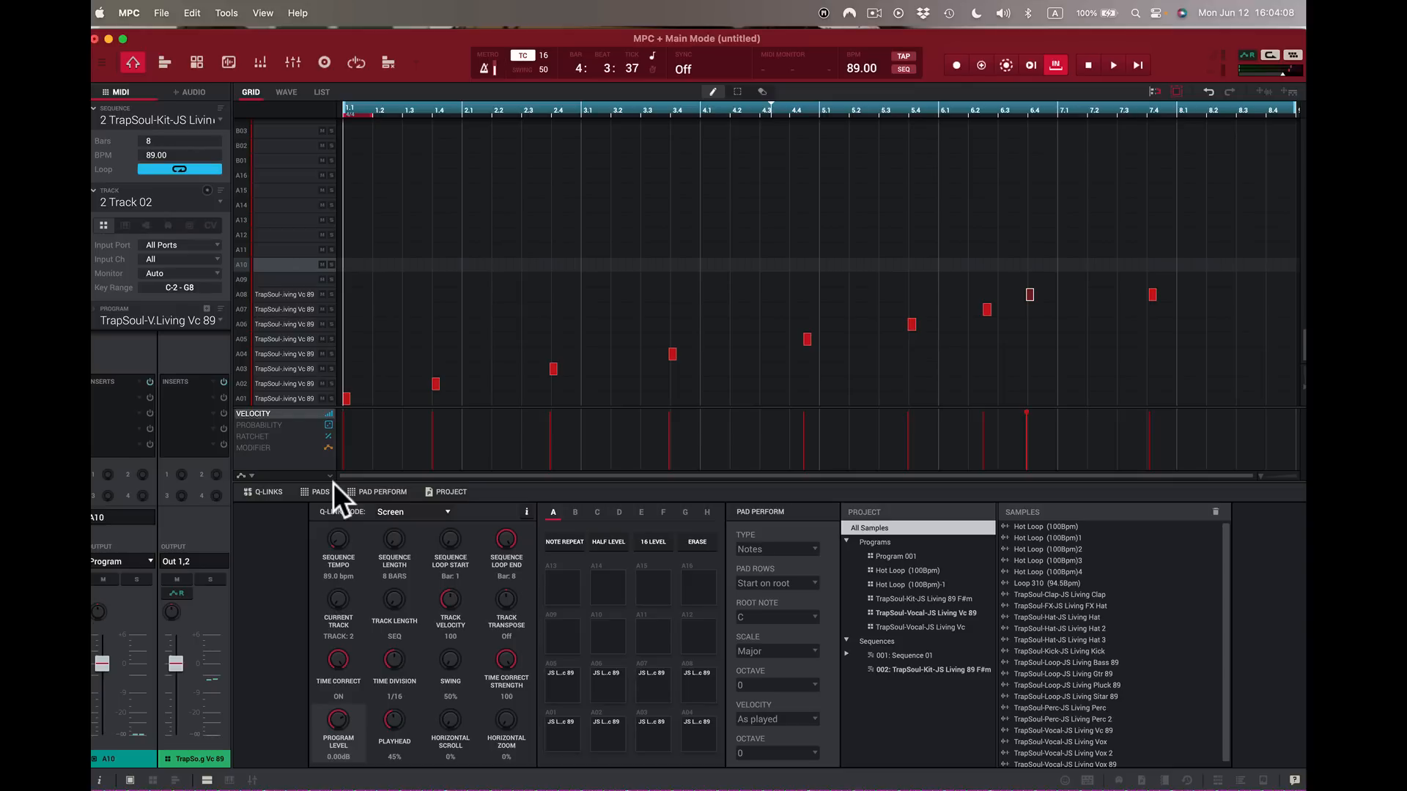
# Step: Audition the vocal chops assigned to the bank A pads of Track 02 with the sequence stopped
pyautogui.press('x')
pyautogui.press('a')
pyautogui.press('s')
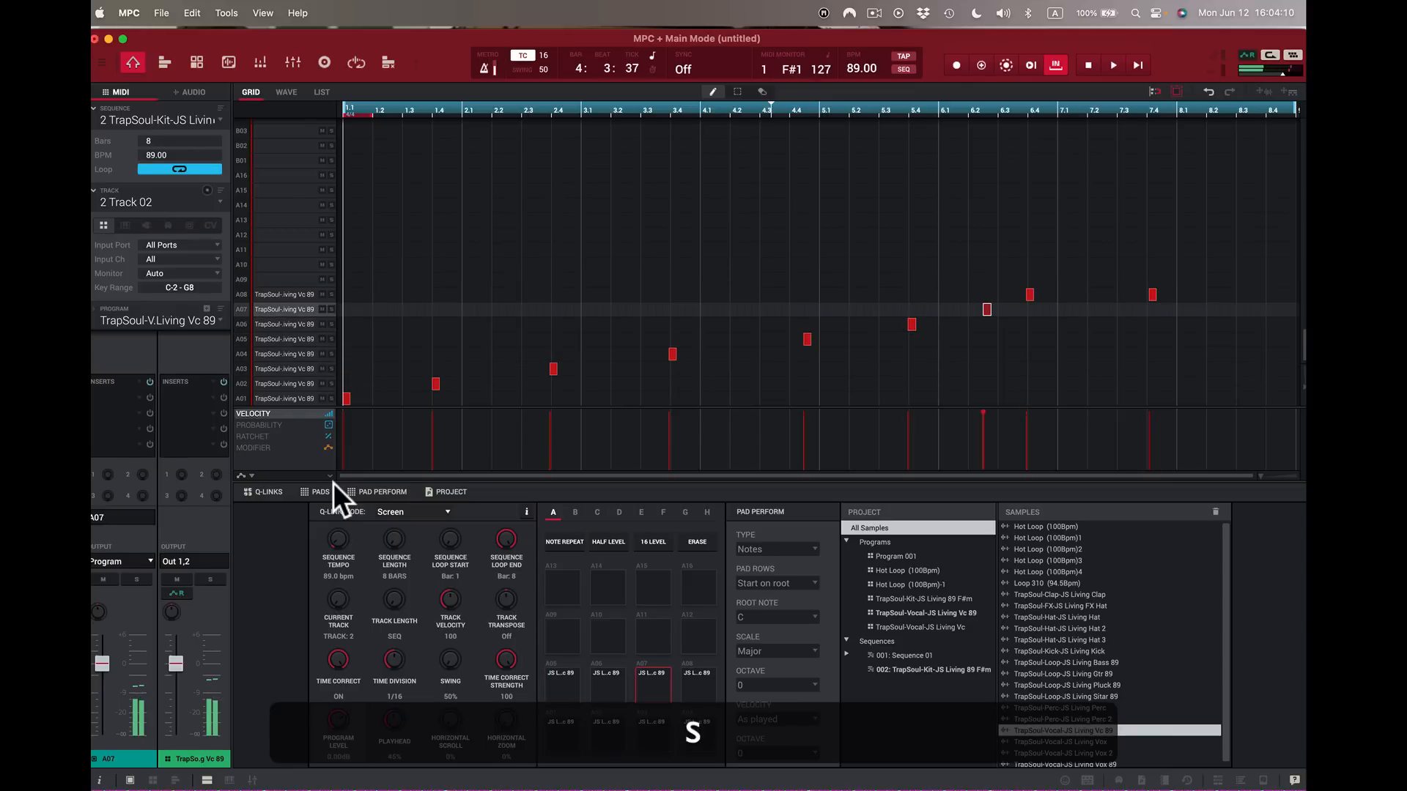
pyautogui.press('f')
pyautogui.press('v')
pyautogui.press('x')
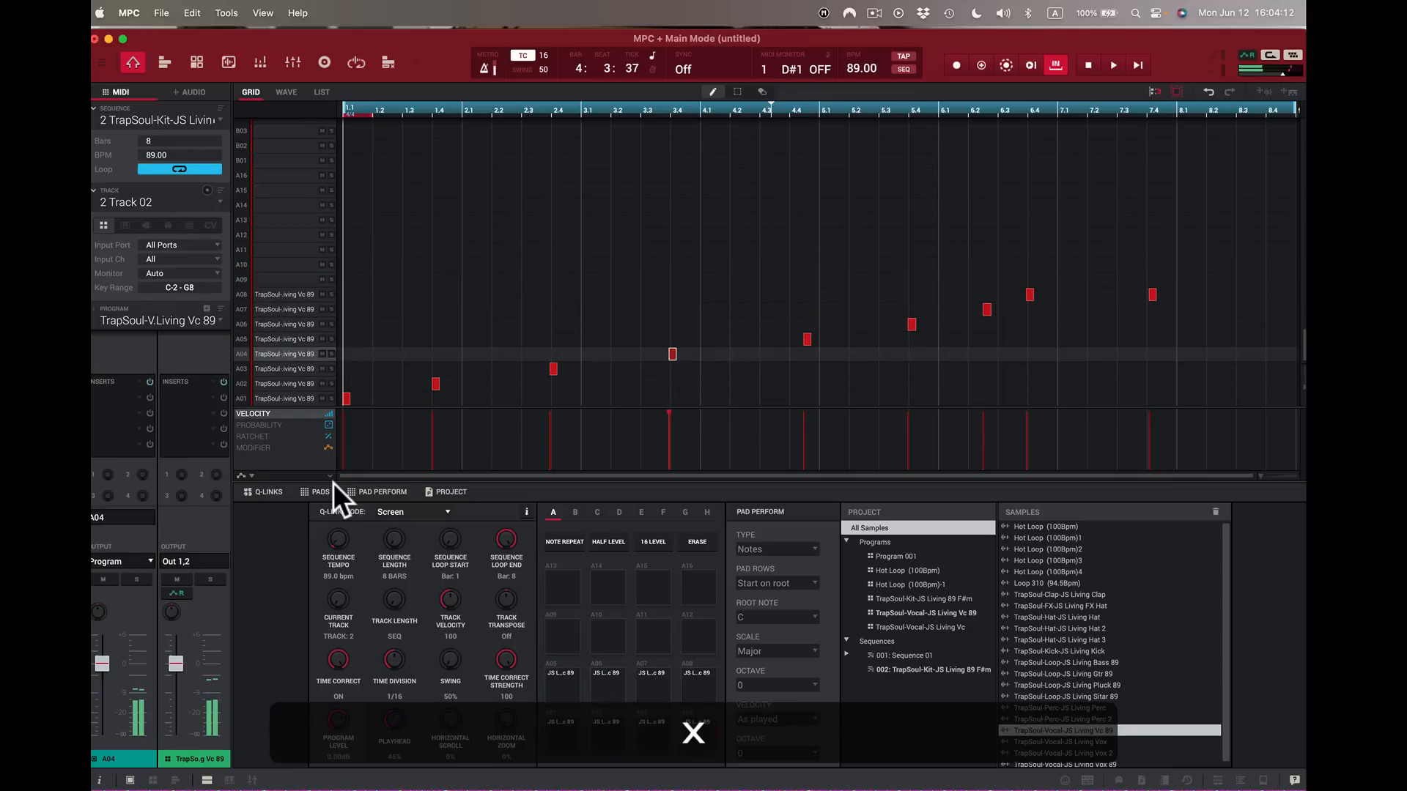
pyautogui.press('z')
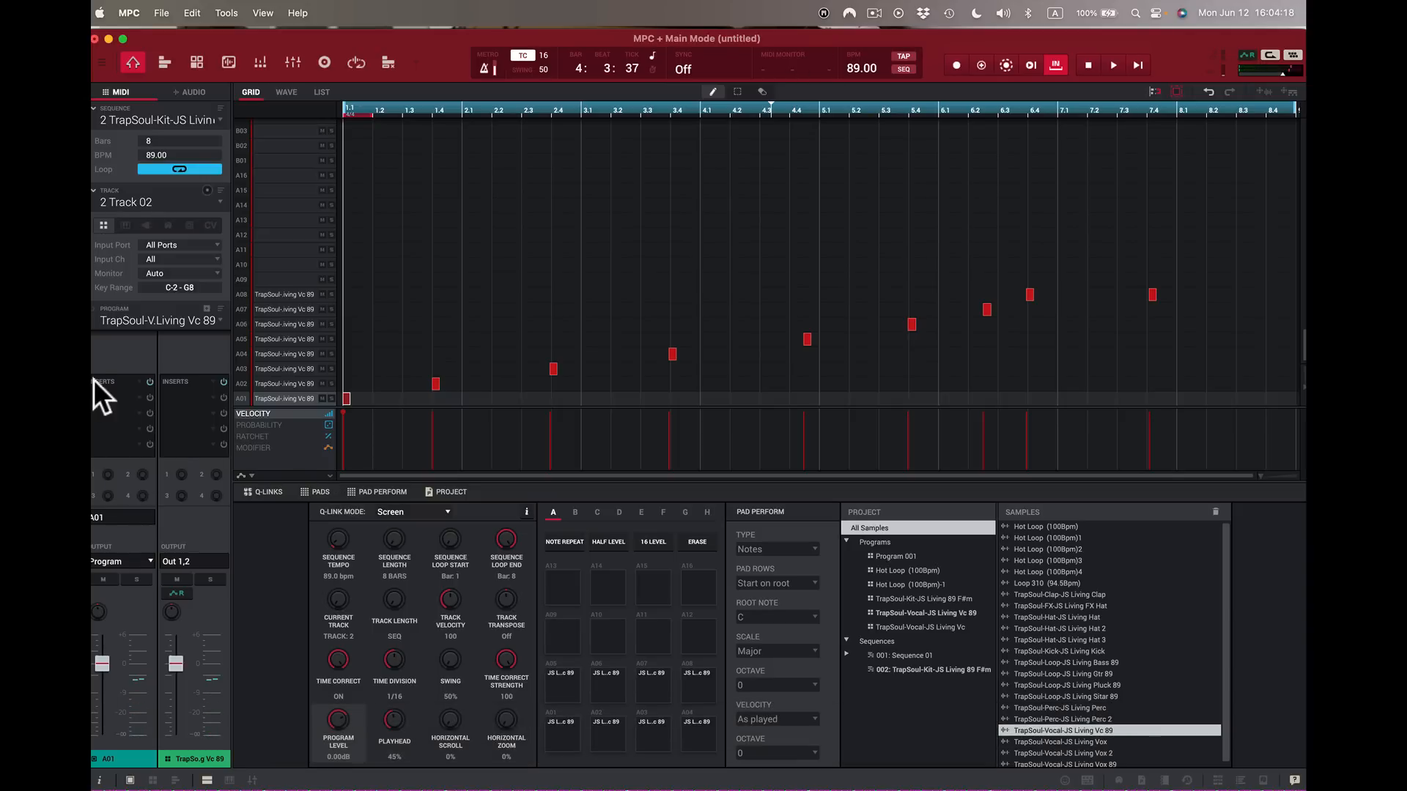
# Step: Play the sequence and unmute the guitar, pluck and sitar loop pads on Track 01
pyautogui.press('space')
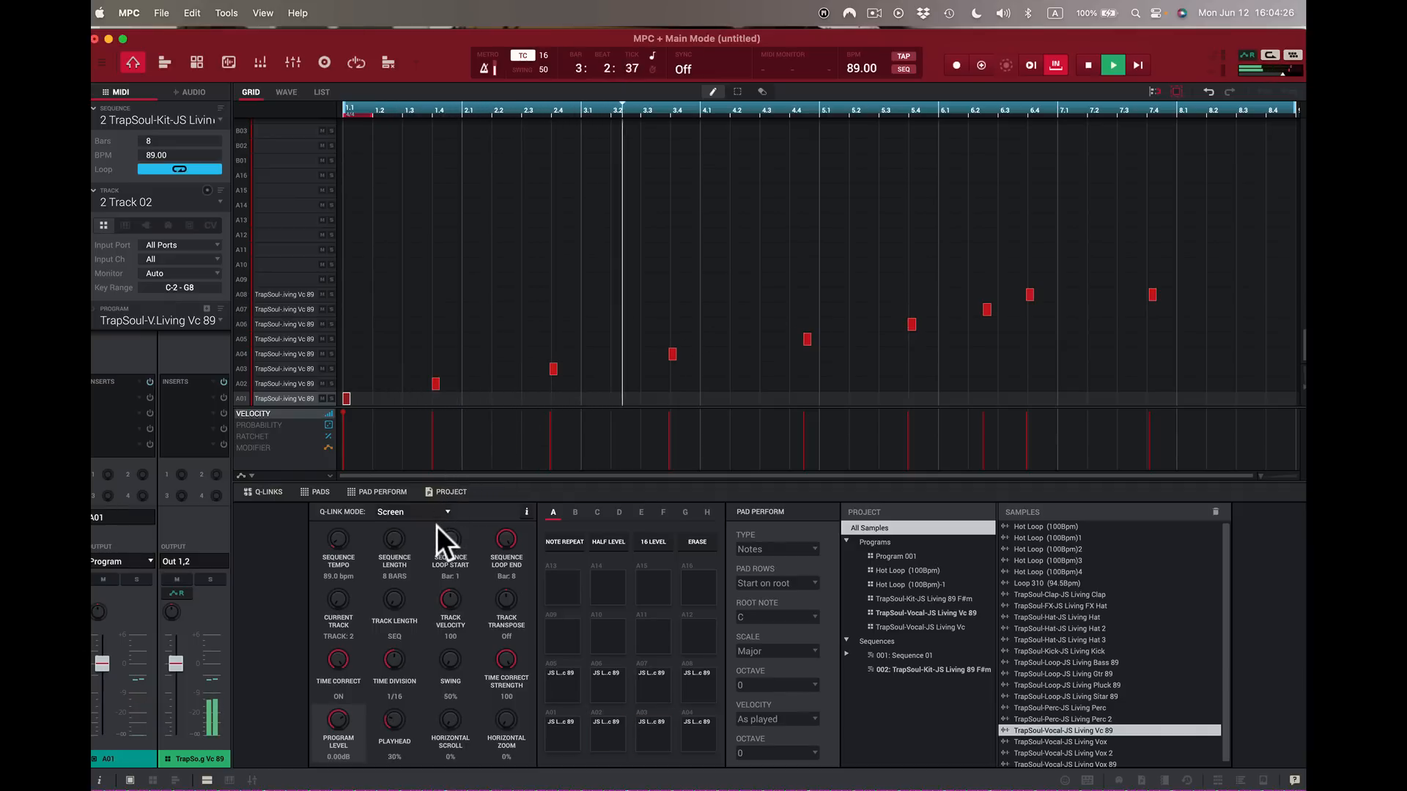
pyautogui.click(218, 201)
pyautogui.click(195, 217)
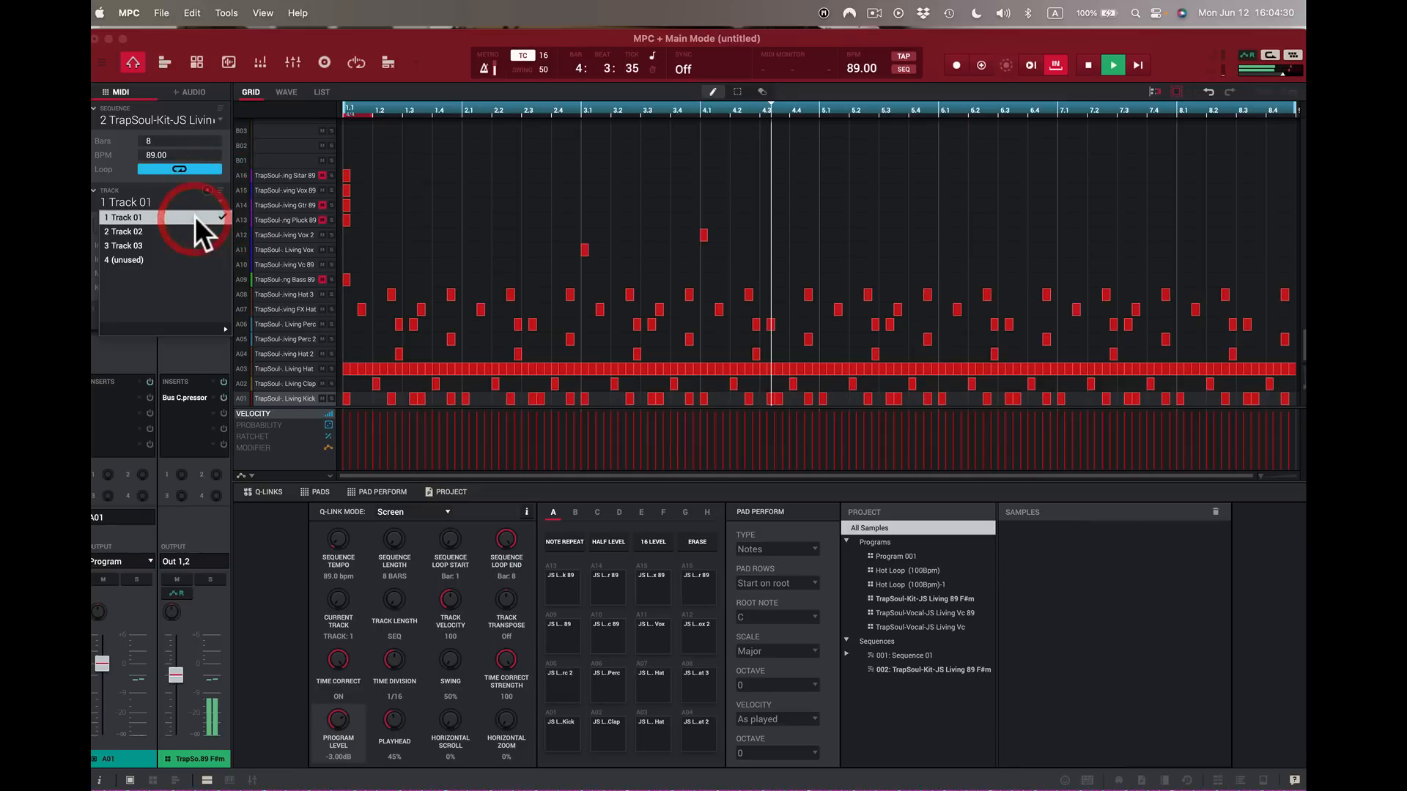
pyautogui.click(322, 205)
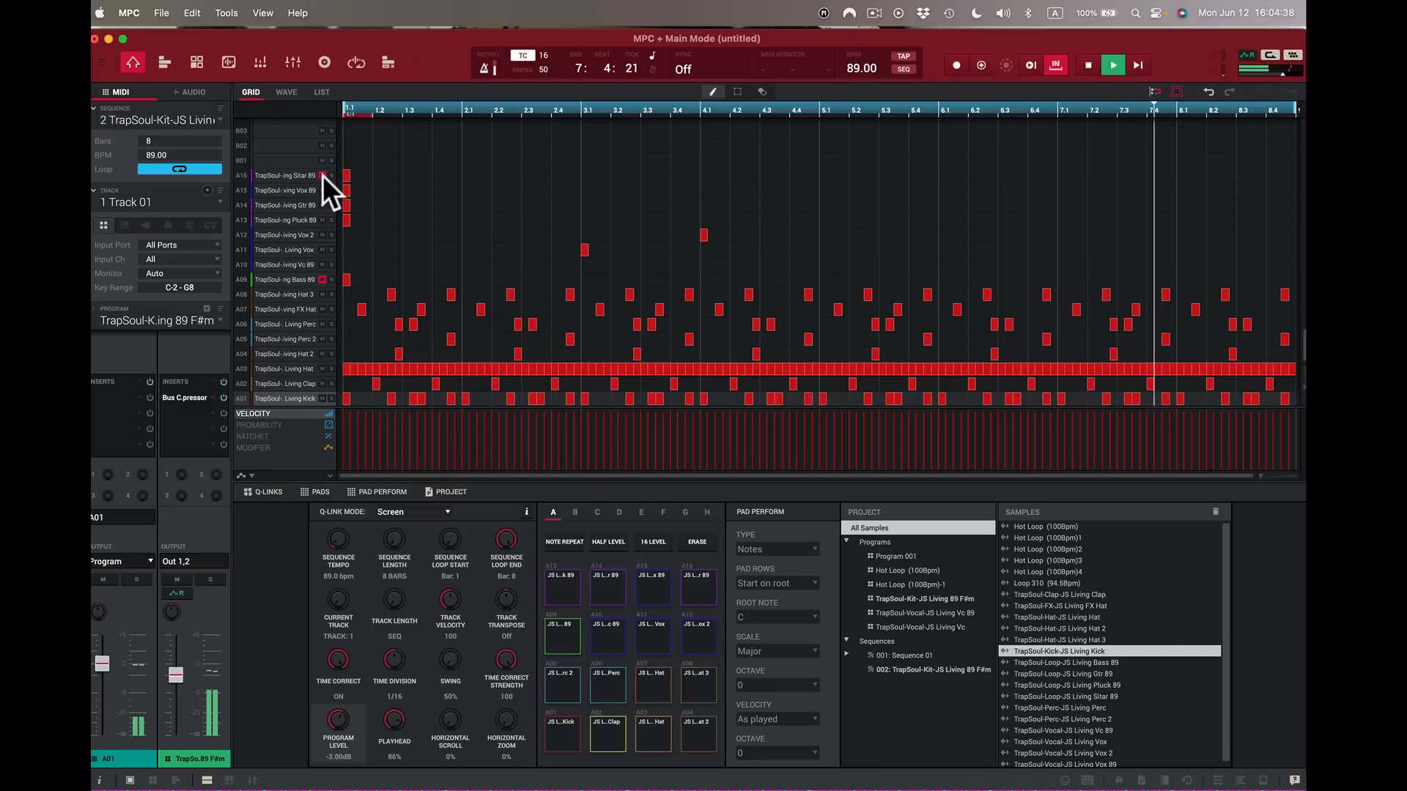
pyautogui.click(323, 175)
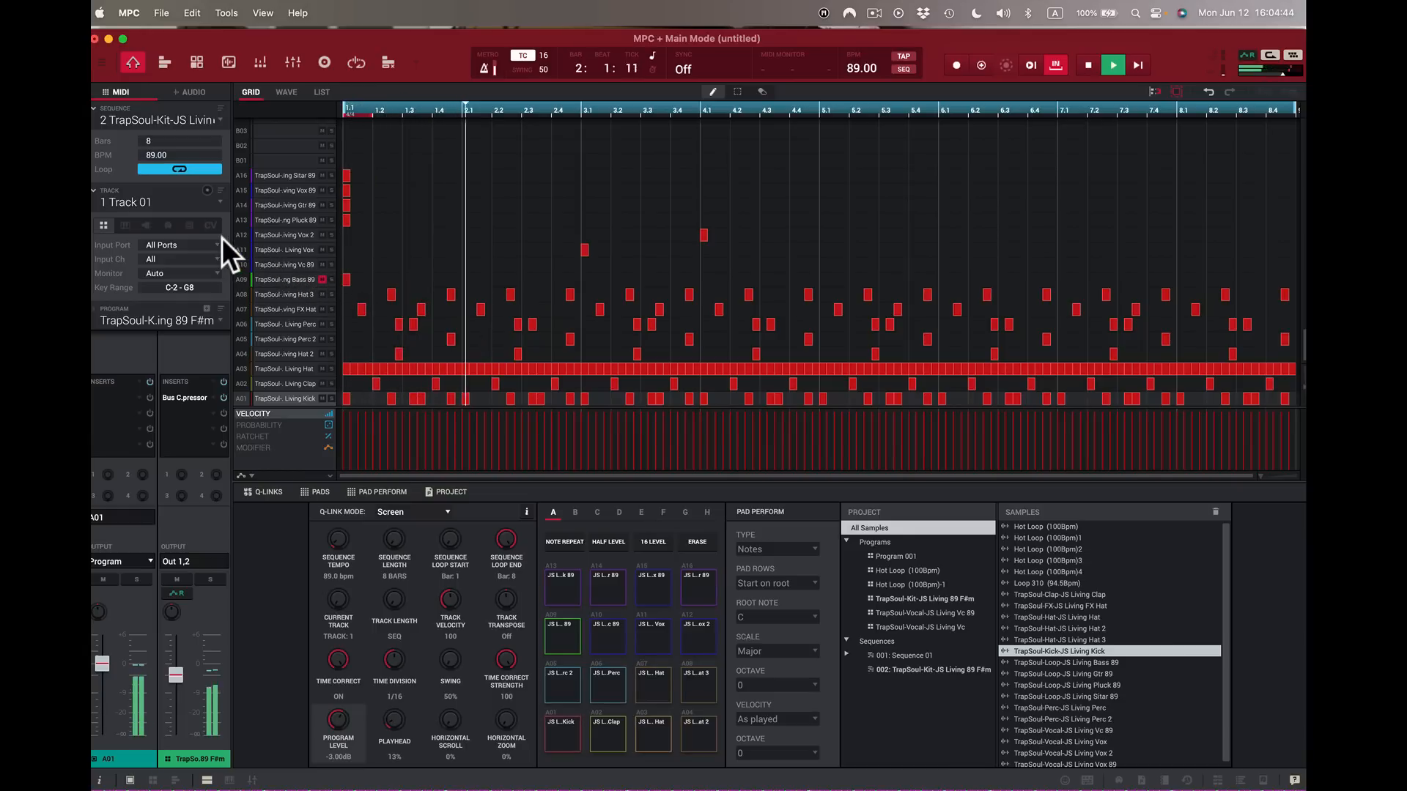
# Step: Select Track 03 and unmute it in the Channel Mixer
pyautogui.click(219, 197)
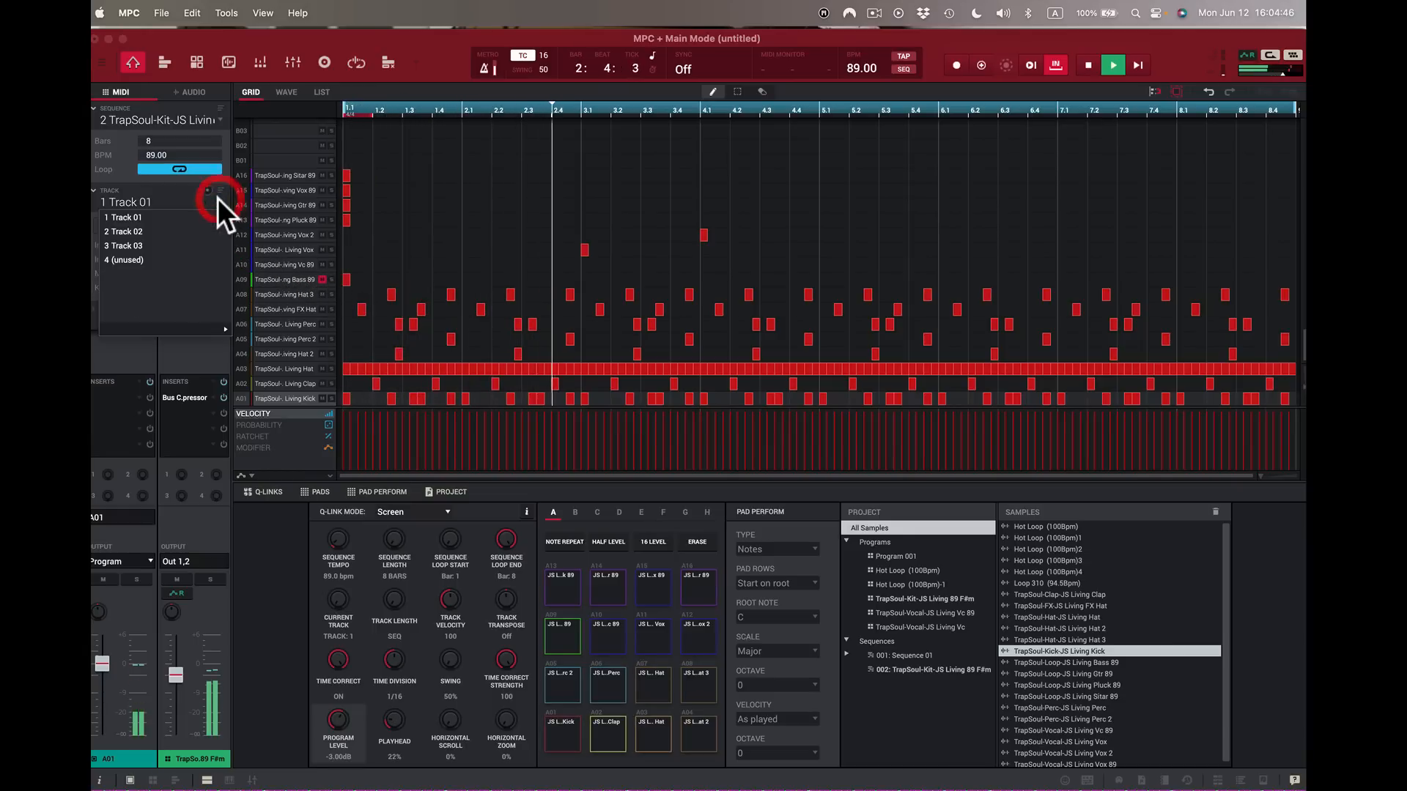
pyautogui.click(201, 244)
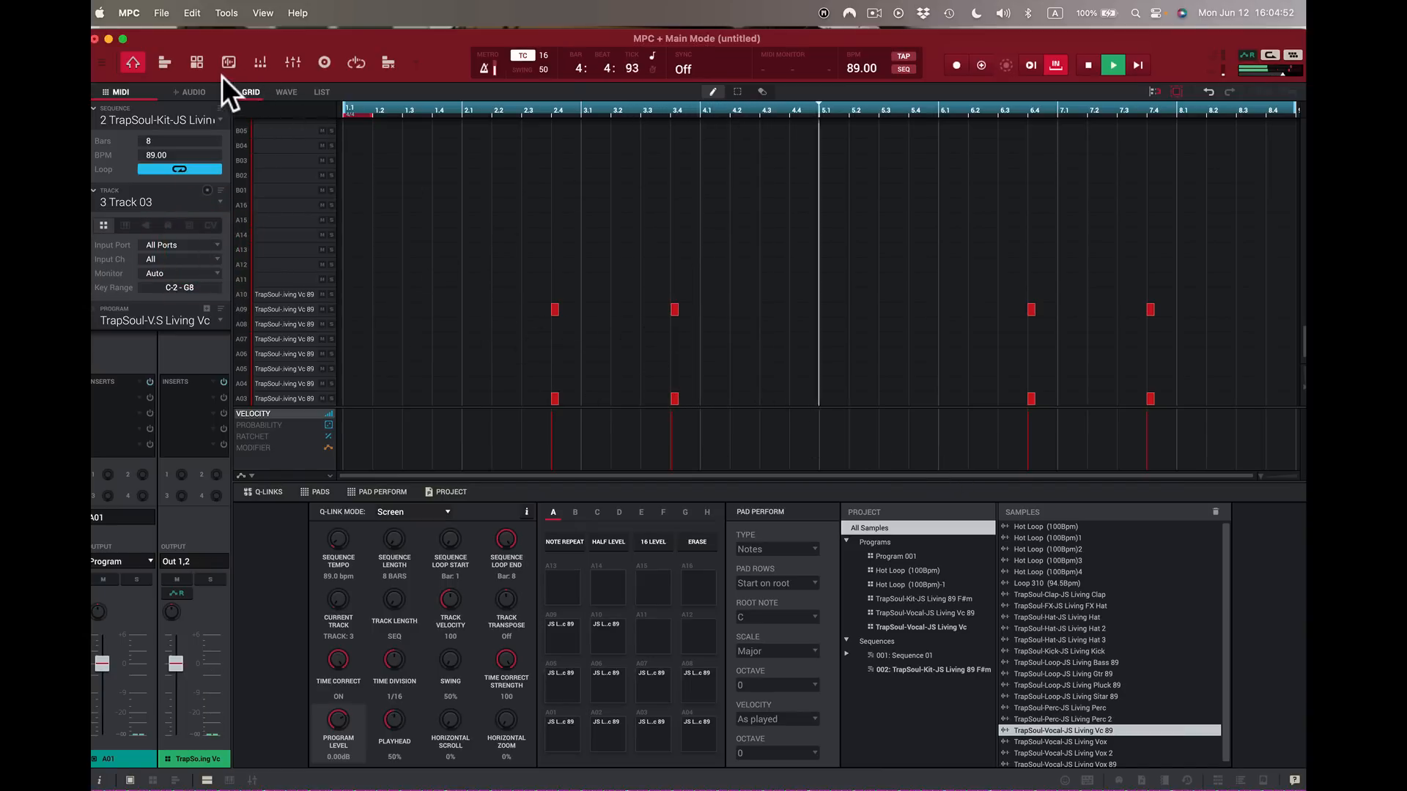
pyautogui.click(265, 60)
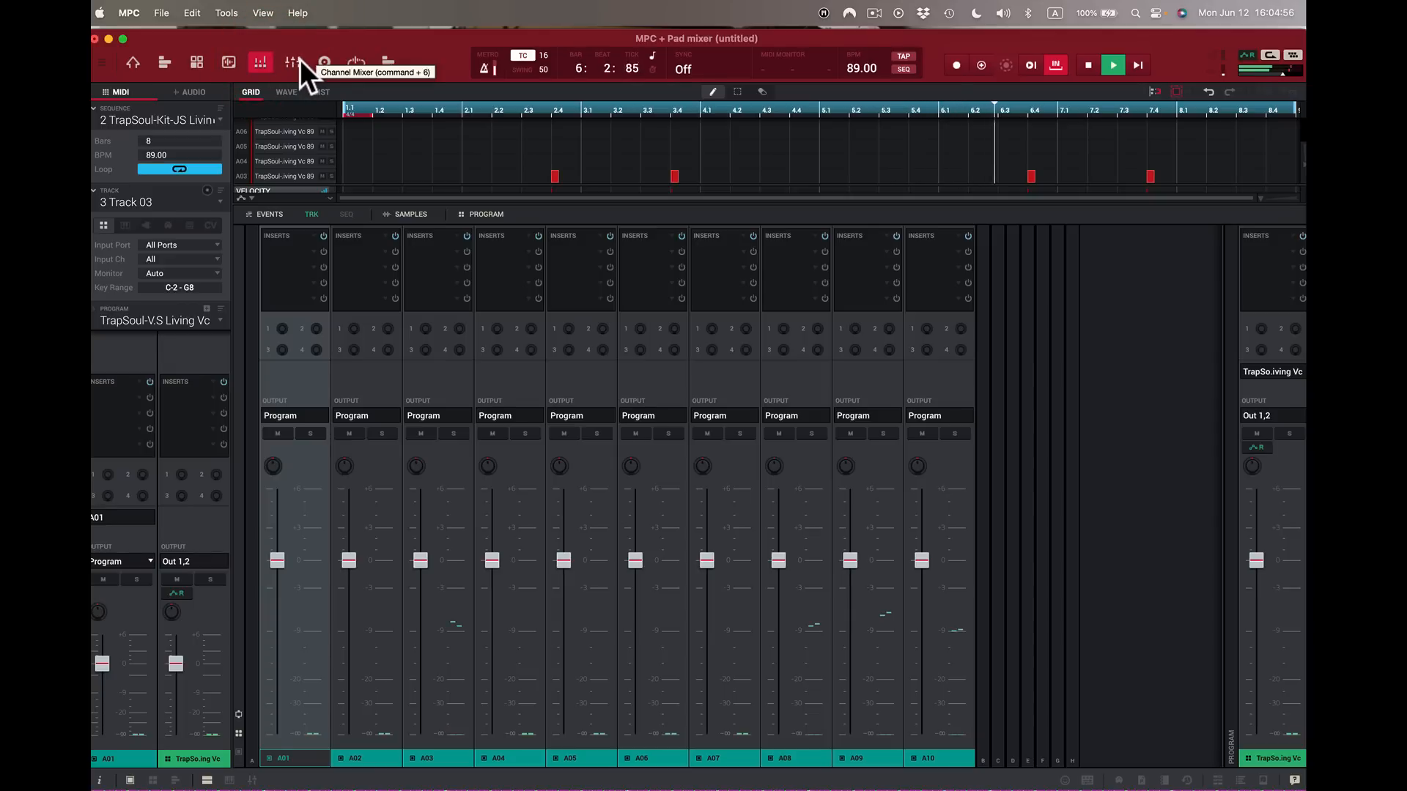
pyautogui.click(300, 60)
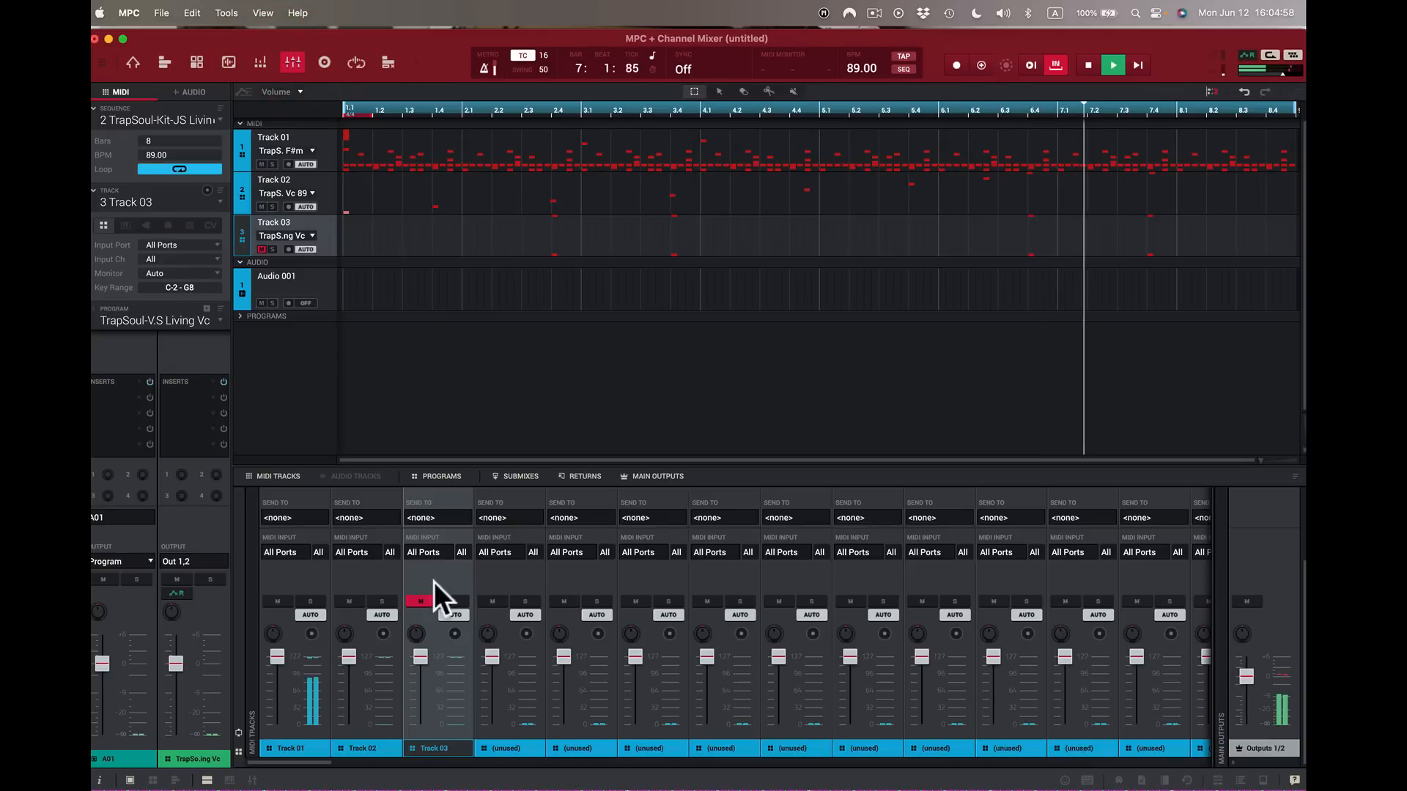
pyautogui.click(419, 600)
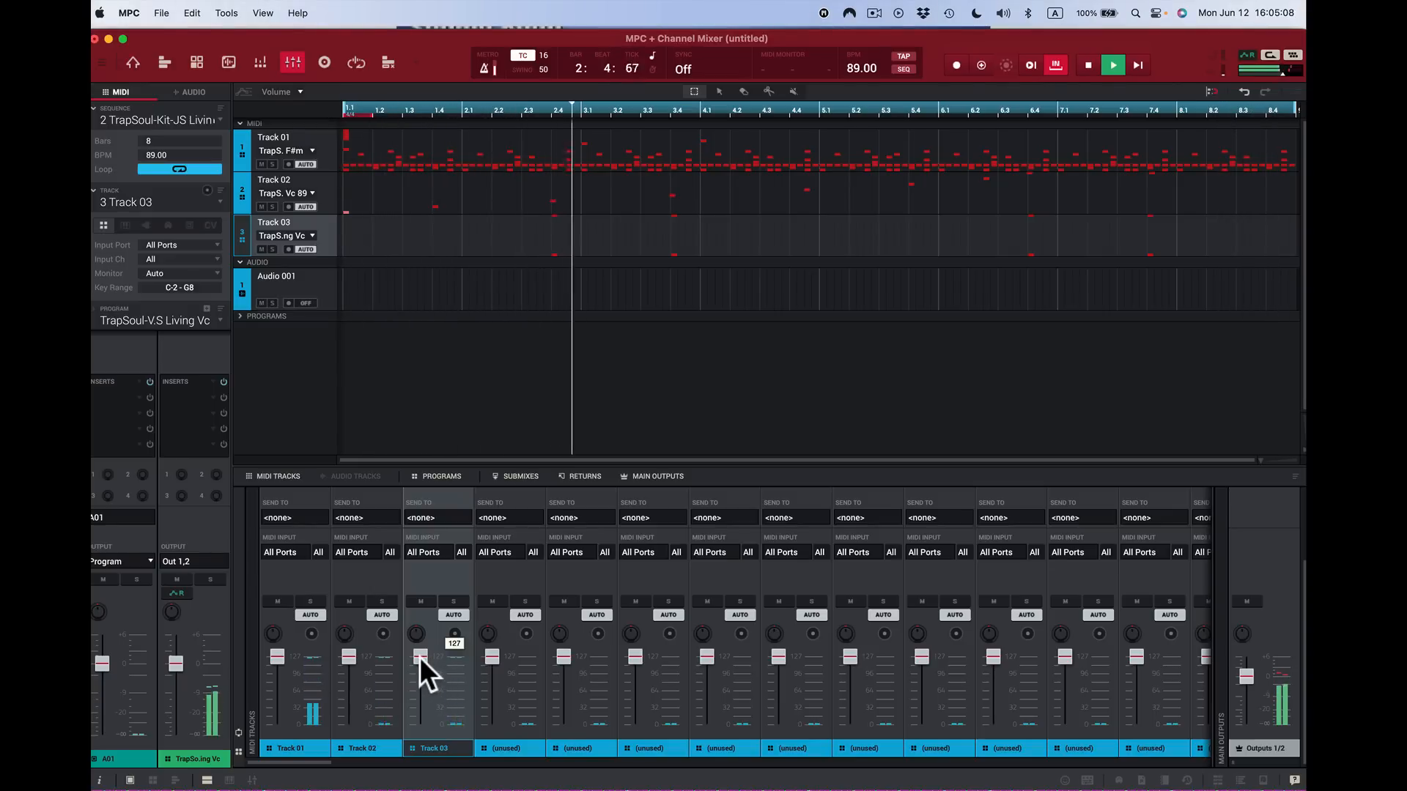
# Step: Set the Track 03 volume to 127 in the Channel Mixer, listen to the sequence and stop playback
pyautogui.moveTo(419, 656); pyautogui.dragTo(422, 645)
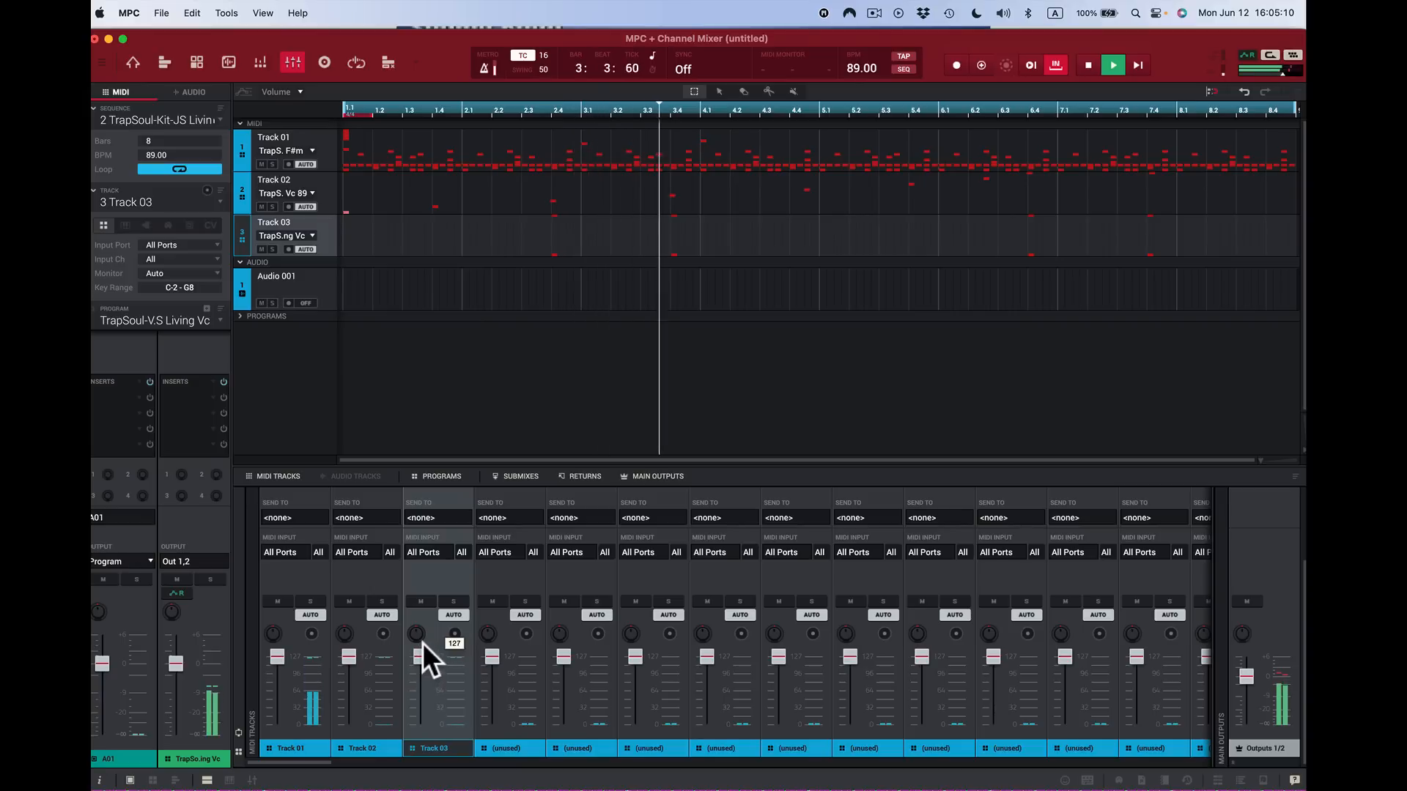
pyautogui.click(422, 643)
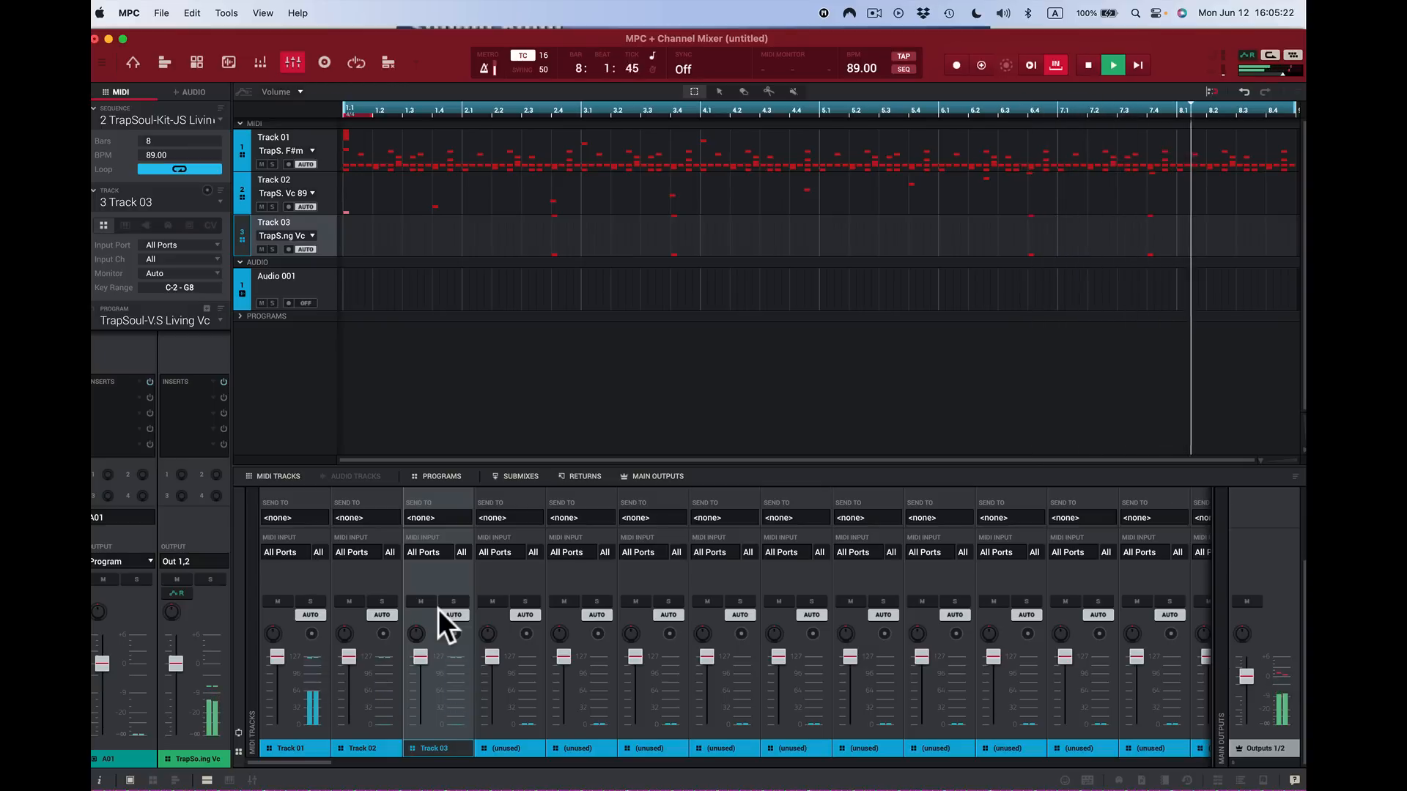
pyautogui.press('space')
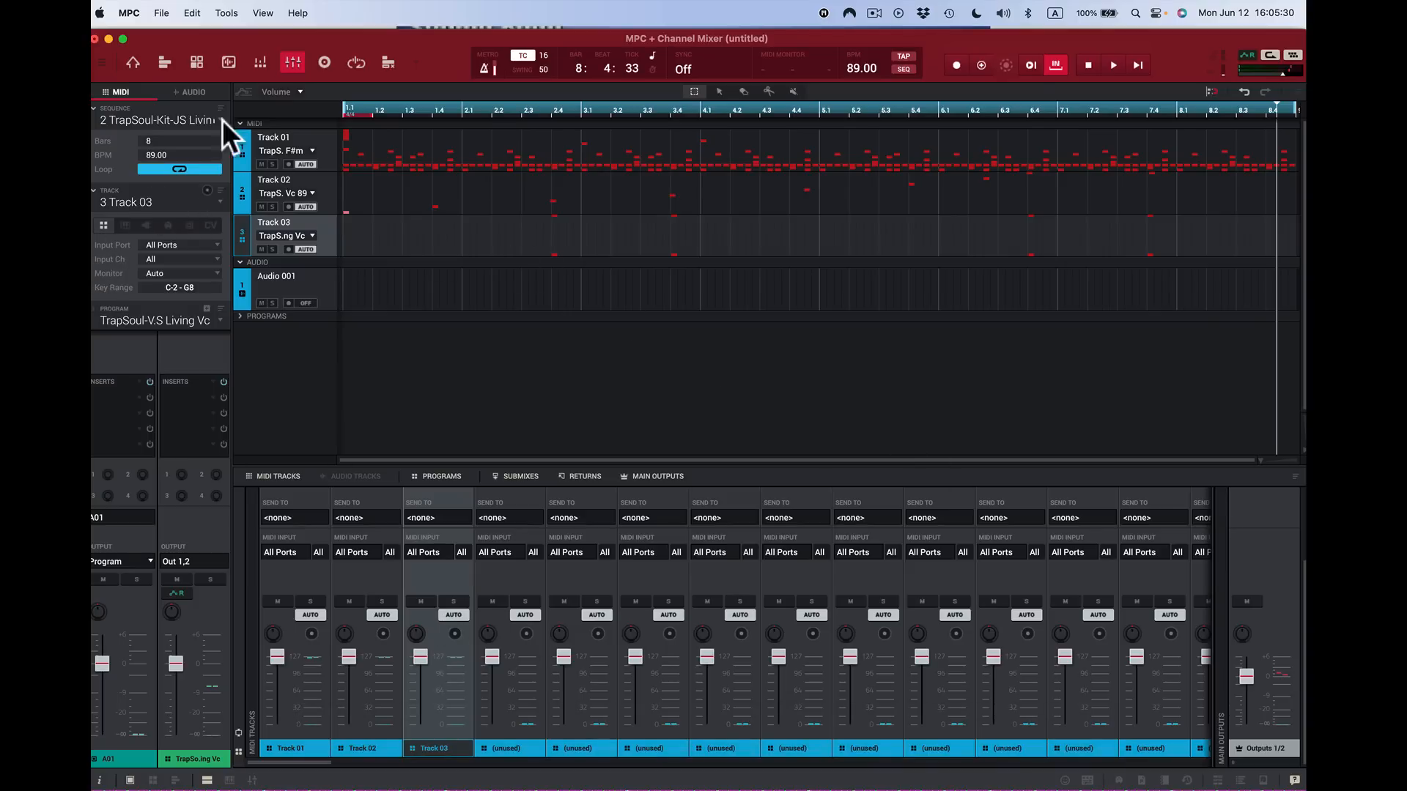
# Step: Open Main Mode for Track 03 and audition the vocal chops on pads A09 and A03
pyautogui.click(132, 60)
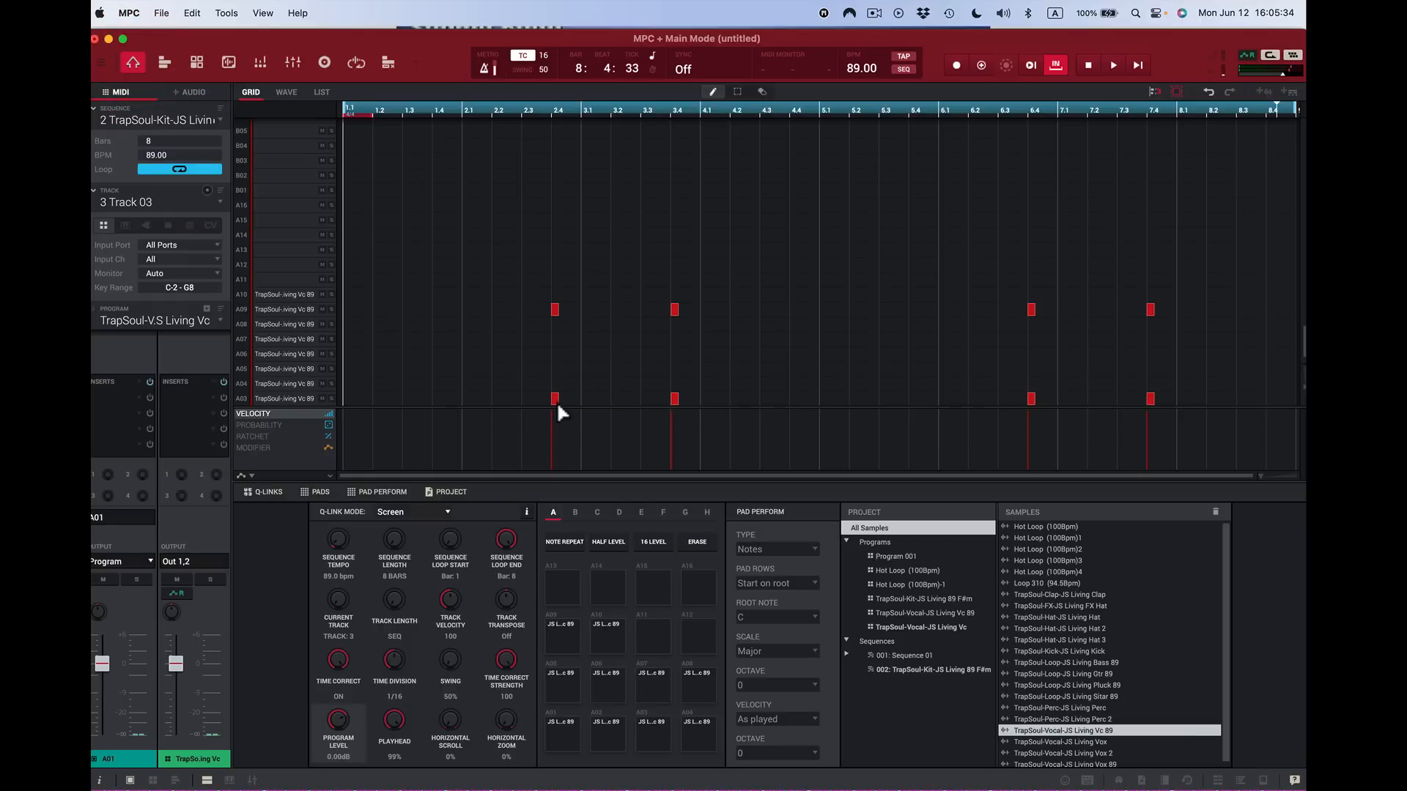
pyautogui.press('q')
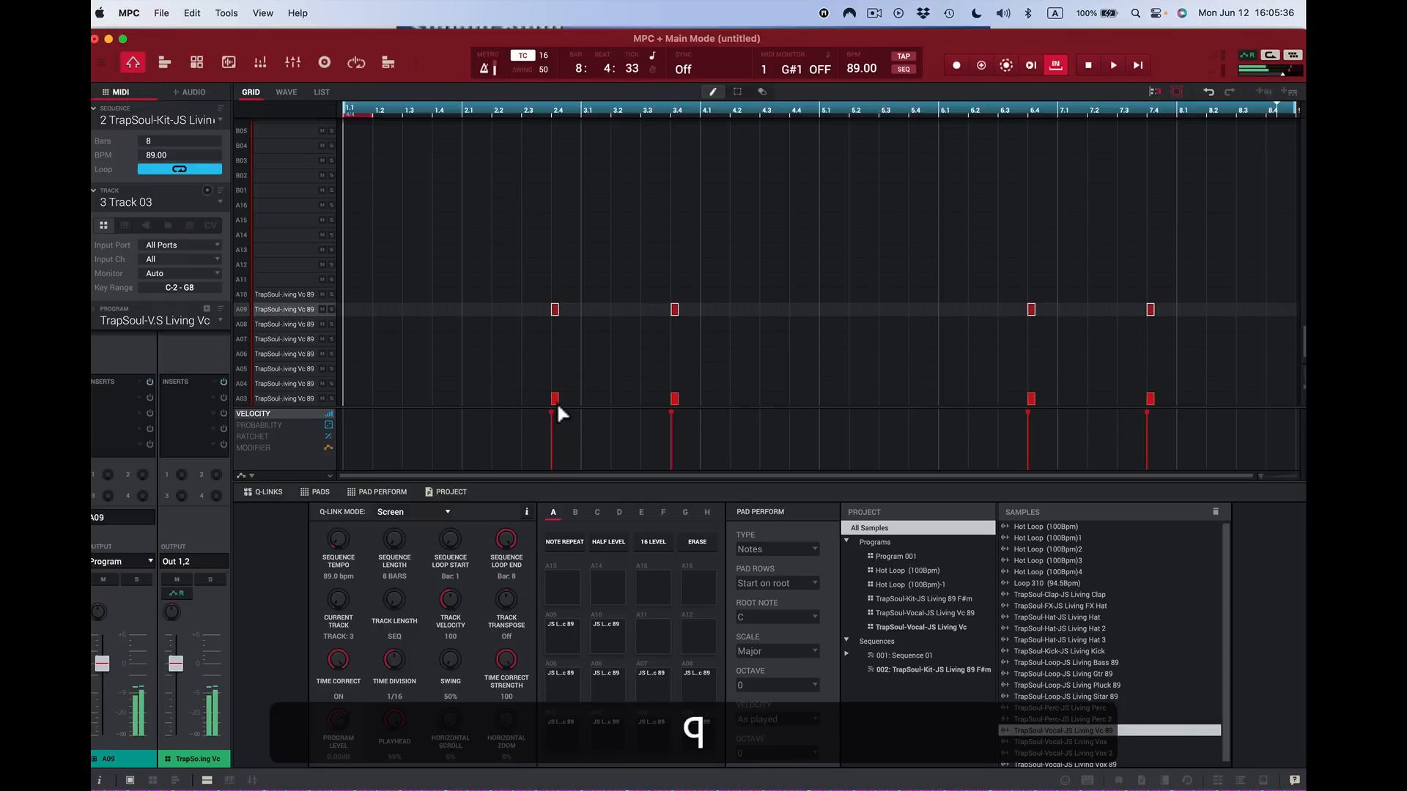
pyautogui.press('c')
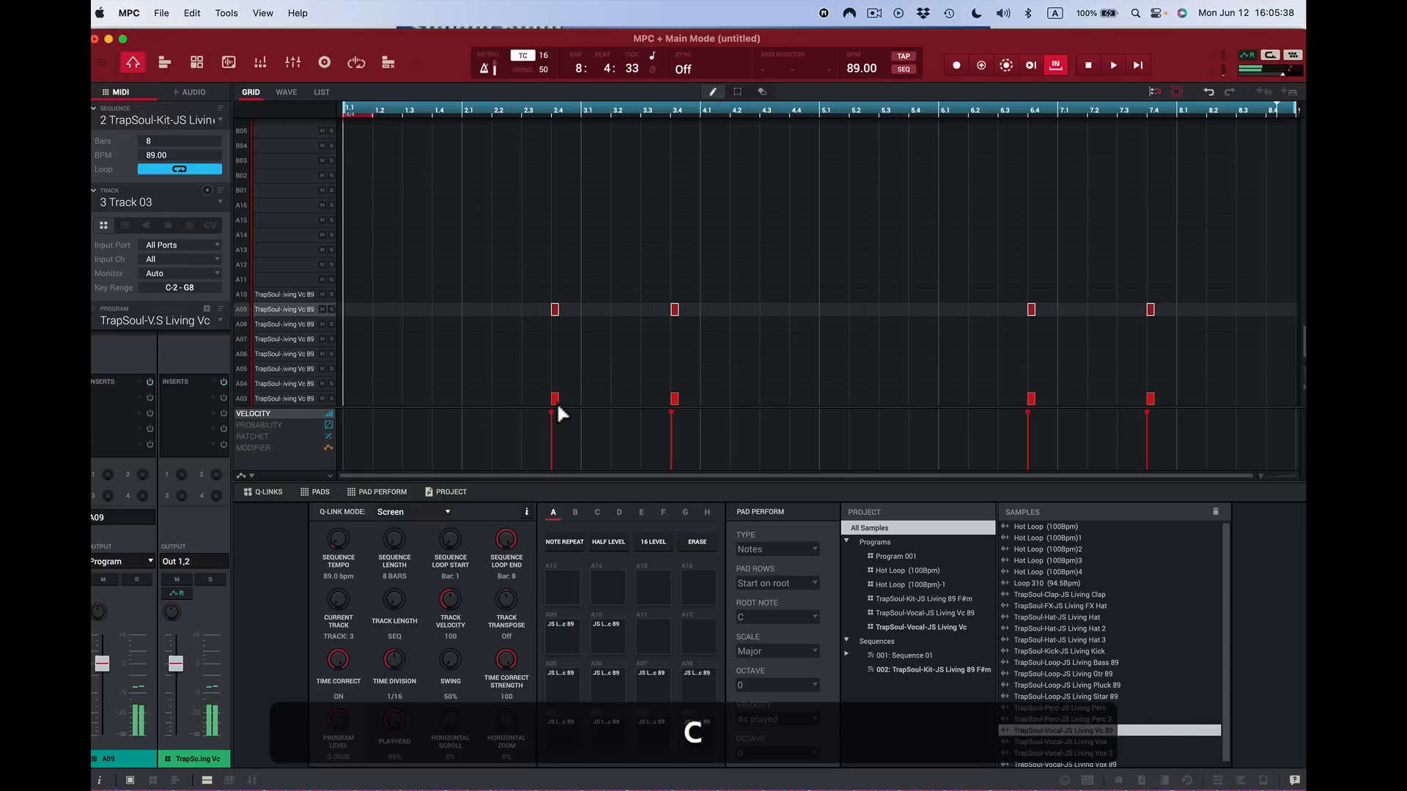
pyautogui.press('c')
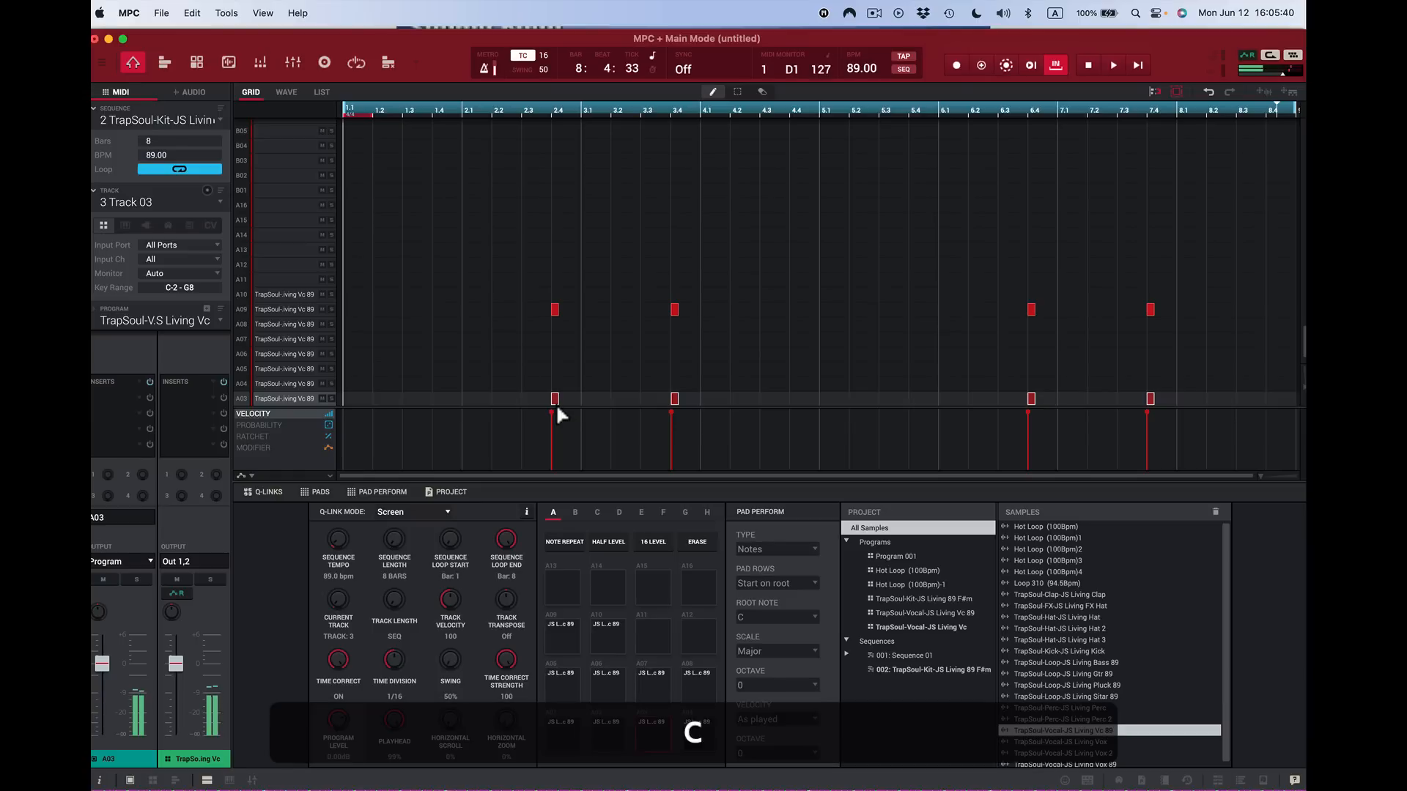
pyautogui.press('q')
pyautogui.press('q')
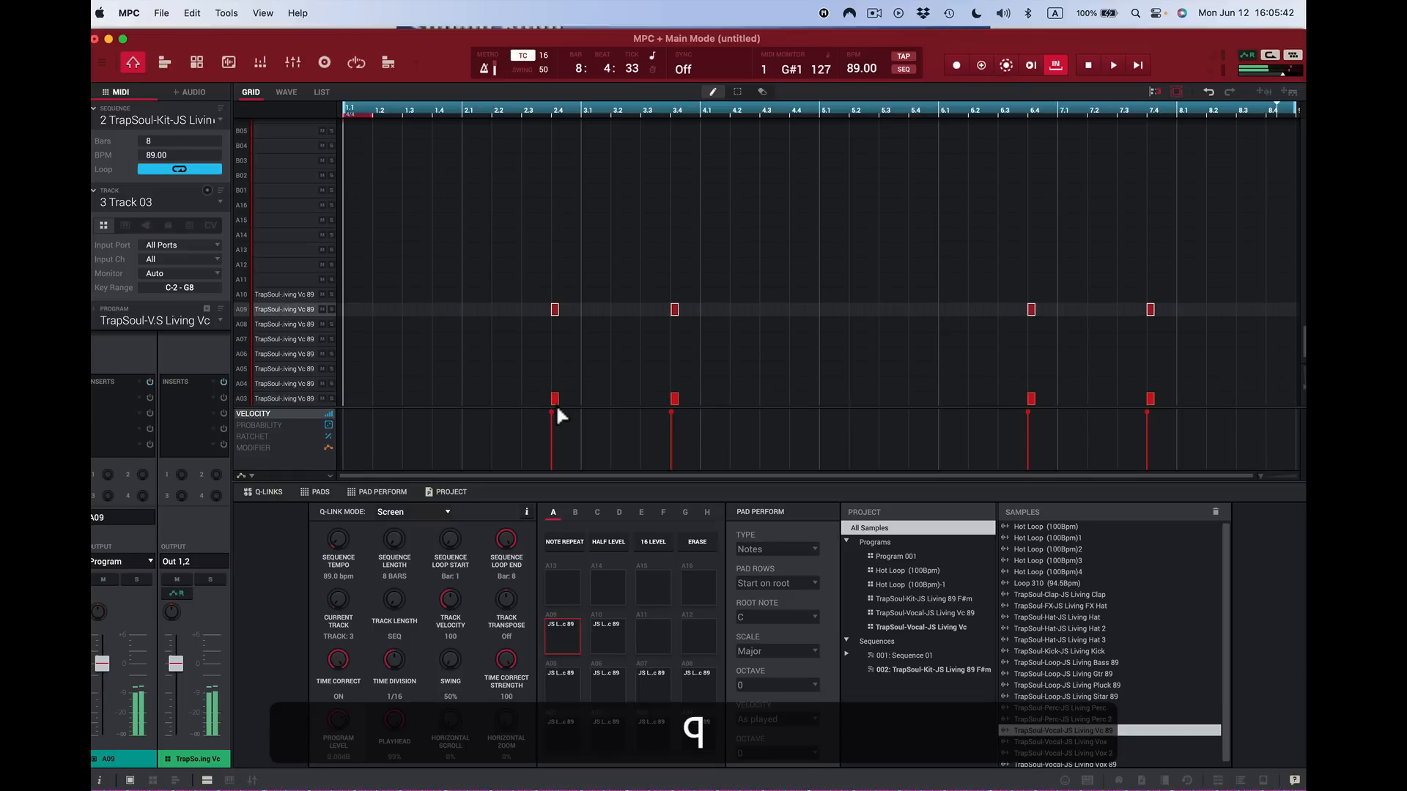
pyautogui.press('c')
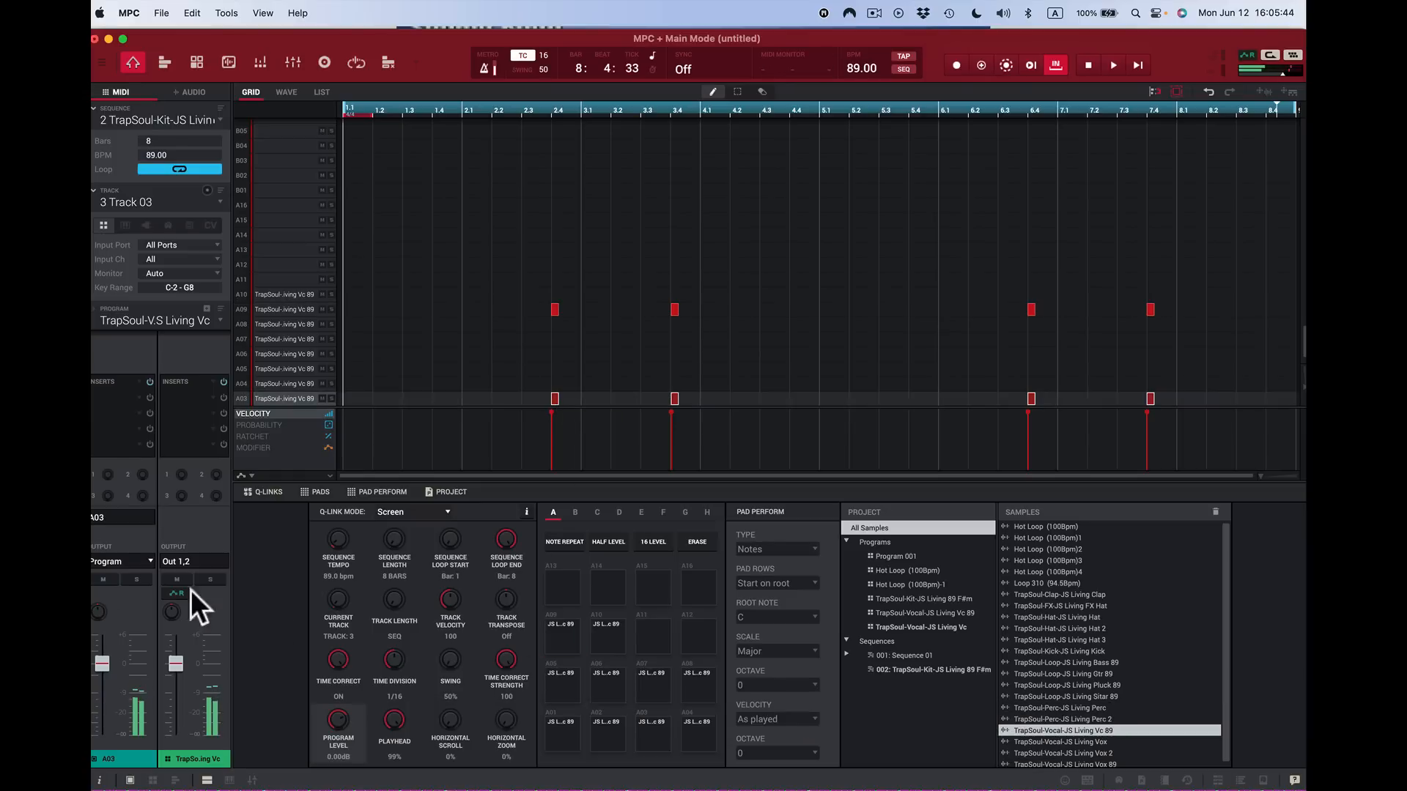
# Step: Insert the AIR Vocal Harmonizer effect in the first insert slot of pad A03
pyautogui.click(141, 399)
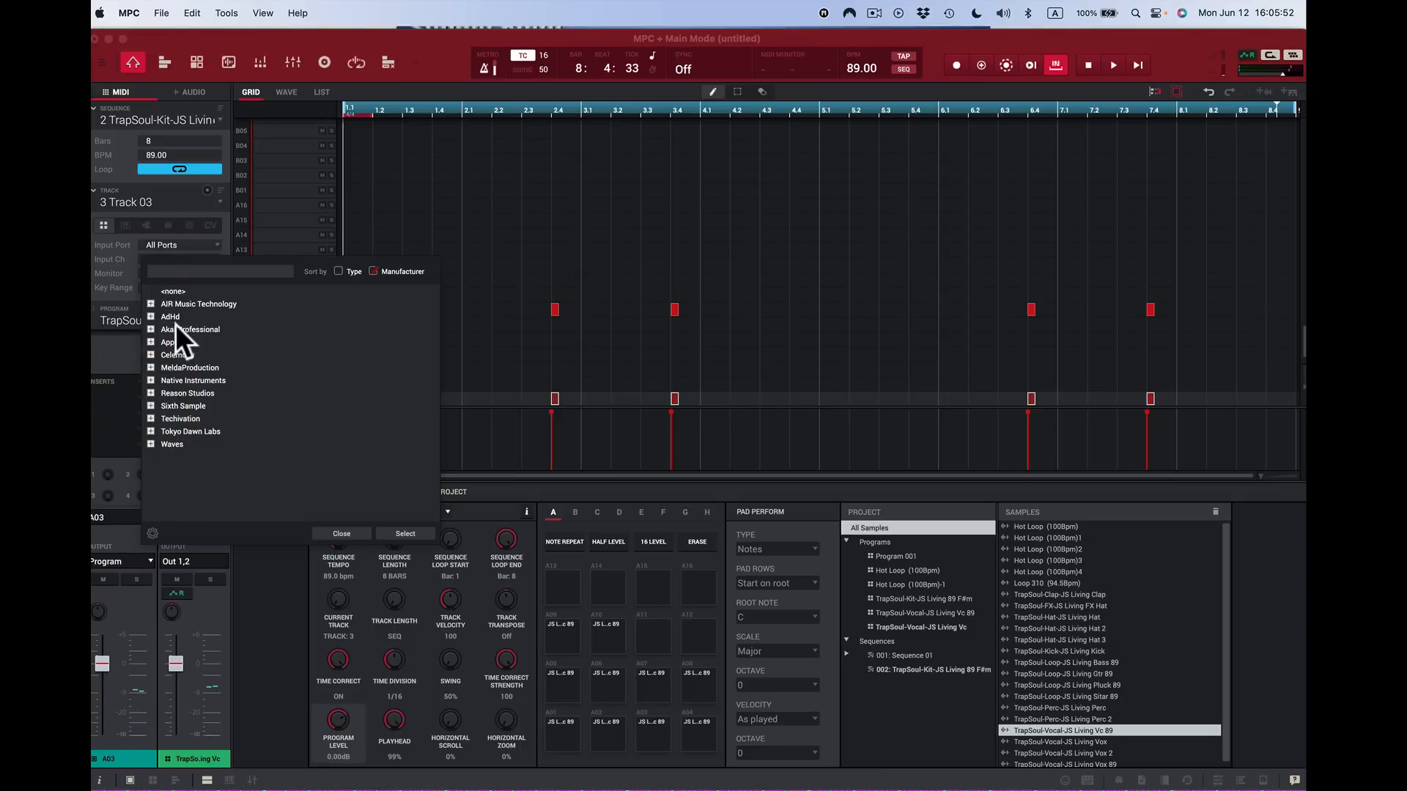
pyautogui.click(151, 303)
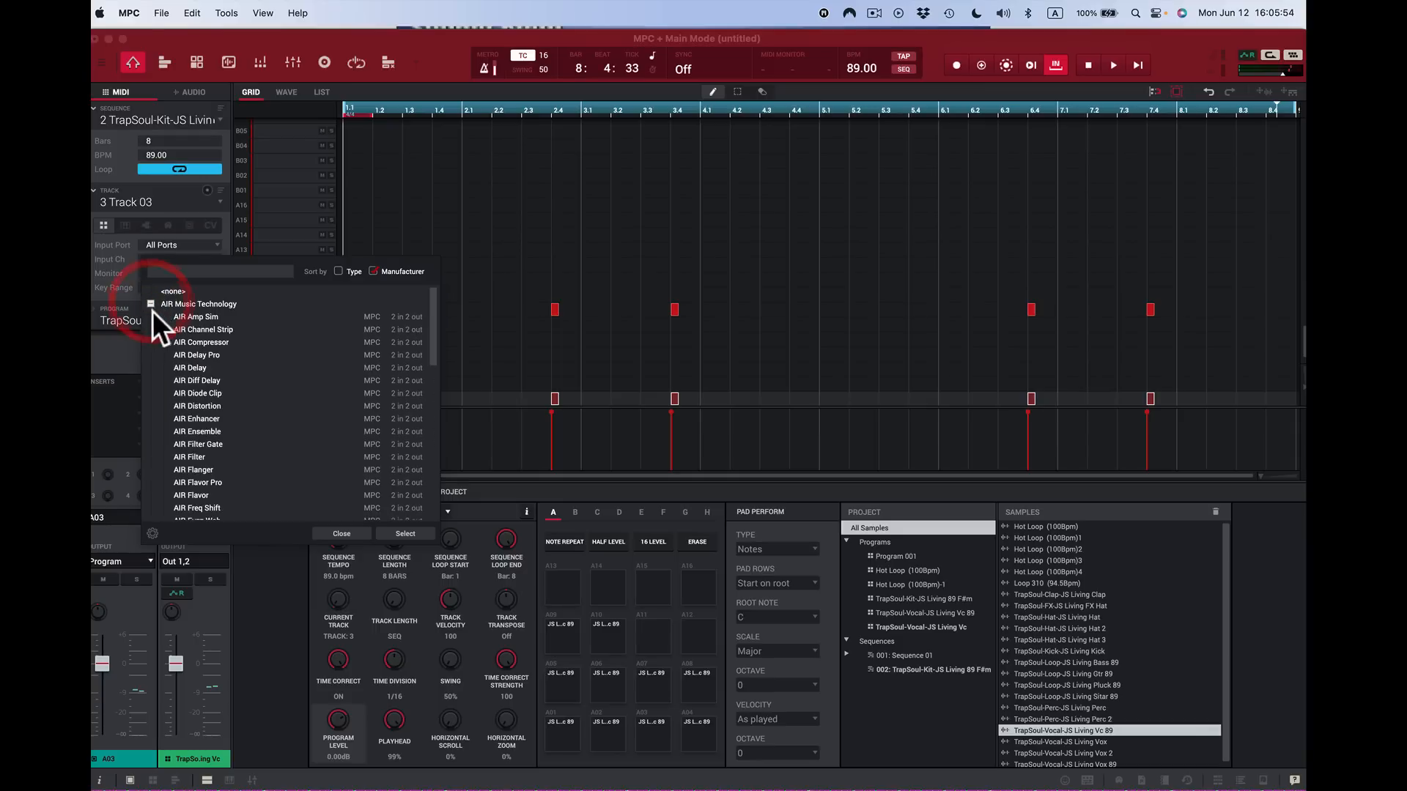
pyautogui.scroll(-3, 242, 447)
pyautogui.scroll(-10, 243, 445)
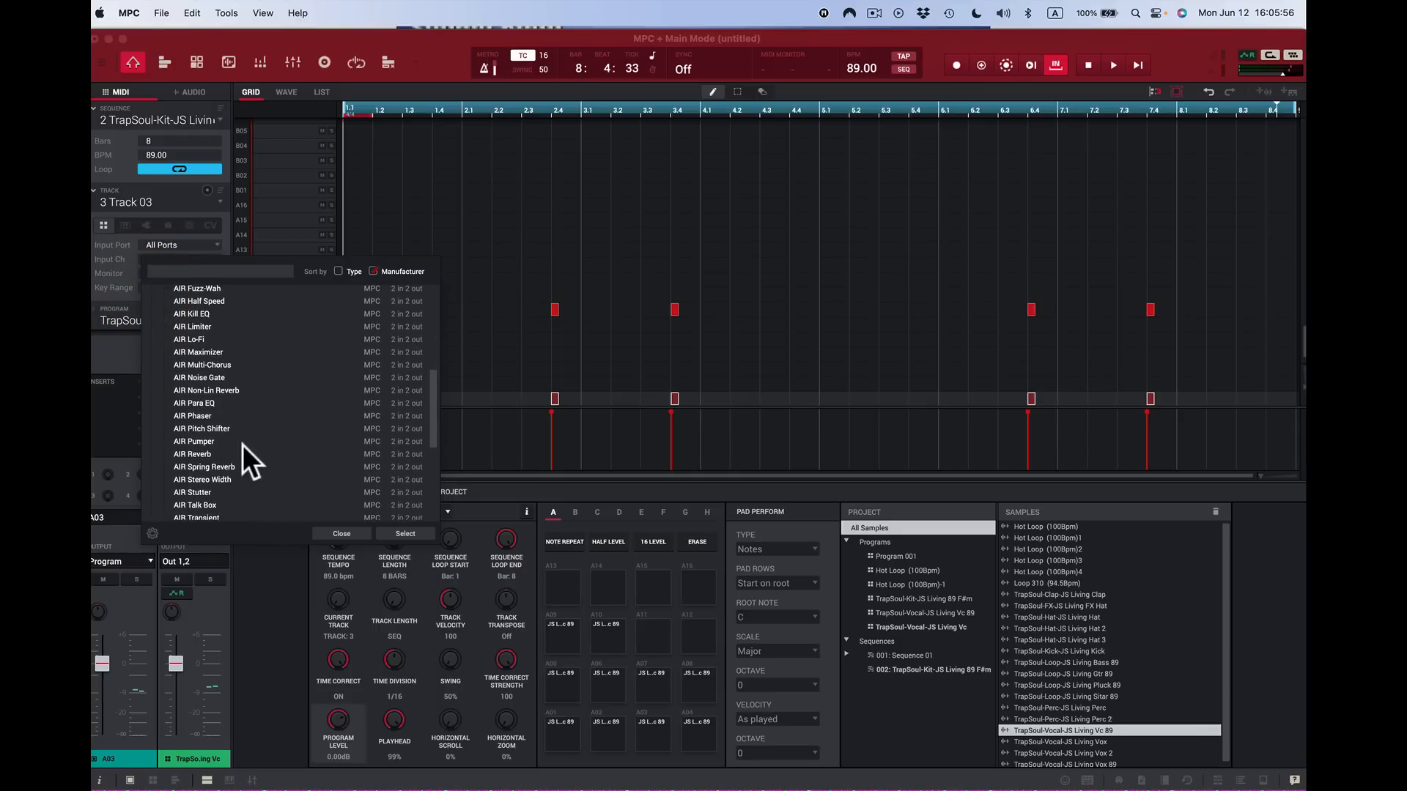
pyautogui.scroll(1, 243, 446)
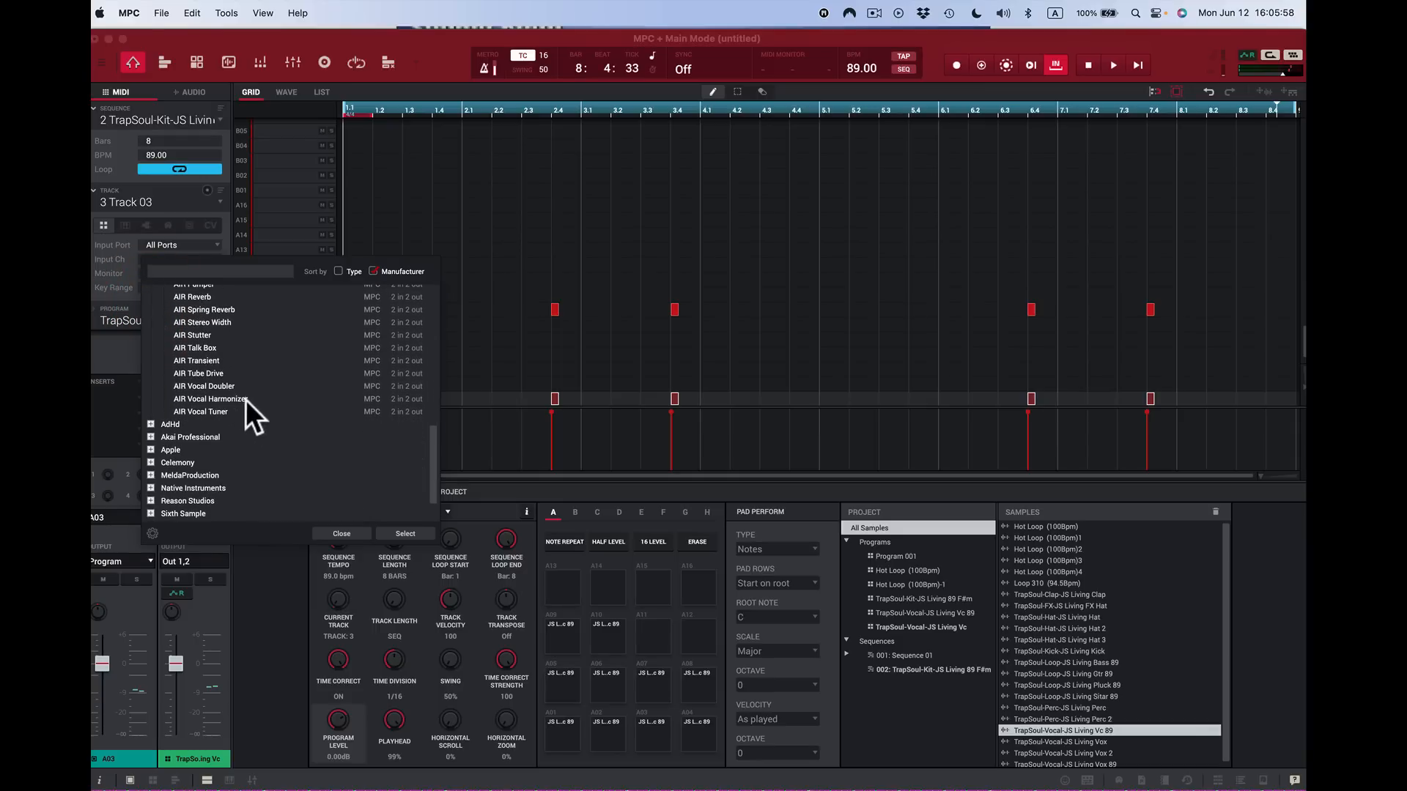
pyautogui.doubleClick(222, 398)
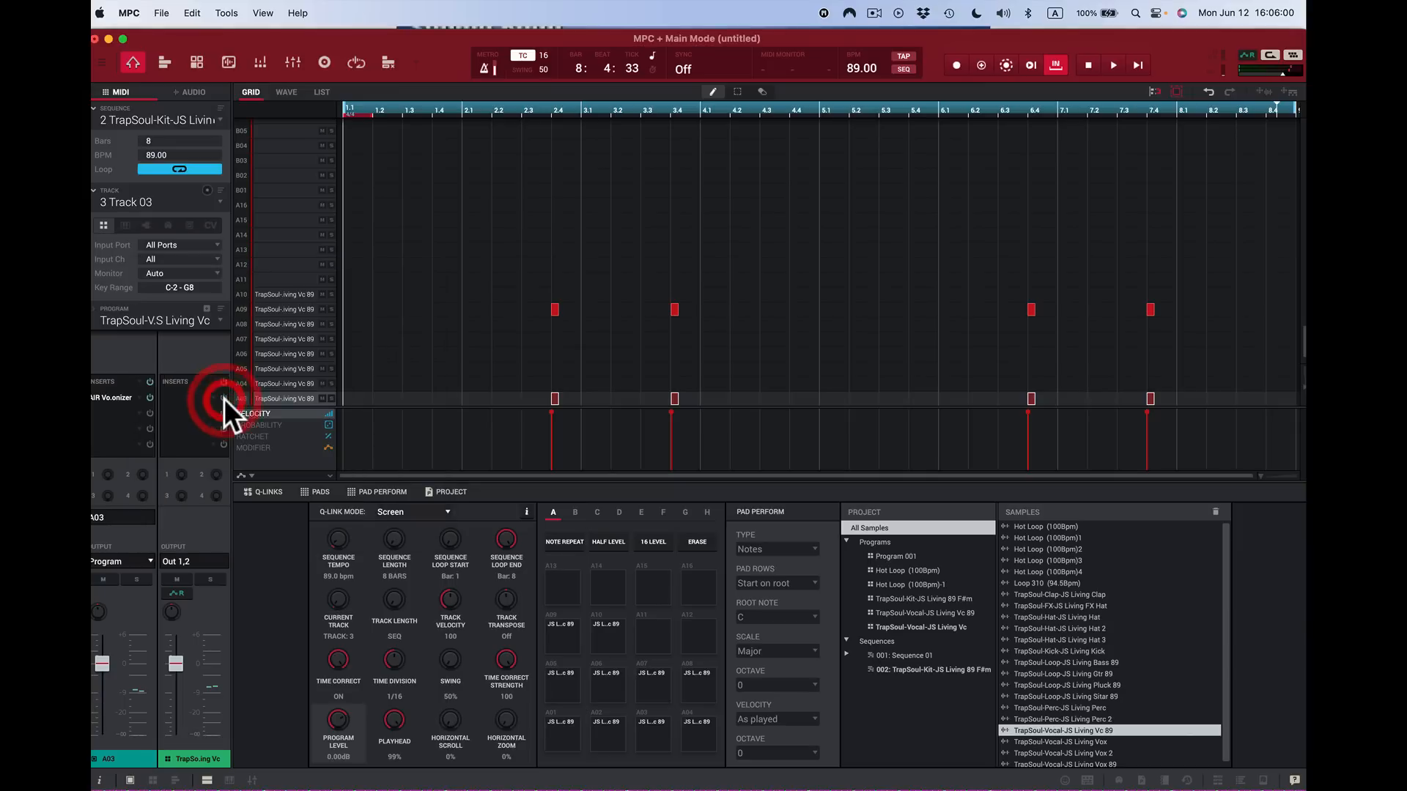
# Step: Compare the dry chop on pad A09 with the harmonized pad A03, and play the sequence with the effect
pyautogui.press('q')
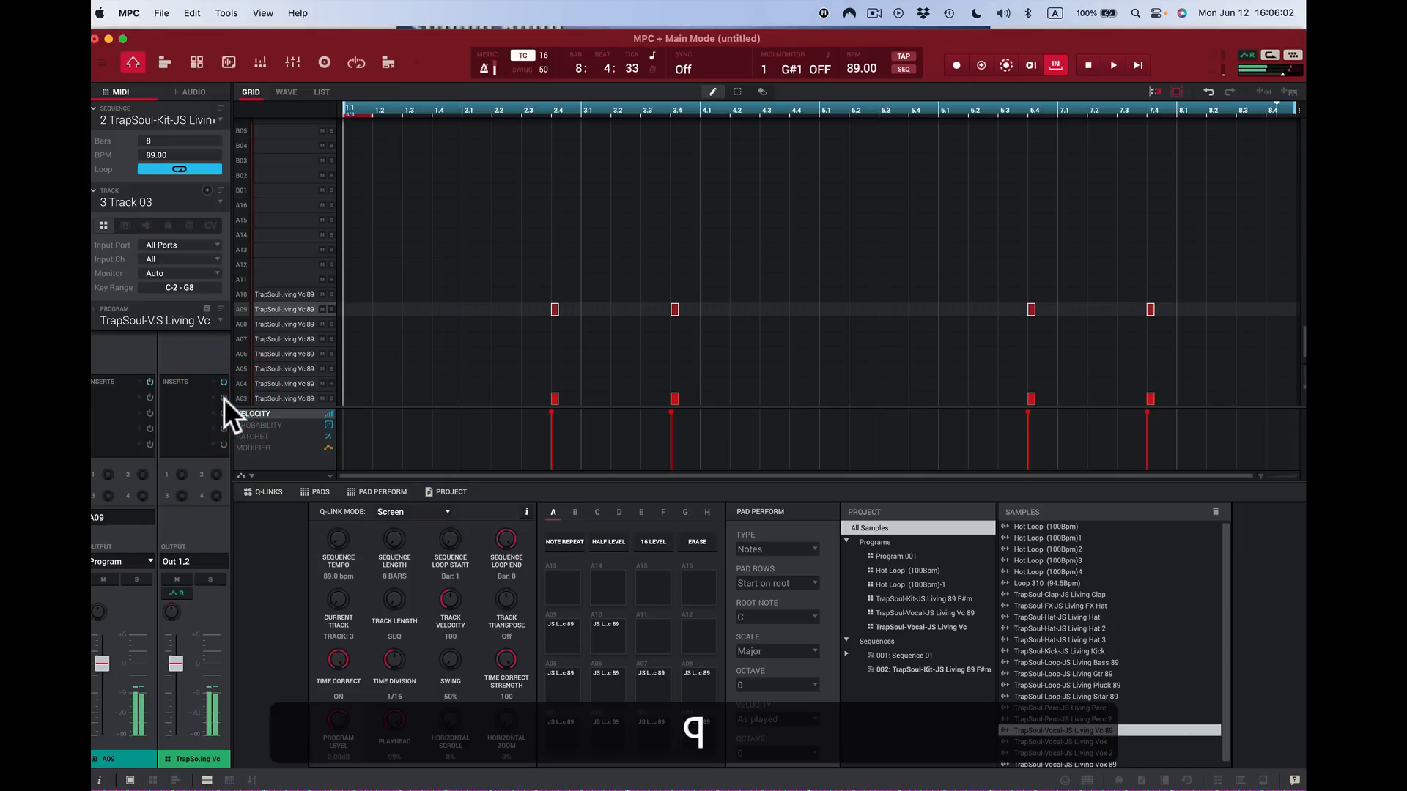
pyautogui.press('c')
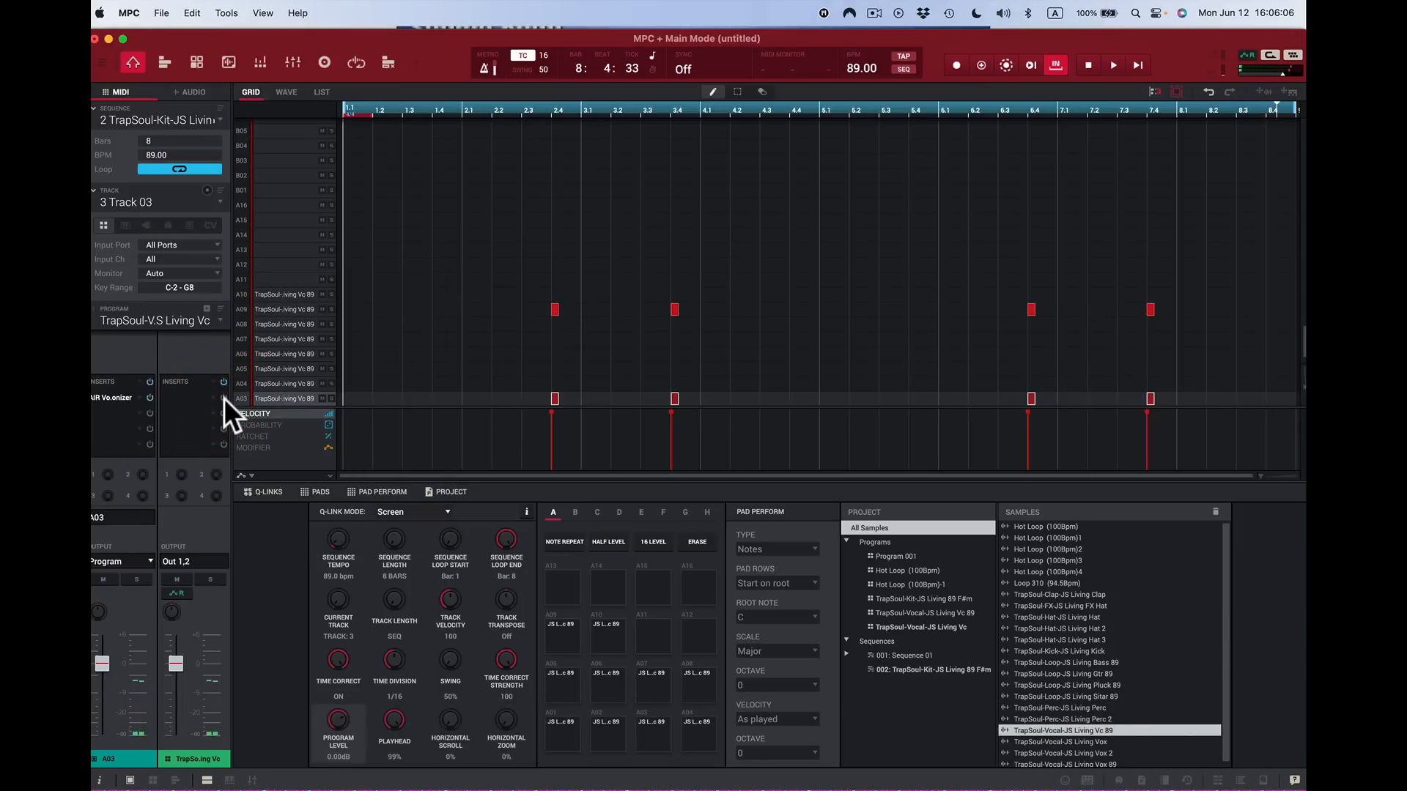
pyautogui.press('space')
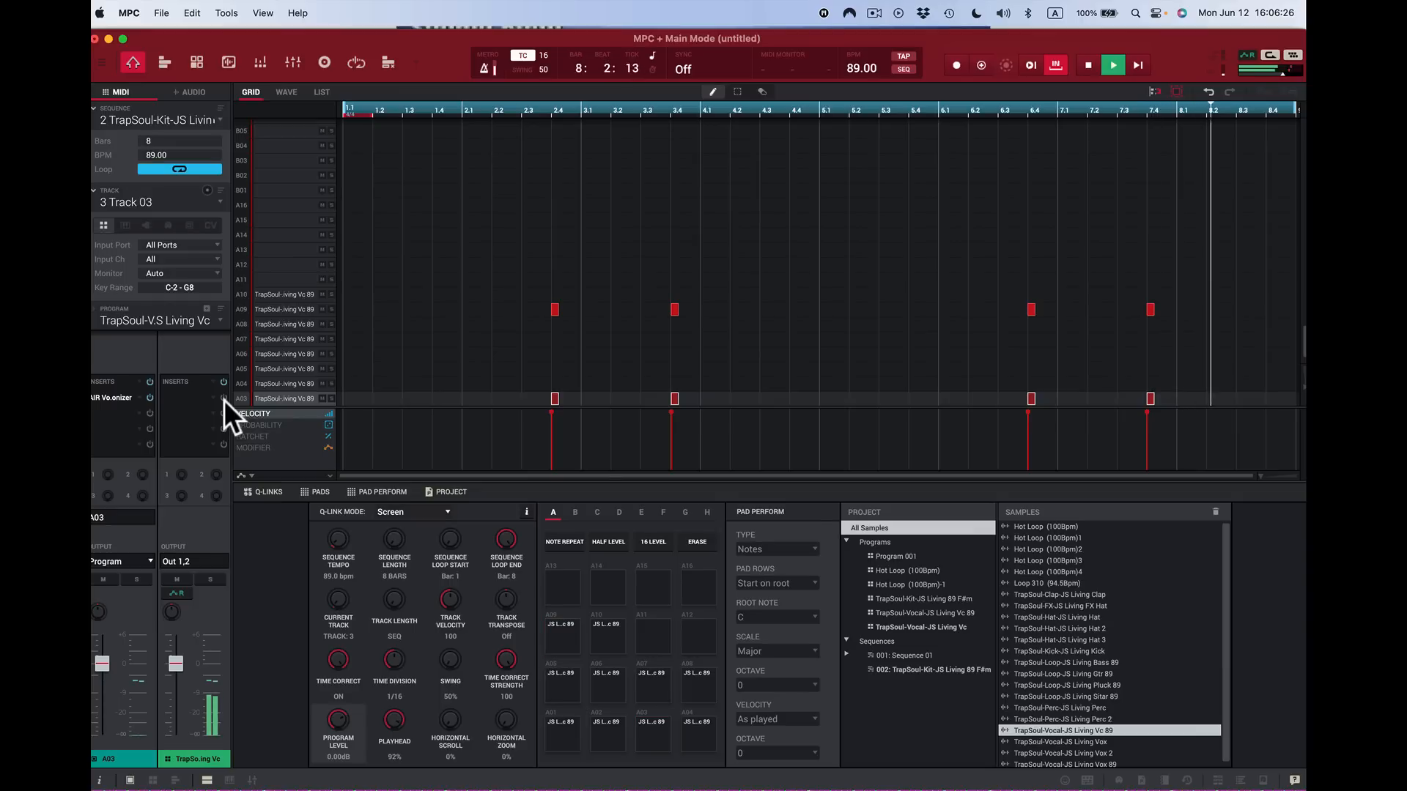
pyautogui.press('space')
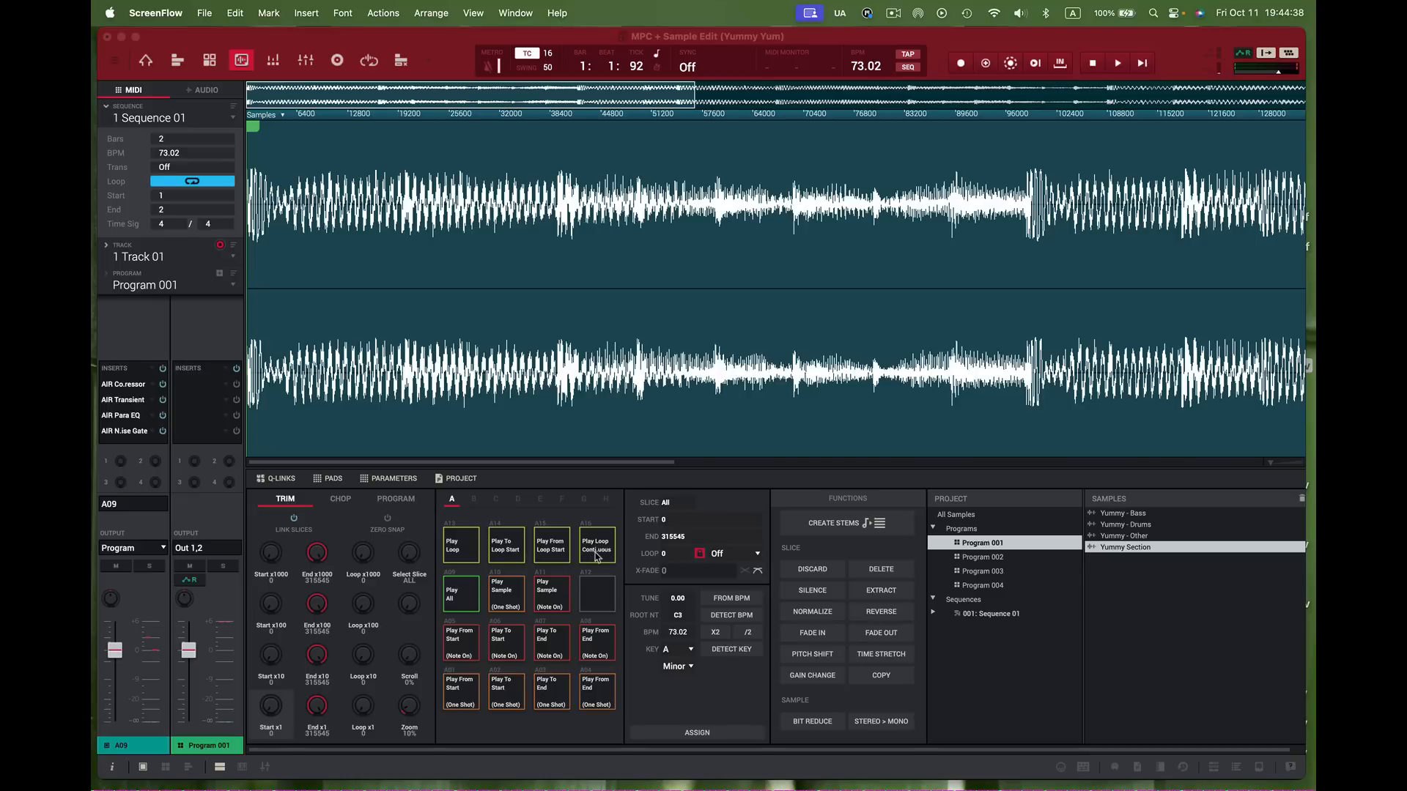
# Step: Show the full waveform of the Yummy Section sample in Sample Edit and audition it as a continuous loop
pyautogui.click(702, 117)
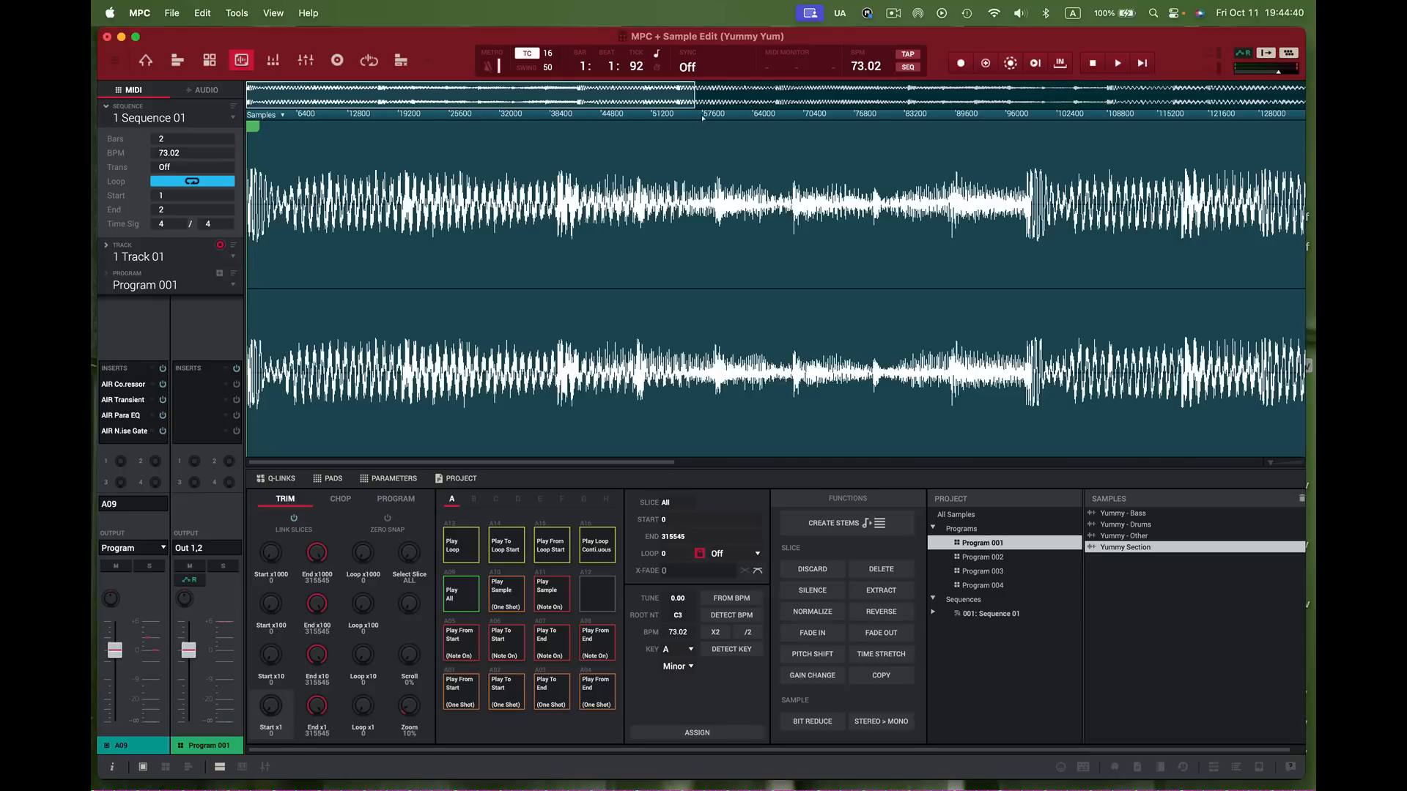
pyautogui.moveTo(702, 117); pyautogui.dragTo(652, 4)
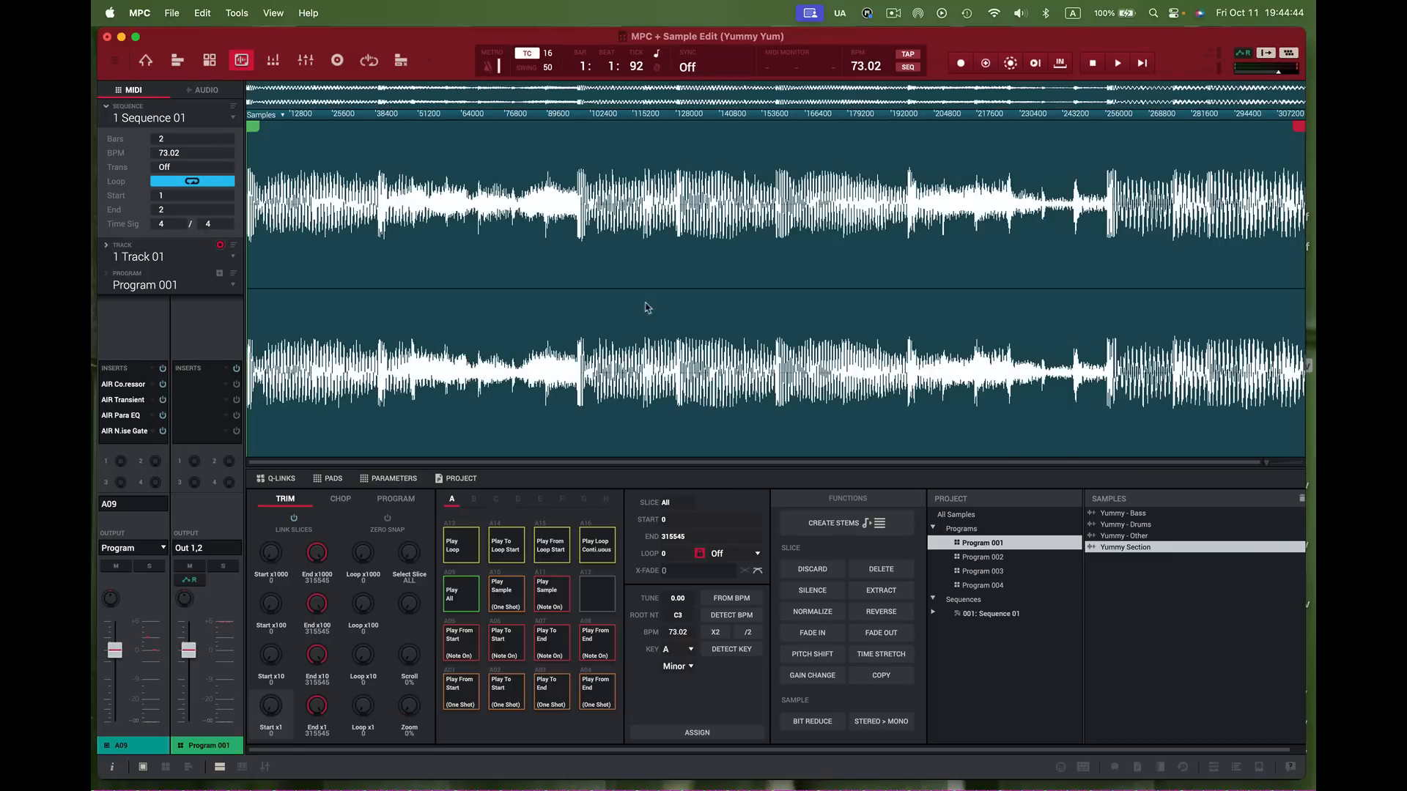
pyautogui.click(599, 559)
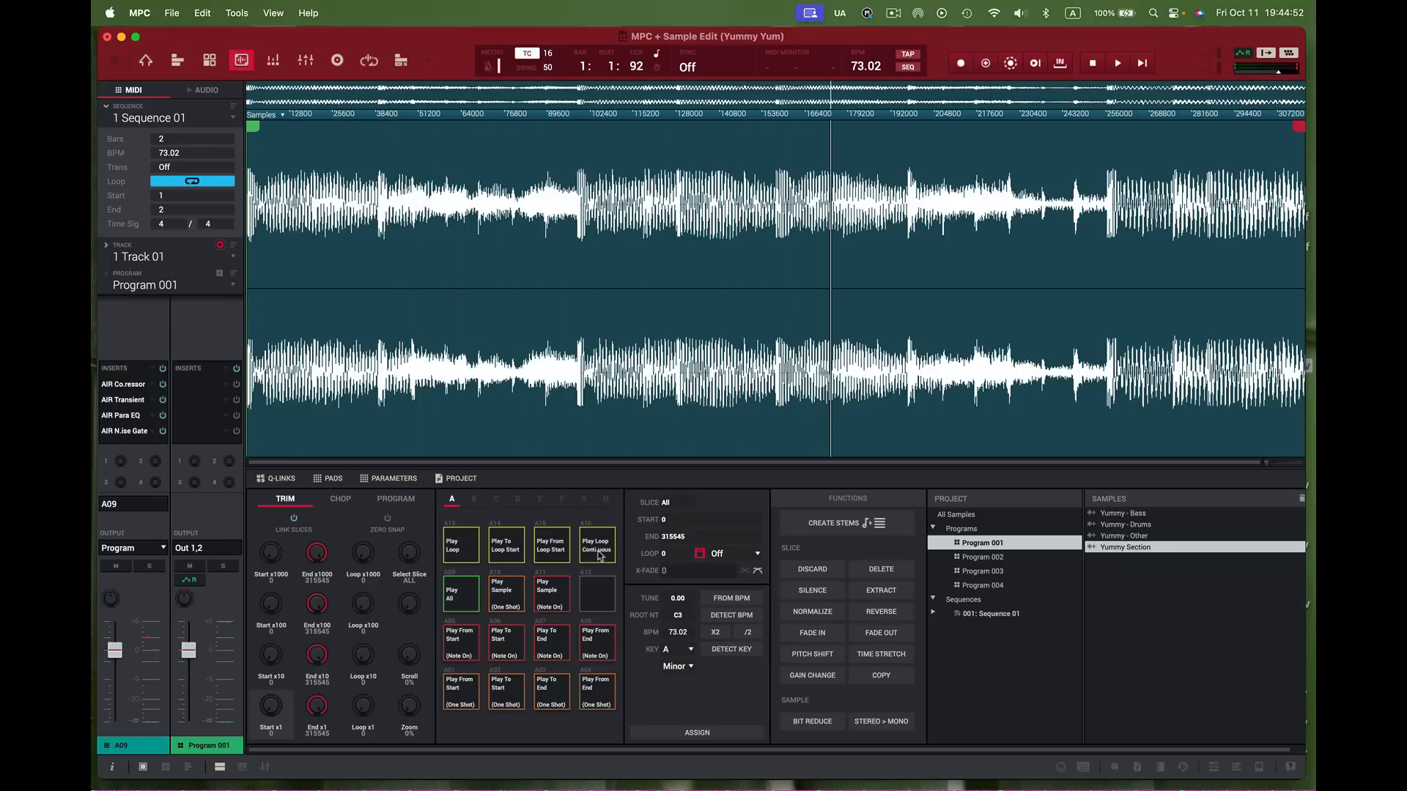
pyautogui.click(600, 555)
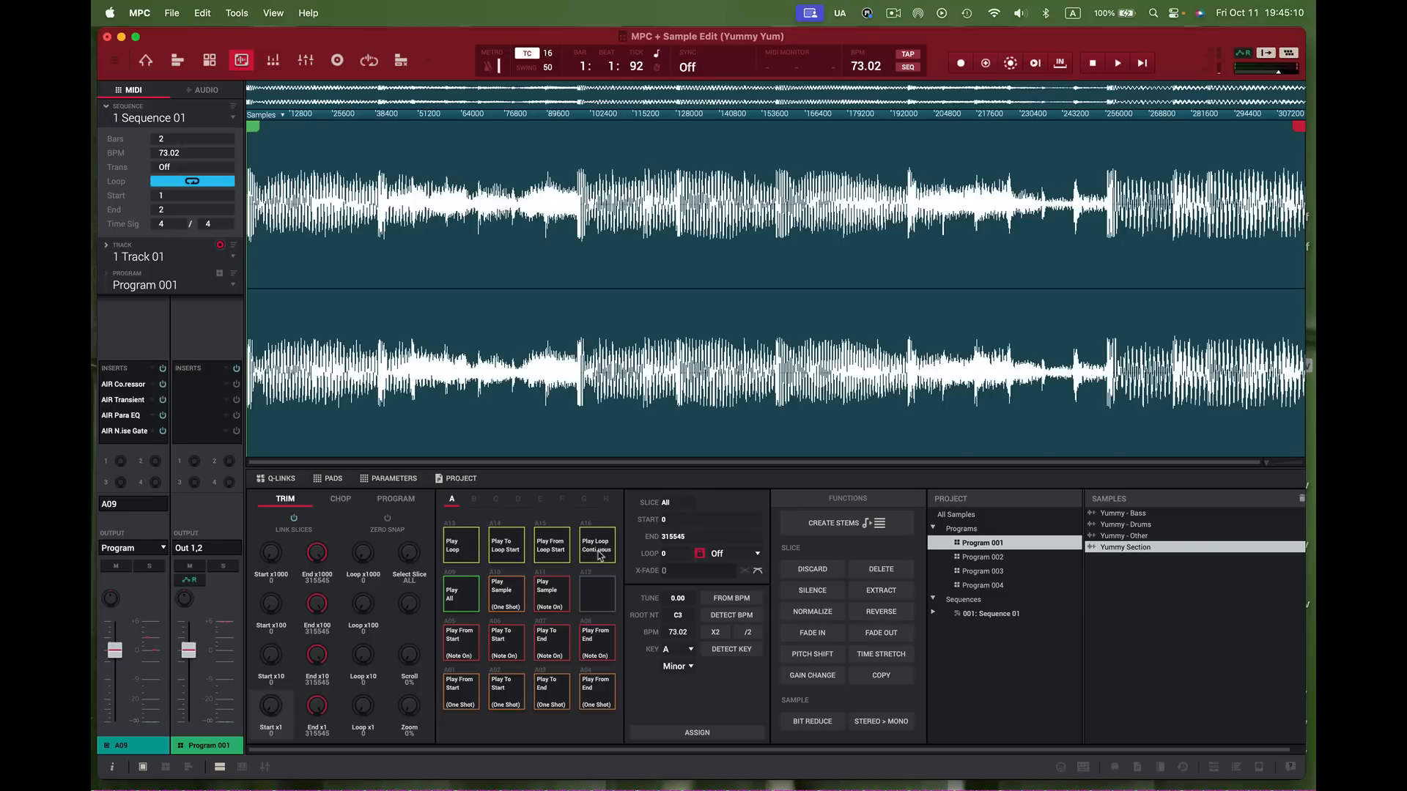
# Step: Create a vocals-only stem from the Yummy Section sample and assign it to pad A08 of Program 001
pyautogui.click(830, 526)
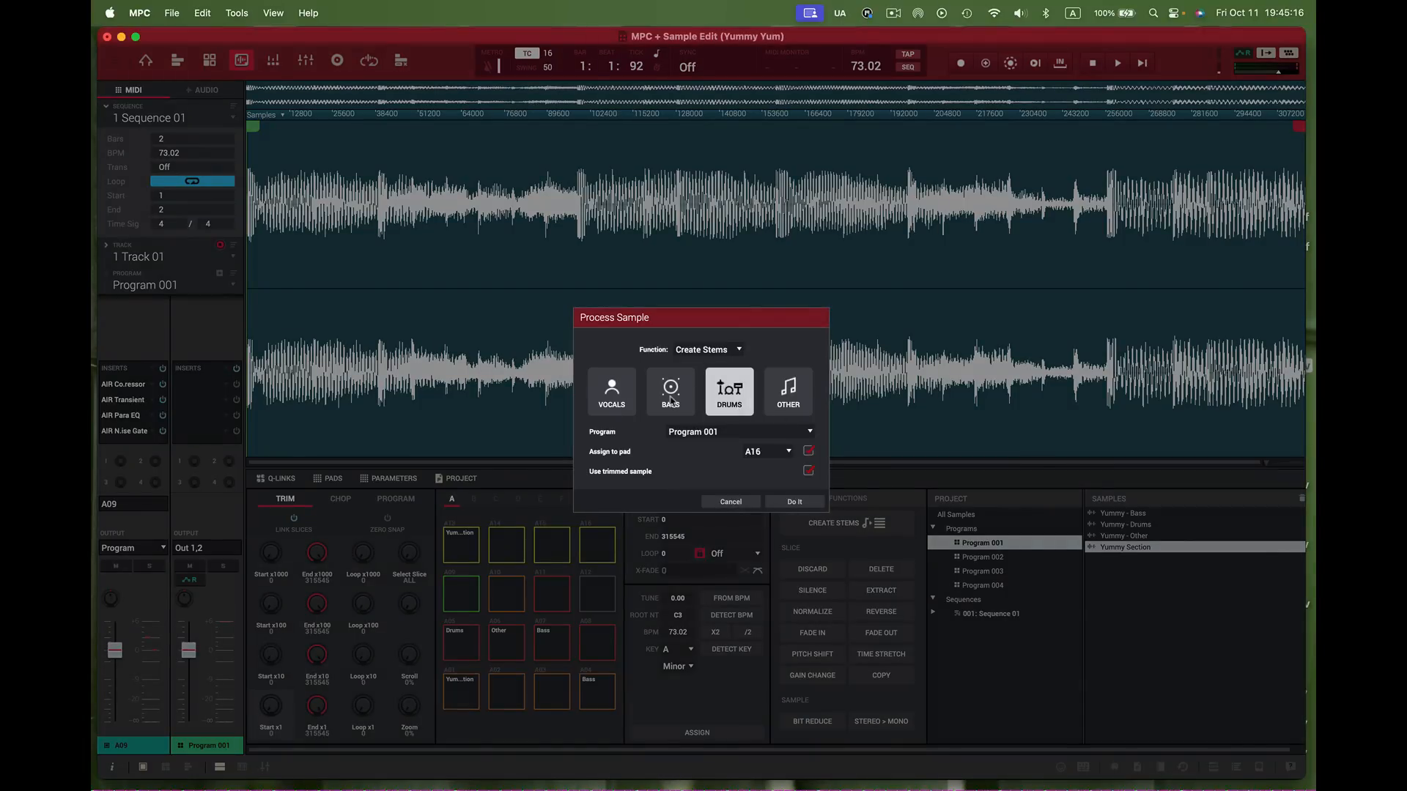
pyautogui.click(614, 404)
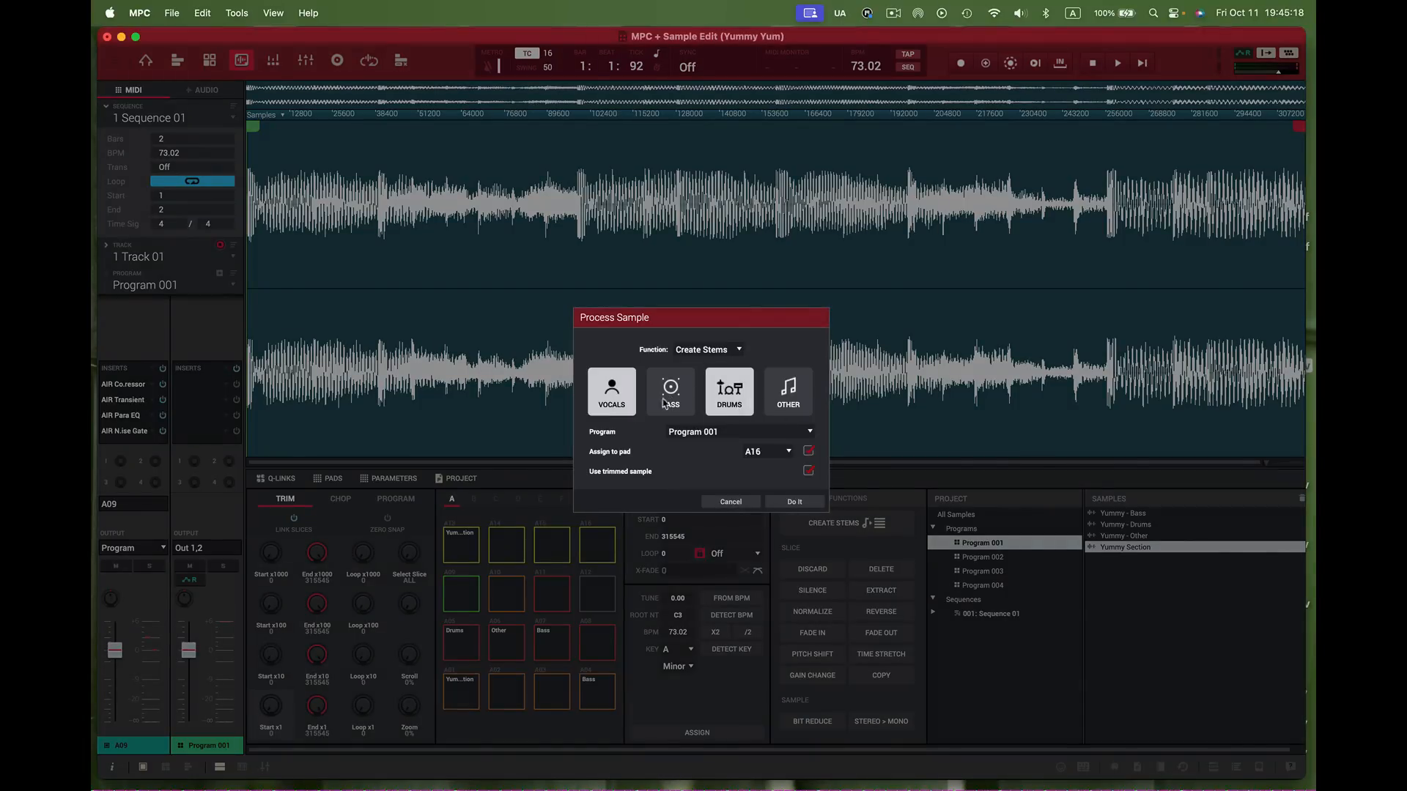
pyautogui.click(728, 410)
pyautogui.click(784, 453)
pyautogui.moveTo(774, 470)
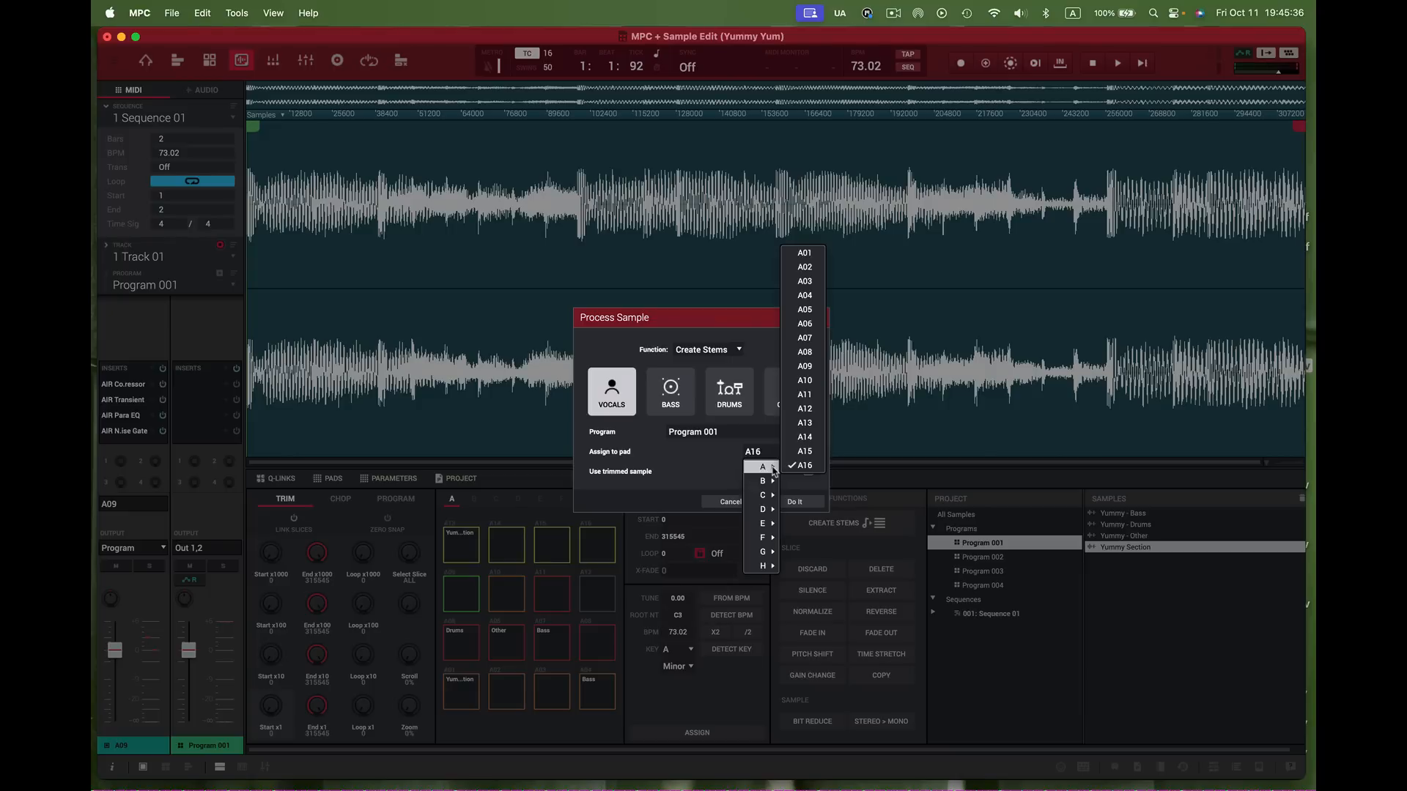
pyautogui.click(805, 352)
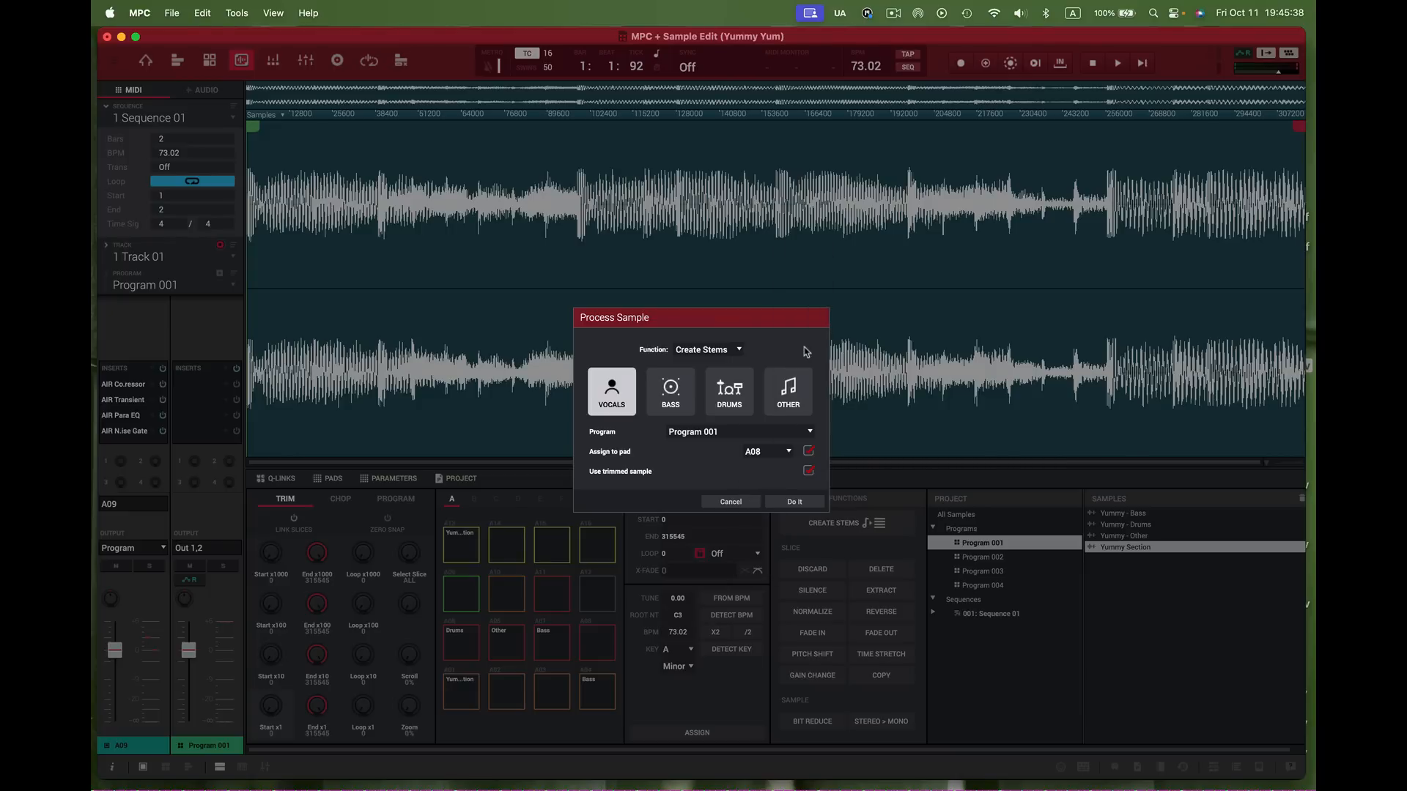
pyautogui.click(795, 504)
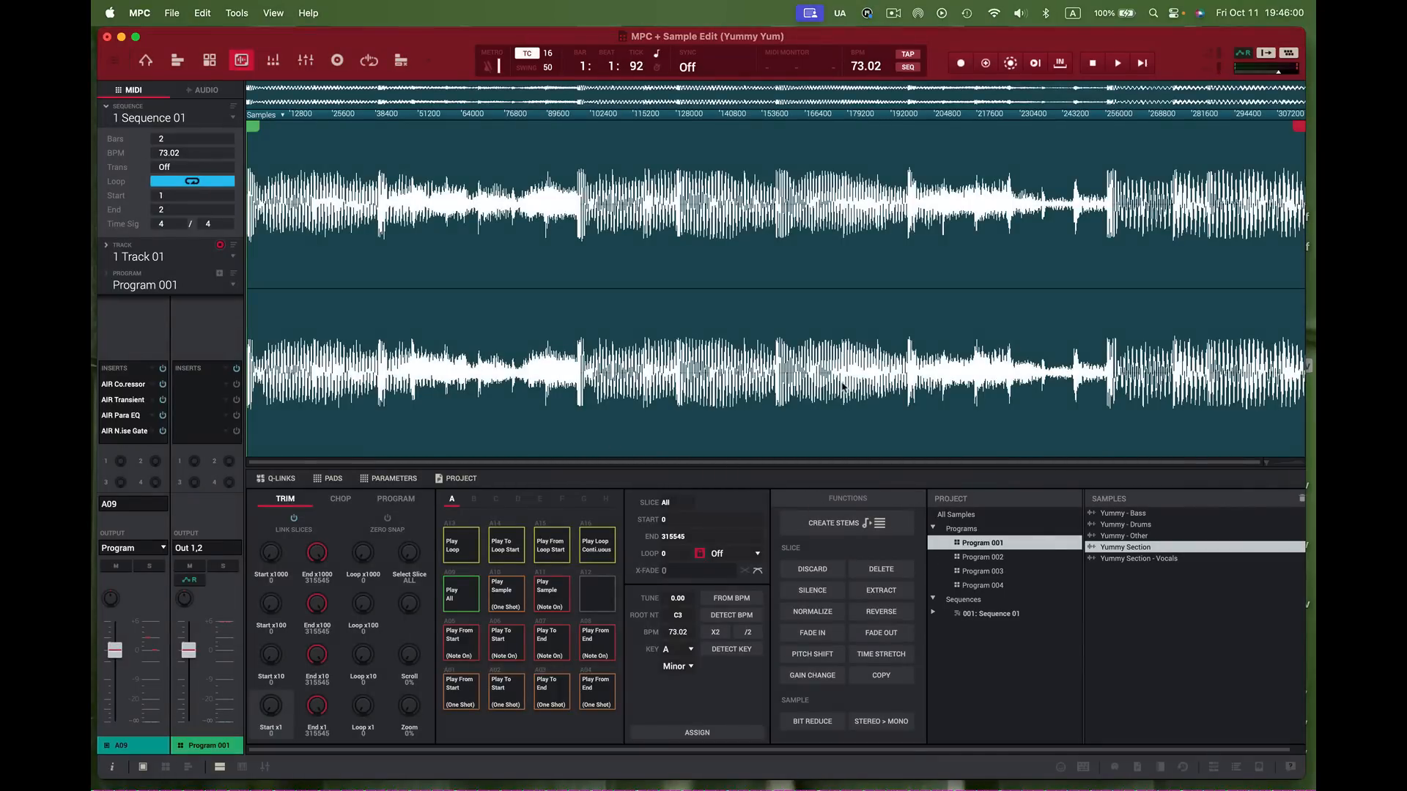
# Step: Return to Main Mode and audition the Vocals stem on pad A08
pyautogui.press('super+shift+m')
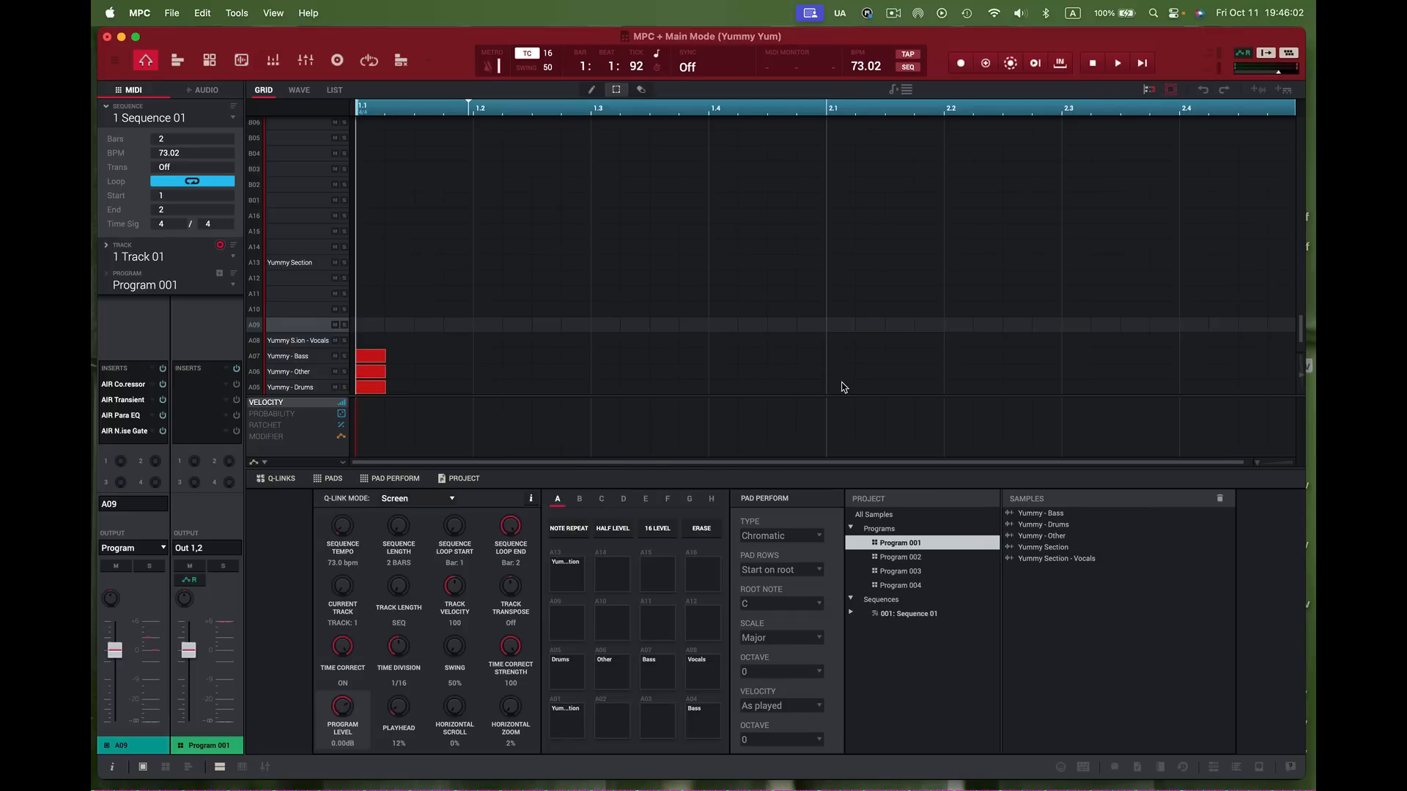
pyautogui.click(702, 677)
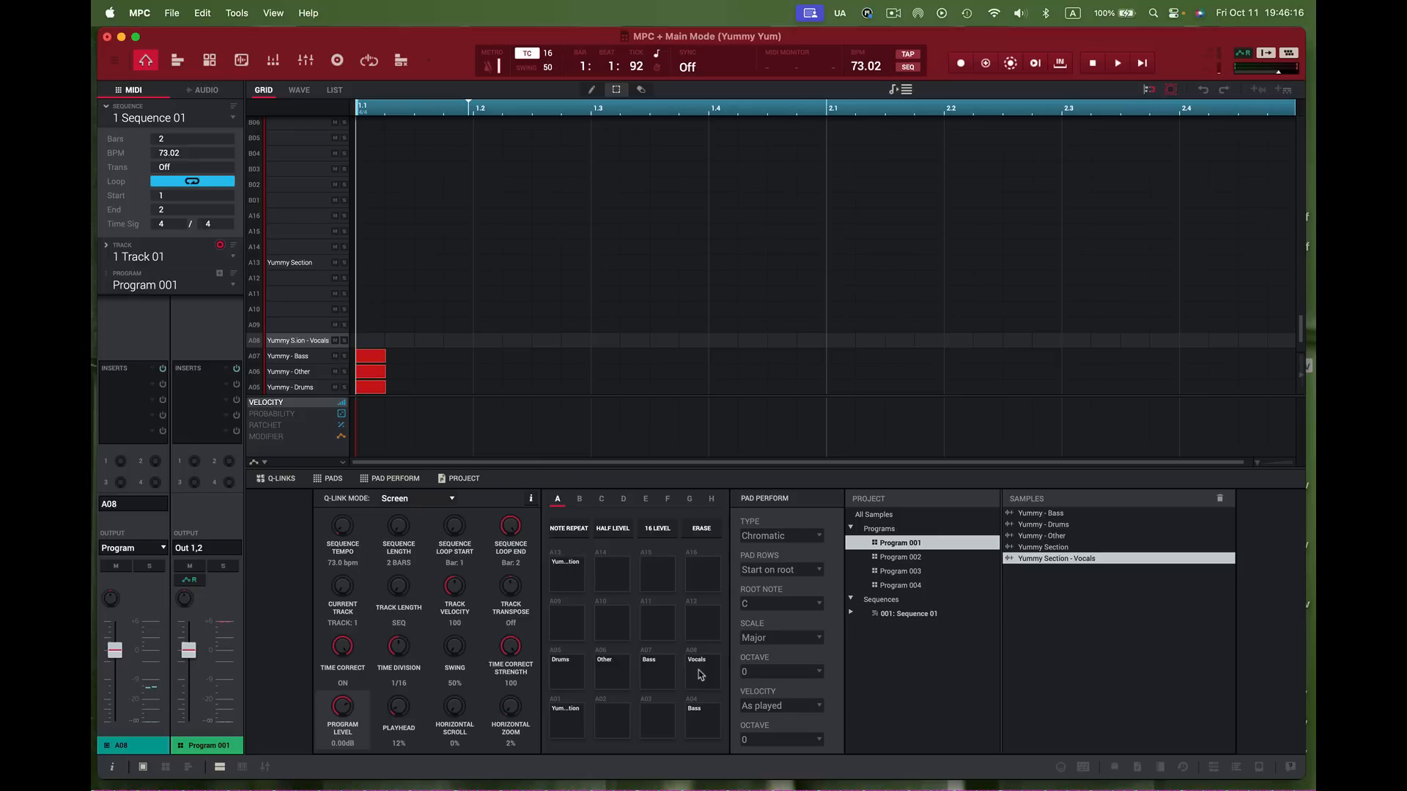
pyautogui.click(701, 675)
pyautogui.click(700, 674)
pyautogui.click(700, 675)
# Step: Raise the level of the Drums stem on pad A05 to about -1.16 dB while auditioning it
pyautogui.click(564, 675)
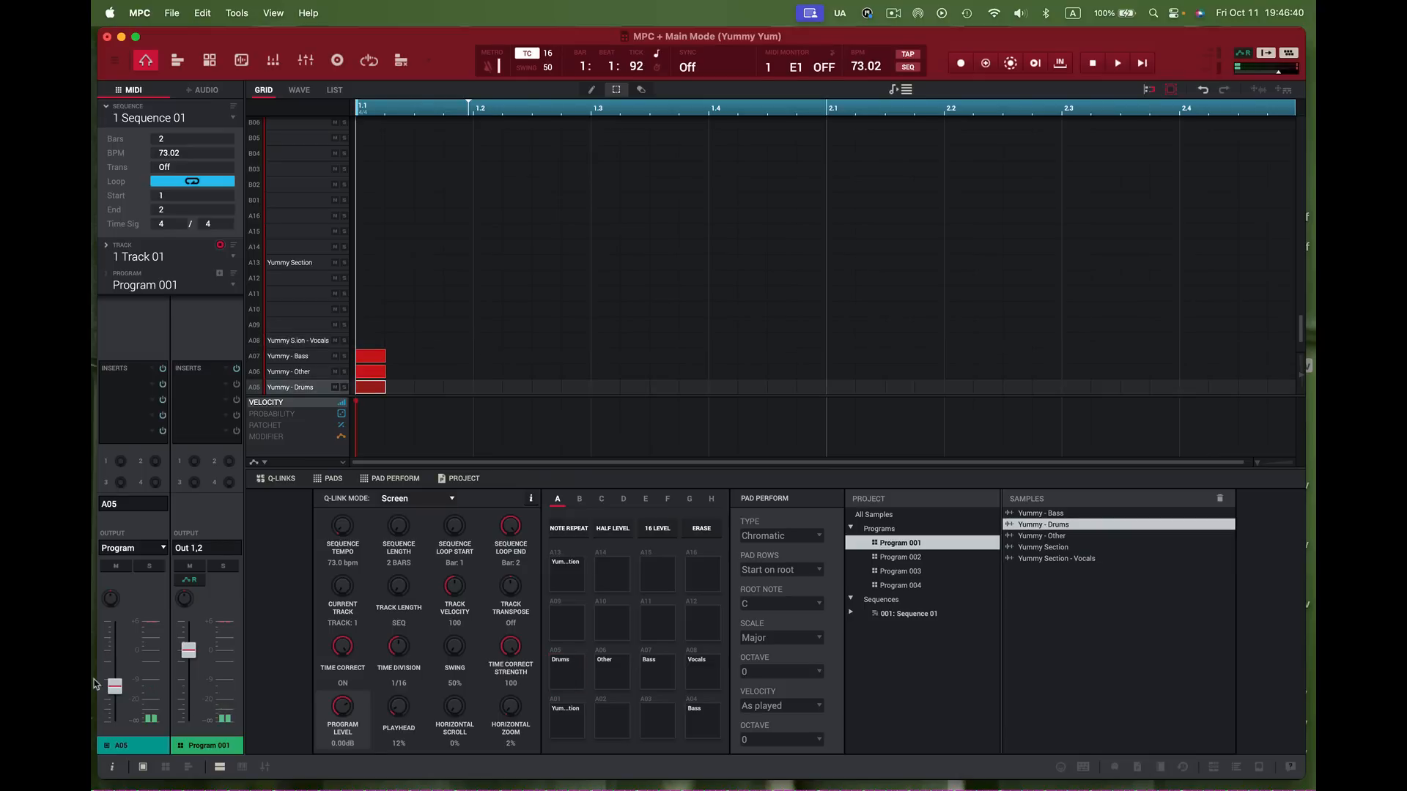
pyautogui.moveTo(115, 686); pyautogui.dragTo(117, 655)
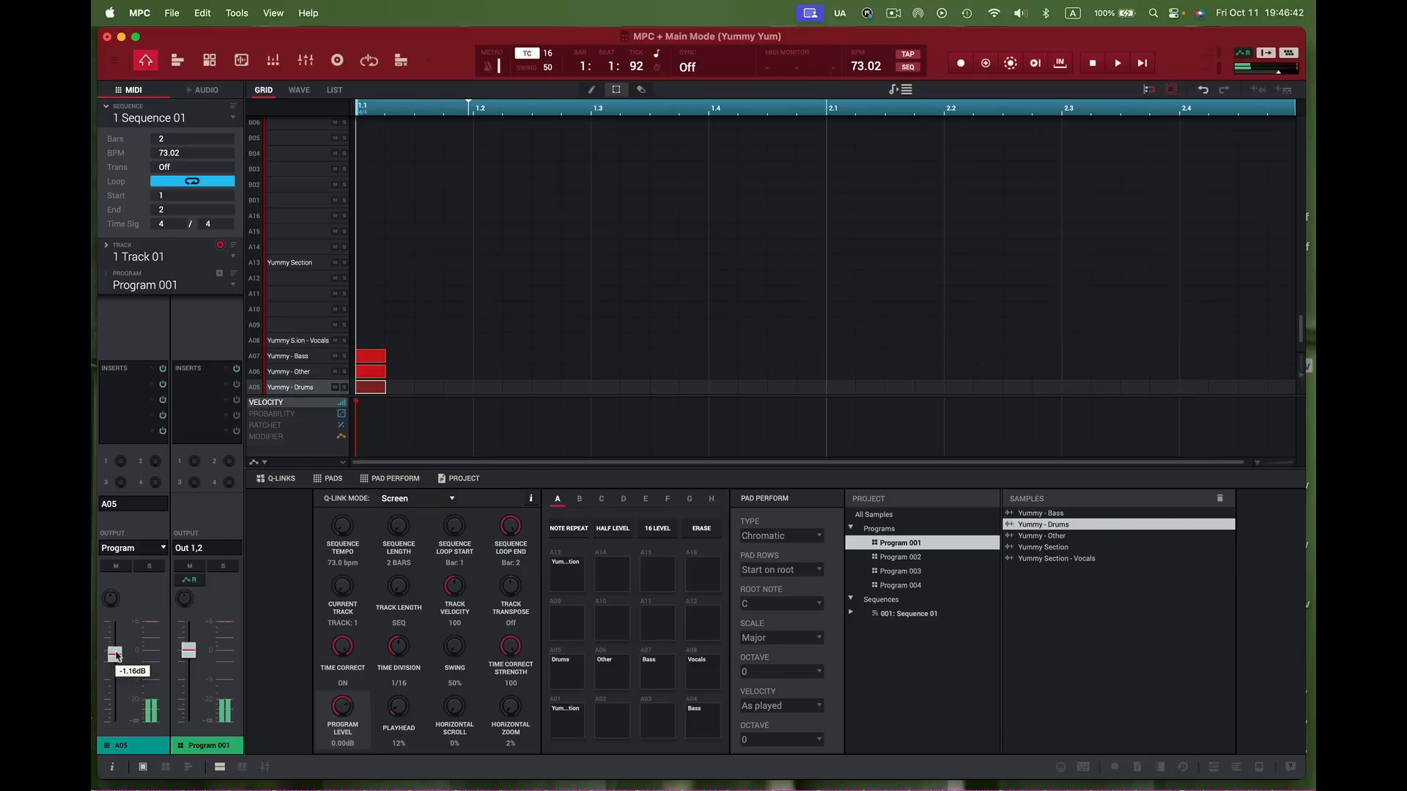
pyautogui.click(568, 671)
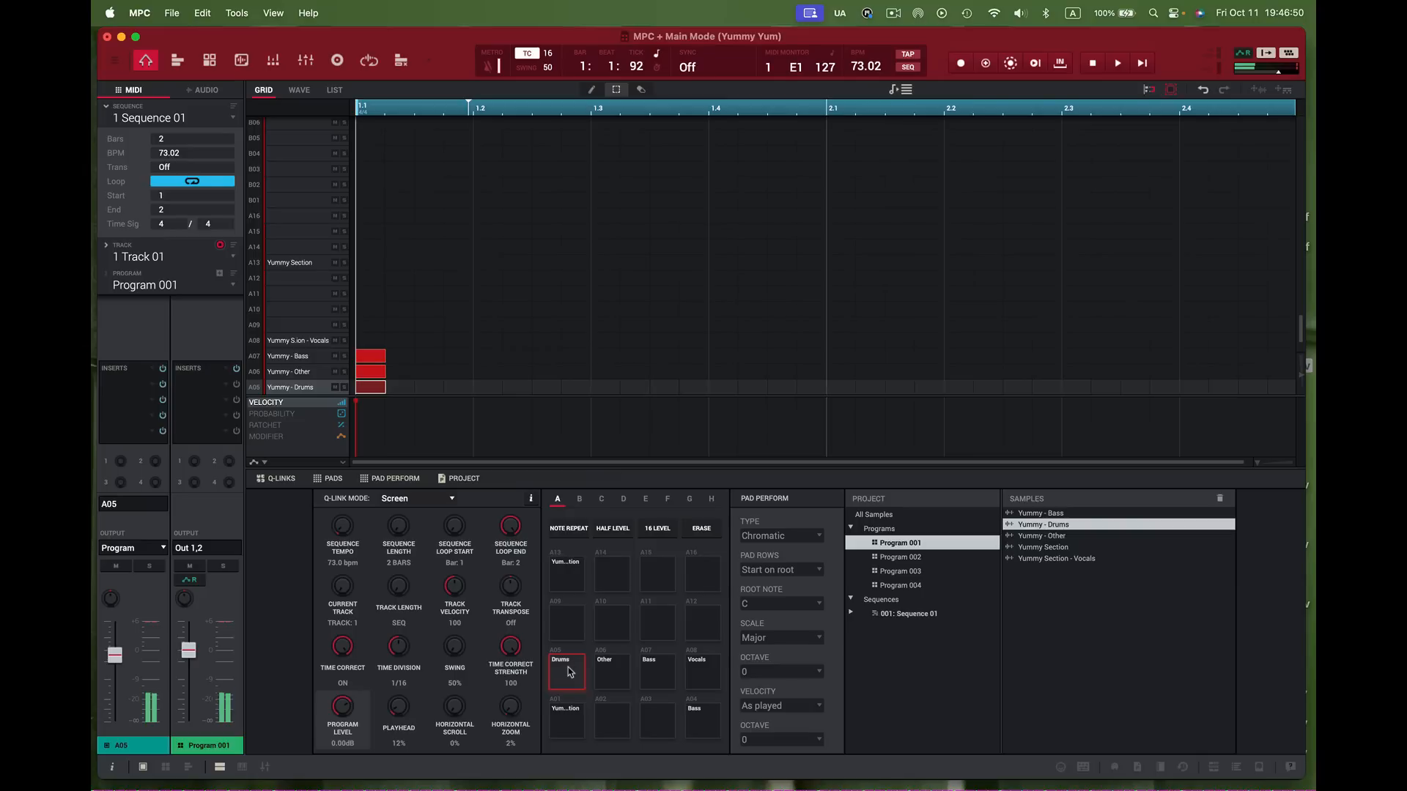
# Step: Audition the Other stem on pad A06 and the Bass stem on pad A07
pyautogui.click(612, 674)
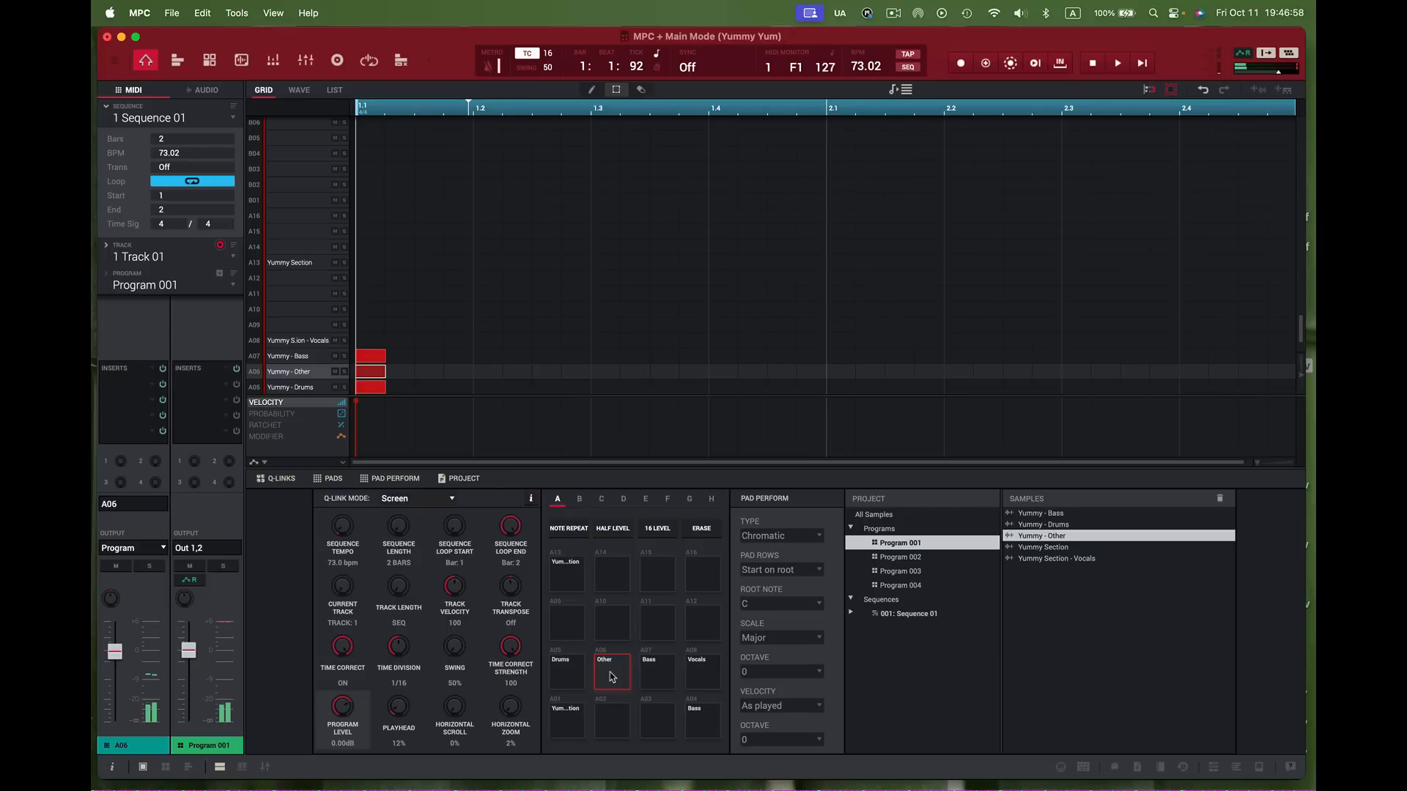
pyautogui.click(658, 674)
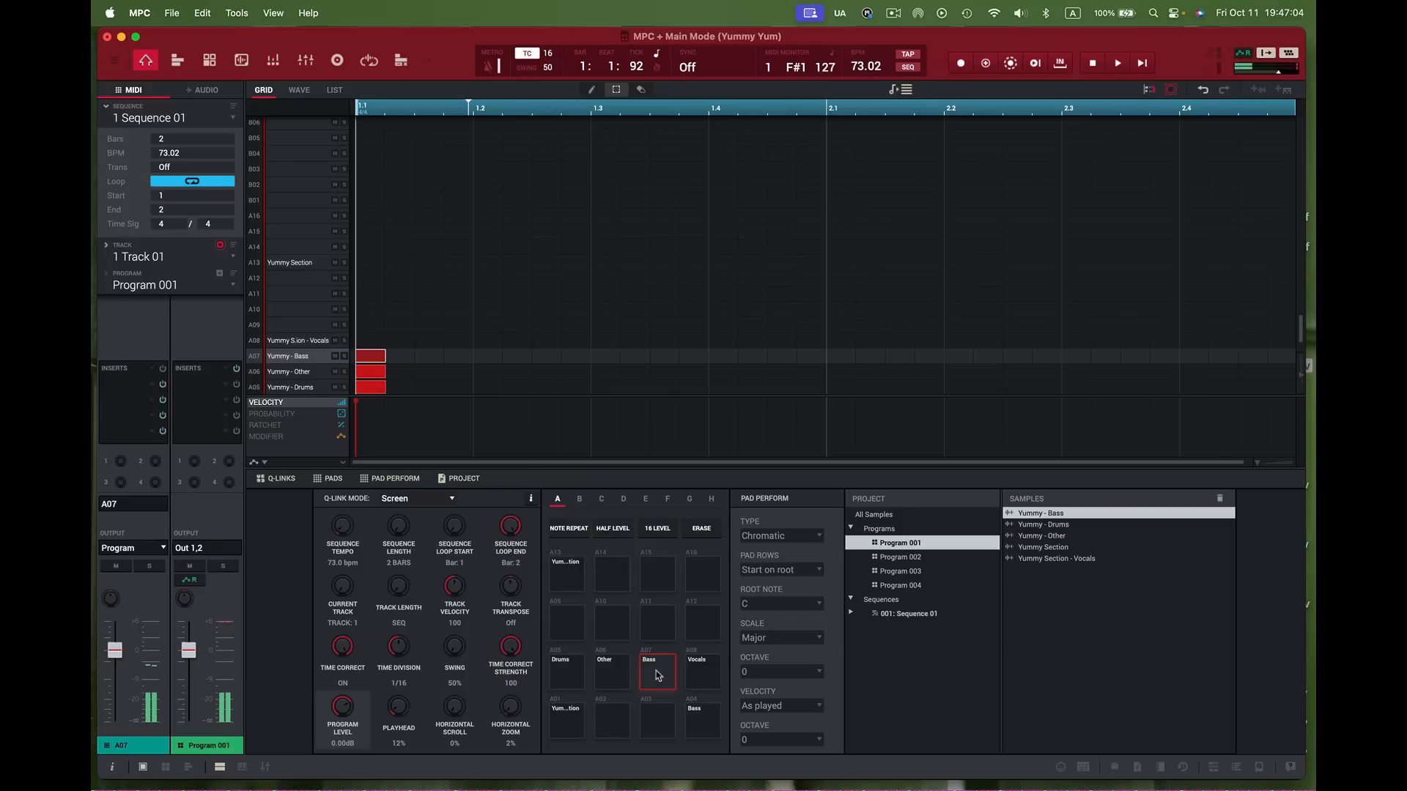
pyautogui.click(658, 674)
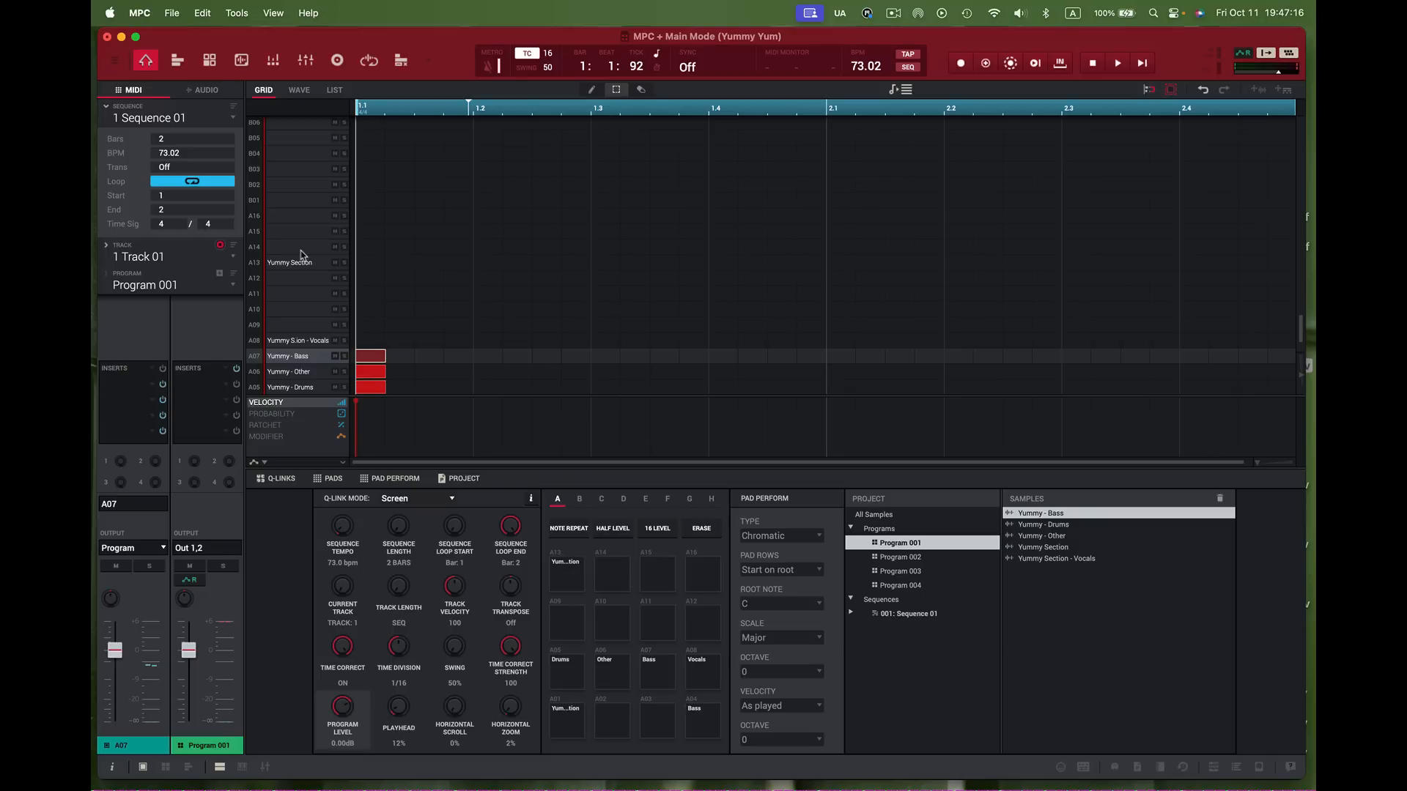
# Step: Audition the original Yummy Section sample as a continuous loop in Sample Edit, and return to Main Mode
pyautogui.press('super+4')
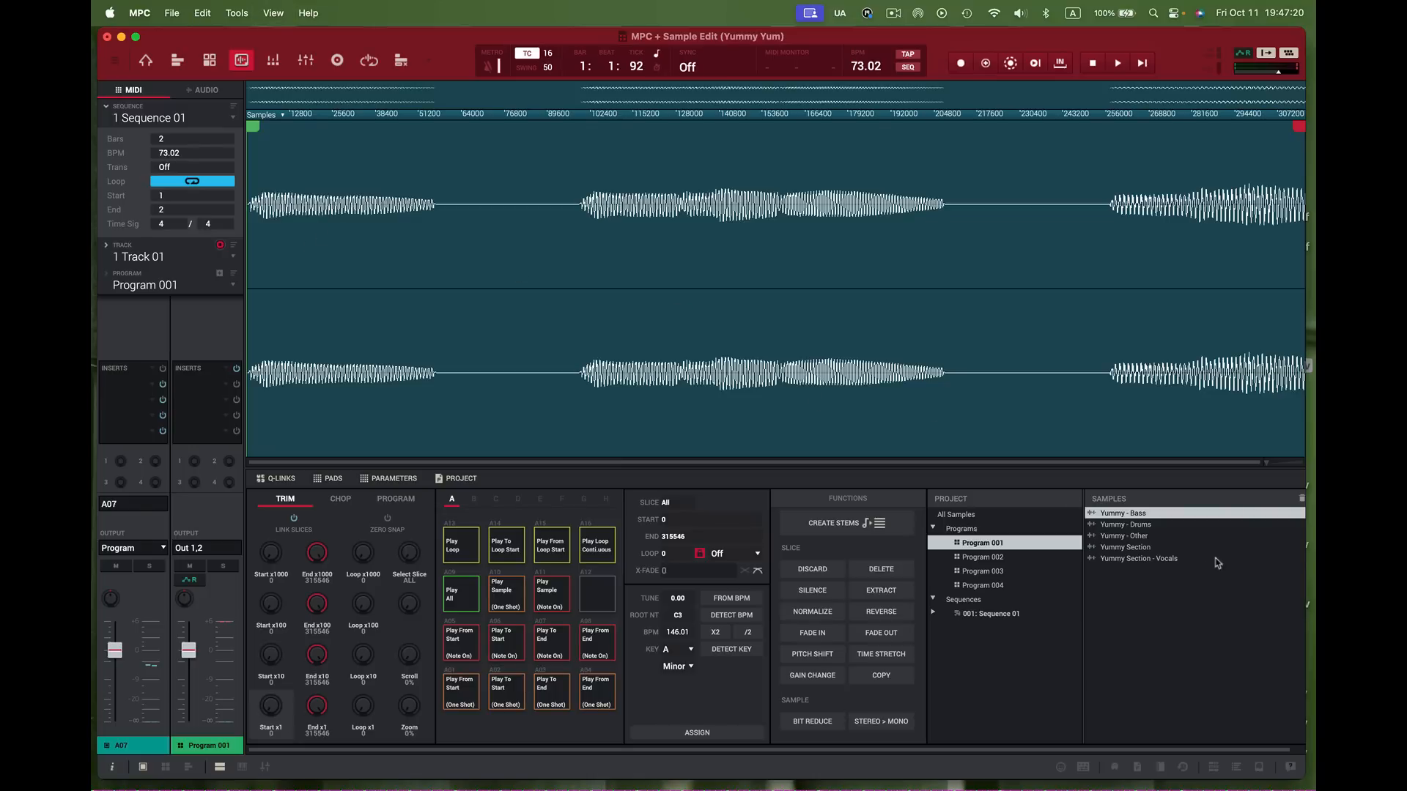
pyautogui.click(1131, 549)
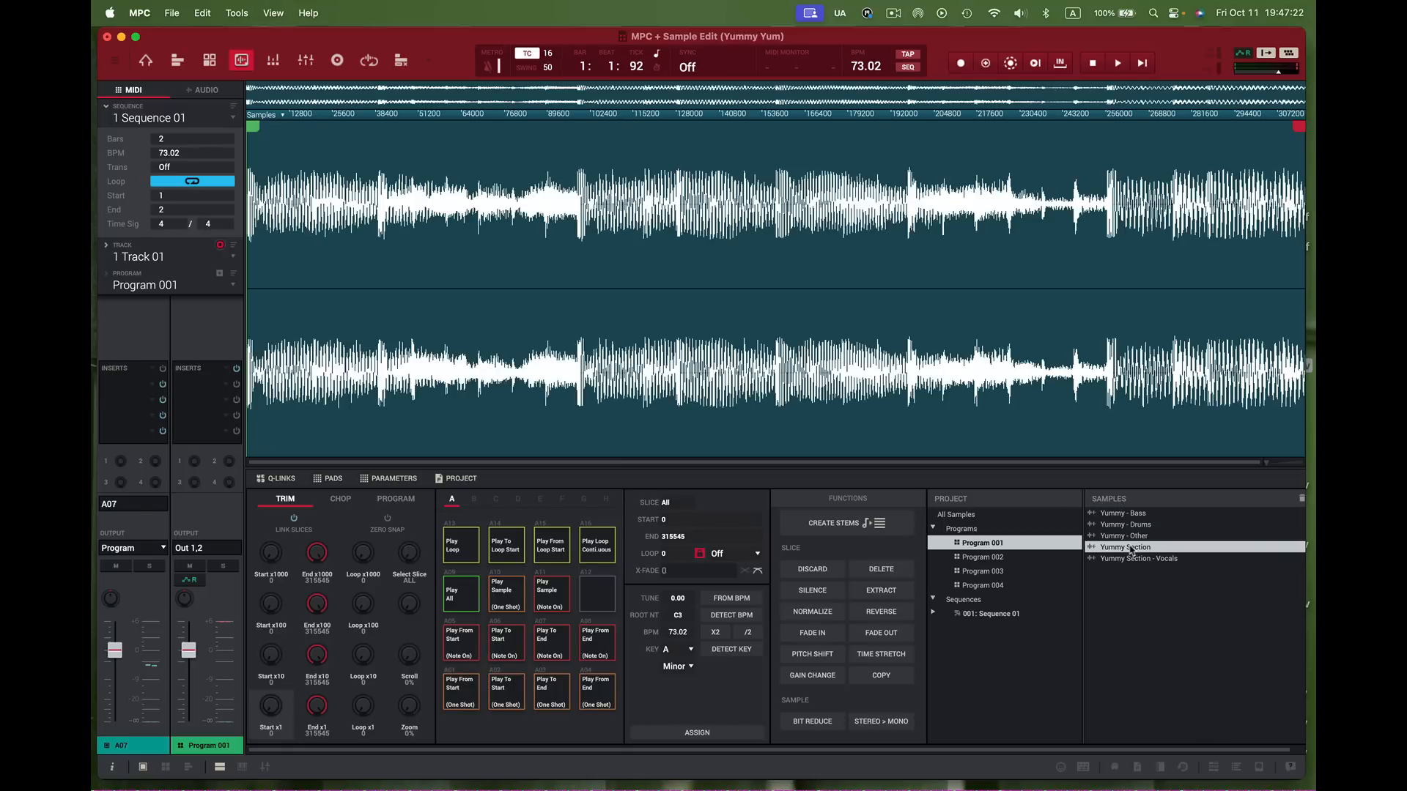
pyautogui.click(595, 549)
pyautogui.click(145, 61)
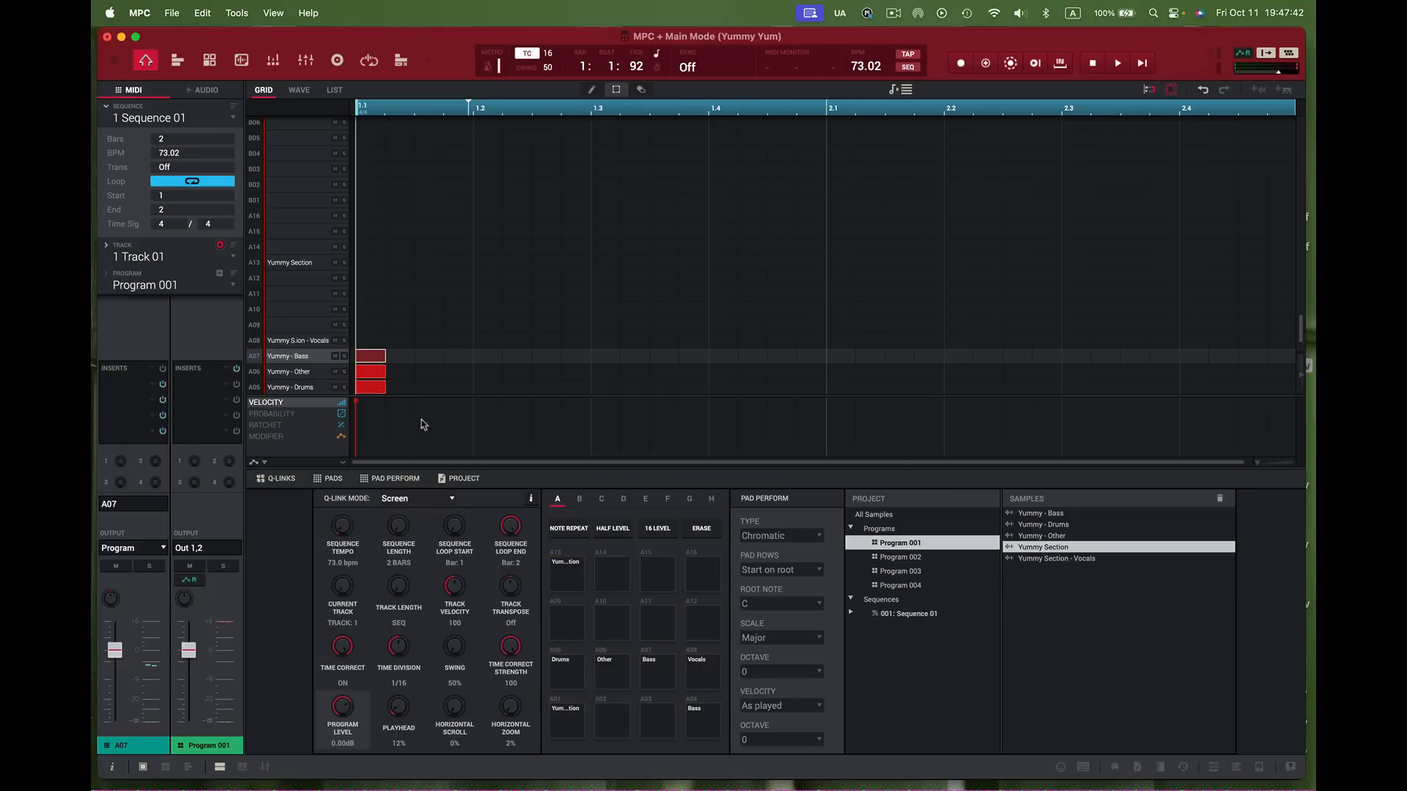
# Step: Mute the Other, Bass and Vocals stems on pads A06 to A08 and play the sequence to hear only the Drums stem on A05
pyautogui.scroll(-2, 379, 362)
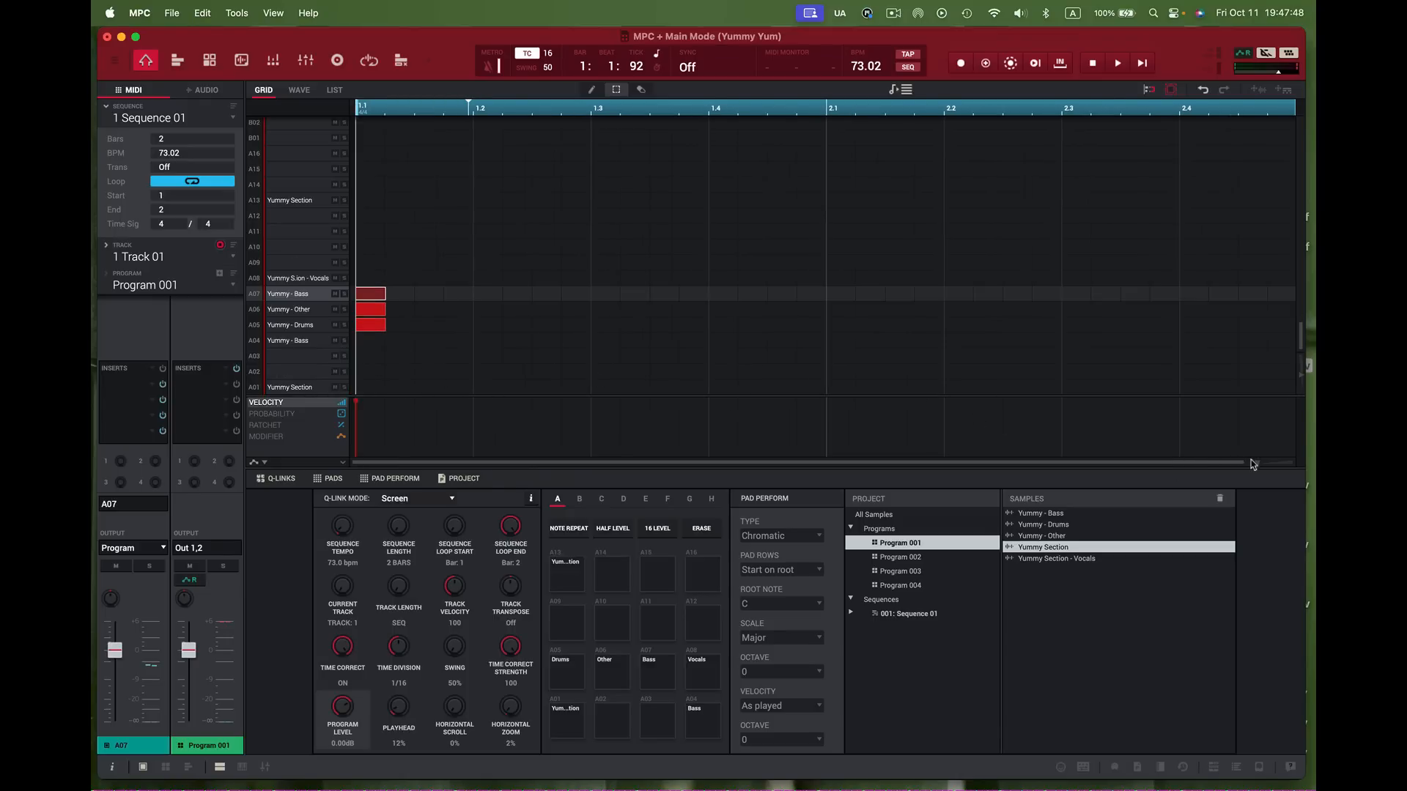
pyautogui.moveTo(1254, 464); pyautogui.dragTo(1251, 466)
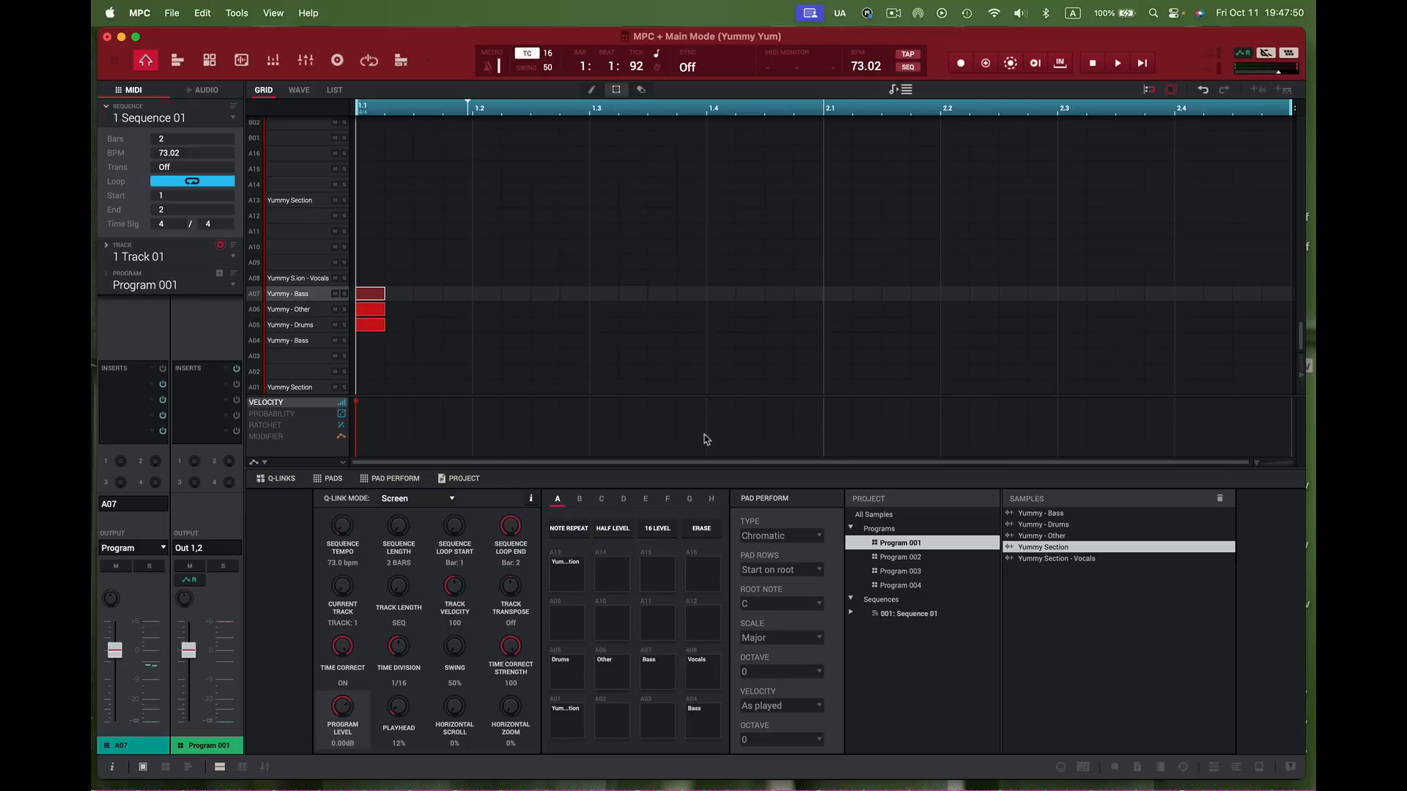
pyautogui.moveTo(207, 641)
pyautogui.click(304, 326)
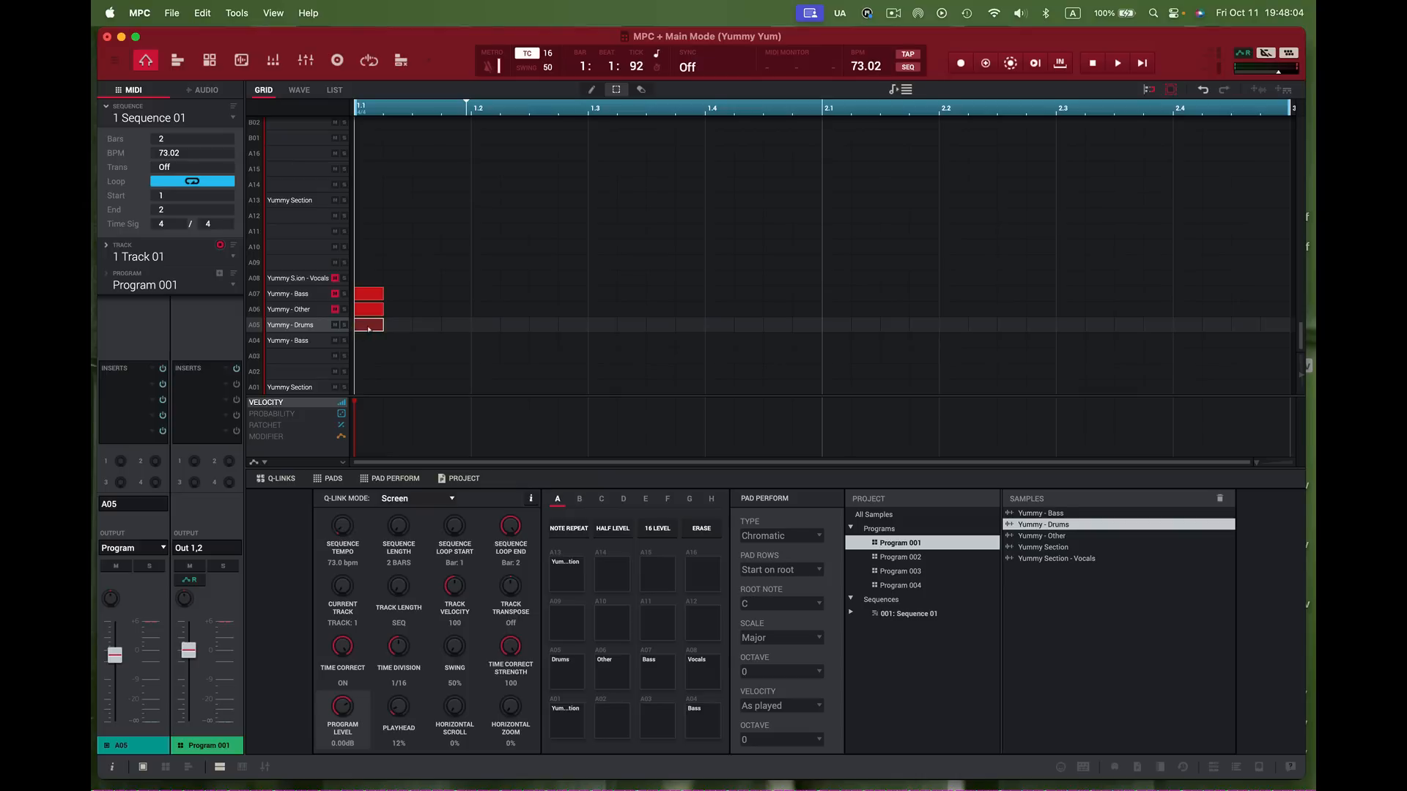
pyautogui.press('space')
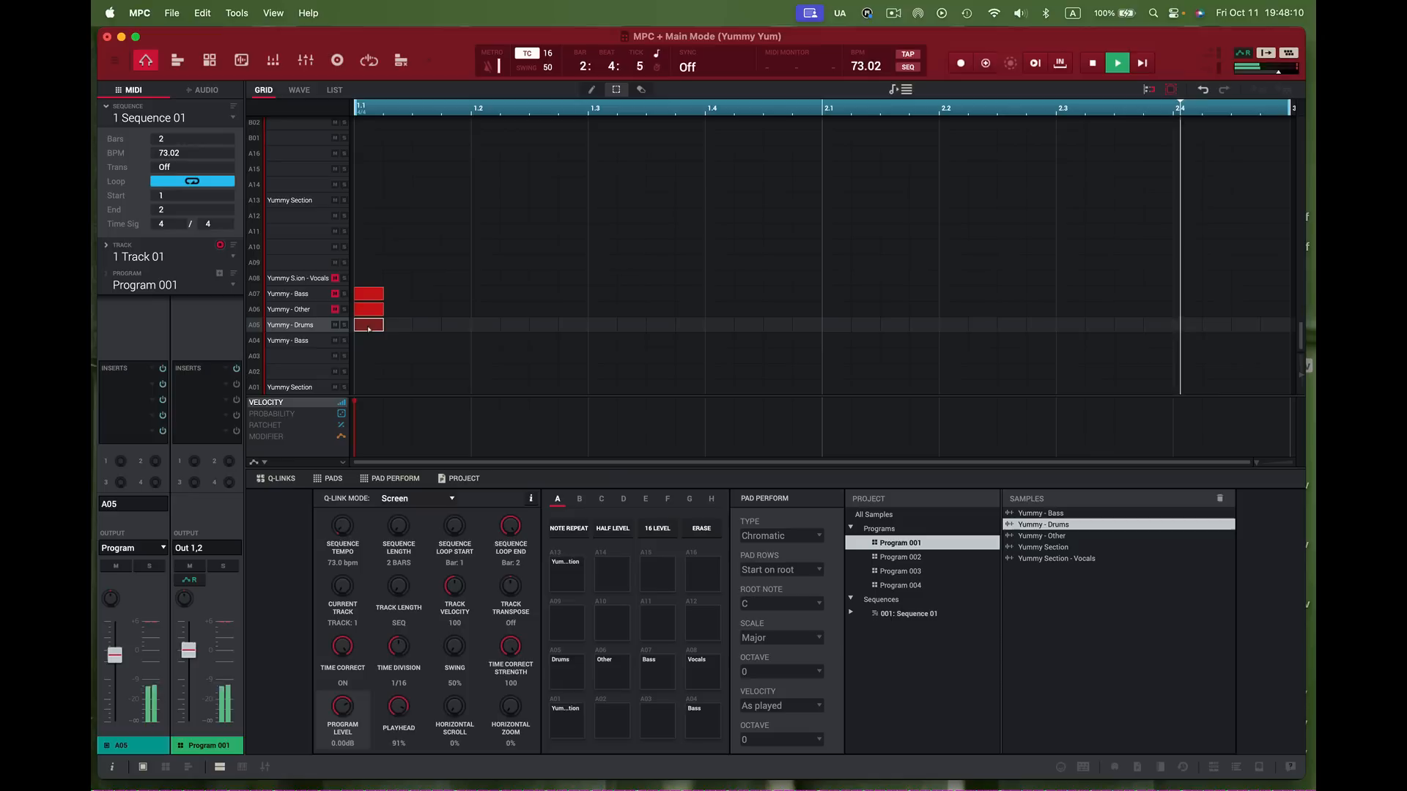
pyautogui.press('space')
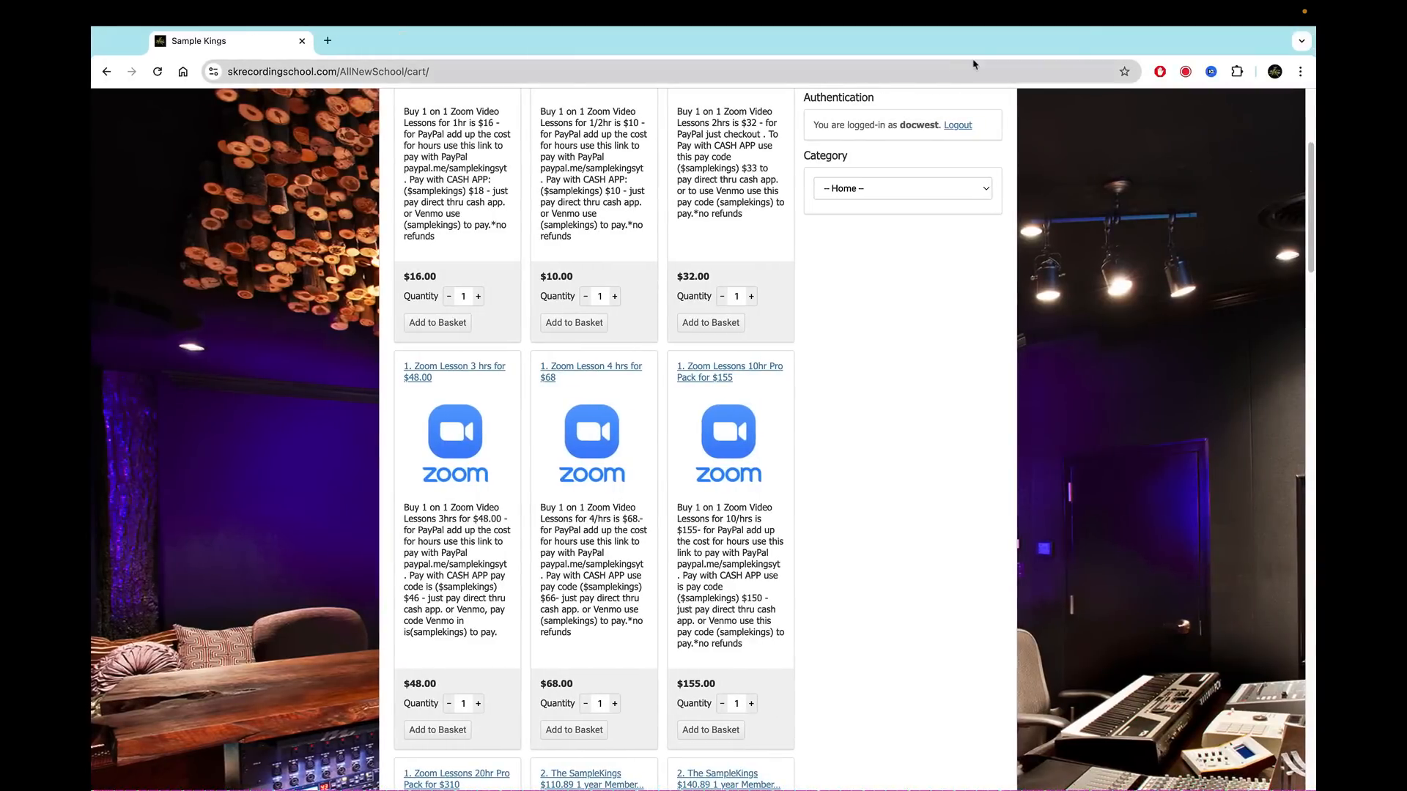
# Step: In the browser, return to the SampleKings home page and examine its Zoom lesson booking section and contact options
pyautogui.scroll(4, 268, 116)
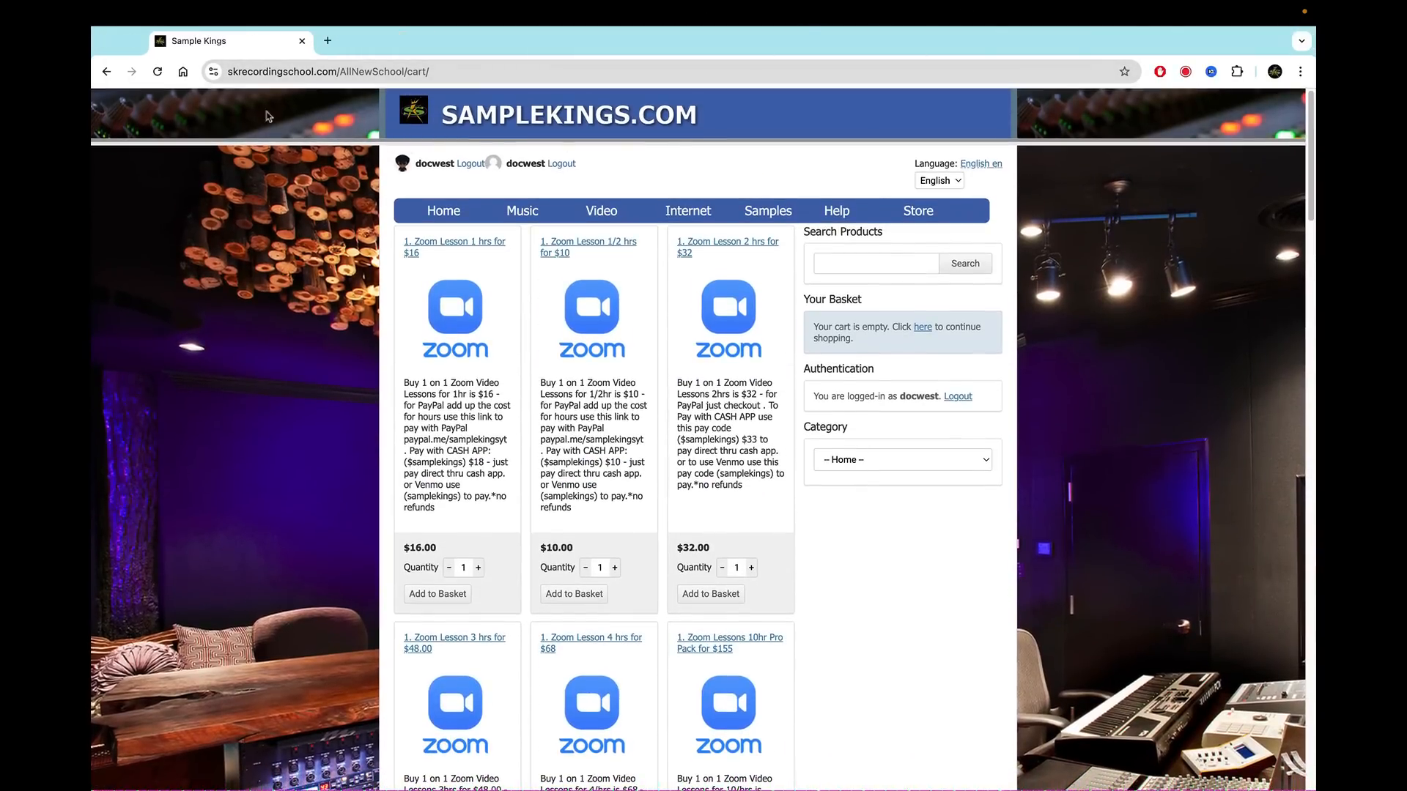
pyautogui.click(104, 72)
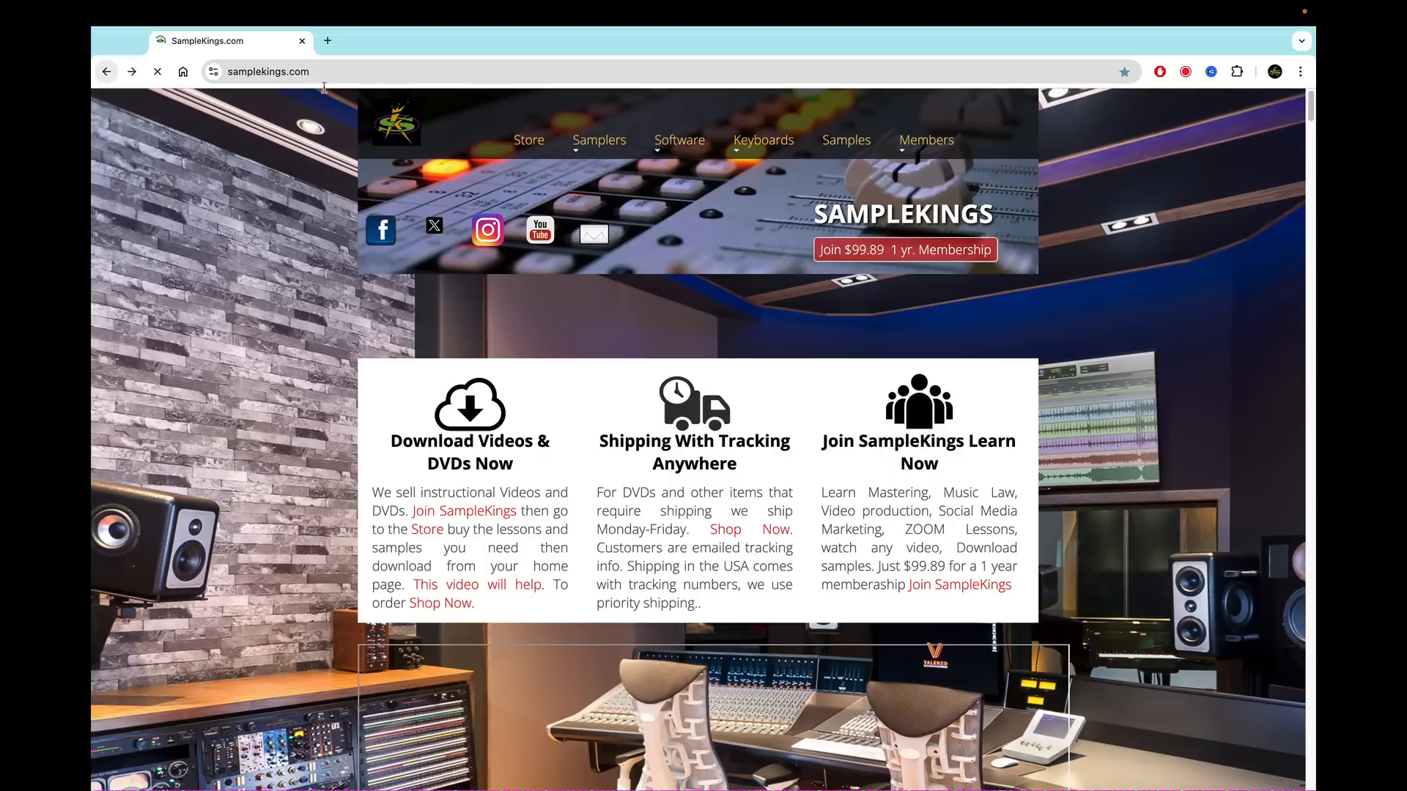
pyautogui.scroll(-5, 530, 276)
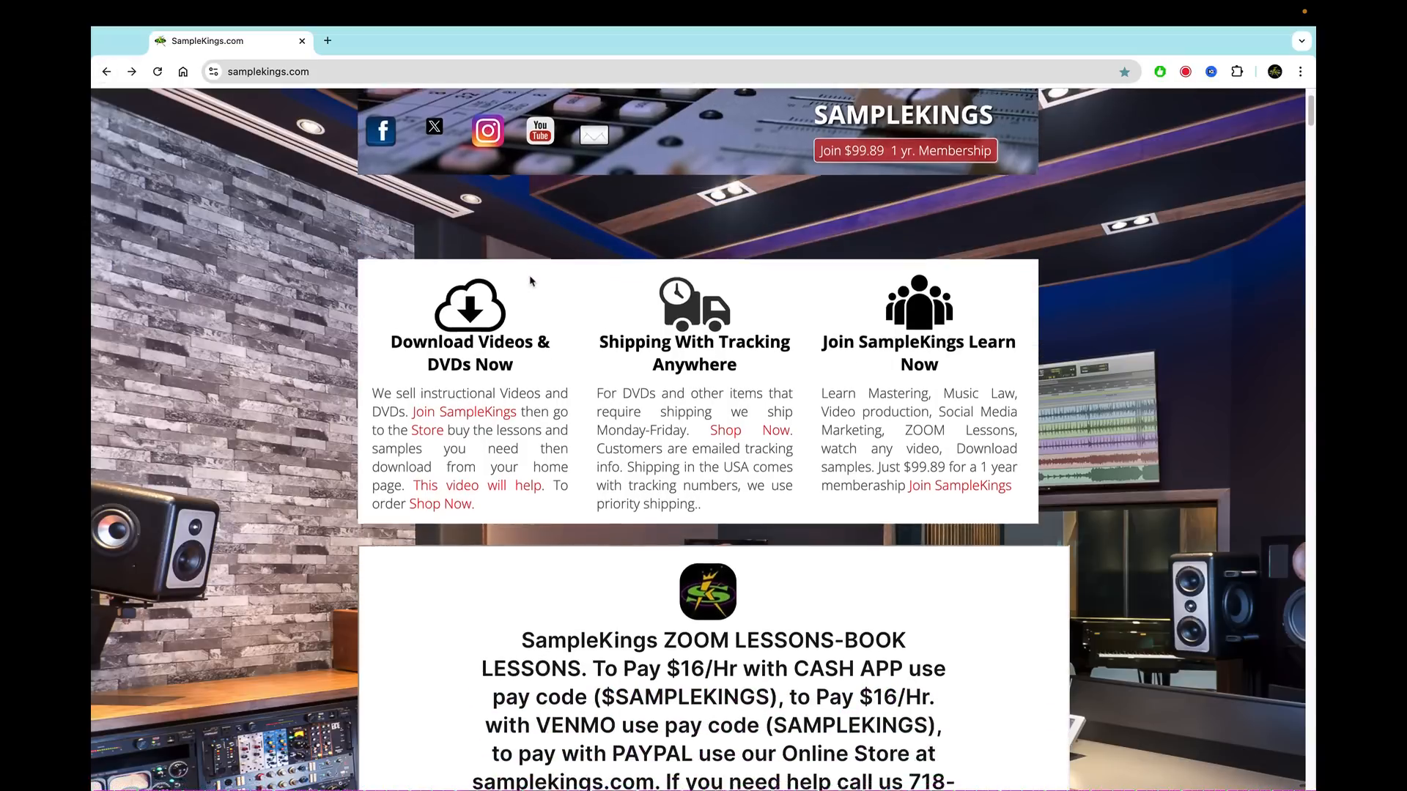
pyautogui.scroll(-1, 530, 276)
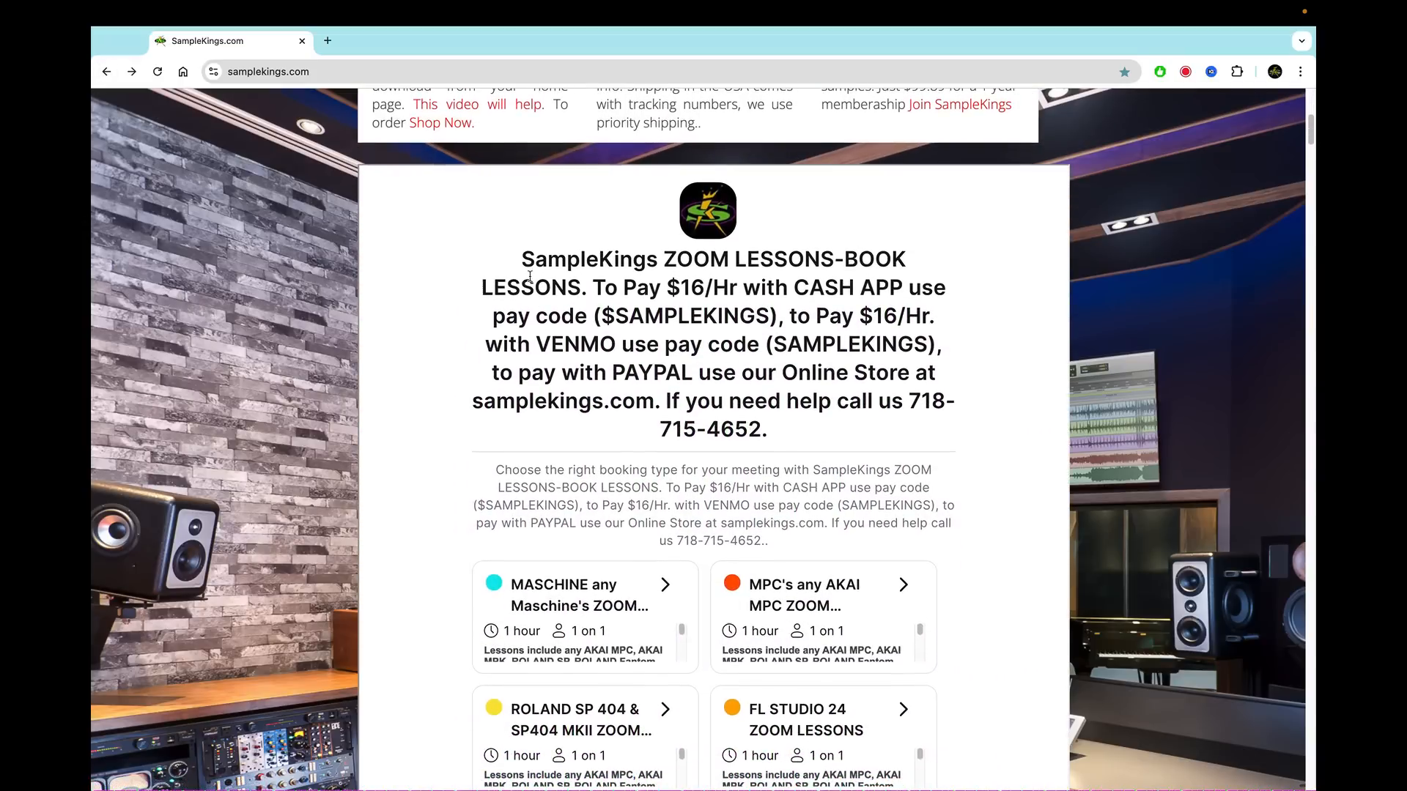
pyautogui.scroll(-1, 529, 276)
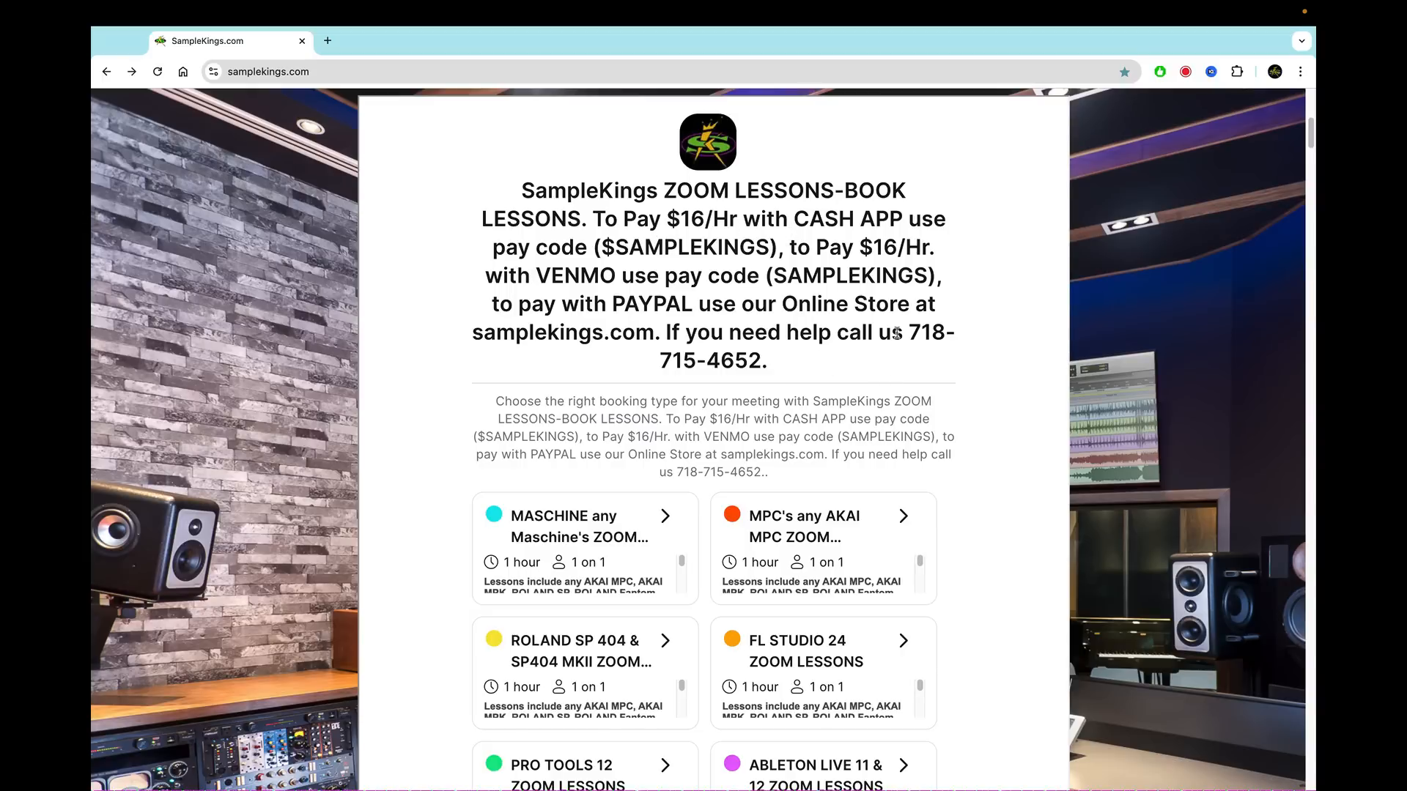
pyautogui.moveTo(906, 331); pyautogui.dragTo(950, 359)
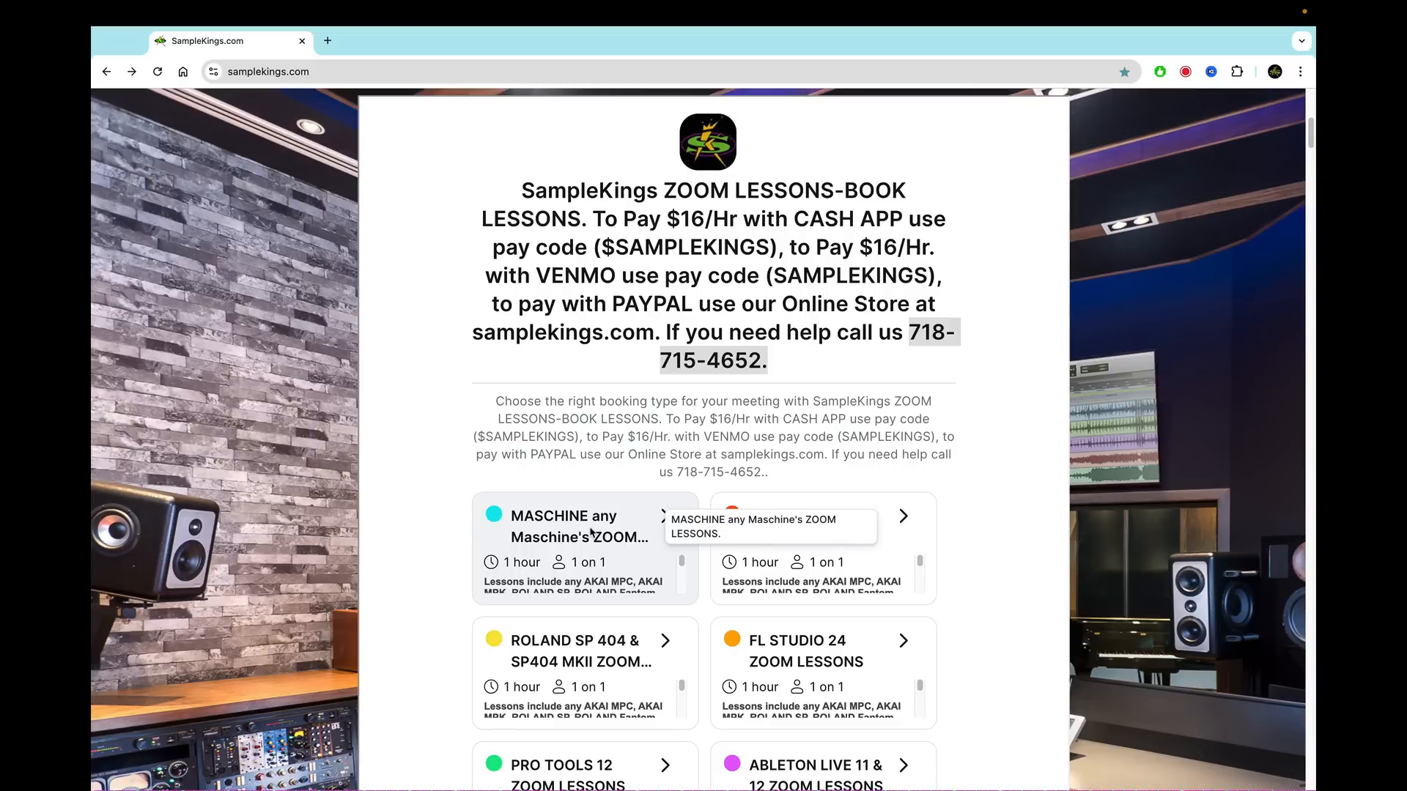
pyautogui.scroll(8, 590, 532)
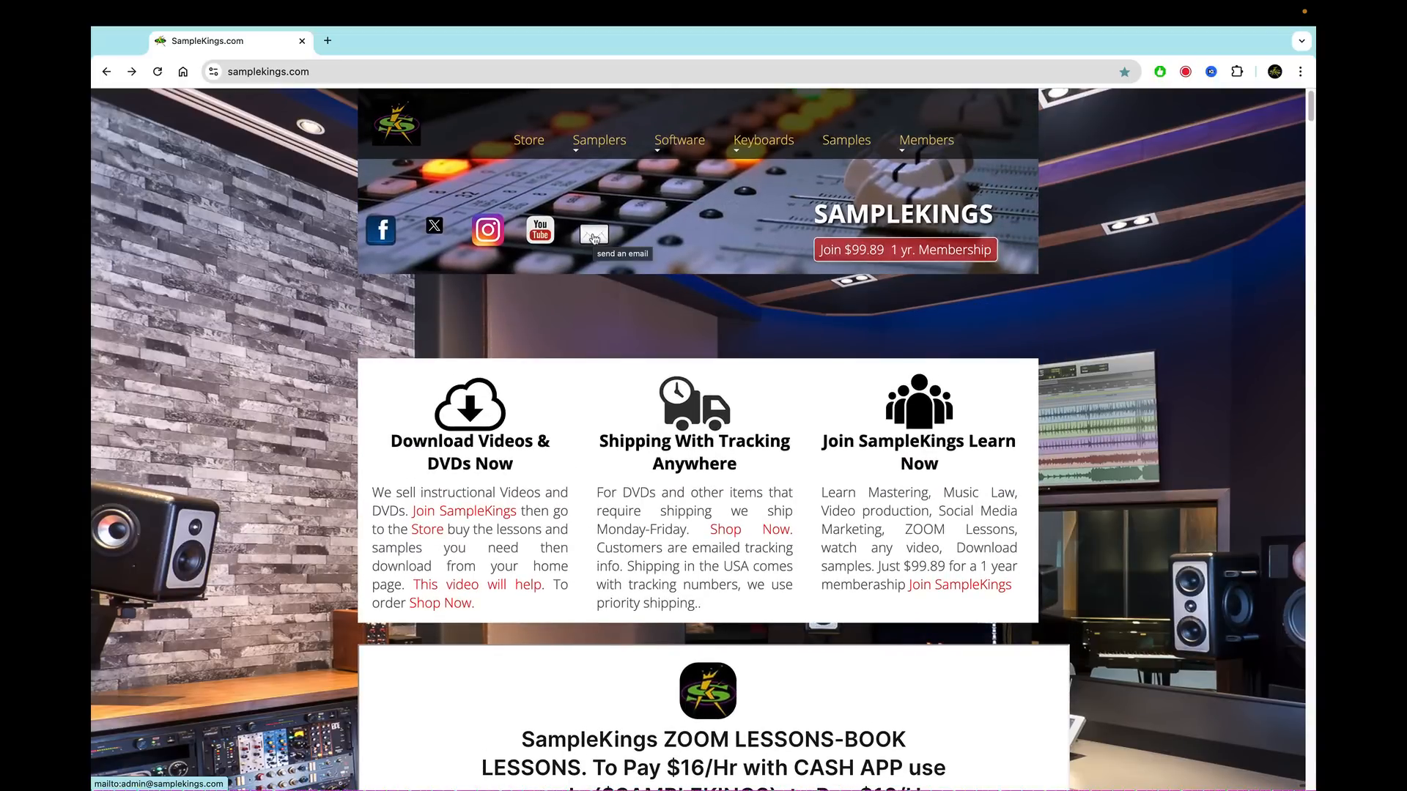
pyautogui.scroll(-10, 593, 238)
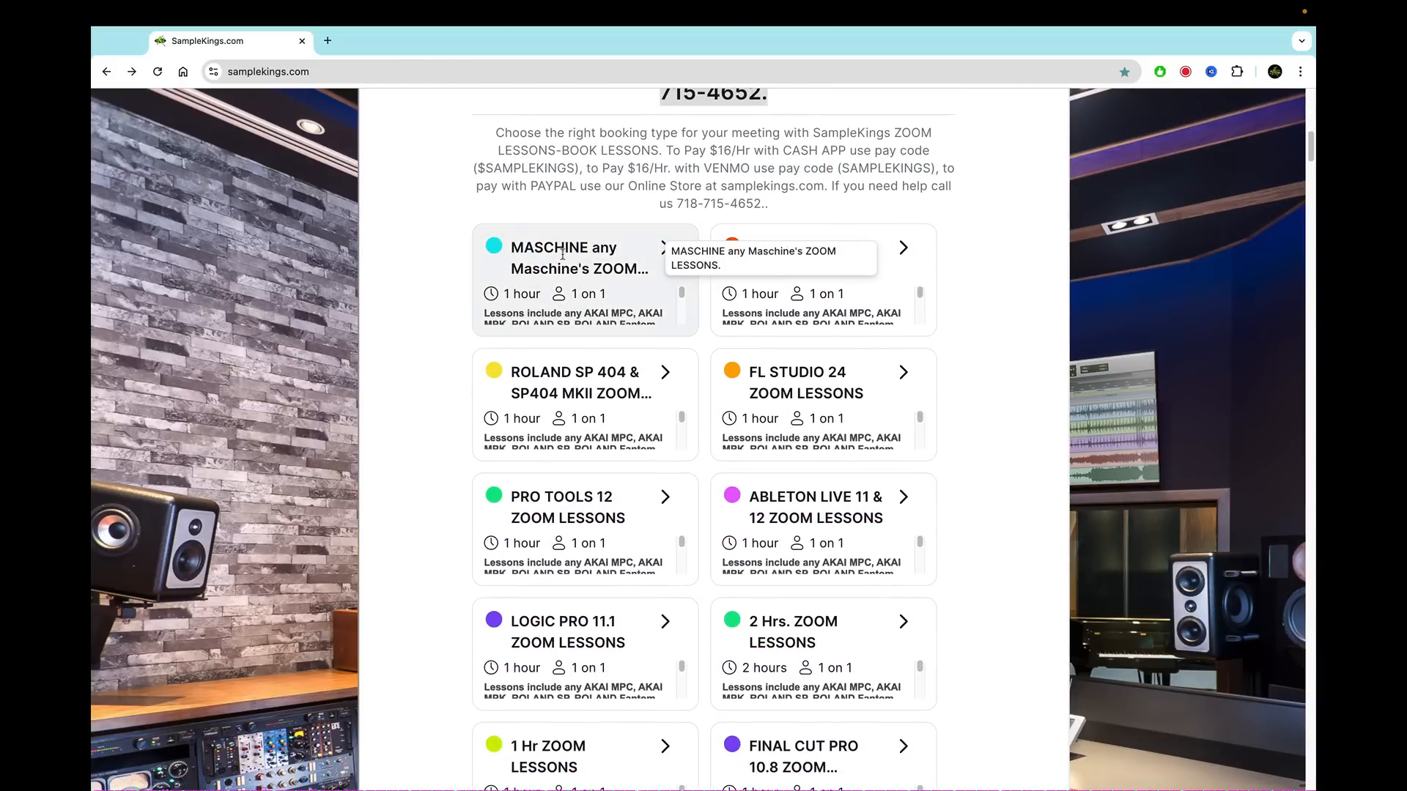
# Step: Open the MASCHINE Zoom lesson booking and pick the 4:30 AM slot on Tuesday, October 15, 2024
pyautogui.click(563, 253)
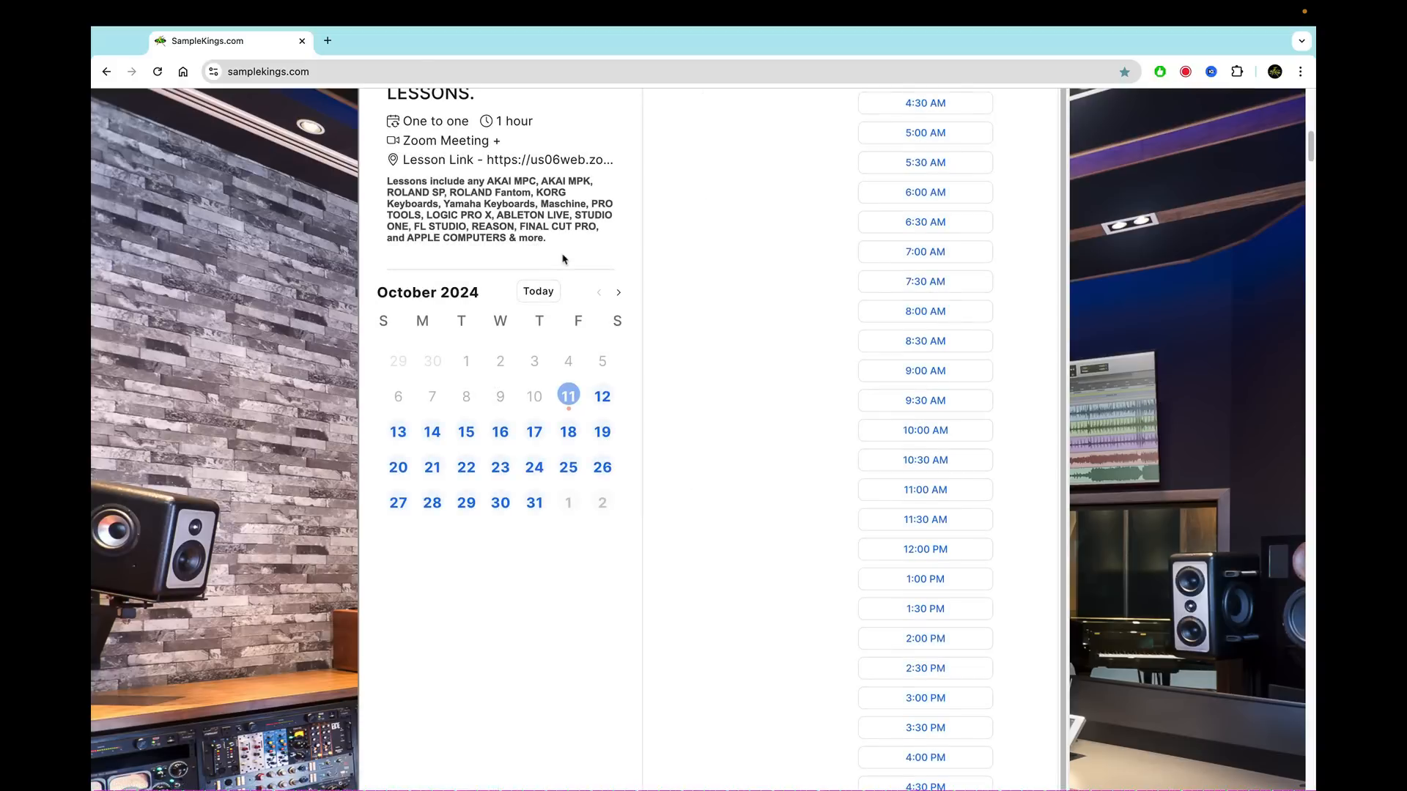
pyautogui.click(469, 435)
pyautogui.scroll(2, 908, 271)
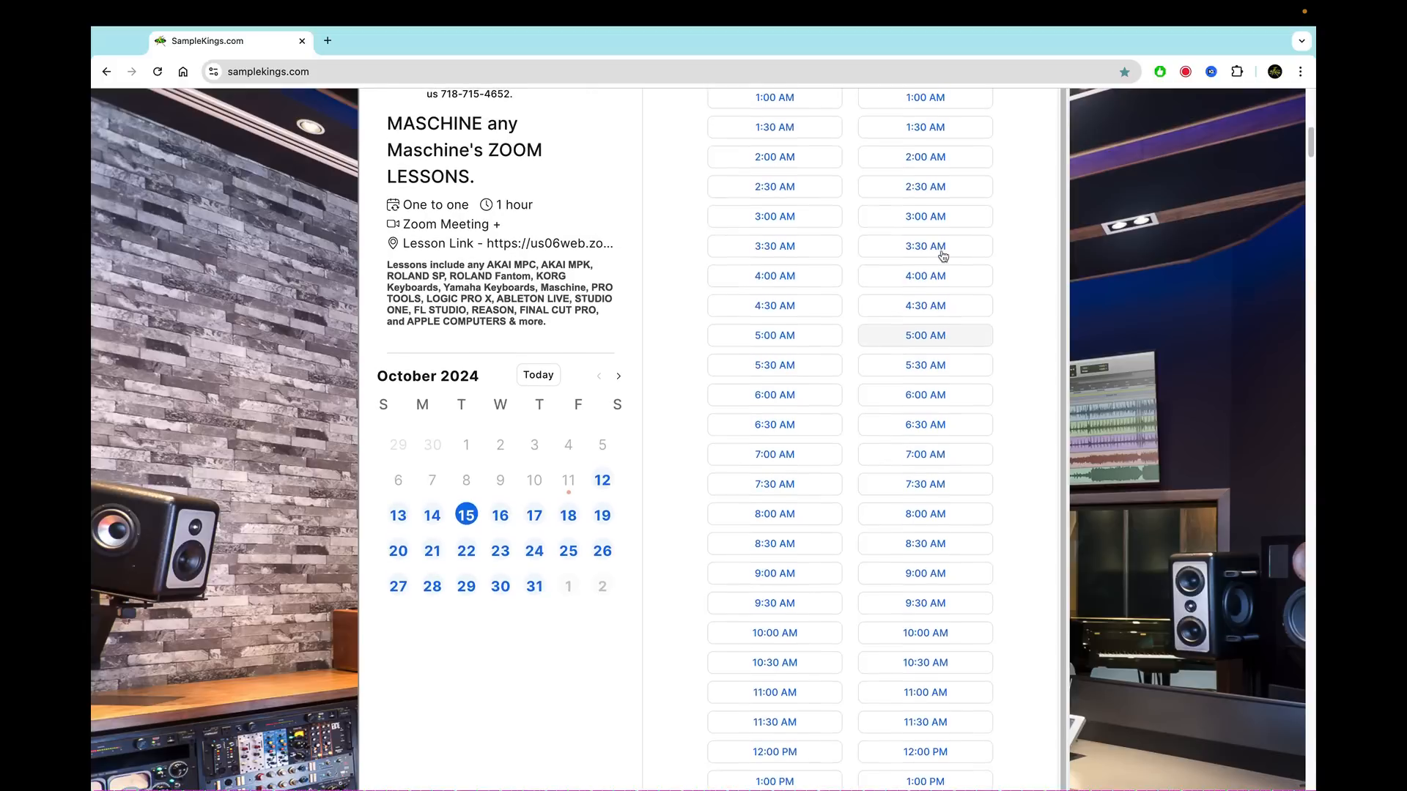
pyautogui.click(775, 305)
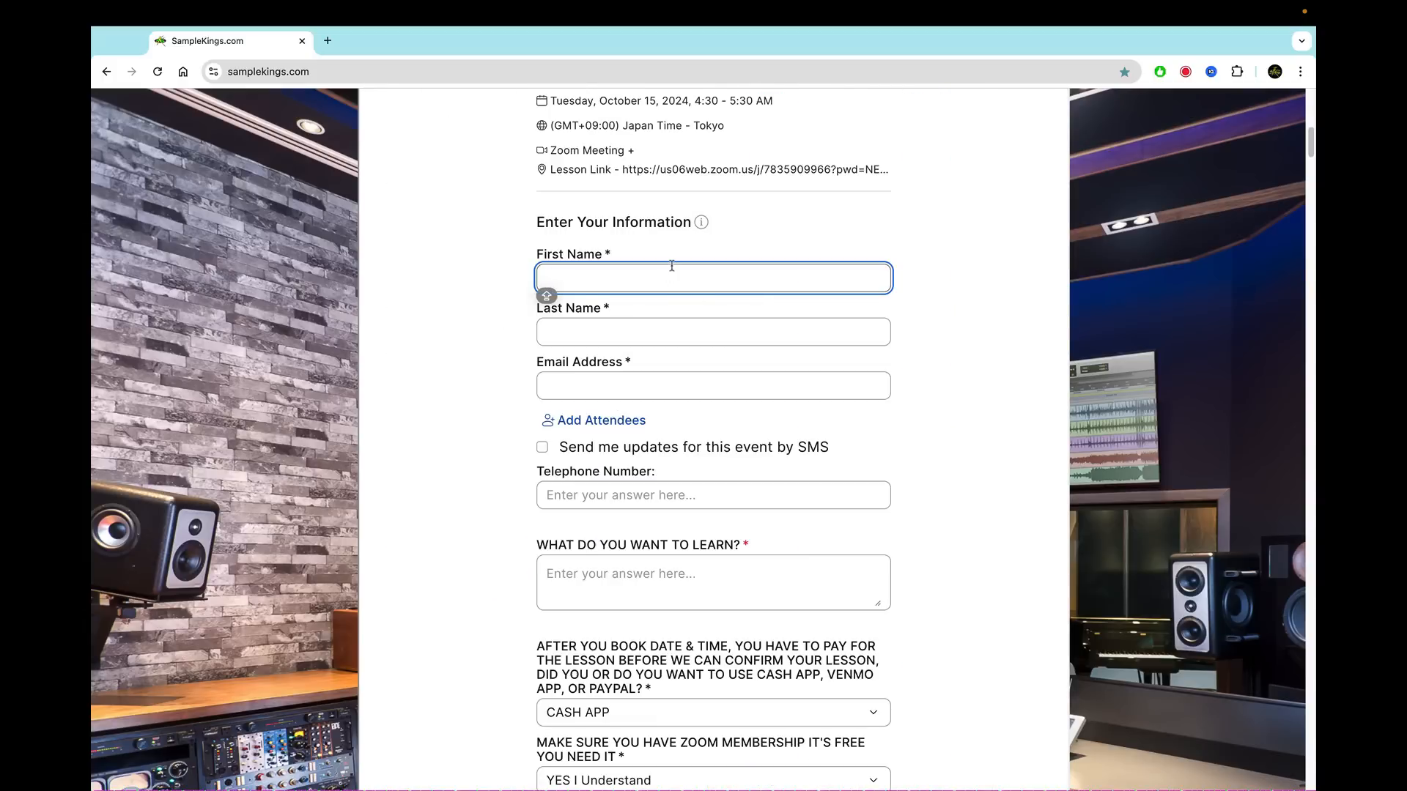
# Step: Review the lesson booking form's fields and payment questions, and leave the form without booking
pyautogui.scroll(3, 671, 265)
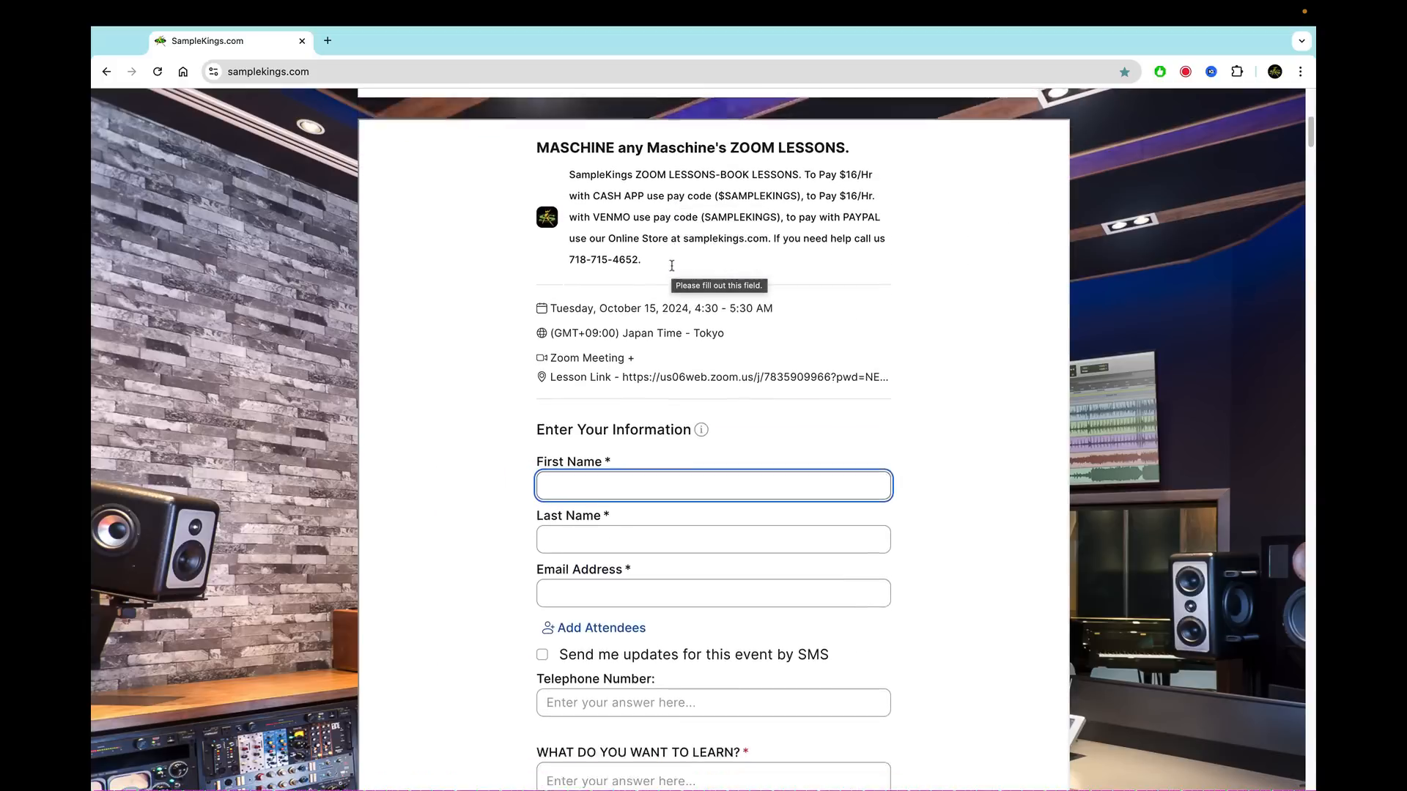
pyautogui.scroll(-4, 671, 266)
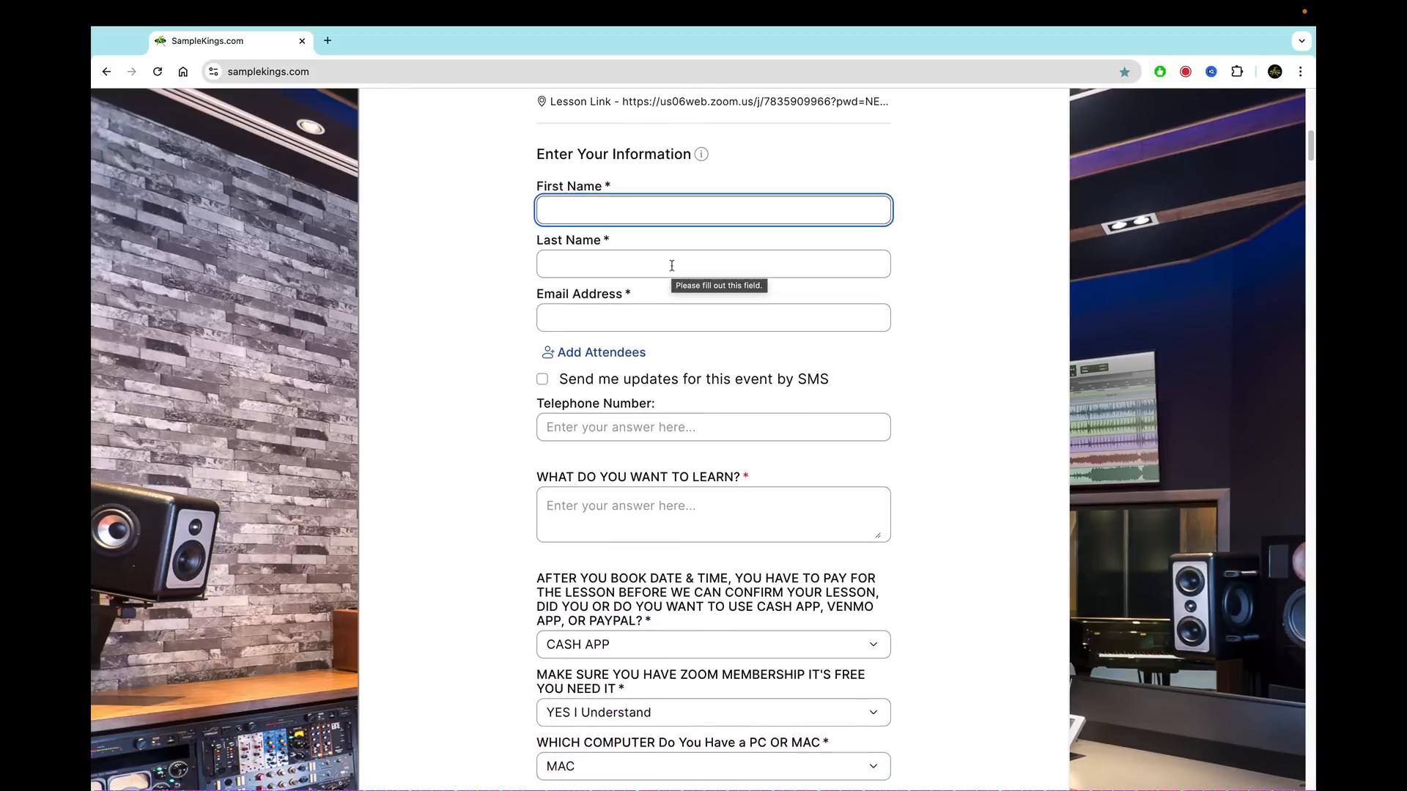
pyautogui.scroll(-3, 671, 265)
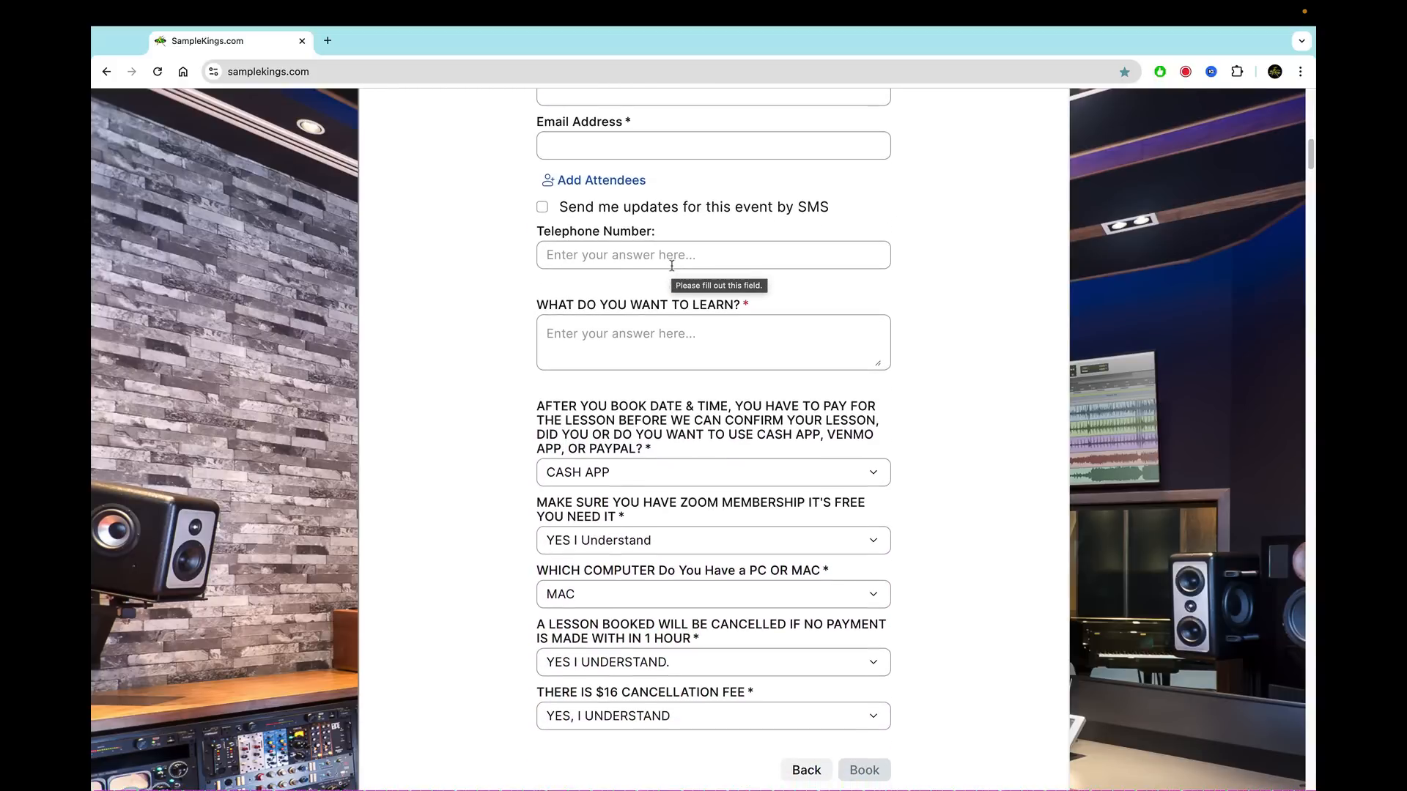
pyautogui.scroll(-1, 671, 268)
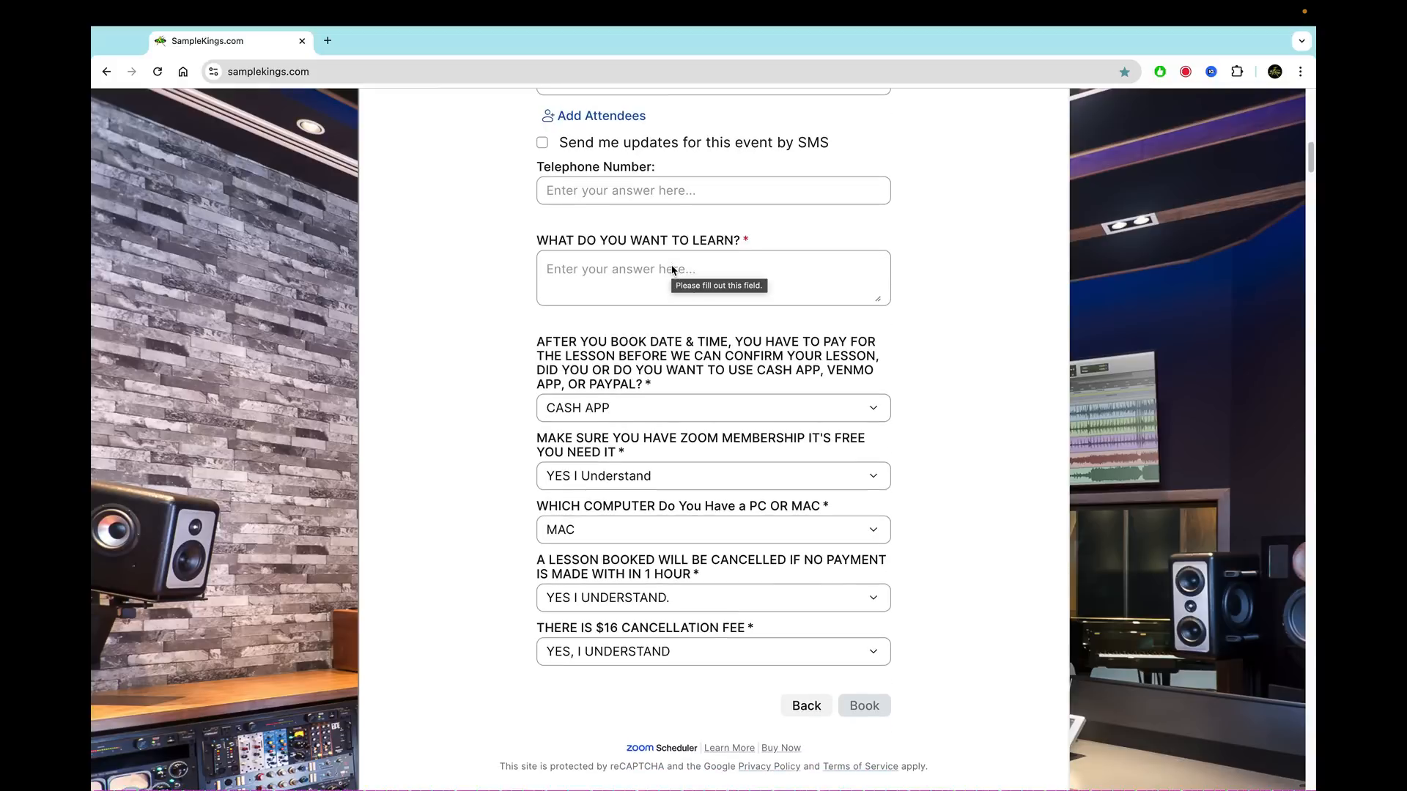
pyautogui.click(806, 706)
pyautogui.scroll(10, 678, 450)
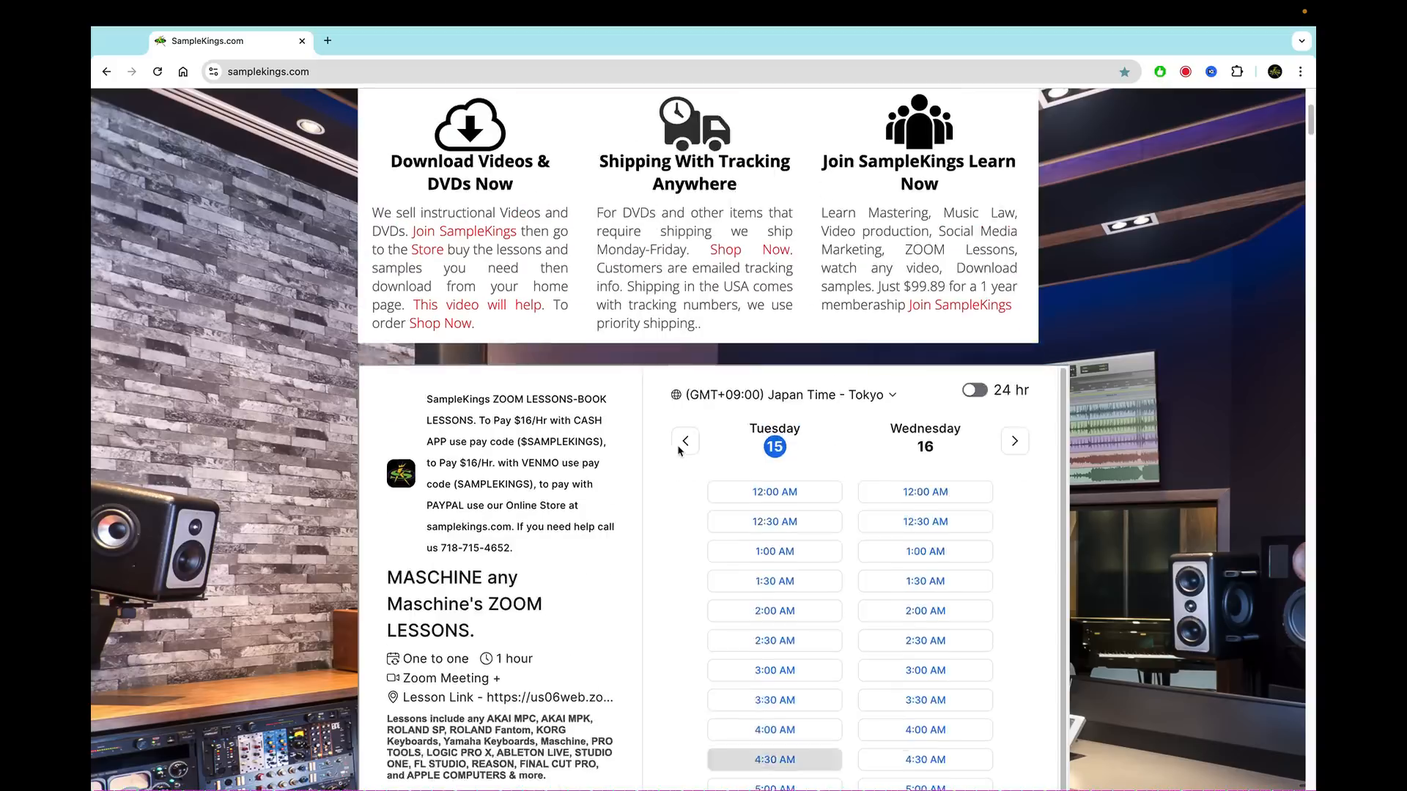
pyautogui.scroll(3, 679, 450)
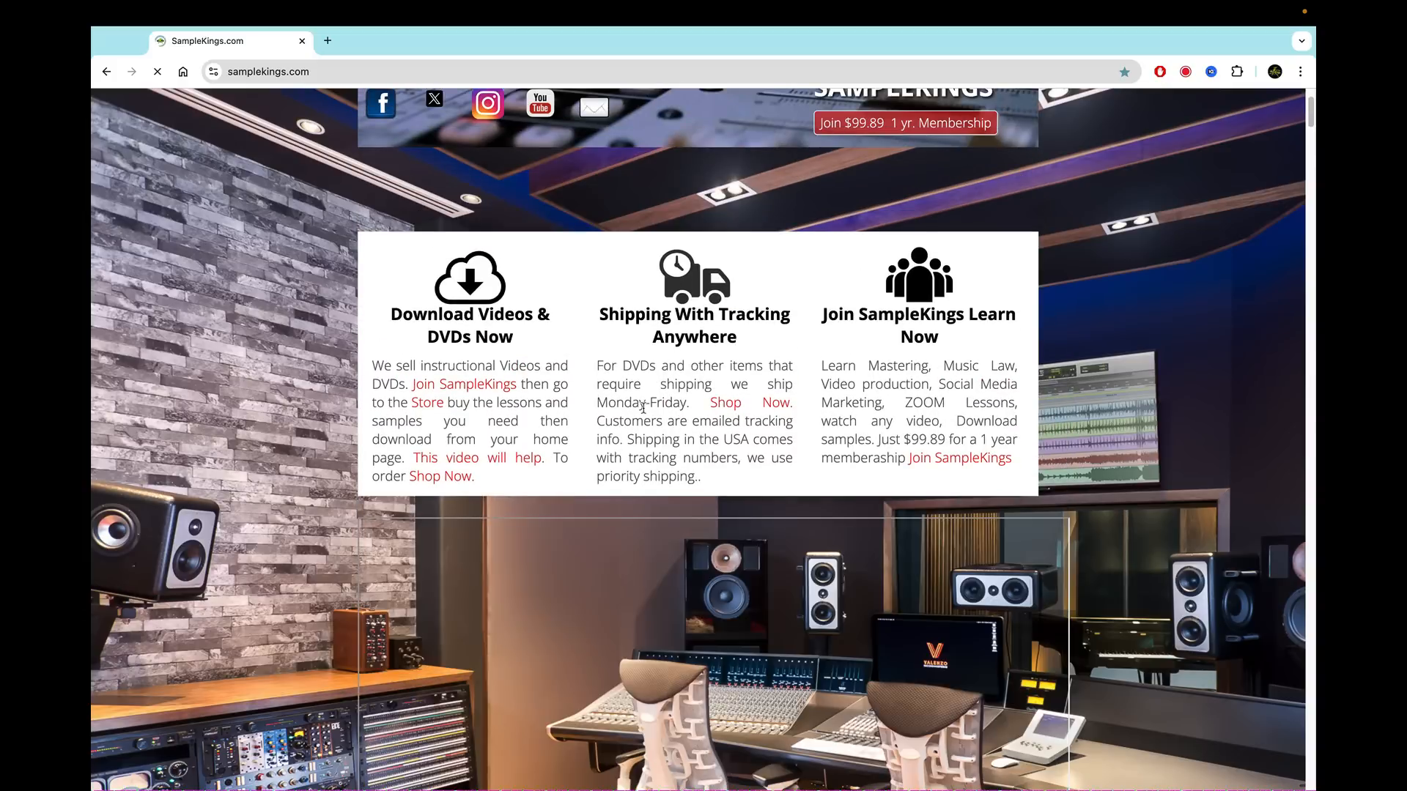
# Step: Read the lesson payment instructions for Cash App and Venmo, highlighting the pay code and the help phone number
pyautogui.scroll(-5, 643, 407)
pyautogui.scroll(-1, 642, 407)
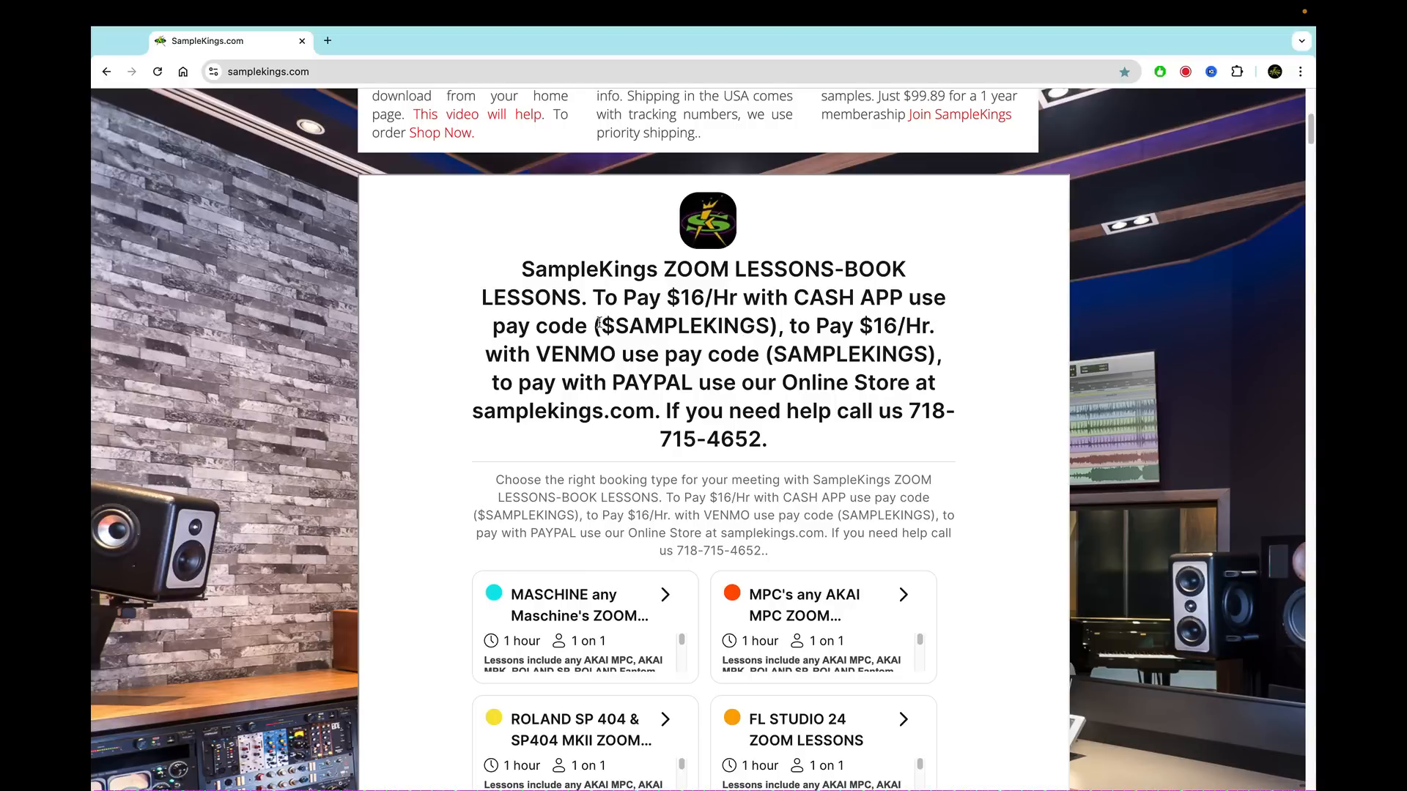
pyautogui.moveTo(600, 323); pyautogui.dragTo(927, 360)
pyautogui.click(779, 353)
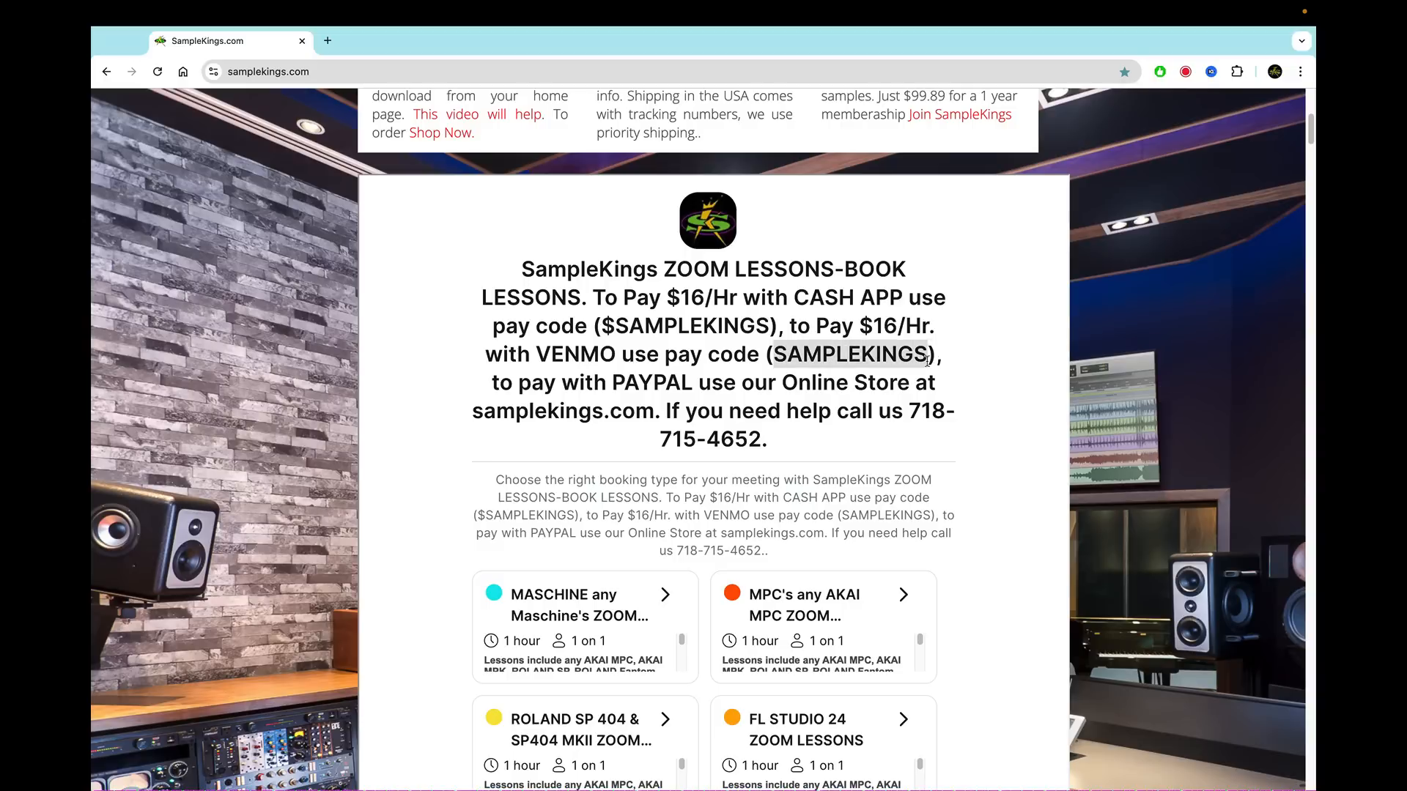
pyautogui.click(906, 414)
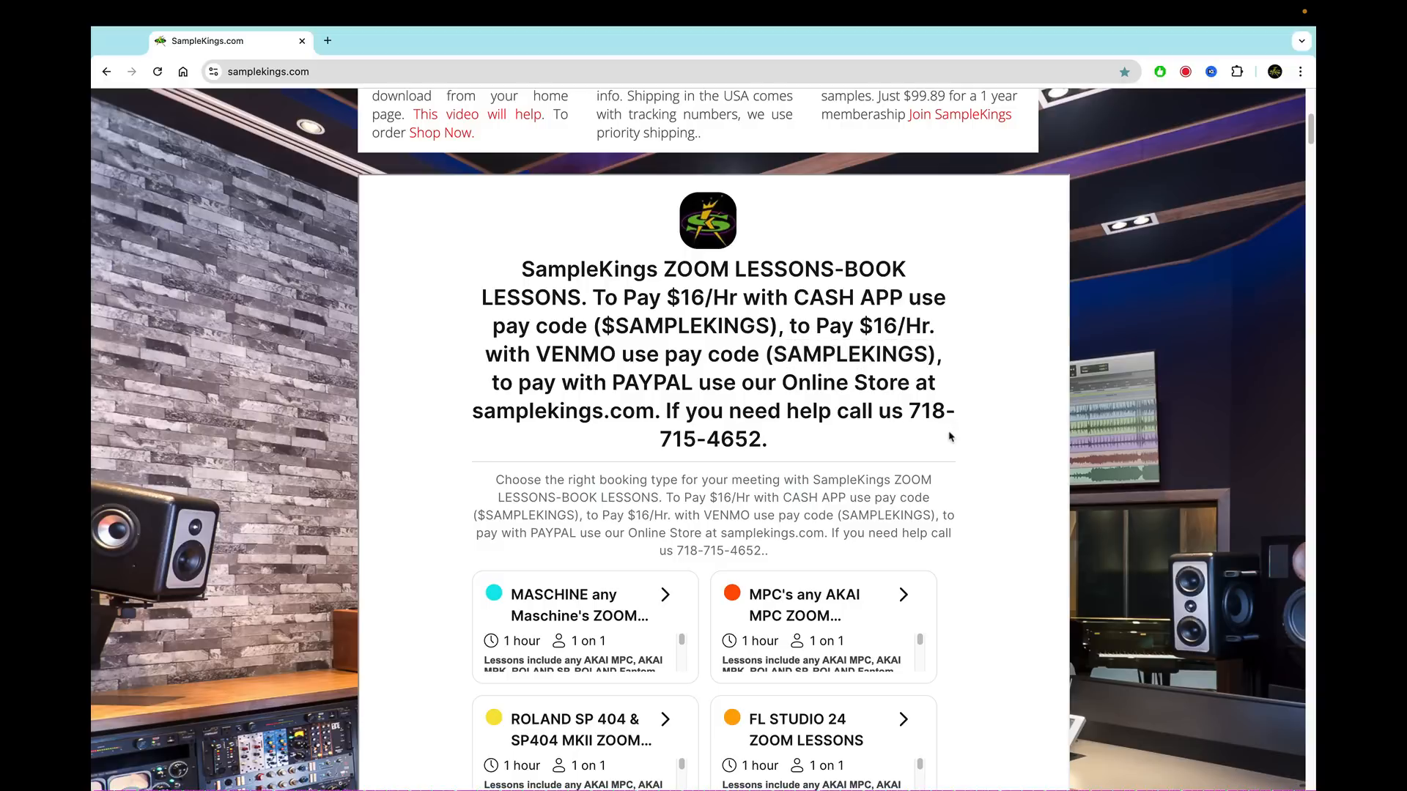
pyautogui.moveTo(913, 412); pyautogui.dragTo(954, 437)
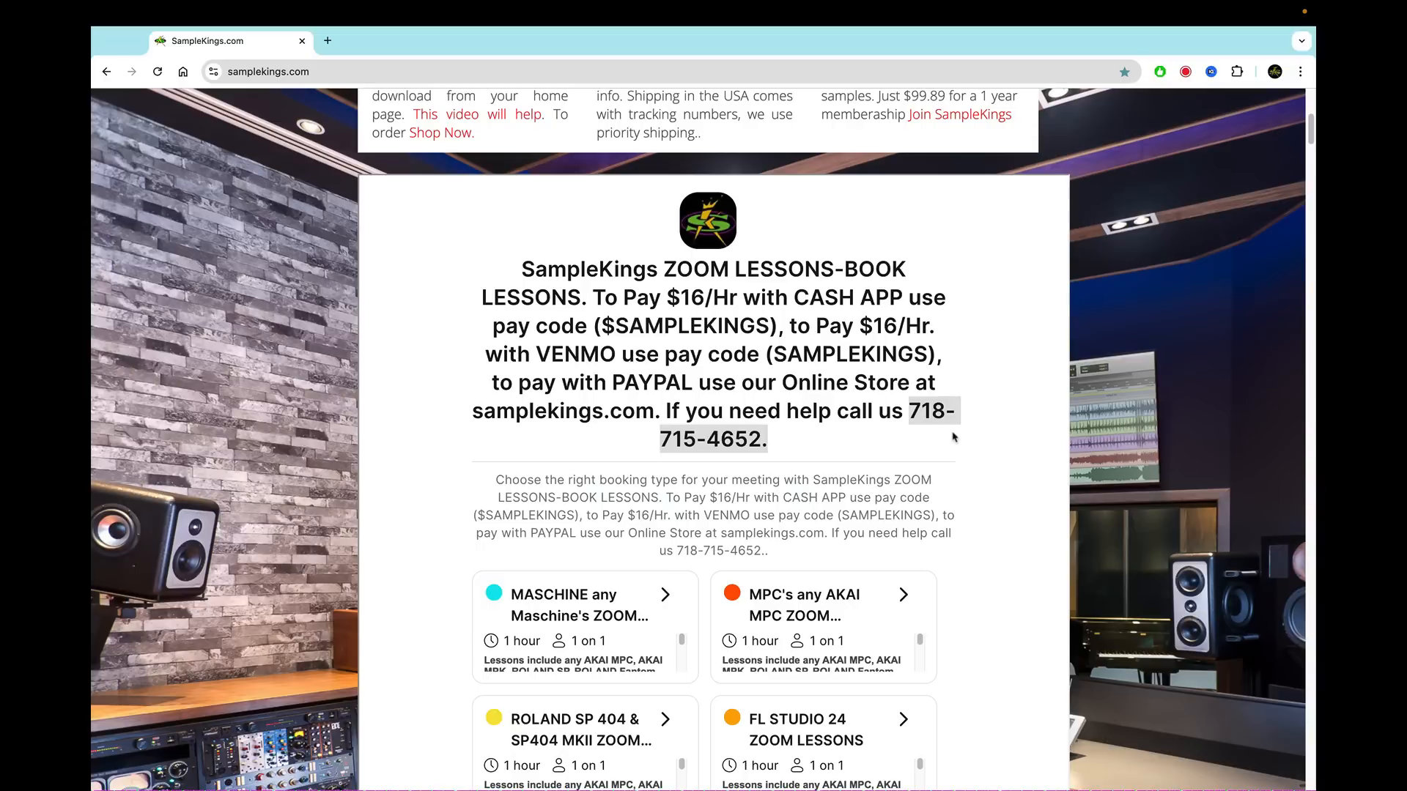
# Step: Switch back to MPC, play the sequence and compare the Program Channel strip with the Pad Channel strip for A05
pyautogui.hotkey('ctrl', 'Left')
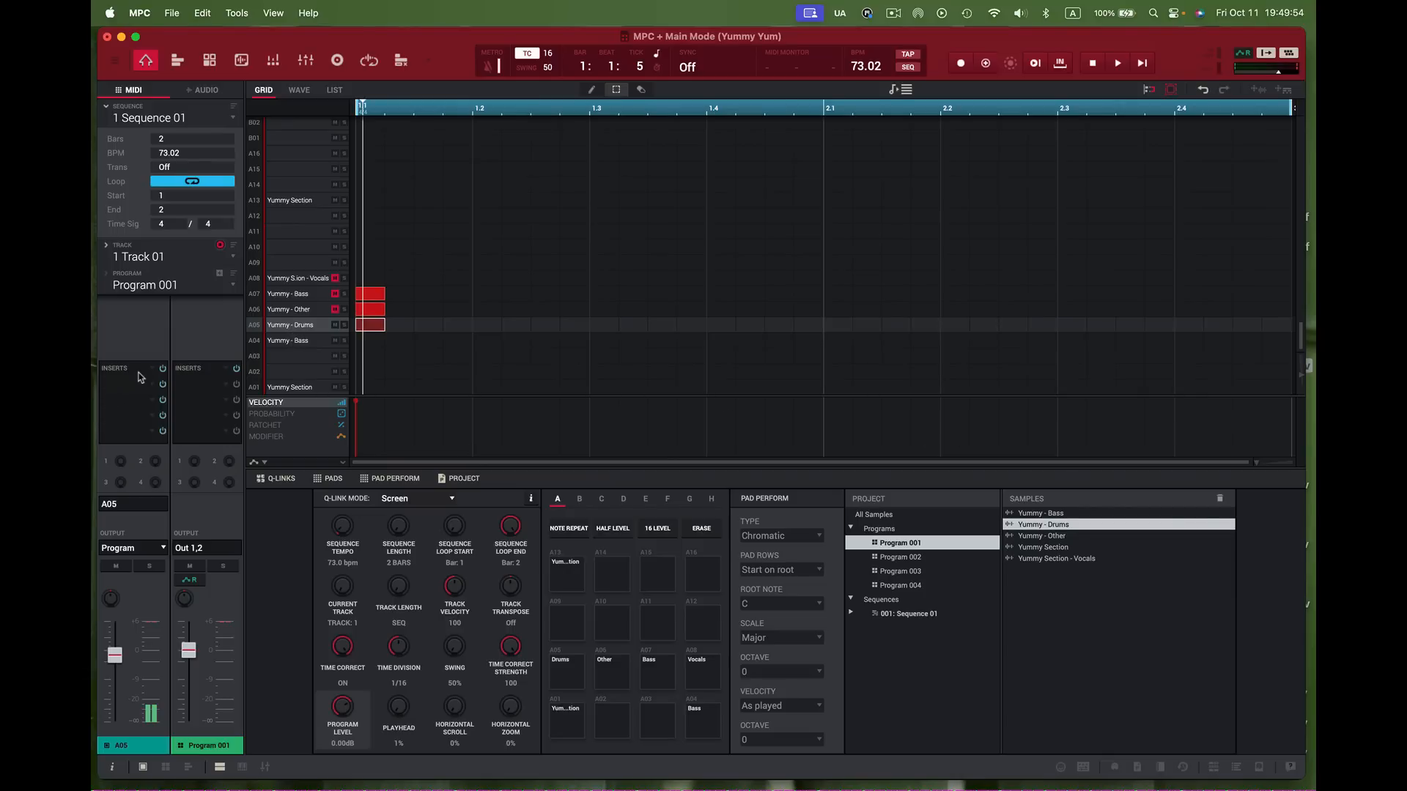
pyautogui.click(1121, 64)
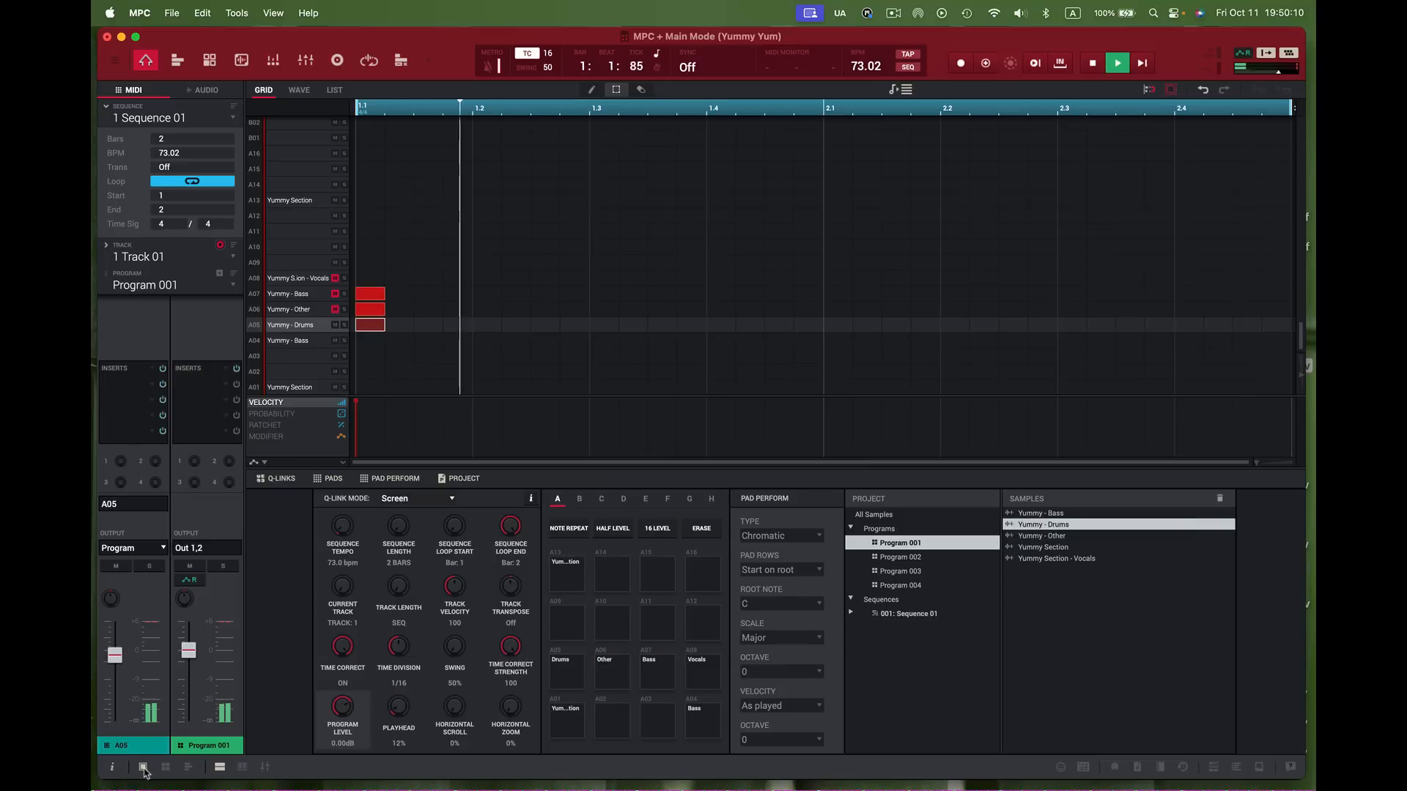
pyautogui.click(166, 768)
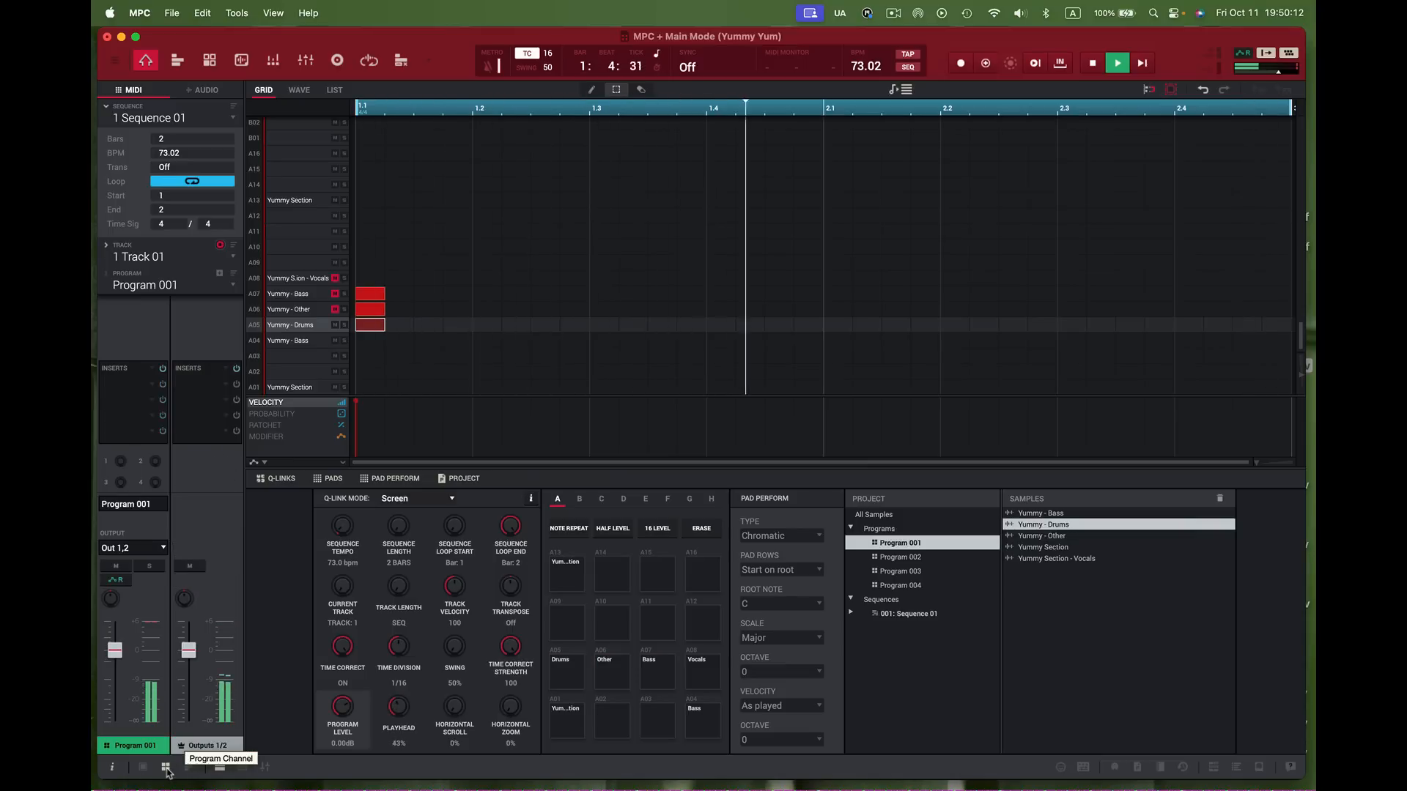
pyautogui.click(143, 768)
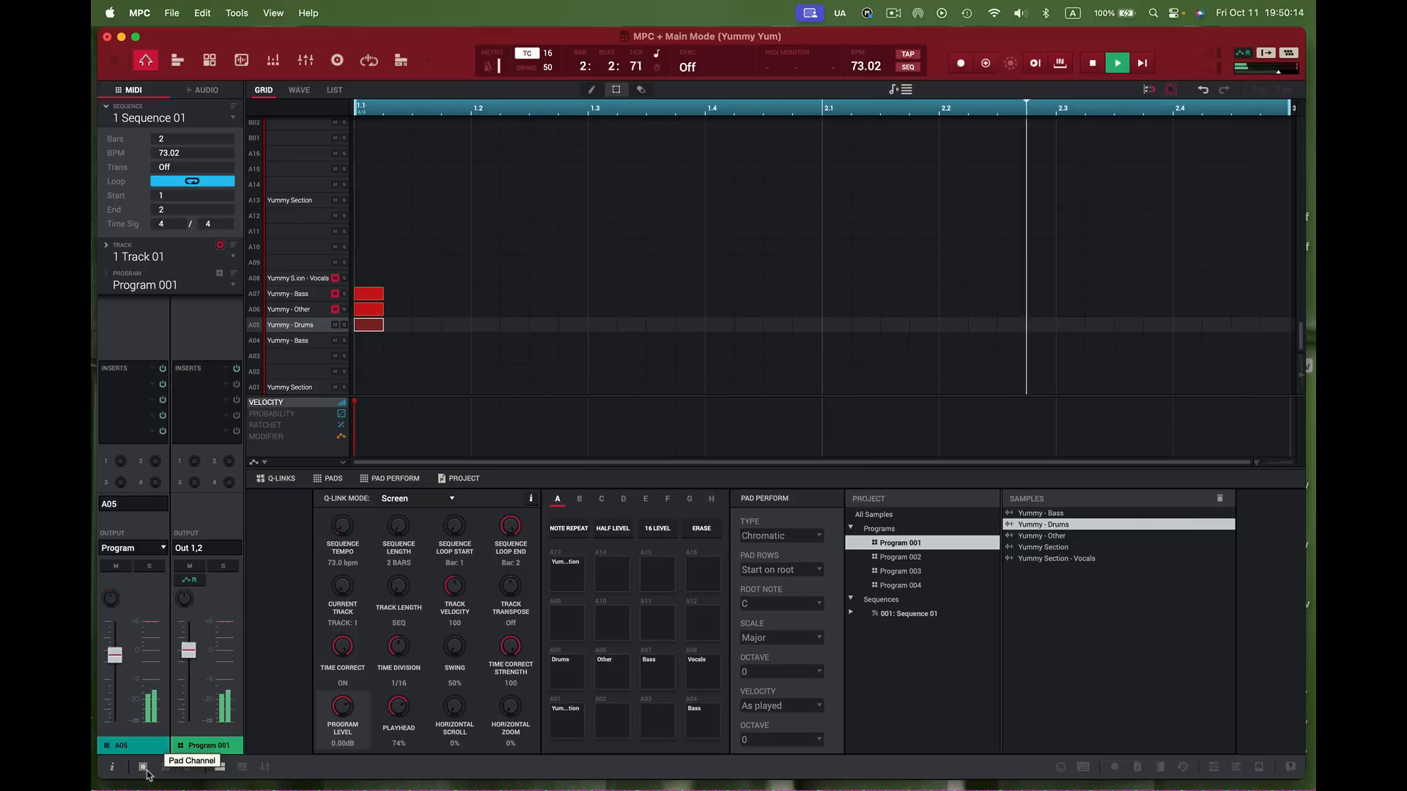
pyautogui.click(139, 377)
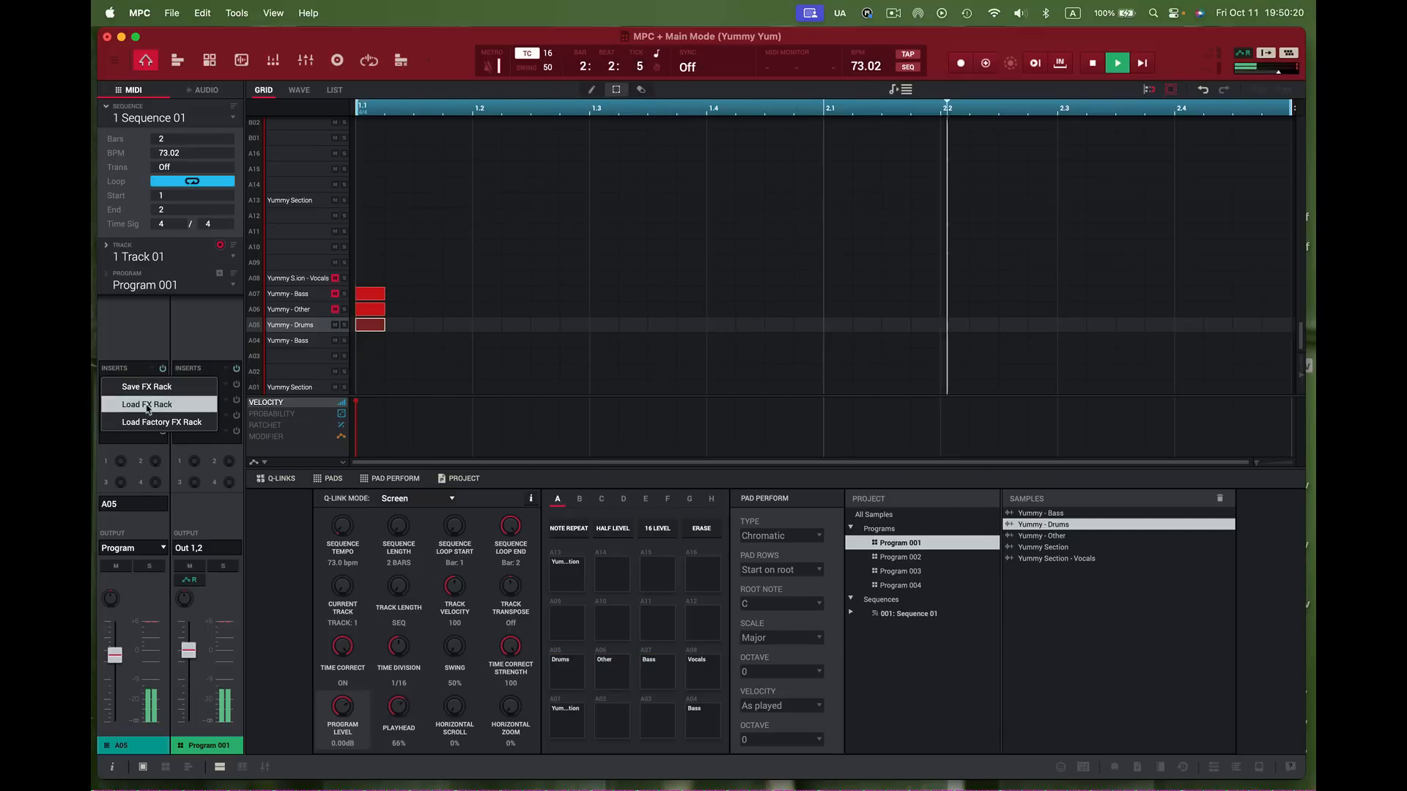
pyautogui.click(147, 405)
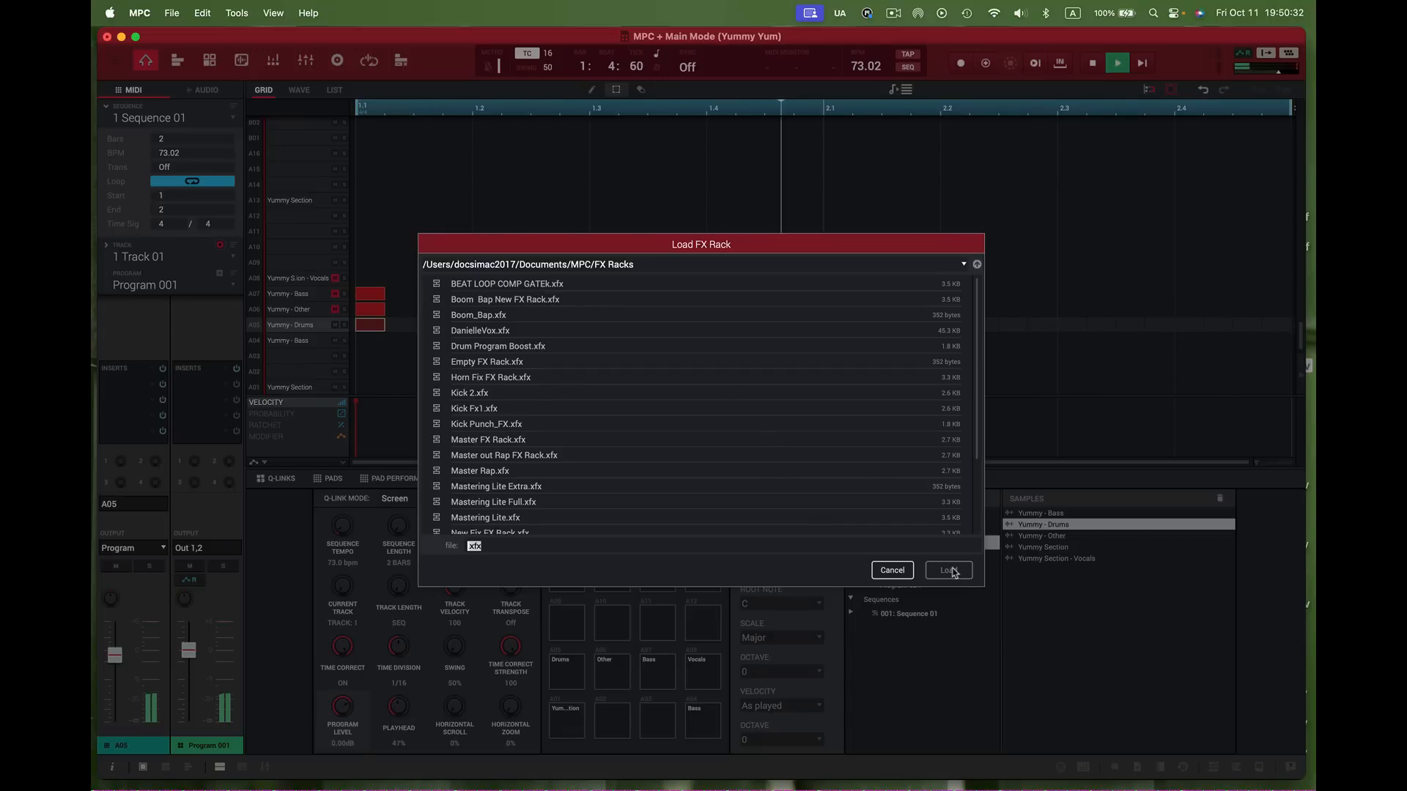
pyautogui.click(893, 571)
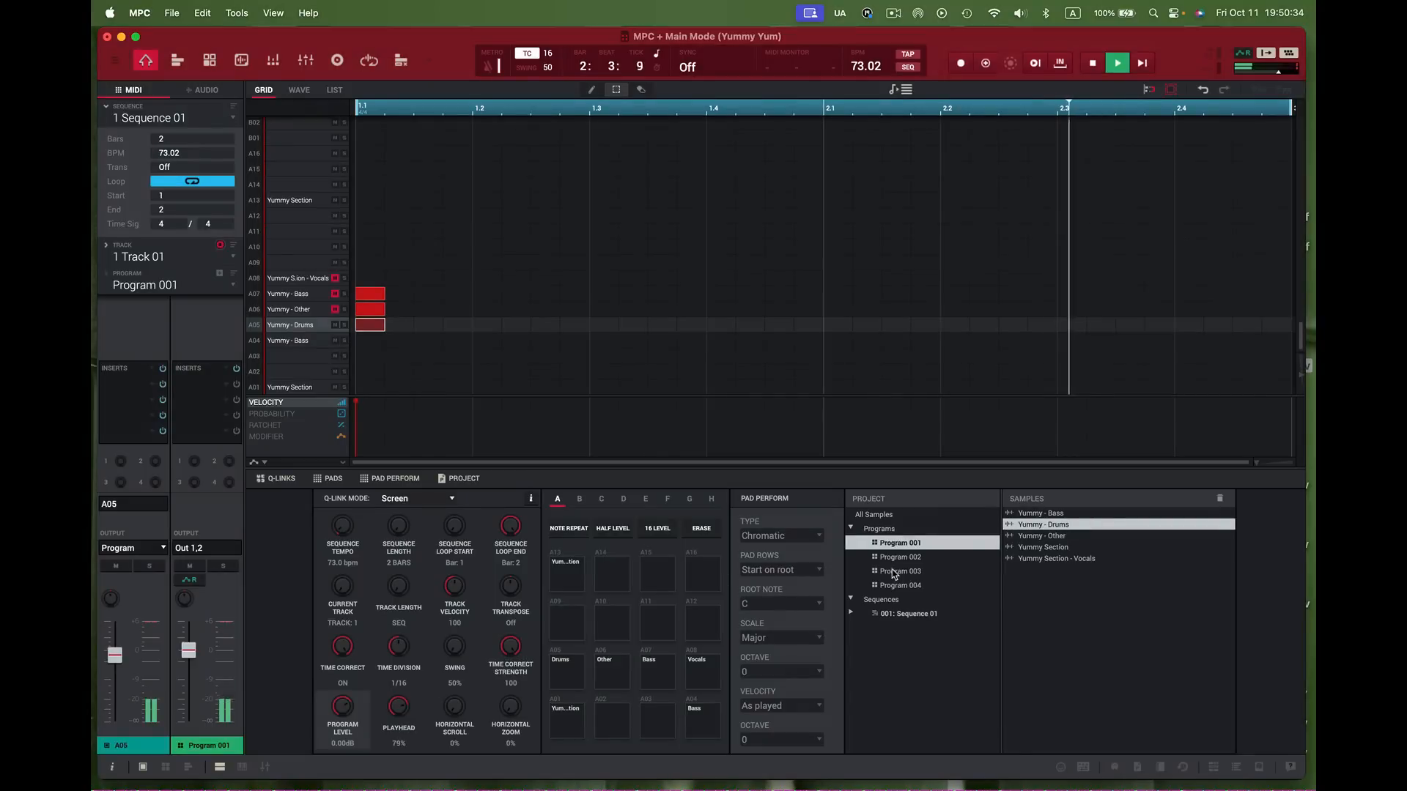
# Step: Stop playback and load the FX rack BEAT LOOP COMP GATEk.xfx into the inserts of the Drums pad A05
pyautogui.click(1092, 63)
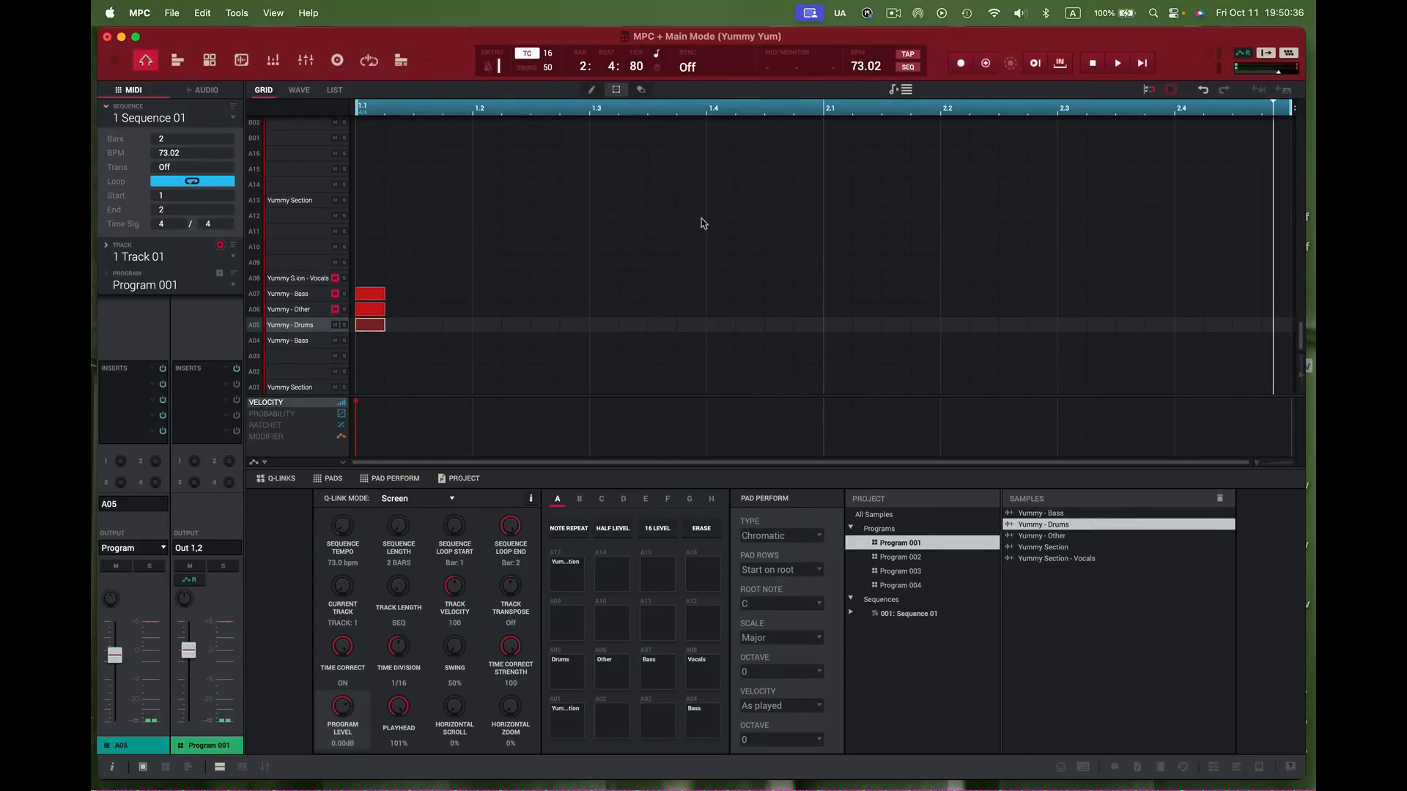
pyautogui.click(145, 370)
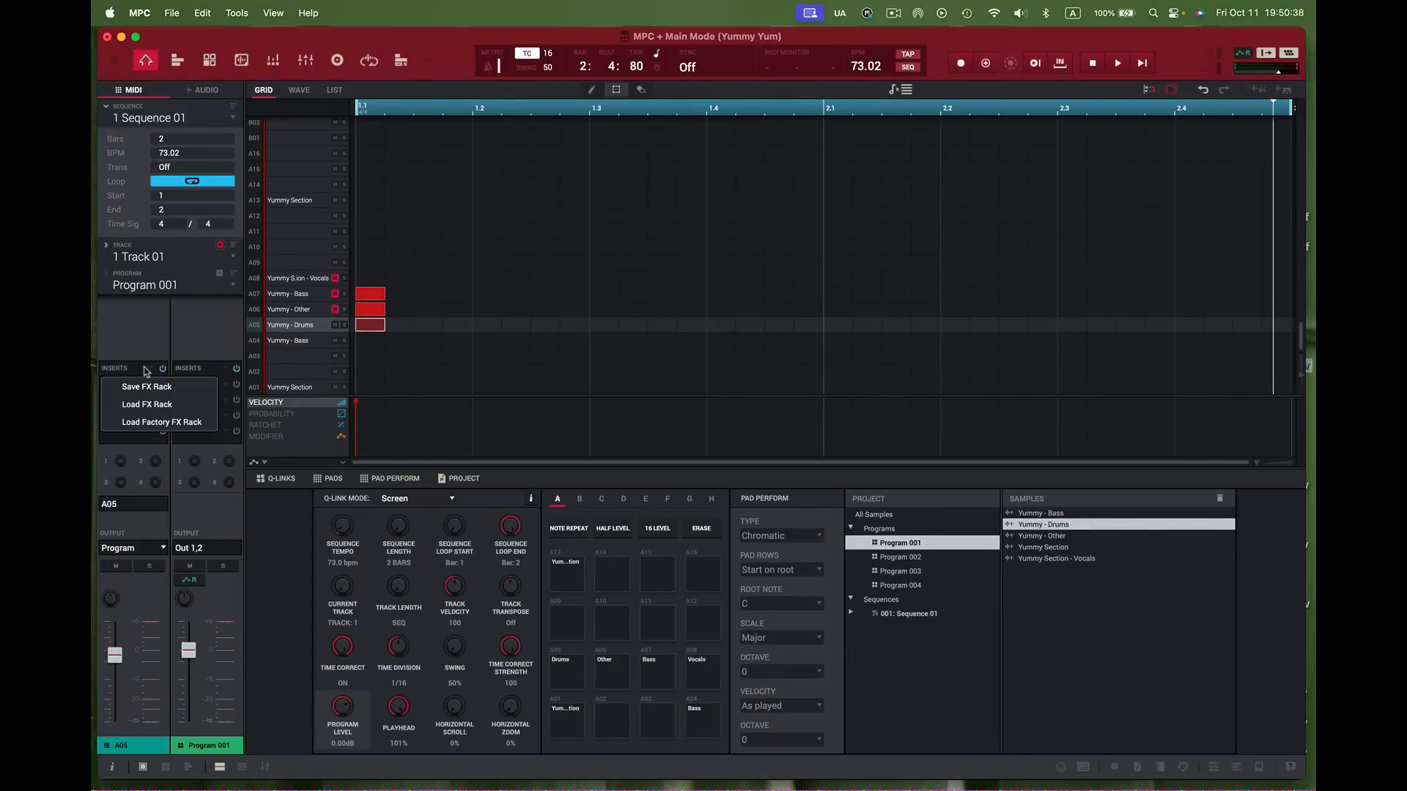
pyautogui.click(147, 405)
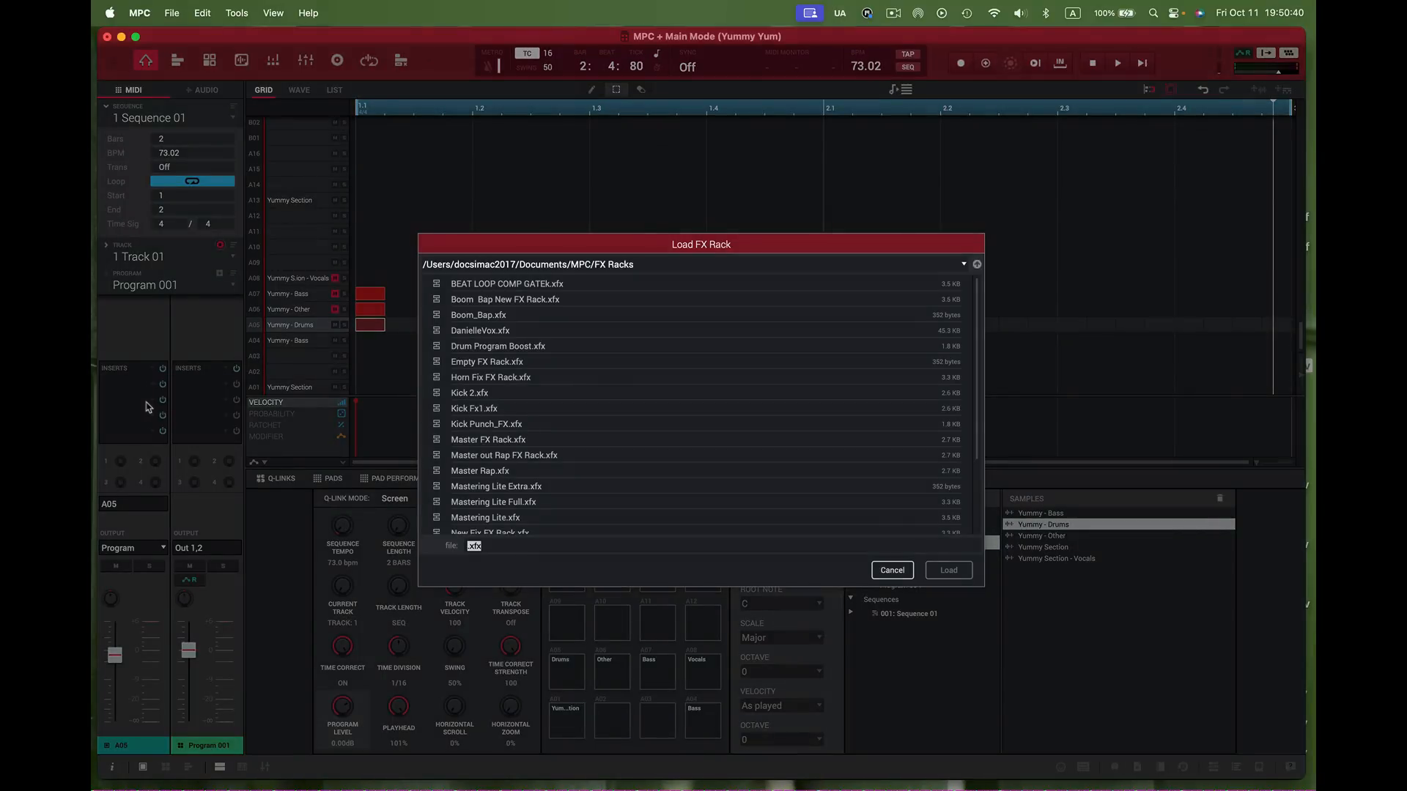
pyautogui.click(490, 286)
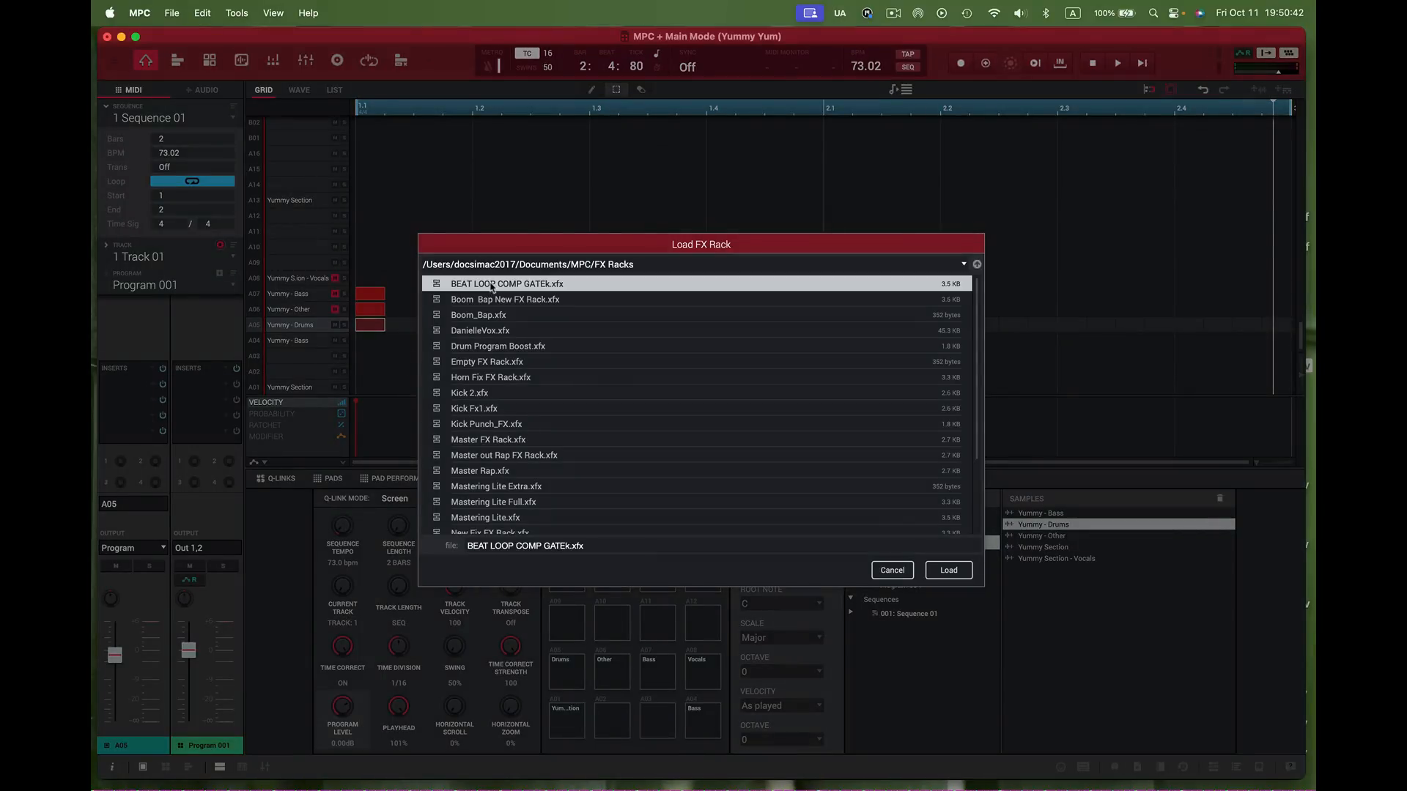
pyautogui.click(949, 571)
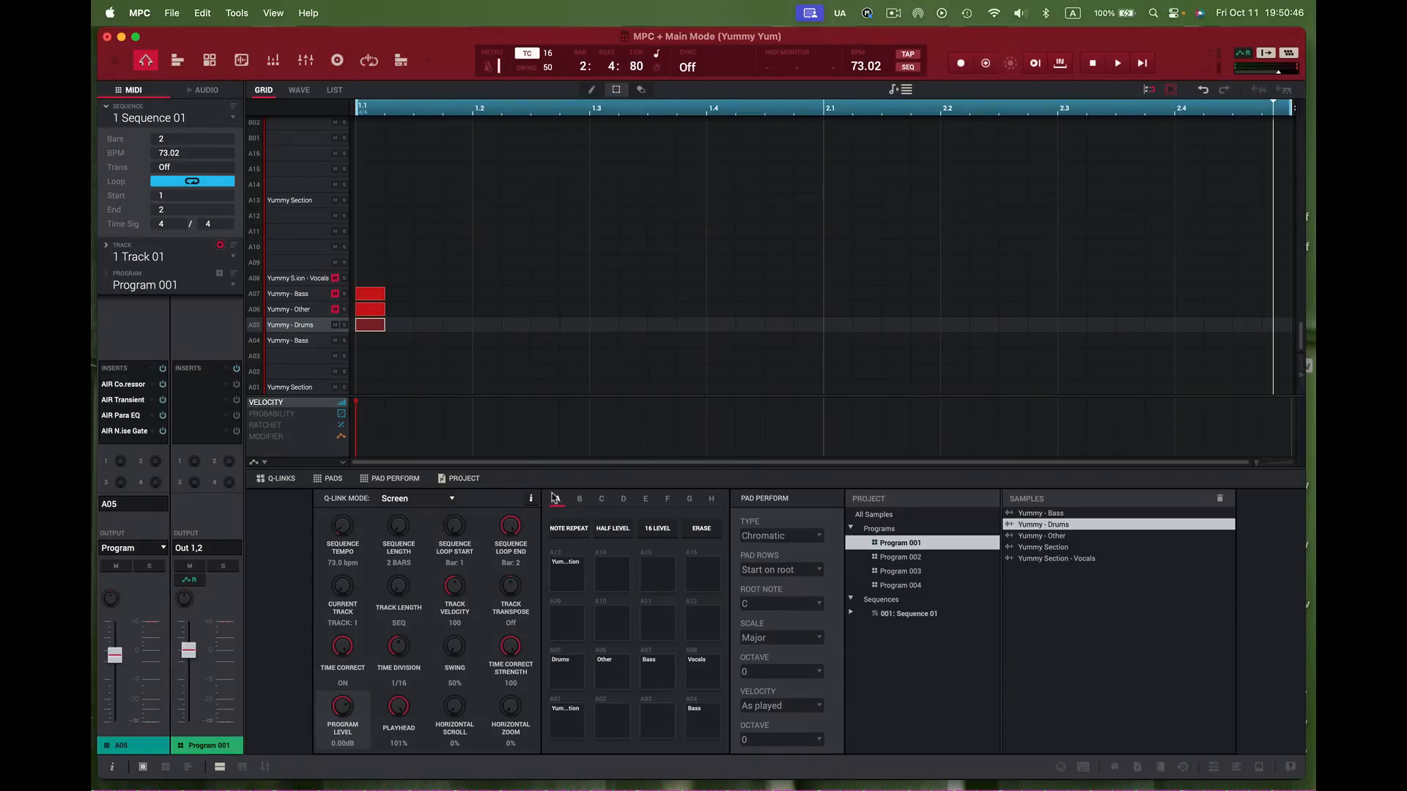
# Step: Play the sequence with A05's insert rack bypassed and re-enabled, switching the noise gate off and rebalancing the pad's level
pyautogui.click(162, 370)
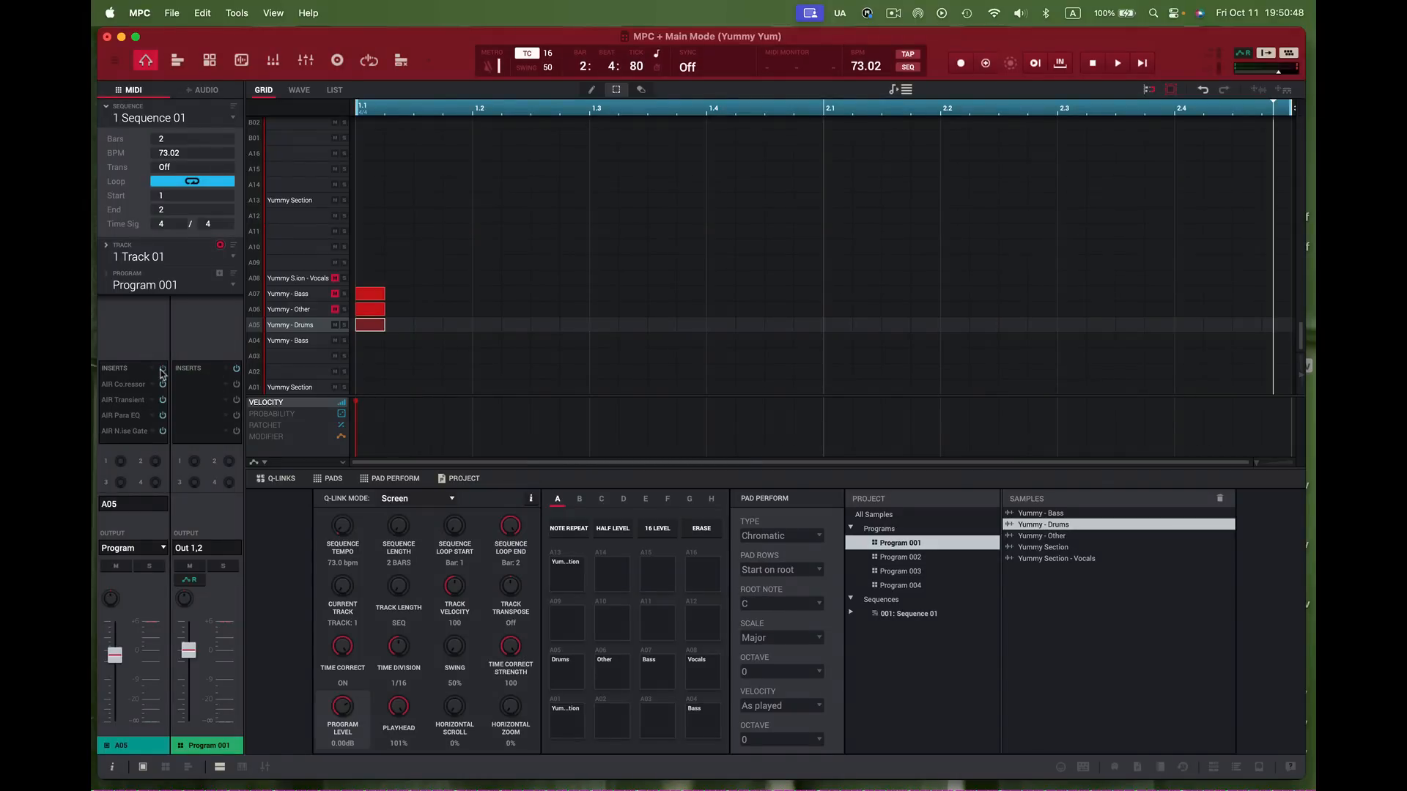
pyautogui.press('space')
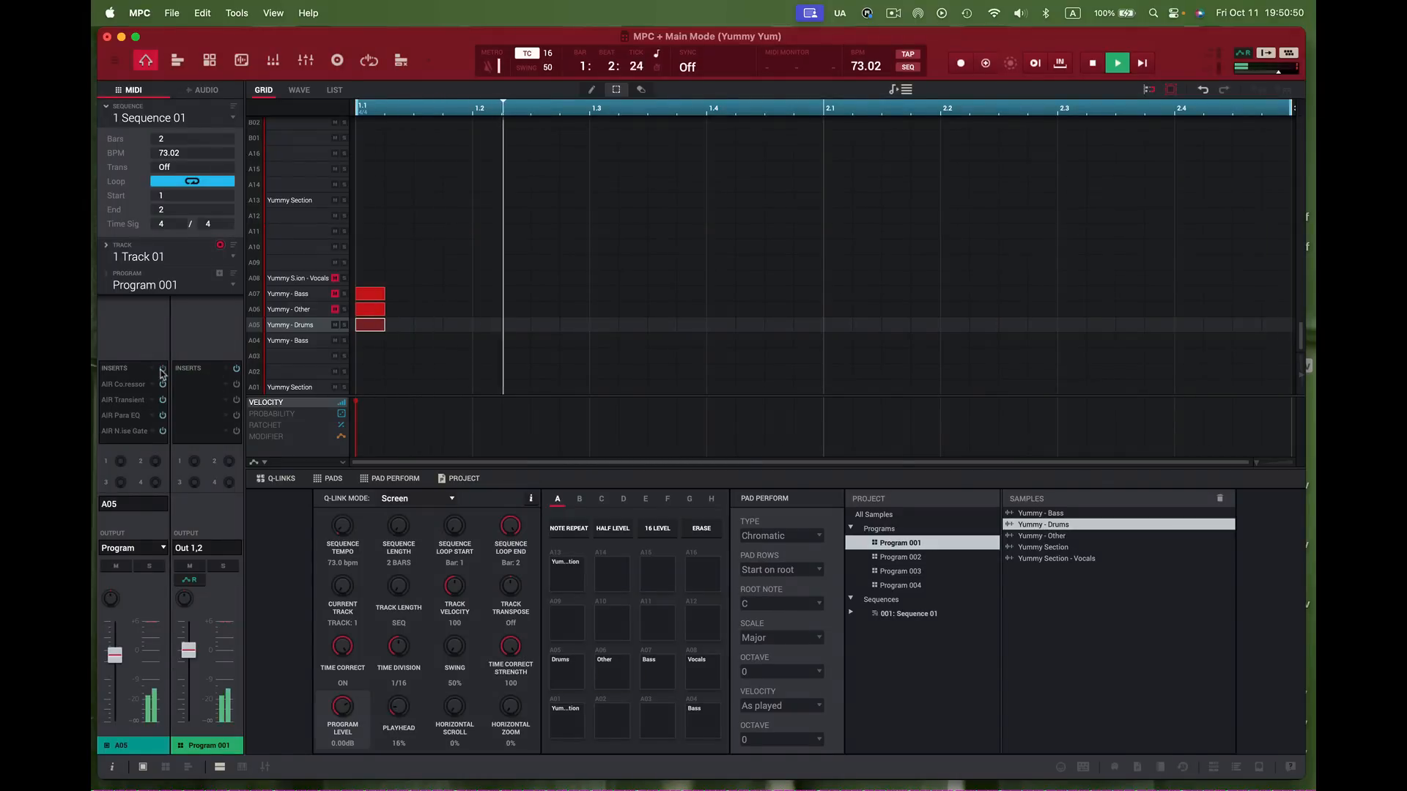
pyautogui.moveTo(115, 653)
pyautogui.moveTo(114, 653); pyautogui.dragTo(114, 683)
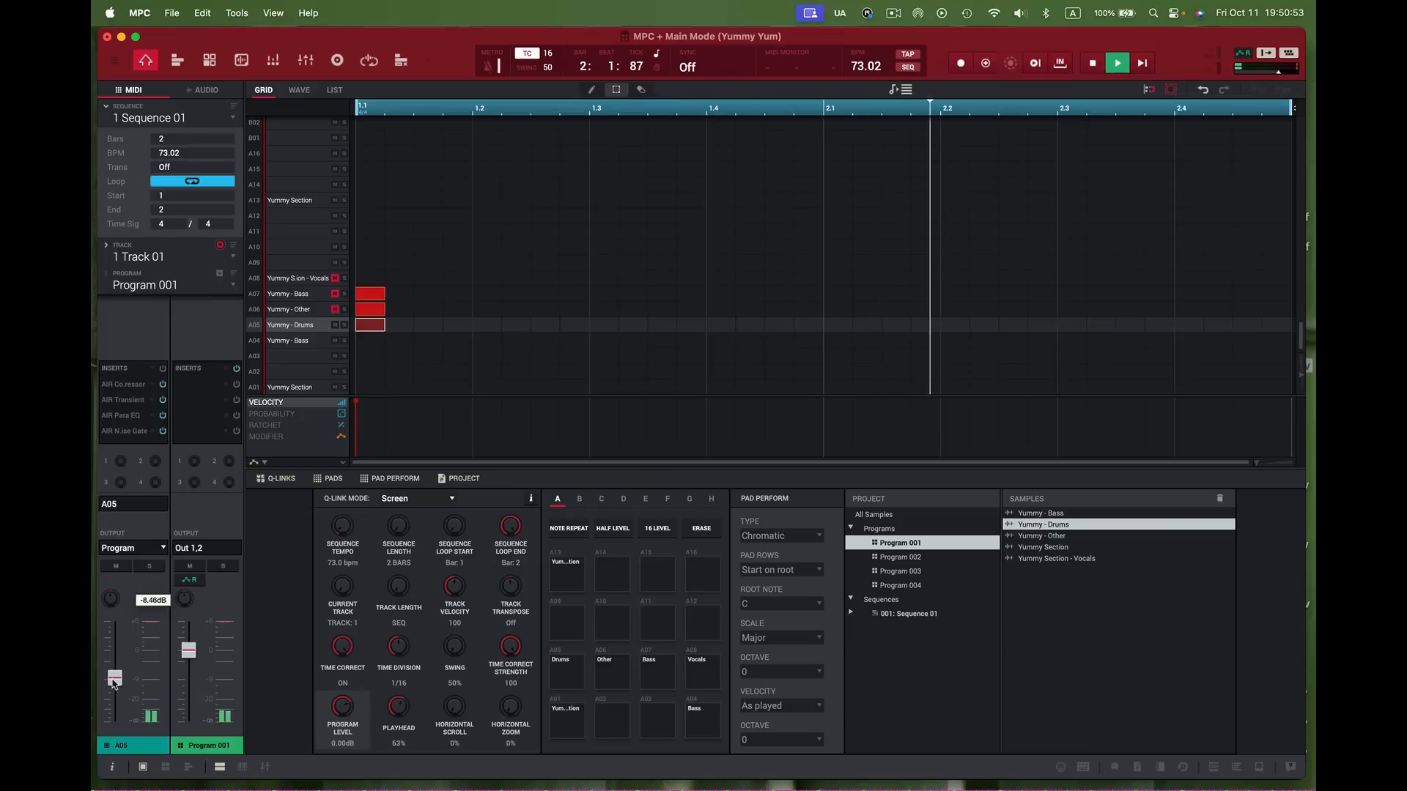
pyautogui.click(162, 369)
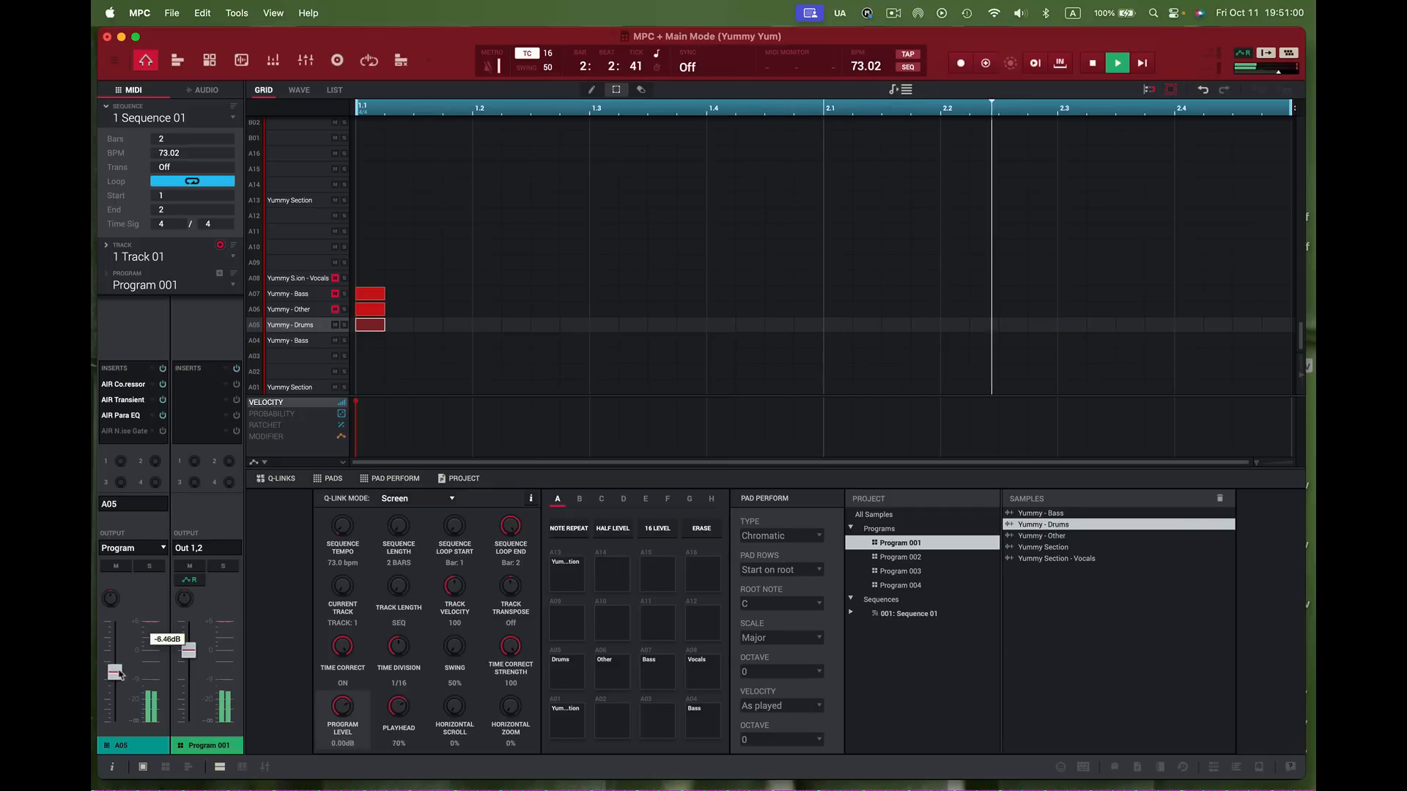
pyautogui.moveTo(115, 677); pyautogui.dragTo(122, 658)
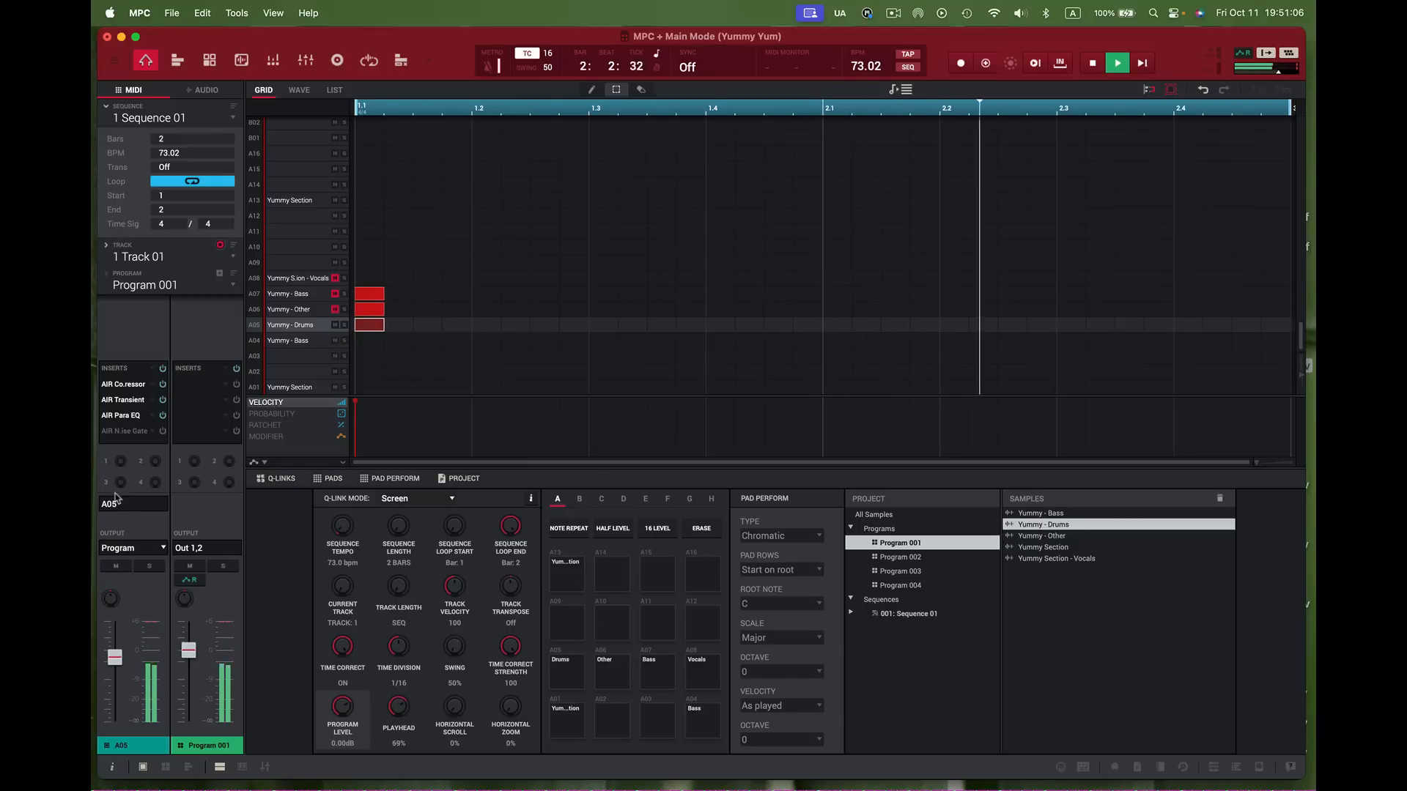
# Step: Open the AIR Para EQ insert on A05 and load its Drums preset Filter
pyautogui.doubleClick(123, 416)
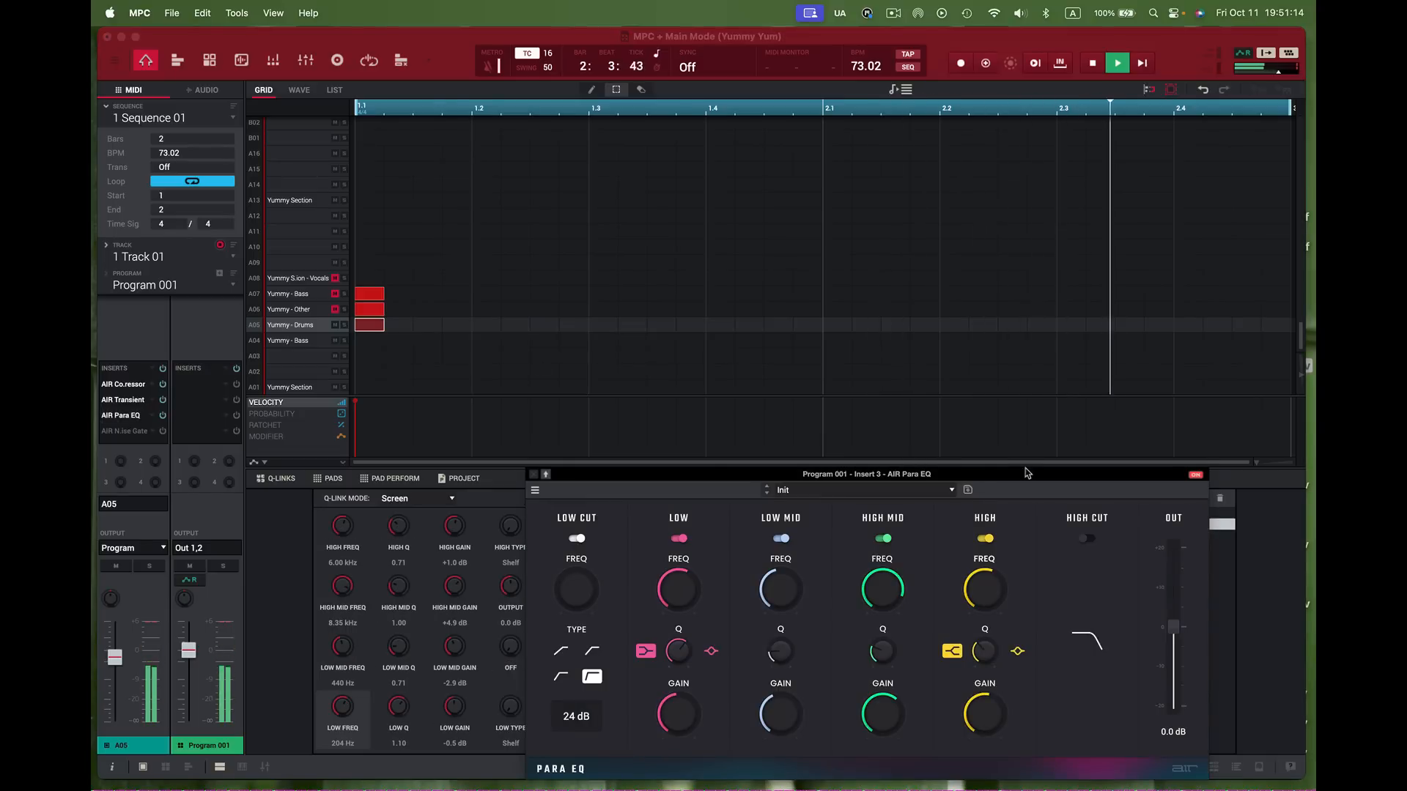
pyautogui.moveTo(1022, 473); pyautogui.dragTo(980, 311)
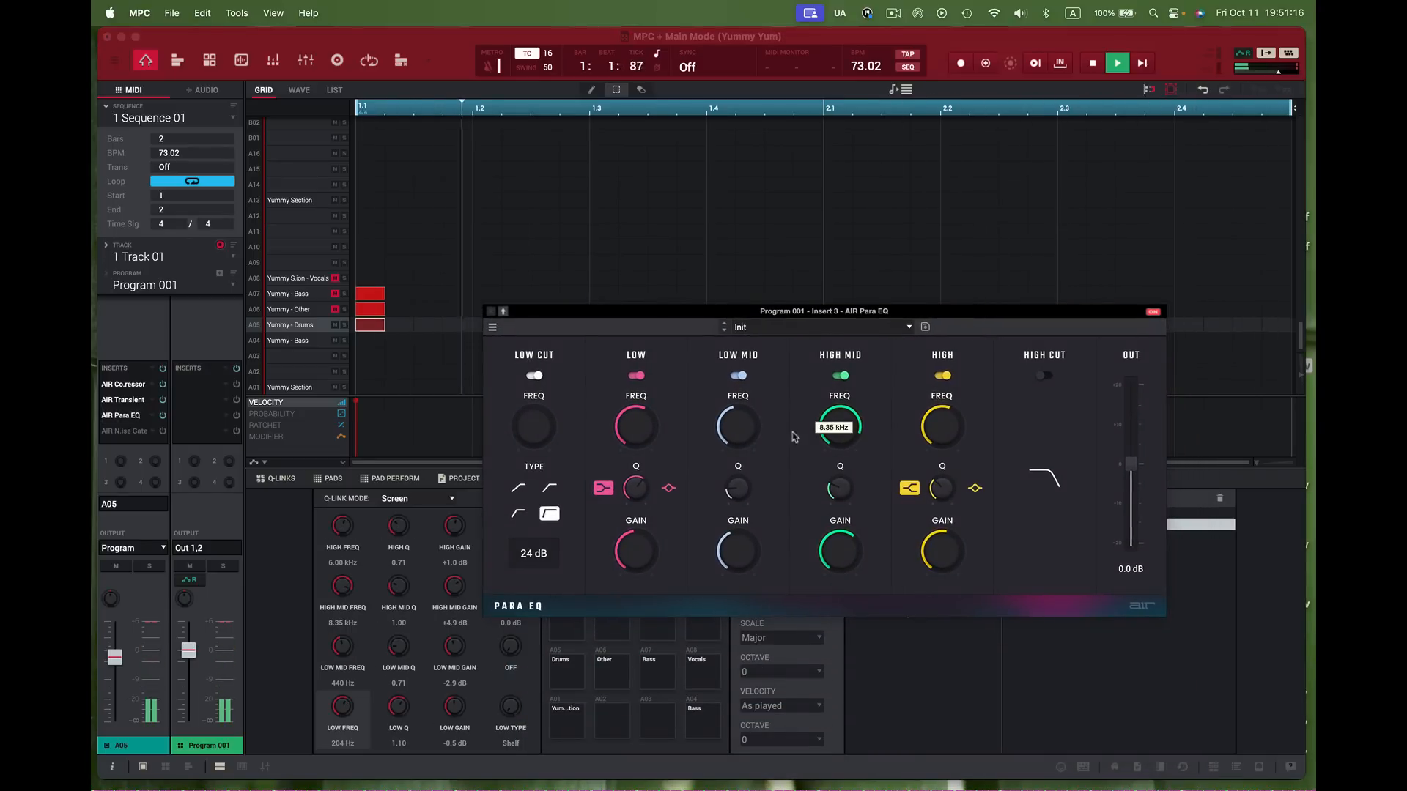
pyautogui.click(908, 329)
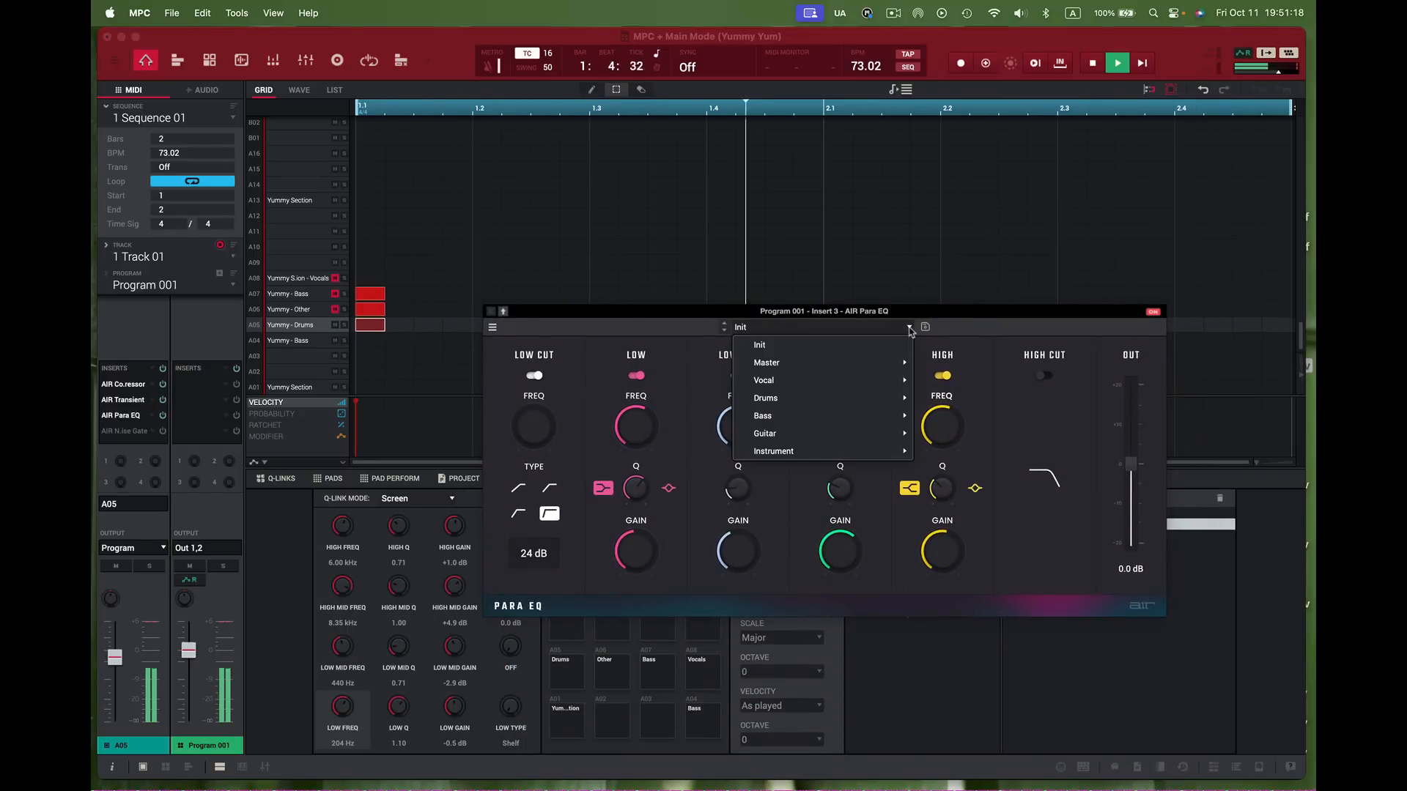
pyautogui.moveTo(877, 407)
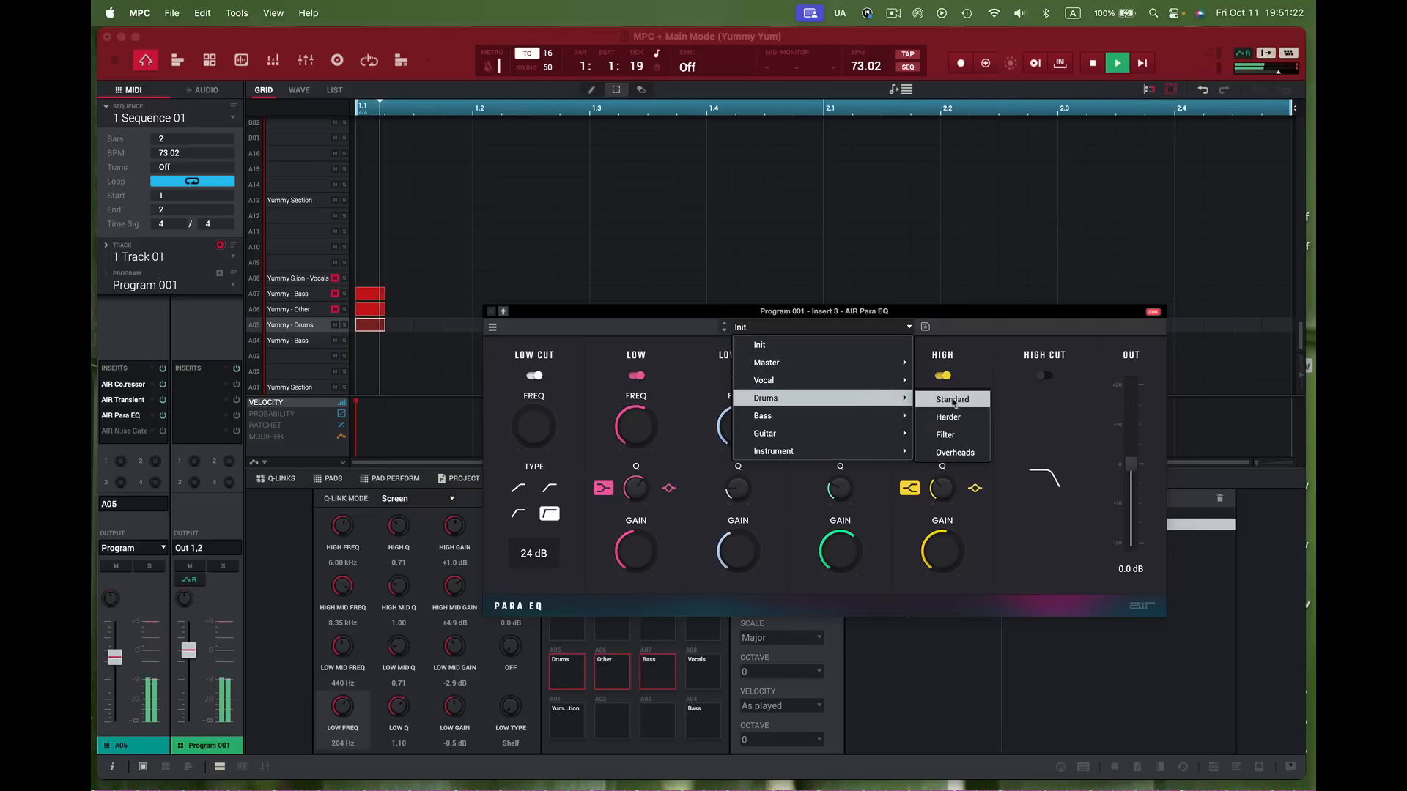
pyautogui.click(969, 434)
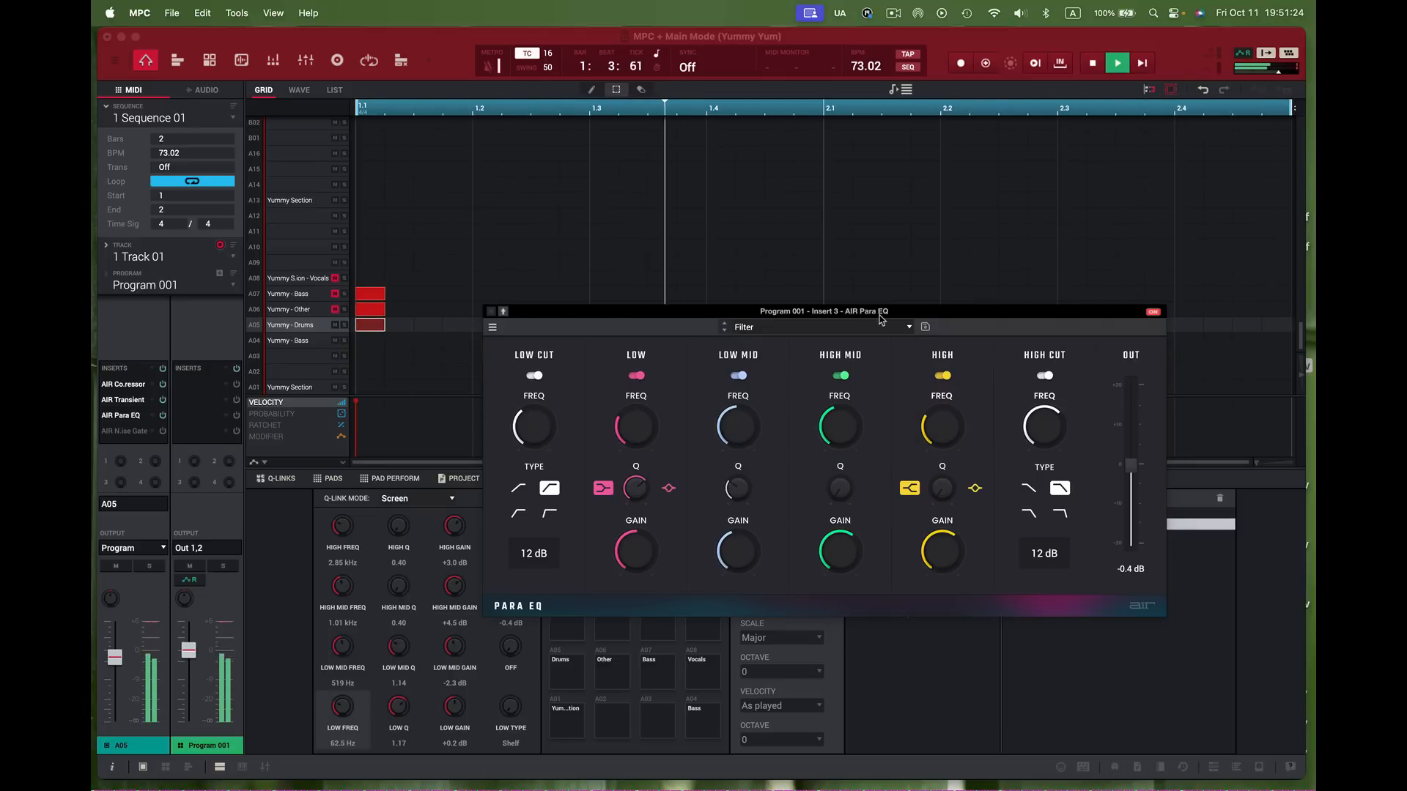
# Step: Audition the Drums preset Standard in the Para EQ and replace it with the Drums preset Harder
pyautogui.click(906, 328)
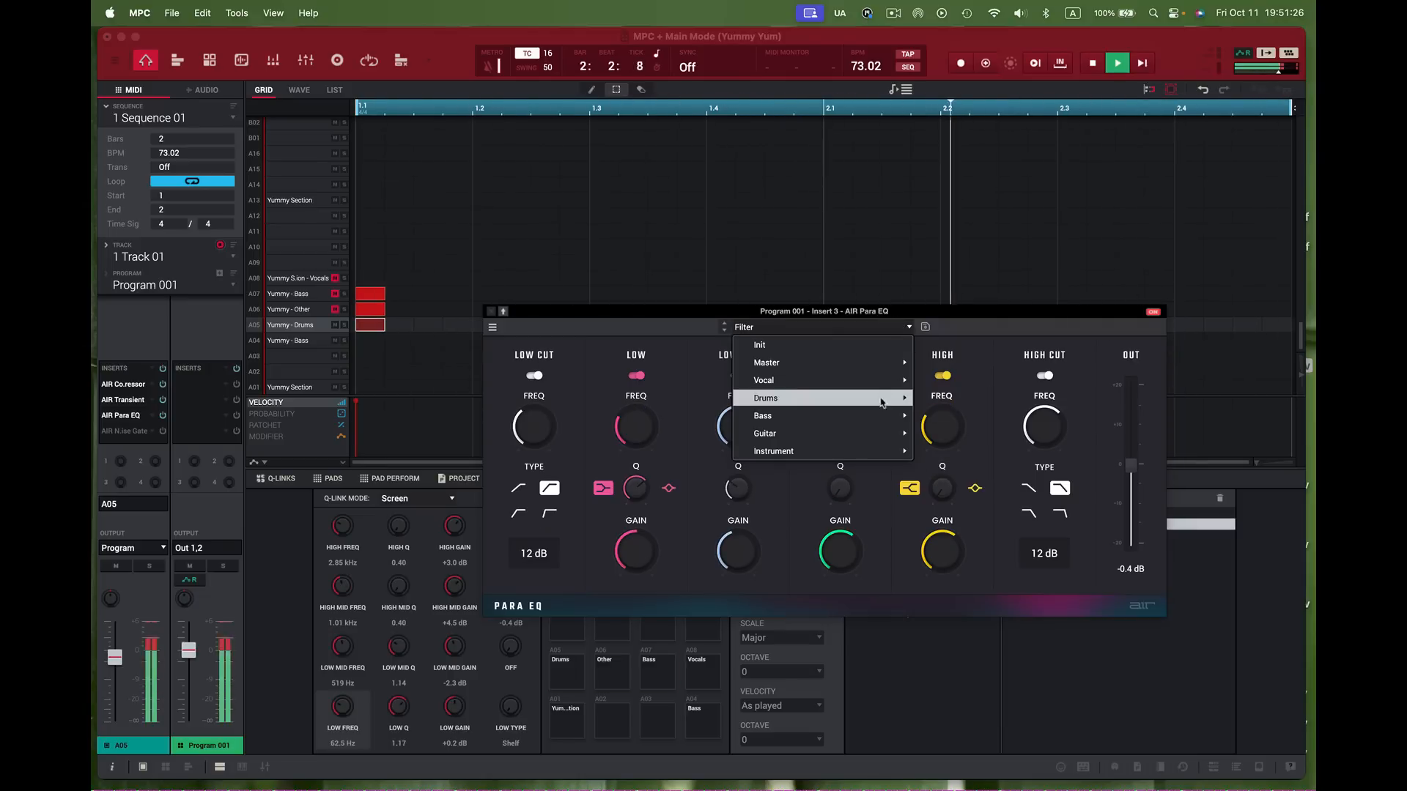
pyautogui.moveTo(880, 408)
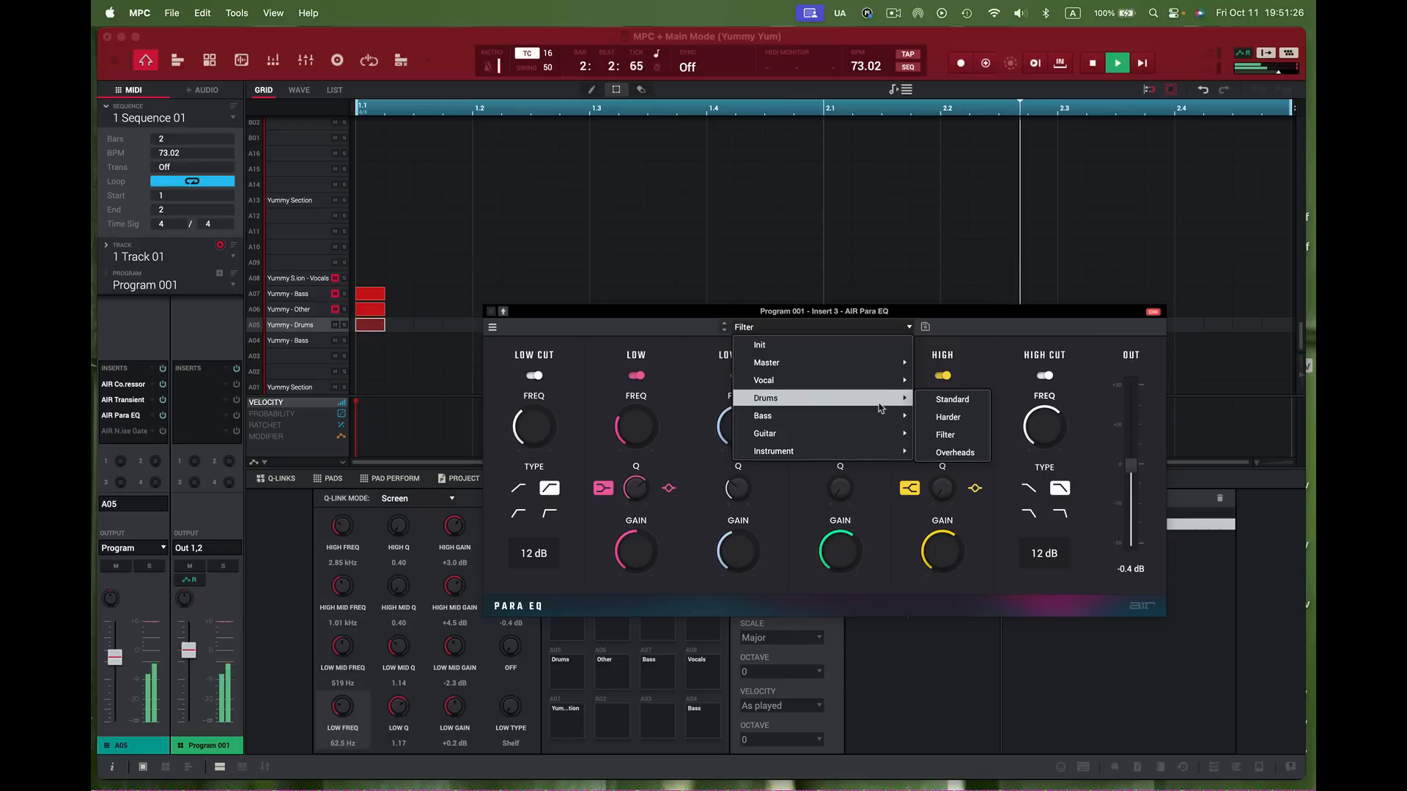
pyautogui.click(946, 399)
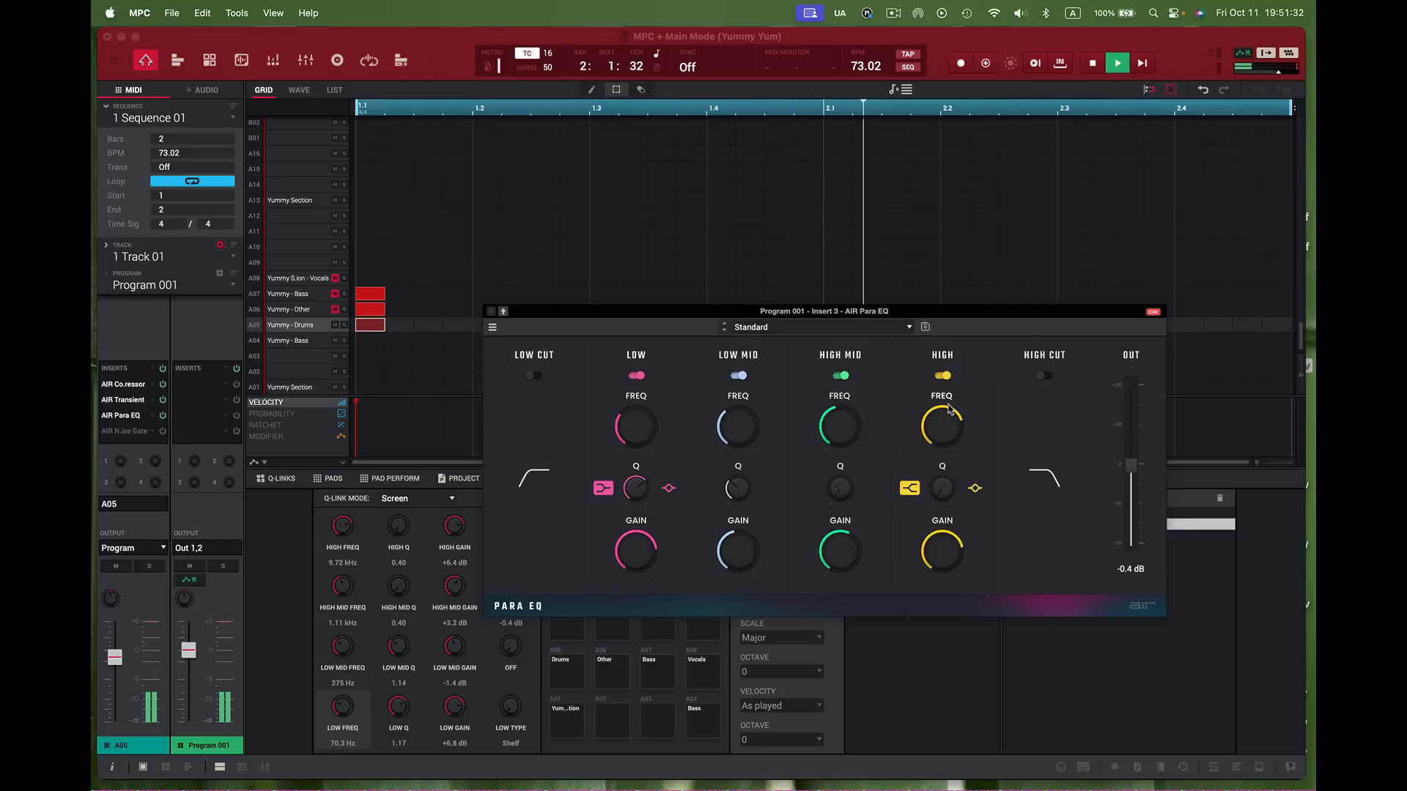
pyautogui.click(909, 328)
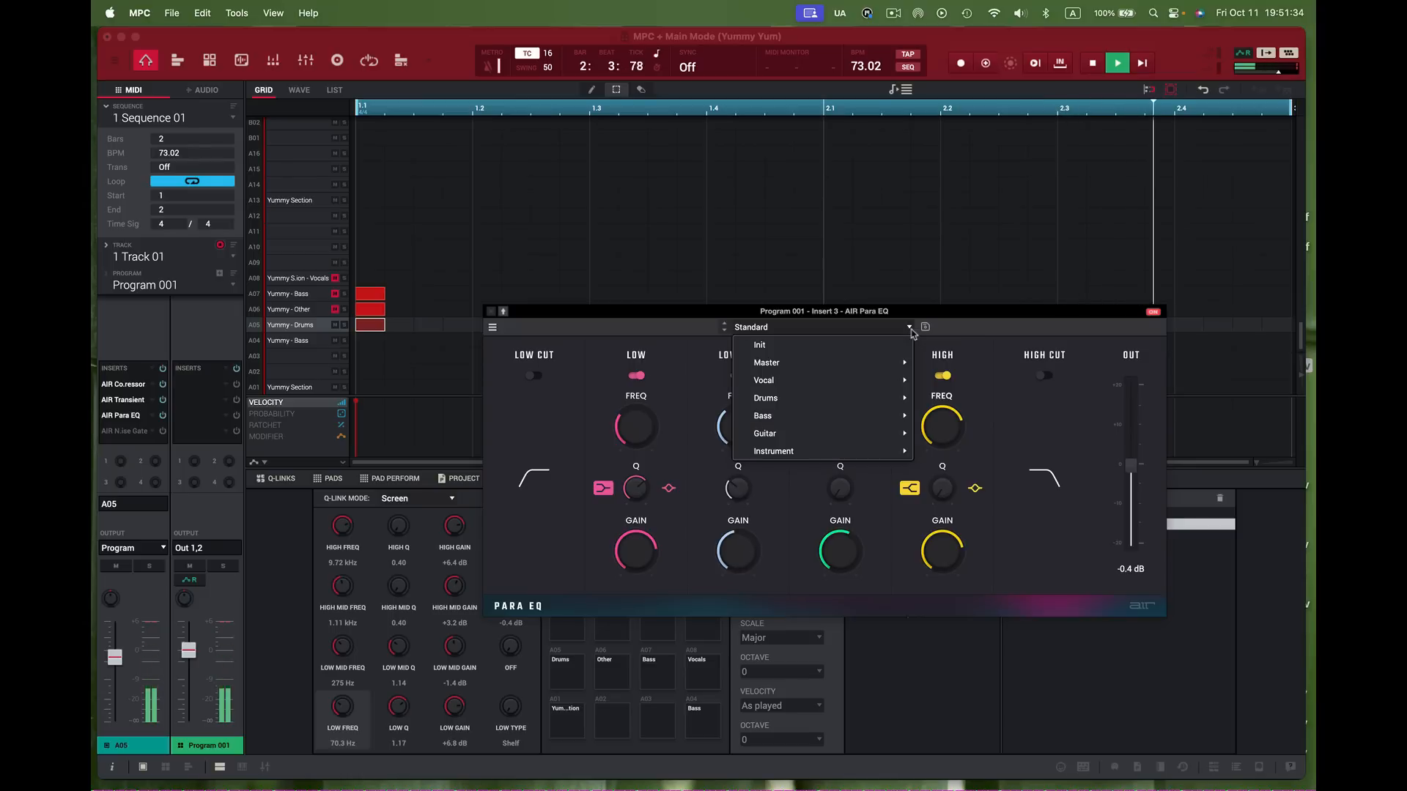
pyautogui.moveTo(890, 398)
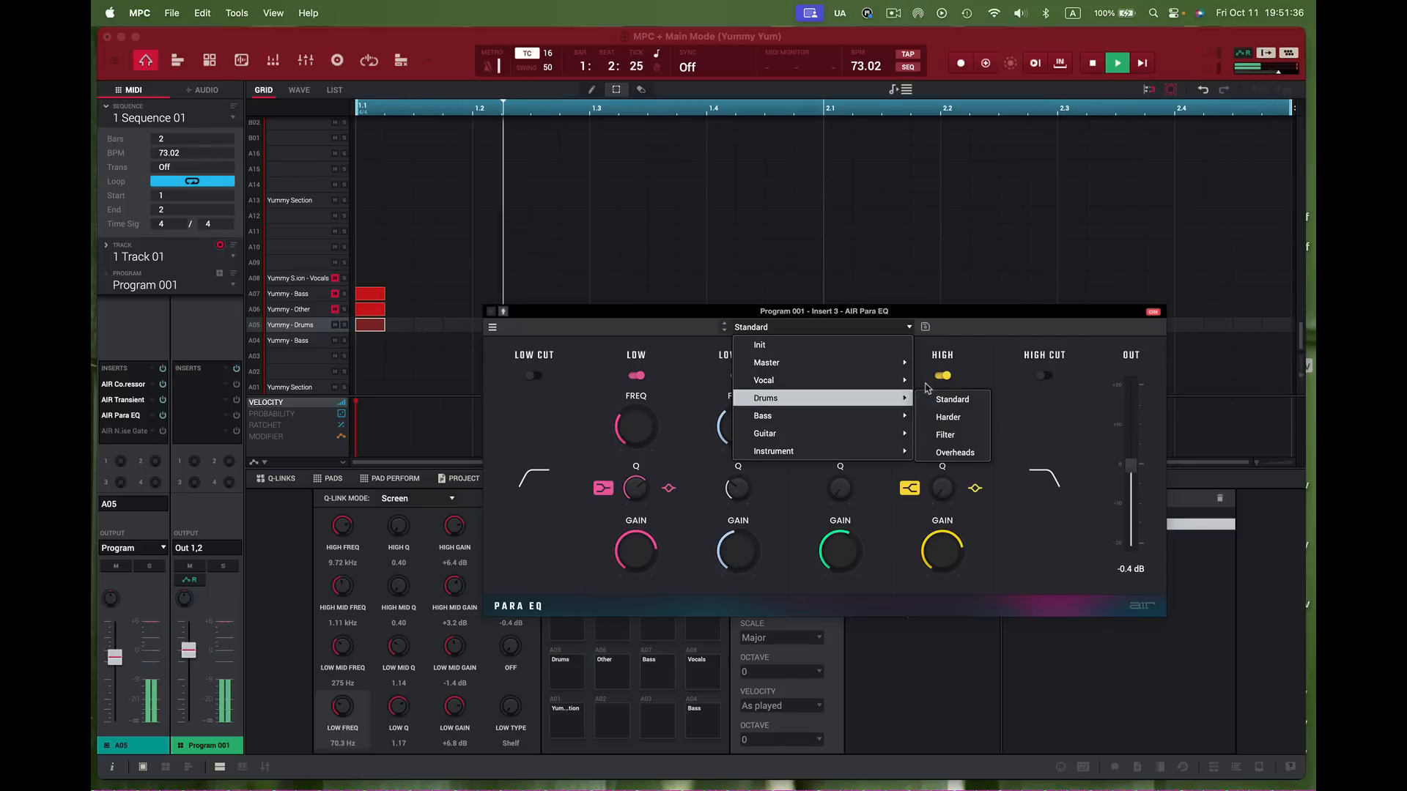
pyautogui.click(950, 418)
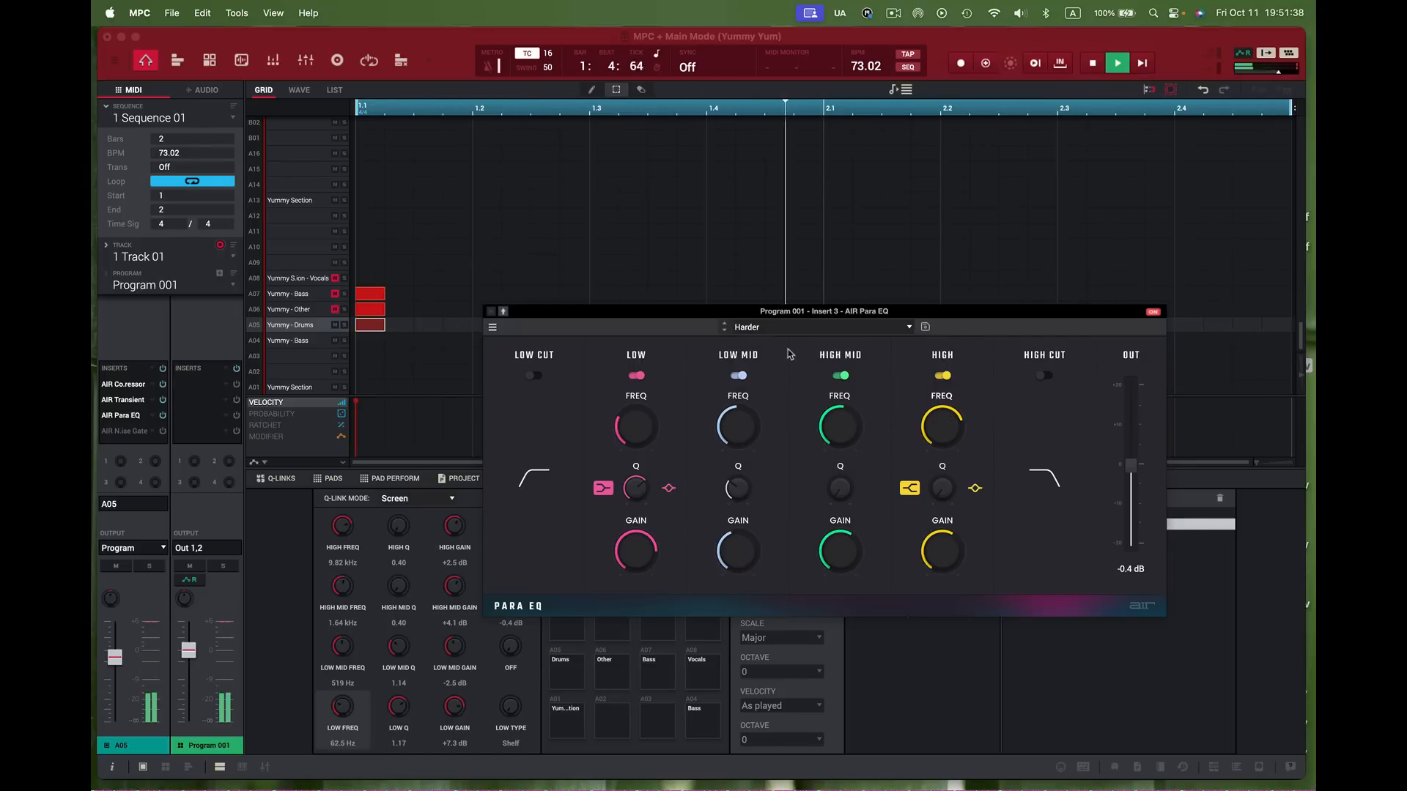
# Step: Toggle the Para EQ and AIR Transient inserts on A05 to compare the drum sound, and open the AIR Transient plug-in
pyautogui.click(164, 417)
pyautogui.click(164, 416)
pyautogui.click(163, 400)
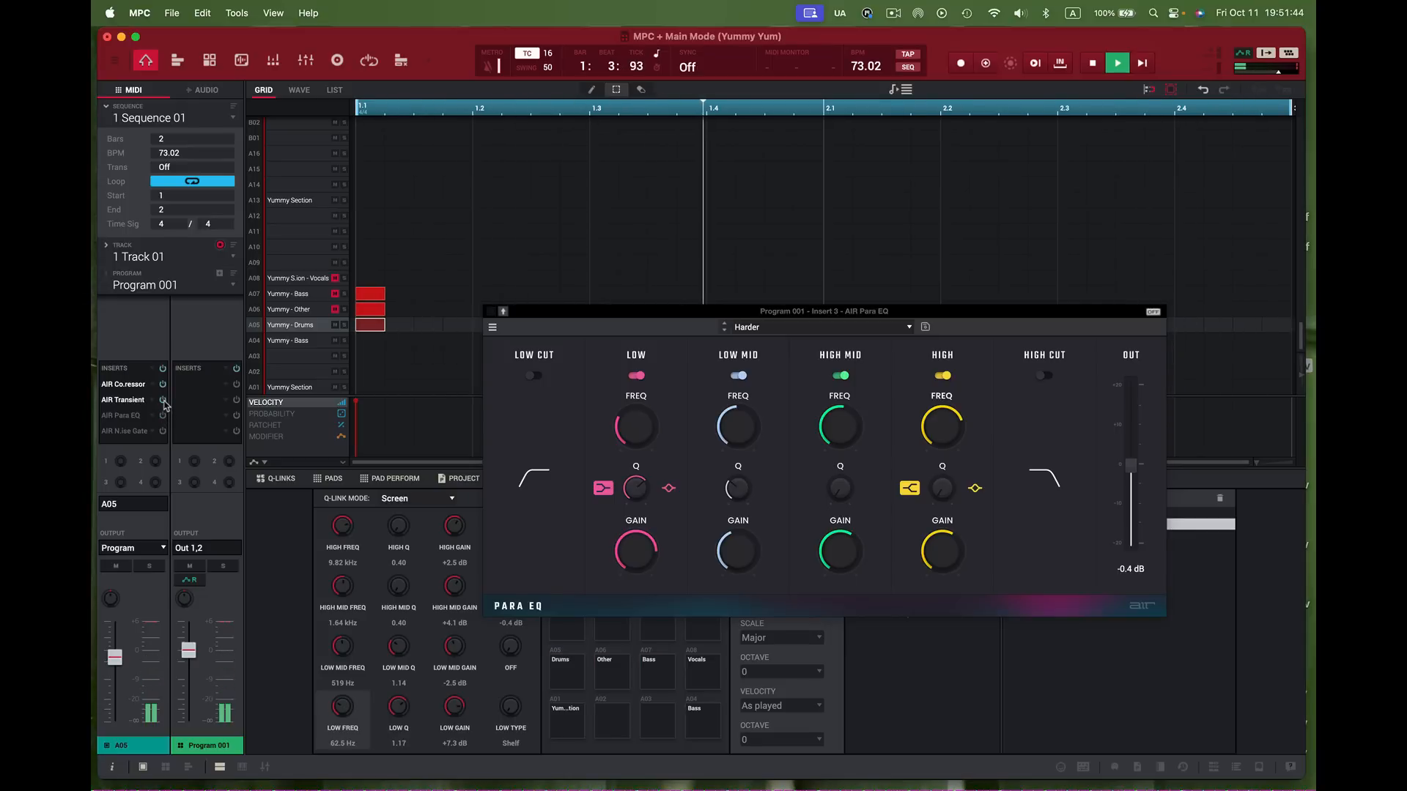
pyautogui.click(163, 401)
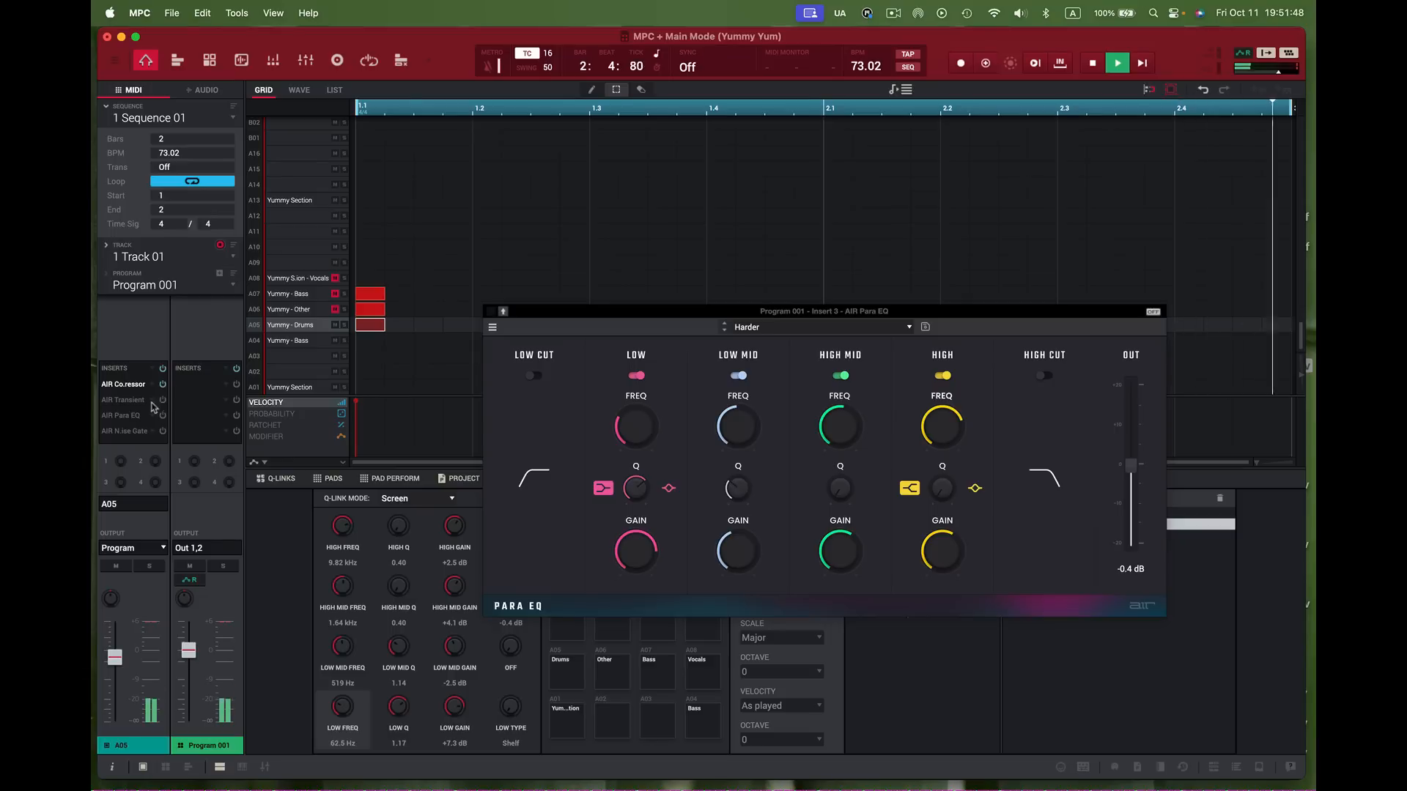
pyautogui.doubleClick(143, 406)
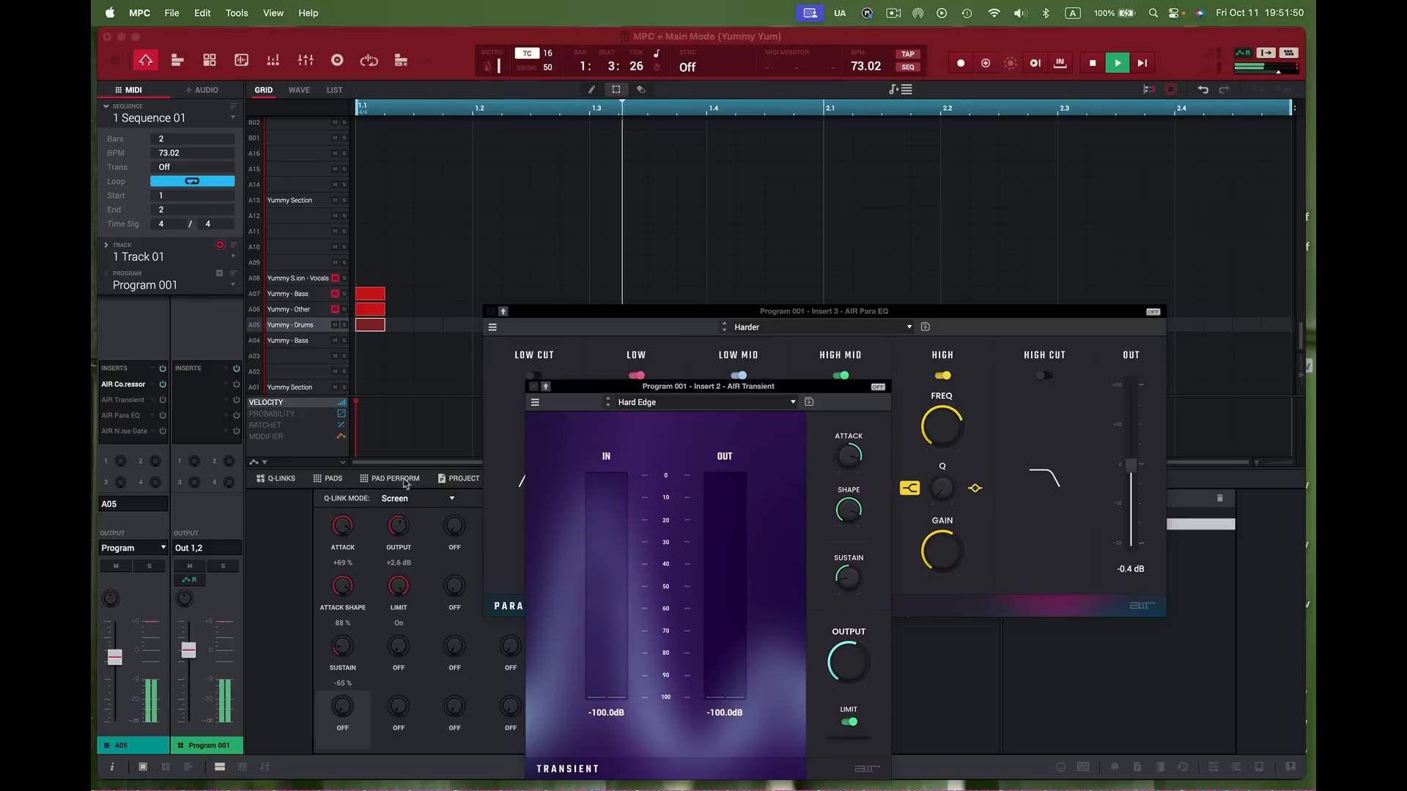
pyautogui.click(164, 400)
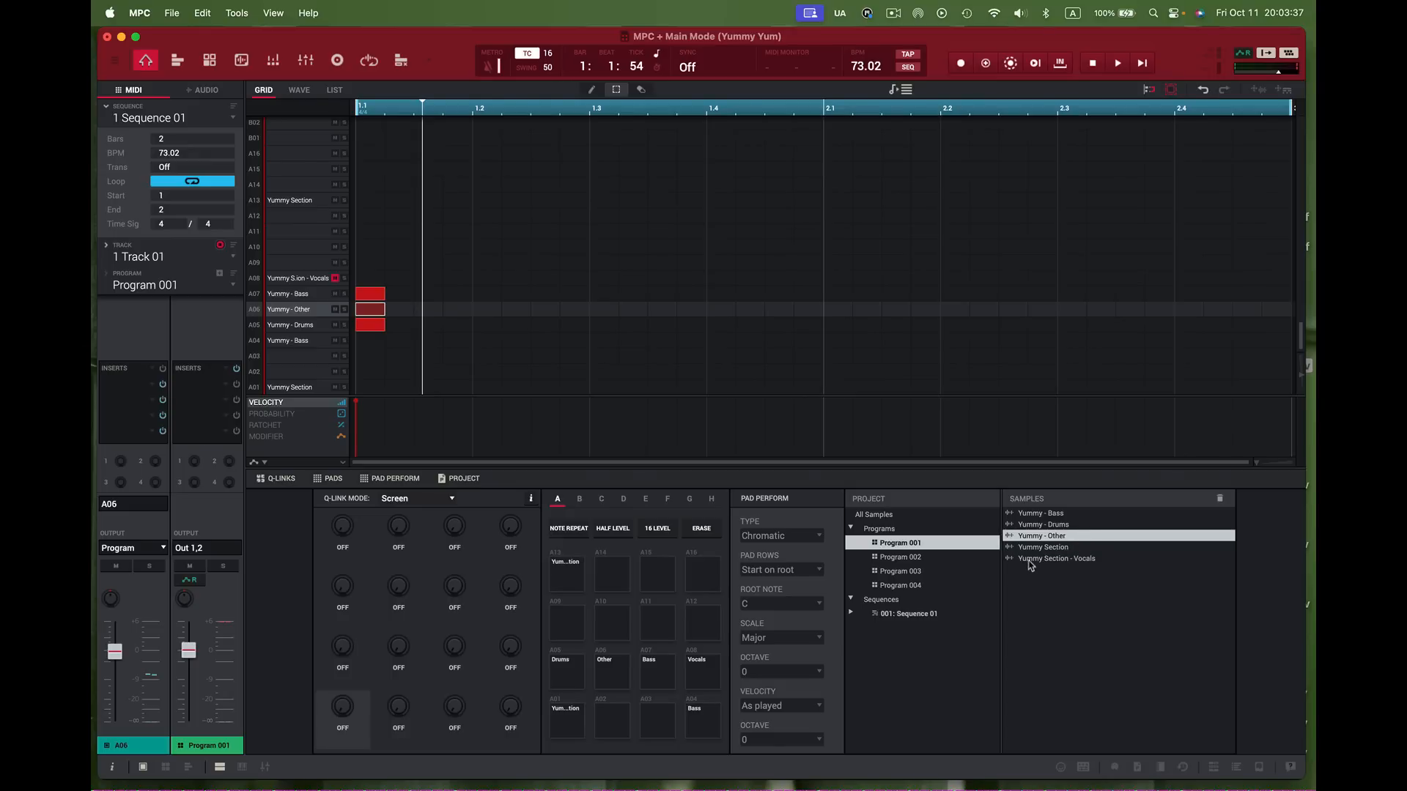
# Step: Select the Drums, Other and Bass pads in turn and adjust each pad's level, setting Bass to about +0.8 dB
pyautogui.click(567, 682)
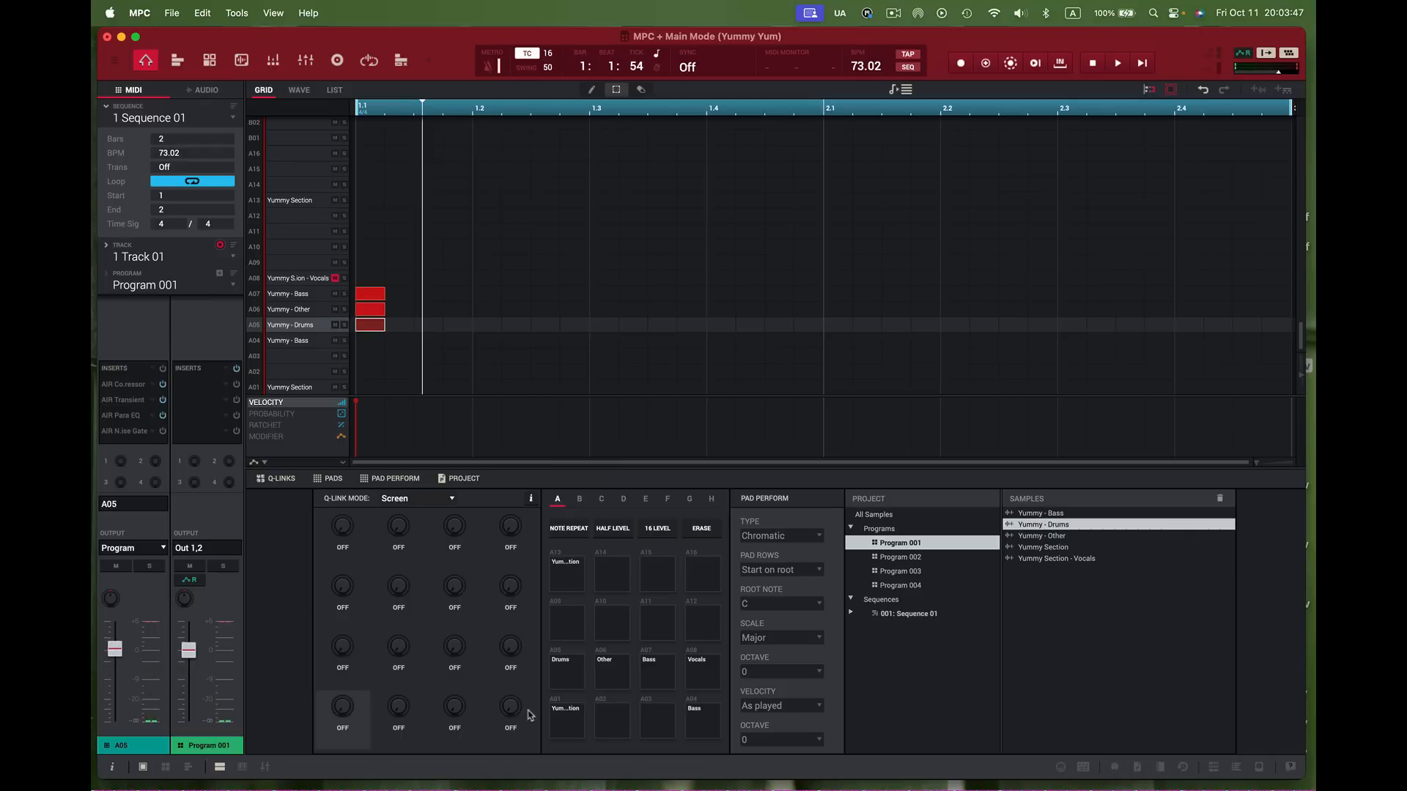
pyautogui.click(598, 679)
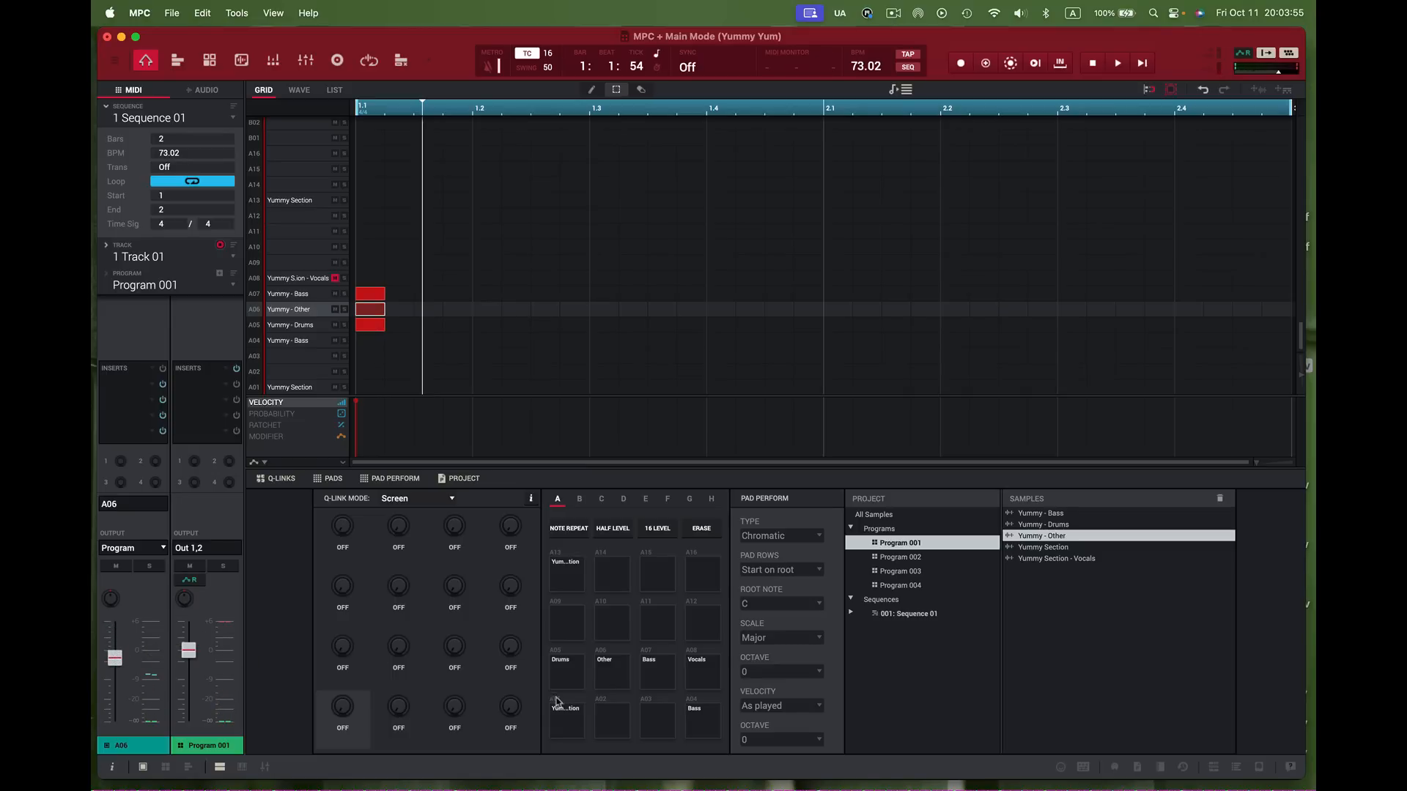
pyautogui.click(659, 674)
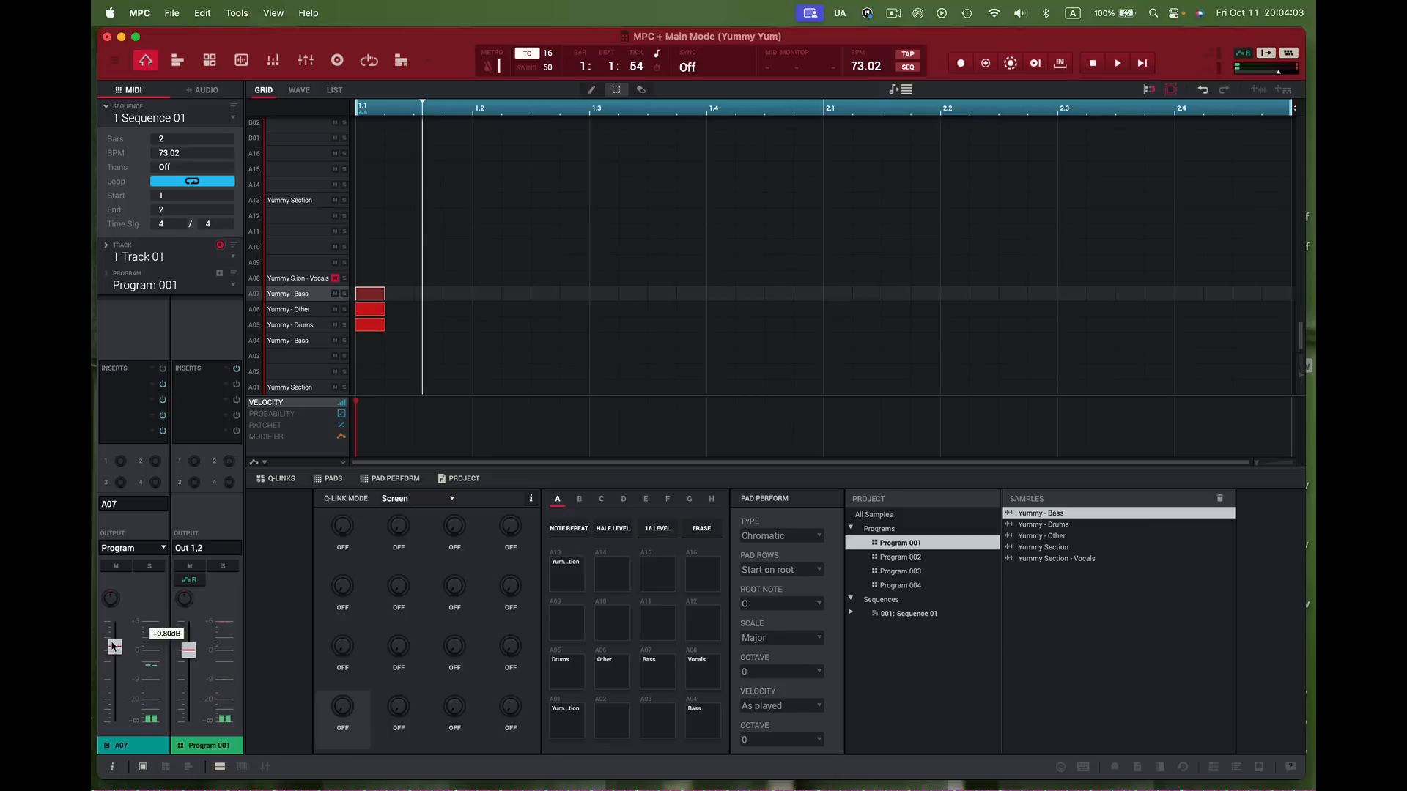
# Step: Unmute and audition the Vocals pad A08, and audition the Drums pad A05 with A04, A06 and A07 muted
pyautogui.click(703, 677)
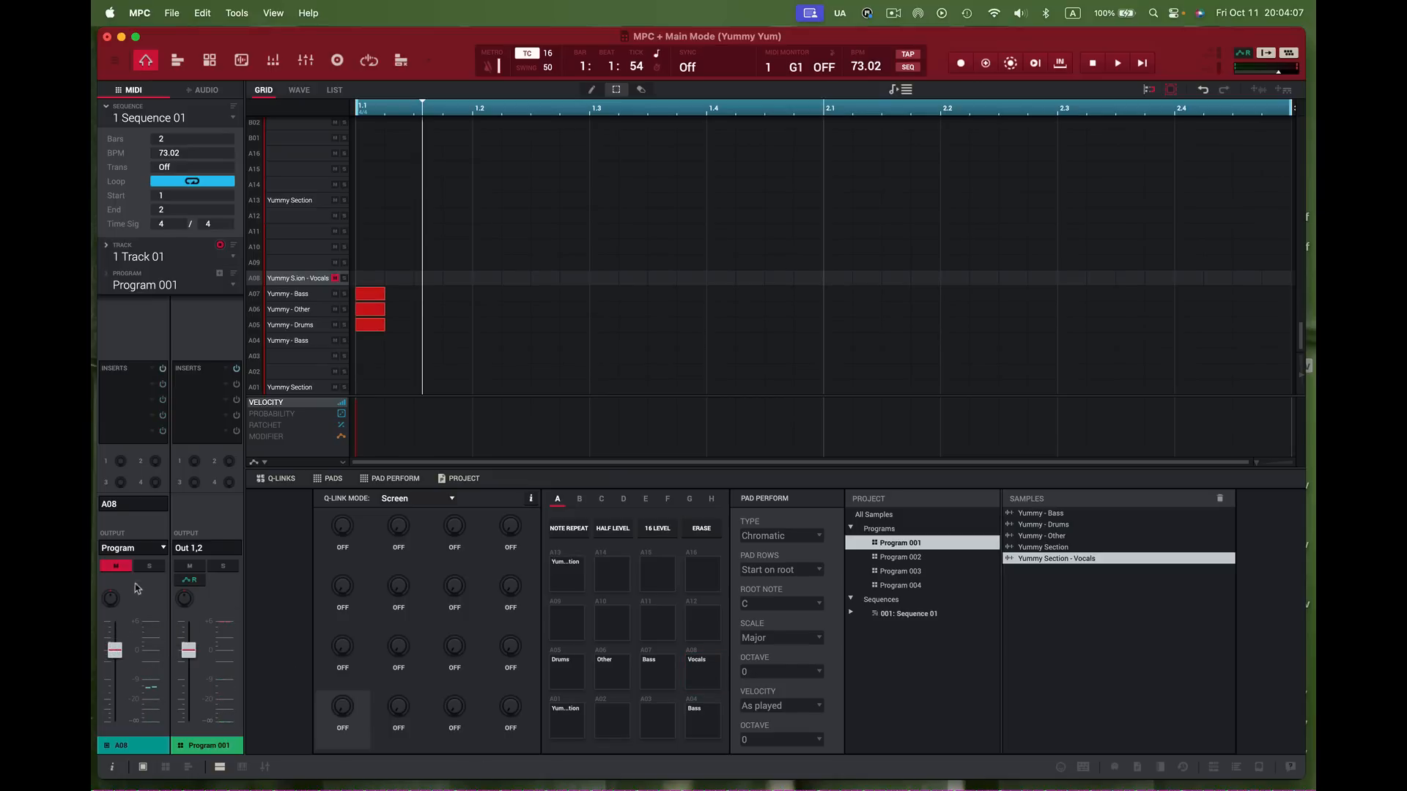
pyautogui.click(701, 674)
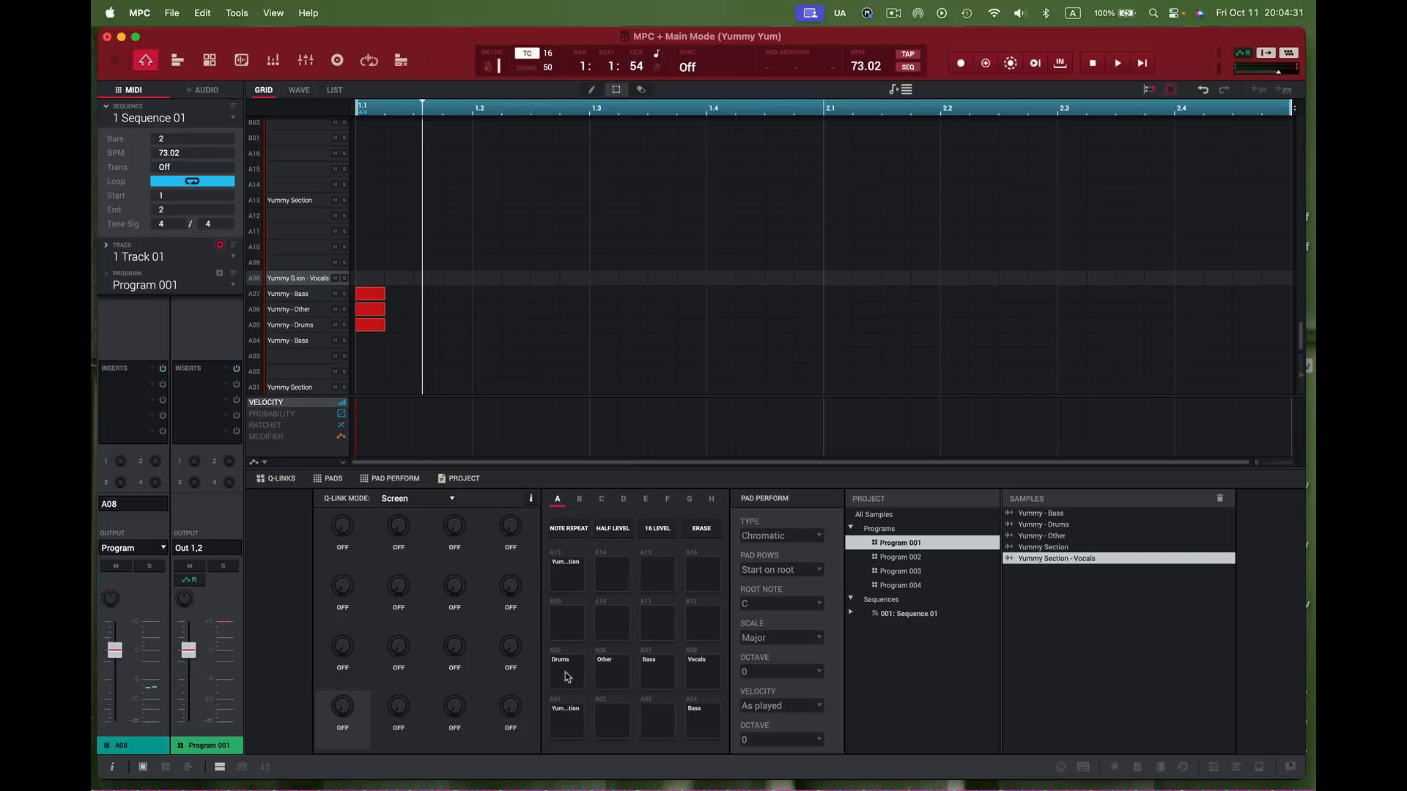
pyautogui.click(566, 676)
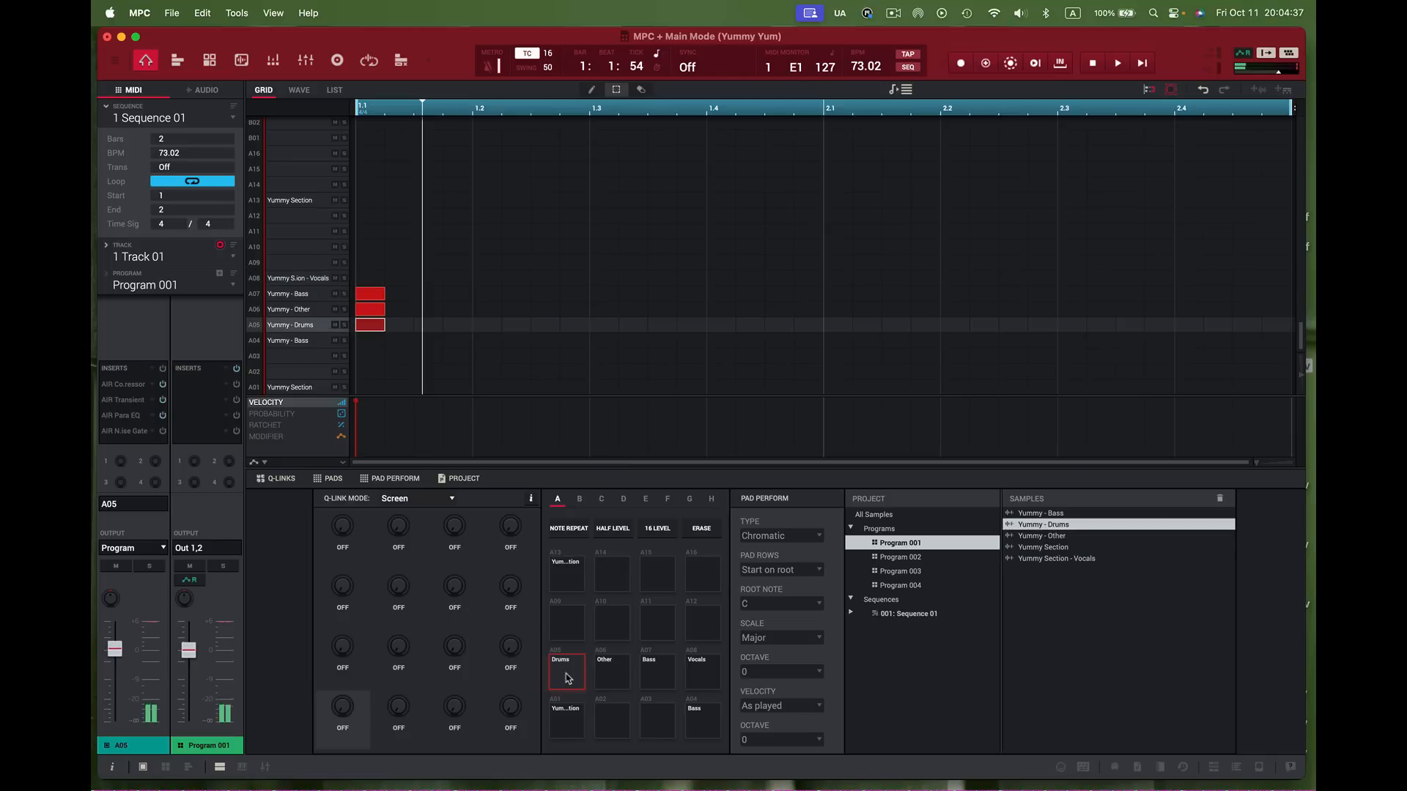
pyautogui.click(565, 672)
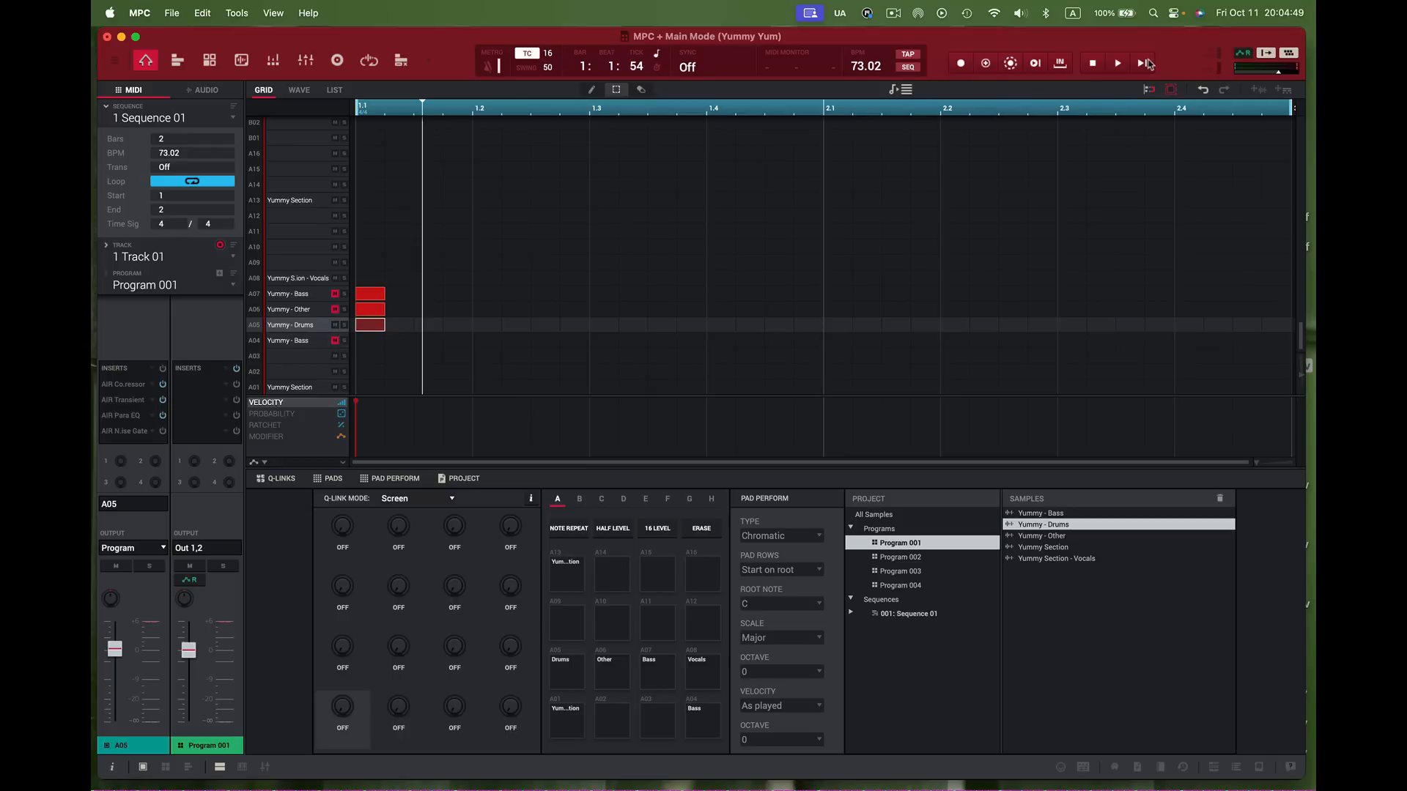
# Step: Play the Drums stem, open its AIR Transient and AIR Compressor inserts, and bypass and re-enable the compressor to compare the sound
pyautogui.click(1144, 64)
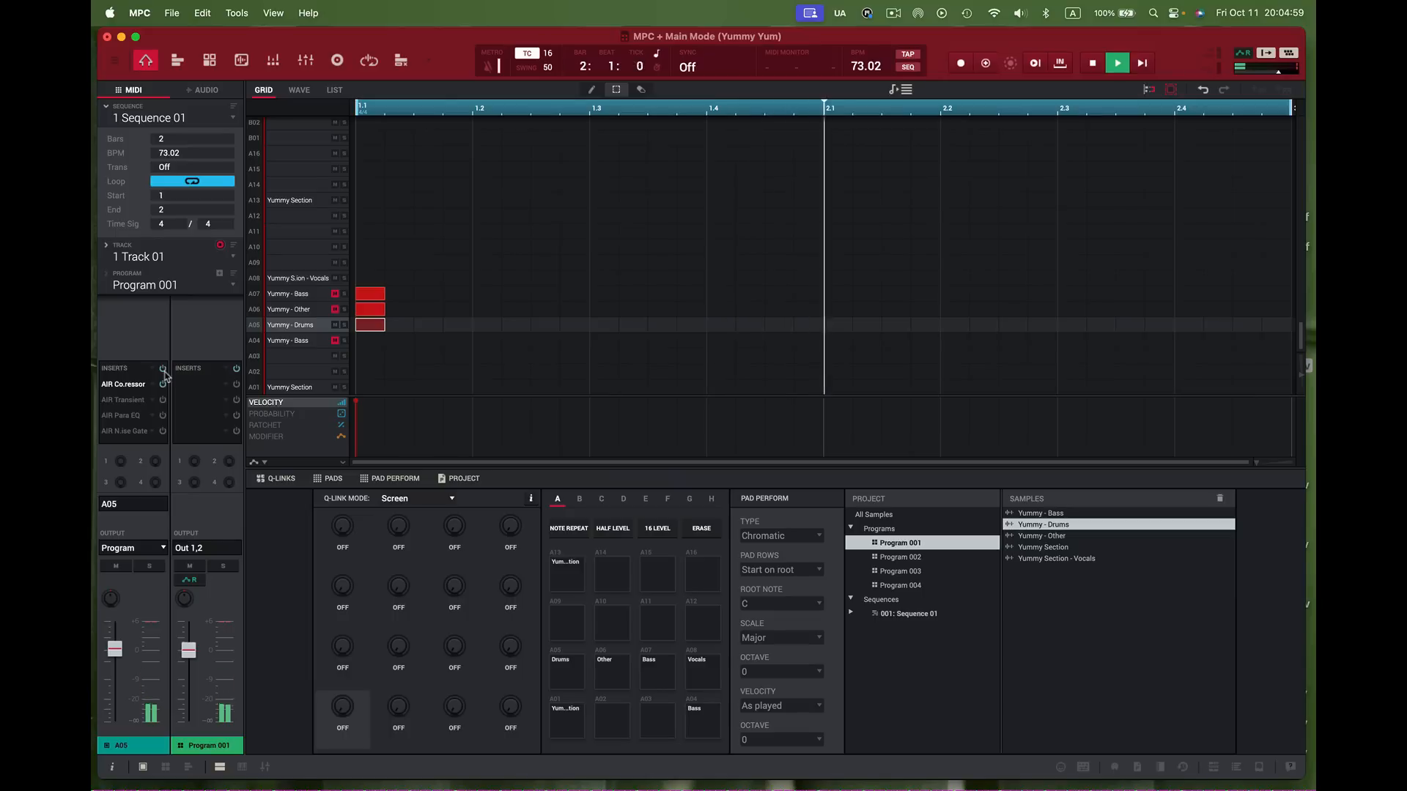
pyautogui.doubleClick(130, 398)
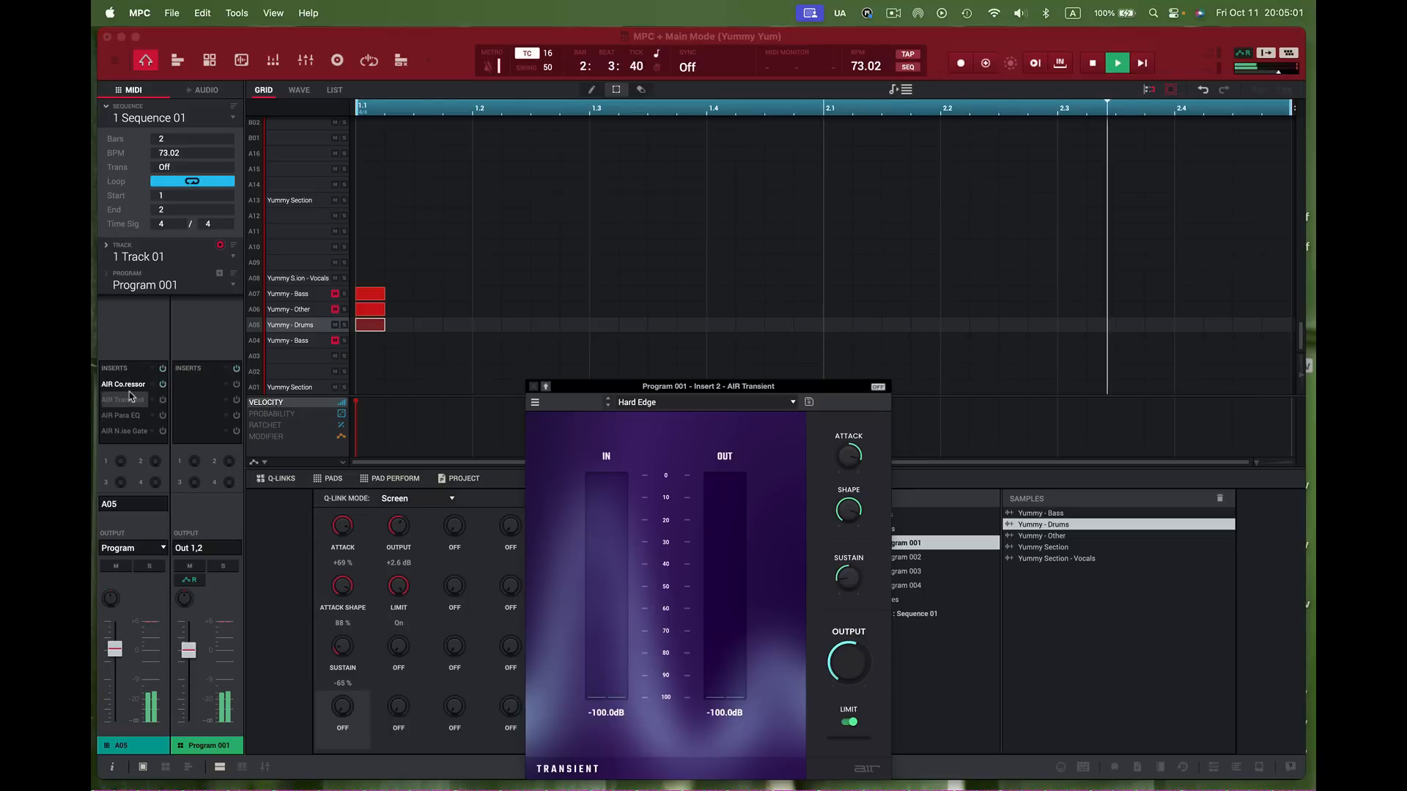
pyautogui.doubleClick(132, 385)
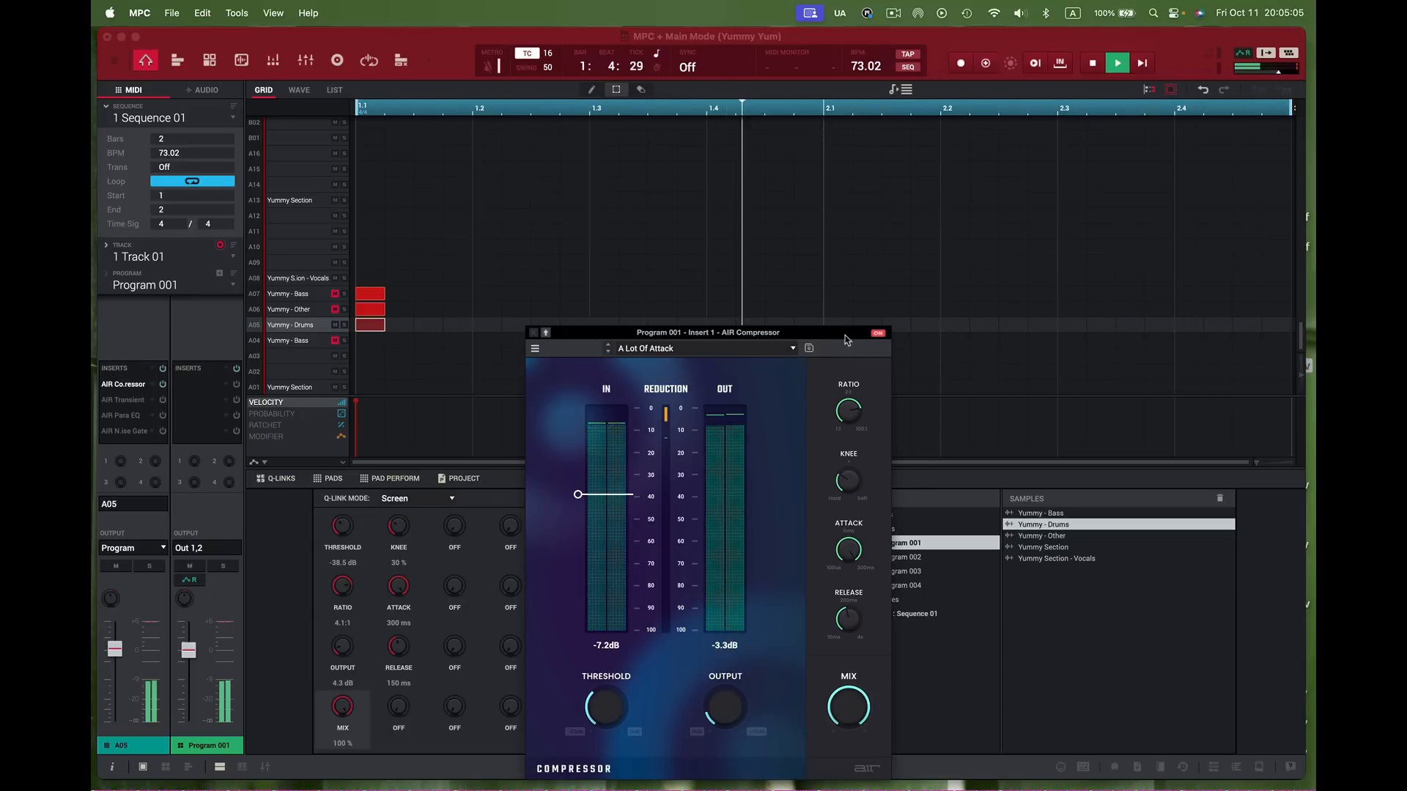
pyautogui.moveTo(845, 339); pyautogui.dragTo(855, 244)
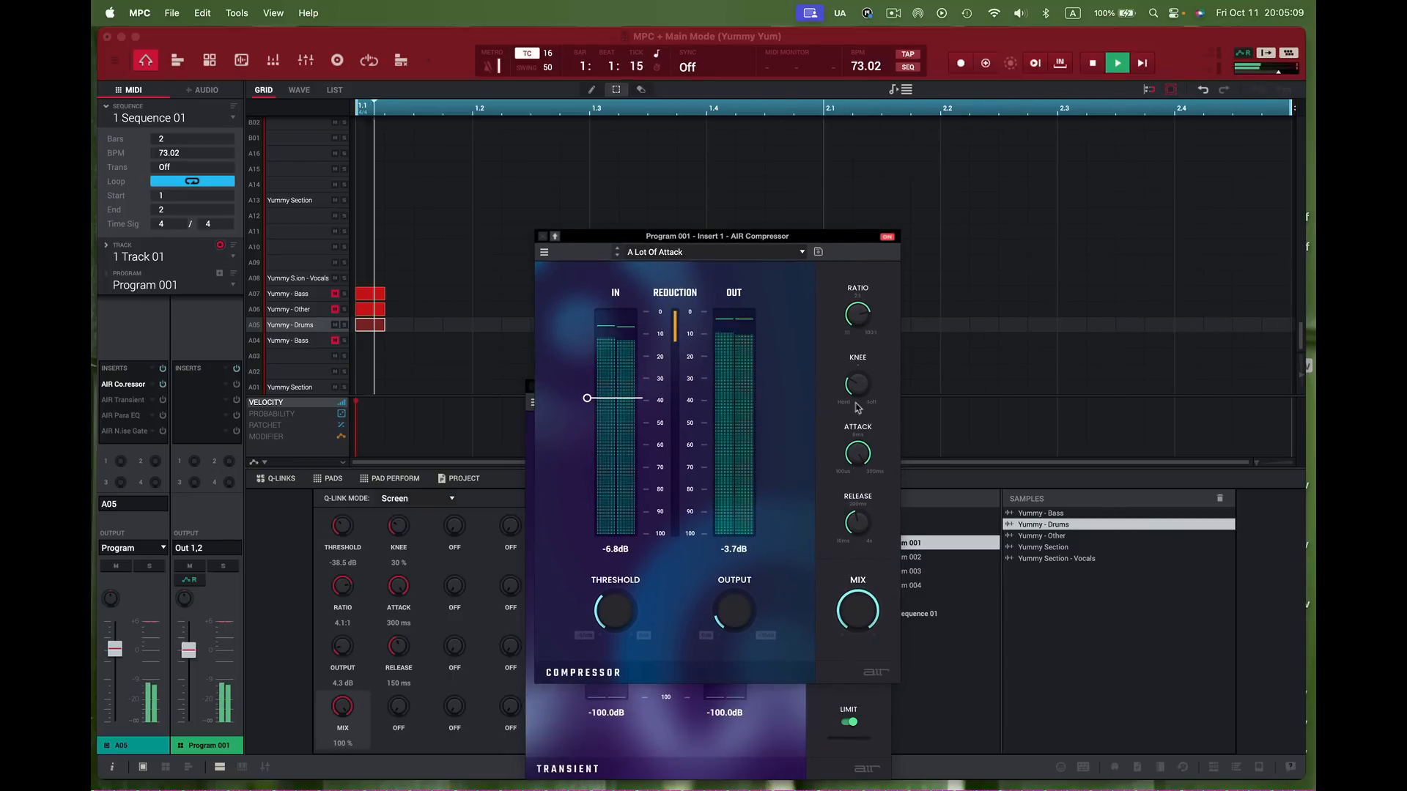
pyautogui.click(887, 238)
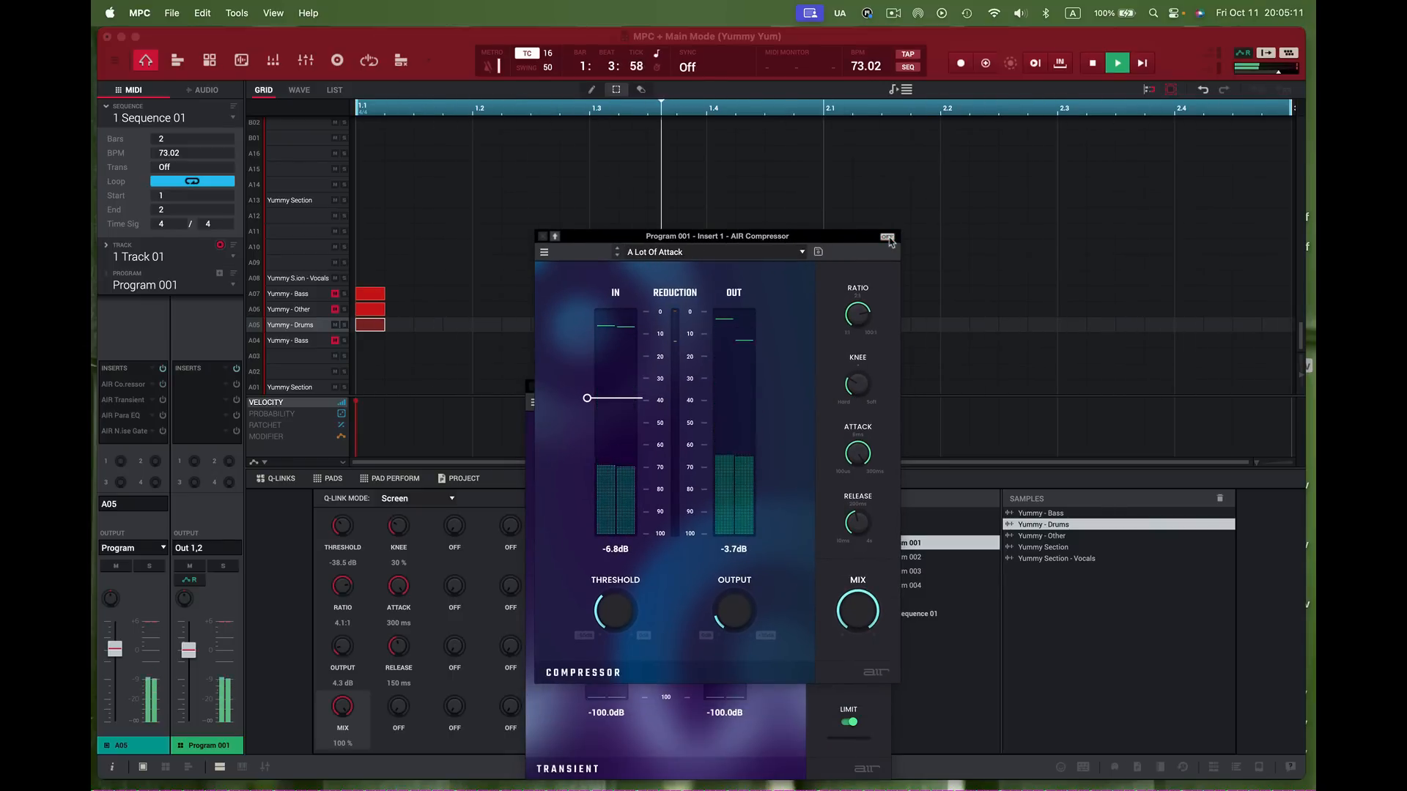
pyautogui.click(888, 238)
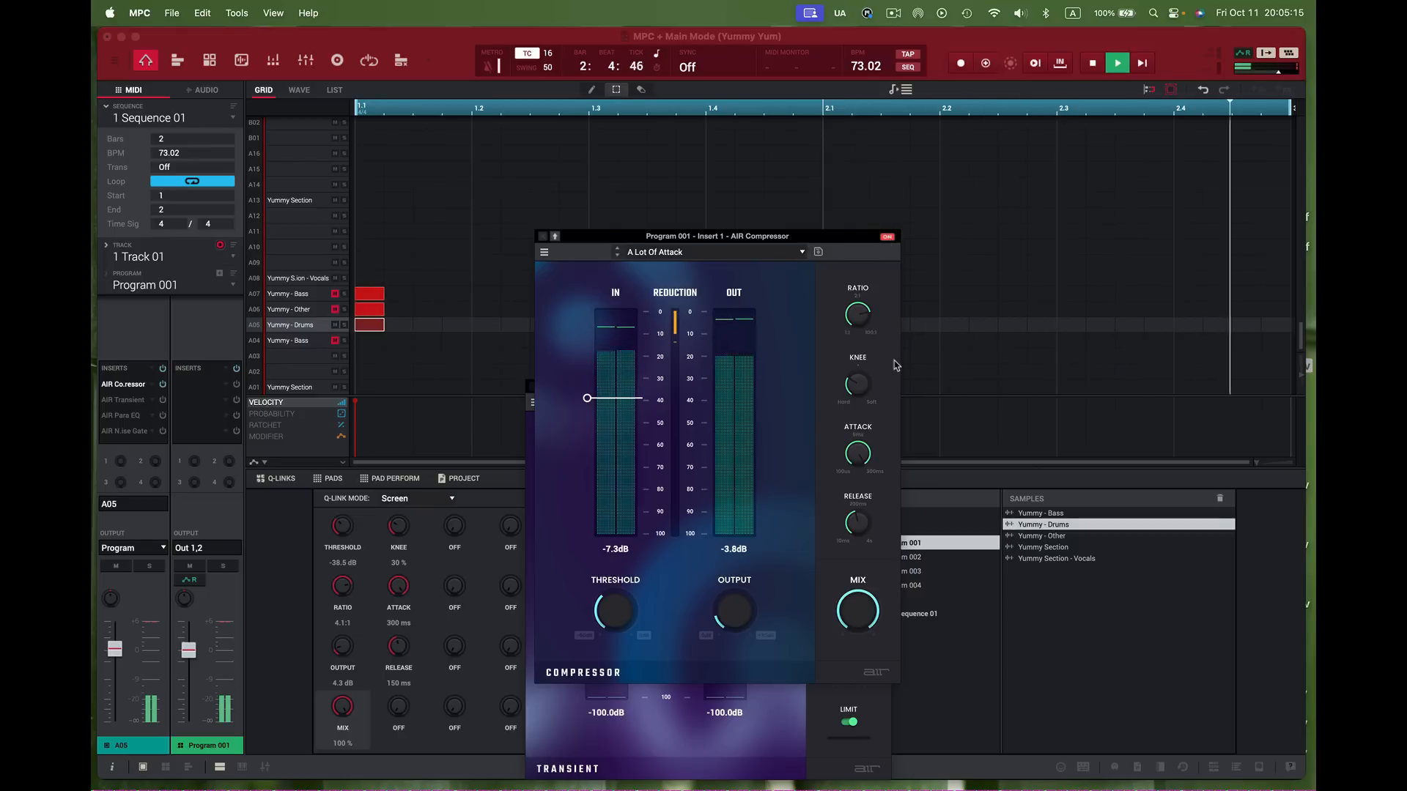
# Step: Raise the AIR Compressor output on the Drums pad to 7.8 dB and close the plug-in
pyautogui.moveTo(742, 617)
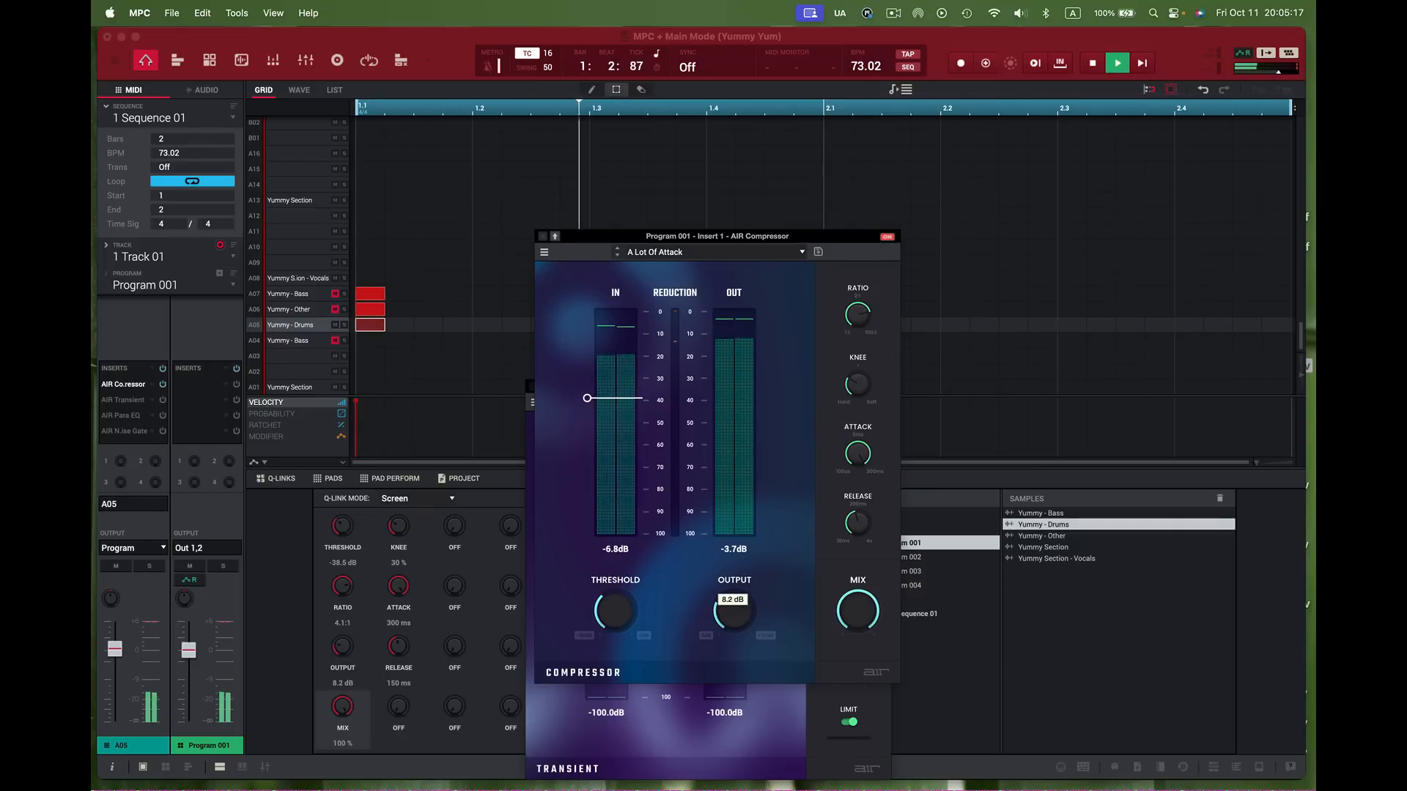
pyautogui.moveTo(741, 617)
pyautogui.mouseDown()
pyautogui.moveTo(742, 582)
pyautogui.moveTo(741, 614)
pyautogui.mouseUp()
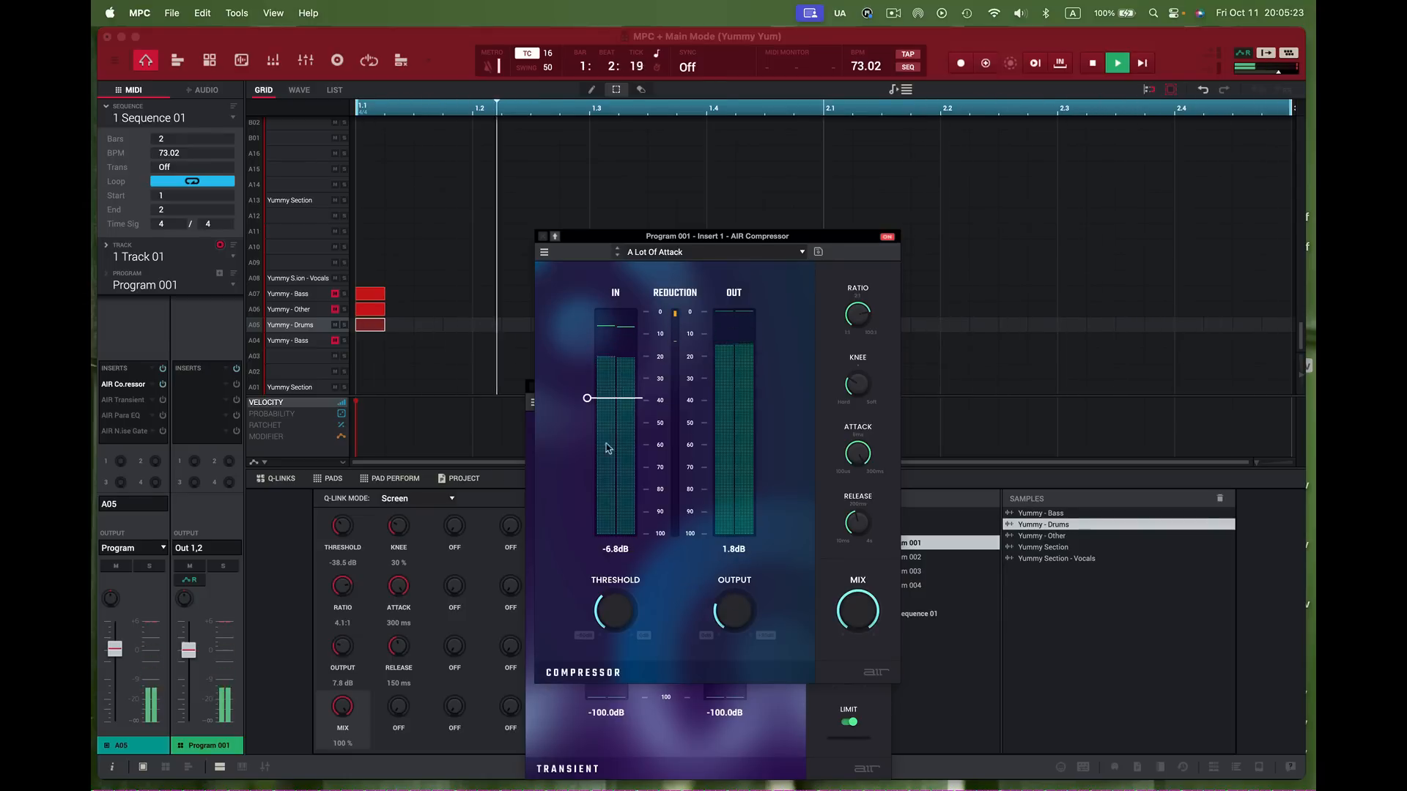
pyautogui.click(541, 237)
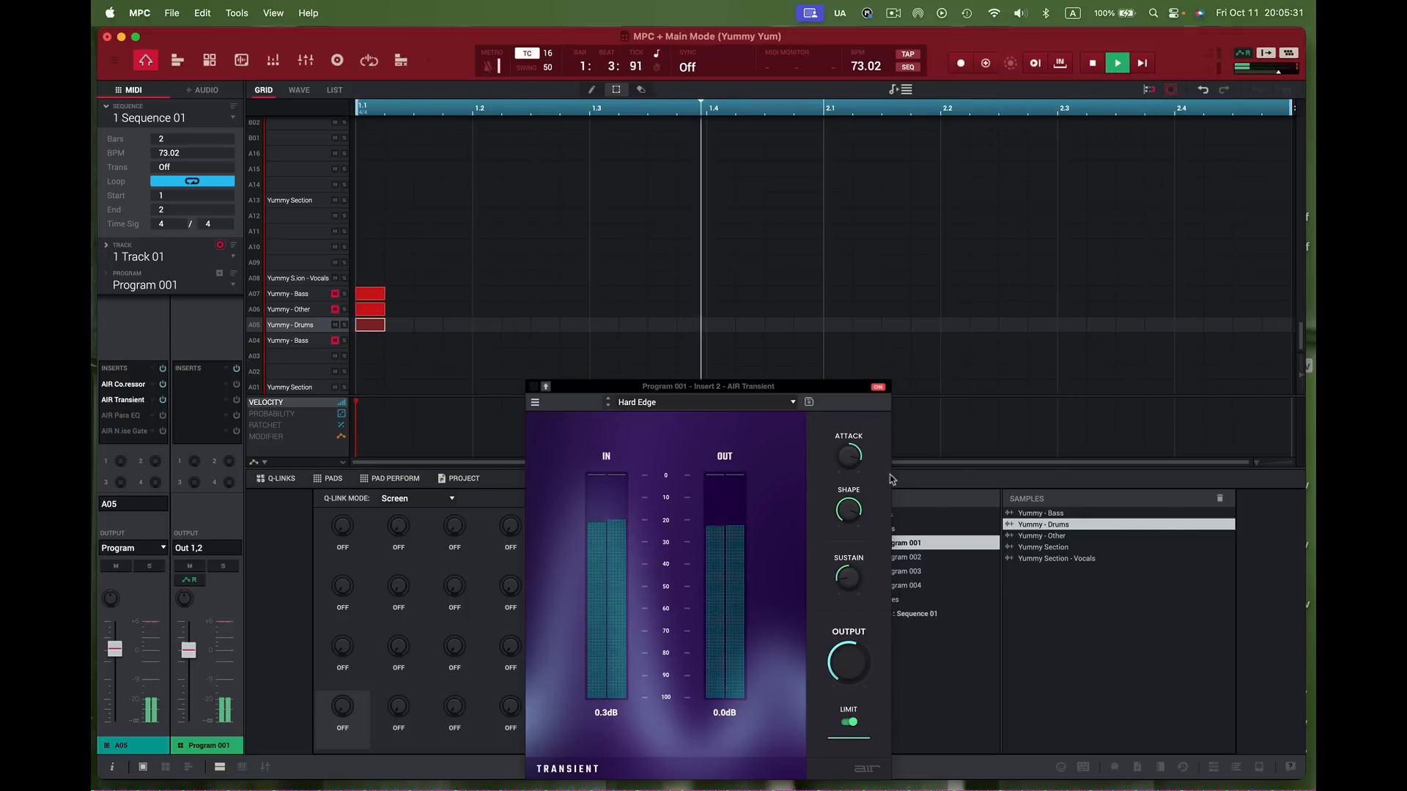
# Step: Lower the attack amount in the enabled AIR Transient insert and adjust its output while the drums play
pyautogui.click(849, 456)
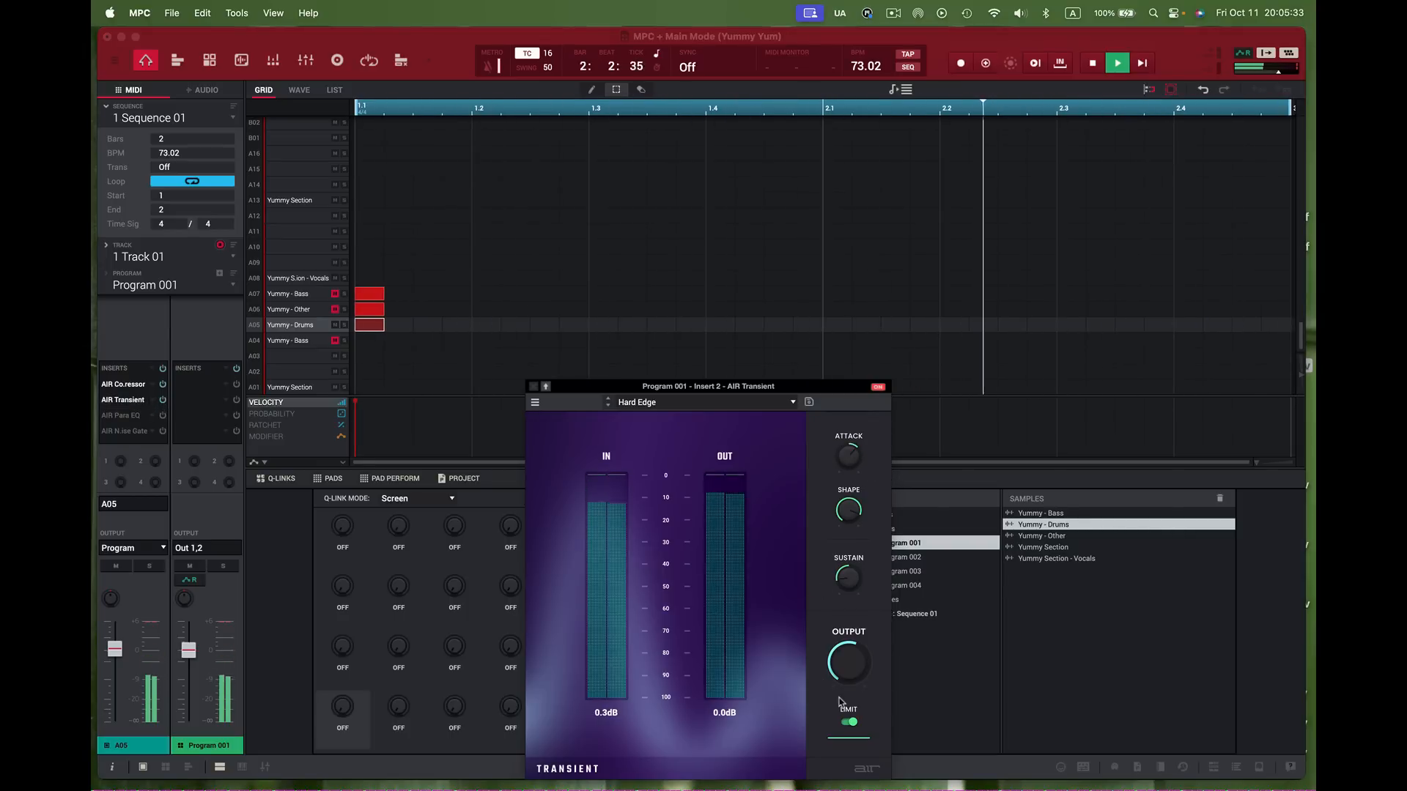
pyautogui.moveTo(831, 667)
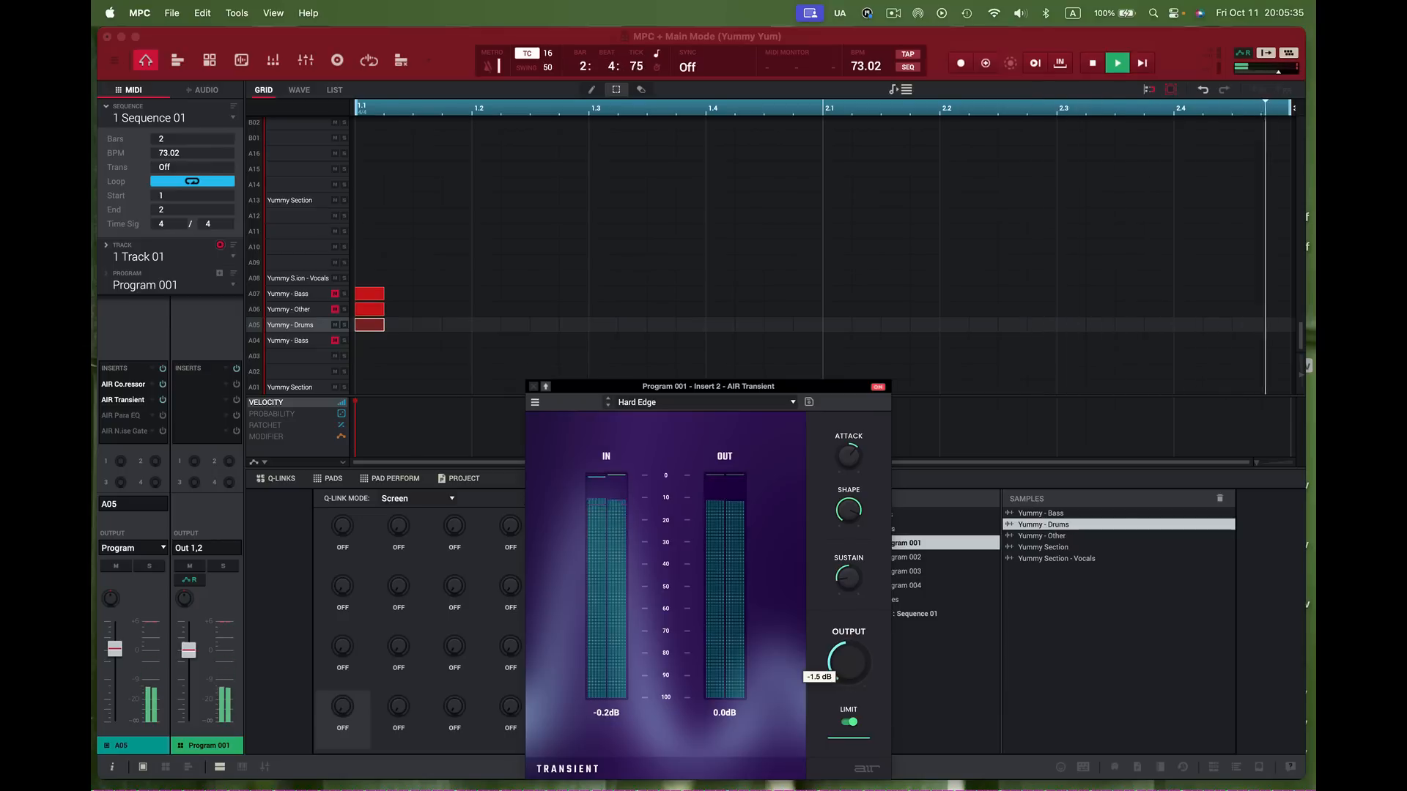
pyautogui.scroll(1, 832, 667)
pyautogui.moveTo(835, 579)
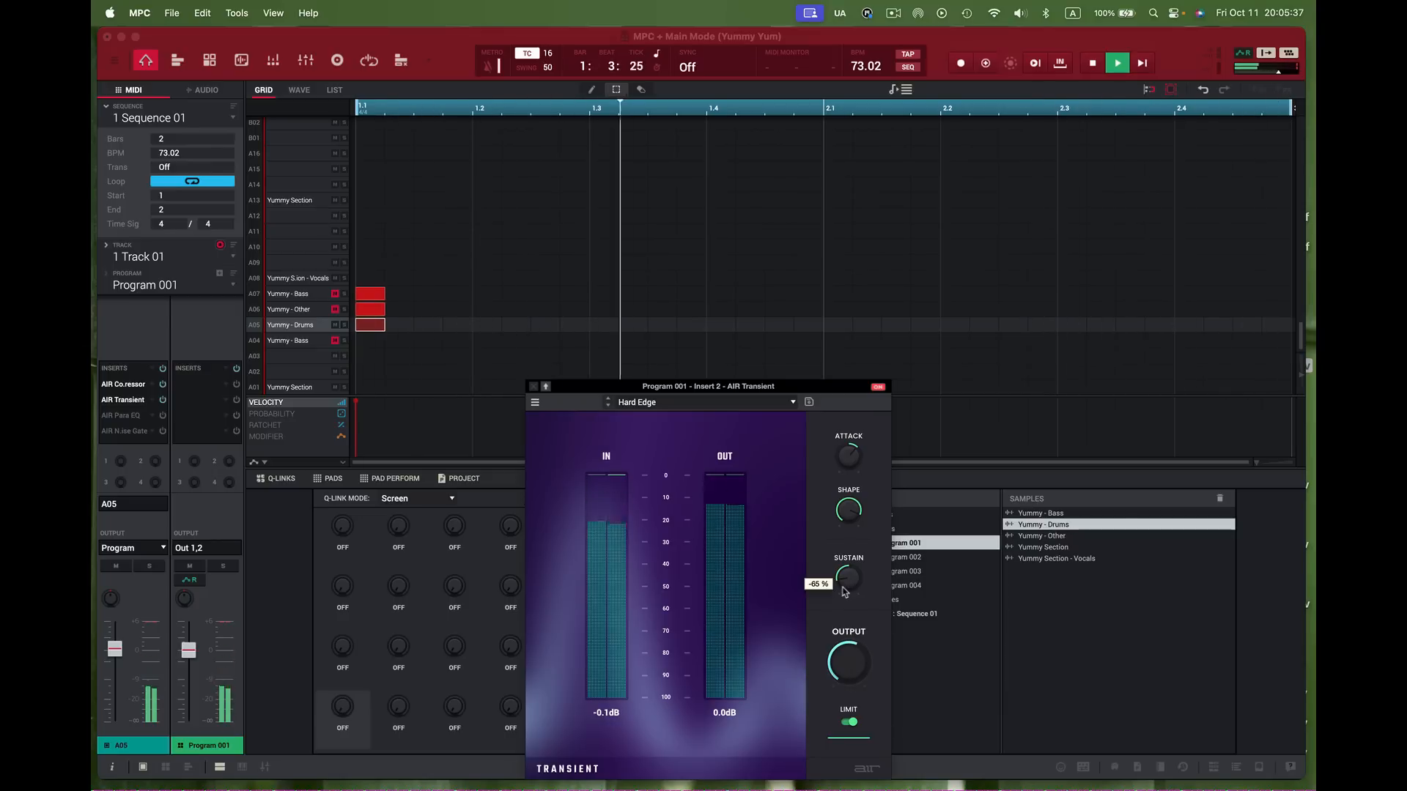
pyautogui.scroll(1, 848, 578)
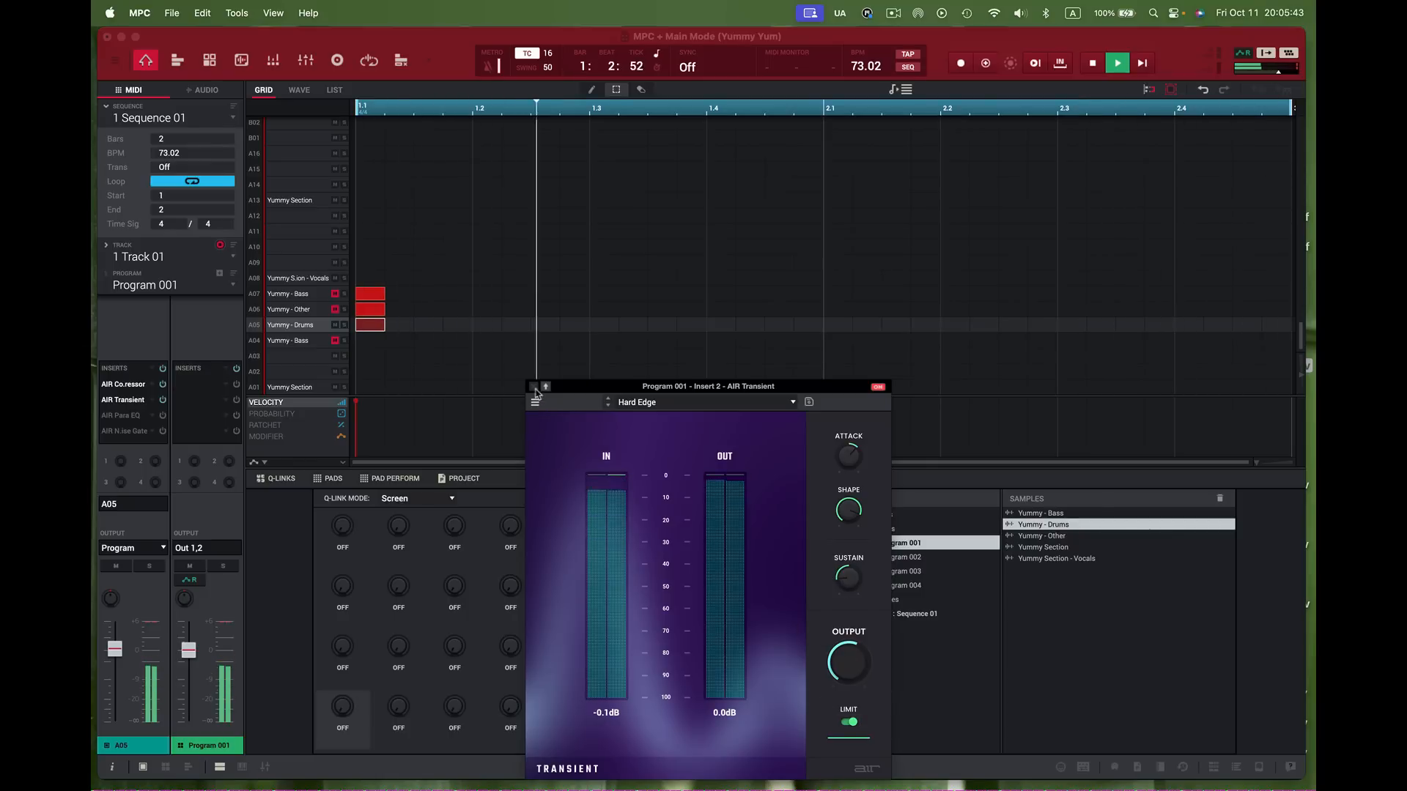
# Step: Compare the drums with AIR Transient bypassed and active, set its output to about +1.2 dB, and close it
pyautogui.click(879, 388)
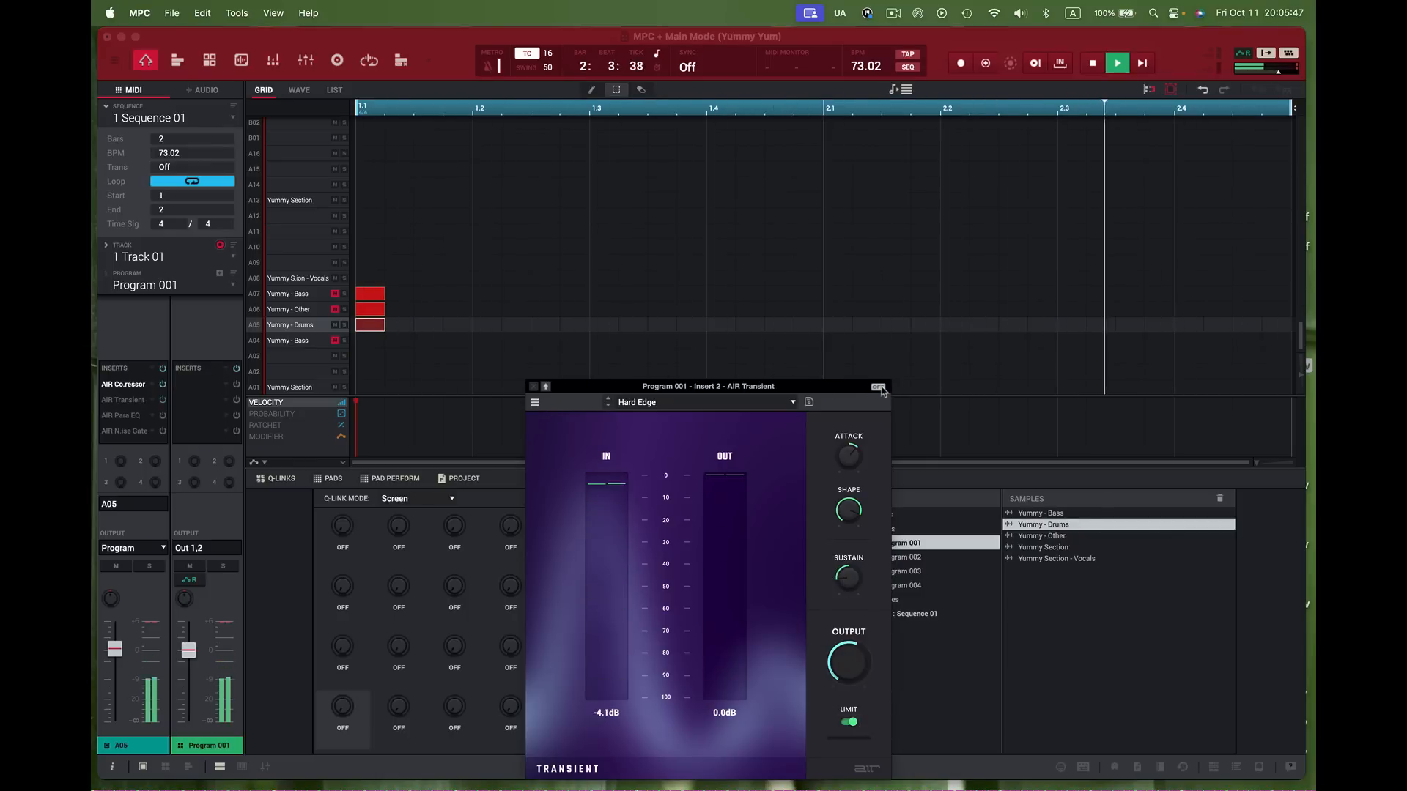
pyautogui.click(879, 388)
pyautogui.moveTo(844, 635)
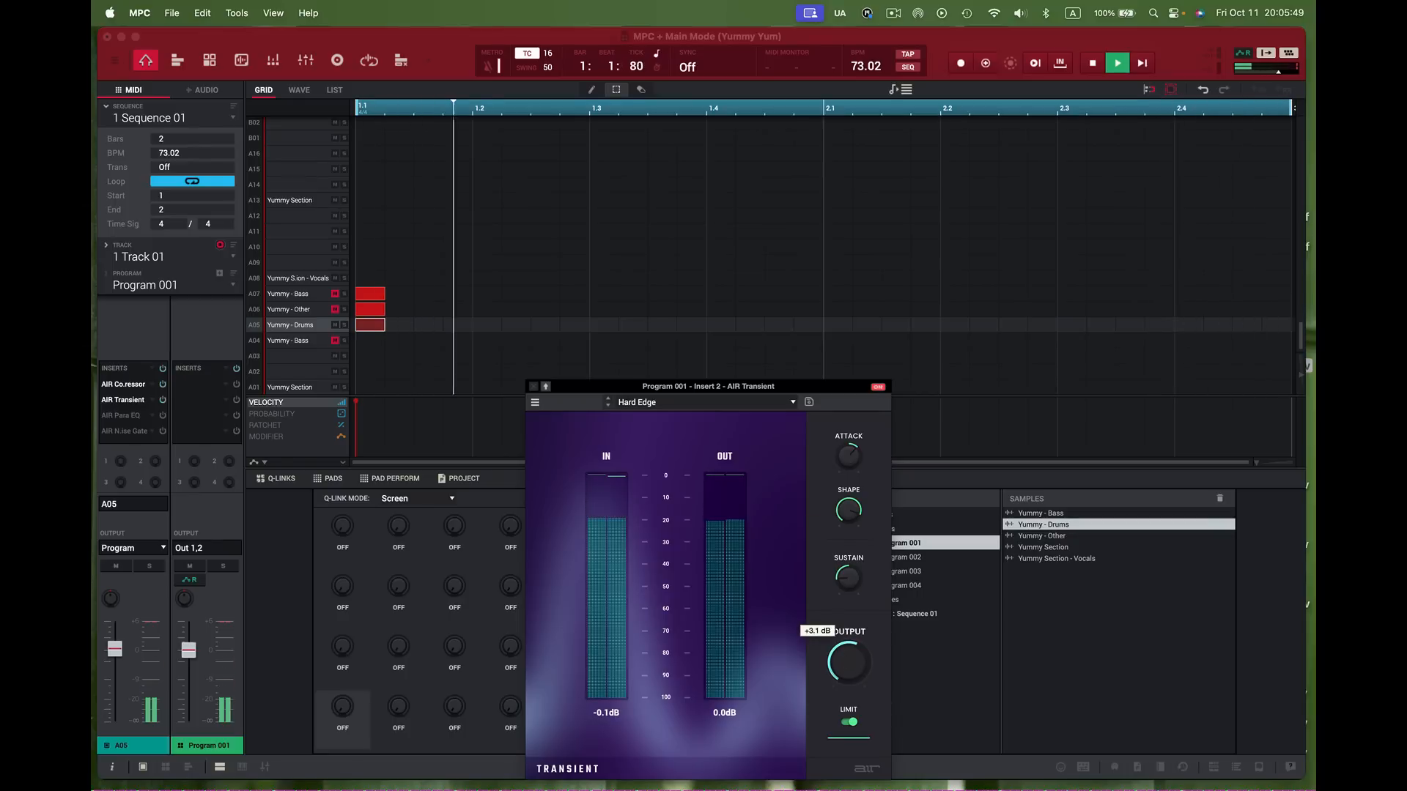
pyautogui.scroll(5, 844, 634)
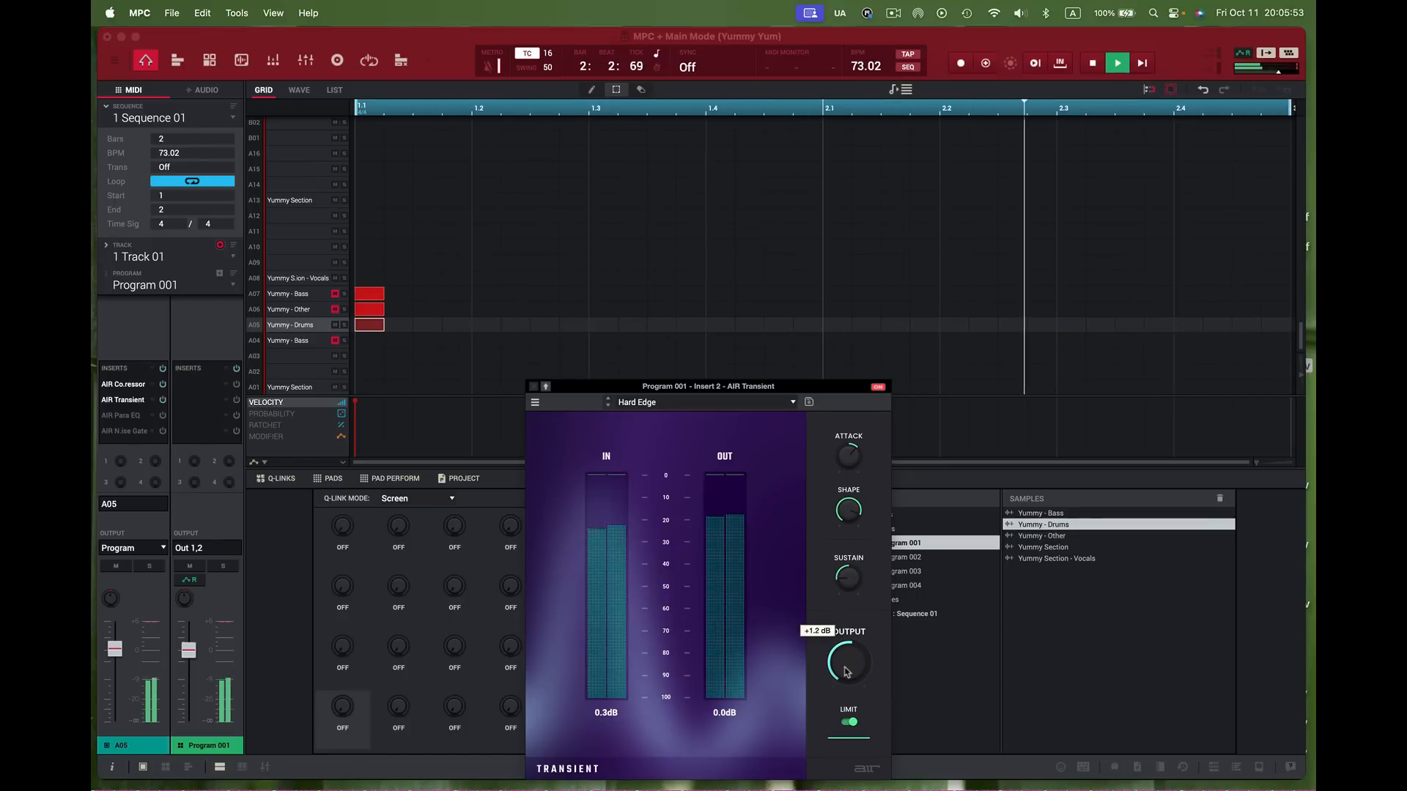
pyautogui.click(534, 387)
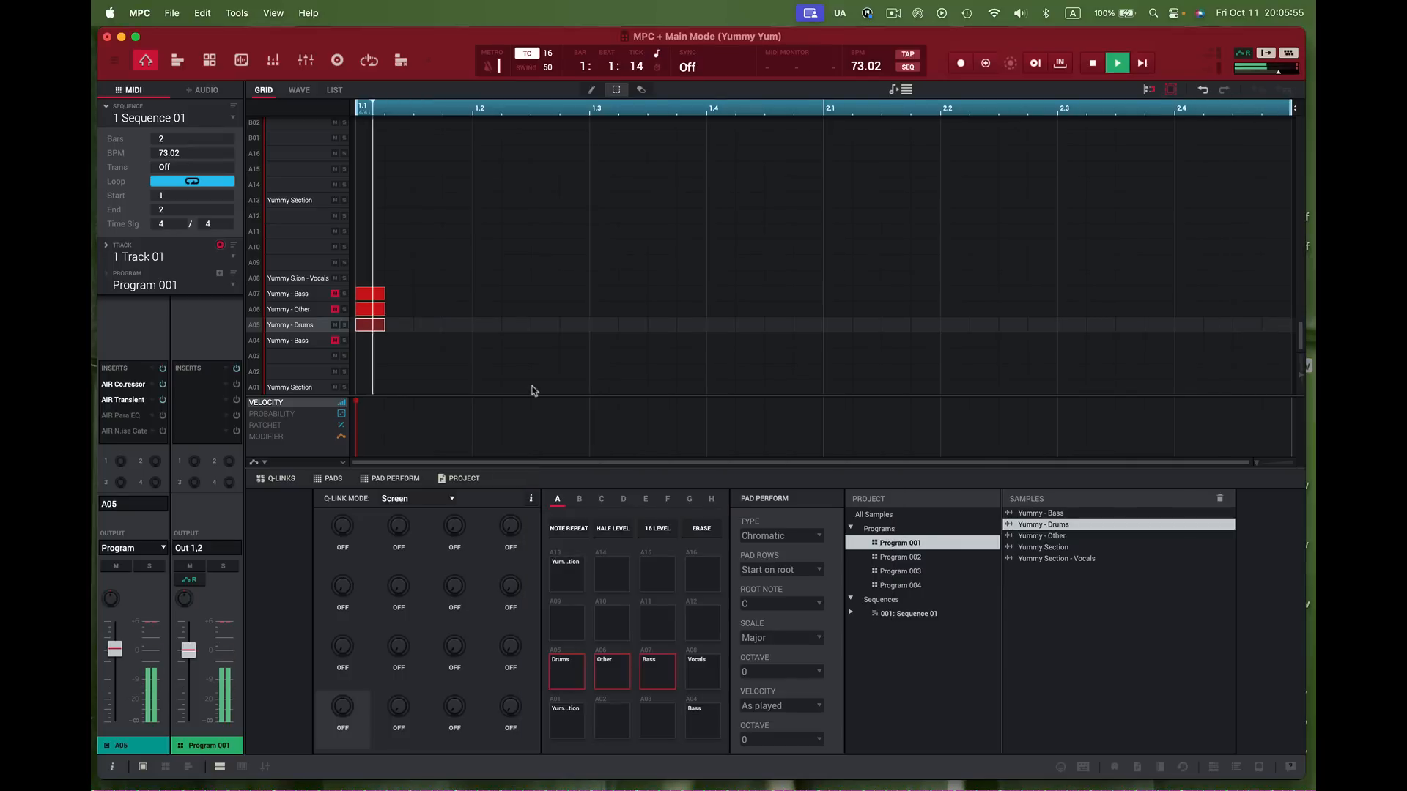
# Step: Enable the AIR Para EQ insert with its Harder preset on the Drums pad, audition the result, and stop playback
pyautogui.click(134, 415)
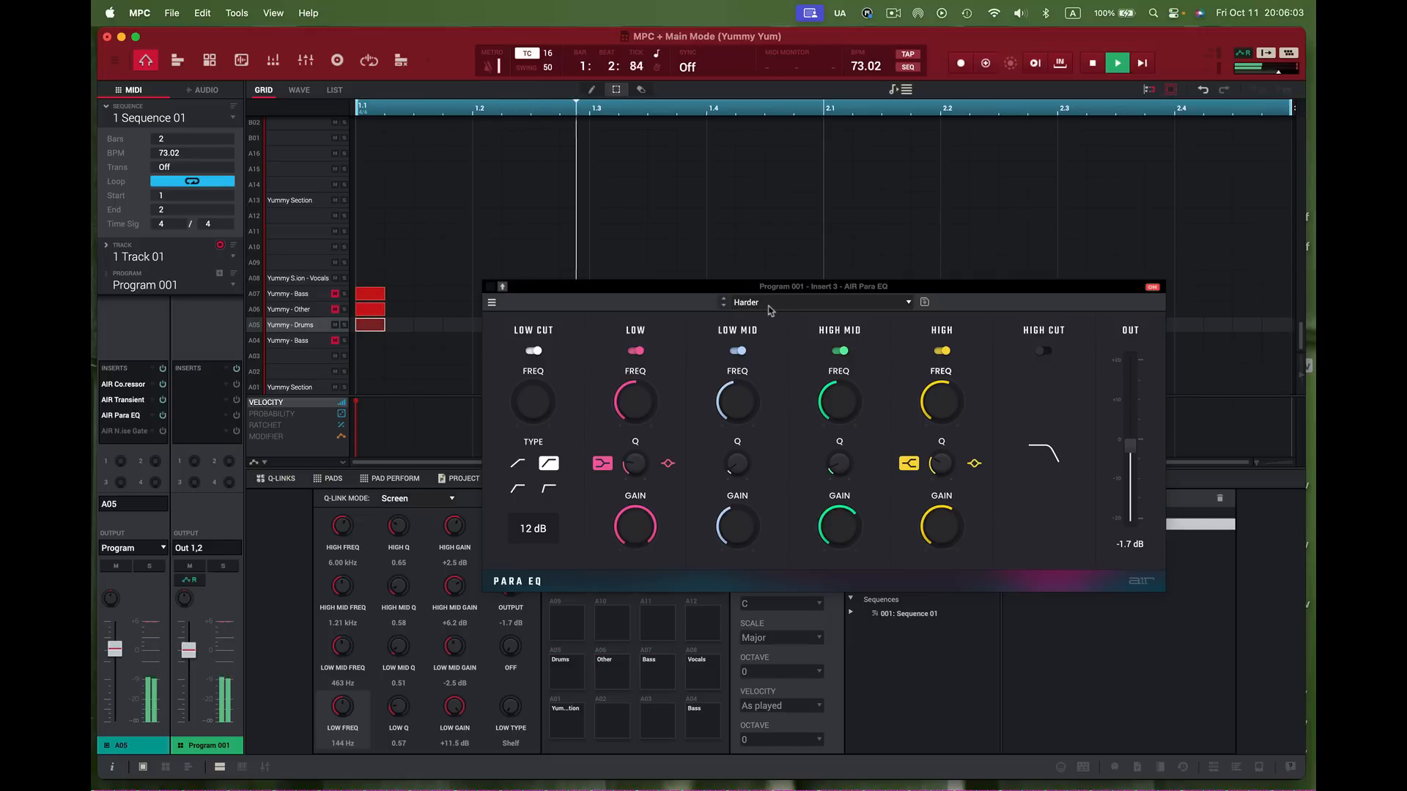
pyautogui.click(489, 294)
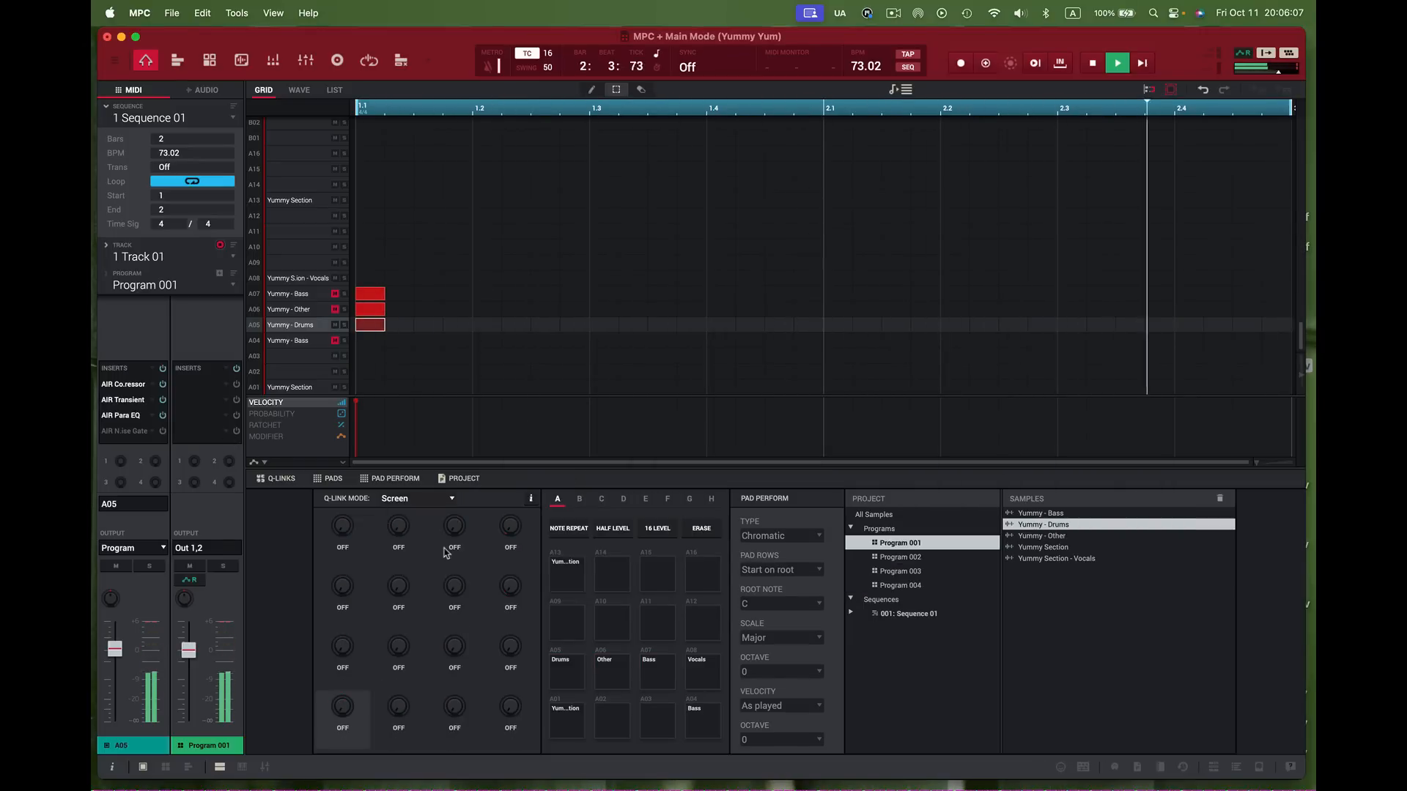
pyautogui.press('space')
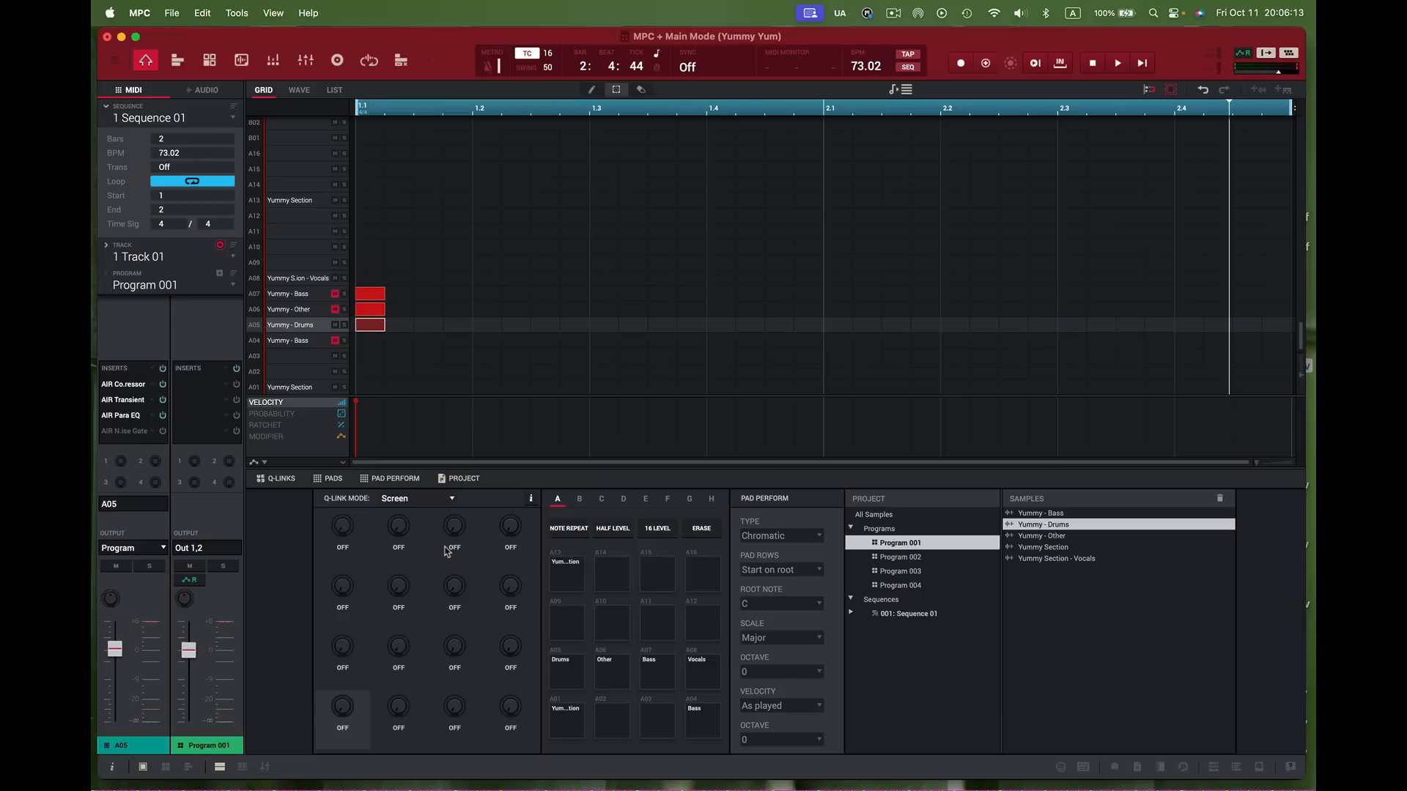
# Step: Turn on Warp for the Yummy - Drums sample and set its BPM to 73.02
pyautogui.click(299, 90)
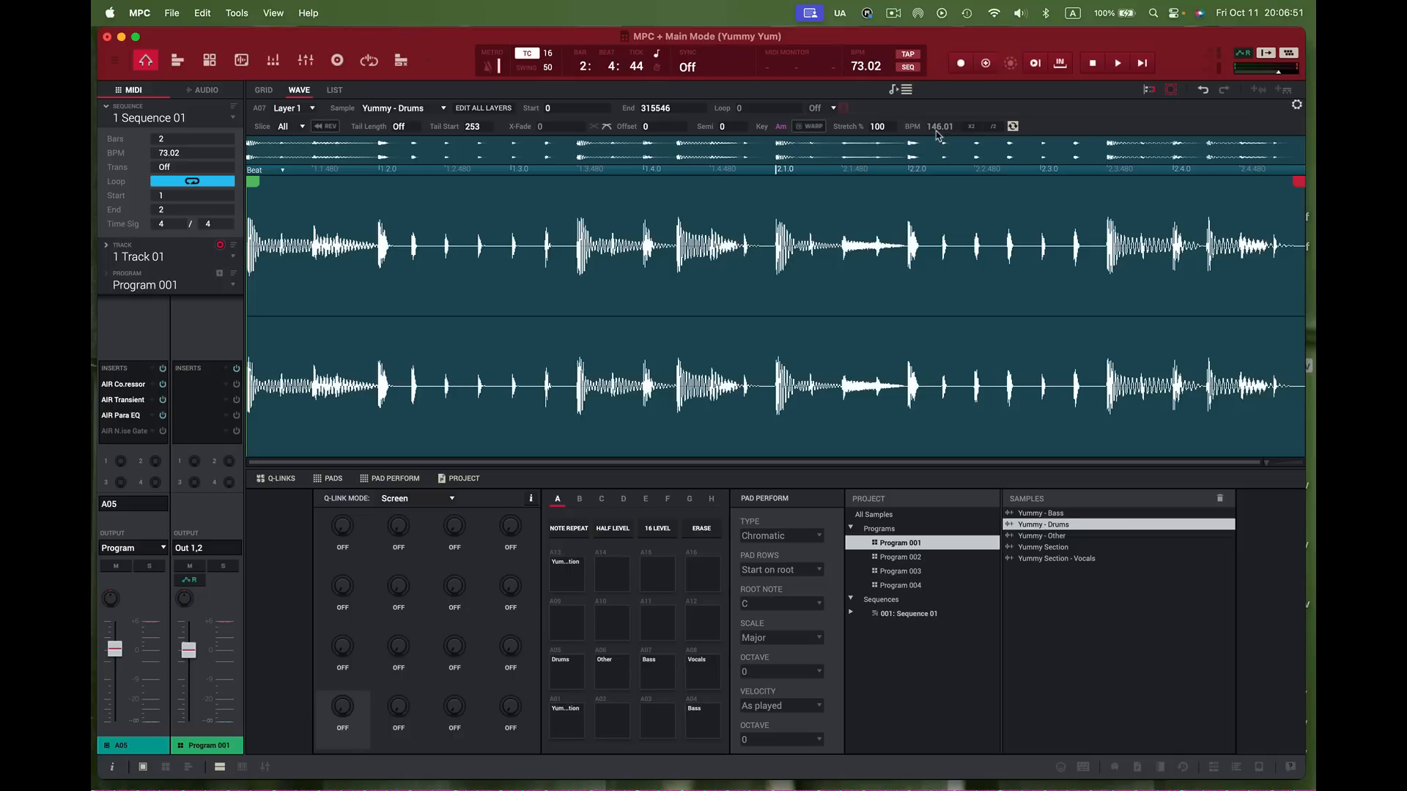
pyautogui.click(812, 128)
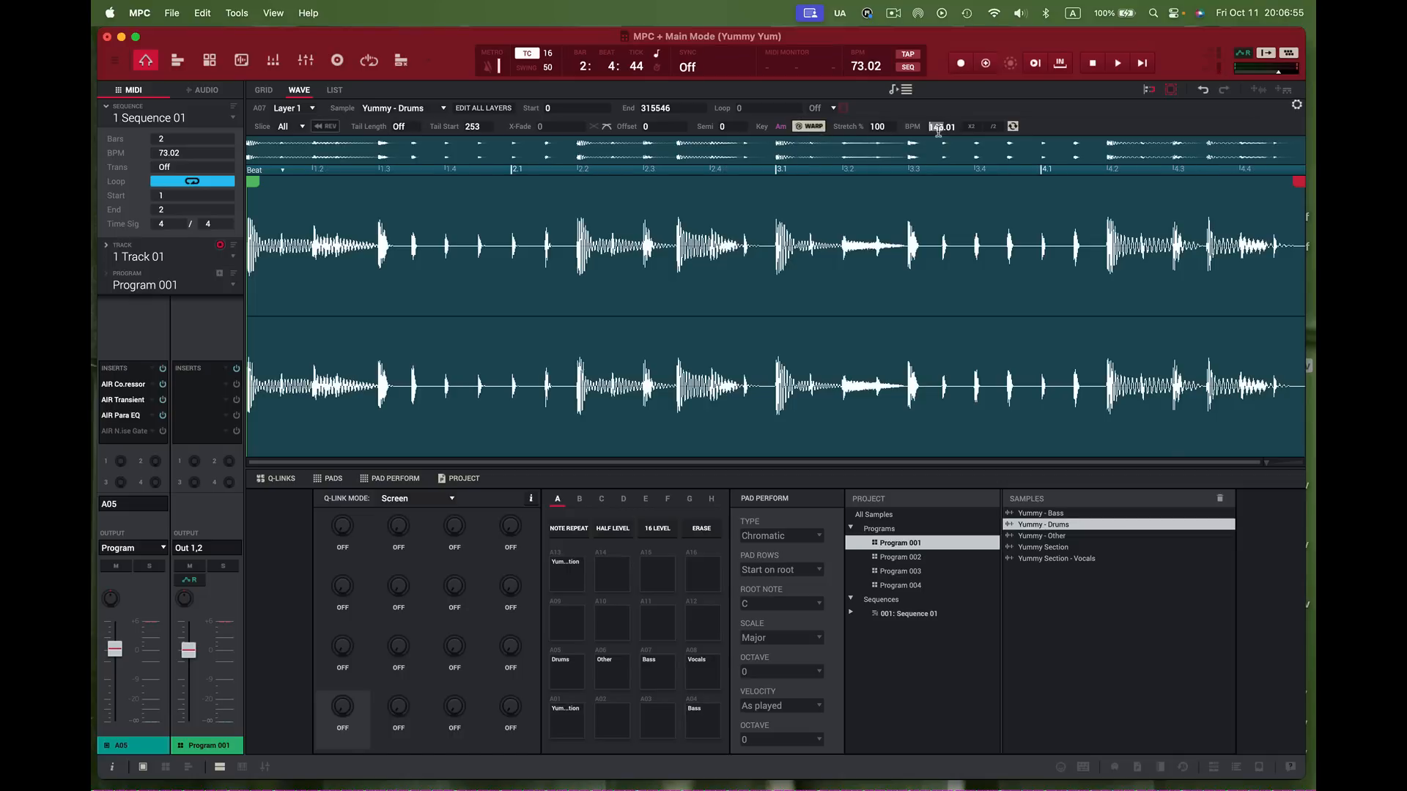
pyautogui.moveTo(930, 127); pyautogui.dragTo(962, 126)
pyautogui.write('73')
pyautogui.press('Return')
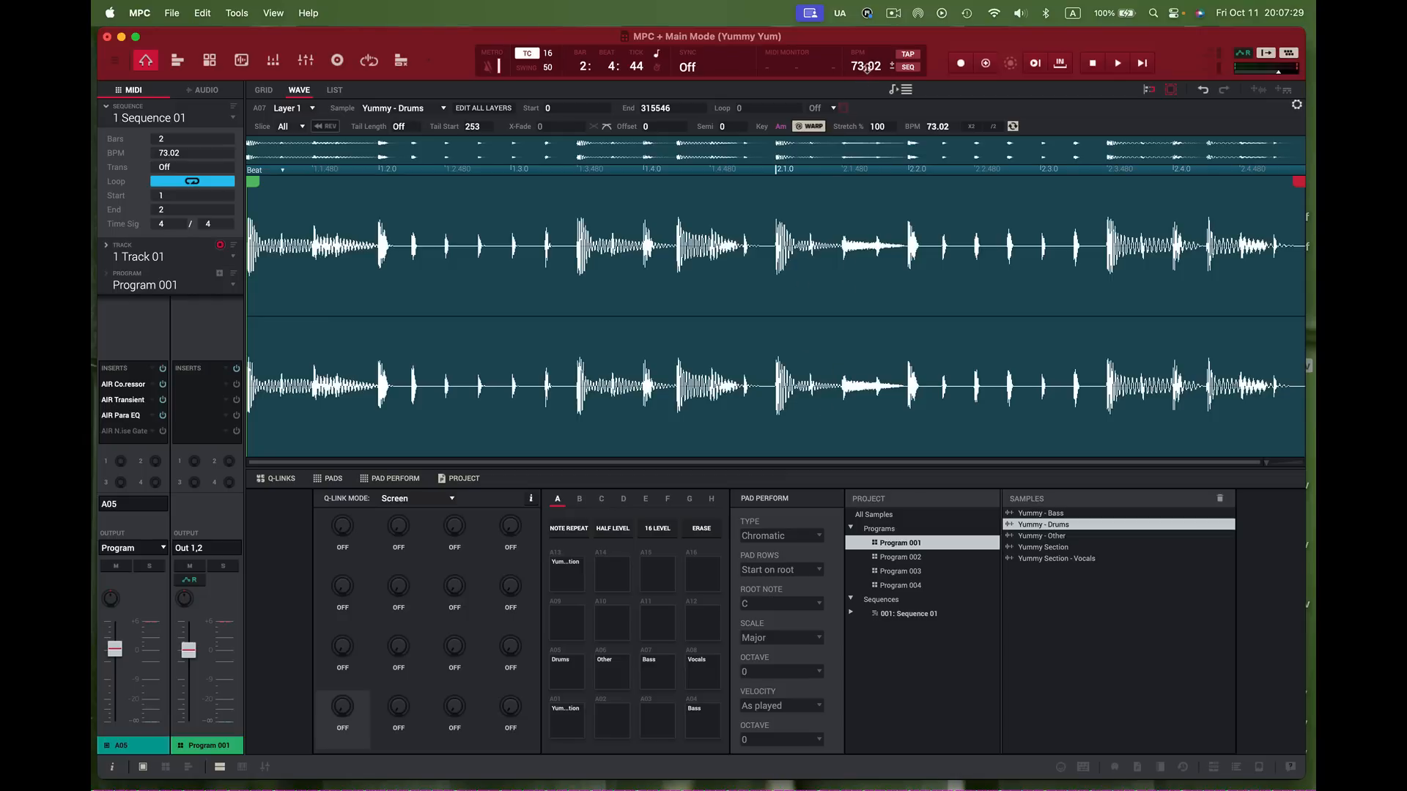
# Step: Return to the note grid, play the sequence, and lower the level of the Drums pad A05
pyautogui.click(270, 96)
pyautogui.press('space')
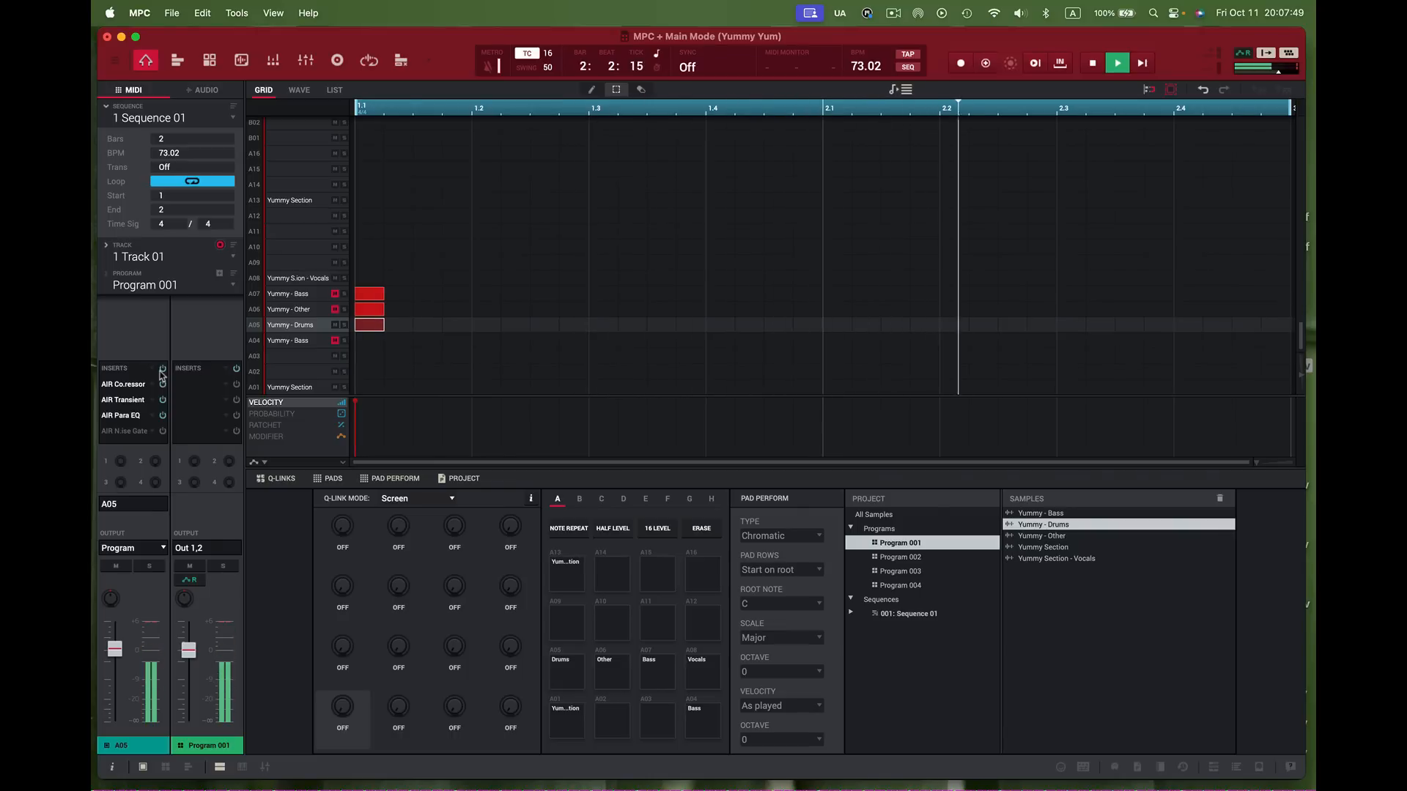
pyautogui.moveTo(123, 653)
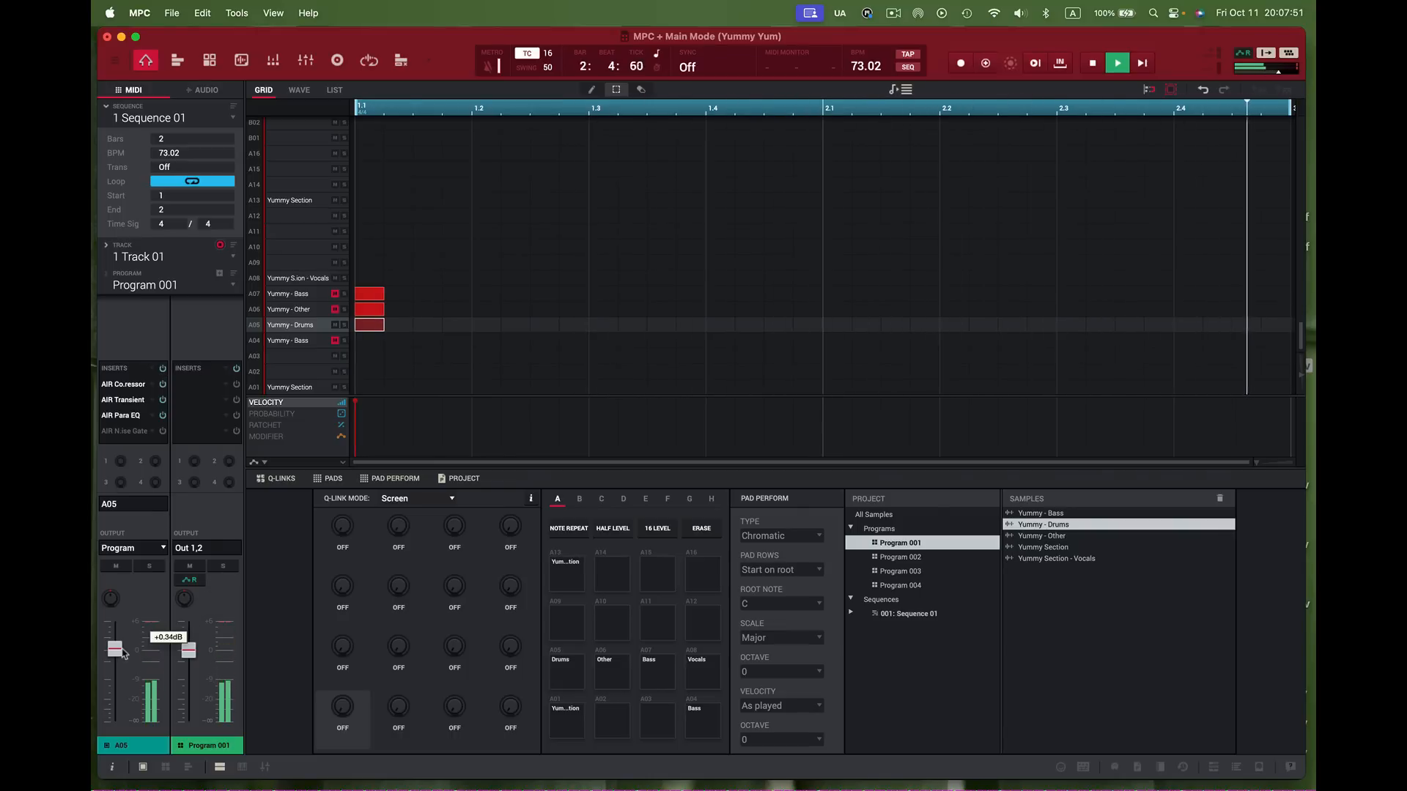
pyautogui.moveTo(123, 653); pyautogui.dragTo(124, 668)
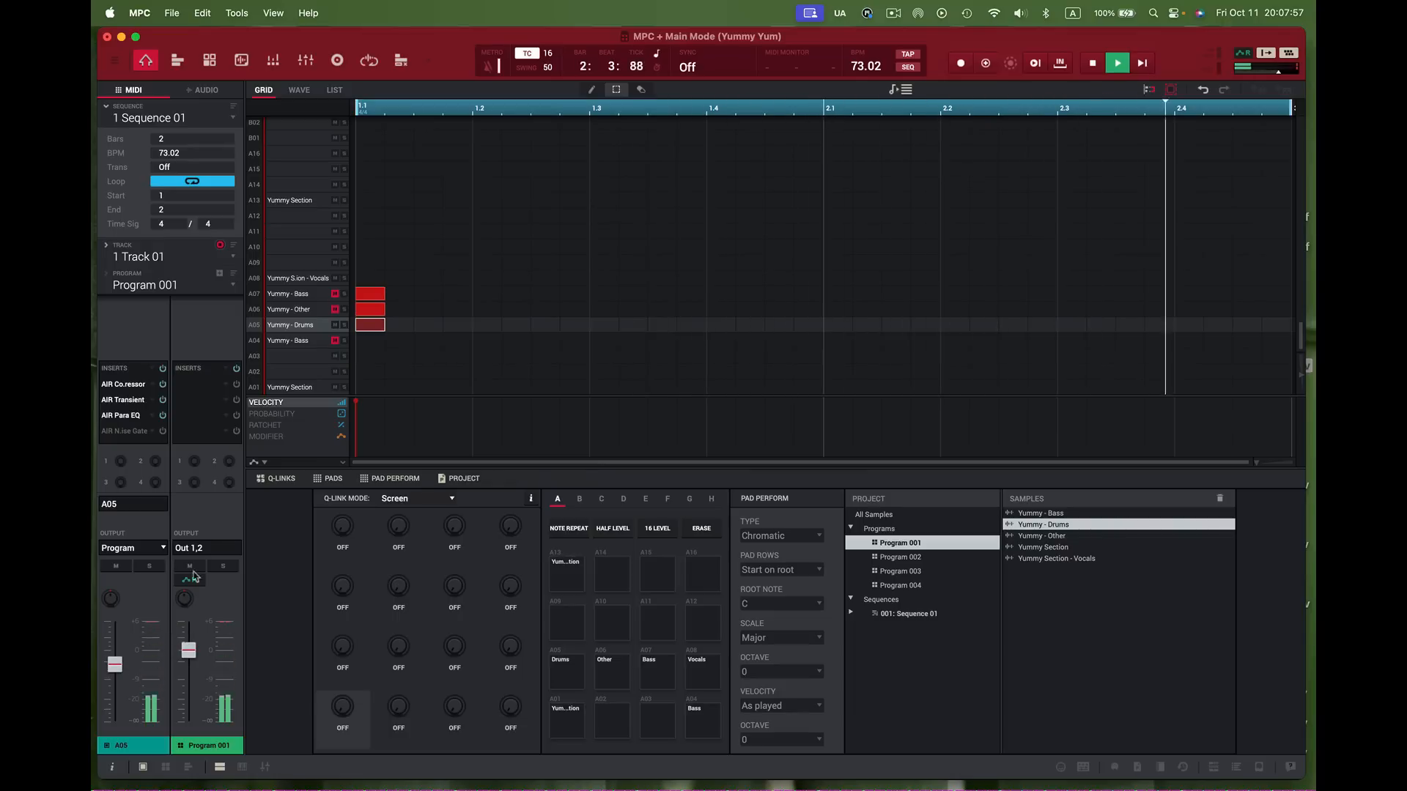
# Step: Mute the Drums pad A05, unmute the Other pad A06, and raise A06's level to about +1.7 dB while auditioning it
pyautogui.click(335, 341)
pyautogui.click(334, 325)
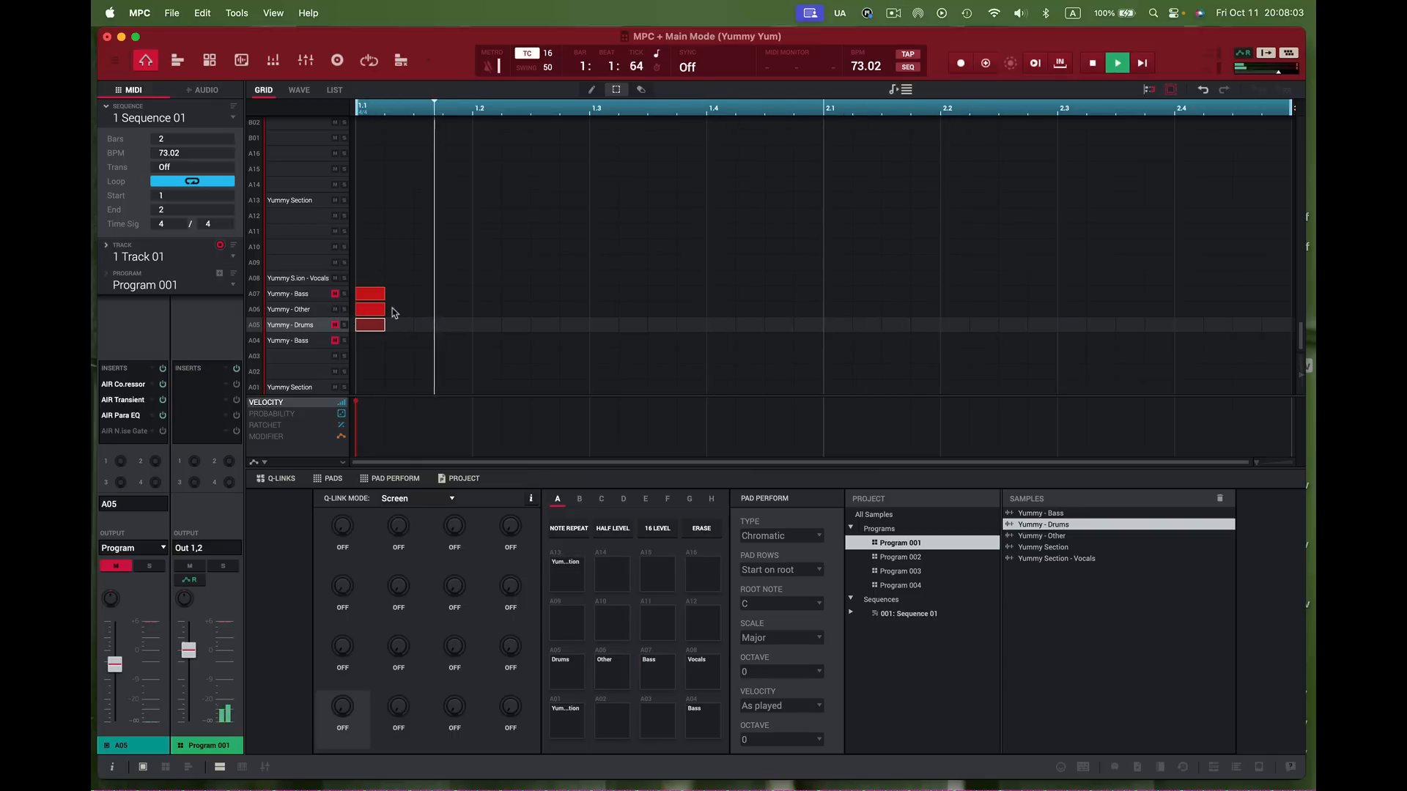
pyautogui.click(280, 310)
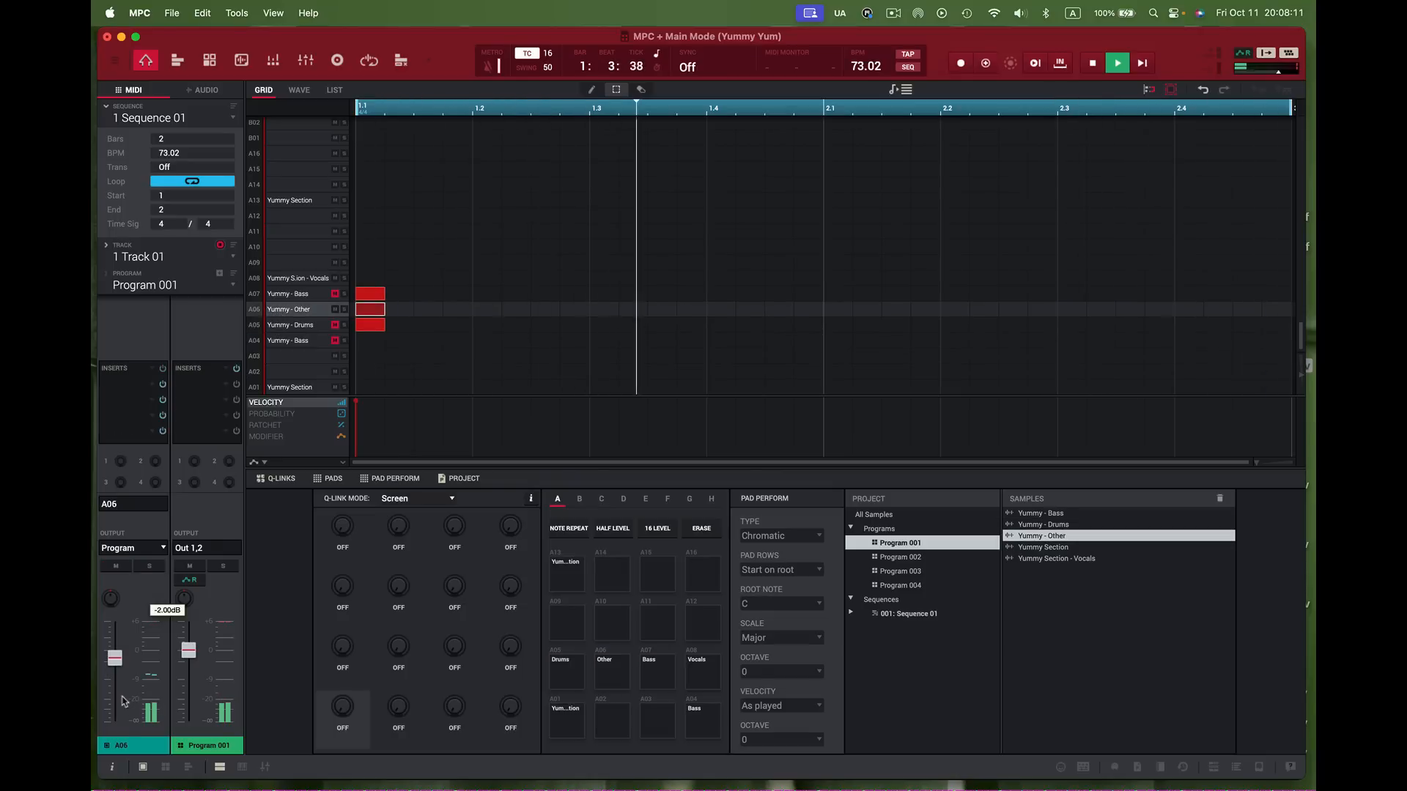
pyautogui.moveTo(115, 658); pyautogui.dragTo(114, 642)
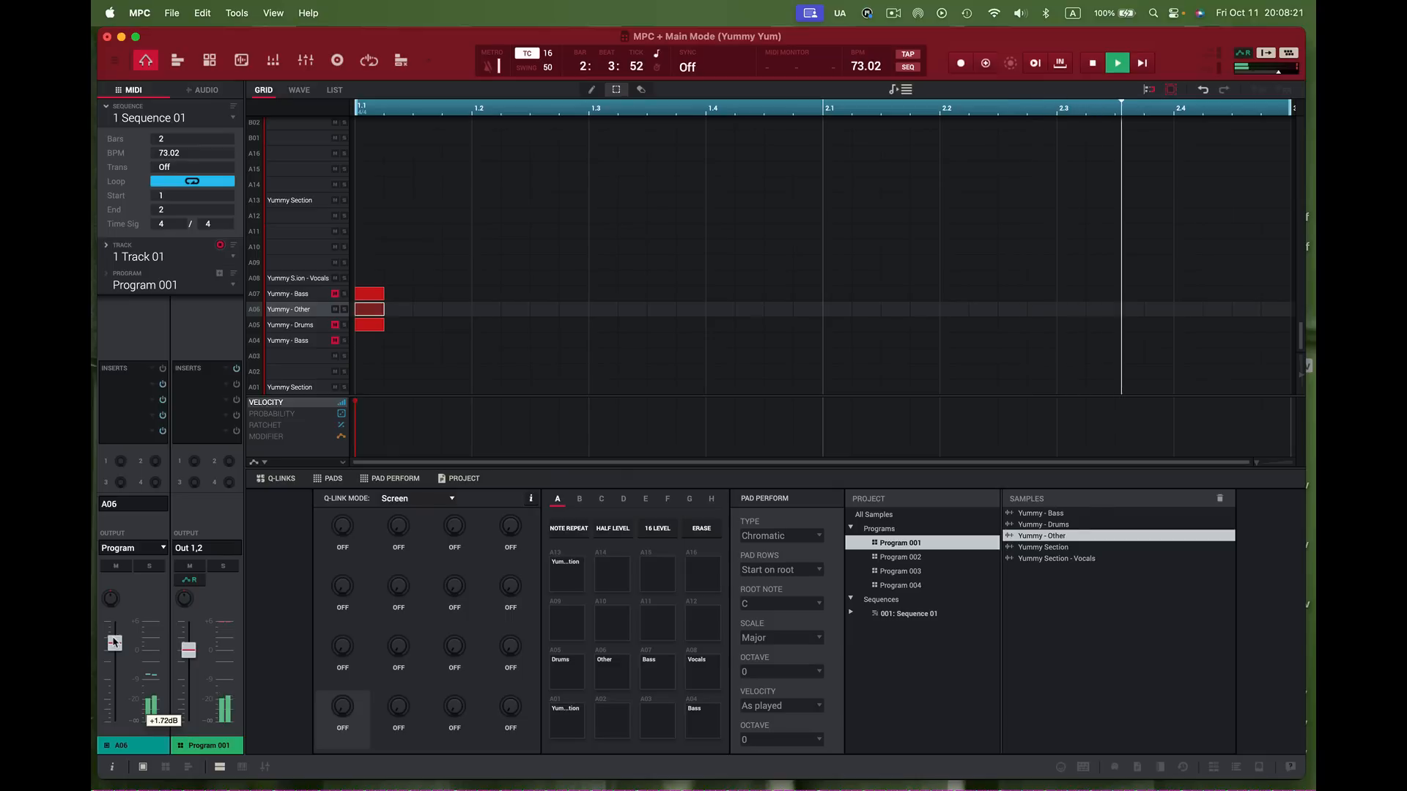
pyautogui.press('space')
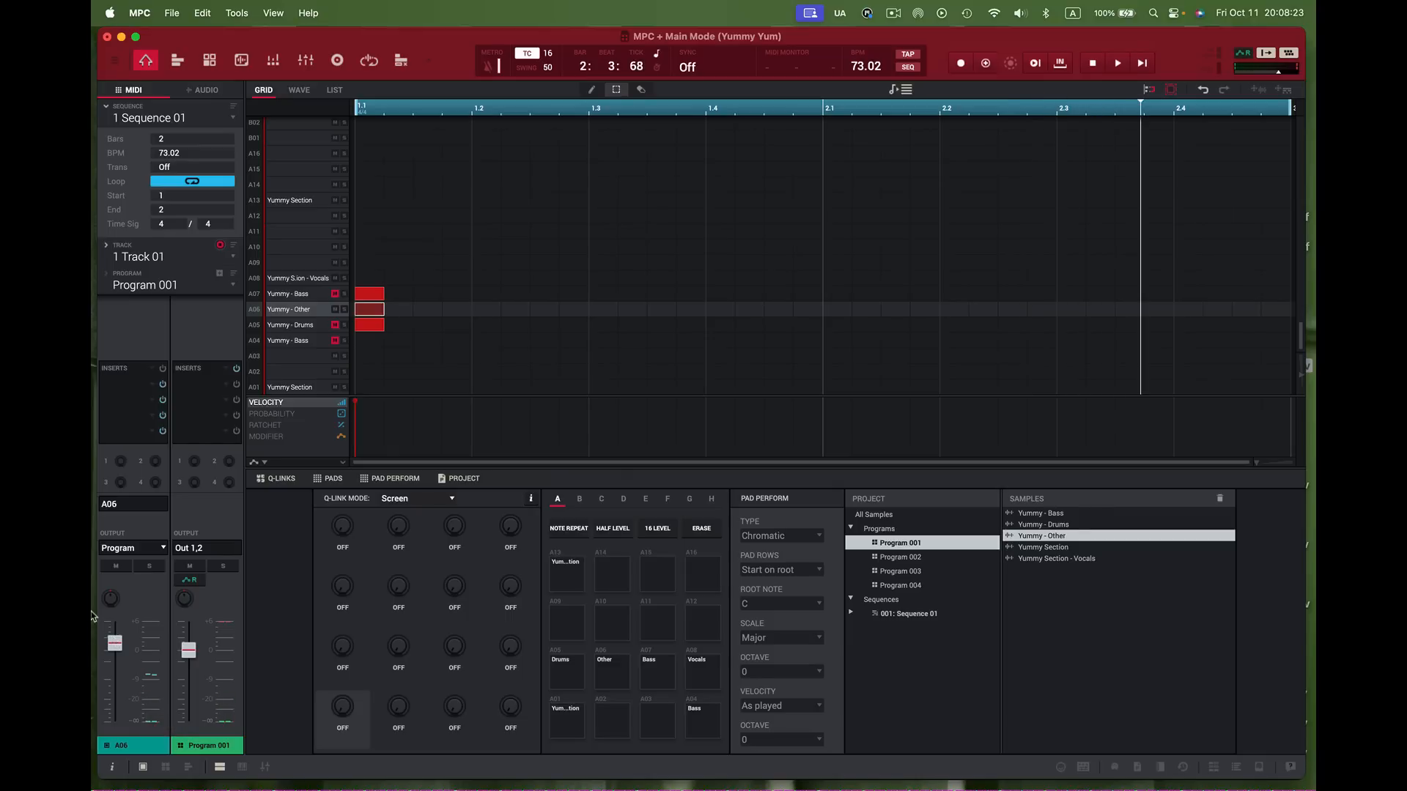
# Step: Load the FX rack STEM OTHER FIX FX Rack.xfx onto the inserts of the Other pad A06
pyautogui.click(145, 372)
pyautogui.click(149, 403)
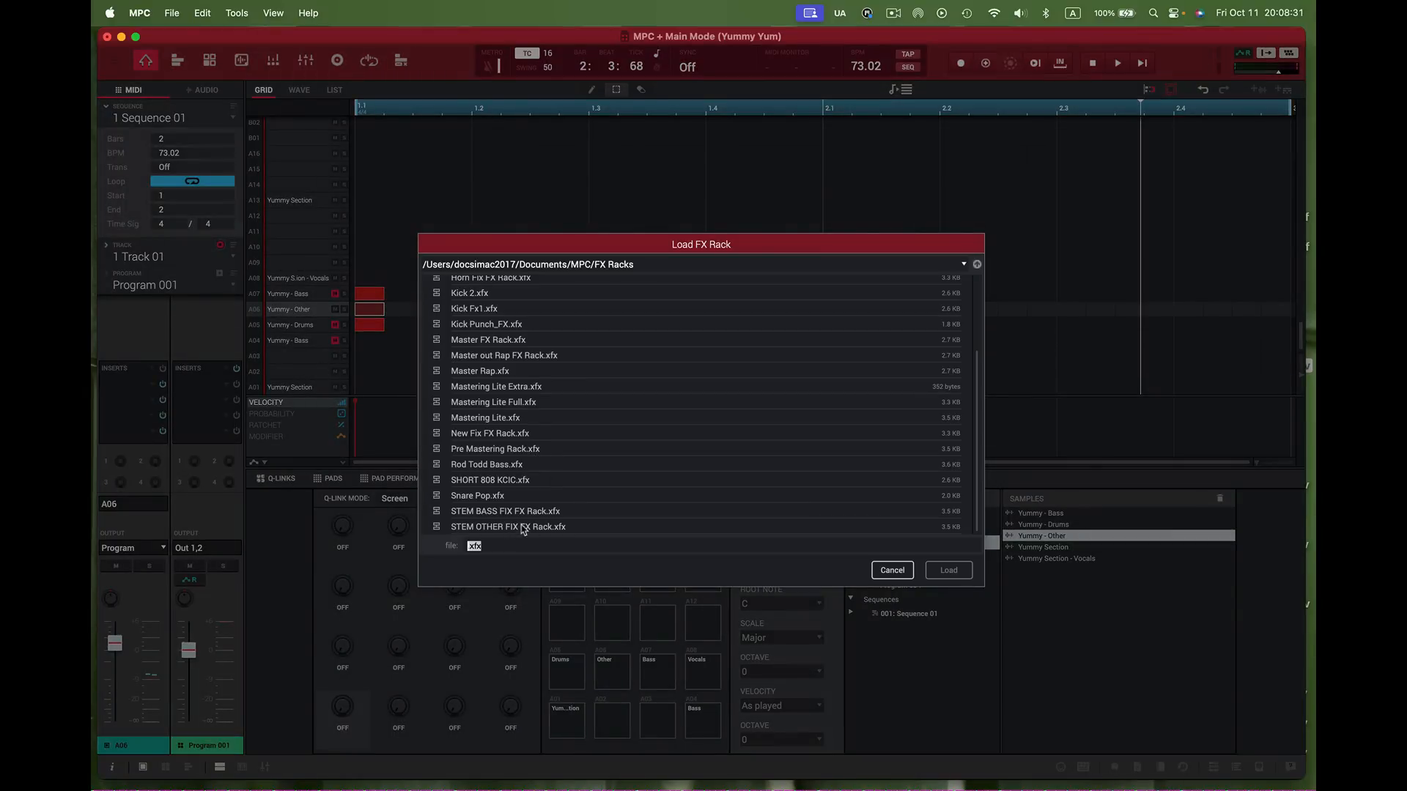
pyautogui.click(523, 528)
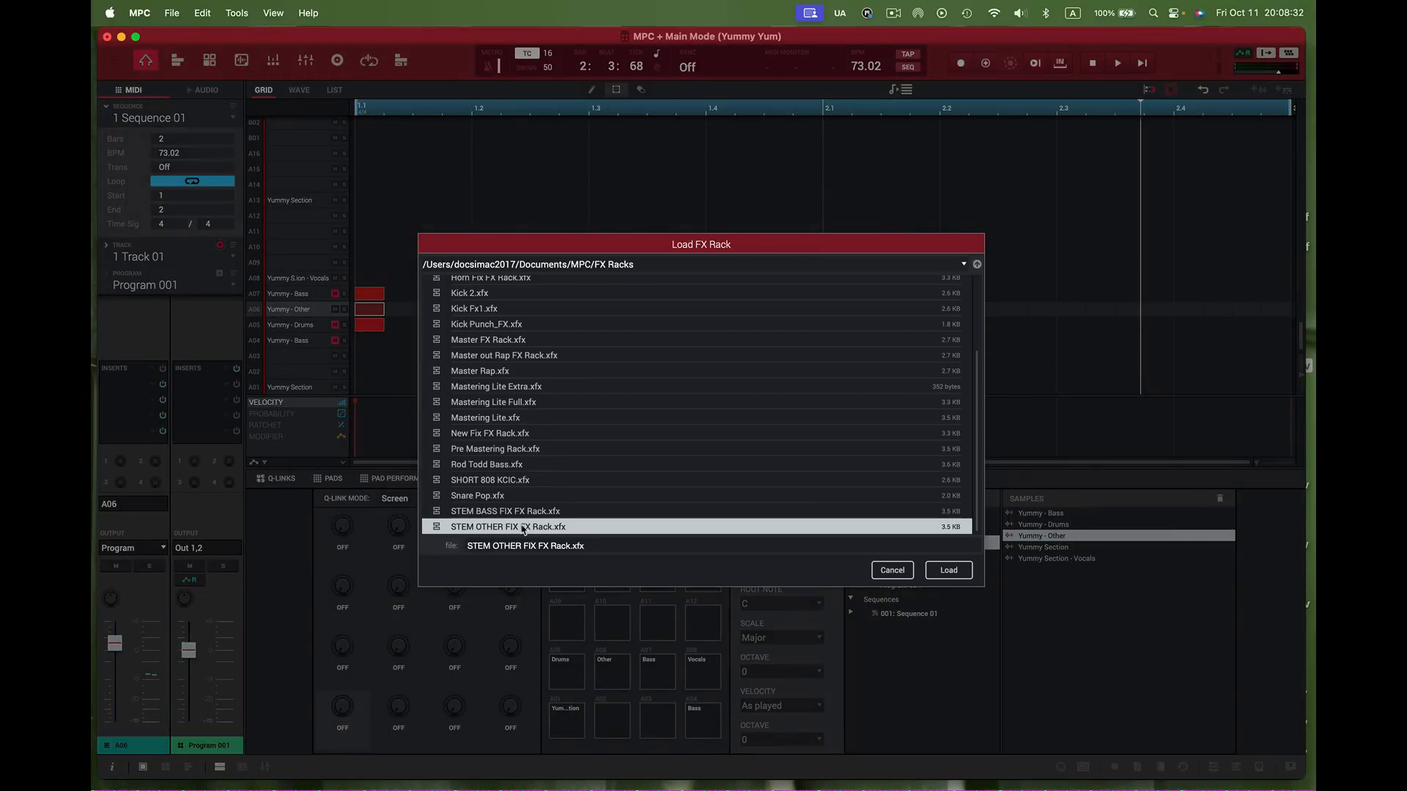
pyautogui.click(949, 570)
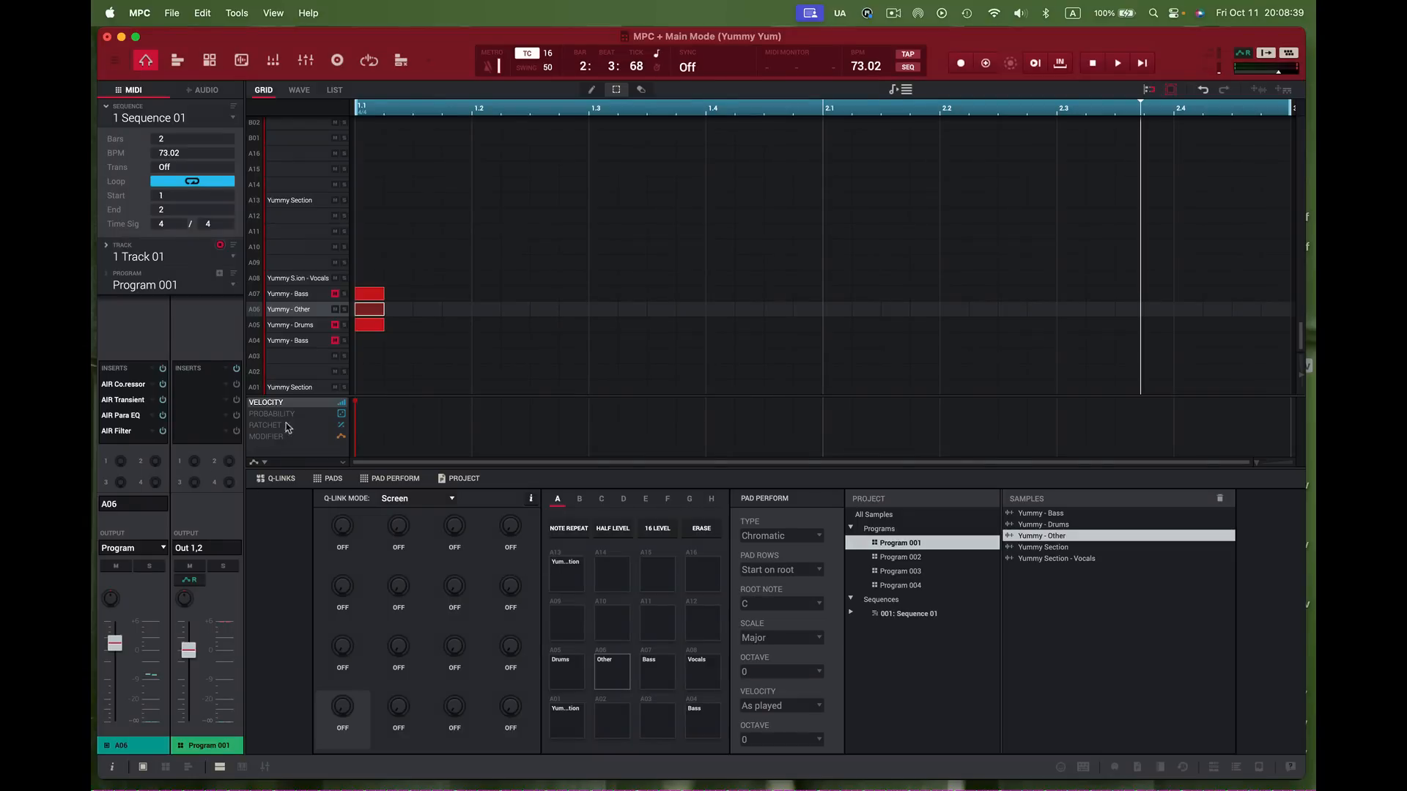
# Step: Play the sequence and compare the Other pad A06 with its inserts bypassed and enabled
pyautogui.press('space')
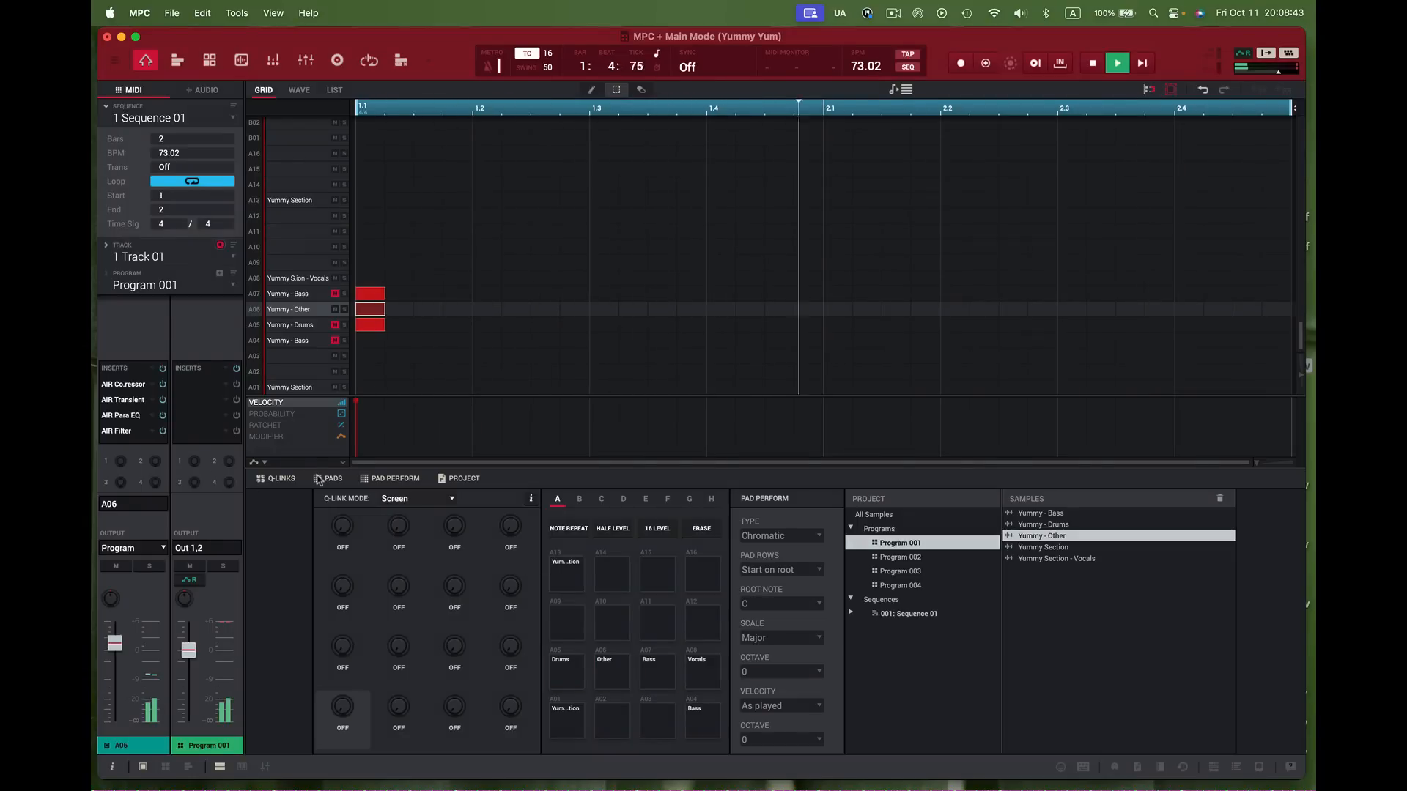
pyautogui.click(162, 370)
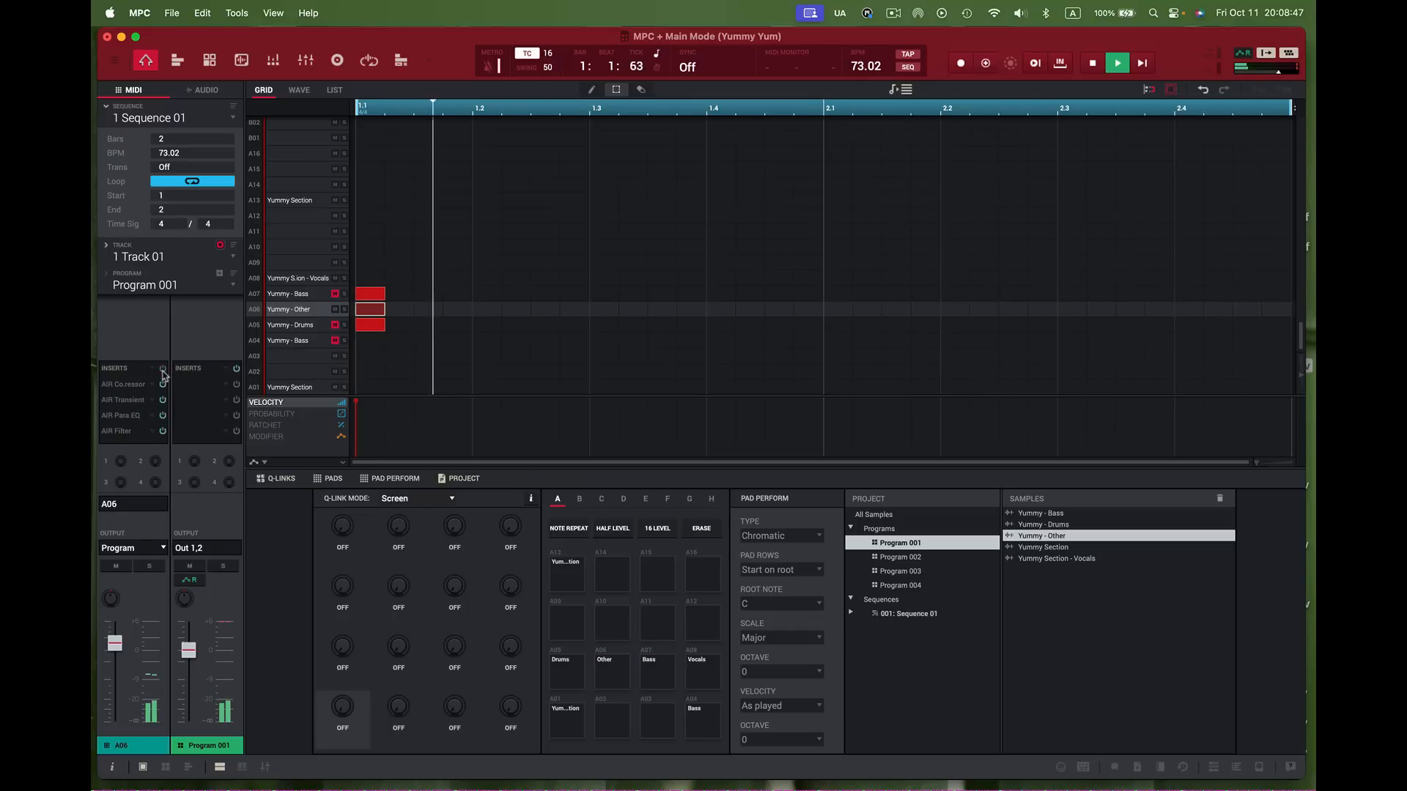
pyautogui.click(162, 370)
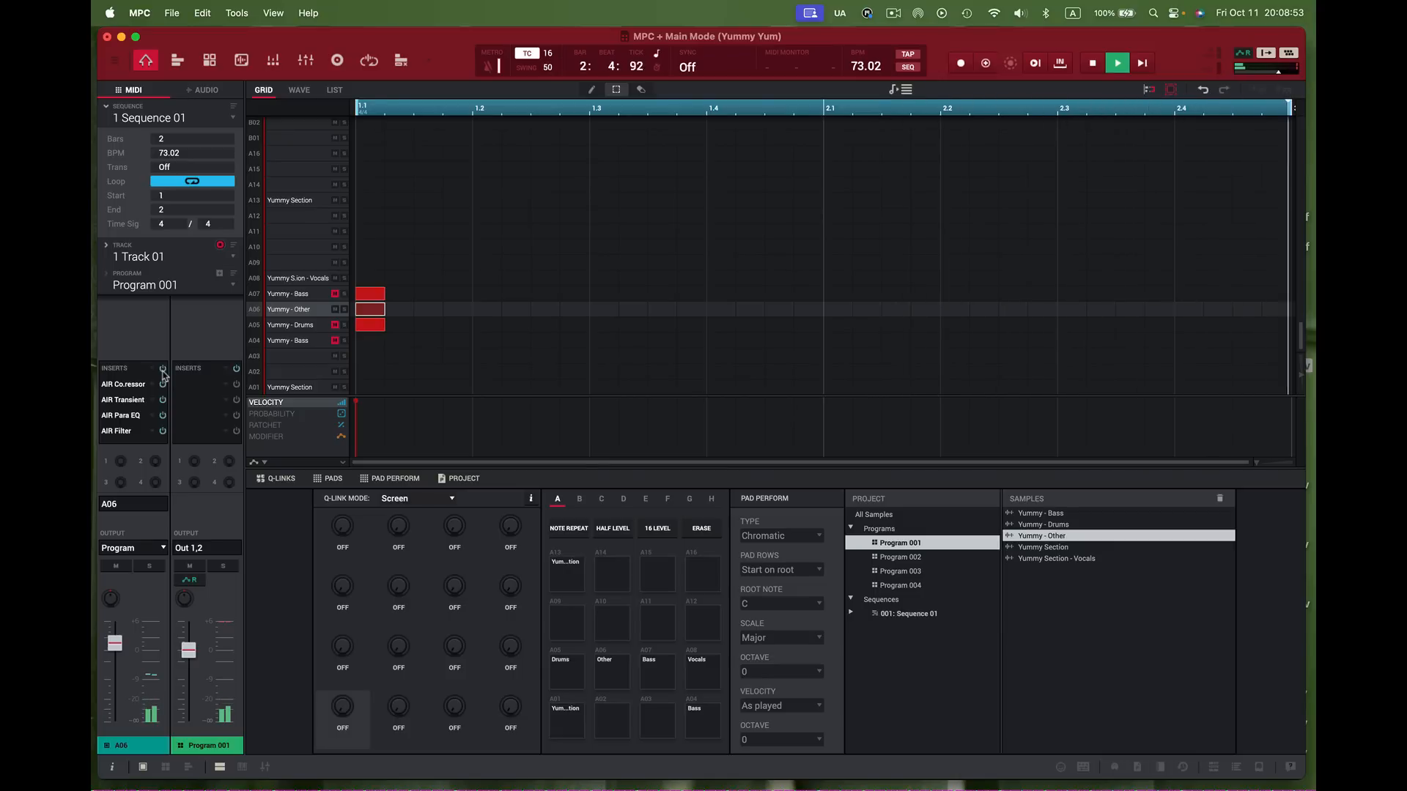
# Step: In A06's AIR Para EQ, set high cut to 708 Hz, the high band to 7.37 kHz with Q 0.44, and output to +2.4 dB
pyautogui.doubleClick(122, 419)
pyautogui.moveTo(1087, 588)
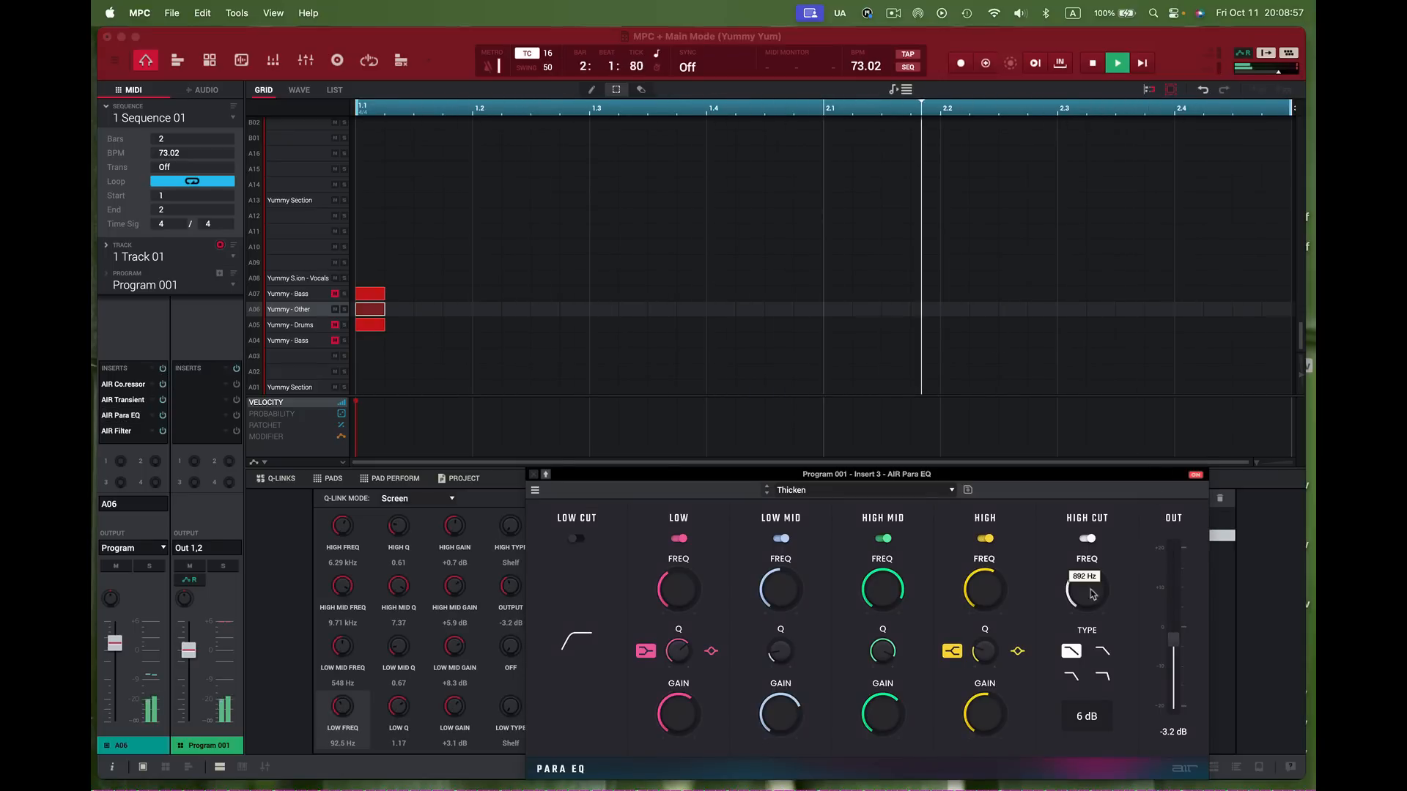
pyautogui.moveTo(1087, 588)
pyautogui.mouseDown()
pyautogui.moveTo(1086, 557)
pyautogui.moveTo(1086, 582)
pyautogui.mouseUp()
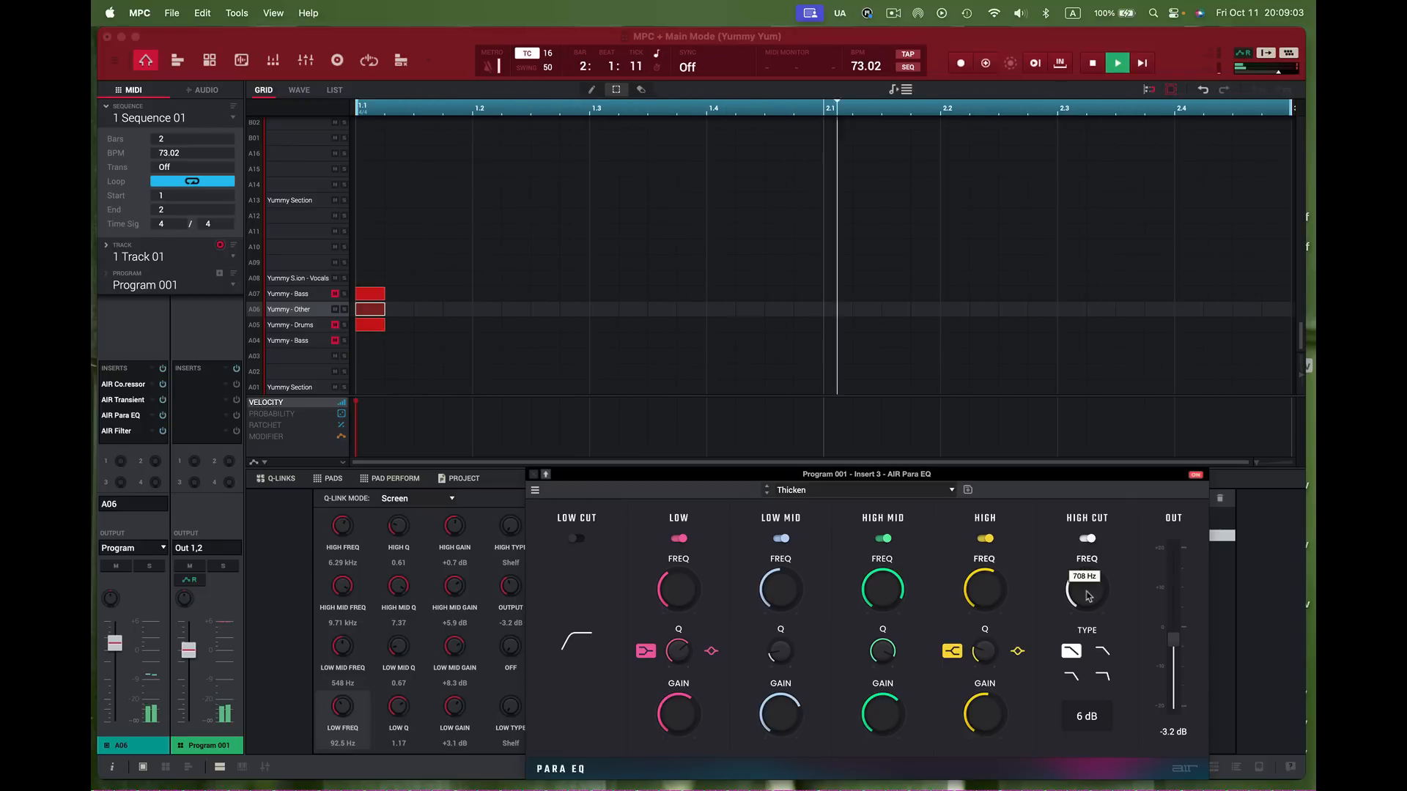
pyautogui.moveTo(986, 709)
pyautogui.moveTo(984, 651)
pyautogui.mouseDown()
pyautogui.moveTo(984, 615)
pyautogui.moveTo(984, 645)
pyautogui.mouseUp()
pyautogui.moveTo(984, 589); pyautogui.dragTo(983, 583)
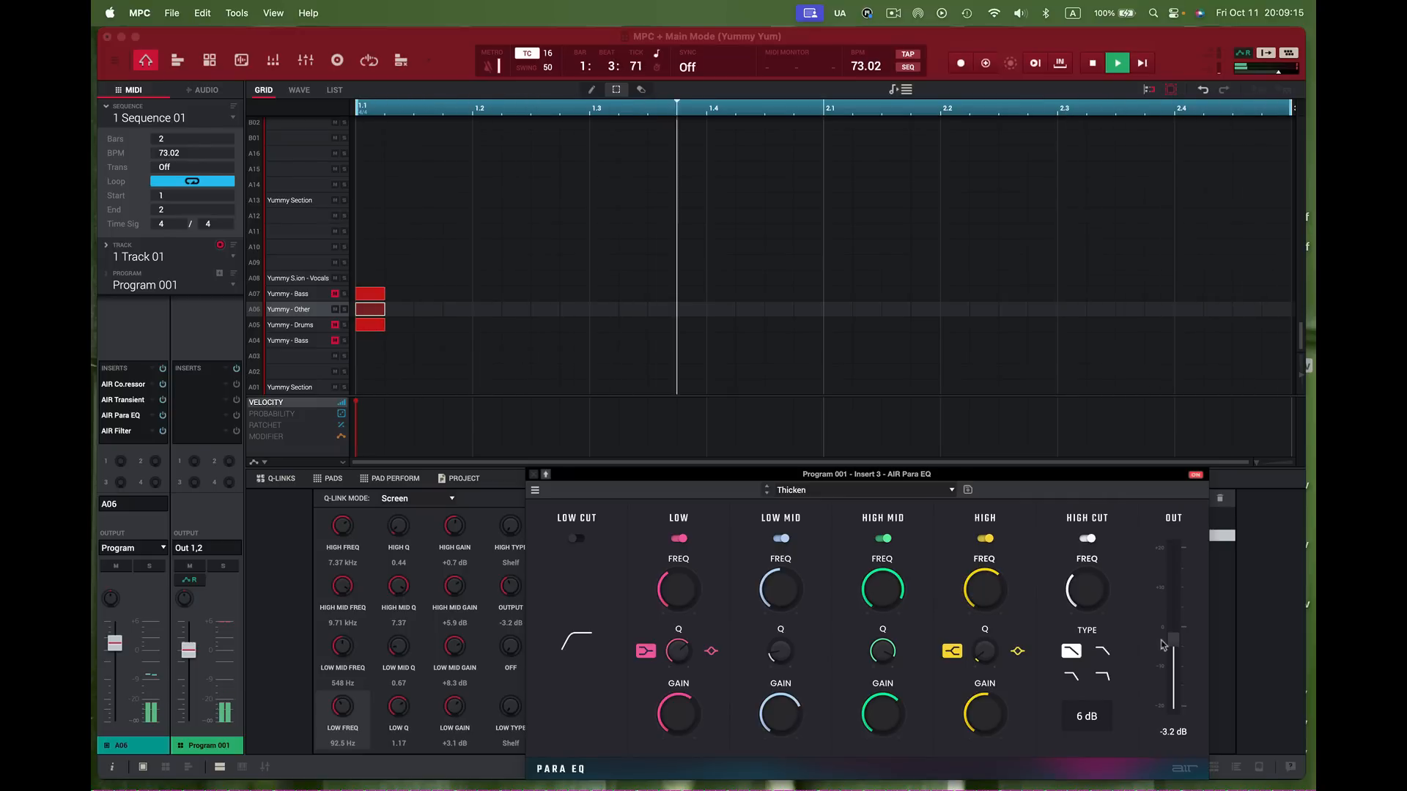
pyautogui.moveTo(1177, 639); pyautogui.dragTo(1173, 617)
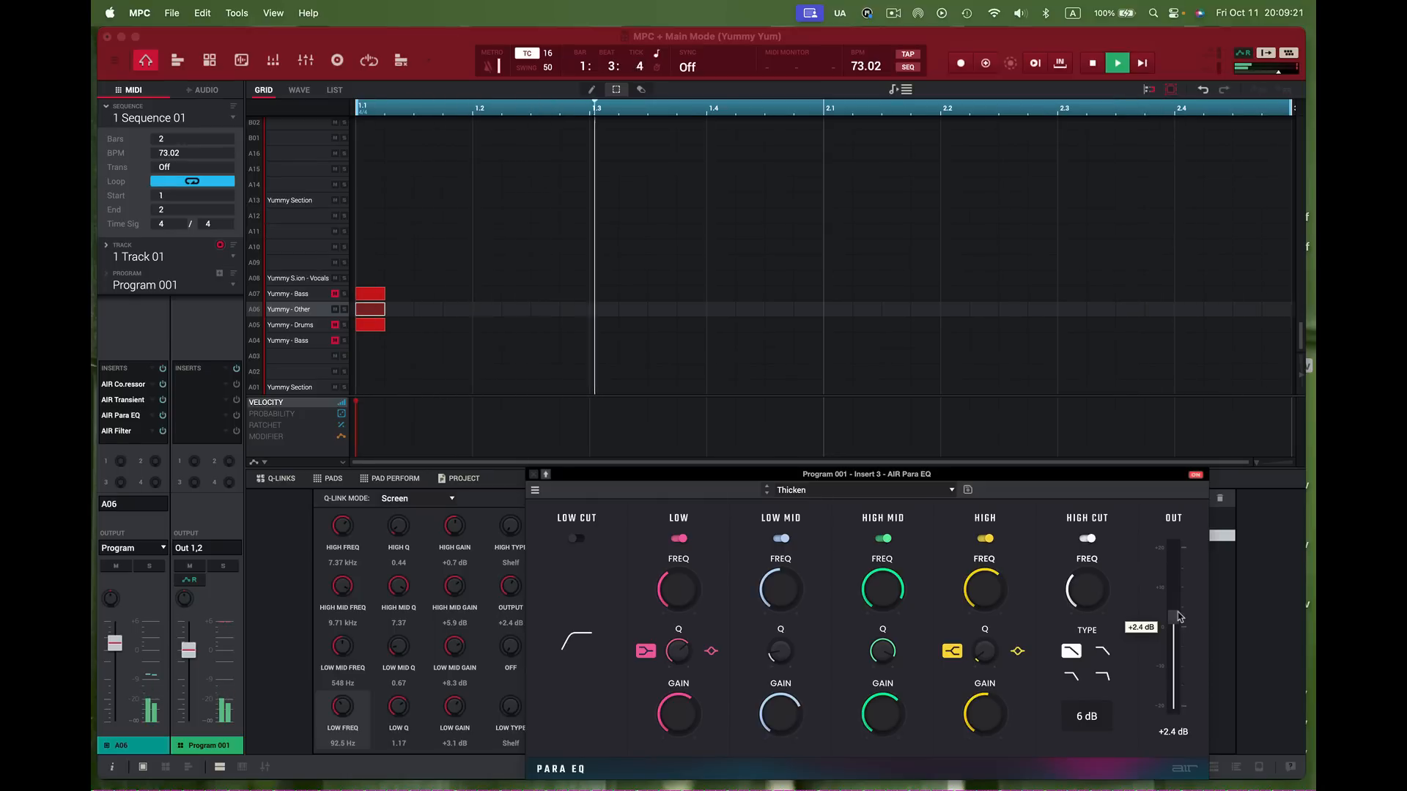
pyautogui.click(533, 475)
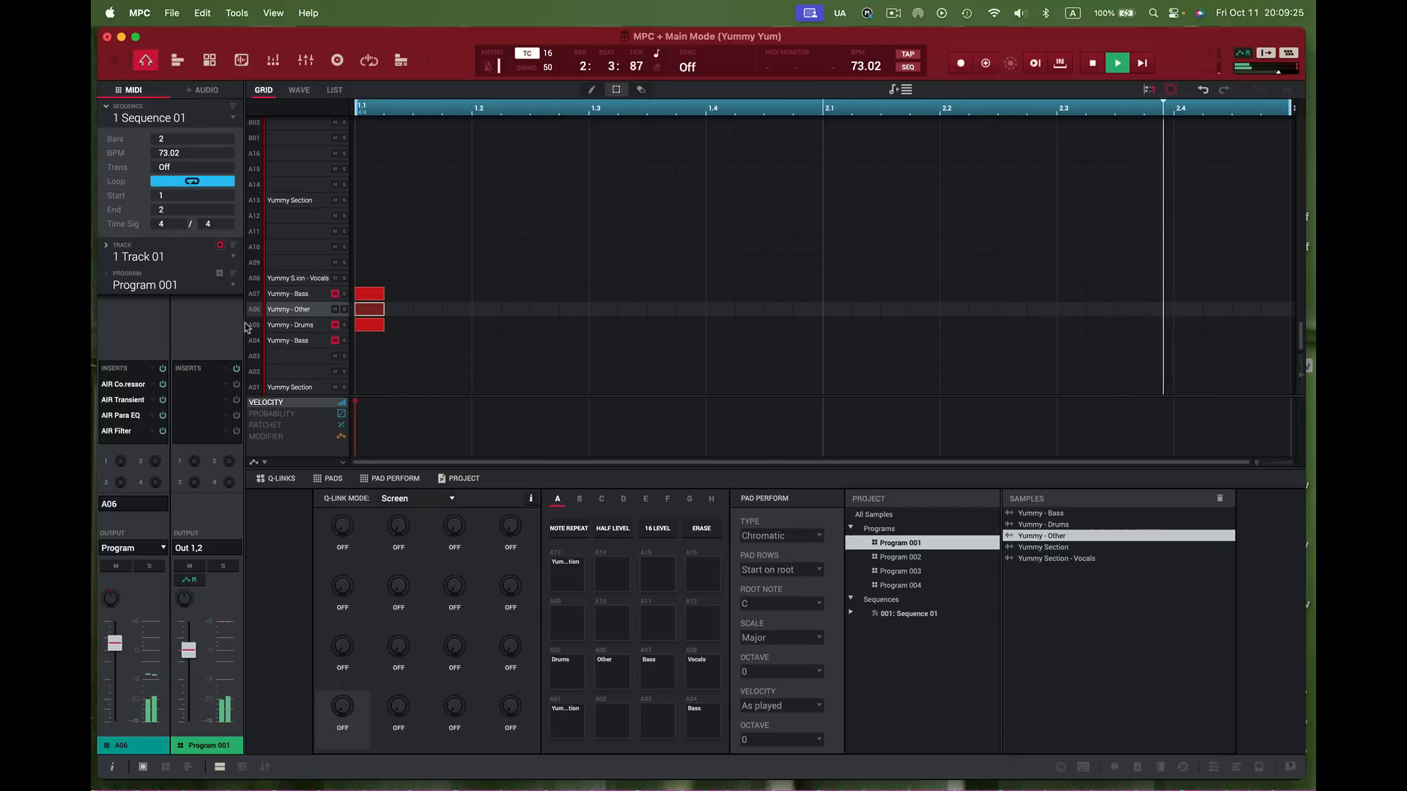
# Step: Compare A06 with its inserts bypassed and enabled, and lower its level slightly while auditioning it with the Drums pad A05
pyautogui.click(162, 368)
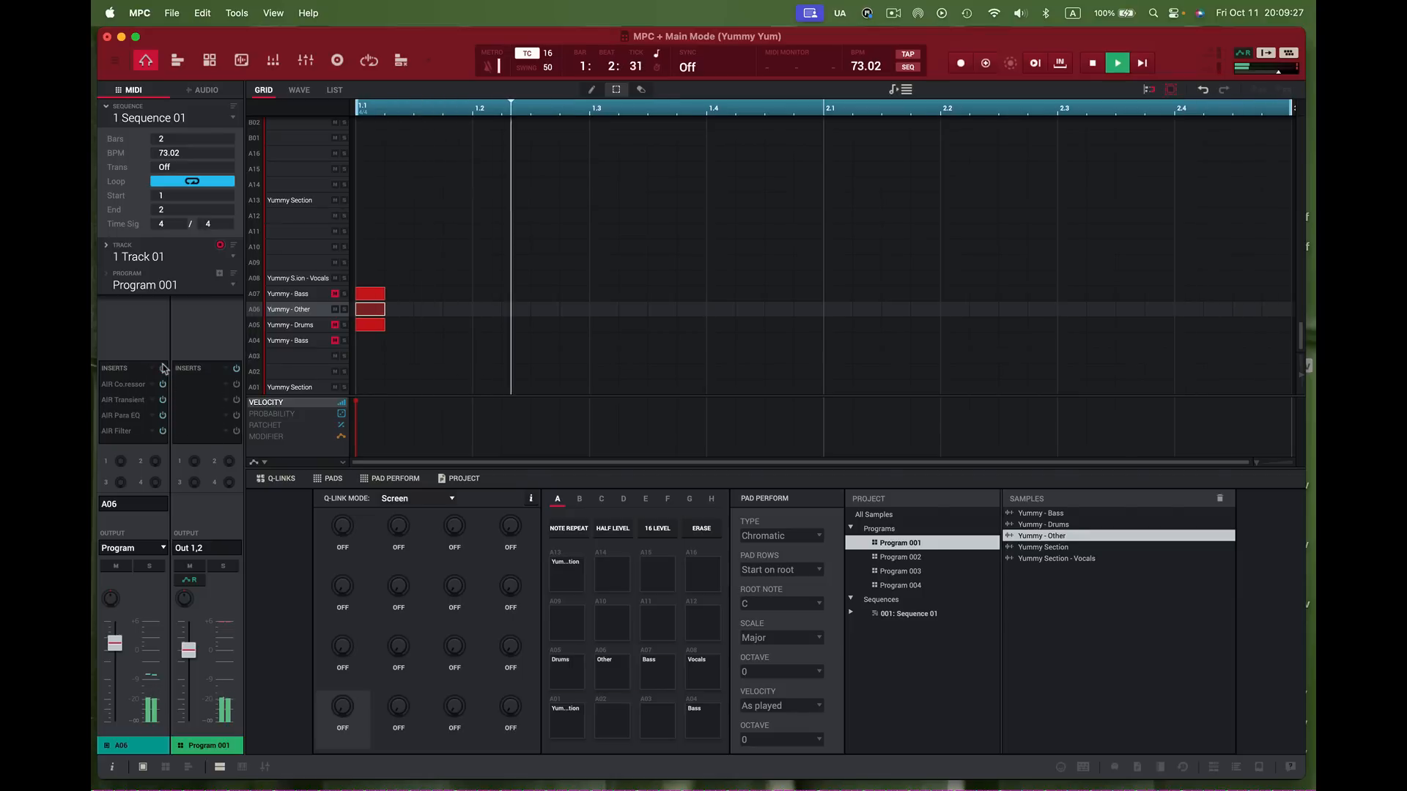
pyautogui.click(163, 370)
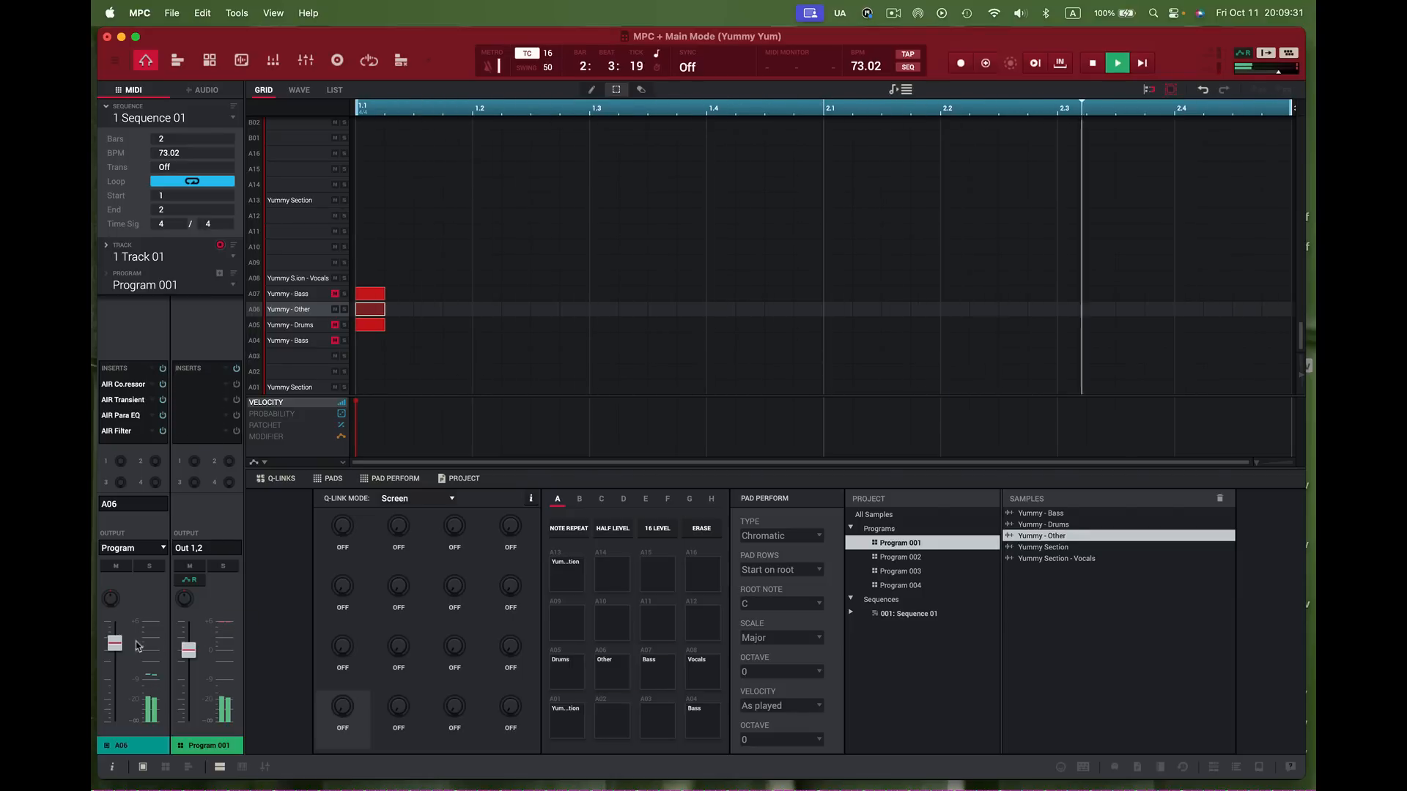
pyautogui.click(335, 324)
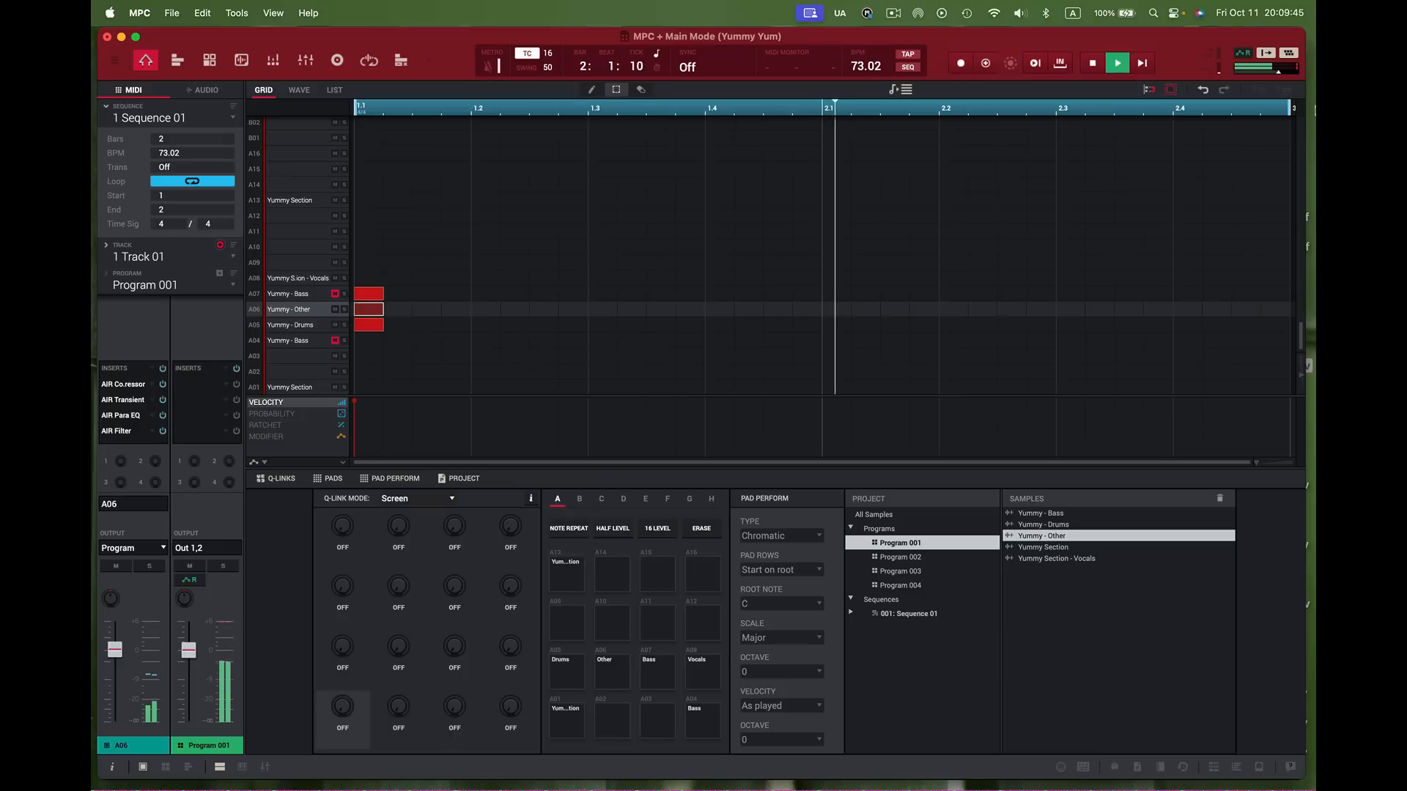
pyautogui.click(1090, 64)
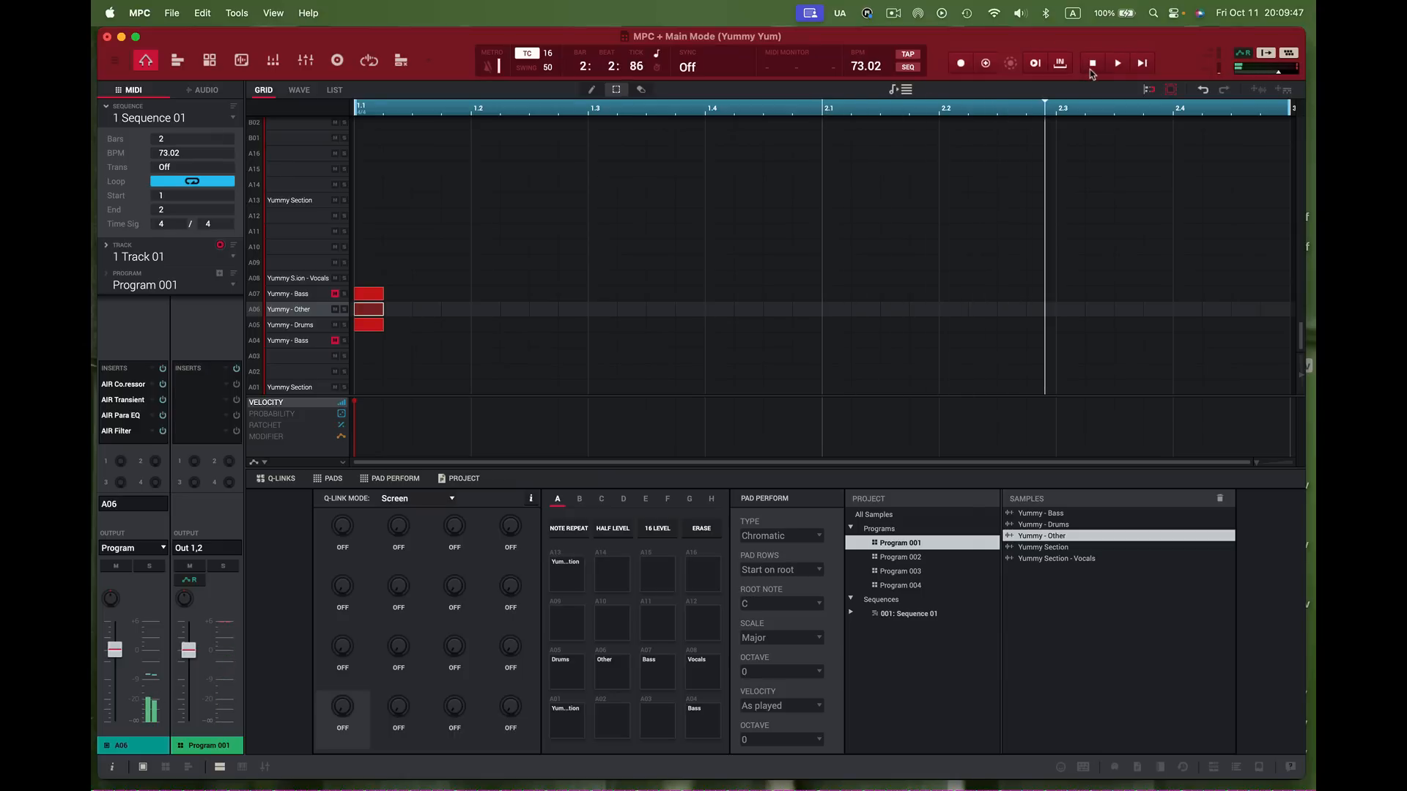
# Step: Mute the Other pad A06 and load STEM BASS FIX FX Rack.xfx onto the inserts of the Bass pad A07
pyautogui.click(334, 310)
pyautogui.click(313, 296)
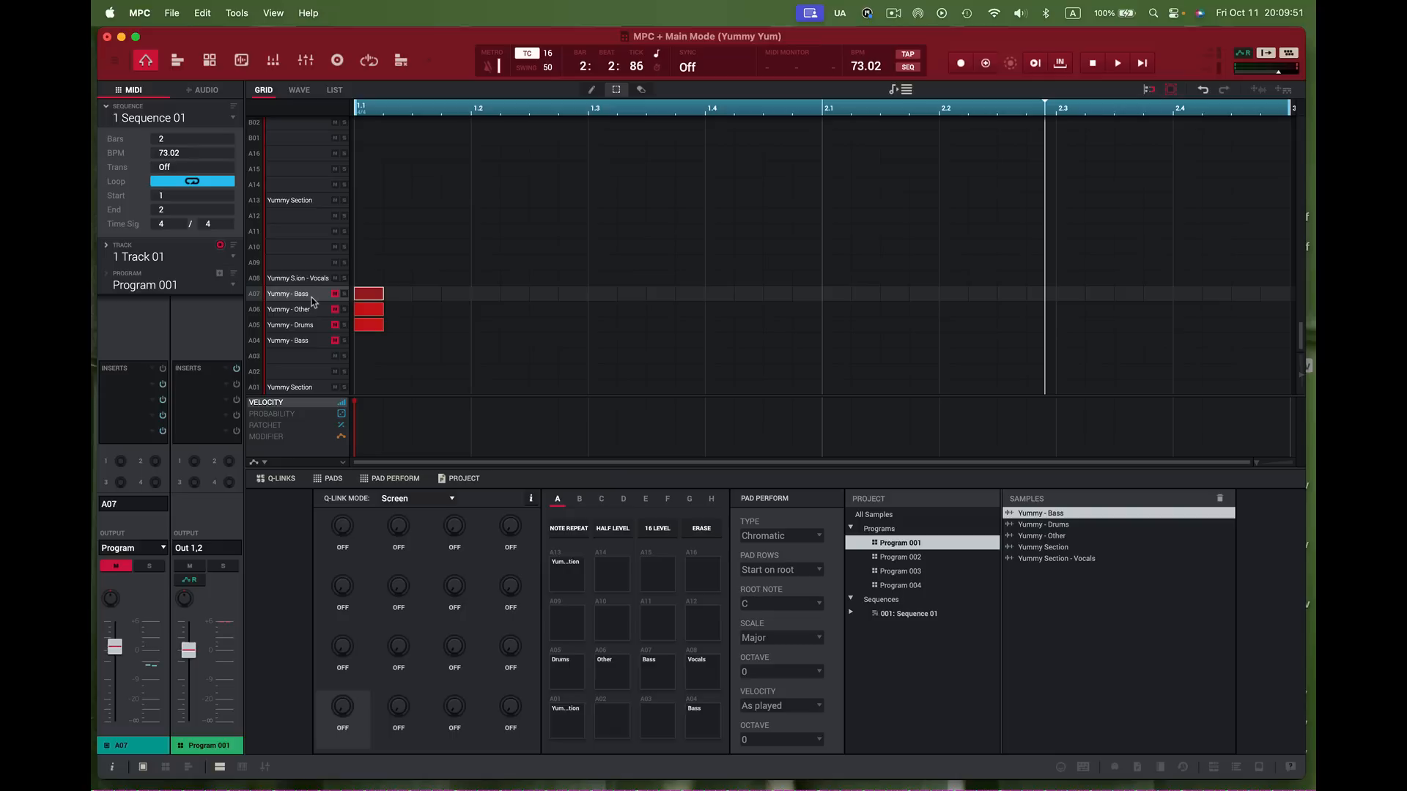
pyautogui.click(142, 370)
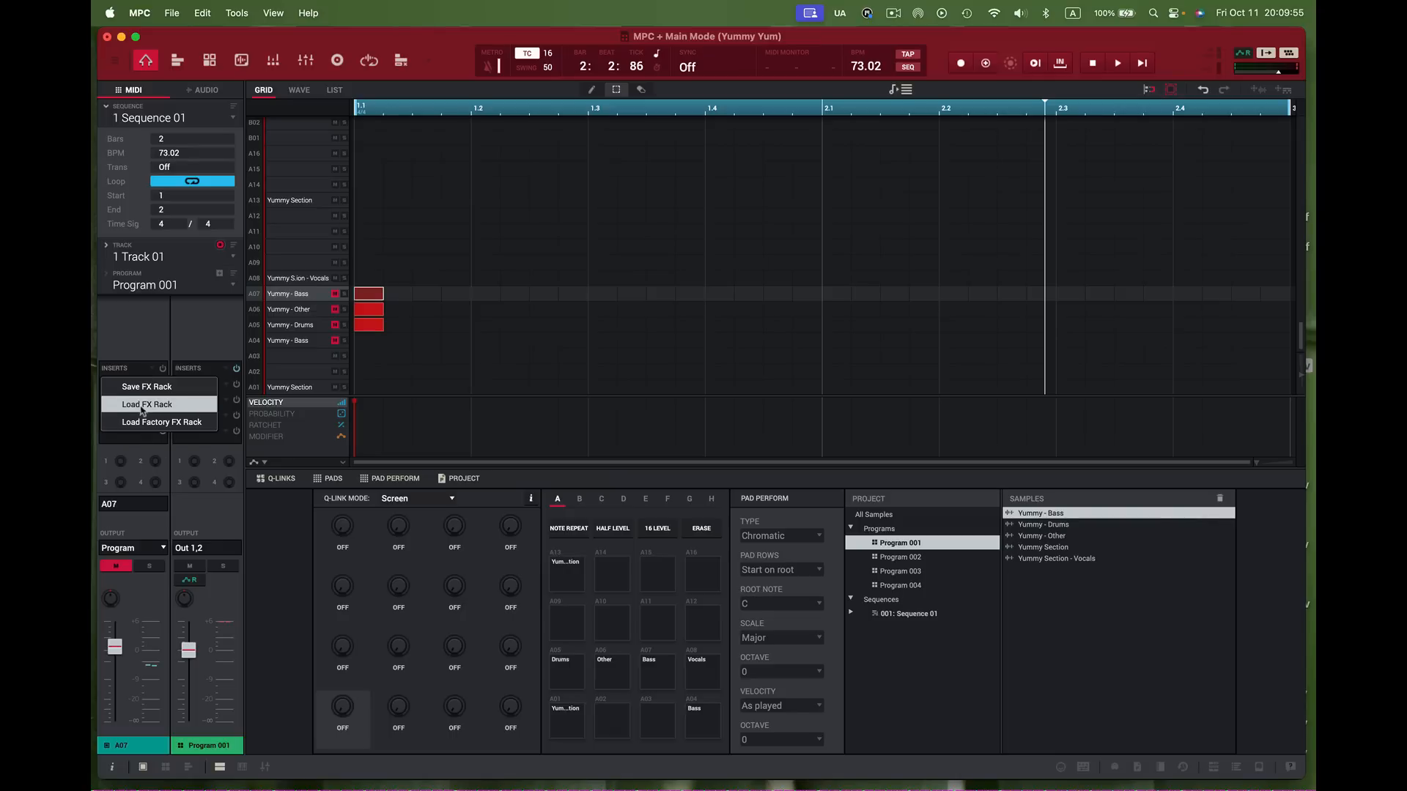
pyautogui.click(142, 407)
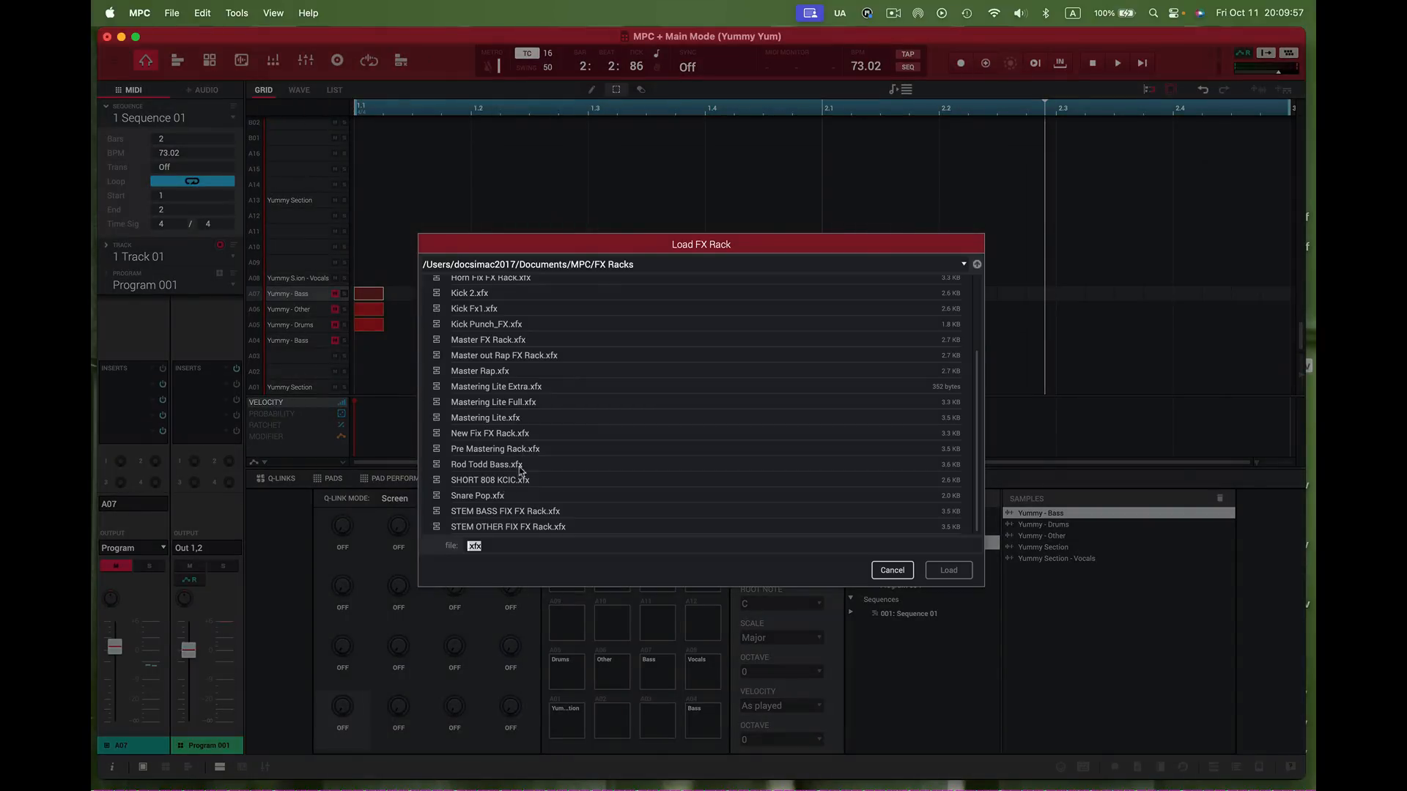
pyautogui.click(505, 513)
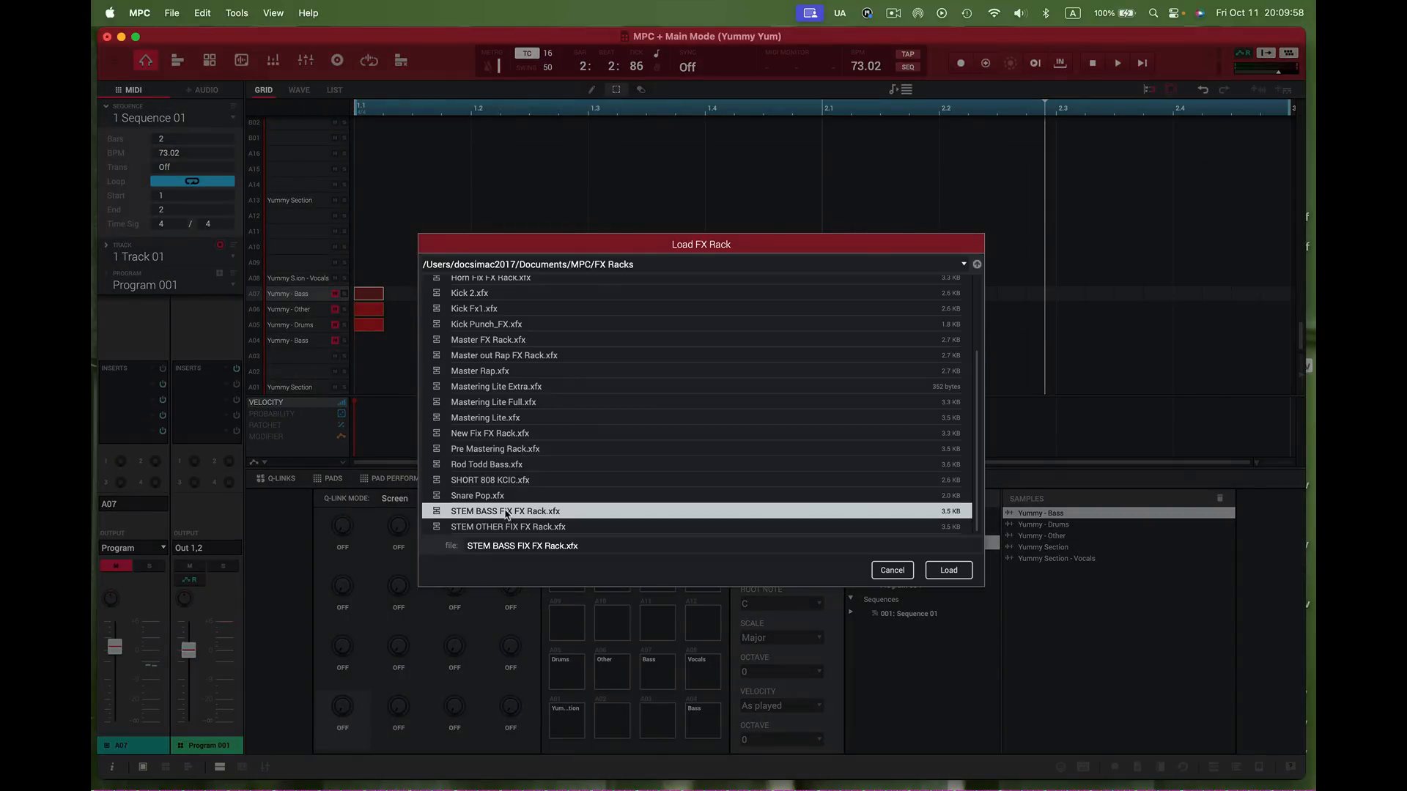
pyautogui.click(961, 578)
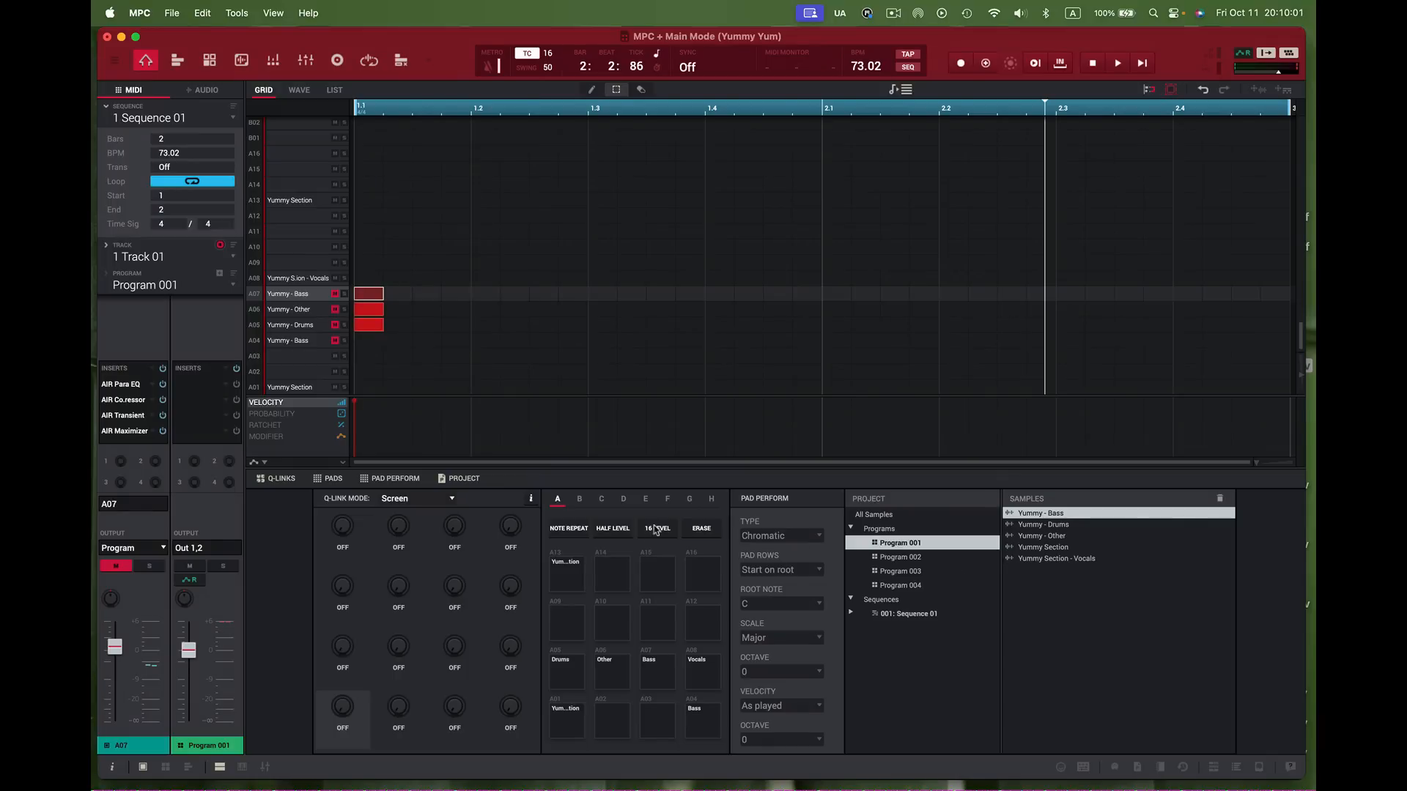
# Step: Unmute the Bass pad A07 and play the sequence, comparing it with its inserts bypassed and enabled
pyautogui.click(334, 295)
pyautogui.click(163, 369)
pyautogui.press('space')
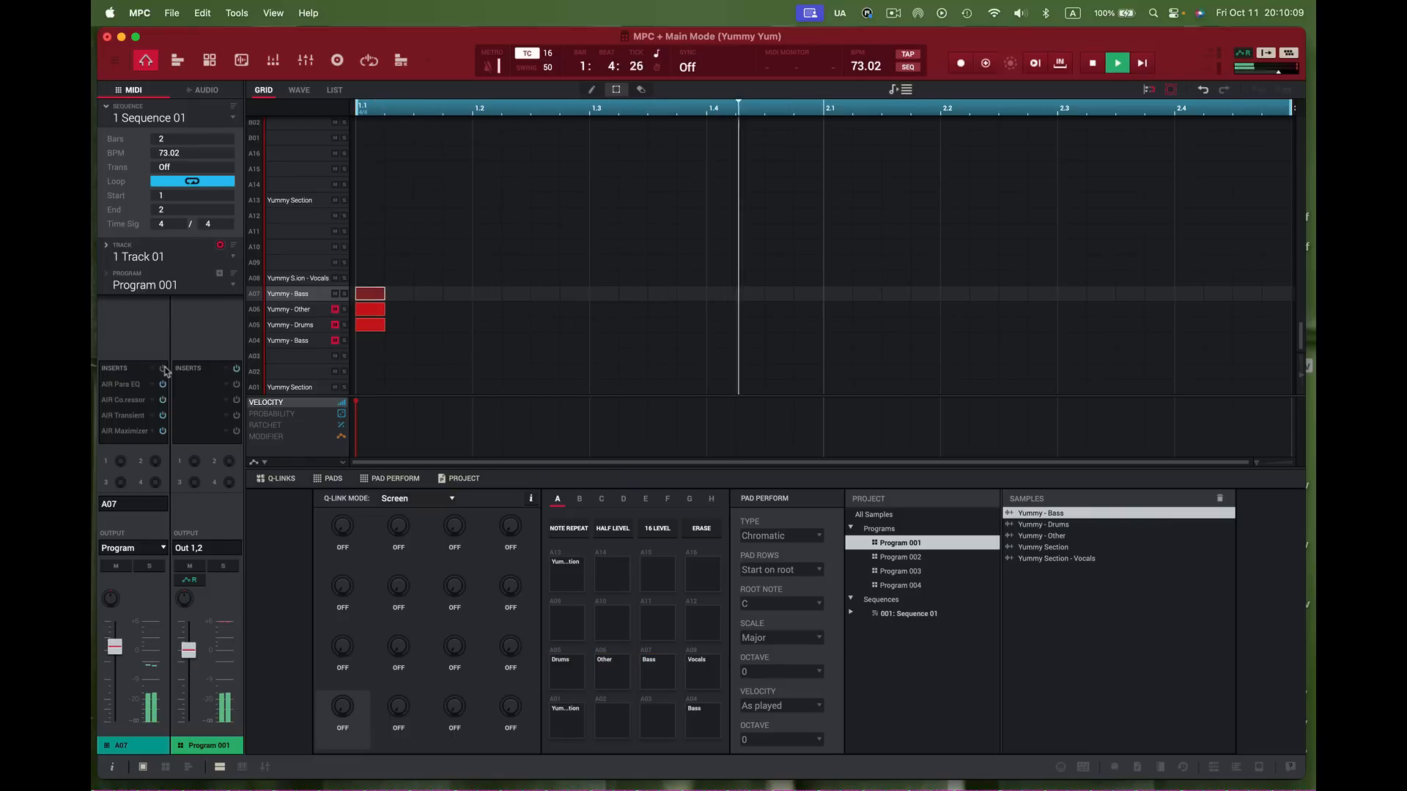
pyautogui.click(163, 369)
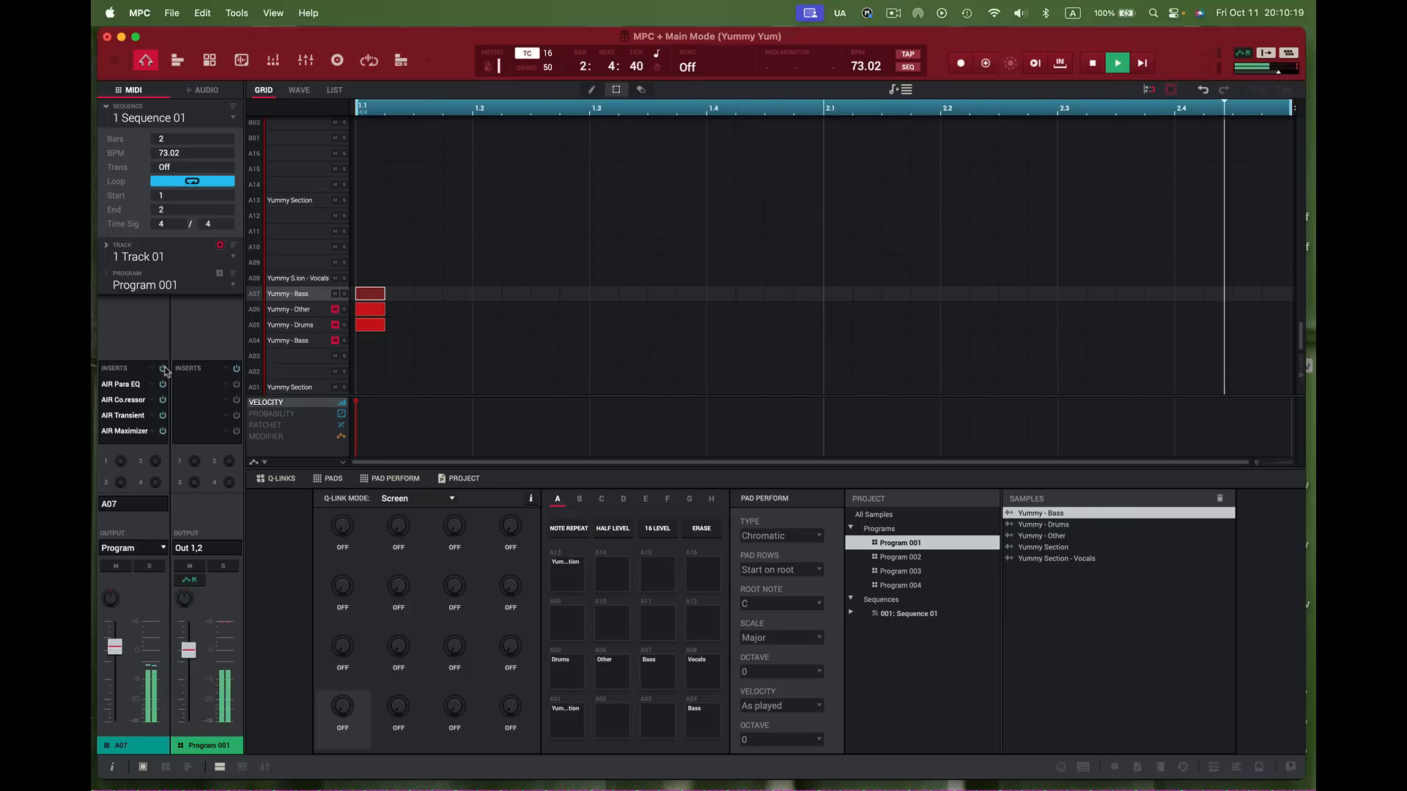
# Step: Examine the settings of the AIR Para EQ, AIR Compressor and AIR Transient inserts on the Bass pad A07
pyautogui.click(134, 386)
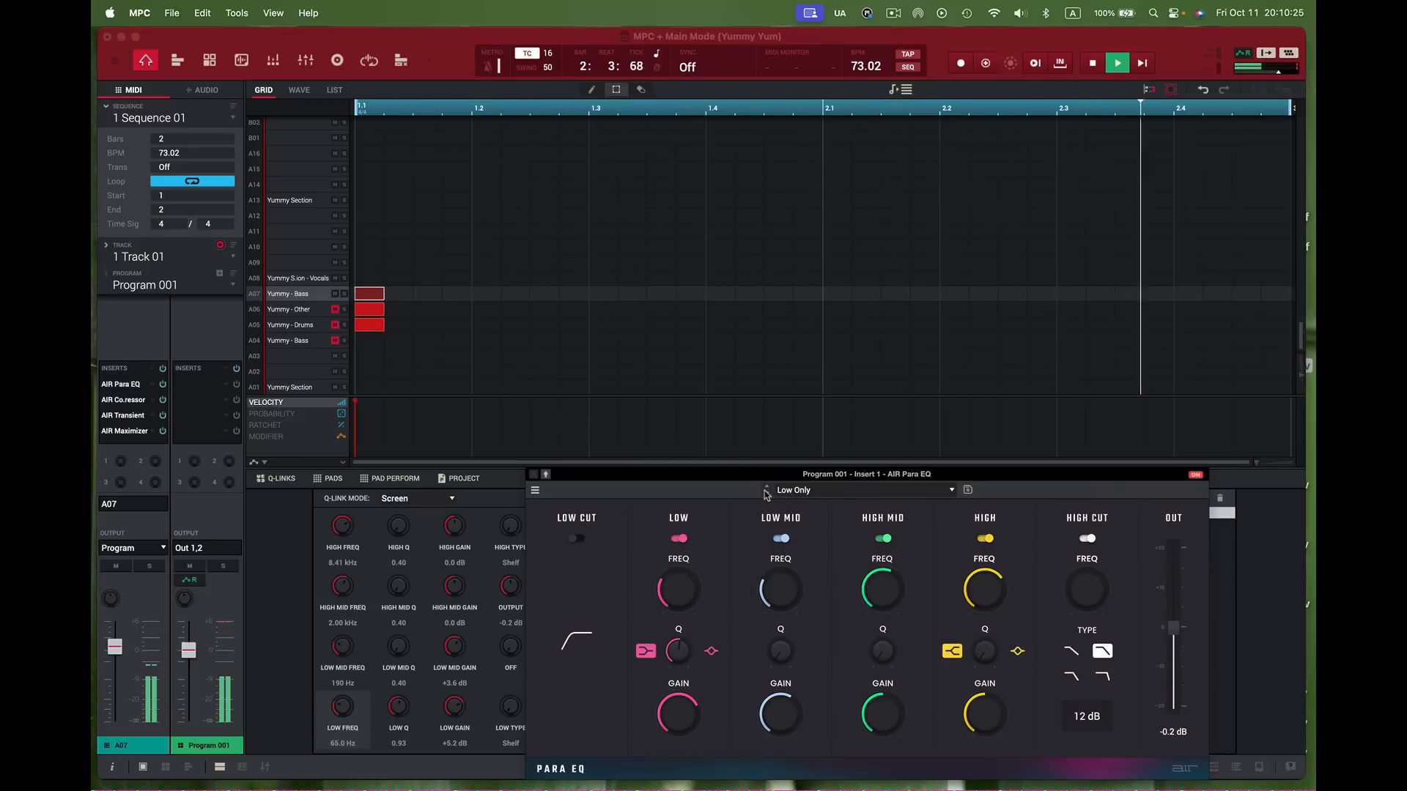
pyautogui.click(533, 475)
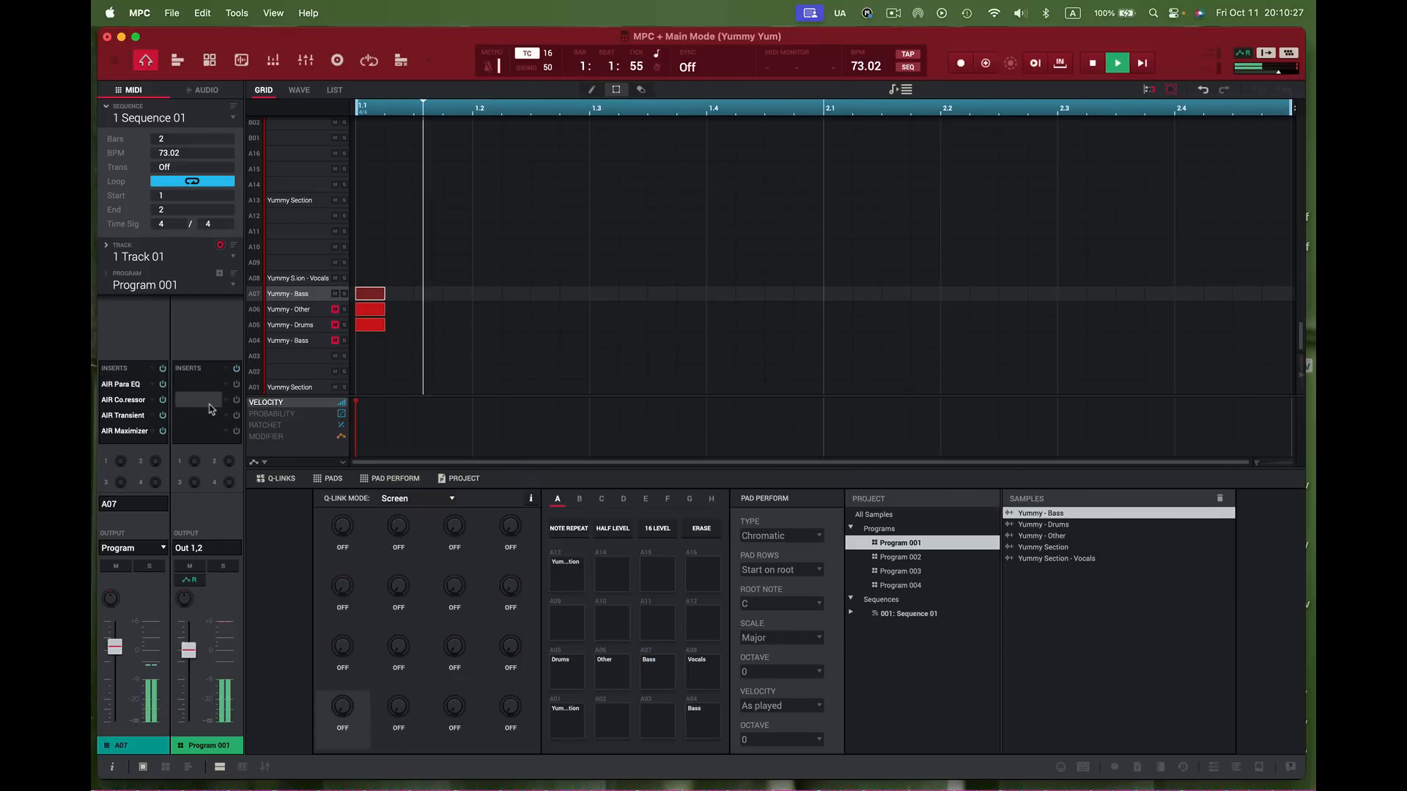
pyautogui.click(134, 400)
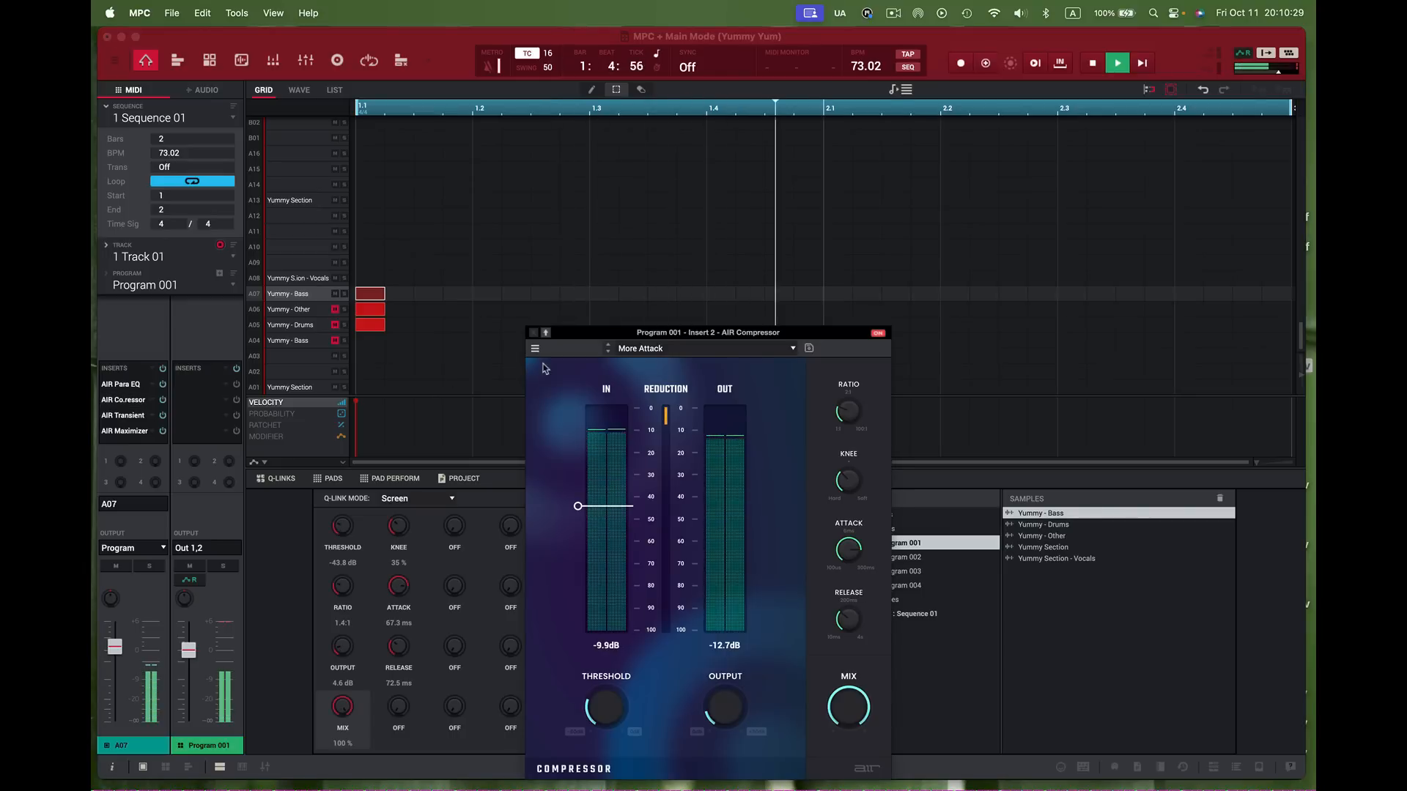
pyautogui.click(534, 334)
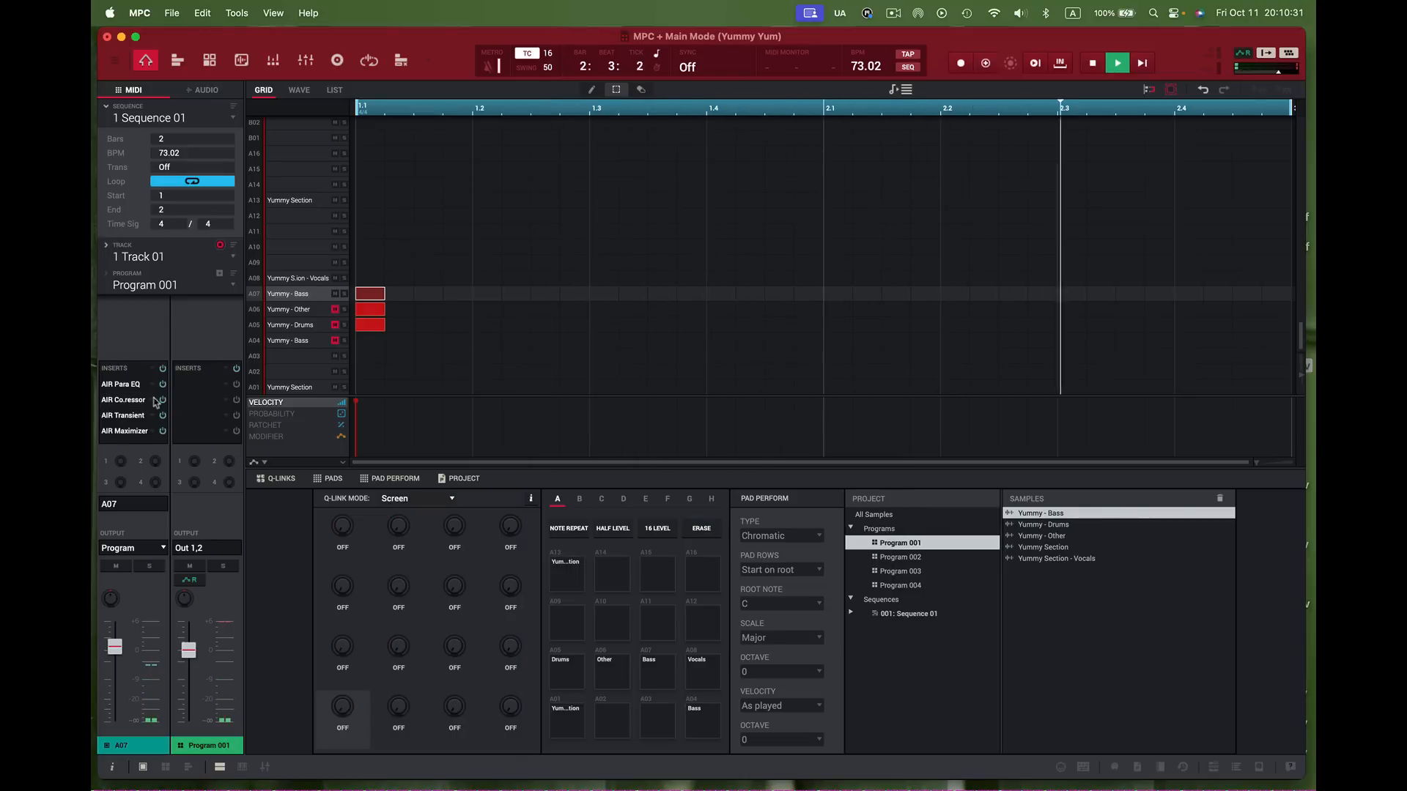
pyautogui.click(139, 416)
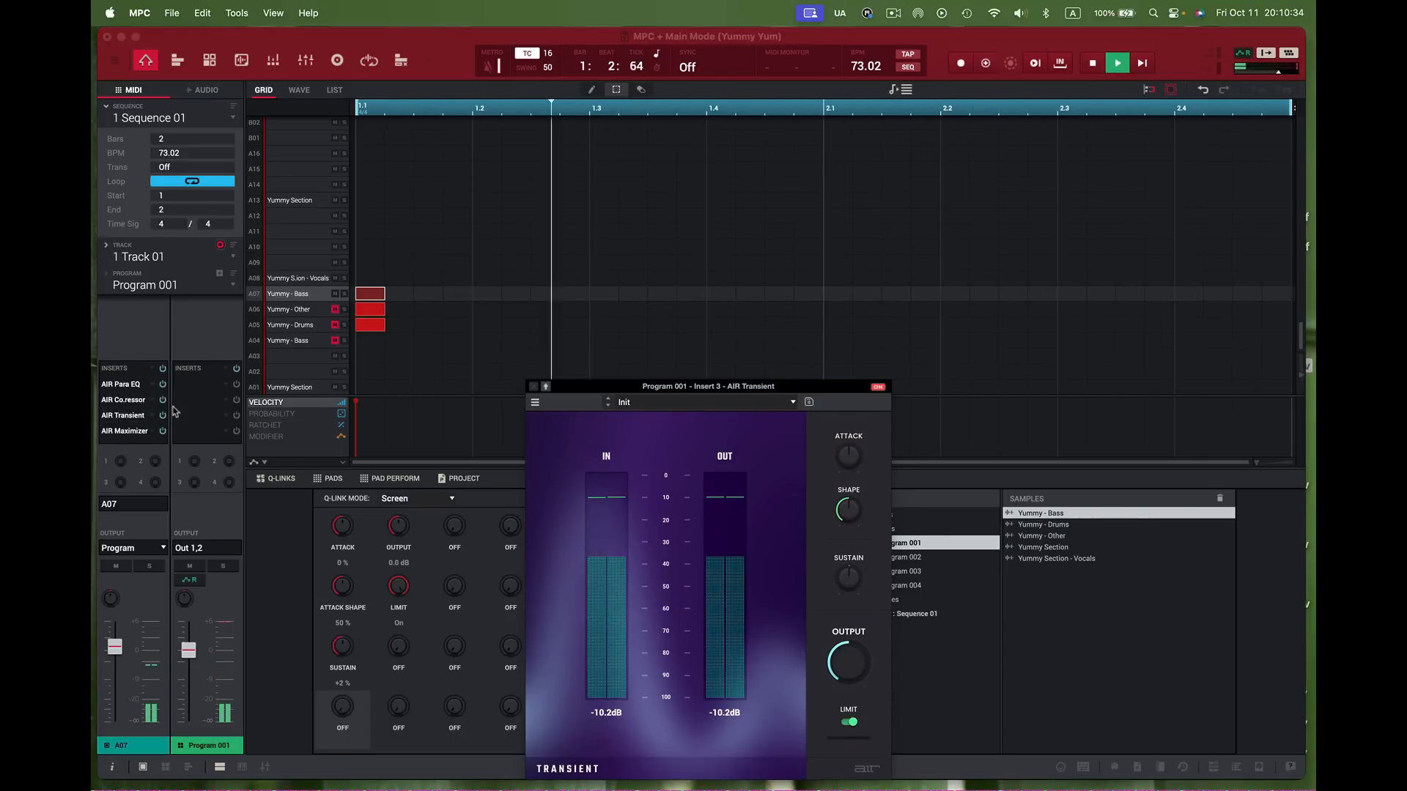
pyautogui.click(533, 386)
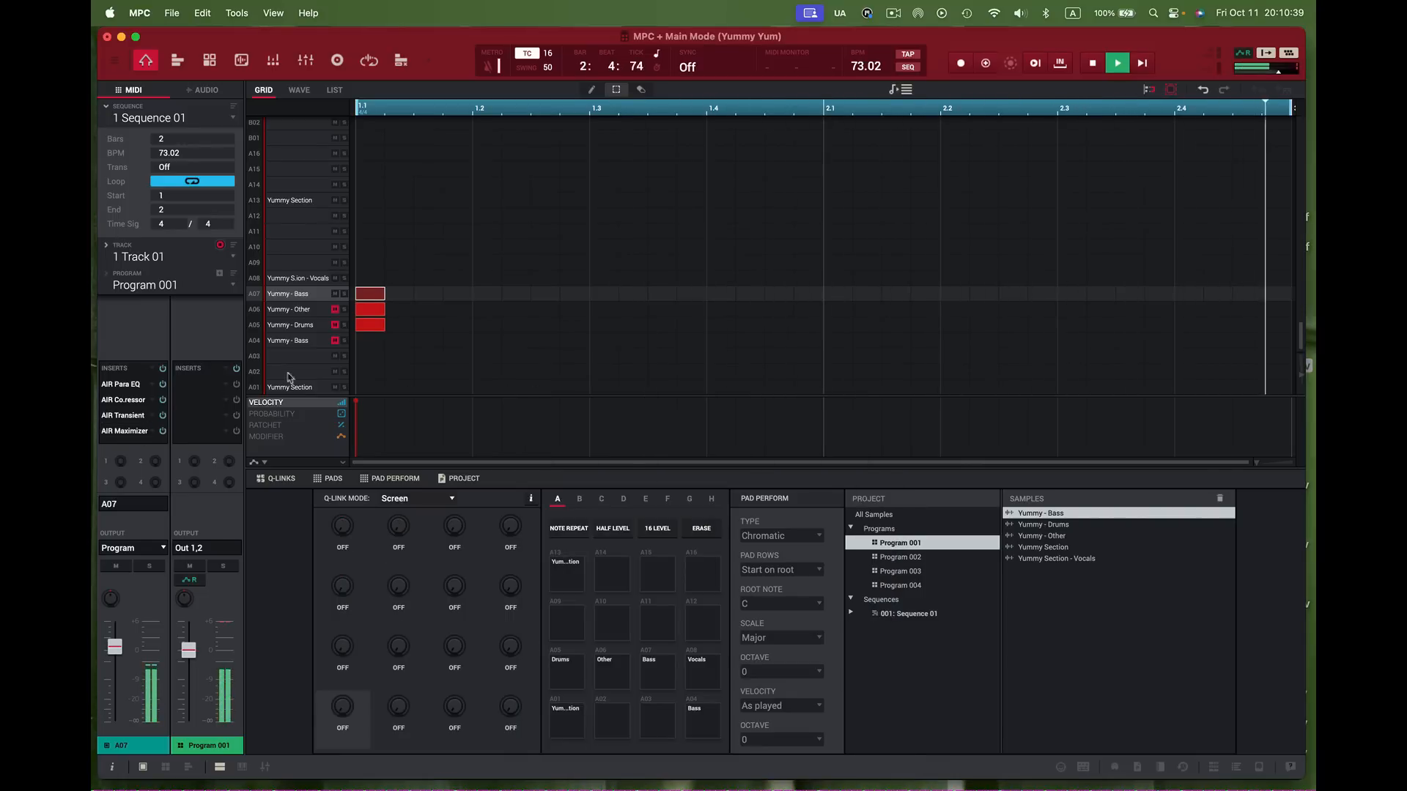
# Step: Unmute the Other pad A06 and Drums pad A05, lower the Bass pad A07 slightly in the mix, and stop playback
pyautogui.click(334, 310)
pyautogui.click(335, 325)
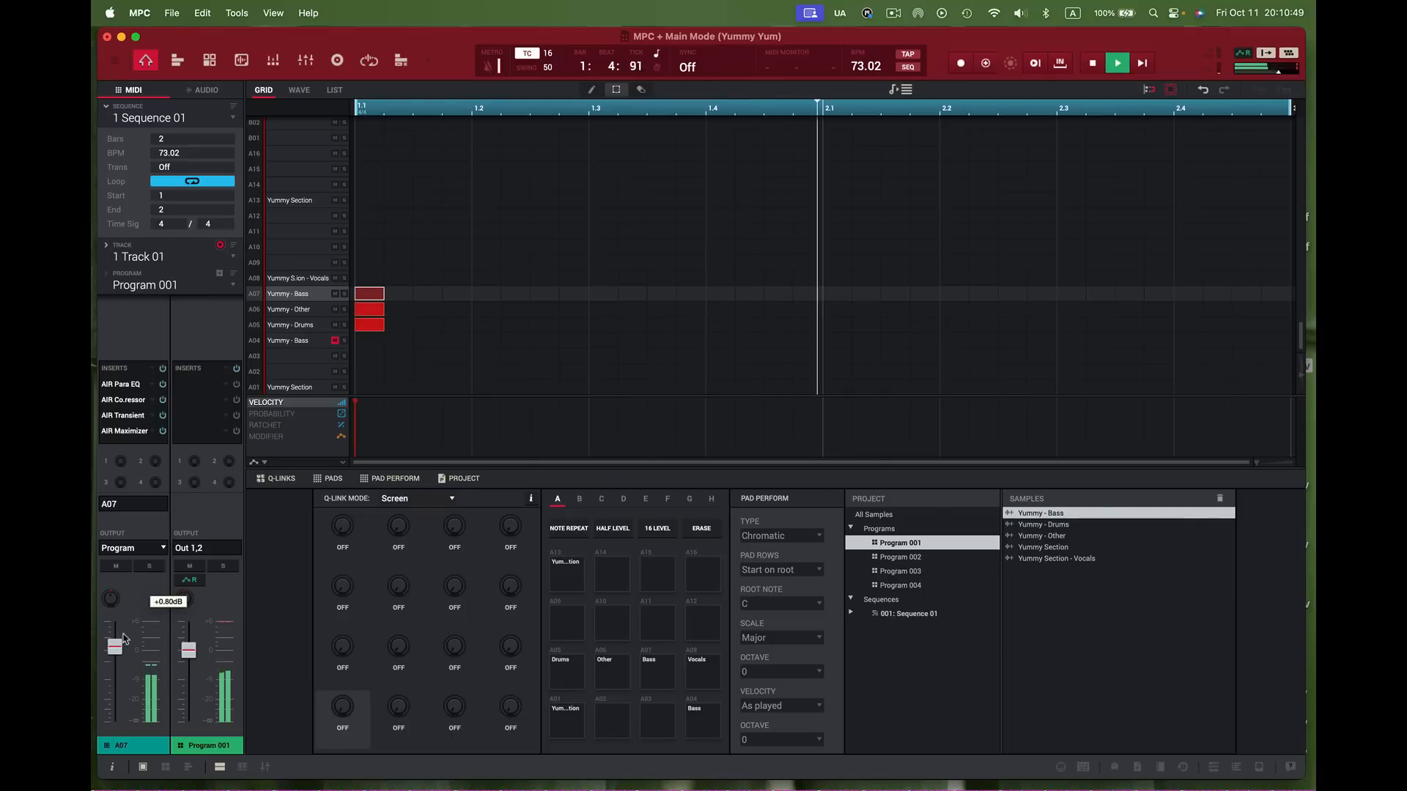
pyautogui.moveTo(115, 650)
pyautogui.moveTo(115, 649); pyautogui.dragTo(115, 649)
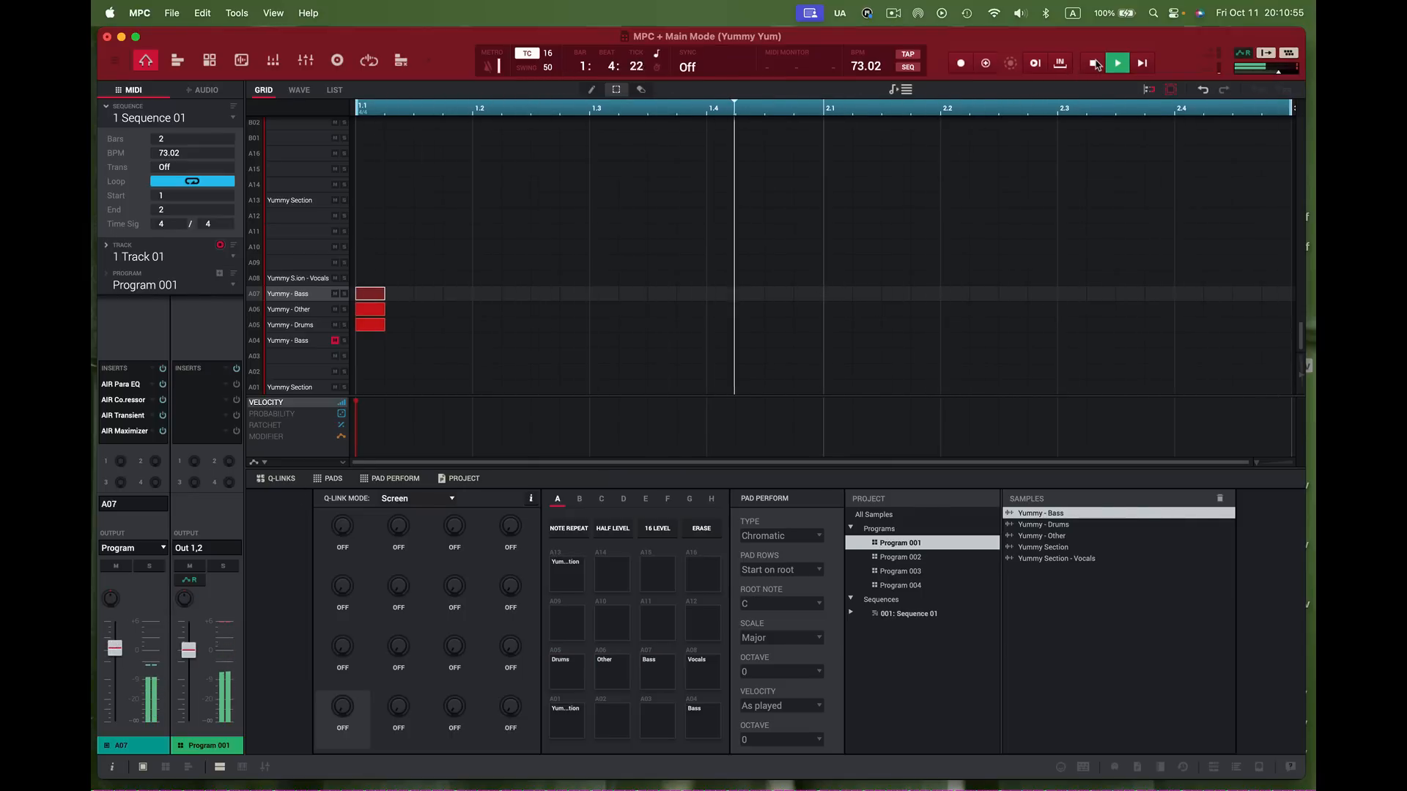
pyautogui.click(1094, 64)
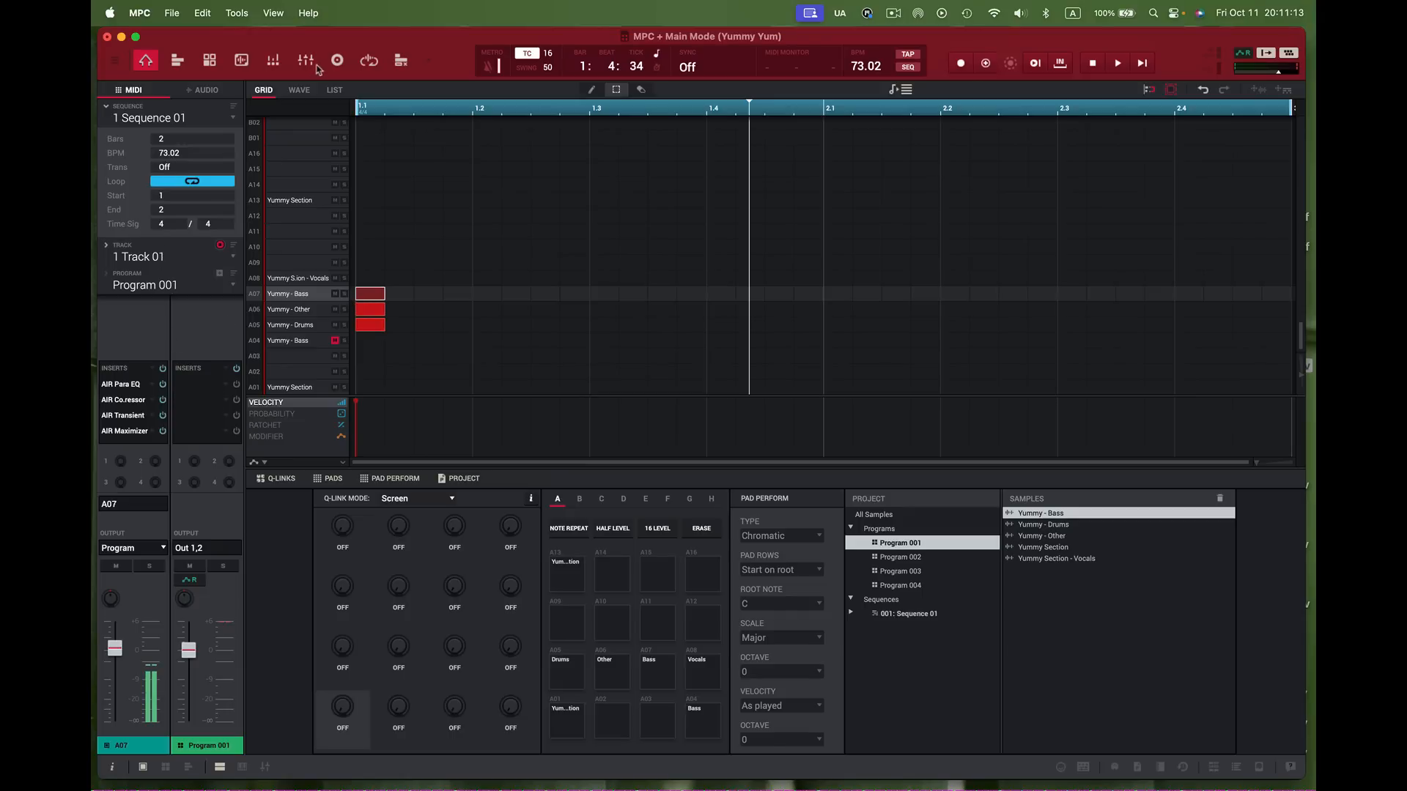
# Step: Explode Track 01 and open the Channel Mixer mode
pyautogui.click(305, 62)
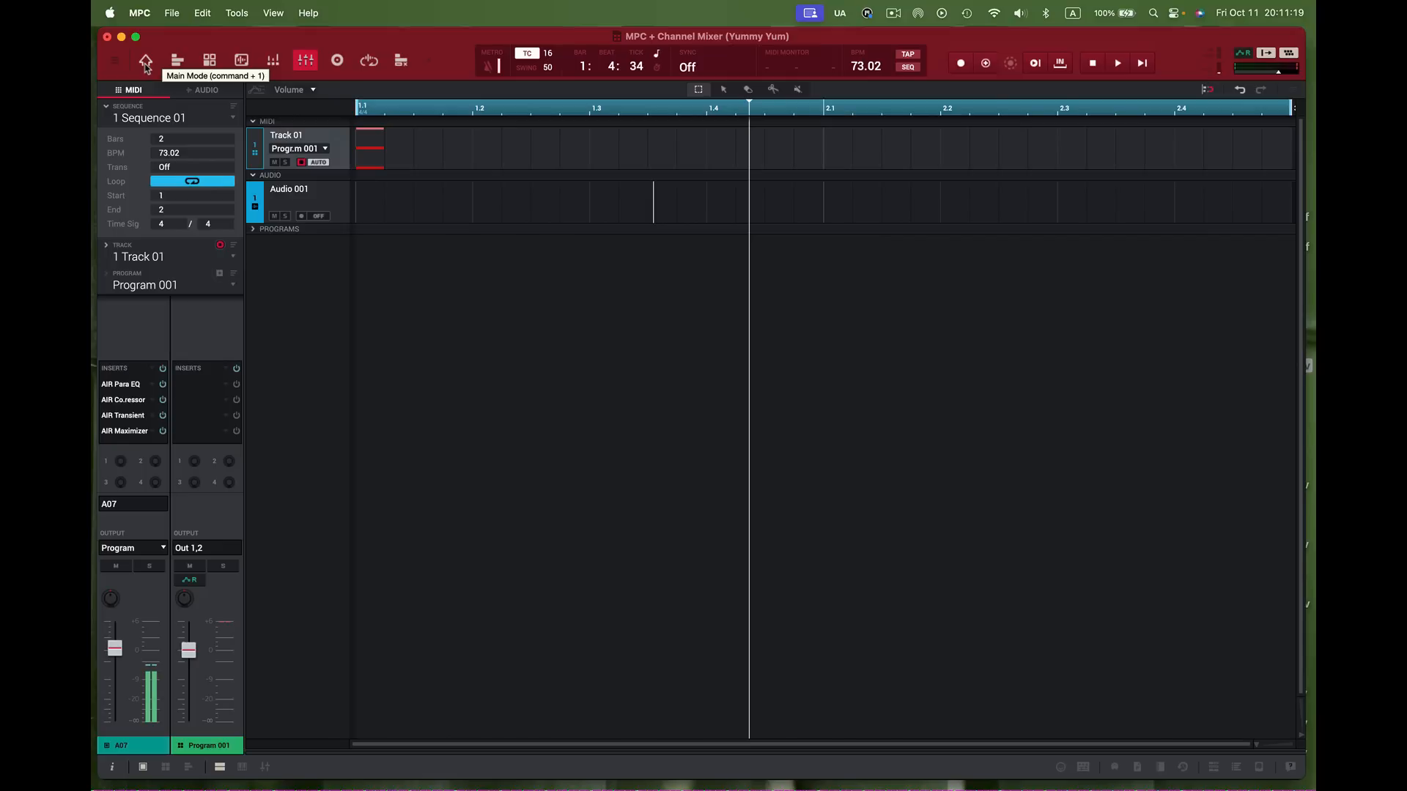
pyautogui.click(146, 62)
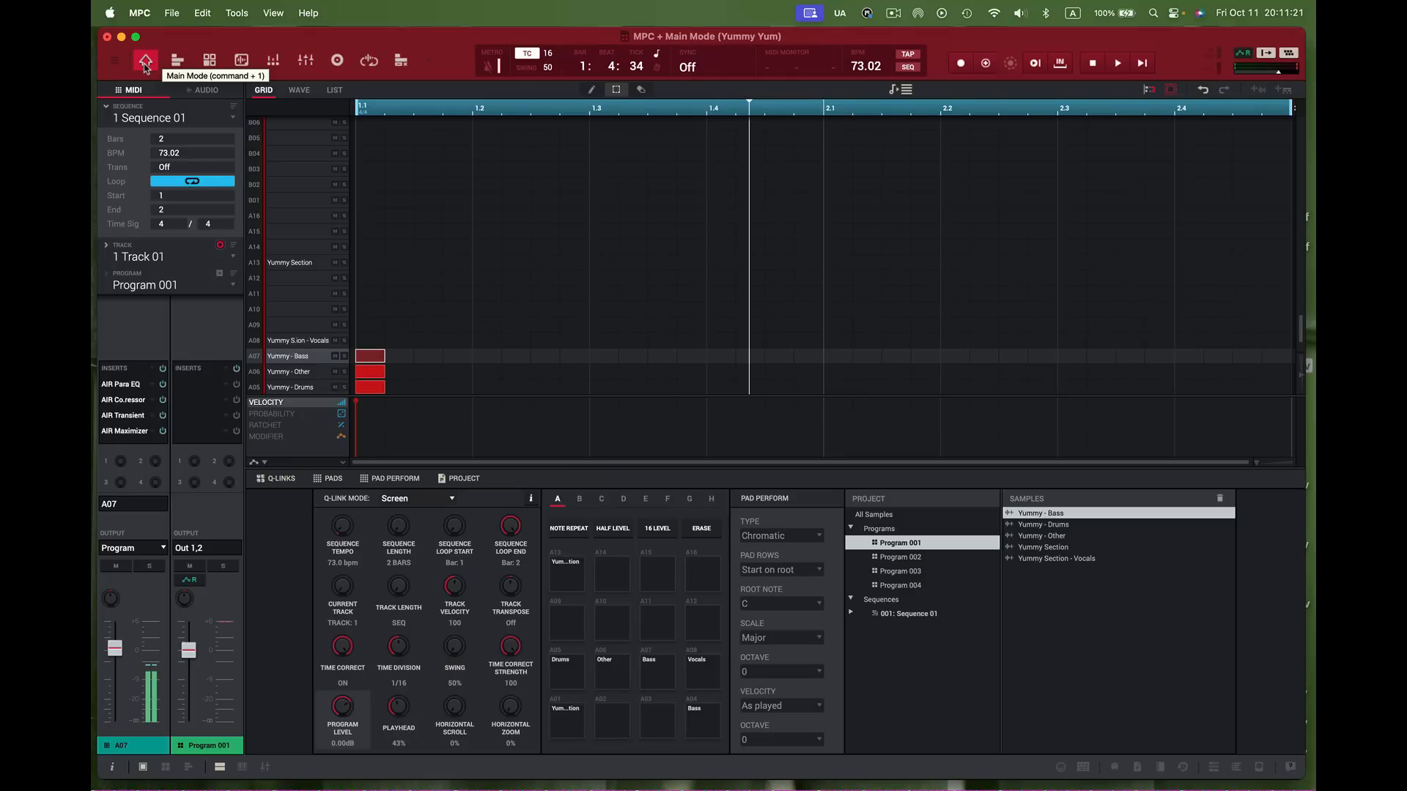
pyautogui.click(274, 13)
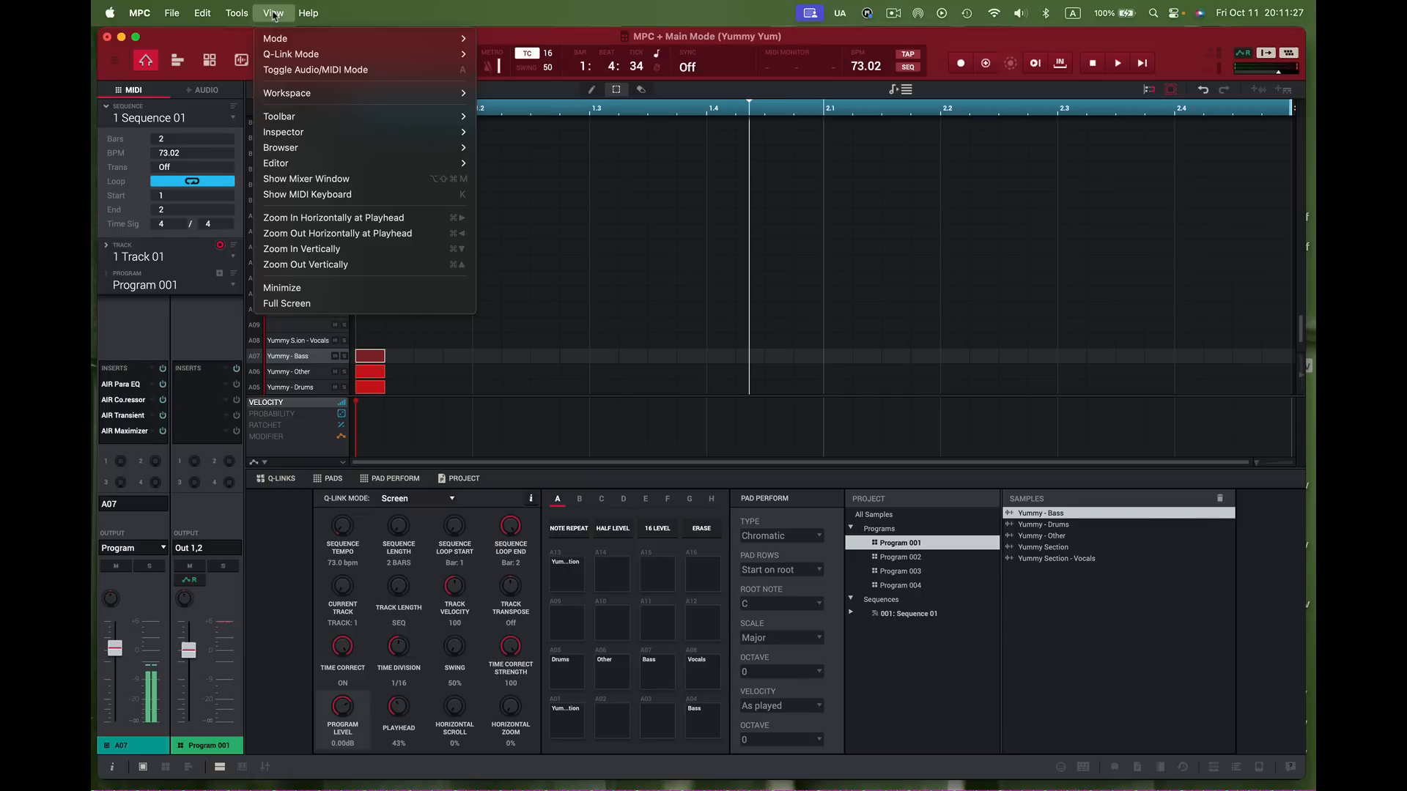
pyautogui.moveTo(236, 16)
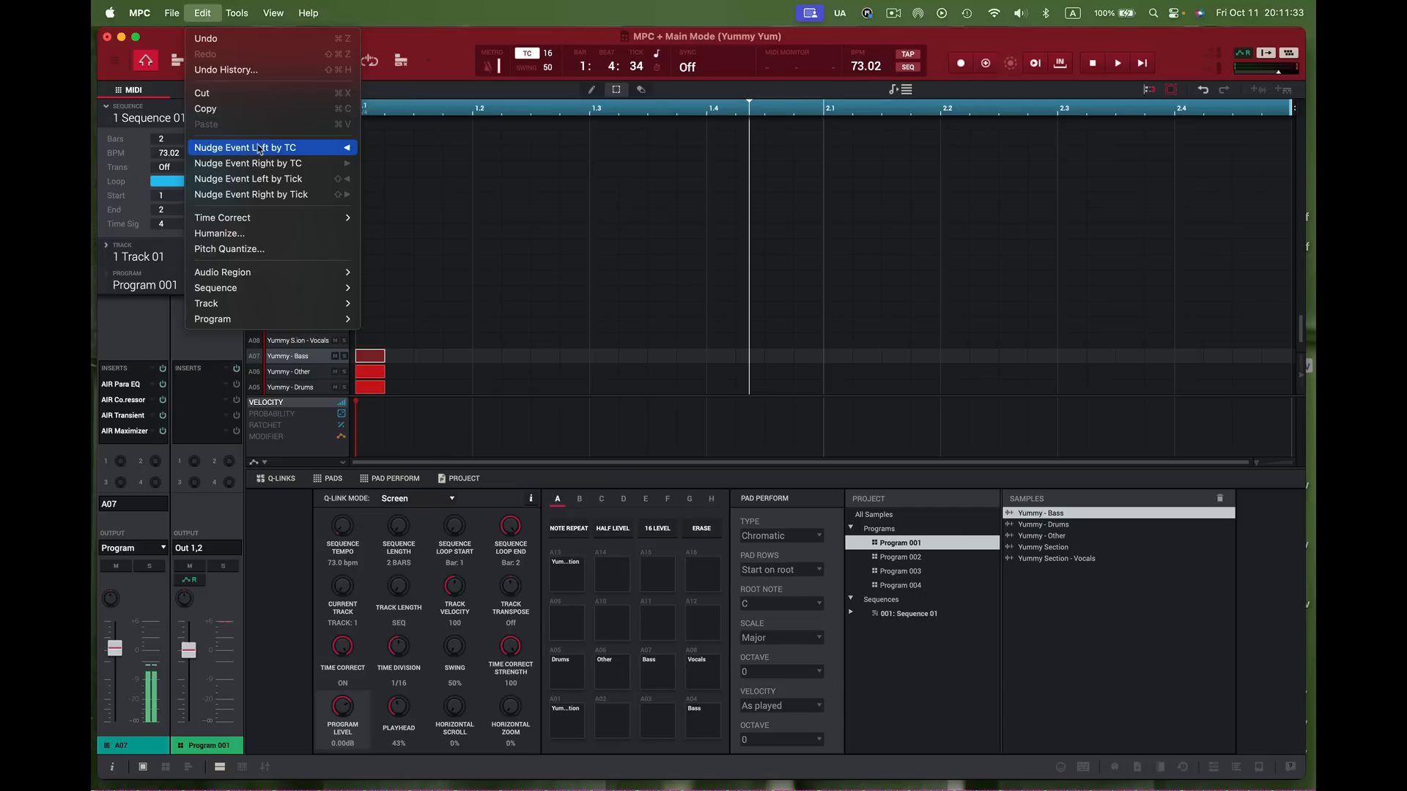
pyautogui.moveTo(290, 306)
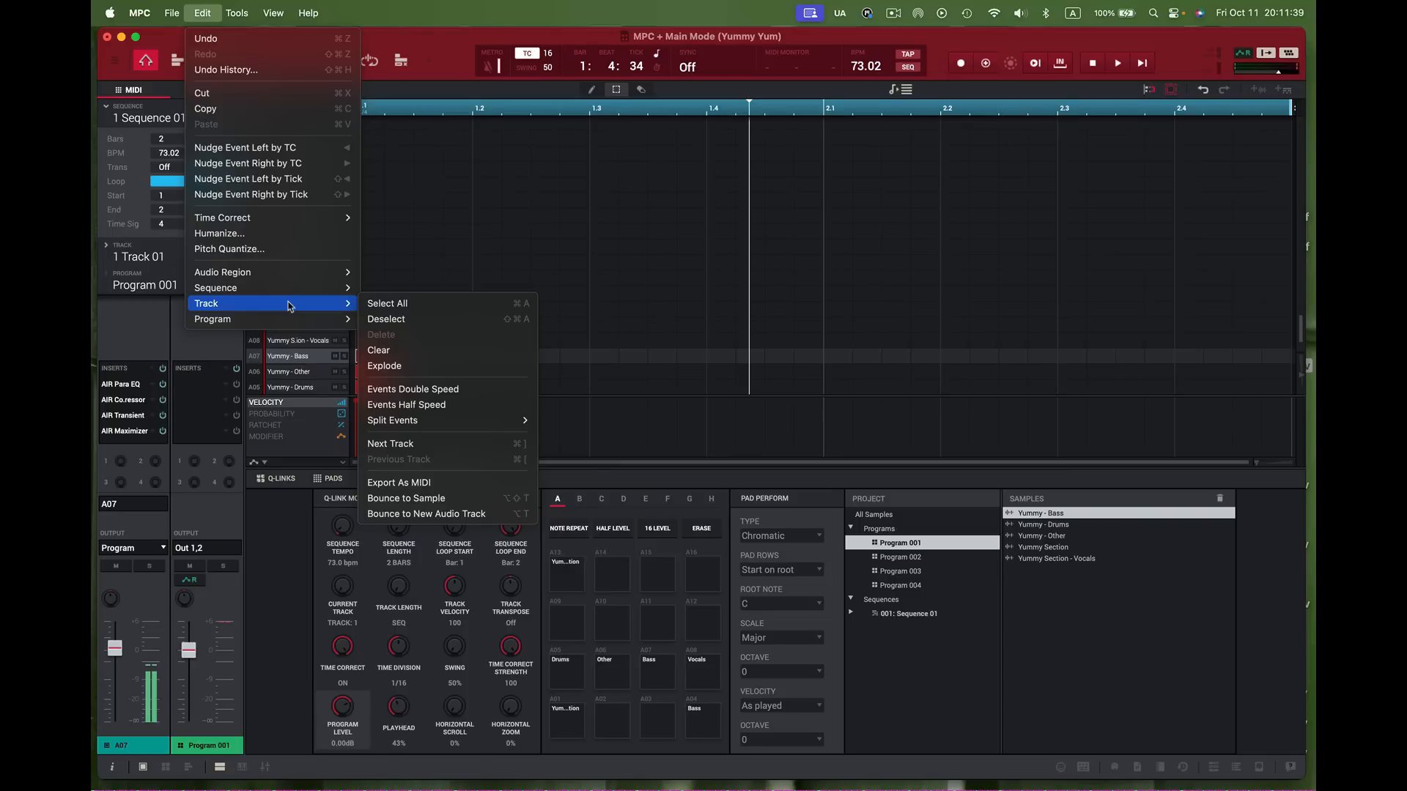
pyautogui.click(403, 373)
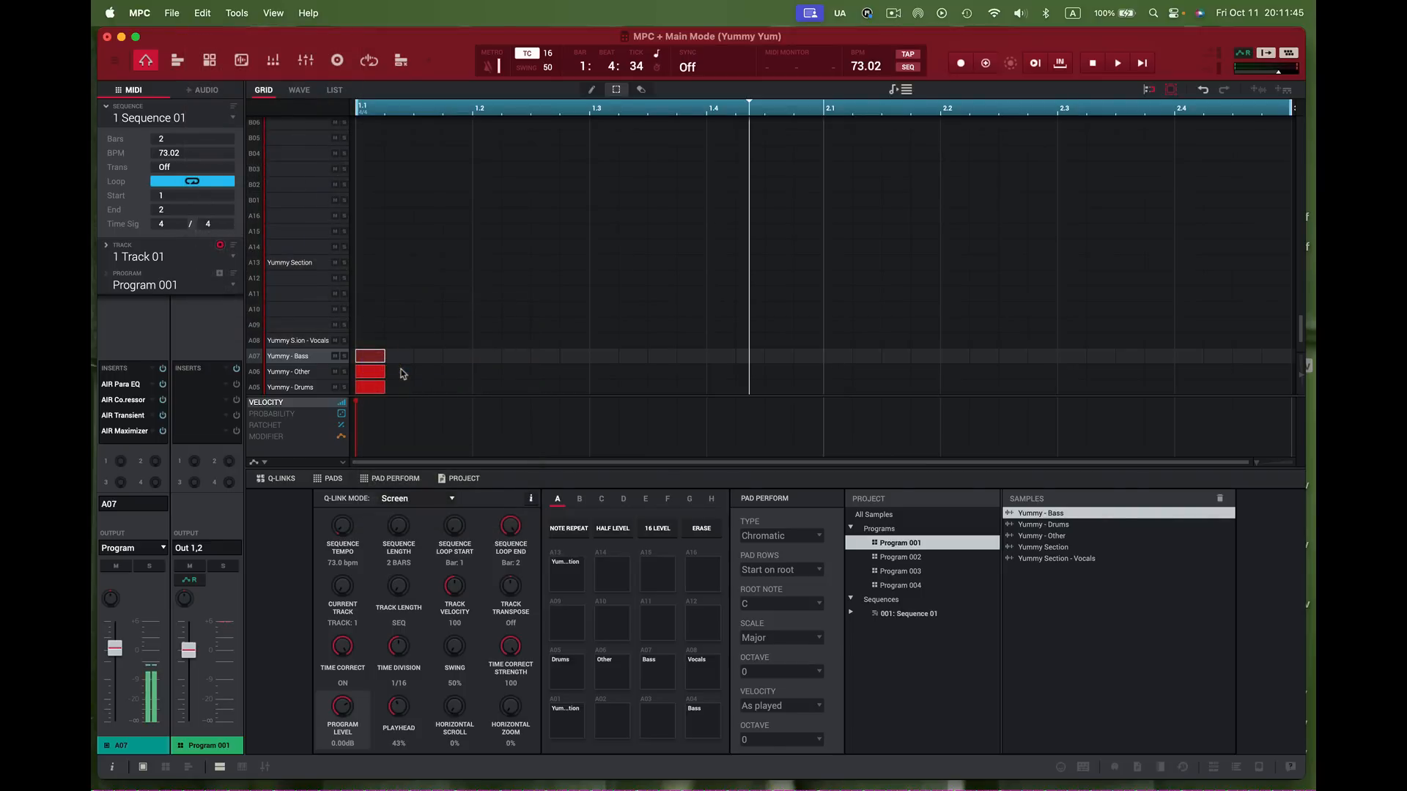
pyautogui.click(308, 62)
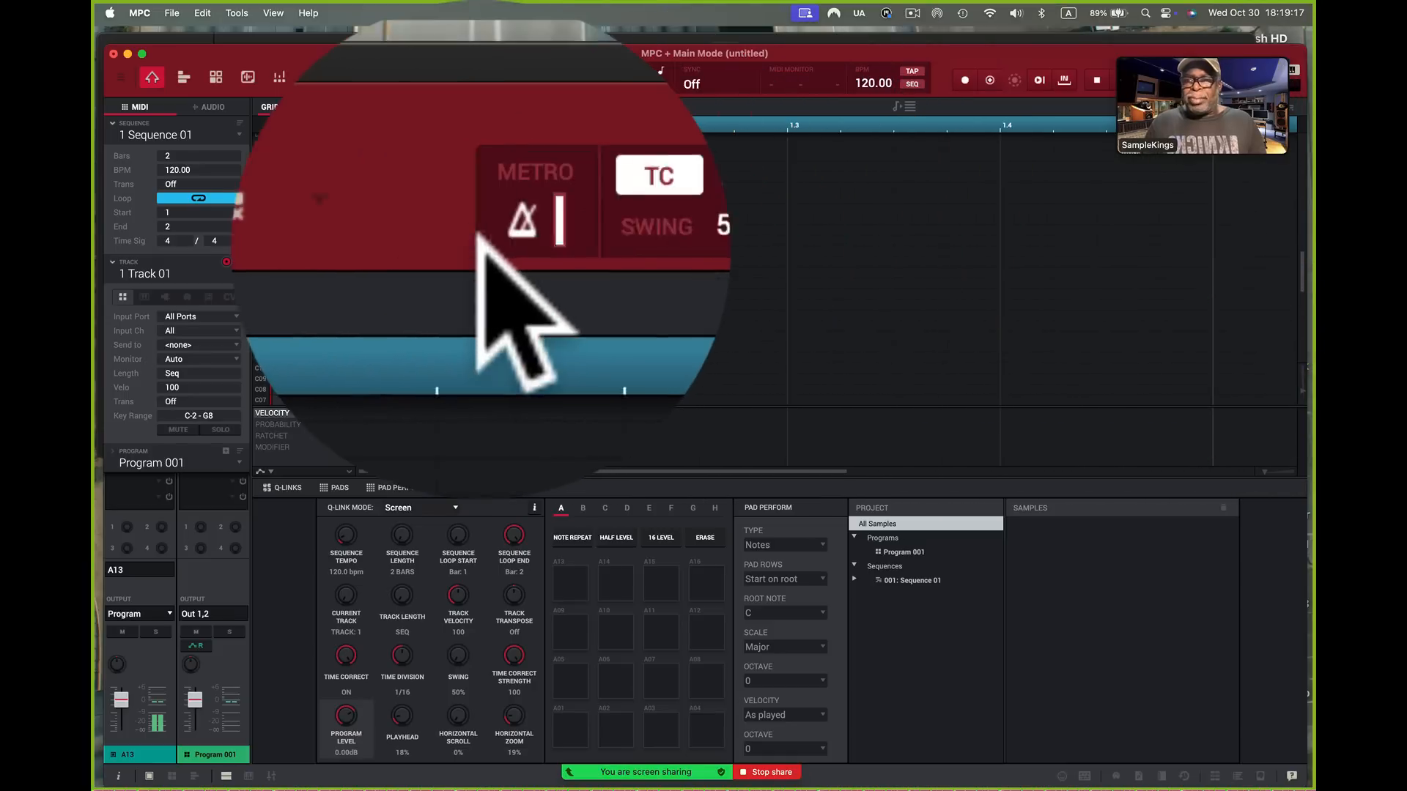
# Step: Switch to Finder, preview B.C. Ride, B.B.Drum and Big soul Drums in BreakBeats, and add Big soul Drums (100Bpm) to the MPC project's samples
pyautogui.click(508, 38)
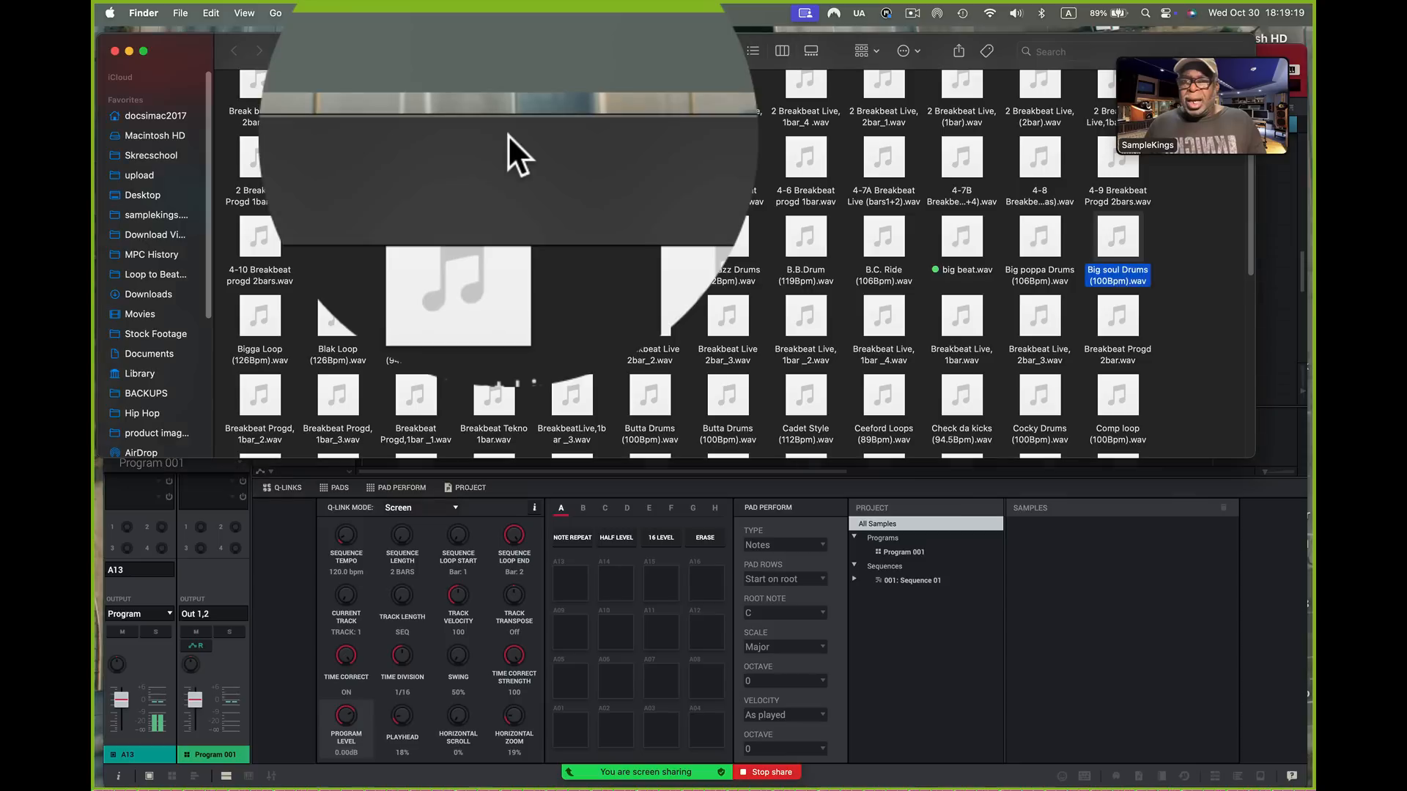
pyautogui.click(884, 245)
pyautogui.click(883, 249)
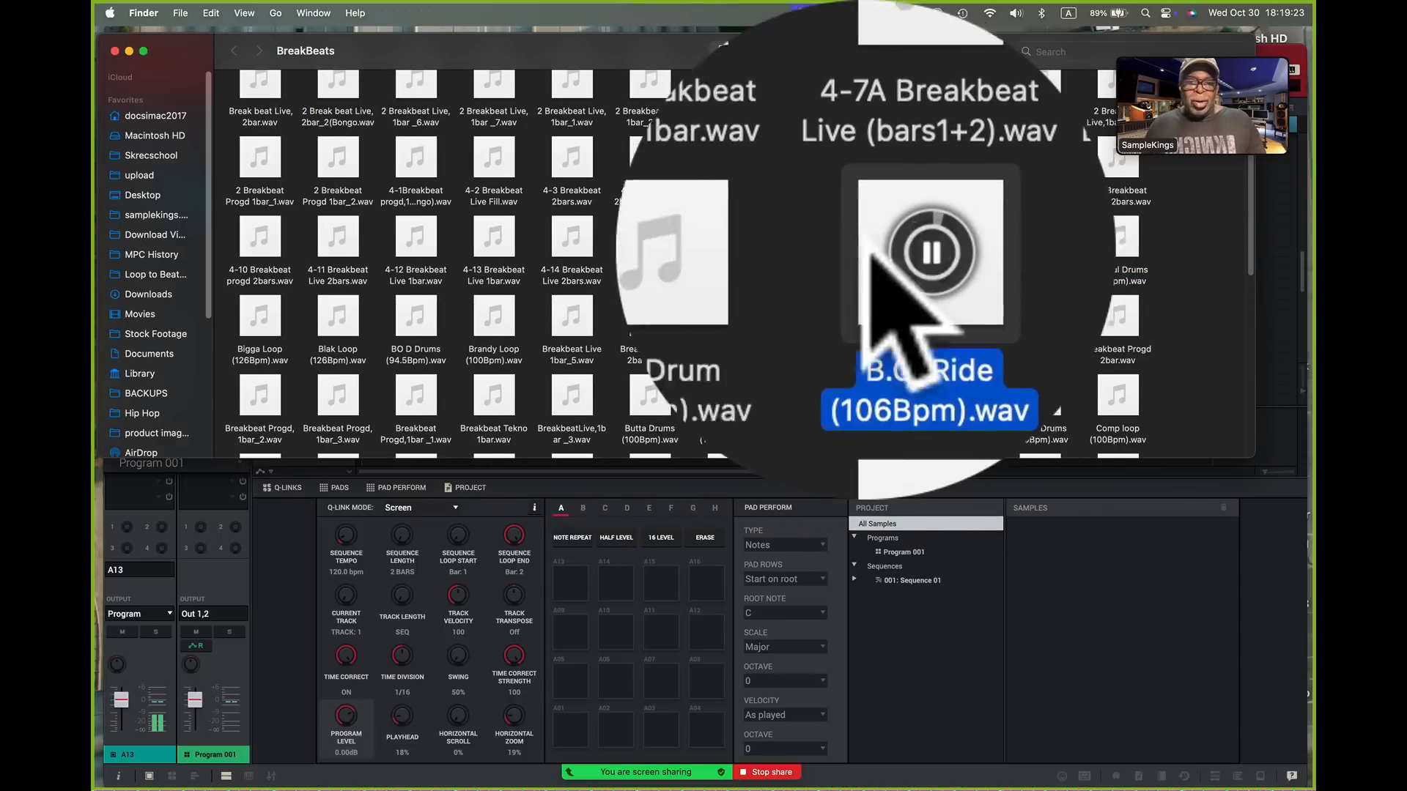
pyautogui.click(806, 249)
pyautogui.click(805, 250)
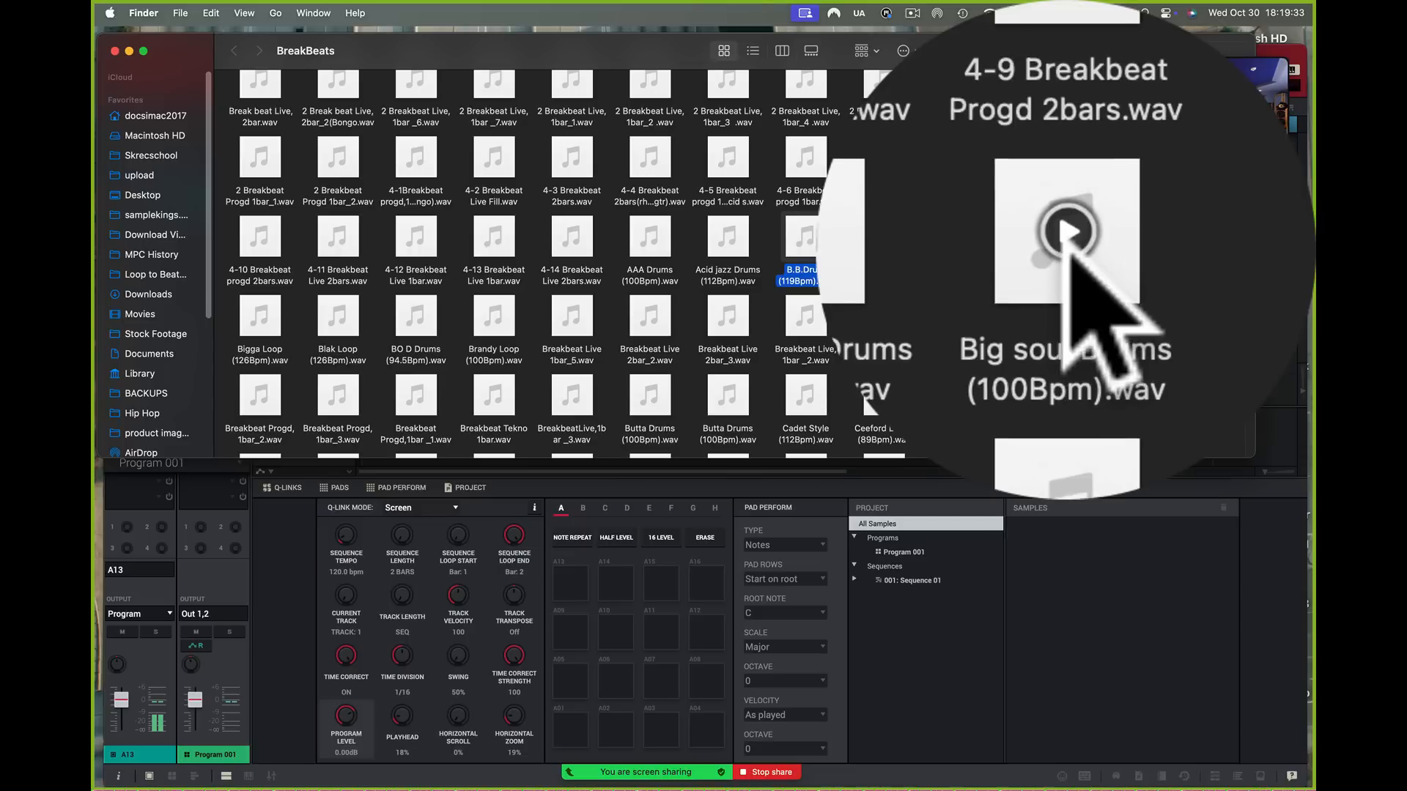
pyautogui.click(1066, 233)
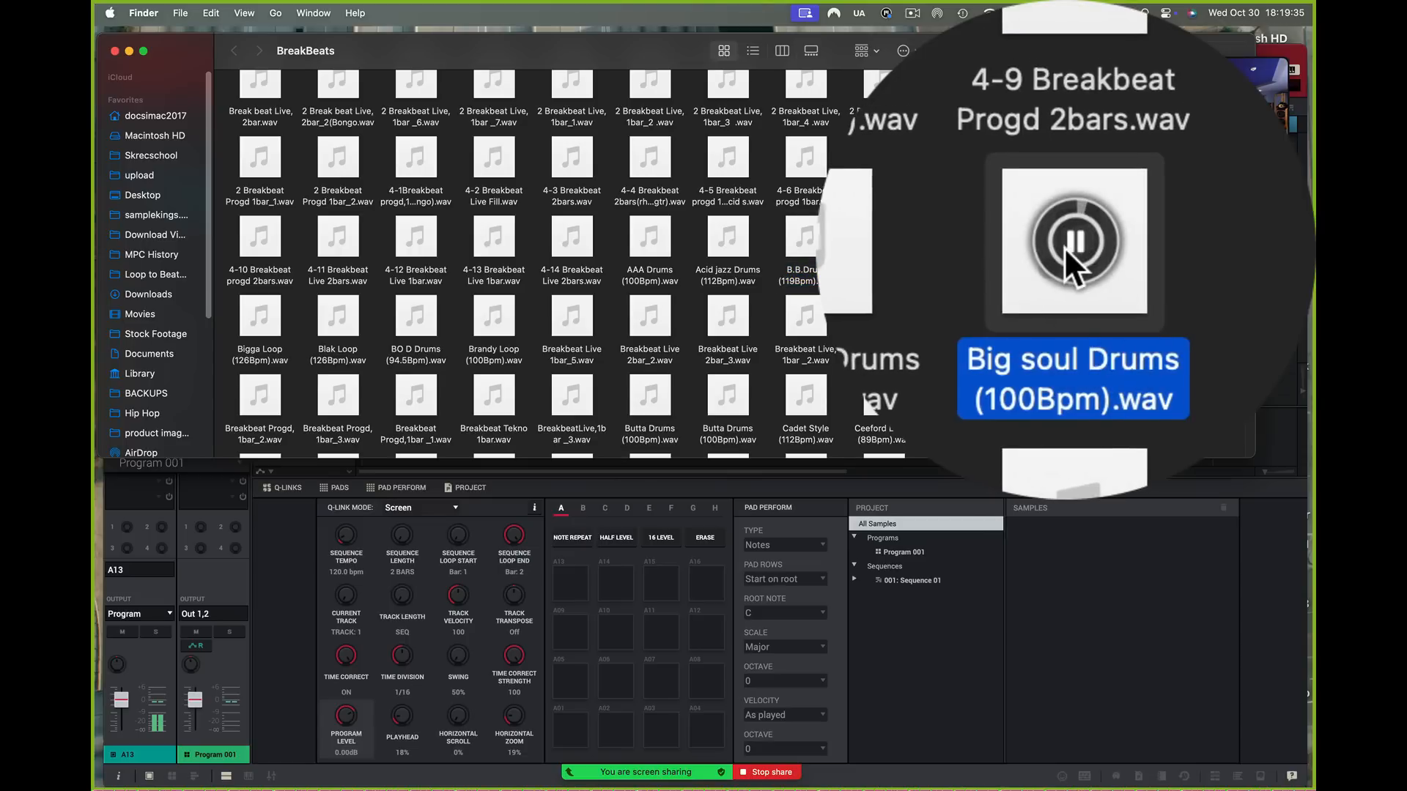
pyautogui.click(1064, 242)
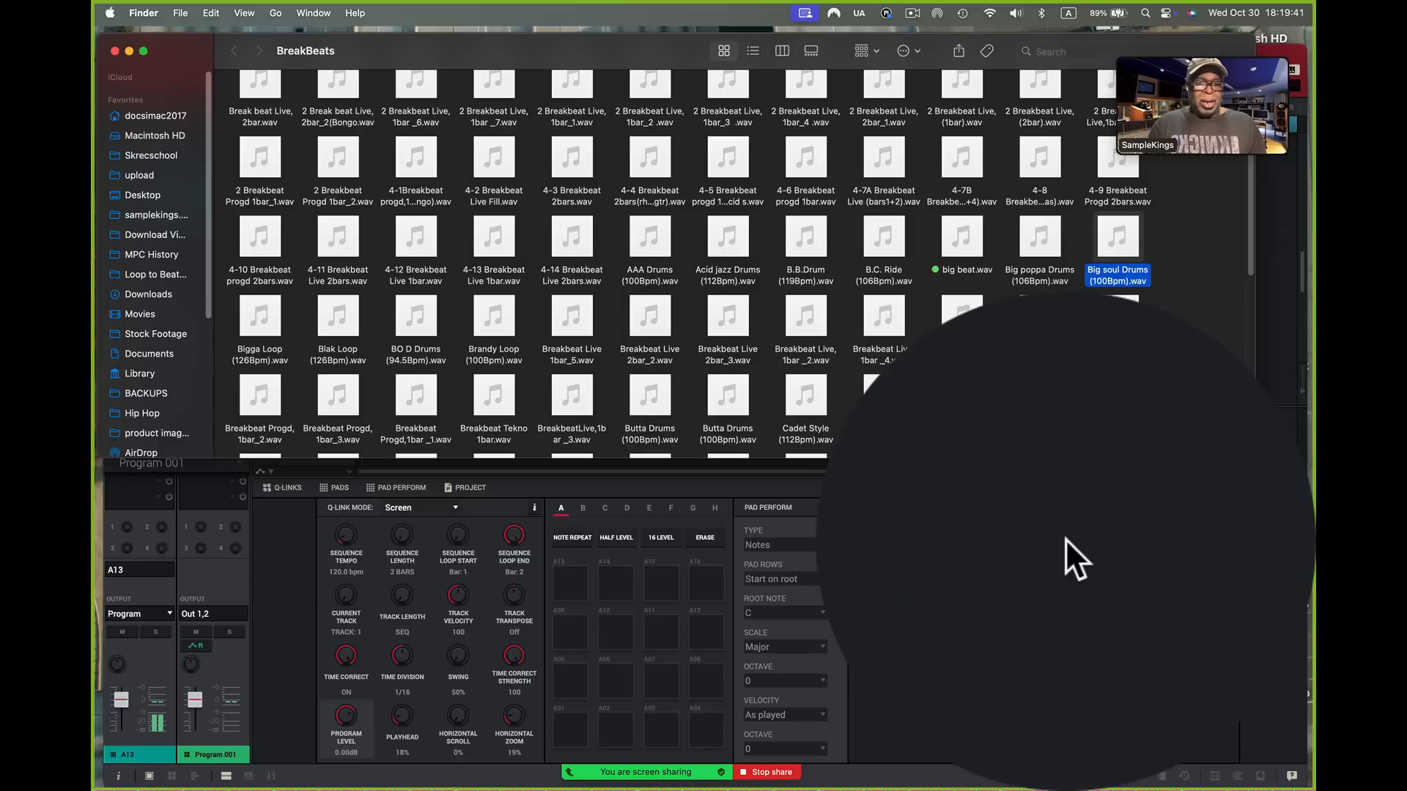
# Step: Preview Breakbeat Live 2bar_2 and Butta Drums, and add Butta Drums (100Bpm) to the project's samples
pyautogui.click(650, 321)
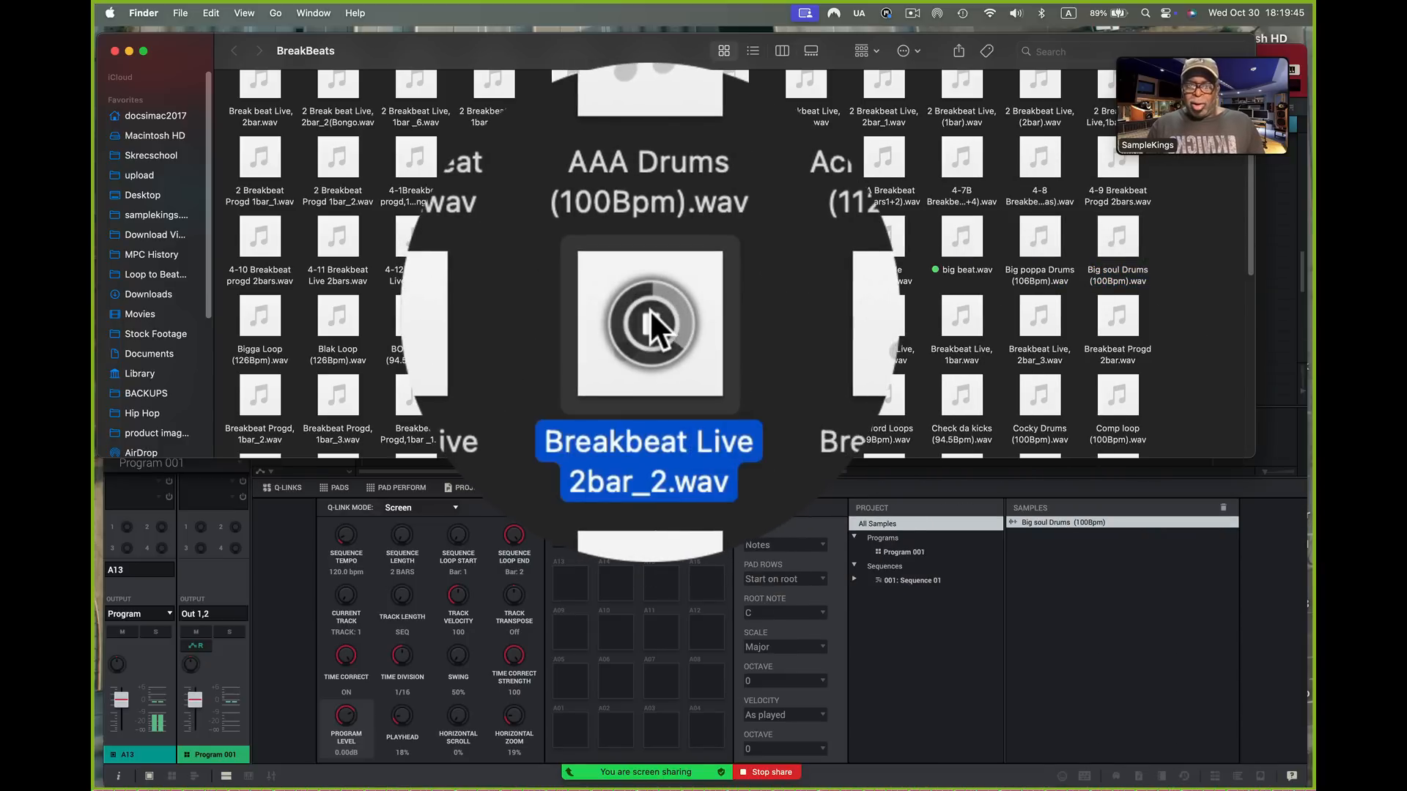
pyautogui.click(648, 388)
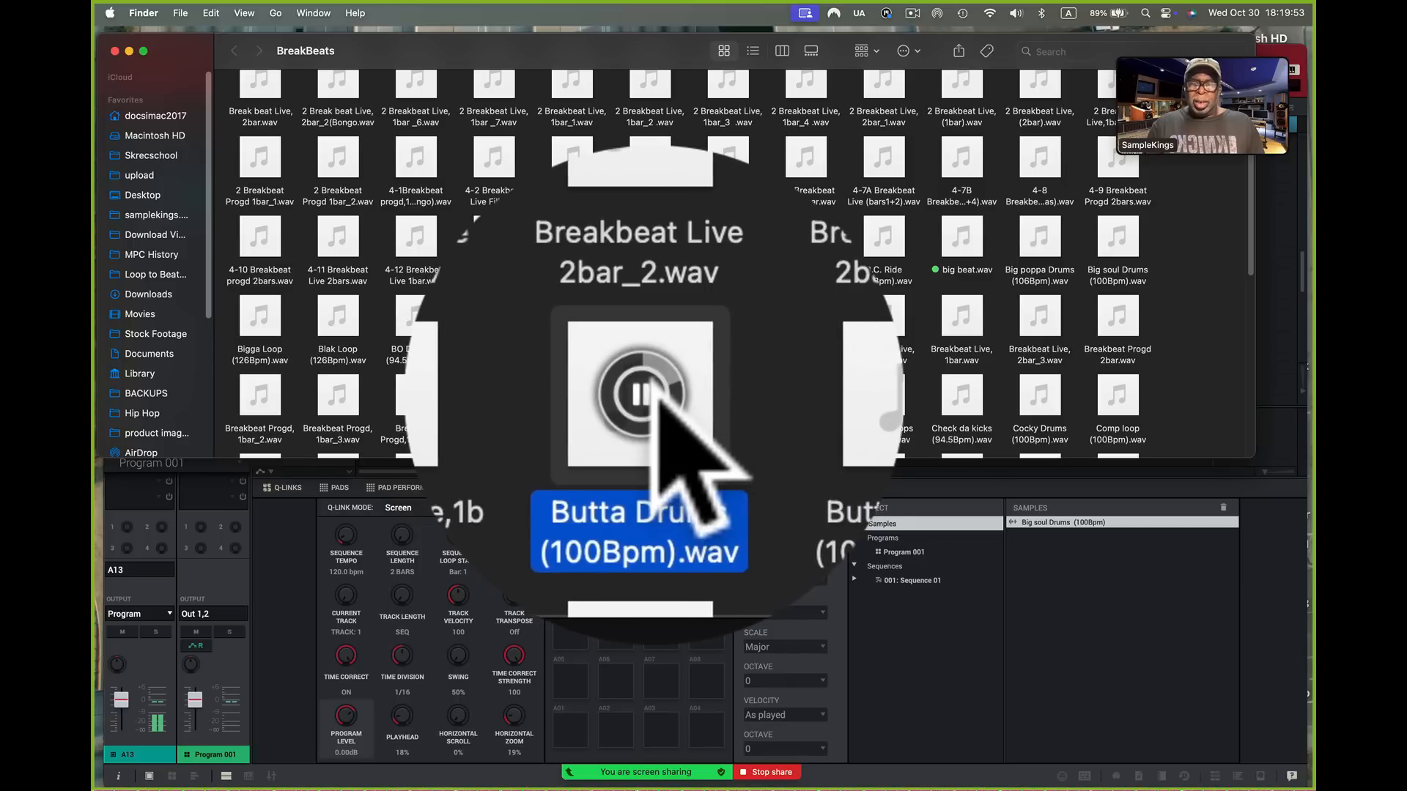
pyautogui.click(638, 395)
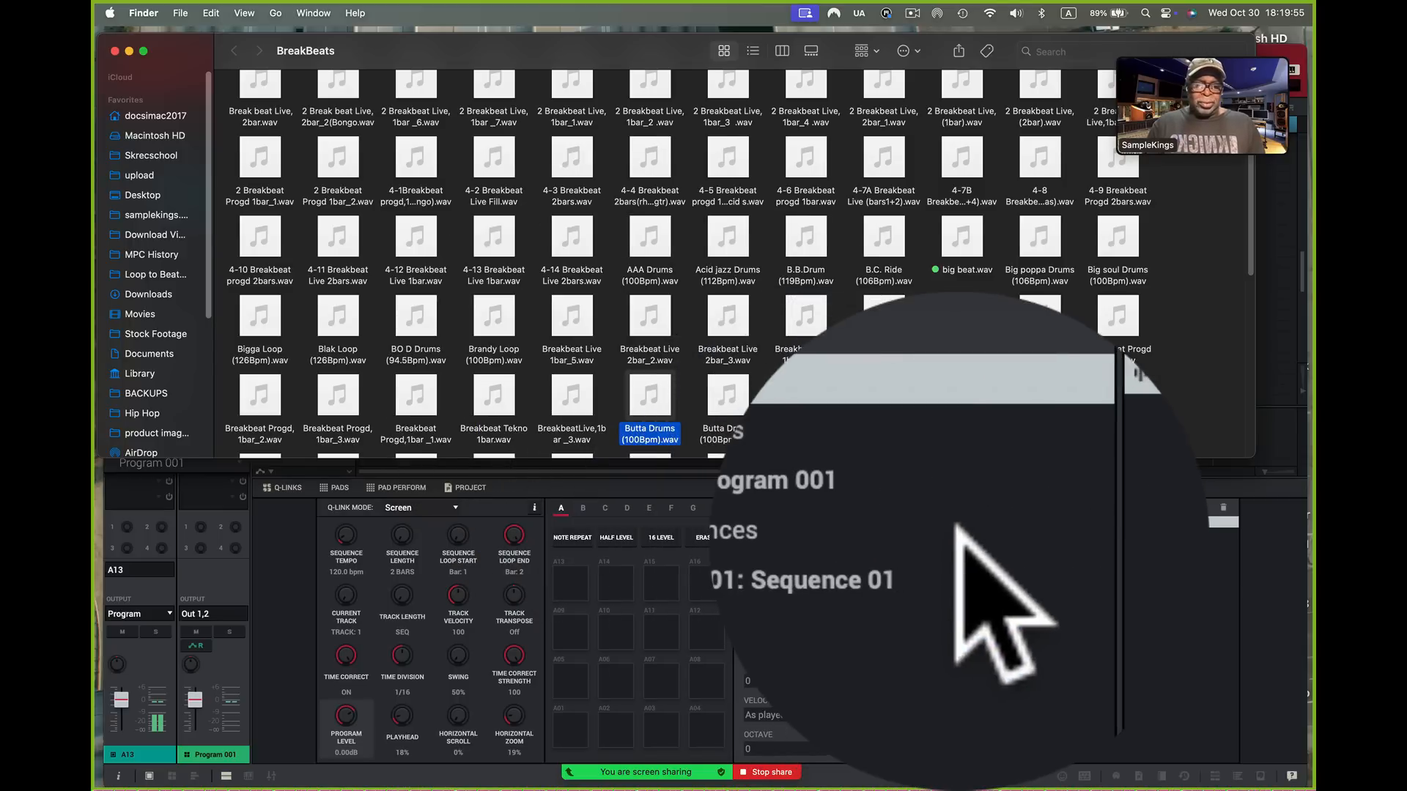
pyautogui.moveTo(642, 403); pyautogui.dragTo(1082, 537)
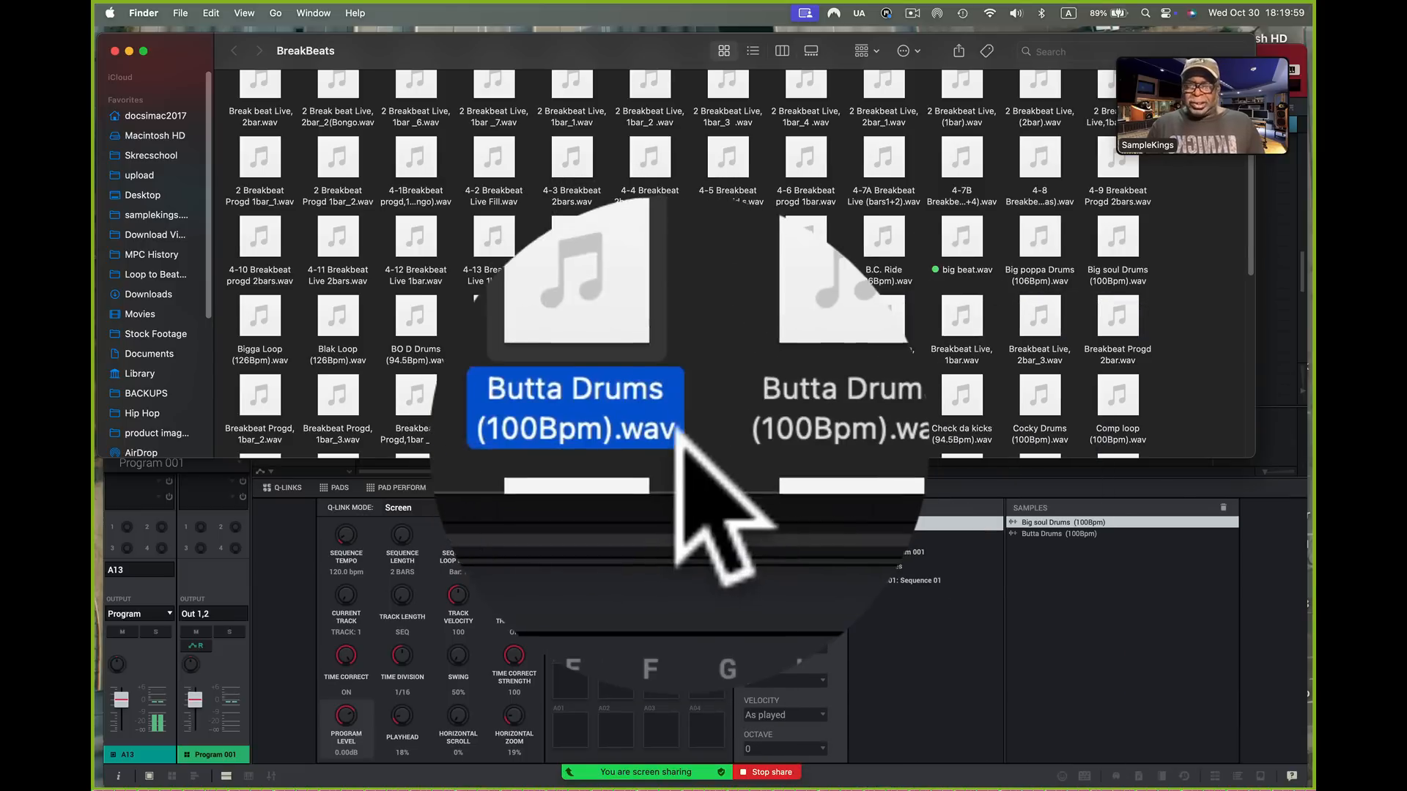
# Step: Preview Fatt Beat (100Bpm) and add it to the project's samples
pyautogui.scroll(-3, 575, 394)
pyautogui.scroll(-4, 574, 396)
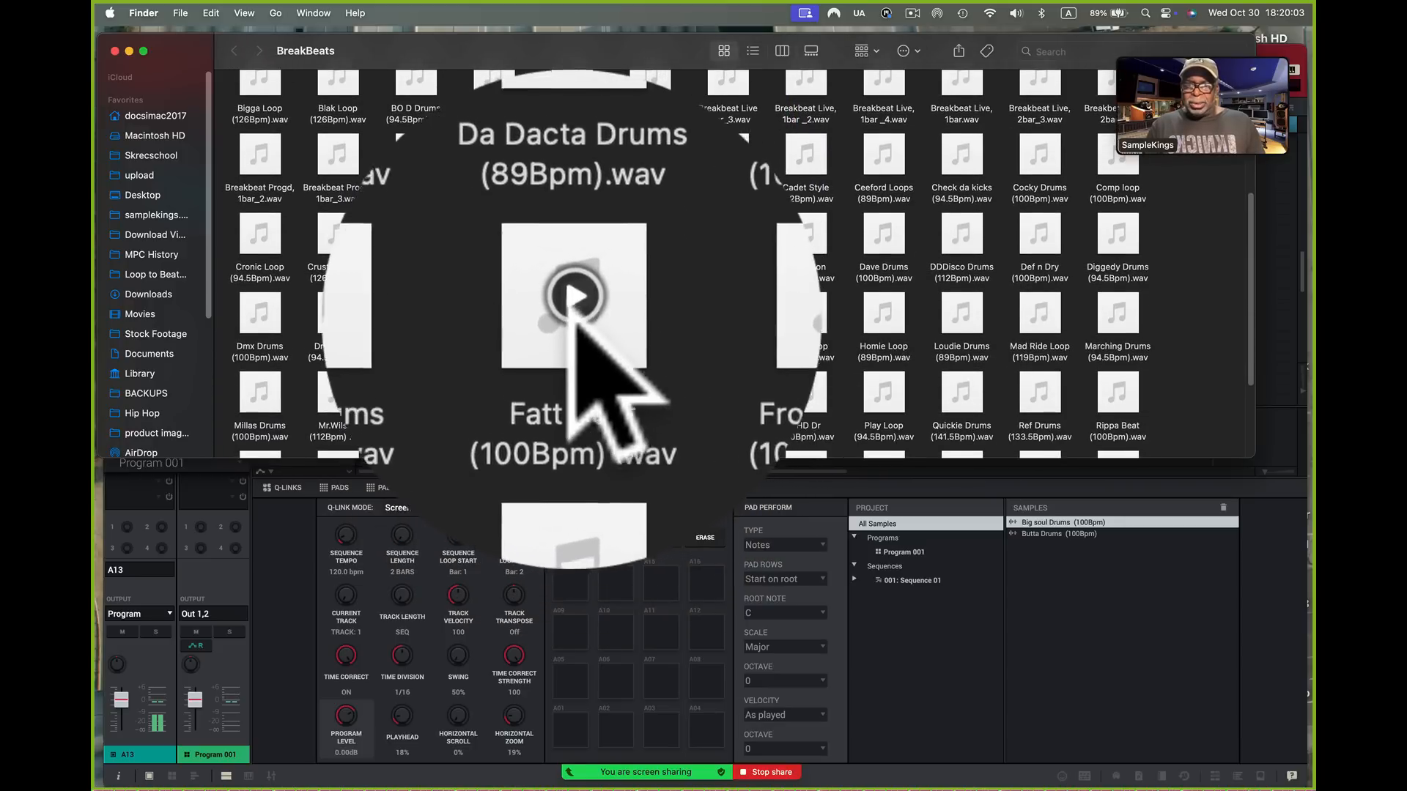
pyautogui.click(573, 394)
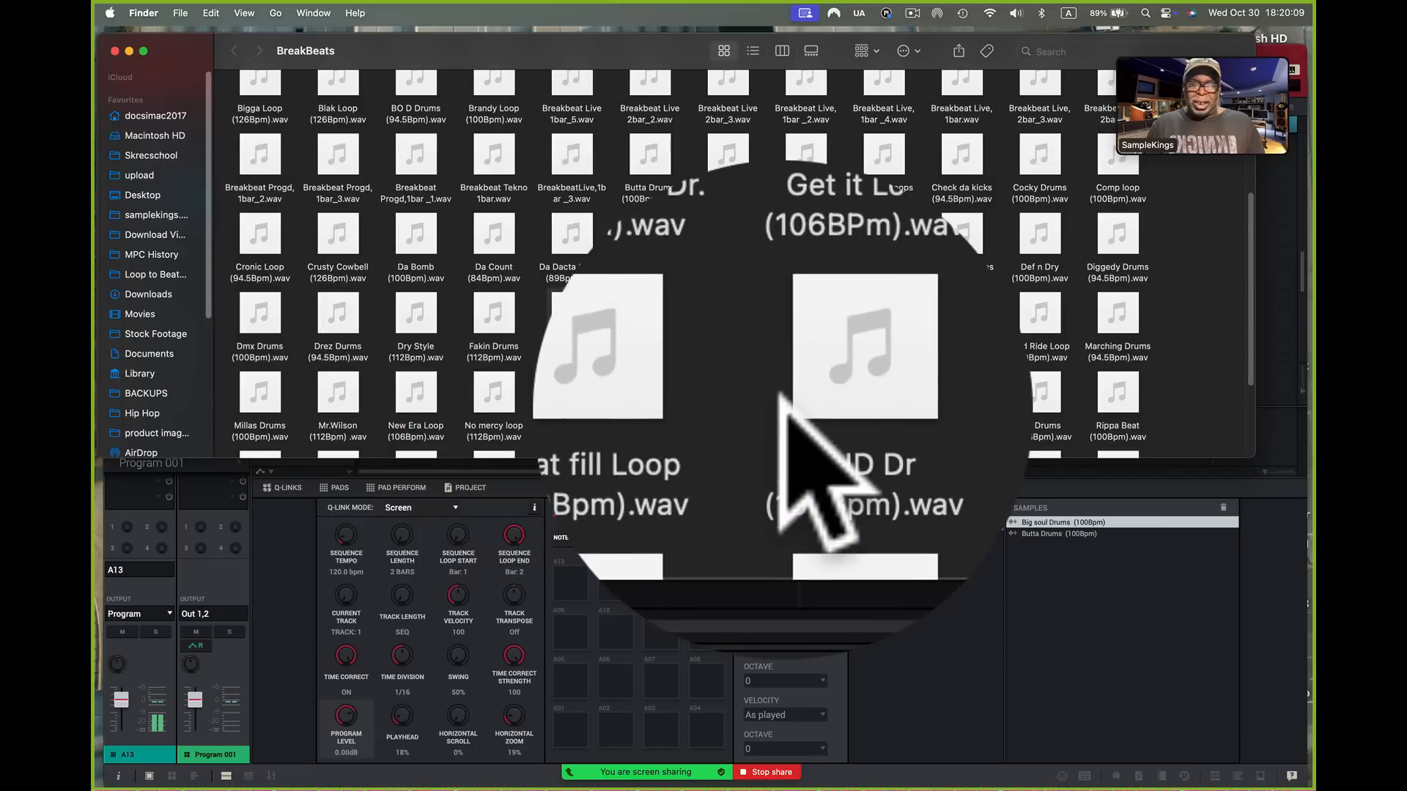
pyautogui.moveTo(573, 340); pyautogui.dragTo(1030, 527)
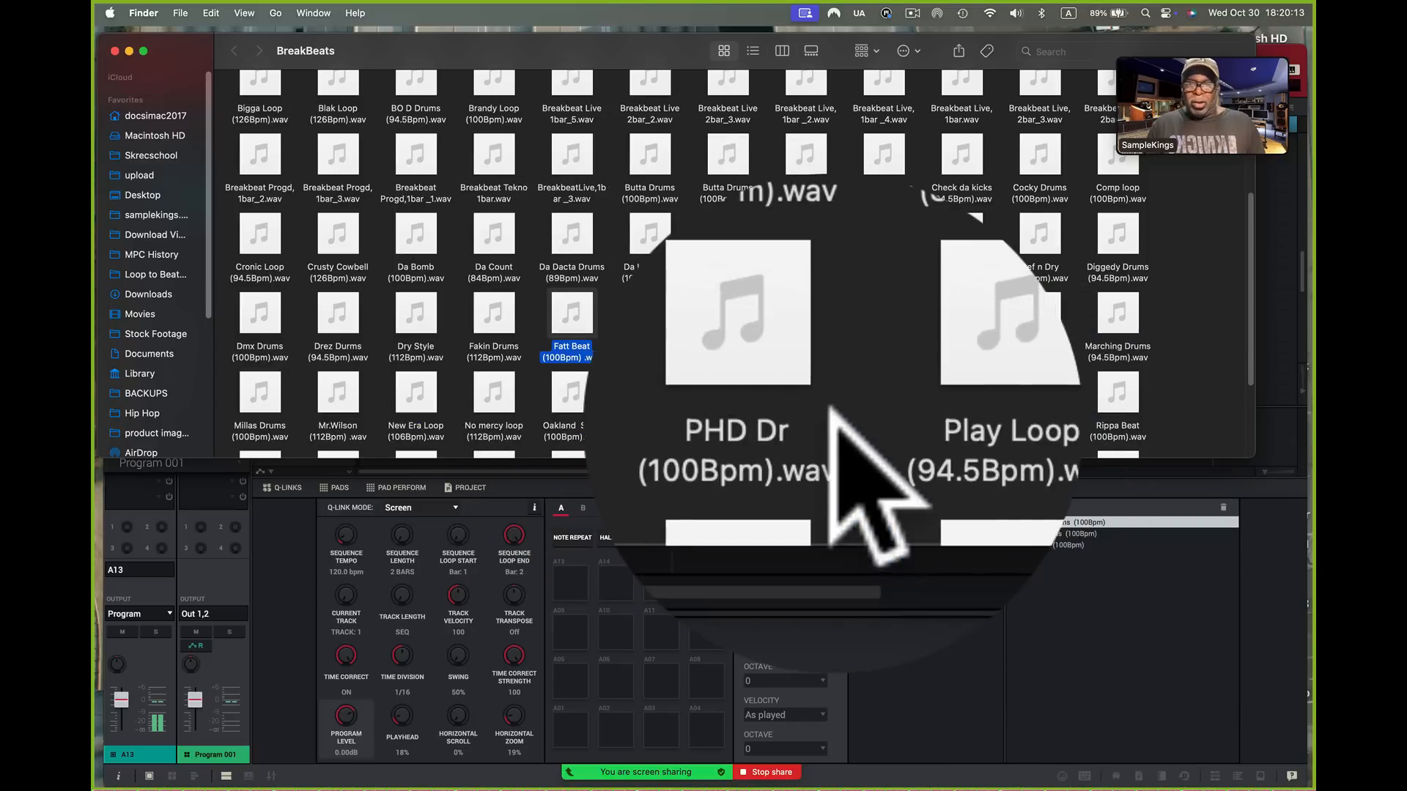
# Step: Preview Phat fill Loop, No mercy loop and Mr.Wilson, and add Mr.Wilson (112Bpm) to the project's samples
pyautogui.click(728, 388)
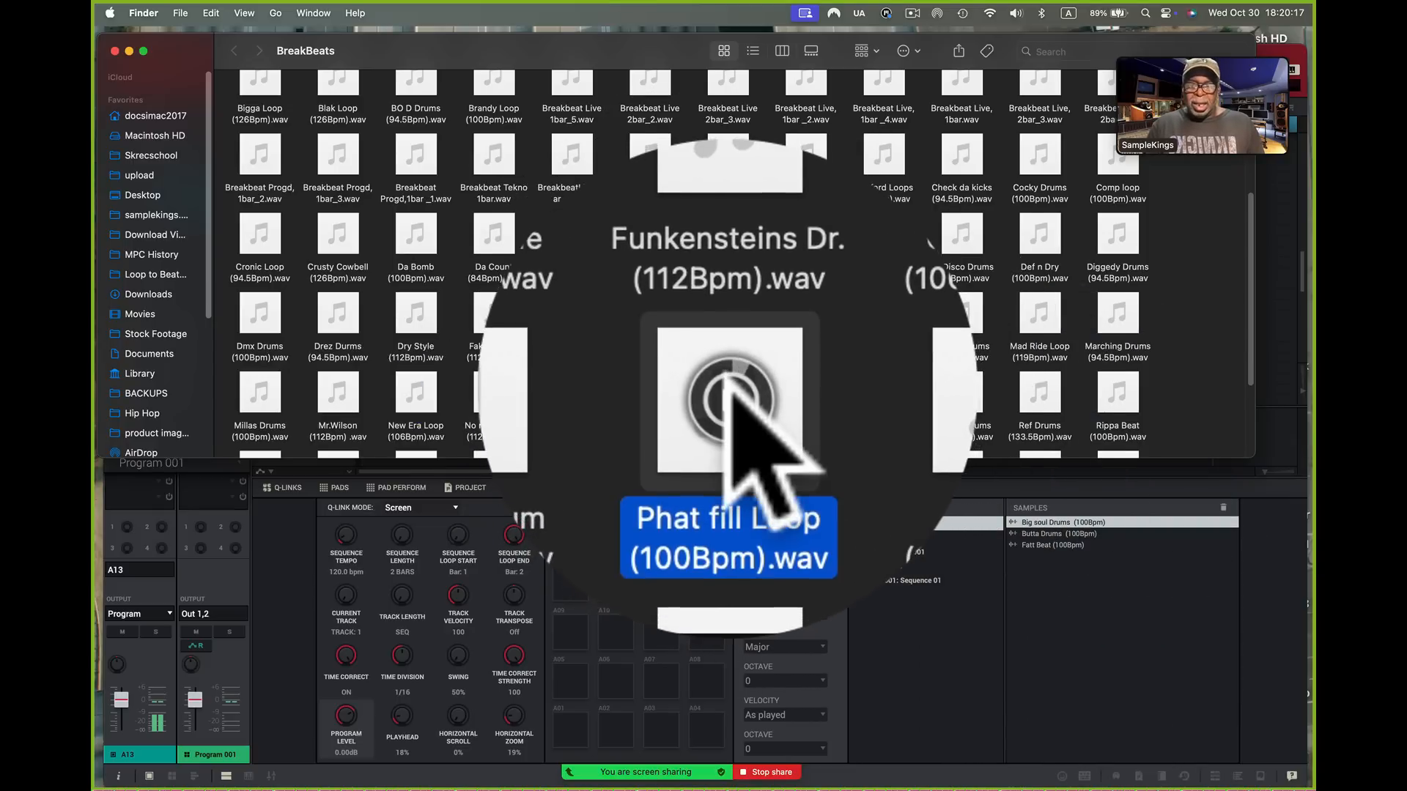
pyautogui.click(497, 387)
pyautogui.click(495, 382)
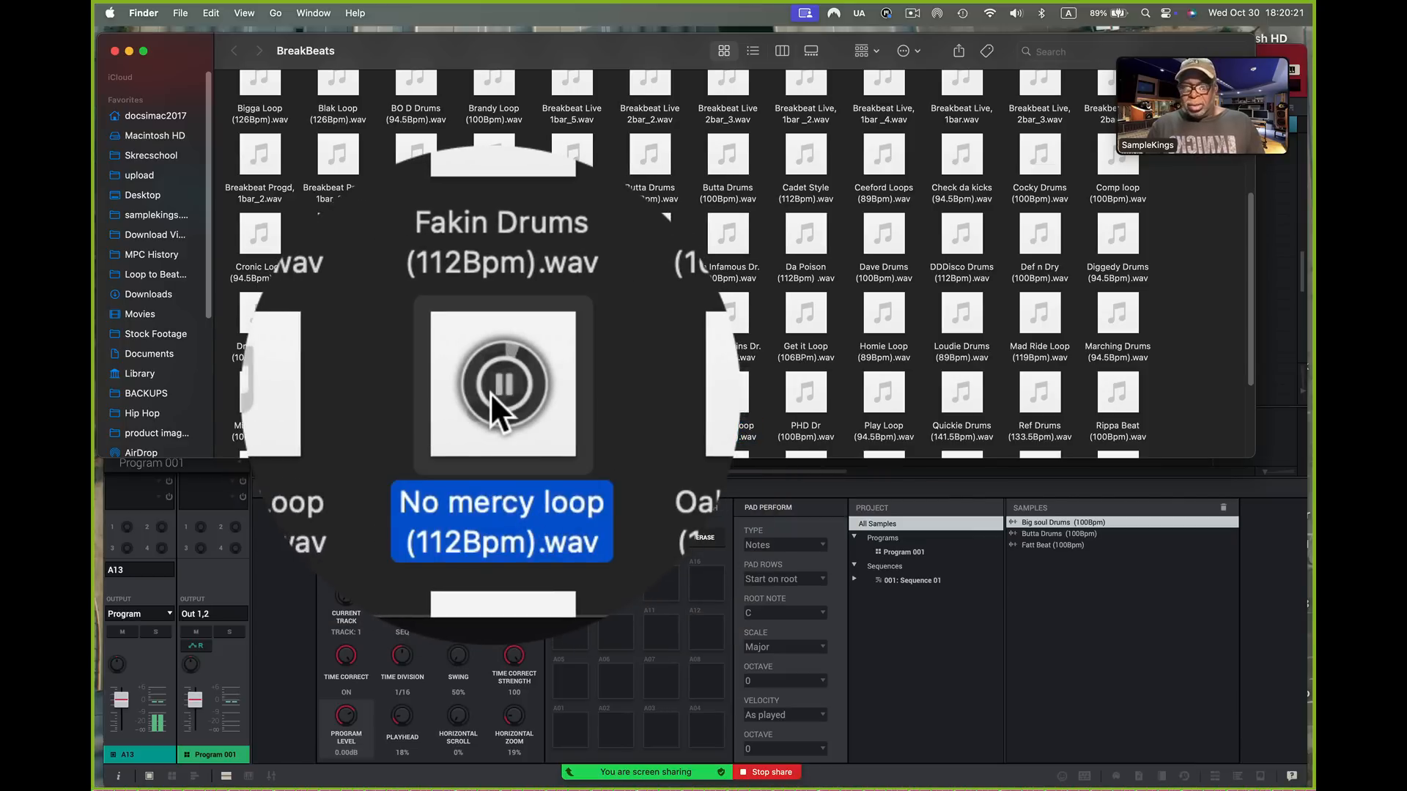
pyautogui.rightClick(340, 387)
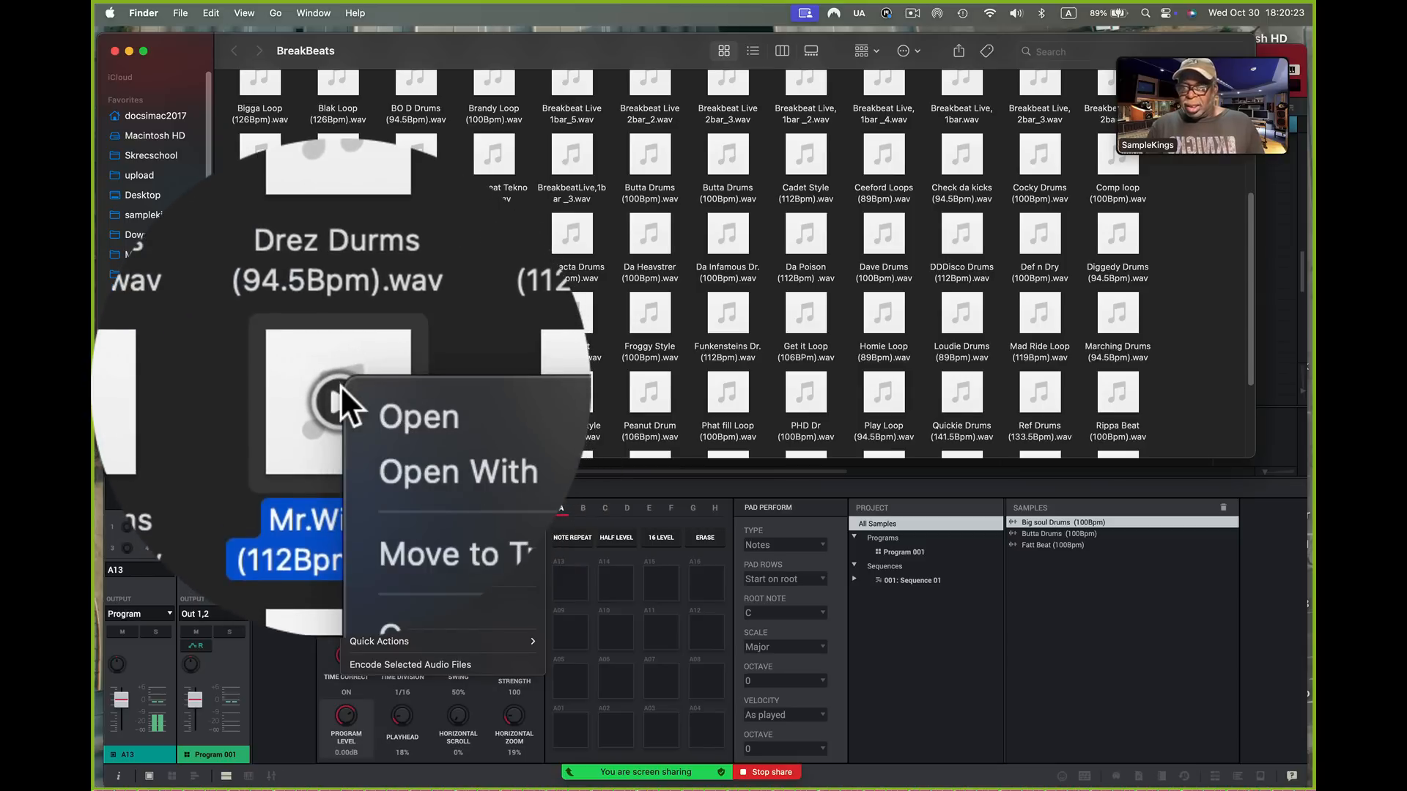
pyautogui.press('Escape')
pyautogui.click(340, 387)
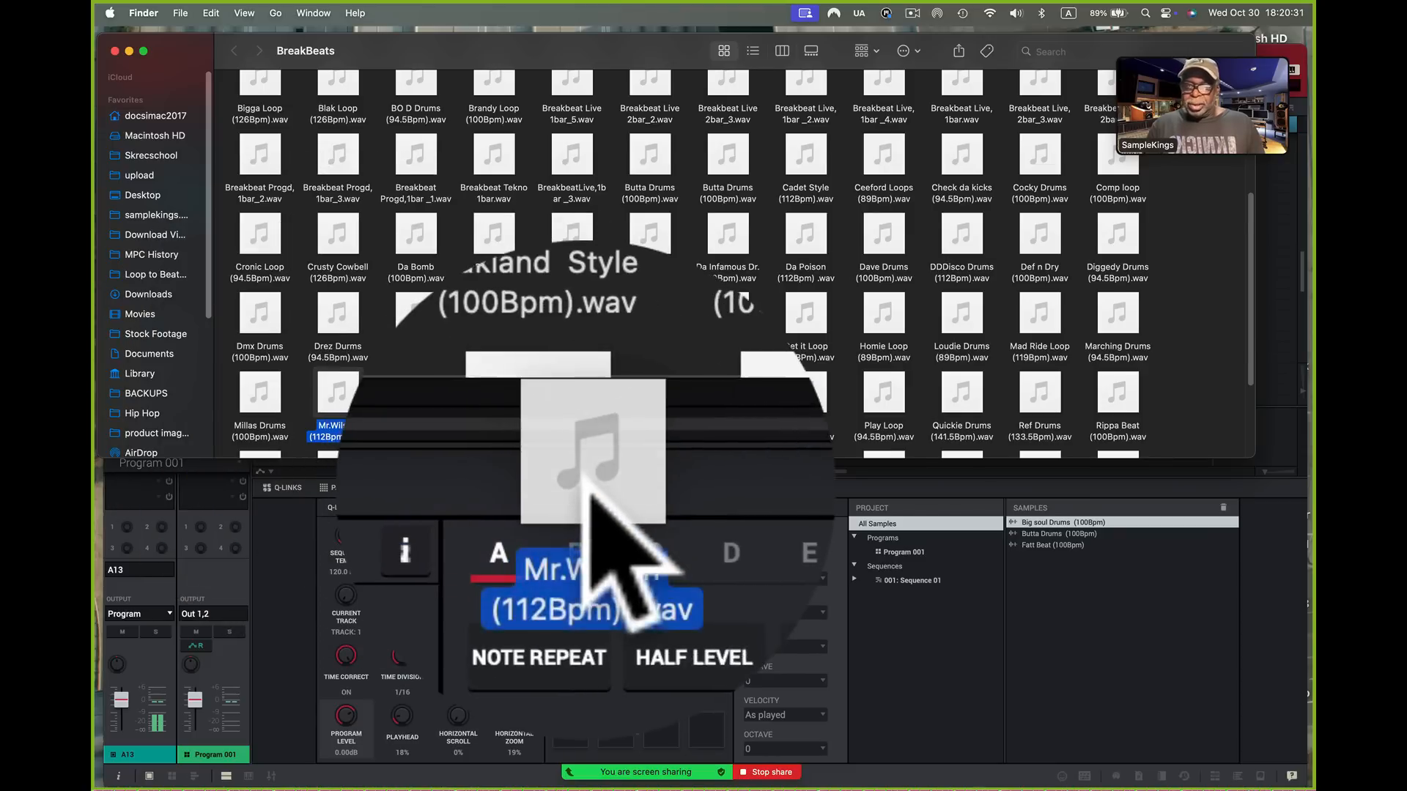
# Step: Preview Ziggys Drums and Wrecka Drums, and add Wrecka Drums (100Bpm) to the project's samples
pyautogui.scroll(-4, 957, 400)
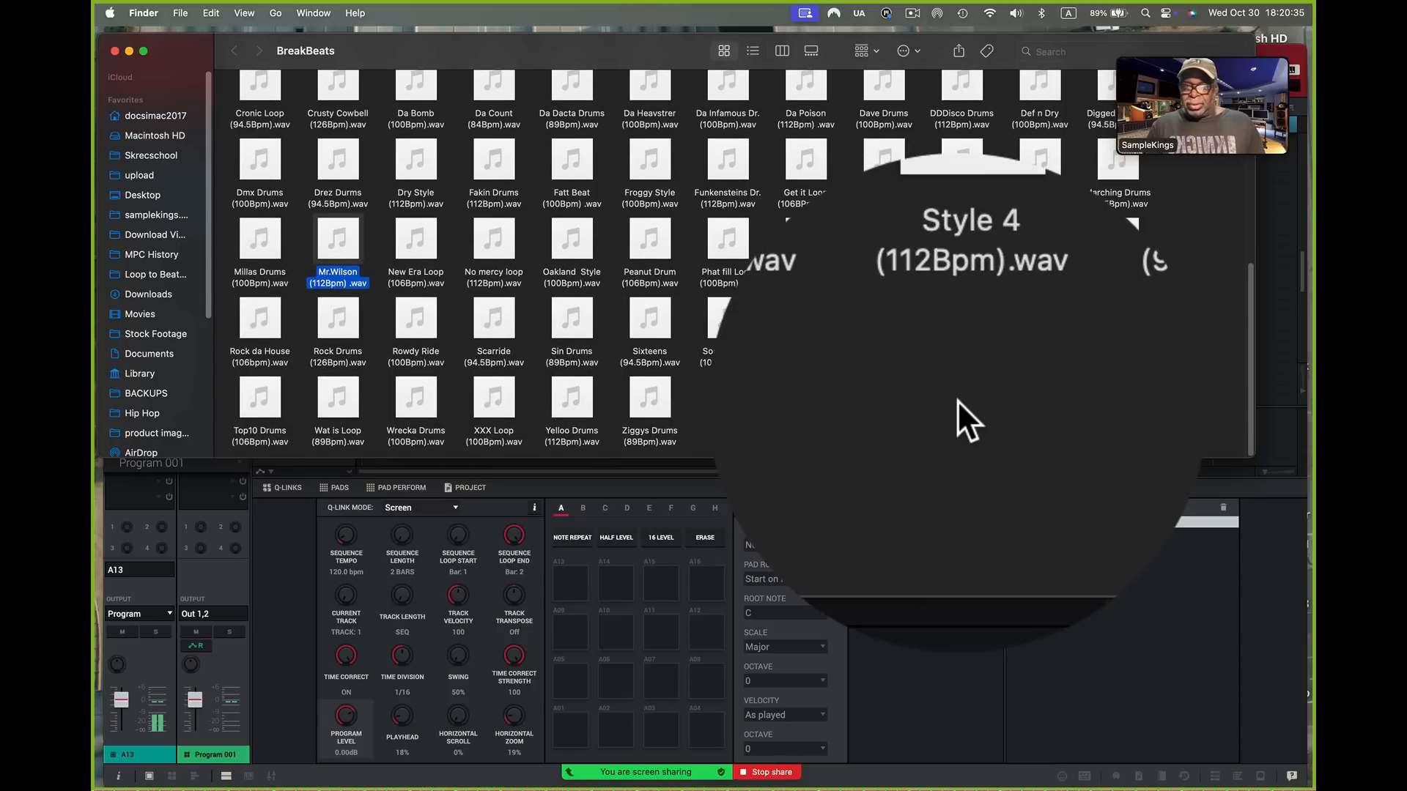
pyautogui.click(649, 397)
pyautogui.click(649, 395)
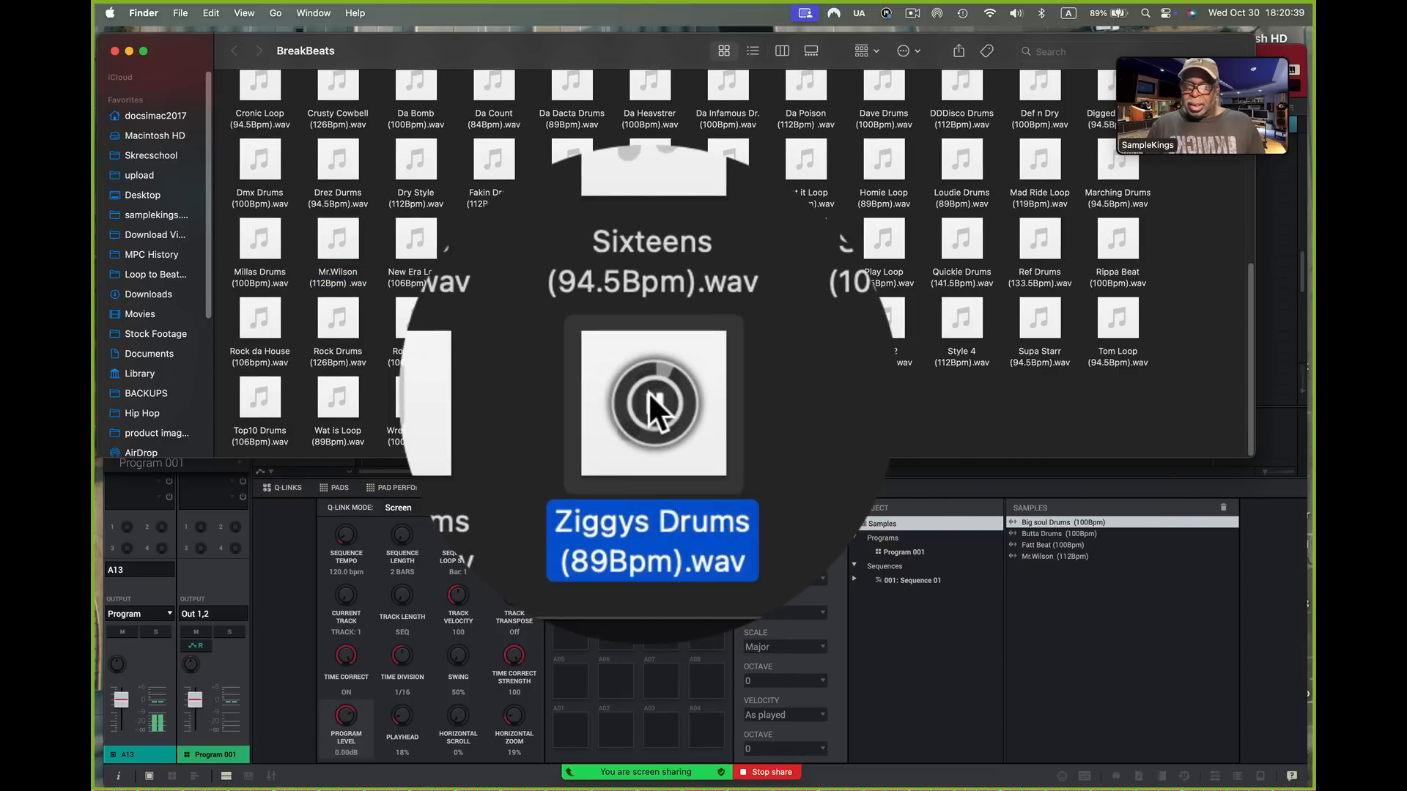
pyautogui.click(414, 396)
pyautogui.click(415, 394)
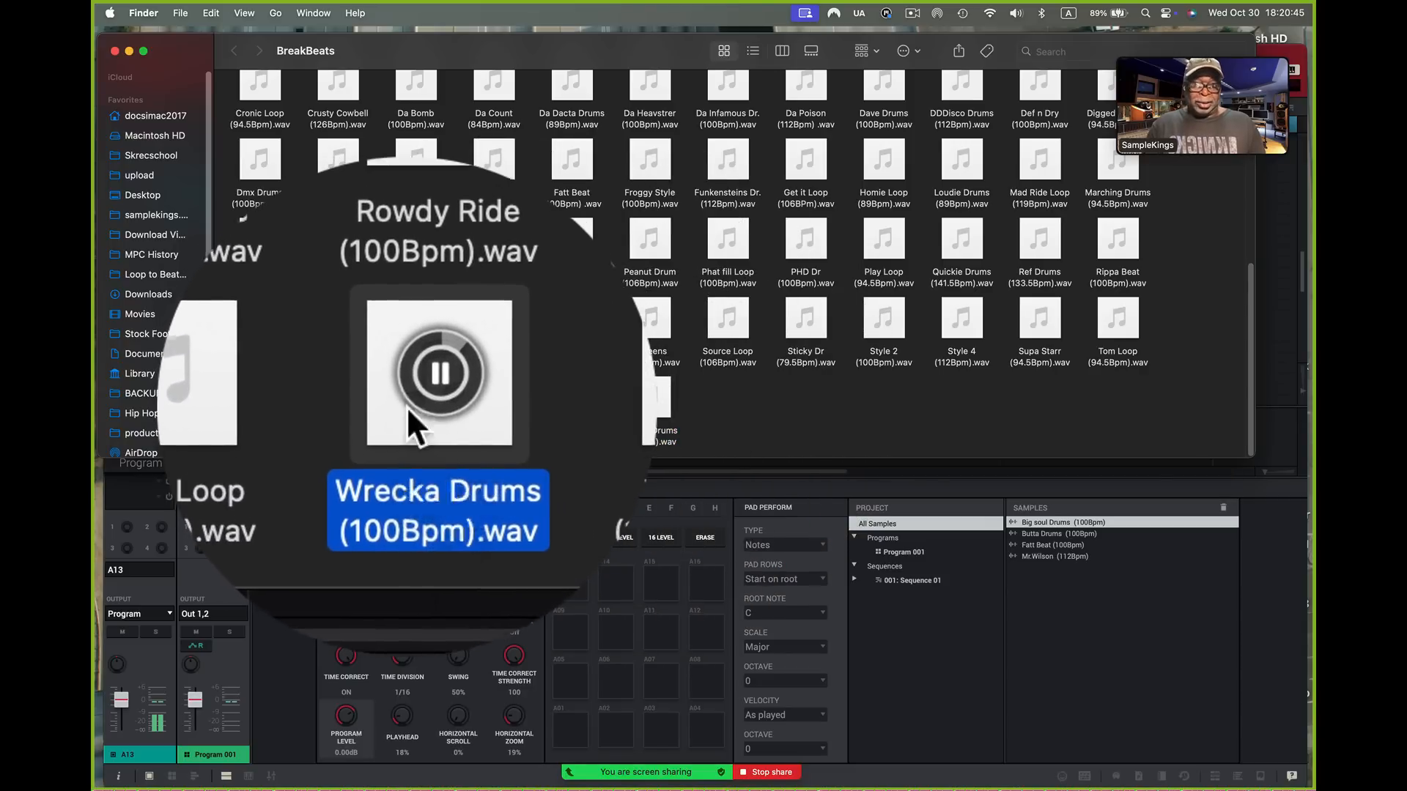
pyautogui.rightClick(414, 399)
pyautogui.press('Escape')
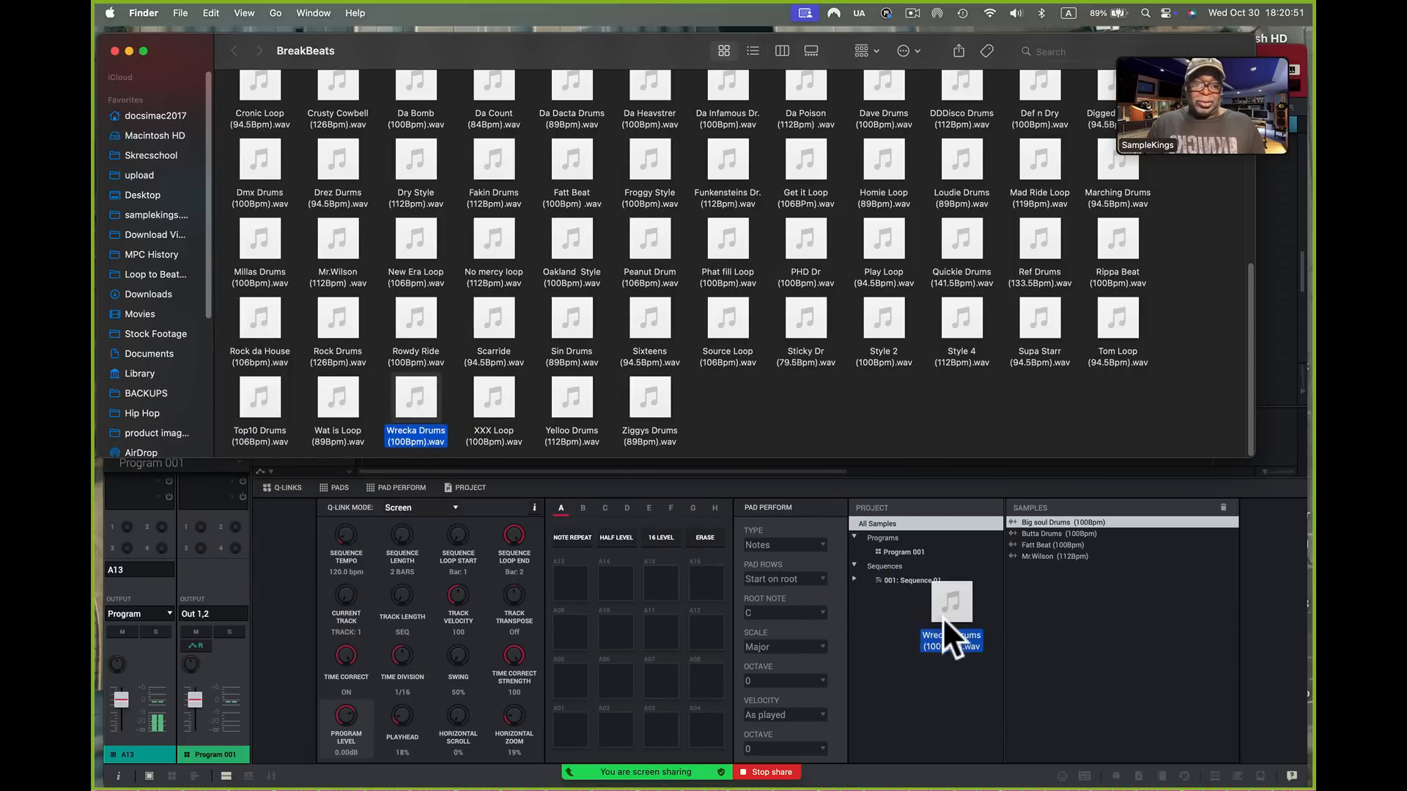
pyautogui.moveTo(1071, 633); pyautogui.dragTo(1070, 633)
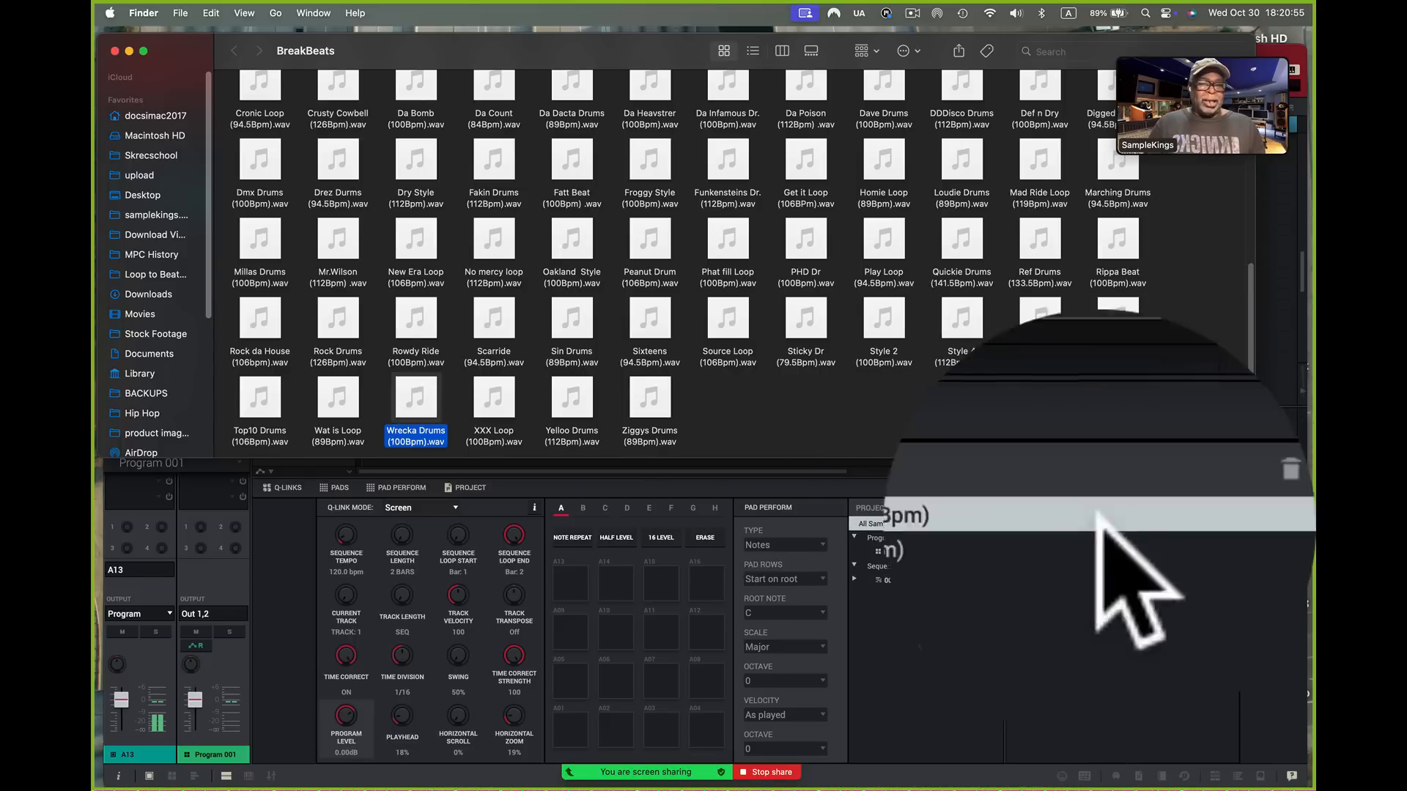
# Step: Switch back to MPC and open Big soul Drums (100Bpm) in Sample Edit
pyautogui.click(984, 607)
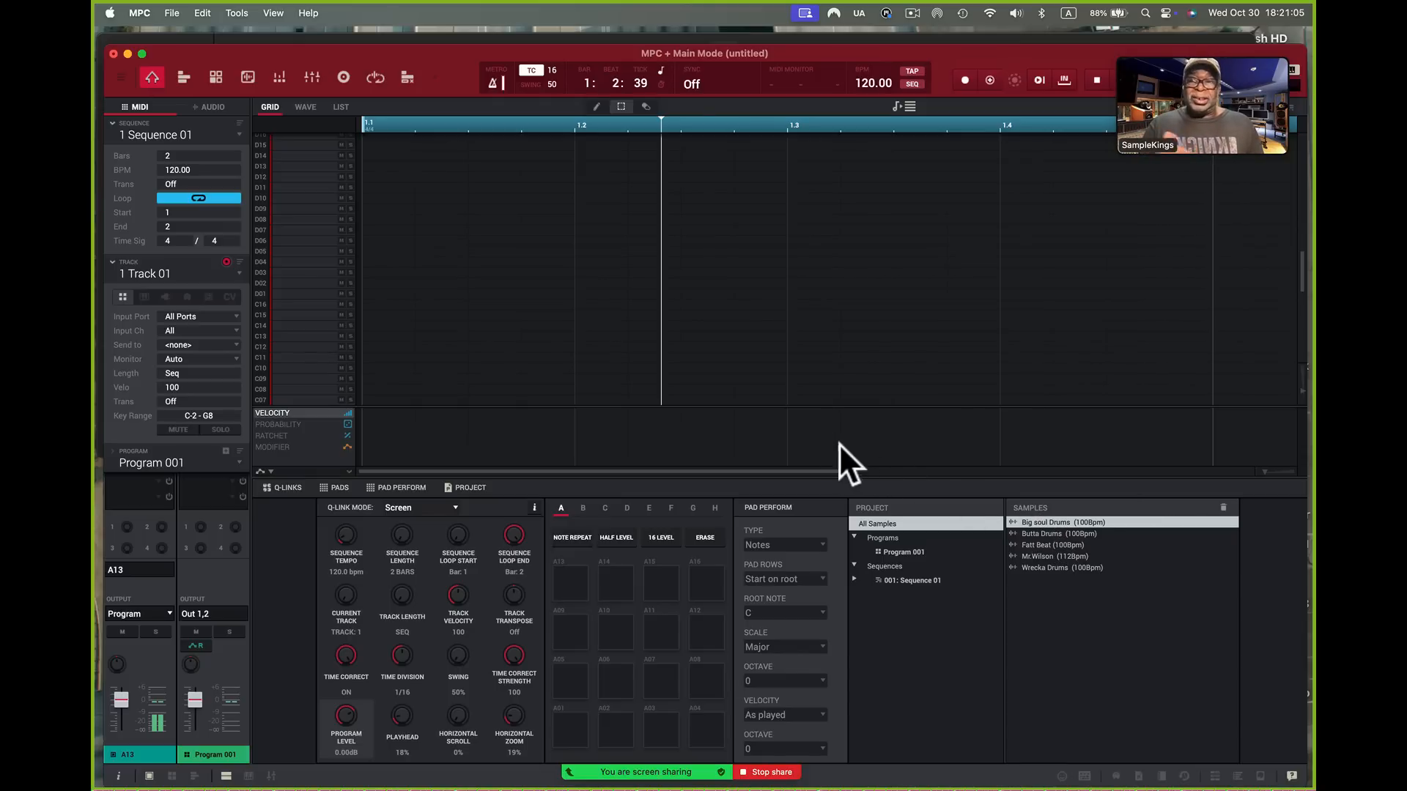
pyautogui.rightClick(1052, 522)
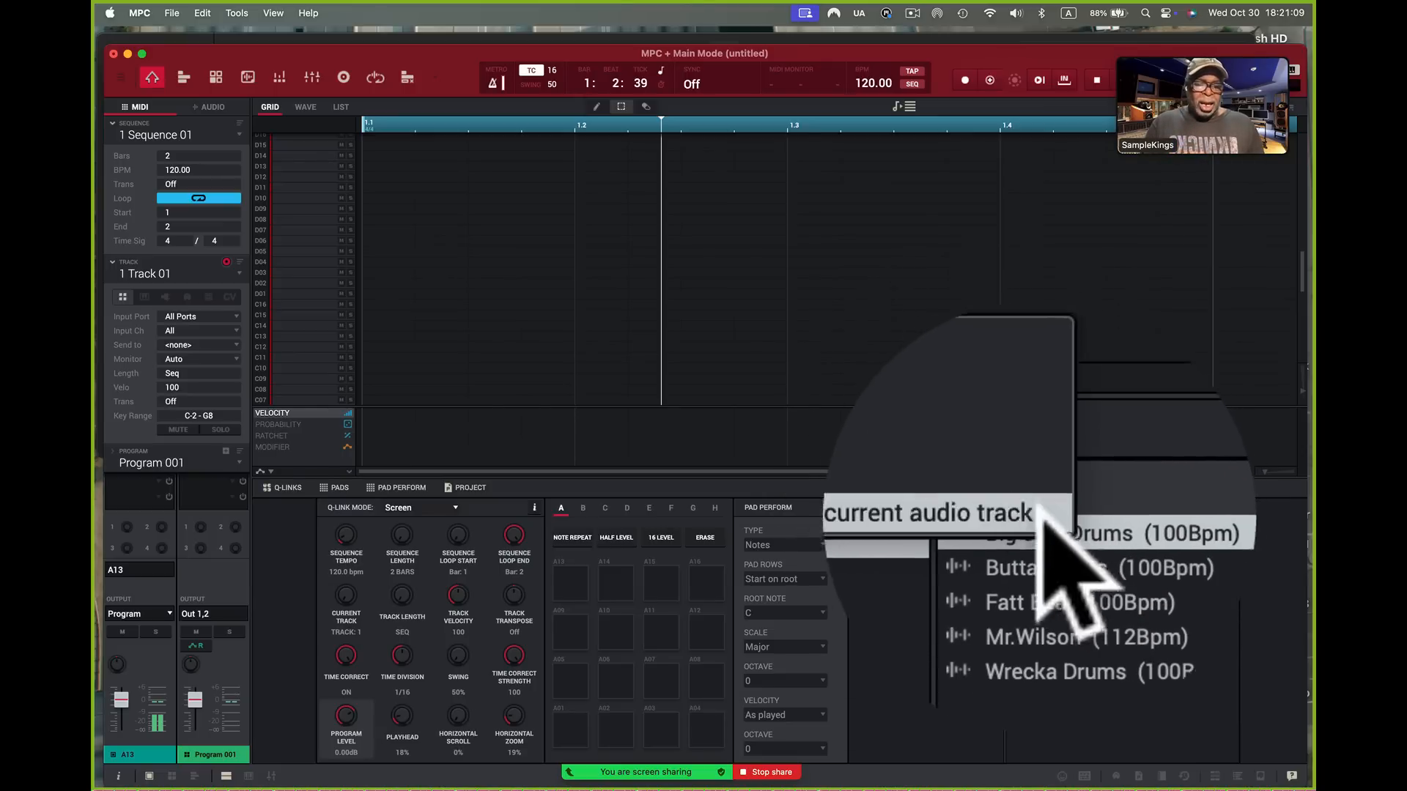
pyautogui.click(991, 513)
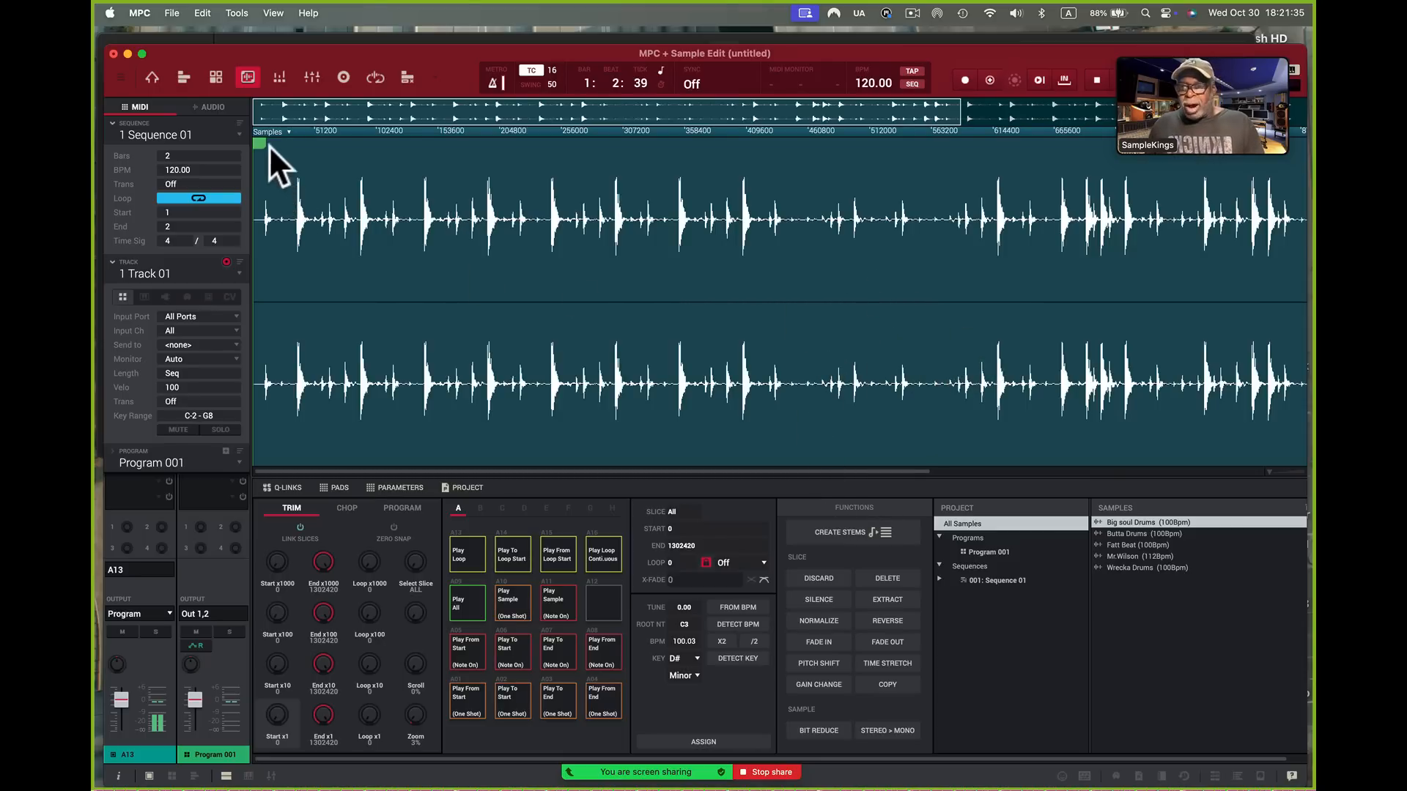
# Step: Trim the start of Big soul Drums to the first drum hit at sample 10367
pyautogui.scroll(4, 314, 220)
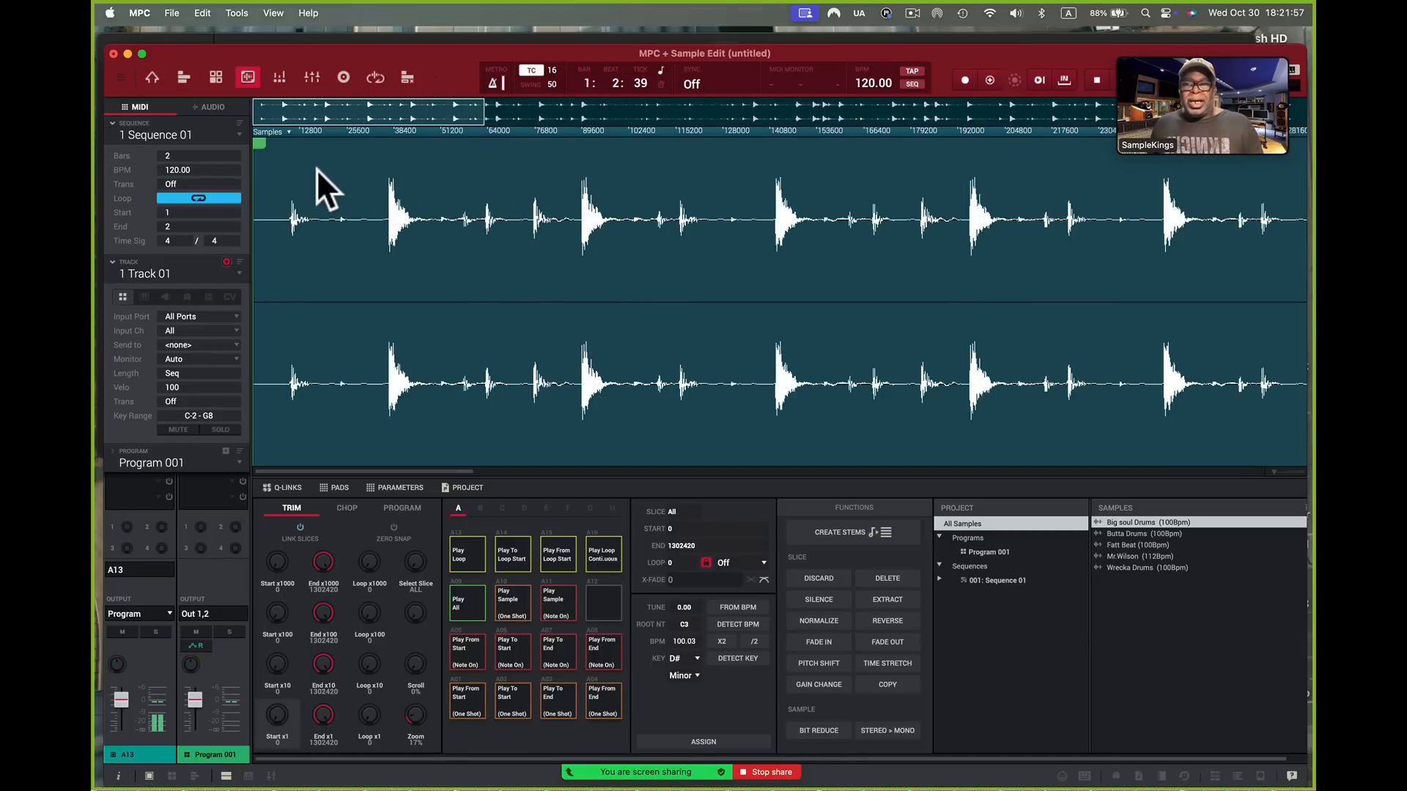
pyautogui.moveTo(257, 142)
pyautogui.mouseDown()
pyautogui.moveTo(293, 144)
pyautogui.moveTo(345, 229)
pyautogui.moveTo(328, 220)
pyautogui.mouseUp()
pyautogui.moveTo(402, 130)
pyautogui.mouseDown()
pyautogui.moveTo(417, 163)
pyautogui.moveTo(406, 170)
pyautogui.mouseUp()
pyautogui.moveTo(323, 141); pyautogui.dragTo(340, 145)
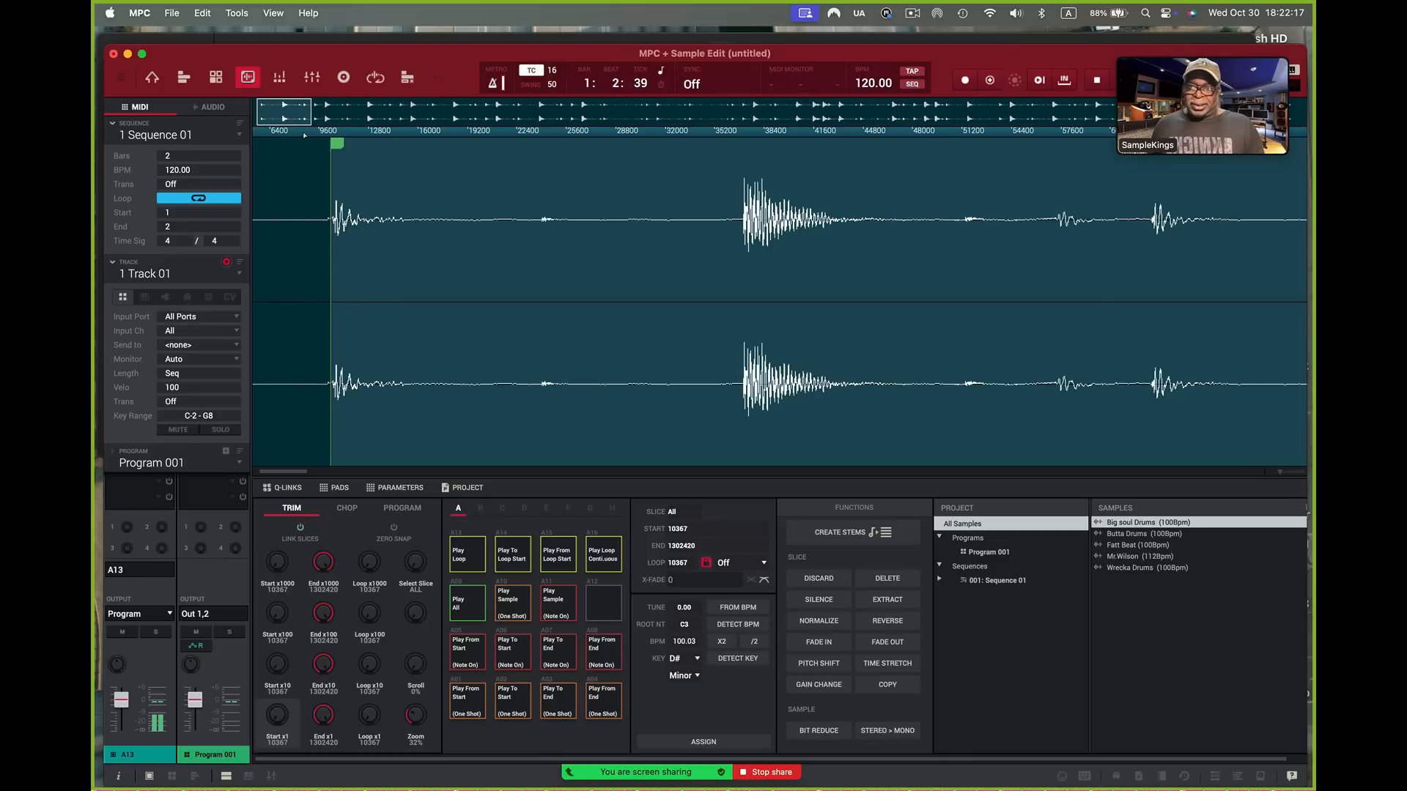
pyautogui.moveTo(304, 136); pyautogui.dragTo(278, 22)
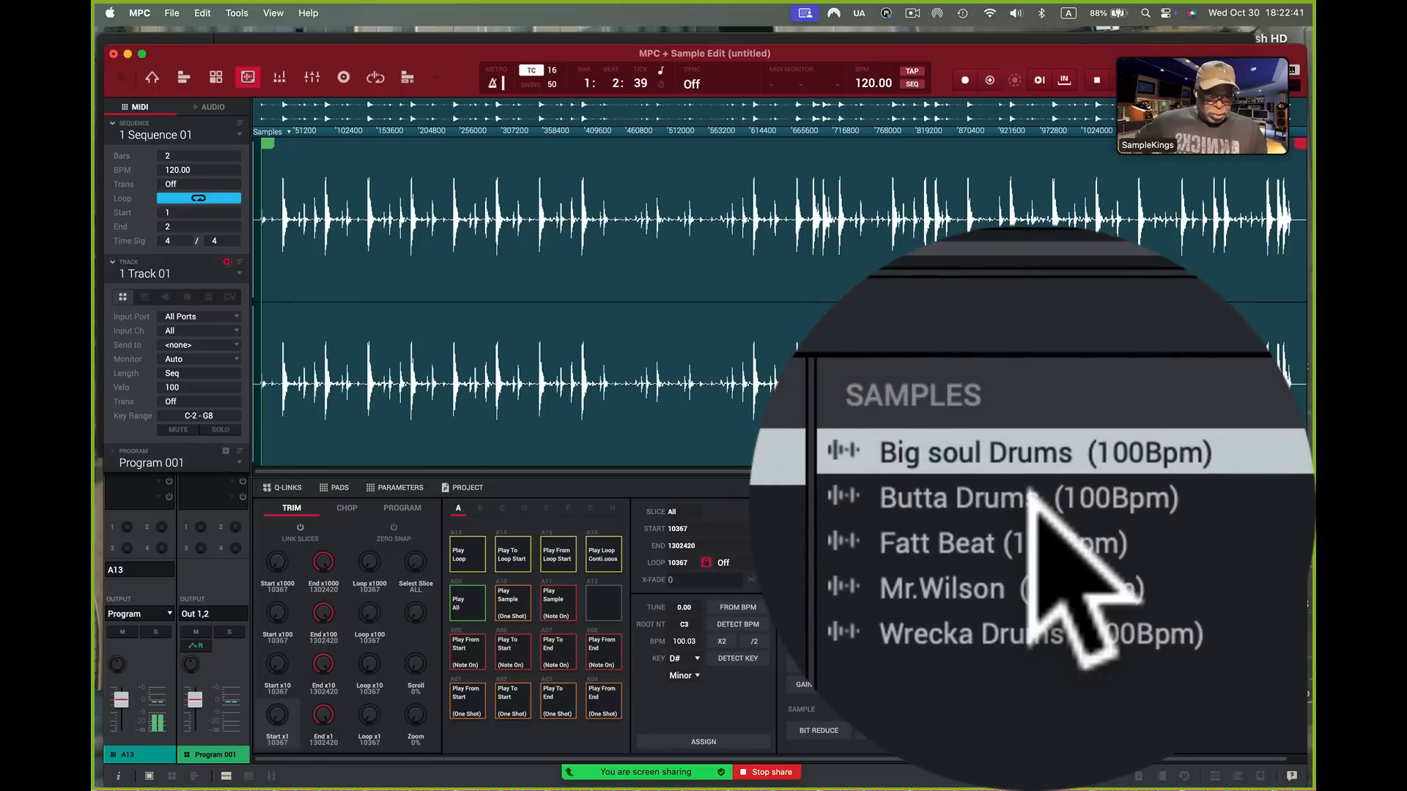
# Step: Examine the waveforms, BPM and key of the other imported drum samples, and return to Big soul Drums
pyautogui.click(1033, 507)
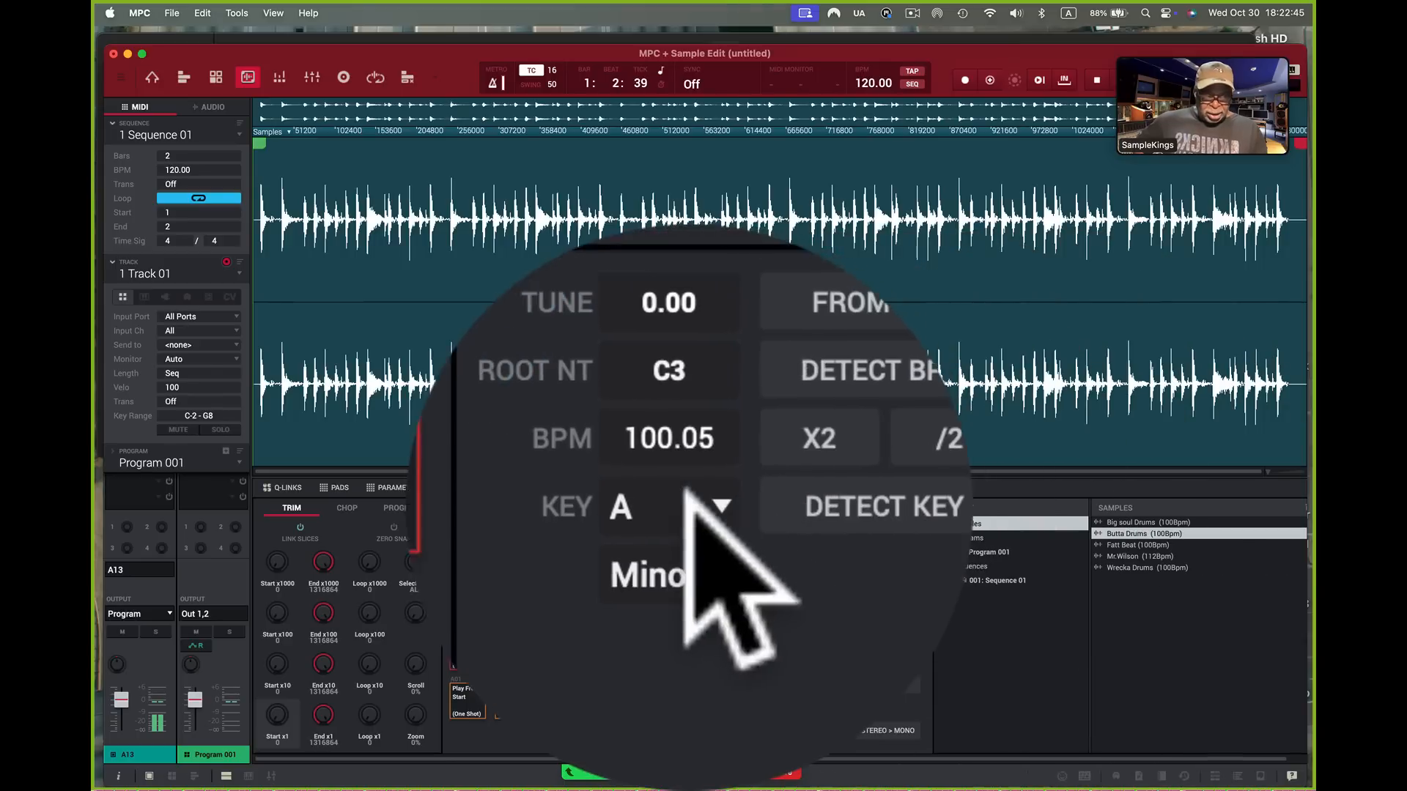
pyautogui.click(1033, 509)
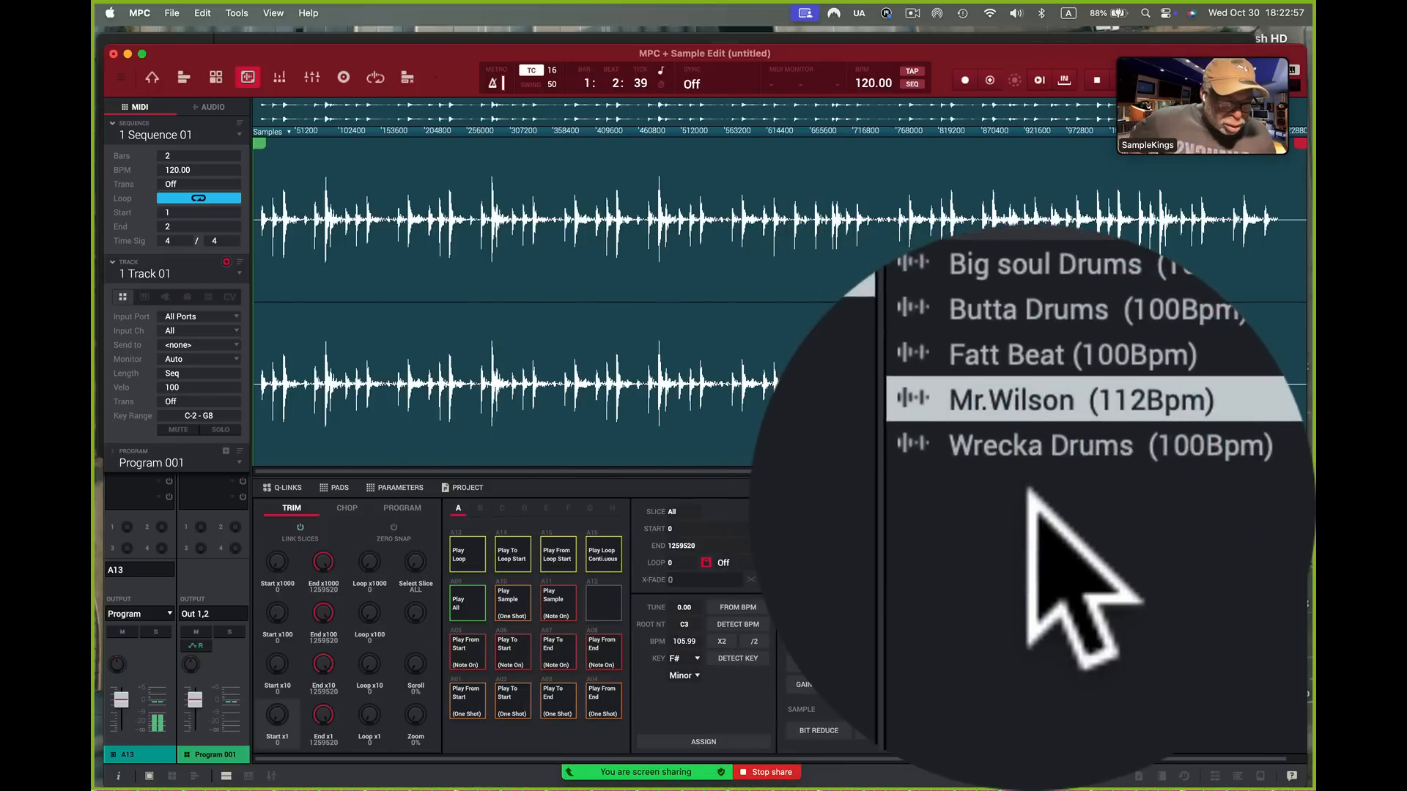
pyautogui.click(1033, 504)
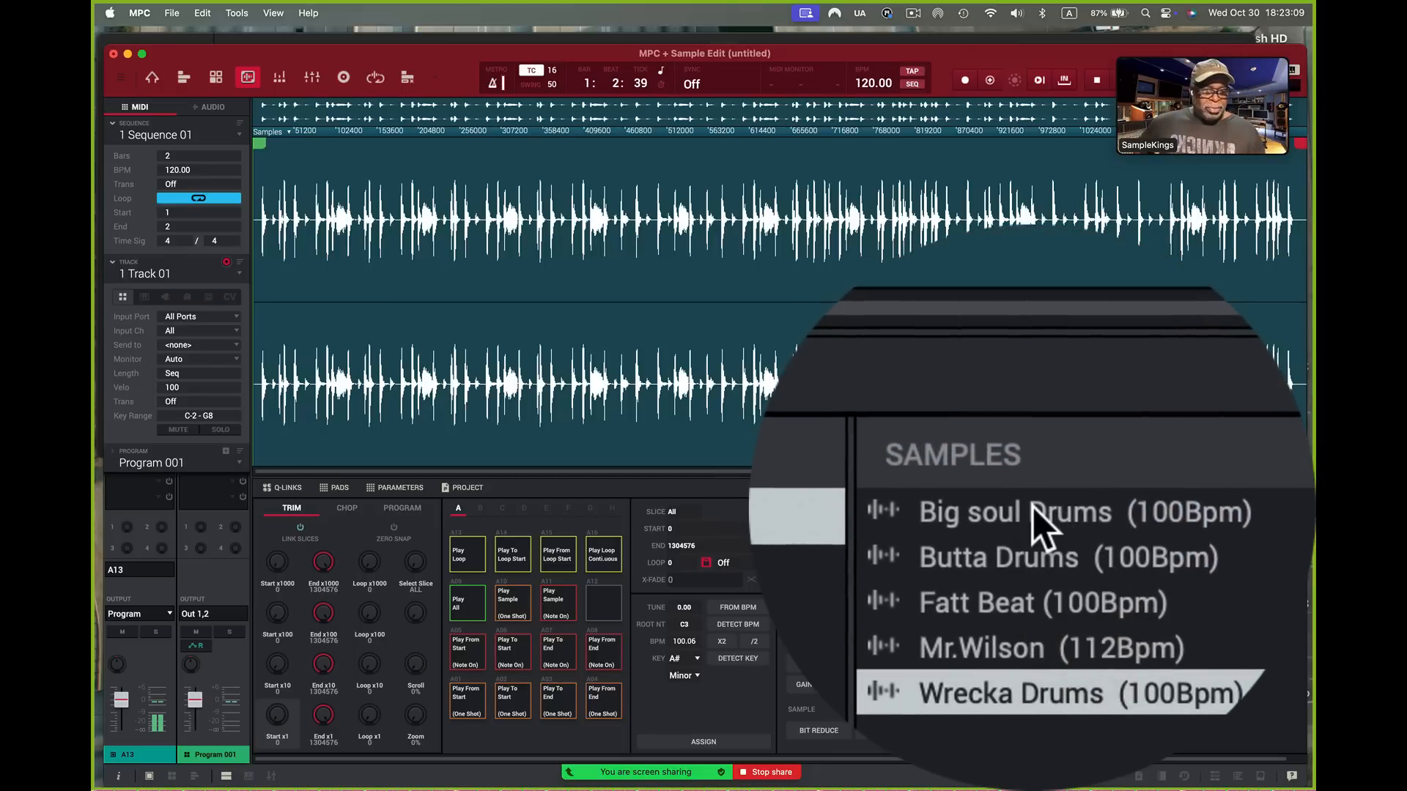
pyautogui.click(1033, 506)
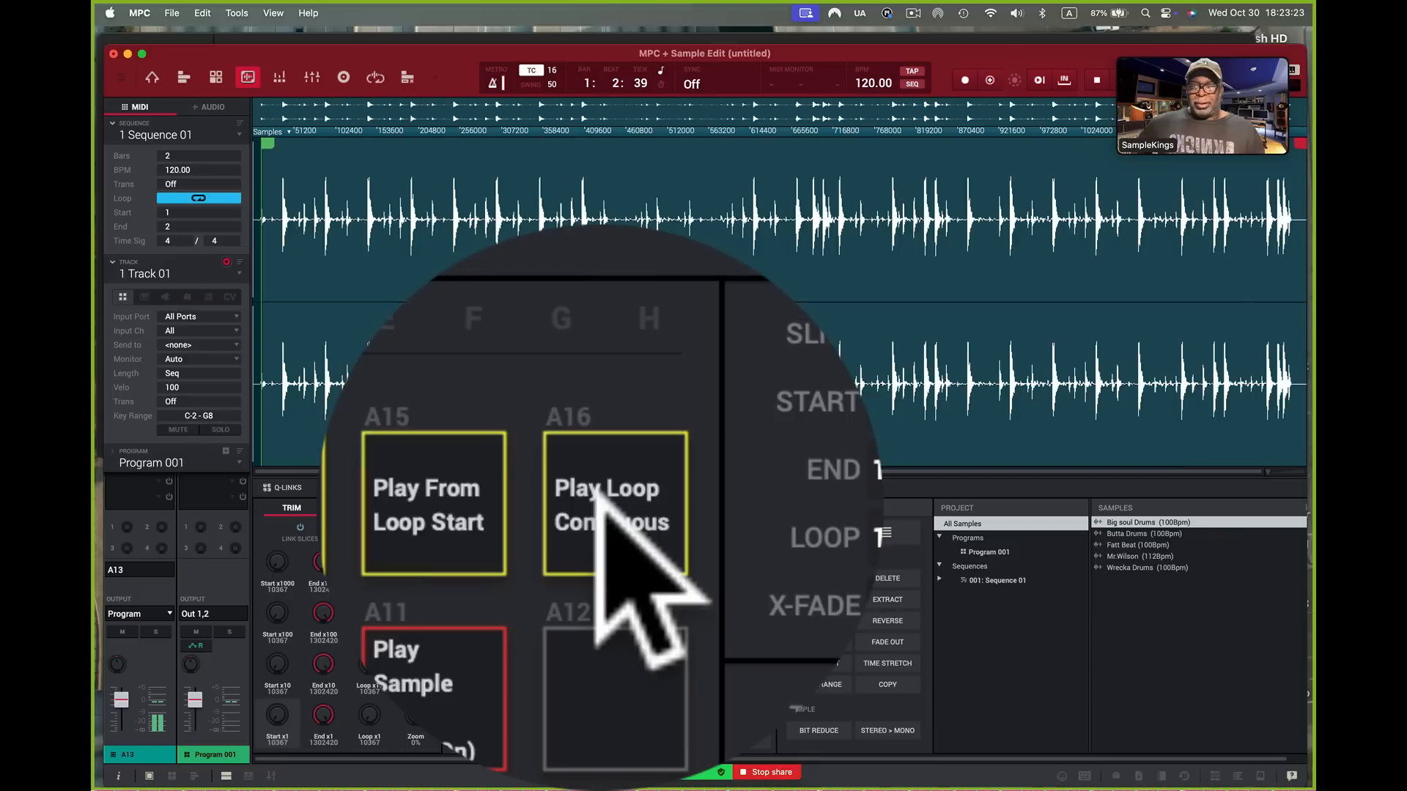
# Step: Audition Big soul Drums as a continuous loop, set its end point to 298672, and audition the shortened loop
pyautogui.click(597, 556)
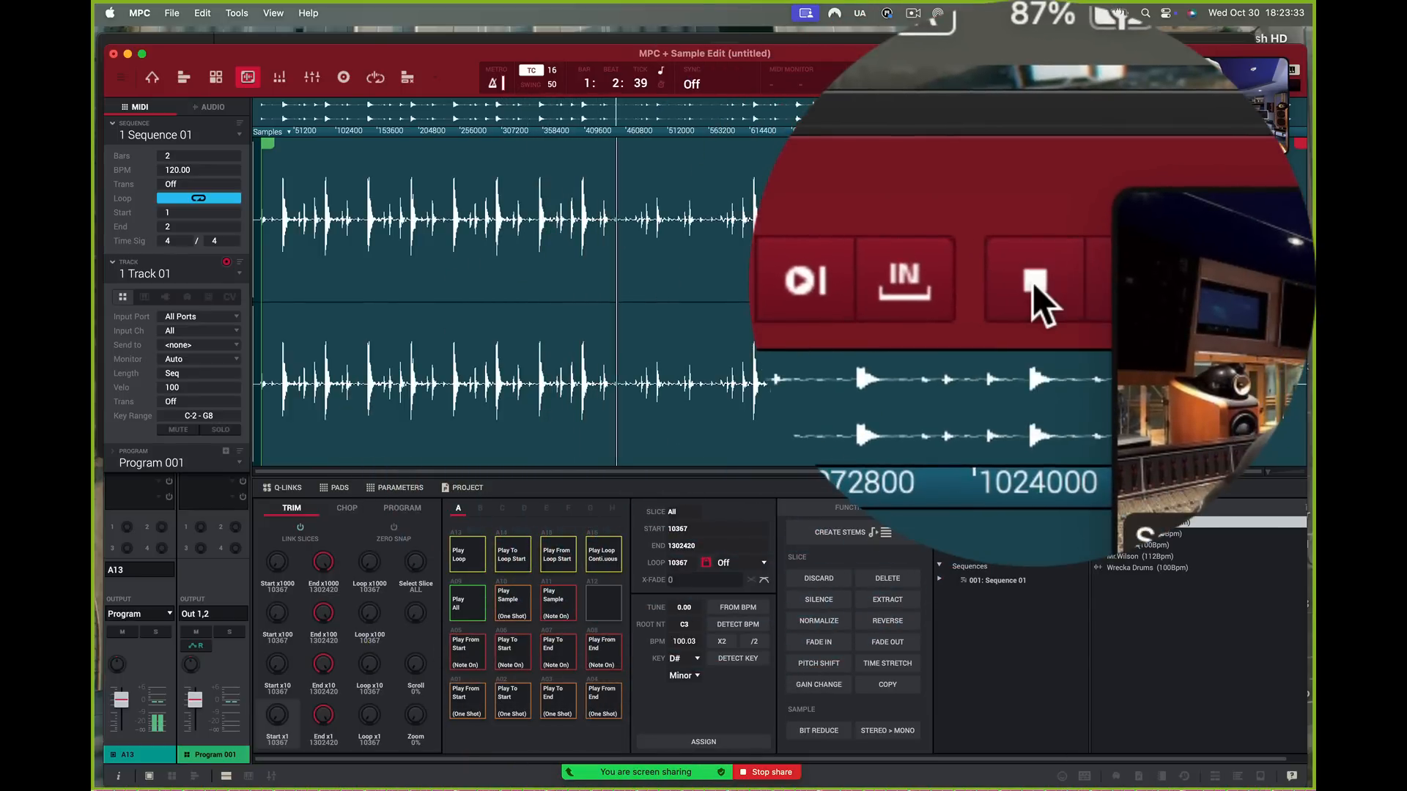
pyautogui.click(1097, 81)
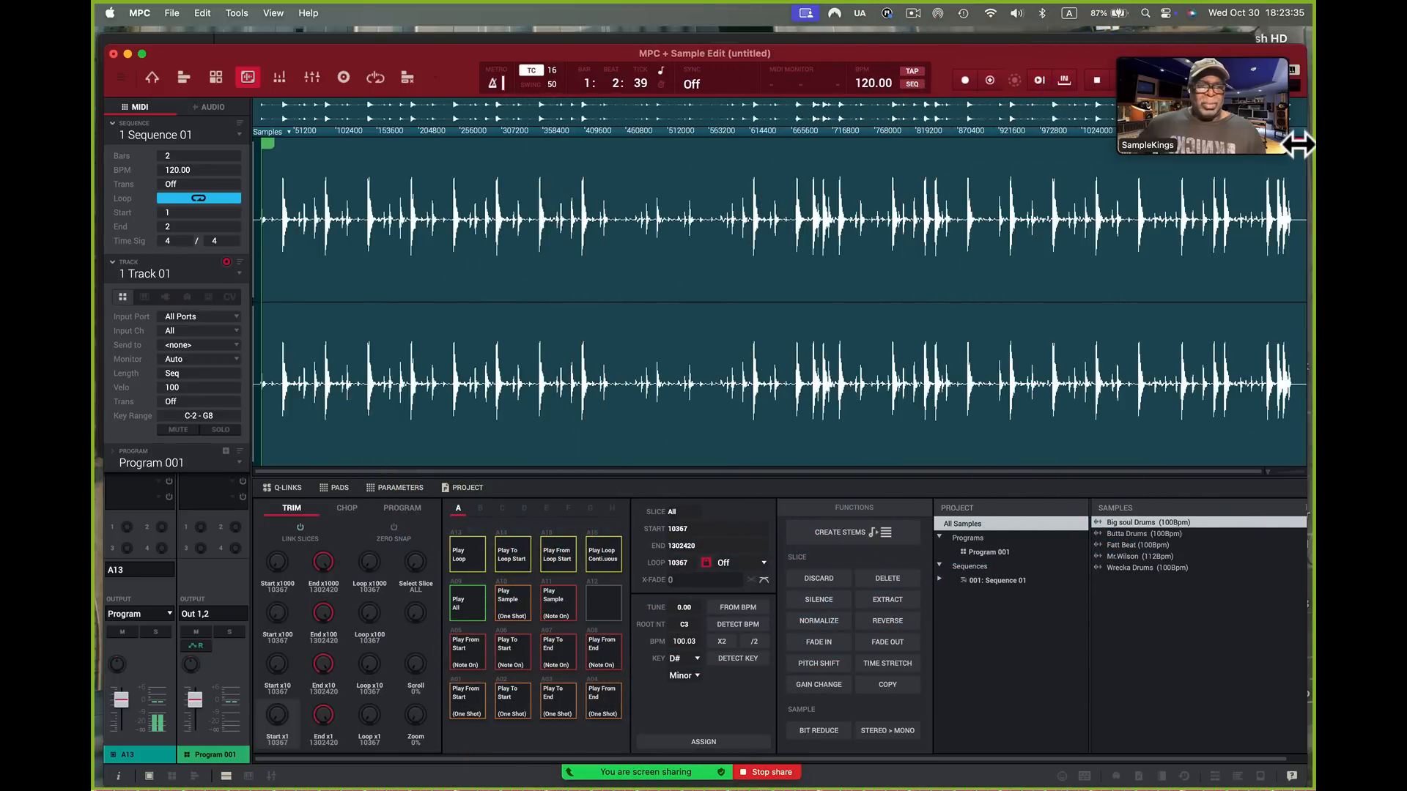
pyautogui.moveTo(1297, 145)
pyautogui.mouseDown()
pyautogui.moveTo(1014, 208)
pyautogui.moveTo(485, 269)
pyautogui.mouseUp()
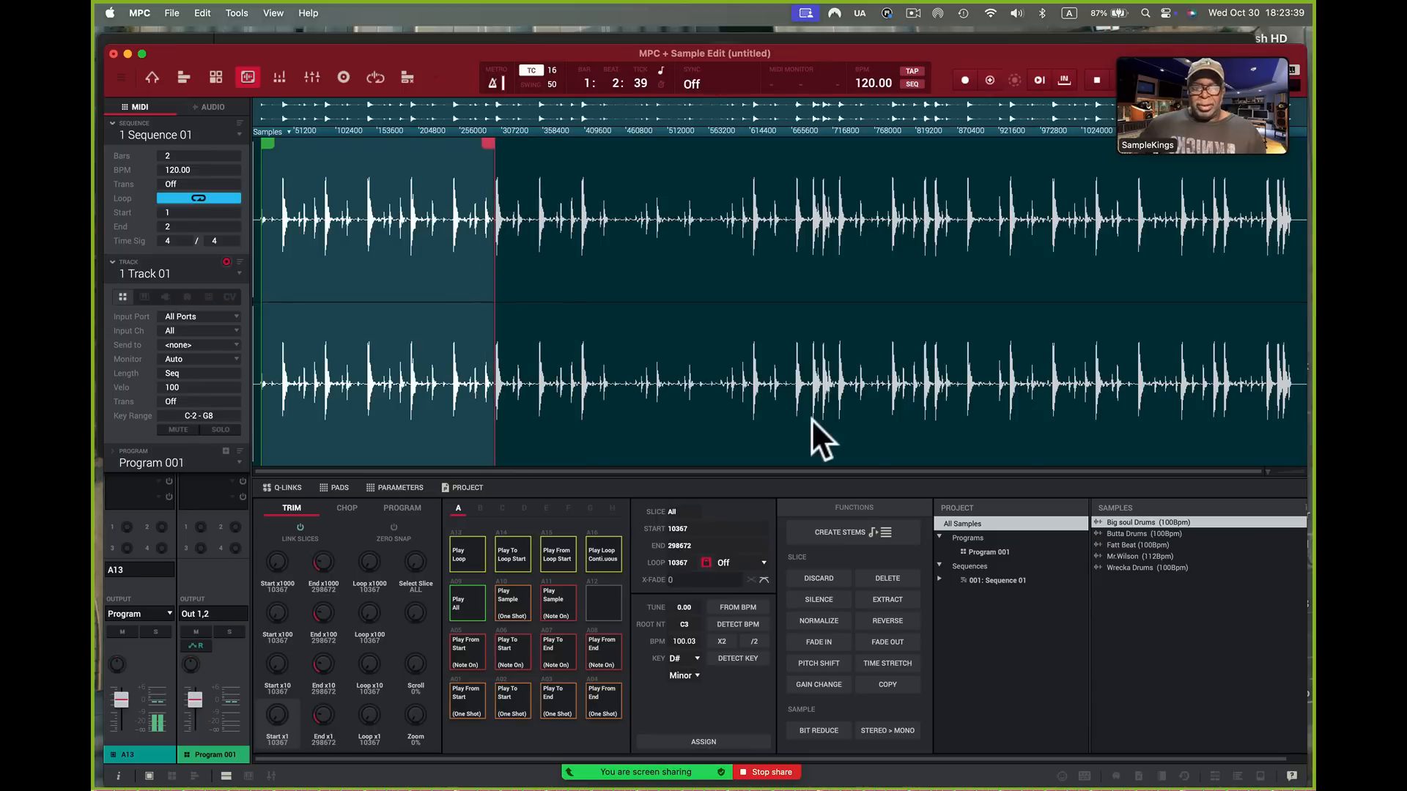
pyautogui.click(595, 552)
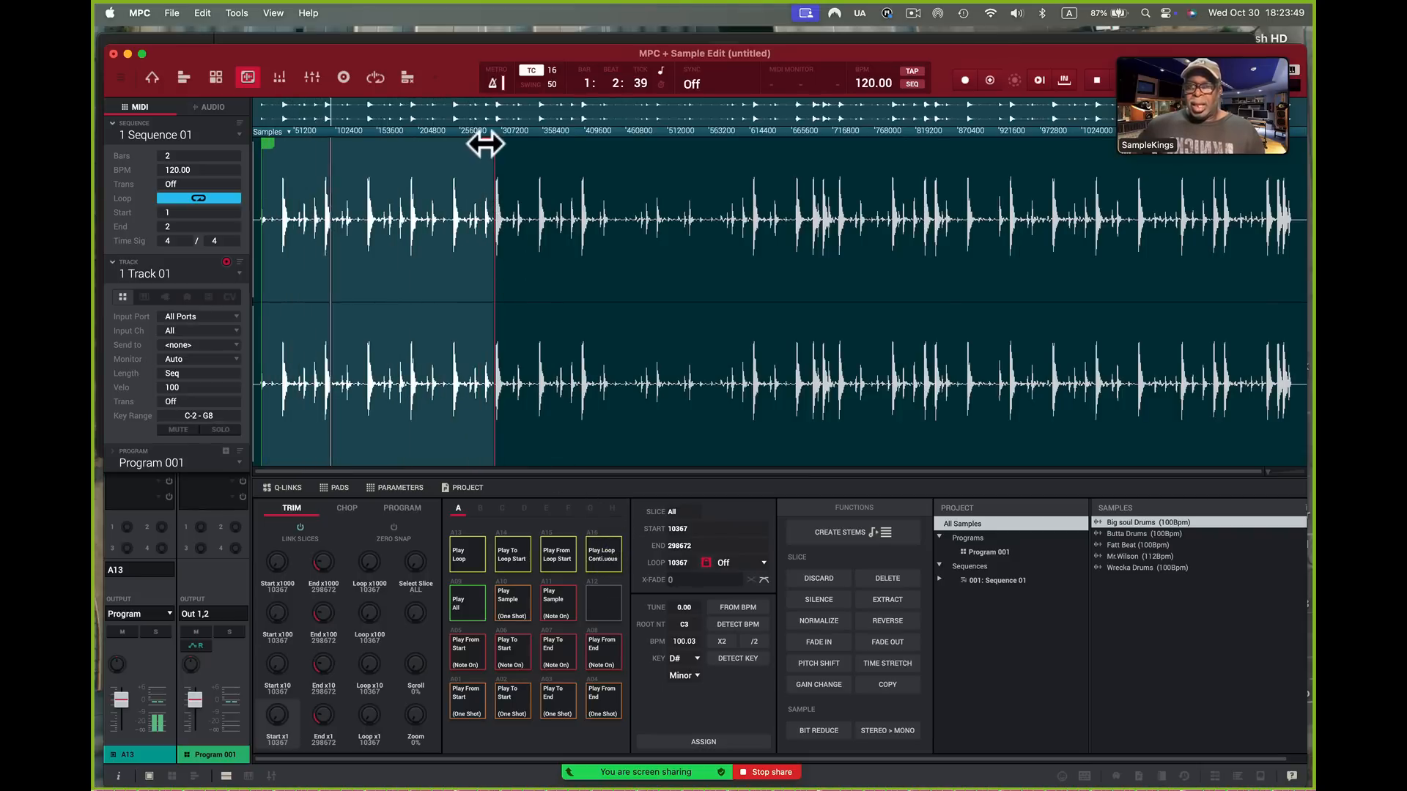
# Step: Move the end point of Big soul Drums earlier to sample 221888, just before the next drum hit
pyautogui.moveTo(480, 142); pyautogui.dragTo(434, 152)
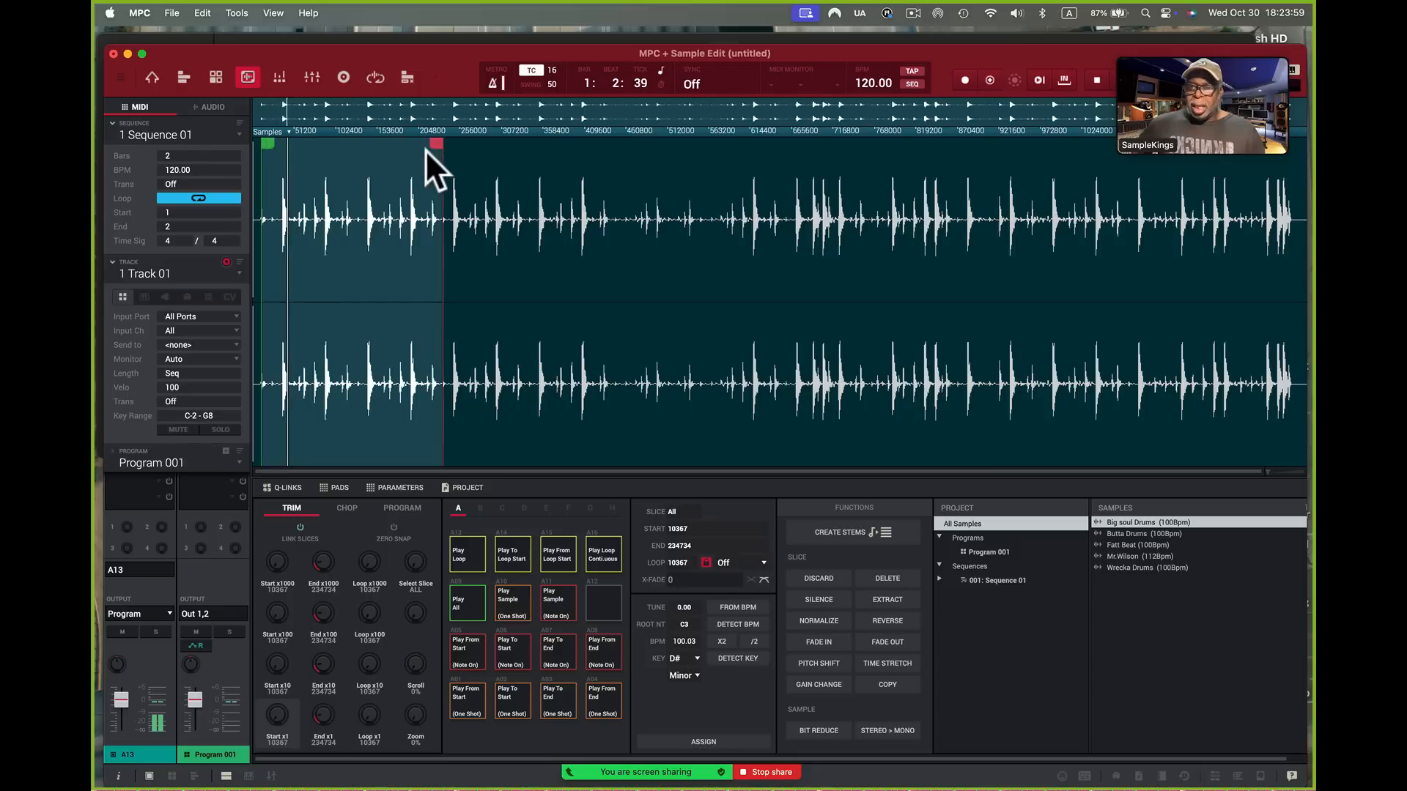
pyautogui.moveTo(436, 143); pyautogui.dragTo(422, 149)
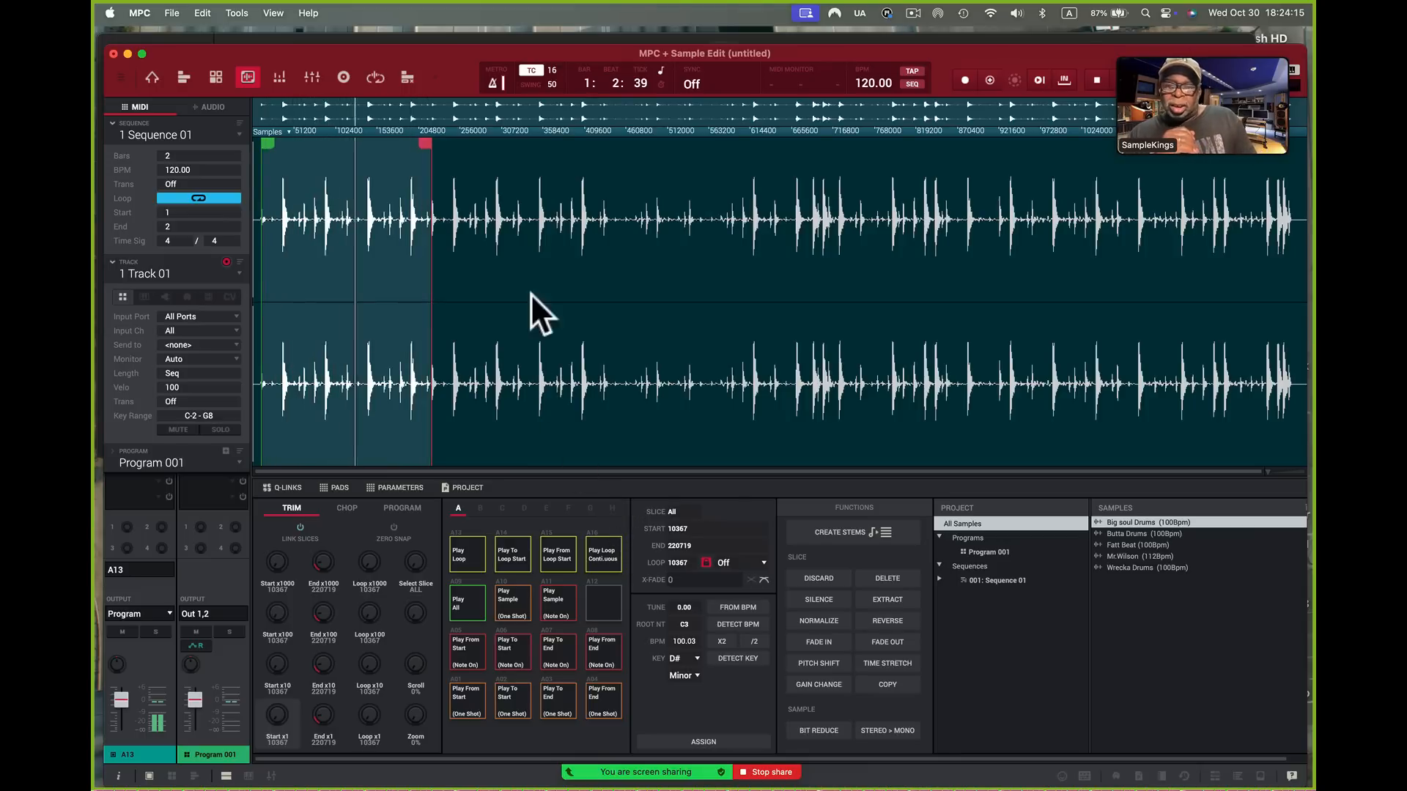
pyautogui.moveTo(447, 131); pyautogui.dragTo(534, 292)
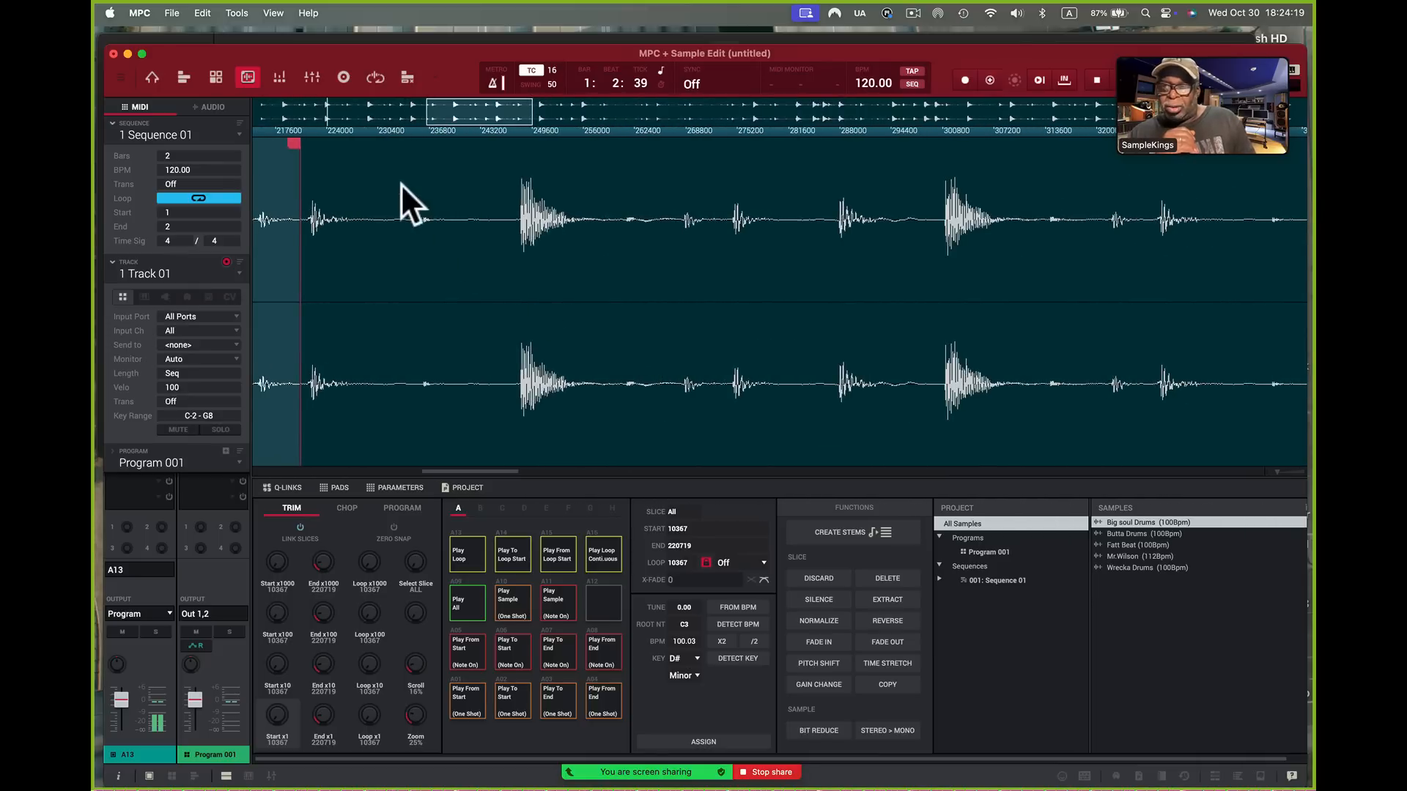
pyautogui.moveTo(295, 145)
pyautogui.mouseDown()
pyautogui.moveTo(364, 141)
pyautogui.moveTo(403, 243)
pyautogui.mouseUp()
pyautogui.hscroll(-2, 401, 243)
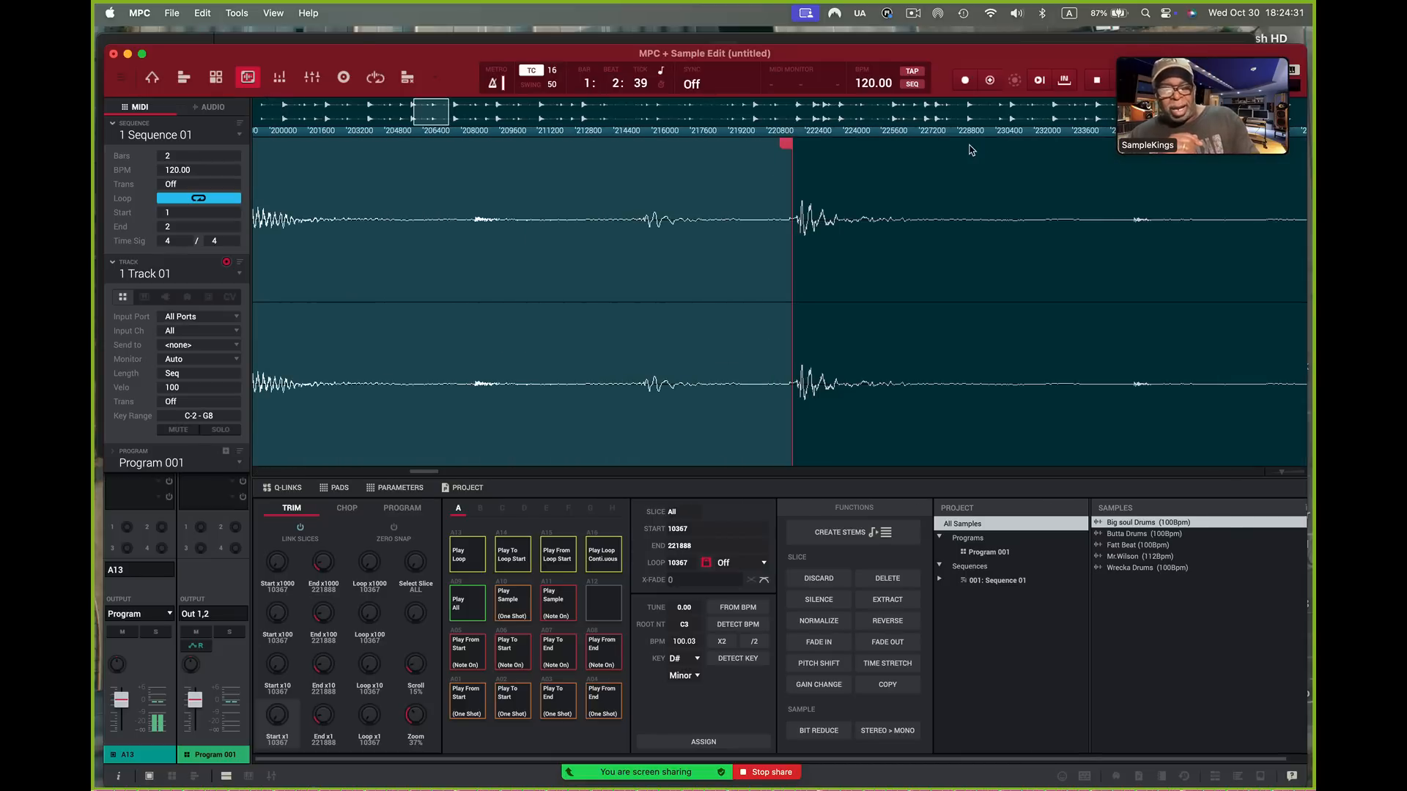
pyautogui.moveTo(943, 133); pyautogui.dragTo(923, 19)
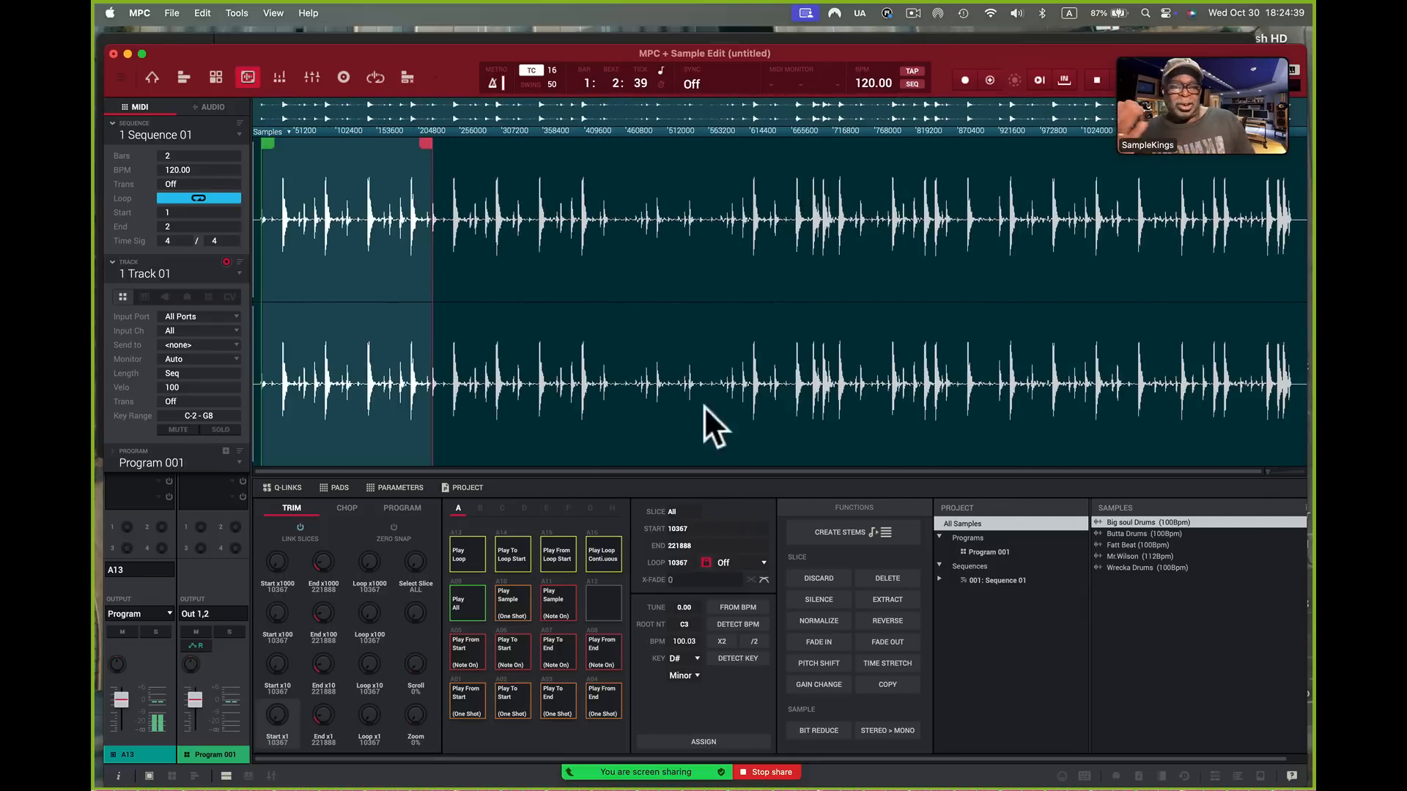
# Step: Extract the trimmed region as a new sample named Big soul Drums Nu and open the extracted sample
pyautogui.click(895, 597)
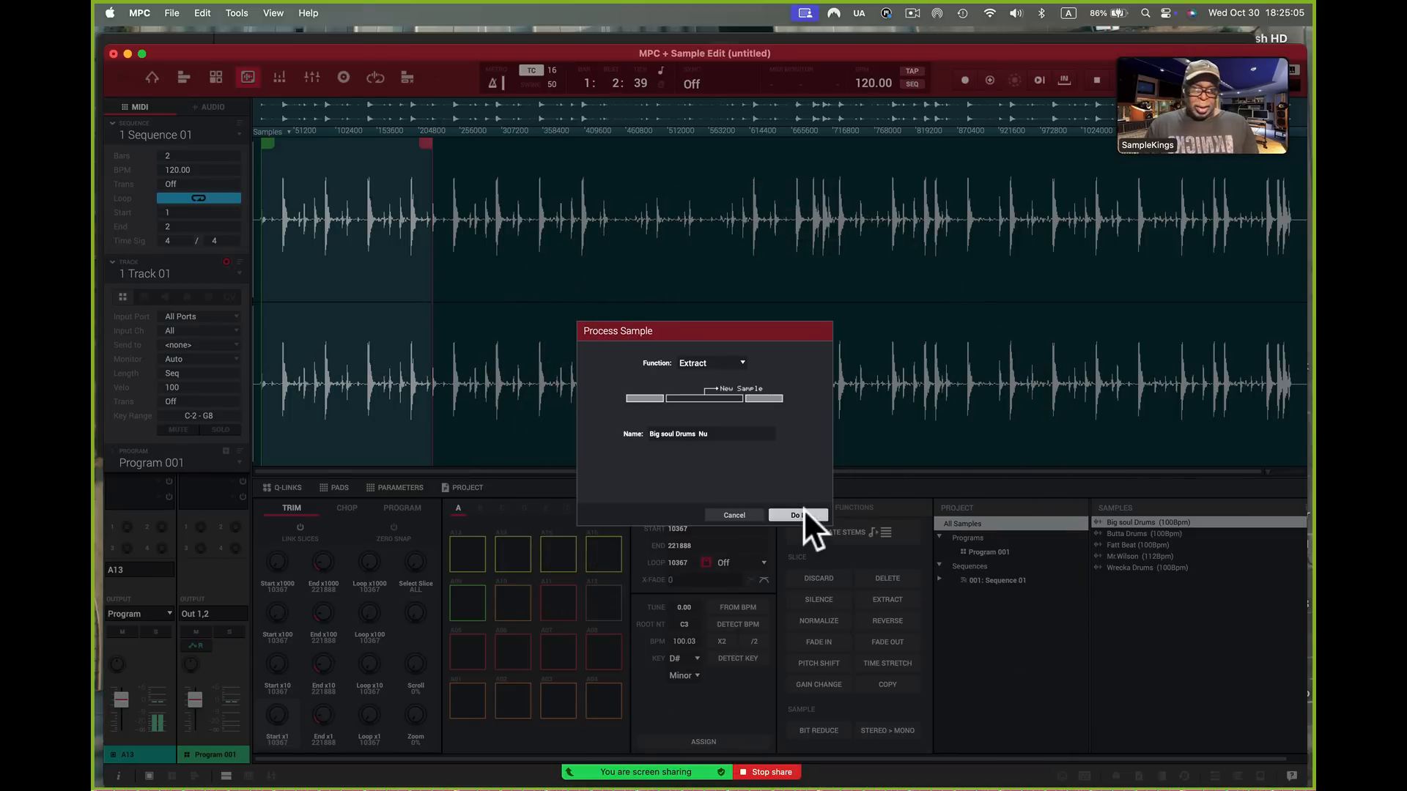
pyautogui.click(803, 510)
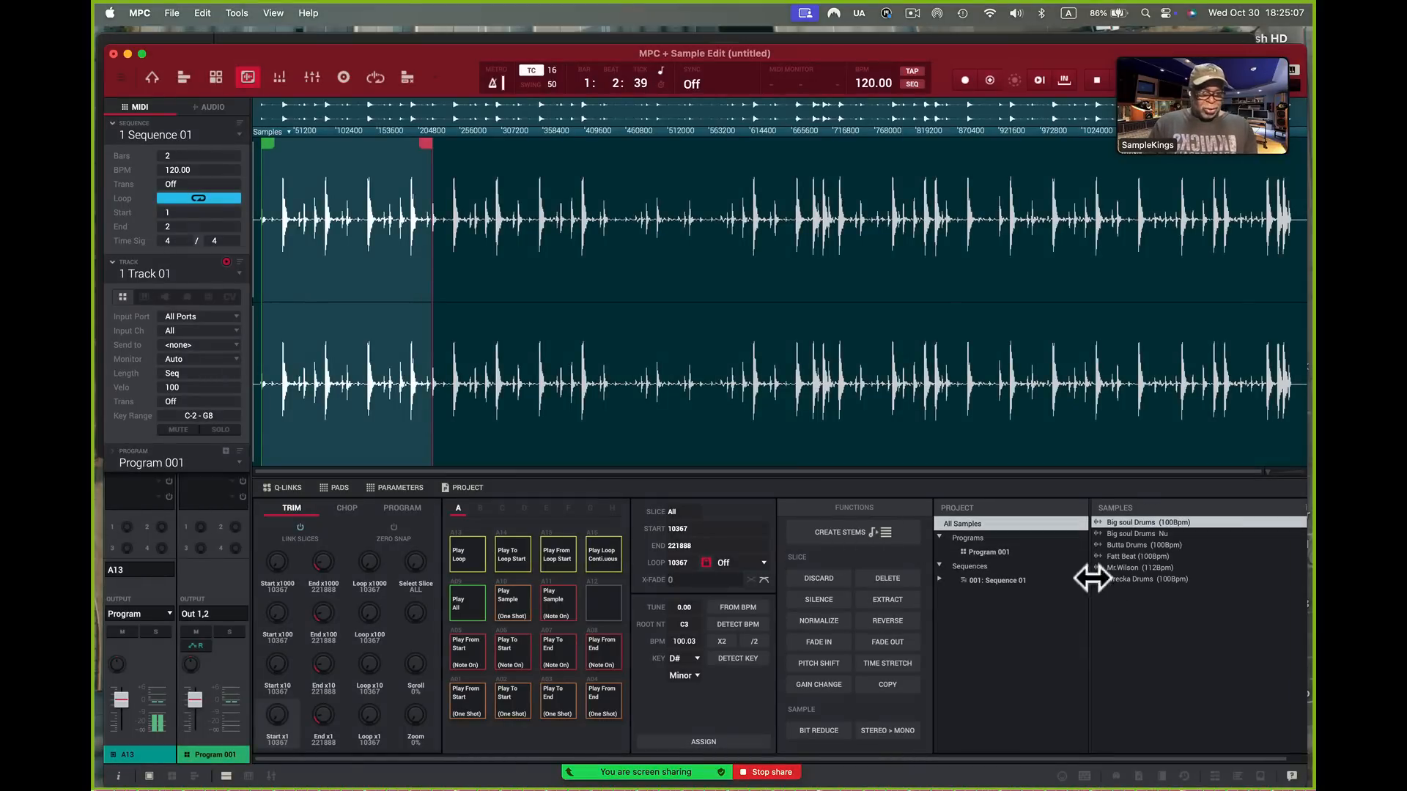
pyautogui.click(1124, 532)
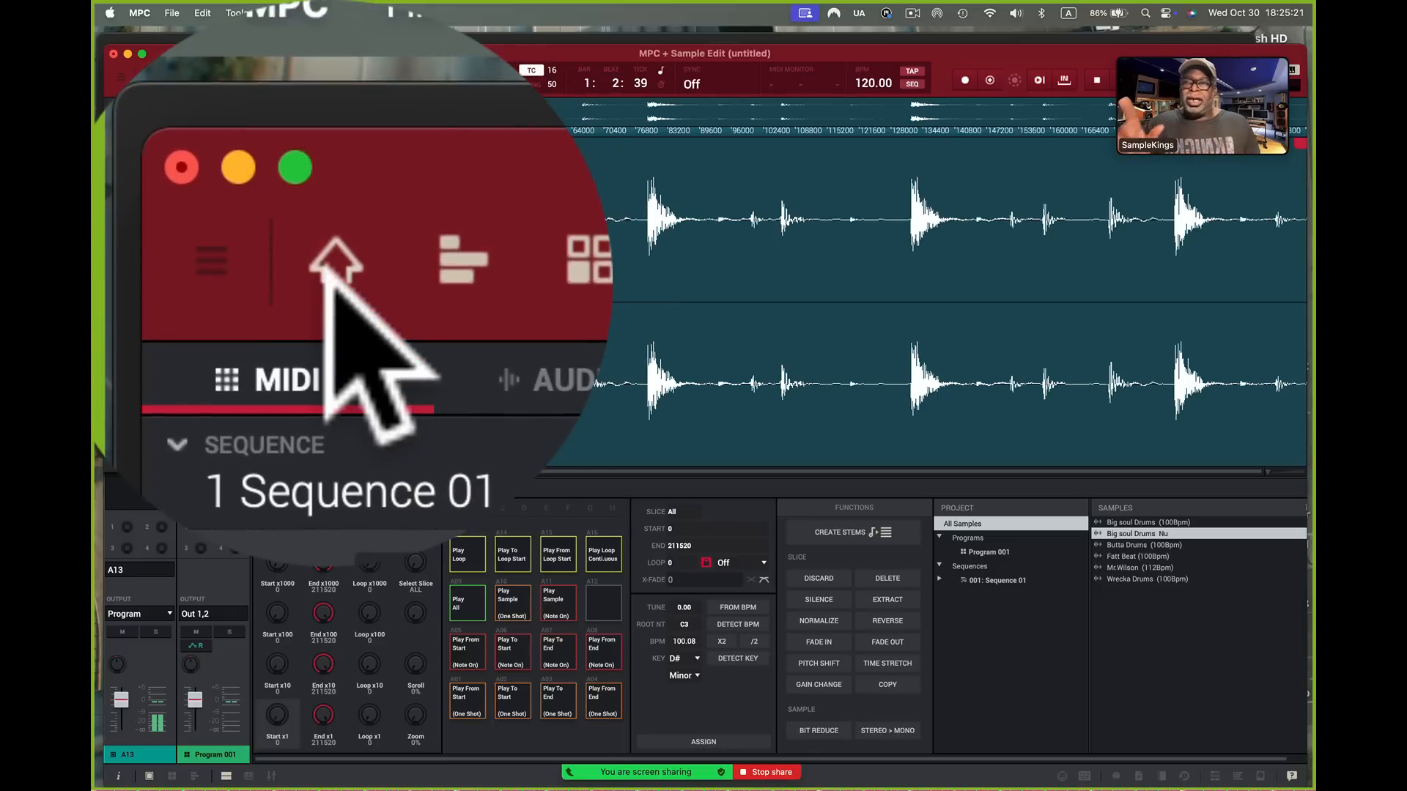
# Step: Assign Big soul Drums Nu to pad A13 in Main Mode and place its note at the very start of the sequence grid
pyautogui.click(152, 76)
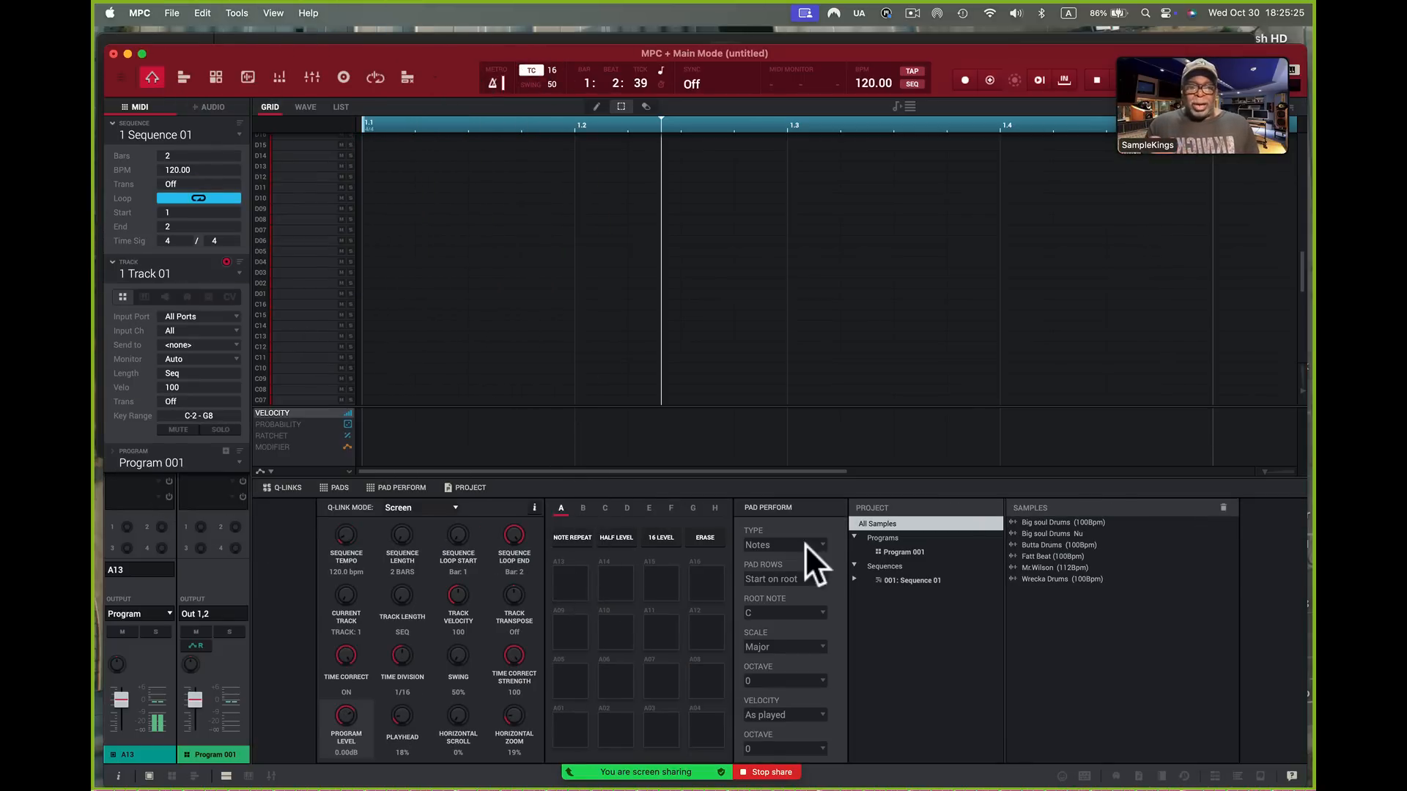
pyautogui.moveTo(1064, 530); pyautogui.dragTo(564, 585)
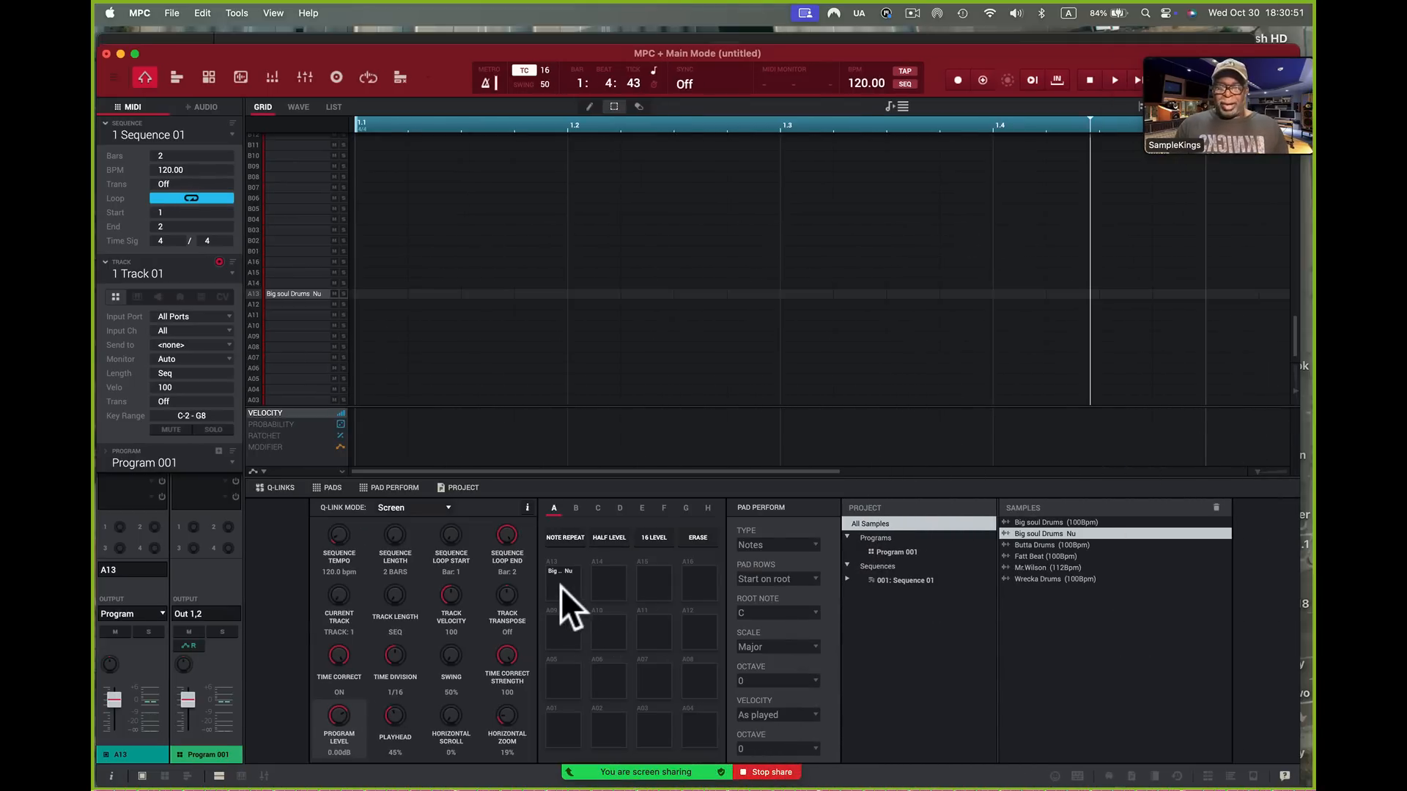
pyautogui.click(562, 588)
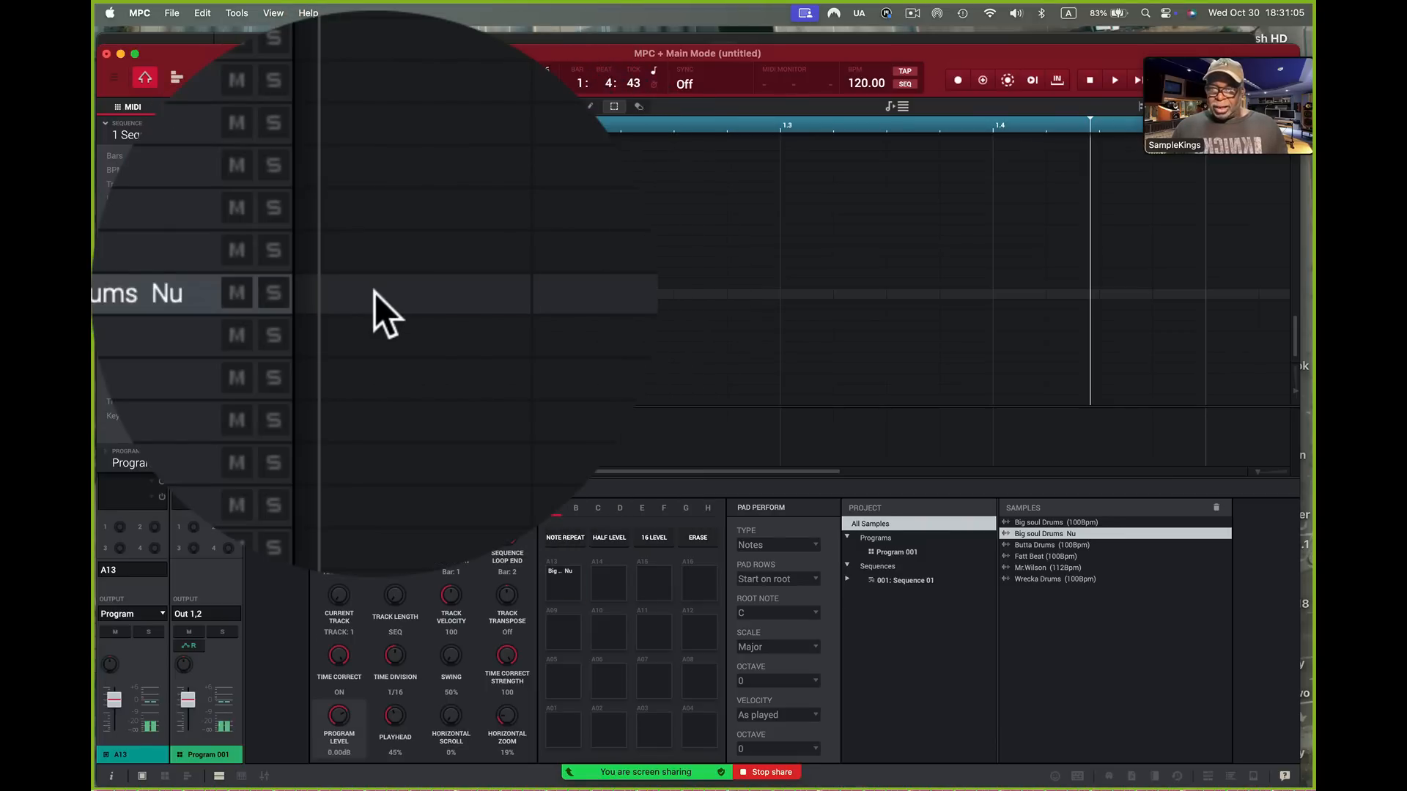
pyautogui.click(375, 293)
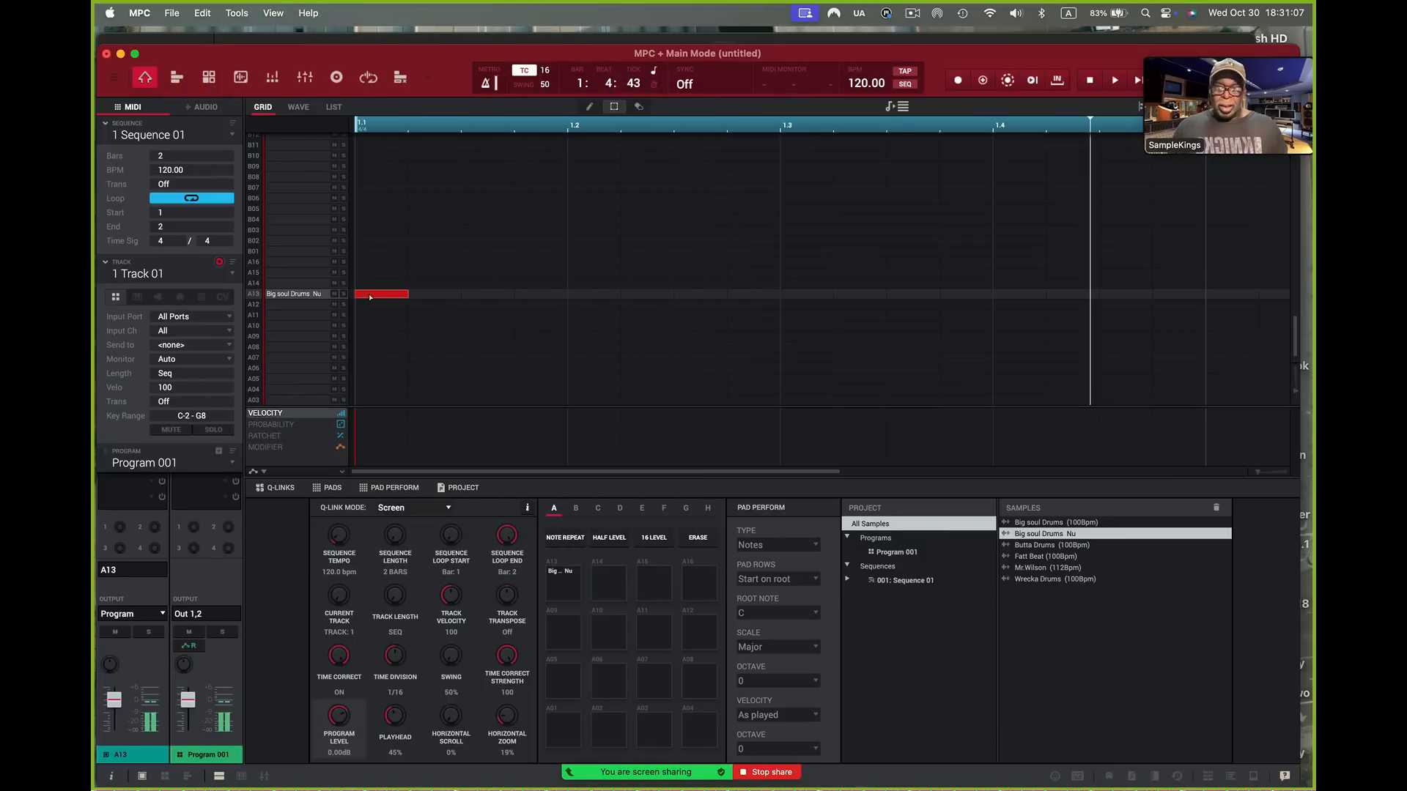
pyautogui.click(1259, 470)
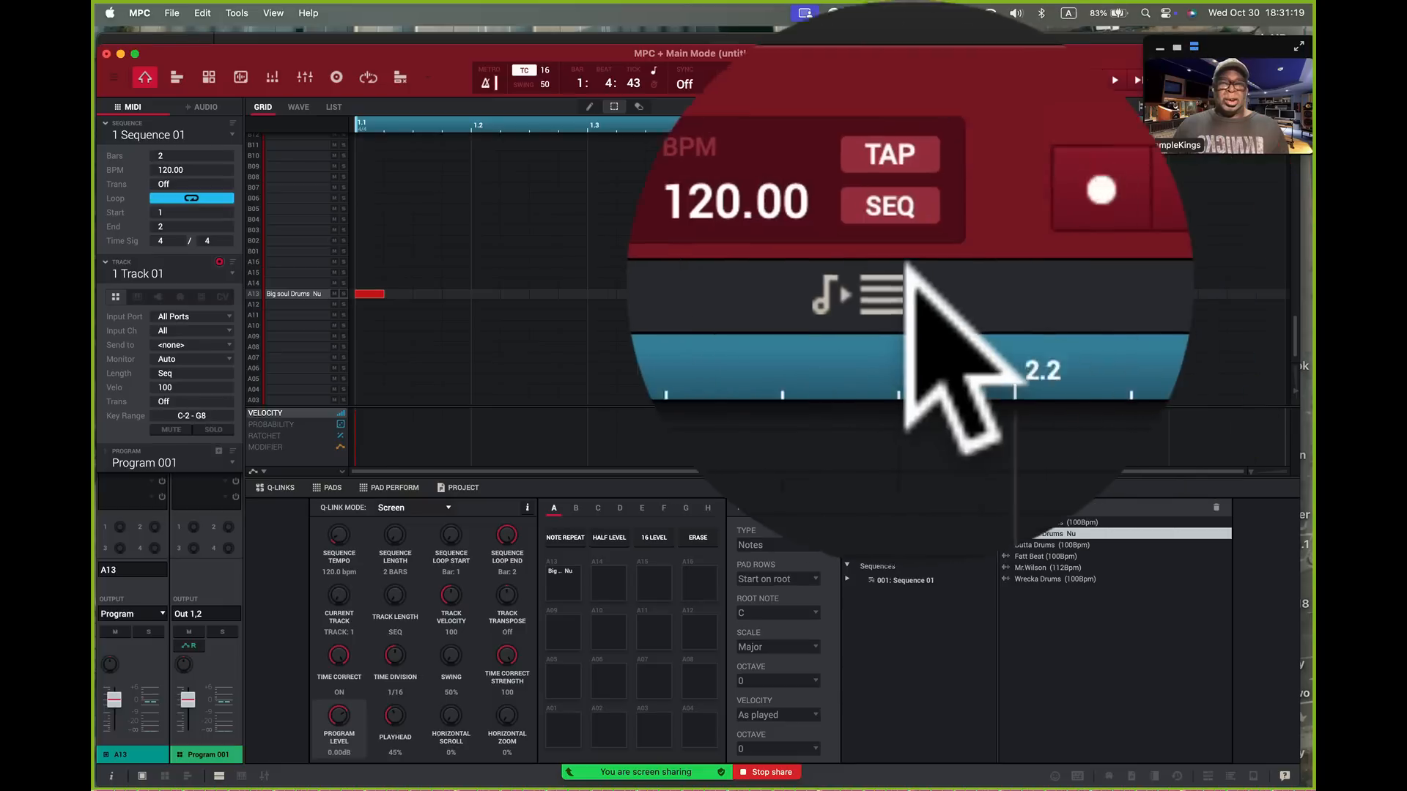
# Step: Set the sequence tempo to 100.08 BPM
pyautogui.doubleClick(857, 283)
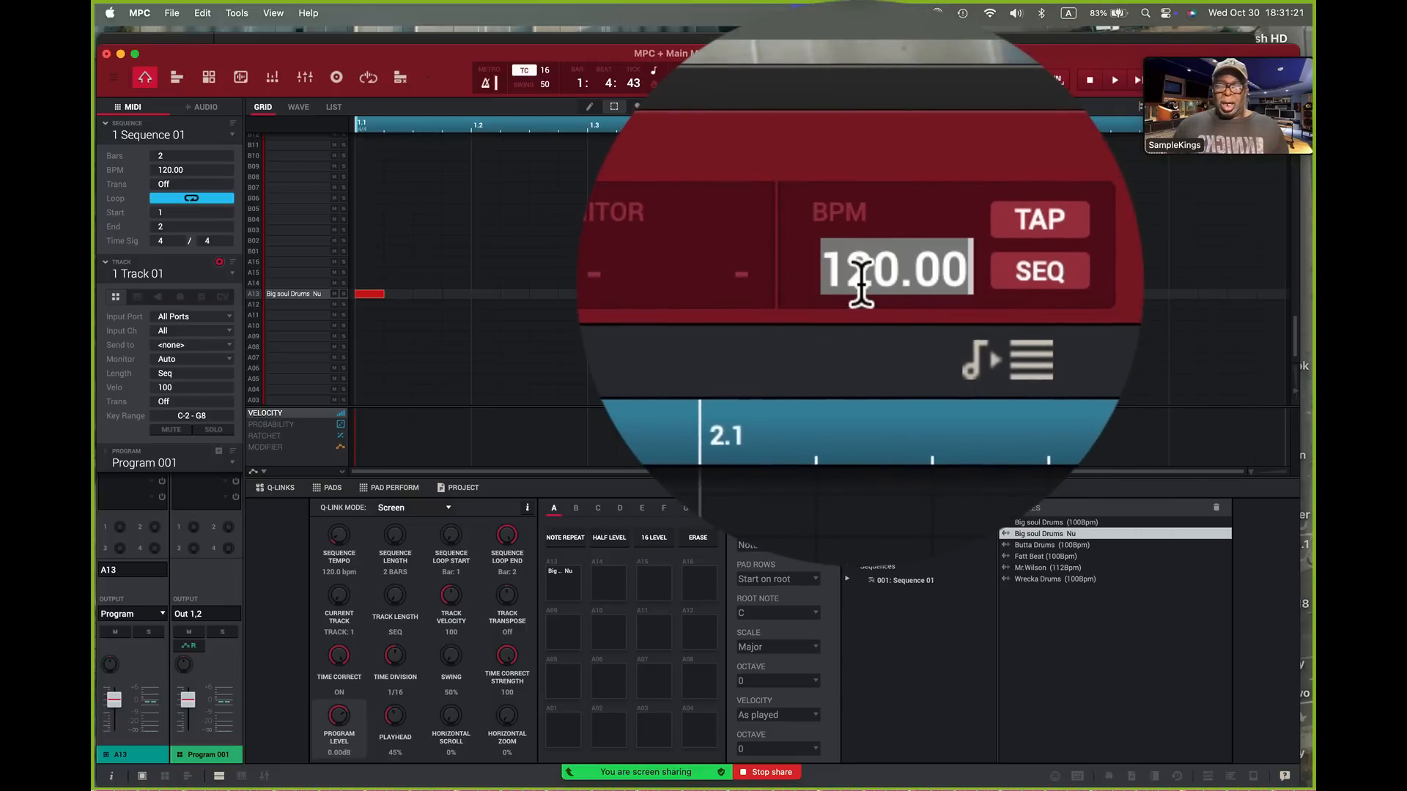
pyautogui.write('100')
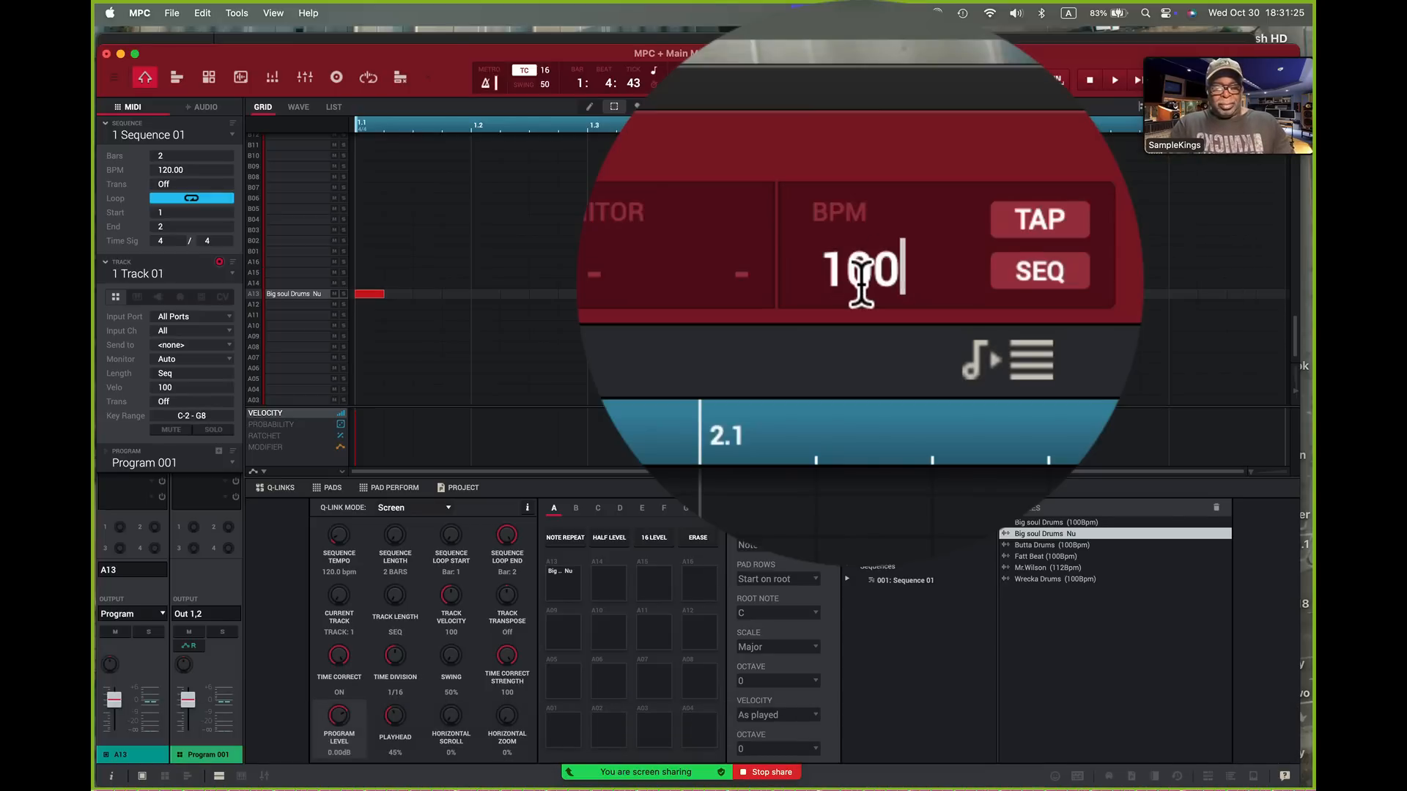
pyautogui.write('.08')
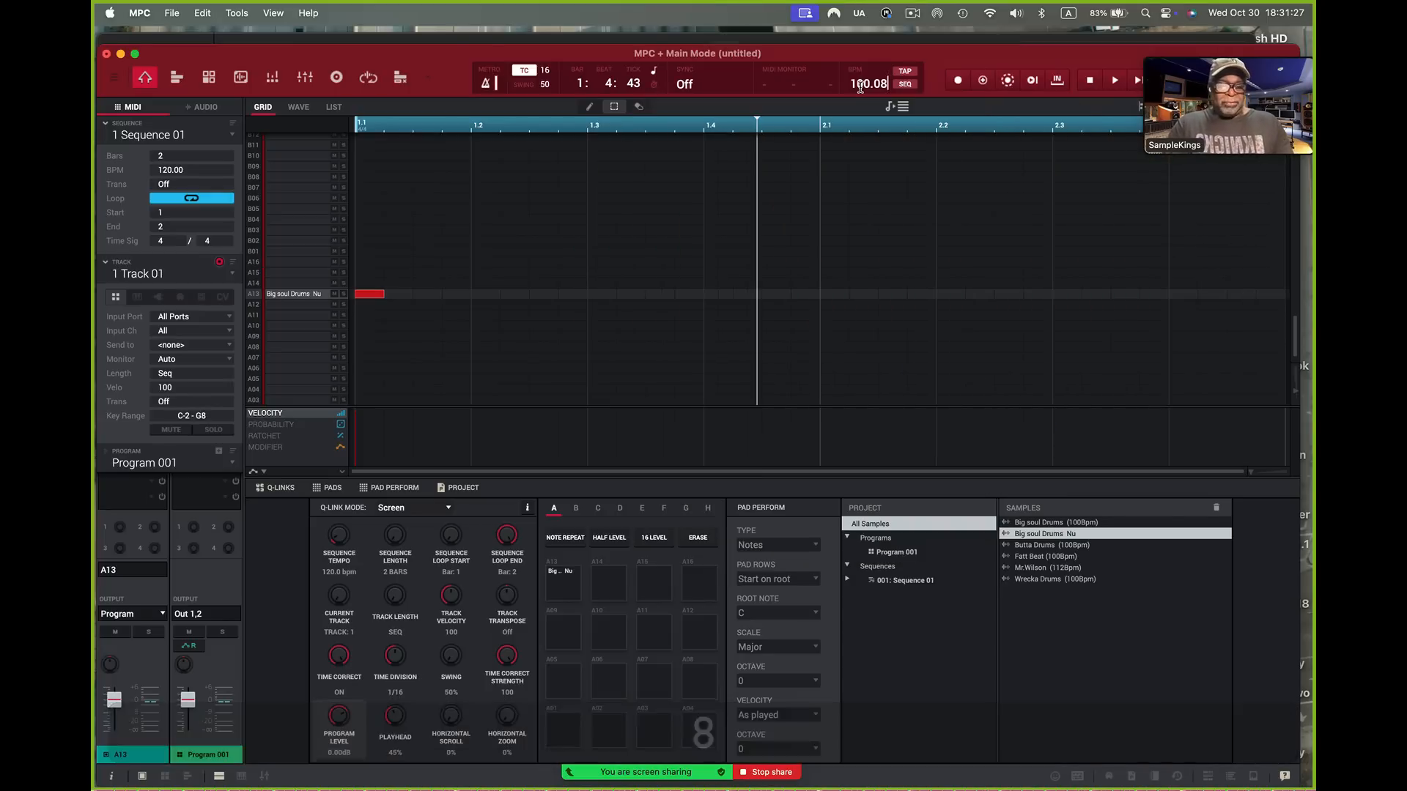
pyautogui.press('Return')
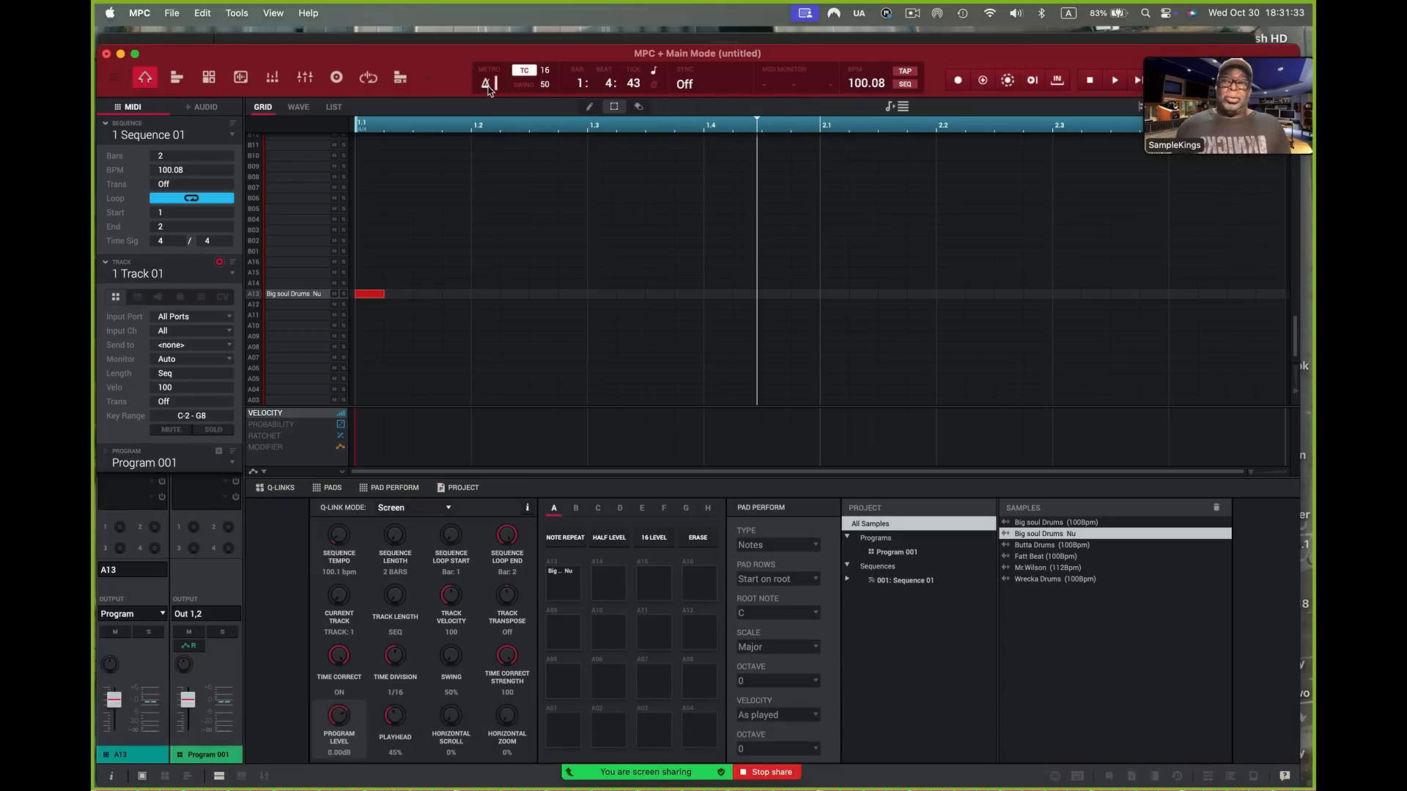
# Step: Play the two-bar sequence, raise the pad A13 level slightly while it loops, and stop playback
pyautogui.click(1115, 81)
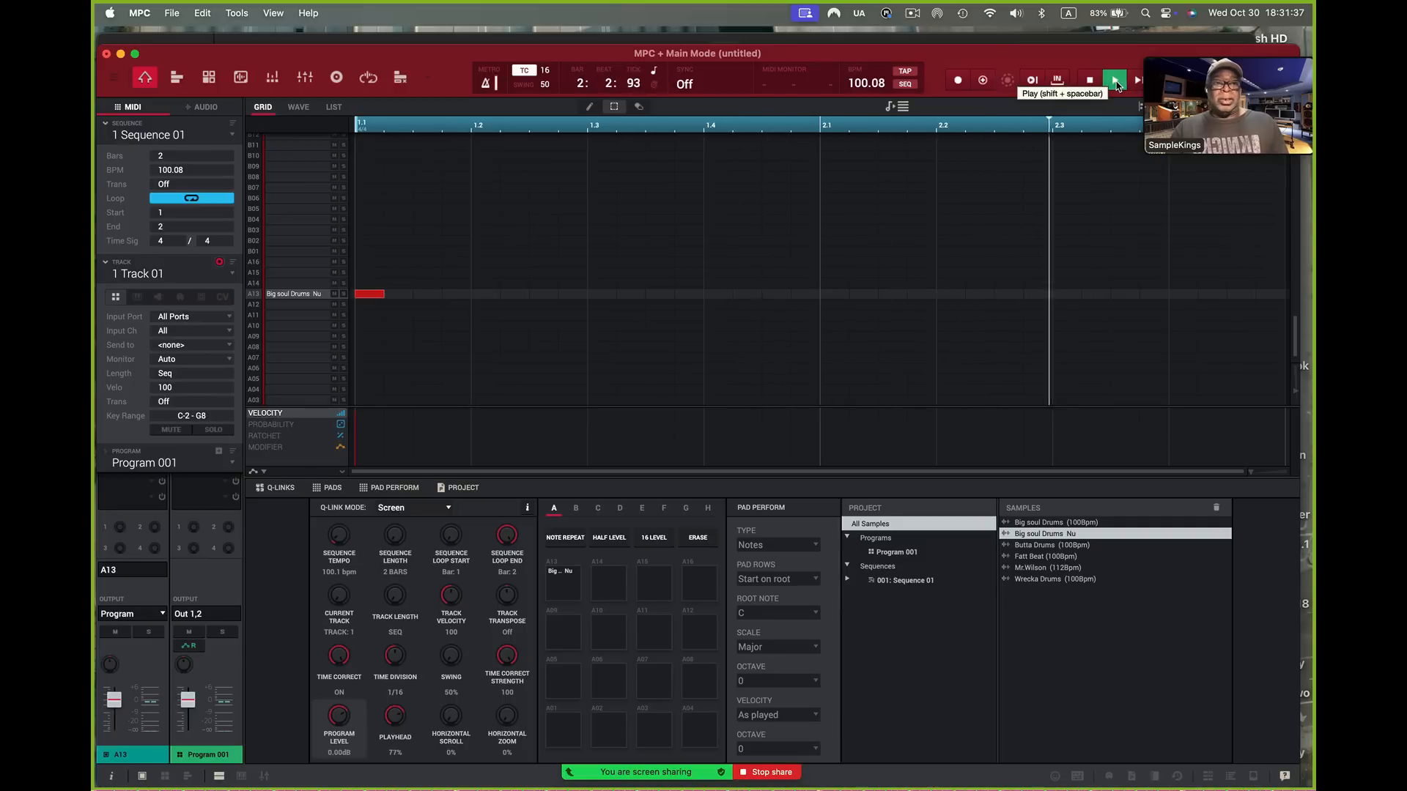
pyautogui.moveTo(1215, 49)
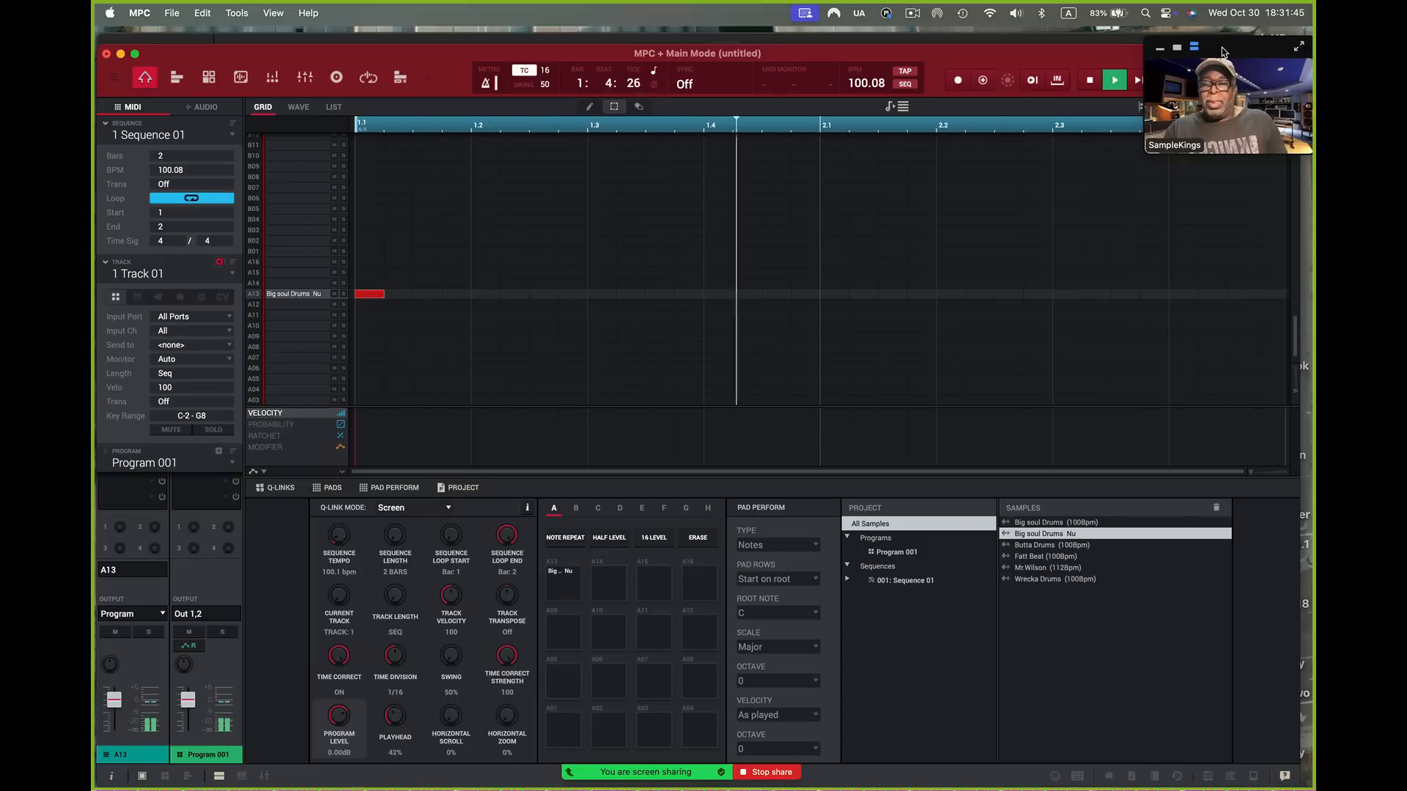
pyautogui.moveTo(112, 702)
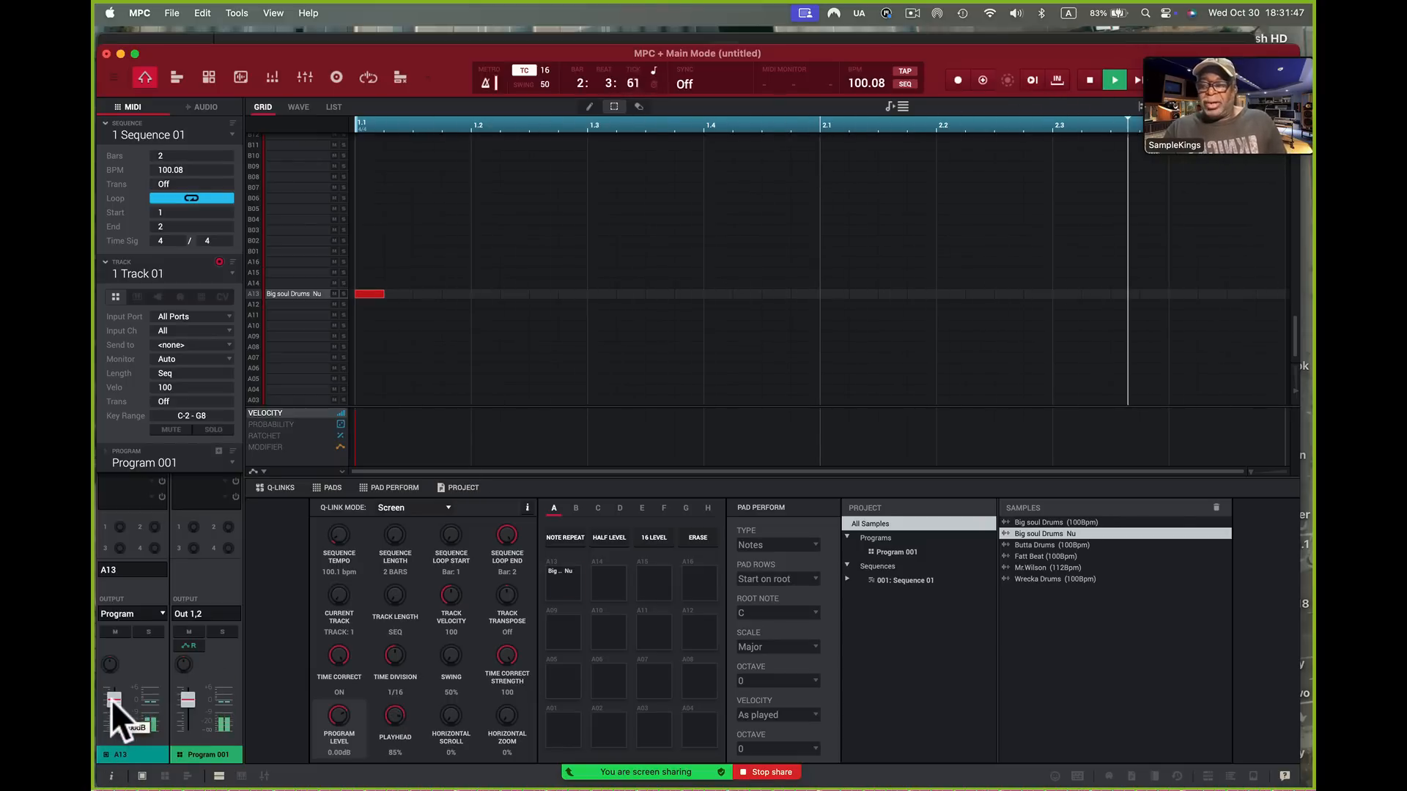
pyautogui.moveTo(111, 699)
pyautogui.mouseDown()
pyautogui.moveTo(116, 745)
pyautogui.moveTo(113, 691)
pyautogui.mouseUp()
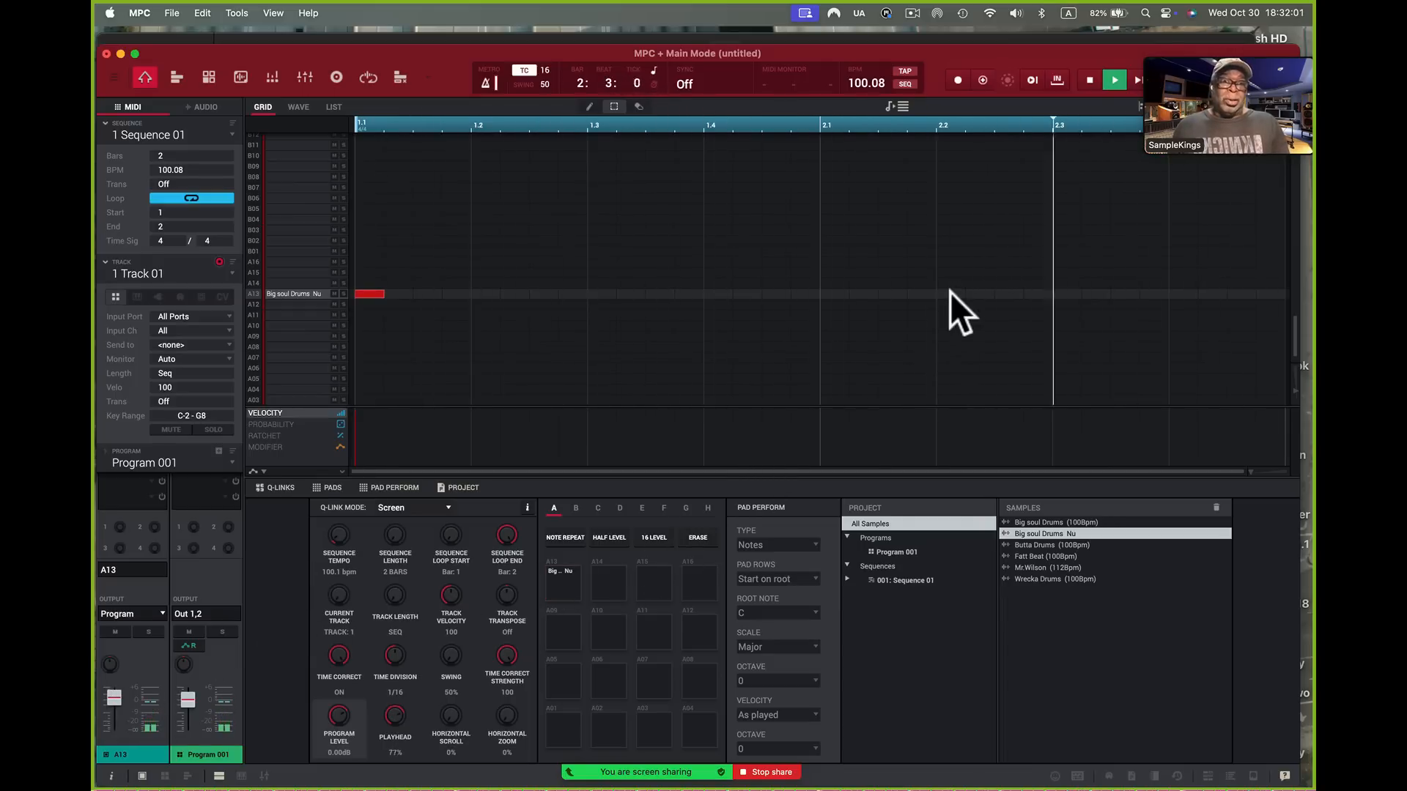
pyautogui.click(1091, 84)
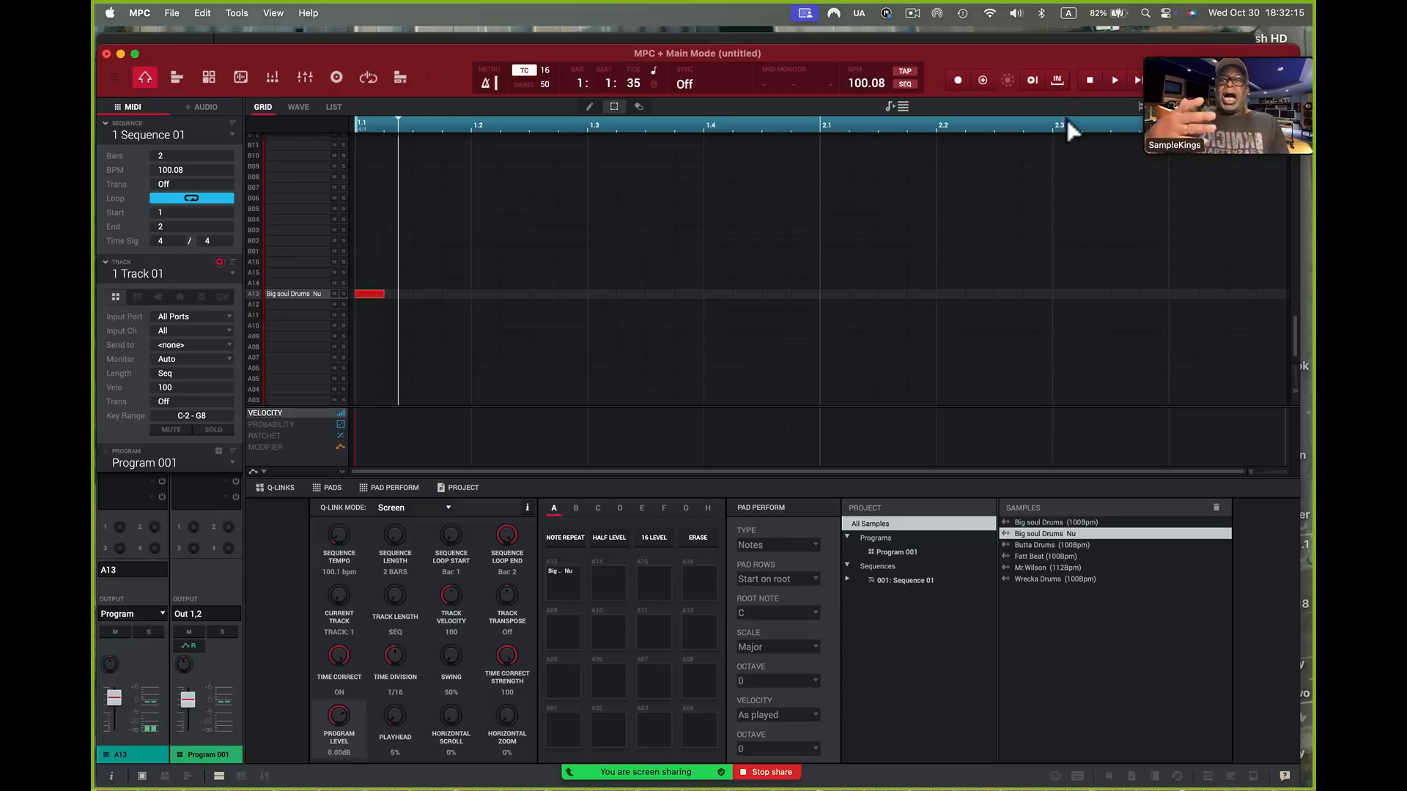
# Step: Enable Warp for Big soul Drums Nu in the track's waveform view and play the sequence
pyautogui.click(299, 107)
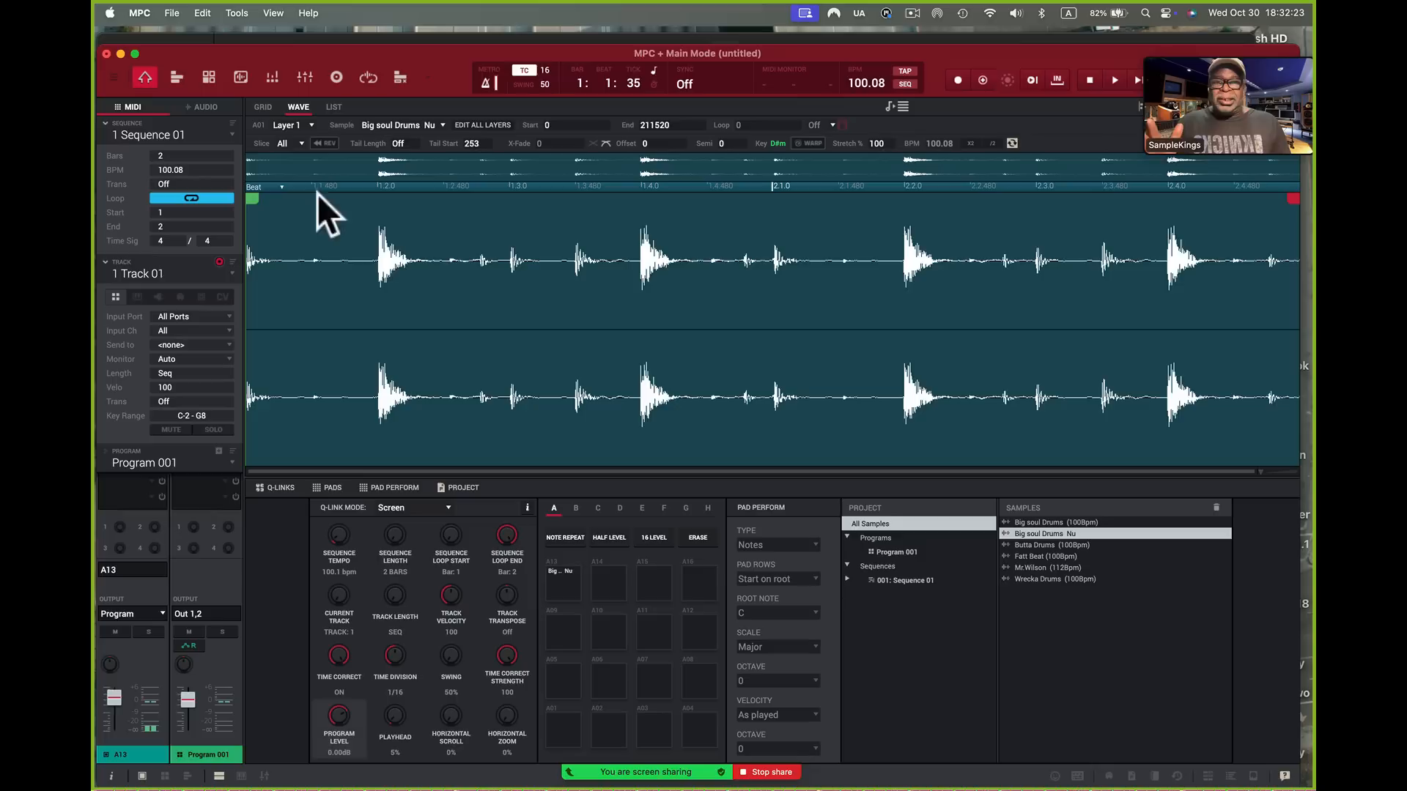
pyautogui.click(262, 106)
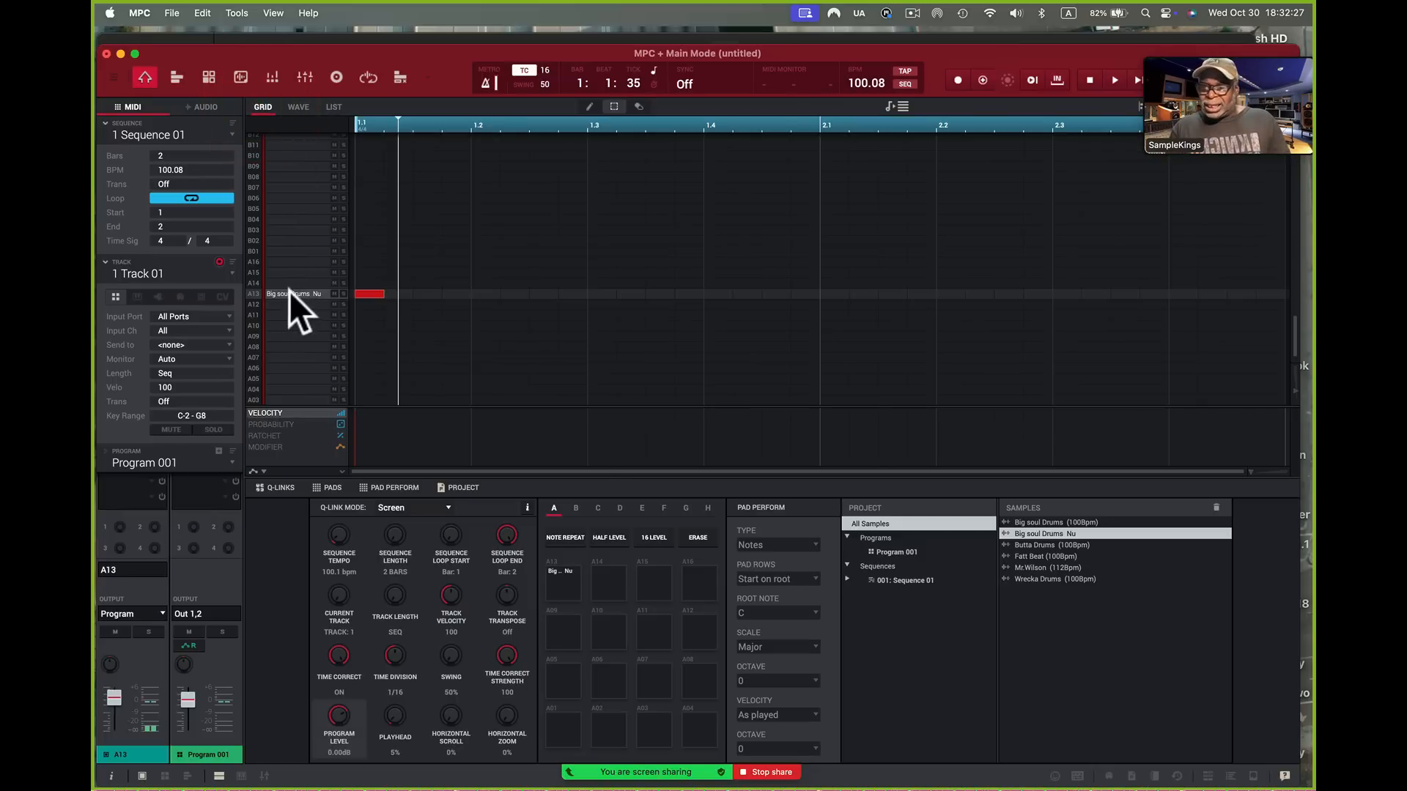
pyautogui.click(298, 106)
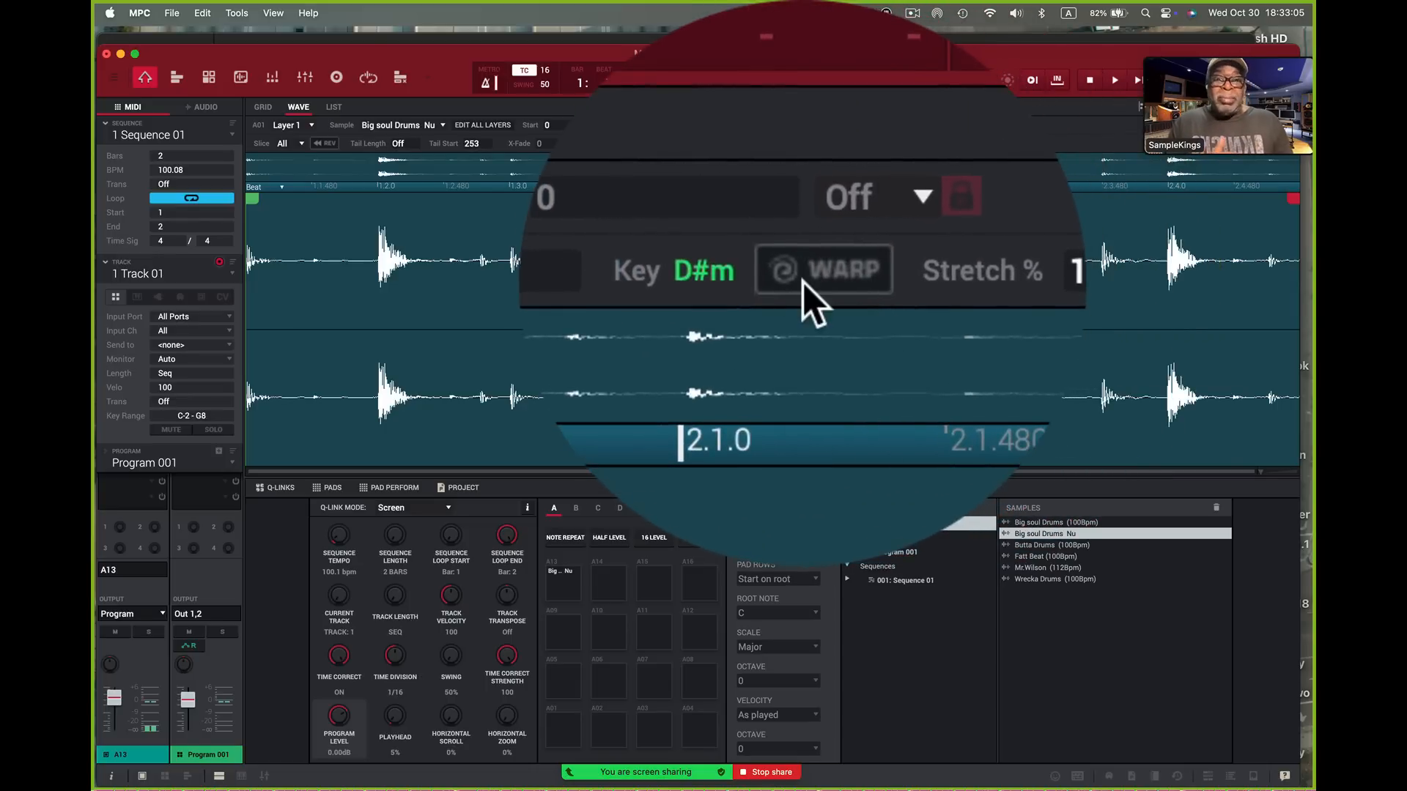
pyautogui.click(803, 283)
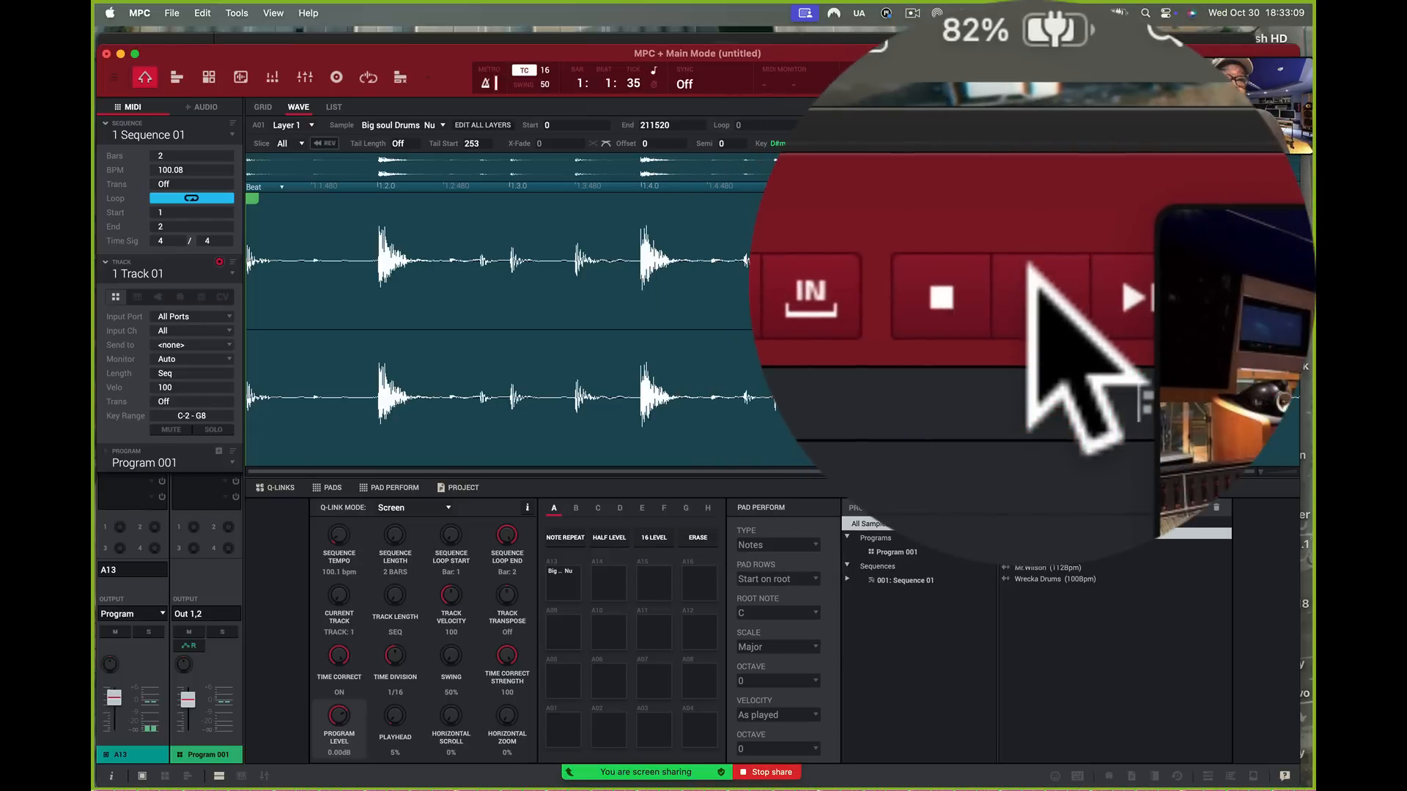
pyautogui.click(1114, 79)
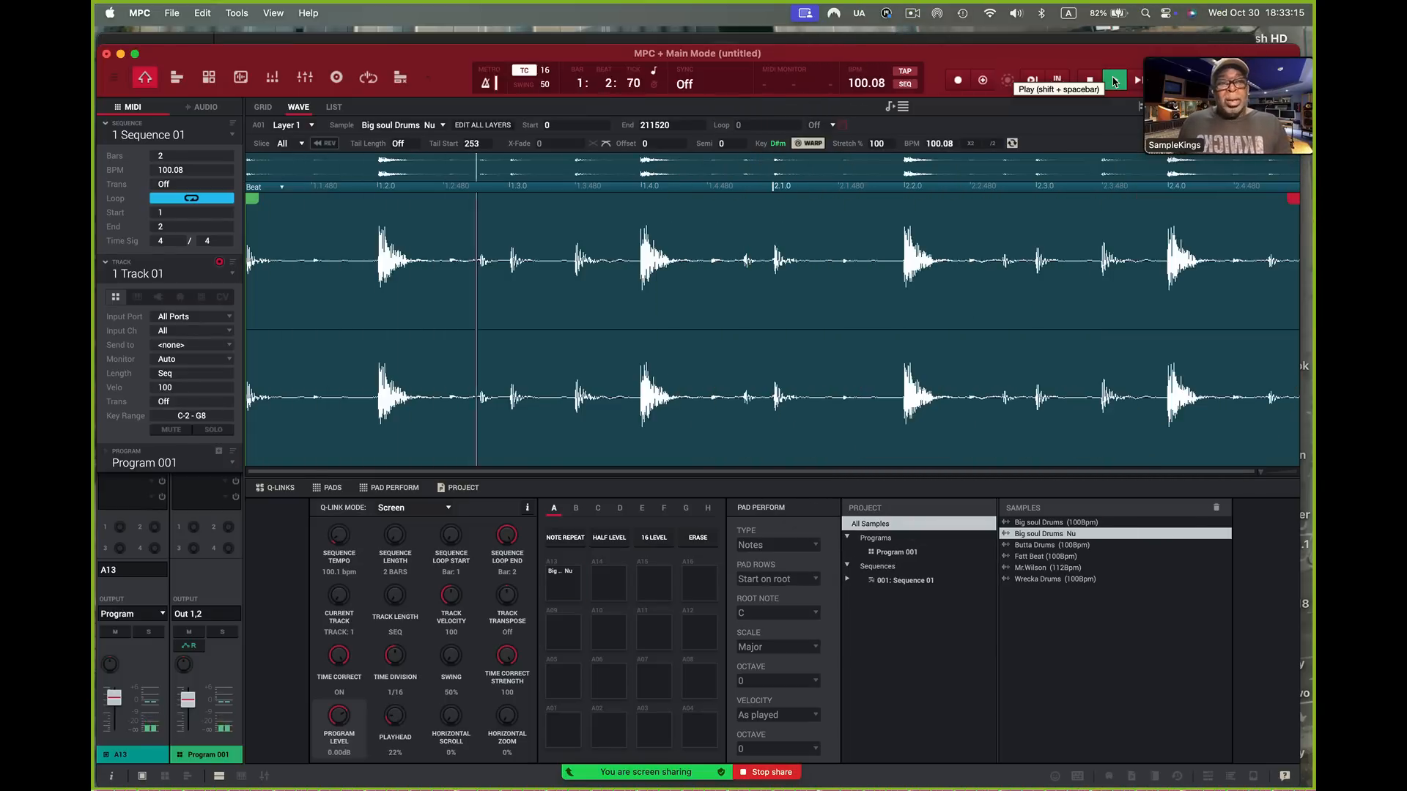
# Step: Set the tempo to 120 BPM and then to 90 BPM during playback to audition the warped loop
pyautogui.doubleClick(860, 83)
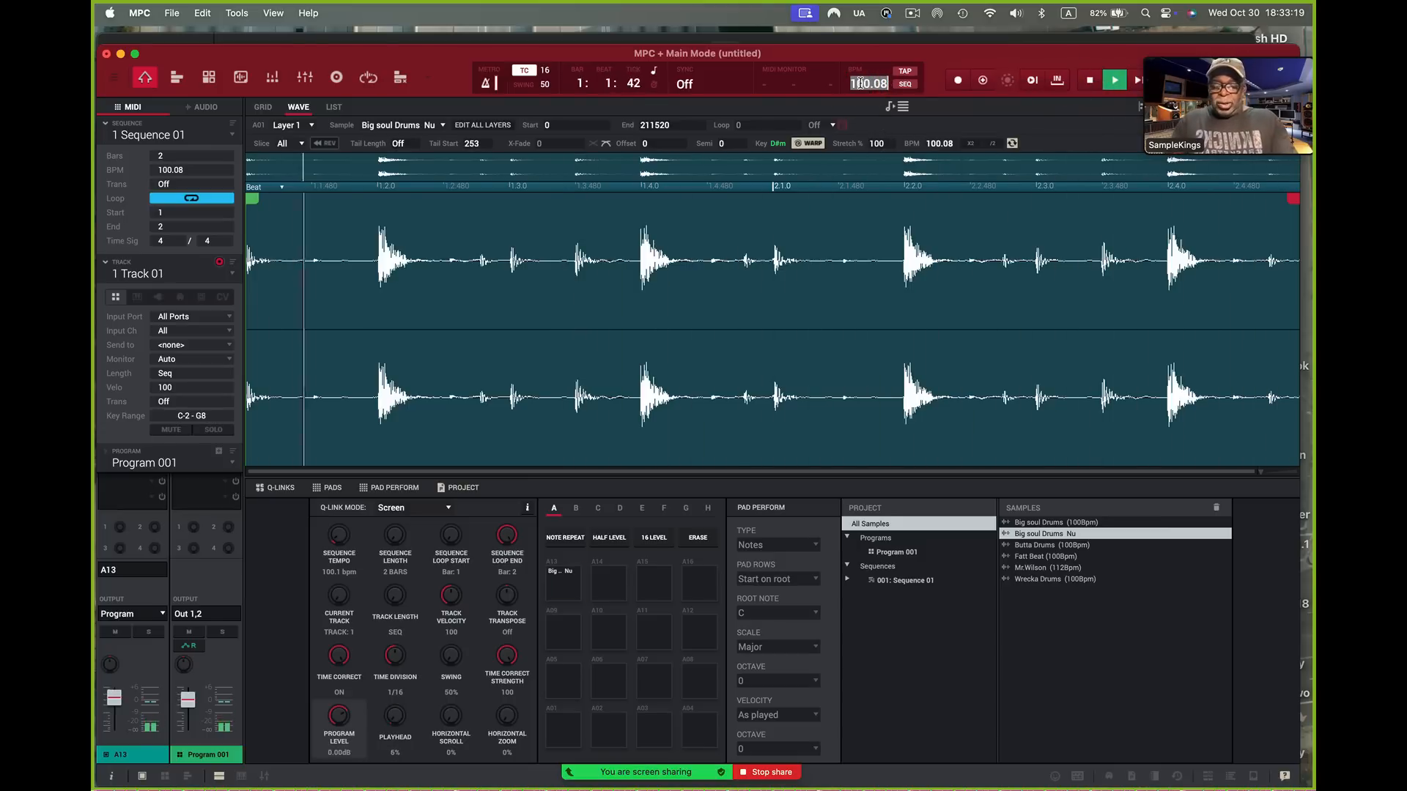
pyautogui.write('120')
pyautogui.press('Return')
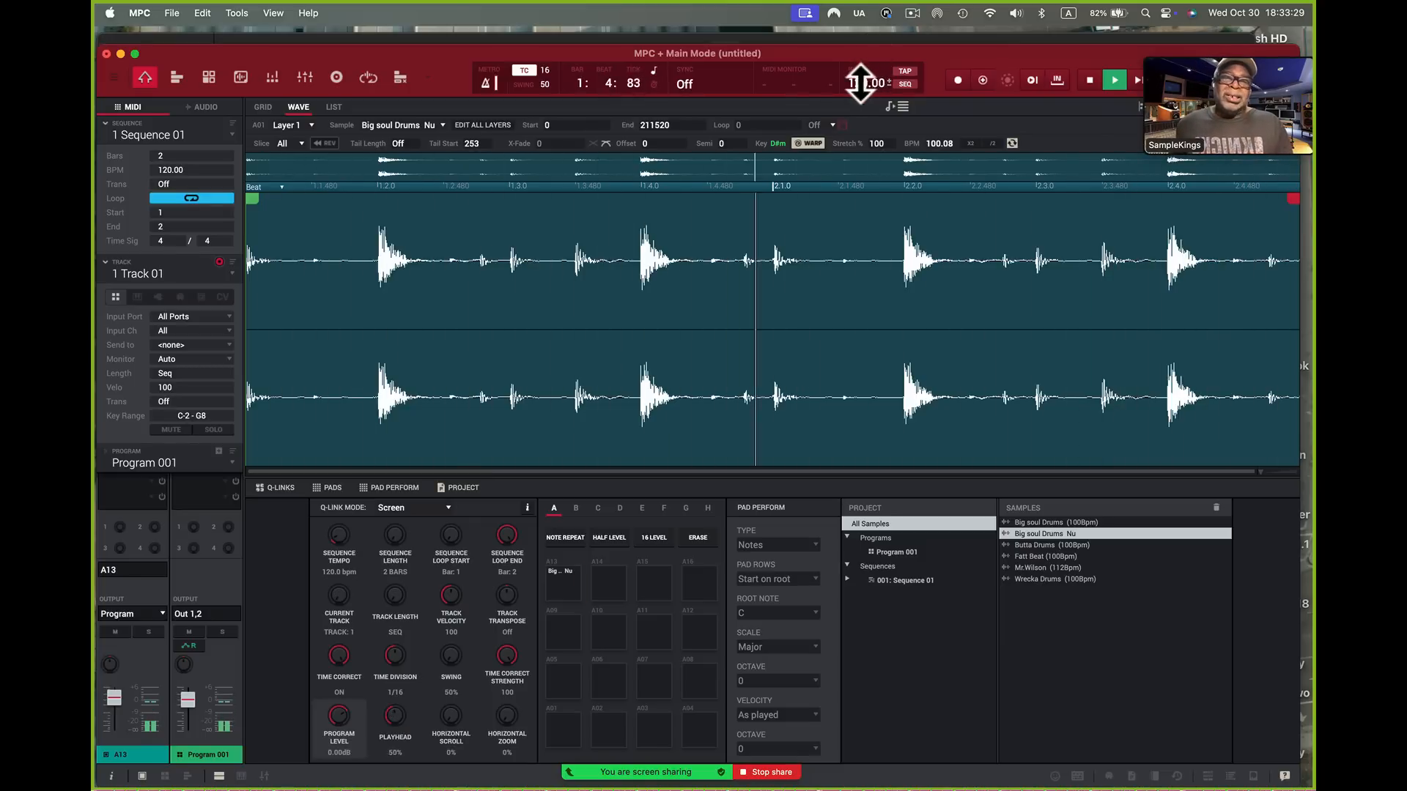
pyautogui.doubleClick(861, 82)
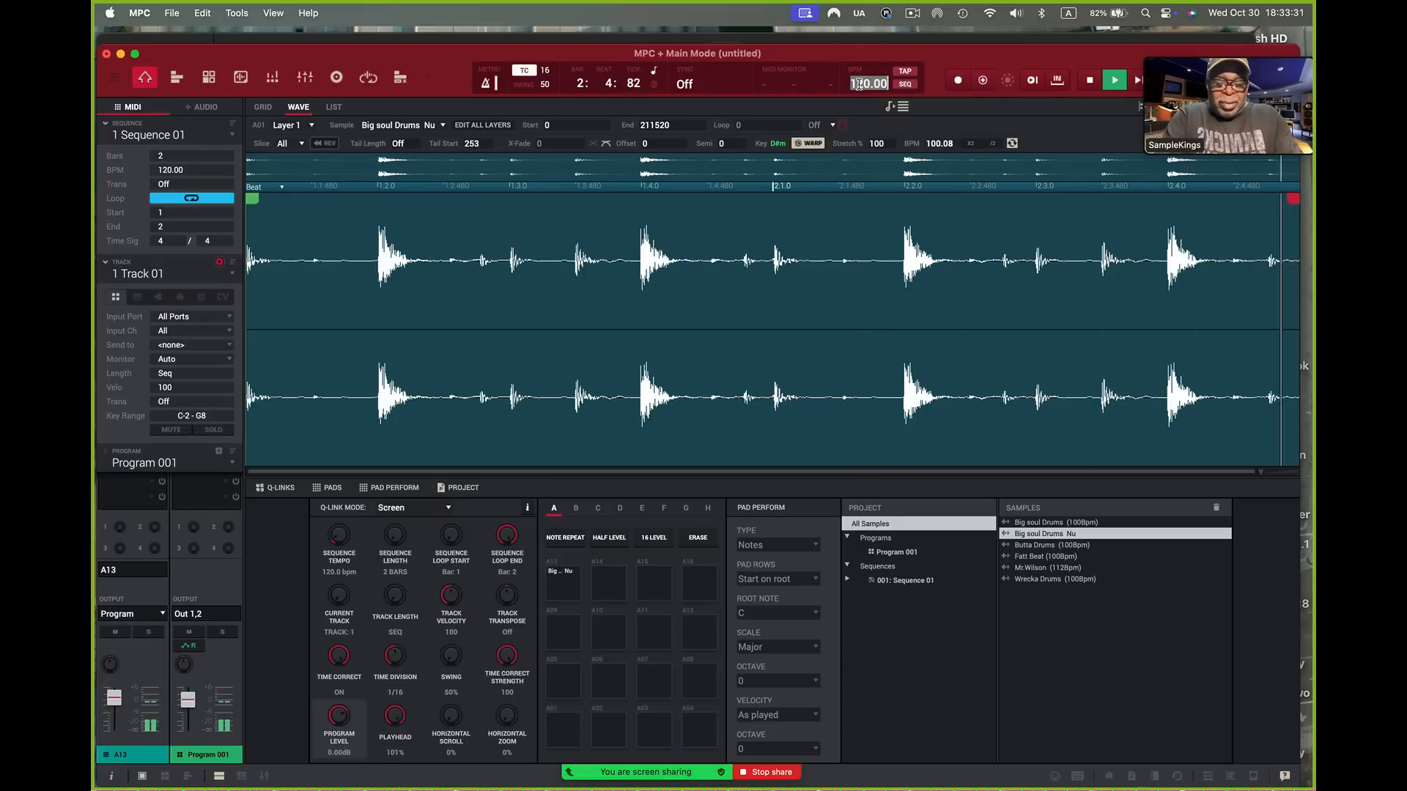
pyautogui.write('90')
pyautogui.press('Return')
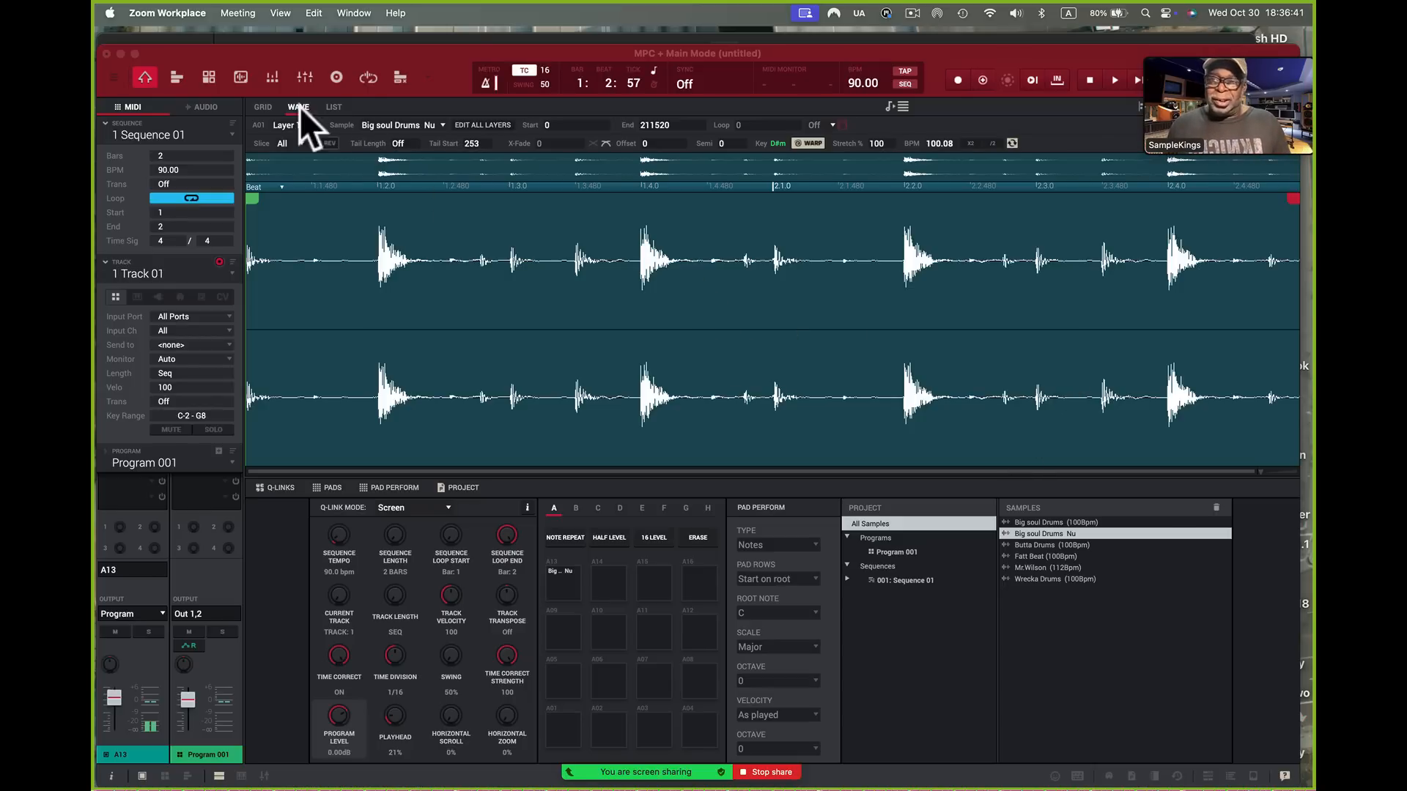
# Step: View Big soul Drums Nu in Sample Edit and return to Main Mode
pyautogui.click(243, 76)
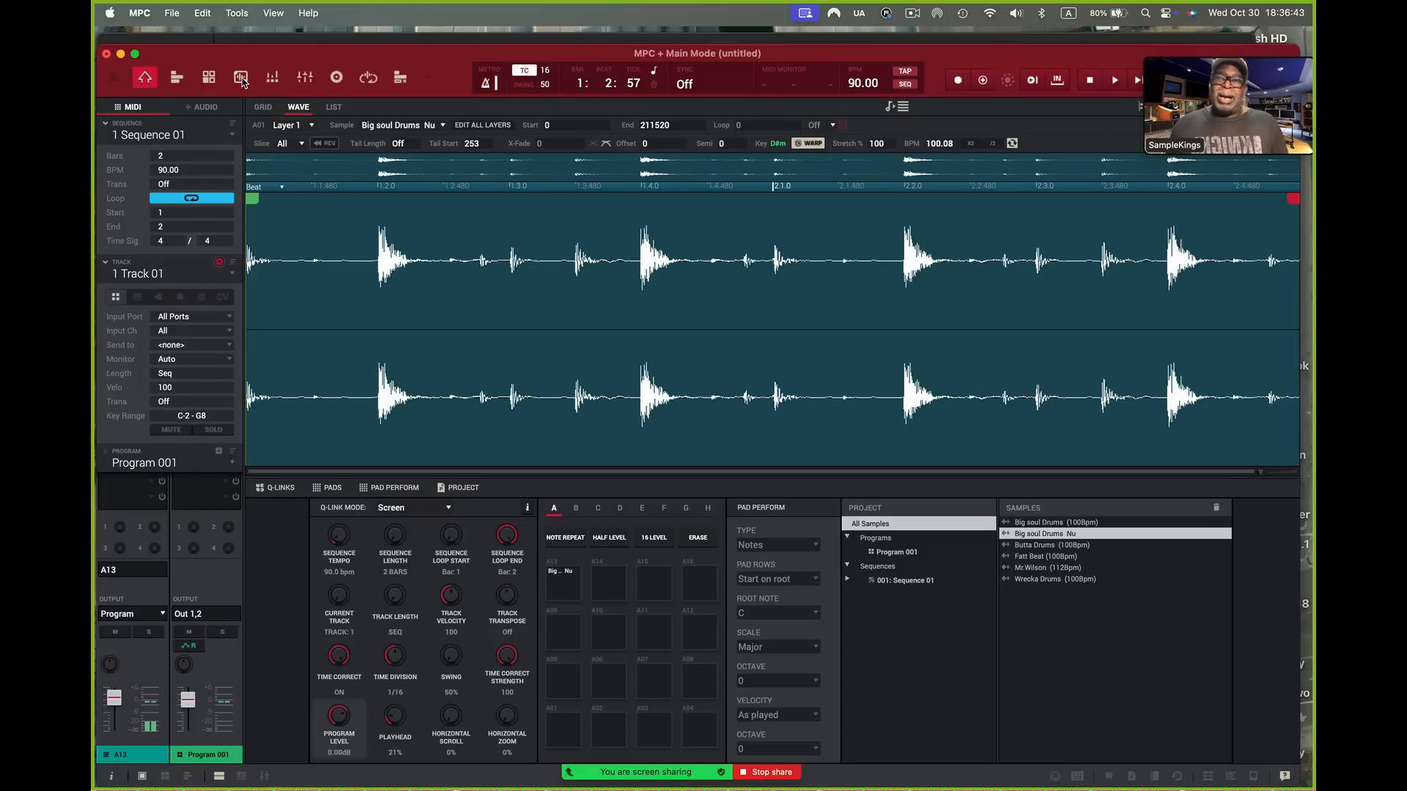
pyautogui.click(242, 77)
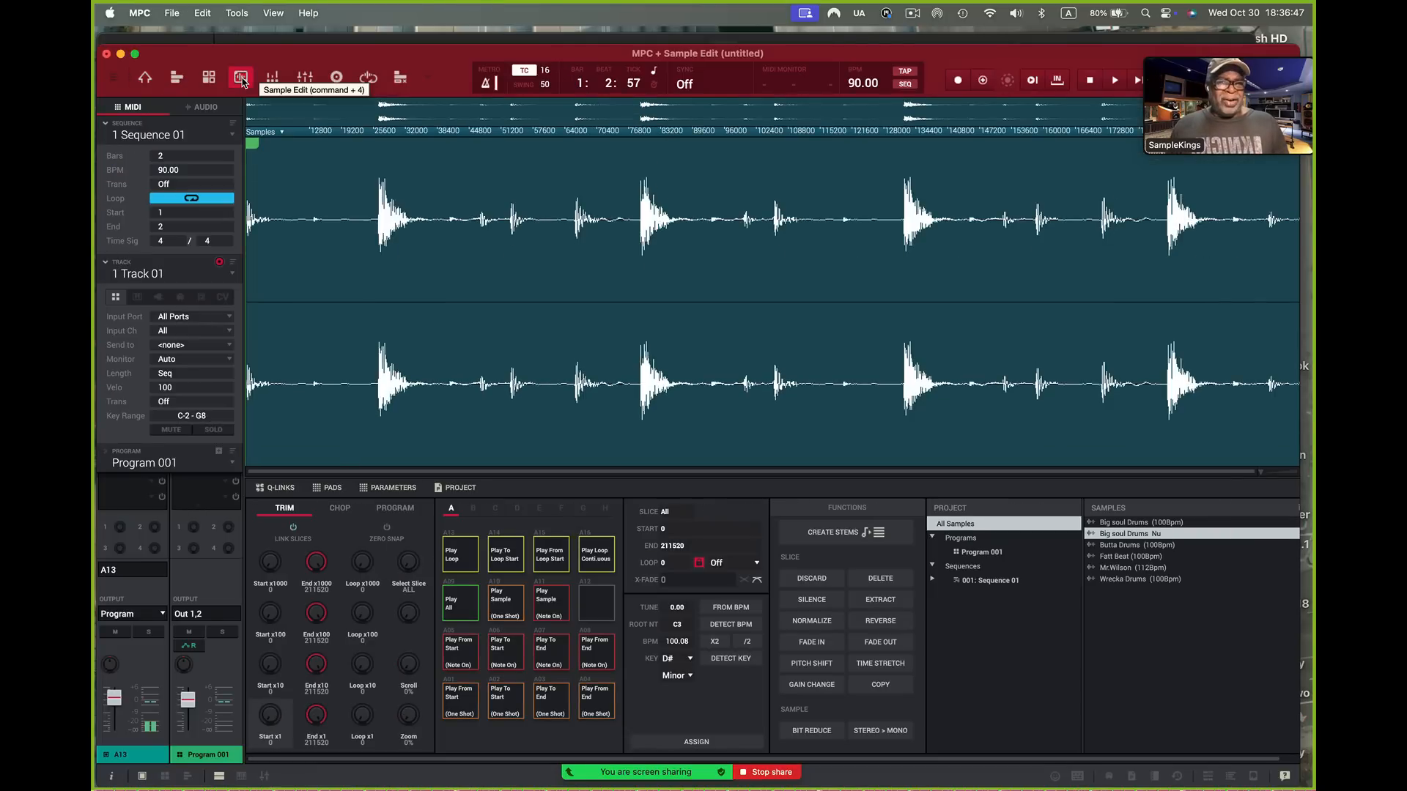
pyautogui.click(145, 77)
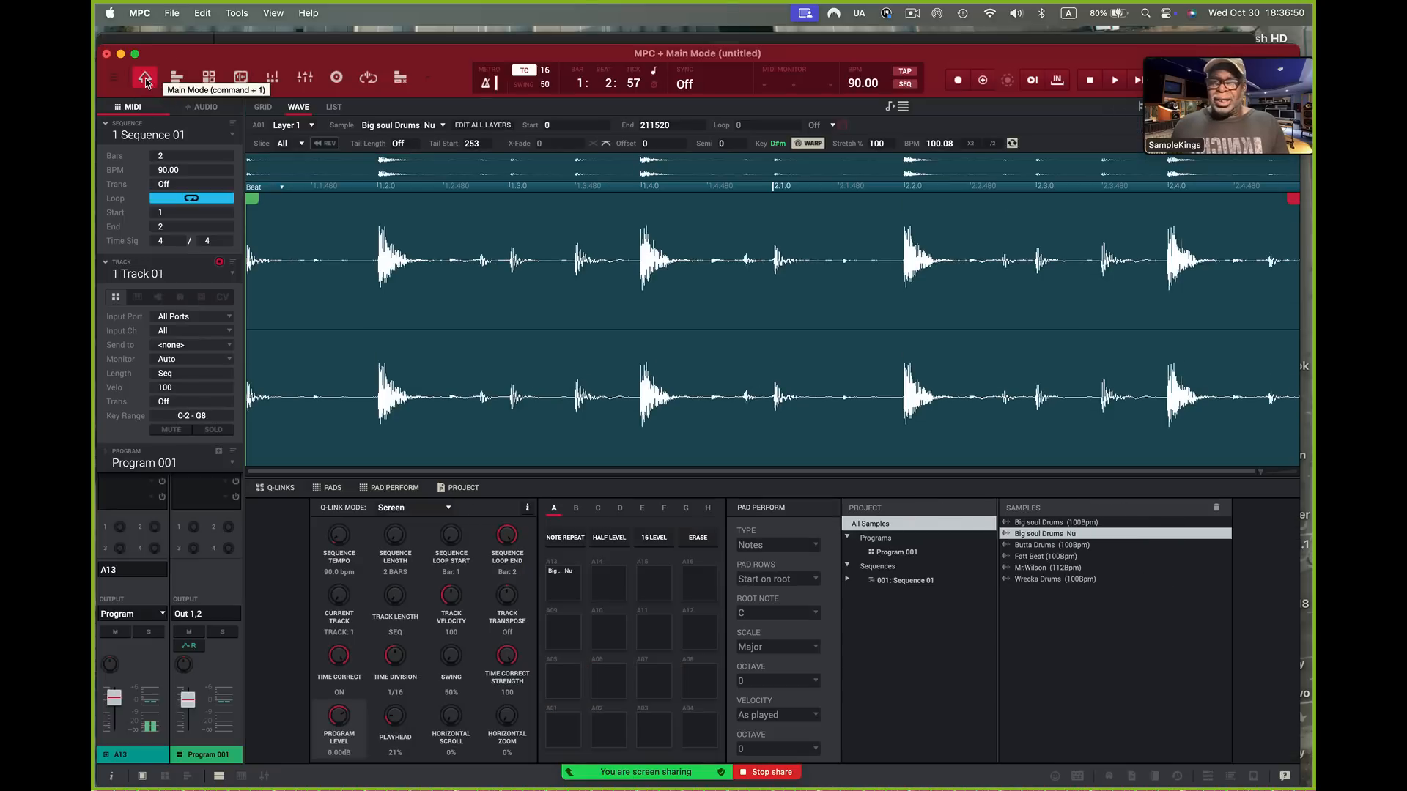
# Step: Set the sequence tempo to 70 BPM and play the warped Big soul Drums Nu loop
pyautogui.doubleClick(850, 83)
pyautogui.write('70')
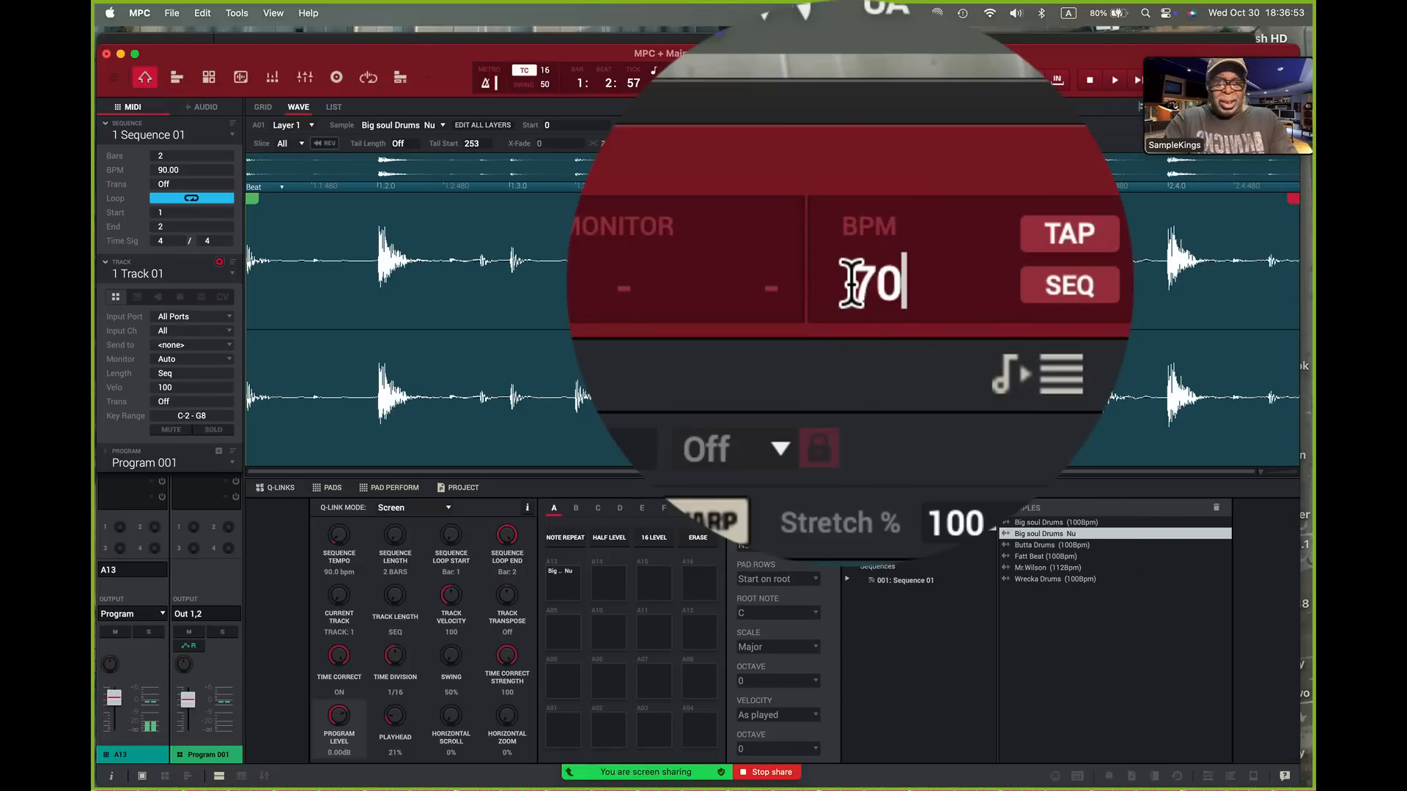
pyautogui.press('Return')
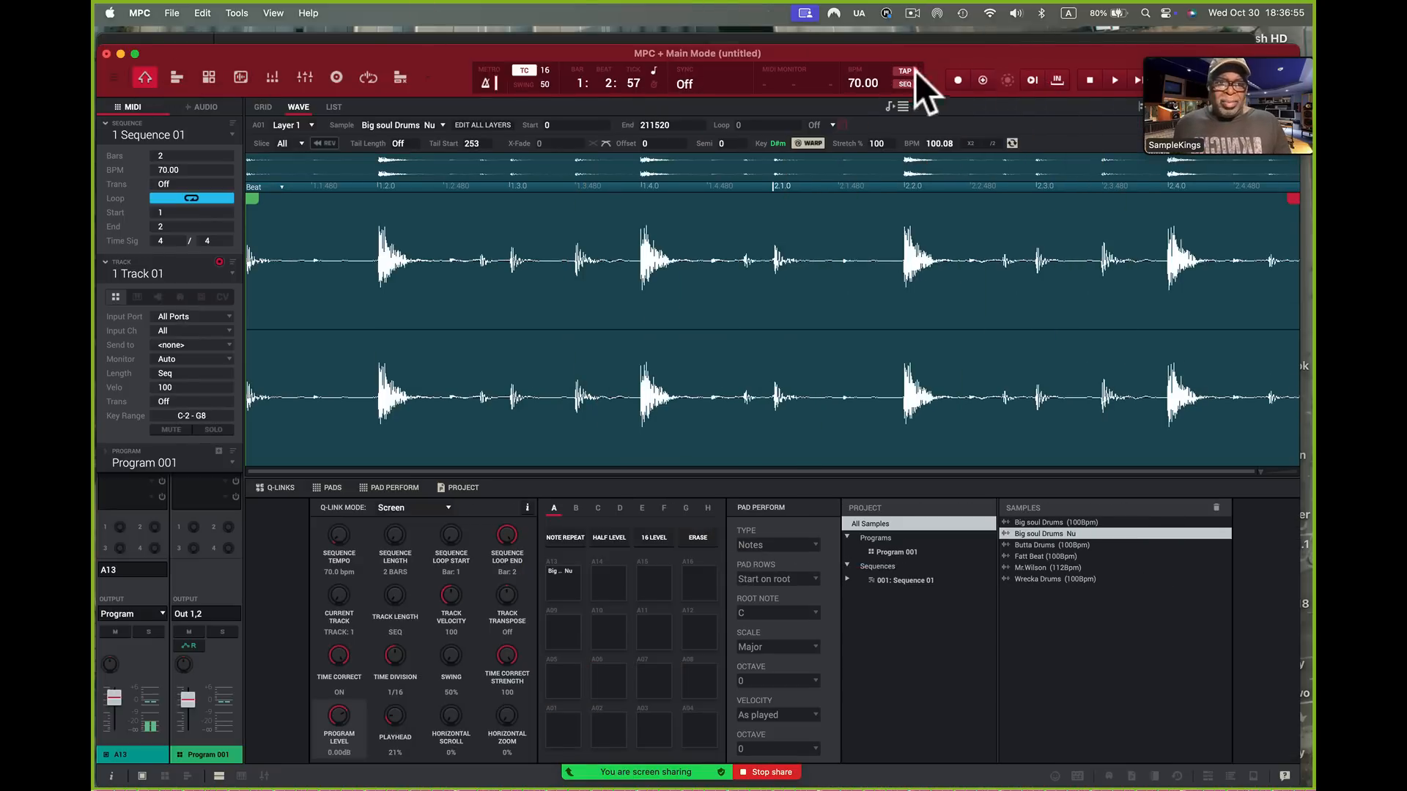
pyautogui.click(1137, 82)
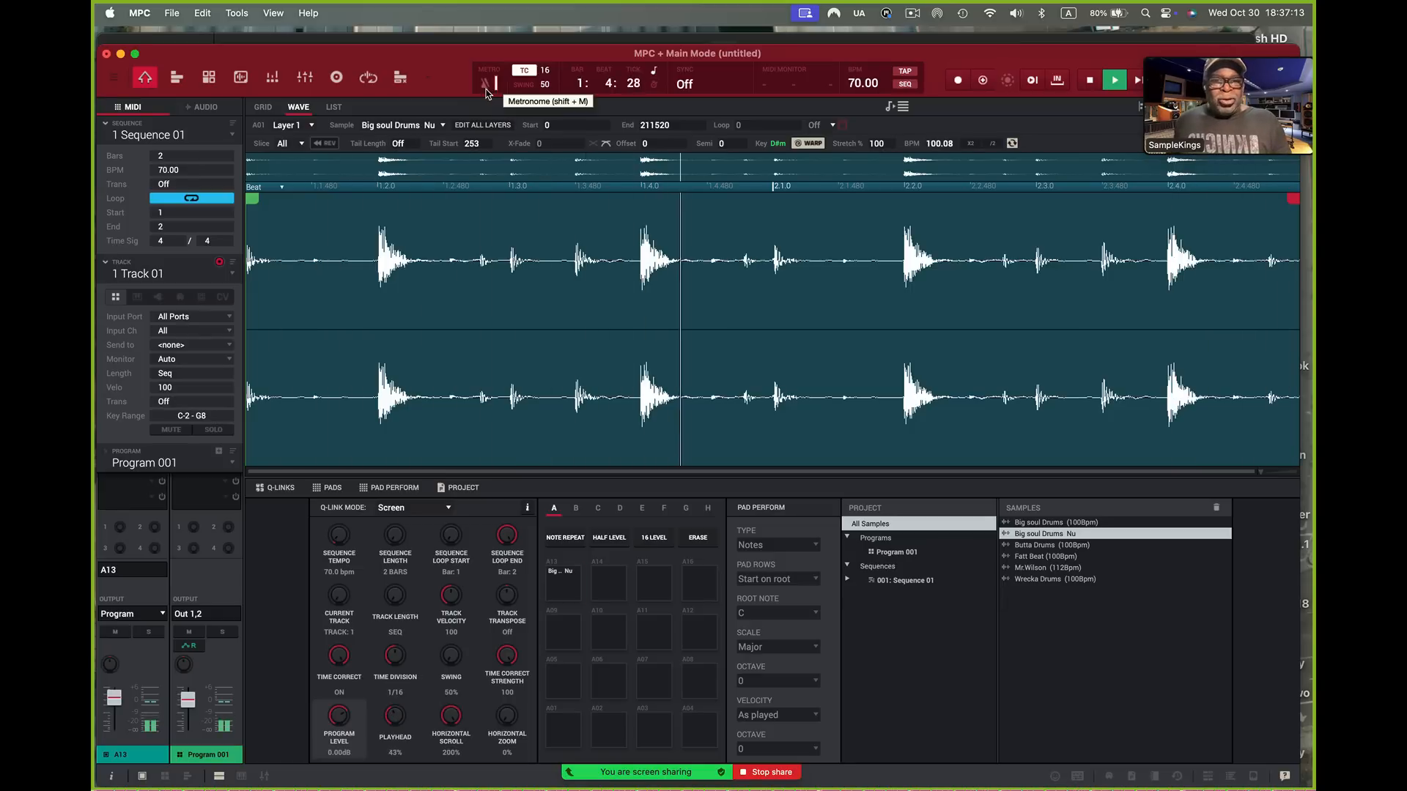
# Step: Set the sequence tempo to 100.08 BPM during playback, listen to the loop and stop the sequence
pyautogui.doubleClick(851, 86)
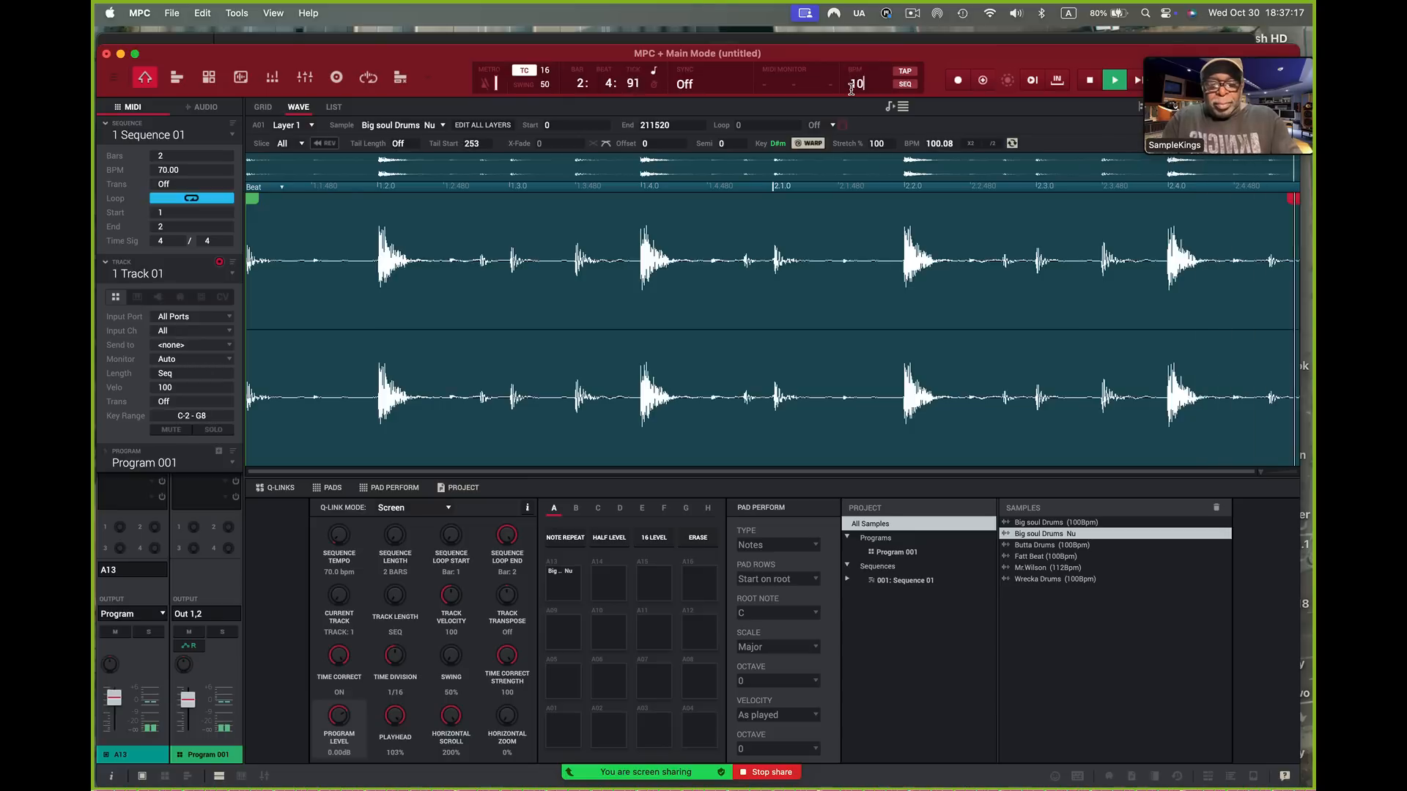
pyautogui.write('100.08')
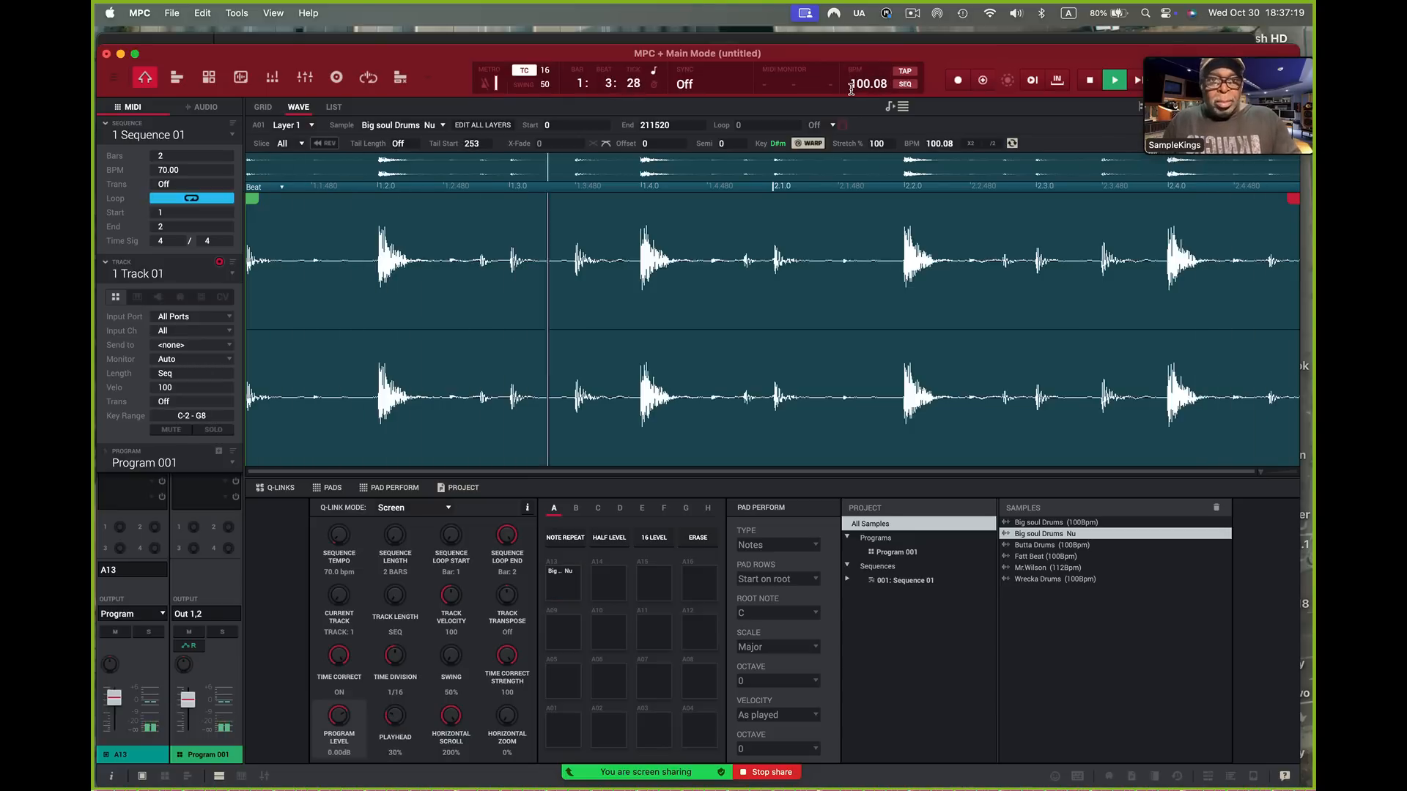
pyautogui.press('Return')
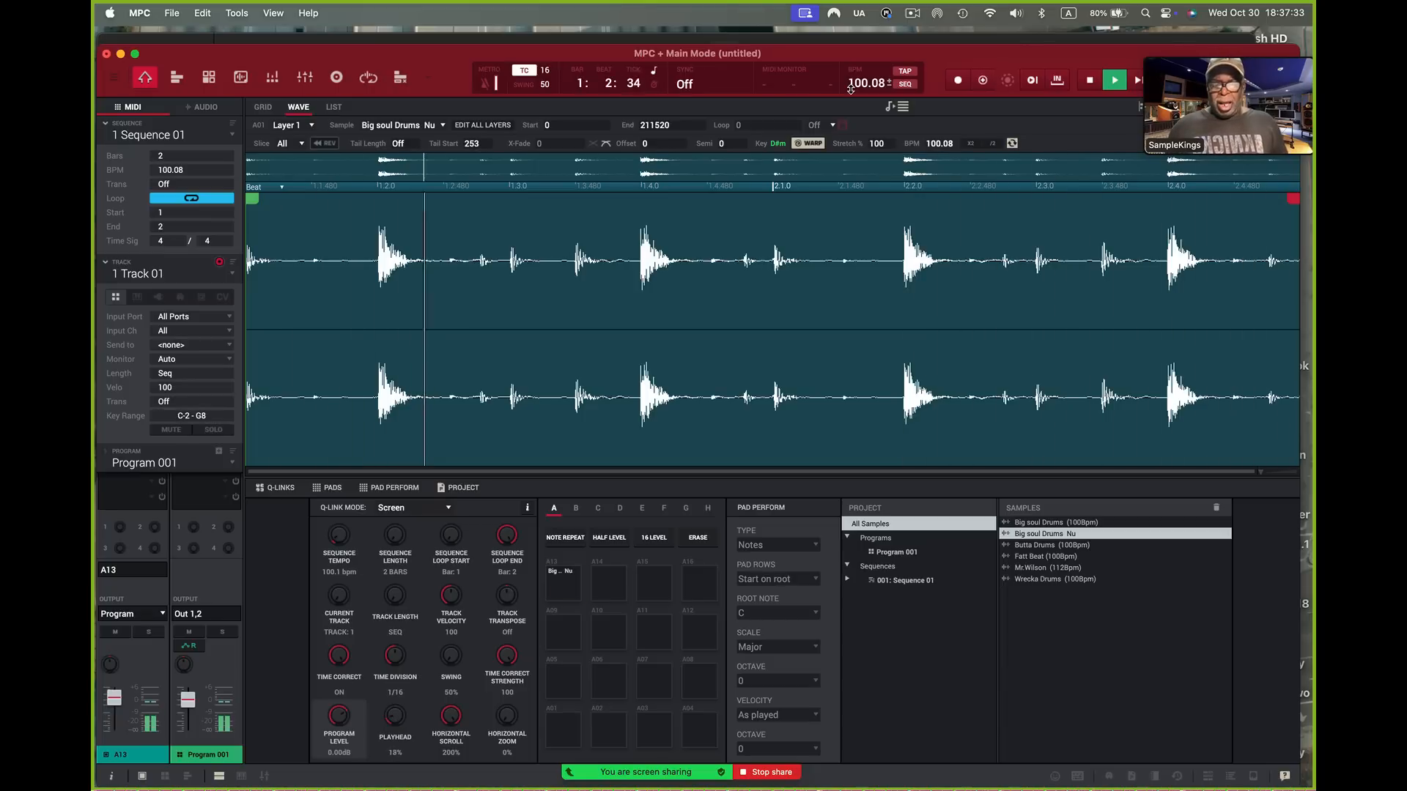
pyautogui.moveTo(1159, 47)
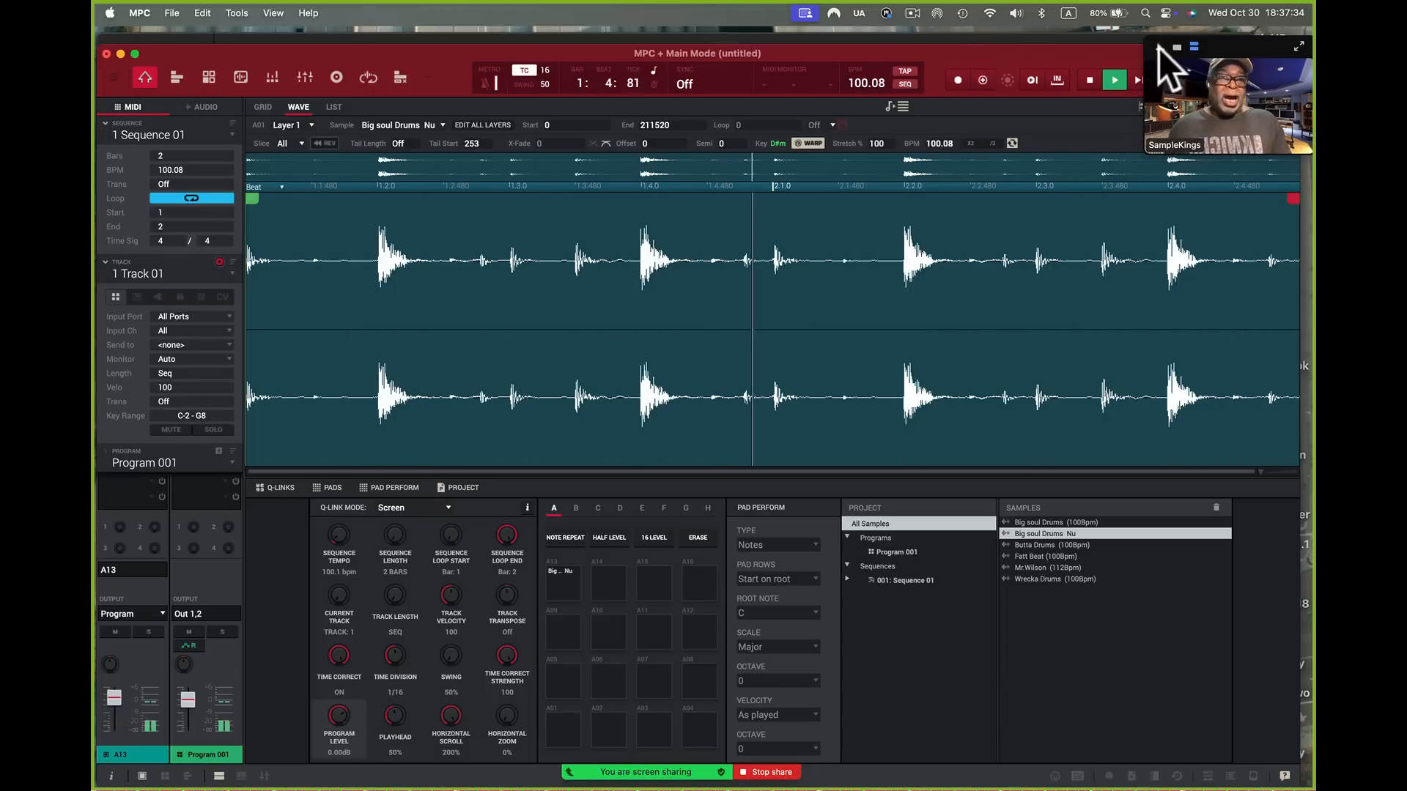
pyautogui.click(1087, 86)
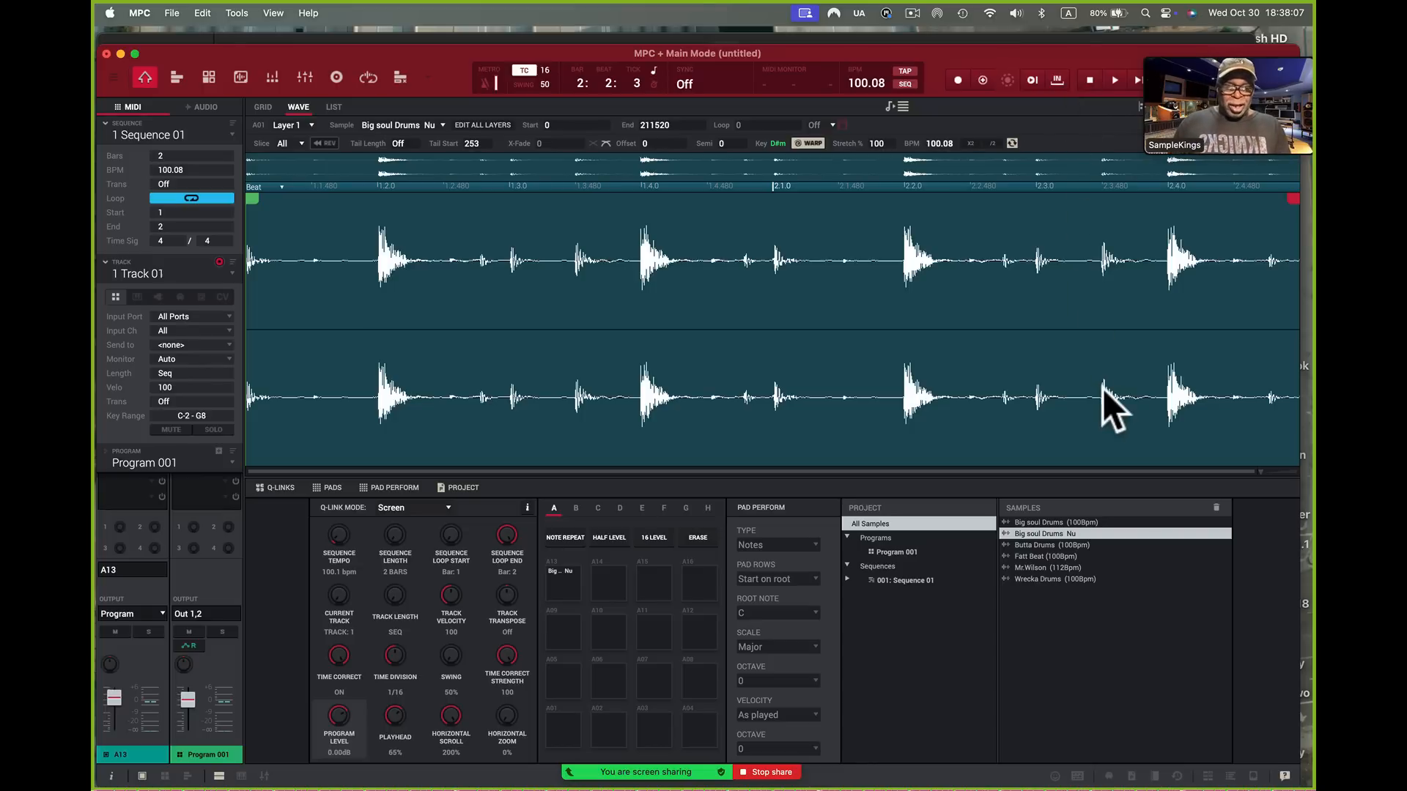
# Step: Time-stretch Big soul Drums Nu in Sample Edit with 8 beats, an original tempo of 100.08 and a new tempo of 110 BPM
pyautogui.click(240, 81)
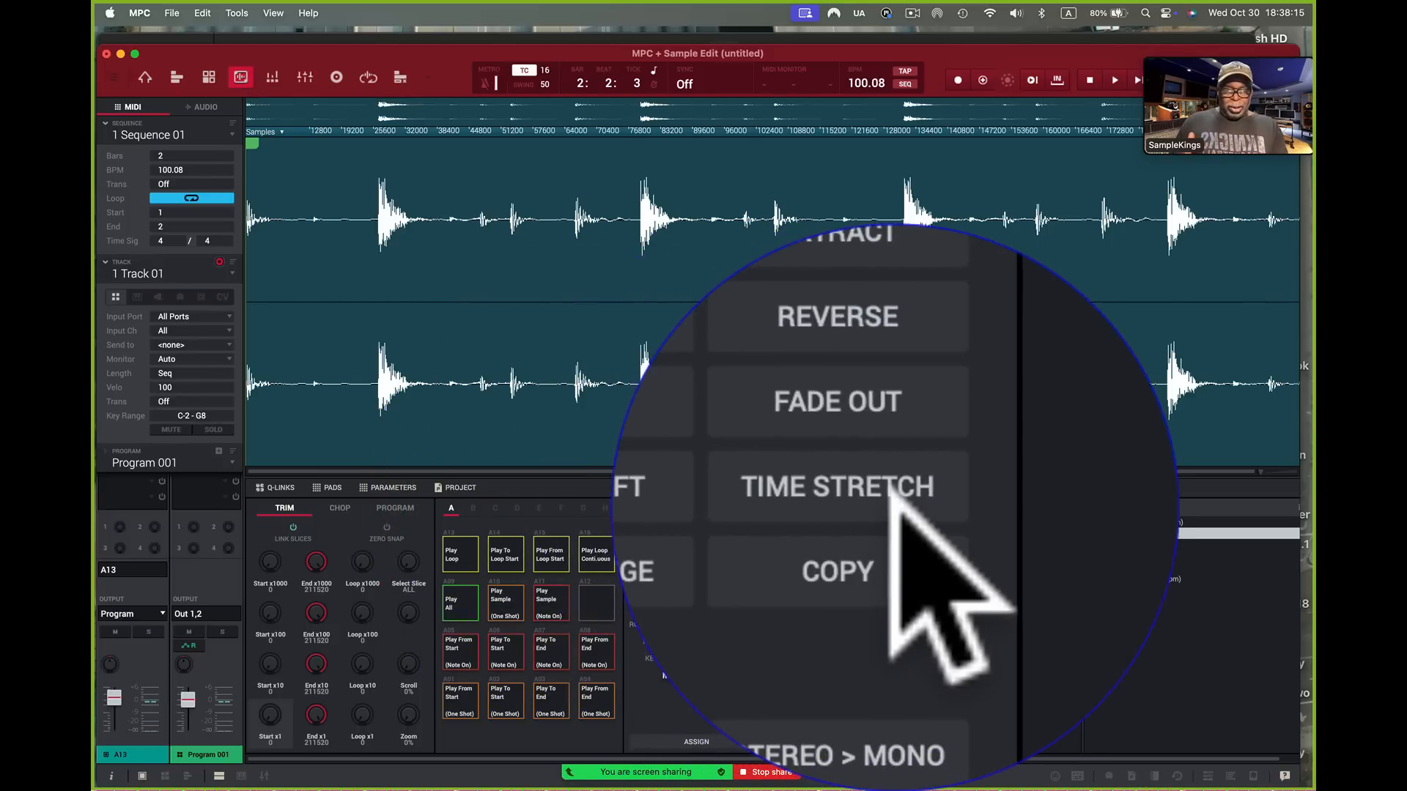
pyautogui.click(889, 507)
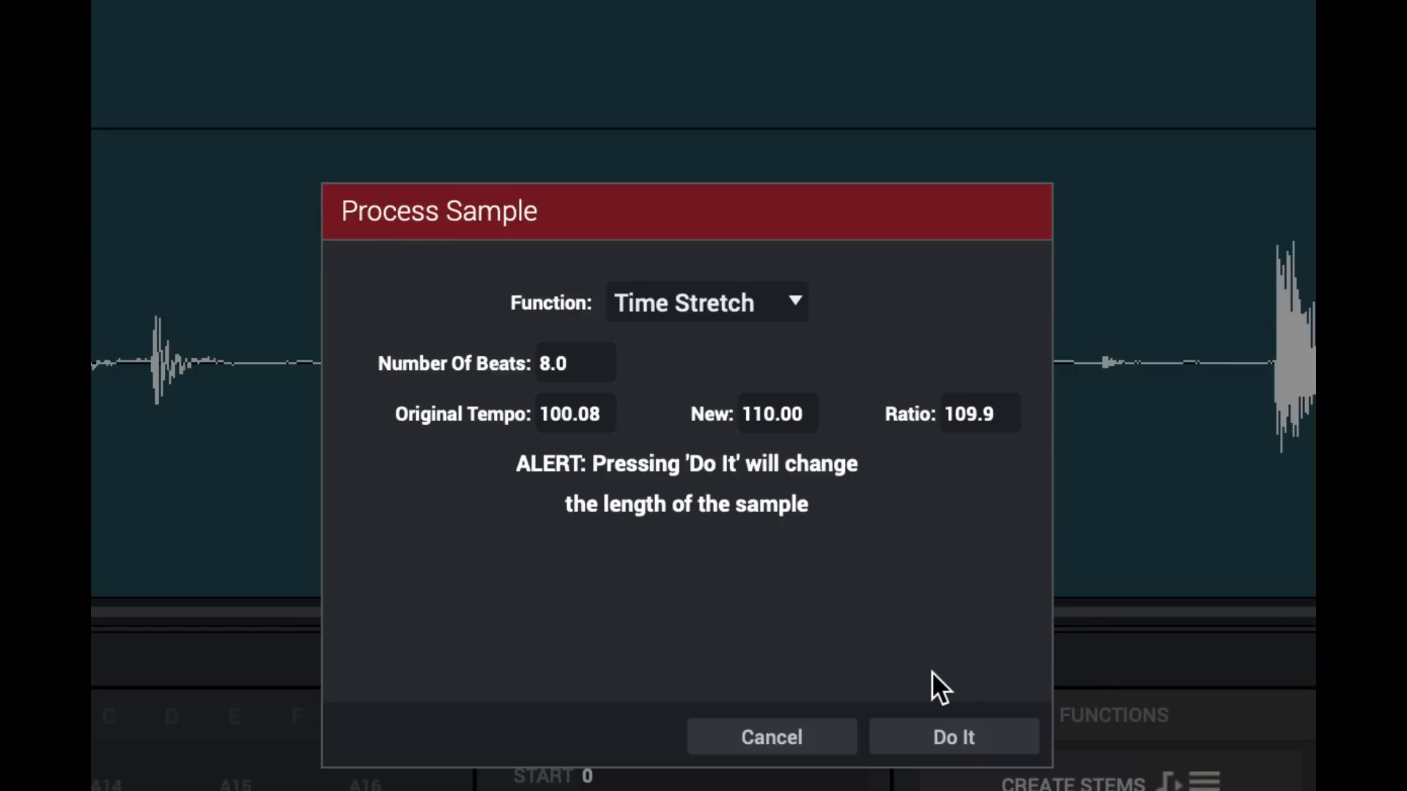
pyautogui.click(954, 734)
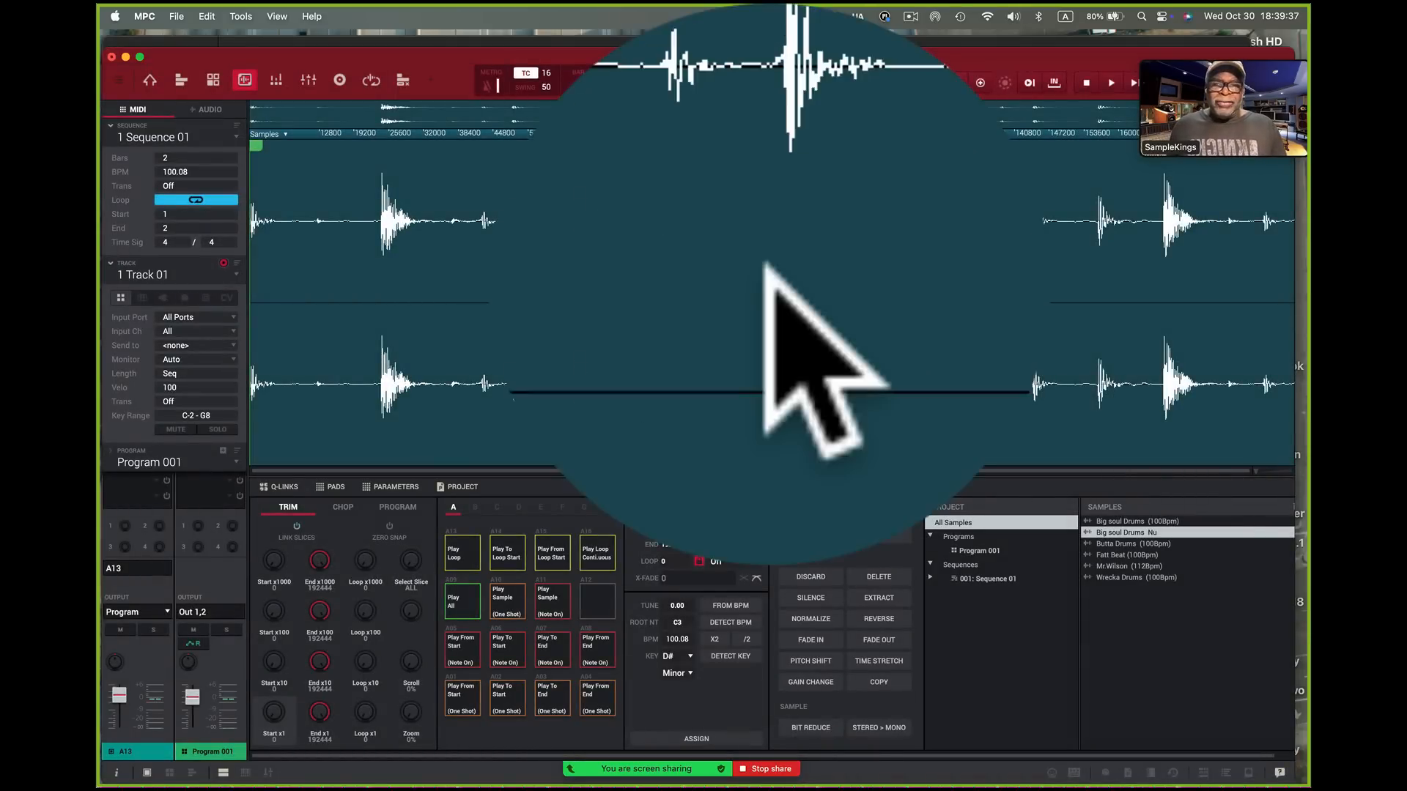
# Step: Set the sequence tempo to 110 BPM, play the time-stretched loop and stop playback
pyautogui.doubleClick(859, 86)
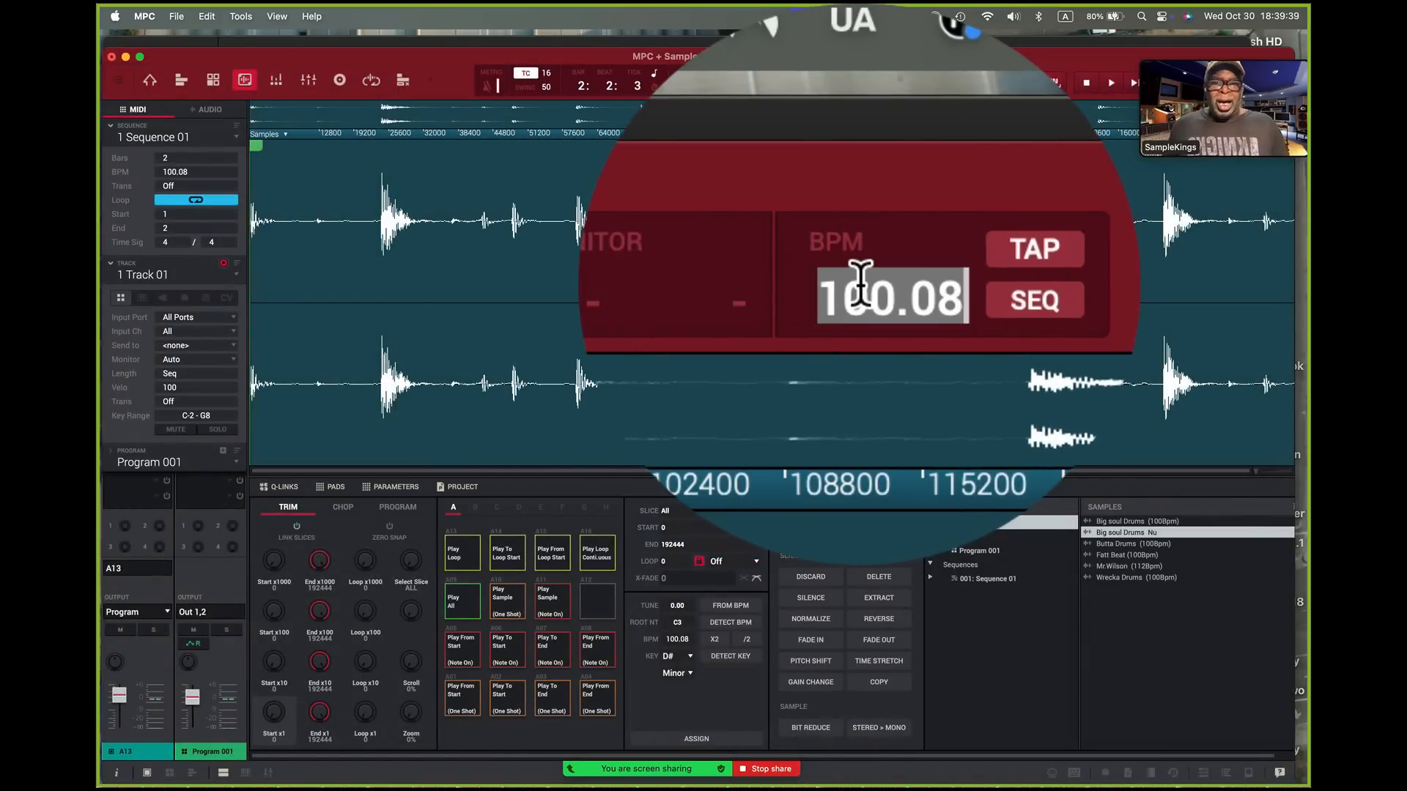
pyautogui.write('110')
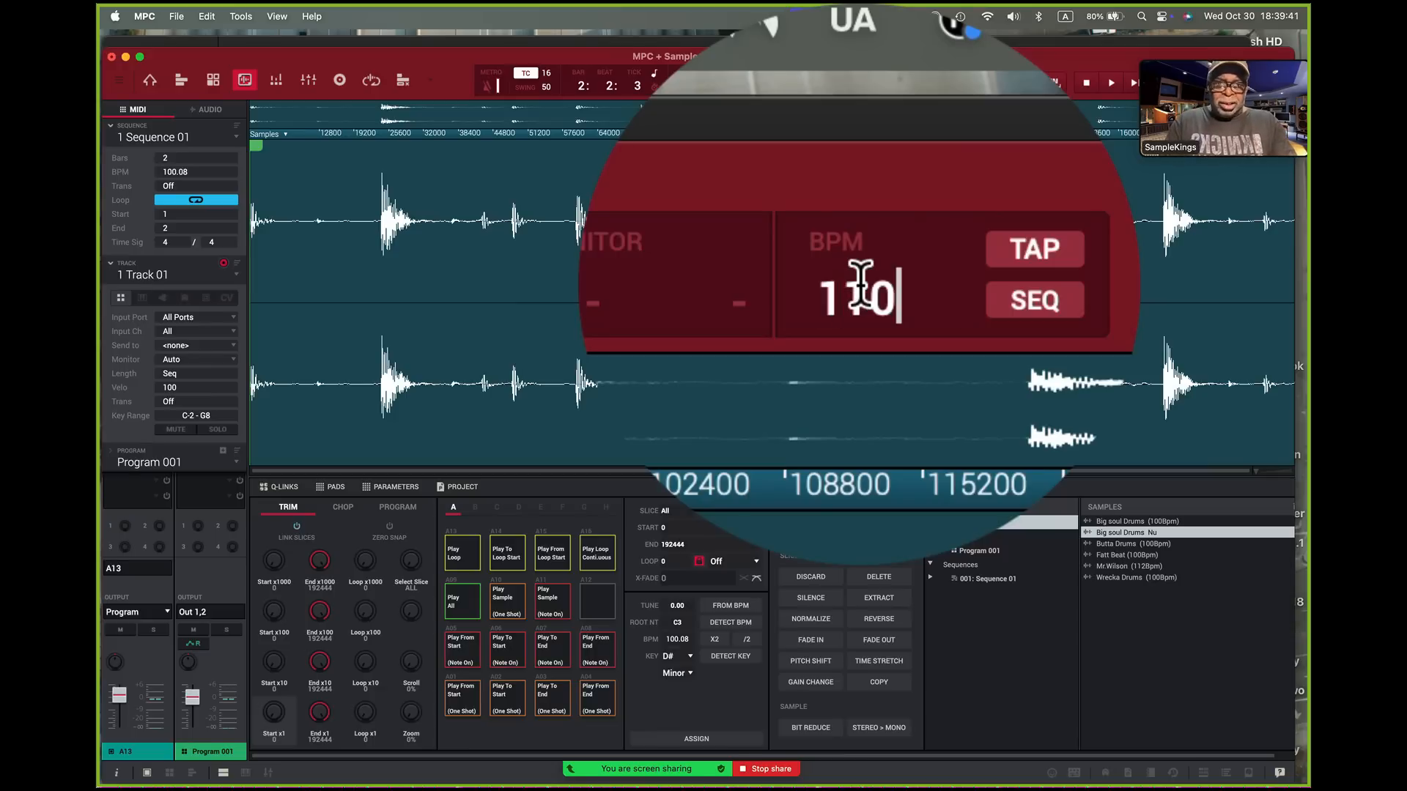
pyautogui.press('Return')
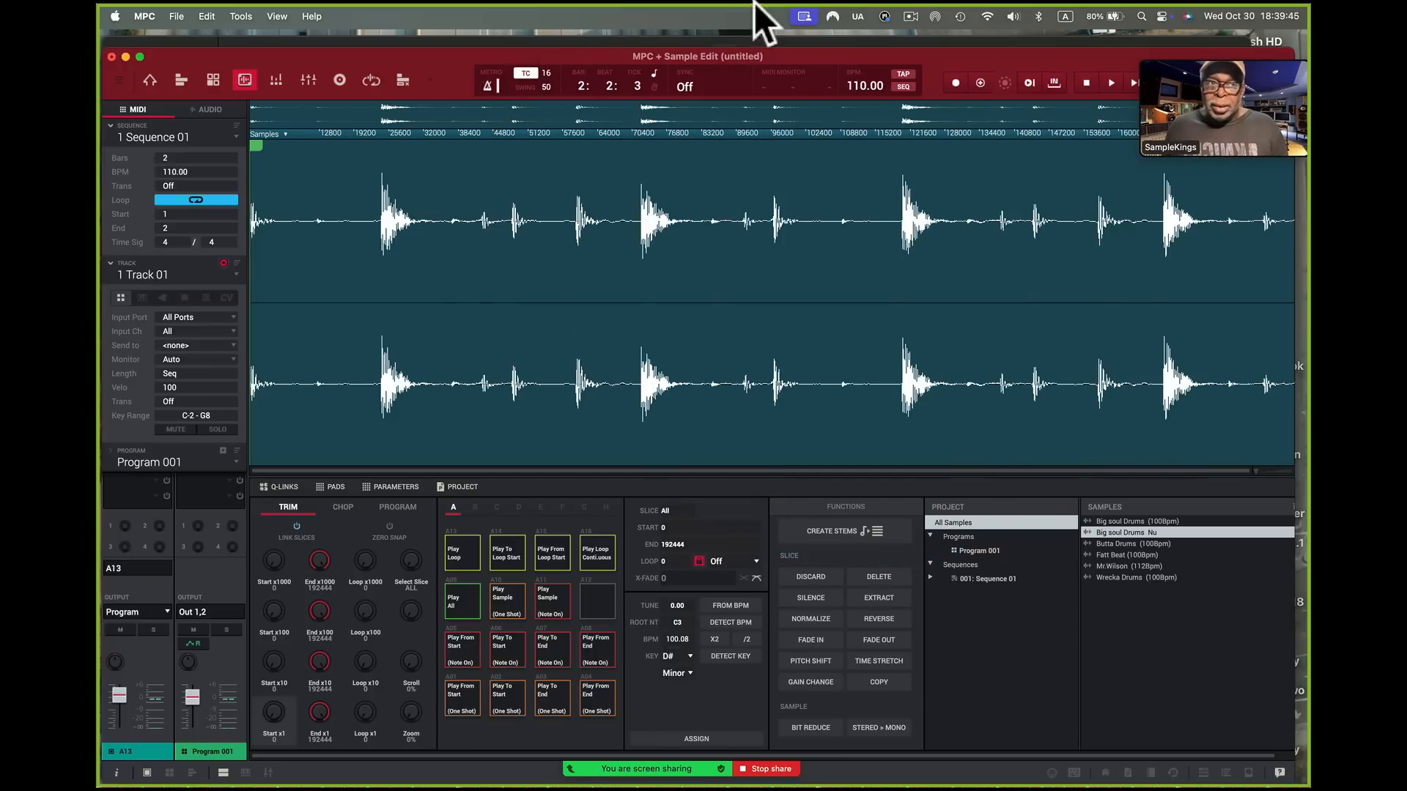
pyautogui.moveTo(1217, 50)
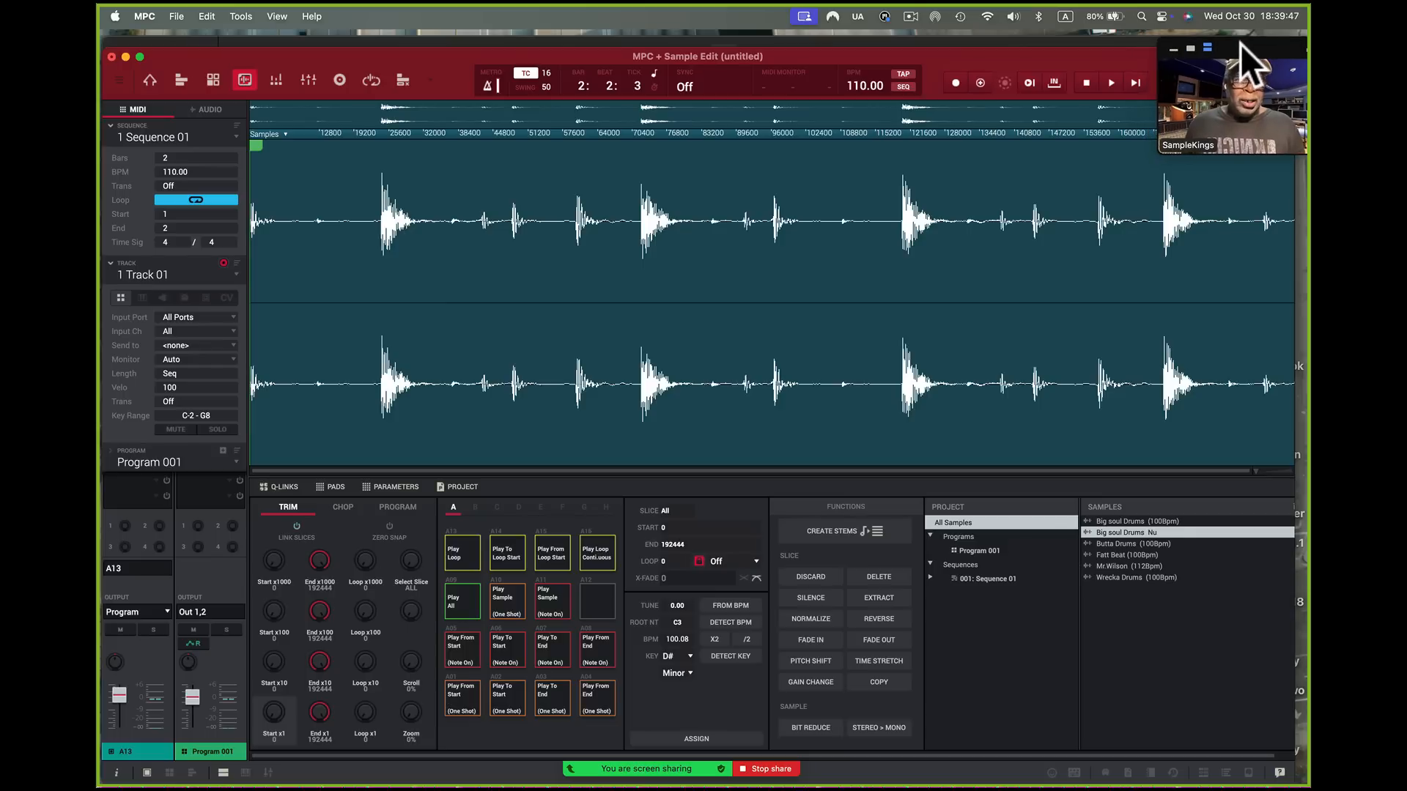
pyautogui.click(1136, 85)
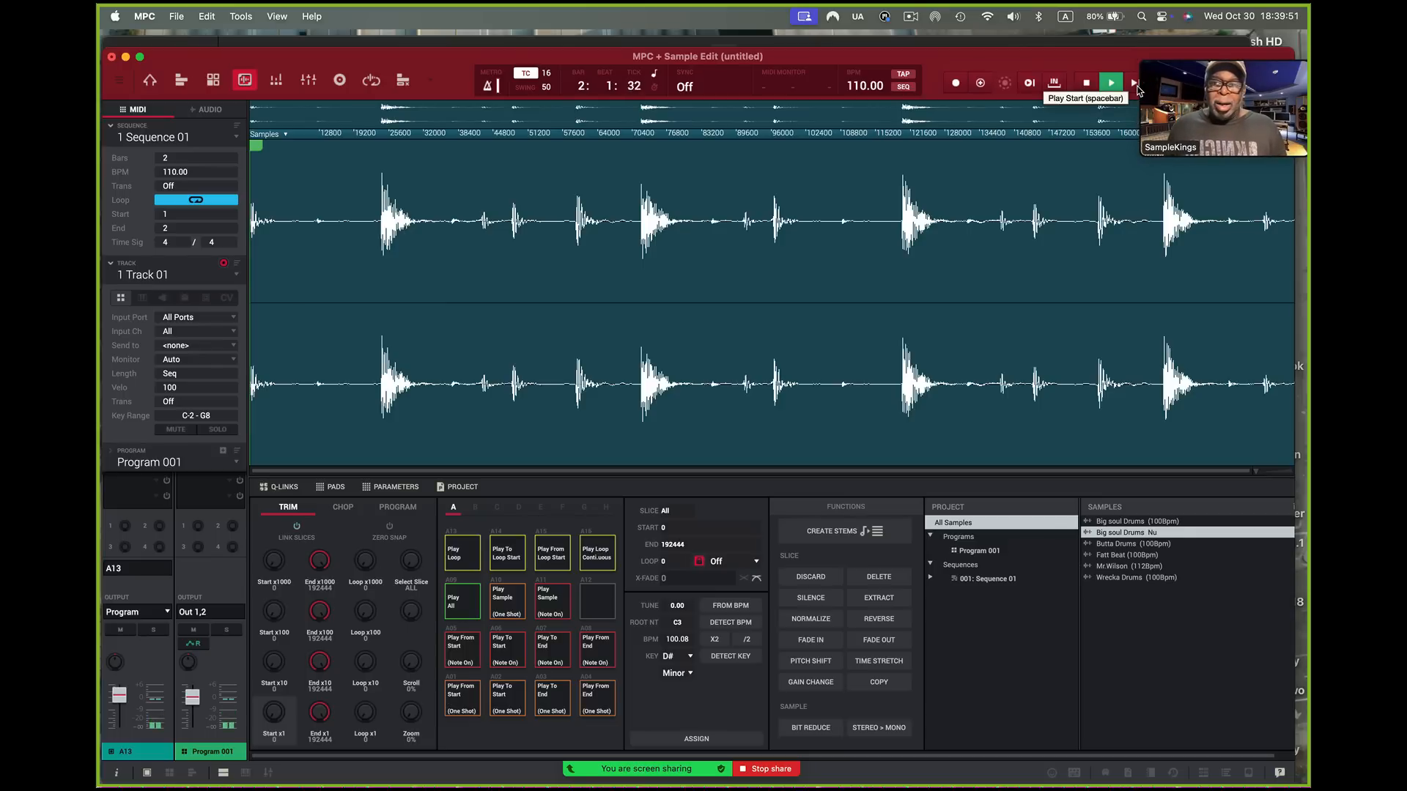
pyautogui.click(1087, 84)
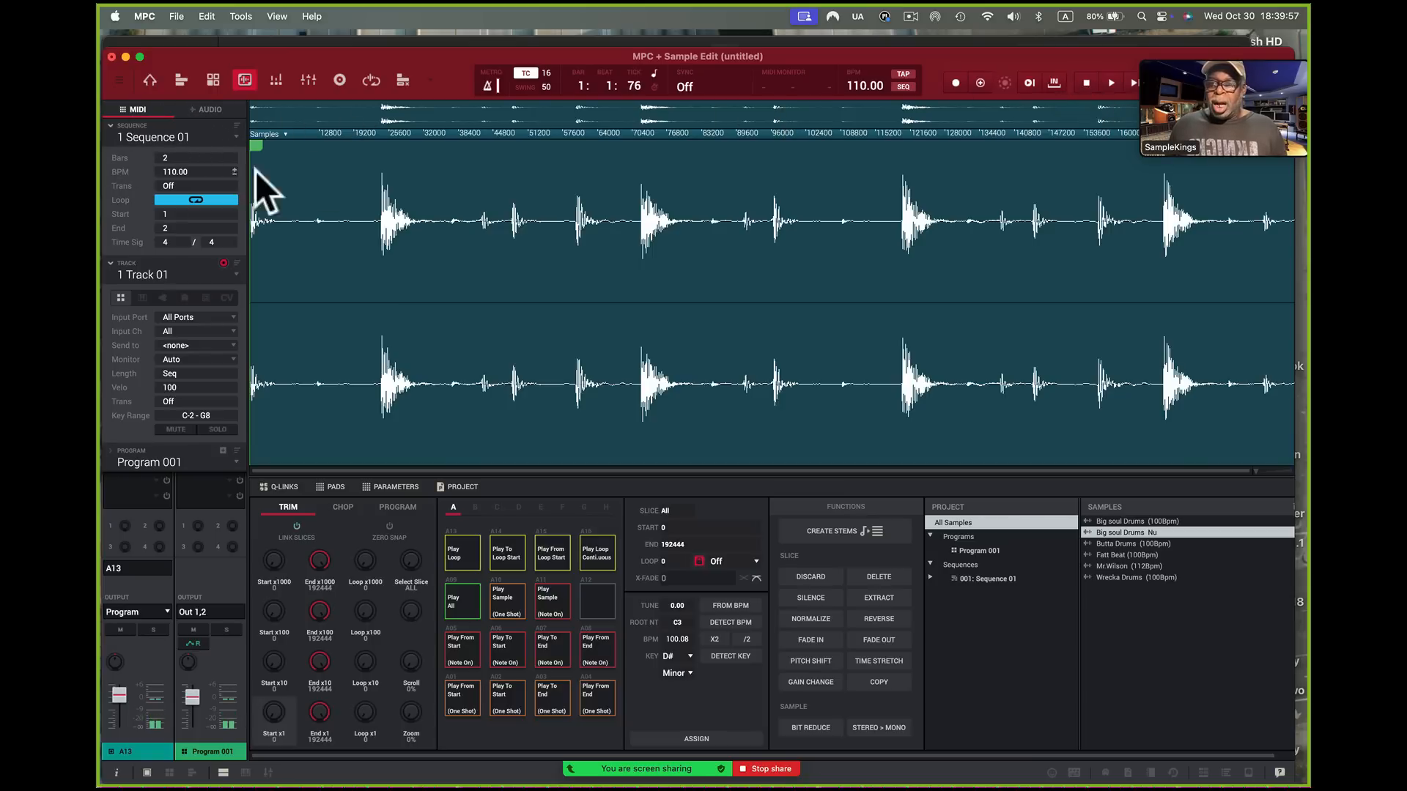
# Step: Turn off Warp for Big soul Drums Nu in Main Mode, audition the loop with the sequence, and return to Sample Edit
pyautogui.click(118, 82)
pyautogui.click(118, 82)
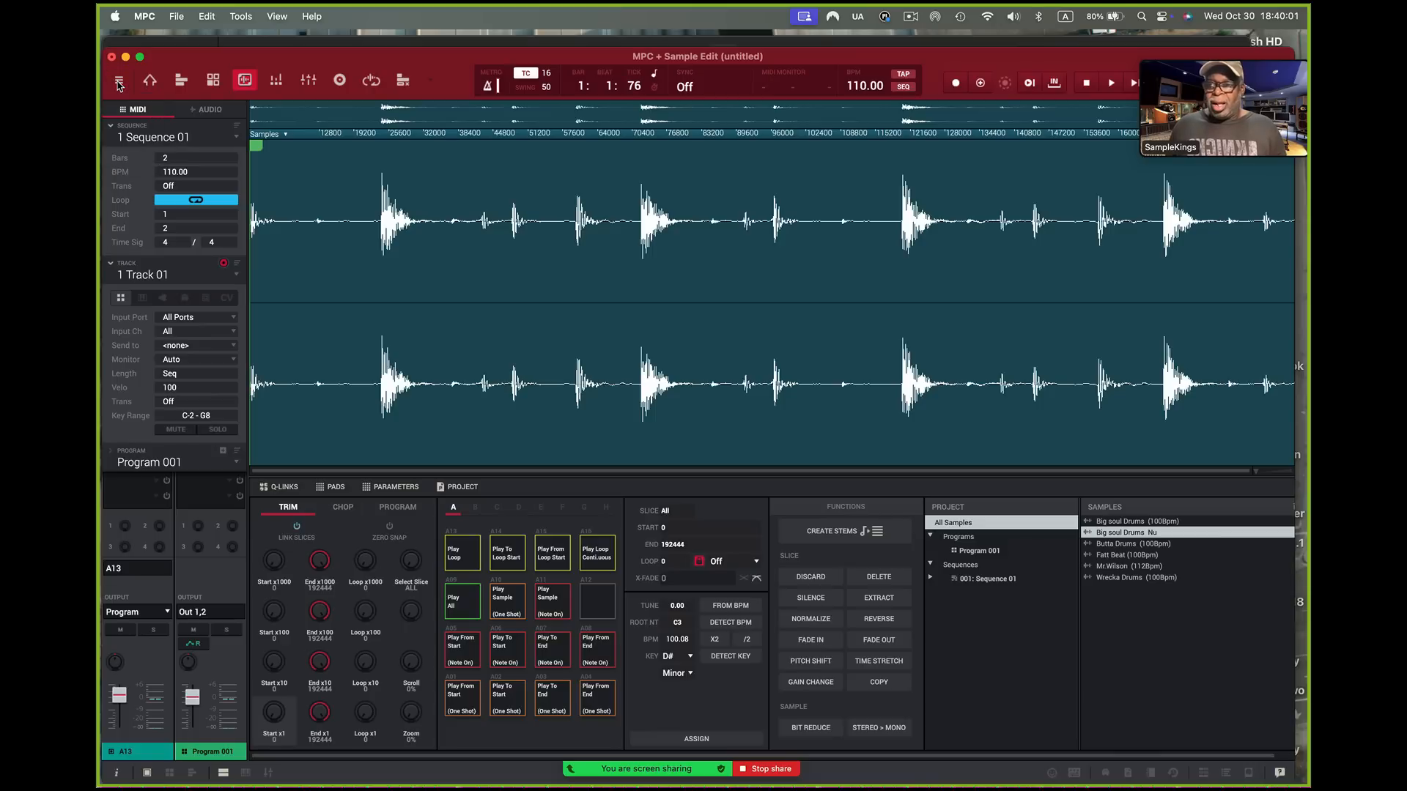
pyautogui.click(149, 79)
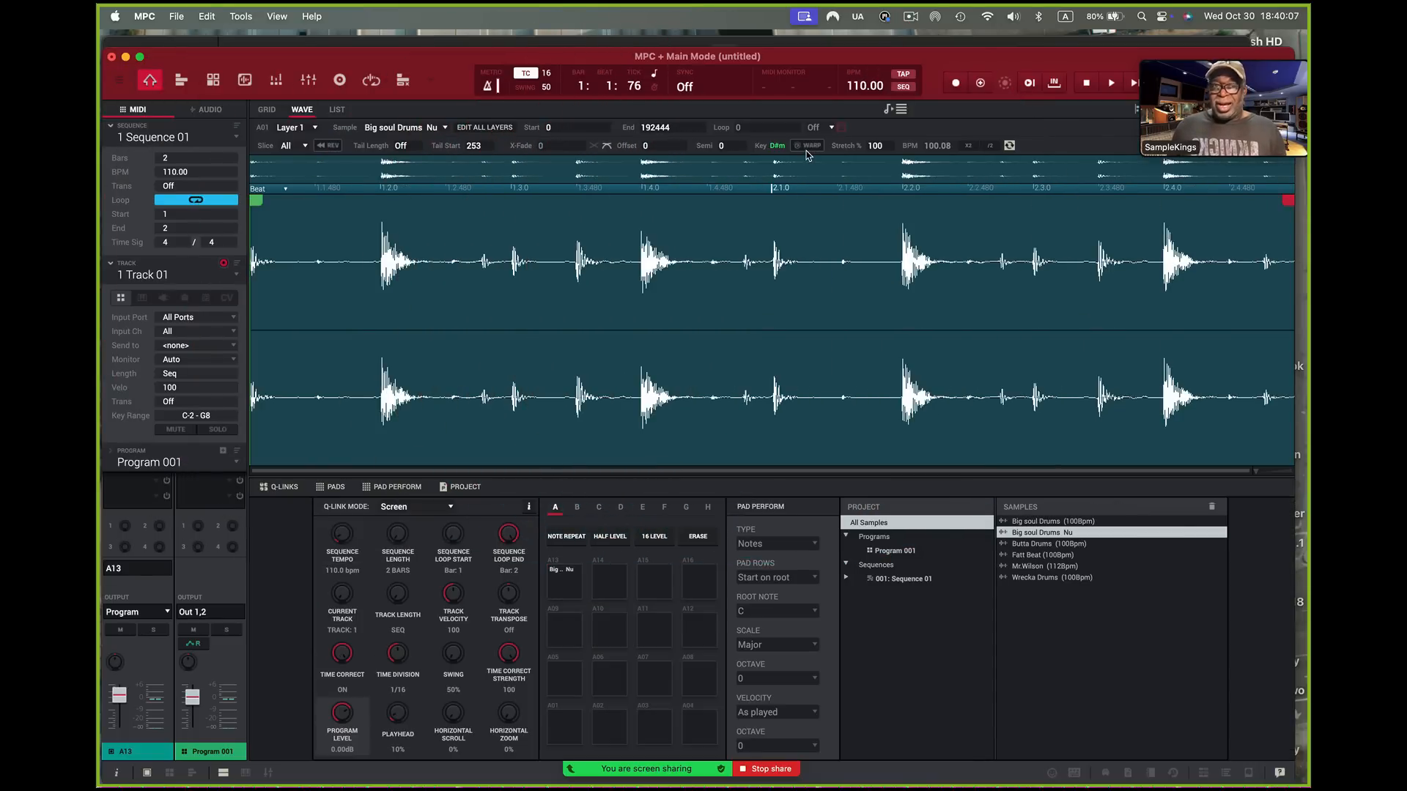
pyautogui.click(1131, 82)
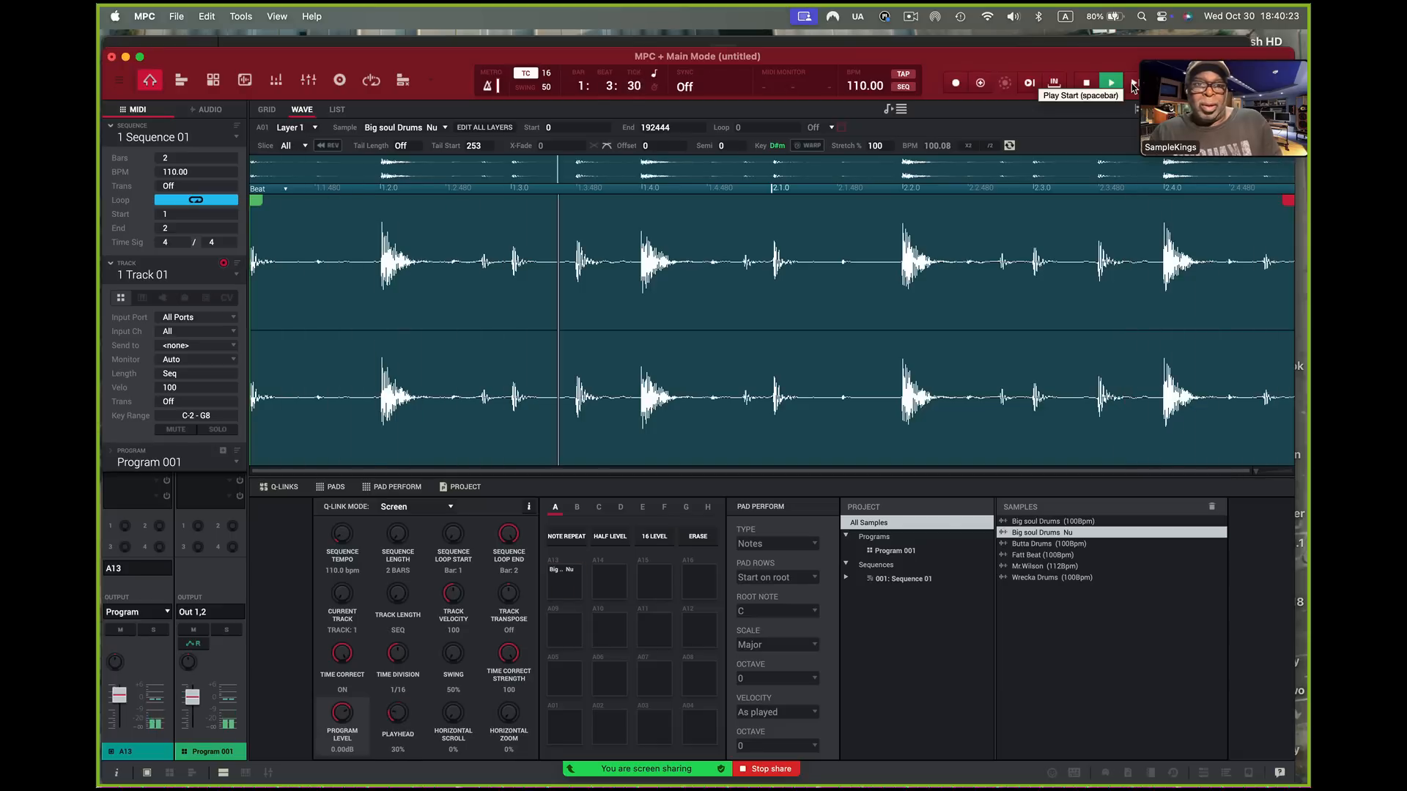
pyautogui.click(1086, 83)
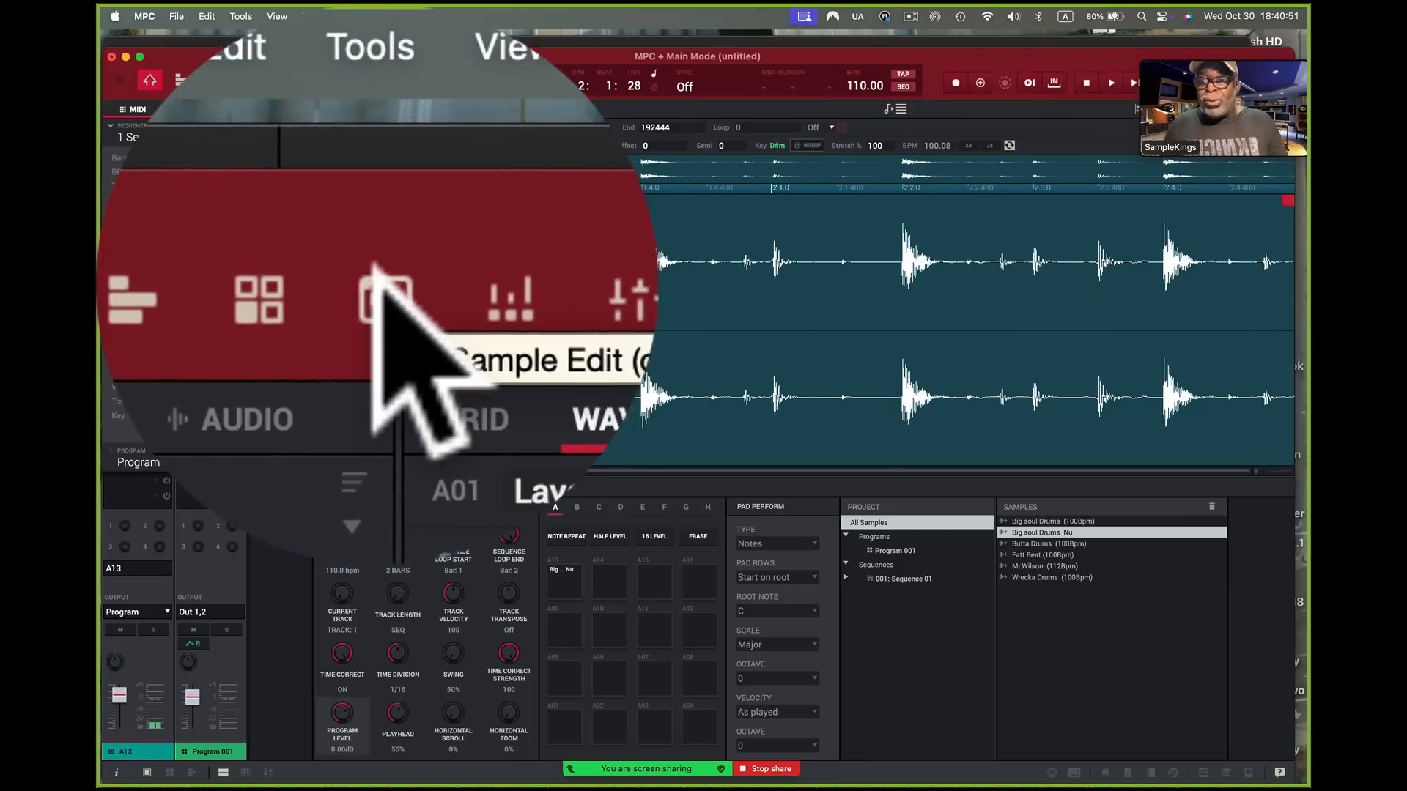
pyautogui.click(245, 79)
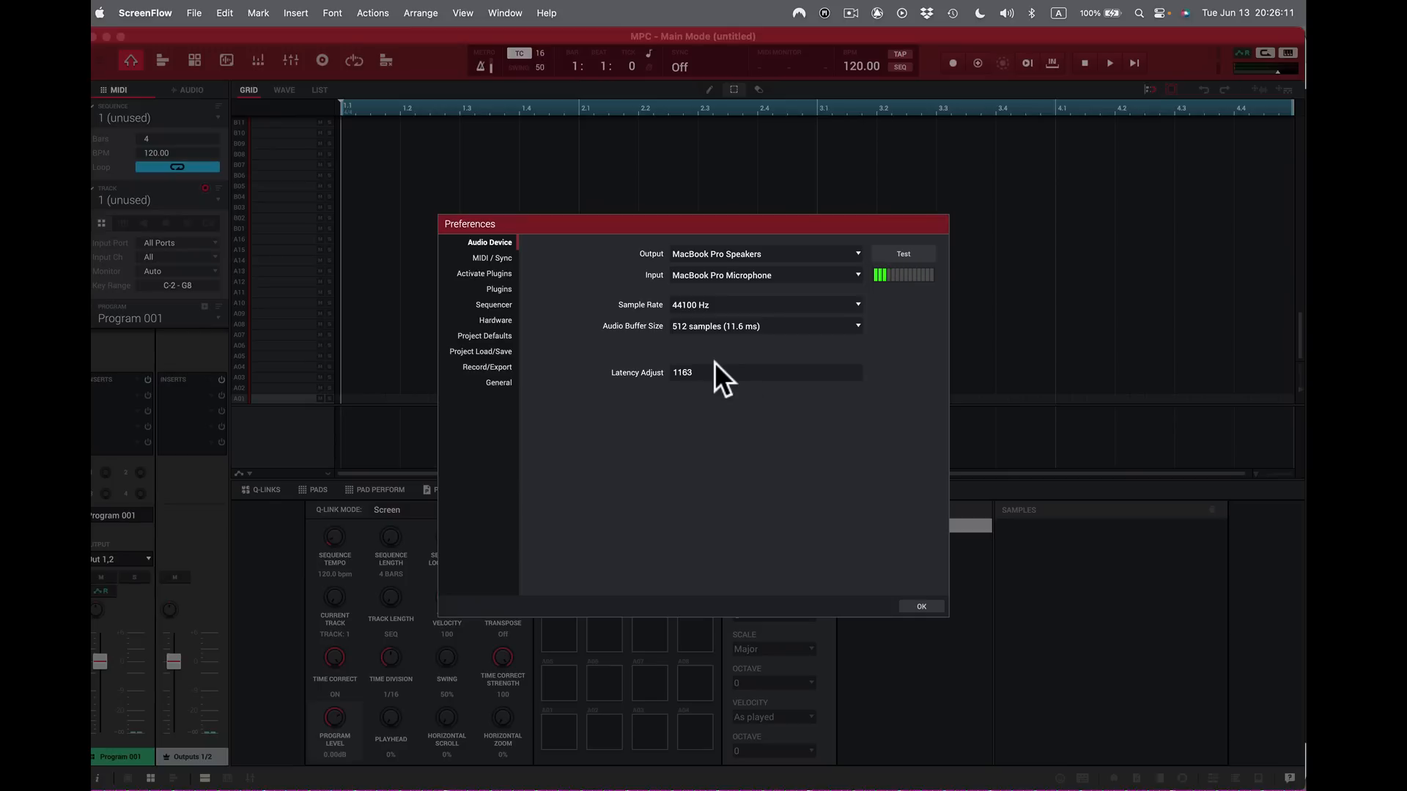
# Step: Close the Preferences and reopen them on the Audio Device settings
pyautogui.click(926, 600)
pyautogui.click(926, 600)
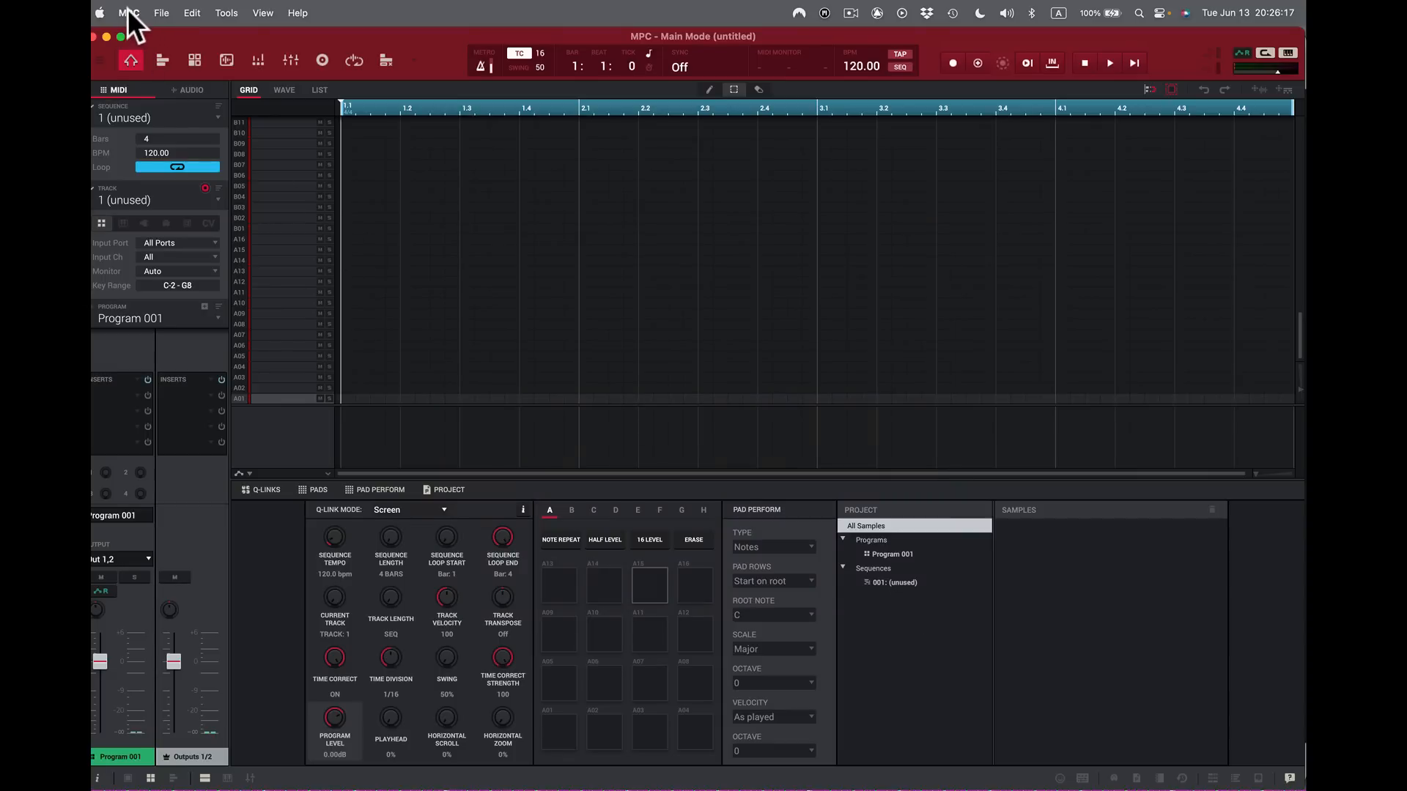
pyautogui.click(127, 11)
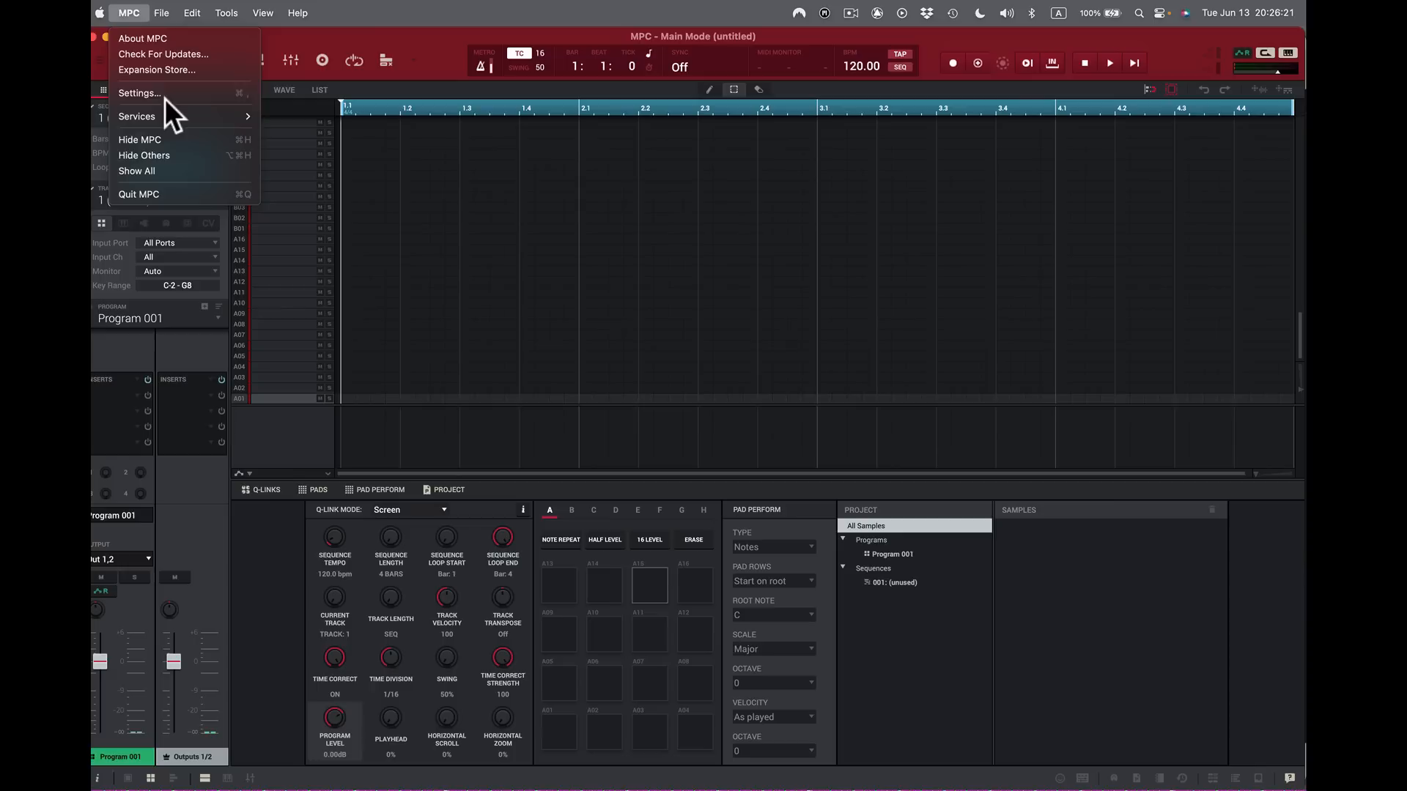
pyautogui.click(137, 8)
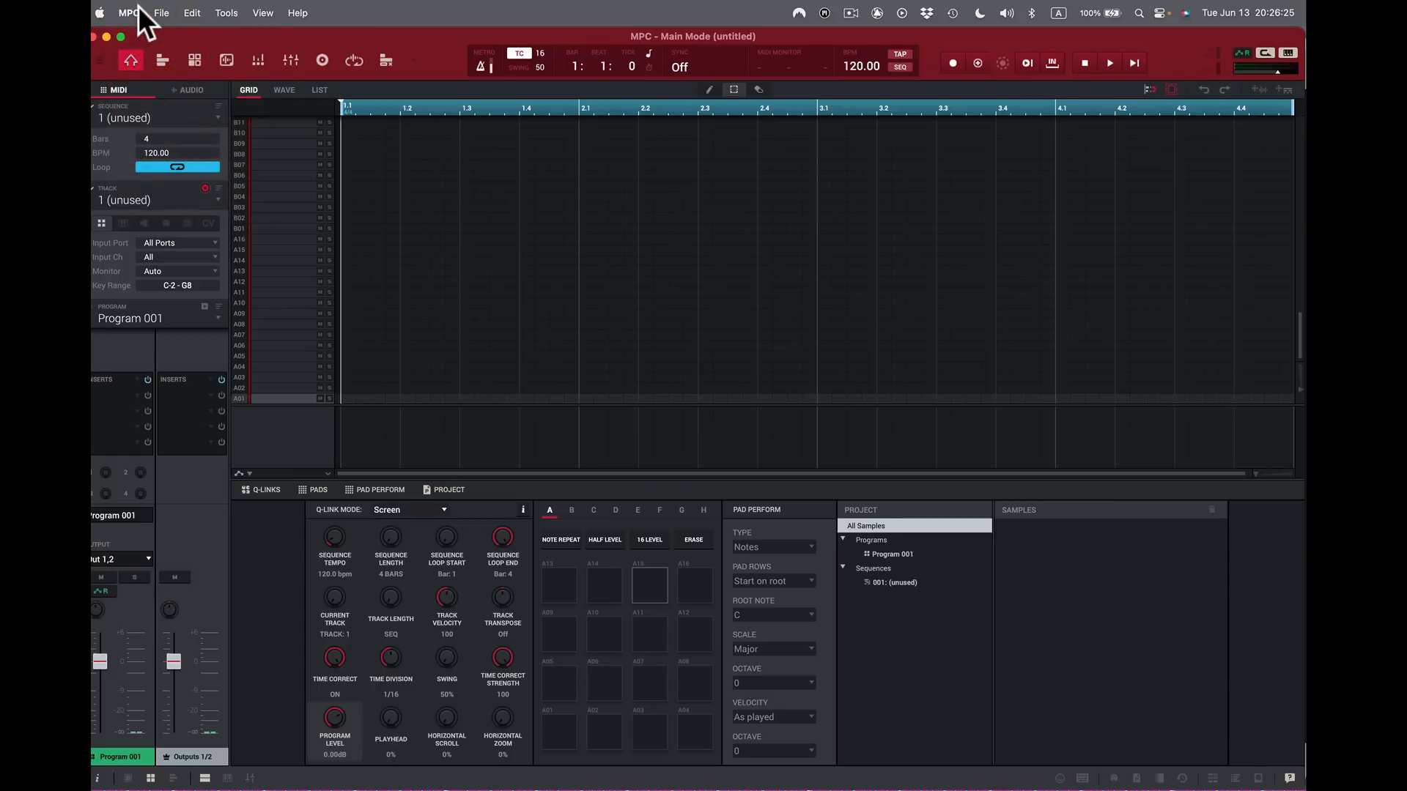
pyautogui.press('super')
pyautogui.press('super+comma')
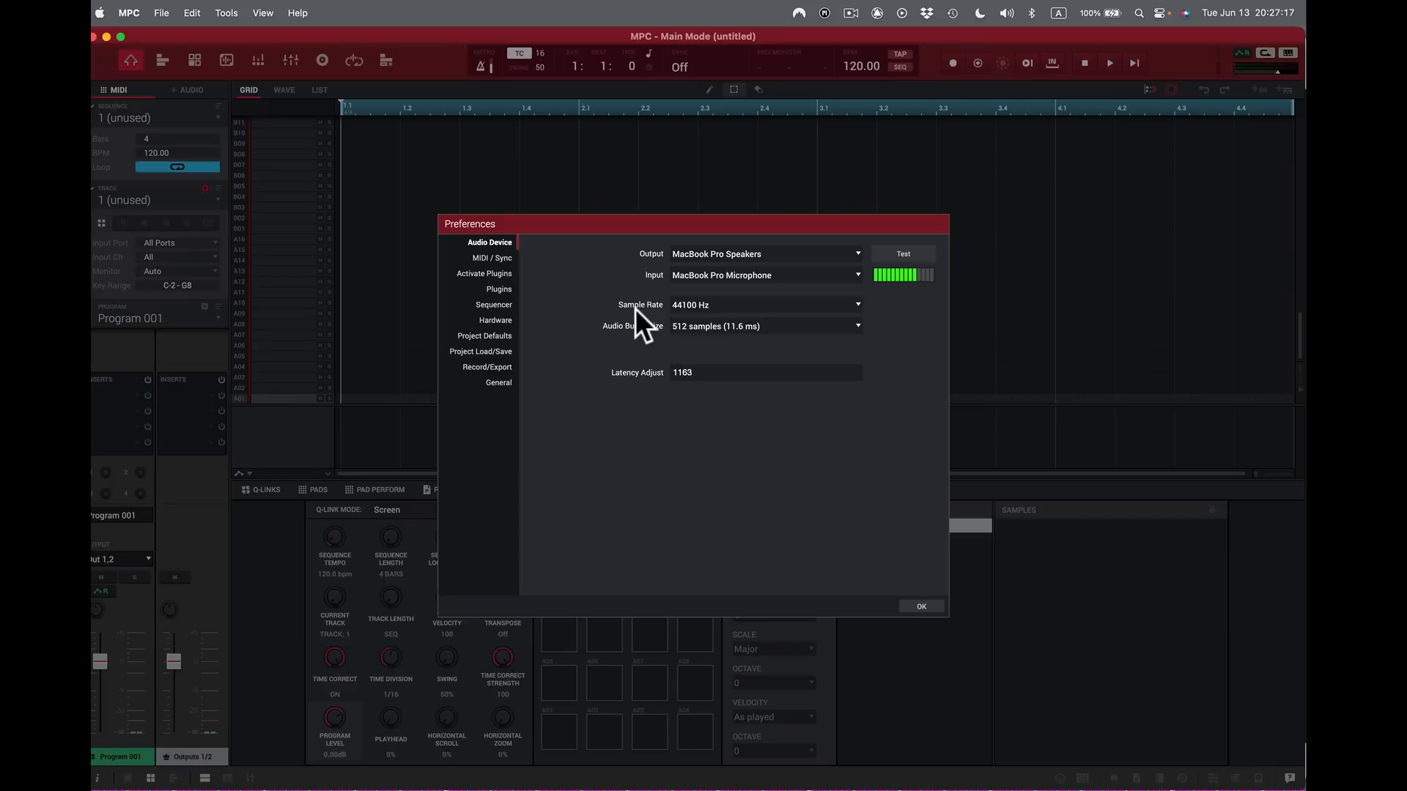
# Step: Try audio sample rates of 96000, 88200 and 48000 Hz, and set the rate back to 44100 Hz
pyautogui.click(857, 304)
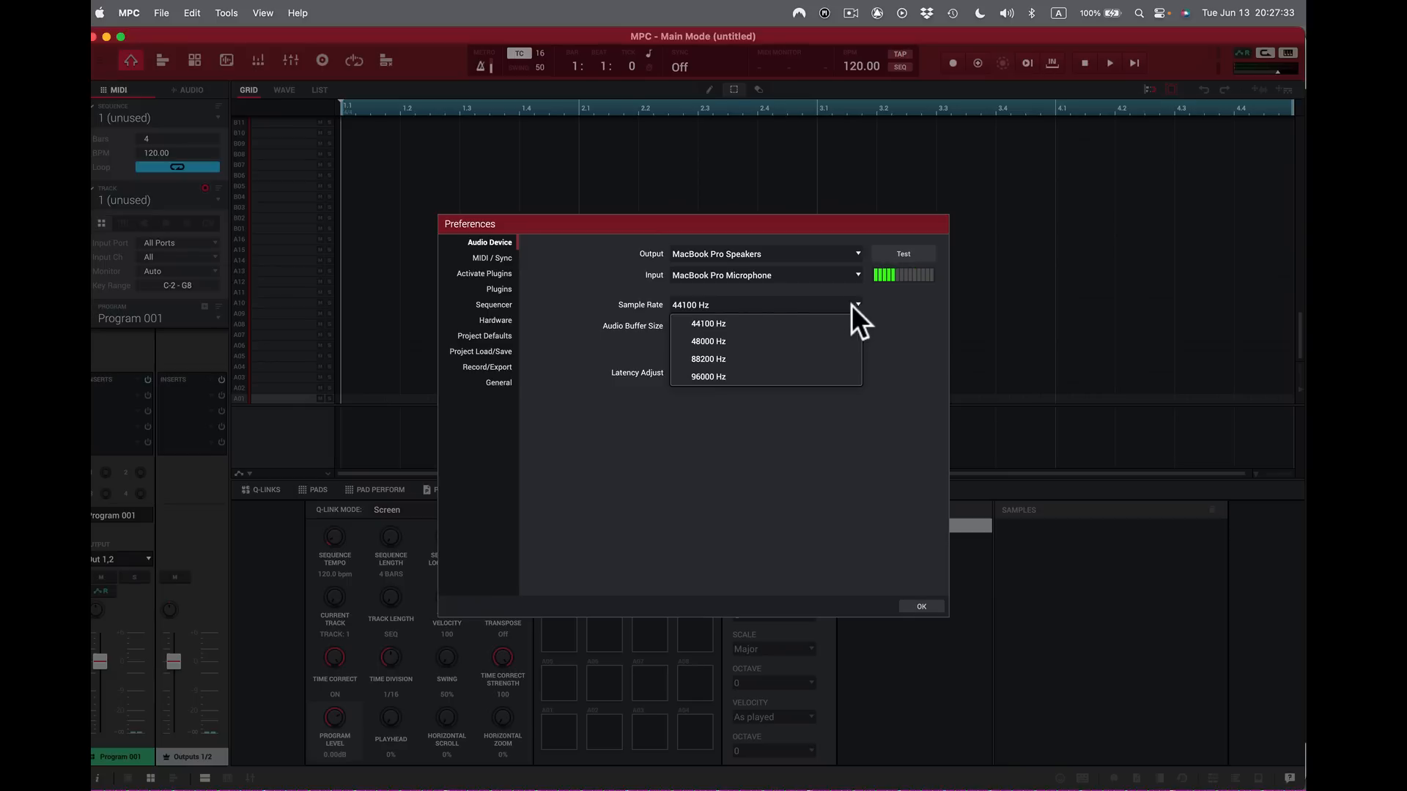
pyautogui.click(735, 375)
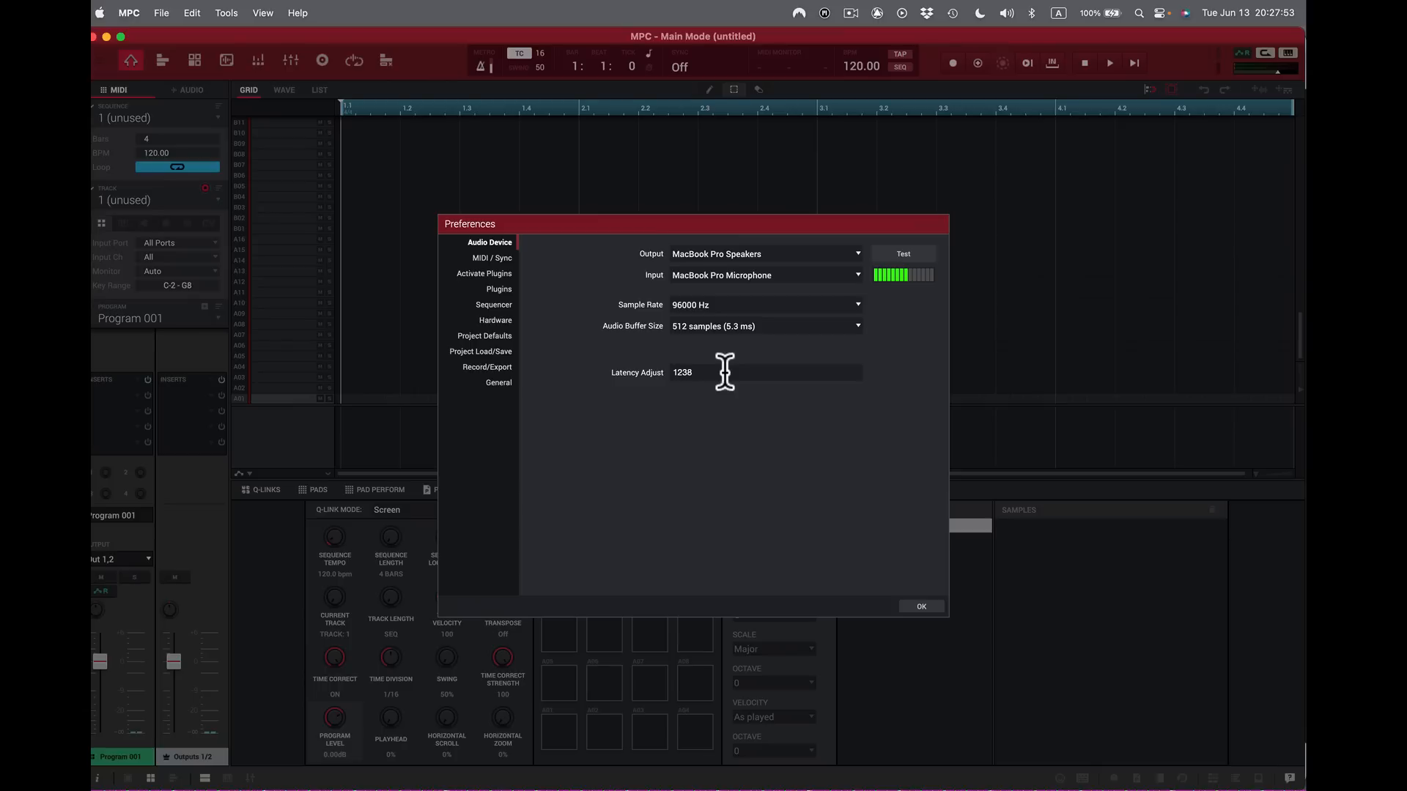
pyautogui.click(859, 304)
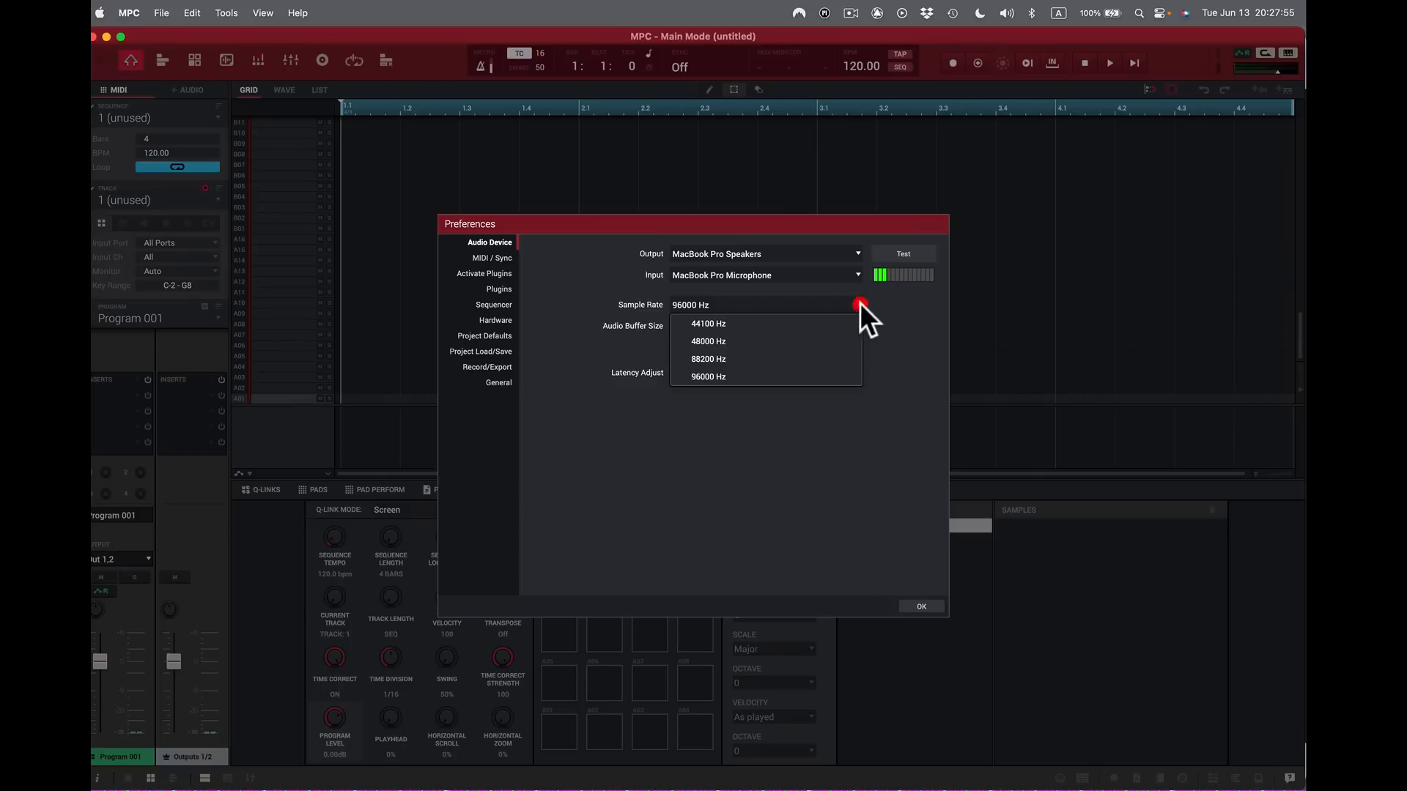
pyautogui.click(812, 356)
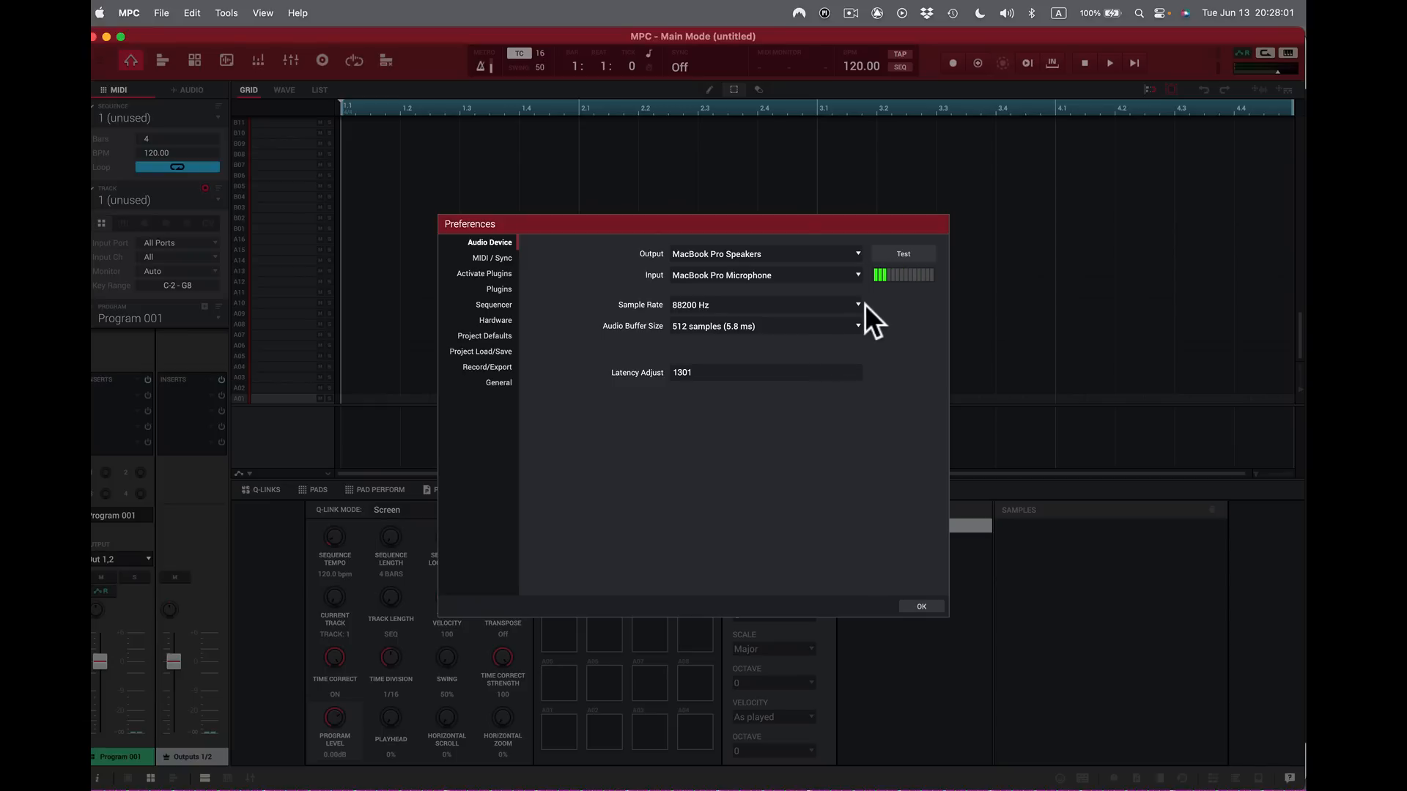
pyautogui.click(860, 303)
pyautogui.click(825, 342)
pyautogui.click(856, 301)
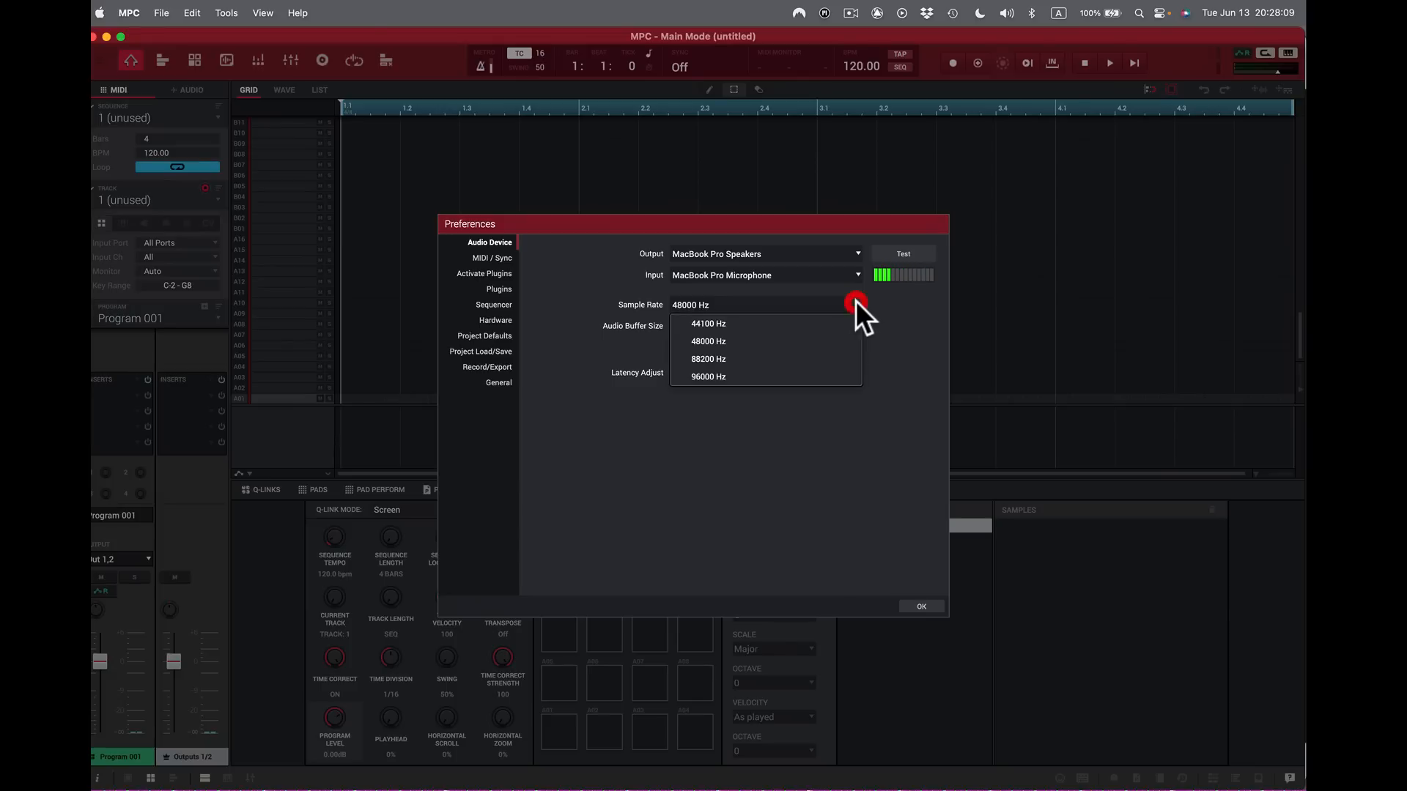
pyautogui.click(809, 323)
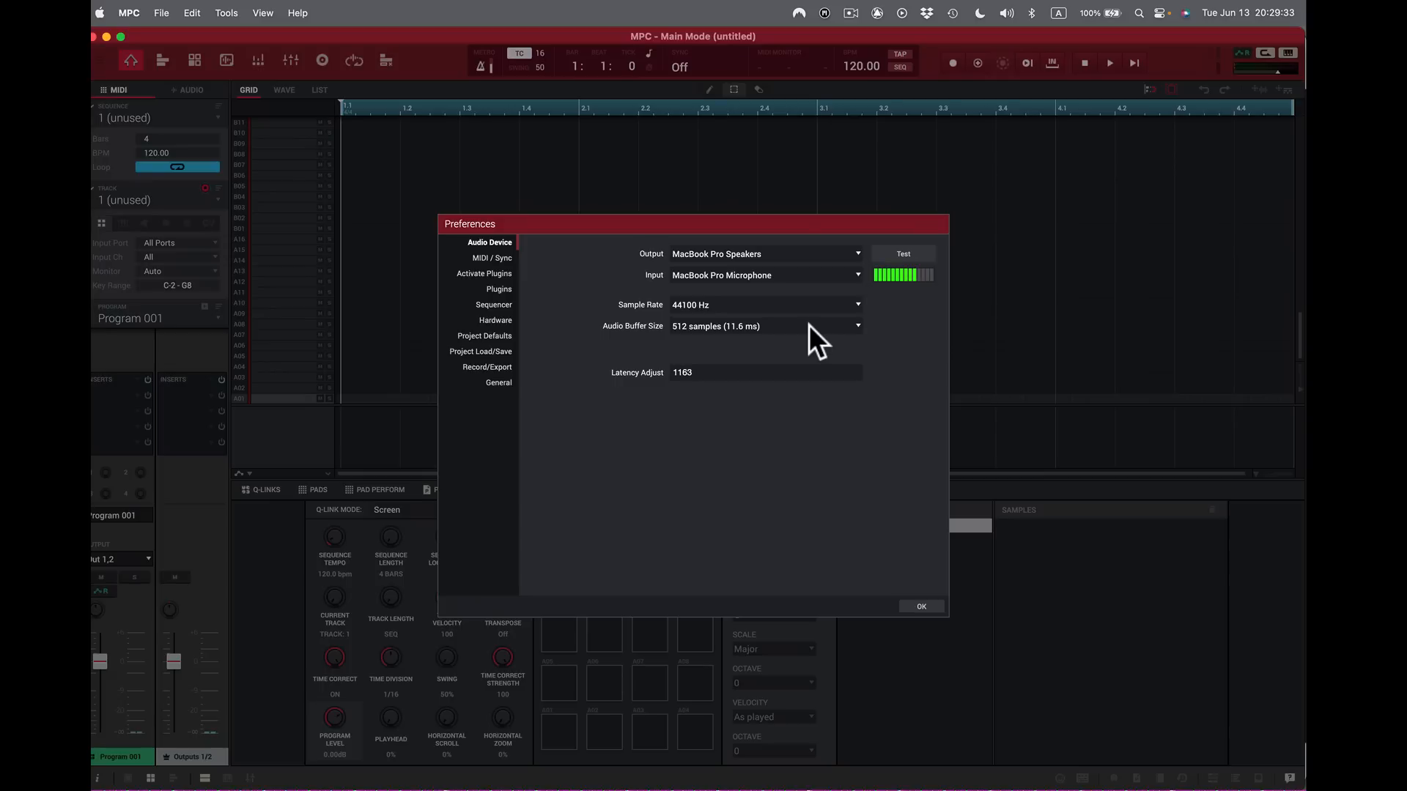
# Step: Try an audio buffer size of 64 samples, and set the buffer size back to 512 samples
pyautogui.click(856, 326)
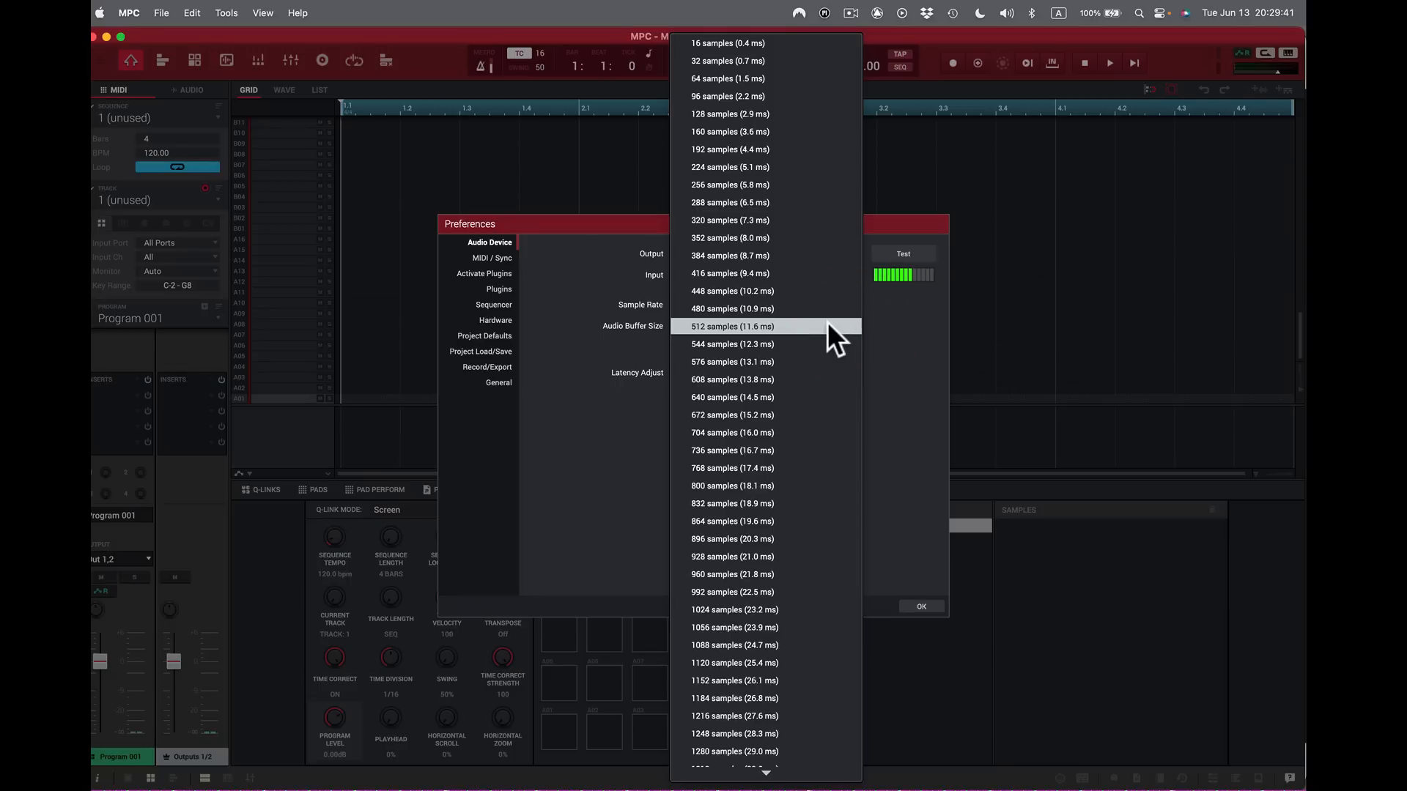
pyautogui.click(787, 78)
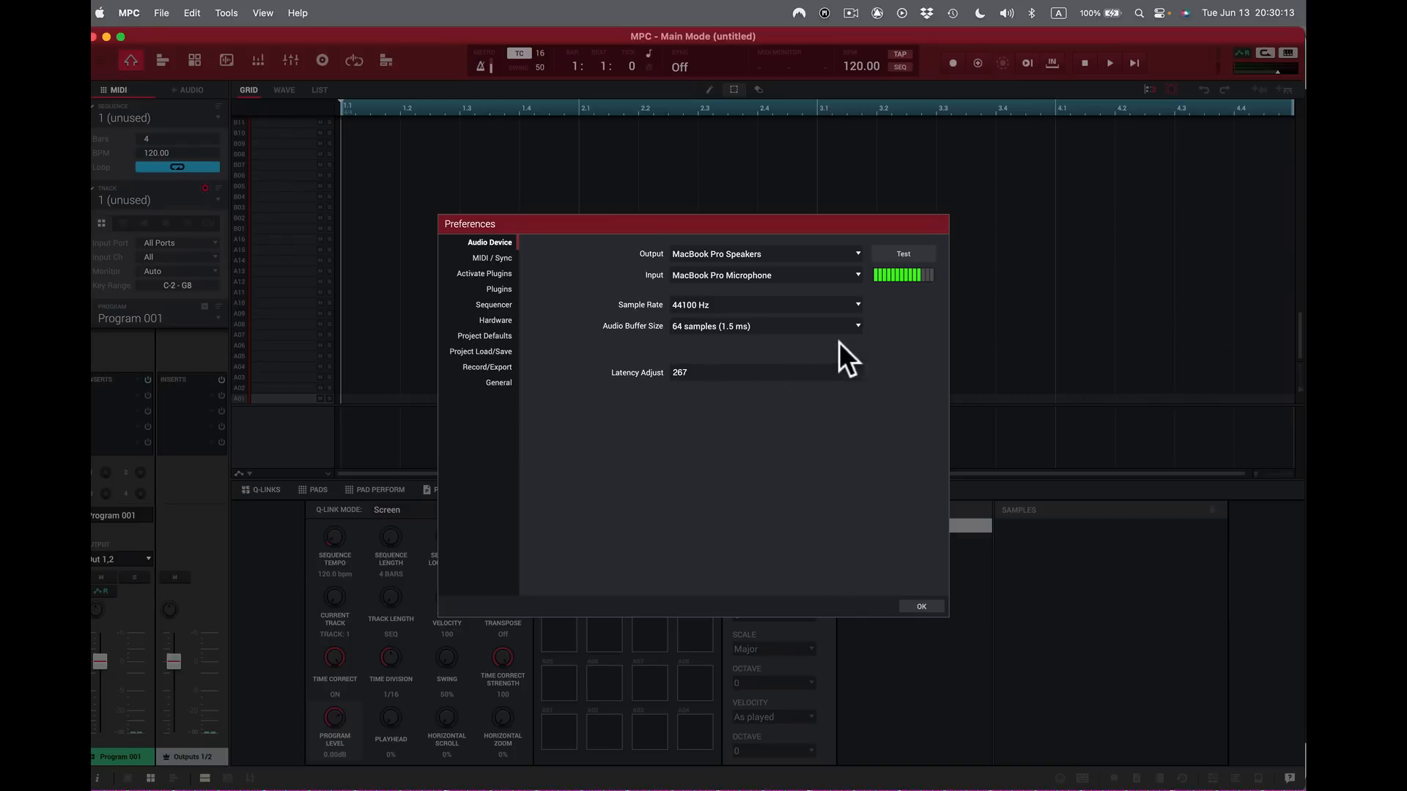
pyautogui.click(858, 326)
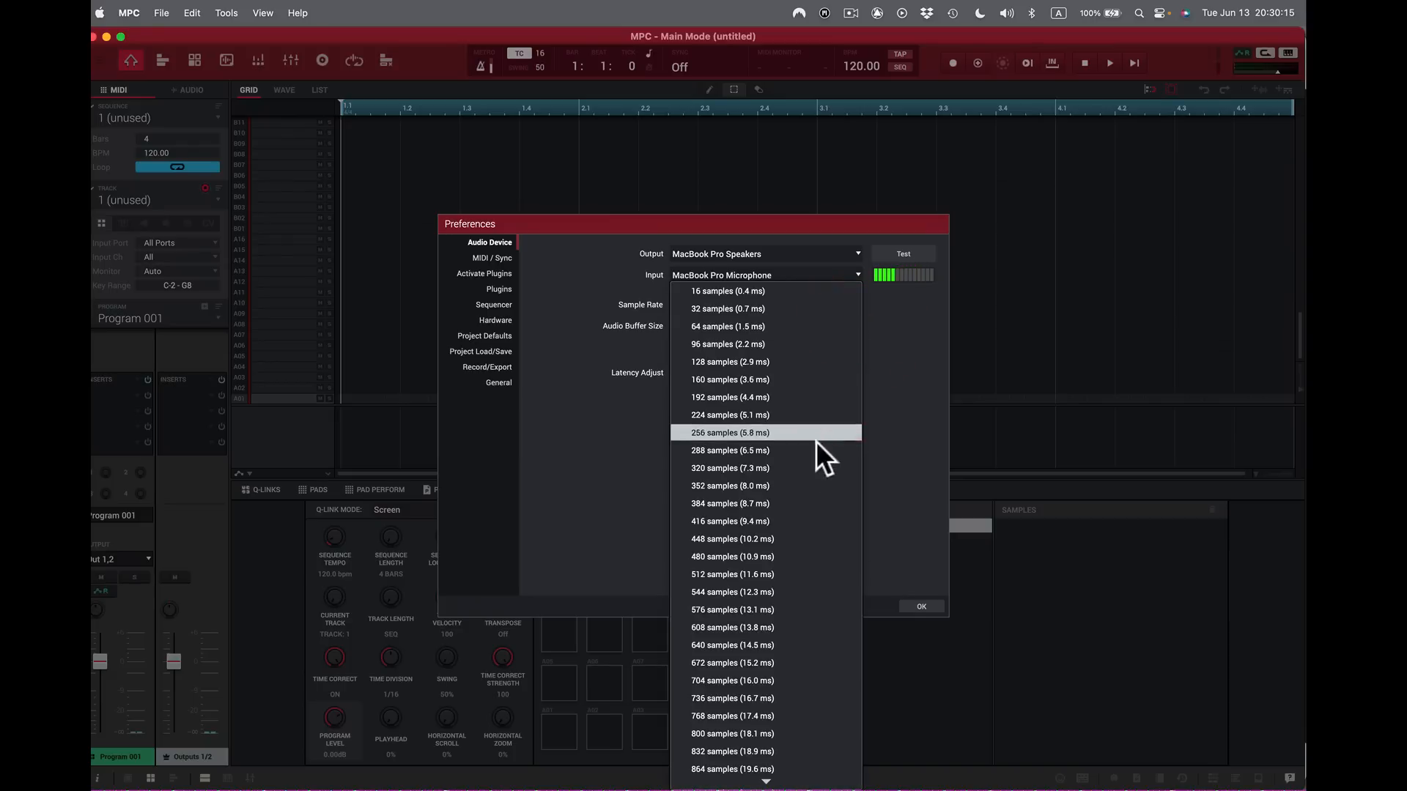
pyautogui.click(772, 573)
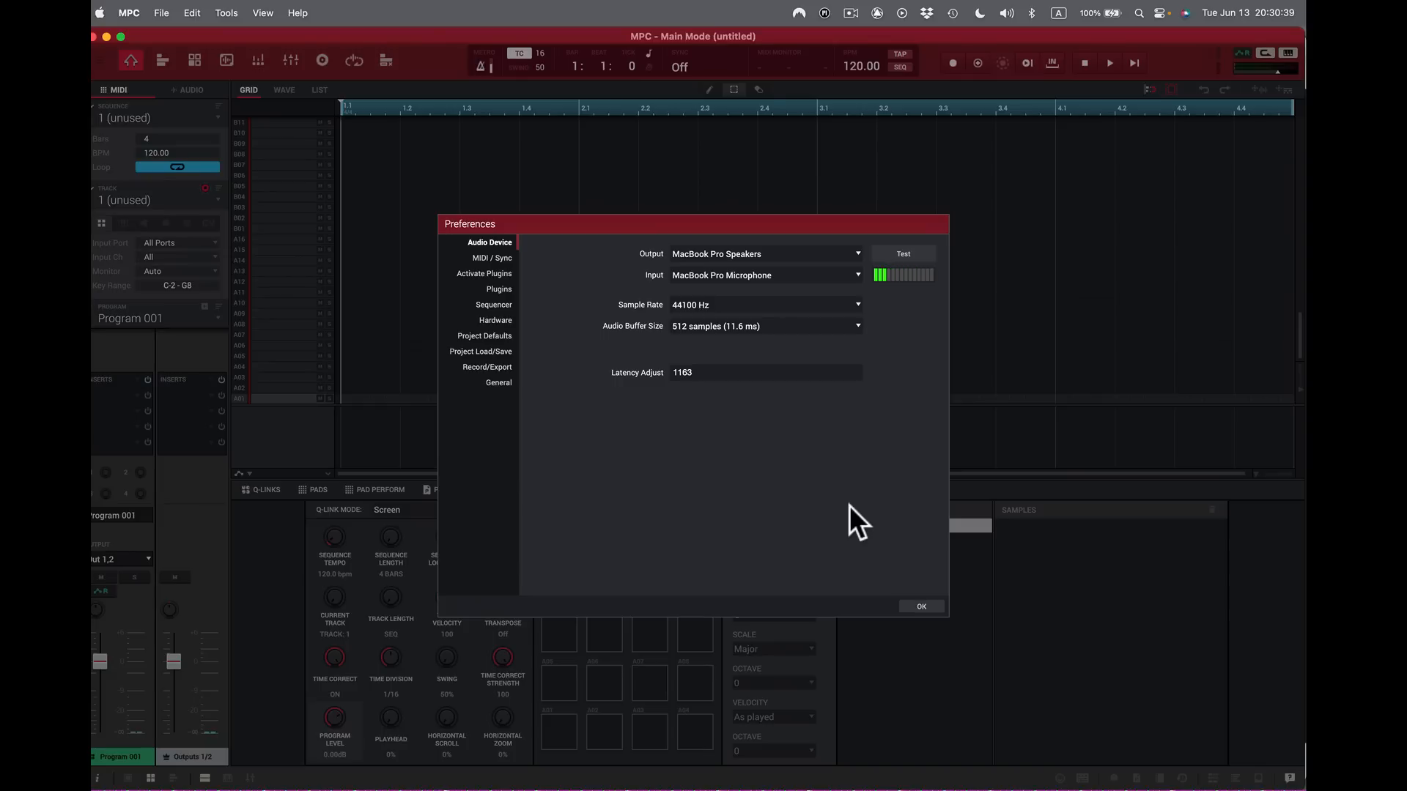
pyautogui.press('shift')
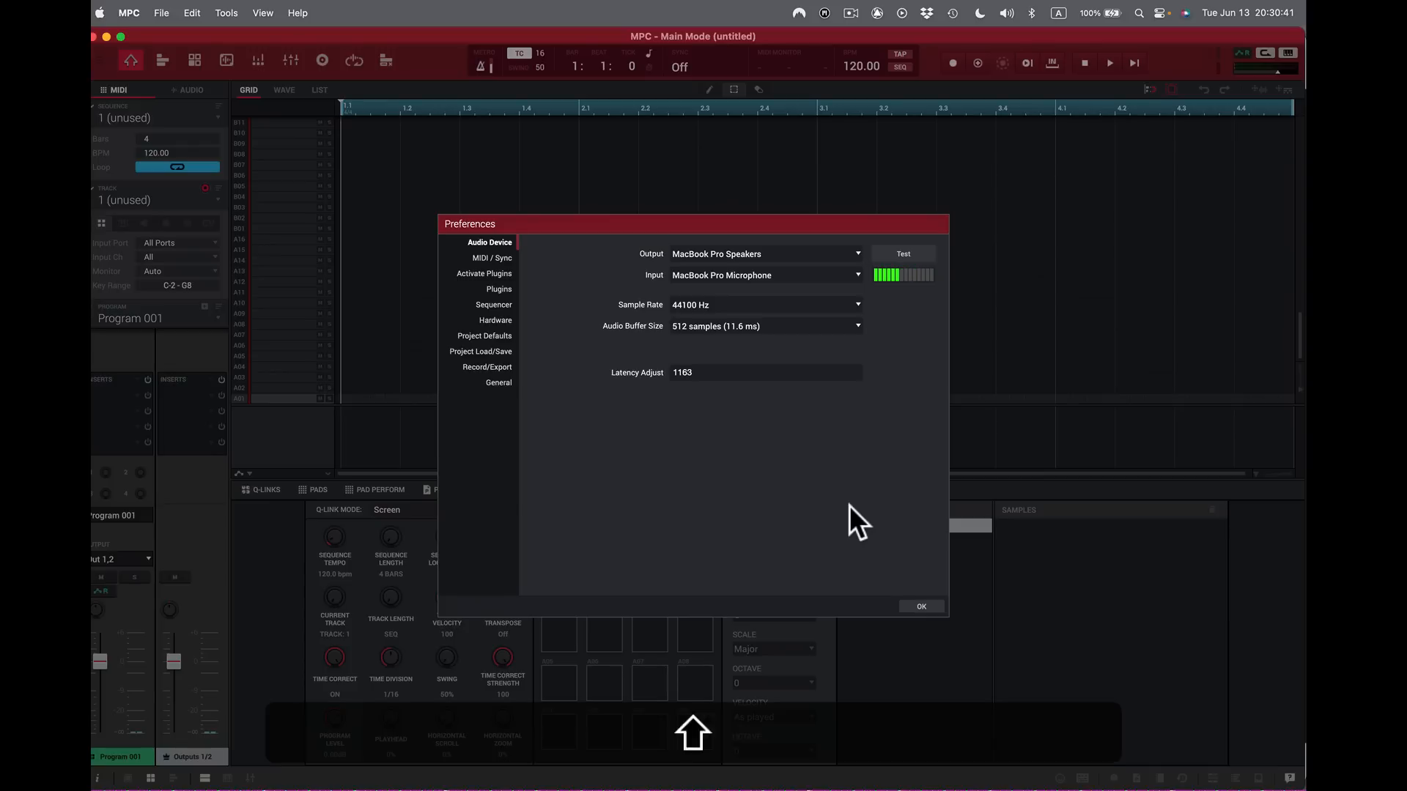
pyautogui.press('super')
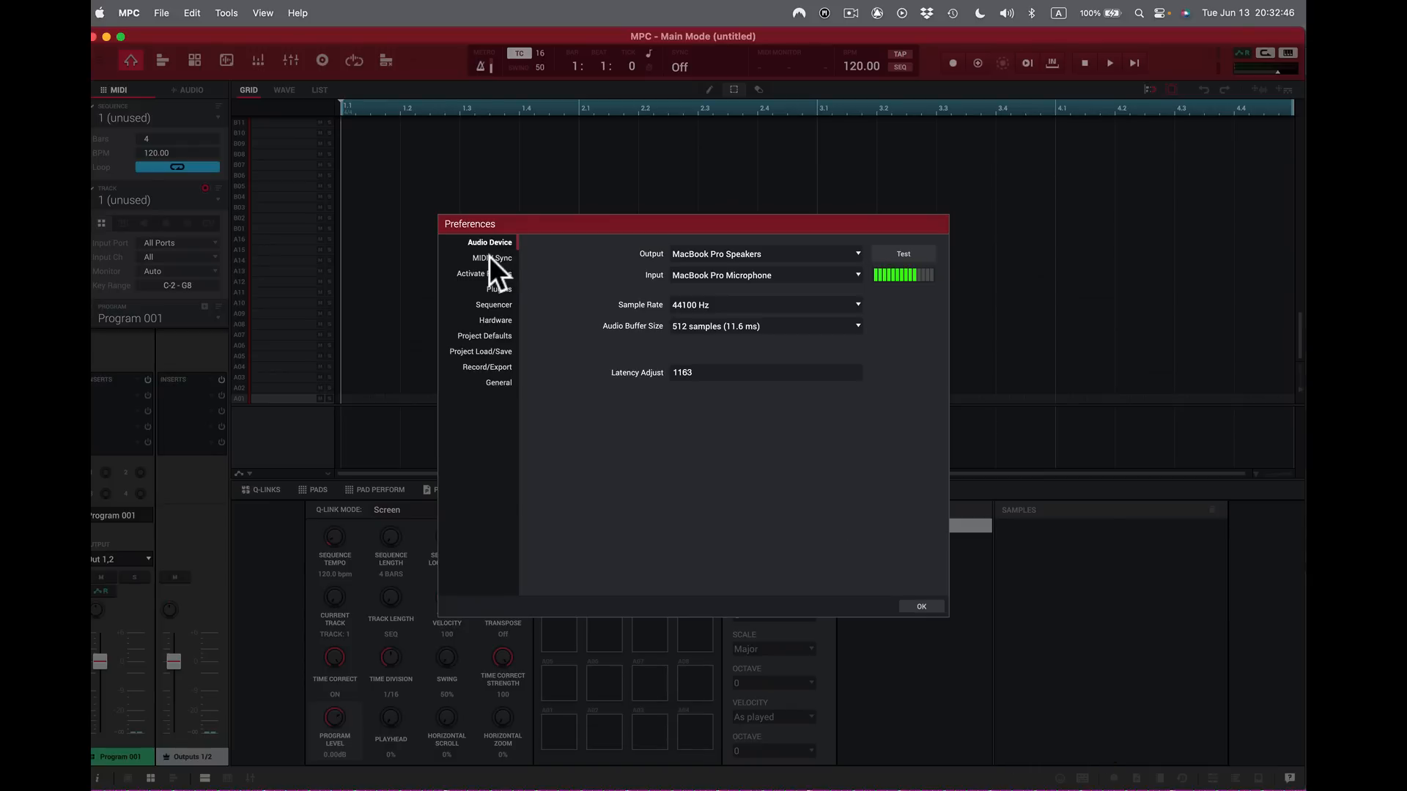
# Step: Examine the MIDI / Sync preferences, including the MTC frame rate options, and the plugin list under Activate Plugins
pyautogui.click(489, 258)
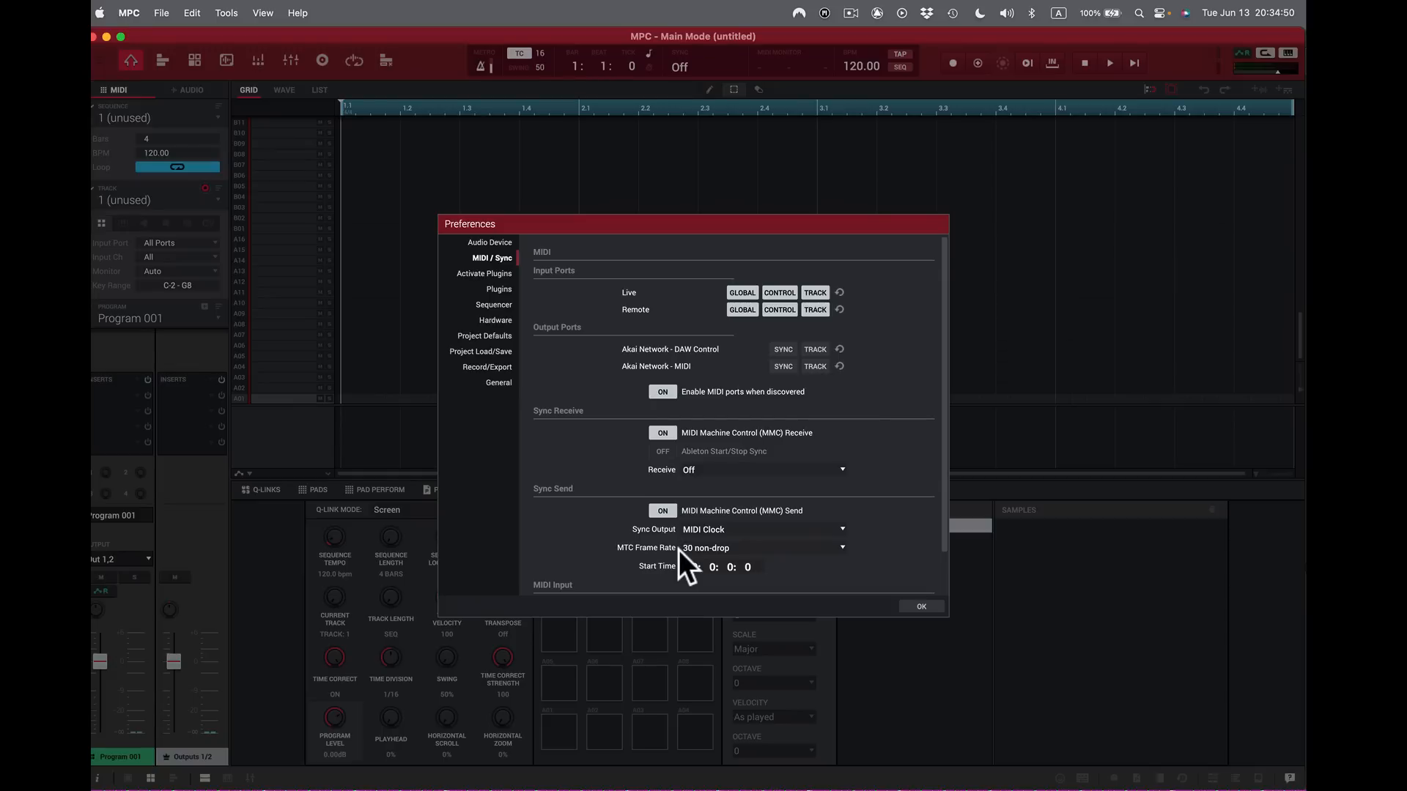
pyautogui.click(841, 546)
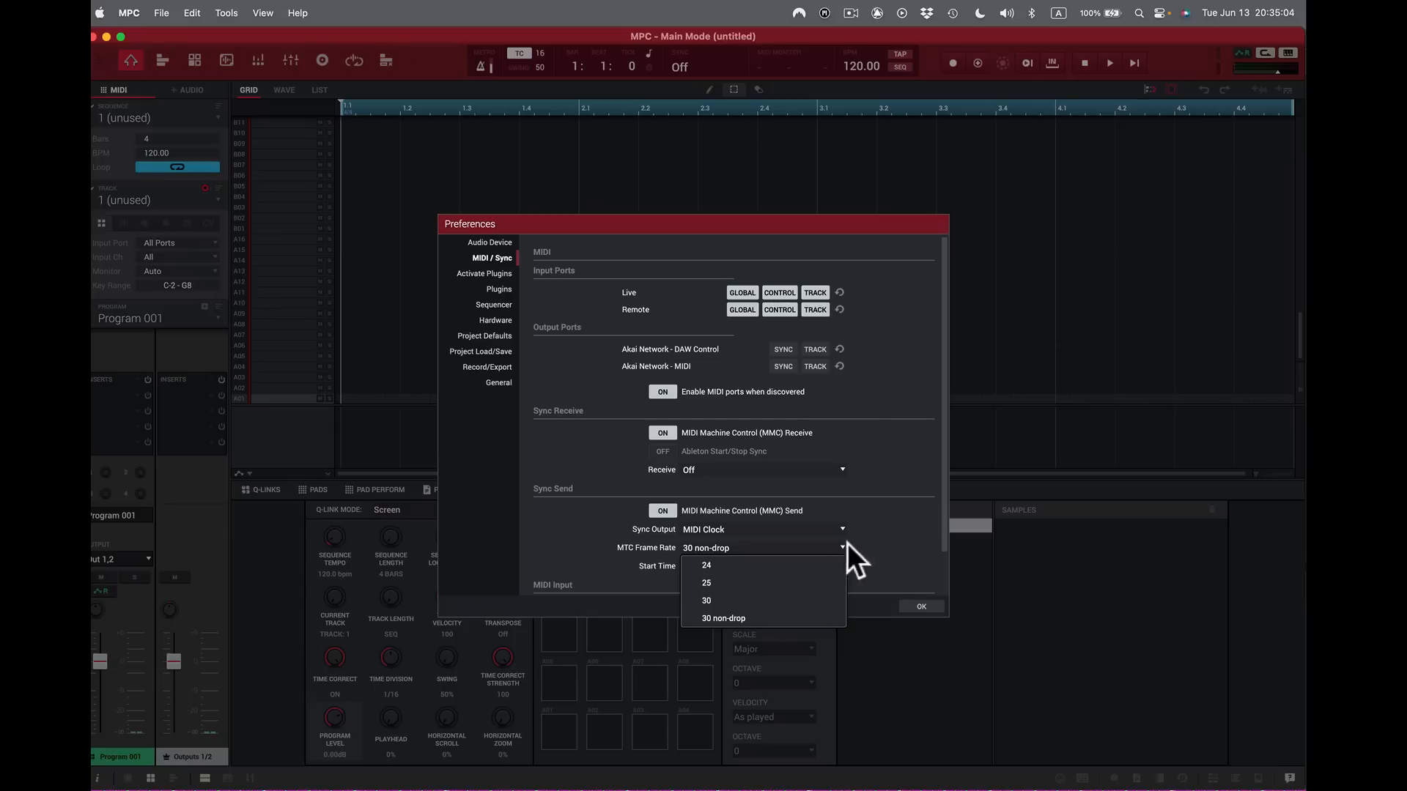
pyautogui.click(922, 525)
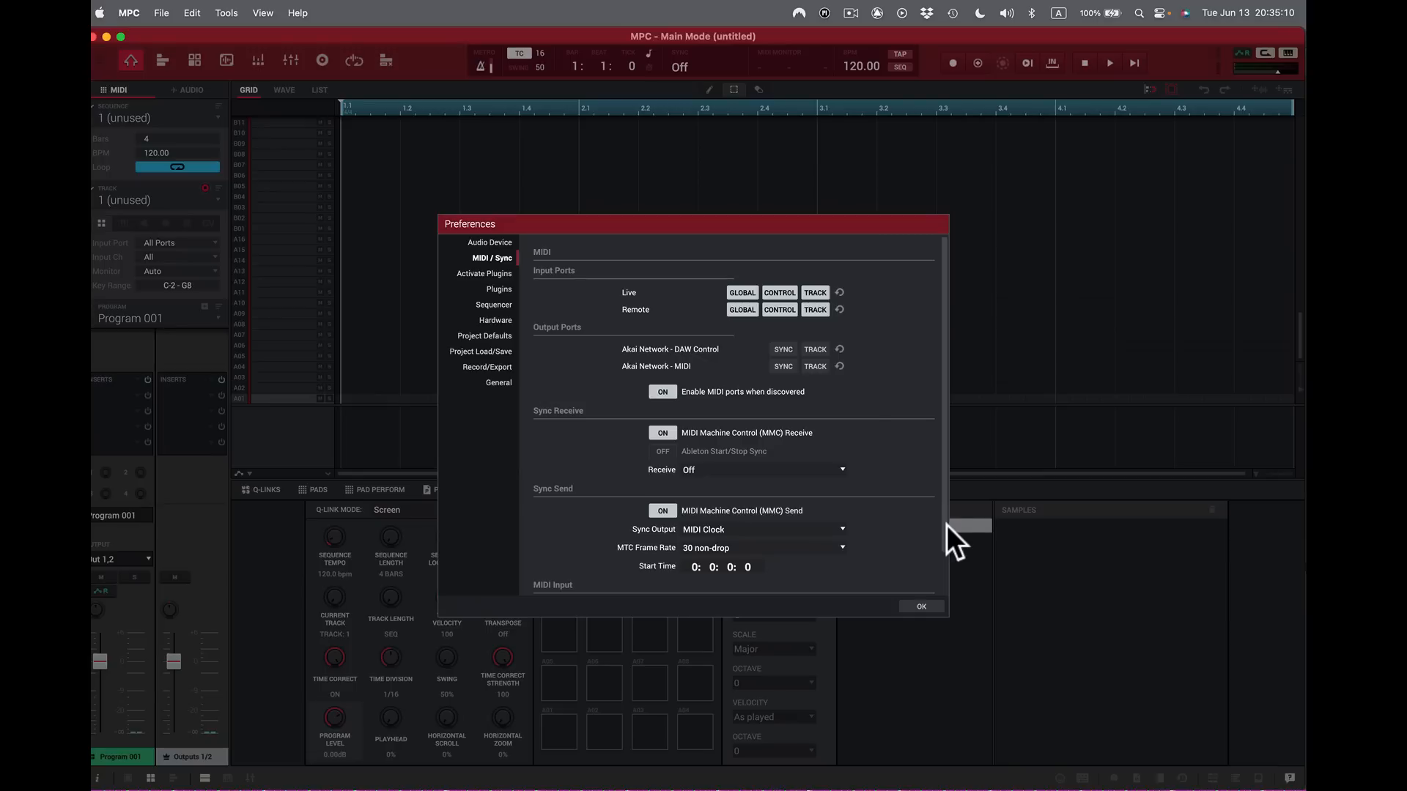
pyautogui.scroll(-3, 941, 538)
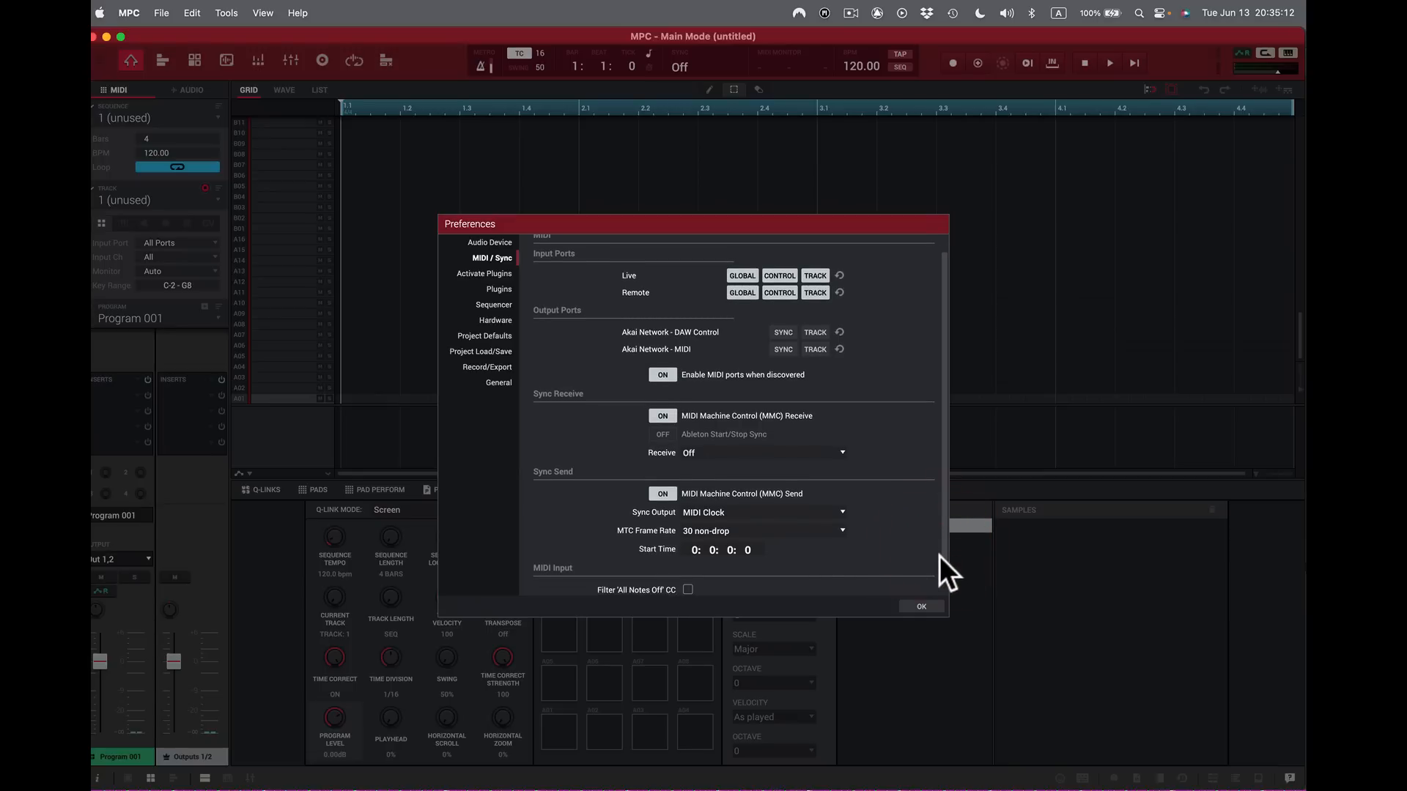
pyautogui.scroll(-1, 940, 595)
pyautogui.click(946, 614)
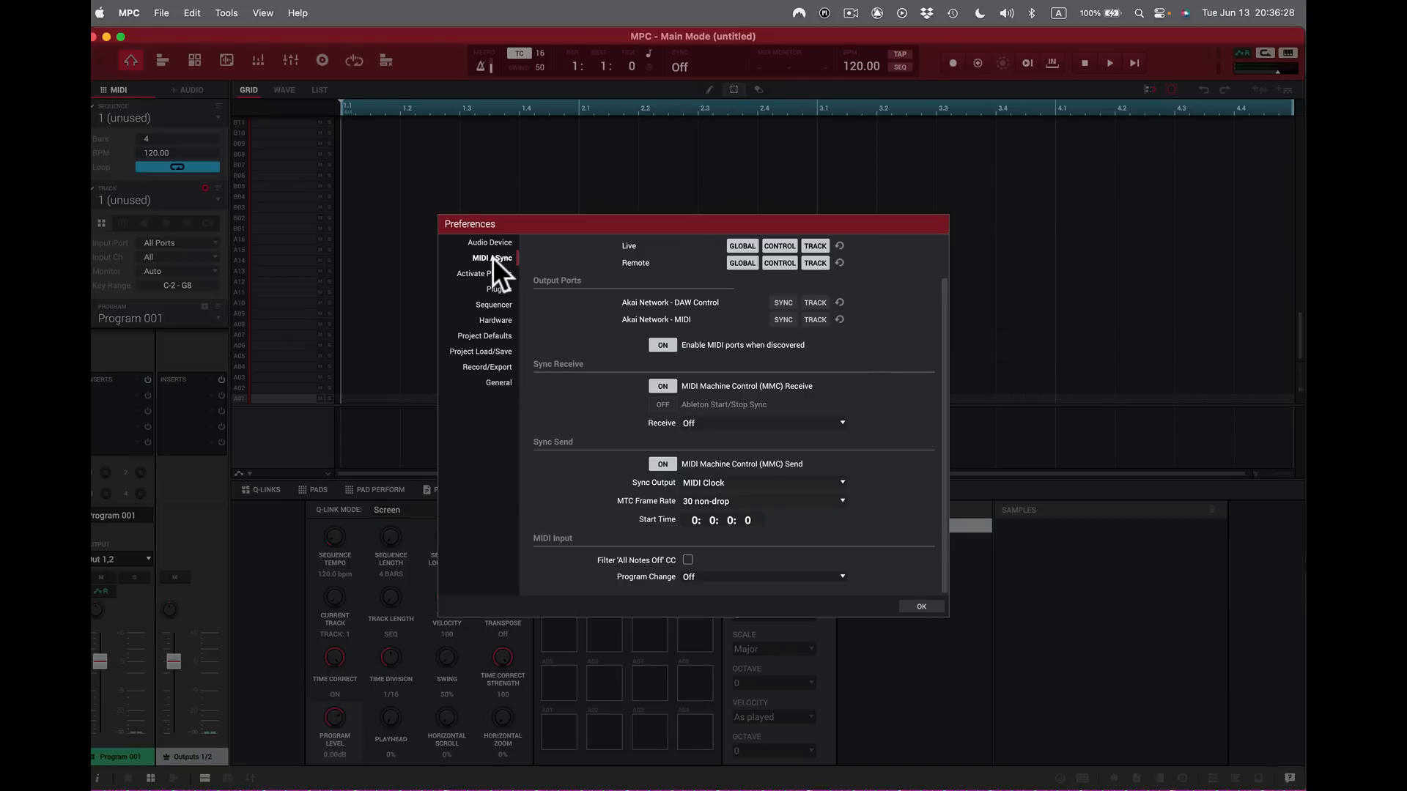
pyautogui.click(485, 273)
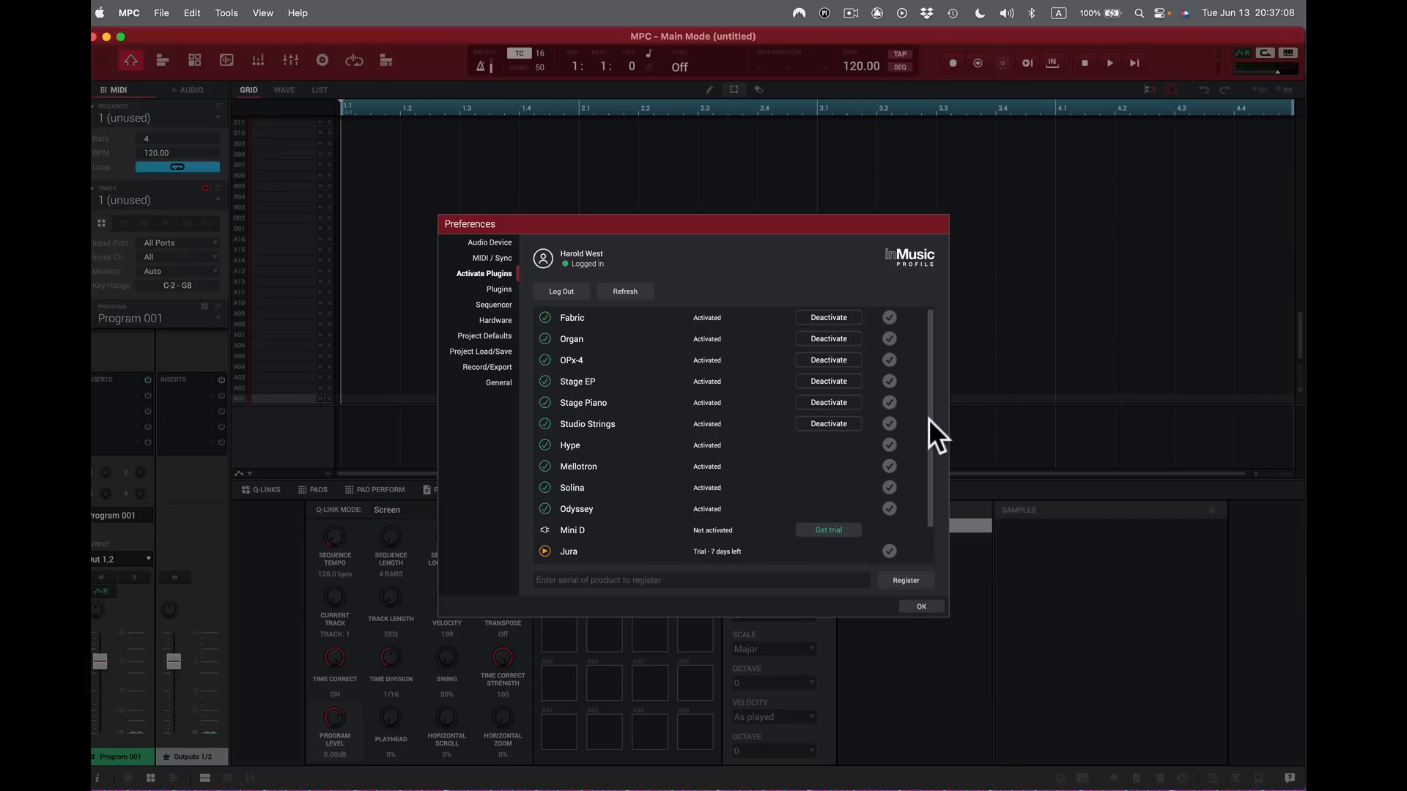
pyautogui.moveTo(929, 419); pyautogui.dragTo(955, 530)
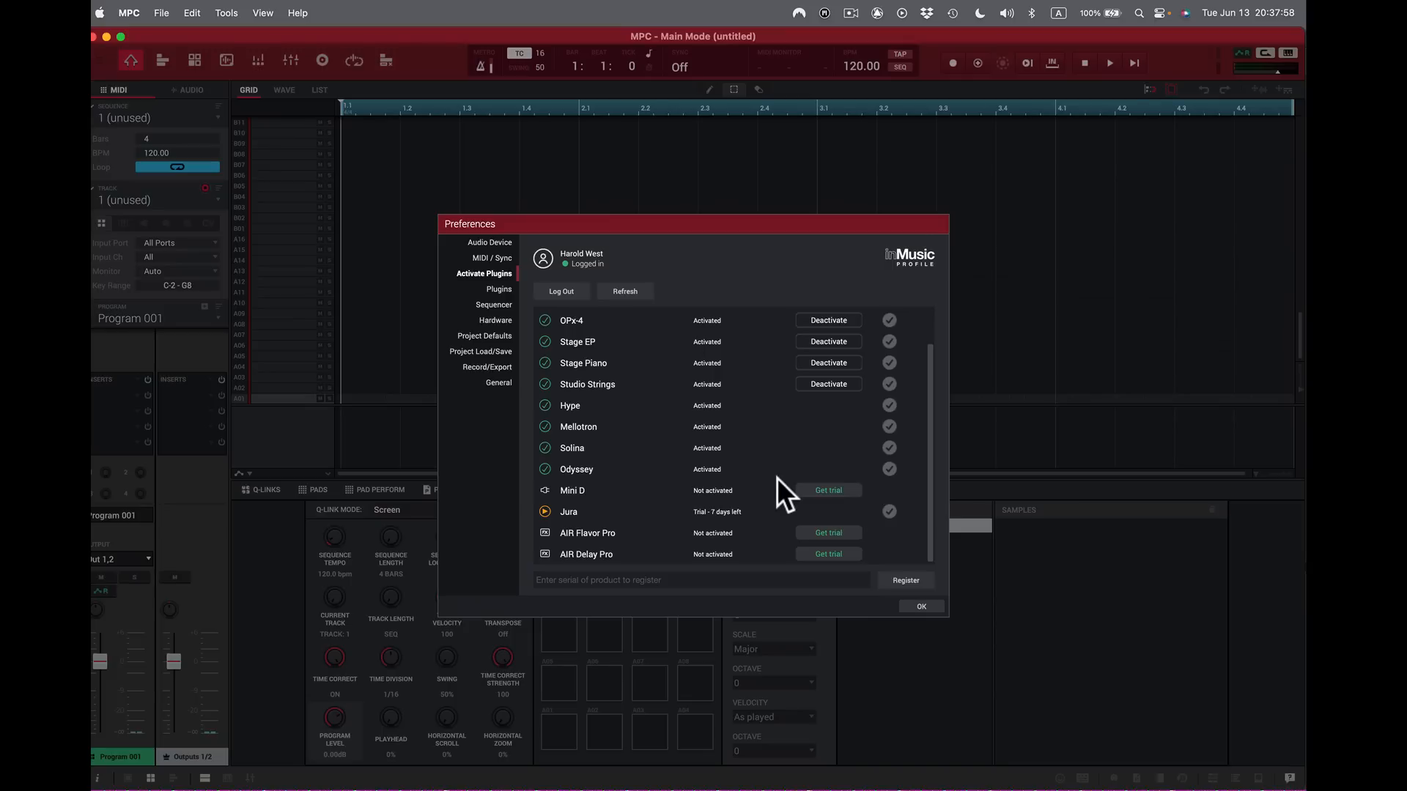
# Step: Switch to inMusic Software Center, look through the My Software and All Software lists, and close its window
pyautogui.moveTo(955, 765)
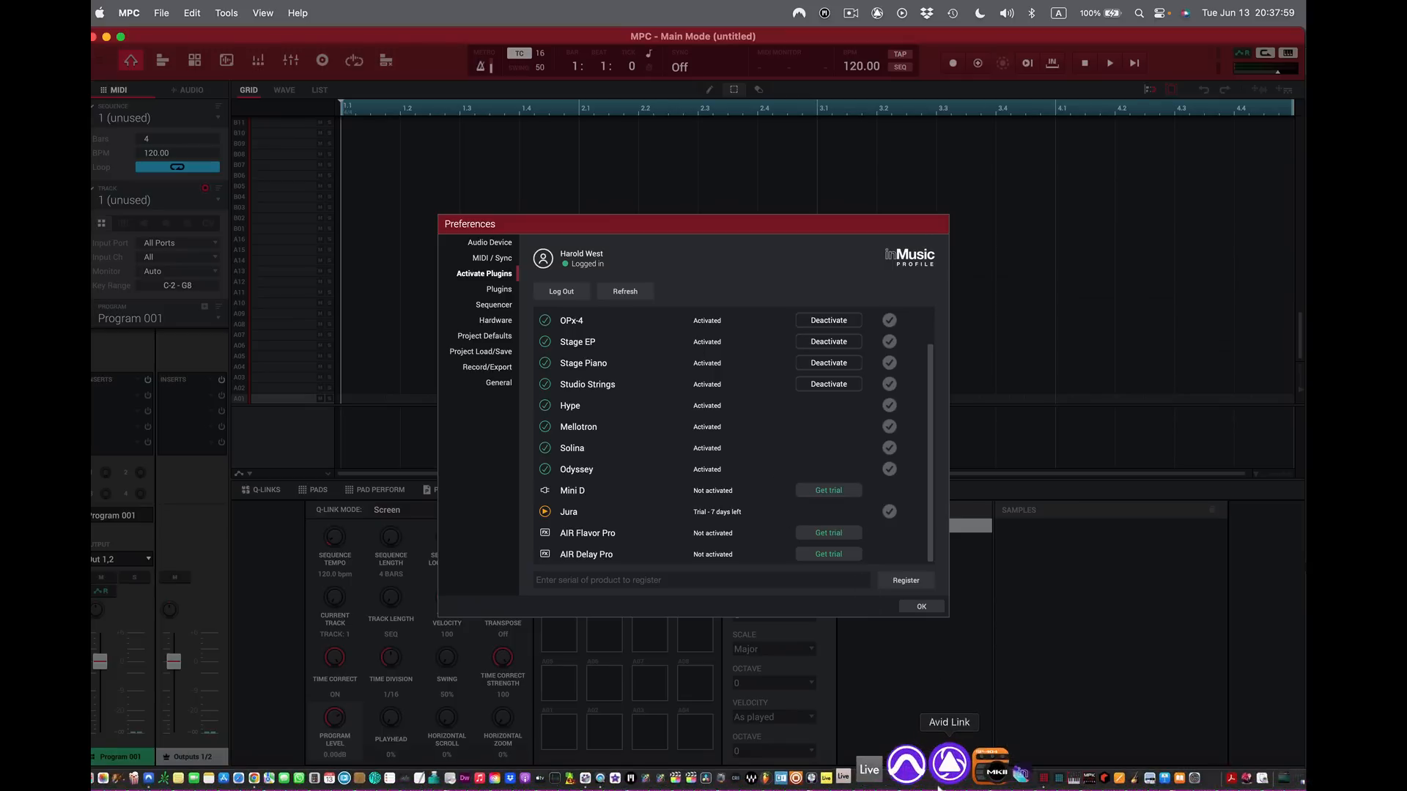
pyautogui.click(972, 769)
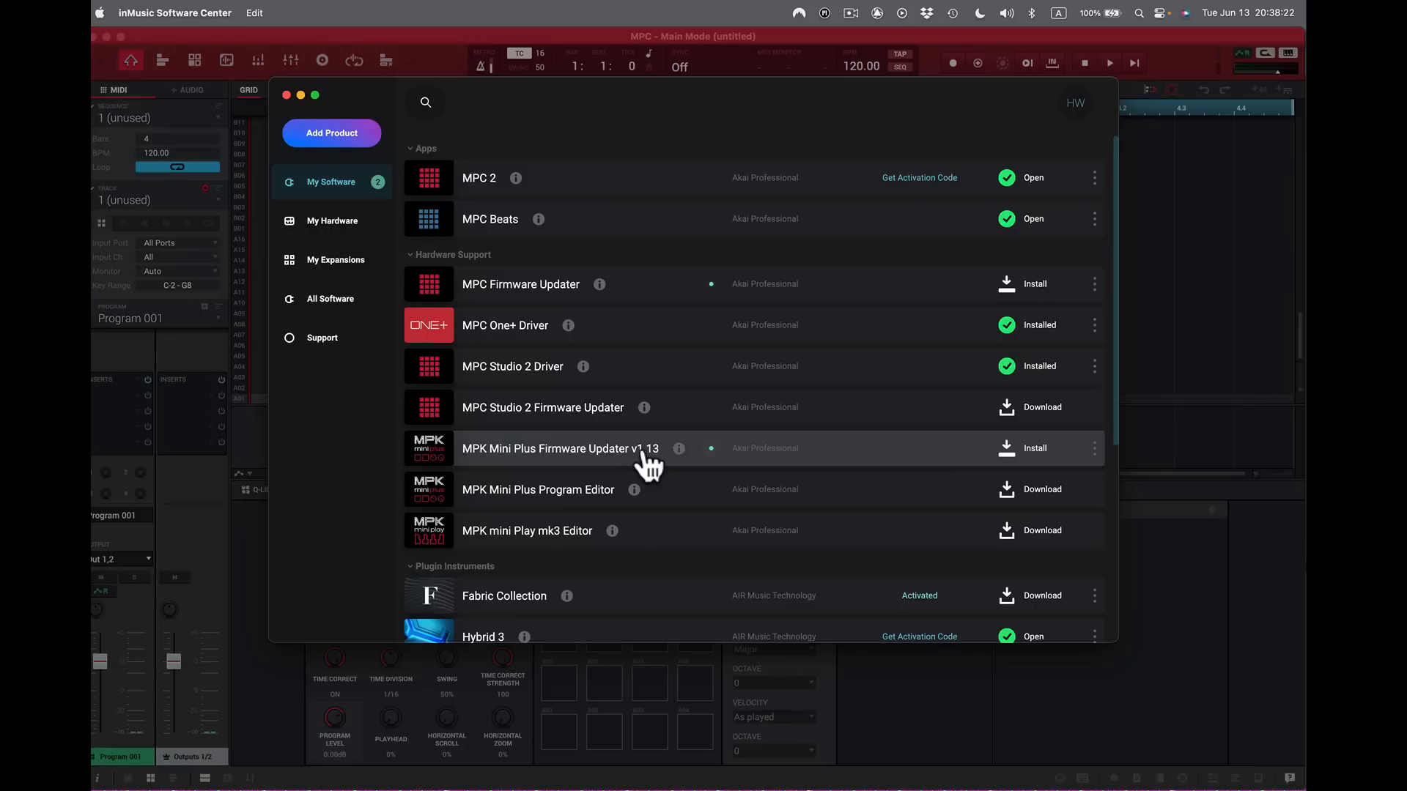
pyautogui.scroll(-2, 641, 458)
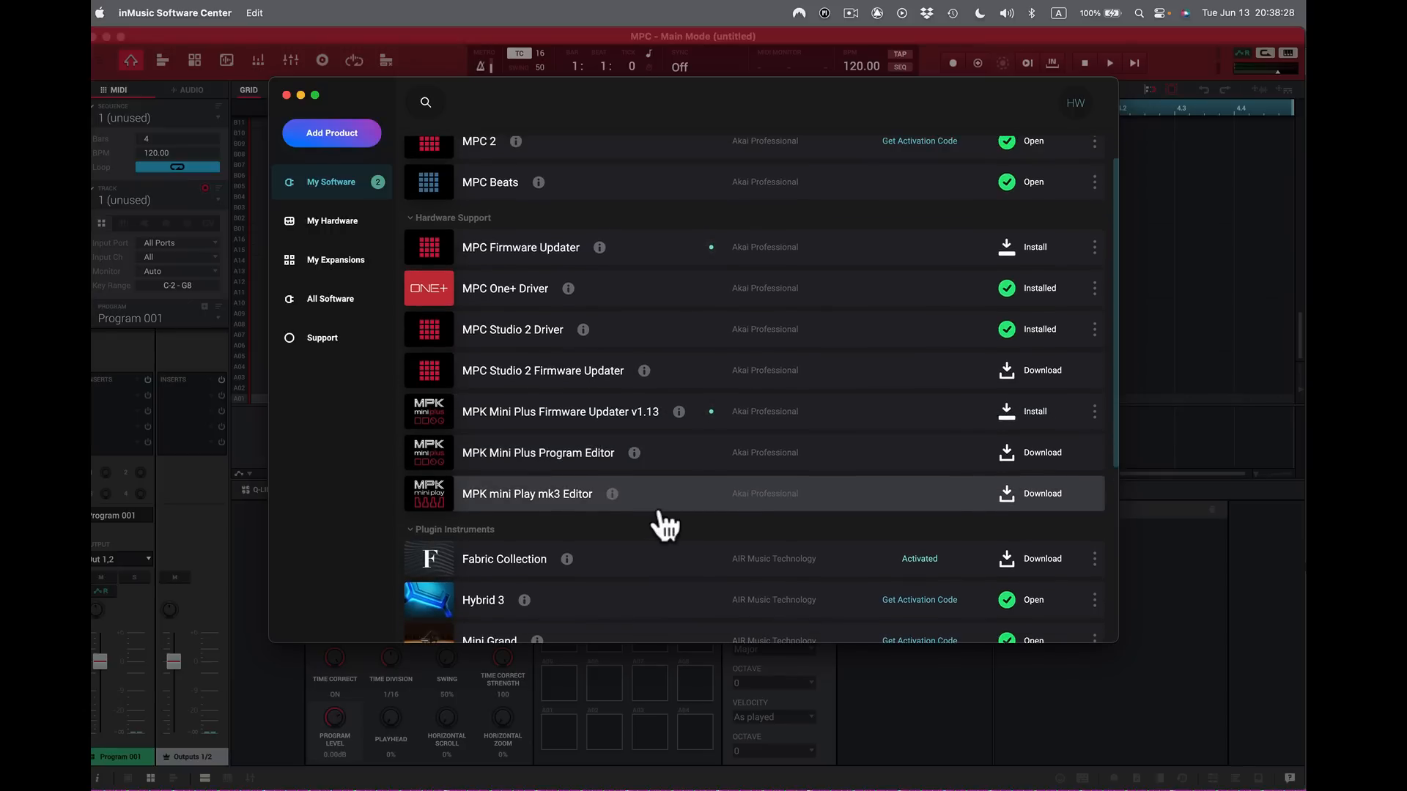
pyautogui.scroll(2, 661, 523)
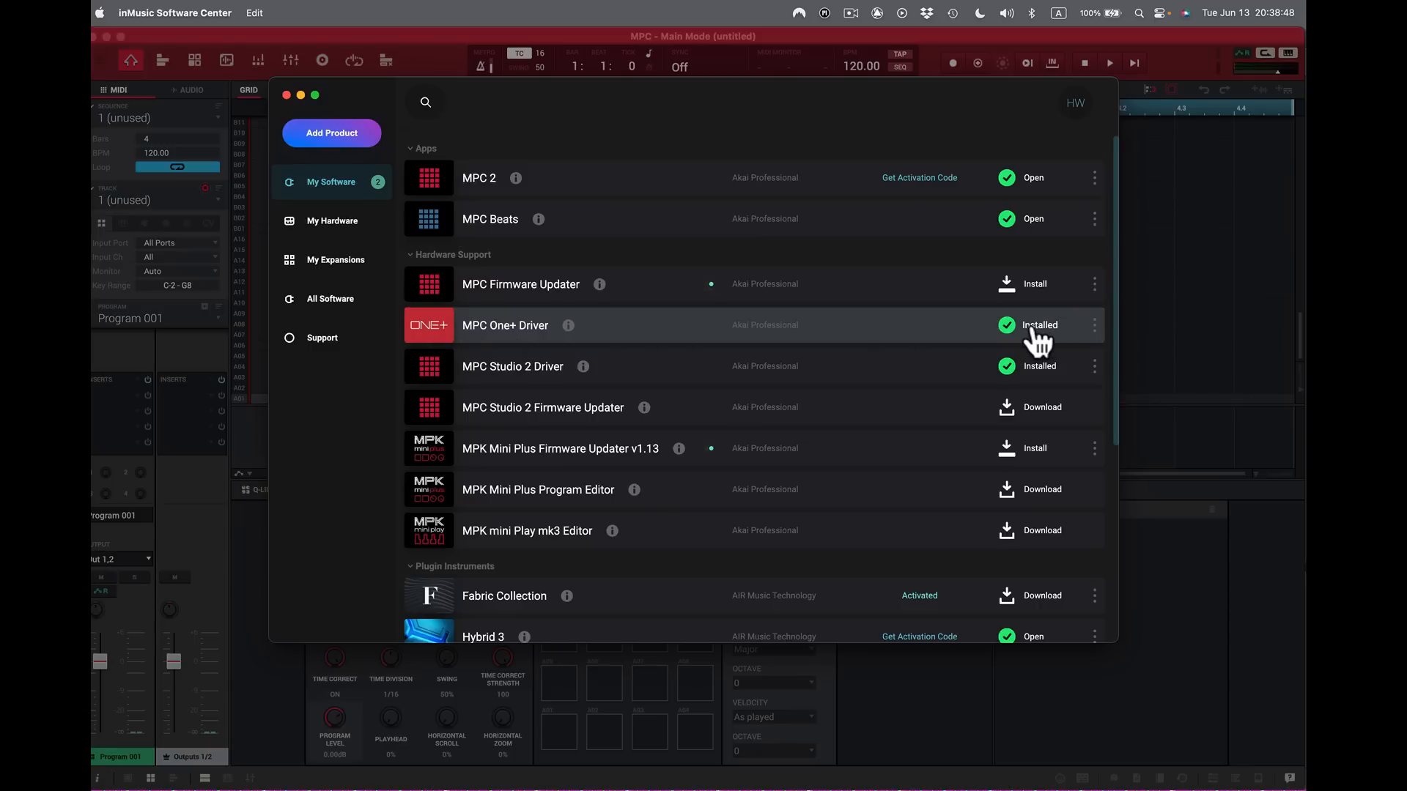
pyautogui.click(335, 260)
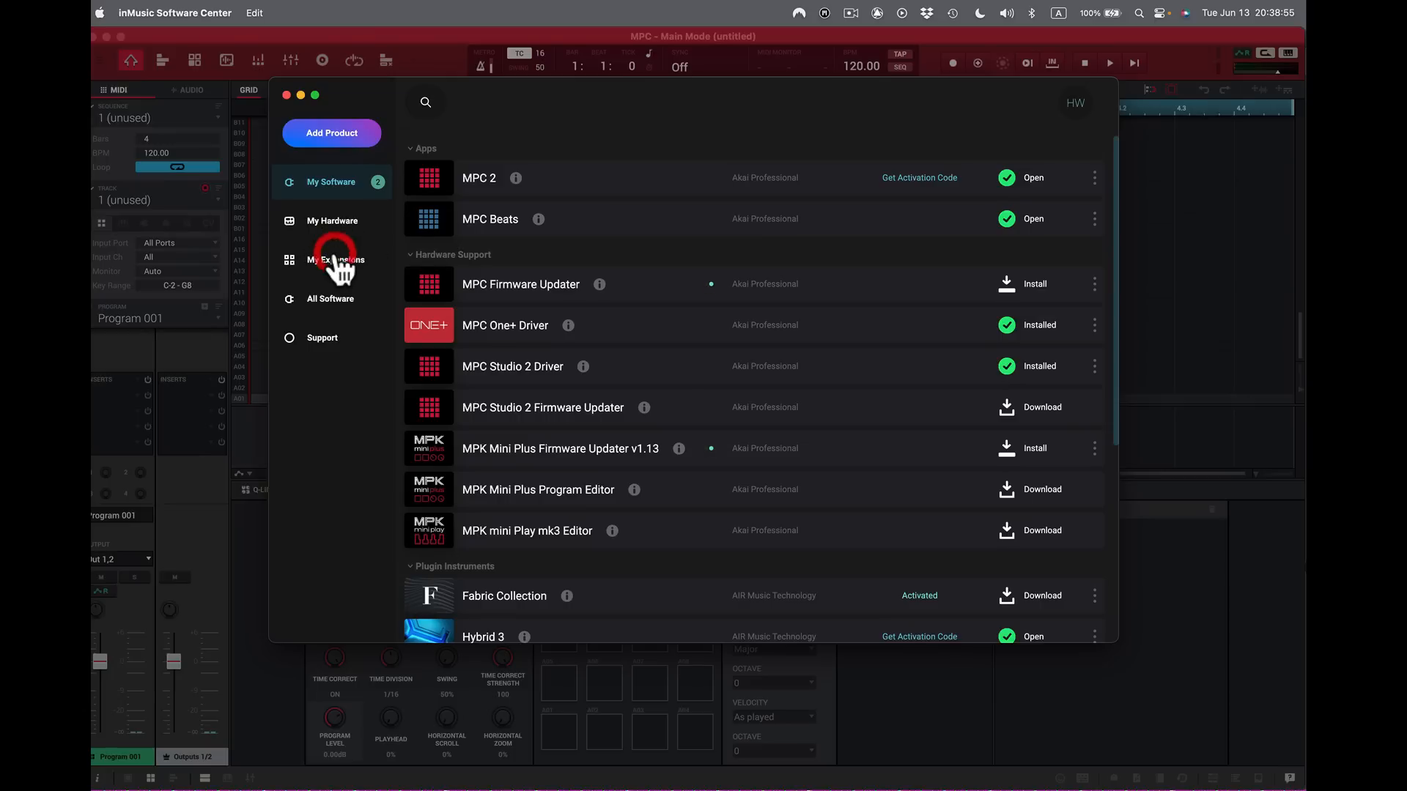
pyautogui.click(332, 308)
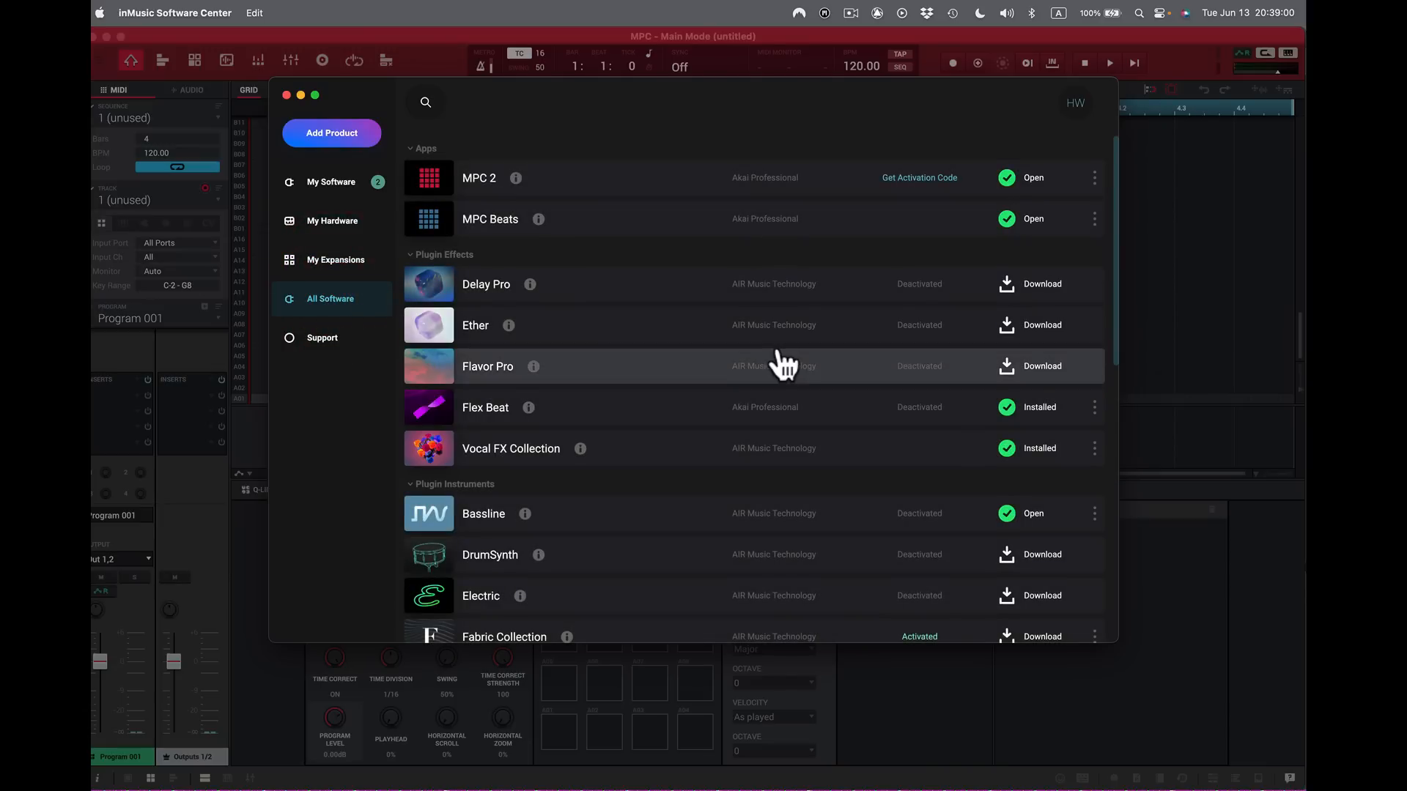
pyautogui.scroll(-2, 762, 355)
pyautogui.scroll(-5, 762, 355)
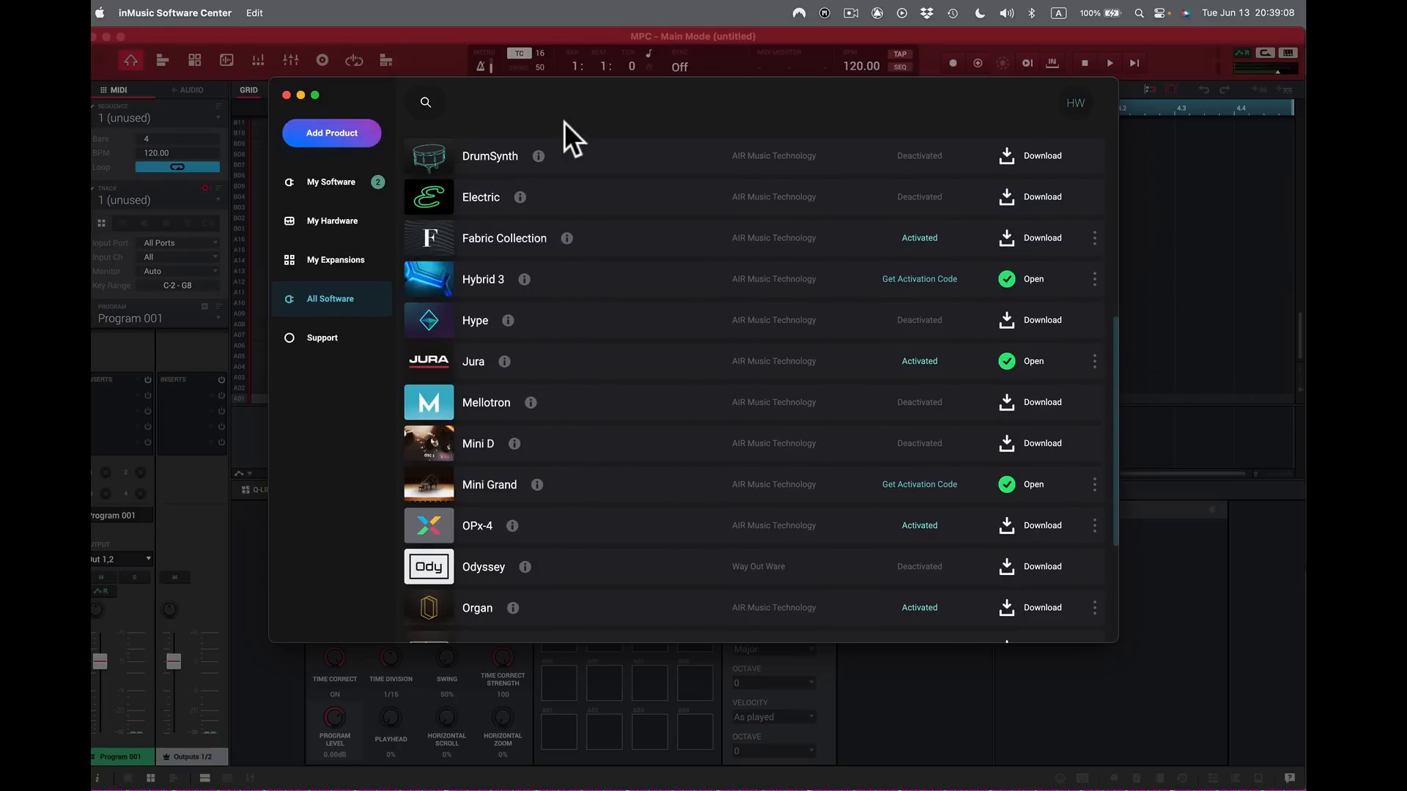
pyautogui.click(287, 94)
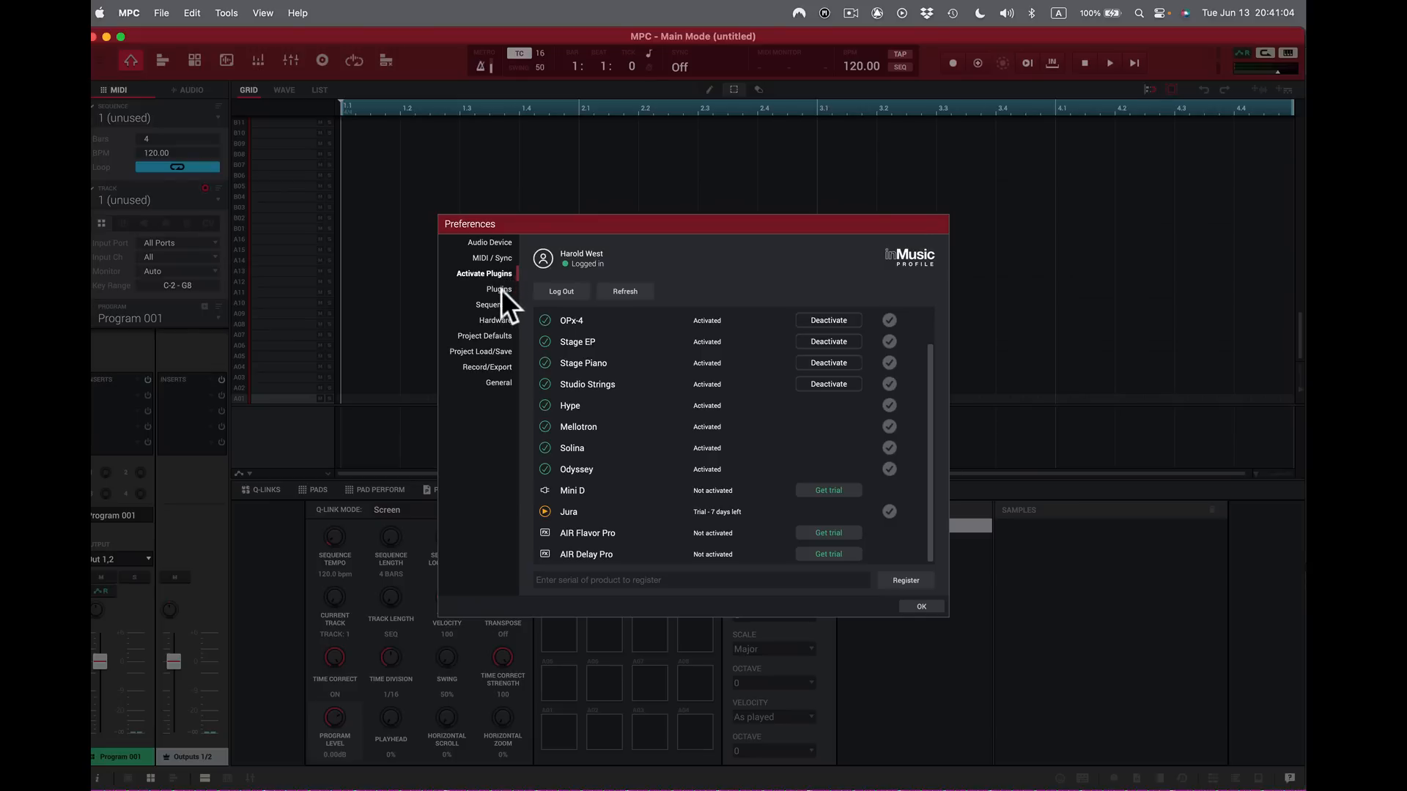
# Step: Start a full plugin rescan in the Plugins preferences with AudioUnits included, and cancel the running scan
pyautogui.click(501, 288)
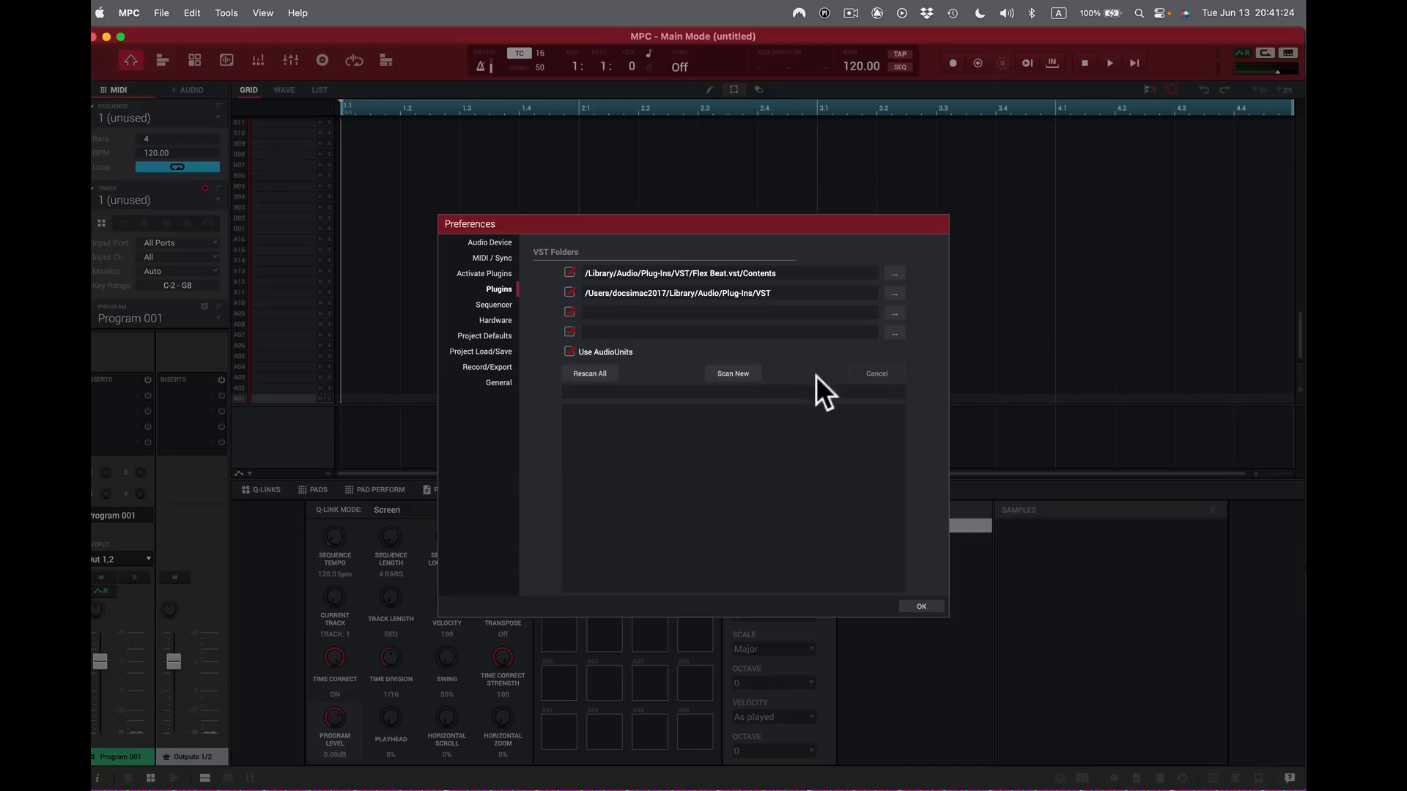
pyautogui.click(583, 369)
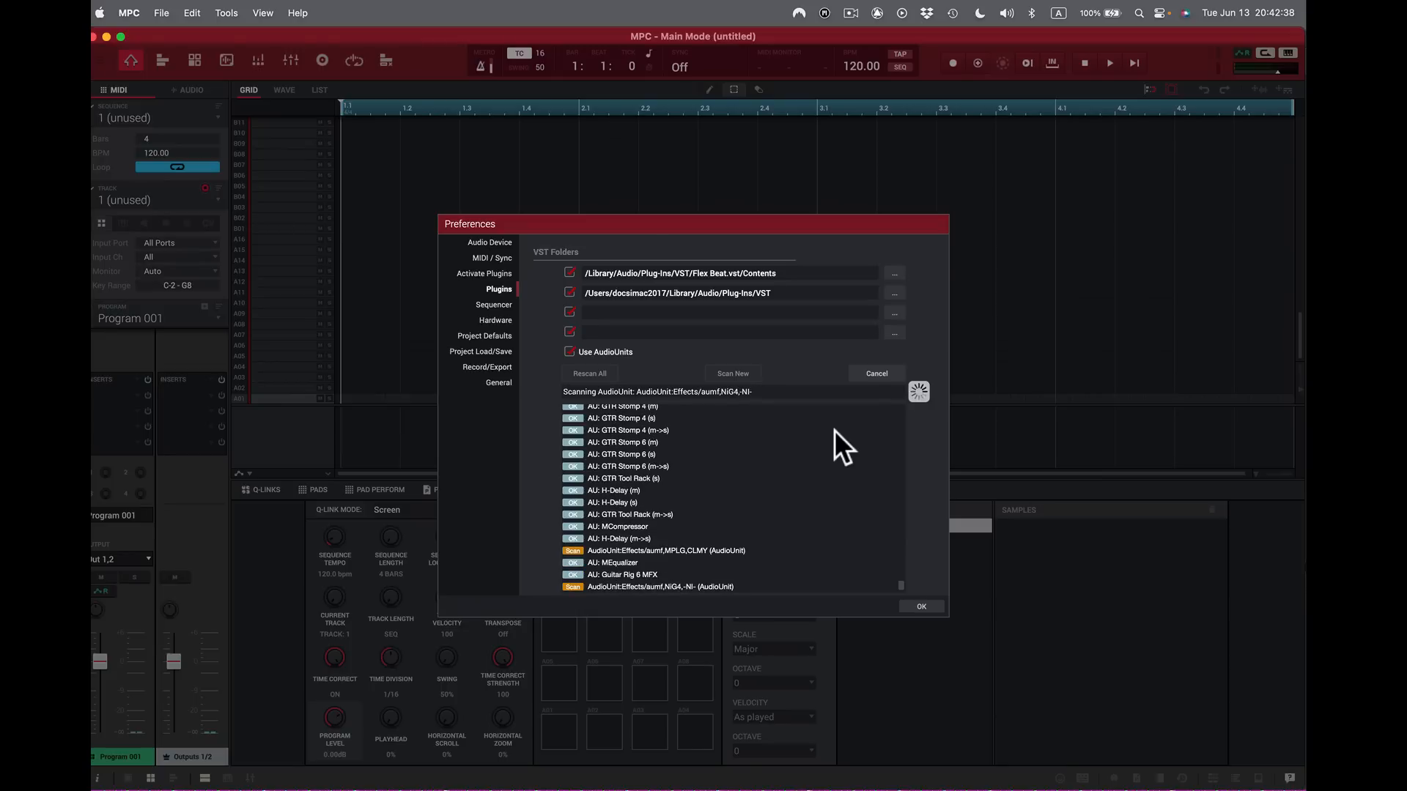
pyautogui.click(887, 372)
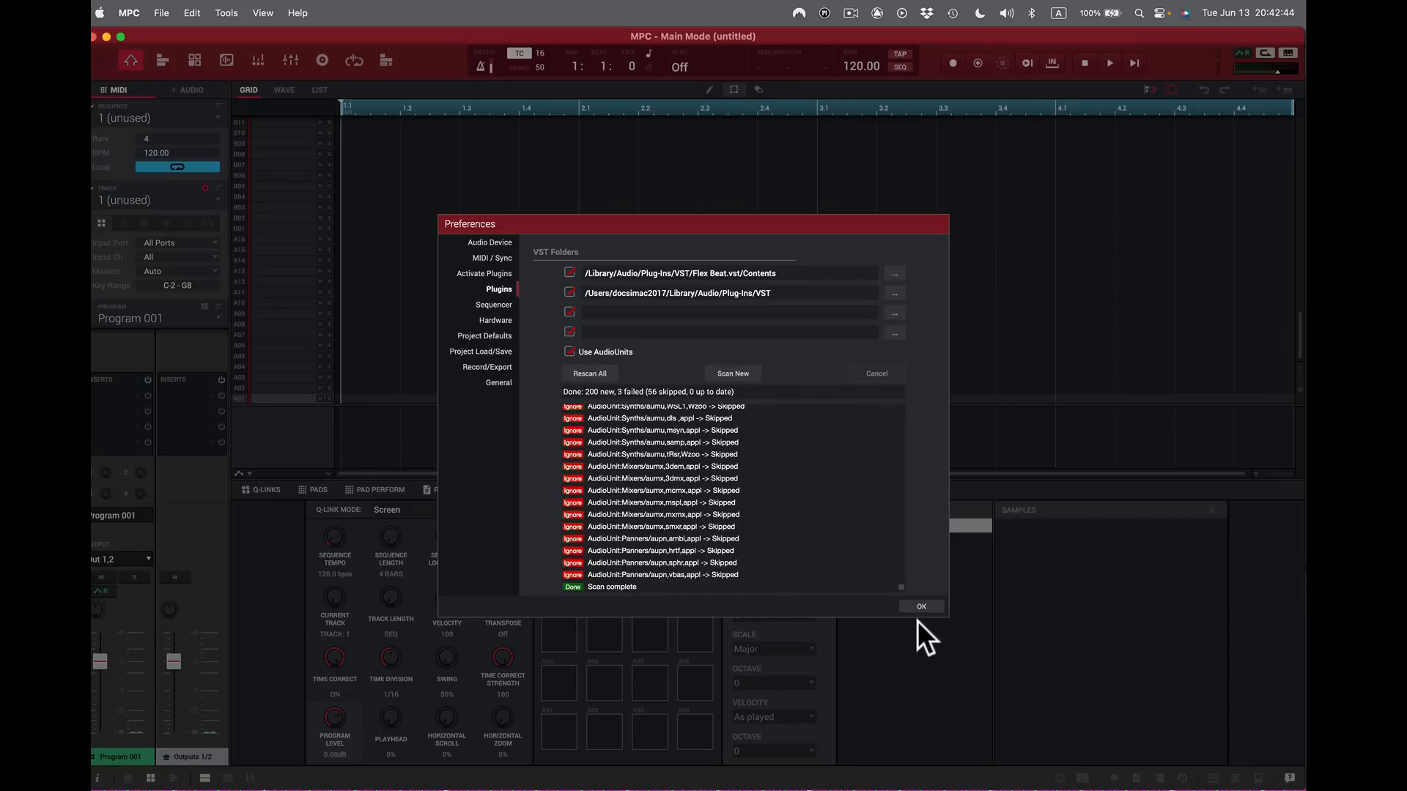
# Step: Try the Multi option for Rec Arm in the Sequencer preferences, and set it back to Single
pyautogui.click(498, 302)
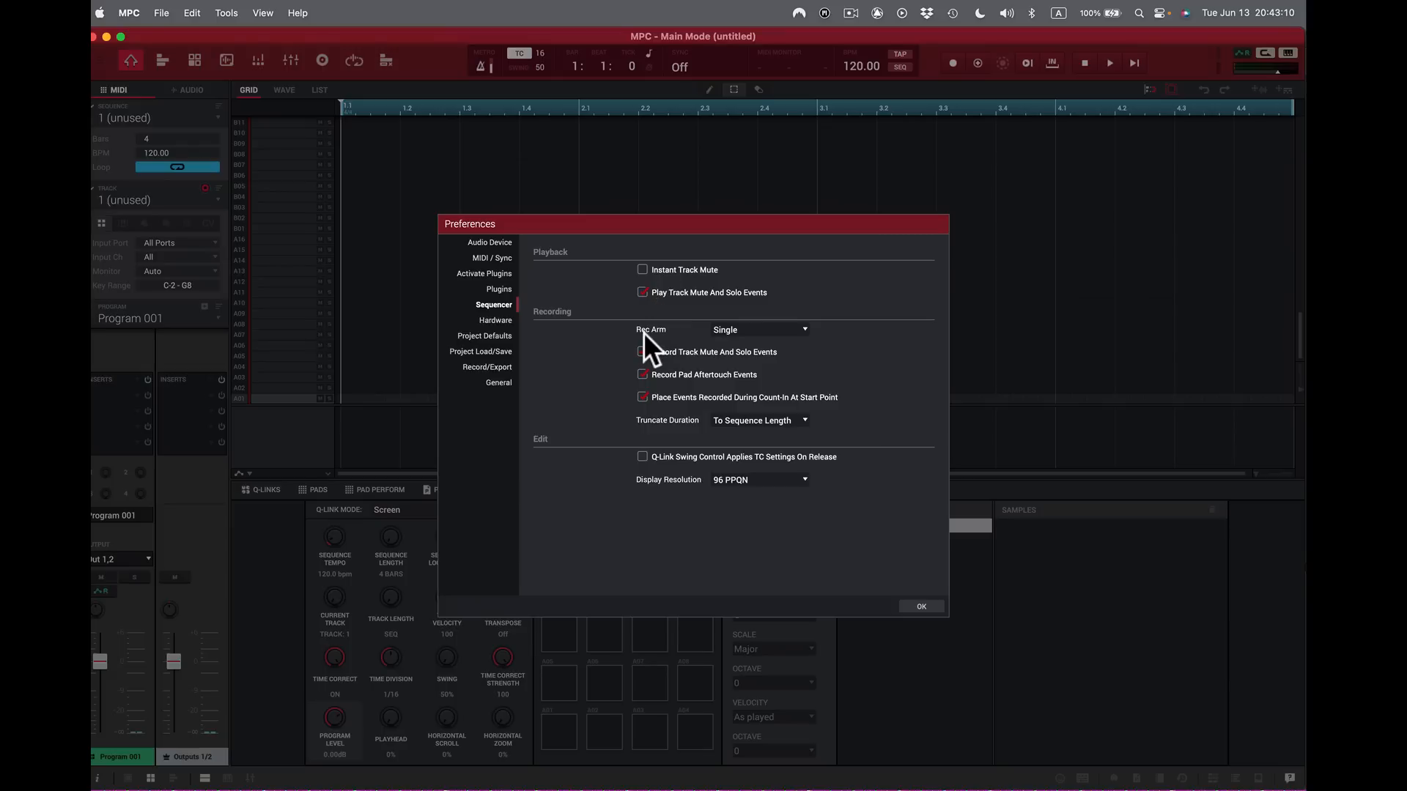
pyautogui.click(804, 328)
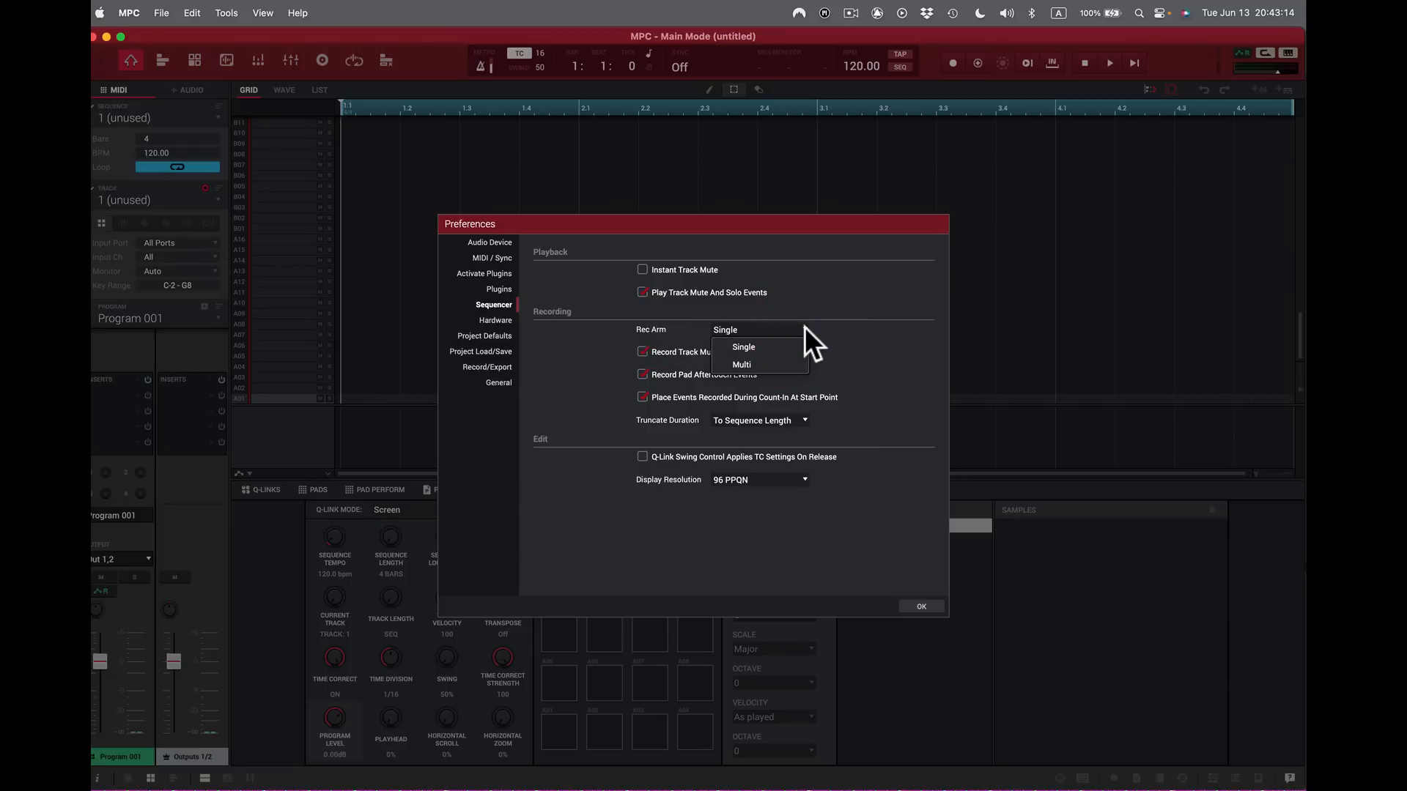
pyautogui.click(844, 333)
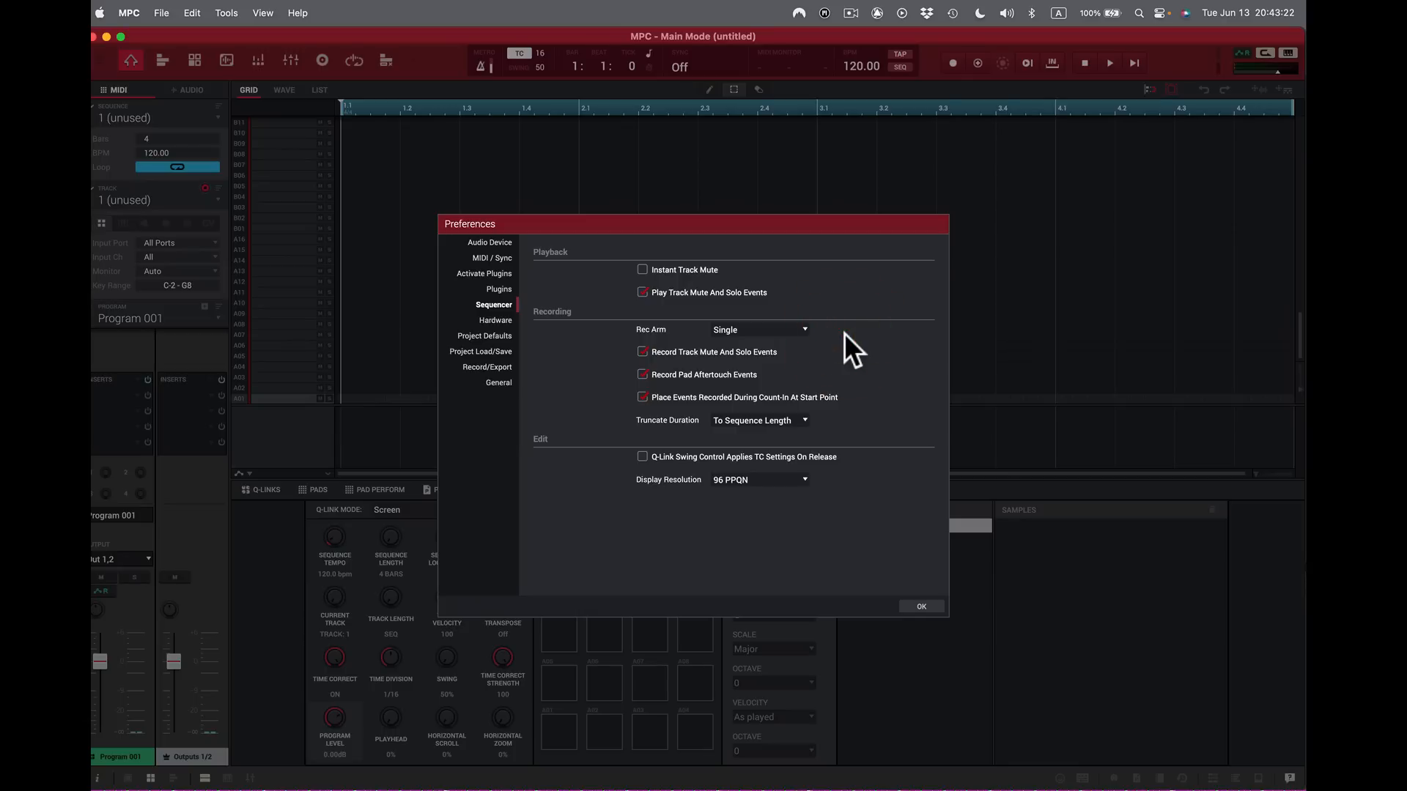
pyautogui.click(799, 329)
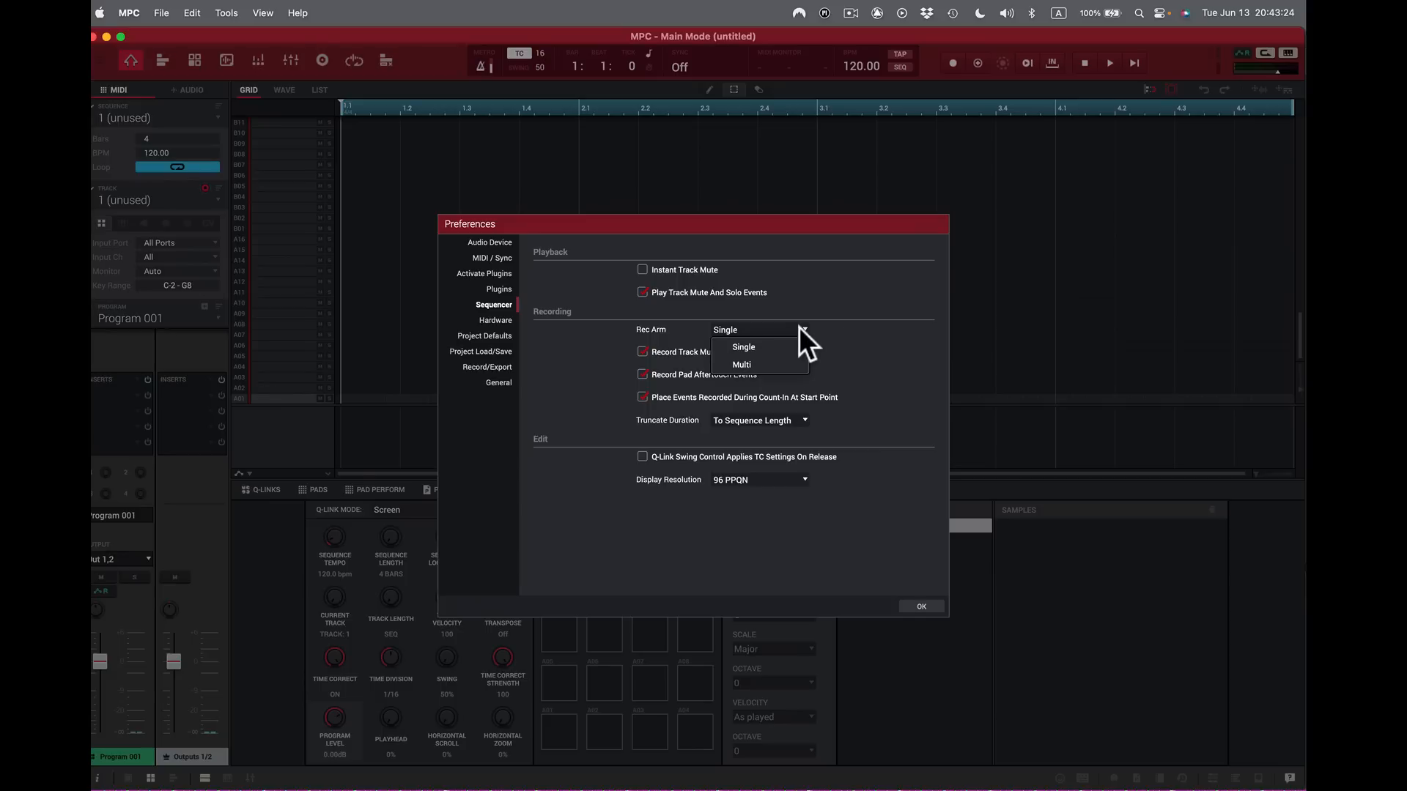
pyautogui.click(772, 364)
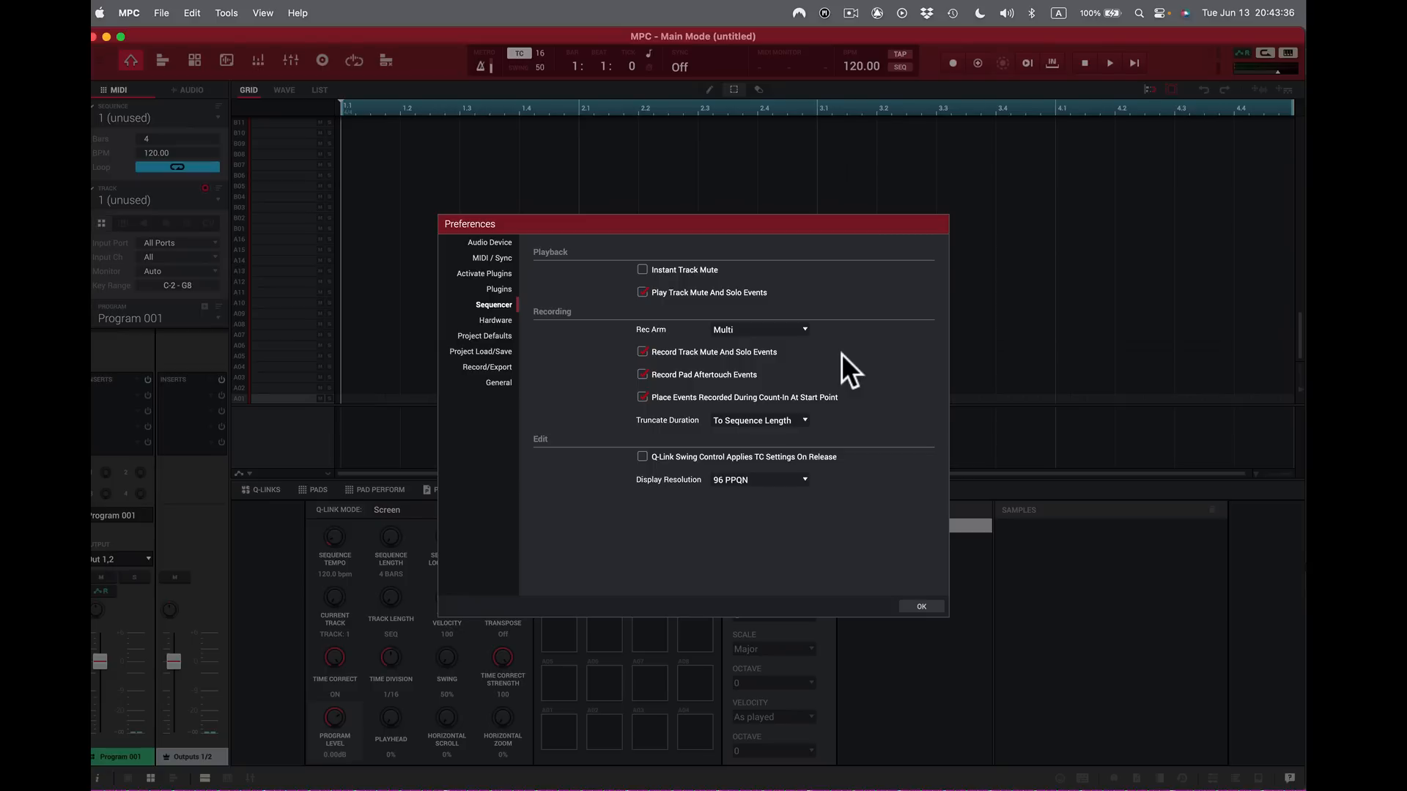
pyautogui.click(803, 326)
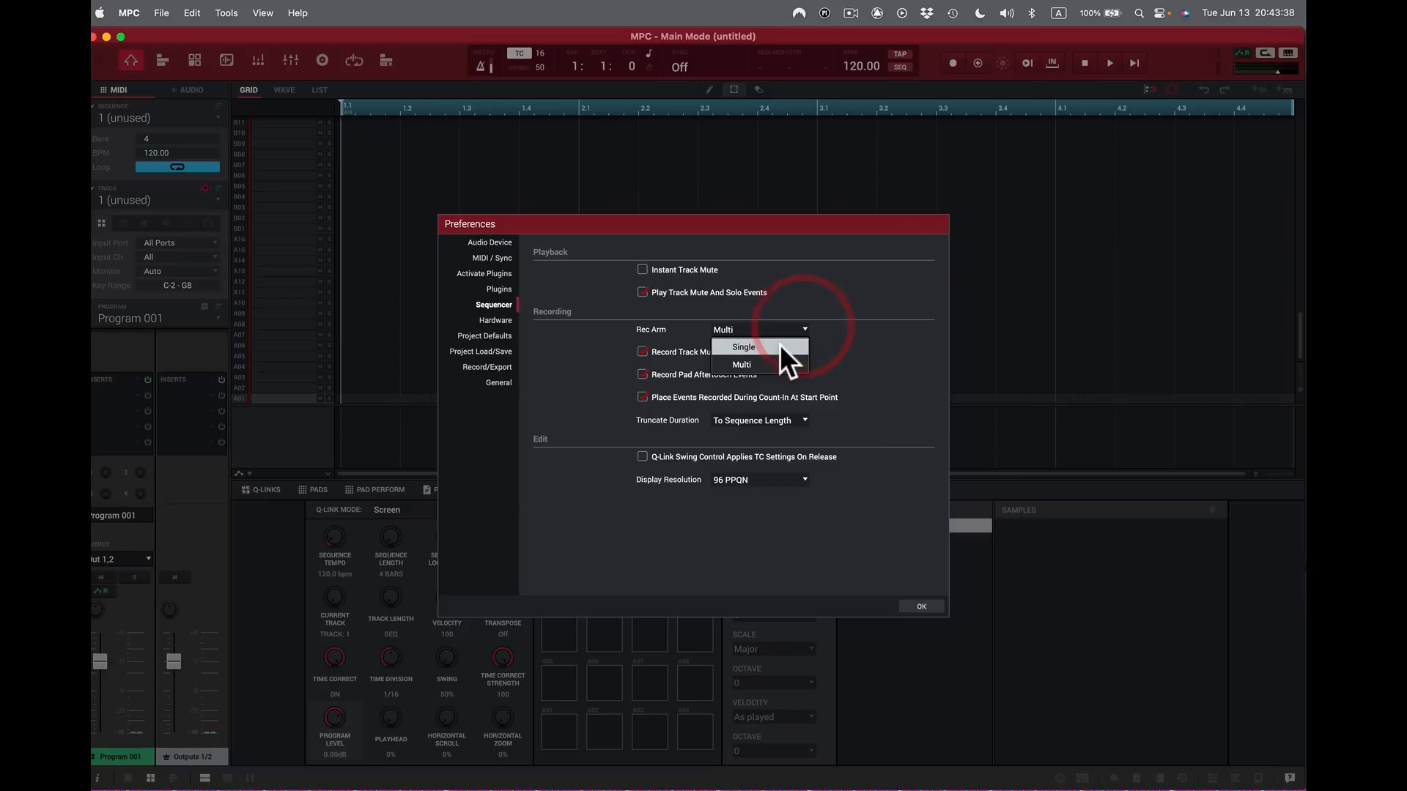
pyautogui.click(780, 346)
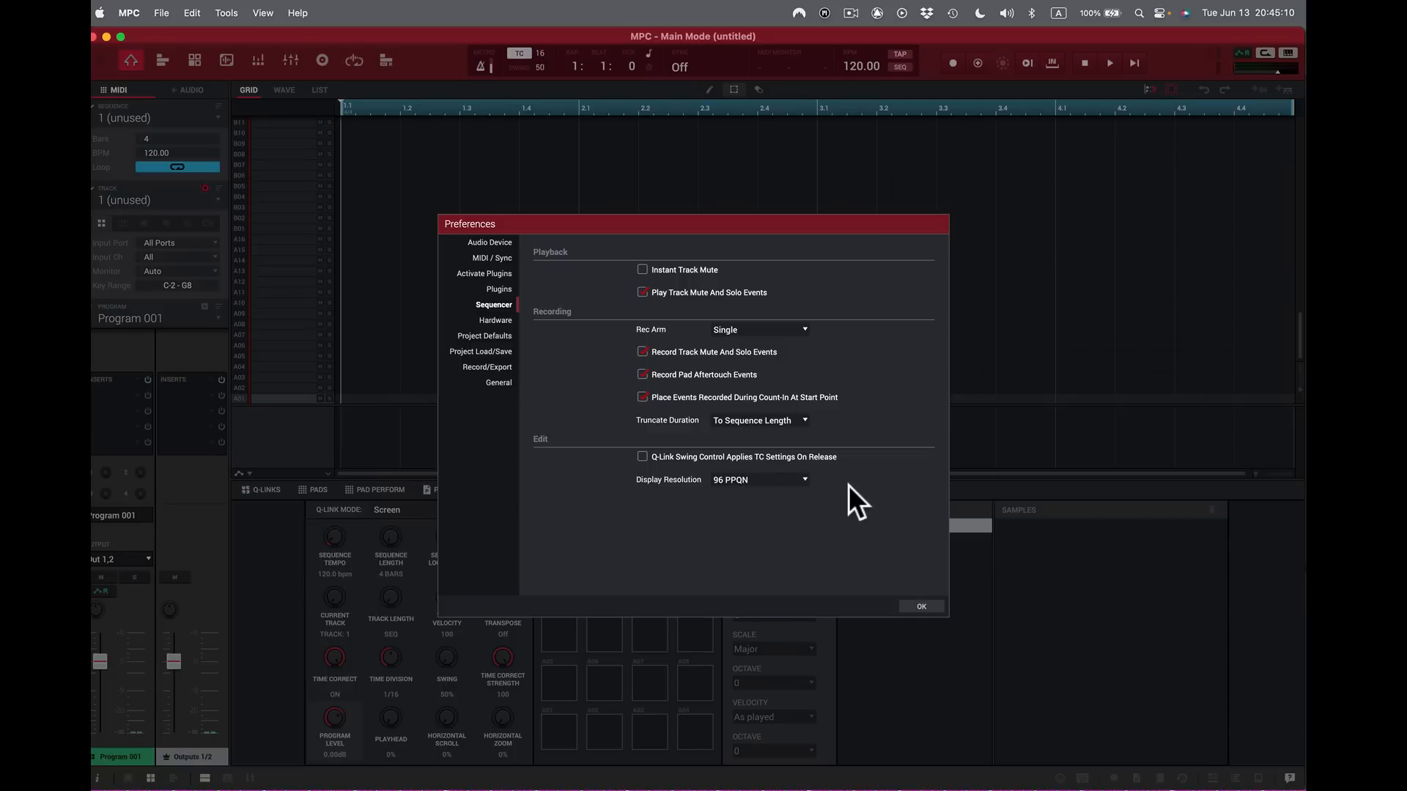
# Step: Try a sequencer display resolution of 960 PPQN, and set it back to 96 PPQN
pyautogui.click(803, 475)
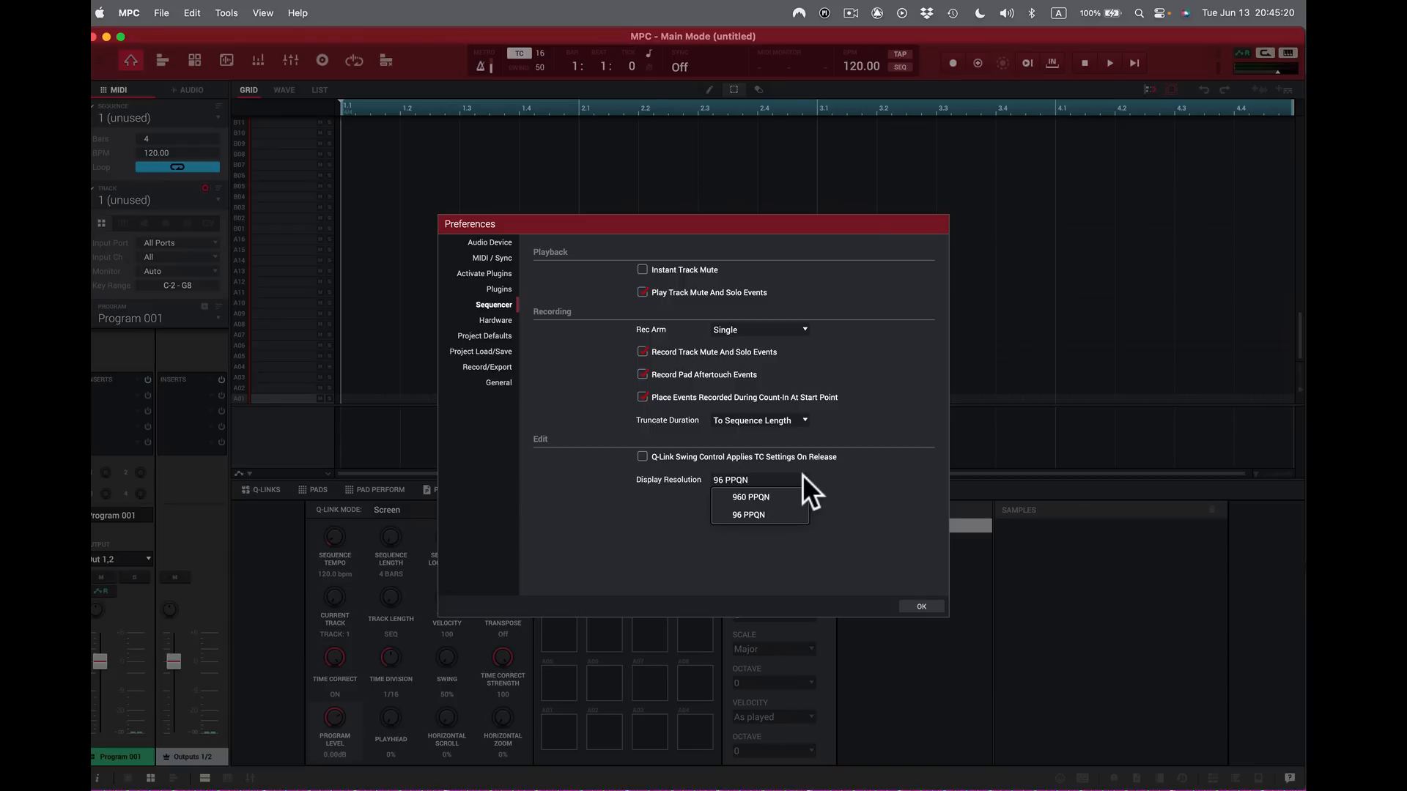
pyautogui.click(773, 497)
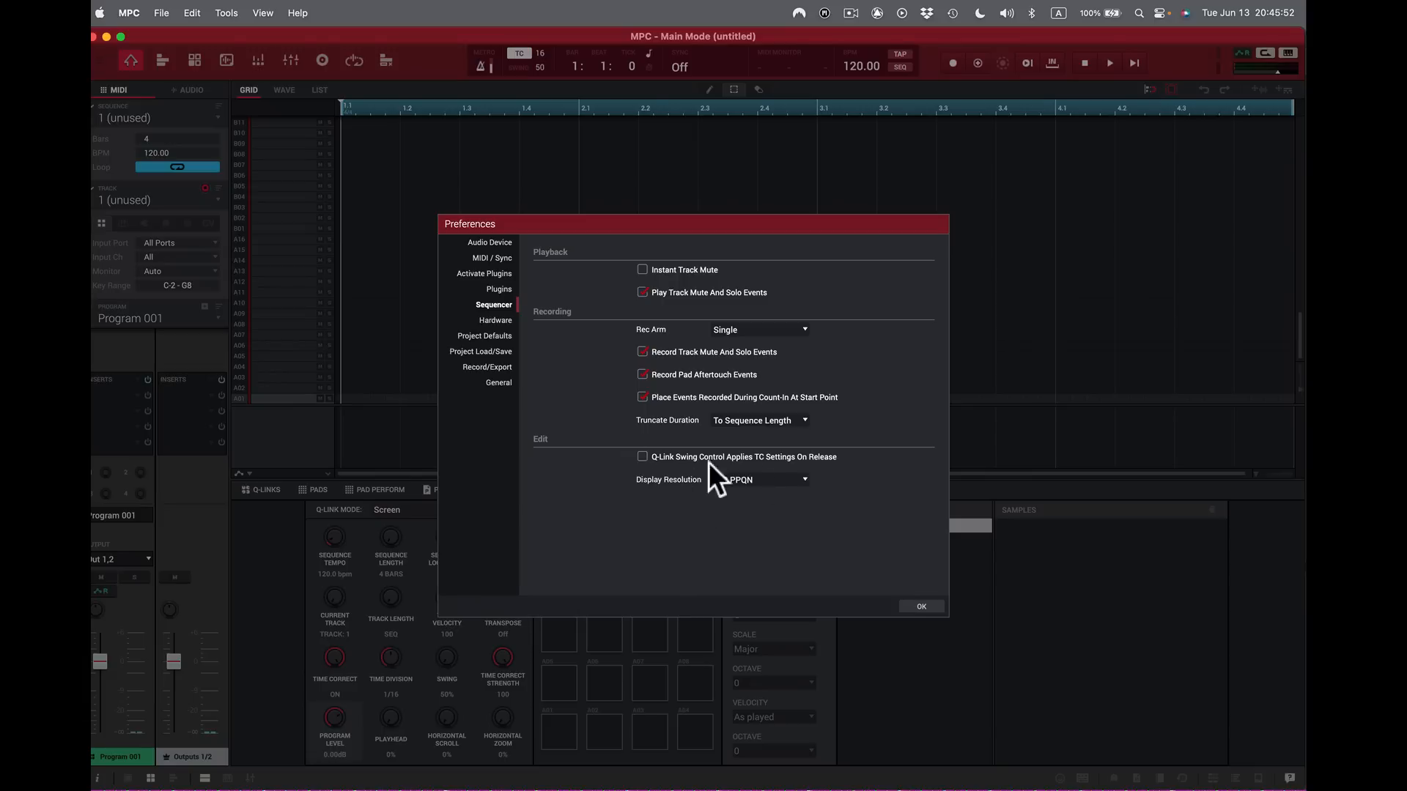
pyautogui.click(806, 479)
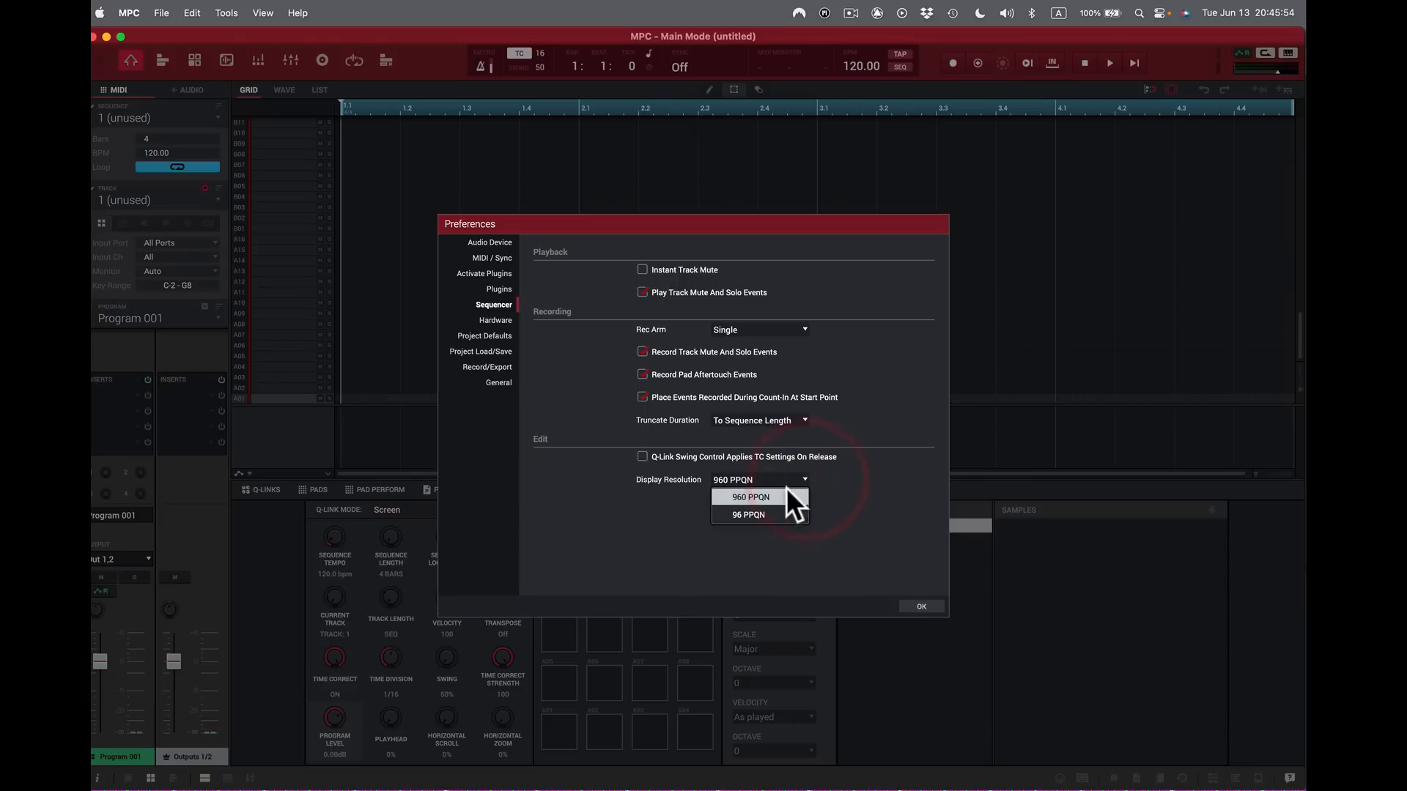
pyautogui.click(777, 514)
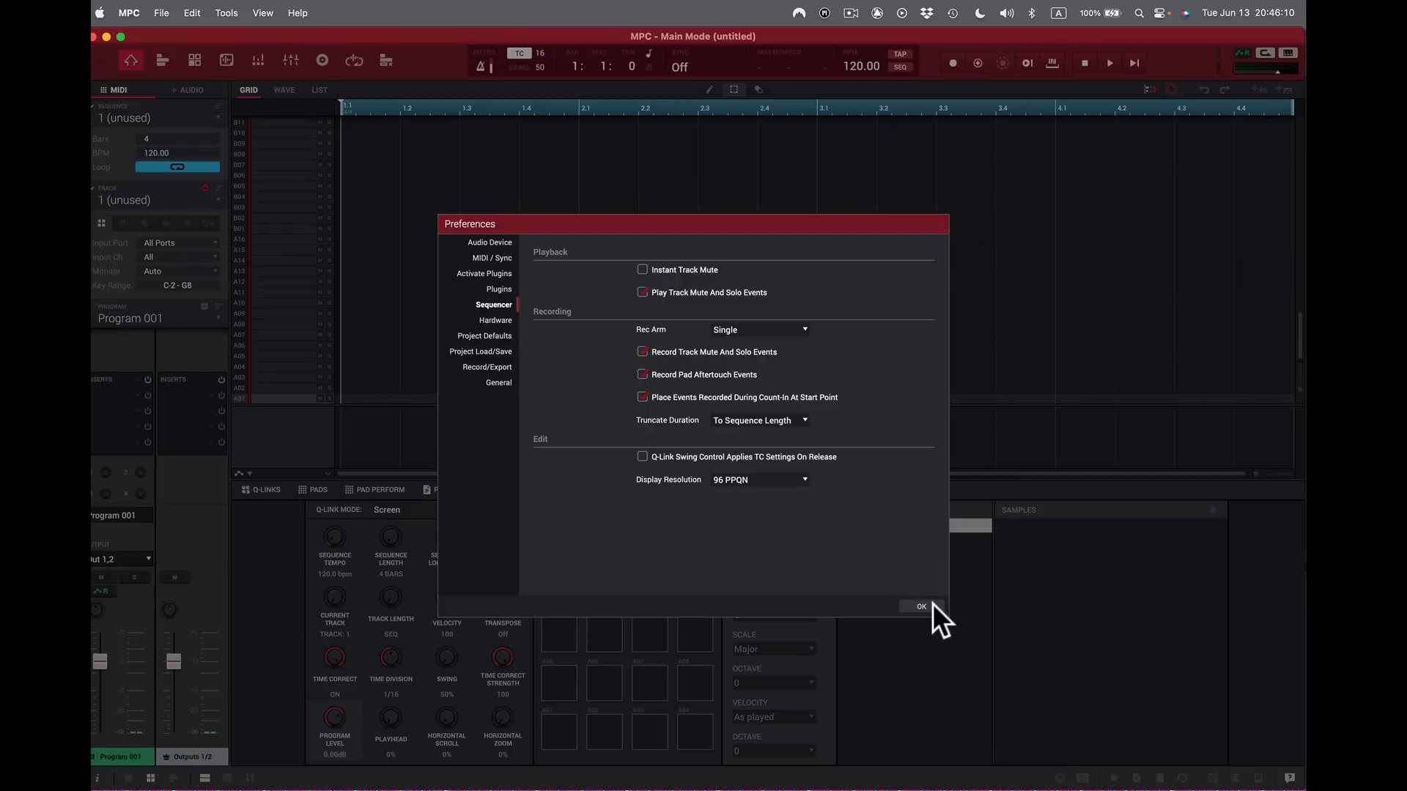
# Step: Examine the Hardware preferences, including the option lists for Bank Button Press and Shift + Q-Link Press
pyautogui.click(499, 321)
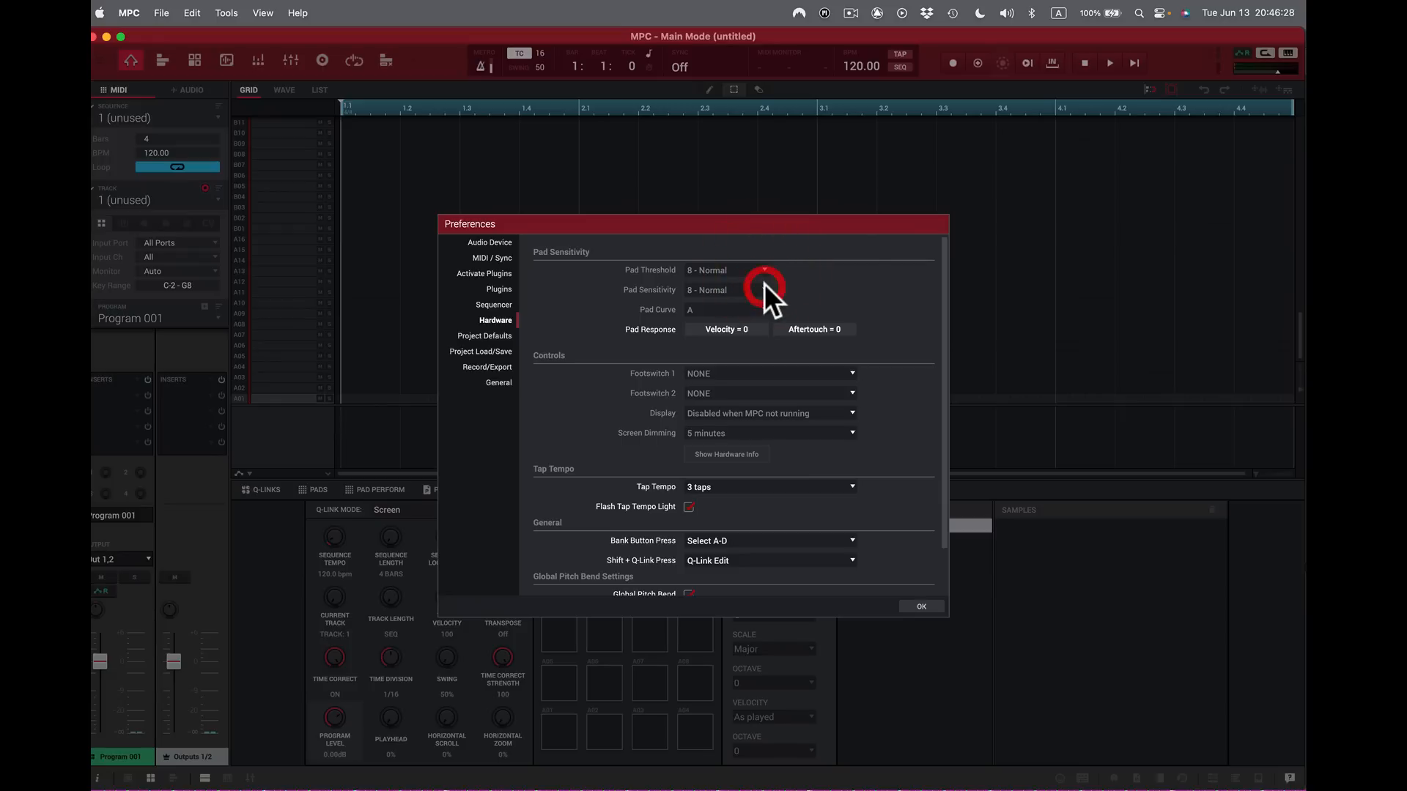
pyautogui.click(764, 303)
pyautogui.moveTo(943, 500); pyautogui.dragTo(937, 548)
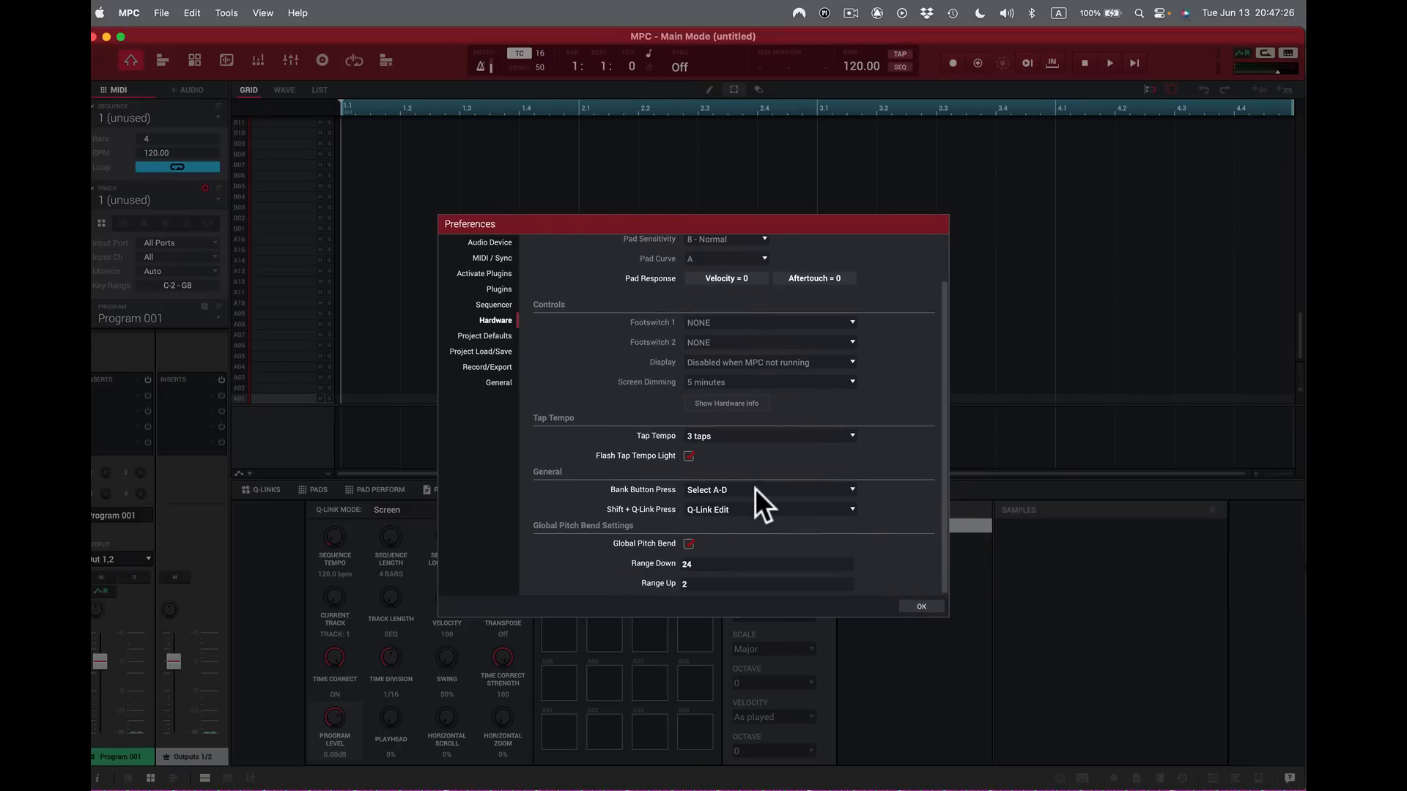
pyautogui.click(712, 490)
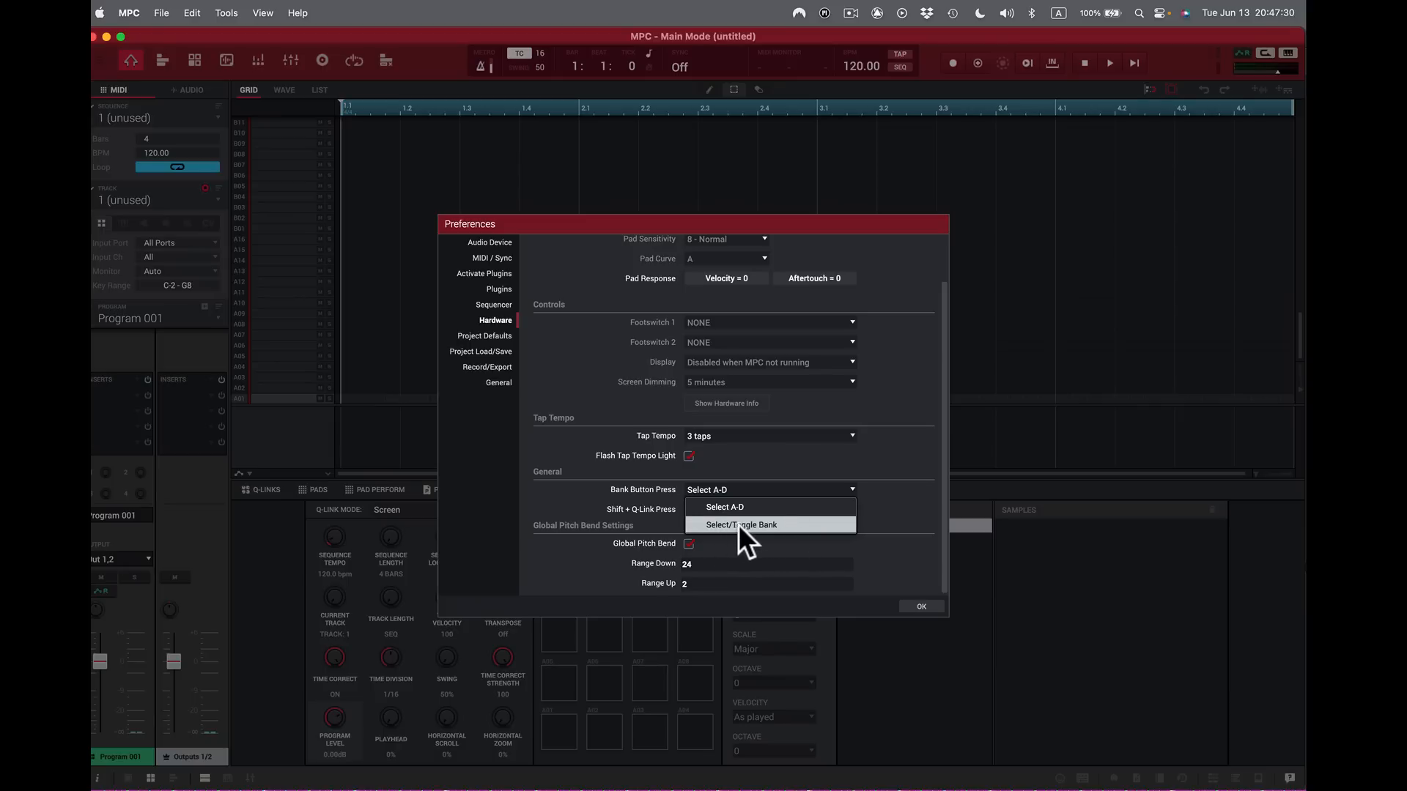
pyautogui.click(880, 500)
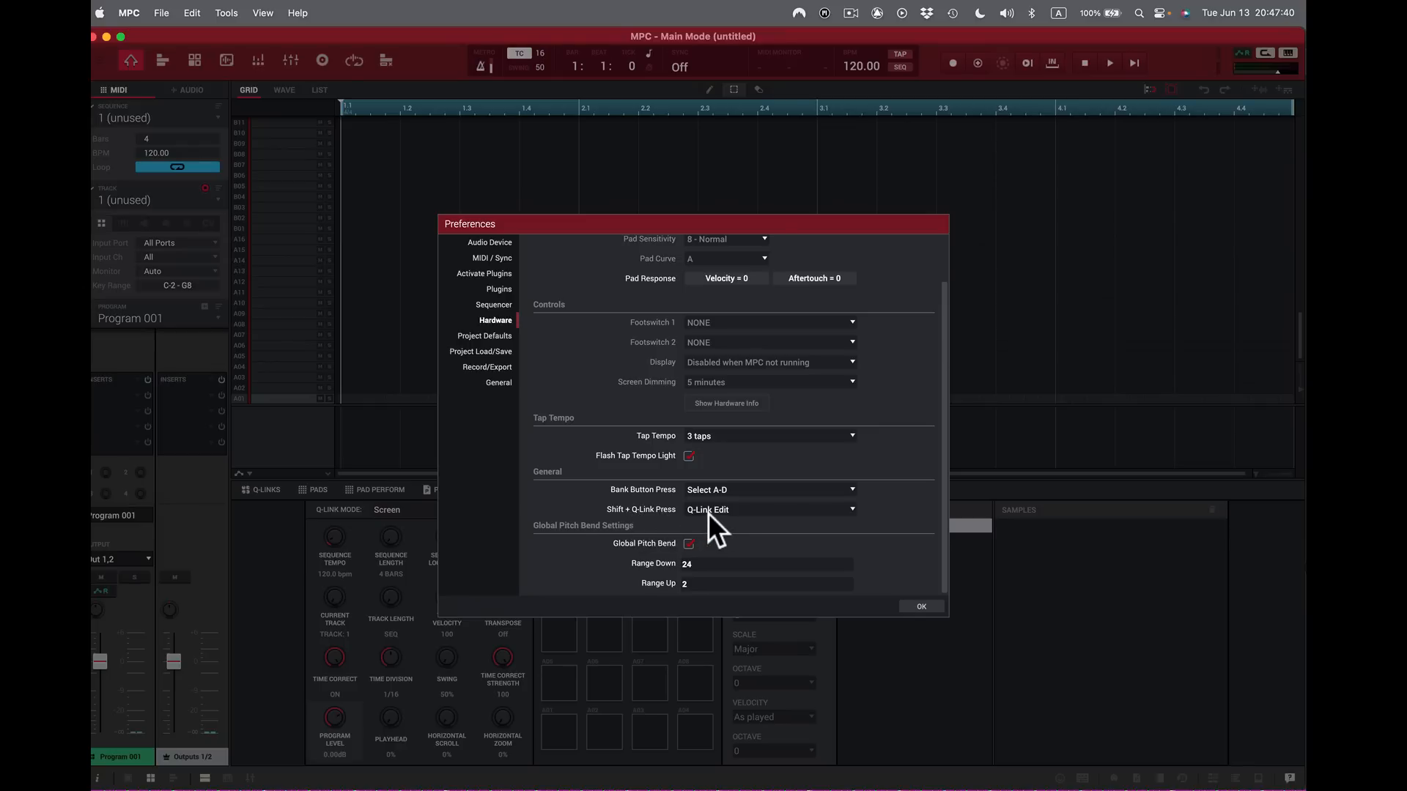
pyautogui.click(851, 507)
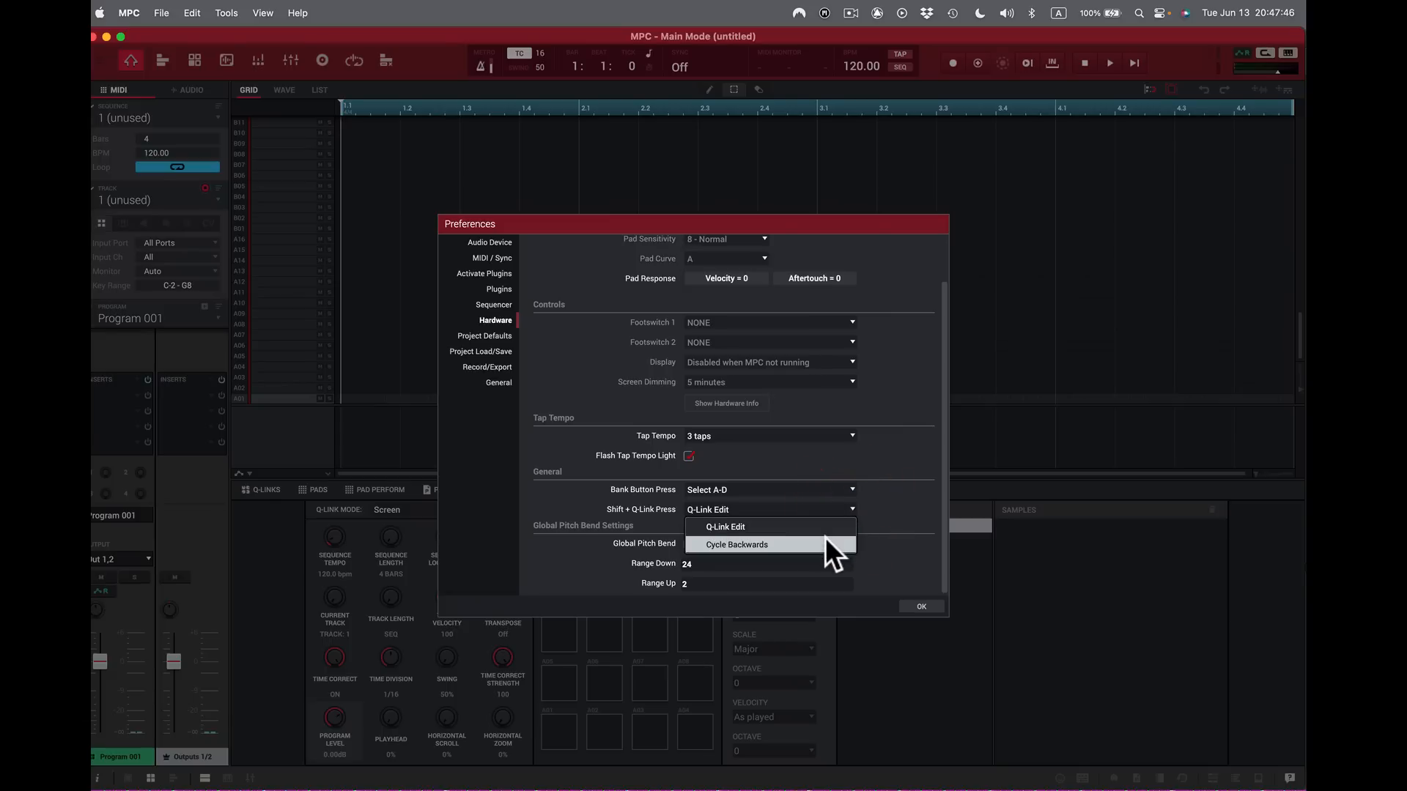
pyautogui.click(895, 503)
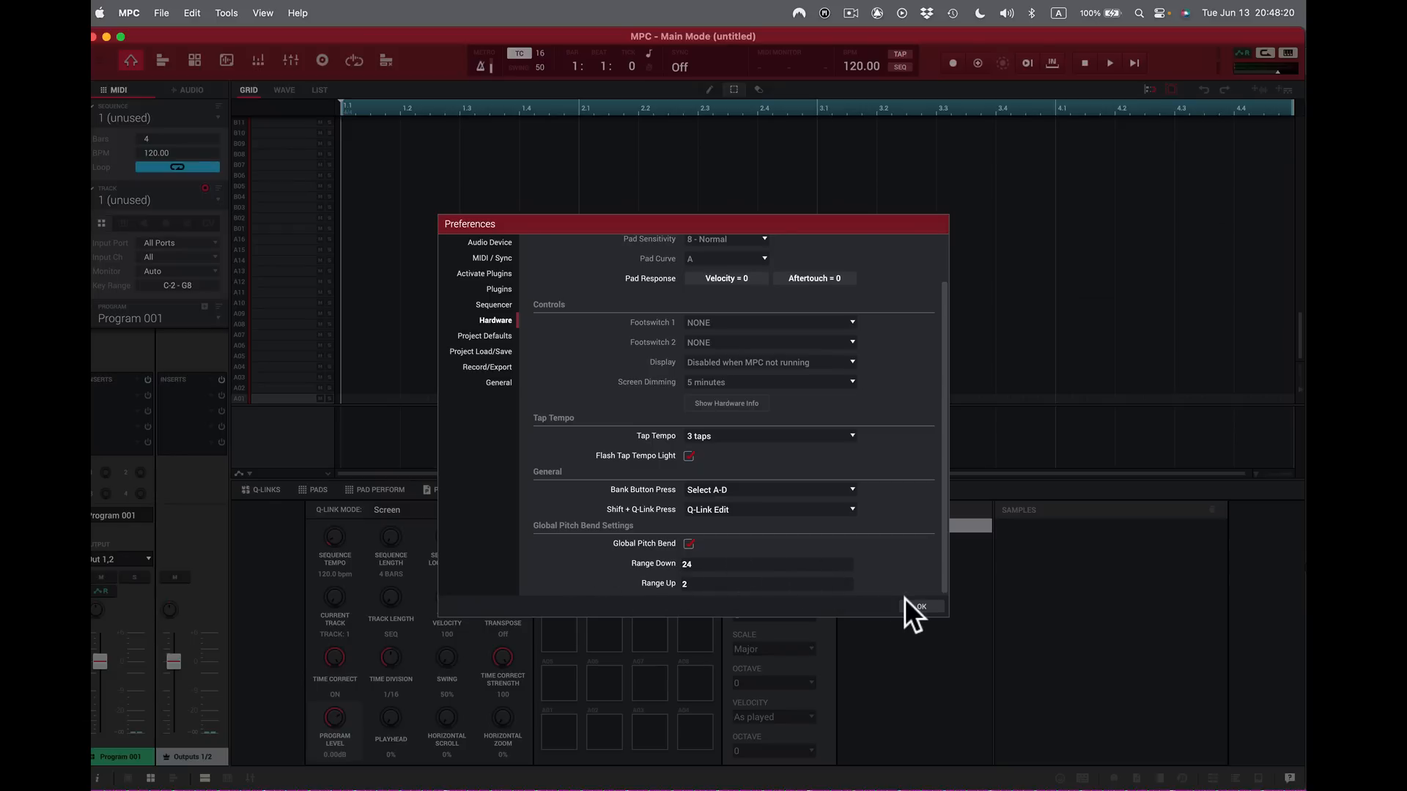
# Step: Examine the Project Defaults preferences, including the choices for Default Drum/Keygroup Filter and Show New Project Dialog
pyautogui.click(498, 334)
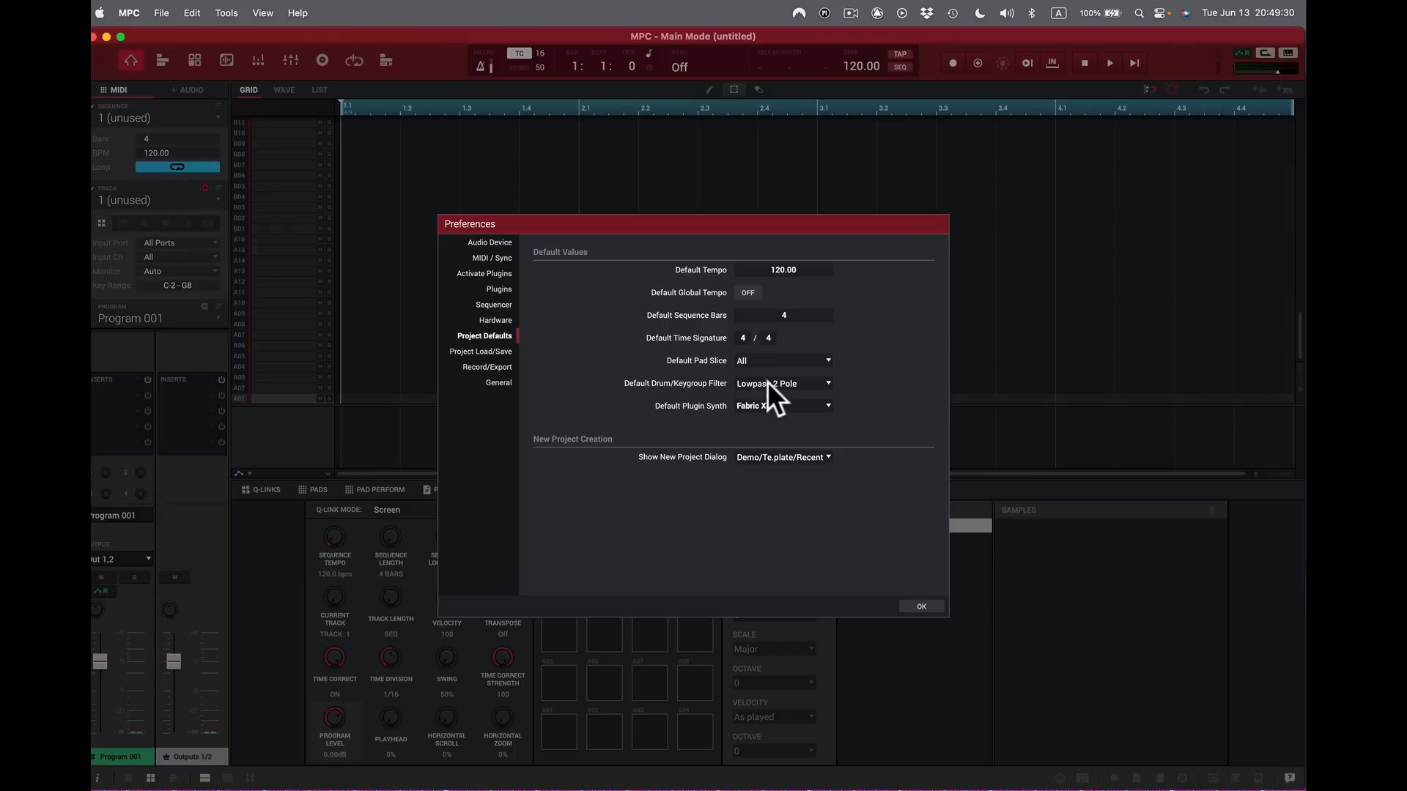
pyautogui.click(828, 383)
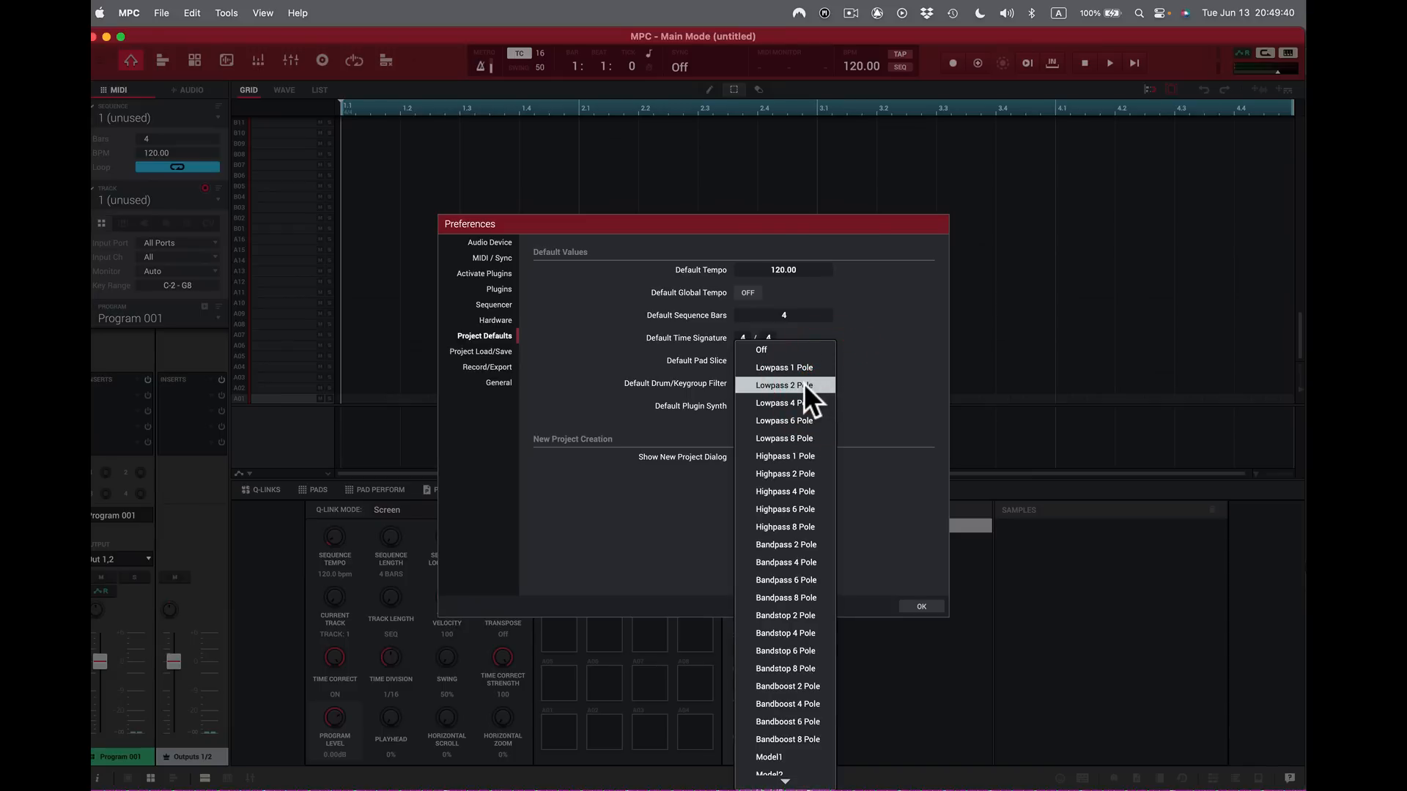
pyautogui.click(803, 385)
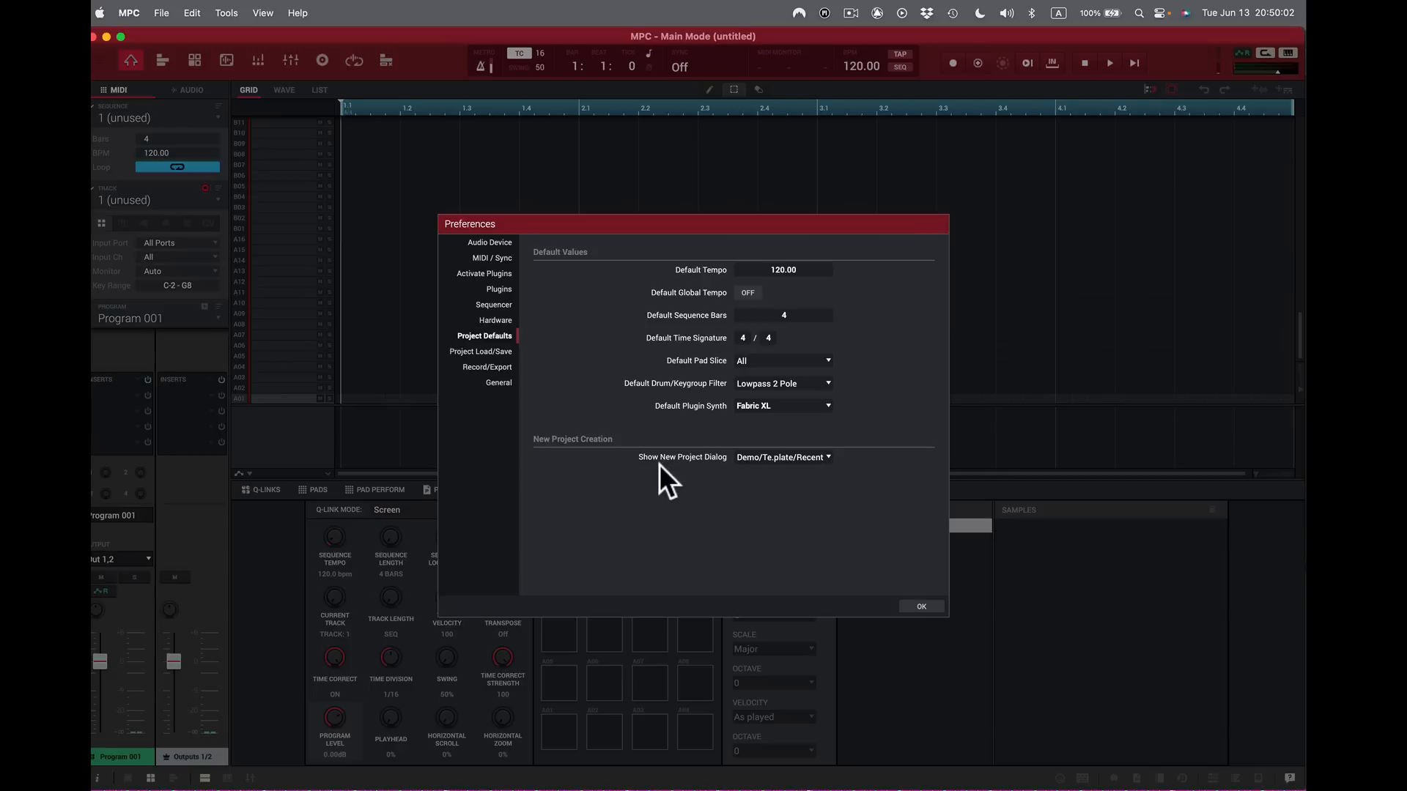
pyautogui.click(829, 455)
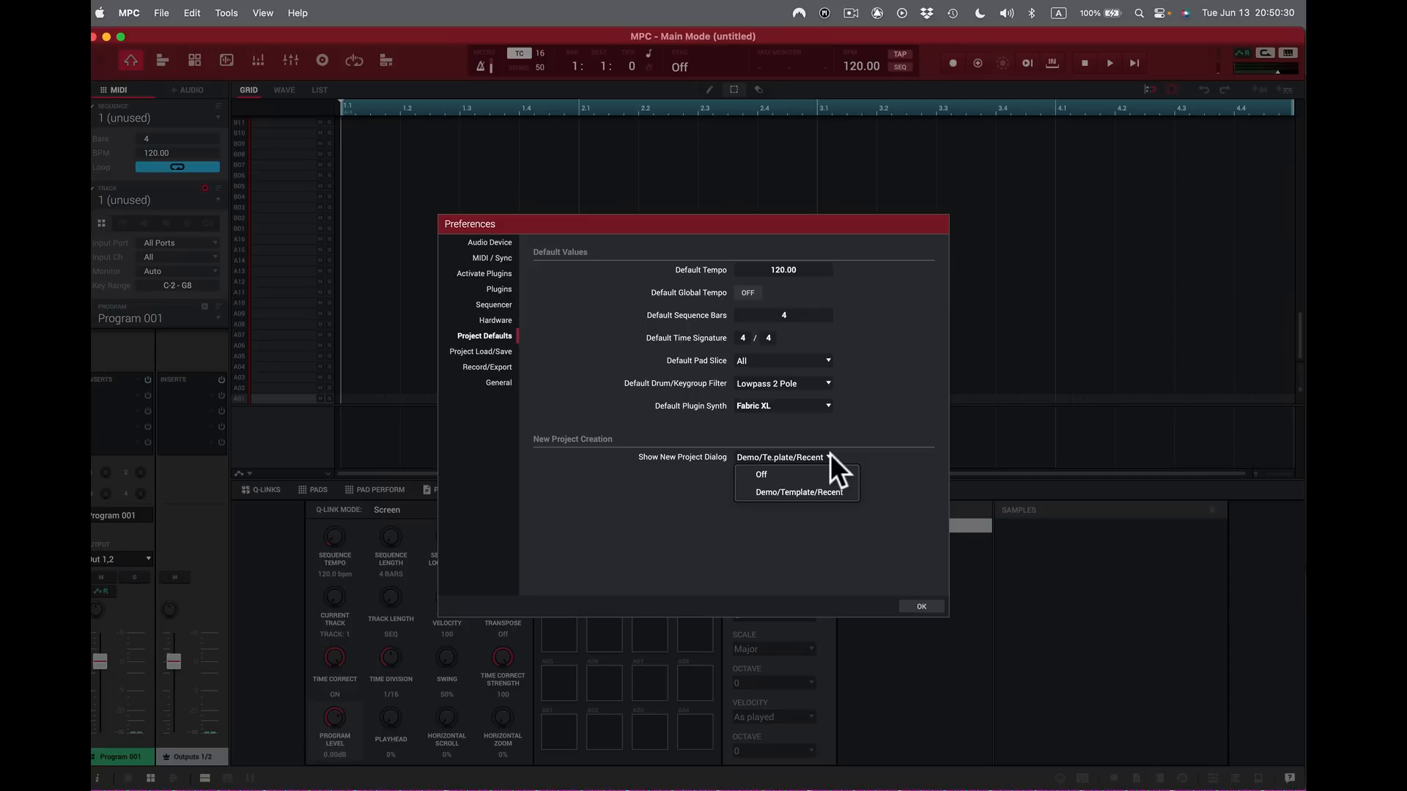
pyautogui.click(894, 500)
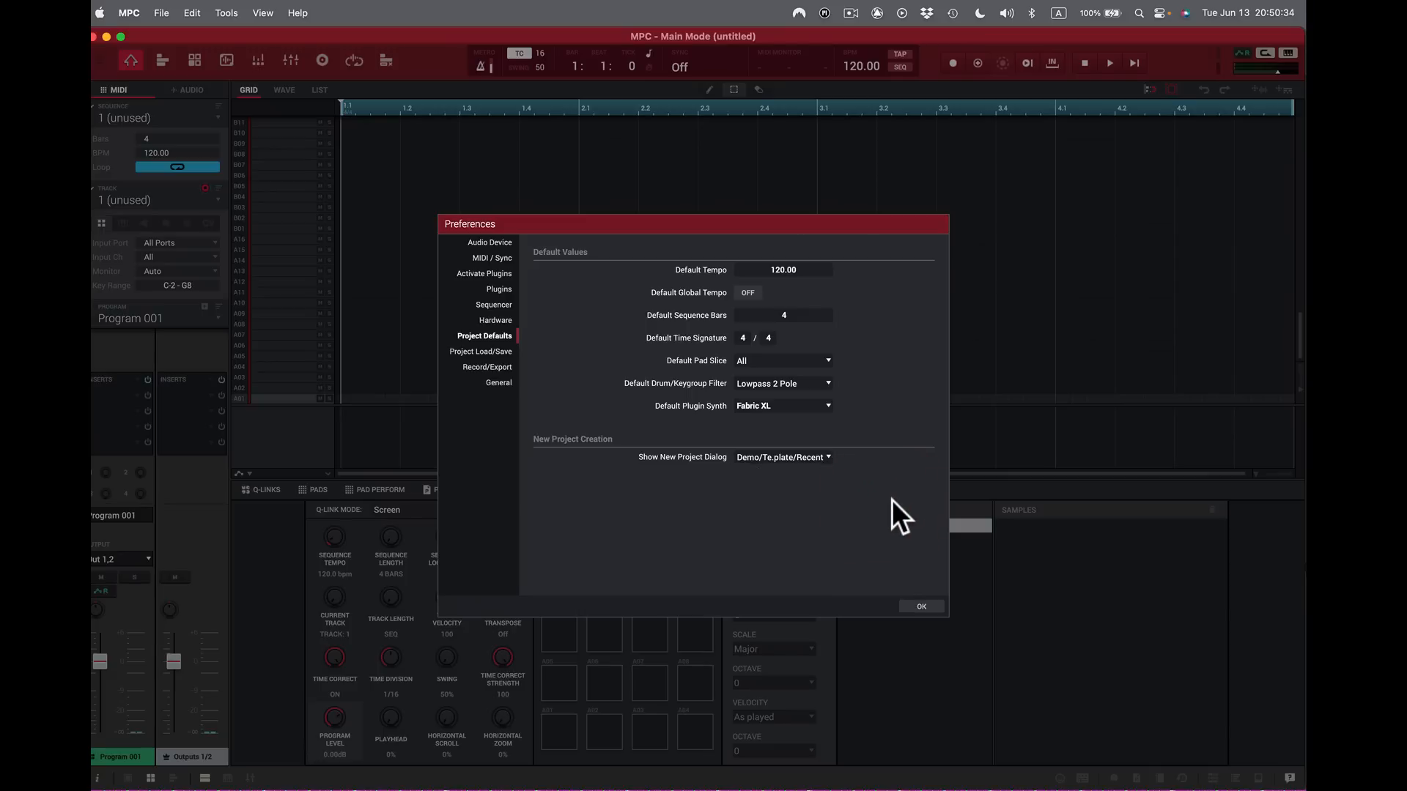
pyautogui.press('shift+super')
# Step: Browse the project files available for Auto Load File in the Project Load/Save preferences, and cancel the file selection
pyautogui.click(485, 351)
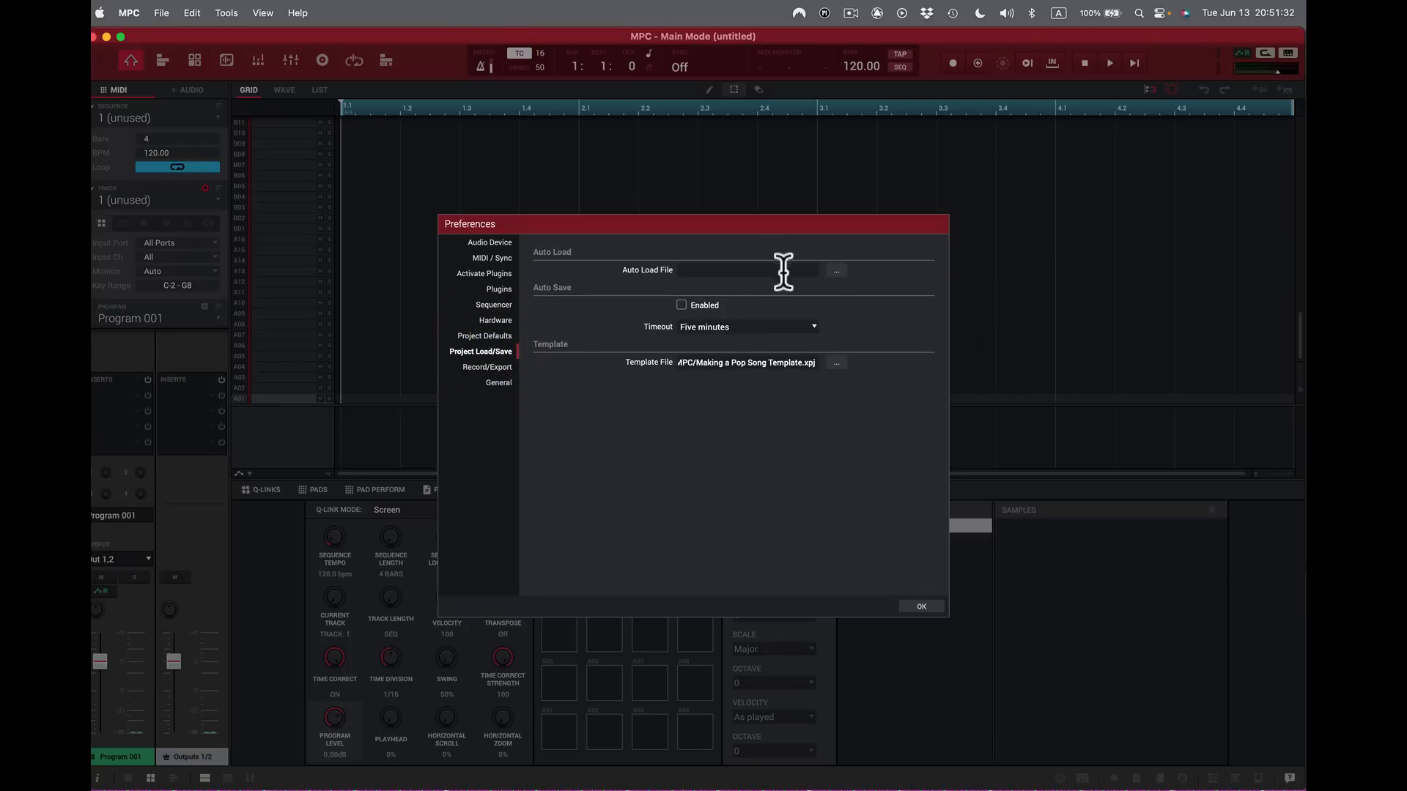
pyautogui.click(837, 268)
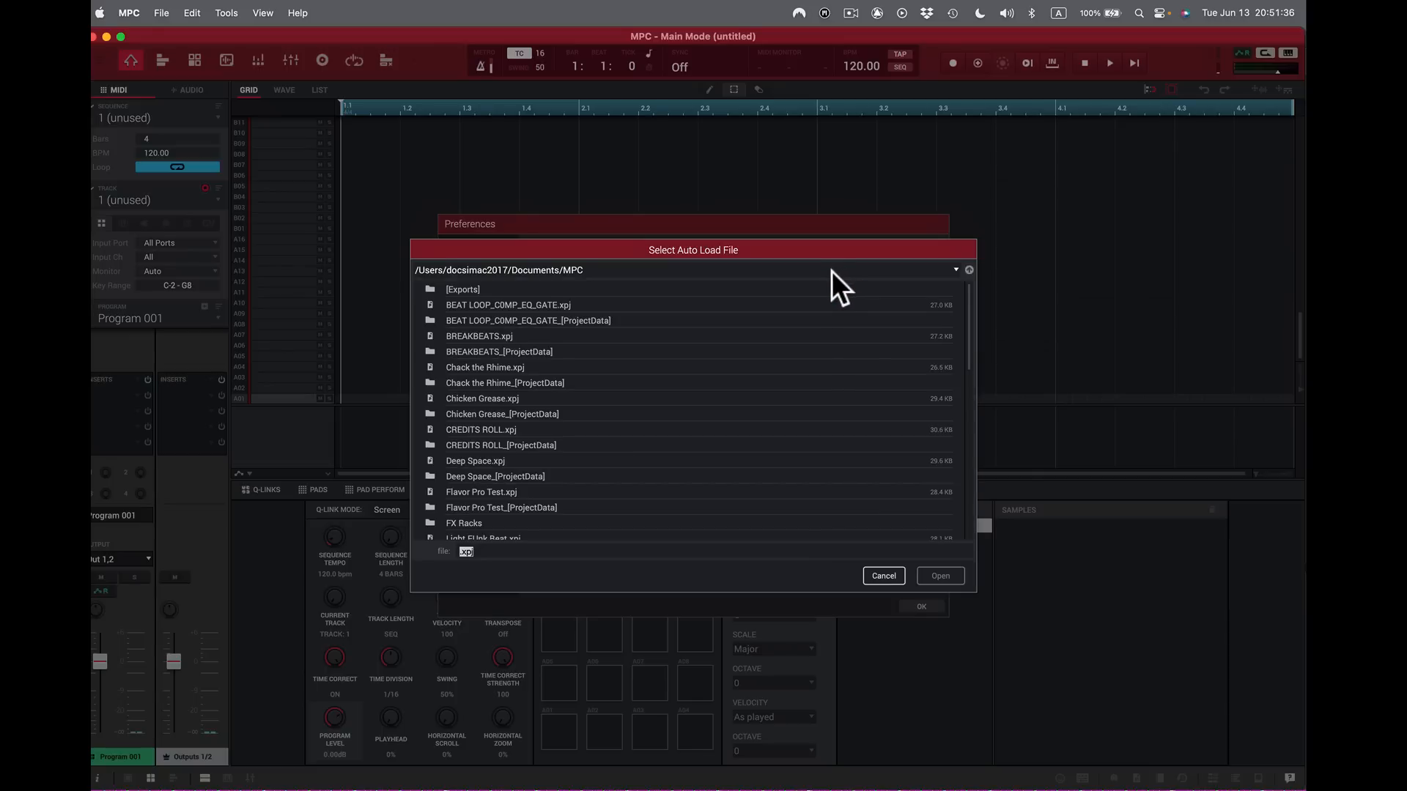
pyautogui.click(887, 574)
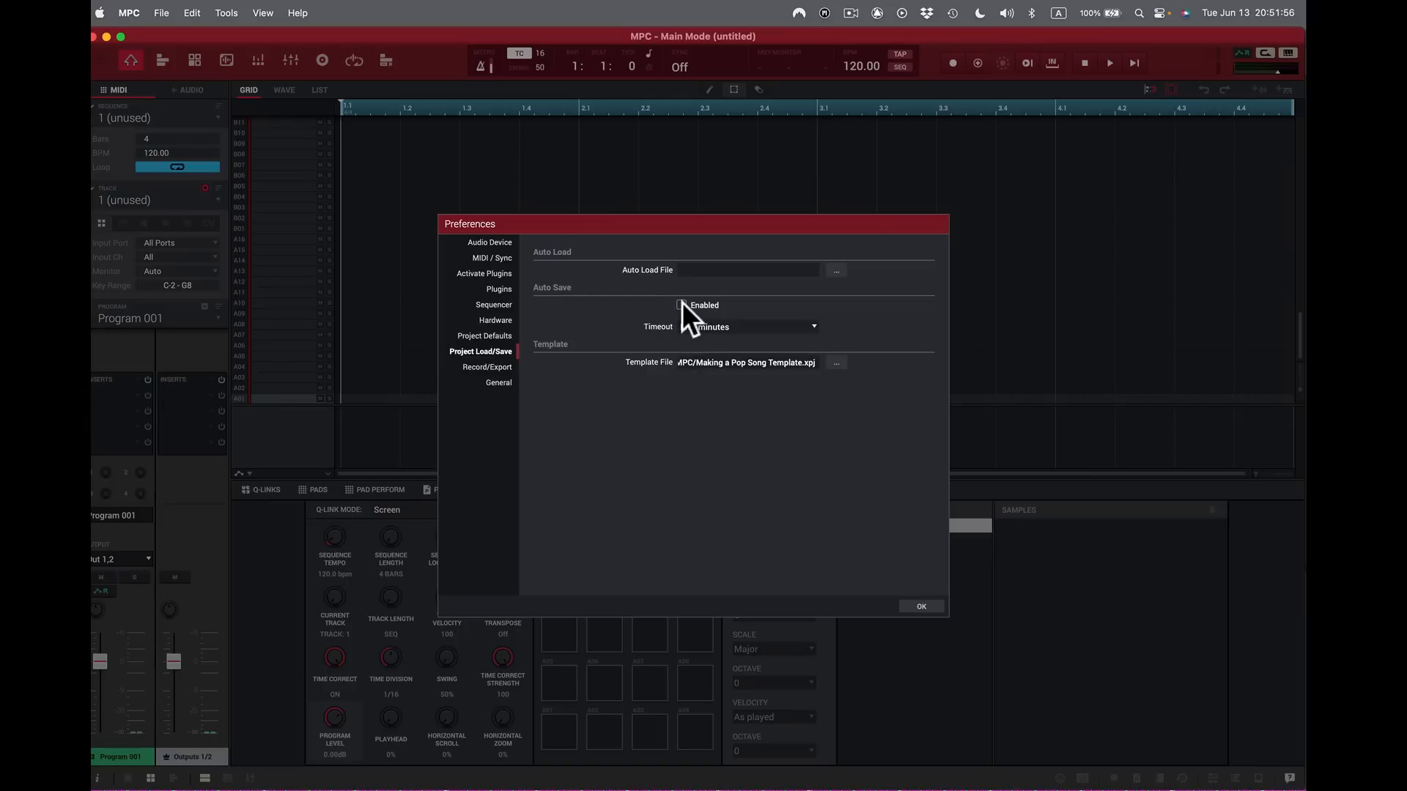
# Step: Enable Auto Save in the Project Load/Save preferences and look through its Timeout choices
pyautogui.click(816, 326)
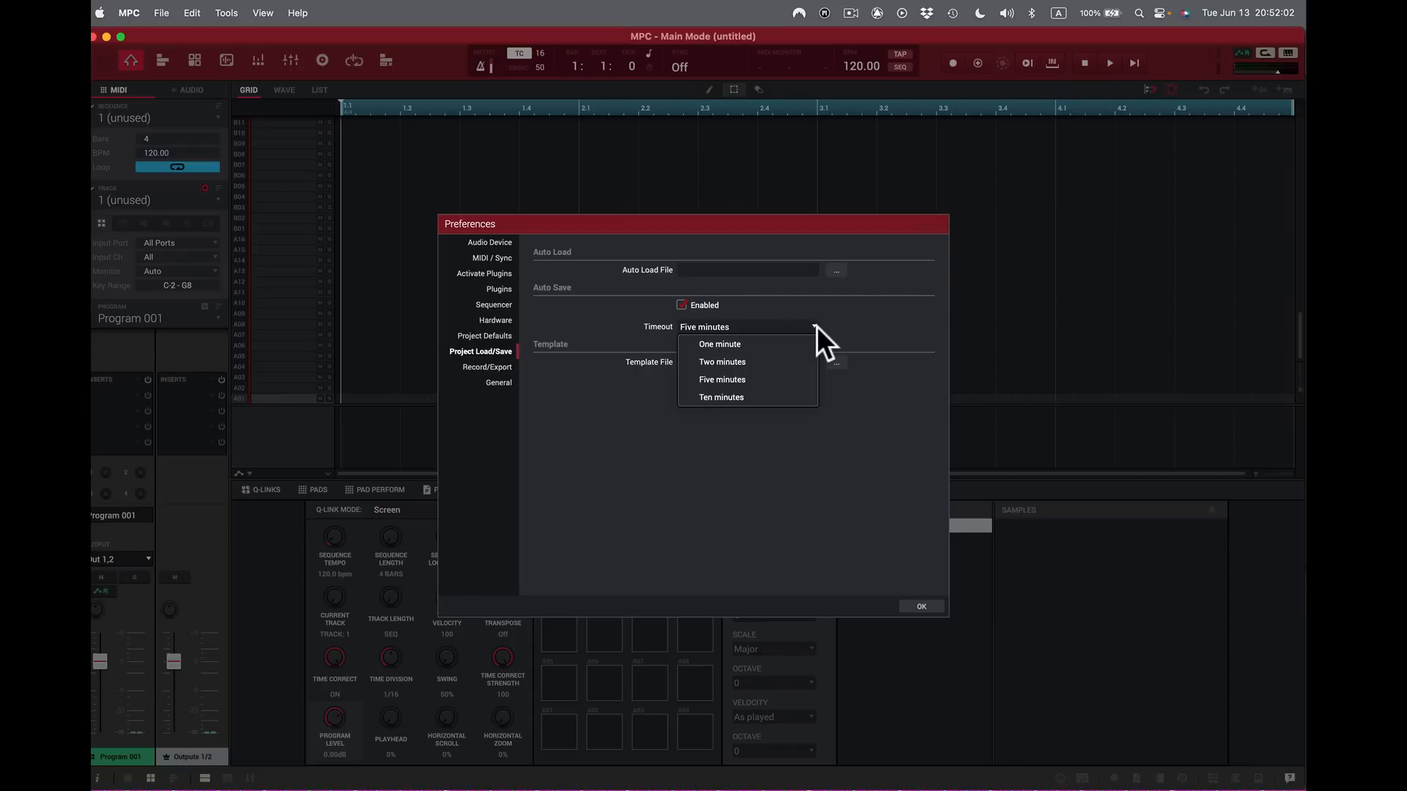
pyautogui.click(868, 305)
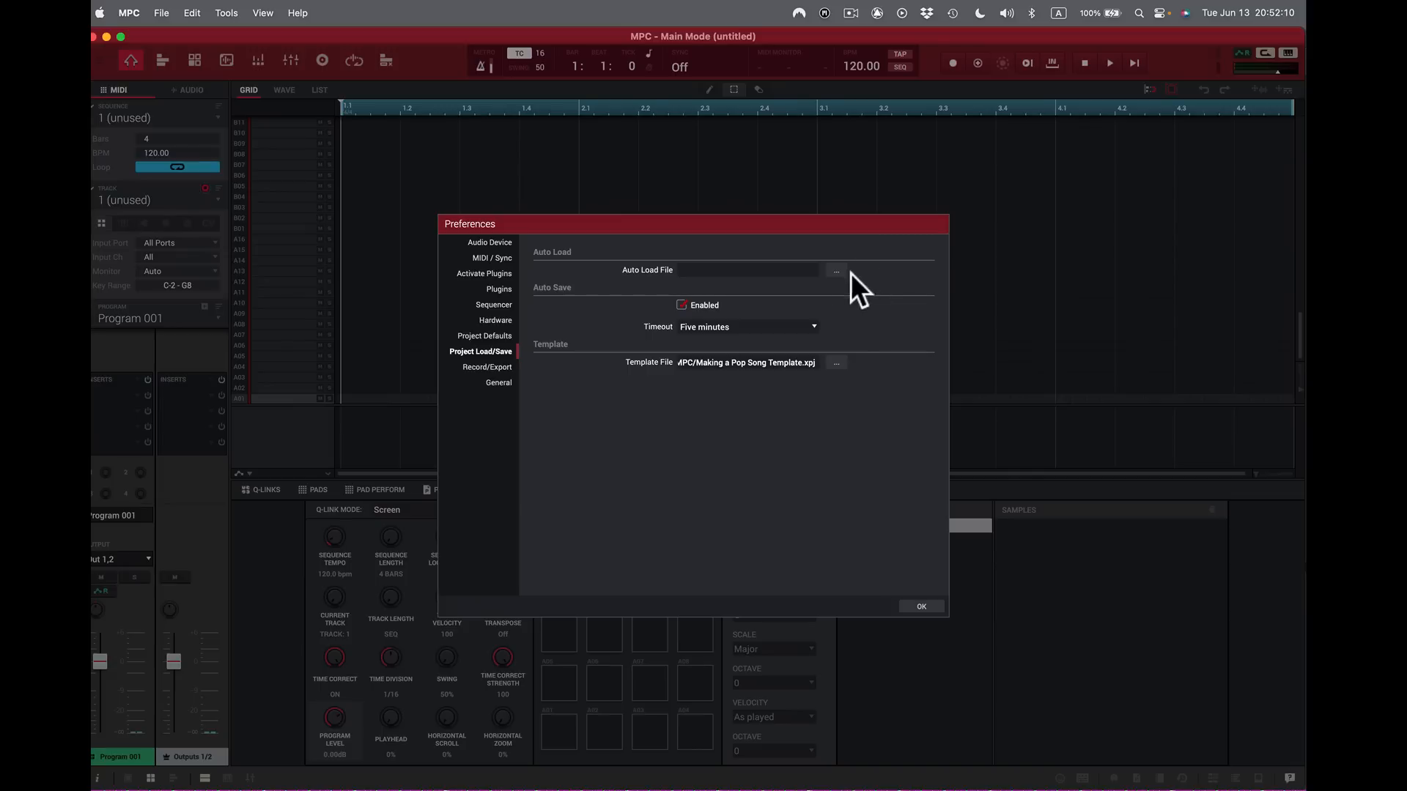
pyautogui.click(813, 322)
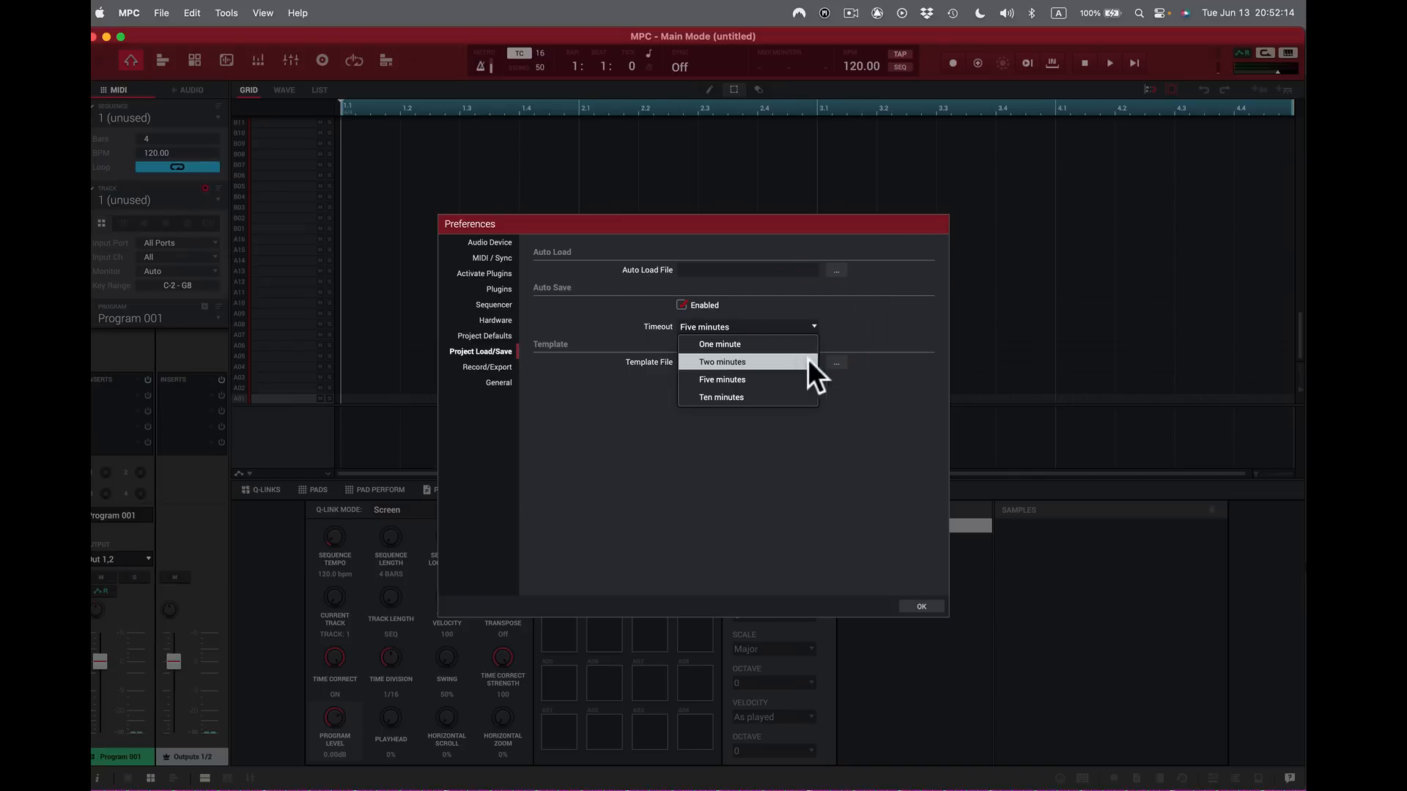
pyautogui.click(895, 319)
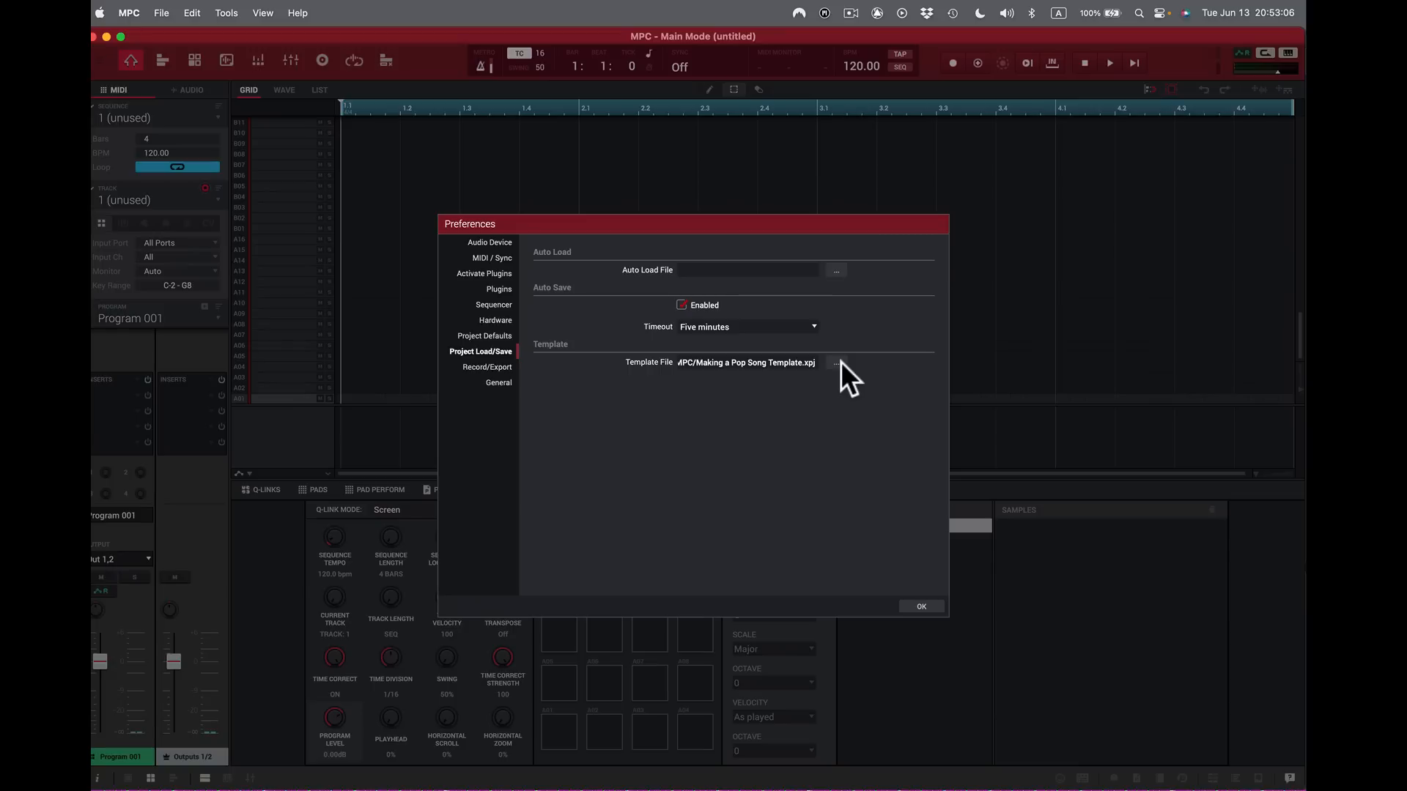
# Step: In the Record/Export preferences, set Recording Bit Depth to 24, Audio Tail Length to 2 and Bounce Bit Depth to 24
pyautogui.click(489, 366)
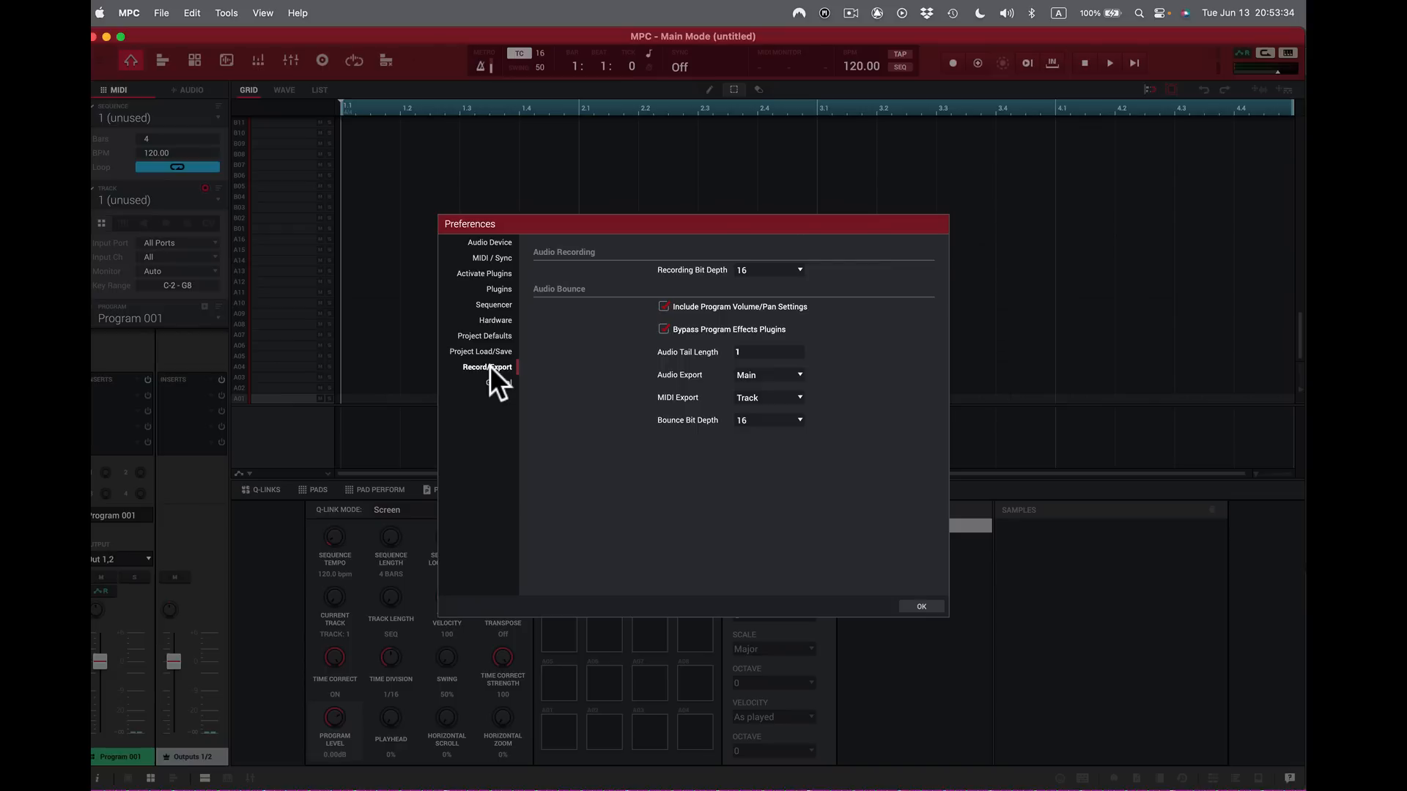
pyautogui.click(802, 269)
pyautogui.moveTo(801, 355); pyautogui.dragTo(803, 348)
pyautogui.click(799, 417)
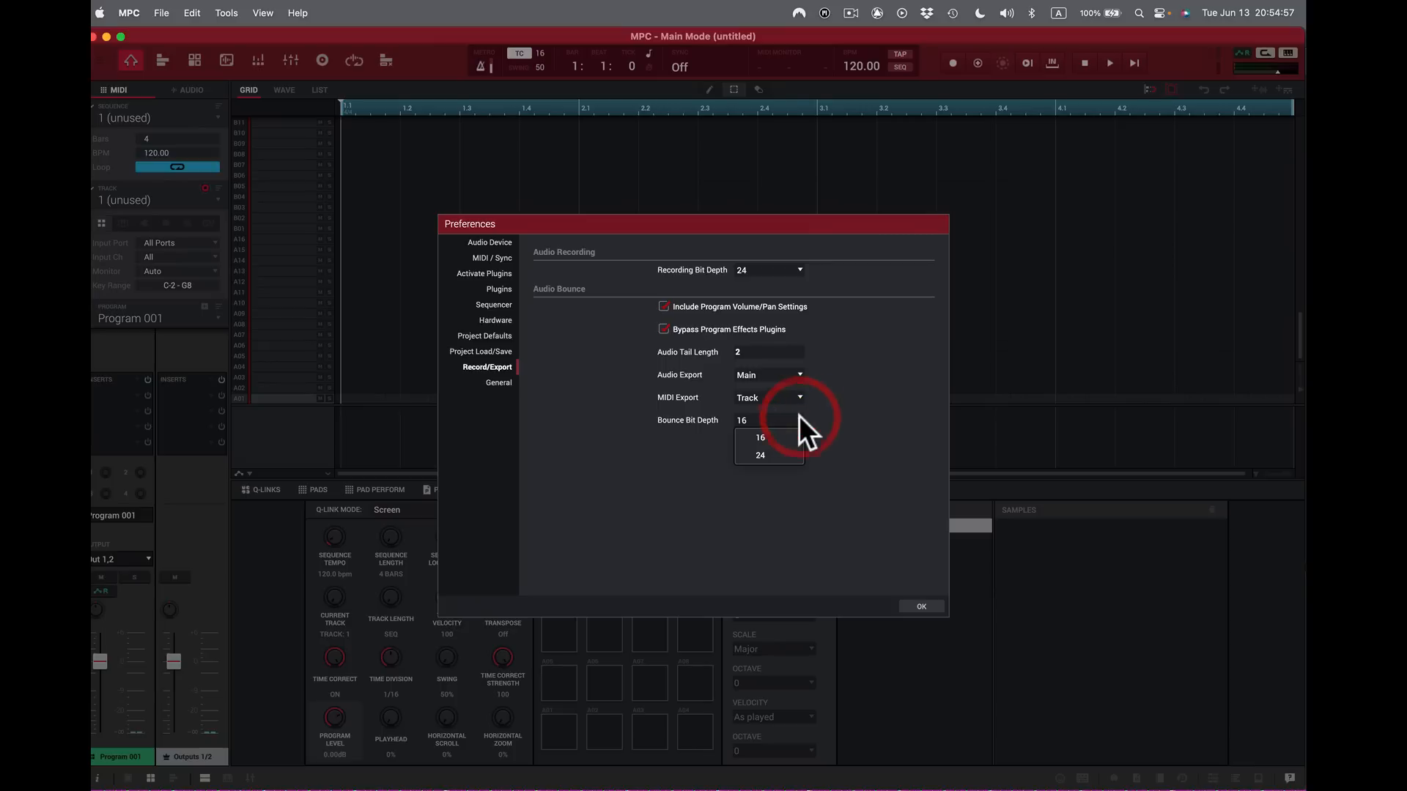
pyautogui.click(784, 454)
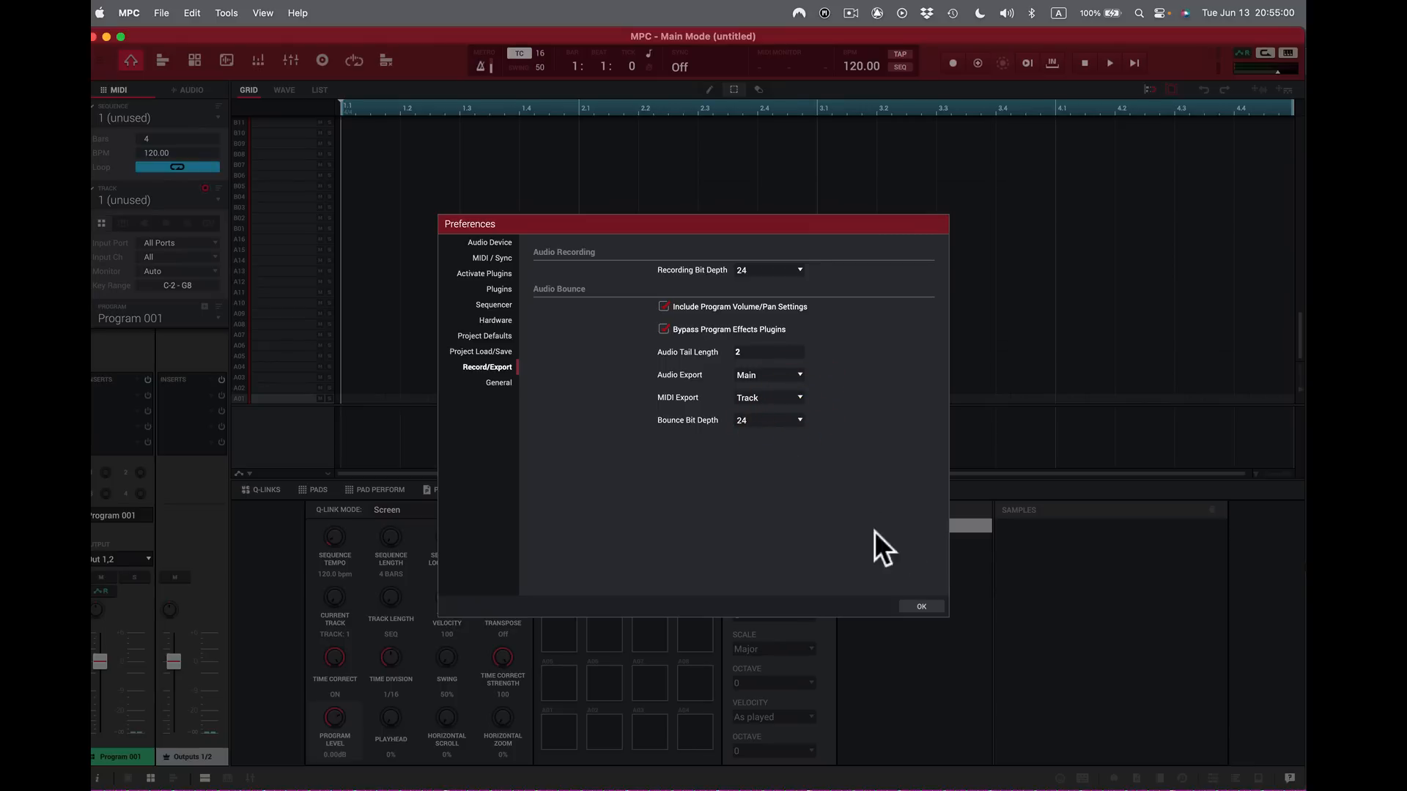
# Step: Examine the General preferences, from the Vintage Mode choices through audition and warp settings to Multi Process Threads
pyautogui.click(499, 382)
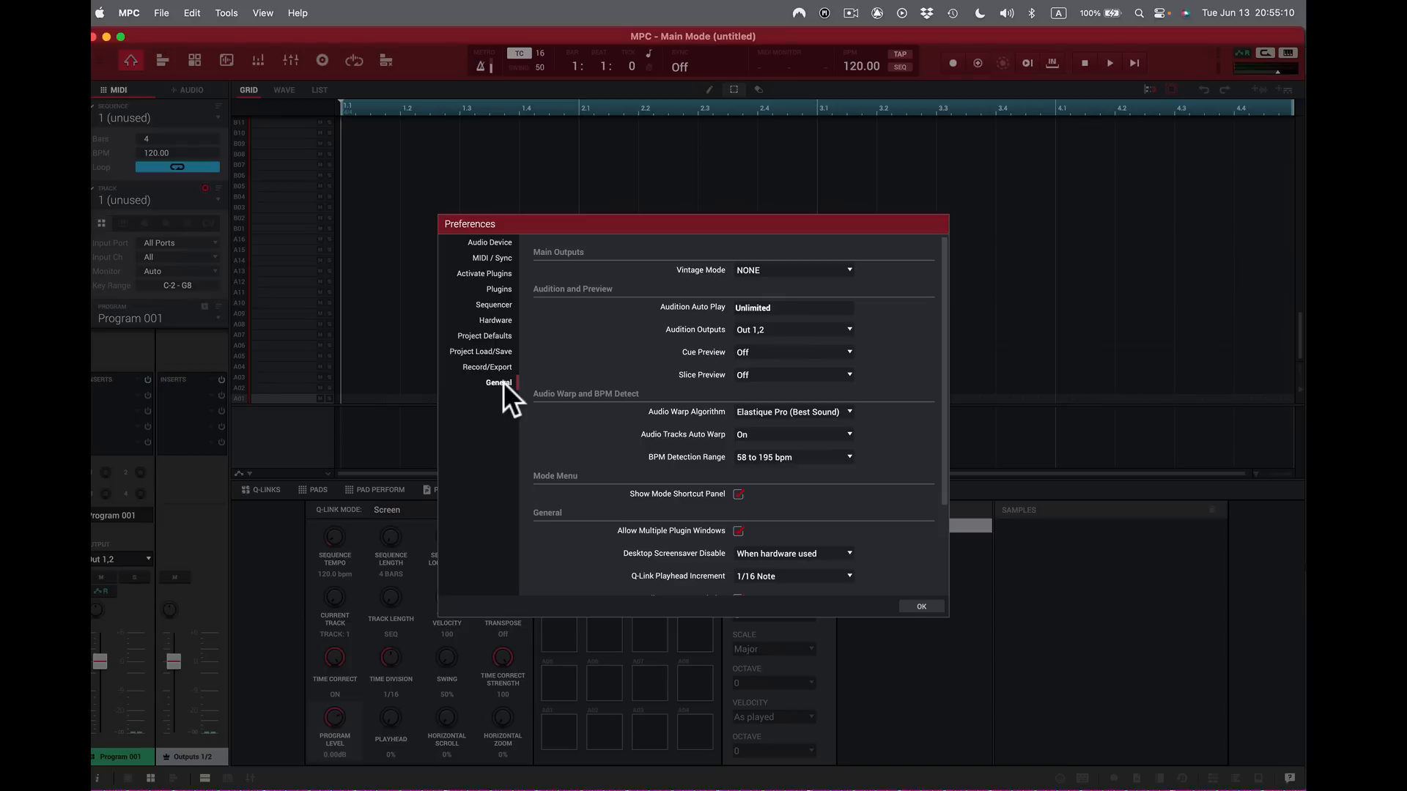
pyautogui.click(847, 269)
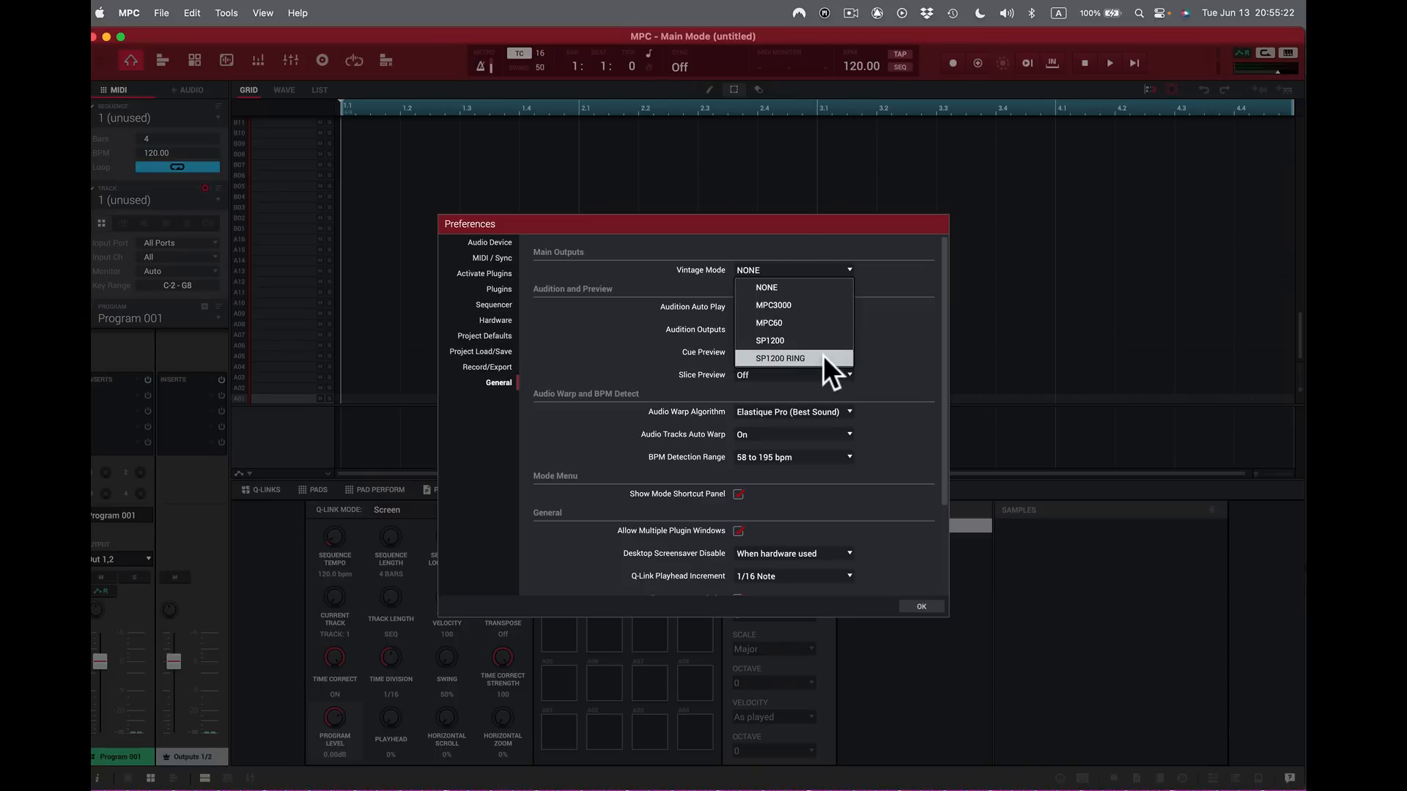
pyautogui.click(907, 328)
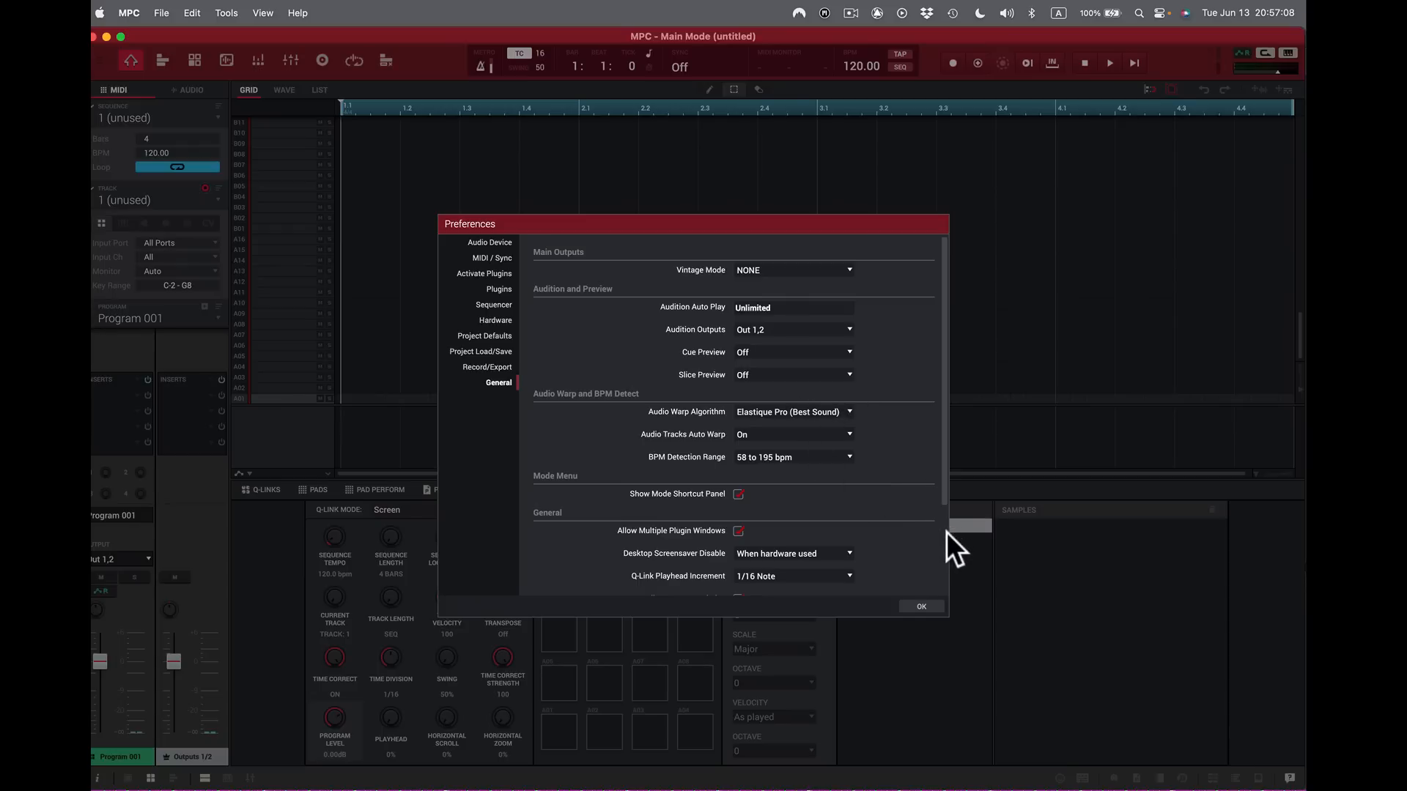
pyautogui.scroll(-5, 946, 532)
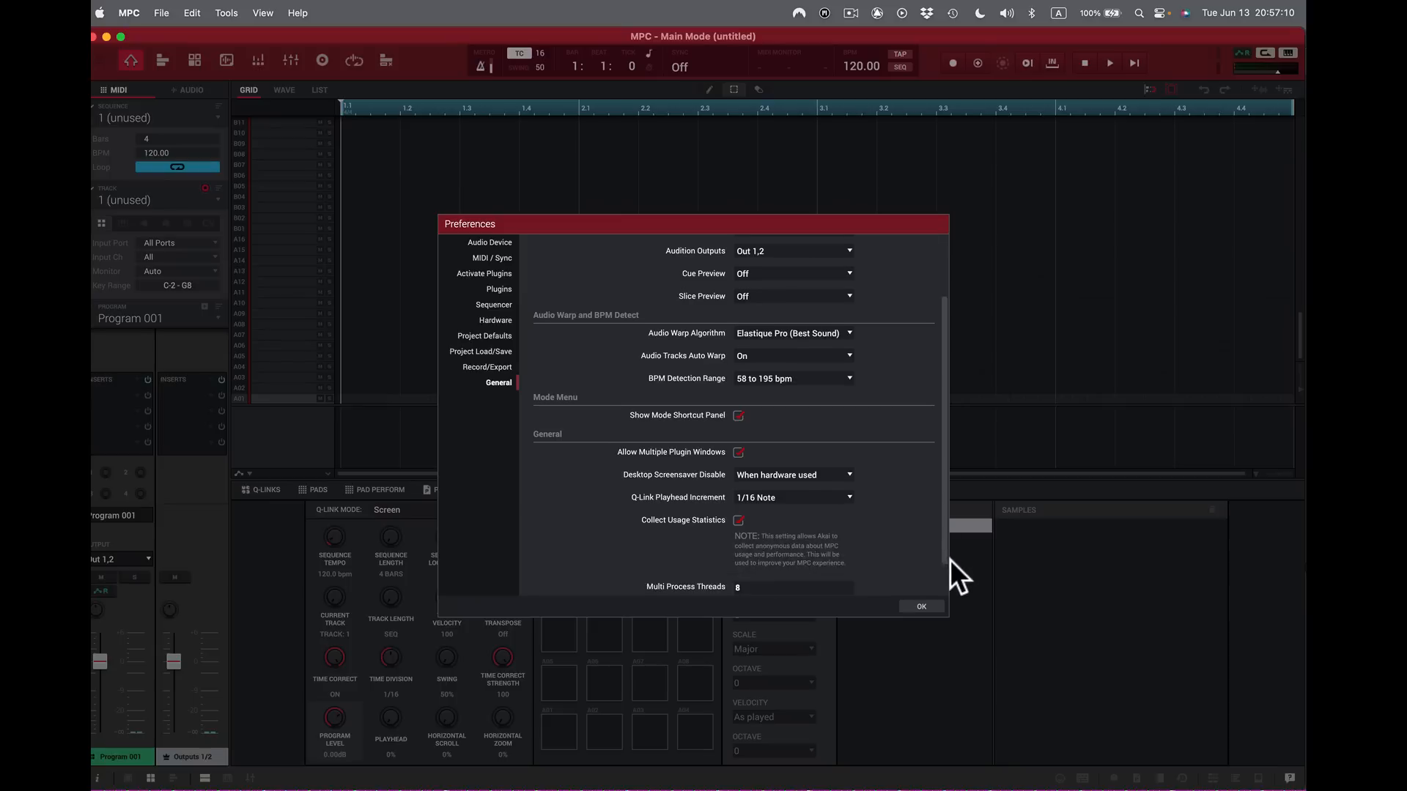
pyautogui.scroll(-3, 950, 564)
pyautogui.click(952, 592)
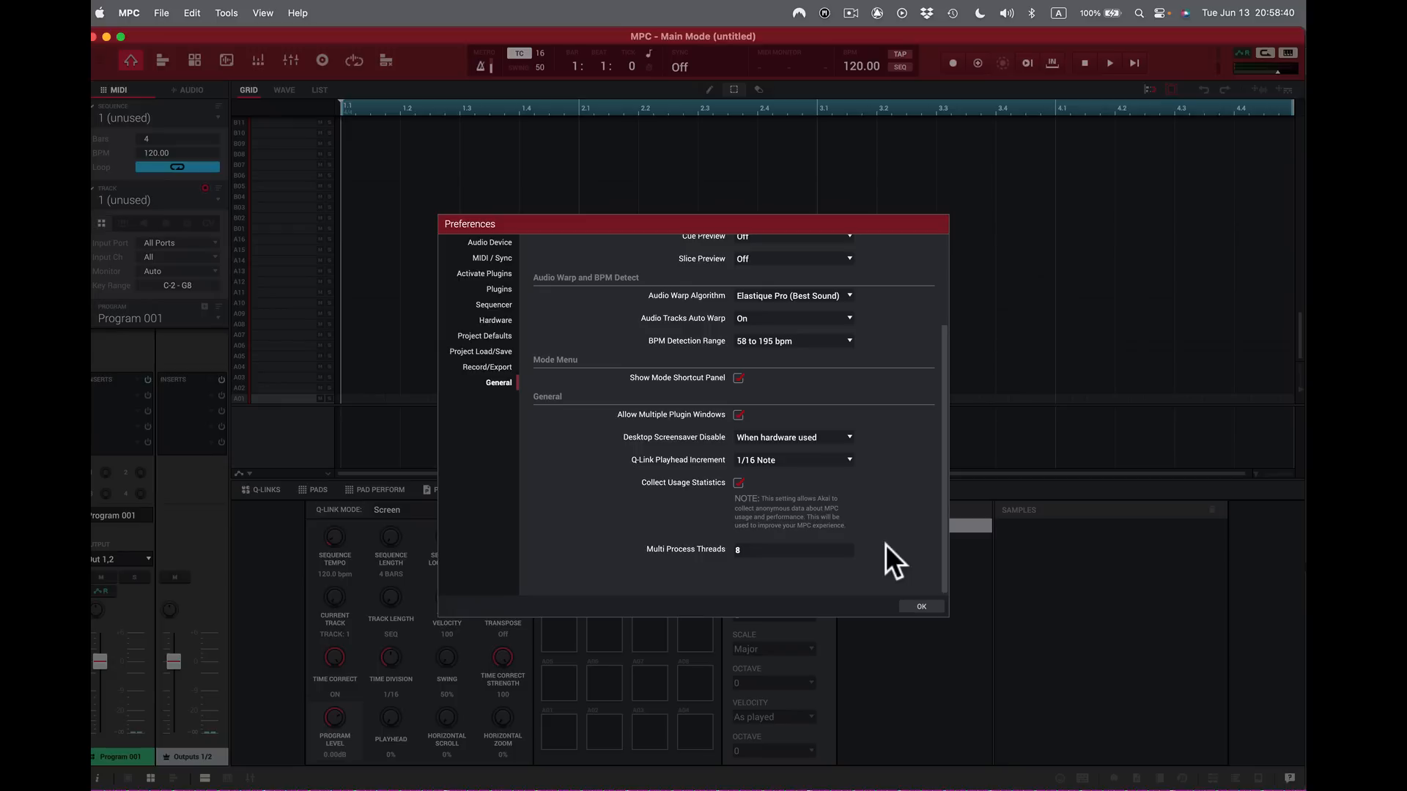
pyautogui.press('shift+super')
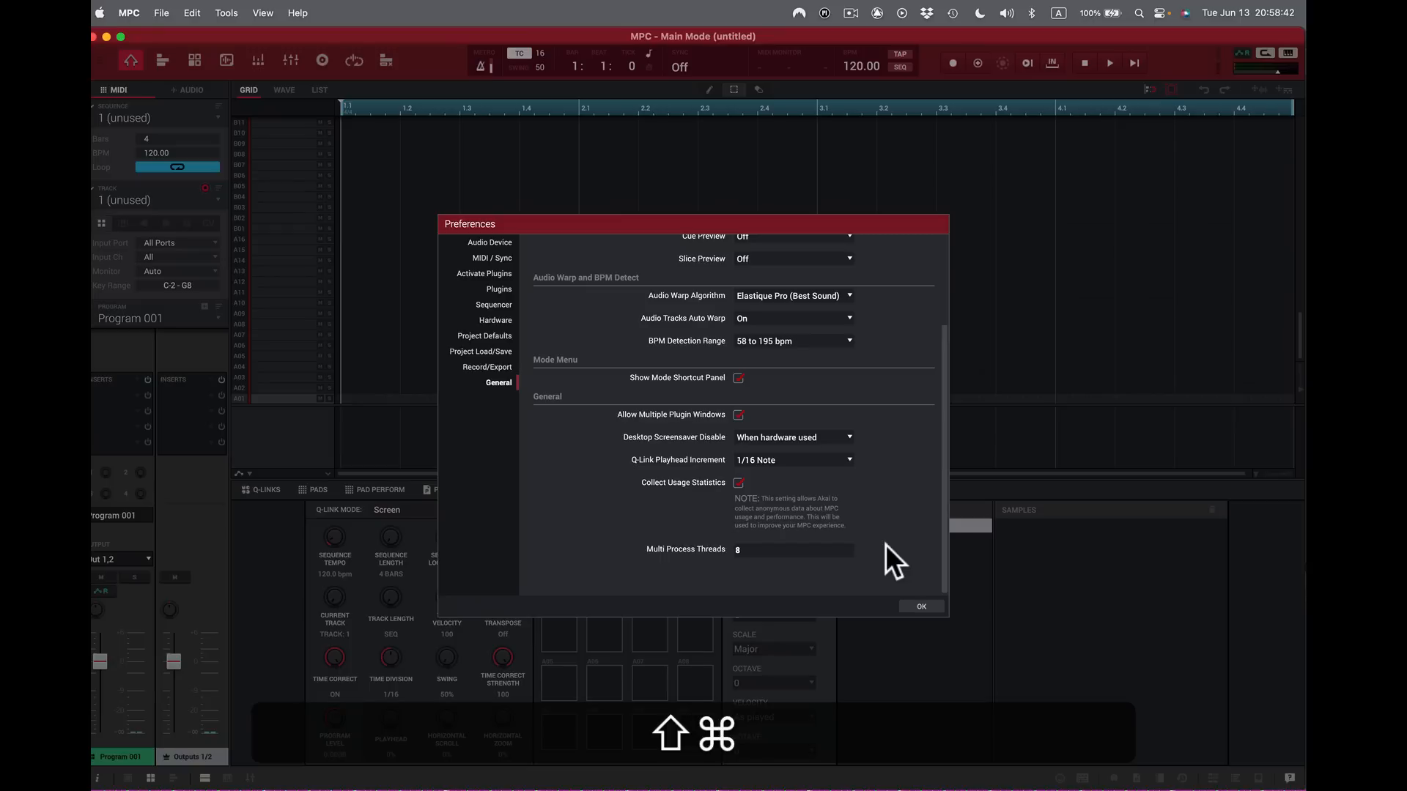